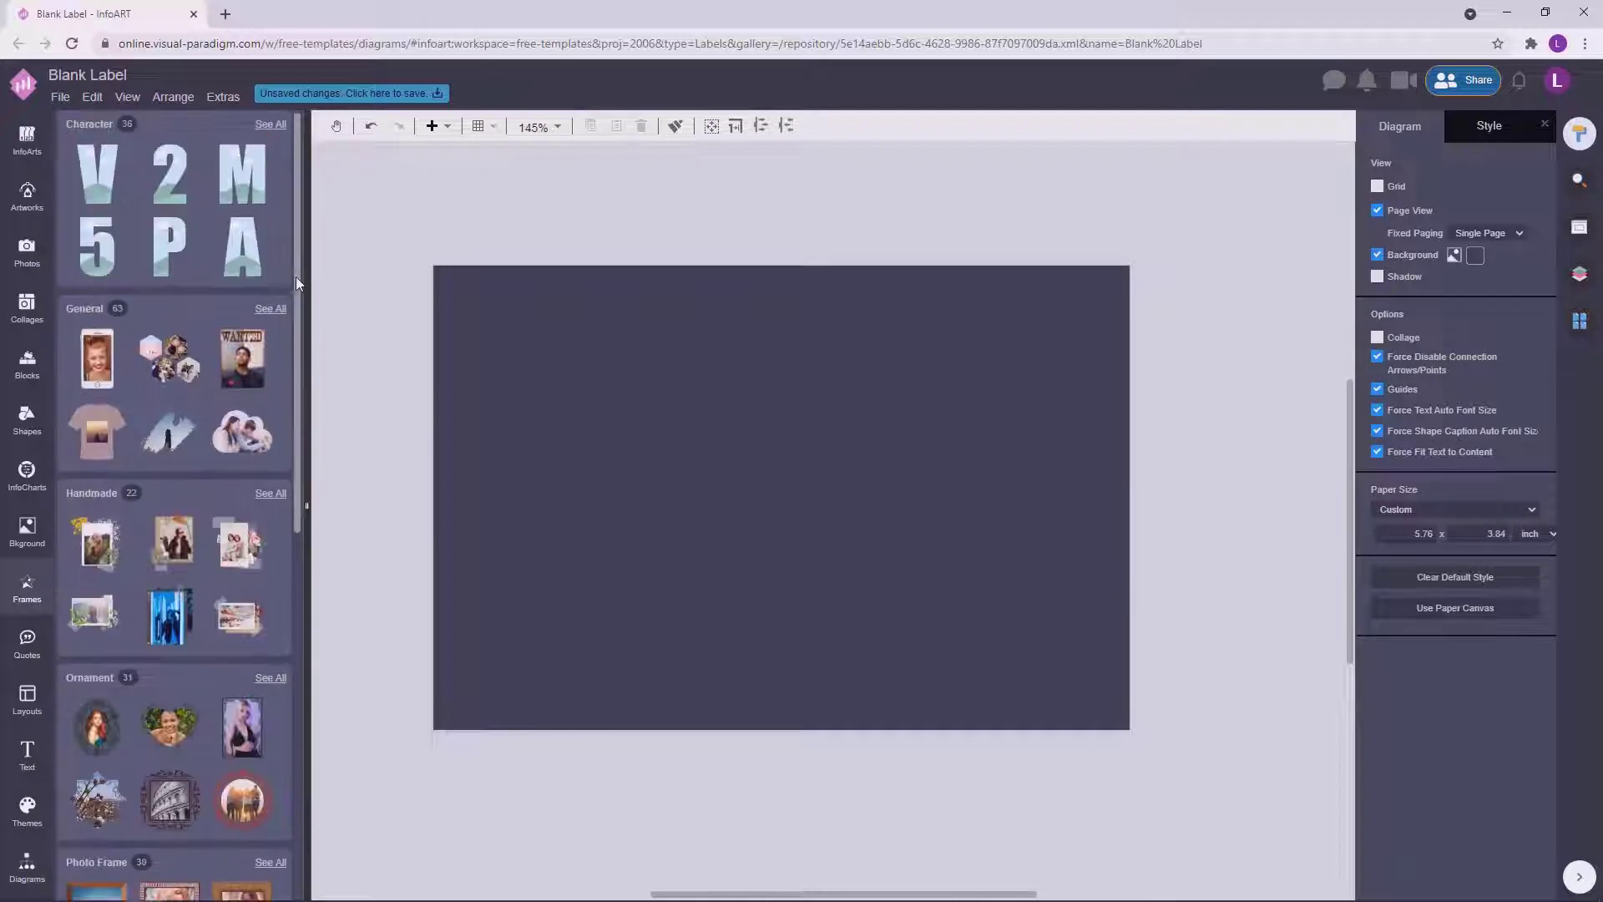
# Browse the Speech Bubbles, General and Symbol frame categories, followed by the artwork categories.
pyautogui.moveTo(296, 277); pyautogui.dragTo(285, 630)
pyautogui.click(121, 401)
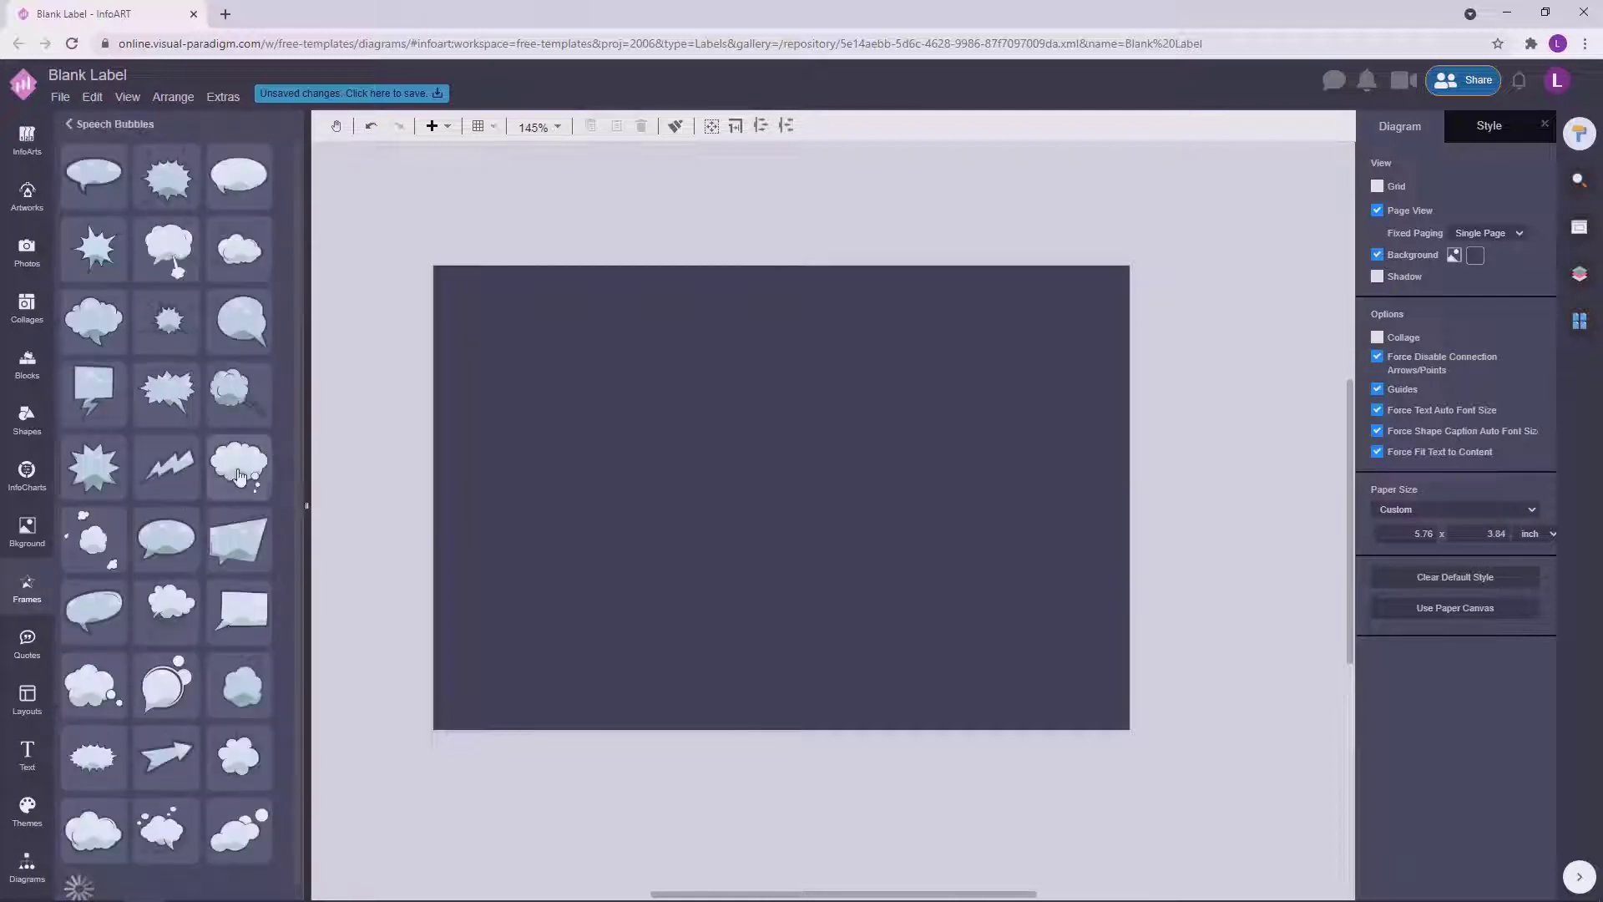
pyautogui.click(71, 124)
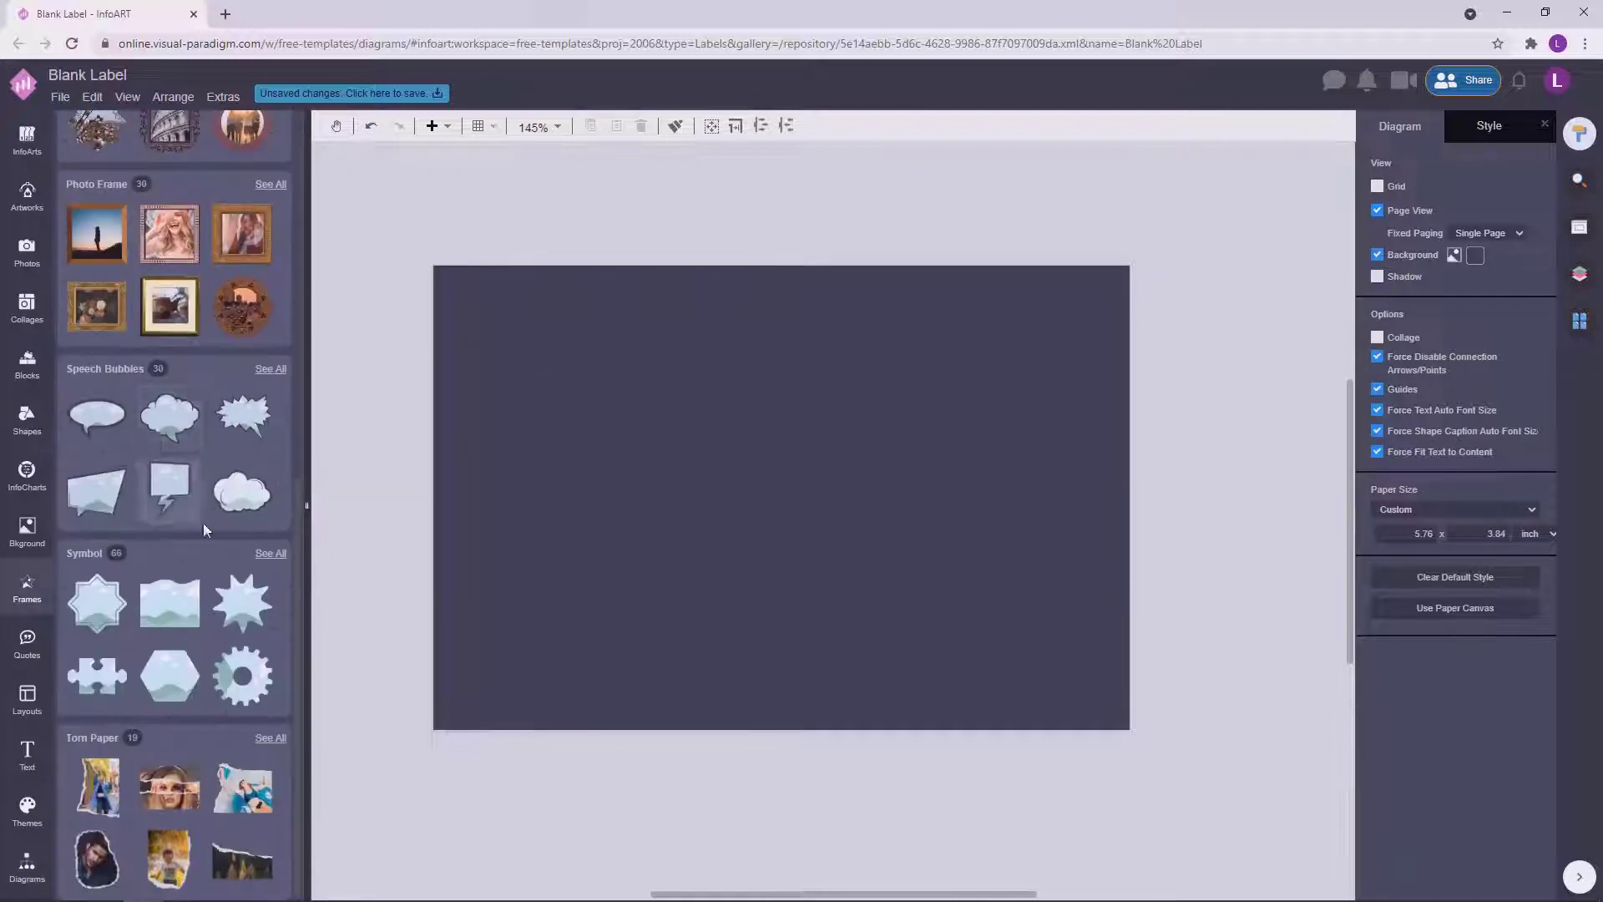
pyautogui.scroll(8, 203, 522)
pyautogui.scroll(-8, 207, 318)
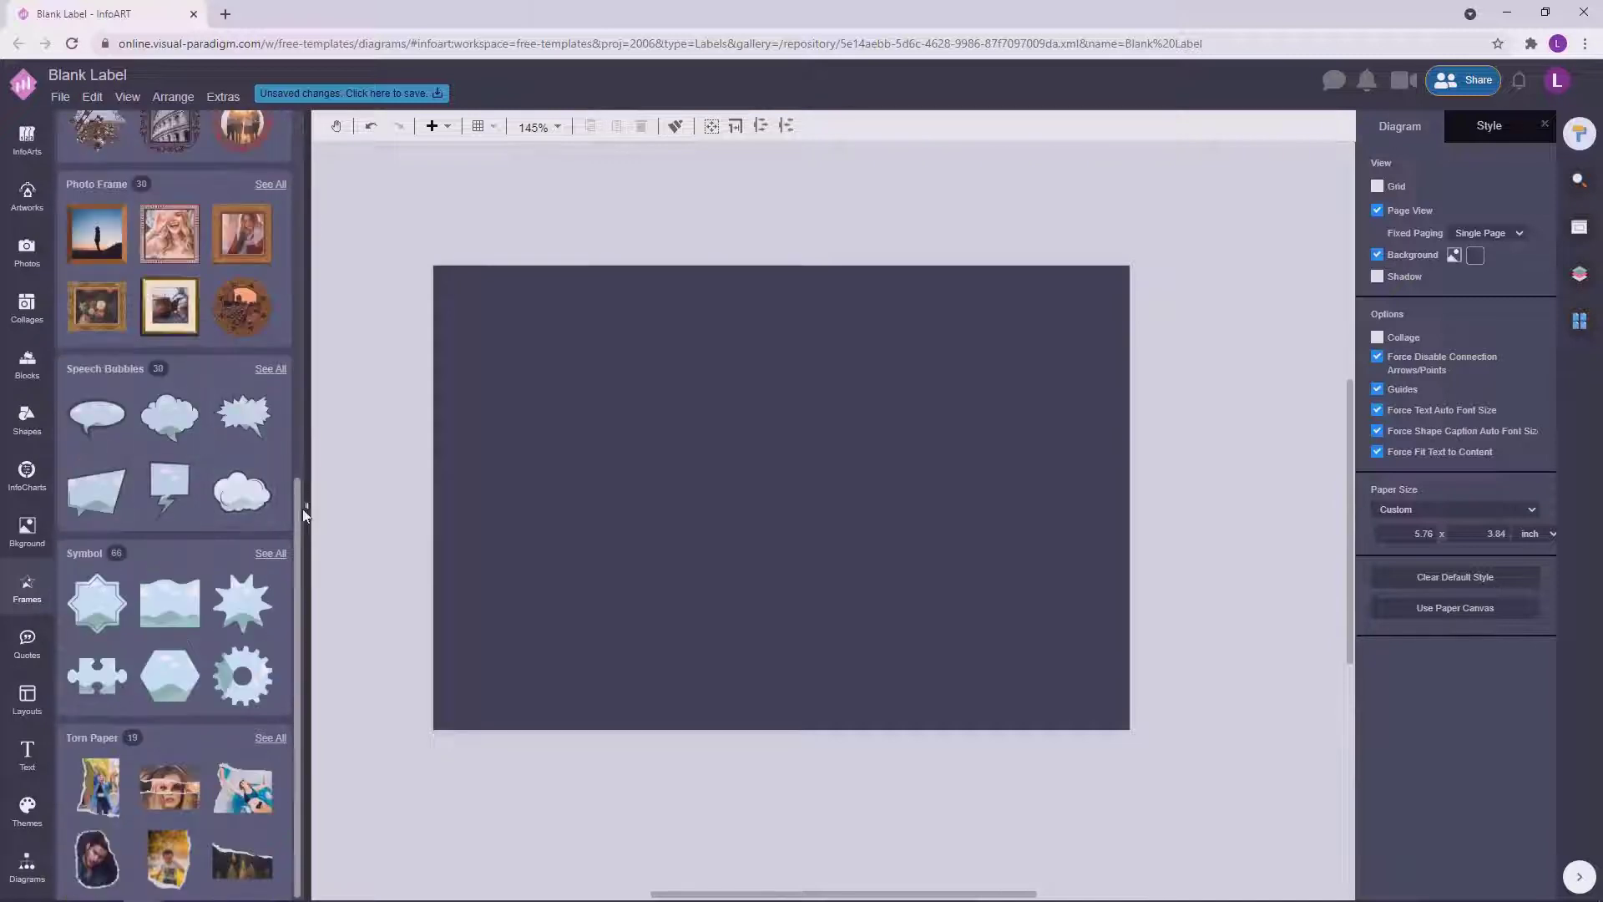
pyautogui.moveTo(303, 509); pyautogui.dragTo(121, 134)
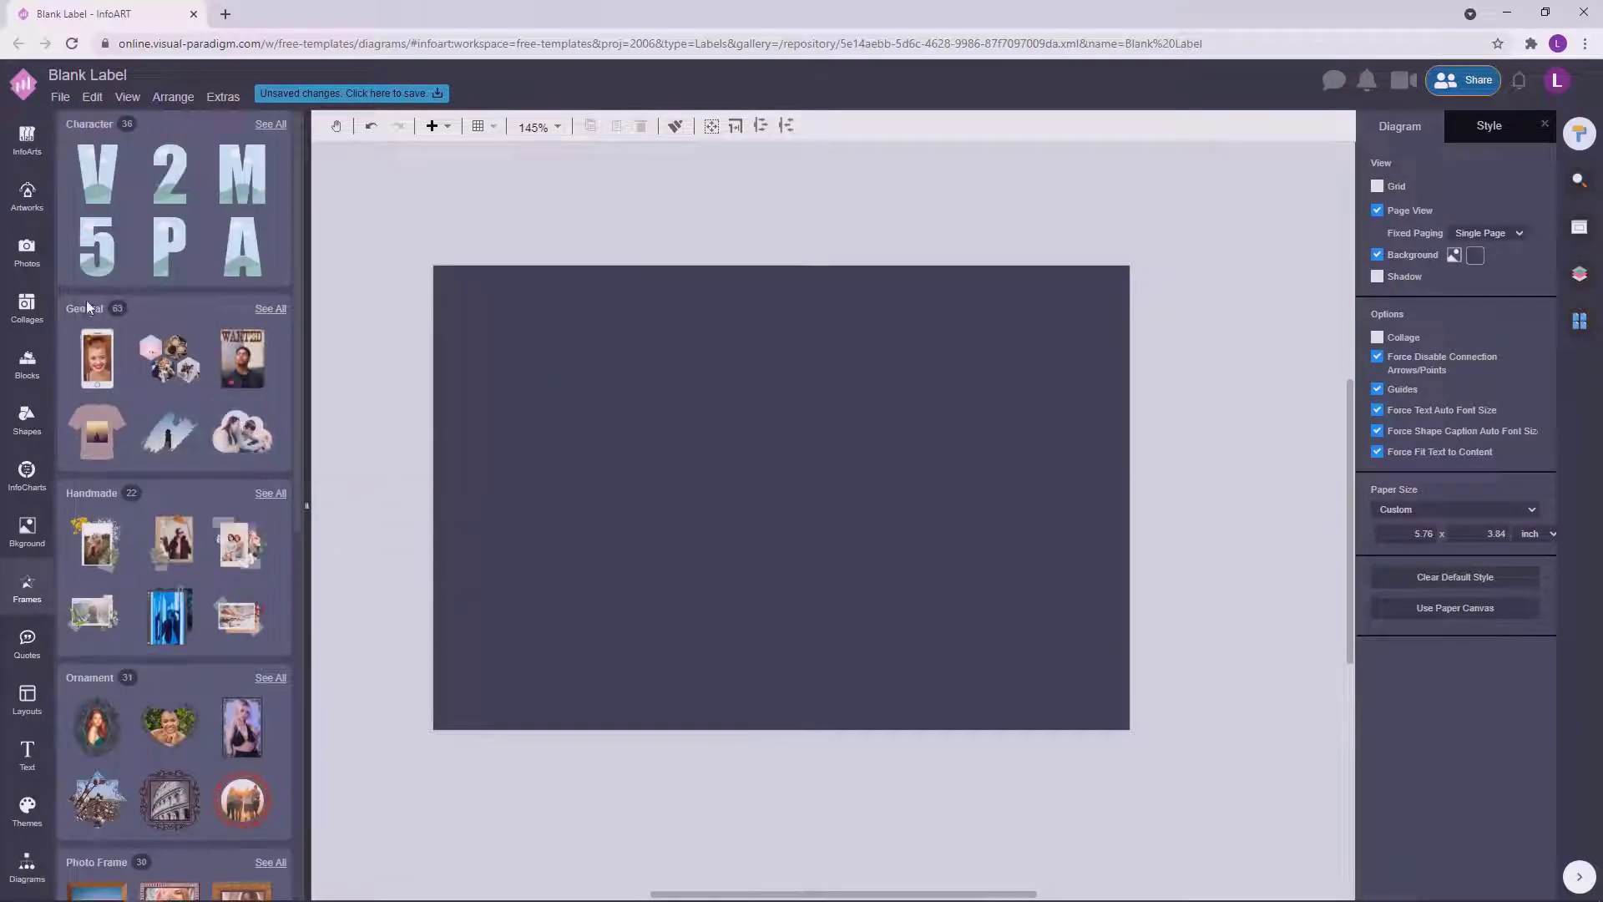
pyautogui.click(270, 310)
pyautogui.scroll(-2, 213, 371)
pyautogui.scroll(2, 211, 368)
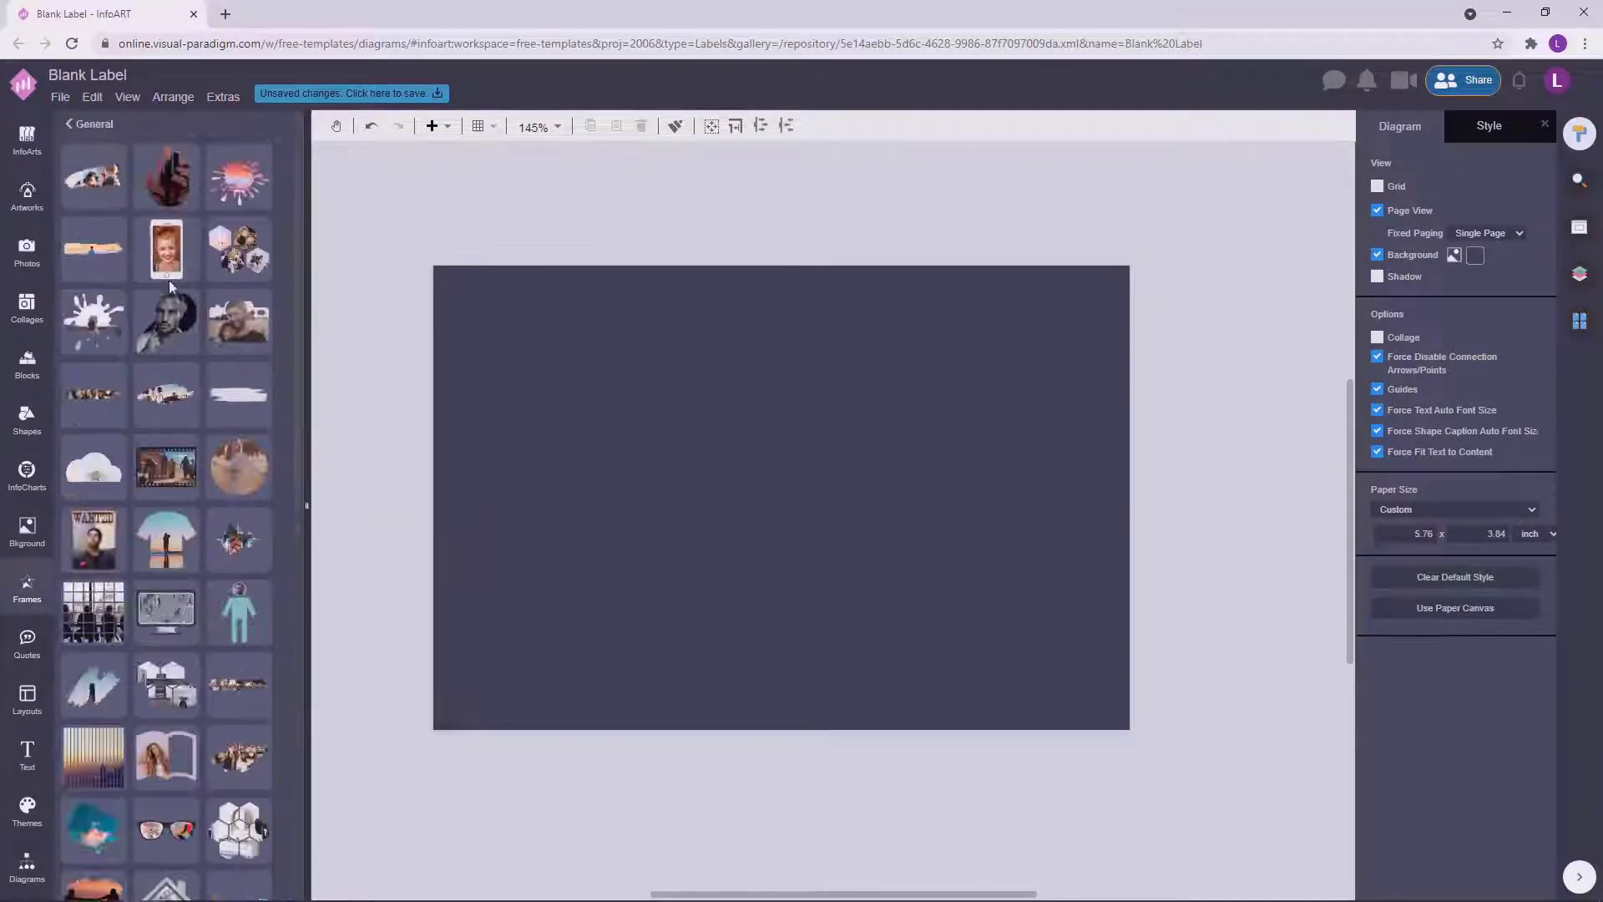
pyautogui.click(91, 128)
pyautogui.scroll(-7, 128, 169)
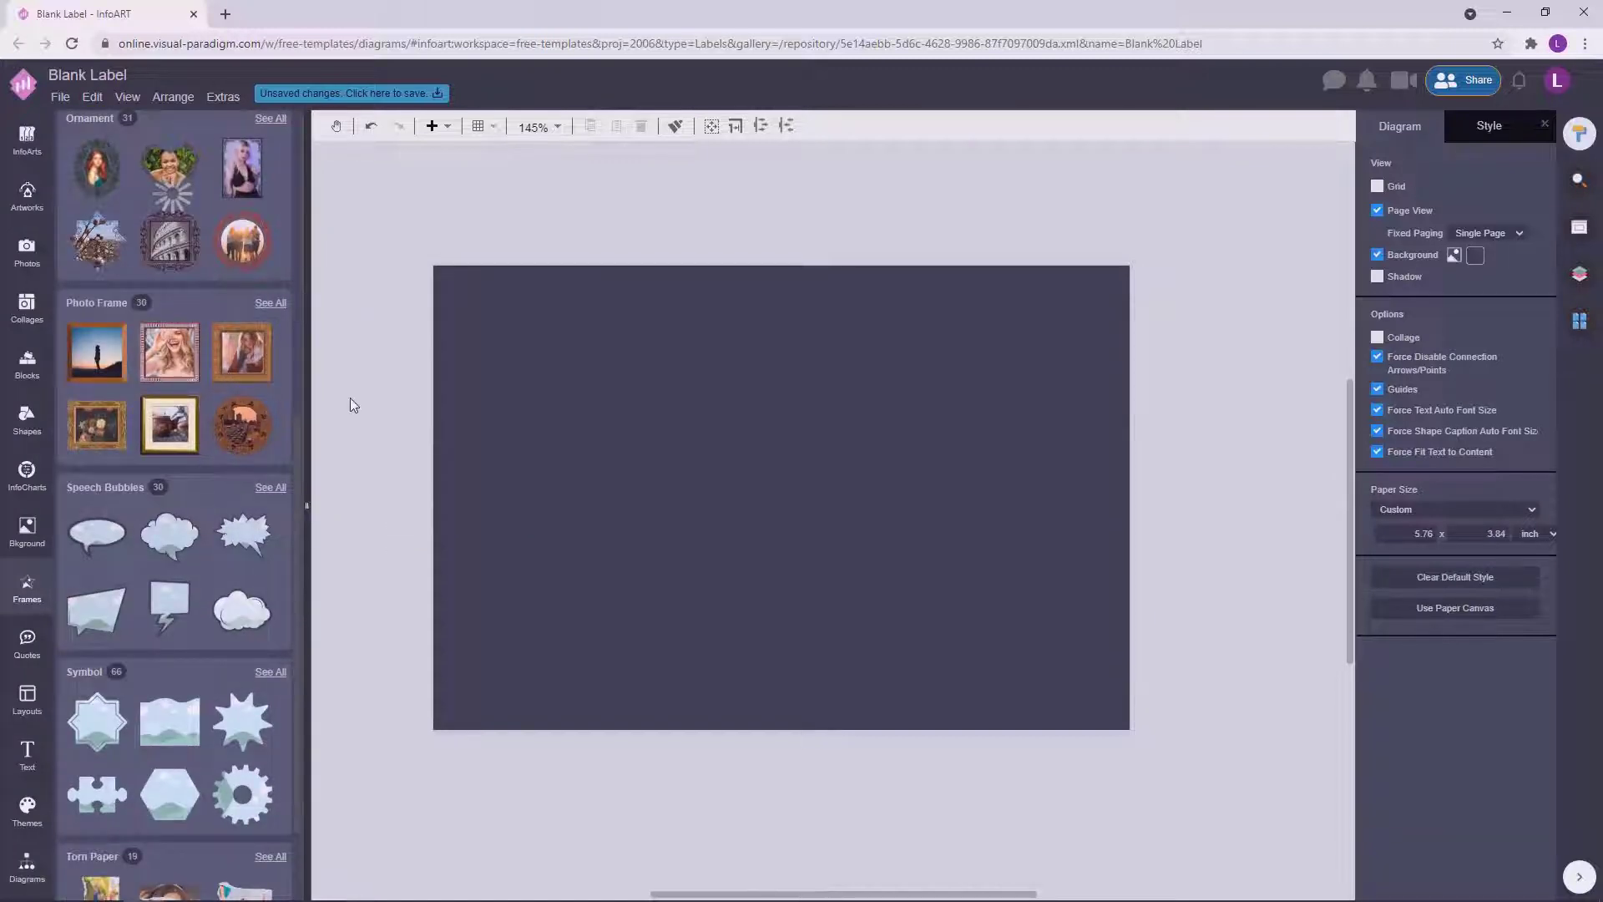
pyautogui.scroll(-1, 237, 457)
pyautogui.scroll(-2, 237, 457)
pyautogui.moveTo(192, 487)
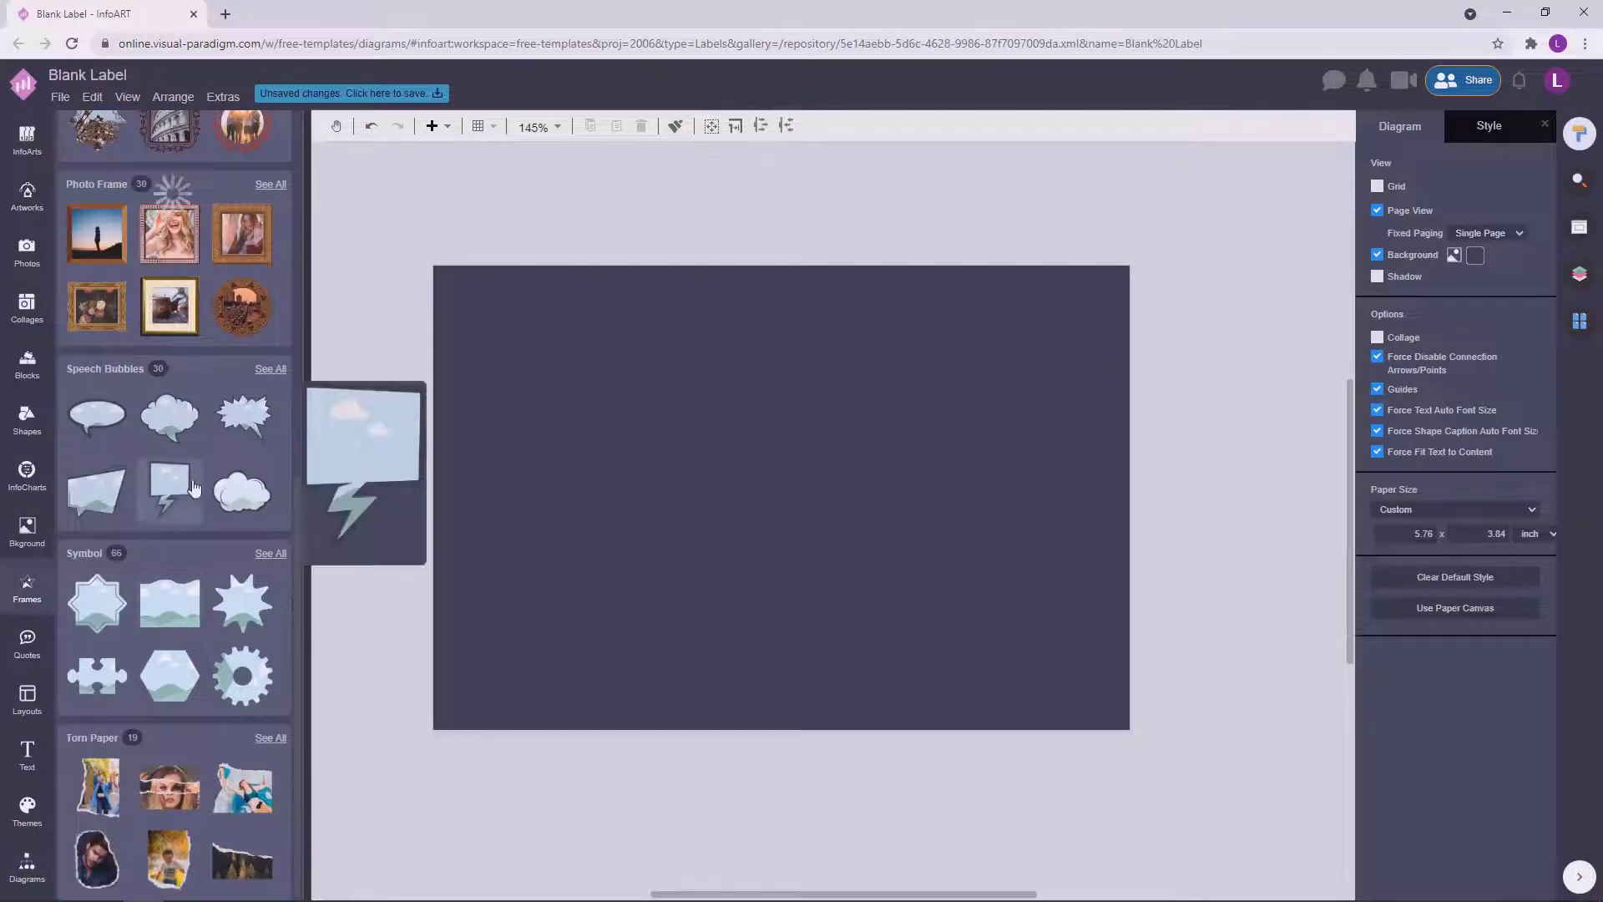
pyautogui.click(270, 553)
pyautogui.scroll(-5, 224, 470)
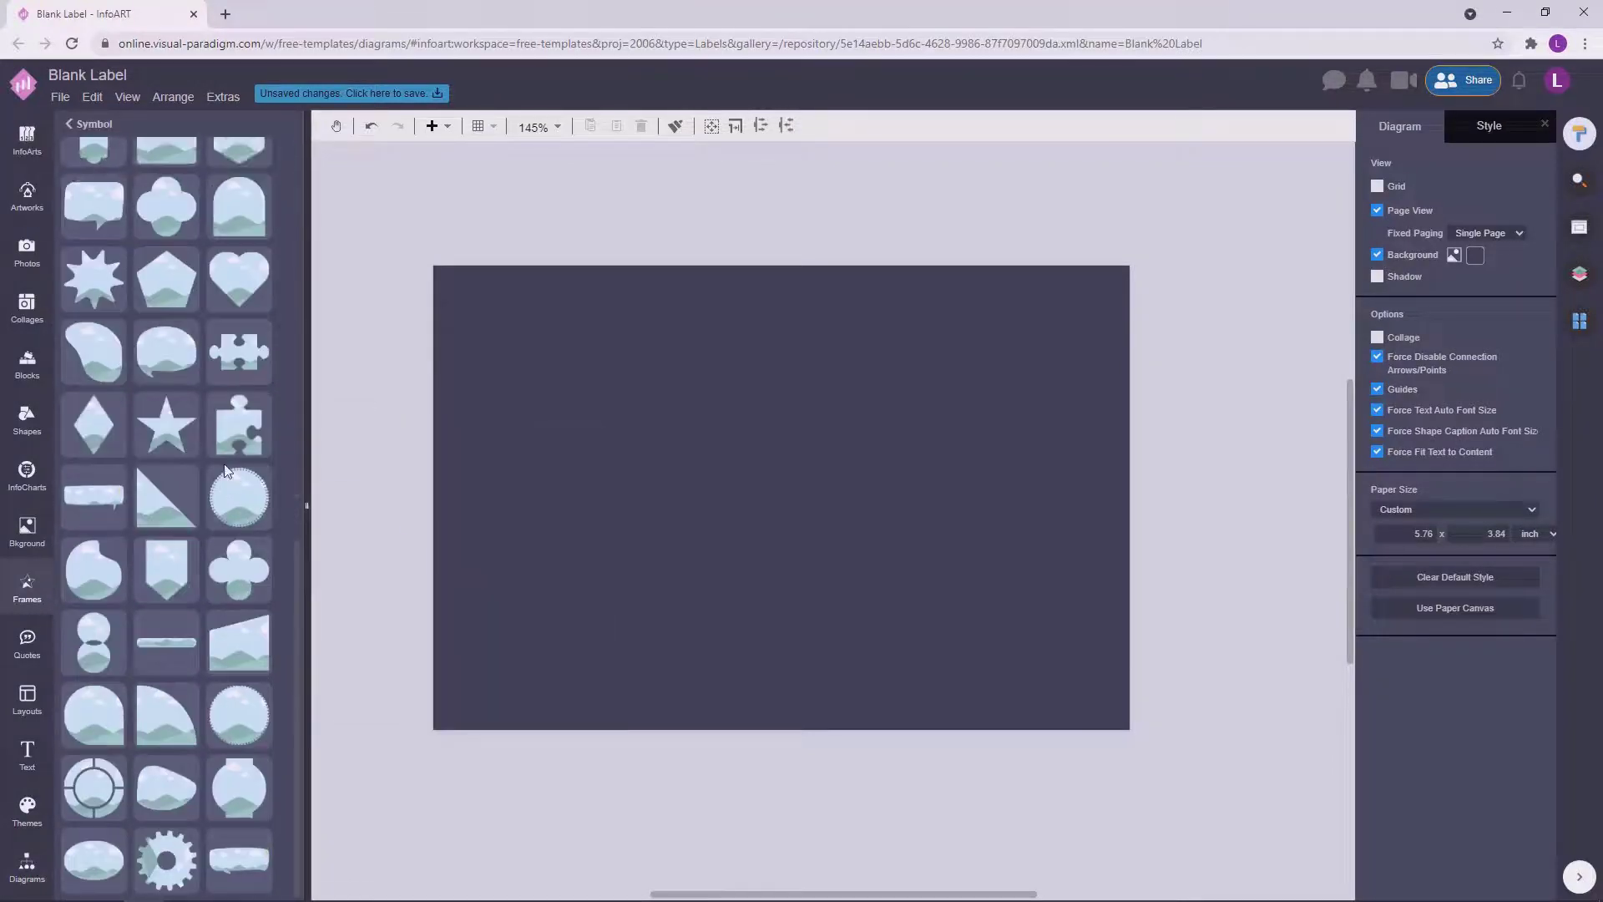
pyautogui.click(23, 140)
pyautogui.click(26, 196)
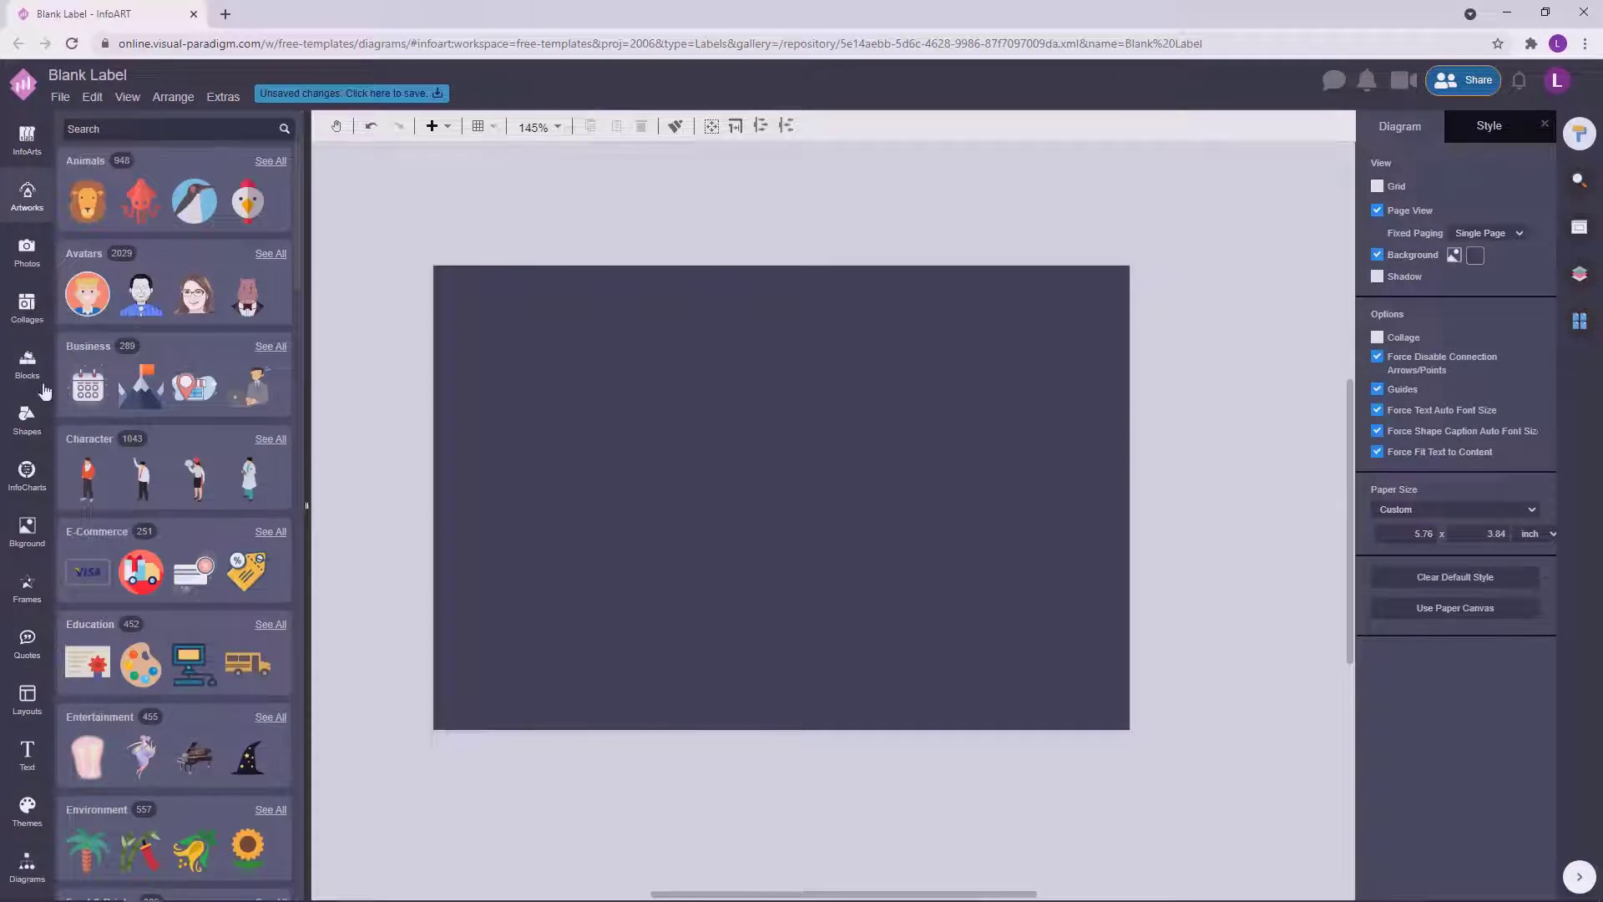
# Add the downward-pointing pentagon from the Dynamic Blocks shapes and enlarge it into a banner centred at the label's upper edge.
pyautogui.click(27, 418)
pyautogui.click(282, 587)
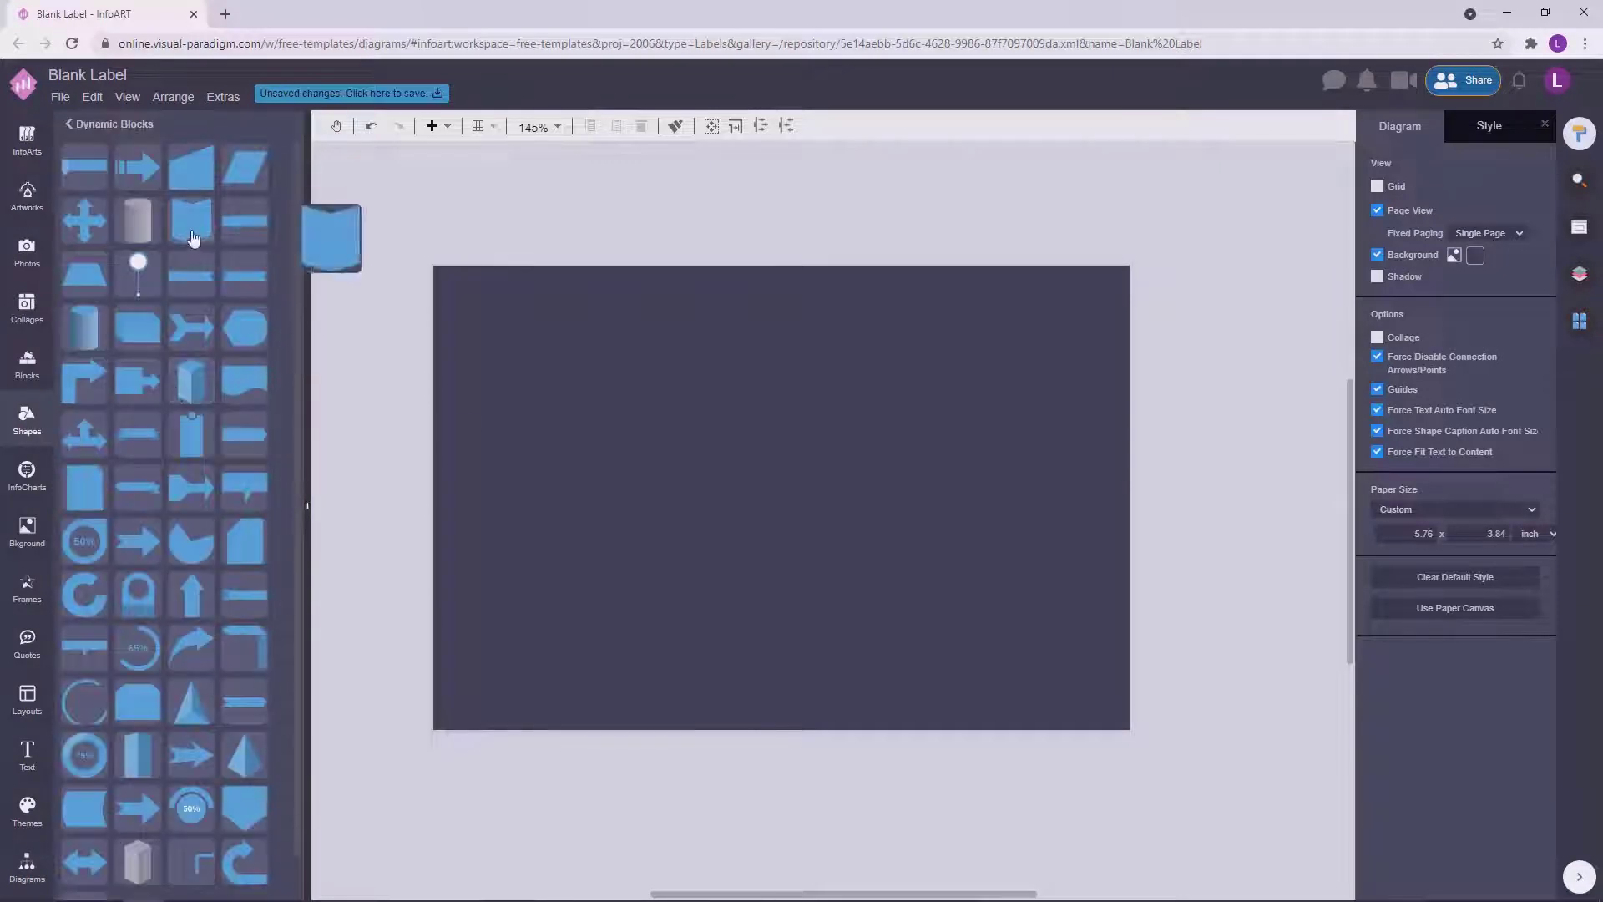
pyautogui.moveTo(246, 806); pyautogui.dragTo(851, 313)
pyautogui.moveTo(789, 363); pyautogui.dragTo(789, 482)
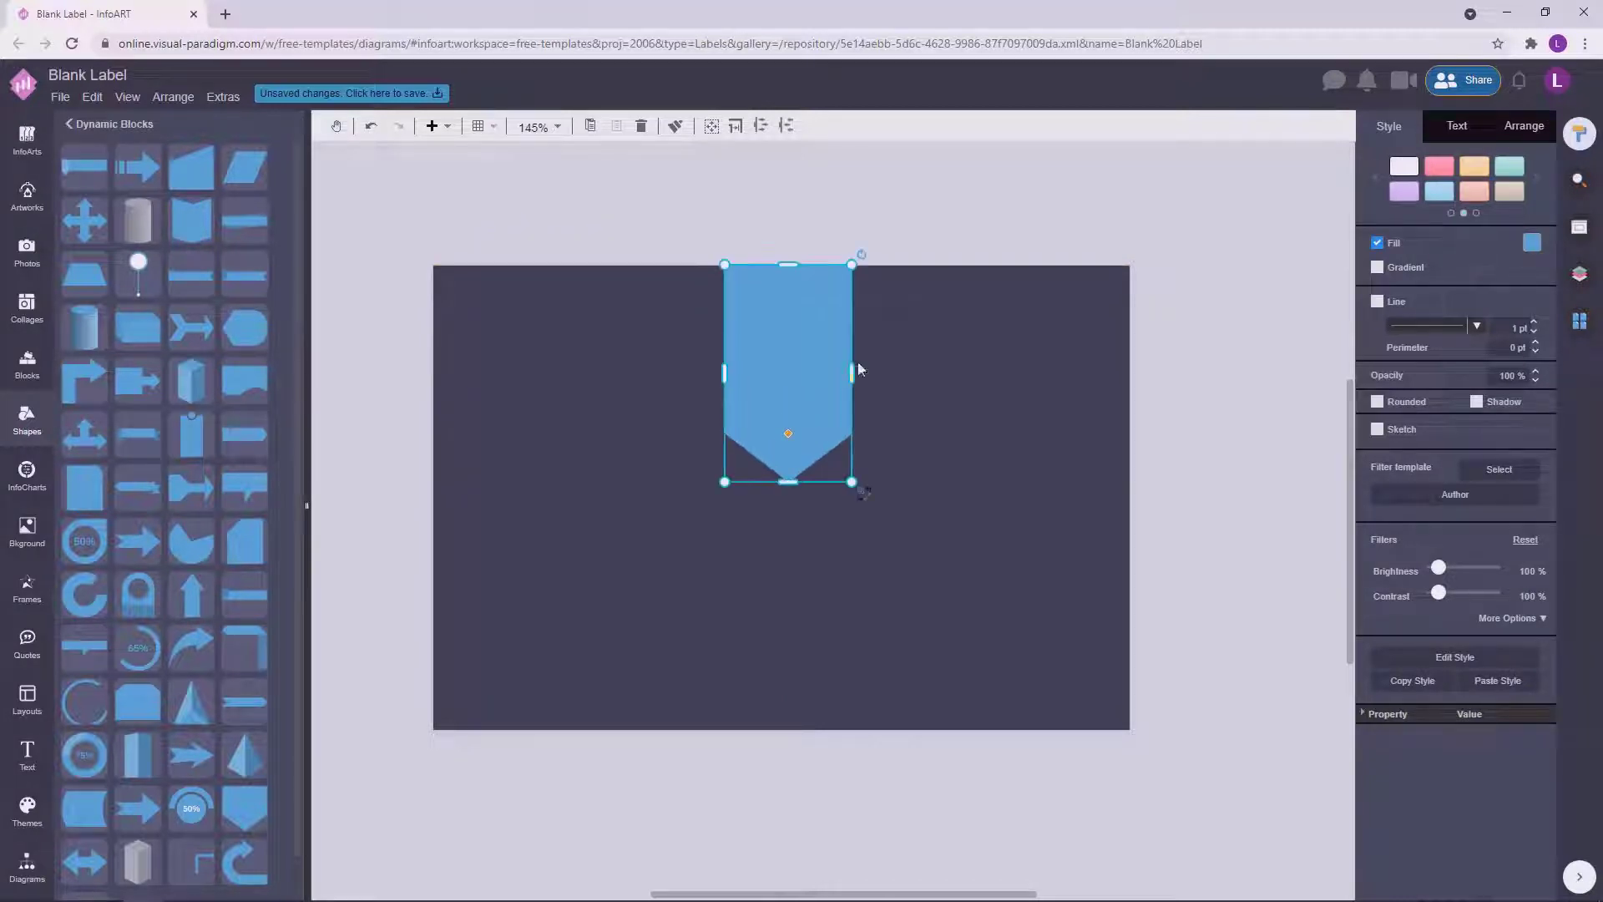
pyautogui.moveTo(853, 367)
pyautogui.mouseDown()
pyautogui.moveTo(901, 368)
pyautogui.moveTo(844, 383)
pyautogui.mouseUp()
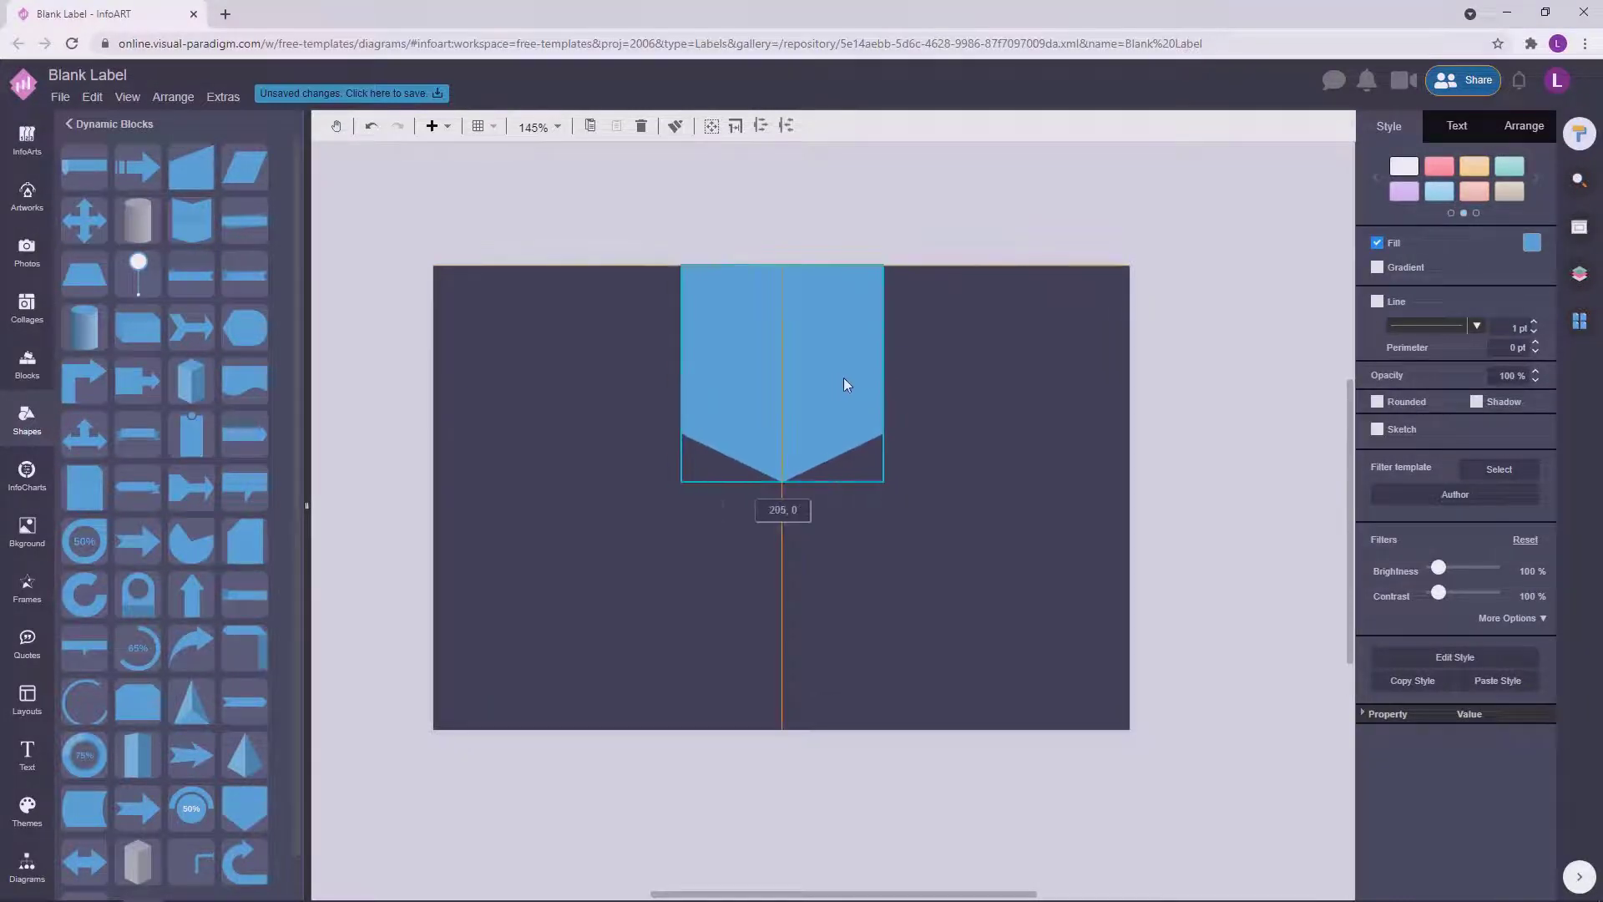
pyautogui.moveTo(799, 295)
pyautogui.mouseDown()
pyautogui.moveTo(799, 323)
pyautogui.moveTo(785, 267)
pyautogui.mouseUp()
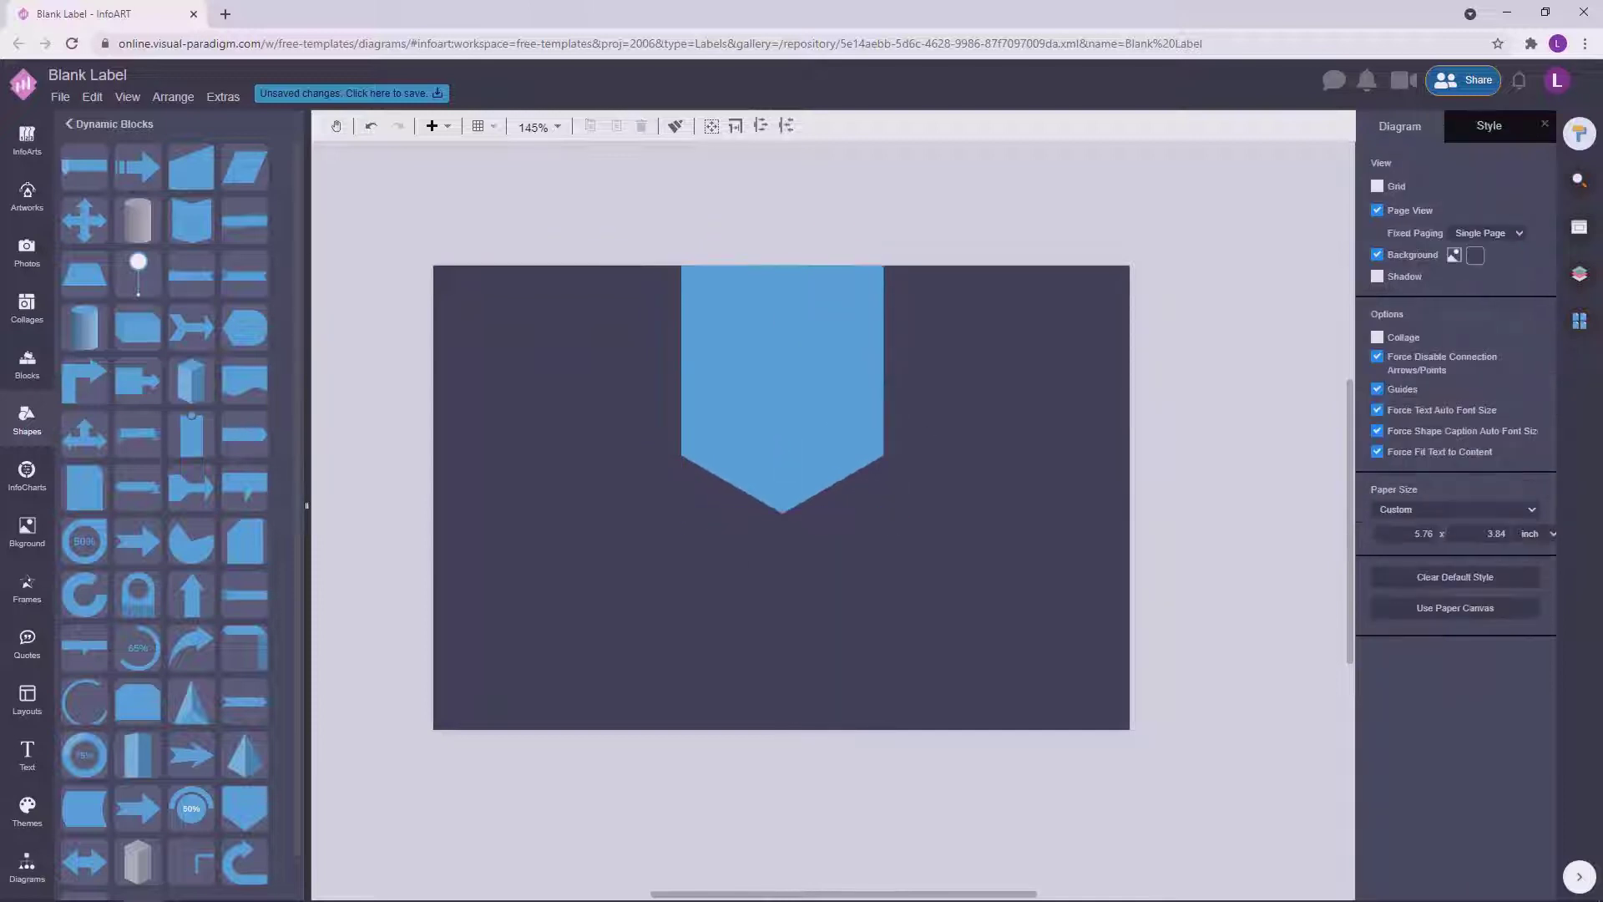
# Fill the pentagon banner with light pink.
pyautogui.click(1532, 242)
pyautogui.click(1569, 441)
pyautogui.click(1096, 355)
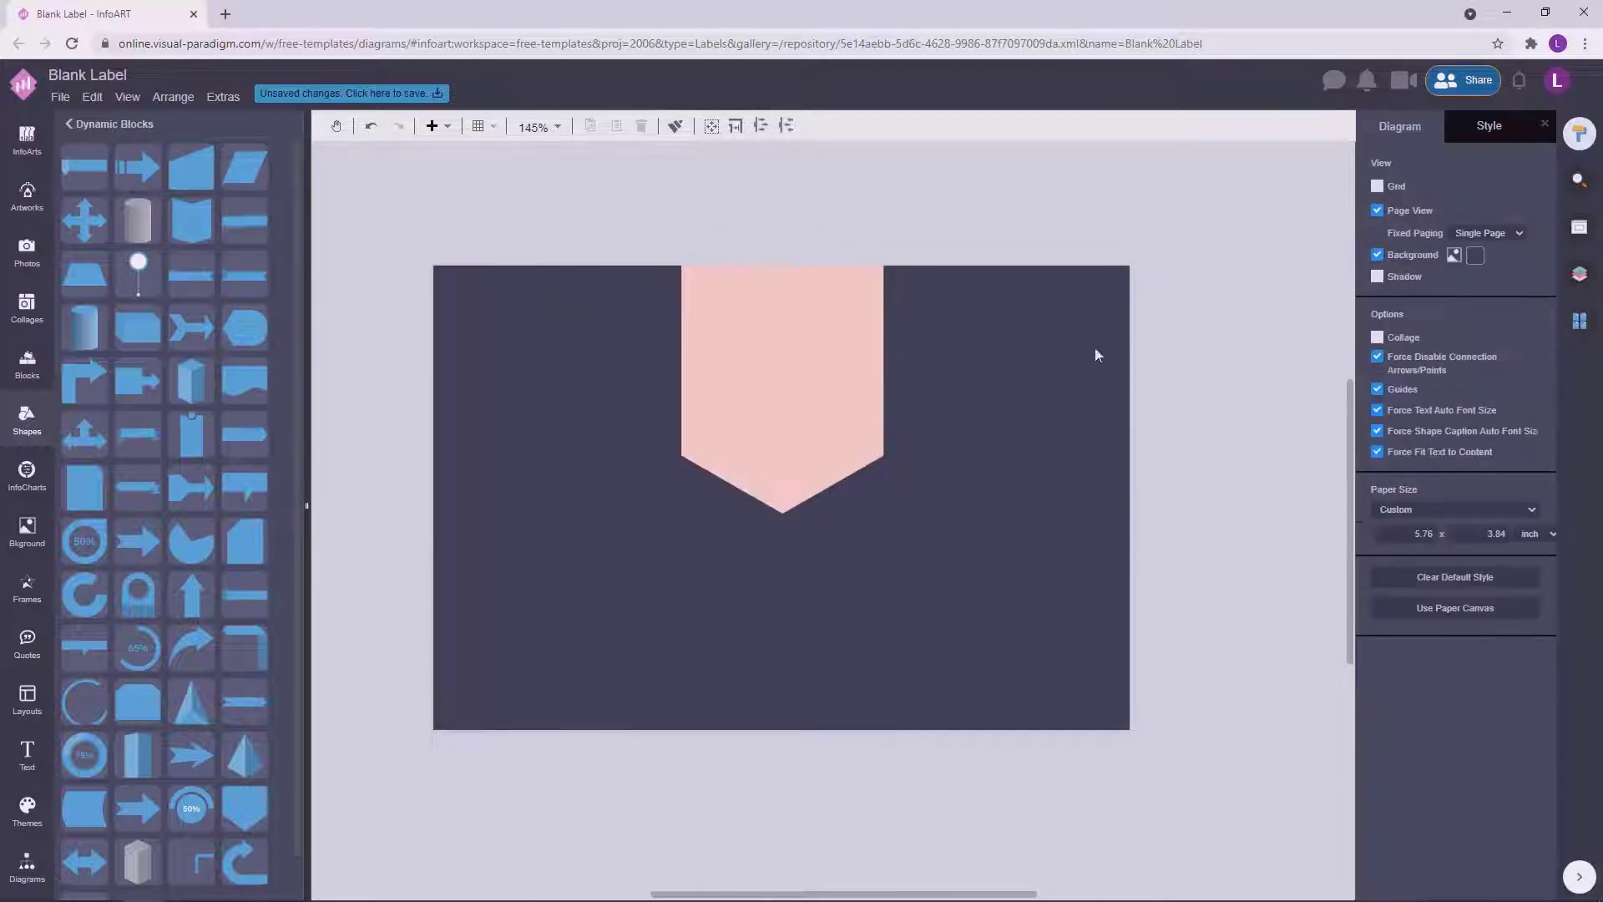
# Add a thin light pink rectangle without an outline as a stripe across the full width near the label's lower edge.
pyautogui.click(26, 862)
pyautogui.moveTo(677, 642); pyautogui.dragTo(1141, 612)
pyautogui.click(1378, 302)
pyautogui.click(1159, 719)
pyautogui.scroll(1, 1159, 719)
pyautogui.scroll(6, 1159, 719)
pyautogui.click(1124, 603)
pyautogui.click(1260, 574)
pyautogui.scroll(-6, 1260, 576)
pyautogui.click(799, 557)
pyautogui.moveTo(798, 546); pyautogui.dragTo(820, 768)
pyautogui.click(823, 662)
pyautogui.click(868, 736)
pyautogui.click(1006, 593)
pyautogui.scroll(-2, 1005, 593)
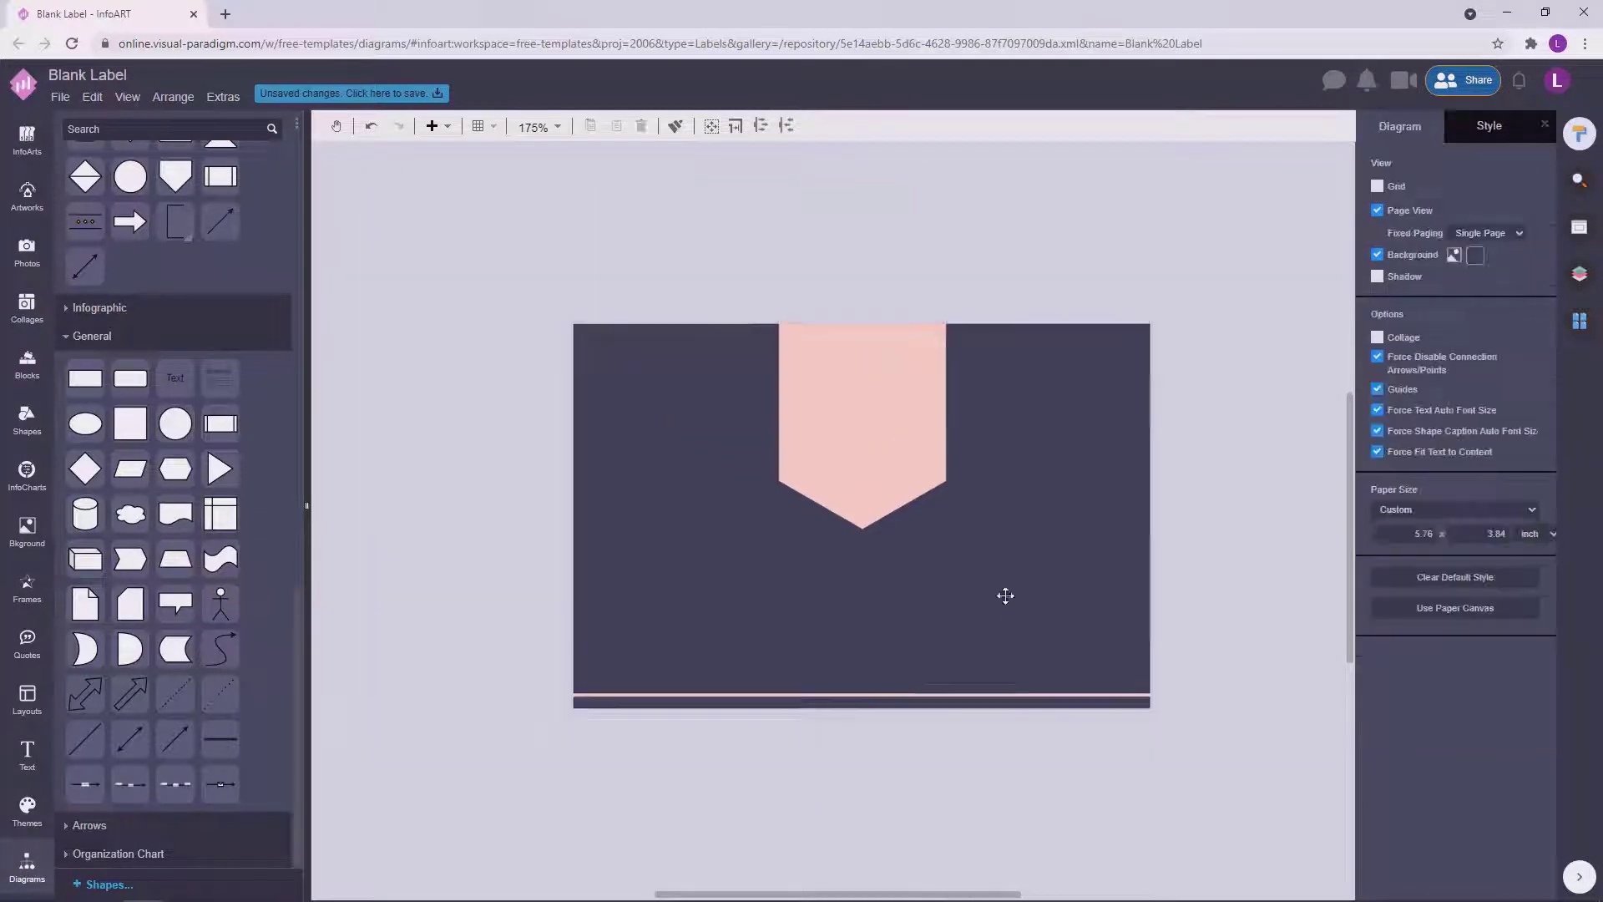
# Duplicate the pink stripe near the label's upper edge behind the banner, and align both stripes evenly with the label's edges.
pyautogui.click(859, 693)
pyautogui.moveTo(859, 693); pyautogui.dragTo(845, 334)
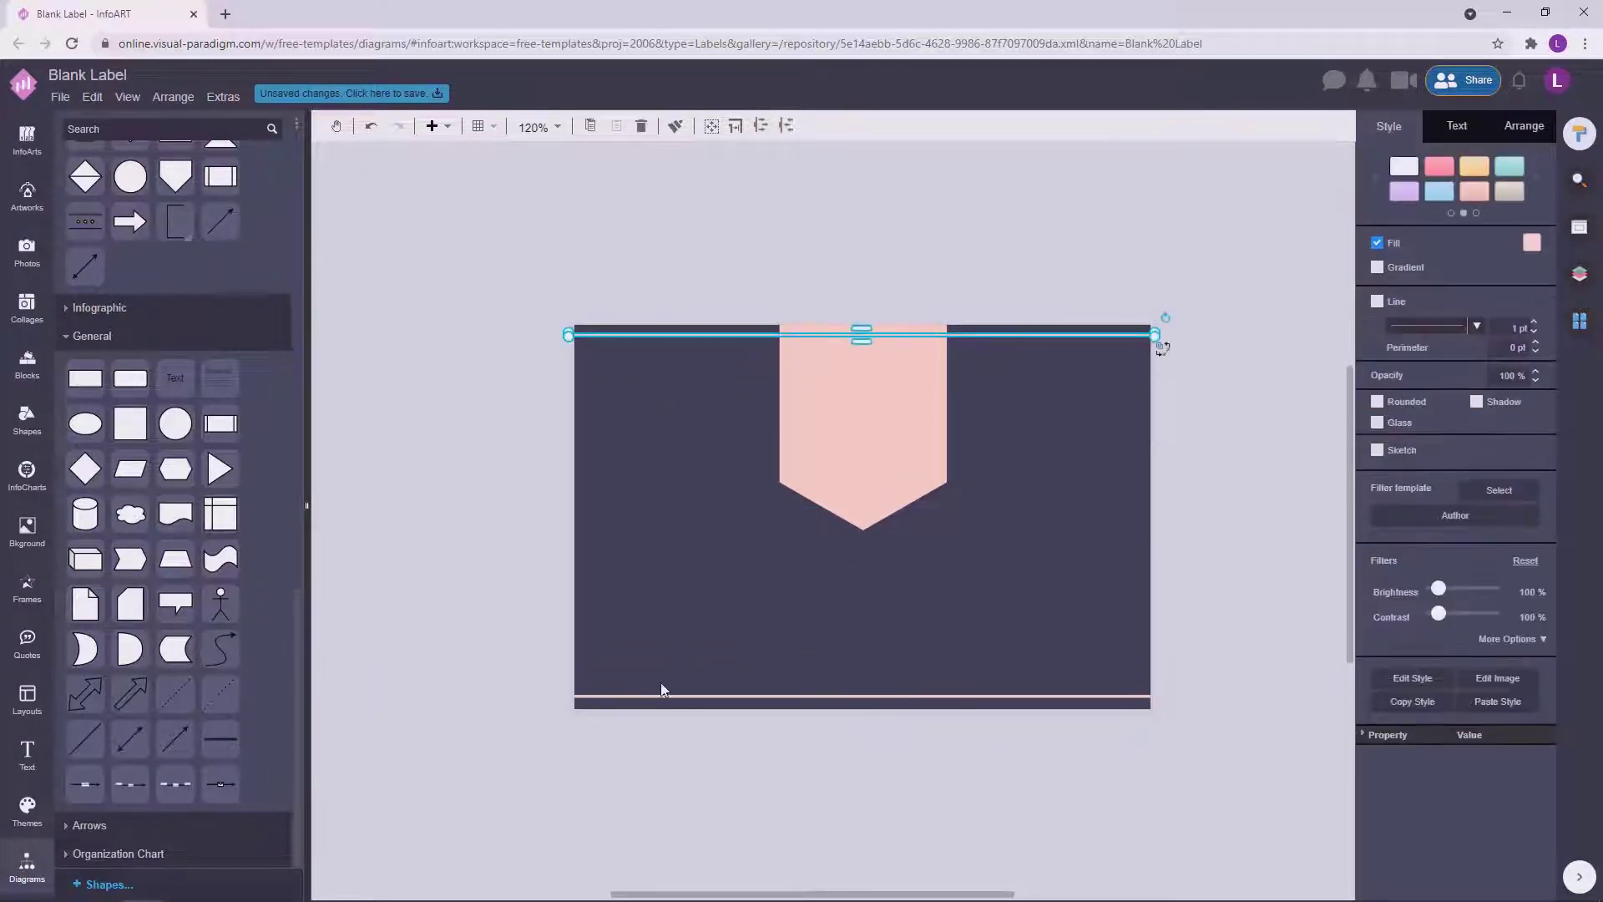
pyautogui.keyDown('shift'); pyautogui.click(659, 696); pyautogui.keyUp('shift')
pyautogui.moveTo(691, 335); pyautogui.dragTo(693, 339)
pyautogui.click(1268, 436)
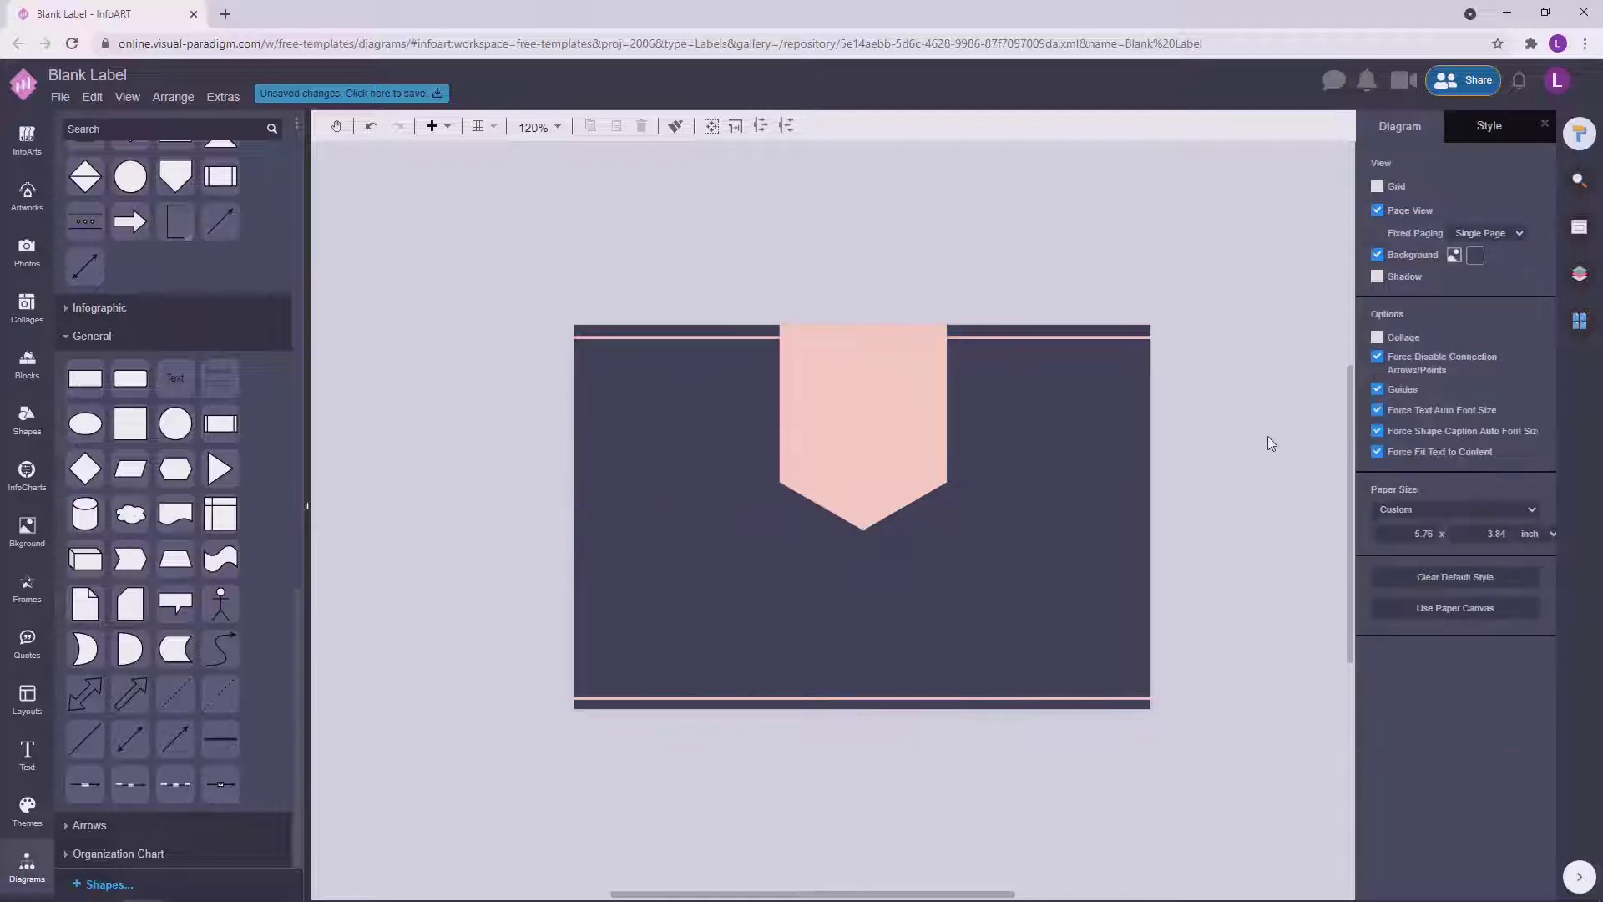
pyautogui.moveTo(1249, 442); pyautogui.dragTo(1219, 449)
pyautogui.scroll(1, 1077, 467)
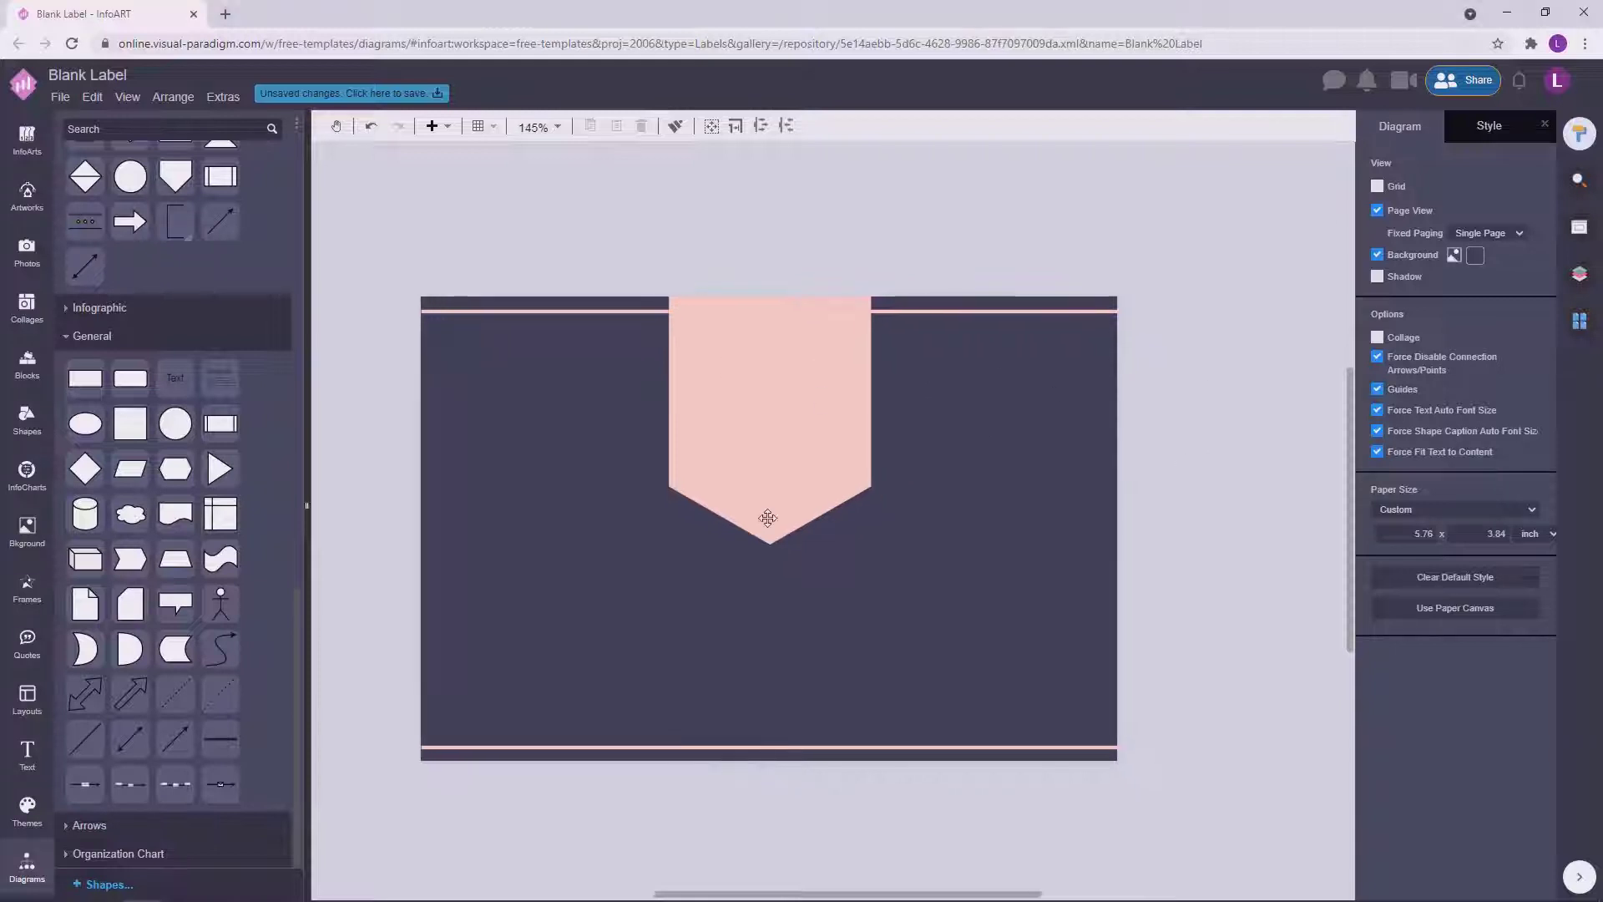
pyautogui.click(768, 490)
pyautogui.click(1174, 508)
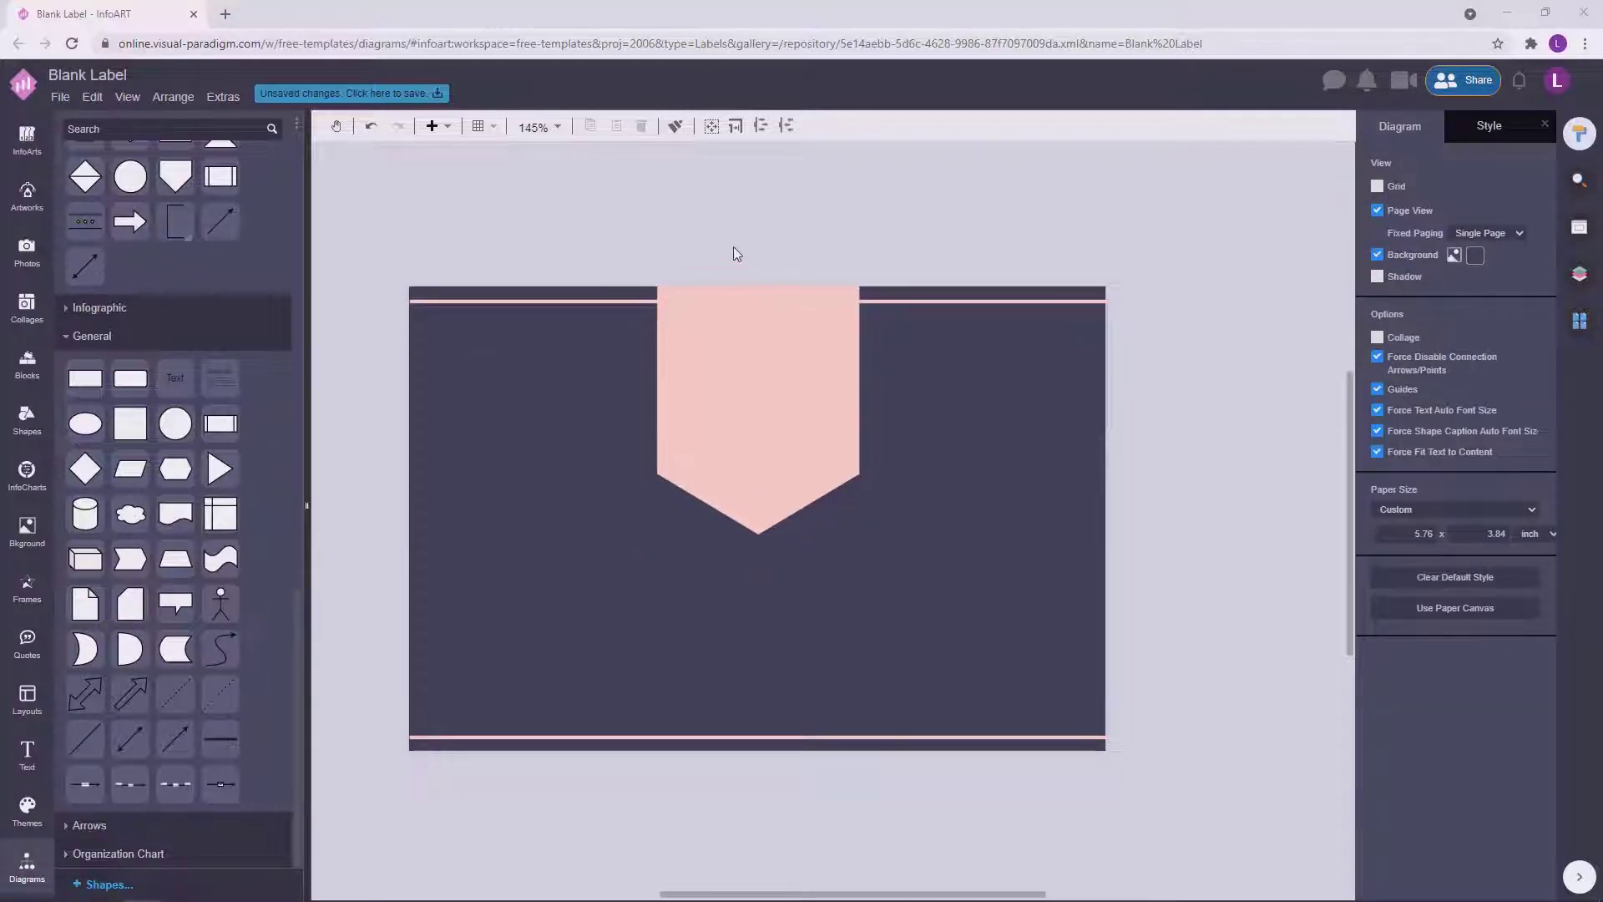
# Add a text box reading "PARSLEY CAKE FLOUR" in the empty area above the label.
pyautogui.click(12, 211)
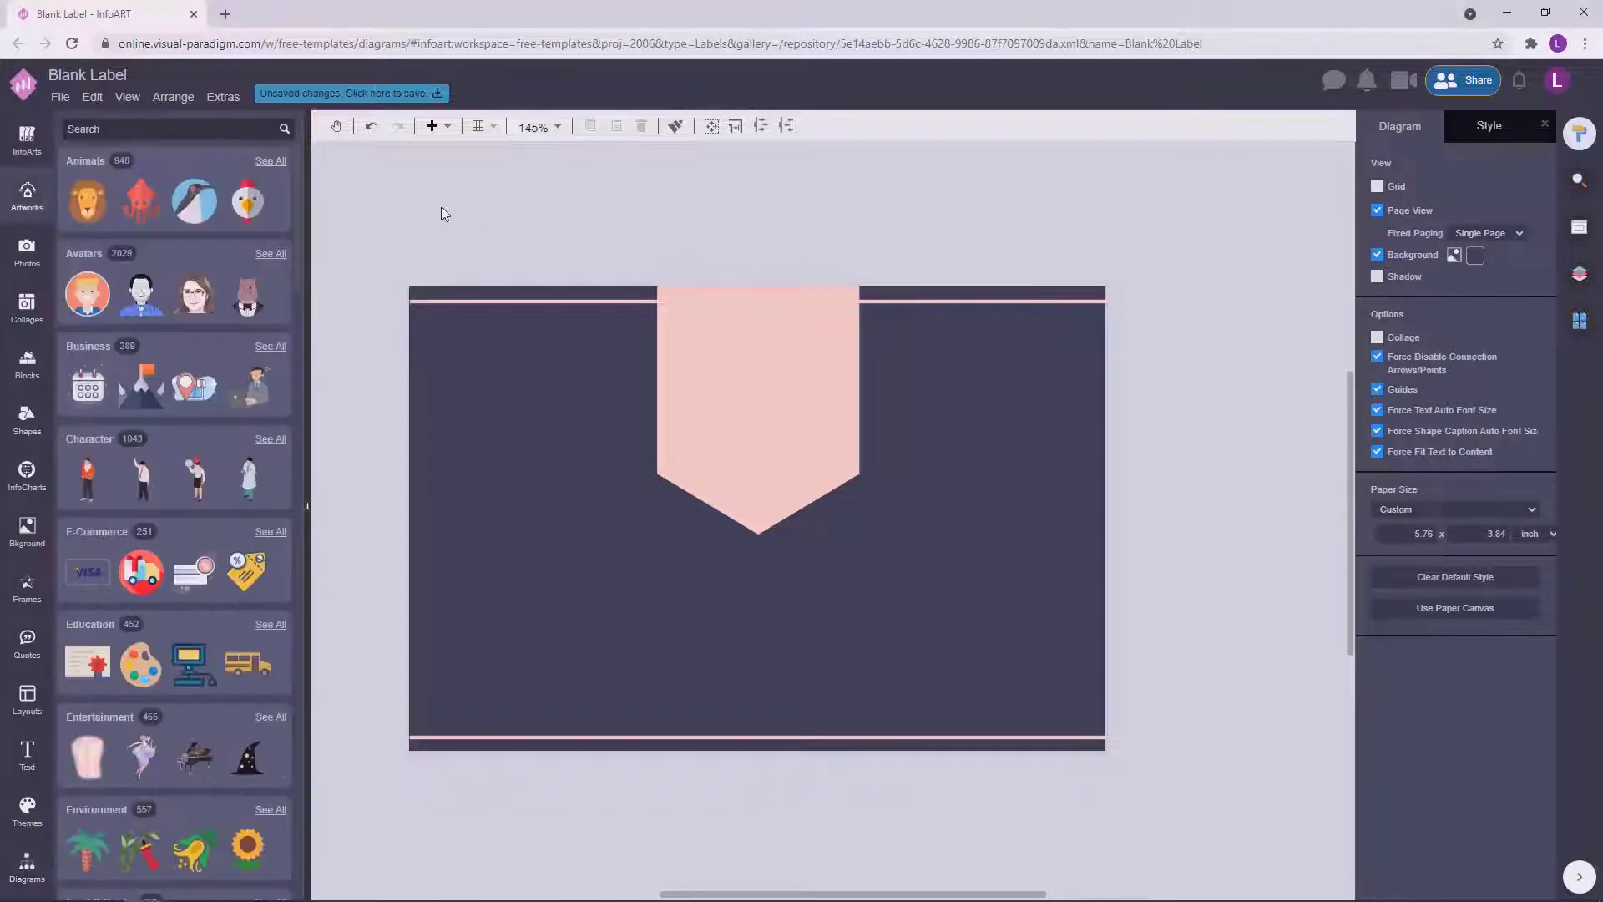
pyautogui.doubleClick(445, 208)
pyautogui.moveTo(499, 243); pyautogui.dragTo(509, 265)
pyautogui.moveTo(509, 231); pyautogui.dragTo(718, 232)
pyautogui.doubleClick(585, 233)
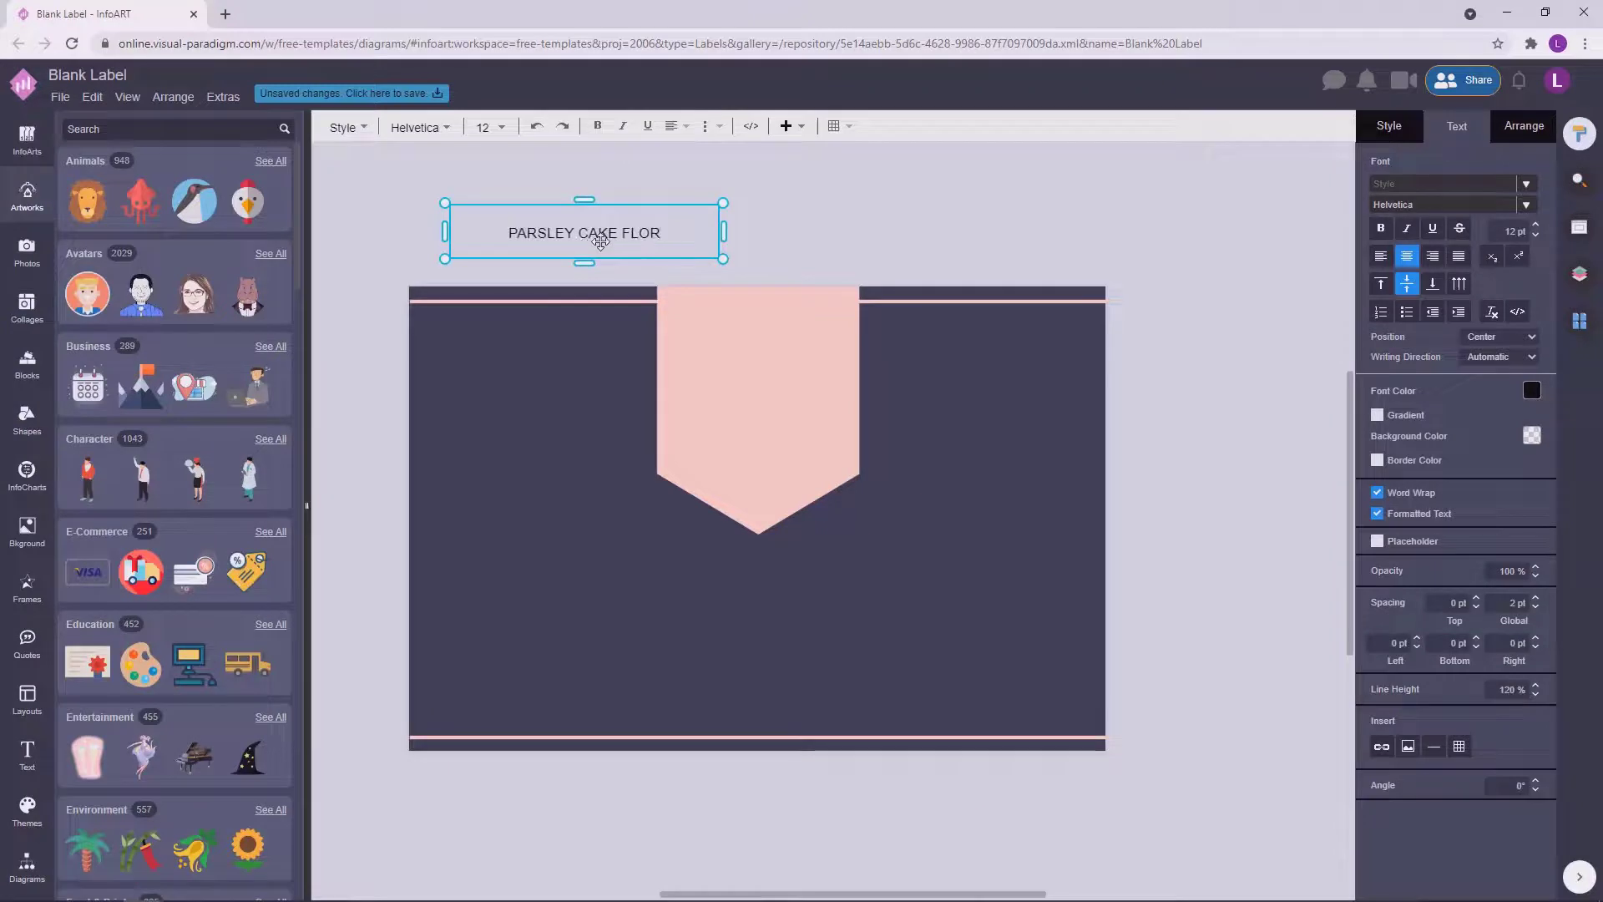
pyautogui.write('UR')
pyautogui.click(743, 235)
pyautogui.click(710, 235)
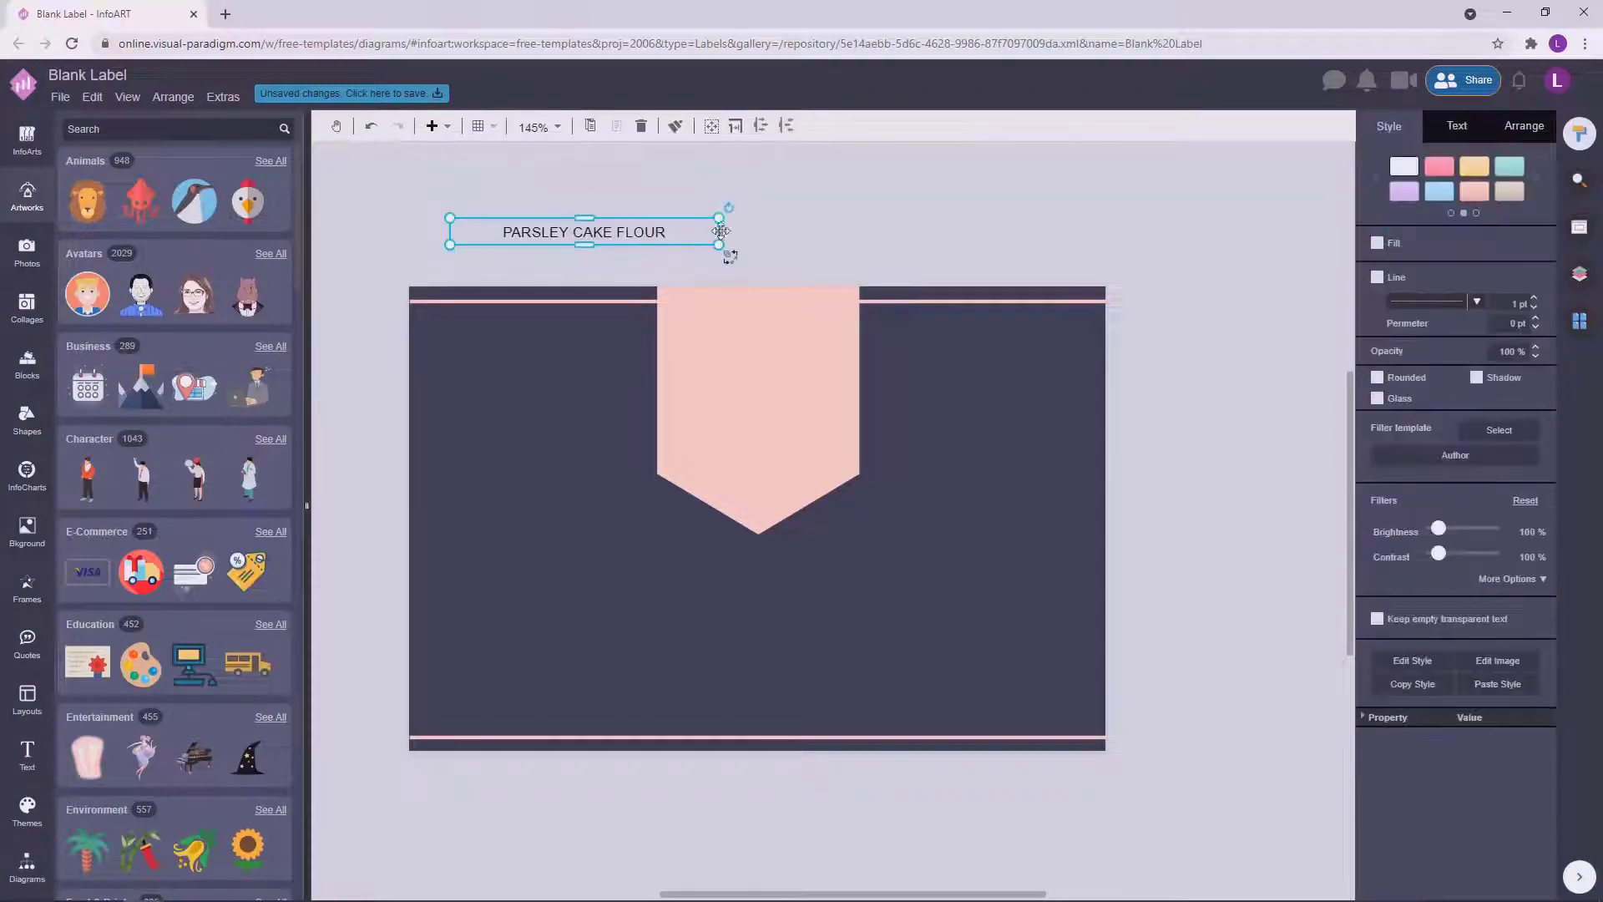
# Move the title text onto the label below the banner and reduce its line height to 100%.
pyautogui.scroll(3, 627, 234)
pyautogui.moveTo(773, 235); pyautogui.dragTo(774, 531)
pyautogui.doubleClick(703, 253)
pyautogui.click(1535, 693)
pyautogui.click(1535, 693)
pyautogui.click(885, 271)
# Set the title's font size to 40 pt.
pyautogui.scroll(-5, 701, 266)
pyautogui.click(1451, 131)
pyautogui.moveTo(1502, 231); pyautogui.dragTo(1551, 229)
pyautogui.write('40')
pyautogui.press('Return')
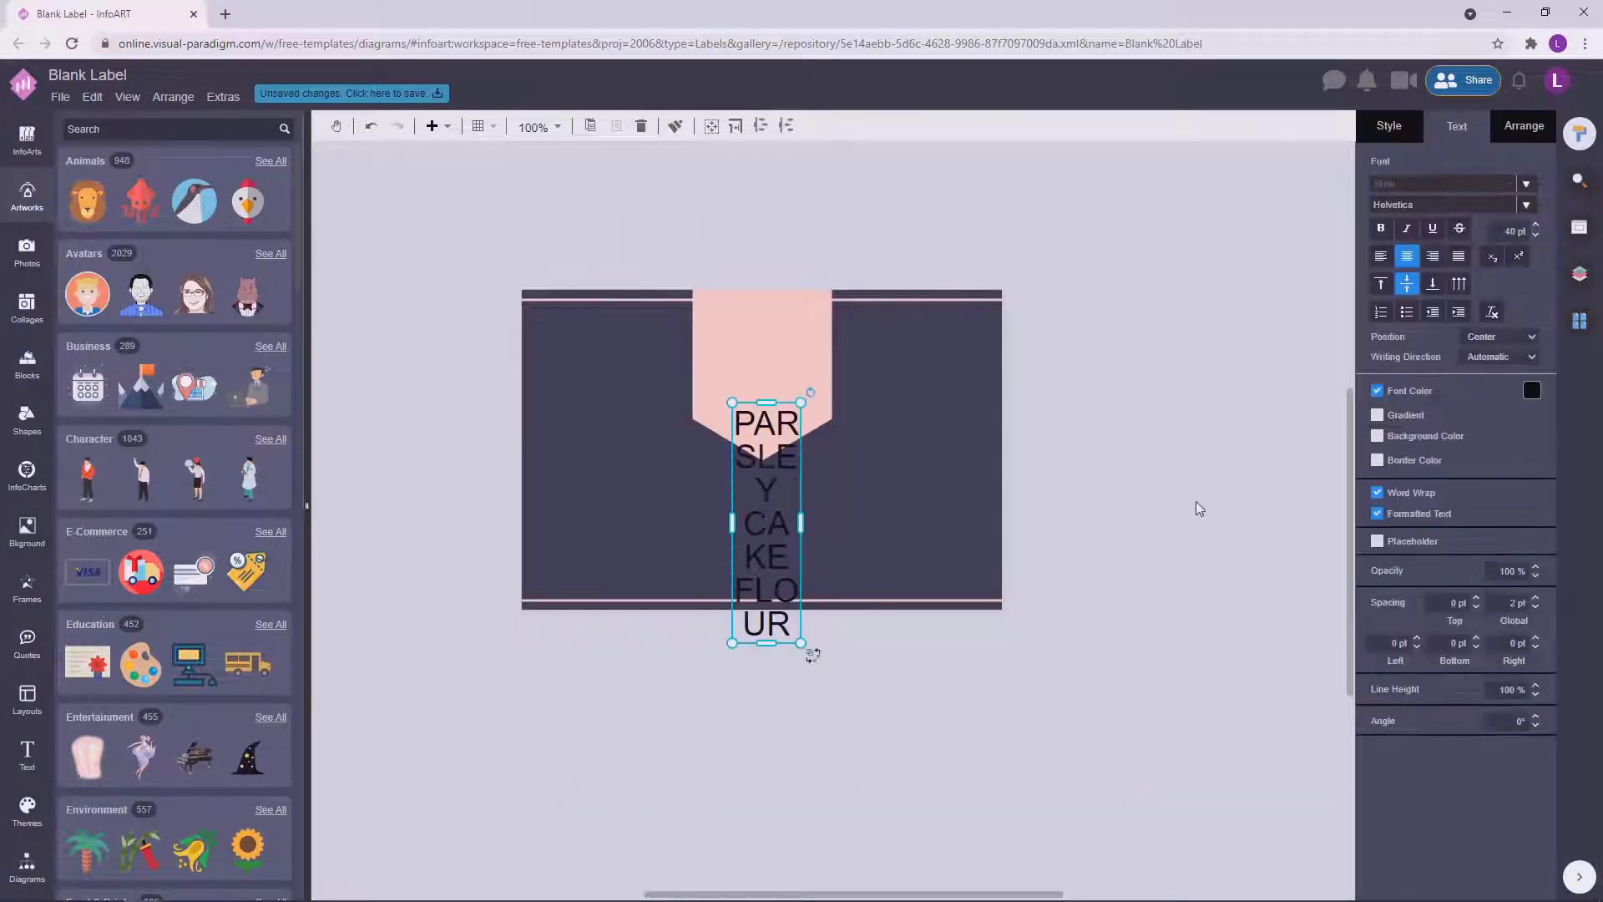
# Widen the title's text box so each word fits on its own line, and set the line height to 90%.
pyautogui.moveTo(805, 526)
pyautogui.mouseDown()
pyautogui.moveTo(923, 519)
pyautogui.moveTo(800, 531)
pyautogui.mouseUp()
pyautogui.doubleClick(802, 527)
pyautogui.click(1534, 693)
pyautogui.click(1535, 693)
pyautogui.click(1110, 494)
pyautogui.doubleClick(796, 524)
pyautogui.click(1536, 686)
pyautogui.click(924, 512)
pyautogui.click(1389, 126)
pyautogui.click(1456, 126)
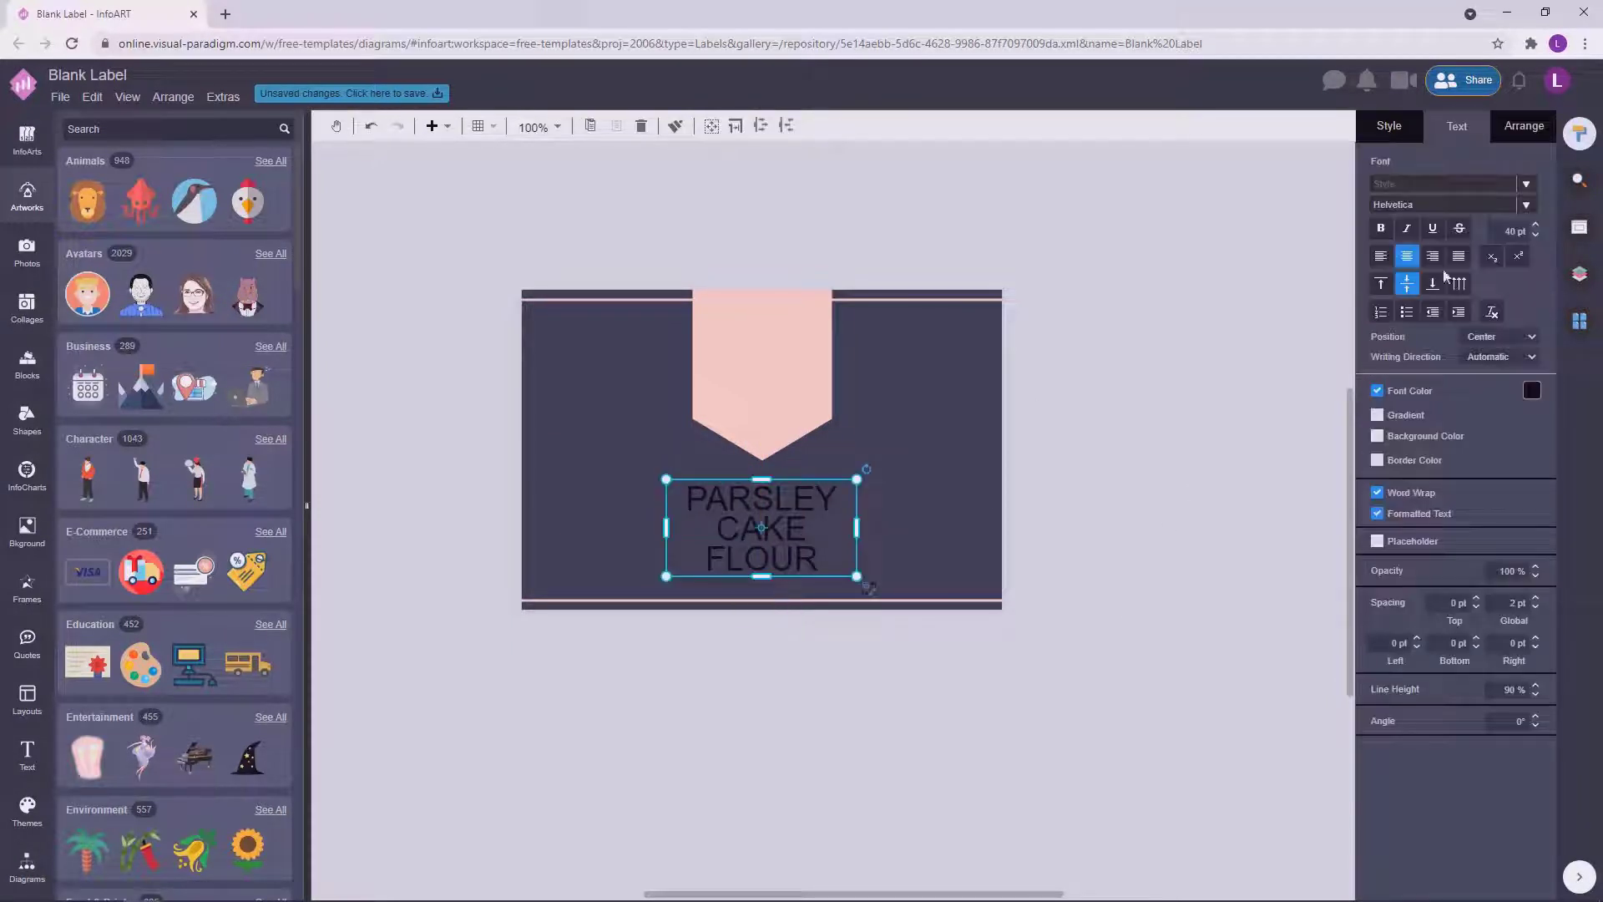
# Change the title's font colour to light pink.
pyautogui.click(1529, 399)
pyautogui.click(1469, 476)
pyautogui.click(1149, 464)
# Set the title's font size to 35 pt and narrow its text box, keeping it centred below the banner.
pyautogui.click(762, 527)
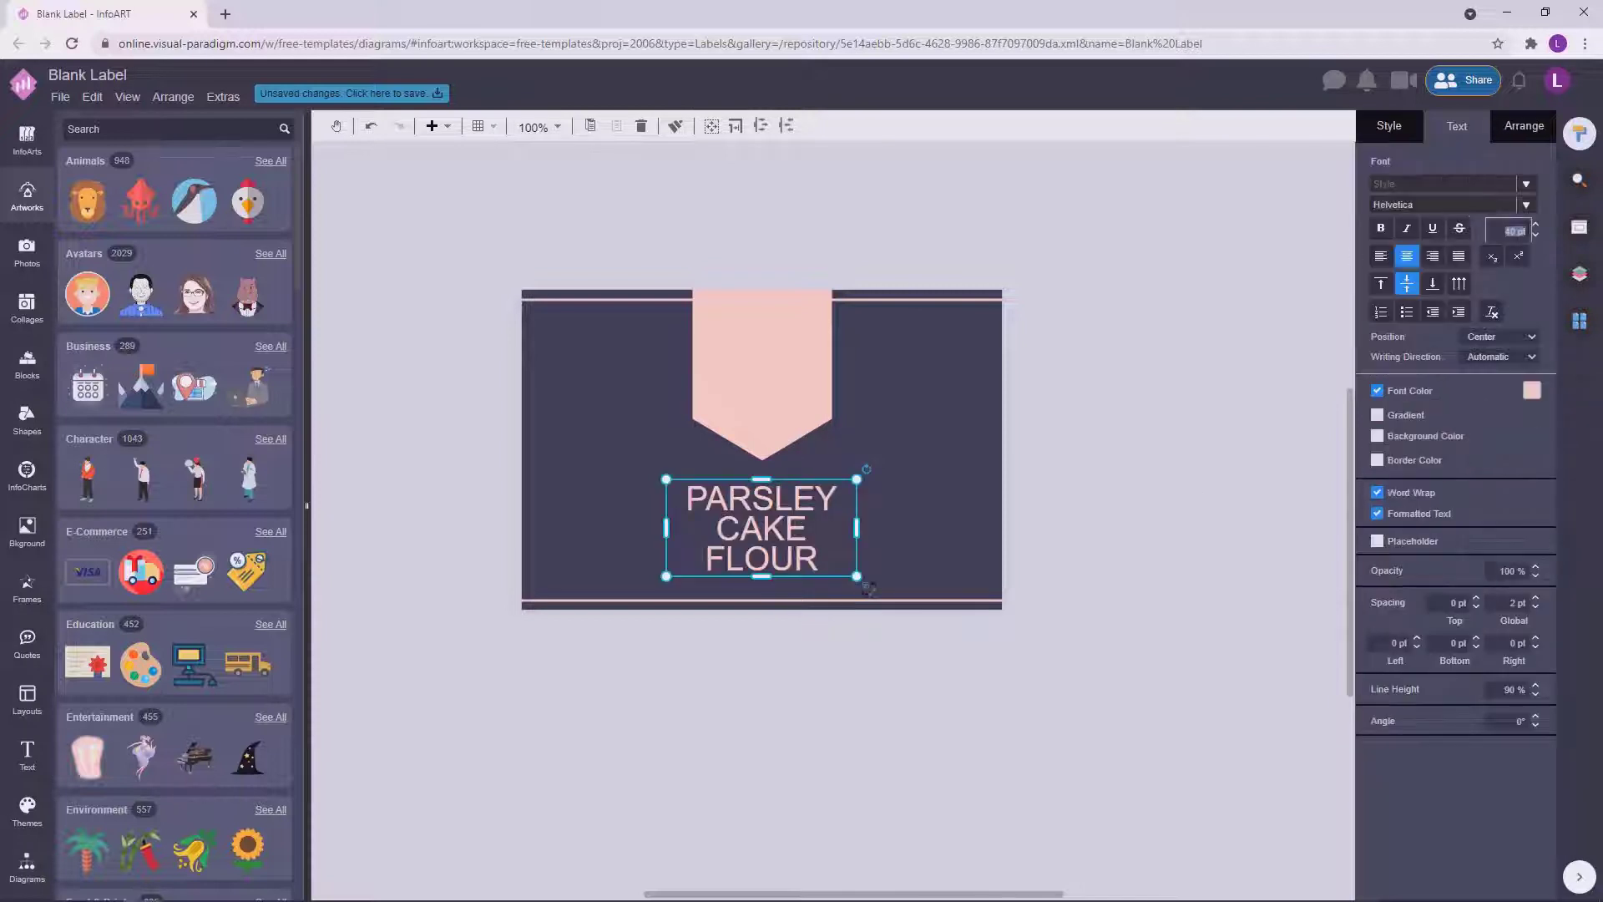
pyautogui.write('35')
pyautogui.press('Return')
pyautogui.click(1124, 433)
pyautogui.click(802, 530)
pyautogui.moveTo(858, 528); pyautogui.dragTo(790, 527)
pyautogui.click(987, 498)
pyautogui.click(942, 497)
# Set the title's line height to 95%.
pyautogui.doubleClick(802, 531)
pyautogui.click(1536, 693)
pyautogui.click(1536, 686)
pyautogui.click(1026, 516)
pyautogui.click(1102, 407)
# Change the title's font colour to white and its font to Aleo.
pyautogui.click(793, 529)
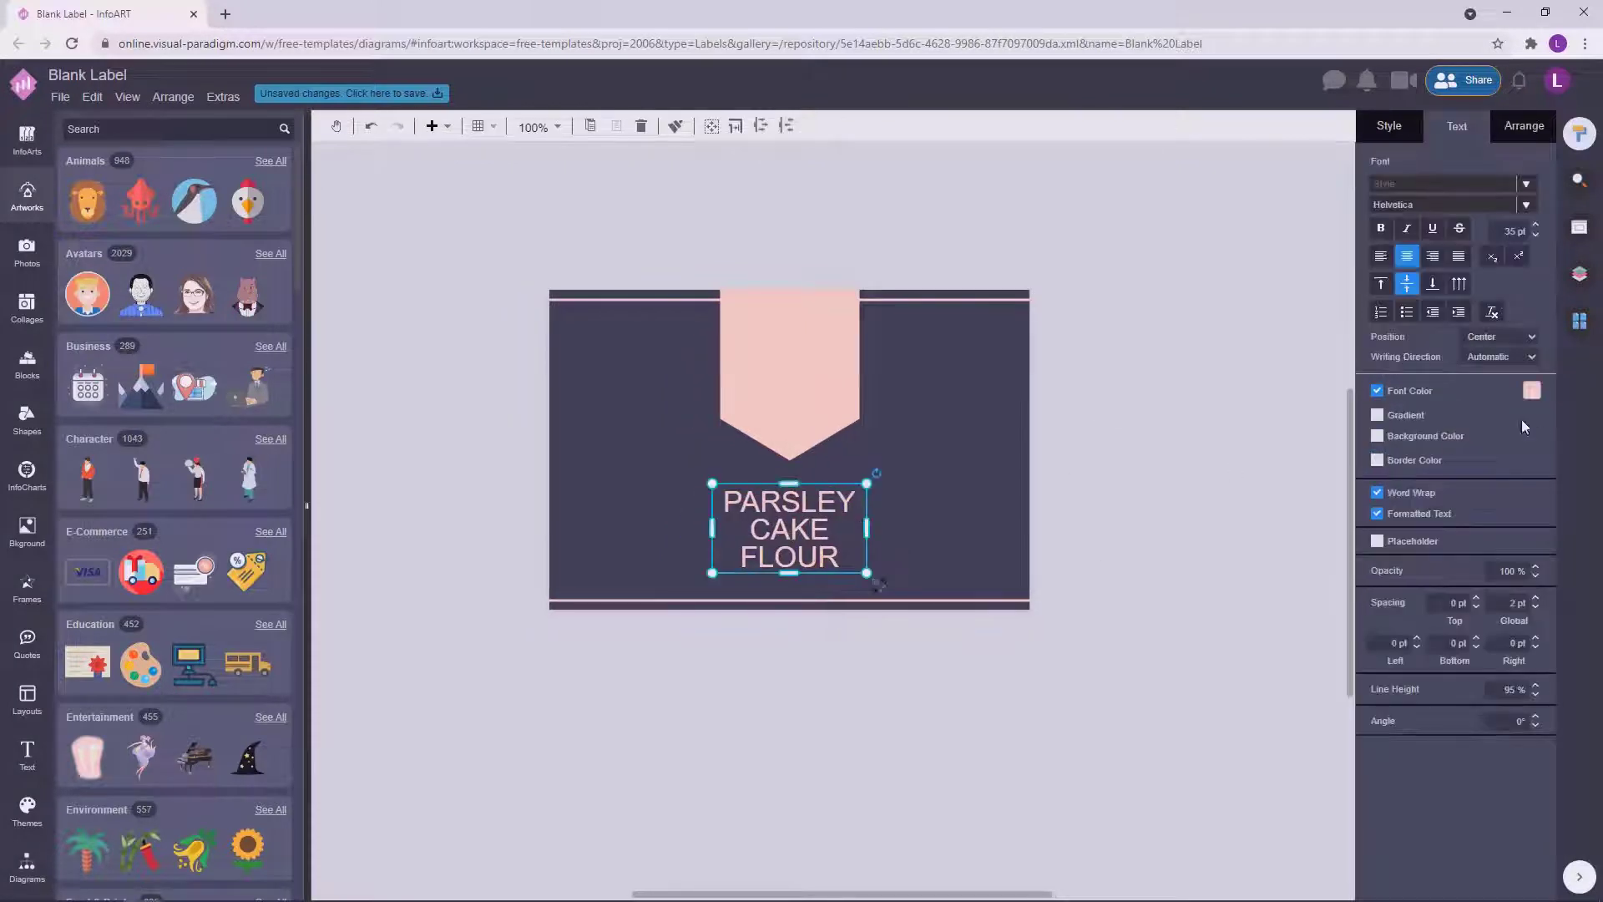
pyautogui.click(1531, 391)
pyautogui.click(1421, 433)
pyautogui.click(1242, 422)
pyautogui.click(791, 529)
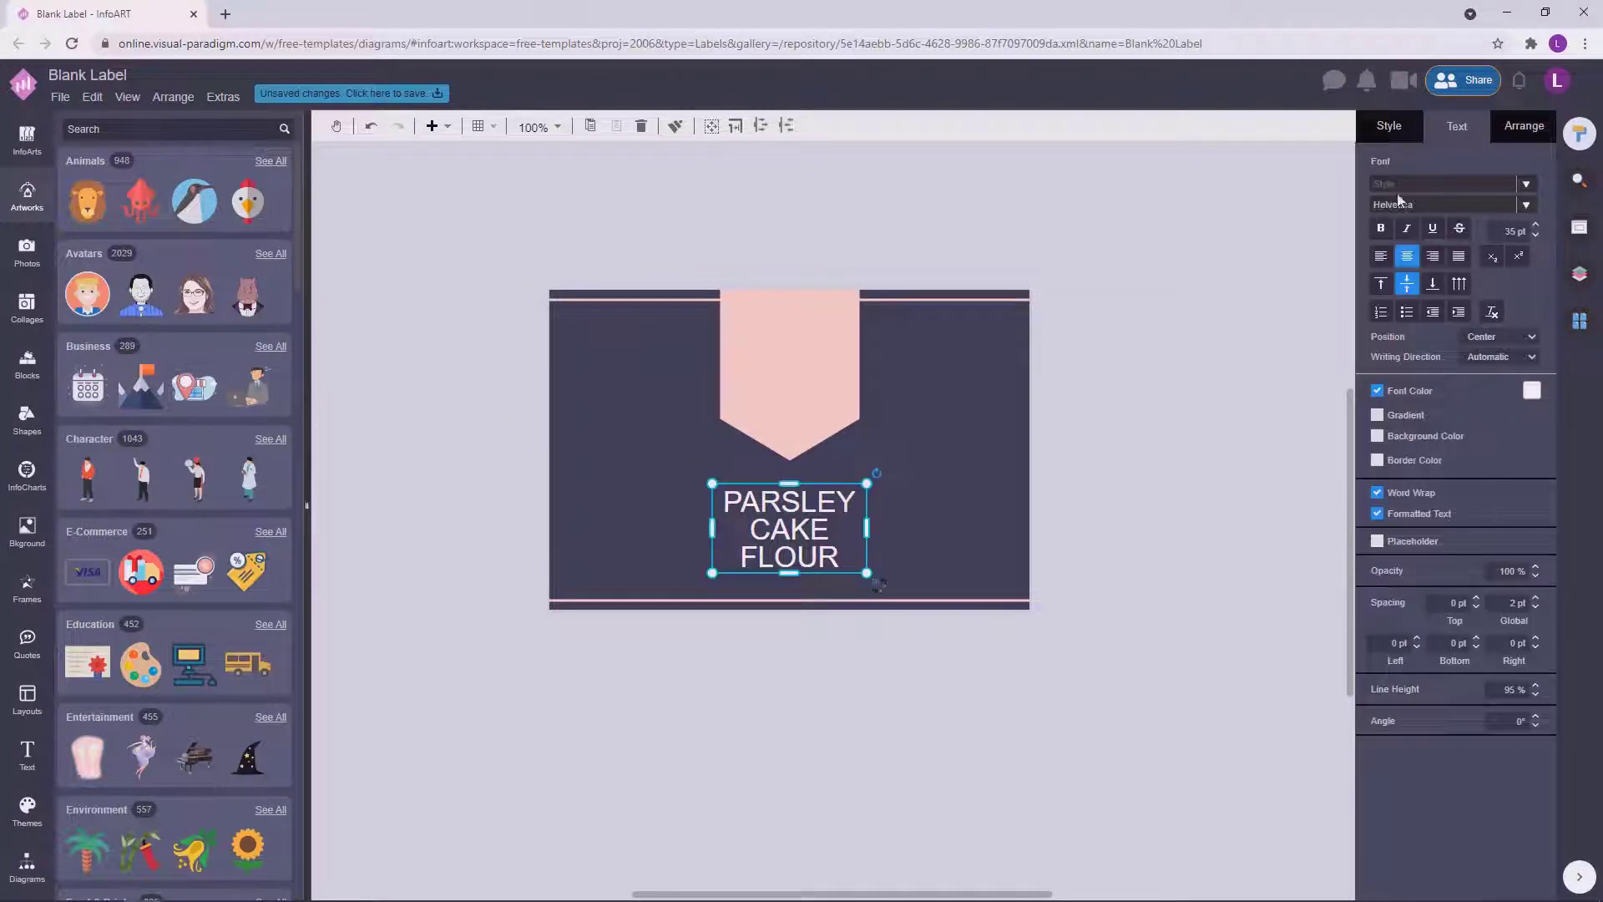
pyautogui.click(1528, 207)
pyautogui.scroll(-3, 1303, 359)
pyautogui.click(1290, 365)
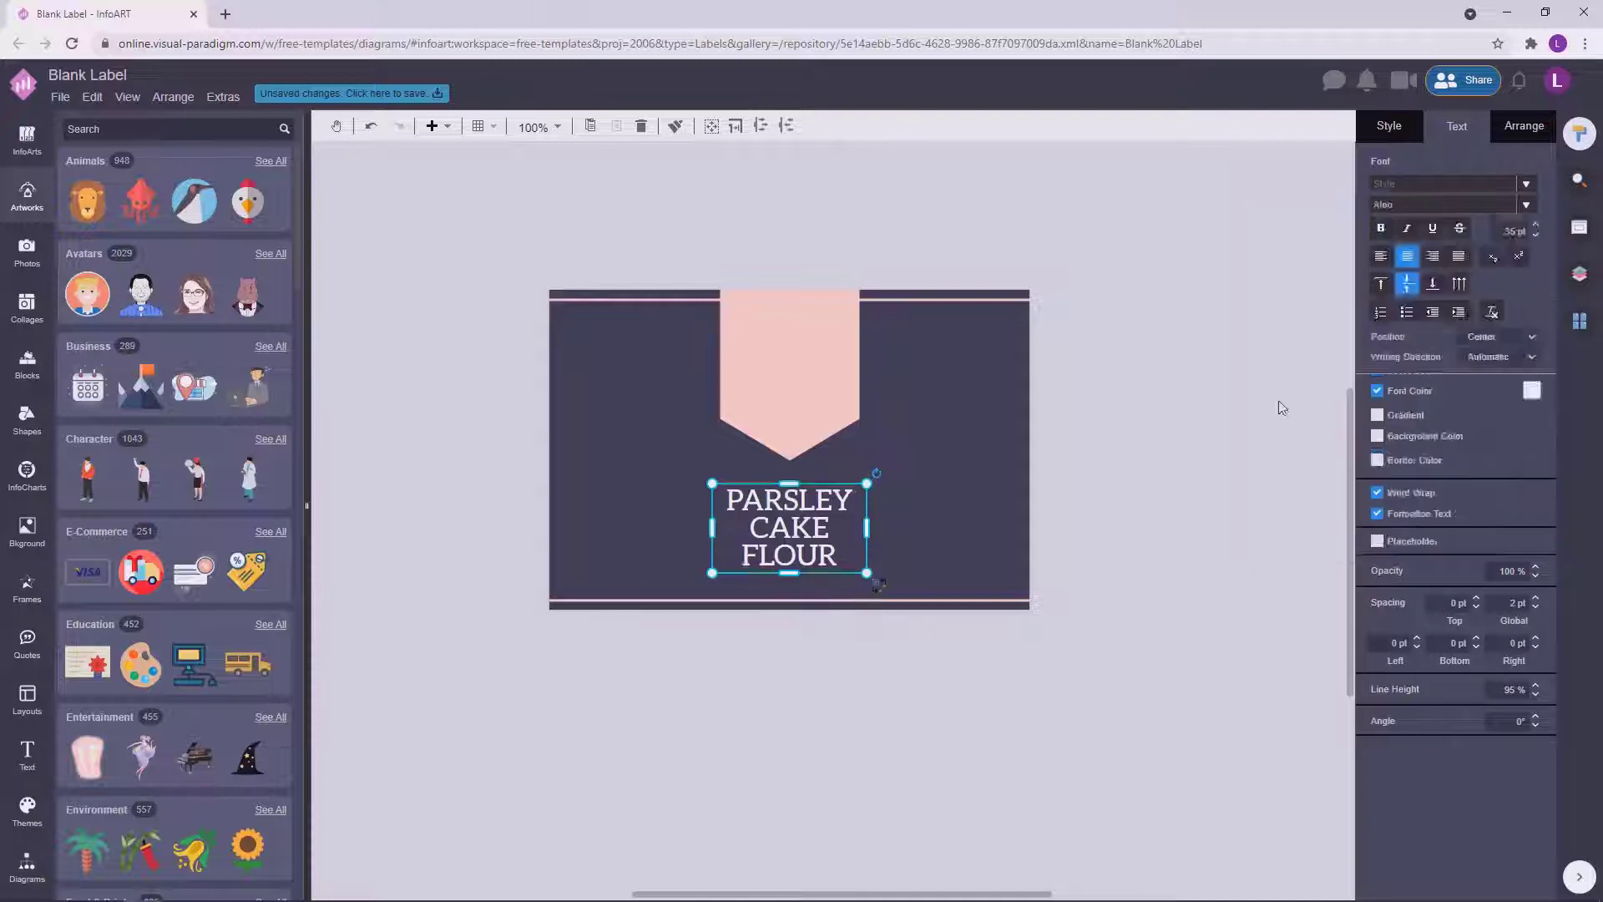
# Duplicate the title above the label and replace the copy's text with "Since 2014".
pyautogui.moveTo(711, 544); pyautogui.dragTo(717, 270)
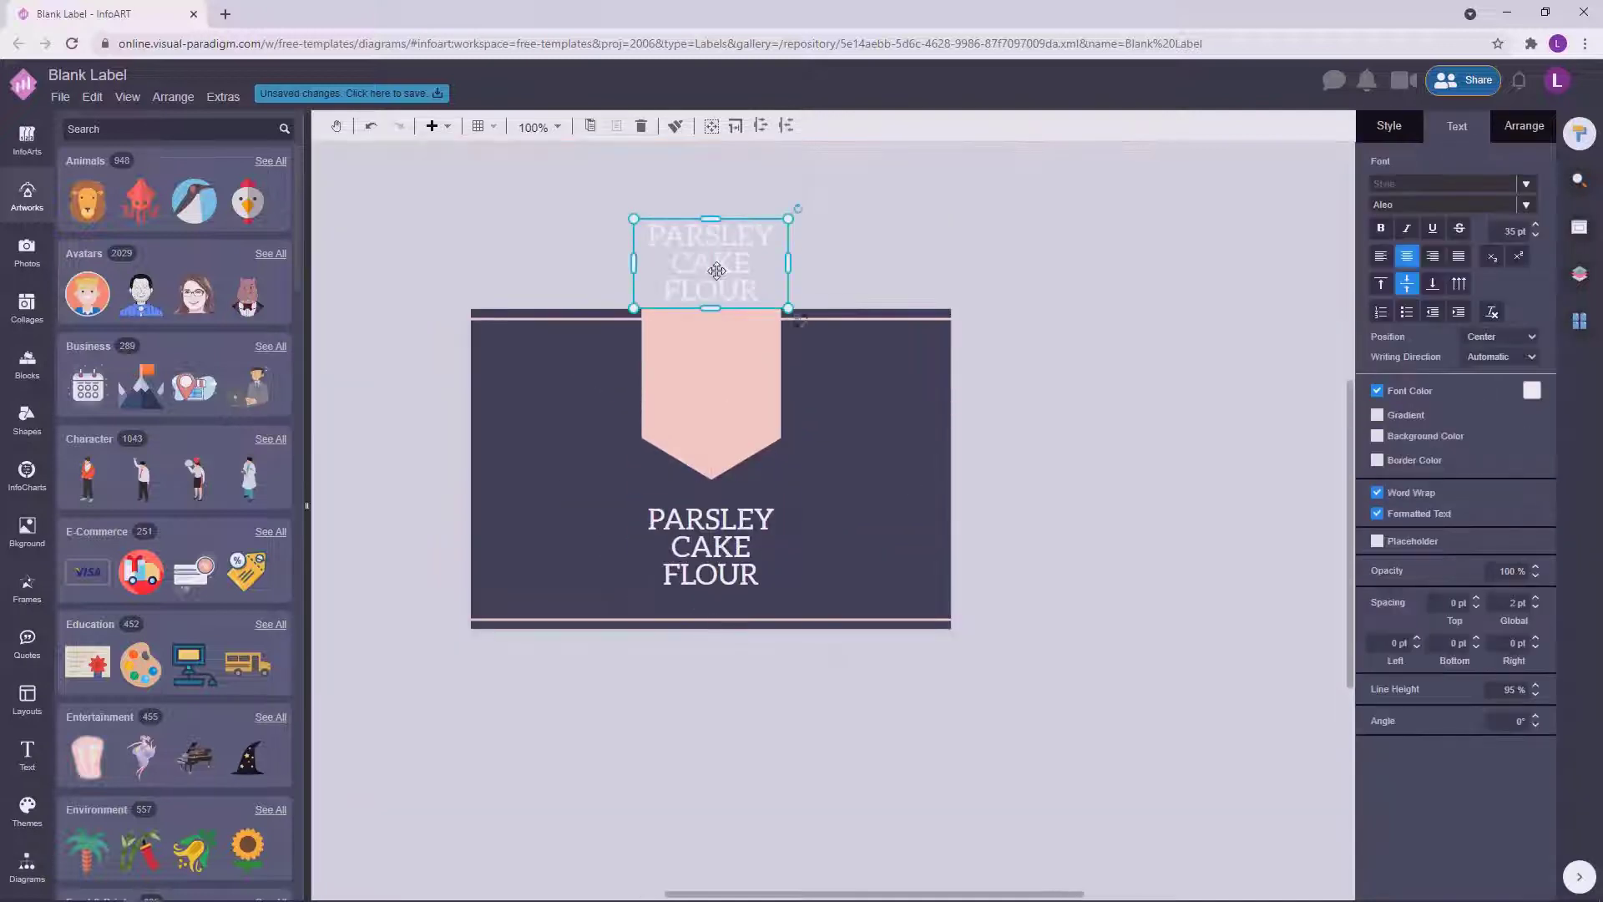
pyautogui.doubleClick(716, 271)
pyautogui.write('Th')
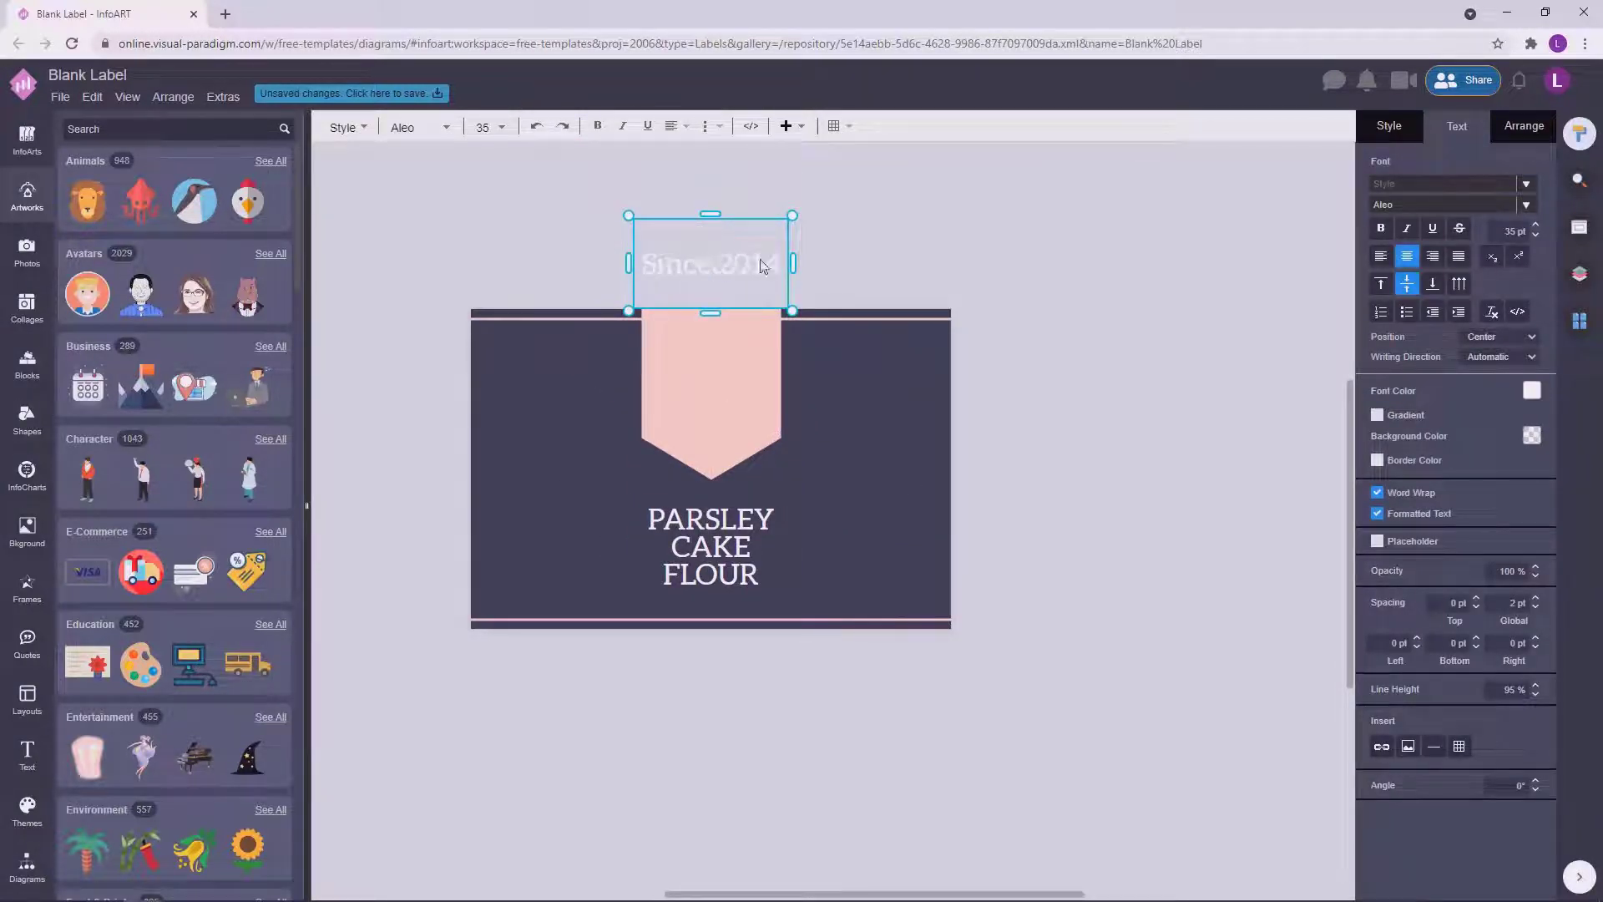
pyautogui.press('Escape')
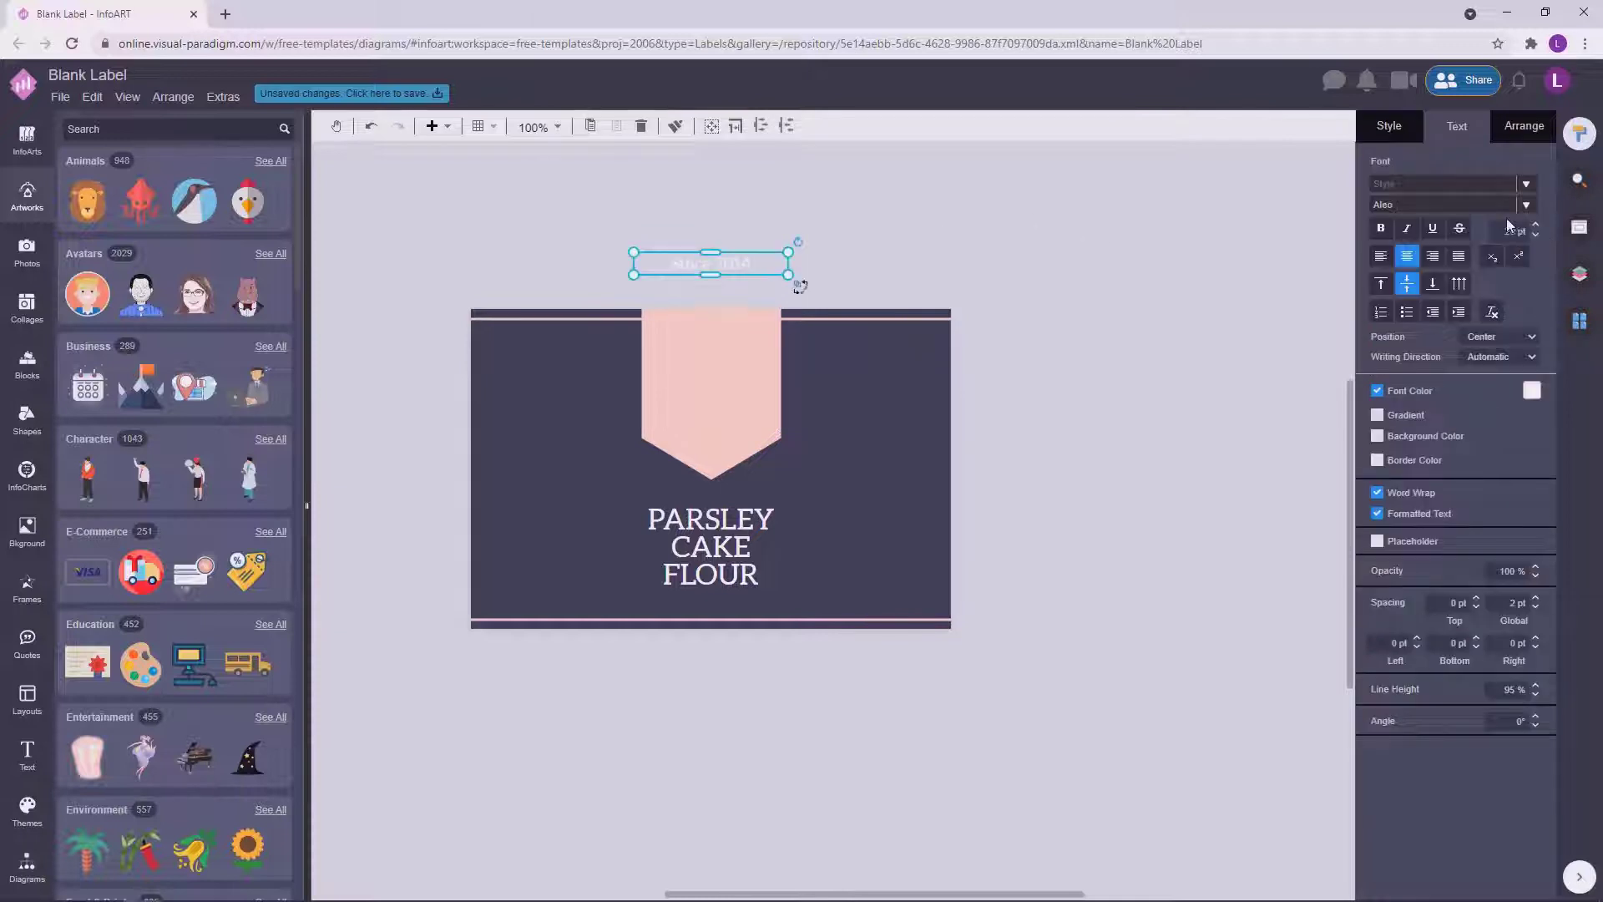
# Place the "Since 2014" text between the banner's tip and the title, and set its font size to 13 pt.
pyautogui.click(1069, 259)
pyautogui.moveTo(748, 268); pyautogui.dragTo(700, 529)
pyautogui.click(1035, 468)
pyautogui.click(720, 494)
pyautogui.write('13')
pyautogui.click(1044, 427)
pyautogui.scroll(3, 794, 532)
pyautogui.click(1118, 467)
pyautogui.click(1119, 467)
# Reduce the "Since 2014" text's font size to 12 pt.
pyautogui.click(745, 455)
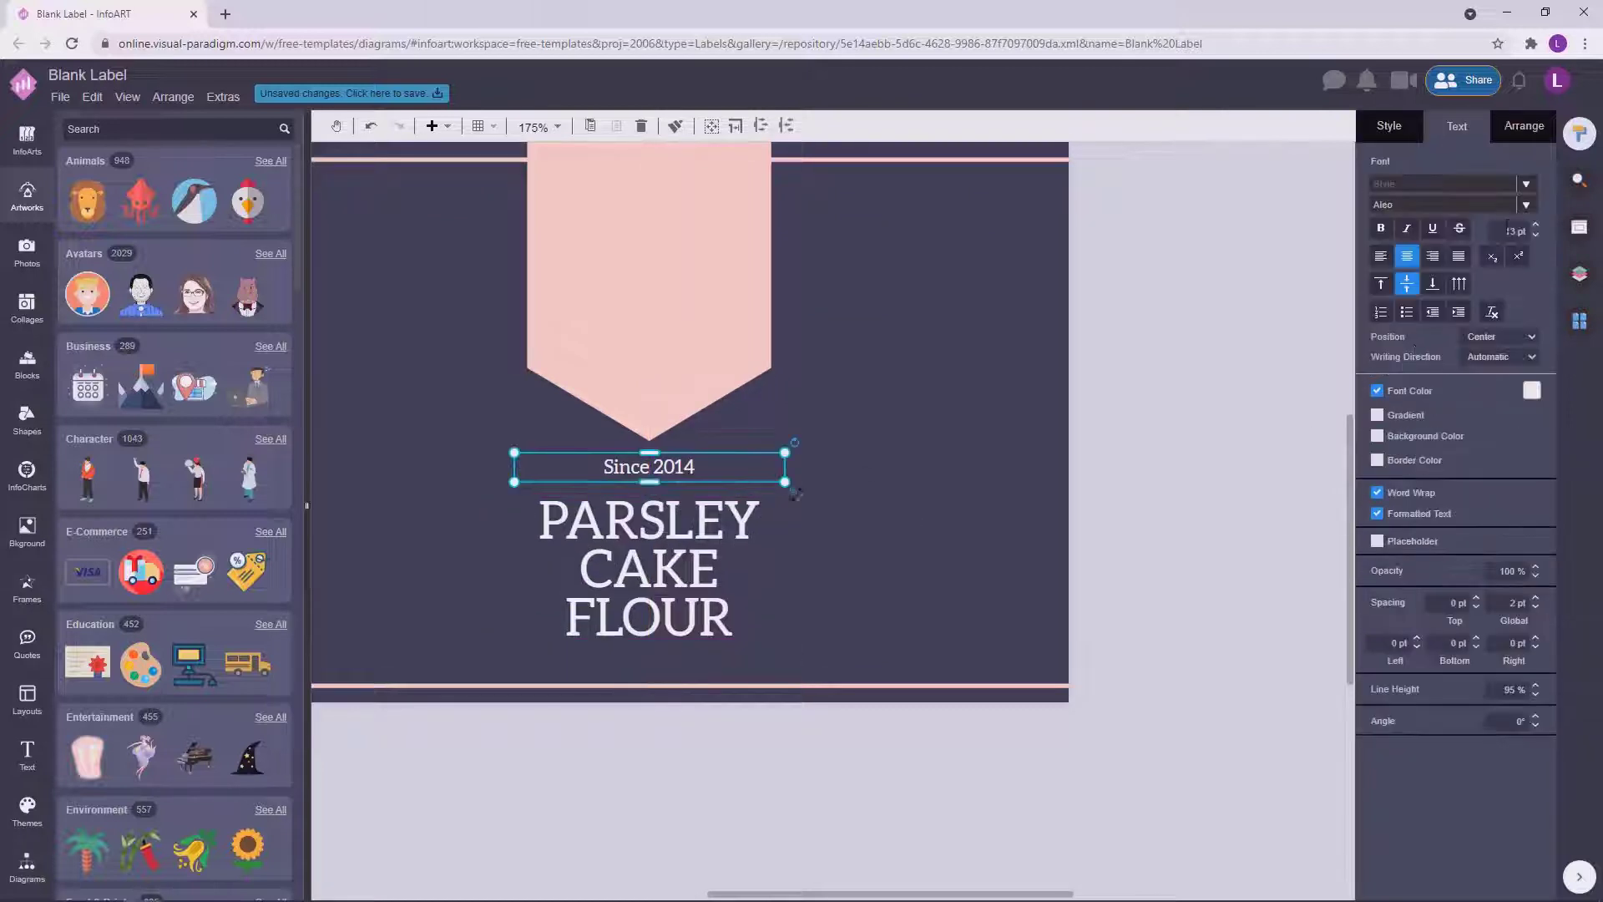
pyautogui.click(1166, 491)
pyautogui.click(683, 468)
pyautogui.click(1163, 447)
pyautogui.scroll(-1, 1163, 447)
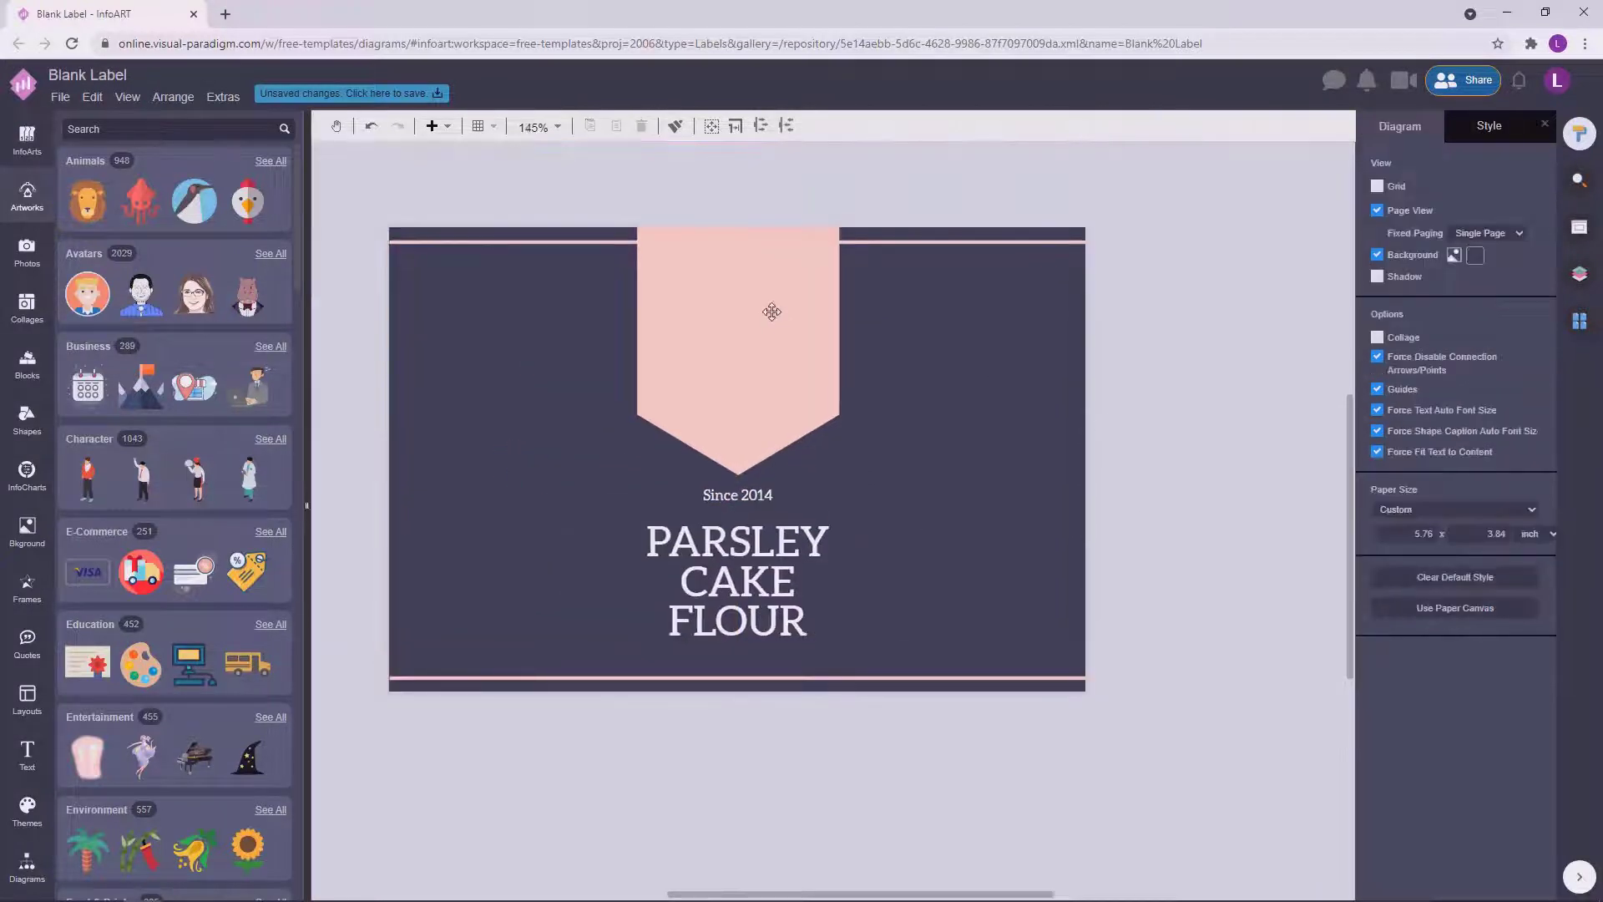
# Shorten the banner slightly and nudge the "Since 2014" and title texts up to even out the spacing.
pyautogui.click(769, 311)
pyautogui.moveTo(754, 495); pyautogui.dragTo(754, 493)
pyautogui.moveTo(745, 578); pyautogui.dragTo(746, 572)
pyautogui.click(1162, 467)
pyautogui.moveTo(757, 491); pyautogui.dragTo(757, 489)
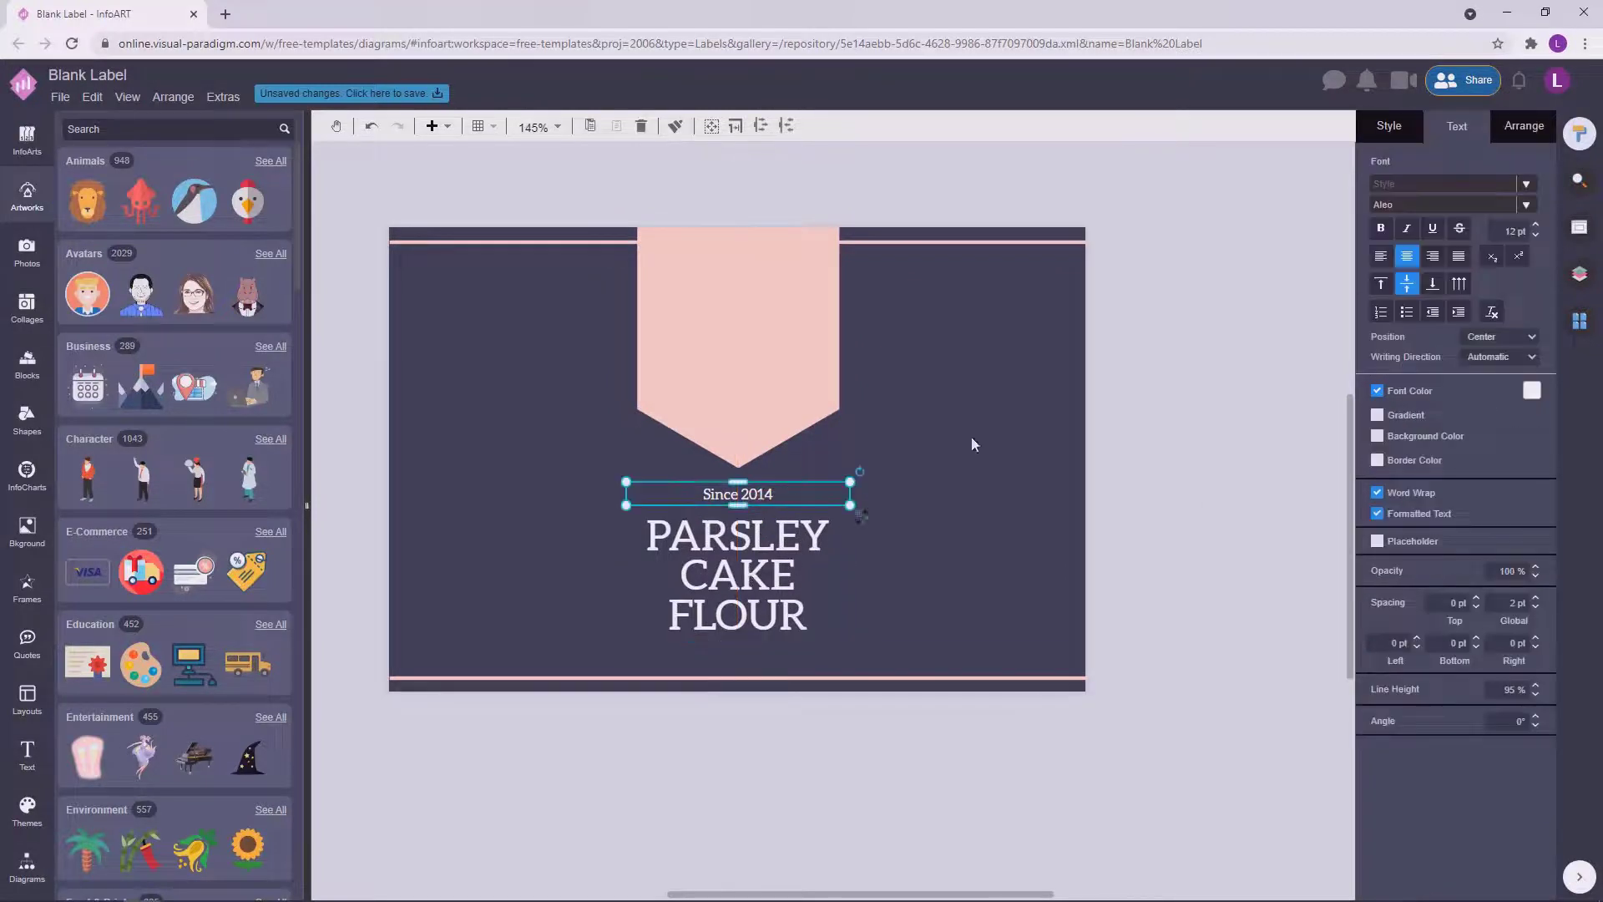
pyautogui.click(1285, 355)
pyautogui.click(767, 488)
pyautogui.click(1527, 206)
pyautogui.click(1411, 206)
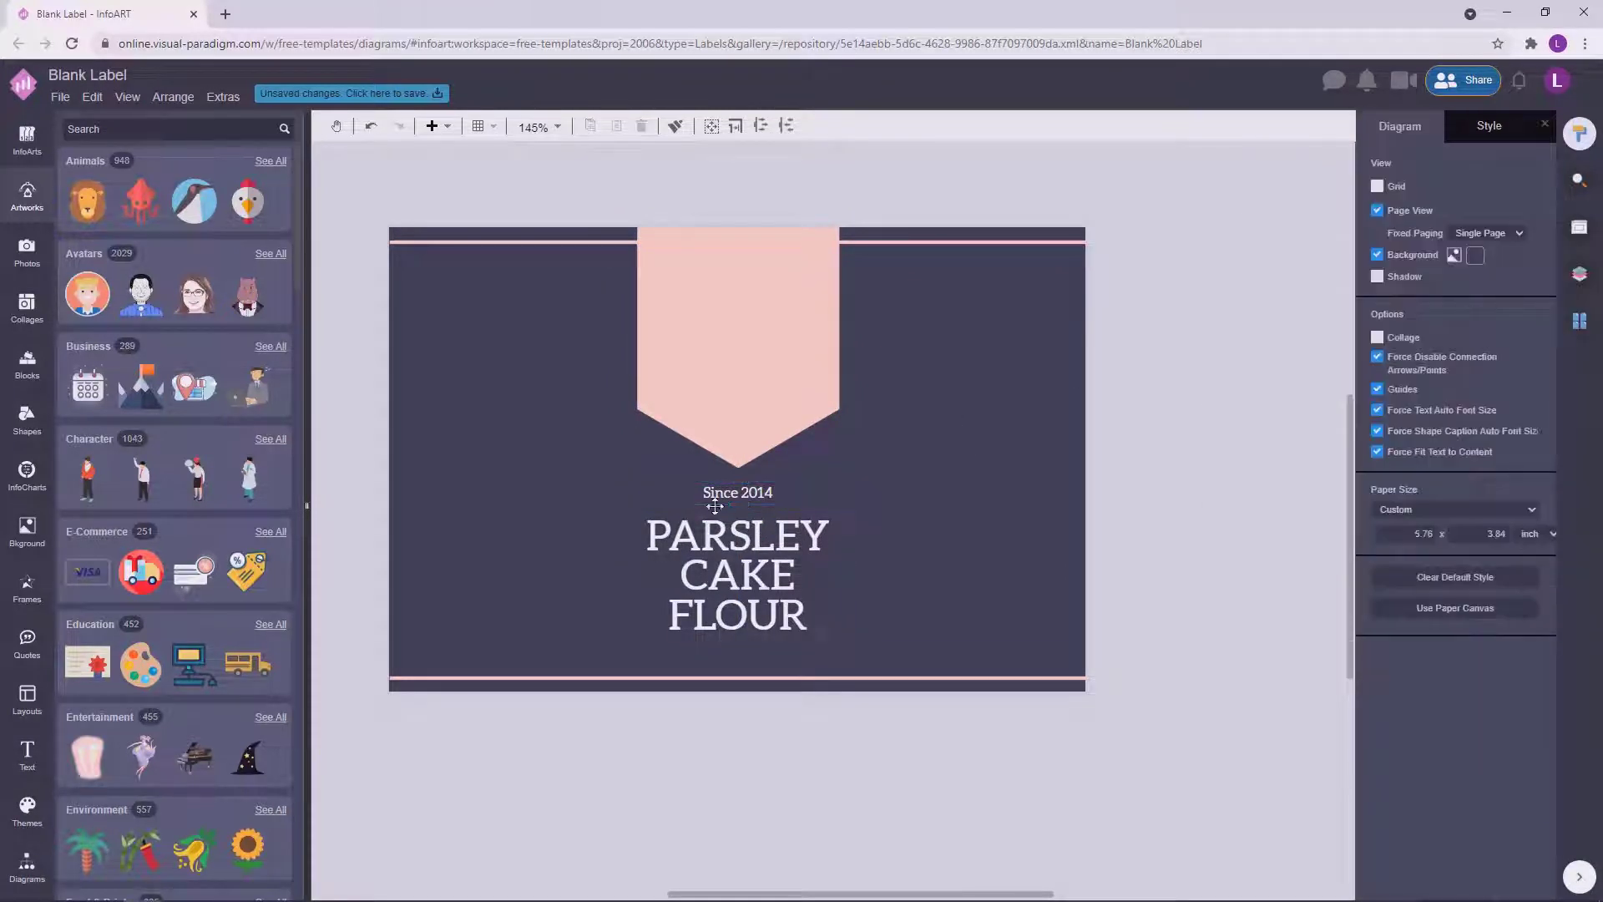
# Set the "Since 2014" text's font to Poppins and its font color to the banner's pink.
pyautogui.write('po')
pyautogui.click(1300, 454)
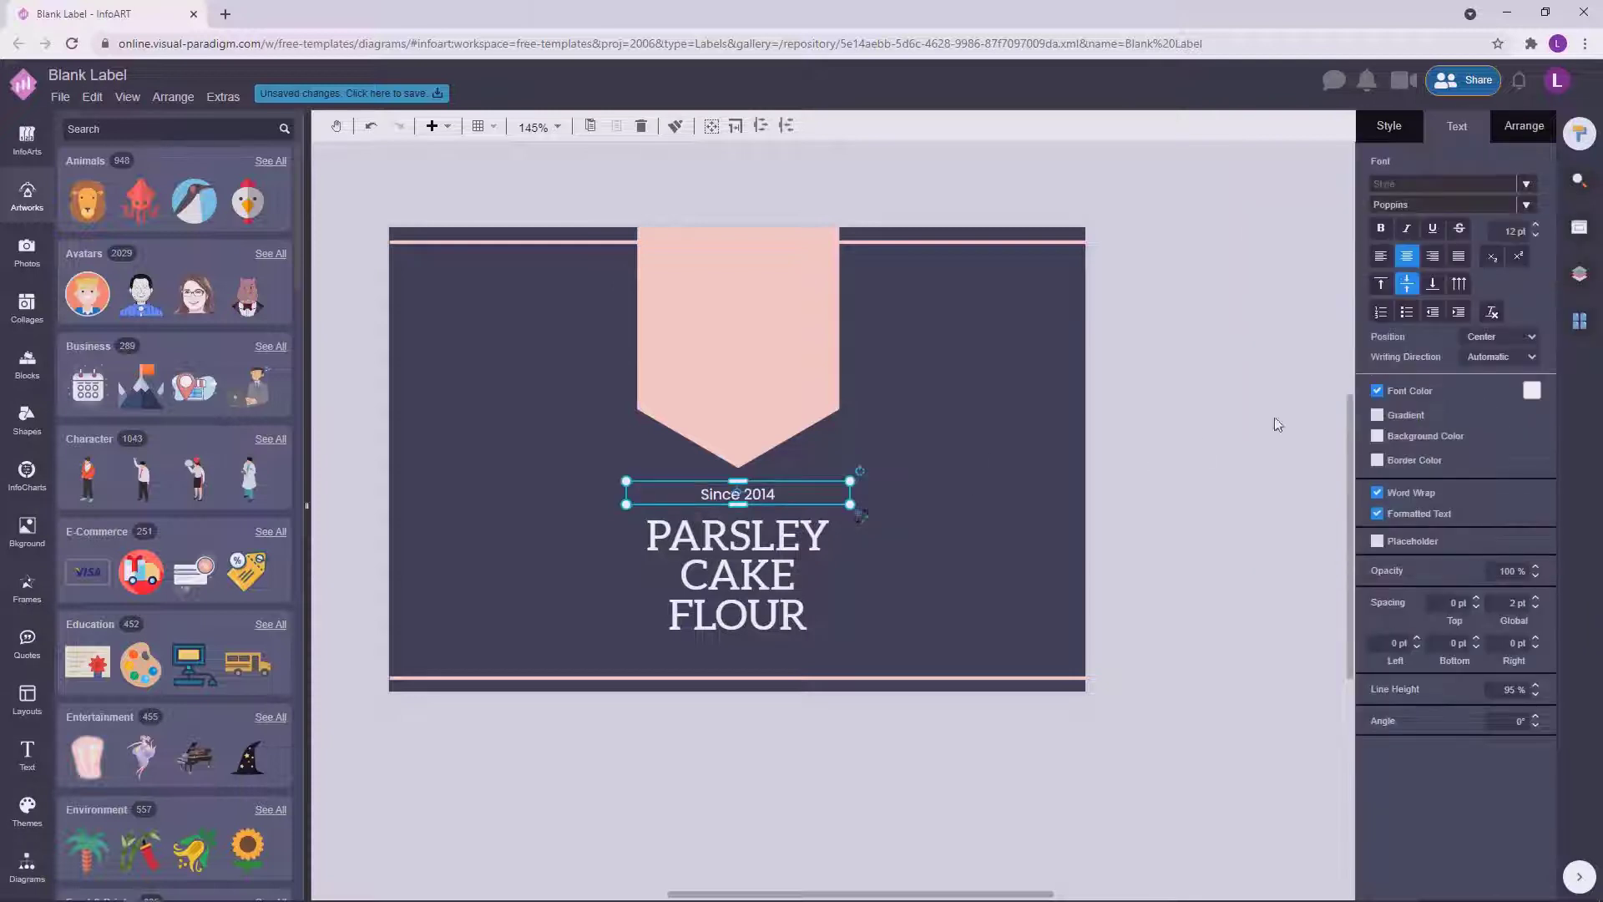
pyautogui.click(1530, 388)
pyautogui.click(1211, 491)
pyautogui.click(762, 494)
pyautogui.click(1198, 491)
pyautogui.click(765, 494)
pyautogui.click(1191, 465)
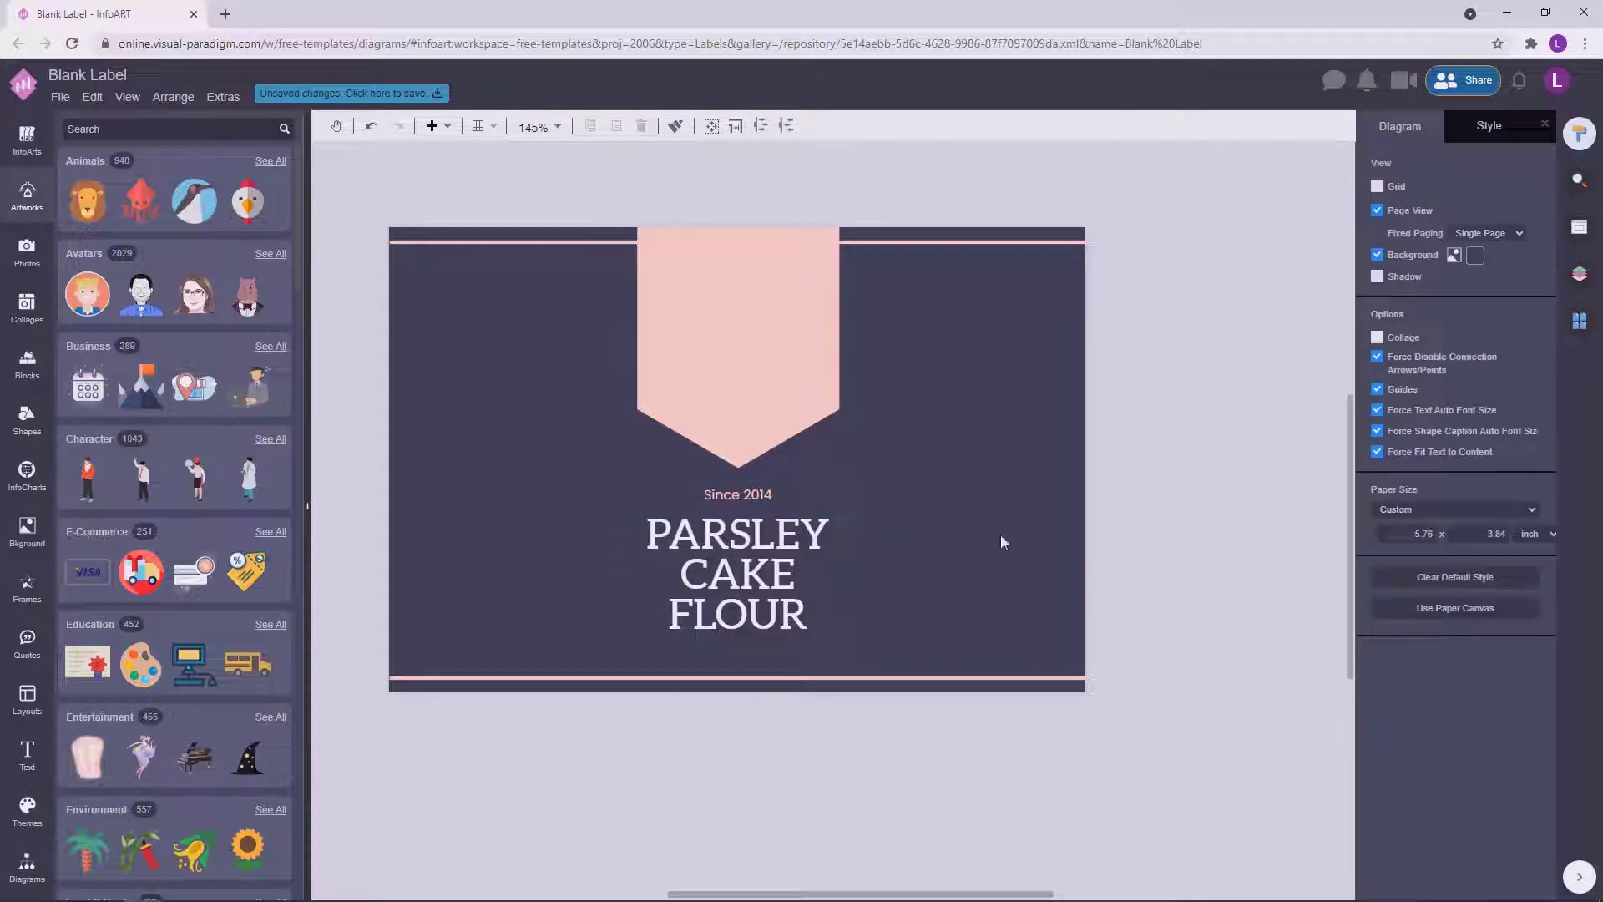
# Duplicate the "Since 2014" text below the title and replace the copy's text with "Made in France".
pyautogui.click(755, 498)
pyautogui.keyDown('shift'); pyautogui.click(752, 543); pyautogui.keyUp('shift')
pyautogui.click(1220, 504)
pyautogui.moveTo(1231, 555); pyautogui.dragTo(1236, 527)
pyautogui.click(756, 464)
pyautogui.moveTo(756, 463); pyautogui.dragTo(756, 621)
pyautogui.click(1185, 597)
pyautogui.doubleClick(774, 620)
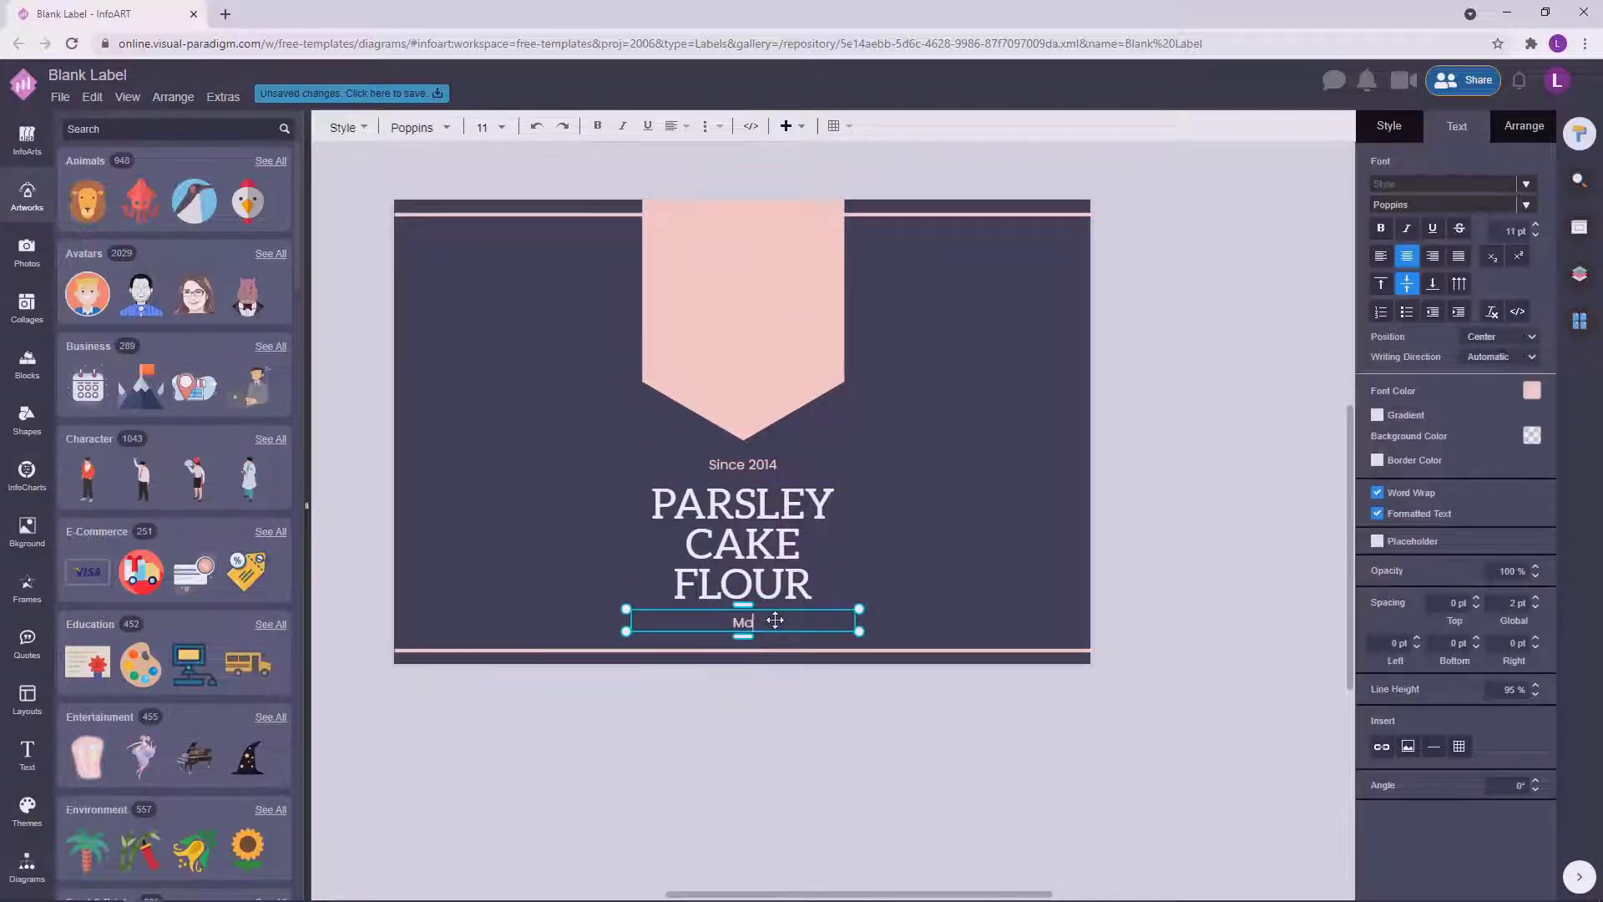
pyautogui.click(1198, 524)
# Reduce the font size of the "Since 2014" and "Made in France" texts to 10 pt.
pyautogui.moveTo(784, 637); pyautogui.dragTo(784, 637)
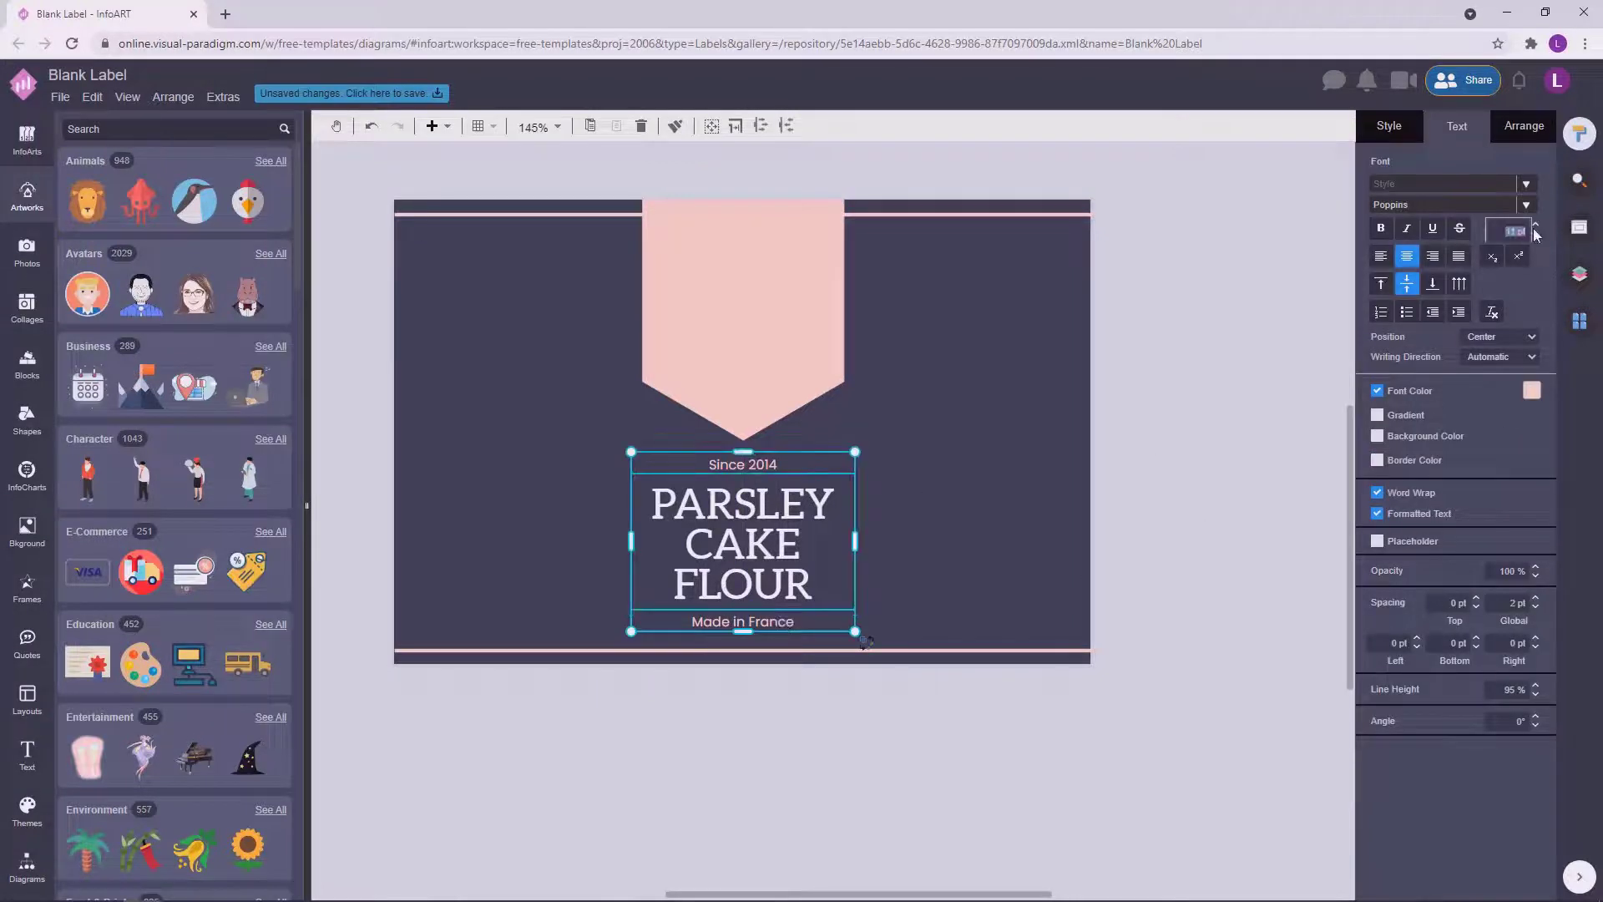
pyautogui.click(1238, 469)
pyautogui.moveTo(756, 542); pyautogui.dragTo(756, 545)
pyautogui.click(985, 488)
# Shorten the banner slightly and nudge the title with both small texts up together.
pyautogui.moveTo(739, 279); pyautogui.dragTo(737, 272)
pyautogui.click(978, 495)
pyautogui.click(772, 465)
pyautogui.keyDown('shift'); pyautogui.click(785, 561); pyautogui.keyUp('shift')
pyautogui.keyDown('shift'); pyautogui.click(764, 621); pyautogui.keyUp('shift')
pyautogui.moveTo(765, 621); pyautogui.dragTo(764, 619)
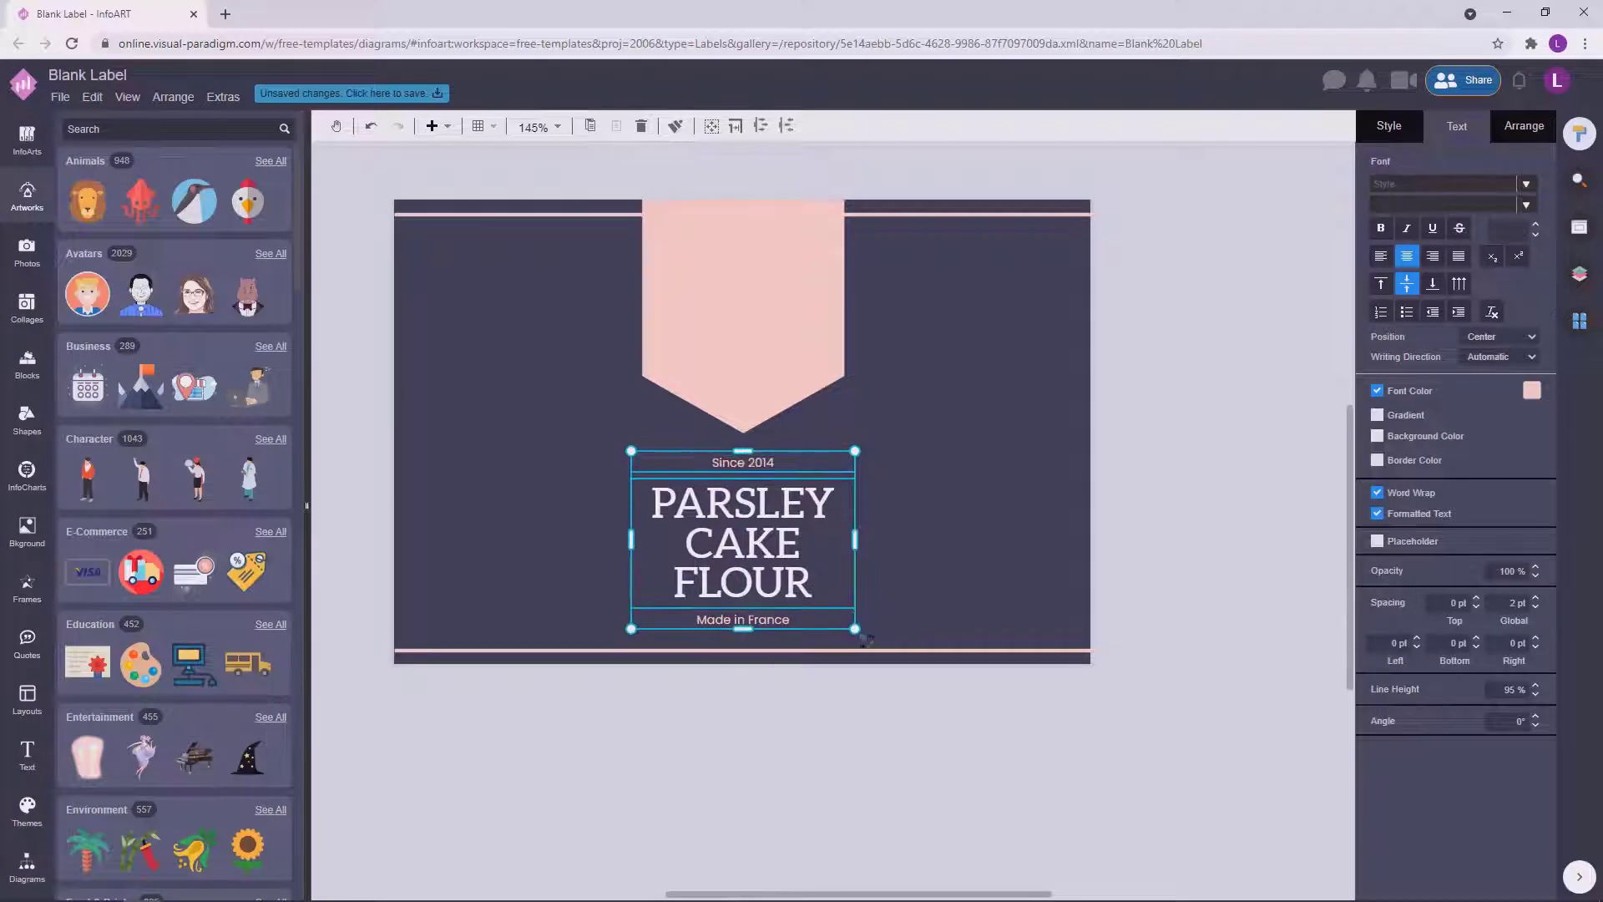
pyautogui.click(1148, 478)
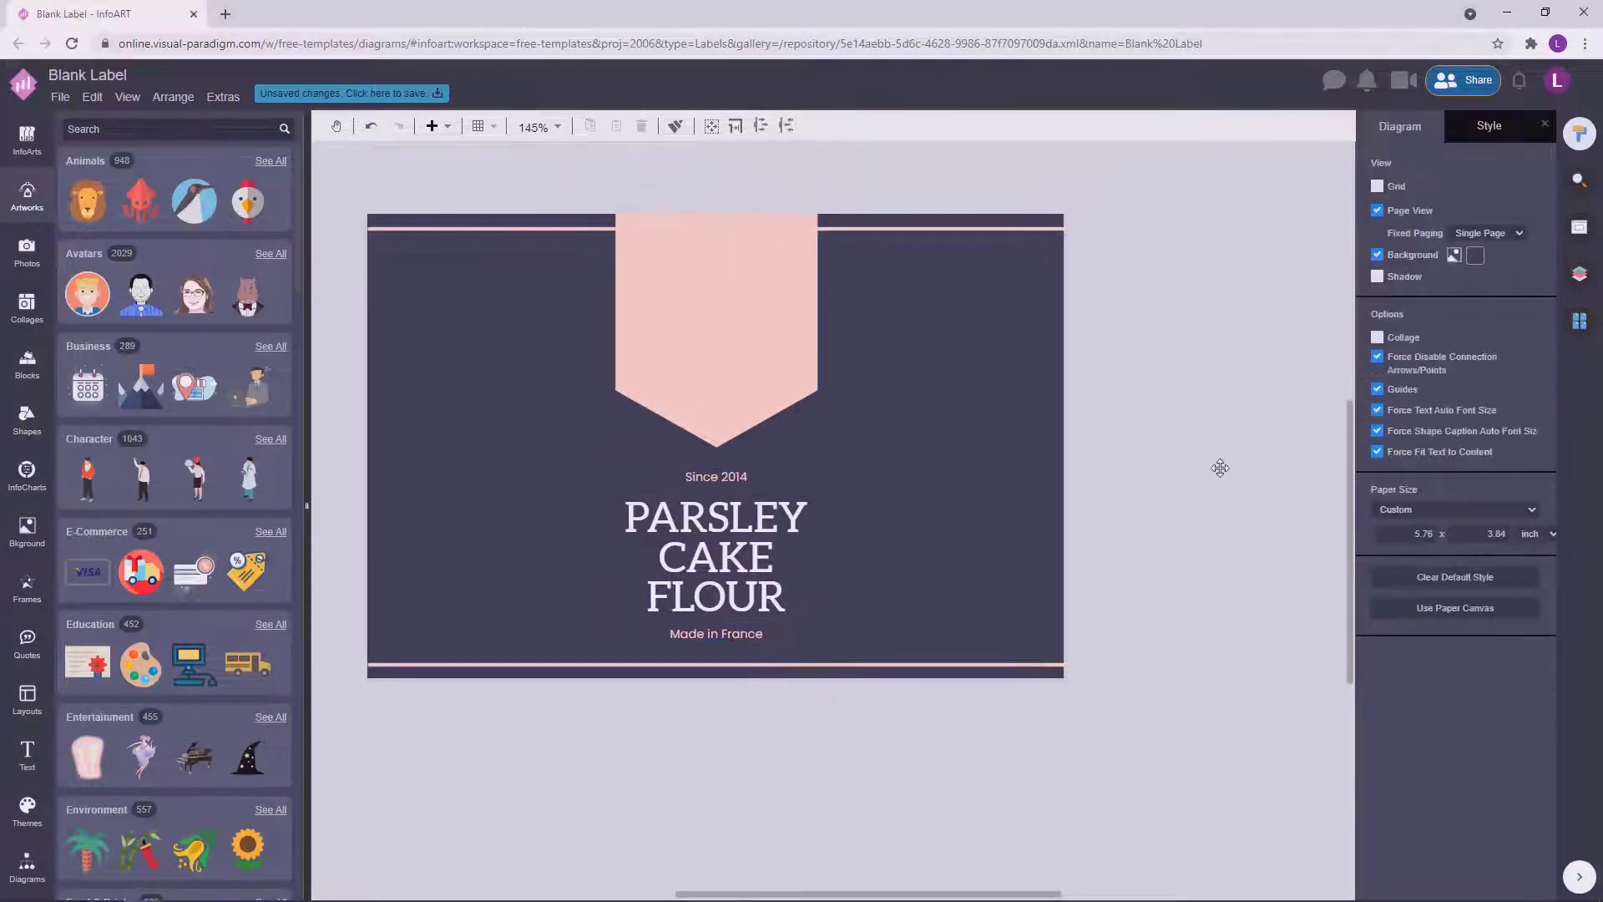
# Duplicate the "Made in France" text onto the lower part of the banner and set the copy's font color to white.
pyautogui.moveTo(763, 632); pyautogui.dragTo(763, 388)
pyautogui.click(1535, 390)
pyautogui.click(1516, 419)
pyautogui.click(1267, 361)
pyautogui.click(1286, 398)
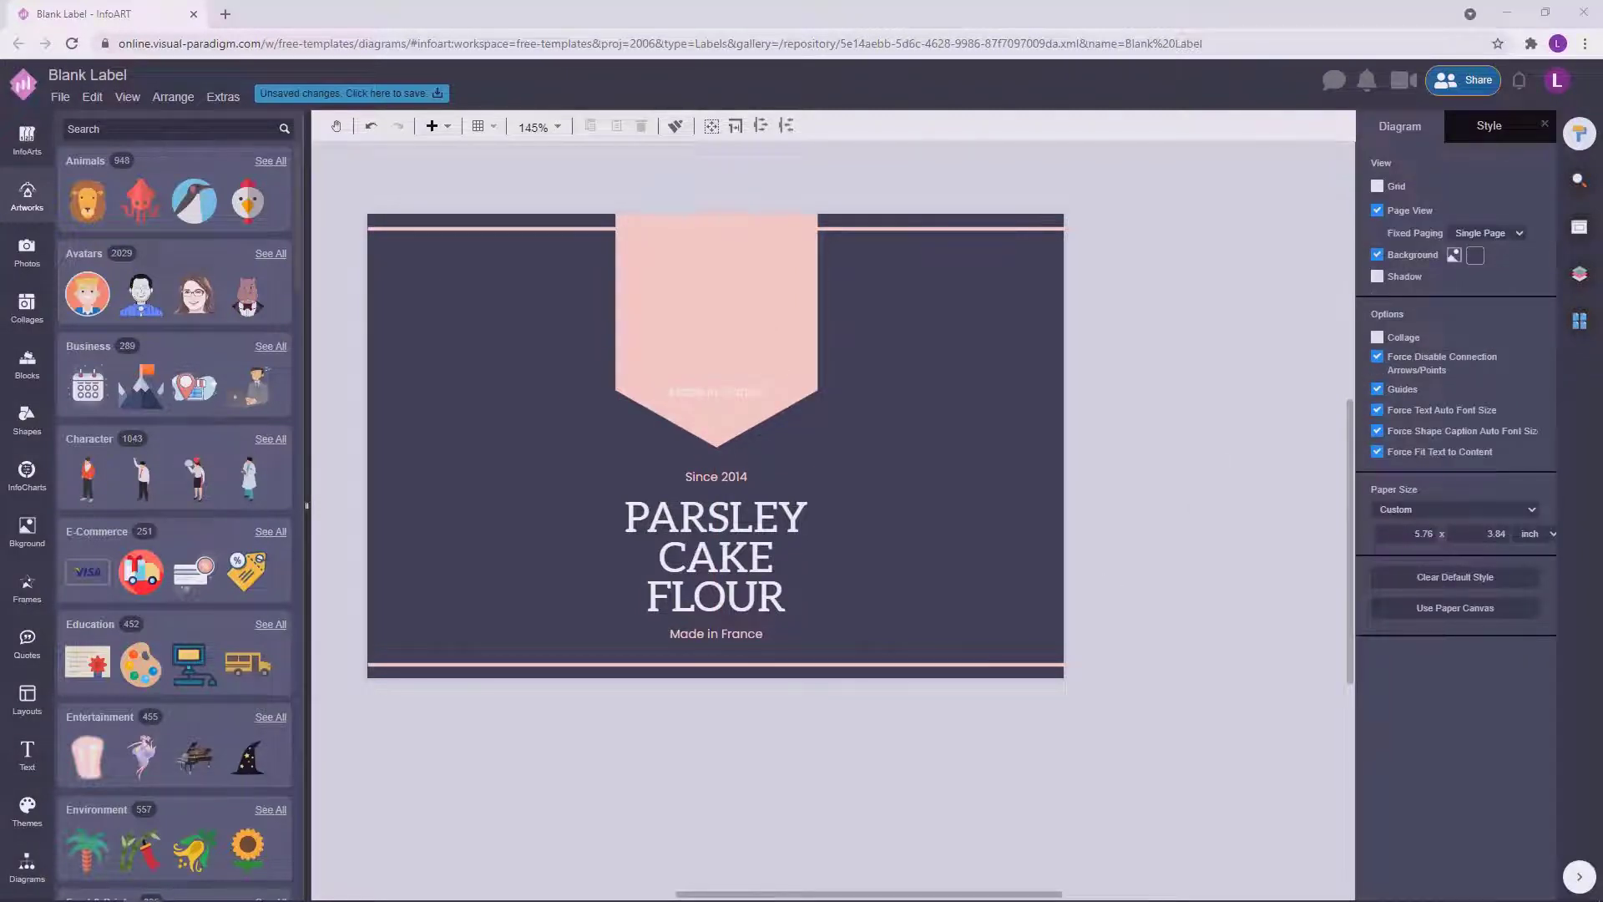
# Replace the "Made in France" text below the title with "Baking Ingredients".
pyautogui.click(693, 636)
pyautogui.doubleClick(754, 633)
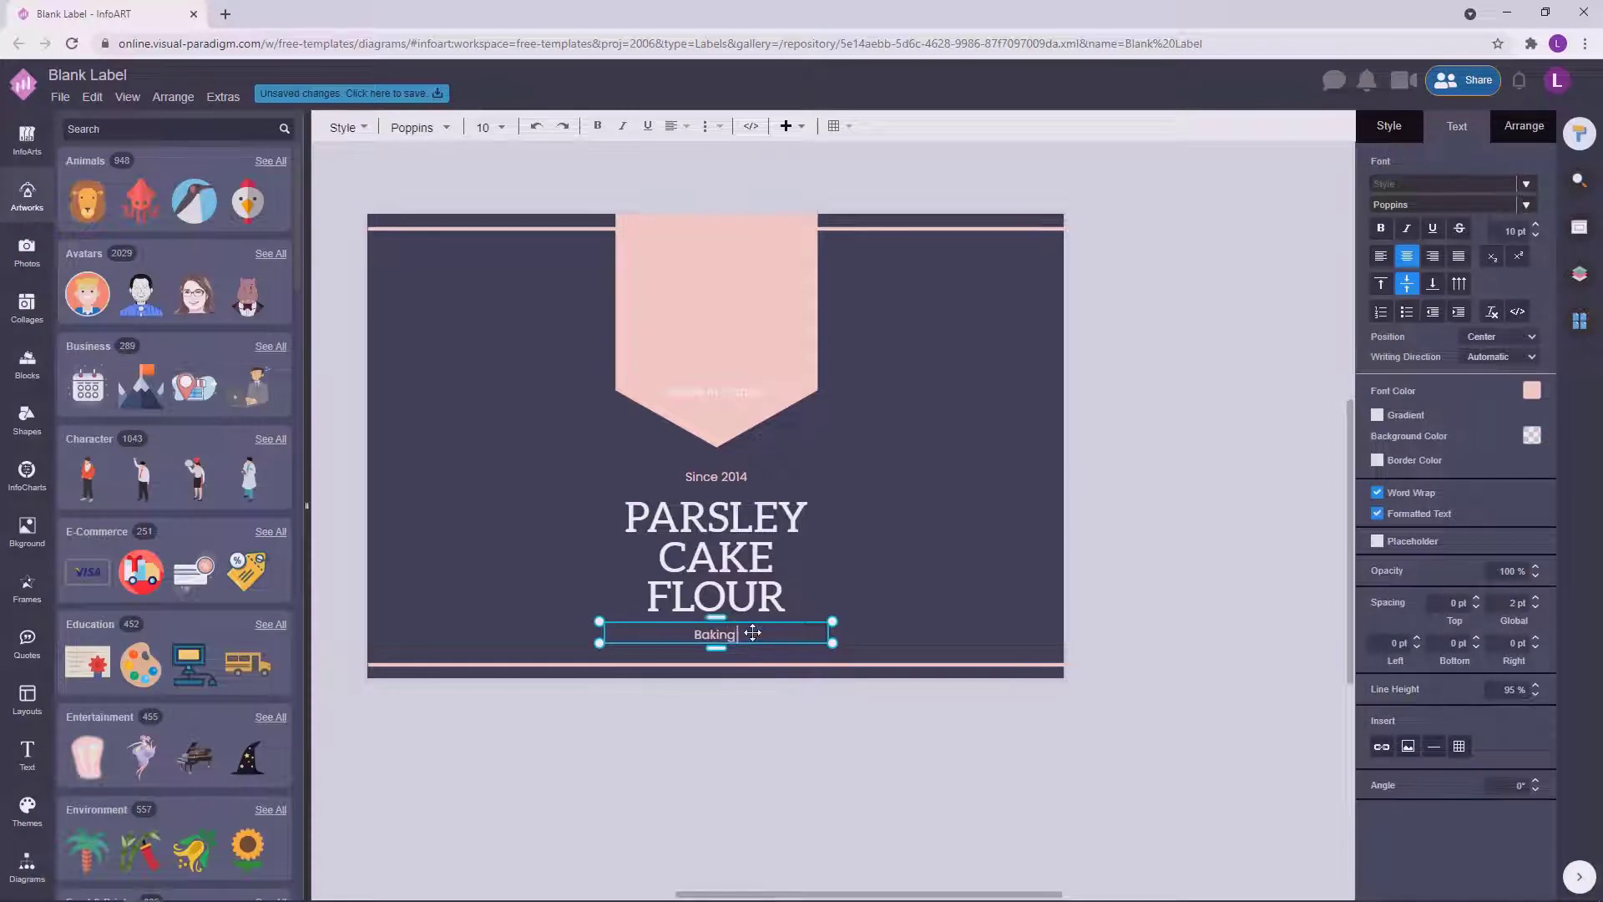
pyautogui.click(1219, 488)
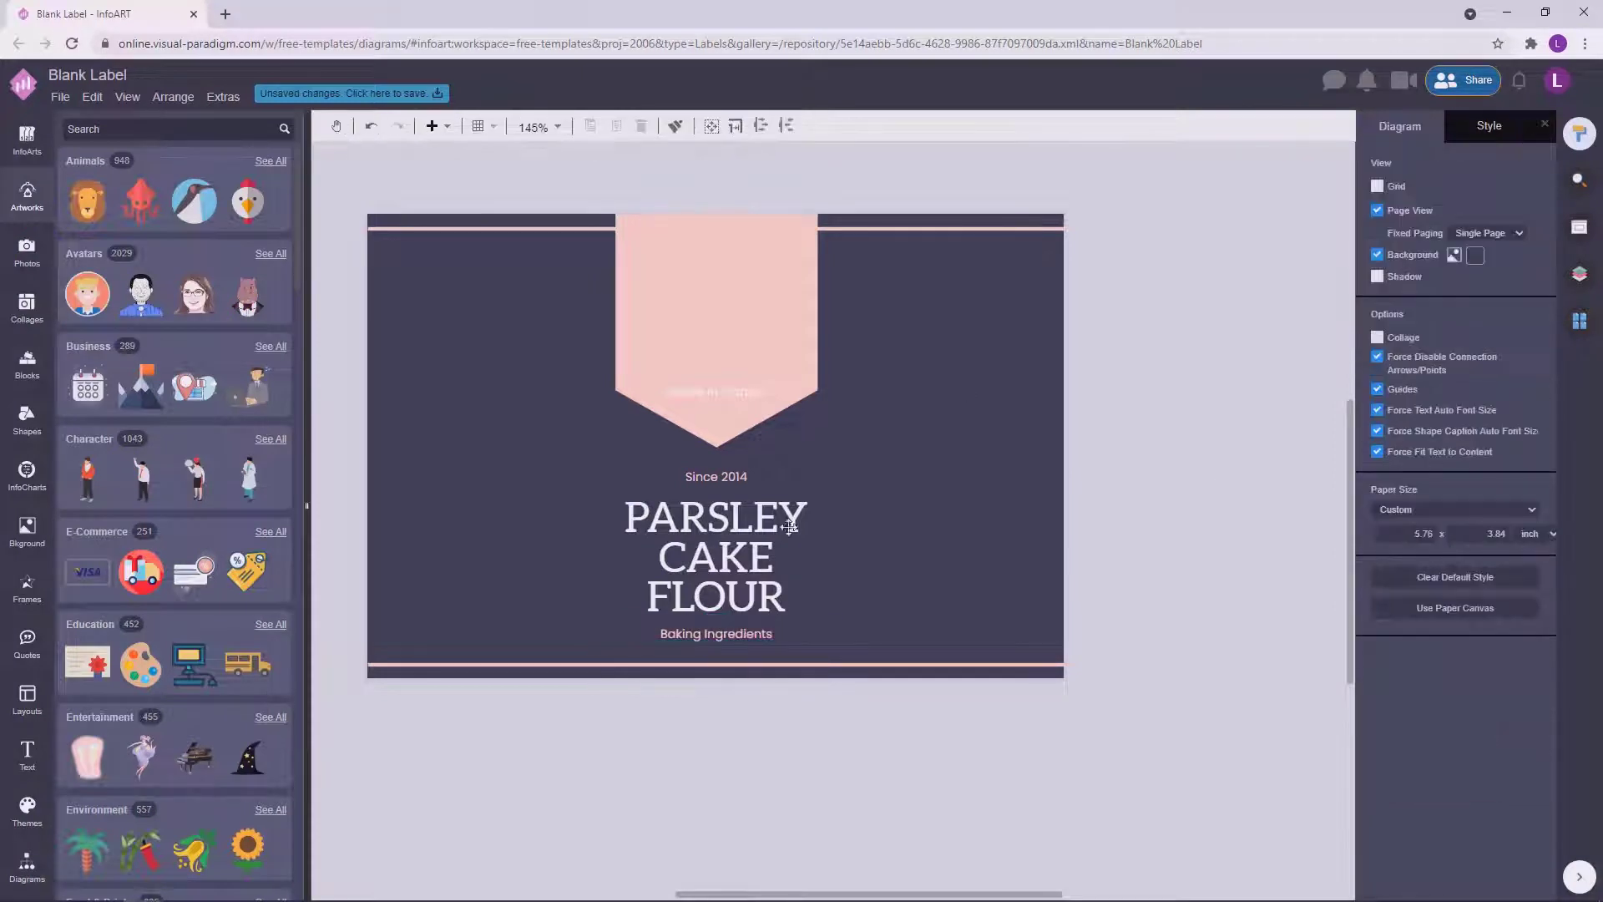
# Move the "Since 2014" text aside and adjust the positions of the title and "Baking Ingredients" text below the banner.
pyautogui.click(756, 633)
pyautogui.press('Down')
pyautogui.press('Down')
pyautogui.press('Down')
pyautogui.press('Down')
pyautogui.press('Down')
pyautogui.keyDown('shift'); pyautogui.click(735, 477); pyautogui.keyUp('shift')
pyautogui.moveTo(735, 477); pyautogui.dragTo(1036, 473)
pyautogui.click(1137, 437)
pyautogui.moveTo(765, 677); pyautogui.dragTo(765, 662)
pyautogui.moveTo(735, 552); pyautogui.dragTo(736, 543)
pyautogui.click(1135, 484)
# Place the "Since 2014" text in the upper part of the banner and set its font color to white.
pyautogui.moveTo(1035, 475); pyautogui.dragTo(737, 273)
pyautogui.click(1532, 390)
pyautogui.click(1512, 420)
# Move the banner down so that it hangs from the label's upper border stripe.
pyautogui.keyDown('shift'); pyautogui.click(717, 615); pyautogui.keyUp('shift')
pyautogui.click(1524, 125)
pyautogui.click(1072, 355)
pyautogui.scroll(1, 949, 491)
pyautogui.moveTo(729, 482); pyautogui.dragTo(728, 500)
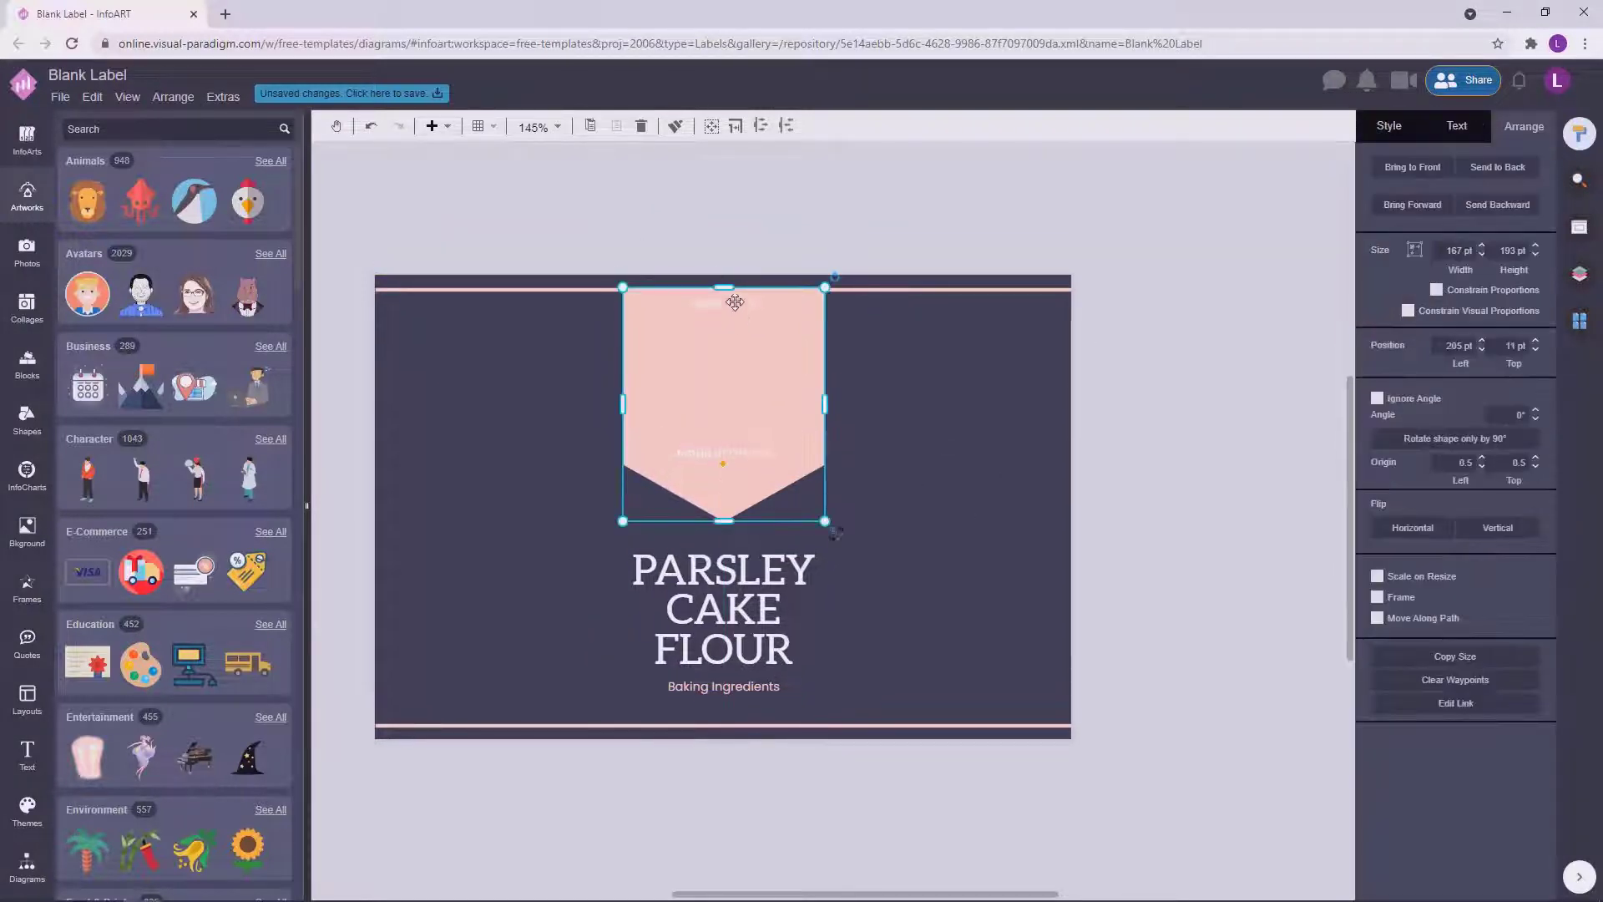
pyautogui.click(1216, 247)
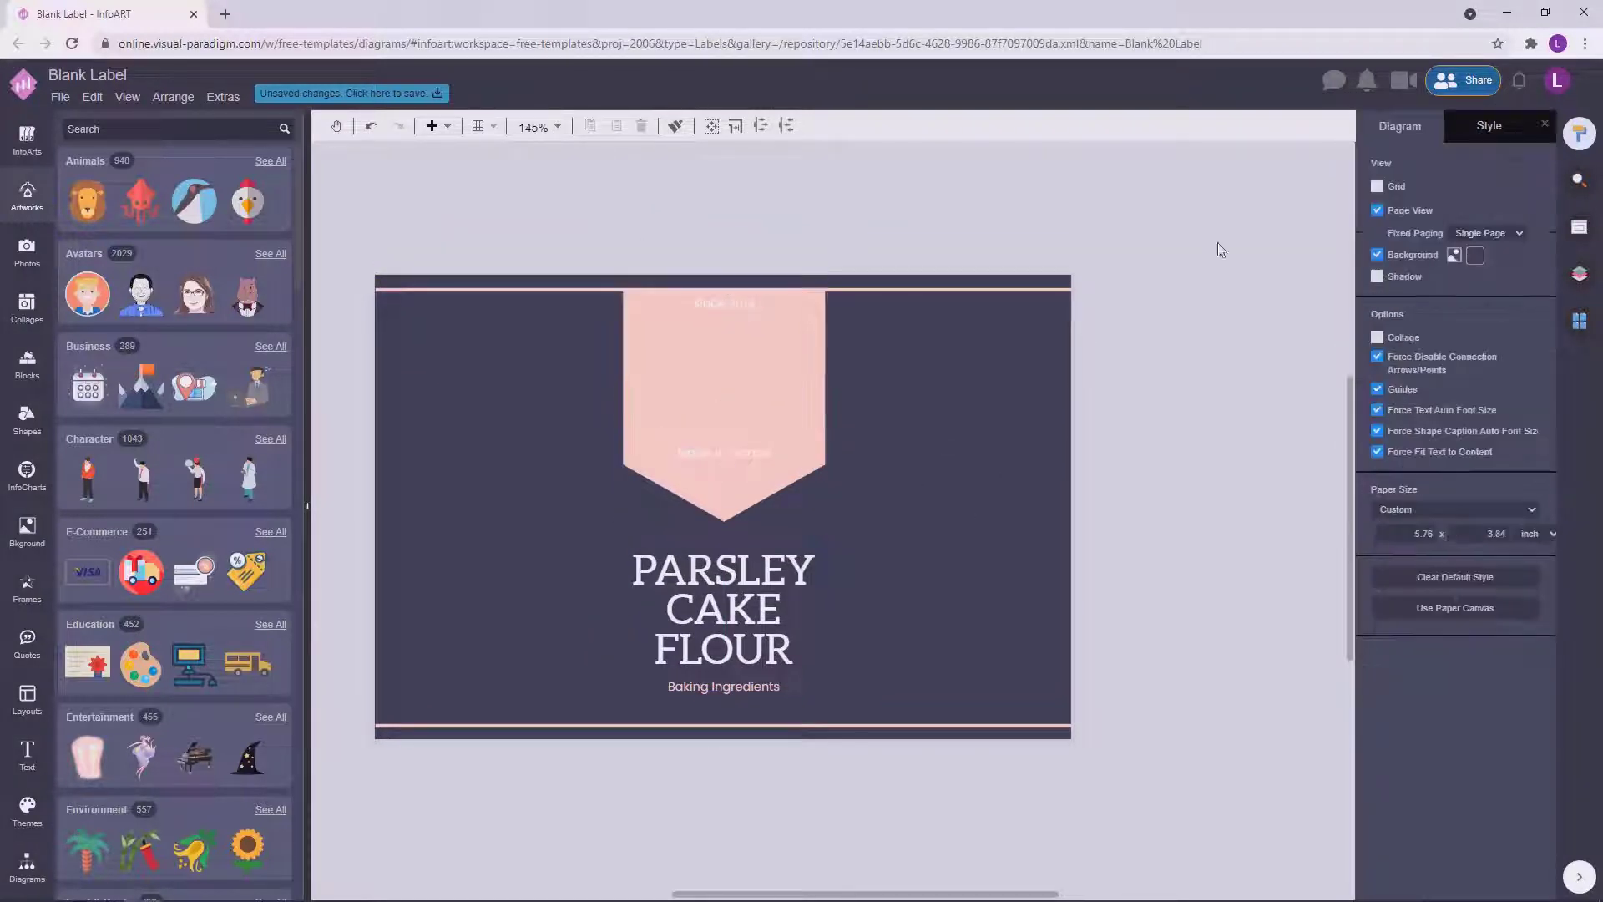
# Search the artworks for "baking", add the crossed rolling pin and spoon artwork, and place it, scaled down, in the banner's middle.
pyautogui.click(102, 135)
pyautogui.write('baking')
pyautogui.click(208, 227)
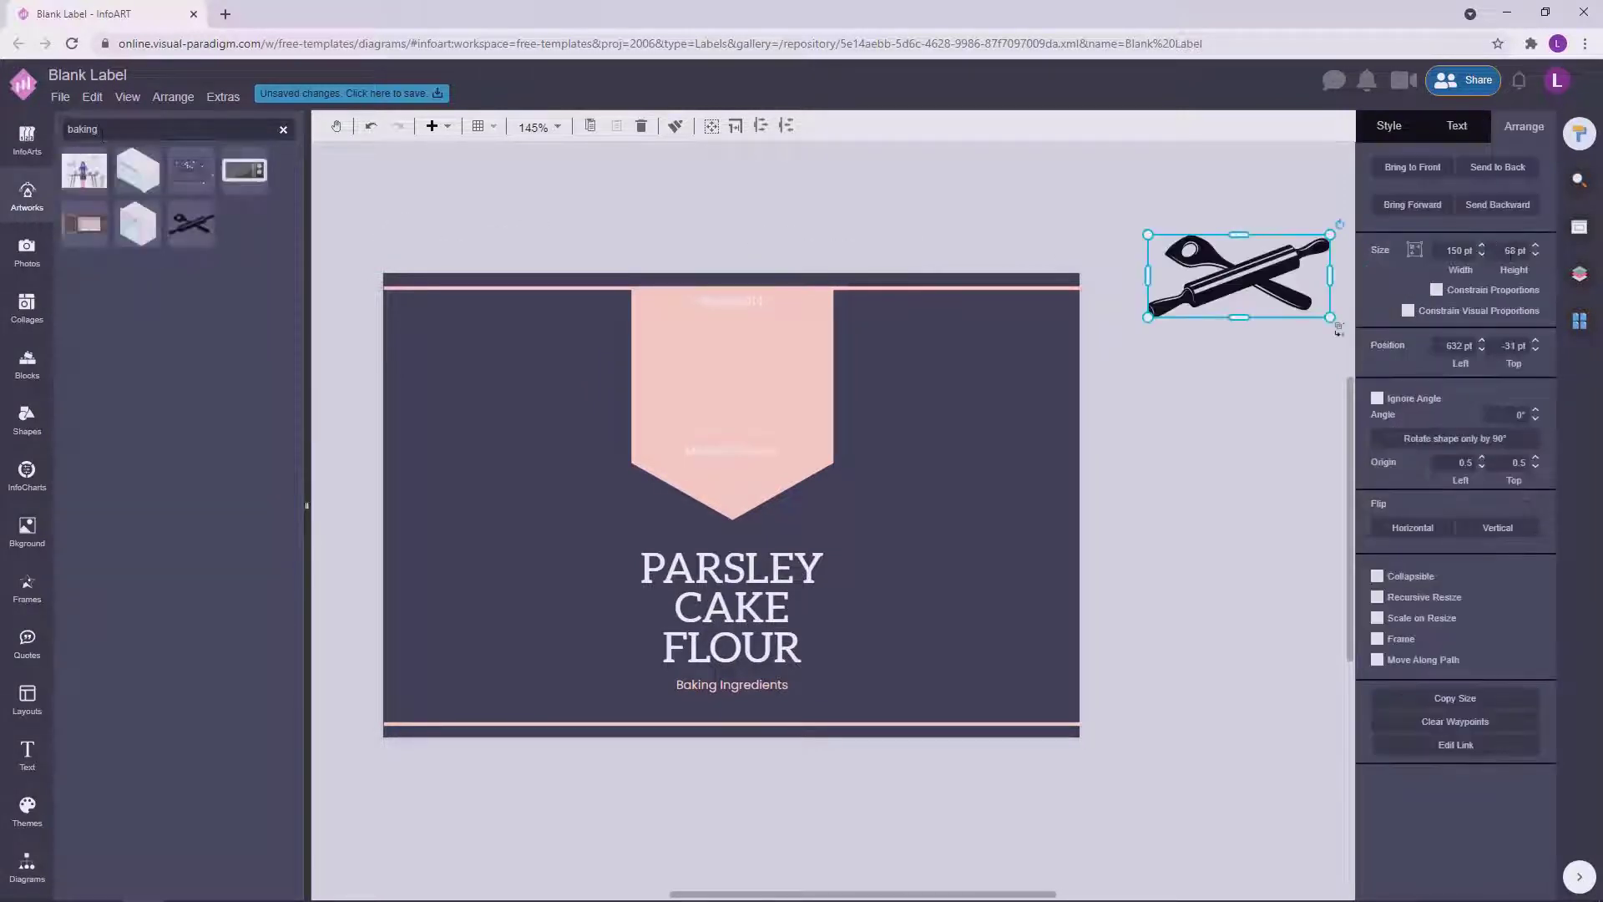
pyautogui.moveTo(1326, 242); pyautogui.dragTo(752, 372)
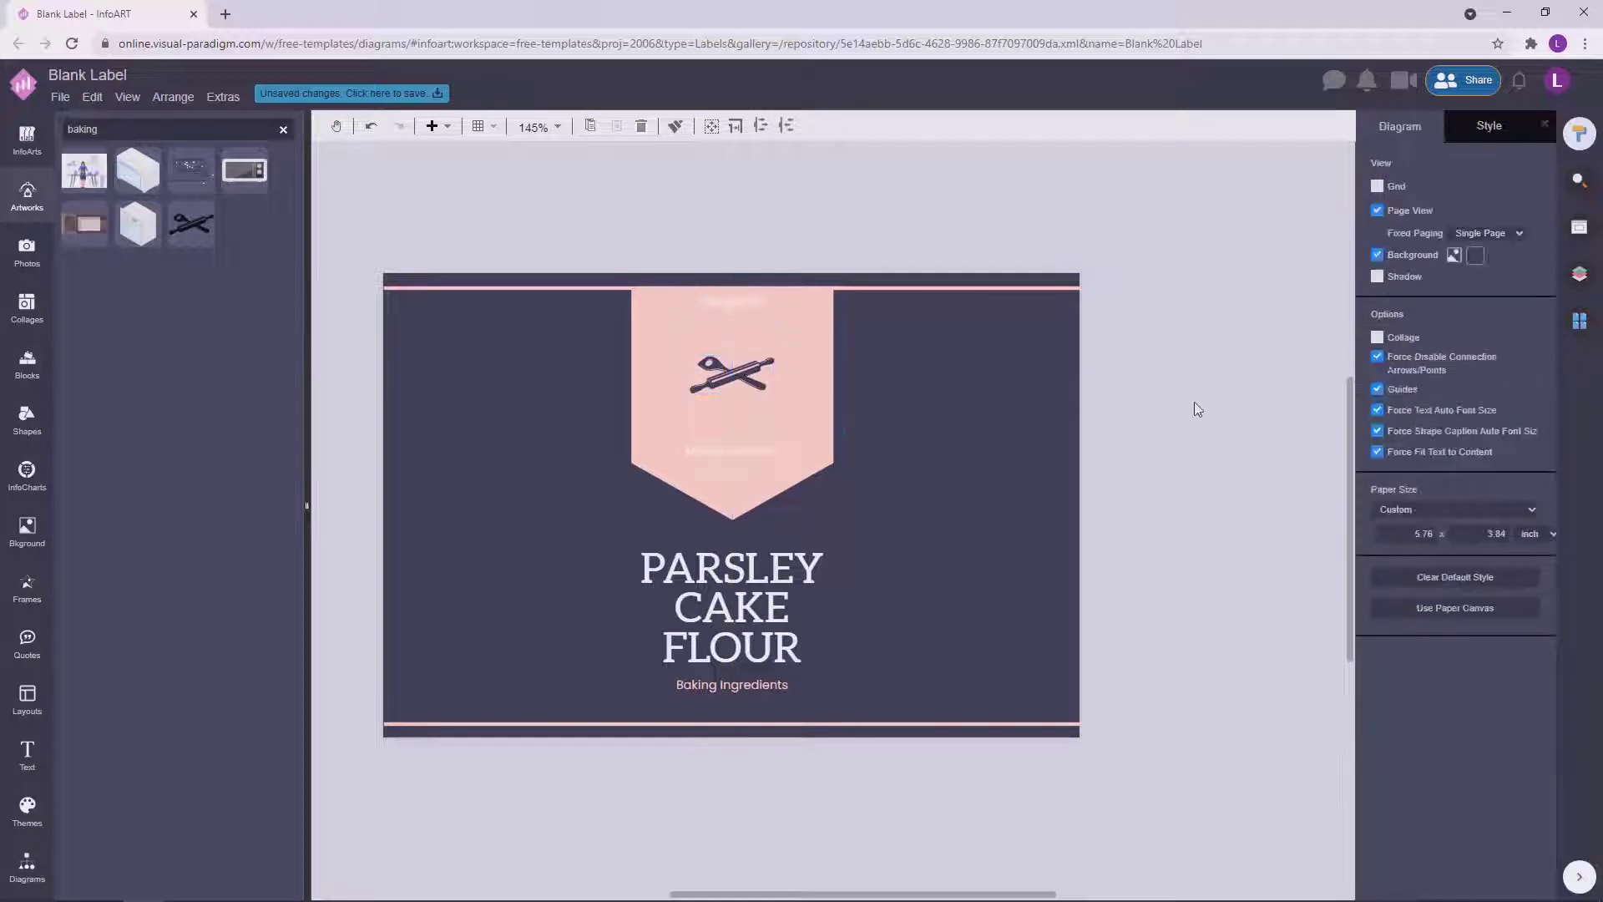
# Move the "Since 2014" and "Made in France" texts closer to the artwork and set their font color to black.
pyautogui.moveTo(762, 297); pyautogui.dragTo(763, 317)
pyautogui.moveTo(766, 443); pyautogui.dragTo(766, 412)
pyautogui.keyDown('shift'); pyautogui.click(773, 312); pyautogui.keyUp('shift')
pyautogui.click(1456, 128)
pyautogui.click(1531, 390)
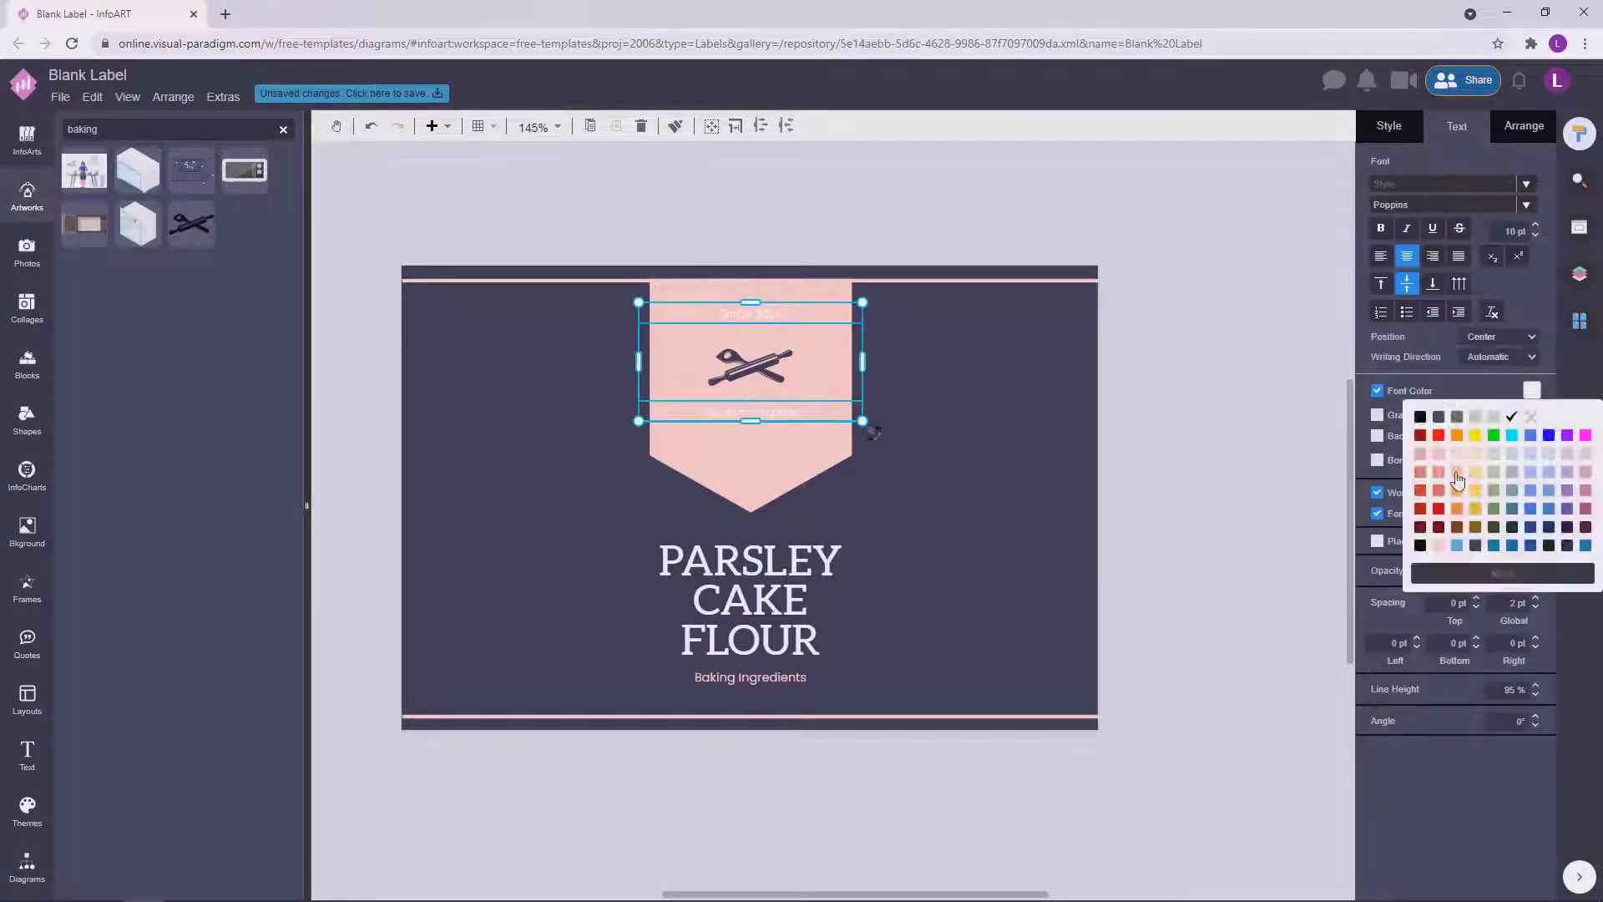
pyautogui.click(1421, 418)
pyautogui.click(1197, 308)
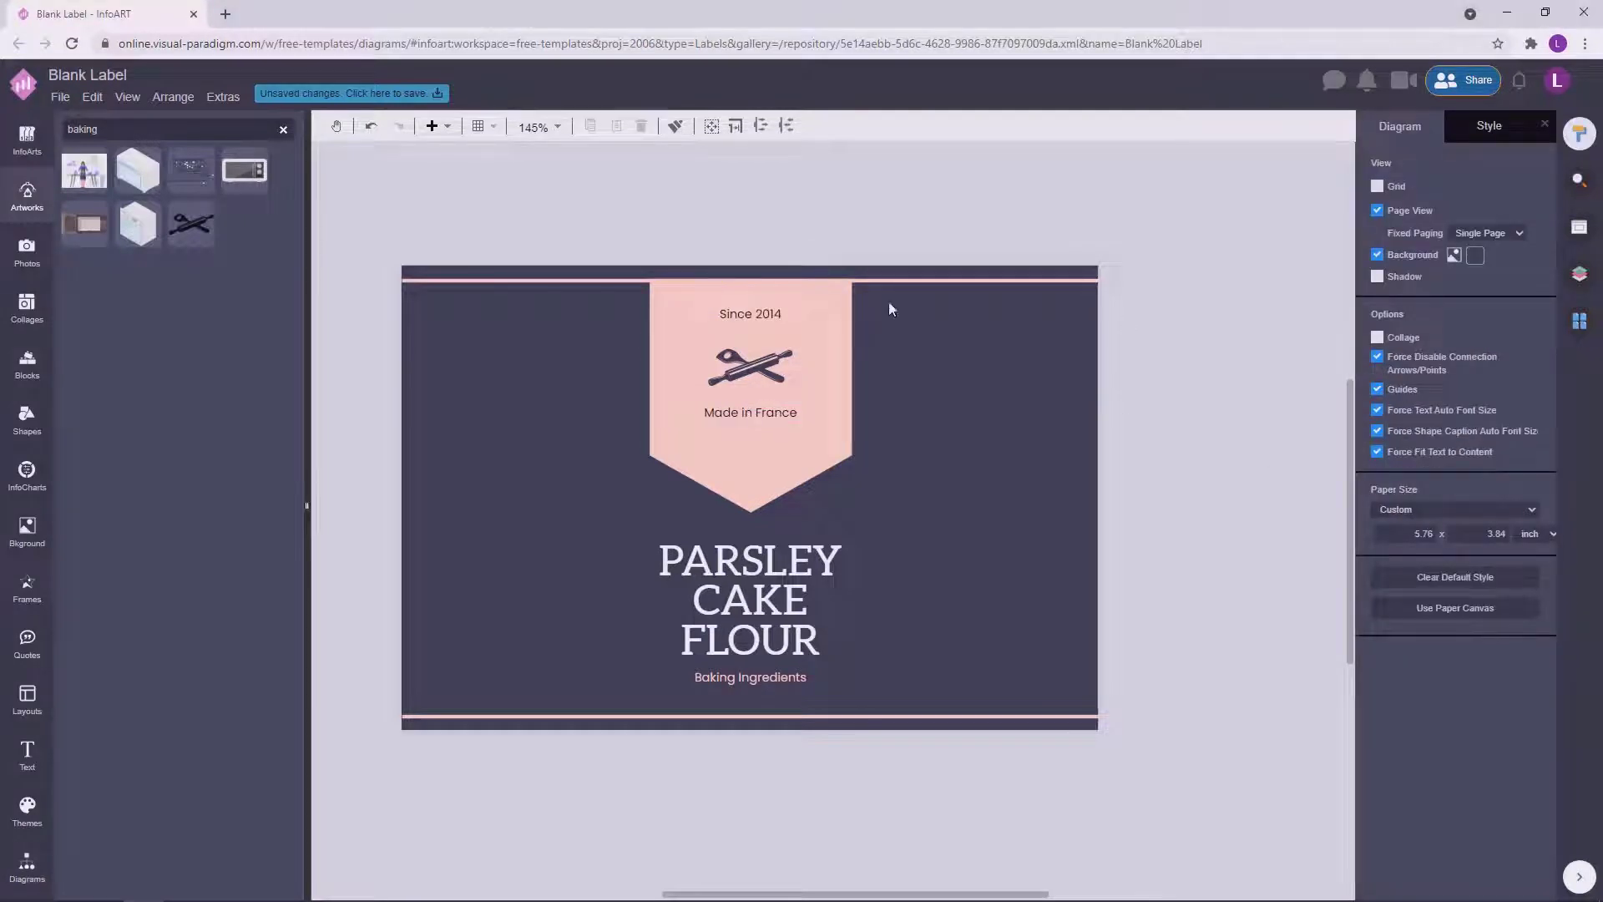
# Set the "Made in France" text's font to Aleo to match the title.
pyautogui.click(784, 414)
pyautogui.click(777, 598)
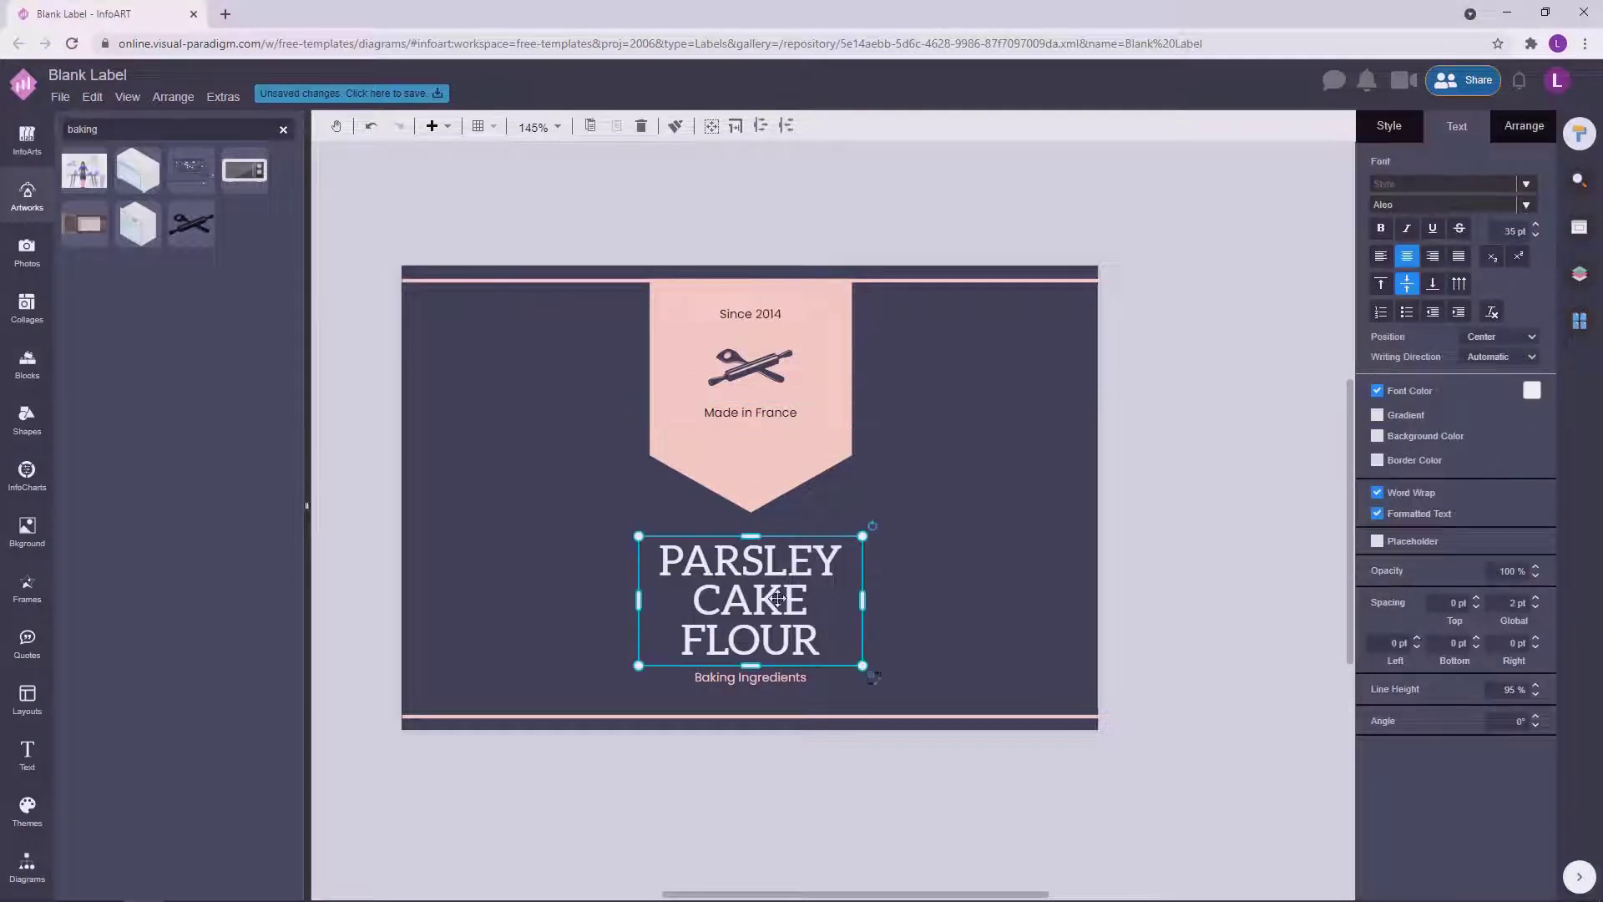
pyautogui.click(782, 418)
pyautogui.click(1433, 206)
pyautogui.write('aleo')
pyautogui.click(1310, 234)
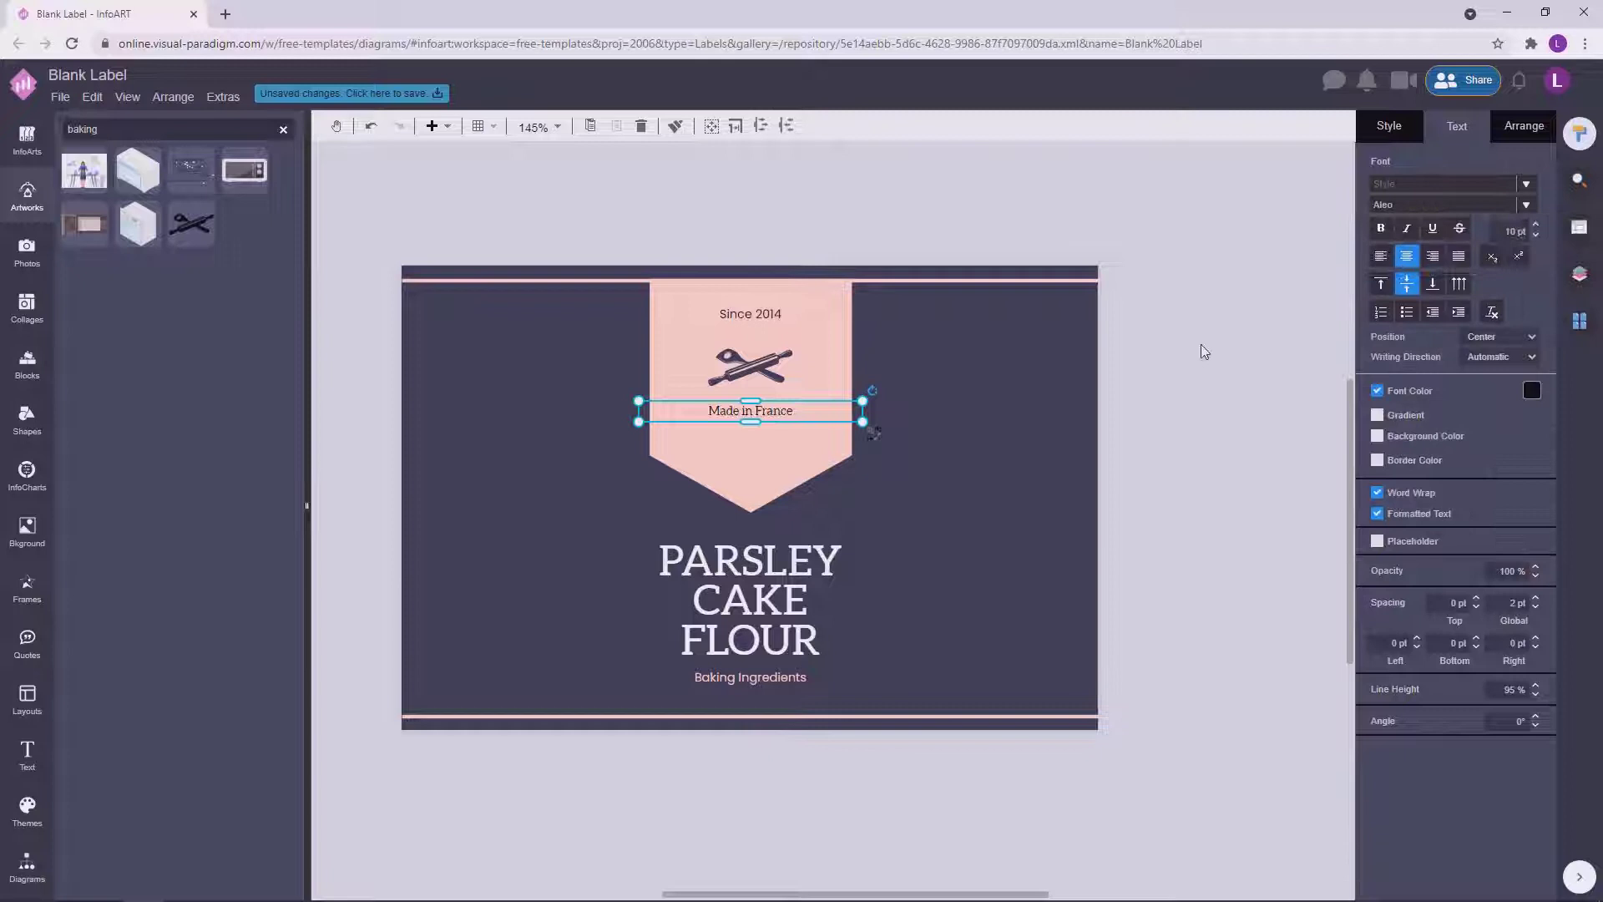
pyautogui.click(1116, 386)
# Move the "Made in France" text down toward the banner's tip and the rolling pin artwork down just above it.
pyautogui.scroll(3, 894, 410)
pyautogui.moveTo(894, 415); pyautogui.dragTo(896, 468)
pyautogui.click(1132, 422)
pyautogui.scroll(-2, 1132, 422)
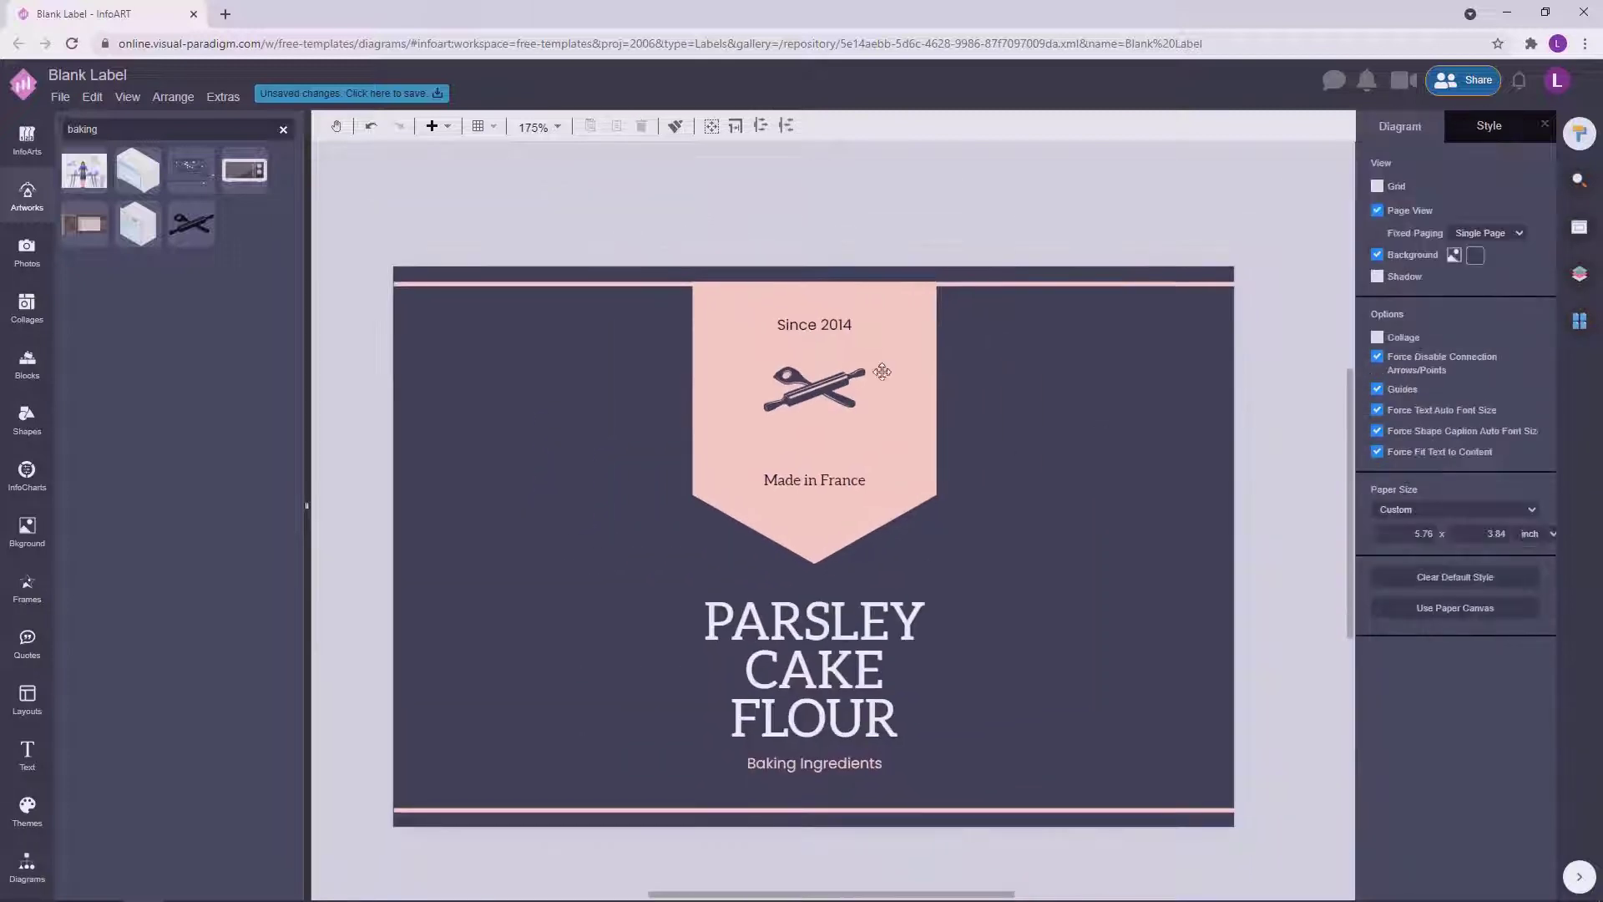
pyautogui.moveTo(882, 372); pyautogui.dragTo(882, 418)
pyautogui.click(1149, 500)
pyautogui.scroll(-2, 825, 455)
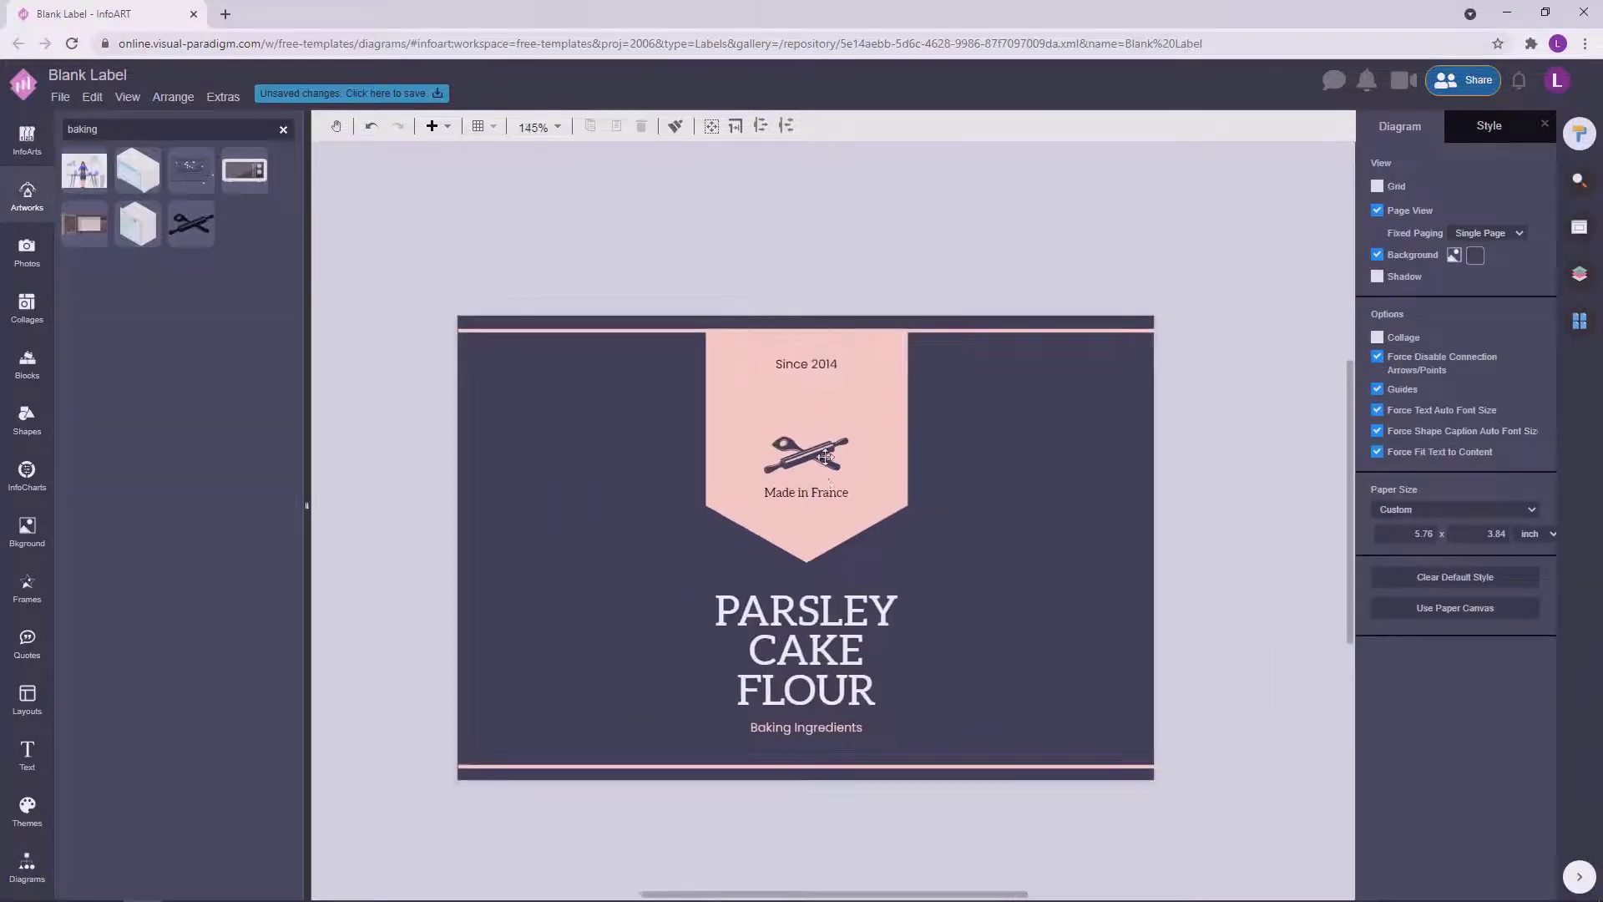
# Nudge the rolling pin artwork and the "Made in France" text up slightly together.
pyautogui.click(826, 457)
pyautogui.keyDown('shift'); pyautogui.click(828, 492); pyautogui.keyUp('shift')
pyautogui.moveTo(828, 493); pyautogui.dragTo(827, 492)
pyautogui.click(1211, 461)
pyautogui.moveTo(1174, 446); pyautogui.dragTo(1078, 403)
pyautogui.click(768, 445)
pyautogui.click(1192, 426)
# Enlarge the artwork slightly in the upper part of the banner and place "Since 2014" between it and "Made in France".
pyautogui.moveTo(778, 334); pyautogui.dragTo(1142, 433)
pyautogui.moveTo(770, 427); pyautogui.dragTo(817, 380)
pyautogui.moveTo(772, 359); pyautogui.dragTo(767, 362)
pyautogui.click(977, 402)
pyautogui.moveTo(1141, 438); pyautogui.dragTo(776, 430)
pyautogui.click(926, 450)
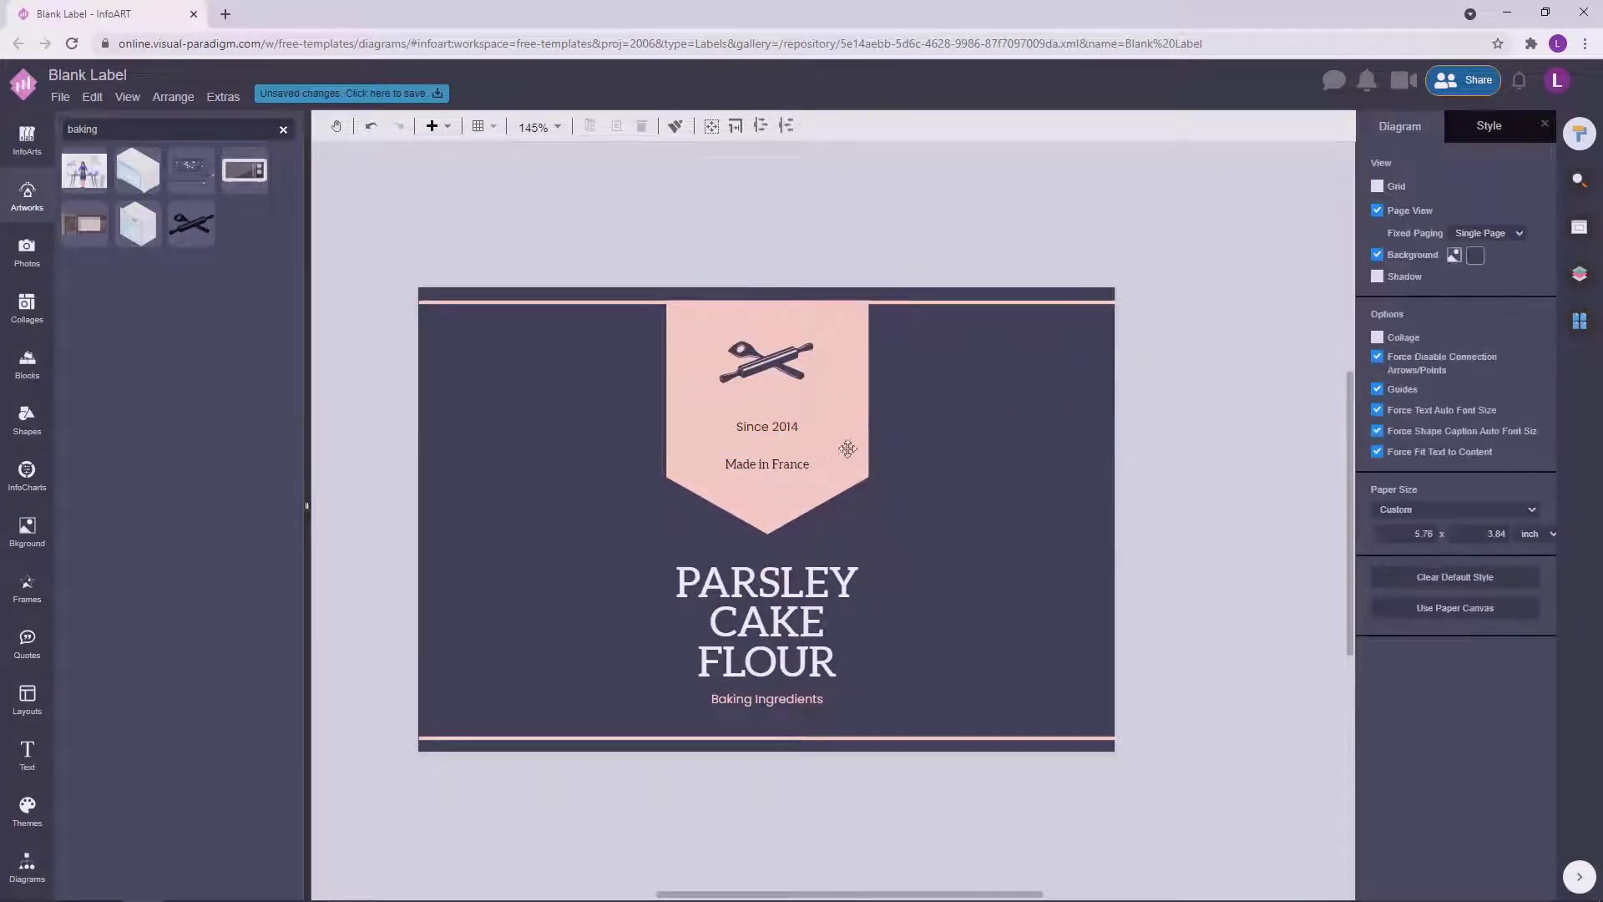
pyautogui.click(981, 473)
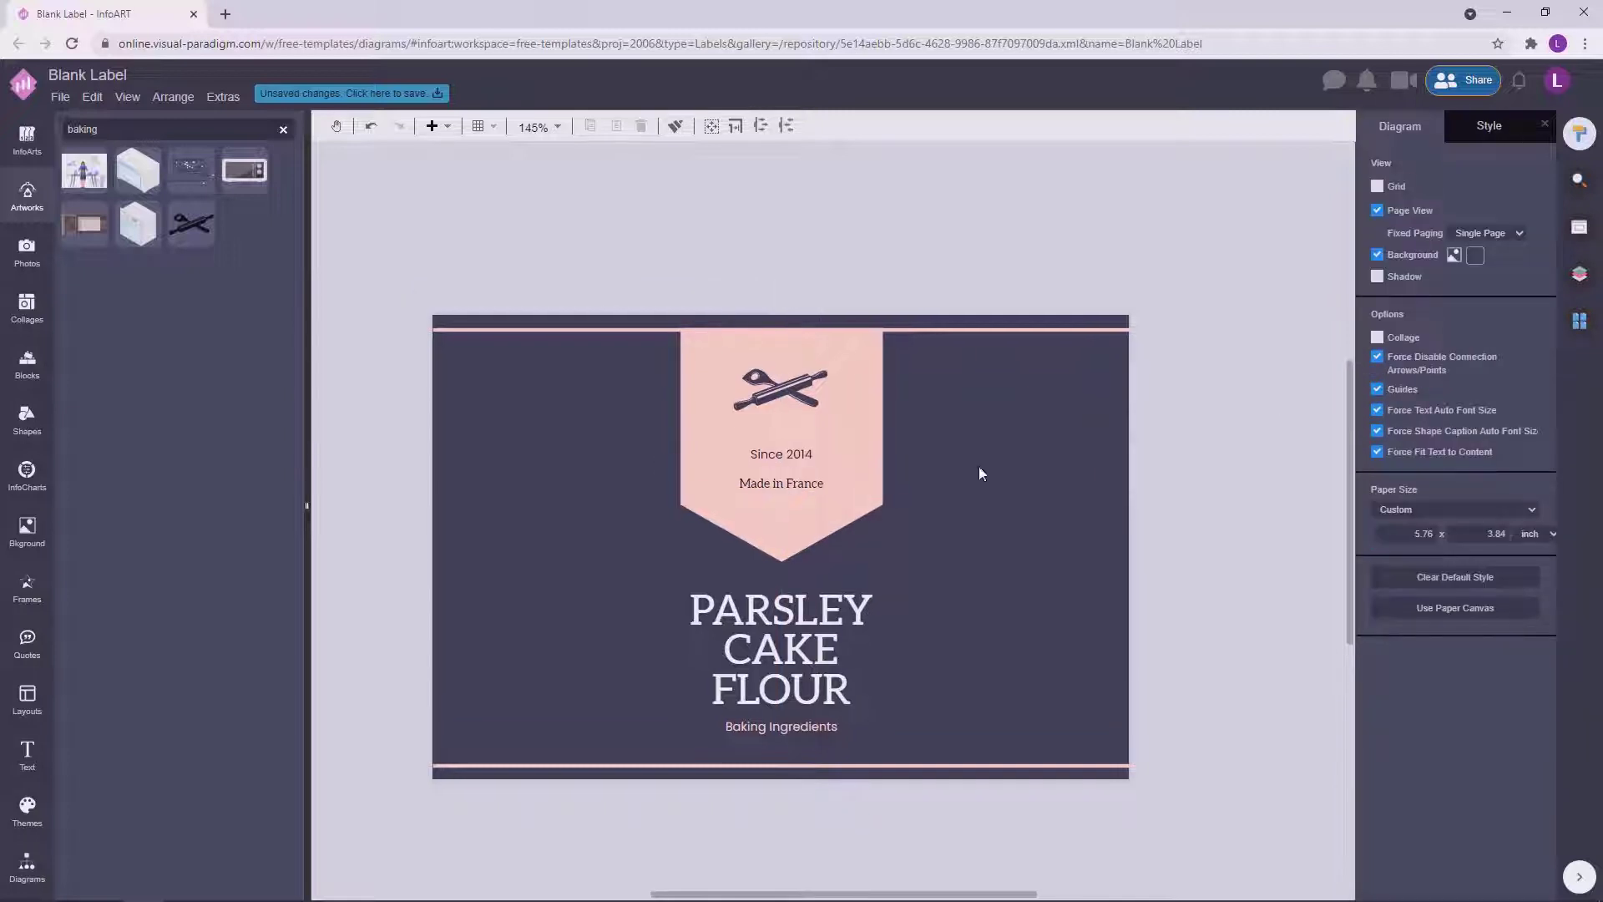
# Move the "Since 2014" text back above the artwork and space both evenly over "Made in France" in the banner.
pyautogui.click(800, 454)
pyautogui.click(927, 478)
pyautogui.moveTo(802, 457)
pyautogui.mouseDown()
pyautogui.moveTo(802, 349)
pyautogui.moveTo(792, 437)
pyautogui.mouseUp()
pyautogui.click(1095, 351)
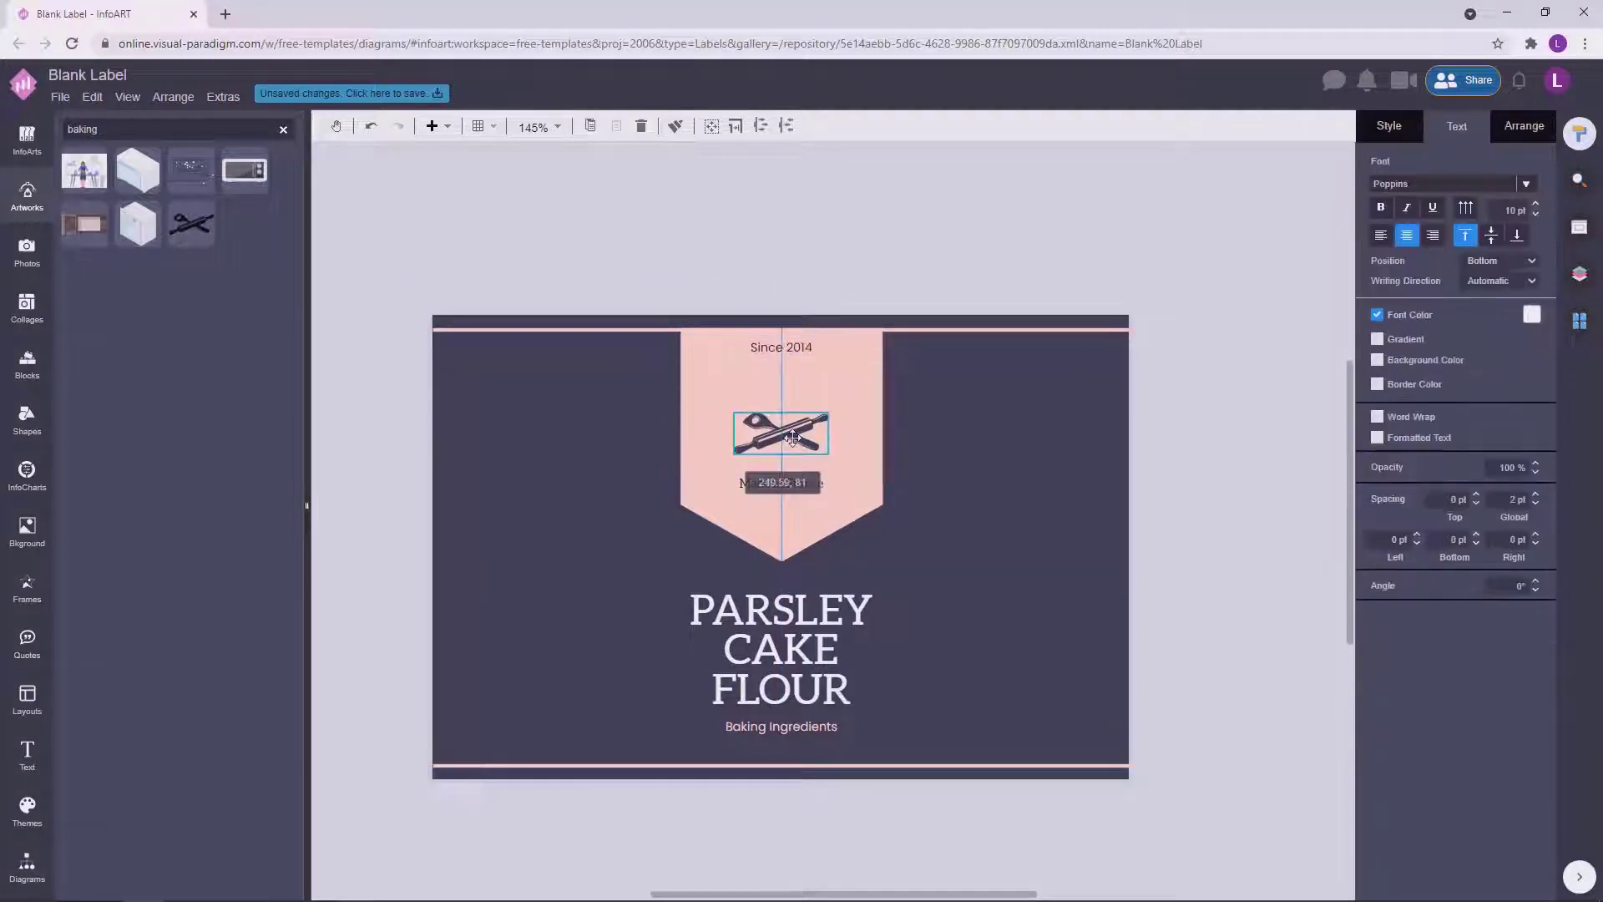
pyautogui.moveTo(800, 350)
pyautogui.mouseDown()
pyautogui.moveTo(788, 385)
pyautogui.moveTo(805, 374)
pyautogui.mouseUp()
pyautogui.keyDown('shift'); pyautogui.click(781, 430); pyautogui.keyUp('shift')
pyautogui.keyDown('shift'); pyautogui.click(781, 484); pyautogui.keyUp('shift')
pyautogui.click(1208, 375)
pyautogui.moveTo(1241, 450); pyautogui.dragTo(1220, 448)
pyautogui.click(841, 412)
pyautogui.moveTo(840, 412); pyautogui.dragTo(1164, 427)
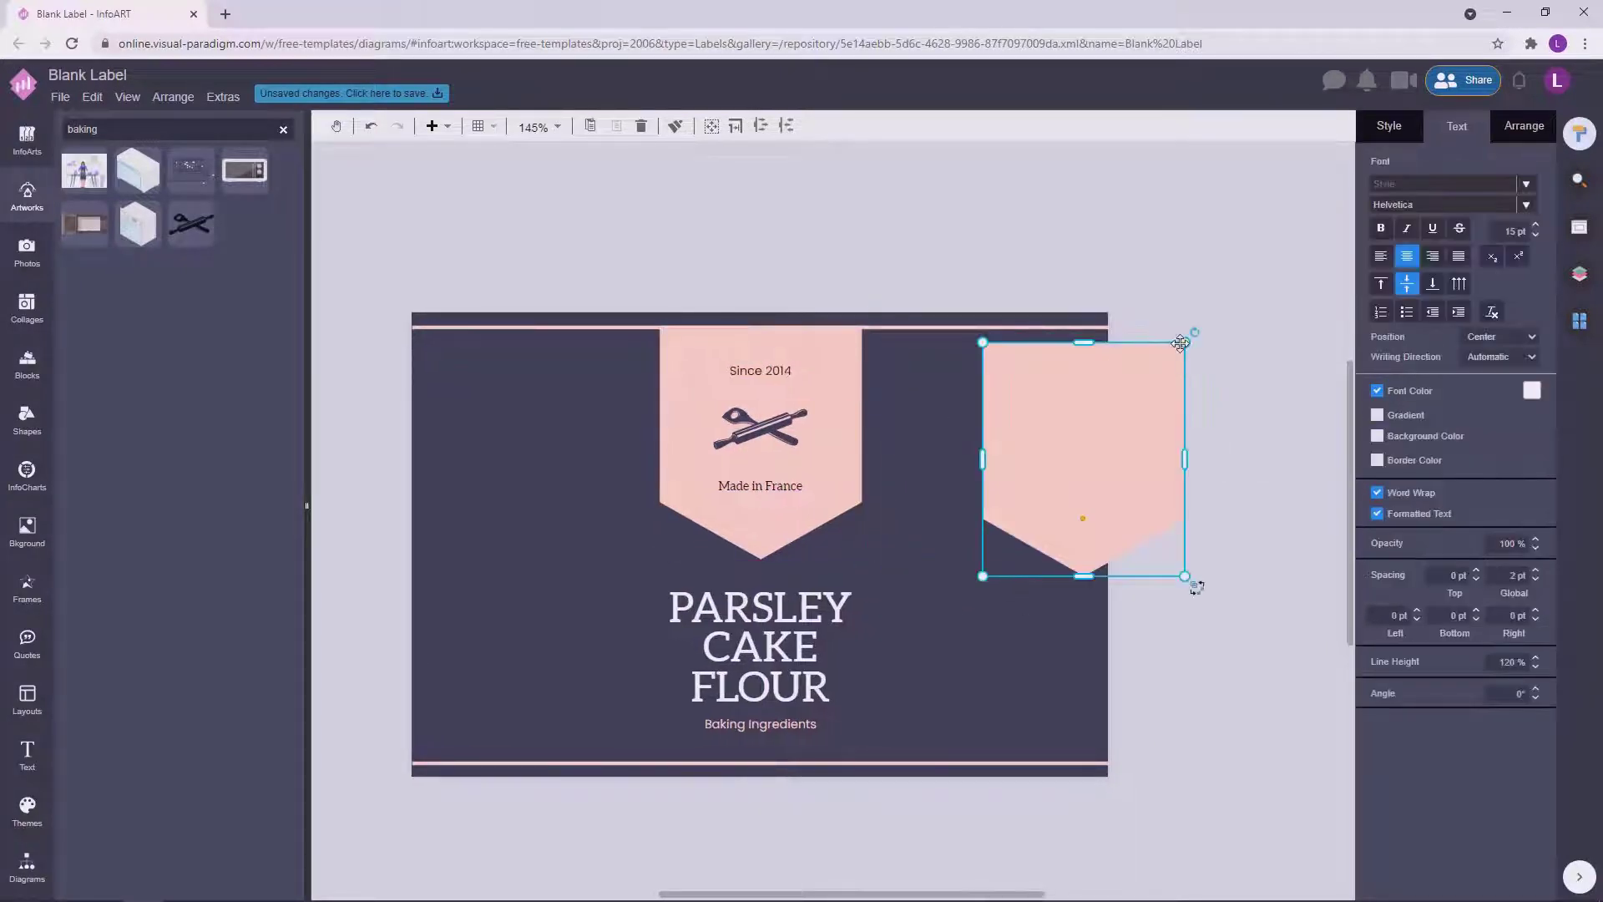
pyautogui.press('Delete')
# Shorten the banner from its upper edge and move it up to just below the border stripe.
pyautogui.click(841, 347)
pyautogui.moveTo(761, 325); pyautogui.dragTo(761, 345)
pyautogui.moveTo(841, 368); pyautogui.dragTo(841, 351)
pyautogui.hotkey('ctrl', 'z')
pyautogui.moveTo(854, 477); pyautogui.dragTo(855, 462)
# Try moving the banner's two texts and artwork up together, and nudge the title up.
pyautogui.click(761, 370)
pyautogui.keyDown('shift'); pyautogui.click(775, 429); pyautogui.keyUp('shift')
pyautogui.keyDown('shift'); pyautogui.click(775, 485); pyautogui.keyUp('shift')
pyautogui.moveTo(776, 428); pyautogui.dragTo(777, 416)
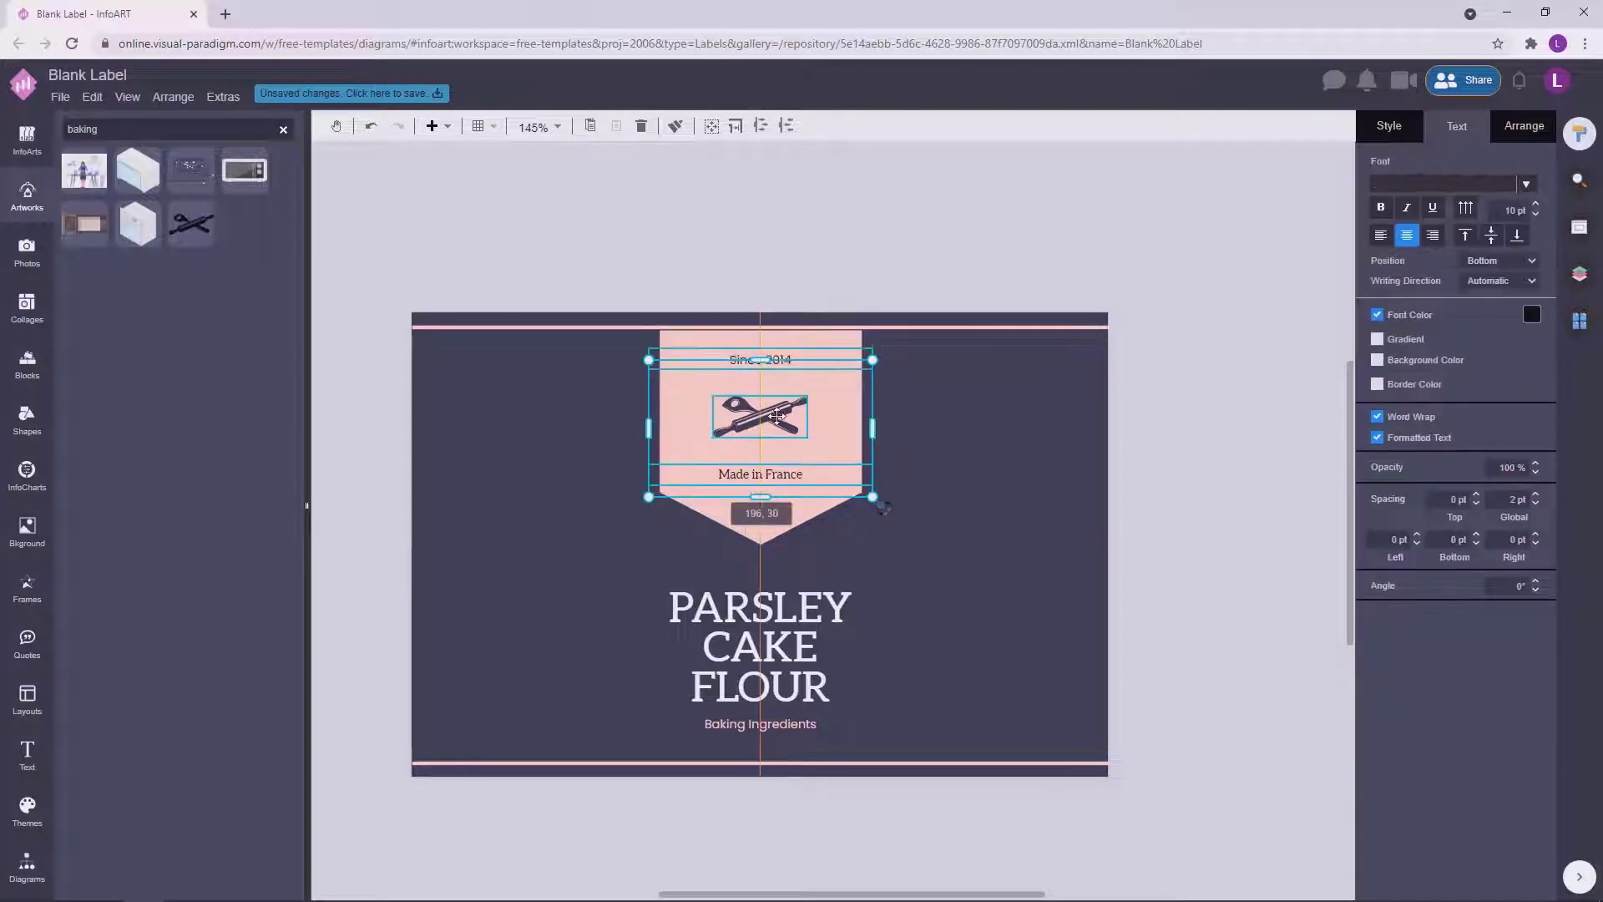
pyautogui.click(1223, 401)
pyautogui.click(1165, 510)
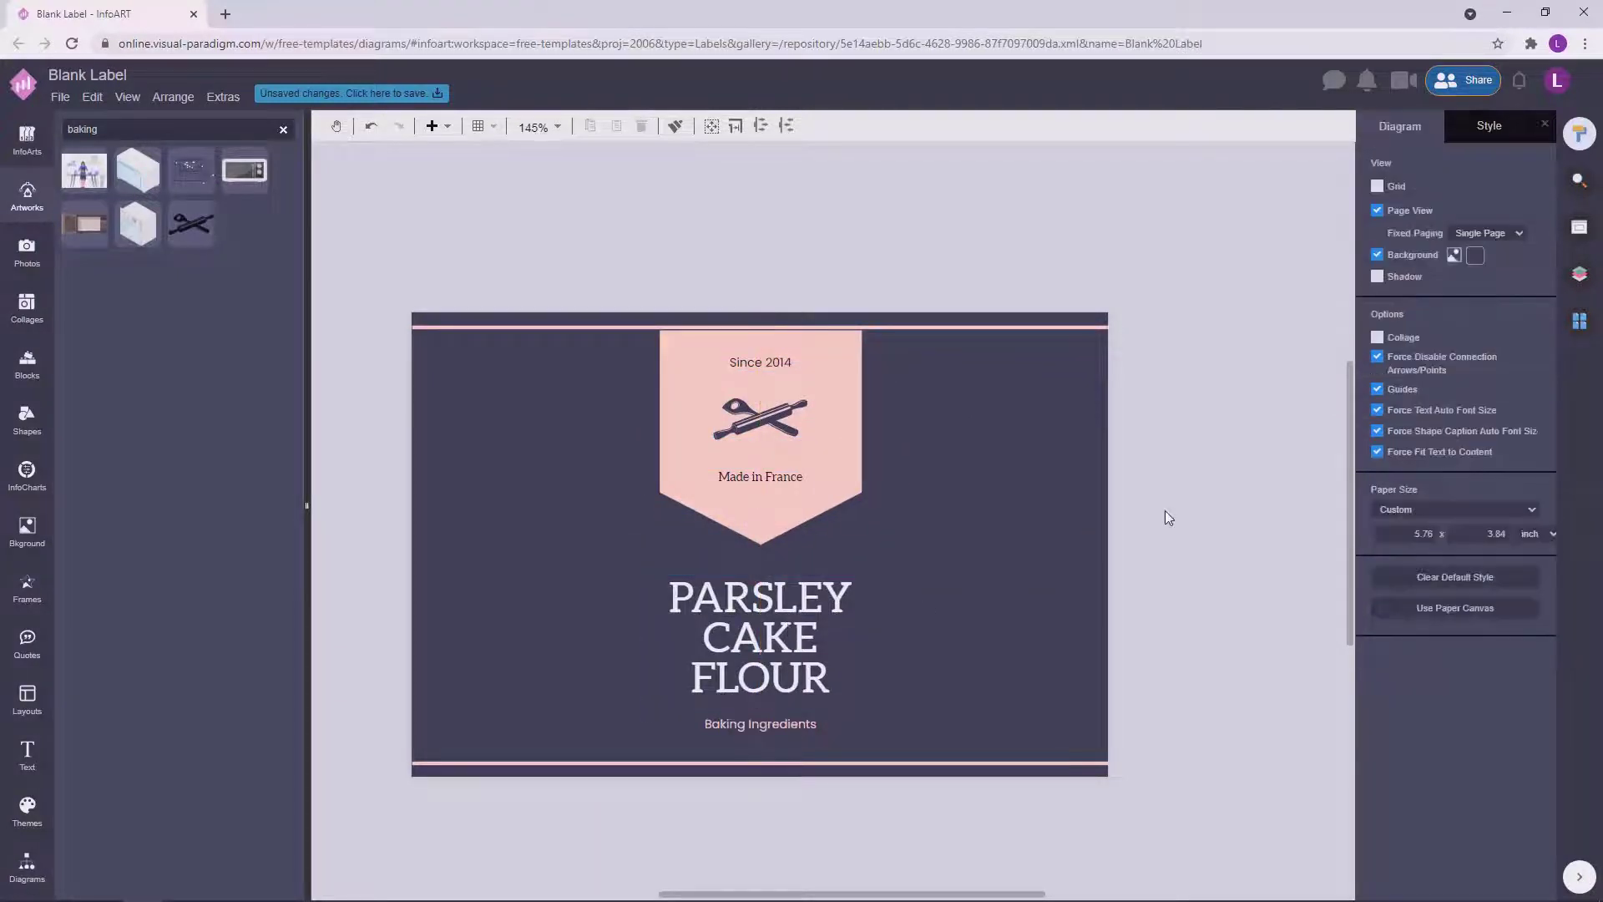
pyautogui.moveTo(1164, 510); pyautogui.dragTo(1174, 520)
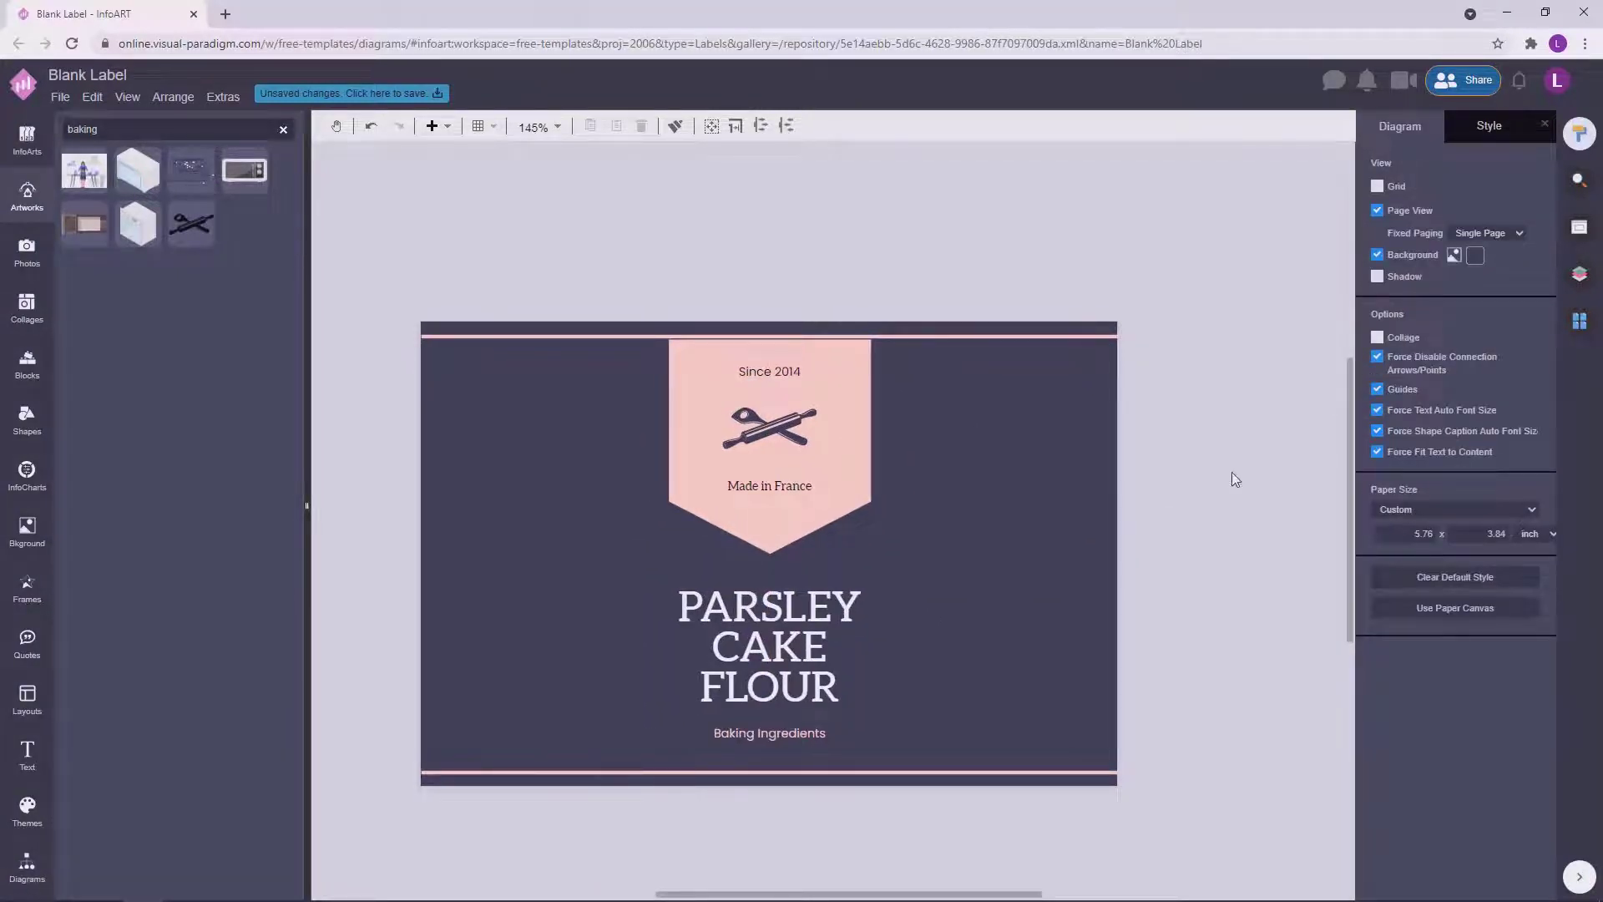
# Try moving the title and "Baking Ingredients" text up together, and undo the recent moves of the texts and artwork.
pyautogui.click(757, 652)
pyautogui.keyDown('shift'); pyautogui.click(769, 733); pyautogui.keyUp('shift')
pyautogui.moveTo(769, 733); pyautogui.dragTo(769, 719)
pyautogui.click(1166, 533)
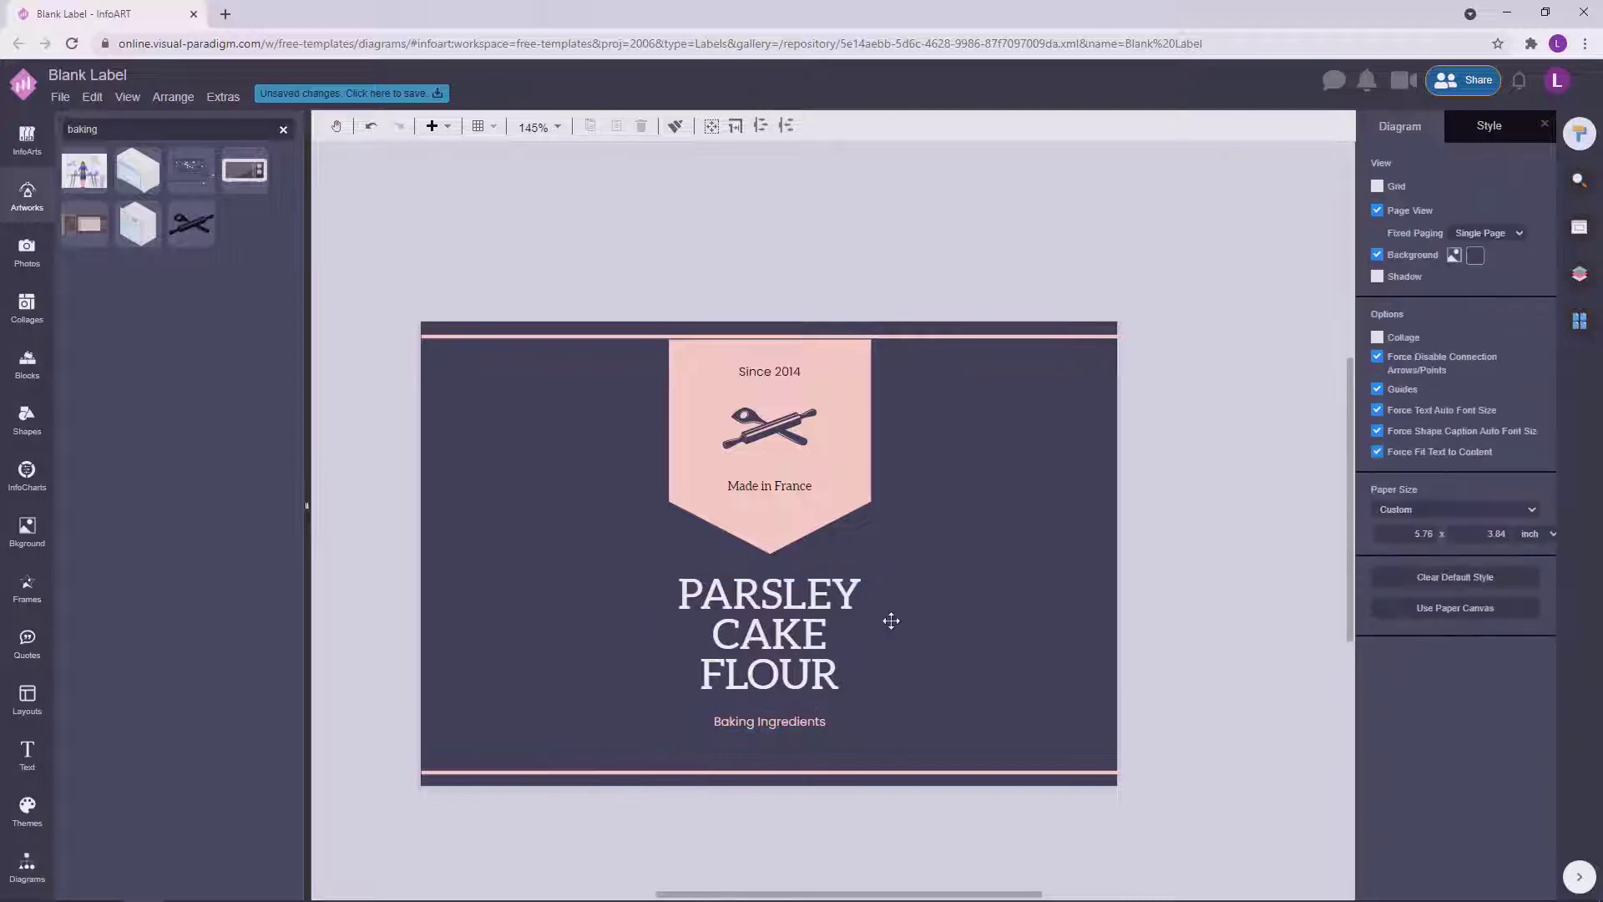
pyautogui.click(889, 738)
pyautogui.click(1170, 632)
pyautogui.moveTo(1199, 636); pyautogui.dragTo(1185, 651)
pyautogui.hotkey('ctrl', 'z')
pyautogui.hotkey('ctrl', 'z')
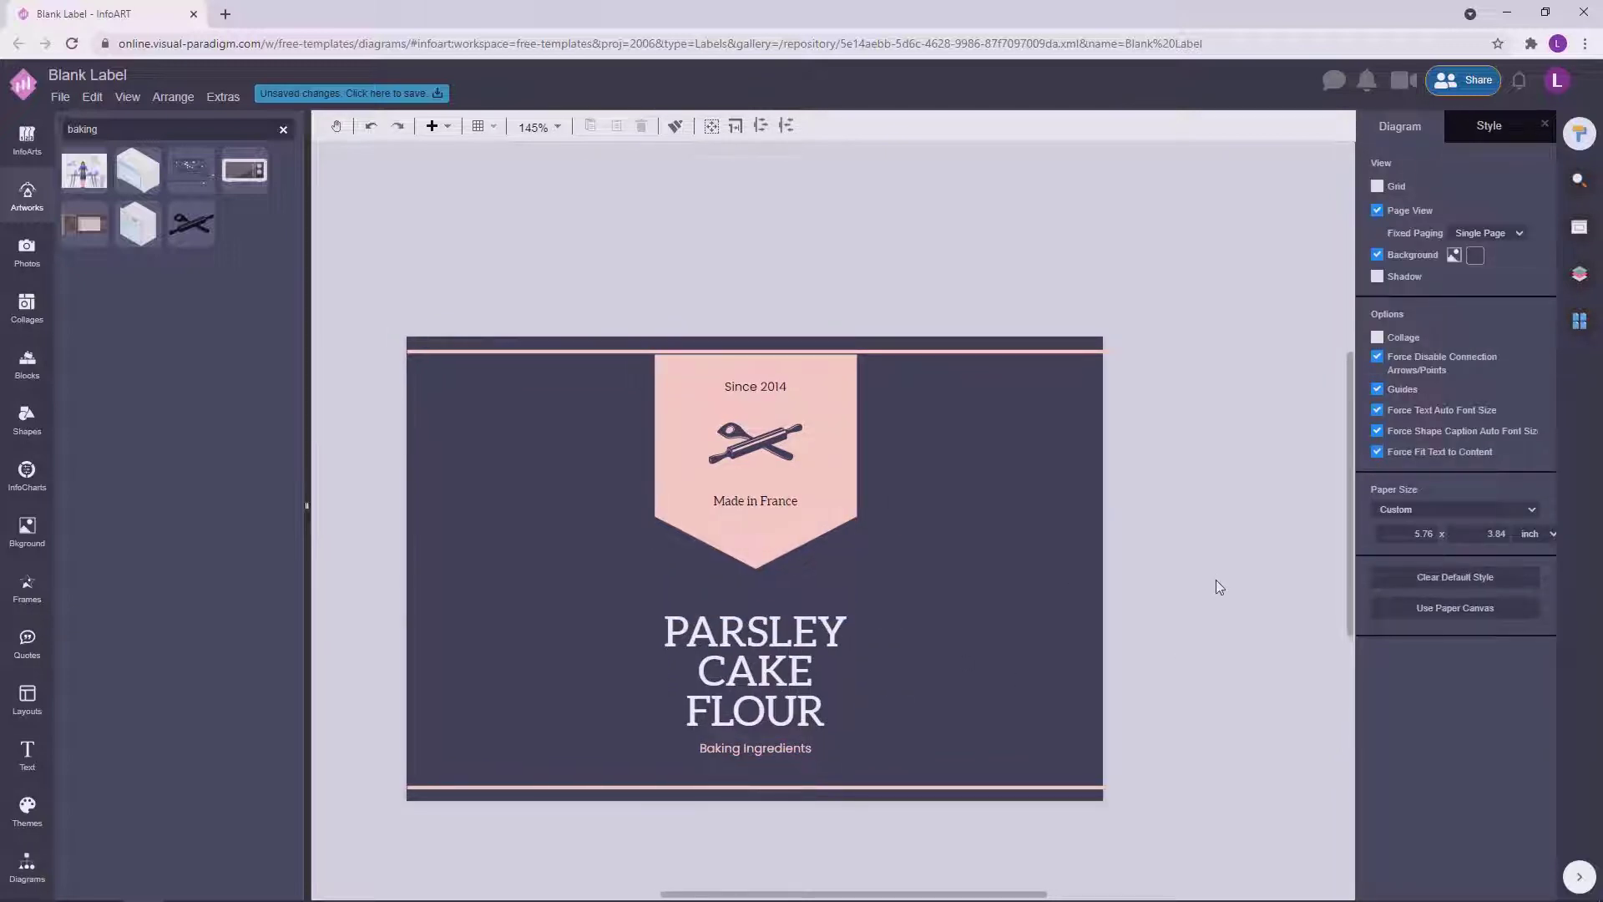
# Nudge the title up slightly, and lower the banner's tip while extending its upper edge to the border stripe.
pyautogui.moveTo(805, 672); pyautogui.dragTo(805, 668)
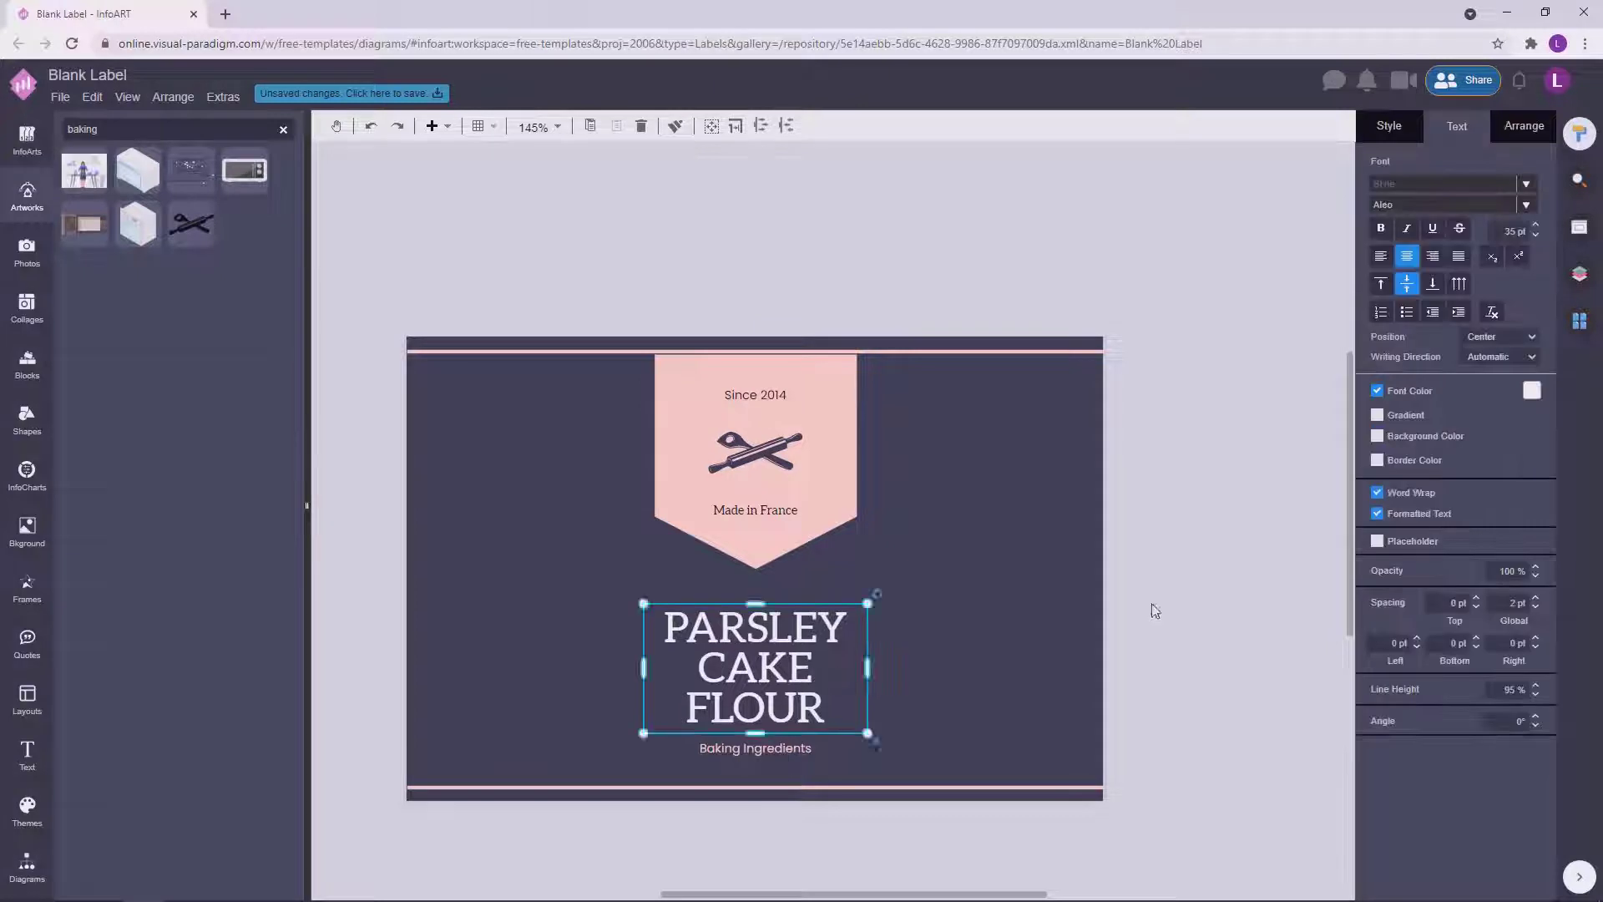
pyautogui.click(1152, 609)
pyautogui.moveTo(802, 488); pyautogui.dragTo(802, 494)
pyautogui.moveTo(755, 359); pyautogui.dragTo(756, 351)
pyautogui.click(1143, 401)
# Move the "Since 2014" text, rolling pin artwork and "Made in France" text up together in the banner.
pyautogui.click(759, 395)
pyautogui.keyDown('shift'); pyautogui.click(758, 452); pyautogui.keyUp('shift')
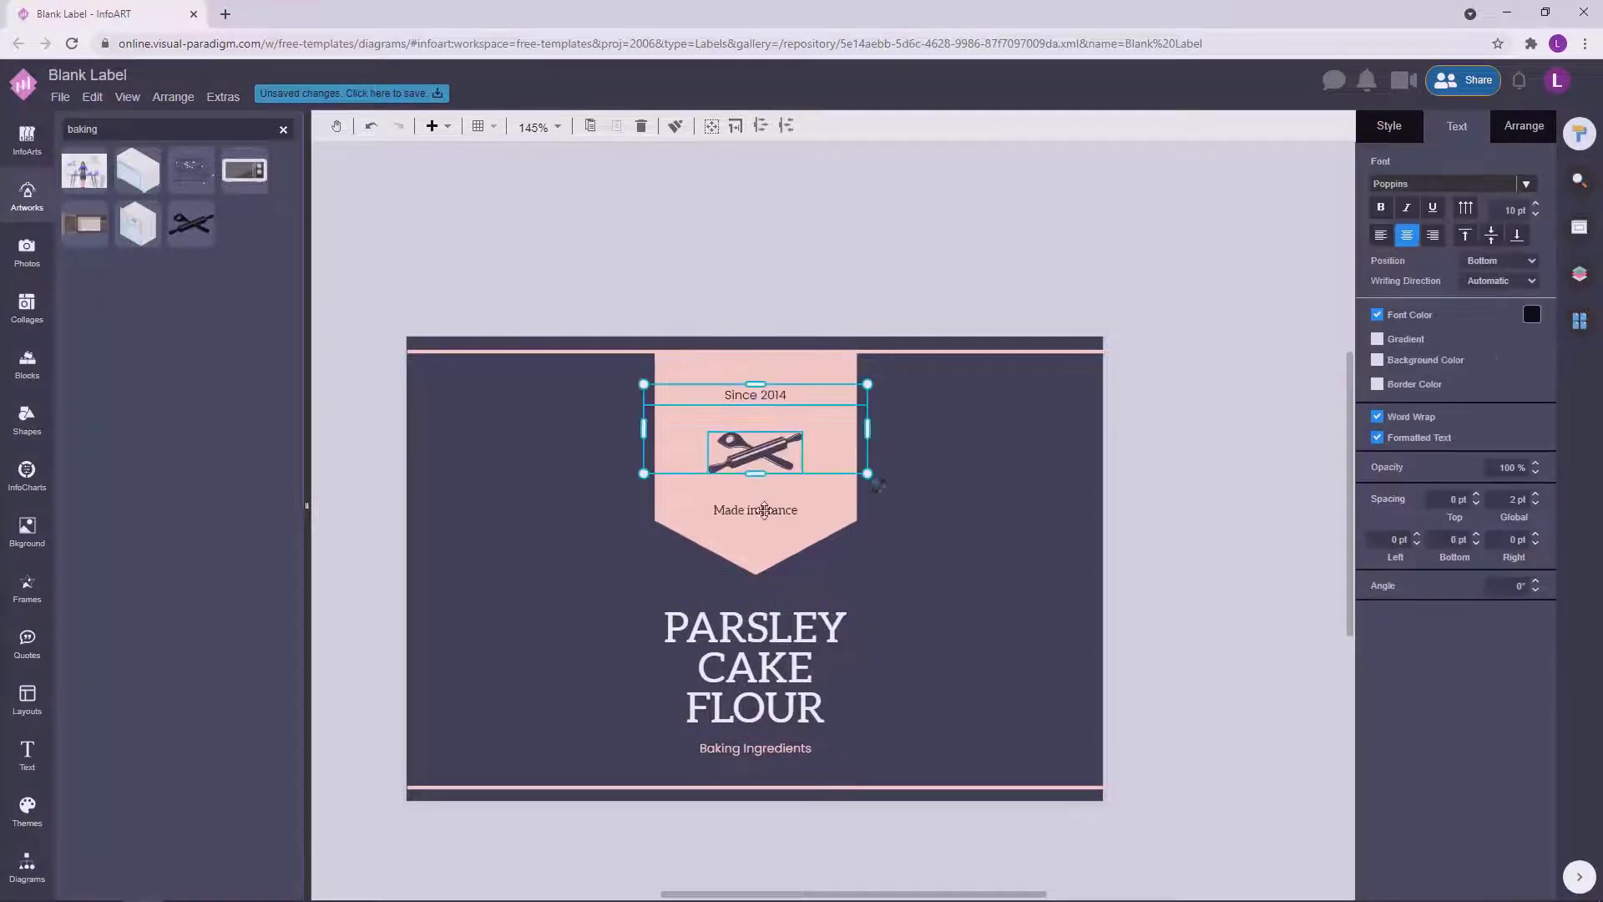
pyautogui.keyDown('shift'); pyautogui.click(763, 511); pyautogui.keyUp('shift')
pyautogui.moveTo(762, 511); pyautogui.dragTo(762, 501)
pyautogui.click(1202, 494)
# Nudge the title up a little more to fine-tune its spacing between the banner's tip and "Baking Ingredients".
pyautogui.click(769, 698)
pyautogui.moveTo(769, 698); pyautogui.dragTo(769, 694)
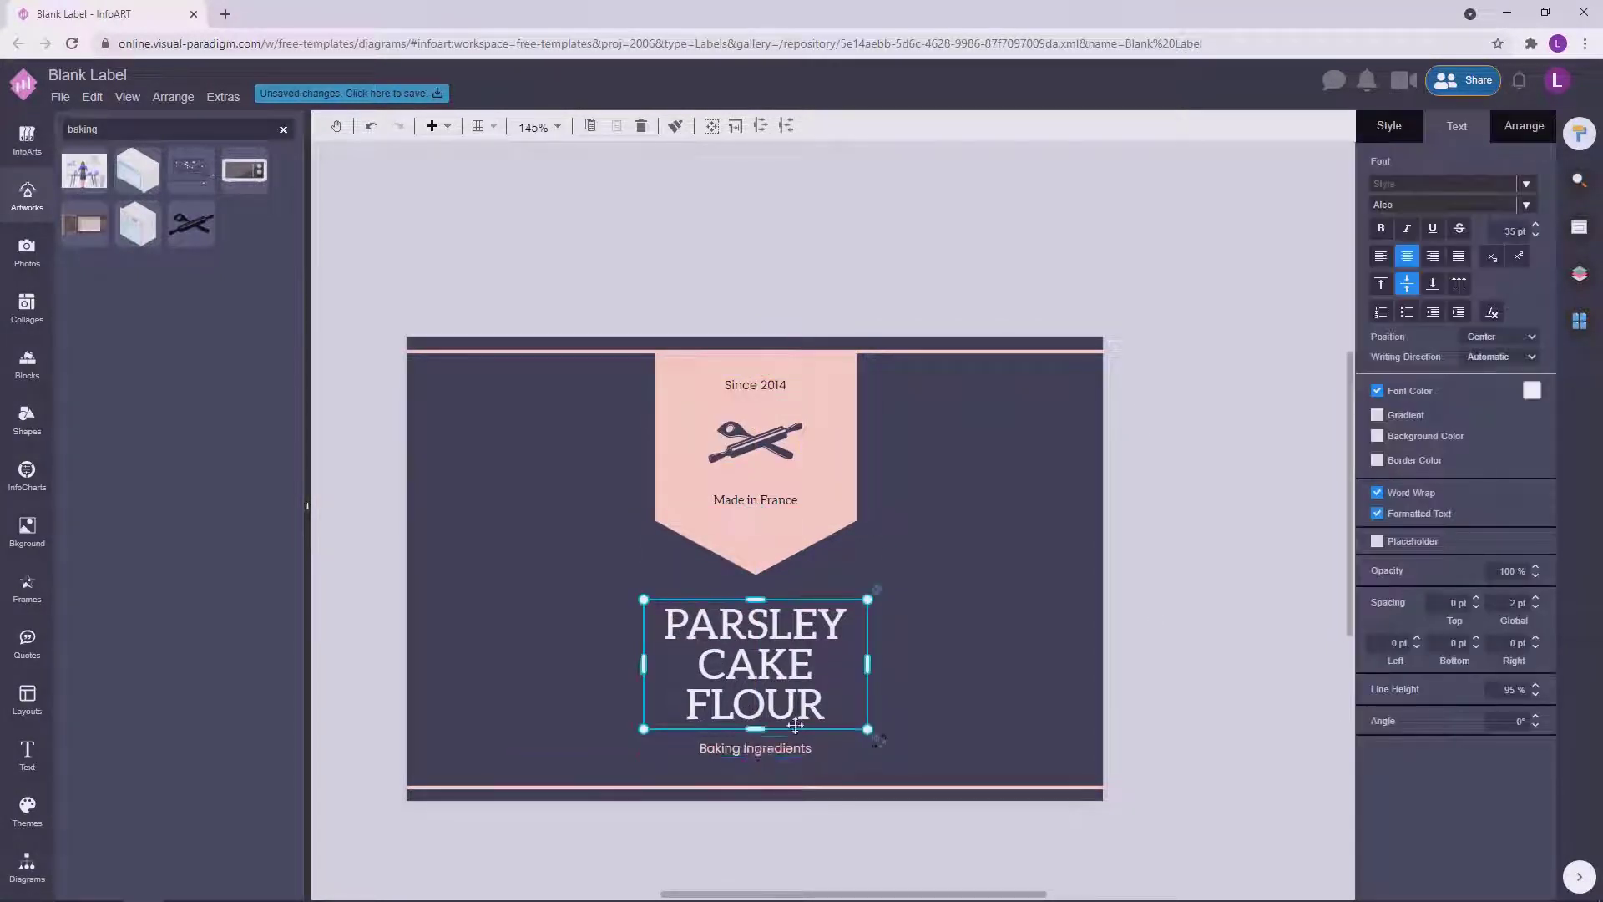
pyautogui.keyDown('shift'); pyautogui.click(792, 748); pyautogui.keyUp('shift')
pyautogui.moveTo(792, 748); pyautogui.dragTo(792, 748)
pyautogui.click(1224, 630)
pyautogui.moveTo(1224, 629); pyautogui.dragTo(1205, 628)
pyautogui.moveTo(1196, 572); pyautogui.dragTo(1230, 574)
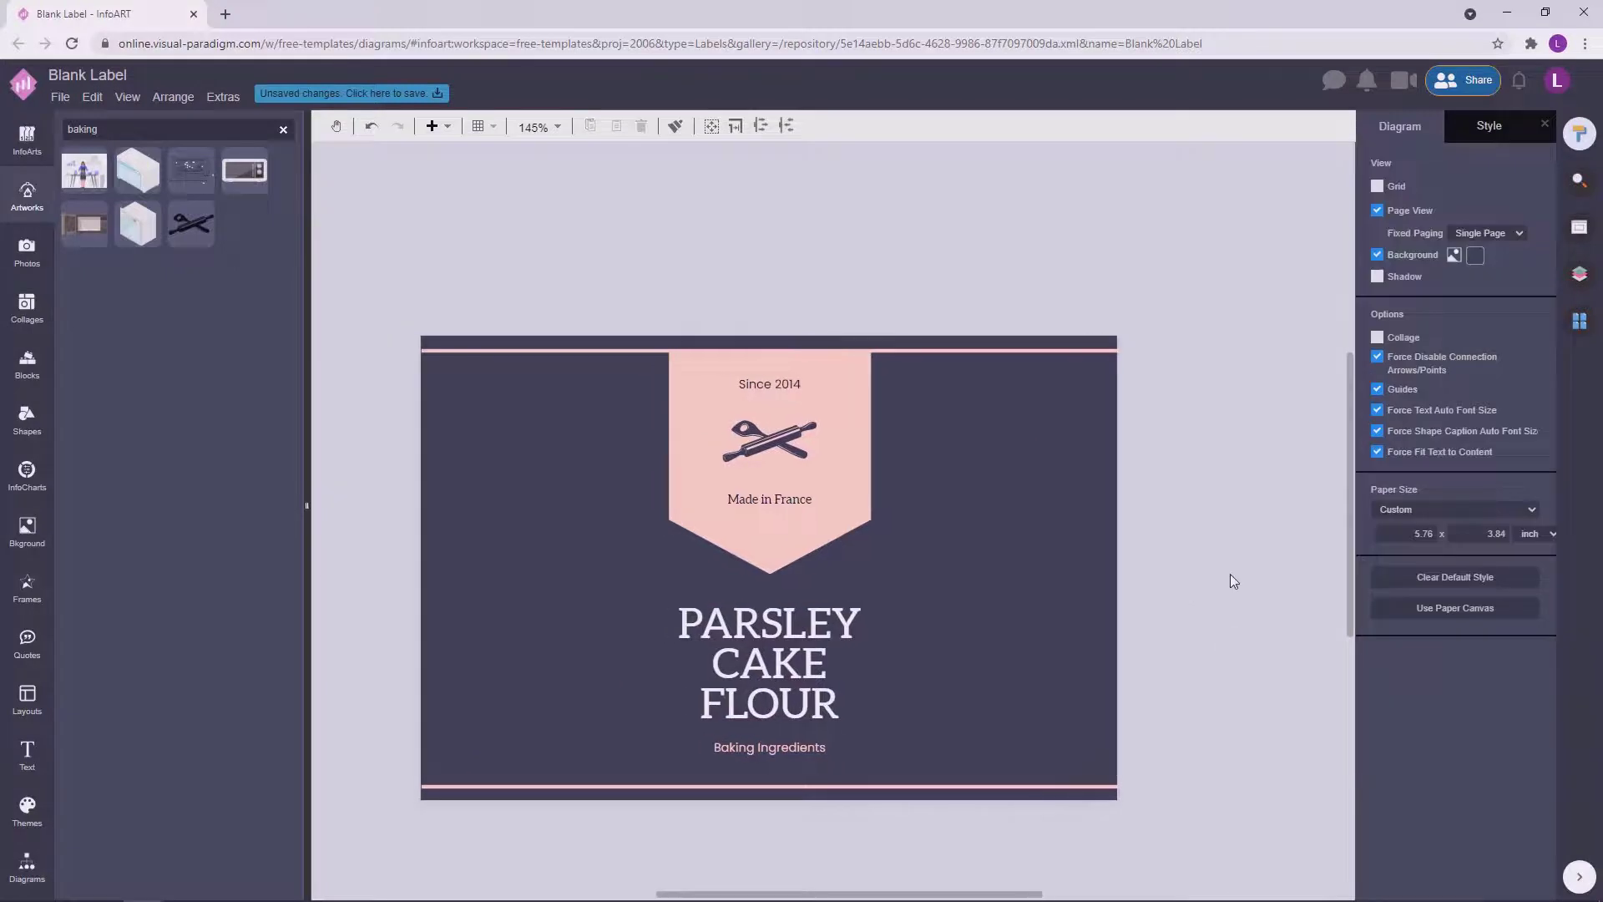
# Move the rolling pin artwork and the "Since 2014" text down closer to "Made in France".
pyautogui.moveTo(789, 438); pyautogui.dragTo(789, 461)
pyautogui.moveTo(784, 384); pyautogui.dragTo(784, 419)
pyautogui.click(1202, 459)
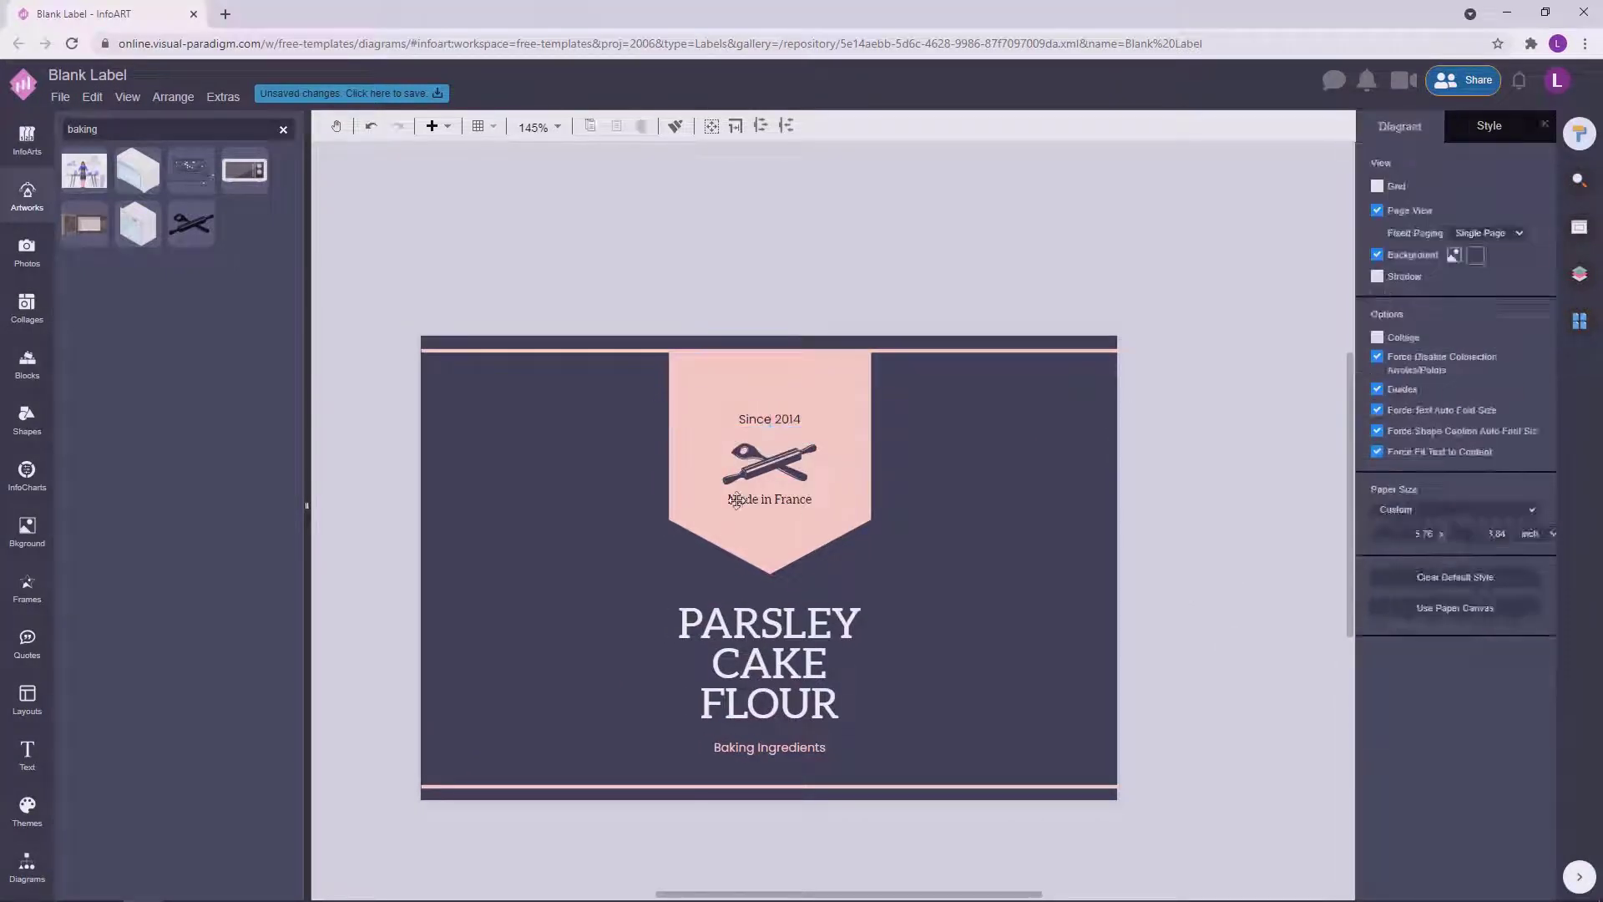
# Move "Made in France" and the rolling pin artwork down in the banner, then shift them down slightly together with "Since 2014".
pyautogui.moveTo(741, 499); pyautogui.dragTo(741, 516)
pyautogui.click(1298, 451)
pyautogui.moveTo(770, 464); pyautogui.dragTo(792, 477)
pyautogui.click(1297, 452)
pyautogui.click(1302, 414)
pyautogui.click(773, 419)
pyautogui.keyDown('shift'); pyautogui.click(773, 466); pyautogui.keyUp('shift')
pyautogui.keyDown('shift'); pyautogui.click(771, 515); pyautogui.keyUp('shift')
pyautogui.click(1298, 452)
# Paste the ingredients text, date fields and barcode, placing the text block on the label's left side and the barcode at its lower right.
pyautogui.click(763, 254)
pyautogui.hotkey('ctrl', 'v')
pyautogui.moveTo(741, 287); pyautogui.dragTo(547, 506)
pyautogui.click(1185, 570)
pyautogui.moveTo(1061, 669); pyautogui.dragTo(1062, 723)
pyautogui.click(1252, 451)
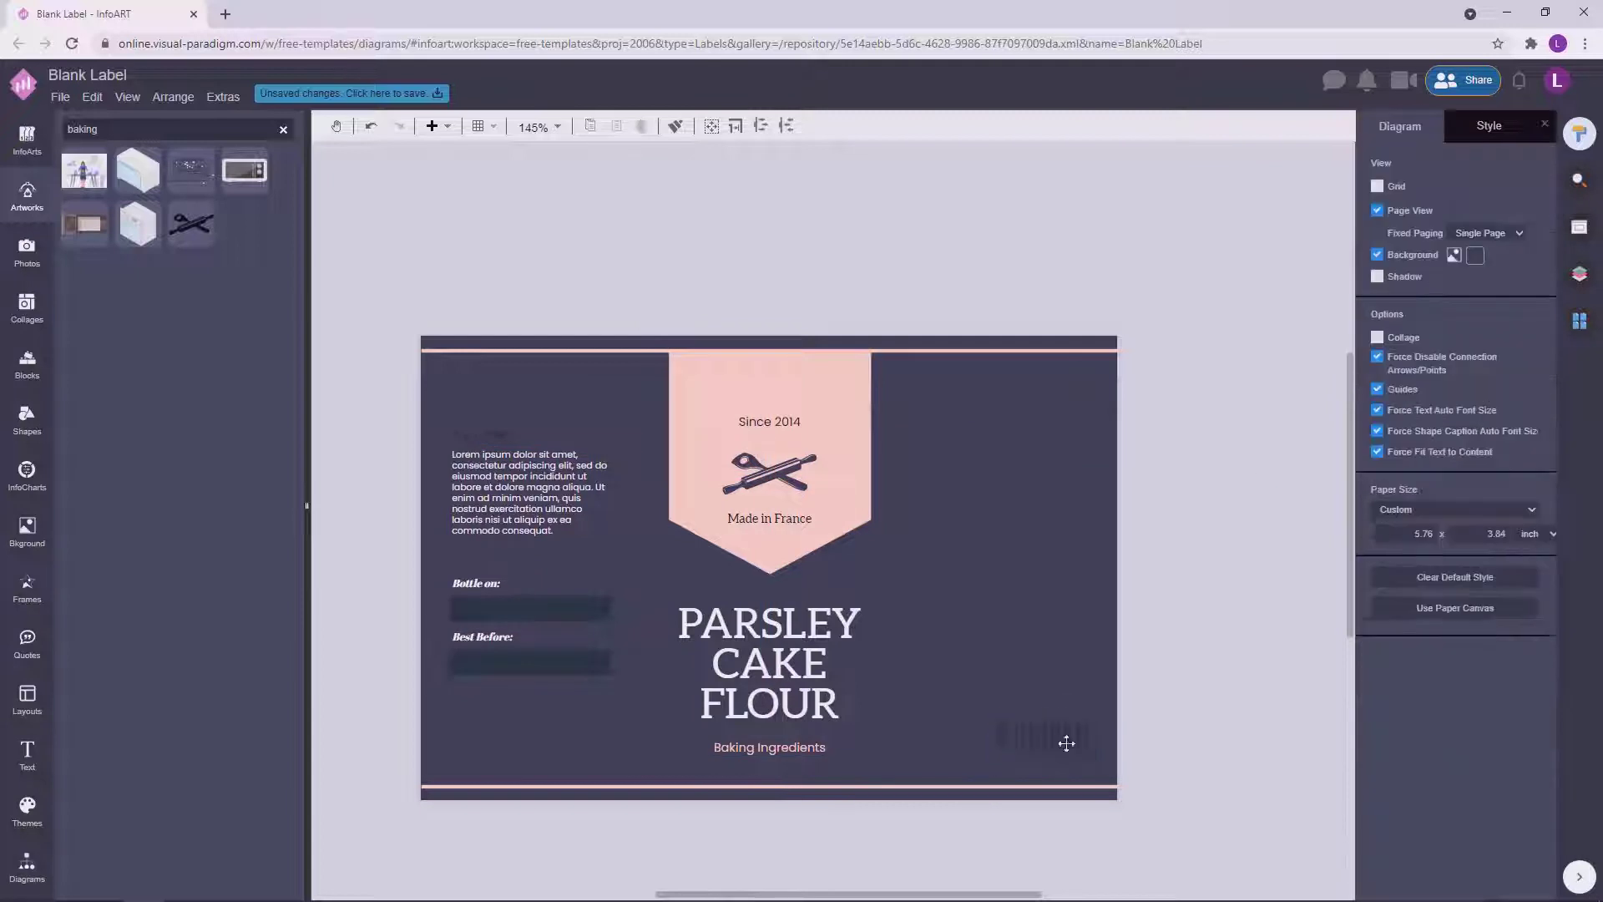
# Move the barcode into the banner above "Since 2014" and colour it dark navy.
pyautogui.click(1062, 738)
pyautogui.click(1394, 127)
pyautogui.click(1382, 190)
pyautogui.click(1387, 348)
pyautogui.click(1240, 428)
pyautogui.moveTo(1048, 740); pyautogui.dragTo(777, 387)
pyautogui.click(1383, 191)
pyautogui.click(1448, 349)
pyautogui.click(865, 232)
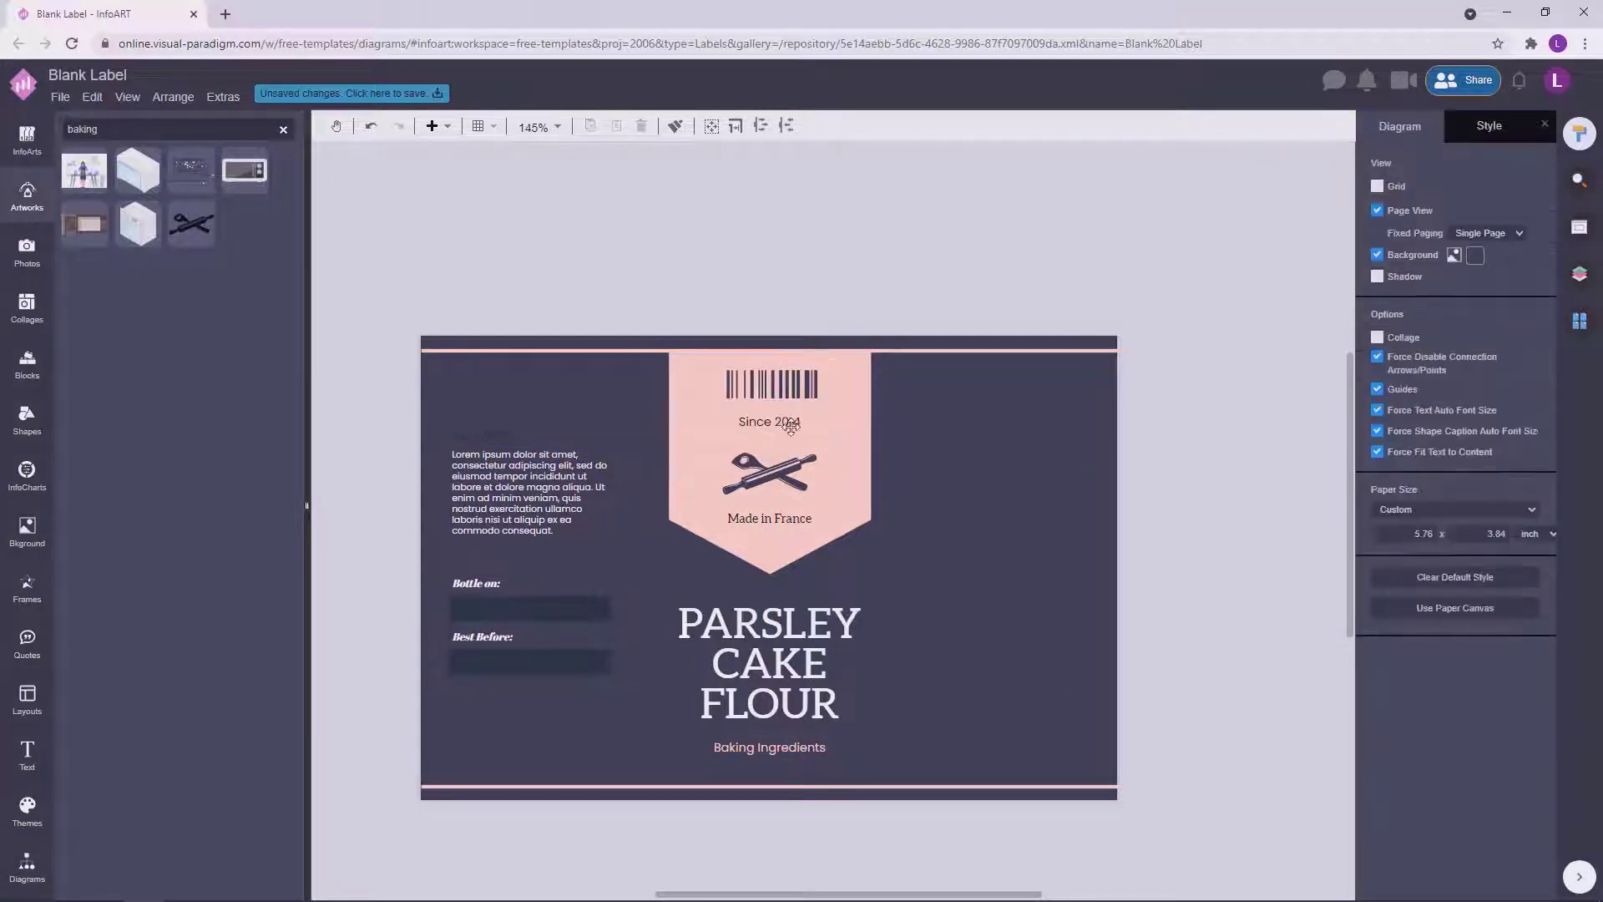
# Change the dark "Ingredients:" heading's font colour to light pink.
pyautogui.click(497, 431)
pyautogui.click(1457, 132)
pyautogui.click(1538, 396)
pyautogui.click(1449, 560)
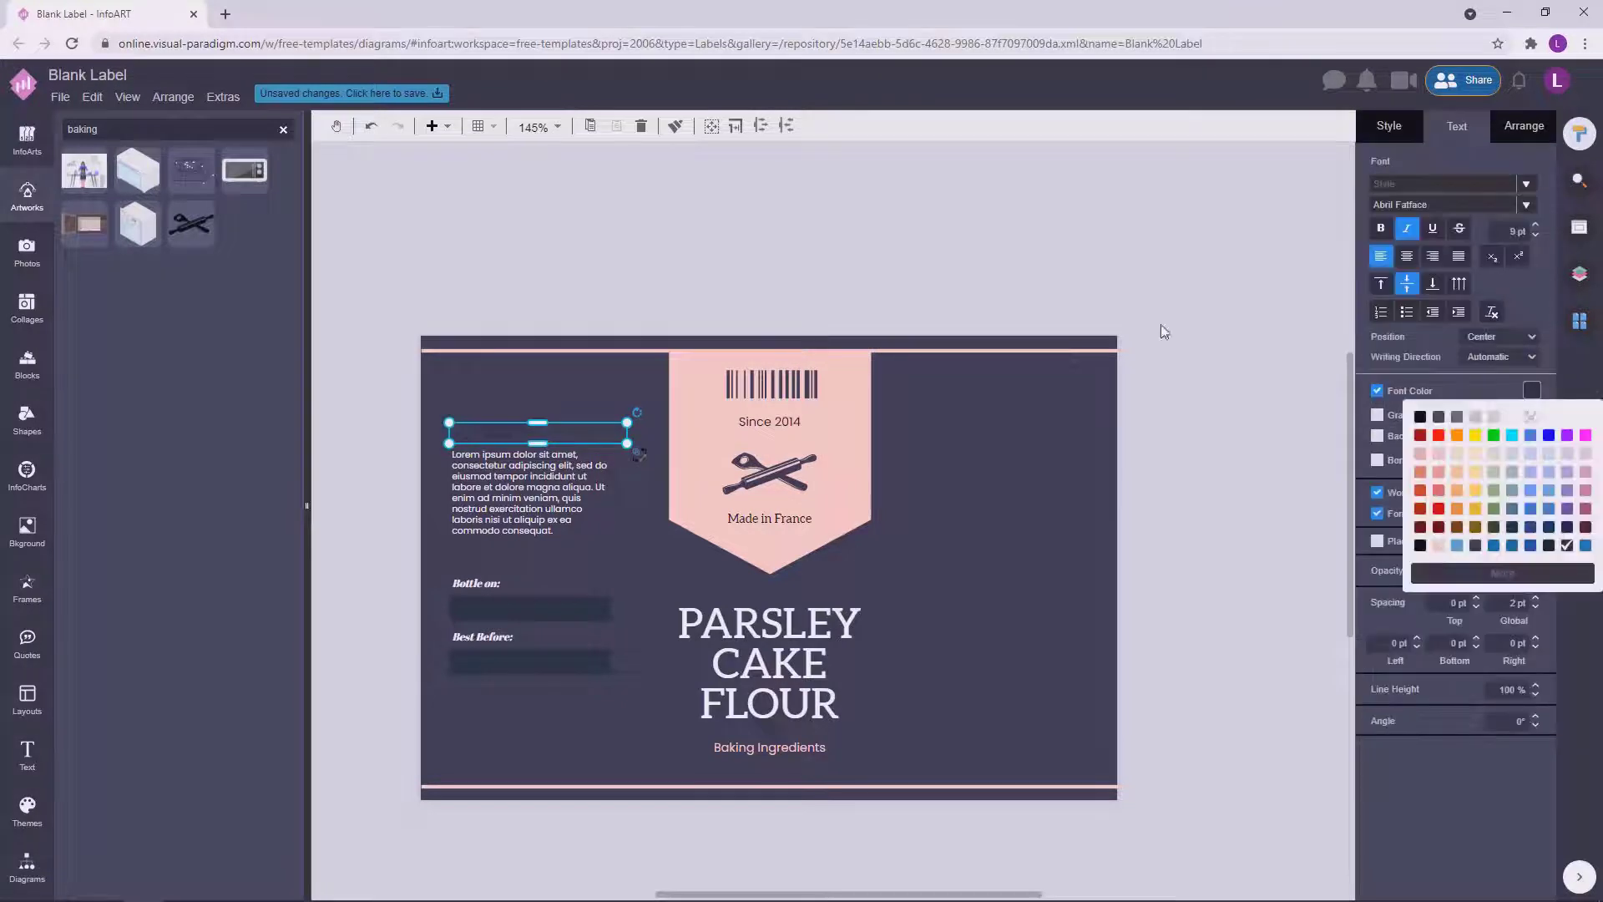
pyautogui.click(1162, 326)
# Set the "Ingredients:" heading to Aleo at 11 pt and remove its italics.
pyautogui.click(499, 428)
pyautogui.click(1430, 206)
pyautogui.write('aleo')
pyautogui.click(1409, 229)
pyautogui.click(1203, 272)
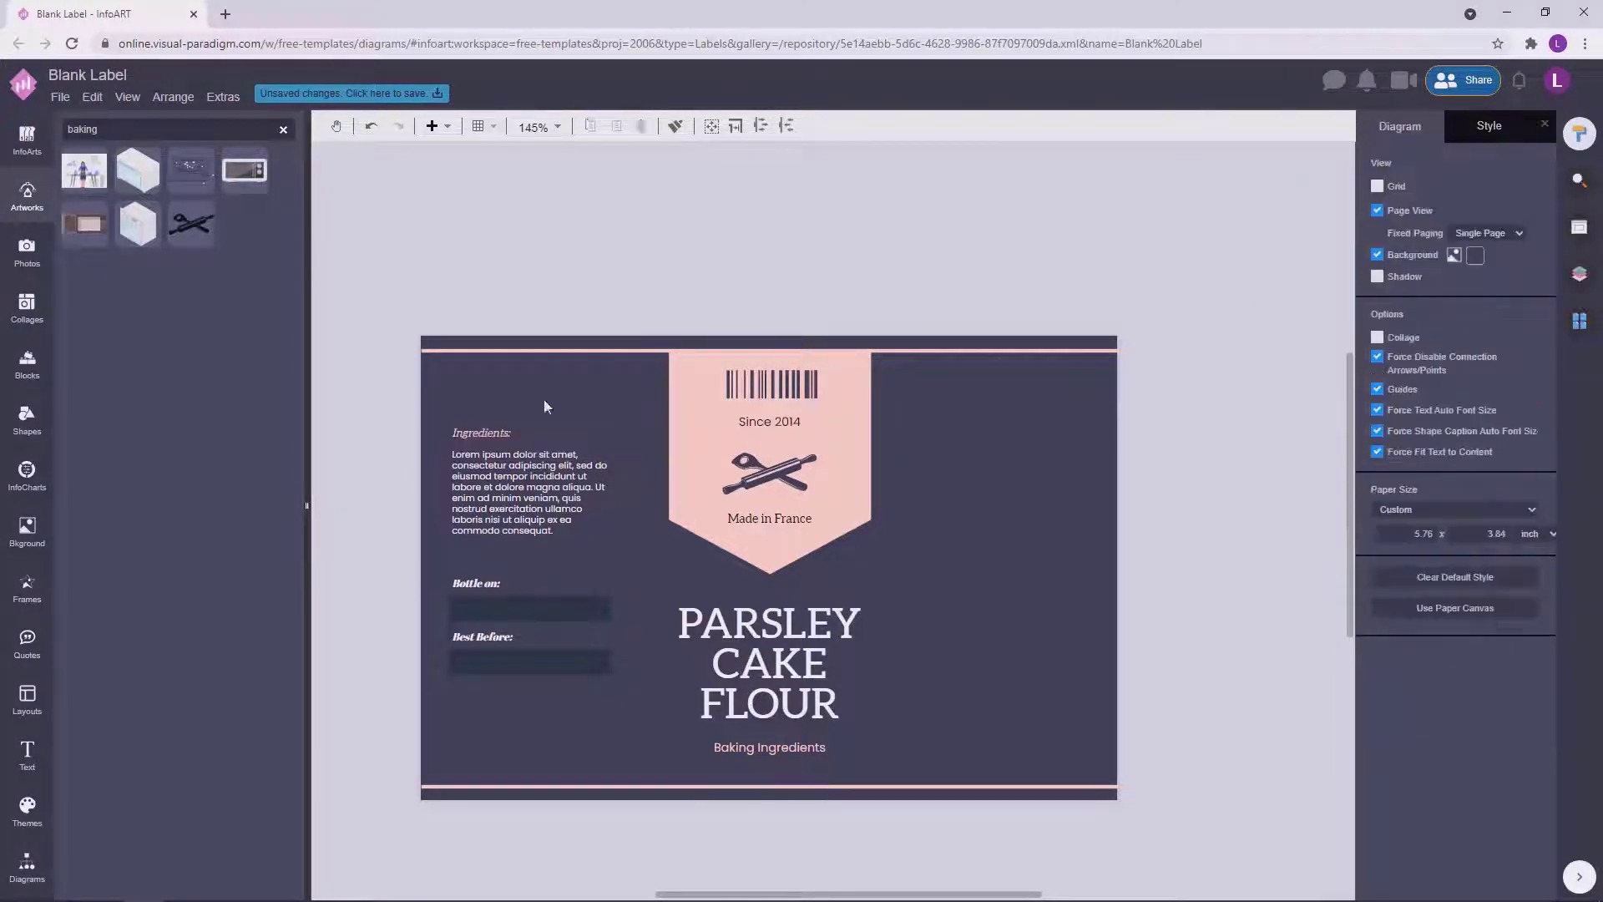
pyautogui.click(500, 433)
pyautogui.click(1407, 228)
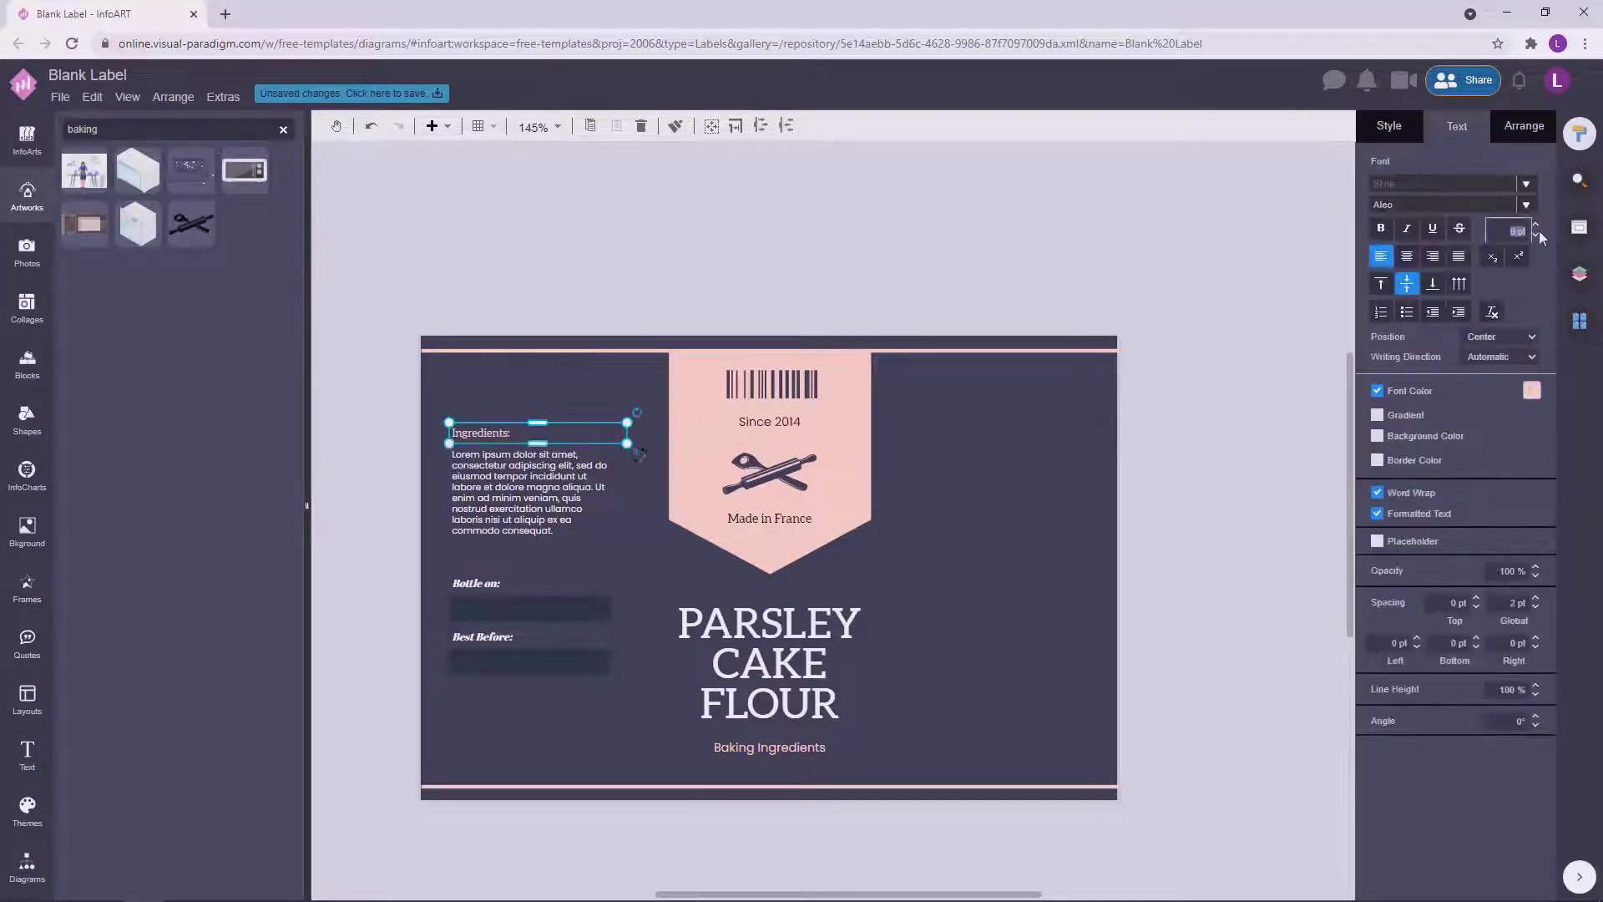
pyautogui.click(1198, 368)
# Move the "Ingredients:" heading and its paragraph up slightly.
pyautogui.moveTo(504, 435); pyautogui.dragTo(504, 422)
pyautogui.click(576, 388)
pyautogui.moveTo(544, 493); pyautogui.dragTo(544, 482)
pyautogui.click(640, 494)
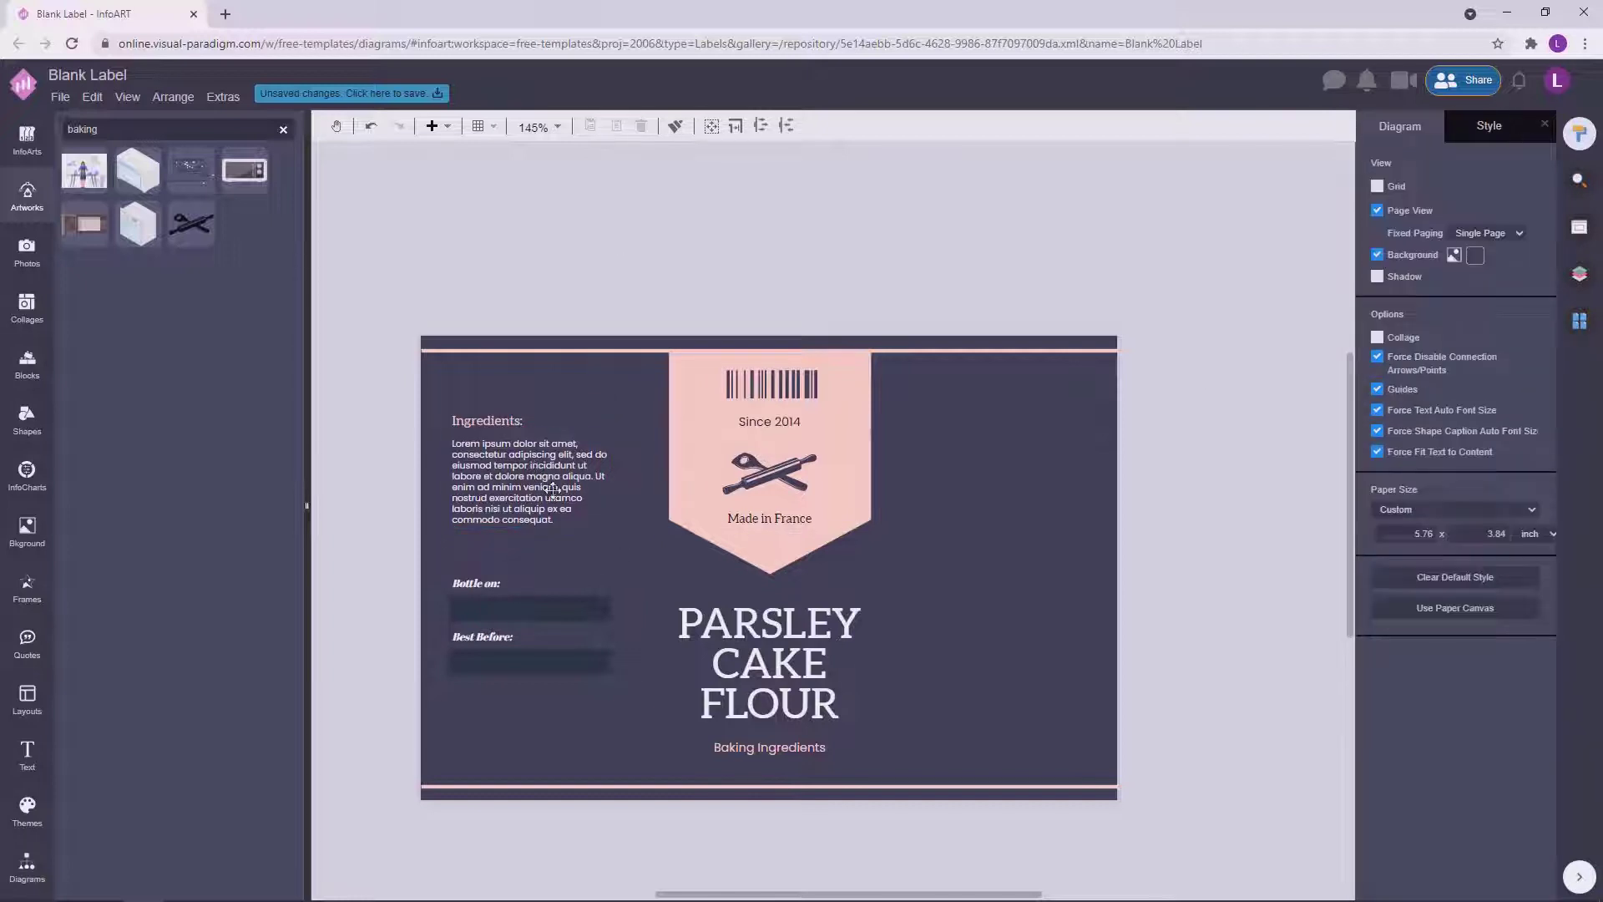
# Set the "Bottle on:" and "Best Before:" labels to the Aleo font with a light pink font colour.
pyautogui.click(479, 584)
pyautogui.keyDown('shift'); pyautogui.click(480, 636); pyautogui.keyUp('shift')
pyautogui.click(1526, 204)
pyautogui.write('Aleo')
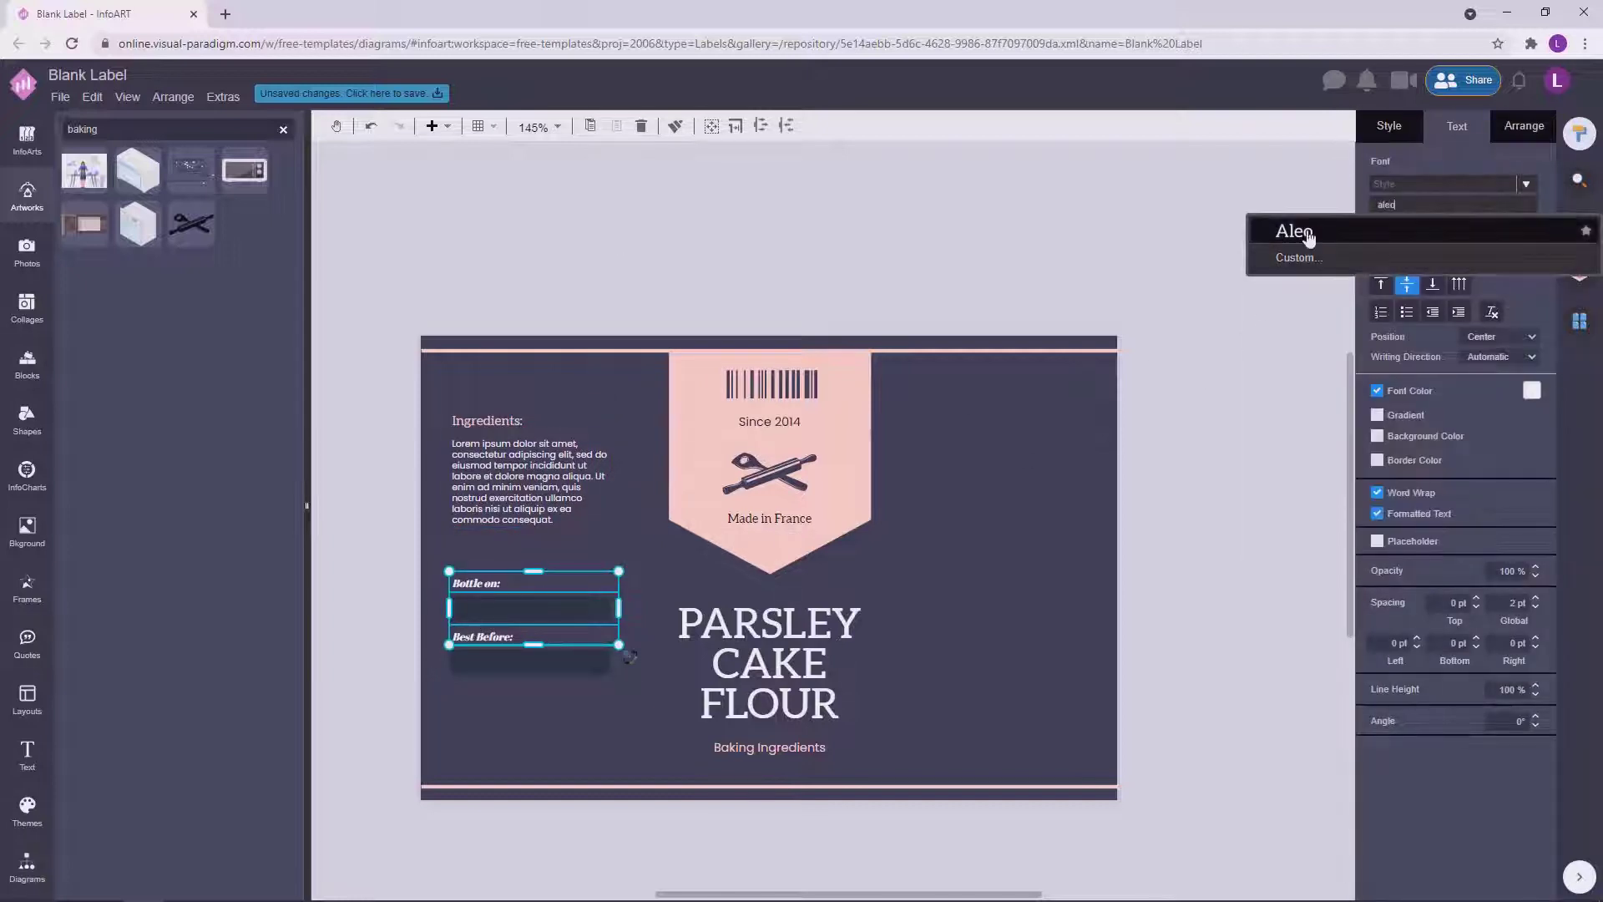
pyautogui.click(1280, 227)
pyautogui.click(1532, 391)
pyautogui.click(1433, 527)
pyautogui.click(1336, 545)
# Fill the two blank boxes under "Bottle on:" and "Best Before:" with light pink.
pyautogui.click(576, 616)
pyautogui.keyDown('shift'); pyautogui.click(576, 662); pyautogui.keyUp('shift')
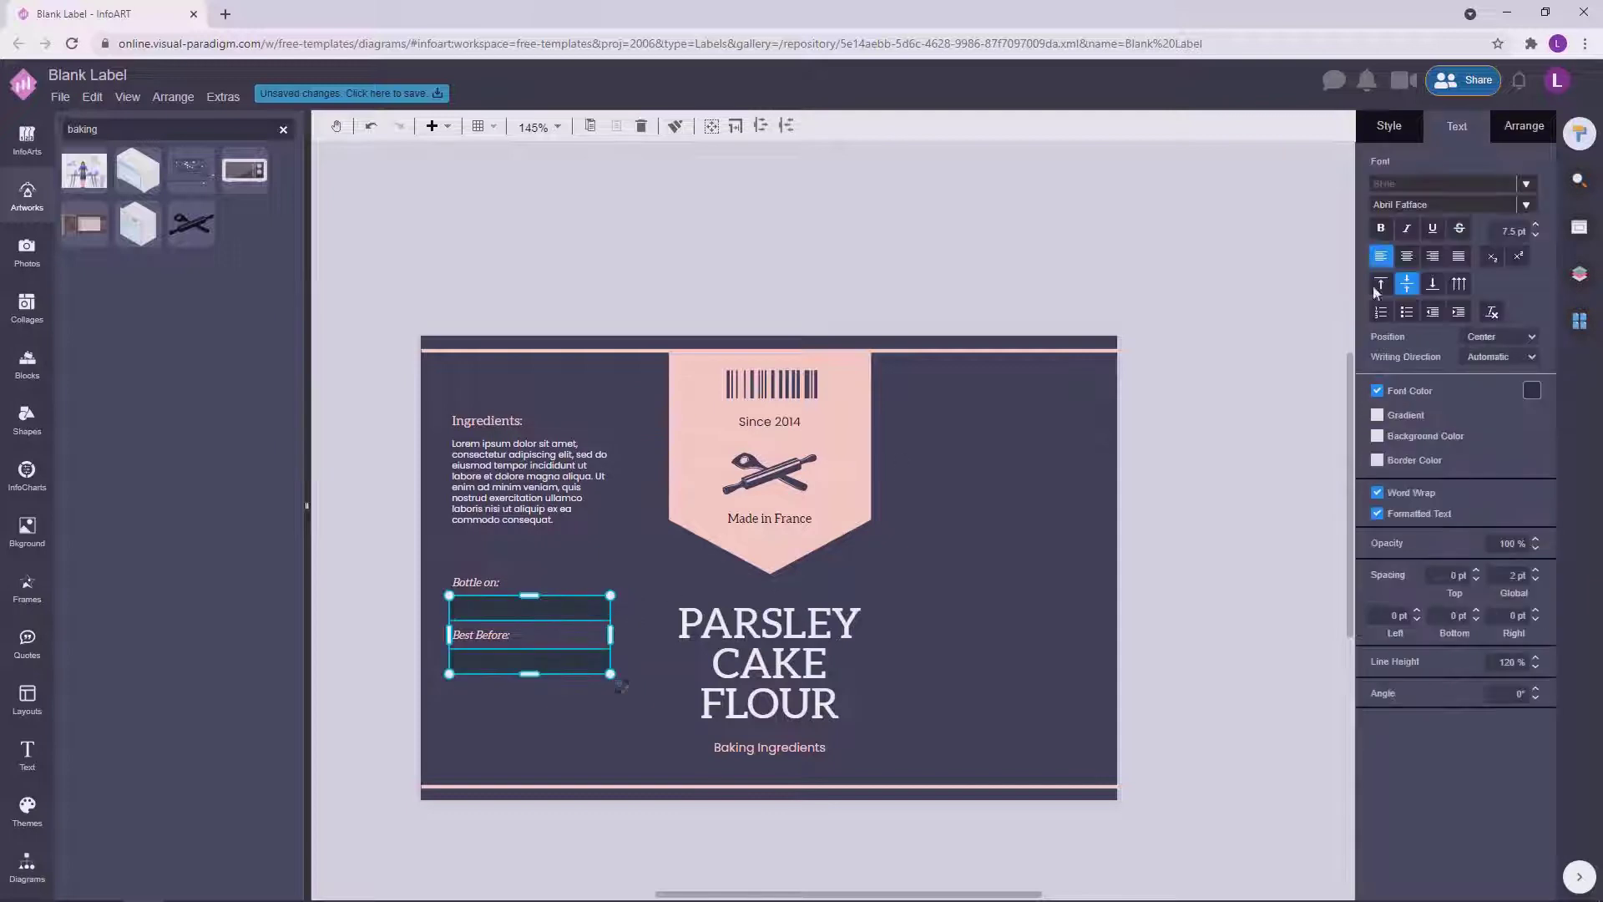
pyautogui.click(1390, 125)
pyautogui.click(1532, 244)
pyautogui.click(1434, 379)
pyautogui.click(1192, 405)
# Move the date labels and boxes down, then shift the whole left text column slightly down.
pyautogui.moveTo(387, 556); pyautogui.dragTo(639, 716)
pyautogui.moveTo(561, 606); pyautogui.dragTo(527, 631)
pyautogui.click(349, 403)
pyautogui.moveTo(348, 389); pyautogui.dragTo(647, 751)
pyautogui.moveTo(517, 489); pyautogui.dragTo(522, 501)
pyautogui.click(1277, 477)
# Enlarge the "PARSLEY CAKE FLOUR" title's font slightly and nudge the title up.
pyautogui.click(765, 644)
pyautogui.click(1457, 126)
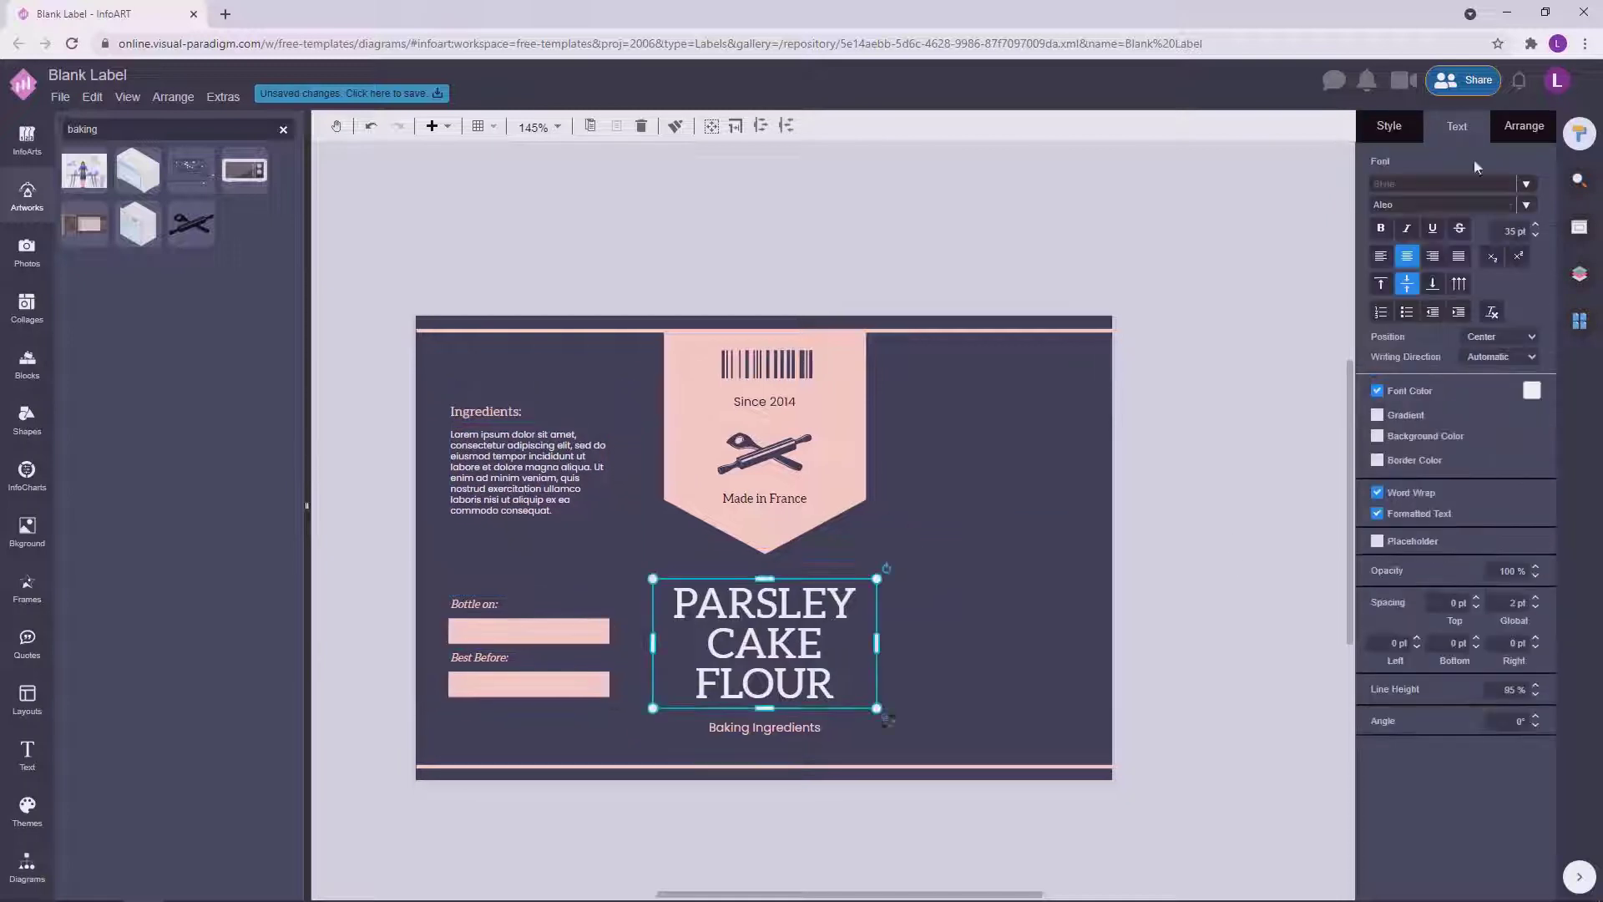
pyautogui.click(1536, 232)
pyautogui.moveTo(738, 653); pyautogui.dragTo(735, 642)
pyautogui.click(1169, 585)
pyautogui.click(768, 632)
pyautogui.click(1165, 586)
# Change the "Made in France" text's font to Poppins.
pyautogui.hscroll(1, 1165, 586)
pyautogui.click(746, 498)
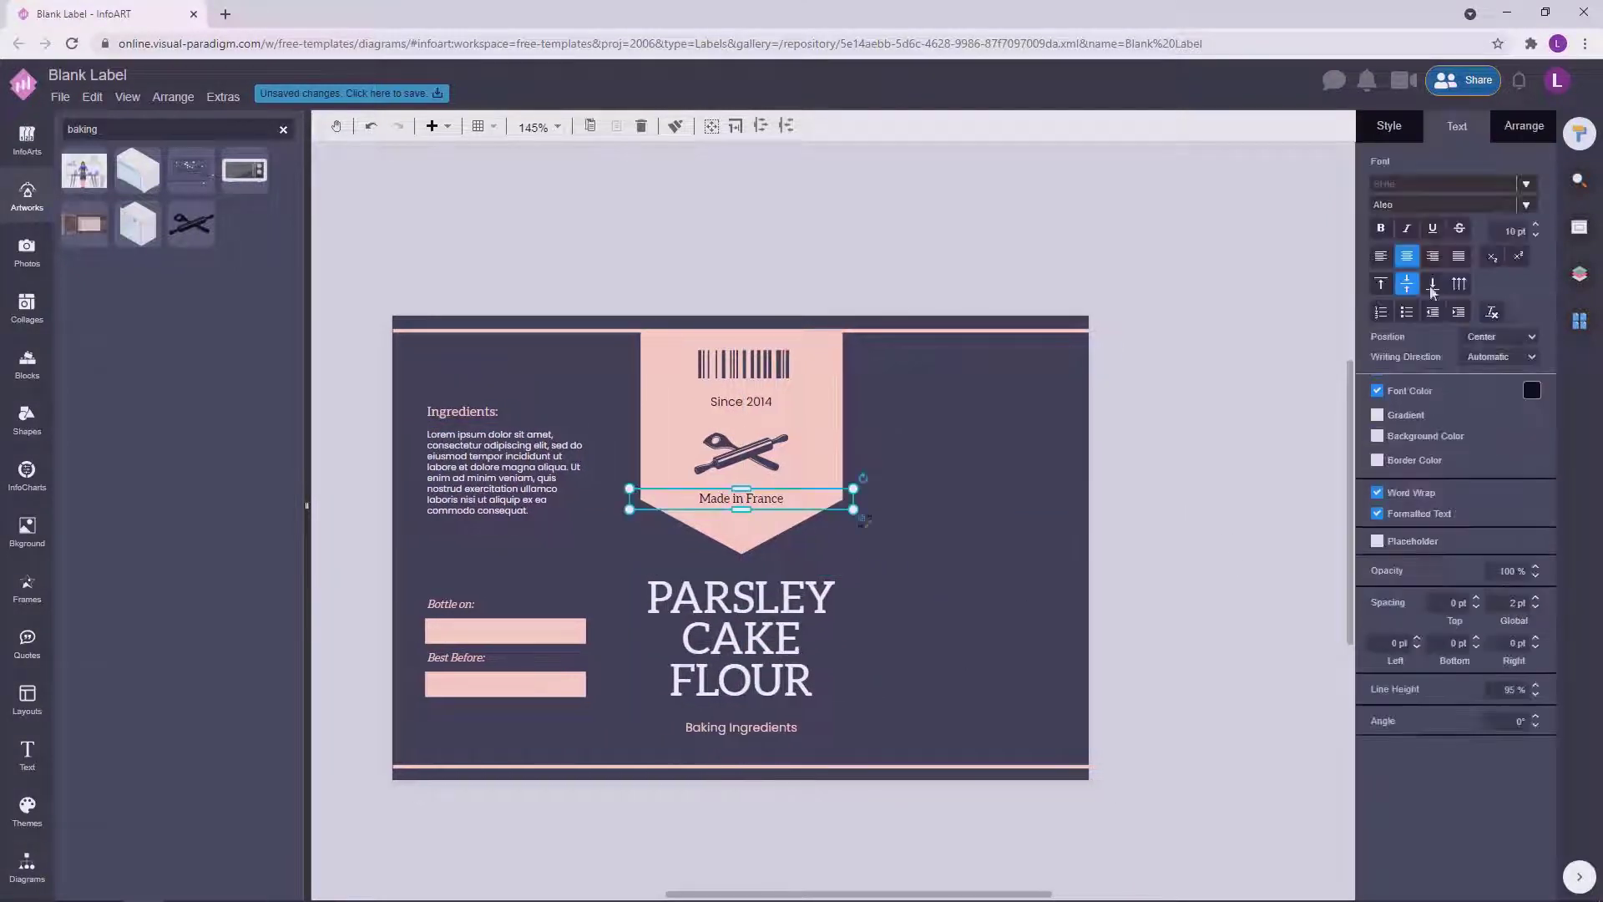
pyautogui.click(1437, 207)
pyautogui.write('popp')
pyautogui.click(1315, 233)
pyautogui.click(1123, 477)
# Reduce the font size of "Made in France" and "Since 2014" slightly.
pyautogui.click(768, 499)
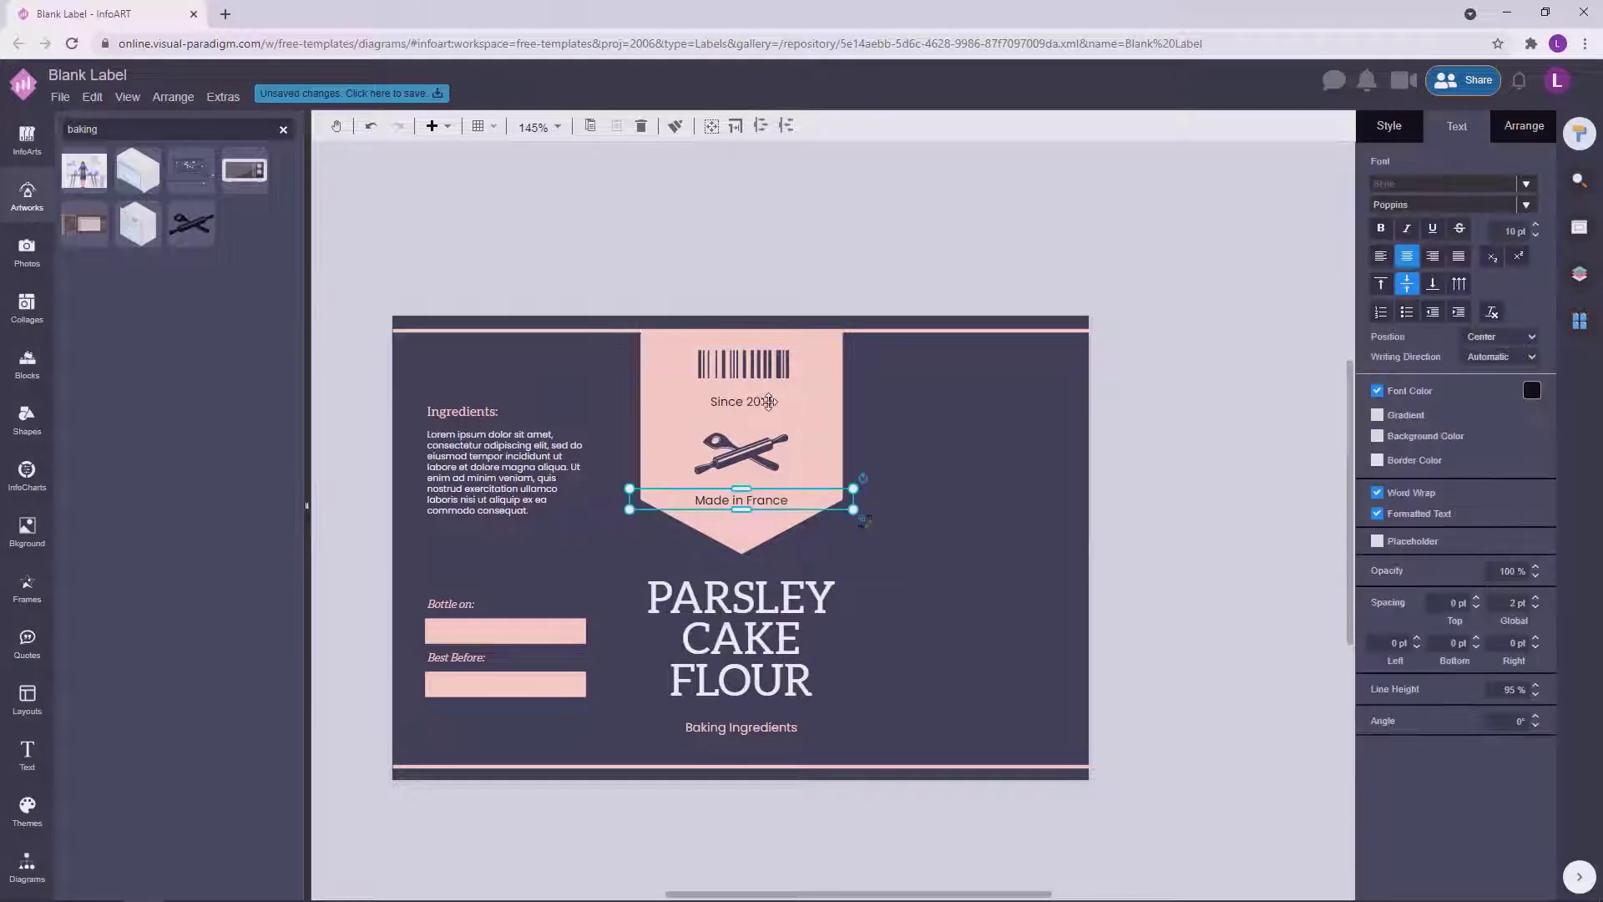
pyautogui.keyDown('shift'); pyautogui.click(764, 401); pyautogui.keyUp('shift')
pyautogui.click(1144, 511)
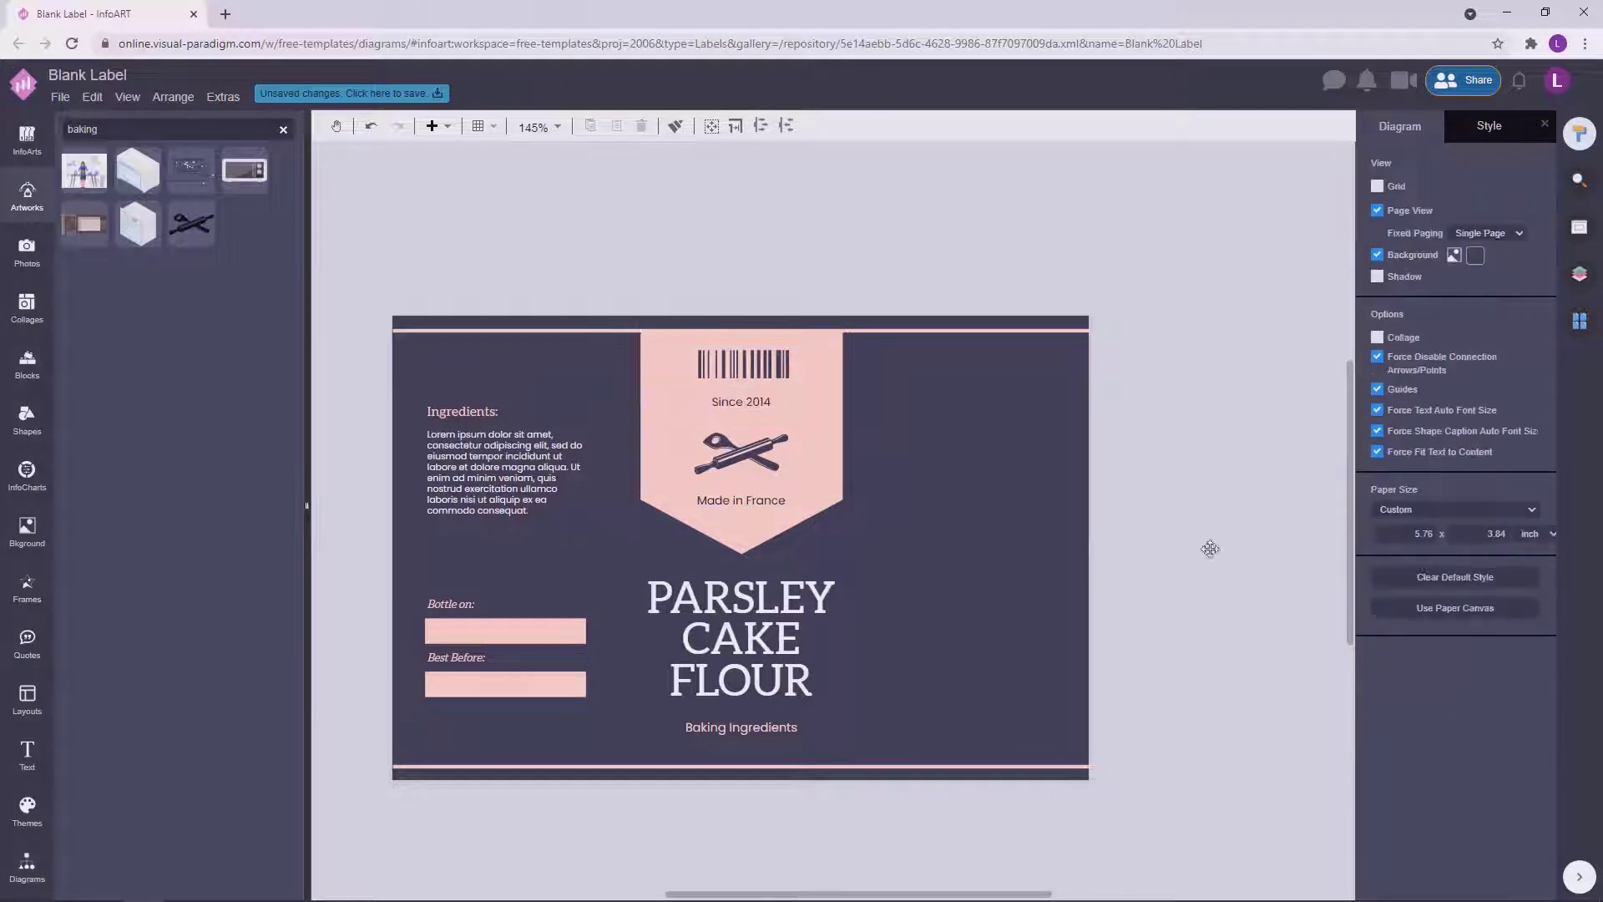
# Nudge the rolling pin artwork up to fine-tune its spacing between "Since 2014" and "Made in France".
pyautogui.moveTo(690, 452); pyautogui.dragTo(692, 446)
pyautogui.click(1123, 464)
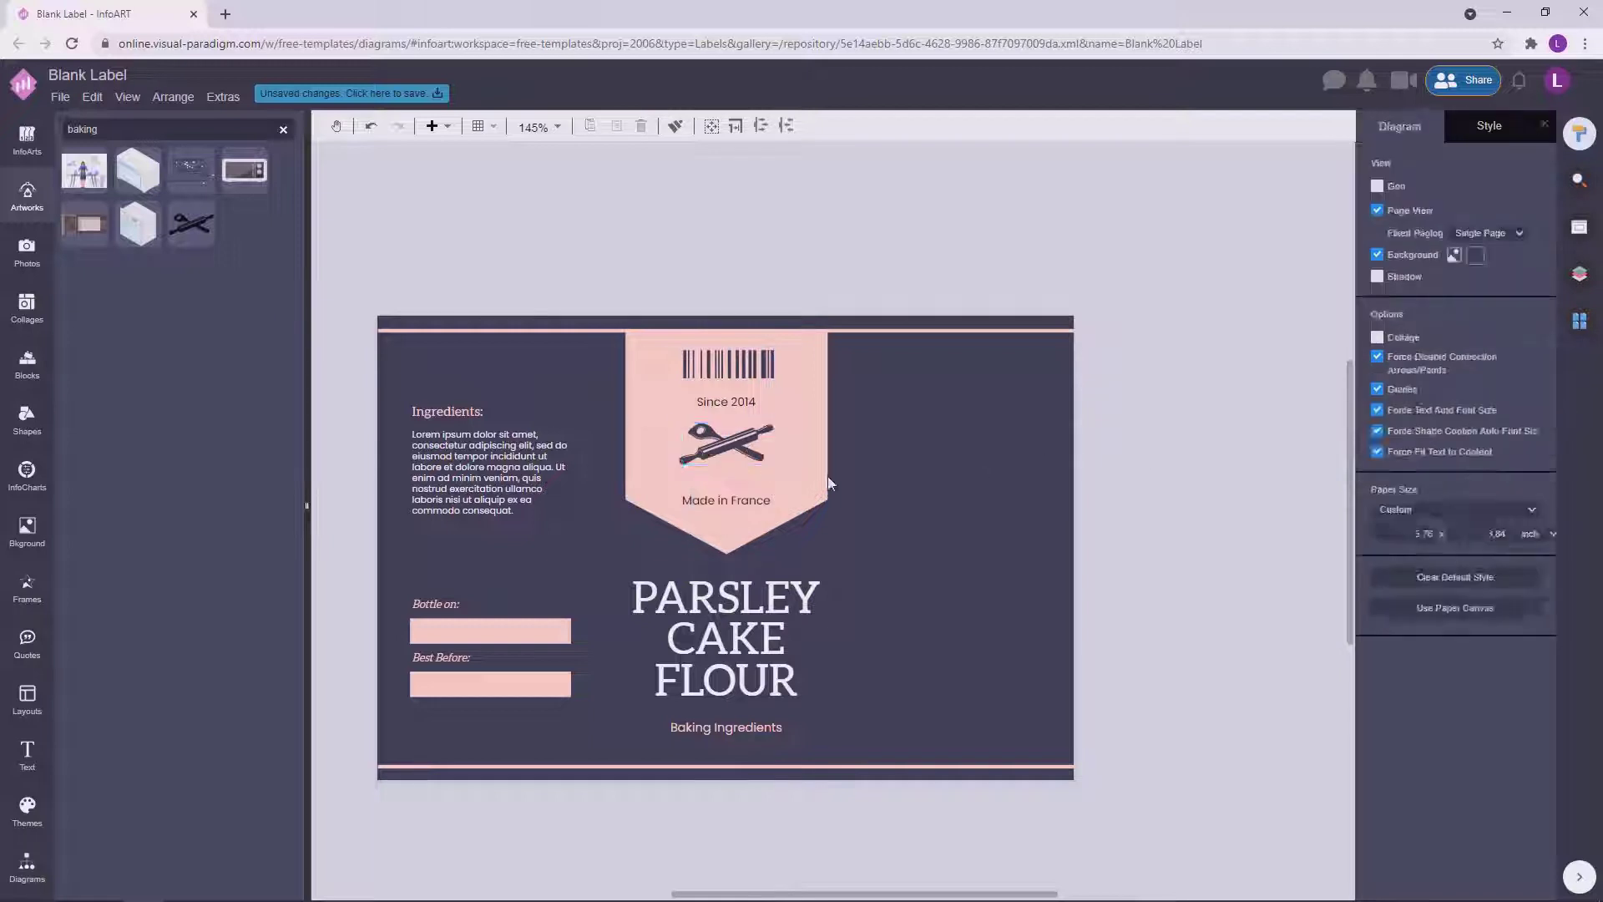
pyautogui.click(743, 451)
pyautogui.click(1174, 435)
# Duplicate the "Ingredients:" heading and paragraph onto the label's right side, right-align their text and line up their right edges.
pyautogui.click(447, 386)
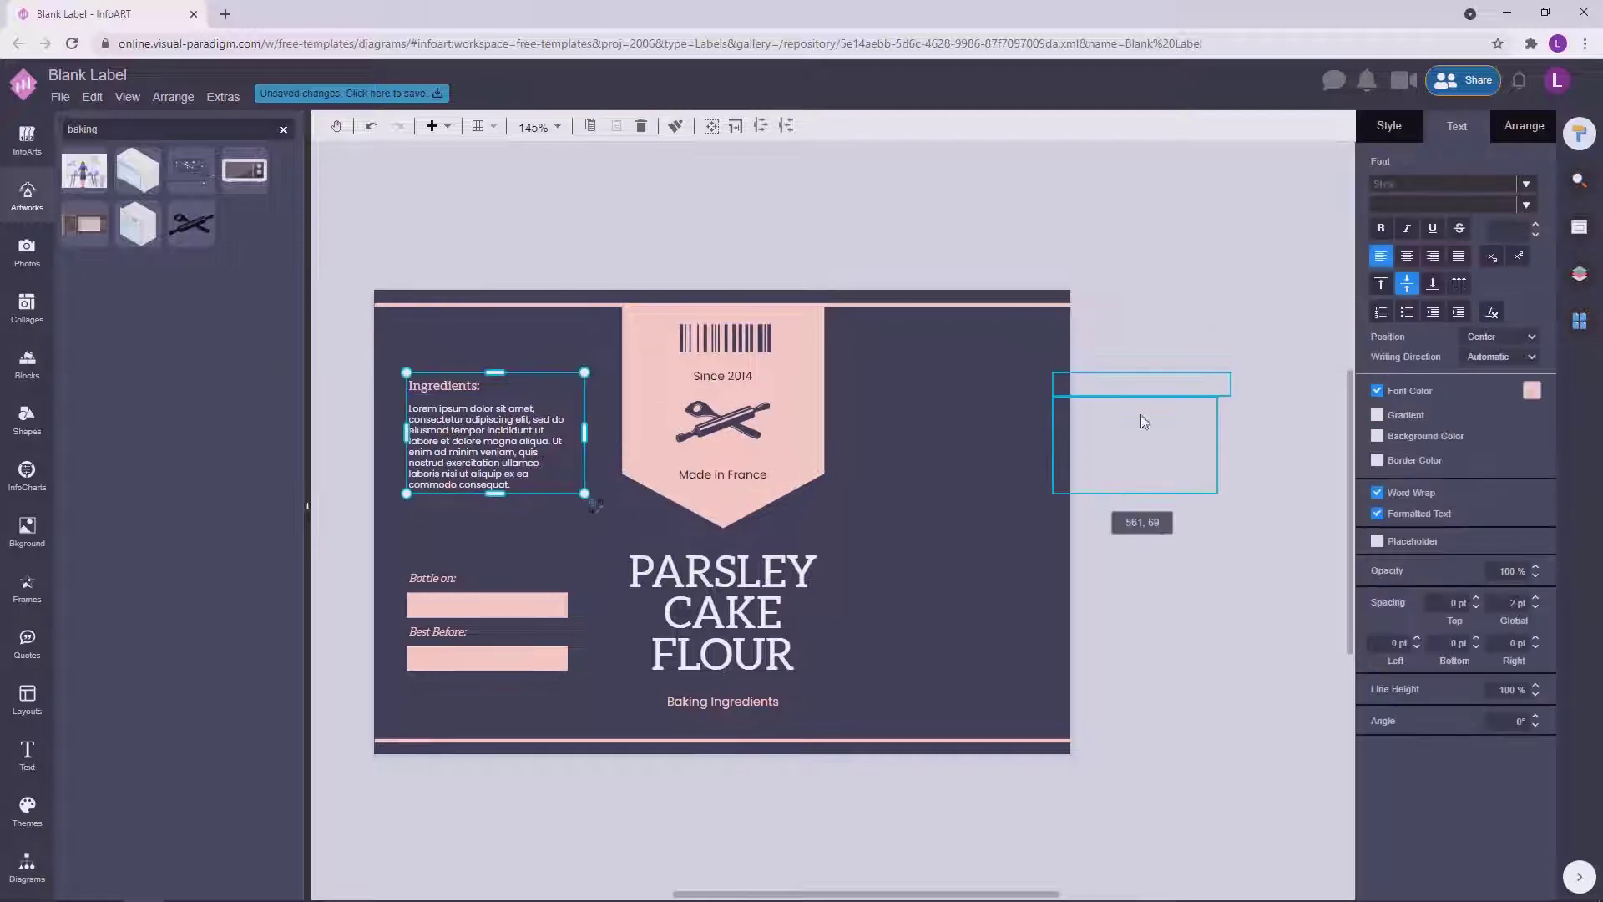
pyautogui.moveTo(1143, 422); pyautogui.dragTo(970, 442)
pyautogui.click(1433, 258)
pyautogui.click(1526, 131)
pyautogui.click(1435, 592)
# Select both side columns, including the date labels and boxes, and shift them slightly right to balance the side margins.
pyautogui.keyDown('shift'); pyautogui.click(488, 442); pyautogui.keyUp('shift')
pyautogui.keyDown('shift'); pyautogui.click(451, 385); pyautogui.keyUp('shift')
pyautogui.click(1122, 405)
pyautogui.click(985, 436)
pyautogui.keyDown('shift'); pyautogui.click(1012, 387); pyautogui.keyUp('shift')
pyautogui.keyDown('shift'); pyautogui.click(488, 438); pyautogui.keyUp('shift')
pyautogui.keyDown('shift'); pyautogui.click(454, 385); pyautogui.keyUp('shift')
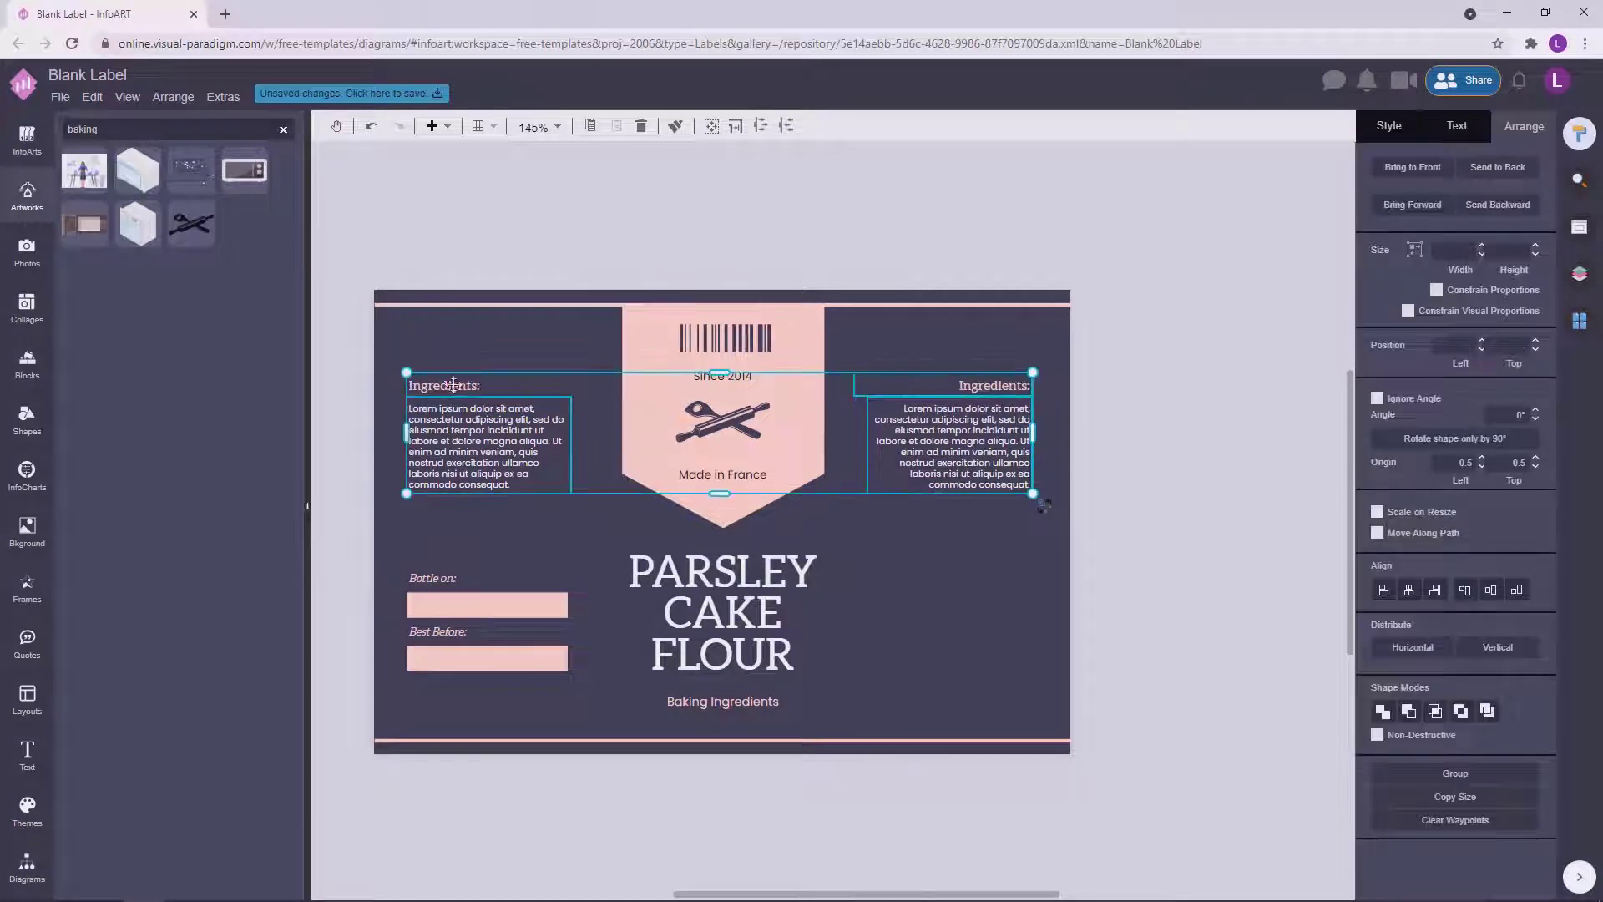
pyautogui.keyDown('shift'); pyautogui.click(440, 602); pyautogui.keyUp('shift')
pyautogui.keyDown('shift'); pyautogui.click(442, 633); pyautogui.keyUp('shift')
pyautogui.keyDown('shift'); pyautogui.click(445, 656); pyautogui.keyUp('shift')
pyautogui.moveTo(489, 462); pyautogui.dragTo(491, 461)
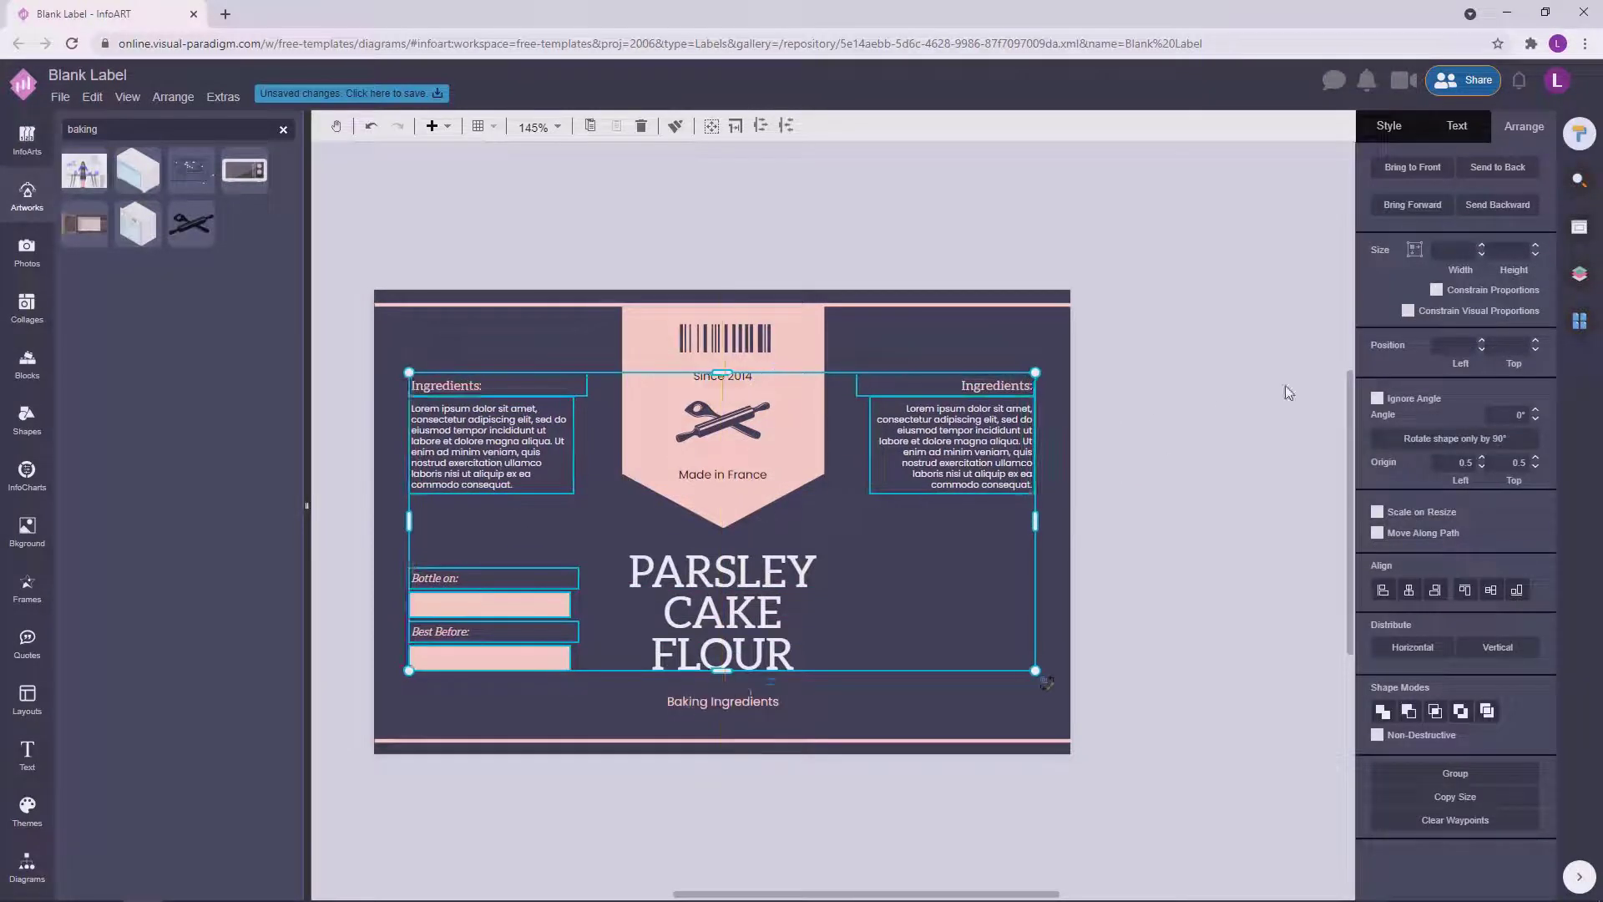
pyautogui.click(1284, 391)
# Change the heading of the label's right column to "About us:".
pyautogui.click(1002, 380)
pyautogui.doubleClick(1003, 380)
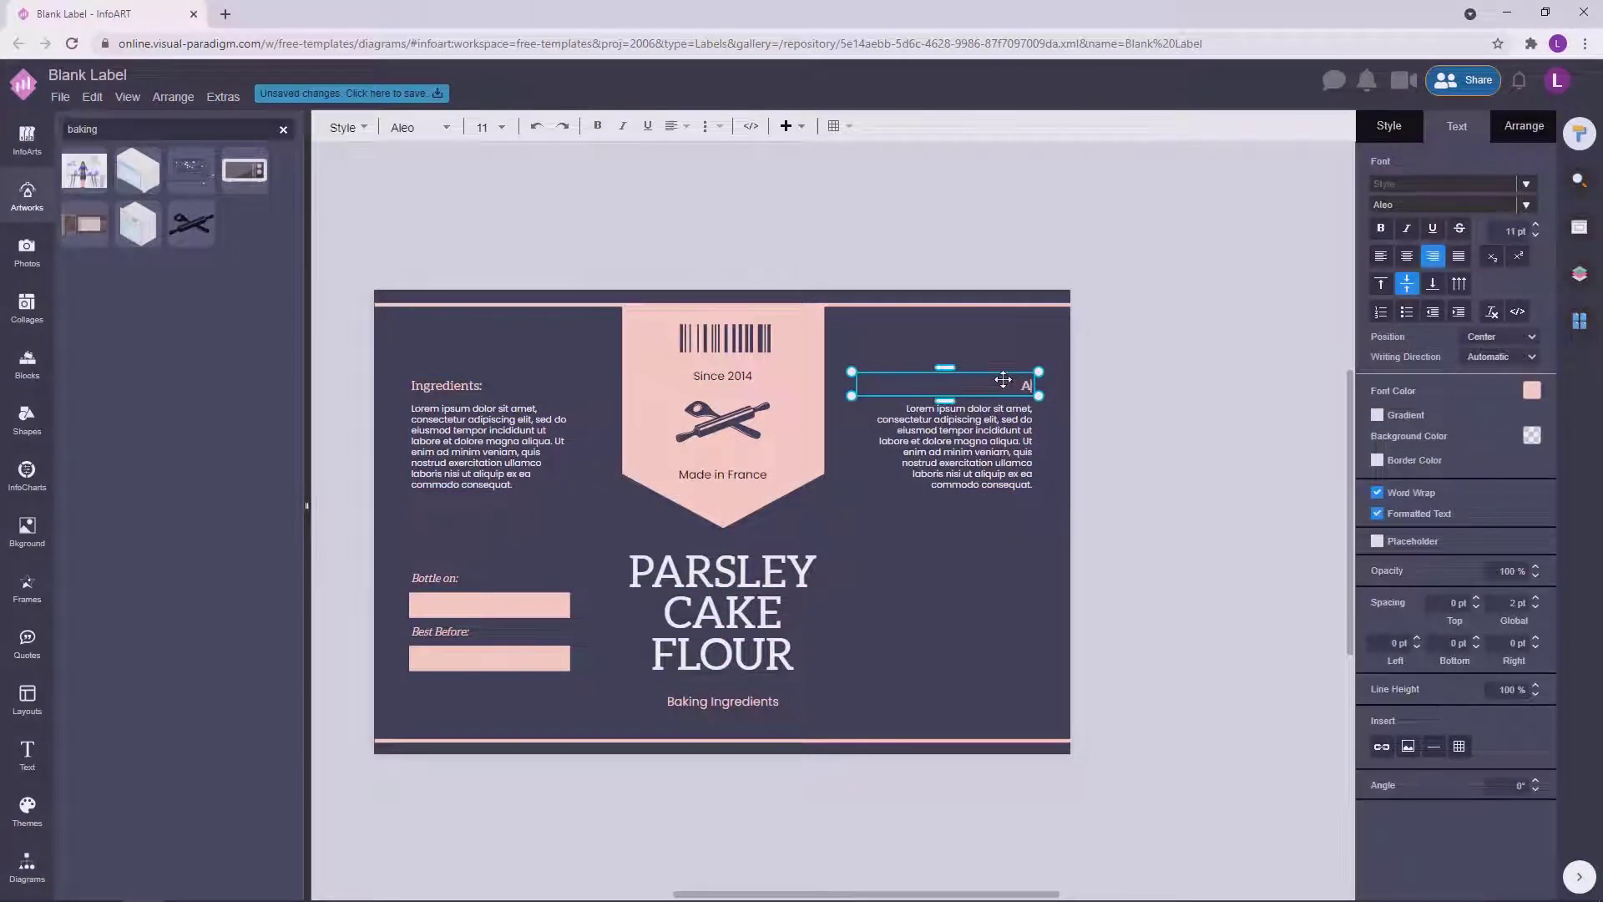
pyautogui.write('Aboutus')
pyautogui.click(1120, 380)
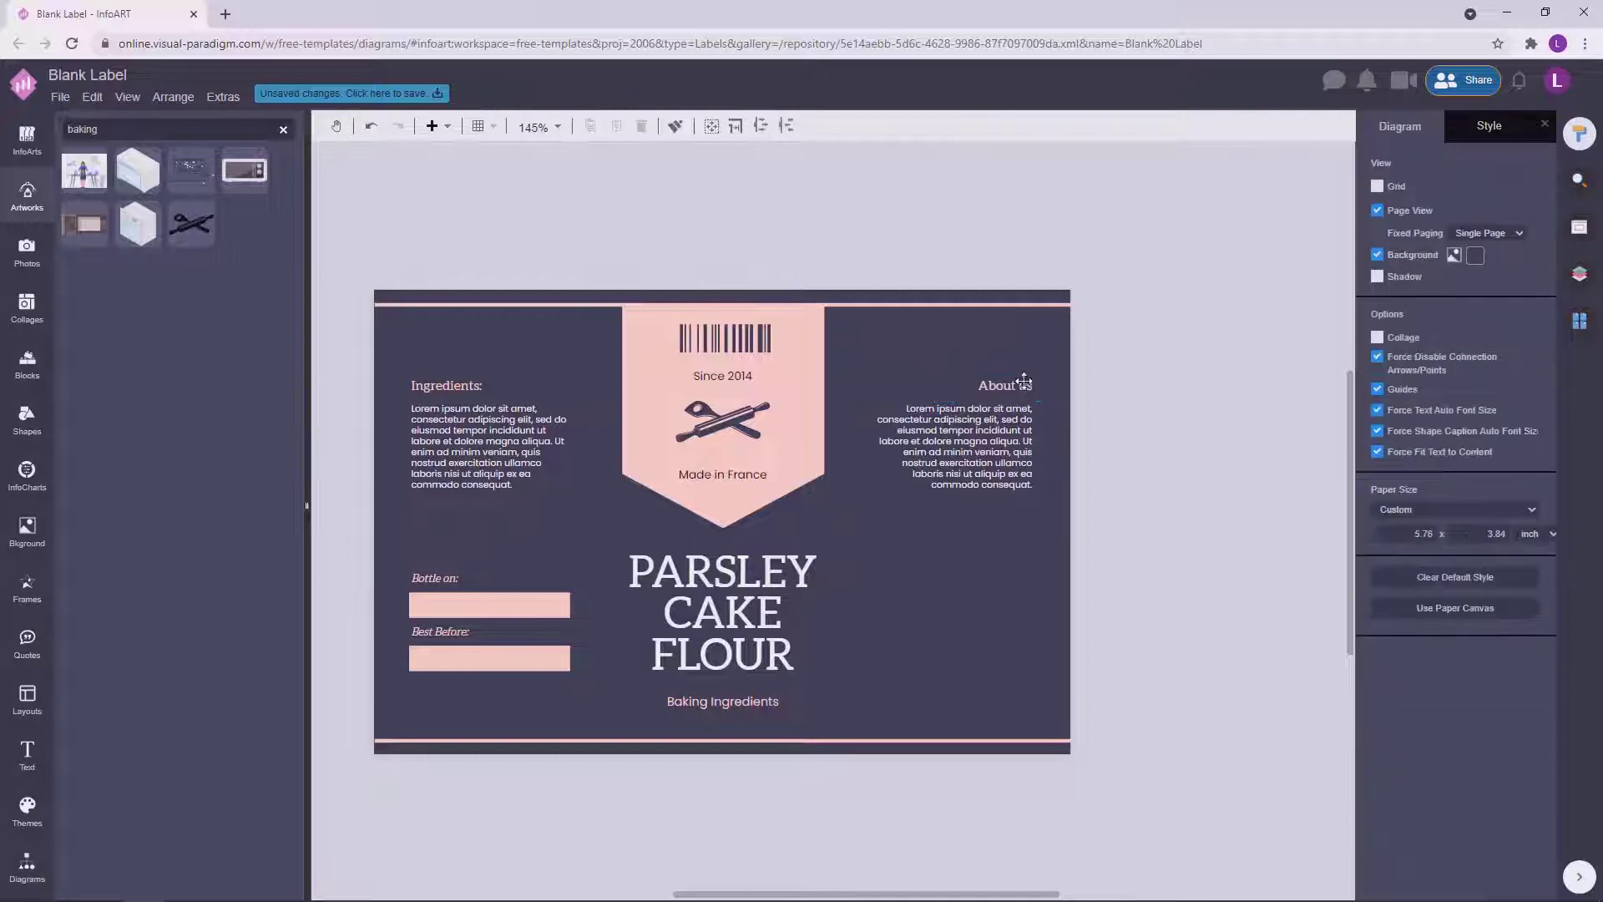
pyautogui.doubleClick(1026, 382)
pyautogui.click(1028, 384)
pyautogui.write(':')
pyautogui.click(1190, 525)
pyautogui.moveTo(1191, 531); pyautogui.dragTo(1179, 501)
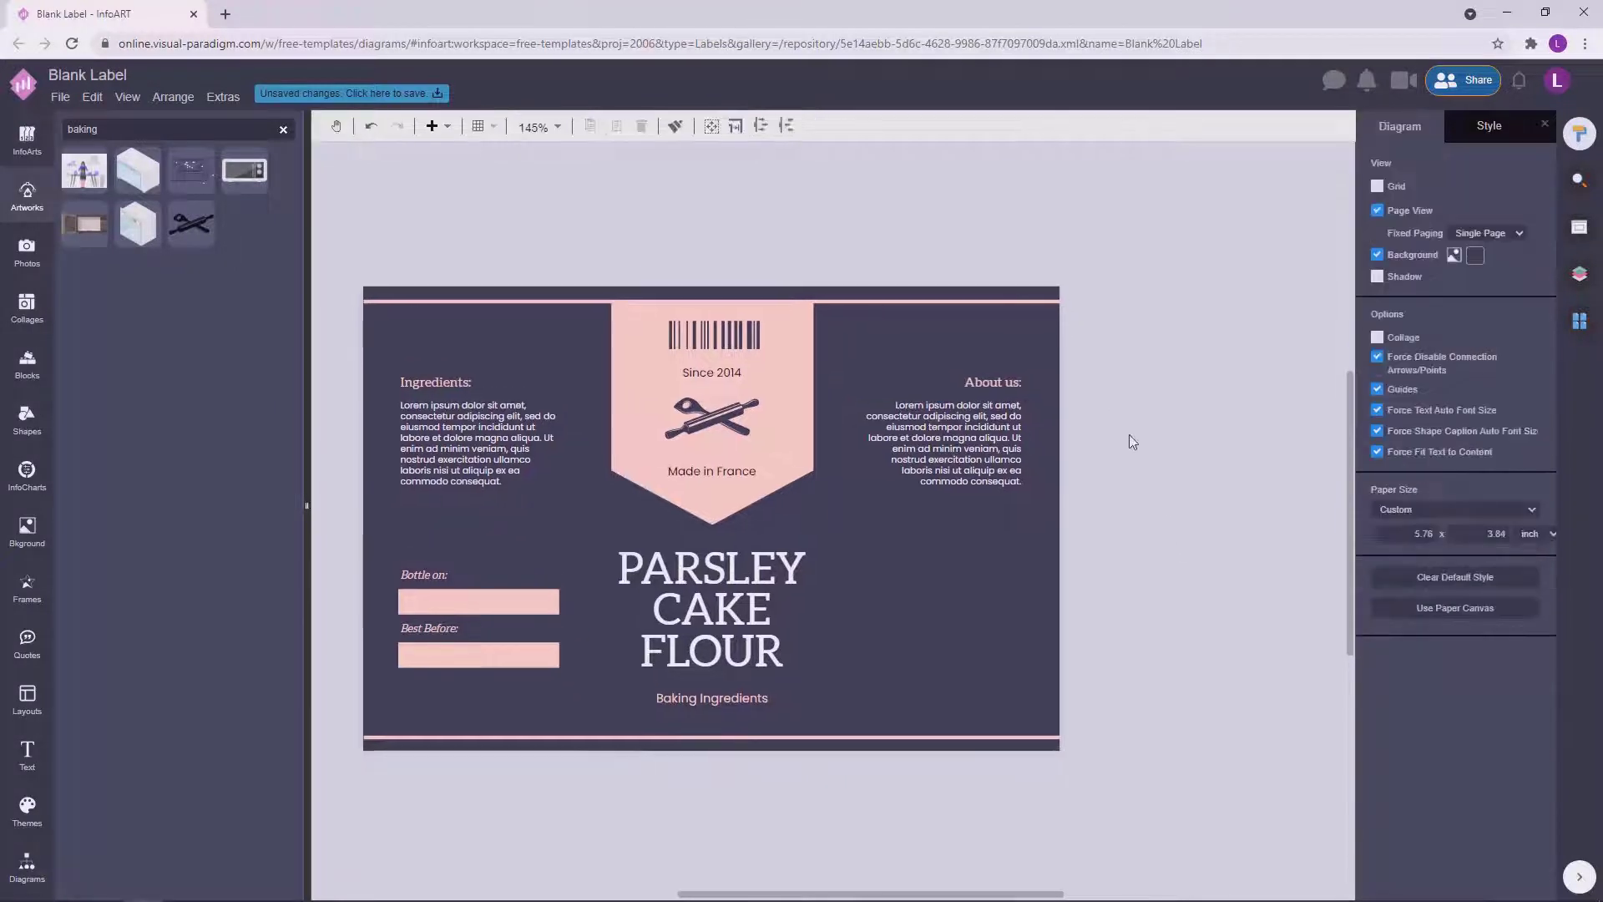
pyautogui.click(727, 420)
pyautogui.moveTo(1177, 390); pyautogui.dragTo(1136, 444)
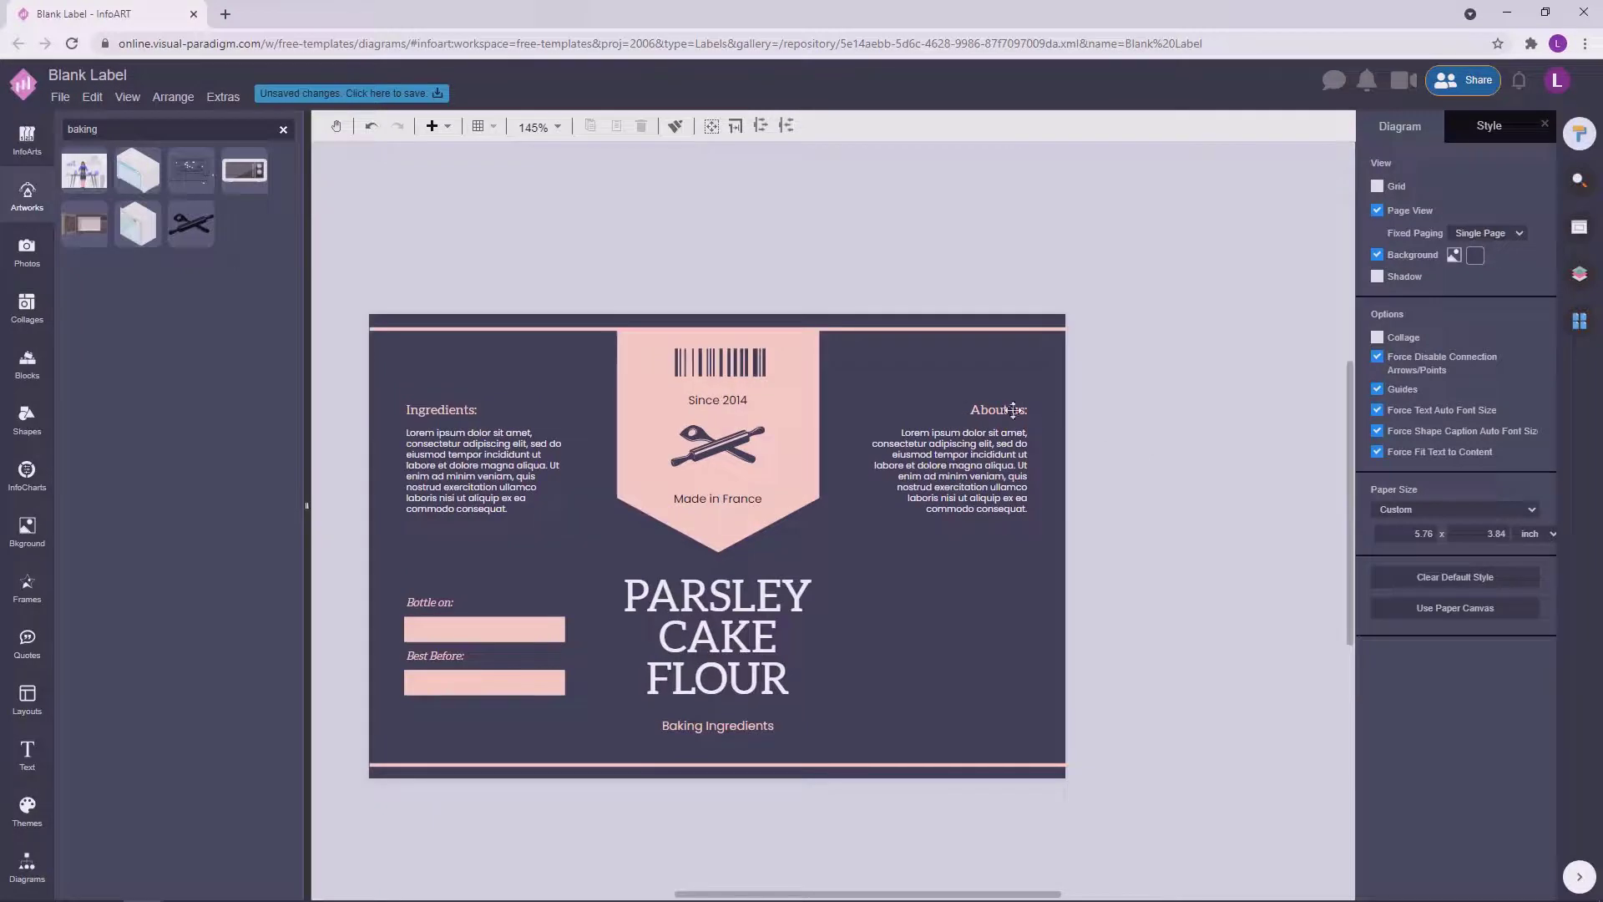
# Copy the "About us:" heading to the label's lower right, level with the date boxes, and change its text to "Please recycle".
pyautogui.moveTo(1009, 411); pyautogui.dragTo(1006, 653)
pyautogui.doubleClick(1004, 686)
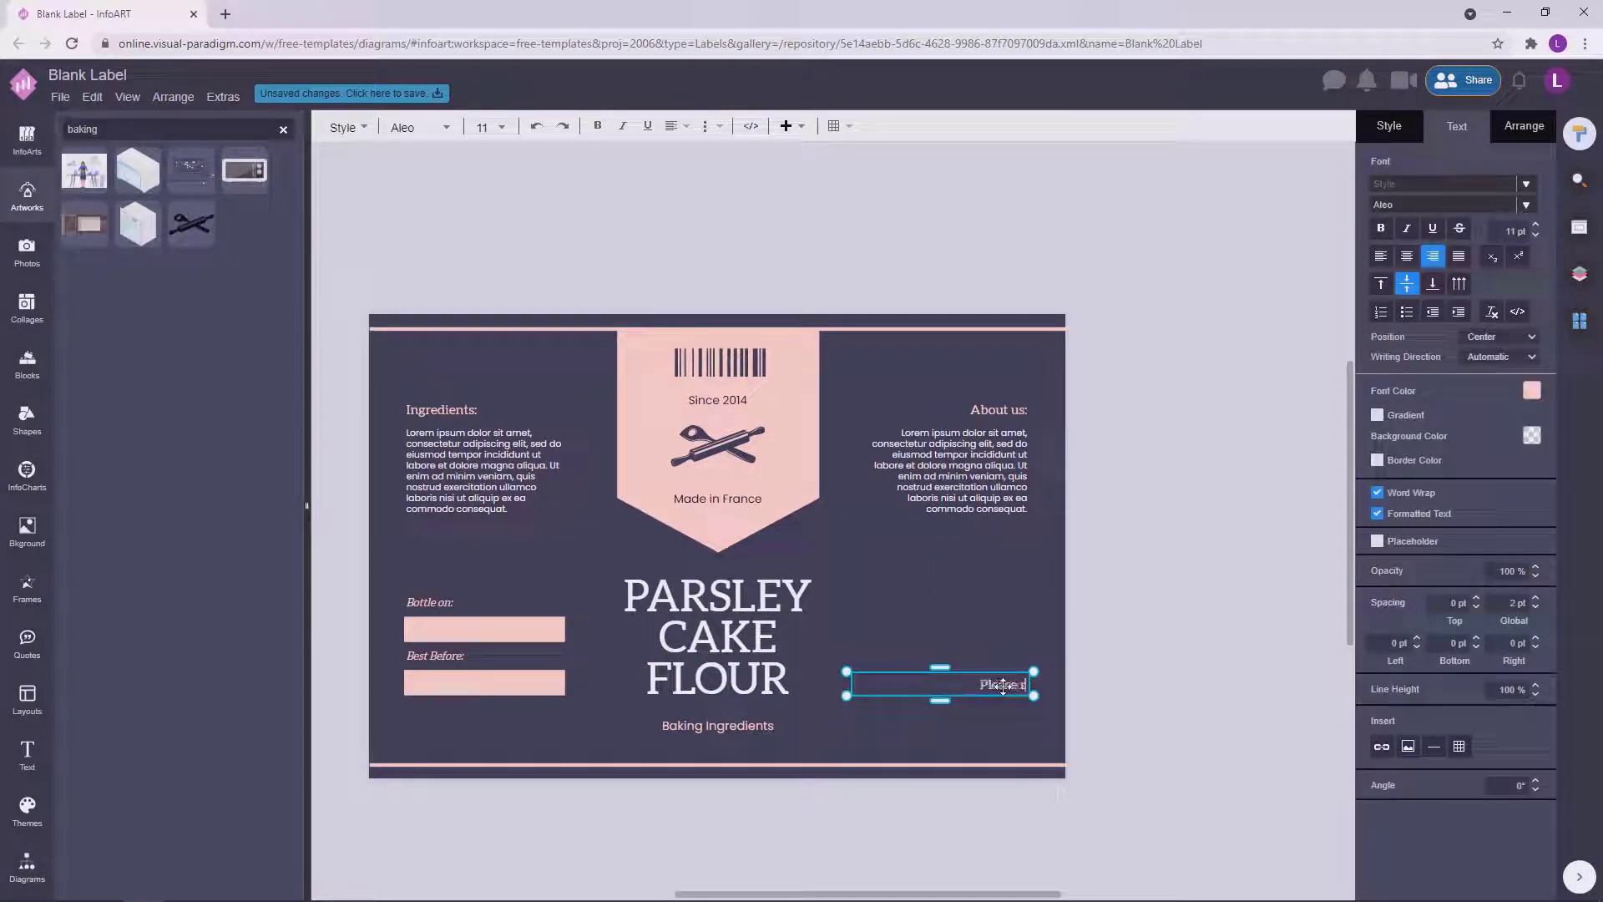
pyautogui.click(1236, 607)
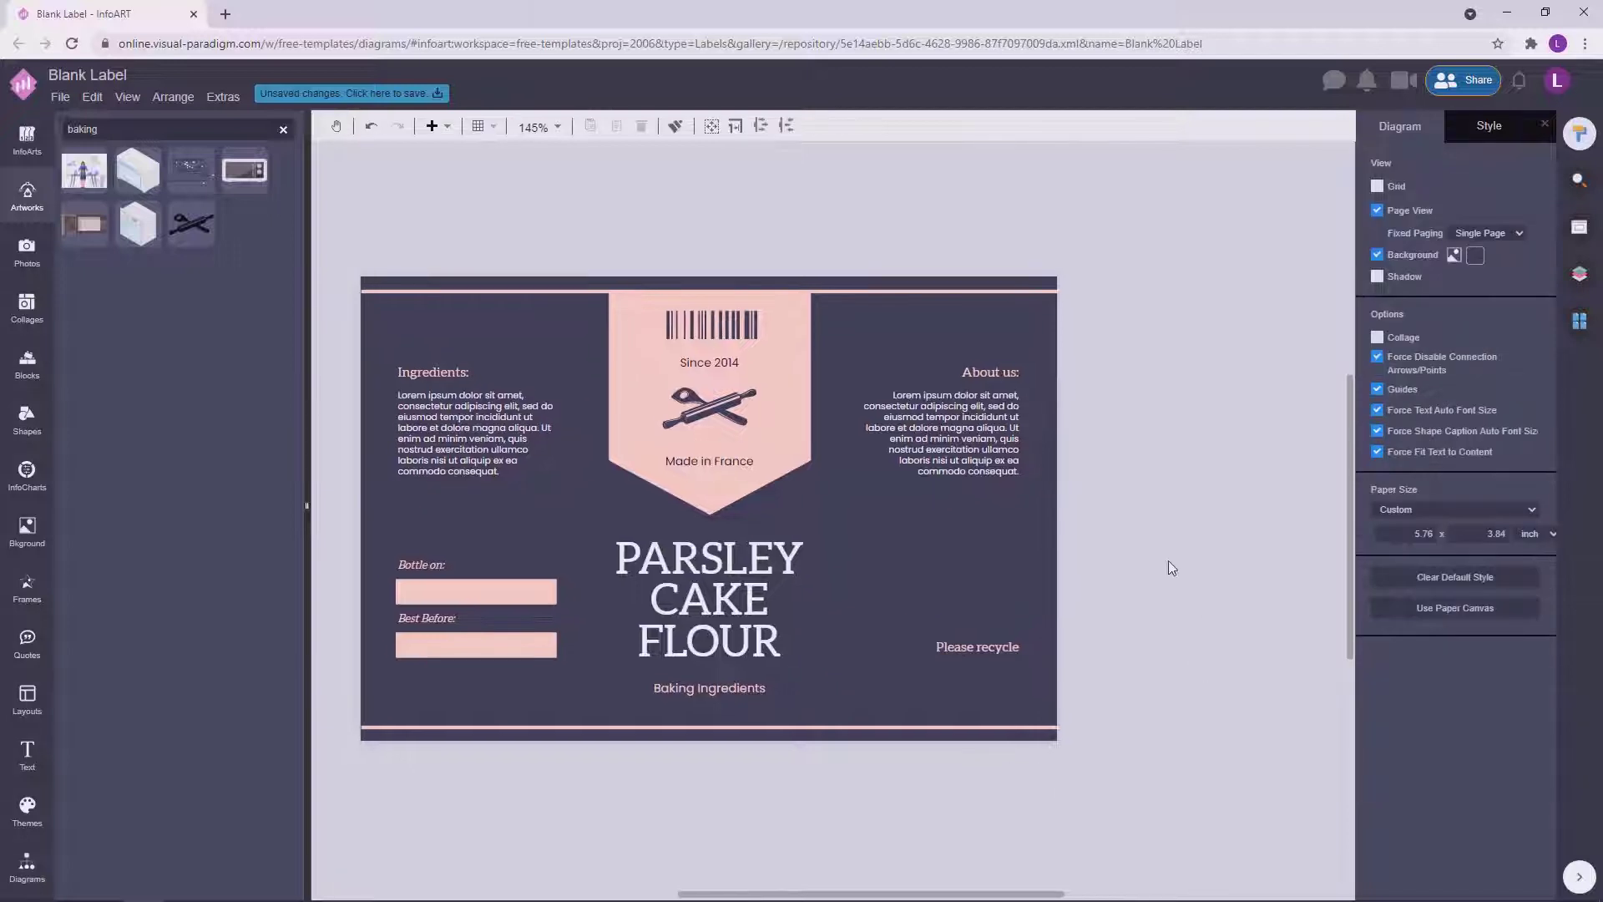
pyautogui.moveTo(991, 649); pyautogui.dragTo(995, 648)
pyautogui.moveTo(1171, 621); pyautogui.dragTo(1174, 645)
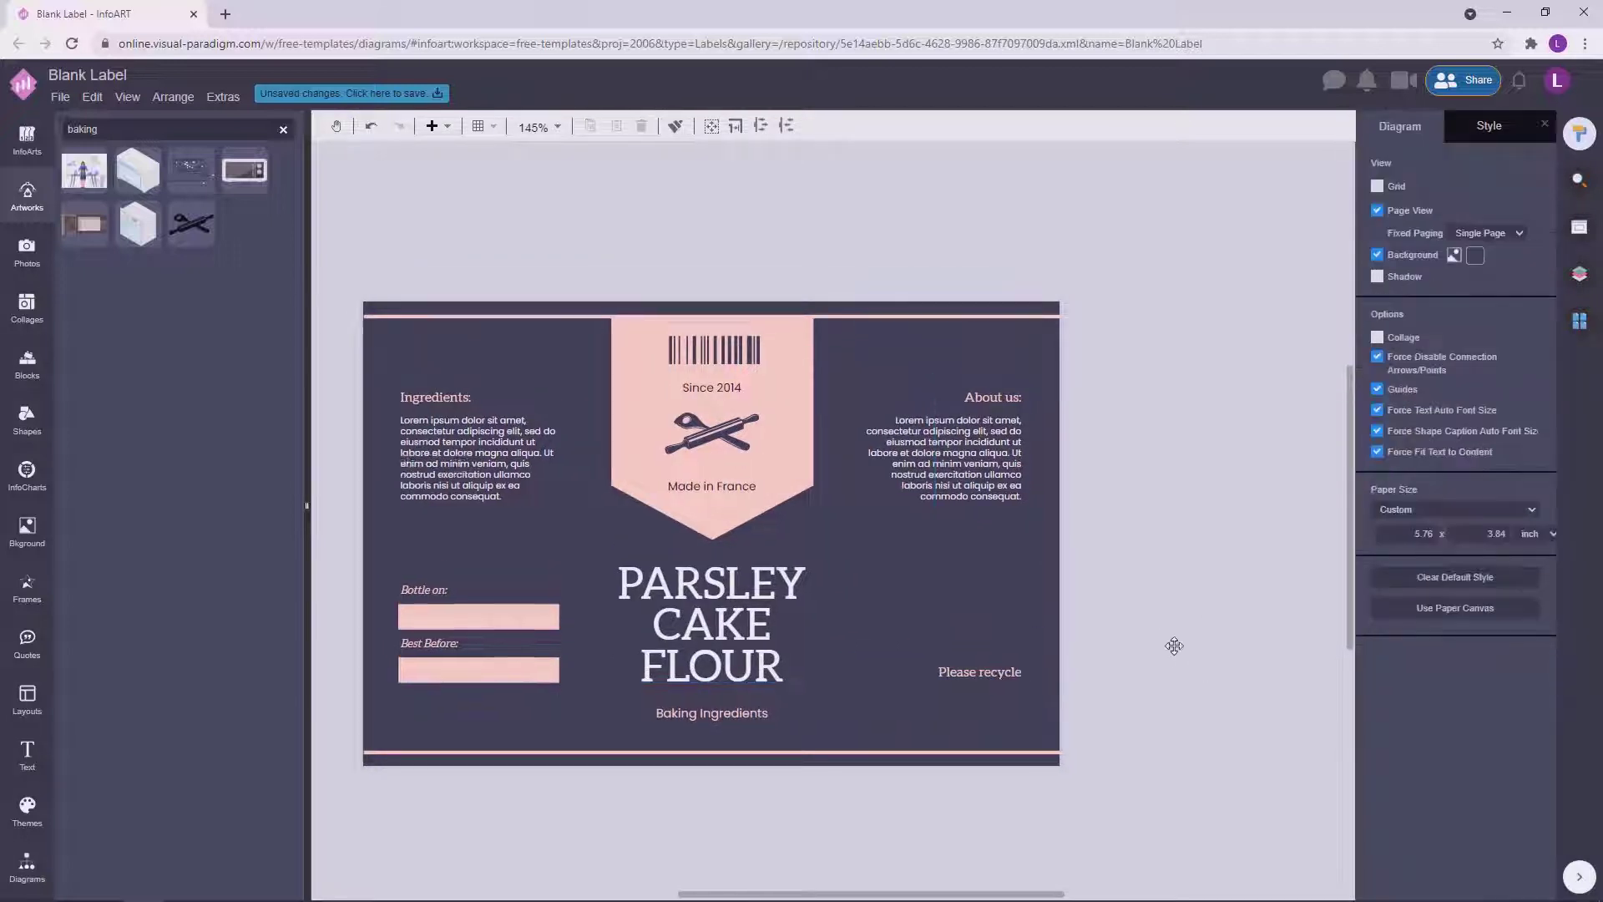
# Narrow the two side paragraphs, then move them down slightly together with the "Ingredients:" heading.
pyautogui.click(591, 415)
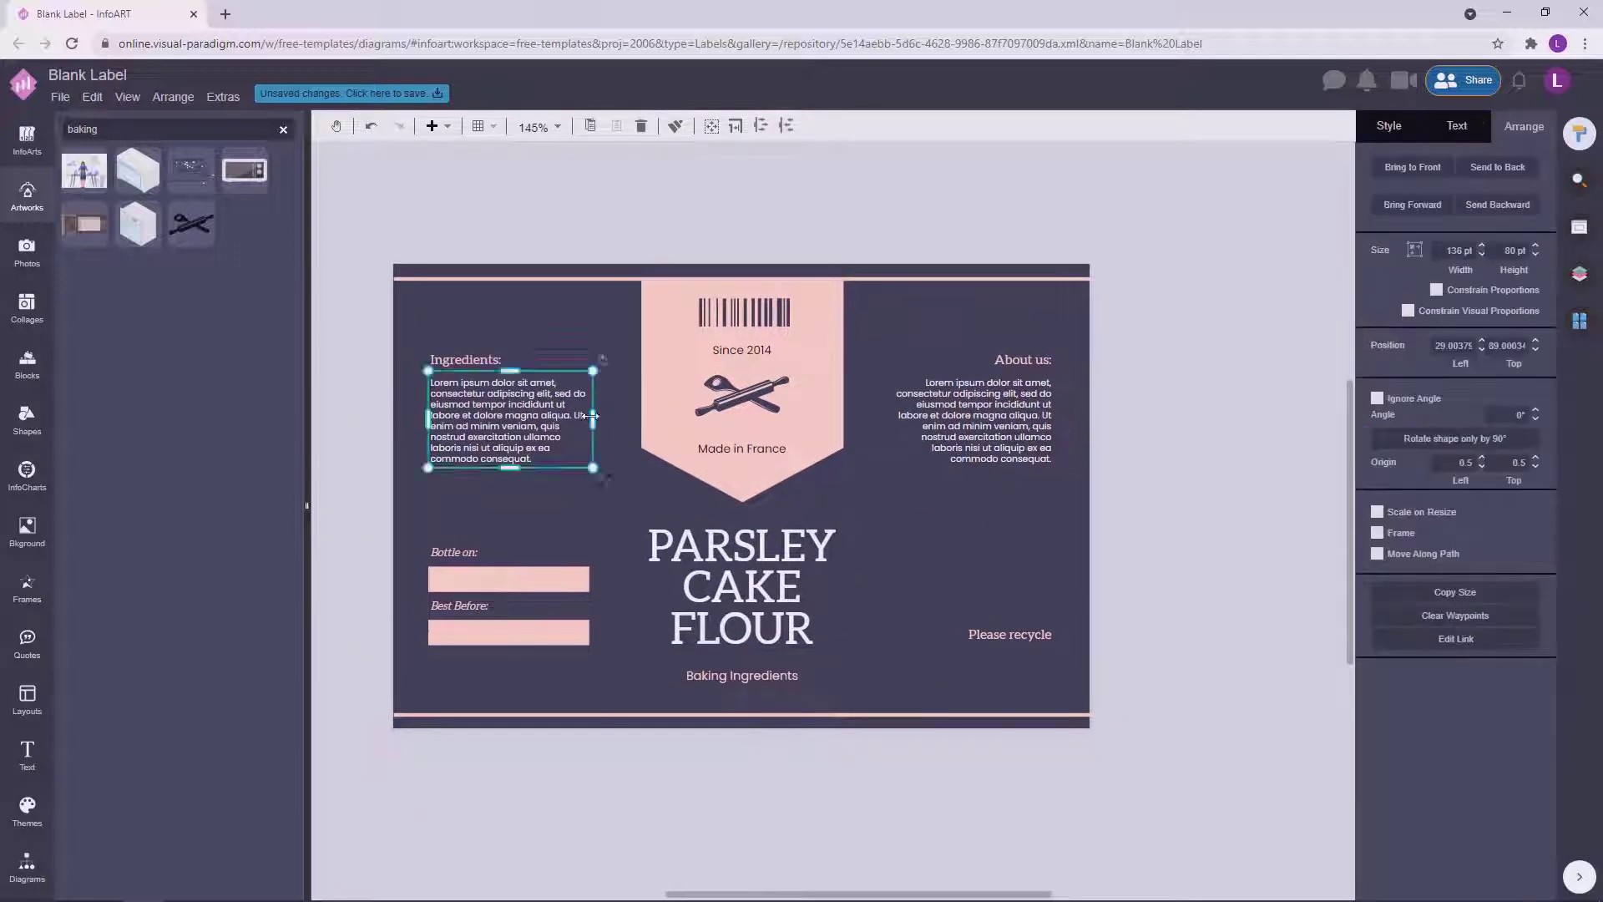
pyautogui.click(914, 425)
pyautogui.click(1176, 395)
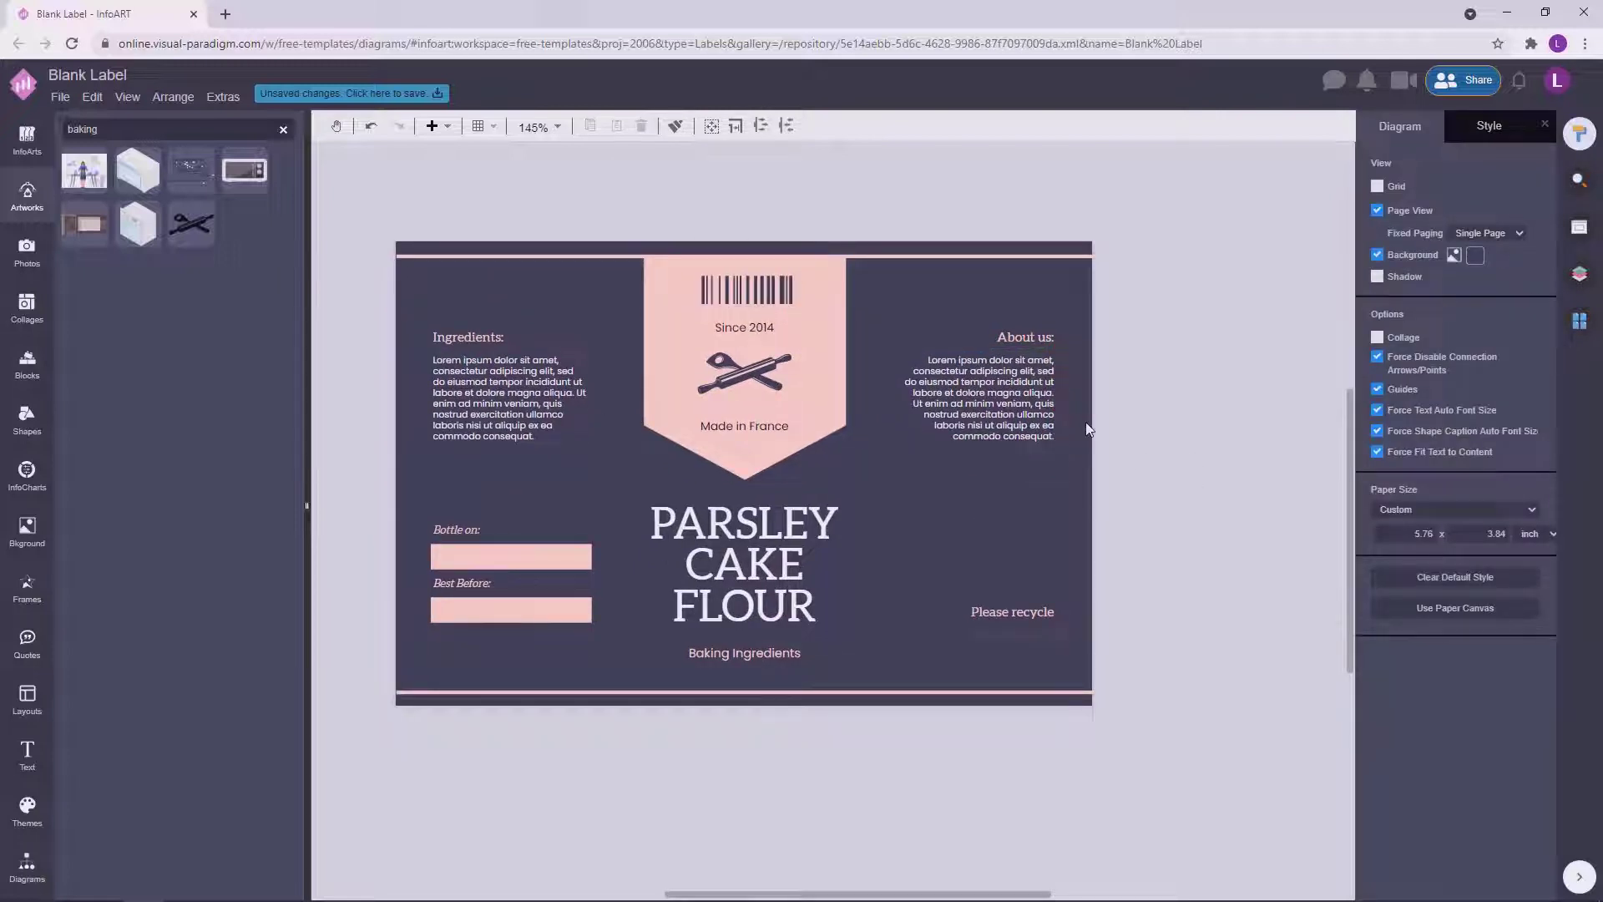
pyautogui.moveTo(1139, 373); pyautogui.dragTo(934, 385)
pyautogui.moveTo(356, 298); pyautogui.dragTo(513, 398)
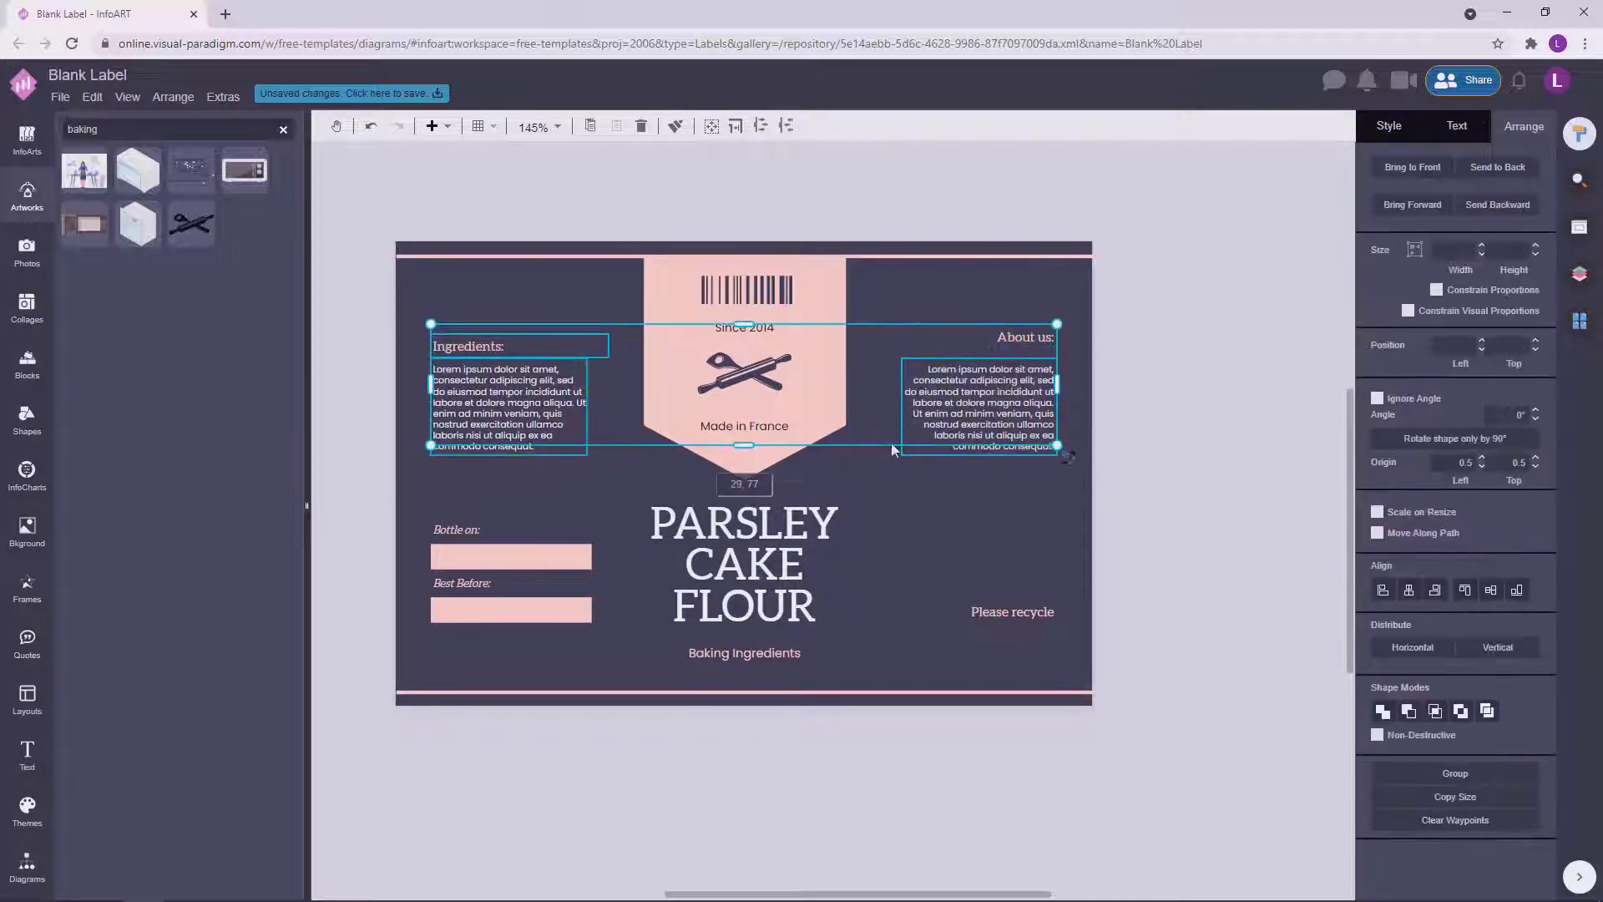
pyautogui.click(1166, 483)
# Move the rolling pin artwork and "Since 2014" down slightly to even out the spacing above "Made in France".
pyautogui.moveTo(756, 411); pyautogui.dragTo(756, 418)
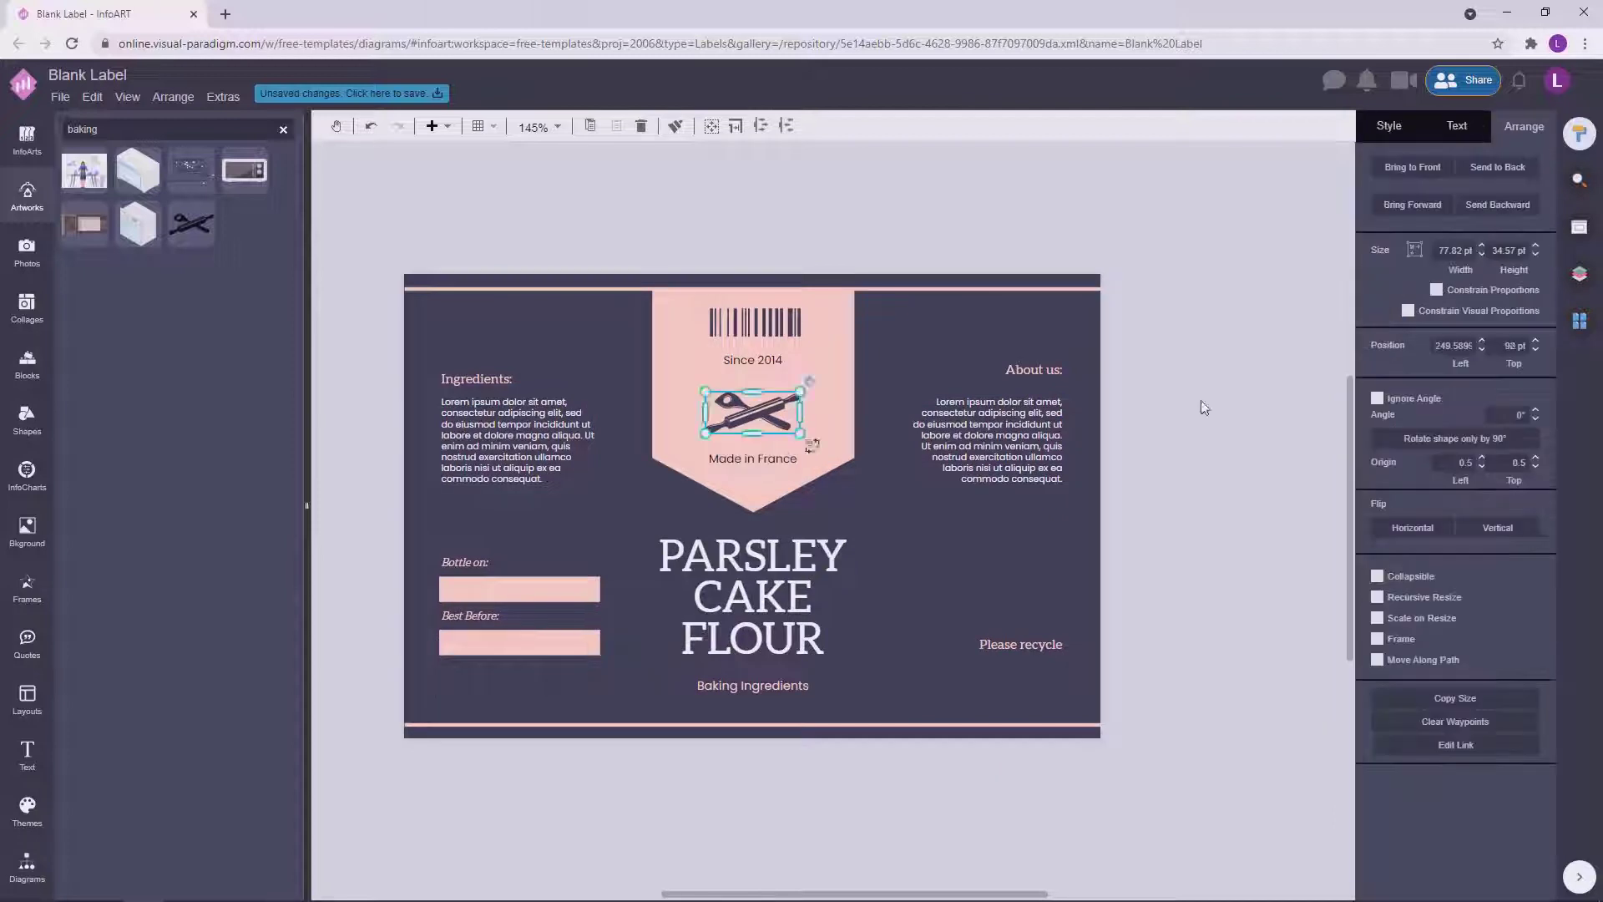
pyautogui.click(1203, 408)
pyautogui.moveTo(769, 360); pyautogui.dragTo(732, 405)
pyautogui.click(1168, 407)
pyautogui.click(1246, 414)
pyautogui.click(756, 369)
pyautogui.keyDown('shift'); pyautogui.click(755, 413); pyautogui.keyUp('shift')
pyautogui.keyDown('shift'); pyautogui.click(755, 459); pyautogui.keyUp('shift')
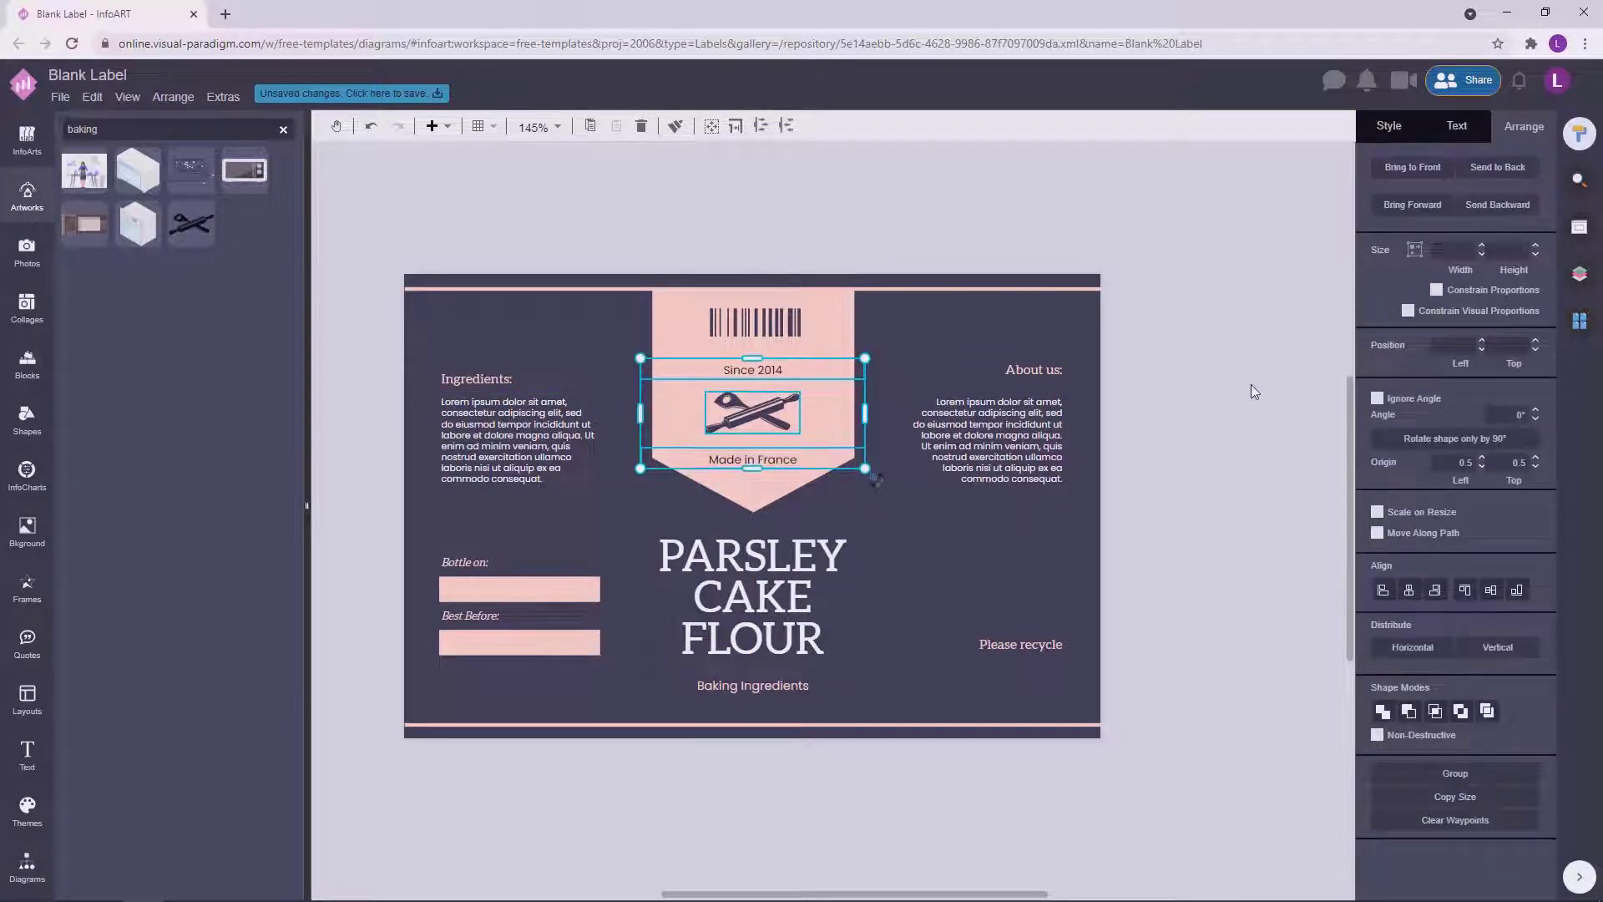
pyautogui.click(1250, 384)
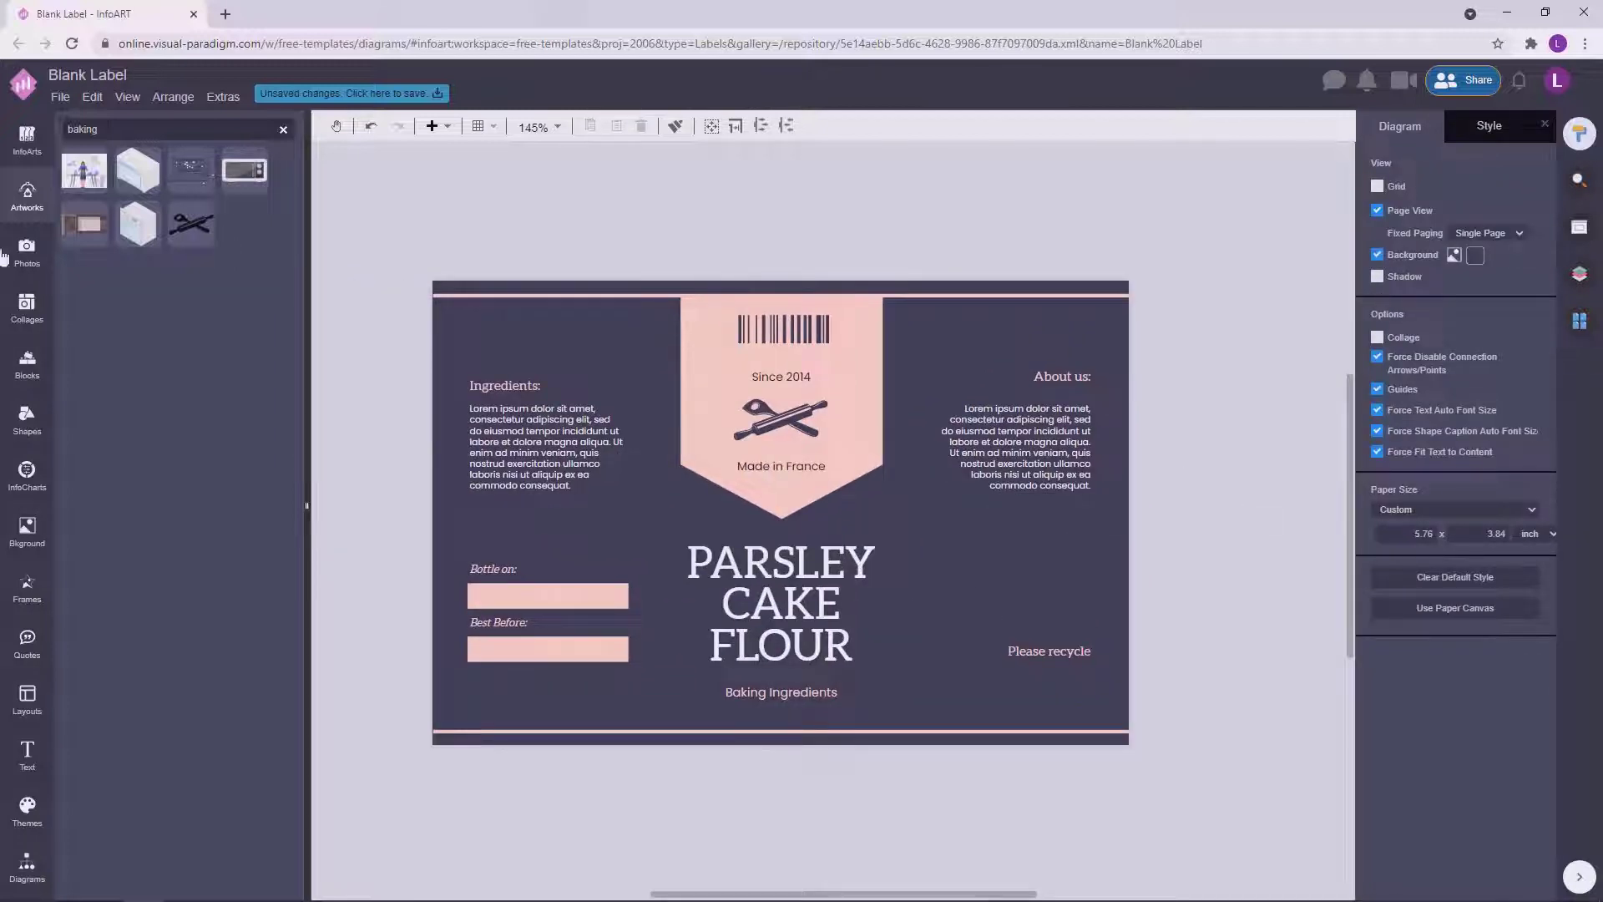
# Search the artworks for "recycle", place the solid three-arrow recycling symbol beside the label and colour it light pink.
pyautogui.write('recycle')
pyautogui.press('Return')
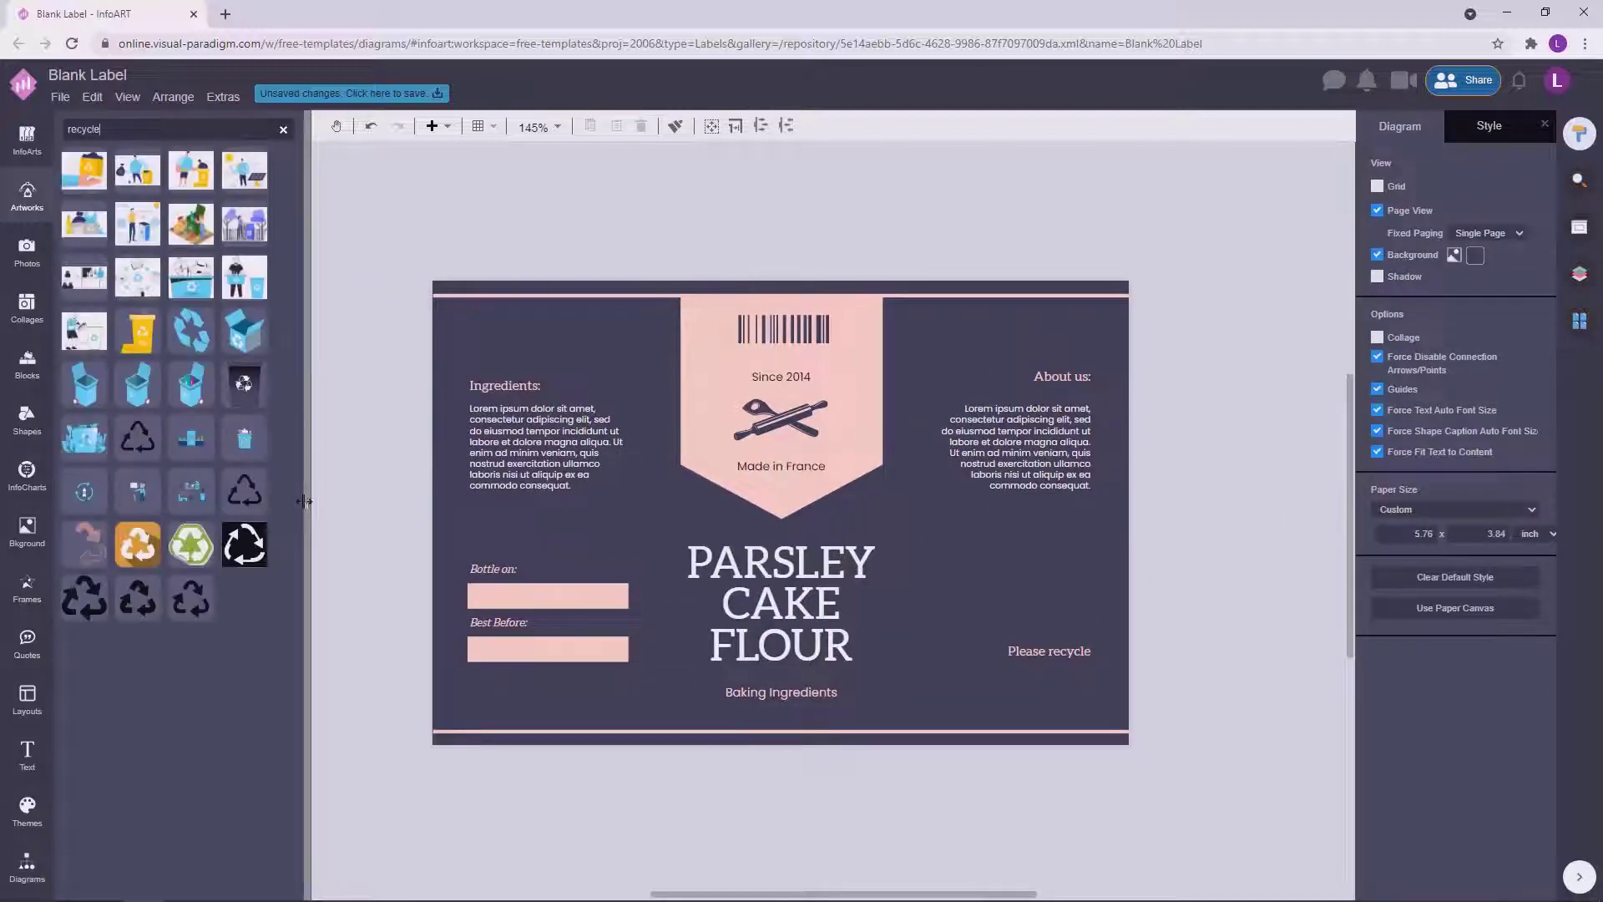
pyautogui.moveTo(143, 598); pyautogui.dragTo(1185, 346)
pyautogui.click(1412, 190)
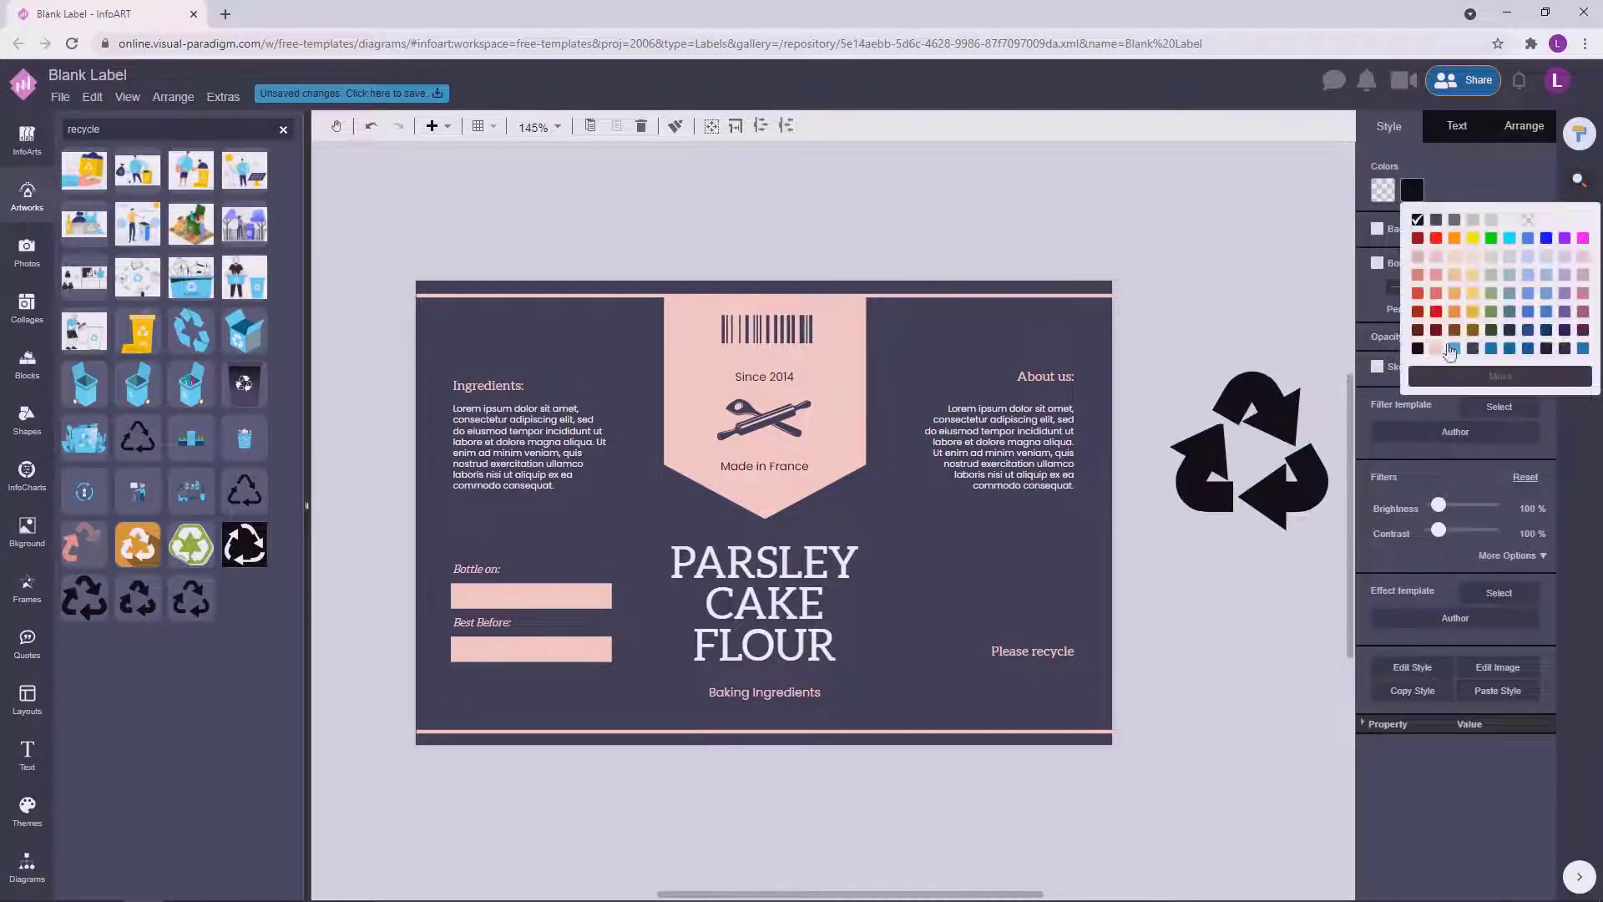
pyautogui.click(1426, 220)
# Shrink the recycling symbol to a small icon and centre it just above "Please recycle".
pyautogui.moveTo(1249, 404); pyautogui.dragTo(999, 529)
pyautogui.moveTo(615, 794); pyautogui.dragTo(686, 717)
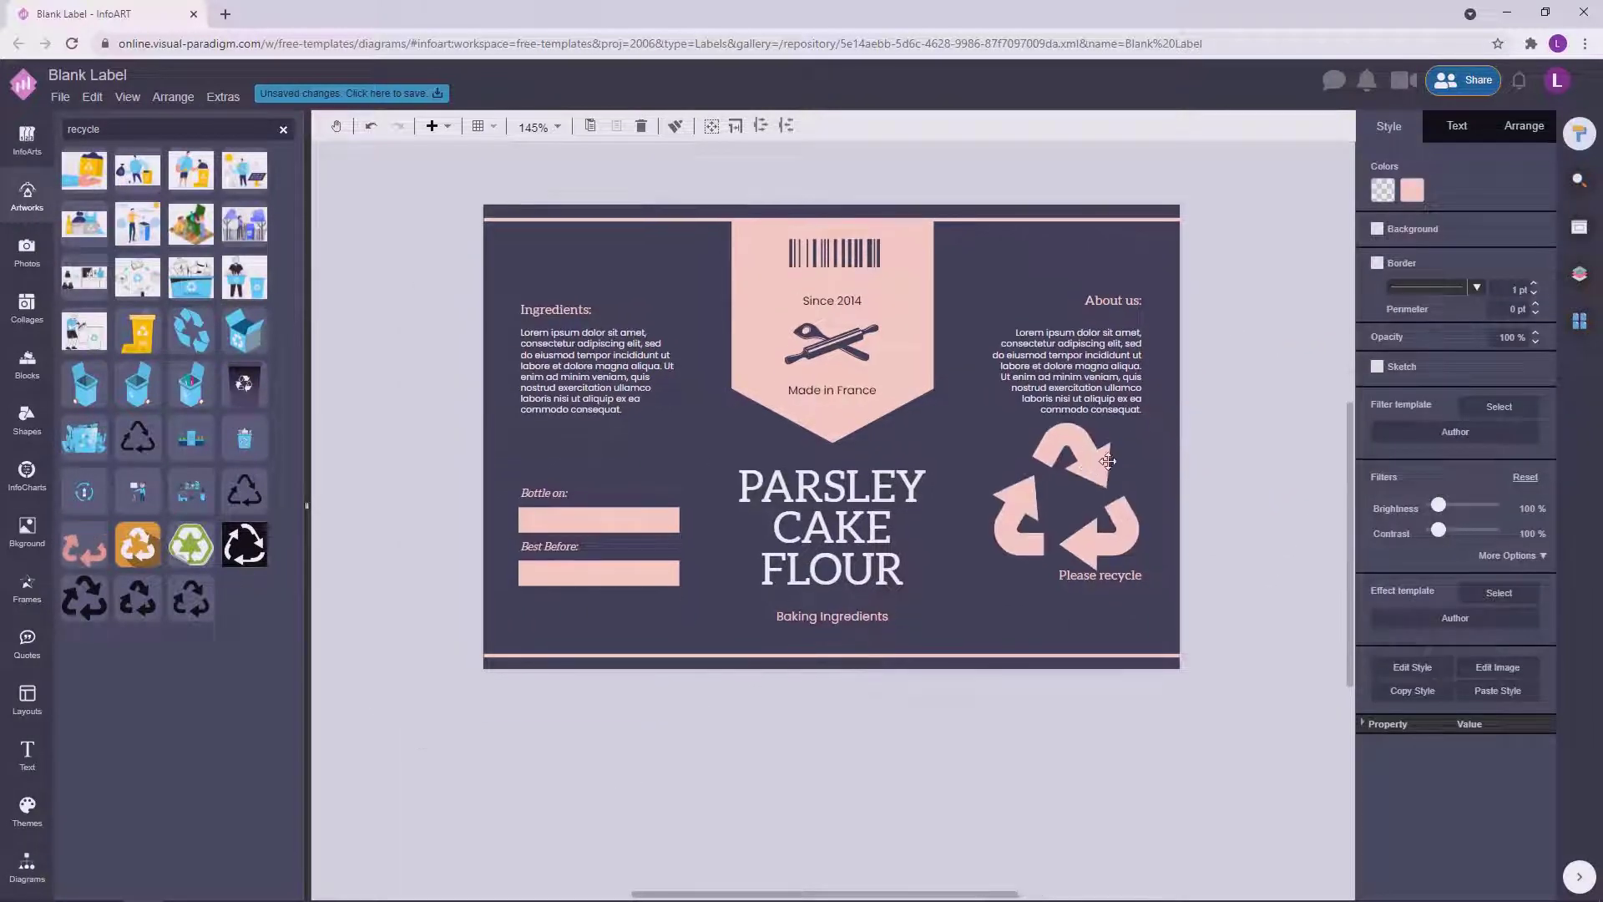
pyautogui.moveTo(931, 710); pyautogui.dragTo(936, 600)
pyautogui.click(936, 600)
pyautogui.moveTo(1075, 364); pyautogui.dragTo(997, 467)
pyautogui.click(996, 468)
pyautogui.scroll(2, 977, 472)
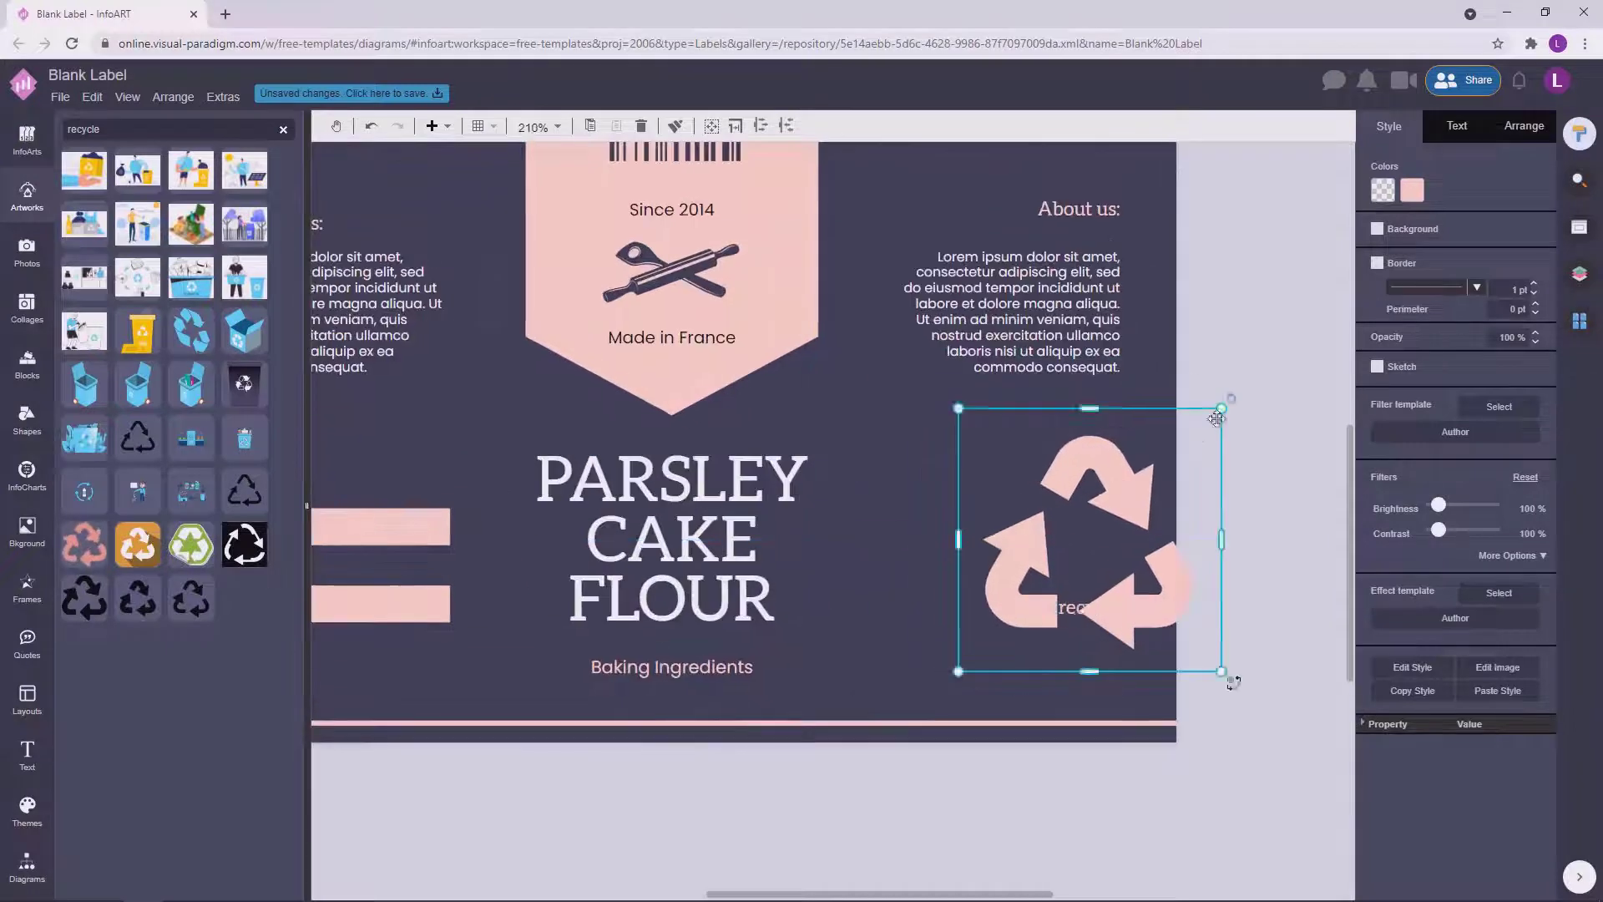
pyautogui.moveTo(1221, 407); pyautogui.dragTo(1085, 576)
pyautogui.click(1201, 548)
pyautogui.scroll(-3, 1190, 588)
pyautogui.scroll(4, 1152, 577)
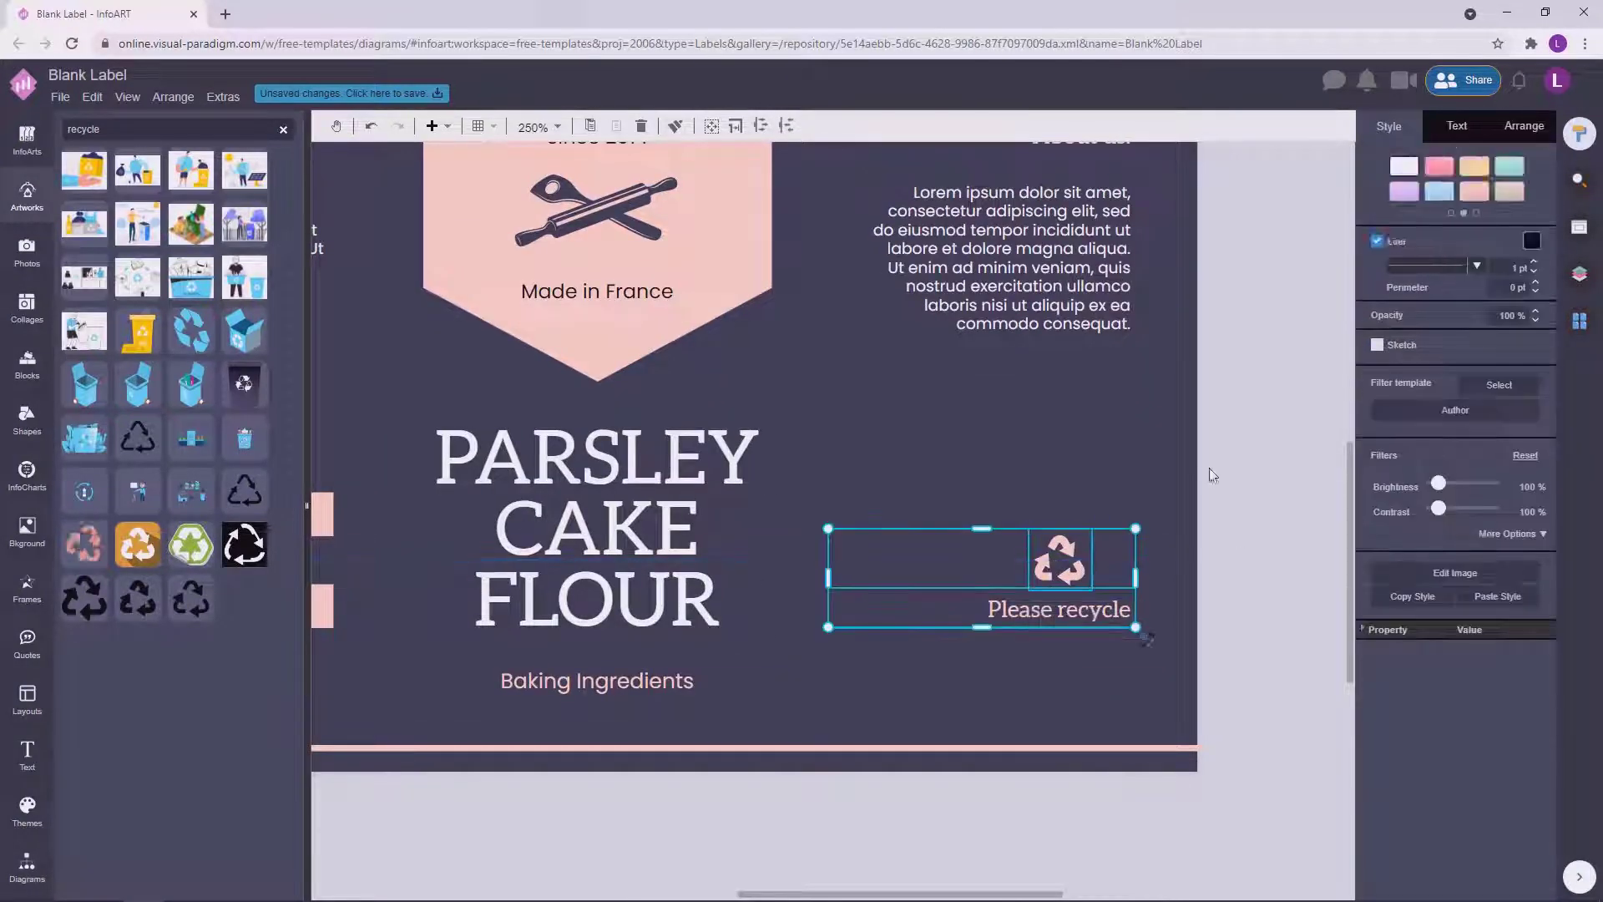
pyautogui.scroll(-3, 1281, 498)
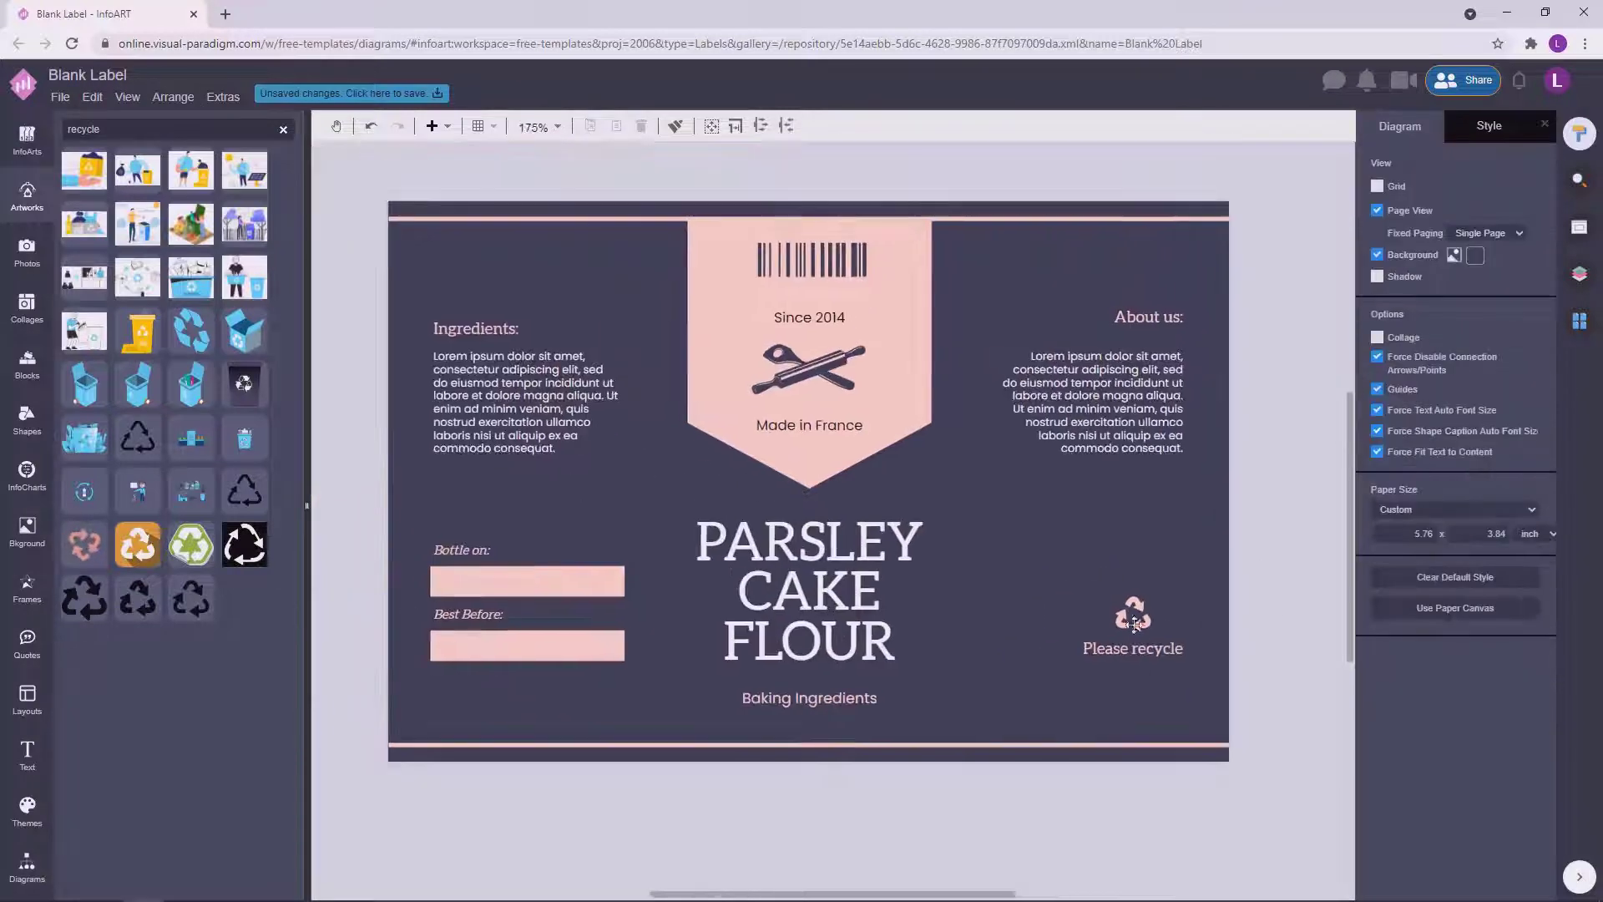
pyautogui.click(1266, 609)
pyautogui.scroll(-1, 1267, 612)
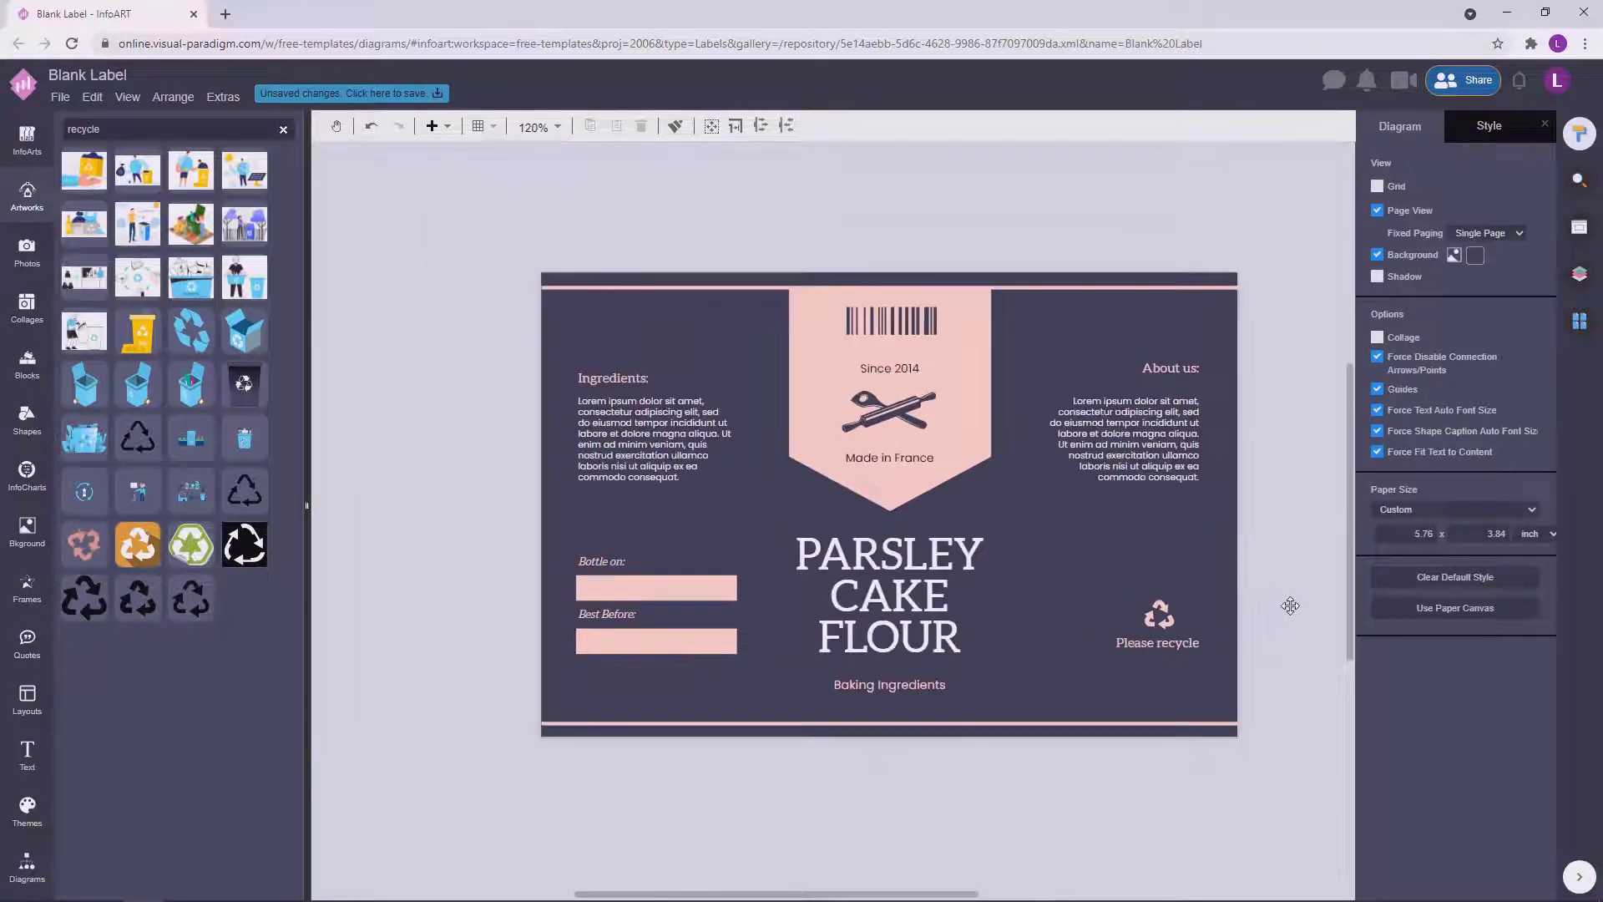
pyautogui.moveTo(1289, 599); pyautogui.dragTo(1249, 617)
pyautogui.click(1116, 623)
pyautogui.click(1261, 582)
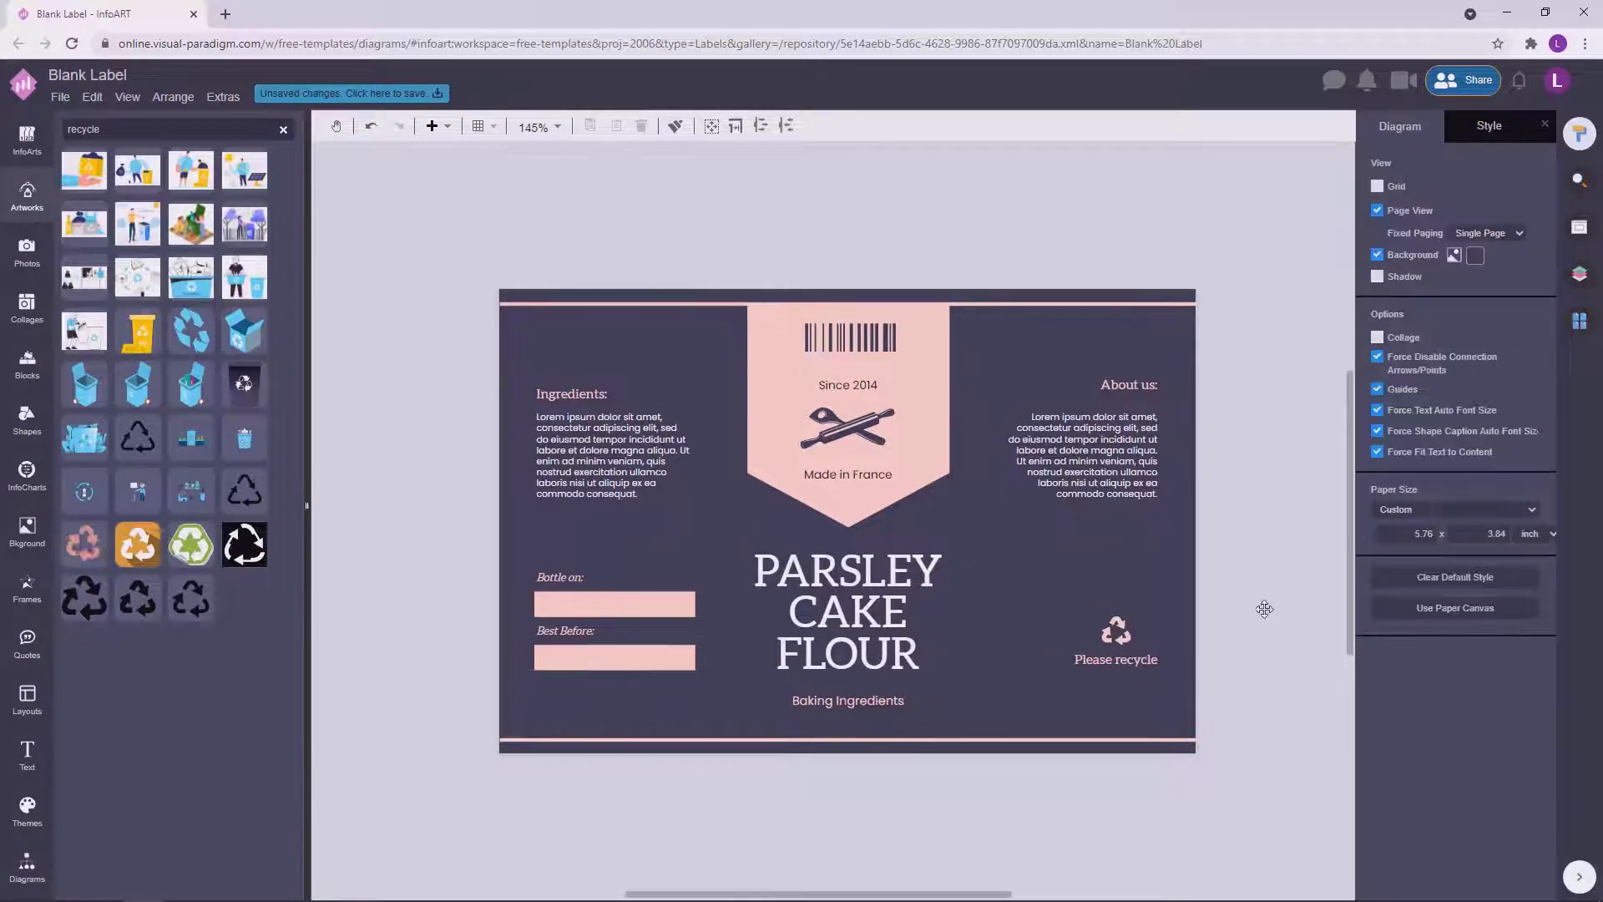
pyautogui.moveTo(1249, 594); pyautogui.dragTo(1226, 580)
# Nudge the pink stripe along the label's top edge so its left end lines up with the page edge.
pyautogui.scroll(3, 1194, 304)
pyautogui.moveTo(1188, 298); pyautogui.dragTo(1186, 296)
pyautogui.click(1123, 274)
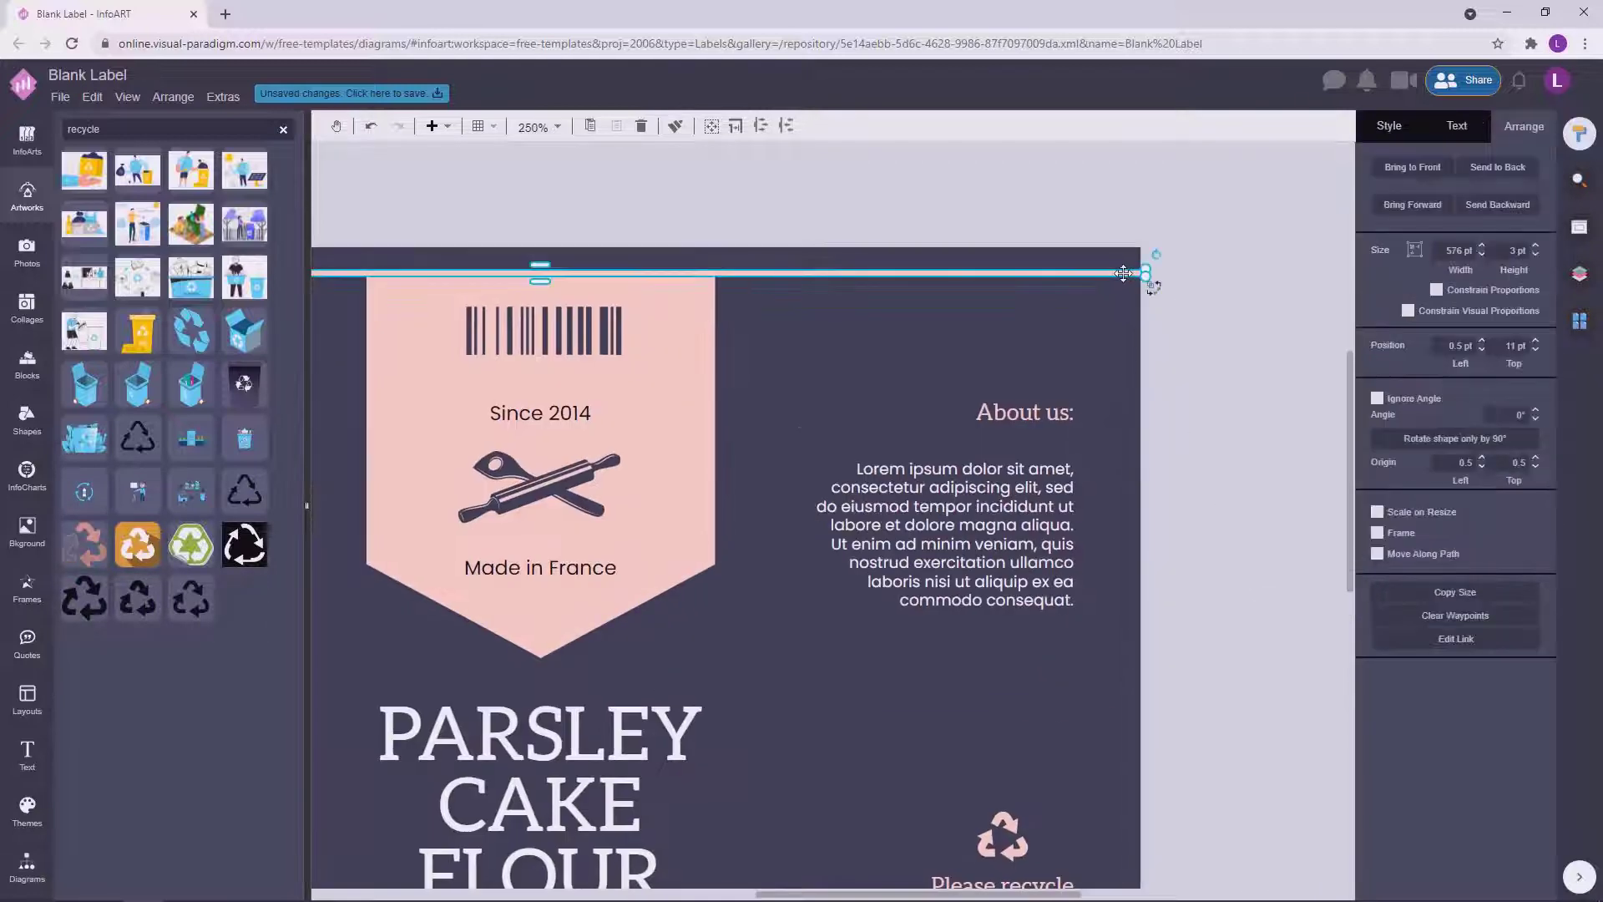
pyautogui.click(941, 304)
pyautogui.moveTo(486, 382); pyautogui.dragTo(1101, 382)
pyautogui.scroll(3, 562, 257)
pyautogui.moveTo(562, 257); pyautogui.dragTo(836, 241)
pyautogui.scroll(10, 825, 243)
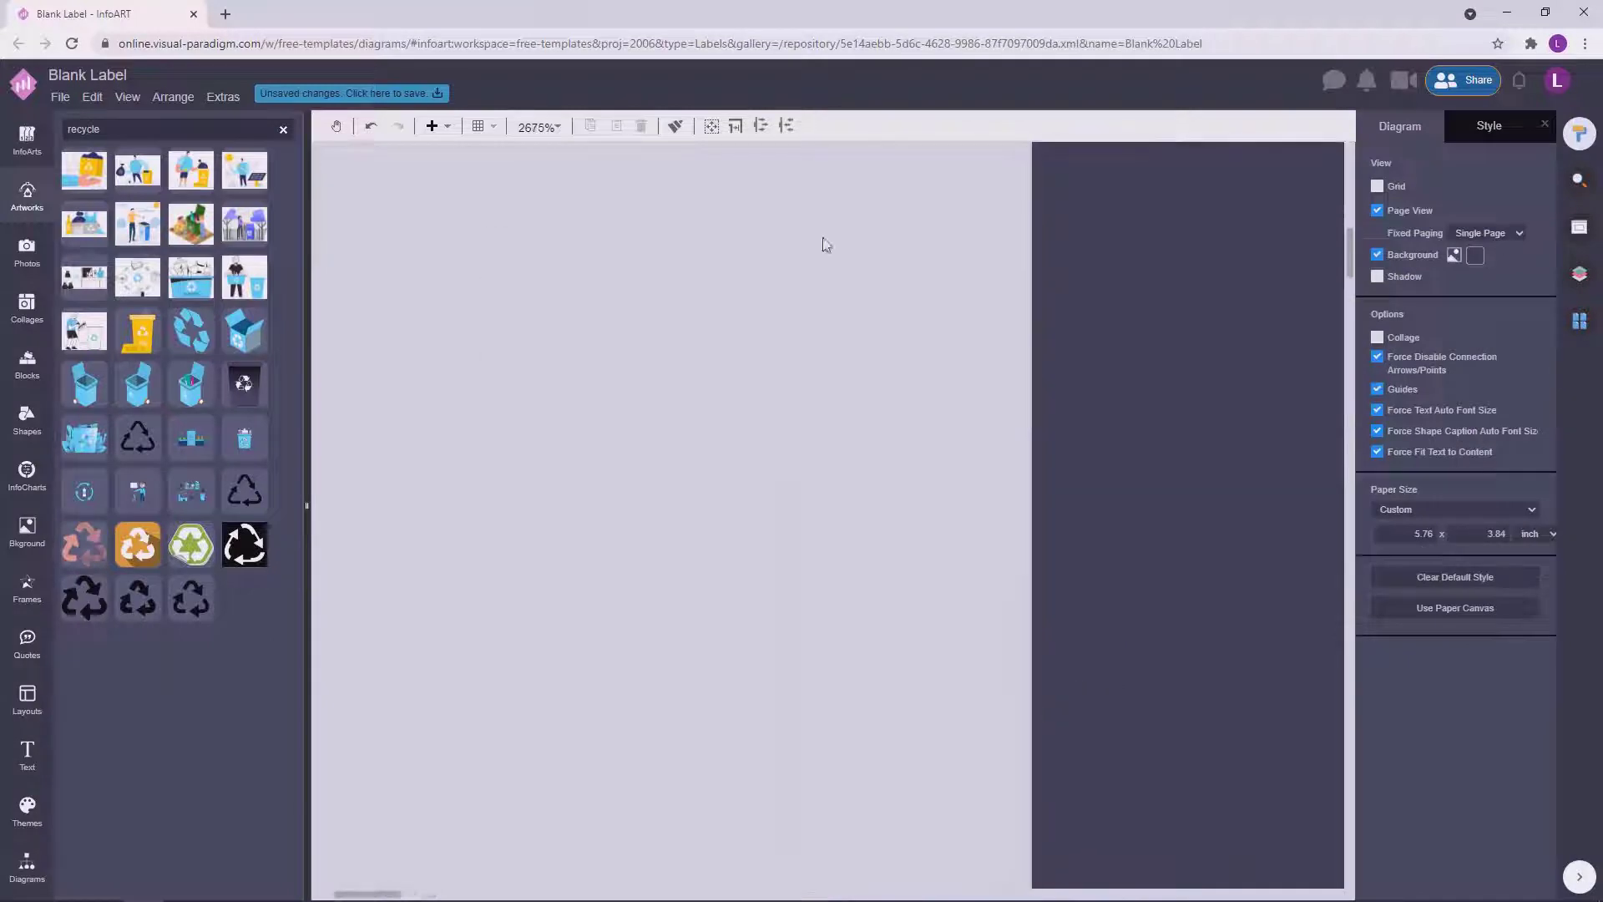
pyautogui.click(823, 418)
pyautogui.moveTo(804, 419); pyautogui.dragTo(793, 419)
pyautogui.click(478, 557)
# Nudge the pink stripe along the label's bottom edge so its left end lines up with the page edge.
pyautogui.scroll(-4, 478, 558)
pyautogui.scroll(-10, 479, 558)
pyautogui.scroll(10, 501, 561)
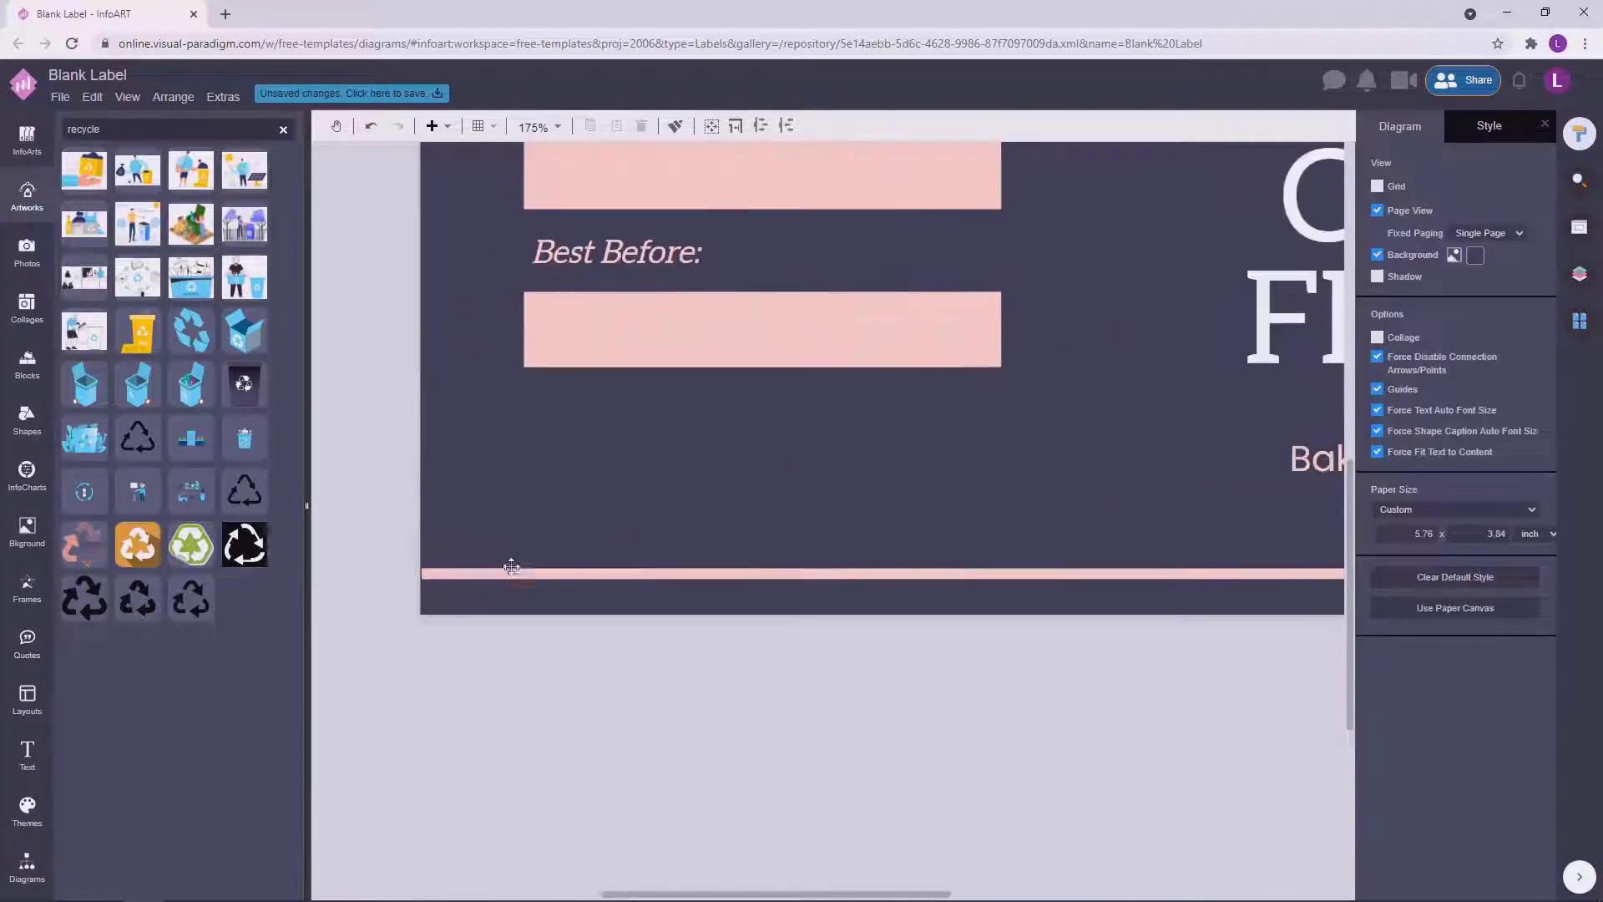
pyautogui.click(382, 605)
pyautogui.moveTo(383, 604); pyautogui.dragTo(371, 604)
pyautogui.click(365, 647)
# Examine the bottom stripe's far end and the overall layout of the flour label.
pyautogui.scroll(-13, 365, 647)
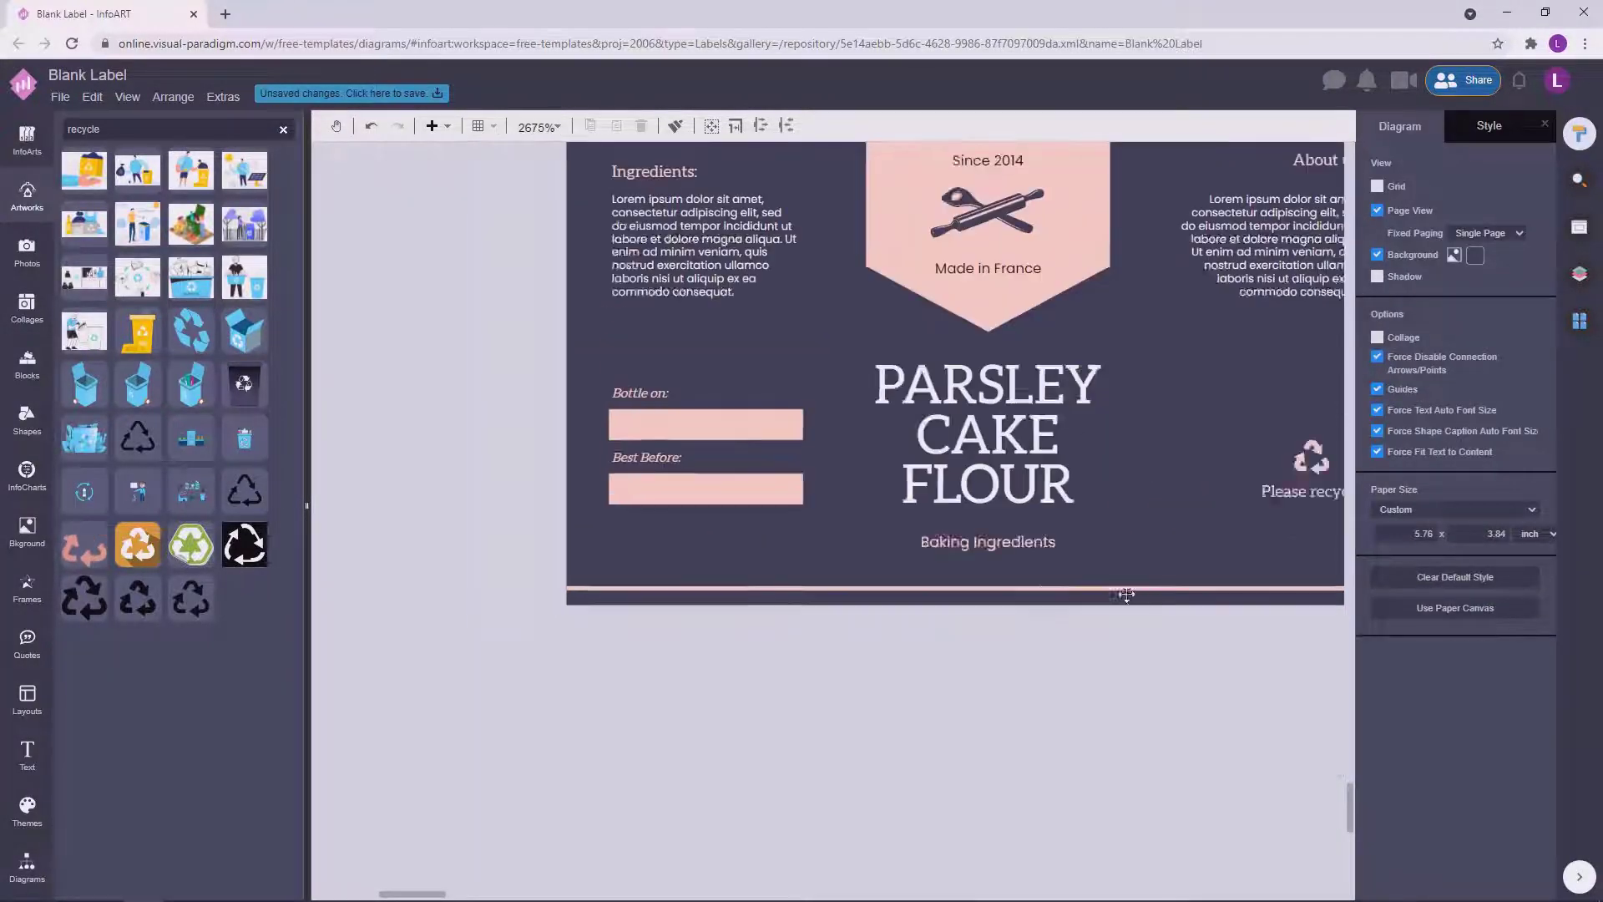
pyautogui.scroll(6, 1302, 618)
pyautogui.moveTo(1302, 618); pyautogui.dragTo(844, 793)
pyautogui.scroll(1, 1161, 632)
pyautogui.scroll(-13, 1161, 631)
pyautogui.scroll(3, 1202, 572)
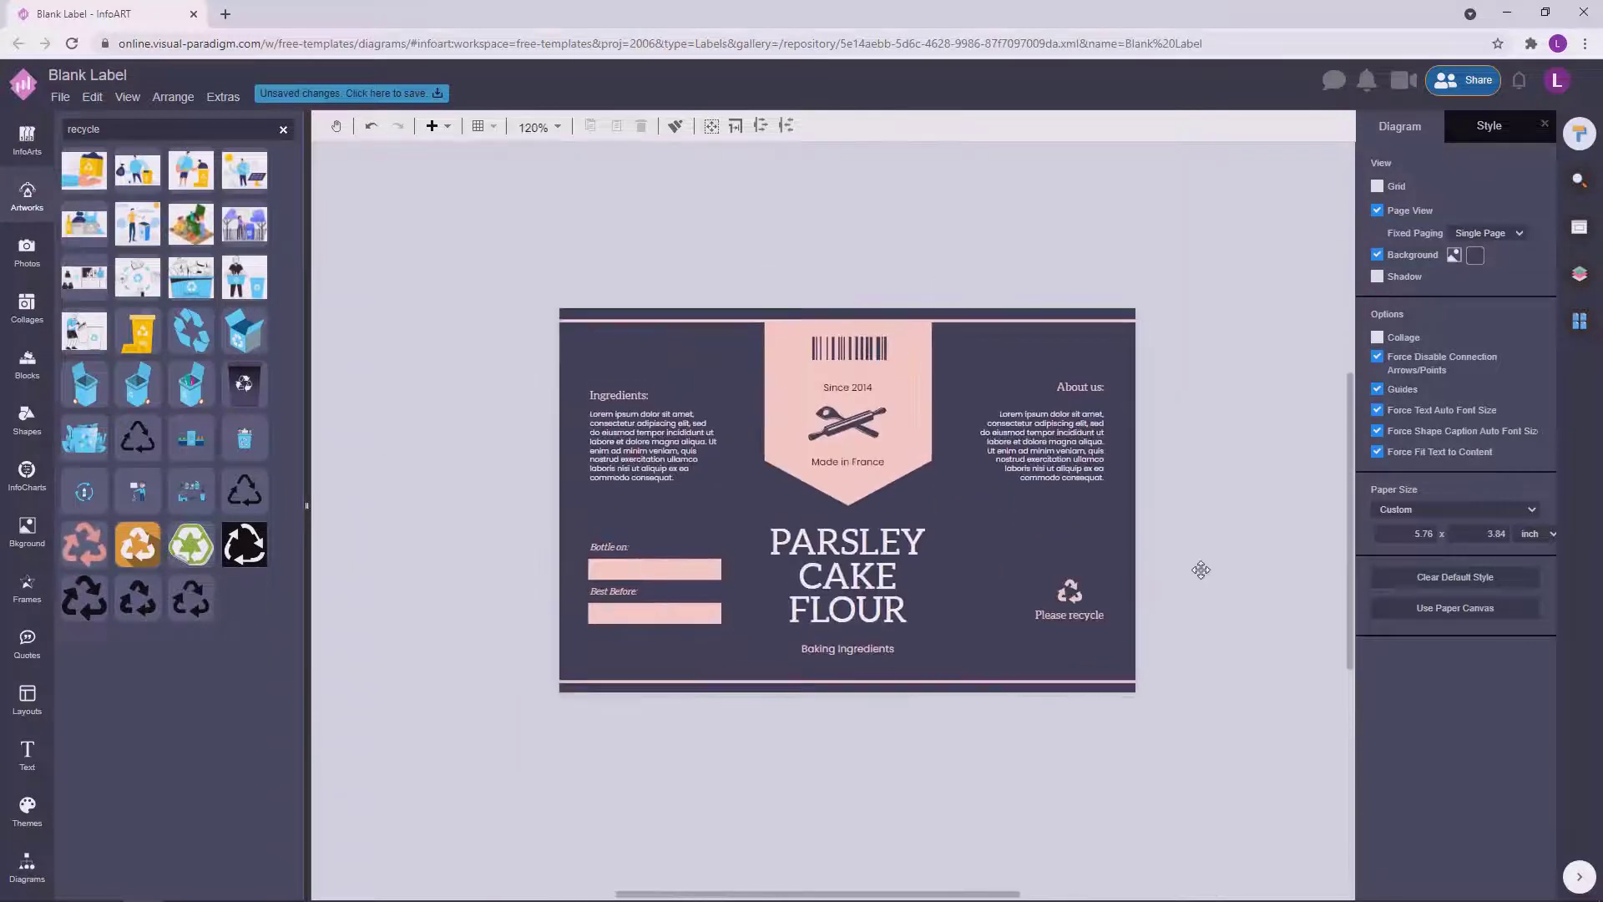
pyautogui.click(1049, 614)
pyautogui.click(1158, 566)
pyautogui.scroll(-2, 1173, 593)
pyautogui.scroll(2, 1190, 626)
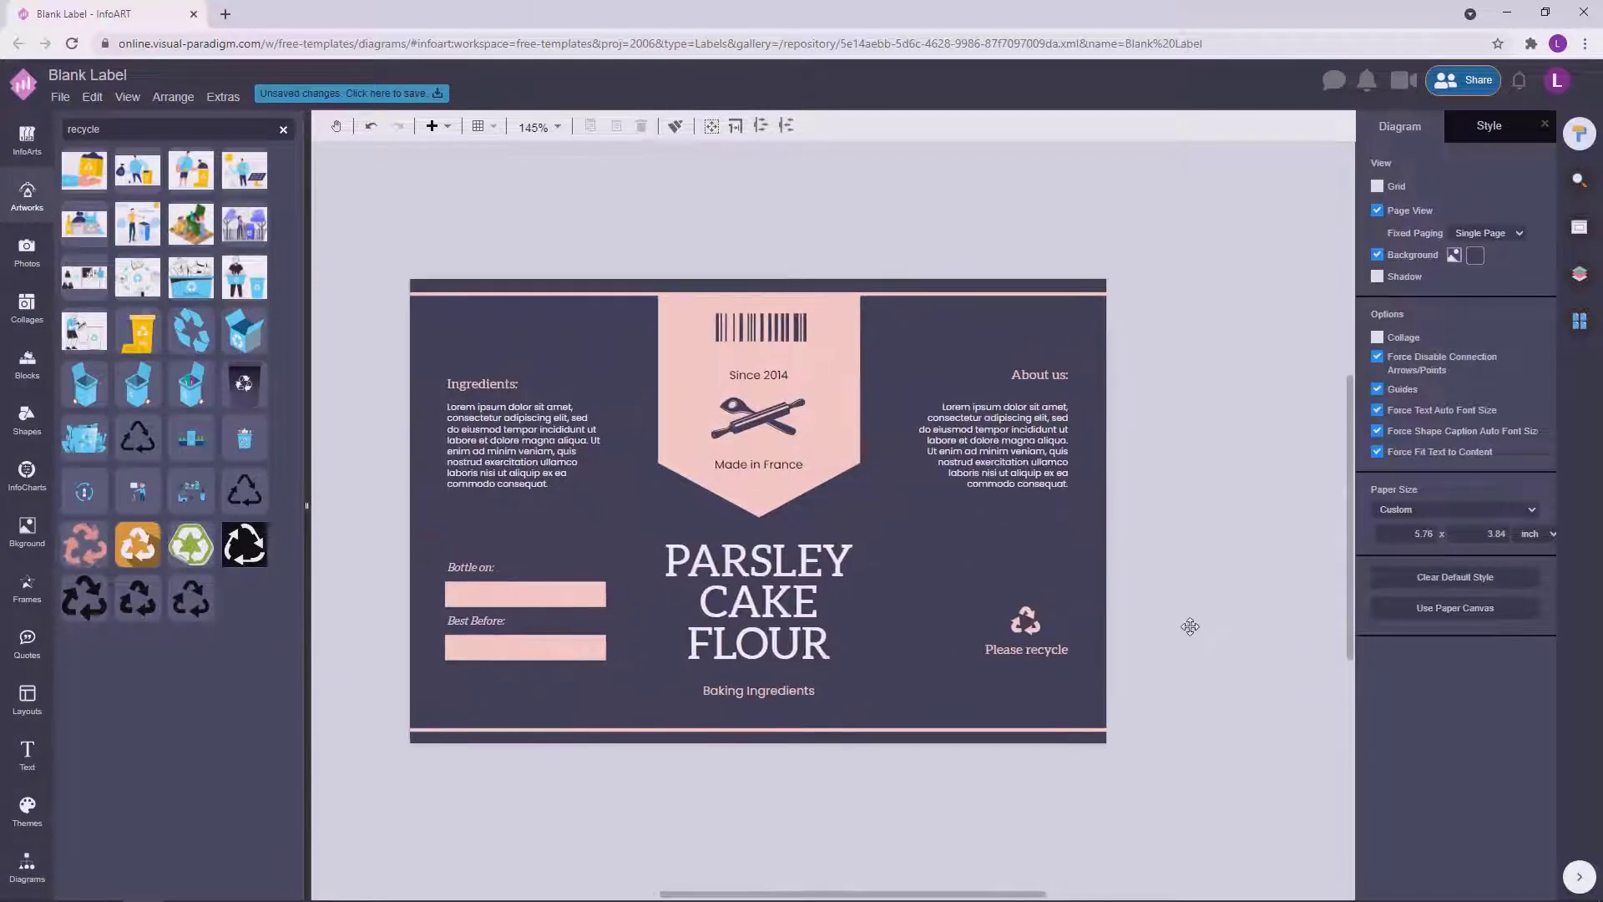
# Save the design as "Cake Flour Package Label" to the VP Online storage.
pyautogui.click(342, 94)
pyautogui.write('Cake Flour Package Label')
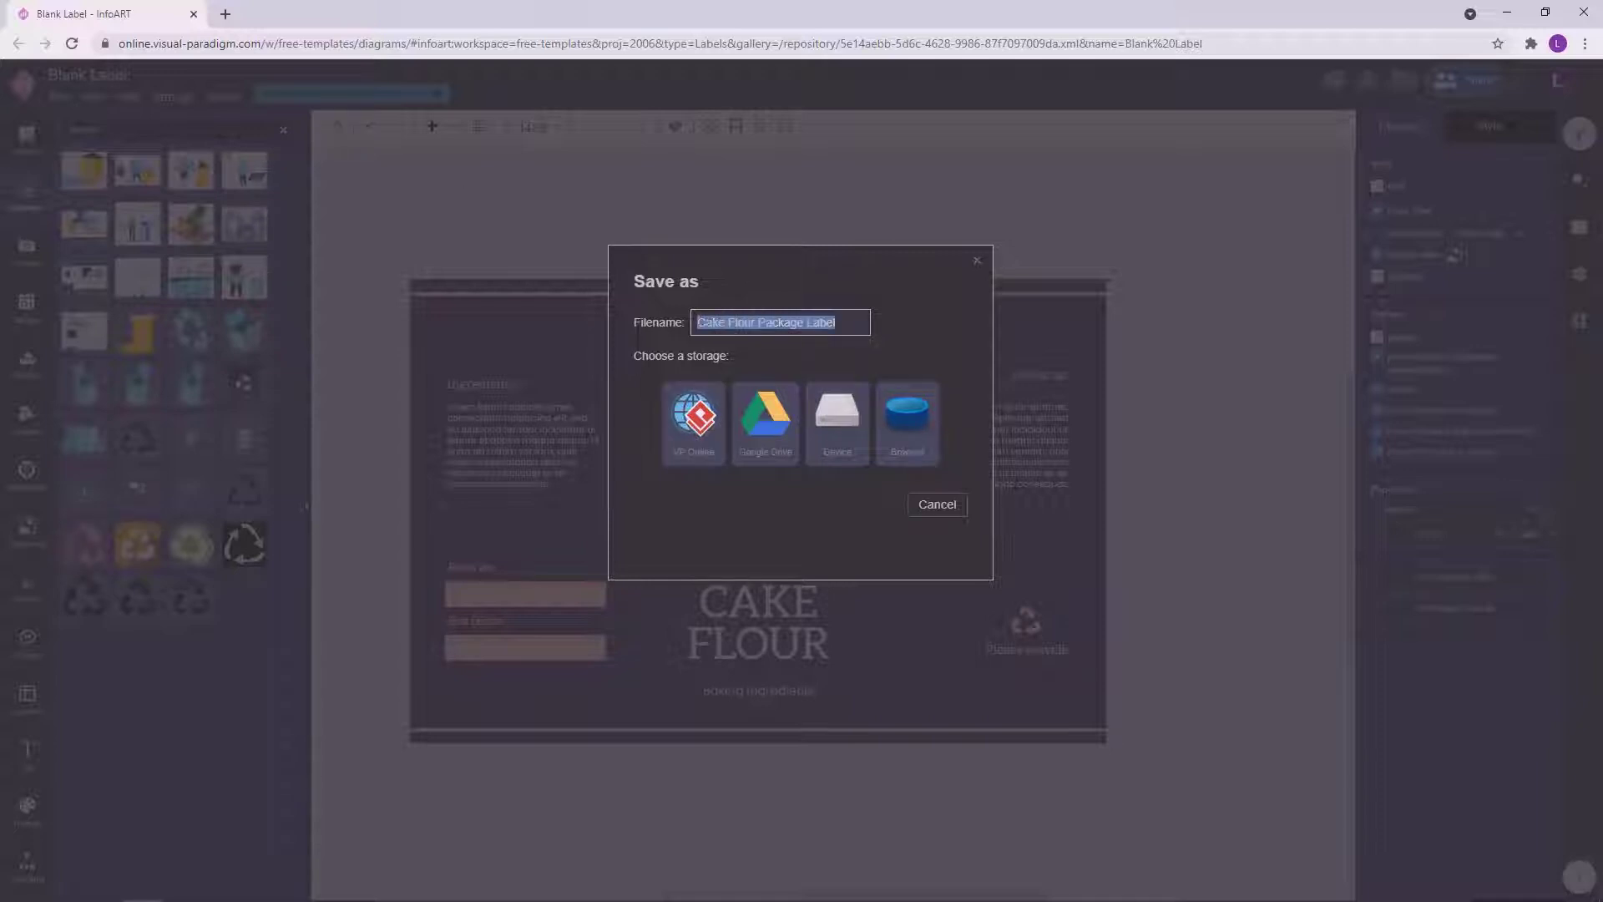
pyautogui.click(694, 422)
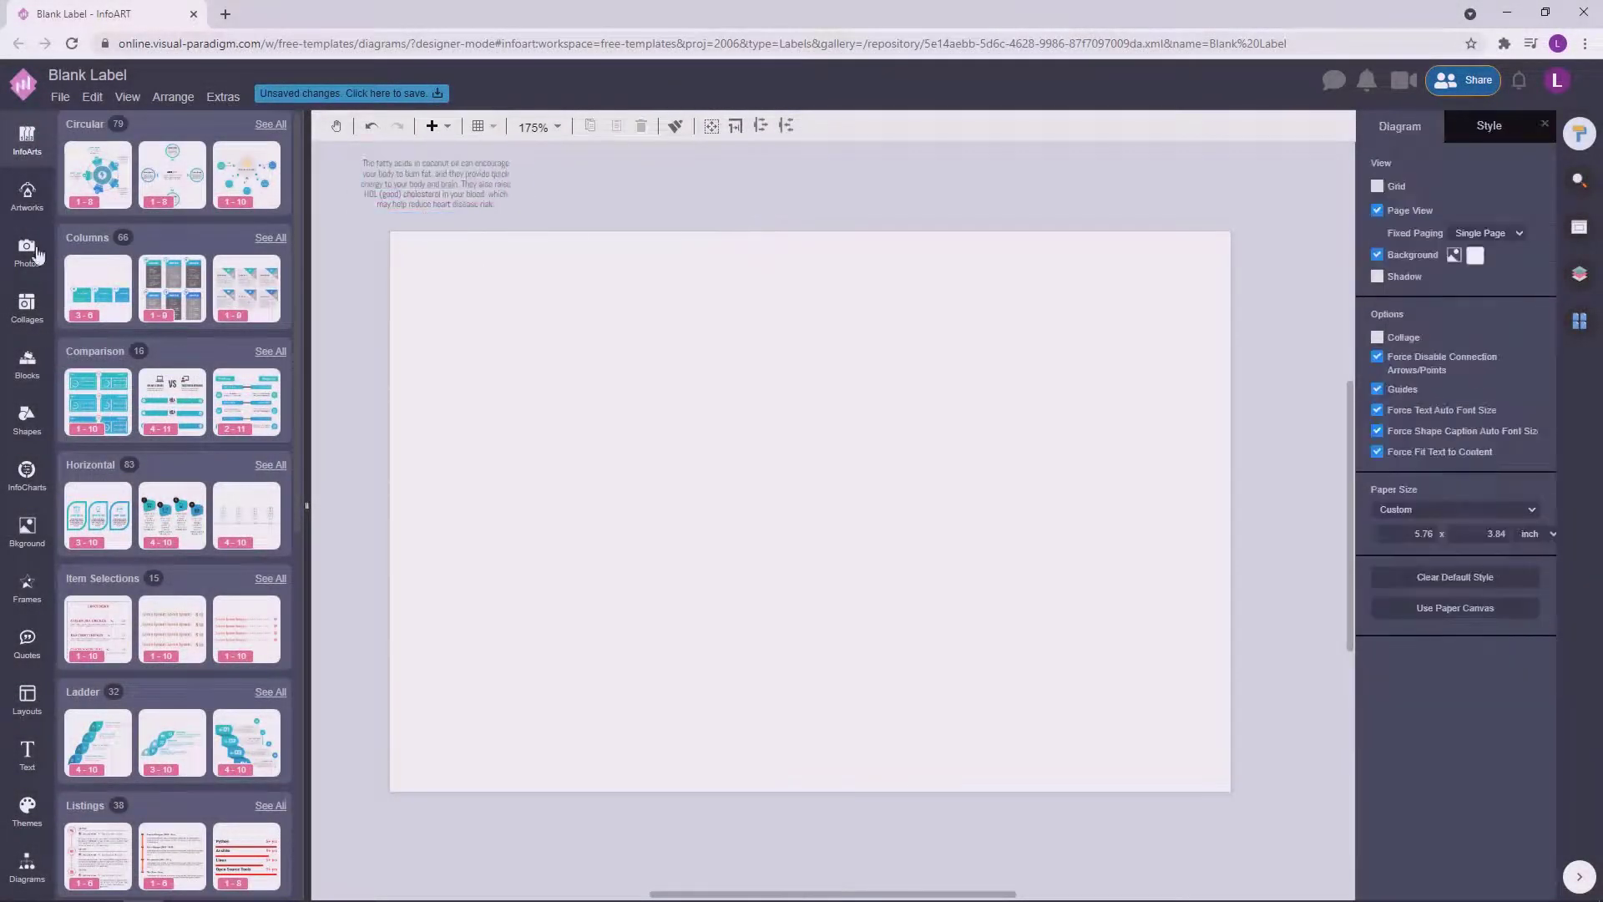
# Place a plain rectangle from the basic shapes on the blank label as a centred vertical band spanning the full page height.
pyautogui.click(26, 422)
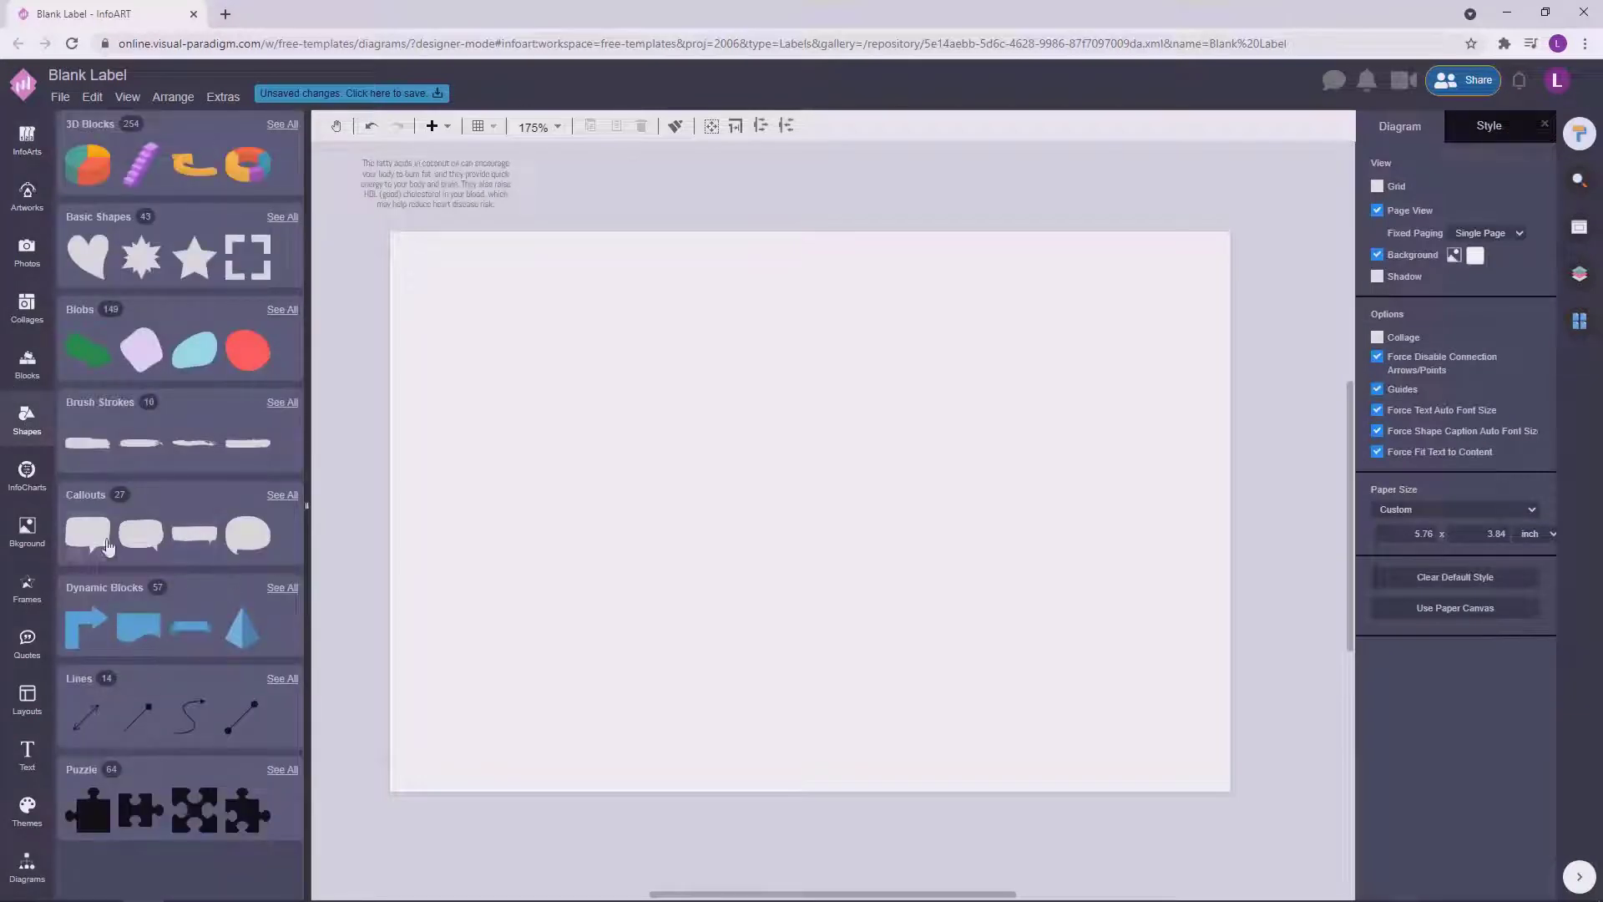
pyautogui.click(91, 238)
pyautogui.moveTo(196, 592); pyautogui.dragTo(715, 333)
pyautogui.moveTo(843, 335); pyautogui.dragTo(884, 353)
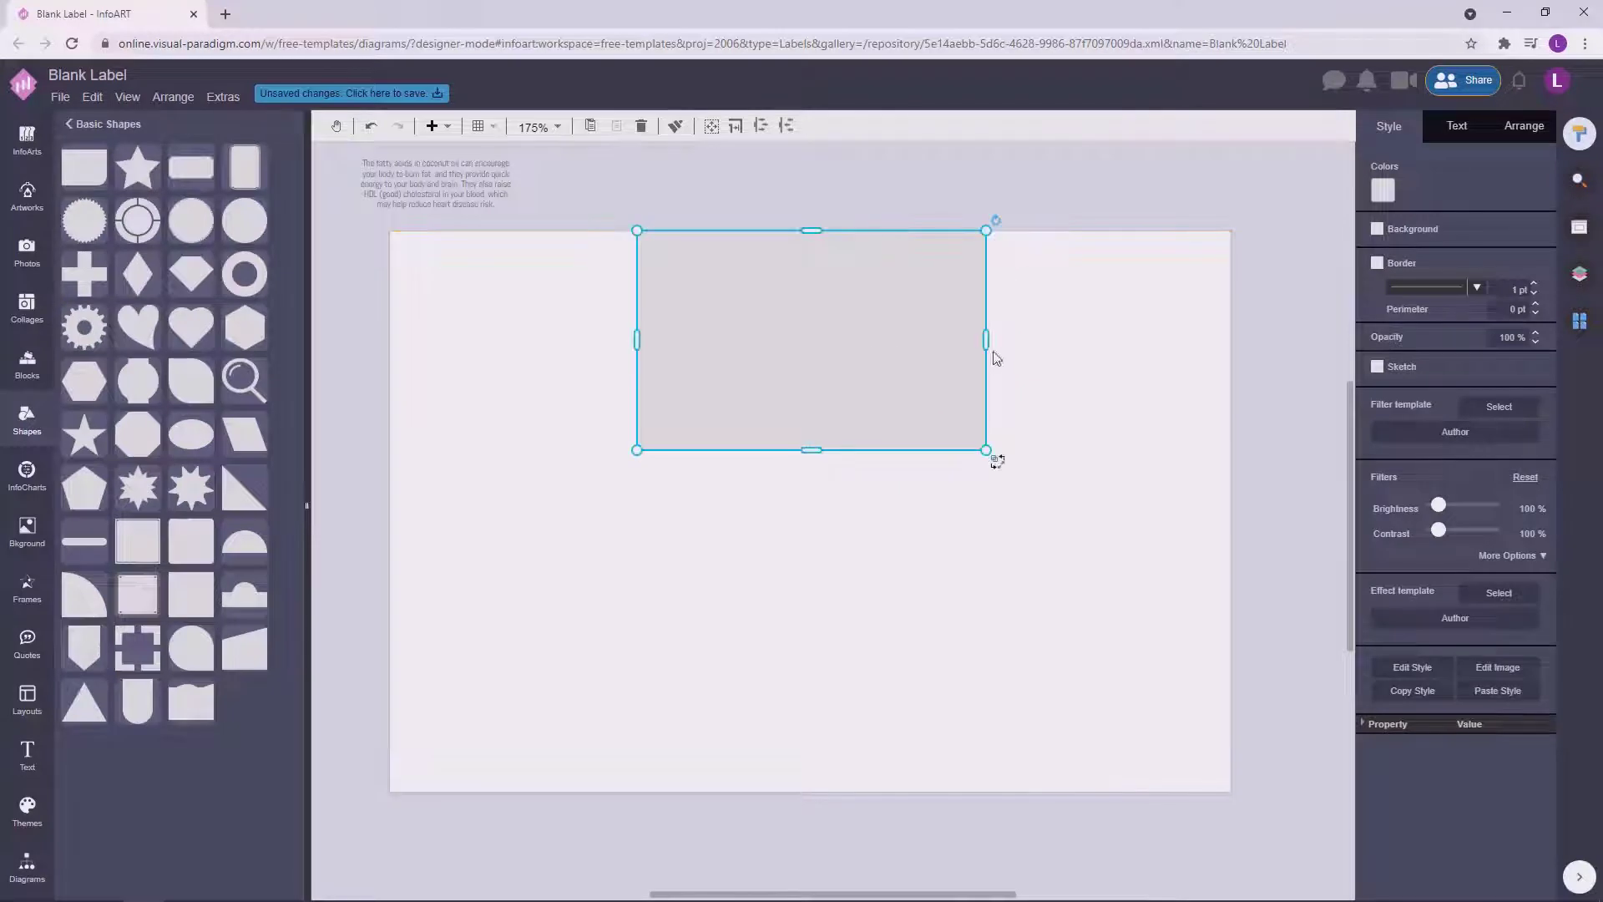
pyautogui.moveTo(987, 341); pyautogui.dragTo(933, 354)
pyautogui.moveTo(836, 364); pyautogui.dragTo(862, 366)
pyautogui.moveTo(811, 450); pyautogui.dragTo(785, 791)
pyautogui.click(778, 678)
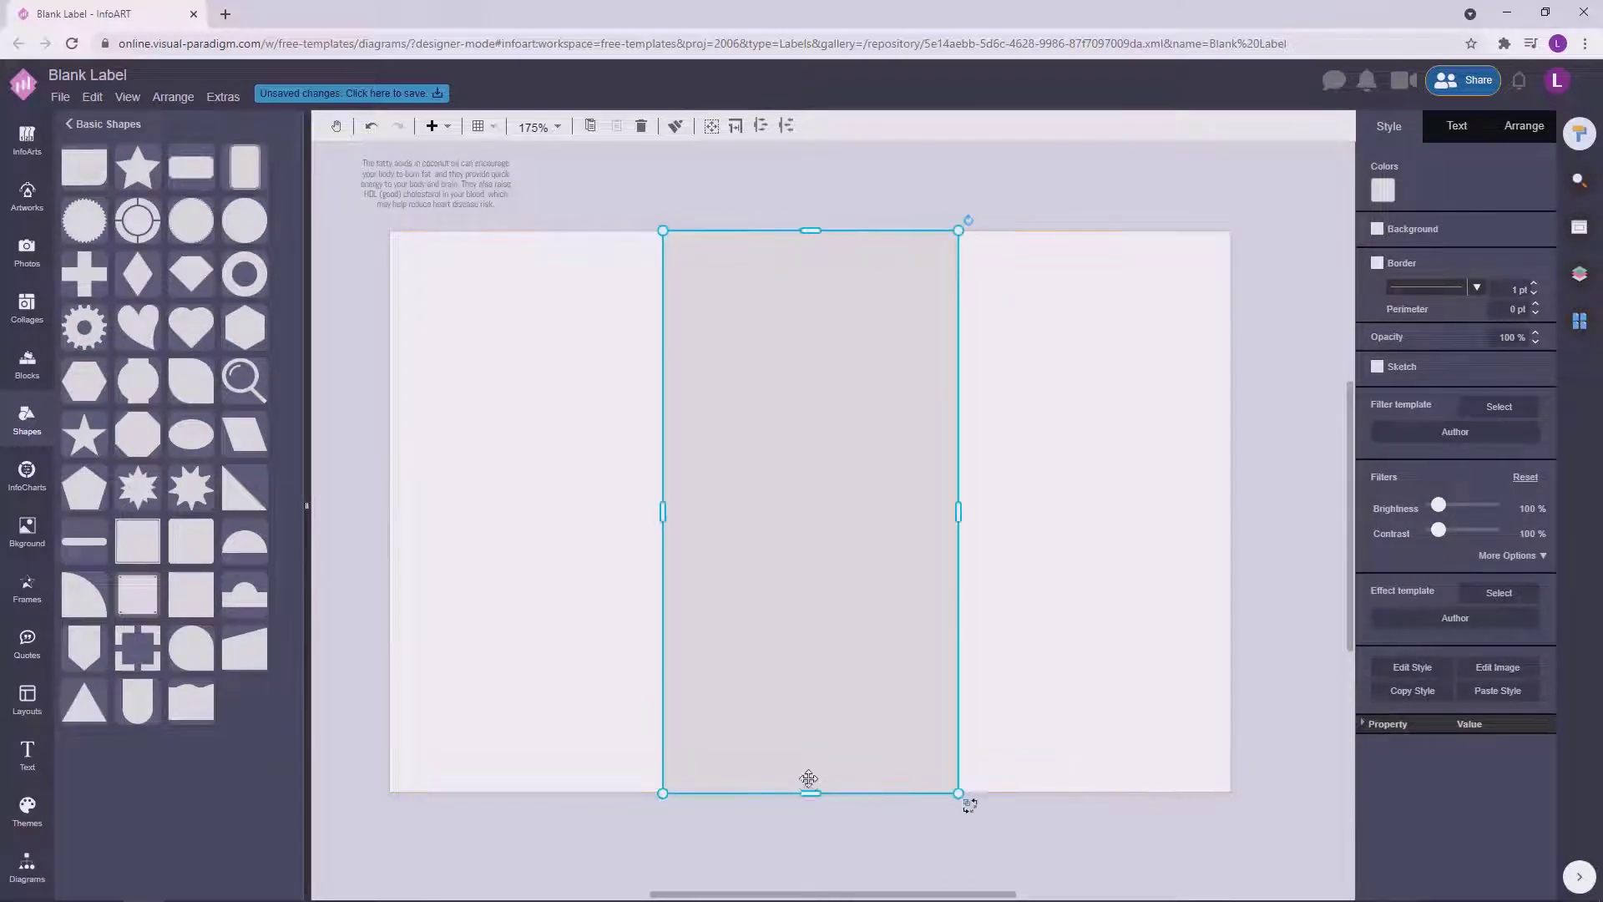
# Fine-tune the rectangle's bottom edge to sit flush with the page's bottom edge.
pyautogui.scroll(7, 794, 858)
pyautogui.moveTo(851, 632); pyautogui.dragTo(850, 626)
pyautogui.click(797, 761)
pyautogui.scroll(-3, 796, 762)
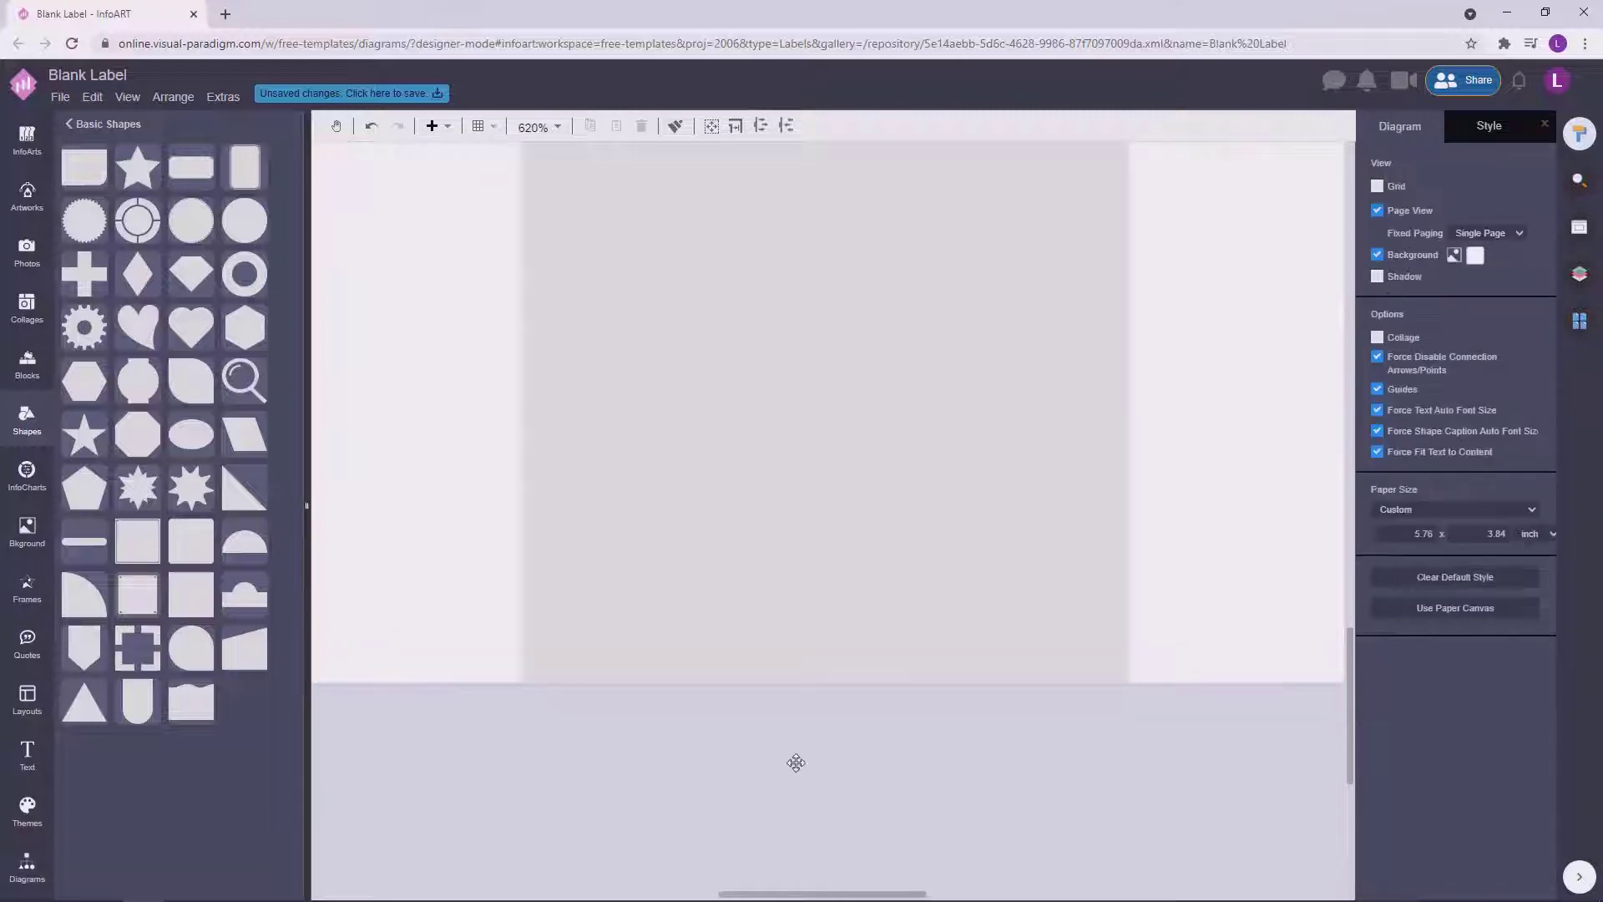
pyautogui.scroll(-6, 796, 762)
# Widen the vertical rectangle slightly and recentre it on the page.
pyautogui.click(837, 538)
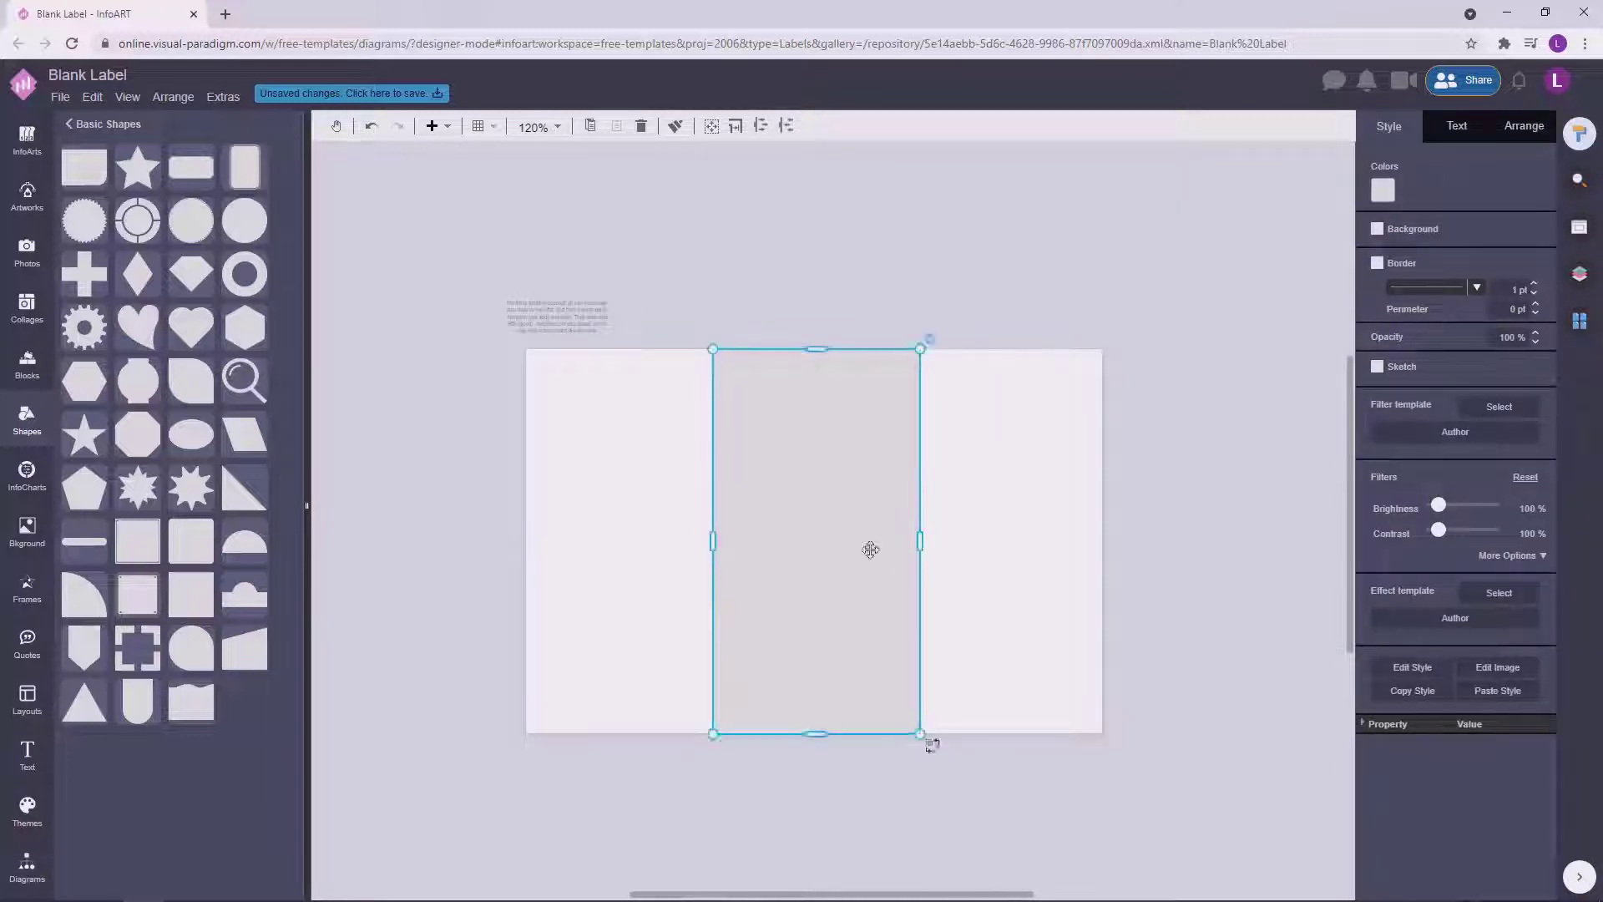
pyautogui.moveTo(839, 551); pyautogui.dragTo(880, 530)
pyautogui.click(1038, 621)
pyautogui.scroll(1, 1038, 621)
pyautogui.click(860, 476)
pyautogui.moveTo(849, 544); pyautogui.dragTo(883, 529)
pyautogui.click(1039, 451)
pyautogui.click(865, 499)
pyautogui.moveTo(827, 542); pyautogui.dragTo(823, 543)
pyautogui.click(1290, 341)
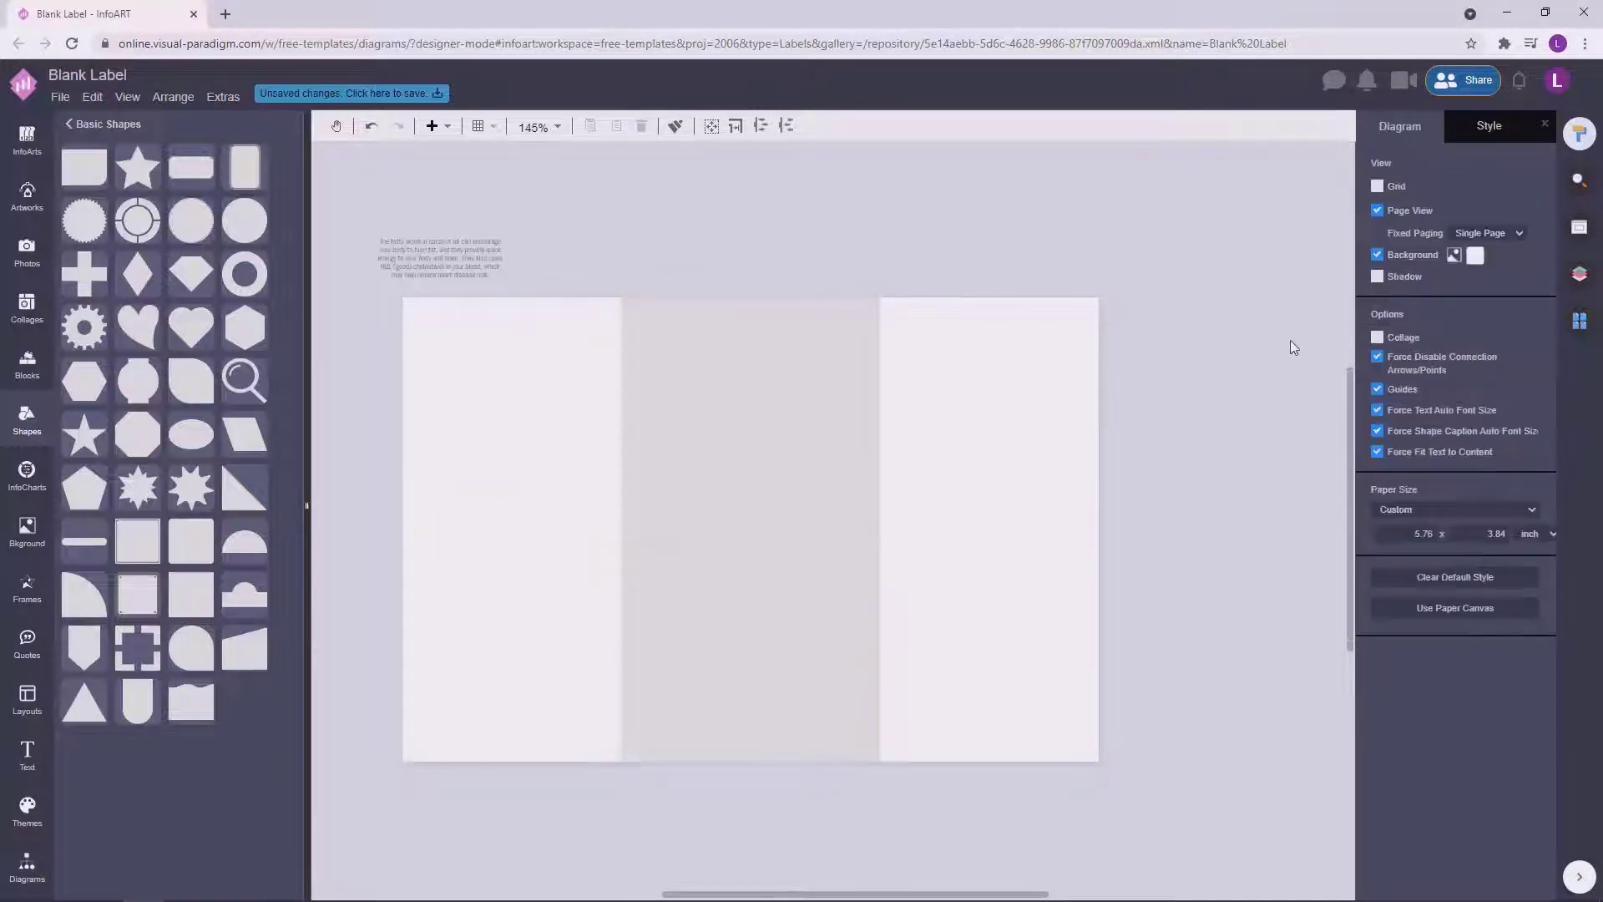
# Search the photos for "cookie", fill the rectangle with the photo of cookies around a small white bowl, and recentre it on the page.
pyautogui.click(27, 250)
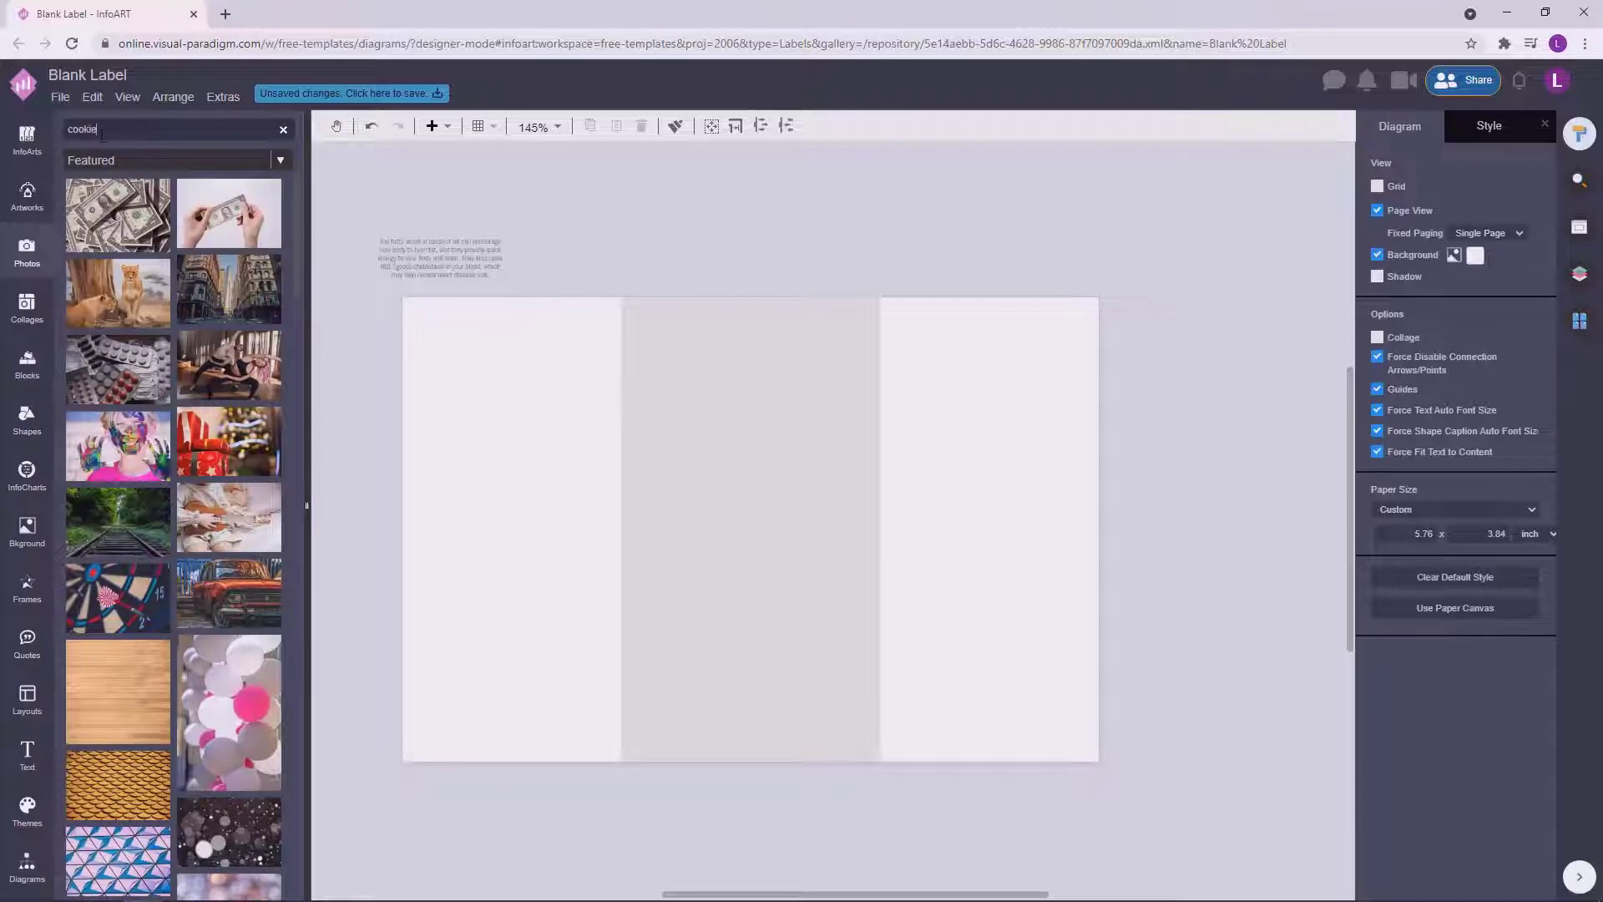
pyautogui.press('Return')
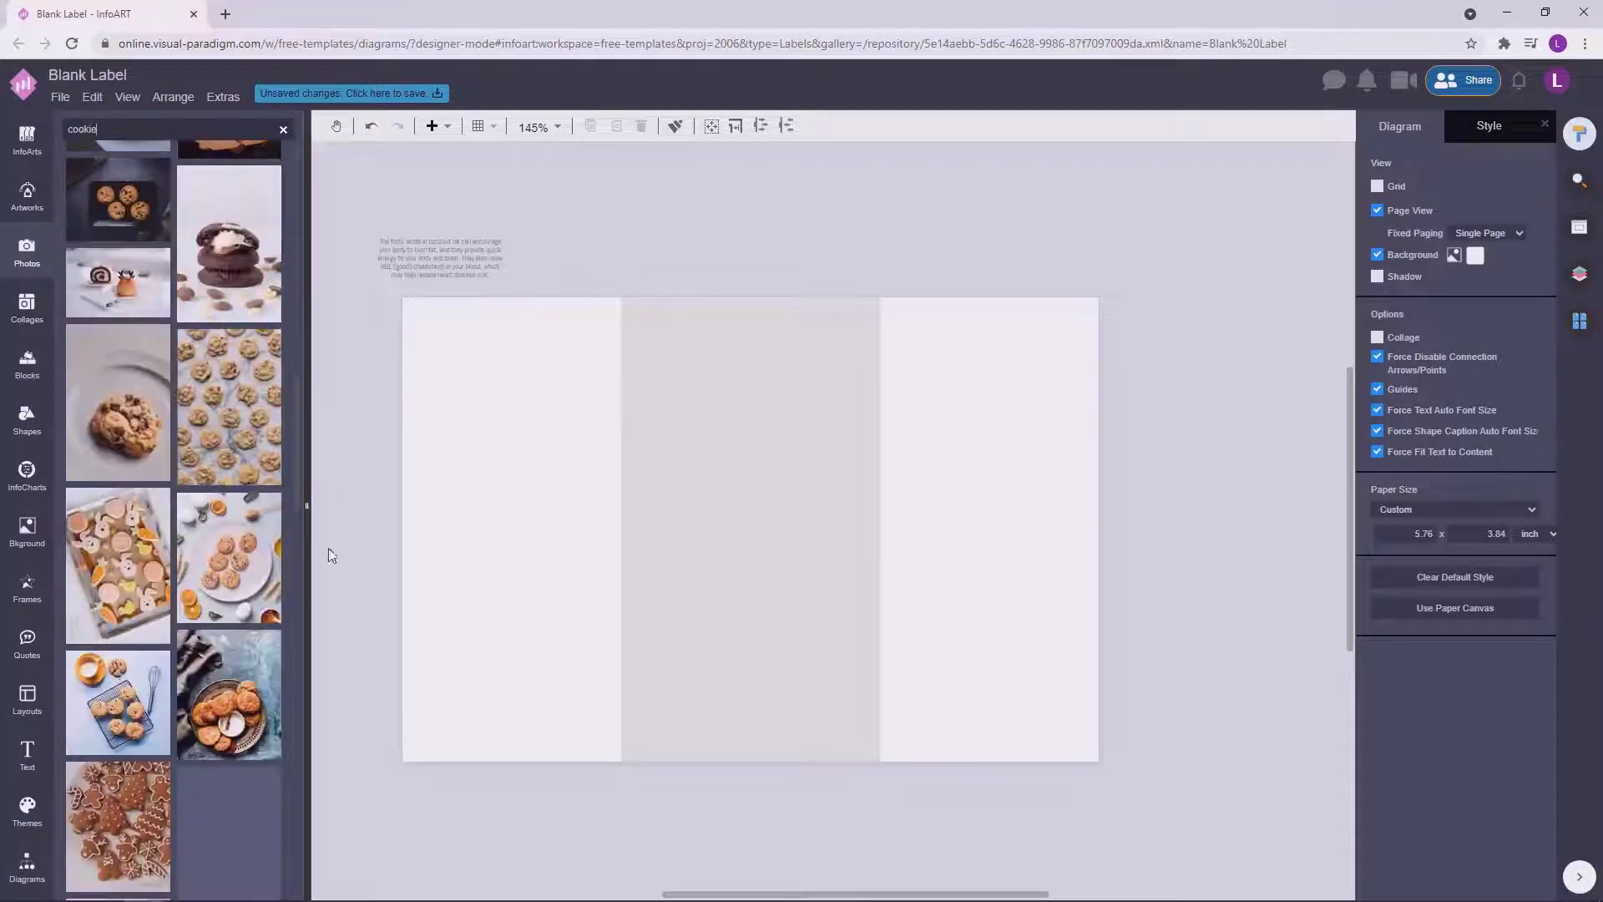
pyautogui.moveTo(228, 695); pyautogui.dragTo(735, 376)
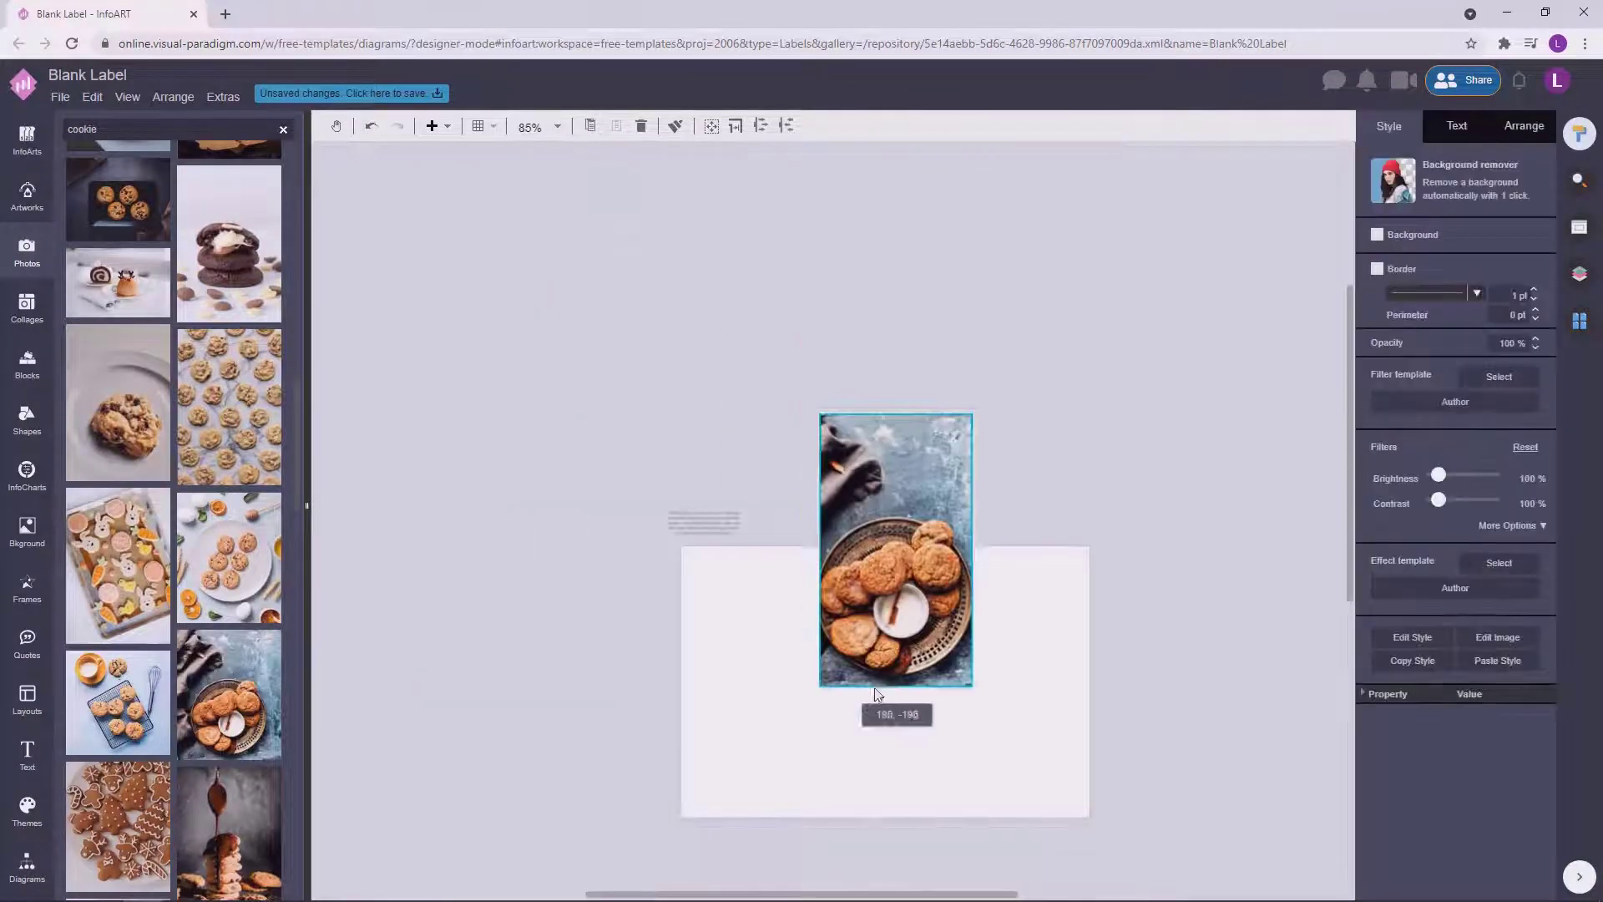
pyautogui.moveTo(874, 688); pyautogui.dragTo(850, 722)
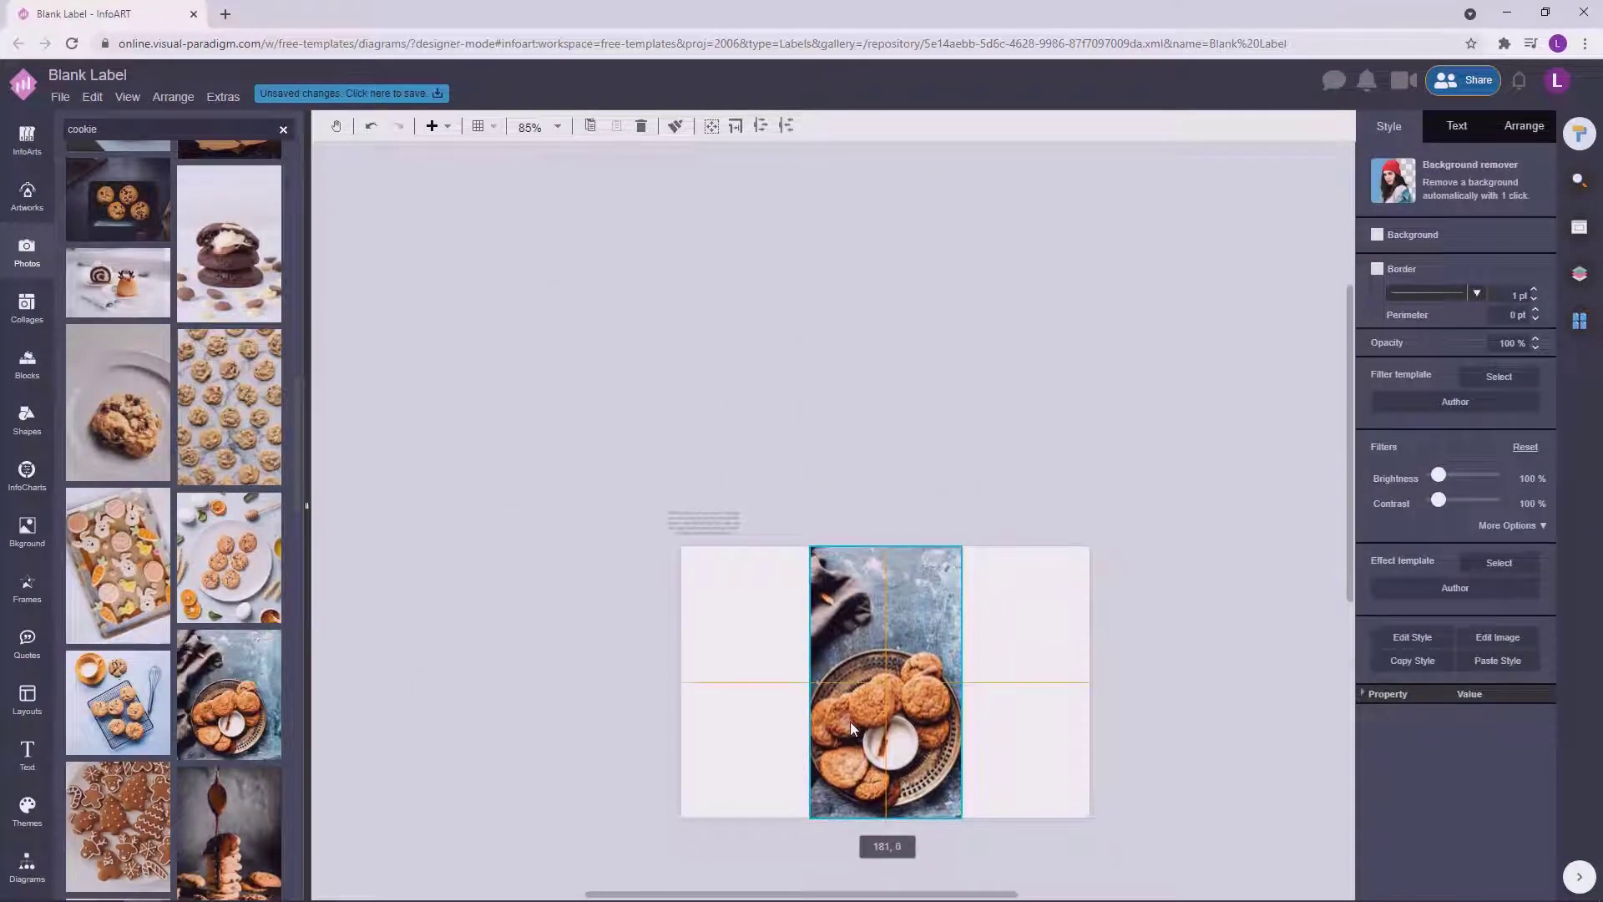
pyautogui.click(1139, 736)
pyautogui.scroll(1, 1140, 737)
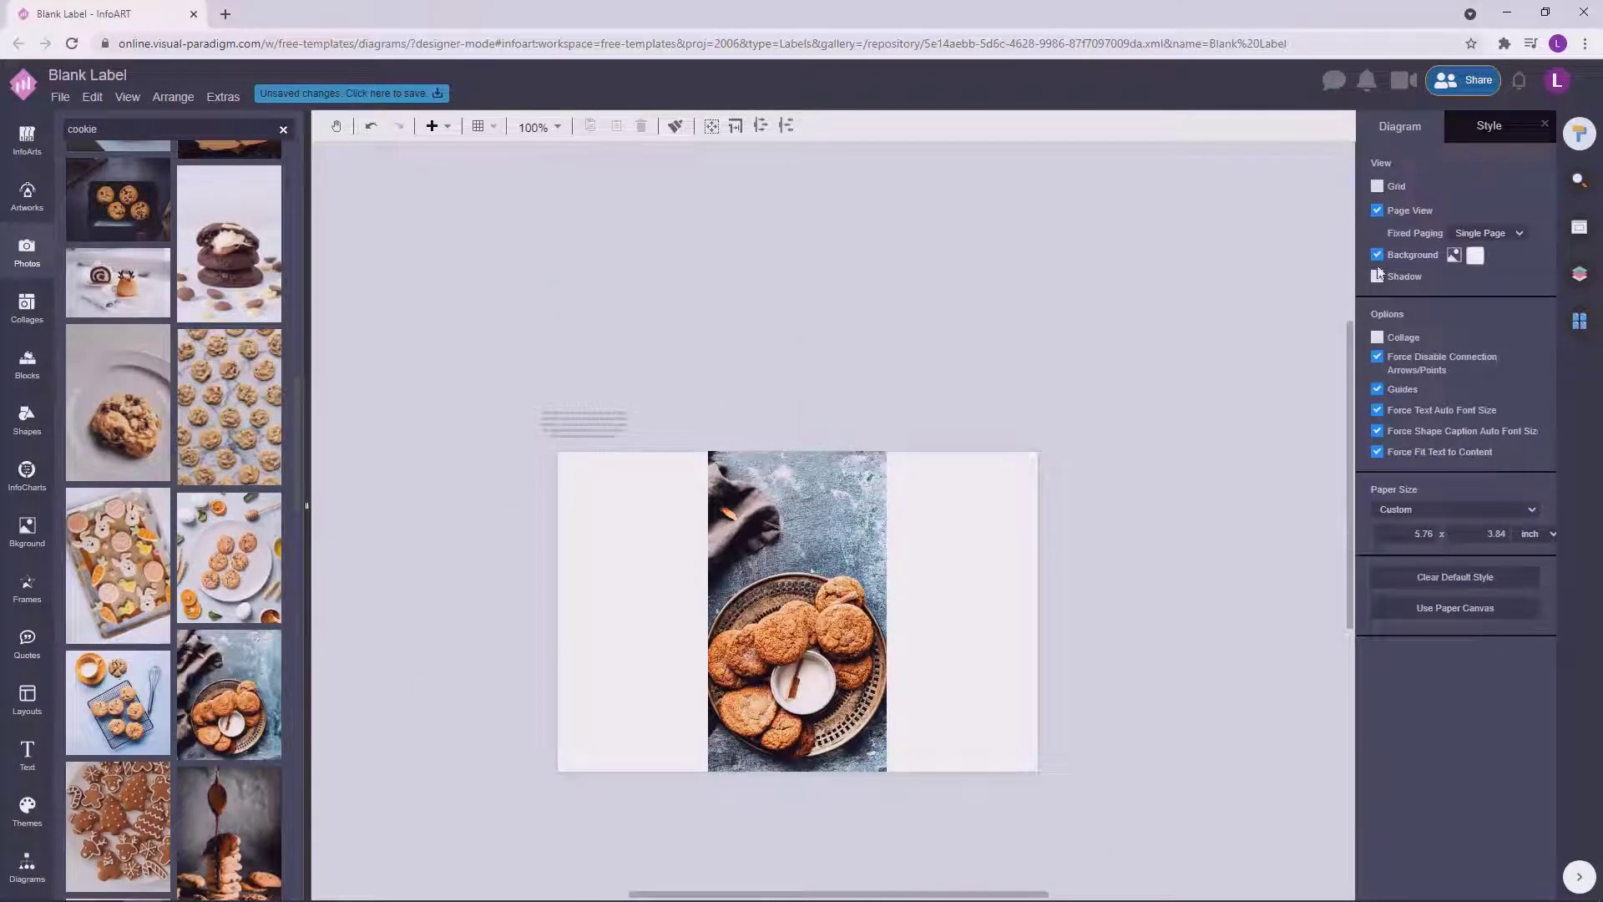
# Set the page background to the warm grey #959387.
pyautogui.click(1475, 255)
pyautogui.click(1503, 438)
pyautogui.doubleClick(1449, 426)
pyautogui.hotkey('ctrl', 'v')
pyautogui.click(1571, 455)
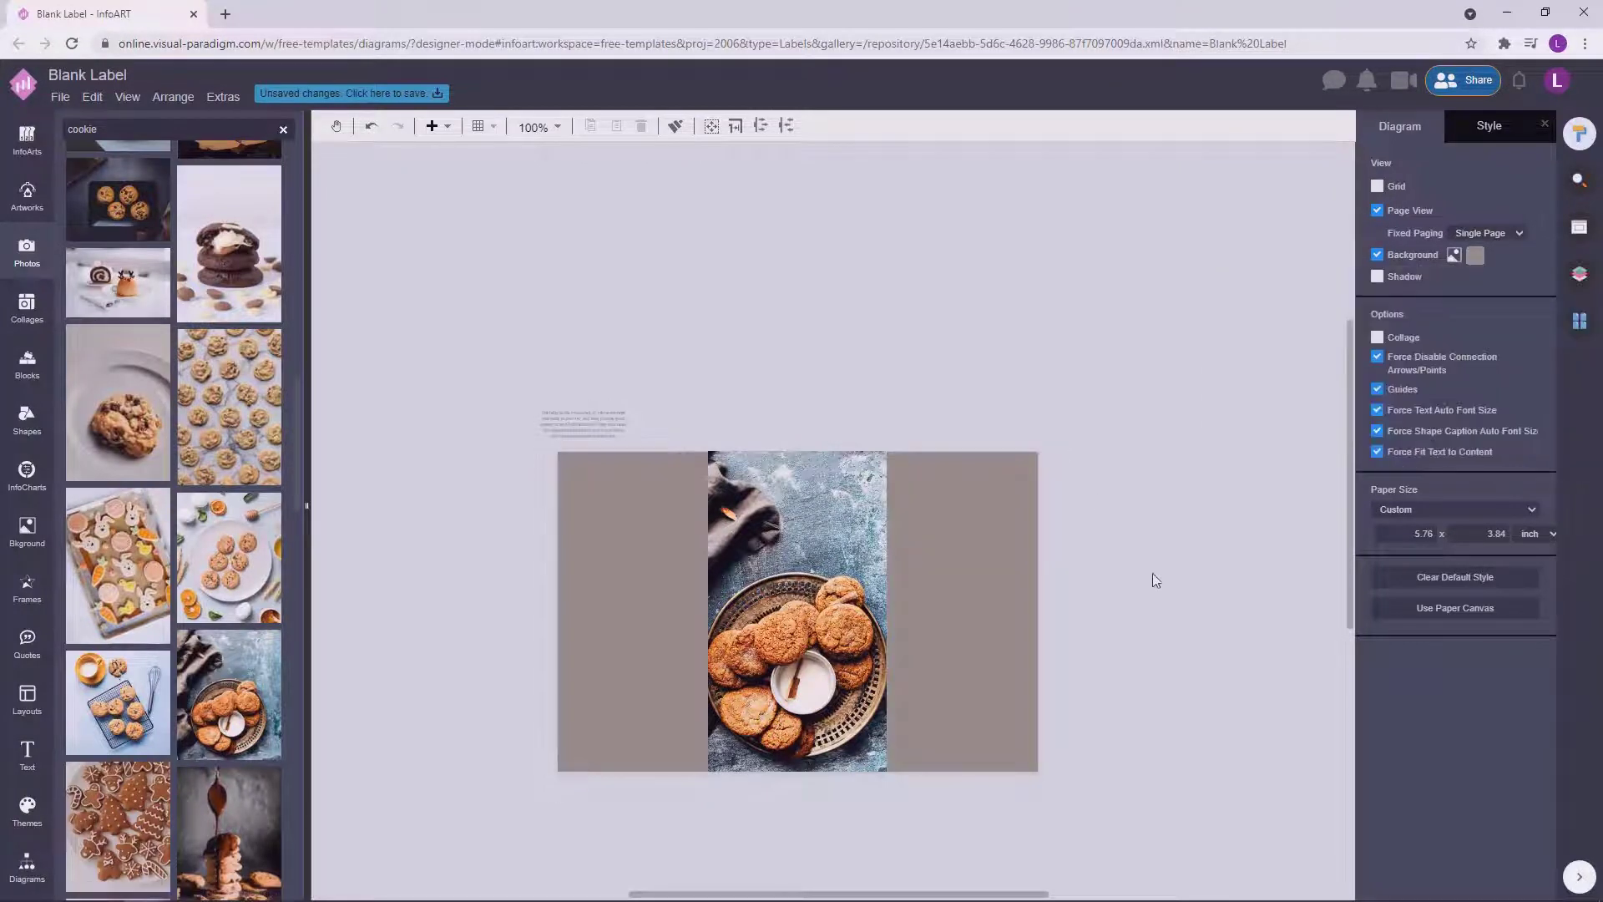
pyautogui.click(1475, 256)
pyautogui.click(1503, 439)
pyautogui.click(1566, 454)
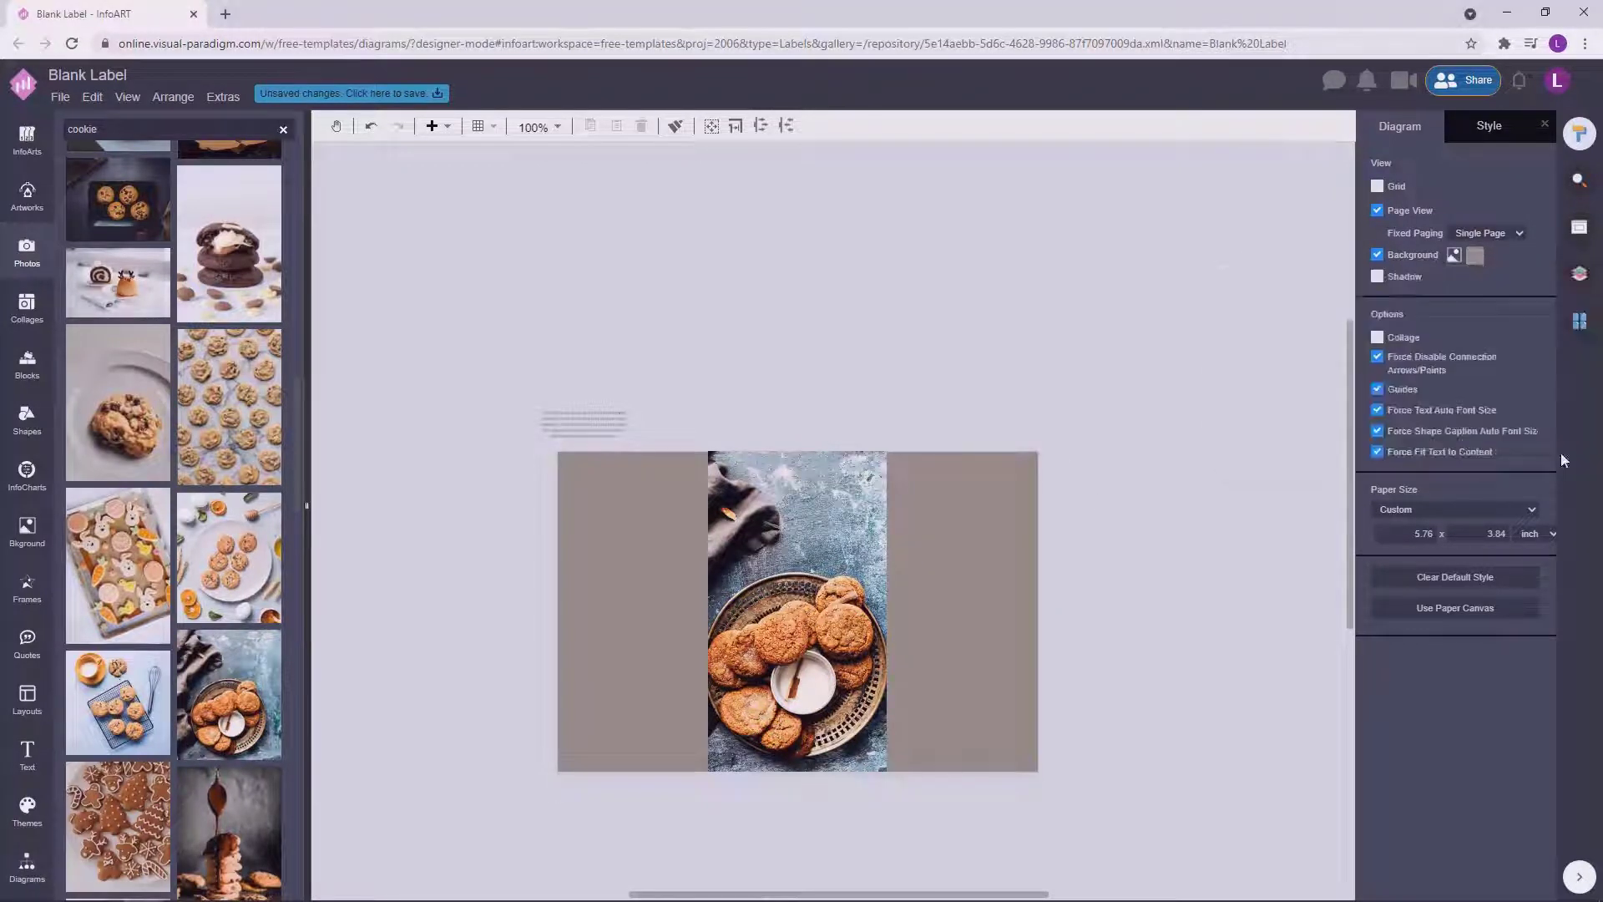
pyautogui.moveTo(1093, 596)
pyautogui.mouseDown()
pyautogui.moveTo(1046, 487)
pyautogui.moveTo(1087, 591)
pyautogui.mouseUp()
pyautogui.scroll(2, 984, 515)
# Shift the page background's hue towards blue for a cooler blue-grey.
pyautogui.click(1475, 255)
pyautogui.click(1503, 438)
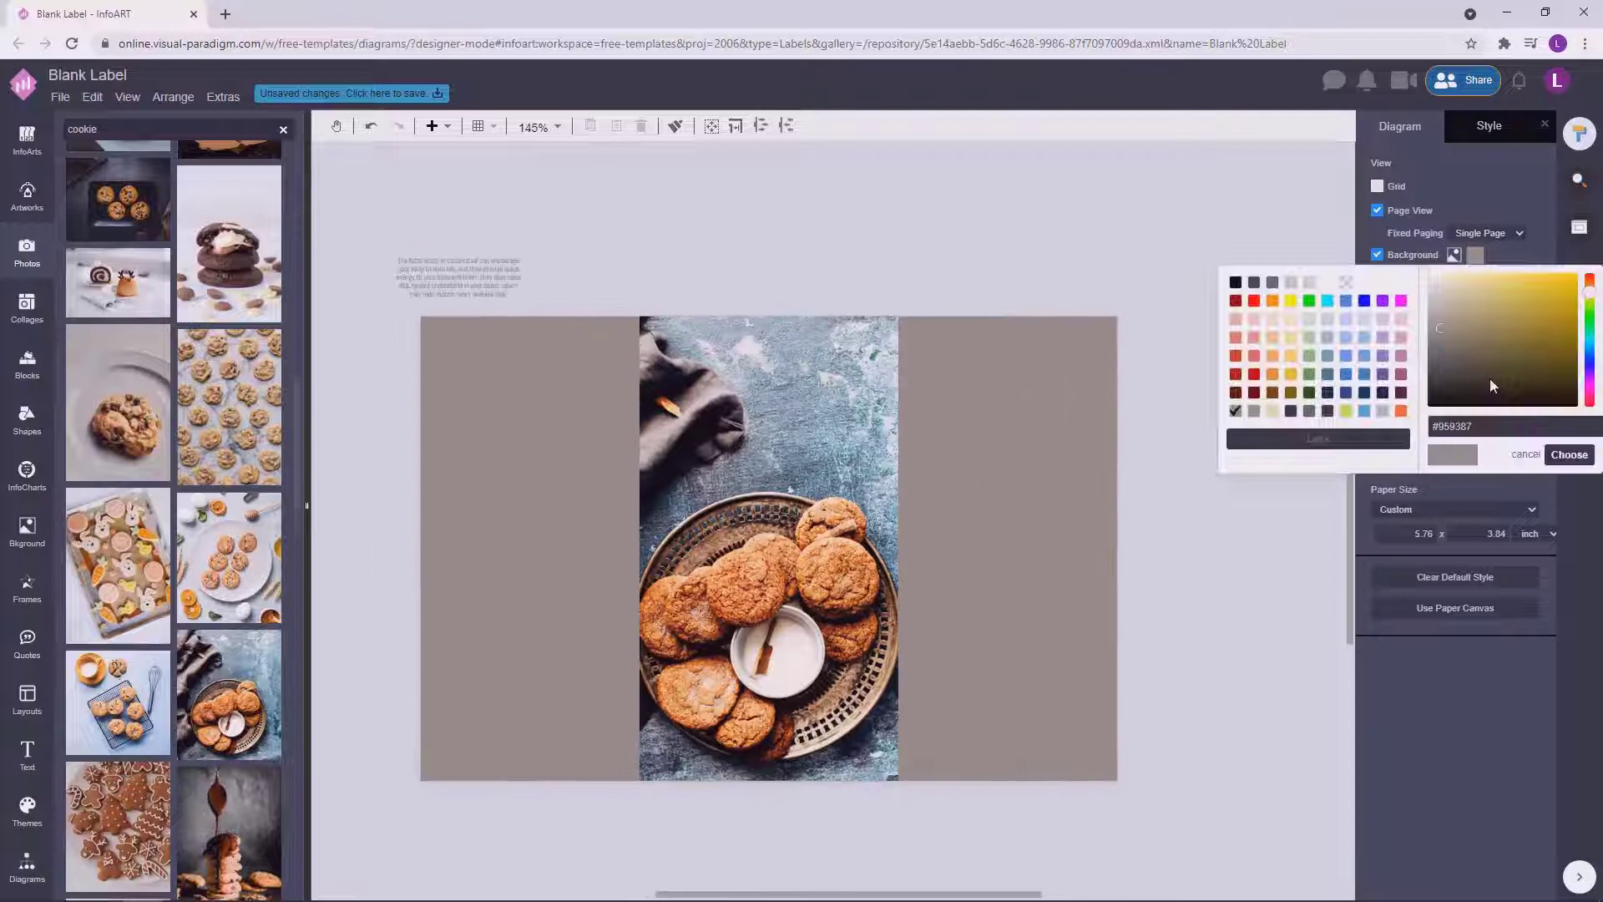
pyautogui.click(1593, 339)
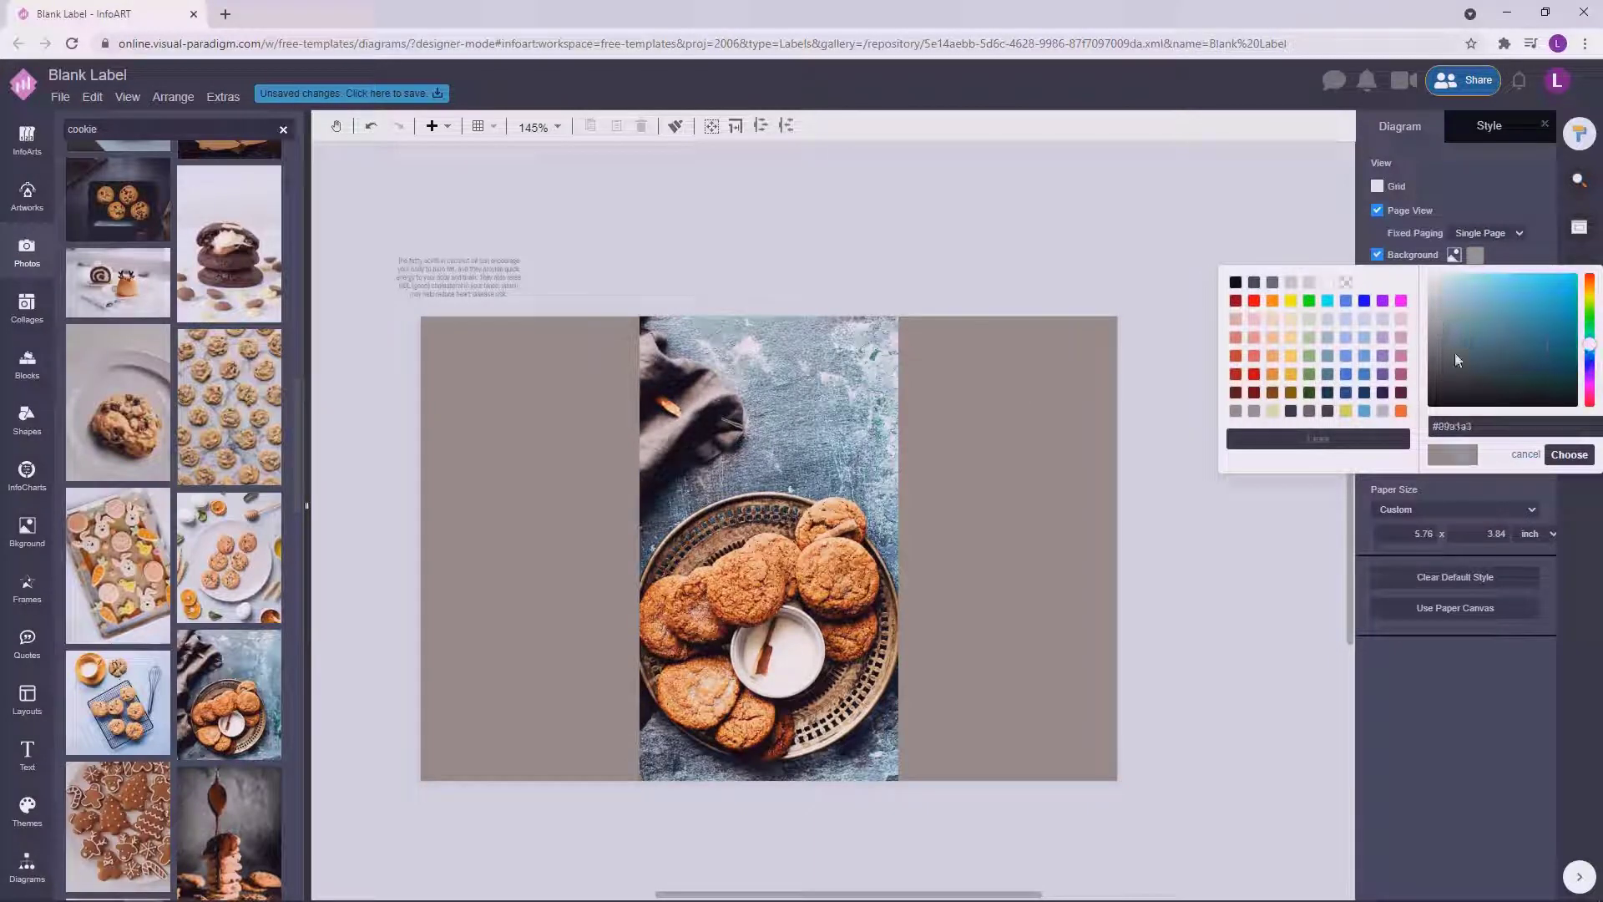
pyautogui.click(1569, 454)
# Make the small paragraph above the label white, set its font to Poppins and move it slightly.
pyautogui.click(461, 282)
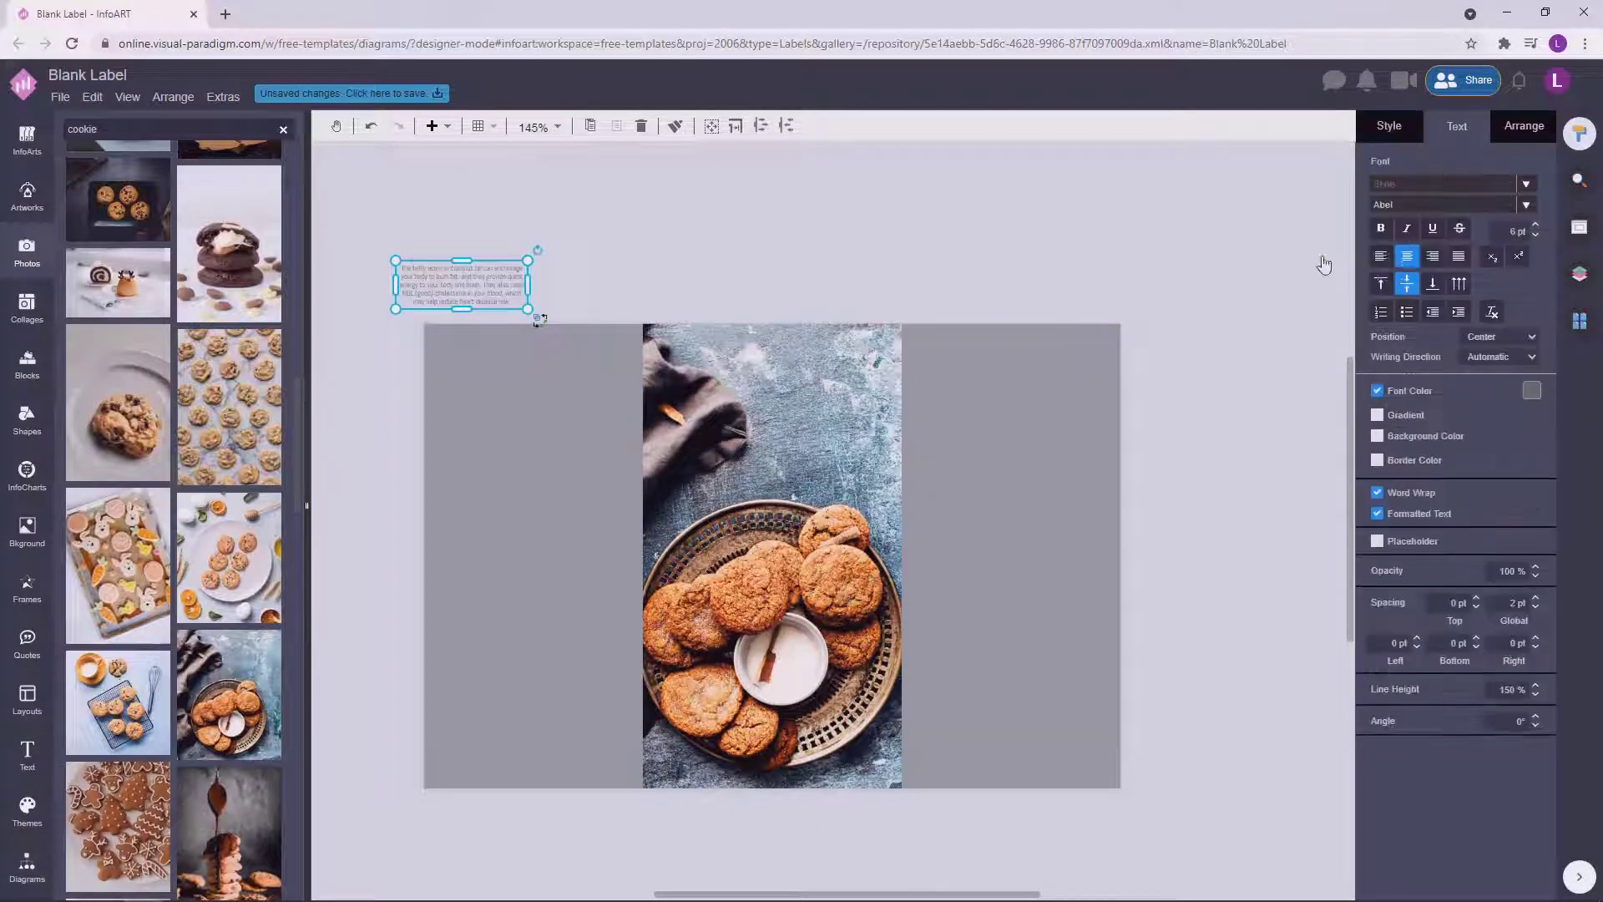
pyautogui.click(1531, 391)
pyautogui.click(1581, 419)
pyautogui.click(1442, 206)
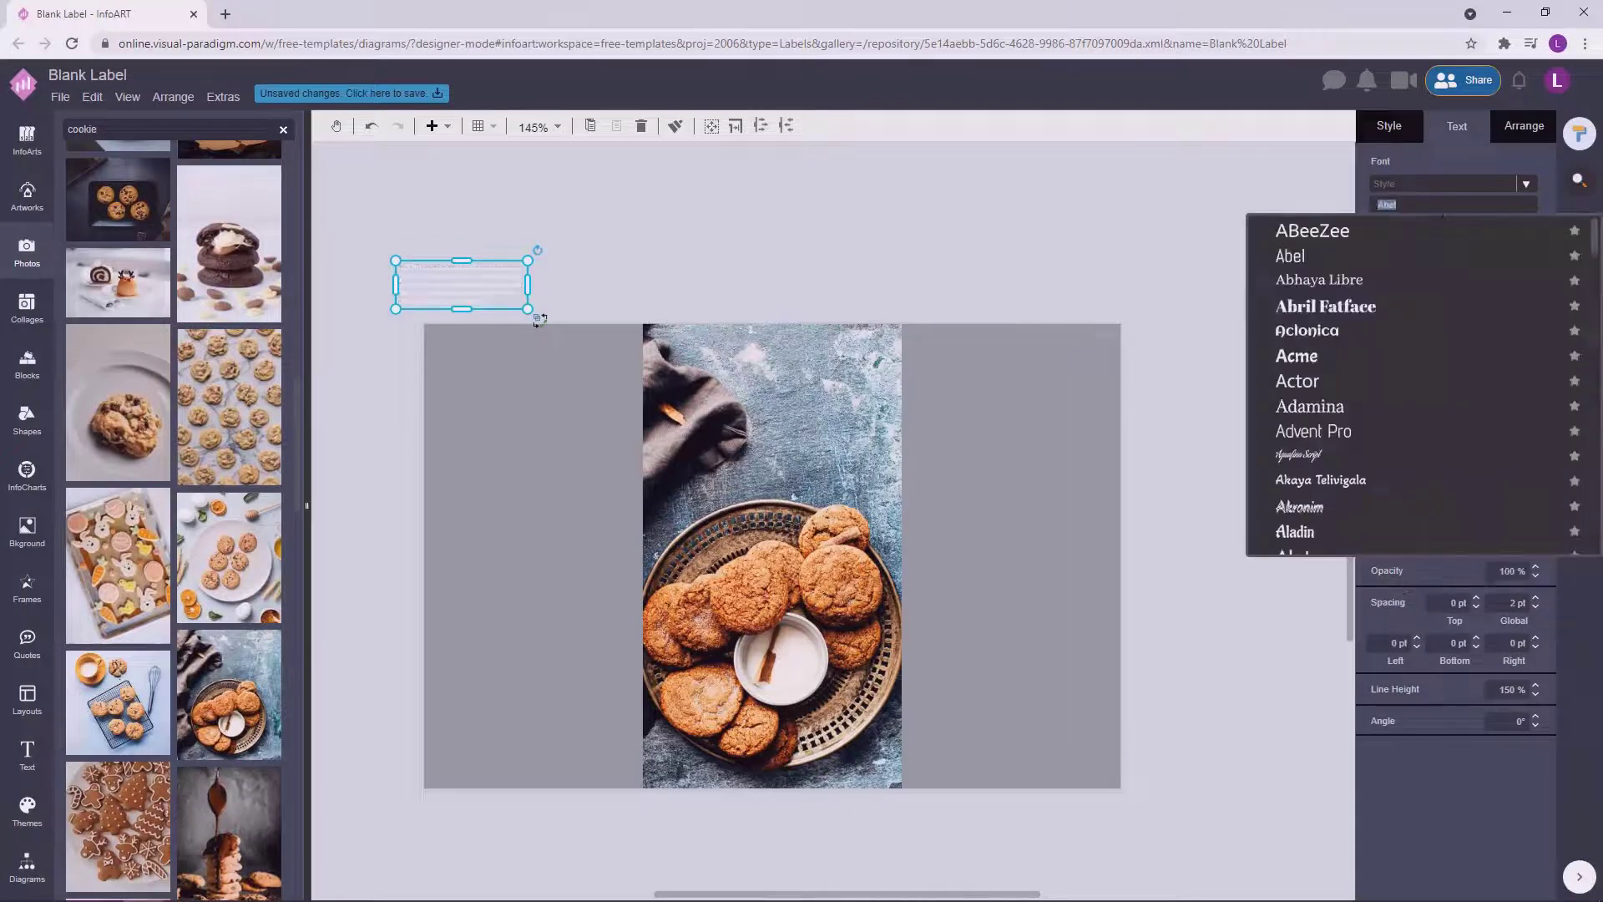
pyautogui.write('Poppins')
pyautogui.press('Return')
pyautogui.moveTo(476, 279); pyautogui.dragTo(506, 264)
pyautogui.click(746, 247)
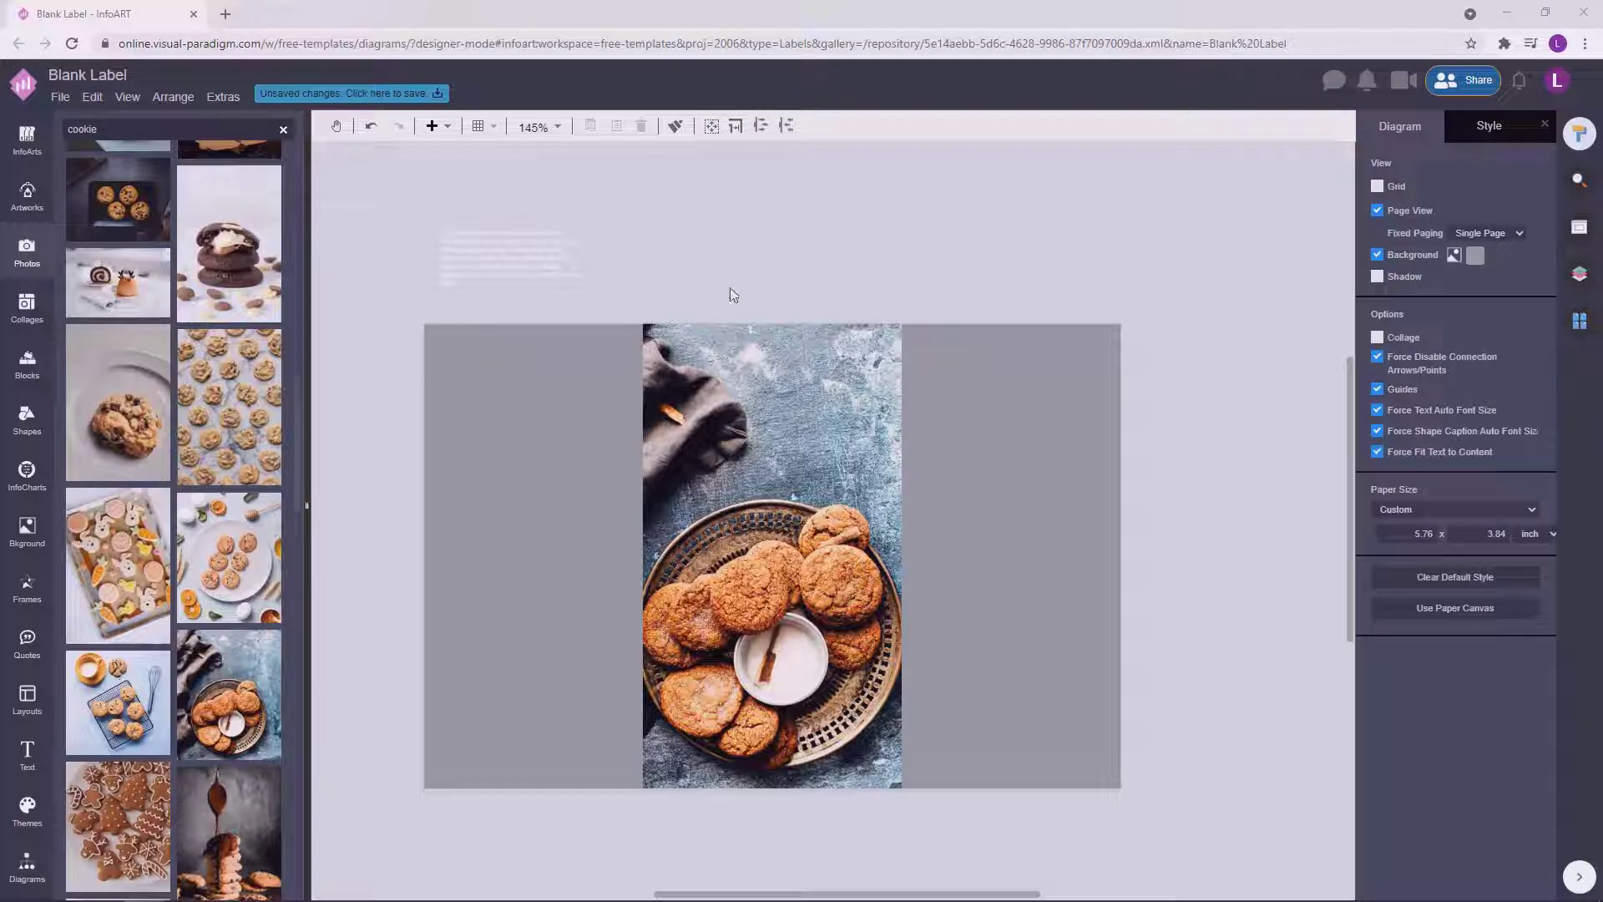
# Move the white paragraph onto the grey panel left of the cookie photo and set its font size to 8 pt.
pyautogui.click(566, 252)
pyautogui.click(619, 258)
pyautogui.moveTo(490, 264); pyautogui.dragTo(625, 453)
pyautogui.write('8')
pyautogui.click(675, 311)
# Adjust the line height of the lorem ipsum paragraph on the grey panel.
pyautogui.click(582, 462)
pyautogui.doubleClick(568, 452)
pyautogui.click(1535, 685)
pyautogui.click(1102, 515)
pyautogui.click(682, 300)
pyautogui.click(533, 446)
pyautogui.click(794, 265)
pyautogui.moveTo(794, 265); pyautogui.dragTo(763, 273)
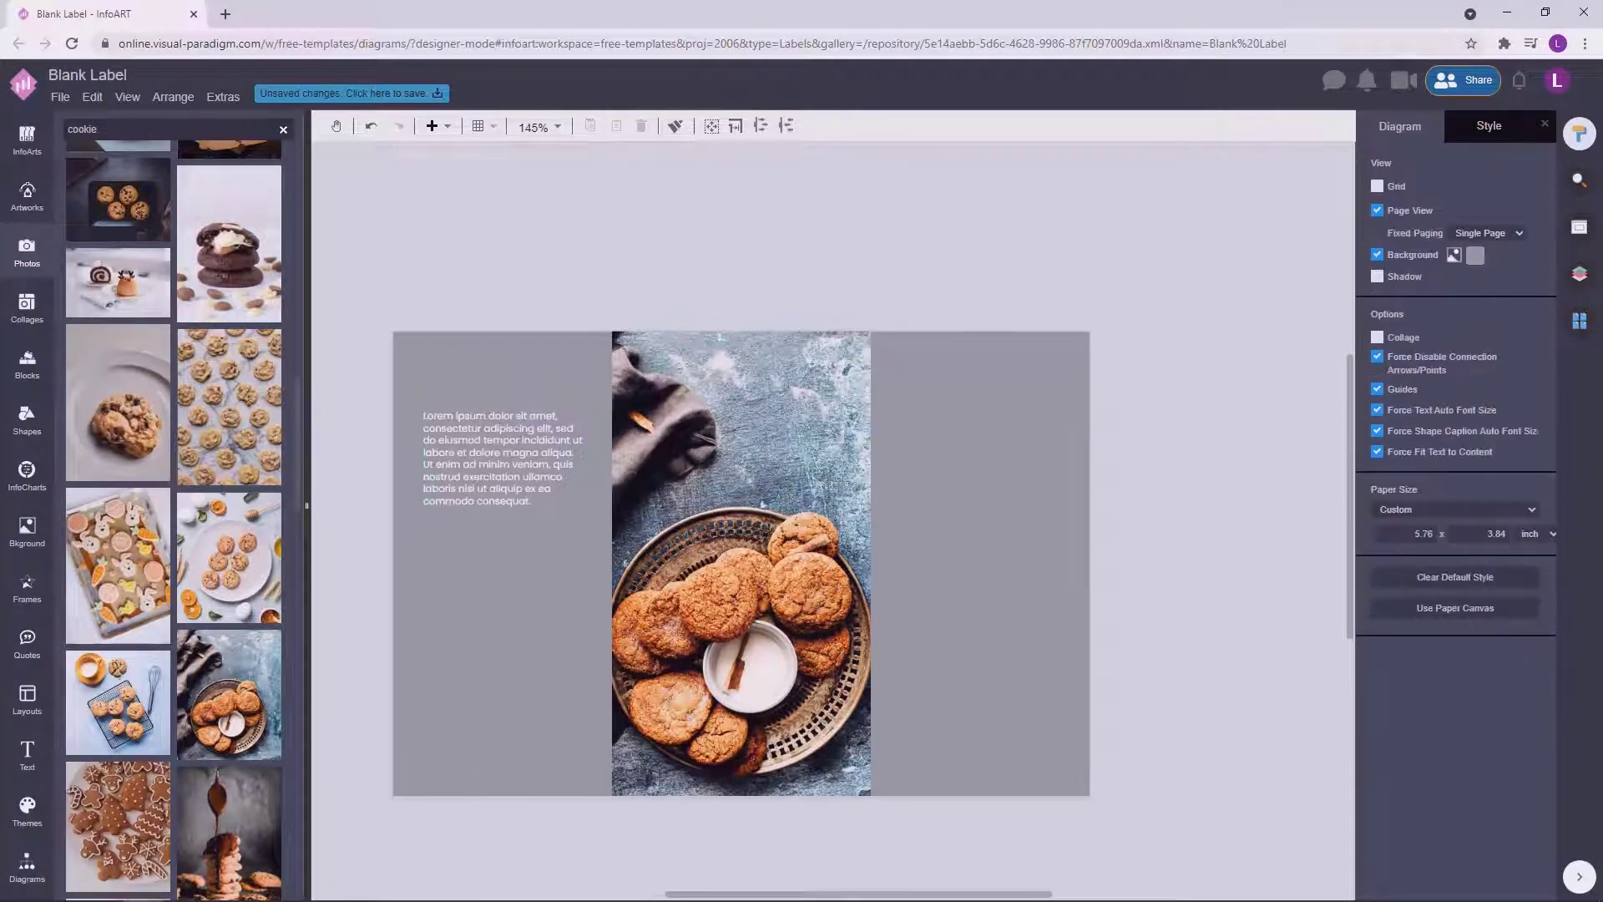
# Add a white circle about 153 pt across near the label's upper corner and remove its outline.
pyautogui.click(27, 868)
pyautogui.click(132, 797)
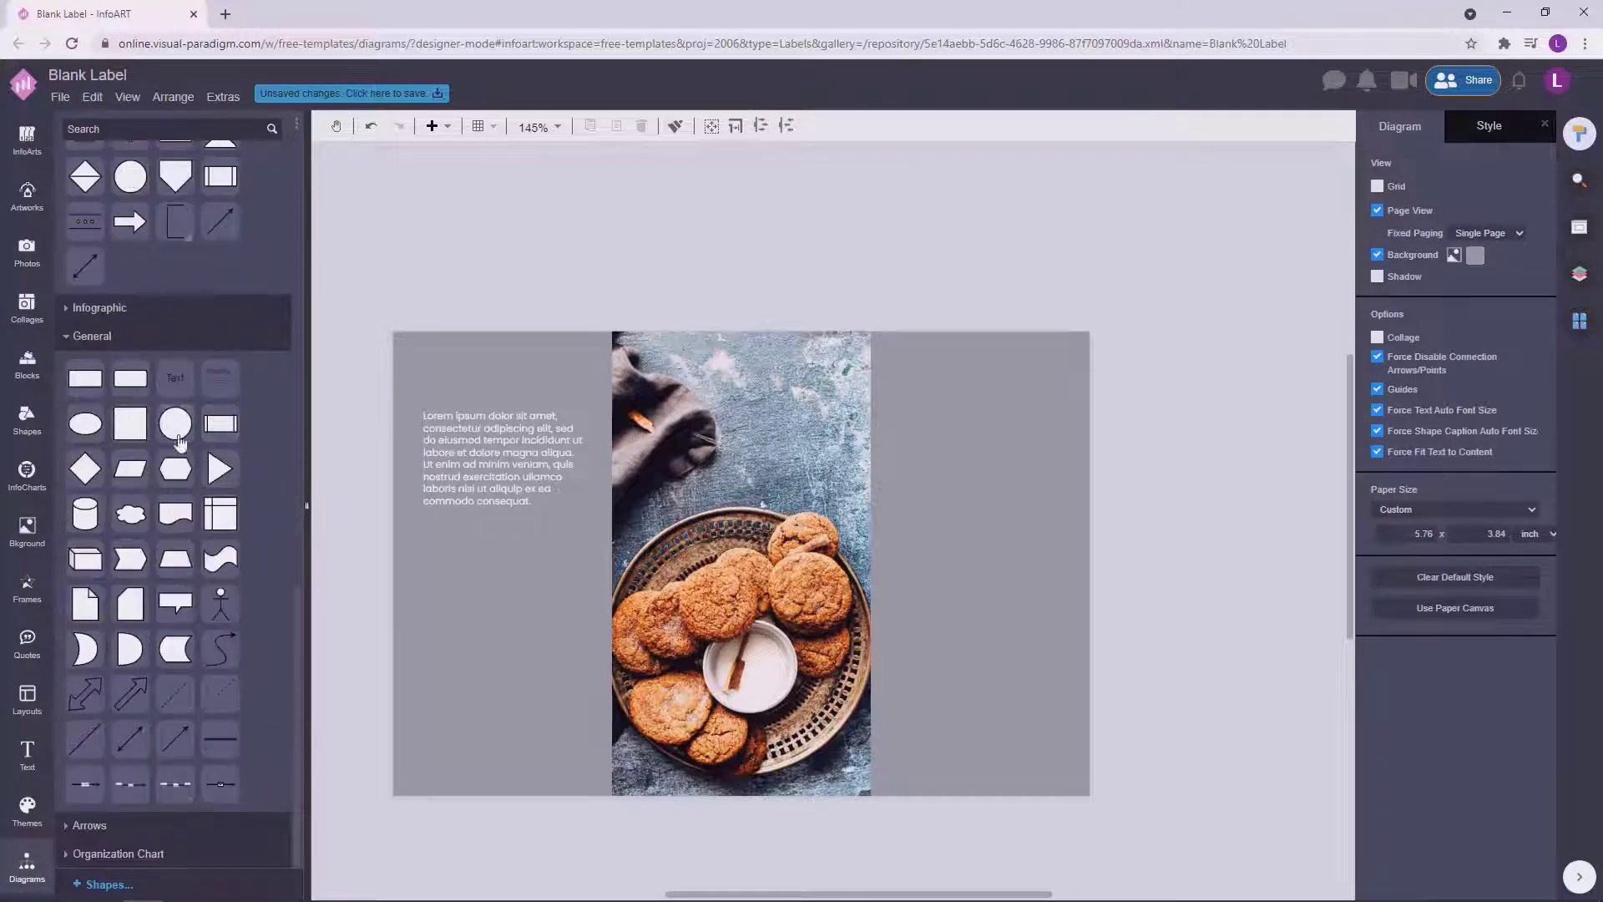
pyautogui.click(177, 438)
pyautogui.moveTo(1120, 315); pyautogui.dragTo(1228, 423)
pyautogui.click(1377, 302)
pyautogui.moveTo(1219, 214); pyautogui.dragTo(1201, 232)
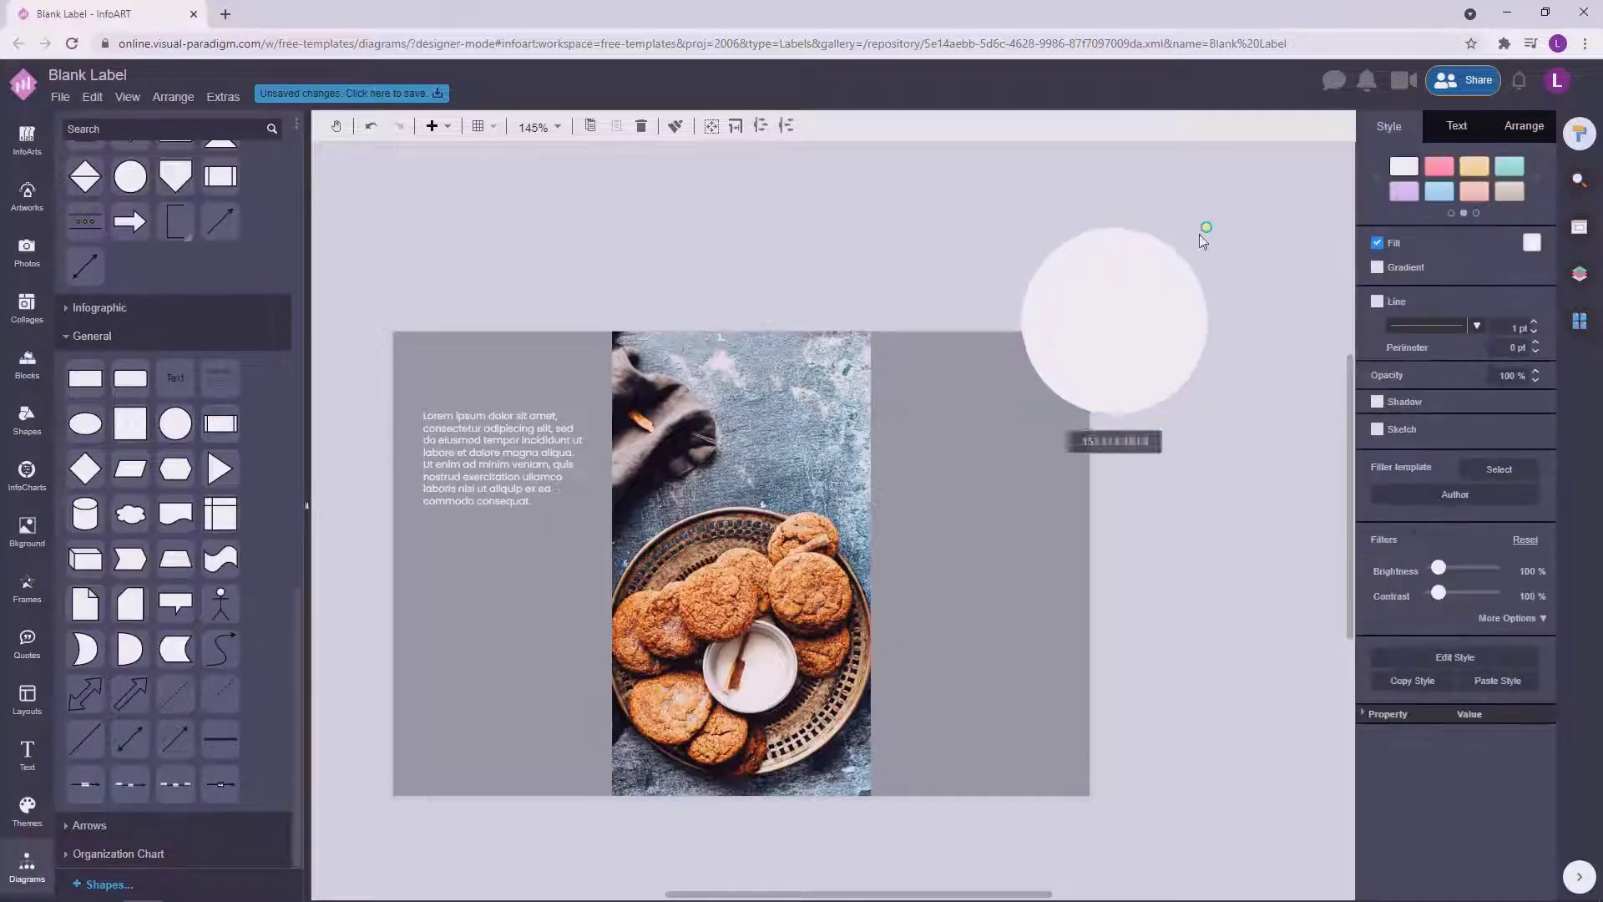
# Move the white circle onto the cookie photo and centre it across the photo's width.
pyautogui.moveTo(1169, 323); pyautogui.dragTo(838, 608)
pyautogui.click(1227, 484)
pyautogui.scroll(-1, 755, 533)
pyautogui.click(755, 533)
pyautogui.moveTo(755, 553); pyautogui.dragTo(752, 549)
pyautogui.click(1199, 490)
# Enlarge the white circle slightly to cover more of the photo's width, keeping it centred.
pyautogui.scroll(1, 1002, 492)
pyautogui.click(804, 495)
pyautogui.moveTo(834, 446); pyautogui.dragTo(844, 435)
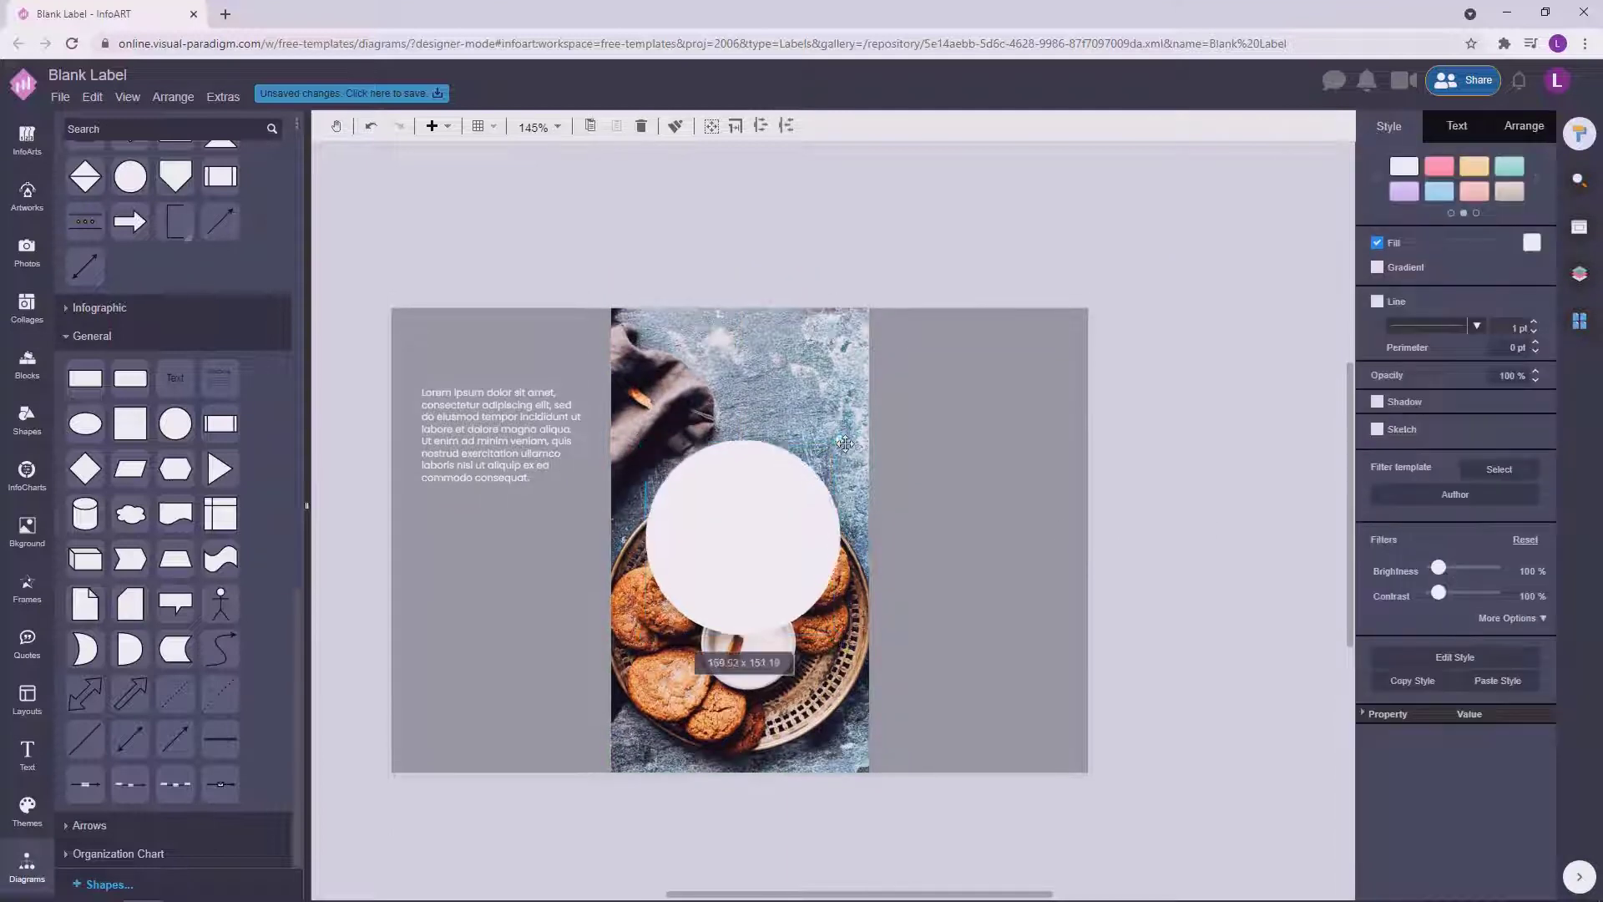
pyautogui.moveTo(776, 536); pyautogui.dragTo(771, 546)
pyautogui.click(1186, 501)
pyautogui.click(798, 492)
pyautogui.moveTo(839, 441); pyautogui.dragTo(841, 439)
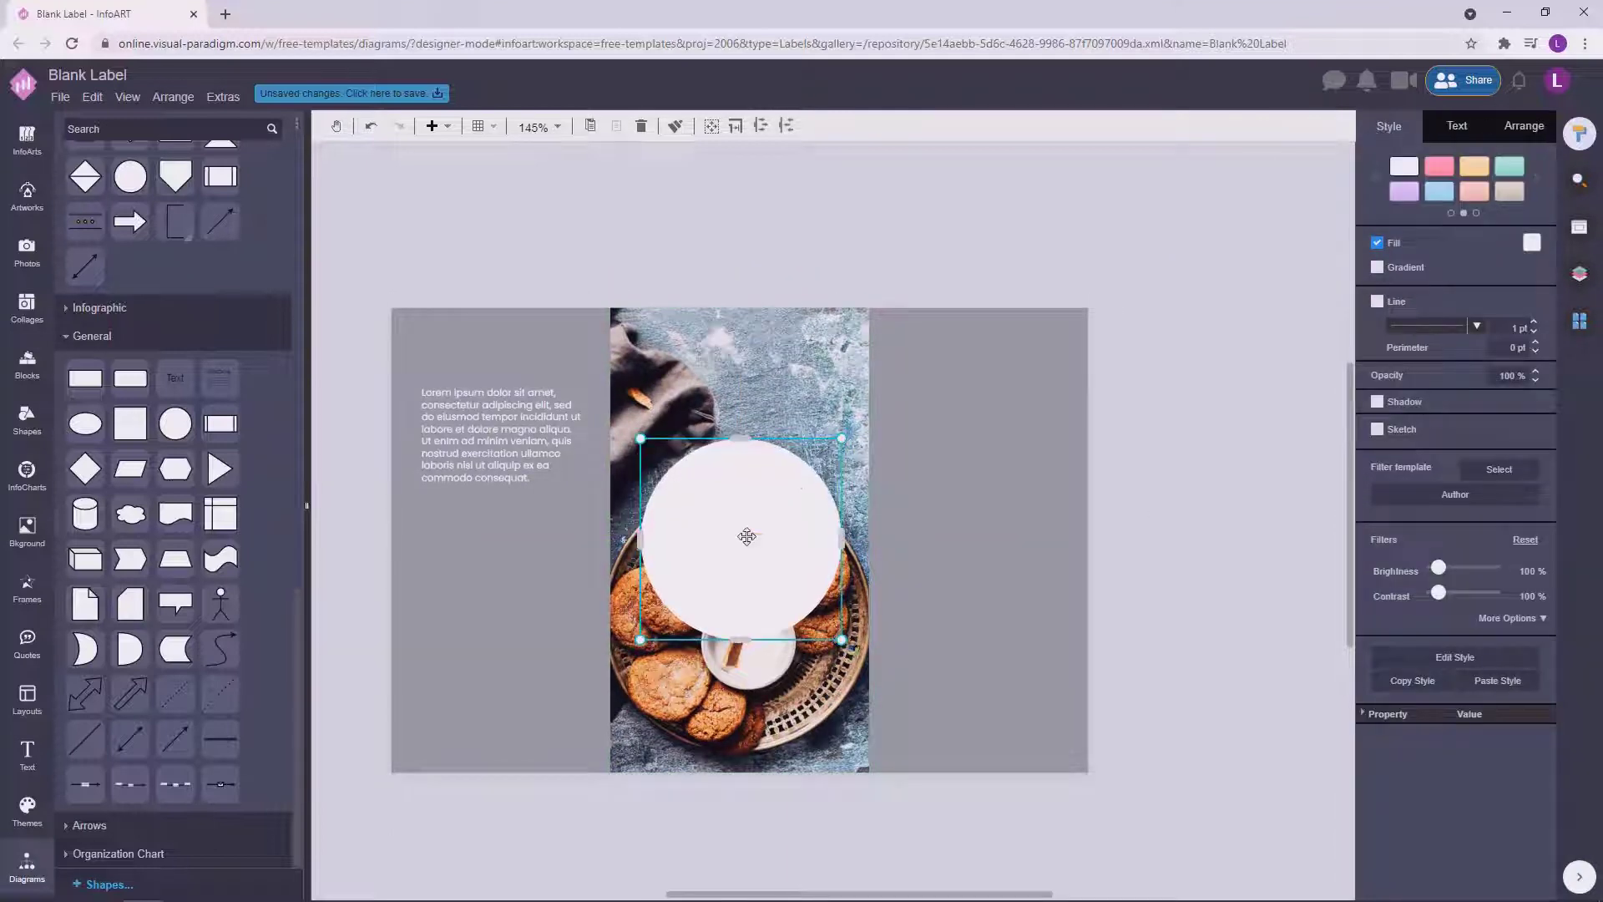
pyautogui.moveTo(748, 537); pyautogui.dragTo(816, 552)
pyautogui.click(1185, 466)
pyautogui.hotkey('ctrl', 'z')
pyautogui.click(1169, 501)
pyautogui.click(811, 578)
pyautogui.click(1151, 496)
pyautogui.scroll(-2, 1194, 549)
pyautogui.scroll(2, 1224, 603)
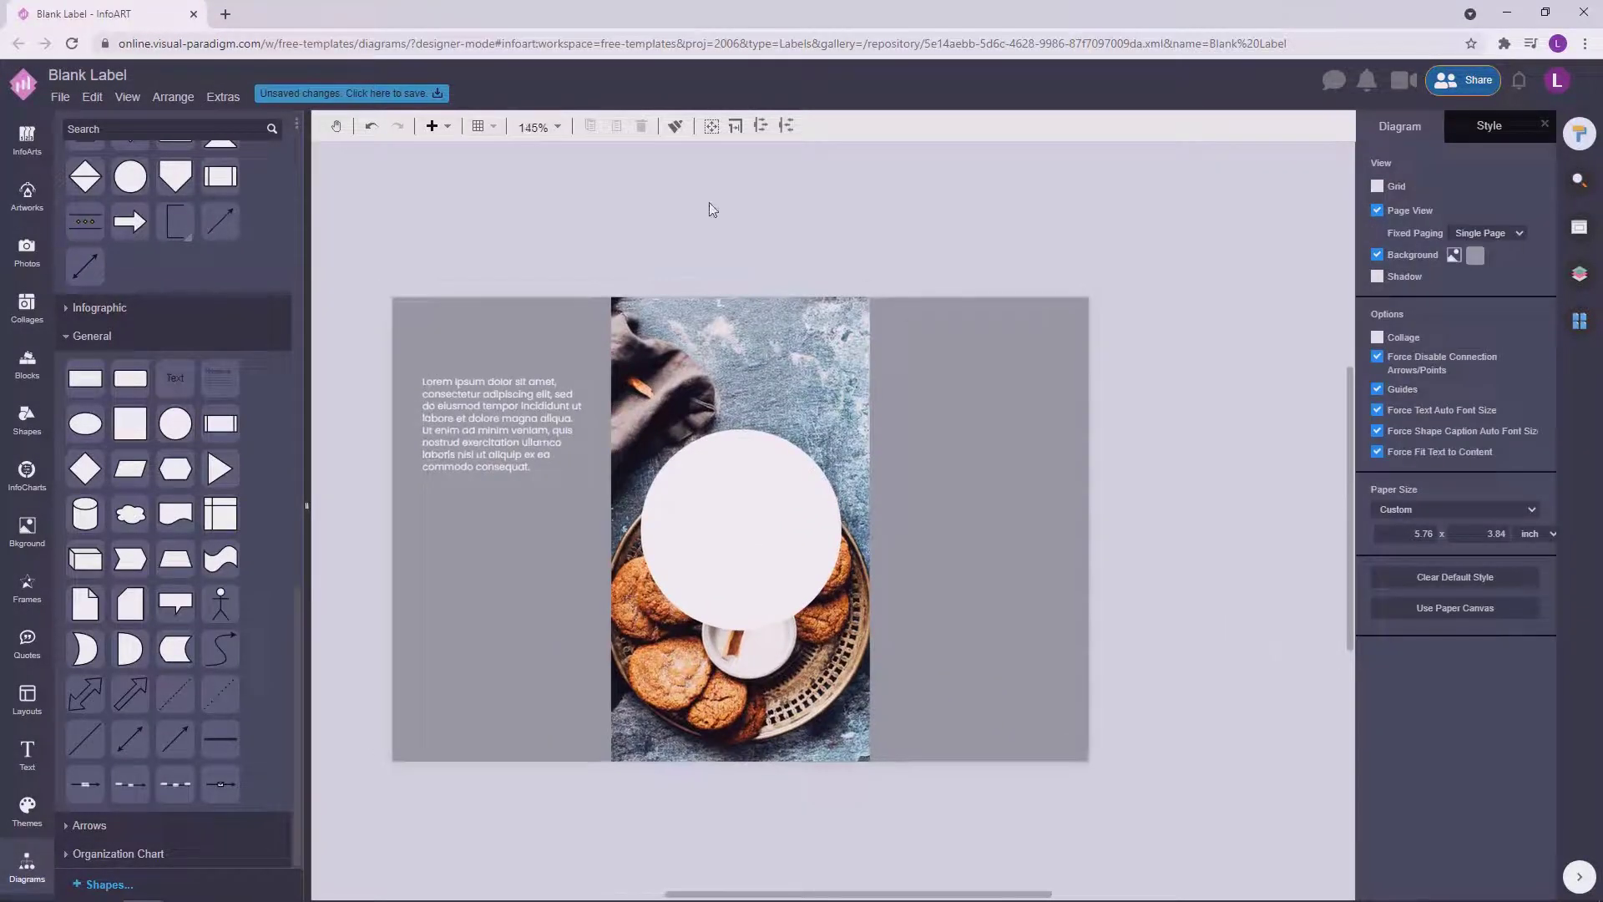
# Add the title text "Marie's Cookies Jar" above the label and set it to 30 pt with 100% line height.
pyautogui.doubleClick(708, 205)
pyautogui.moveTo(743, 203); pyautogui.dragTo(905, 203)
pyautogui.doubleClick(827, 214)
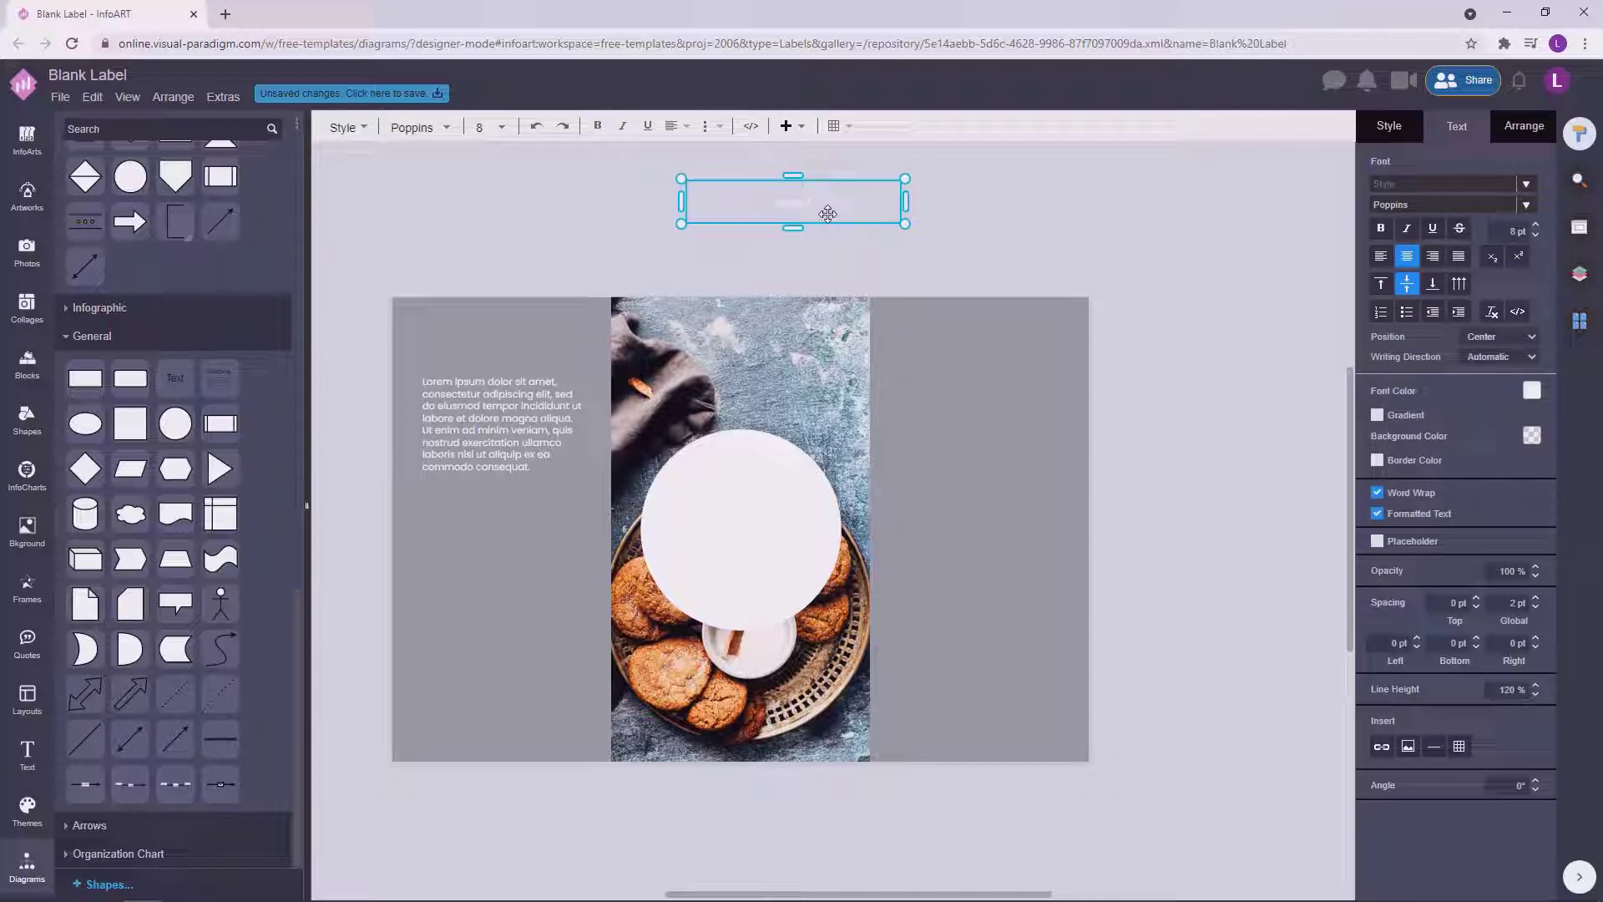
pyautogui.moveTo(905, 224); pyautogui.dragTo(911, 284)
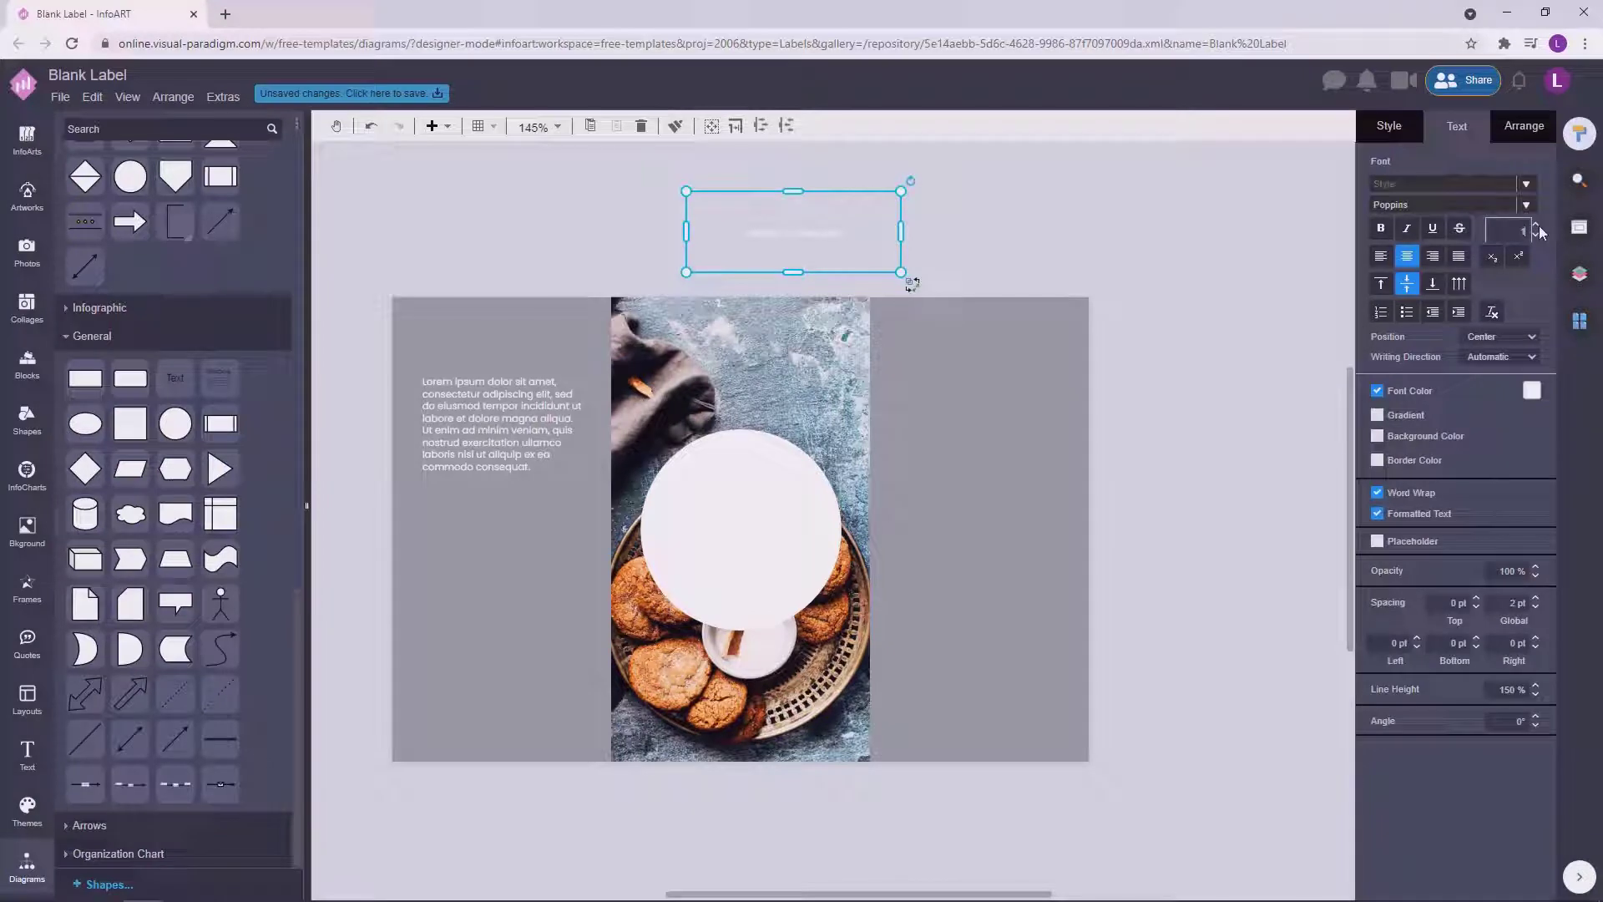
pyautogui.click(1540, 225)
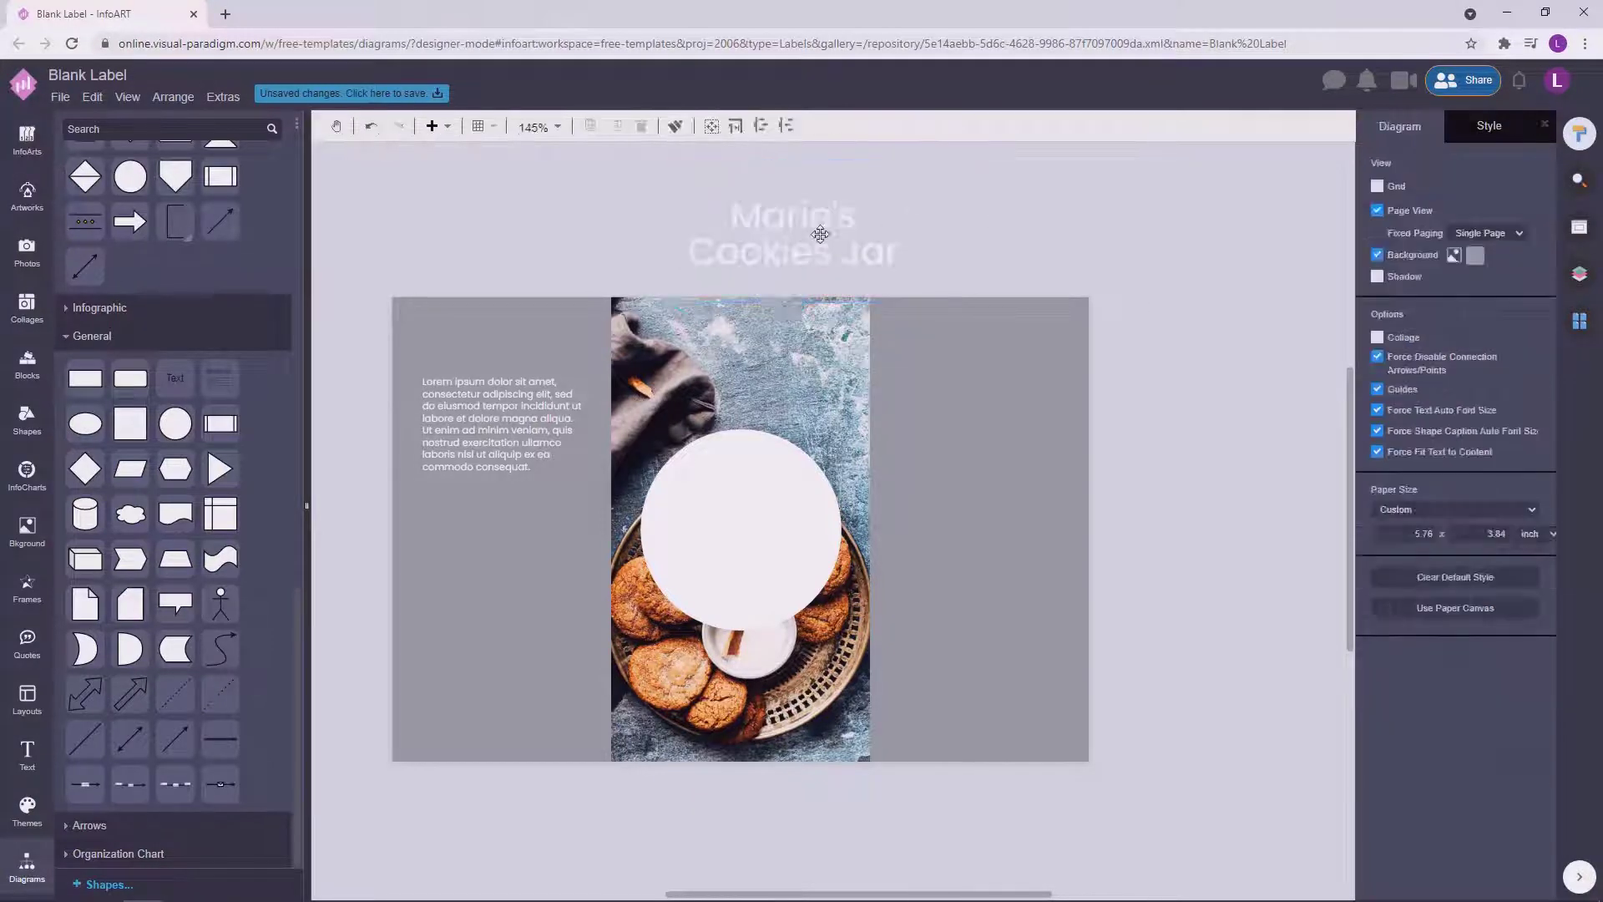
pyautogui.click(820, 234)
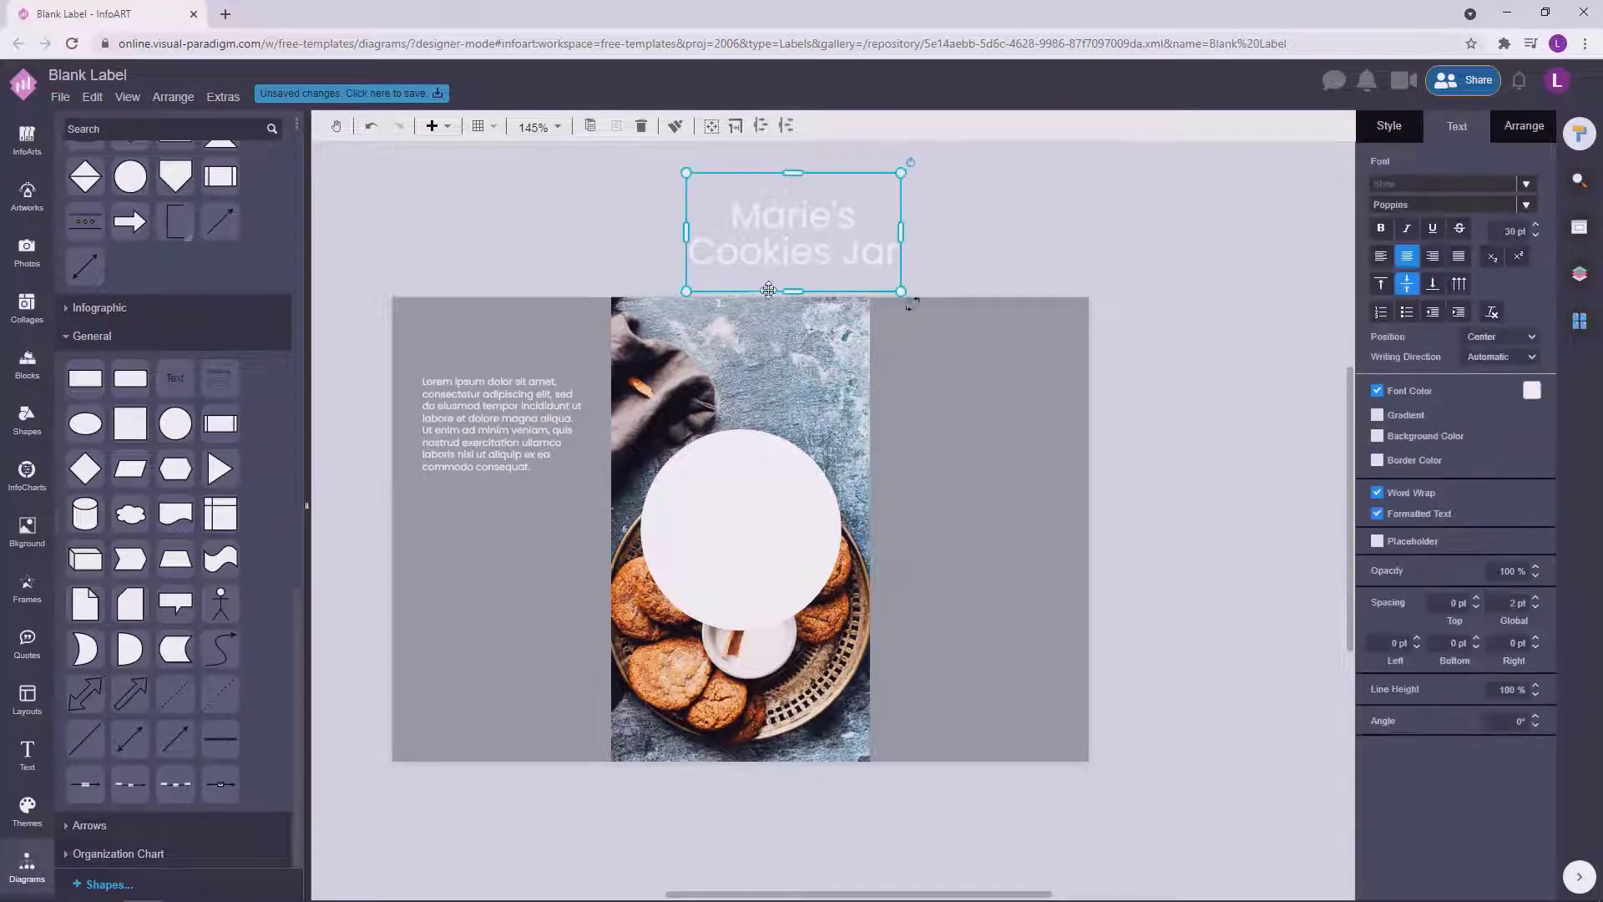
pyautogui.moveTo(795, 289); pyautogui.dragTo(793, 258)
pyautogui.moveTo(798, 225); pyautogui.dragTo(768, 231)
# Make the Poppins title bold and narrow its text box so the title wraps onto three lines.
pyautogui.click(1420, 207)
pyautogui.write('poppins')
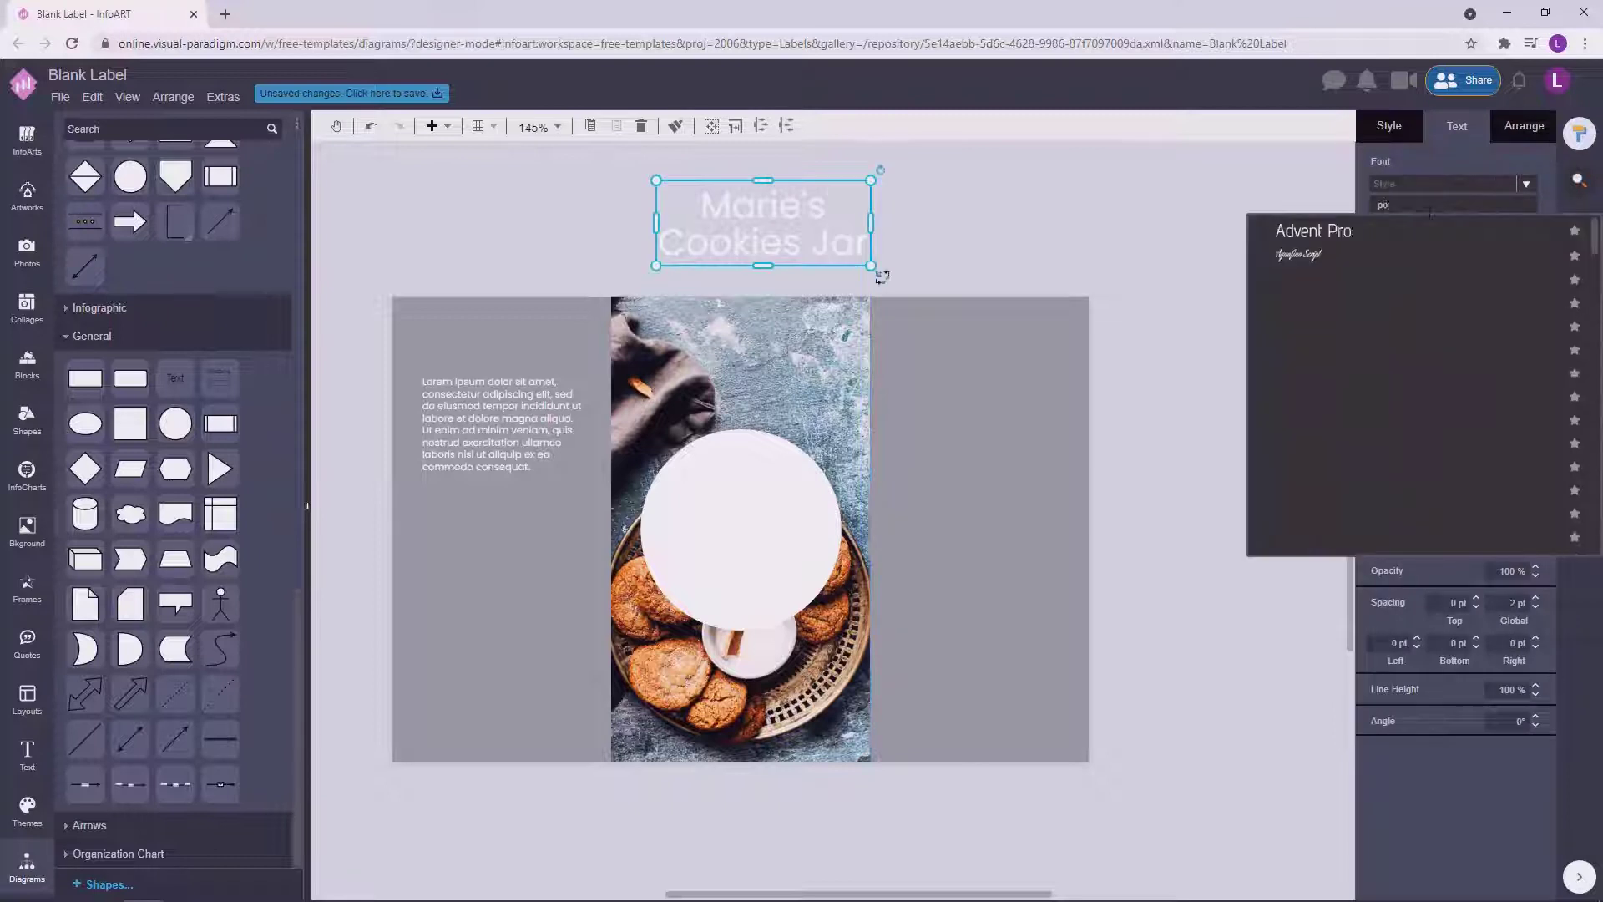
pyautogui.click(1370, 230)
pyautogui.click(1381, 229)
pyautogui.click(909, 189)
pyautogui.click(864, 219)
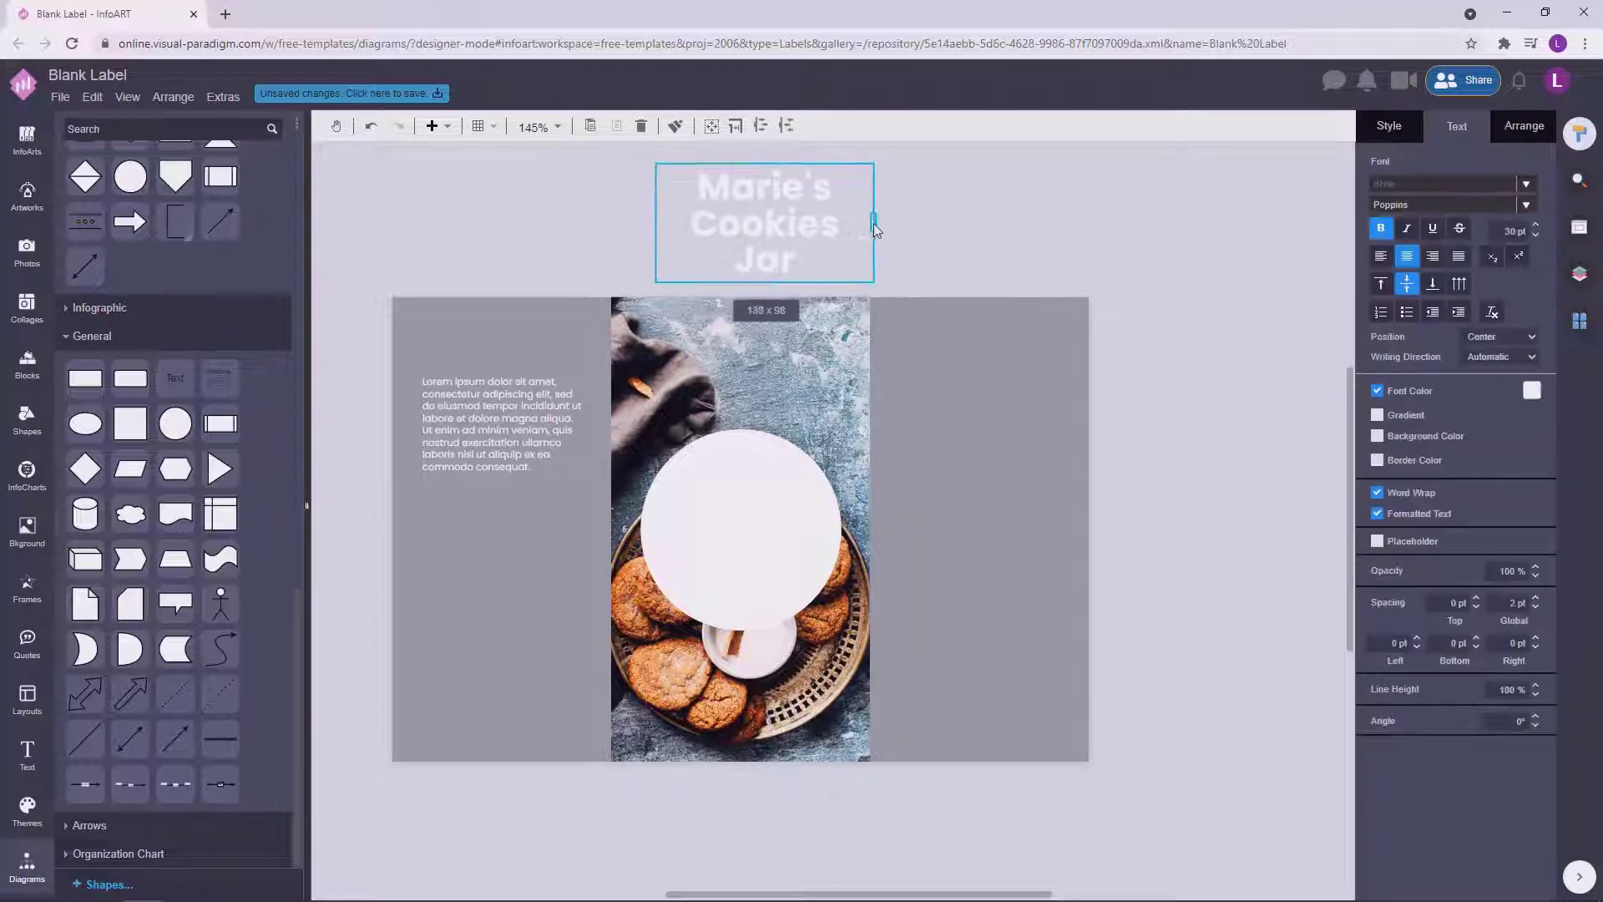
pyautogui.moveTo(876, 221); pyautogui.dragTo(825, 226)
pyautogui.click(883, 226)
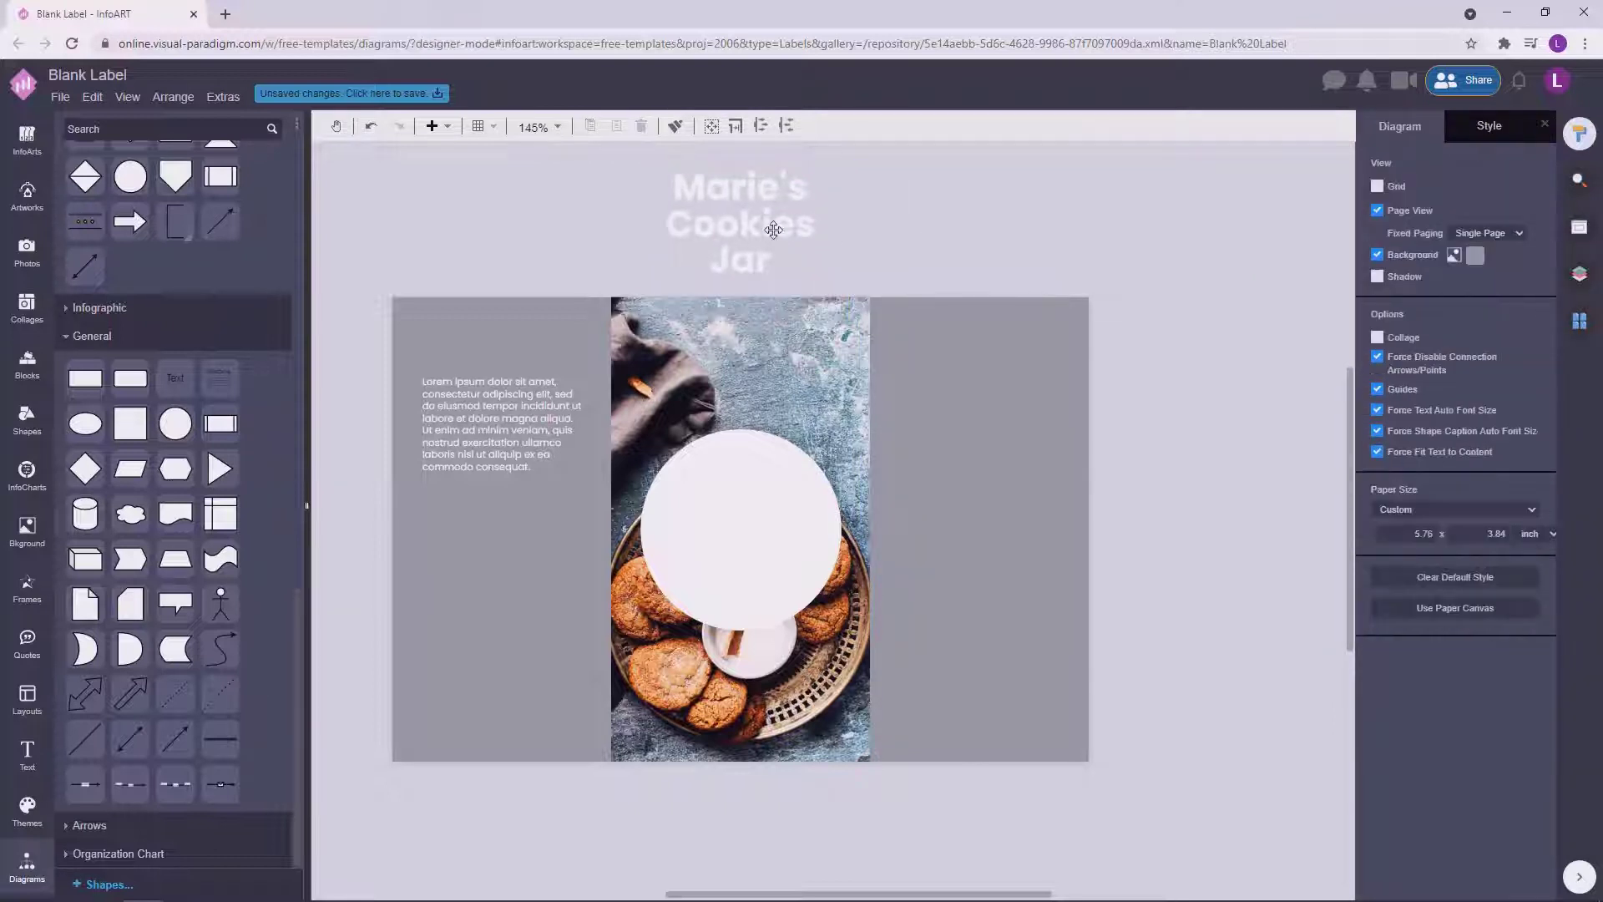
# Change the title's font colour to a custom dark slate shade.
pyautogui.click(769, 225)
pyautogui.click(1530, 392)
pyautogui.click(1443, 547)
pyautogui.click(1531, 390)
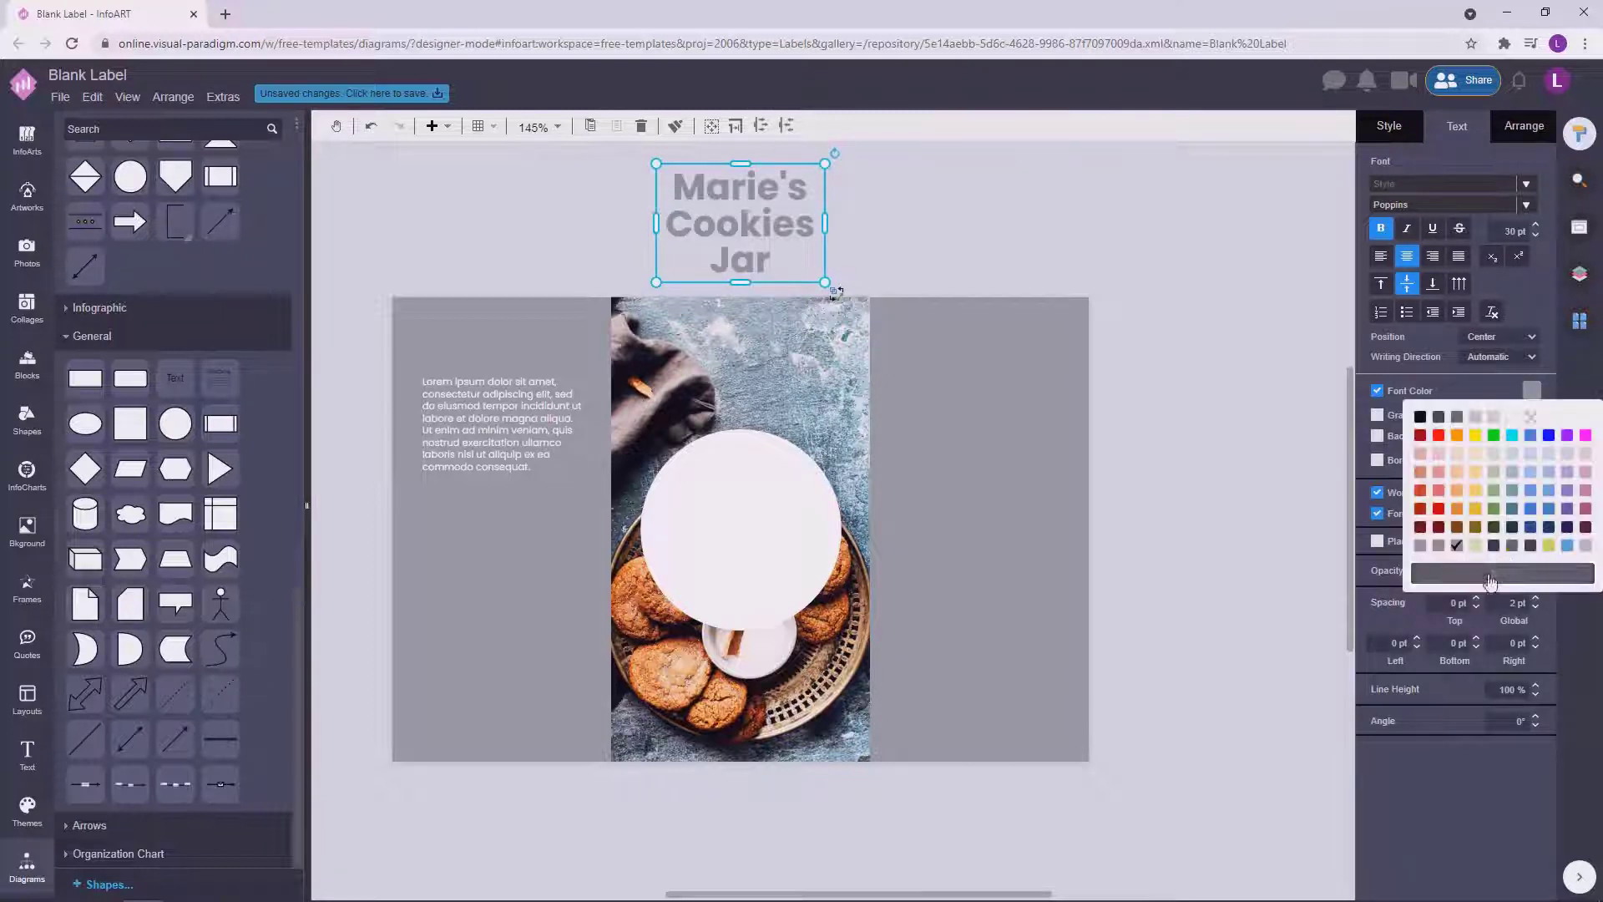
pyautogui.click(1495, 574)
pyautogui.moveTo(1462, 488); pyautogui.dragTo(1490, 514)
pyautogui.moveTo(1588, 479); pyautogui.dragTo(1589, 501)
pyautogui.click(1569, 588)
# Centre the title on the white circle and set its font size to 27 pt.
pyautogui.moveTo(768, 235); pyautogui.dragTo(768, 540)
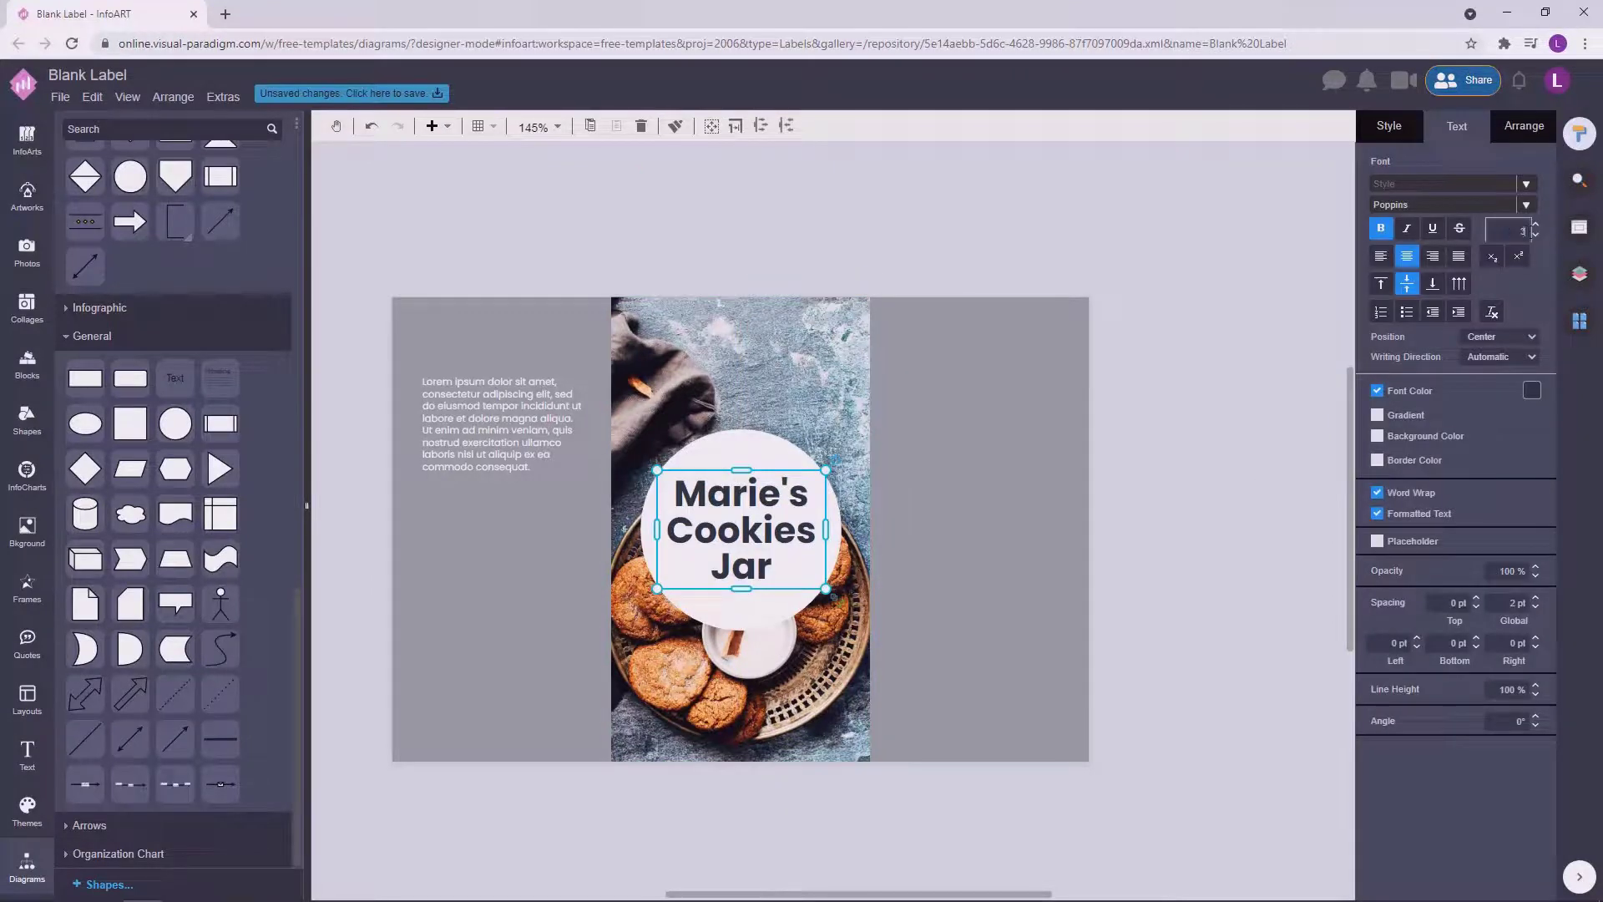
pyautogui.click(1089, 449)
pyautogui.click(741, 534)
# Fine-tune the title's dark font colour with a custom shade.
pyautogui.click(1531, 390)
pyautogui.click(1503, 573)
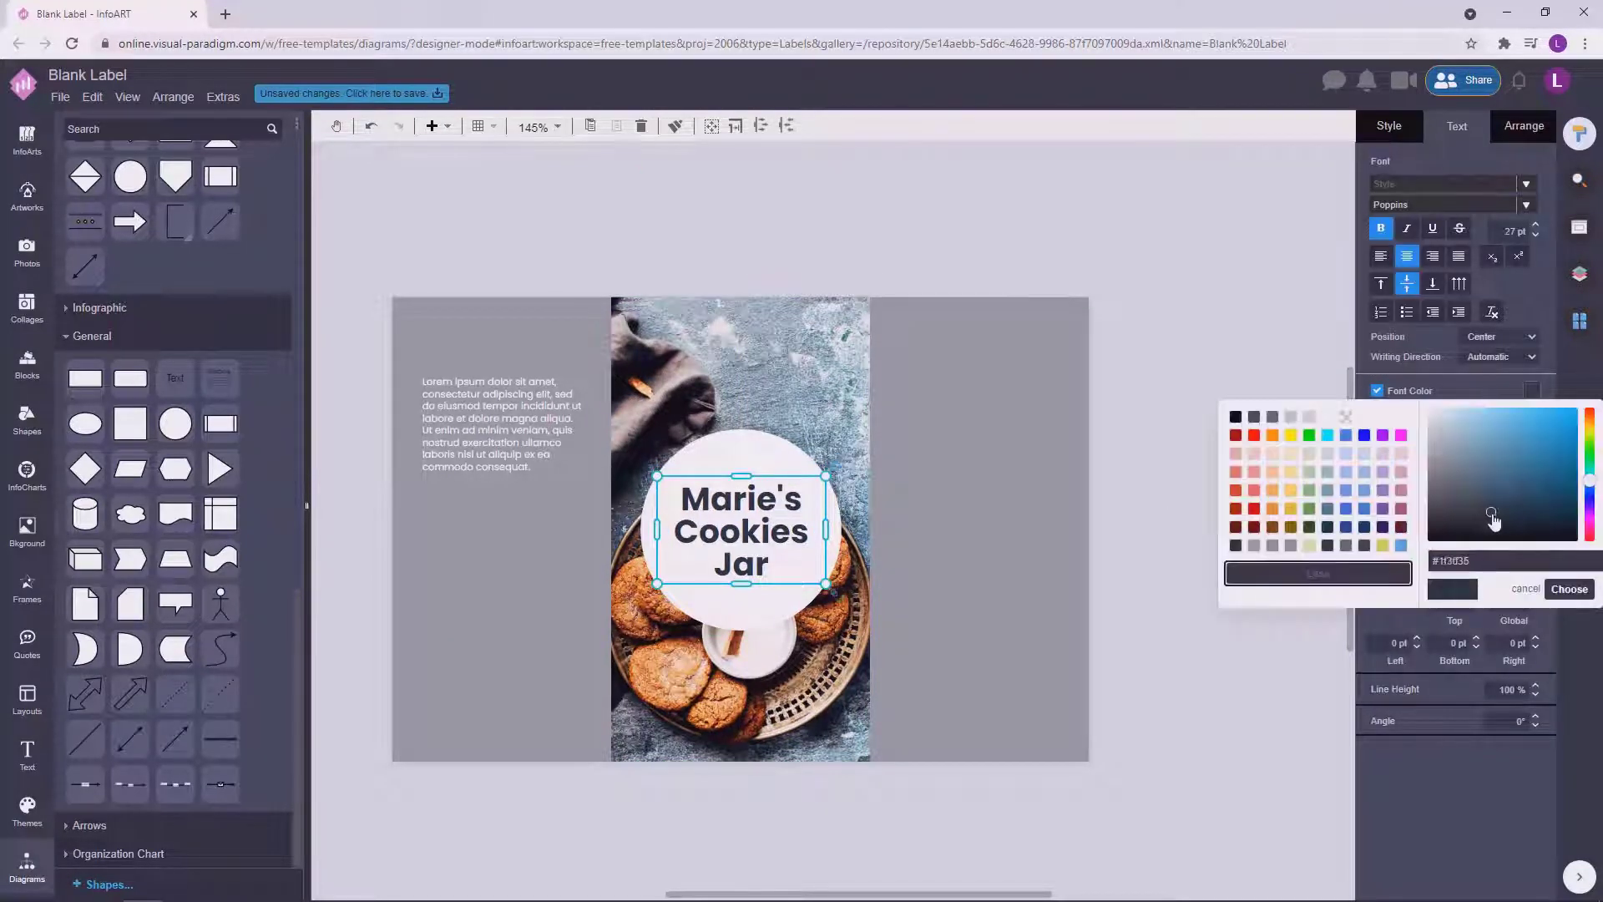
pyautogui.click(1569, 589)
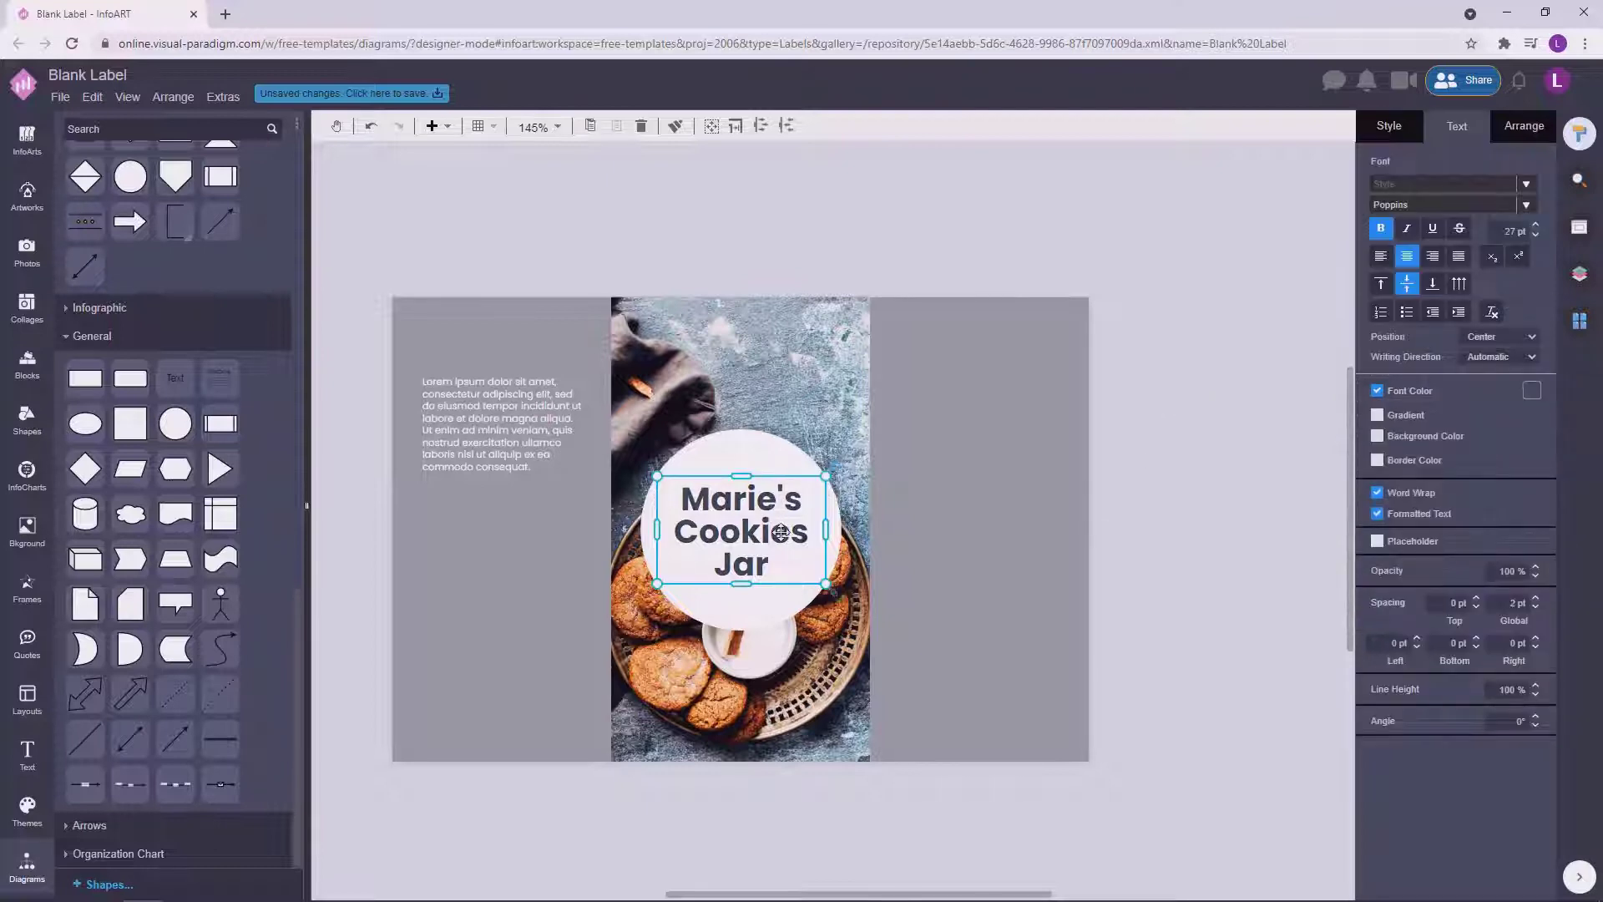
# Set the title's font to Abril Fatface and make it italic.
pyautogui.click(1524, 206)
pyautogui.click(1316, 304)
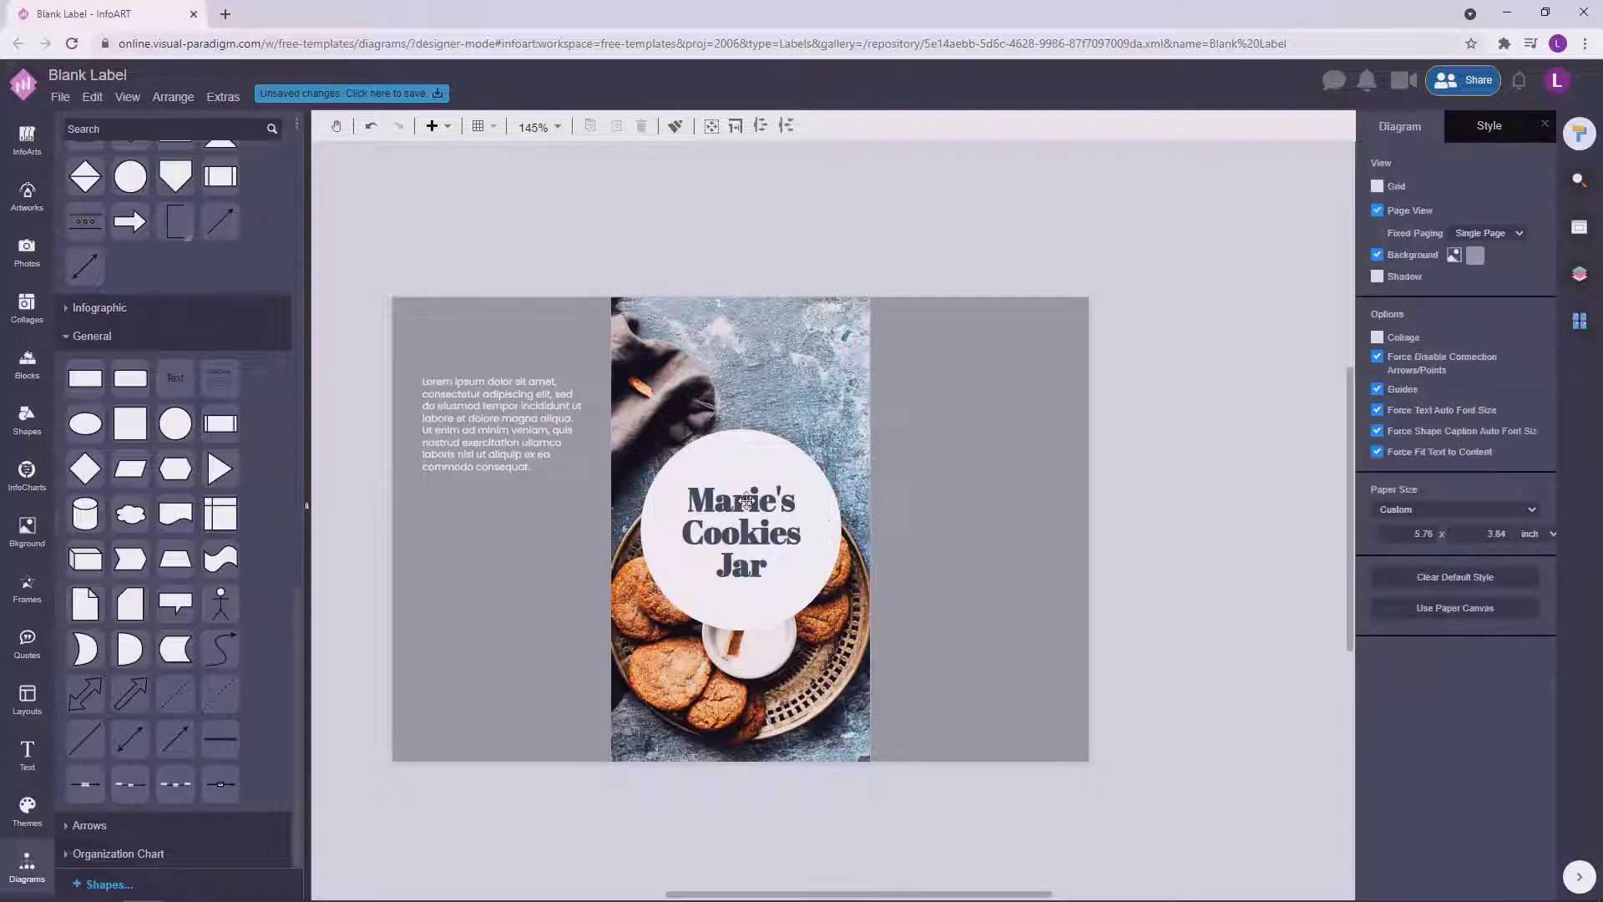
pyautogui.click(1187, 392)
pyautogui.click(772, 518)
pyautogui.click(1407, 228)
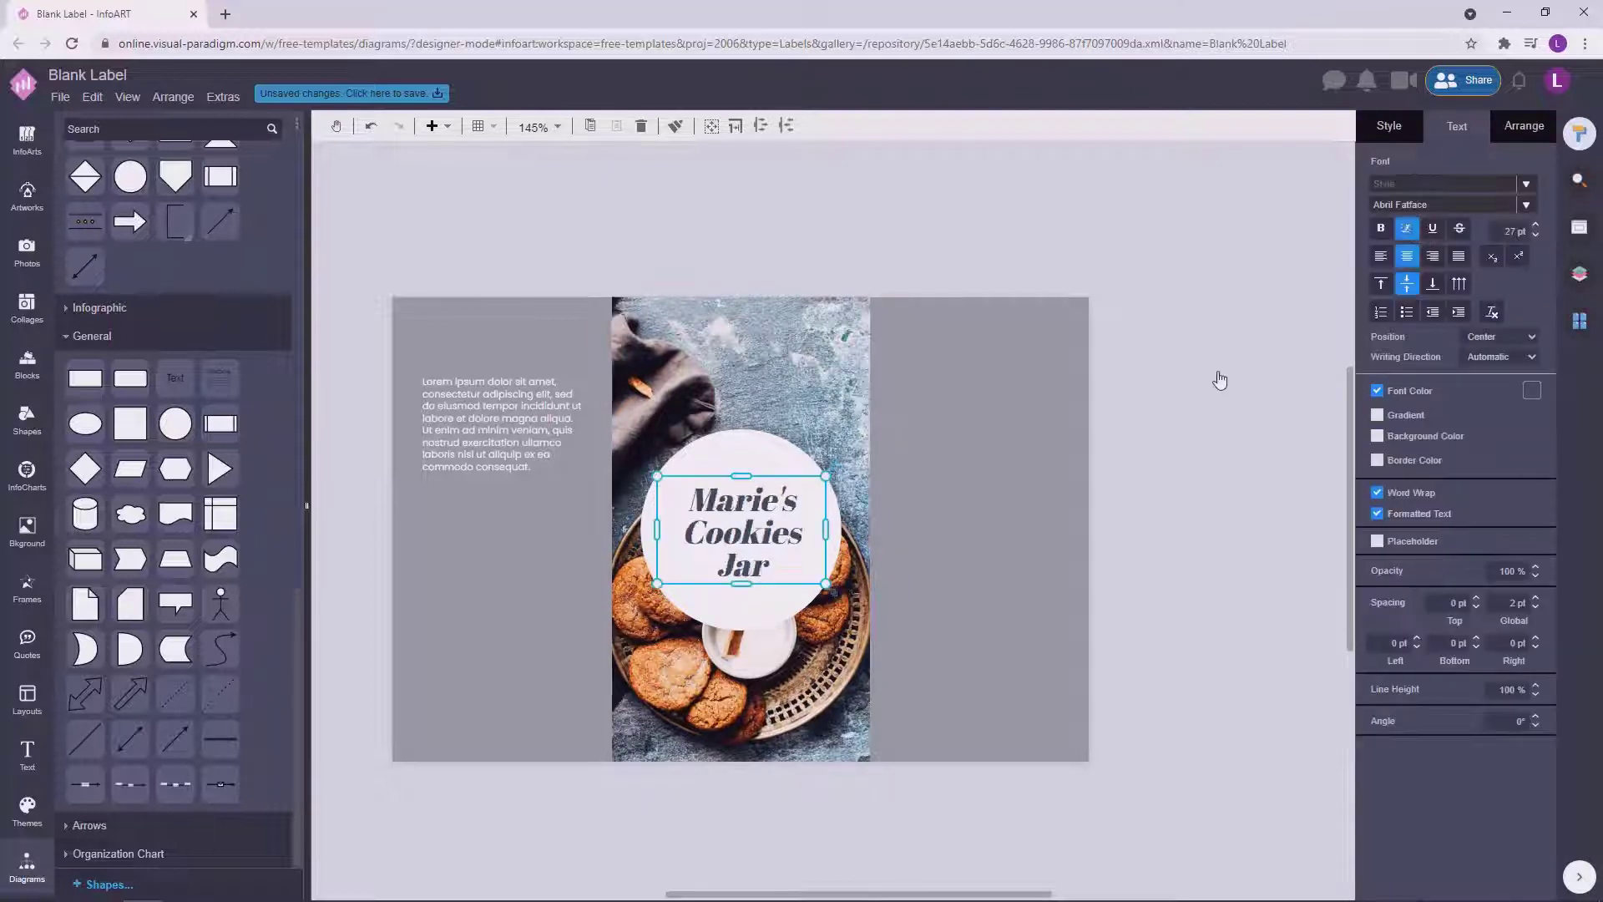
pyautogui.click(1216, 376)
pyautogui.click(761, 535)
pyautogui.click(1194, 388)
# Move the title off the label and place a new circle, slightly smaller than the white one, beside it.
pyautogui.moveTo(773, 526); pyautogui.dragTo(1268, 431)
pyautogui.moveTo(561, 406); pyautogui.dragTo(962, 521)
pyautogui.moveTo(1019, 439); pyautogui.dragTo(1002, 457)
# Remove the new circle's fill, give it a dark slate outline and centre it inside the white circle.
pyautogui.click(1406, 132)
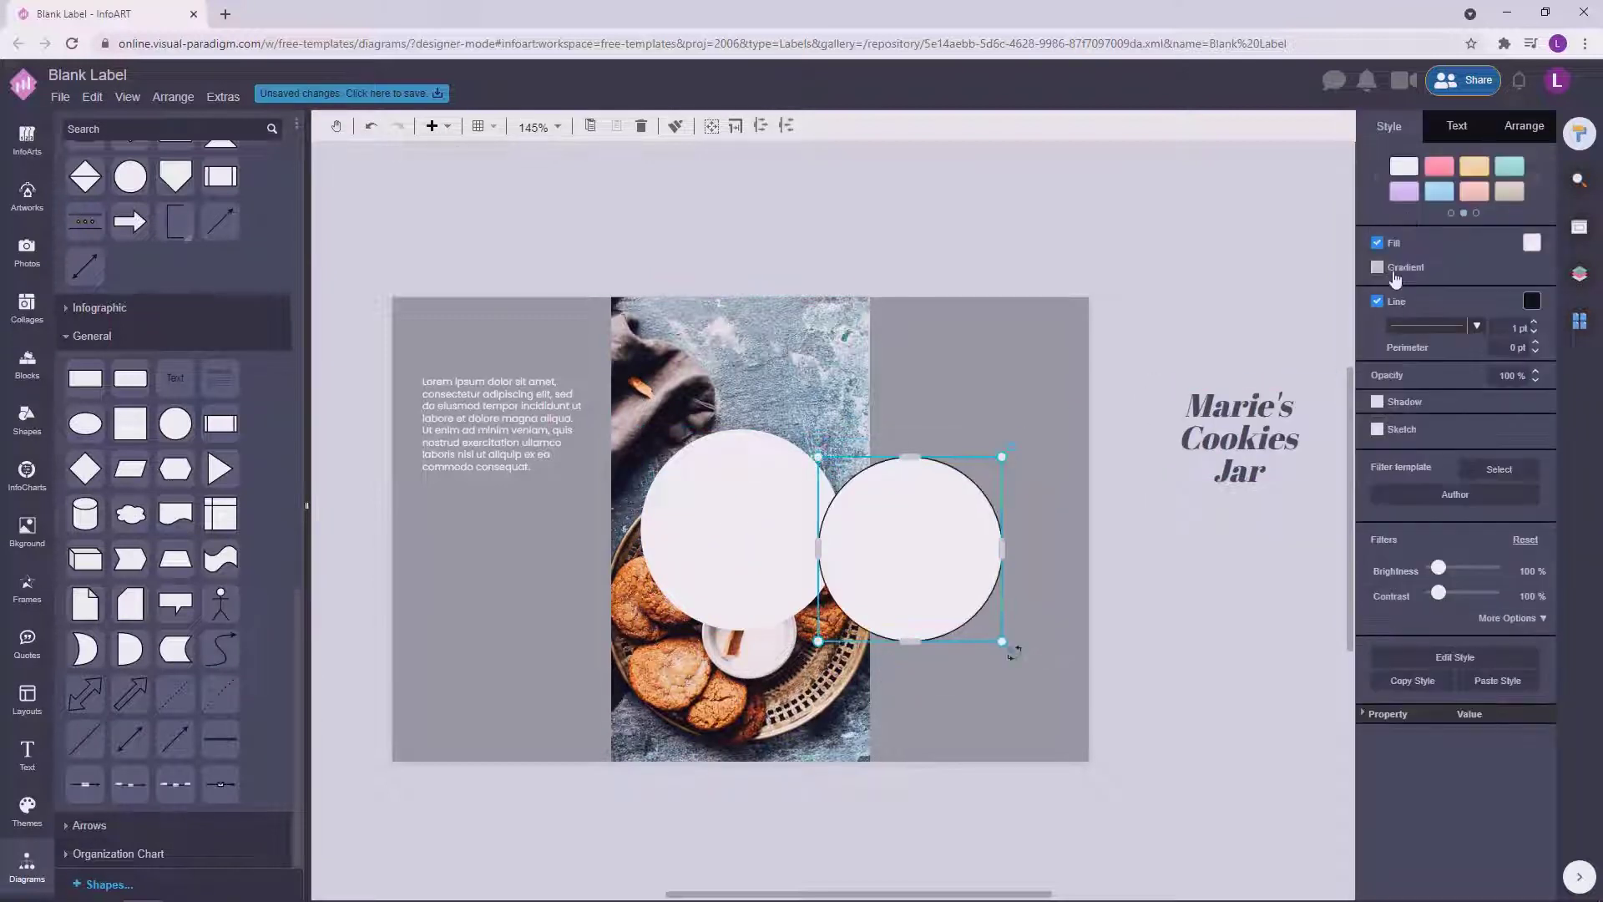
pyautogui.click(1377, 244)
pyautogui.click(1531, 276)
pyautogui.click(1411, 302)
pyautogui.moveTo(944, 518); pyautogui.dragTo(780, 498)
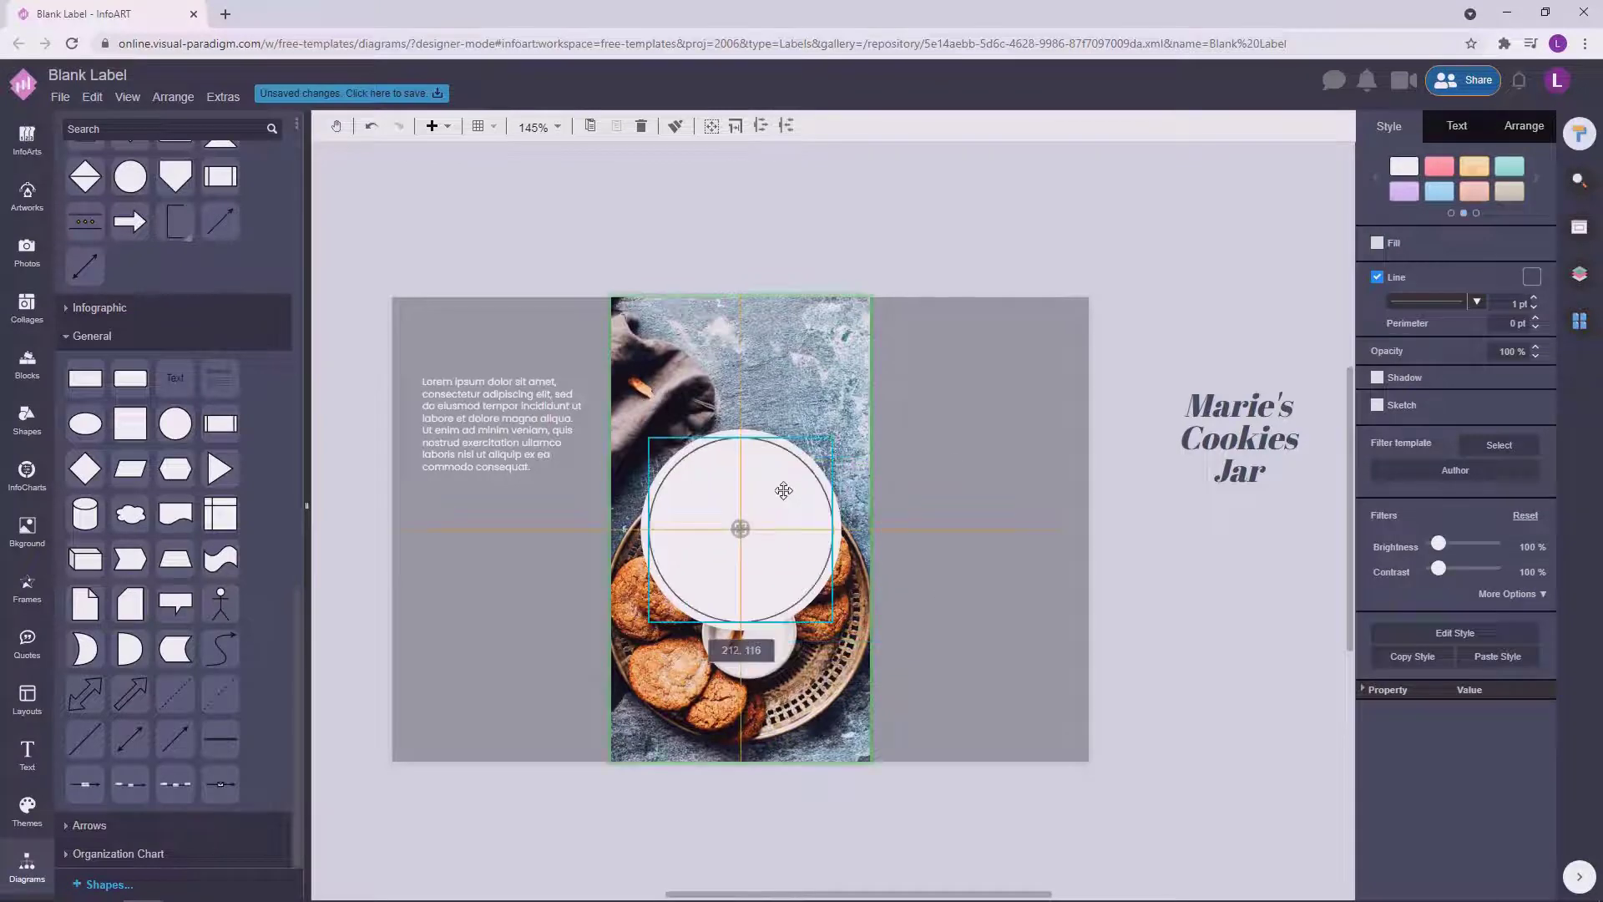
# Move the title back onto the label and centre it inside the outlined circle.
pyautogui.click(875, 473)
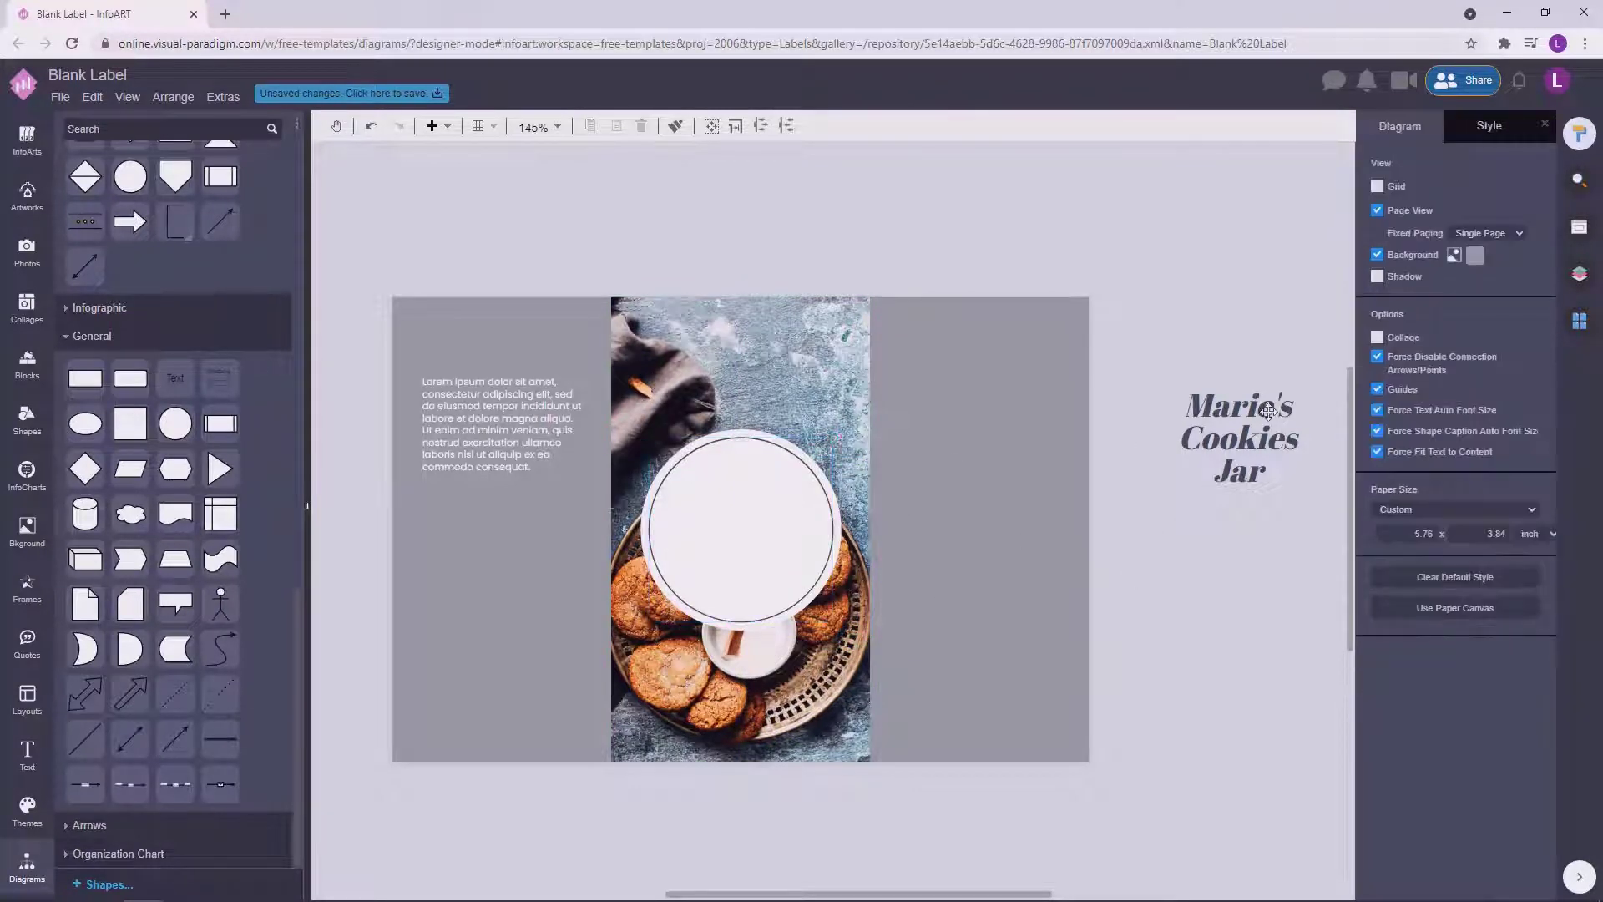
pyautogui.click(1261, 411)
pyautogui.moveTo(1260, 410); pyautogui.dragTo(787, 531)
pyautogui.click(1134, 476)
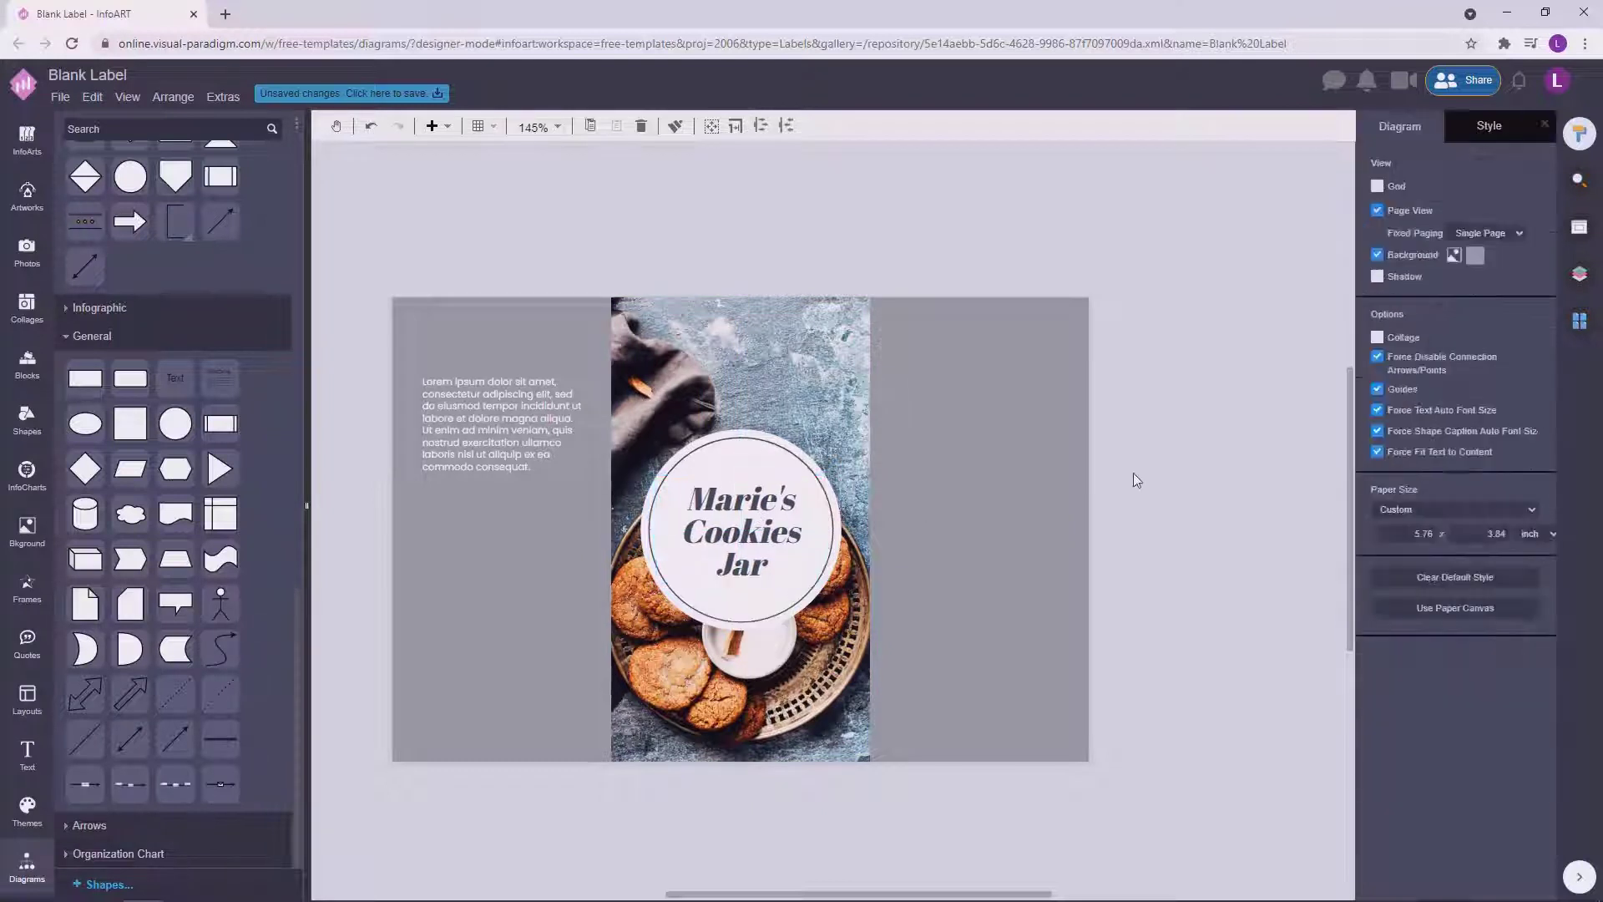
pyautogui.scroll(-1, 558, 311)
pyautogui.click(544, 380)
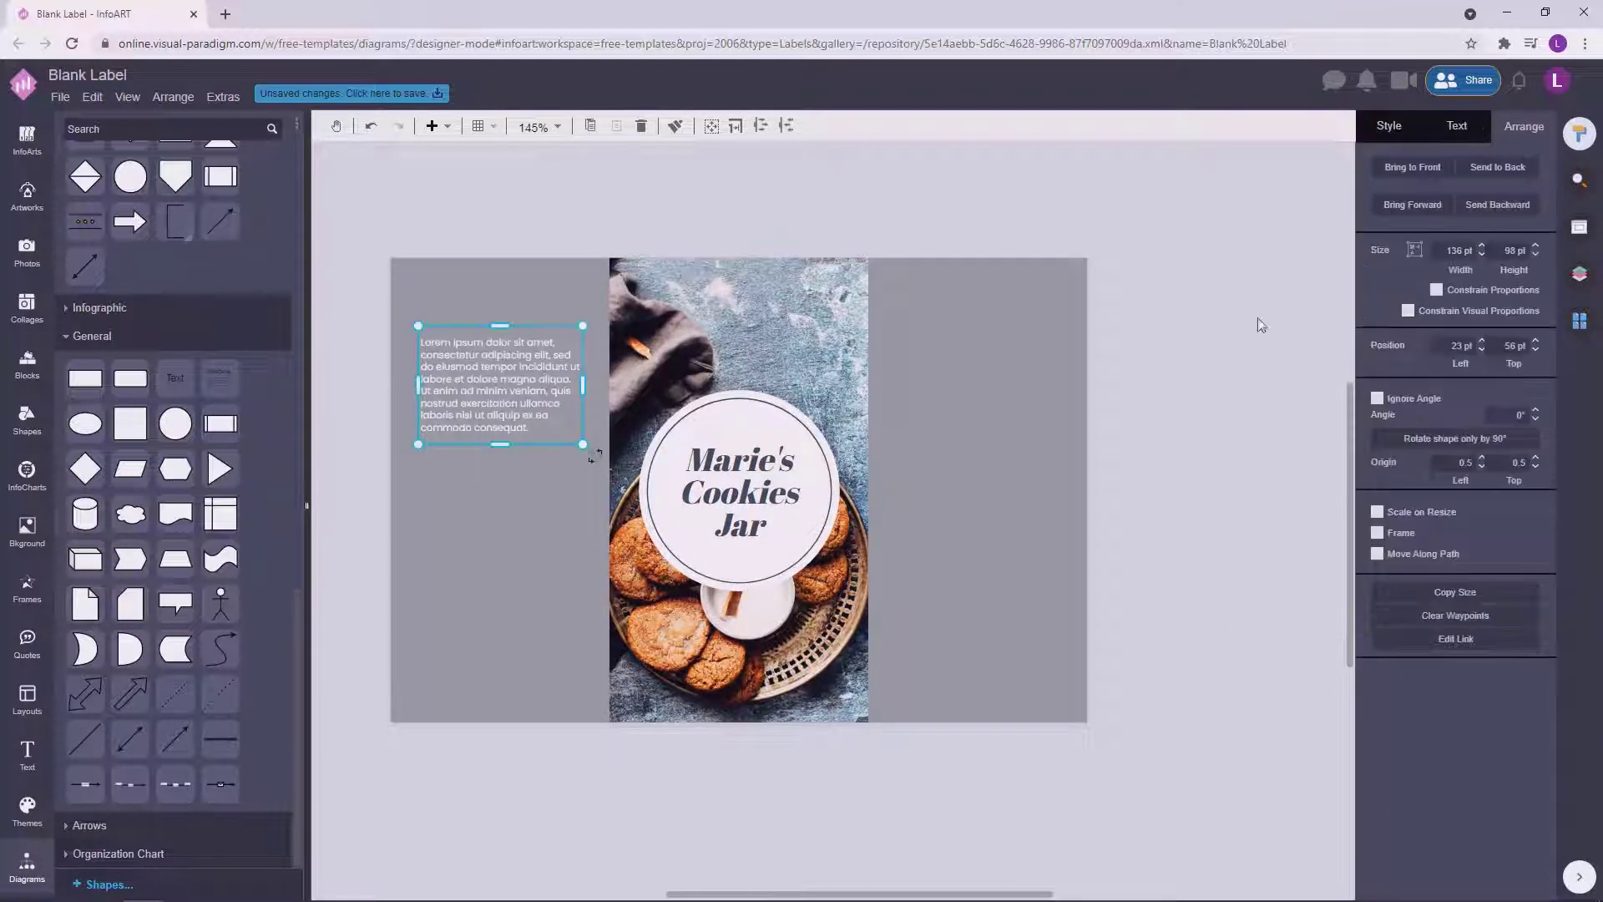
pyautogui.click(1259, 322)
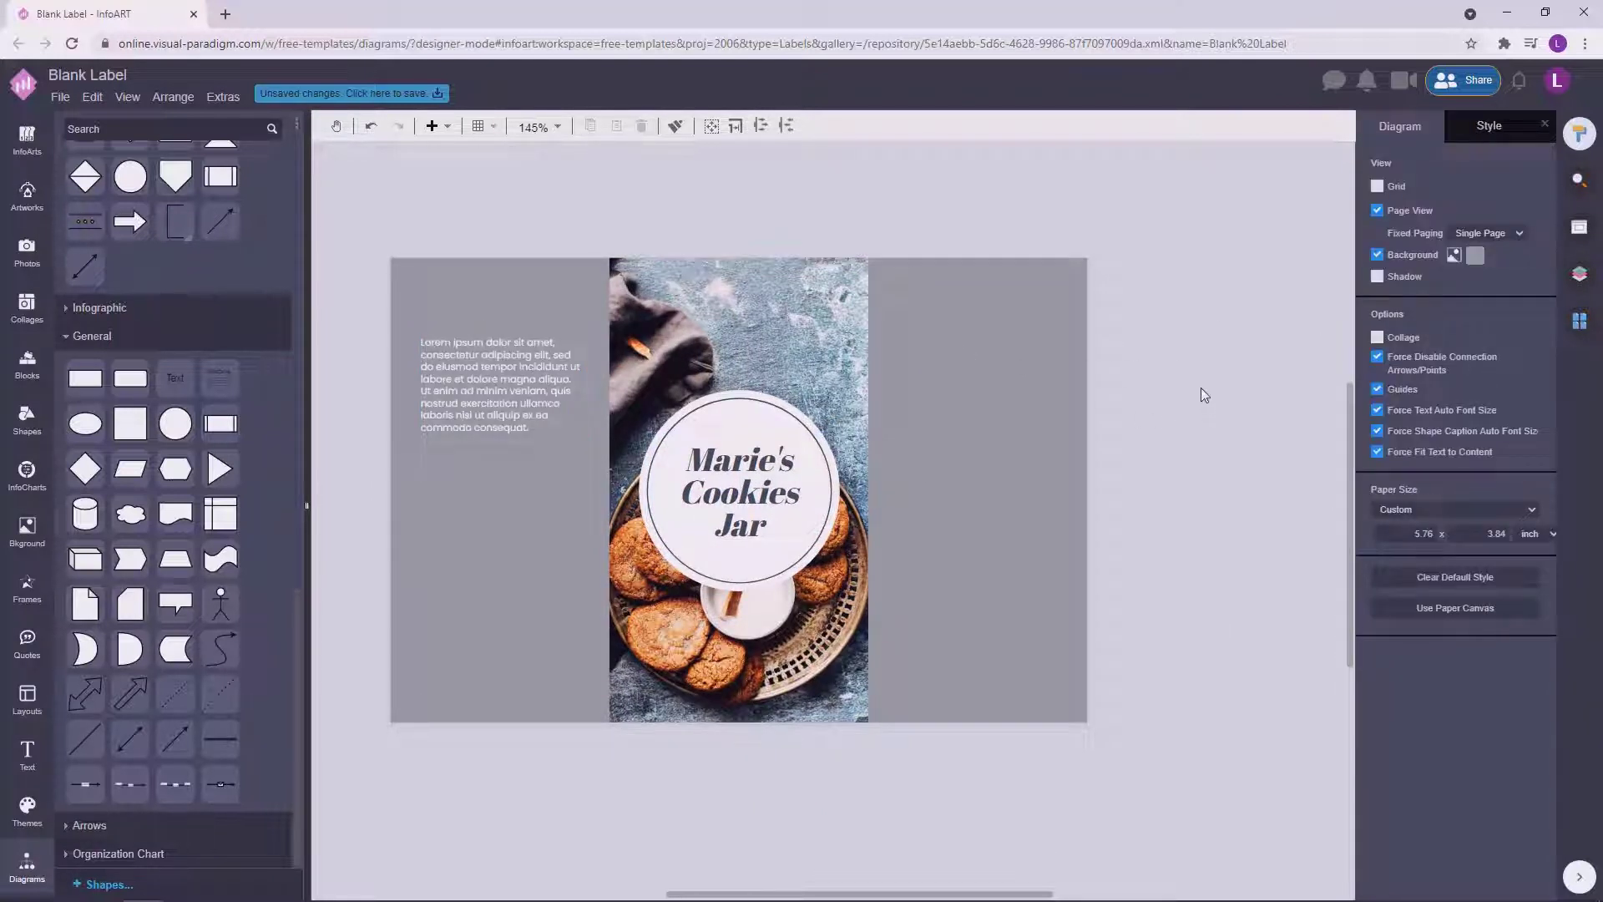
pyautogui.moveTo(1228, 363); pyautogui.dragTo(1245, 421)
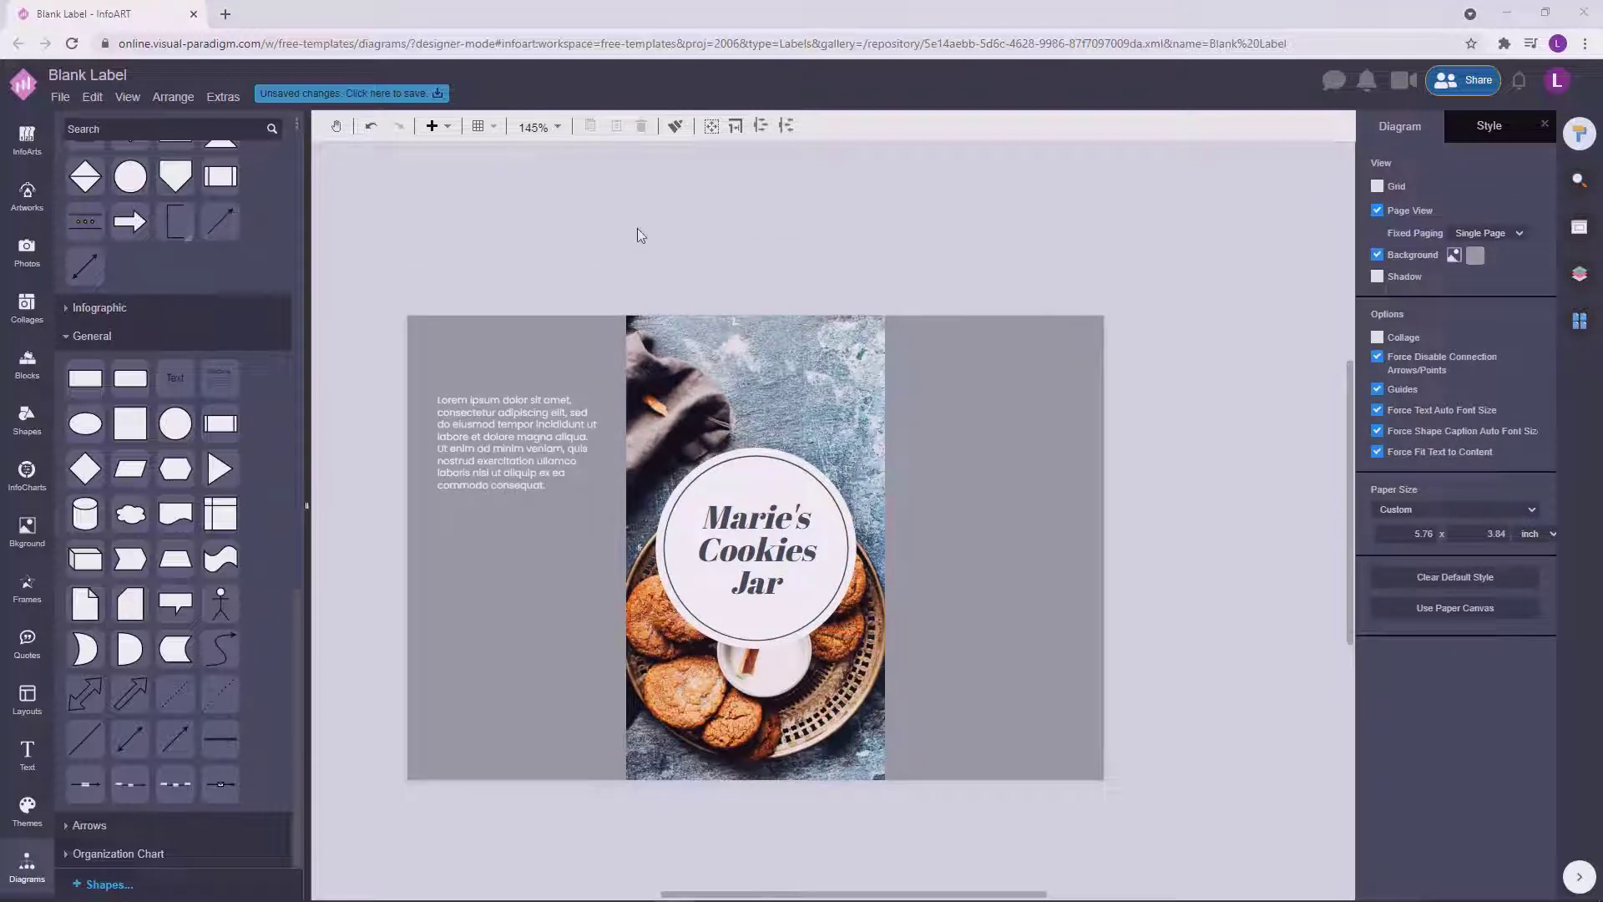
# Duplicate the title above the label and replace the copy's text with "Made in France".
pyautogui.click(782, 562)
pyautogui.moveTo(783, 562); pyautogui.dragTo(764, 273)
pyautogui.doubleClick(765, 273)
pyautogui.write('Made in France')
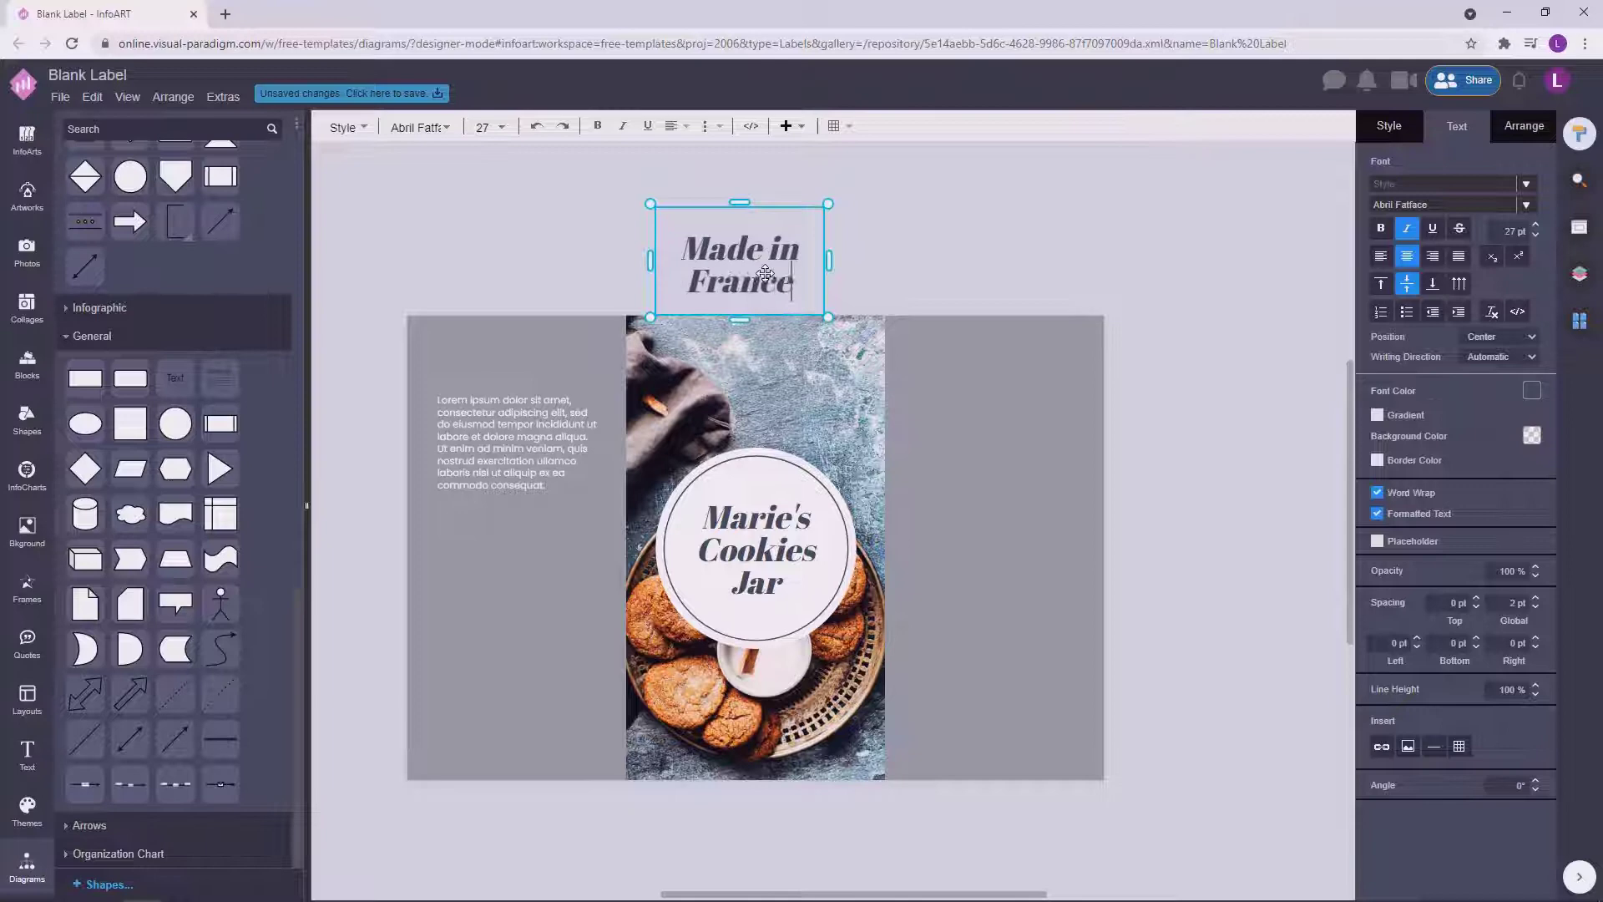
pyautogui.click(751, 180)
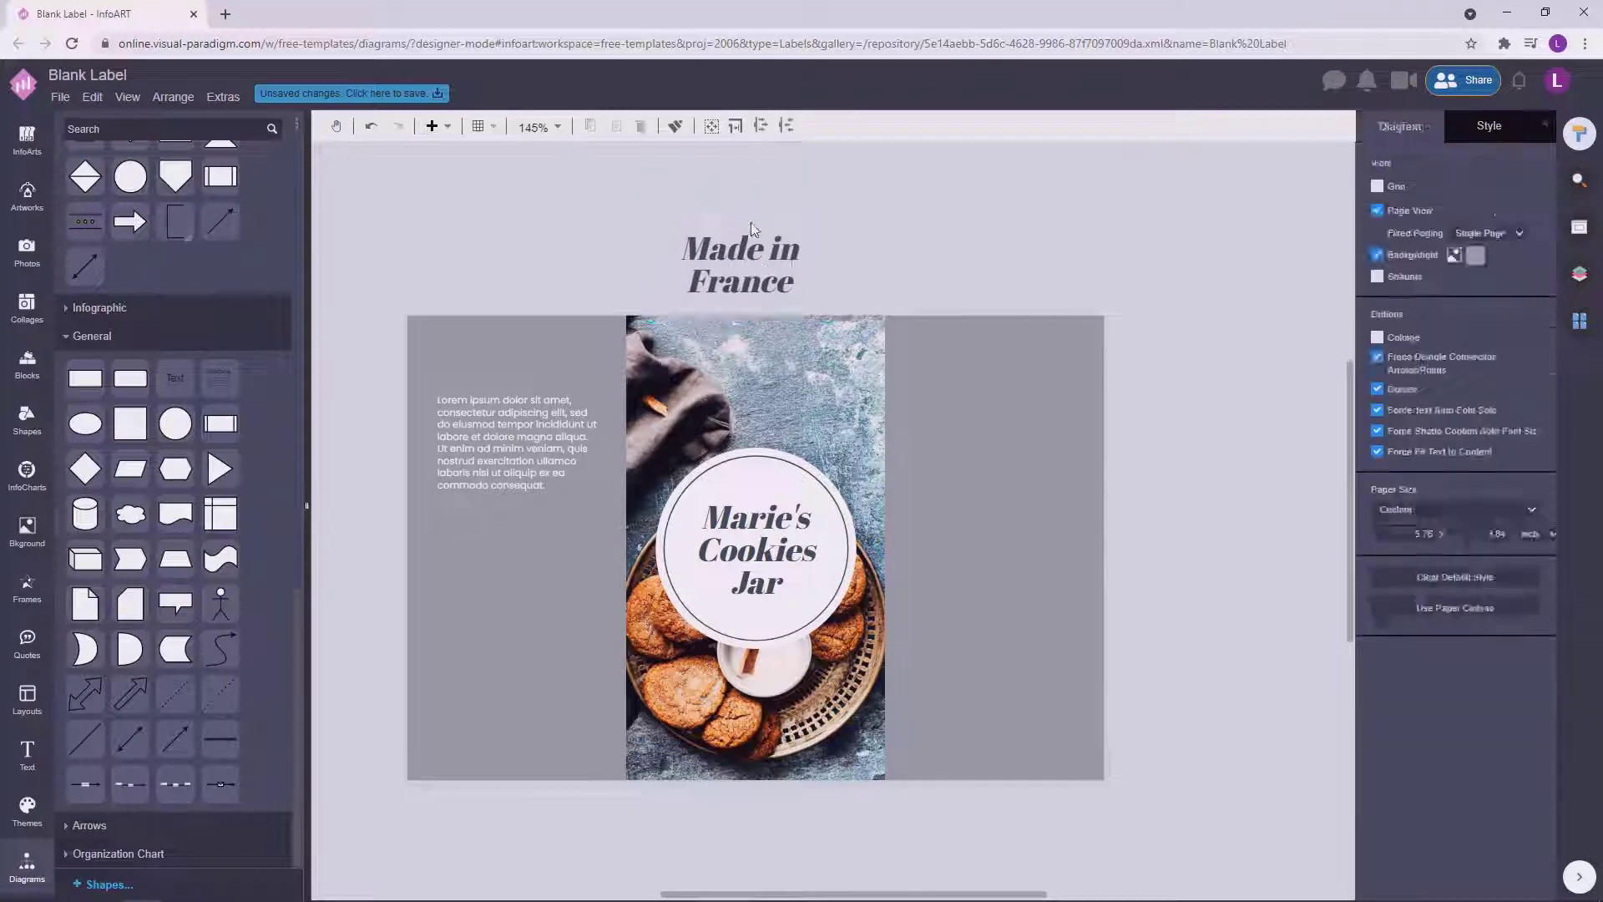
# Widen the "Made in France" text box to fit one line and set its font size to 17 pt.
pyautogui.click(751, 250)
pyautogui.moveTo(824, 263); pyautogui.dragTo(785, 240)
pyautogui.click(1458, 127)
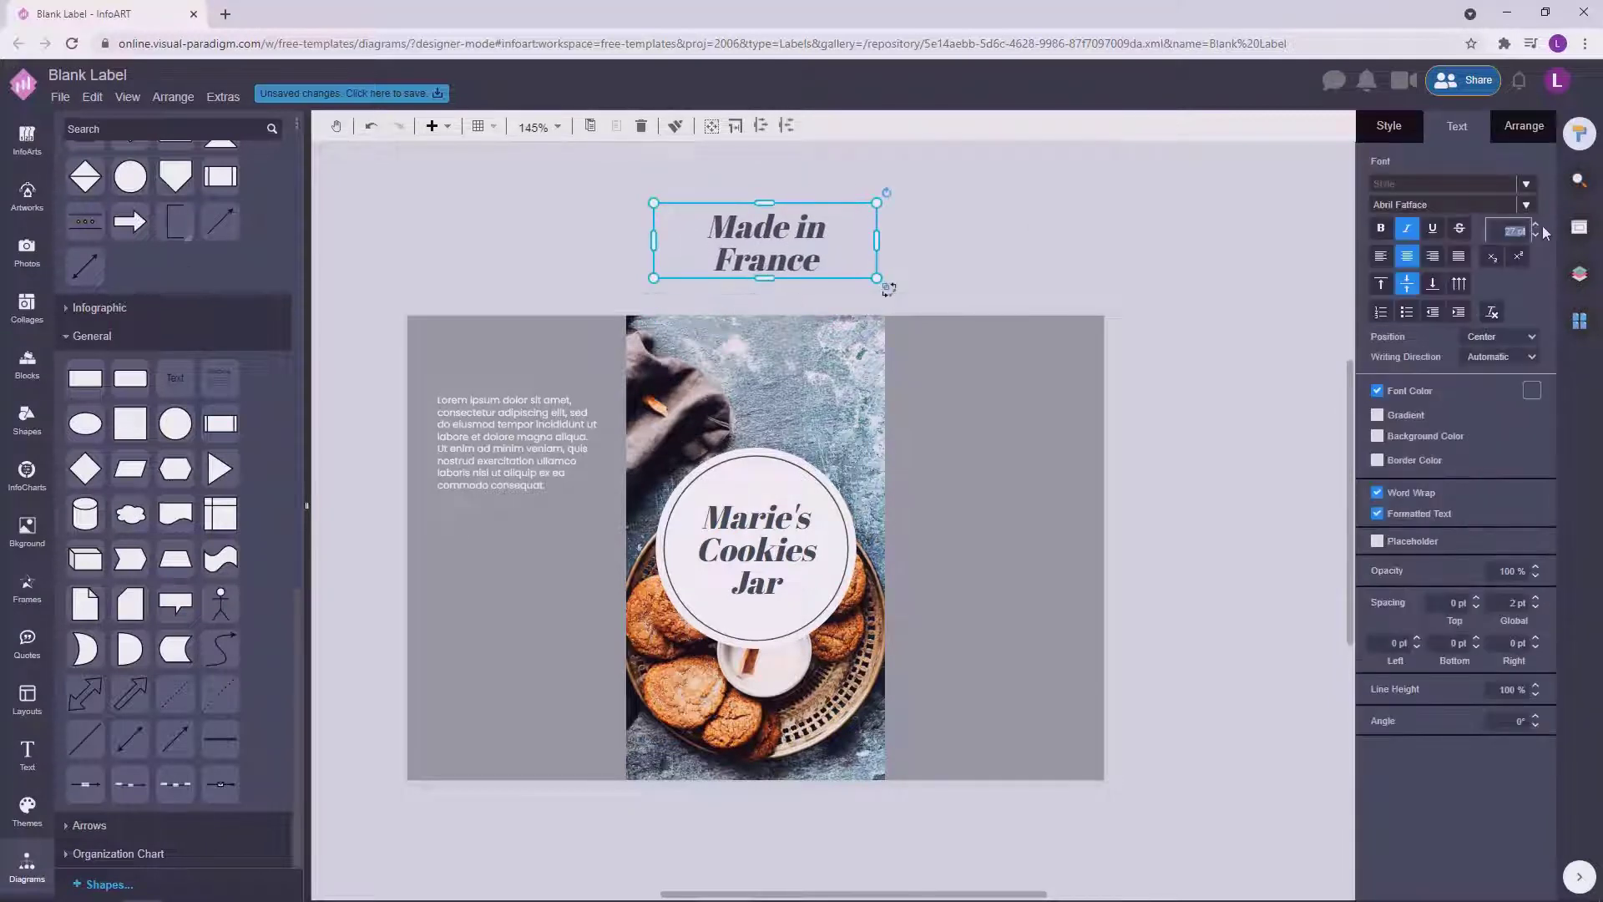
pyautogui.write('20')
pyautogui.press('Return')
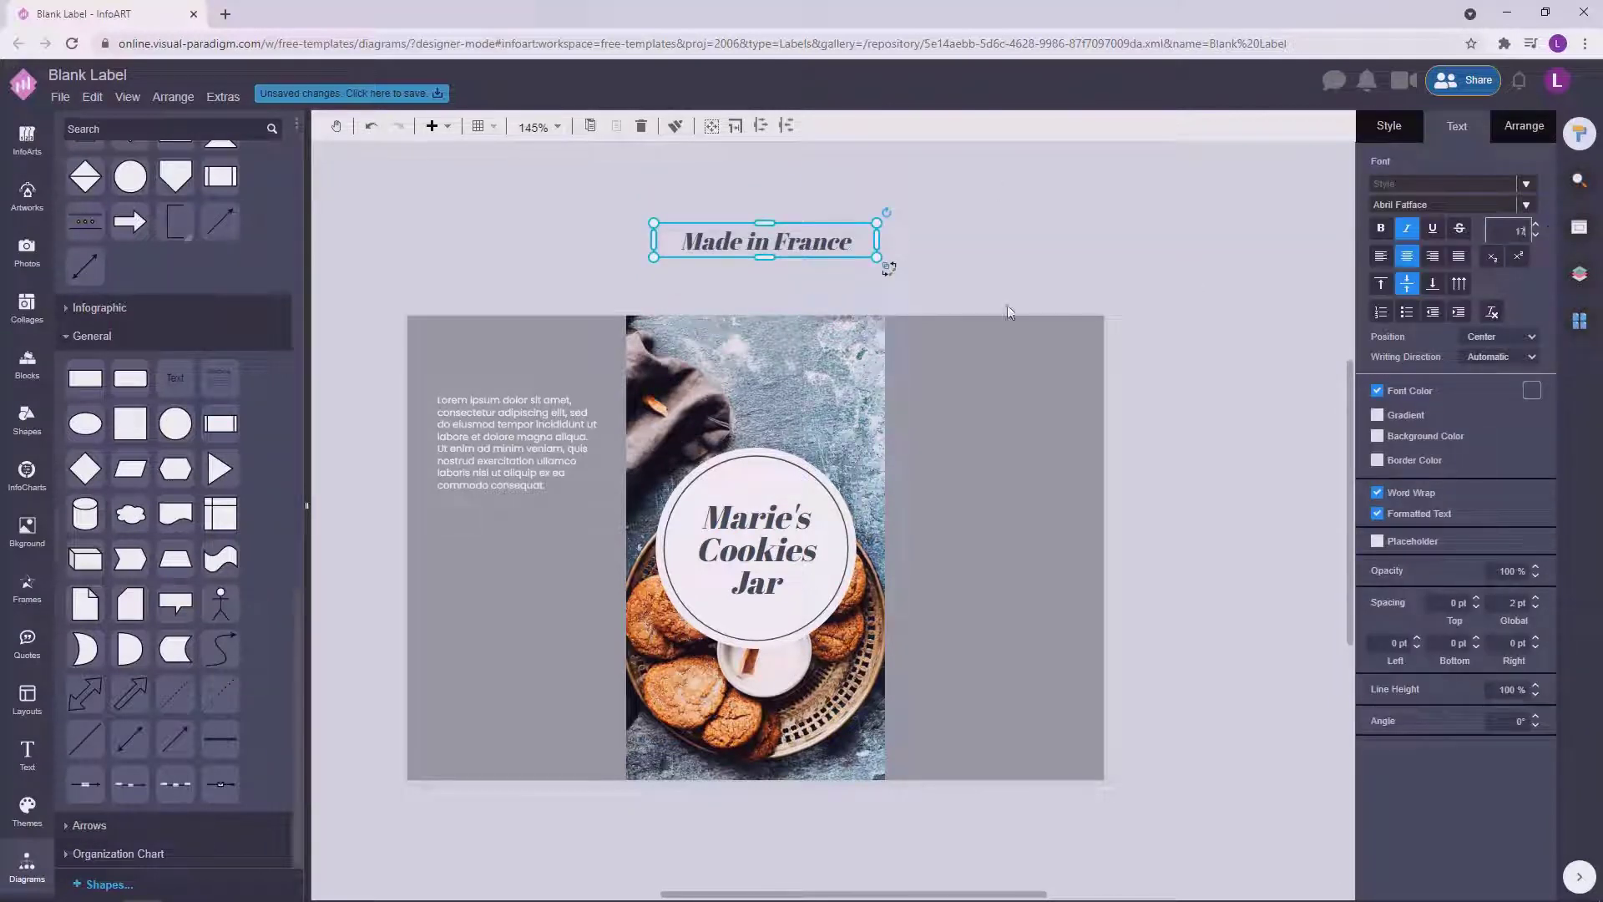
pyautogui.press('Return')
# Set the "Made in France" caption's font colour to white.
pyautogui.click(1532, 395)
pyautogui.click(1432, 451)
pyautogui.click(1124, 222)
# Set the "Made in France" caption to 12 pt and centre it near the upper edge of the cookie photo.
pyautogui.click(765, 242)
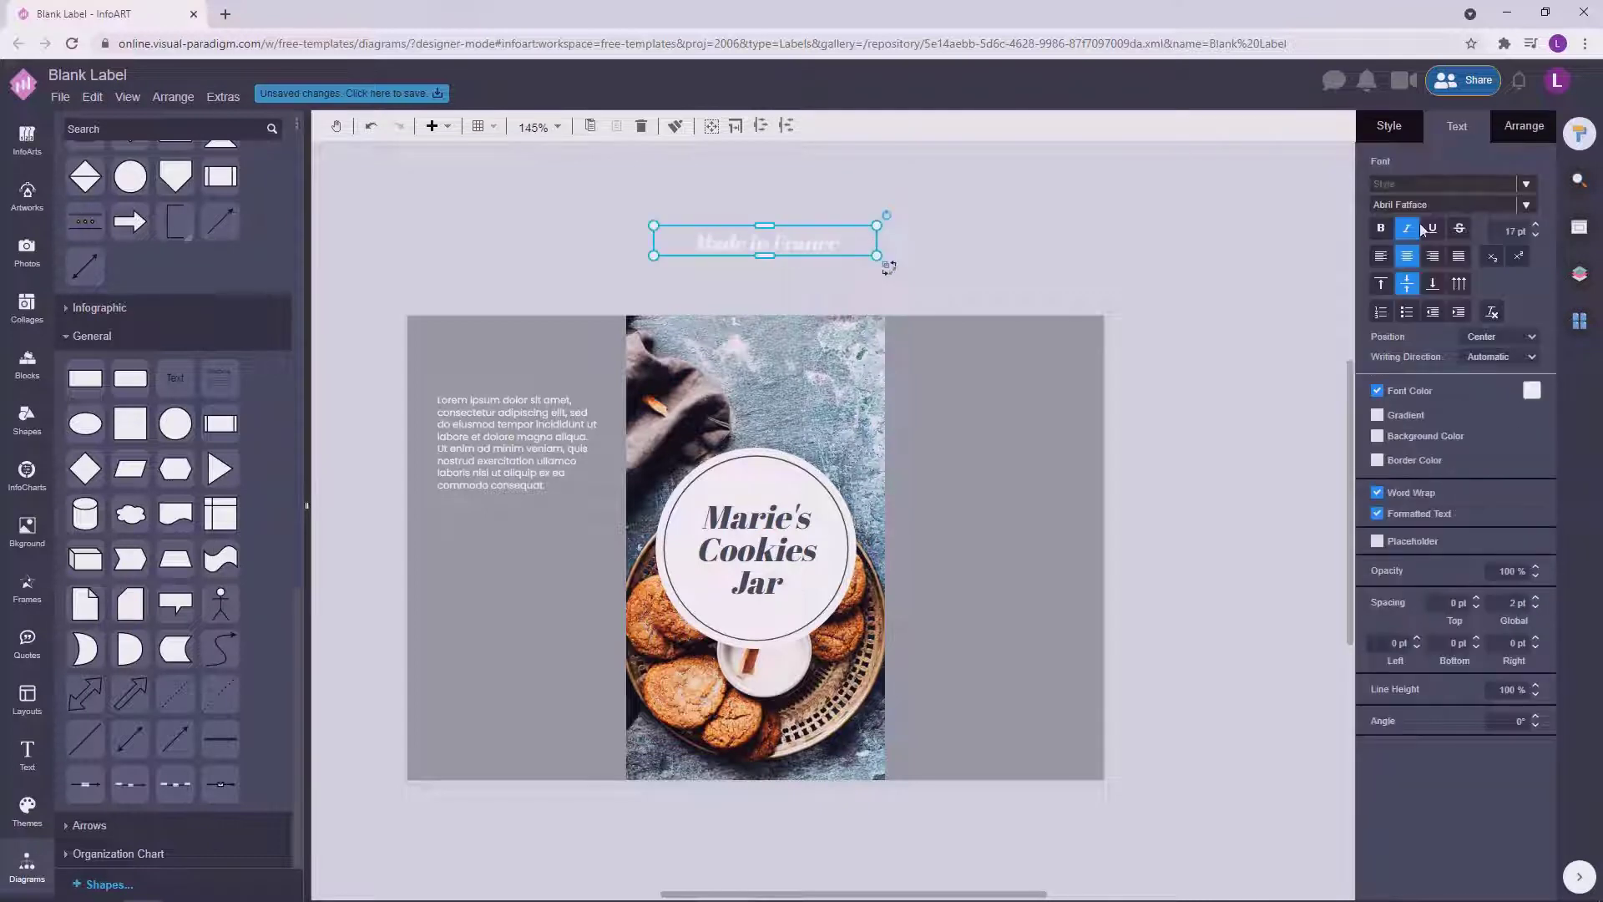
pyautogui.click(1175, 302)
pyautogui.moveTo(764, 243); pyautogui.dragTo(756, 347)
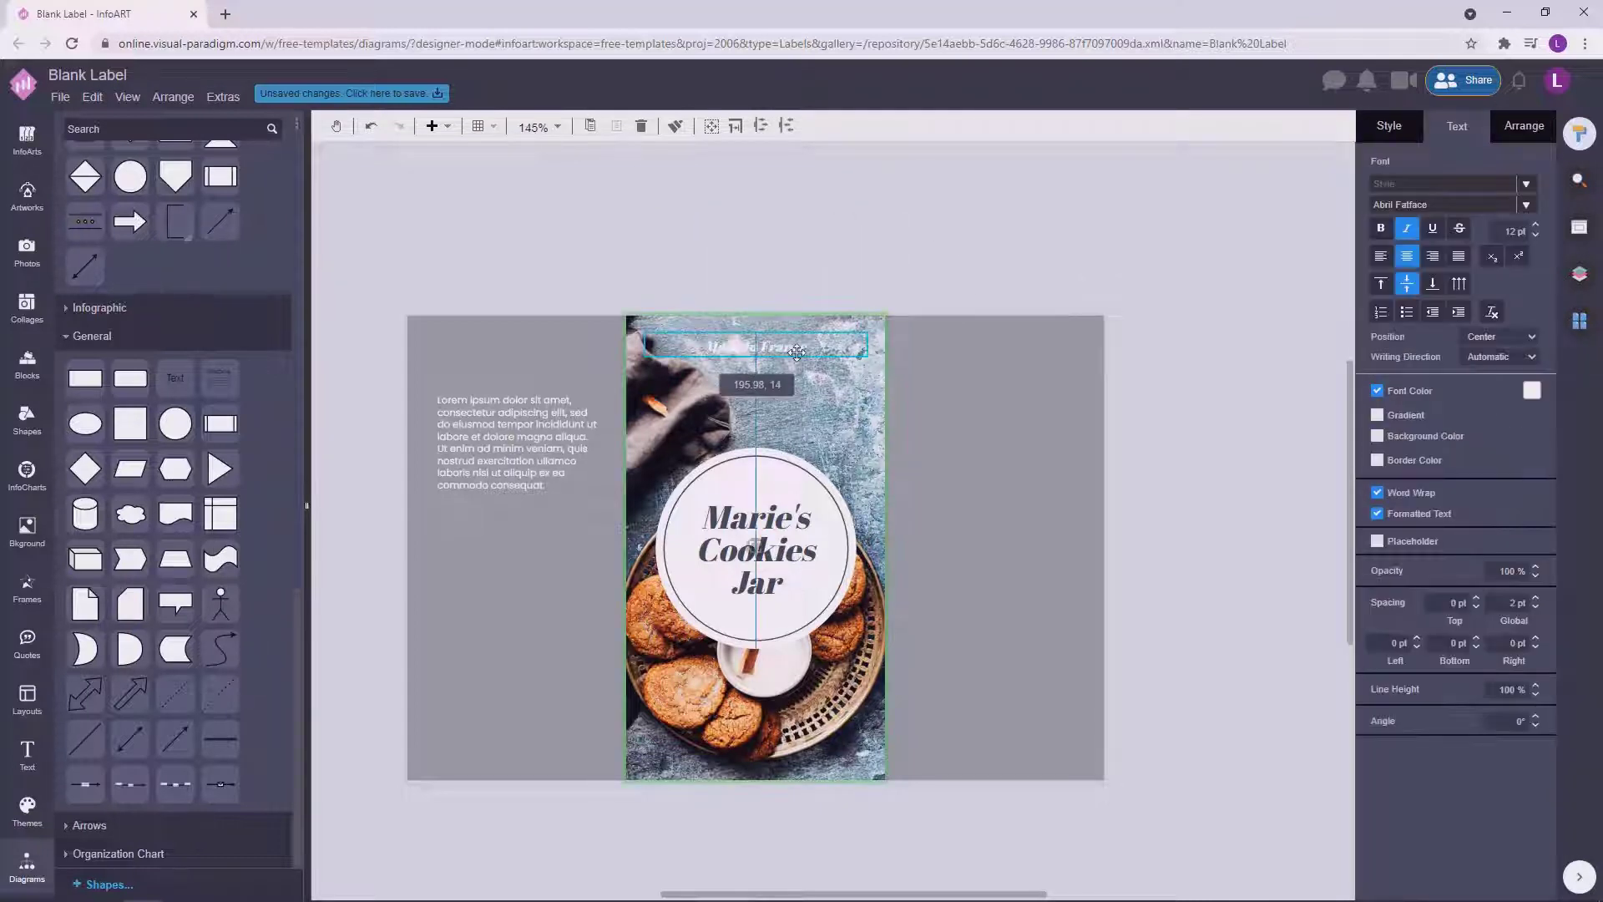
pyautogui.click(870, 290)
# Change the "Made in France" caption's font colour to the dark slate shade of the title.
pyautogui.click(801, 346)
pyautogui.click(1532, 391)
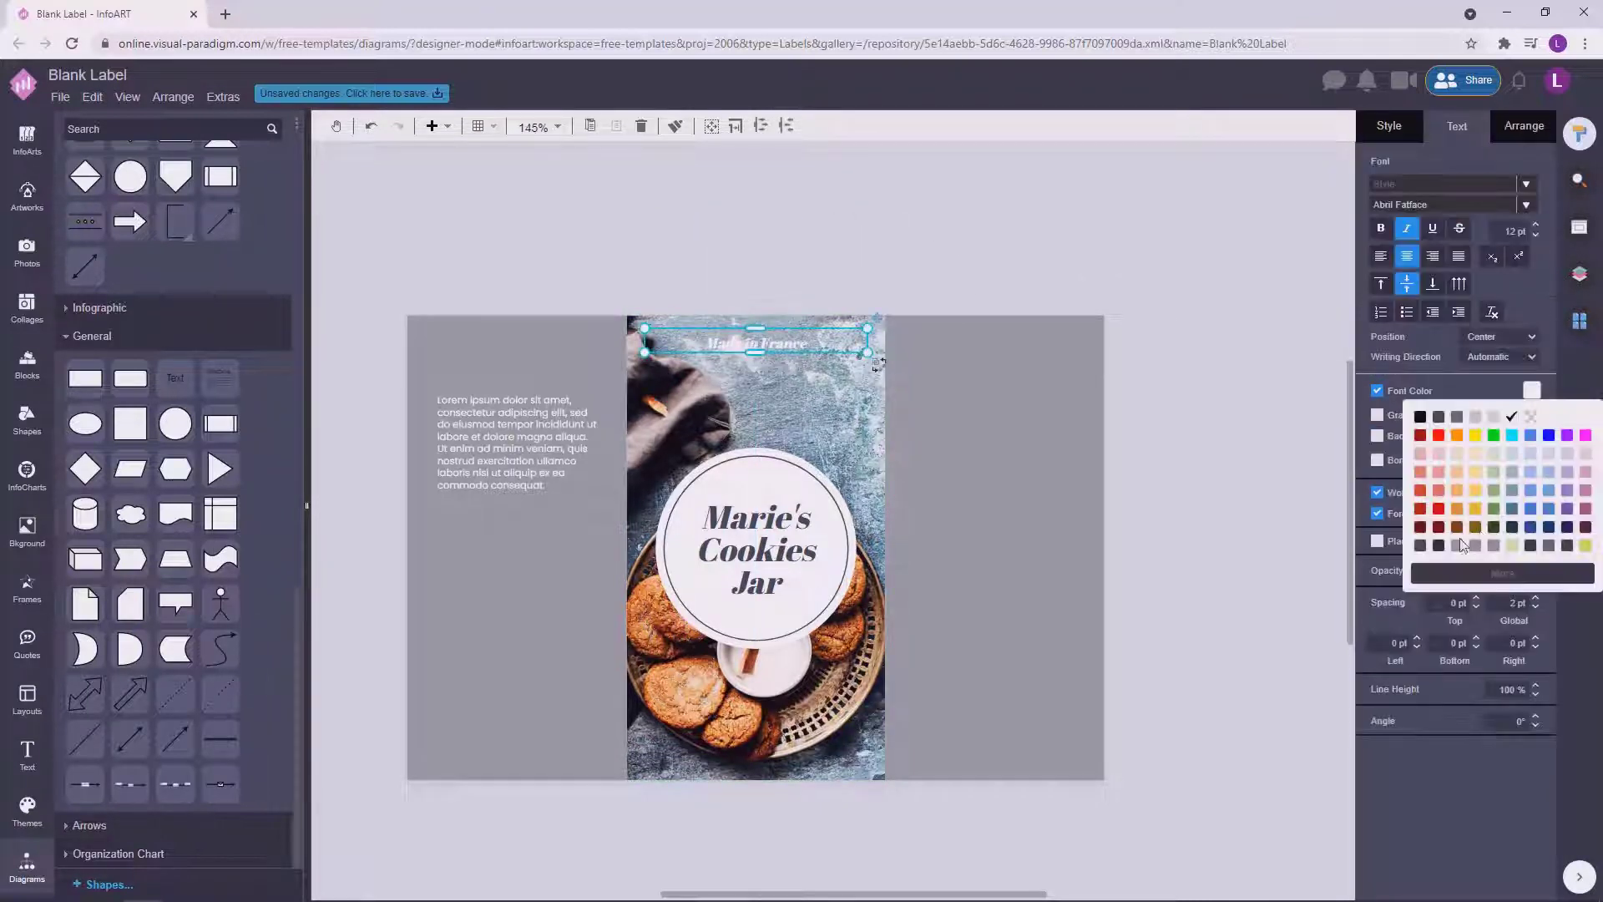
pyautogui.click(1421, 556)
pyautogui.click(887, 240)
# Copy the "Made in France" caption to the lower edge of the cookie photo and make the copy white.
pyautogui.keyDown('ctrl'); pyautogui.moveTo(797, 344); pyautogui.dragTo(797, 749); pyautogui.keyUp('ctrl')
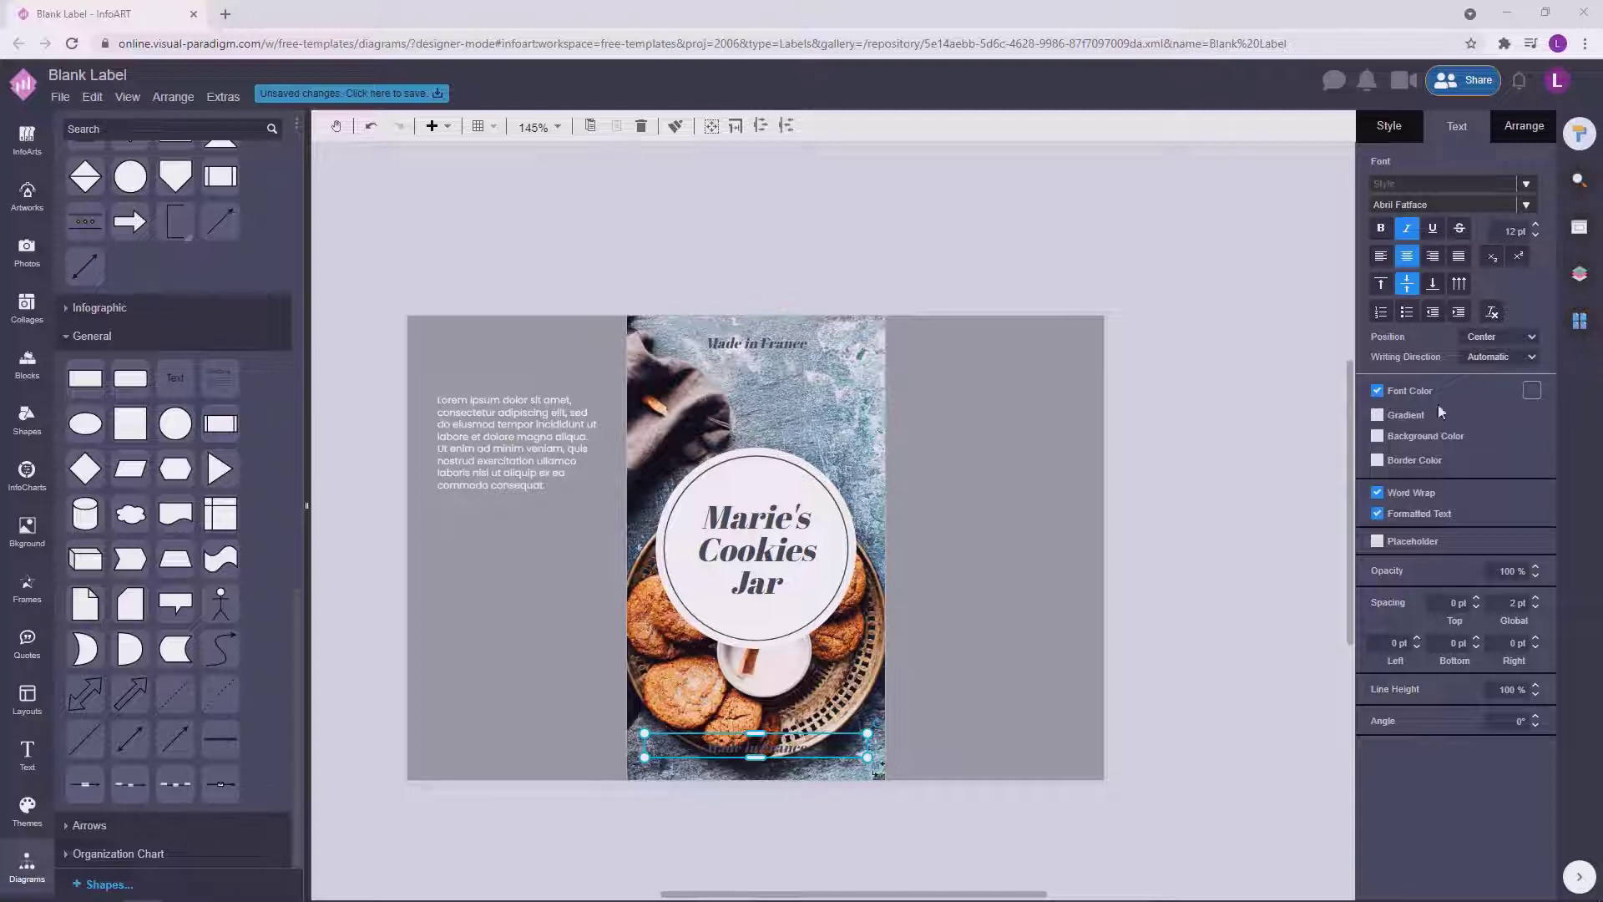
pyautogui.click(1532, 390)
pyautogui.click(1528, 420)
pyautogui.click(1199, 479)
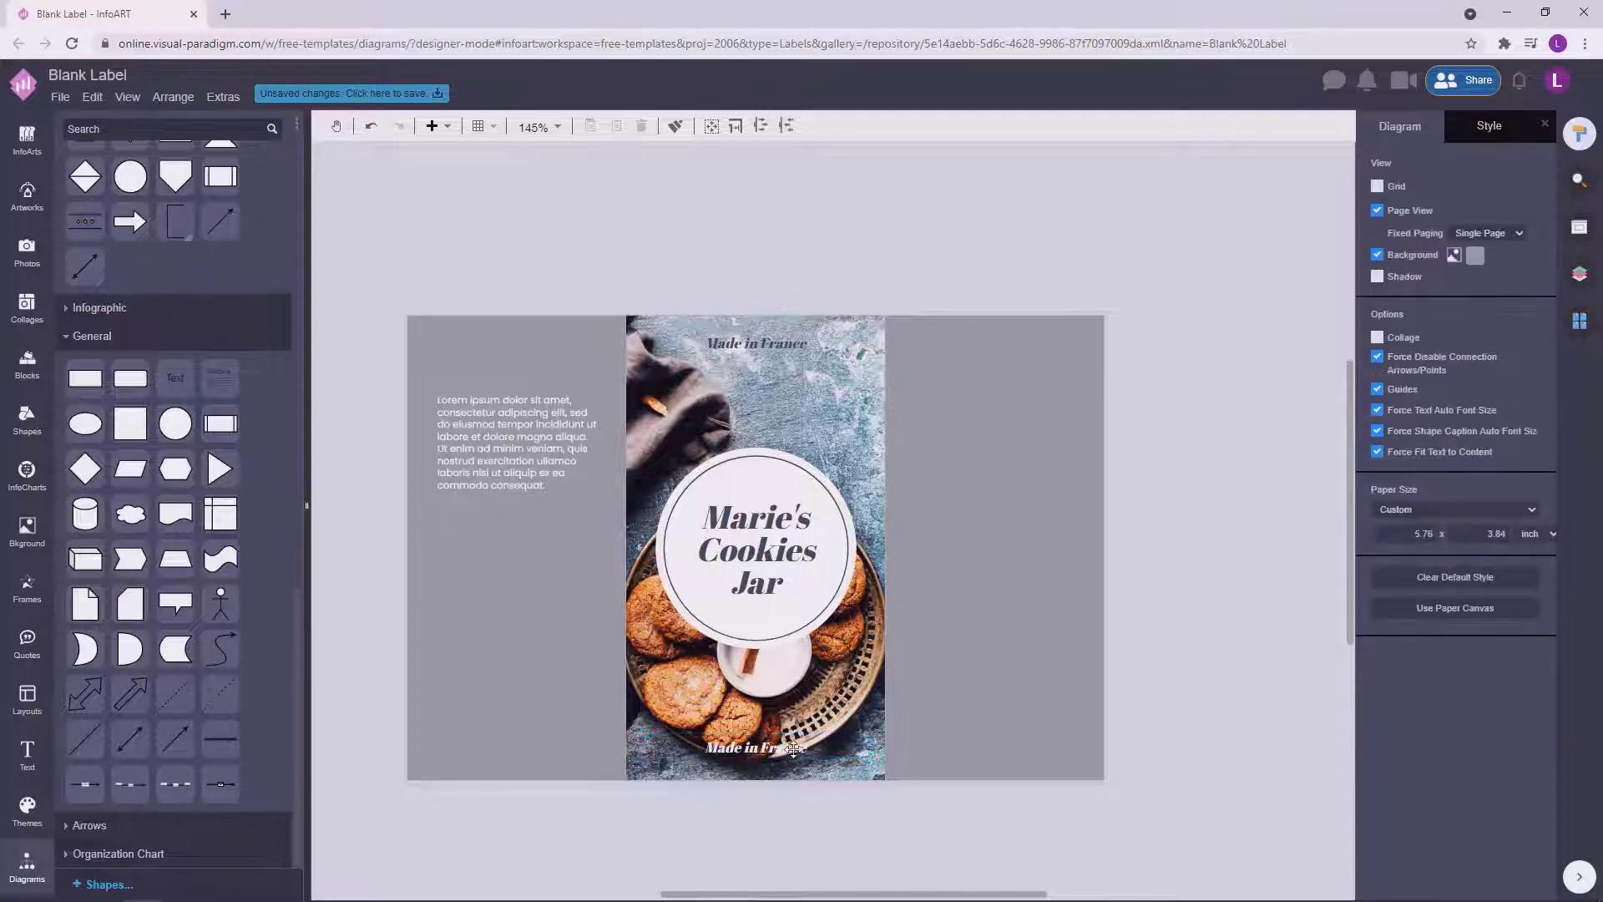
# Replace the white caption's text at the photo's lower edge with "Mariecookiesjar.com".
pyautogui.click(793, 748)
pyautogui.doubleClick(793, 749)
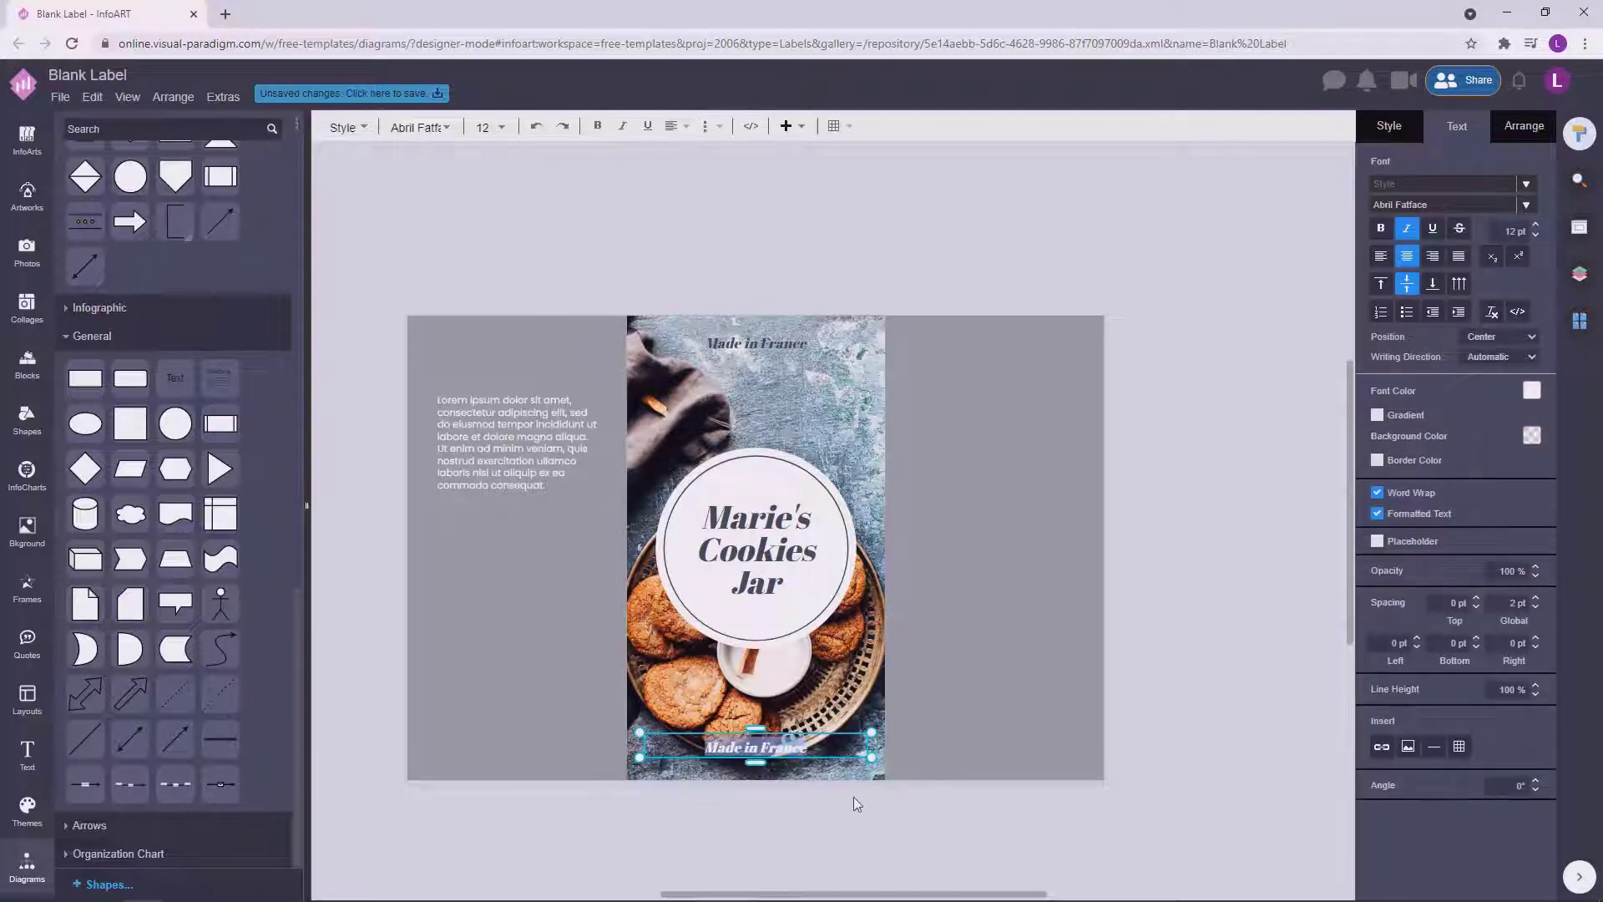
pyautogui.write('Marie')
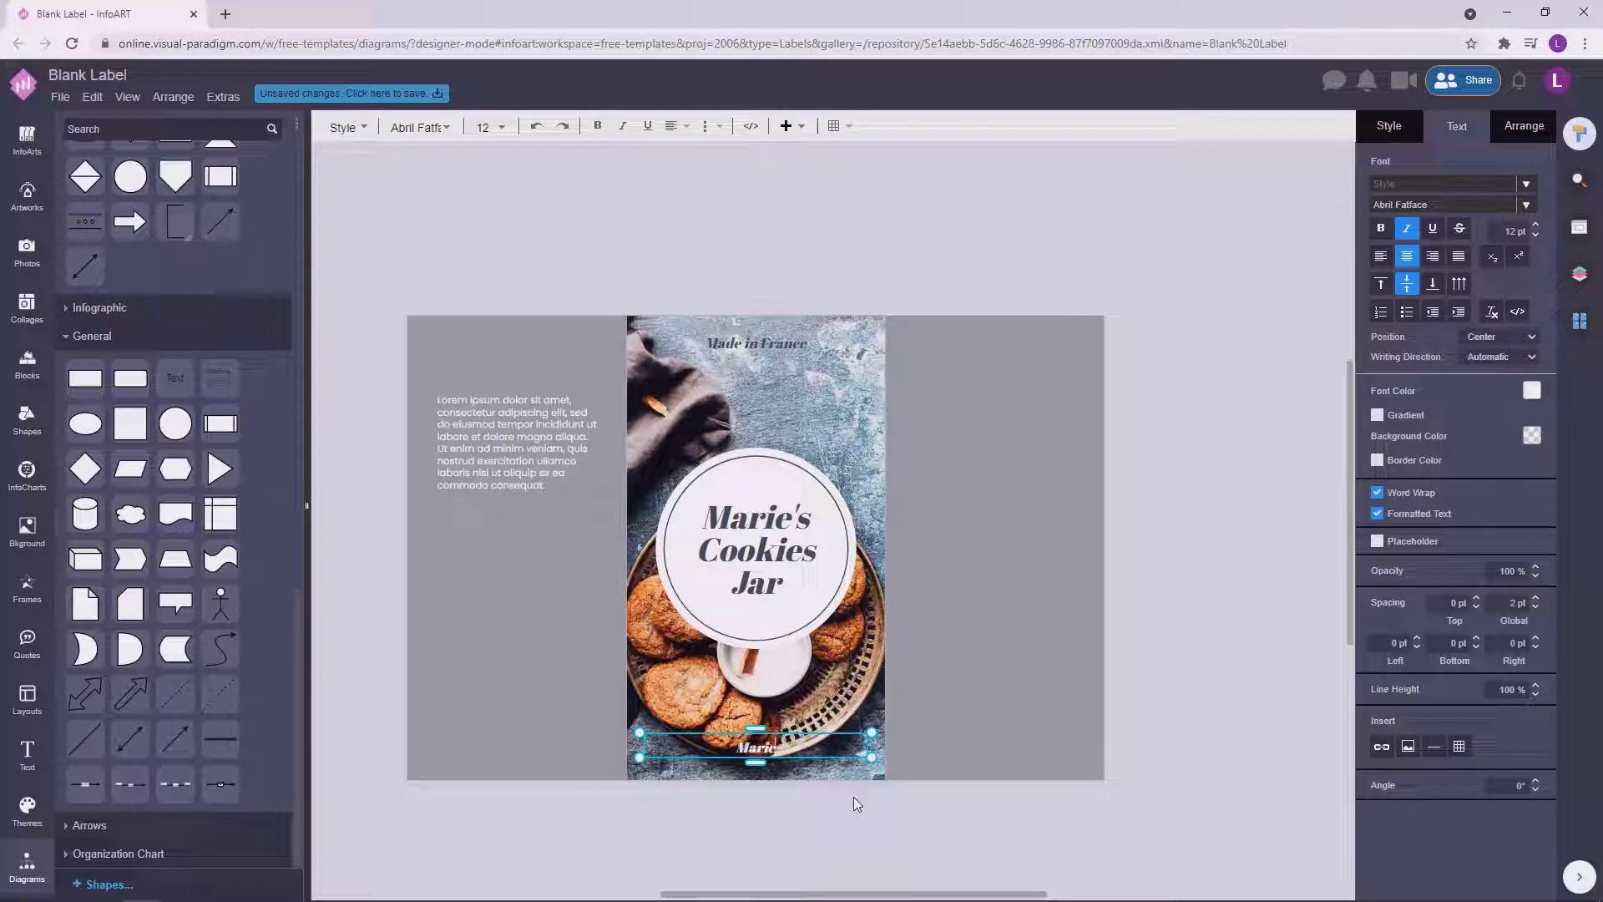
pyautogui.write('ce')
pyautogui.write('okiesjar.com')
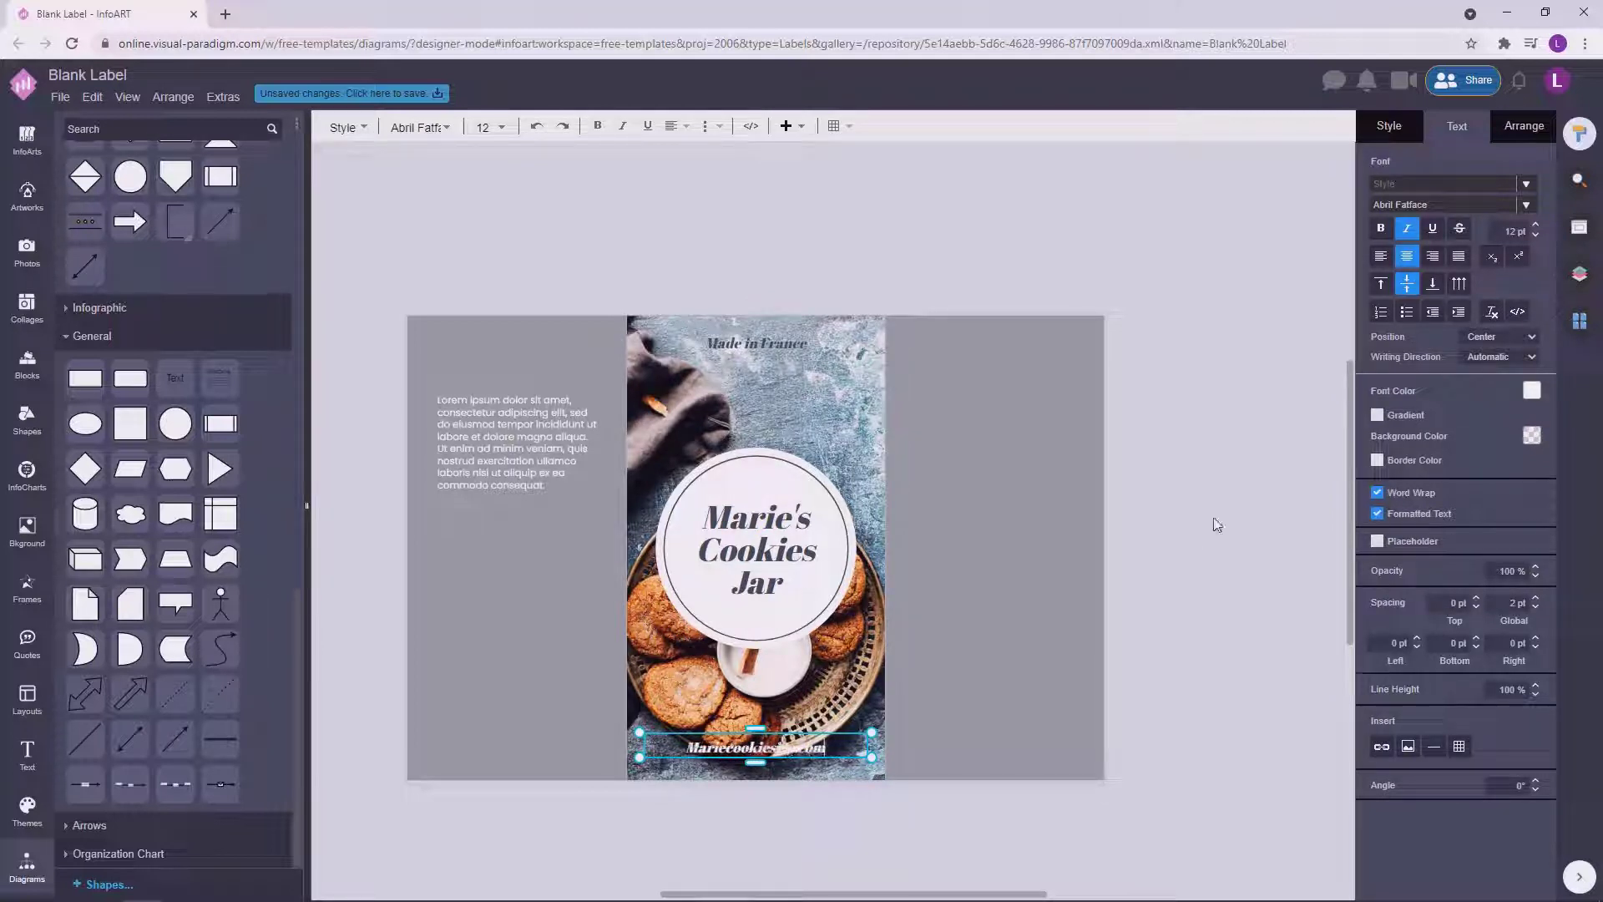
pyautogui.press('Escape')
# Reduce the font size of the two photo captions and of the lorem ipsum paragraph.
pyautogui.keyDown('shift'); pyautogui.click(745, 326); pyautogui.keyUp('shift')
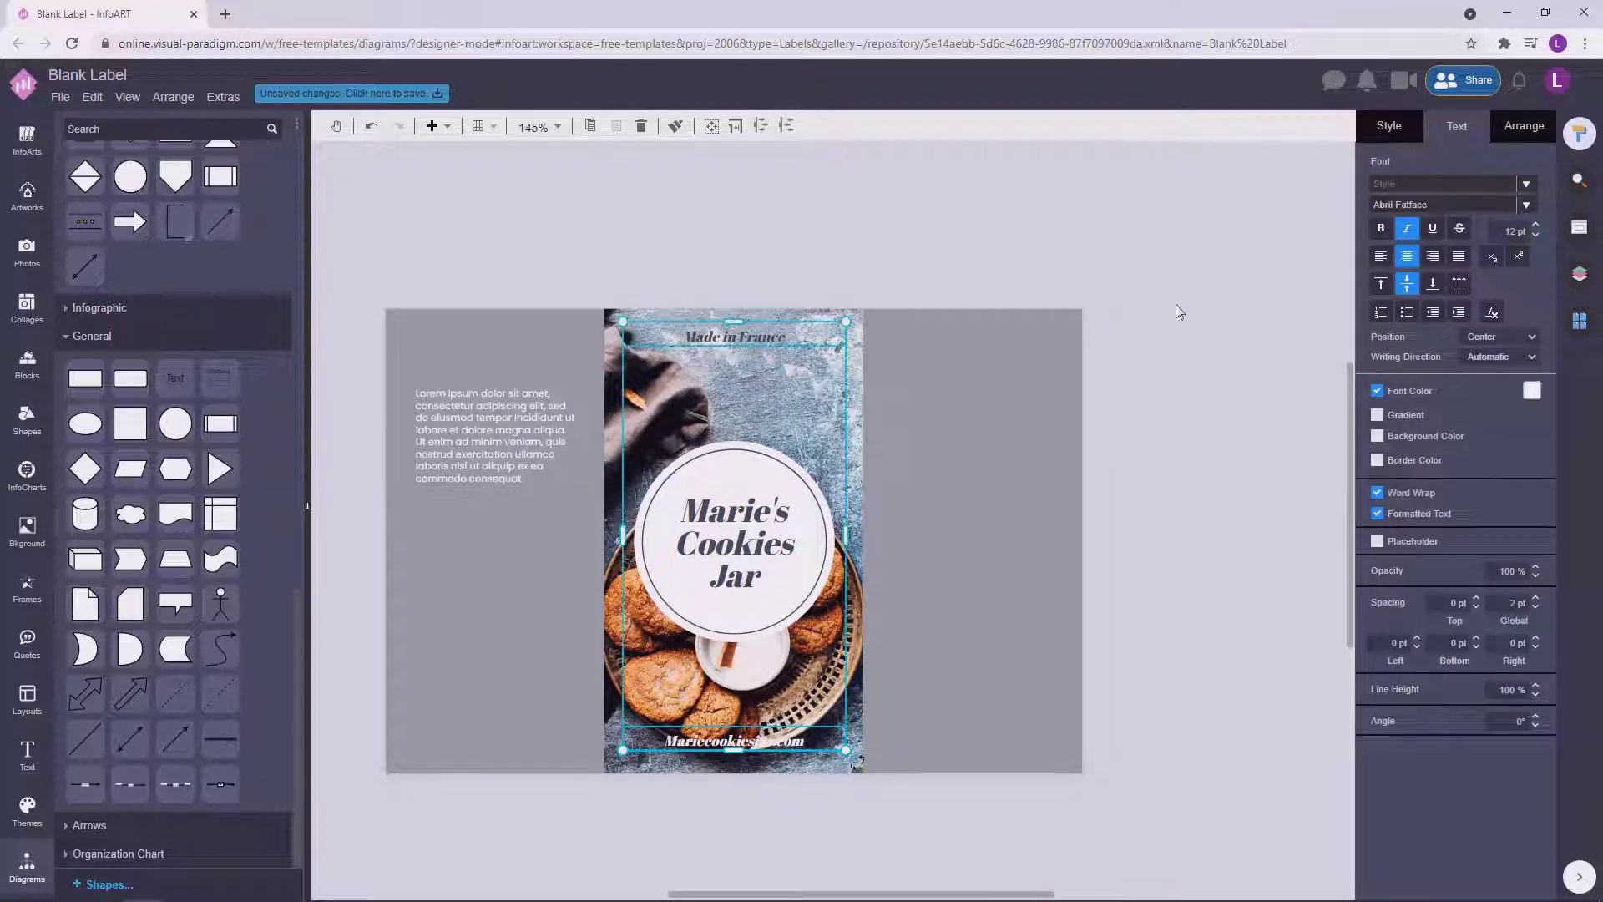
pyautogui.click(1535, 233)
pyautogui.click(1262, 393)
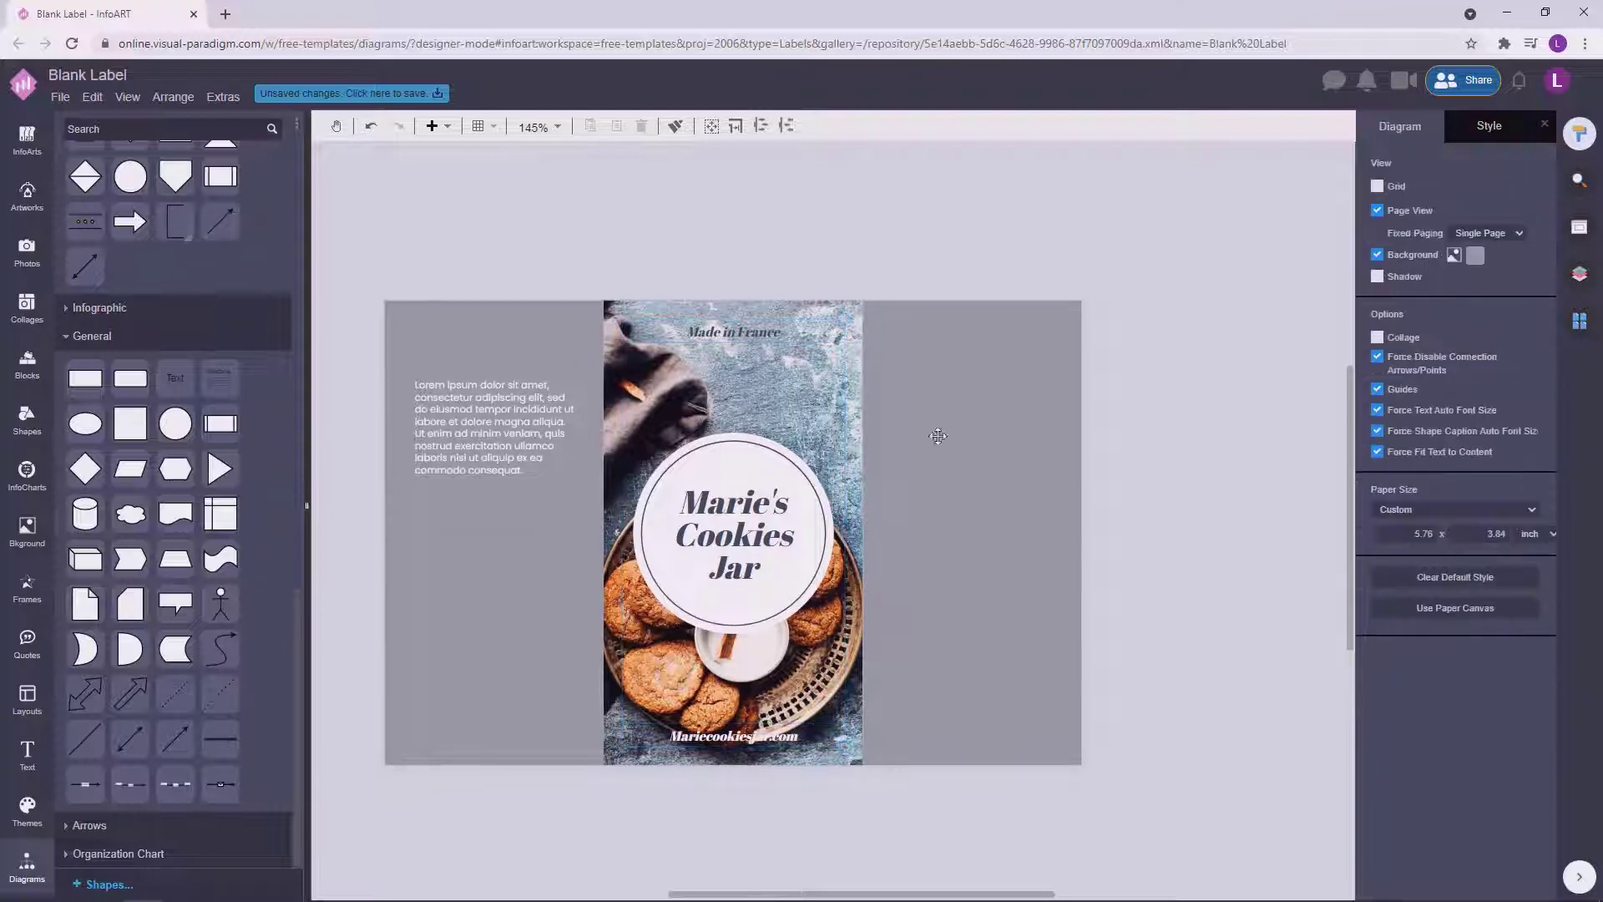
pyautogui.click(544, 436)
pyautogui.click(1236, 351)
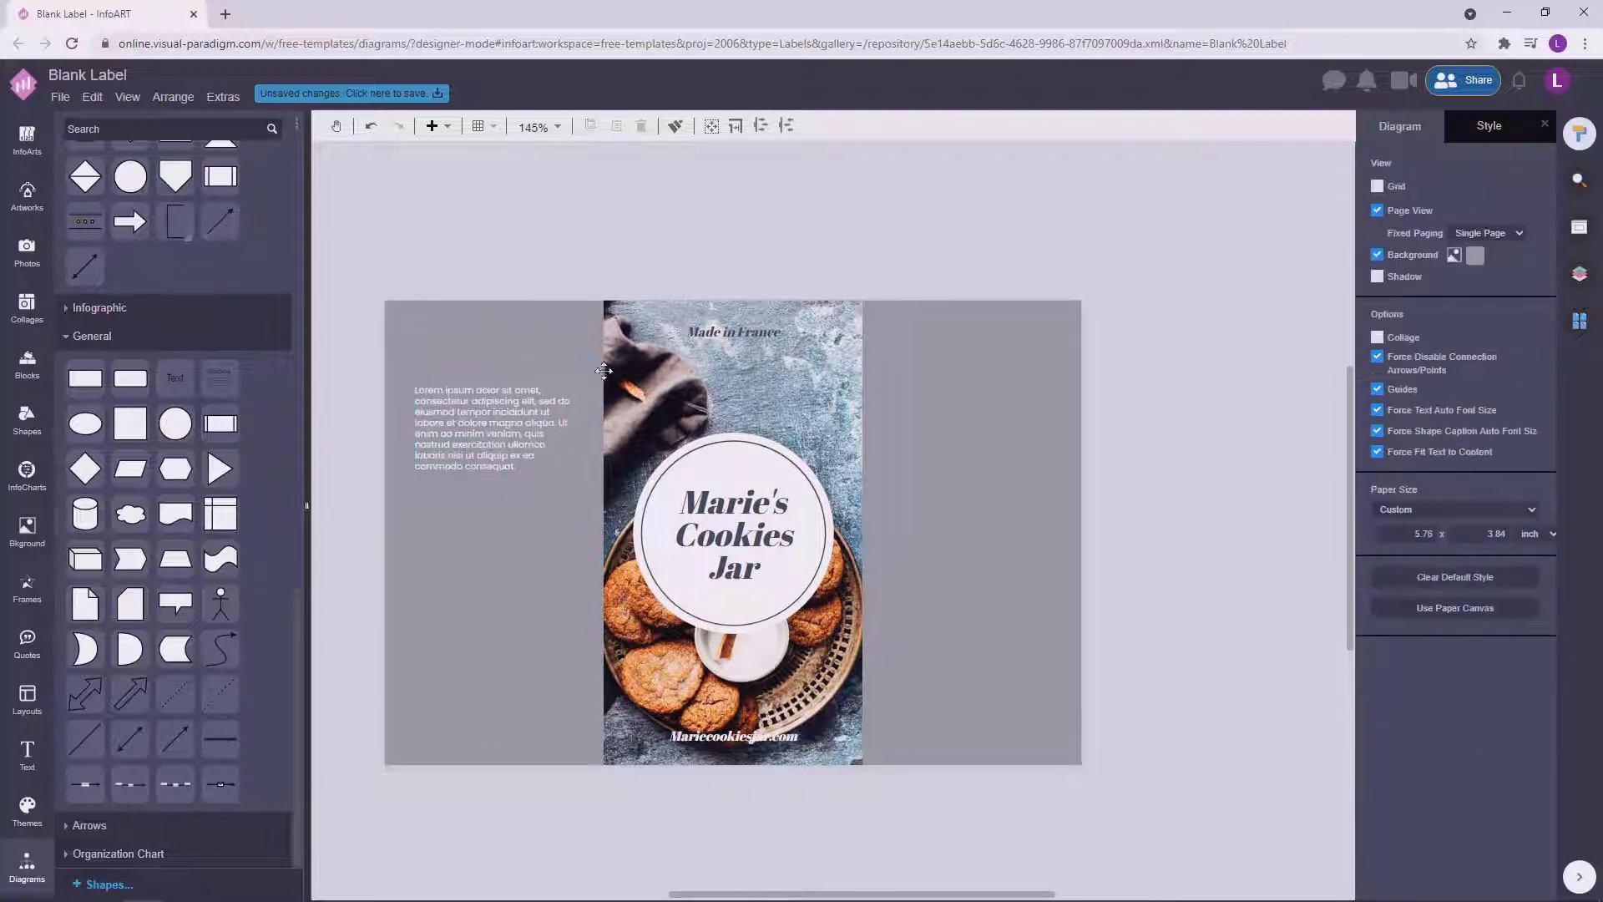
# Copy the "Made in France" caption to just above the lorem ipsum paragraph and left-align the copy.
pyautogui.doubleClick(501, 430)
pyautogui.click(1210, 534)
pyautogui.click(761, 333)
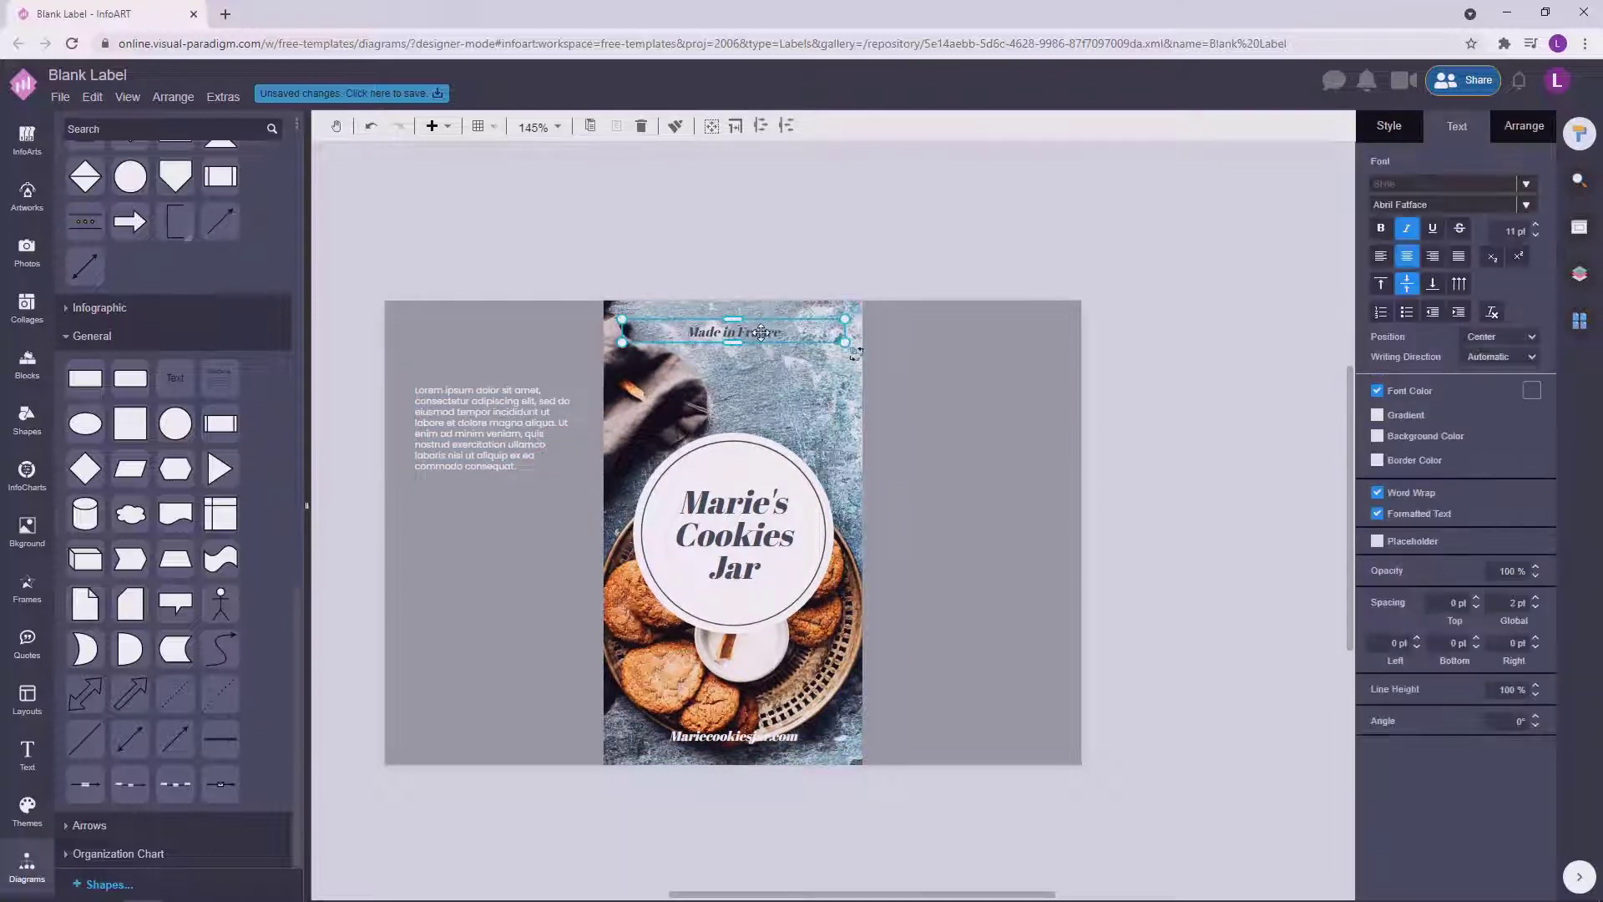
pyautogui.moveTo(761, 335); pyautogui.dragTo(469, 370)
pyautogui.click(1382, 253)
pyautogui.click(1290, 262)
# Try white and the dark slate #38474d as font colours for the copied heading above the paragraph.
pyautogui.click(1533, 391)
pyautogui.click(1419, 413)
pyautogui.click(1206, 376)
pyautogui.click(506, 364)
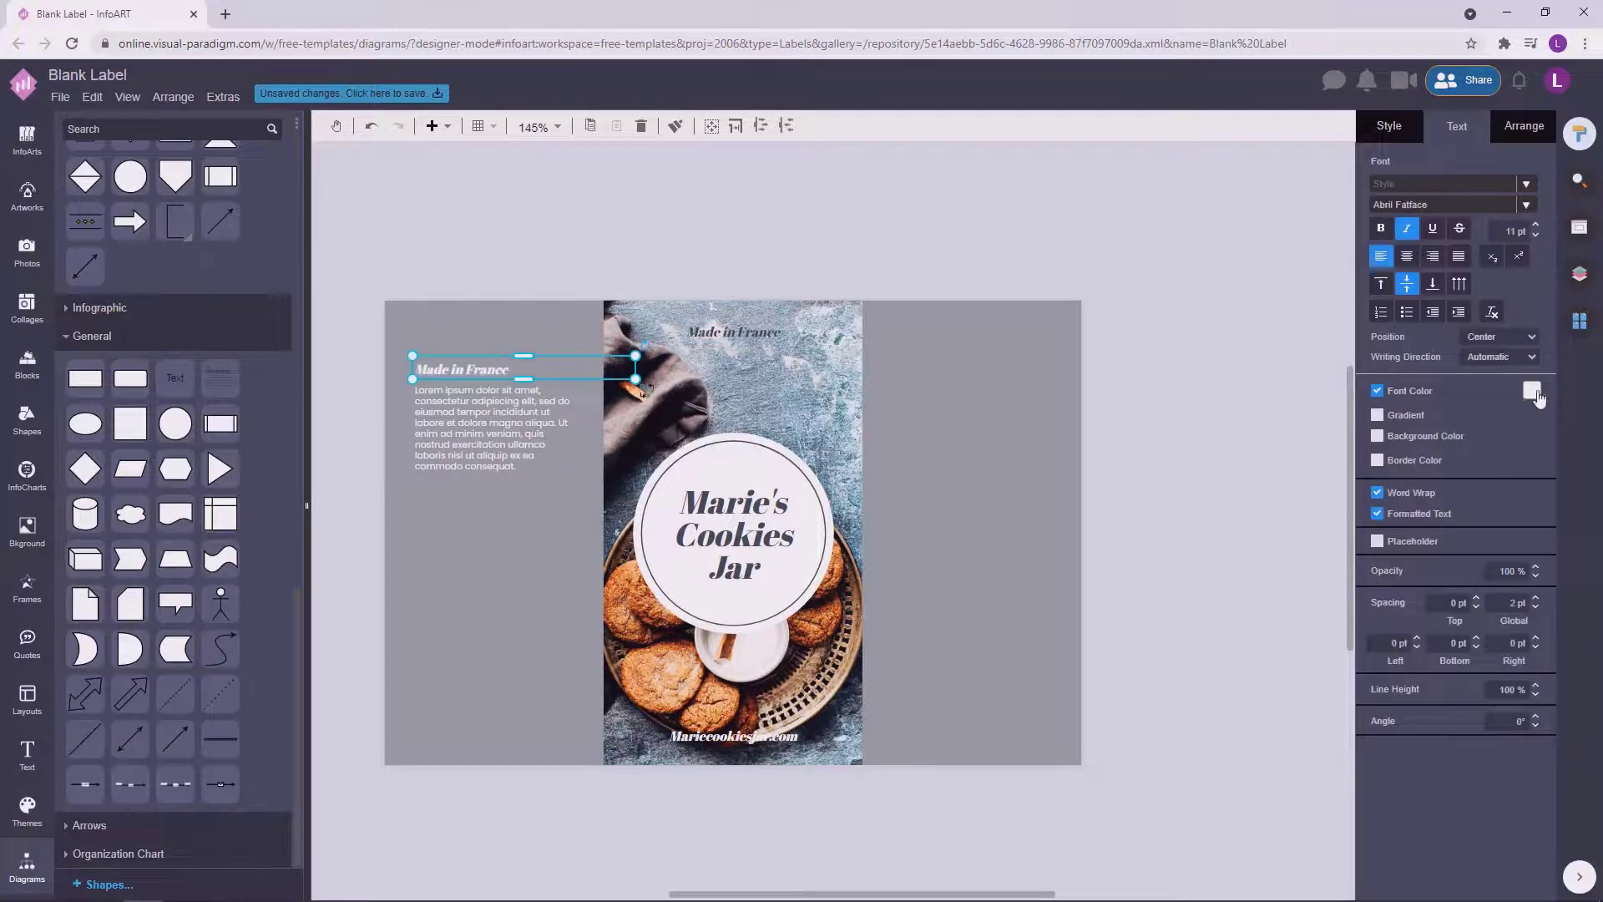
pyautogui.click(1532, 390)
pyautogui.click(1419, 544)
pyautogui.click(1502, 573)
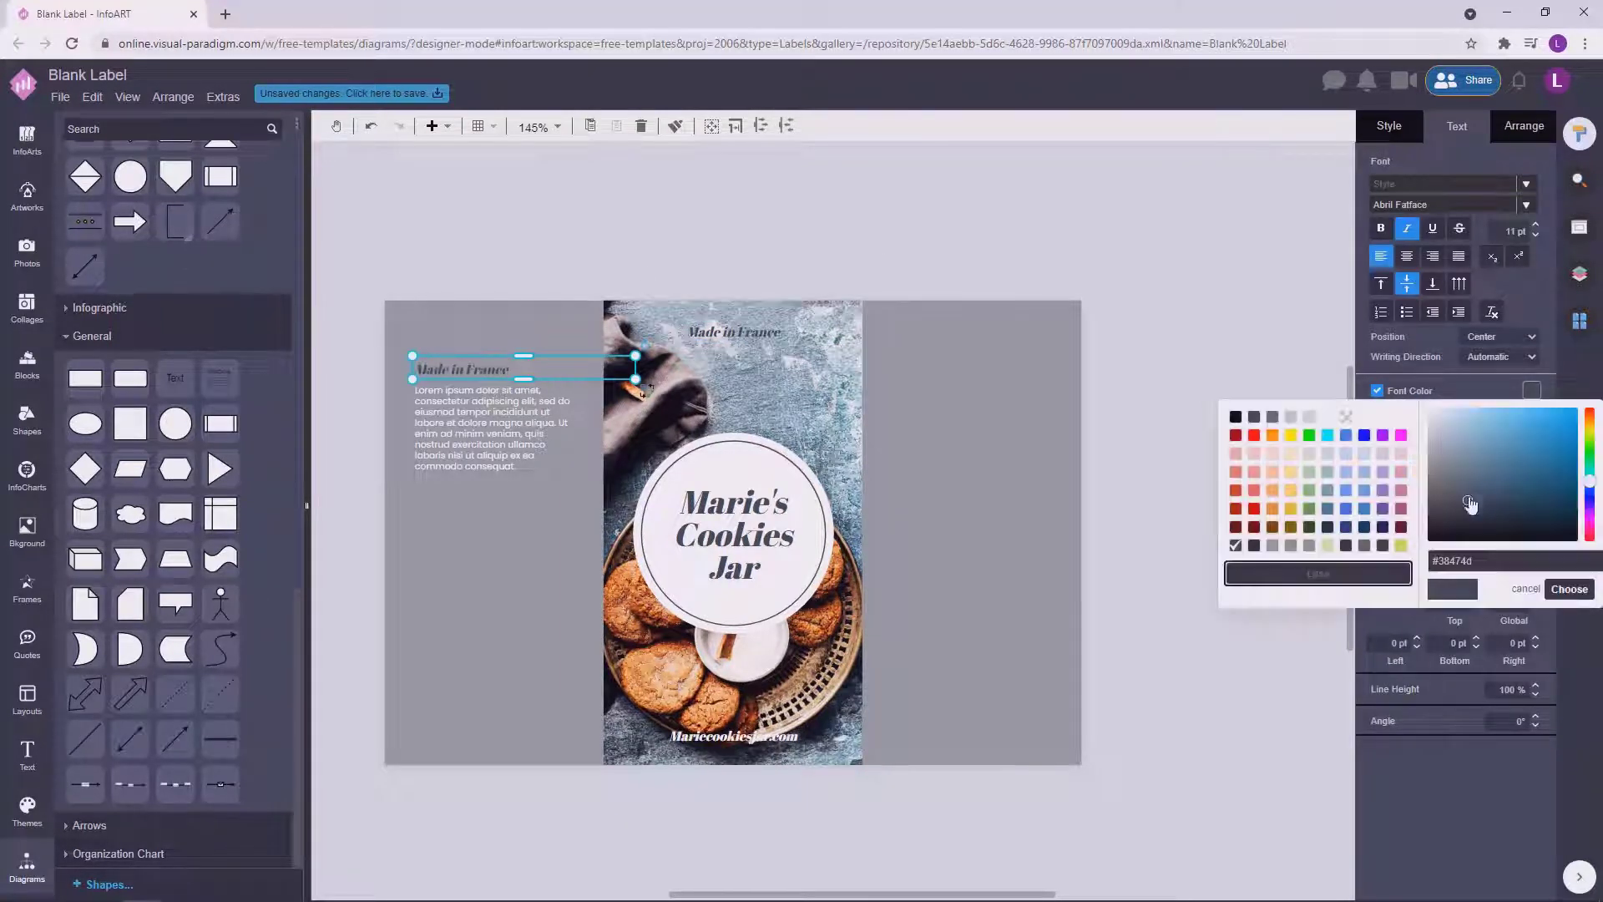
pyautogui.click(1469, 586)
# Try several custom grey font colours on the copied heading, including #b7c2c7 and #515a5e.
pyautogui.click(1532, 390)
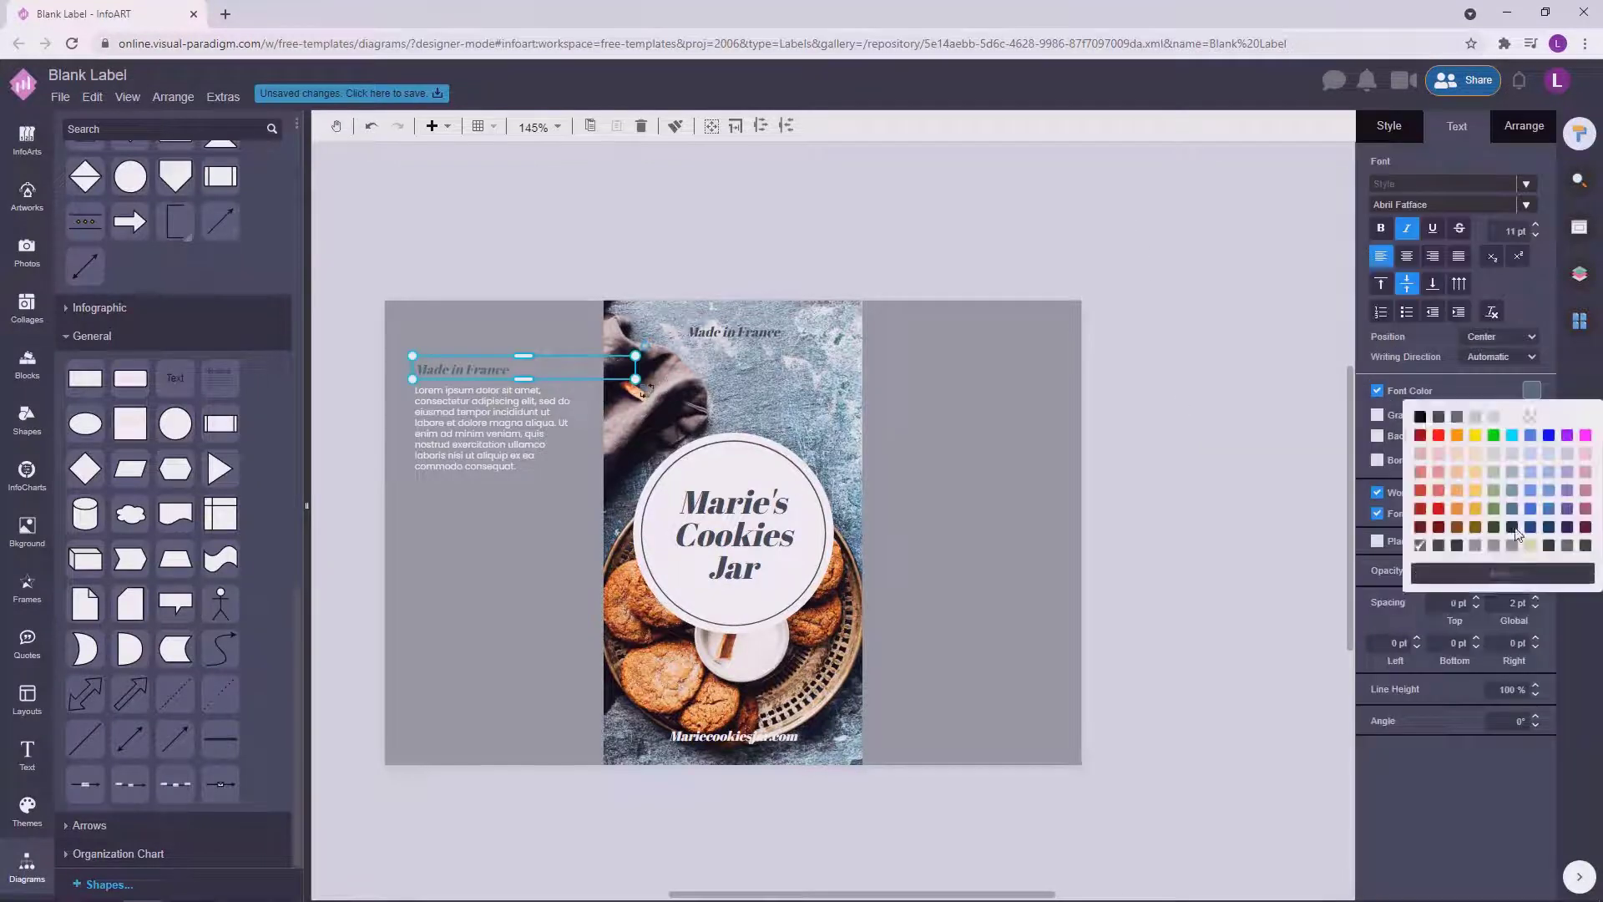
pyautogui.click(1501, 573)
pyautogui.click(1571, 590)
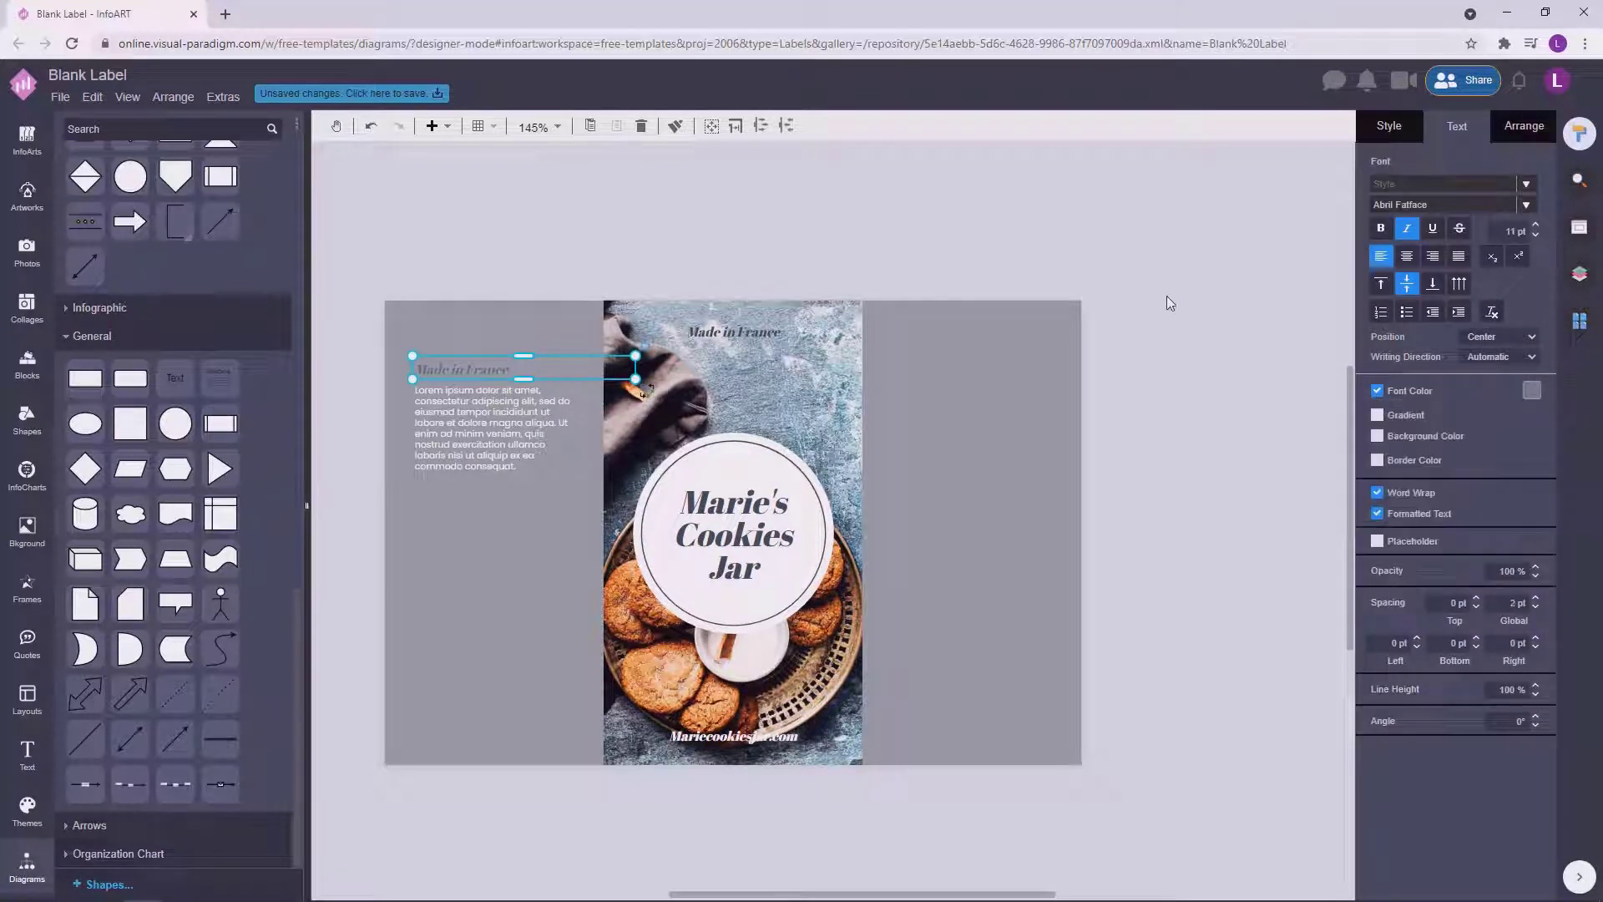
pyautogui.click(1534, 390)
pyautogui.click(1444, 458)
pyautogui.click(1570, 588)
pyautogui.click(1532, 390)
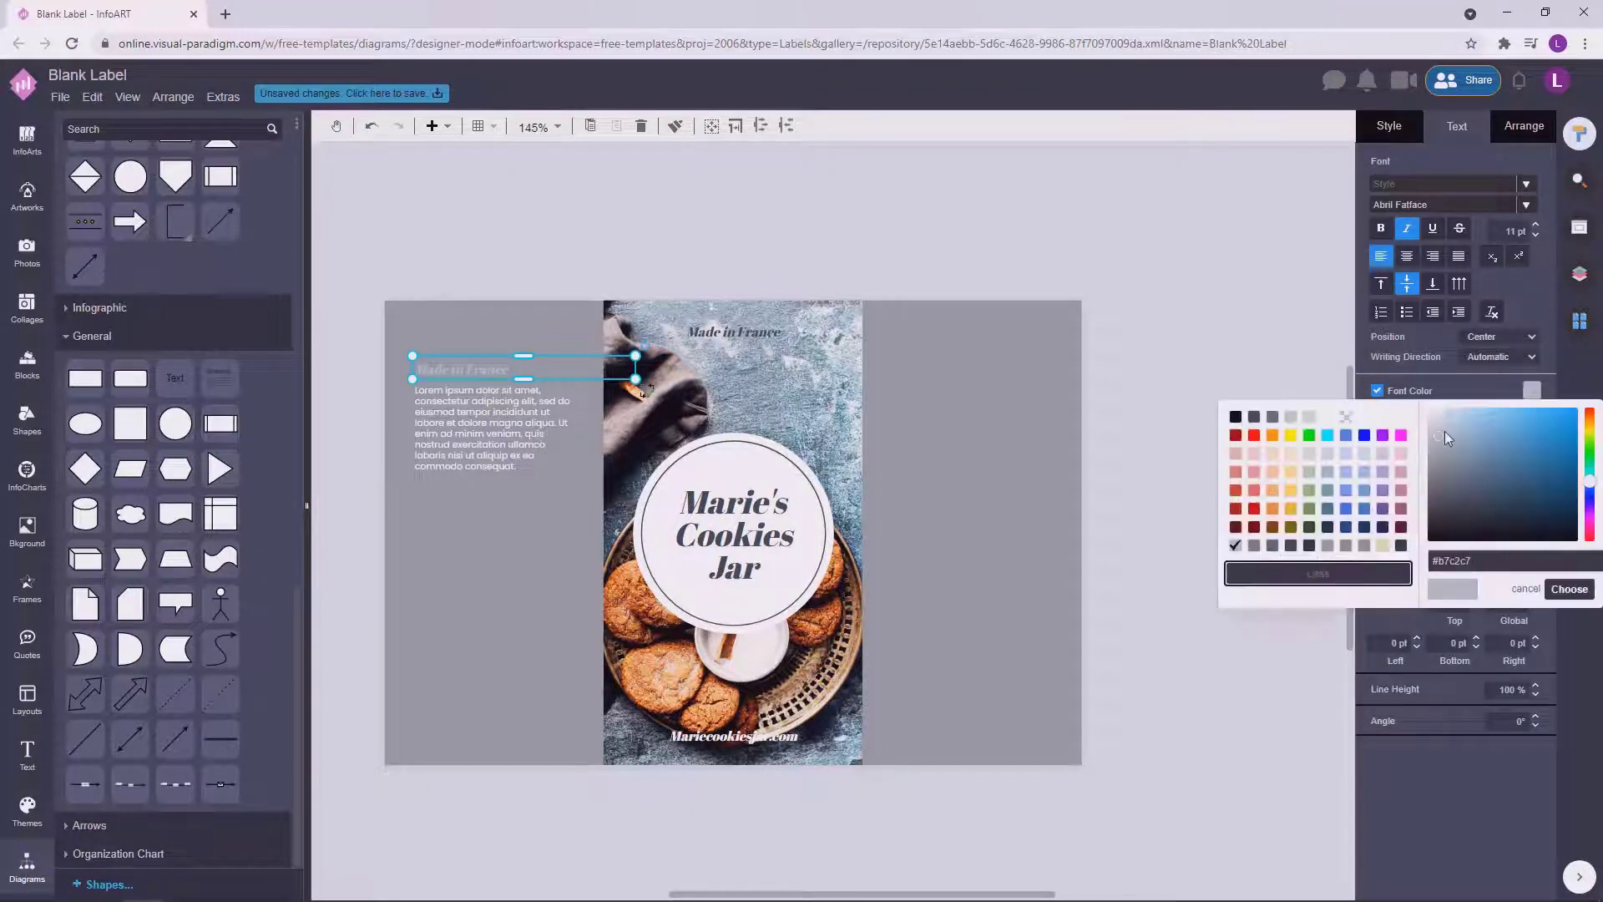
pyautogui.click(1459, 435)
pyautogui.click(1569, 589)
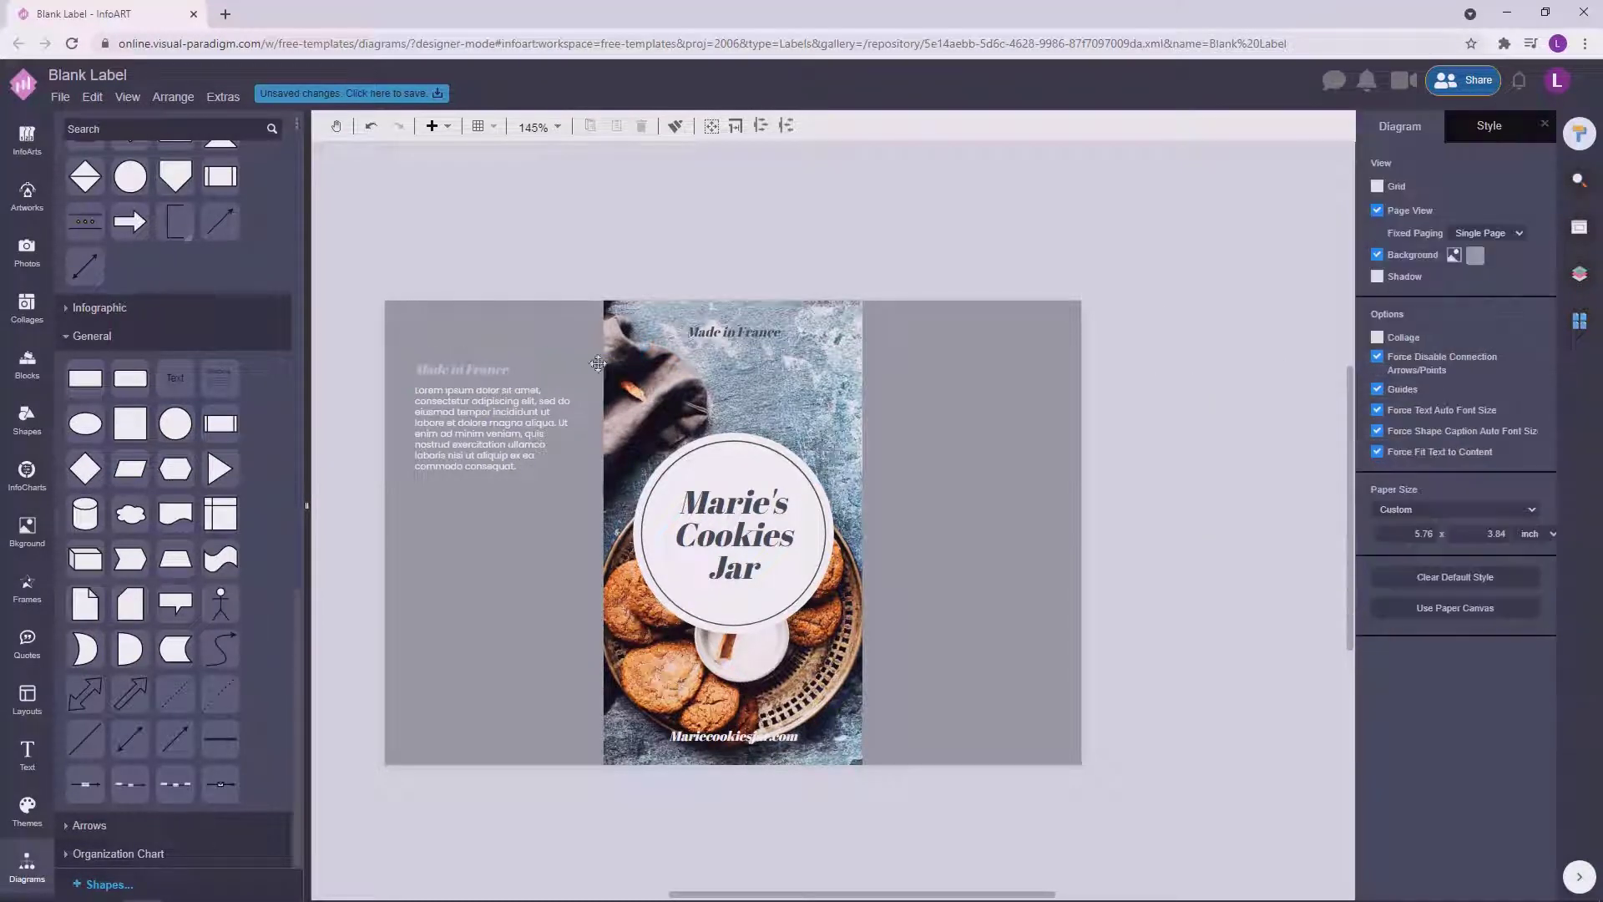
pyautogui.click(1532, 390)
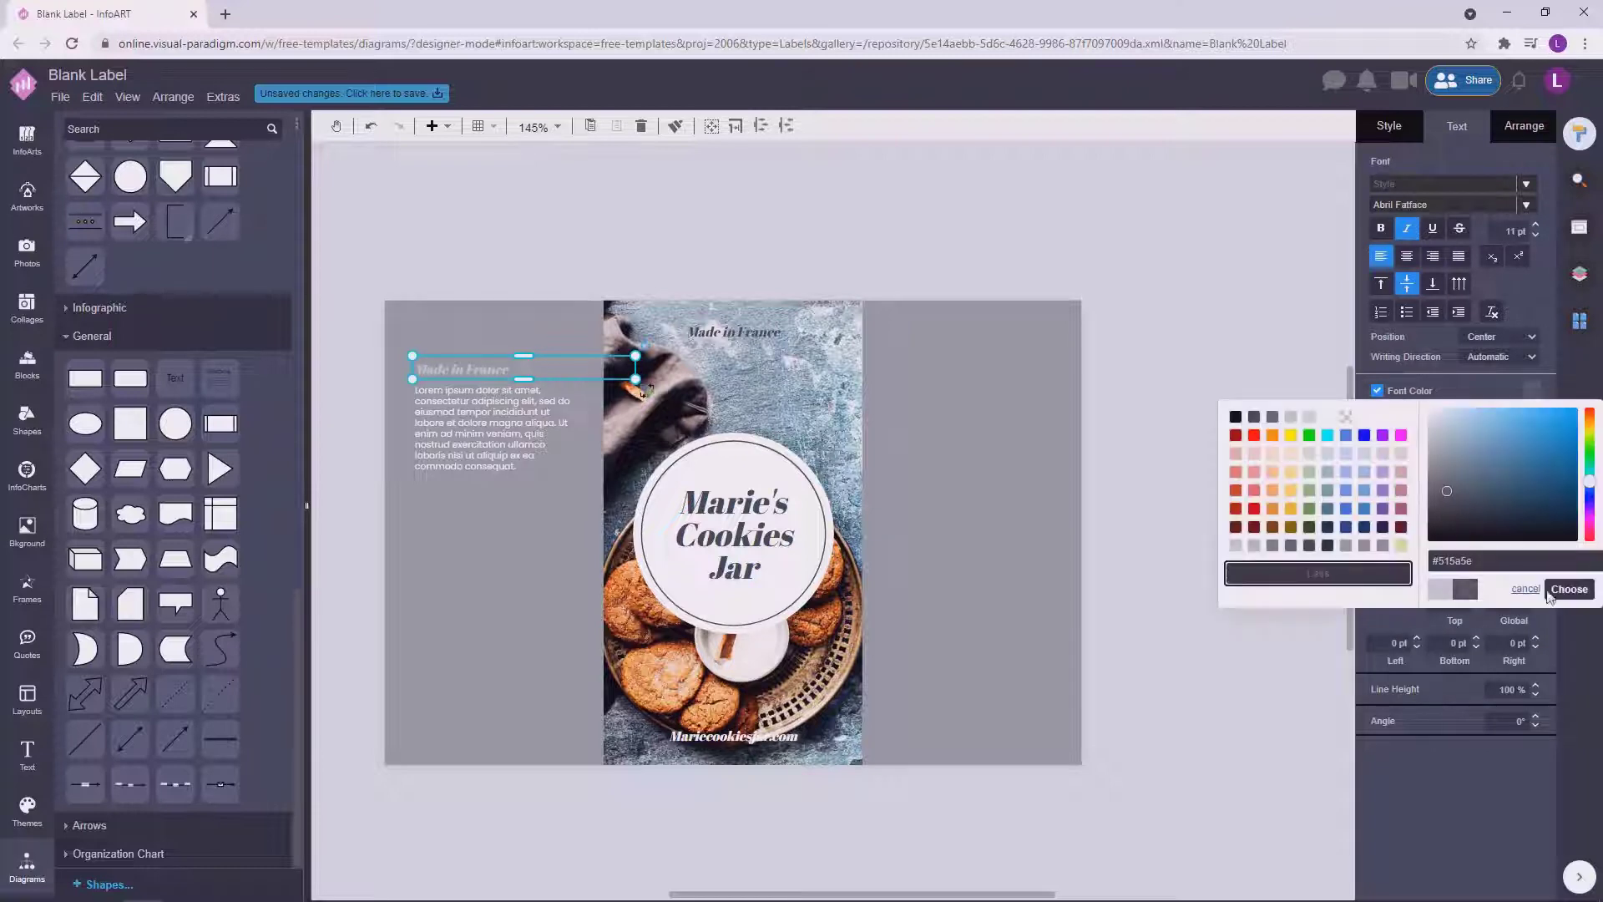
pyautogui.click(1550, 591)
# Apply a very dark slate swatch as the font colour of the copied heading.
pyautogui.click(1534, 393)
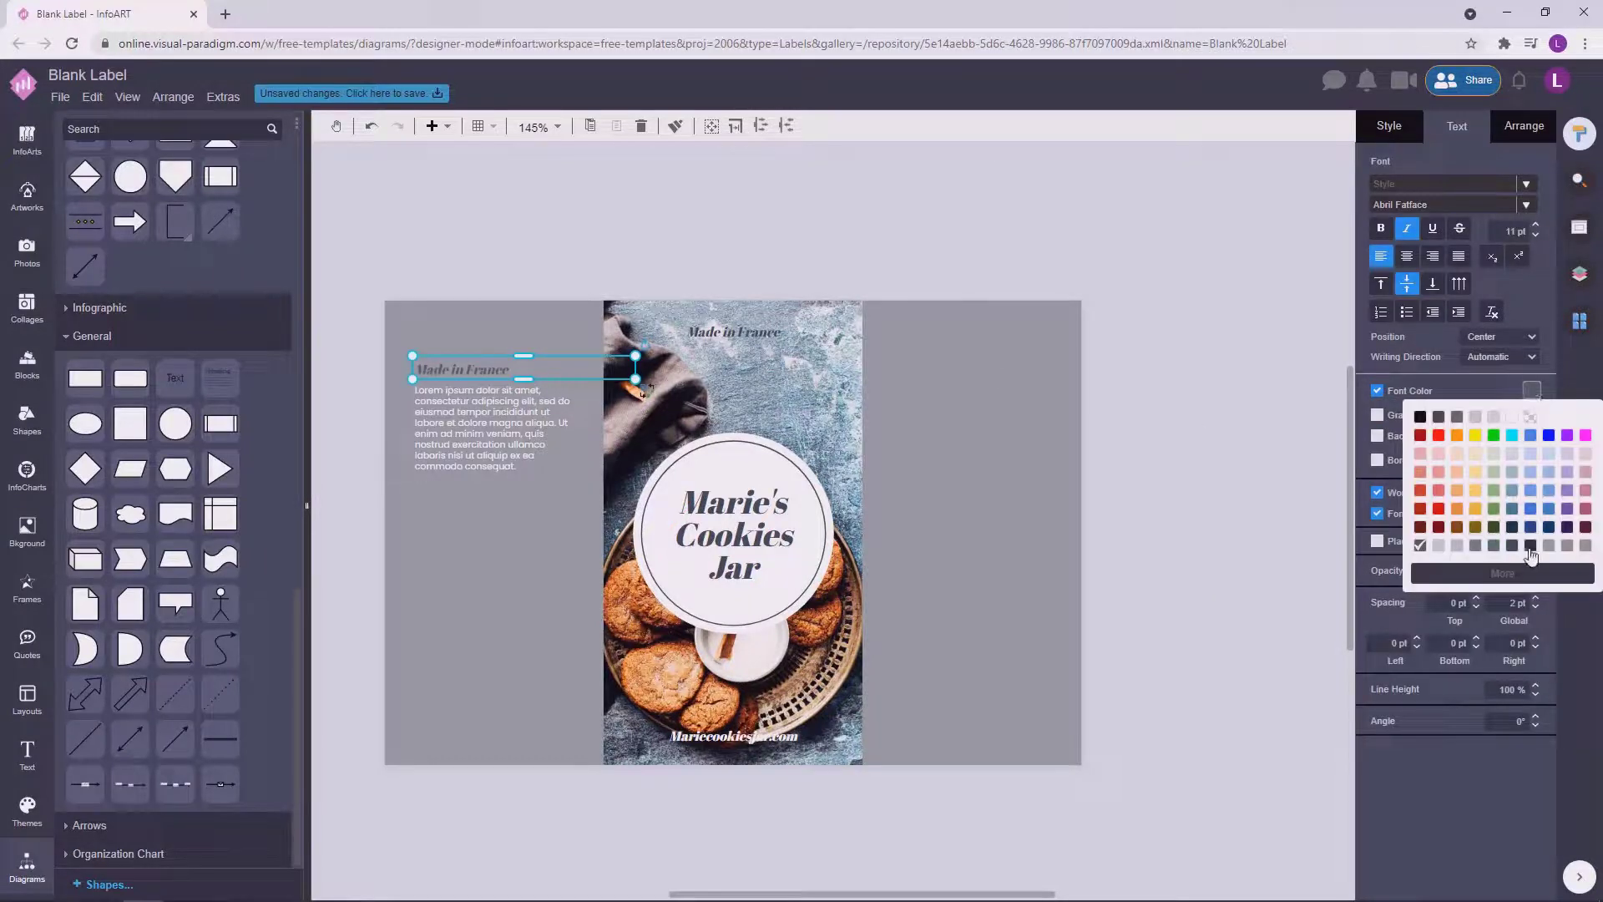
pyautogui.click(1530, 552)
pyautogui.click(638, 351)
# Replace the text of the heading above the lorem ipsum paragraph with "About".
pyautogui.click(476, 364)
pyautogui.click(527, 275)
pyautogui.click(488, 360)
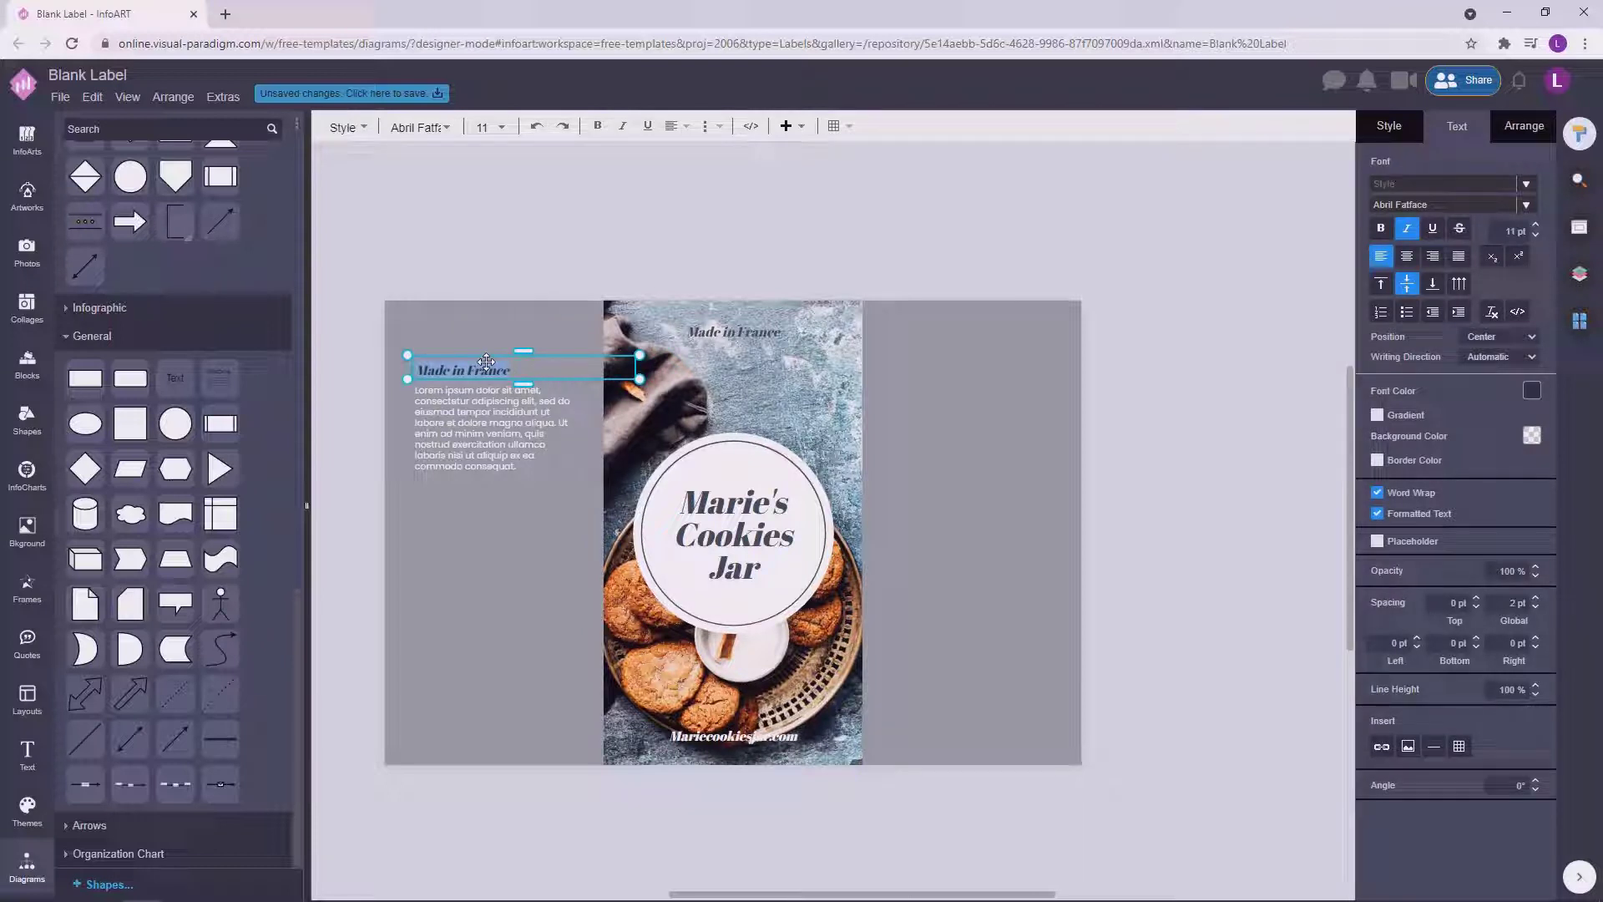
pyautogui.click(553, 317)
pyautogui.click(468, 369)
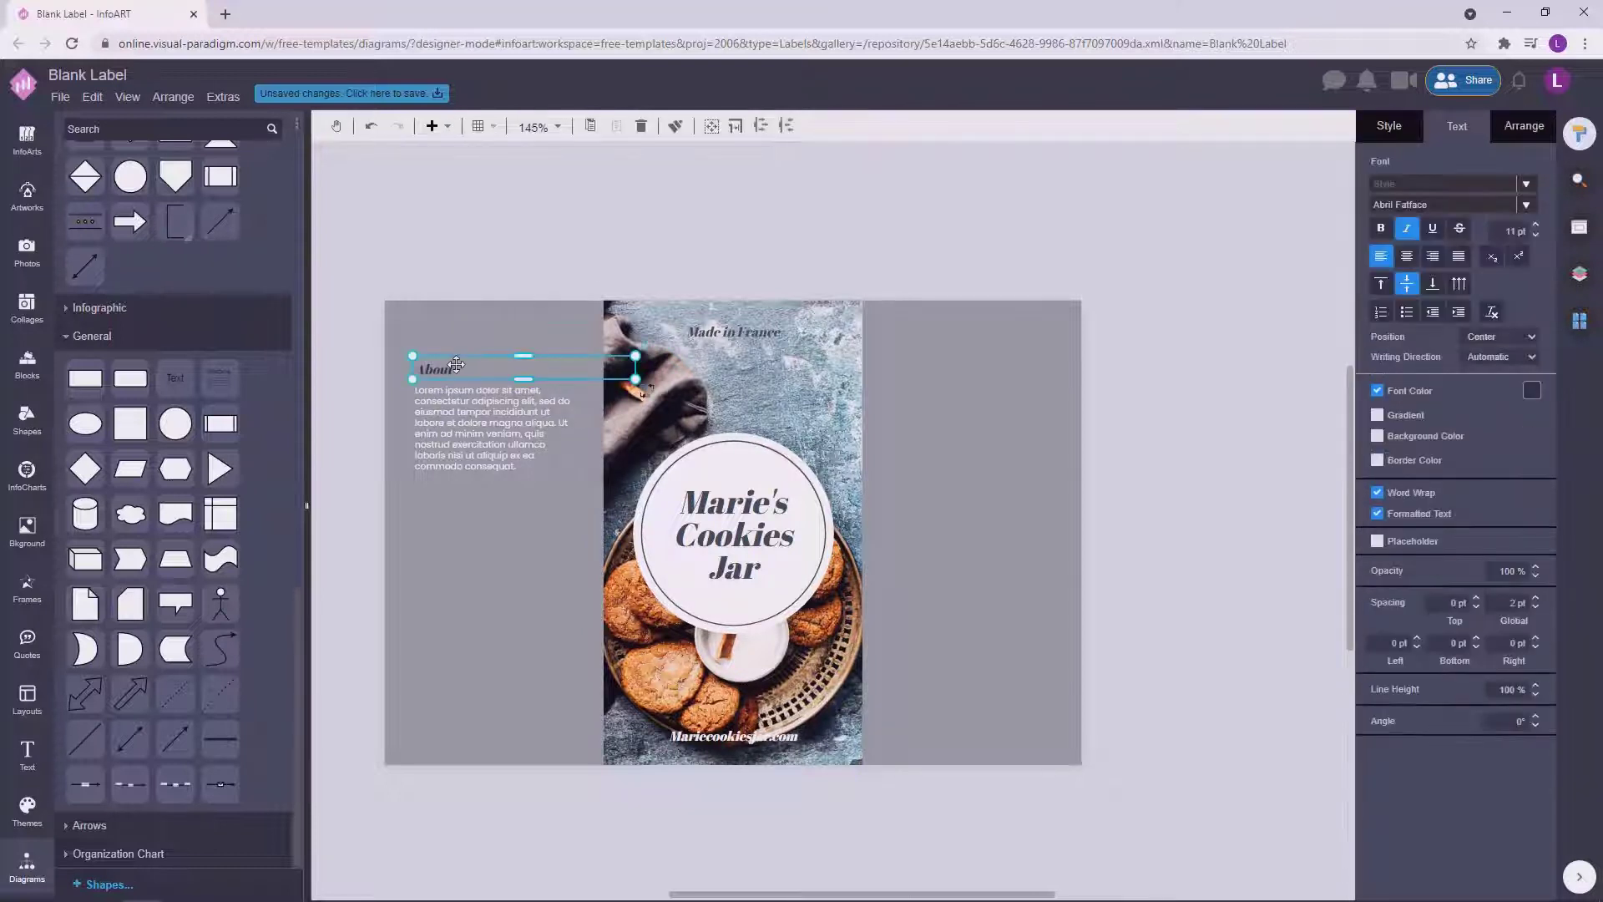
pyautogui.click(542, 276)
# Copy the "About" heading and its paragraph directly below, and rename the copied heading "Ingredients:".
pyautogui.click(442, 371)
pyautogui.keyDown('shift'); pyautogui.click(463, 423); pyautogui.keyUp('shift')
pyautogui.moveTo(463, 423); pyautogui.dragTo(483, 576)
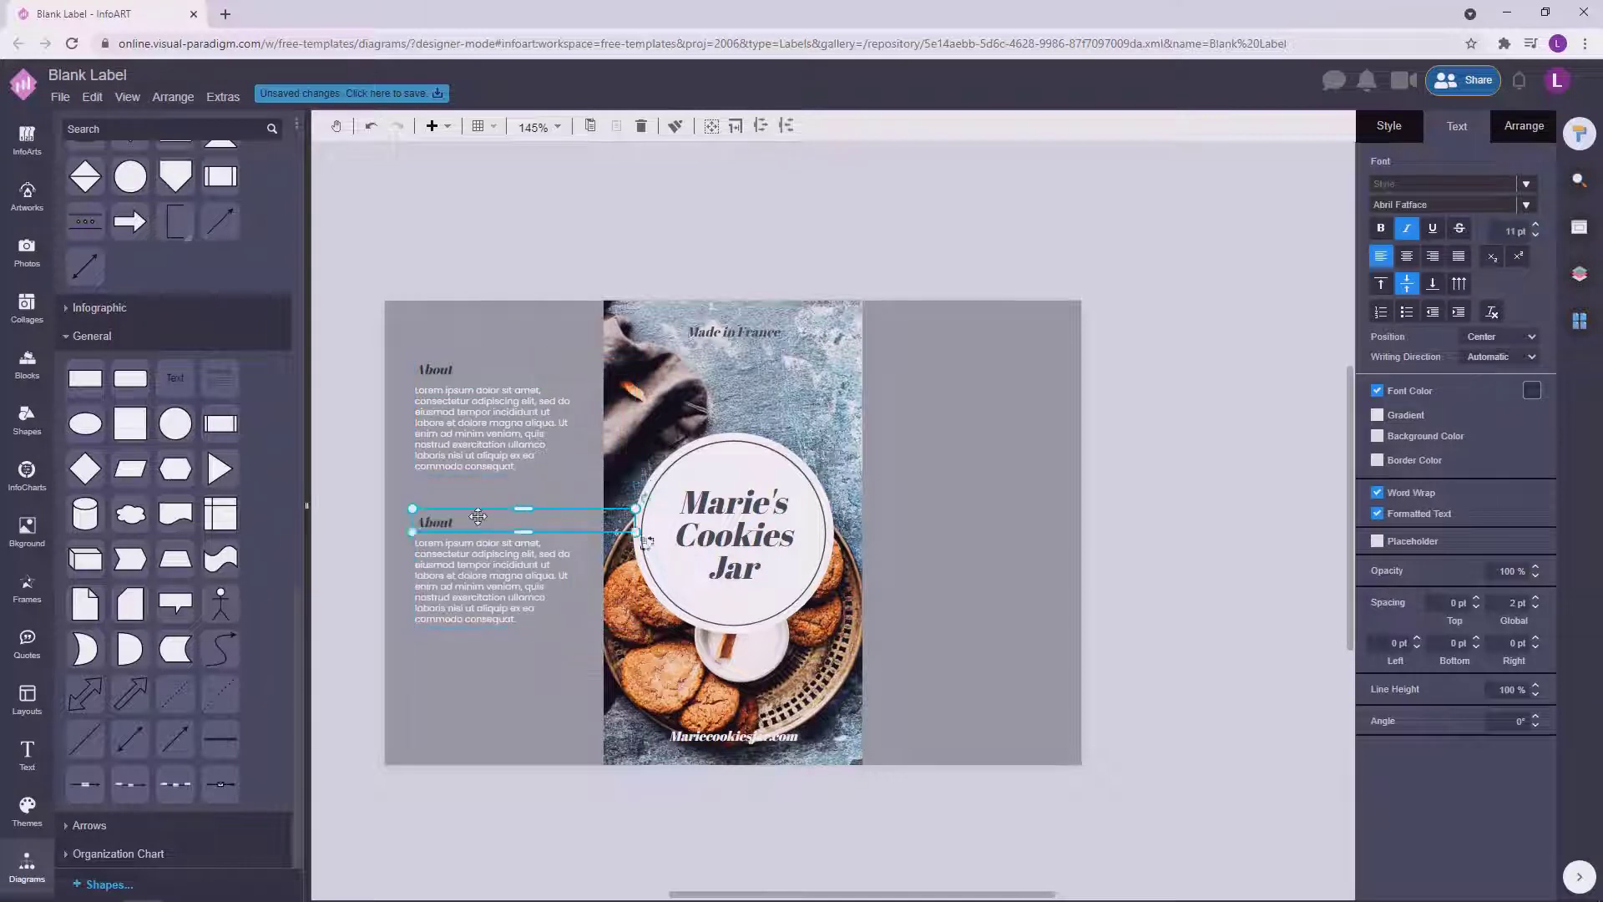
pyautogui.doubleClick(477, 516)
pyautogui.write('Ingredie')
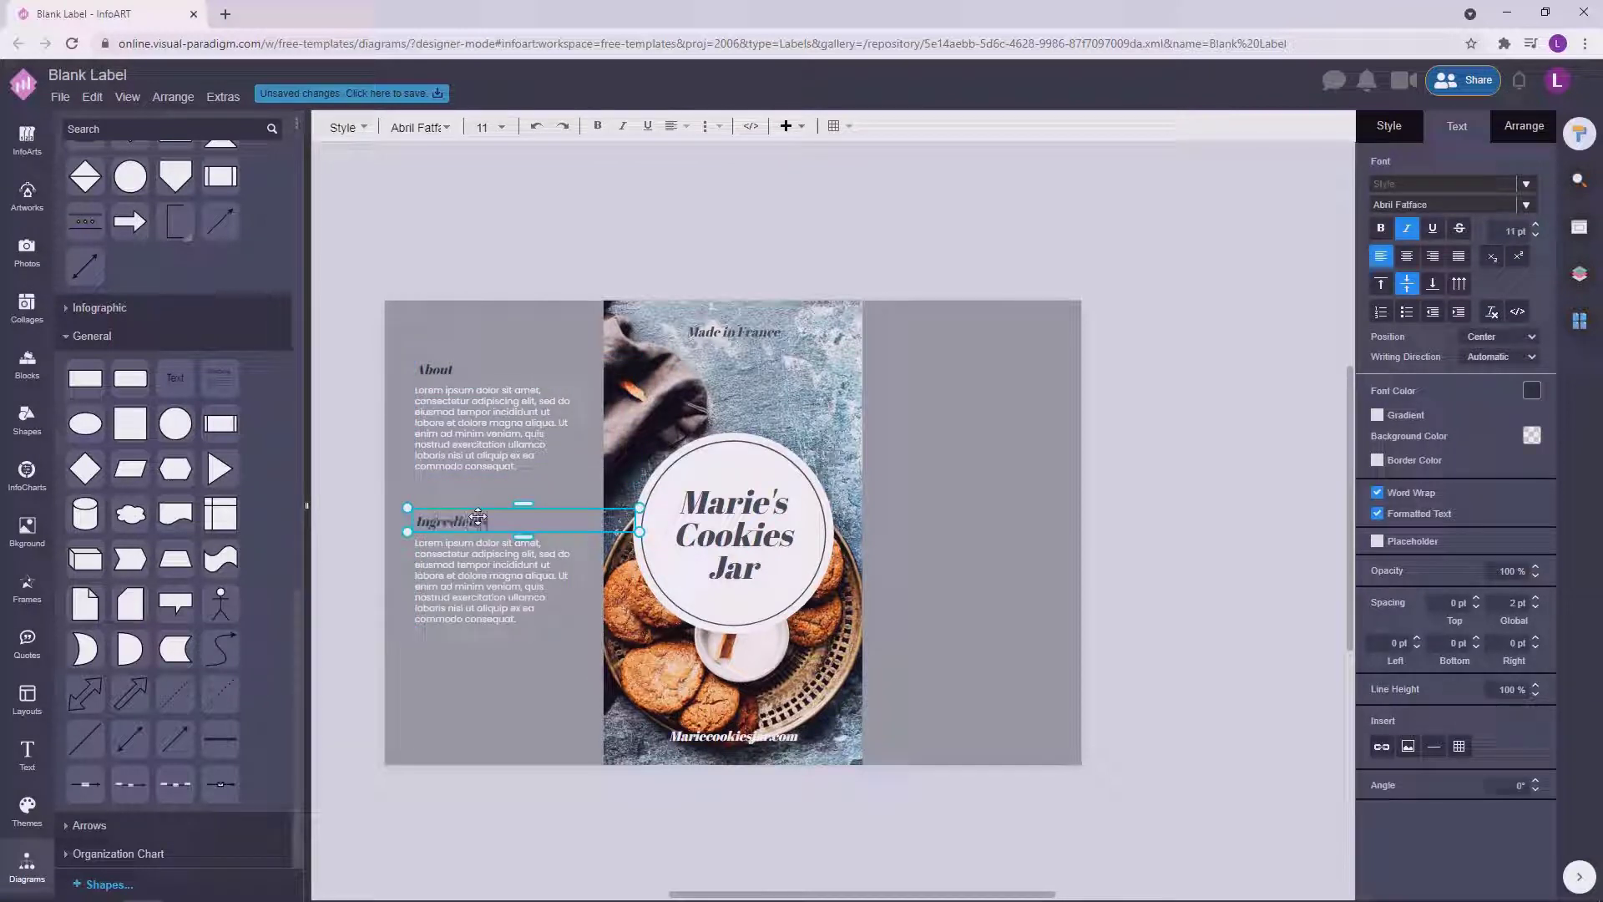
pyautogui.write('nts:')
# Change the upper heading's text to "About us:".
pyautogui.doubleClick(453, 371)
pyautogui.write('u')
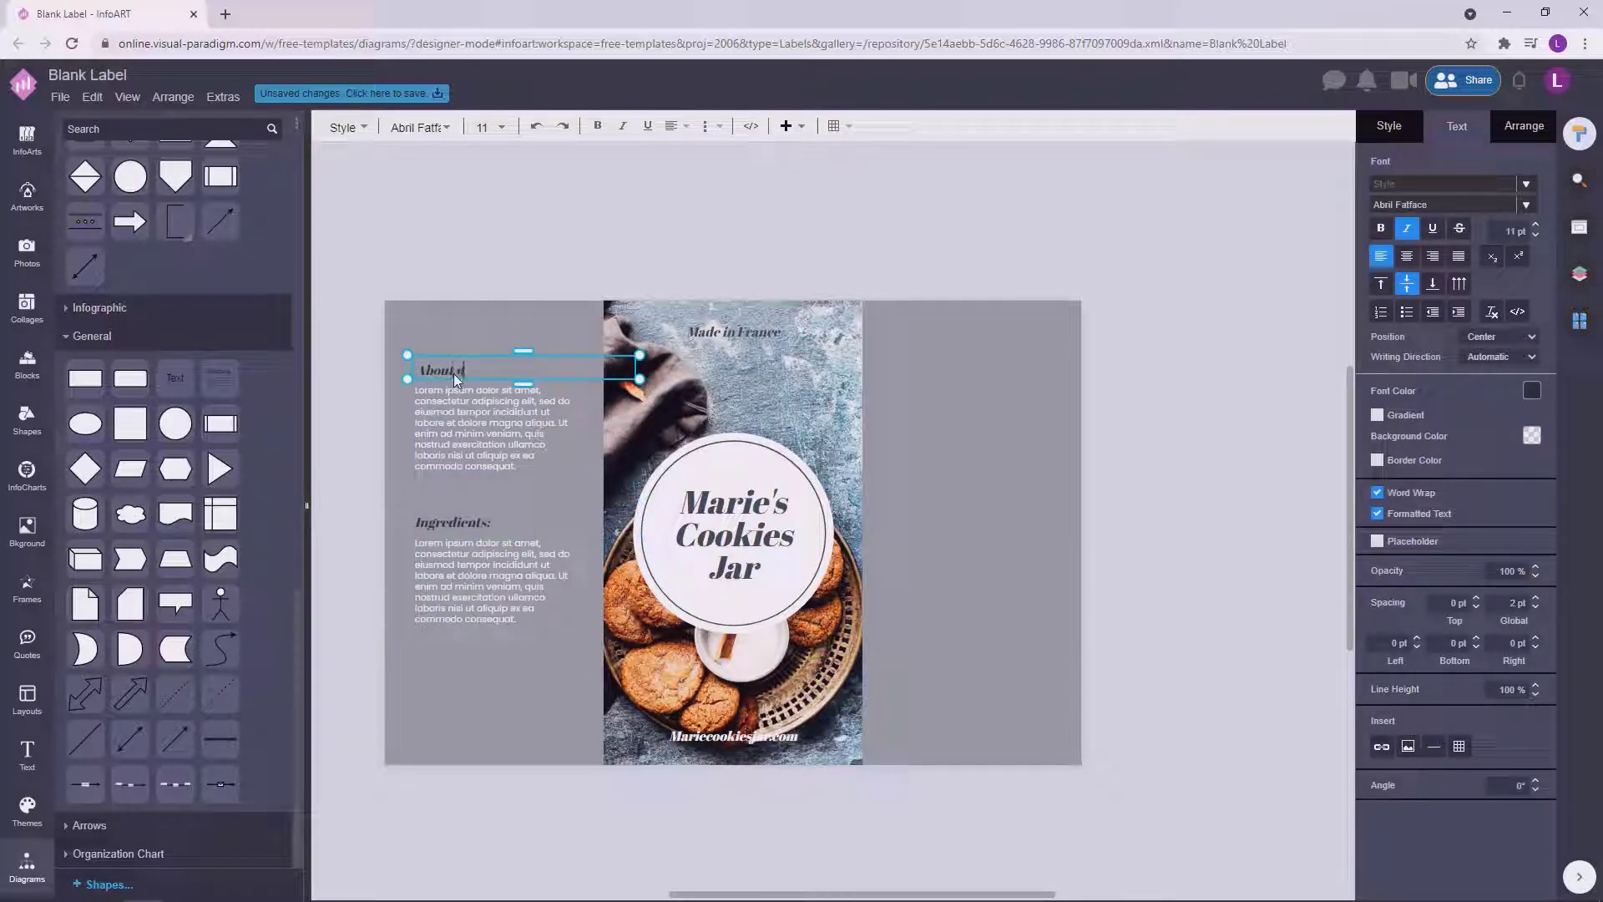
pyautogui.write('s:')
pyautogui.click(558, 189)
pyautogui.click(482, 414)
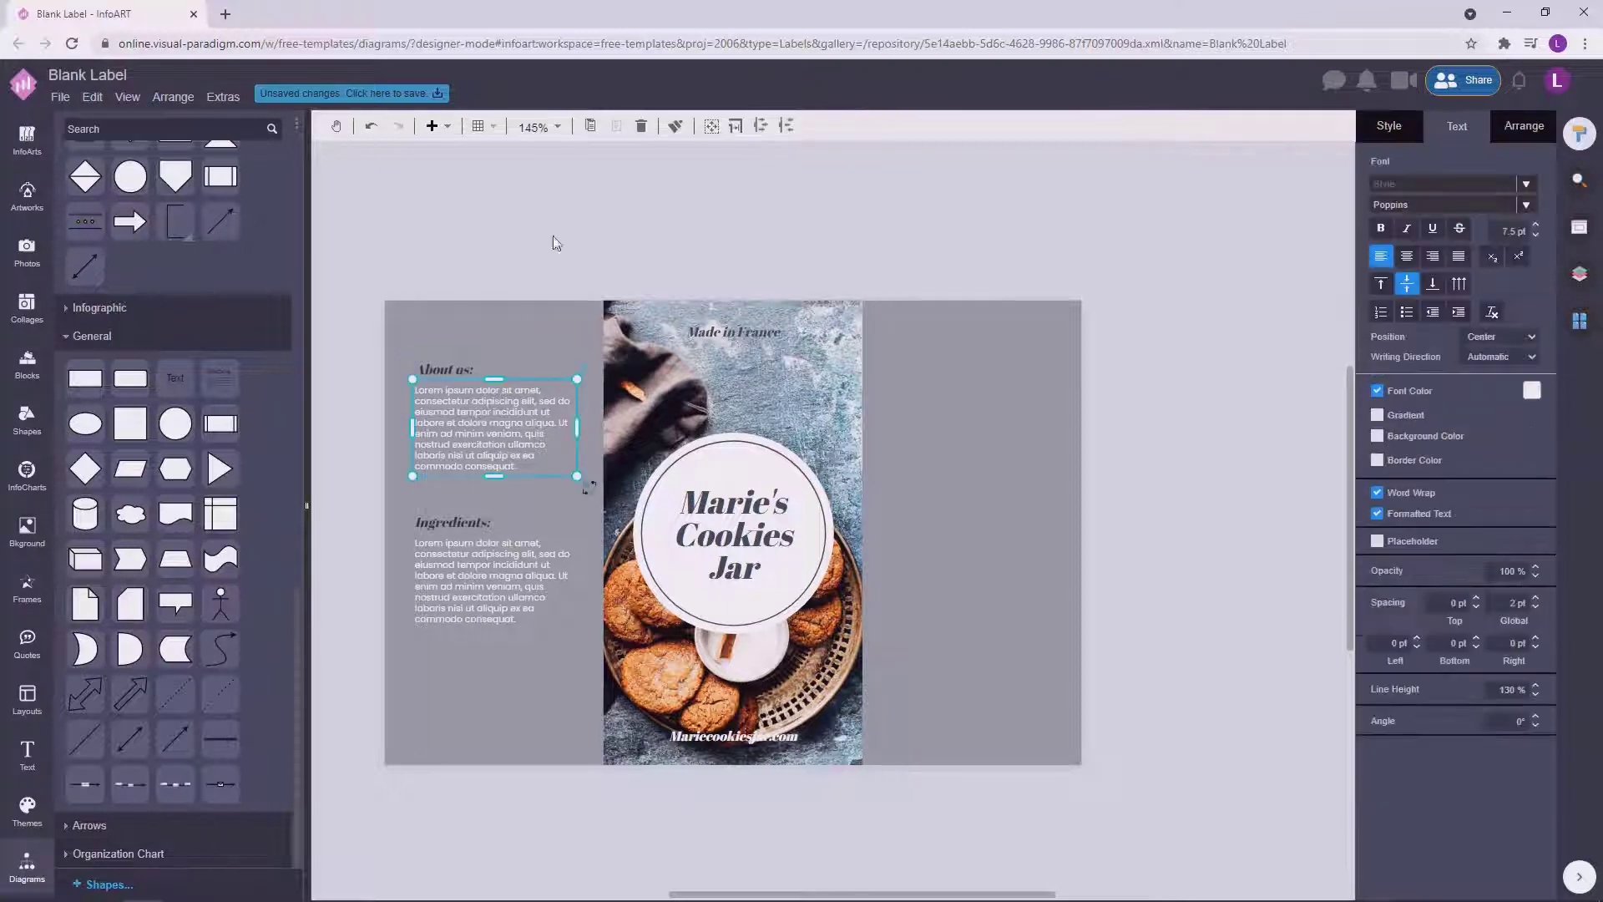
pyautogui.click(552, 236)
# Move the "About us:" block up level with the "Made in France" caption and raise the "Ingredients:" block closer to it.
pyautogui.click(450, 366)
pyautogui.keyDown('shift'); pyautogui.click(462, 438); pyautogui.keyUp('shift')
pyautogui.moveTo(463, 437); pyautogui.dragTo(463, 403)
pyautogui.click(787, 233)
pyautogui.click(463, 590)
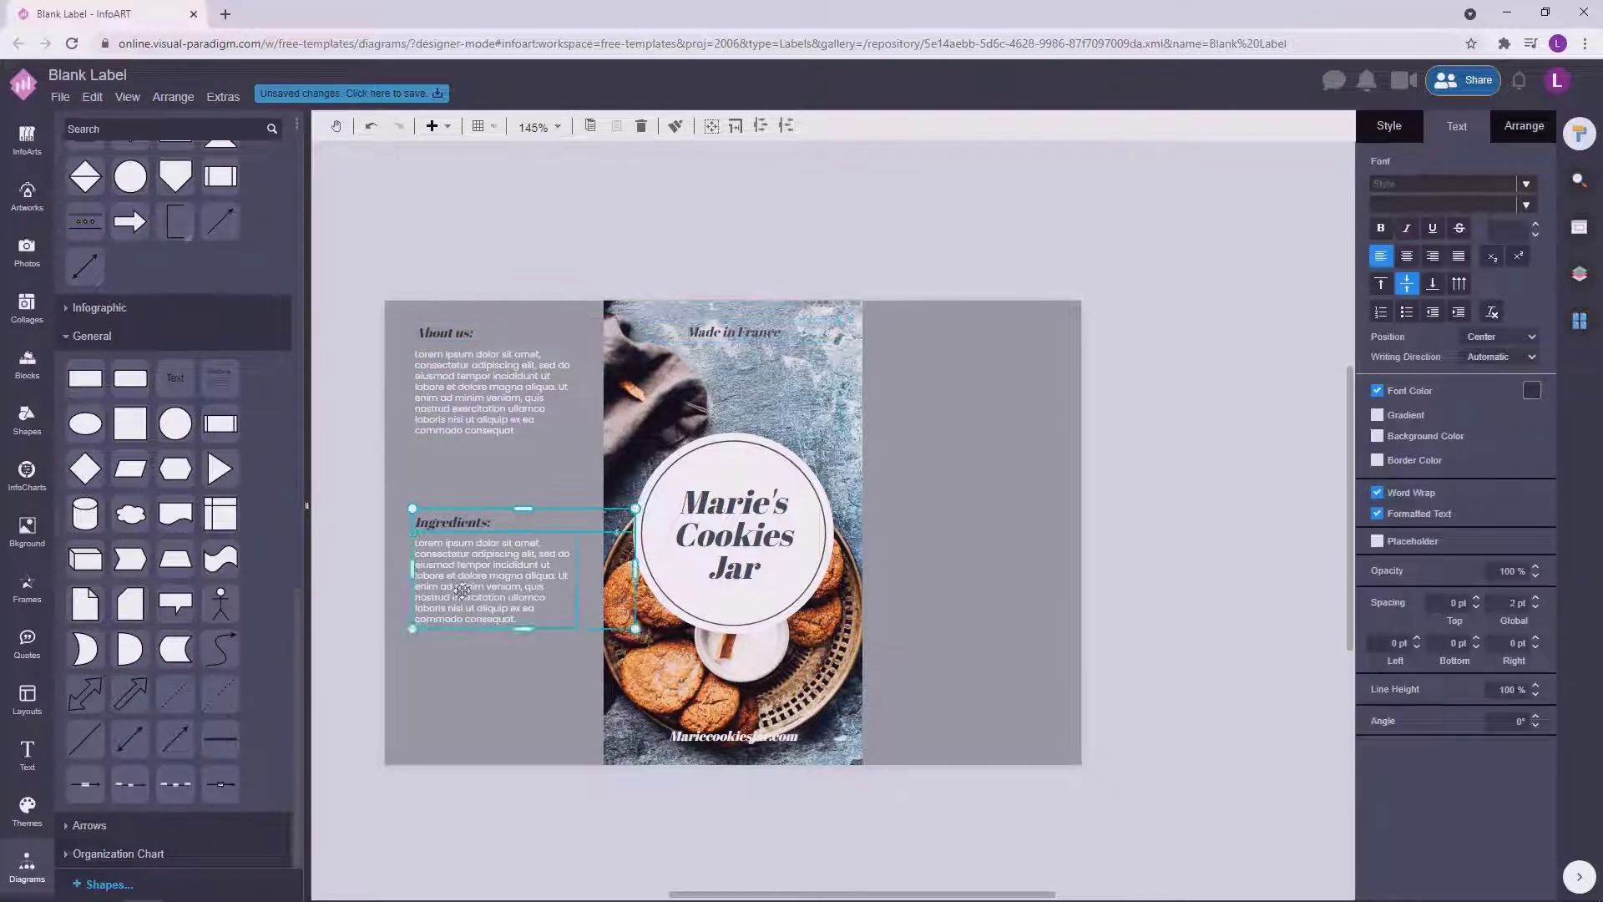
pyautogui.moveTo(462, 591); pyautogui.dragTo(462, 535)
pyautogui.click(568, 238)
# Shorten the "About us:" paragraph so that it ends after "labore et dolore magna aliqua.".
pyautogui.doubleClick(493, 399)
pyautogui.moveTo(519, 432); pyautogui.dragTo(558, 387)
pyautogui.press('BackSpace')
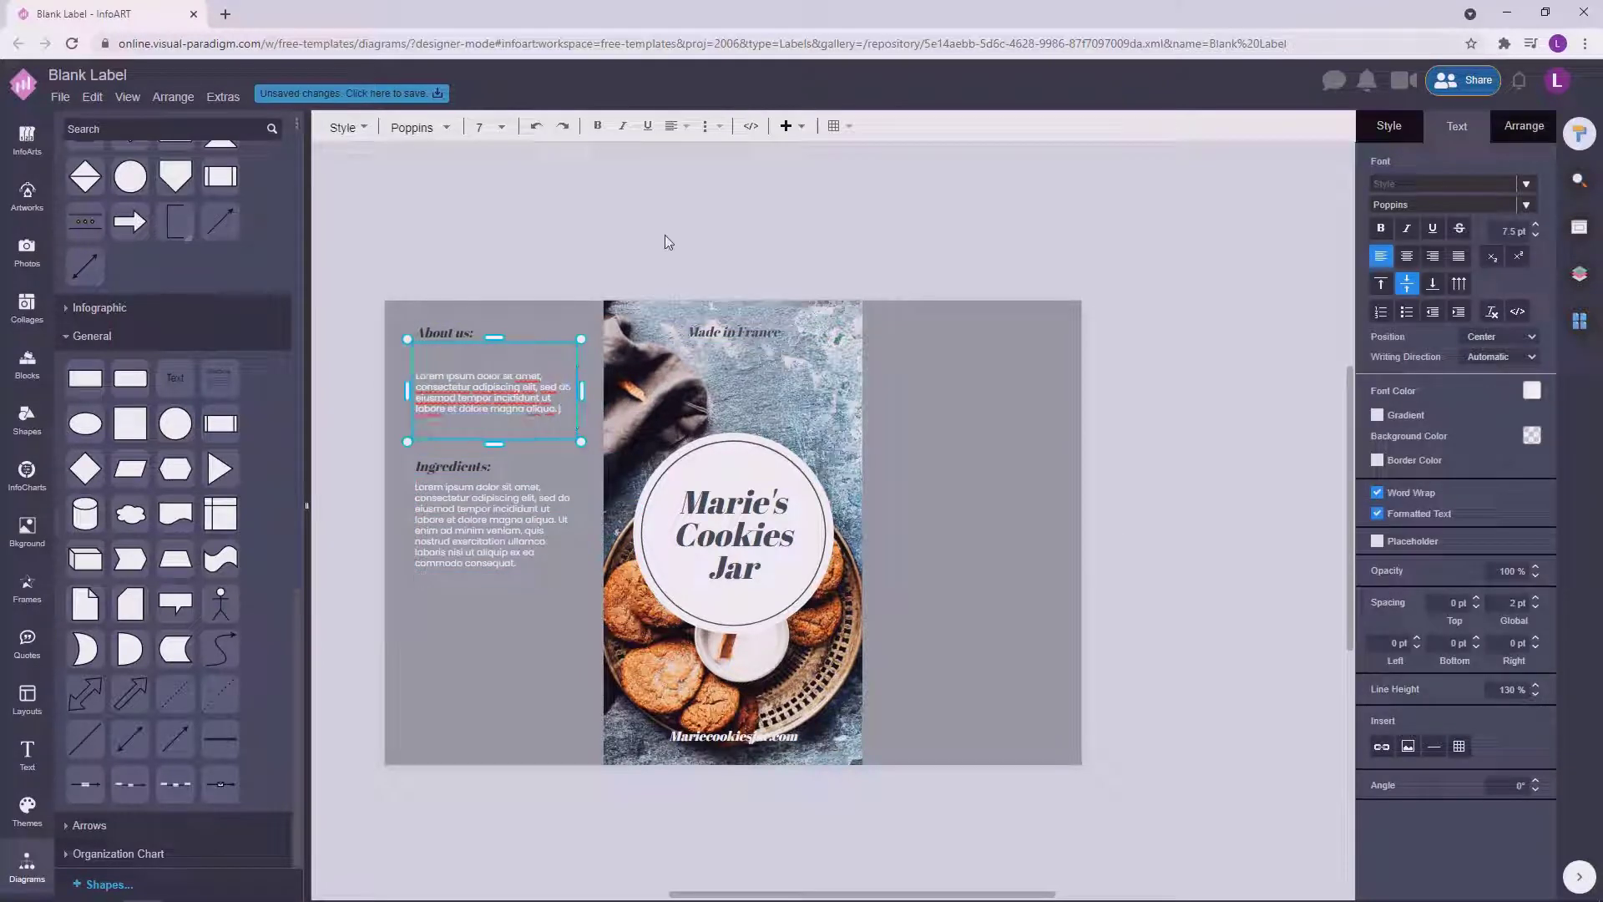
pyautogui.click(665, 234)
# Close the gaps by moving the shortened "About us:" paragraph and the "Ingredients:" block upwards.
pyautogui.click(630, 204)
pyautogui.moveTo(449, 527); pyautogui.dragTo(448, 493)
pyautogui.click(630, 238)
pyautogui.click(481, 429)
pyautogui.press('Up')
pyautogui.press('Up')
pyautogui.click(725, 239)
# Add a thin, outline-free rectangle with a dark grey fill below the "Ingredients:" paragraph.
pyautogui.moveTo(621, 451); pyautogui.dragTo(629, 420)
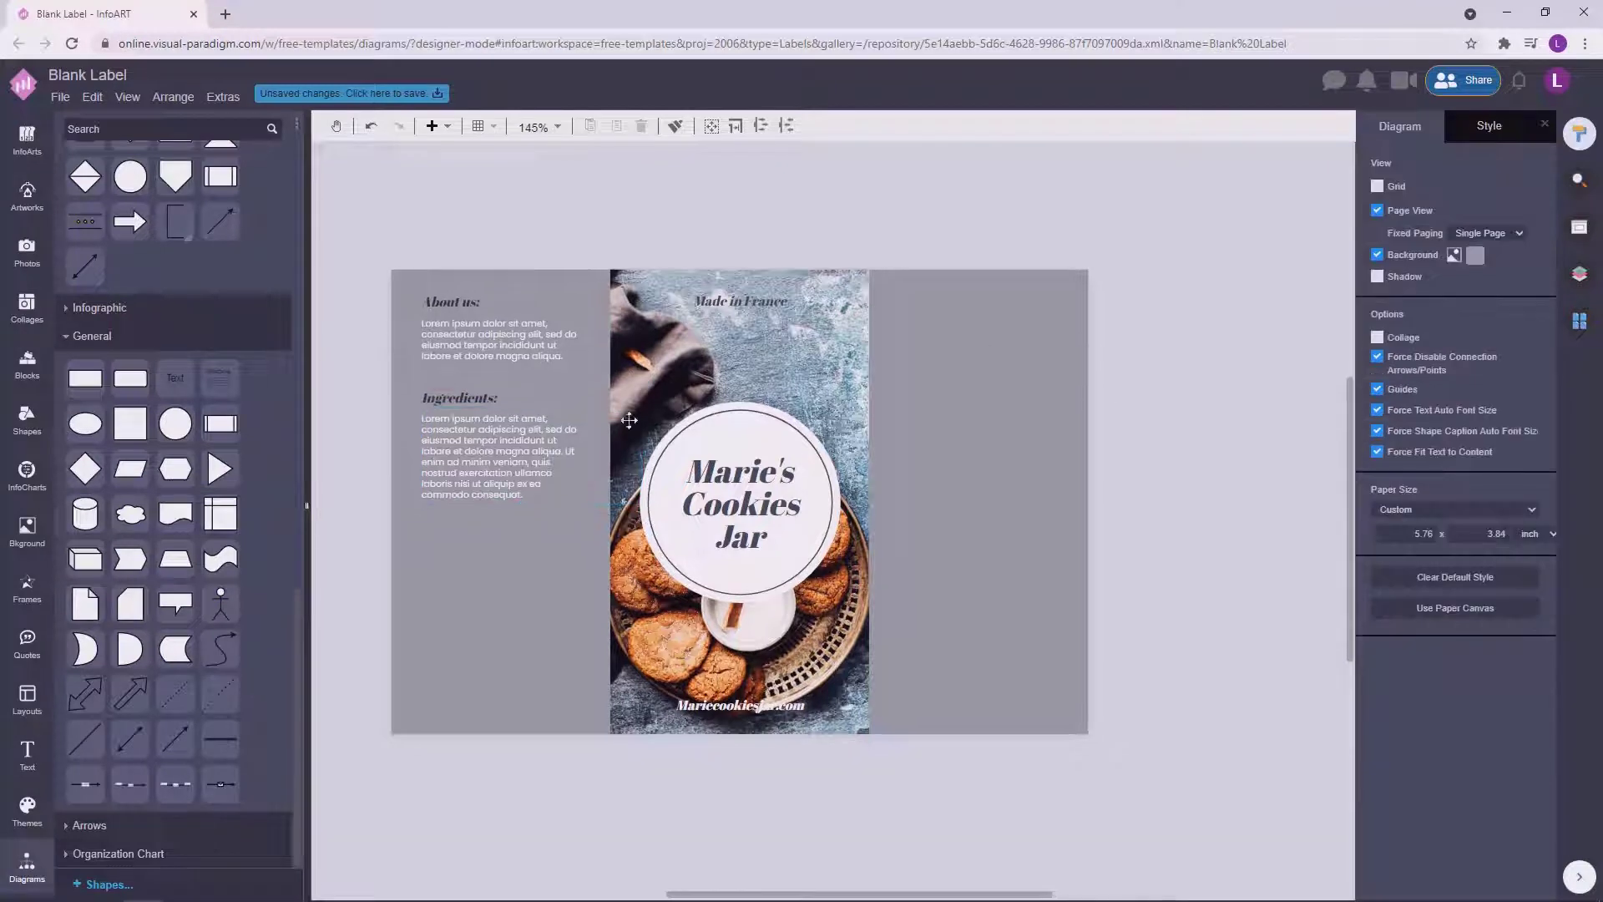
pyautogui.click(456, 299)
pyautogui.moveTo(708, 224); pyautogui.dragTo(718, 258)
pyautogui.moveTo(85, 384); pyautogui.dragTo(496, 650)
pyautogui.click(1389, 127)
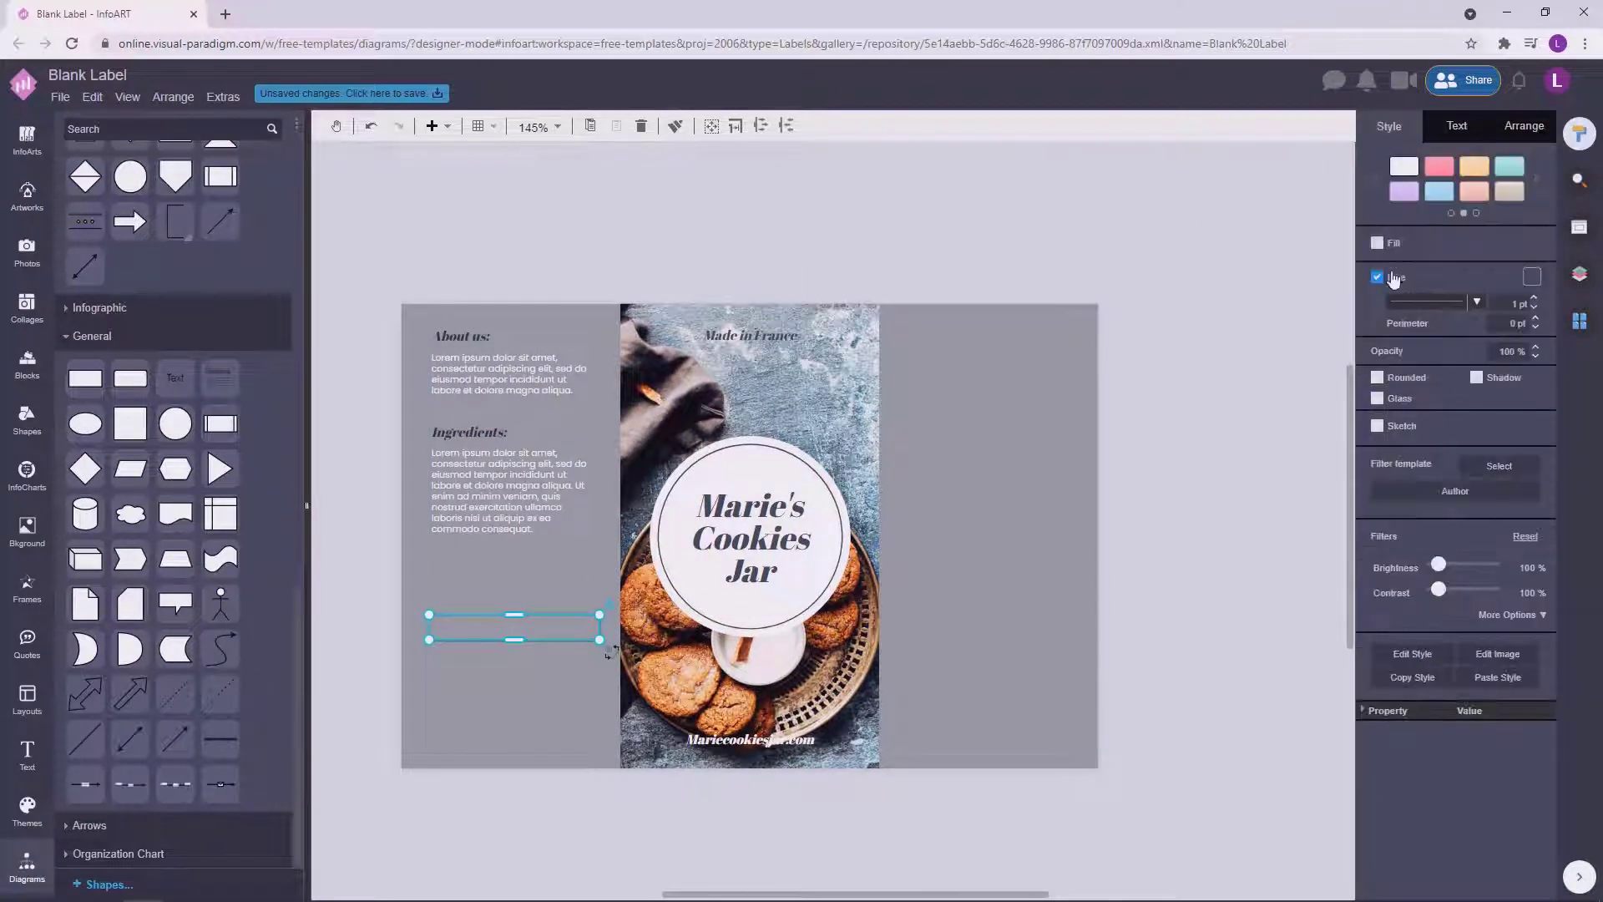
pyautogui.click(1376, 243)
pyautogui.click(1532, 244)
pyautogui.click(1421, 403)
pyautogui.click(1199, 493)
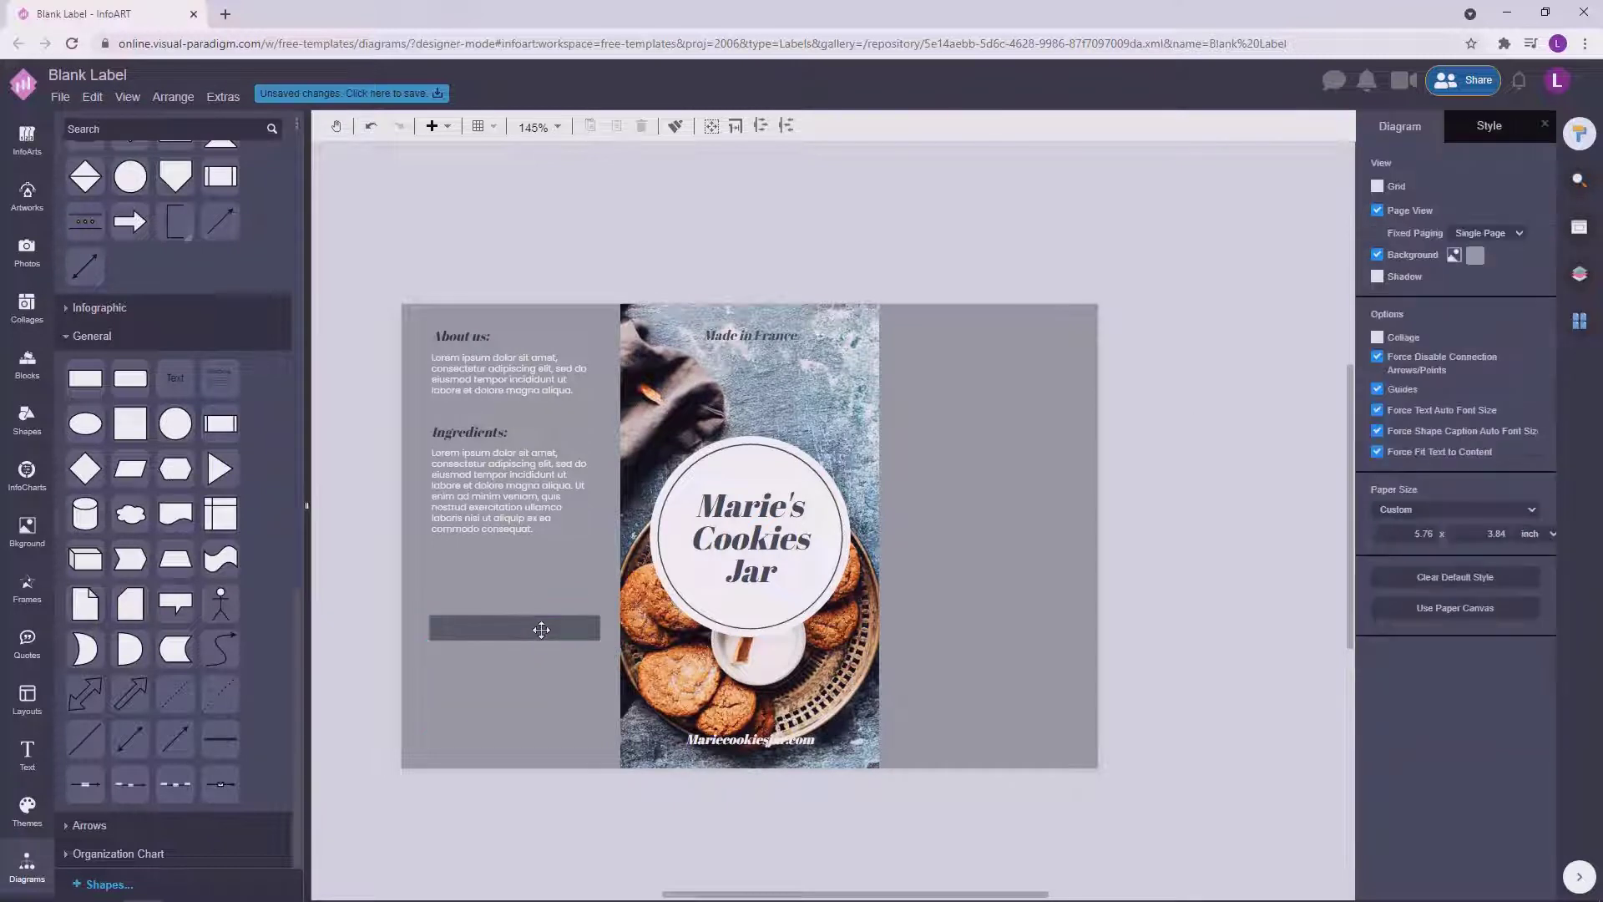
# Place a copy of the grey bar below the original and fill both bars with dark slate.
pyautogui.moveTo(540, 629); pyautogui.dragTo(548, 686)
pyautogui.keyDown('shift'); pyautogui.click(544, 631); pyautogui.keyUp('shift')
pyautogui.click(1531, 247)
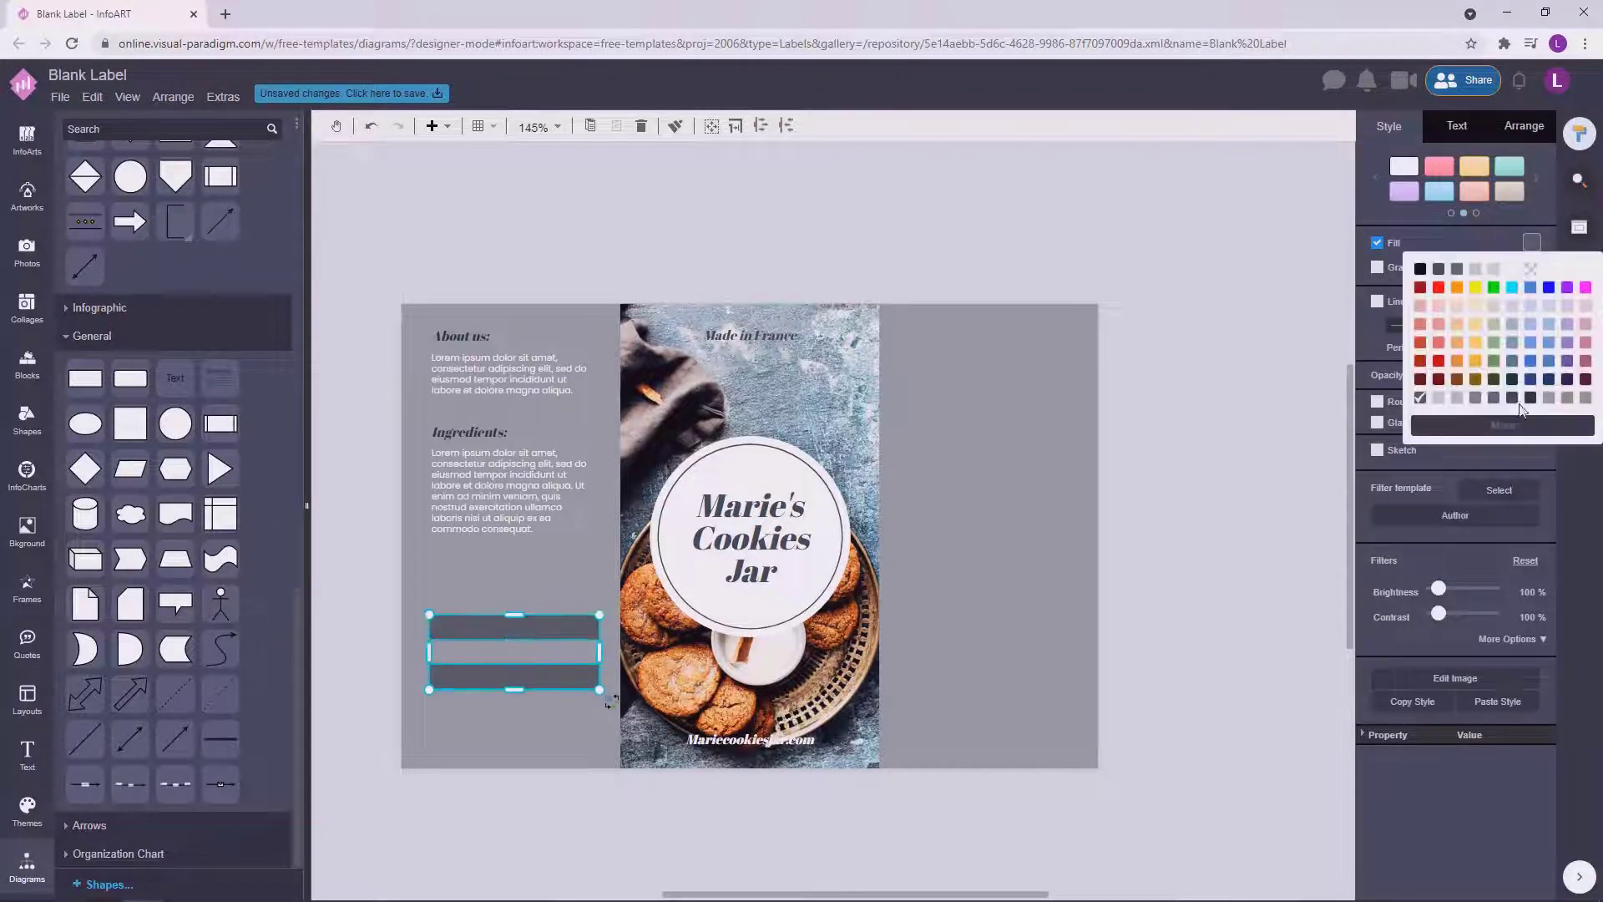
pyautogui.click(1438, 400)
pyautogui.click(1219, 449)
# Copy the "Ingredients:" heading to just above the upper bar and change its text to "Bottle on:".
pyautogui.moveTo(175, 379); pyautogui.dragTo(646, 254)
pyautogui.click(709, 247)
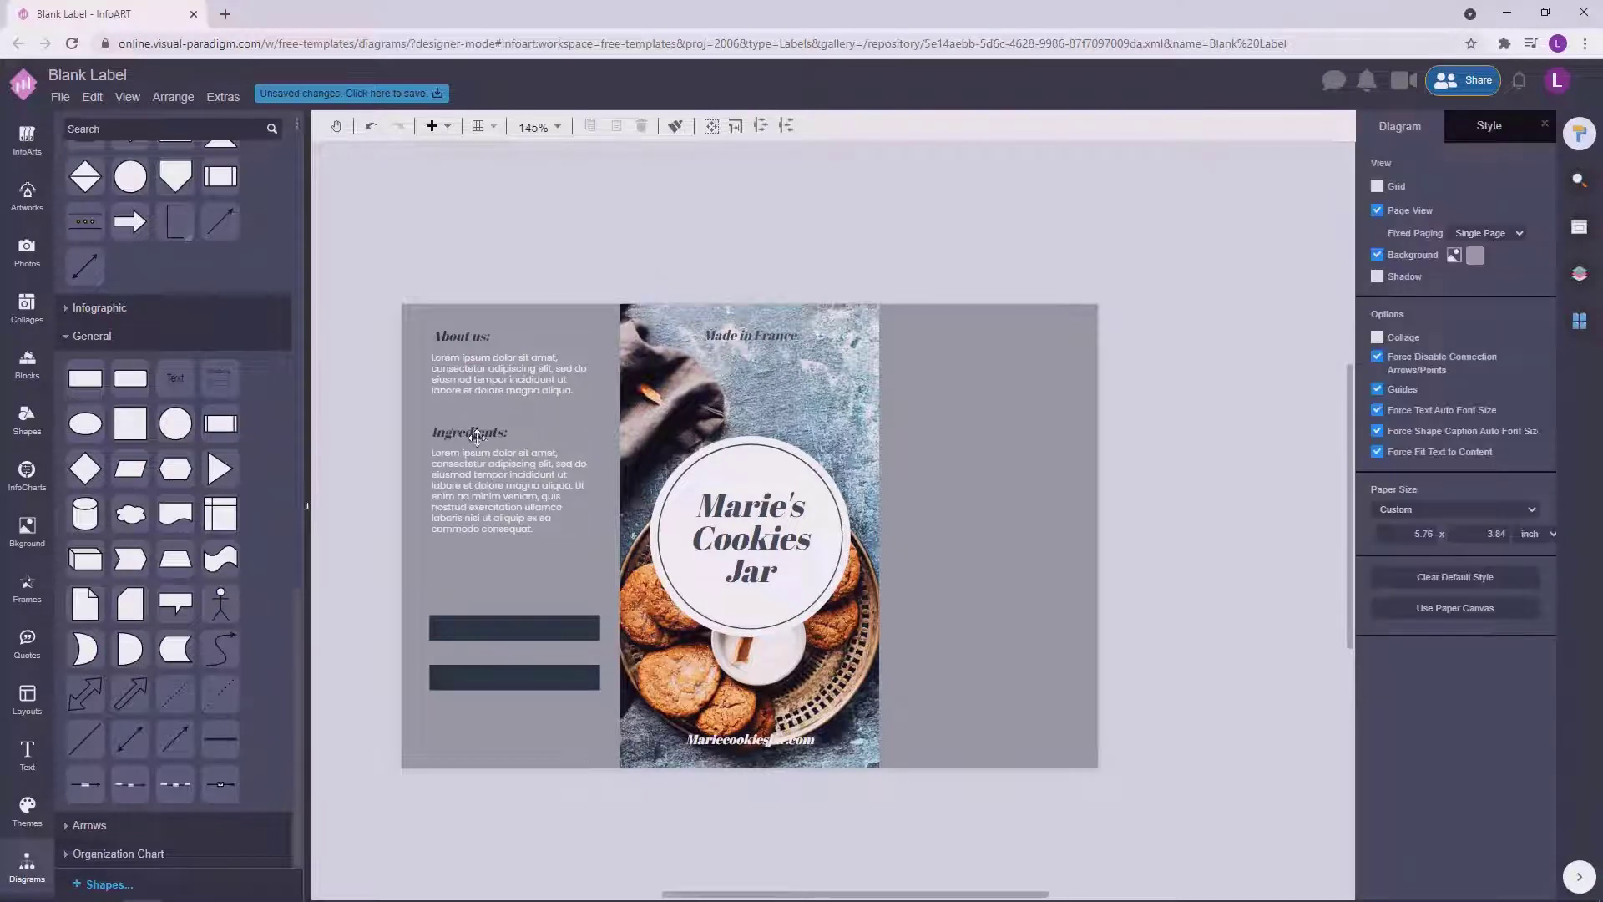
pyautogui.moveTo(477, 437); pyautogui.dragTo(480, 602)
pyautogui.doubleClick(493, 599)
pyautogui.write('Bottl')
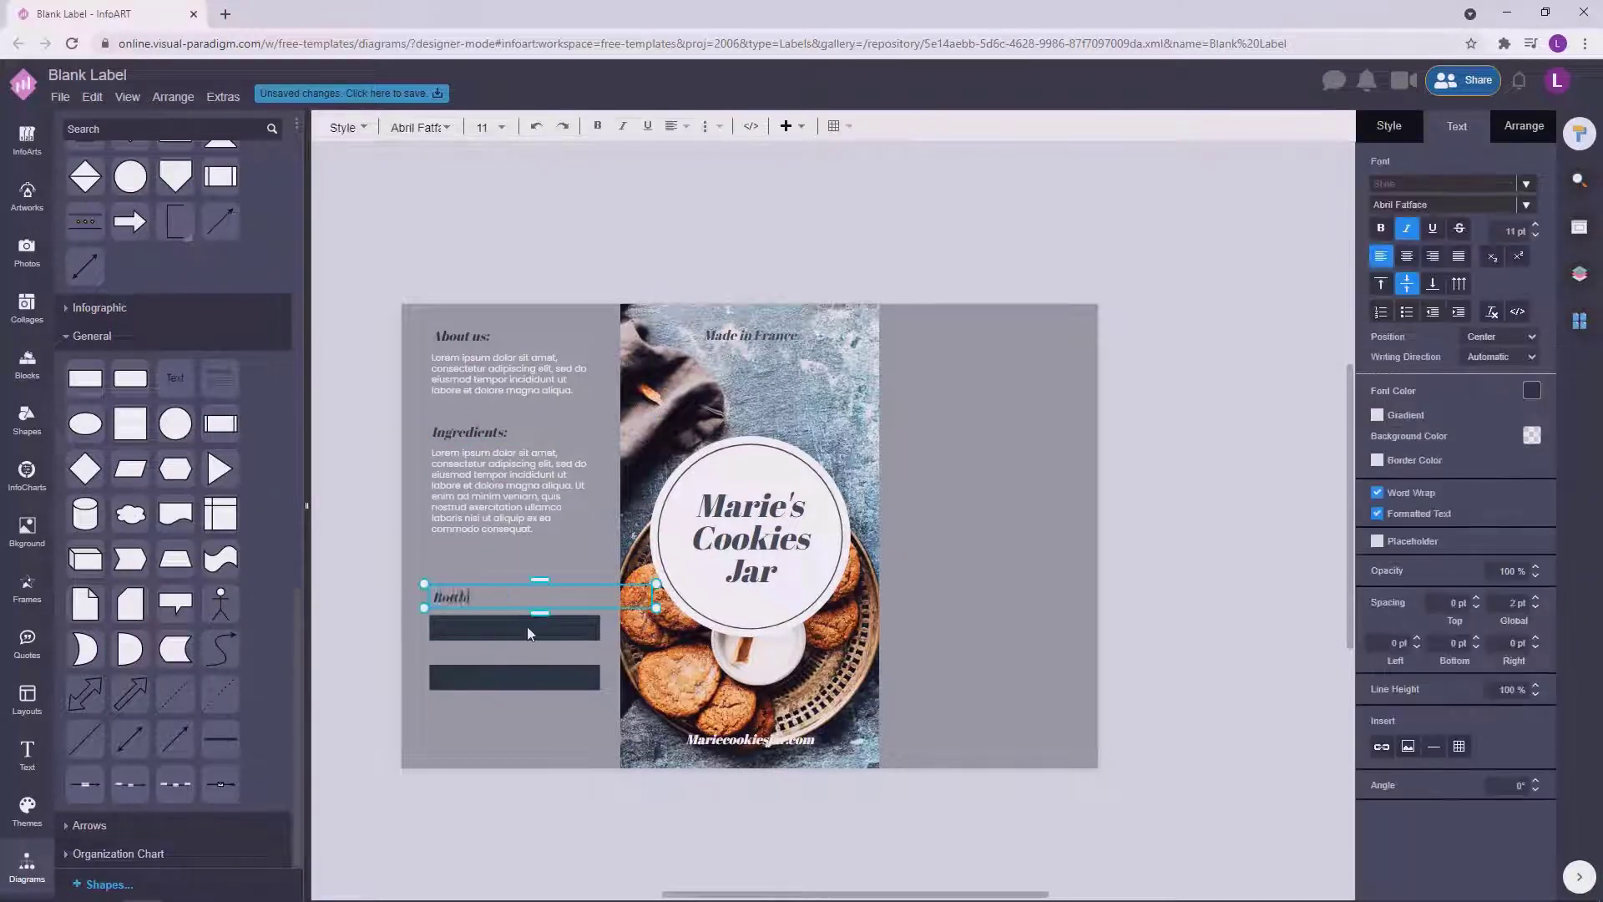
pyautogui.write('e on:')
pyautogui.press('Escape')
# Narrow the "Bottle on:" text box to the width of the bar below it.
pyautogui.scroll(5, 527, 626)
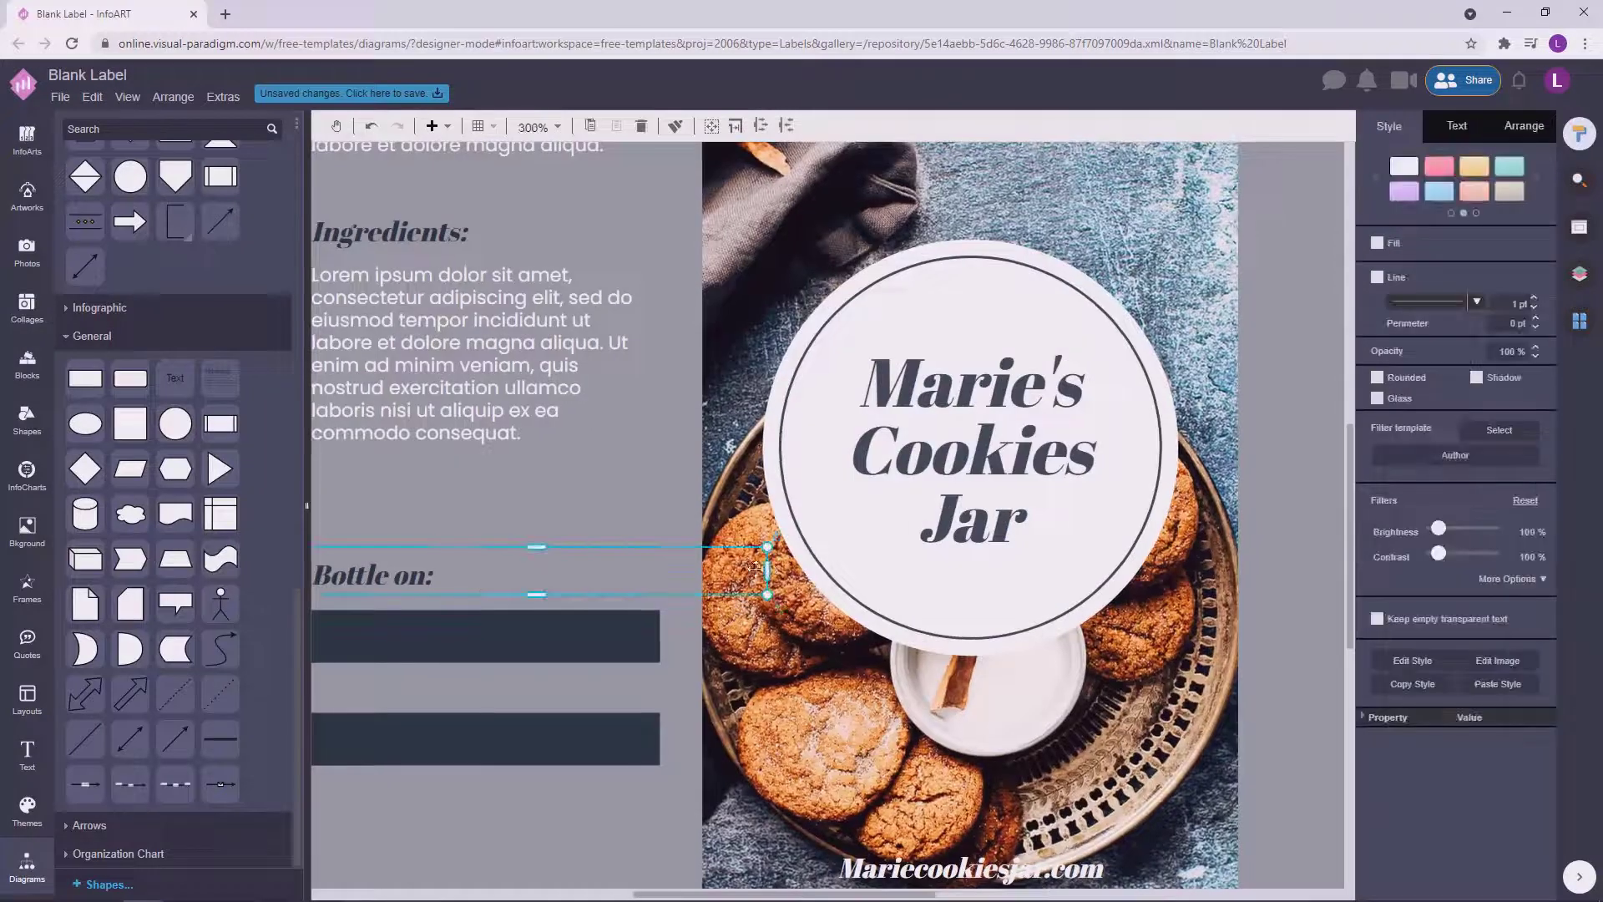
pyautogui.moveTo(766, 570); pyautogui.dragTo(656, 576)
pyautogui.click(634, 491)
pyautogui.hscroll(-2, 635, 491)
# Change the font colour of the "Bottle on:" heading to white.
pyautogui.click(544, 577)
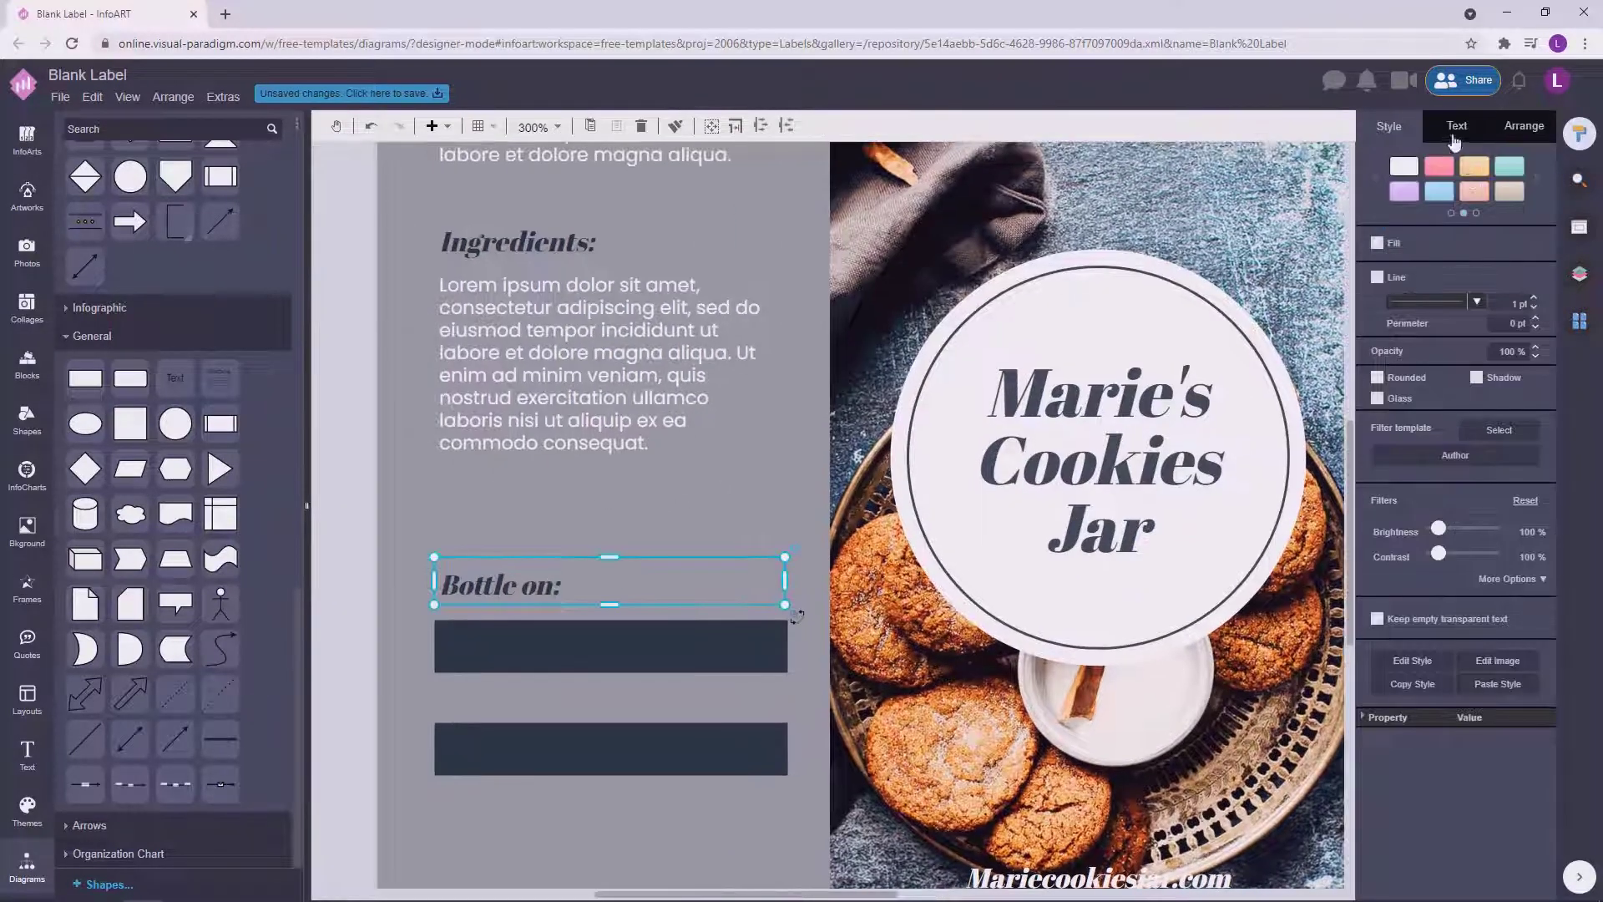
pyautogui.click(1455, 129)
pyautogui.click(1531, 390)
pyautogui.click(1515, 418)
pyautogui.click(534, 704)
pyautogui.scroll(-4, 526, 734)
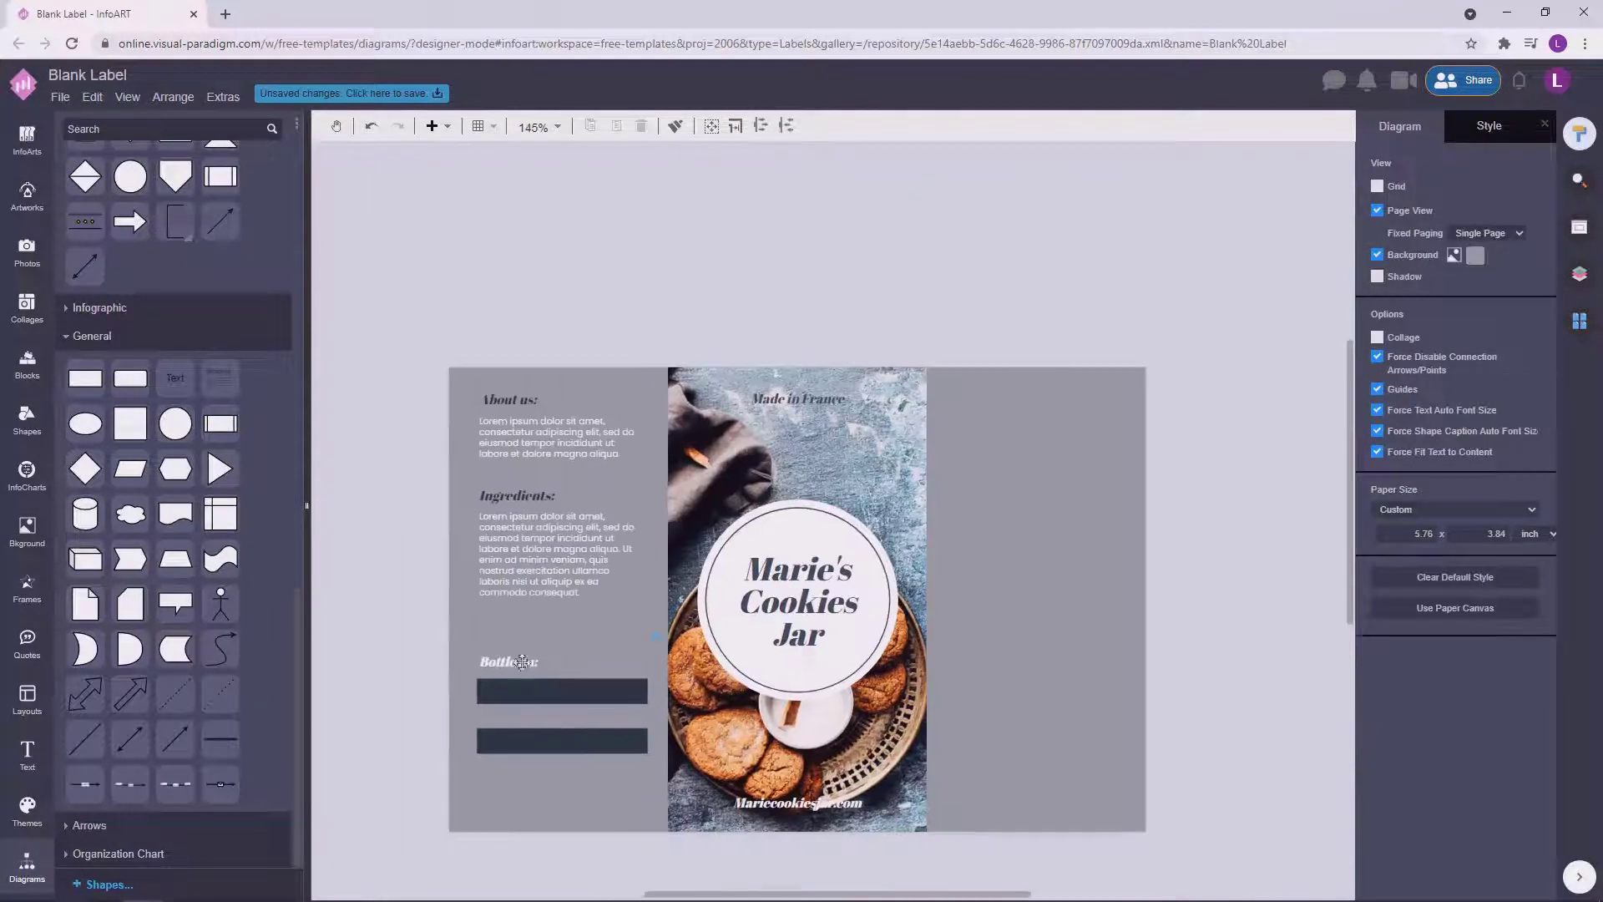
# Shift the lower dark bar slightly down to leave room for a heading above it.
pyautogui.click(531, 663)
pyautogui.click(360, 658)
pyautogui.moveTo(536, 736); pyautogui.dragTo(535, 745)
# Copy the "Bottle on:" heading to just above the lower bar and change its text to "Best Before:".
pyautogui.moveTo(518, 663); pyautogui.dragTo(520, 722)
pyautogui.click(522, 722)
pyautogui.doubleClick(523, 721)
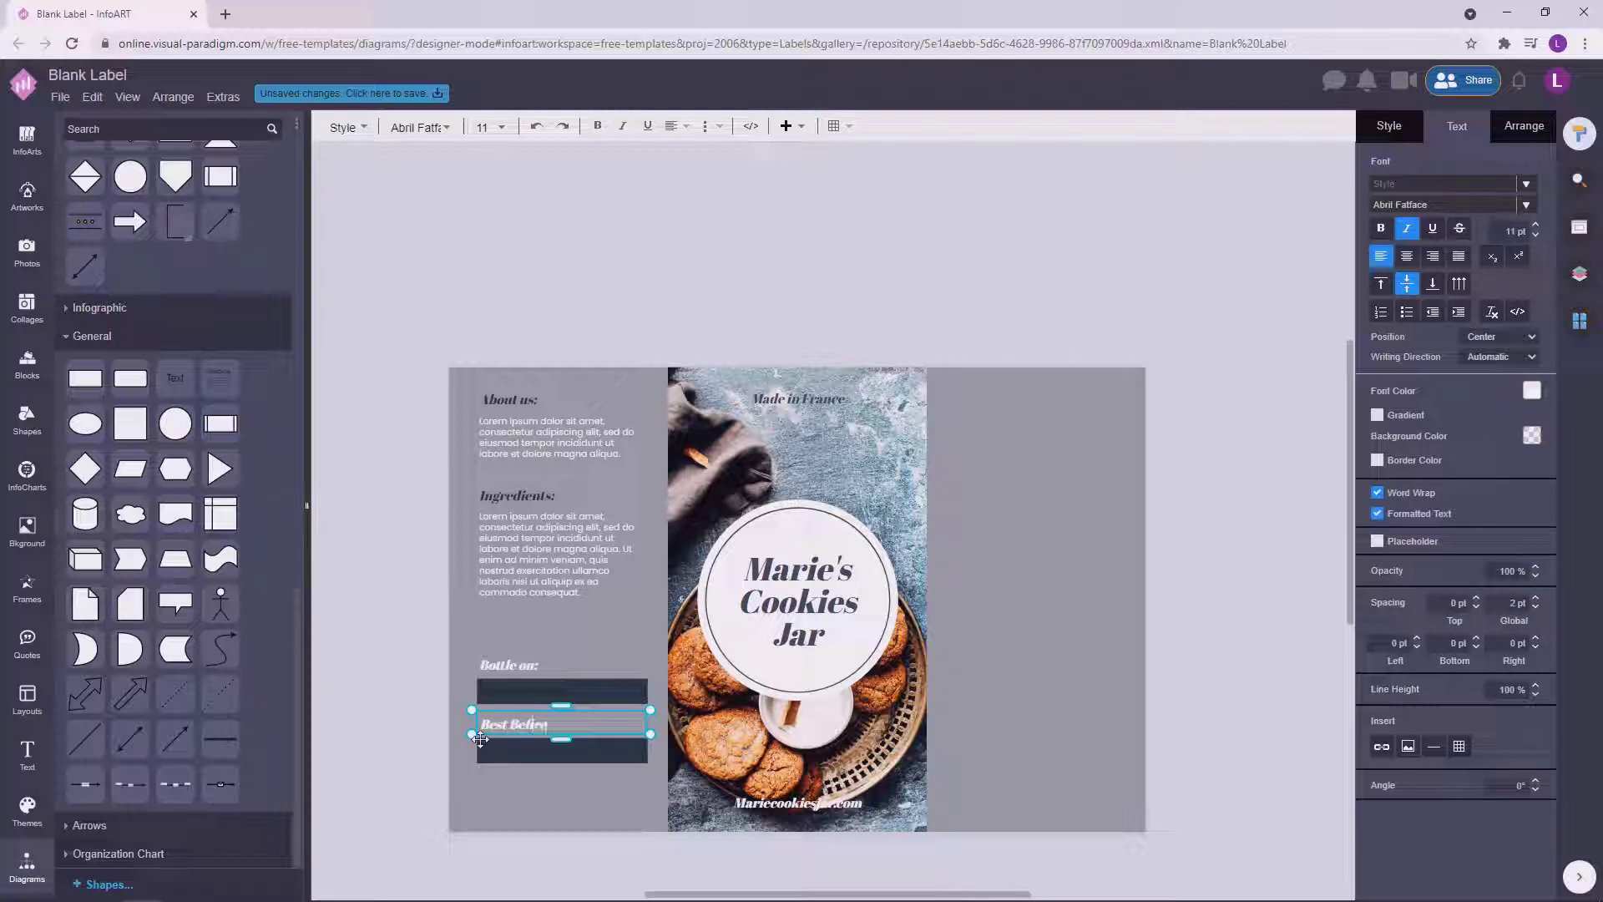
pyautogui.click(529, 646)
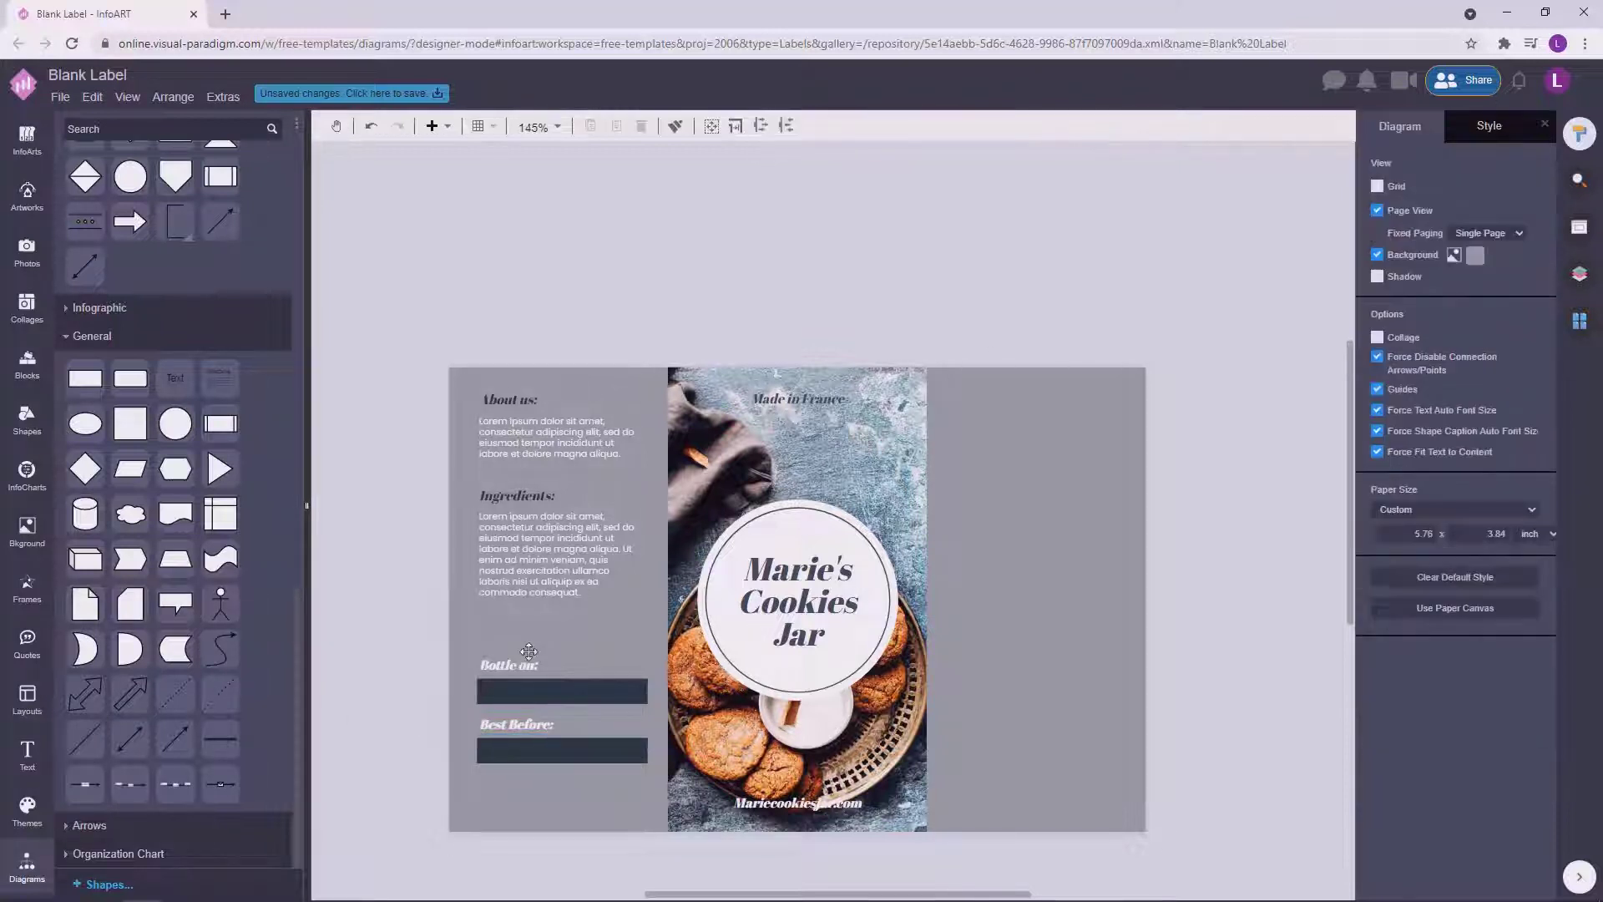
# Reduce the font size of all four side-panel headings together.
pyautogui.click(502, 665)
pyautogui.keyDown('shift'); pyautogui.click(503, 722); pyautogui.keyUp('shift')
pyautogui.keyDown('shift'); pyautogui.click(493, 493); pyautogui.keyUp('shift')
pyautogui.keyDown('shift'); pyautogui.click(482, 390); pyautogui.keyUp('shift')
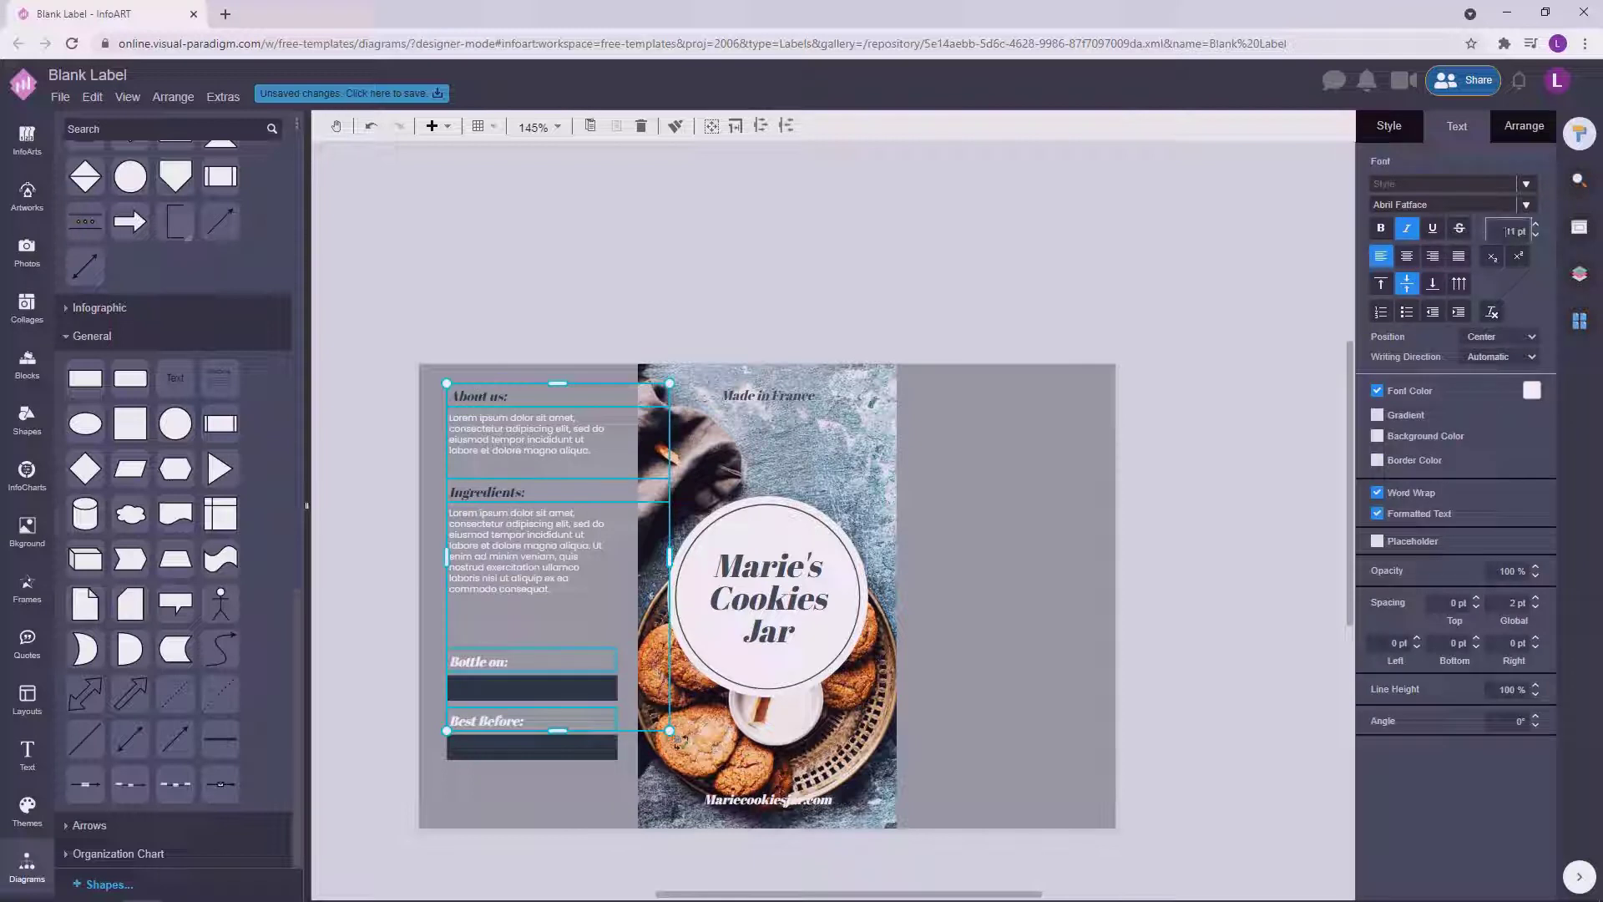
pyautogui.click(1224, 519)
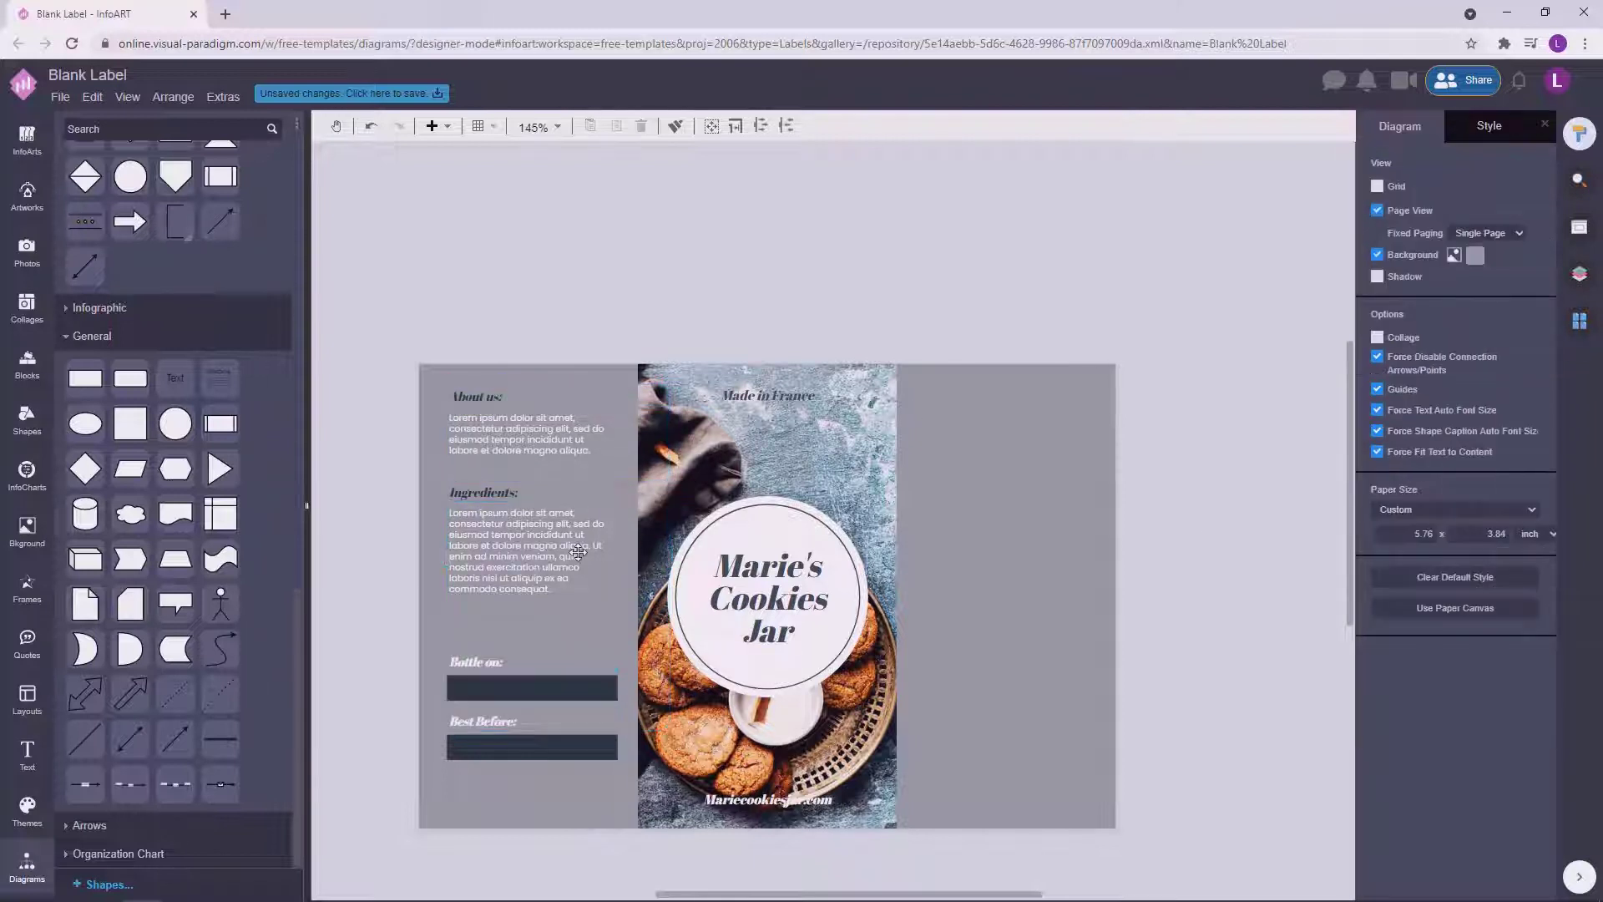
# Move the "About us:" and "Ingredients:" blocks slightly down, and the "Bottle on:" and "Best Before:" bars slightly up.
pyautogui.scroll(-1, 1282, 621)
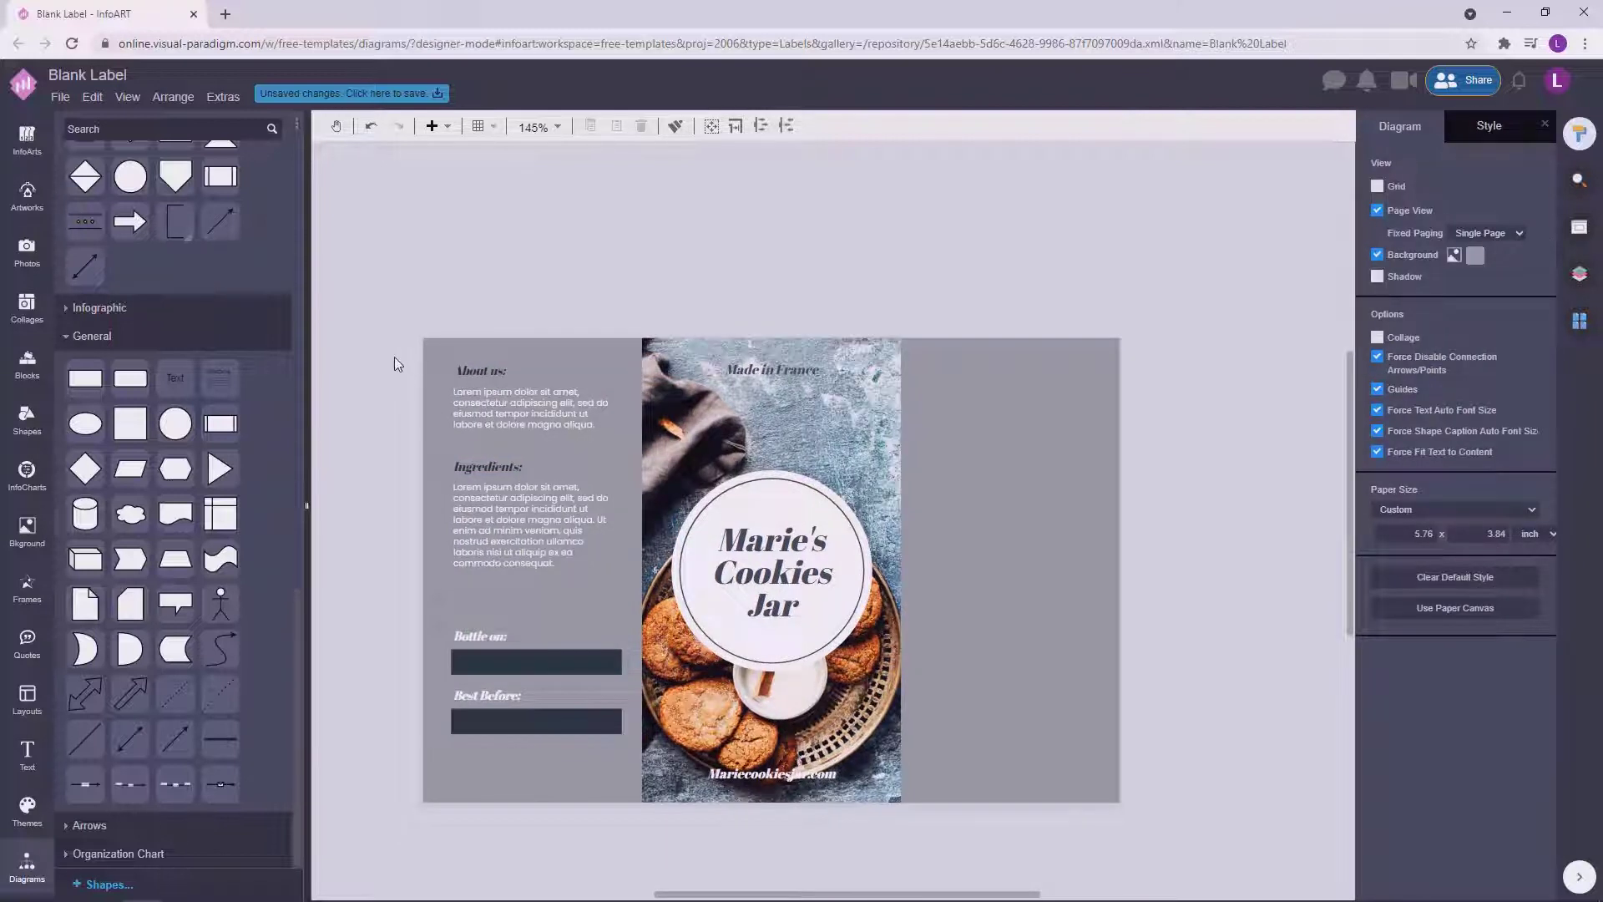
pyautogui.moveTo(394, 358); pyautogui.dragTo(695, 612)
pyautogui.moveTo(576, 517); pyautogui.dragTo(576, 529)
pyautogui.click(600, 215)
pyautogui.moveTo(381, 612); pyautogui.dragTo(639, 771)
pyautogui.moveTo(567, 676); pyautogui.dragTo(568, 668)
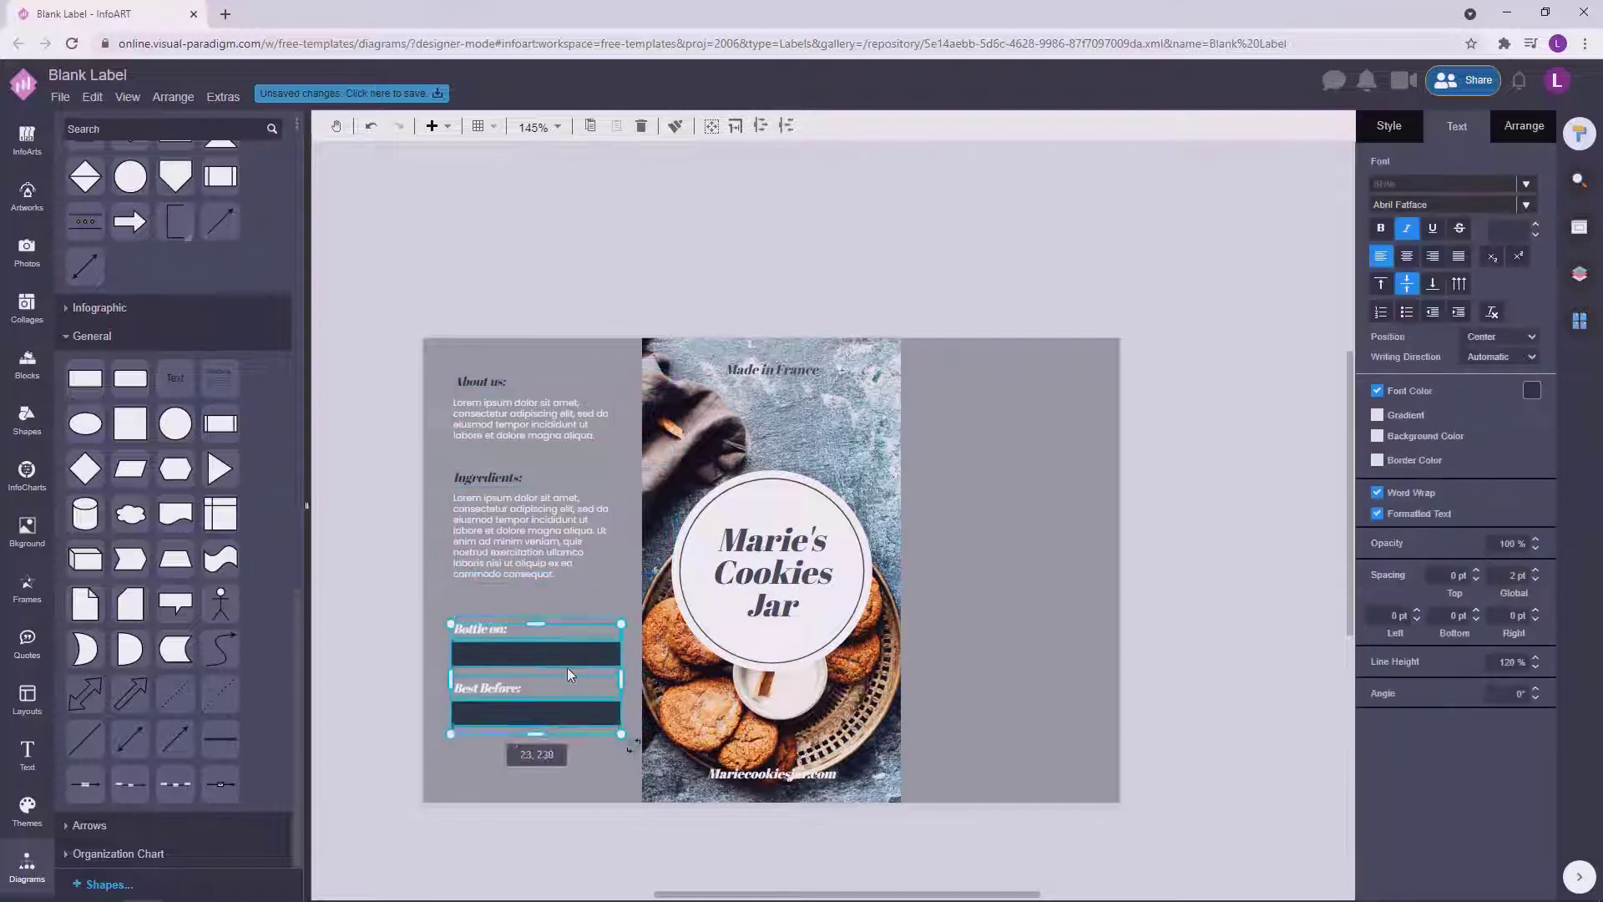
pyautogui.click(349, 576)
# Search the artwork library for "qr code" and "bar code" graphics.
pyautogui.click(28, 197)
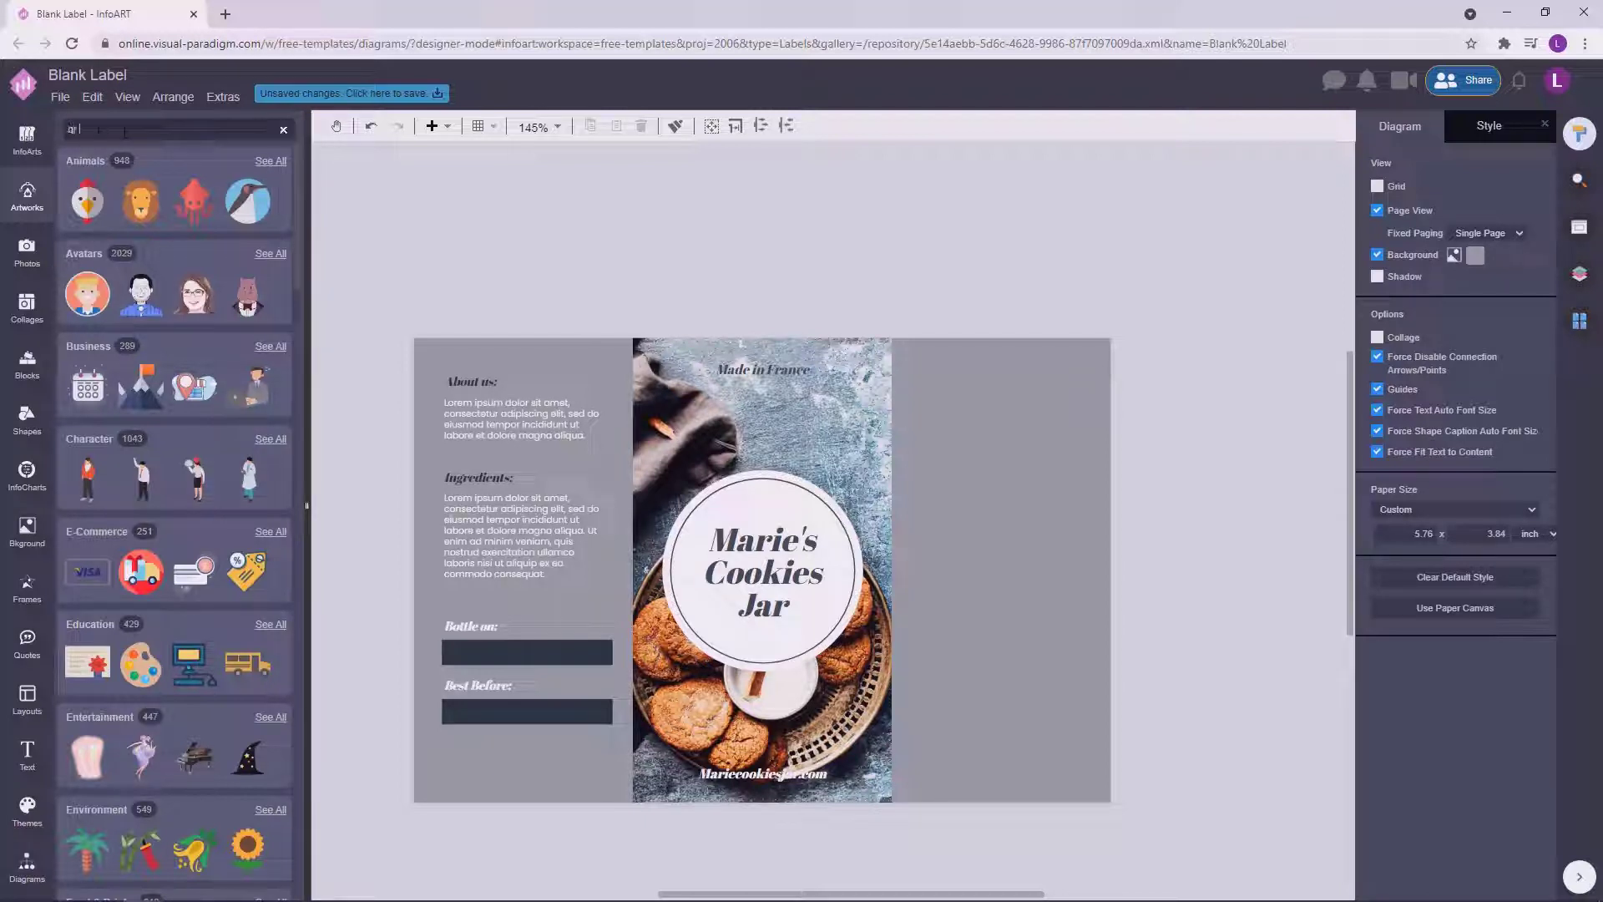
pyautogui.click(125, 129)
pyautogui.write('qr code')
pyautogui.press('Return')
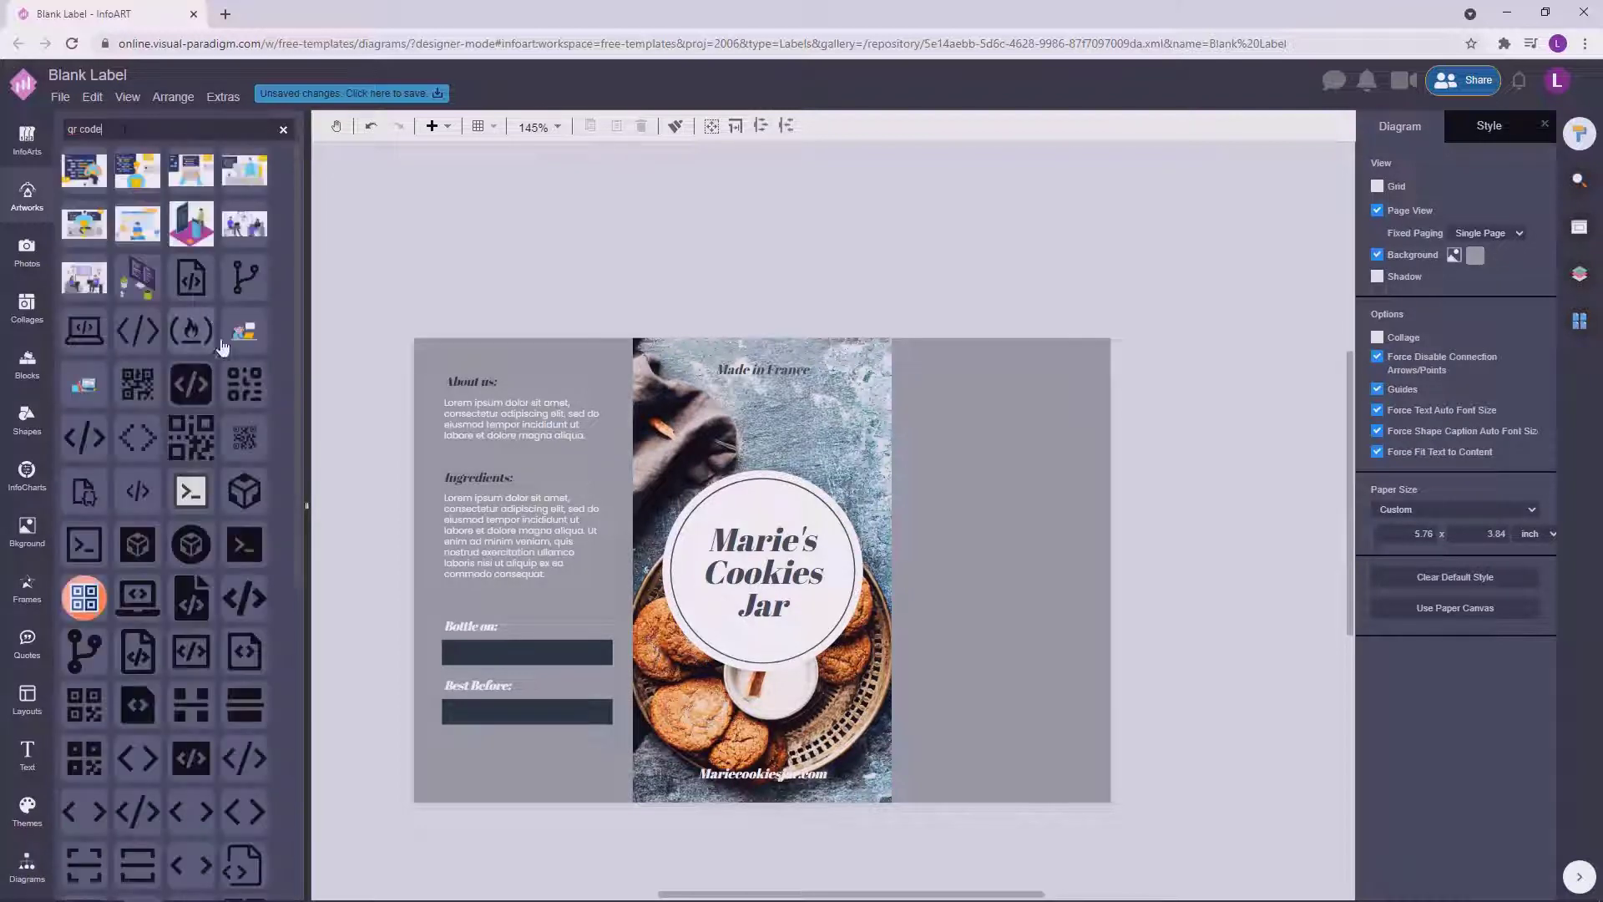
pyautogui.write('bar code')
pyautogui.press('Return')
pyautogui.scroll(-10, 125, 171)
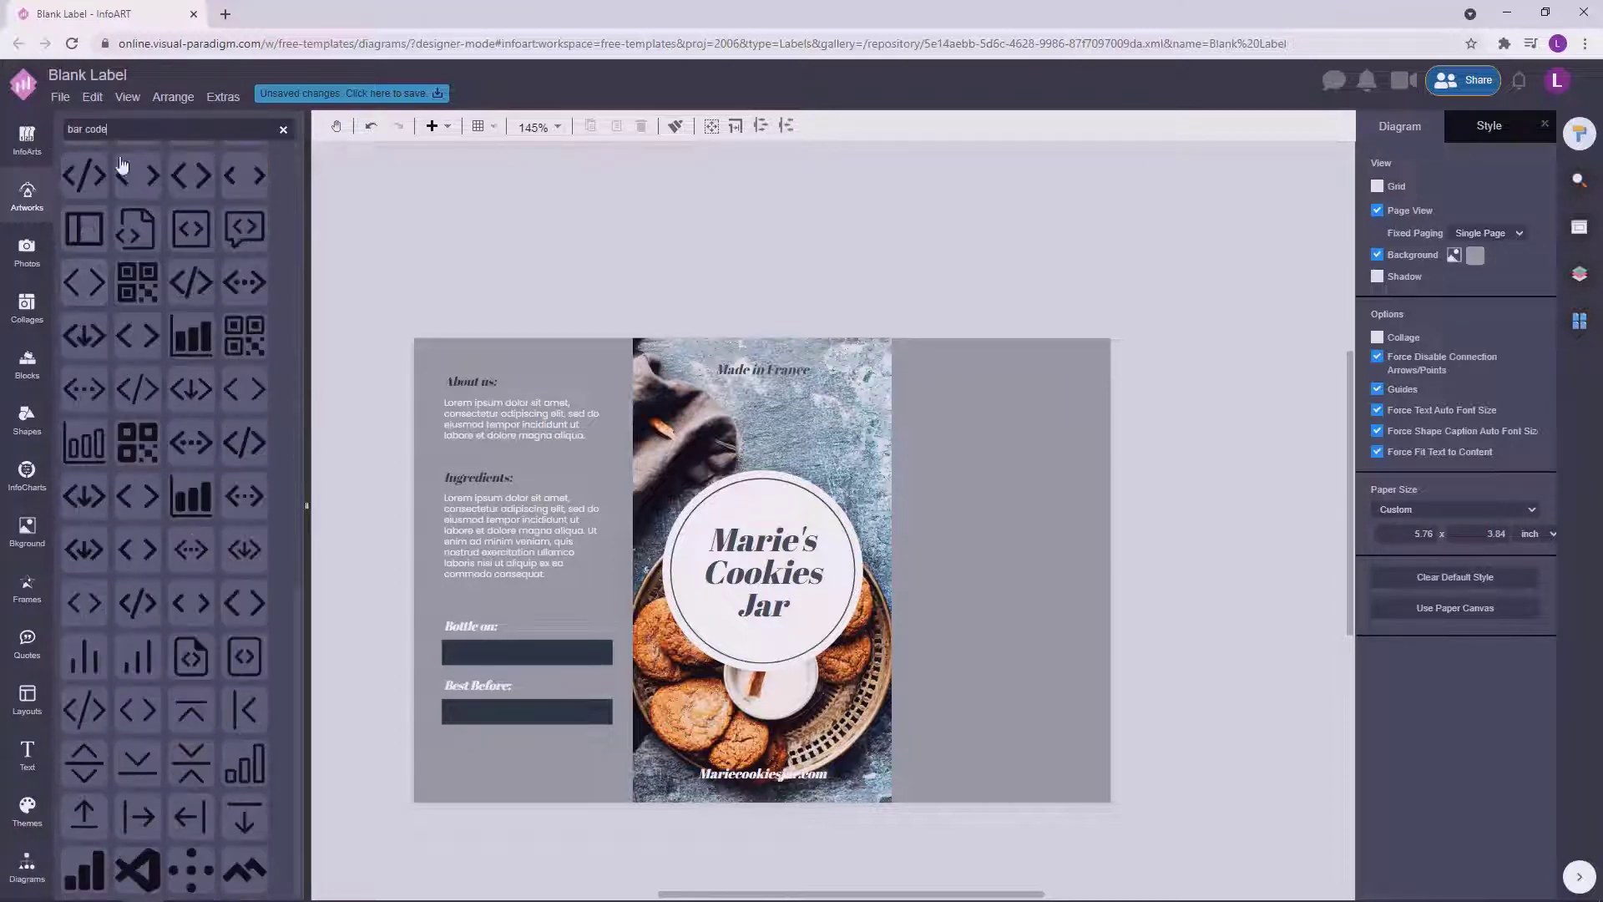
# Find artwork for "barcode", insert a vertical-stripe barcode, shrink it and place it below the lower dark bar.
pyautogui.press('BackSpace')
pyautogui.press('Return')
pyautogui.moveTo(137, 173); pyautogui.dragTo(450, 197)
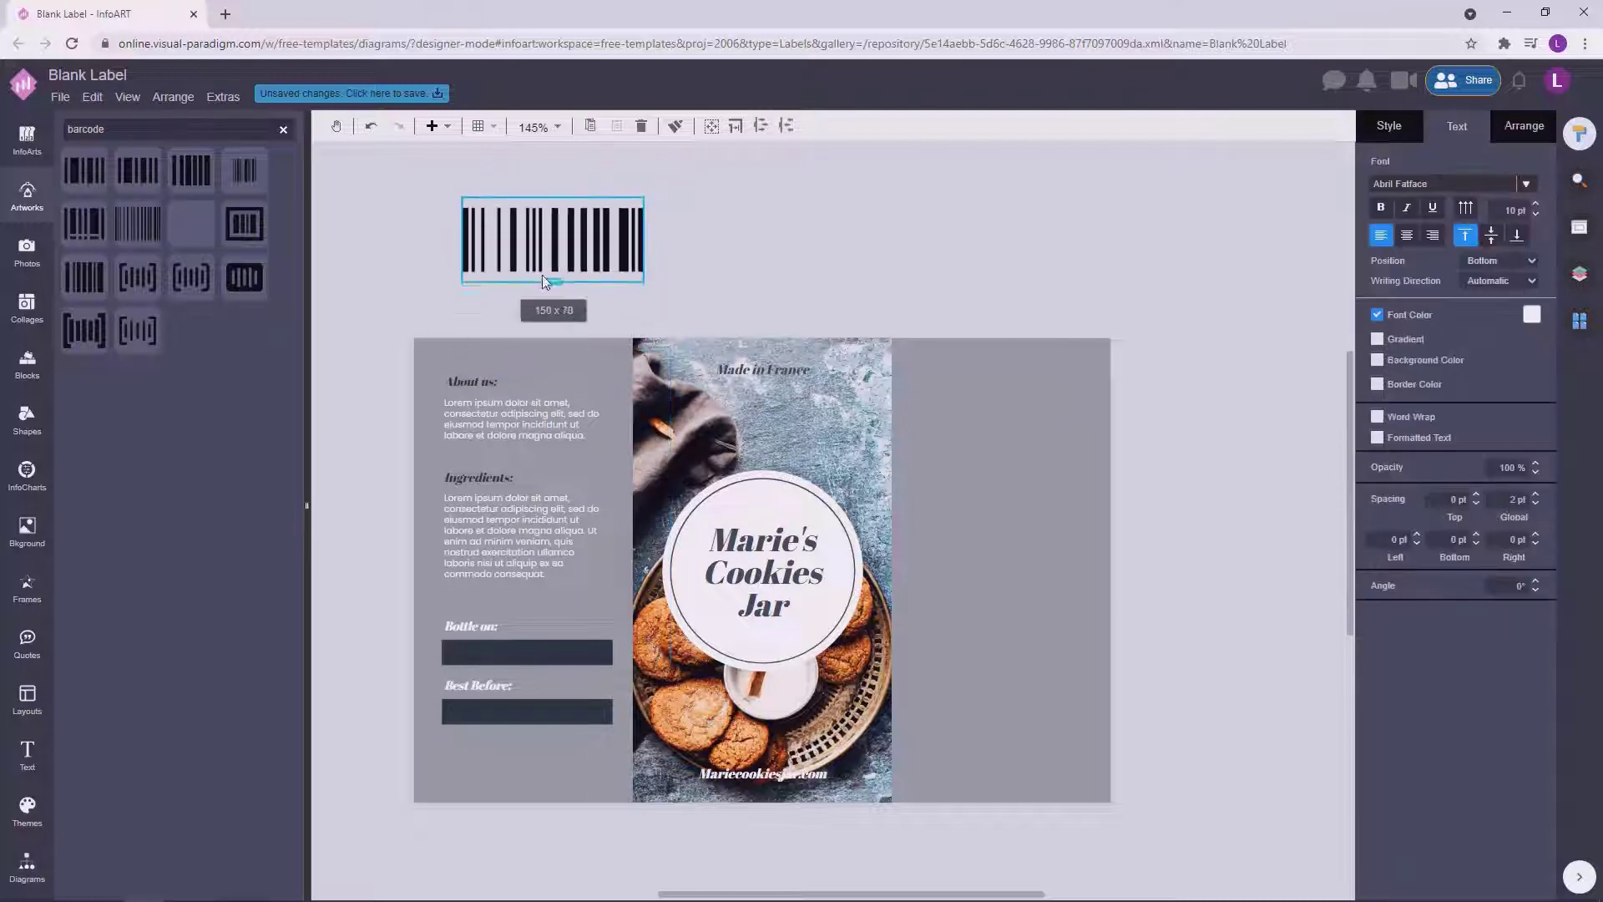
pyautogui.moveTo(645, 228); pyautogui.dragTo(623, 228)
pyautogui.moveTo(569, 235); pyautogui.dragTo(561, 773)
# Try white on the barcode and finally recolour it dark grey.
pyautogui.click(1532, 314)
pyautogui.click(1390, 126)
pyautogui.click(1382, 190)
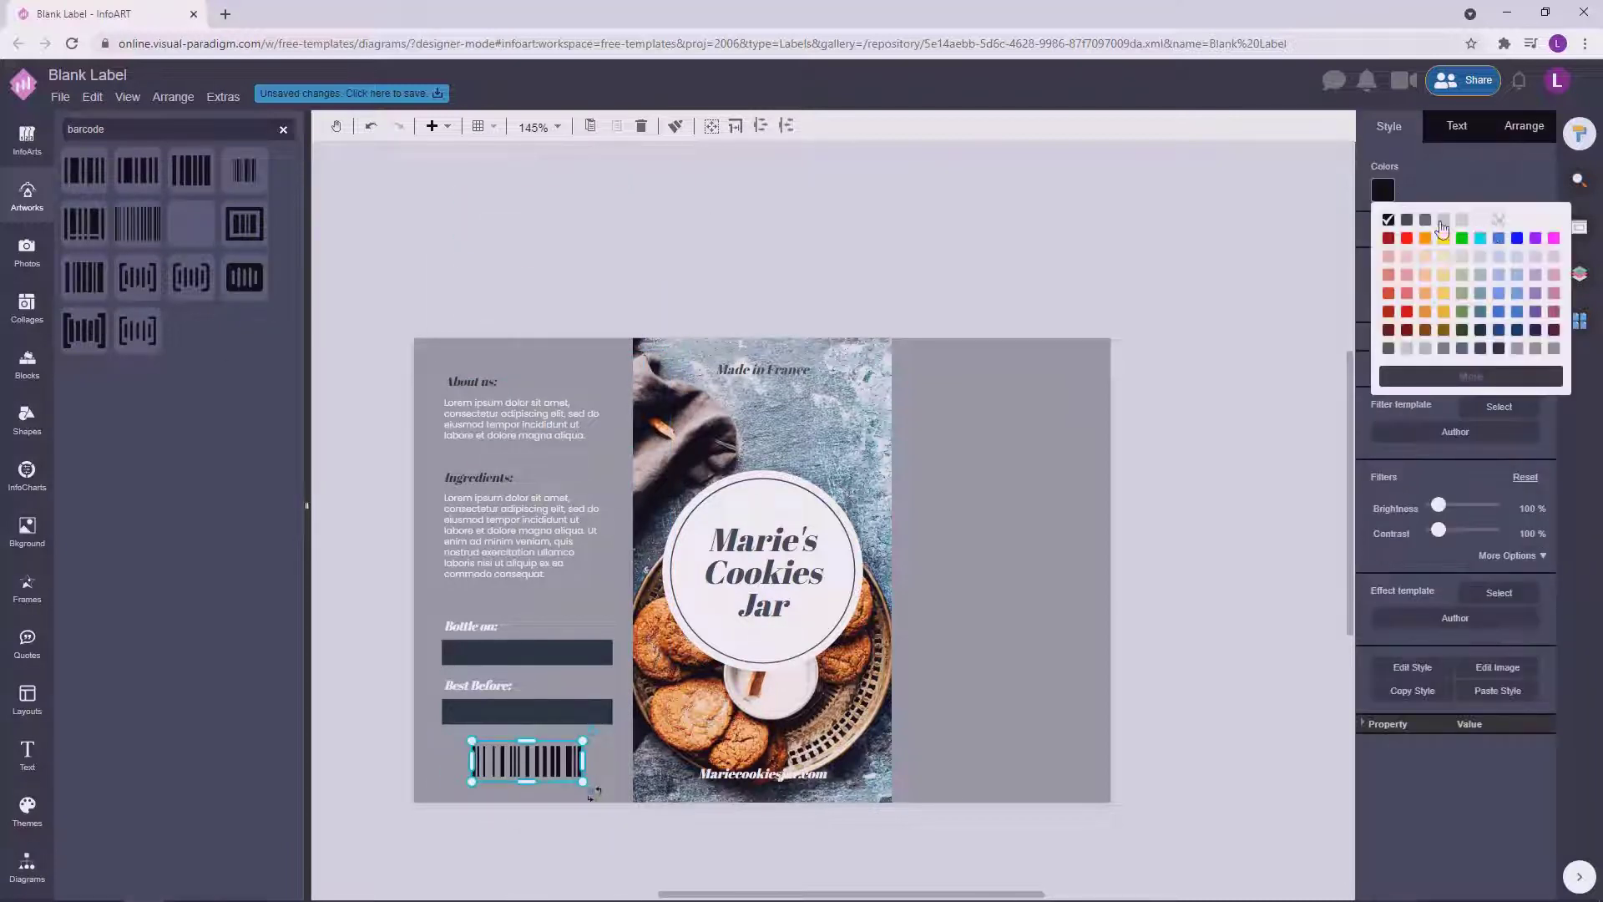
pyautogui.click(1480, 220)
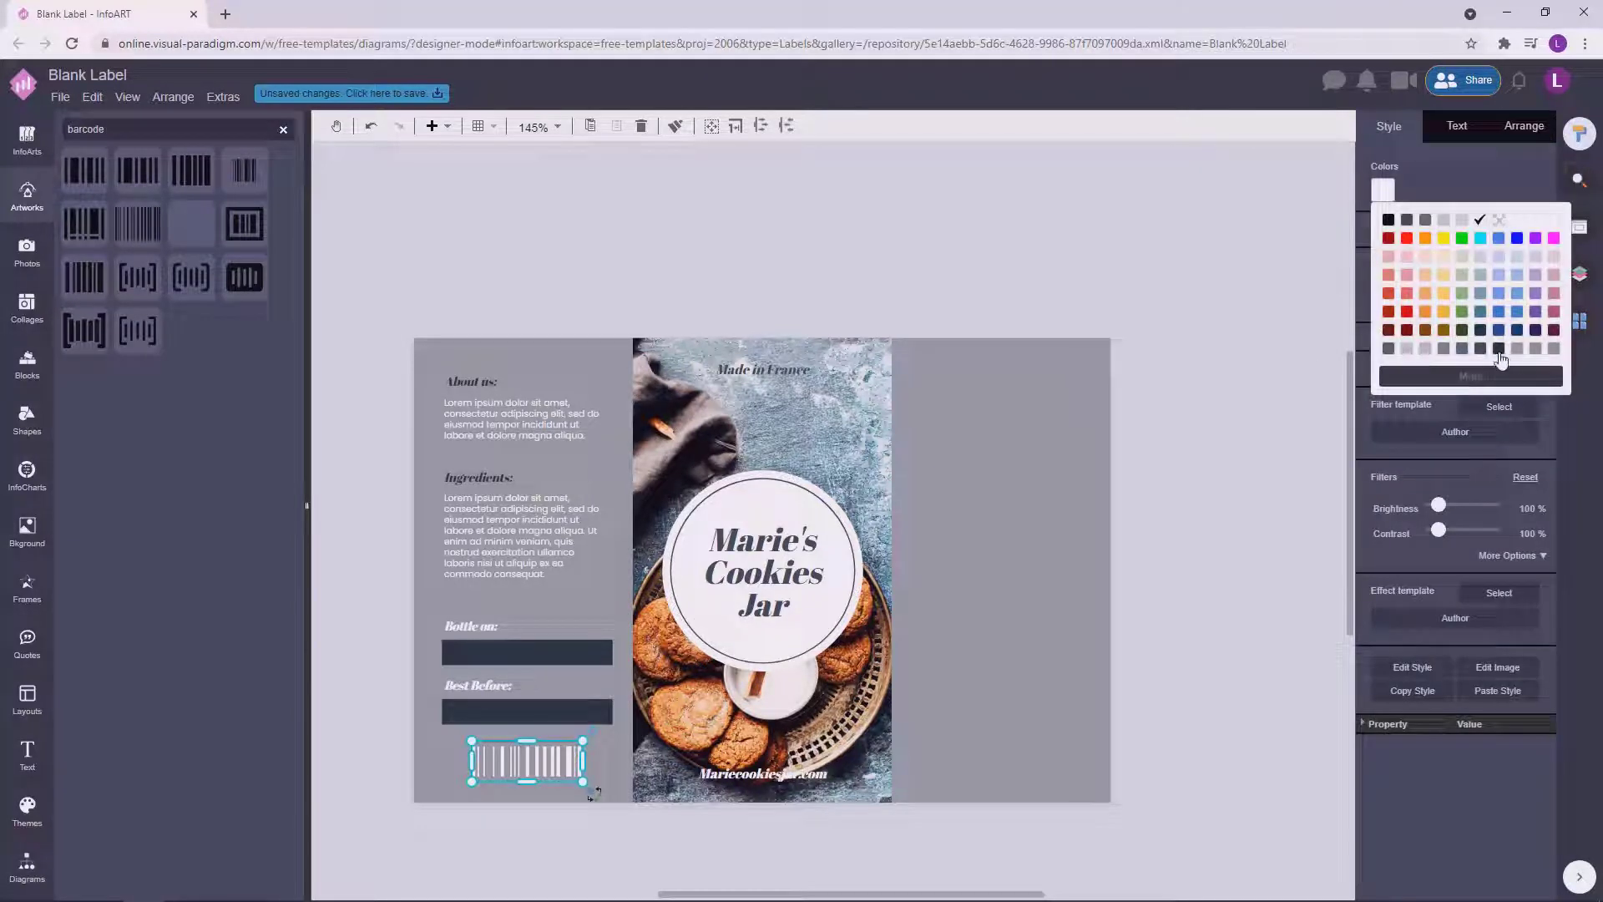
pyautogui.click(1499, 351)
pyautogui.click(541, 790)
# Narrow both dark date bars slightly and move the "Bottle on:" and "Best Before:" blocks slightly up.
pyautogui.click(556, 650)
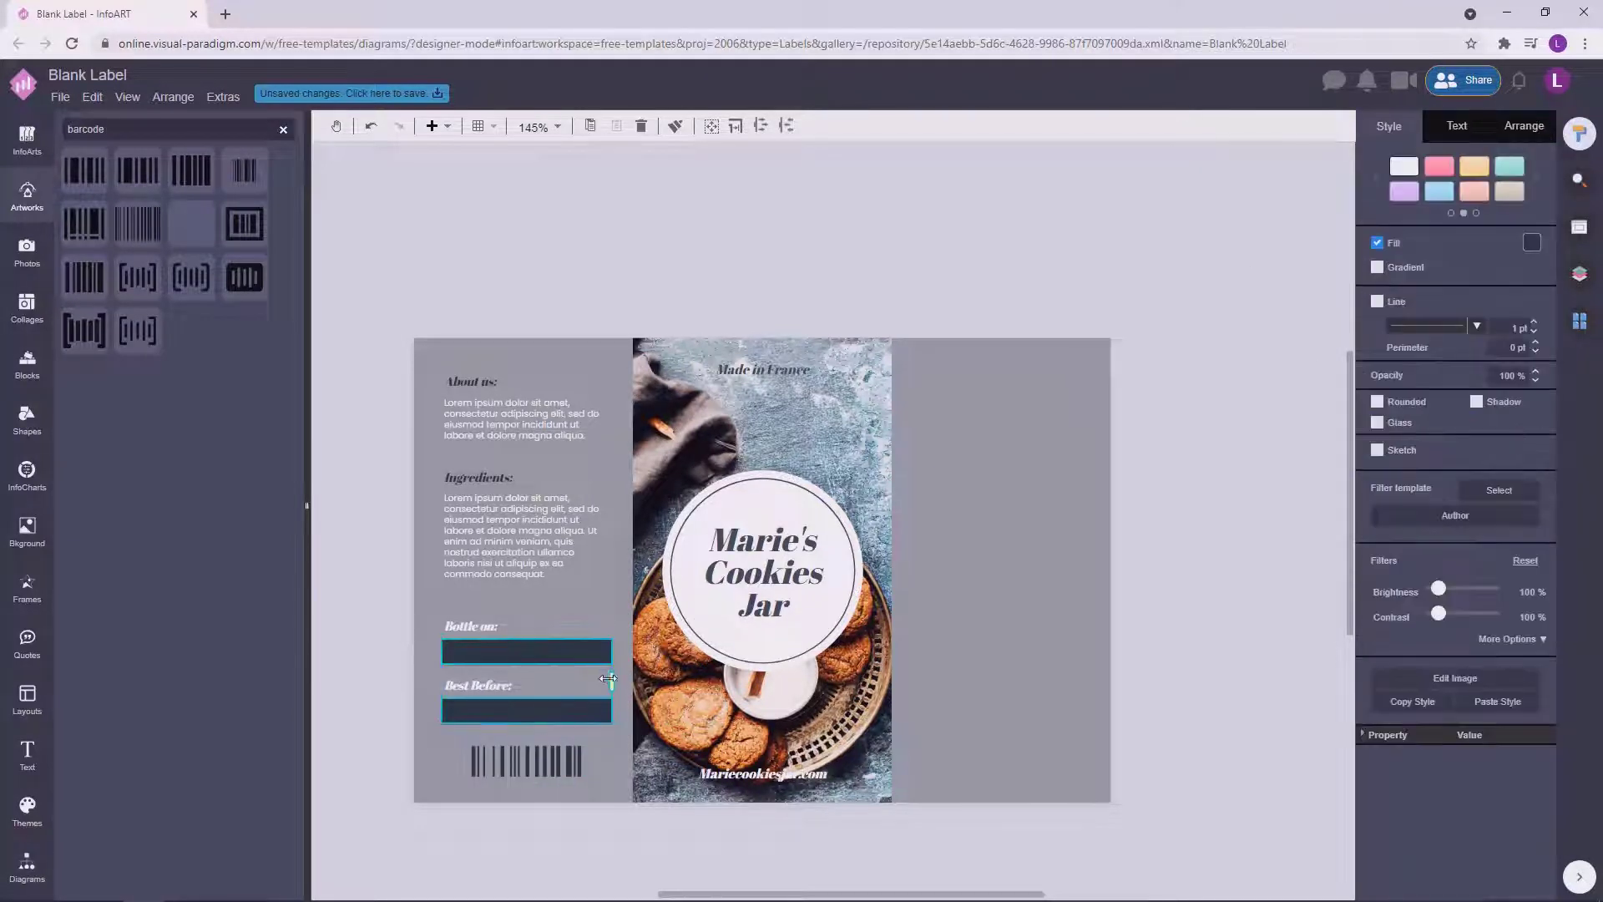
pyautogui.moveTo(609, 679); pyautogui.dragTo(601, 679)
pyautogui.click(336, 602)
pyautogui.moveTo(336, 600); pyautogui.dragTo(617, 727)
pyautogui.moveTo(533, 644); pyautogui.dragTo(533, 637)
pyautogui.click(404, 575)
pyautogui.scroll(-1, 407, 594)
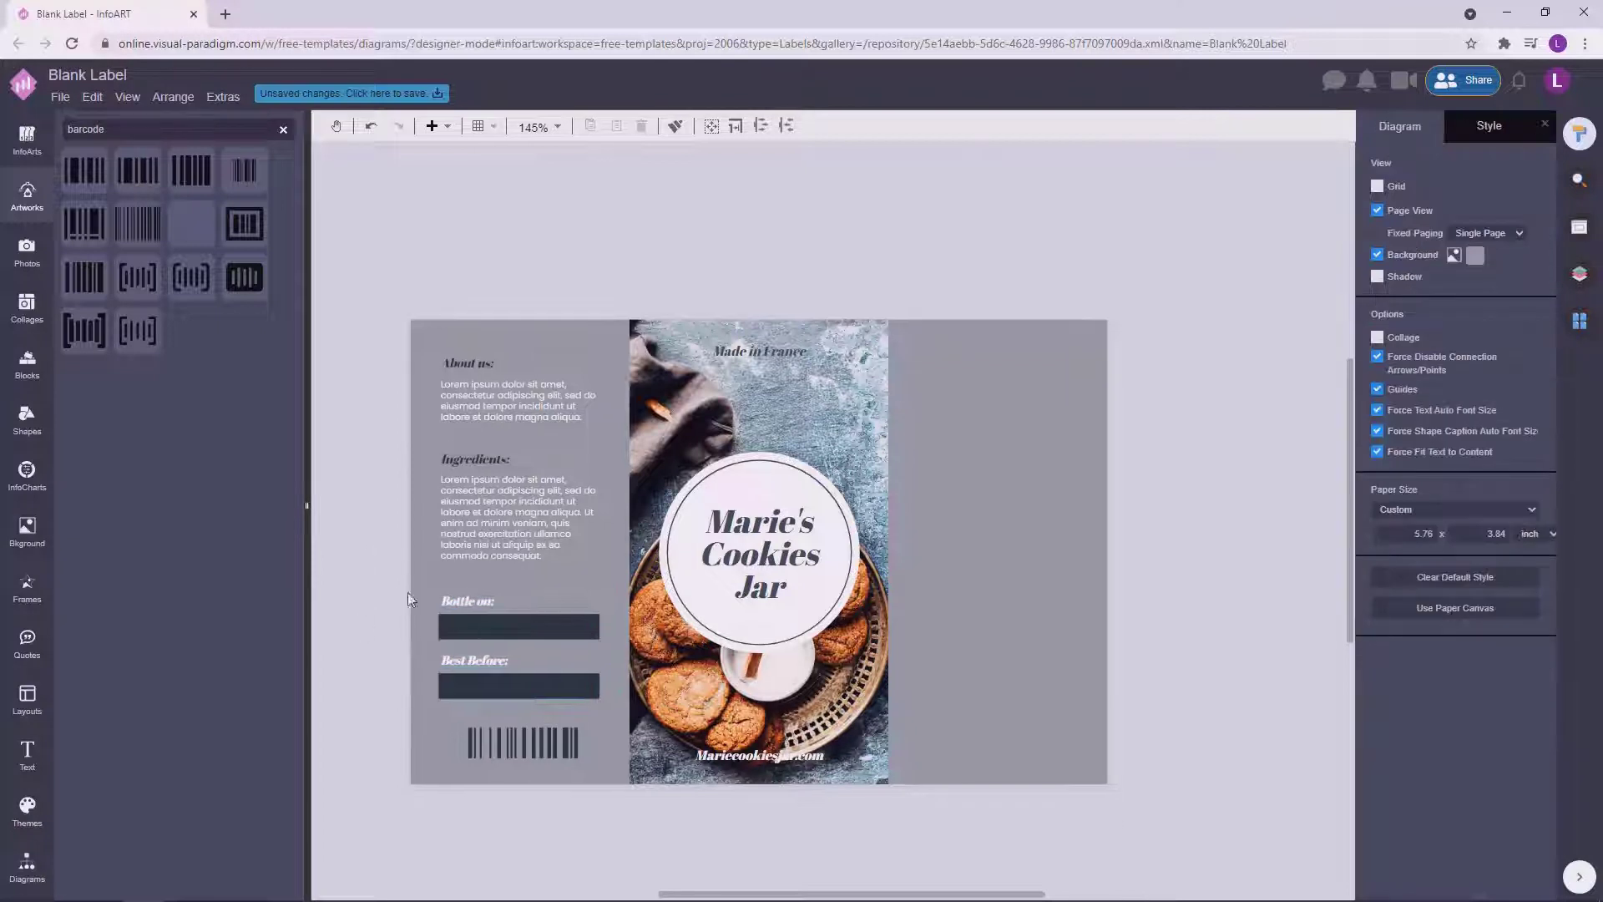
# Adjust the "Best Before:" heading and its bar vertically so they sit slightly closer to the bar above.
pyautogui.moveTo(610, 677); pyautogui.dragTo(625, 709)
pyautogui.moveTo(527, 692); pyautogui.dragTo(527, 683)
pyautogui.click(377, 583)
pyautogui.click(477, 656)
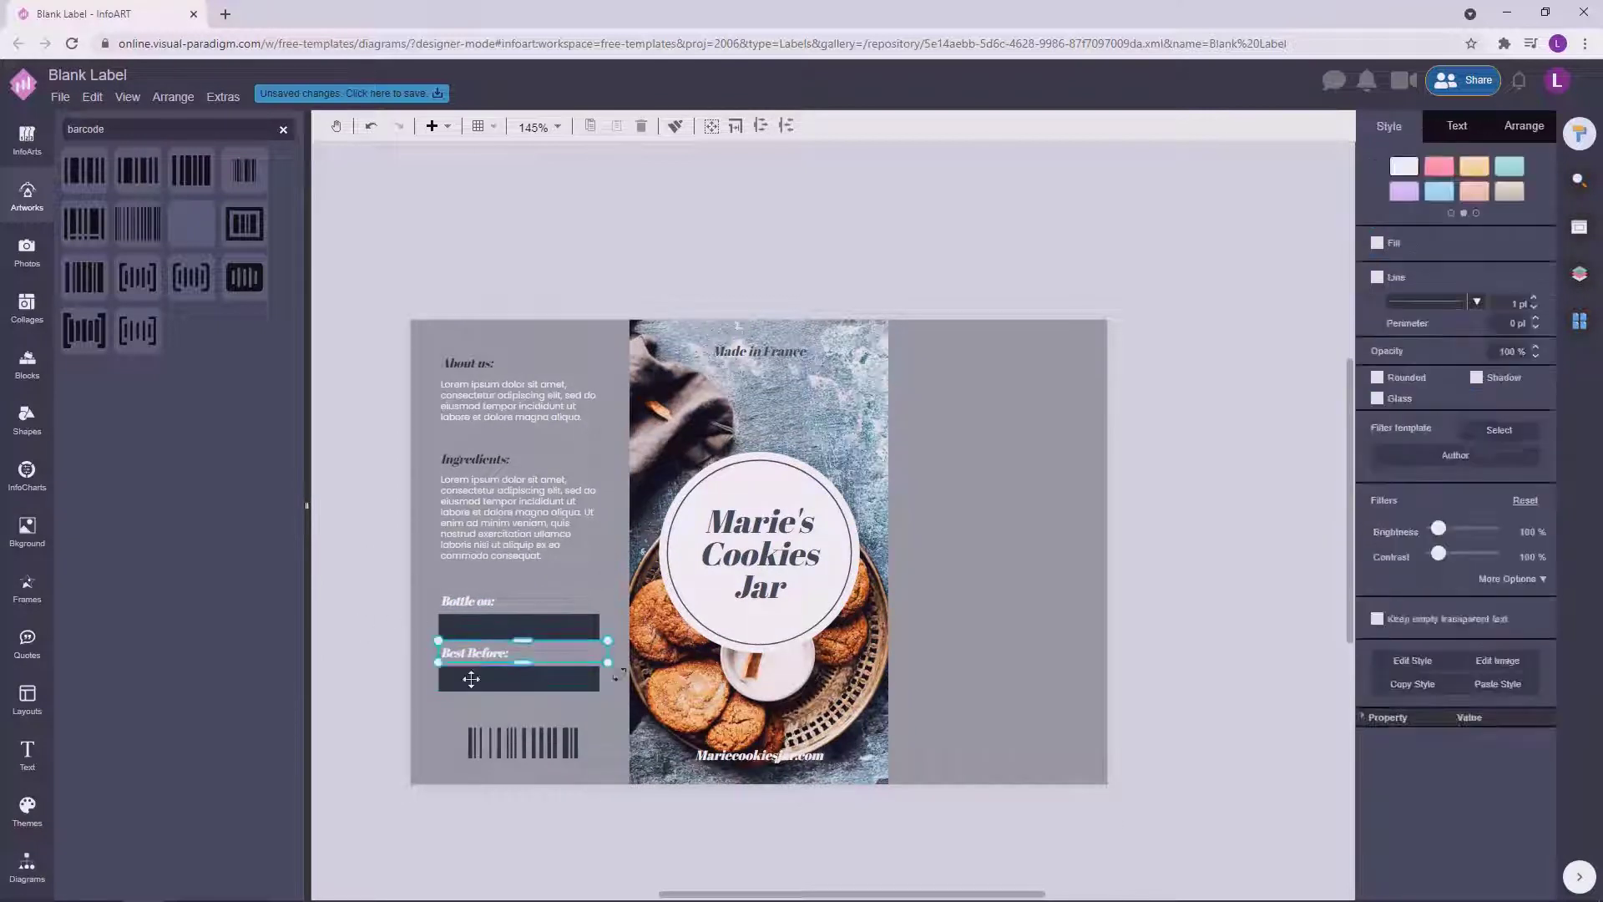
pyautogui.keyDown('shift'); pyautogui.click(469, 679); pyautogui.keyUp('shift')
pyautogui.click(375, 567)
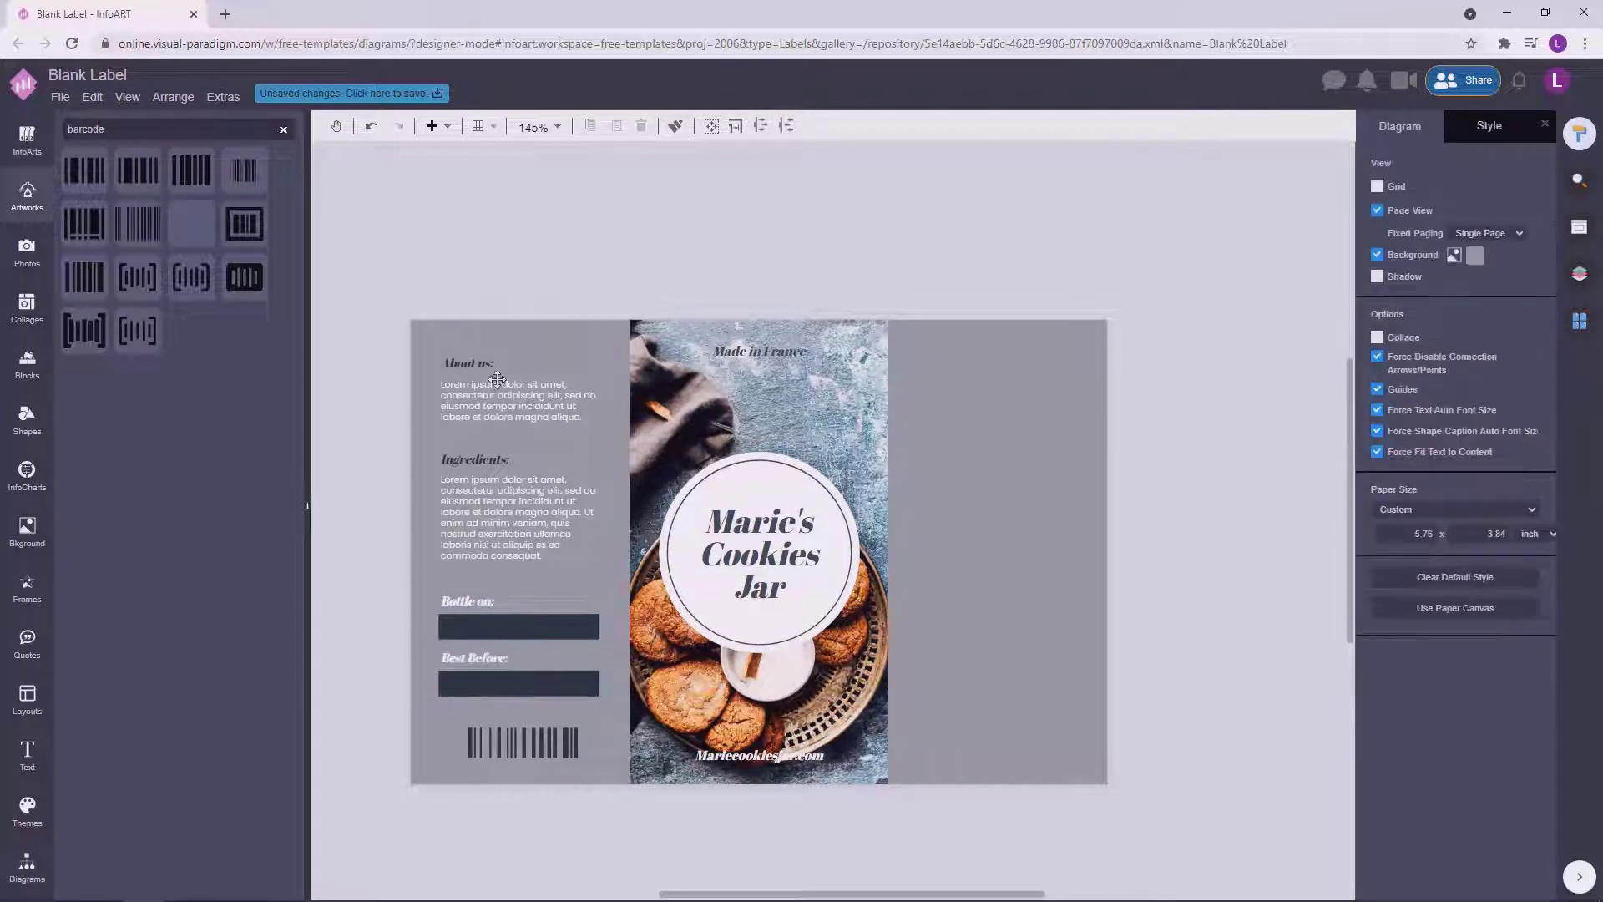
# Reduce the font size of all four side-panel headings to 9 pt.
pyautogui.click(480, 603)
pyautogui.click(1457, 126)
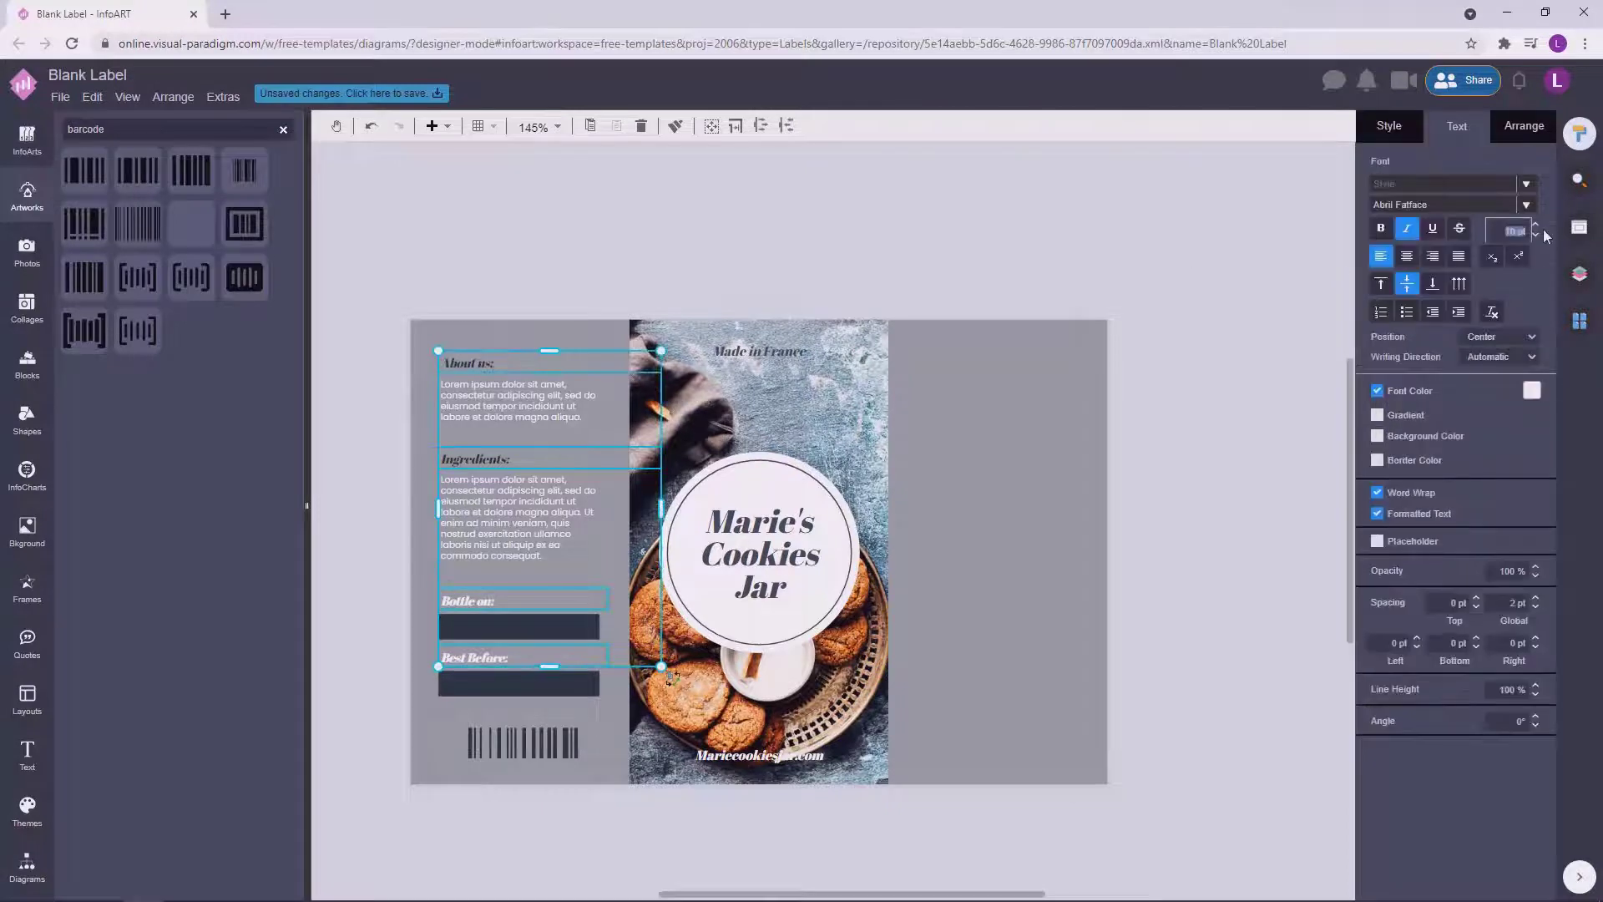
pyautogui.click(1205, 558)
# Nudge the "Best Before:" heading and its bar up, and raise both date blocks together slightly.
pyautogui.click(517, 681)
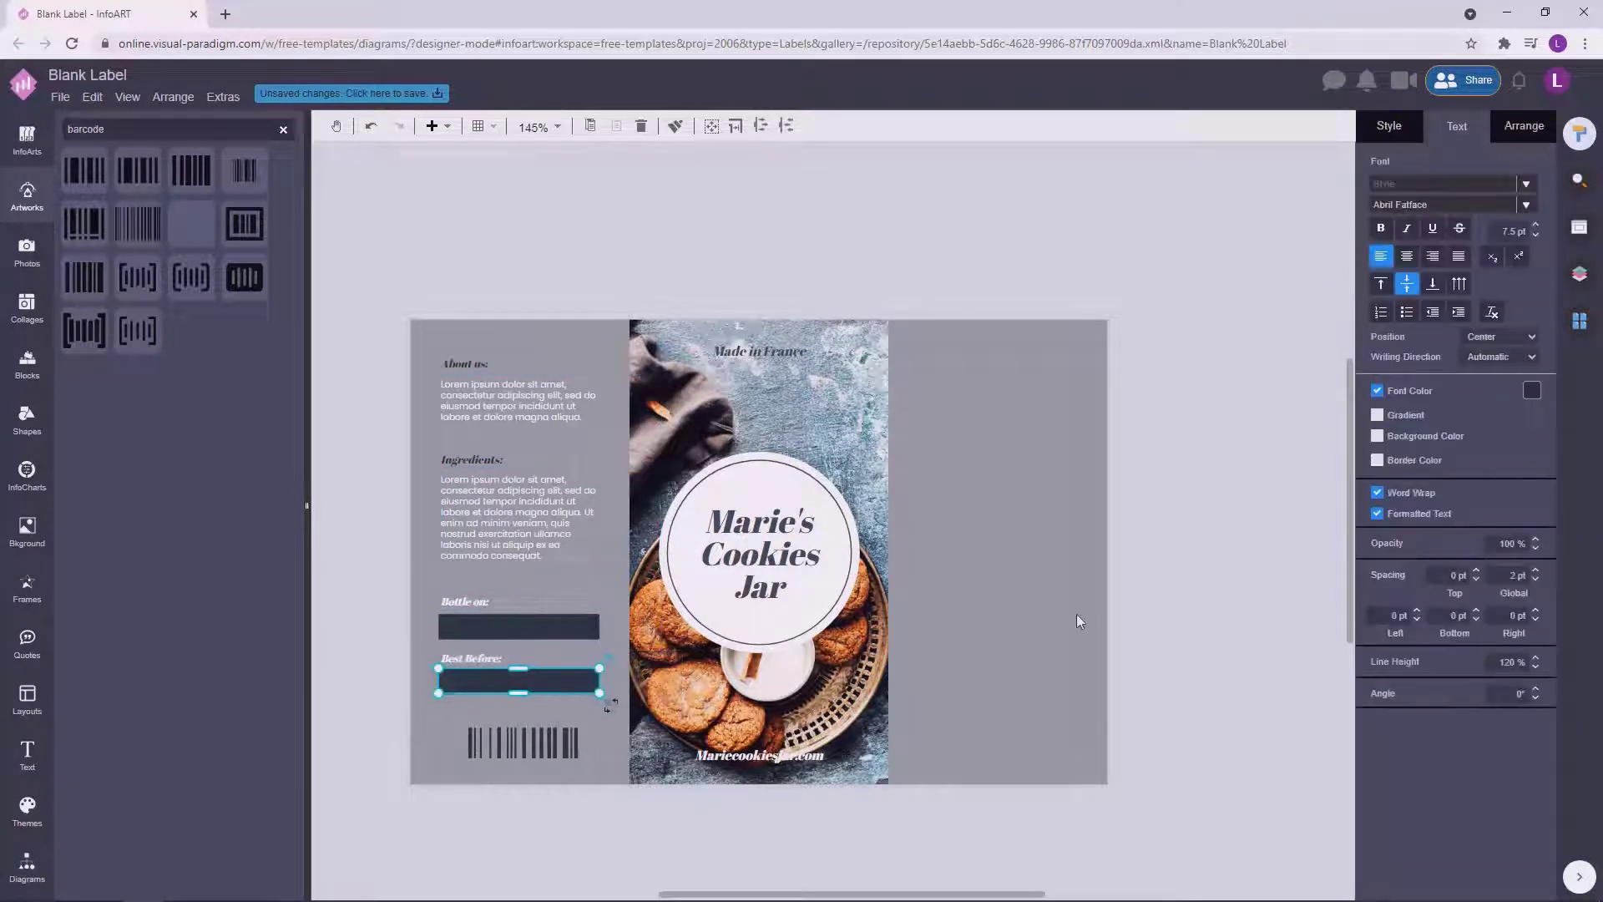
pyautogui.moveTo(347, 639); pyautogui.dragTo(707, 709)
pyautogui.press('Up')
pyautogui.press('Up')
pyautogui.press('Up')
pyautogui.click(1136, 584)
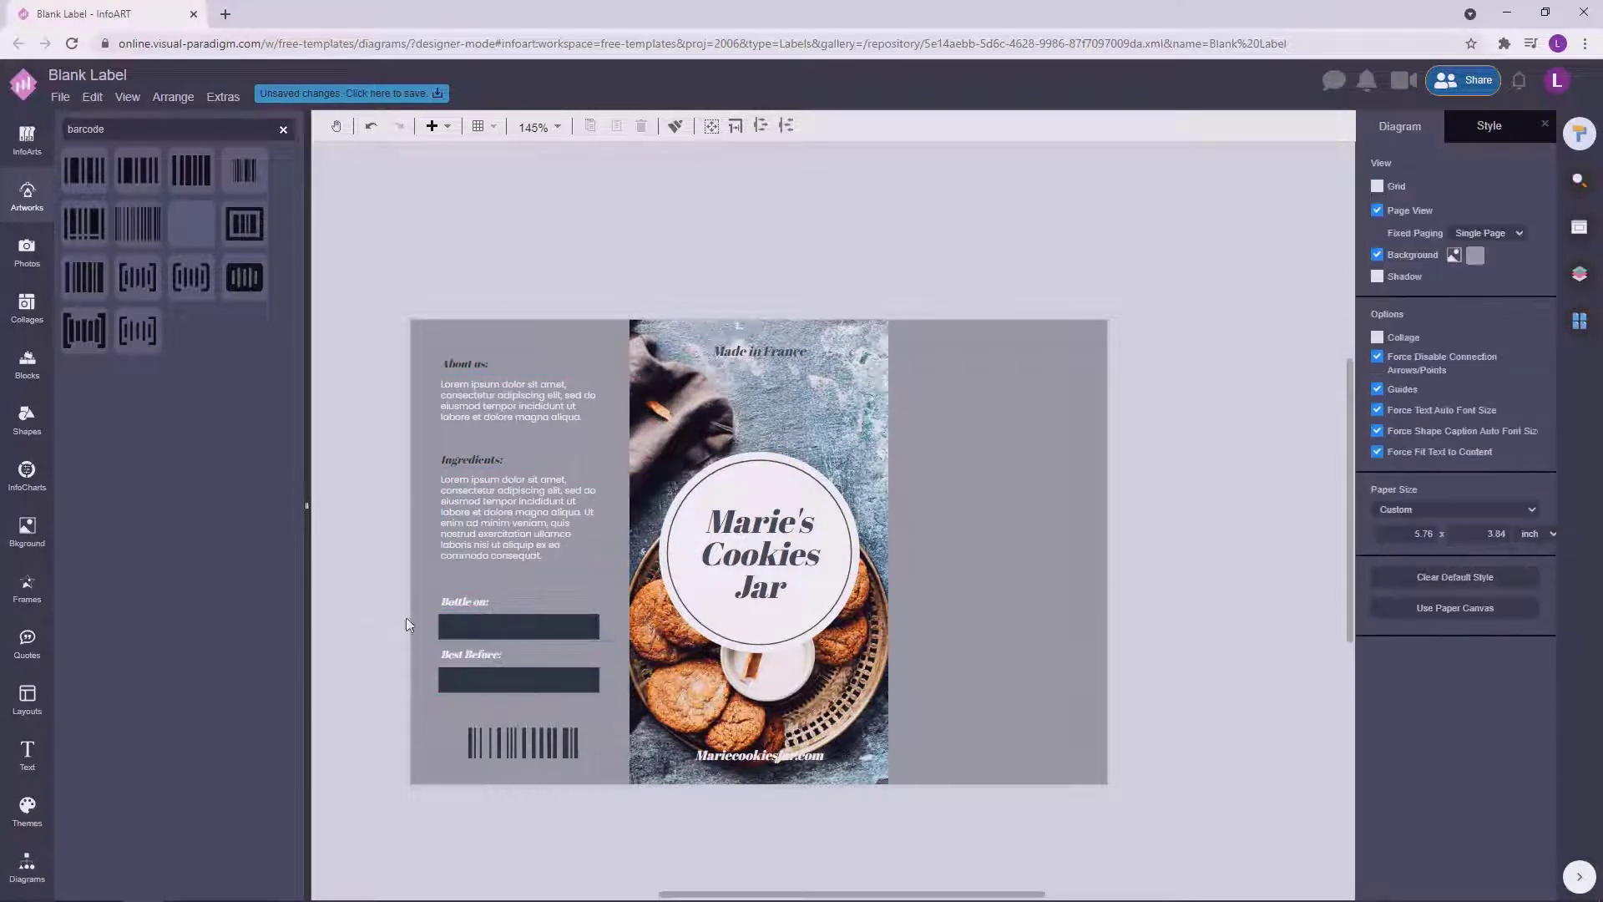
pyautogui.moveTo(371, 579); pyautogui.dragTo(767, 704)
pyautogui.click(1195, 679)
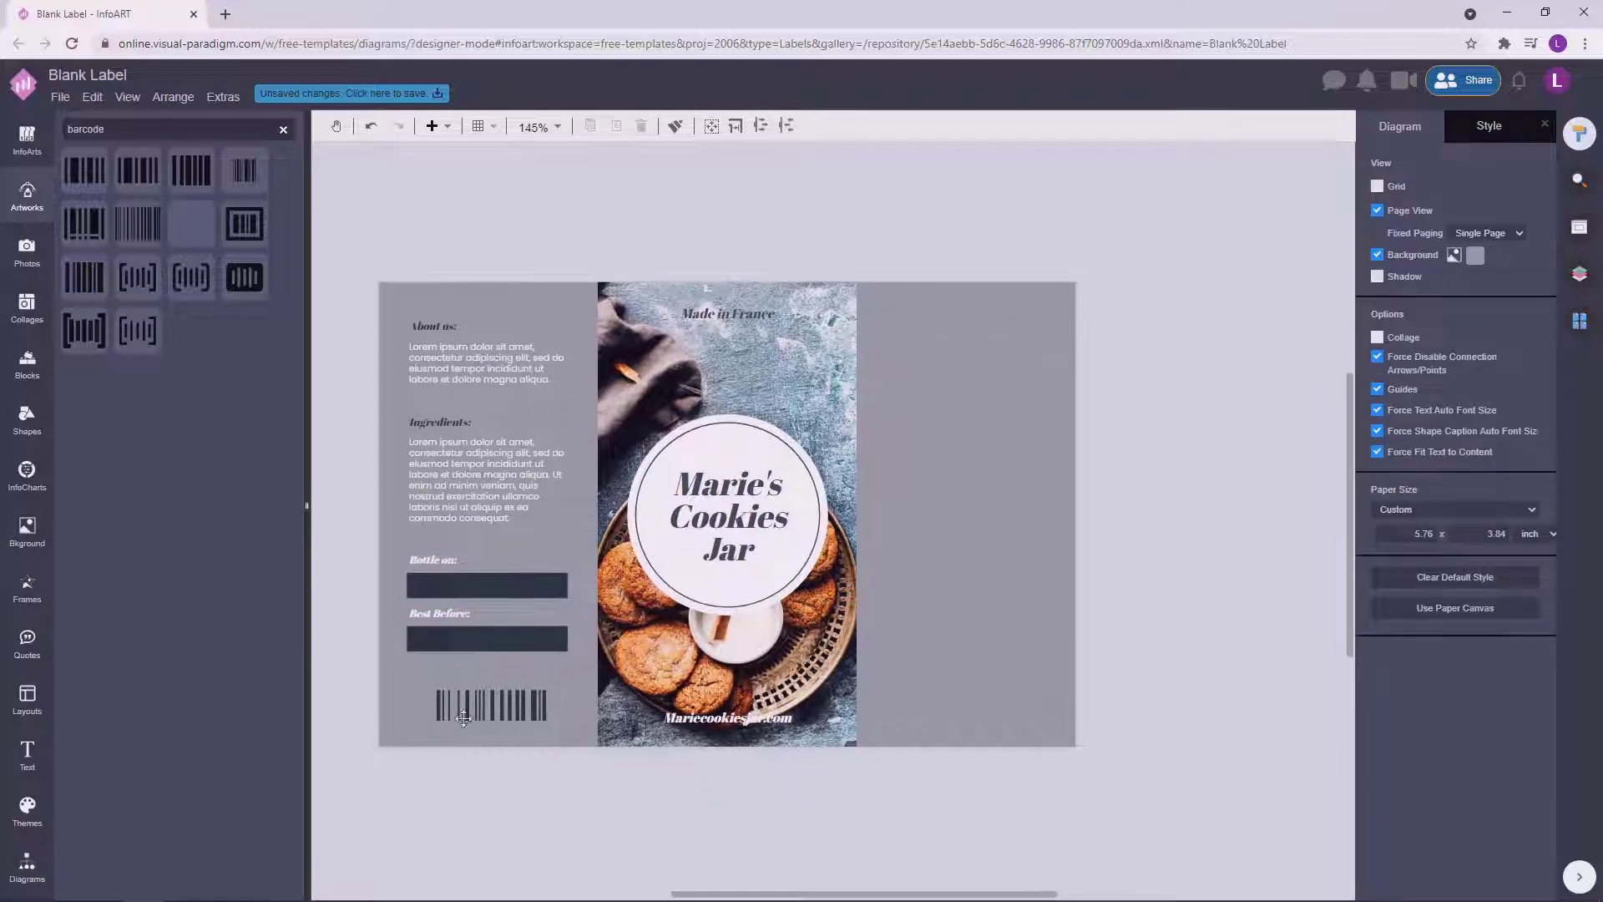
# Move the barcode closer below the bars, shrink it slightly and align it with their left edge.
pyautogui.moveTo(536, 720); pyautogui.dragTo(492, 700)
pyautogui.moveTo(518, 699); pyautogui.dragTo(488, 700)
pyautogui.click(511, 666)
pyautogui.click(377, 311)
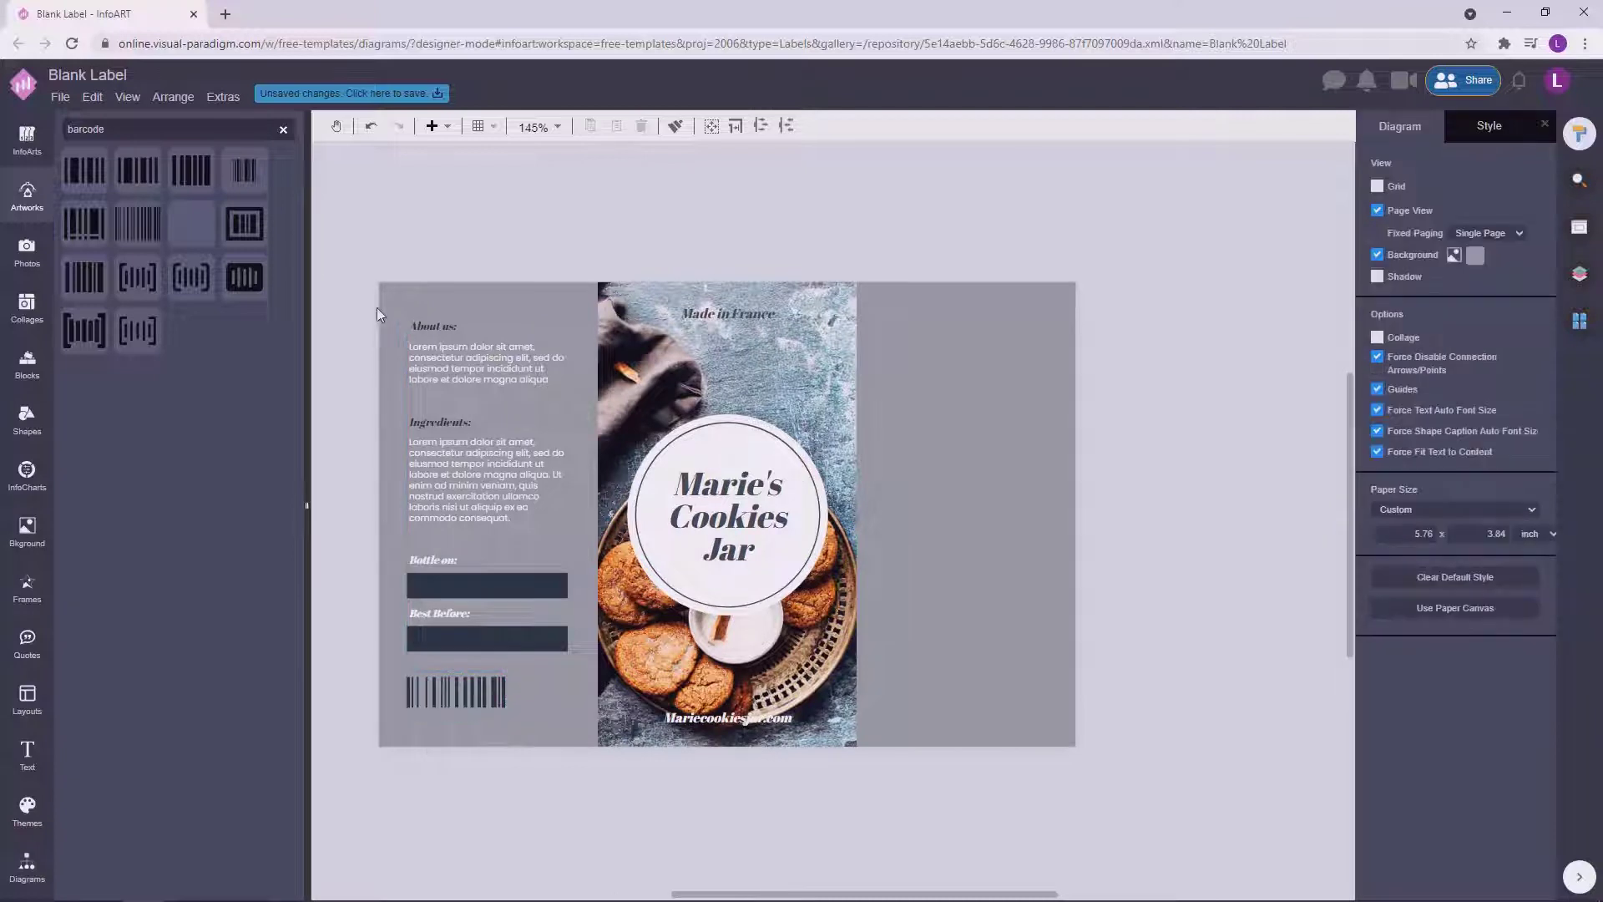
# Shift all the headings, text, bars and barcode of the left side panel slightly down together.
pyautogui.moveTo(374, 308); pyautogui.dragTo(636, 716)
pyautogui.moveTo(478, 479); pyautogui.dragTo(478, 480)
pyautogui.click(1182, 484)
pyautogui.click(472, 422)
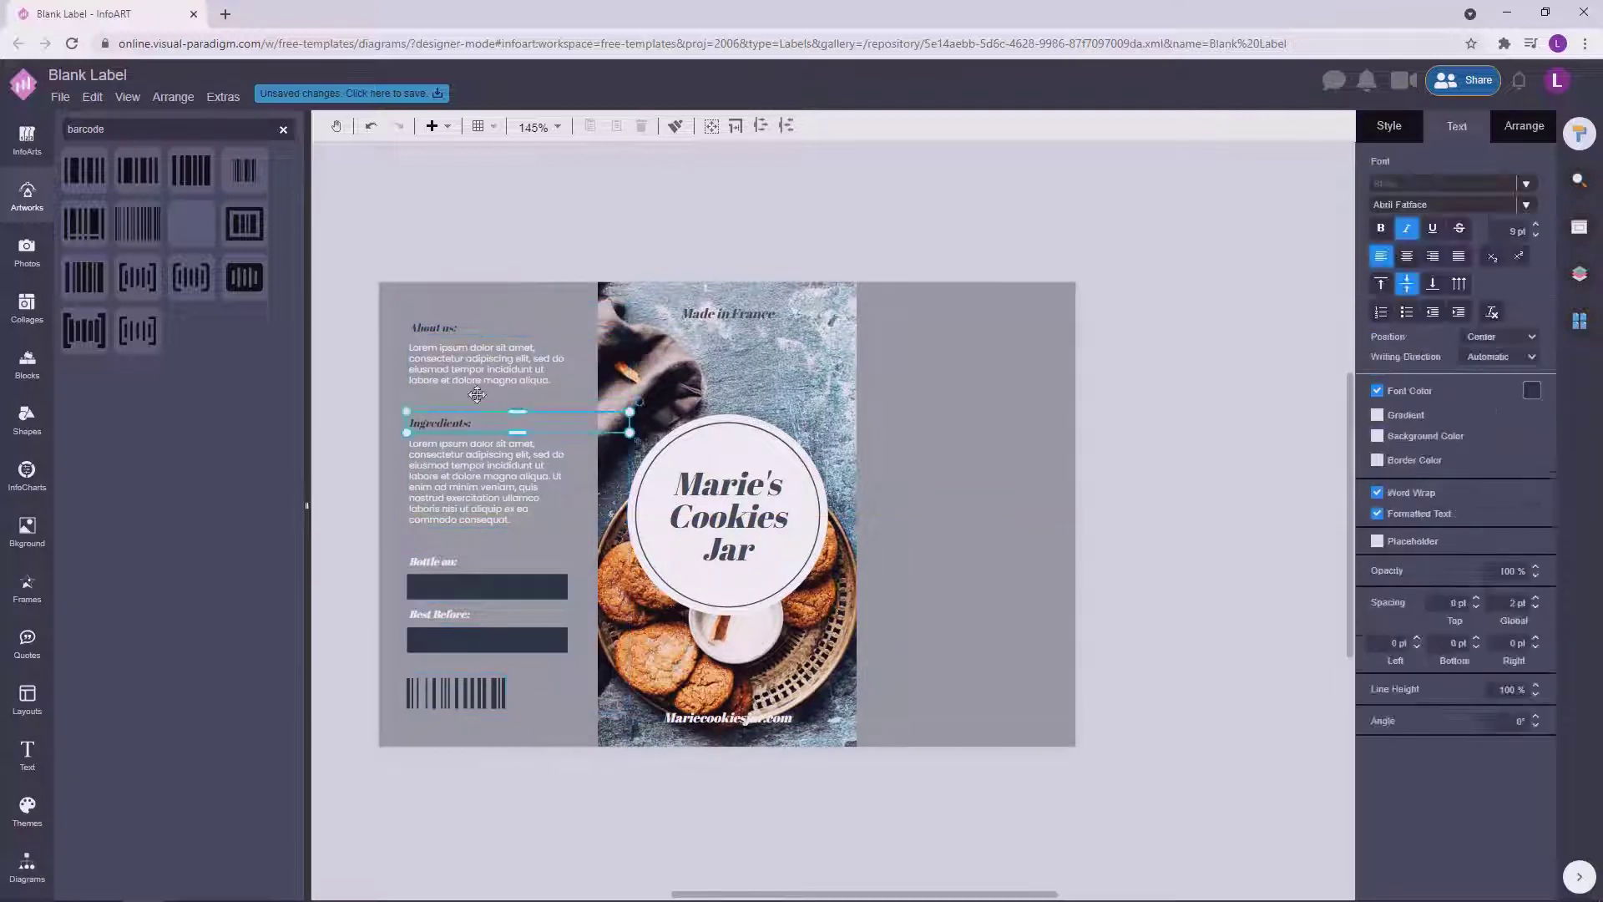
pyautogui.click(1217, 473)
pyautogui.scroll(-2, 1185, 532)
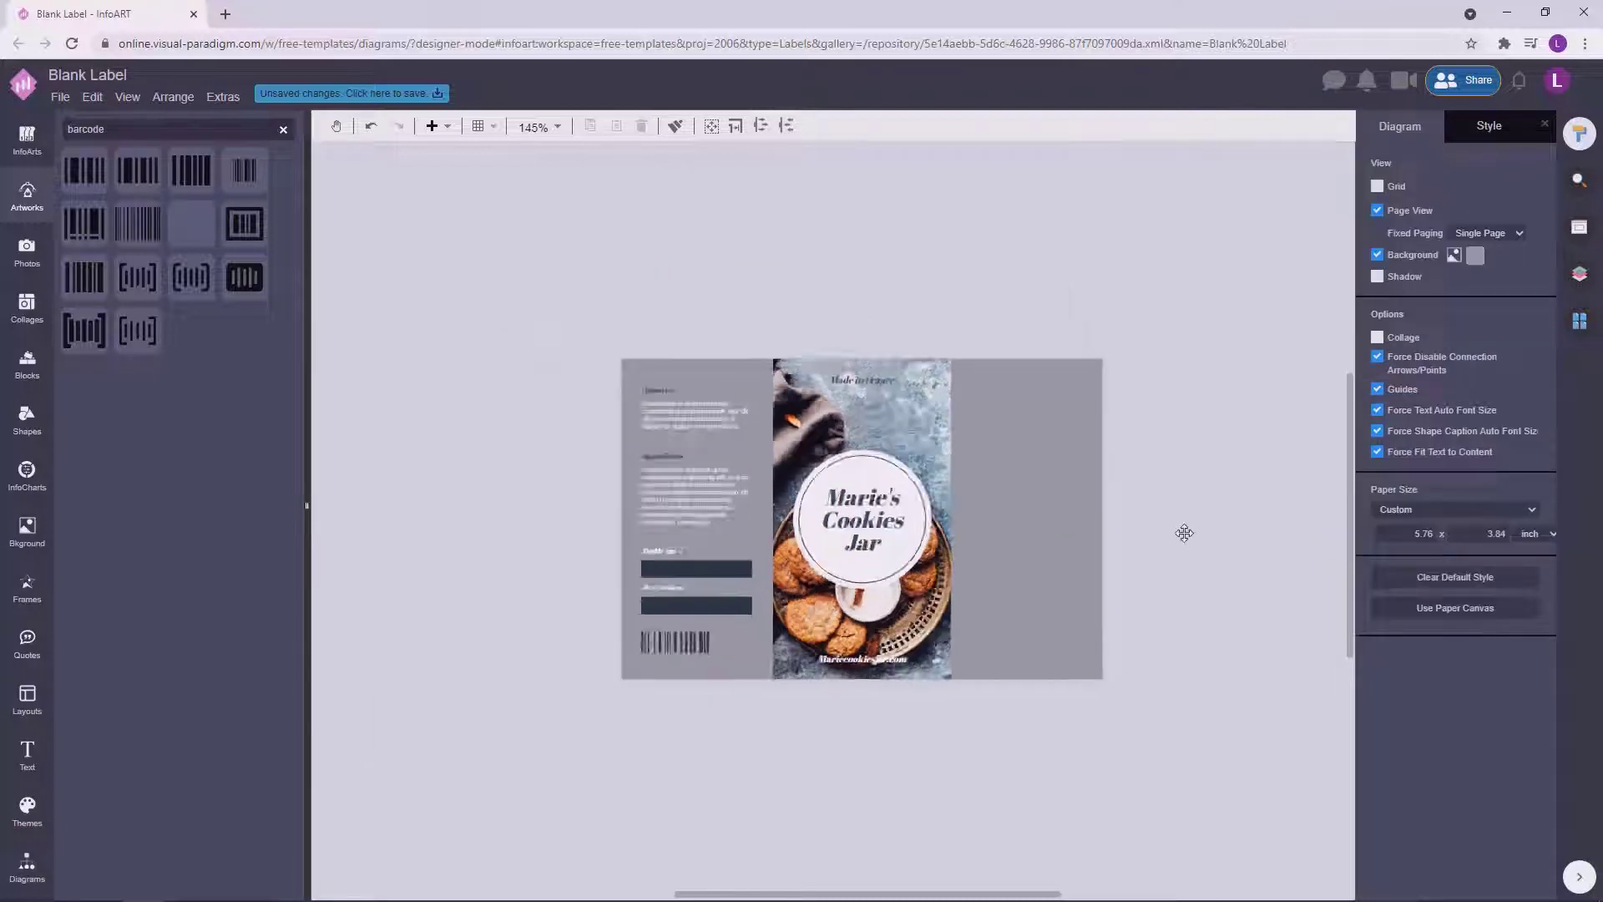
pyautogui.scroll(2, 1185, 533)
# Shrink the barcode a little more, keeping it aligned with the bars, and readjust the side-panel content.
pyautogui.click(472, 690)
pyautogui.moveTo(484, 666); pyautogui.dragTo(417, 683)
pyautogui.click(1153, 467)
pyautogui.click(1152, 467)
pyautogui.moveTo(338, 291); pyautogui.dragTo(612, 742)
pyautogui.click(1219, 486)
pyautogui.scroll(-1, 1164, 526)
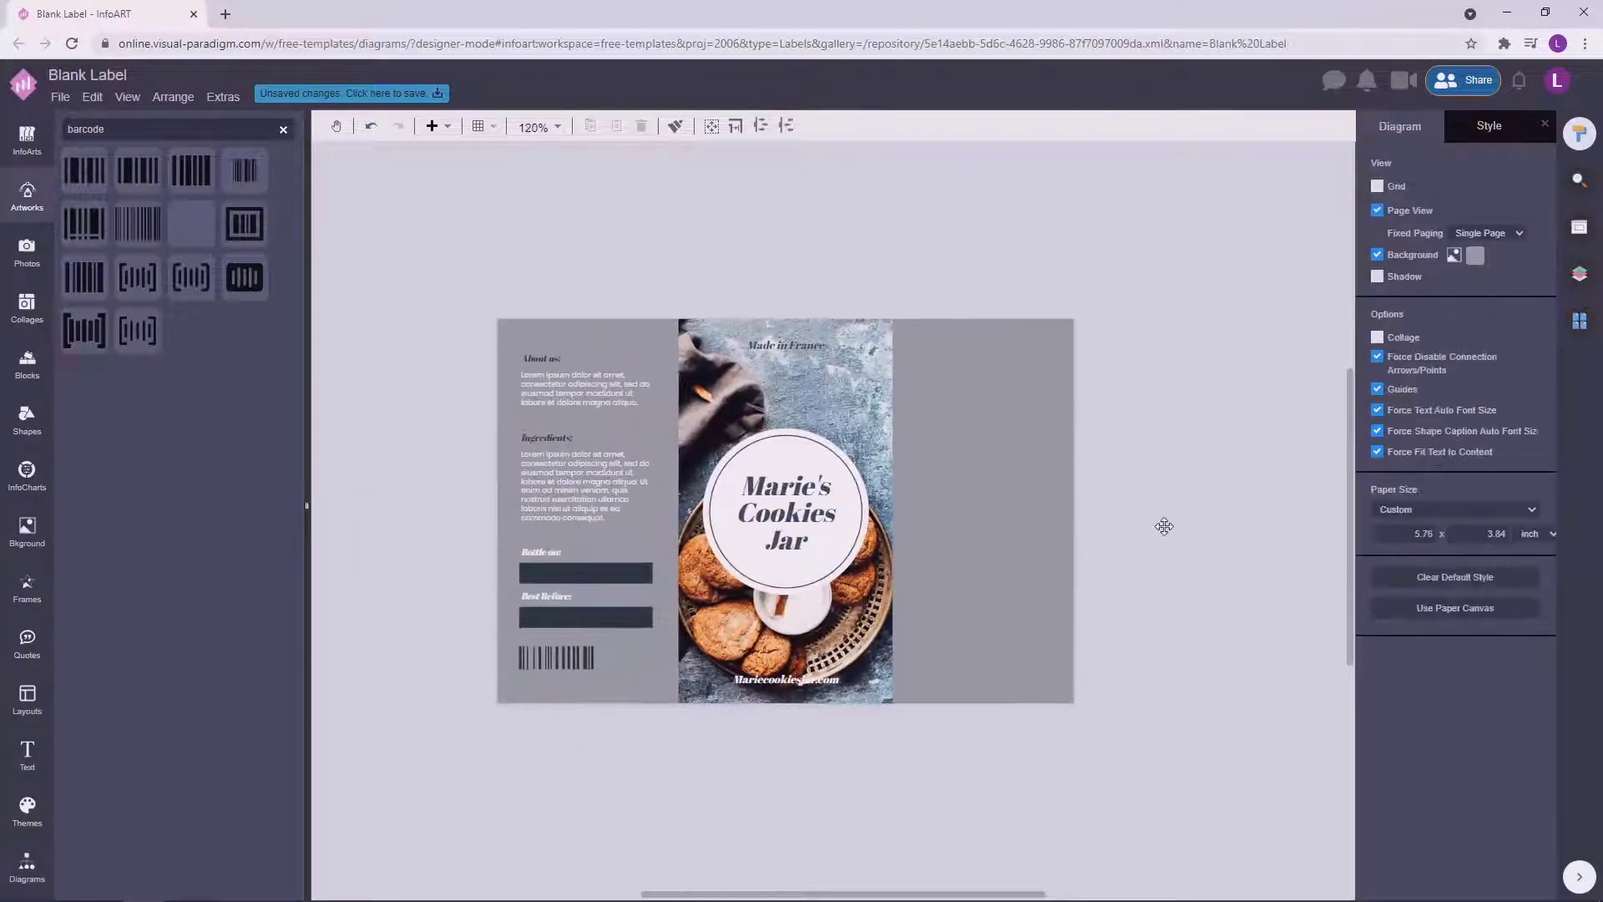
pyautogui.hscroll(1, 1167, 554)
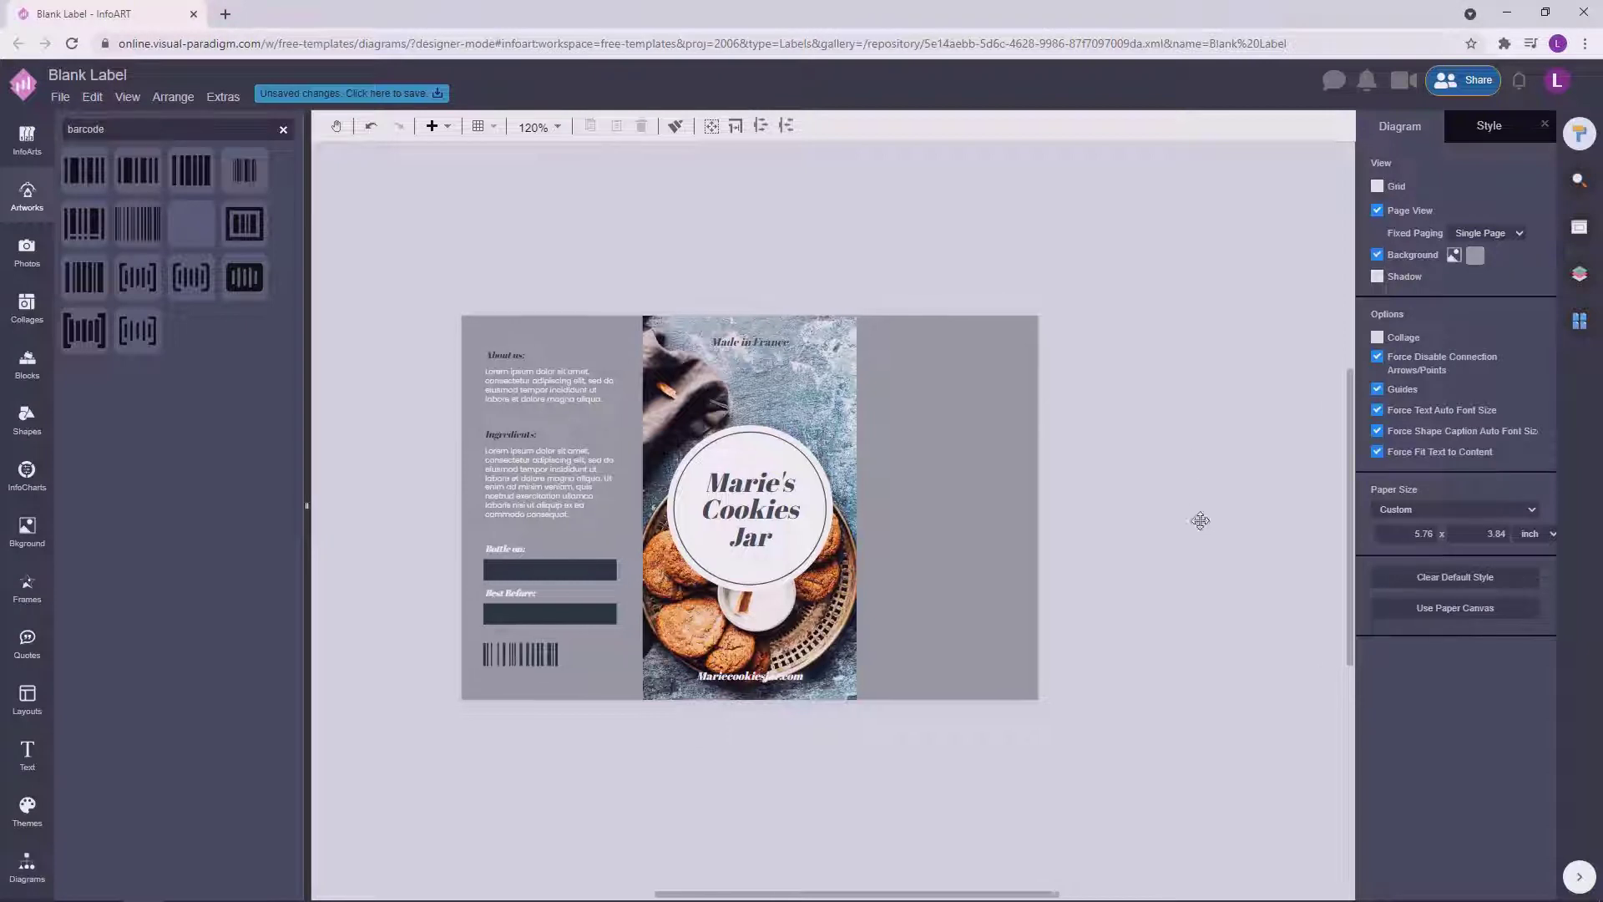
# Copy the "Ingredients:" heading and paragraph beside the label and reshape the paragraph into a wide, low text box.
pyautogui.click(511, 443)
pyautogui.moveTo(525, 491); pyautogui.dragTo(1167, 436)
pyautogui.moveTo(1040, 480); pyautogui.dragTo(1173, 486)
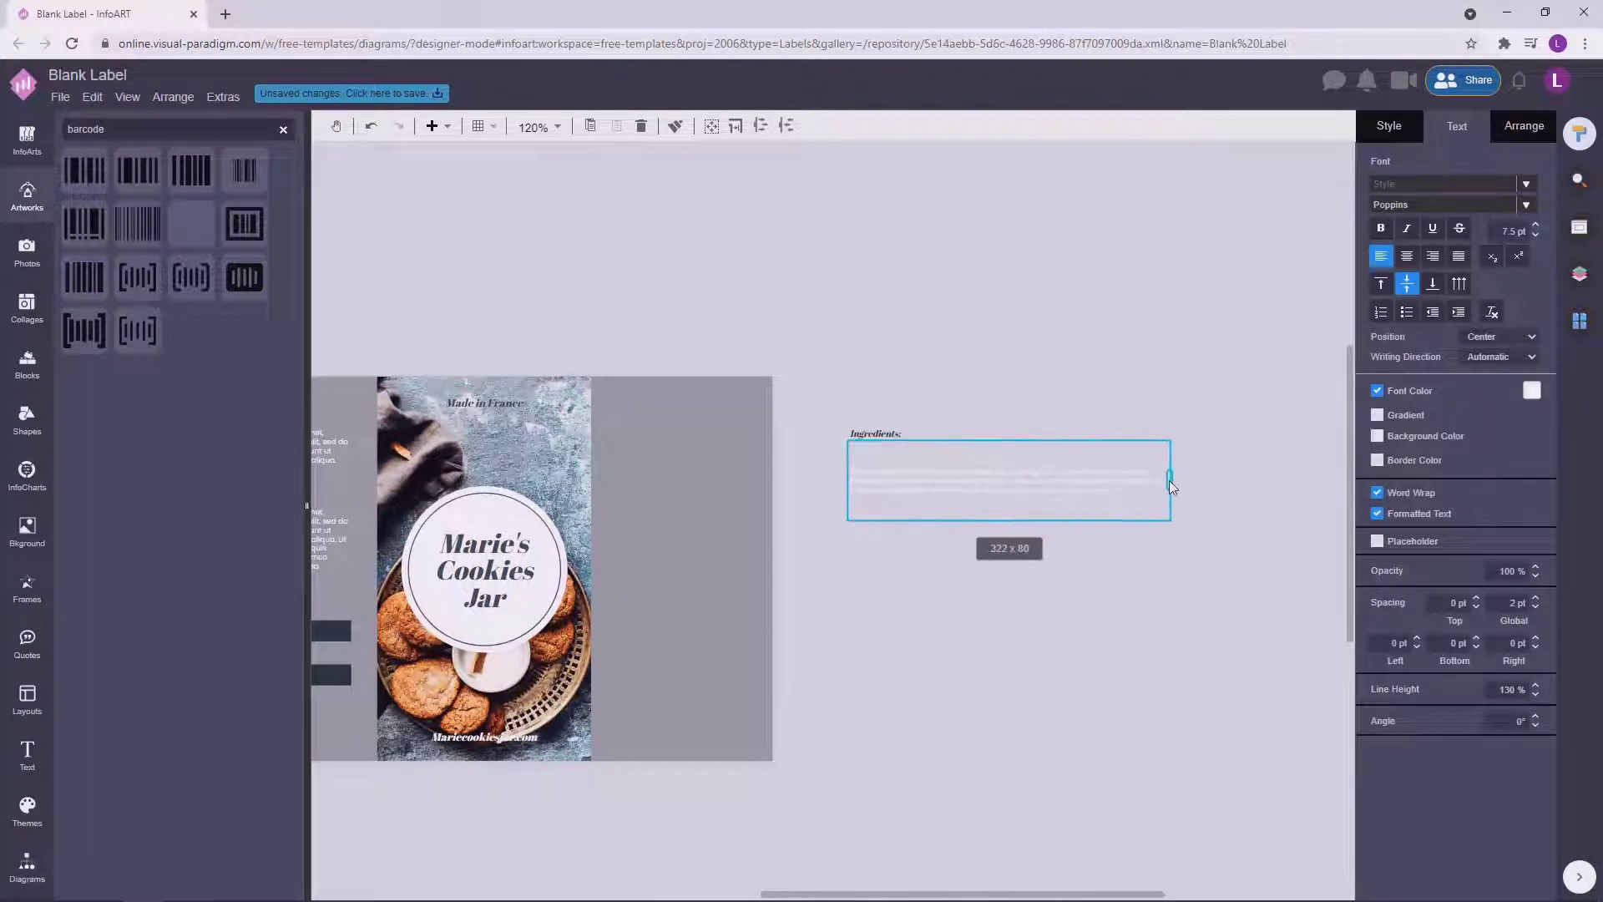
pyautogui.click(1177, 351)
pyautogui.click(916, 496)
pyautogui.moveTo(1009, 521); pyautogui.dragTo(1009, 487)
pyautogui.moveTo(956, 474); pyautogui.dragTo(955, 477)
# Change the copied heading's text to "Please Recycle".
pyautogui.click(927, 403)
pyautogui.click(892, 430)
pyautogui.click(949, 412)
pyautogui.scroll(3, 948, 409)
pyautogui.click(939, 453)
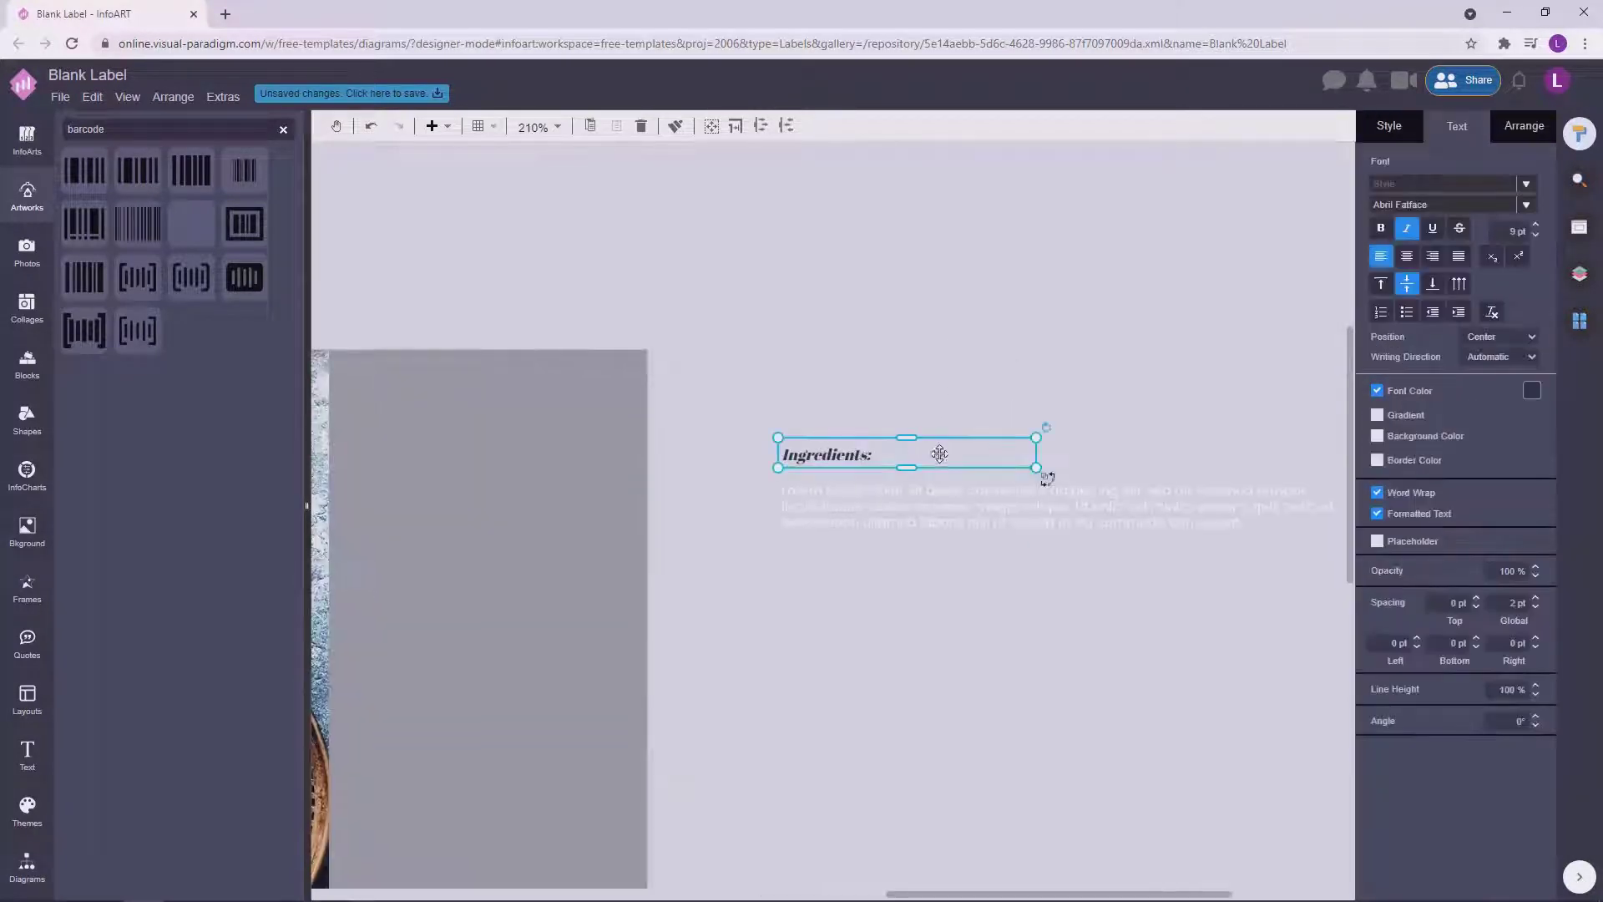
pyautogui.doubleClick(790, 455)
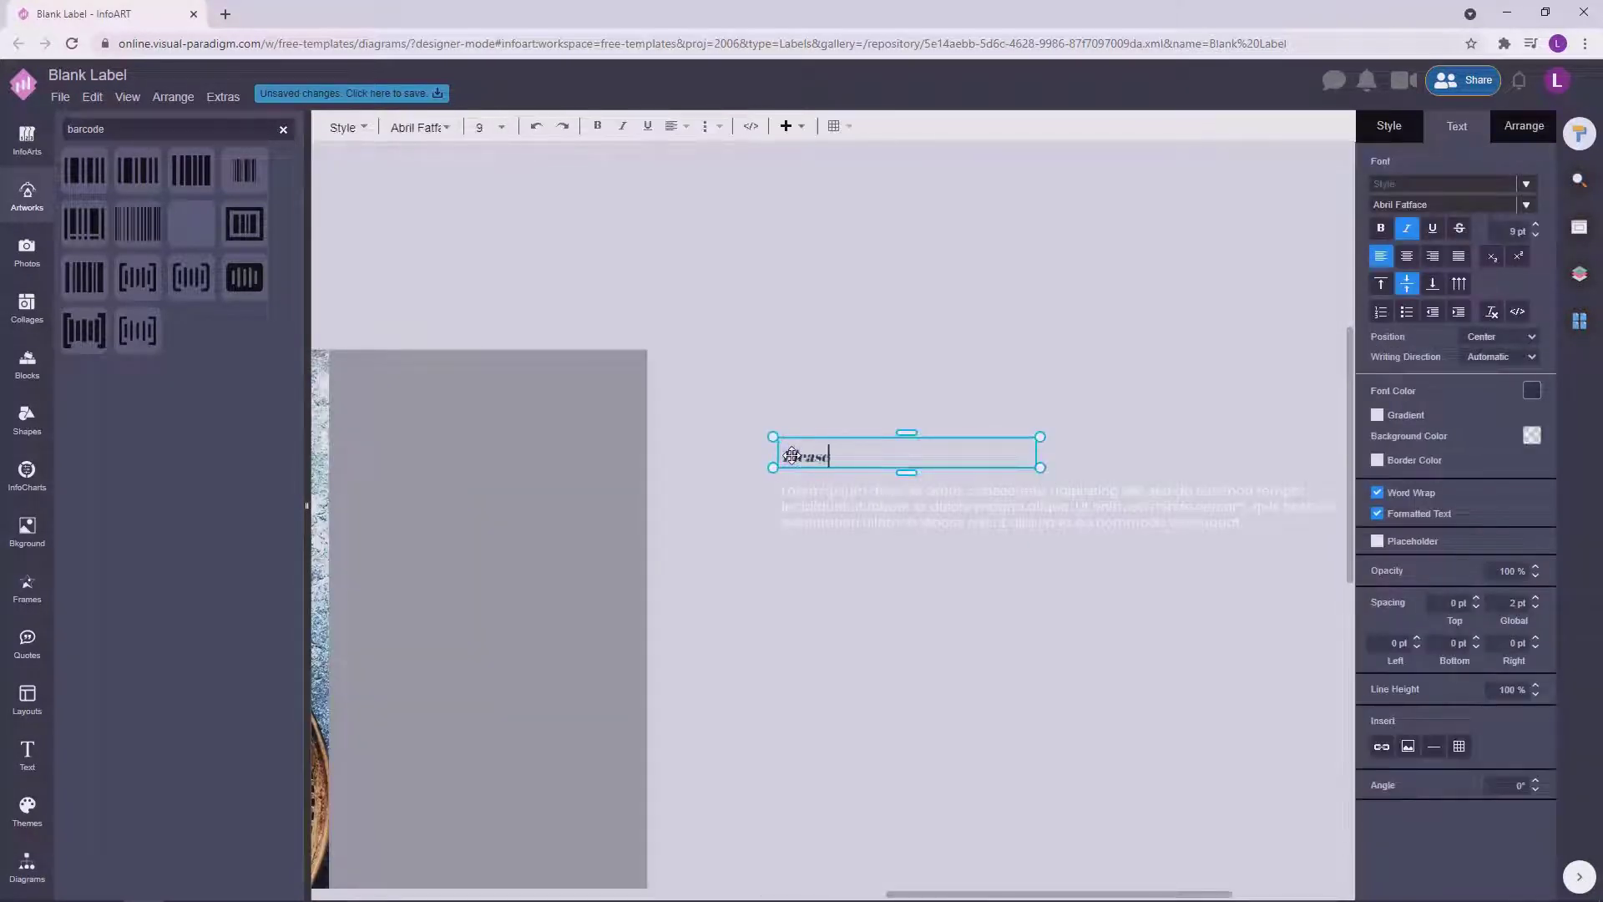
pyautogui.click(963, 324)
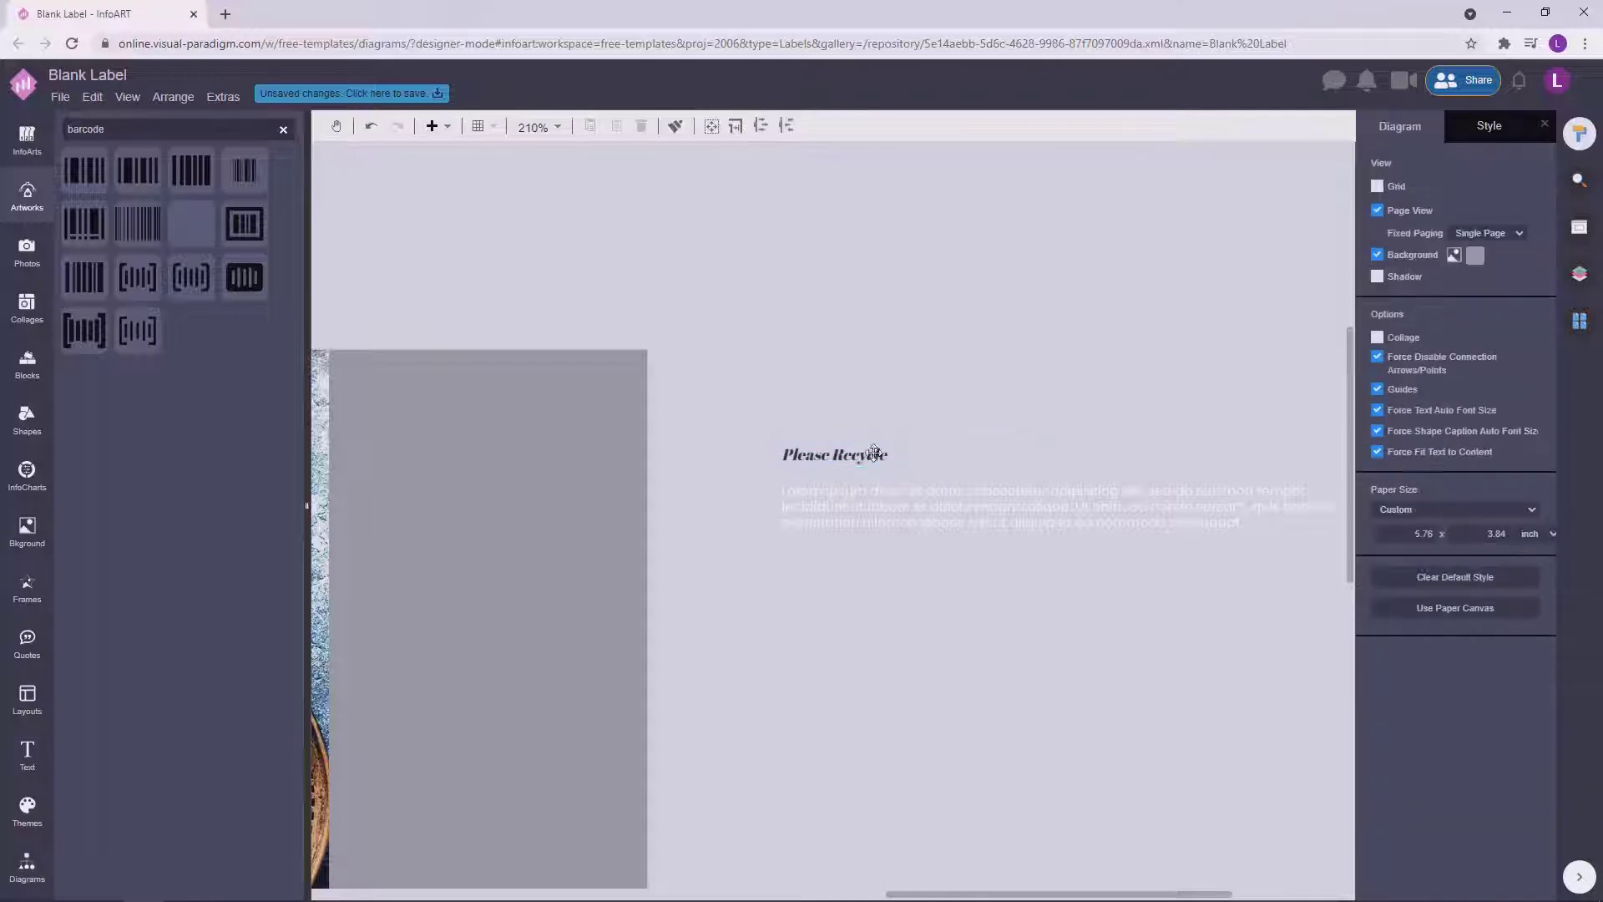
# Move the "Please Recycle" heading closer to its paragraph and group the two.
pyautogui.click(873, 454)
pyautogui.moveTo(903, 433); pyautogui.dragTo(902, 440)
pyautogui.keyDown('shift'); pyautogui.click(874, 501); pyautogui.keyUp('shift')
pyautogui.hotkey('ctrl', 'g')
pyautogui.scroll(-2, 830, 625)
pyautogui.doubleClick(837, 512)
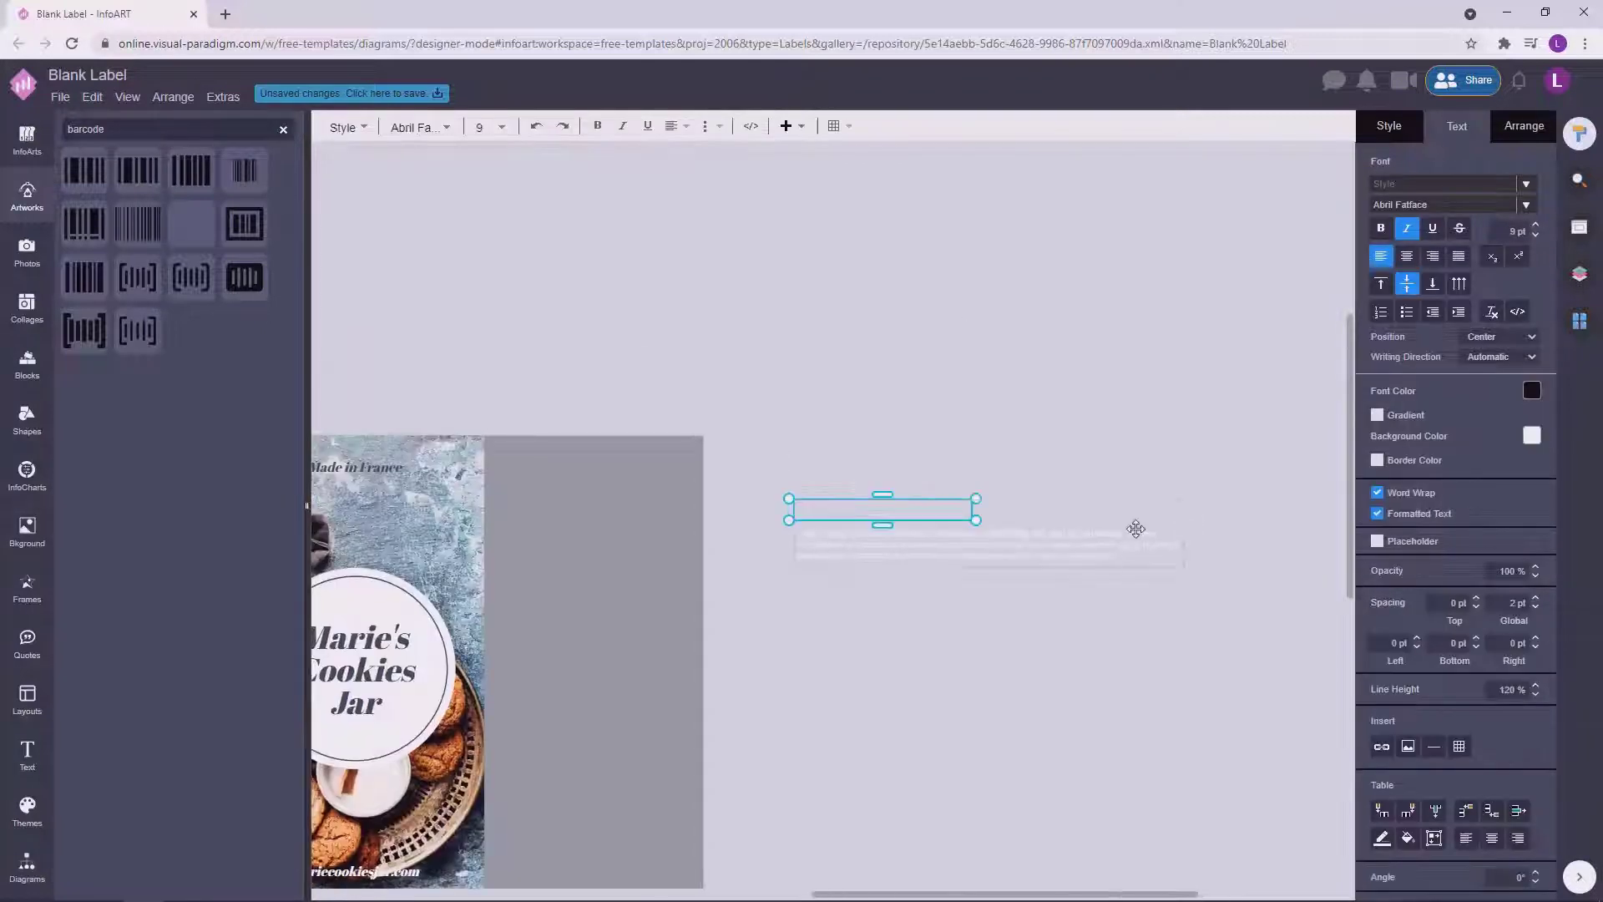
pyautogui.click(1135, 531)
pyautogui.click(1047, 417)
# Remove the outline from the grouped "Please Recycle" block.
pyautogui.click(840, 509)
pyautogui.click(1389, 126)
pyautogui.click(1378, 277)
pyautogui.click(1044, 447)
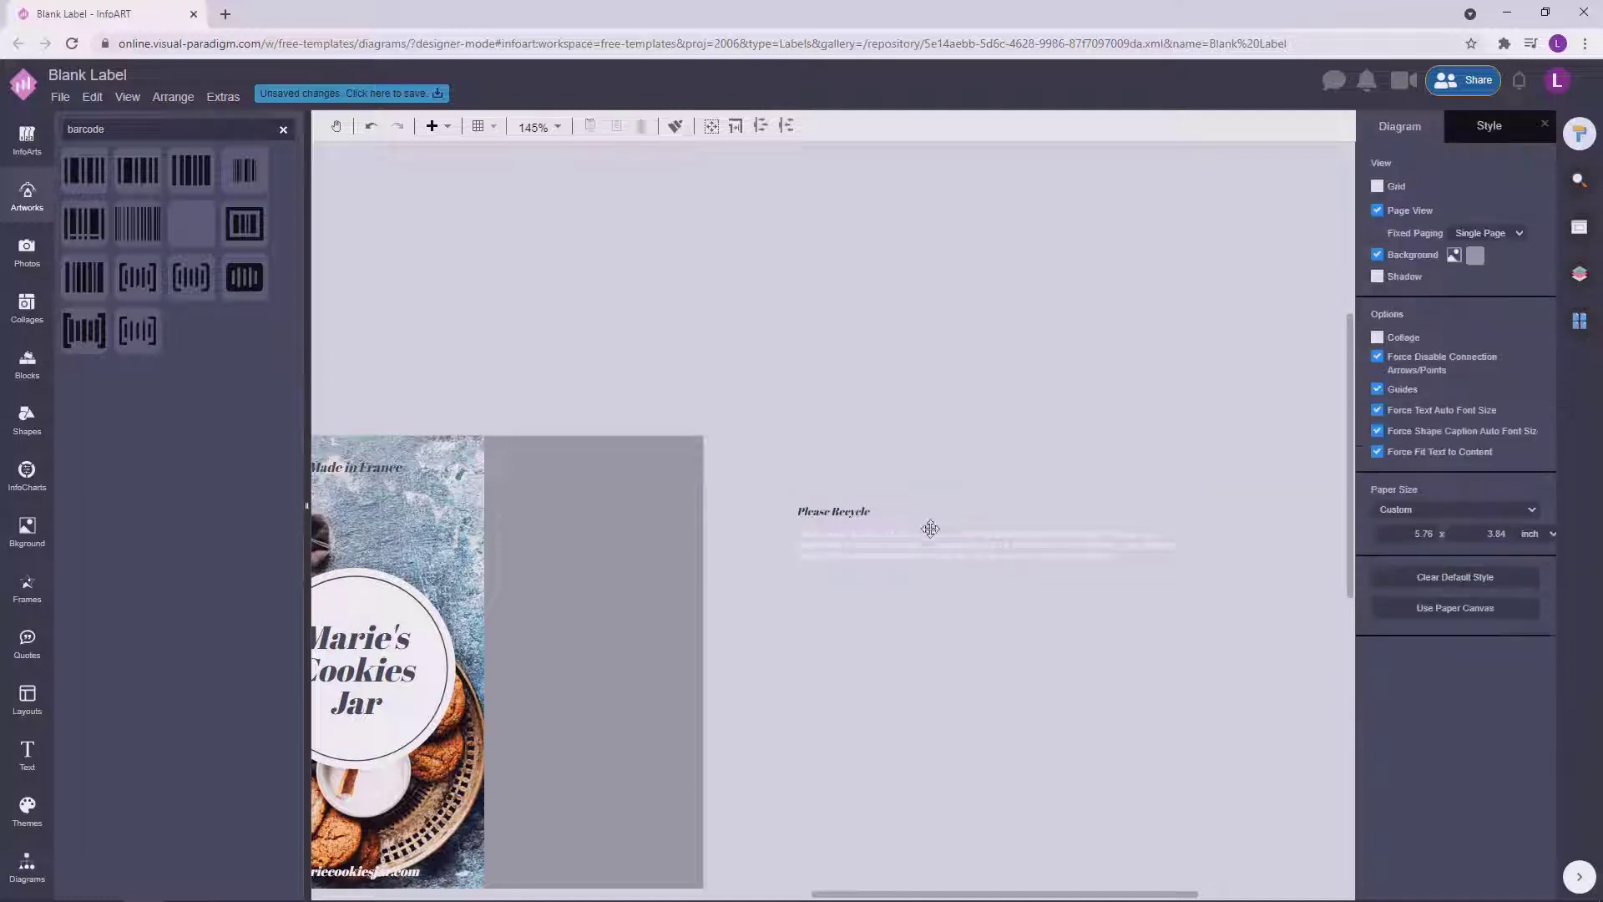
# Rotate the "Please Recycle" block clockwise to vertical and place it on the empty right-hand panel of the label.
pyautogui.click(935, 530)
pyautogui.click(1195, 490)
pyautogui.moveTo(841, 830); pyautogui.dragTo(1030, 562)
pyautogui.scroll(-2, 1030, 562)
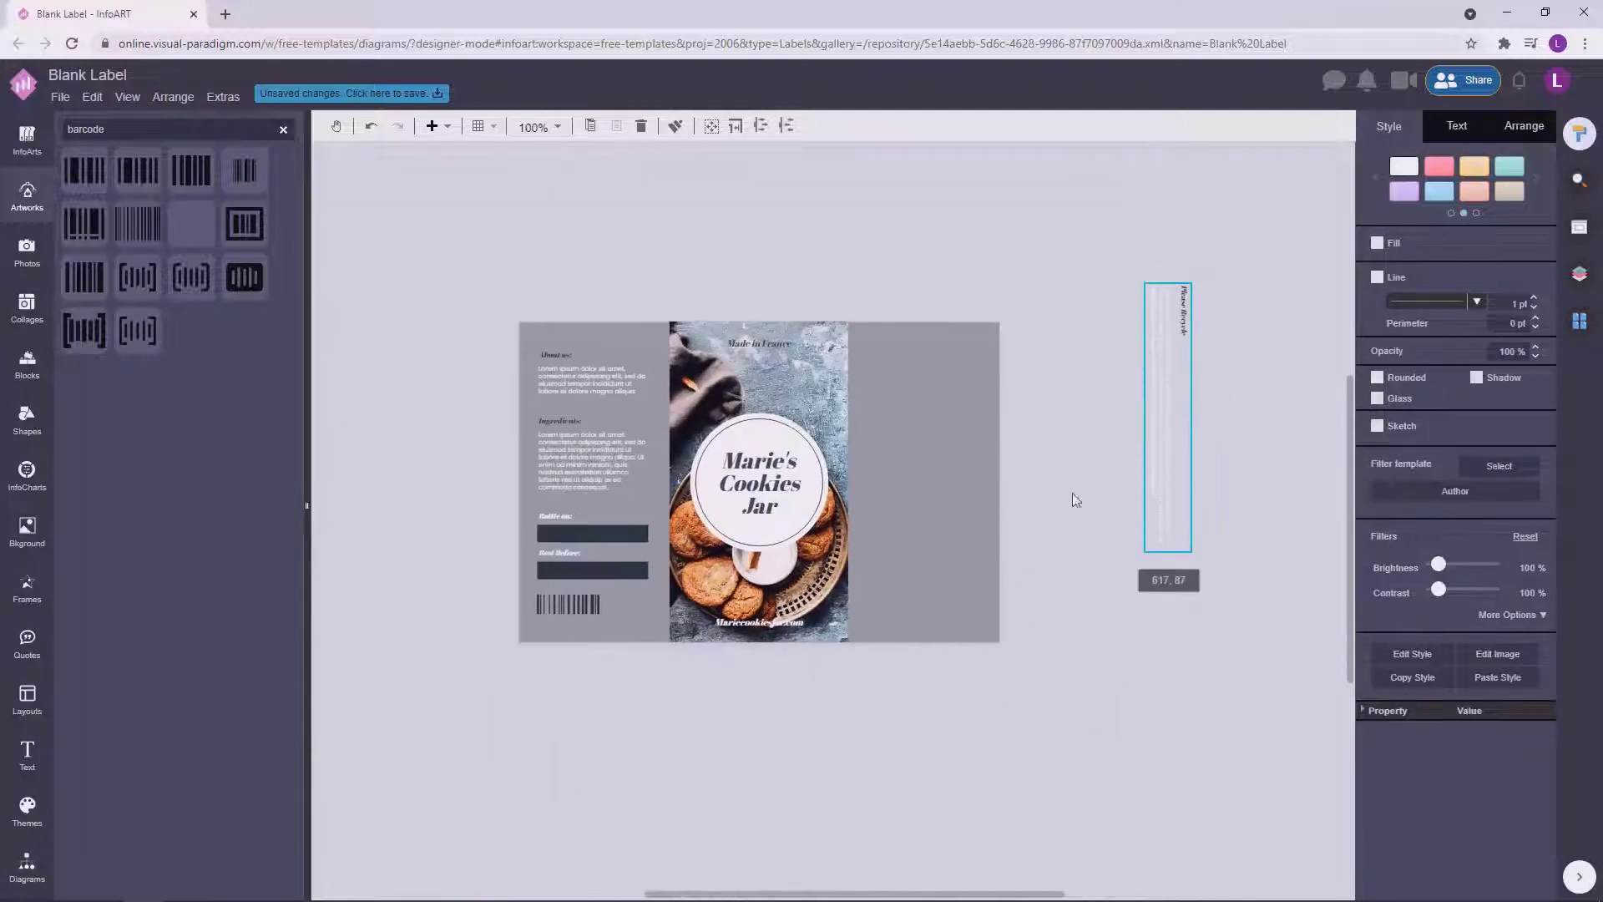
pyautogui.moveTo(1166, 426); pyautogui.dragTo(897, 486)
pyautogui.click(1040, 536)
pyautogui.scroll(2, 1039, 536)
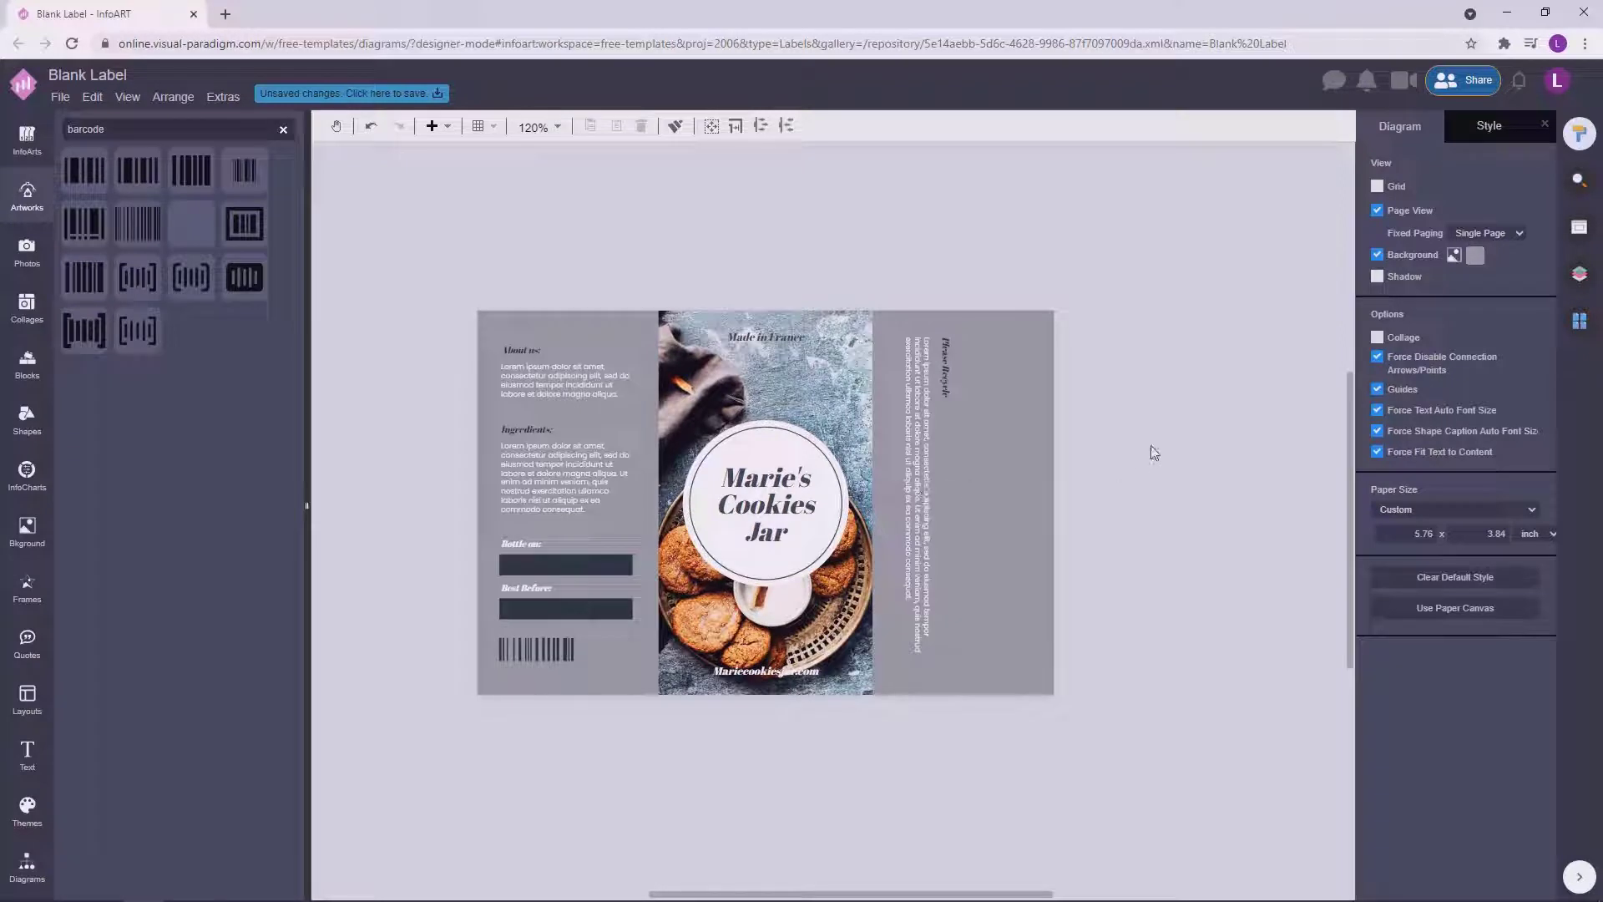
pyautogui.moveTo(1187, 501); pyautogui.dragTo(1118, 521)
# Try placing the "Please Recycle" block farther right on the right-hand panel of the label.
pyautogui.click(884, 362)
pyautogui.click(1097, 390)
pyautogui.click(881, 454)
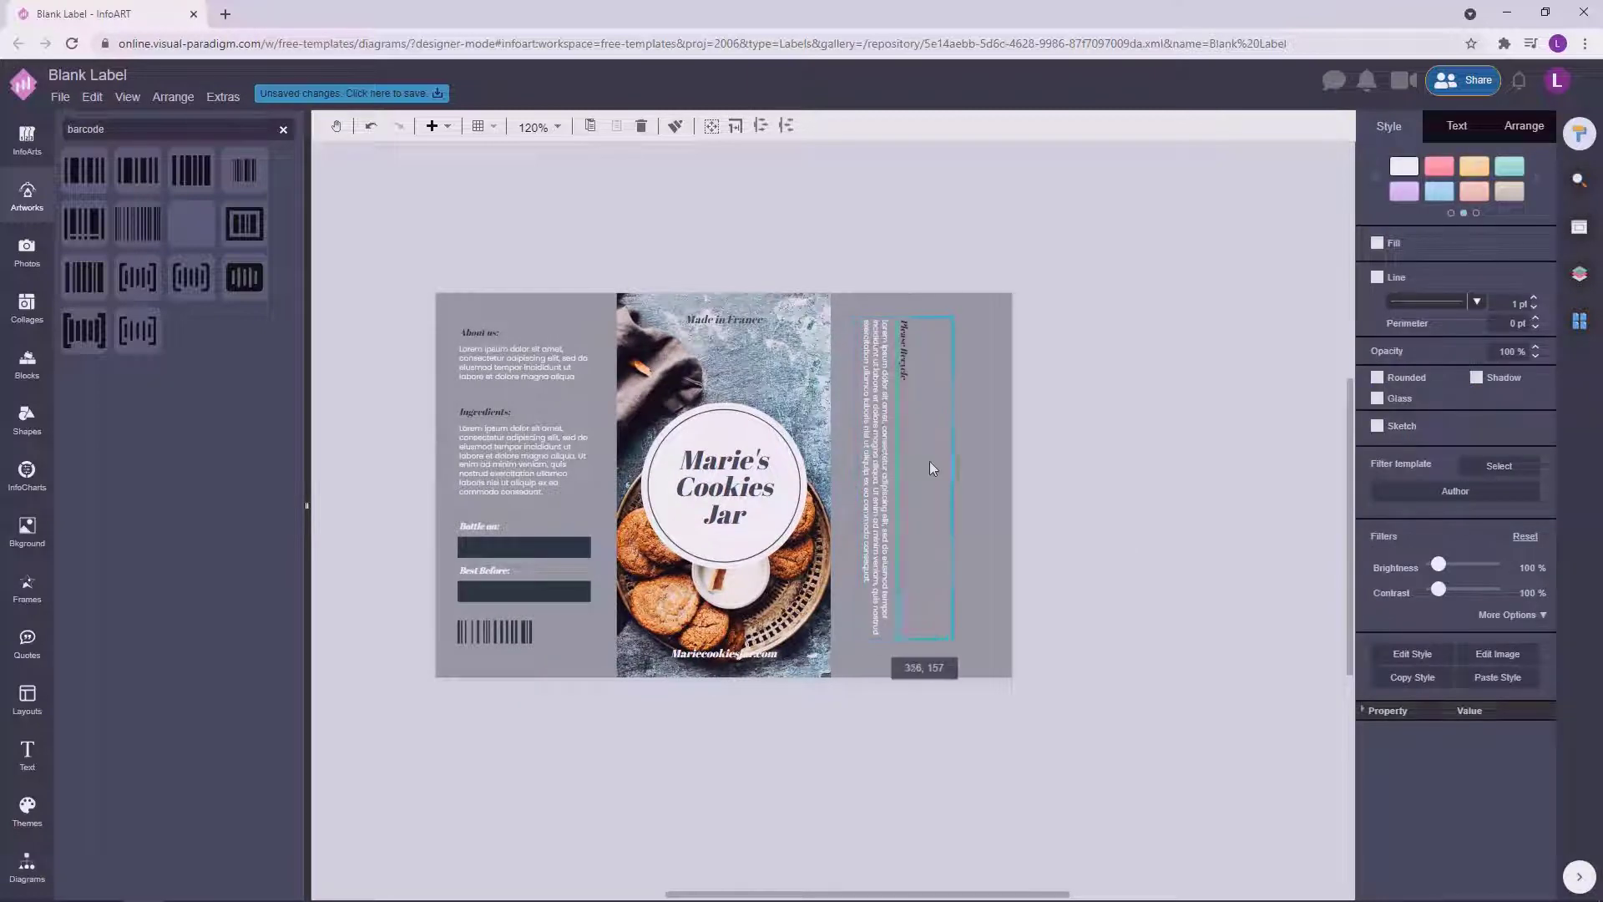
pyautogui.moveTo(934, 469); pyautogui.dragTo(962, 469)
pyautogui.click(1123, 397)
pyautogui.hotkey('ctrl', 'z')
pyautogui.moveTo(1106, 599); pyautogui.dragTo(1131, 572)
pyautogui.scroll(-1, 1102, 575)
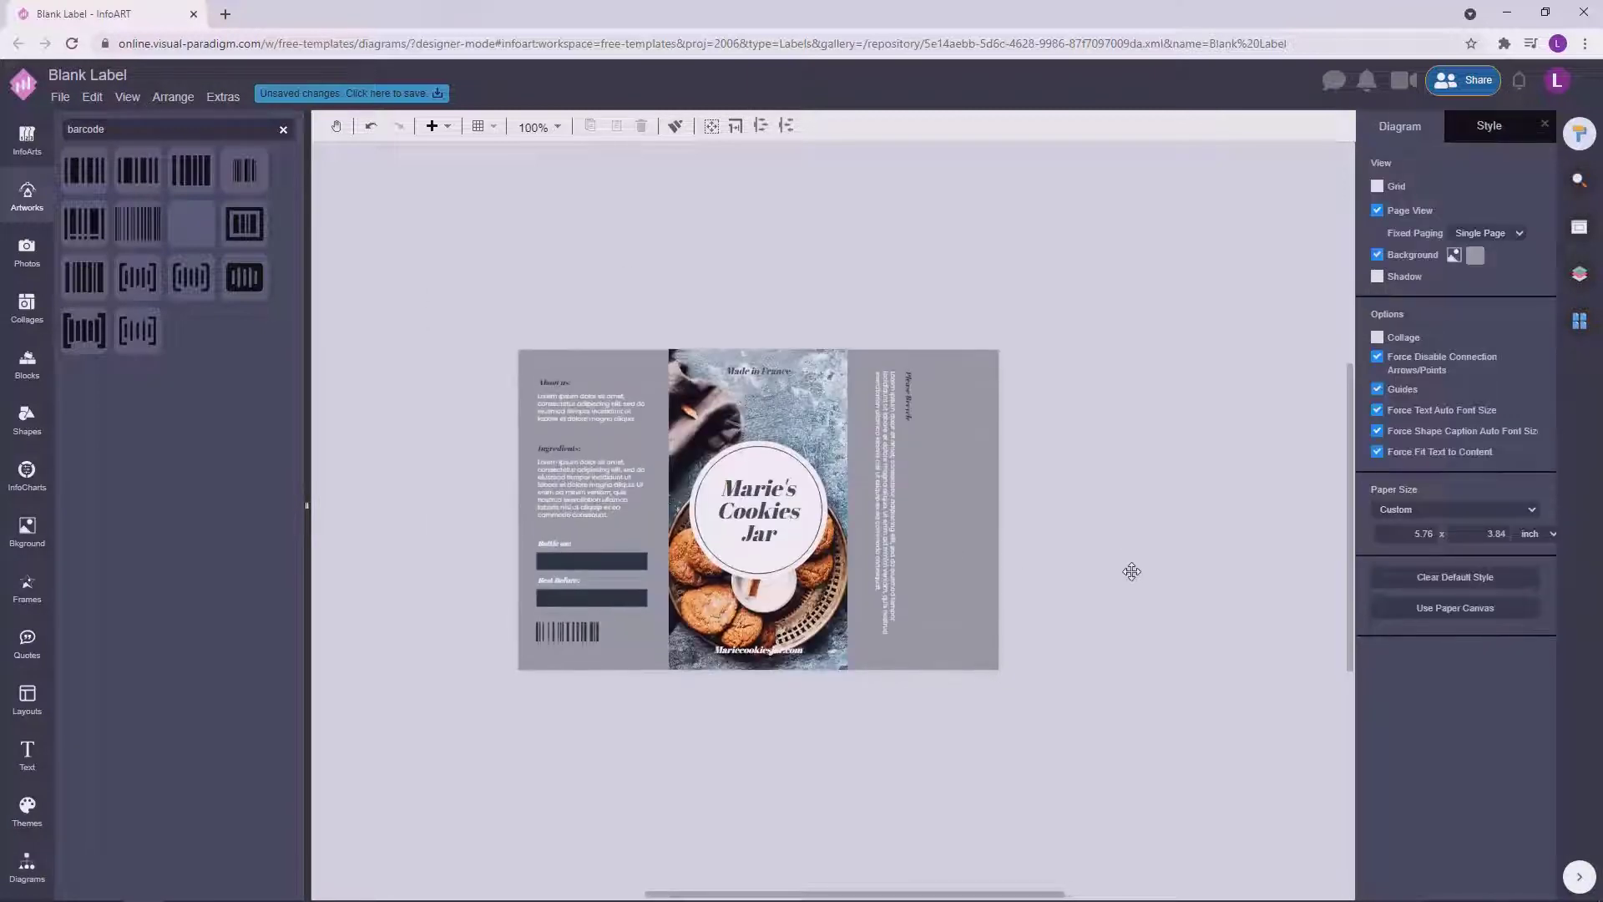
pyautogui.scroll(1, 1131, 571)
pyautogui.click(877, 403)
pyautogui.click(1127, 361)
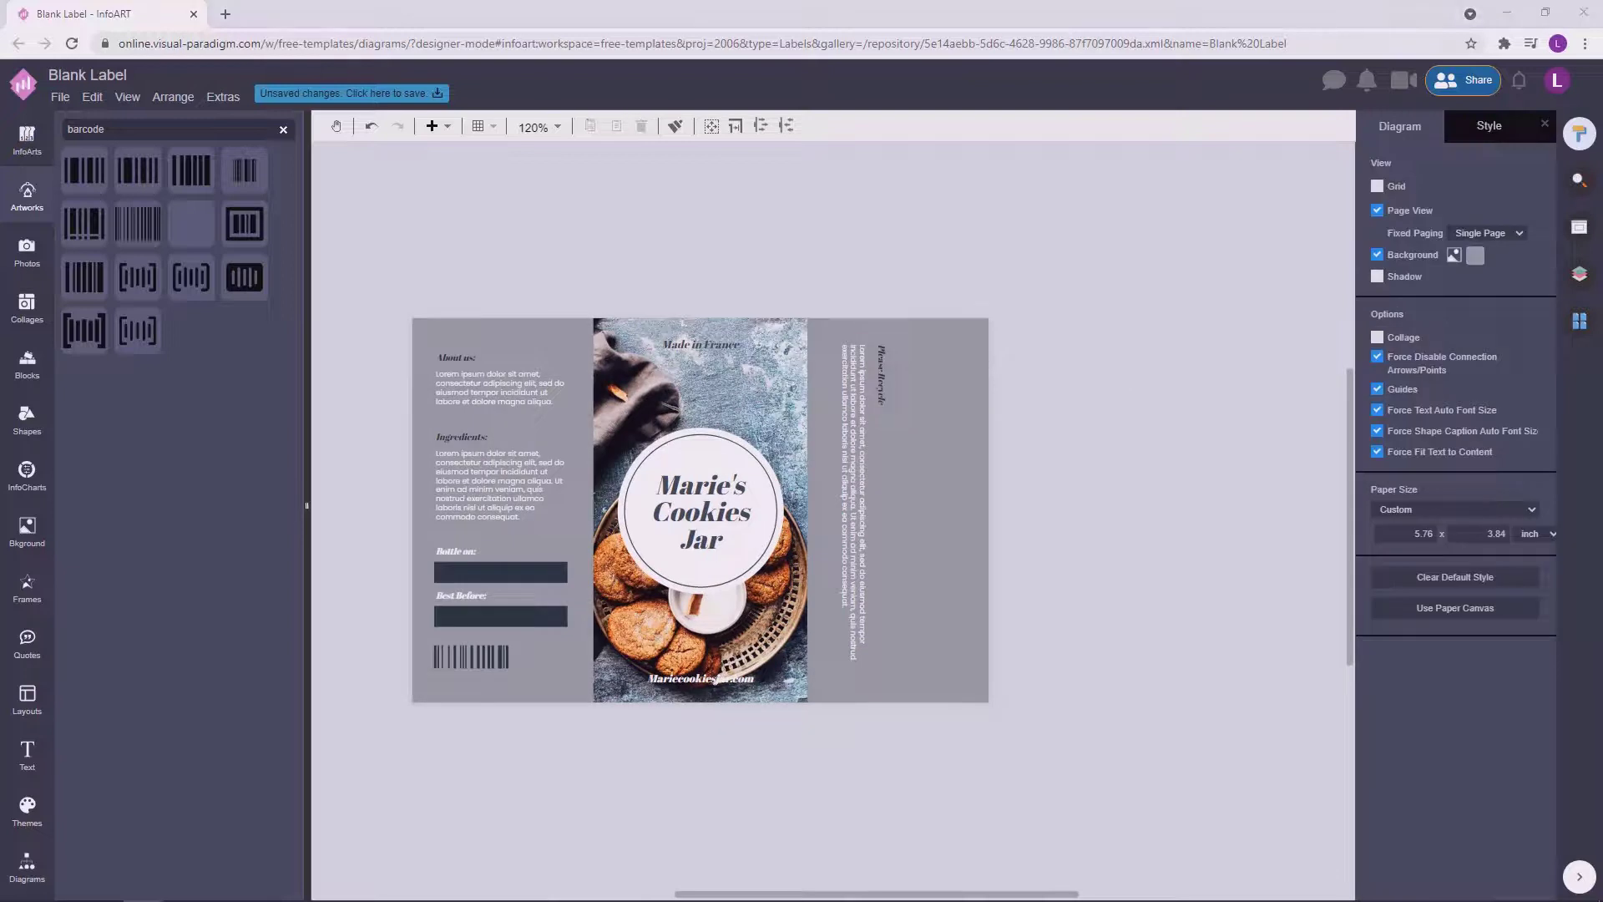
pyautogui.moveTo(1156, 641); pyautogui.dragTo(1167, 644)
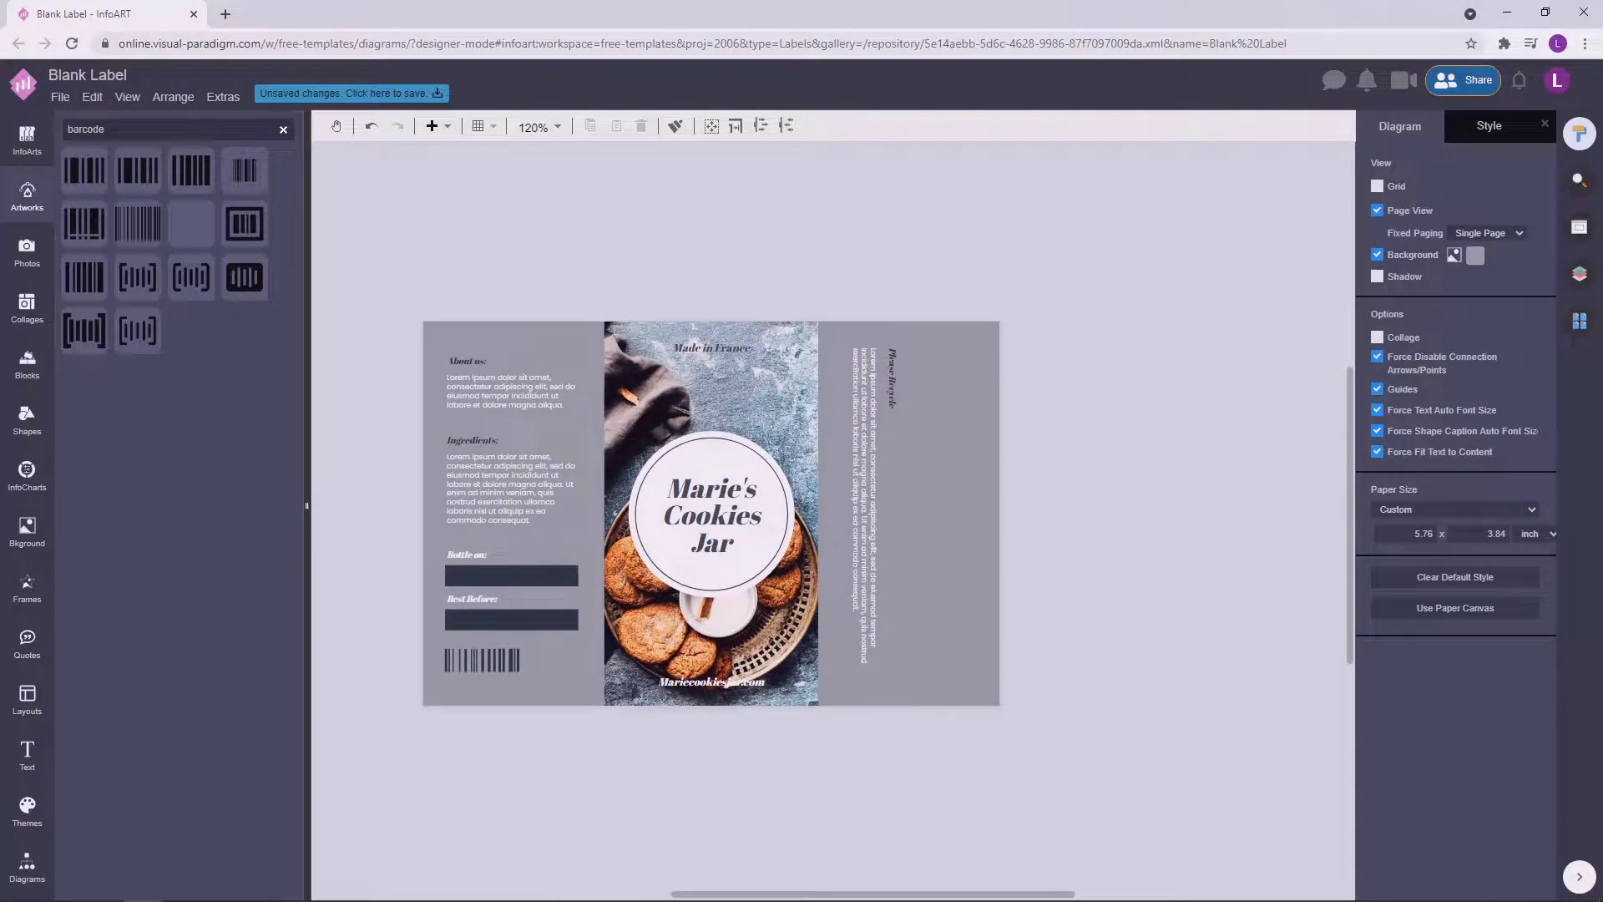
pyautogui.moveTo(1163, 593); pyautogui.dragTo(1145, 573)
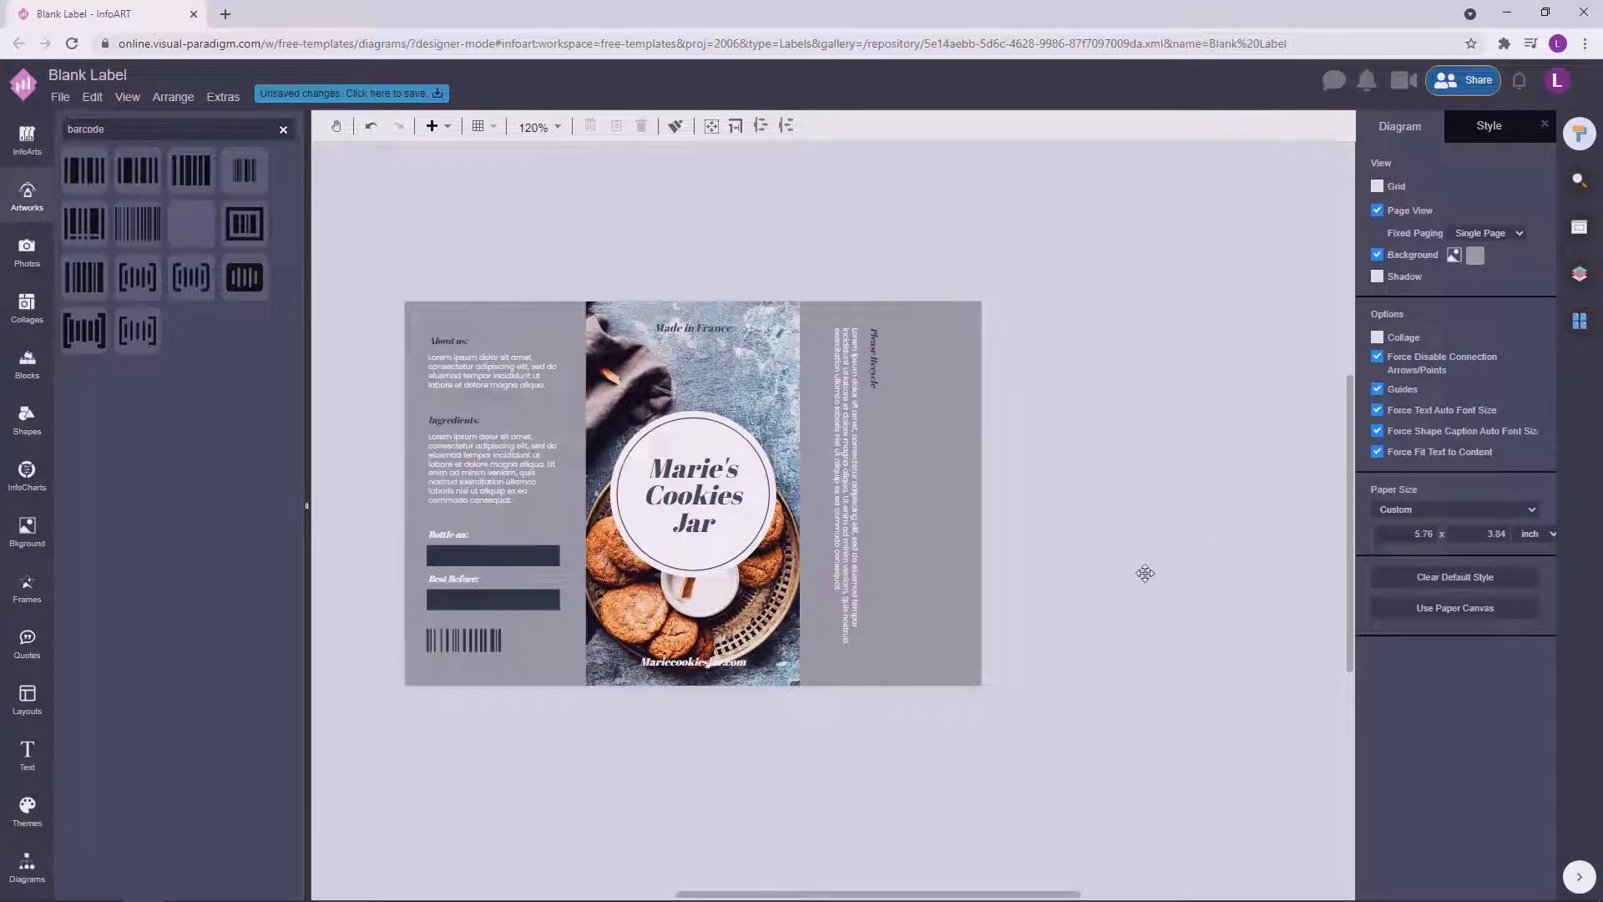
# Move the barcode from the left side panel to the lower right corner area of the right-hand panel.
pyautogui.moveTo(474, 637); pyautogui.dragTo(937, 634)
pyautogui.click(965, 676)
pyautogui.click(856, 576)
pyautogui.click(918, 576)
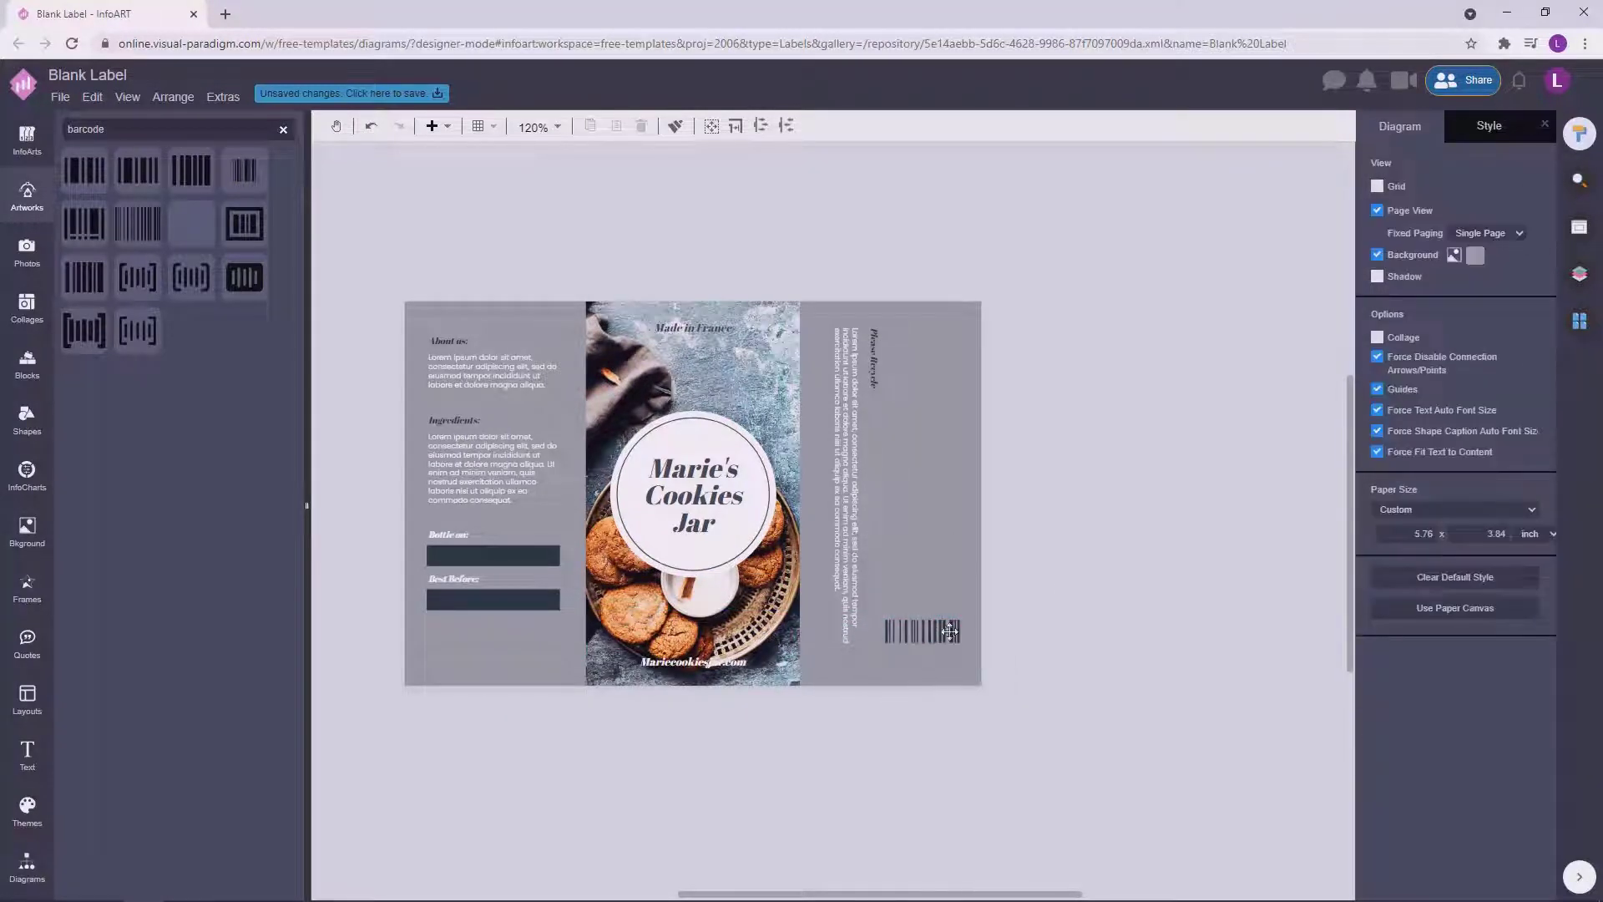
# Shift the barcode and the vertical "Please Recycle" block together slightly left to centre them in their panel.
pyautogui.click(925, 629)
pyautogui.keyDown('shift'); pyautogui.click(855, 521); pyautogui.keyUp('shift')
pyautogui.moveTo(856, 521); pyautogui.dragTo(851, 521)
pyautogui.click(1082, 719)
pyautogui.moveTo(1062, 719); pyautogui.dragTo(783, 314)
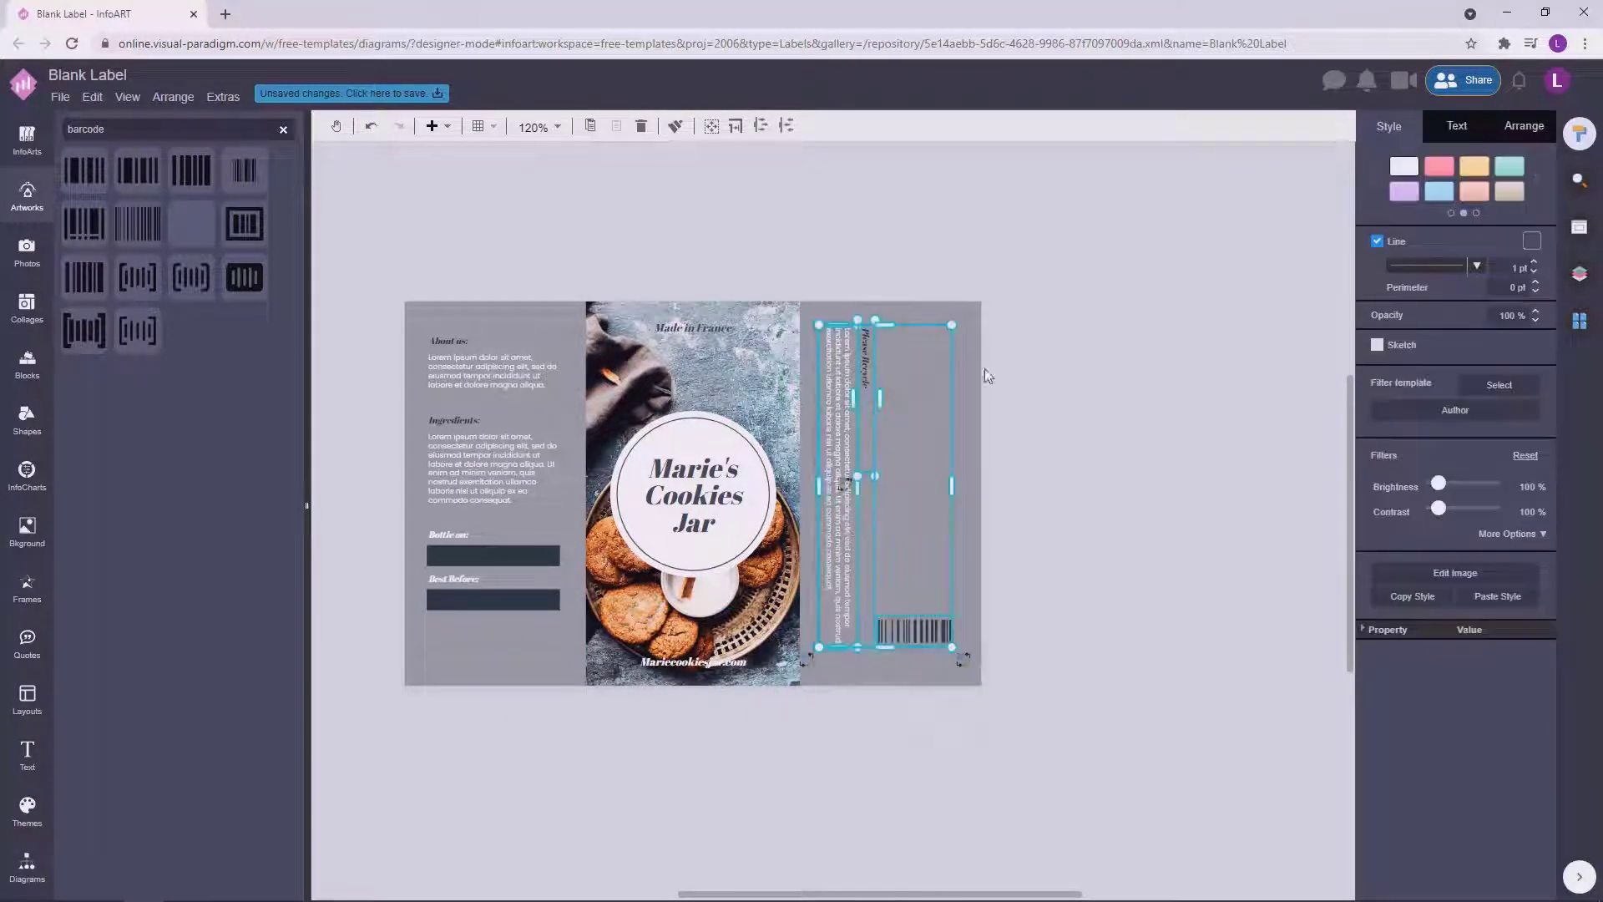
pyautogui.click(1053, 407)
# Move the "Bottle on" and "Best Before" headings with their date bars slightly down on the label's left-hand panel.
pyautogui.moveTo(374, 328); pyautogui.dragTo(620, 642)
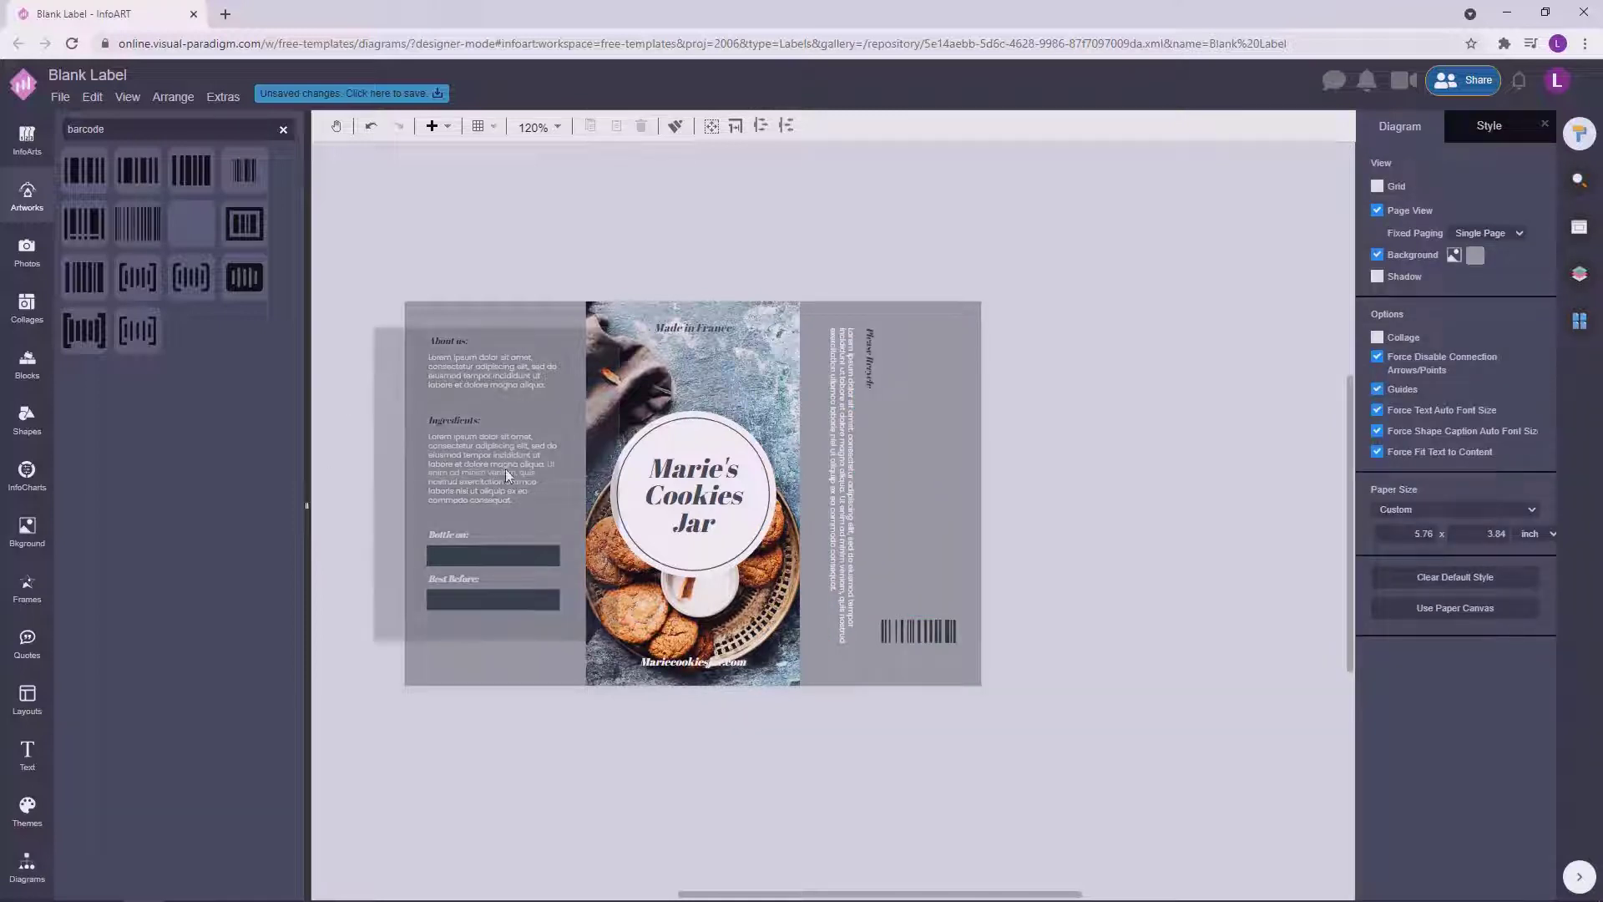
pyautogui.click(381, 525)
pyautogui.moveTo(376, 523); pyautogui.dragTo(622, 650)
pyautogui.moveTo(540, 557); pyautogui.dragTo(540, 566)
# Shift all headings, paragraphs and date bars of the left-hand panel slightly down together.
pyautogui.click(383, 314)
pyautogui.moveTo(385, 321); pyautogui.dragTo(614, 659)
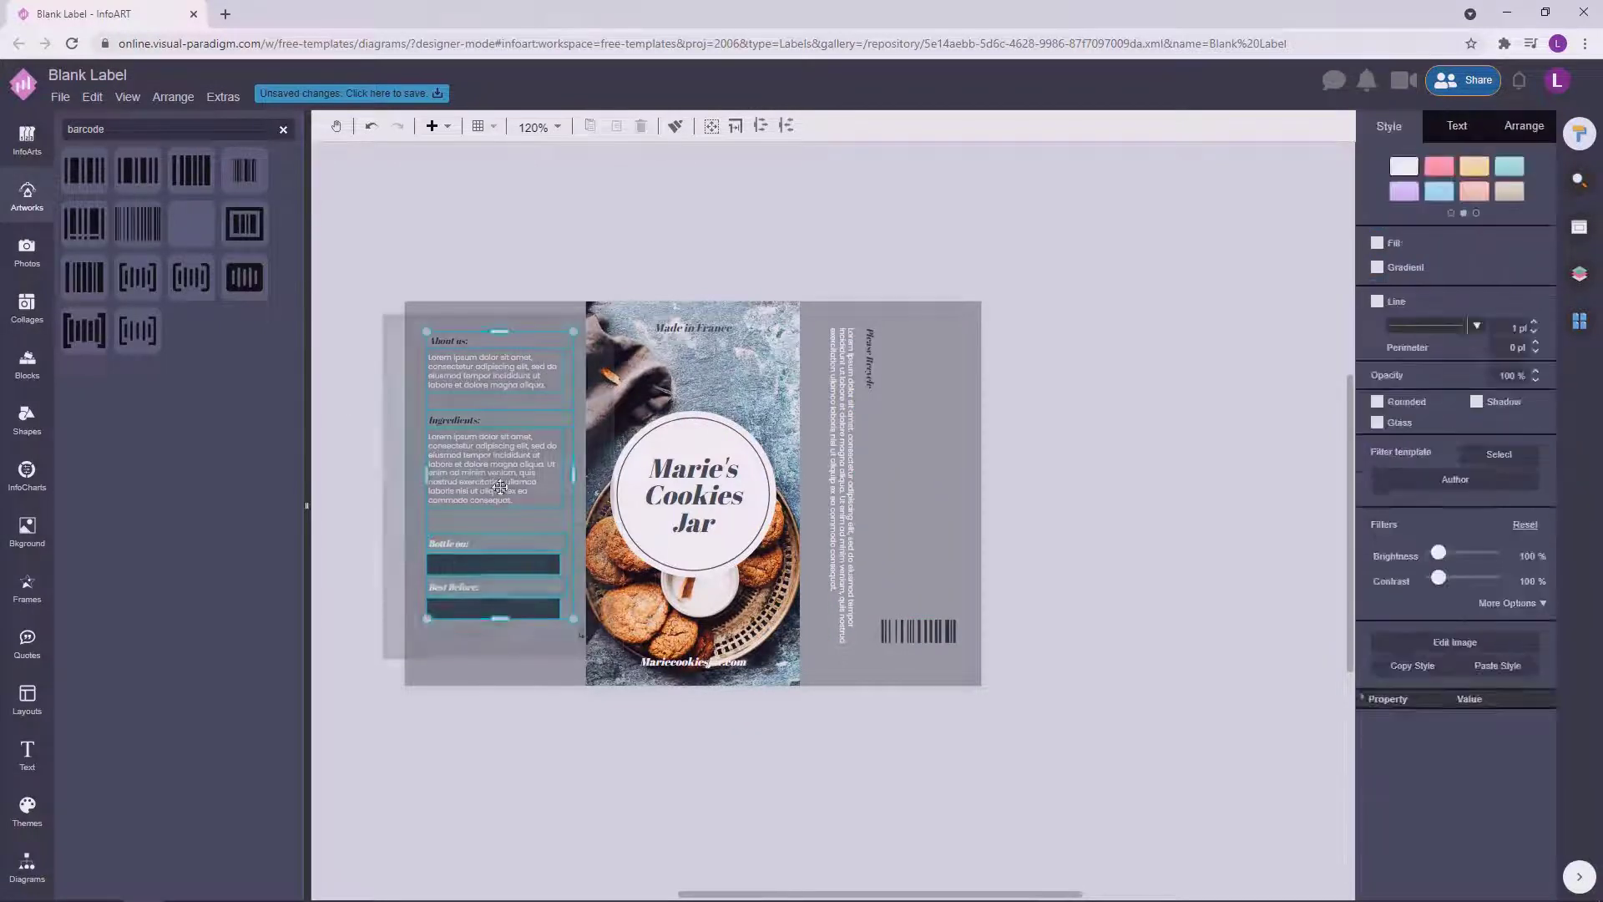
pyautogui.hotkey('shift', 'Down')
pyautogui.click(1173, 406)
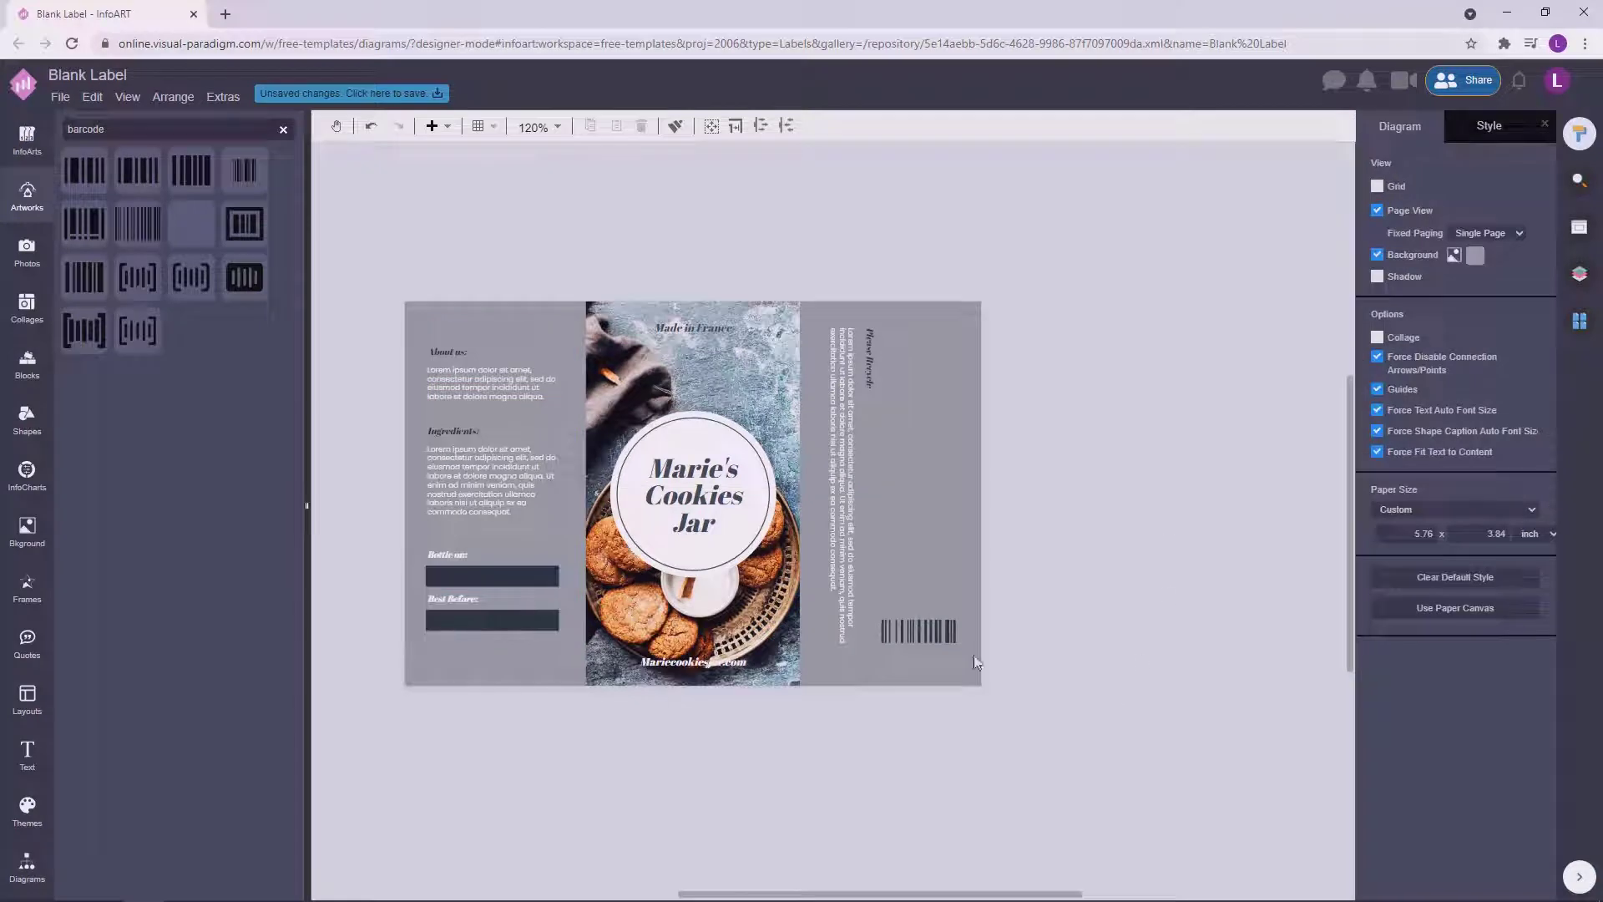
pyautogui.click(944, 635)
pyautogui.click(1102, 654)
pyautogui.moveTo(1051, 736); pyautogui.dragTo(804, 302)
pyautogui.click(1151, 502)
pyautogui.moveTo(1151, 501); pyautogui.dragTo(1170, 501)
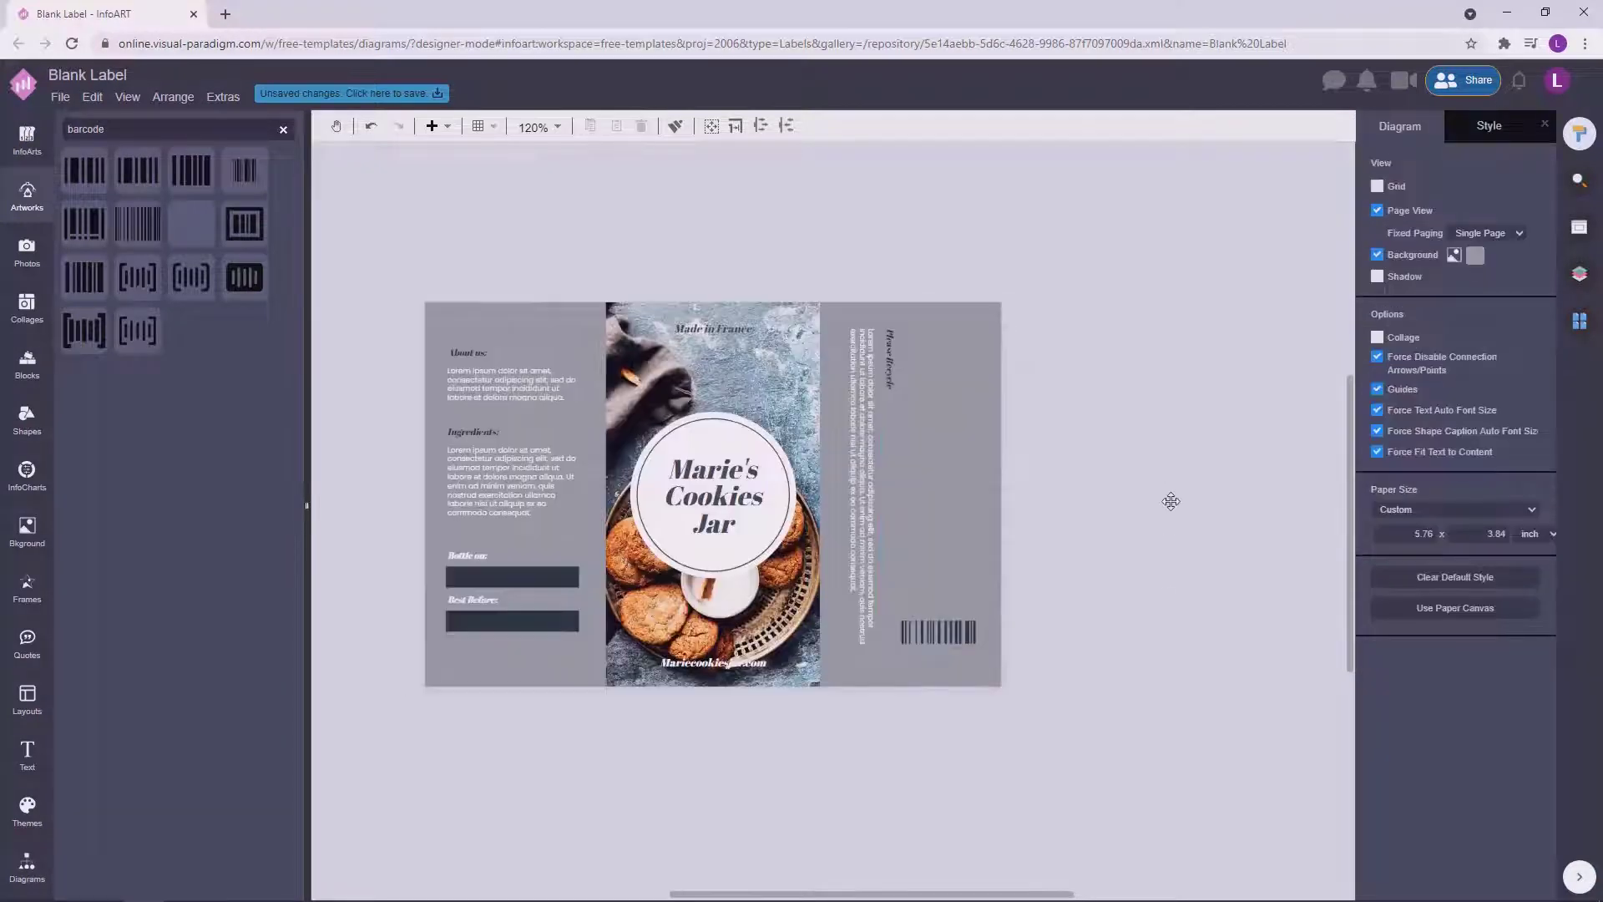
pyautogui.scroll(3, 1171, 501)
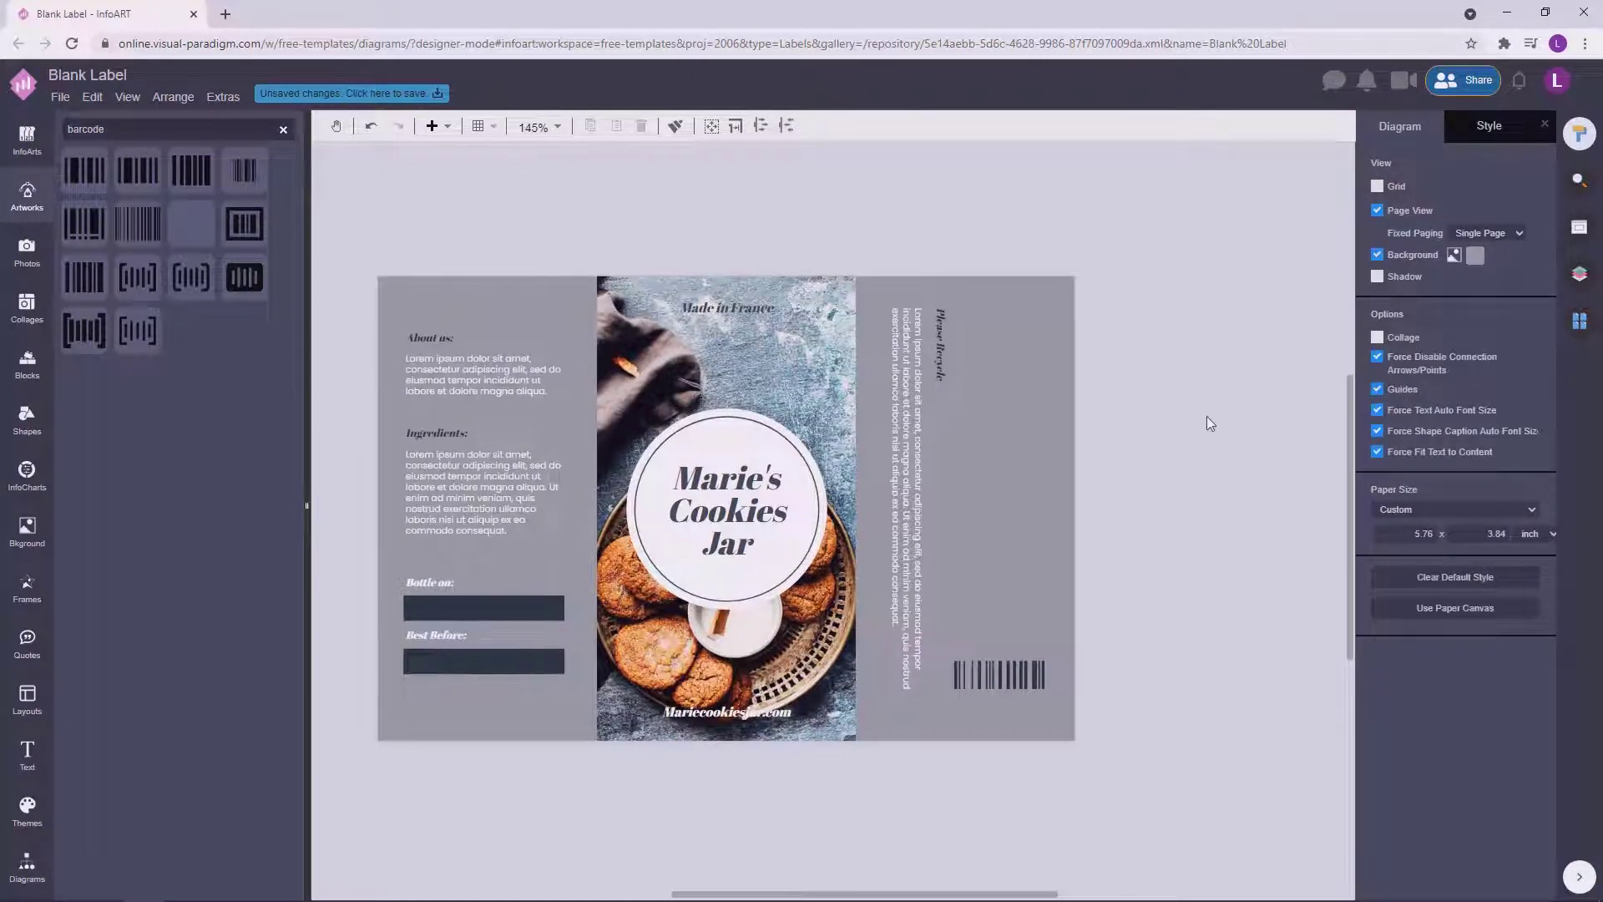
# Save the label as "Cookies Jar Product Label" to the VP Online storage.
pyautogui.click(412, 99)
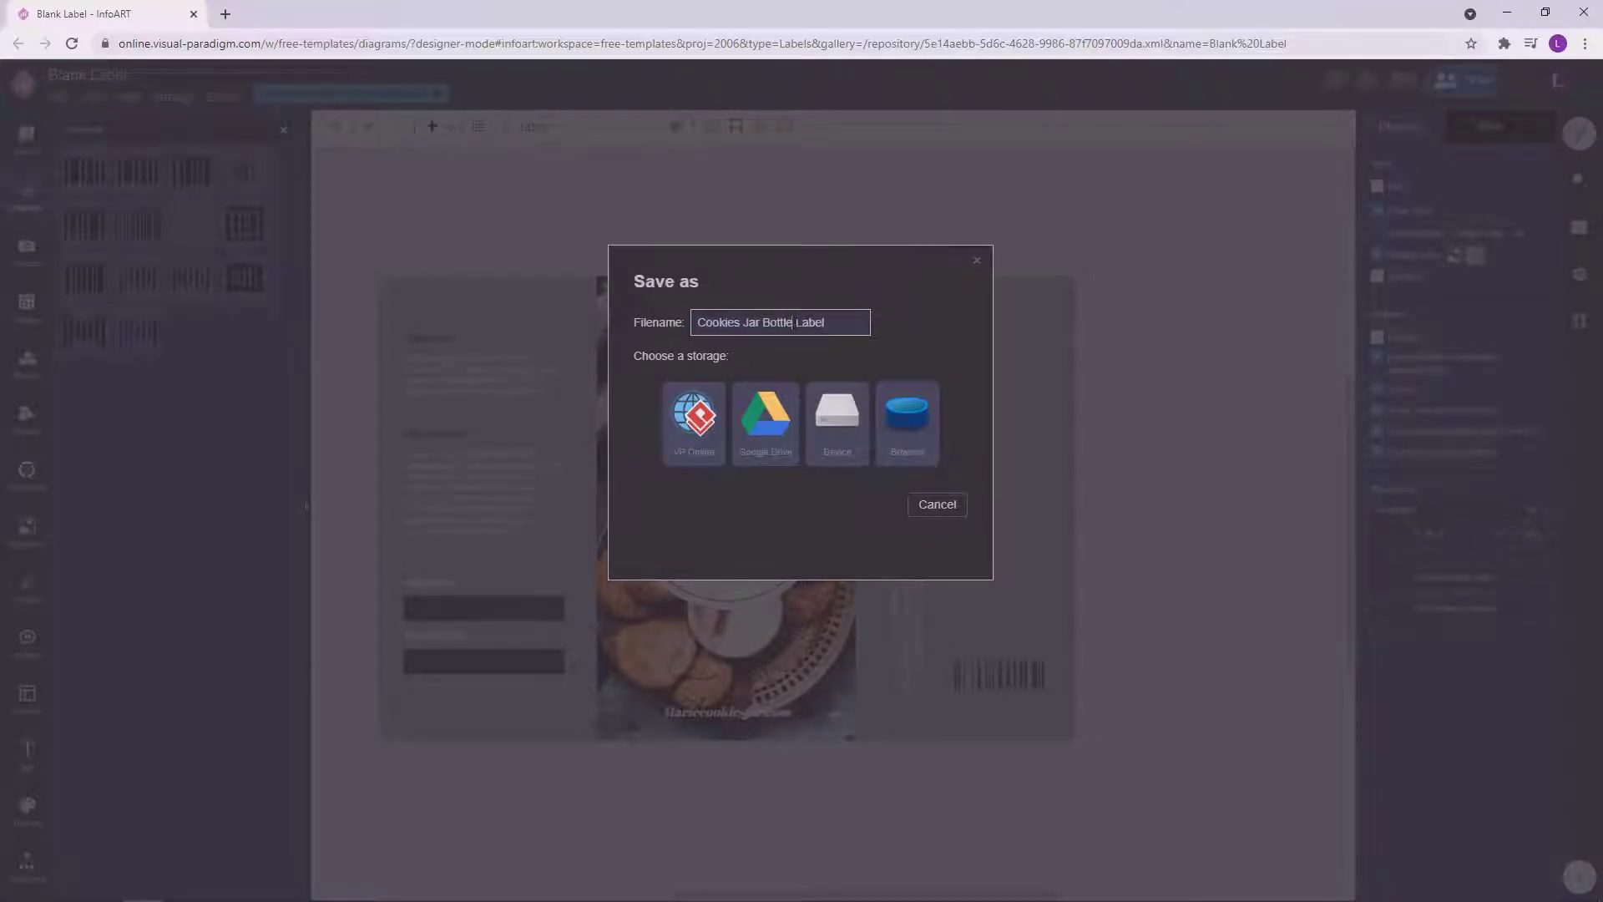
pyautogui.write('Product')
pyautogui.click(693, 418)
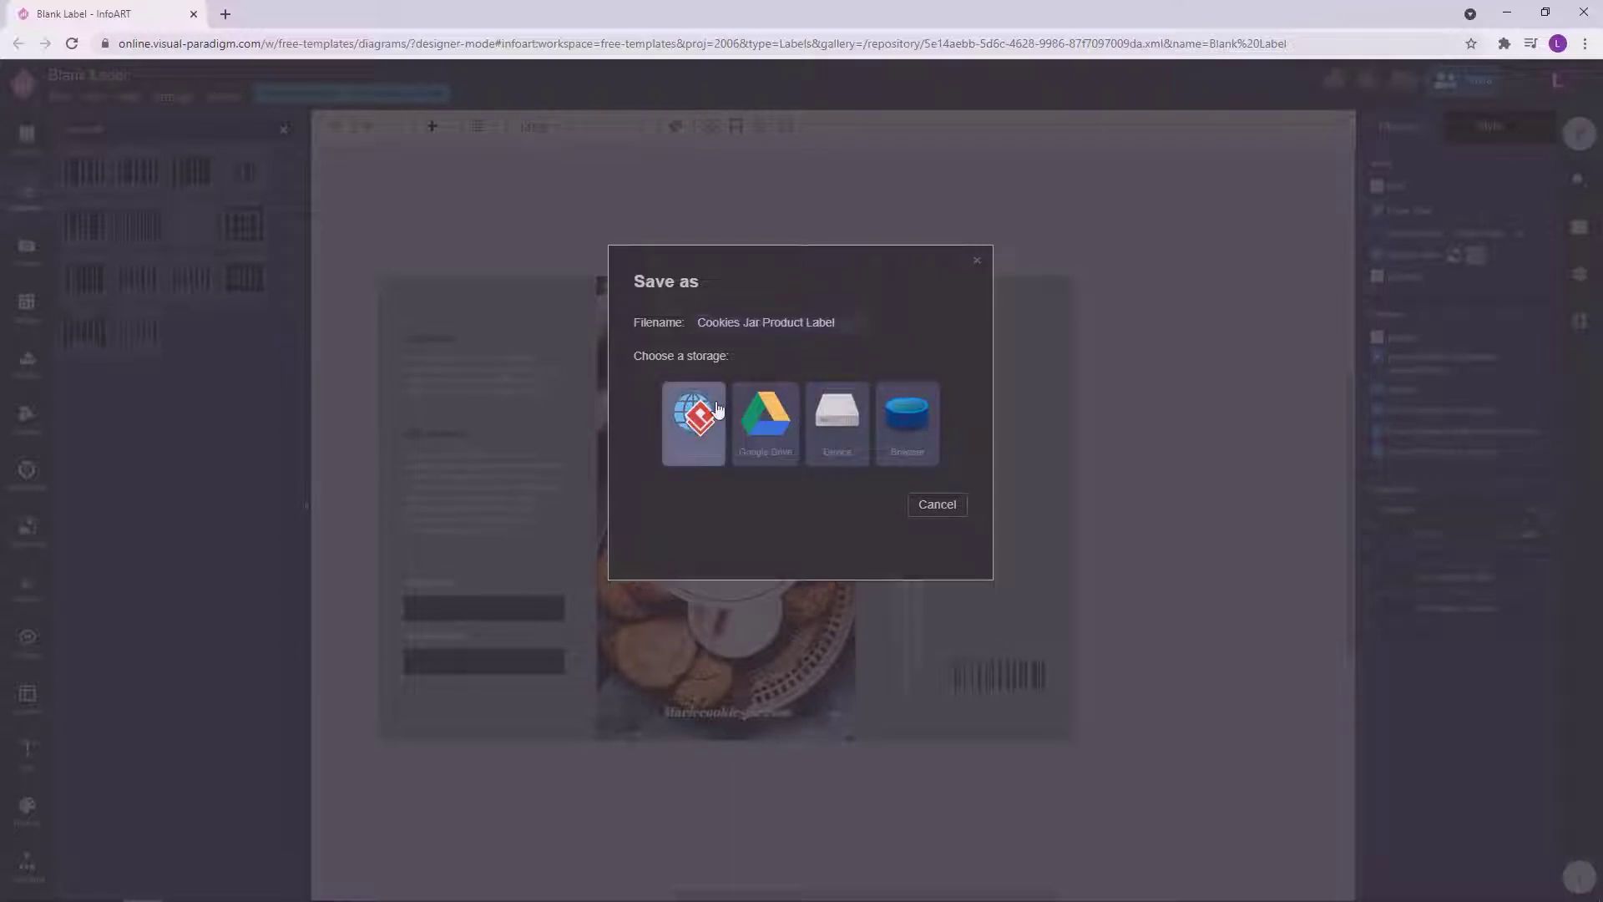
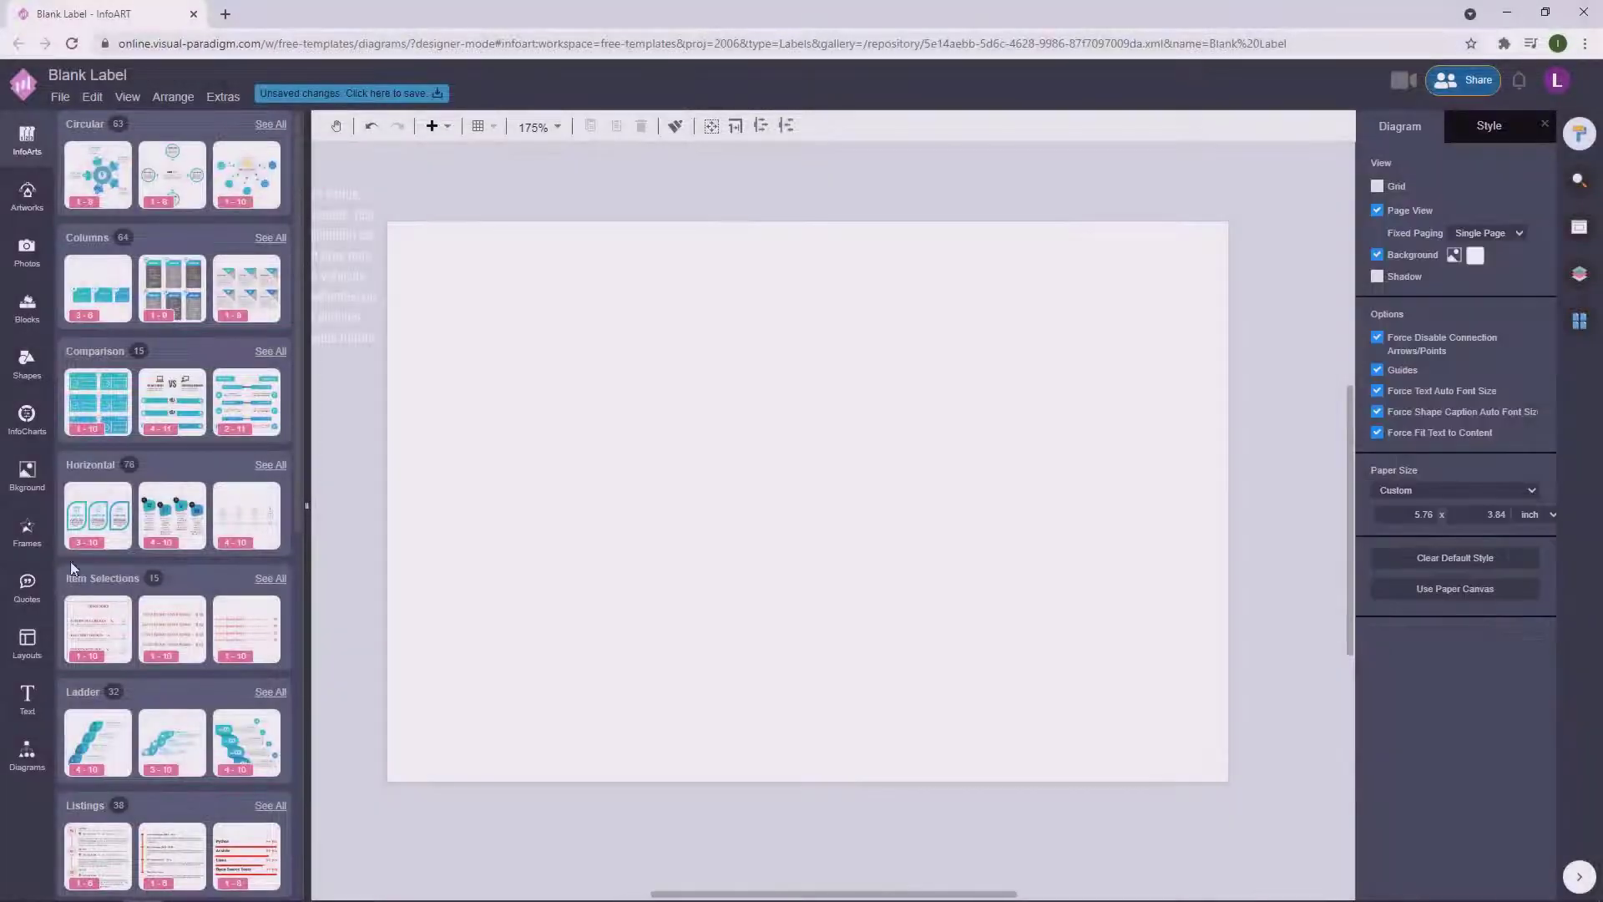
# Add a rectangular photo frame to the blank label, stretch it to full page height and centre it horizontally.
pyautogui.click(31, 766)
pyautogui.click(28, 539)
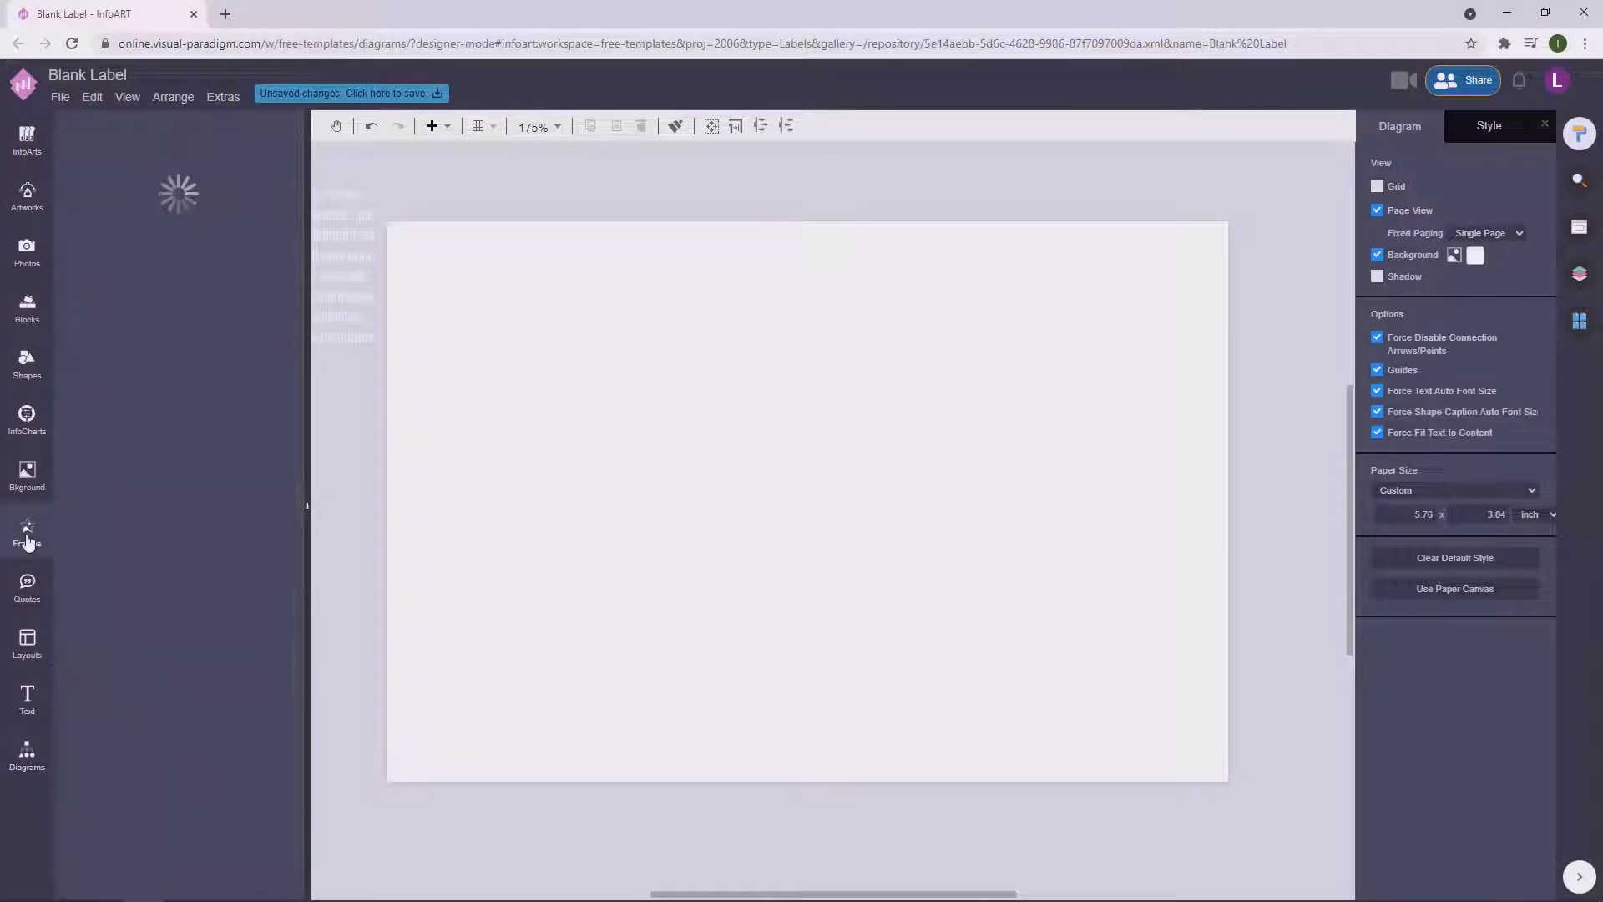
pyautogui.moveTo(251, 626); pyautogui.dragTo(554, 235)
pyautogui.moveTo(772, 329); pyautogui.dragTo(908, 329)
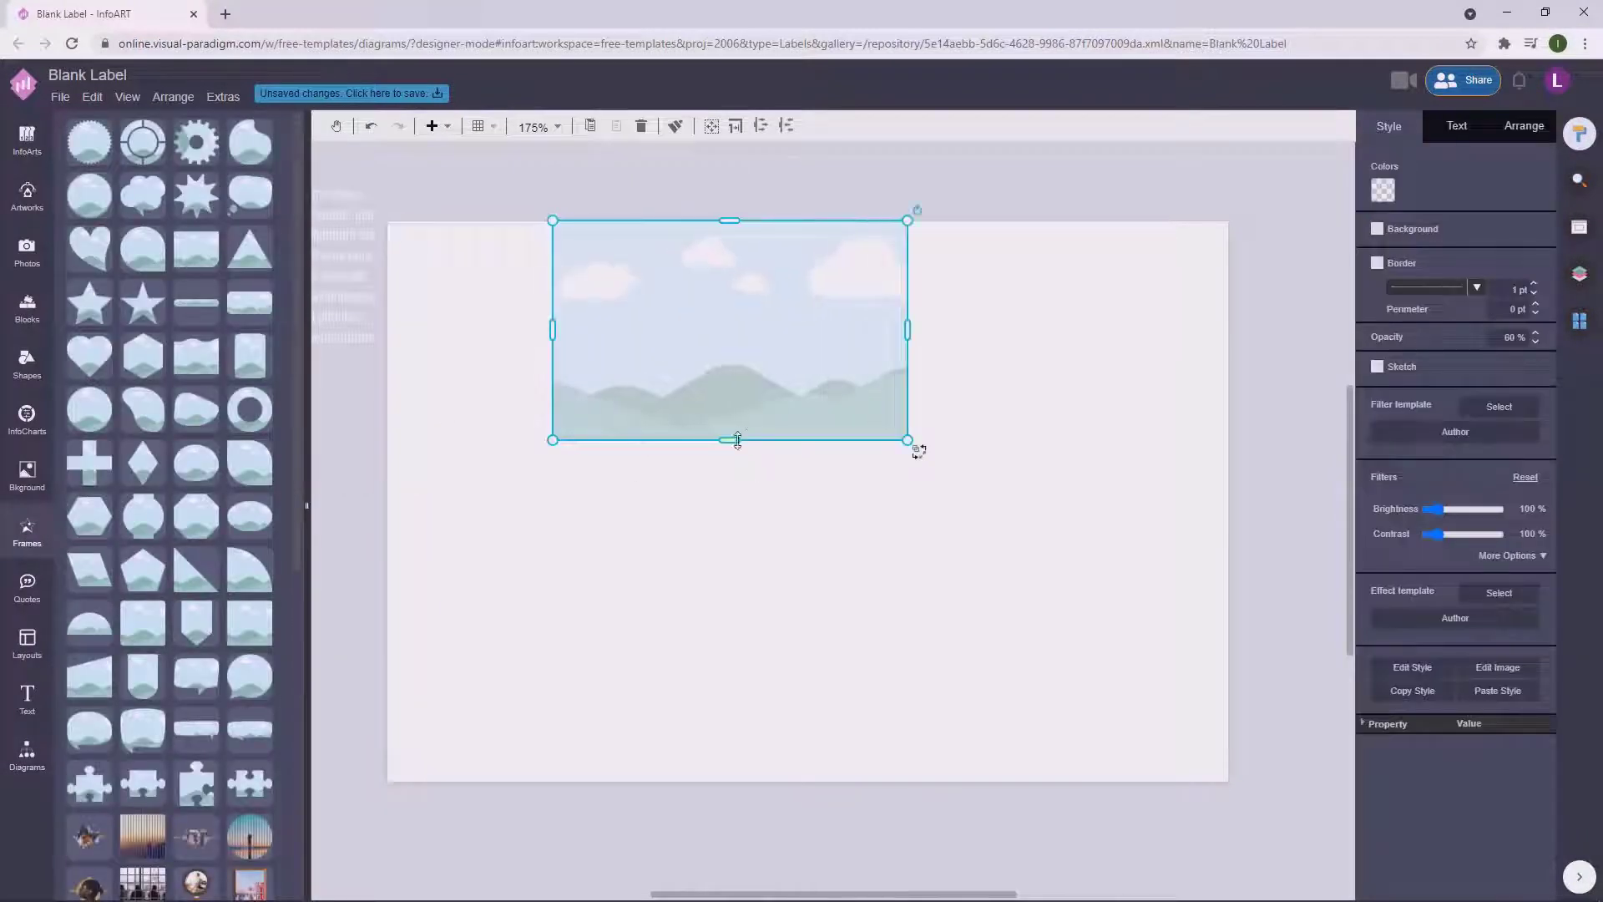
pyautogui.moveTo(732, 439); pyautogui.dragTo(732, 781)
pyautogui.moveTo(759, 652); pyautogui.dragTo(812, 639)
pyautogui.click(1077, 417)
pyautogui.scroll(-1, 1078, 417)
pyautogui.click(897, 578)
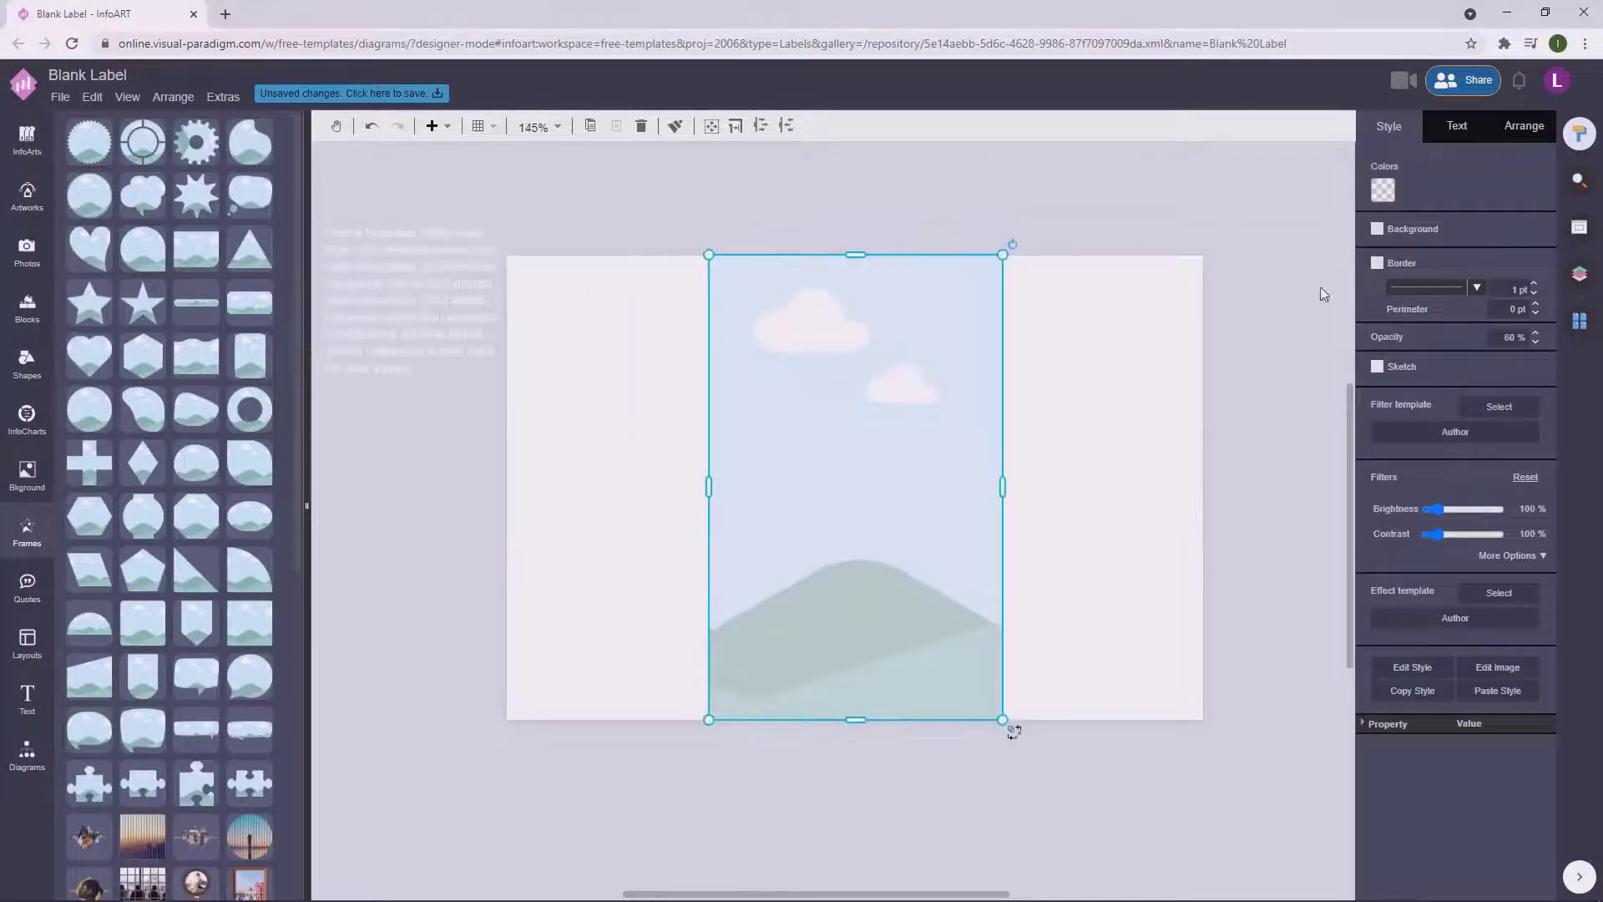
pyautogui.click(1321, 292)
# Search the photos for "cookie" and place the stacked cream-filled cookies photo in the centre frame.
pyautogui.click(27, 250)
pyautogui.click(112, 129)
pyautogui.write('cooki')
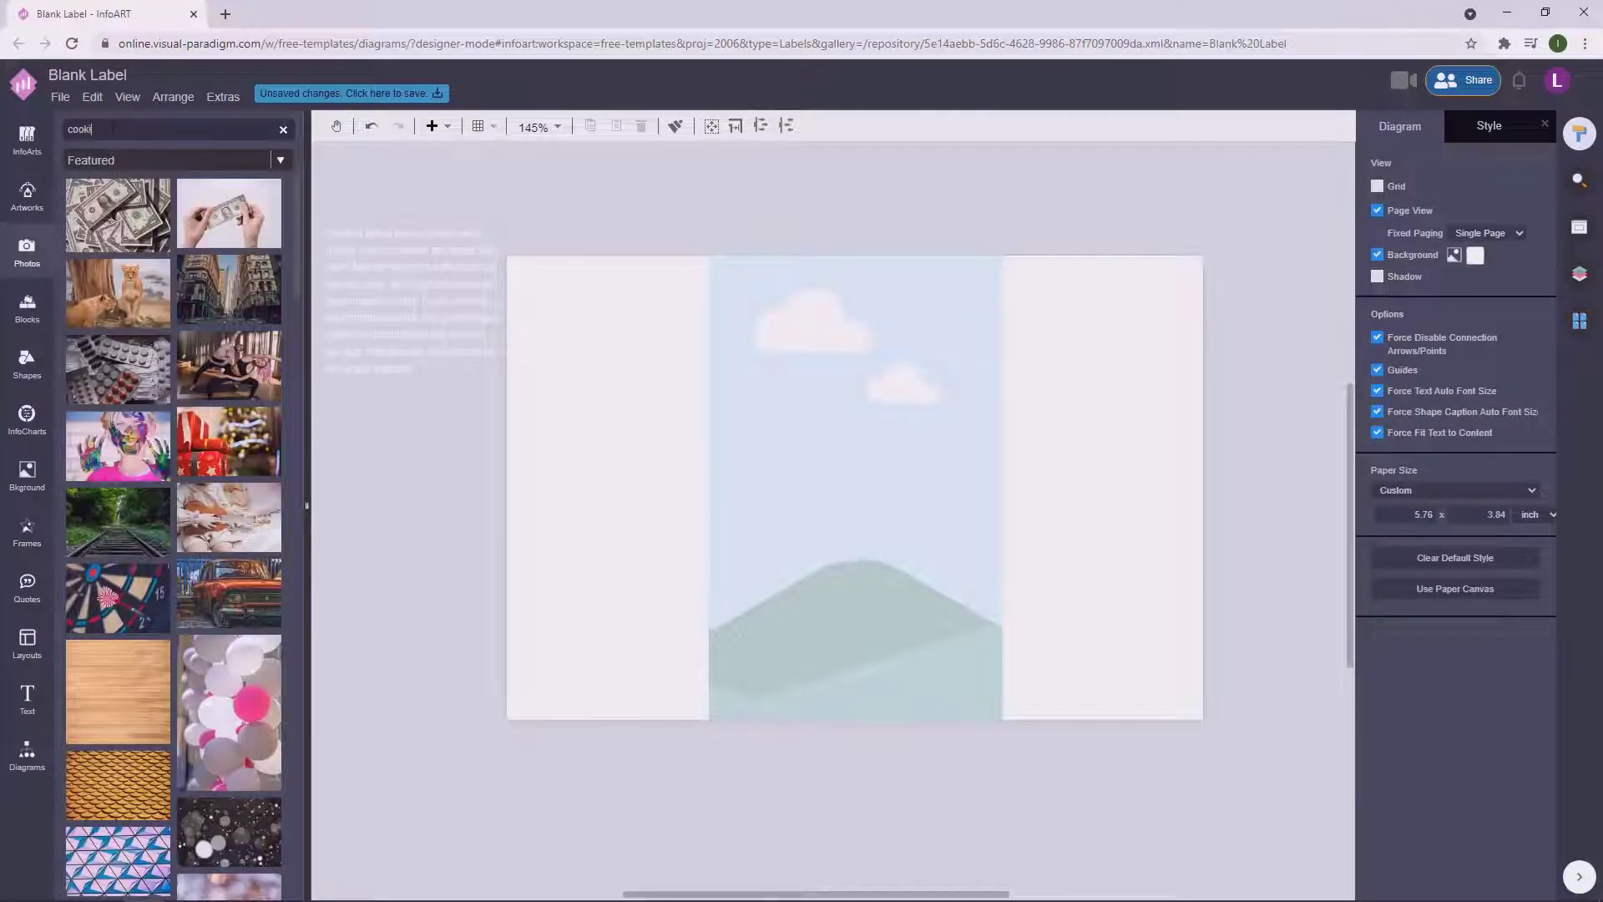
pyautogui.write('ie')
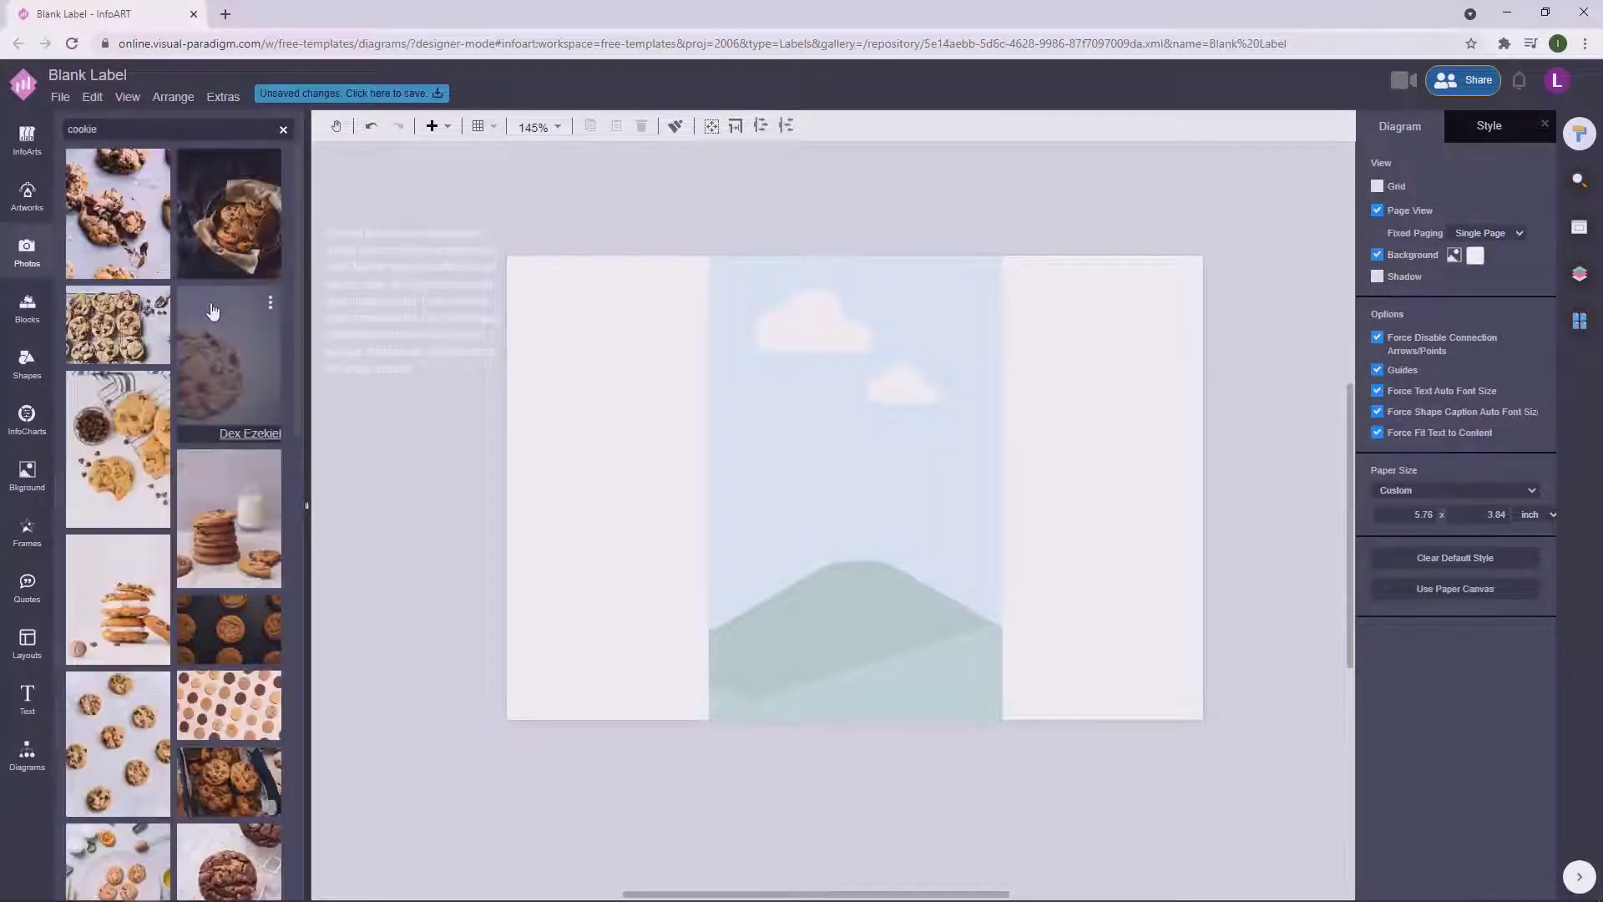
pyautogui.moveTo(118, 599); pyautogui.dragTo(1110, 526)
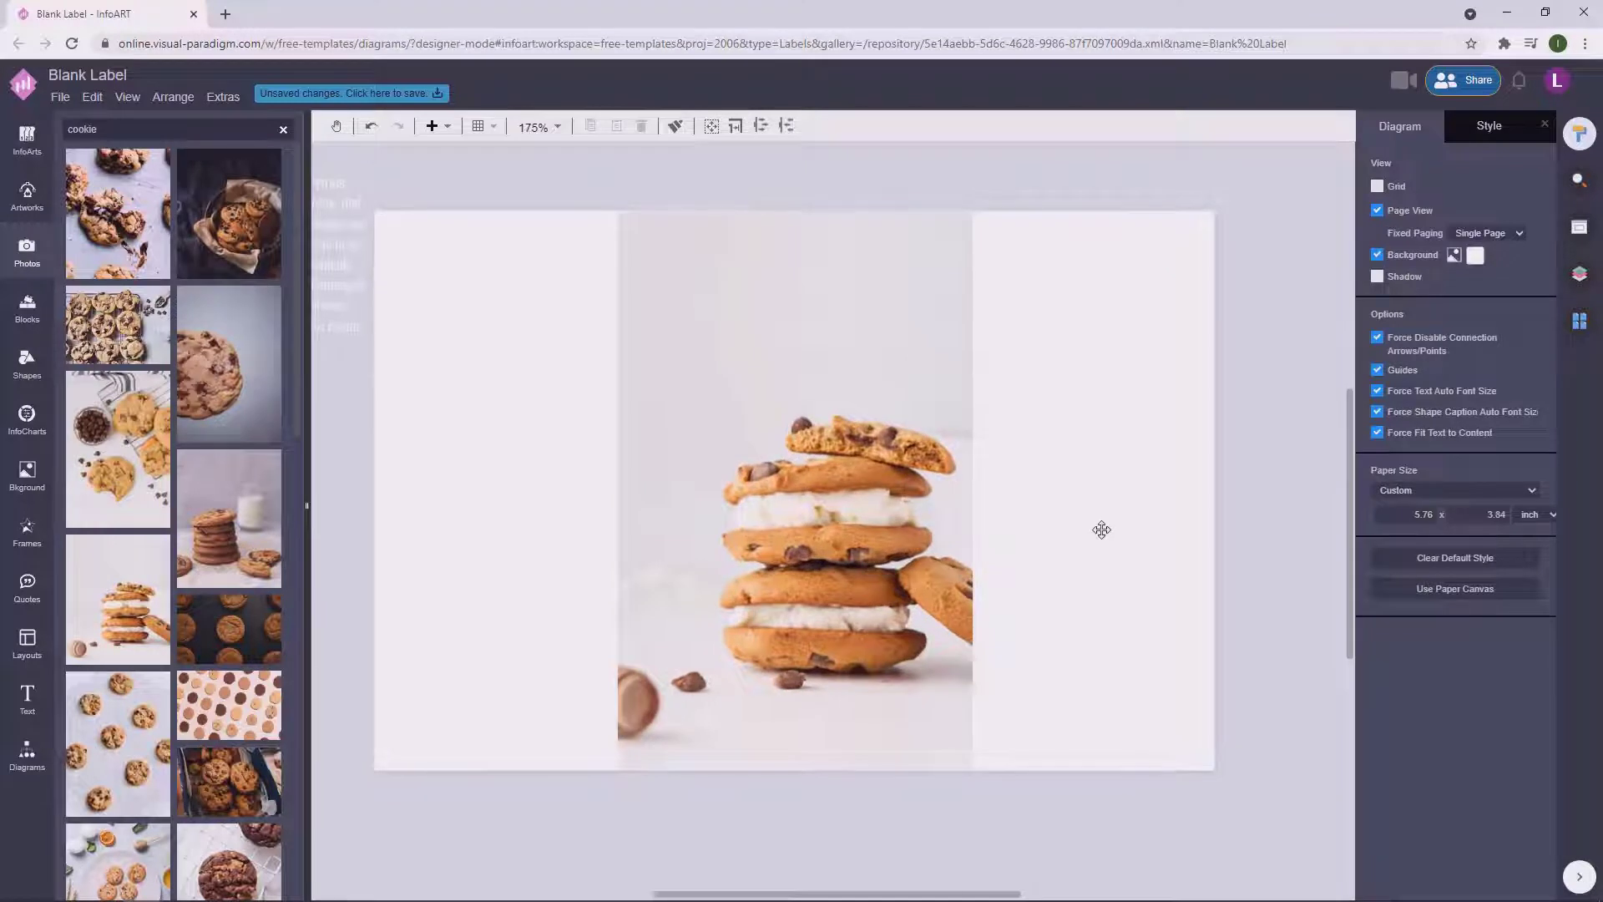
pyautogui.scroll(-2, 1086, 526)
pyautogui.scroll(1, 980, 555)
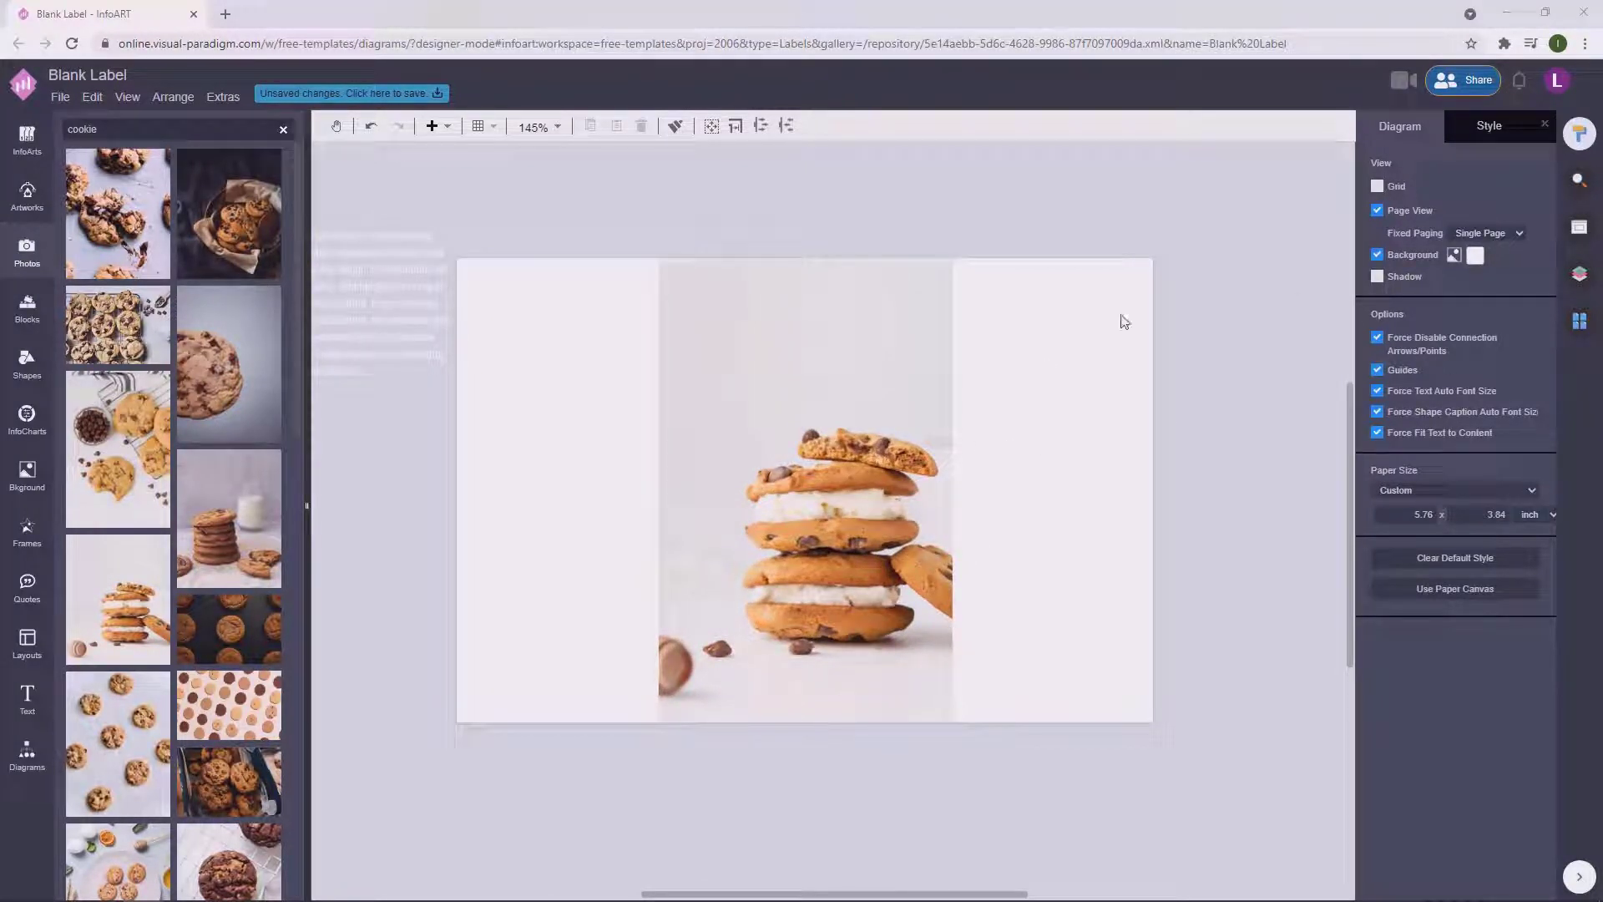
# Set the page background to a light tan colour matching the cookies.
pyautogui.click(1475, 255)
pyautogui.click(1507, 371)
pyautogui.click(1261, 445)
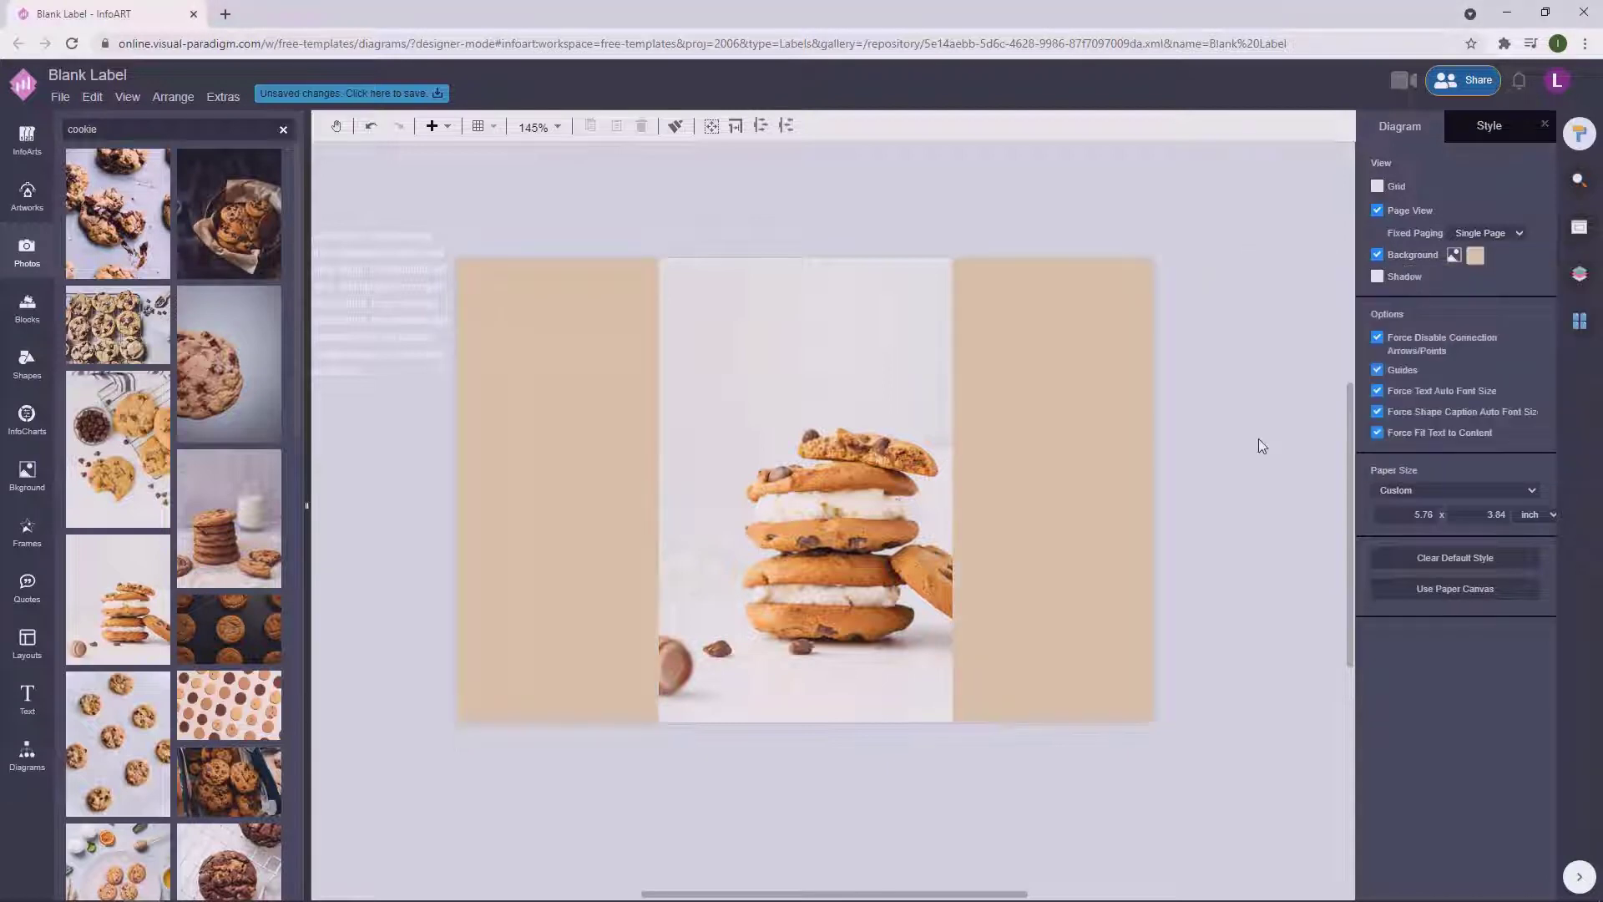
# Try the close-up chocolate chip cookies photo in the centre frame, and undo the replacement.
pyautogui.click(458, 240)
pyautogui.moveTo(228, 765); pyautogui.dragTo(793, 501)
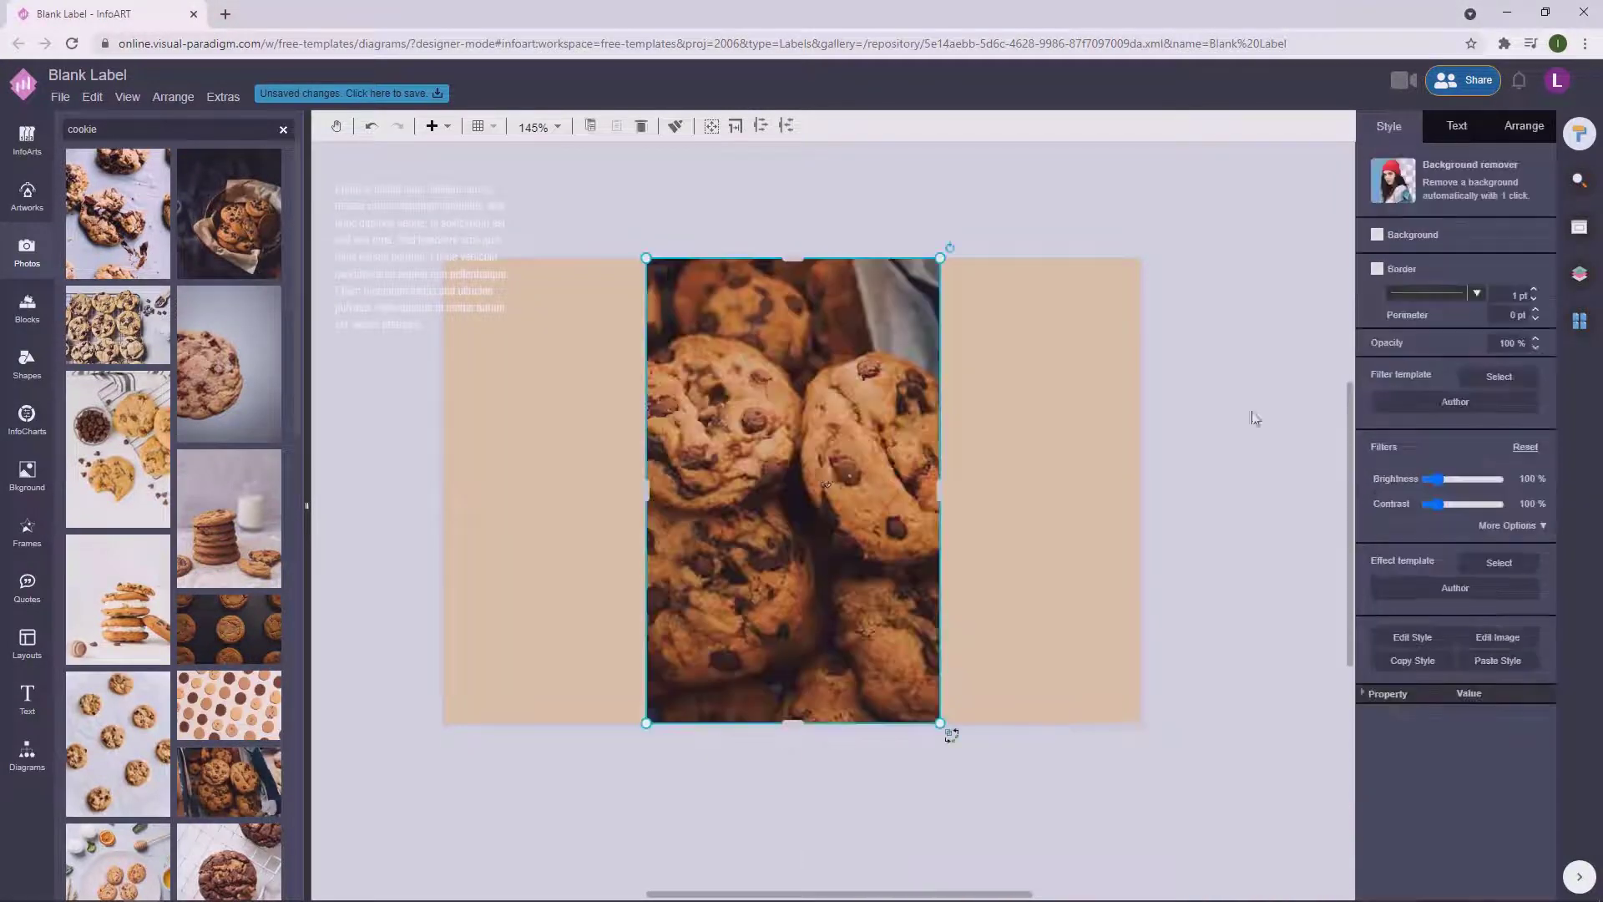
pyautogui.hotkey('ctrl', 'z')
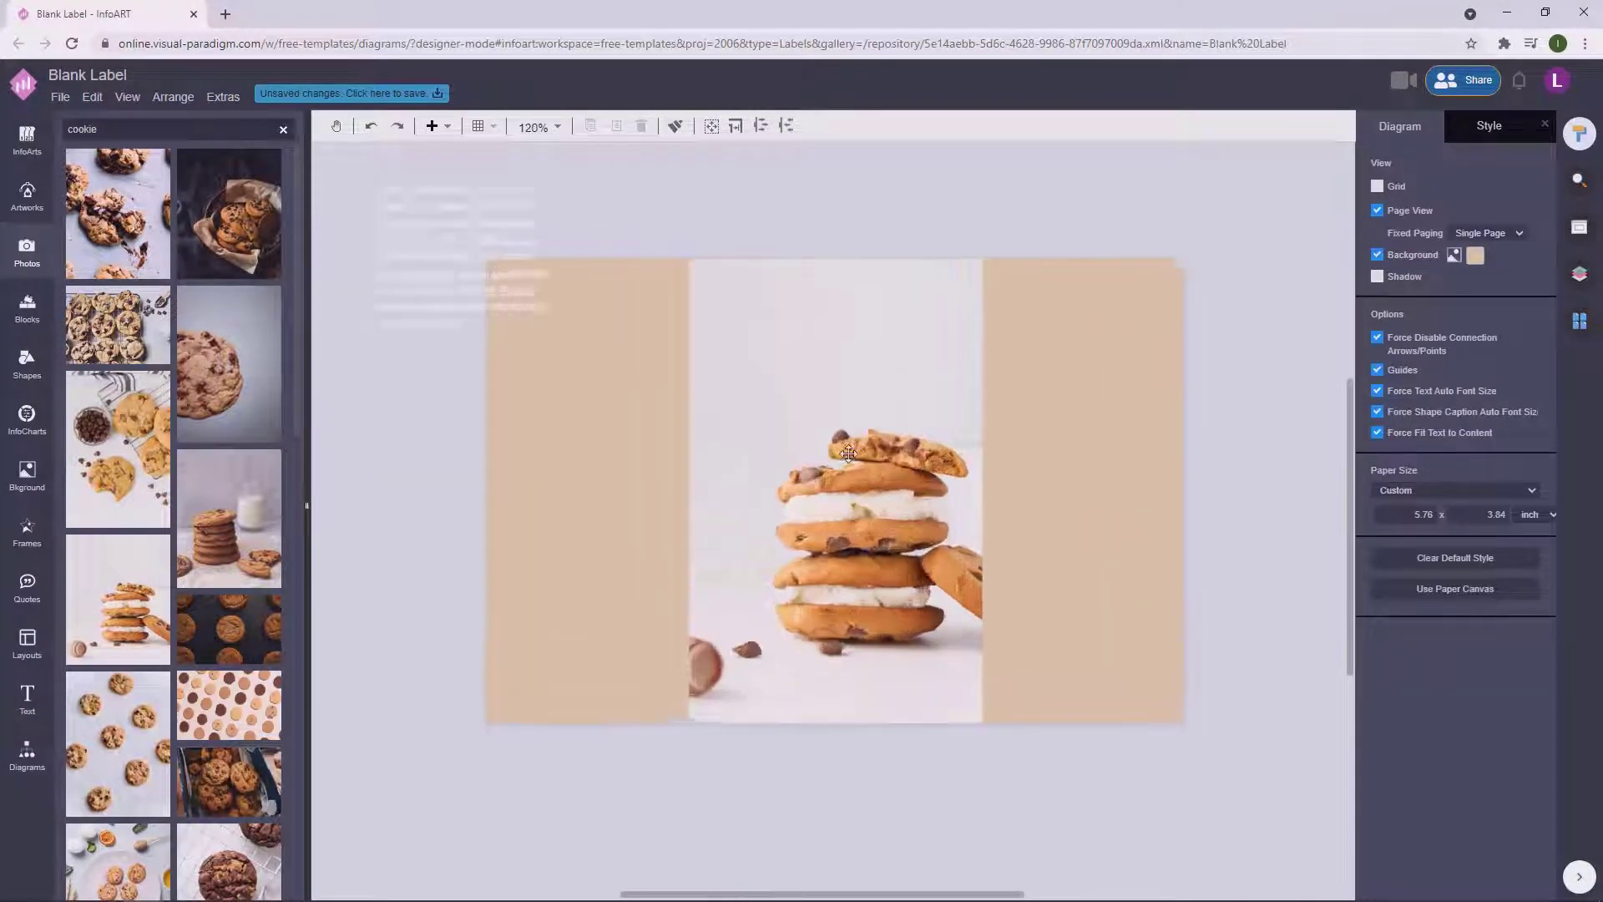
pyautogui.scroll(2, 848, 453)
pyautogui.scroll(-1, 688, 448)
pyautogui.click(631, 440)
pyautogui.scroll(-1, 626, 447)
pyautogui.click(393, 568)
# Add a circle from the General shapes over the centre photo, filled with the background's tan and without an outline.
pyautogui.click(21, 758)
pyautogui.scroll(-5, 159, 576)
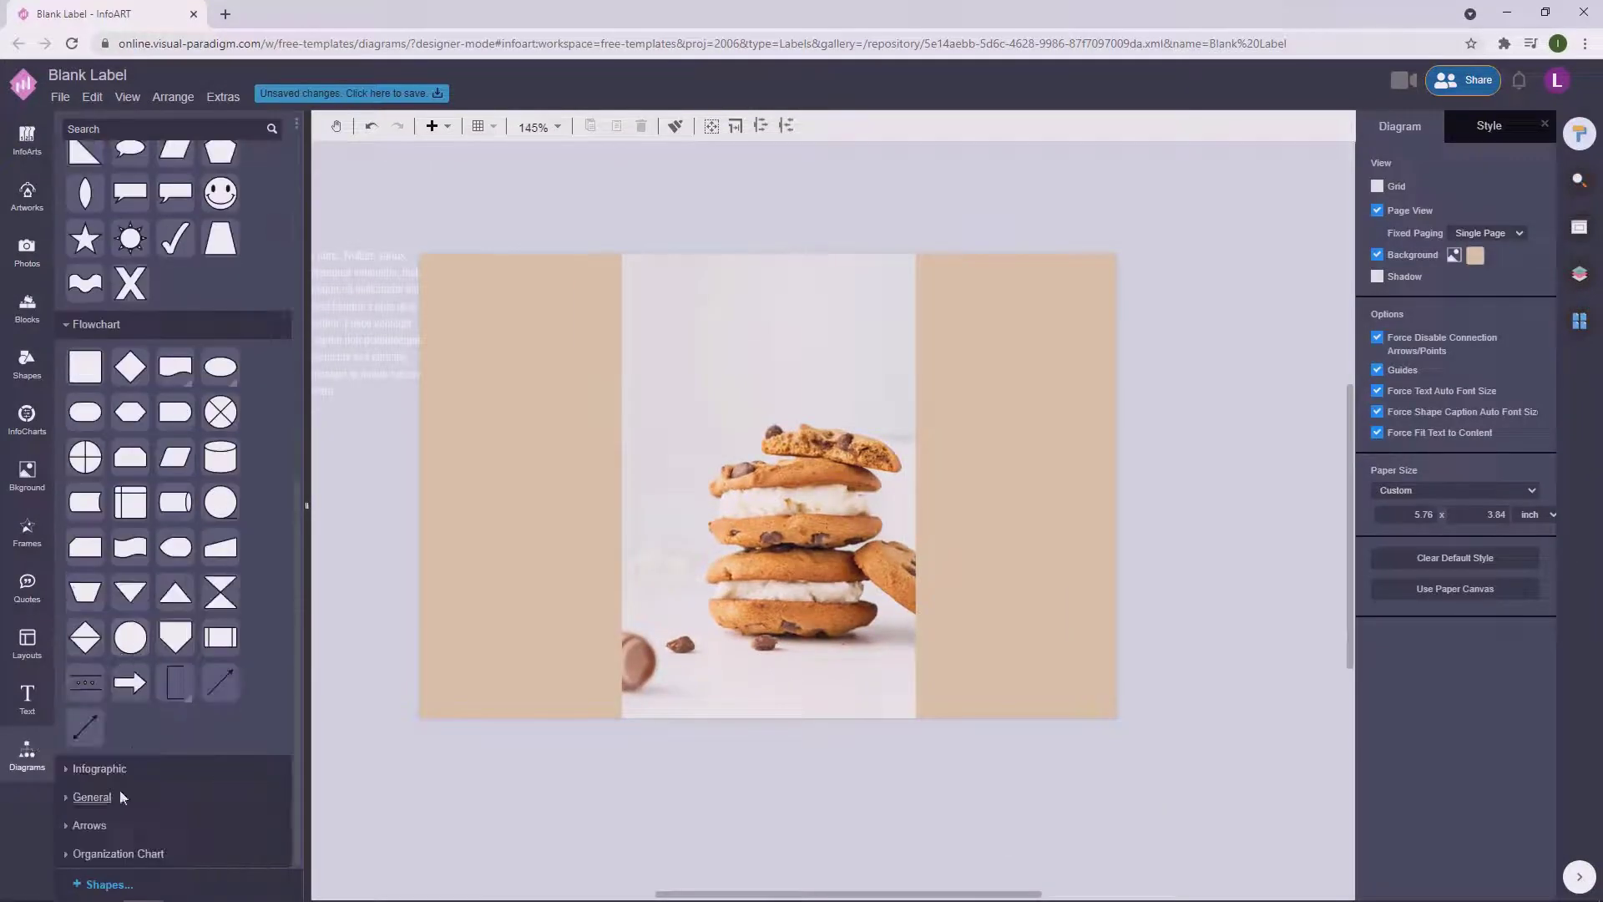
pyautogui.click(92, 796)
pyautogui.moveTo(175, 423); pyautogui.dragTo(797, 521)
pyautogui.click(1531, 242)
pyautogui.click(1521, 347)
pyautogui.click(1154, 332)
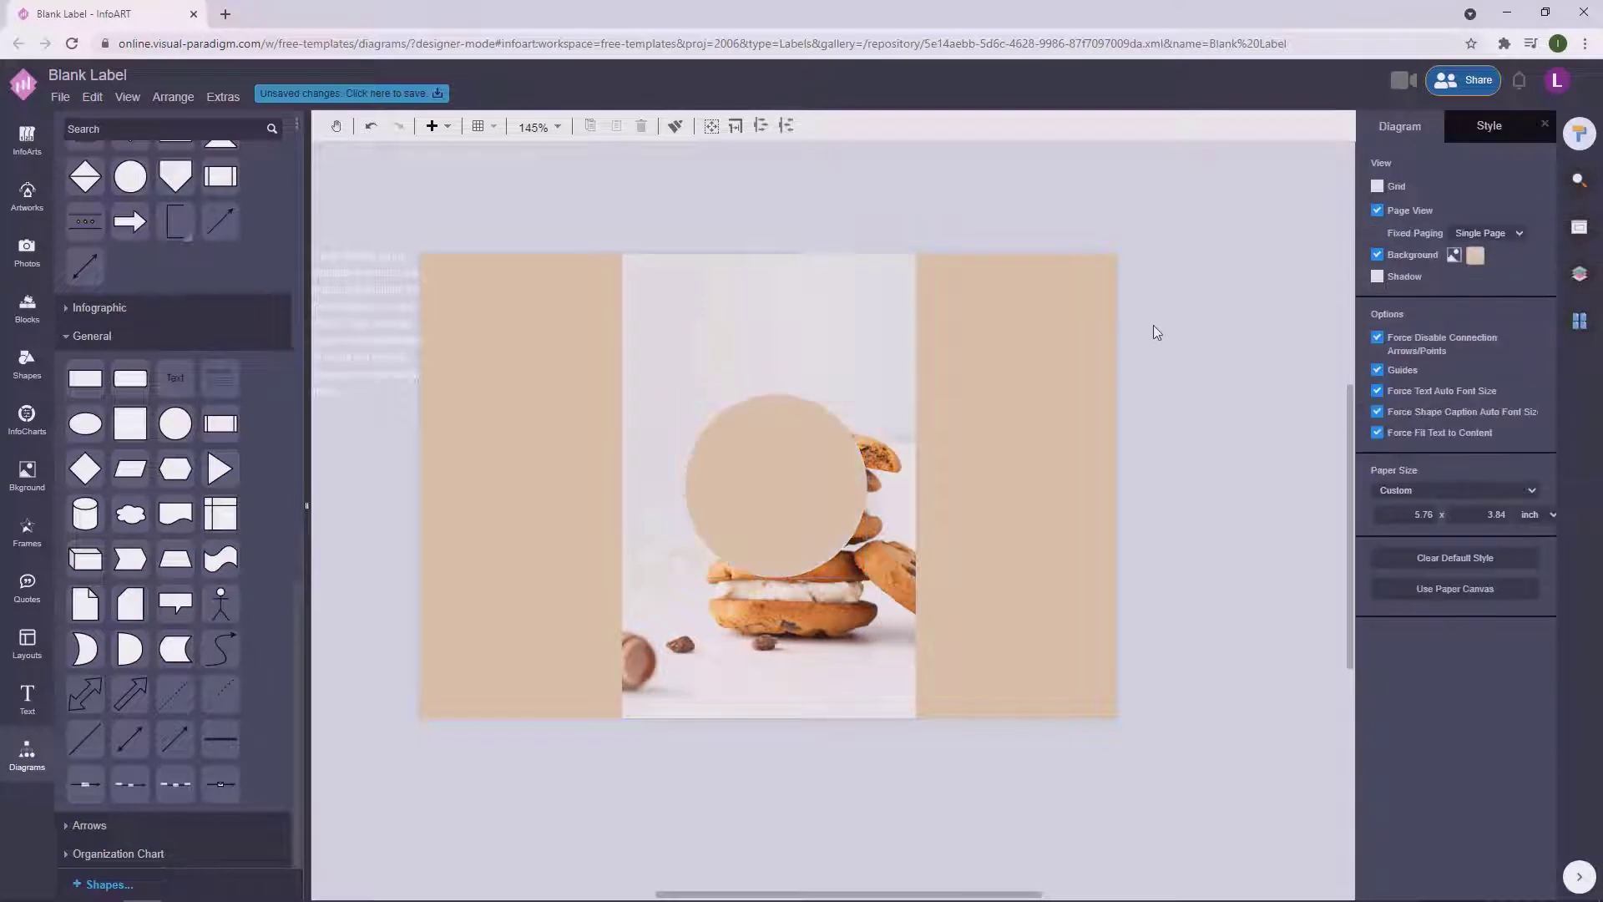
# Move the tan circle up into the empty upper part of the photo, just above the cookie stack.
pyautogui.click(822, 490)
pyautogui.click(1221, 291)
pyautogui.moveTo(798, 504); pyautogui.dragTo(798, 383)
pyautogui.click(883, 243)
# Add a second, slightly smaller circle with no fill and a white 1 pt outline.
pyautogui.click(1002, 399)
pyautogui.hotkey('ctrl', 'v')
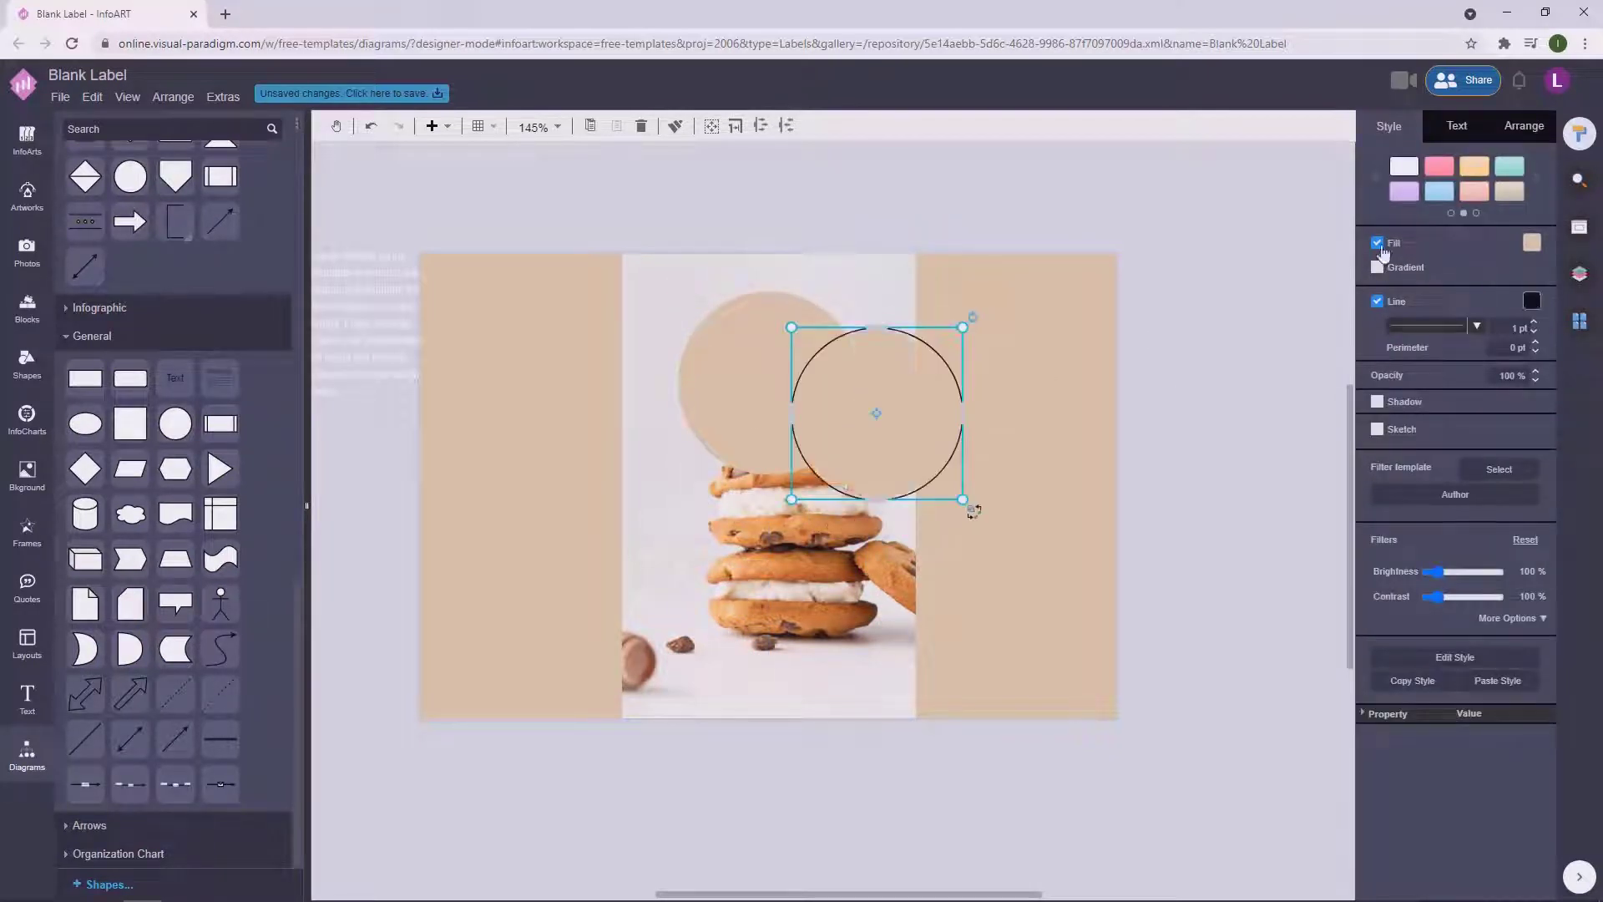
pyautogui.click(1378, 246)
pyautogui.click(1532, 276)
pyautogui.click(1520, 303)
# Shrink the white outlined circle slightly and centre it inside the tan circle as an inner ring.
pyautogui.moveTo(923, 385); pyautogui.dragTo(816, 355)
pyautogui.moveTo(855, 297); pyautogui.dragTo(845, 307)
pyautogui.moveTo(787, 389); pyautogui.dragTo(799, 353)
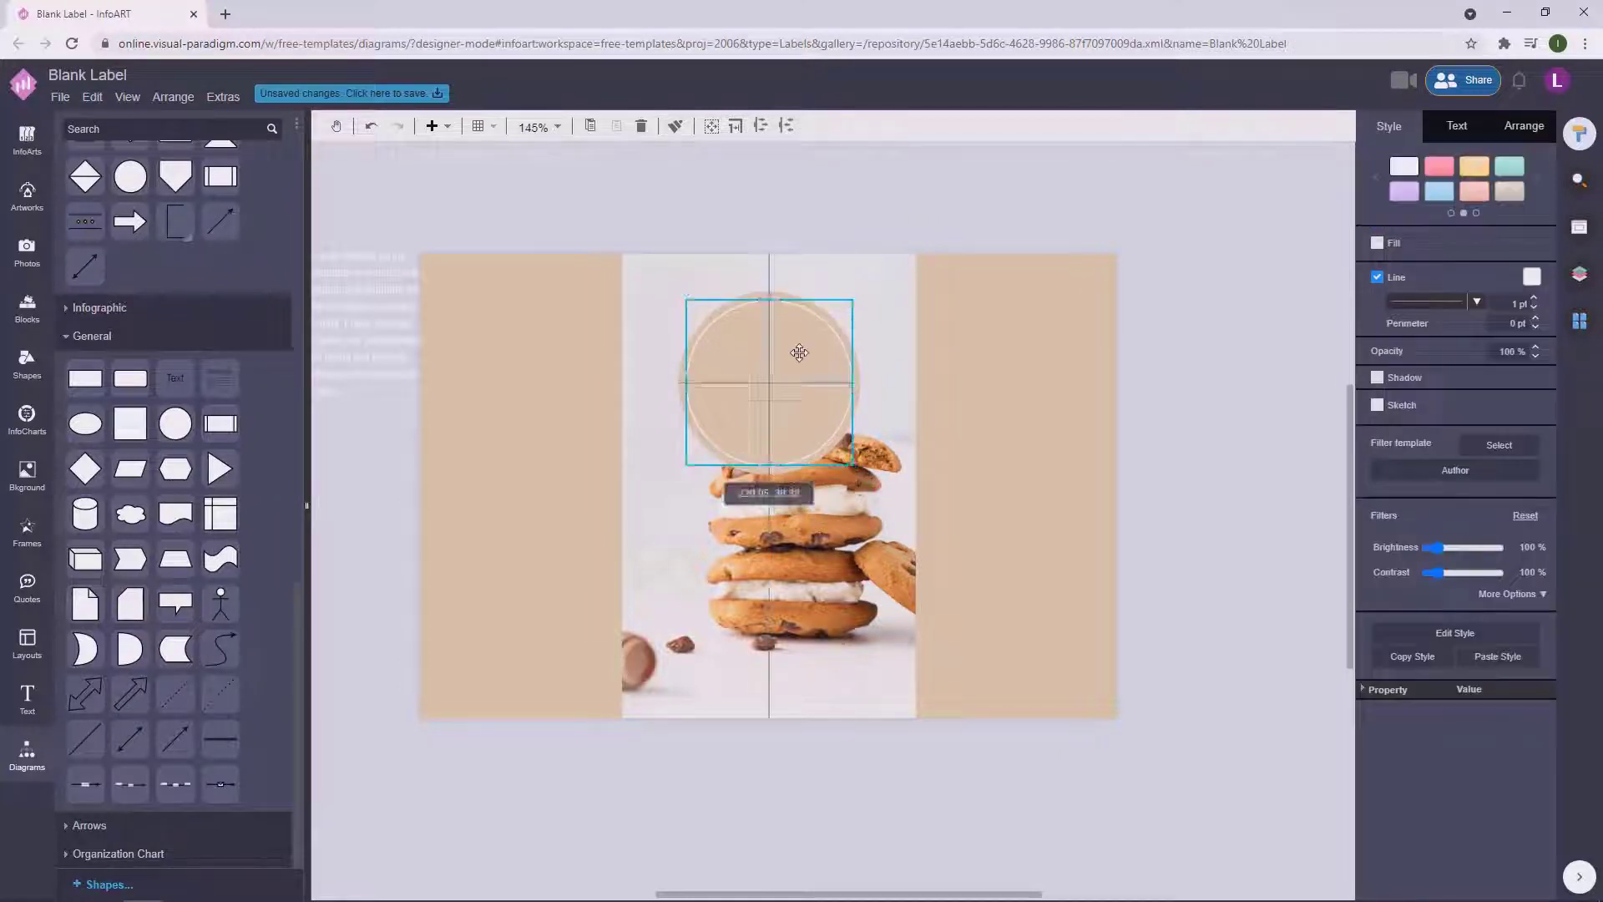
# Add a wide text box above the page and enter "Marple Cookies" in it.
pyautogui.click(604, 210)
pyautogui.doubleClick(603, 200)
pyautogui.moveTo(653, 218); pyautogui.dragTo(673, 252)
pyautogui.moveTo(673, 222); pyautogui.dragTo(981, 222)
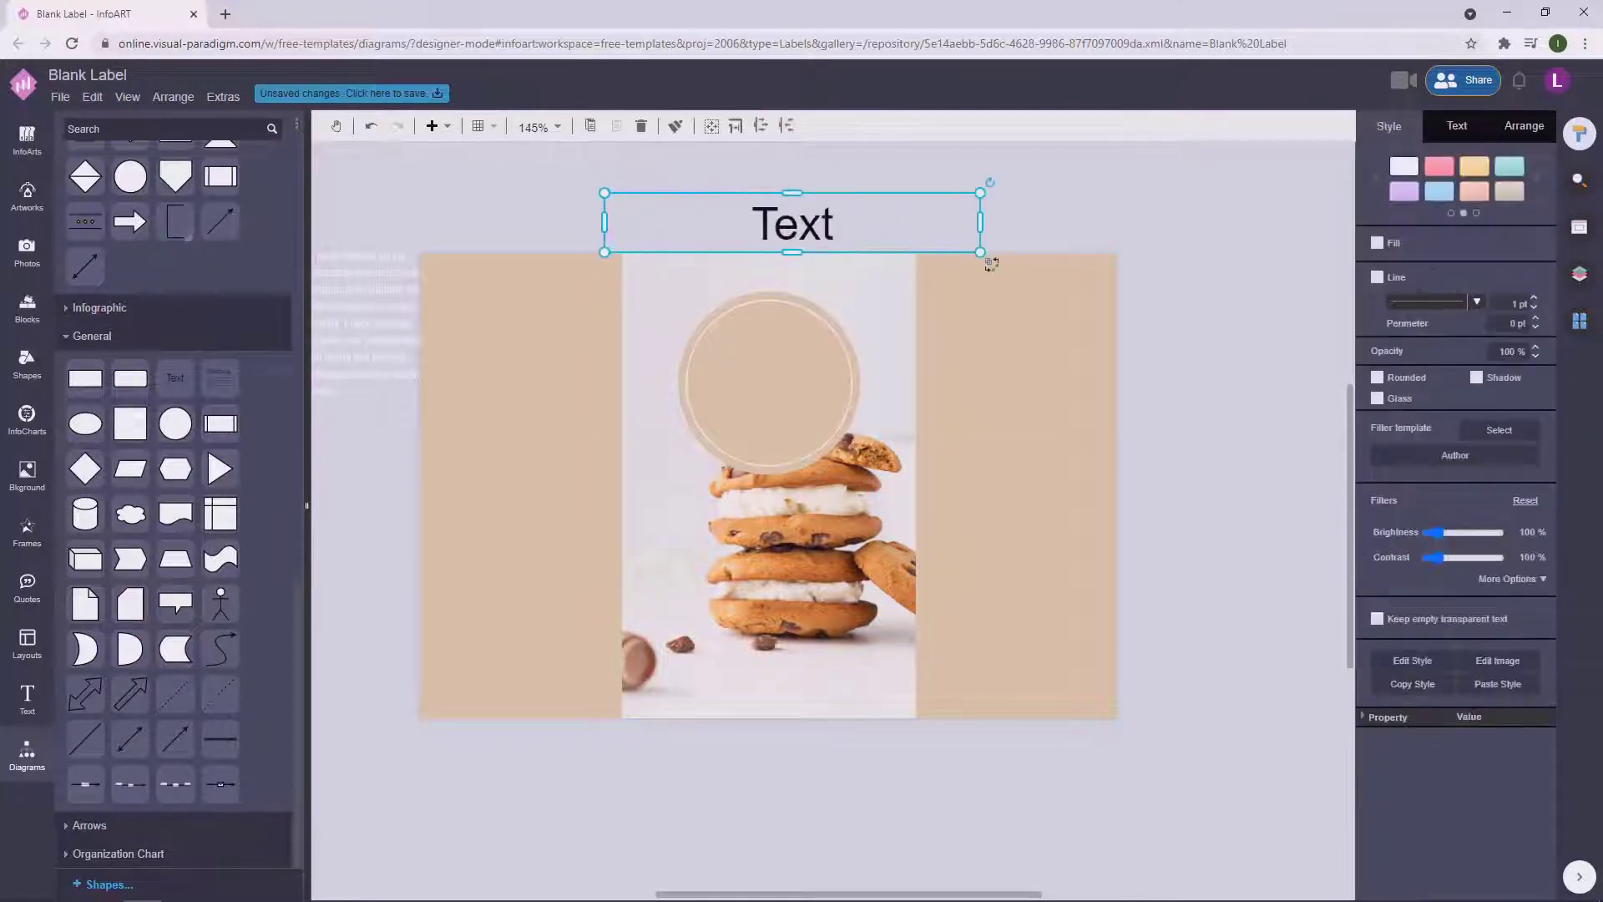
pyautogui.doubleClick(772, 237)
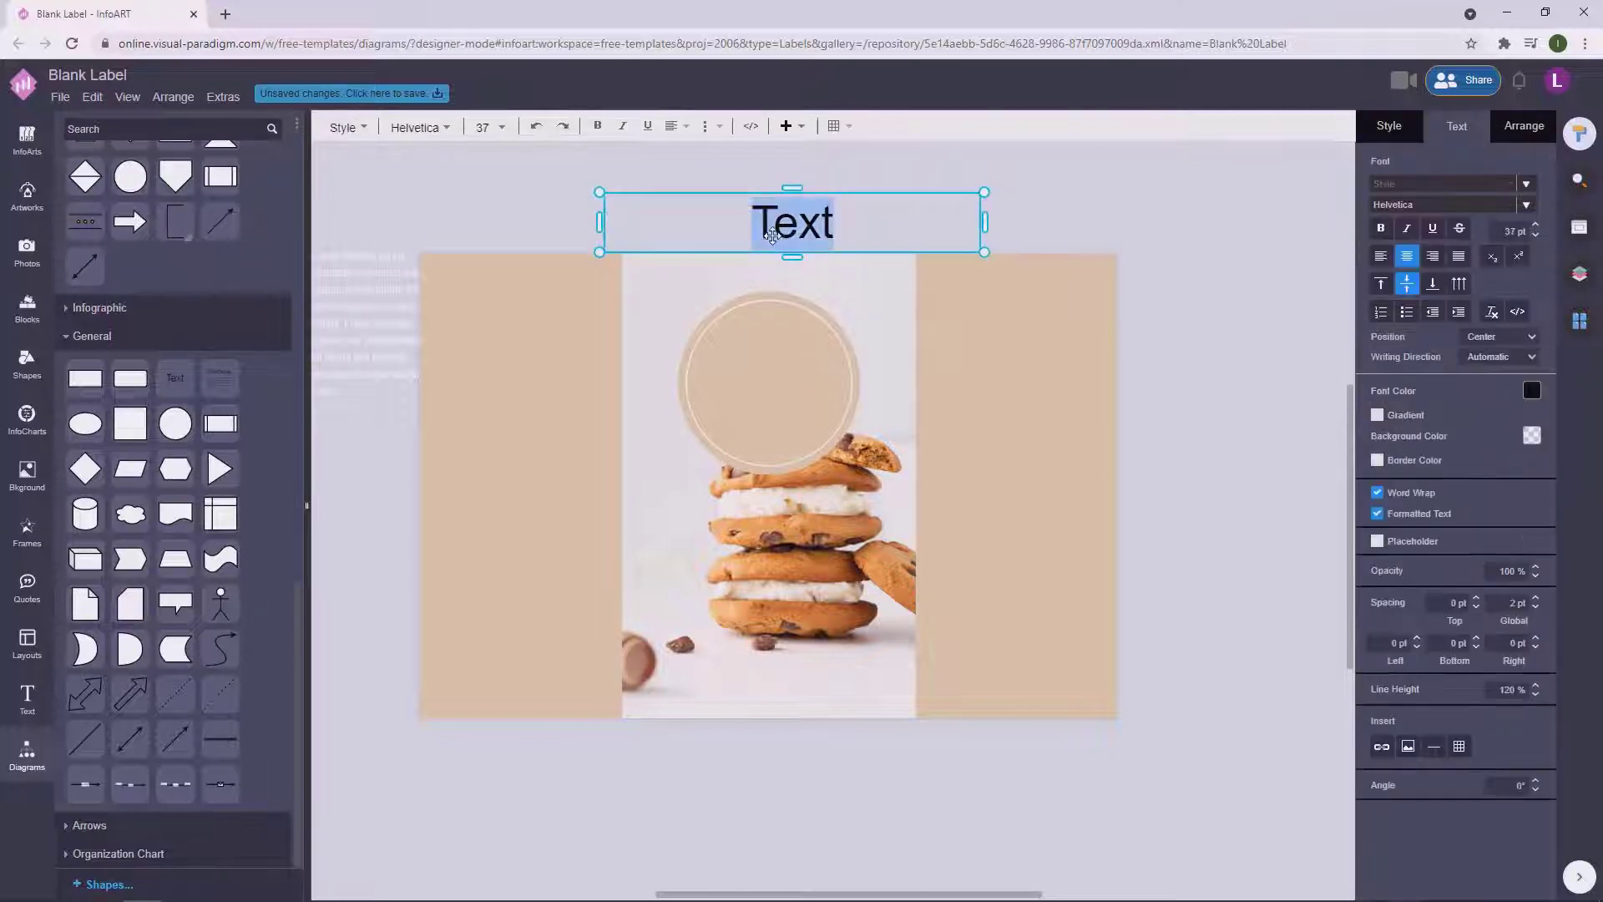
pyautogui.write('Marple ')
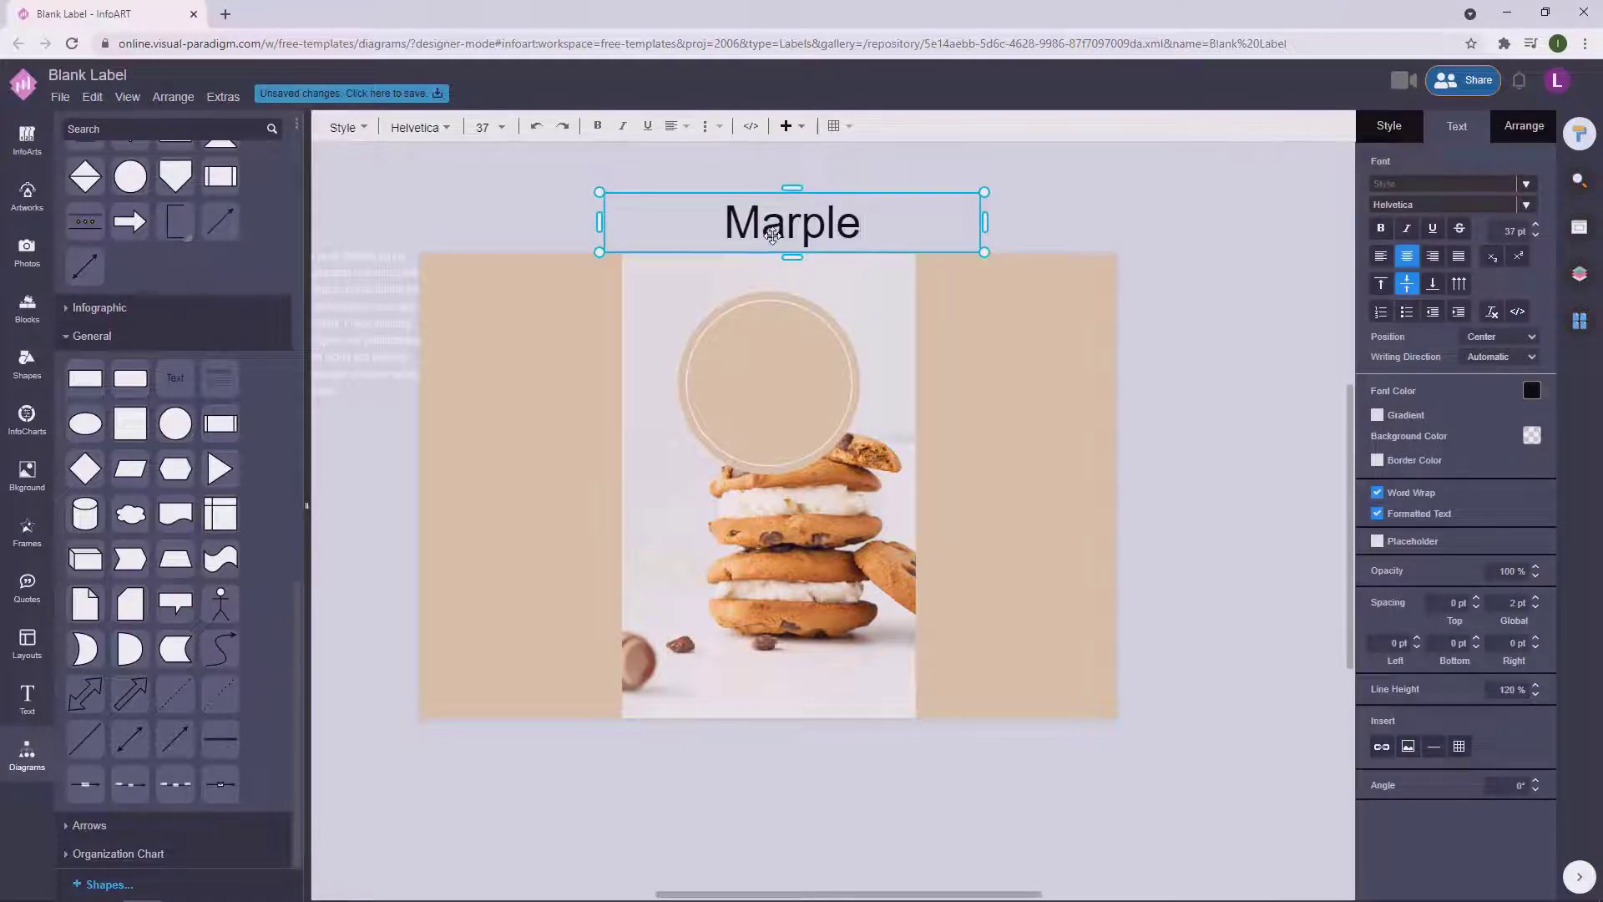
pyautogui.write(' Cook')
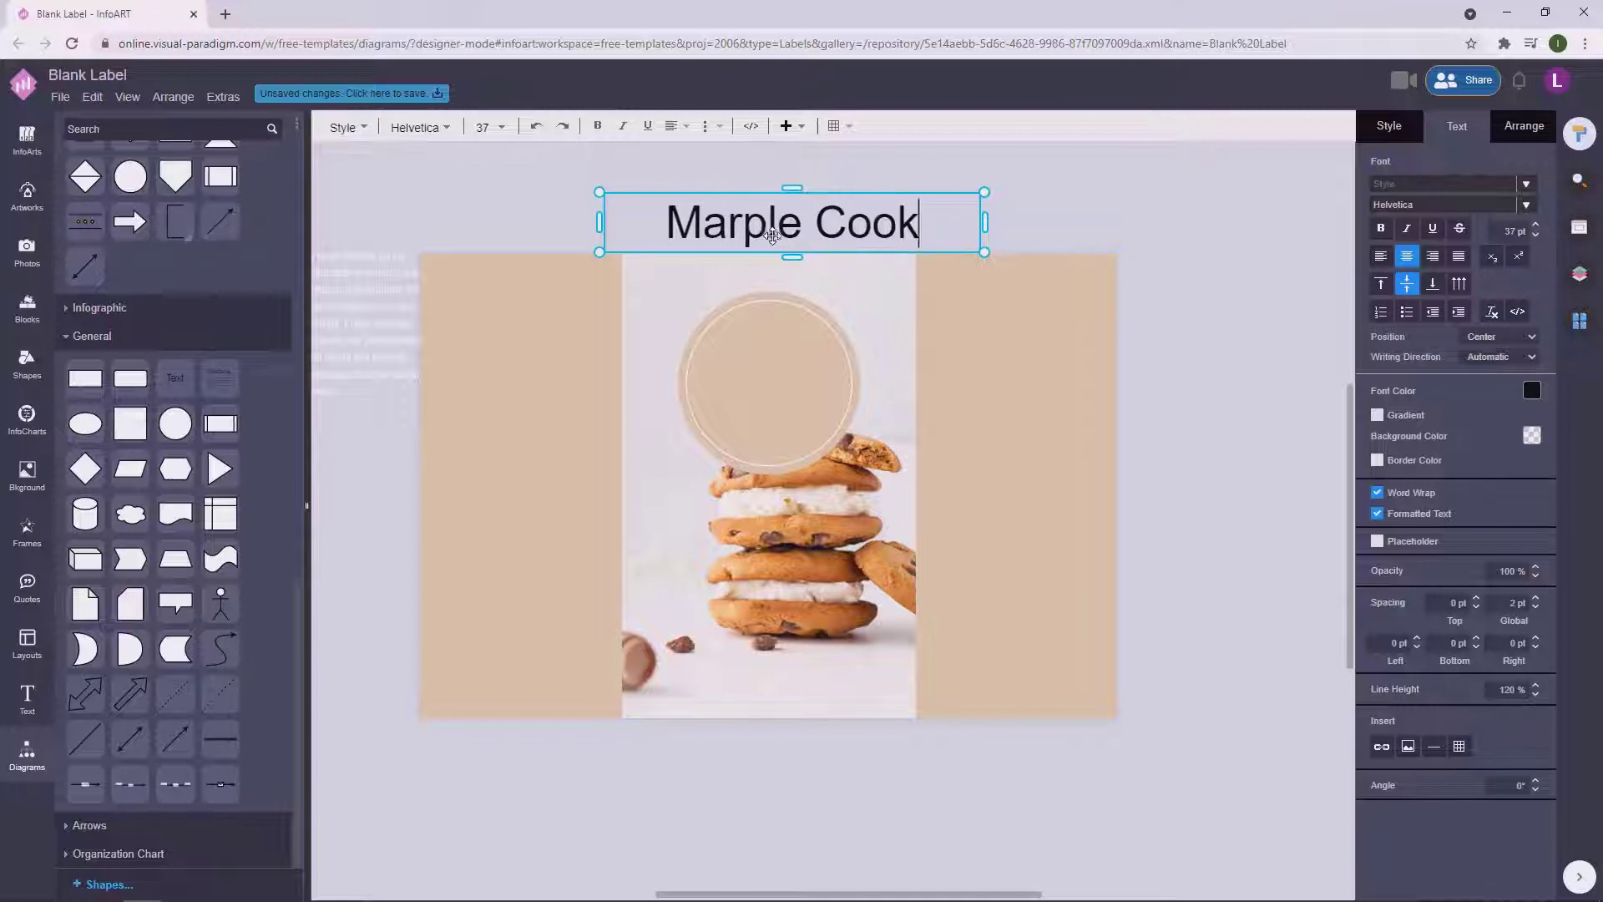
pyautogui.write('ies')
# Resize the "Marple Cookies" text onto two lines with 110 % line height and centre it in the circle.
pyautogui.moveTo(985, 252); pyautogui.dragTo(683, 314)
pyautogui.doubleClick(695, 260)
pyautogui.click(1533, 696)
pyautogui.click(835, 209)
pyautogui.moveTo(683, 254); pyautogui.dragTo(776, 391)
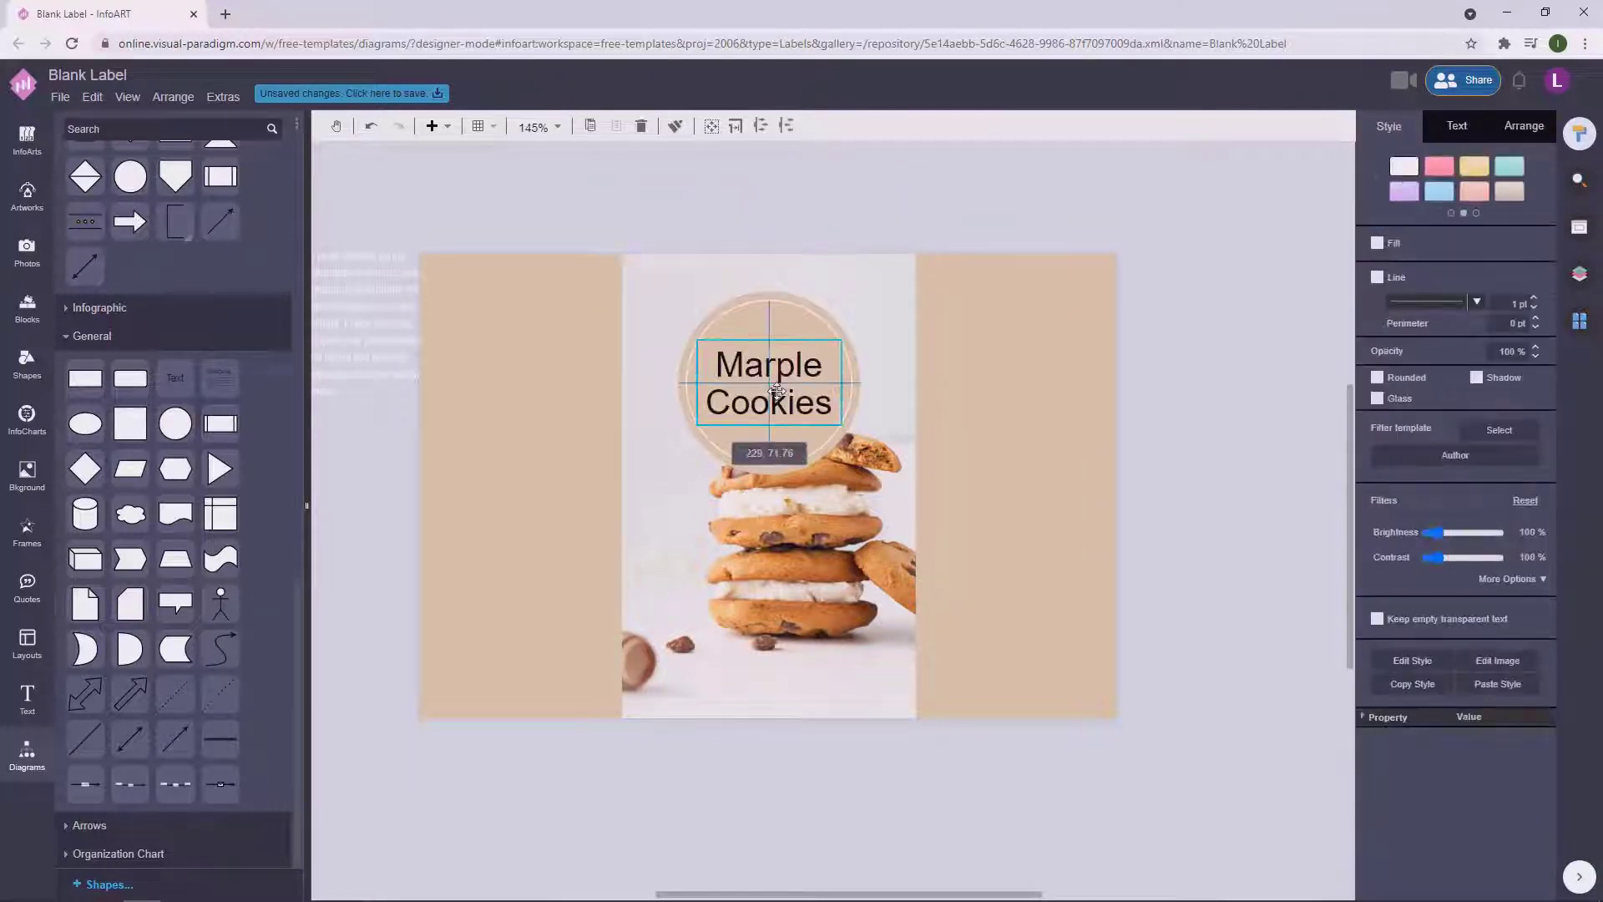
pyautogui.click(1169, 376)
# Set the font colour of the "Marple Cookies" title to white.
pyautogui.click(781, 385)
pyautogui.click(1457, 126)
pyautogui.click(1531, 391)
pyautogui.click(1515, 420)
pyautogui.click(1186, 367)
# Try the Mogra font on the "Marple Cookies" title.
pyautogui.click(801, 372)
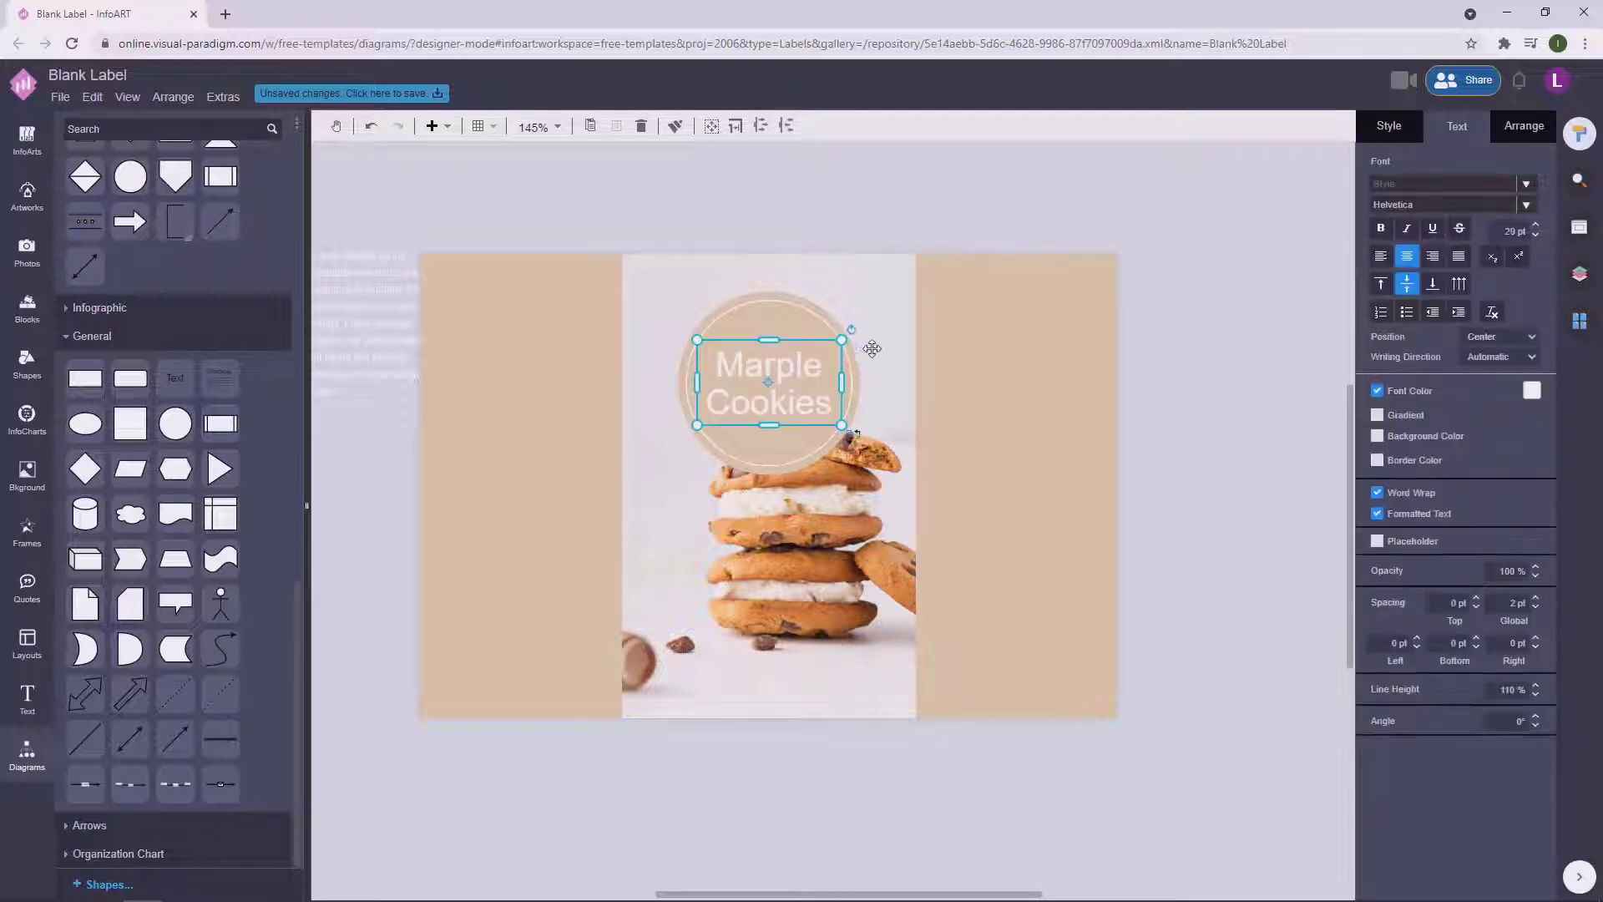
pyautogui.click(1526, 205)
pyautogui.scroll(-5, 1596, 267)
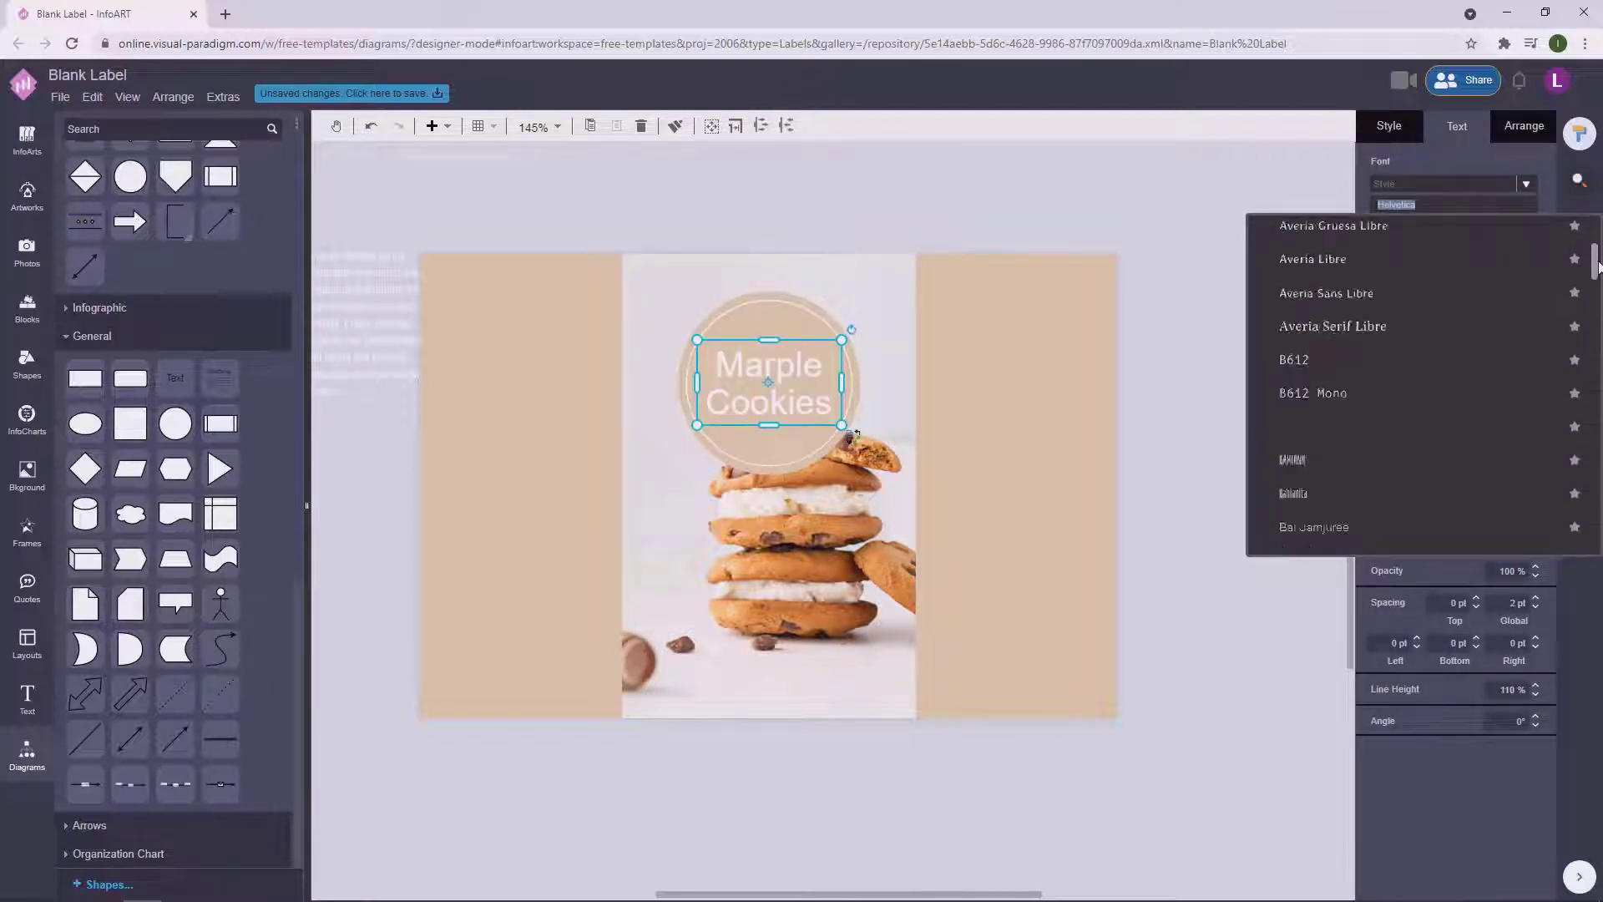
pyautogui.moveTo(1596, 267); pyautogui.dragTo(1595, 394)
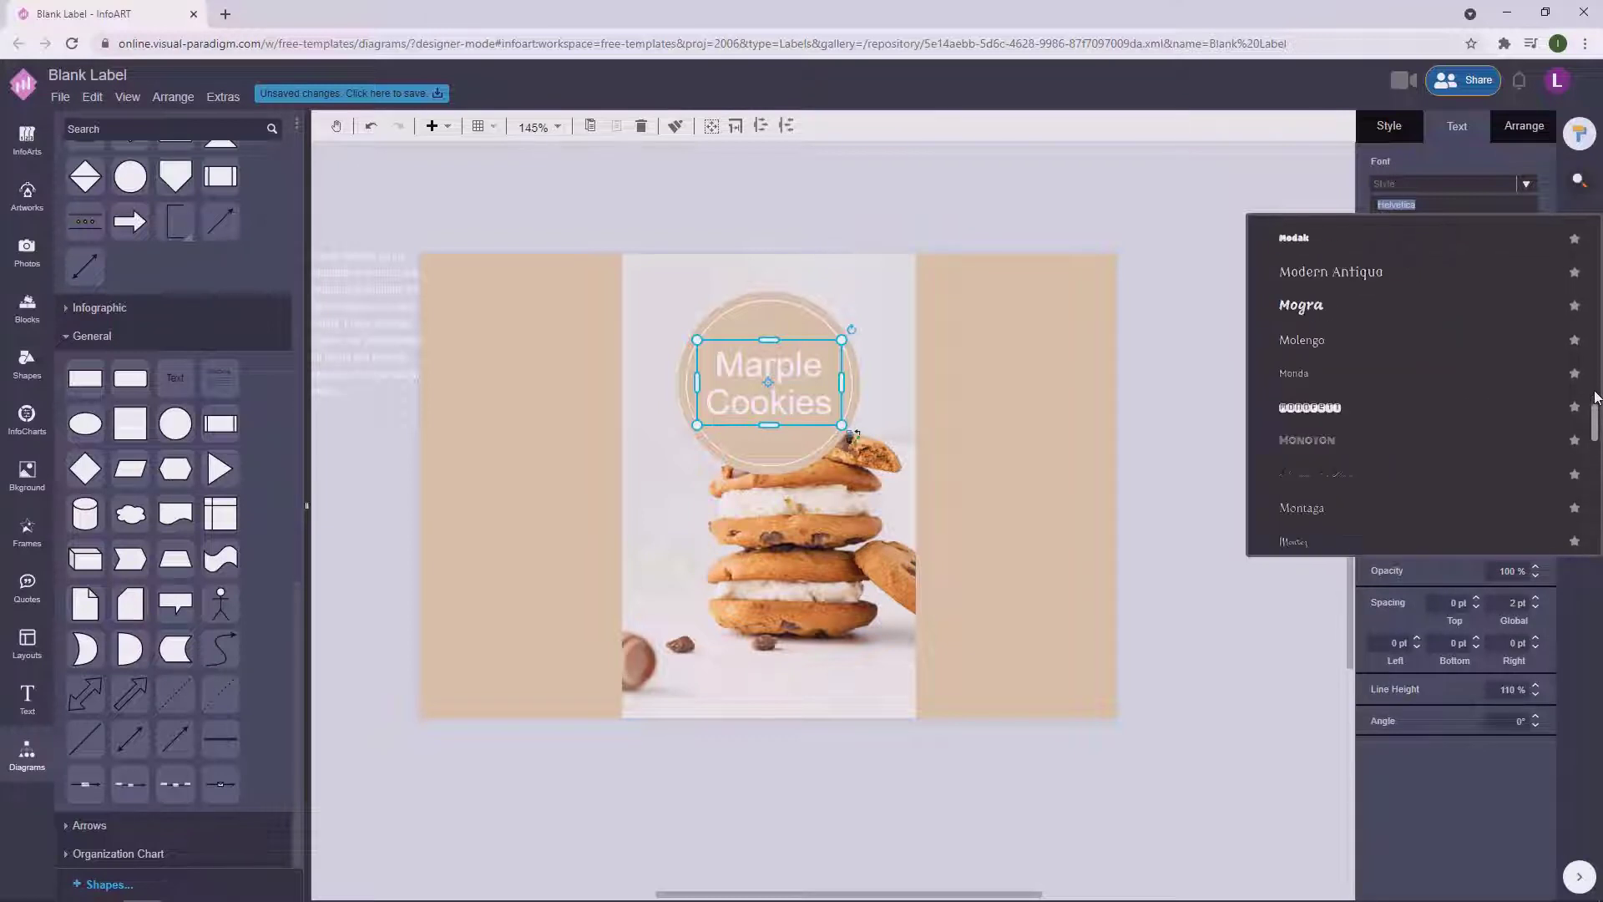
pyautogui.click(1311, 307)
pyautogui.click(1210, 316)
# Try the Kaushan Script font on the "Marple Cookies" title.
pyautogui.click(812, 359)
pyautogui.click(814, 372)
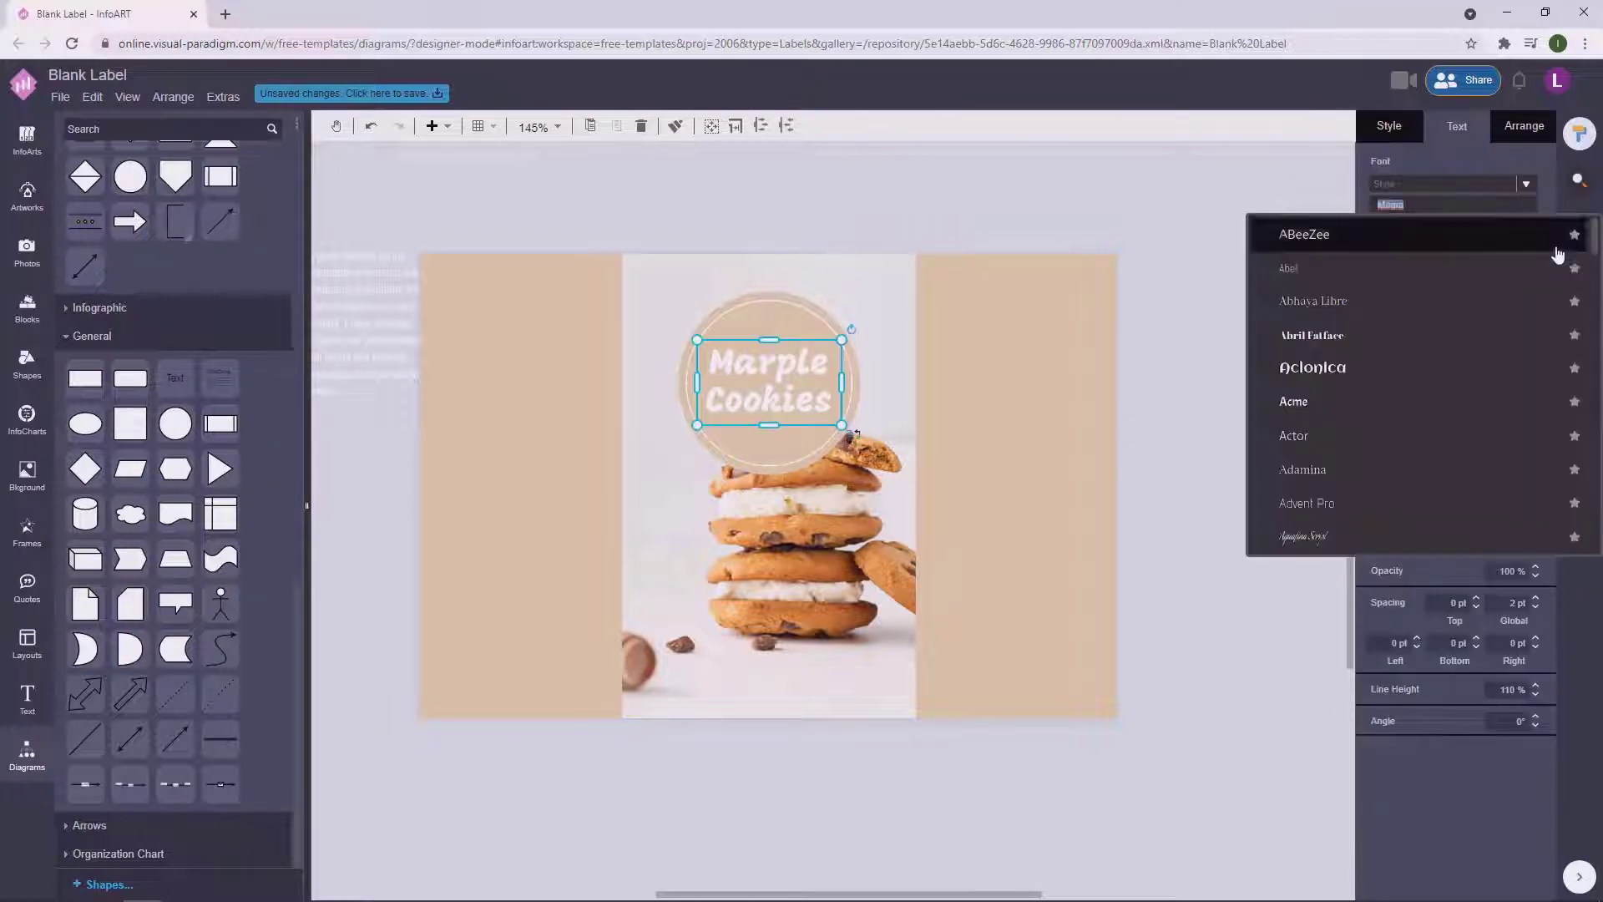
pyautogui.scroll(-10, 1435, 448)
pyautogui.click(1435, 447)
pyautogui.click(1243, 268)
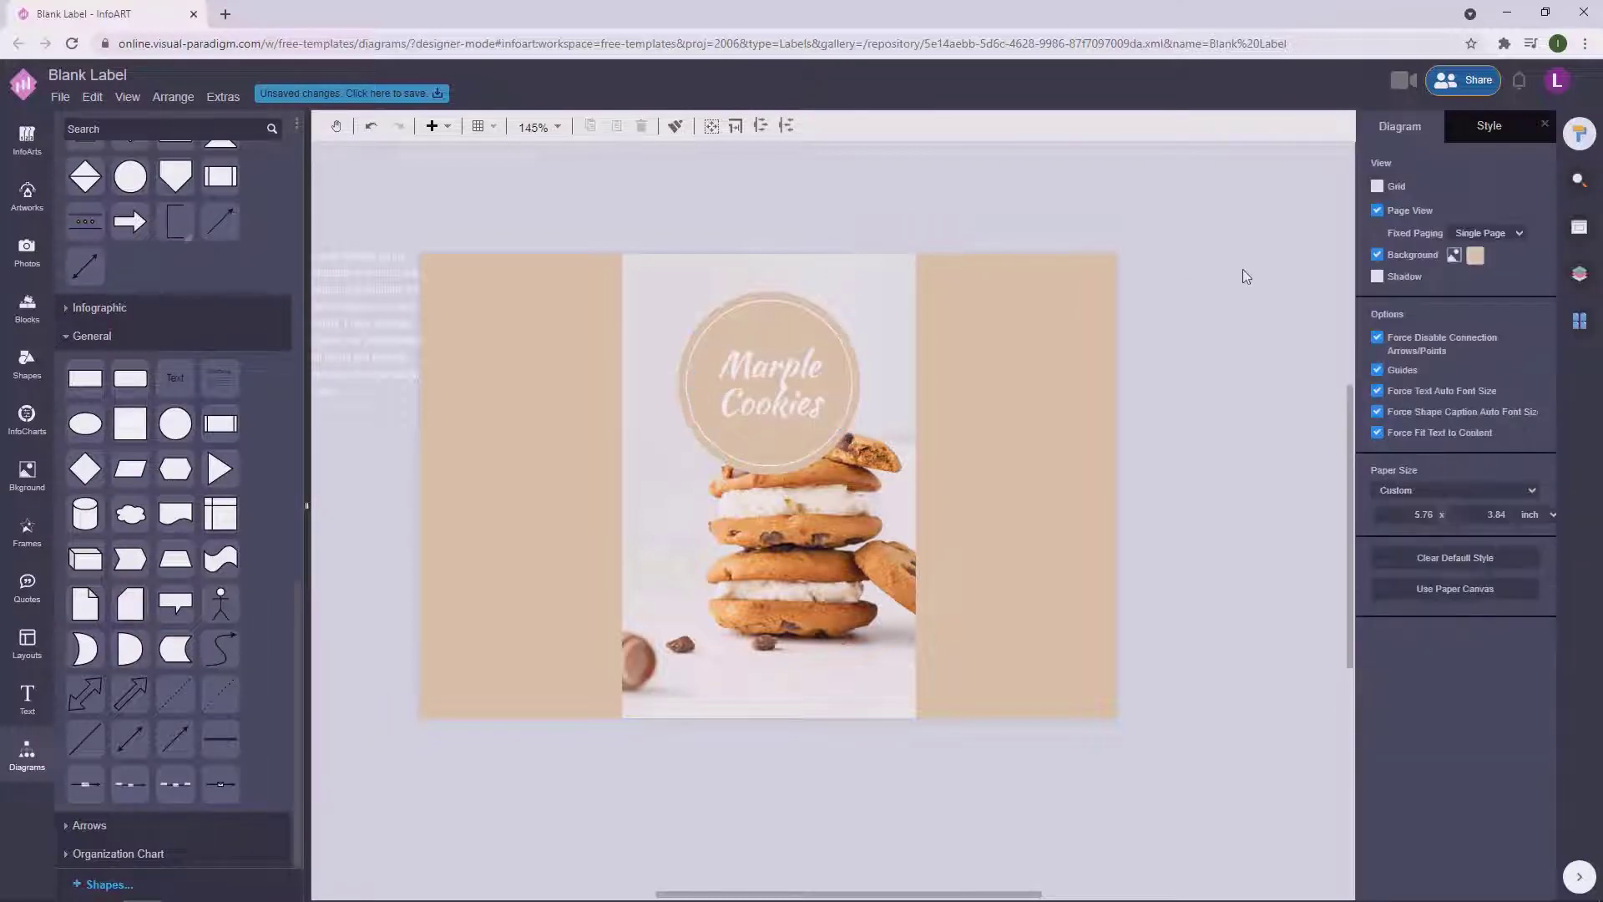
# Set the "Marple Cookies" title to the Permanent Marker font with 90 % line height.
pyautogui.click(813, 372)
pyautogui.click(1523, 207)
pyautogui.moveTo(1597, 375); pyautogui.dragTo(1592, 427)
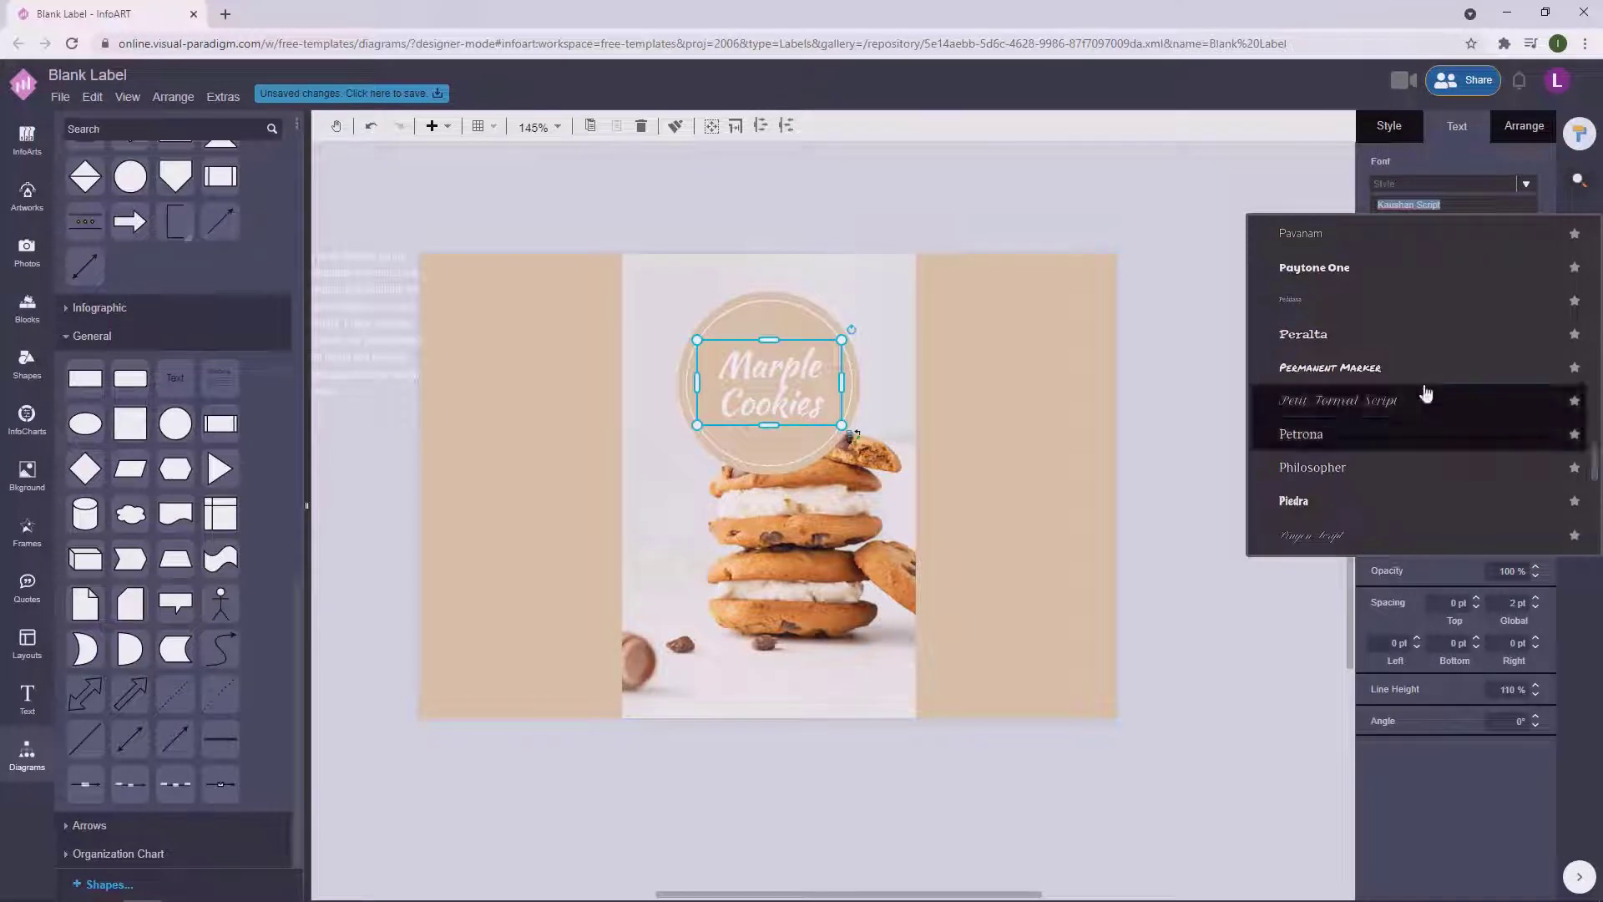
pyautogui.click(1336, 368)
pyautogui.press('Escape')
pyautogui.doubleClick(838, 370)
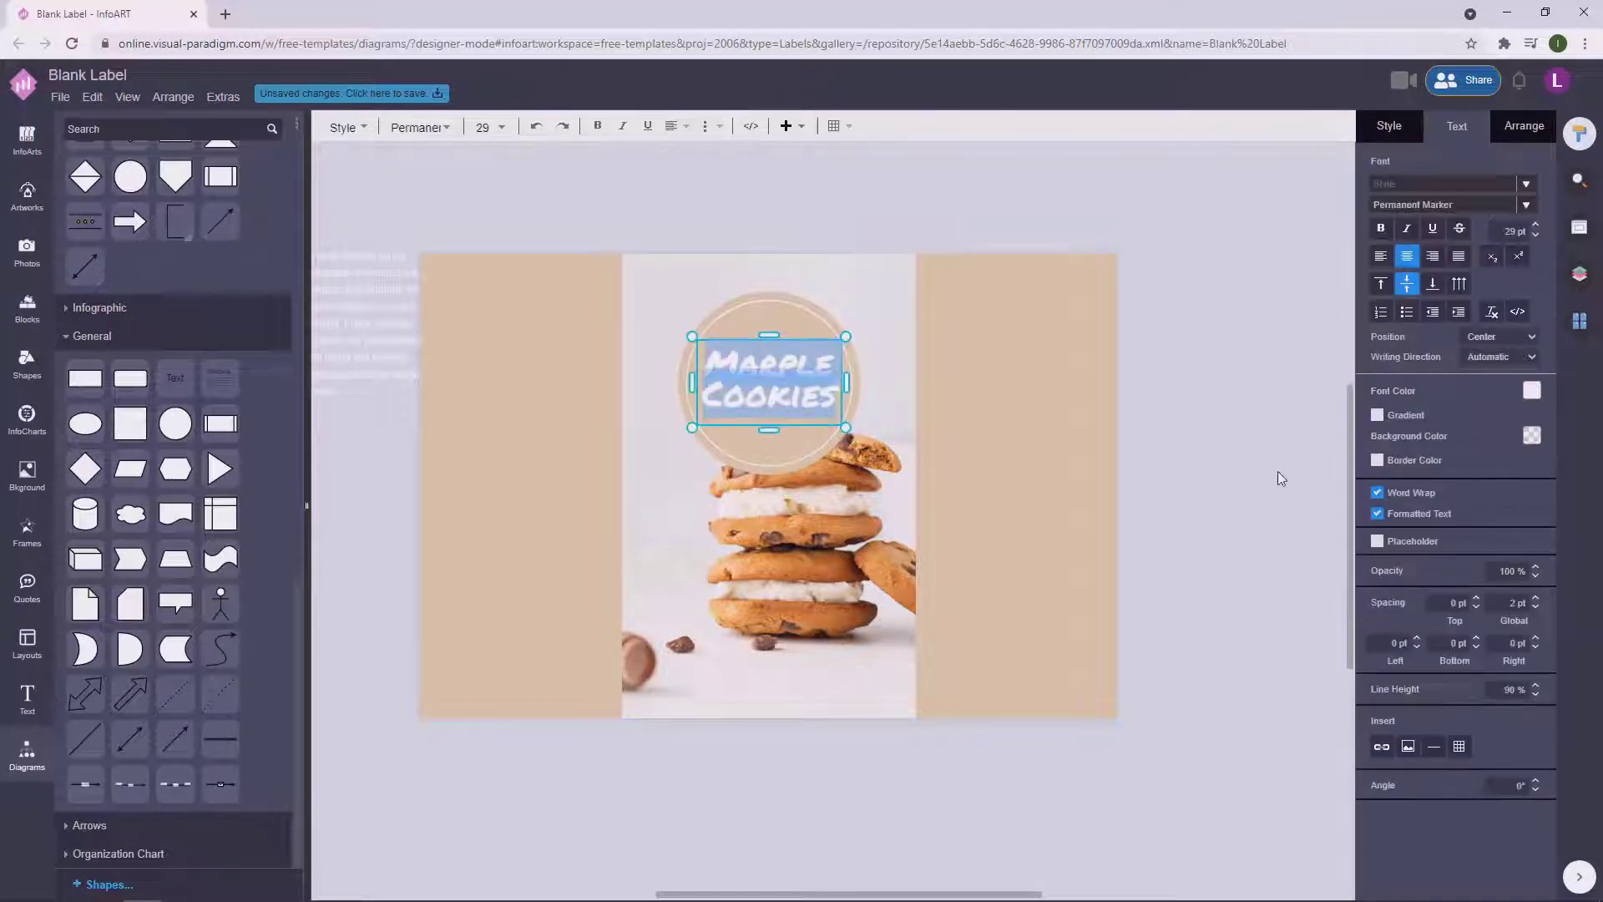
pyautogui.press('Escape')
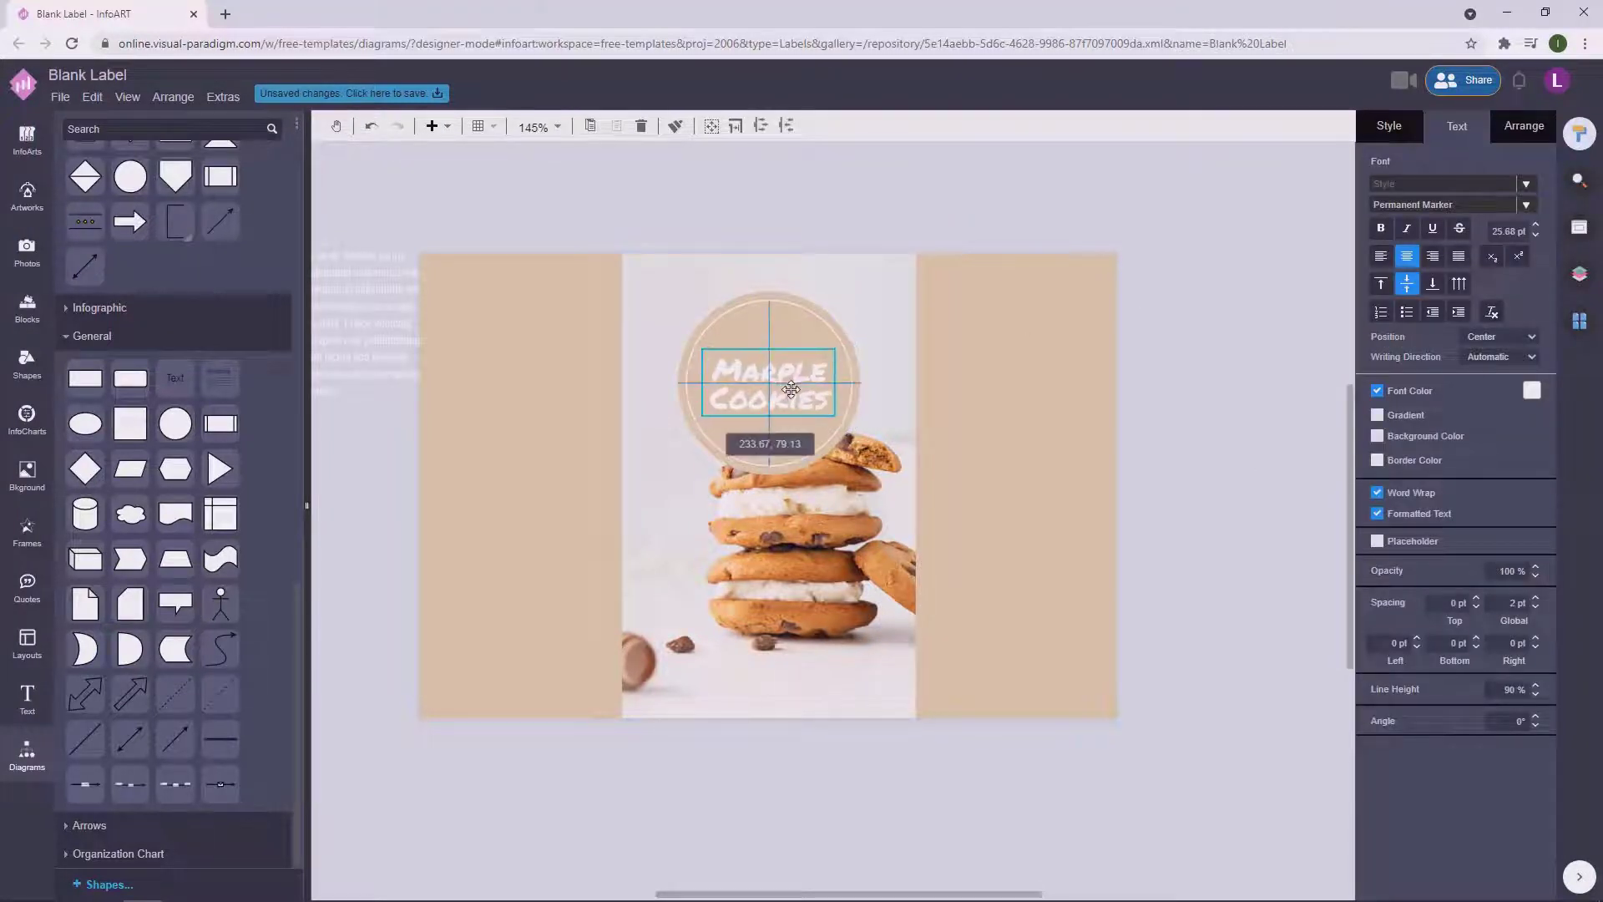
# Add an "EST. 2011" text from a copy of the title, shrink it and place it below "Marple Cookies" in the badge.
pyautogui.moveTo(791, 389); pyautogui.dragTo(790, 389)
pyautogui.click(696, 227)
pyautogui.doubleClick(620, 176)
pyautogui.moveTo(663, 204); pyautogui.dragTo(804, 172)
pyautogui.doubleClick(741, 206)
pyautogui.write('EST. 2011')
pyautogui.click(964, 174)
pyautogui.click(776, 200)
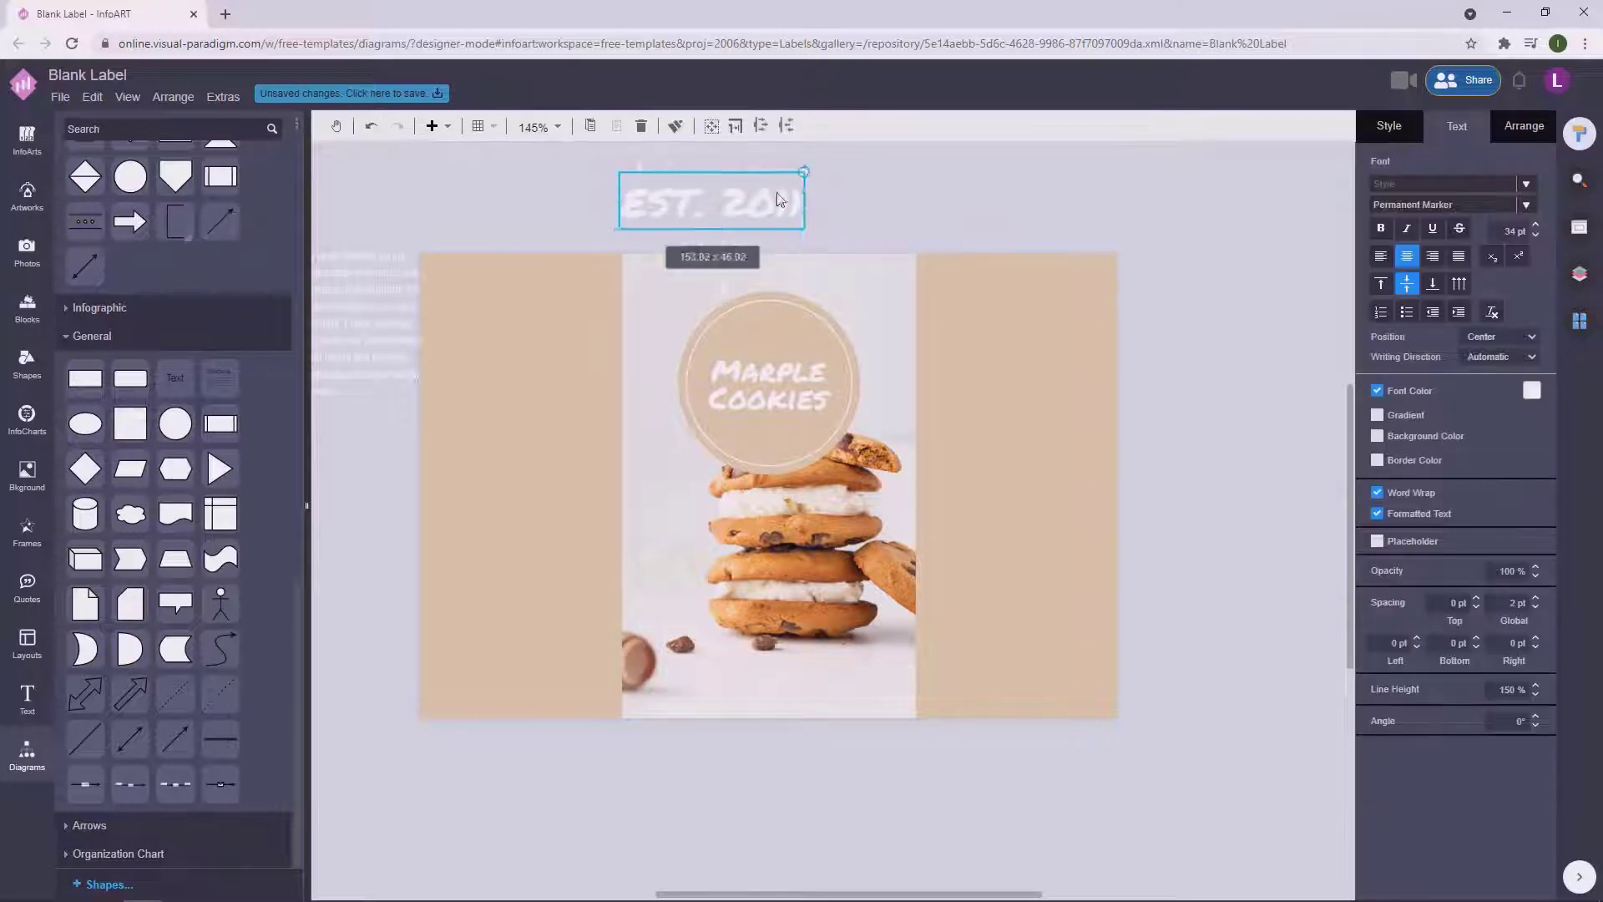
pyautogui.moveTo(779, 440); pyautogui.dragTo(787, 436)
# Set the "EST. 2011" text to the Courier Prime font and widen its text box under the title.
pyautogui.click(1526, 204)
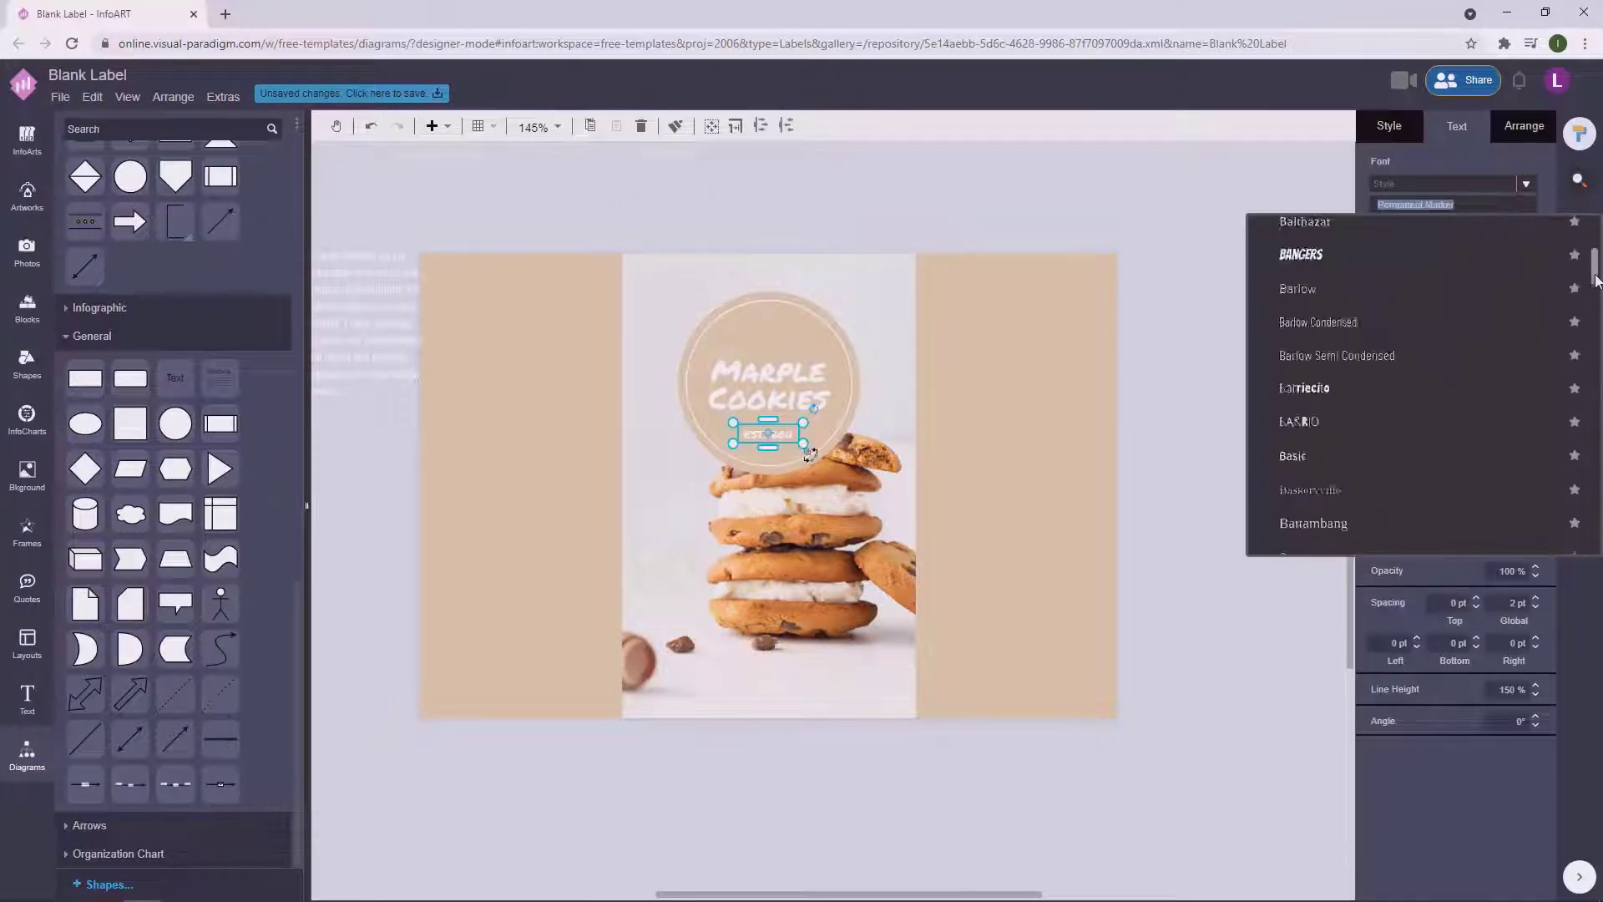
pyautogui.scroll(-5, 1593, 292)
pyautogui.scroll(-15, 1592, 292)
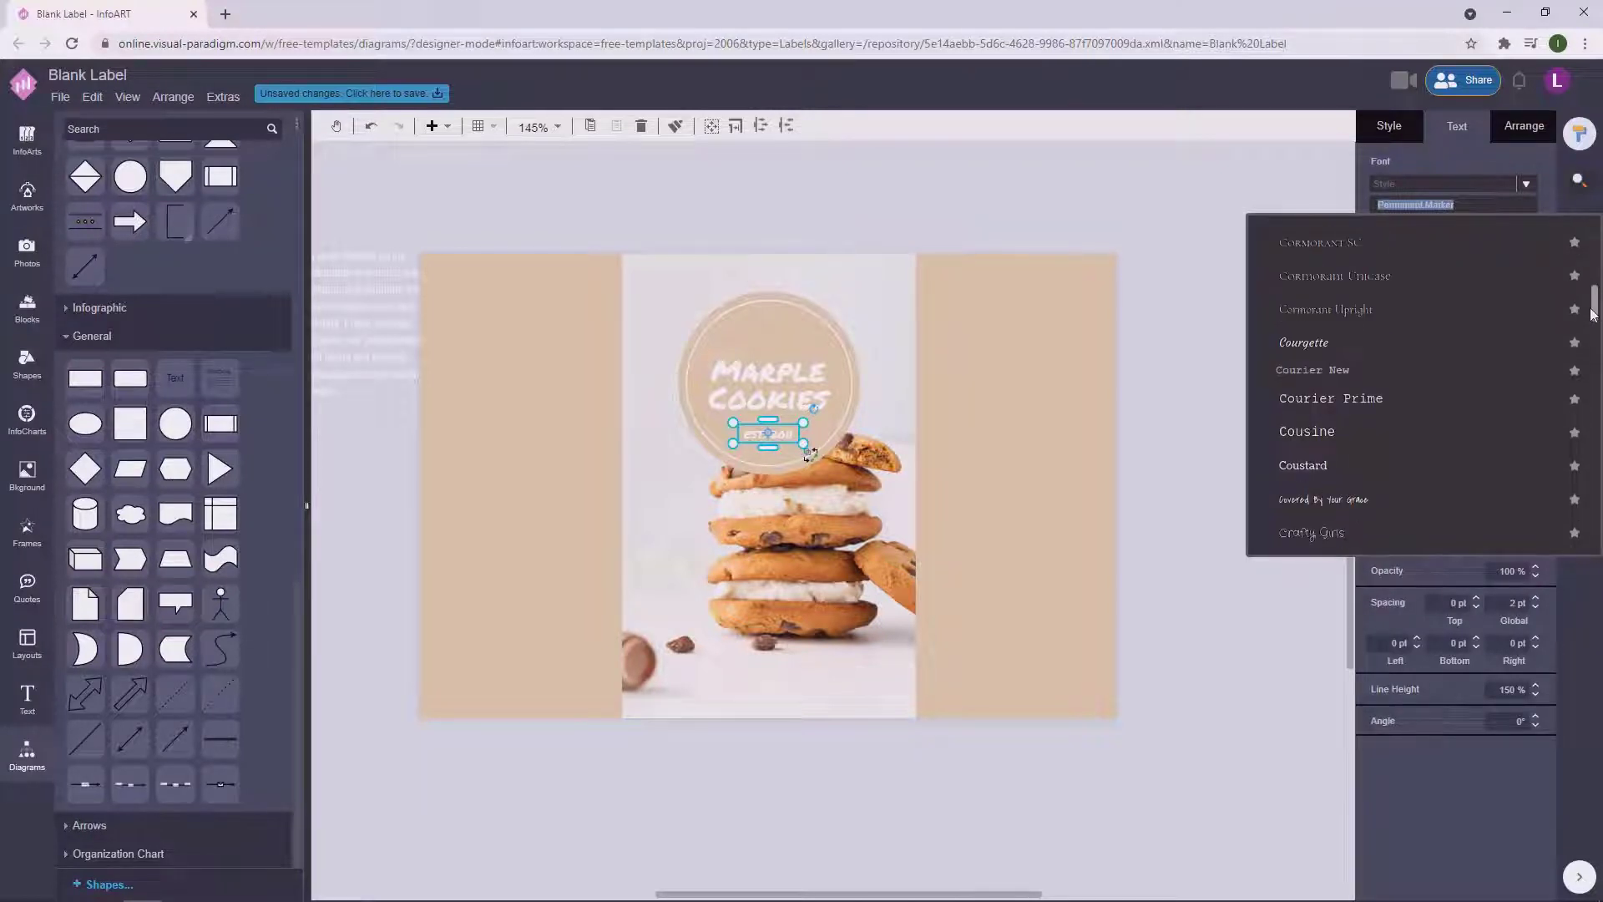
pyautogui.click(1428, 405)
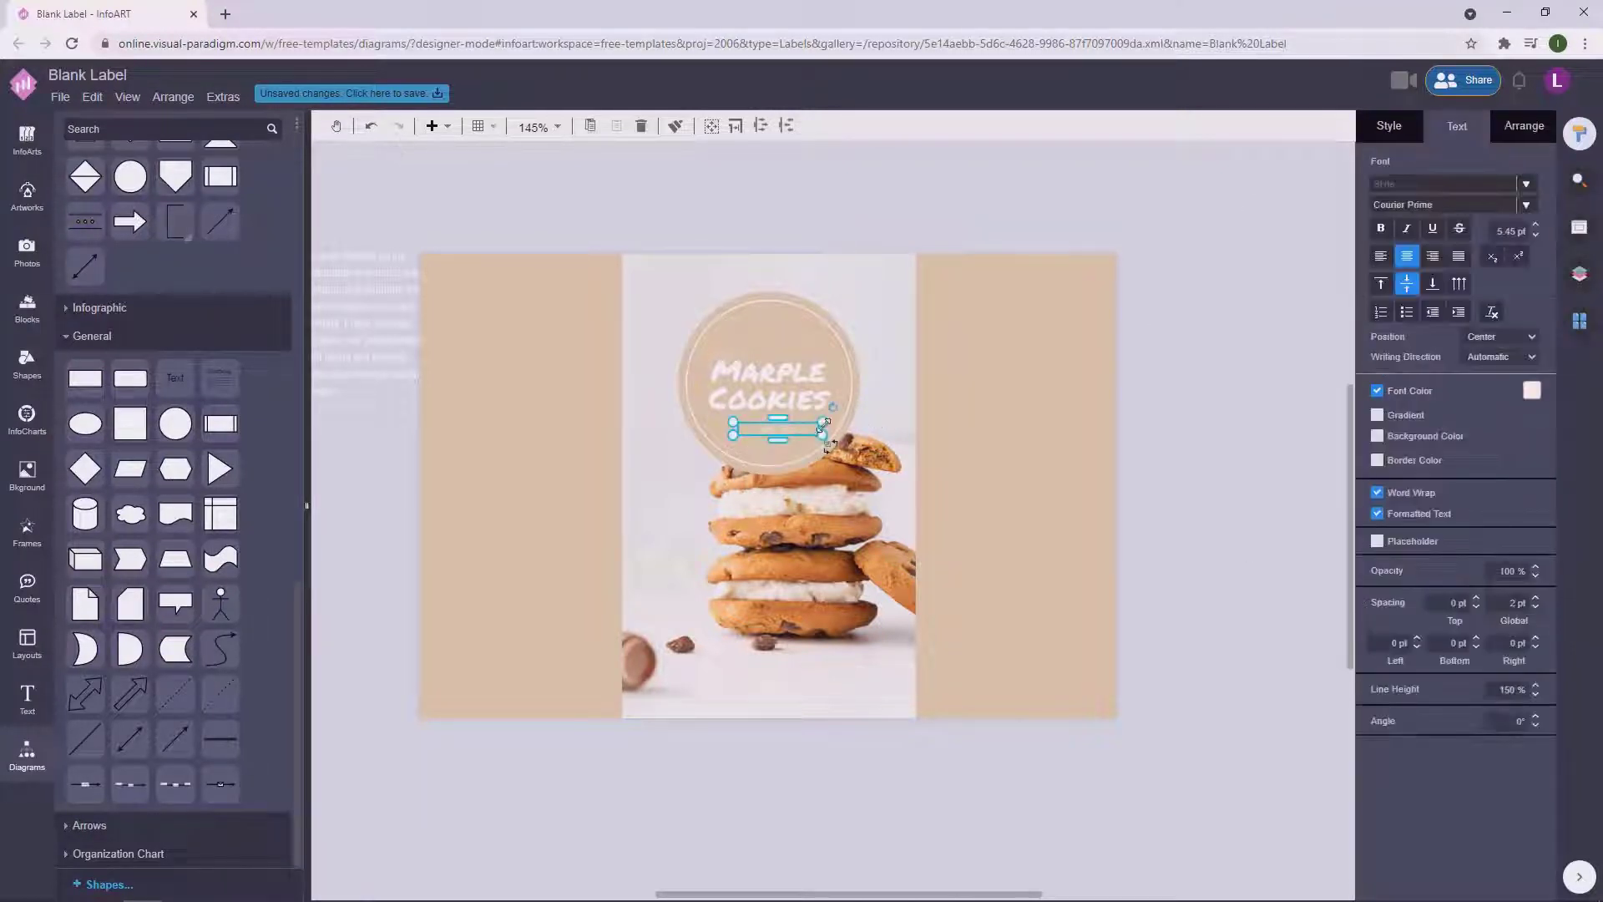
pyautogui.click(1171, 372)
# Set the "Marple Cookies" title's line height to 100 % and move it slightly up in the badge.
pyautogui.click(815, 375)
pyautogui.click(1127, 297)
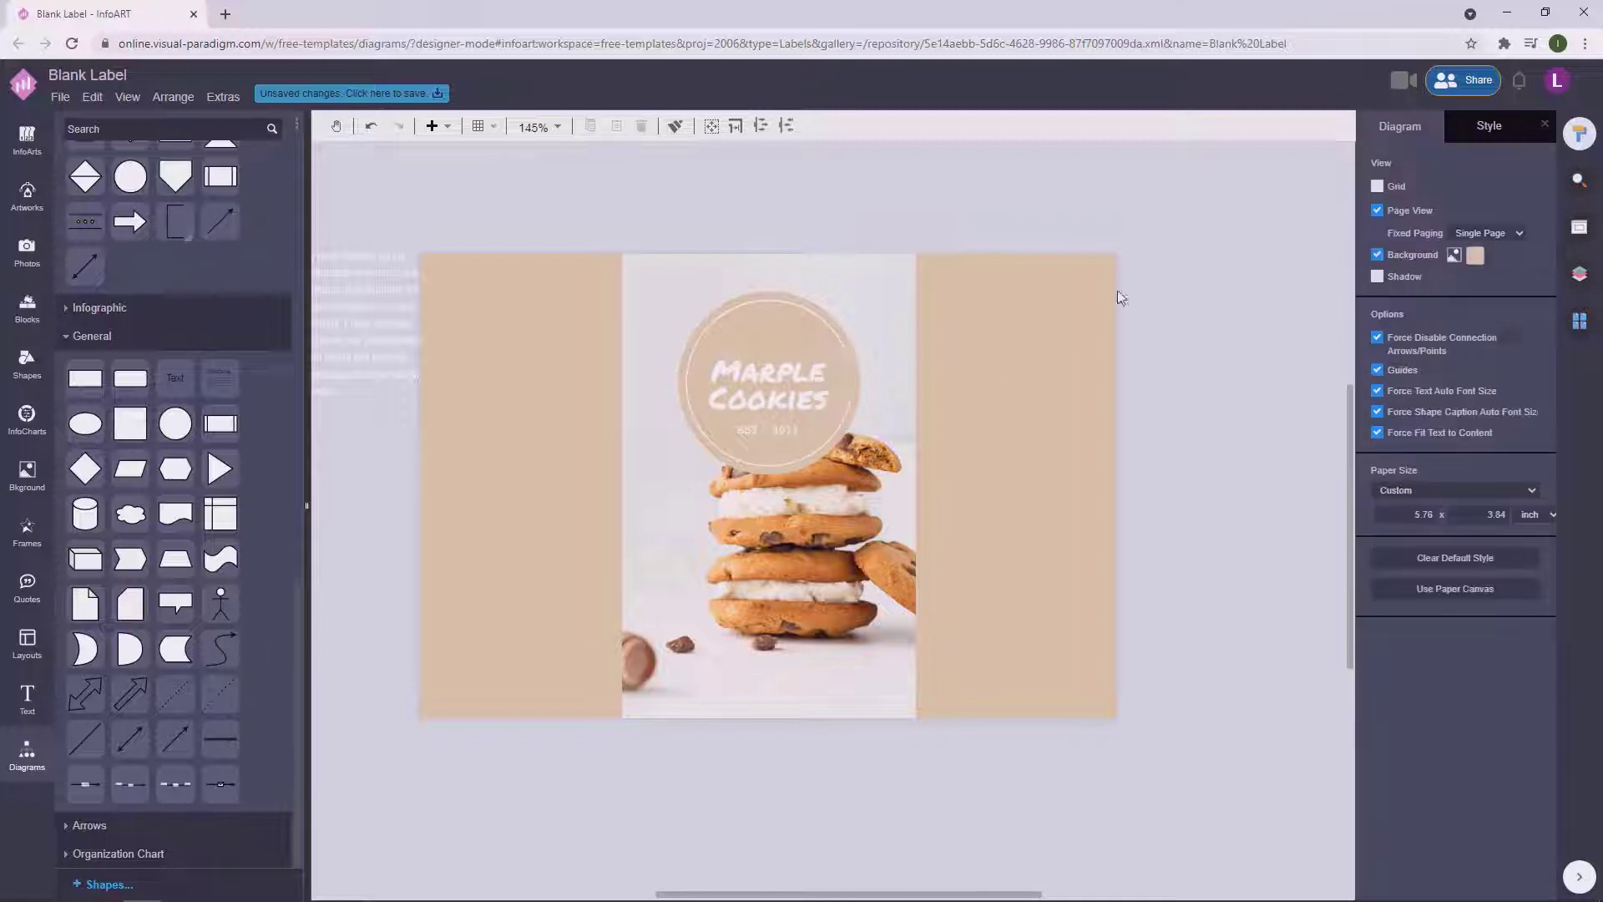
pyautogui.click(822, 374)
pyautogui.click(1144, 334)
pyautogui.doubleClick(795, 393)
pyautogui.click(1536, 686)
pyautogui.click(1235, 350)
pyautogui.moveTo(797, 392); pyautogui.dragTo(803, 374)
pyautogui.click(1251, 337)
# Select the title and "EST. 2011" together and align the pair to the centre of the round badge.
pyautogui.click(781, 430)
pyautogui.keyDown('shift'); pyautogui.click(803, 382); pyautogui.keyUp('shift')
pyautogui.click(1107, 353)
pyautogui.click(801, 380)
pyautogui.keyDown('shift'); pyautogui.click(780, 421); pyautogui.keyUp('shift')
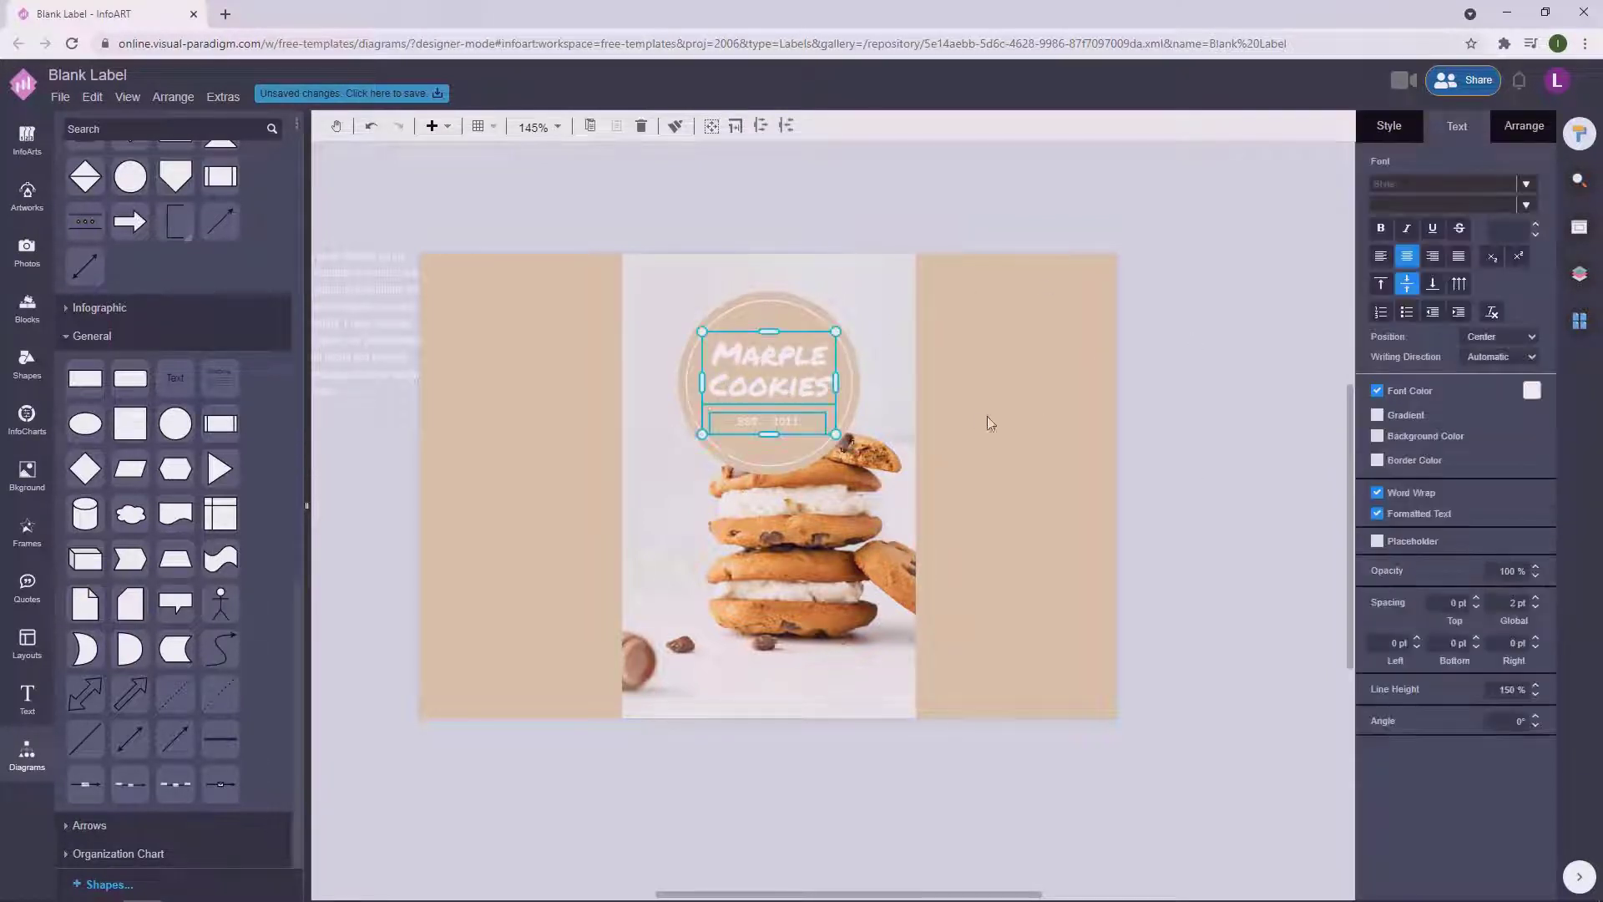
pyautogui.click(1138, 343)
pyautogui.moveTo(1219, 373); pyautogui.dragTo(1196, 368)
pyautogui.moveTo(760, 369); pyautogui.dragTo(763, 369)
pyautogui.click(1153, 300)
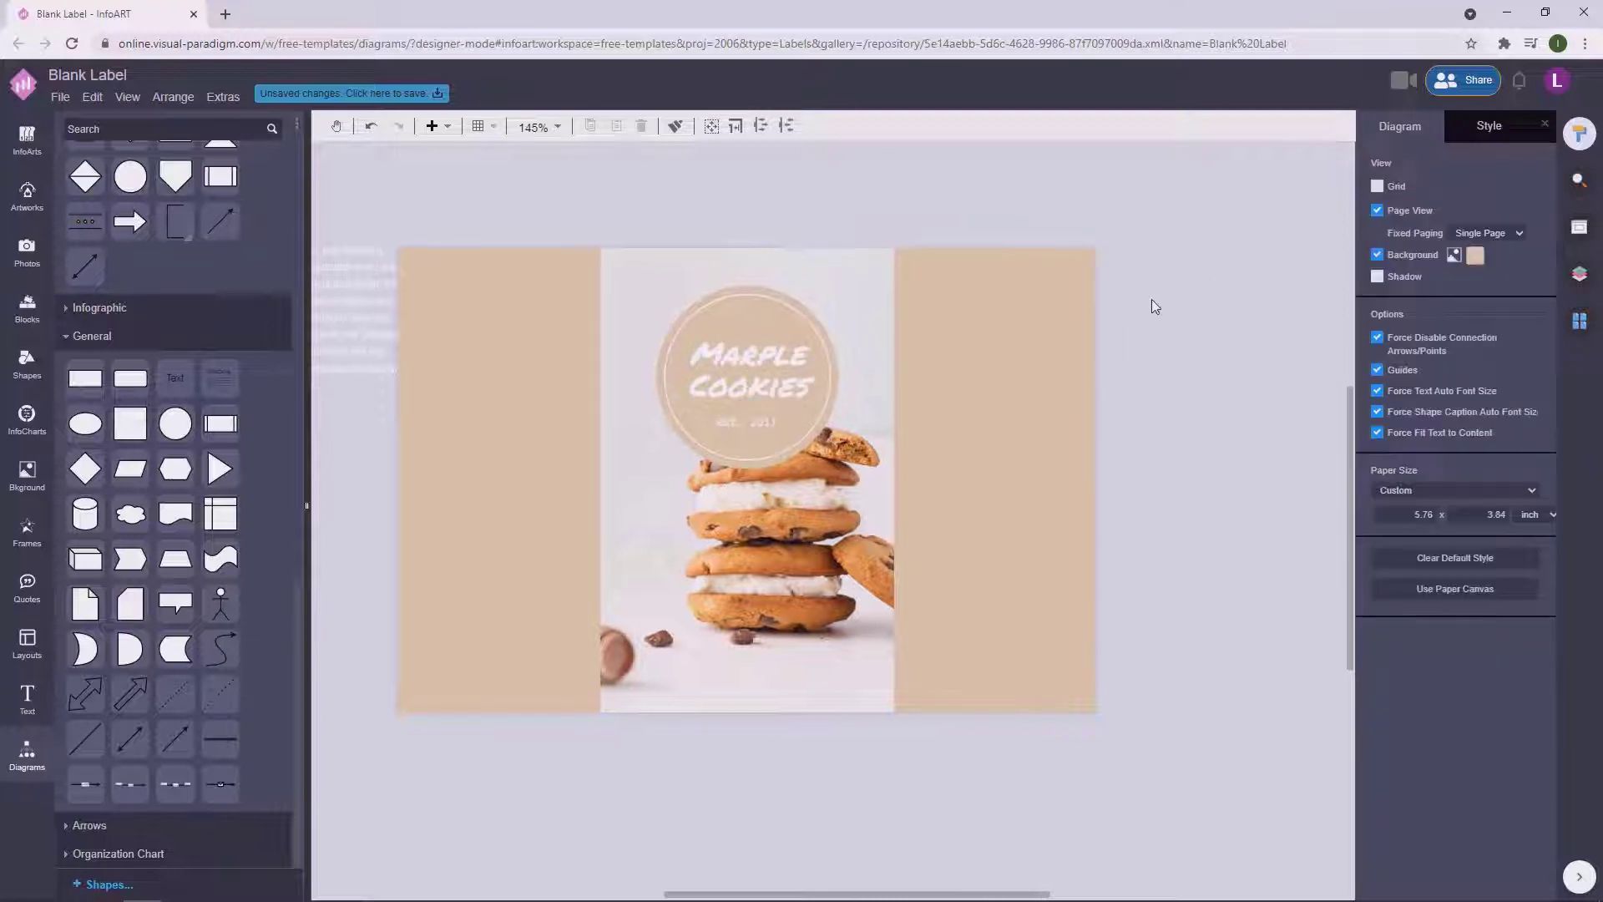
pyautogui.moveTo(1167, 345); pyautogui.dragTo(1212, 357)
pyautogui.click(817, 390)
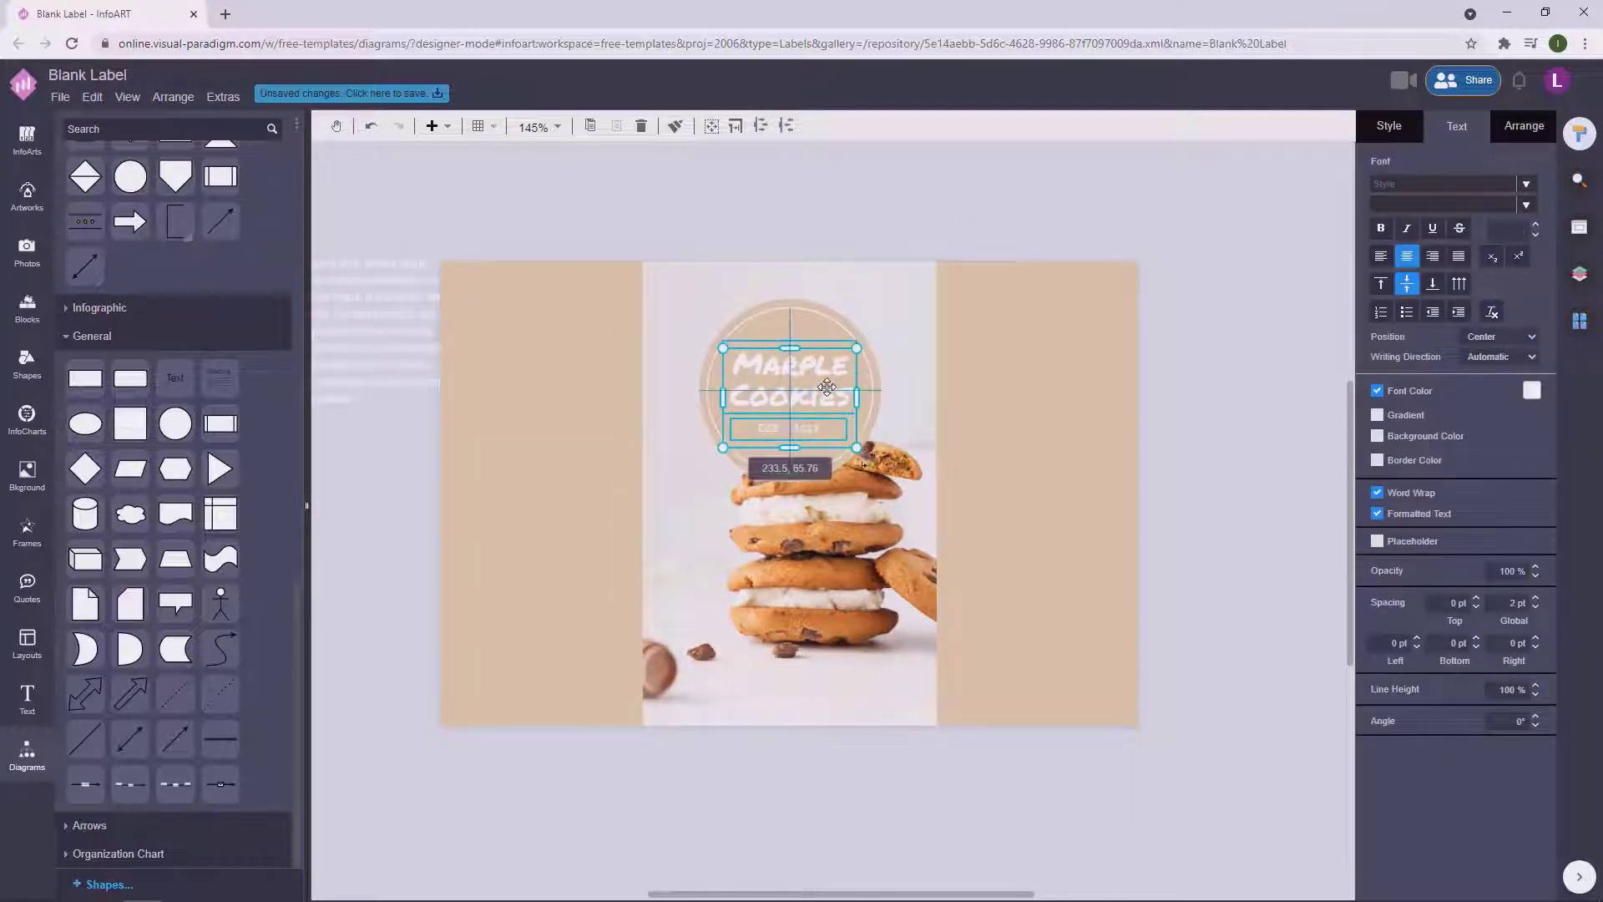
pyautogui.click(1227, 324)
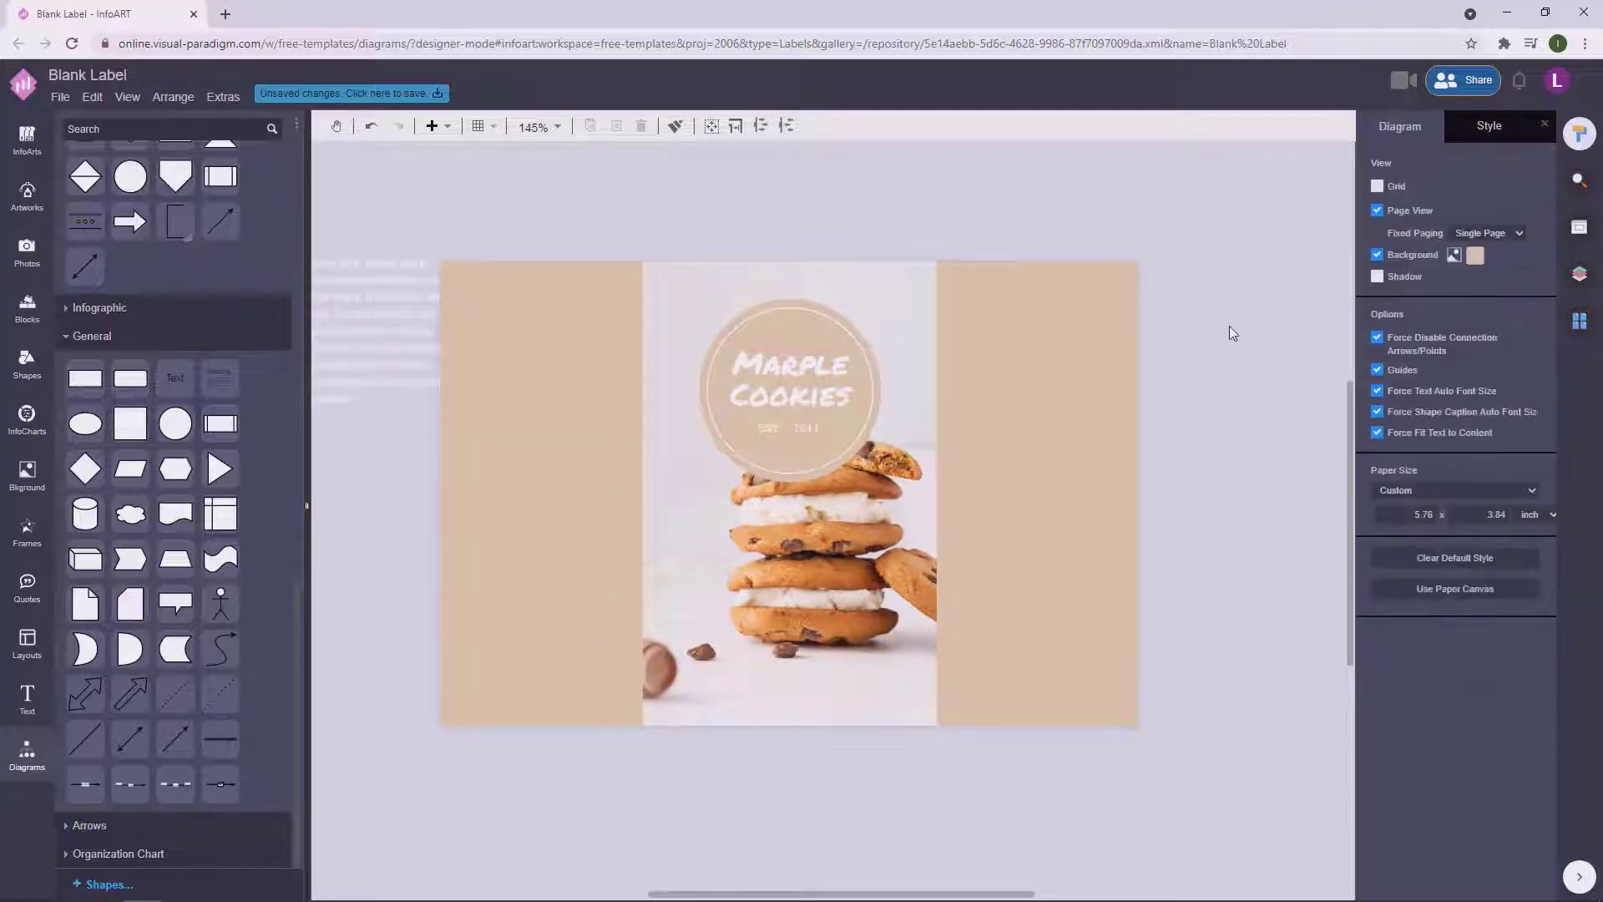
# Try a darker brown fill on the round badge.
pyautogui.click(860, 378)
pyautogui.click(1524, 298)
pyautogui.click(1570, 442)
pyautogui.click(1177, 386)
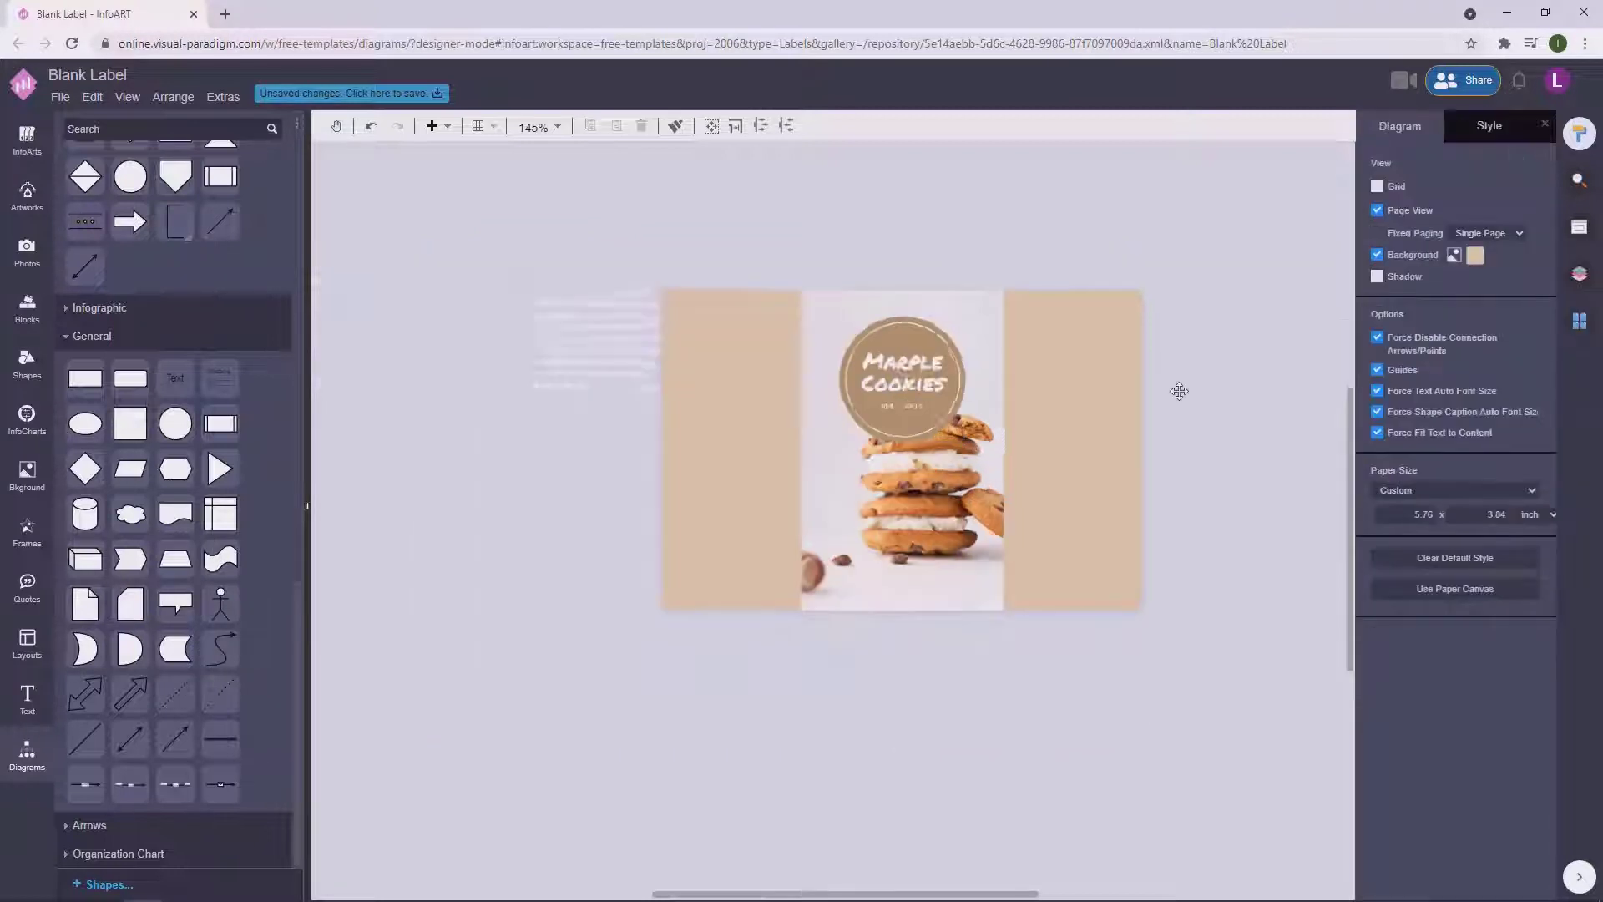
# Move the badge with its texts above the label and replace the centre photo with the overhead cookies and chocolate chips photo.
pyautogui.moveTo(416, 345); pyautogui.dragTo(458, 243)
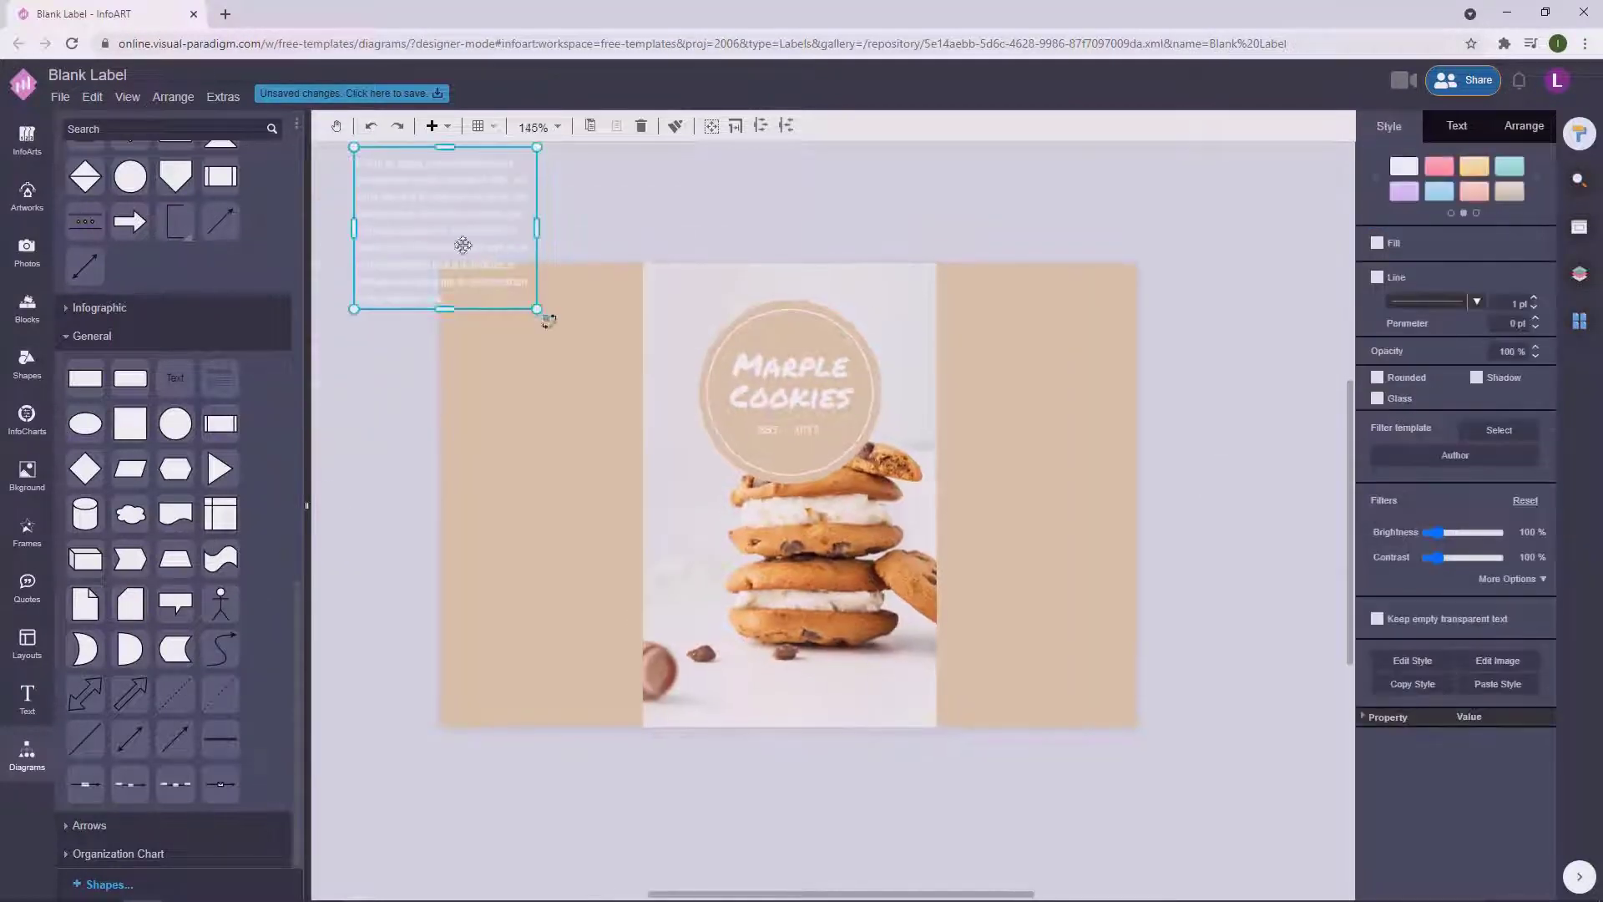
pyautogui.click(20, 257)
pyautogui.moveTo(818, 399); pyautogui.dragTo(818, 161)
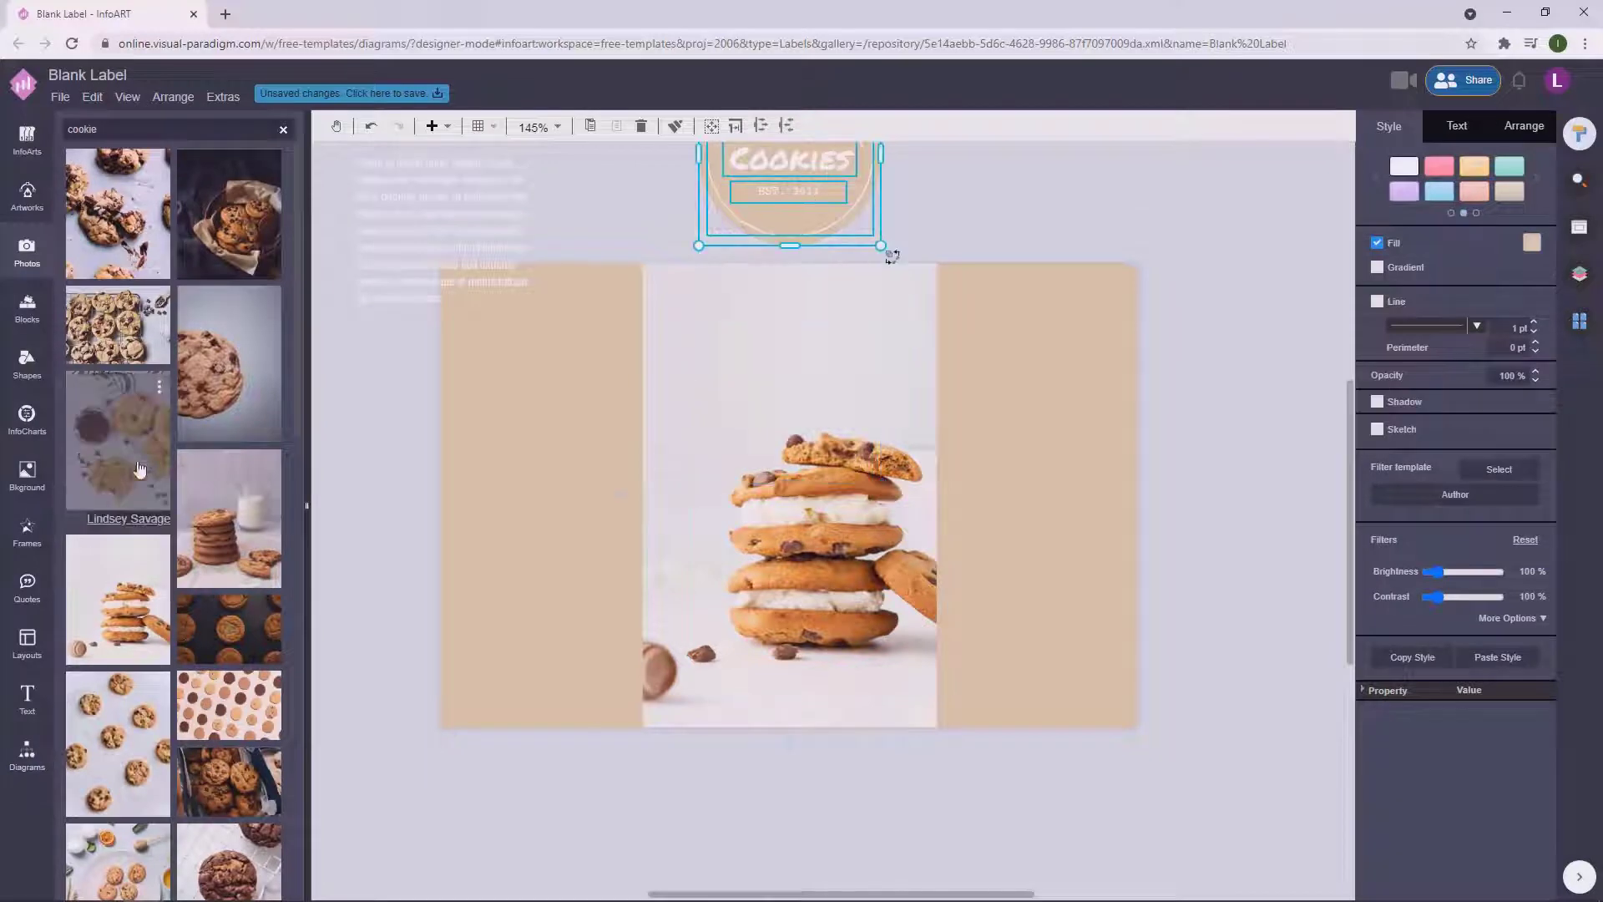
pyautogui.moveTo(139, 469); pyautogui.dragTo(831, 508)
pyautogui.click(1145, 300)
# Move the badge with its title and "EST. 2011" text back onto the middle of the new centre photo.
pyautogui.scroll(1, 1038, 312)
pyautogui.moveTo(1004, 343); pyautogui.dragTo(708, 201)
pyautogui.moveTo(777, 281); pyautogui.dragTo(777, 627)
pyautogui.click(991, 340)
pyautogui.scroll(-1, 991, 339)
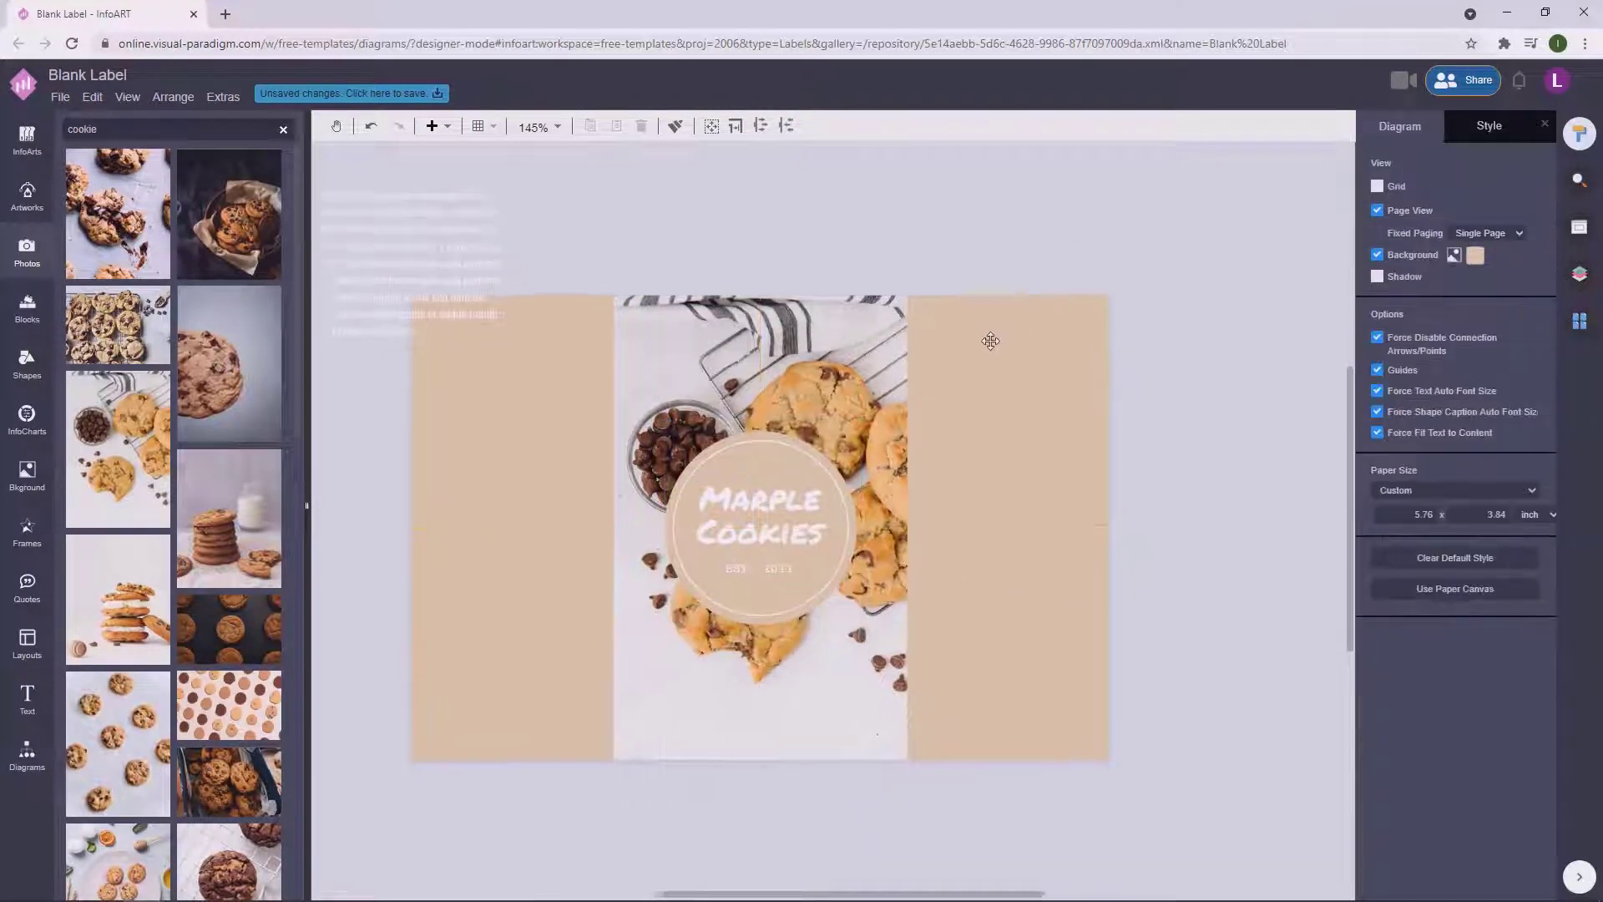
pyautogui.scroll(-1, 991, 350)
pyautogui.click(891, 382)
pyautogui.click(1148, 409)
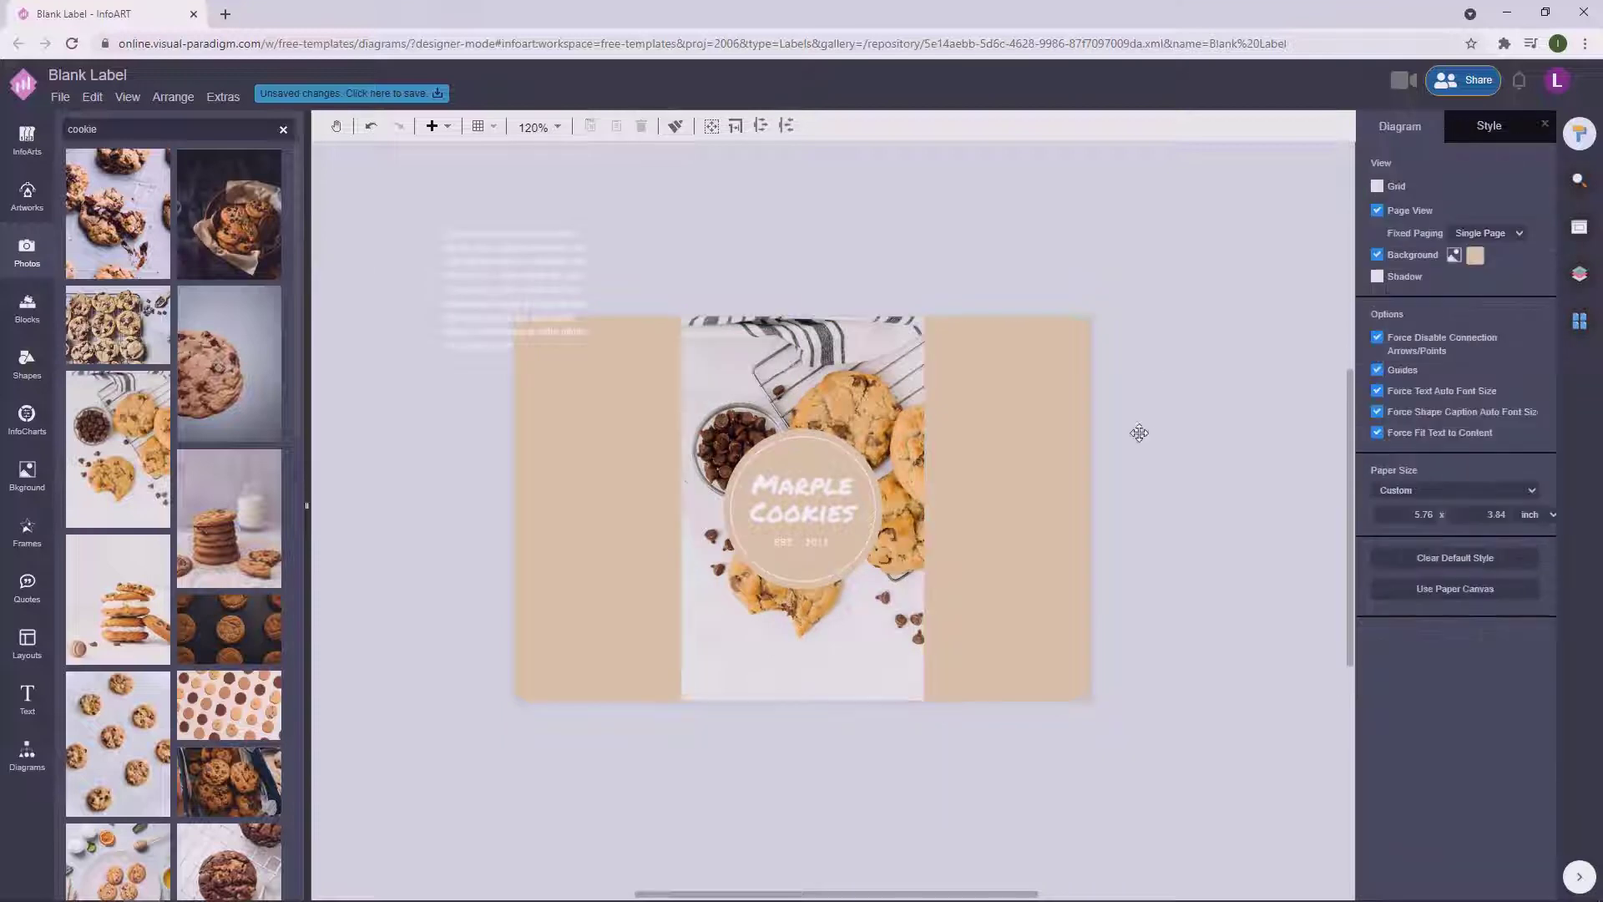
pyautogui.scroll(2, 1138, 451)
# Add a thin horizontal bar 4 pt high across the full 576 pt width of the label near its lower edge.
pyautogui.click(34, 756)
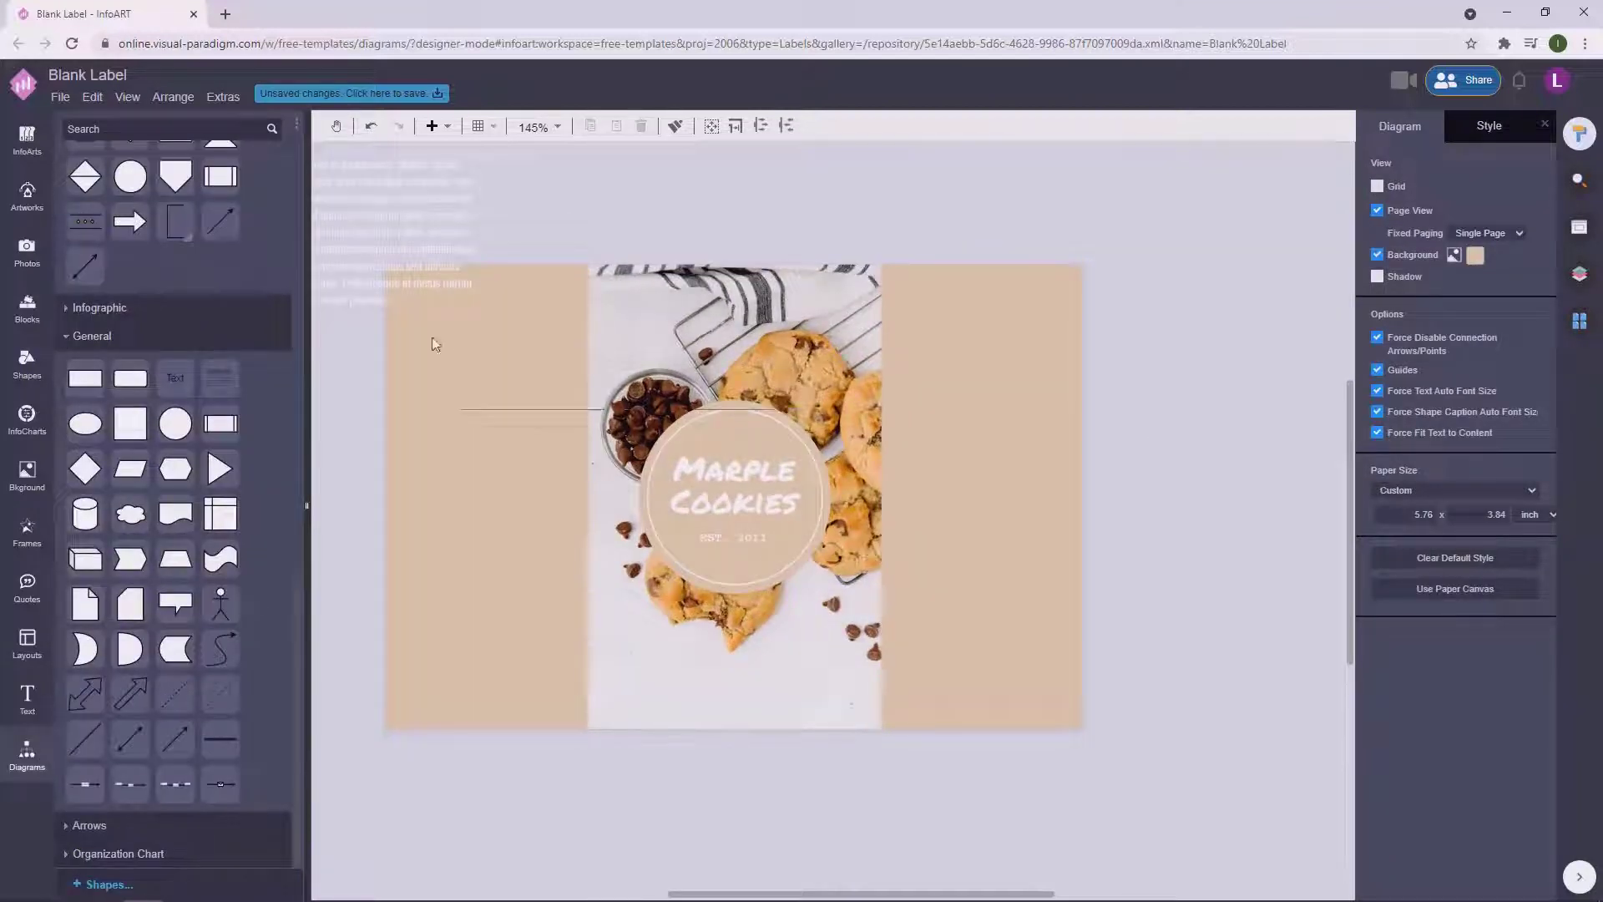
pyautogui.moveTo(386, 652); pyautogui.dragTo(386, 648)
pyautogui.moveTo(530, 681); pyautogui.dragTo(971, 675)
pyautogui.moveTo(1082, 680); pyautogui.dragTo(1083, 681)
pyautogui.moveTo(733, 645); pyautogui.dragTo(734, 709)
pyautogui.click(1376, 247)
pyautogui.click(1169, 535)
# Send the thin bar behind the centre photo and nudge it slightly lower towards the label's bottom edge.
pyautogui.click(960, 714)
pyautogui.click(1524, 126)
pyautogui.click(1494, 169)
pyautogui.click(1194, 534)
pyautogui.click(738, 711)
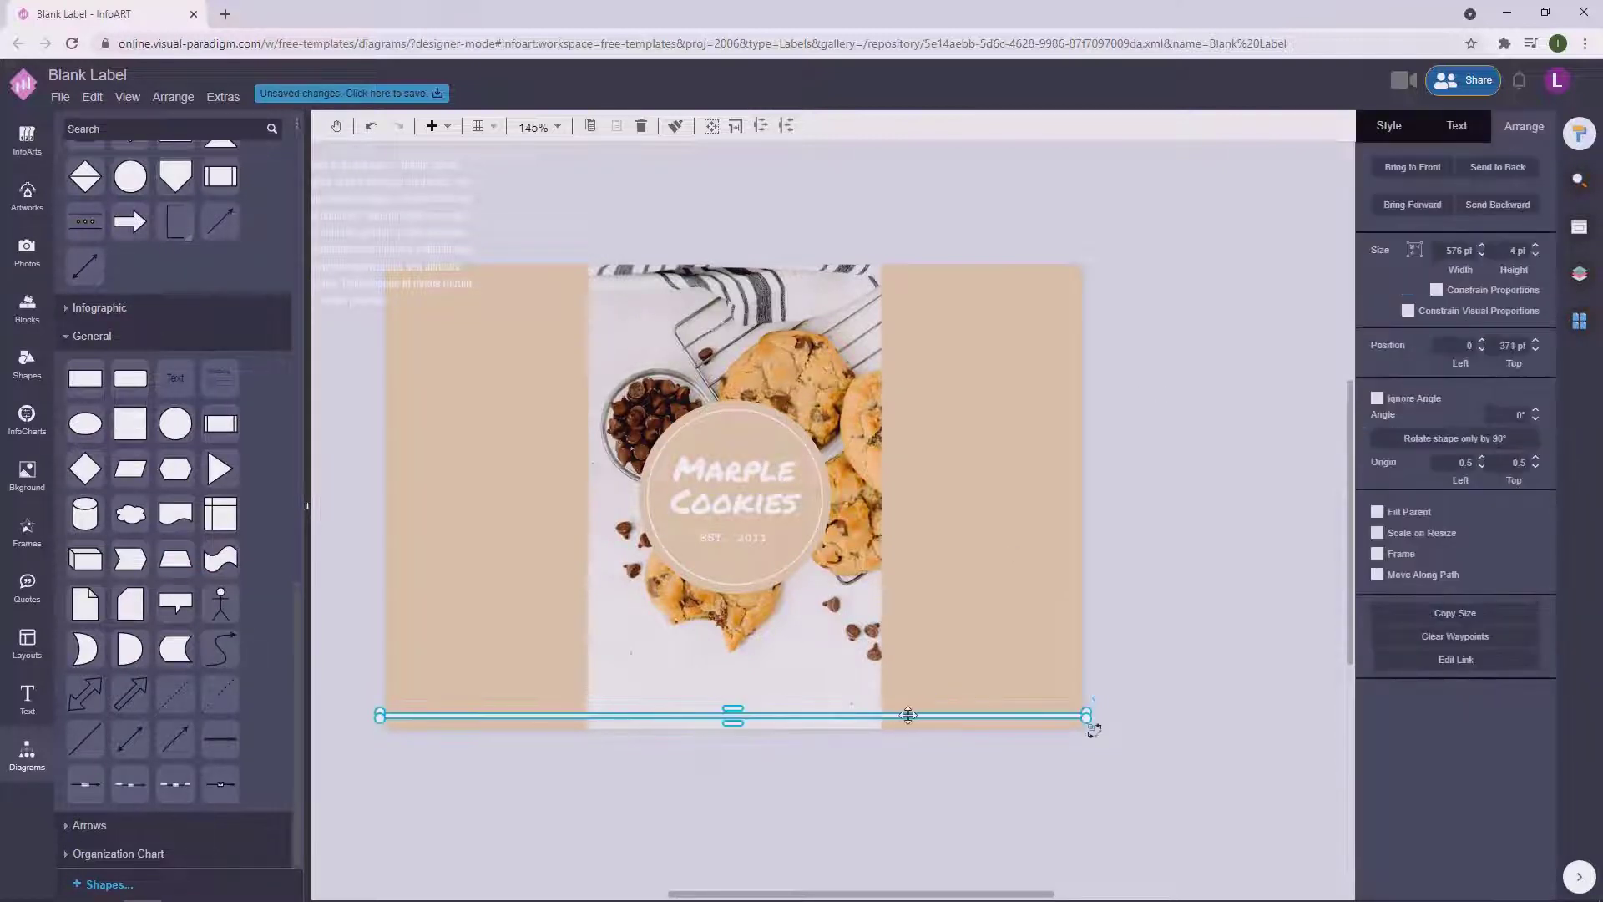
pyautogui.click(958, 712)
pyautogui.click(960, 714)
pyautogui.click(966, 726)
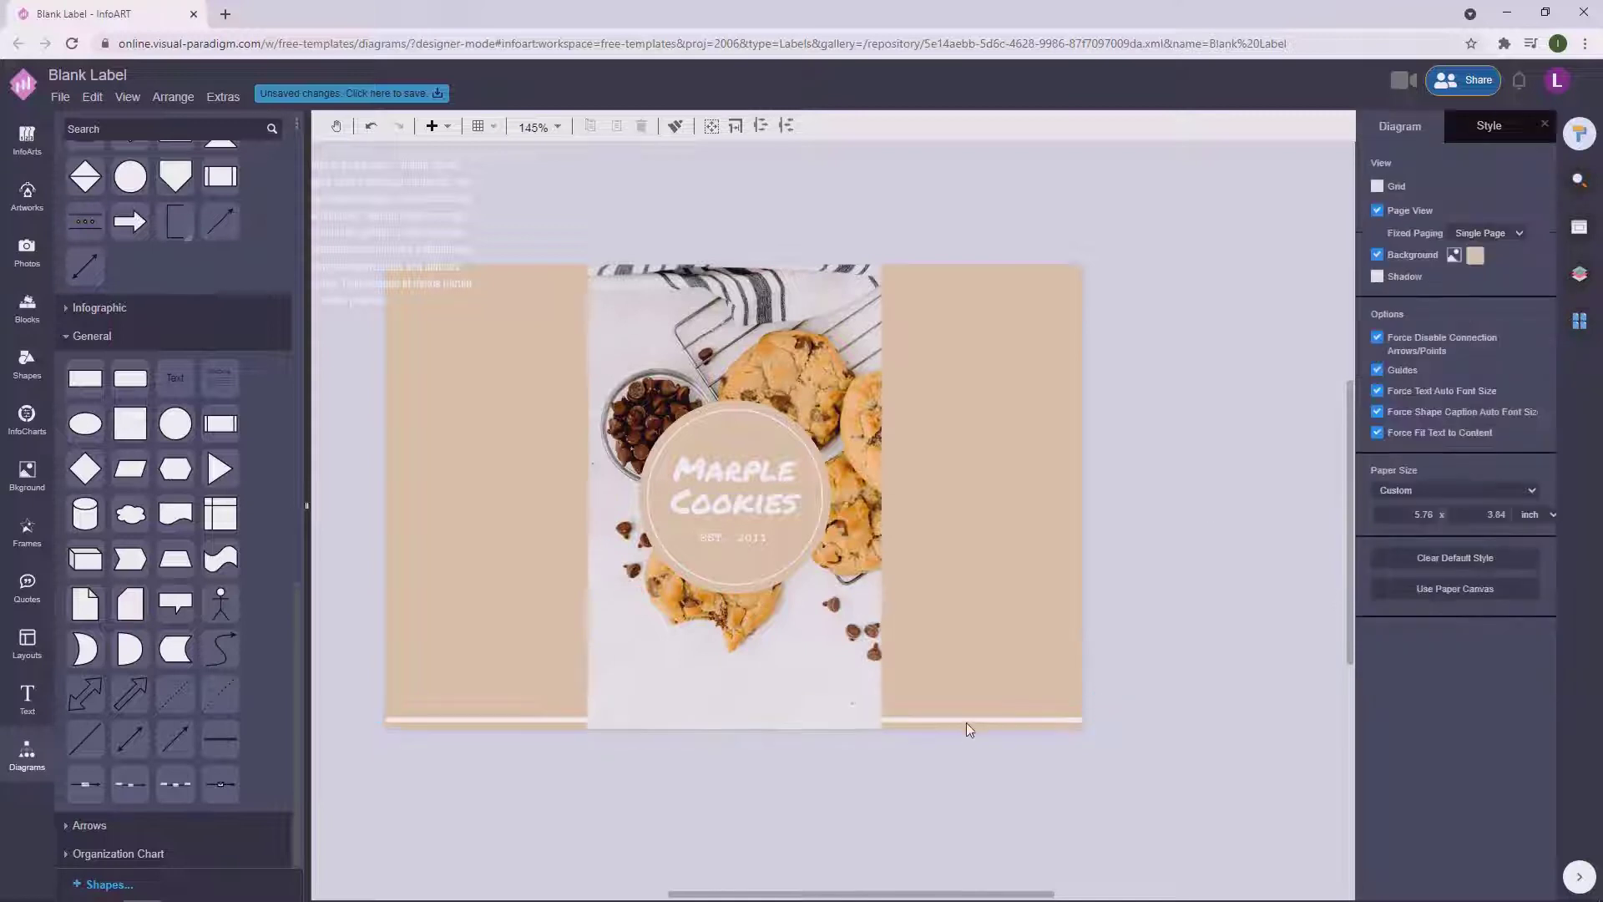
pyautogui.moveTo(968, 719); pyautogui.dragTo(970, 717)
pyautogui.click(1180, 539)
# Fill the thin bar with a darker brown by pasting the colour code.
pyautogui.click(1051, 717)
pyautogui.click(1392, 127)
pyautogui.click(1531, 243)
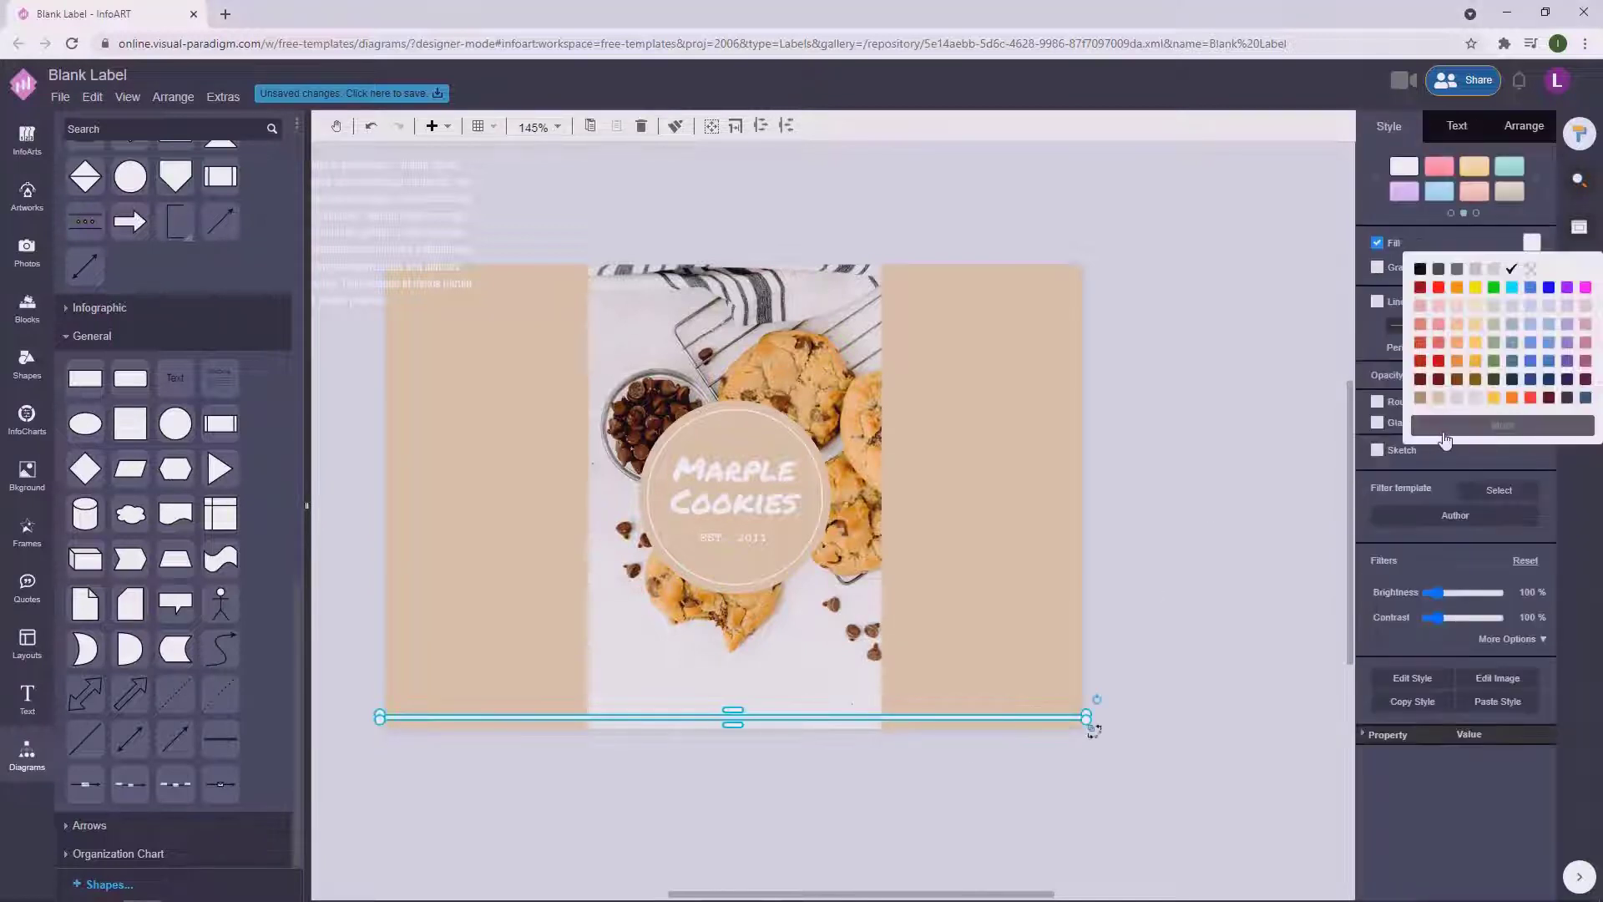
pyautogui.click(1446, 433)
pyautogui.hotkey('ctrl', 'v')
pyautogui.click(1567, 440)
pyautogui.click(1160, 593)
# Place a copy of the brown bar across the label near its upper edge.
pyautogui.moveTo(928, 717); pyautogui.dragTo(976, 282)
pyautogui.keyDown('shift'); pyautogui.click(988, 716); pyautogui.keyUp('shift')
pyautogui.click(1179, 350)
# Move the placeholder paragraph towards the label's left panel and set its font to Courier Prime.
pyautogui.hscroll(-1, 422, 204)
pyautogui.moveTo(423, 203); pyautogui.dragTo(470, 407)
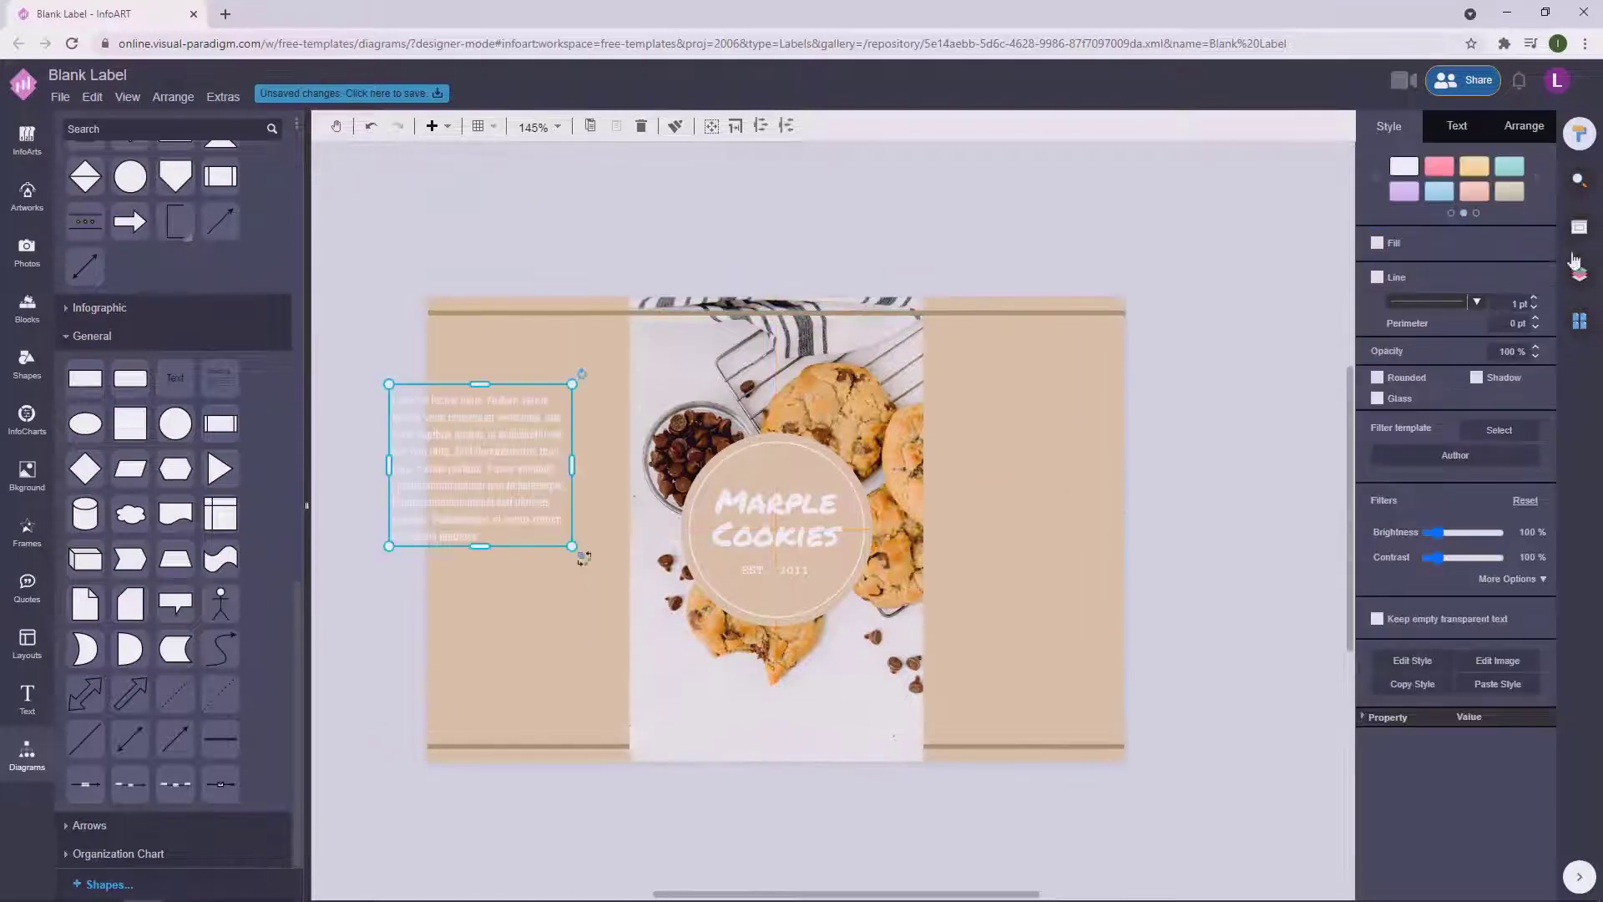
pyautogui.click(1456, 126)
pyautogui.click(1453, 205)
pyautogui.scroll(-10, 1419, 376)
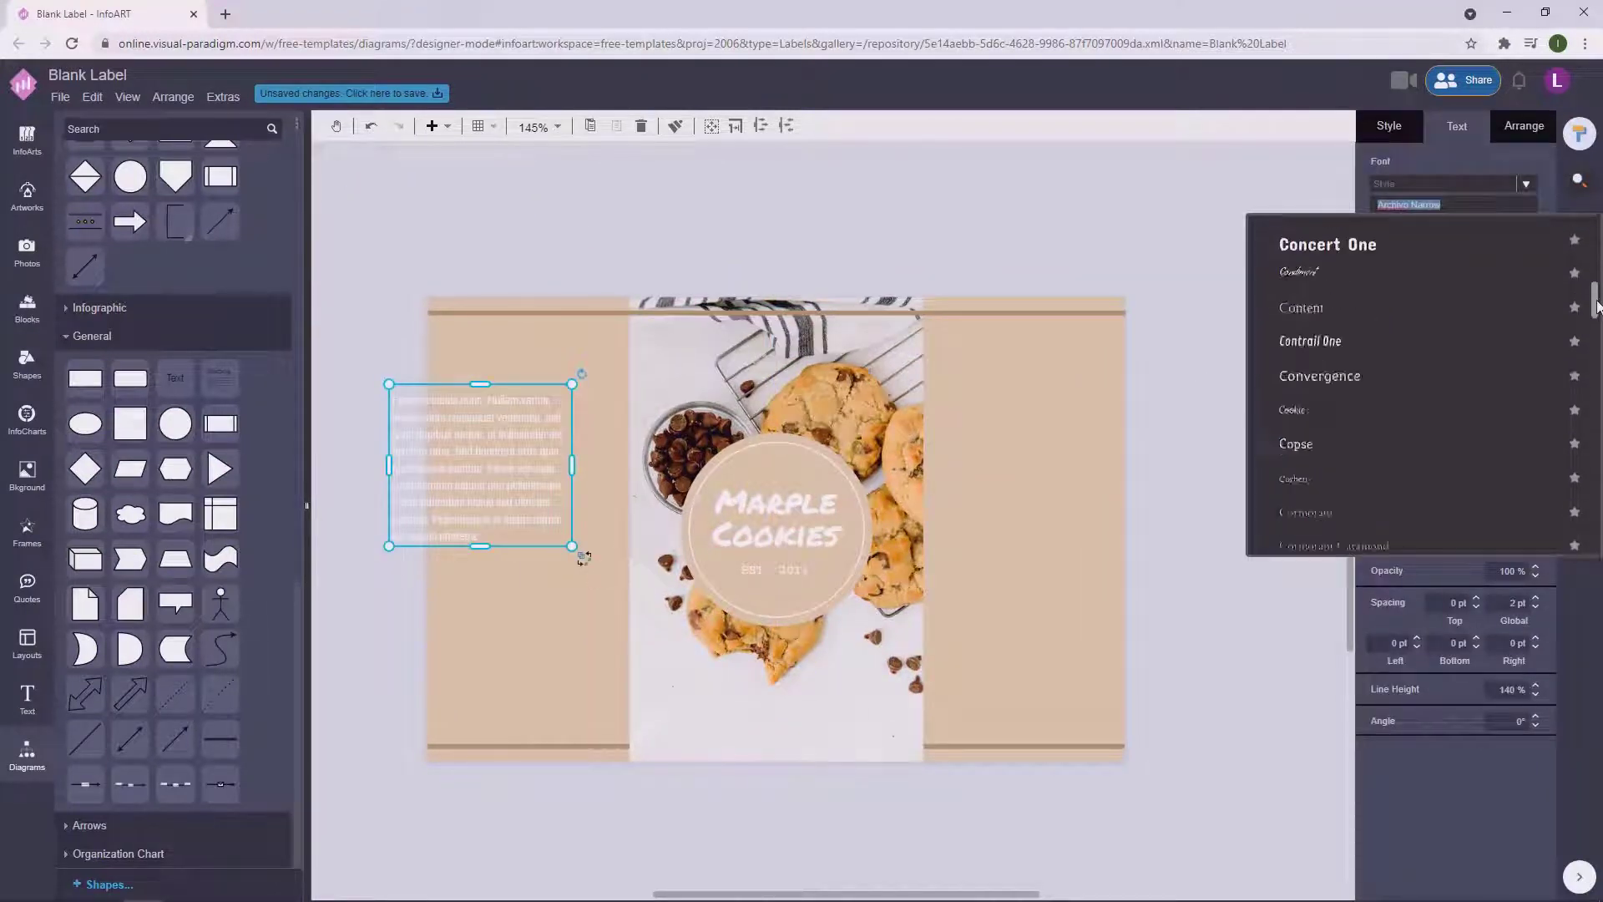
pyautogui.moveTo(1595, 300); pyautogui.dragTo(1596, 305)
pyautogui.click(1331, 308)
pyautogui.click(1186, 347)
# Position the placeholder paragraph on the left panel and resize its box to fit the panel, reducing the text to 7.7 pt.
pyautogui.moveTo(457, 535); pyautogui.dragTo(514, 496)
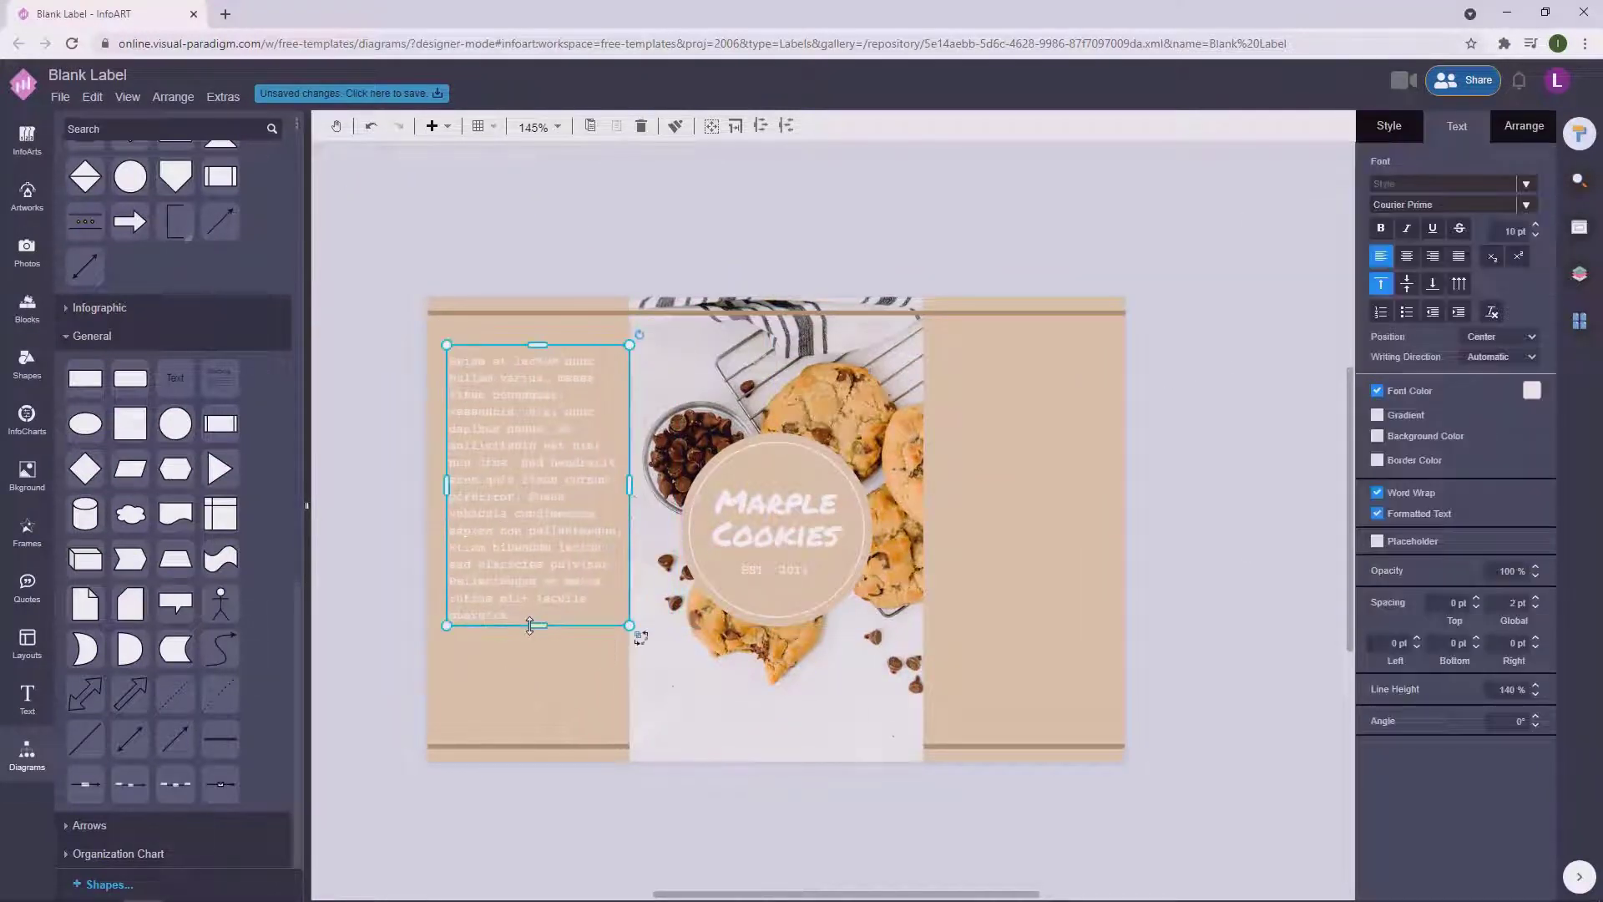
pyautogui.moveTo(529, 626); pyautogui.dragTo(529, 509)
pyautogui.moveTo(629, 426); pyautogui.dragTo(454, 436)
pyautogui.doubleClick(535, 473)
pyautogui.moveTo(585, 424); pyautogui.dragTo(633, 424)
pyautogui.click(587, 312)
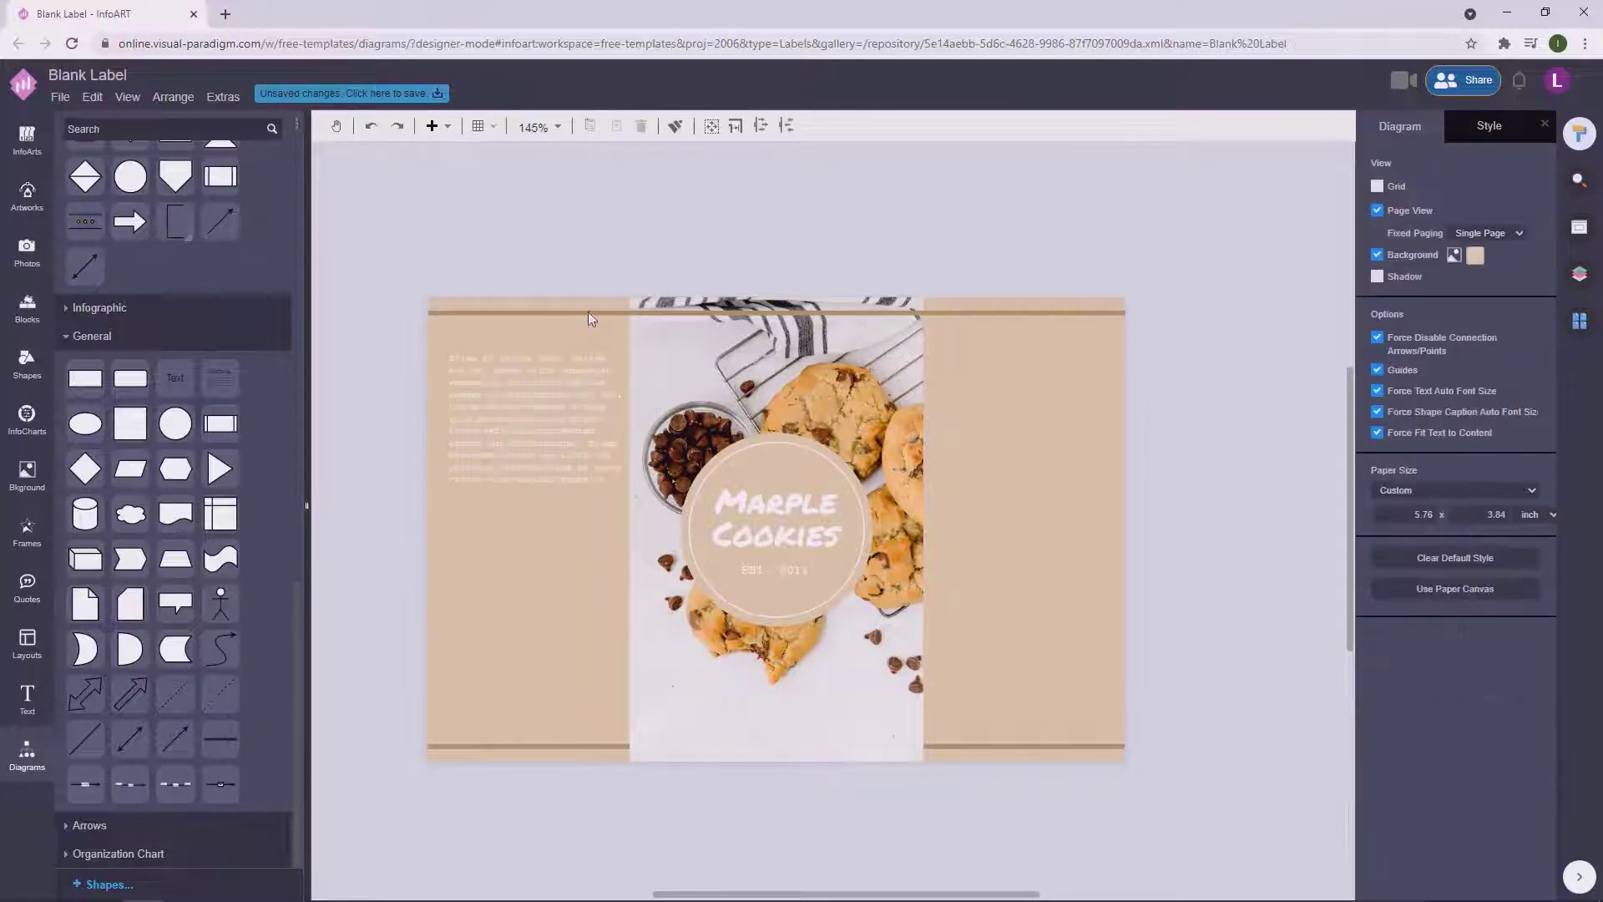
# Put a copy of the paragraph beside the label and delete the last lines of the one on the left panel.
pyautogui.moveTo(529, 430); pyautogui.dragTo(244, 436)
pyautogui.doubleClick(603, 490)
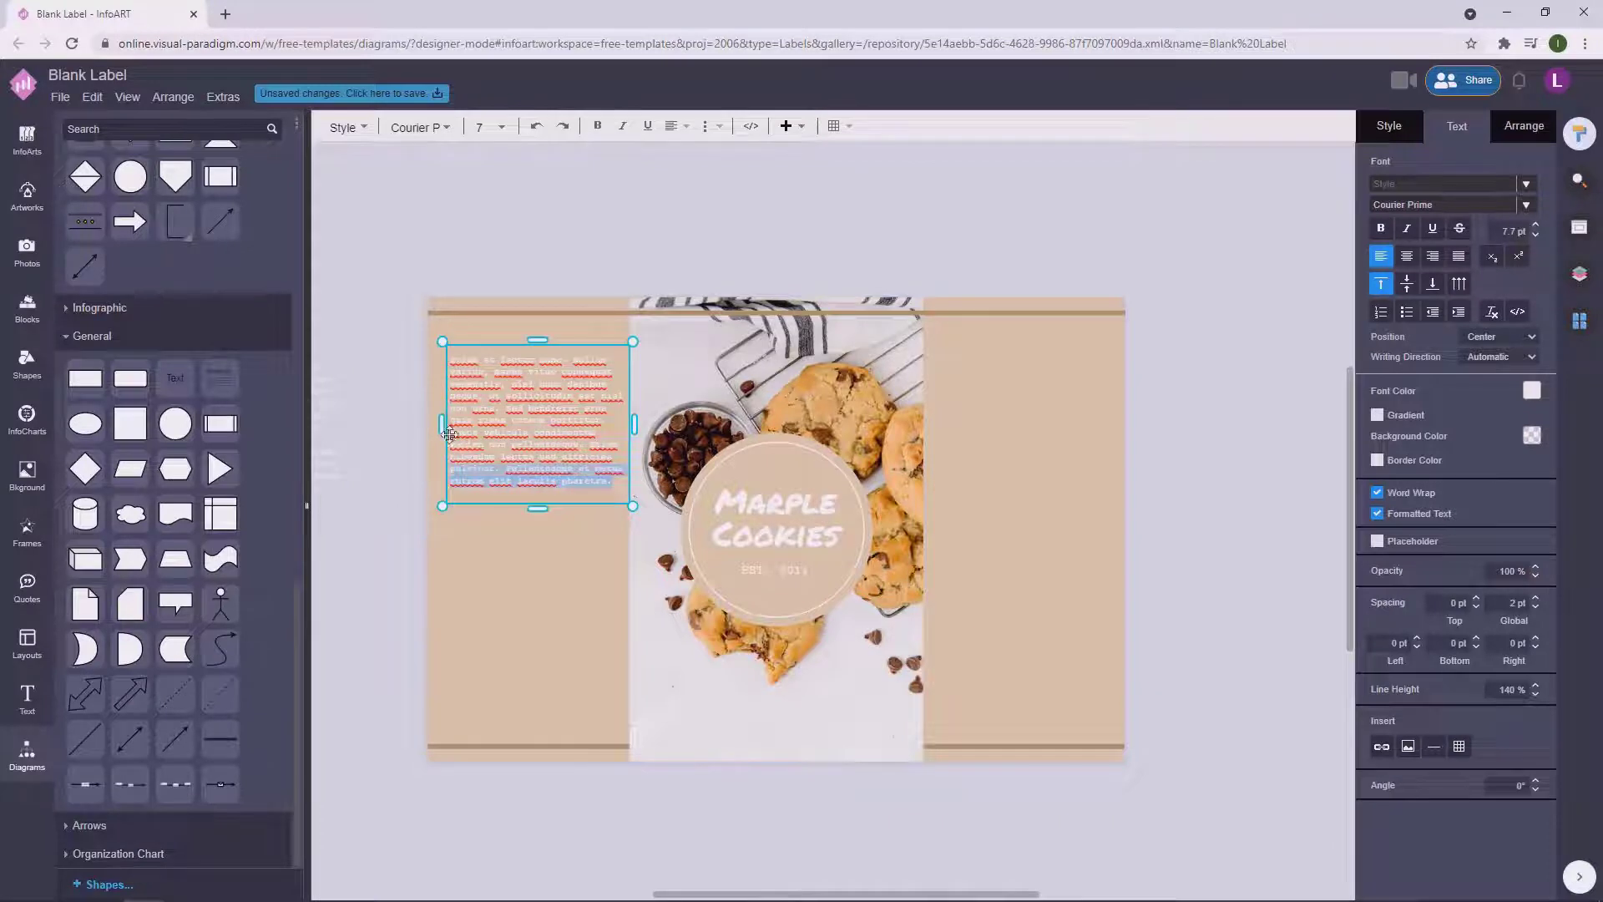
pyautogui.click(718, 203)
pyautogui.doubleClick(609, 386)
pyautogui.click(667, 336)
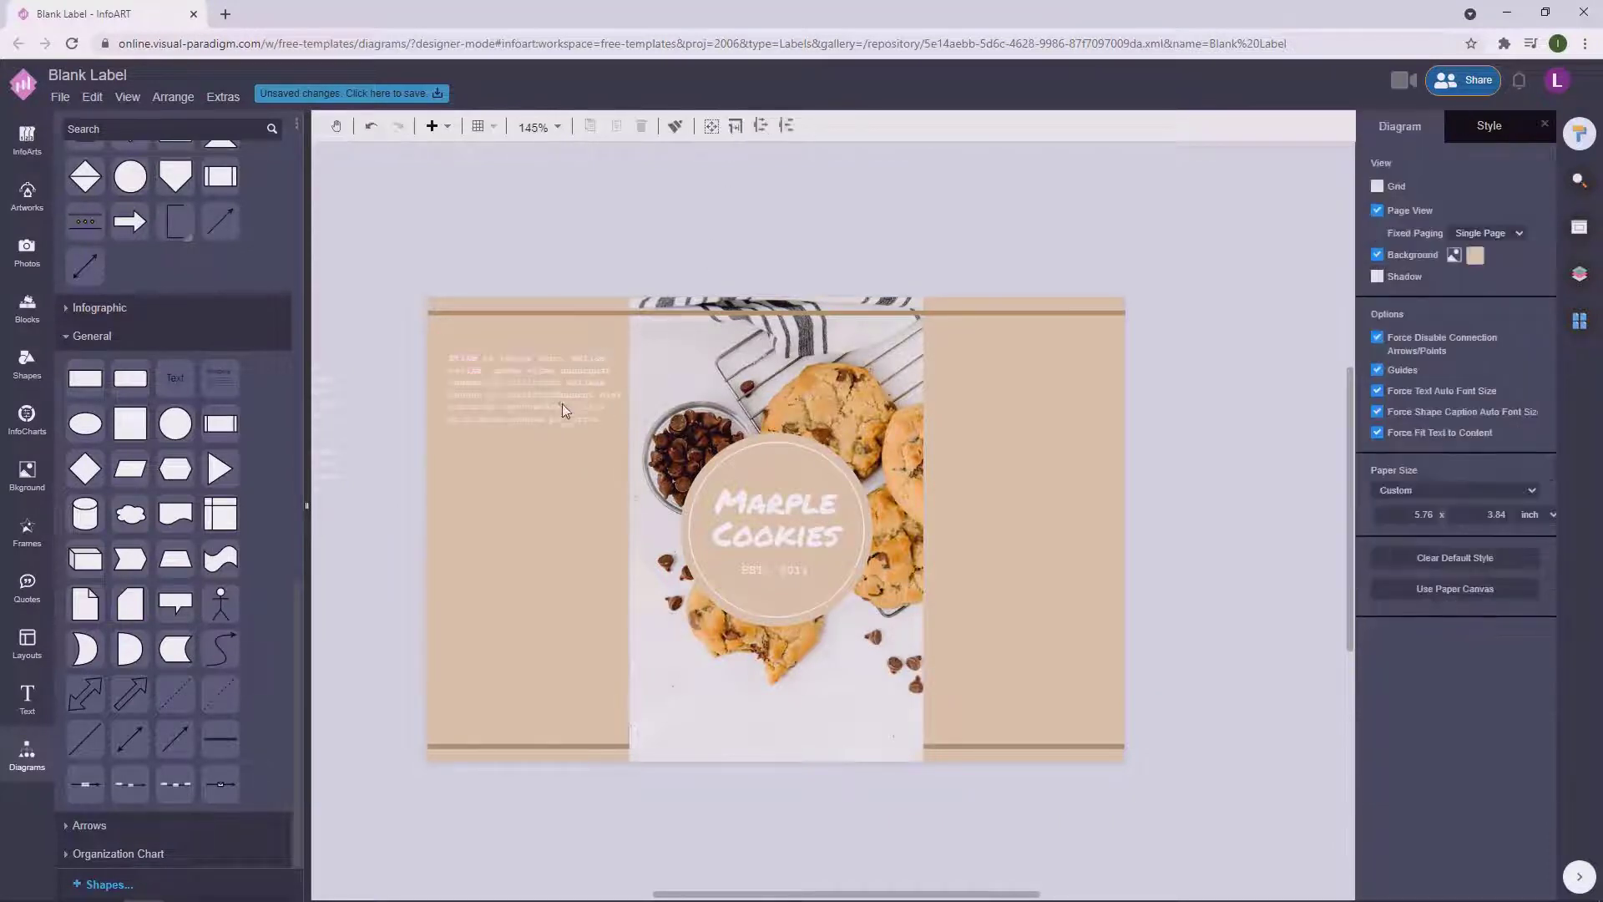
# Narrow the paragraph box, fit its height to the text and move it down towards the middle of the left panel.
pyautogui.click(566, 403)
pyautogui.moveTo(631, 384); pyautogui.dragTo(616, 384)
pyautogui.click(685, 276)
pyautogui.click(565, 370)
pyautogui.moveTo(531, 427); pyautogui.dragTo(531, 451)
pyautogui.click(723, 191)
pyautogui.click(581, 388)
pyautogui.moveTo(614, 343); pyautogui.dragTo(615, 354)
pyautogui.click(685, 267)
pyautogui.click(559, 404)
pyautogui.moveTo(615, 451); pyautogui.dragTo(615, 461)
pyautogui.moveTo(551, 404); pyautogui.dragTo(551, 462)
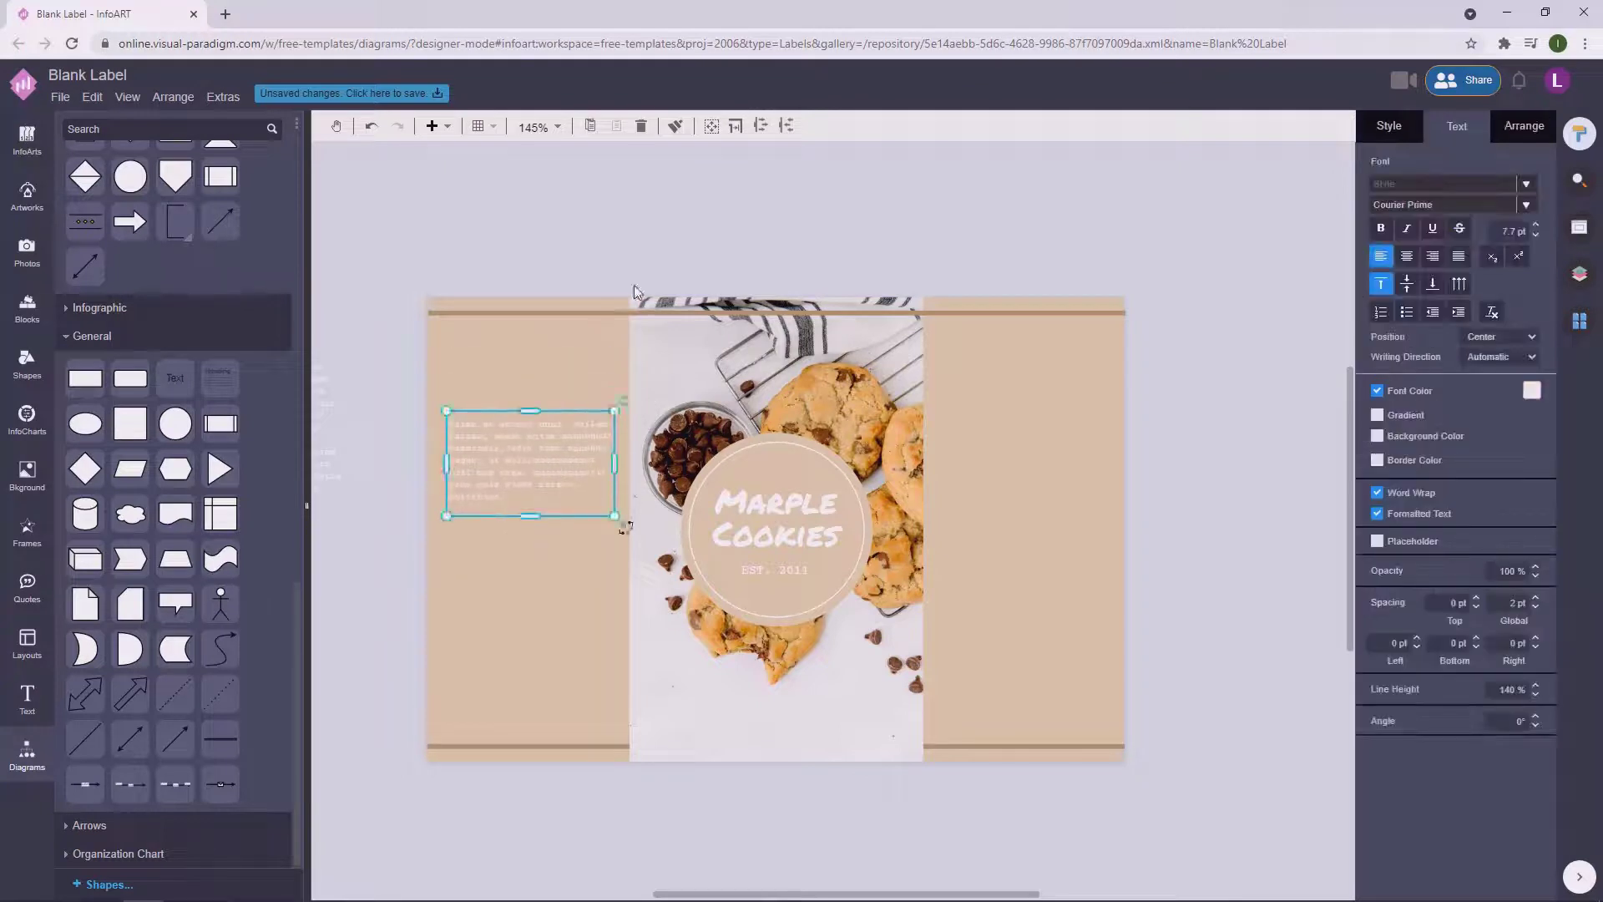
pyautogui.click(637, 287)
# Centre-align the left panel's paragraph text and move the paragraph down to the badge's level.
pyautogui.moveTo(1228, 399); pyautogui.dragTo(1206, 384)
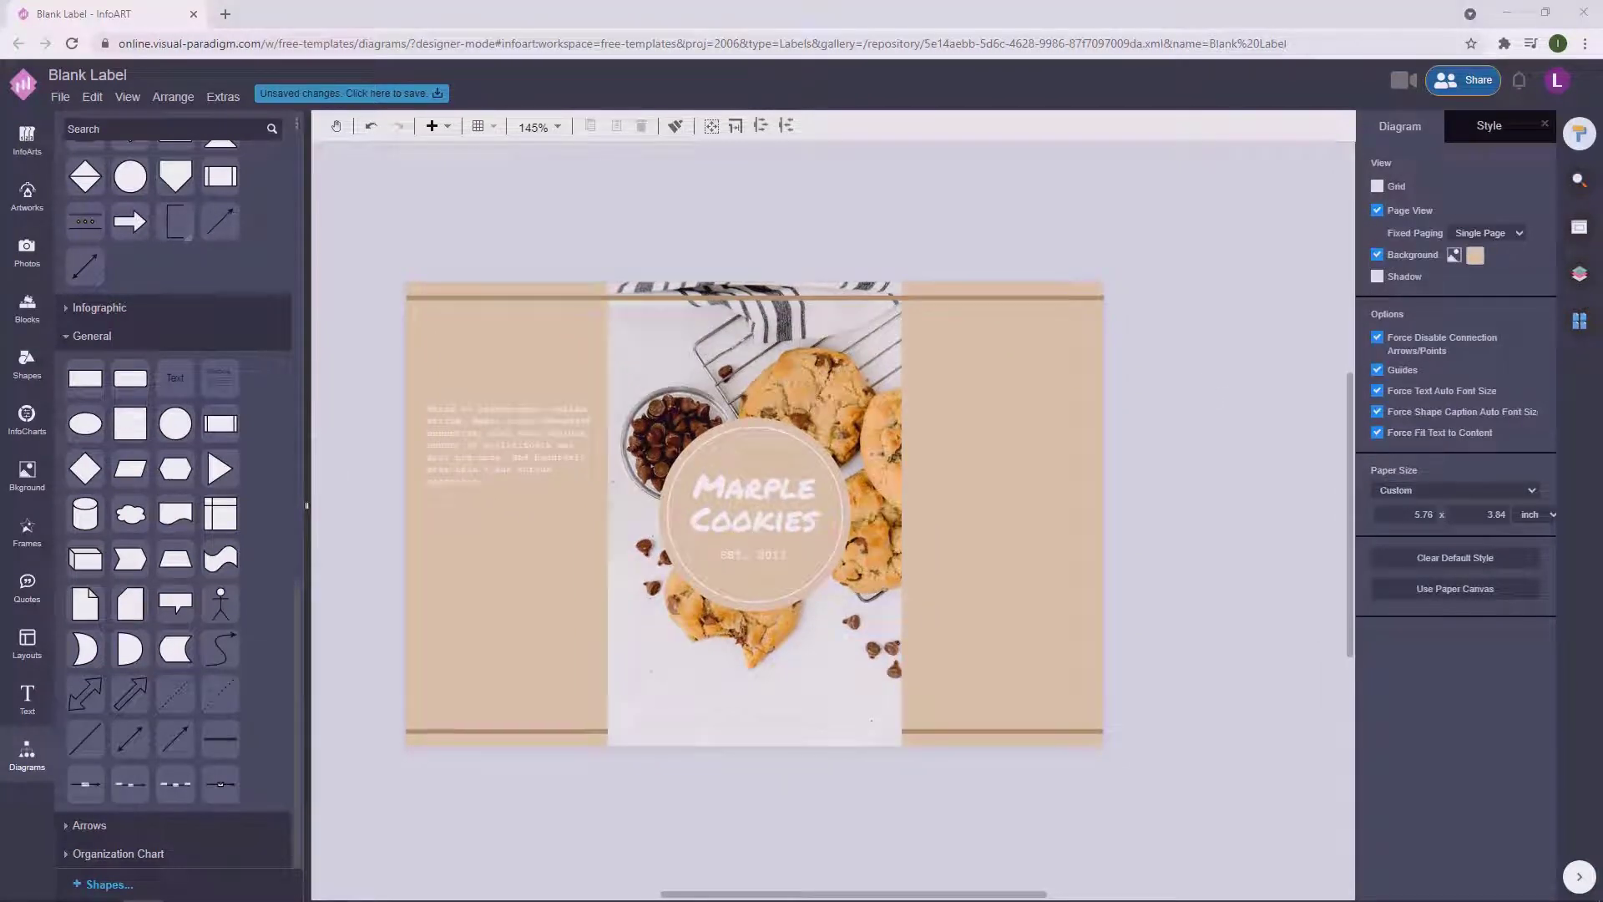
pyautogui.click(510, 447)
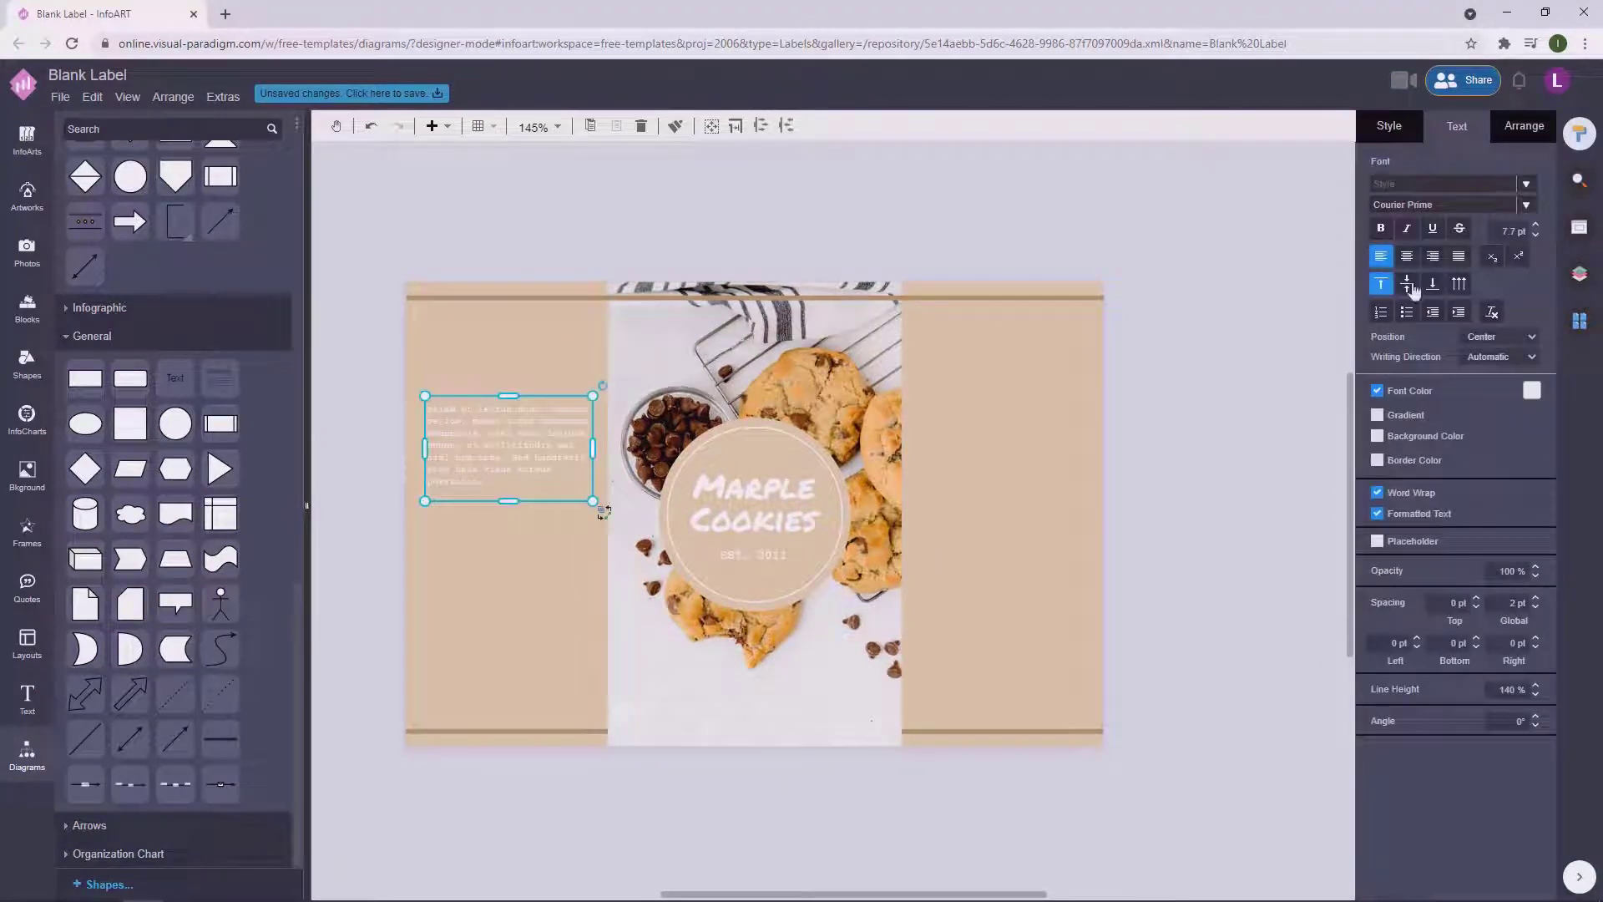
pyautogui.click(1202, 406)
pyautogui.rightClick(832, 384)
pyautogui.click(1226, 416)
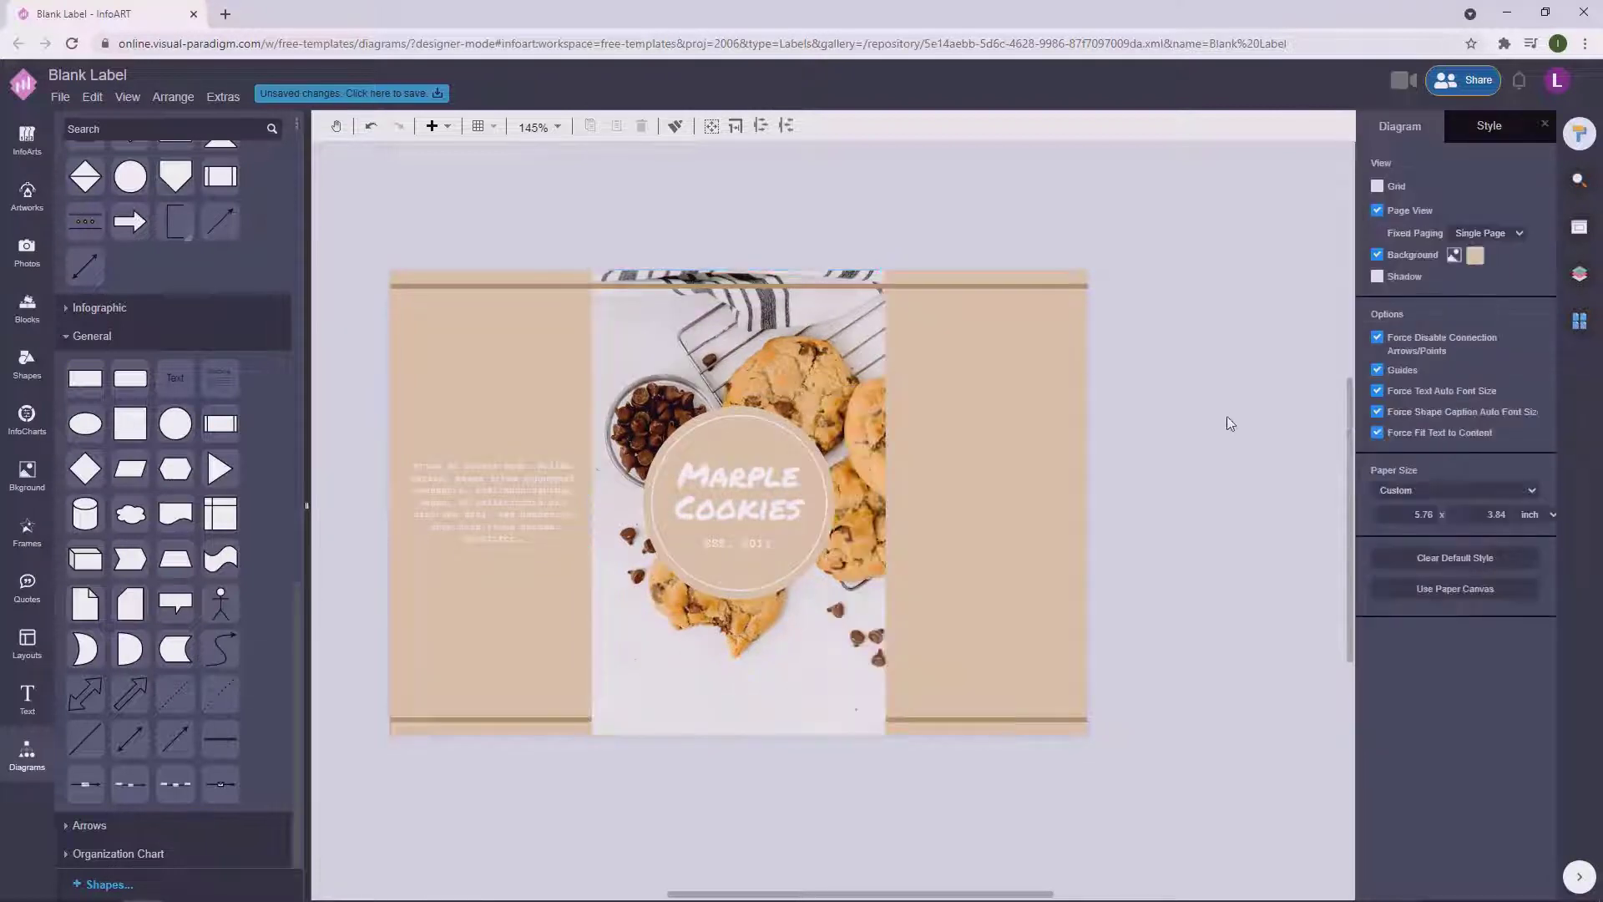
# Narrow the centred paragraph box slightly to rewrap its text evenly within the left panel.
pyautogui.moveTo(1226, 416); pyautogui.dragTo(1222, 389)
pyautogui.click(509, 468)
pyautogui.moveTo(574, 477); pyautogui.dragTo(565, 484)
pyautogui.click(344, 487)
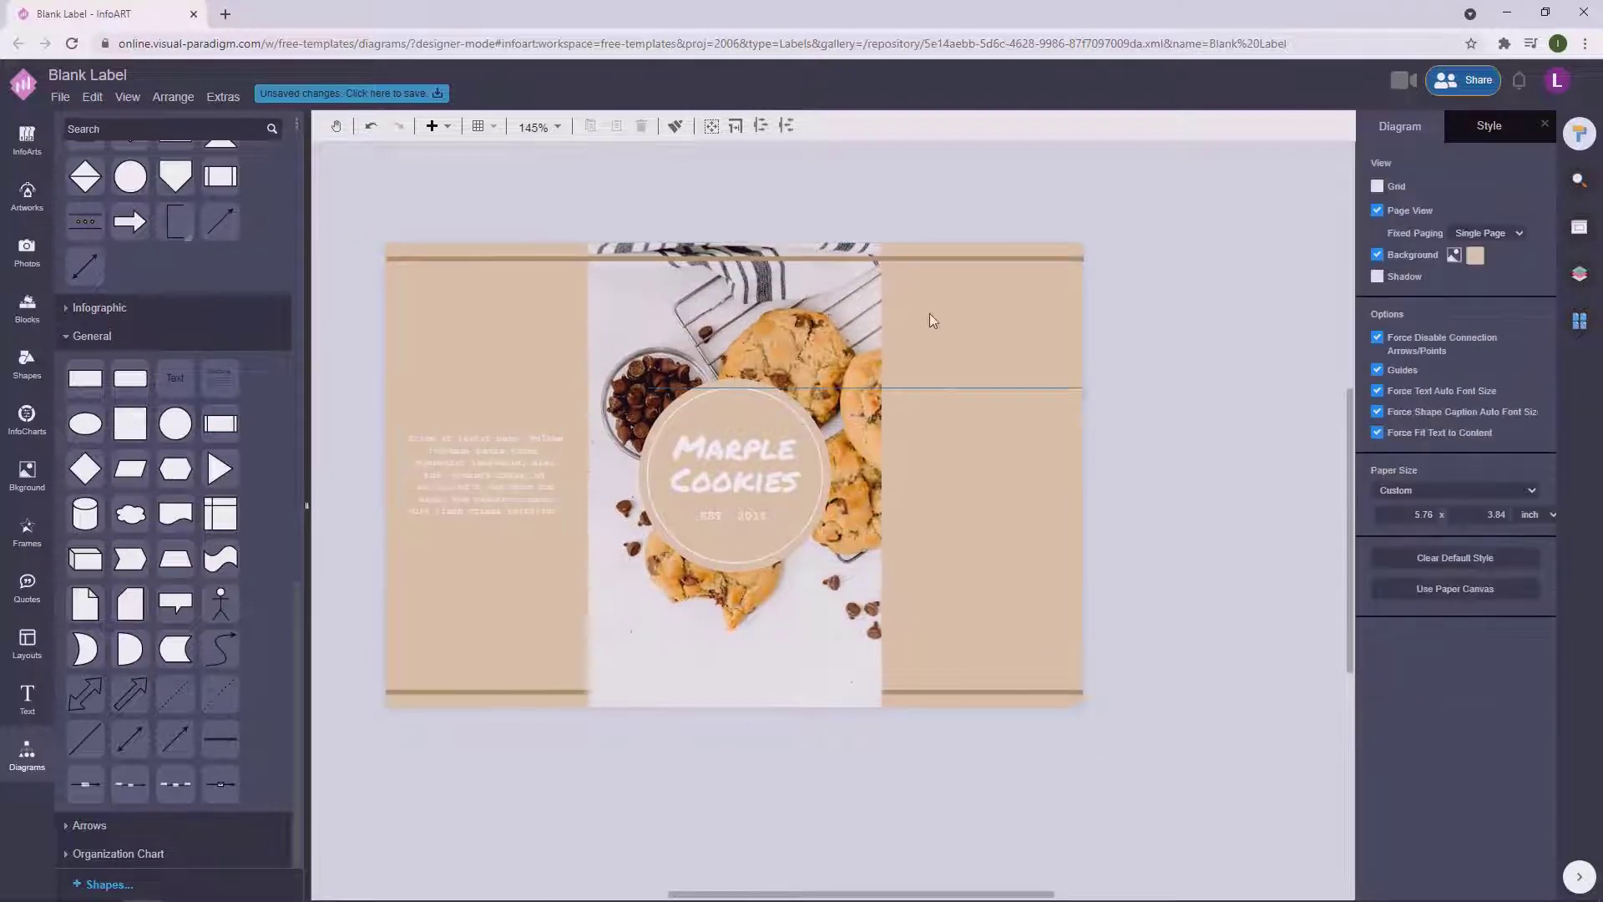
# Add a rounded rectangle to the upper part of the right panel and fill it white without an outline.
pyautogui.moveTo(929, 313); pyautogui.dragTo(903, 314)
pyautogui.click(1389, 127)
pyautogui.click(1533, 244)
pyautogui.click(1467, 271)
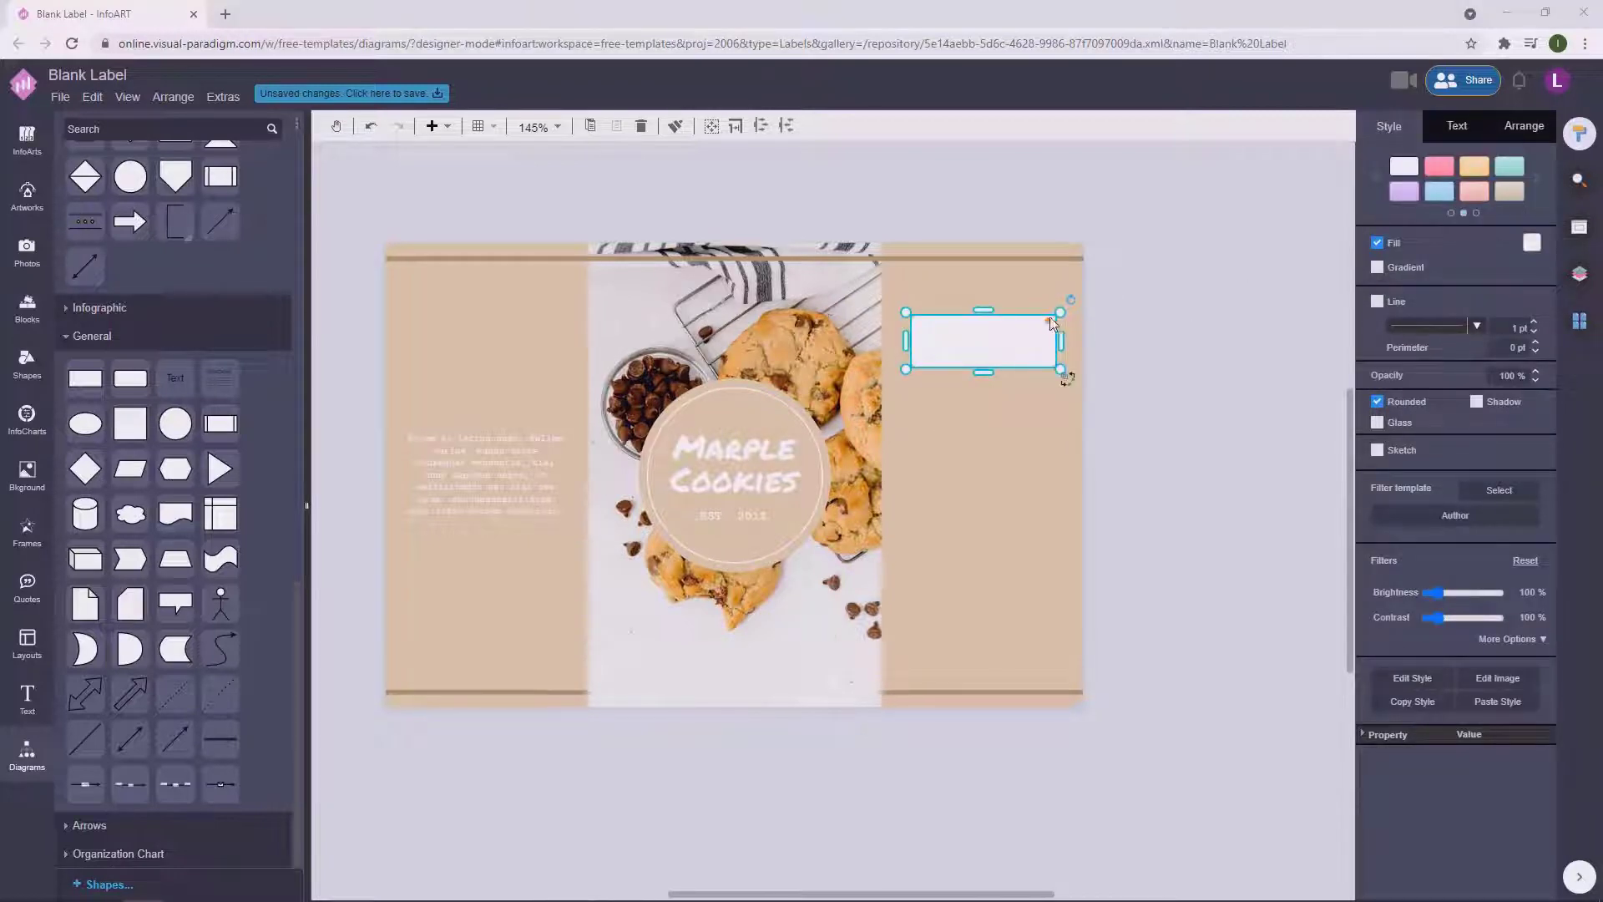
pyautogui.click(1207, 308)
# Increase the corner rounding of the white rectangle on the right panel.
pyautogui.moveTo(1050, 321); pyautogui.dragTo(1049, 318)
pyautogui.scroll(3, 1050, 314)
pyautogui.click(1044, 338)
pyautogui.click(1138, 342)
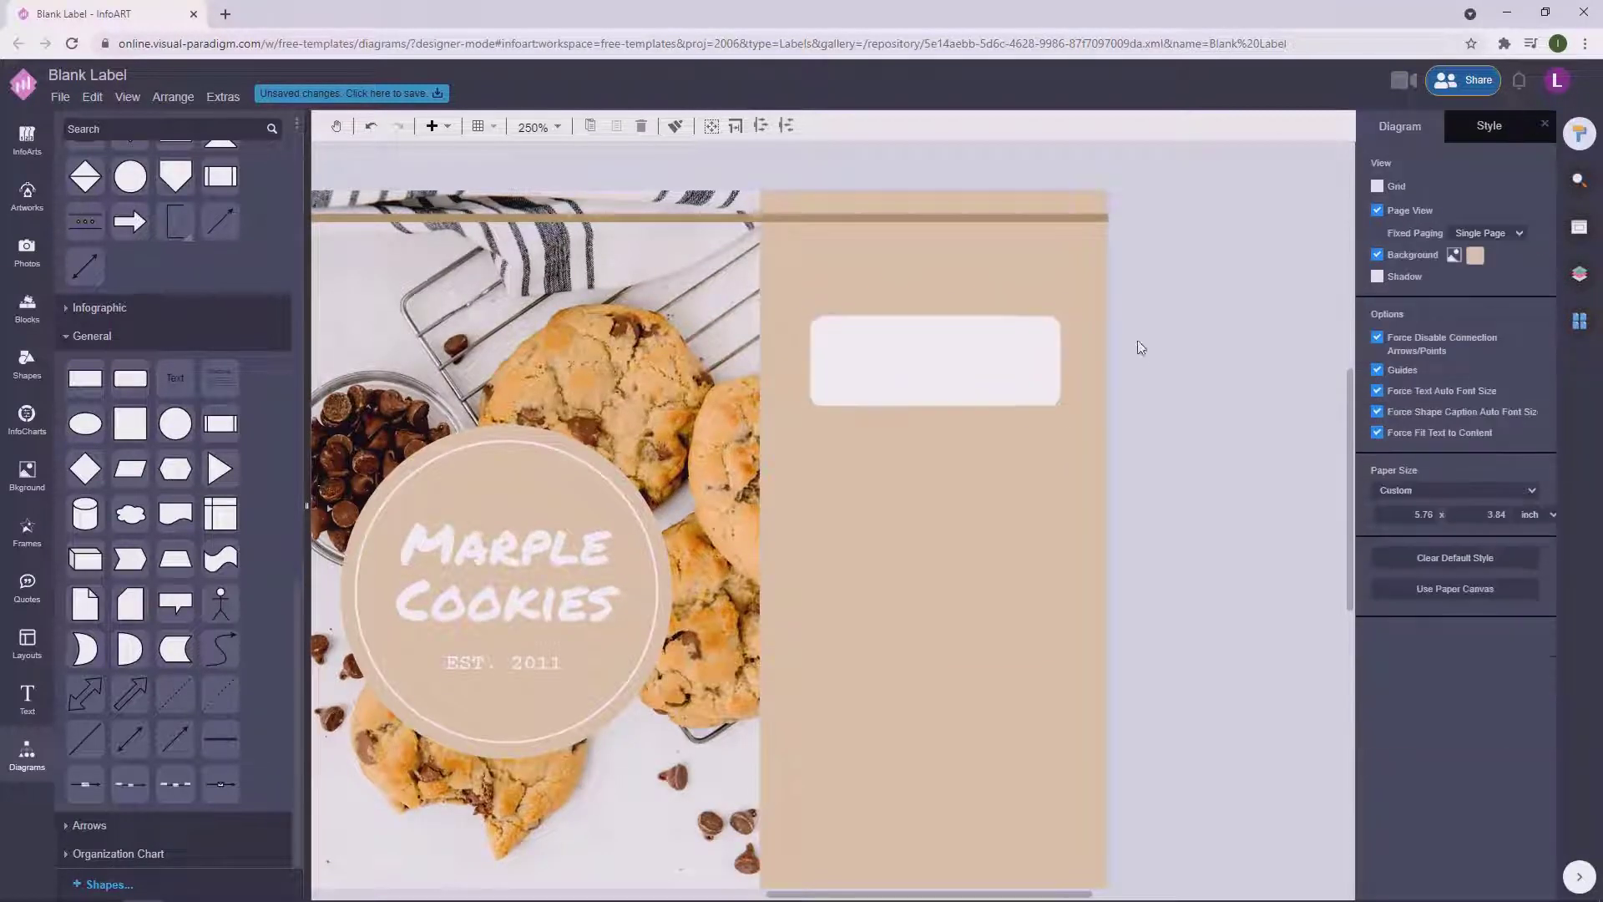
# Duplicate the white rounded box lower on the right panel and delete the upper one.
pyautogui.scroll(-2, 1140, 347)
pyautogui.click(987, 368)
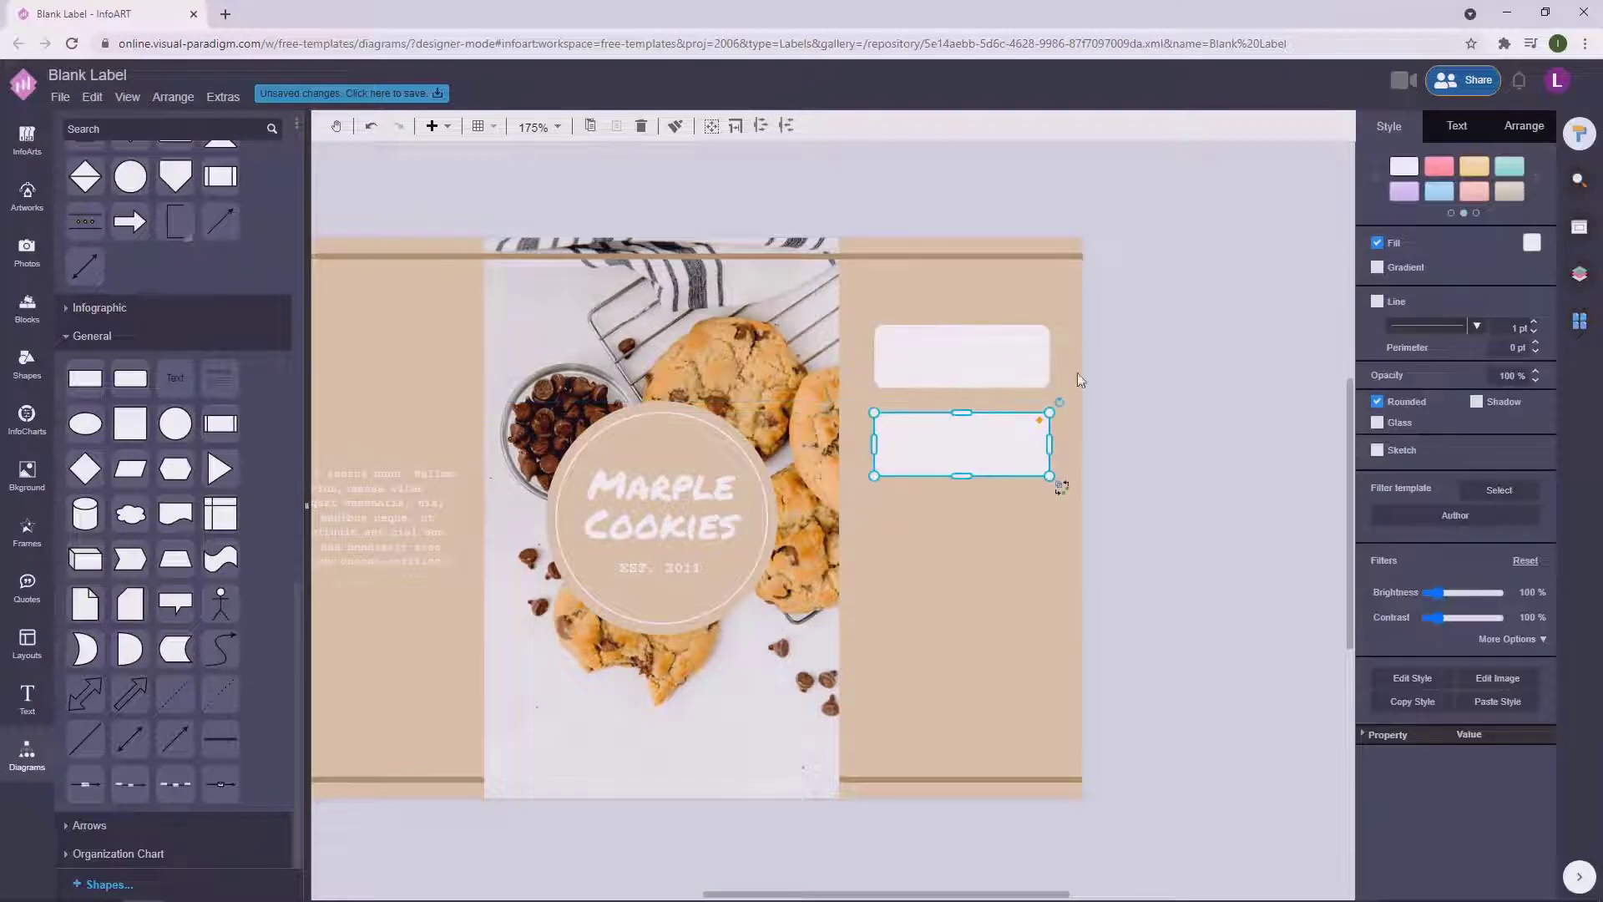
pyautogui.click(1014, 363)
pyautogui.press('Delete')
pyautogui.click(1029, 426)
pyautogui.click(830, 364)
# Copy the title to above the label, change its text to "Favour" and shrink the text box.
pyautogui.moveTo(720, 464); pyautogui.dragTo(1069, 154)
pyautogui.doubleClick(1035, 191)
pyautogui.write('Fam')
pyautogui.click(1148, 232)
pyautogui.moveTo(1099, 236); pyautogui.dragTo(1084, 171)
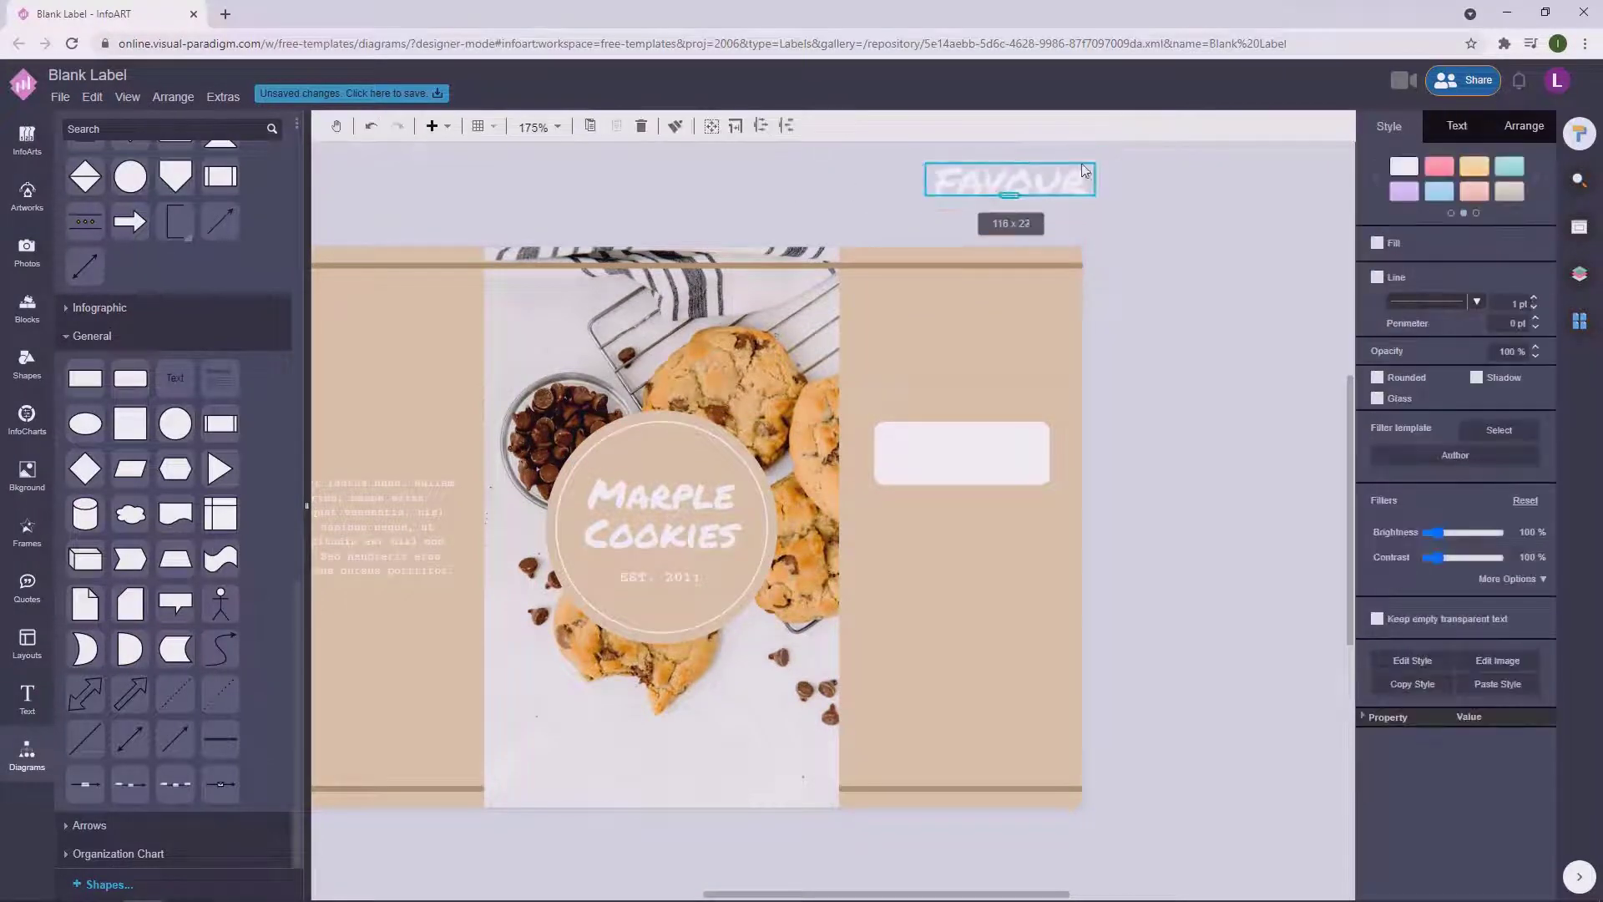
pyautogui.click(1177, 383)
# Centre the small "Favour" heading above the white box and reduce the box's height.
pyautogui.click(962, 402)
pyautogui.moveTo(1021, 414); pyautogui.dragTo(1041, 417)
pyautogui.click(962, 466)
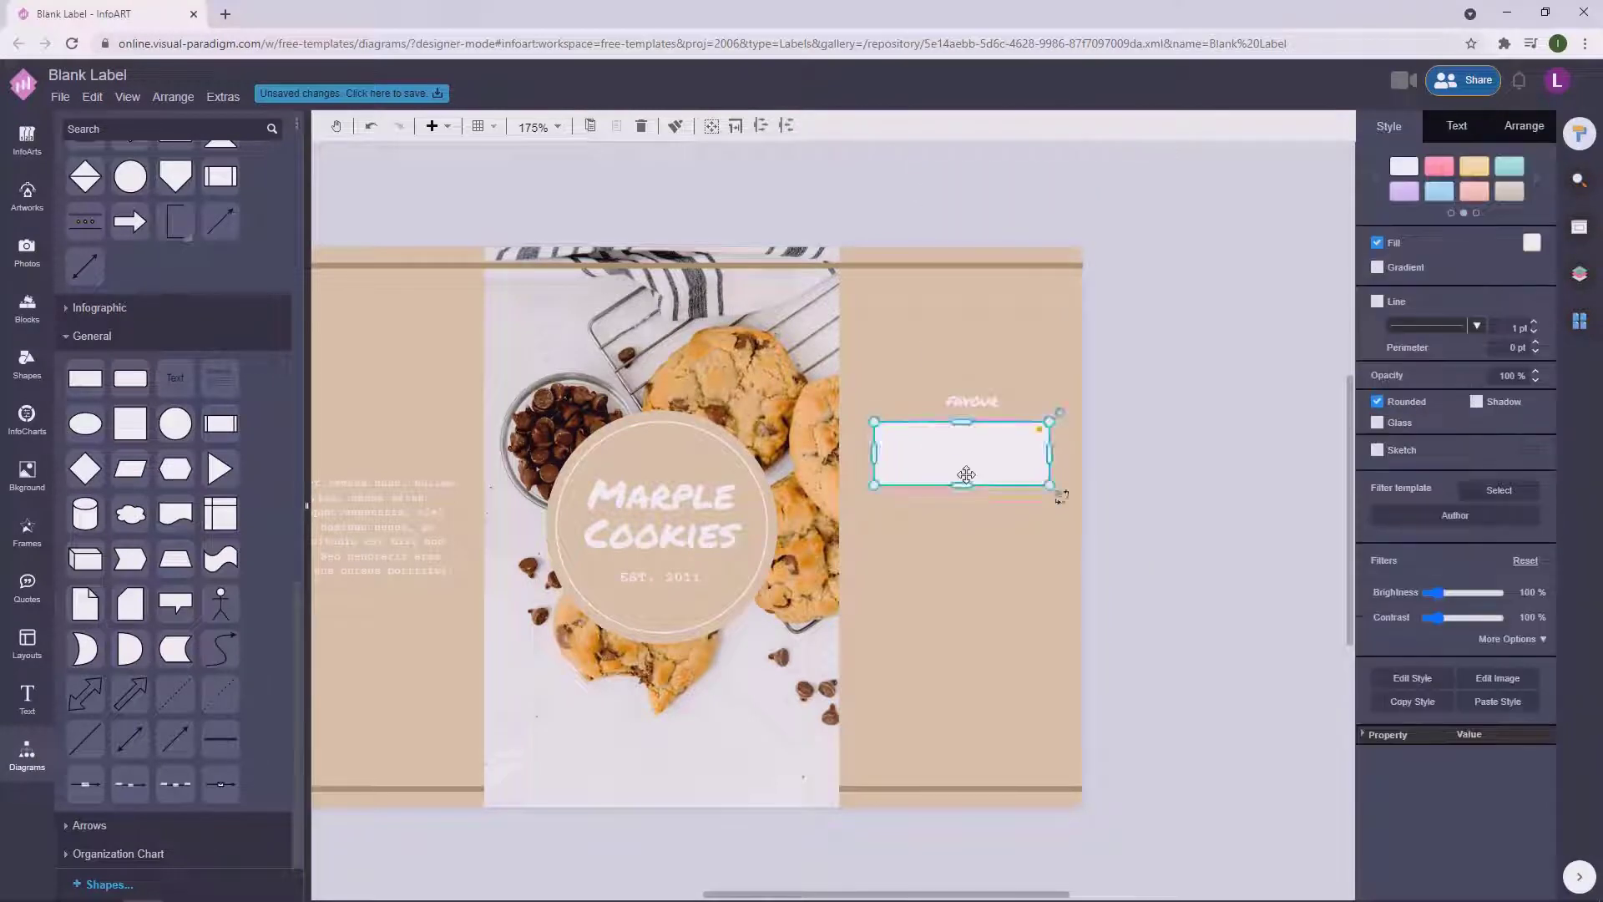
pyautogui.moveTo(963, 487); pyautogui.dragTo(963, 476)
pyautogui.click(1169, 409)
pyautogui.moveTo(977, 405); pyautogui.dragTo(966, 411)
pyautogui.click(1191, 370)
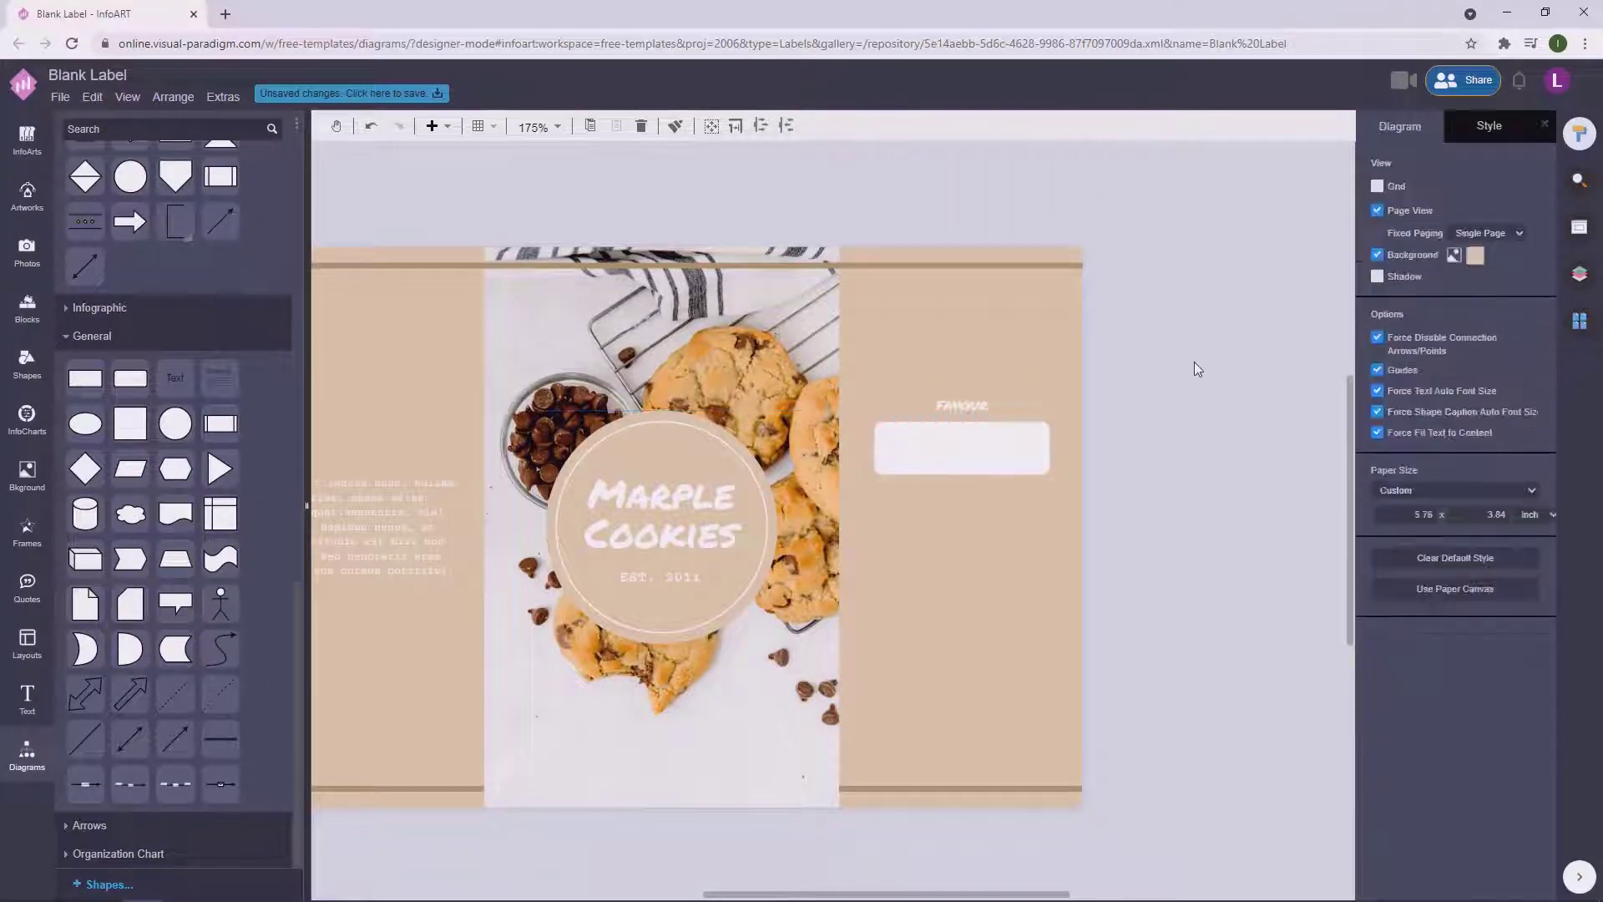
# Duplicate the "Favour" heading together with its white box directly below the first pair.
pyautogui.click(928, 408)
pyautogui.keyDown('shift'); pyautogui.click(955, 442); pyautogui.keyUp('shift')
pyautogui.moveTo(957, 543); pyautogui.dragTo(957, 543)
pyautogui.click(1197, 439)
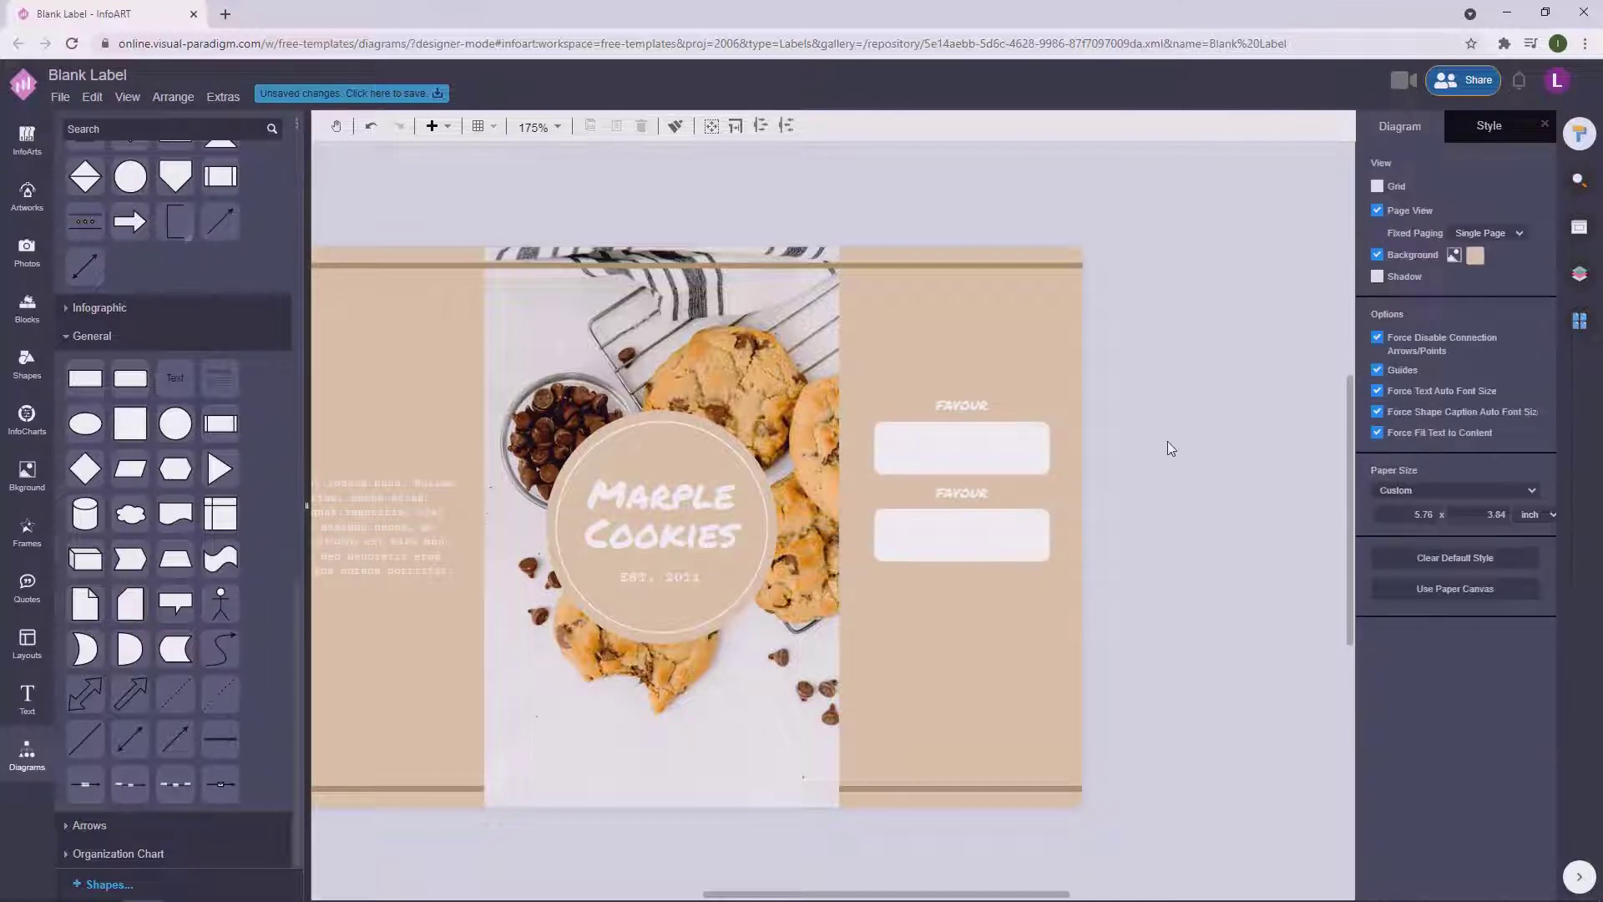
# Make the second white box on the right panel taller.
pyautogui.click(983, 493)
pyautogui.click(1129, 613)
pyautogui.moveTo(961, 544); pyautogui.dragTo(962, 628)
pyautogui.hotkey('ctrl', 'z')
pyautogui.click(981, 536)
# Change the text of the heading above the taller second white box to "Recipe".
pyautogui.doubleClick(976, 495)
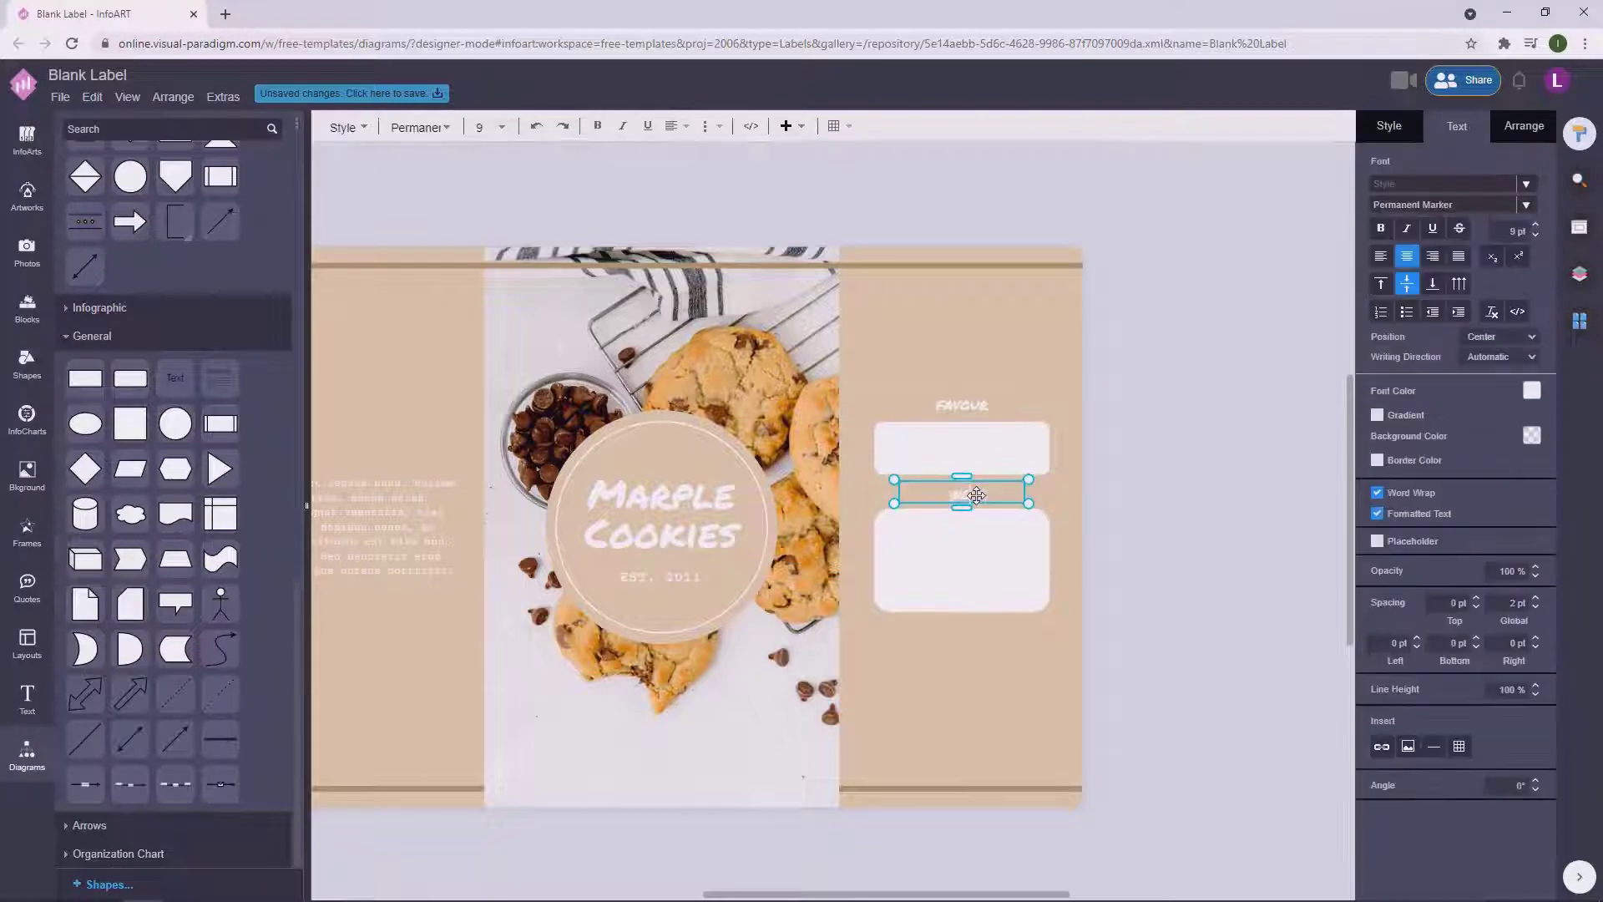
pyautogui.click(1168, 435)
# Copy the first white box and its "Favour" heading to below the taller box, with the heading just above the copied box.
pyautogui.moveTo(1016, 452); pyautogui.dragTo(1013, 692)
pyautogui.click(1127, 585)
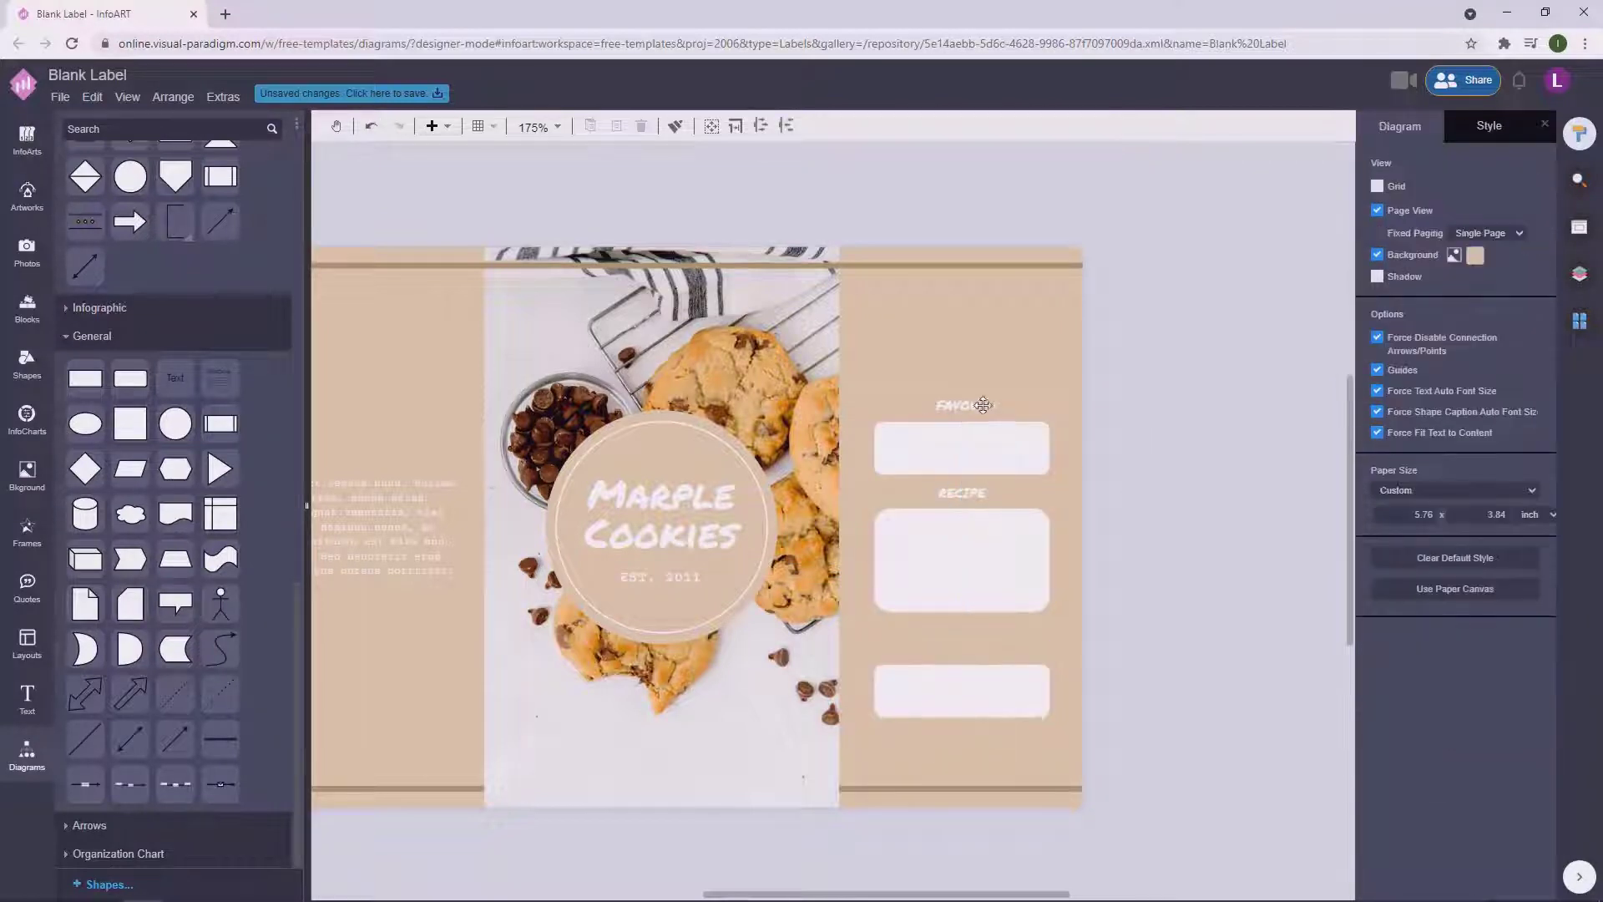
pyautogui.moveTo(981, 406); pyautogui.dragTo(981, 645)
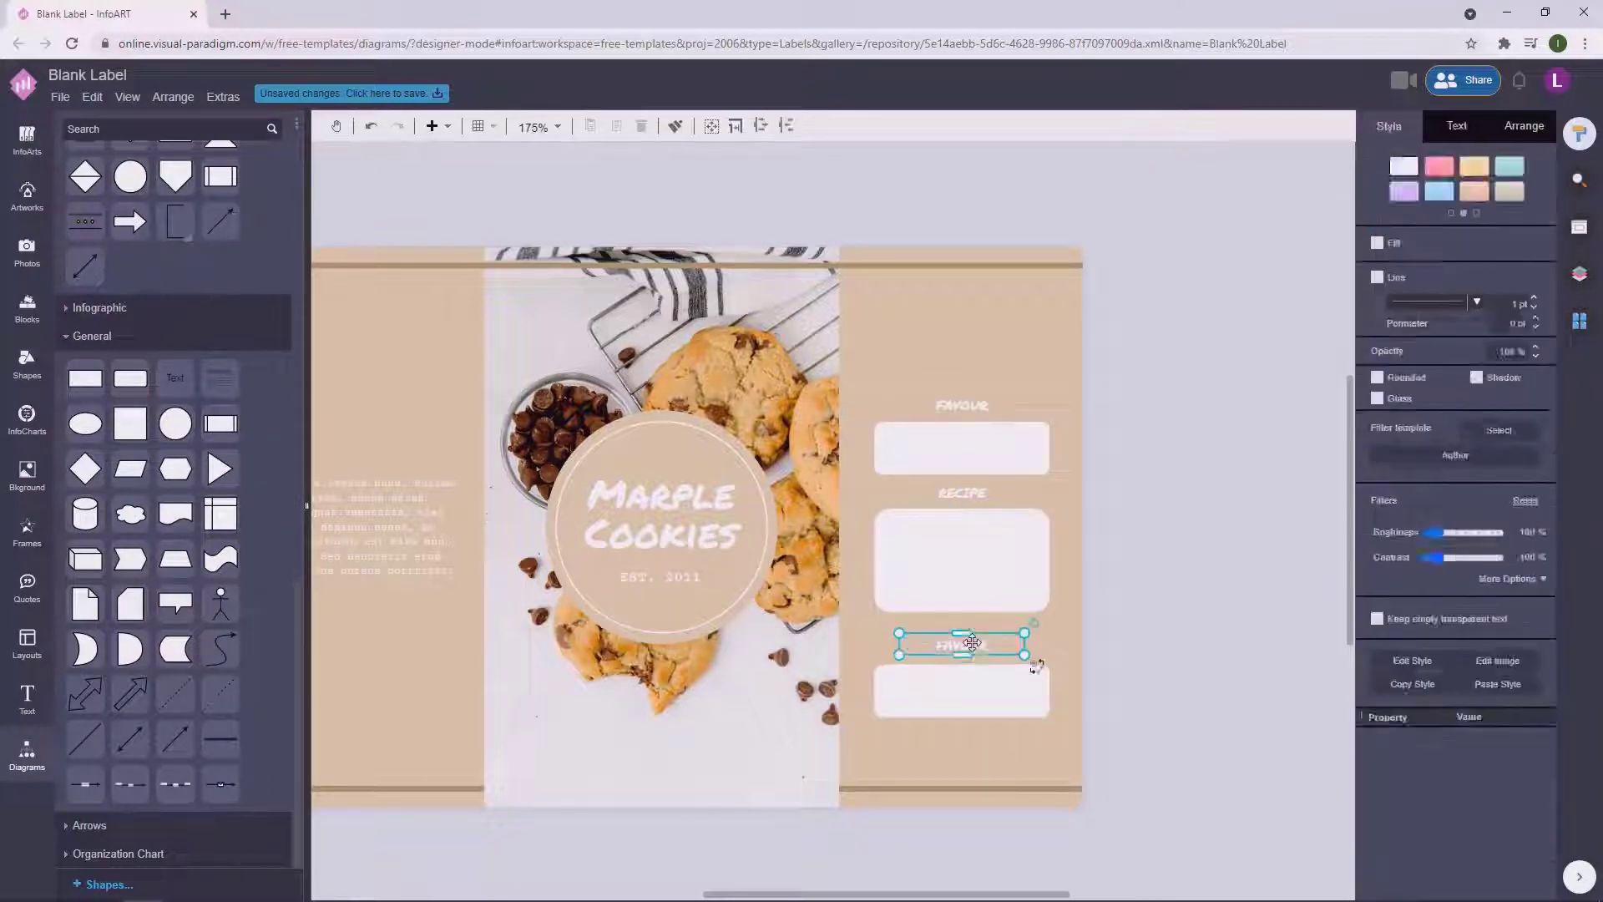
# Retitle the third field label as BEST BEFORE and shorten the white box beneath it.
pyautogui.click(1210, 580)
pyautogui.click(968, 693)
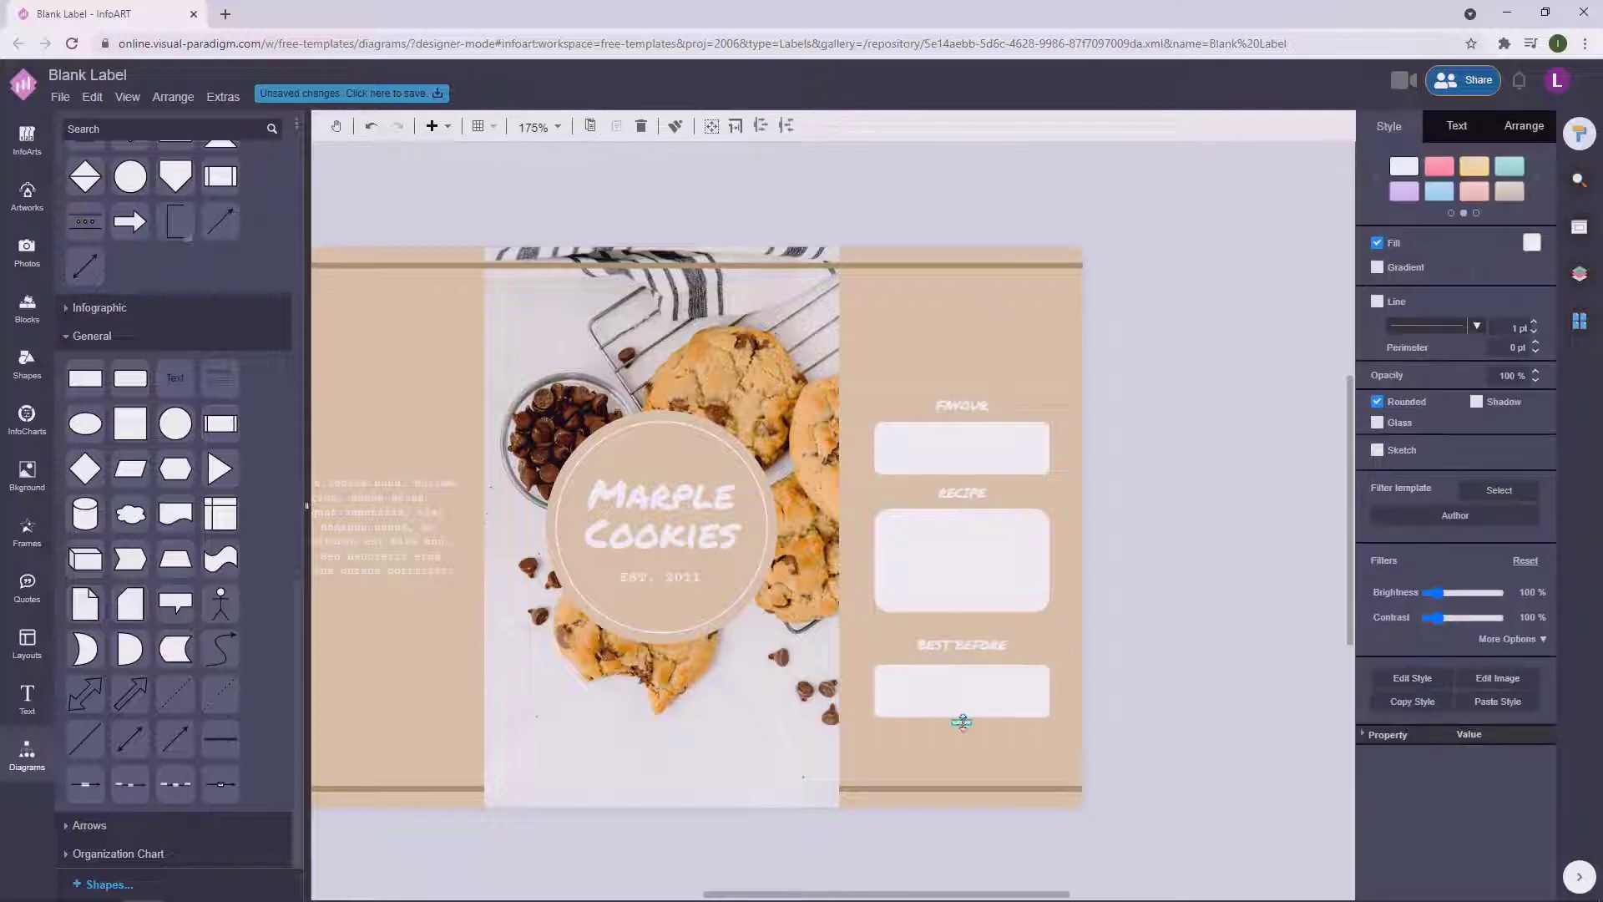
pyautogui.moveTo(963, 718); pyautogui.dragTo(963, 697)
pyautogui.click(1127, 626)
# Reduce the corner rounding of the RECIPE and FAVOUR boxes.
pyautogui.click(893, 524)
pyautogui.moveTo(1032, 522); pyautogui.dragTo(1045, 516)
pyautogui.click(1036, 443)
pyautogui.moveTo(1042, 428); pyautogui.dragTo(1050, 426)
pyautogui.click(1121, 427)
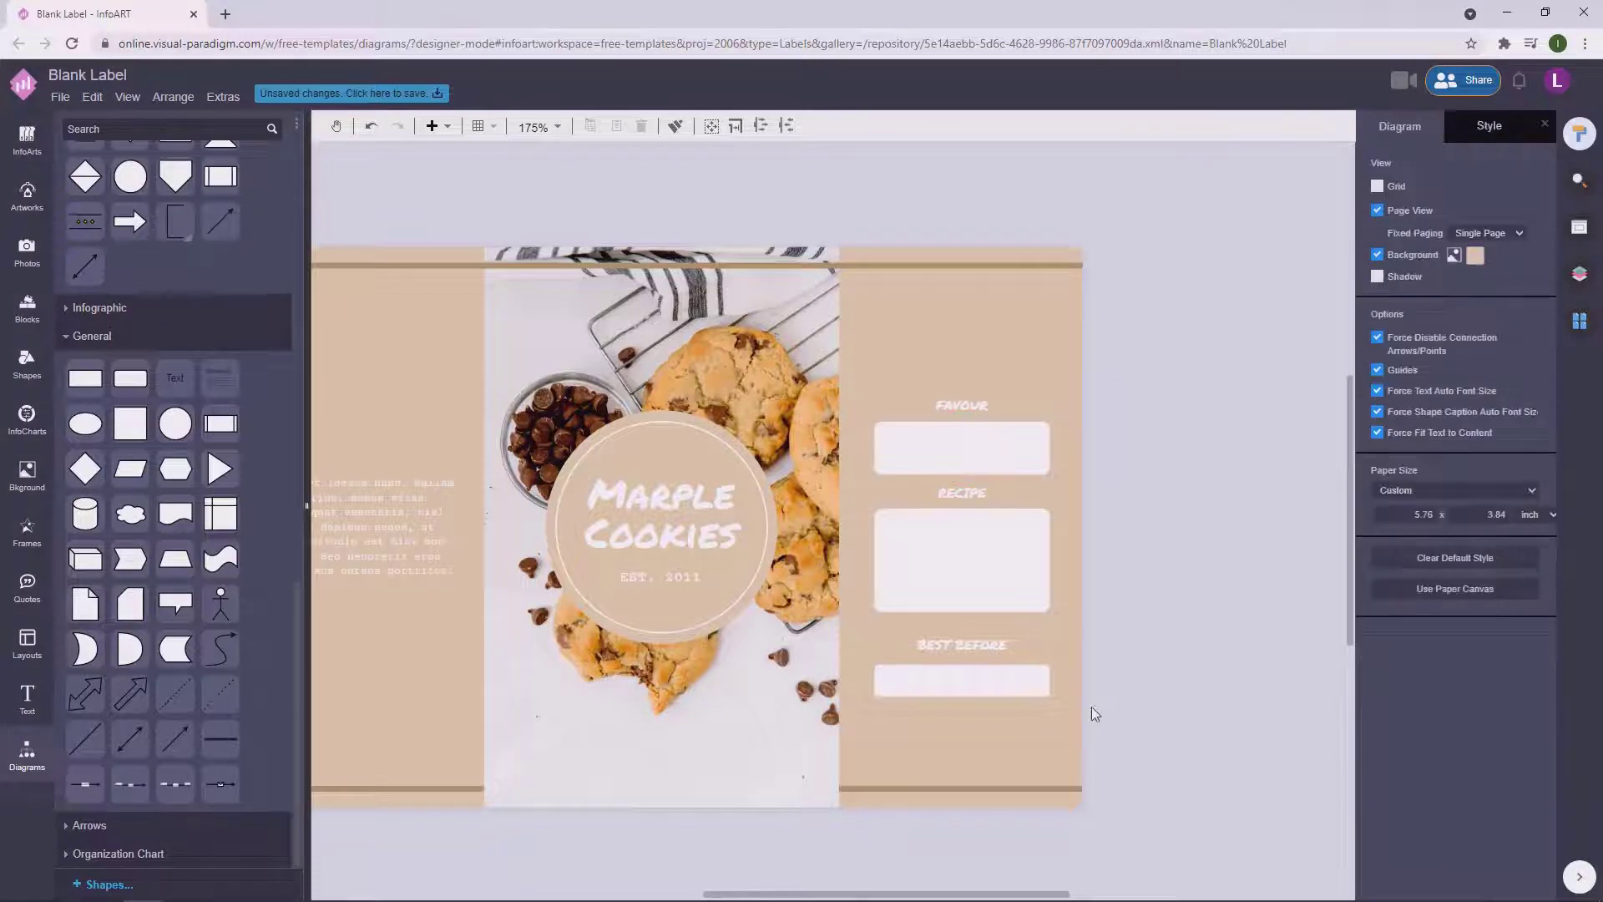
# Move the BEST BEFORE label and its box slightly up, closer to the RECIPE box.
pyautogui.click(962, 645)
pyautogui.keyDown('shift'); pyautogui.click(977, 681); pyautogui.keyUp('shift')
pyautogui.moveTo(977, 681); pyautogui.dragTo(977, 673)
pyautogui.click(1169, 585)
pyautogui.click(962, 637)
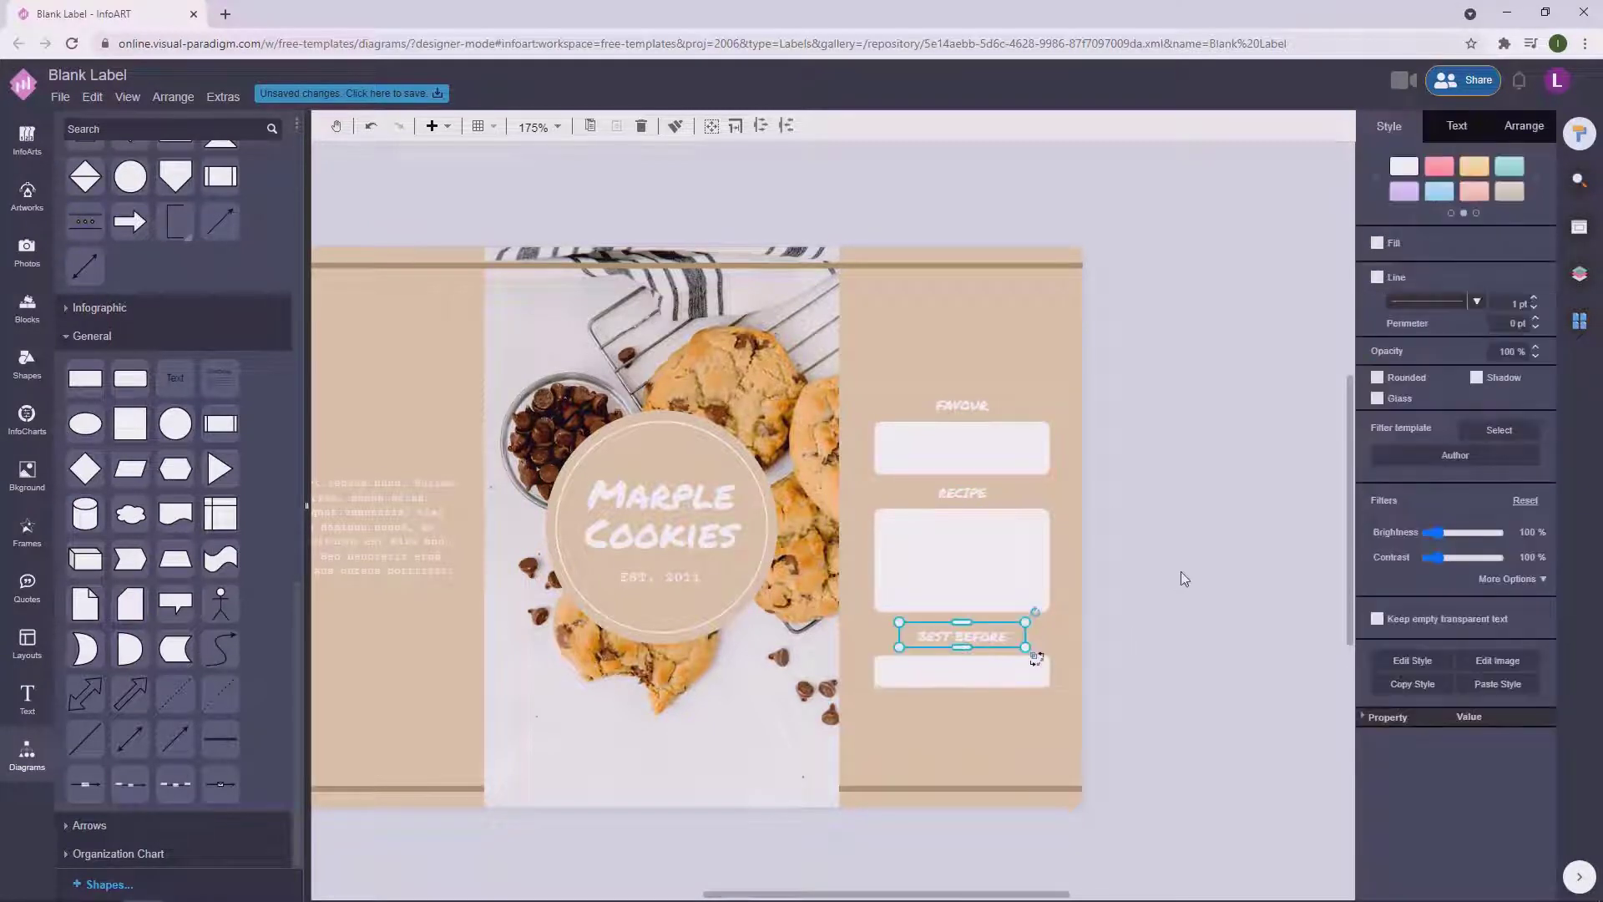
pyautogui.click(1181, 573)
pyautogui.moveTo(1117, 738); pyautogui.dragTo(828, 620)
pyautogui.press('Up')
pyautogui.press('Up')
pyautogui.press('Up')
pyautogui.press('Up')
pyautogui.press('Up')
pyautogui.click(1173, 510)
# Move all three field labels and their boxes together toward the upper part of the right panel.
pyautogui.moveTo(1126, 731); pyautogui.dragTo(805, 332)
pyautogui.moveTo(1027, 452); pyautogui.dragTo(1032, 368)
pyautogui.click(1208, 501)
pyautogui.moveTo(1173, 659); pyautogui.dragTo(825, 285)
pyautogui.moveTo(959, 375); pyautogui.dragTo(959, 373)
pyautogui.click(1210, 472)
# Duplicate the left panel's paragraph beside the label and align the copy's text to the right.
pyautogui.scroll(-1, 1248, 552)
pyautogui.scroll(-1, 1248, 552)
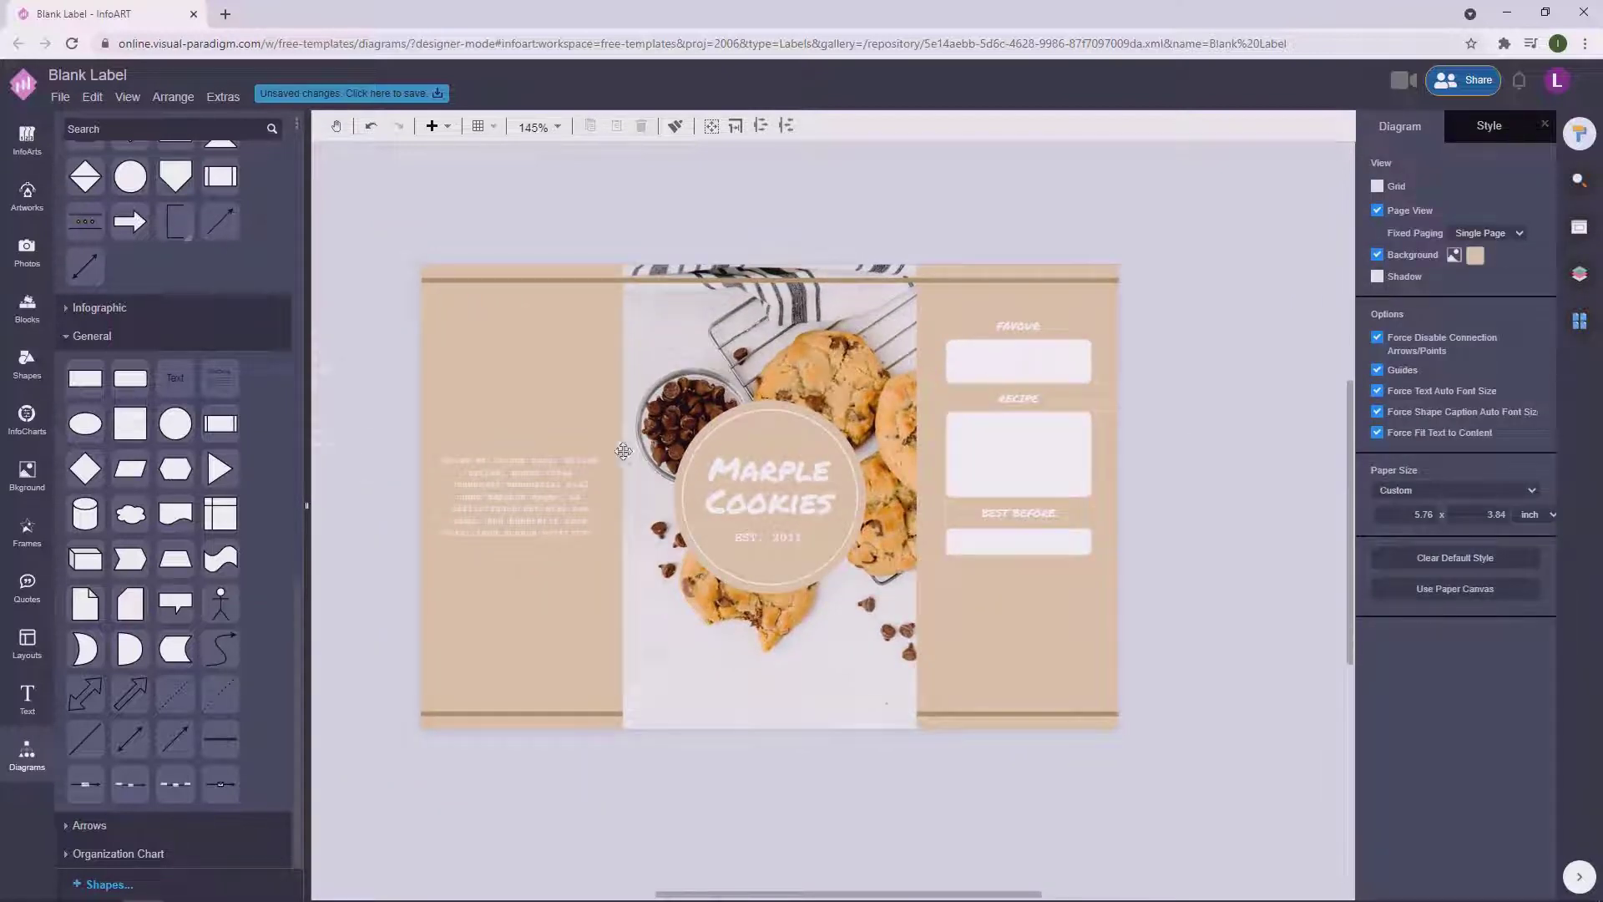
pyautogui.click(1009, 327)
pyautogui.click(1261, 386)
pyautogui.moveTo(1199, 410); pyautogui.dragTo(1147, 402)
pyautogui.moveTo(481, 484); pyautogui.dragTo(1135, 673)
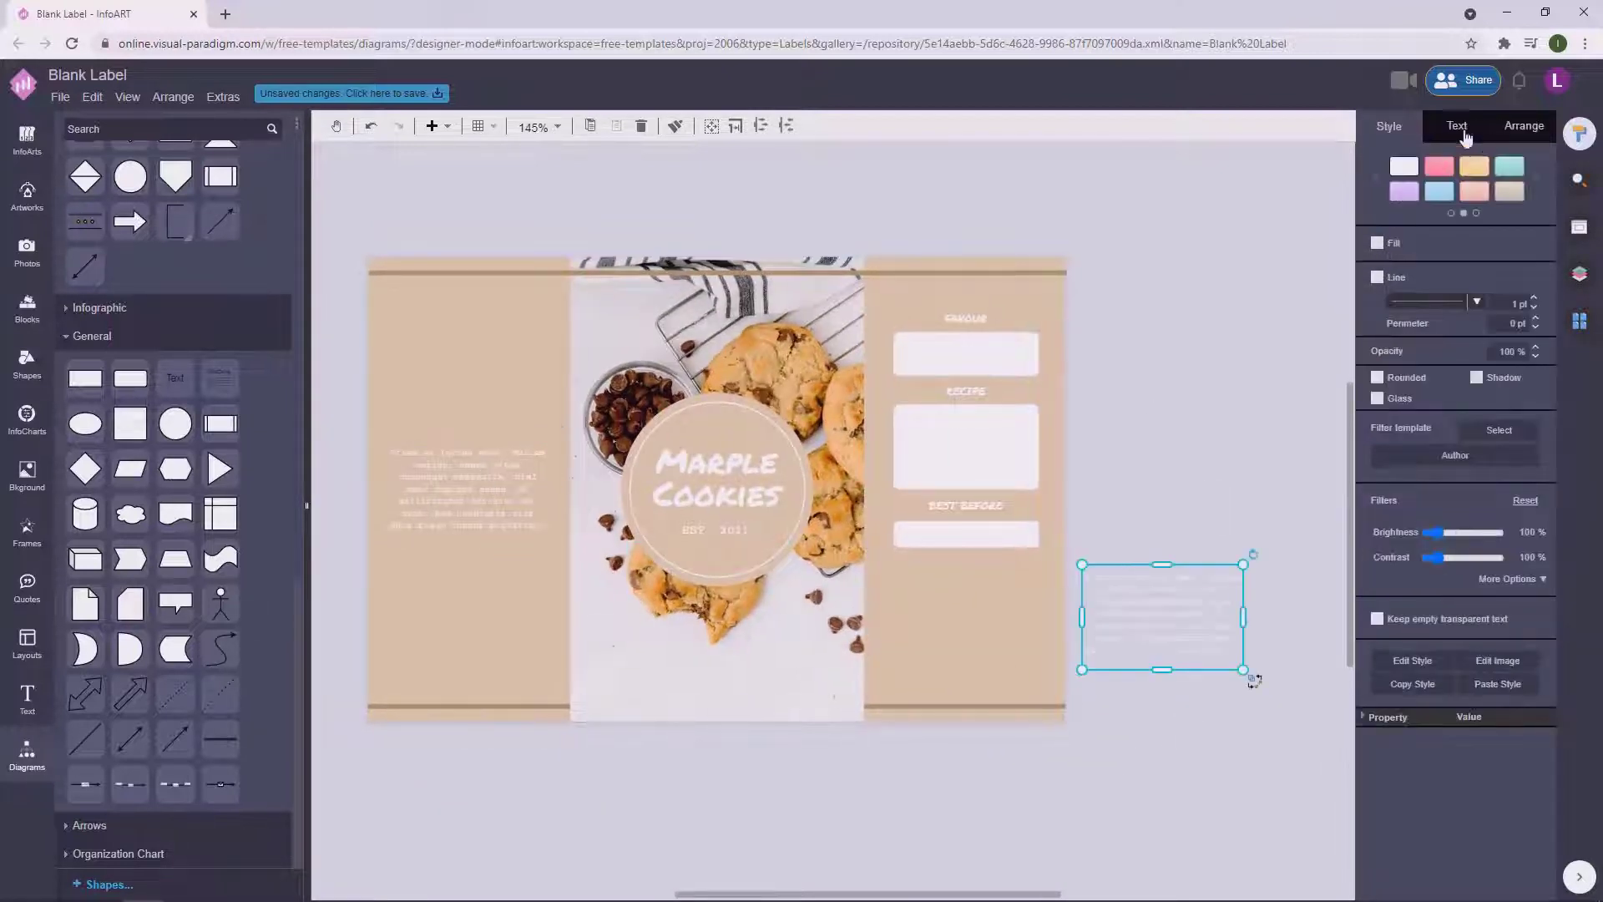
pyautogui.click(1457, 126)
# Delete the closing part of the duplicated paragraph so the text ends at "urna.".
pyautogui.doubleClick(1102, 636)
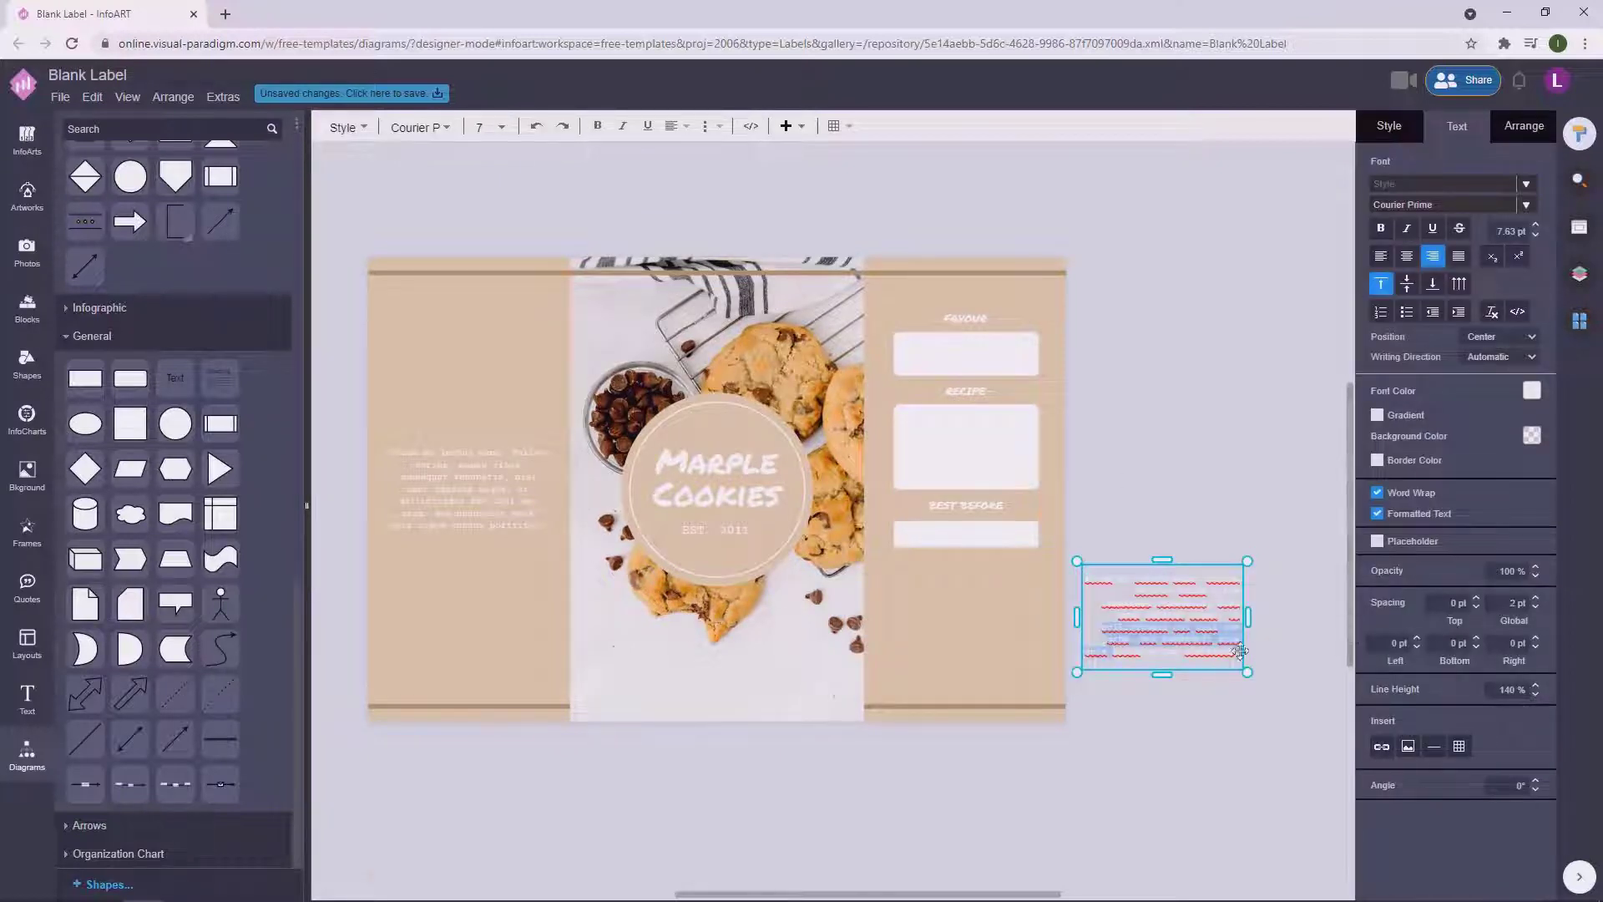
pyautogui.scroll(7, 1240, 651)
pyautogui.click(1211, 718)
pyautogui.moveTo(1193, 844); pyautogui.dragTo(1088, 323)
pyautogui.scroll(2, 1097, 711)
pyautogui.moveTo(1097, 712); pyautogui.dragTo(1049, 448)
pyautogui.doubleClick(1049, 448)
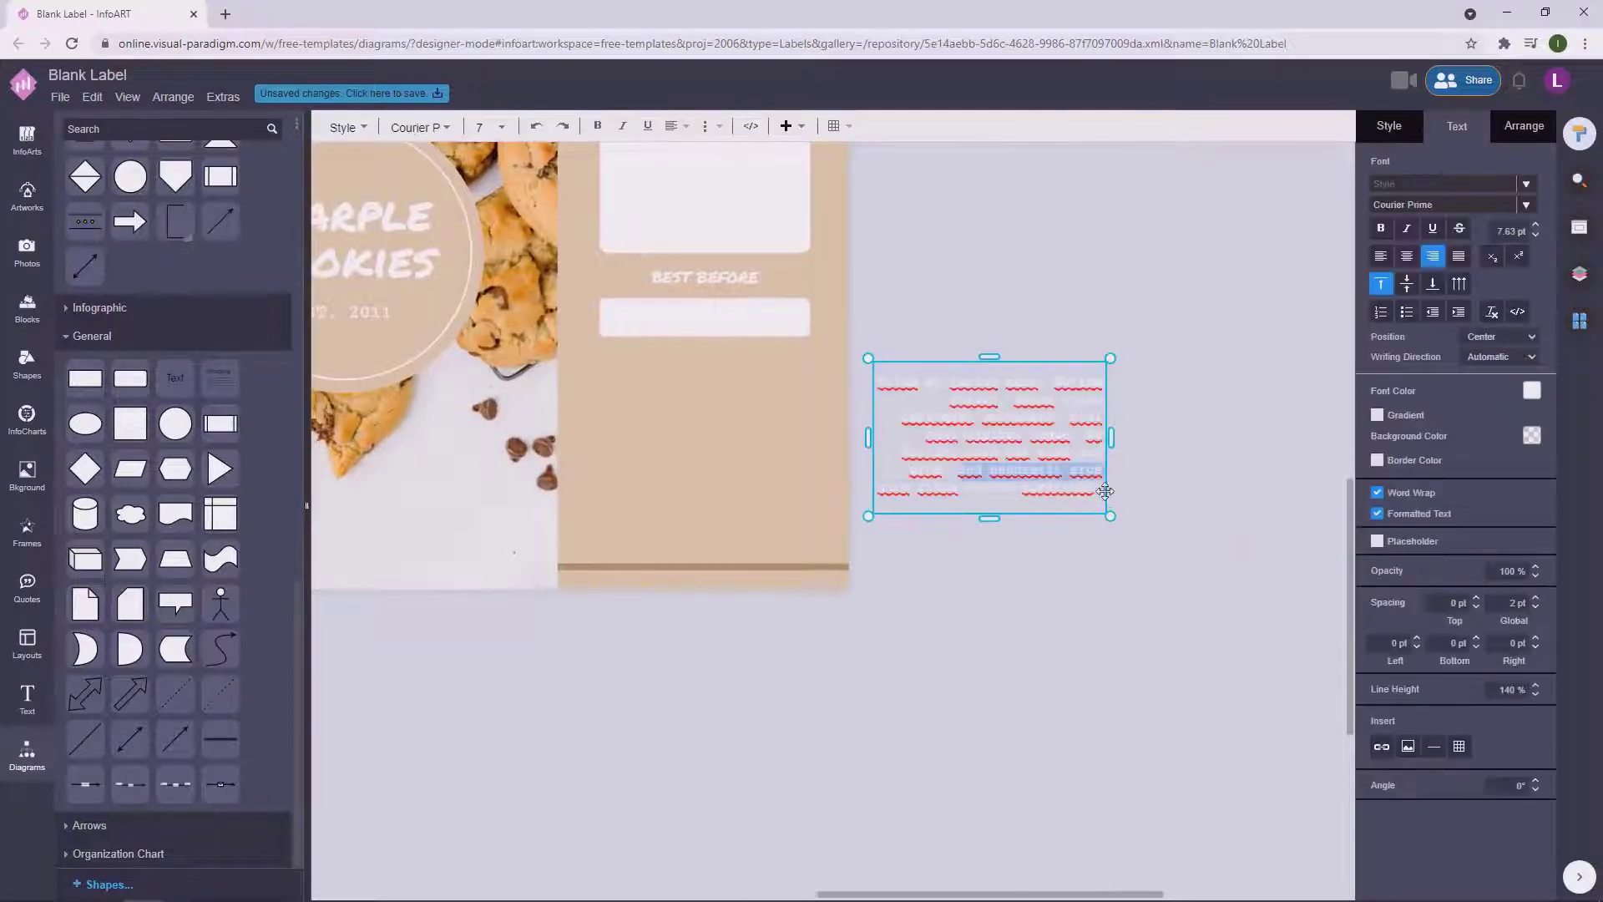
pyautogui.press('BackSpace')
pyautogui.click(1192, 452)
pyautogui.doubleClick(1099, 468)
pyautogui.click(1155, 464)
# Resize the shortened paragraph and place it below the BEST BEFORE box in the right panel.
pyautogui.moveTo(874, 420); pyautogui.dragTo(838, 420)
pyautogui.moveTo(981, 475); pyautogui.dragTo(711, 451)
pyautogui.click(981, 475)
# Set the right paragraph's line height to 130% and trim the end of its text.
pyautogui.doubleClick(735, 434)
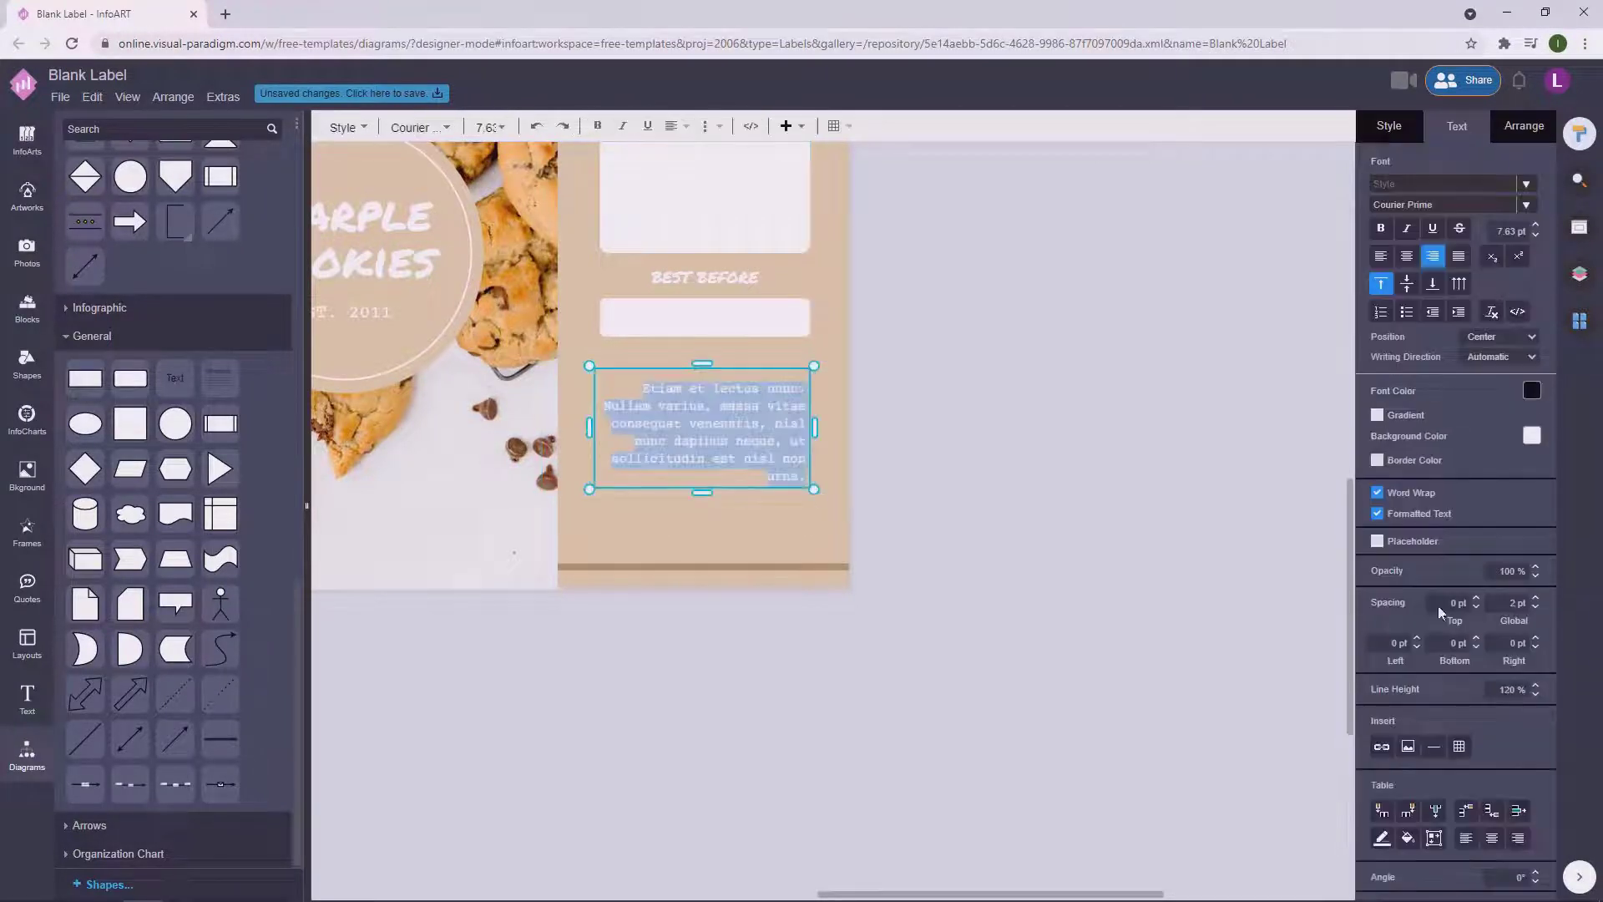
pyautogui.click(1536, 693)
pyautogui.click(980, 475)
pyautogui.doubleClick(781, 453)
pyautogui.click(803, 467)
pyautogui.press('BackSpace')
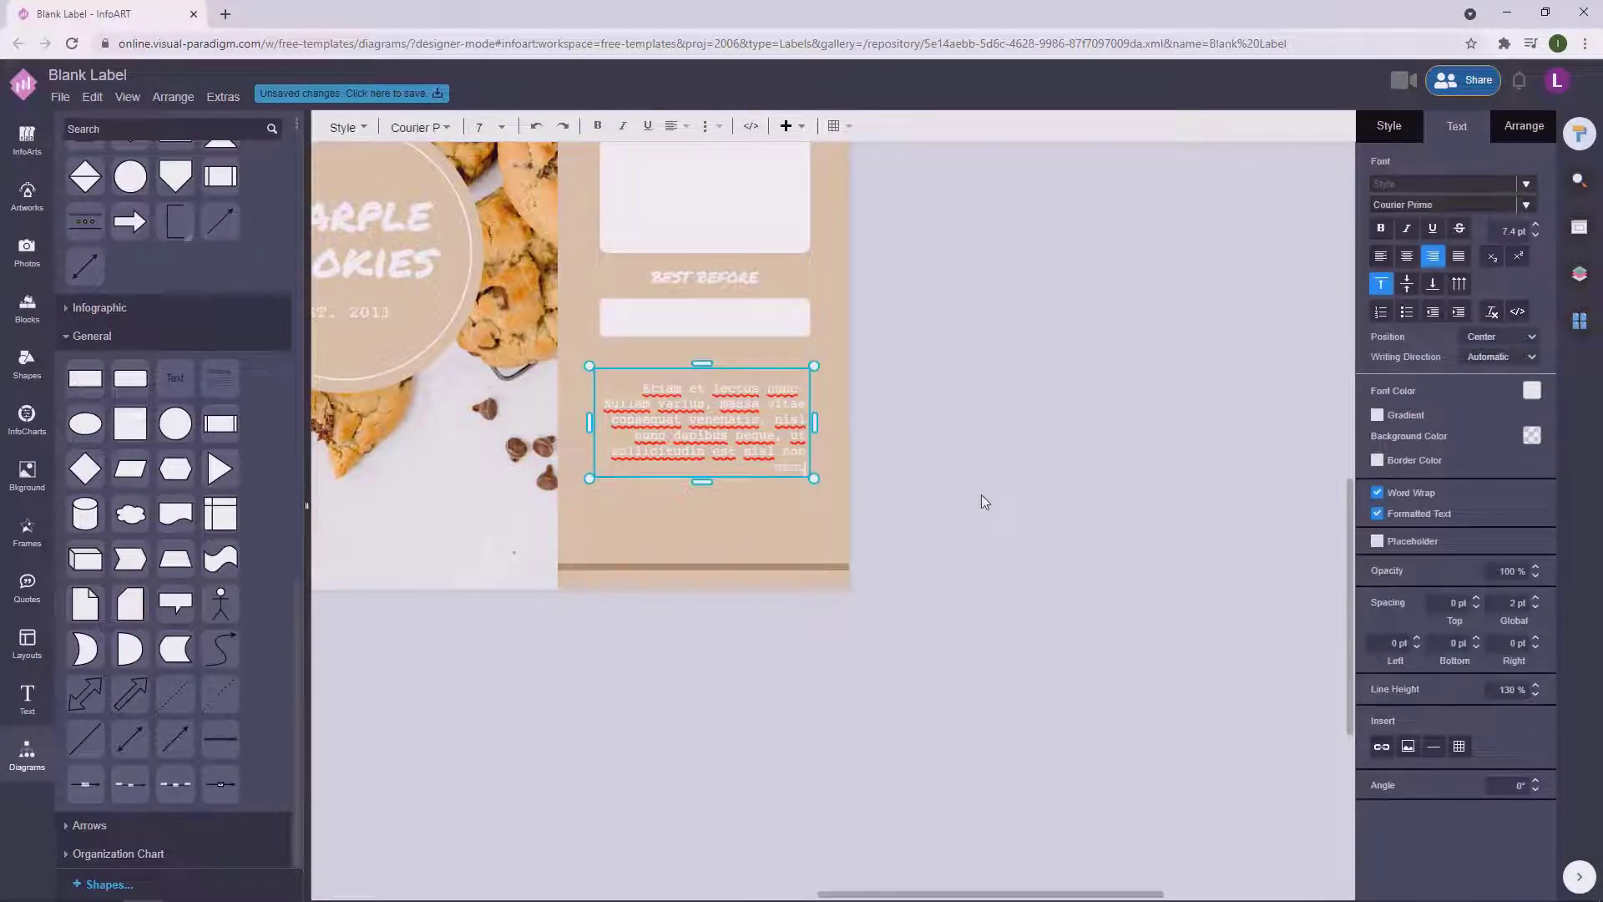
pyautogui.click(981, 496)
# Change the right paragraph's font color to the darker brown of the stripes.
pyautogui.scroll(-2, 1006, 464)
pyautogui.moveTo(1009, 458); pyautogui.dragTo(1130, 642)
pyautogui.moveTo(943, 634); pyautogui.dragTo(1045, 612)
pyautogui.click(1199, 498)
pyautogui.scroll(-1, 1199, 498)
pyautogui.scroll(1, 1199, 498)
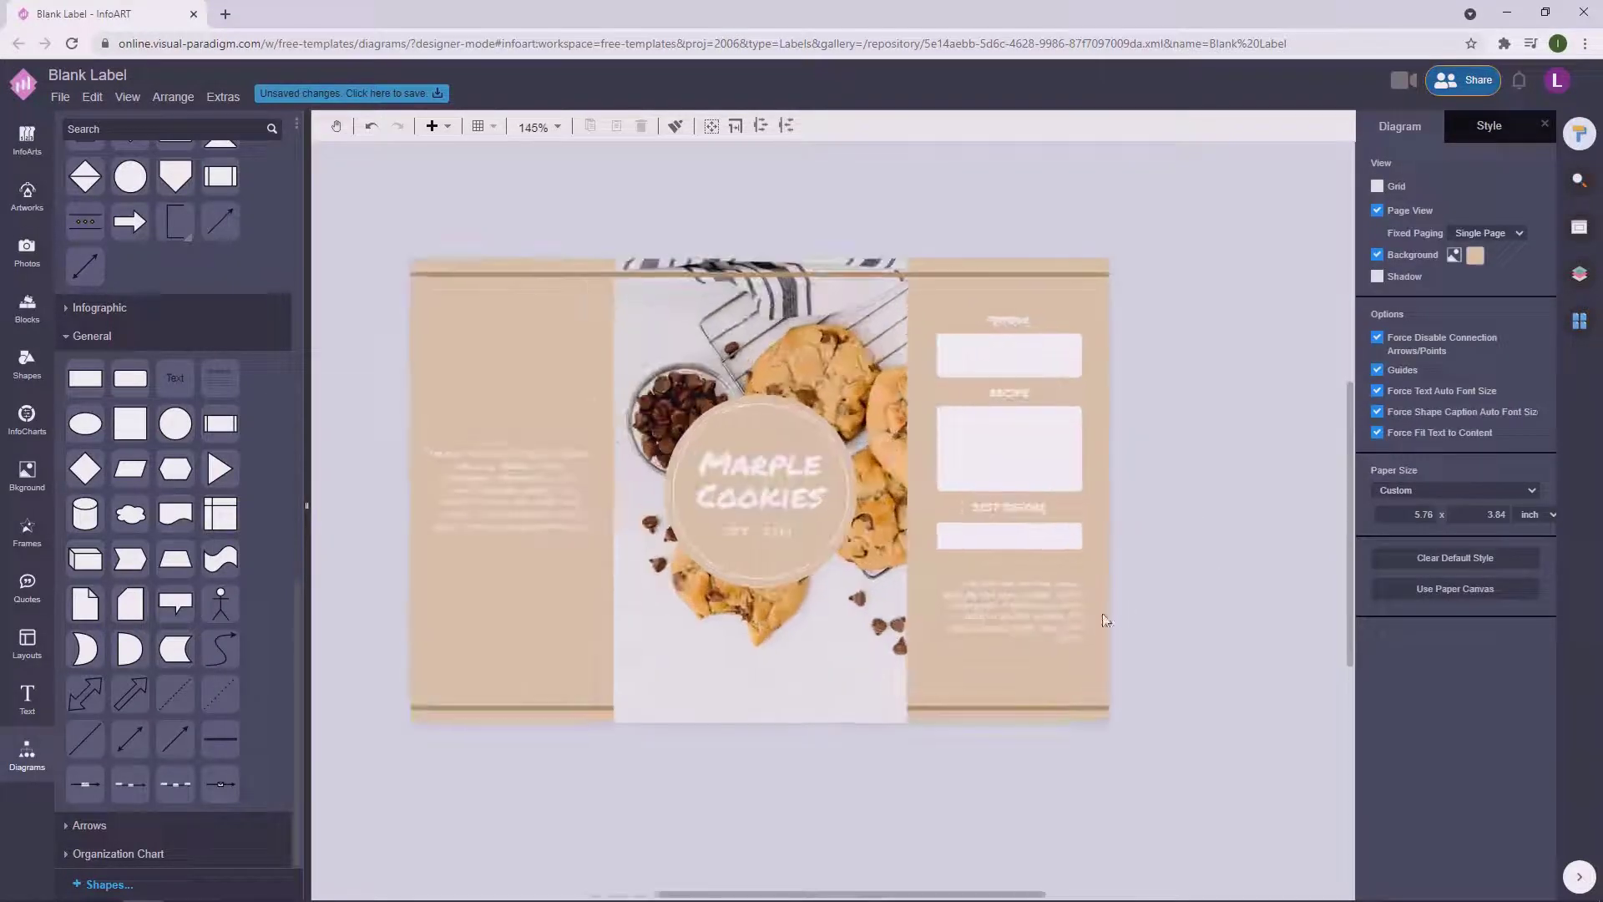
pyautogui.click(1026, 604)
pyautogui.click(1536, 392)
pyautogui.click(1434, 553)
pyautogui.click(1202, 415)
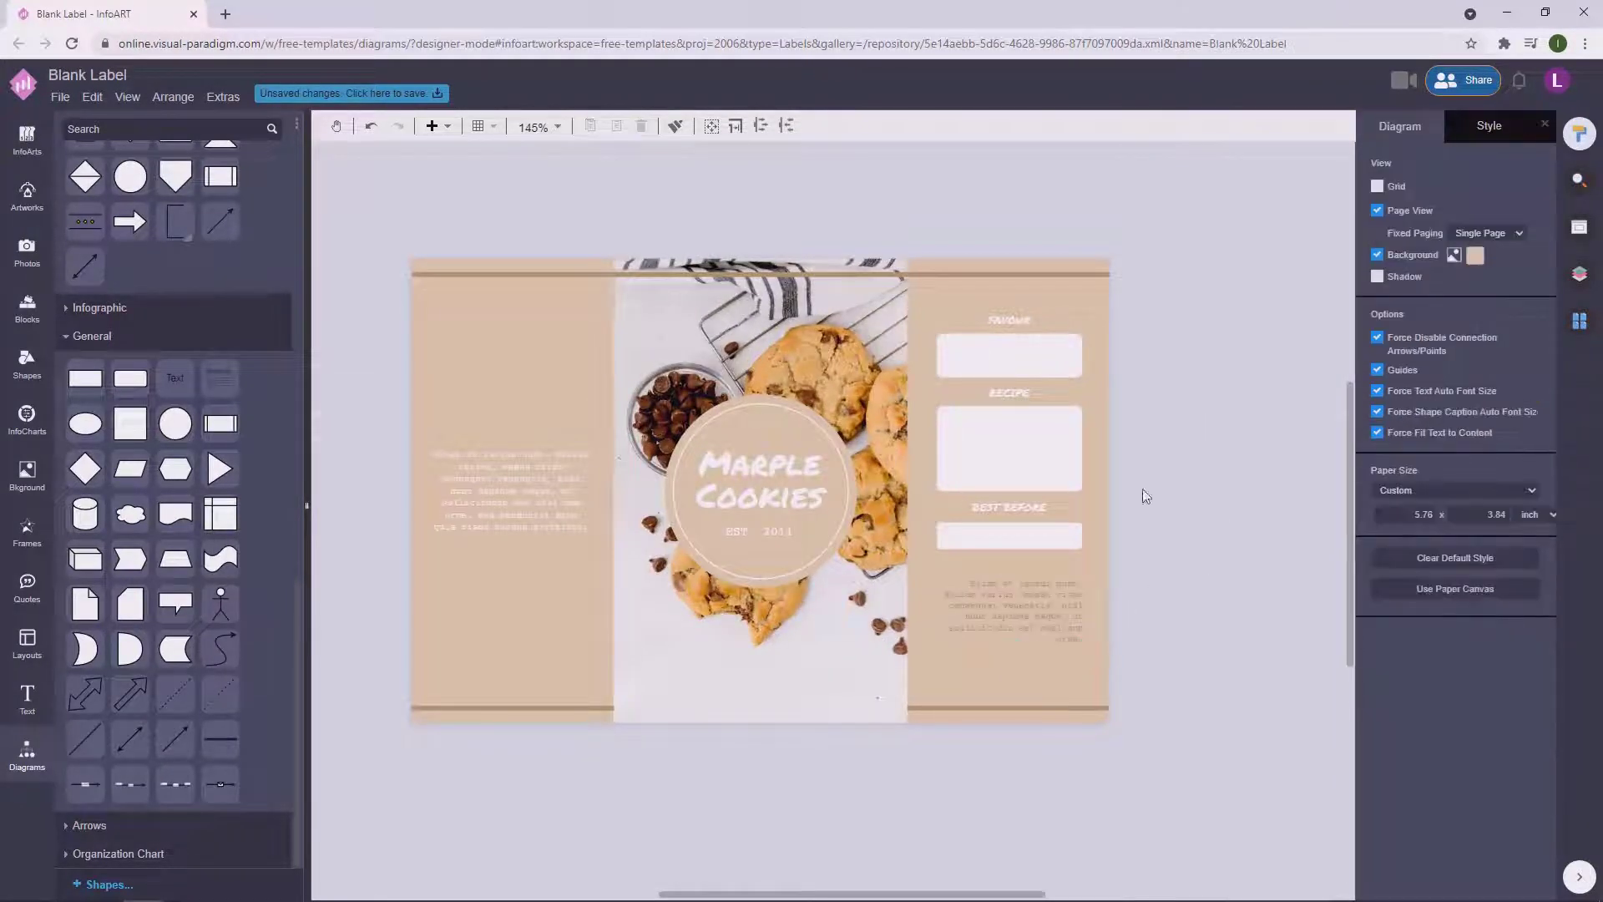
# Change the font of the left and right paragraphs to DM Sans.
pyautogui.click(1077, 622)
pyautogui.keyDown('shift'); pyautogui.click(517, 493); pyautogui.keyUp('shift')
pyautogui.click(1526, 207)
pyautogui.moveTo(1596, 245); pyautogui.dragTo(1597, 324)
pyautogui.click(1303, 394)
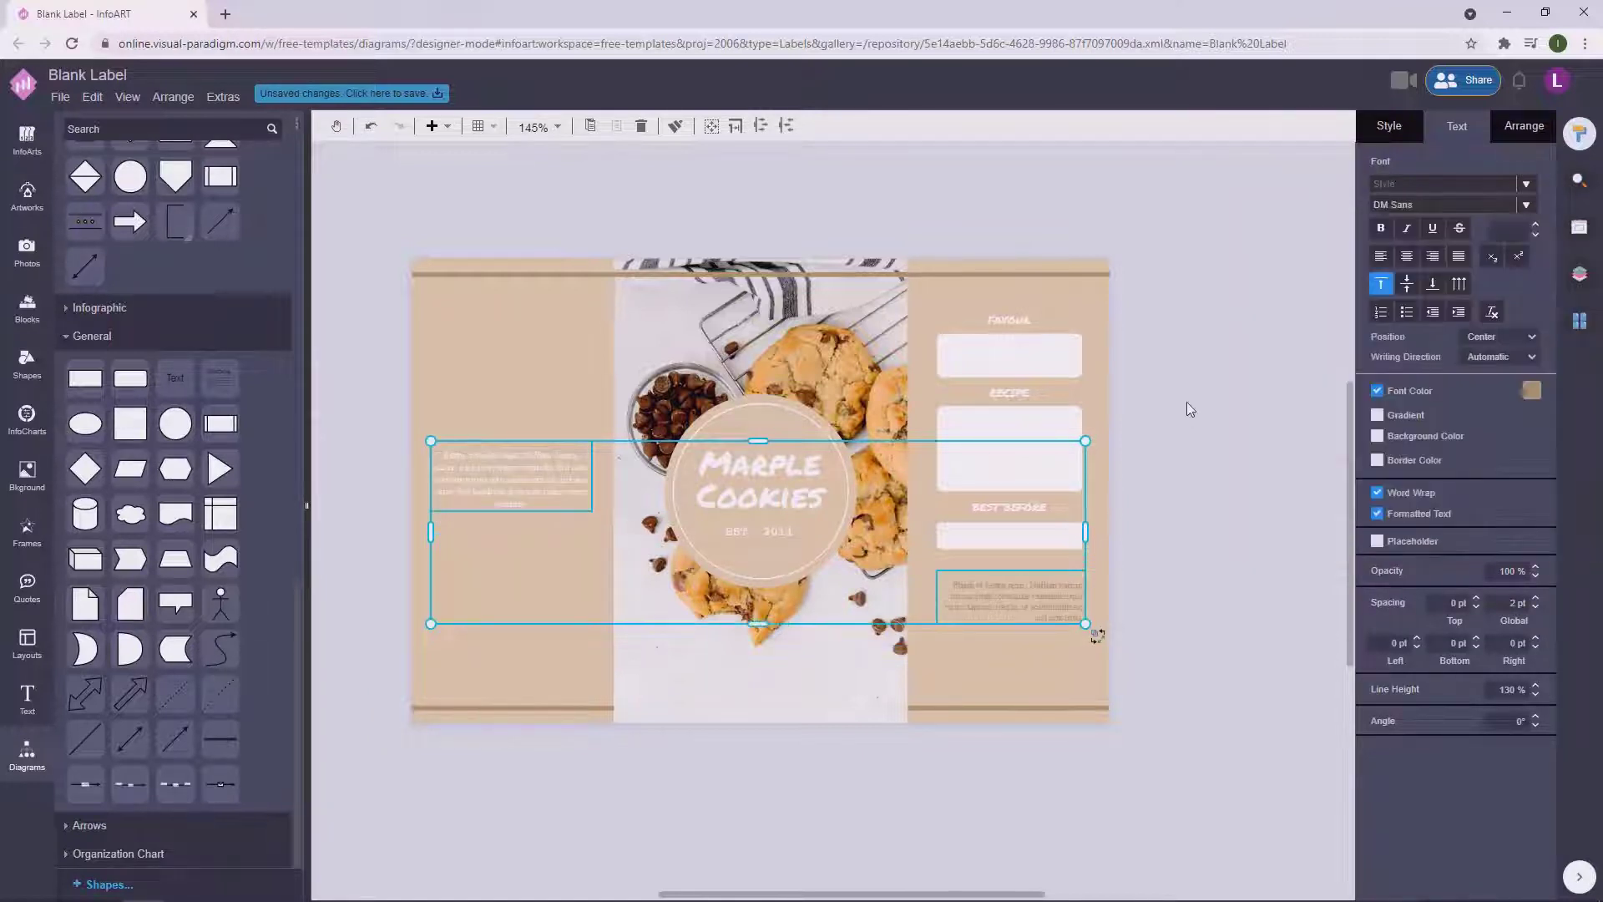
pyautogui.click(1185, 402)
# Set the right paragraph's line height to 140%.
pyautogui.click(1089, 595)
pyautogui.doubleClick(1077, 597)
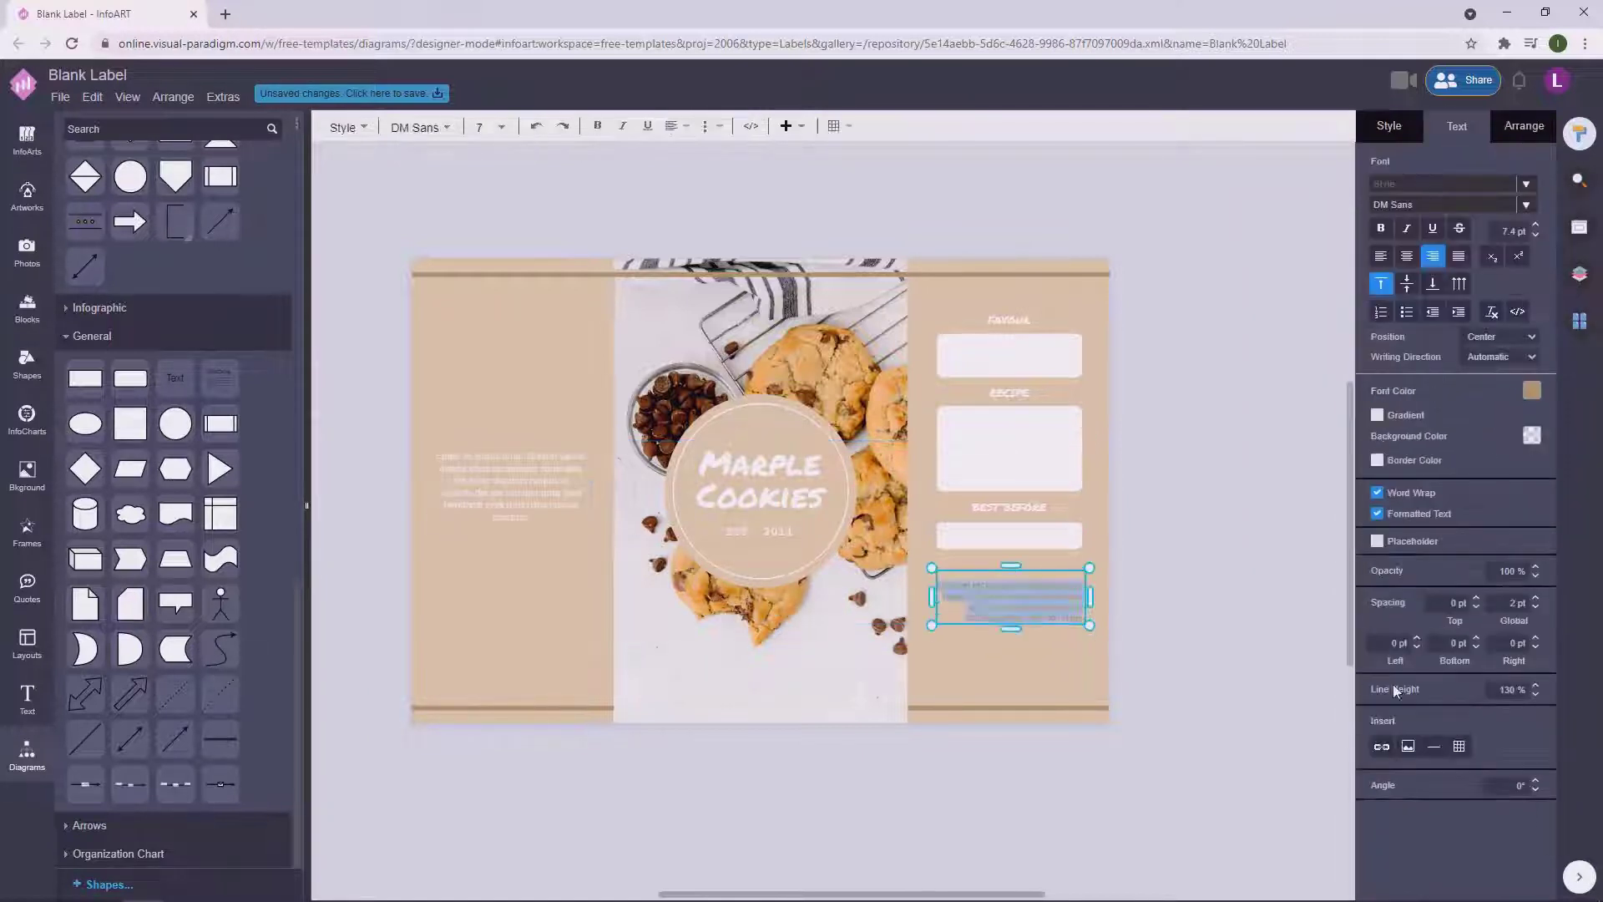
pyautogui.click(1177, 543)
pyautogui.click(1061, 604)
pyautogui.click(1178, 626)
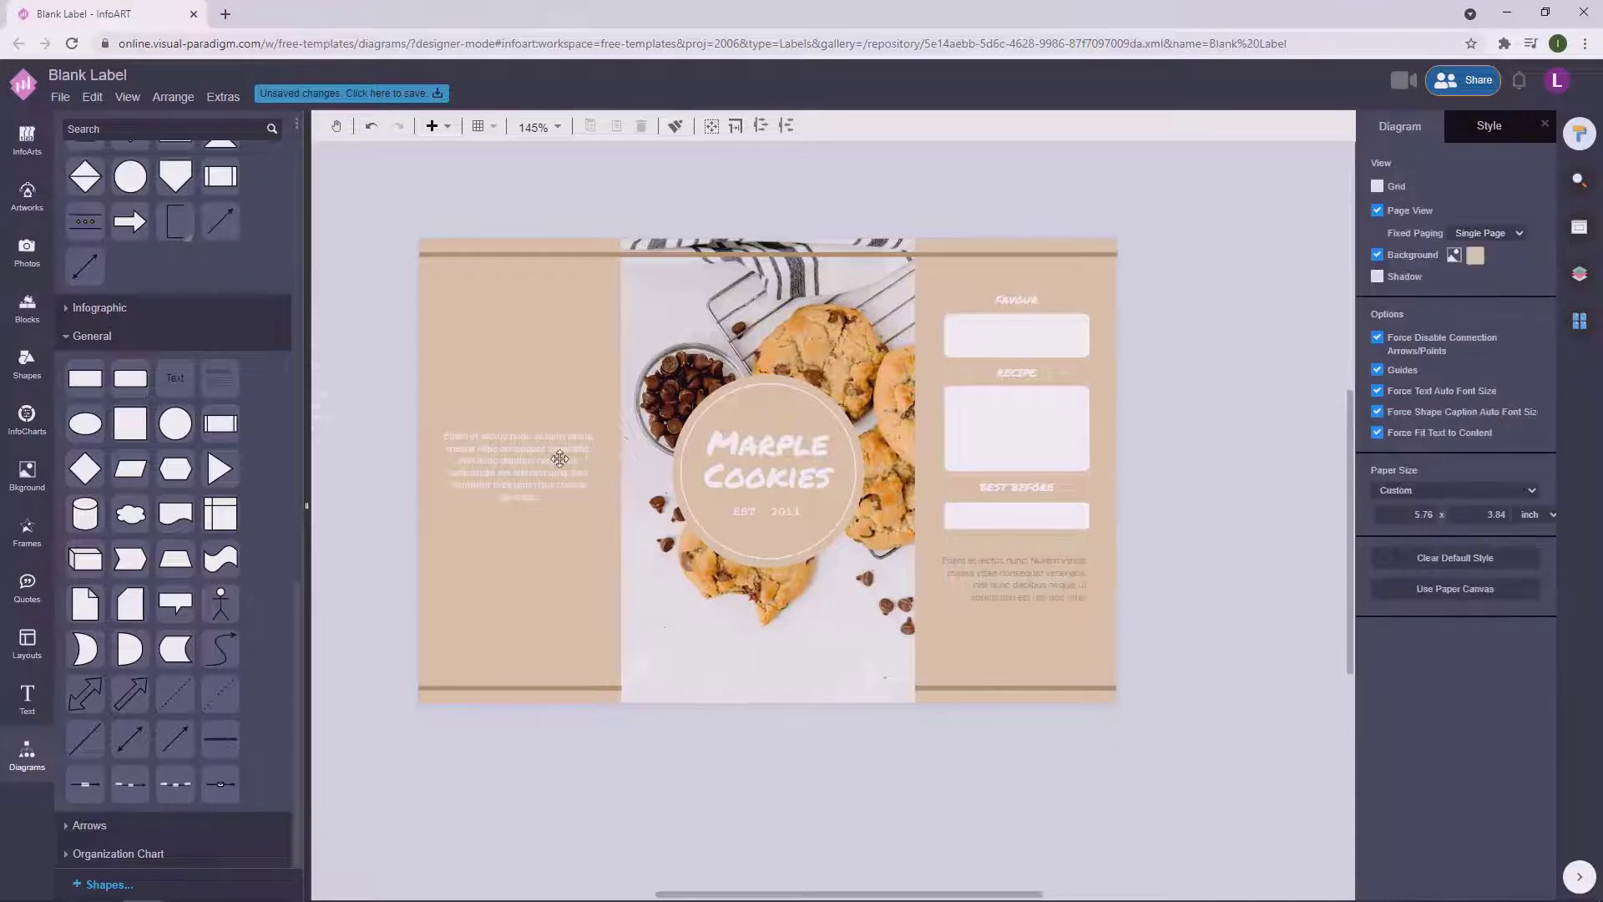
# Move the left panel's paragraph down toward the lower part of the panel.
pyautogui.moveTo(559, 459); pyautogui.dragTo(531, 582)
pyautogui.press('Escape')
# Shift the three field labels and their boxes slightly down within the right panel.
pyautogui.click(1015, 301)
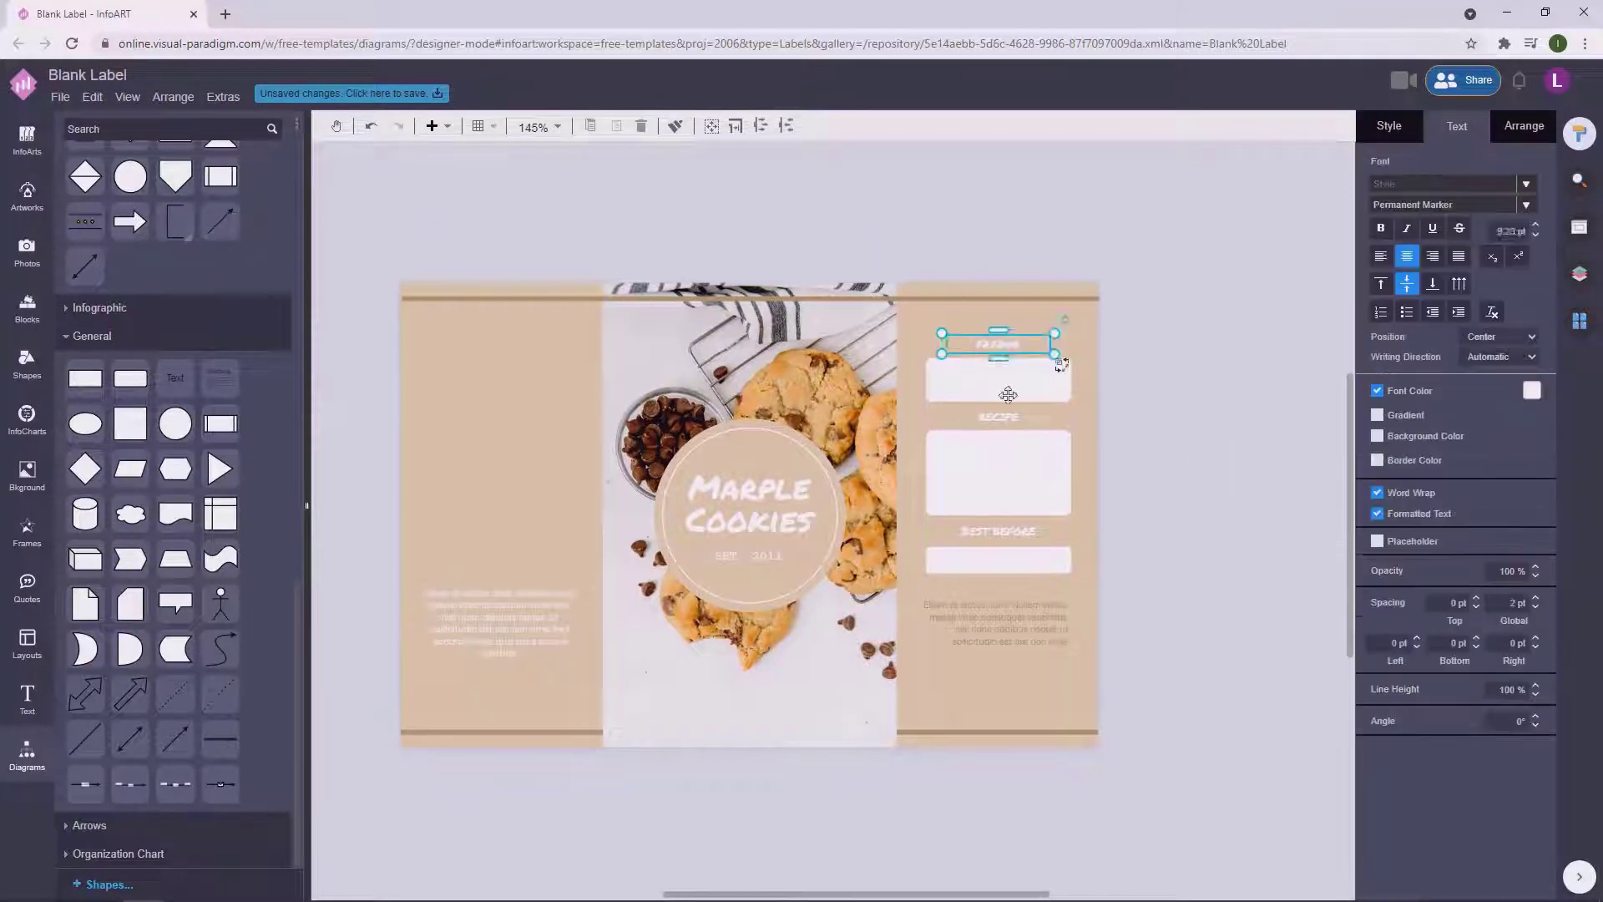
pyautogui.keyDown('shift'); pyautogui.click(1010, 533); pyautogui.keyUp('shift')
pyautogui.click(1130, 554)
pyautogui.moveTo(1122, 588); pyautogui.dragTo(889, 331)
pyautogui.moveTo(1020, 390); pyautogui.dragTo(1019, 398)
pyautogui.click(1126, 584)
# Move the right panel's paragraph slightly lower, below the BEST BEFORE box.
pyautogui.moveTo(1036, 612); pyautogui.dragTo(1034, 644)
pyautogui.click(1135, 614)
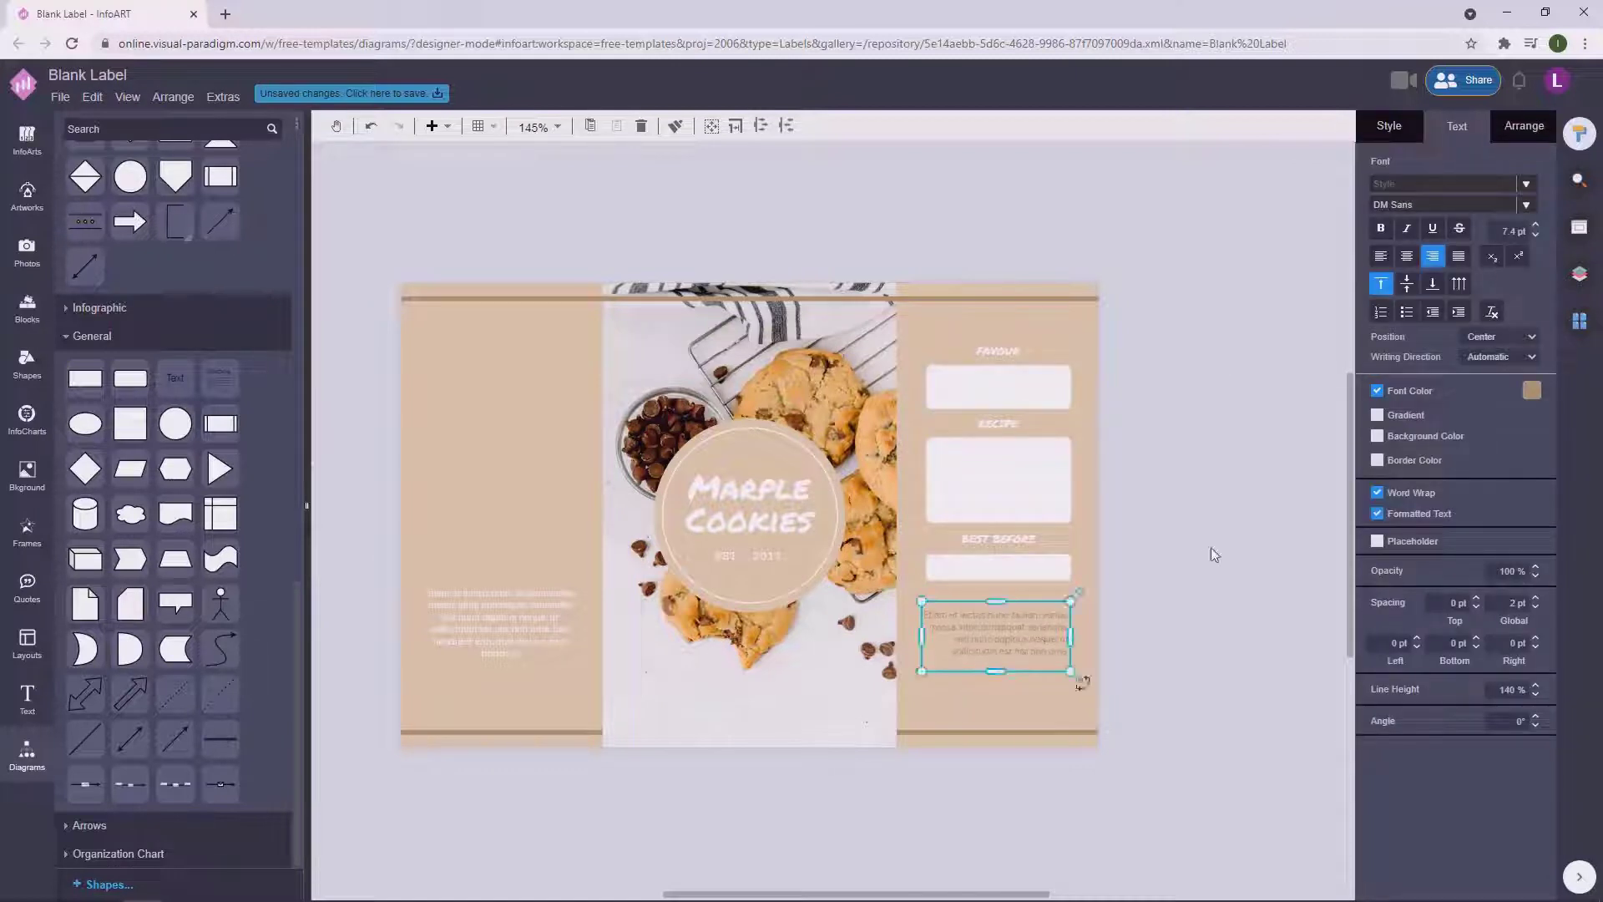
pyautogui.click(1213, 555)
pyautogui.scroll(-1, 1070, 482)
pyautogui.hscroll(-1, 644, 443)
pyautogui.scroll(1, 644, 444)
pyautogui.click(407, 393)
pyautogui.press('Delete')
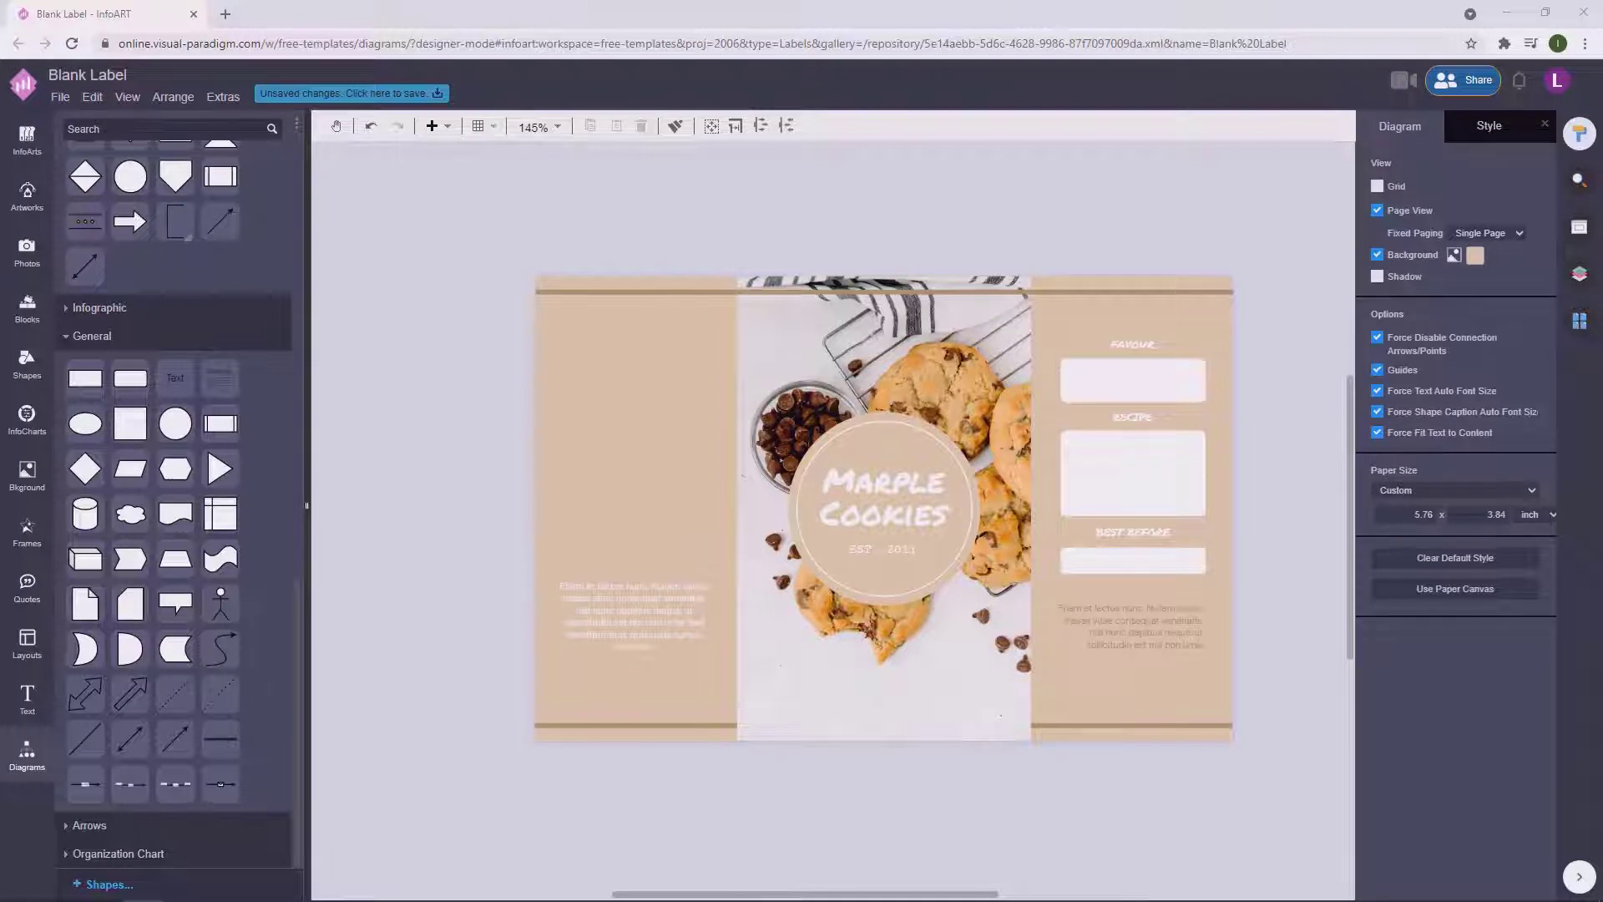
# Place the stripe along the label's upper edge behind the cookie photo.
pyautogui.hscroll(1, 1093, 209)
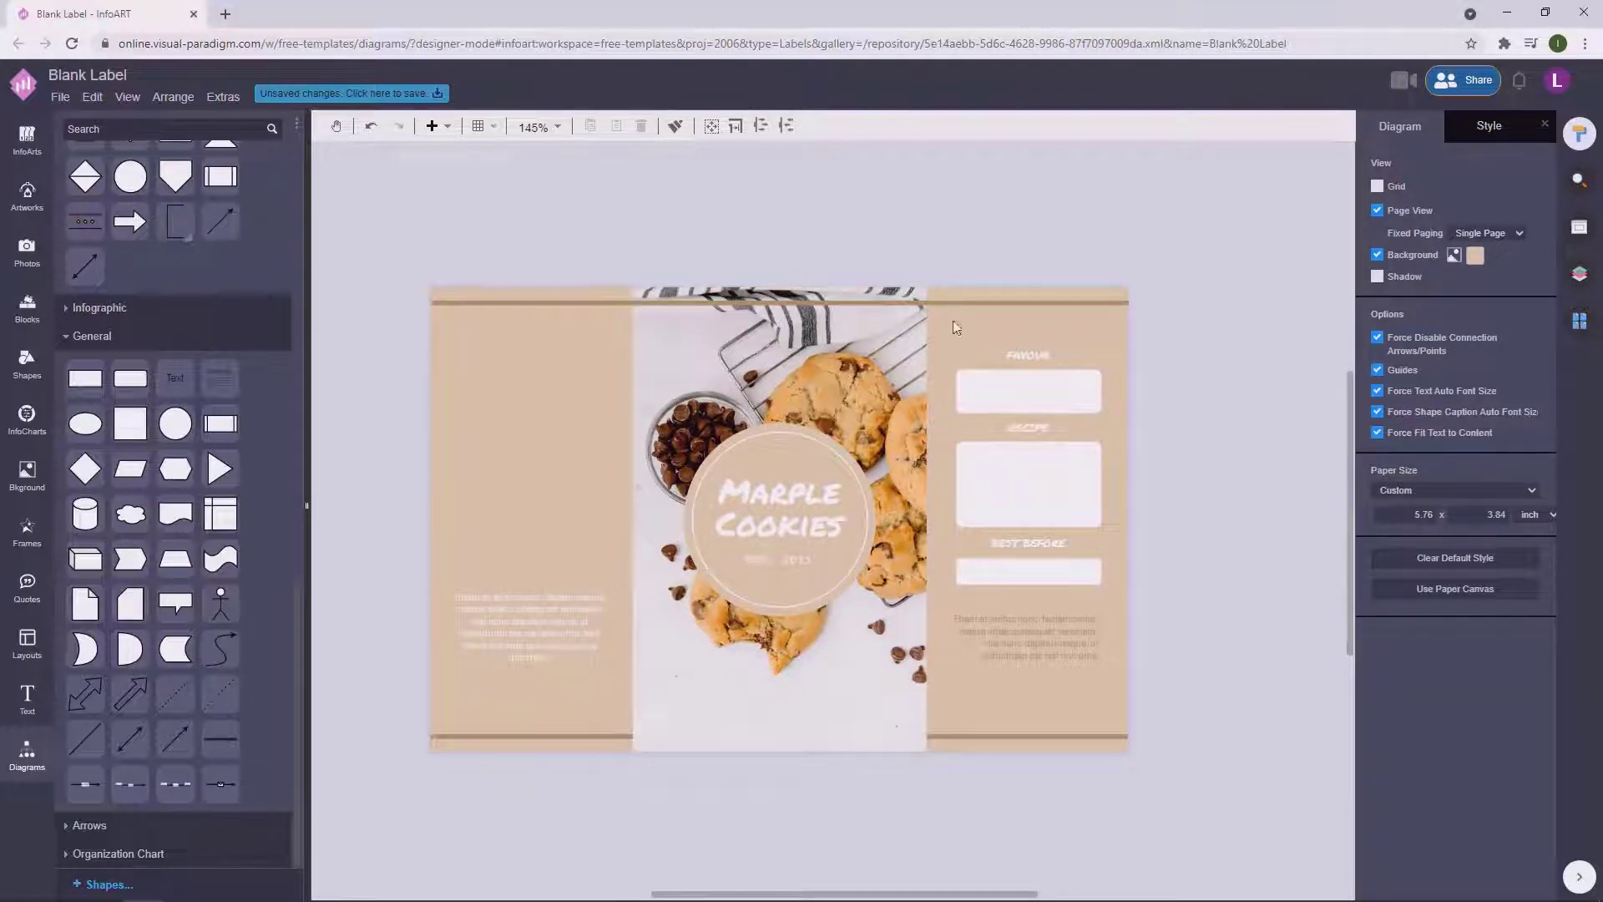
pyautogui.click(1035, 301)
pyautogui.click(956, 175)
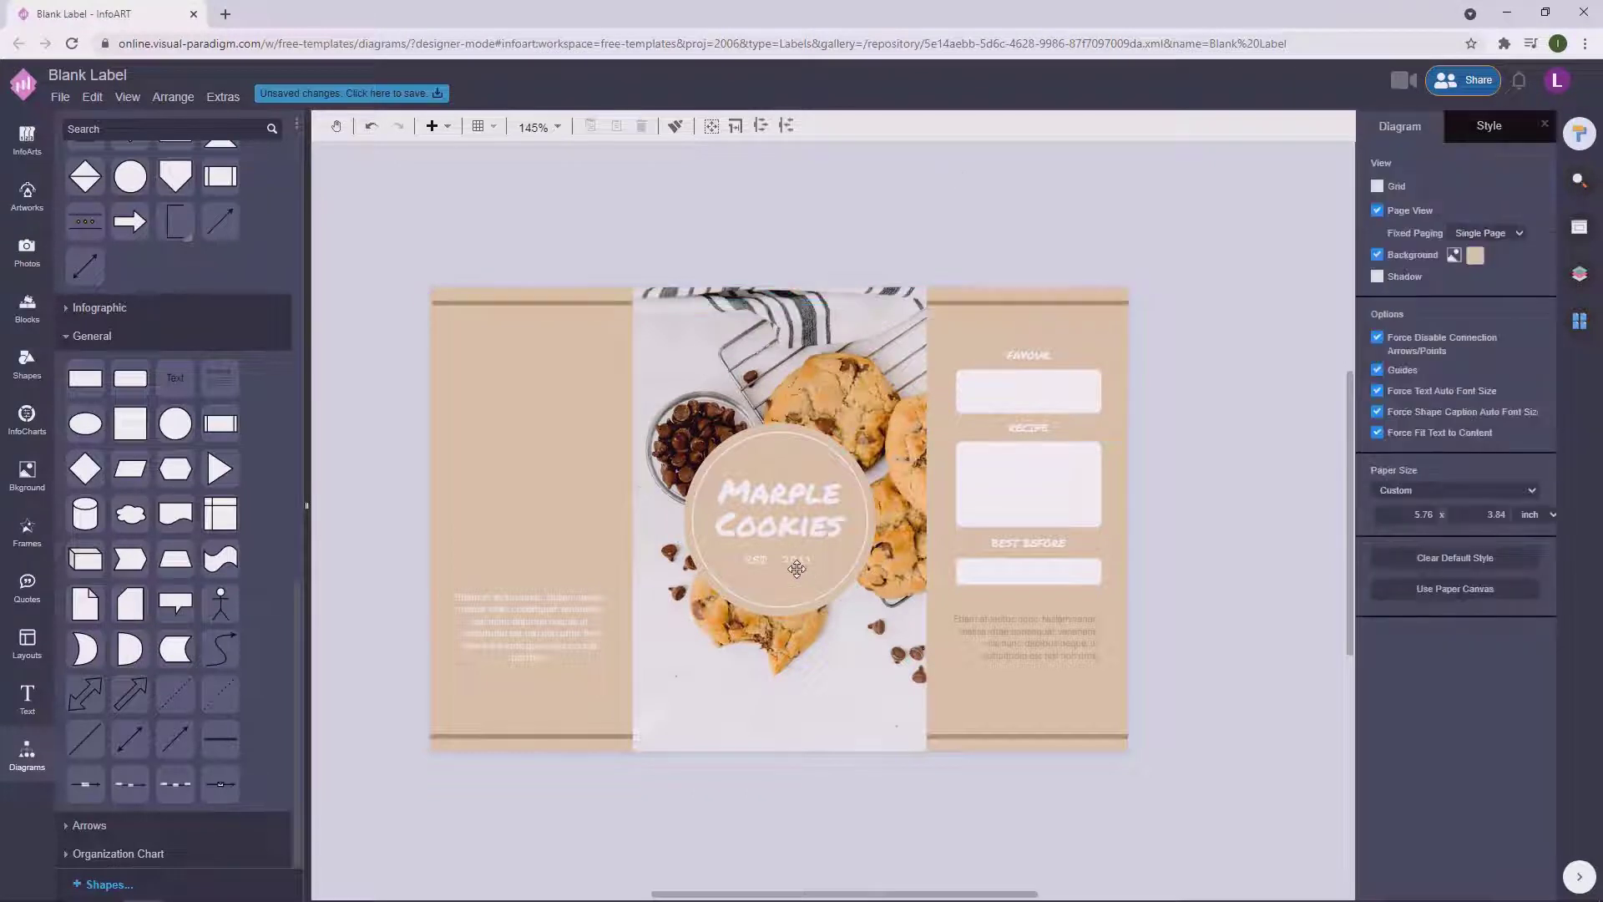
# Duplicate the EST. 2011 text near the photo's lower edge, retype it as HANDMADE COOKIES and color it brown.
pyautogui.moveTo(796, 569); pyautogui.dragTo(797, 704)
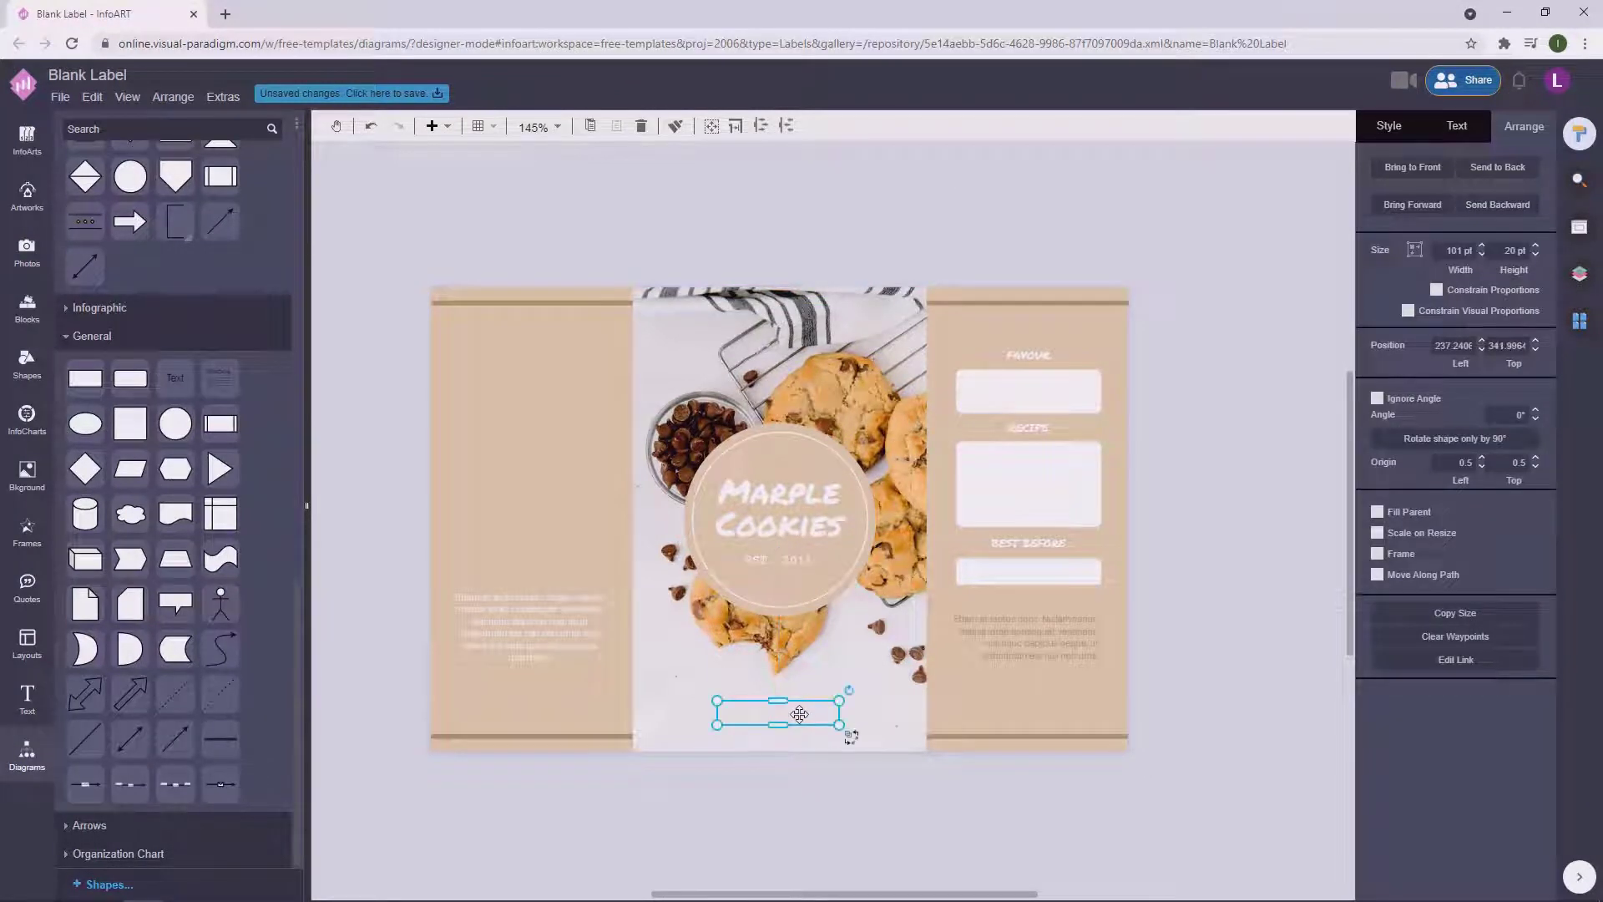
pyautogui.doubleClick(799, 714)
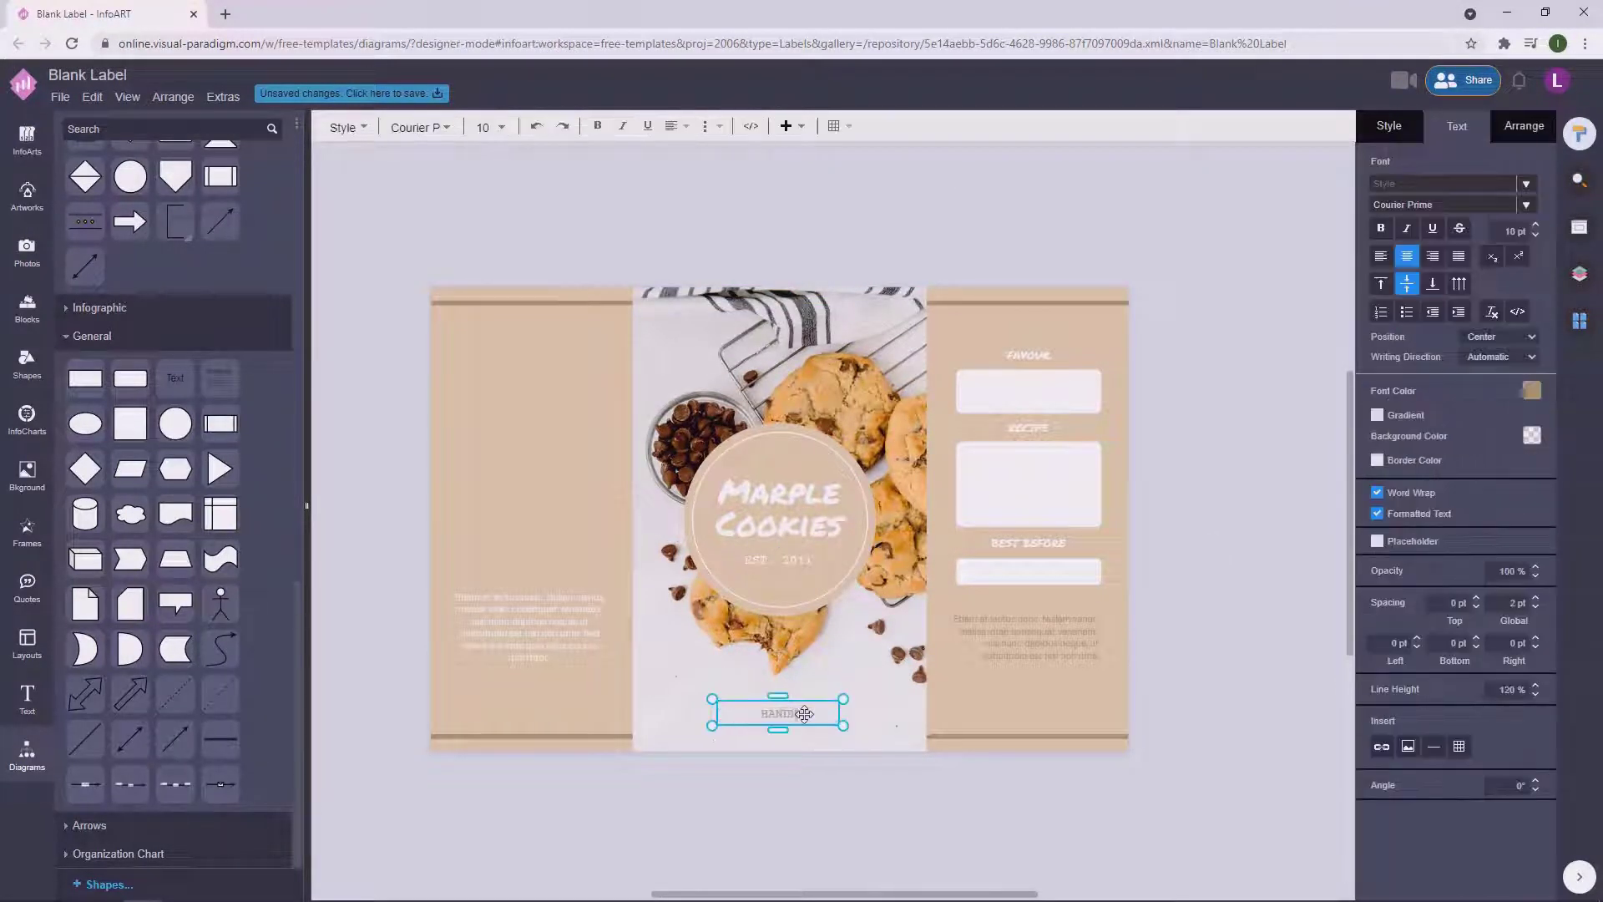
pyautogui.click(786, 835)
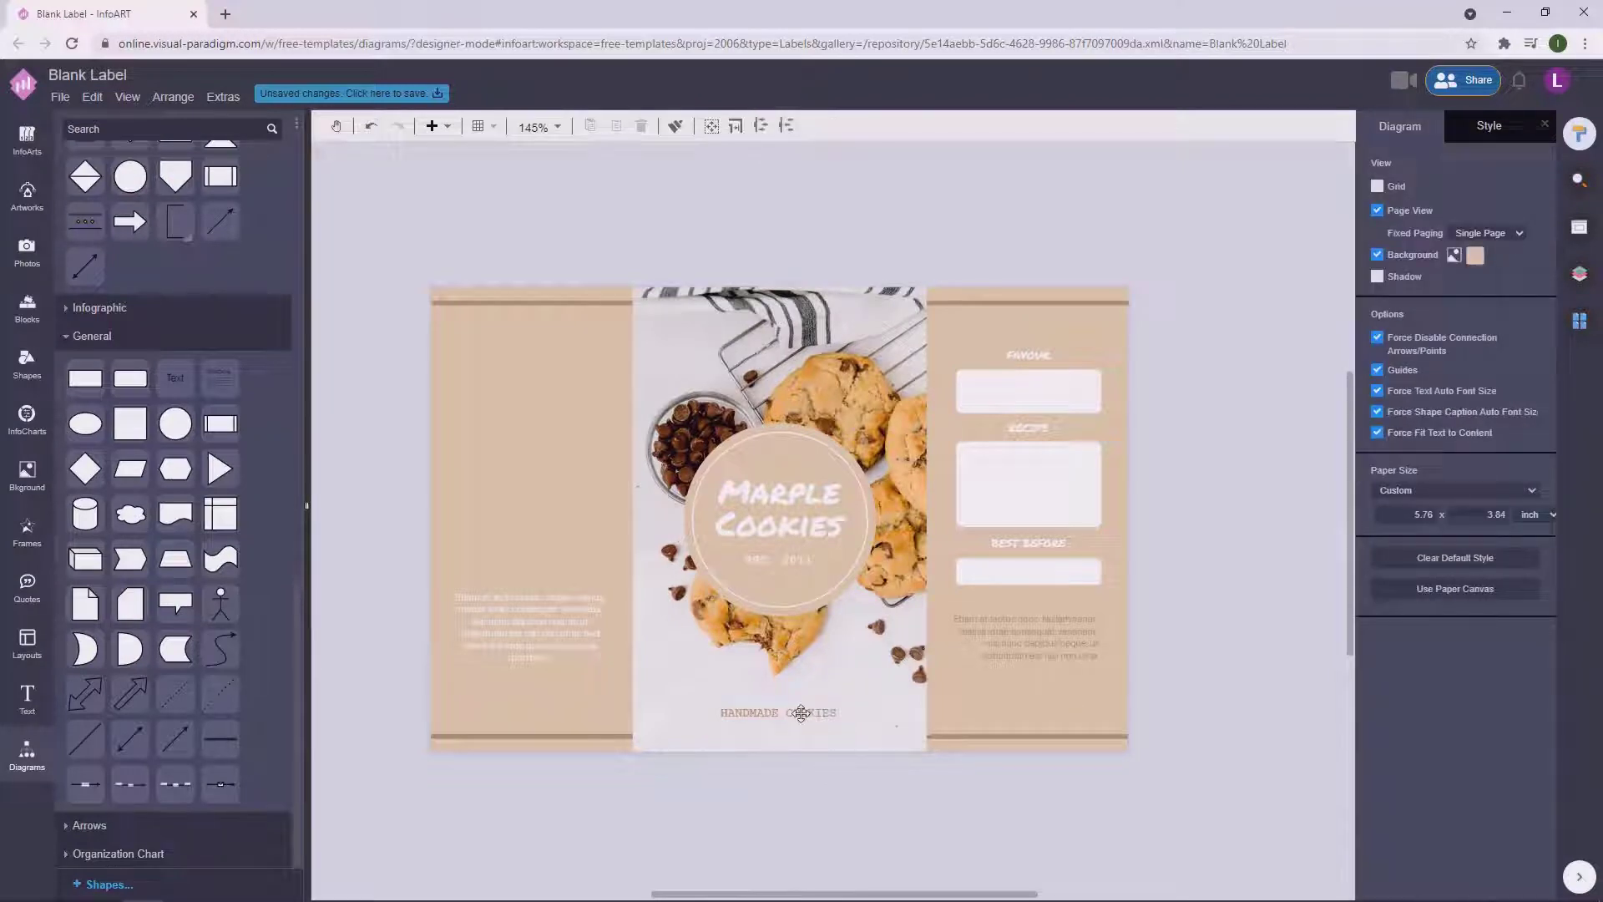
# Extend the tagline to read HANDMADE HEALTHY COOKIES.
pyautogui.click(801, 712)
pyautogui.scroll(3, 810, 702)
pyautogui.doubleClick(834, 695)
pyautogui.click(828, 691)
pyautogui.write('HEALTHY')
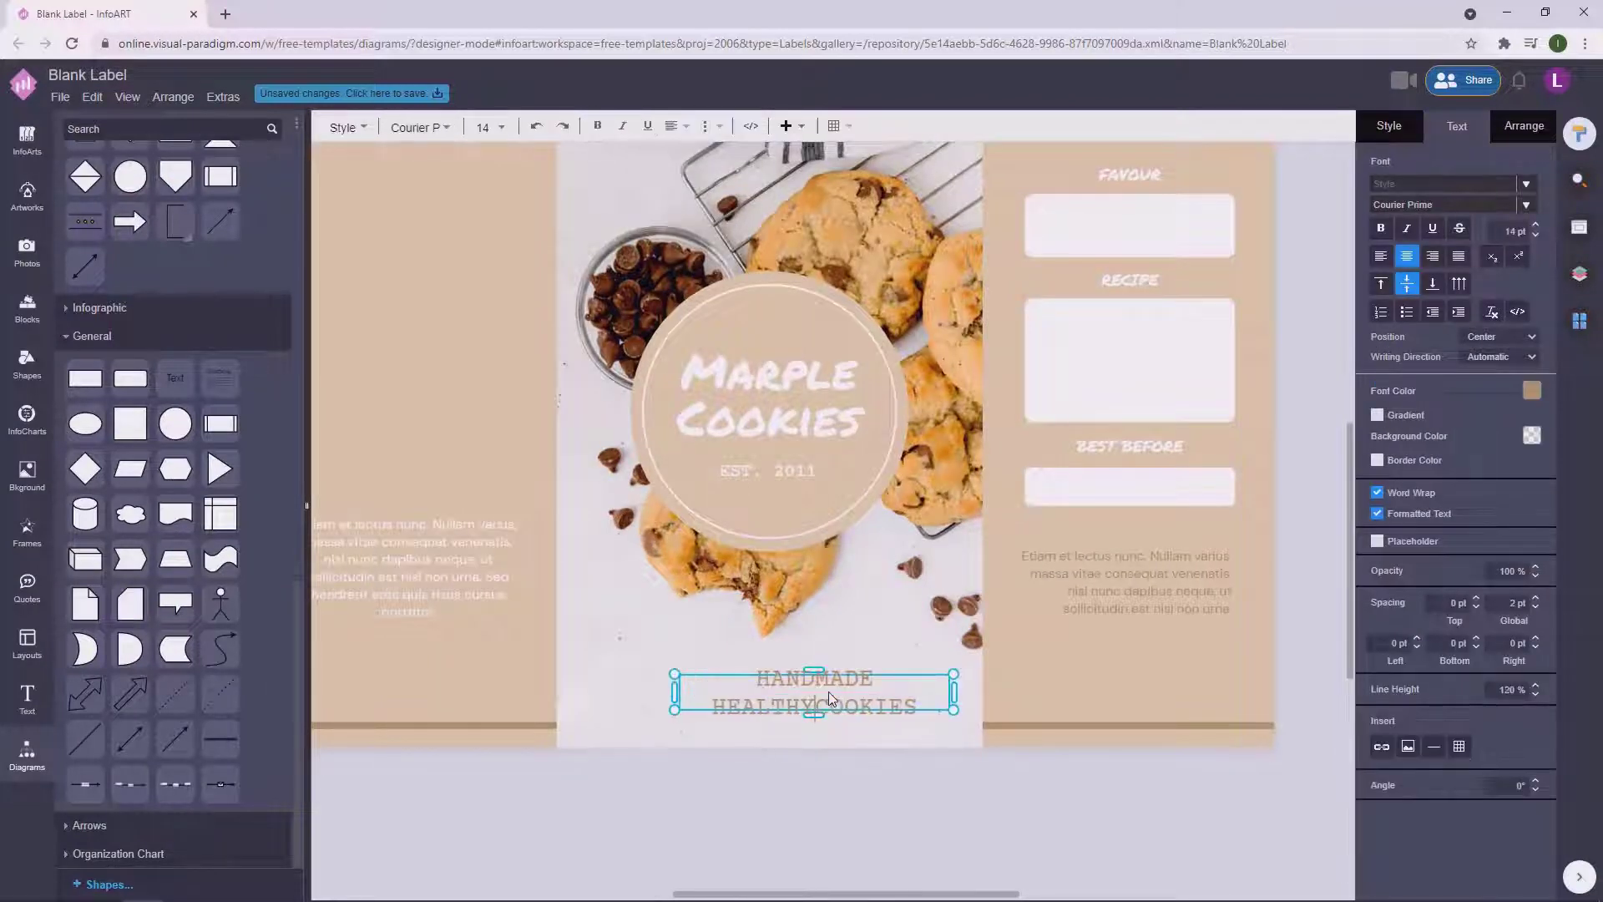
pyautogui.click(836, 802)
# Resize the tagline's text box to fit one line and center it near the photo's lower edge.
pyautogui.click(840, 710)
pyautogui.moveTo(886, 712)
pyautogui.mouseDown()
pyautogui.moveTo(885, 685)
pyautogui.moveTo(852, 697)
pyautogui.moveTo(946, 665)
pyautogui.mouseUp()
pyautogui.moveTo(901, 681); pyautogui.dragTo(856, 728)
pyautogui.click(839, 820)
pyautogui.scroll(-2, 840, 820)
pyautogui.click(865, 730)
pyautogui.click(1119, 589)
# Change the font of the tagline and the EST. 2011 text to a light sans-serif.
pyautogui.click(829, 723)
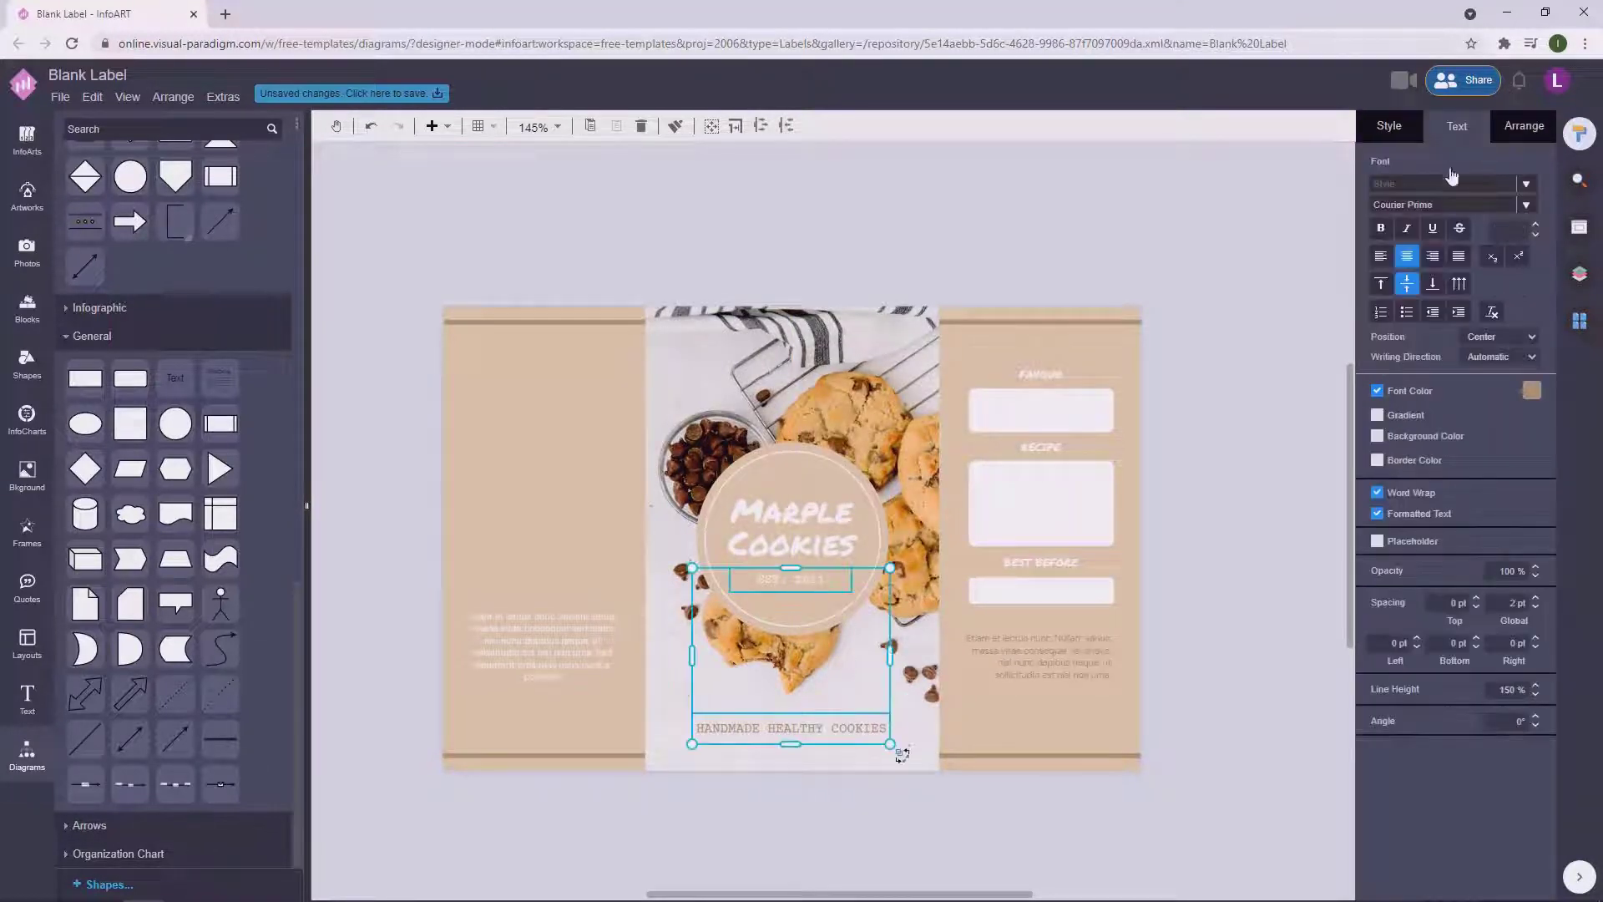
pyautogui.click(1452, 204)
pyautogui.scroll(-5, 1595, 265)
pyautogui.moveTo(1596, 265); pyautogui.dragTo(1589, 312)
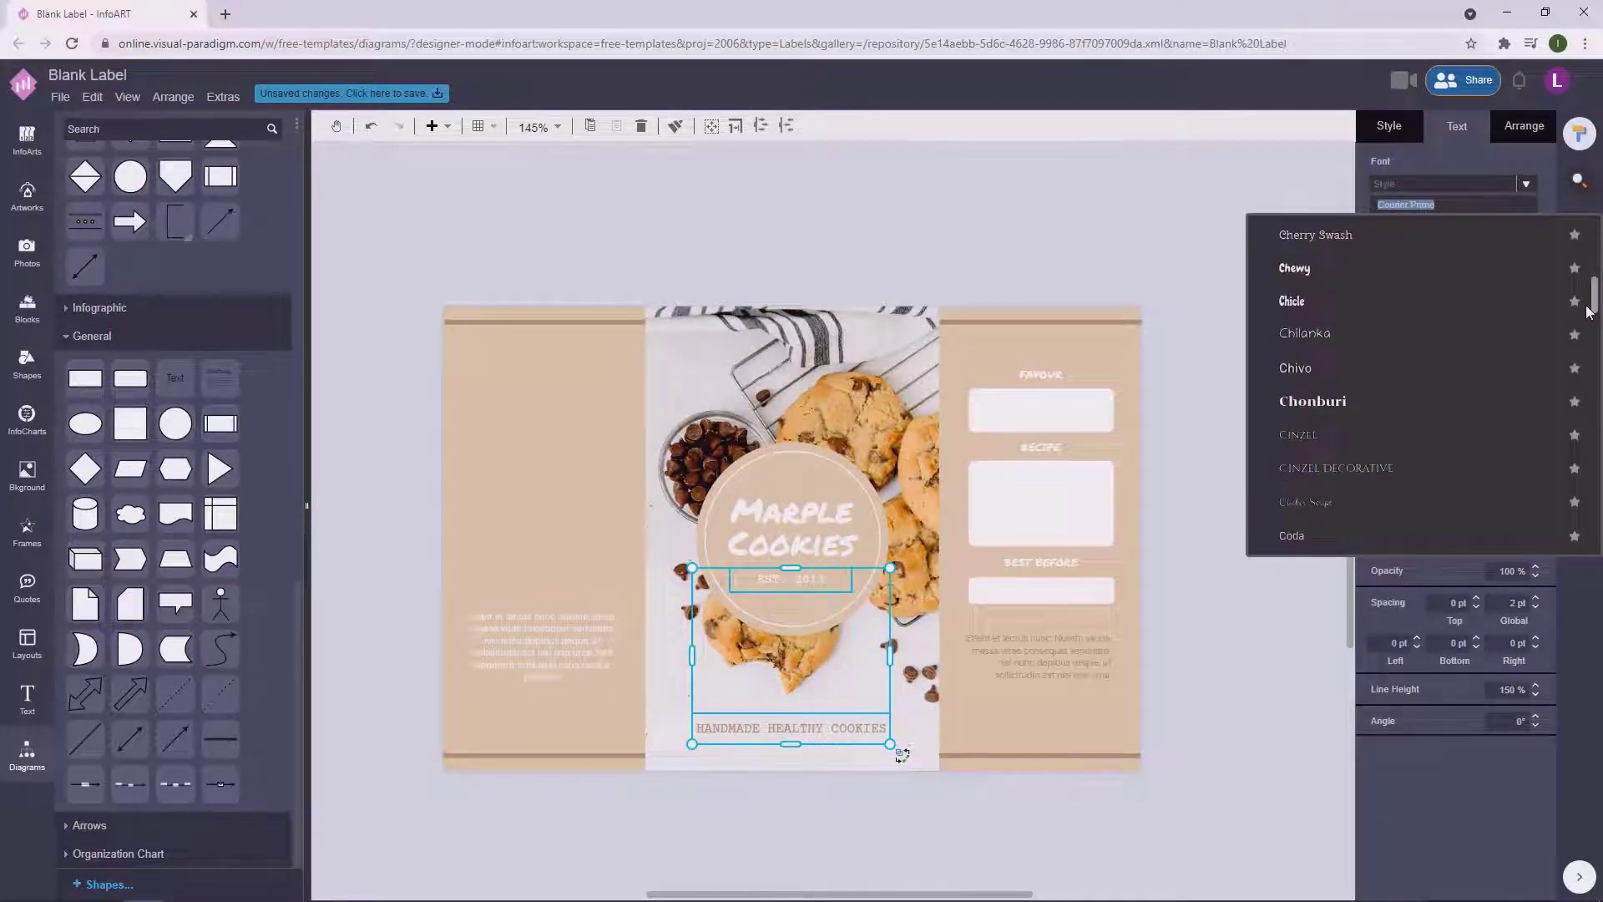
pyautogui.scroll(-3, 1588, 311)
pyautogui.scroll(-15, 1588, 319)
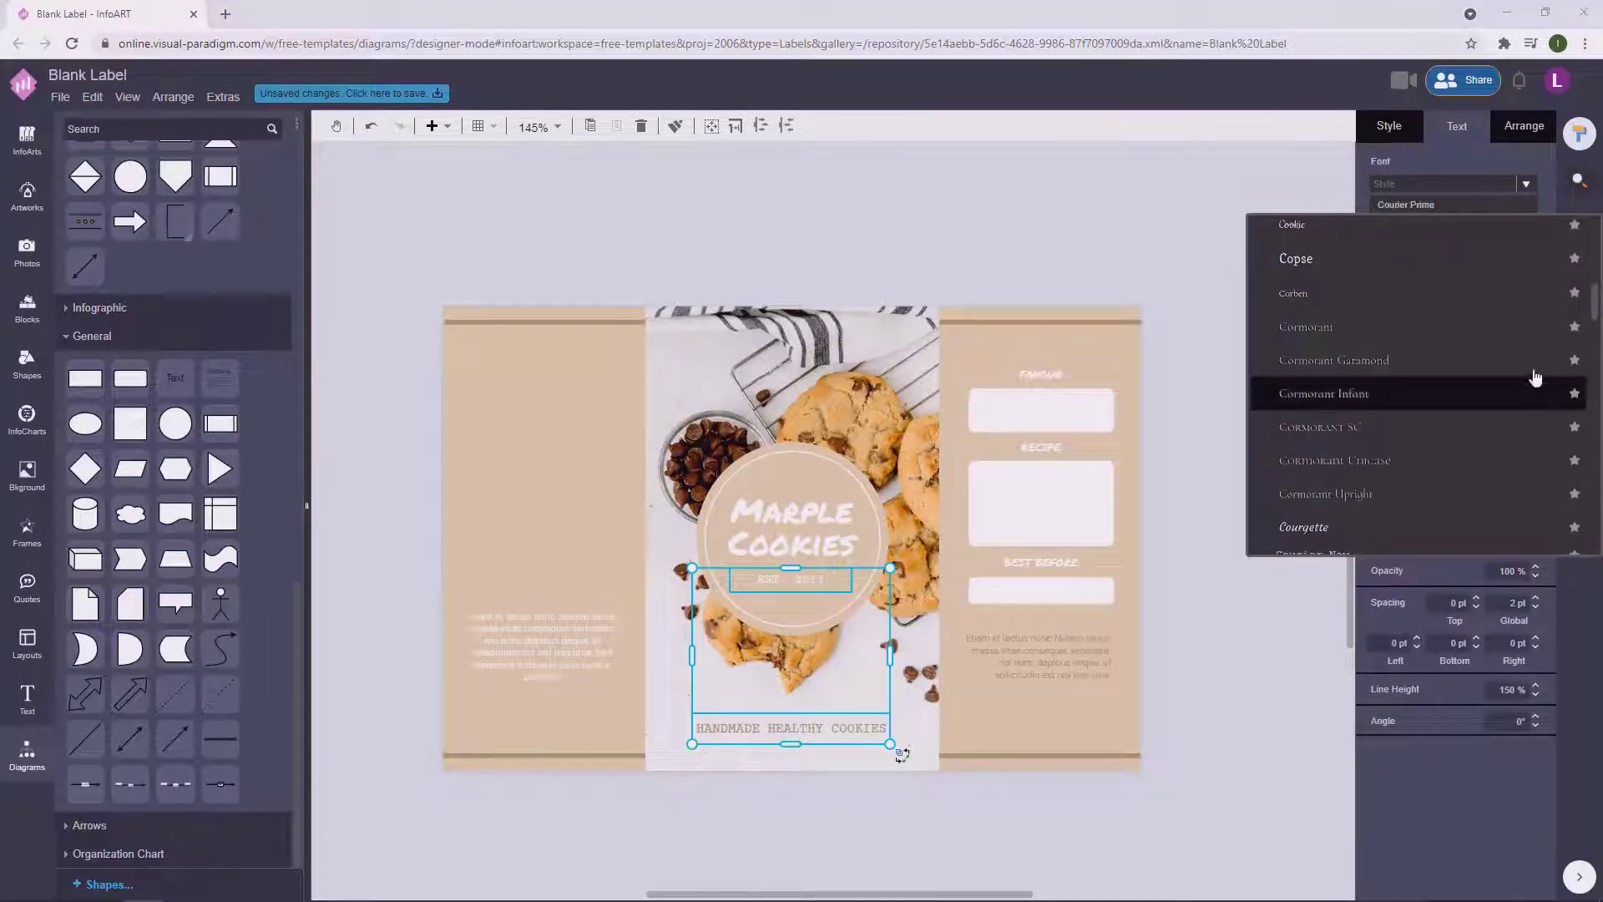
pyautogui.moveTo(1599, 371); pyautogui.dragTo(1598, 423)
pyautogui.click(1552, 421)
pyautogui.click(1267, 498)
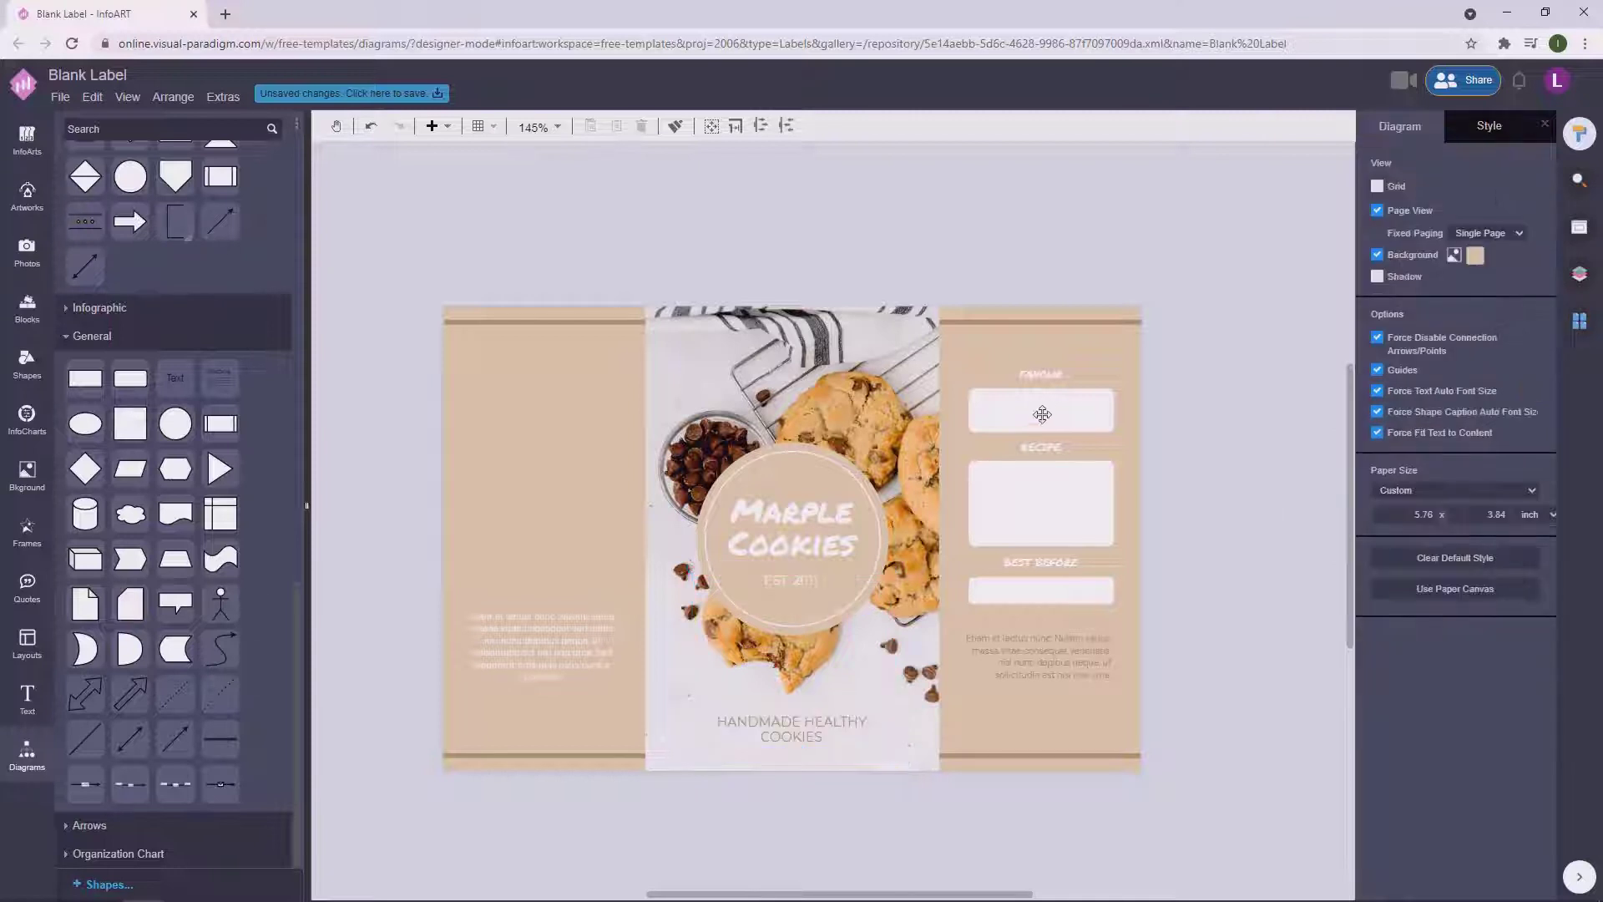
# Fit the tagline back on one line and nudge the Marple Cookies title together with the EST. 2011 text.
pyautogui.click(825, 728)
pyautogui.moveTo(872, 728)
pyautogui.mouseDown()
pyautogui.moveTo(923, 735)
pyautogui.moveTo(840, 737)
pyautogui.mouseUp()
pyautogui.click(907, 576)
pyautogui.click(812, 573)
pyautogui.keyDown('shift'); pyautogui.click(808, 544); pyautogui.keyUp('shift')
pyautogui.moveTo(808, 544); pyautogui.dragTo(810, 543)
# Change the font of the left and right paragraphs to Montserrat.
pyautogui.click(1036, 659)
pyautogui.keyDown('shift'); pyautogui.click(522, 663); pyautogui.keyUp('shift')
pyautogui.click(1528, 205)
pyautogui.moveTo(1594, 241); pyautogui.dragTo(1576, 390)
pyautogui.scroll(-3, 1578, 400)
pyautogui.moveTo(1575, 409); pyautogui.dragTo(1575, 422)
pyautogui.click(1315, 384)
pyautogui.click(1189, 373)
pyautogui.scroll(-2, 1227, 467)
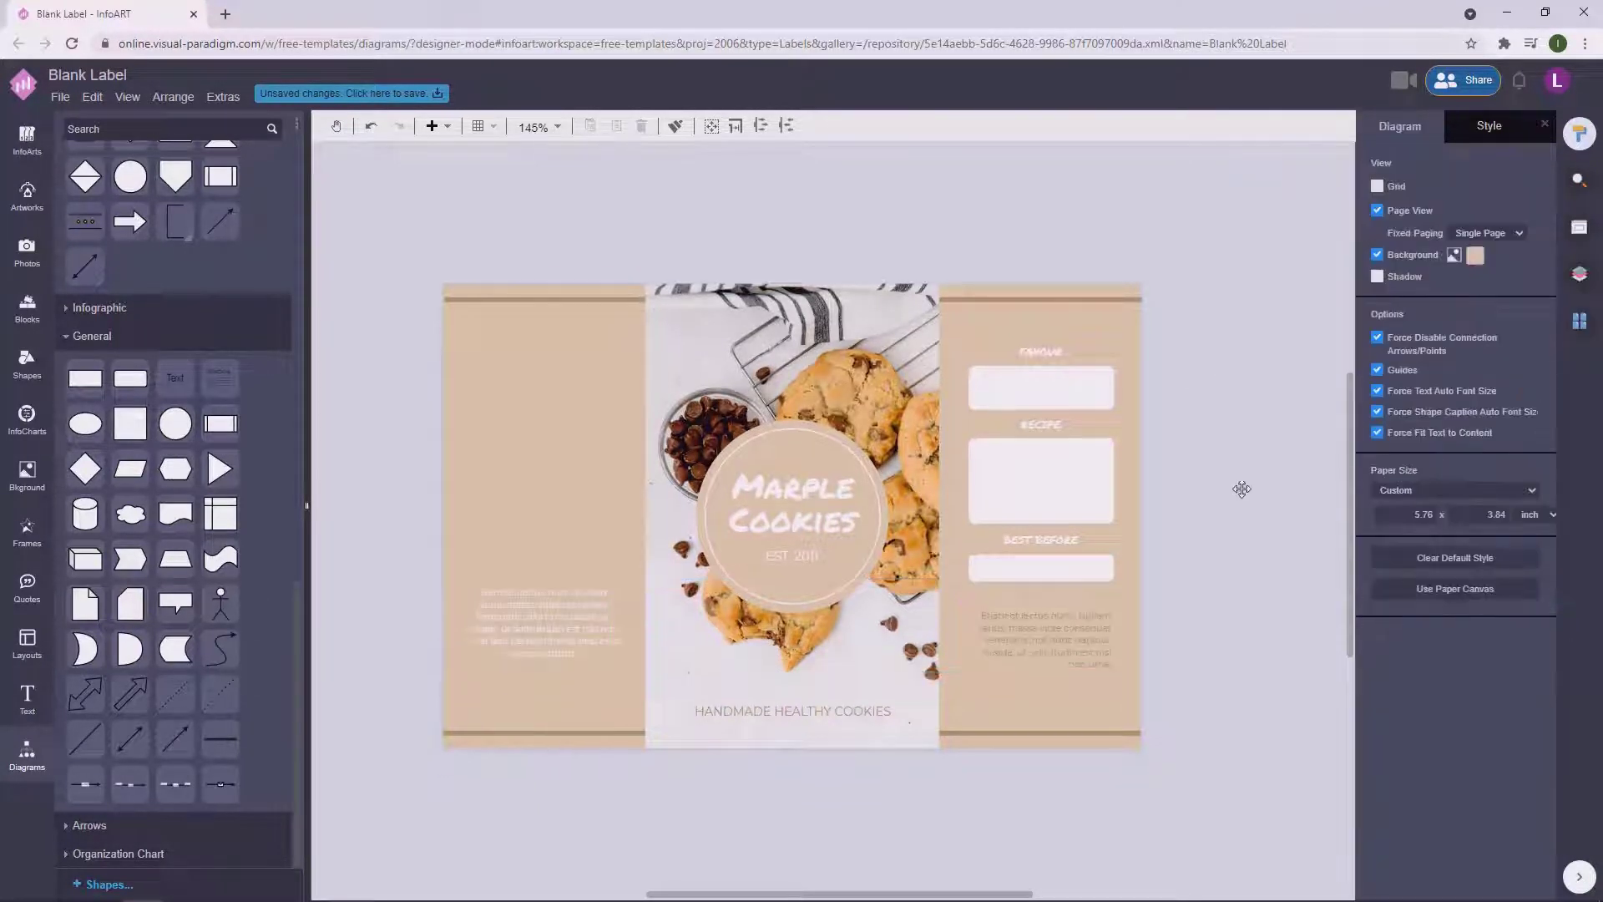
# Set the font size of the right and left paragraphs to 7 pt.
pyautogui.click(1037, 582)
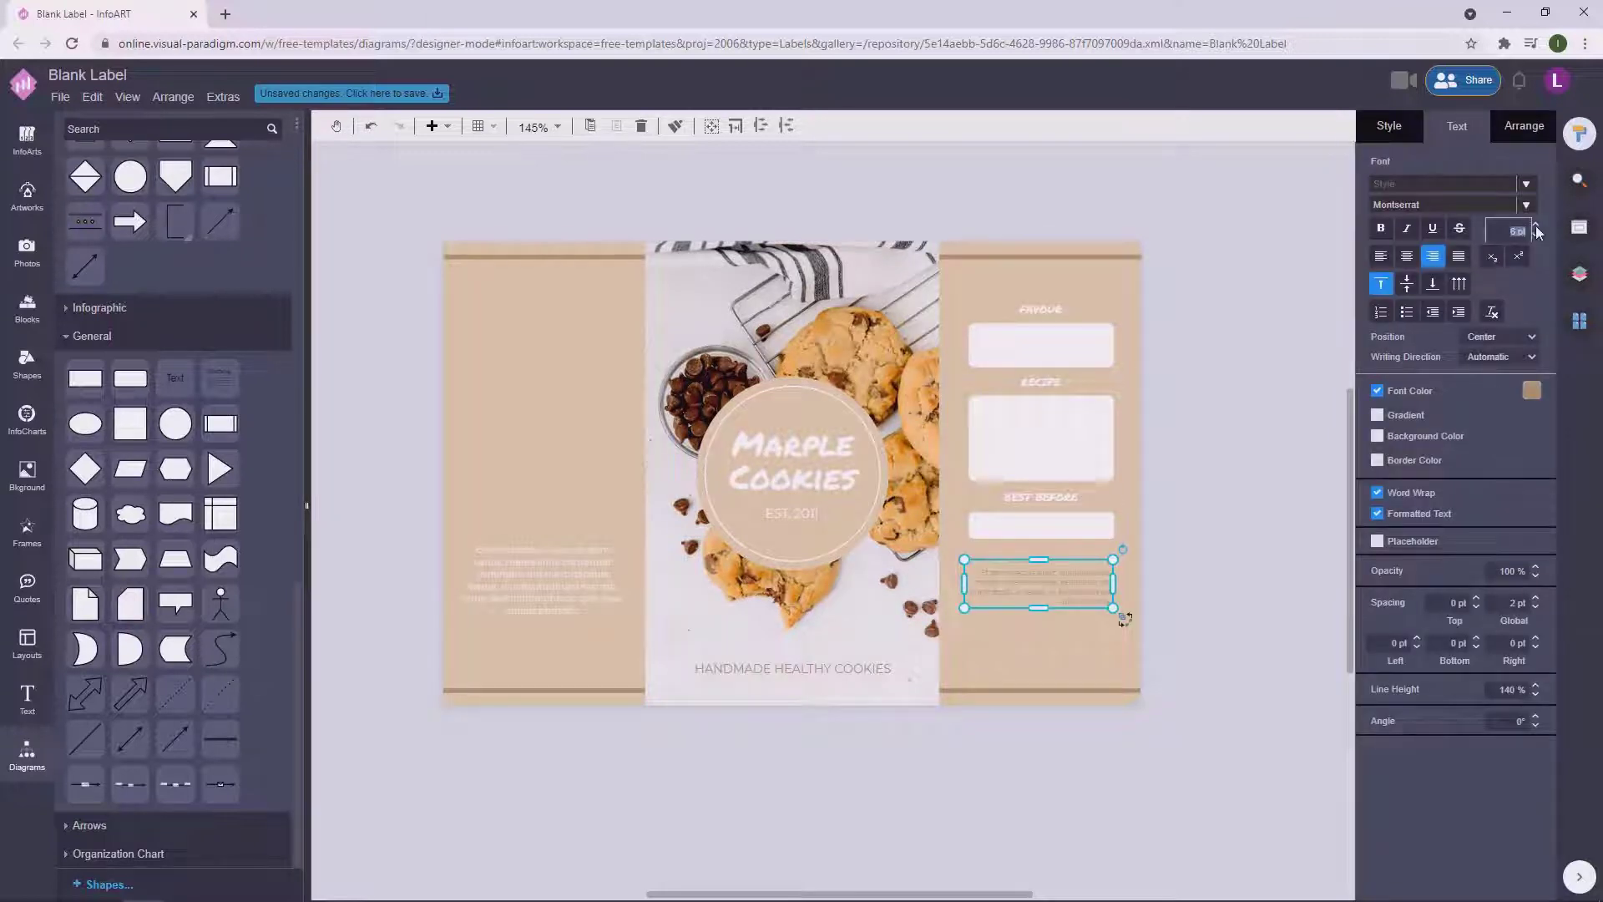
pyautogui.write('6.5')
pyautogui.click(1227, 485)
pyautogui.click(1060, 588)
pyautogui.moveTo(1499, 232); pyautogui.dragTo(1537, 229)
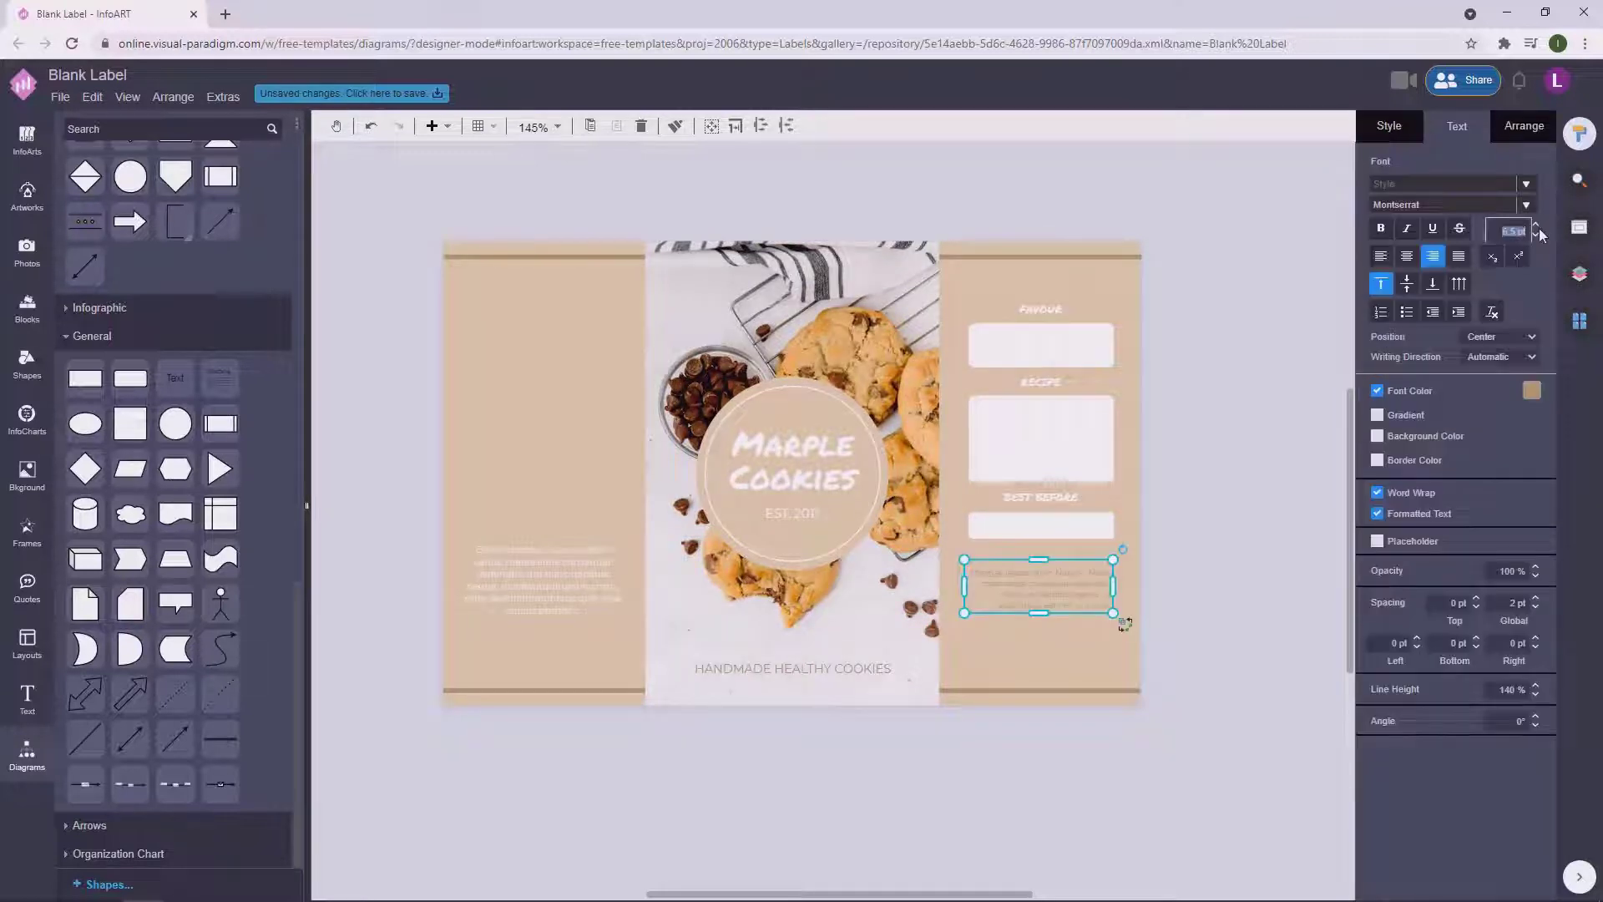
pyautogui.write('6.7')
pyautogui.click(1235, 473)
pyautogui.click(547, 580)
pyautogui.write('7')
pyautogui.click(1245, 487)
pyautogui.scroll(-1, 1245, 487)
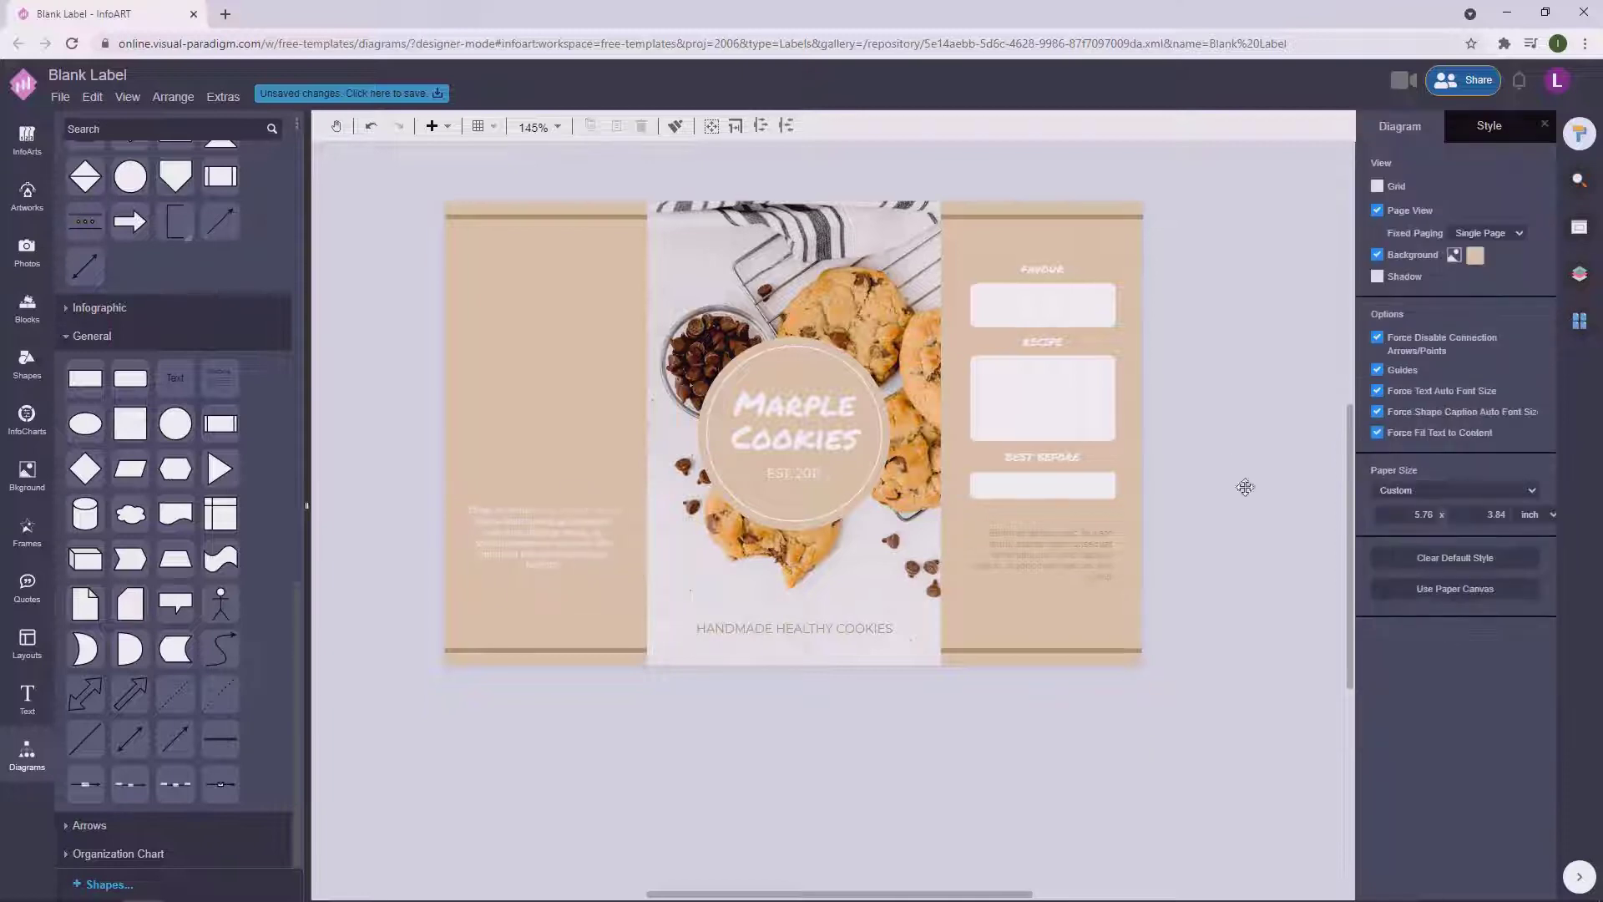
# Increase the line height of the left and right paragraphs to 140%.
pyautogui.doubleClick(555, 533)
pyautogui.click(1533, 685)
pyautogui.doubleClick(1089, 539)
pyautogui.click(1536, 686)
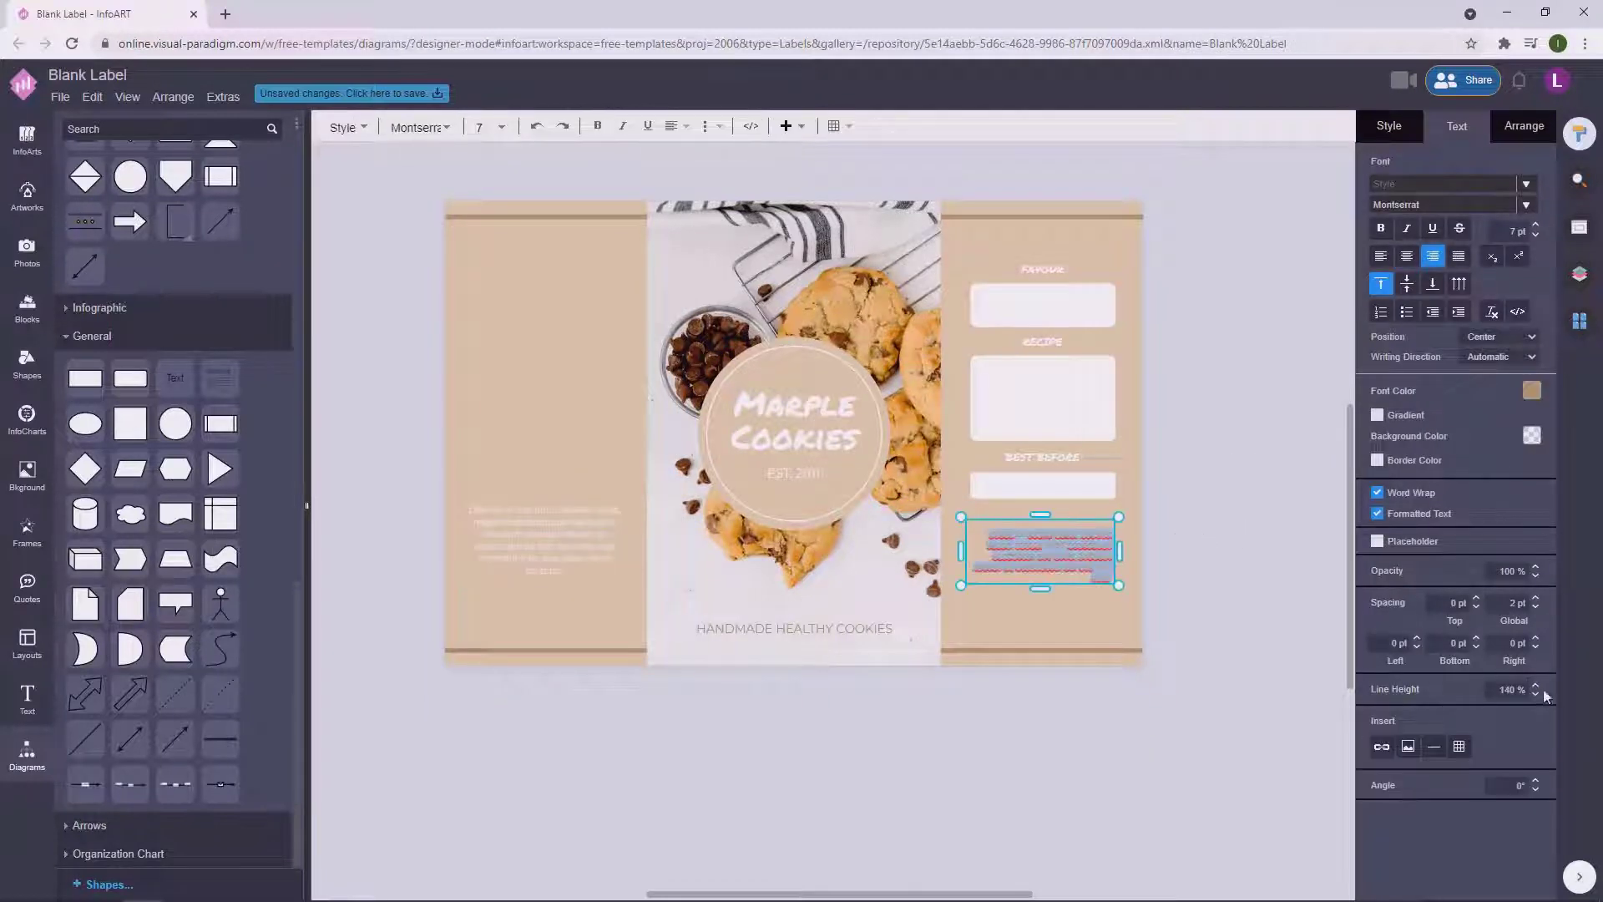
pyautogui.click(1230, 538)
# Narrow the right paragraph's text box slightly from its left edge.
pyautogui.click(1016, 554)
pyautogui.moveTo(961, 551); pyautogui.dragTo(980, 552)
pyautogui.click(1230, 538)
pyautogui.scroll(1, 1230, 539)
pyautogui.moveTo(1230, 538); pyautogui.dragTo(1217, 579)
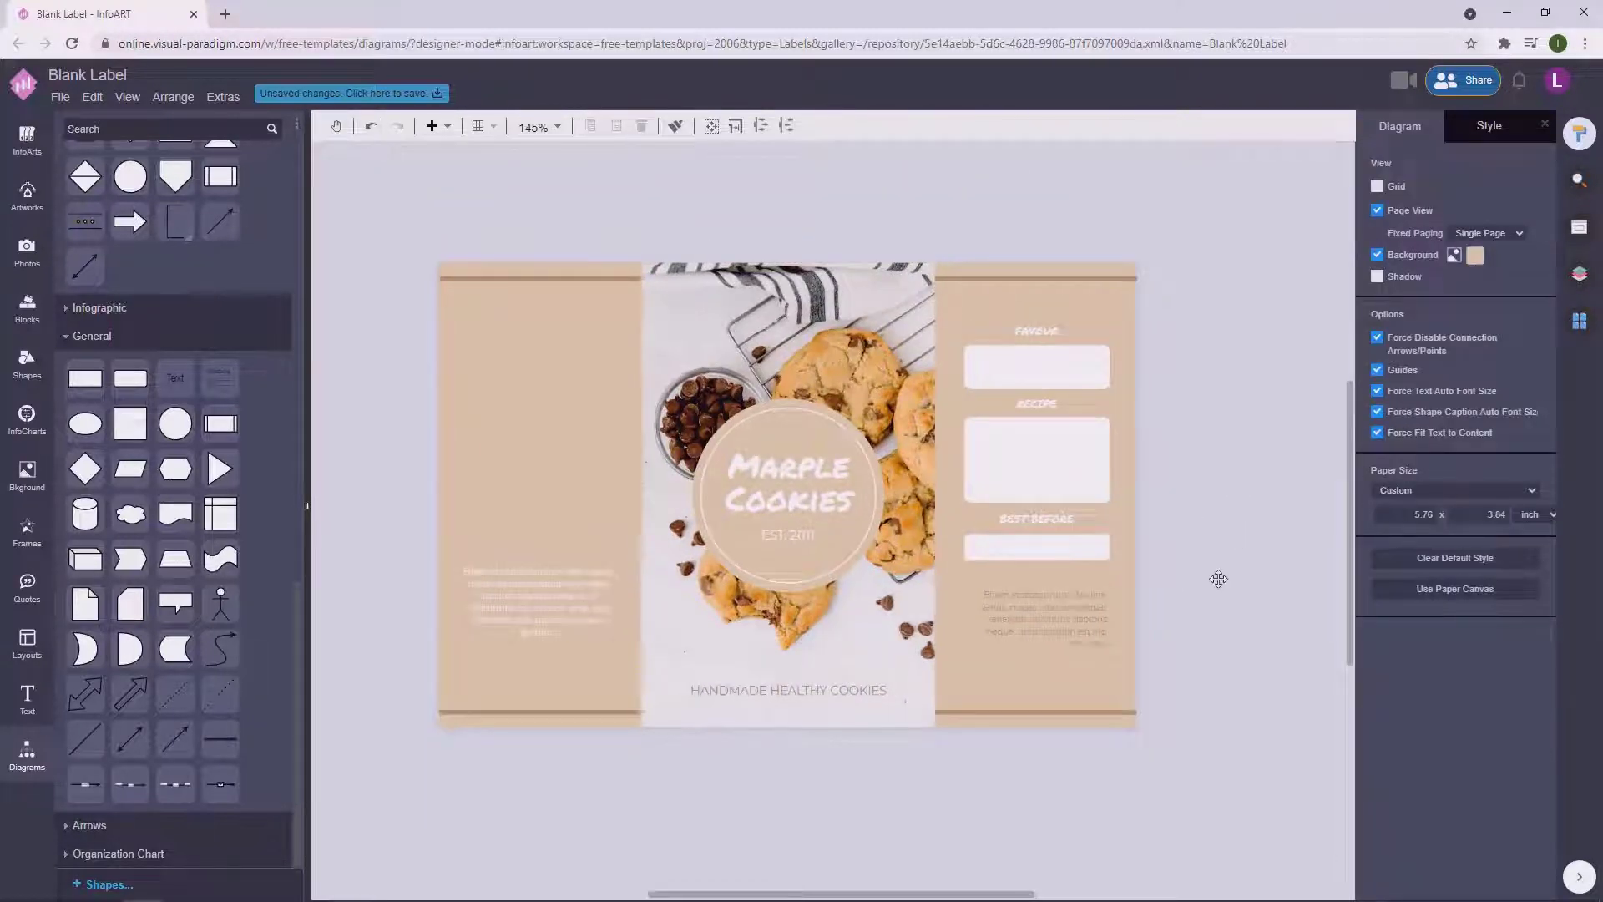
# Add a small white square on the canvas beside the label's left panel.
pyautogui.moveTo(698, 662); pyautogui.dragTo(690, 726)
pyautogui.moveTo(384, 665); pyautogui.dragTo(441, 564)
pyautogui.moveTo(469, 406); pyautogui.dragTo(355, 362)
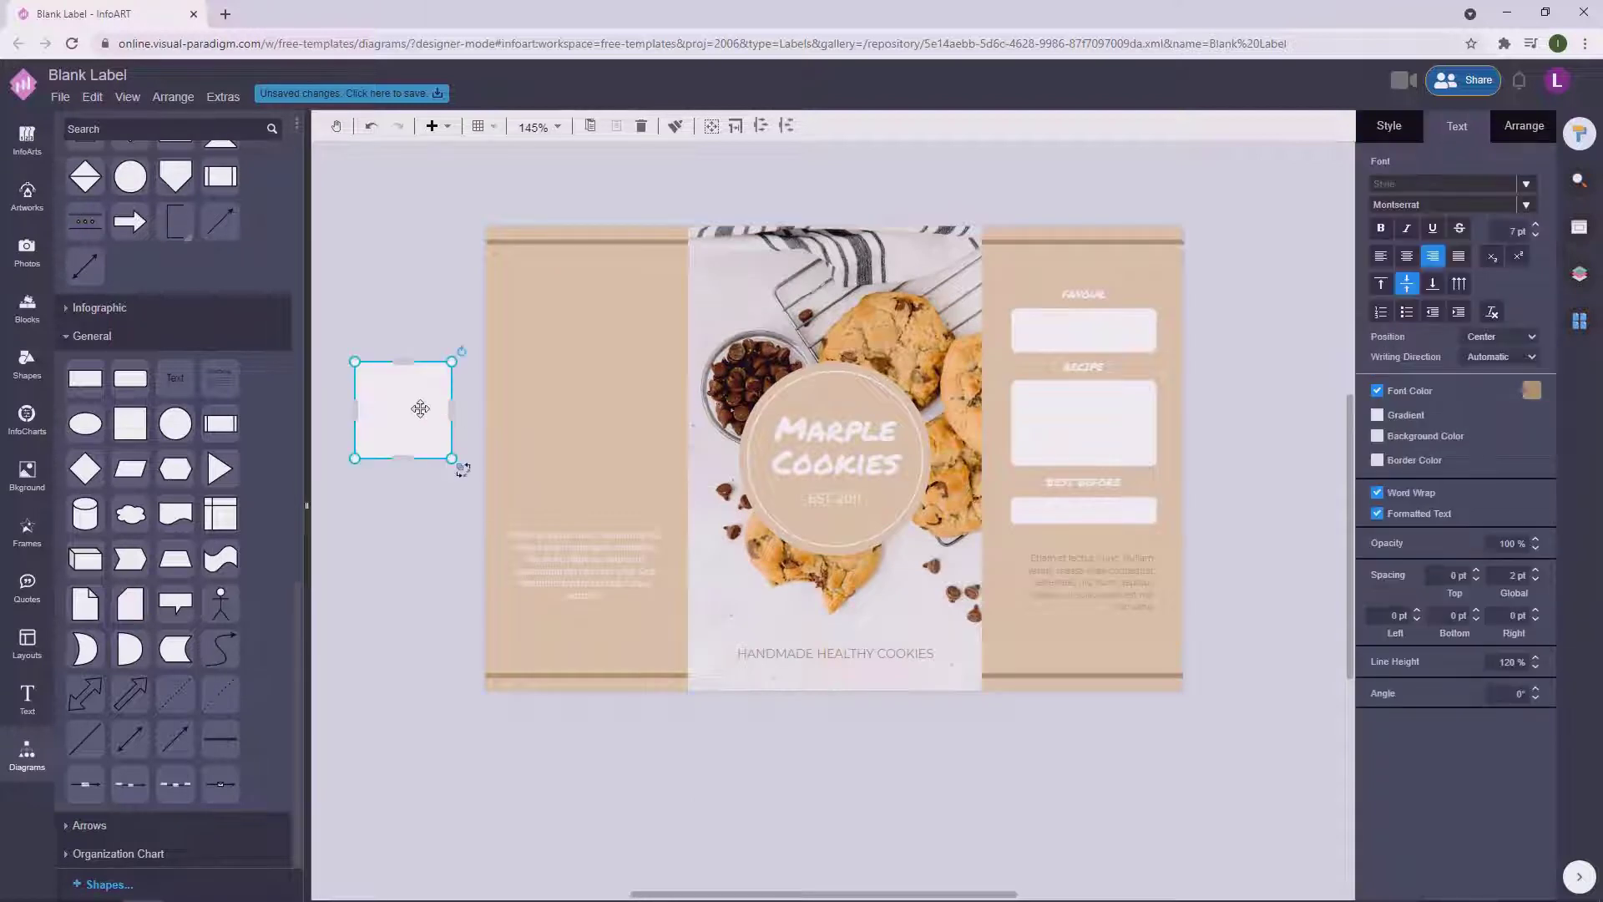
# Replace the small white square with a white rectangle placed above the left panel's paragraph and nearly as wide as the panel.
pyautogui.press('Delete')
pyautogui.moveTo(85, 378); pyautogui.dragTo(469, 414)
pyautogui.moveTo(561, 444); pyautogui.dragTo(578, 503)
pyautogui.moveTo(651, 458); pyautogui.dragTo(662, 458)
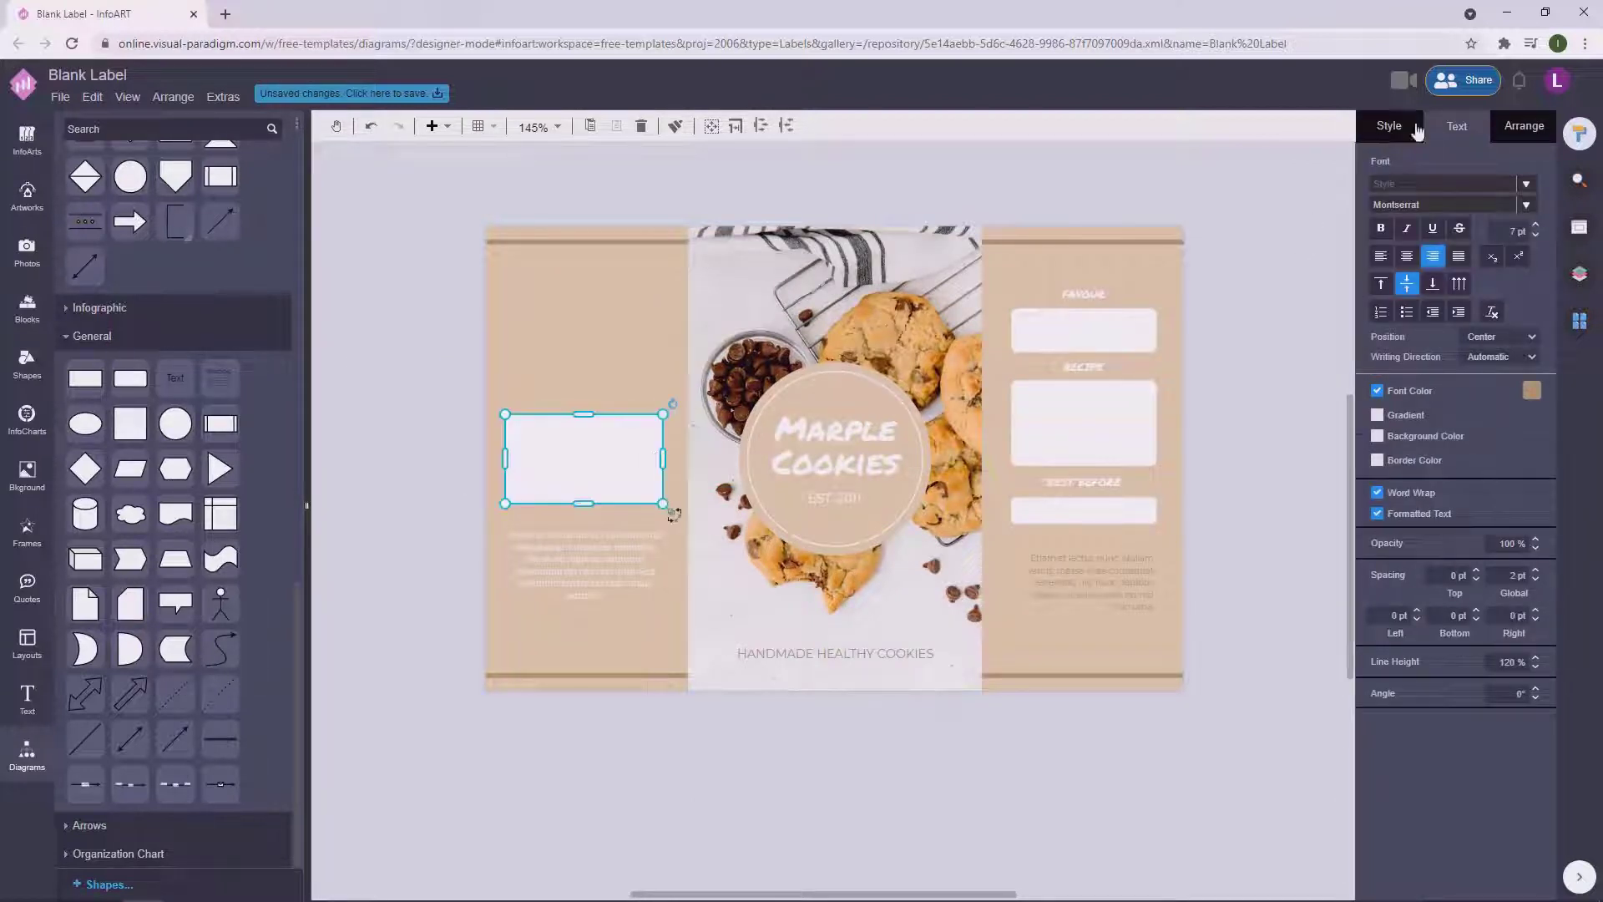
# Remove the rectangle's outline and fill it with the darker brown.
pyautogui.click(1389, 127)
pyautogui.click(1378, 300)
pyautogui.click(1531, 244)
pyautogui.click(1469, 334)
# Stretch the brown rectangle across the full width of the left panel and place it behind the paragraph.
pyautogui.moveTo(599, 566); pyautogui.dragTo(403, 480)
pyautogui.moveTo(599, 477); pyautogui.dragTo(604, 543)
pyautogui.moveTo(401, 471); pyautogui.dragTo(485, 556)
pyautogui.click(601, 555)
pyautogui.moveTo(669, 556); pyautogui.dragTo(694, 556)
pyautogui.click(1509, 168)
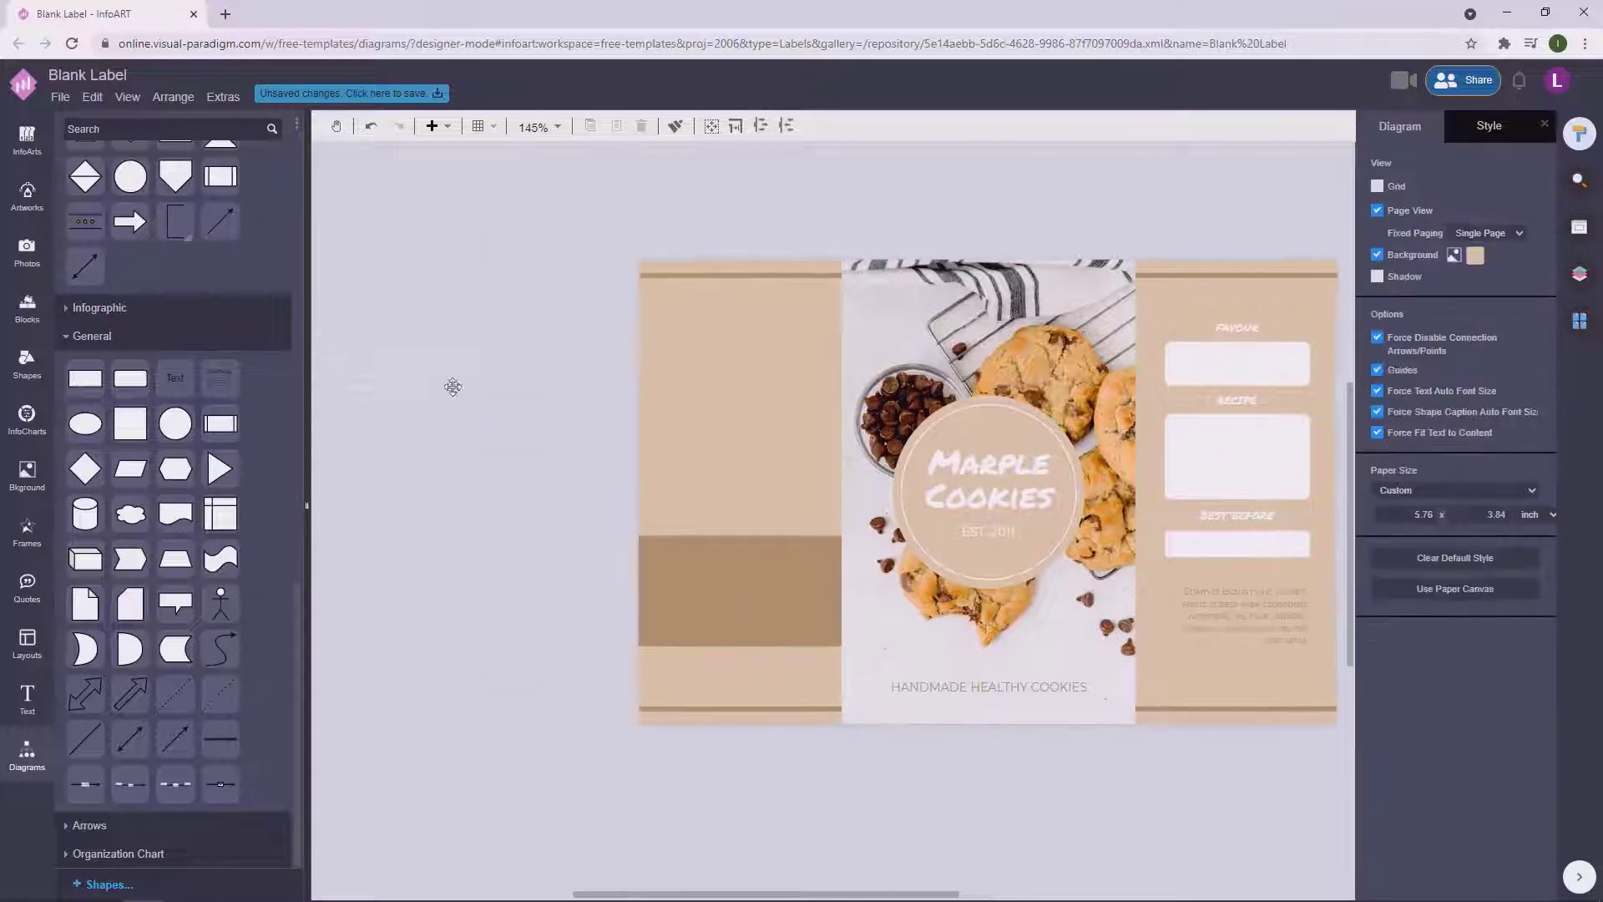
pyautogui.moveTo(755, 606); pyautogui.dragTo(759, 610)
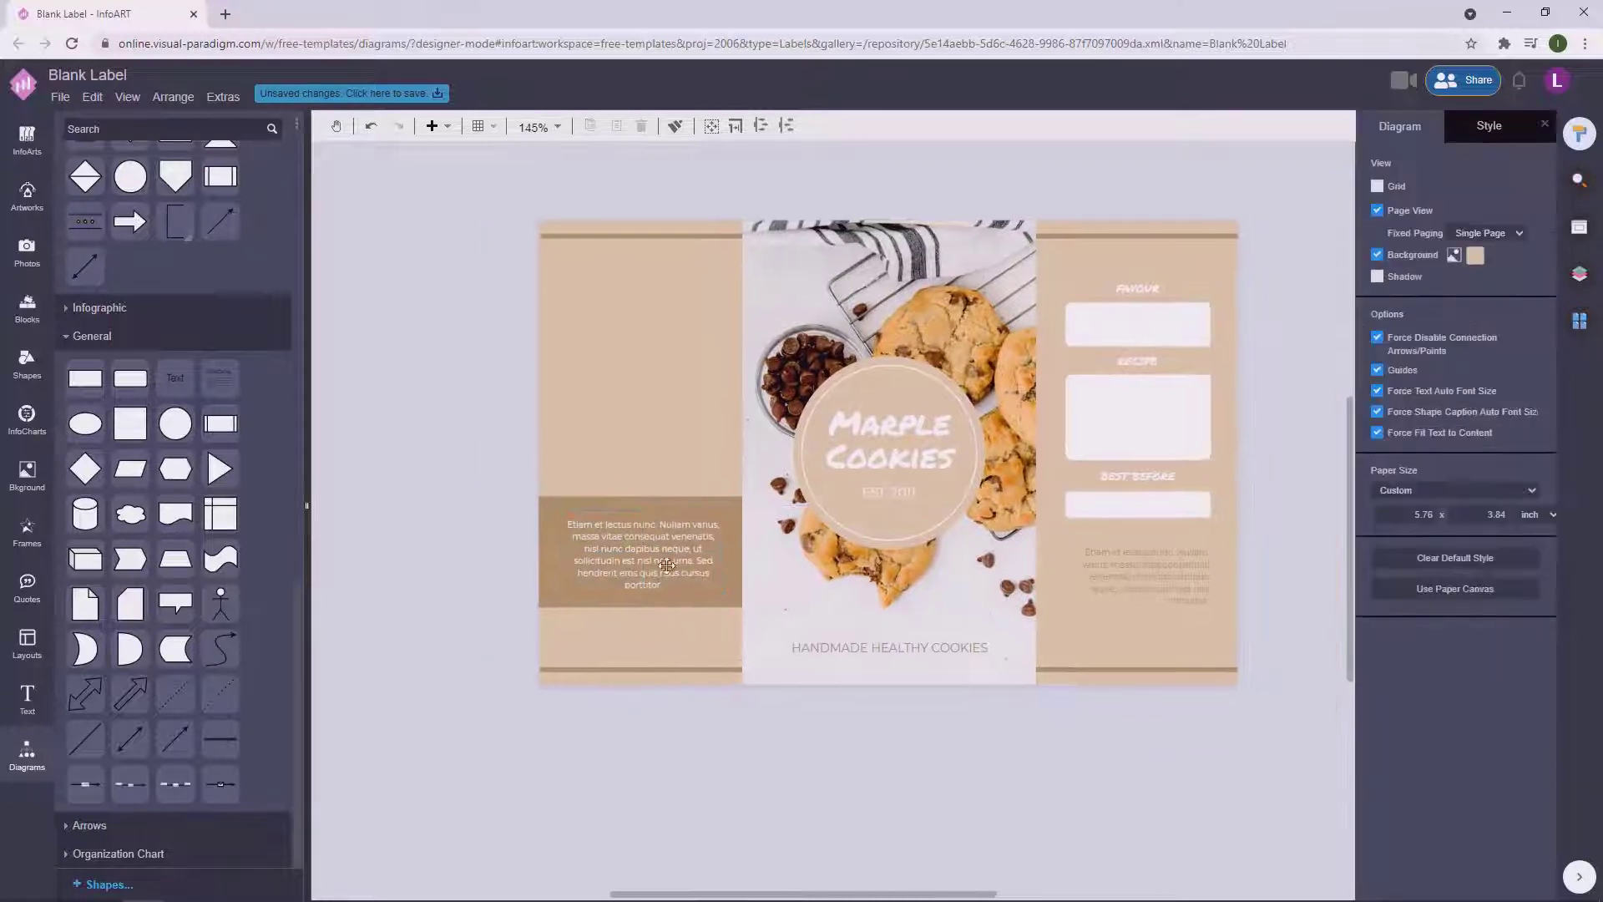
# Adjust the left paragraph's text box so that it sits centred on the brown block.
pyautogui.click(660, 564)
pyautogui.moveTo(748, 552); pyautogui.dragTo(742, 554)
pyautogui.click(650, 565)
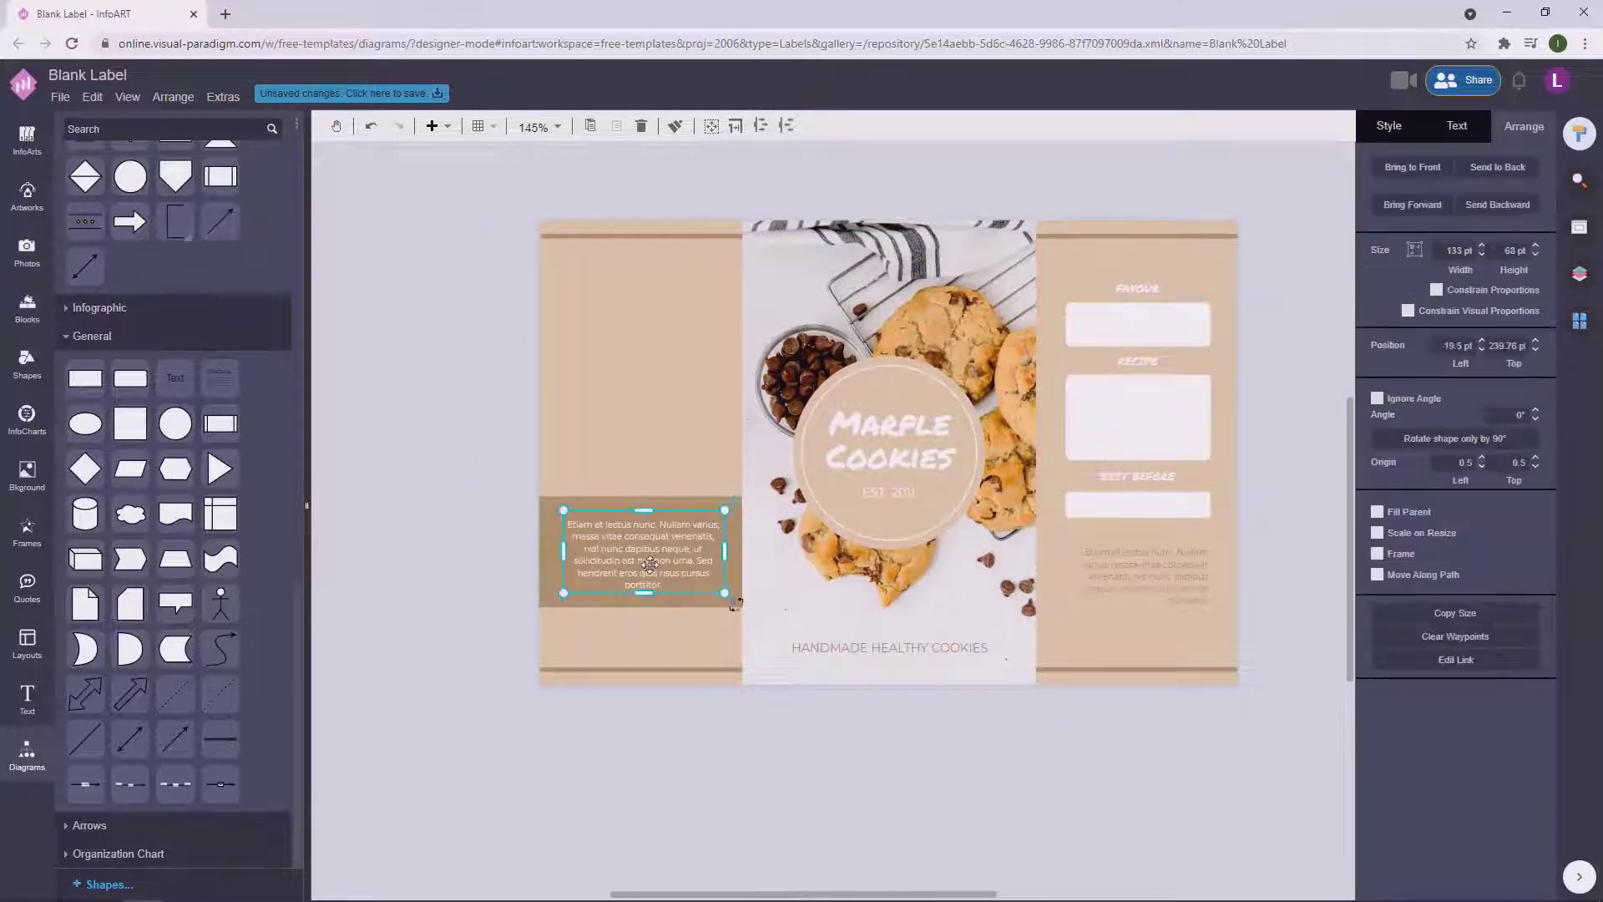
pyautogui.click(413, 534)
# Enlarge the round Marple Cookies badge with its text slightly and recentre it on the photo.
pyautogui.scroll(-3, 1214, 501)
pyautogui.scroll(3, 1158, 633)
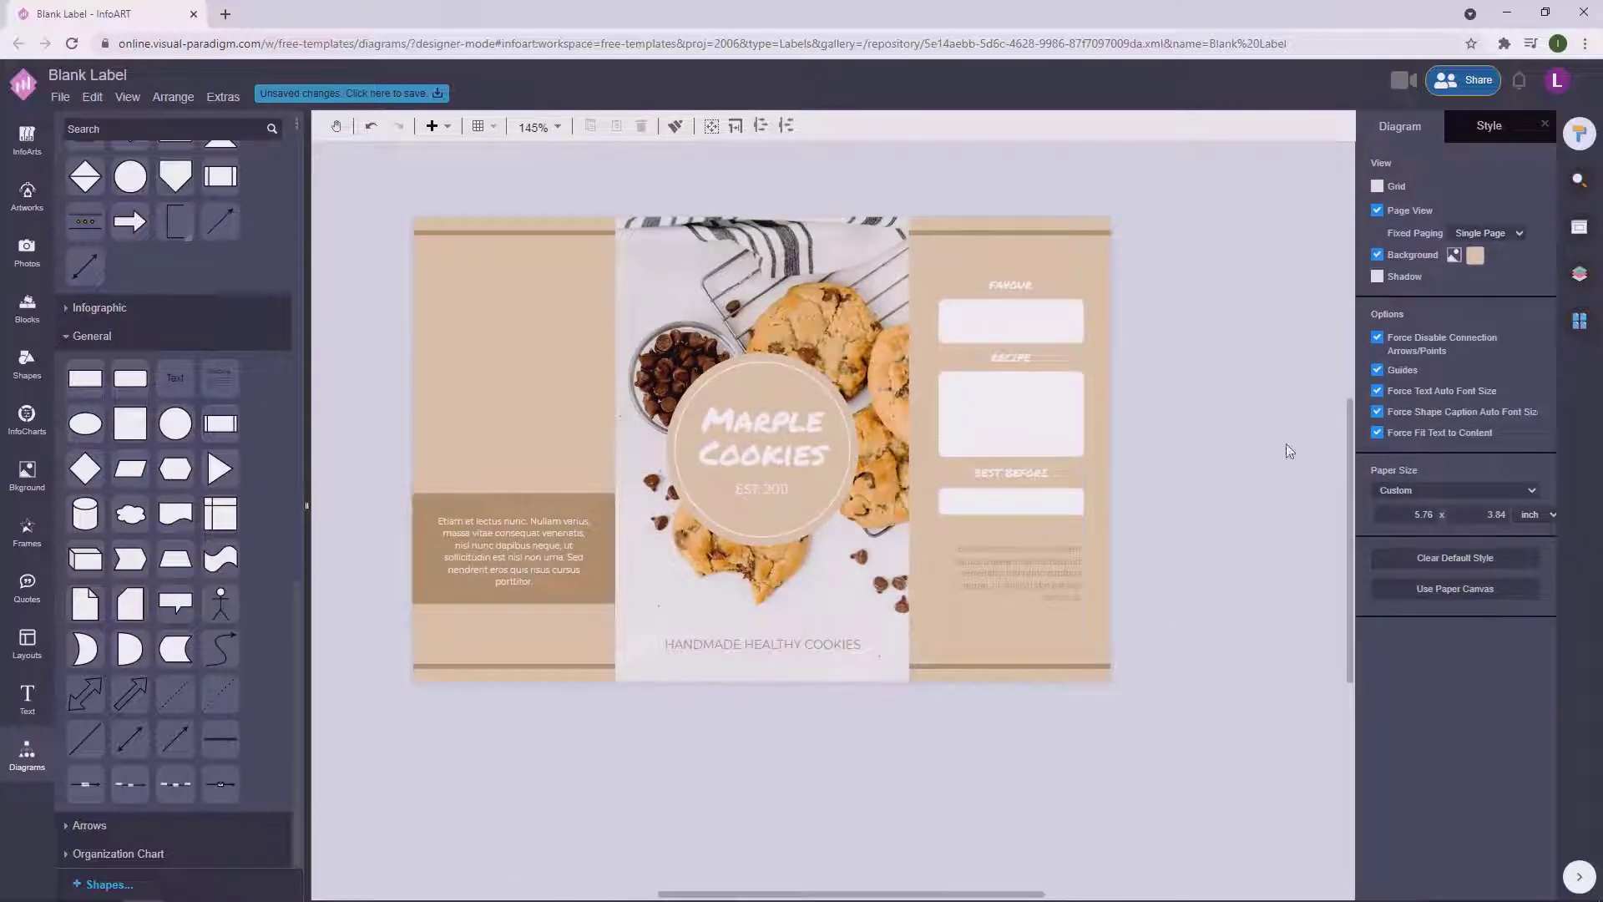
pyautogui.moveTo(372, 327); pyautogui.dragTo(917, 560)
pyautogui.moveTo(859, 544); pyautogui.dragTo(875, 561)
pyautogui.moveTo(796, 464); pyautogui.dragTo(787, 455)
pyautogui.click(1229, 379)
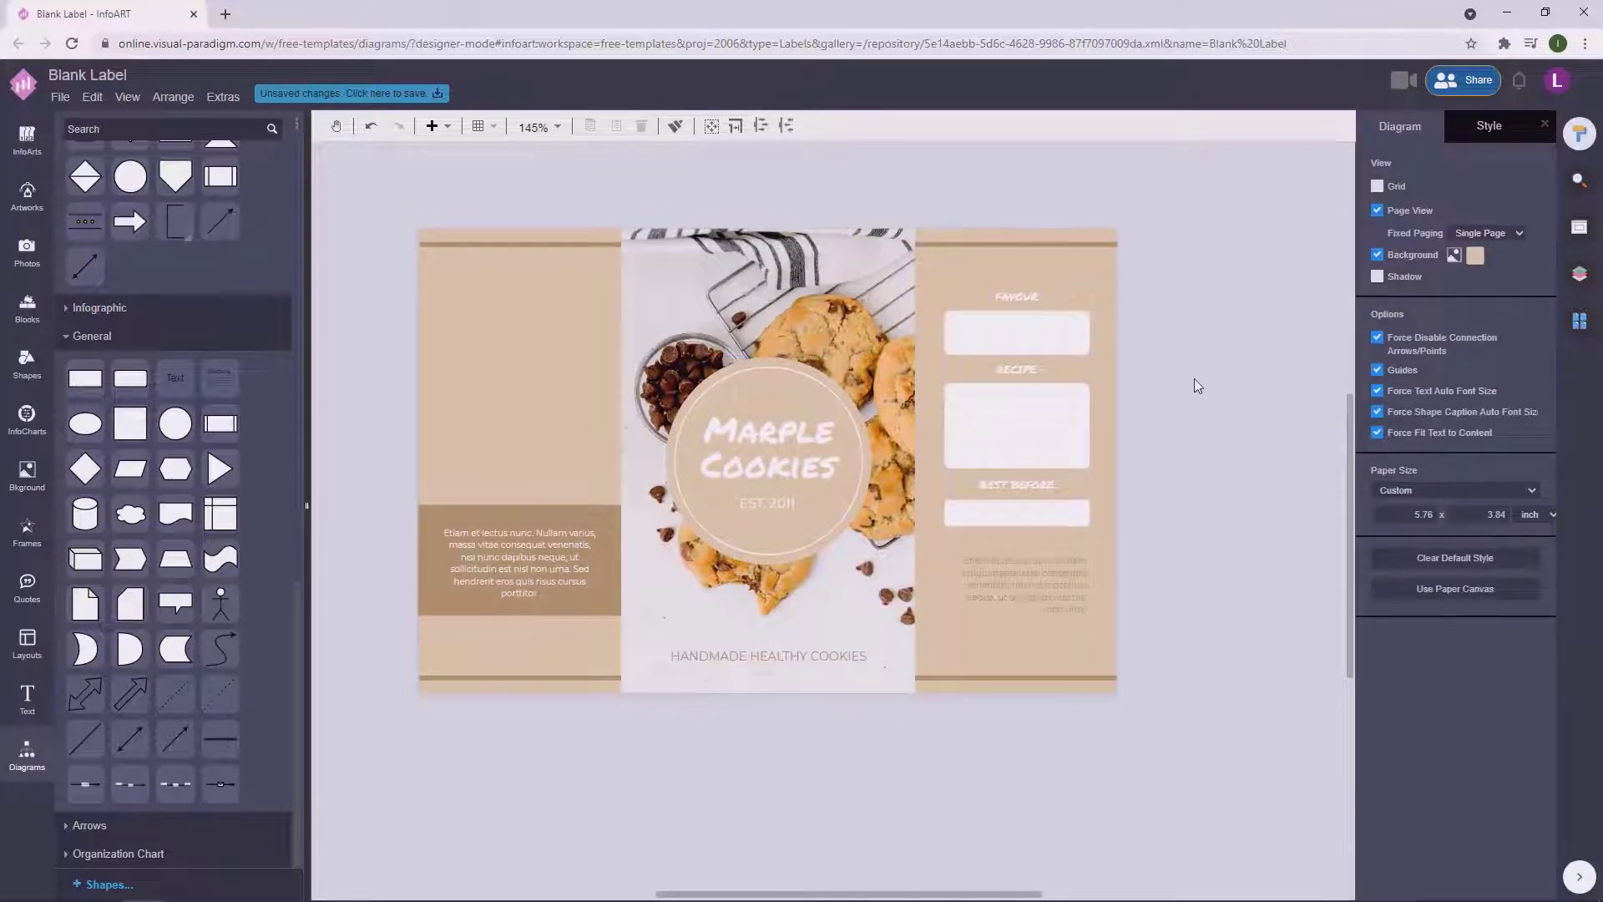
# Duplicate the left panel's paragraph into the area above the brown block and rotate the copy 270°.
pyautogui.moveTo(500, 560); pyautogui.dragTo(467, 366)
pyautogui.click(590, 431)
pyautogui.click(444, 469)
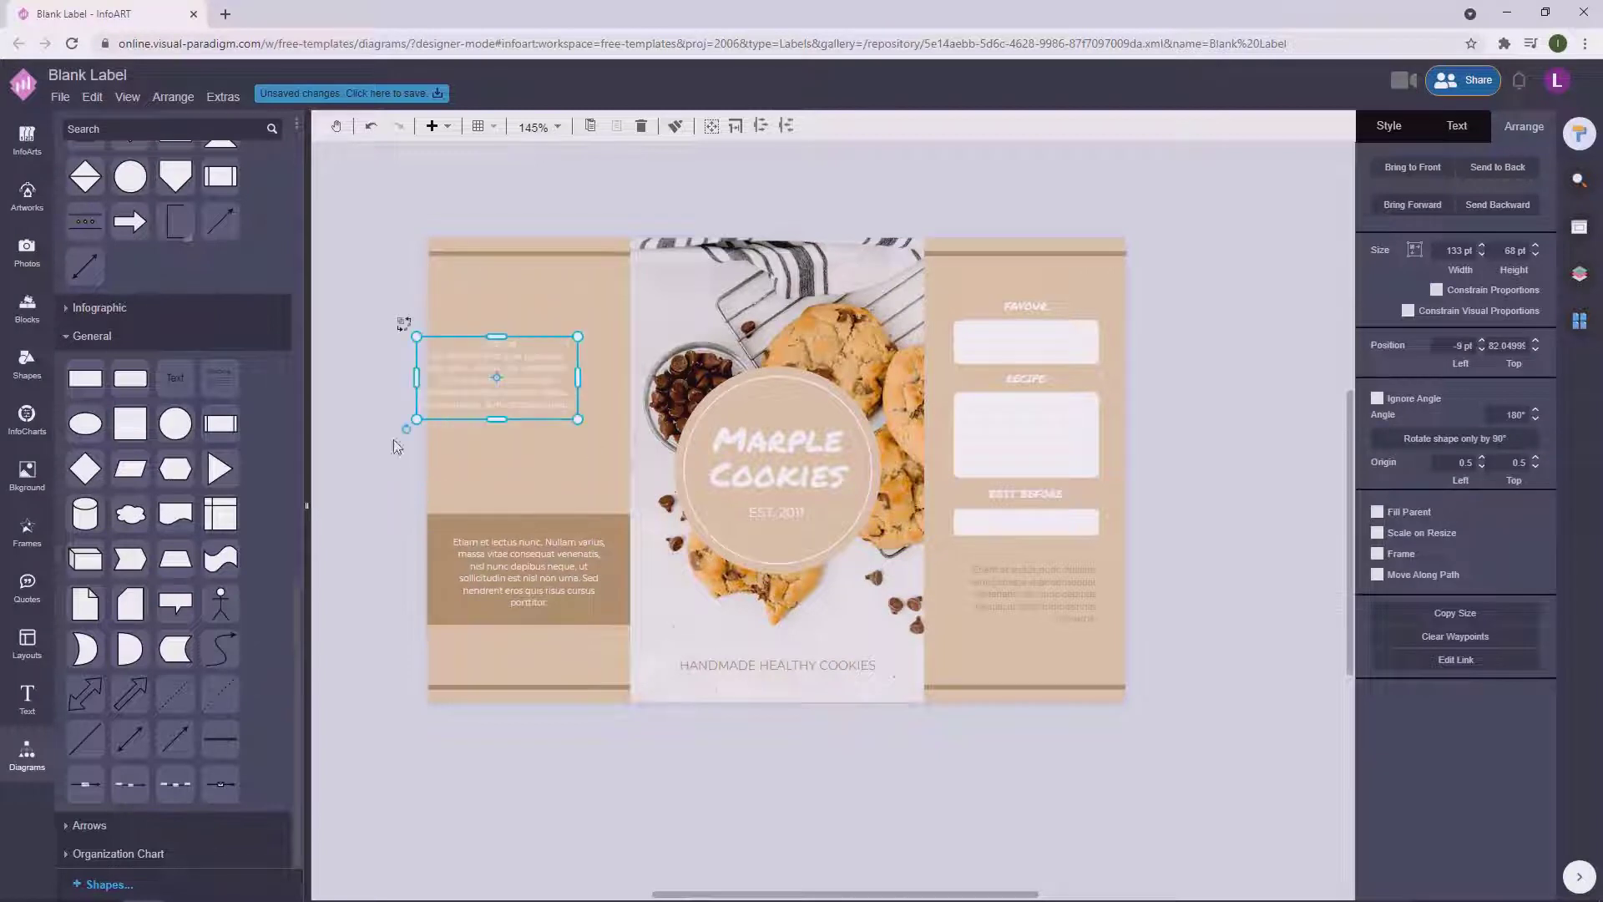
pyautogui.click(404, 325)
# Reshape the rotated paragraph into a tall, narrow text box along the left panel above the brown block.
pyautogui.moveTo(498, 460); pyautogui.dragTo(498, 568)
pyautogui.moveTo(537, 433); pyautogui.dragTo(492, 432)
pyautogui.moveTo(482, 469); pyautogui.dragTo(486, 414)
pyautogui.moveTo(481, 241); pyautogui.dragTo(482, 282)
pyautogui.moveTo(481, 394); pyautogui.dragTo(479, 376)
# Left-align the rotated paragraph and set its line height to 160%.
pyautogui.click(1456, 126)
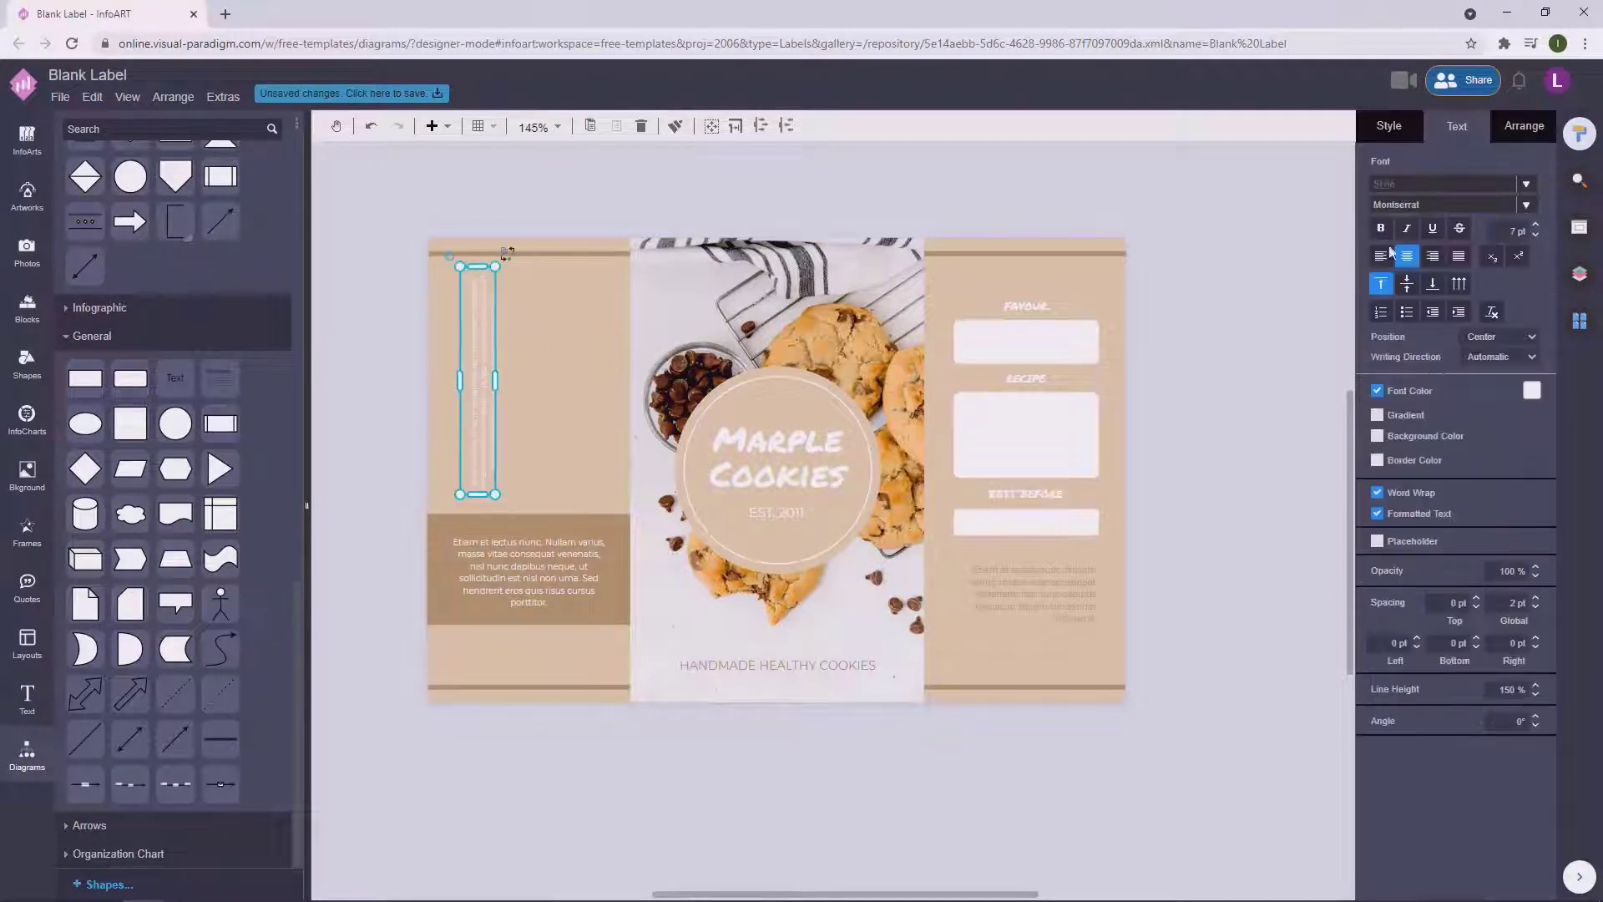
pyautogui.click(652, 203)
pyautogui.doubleClick(509, 395)
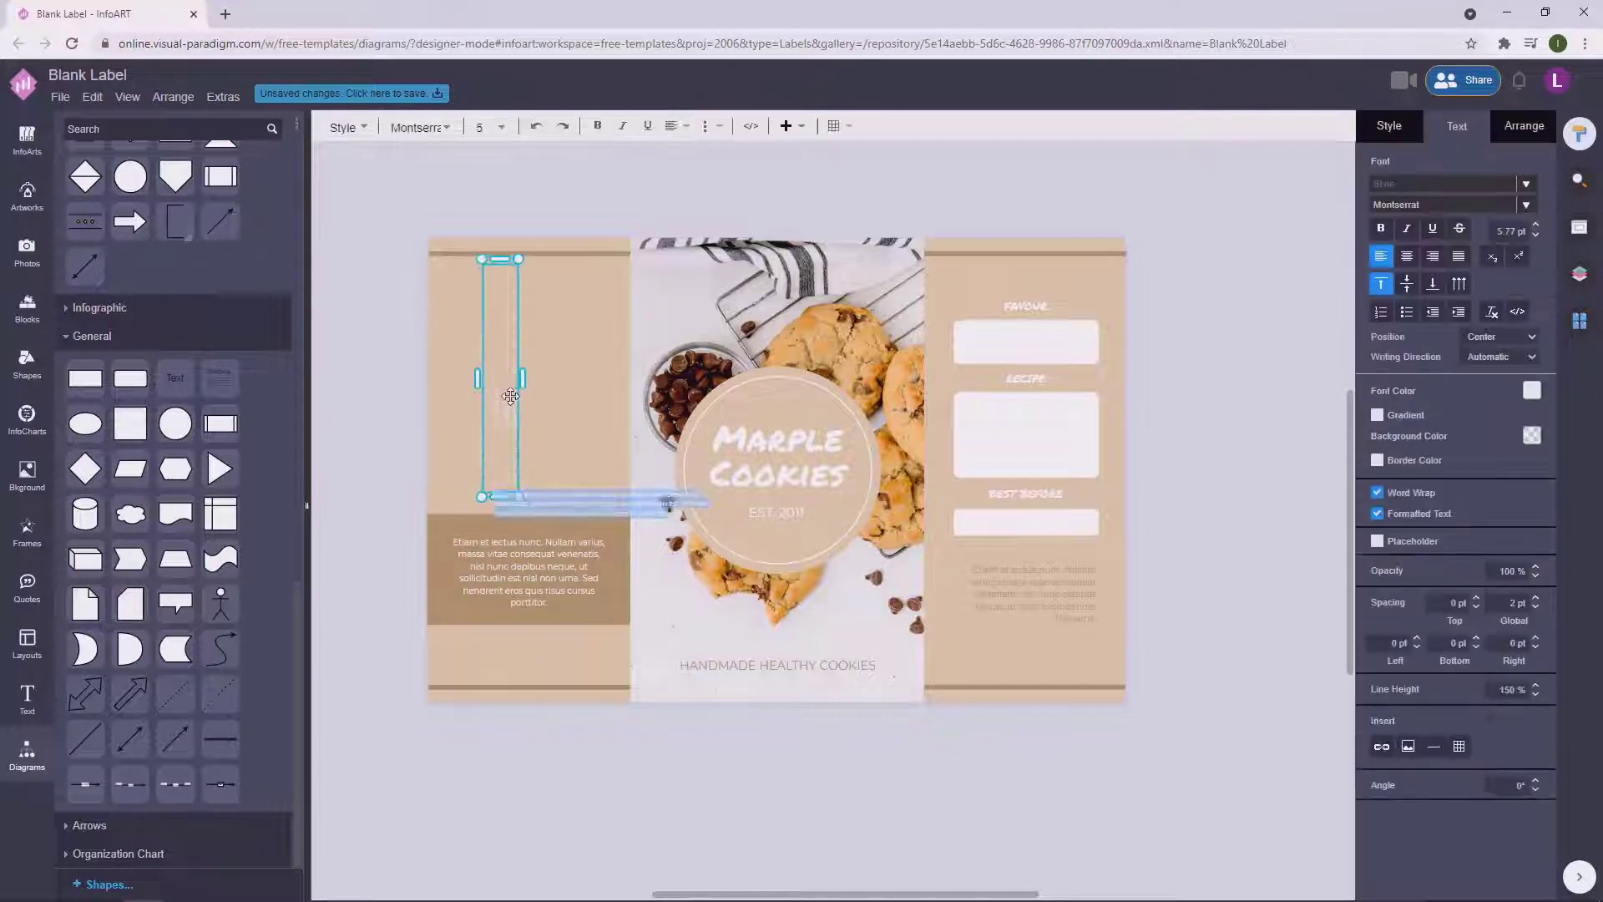
pyautogui.click(1535, 685)
pyautogui.click(1227, 614)
pyautogui.click(509, 446)
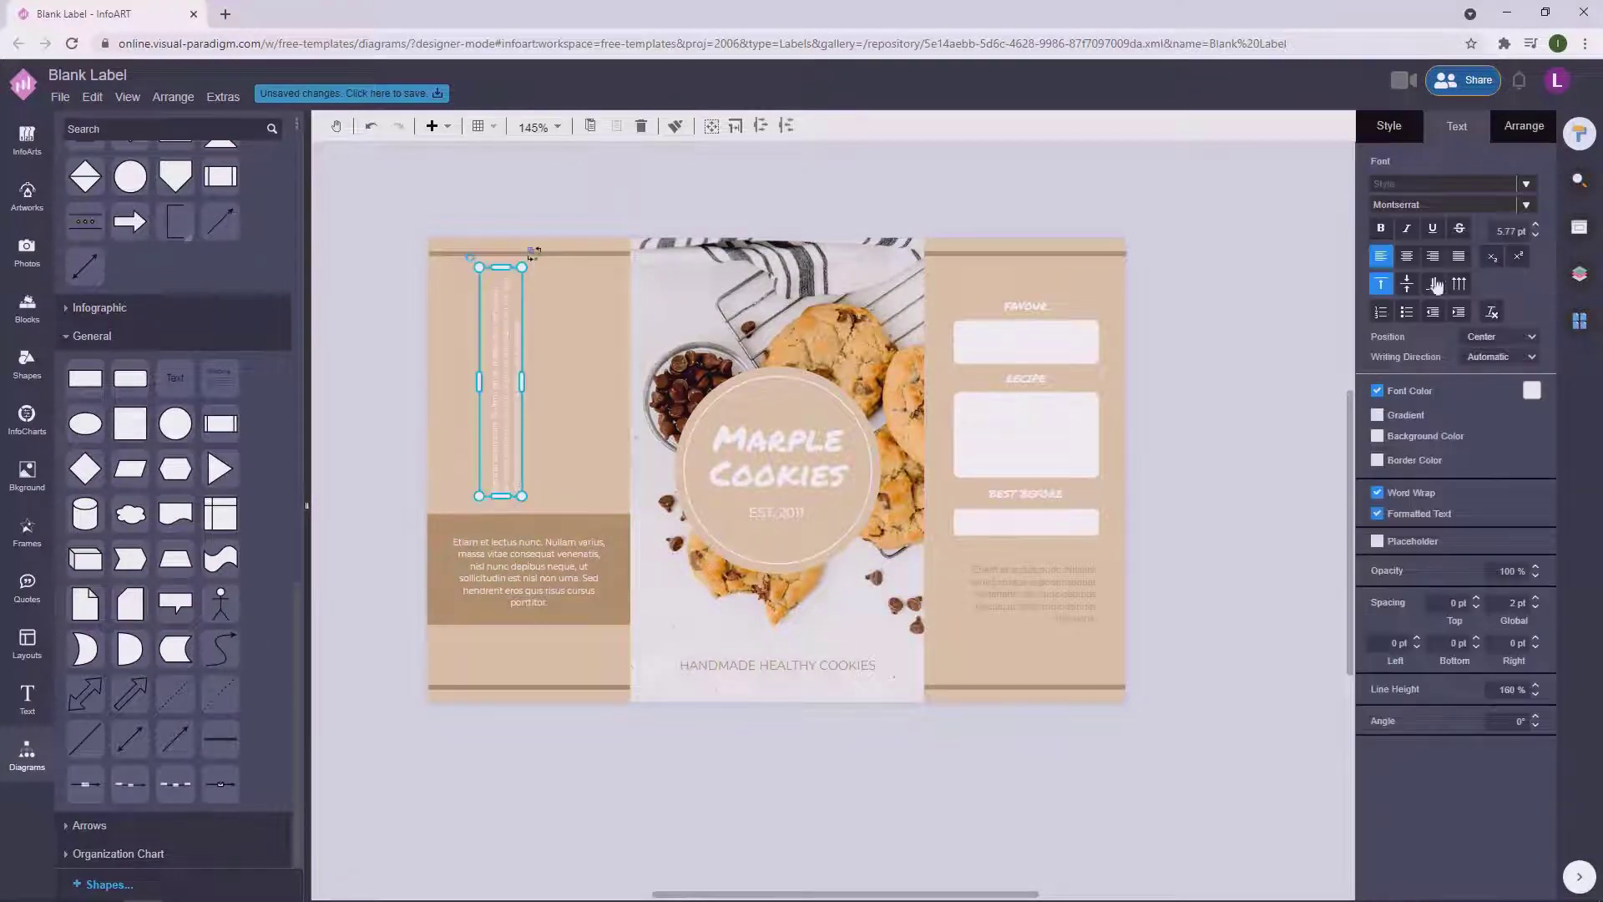
# Set the rotated paragraph's font size to 6 pt and shift it slightly toward the label's left edge.
pyautogui.write('6')
pyautogui.press('Return')
pyautogui.click(476, 401)
pyautogui.moveTo(509, 426); pyautogui.dragTo(484, 423)
pyautogui.click(455, 413)
pyautogui.click(496, 422)
pyautogui.click(559, 426)
# Duplicate the HANDMADE HEALTHY COOKIES tagline and place the copy above the label.
pyautogui.click(830, 665)
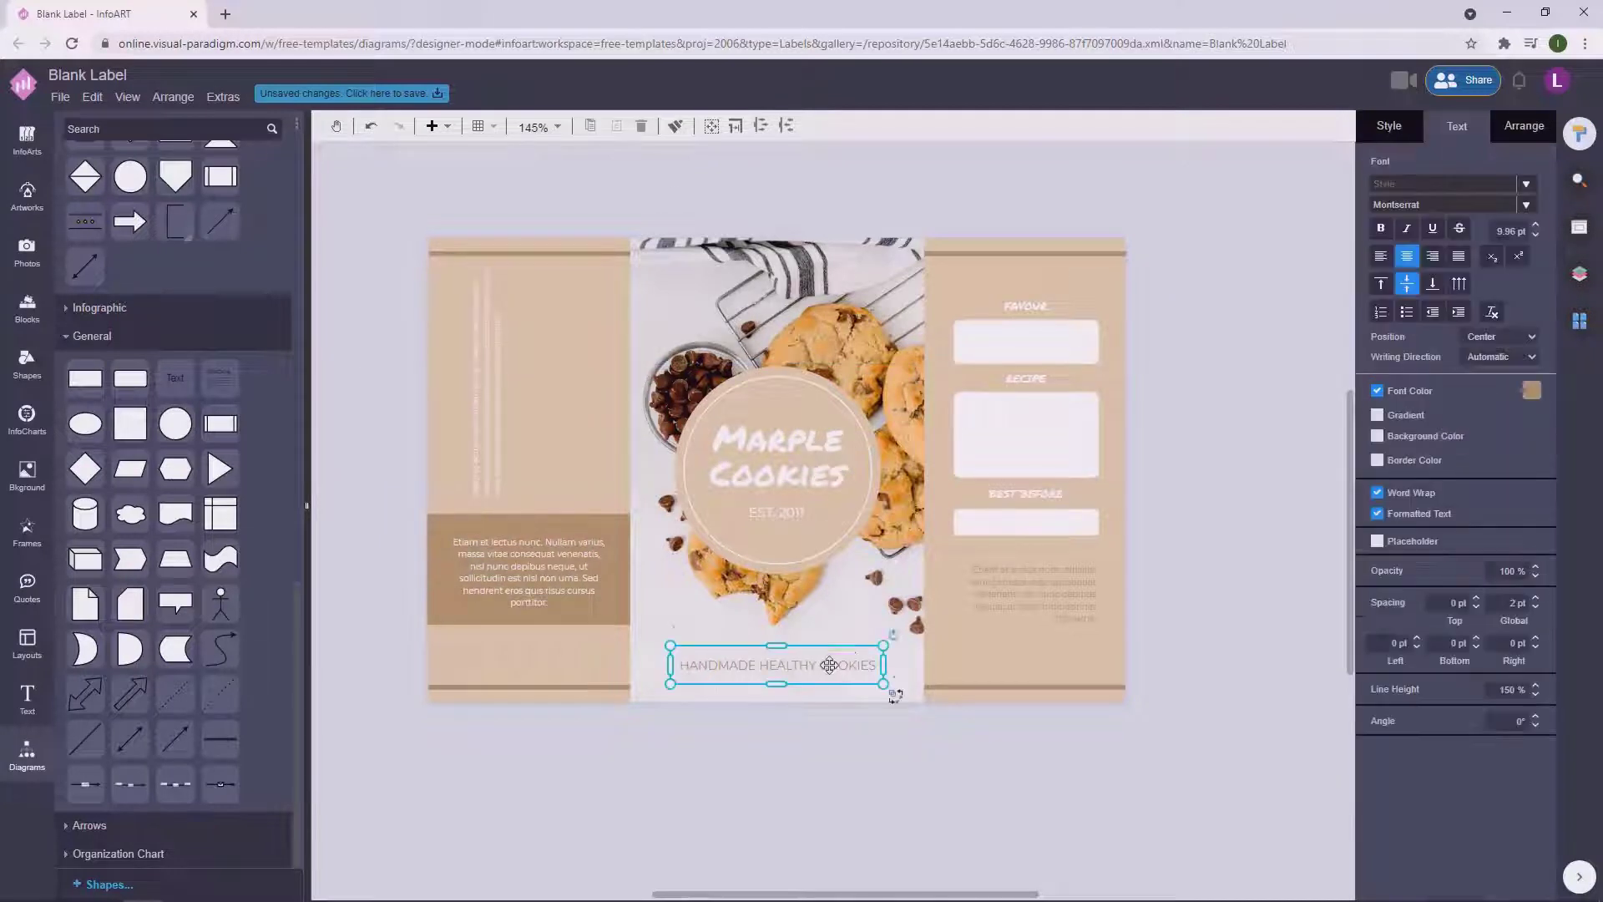
pyautogui.moveTo(854, 670); pyautogui.dragTo(654, 193)
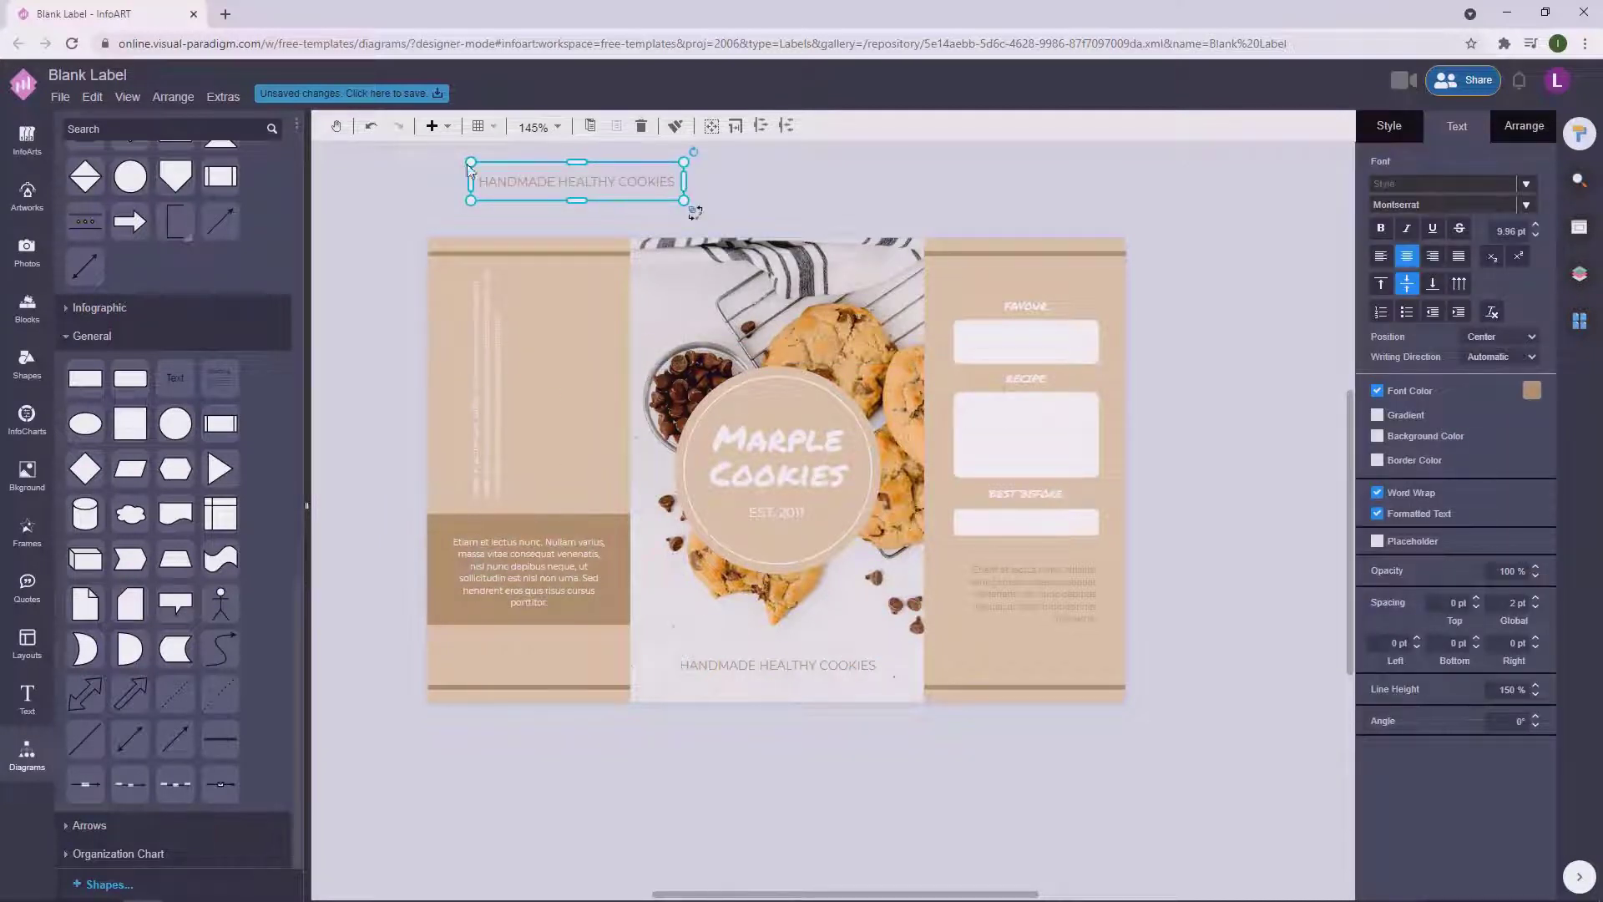
pyautogui.click(920, 198)
pyautogui.click(625, 184)
pyautogui.click(903, 212)
pyautogui.click(650, 189)
pyautogui.click(599, 223)
# Change the copied tagline's text to WE MAKE LOW CALORIES COOKIES.
pyautogui.doubleClick(627, 178)
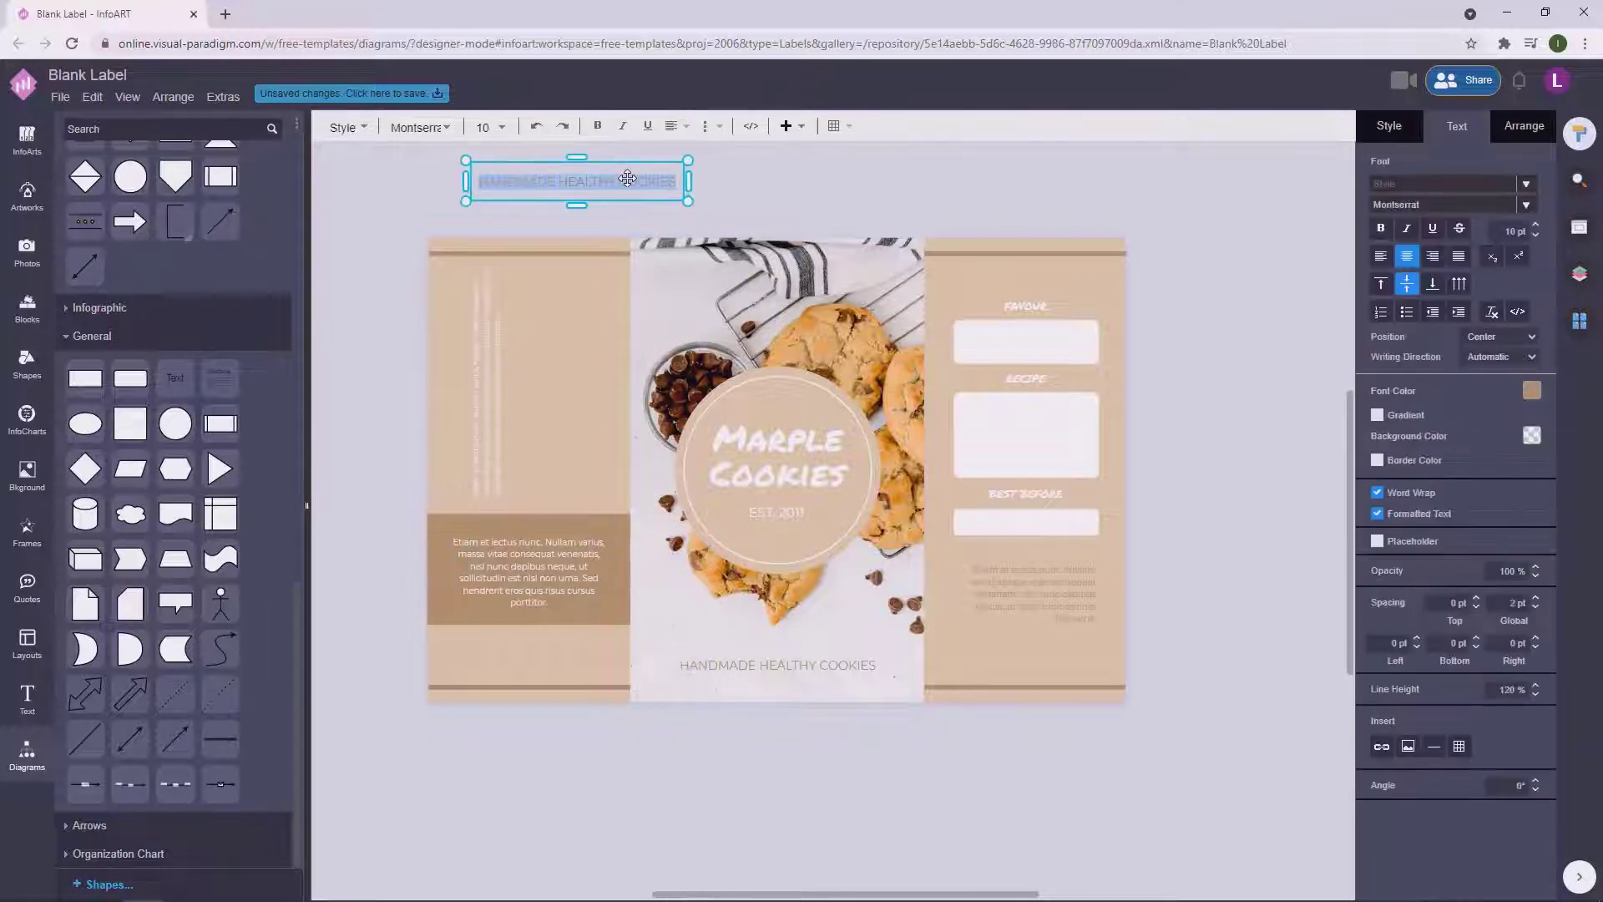
pyautogui.write('WE MAKE')
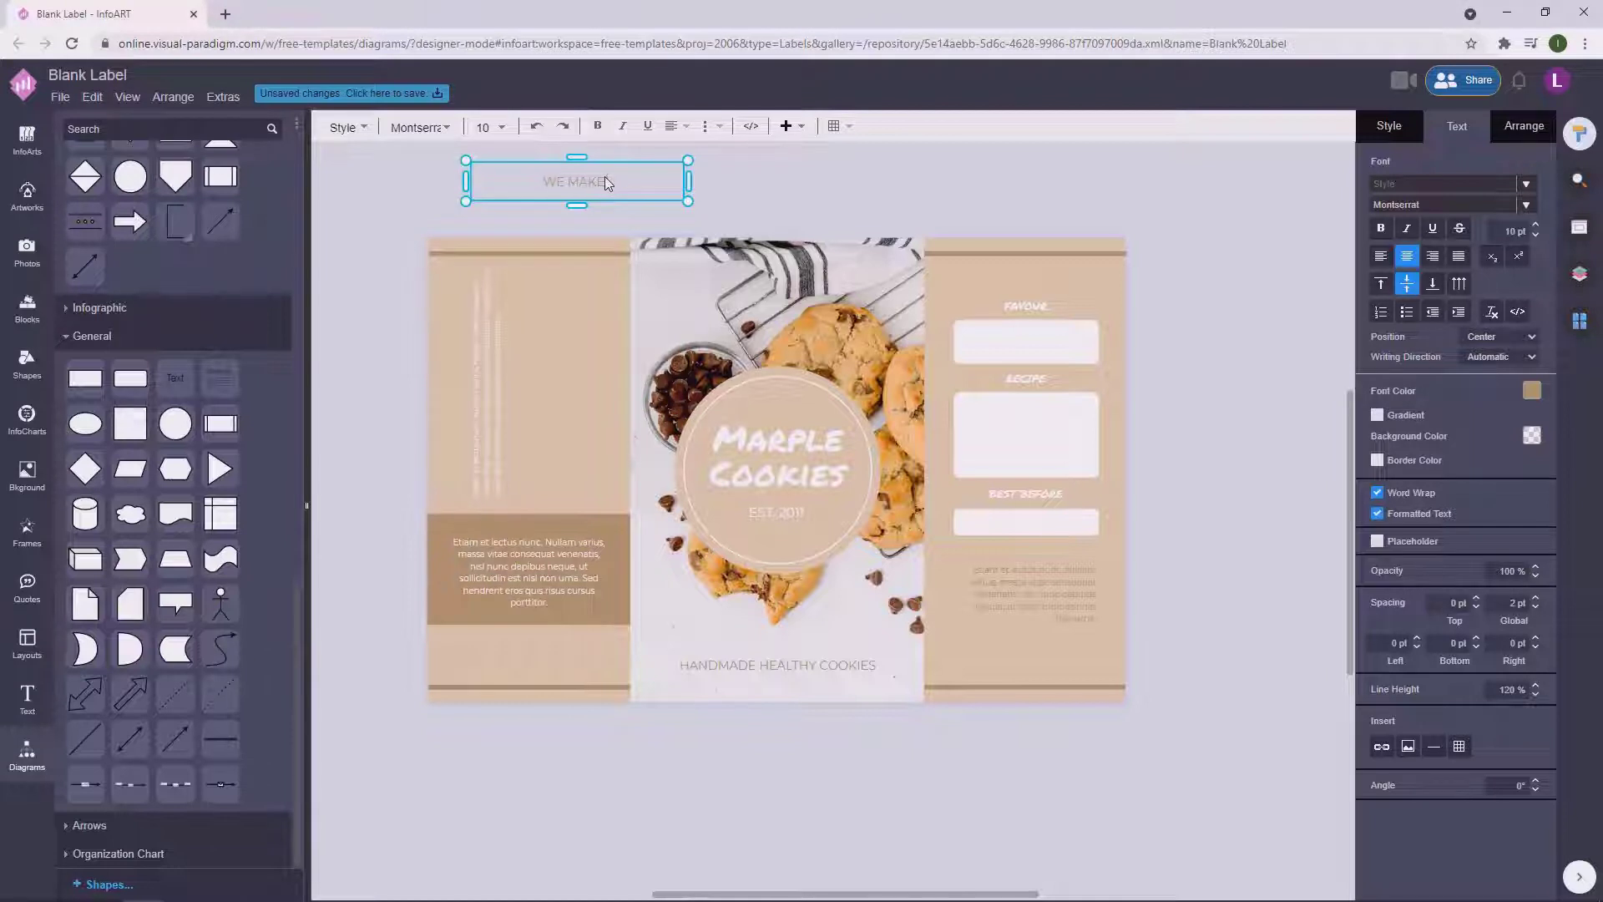
pyautogui.write('LOW CALORIES COOKIES')
# Rotate the WE MAKE LOW CALORIES COOKIES heading 270° so it reads upward, and left-align its text.
pyautogui.click(686, 168)
pyautogui.click(694, 152)
pyautogui.click(599, 289)
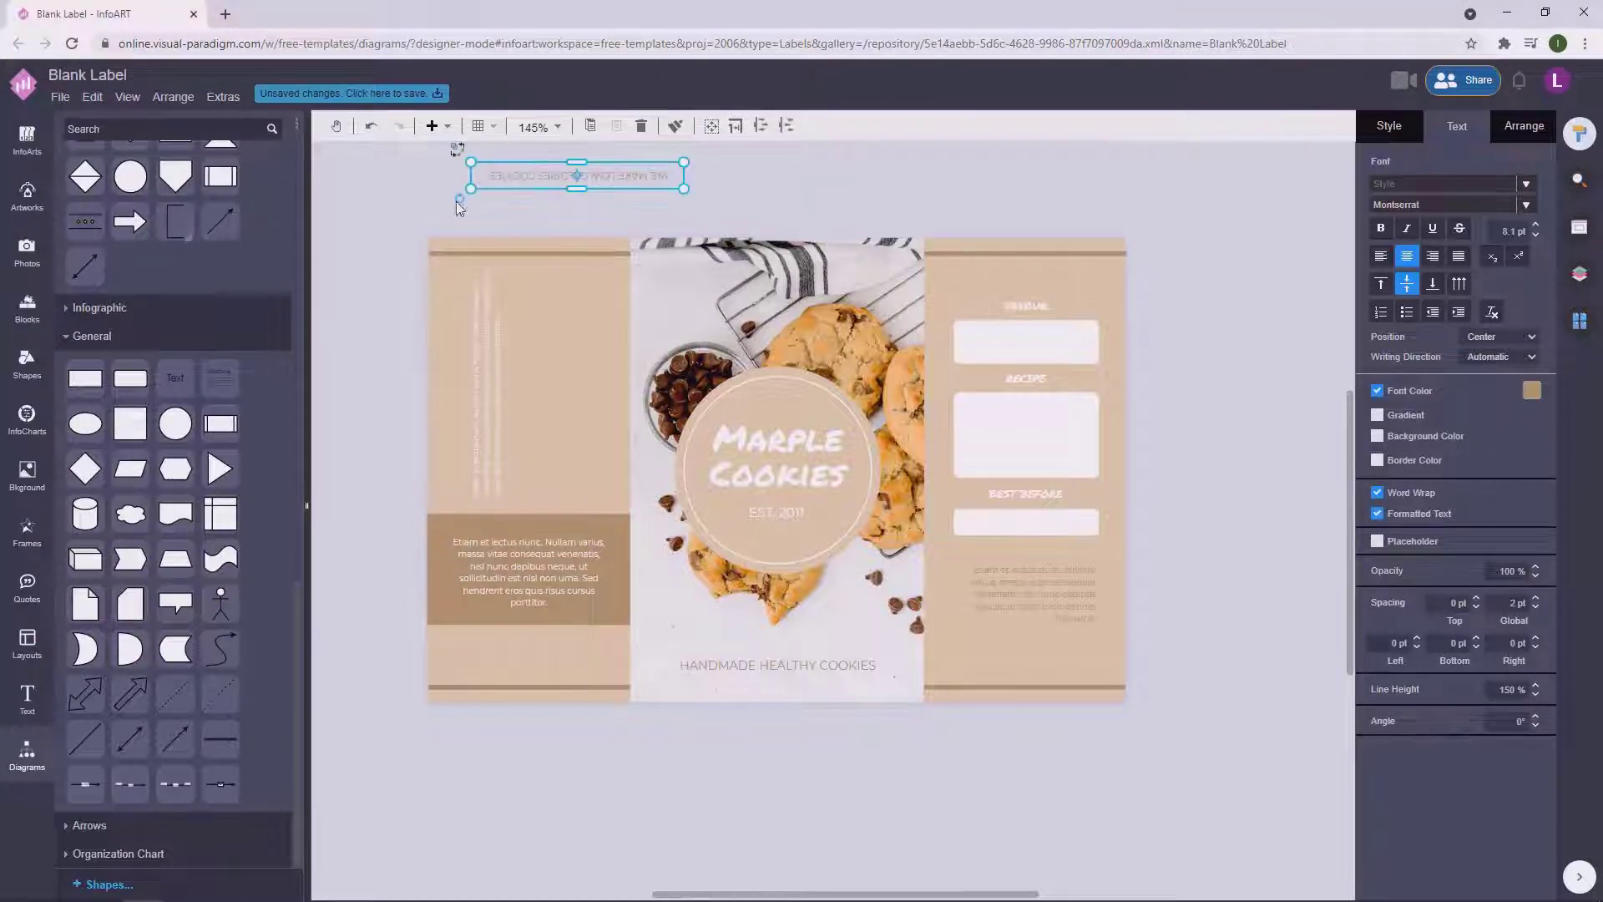
pyautogui.click(459, 199)
pyautogui.click(1380, 257)
# Place the vertical heading to the left of the rotated paragraph and align the bottoms of the two text boxes.
pyautogui.moveTo(580, 236); pyautogui.dragTo(495, 456)
pyautogui.keyDown('shift'); pyautogui.click(487, 455); pyautogui.keyUp('shift')
pyautogui.click(1523, 127)
pyautogui.hotkey('ctrl', 'z')
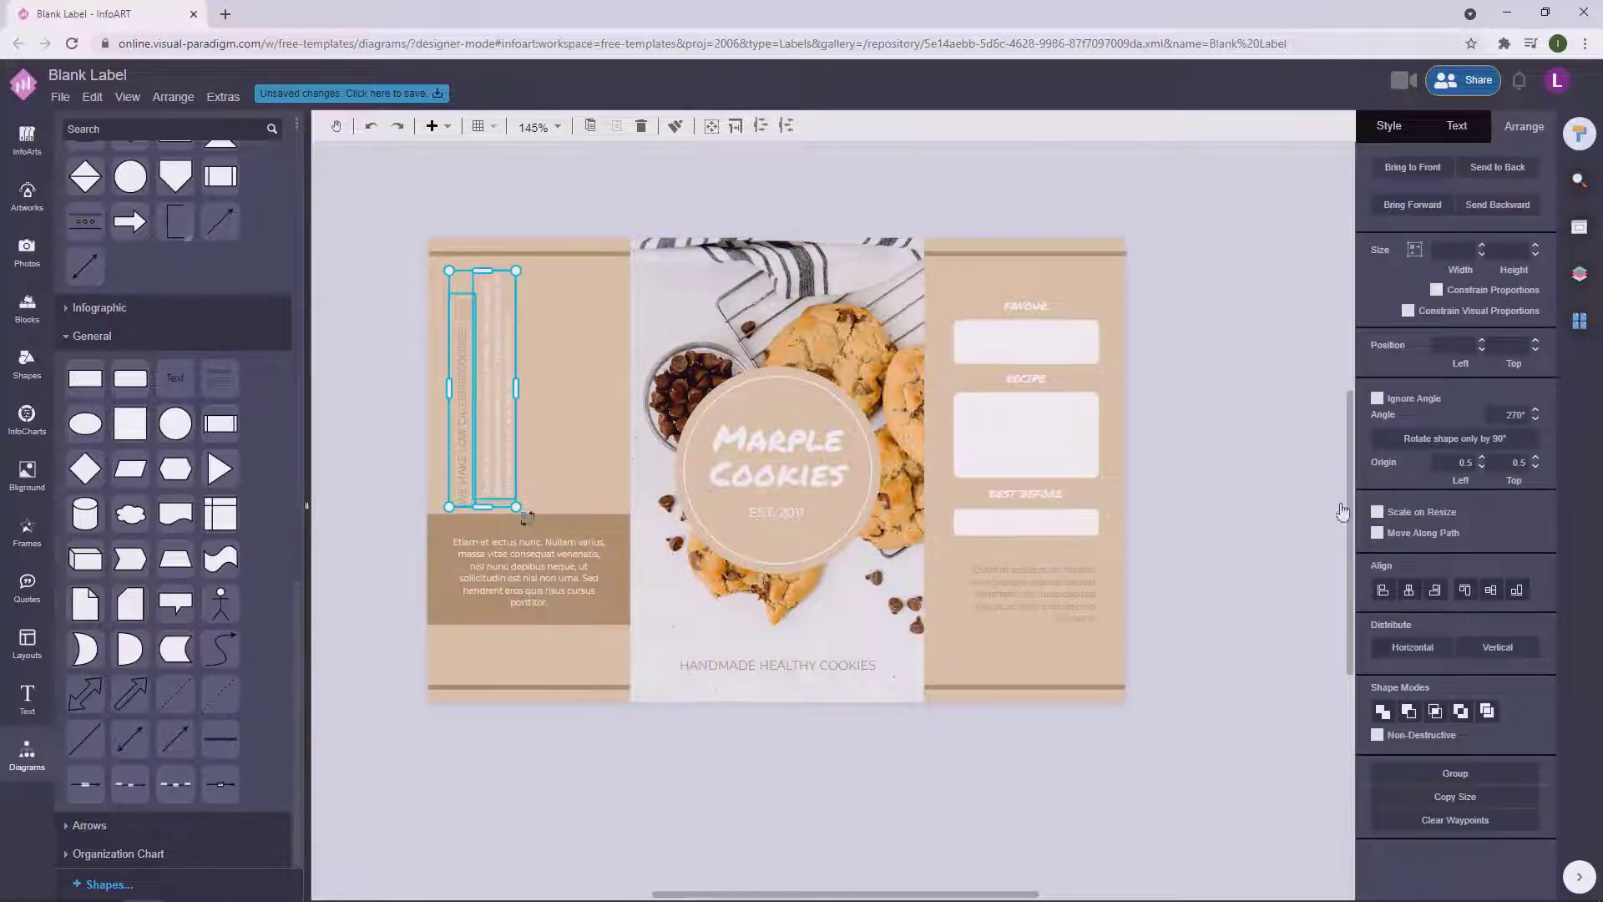
pyautogui.click(1517, 589)
pyautogui.click(1236, 517)
# Move the rotated paragraph slightly closer to the vertical heading.
pyautogui.click(504, 422)
pyautogui.moveTo(505, 423); pyautogui.dragTo(498, 423)
pyautogui.keyDown('shift'); pyautogui.click(454, 429); pyautogui.keyUp('shift')
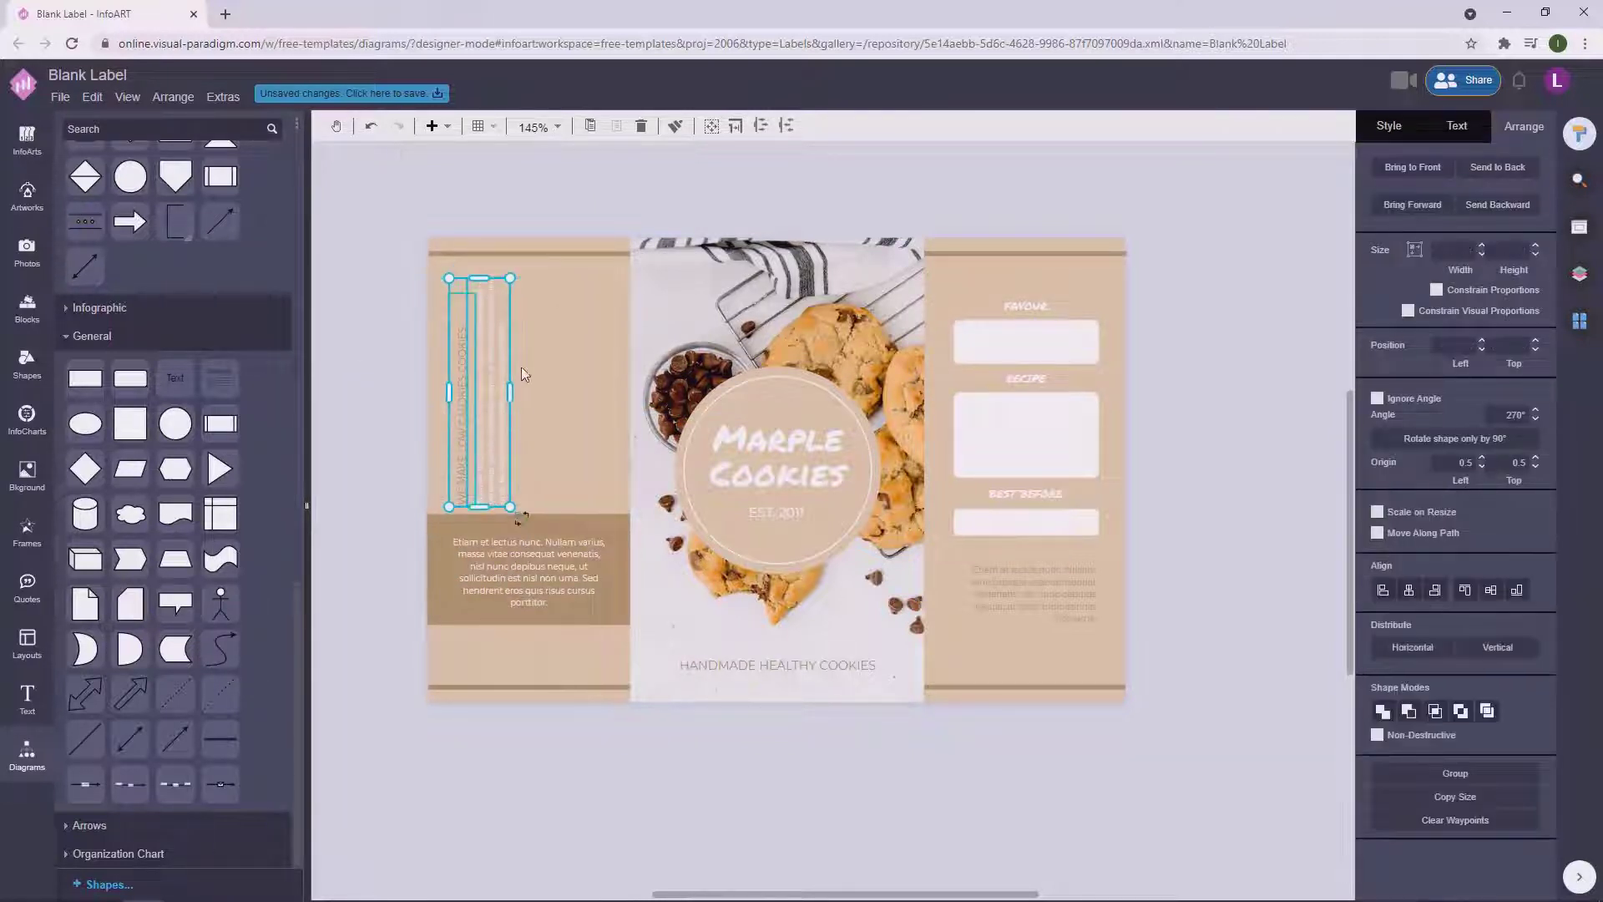
pyautogui.click(382, 424)
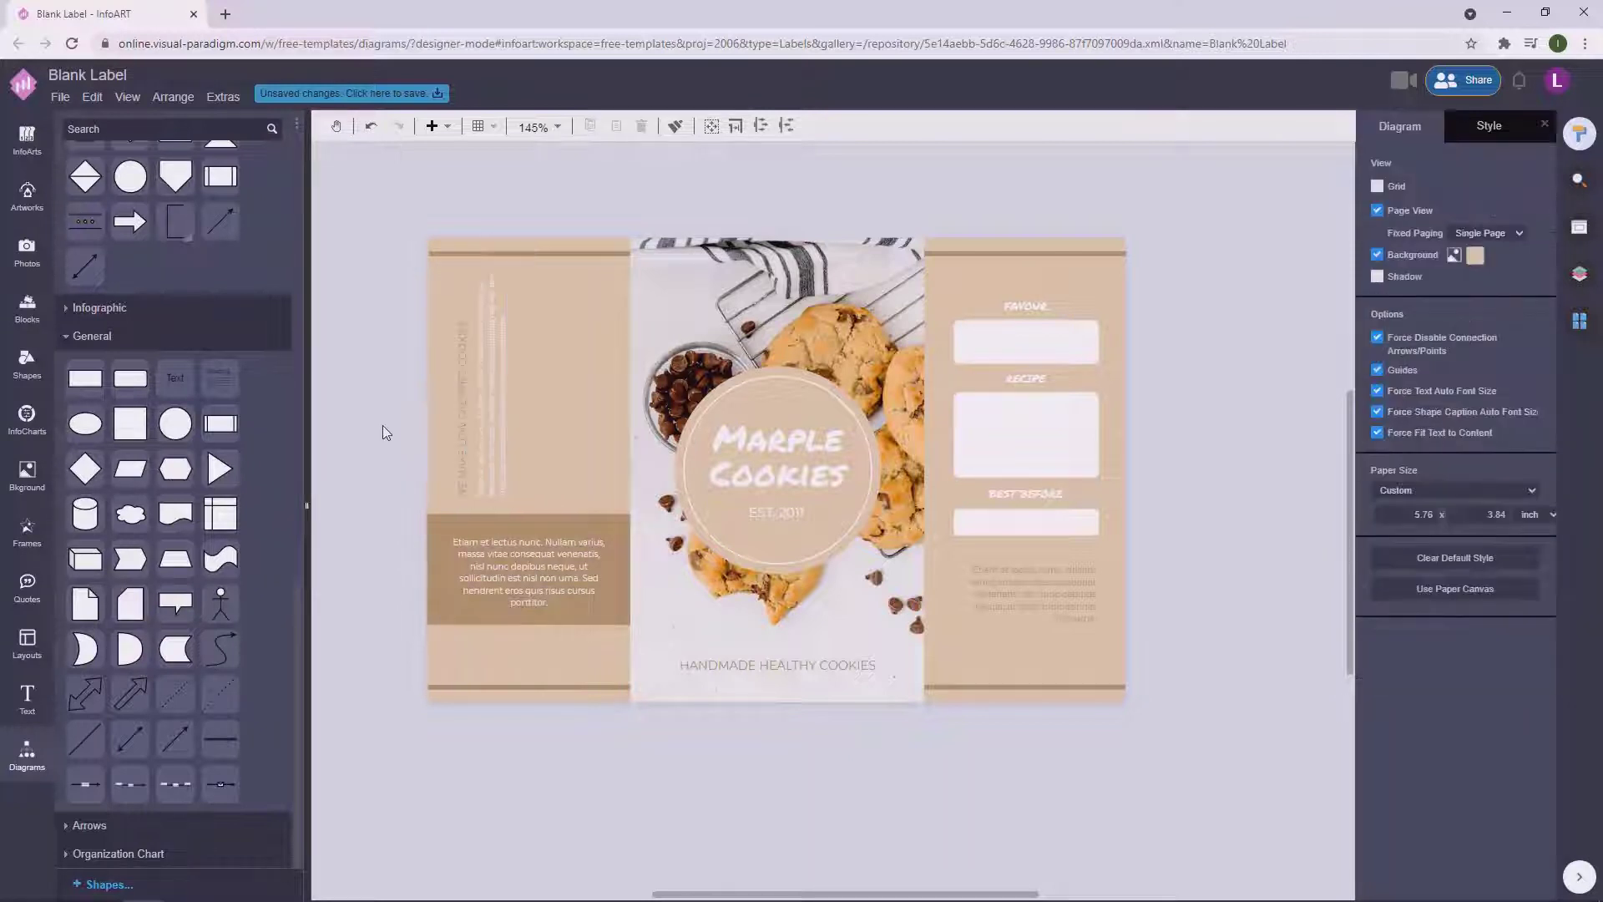
# Move the brown block and its paragraph together slightly down the left panel.
pyautogui.moveTo(375, 503); pyautogui.dragTo(709, 671)
pyautogui.moveTo(544, 584); pyautogui.dragTo(543, 605)
pyautogui.click(1104, 605)
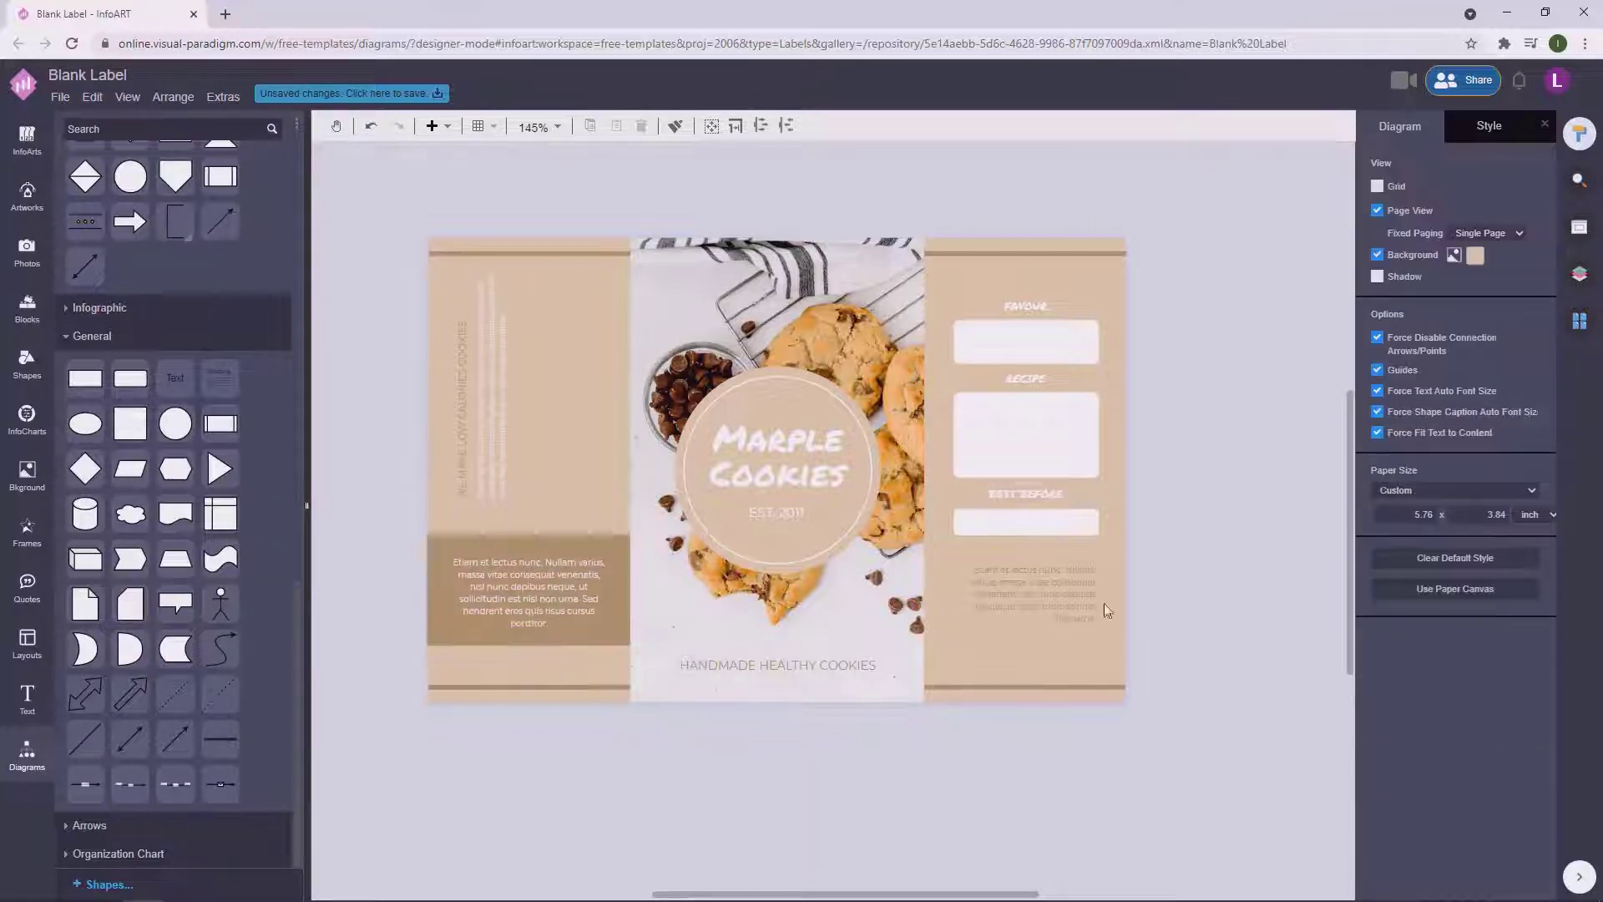
pyautogui.click(1080, 606)
pyautogui.click(1204, 532)
# Move the vertical heading and rotated paragraph together slightly down toward the brown block.
pyautogui.click(490, 407)
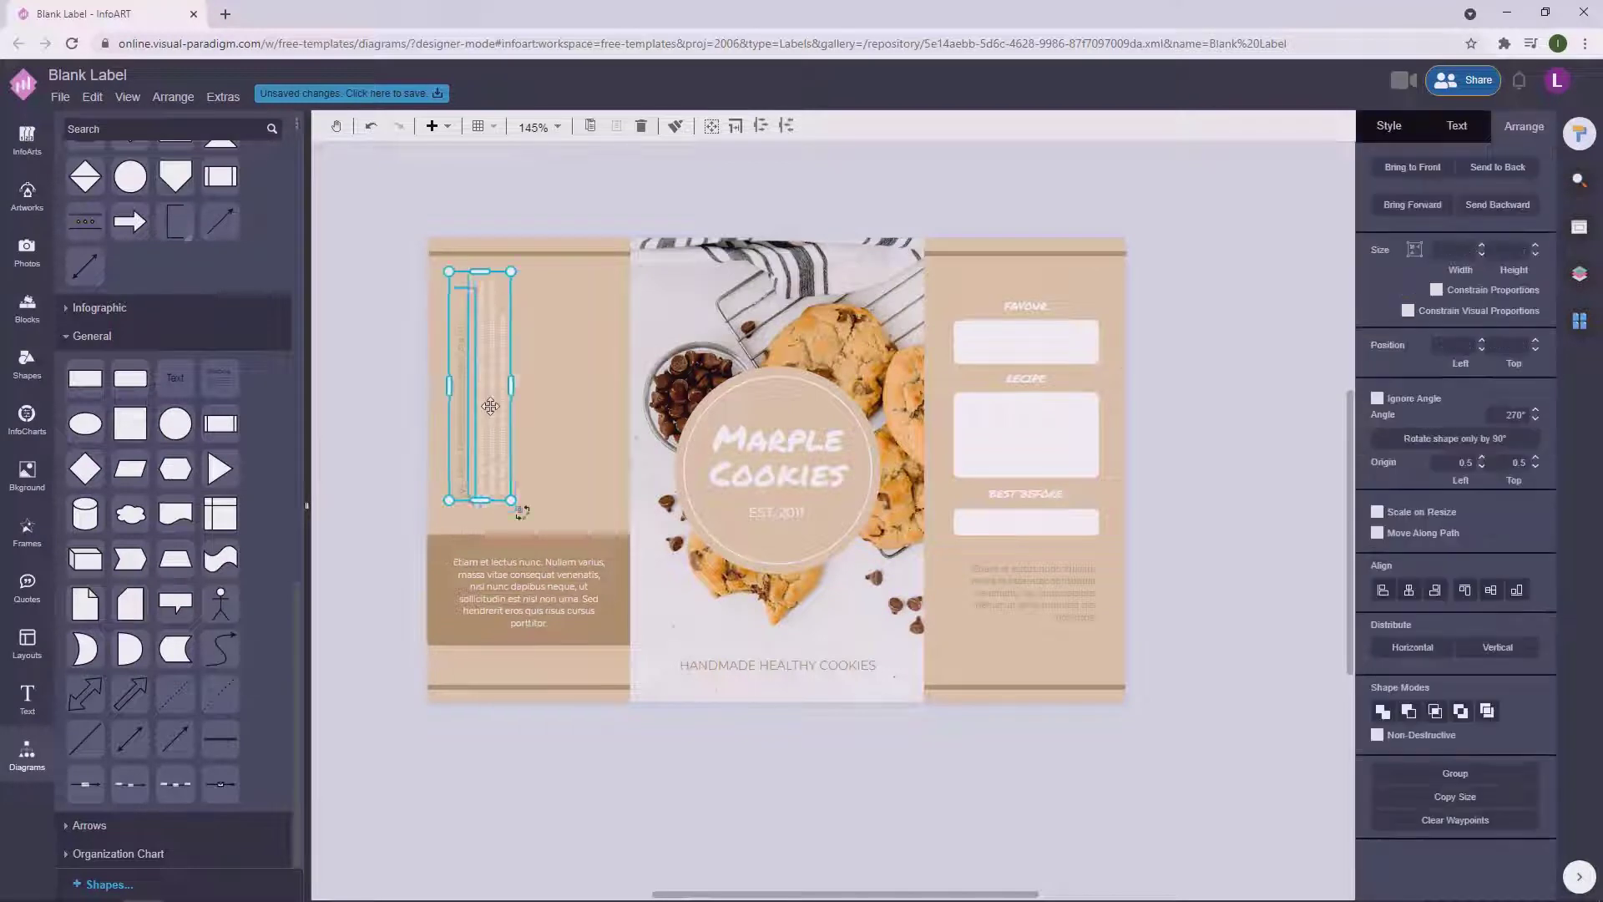
pyautogui.moveTo(491, 406); pyautogui.dragTo(488, 419)
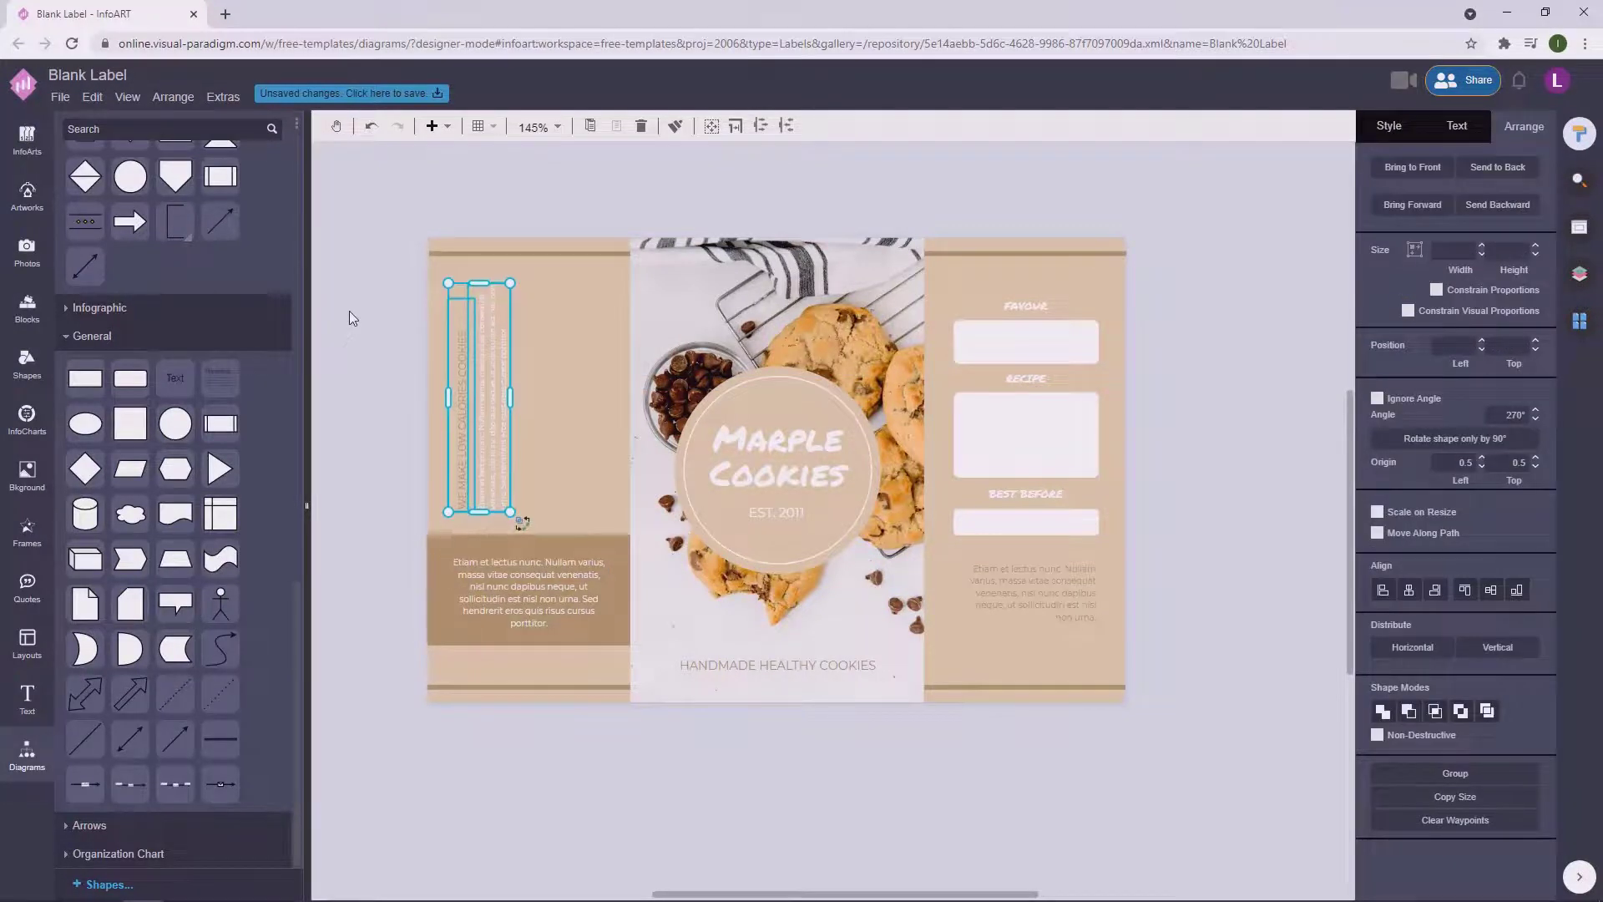
pyautogui.click(349, 312)
# Duplicate the label's top brown stripe as a shorter vertical line placed to the left of the label.
pyautogui.click(592, 254)
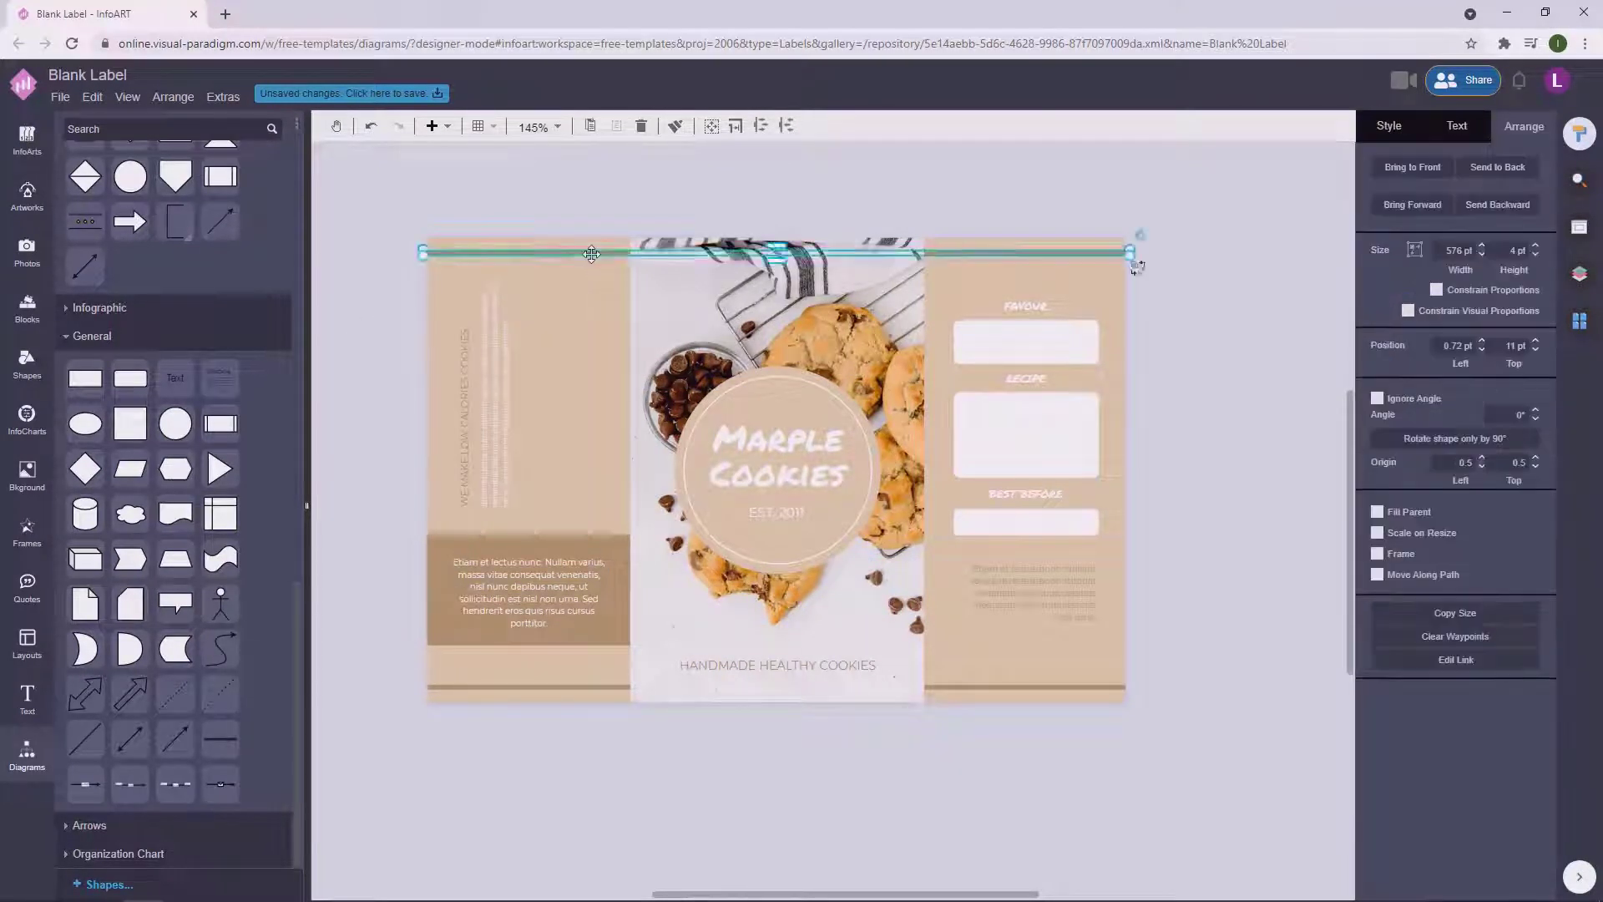
pyautogui.moveTo(591, 253); pyautogui.dragTo(610, 214)
pyautogui.moveTo(1150, 215); pyautogui.dragTo(704, 214)
pyautogui.click(717, 196)
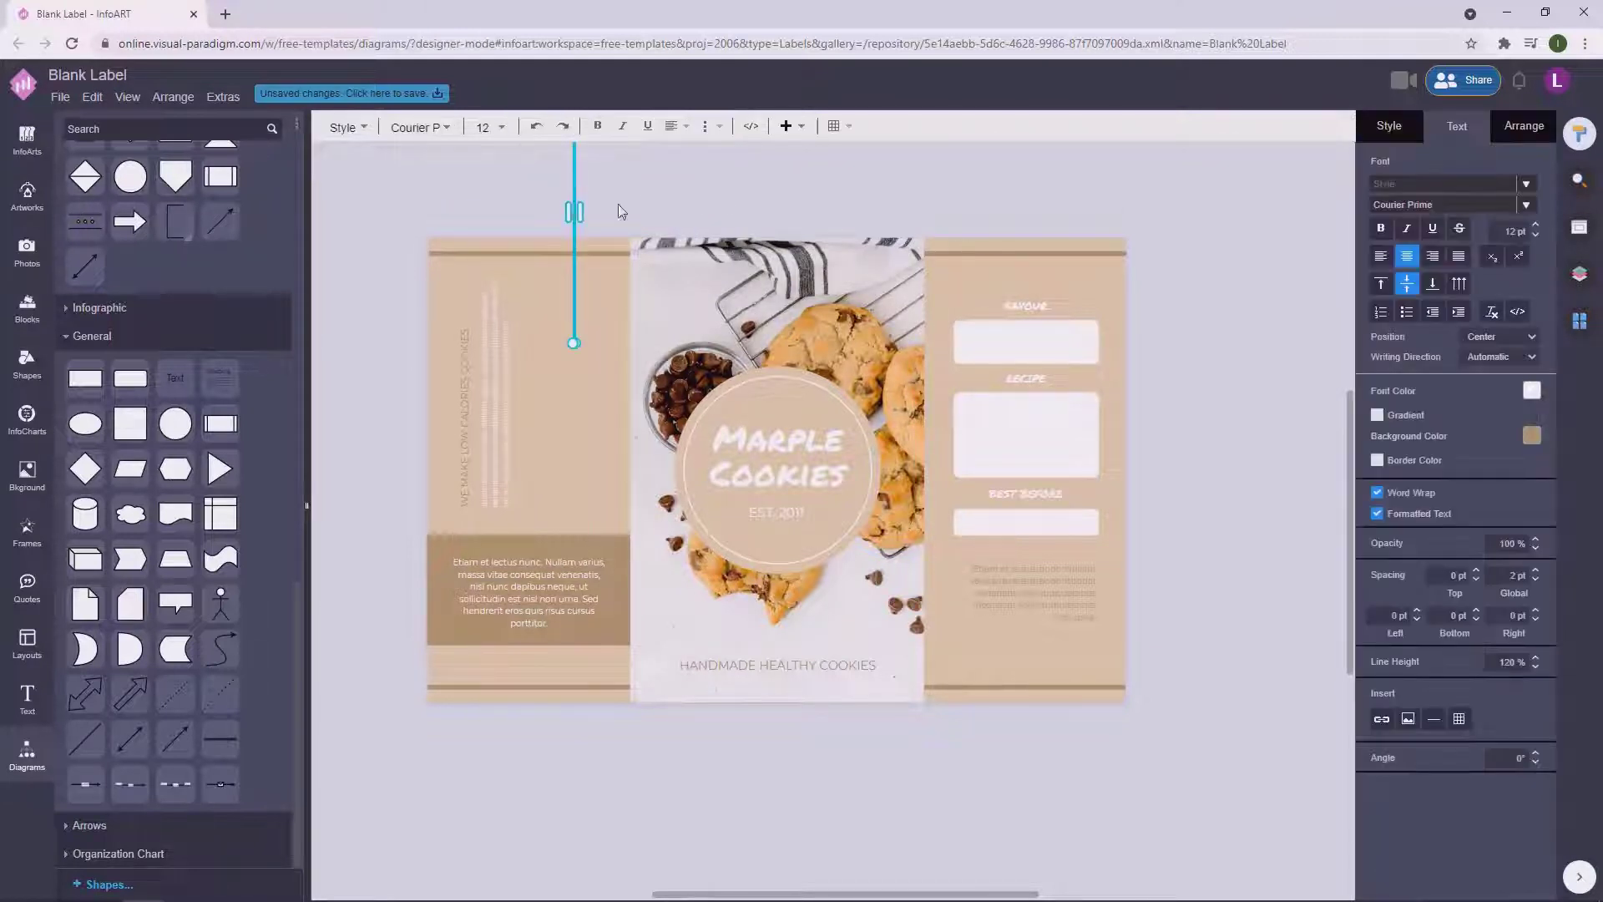
pyautogui.moveTo(574, 284); pyautogui.dragTo(391, 410)
# Shift the rotated paragraph away from the vertical heading and fit the shortened vertical line between them.
pyautogui.moveTo(494, 429); pyautogui.dragTo(506, 429)
pyautogui.click(389, 365)
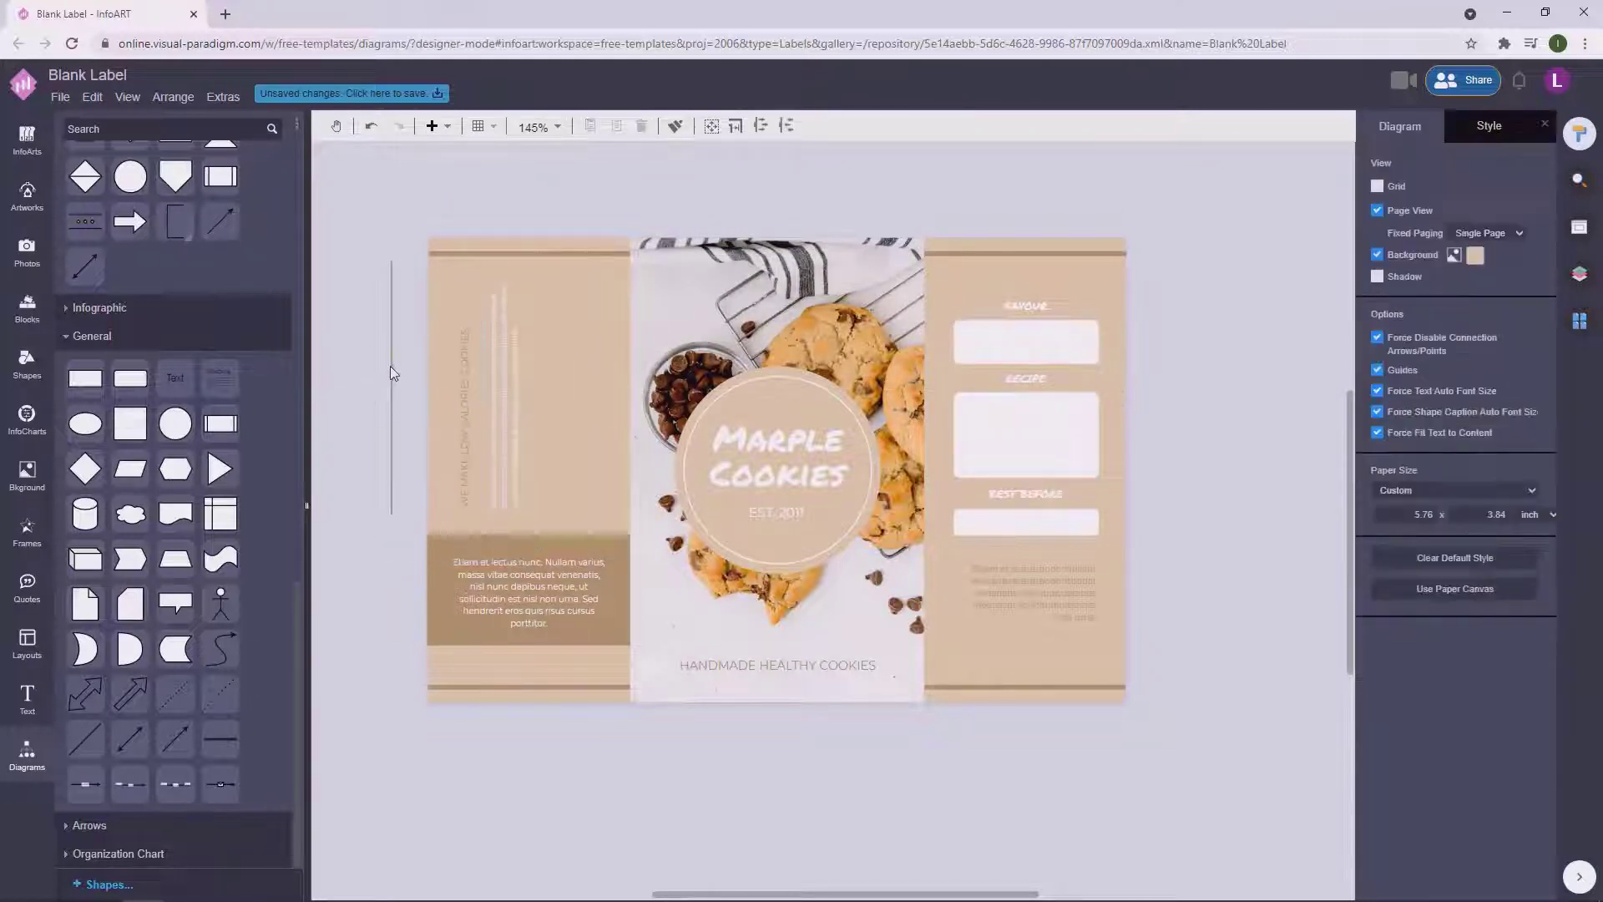
pyautogui.moveTo(394, 363); pyautogui.dragTo(484, 354)
pyautogui.moveTo(483, 249); pyautogui.dragTo(480, 327)
pyautogui.click(384, 347)
# Fine-tune the vertical line's length and position so that it matches the length of the heading beside it.
pyautogui.scroll(5, 439, 357)
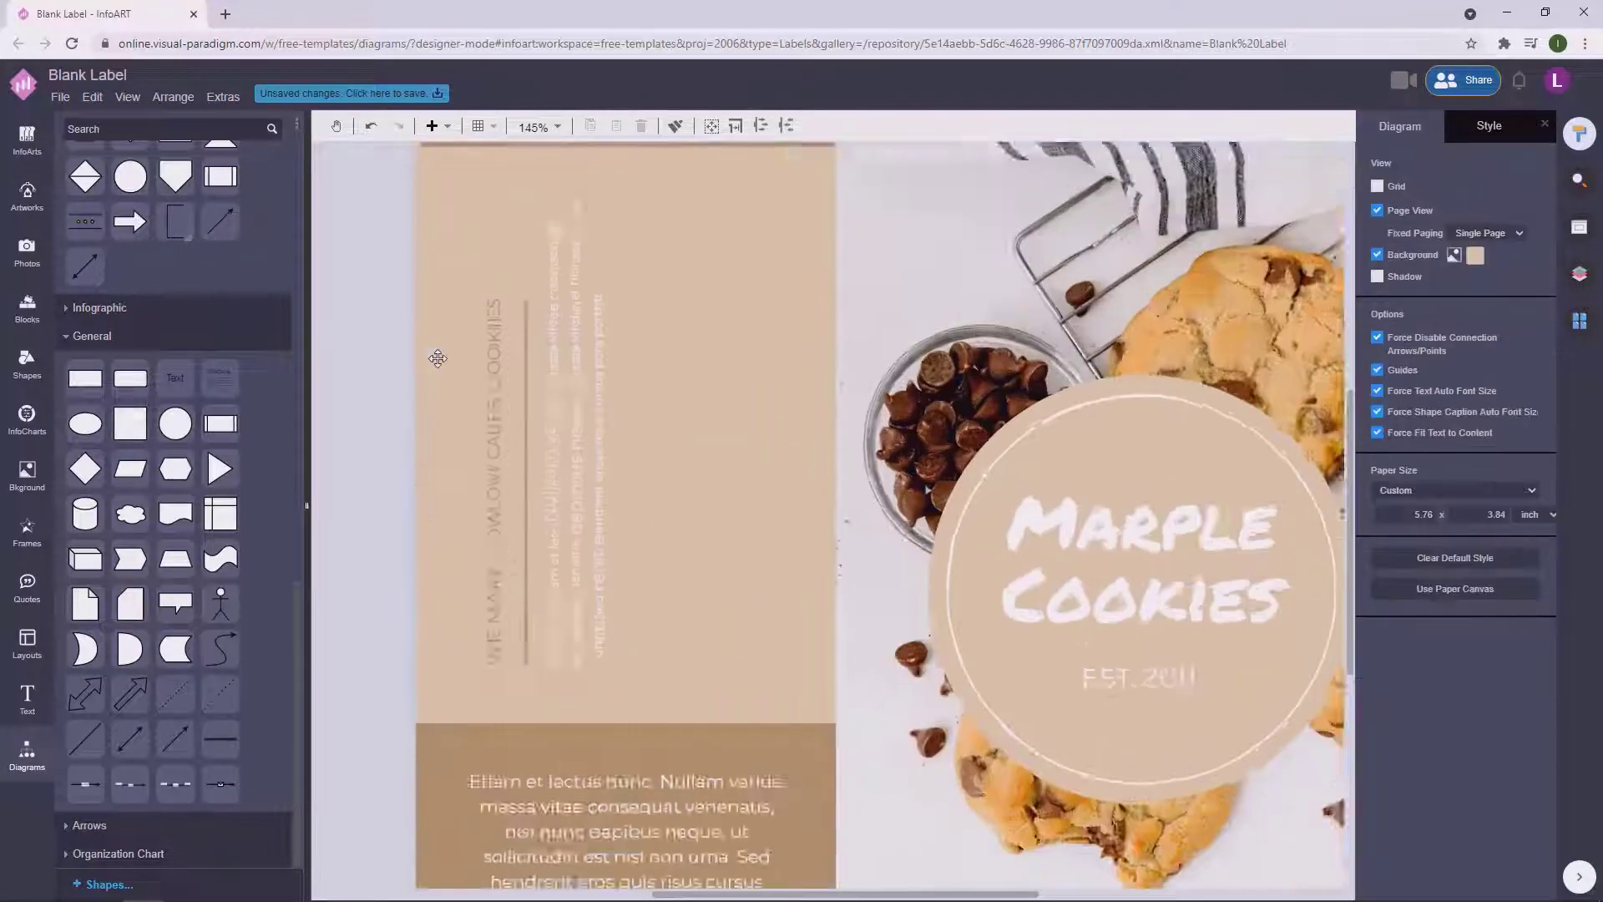
pyautogui.click(543, 321)
pyautogui.moveTo(543, 284); pyautogui.dragTo(544, 280)
pyautogui.click(432, 374)
pyautogui.click(544, 506)
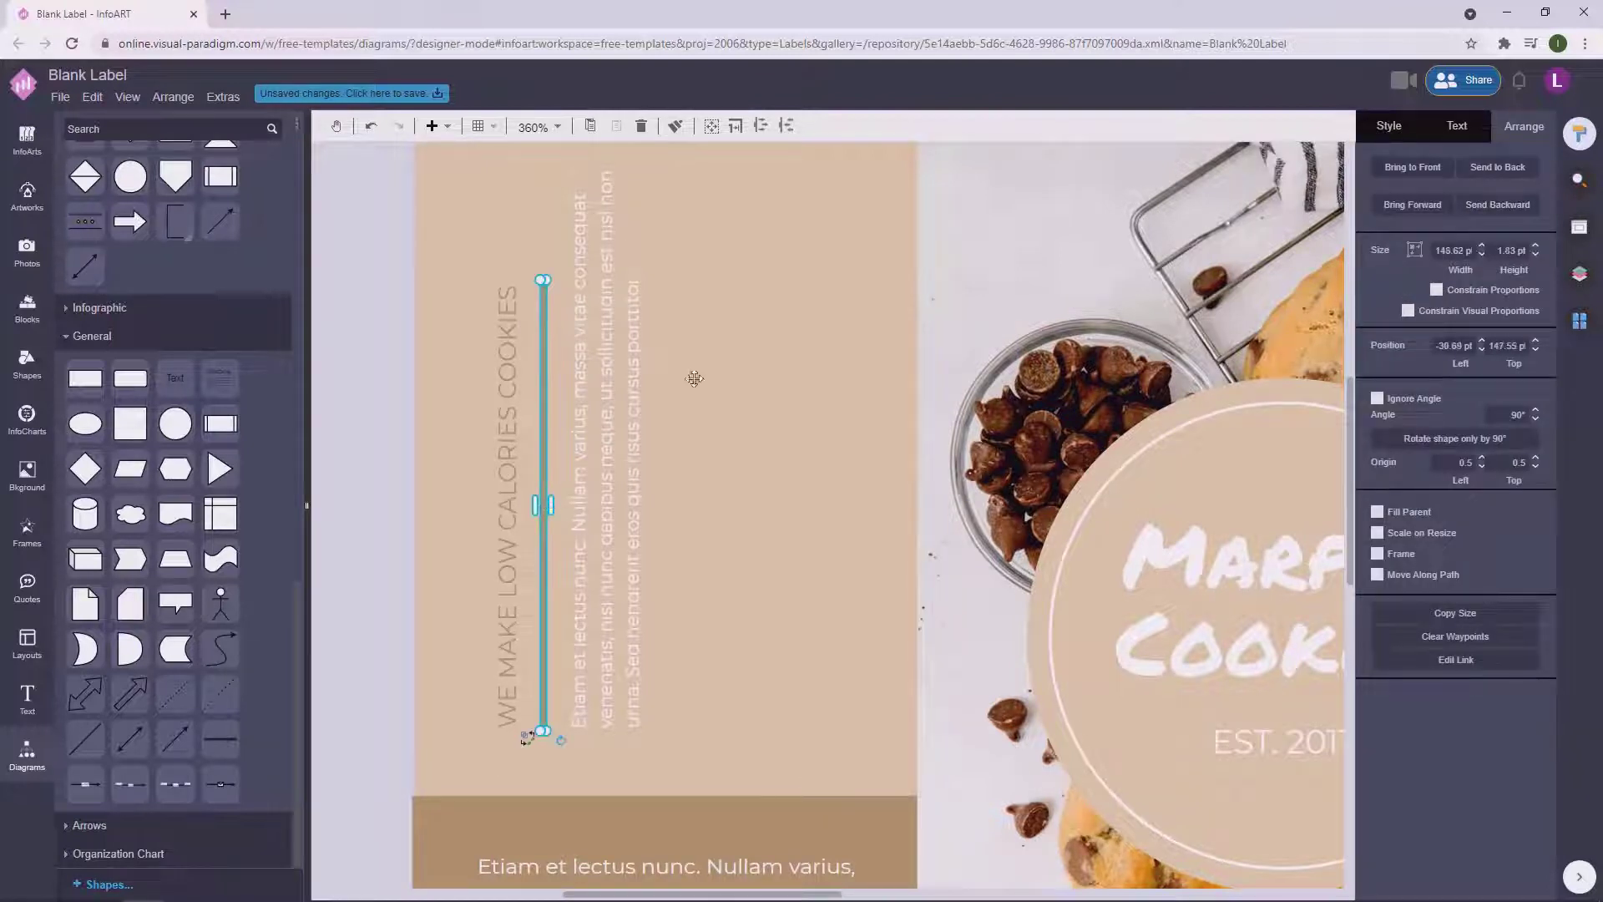
pyautogui.press('Return')
pyautogui.click(470, 538)
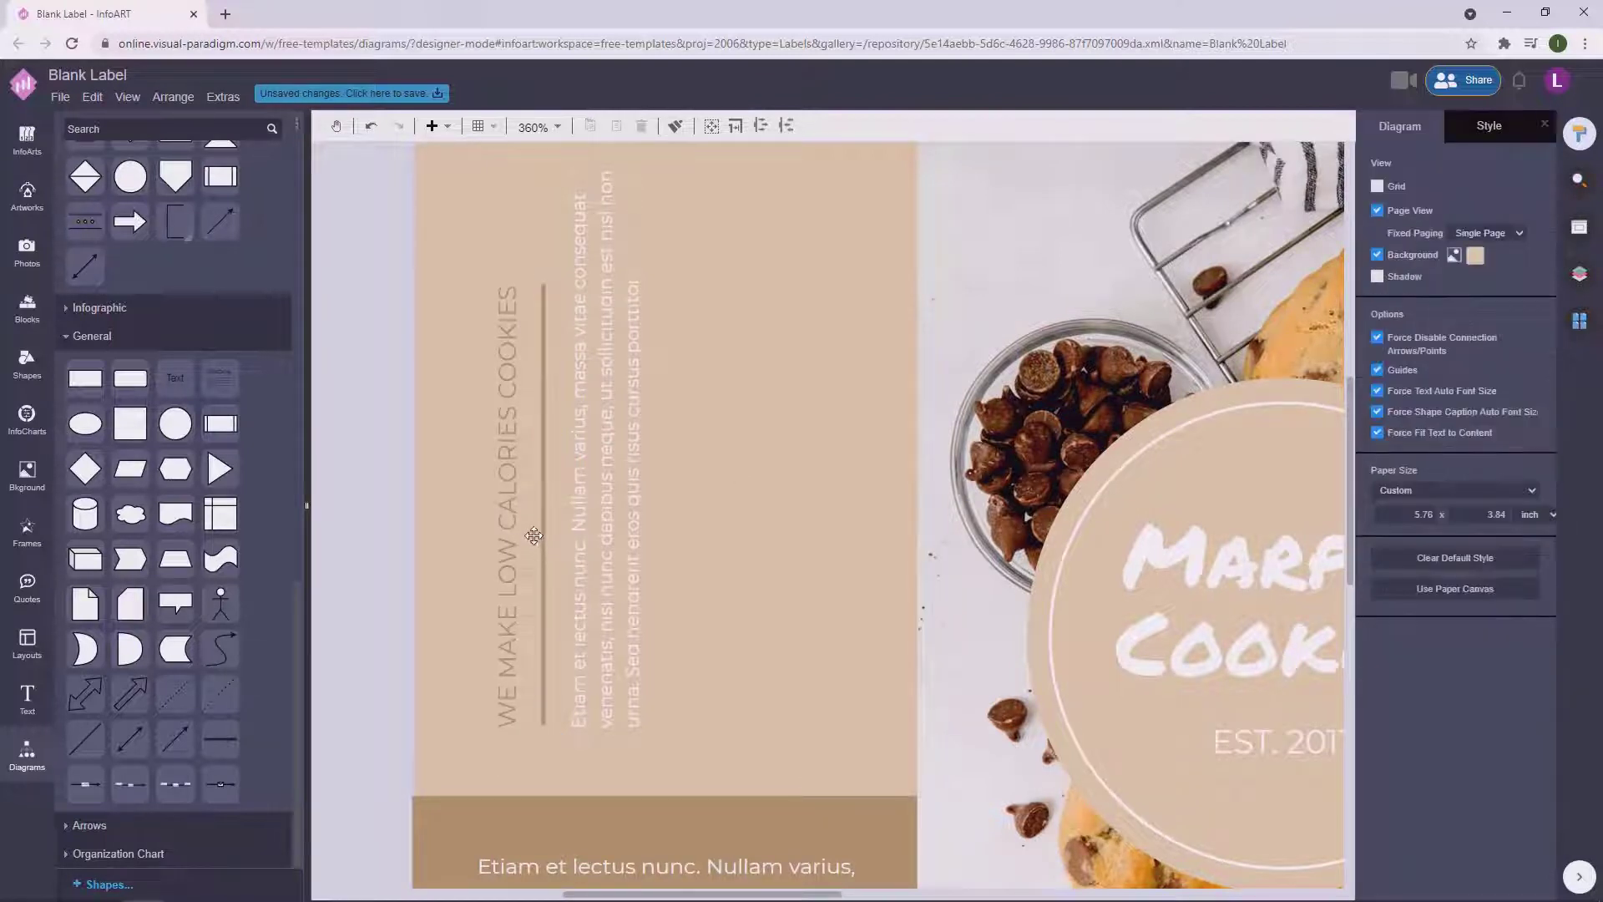
# Shift the vertical heading, line and rotated paragraph together slightly toward the label's left edge.
pyautogui.click(616, 516)
pyautogui.click(466, 549)
pyautogui.scroll(-2, 442, 558)
pyautogui.click(475, 593)
pyautogui.scroll(-5, 431, 521)
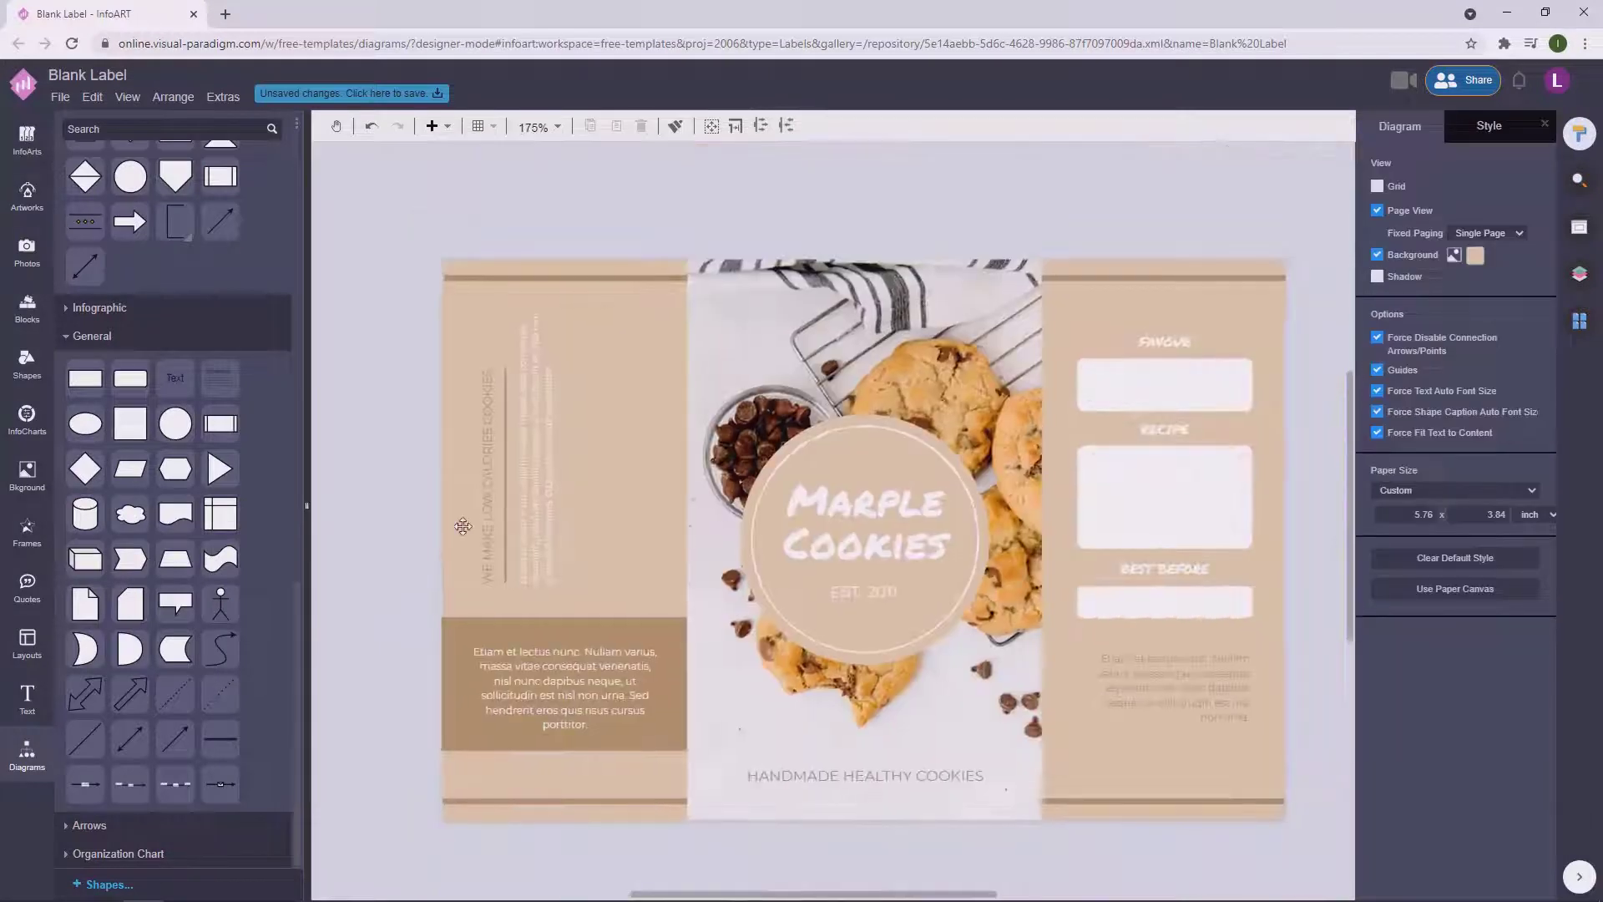
pyautogui.moveTo(473, 441); pyautogui.dragTo(466, 441)
pyautogui.click(357, 375)
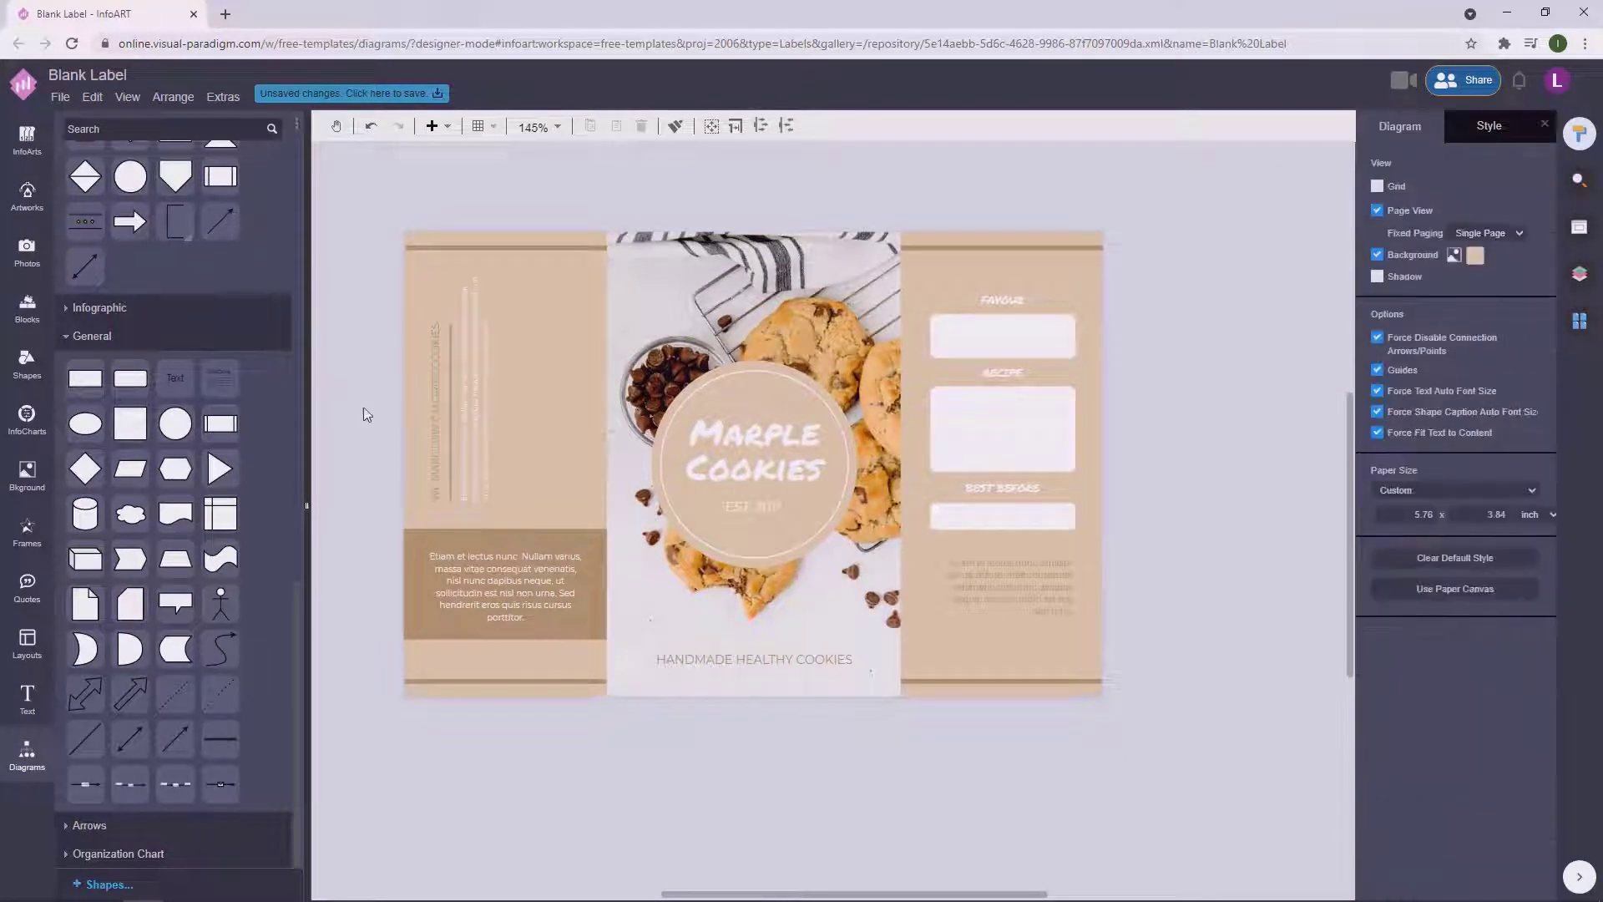
pyautogui.moveTo(363, 413); pyautogui.dragTo(405, 428)
pyautogui.moveTo(404, 274); pyautogui.dragTo(652, 544)
pyautogui.click(681, 206)
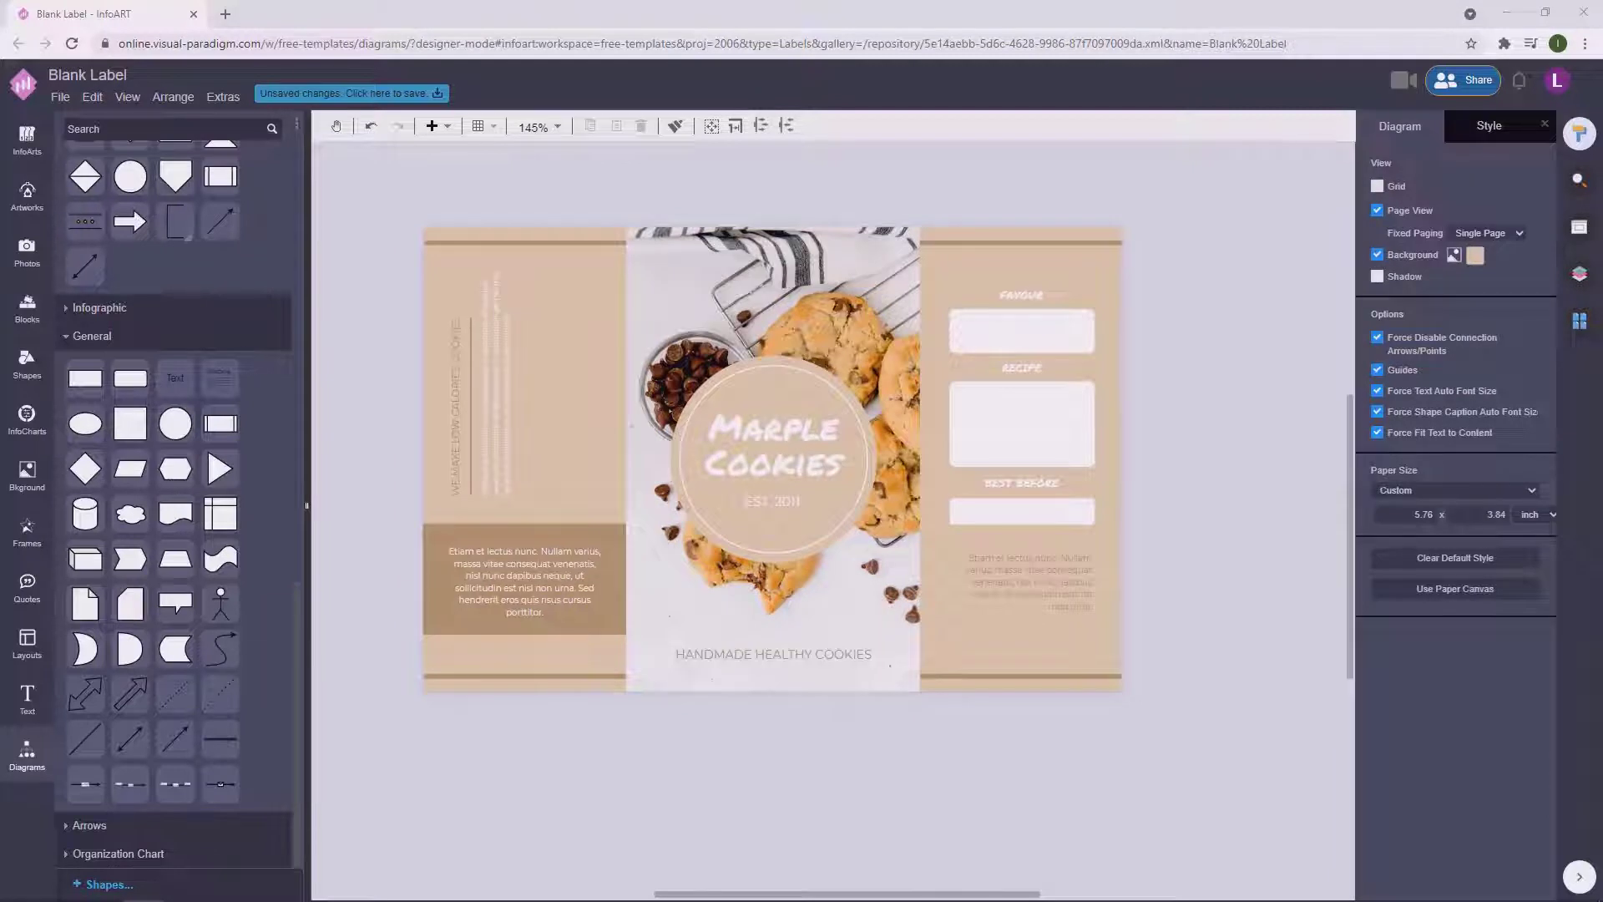
pyautogui.moveTo(542, 192); pyautogui.dragTo(574, 188)
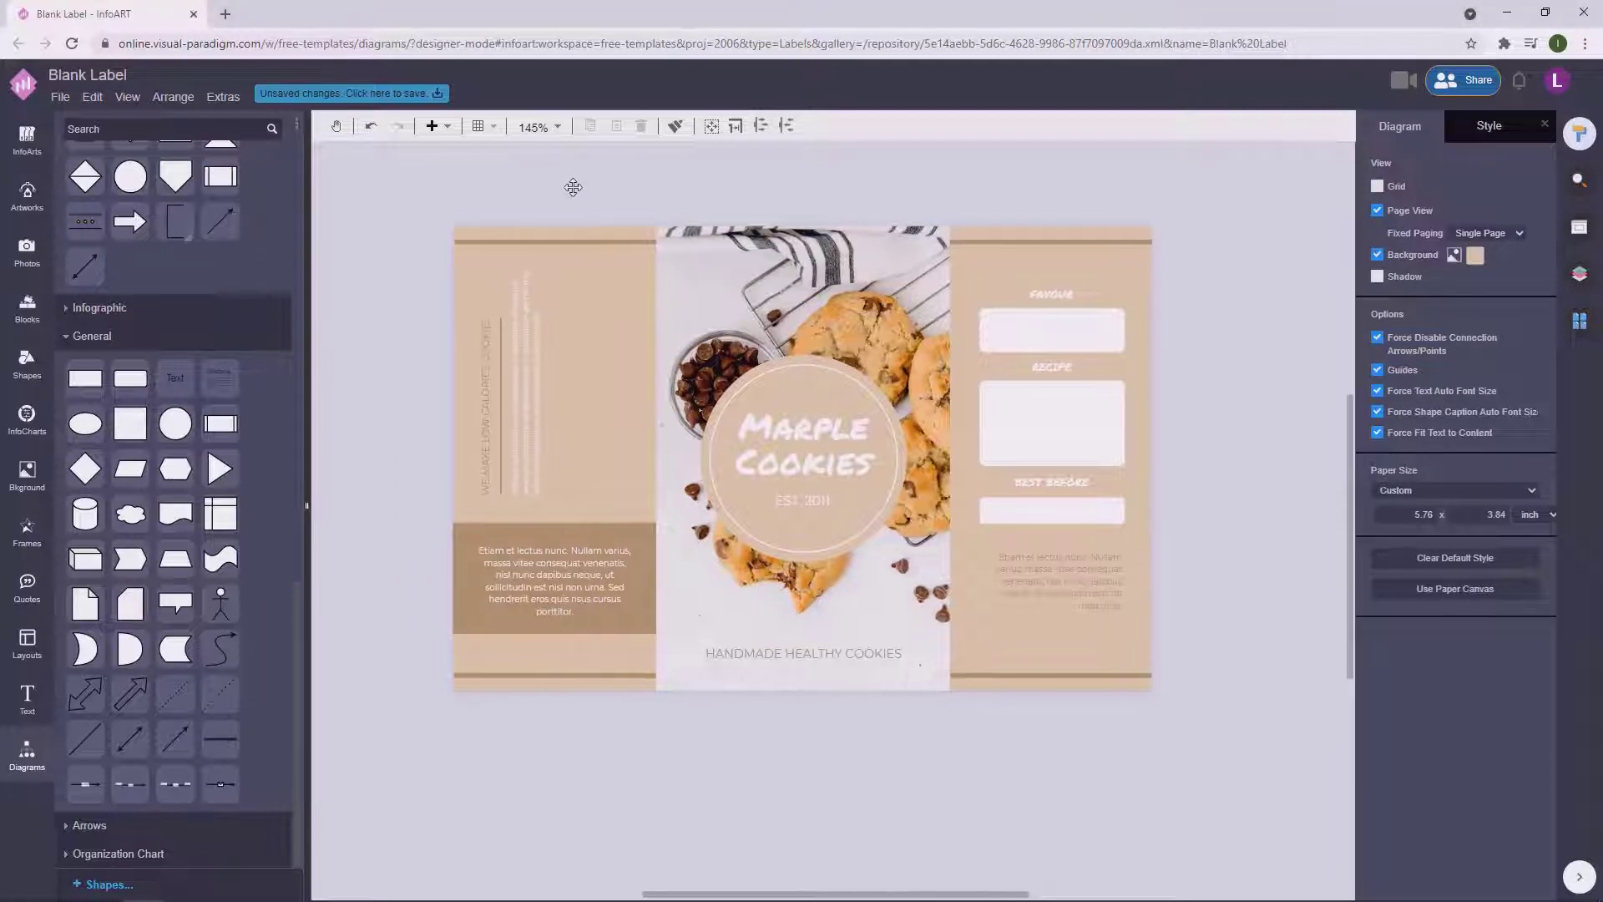
# Move the right panel's paragraph slightly down, farther from the BEST BEFORE box.
pyautogui.click(525, 334)
pyautogui.moveTo(380, 470); pyautogui.dragTo(350, 438)
pyautogui.moveTo(1072, 550); pyautogui.dragTo(1077, 574)
pyautogui.click(1165, 576)
pyautogui.click(553, 516)
pyautogui.keyDown('shift'); pyautogui.click(526, 500); pyautogui.keyUp('shift')
pyautogui.moveTo(513, 503); pyautogui.dragTo(1014, 456)
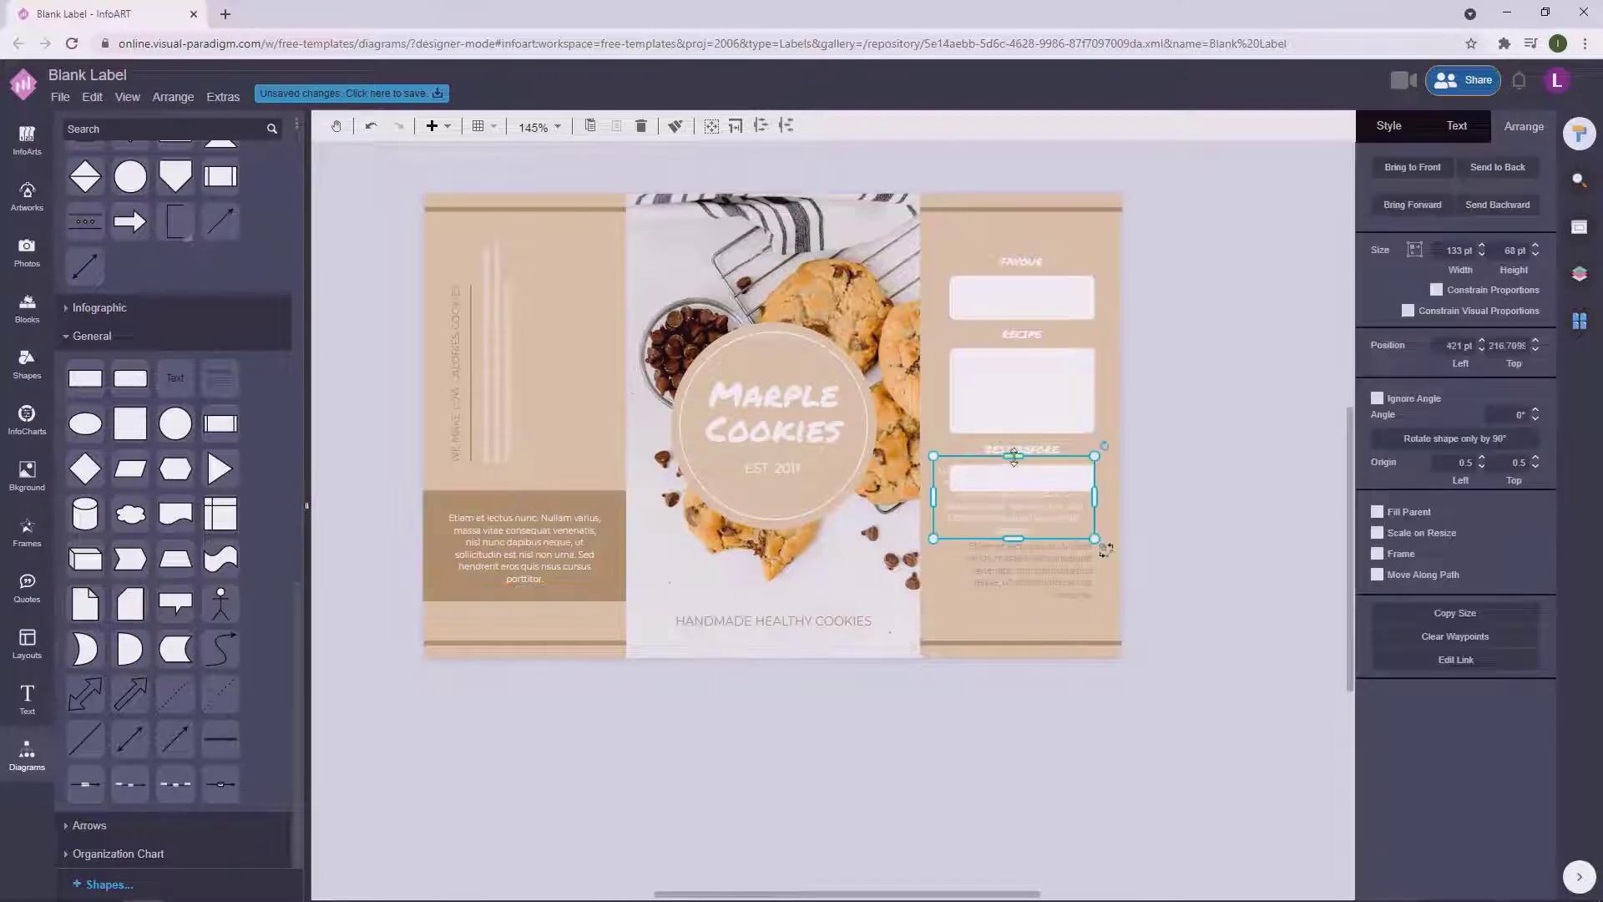
pyautogui.hotkey('ctrl', 'z')
# Duplicate the brown block onto the right panel and flatten the copy into a thin horizontal line above the paragraph.
pyautogui.click(557, 493)
pyautogui.moveTo(489, 502); pyautogui.dragTo(1034, 431)
pyautogui.moveTo(993, 426); pyautogui.dragTo(989, 535)
# Raise the thin line slightly above the right panel's paragraph and select it again.
pyautogui.click(1047, 577)
pyautogui.click(1194, 549)
pyautogui.scroll(2, 1084, 534)
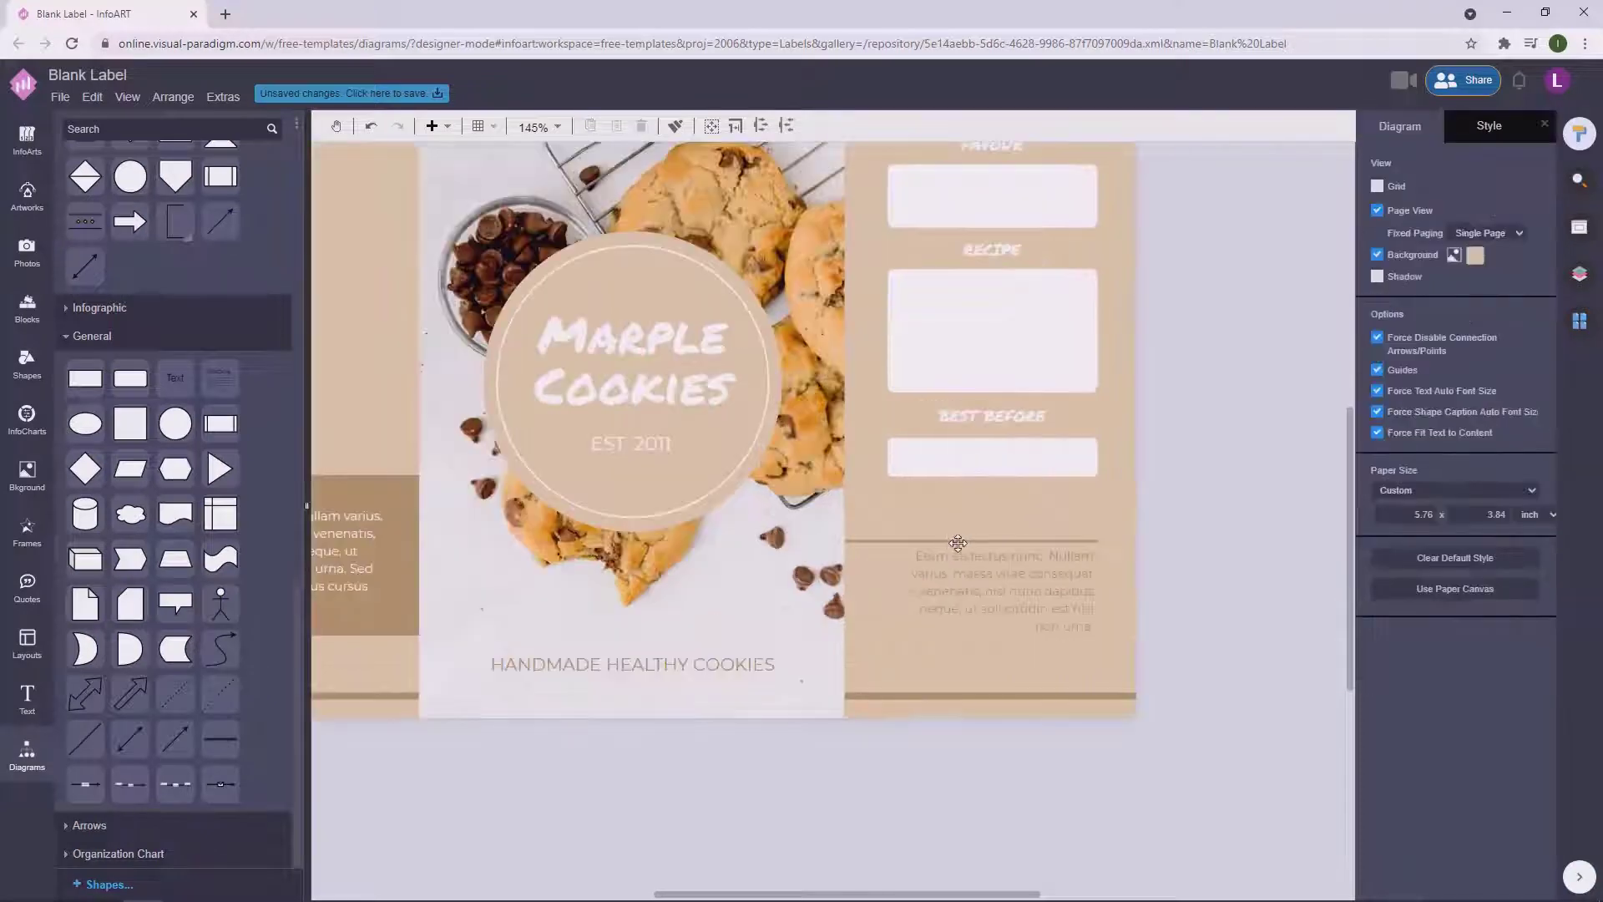
pyautogui.moveTo(861, 544); pyautogui.dragTo(862, 536)
pyautogui.click(1197, 551)
pyautogui.scroll(-2, 1197, 551)
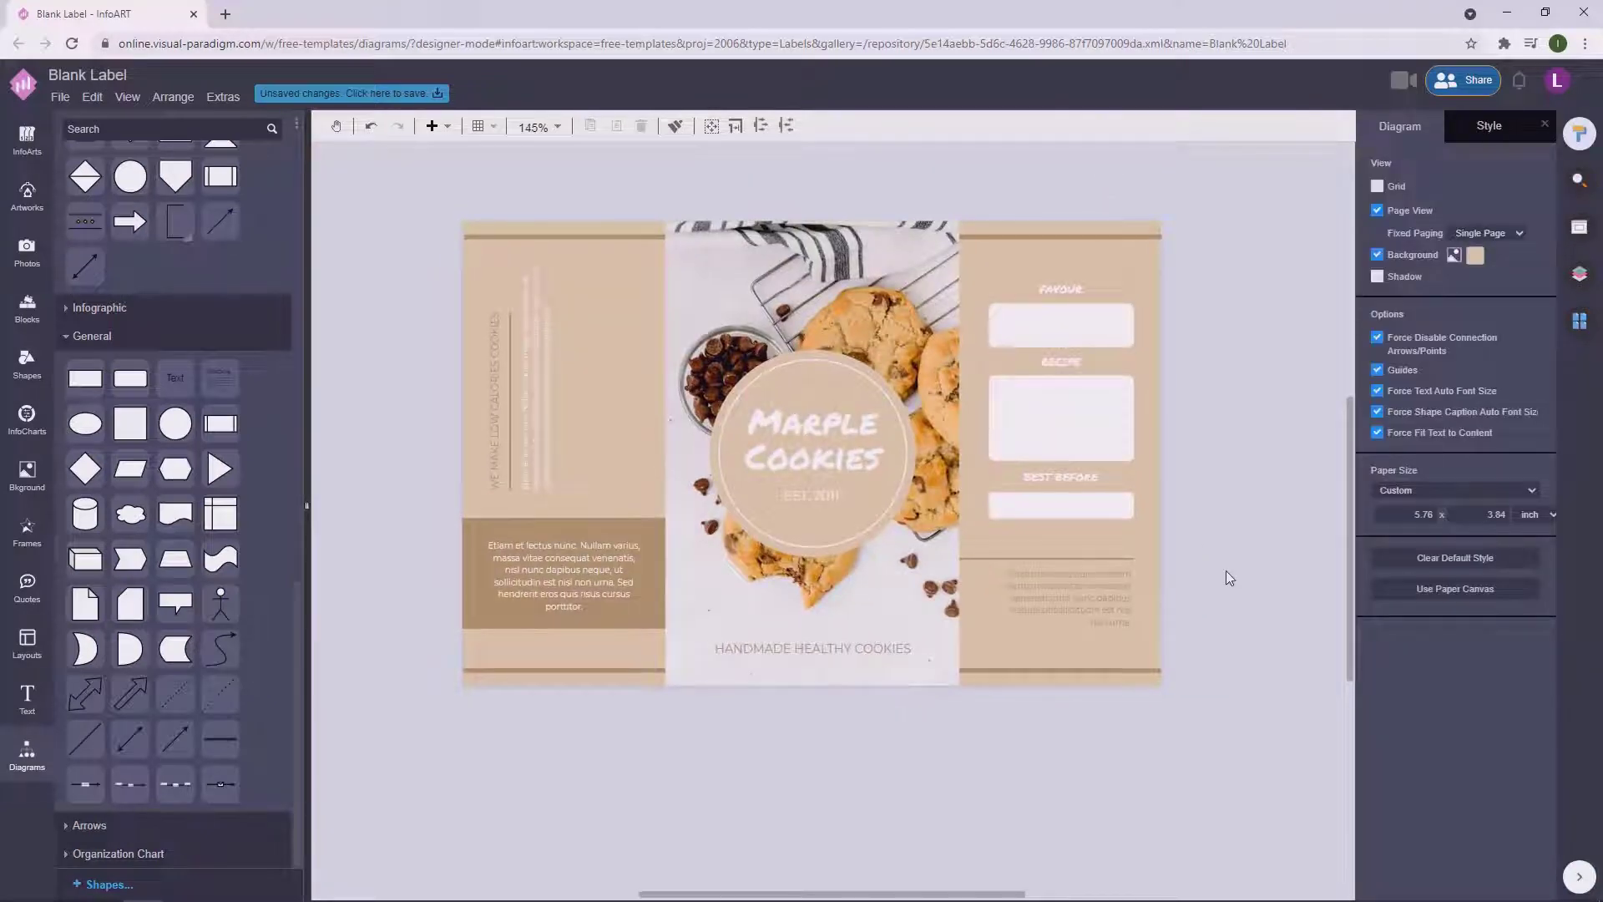
pyautogui.moveTo(1226, 571); pyautogui.dragTo(1181, 572)
pyautogui.click(928, 561)
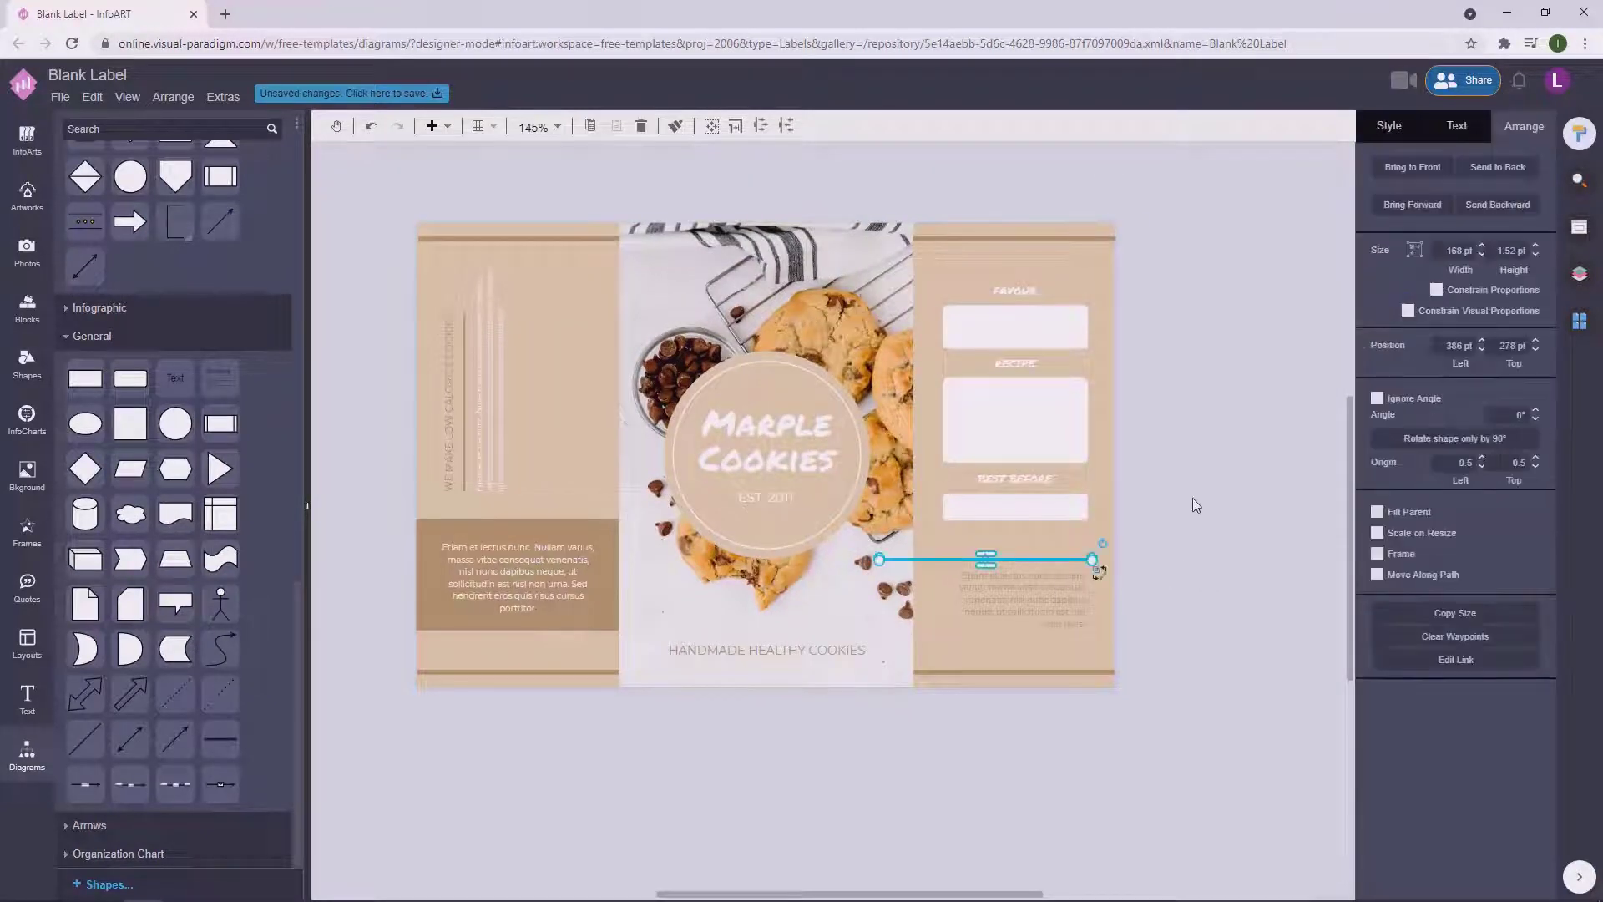
pyautogui.click(1192, 498)
pyautogui.moveTo(1271, 691); pyautogui.dragTo(1264, 667)
pyautogui.click(1023, 576)
pyautogui.keyDown('shift'); pyautogui.click(572, 544); pyautogui.keyUp('shift')
pyautogui.click(1205, 491)
pyautogui.click(1061, 577)
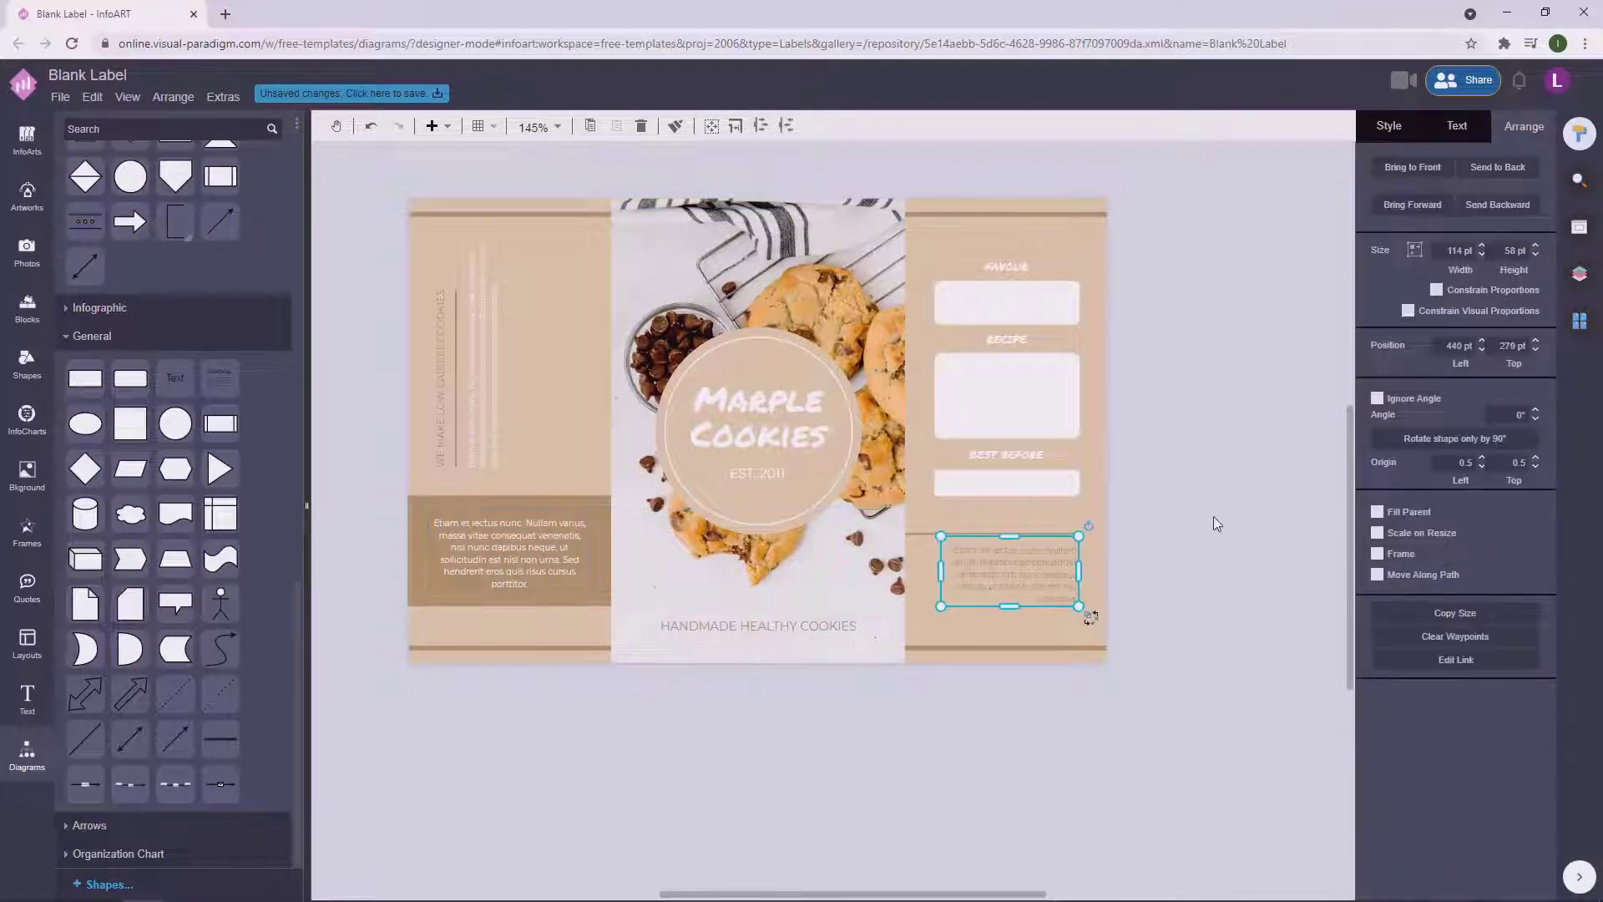
pyautogui.click(1215, 524)
# Add a colon after the right panel's three labels so they read FAVOUR:, RECIPE: and BEST BEFORE:.
pyautogui.scroll(1, 1152, 468)
pyautogui.doubleClick(1032, 293)
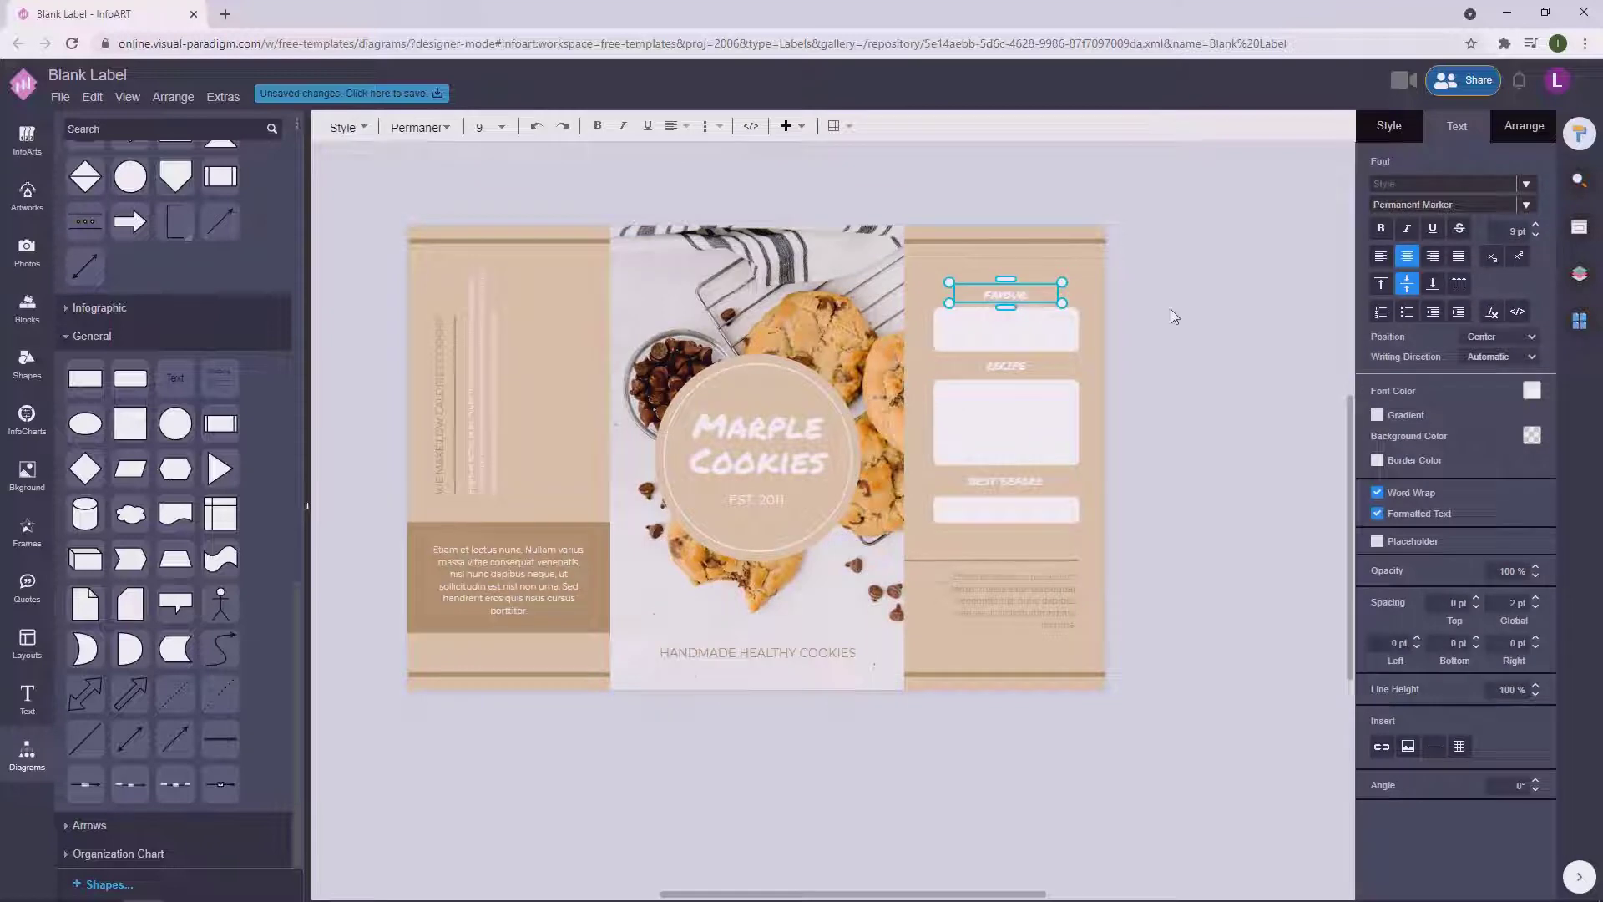
pyautogui.doubleClick(1025, 368)
pyautogui.doubleClick(1045, 484)
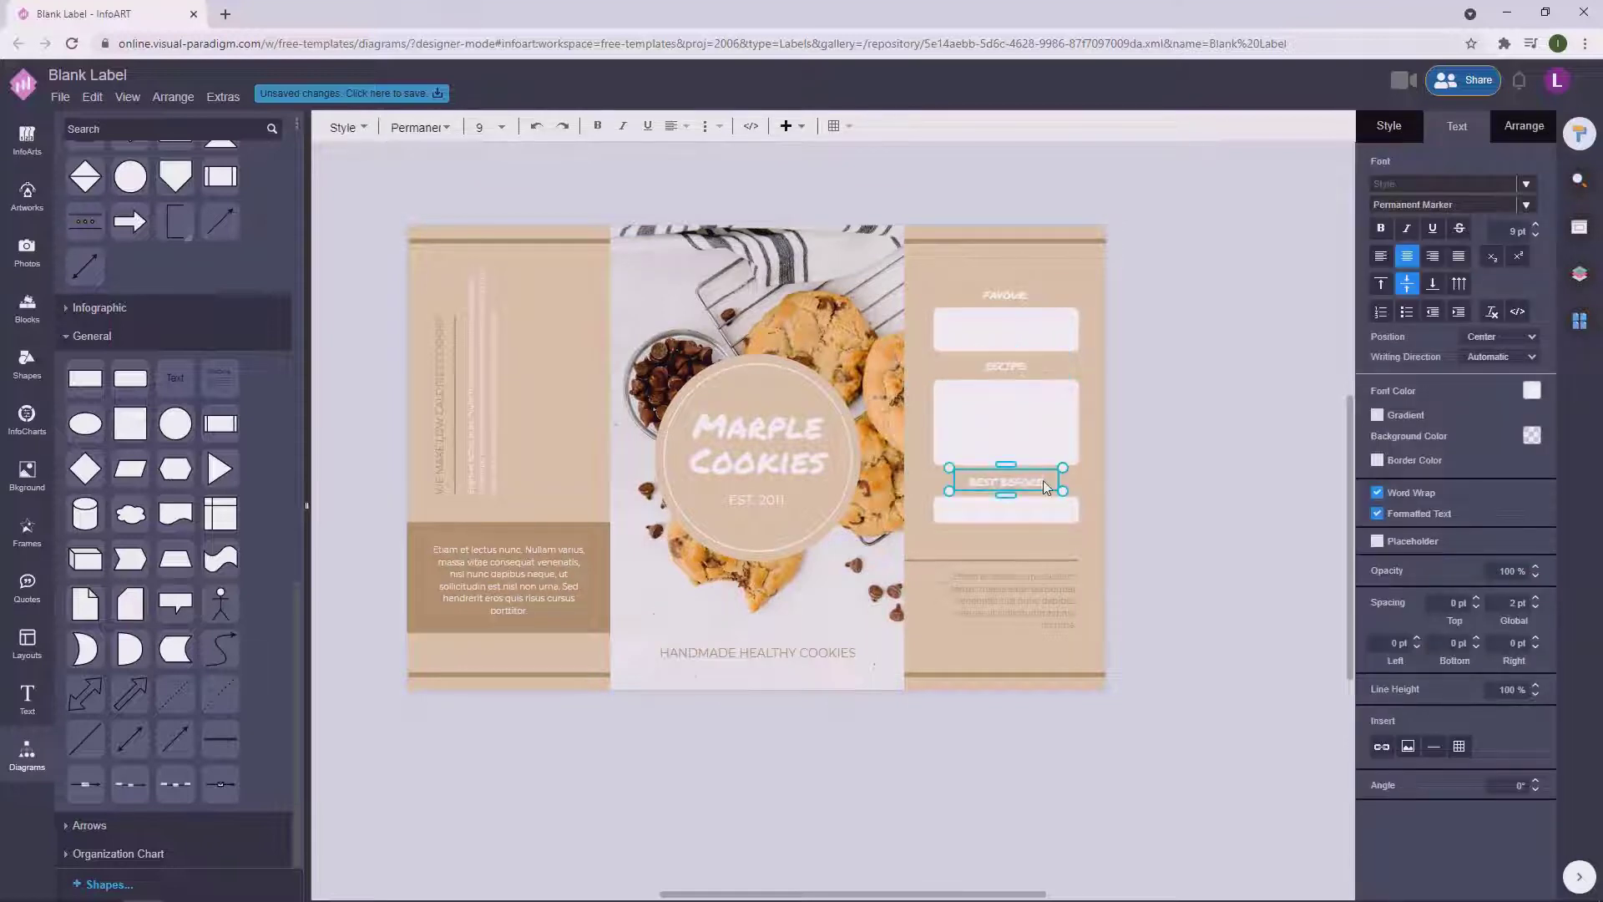
pyautogui.click(1227, 456)
pyautogui.scroll(-3, 877, 326)
pyautogui.scroll(3, 875, 326)
# Raise the cookie photo's contrast to 107%.
pyautogui.click(868, 289)
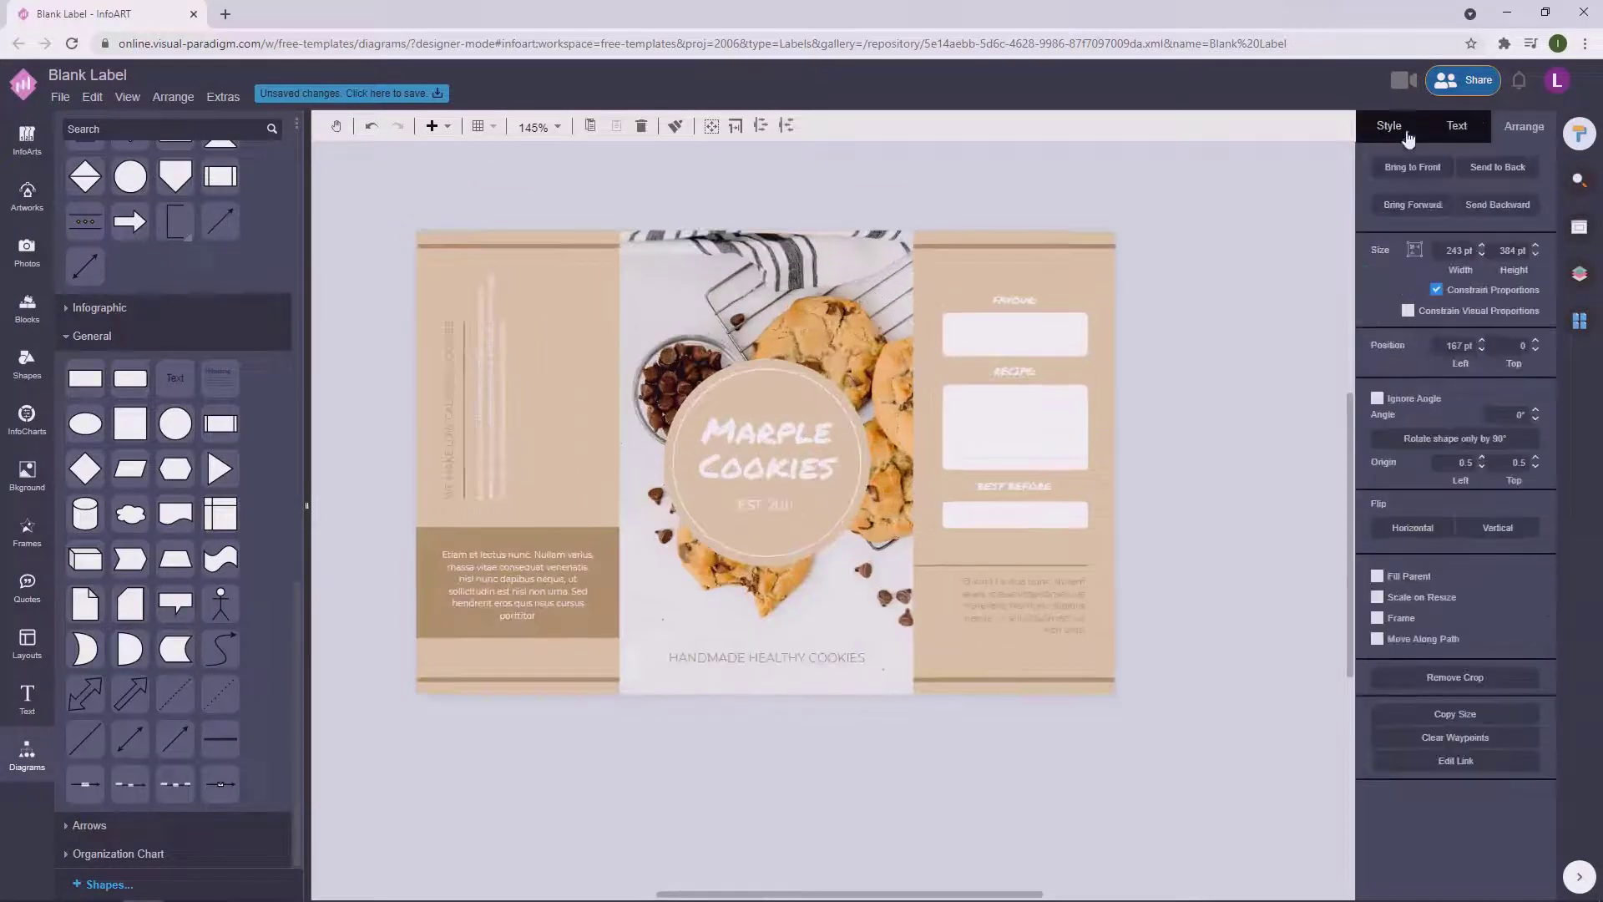
pyautogui.click(1402, 131)
pyautogui.moveTo(1436, 505); pyautogui.dragTo(1438, 506)
pyautogui.click(1511, 526)
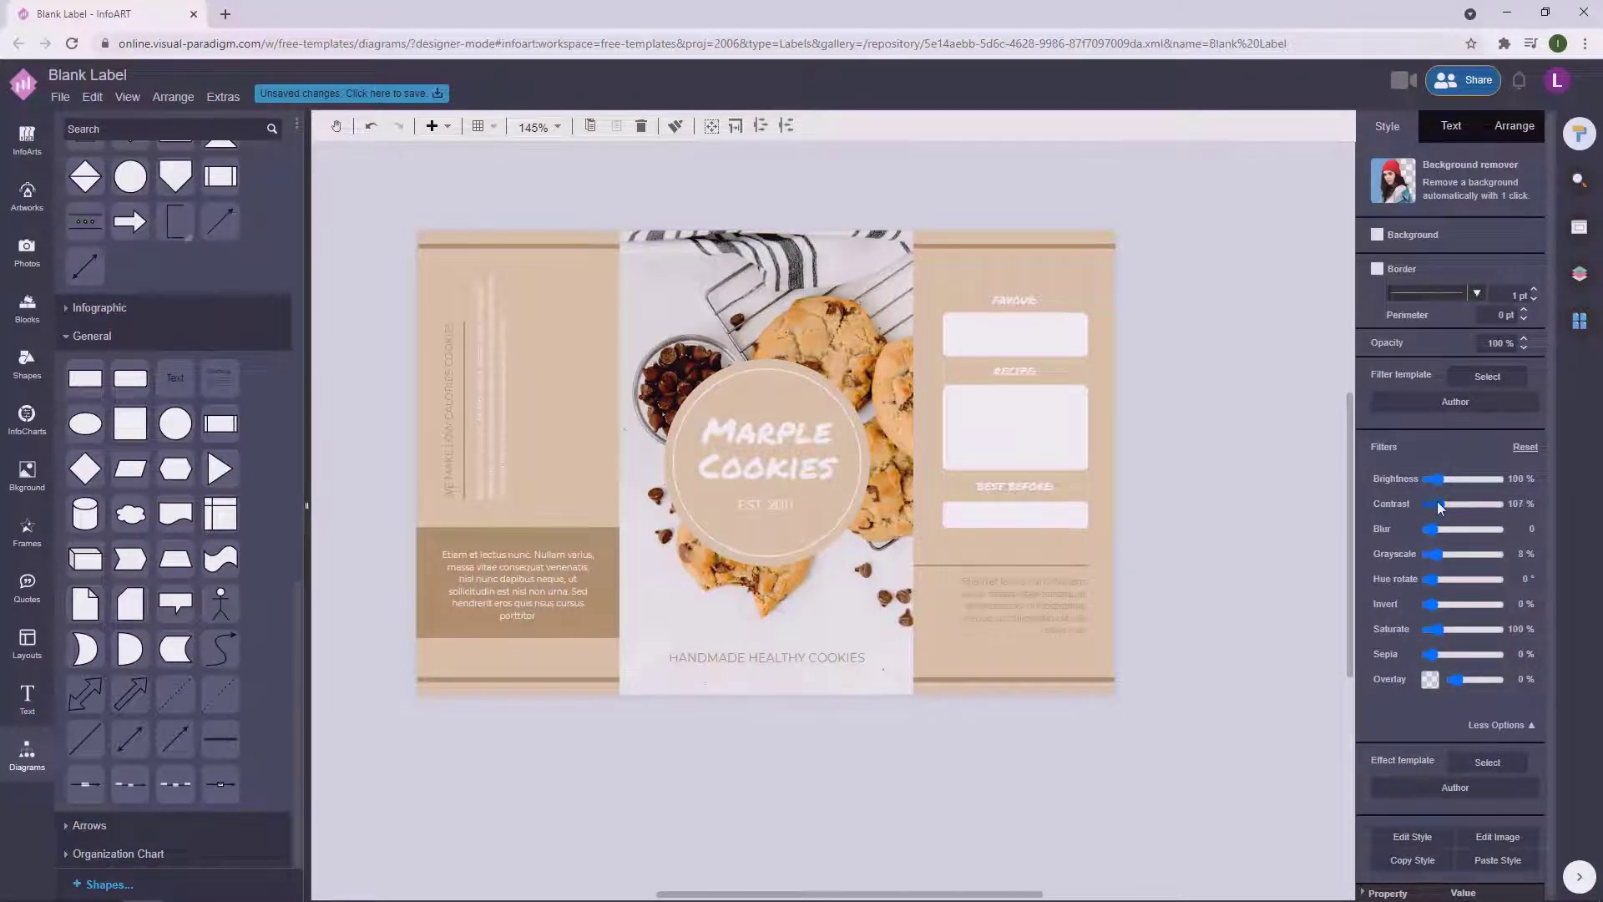
pyautogui.click(1200, 443)
pyautogui.scroll(-2, 1231, 558)
pyautogui.scroll(2, 1223, 615)
pyautogui.scroll(2, 1225, 509)
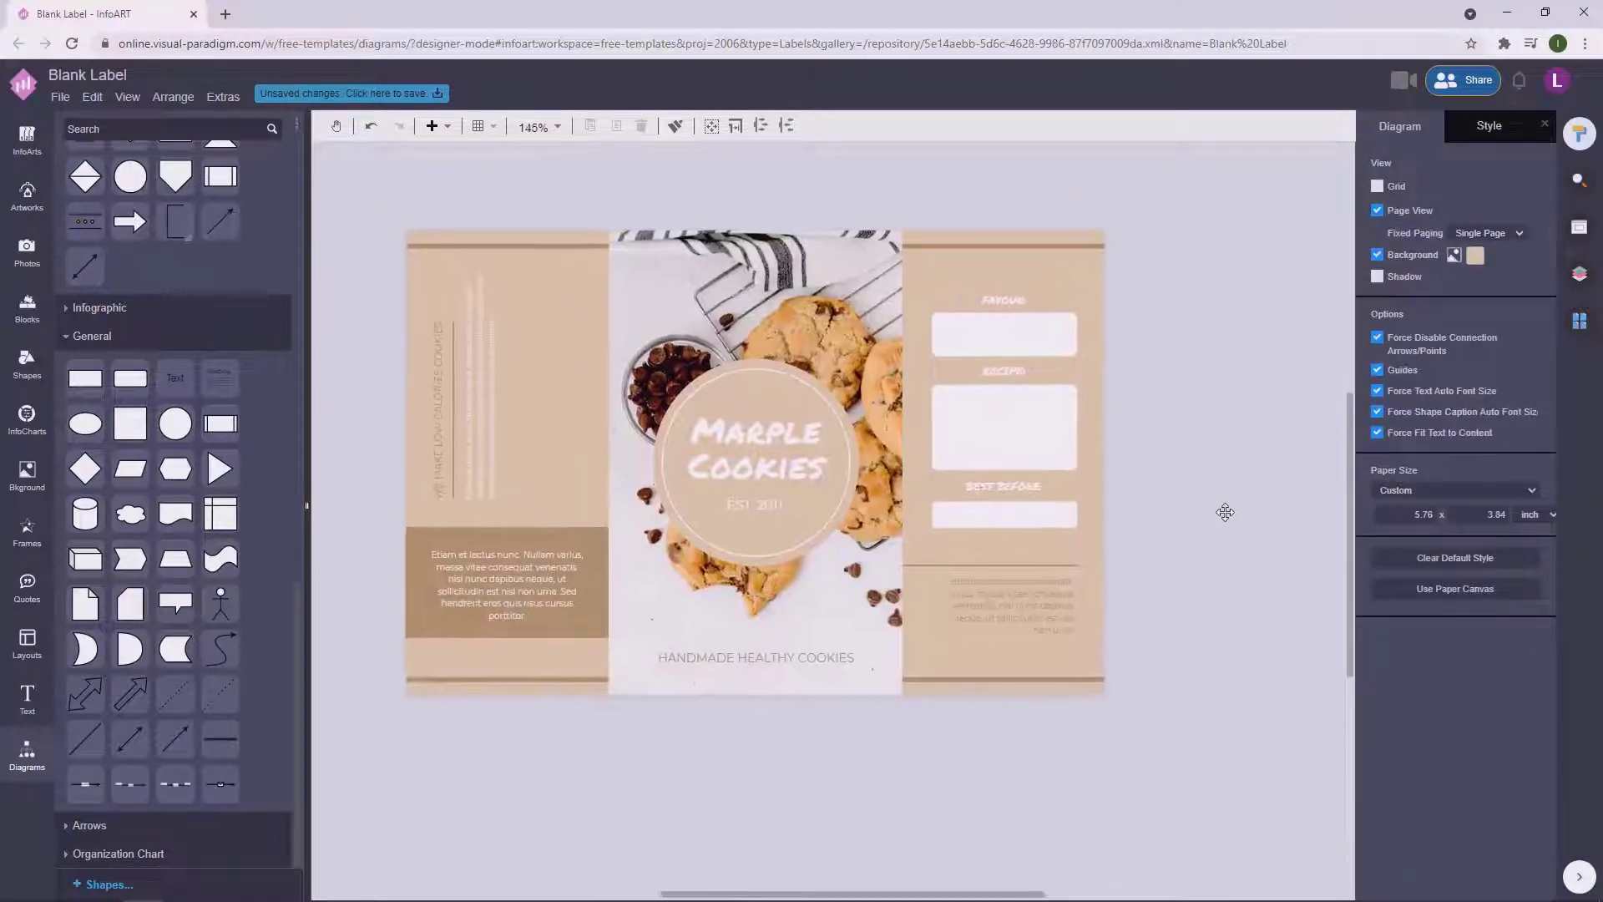
# Fill the right panel's thin horizontal line and the left panel's vertical line with a darker brown, #846d41.
pyautogui.click(938, 569)
pyautogui.keyDown('shift'); pyautogui.click(456, 467); pyautogui.keyUp('shift')
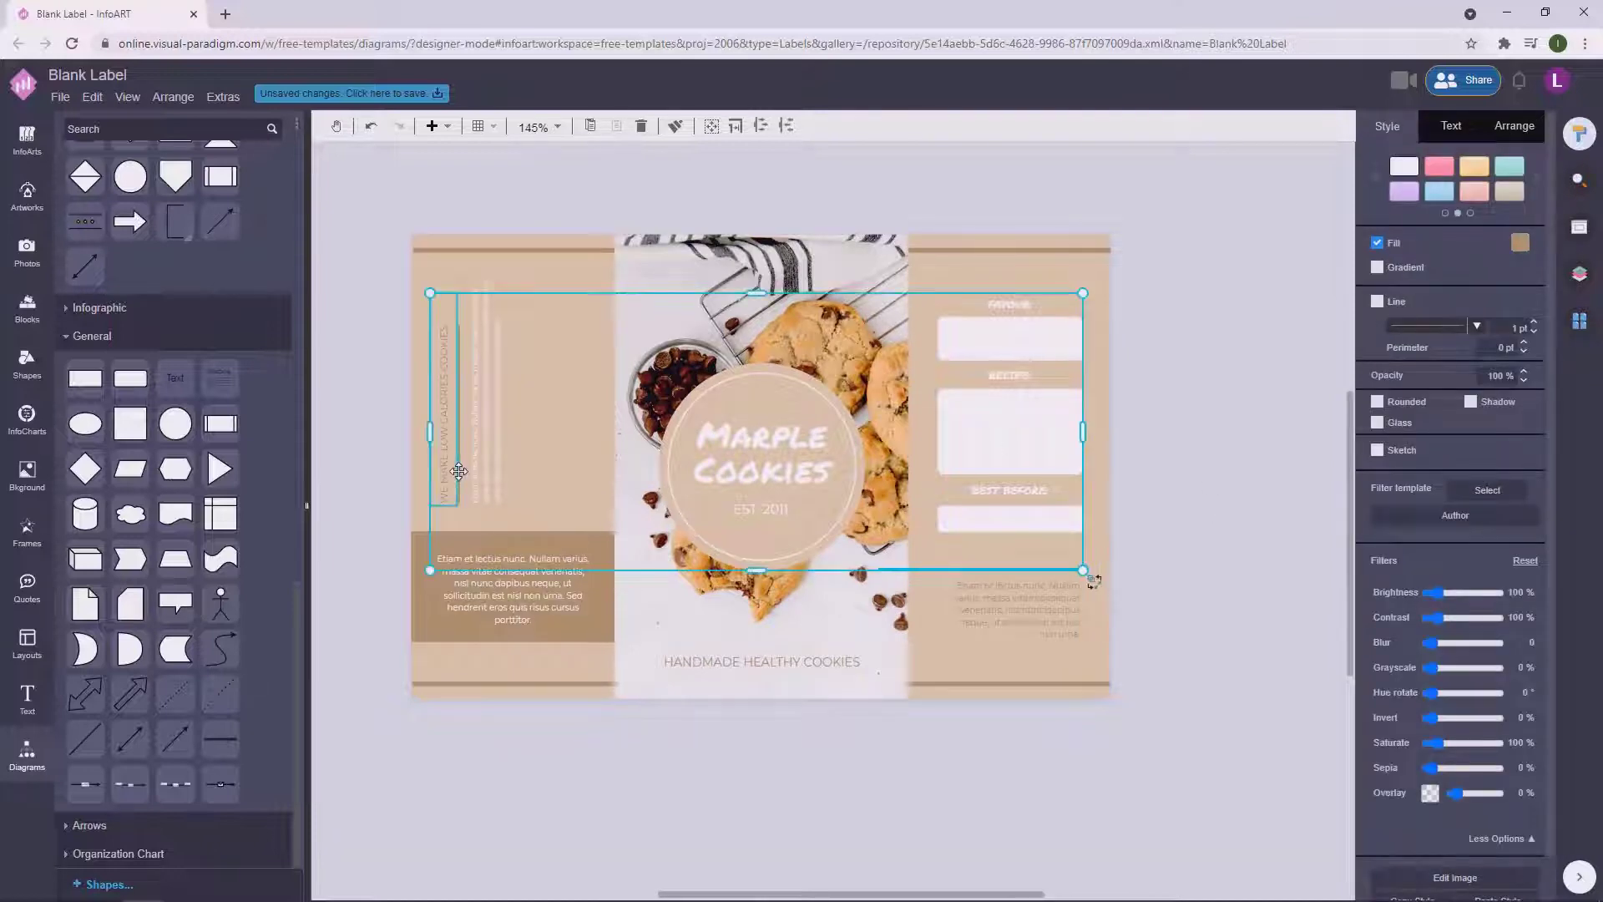
pyautogui.keyDown('shift'); pyautogui.click(459, 468); pyautogui.keyUp('shift')
pyautogui.keyDown('shift'); pyautogui.click(452, 468); pyautogui.keyUp('shift')
pyautogui.click(1520, 242)
pyautogui.click(1490, 422)
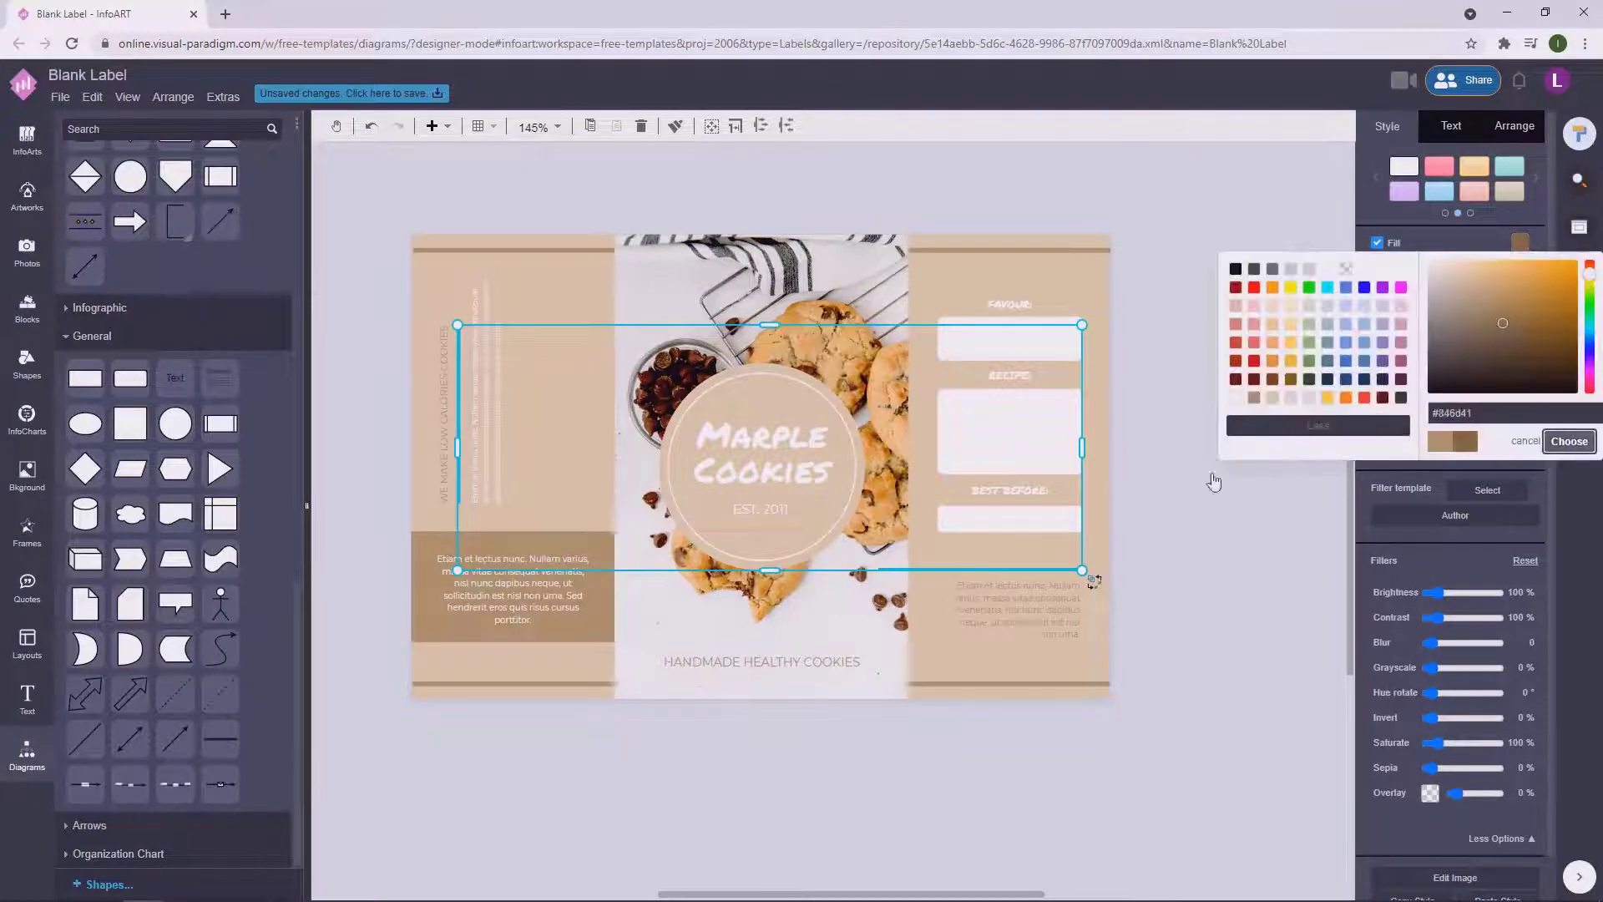
pyautogui.click(1178, 326)
# Change the HANDMADE HEALTHY COOKIES tagline and the FAVOUR, RECIPE and BEST BEFORE labels to dark brown text.
pyautogui.click(826, 650)
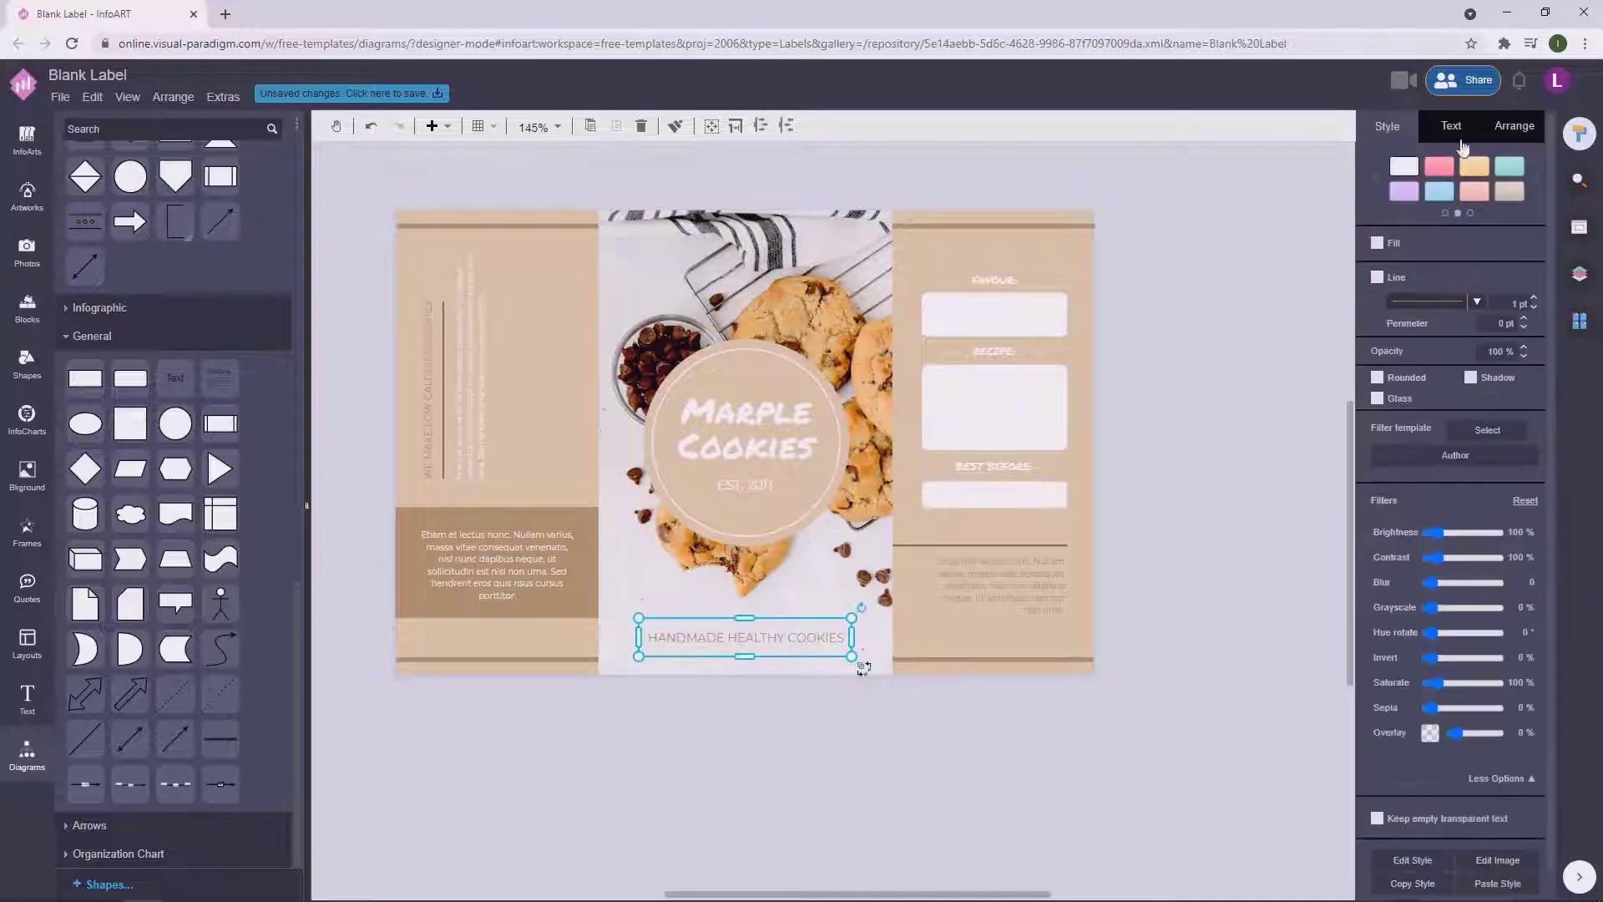
pyautogui.click(1527, 380)
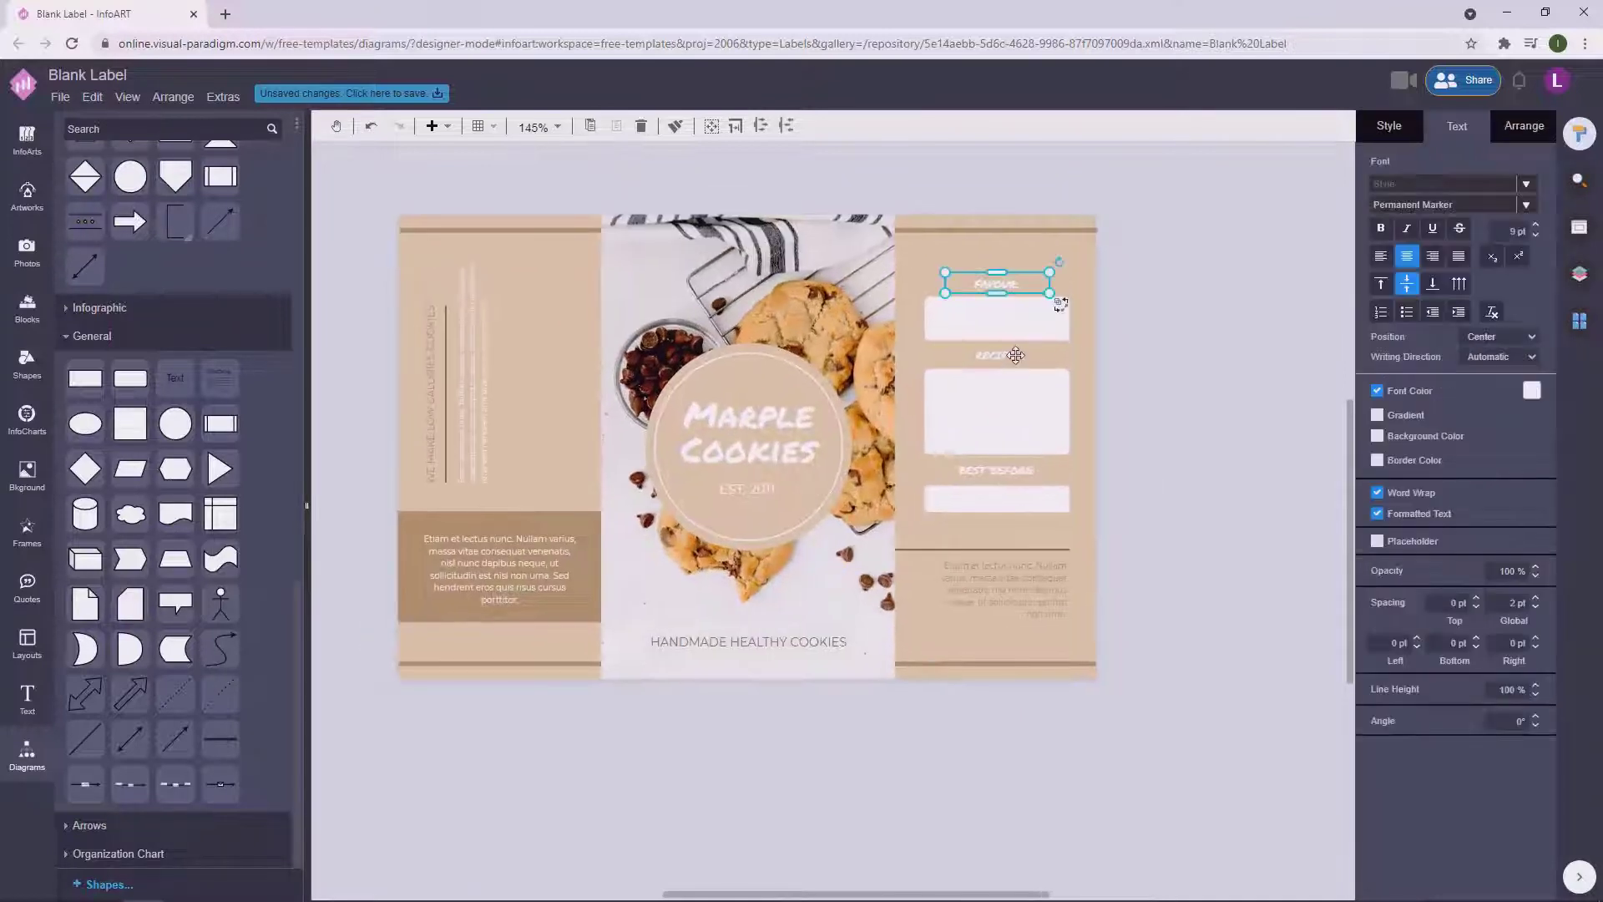
pyautogui.click(1203, 429)
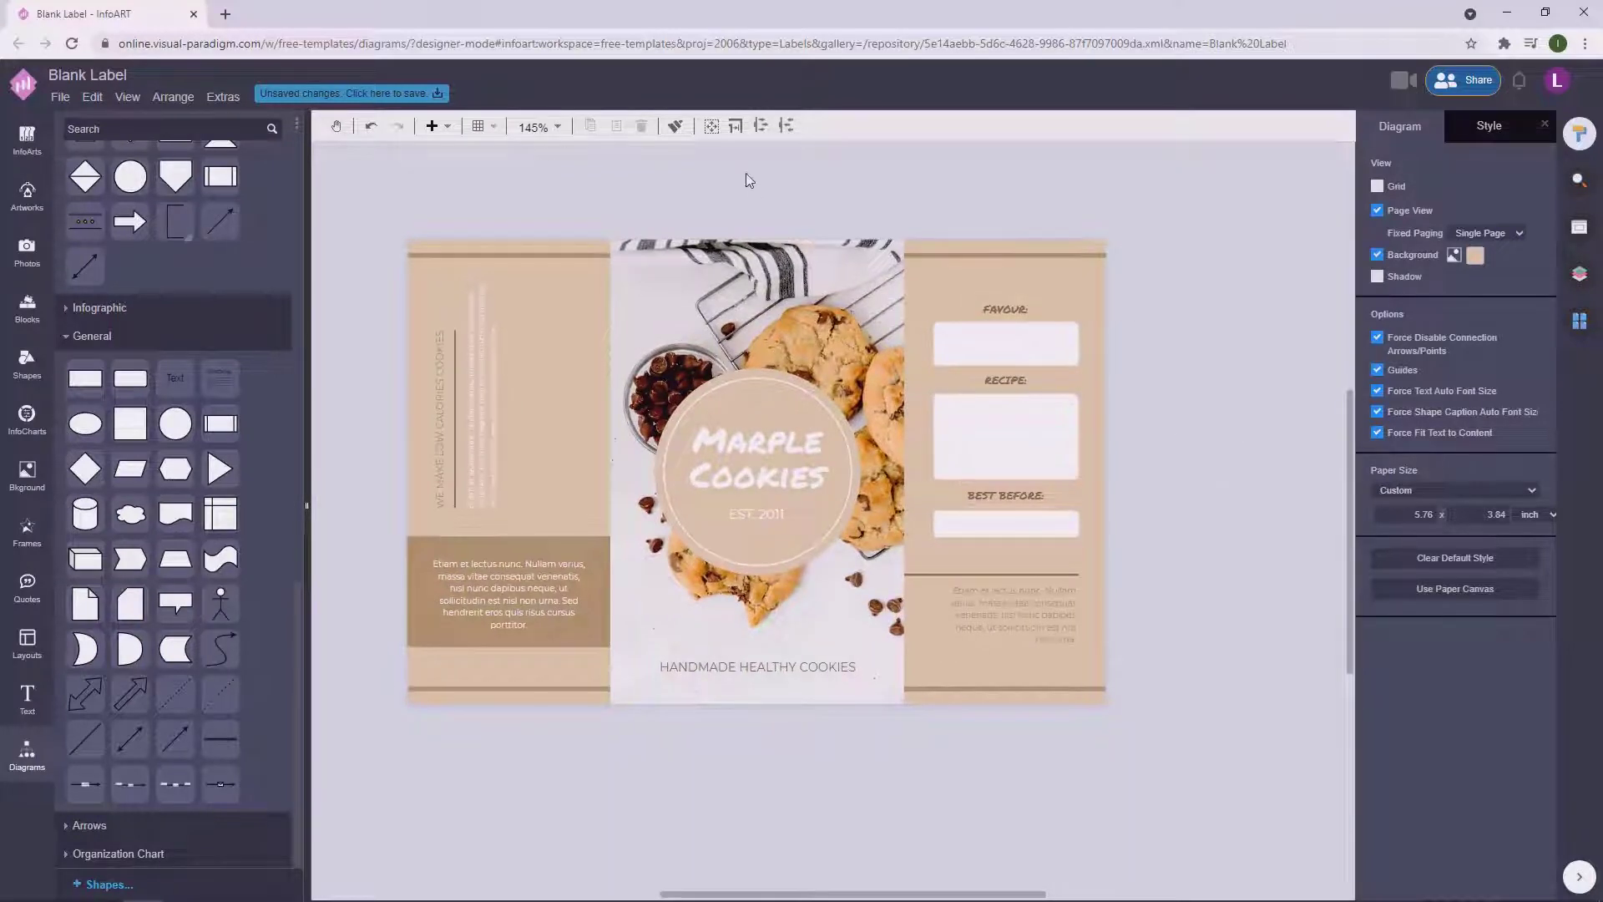
pyautogui.moveTo(348, 273); pyautogui.dragTo(608, 523)
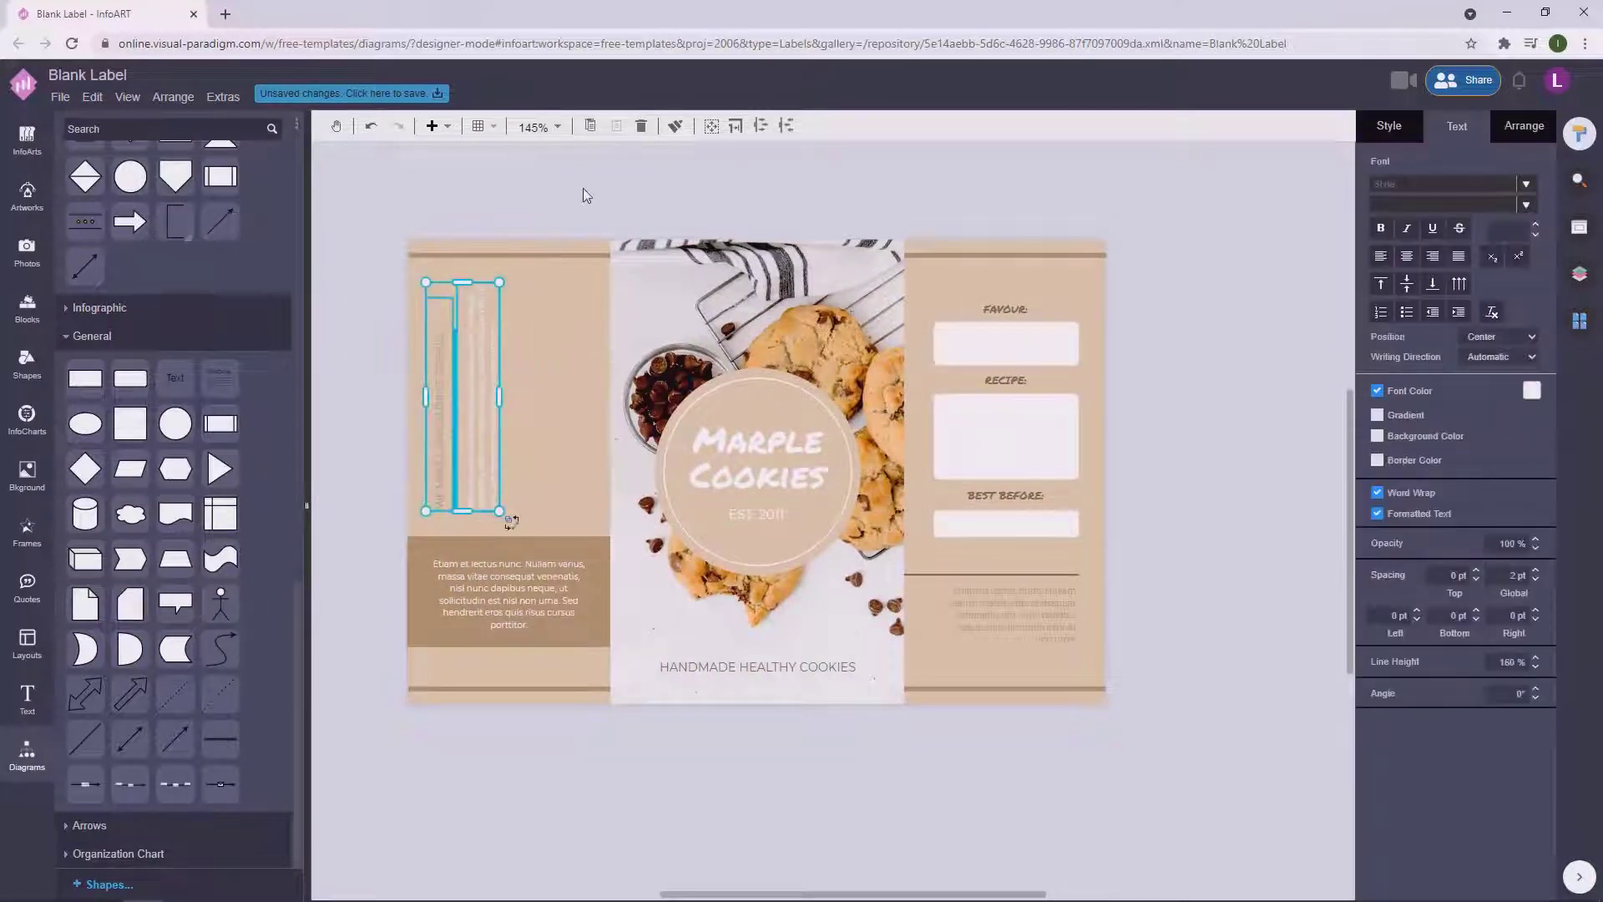
pyautogui.click(583, 188)
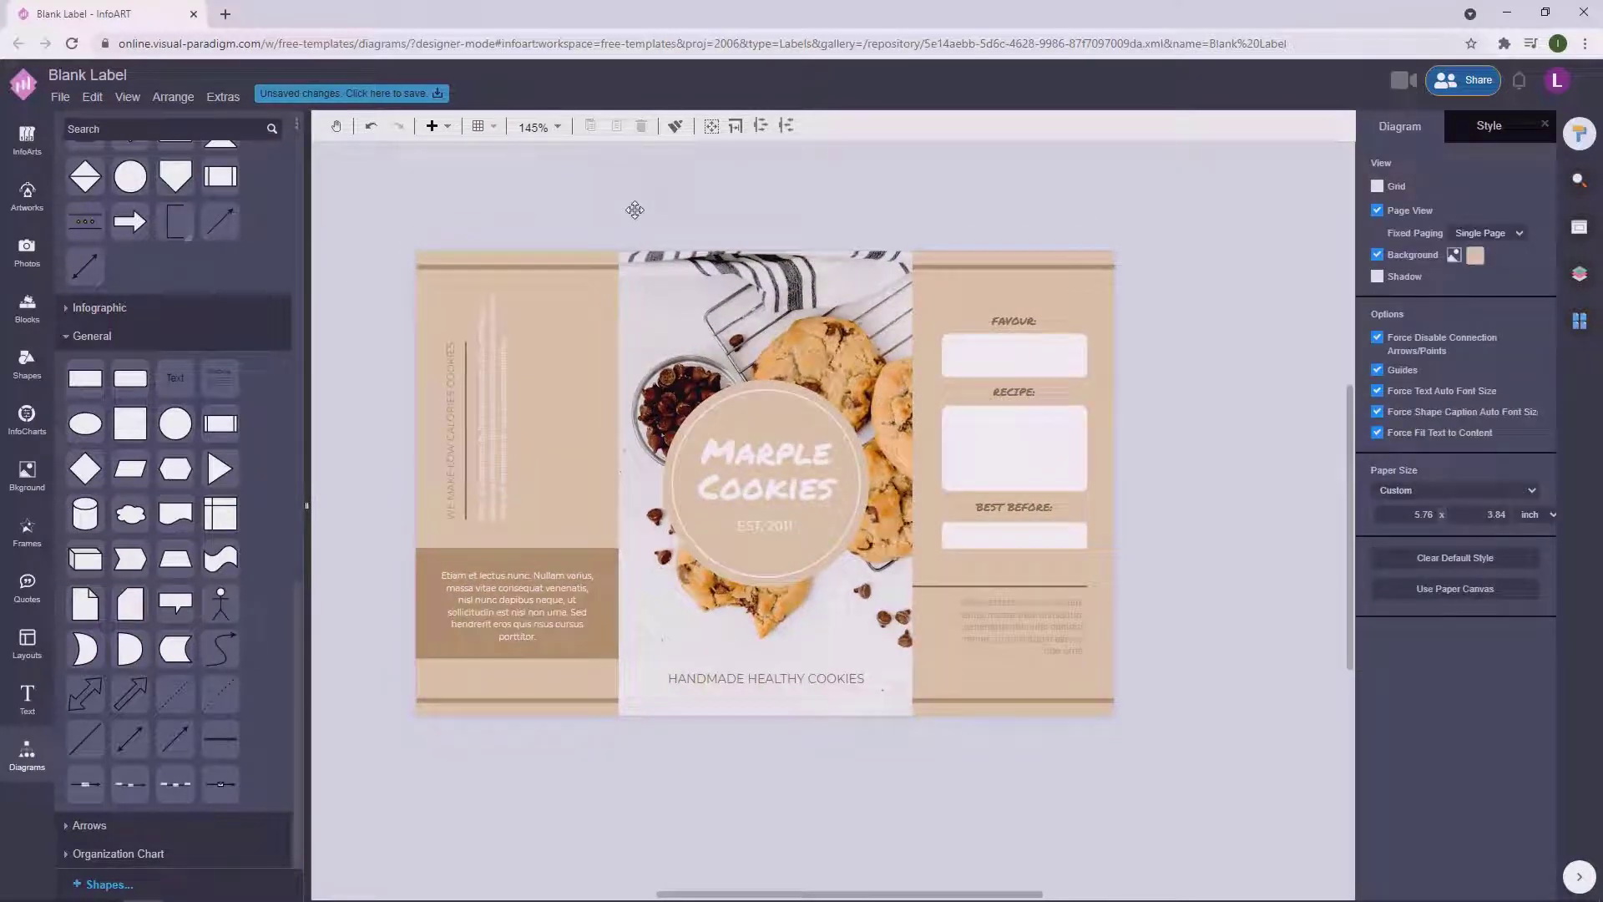
# Save the label as Handmade Healthy Cookies in VP Online storage.
pyautogui.click(421, 94)
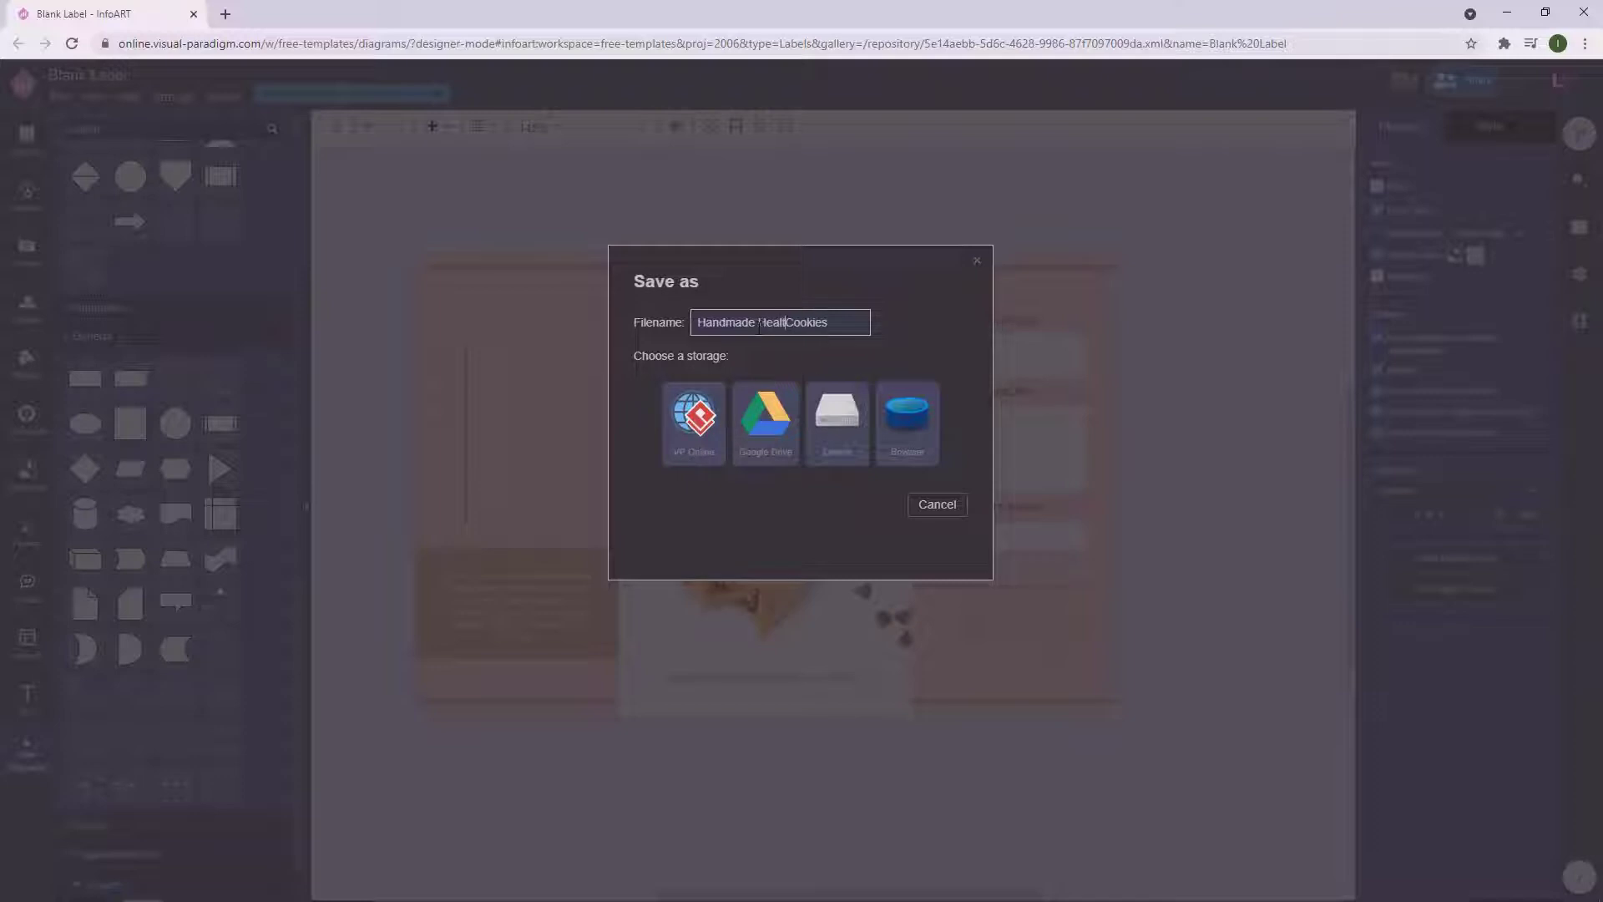
pyautogui.tripleClick(845, 321)
pyautogui.click(693, 417)
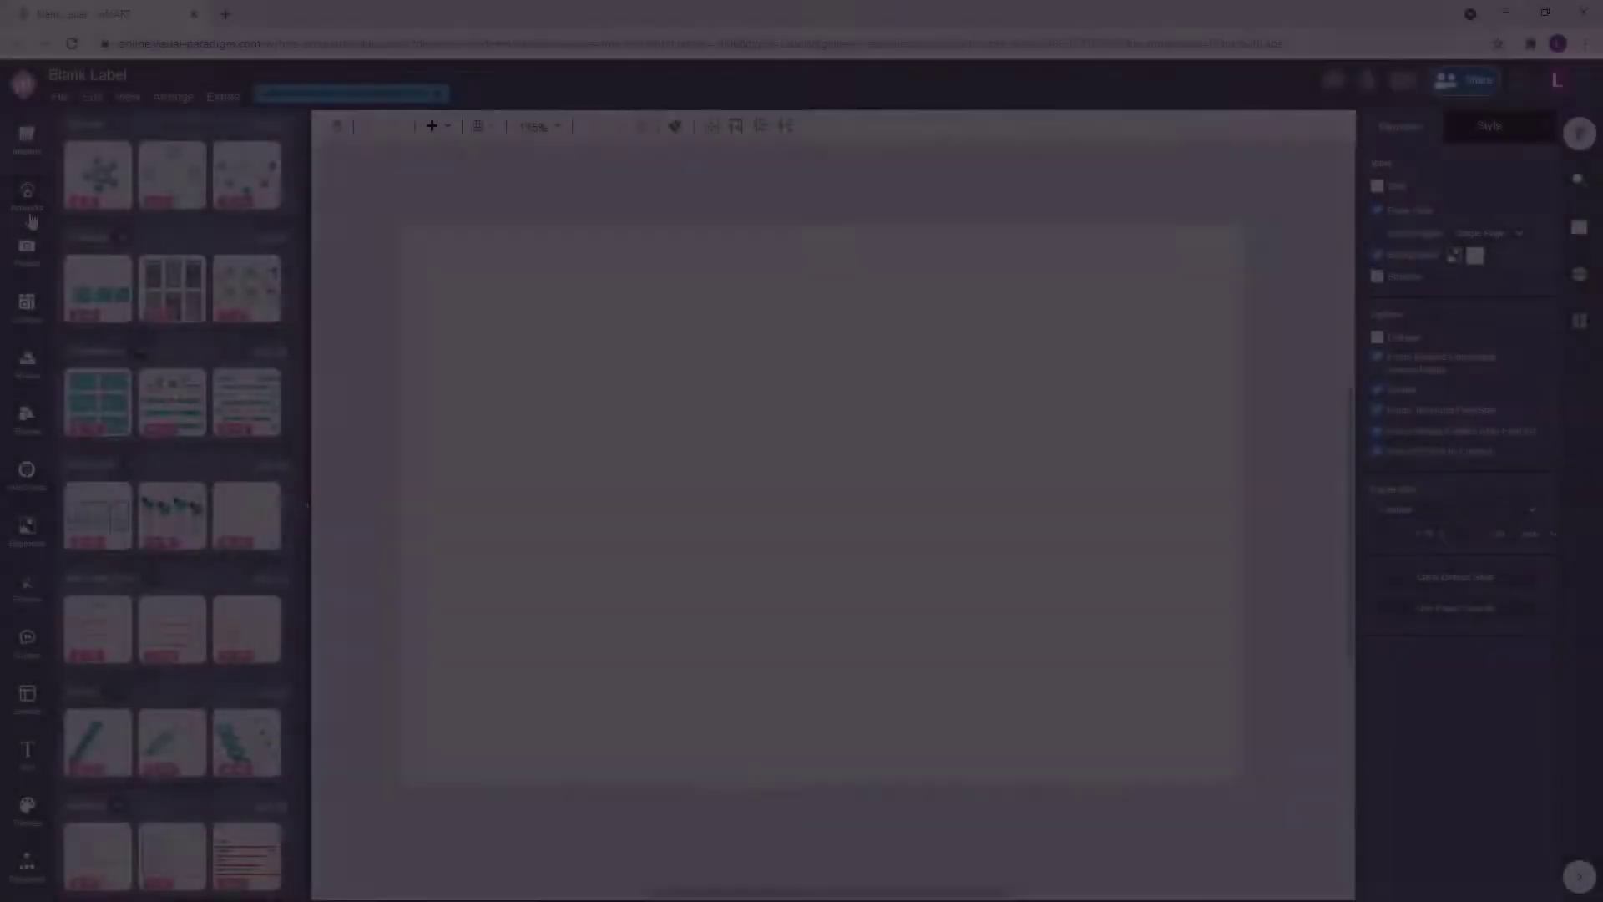
pyautogui.scroll(-20, 222, 689)
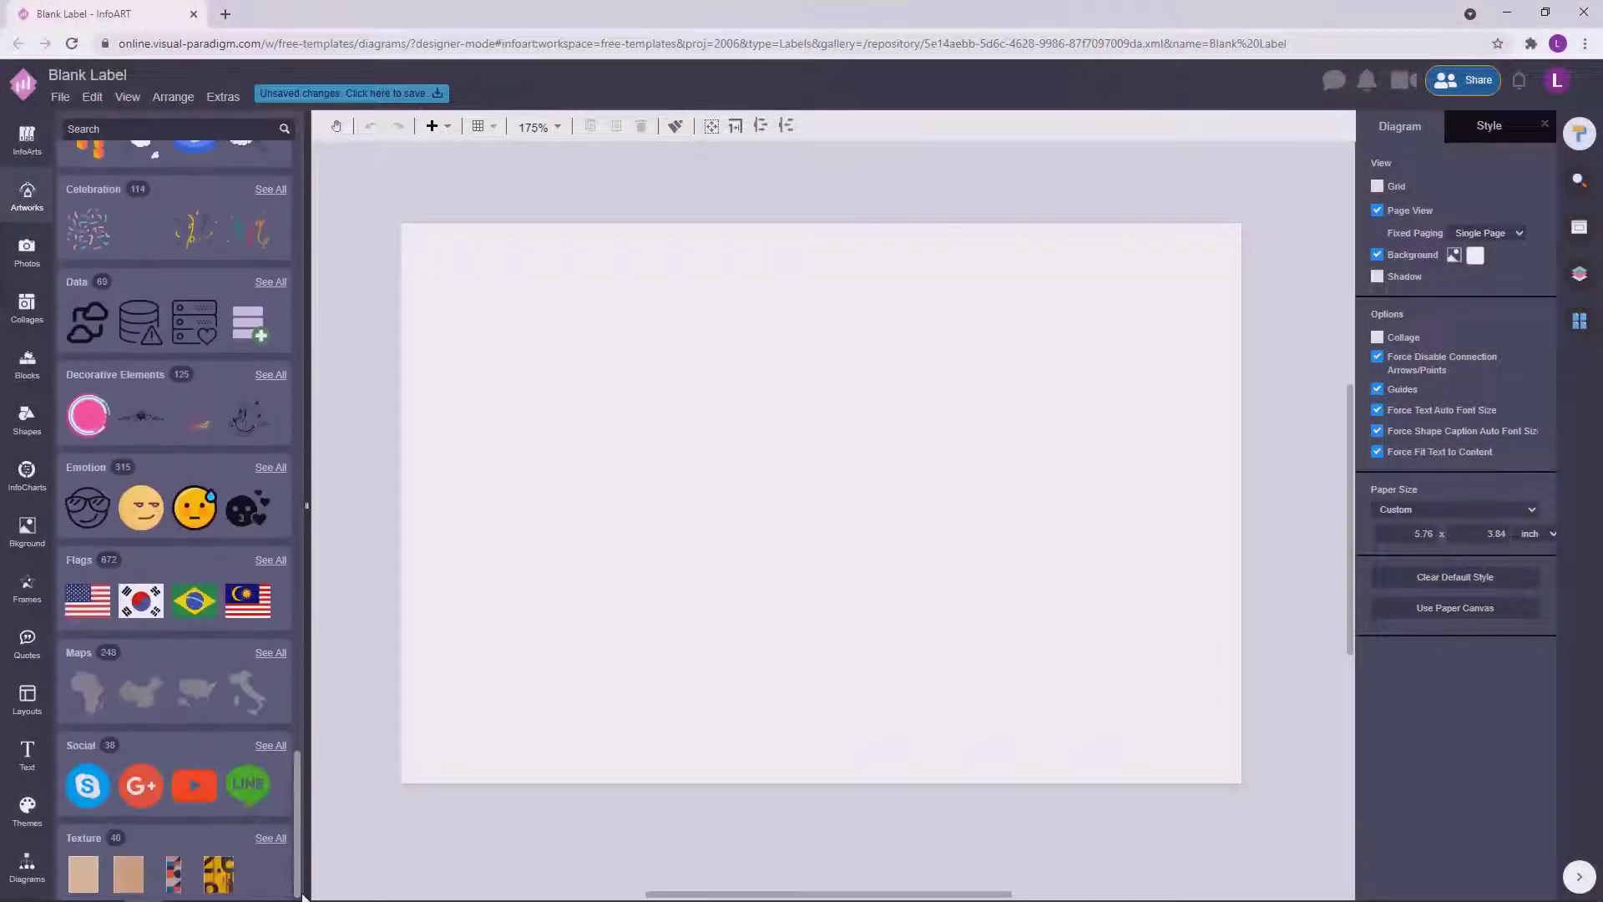
pyautogui.scroll(-8, 314, 633)
pyautogui.click(73, 416)
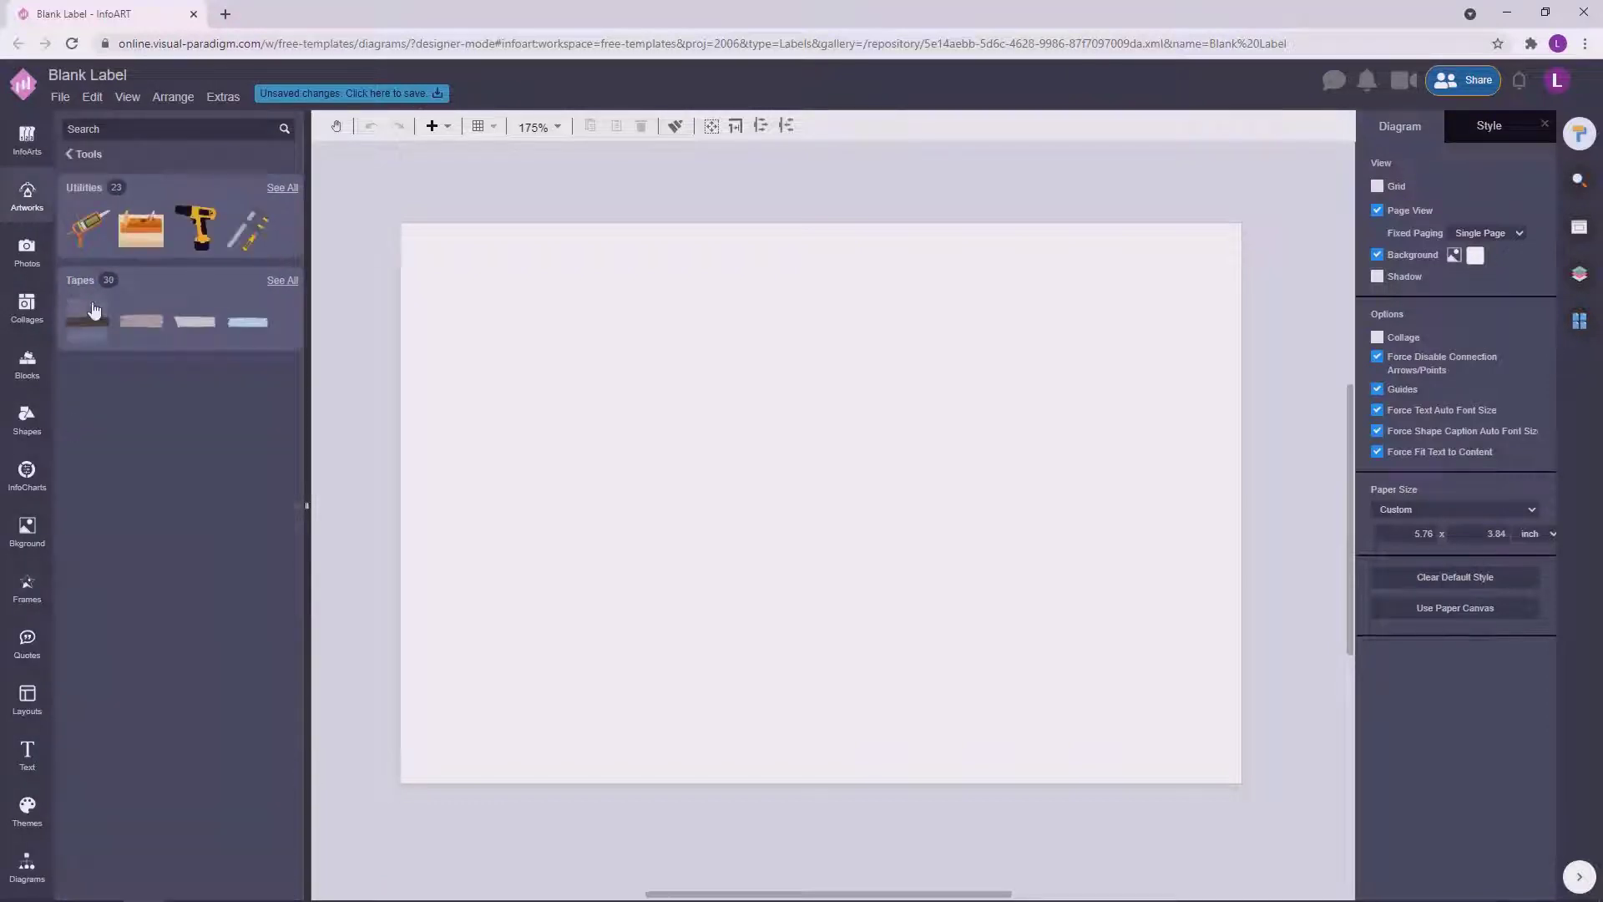
pyautogui.click(81, 282)
pyautogui.click(88, 154)
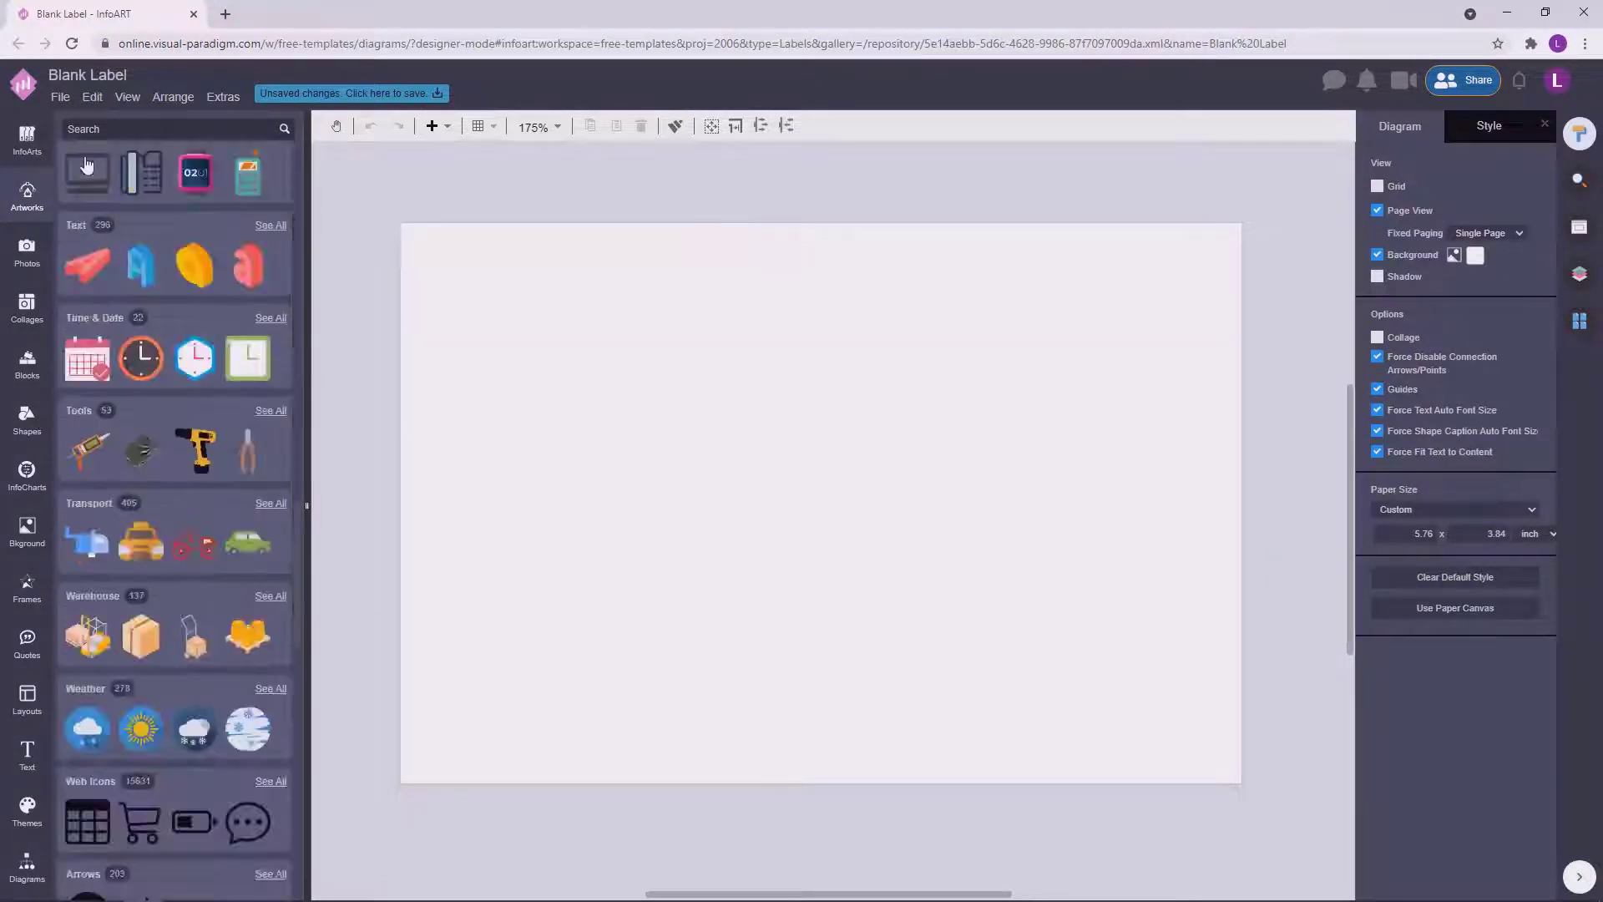
# Insert the hand-drawn yellow rose from the Flowers artworks onto the blank label.
pyautogui.scroll(10, 222, 453)
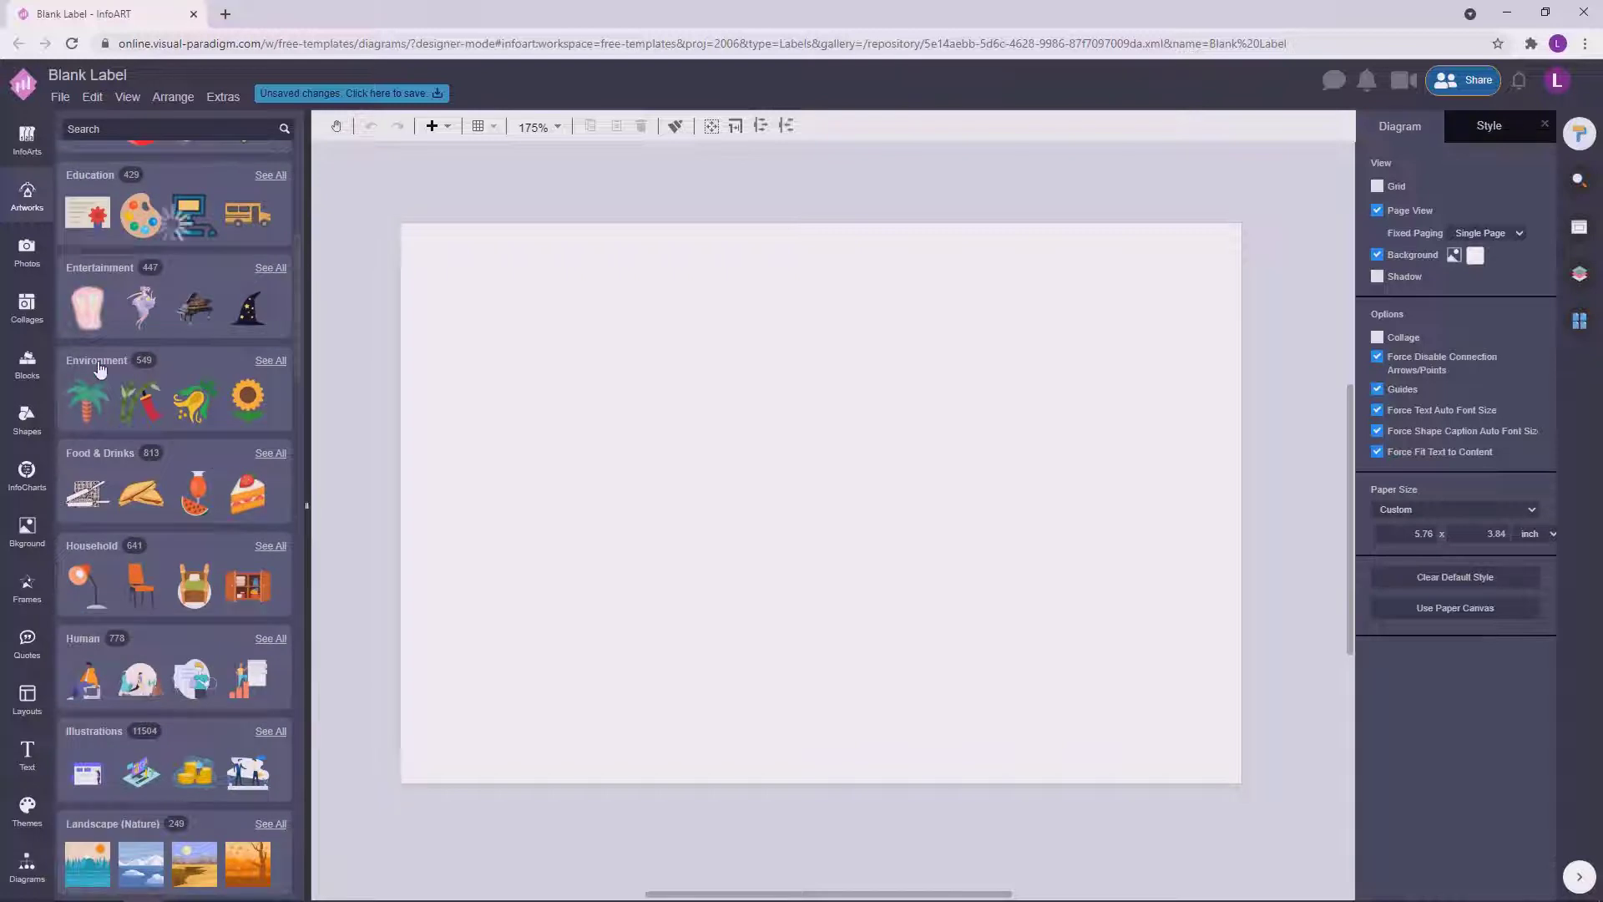
pyautogui.click(99, 364)
pyautogui.click(87, 285)
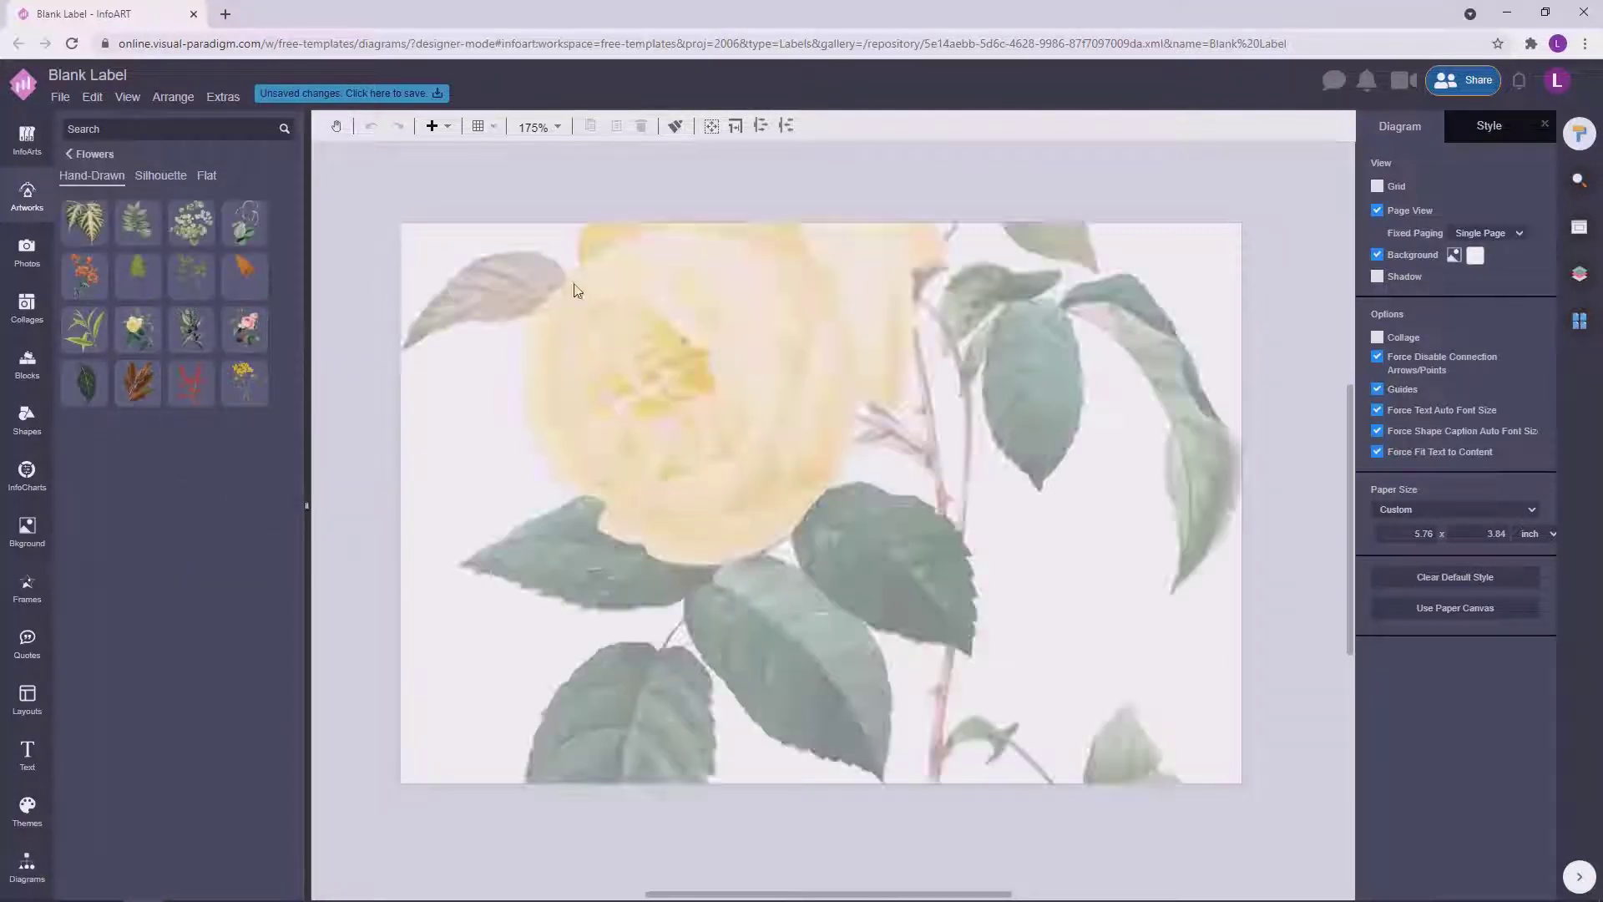
# Rotate the yellow rose to about 128°, resize it to about 141 × 196 pt and place it at the label's upper-left edge.
pyautogui.moveTo(574, 285); pyautogui.dragTo(625, 461)
pyautogui.moveTo(794, 449); pyautogui.dragTo(779, 692)
pyautogui.moveTo(792, 600); pyautogui.dragTo(582, 474)
pyautogui.moveTo(541, 390); pyautogui.dragTo(505, 355)
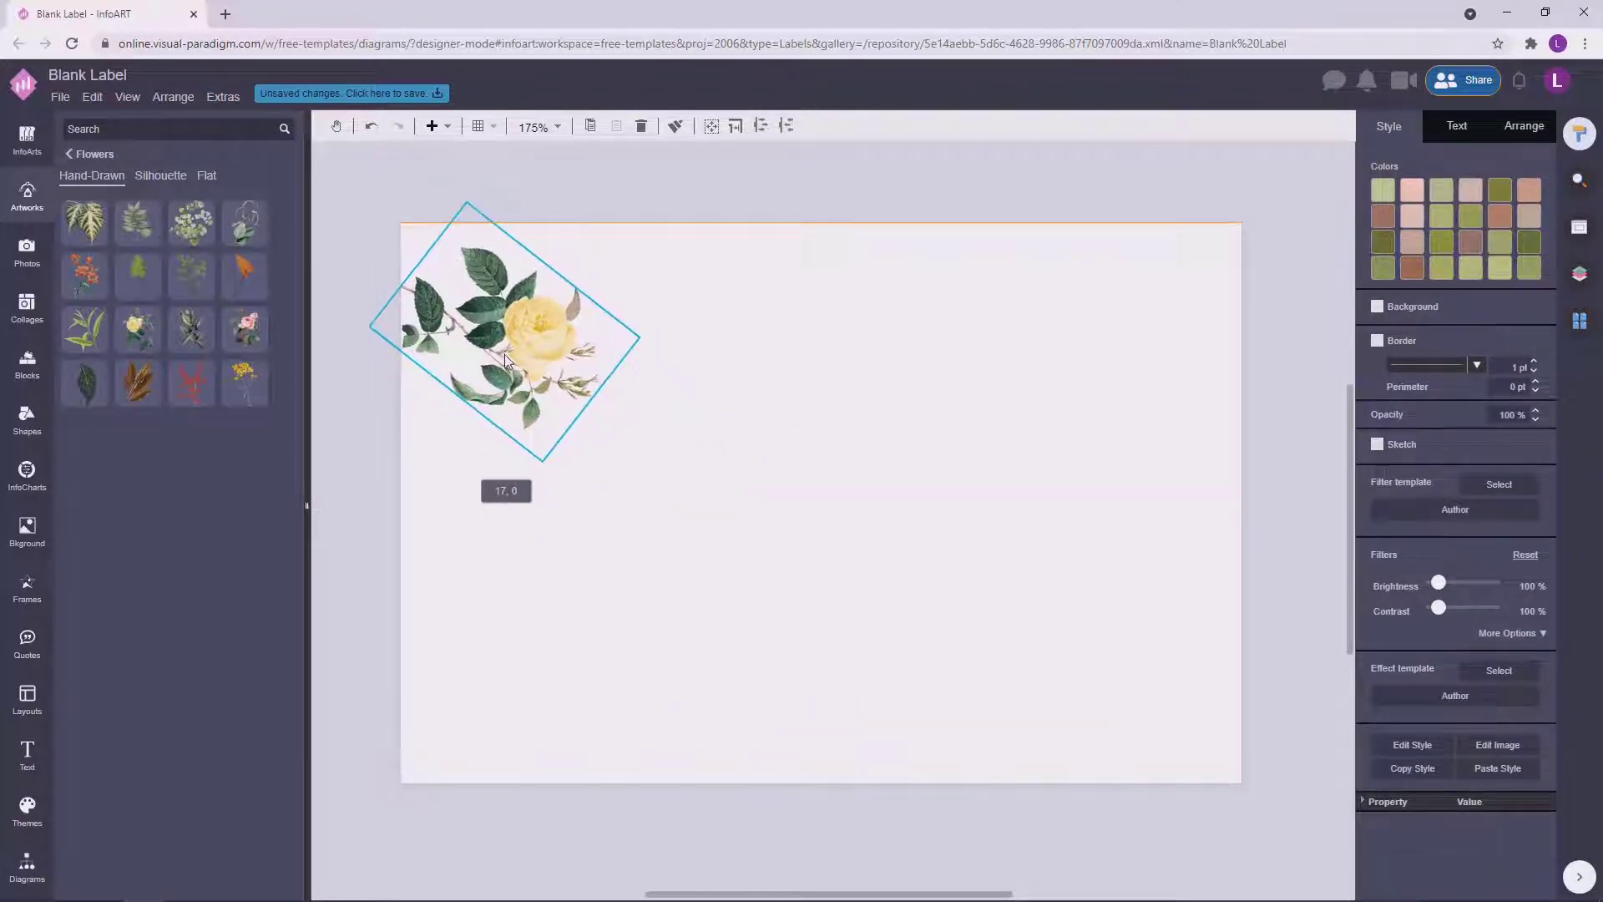
pyautogui.moveTo(542, 461); pyautogui.dragTo(578, 555)
# Duplicate the rose into the label's upper-right half and try flipping the copy horizontally.
pyautogui.moveTo(653, 404); pyautogui.dragTo(1005, 399)
pyautogui.click(1526, 131)
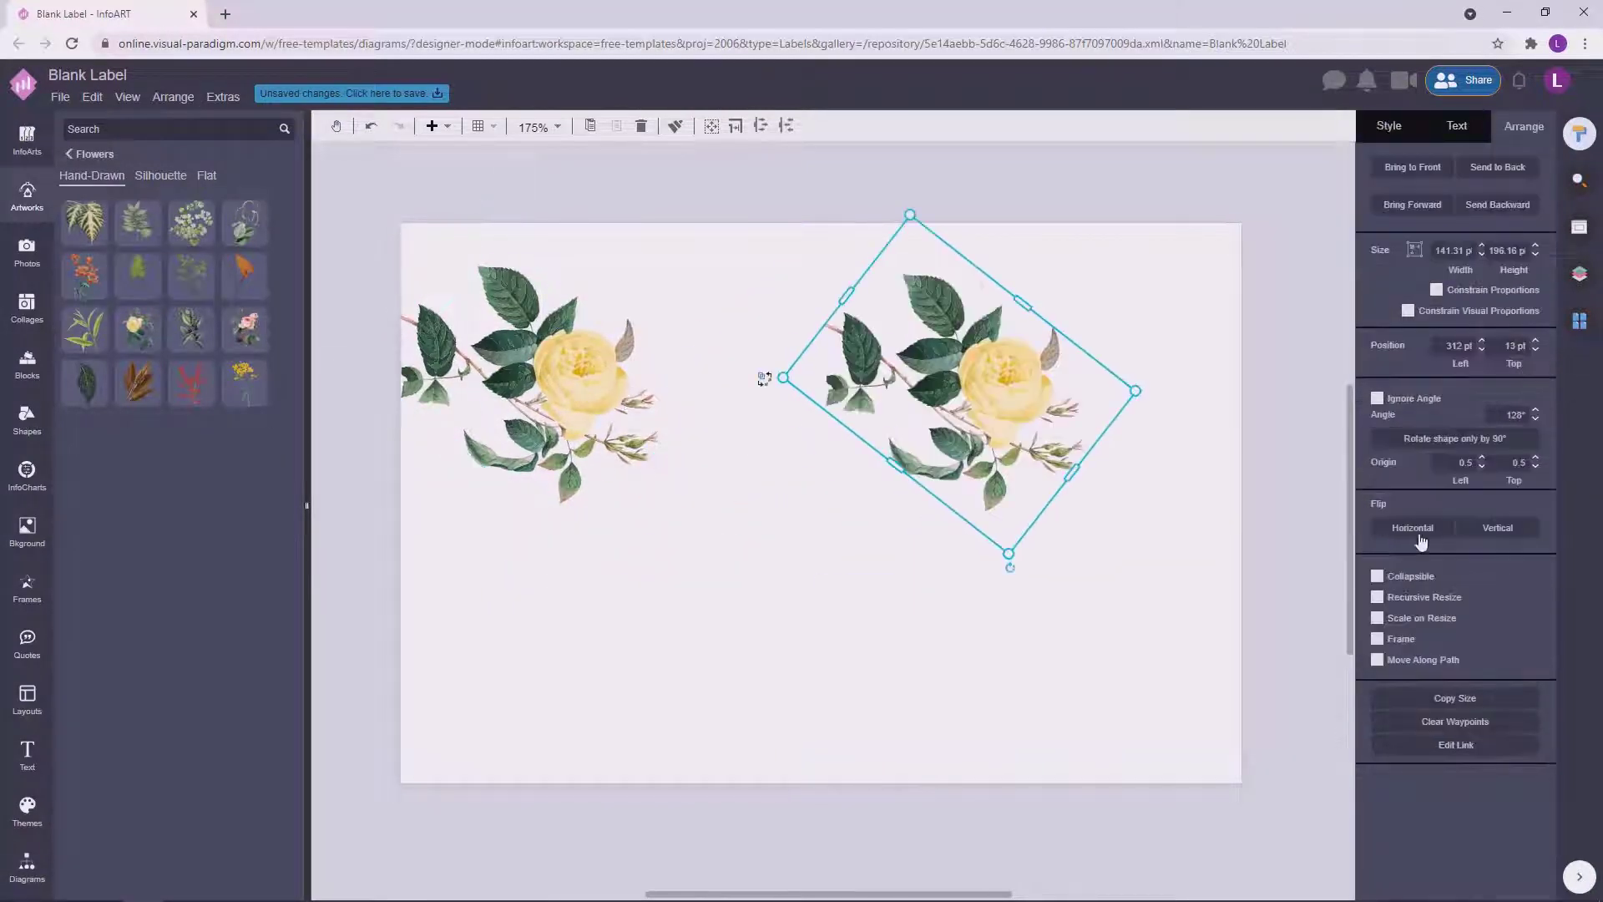
pyautogui.click(1420, 540)
pyautogui.hotkey('ctrl', 'z')
# Rotate the copied rose to about -115° and move it to the label's right edge.
pyautogui.moveTo(1011, 567); pyautogui.dragTo(677, 391)
pyautogui.moveTo(943, 430); pyautogui.dragTo(1136, 452)
pyautogui.moveTo(959, 401); pyautogui.dragTo(961, 363)
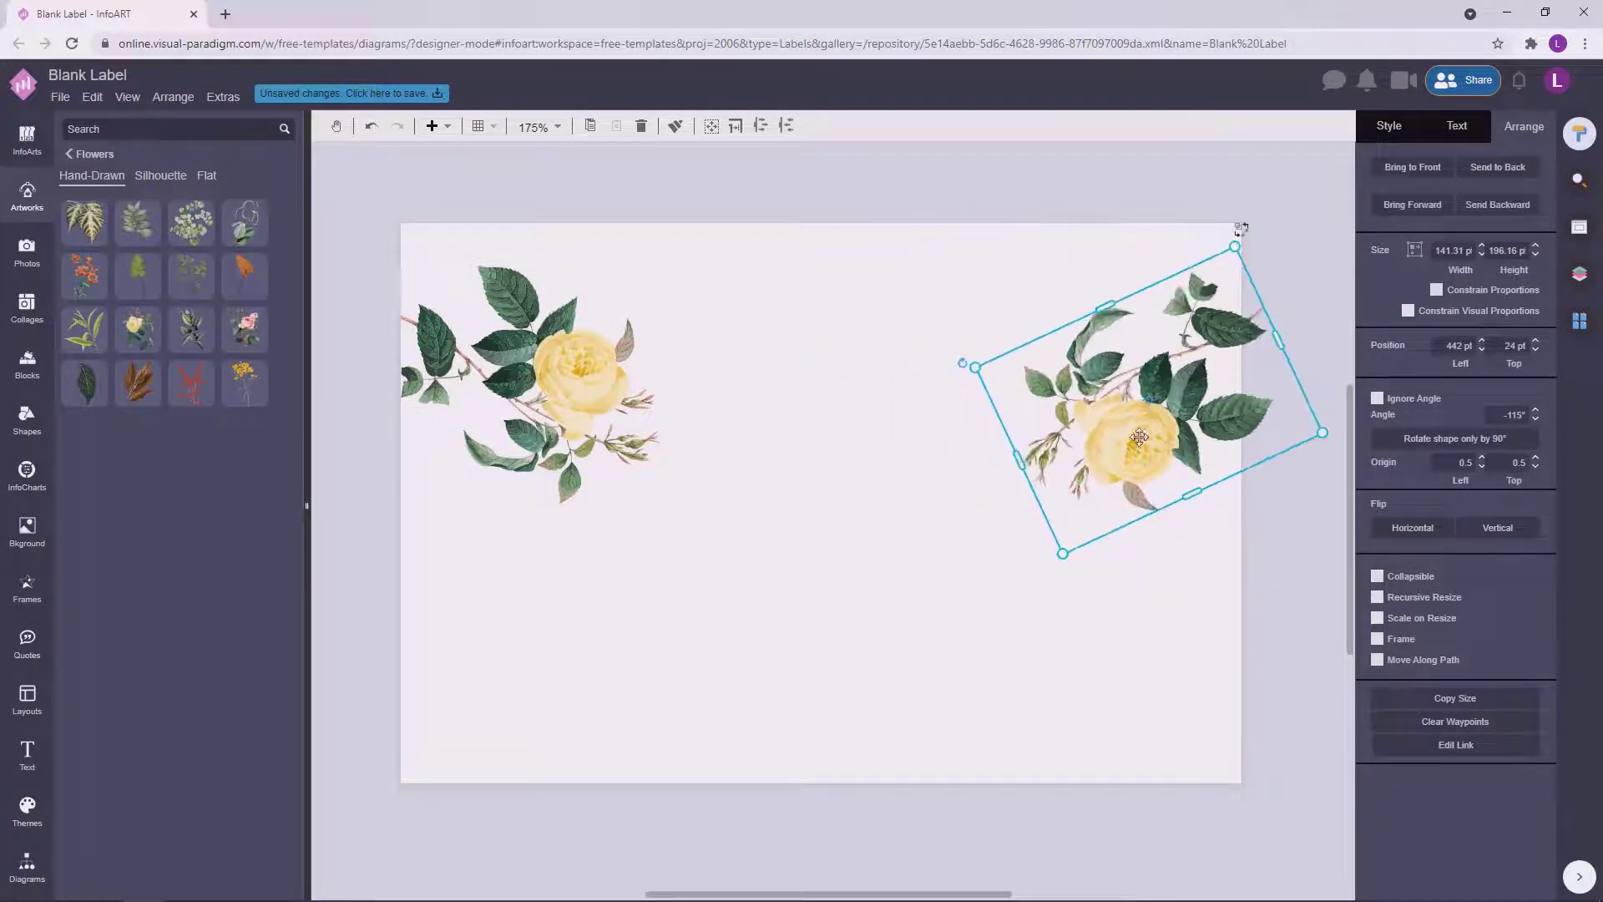
# Flip the copied rose horizontally, shift it slightly up and inward, and rotate it to about -125° to mirror the left rose.
pyautogui.click(1413, 533)
pyautogui.moveTo(1151, 405); pyautogui.dragTo(1101, 380)
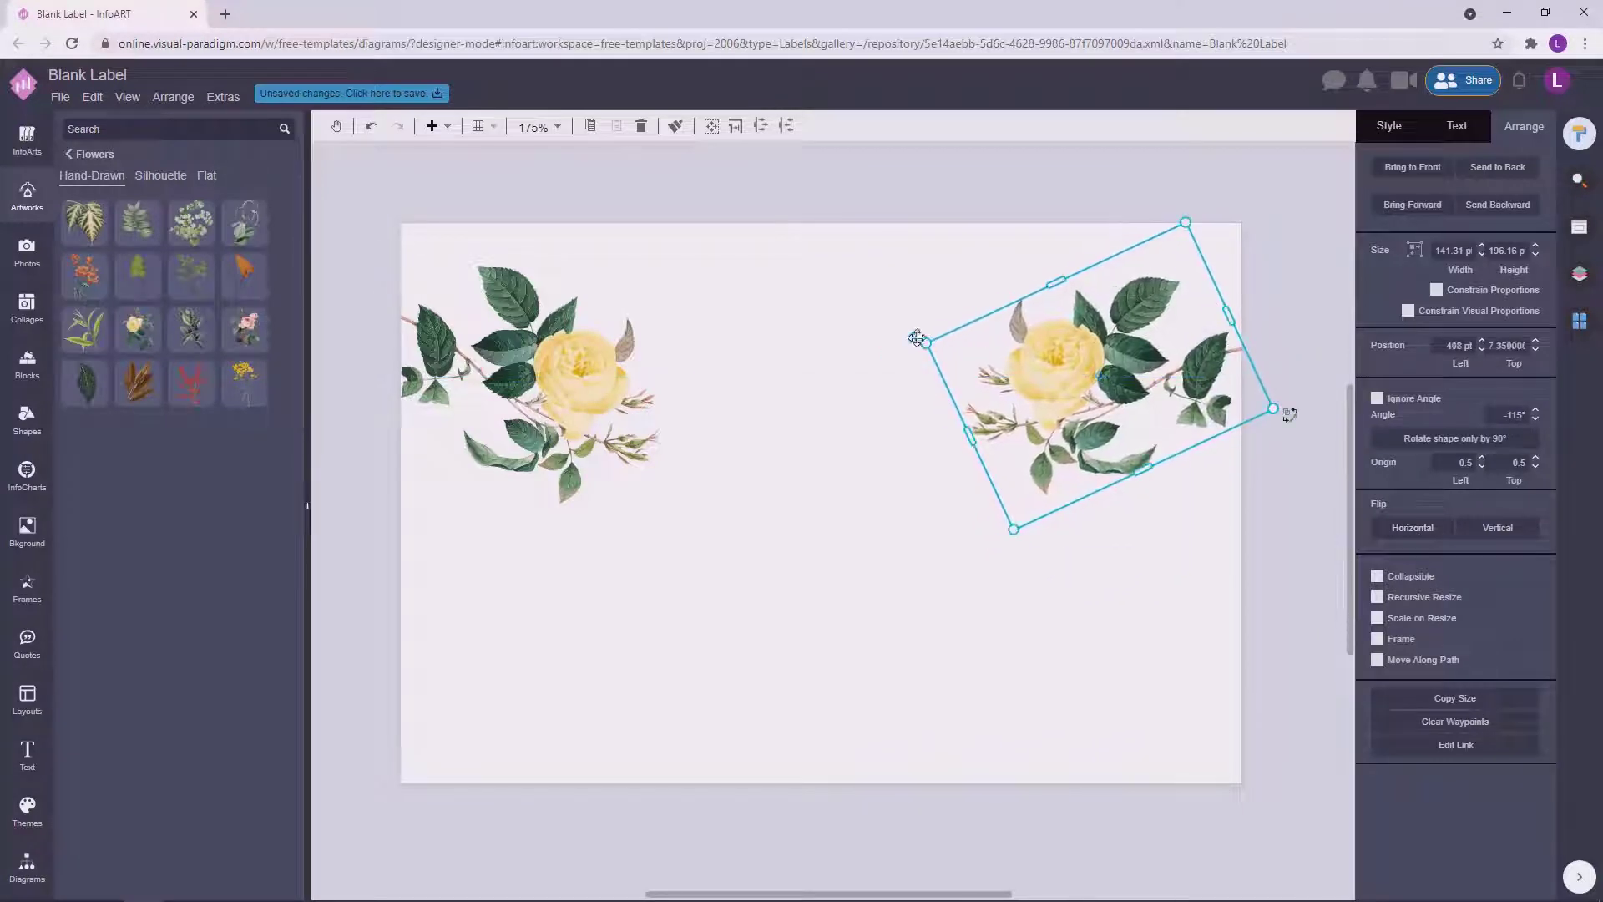
pyautogui.moveTo(916, 337); pyautogui.dragTo(907, 378)
pyautogui.click(897, 467)
# Move the right rose slightly toward the label's right edge and compare its alignment with the left rose.
pyautogui.click(1085, 402)
pyautogui.keyDown('shift'); pyautogui.click(531, 441); pyautogui.keyUp('shift')
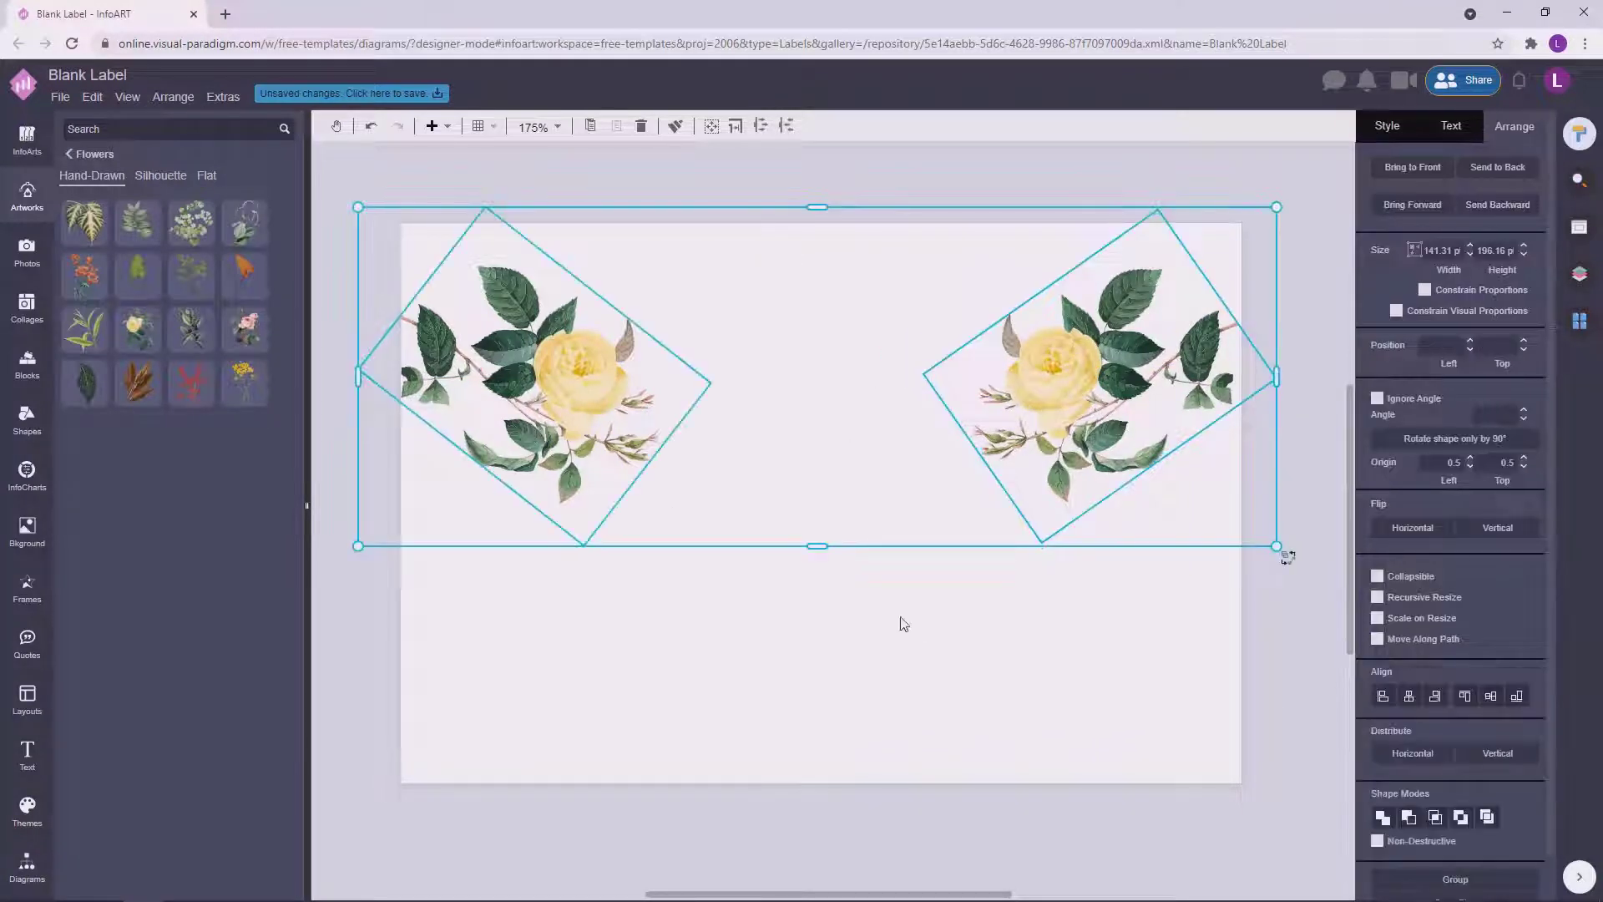
pyautogui.click(901, 619)
pyautogui.moveTo(1091, 384); pyautogui.dragTo(1096, 386)
pyautogui.click(829, 560)
pyautogui.click(594, 404)
pyautogui.keyDown('shift'); pyautogui.click(1060, 392); pyautogui.keyUp('shift')
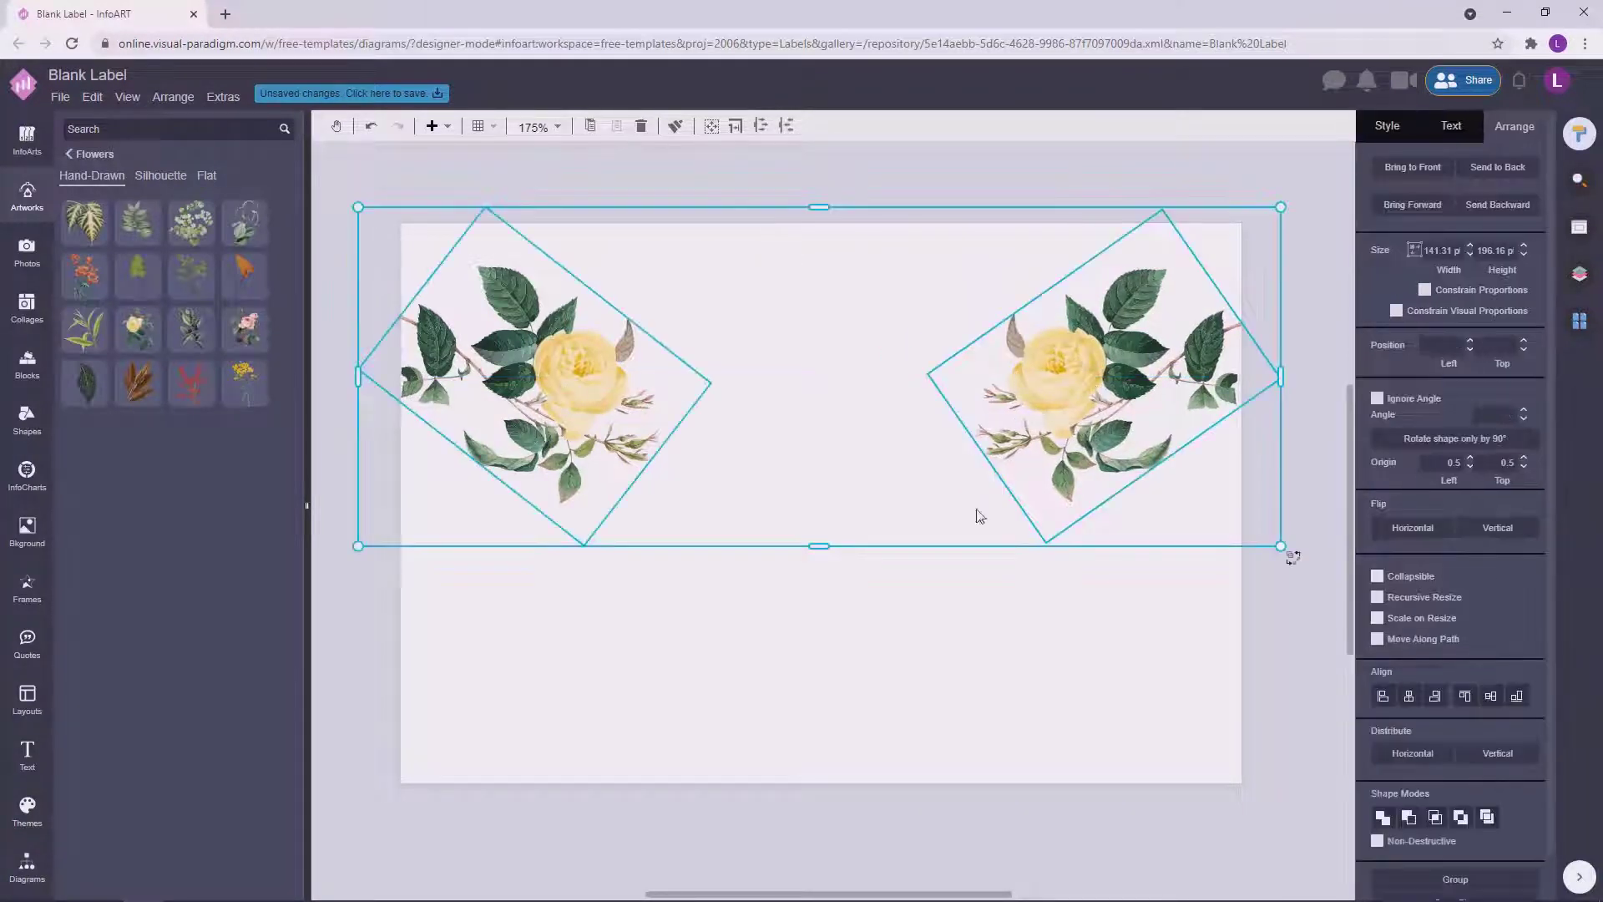
pyautogui.click(873, 607)
pyautogui.click(1061, 409)
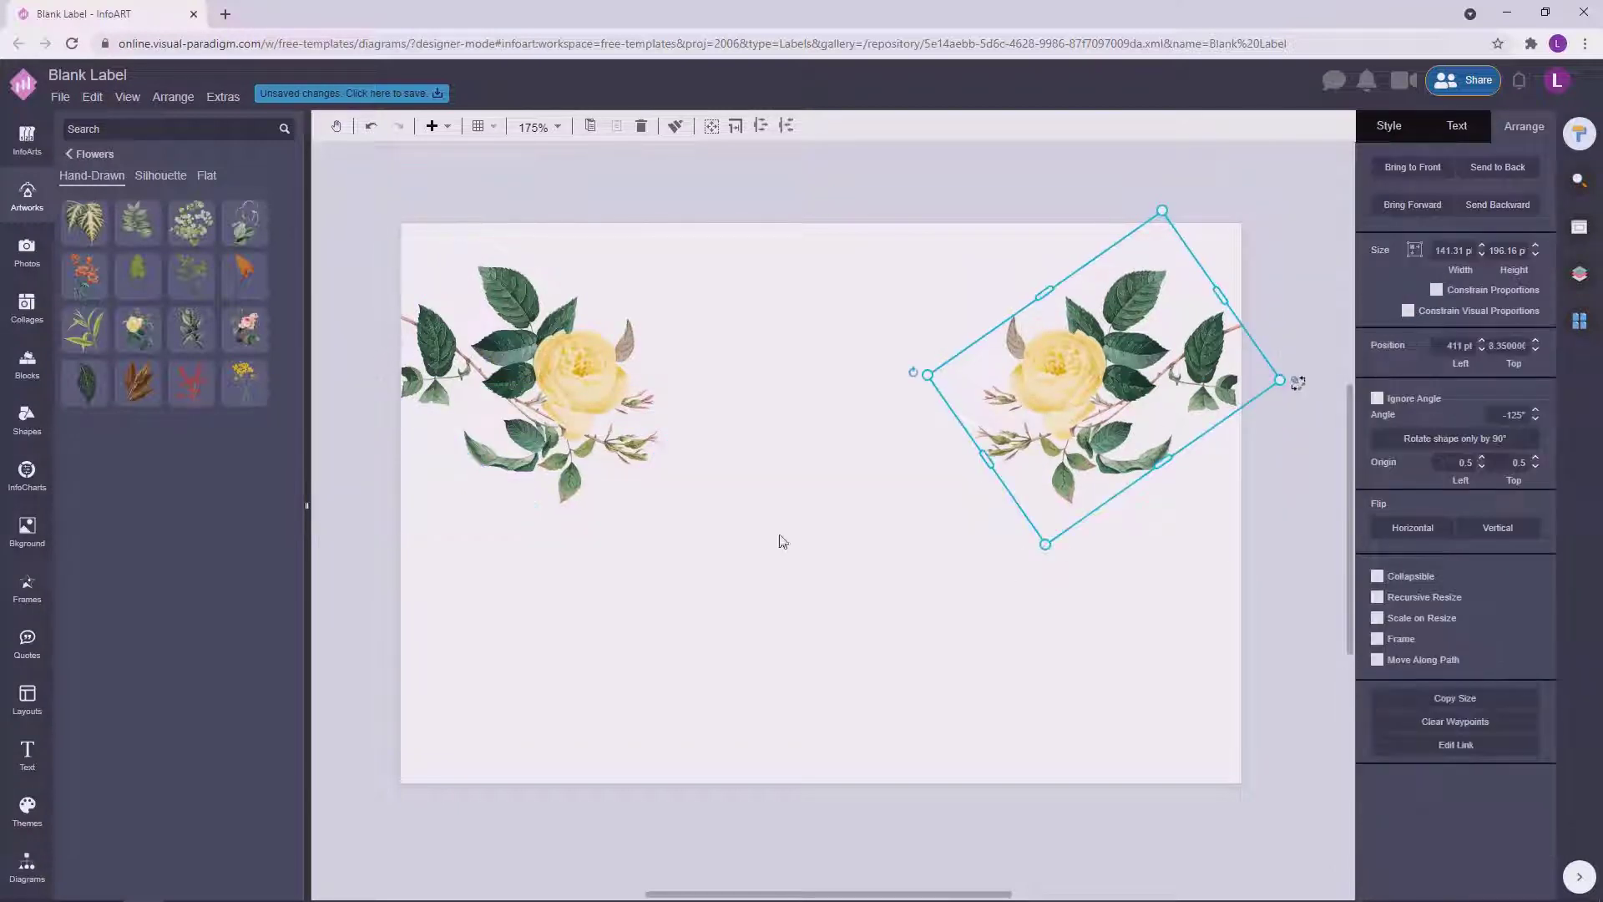
pyautogui.click(914, 510)
# Pick up the beige #d2c0b2 from the right rose's colours and apply it to the label background.
pyautogui.click(1153, 376)
pyautogui.click(1389, 126)
pyautogui.click(1470, 189)
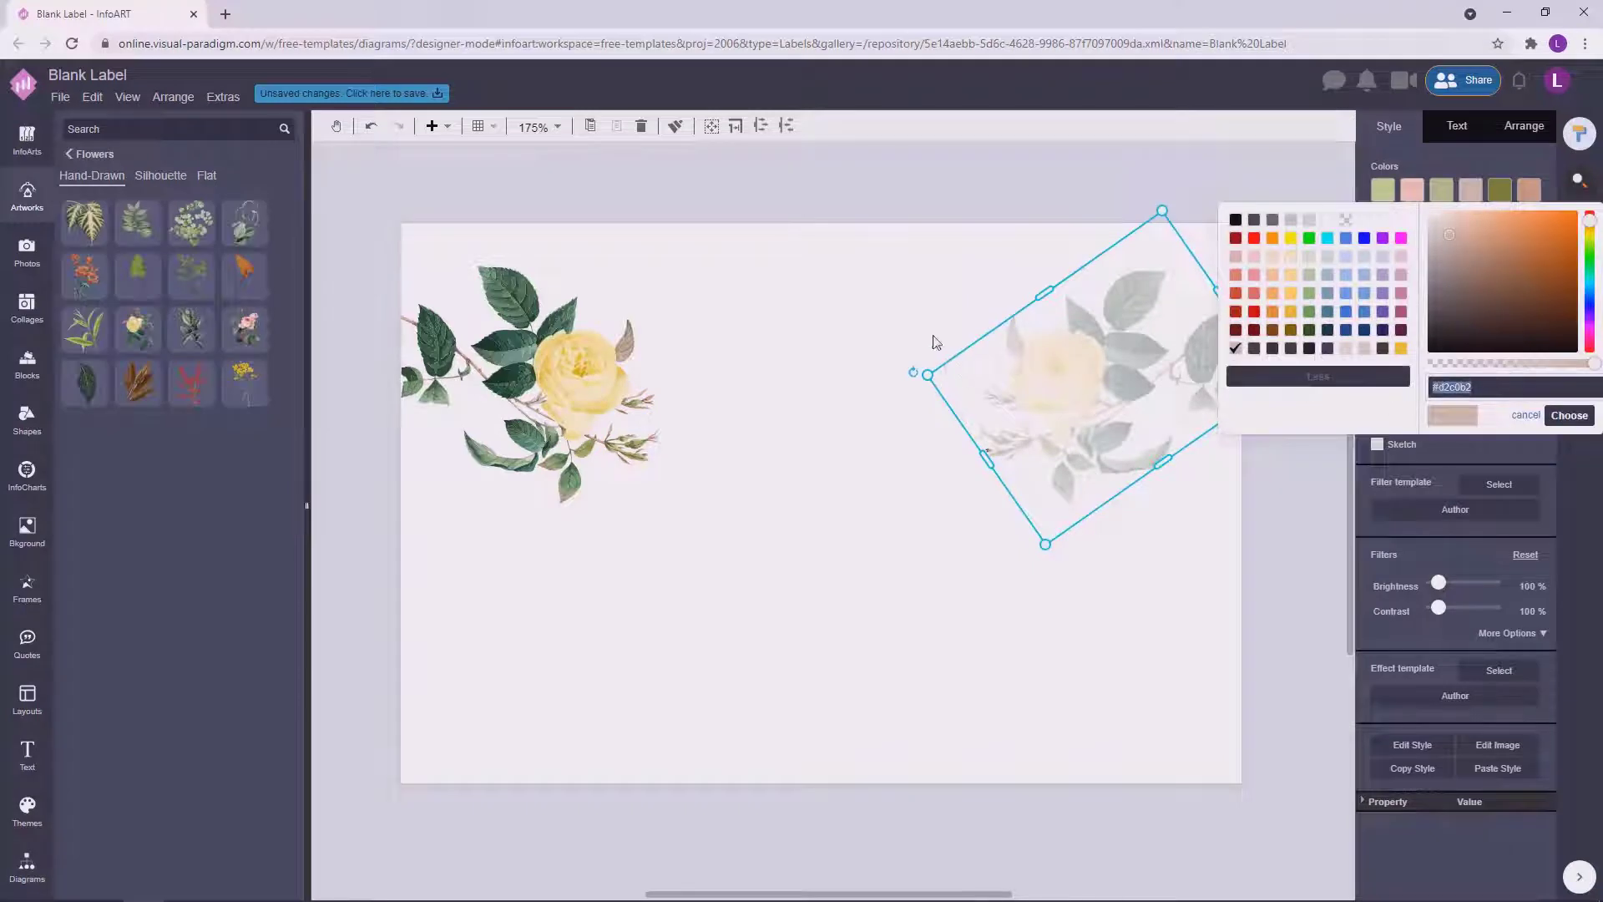
pyautogui.click(930, 351)
pyautogui.click(1475, 254)
pyautogui.click(1236, 410)
pyautogui.click(1569, 455)
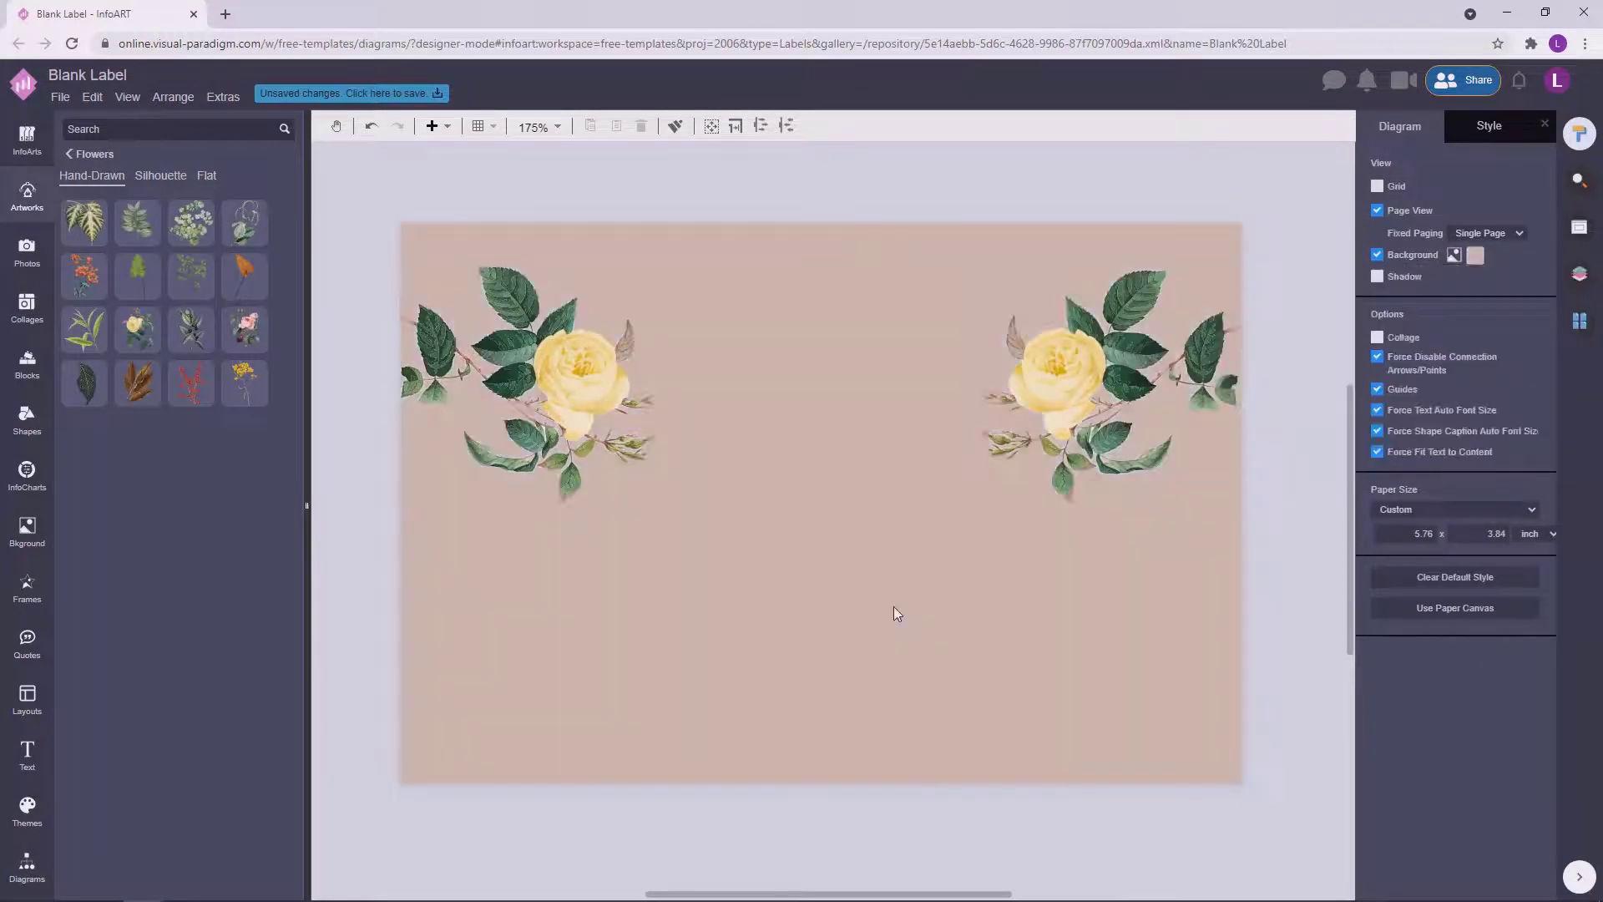
# Lighten the label background through #dccfc5 to a very pale tone, #e9e7e6.
pyautogui.click(1475, 255)
pyautogui.click(1462, 440)
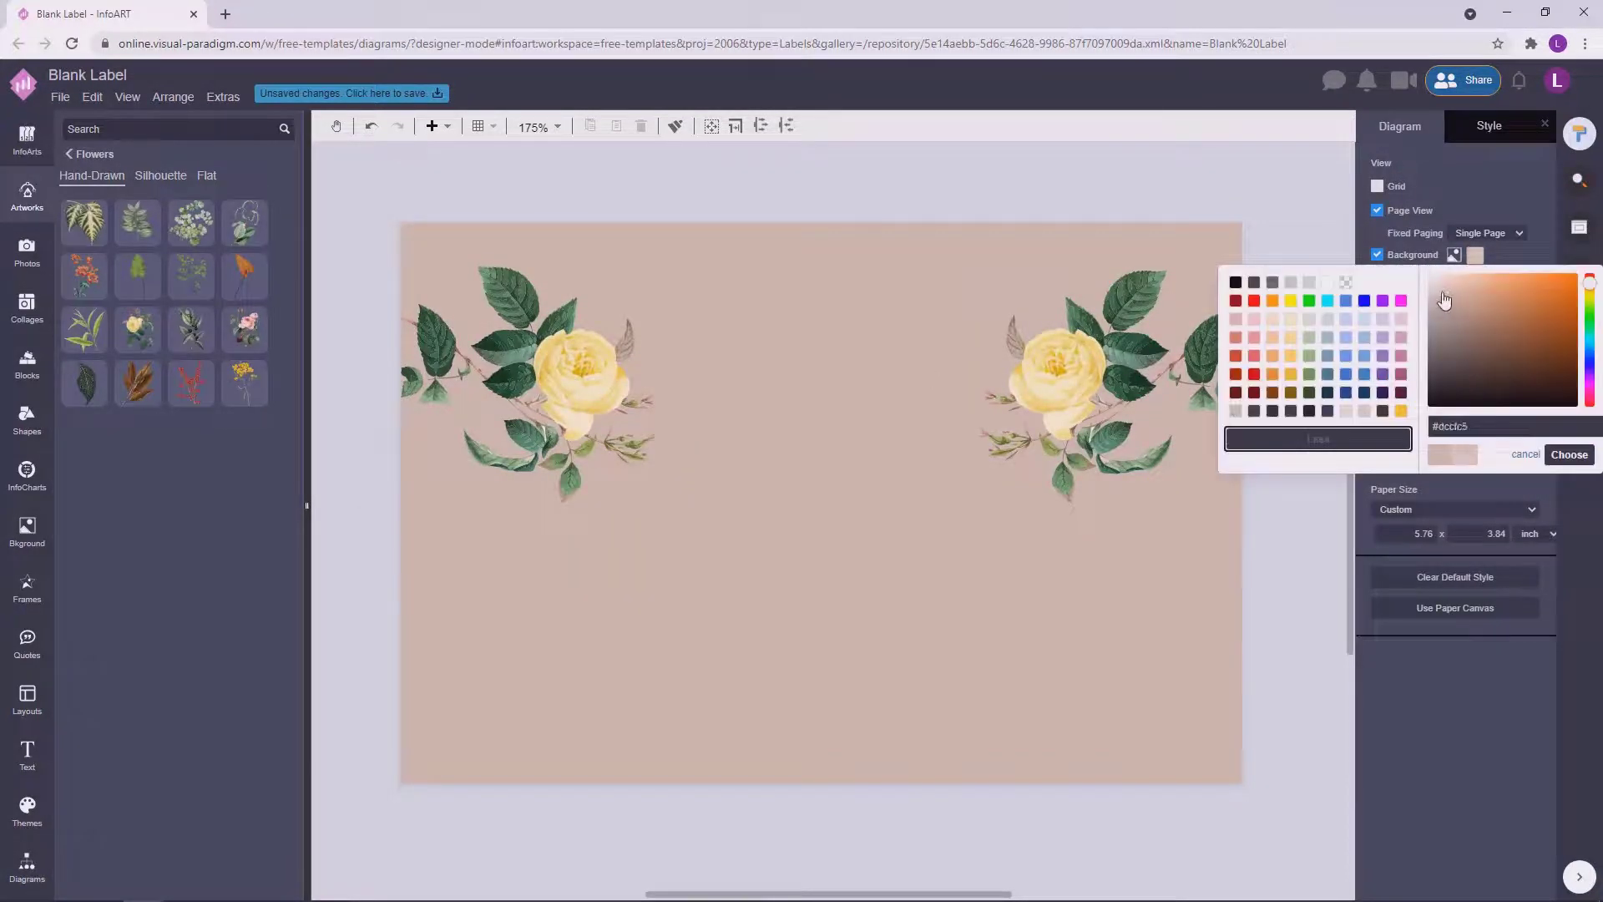
pyautogui.click(1568, 455)
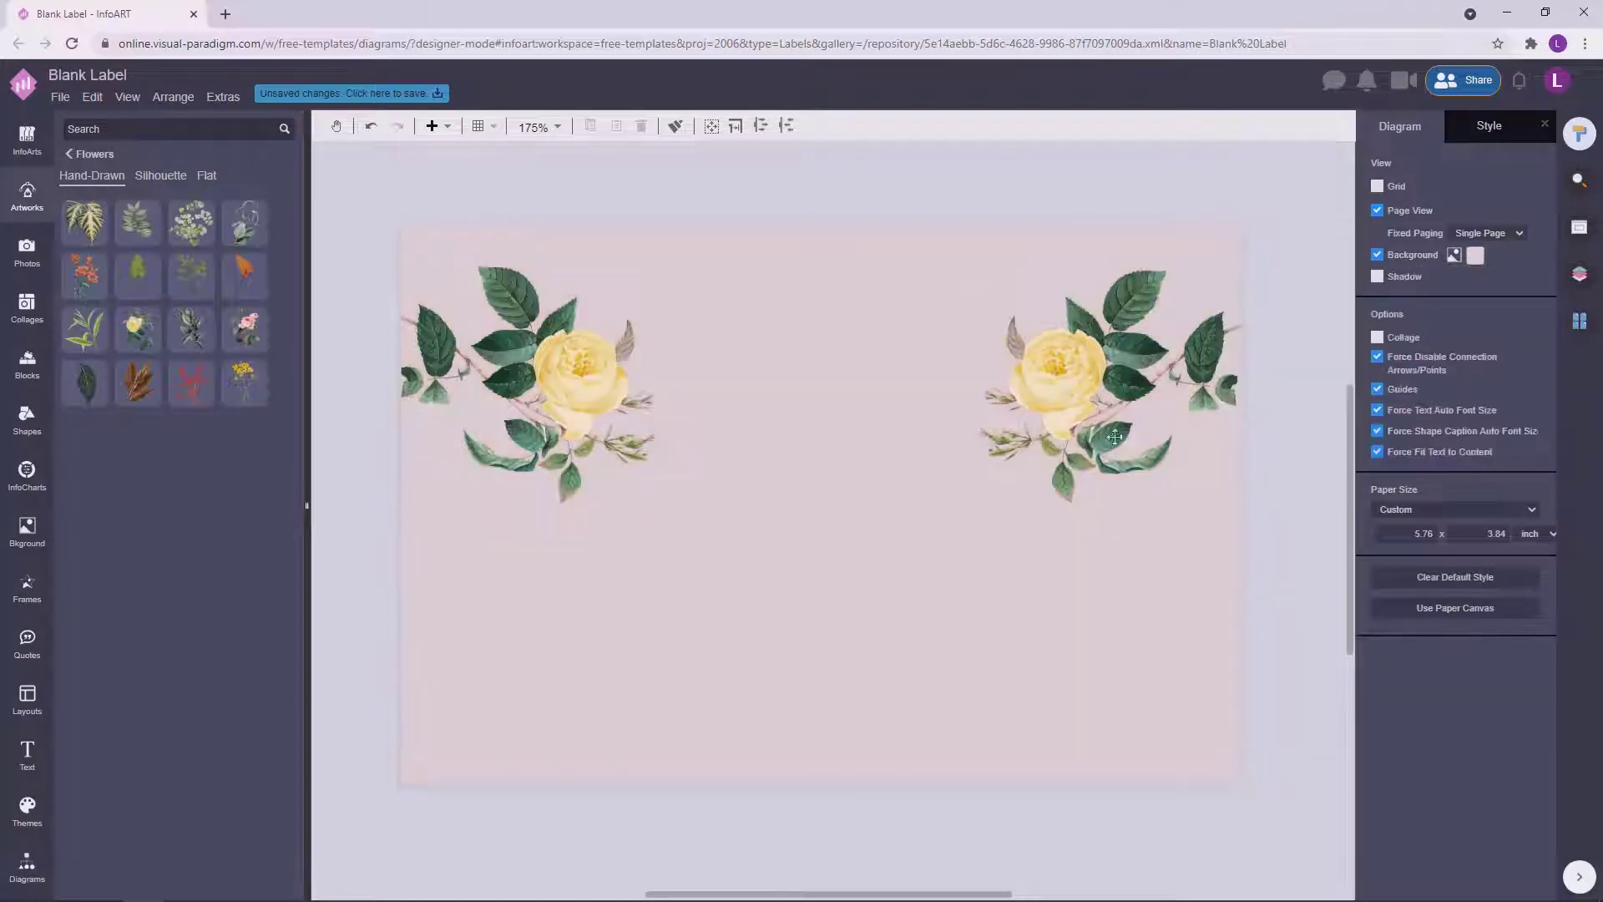
pyautogui.click(1476, 256)
pyautogui.click(1445, 441)
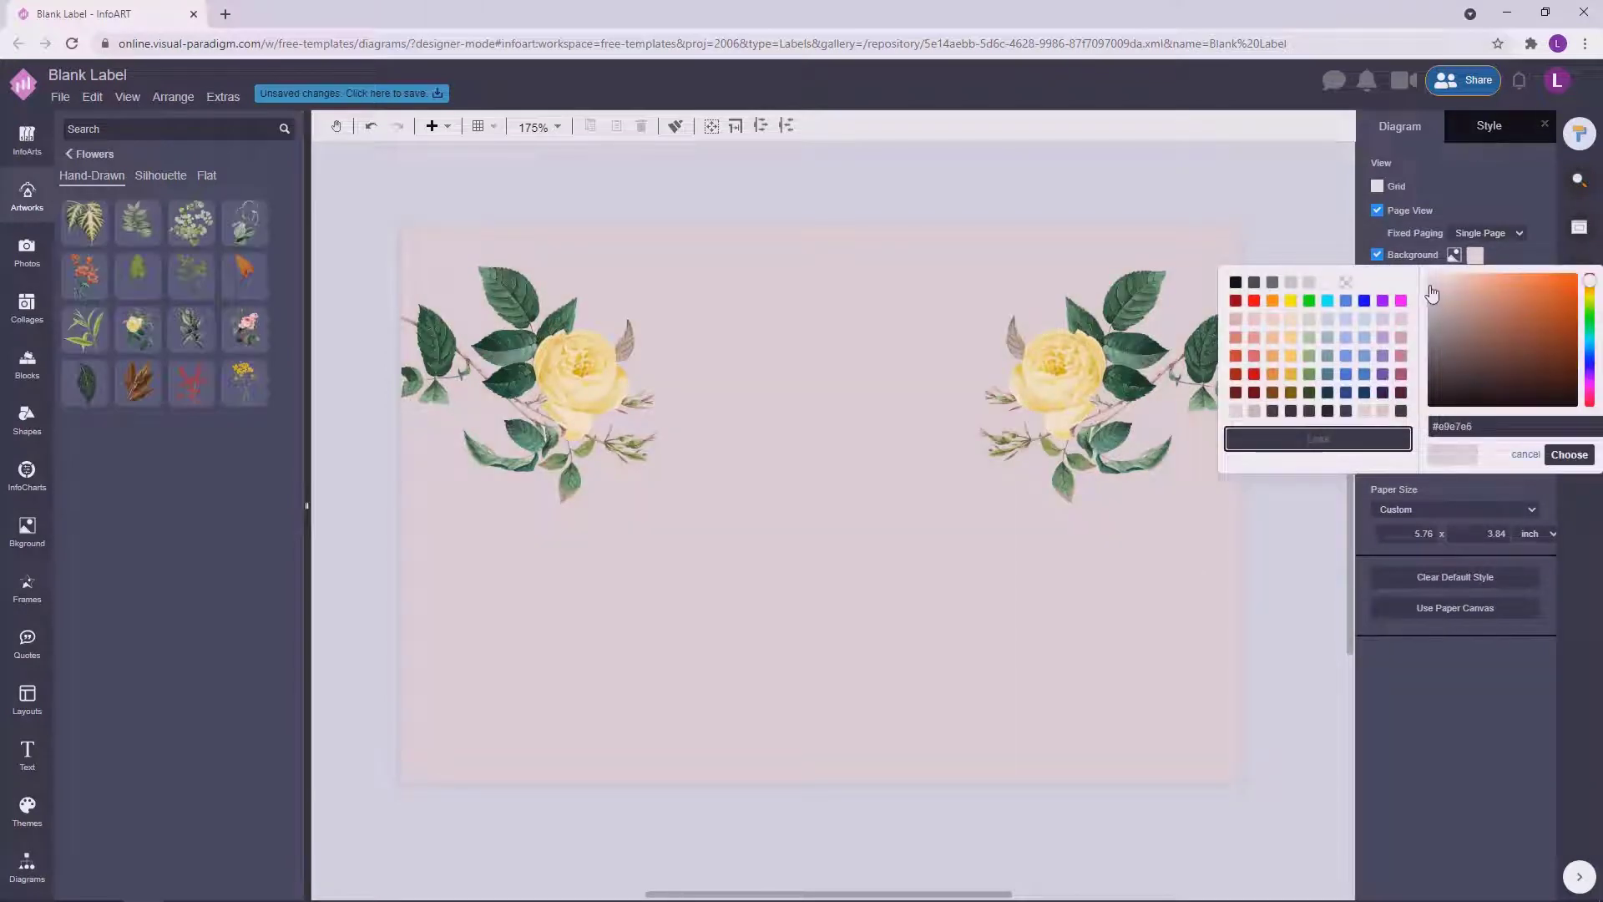
pyautogui.click(1569, 456)
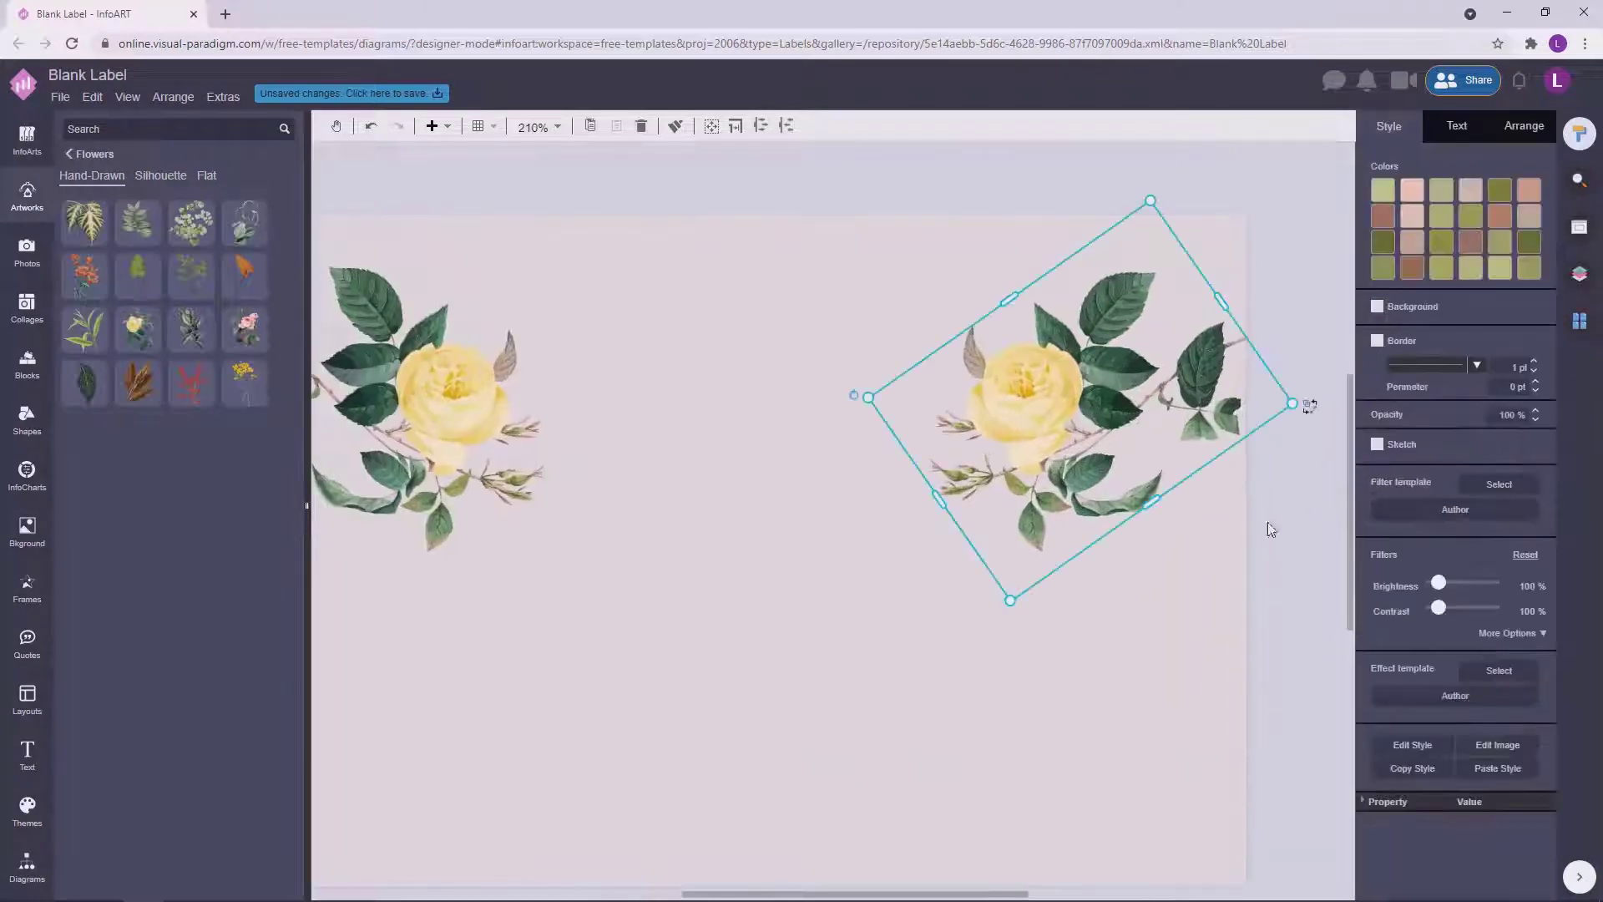
# Rotate the right rose slightly clockwise, by about 5°.
pyautogui.moveTo(626, 624); pyautogui.dragTo(395, 631)
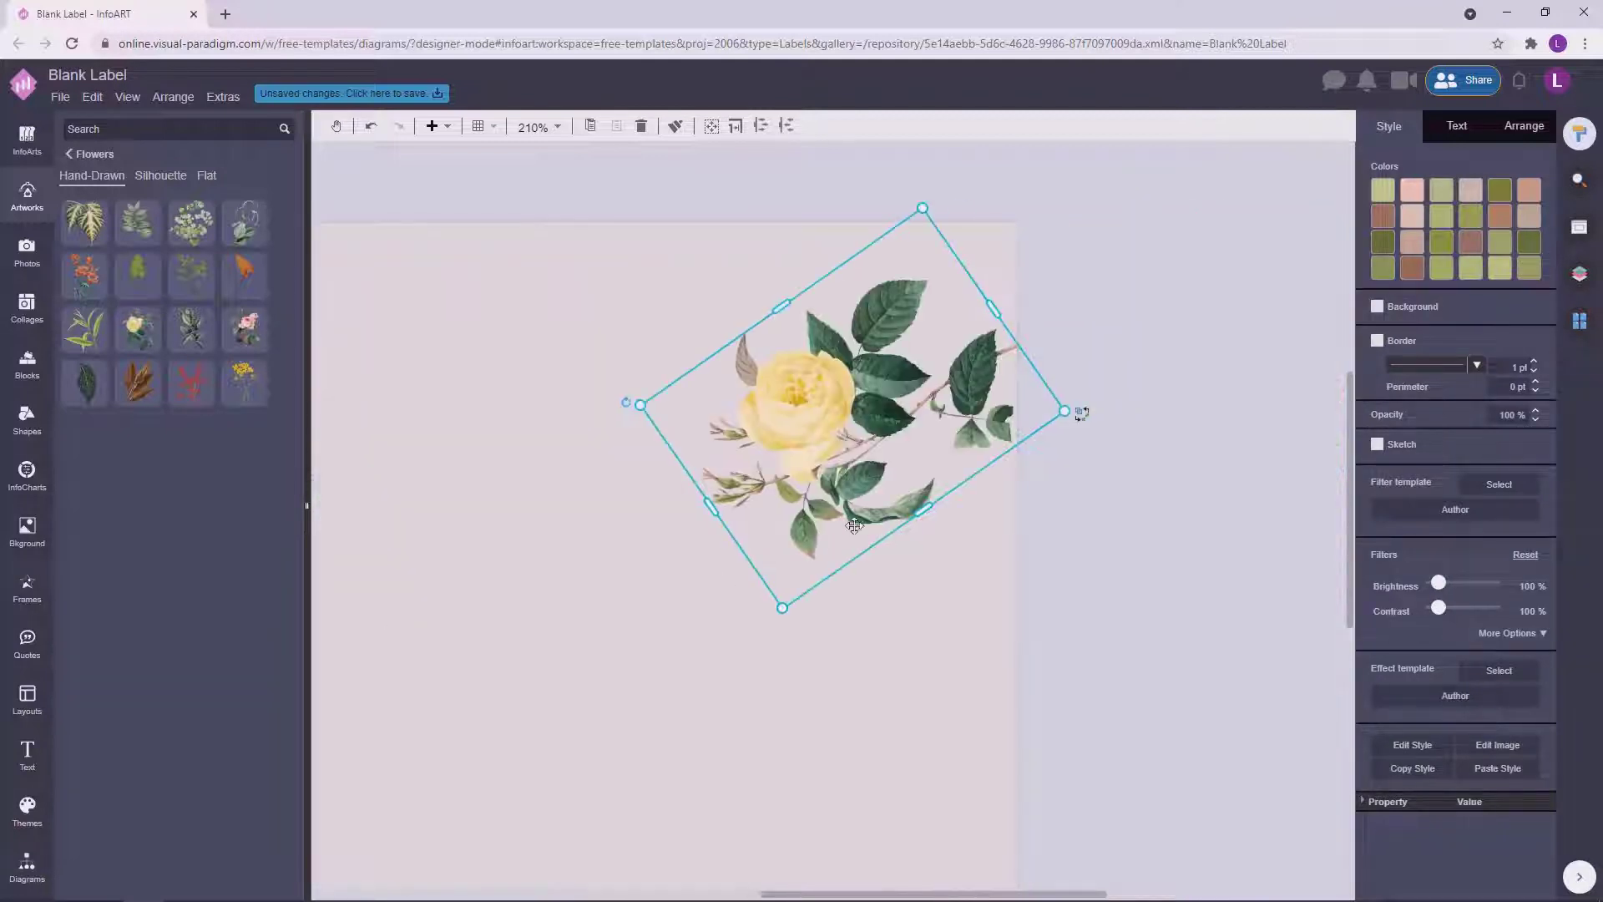
pyautogui.moveTo(622, 400); pyautogui.dragTo(626, 406)
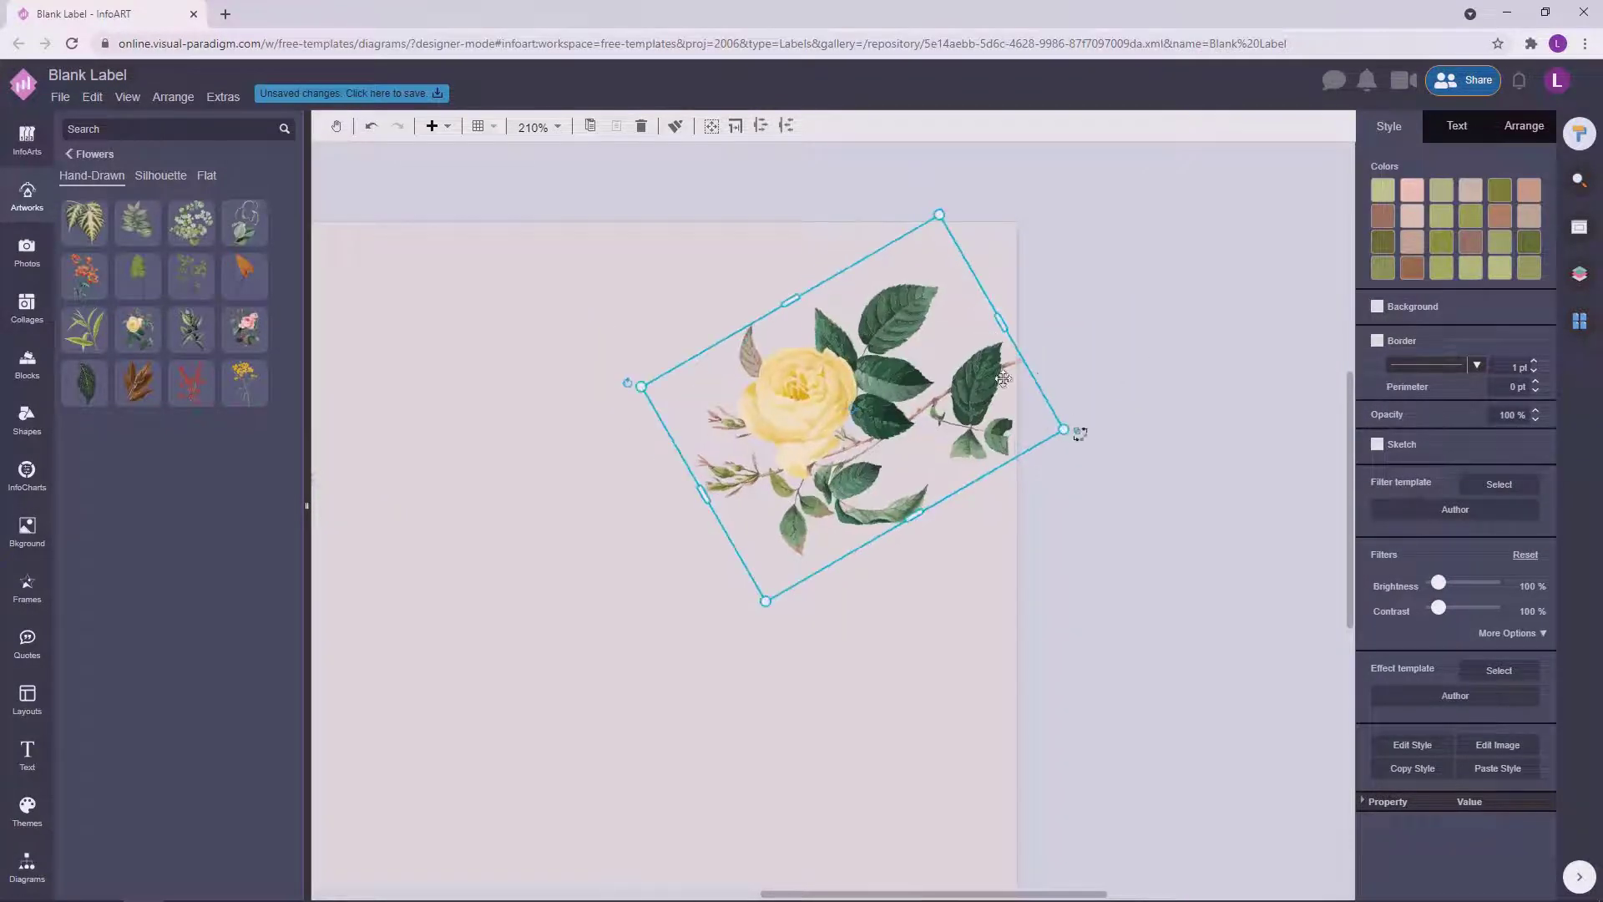
# Undo the right rose's last rotation and compare both roses across the whole label.
pyautogui.hotkey('ctrl', 'z')
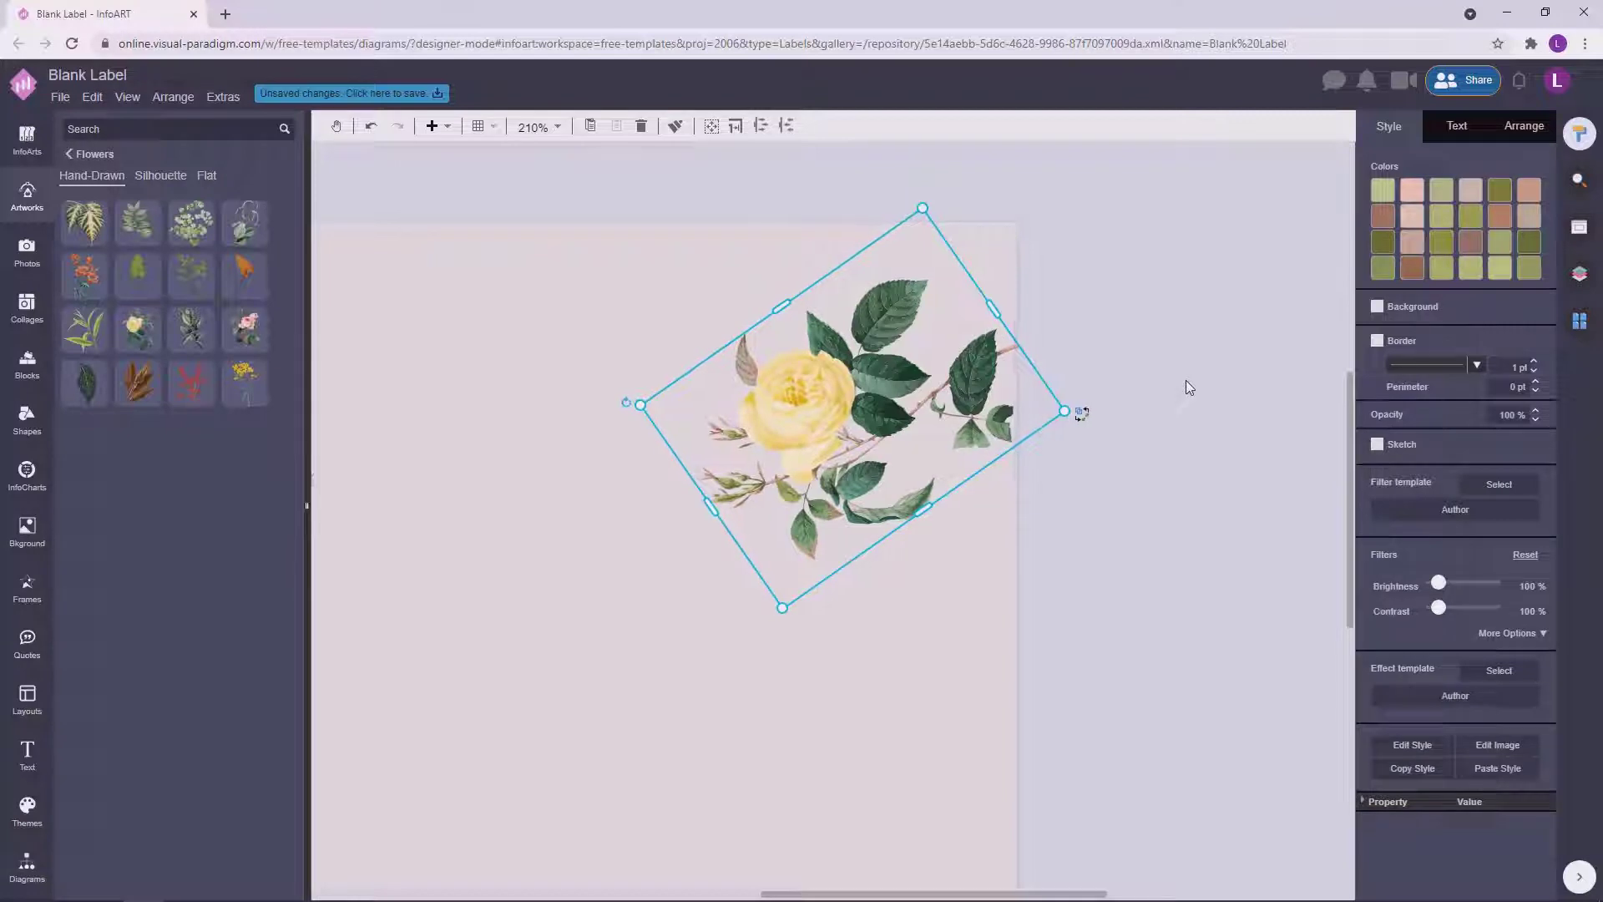
pyautogui.click(626, 598)
pyautogui.moveTo(626, 598); pyautogui.dragTo(1341, 588)
pyautogui.scroll(-2, 1173, 647)
pyautogui.moveTo(1173, 646); pyautogui.dragTo(790, 619)
pyautogui.scroll(-1, 752, 648)
pyautogui.scroll(2, 751, 651)
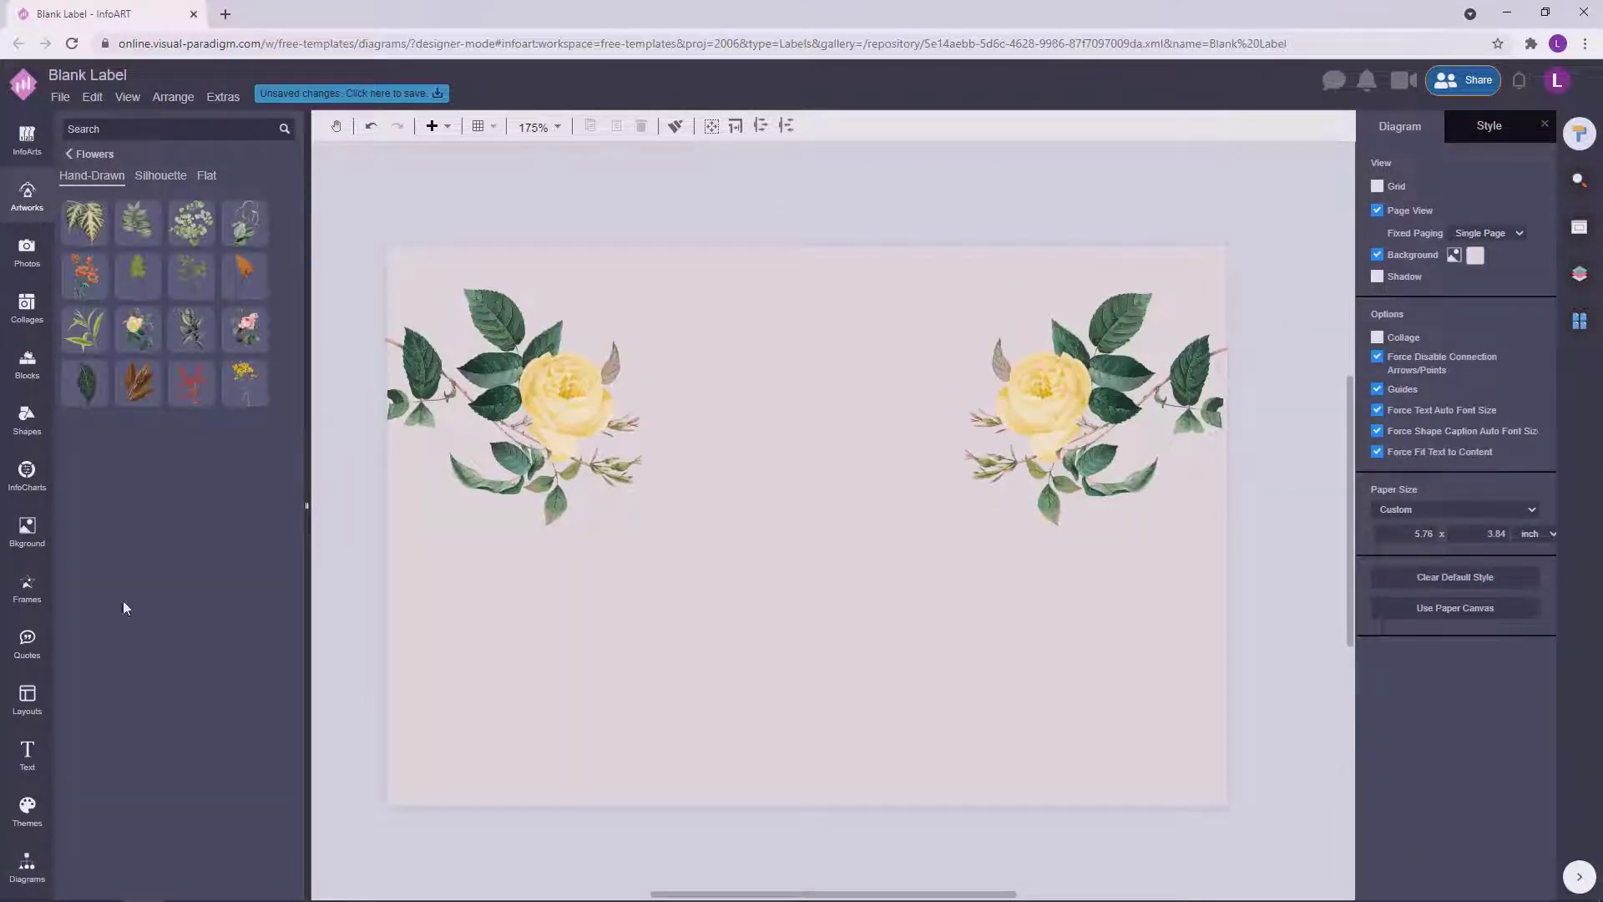
# Insert a rectangle from the General shapes and enlarge it into a wide panel in the label's lower middle.
pyautogui.click(27, 867)
pyautogui.scroll(-3, 97, 795)
pyautogui.click(97, 794)
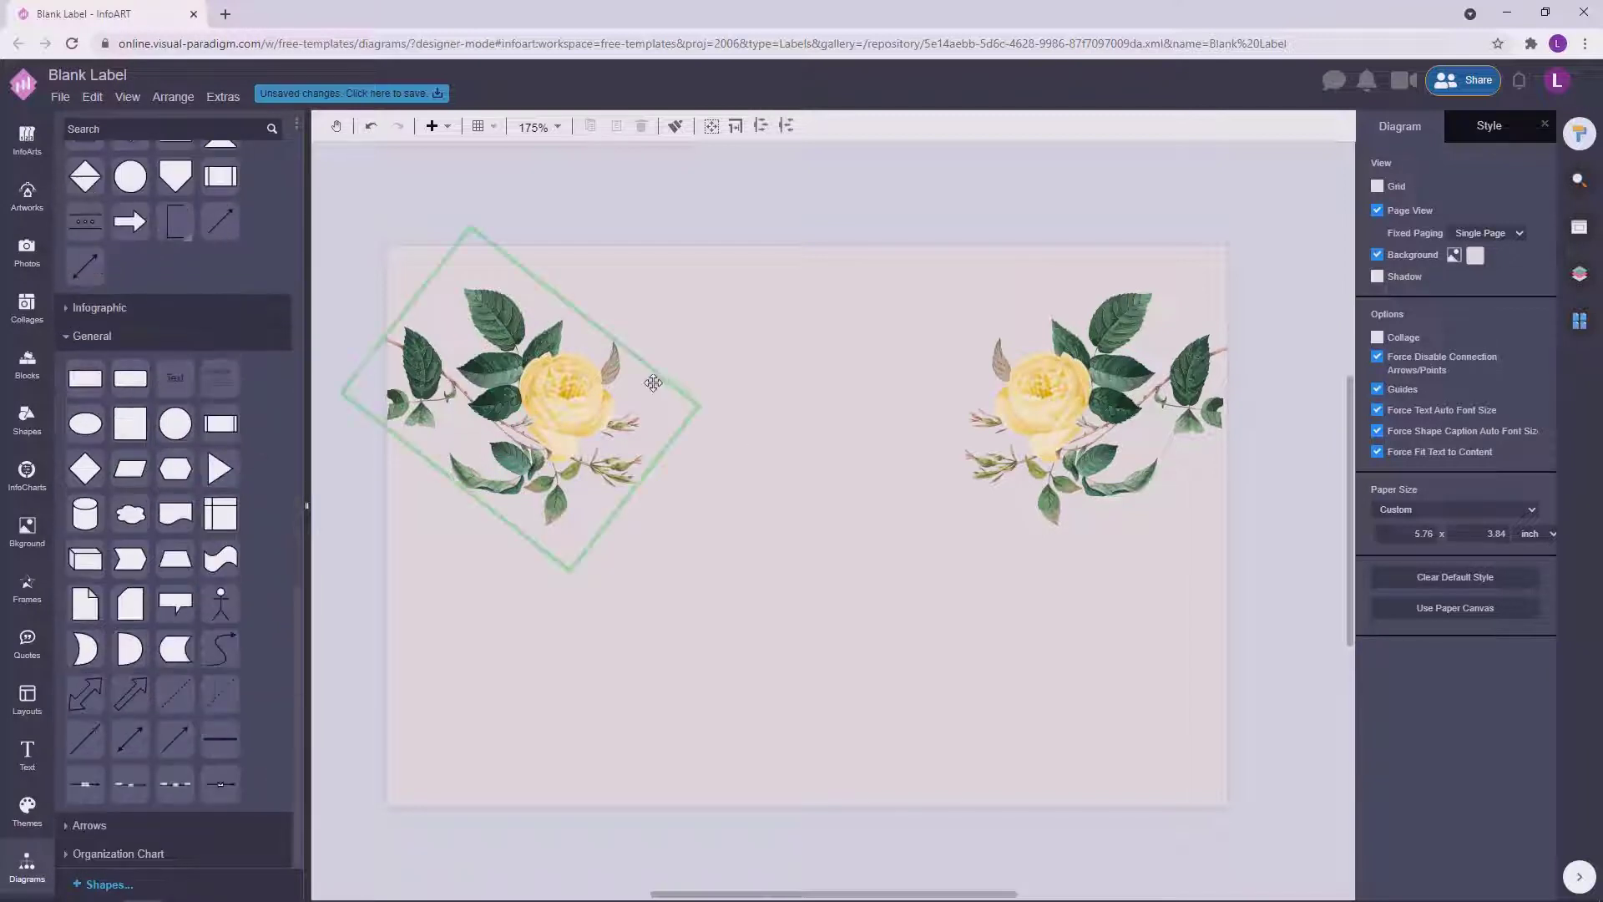
pyautogui.moveTo(654, 383); pyautogui.dragTo(654, 383)
pyautogui.hotkey('ctrl', 'z')
pyautogui.moveTo(88, 390); pyautogui.dragTo(732, 561)
pyautogui.moveTo(748, 614); pyautogui.dragTo(747, 754)
pyautogui.moveTo(841, 638); pyautogui.dragTo(1067, 640)
pyautogui.moveTo(946, 655); pyautogui.dragTo(859, 656)
pyautogui.moveTo(779, 752); pyautogui.dragTo(780, 775)
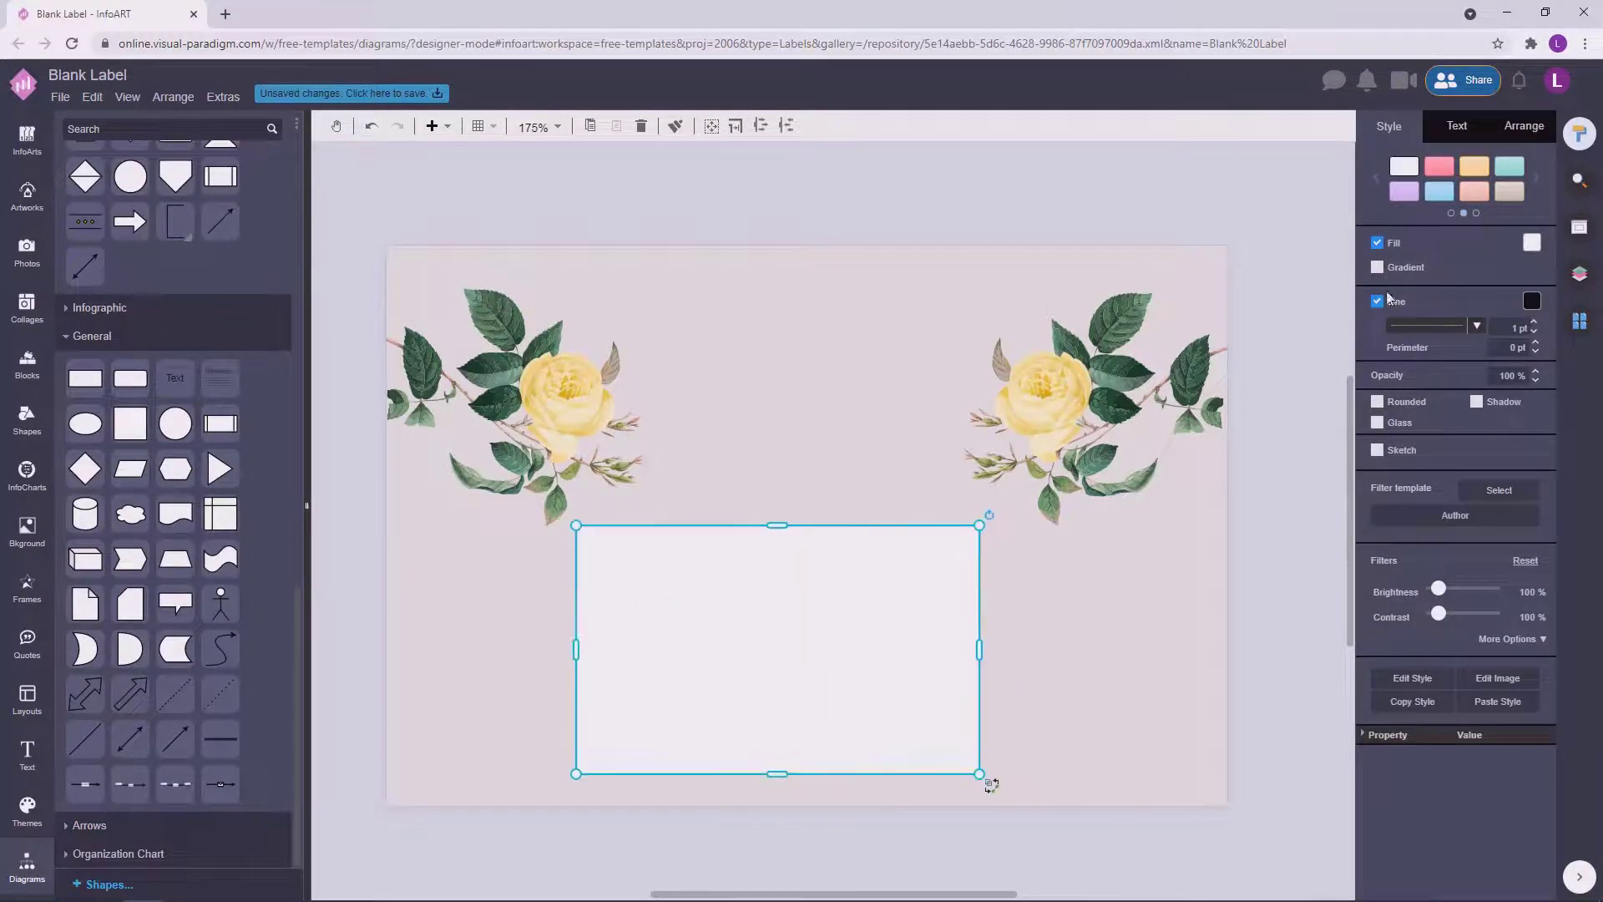
# Place the white panel without an outline behind the roses and move it up between them.
pyautogui.click(1069, 398)
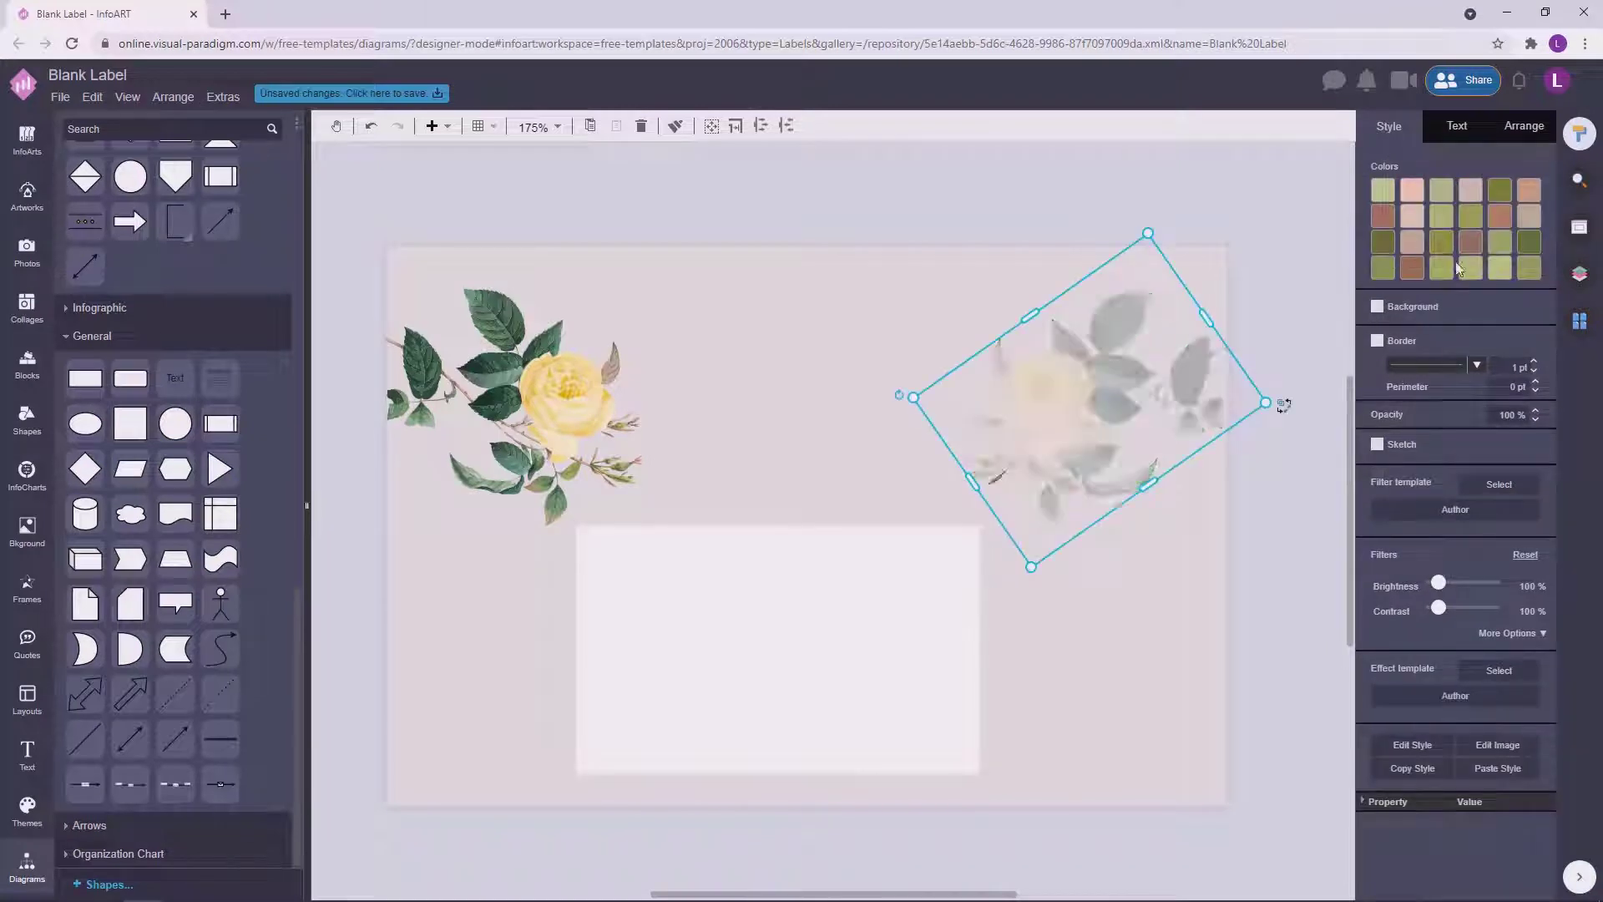
pyautogui.click(1472, 199)
pyautogui.click(937, 316)
pyautogui.click(868, 531)
pyautogui.moveTo(775, 614); pyautogui.dragTo(767, 439)
pyautogui.moveTo(820, 510); pyautogui.dragTo(851, 505)
pyautogui.moveTo(805, 590); pyautogui.dragTo(805, 665)
pyautogui.click(862, 188)
# Widen the white panel on both sides and extend its lower and upper edges so it reaches under the roses.
pyautogui.click(800, 441)
pyautogui.moveTo(607, 504); pyautogui.dragTo(580, 503)
pyautogui.moveTo(1011, 503); pyautogui.dragTo(1050, 504)
pyautogui.moveTo(866, 541); pyautogui.dragTo(857, 541)
pyautogui.moveTo(804, 669); pyautogui.dragTo(804, 725)
pyautogui.click(1289, 613)
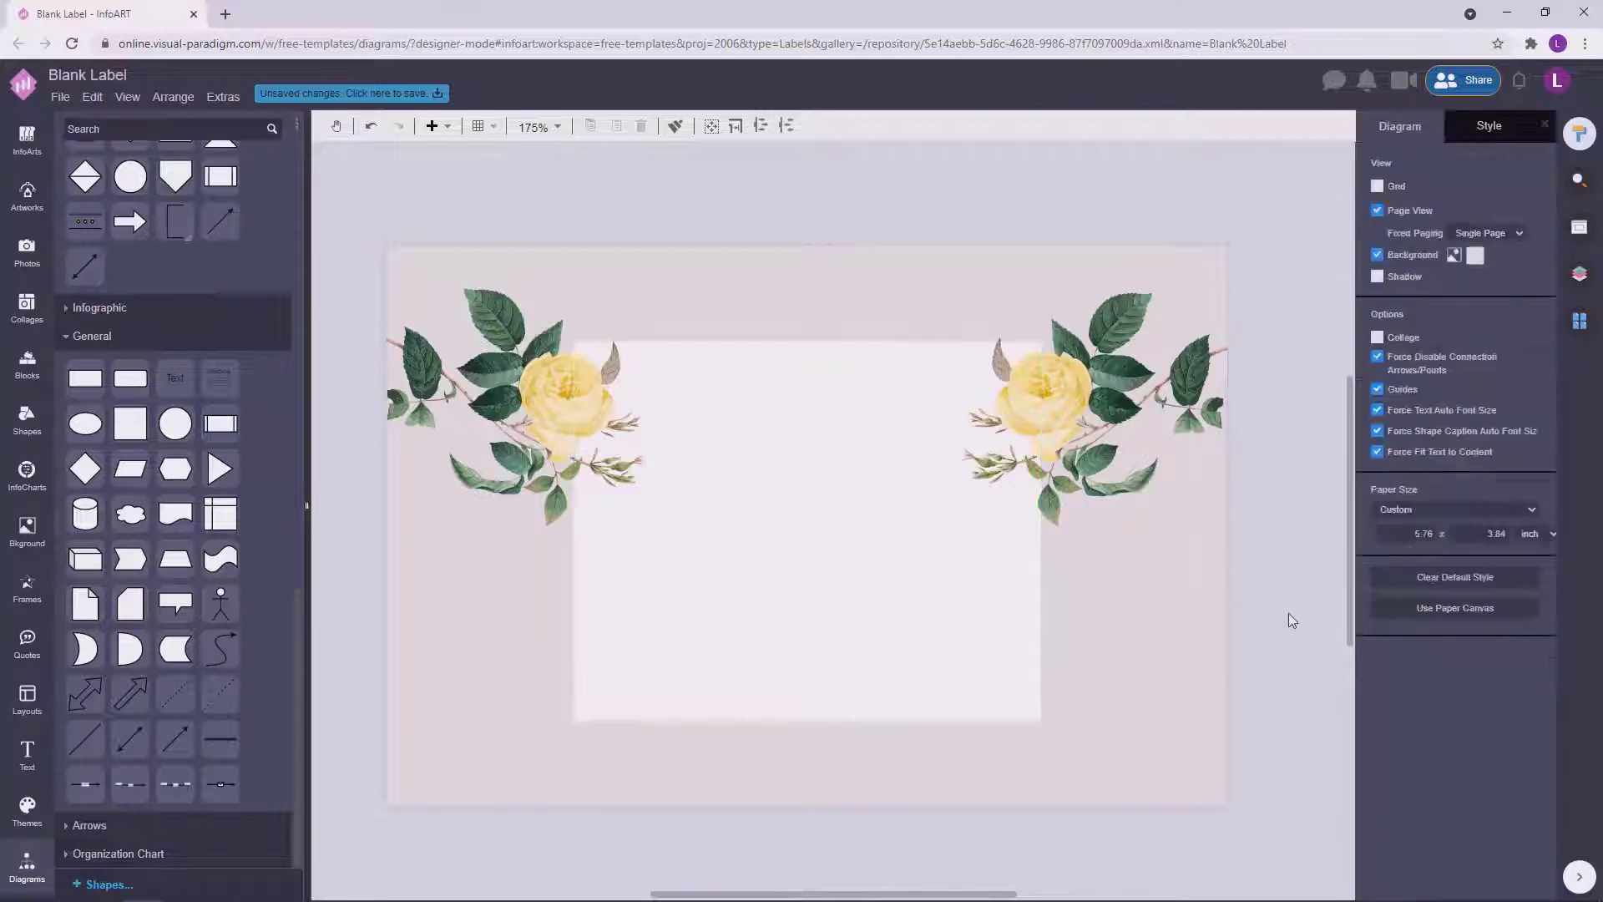
pyautogui.click(893, 421)
pyautogui.moveTo(794, 323); pyautogui.dragTo(793, 298)
# Duplicate the white panel, then remove the copy's fill and give it a beige outline.
pyautogui.moveTo(788, 536); pyautogui.dragTo(954, 640)
pyautogui.click(1199, 638)
pyautogui.click(755, 539)
pyautogui.click(1390, 126)
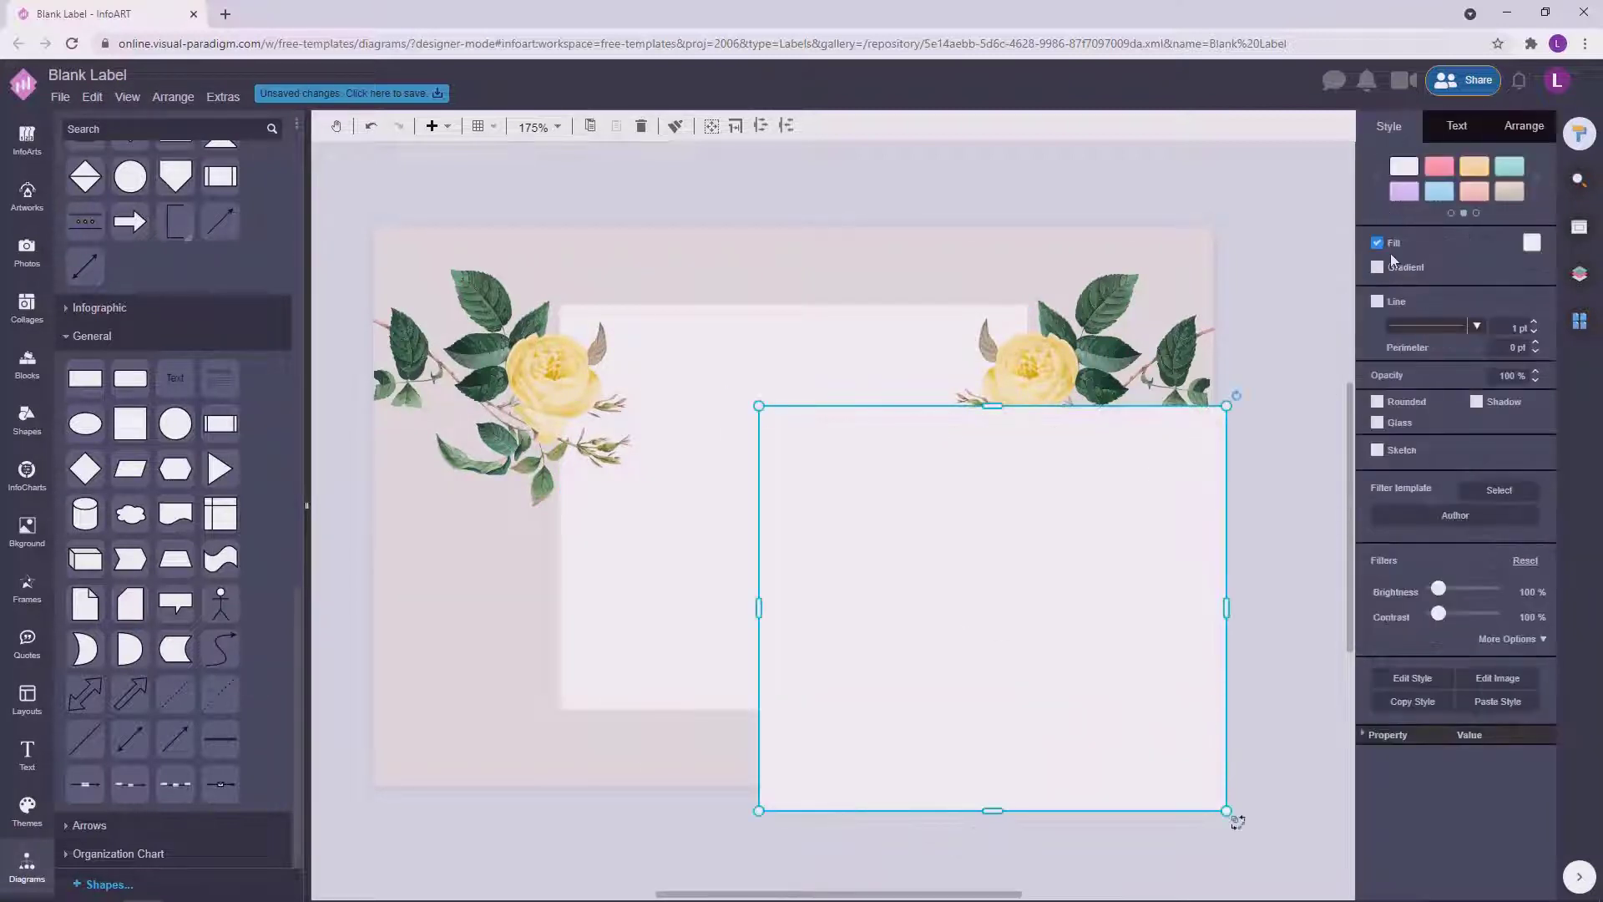
pyautogui.click(1377, 243)
pyautogui.click(1532, 277)
pyautogui.click(1456, 431)
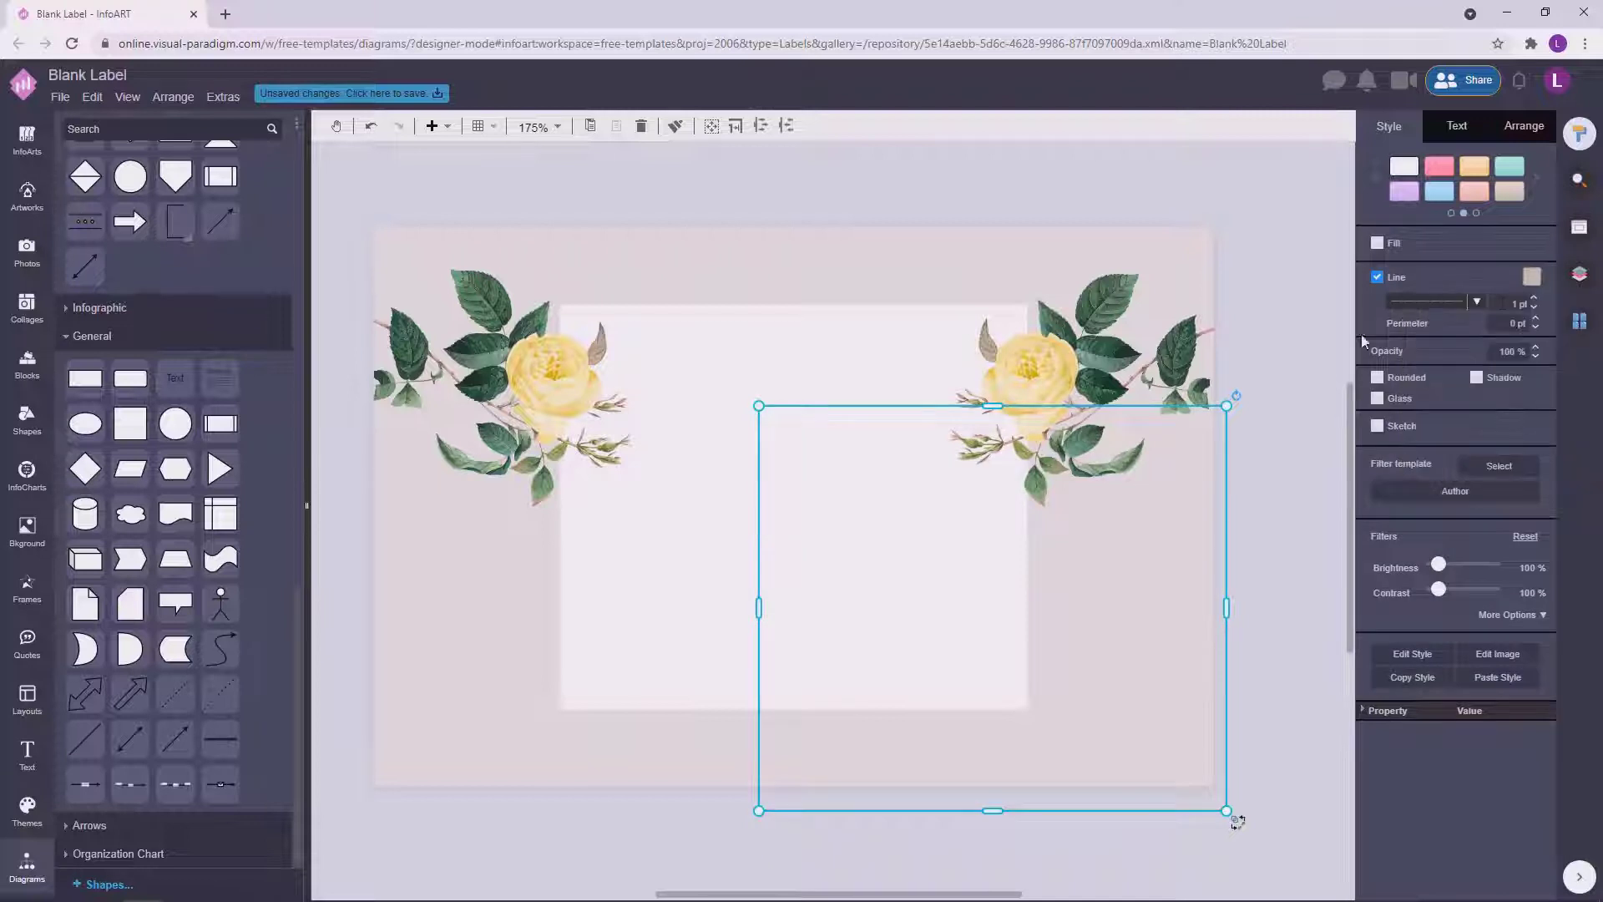
# Set the unfilled frame's line to 2 pt and resize it to sit evenly just inside the white panel.
pyautogui.moveTo(1225, 406); pyautogui.dragTo(1163, 461)
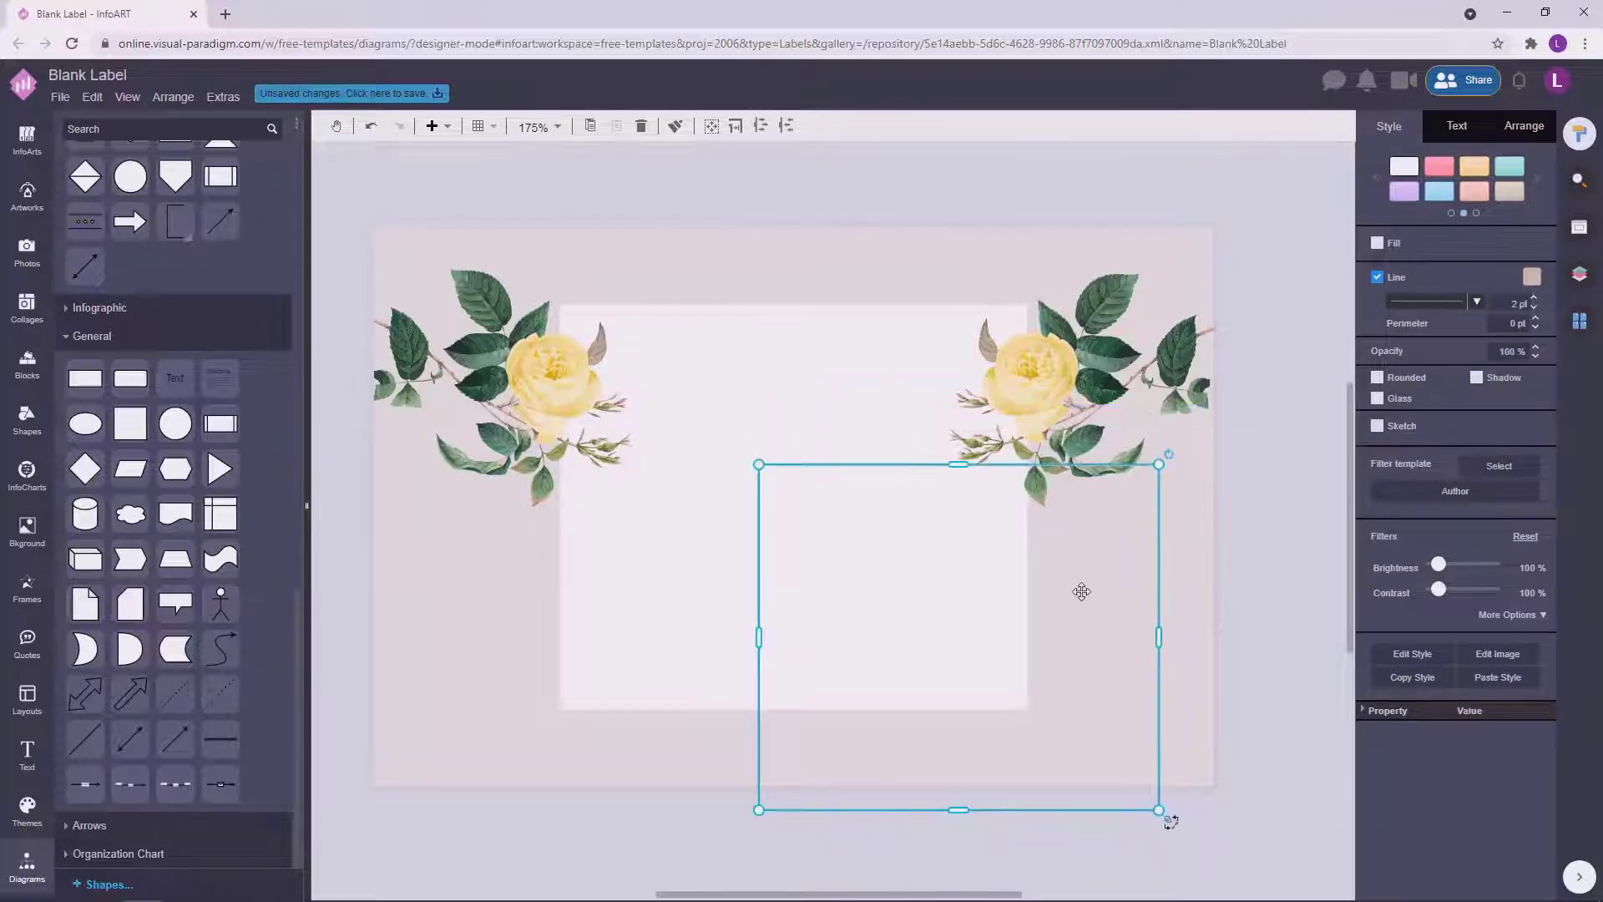
pyautogui.moveTo(1077, 591); pyautogui.dragTo(891, 443)
pyautogui.moveTo(773, 661); pyautogui.dragTo(771, 699)
pyautogui.moveTo(974, 507); pyautogui.dragTo(1018, 509)
pyautogui.moveTo(902, 556); pyautogui.dragTo(901, 557)
pyautogui.moveTo(1018, 701)
pyautogui.mouseDown()
pyautogui.moveTo(1260, 709)
pyautogui.moveTo(1027, 711)
pyautogui.mouseUp()
pyautogui.keyDown('shift'); pyautogui.click(892, 707); pyautogui.keyUp('shift')
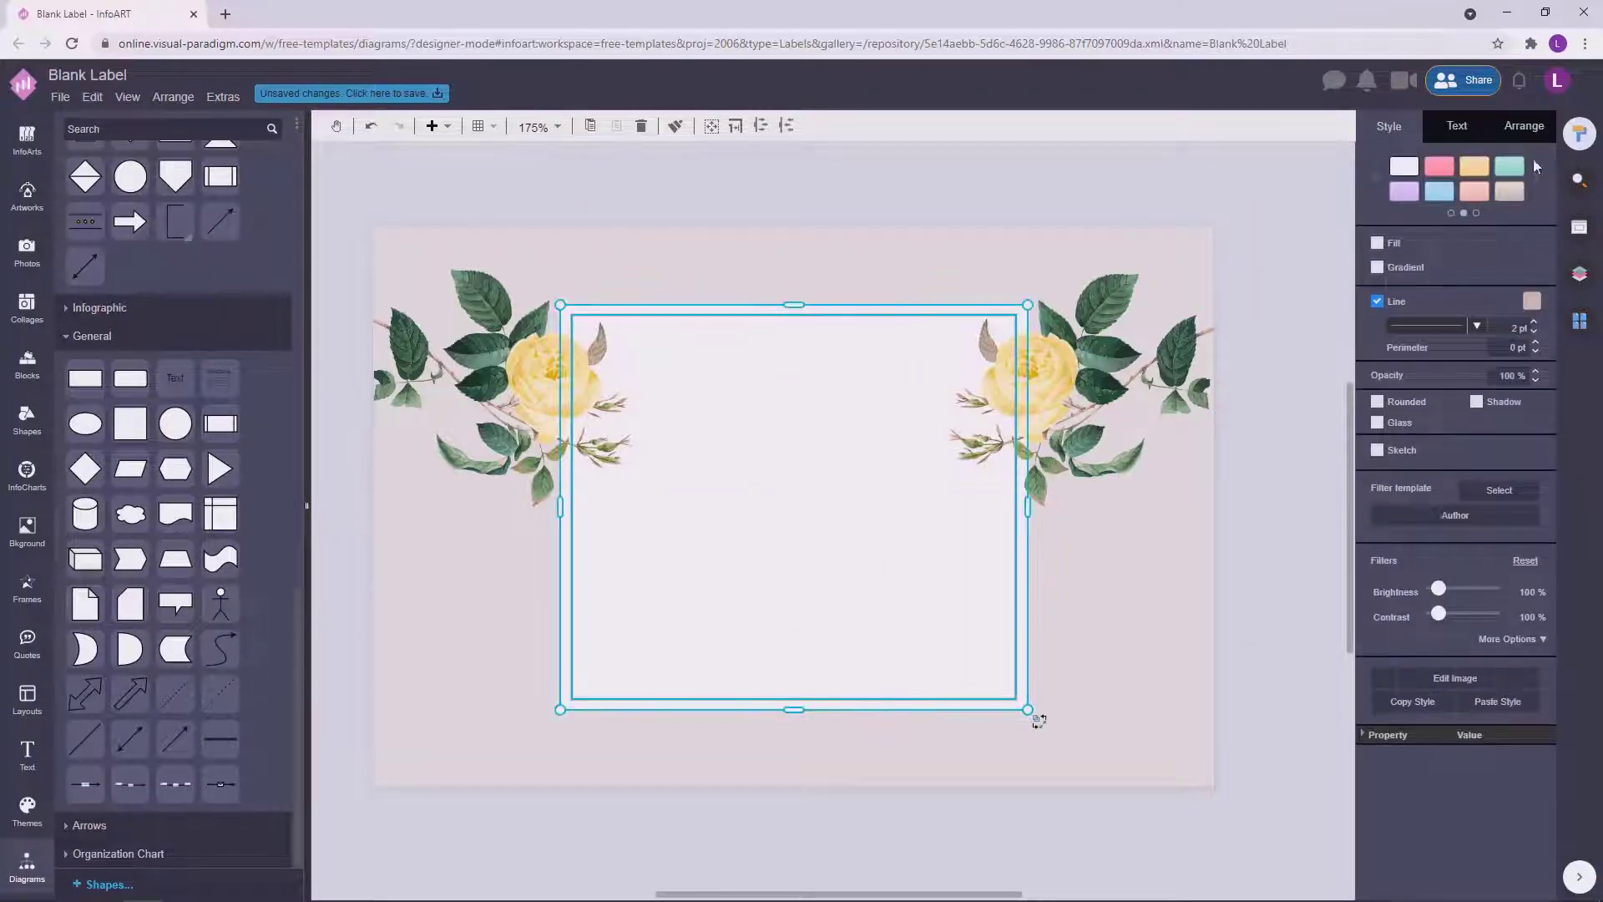
pyautogui.click(1524, 127)
pyautogui.click(903, 208)
pyautogui.click(814, 427)
pyautogui.moveTo(1300, 466); pyautogui.dragTo(1280, 467)
# Change the inner frame's line colour from the palette to a darker brown.
pyautogui.click(935, 510)
pyautogui.click(1381, 132)
pyautogui.click(1533, 277)
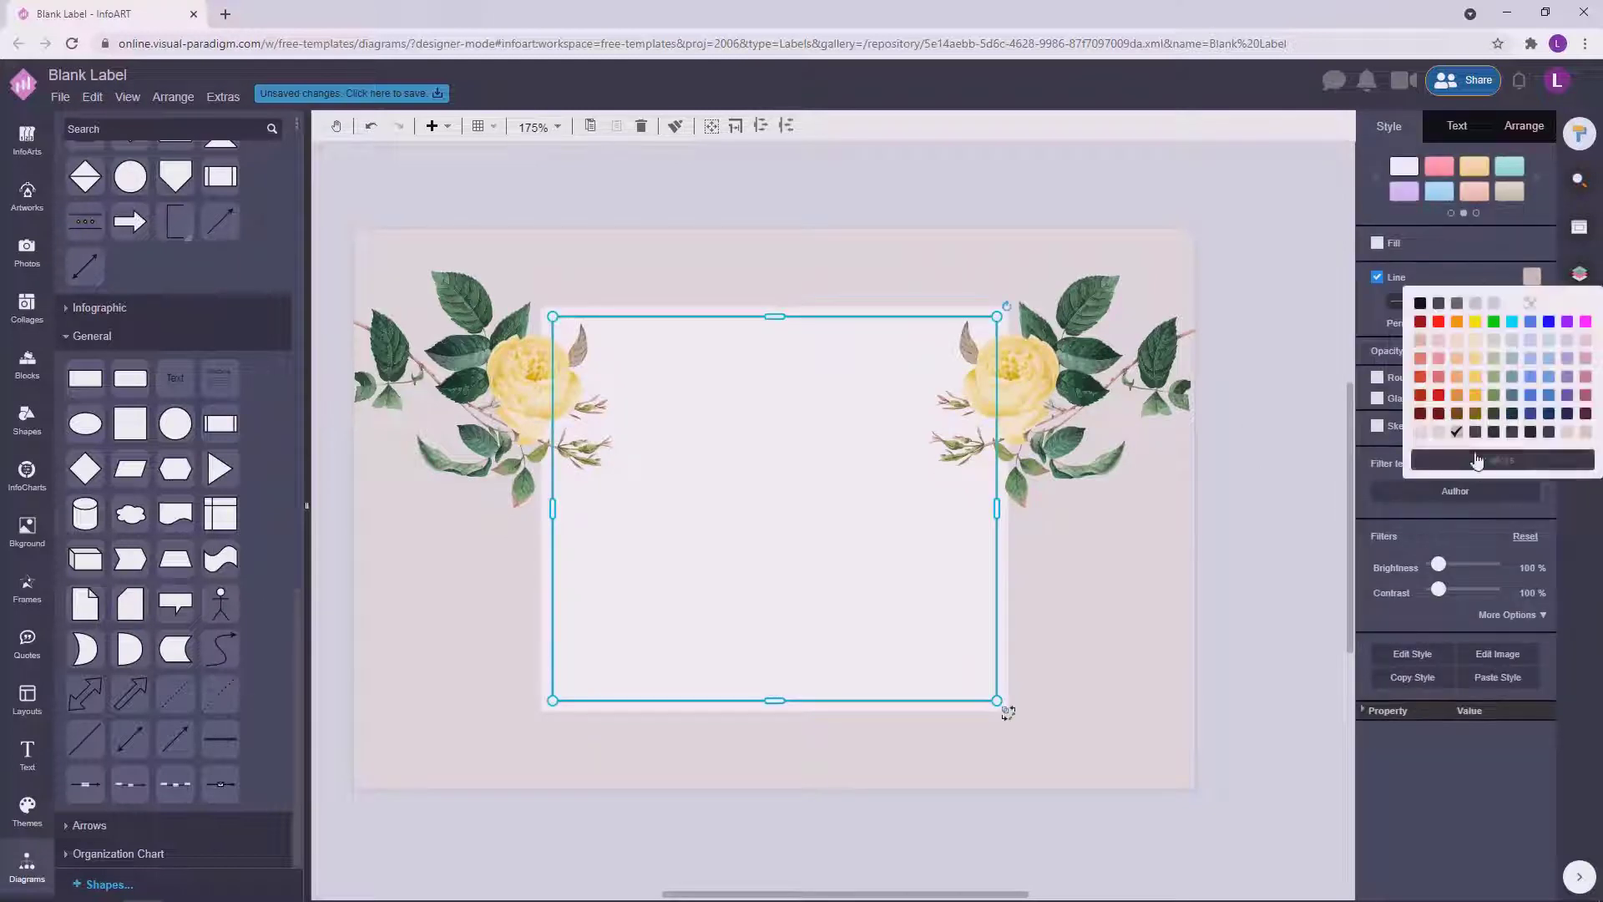
pyautogui.click(1570, 475)
pyautogui.click(1264, 583)
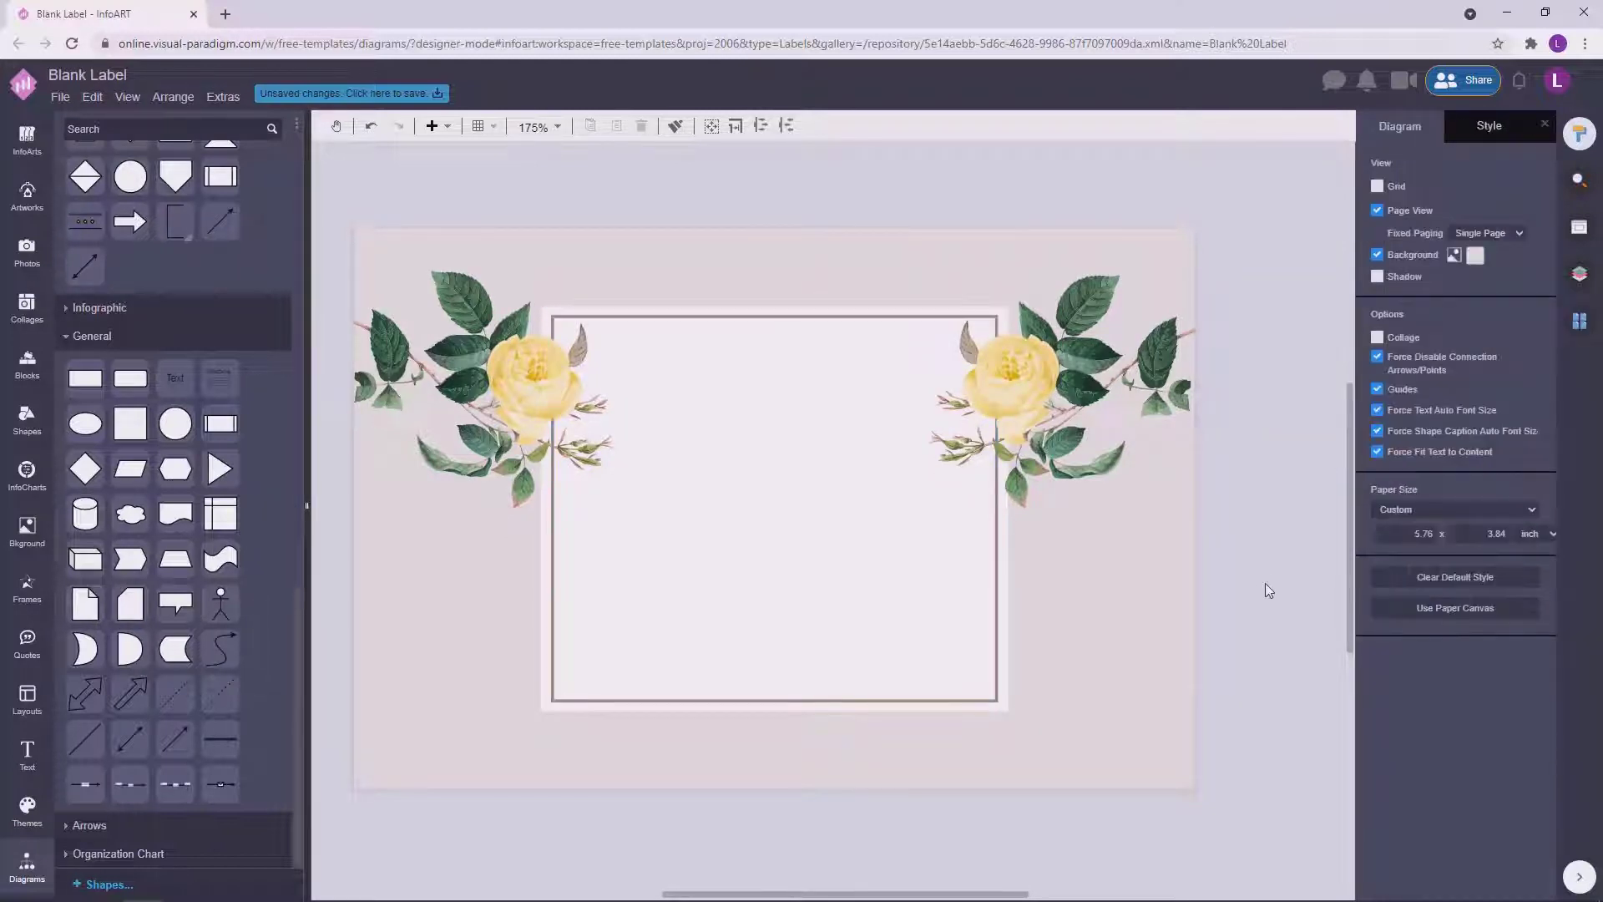
# Select both roses and move them slightly down together.
pyautogui.click(472, 394)
pyautogui.keyDown('shift'); pyautogui.click(1092, 372); pyautogui.keyUp('shift')
pyautogui.moveTo(1088, 359); pyautogui.dragTo(1087, 381)
pyautogui.click(1263, 465)
pyautogui.scroll(-4, 1263, 465)
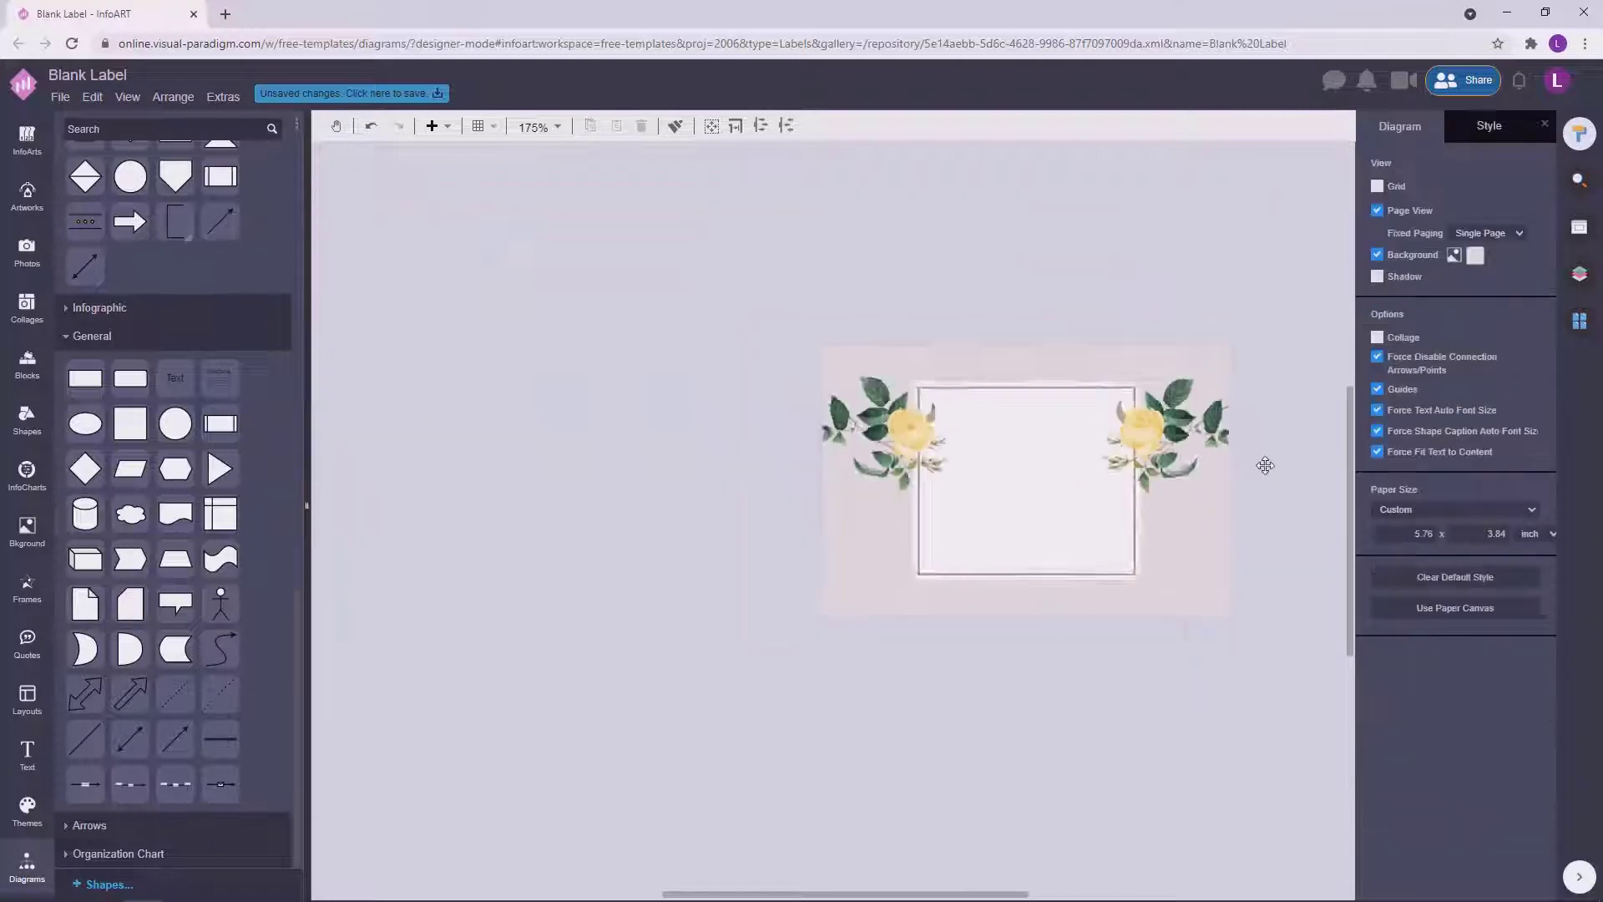
pyautogui.scroll(3, 1263, 485)
pyautogui.moveTo(1252, 540); pyautogui.dragTo(1221, 524)
# Adjust the inner frame's line colour to the muted brown #937e6e.
pyautogui.click(969, 518)
pyautogui.click(1135, 518)
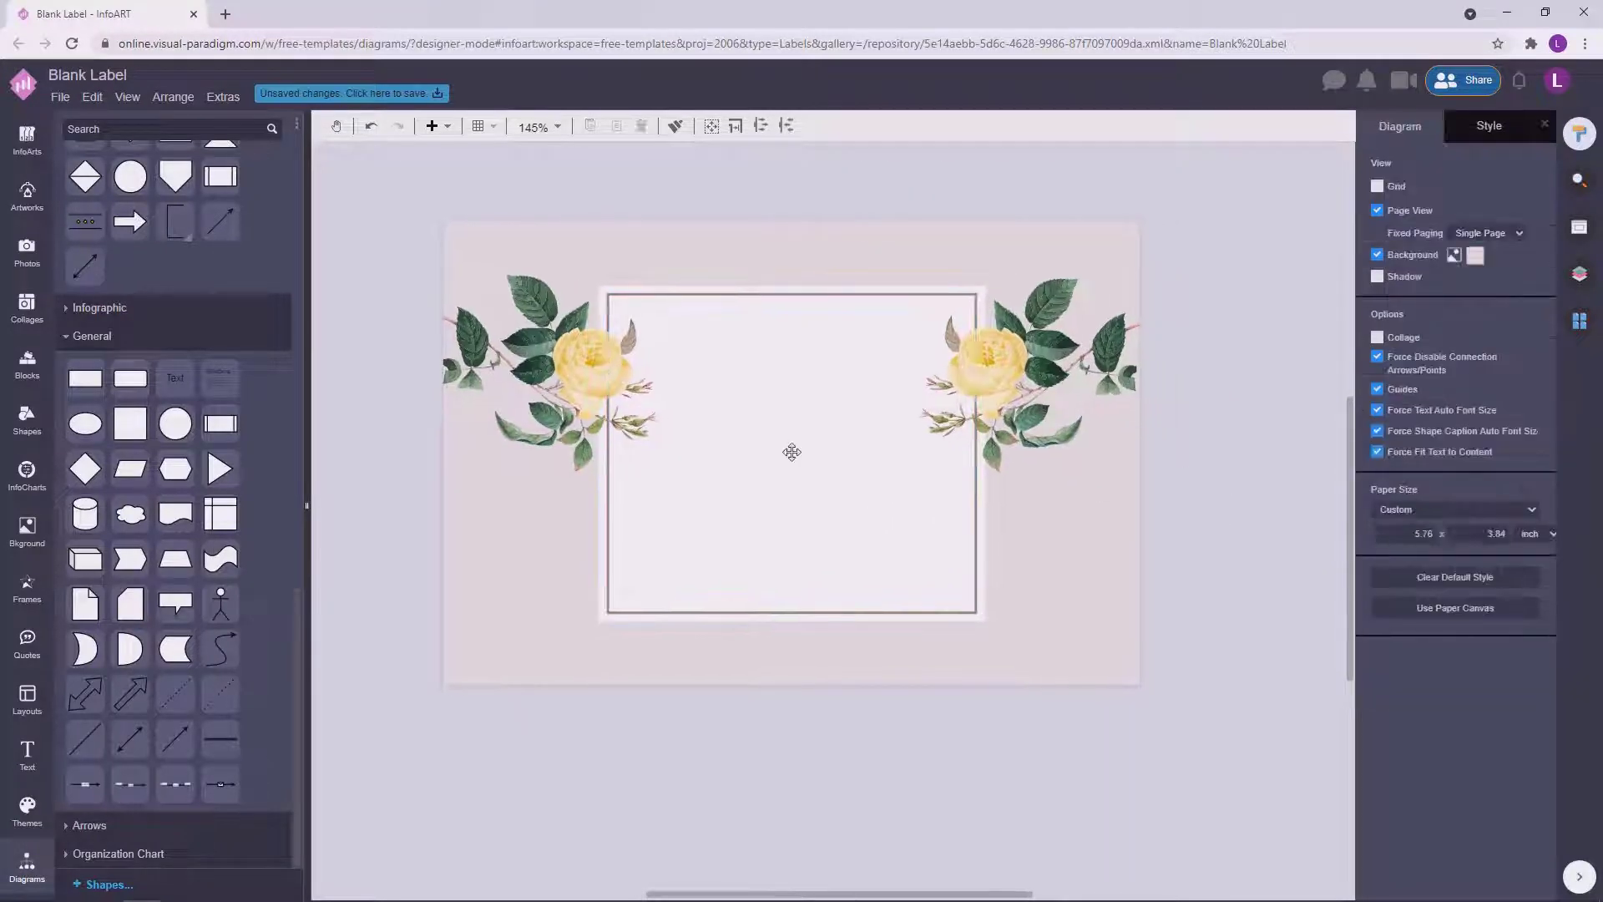
pyautogui.click(792, 452)
pyautogui.click(1531, 276)
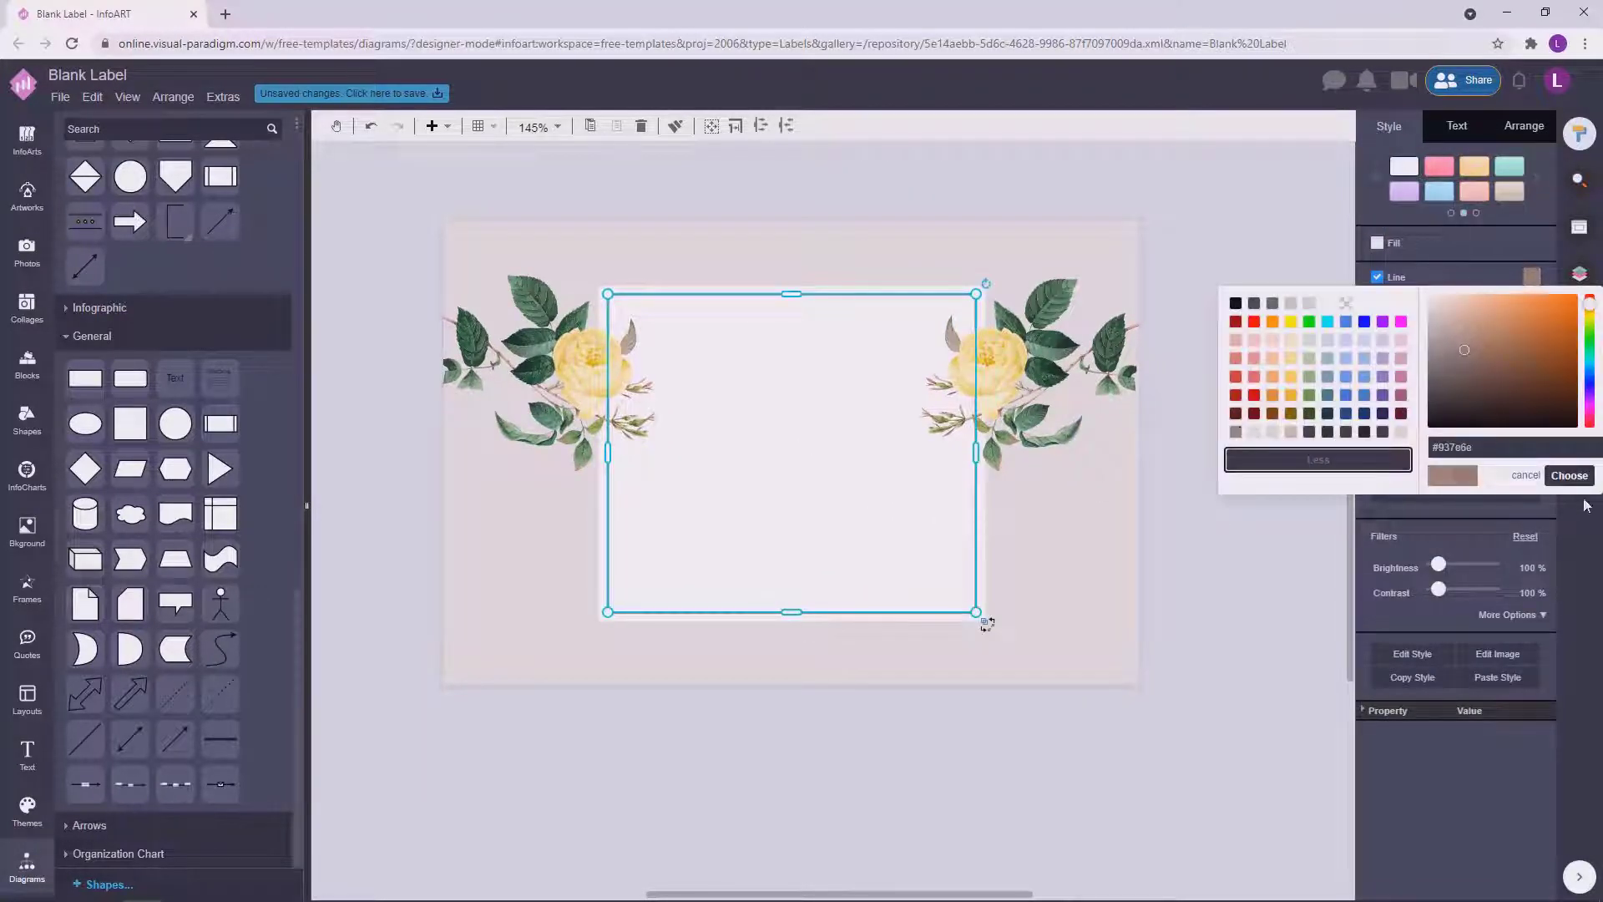
pyautogui.click(1570, 476)
pyautogui.click(1279, 451)
# Add a wide text box above the label and enter "FELCIA CREAM" in it.
pyautogui.scroll(1, 1279, 451)
pyautogui.doubleClick(642, 233)
pyautogui.moveTo(698, 258); pyautogui.dragTo(717, 309)
pyautogui.moveTo(717, 270); pyautogui.dragTo(990, 270)
pyautogui.moveTo(835, 266); pyautogui.dragTo(822, 202)
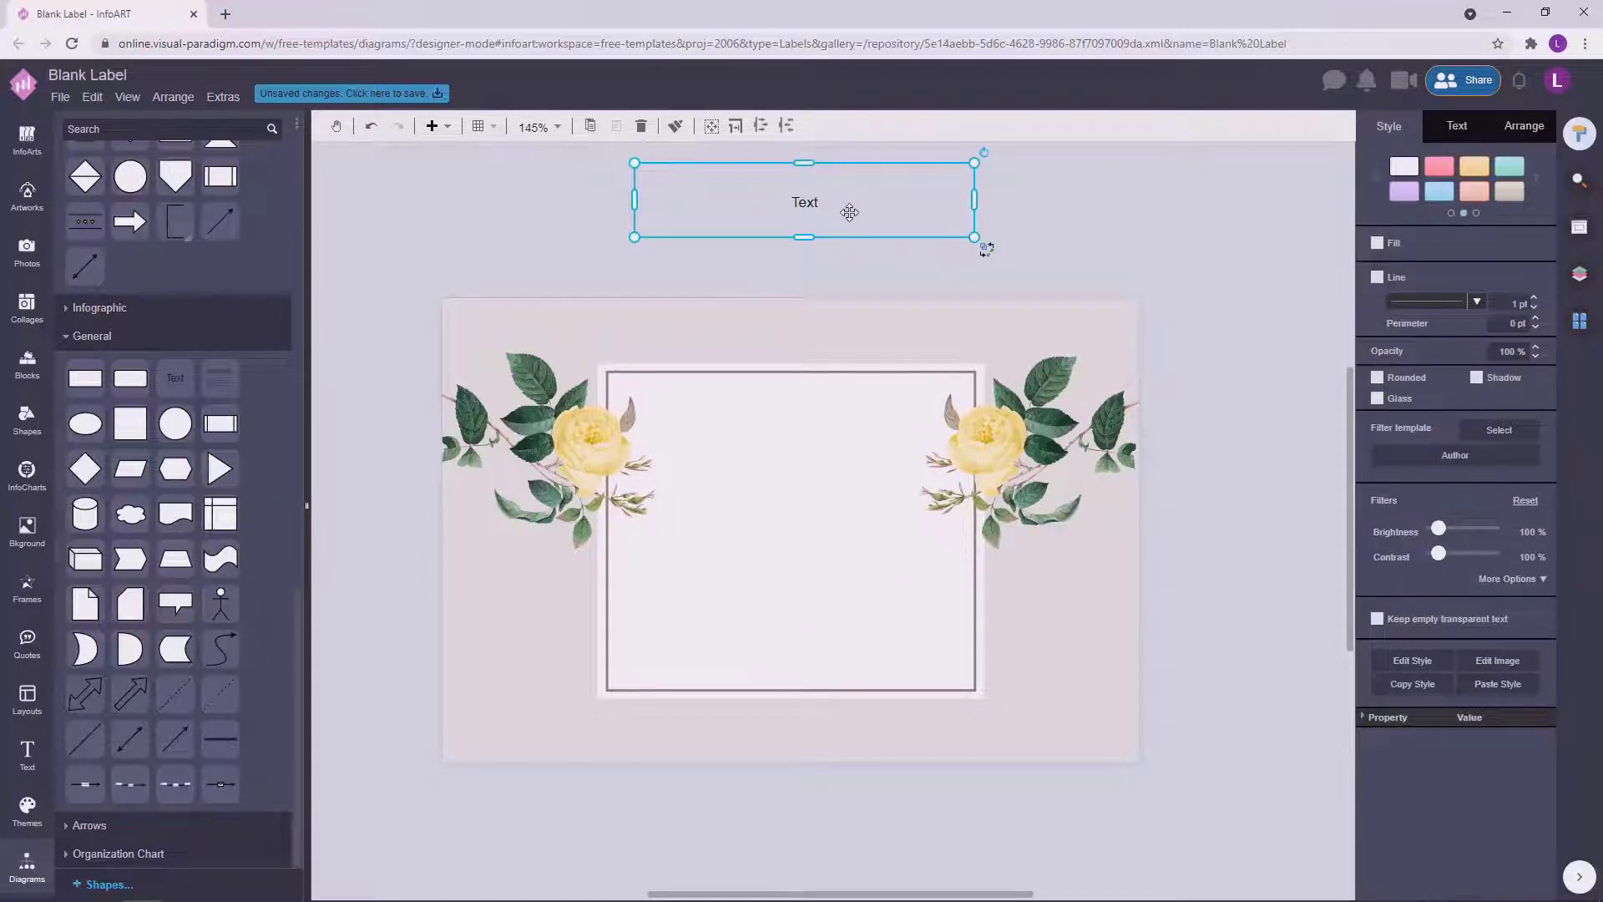
pyautogui.doubleClick(850, 212)
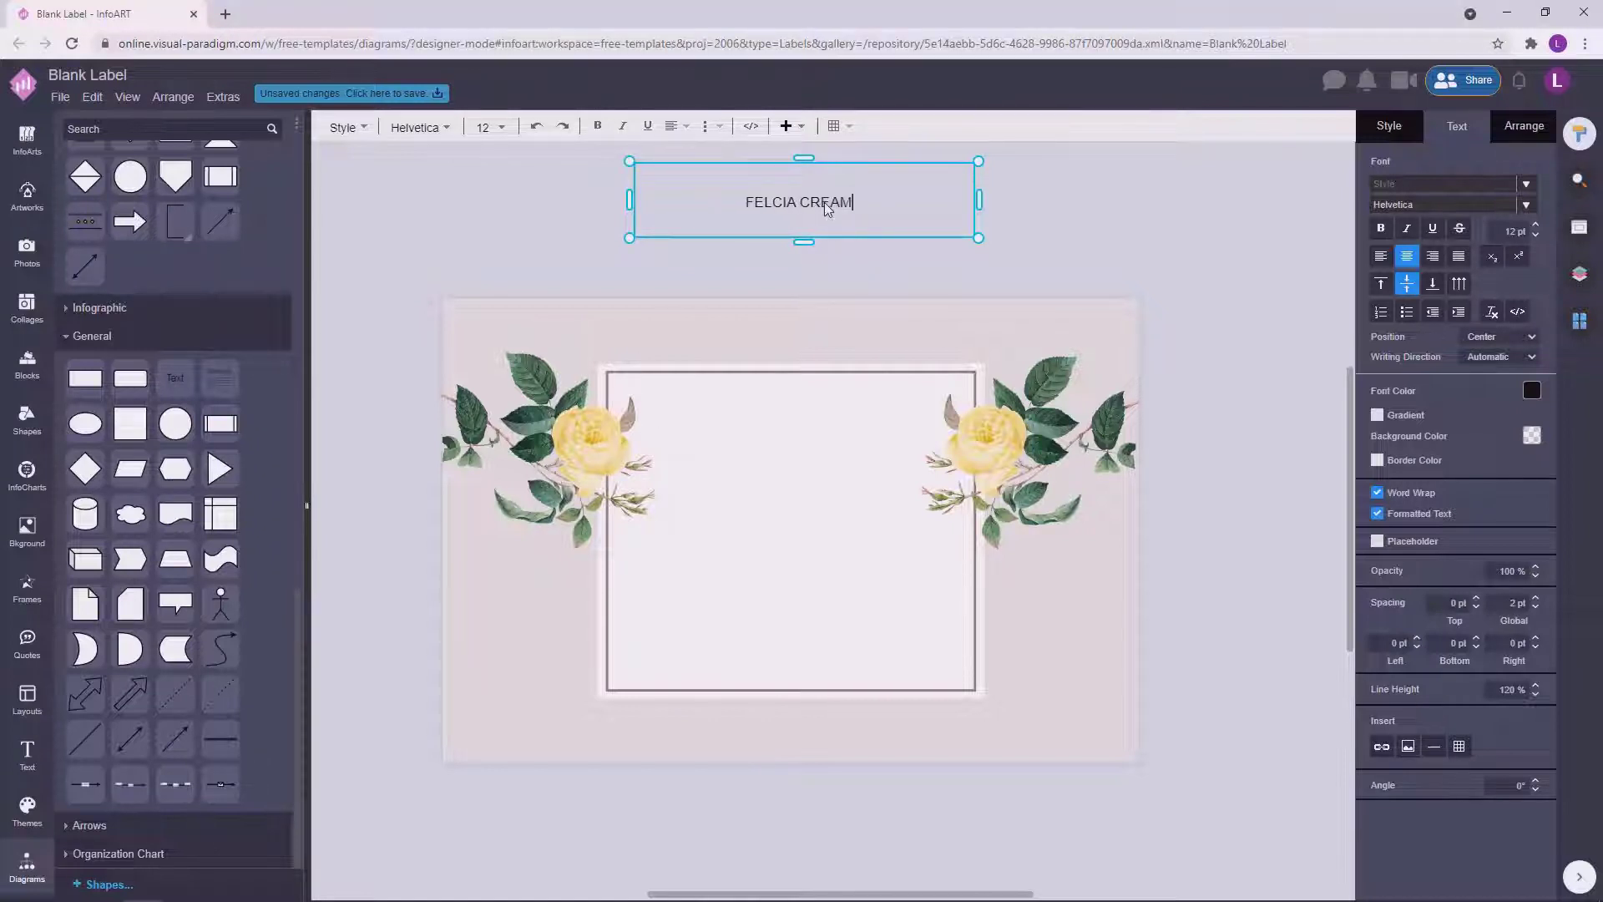
pyautogui.click(1053, 220)
# Narrow the title's text box and split the words FELCIA and CREAM onto two lines.
pyautogui.moveTo(796, 207); pyautogui.dragTo(804, 332)
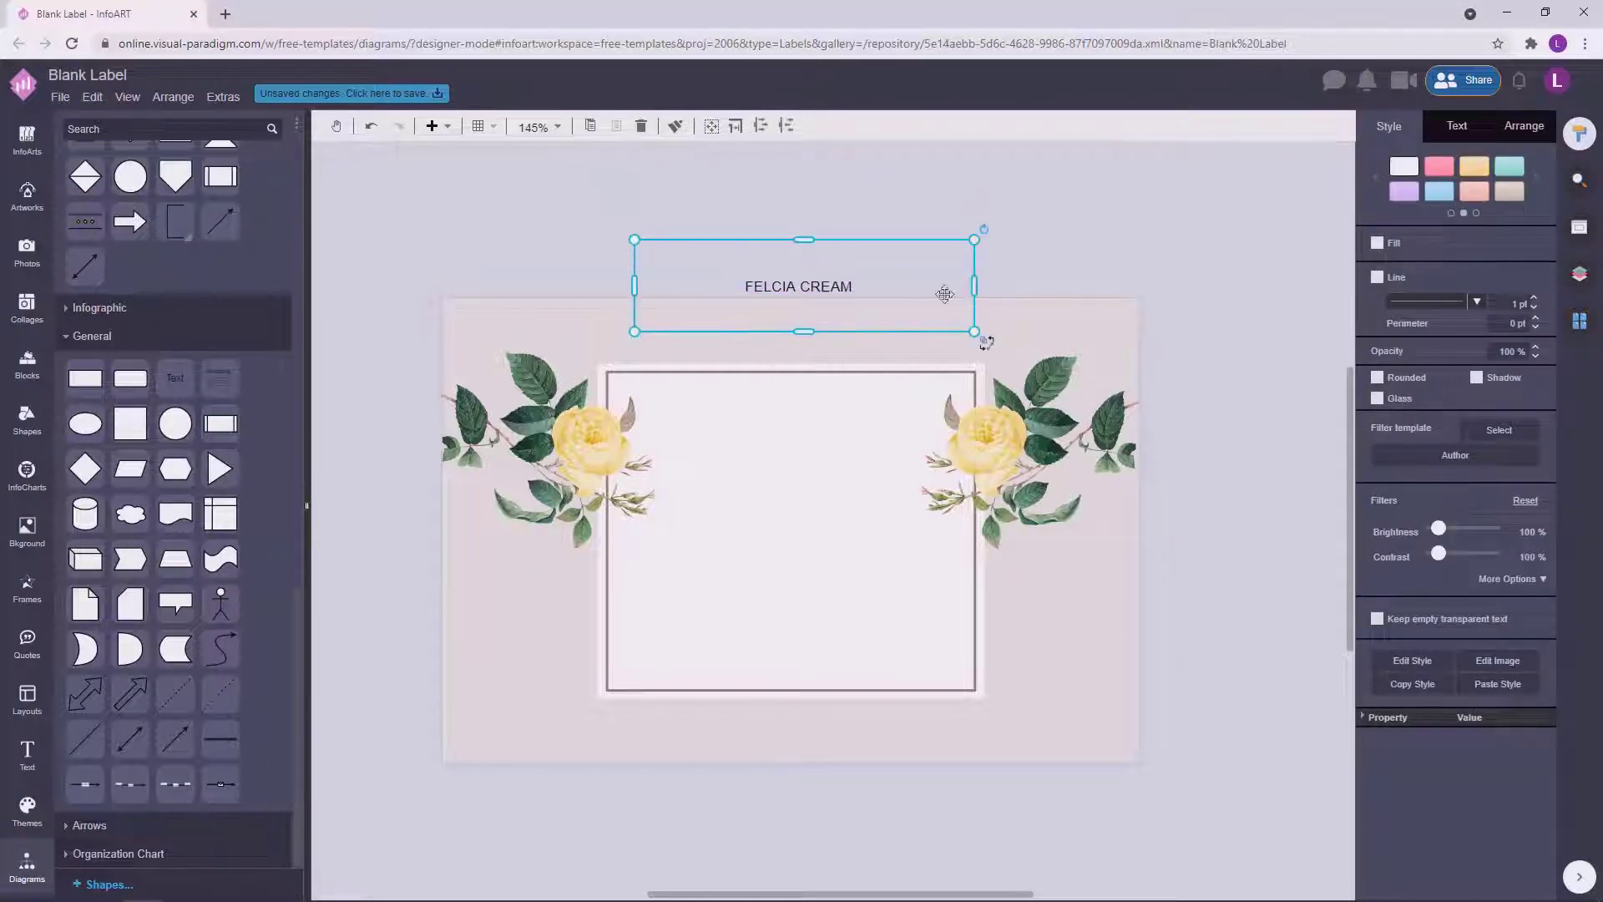
pyautogui.moveTo(974, 286); pyautogui.dragTo(740, 249)
pyautogui.click(855, 222)
pyautogui.doubleClick(699, 248)
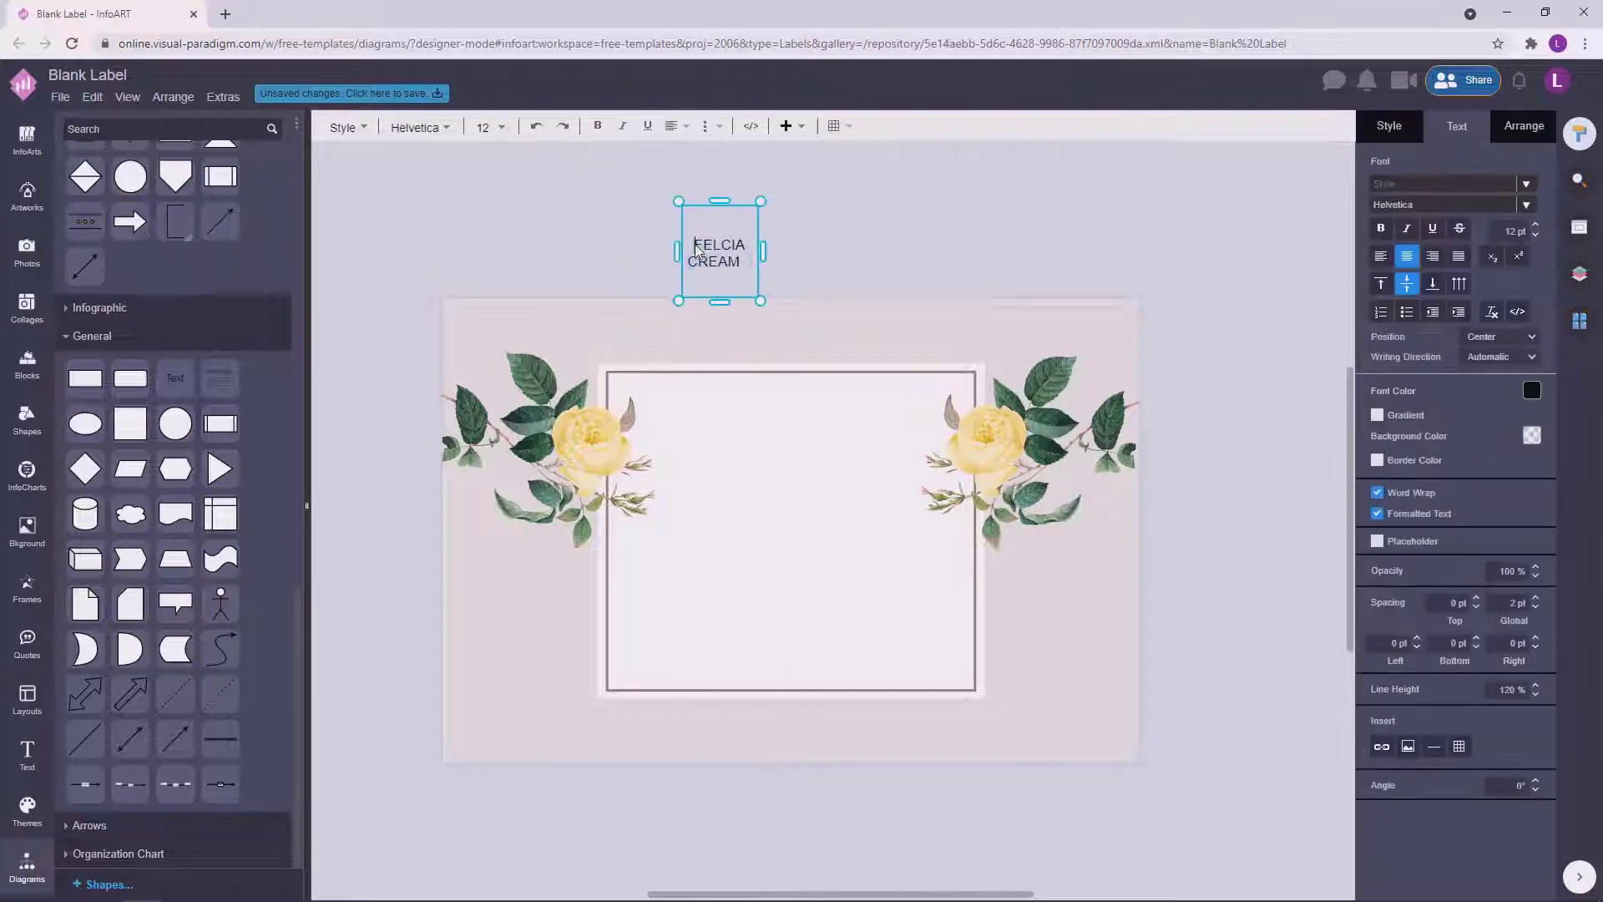
pyautogui.press('Return')
pyautogui.click(866, 237)
pyautogui.doubleClick(734, 261)
pyautogui.click(860, 243)
pyautogui.click(756, 263)
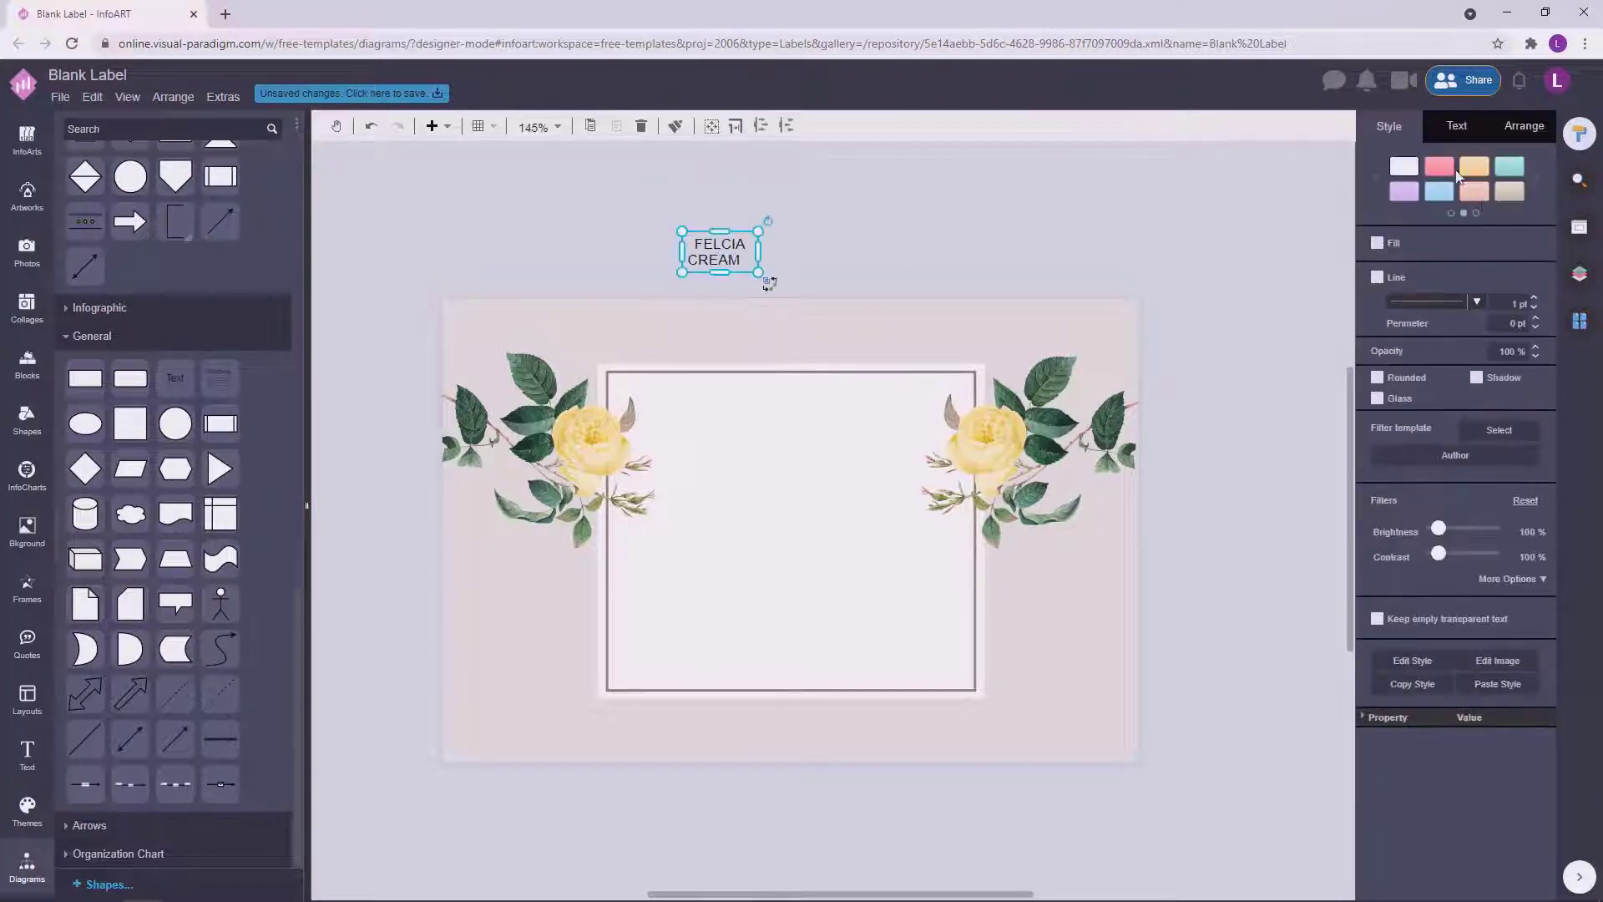
# Set the title's font size to 60 pt and enlarge its text box so each word fits on one line.
pyautogui.click(1457, 125)
pyautogui.click(1102, 314)
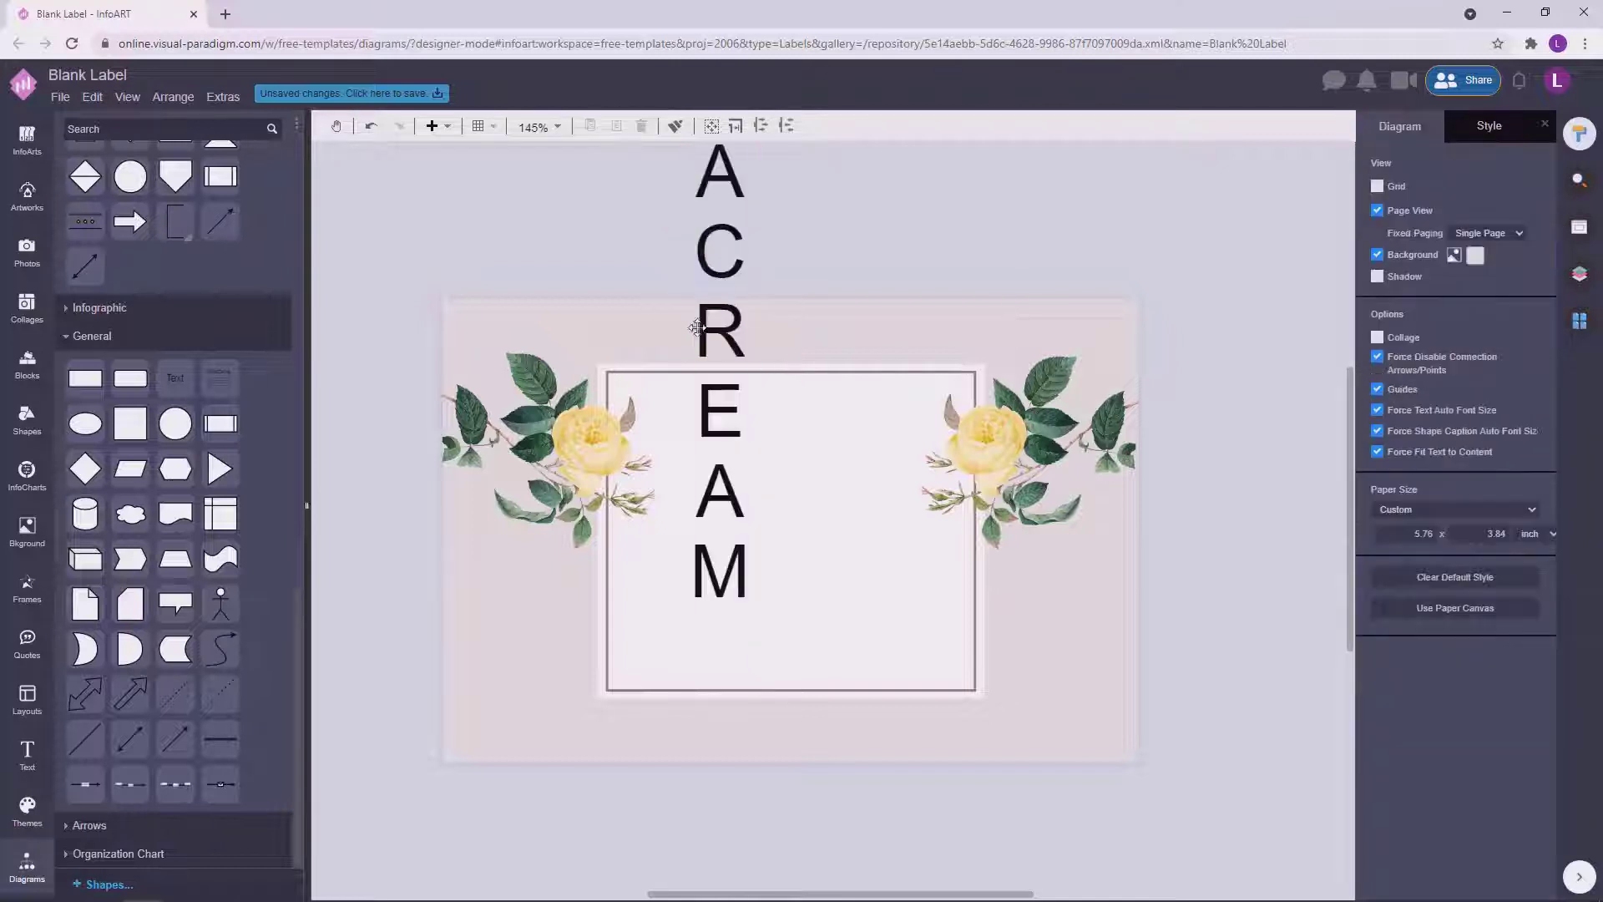
pyautogui.click(702, 328)
pyautogui.moveTo(759, 251); pyautogui.dragTo(1134, 264)
pyautogui.moveTo(905, 696); pyautogui.dragTo(940, 251)
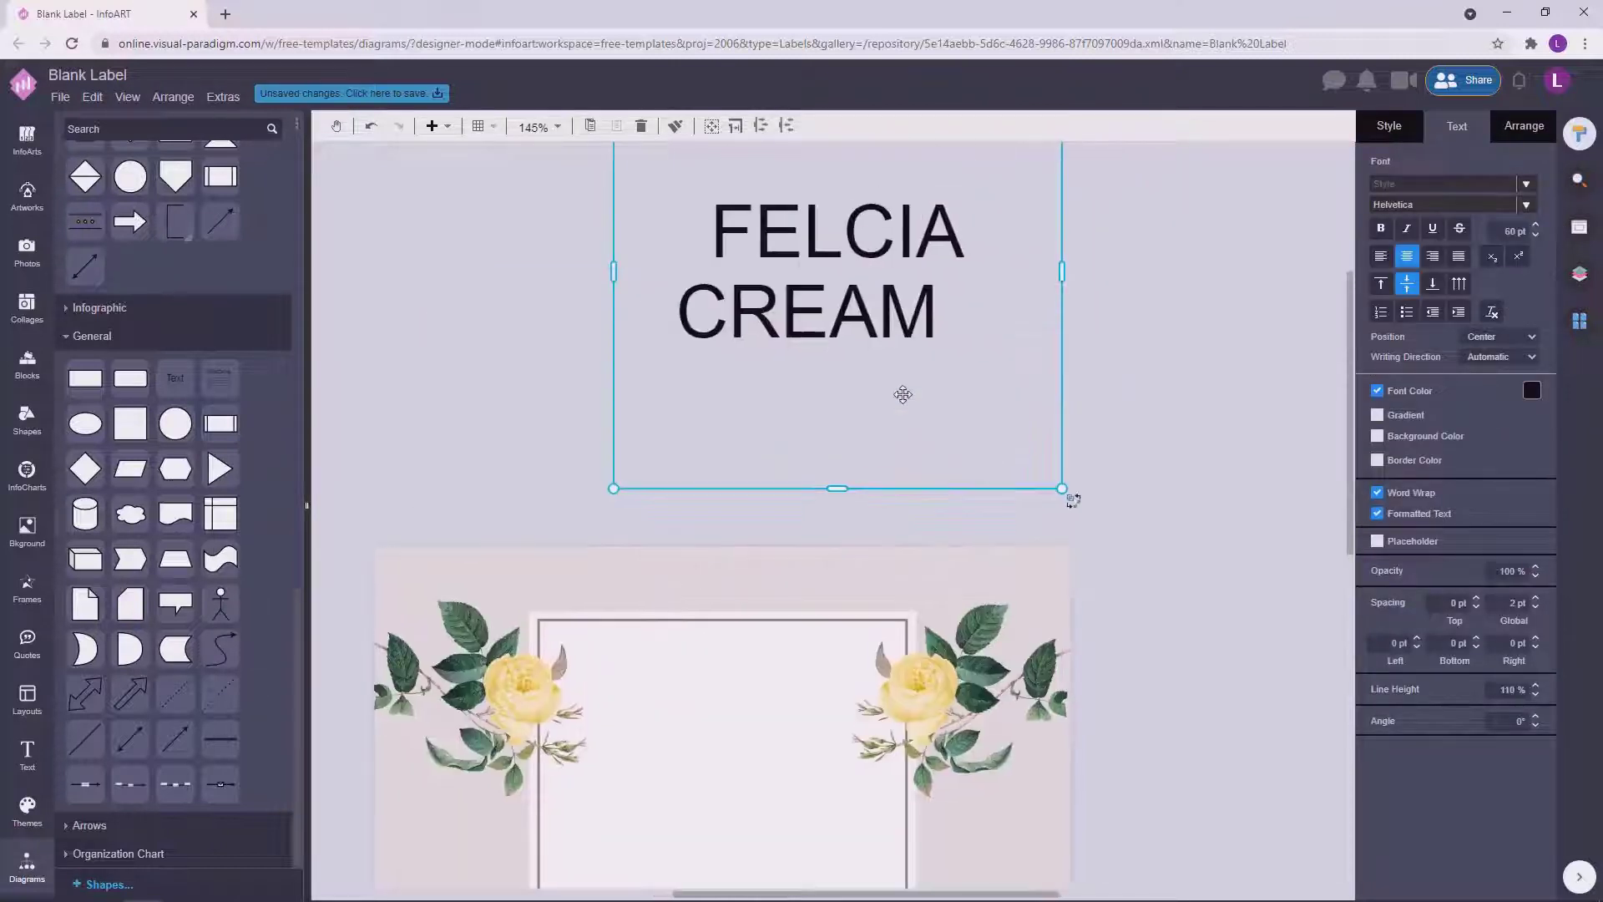
pyautogui.moveTo(871, 317); pyautogui.dragTo(775, 426)
# Rework the line break and spacing between FELCIA and CREAM in the title.
pyautogui.doubleClick(608, 423)
pyautogui.click(587, 430)
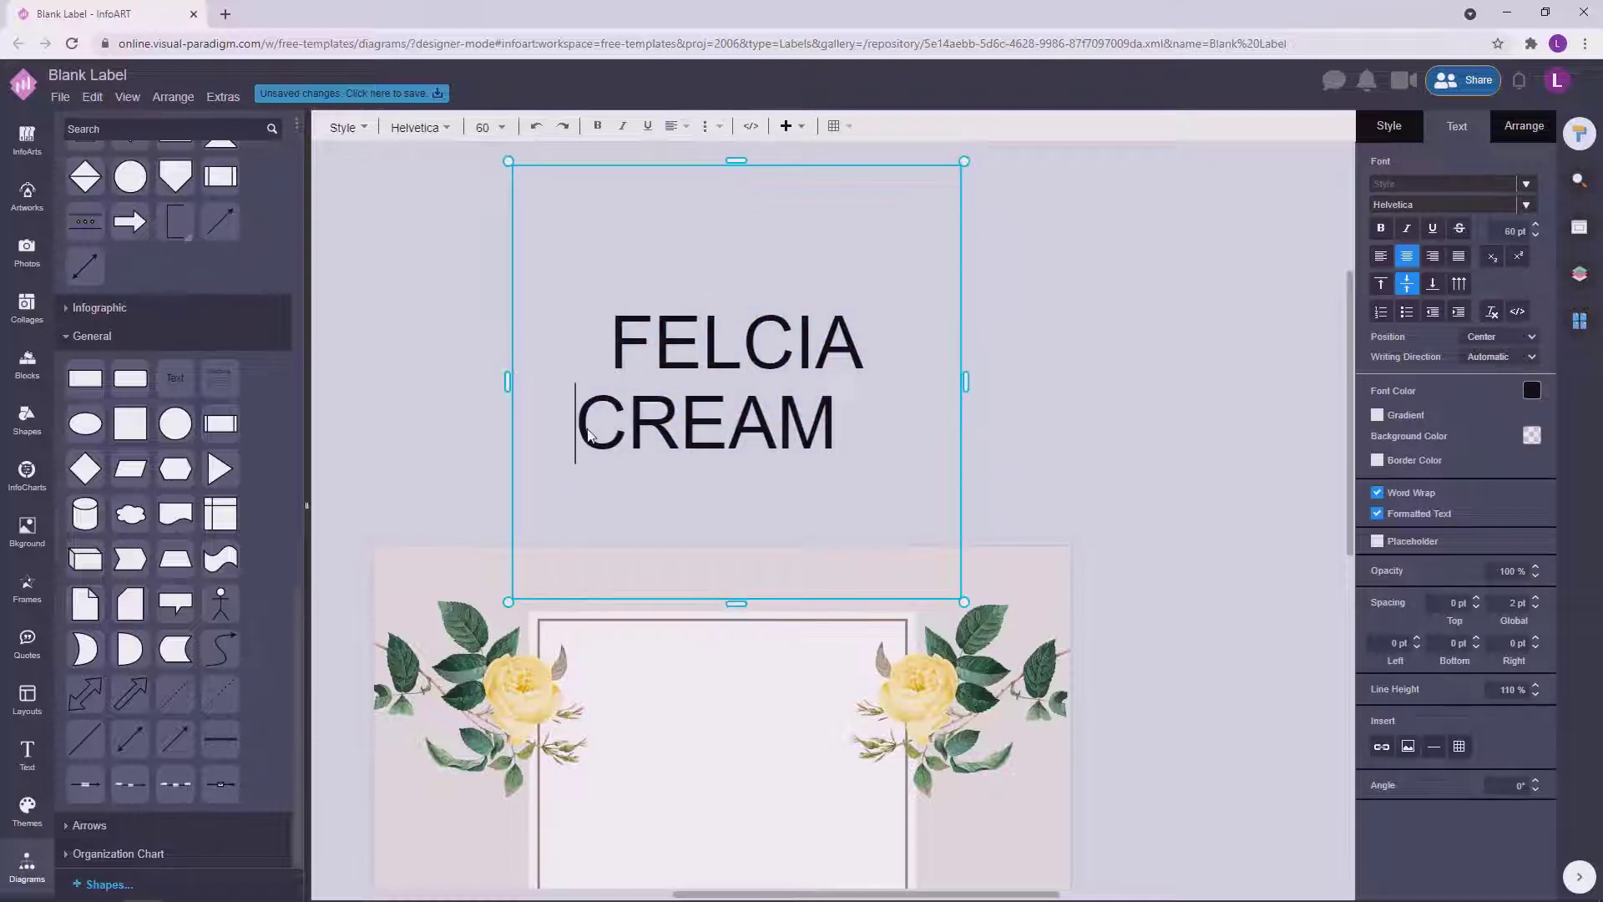
pyautogui.press('BackSpace')
pyautogui.press('Return')
pyautogui.moveTo(845, 378); pyautogui.dragTo(628, 372)
pyautogui.click(622, 363)
pyautogui.press('Escape')
# Shrink the text box around the title and reduce its line height to 90%.
pyautogui.moveTo(735, 603); pyautogui.dragTo(735, 342)
pyautogui.moveTo(963, 256); pyautogui.dragTo(836, 257)
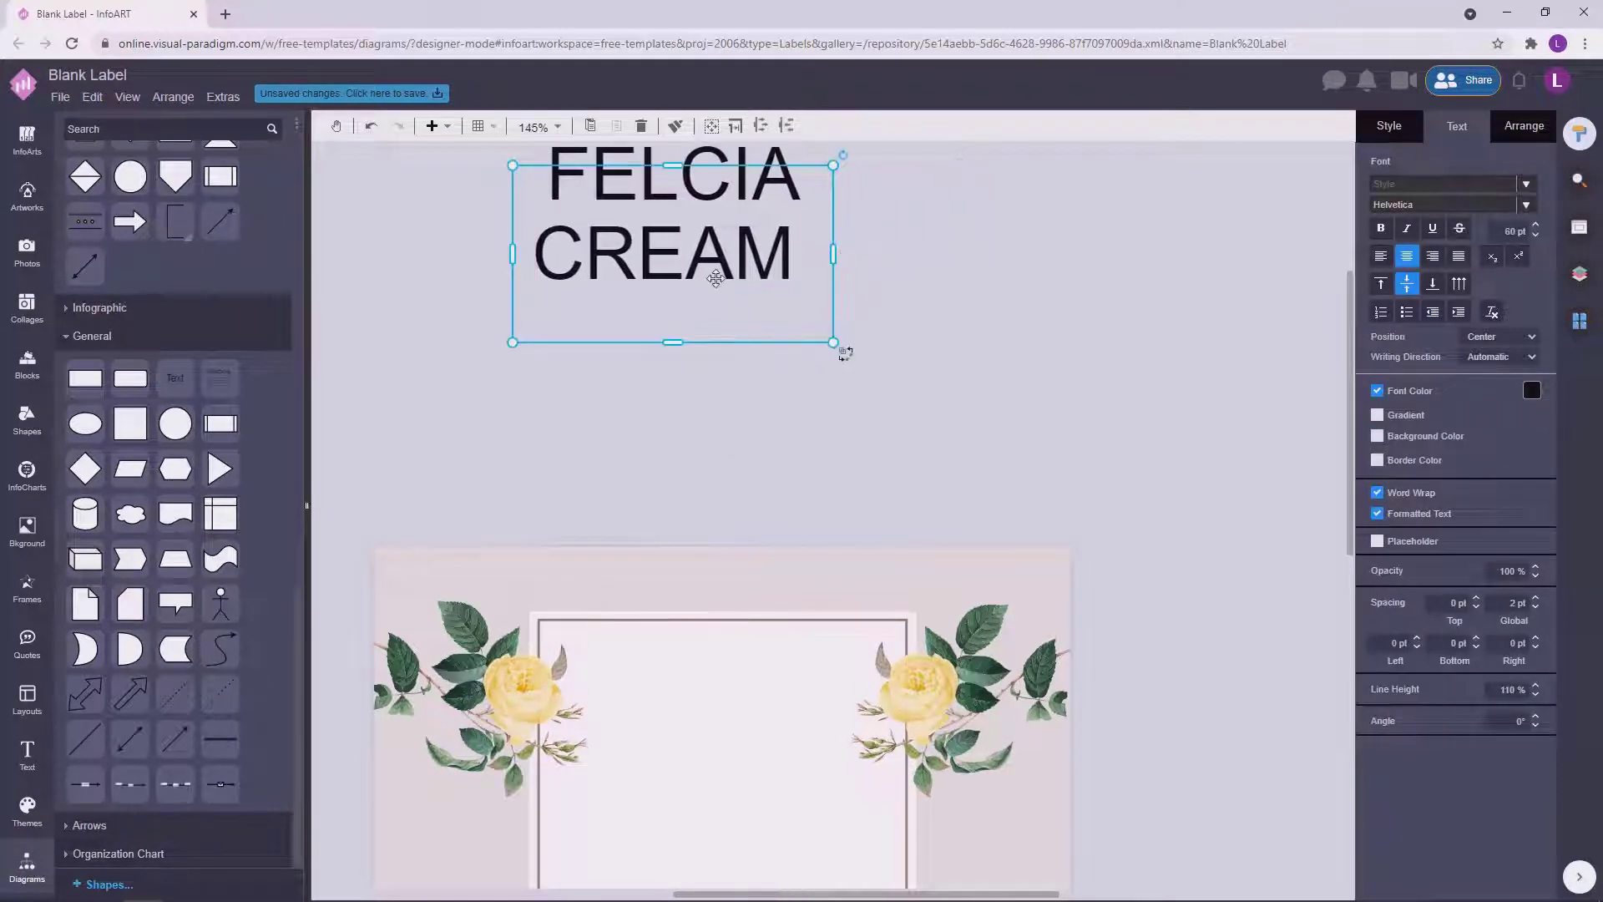
pyautogui.doubleClick(716, 274)
pyautogui.click(1534, 695)
pyautogui.click(1535, 695)
pyautogui.click(1154, 457)
# Delete the empty line below CREAM in the title.
pyautogui.doubleClick(706, 269)
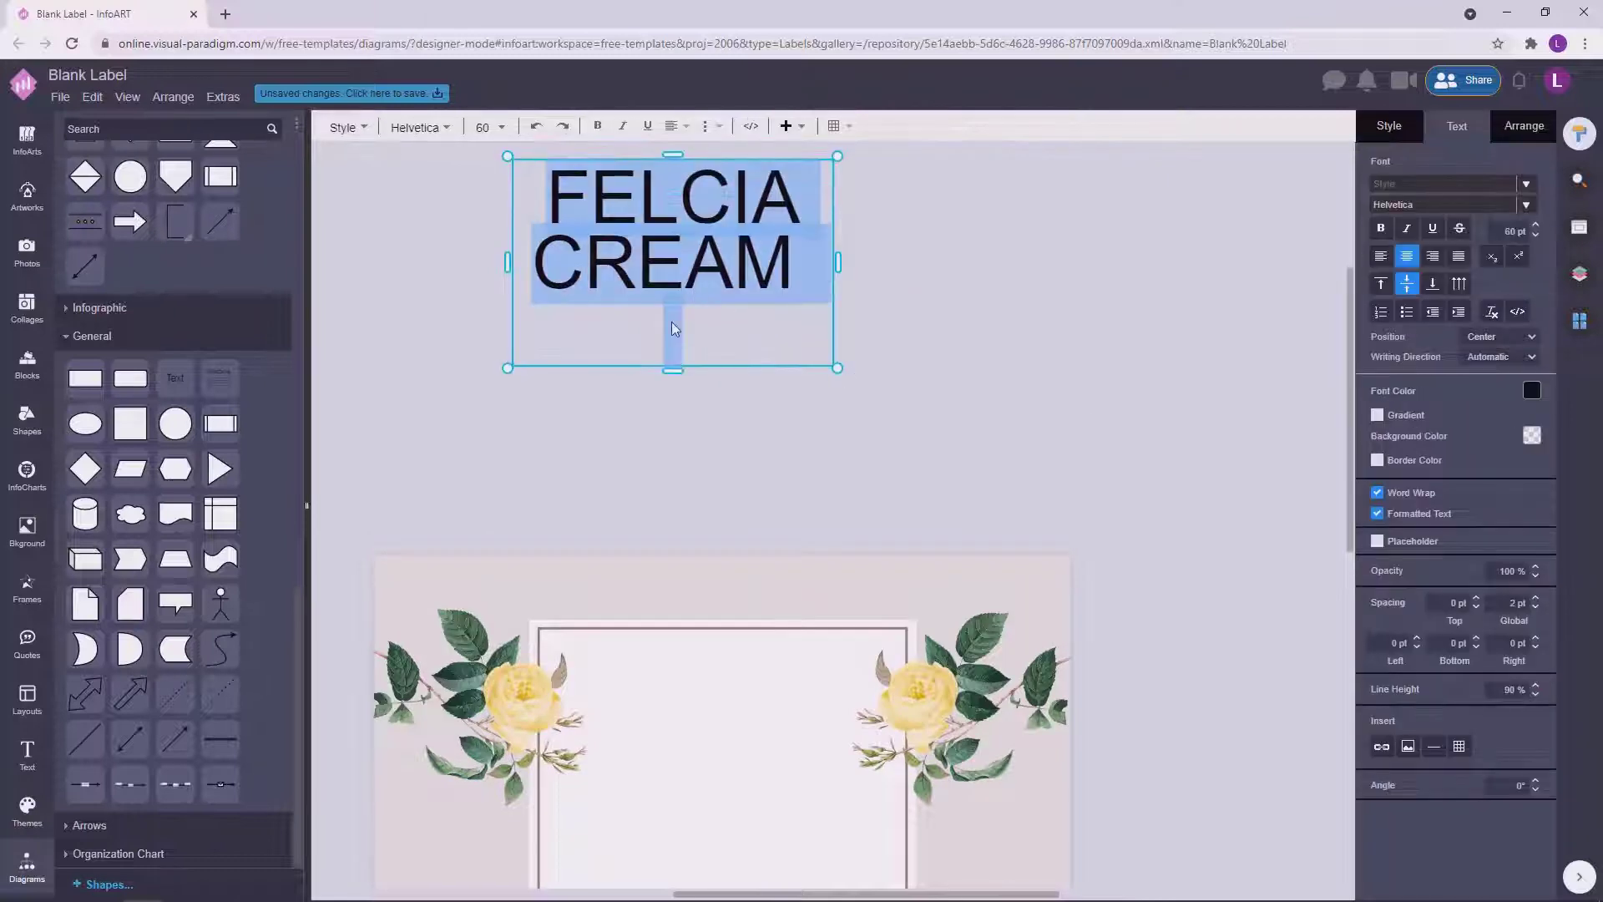
pyautogui.click(672, 329)
pyautogui.press('BackSpace')
pyautogui.click(926, 300)
pyautogui.click(715, 267)
pyautogui.doubleClick(695, 256)
pyautogui.press('Escape')
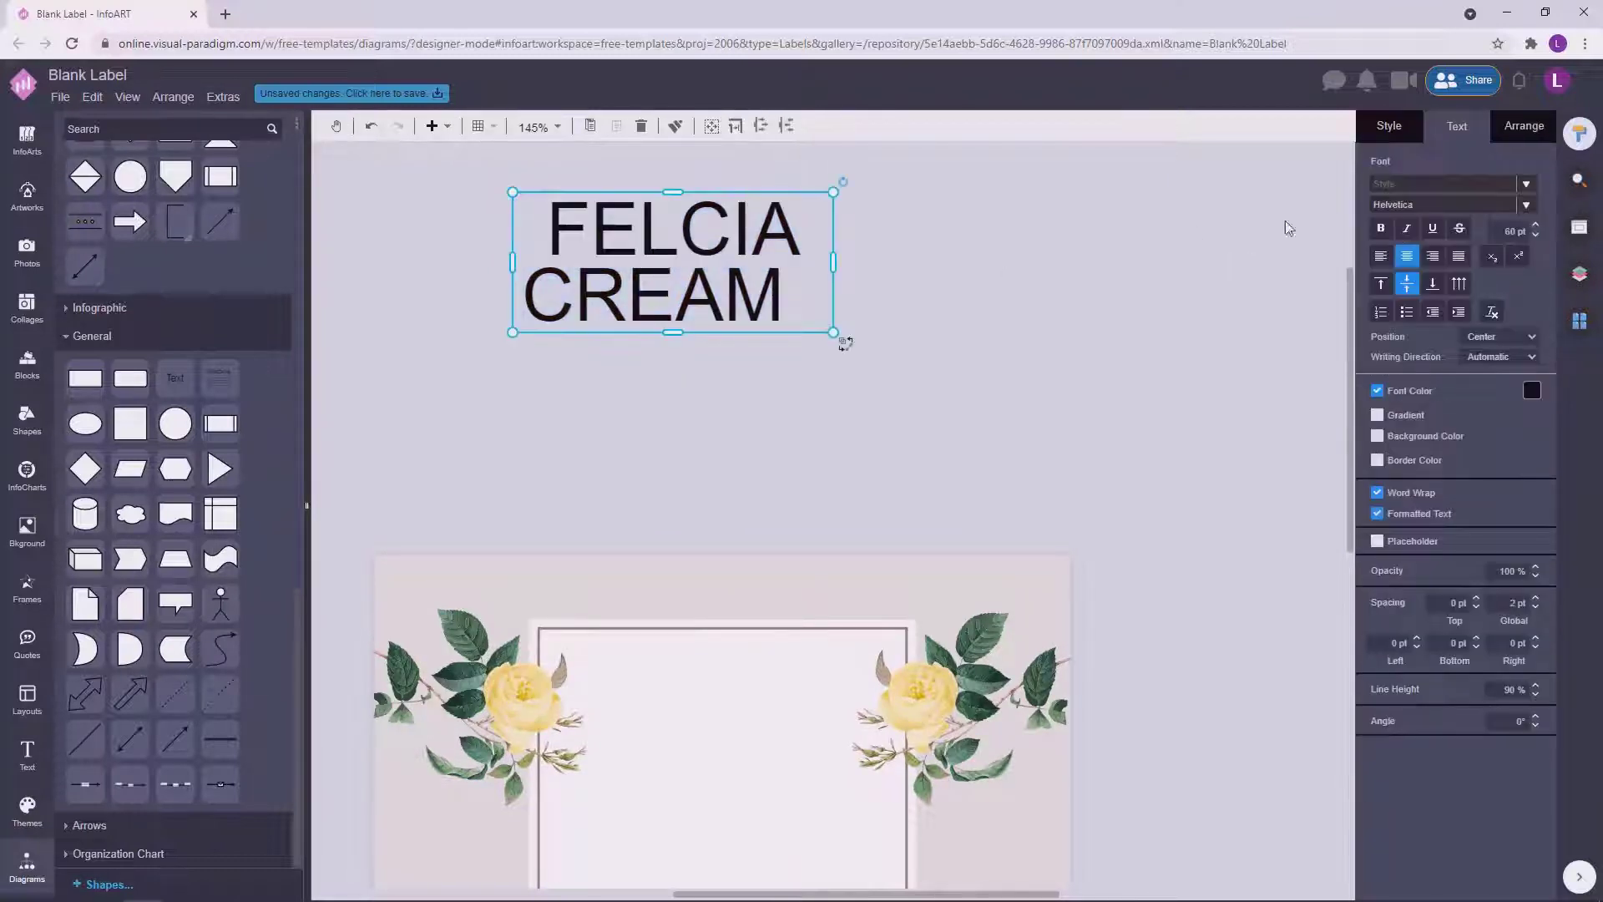
# Set the title's font to DM Serif Display.
pyautogui.click(1419, 206)
pyautogui.write('play')
pyautogui.click(1325, 329)
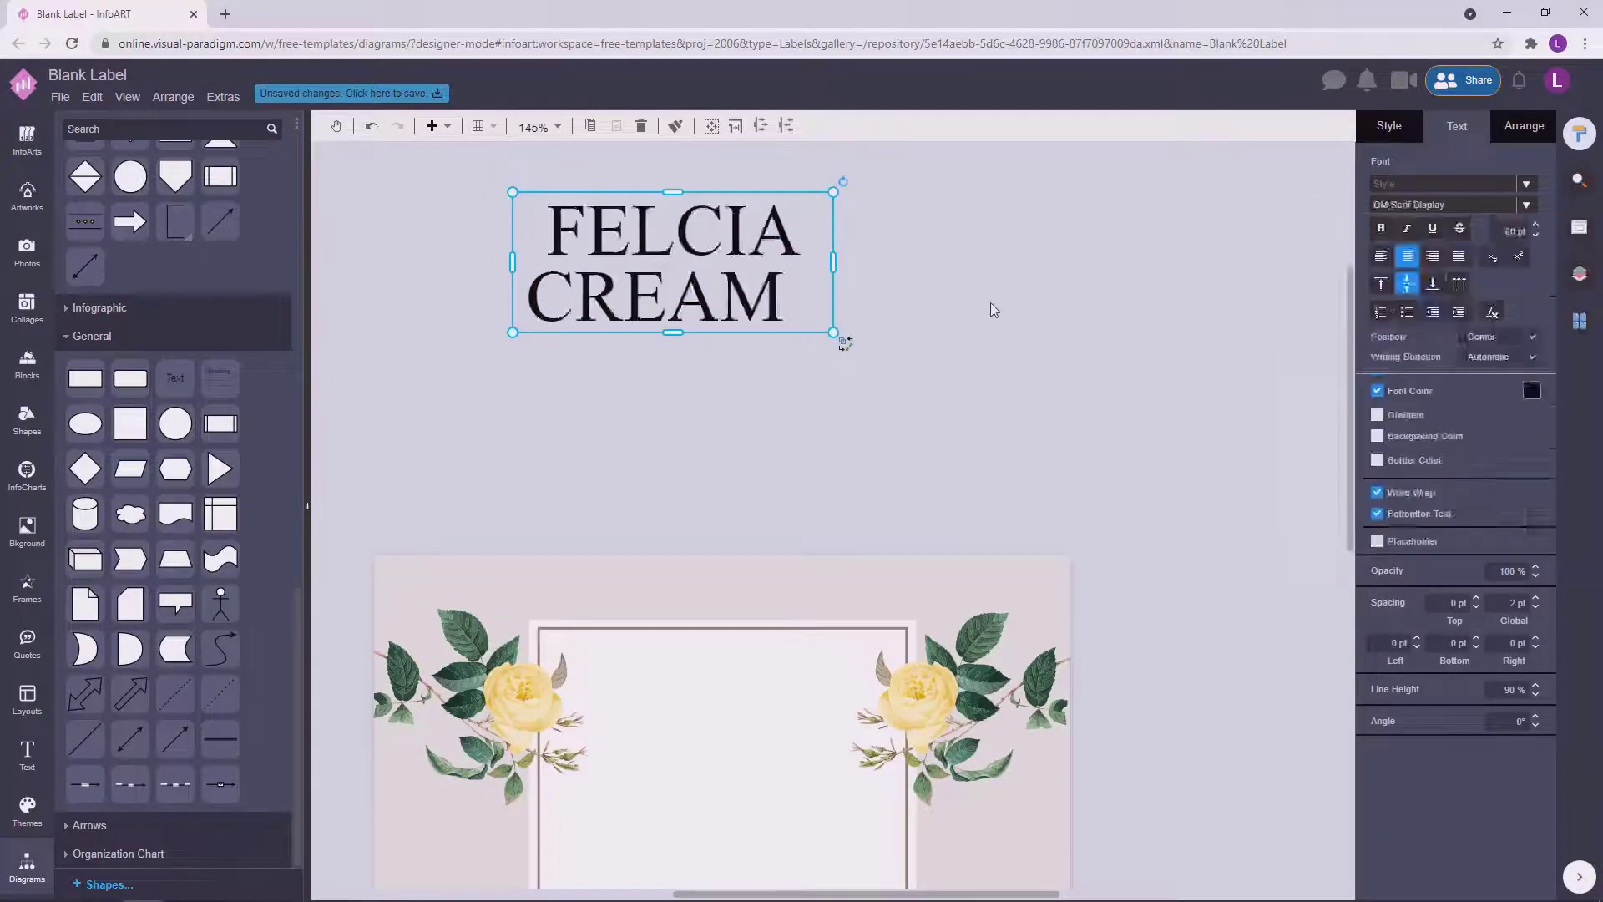
# Replace the title text with "Felcia Cream" and correct its first word to "Felica".
pyautogui.doubleClick(657, 265)
pyautogui.write('F')
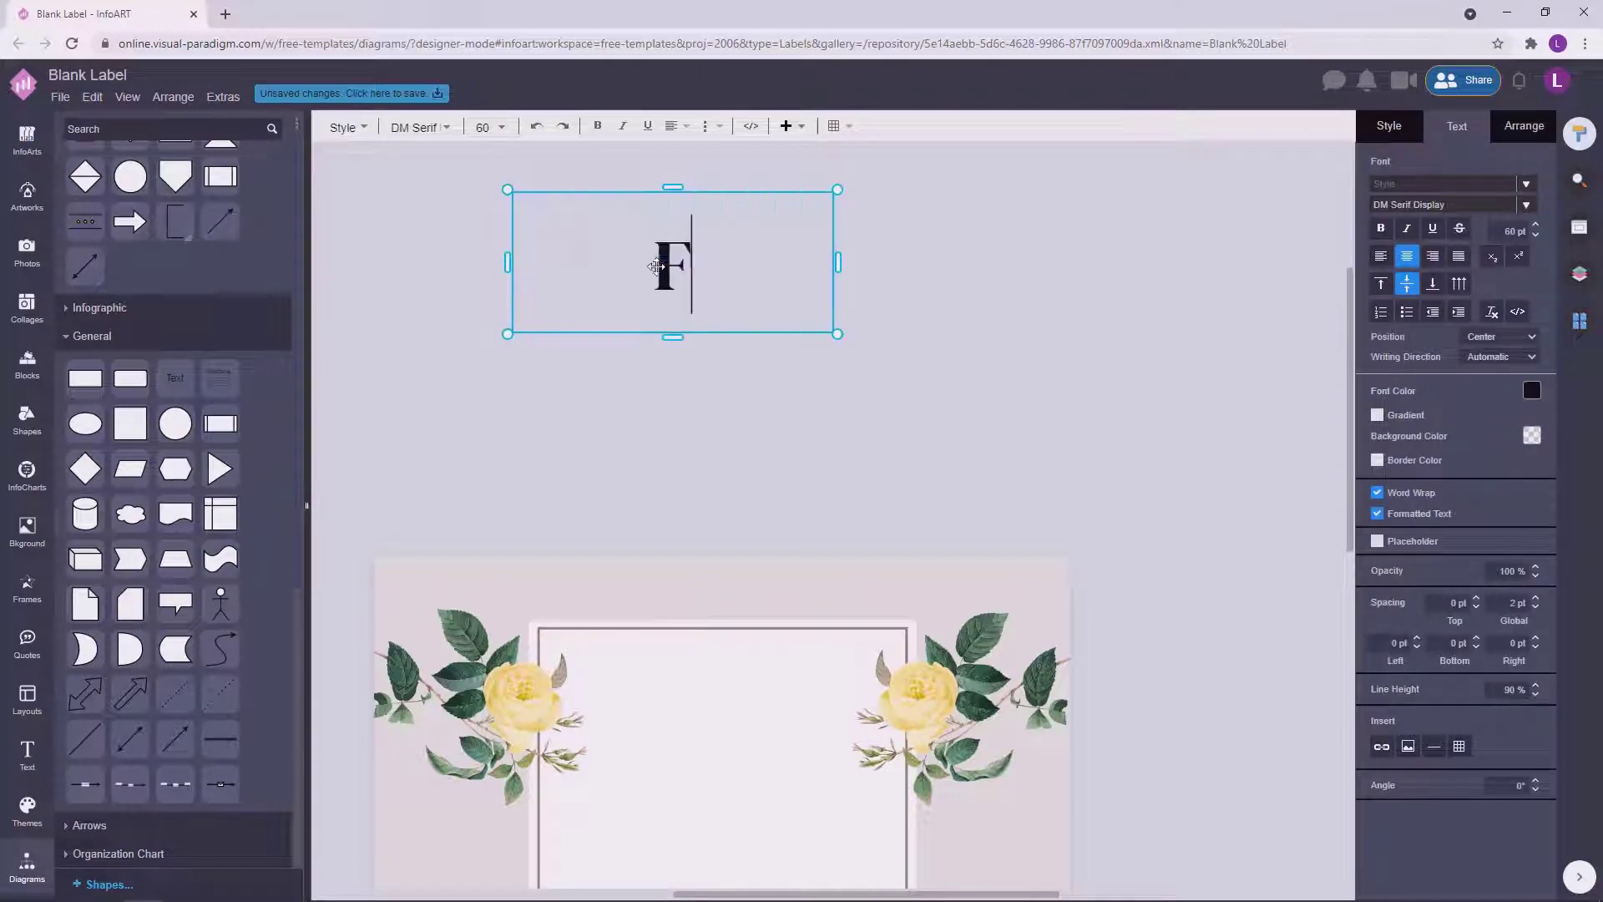
pyautogui.write('elcia Cream')
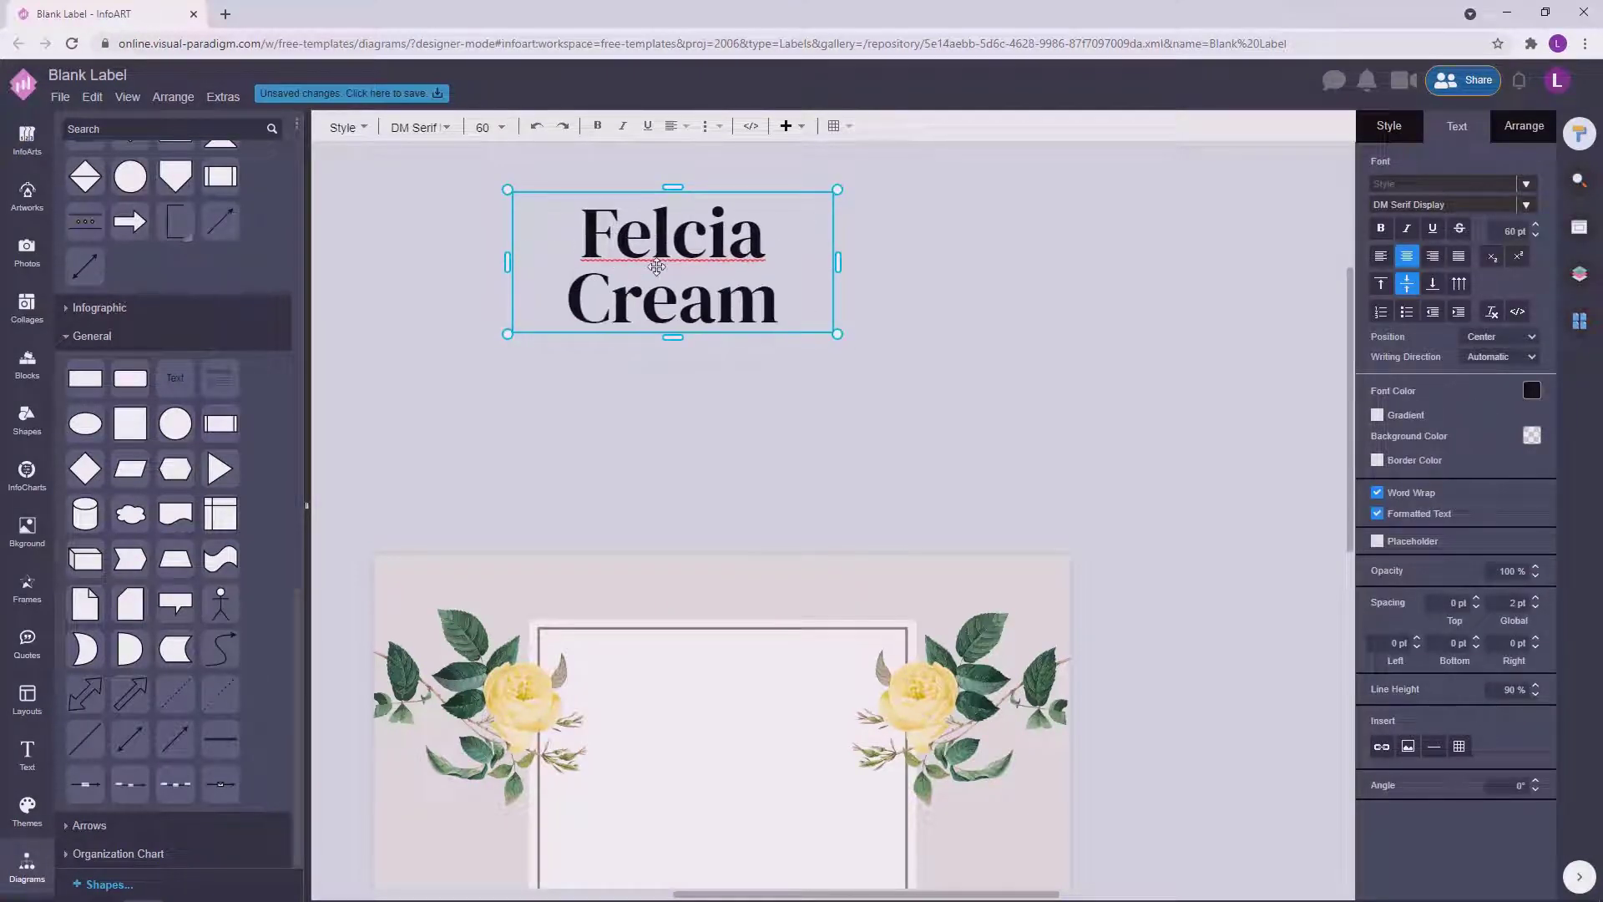
pyautogui.moveTo(779, 260); pyautogui.dragTo(626, 251)
pyautogui.click(595, 249)
pyautogui.rightClick(739, 244)
pyautogui.click(771, 258)
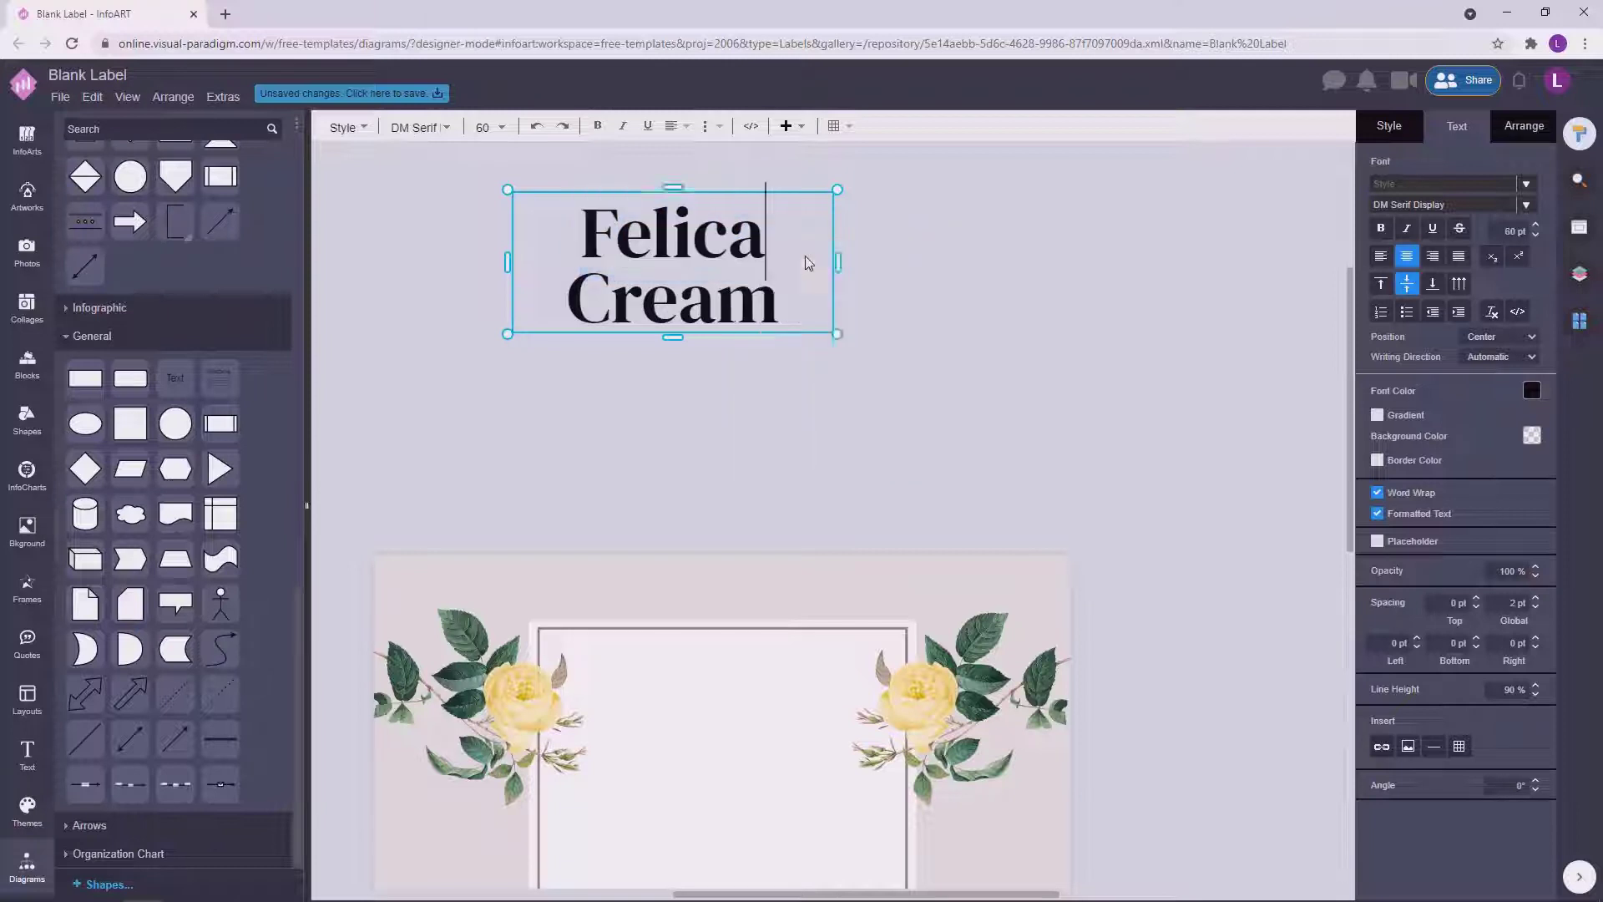
# Set the title's line height to 80% and move the title onto the white panel.
pyautogui.hotkey('ctrl', 'a')
pyautogui.click(1534, 695)
pyautogui.click(1535, 694)
pyautogui.scroll(-3, 894, 412)
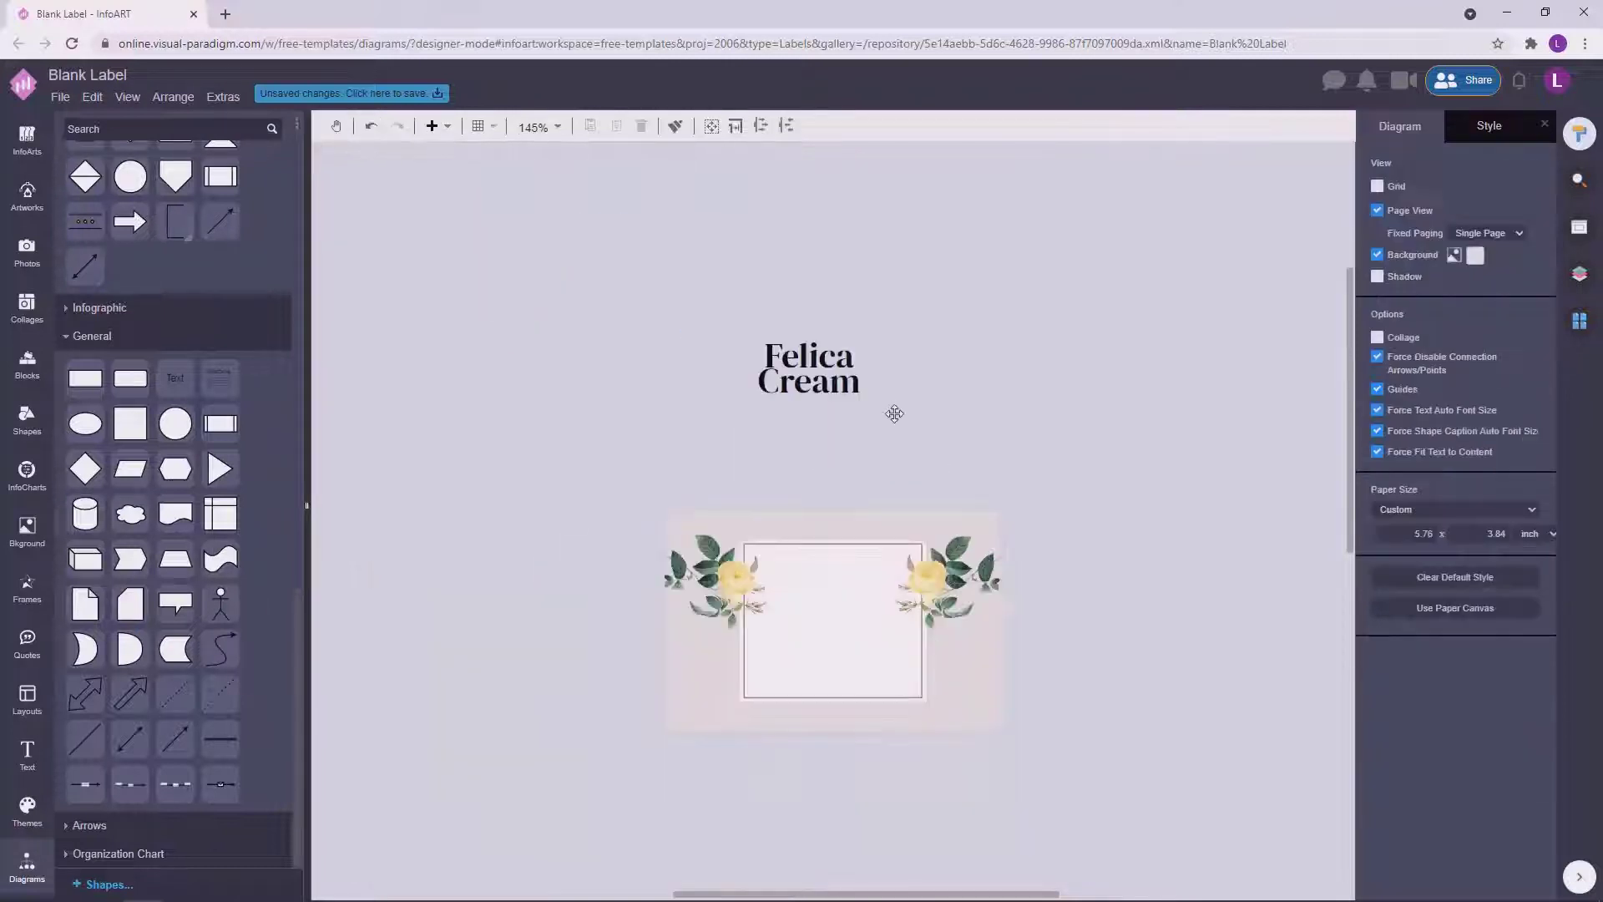
pyautogui.click(1535, 684)
pyautogui.click(822, 417)
pyautogui.moveTo(822, 411); pyautogui.dragTo(846, 656)
# Set the title's font size to 55 pt.
pyautogui.click(1513, 232)
pyautogui.write('55')
pyautogui.click(1293, 390)
pyautogui.scroll(4, 928, 660)
# Set the title's font size to 50 pt and move it slightly up between the roses.
pyautogui.click(773, 508)
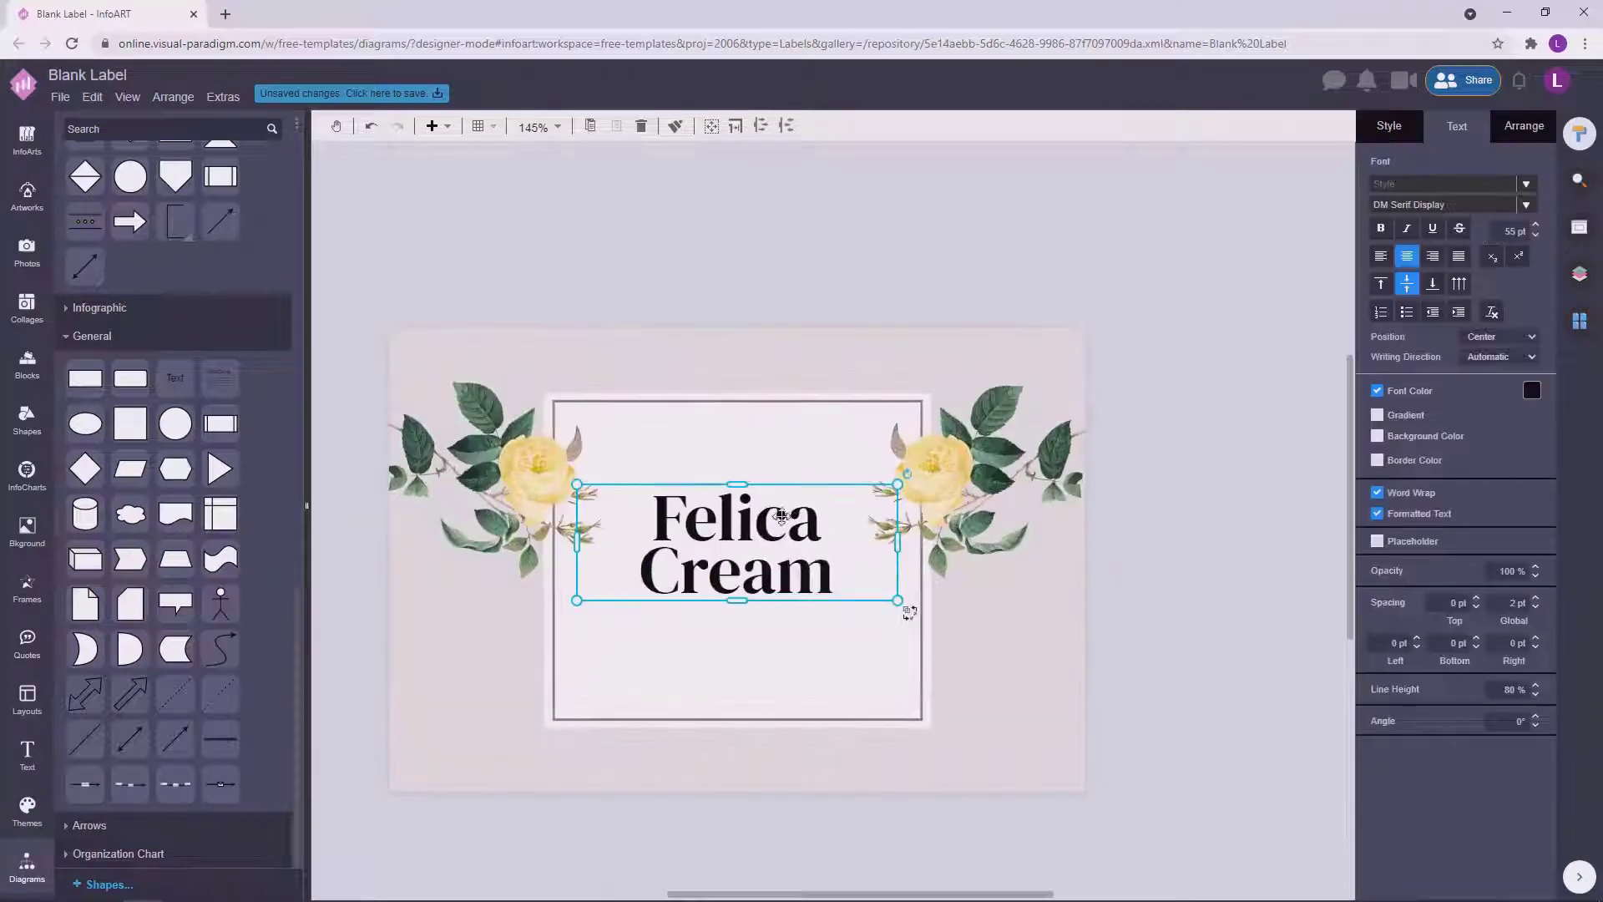
pyautogui.moveTo(1502, 232); pyautogui.dragTo(1545, 230)
pyautogui.write('50')
pyautogui.click(1261, 376)
pyautogui.moveTo(781, 526); pyautogui.dragTo(781, 506)
pyautogui.click(1177, 423)
# Format the title in muted brown italics and set its font size to 45 pt.
pyautogui.click(760, 521)
pyautogui.click(1531, 390)
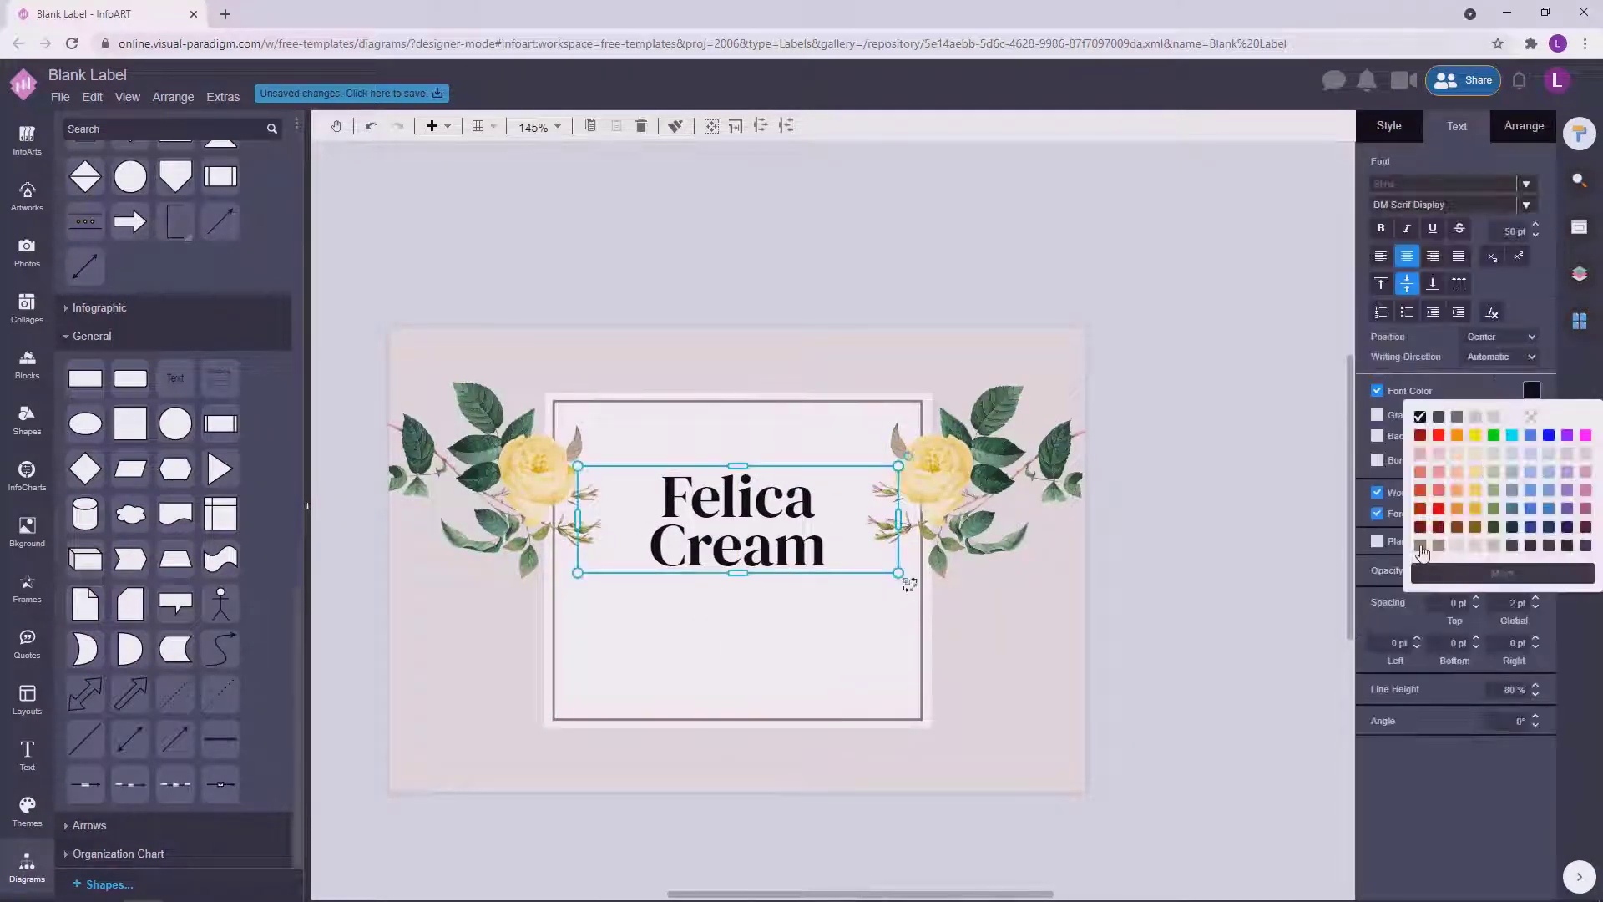
pyautogui.click(1423, 552)
pyautogui.click(1408, 231)
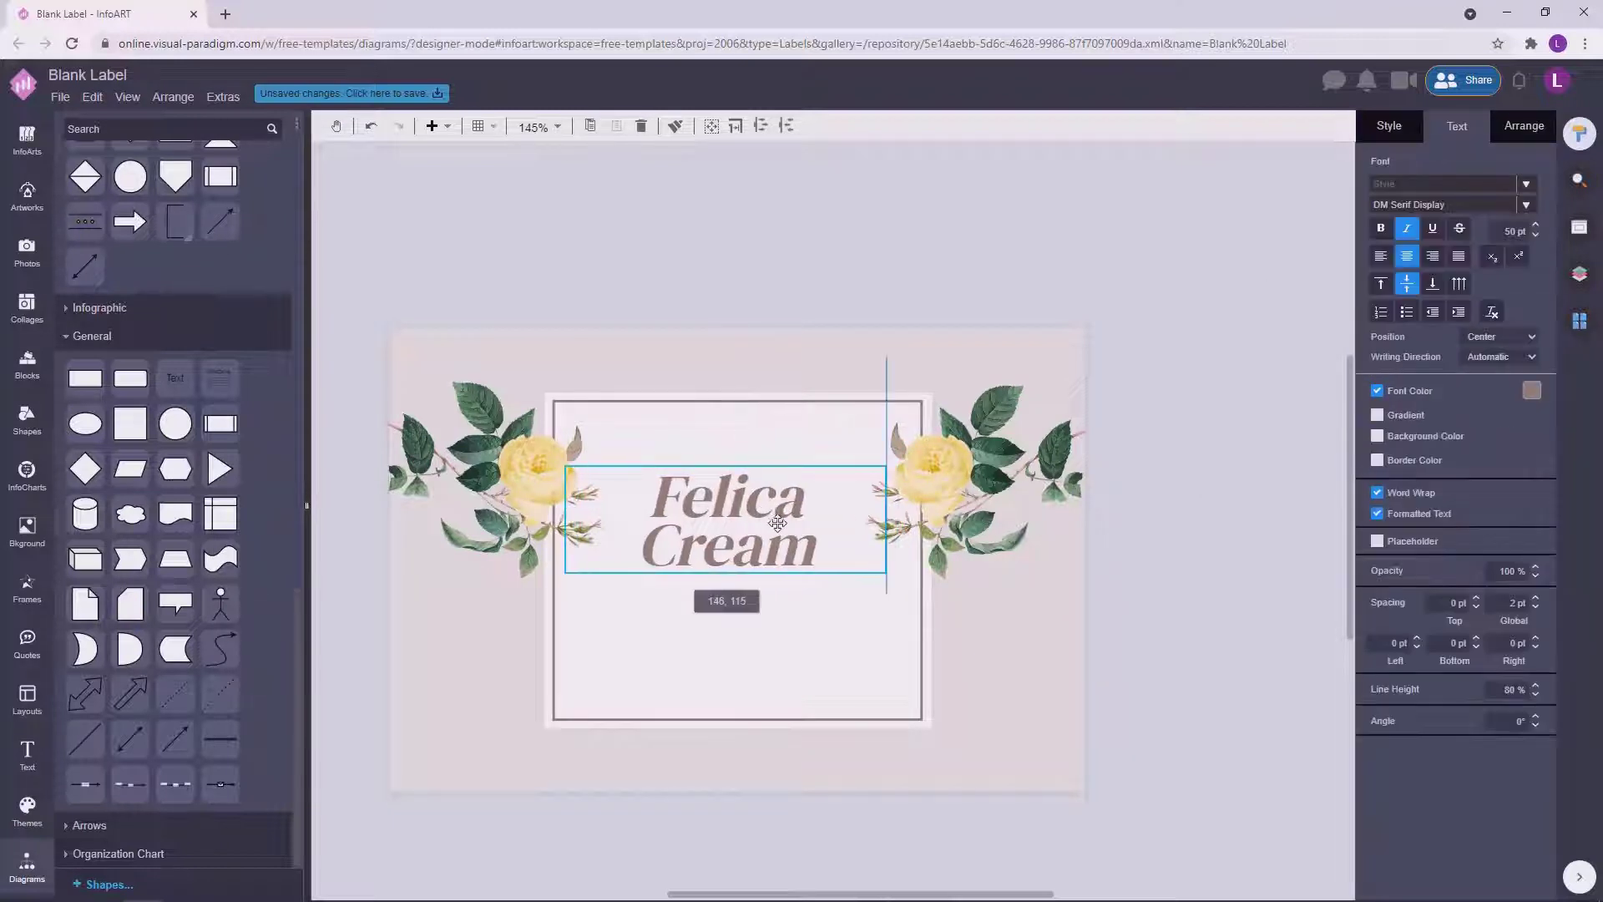
pyautogui.write('45')
pyautogui.click(1174, 600)
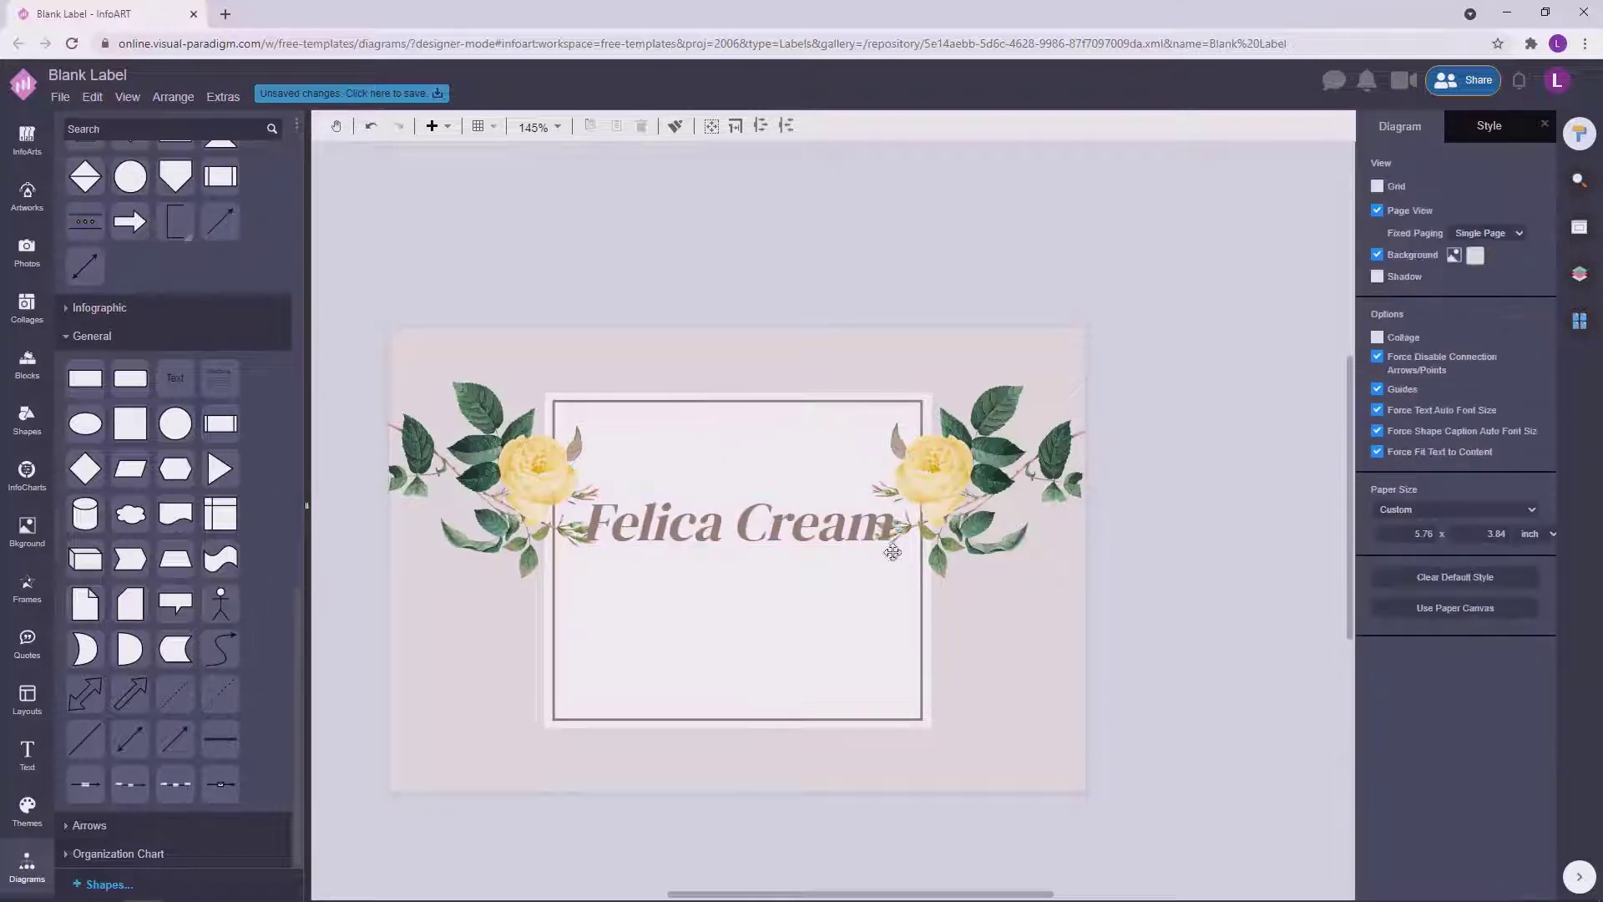
# Narrow the title's text box so "Felica Cream" wraps onto two lines between the roses, and set its font size to 47 pt.
pyautogui.click(840, 519)
pyautogui.moveTo(897, 519); pyautogui.dragTo(702, 486)
pyautogui.click(1167, 626)
pyautogui.scroll(-2, 1177, 643)
pyautogui.click(700, 485)
pyautogui.moveTo(1139, 589); pyautogui.dragTo(1253, 593)
pyautogui.click(851, 484)
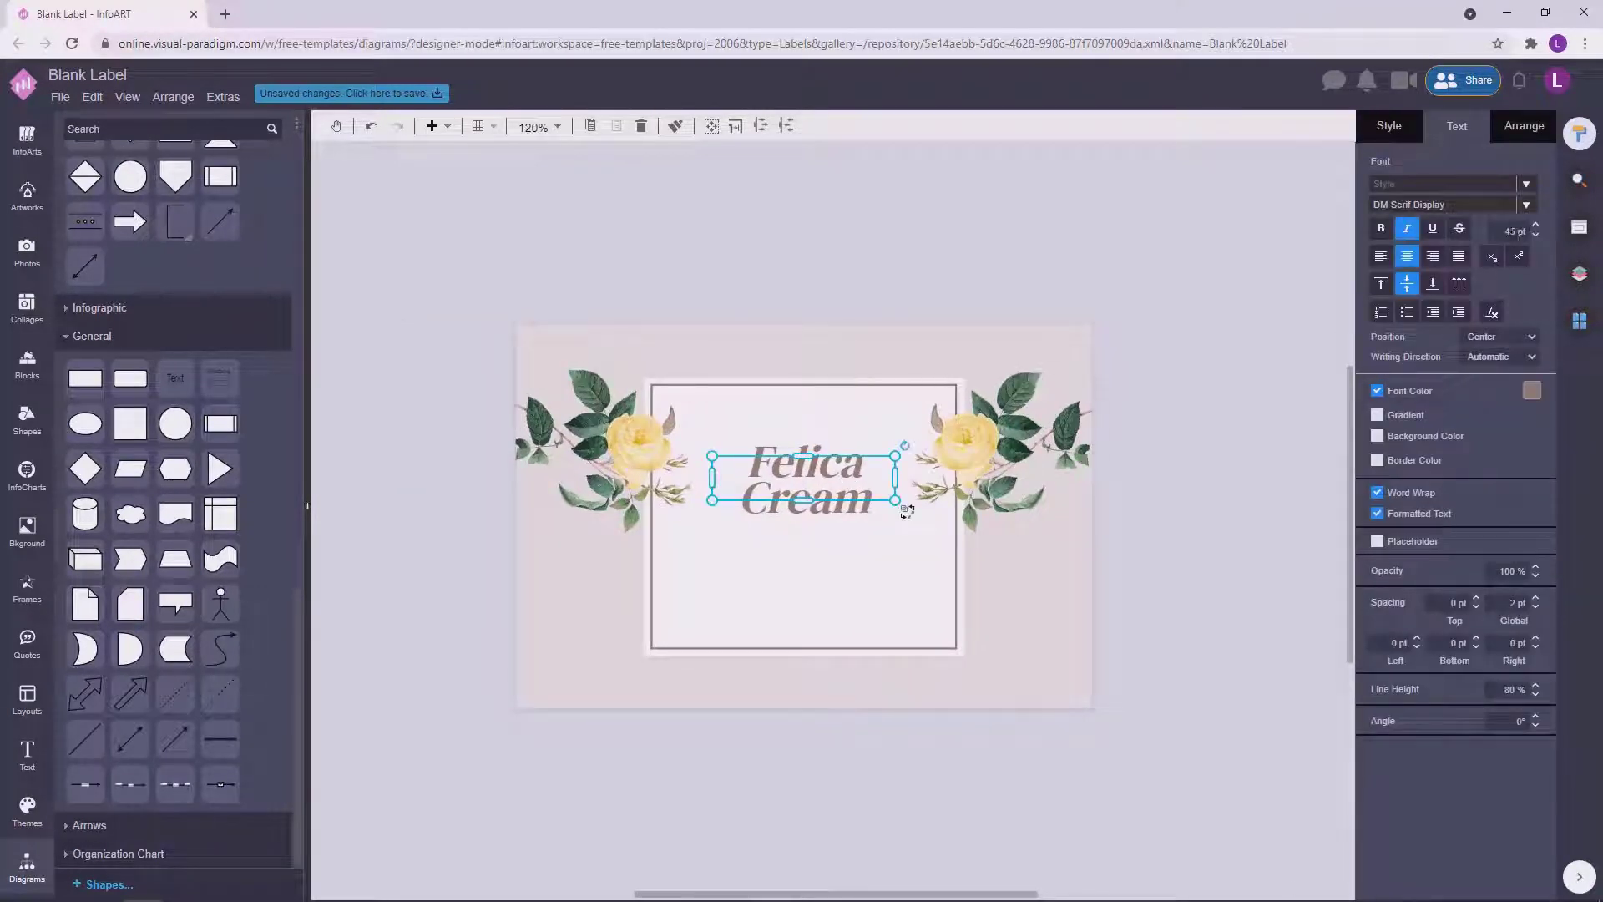
pyautogui.click(1535, 225)
pyautogui.click(1536, 224)
pyautogui.click(1201, 583)
# Duplicate the title above the label and change the copy's text to "MADE IN FRANCE".
pyautogui.moveTo(854, 487); pyautogui.dragTo(843, 285)
pyautogui.doubleClick(819, 286)
pyautogui.write('MADE')
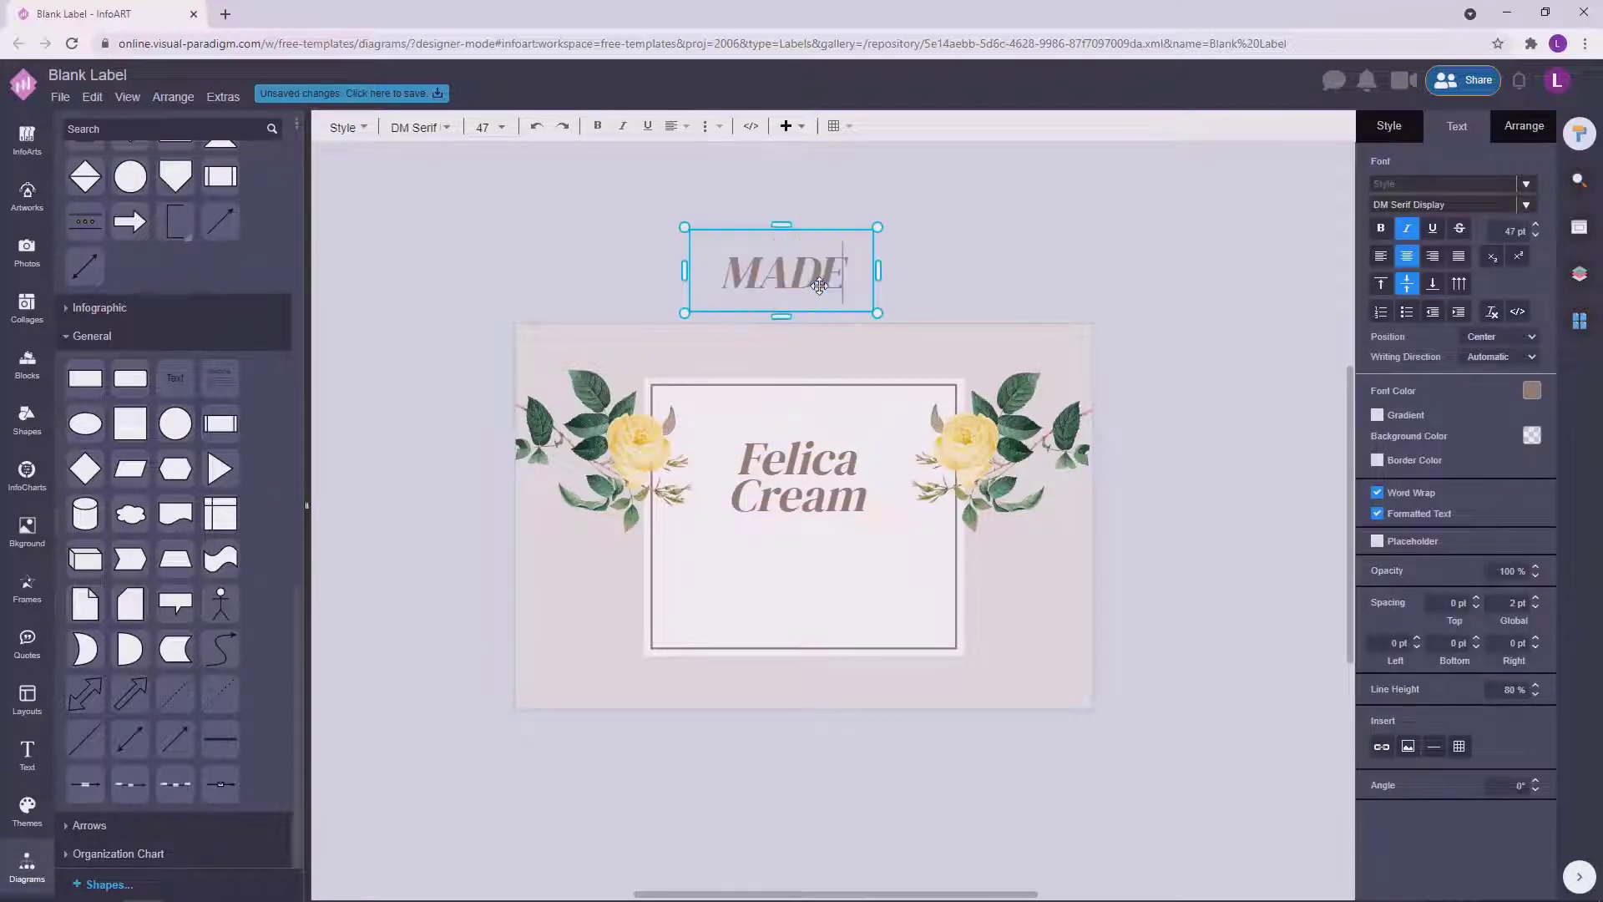
pyautogui.write(' IN FRANCE')
pyautogui.click(970, 267)
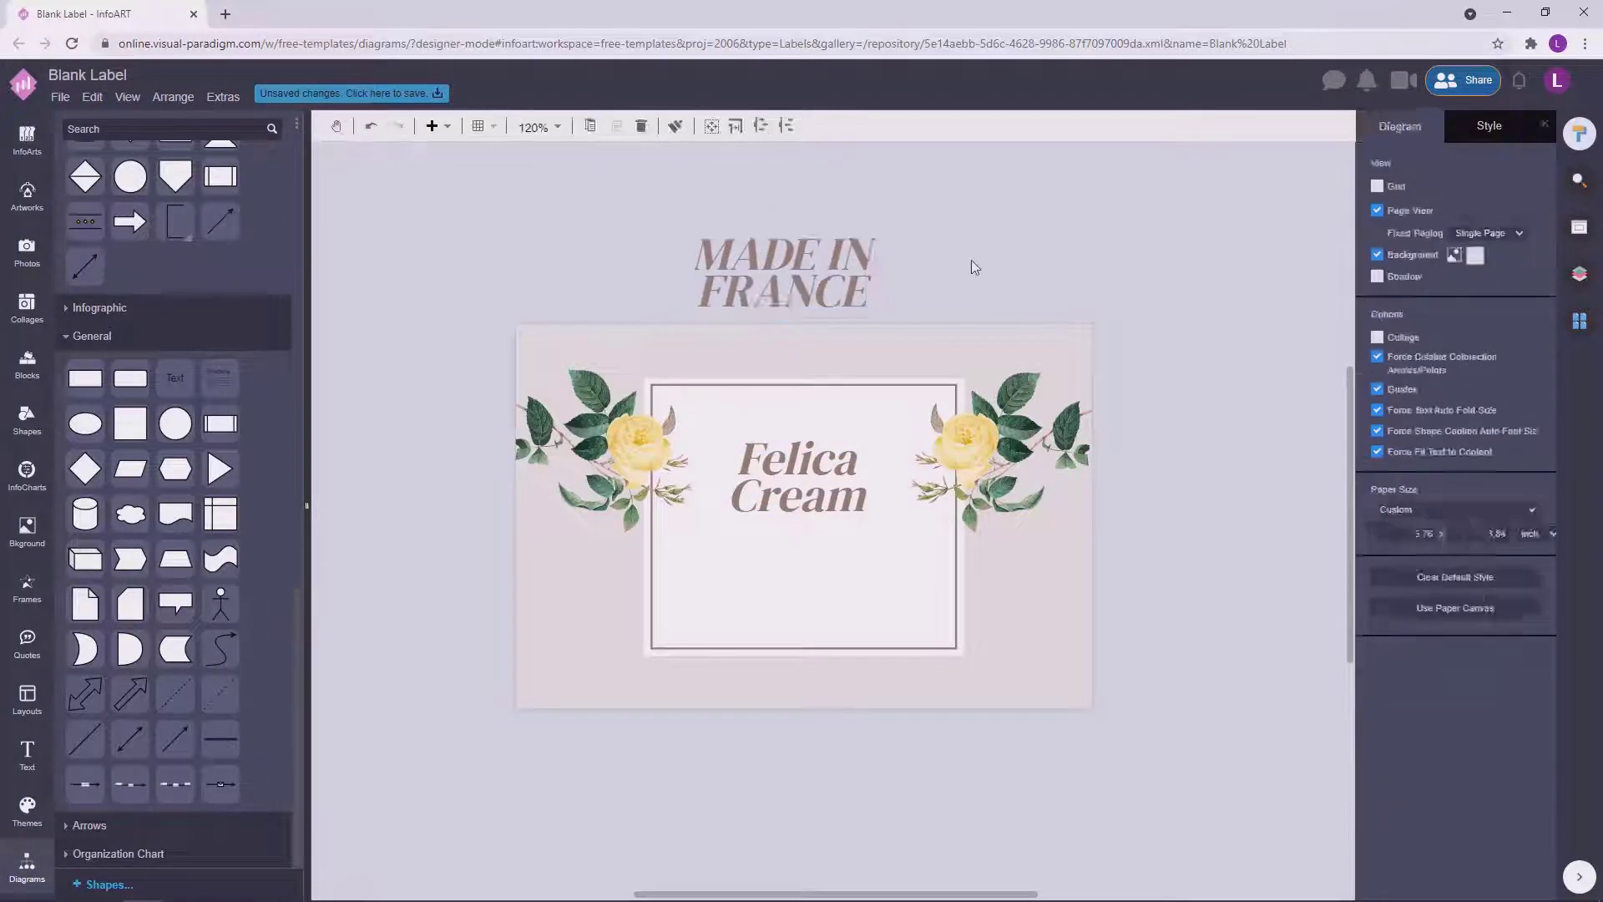
# Reduce the "MADE IN FRANCE" text to 15 pt and place it centred above the title inside the frame.
pyautogui.click(866, 258)
pyautogui.click(1535, 226)
pyautogui.write('20')
pyautogui.click(907, 273)
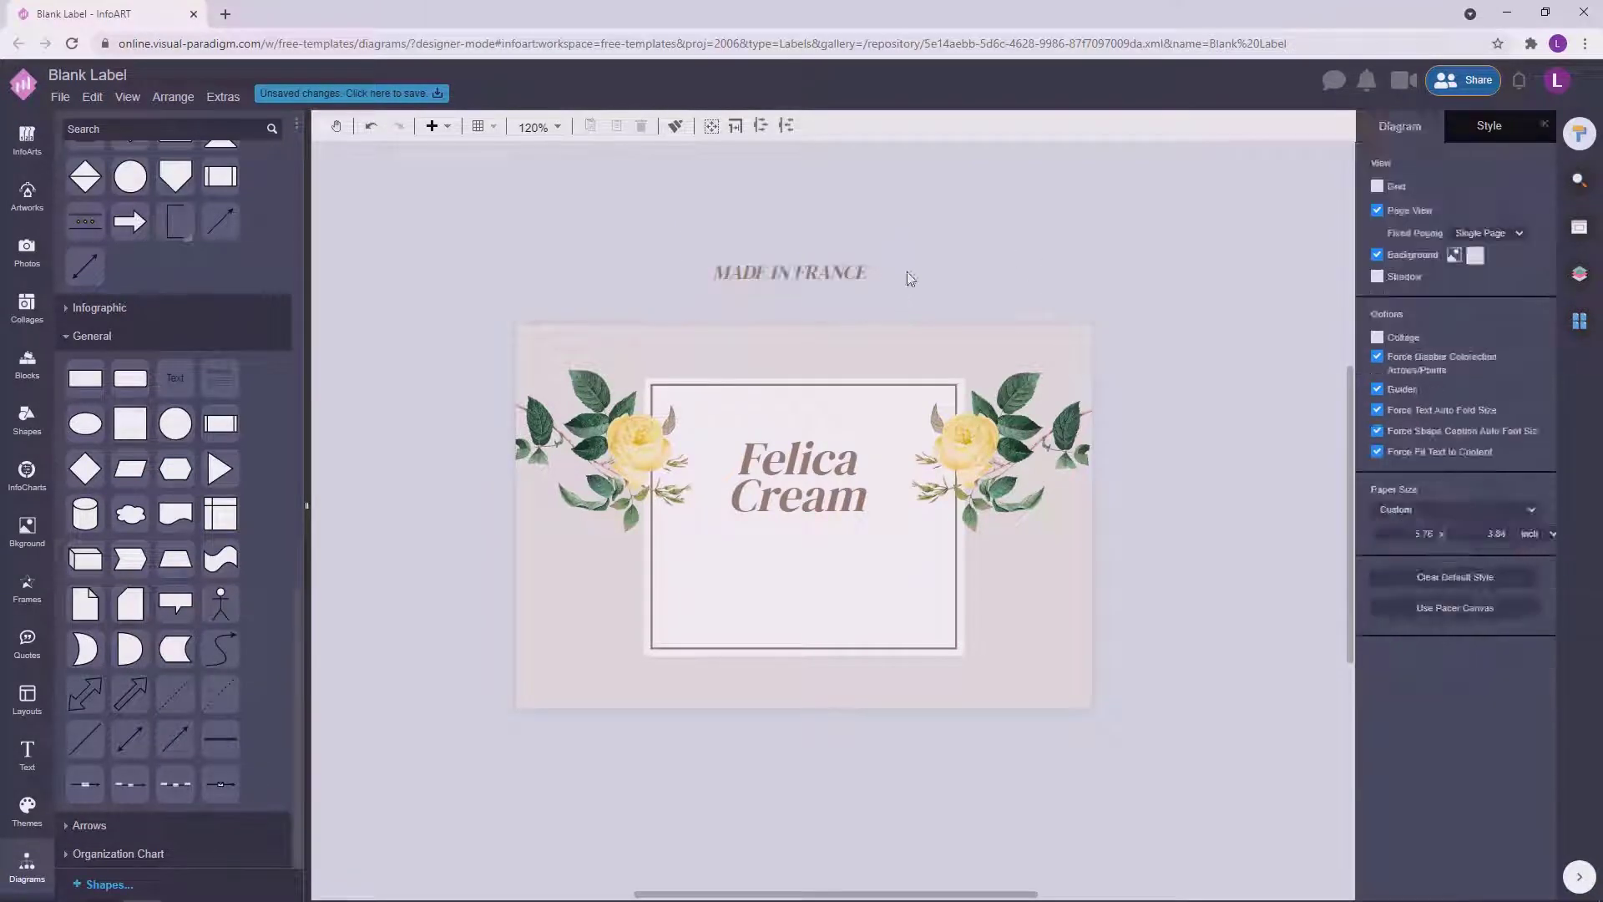
pyautogui.click(863, 266)
pyautogui.moveTo(1504, 228); pyautogui.dragTo(1535, 222)
pyautogui.write('15')
pyautogui.click(996, 289)
pyautogui.moveTo(807, 276); pyautogui.dragTo(818, 417)
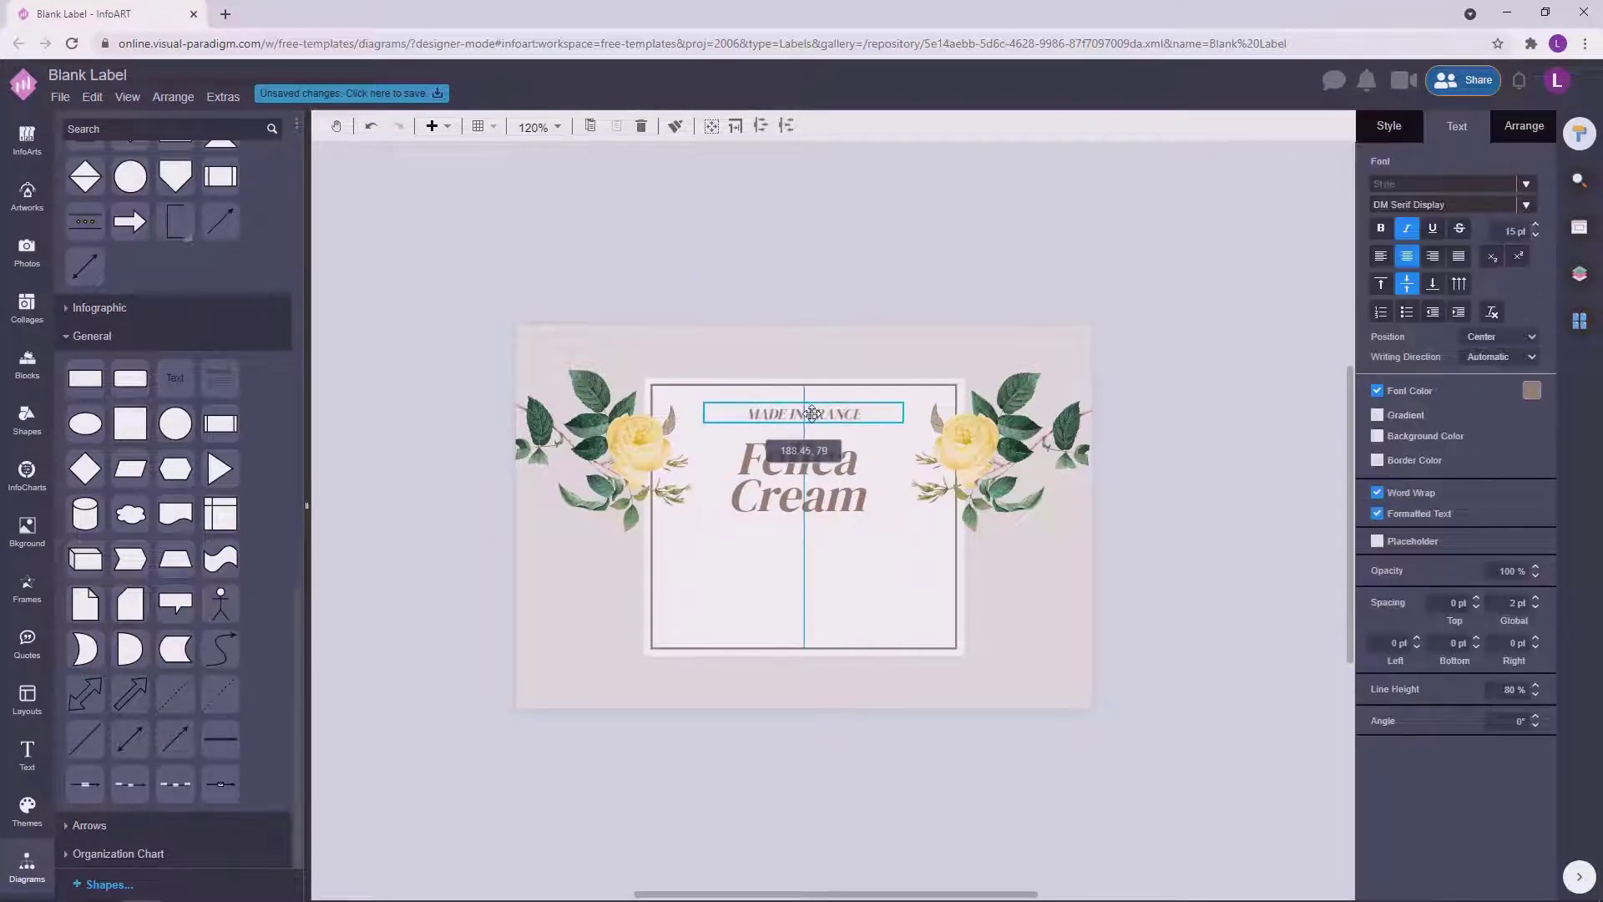
# Set "MADE IN FRANCE" in Playfair Display at 12 pt and centre it above the title.
pyautogui.click(1449, 209)
pyautogui.write('pl')
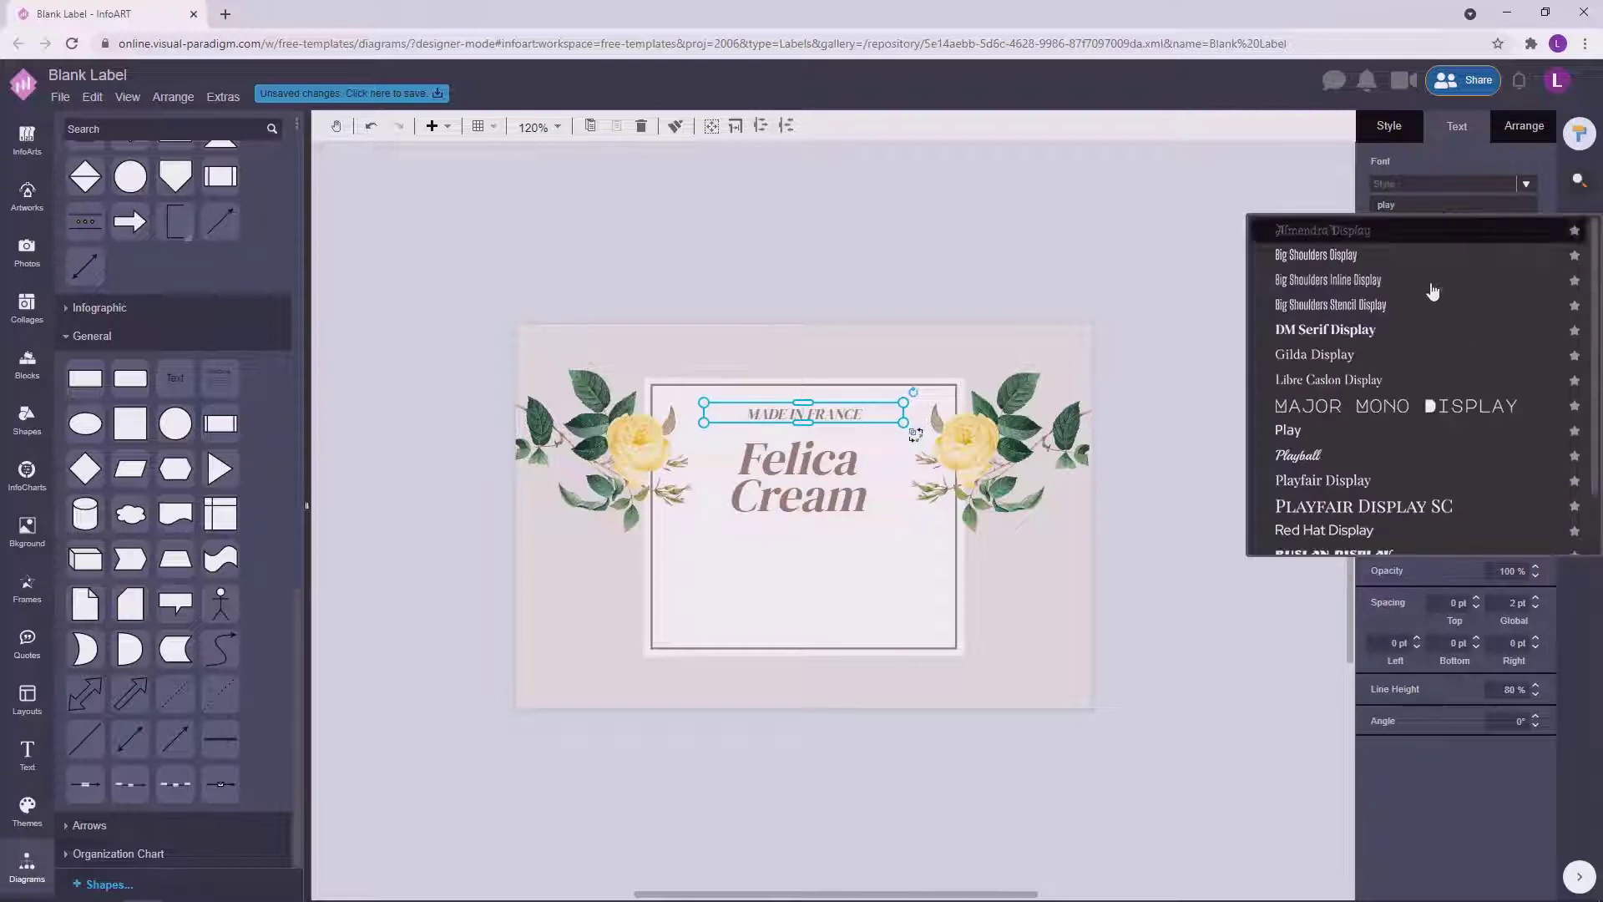
pyautogui.click(1431, 293)
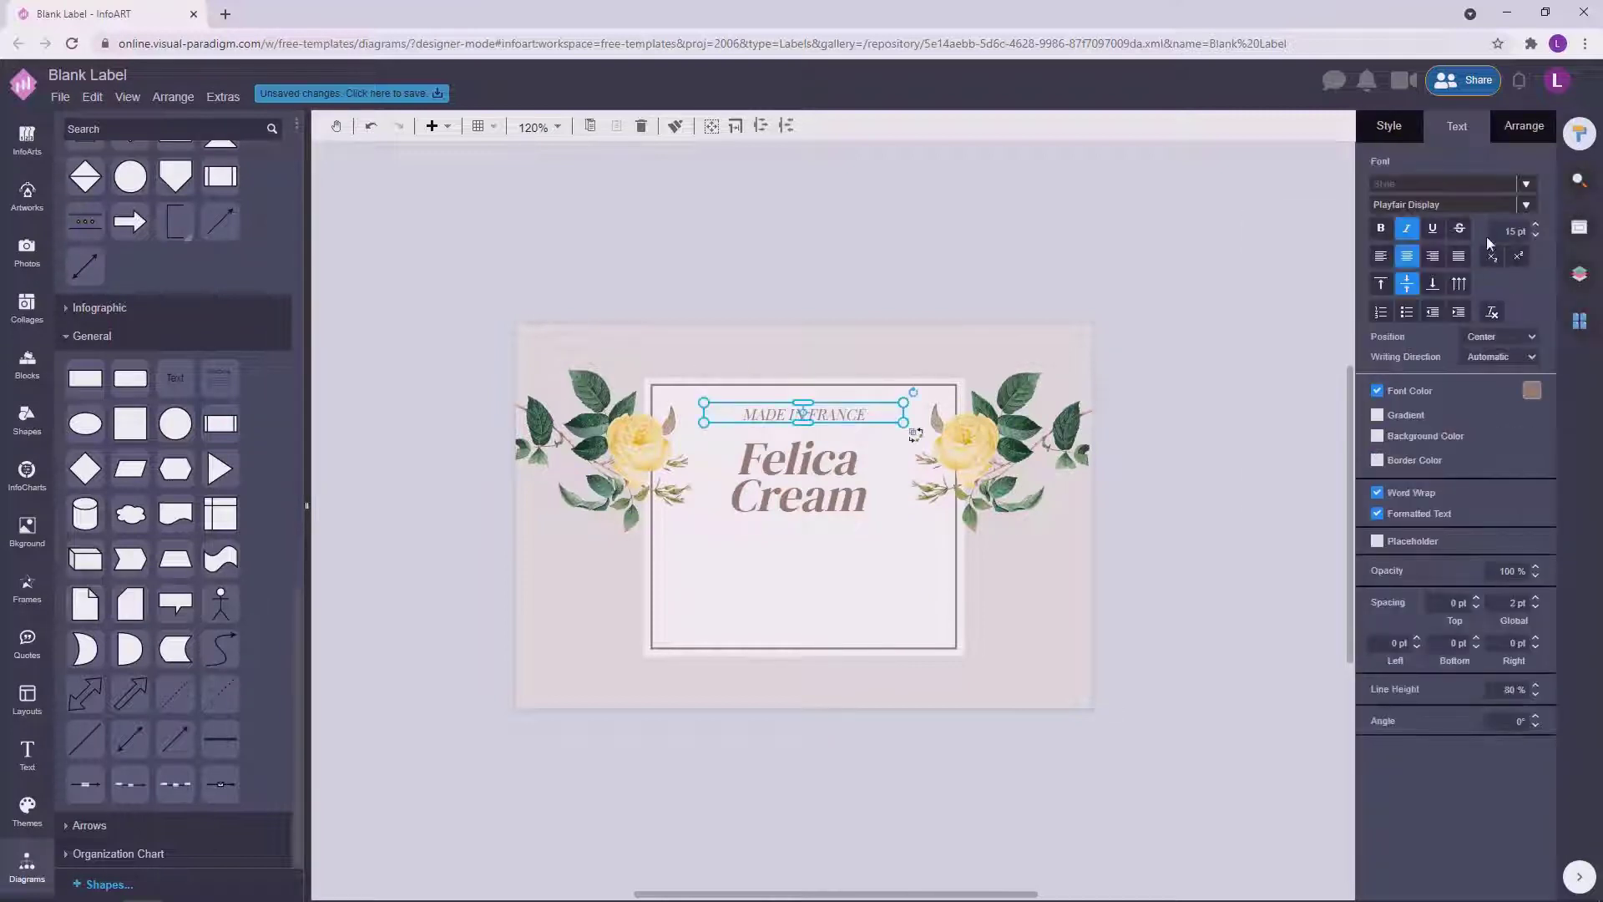
pyautogui.write('12')
pyautogui.click(960, 304)
pyautogui.moveTo(841, 411); pyautogui.dragTo(837, 415)
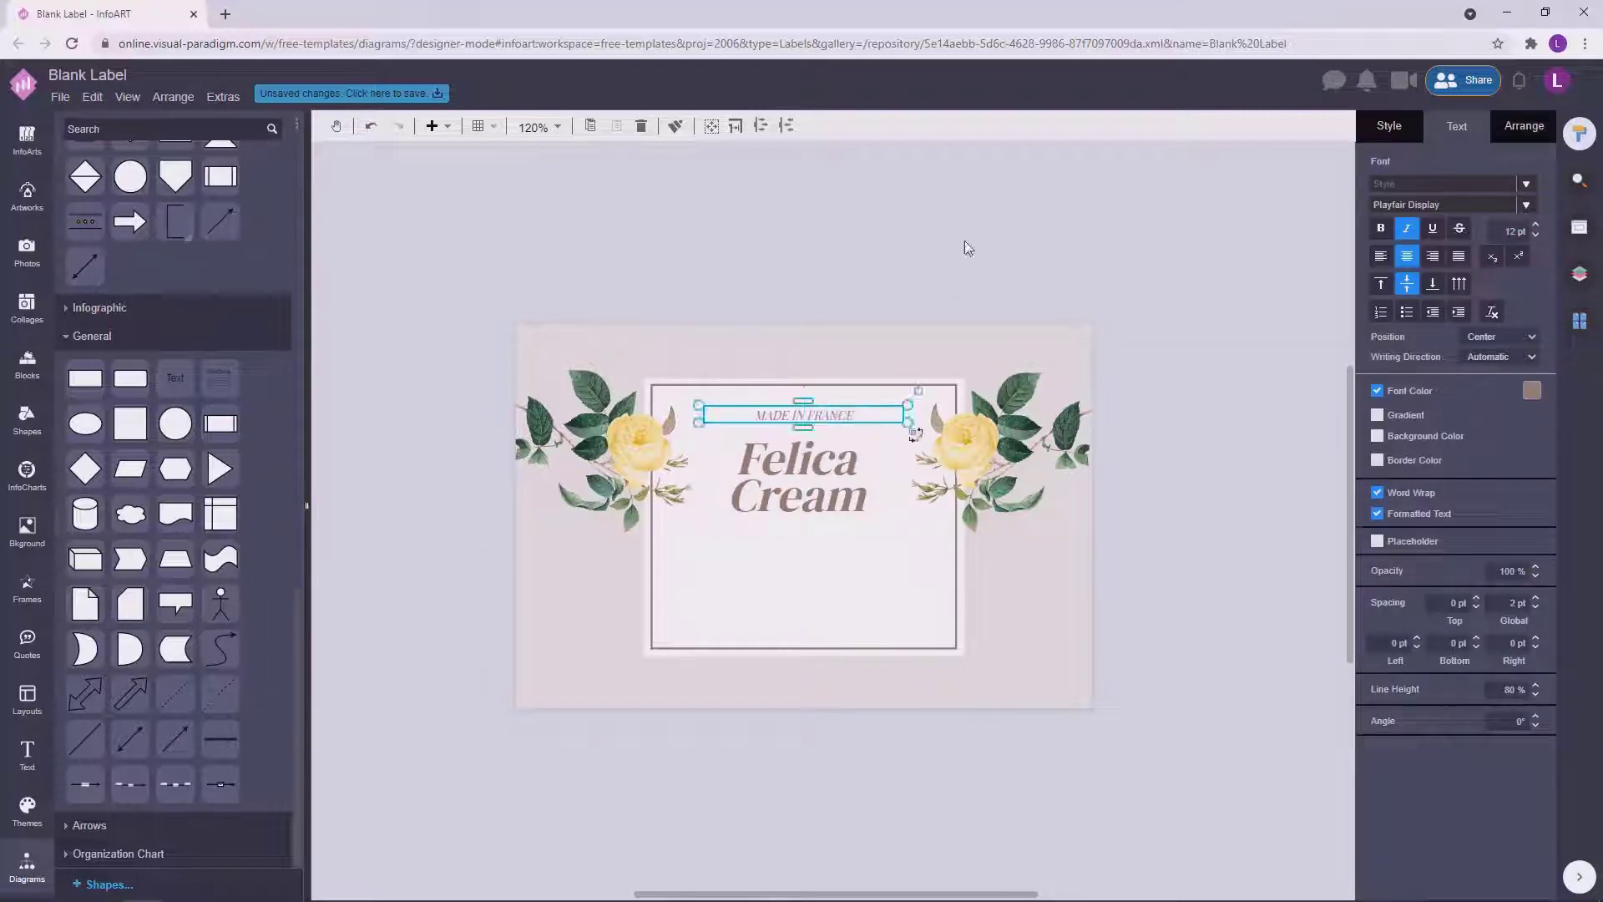
pyautogui.click(964, 242)
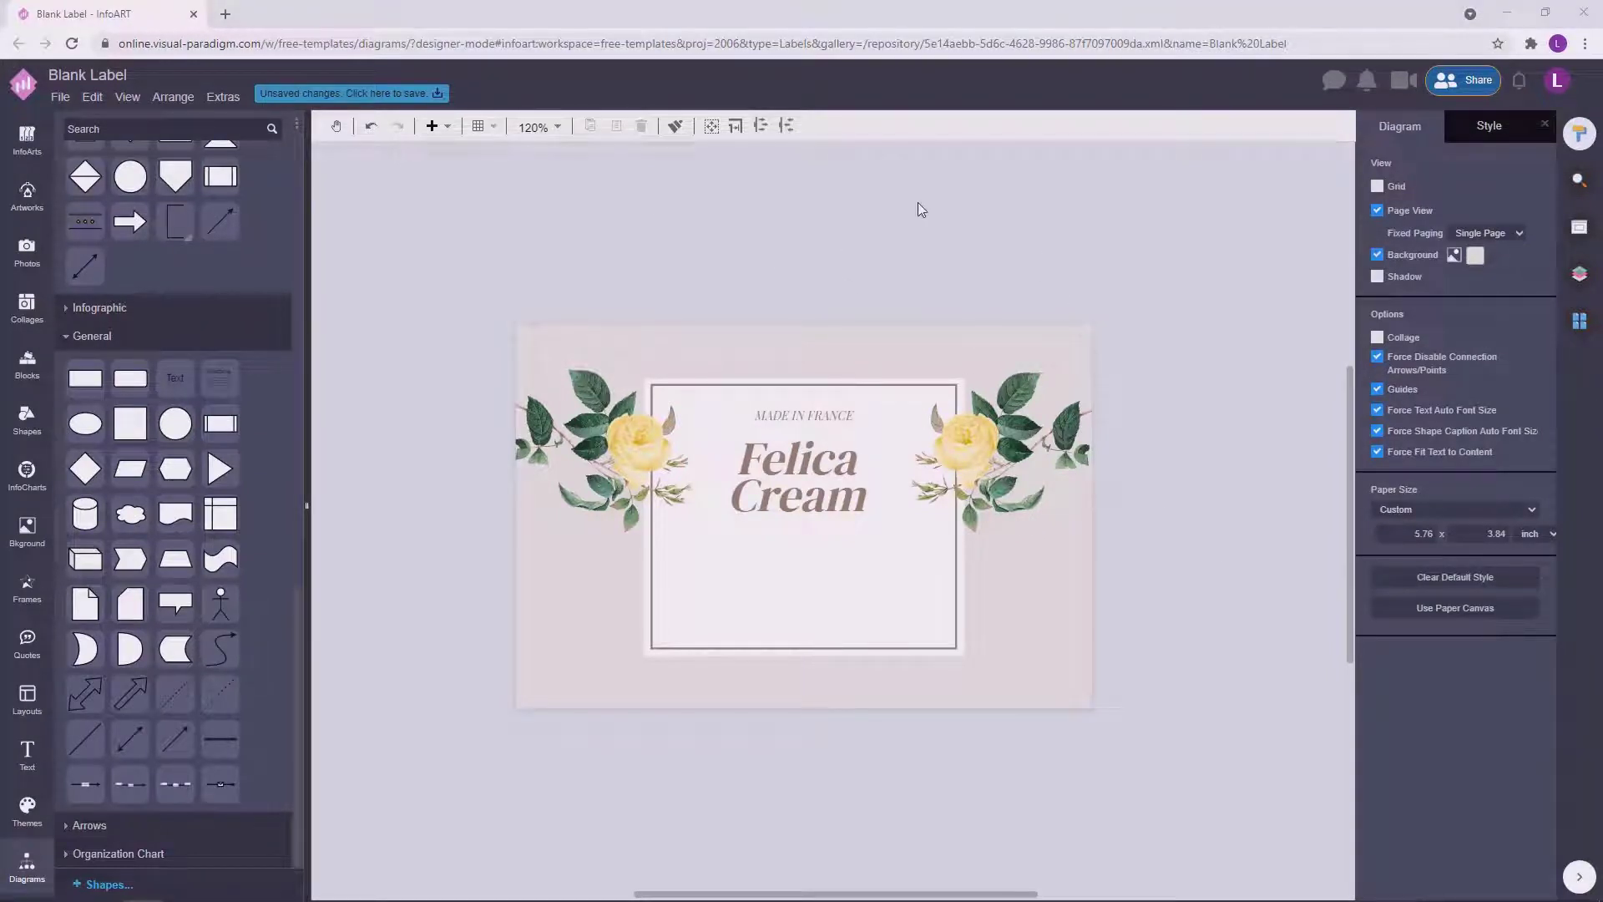
# Change the "MADE IN FRANCE" font to Anton and turn off its italics.
pyautogui.click(825, 416)
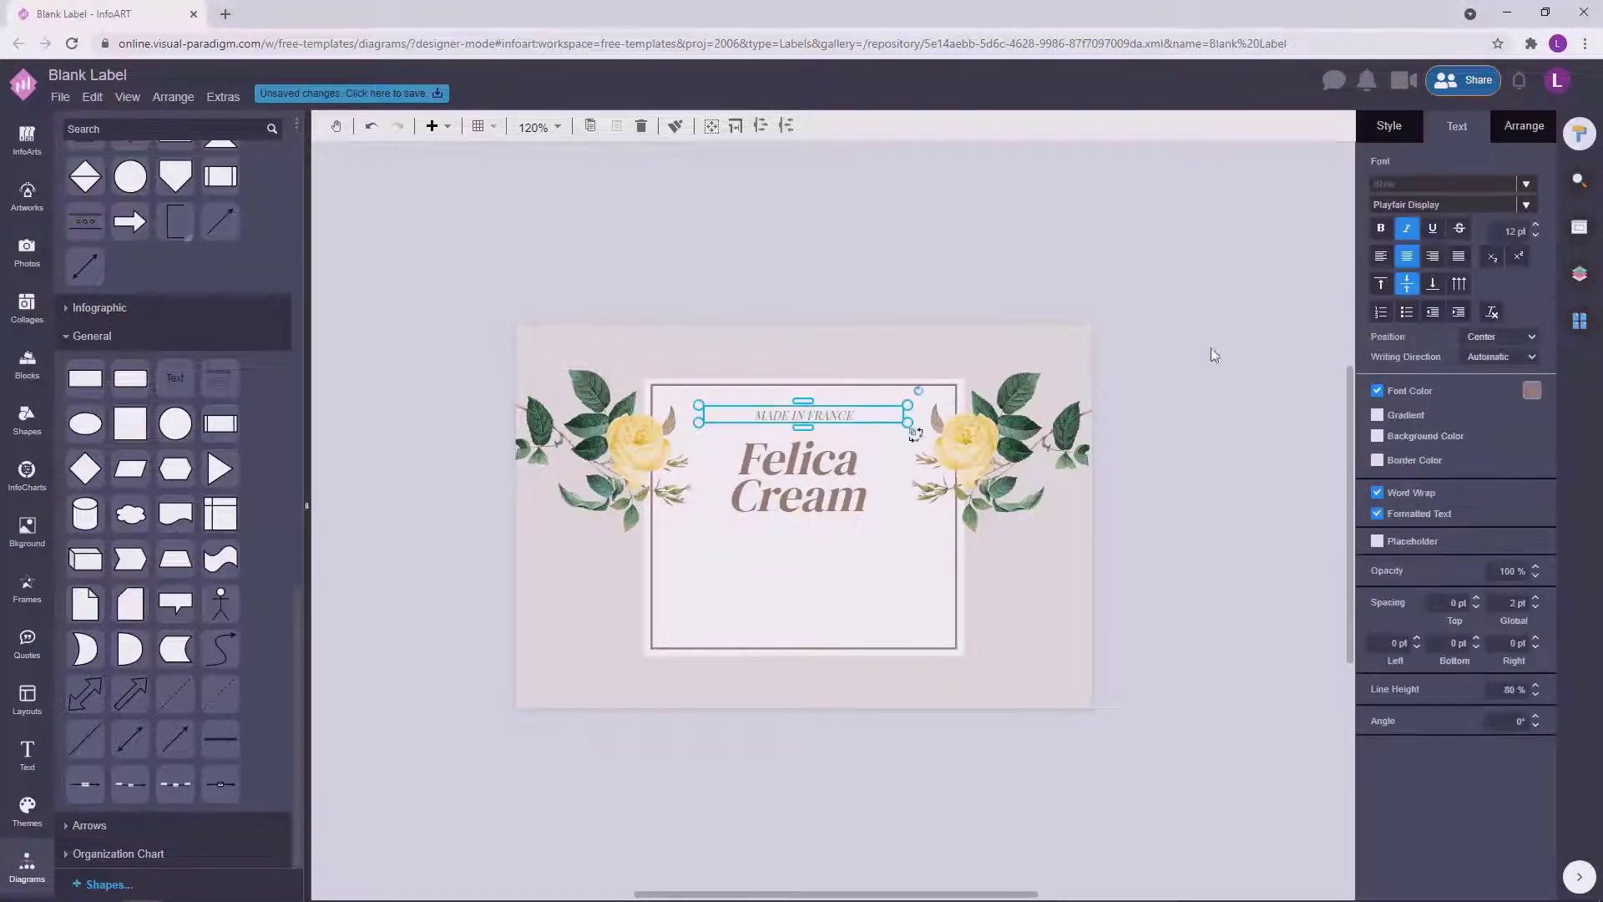
pyautogui.click(1098, 271)
pyautogui.click(843, 413)
pyautogui.click(1445, 213)
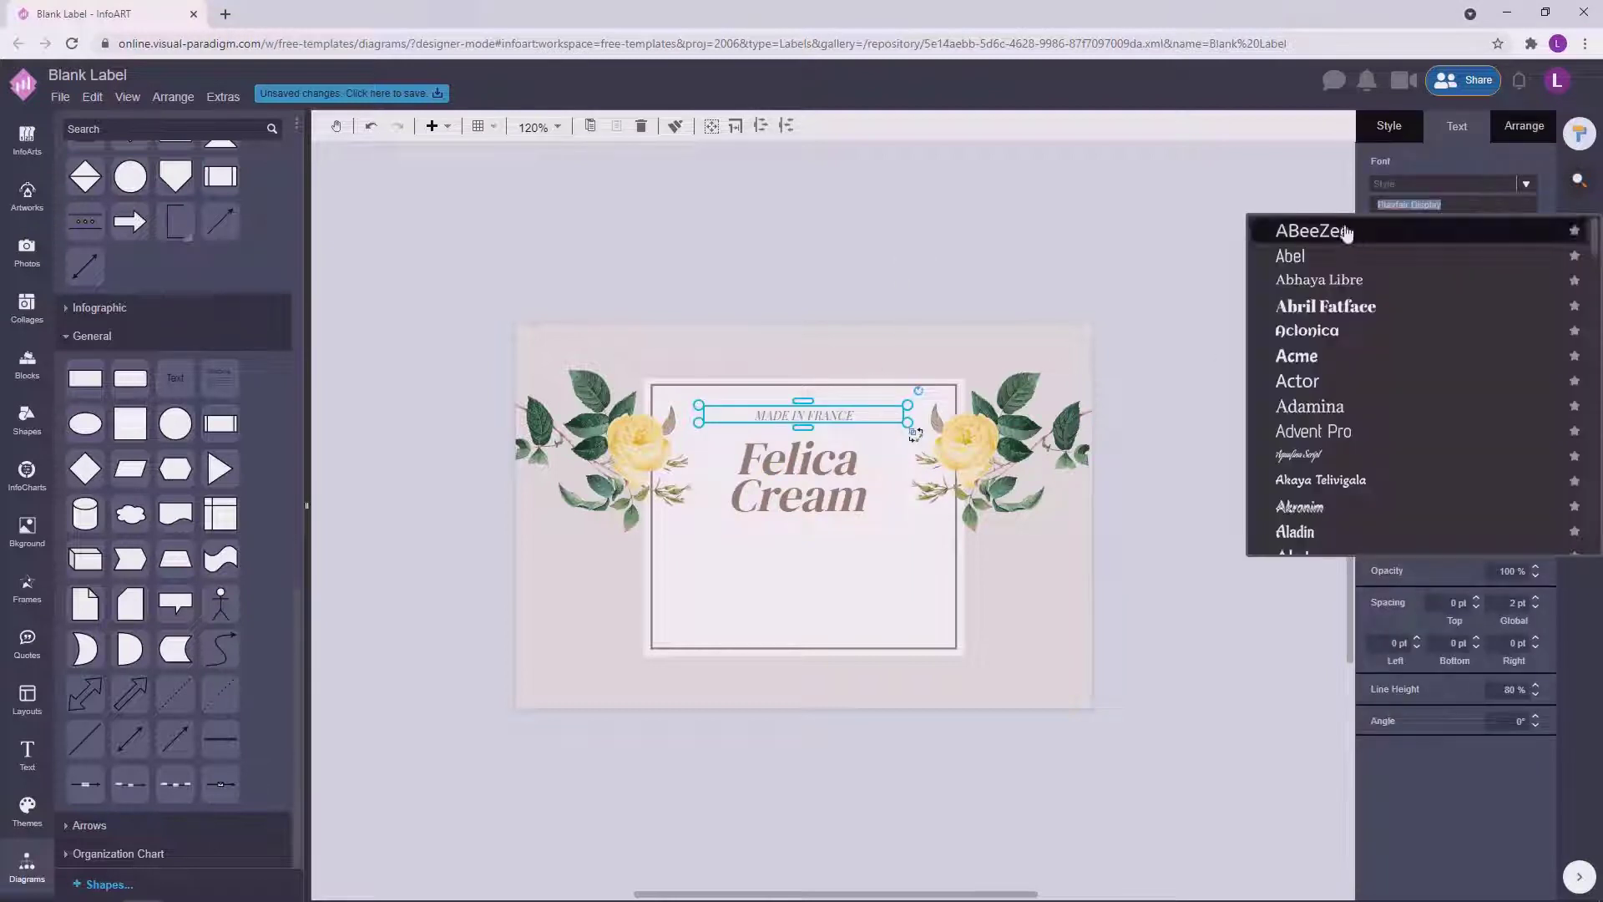
pyautogui.write('anton')
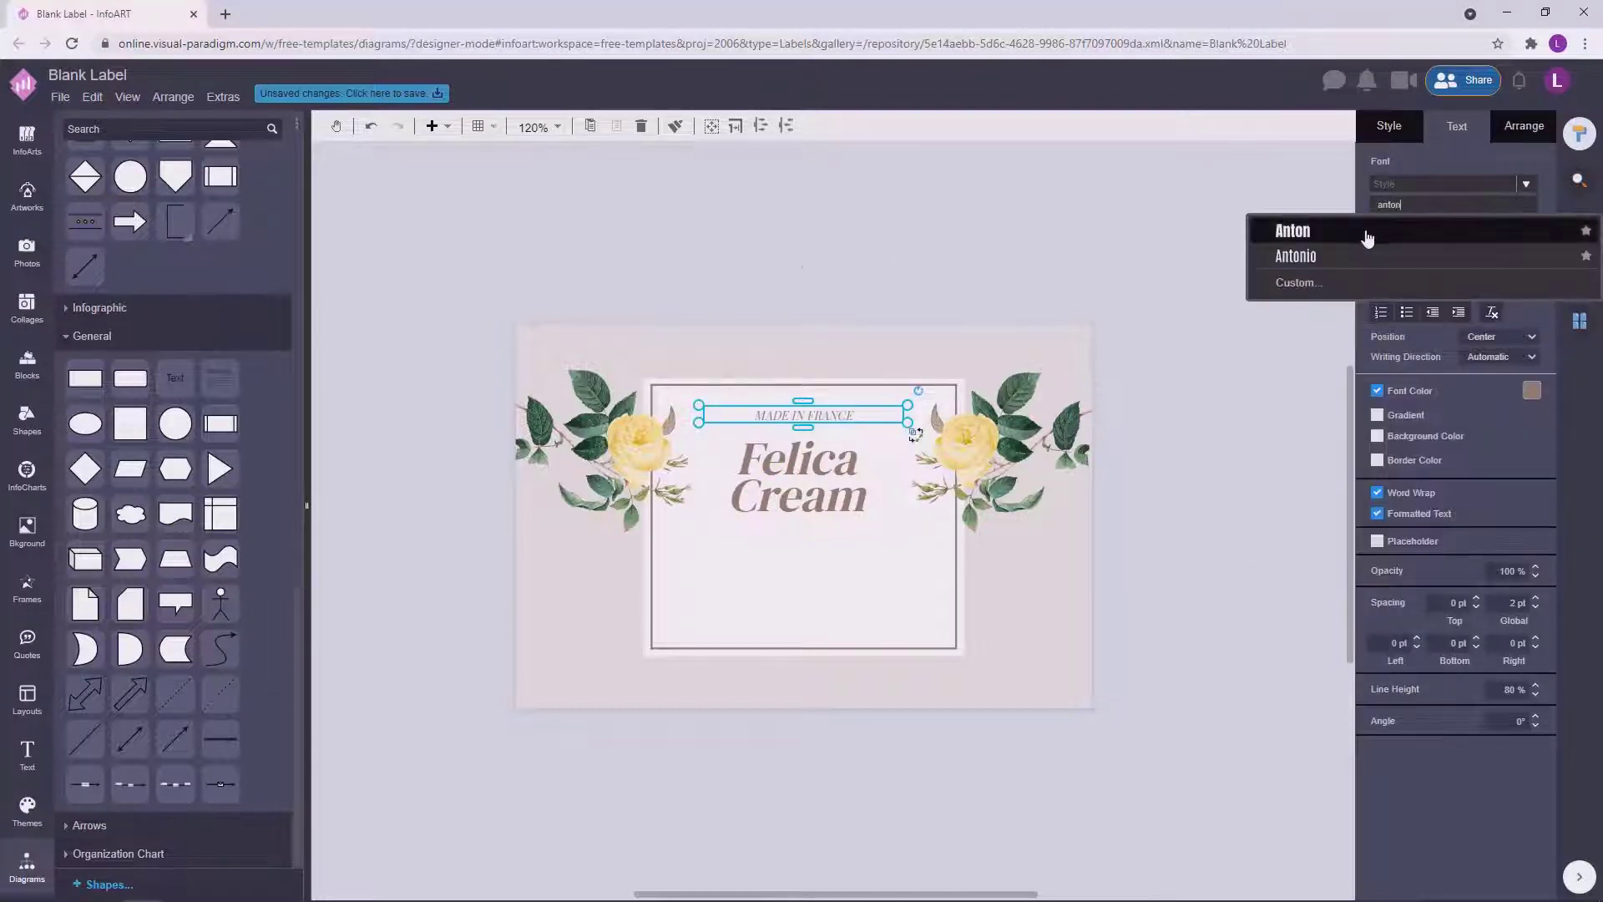
pyautogui.click(1368, 234)
pyautogui.click(791, 332)
pyautogui.click(808, 413)
pyautogui.click(1406, 231)
pyautogui.click(791, 335)
# Insert spaces between the letters of "MADE IN FRANCE" to widen its letter spacing.
pyautogui.doubleClick(775, 421)
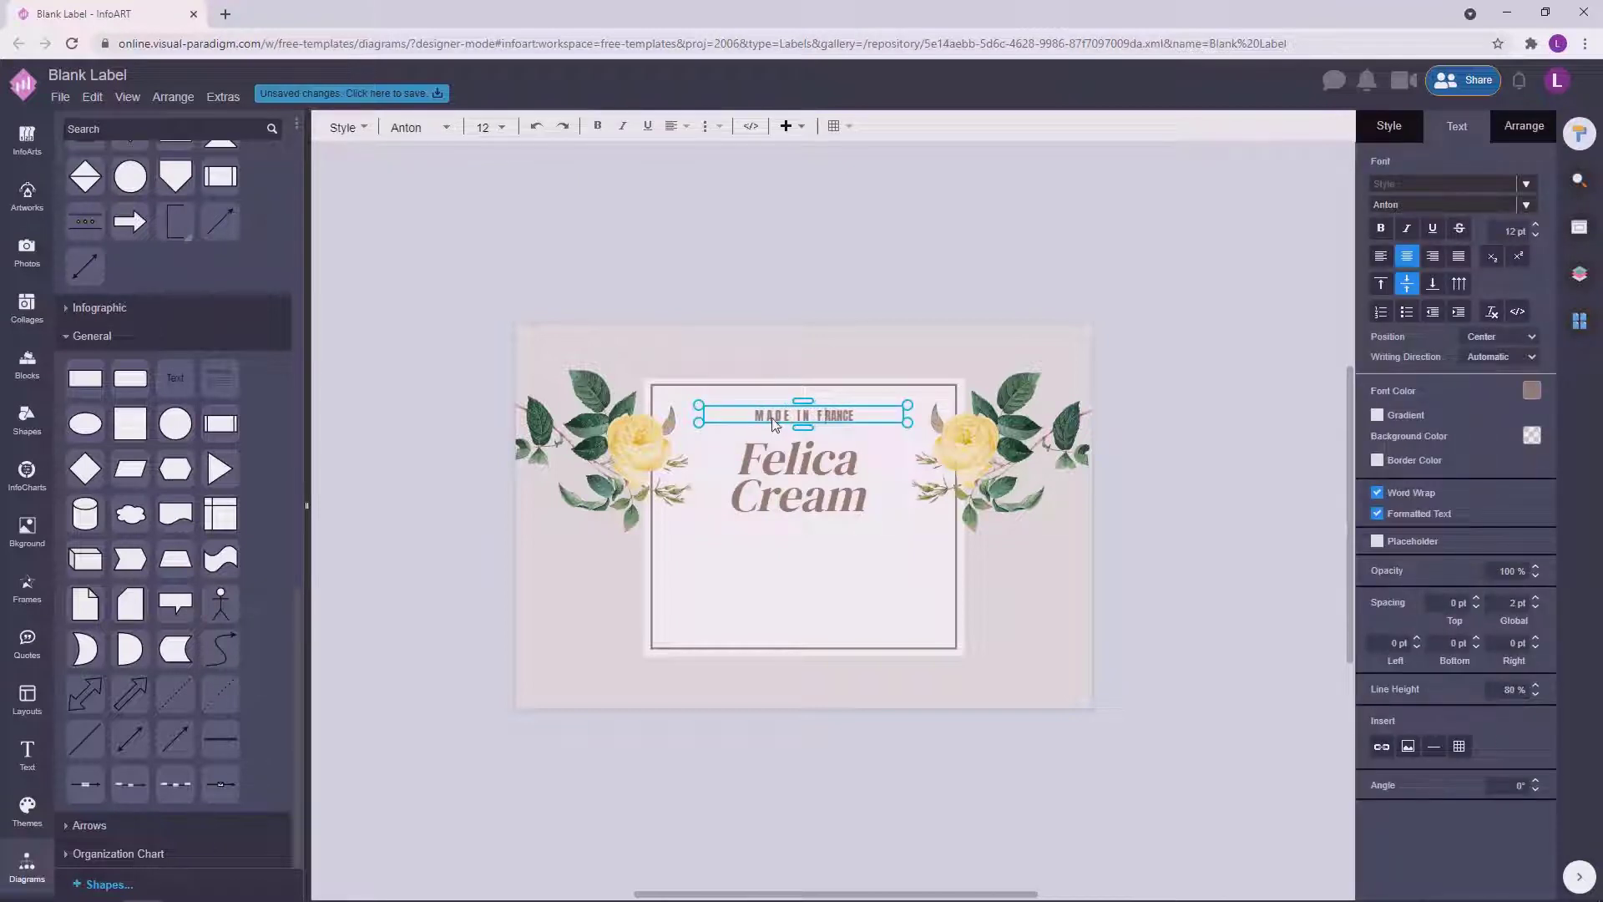
pyautogui.press('Right')
pyautogui.press('Right')
pyautogui.press('Right')
pyautogui.press('Right')
pyautogui.click(944, 276)
# Set the letter-spaced "MADE IN FRANCE" to 10 pt and shift it slightly to line up with the title.
pyautogui.write('1')
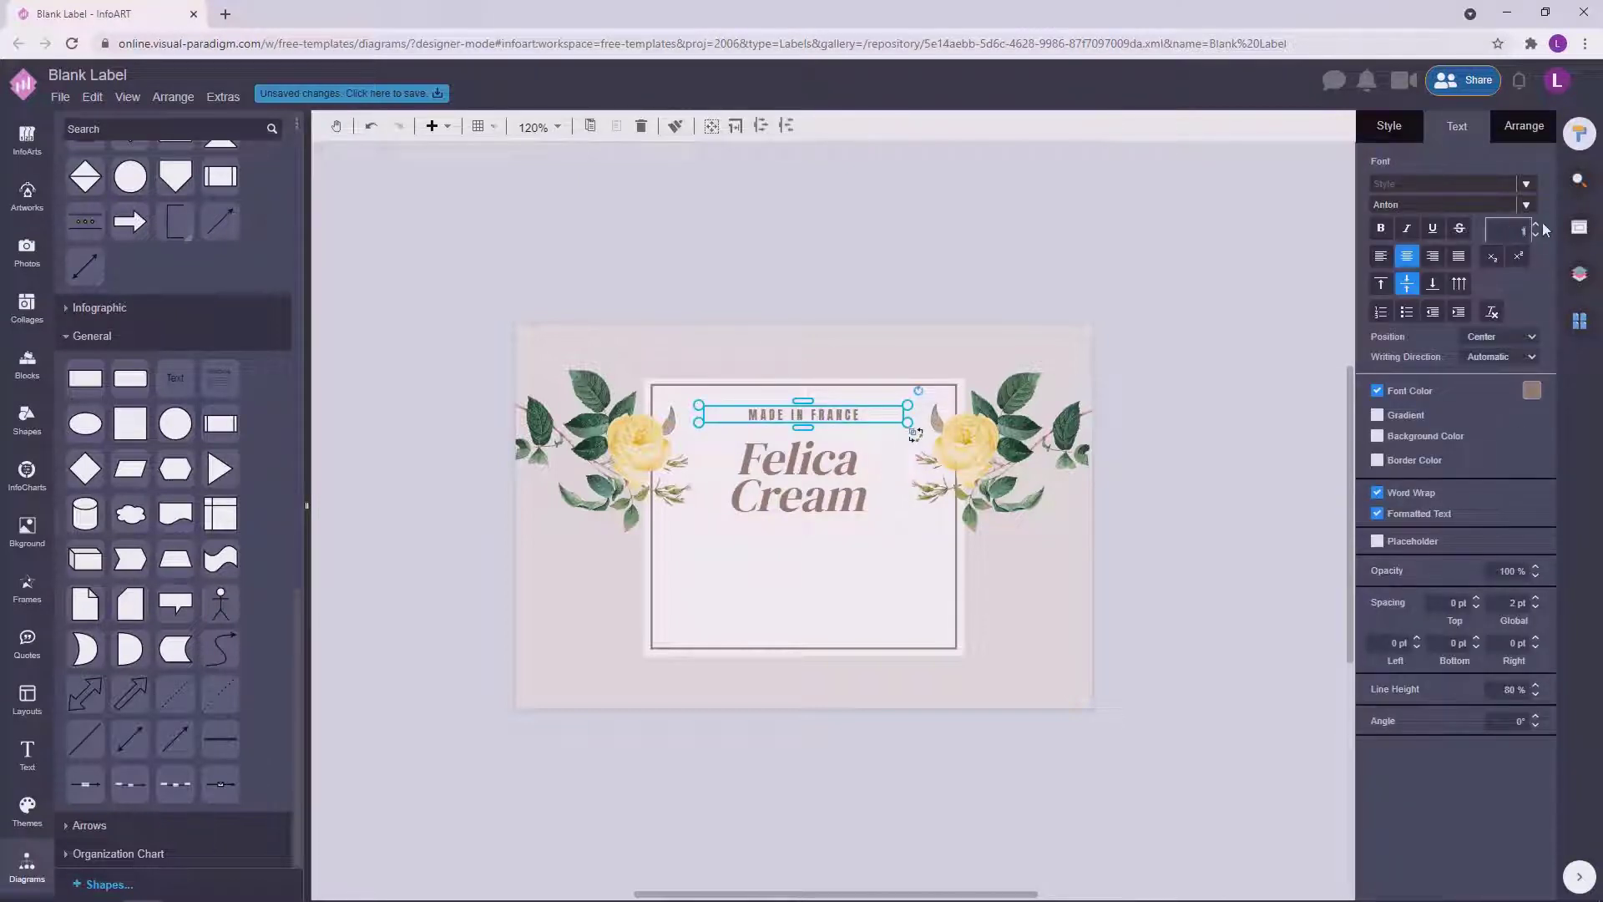
pyautogui.write('0')
pyautogui.click(933, 331)
pyautogui.moveTo(845, 411); pyautogui.dragTo(838, 412)
pyautogui.click(904, 390)
# Recolor the "MADE IN FRANCE" text in a lighter greyish brown.
pyautogui.click(804, 421)
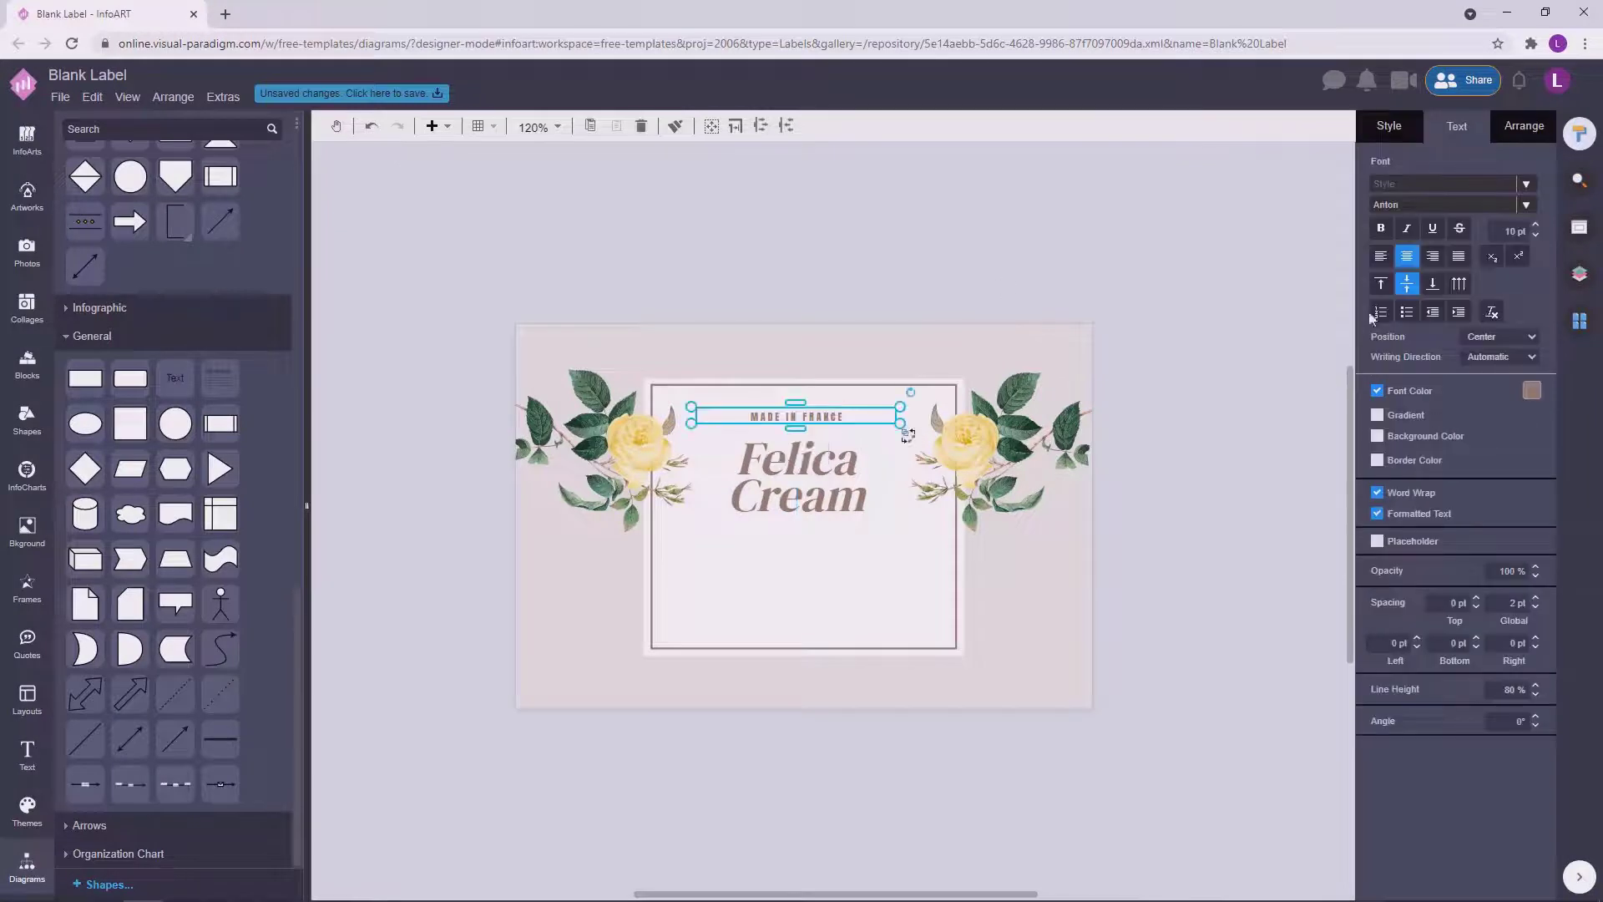
pyautogui.click(1531, 390)
pyautogui.click(1566, 588)
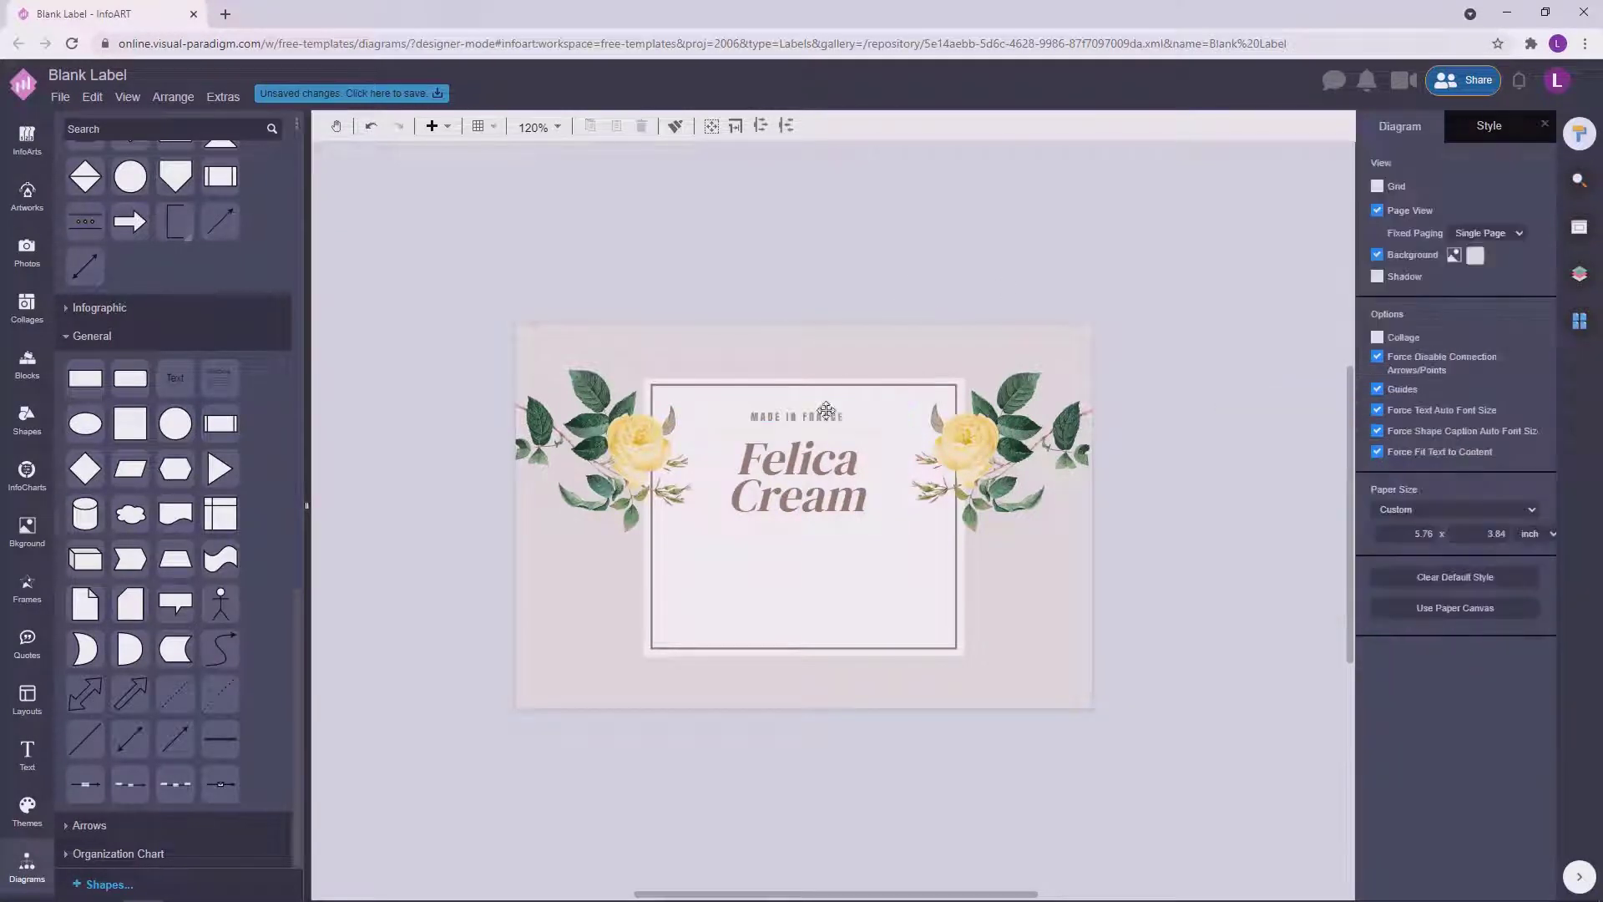
# Duplicate "MADE IN FRANCE" near the frame's lower edge, change the copy to letter-spaced "SINCE 2010" and adjust its position.
pyautogui.moveTo(826, 416); pyautogui.dragTo(826, 611)
pyautogui.doubleClick(825, 612)
pyautogui.write('B')
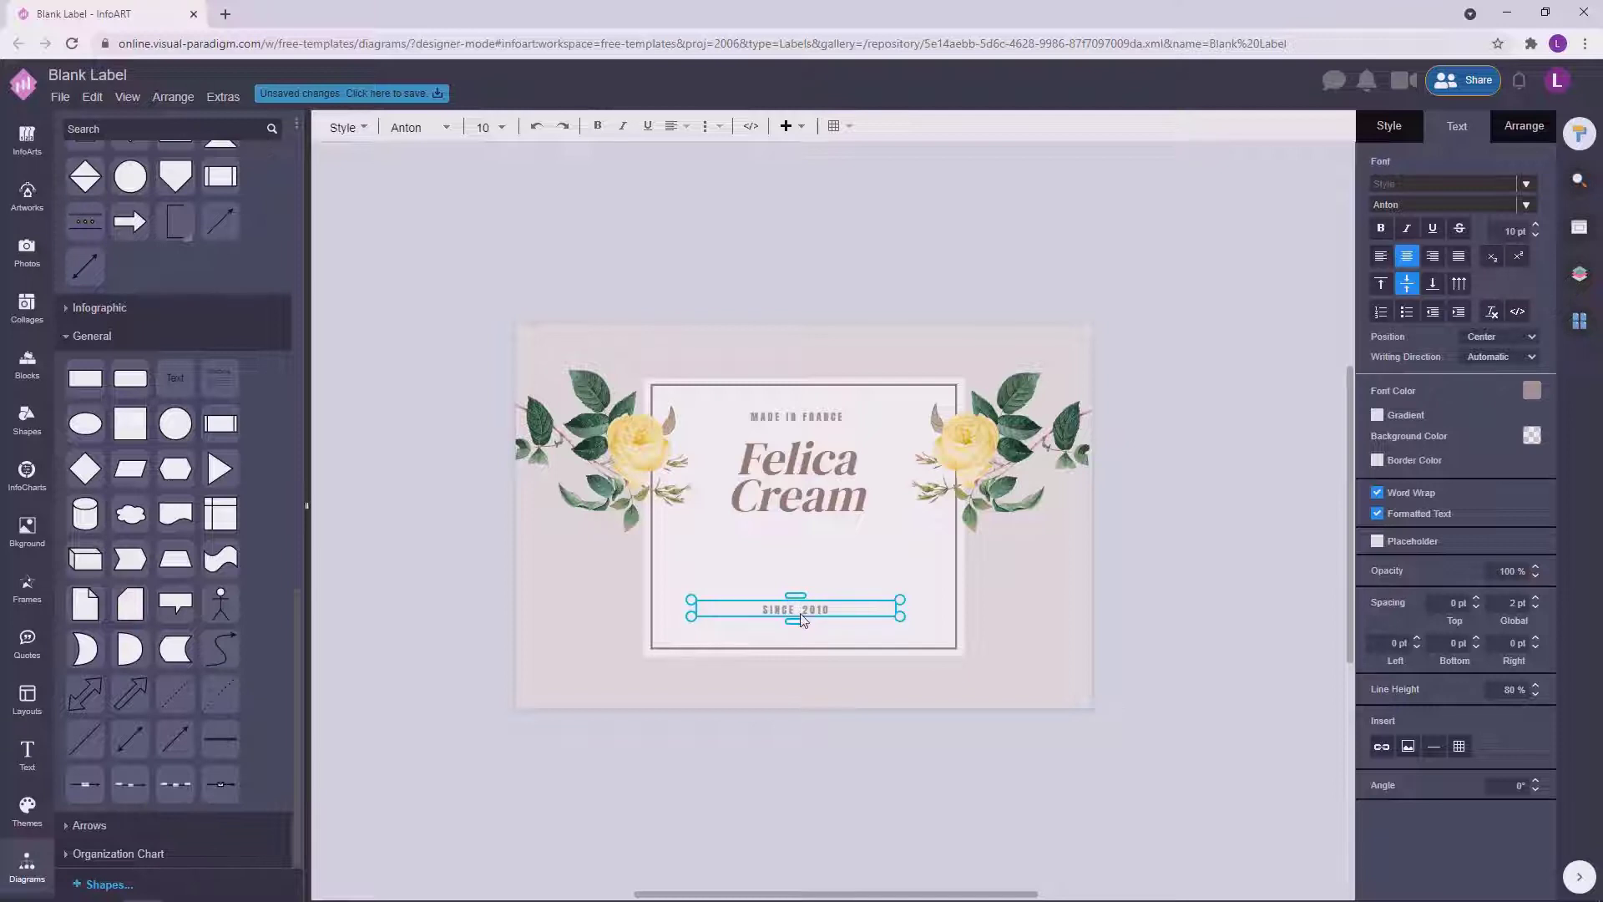
pyautogui.click(1140, 603)
pyautogui.moveTo(819, 607); pyautogui.dragTo(827, 619)
pyautogui.keyDown('shift'); pyautogui.click(824, 416); pyautogui.keyUp('shift')
pyautogui.click(1177, 554)
pyautogui.scroll(3, 1211, 576)
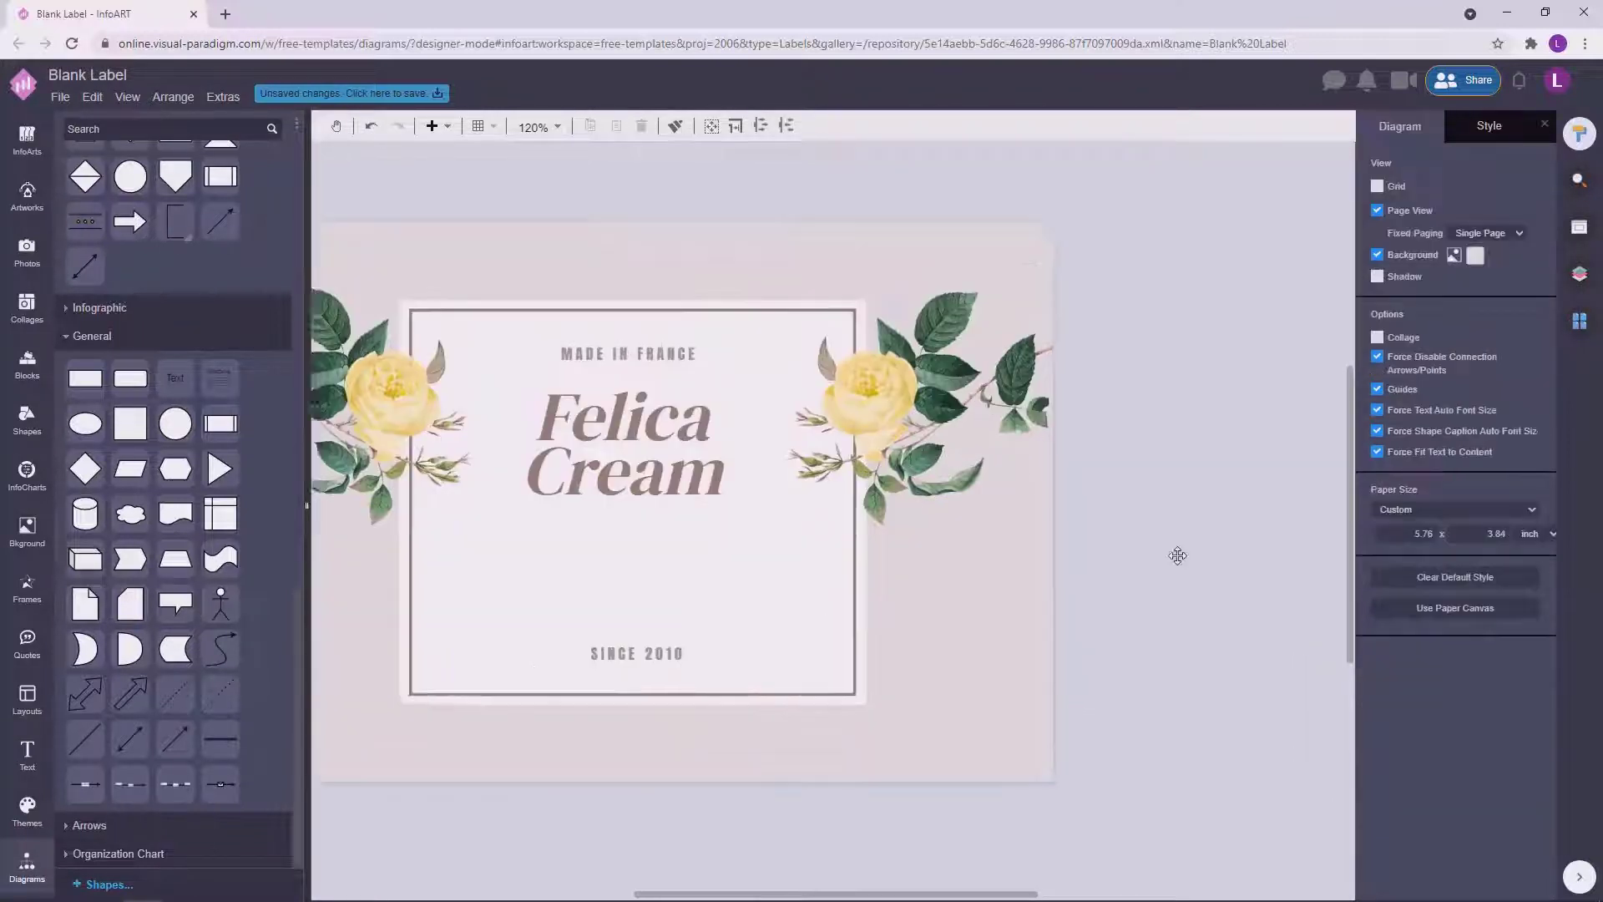
pyautogui.click(603, 436)
pyautogui.moveTo(594, 576); pyautogui.dragTo(605, 607)
pyautogui.click(1115, 504)
pyautogui.hotkey('ctrl', 'z')
# Enlarge both rose sprays slightly and reposition them at the sides of the white panel.
pyautogui.click(1019, 463)
pyautogui.keyDown('shift'); pyautogui.click(609, 463); pyautogui.keyUp('shift')
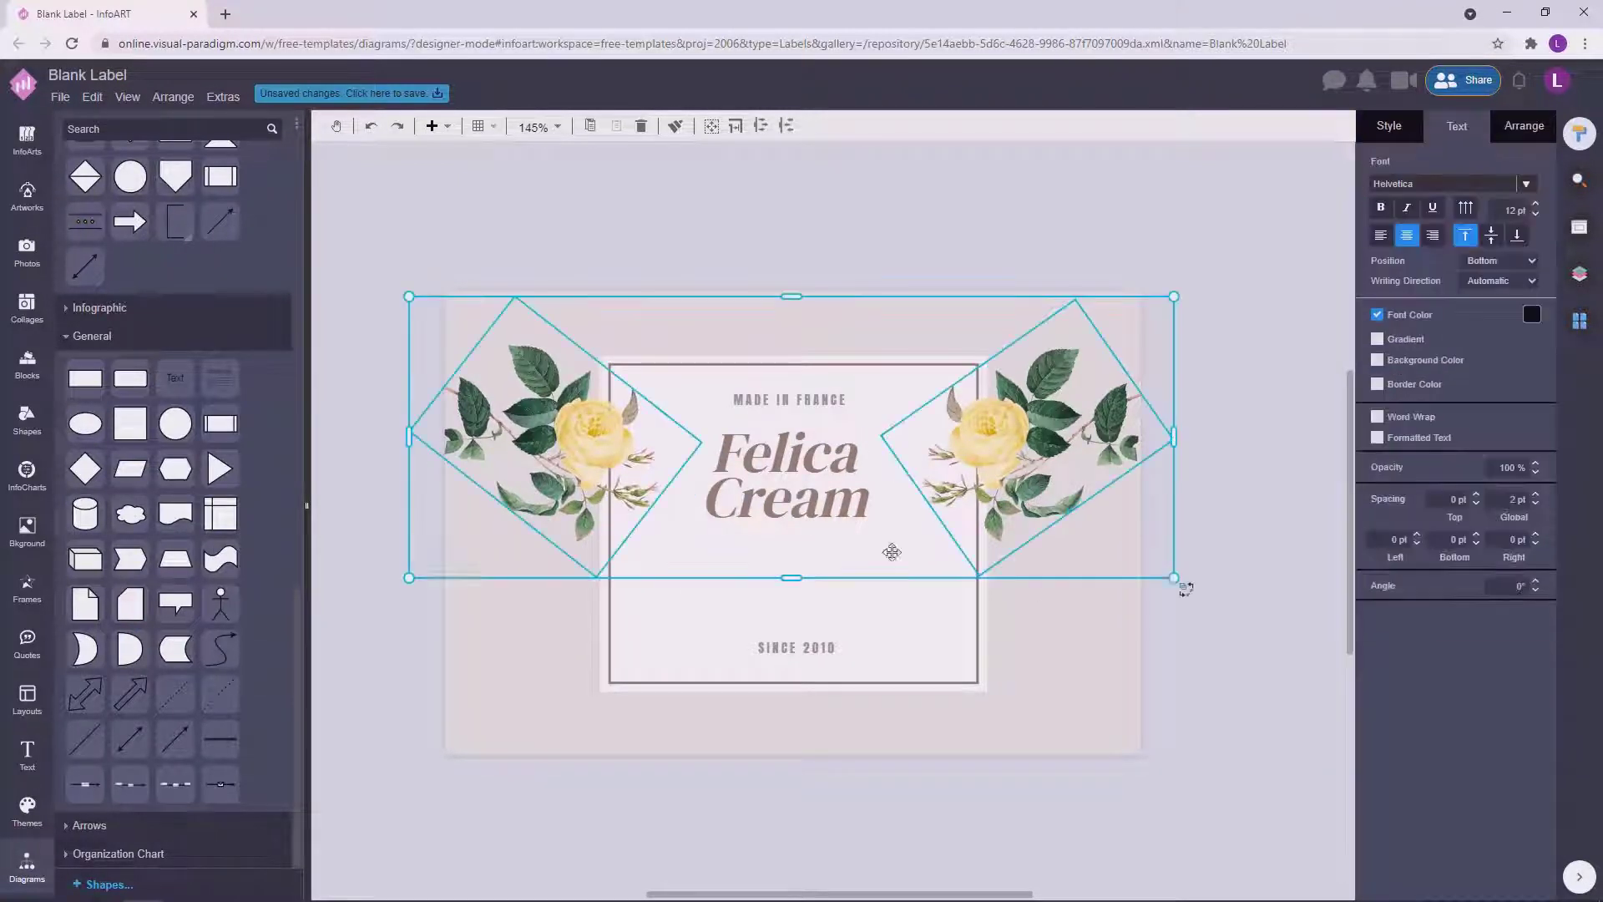
pyautogui.moveTo(1174, 576); pyautogui.dragTo(1256, 479)
pyautogui.click(1253, 474)
pyautogui.moveTo(1064, 443); pyautogui.dragTo(1028, 449)
pyautogui.click(948, 354)
# Select both rose sprays together and move them slightly up.
pyautogui.click(615, 443)
pyautogui.keyDown('shift'); pyautogui.click(1029, 449); pyautogui.keyUp('shift')
pyautogui.click(1199, 441)
pyautogui.click(1091, 438)
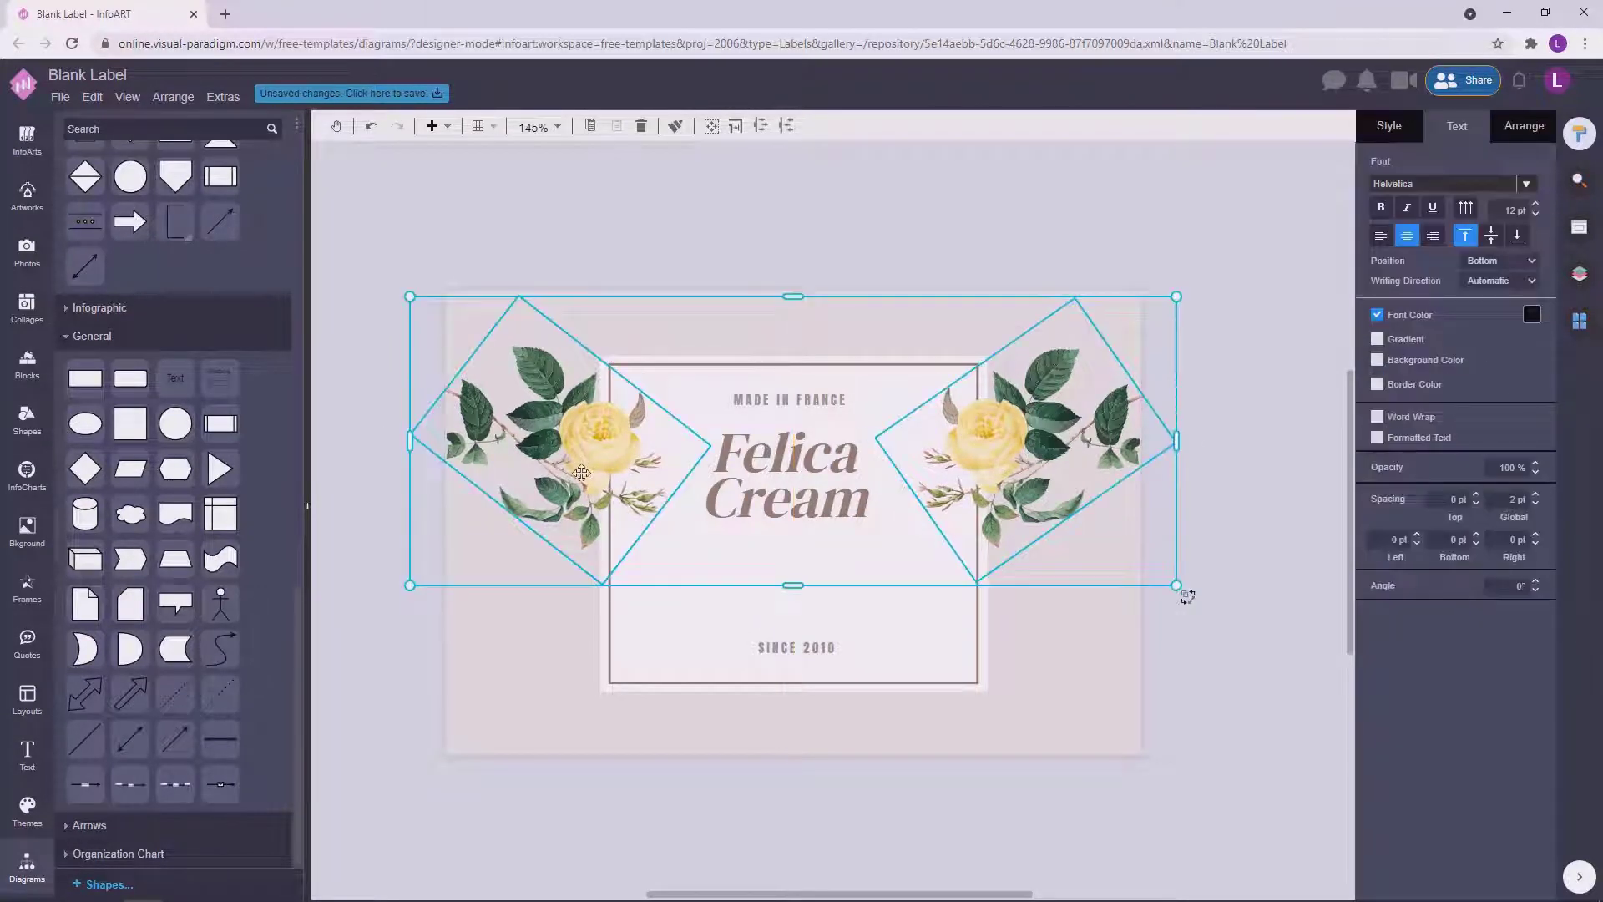
pyautogui.click(1261, 404)
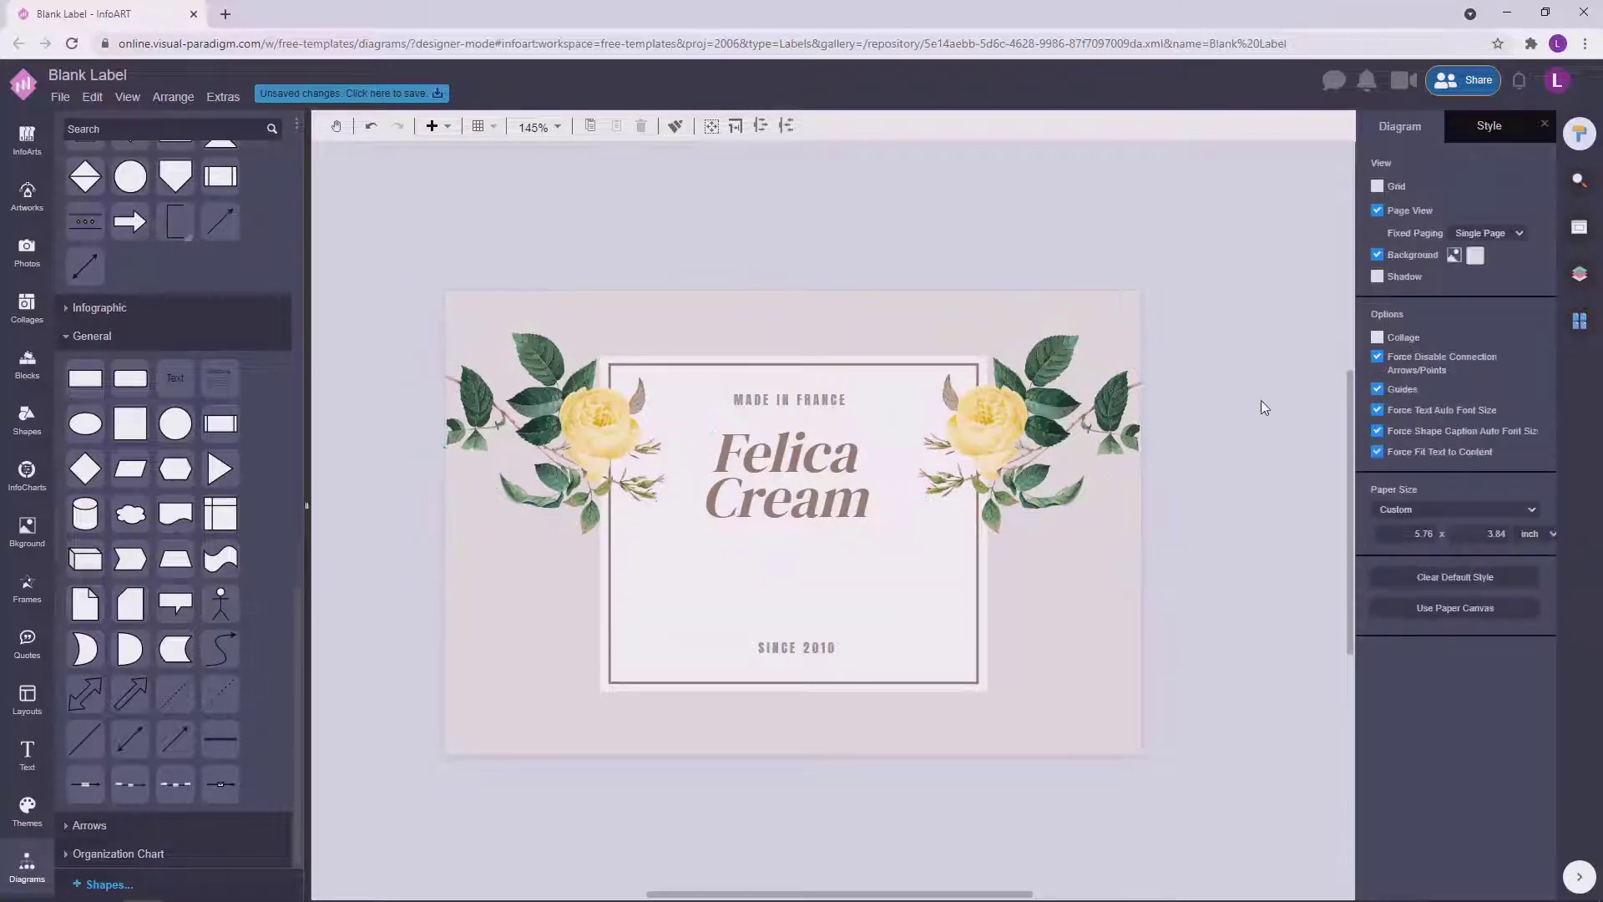
# Select "MADE IN FRANCE" and "SINCE 2010" together and slightly reduce their font size.
pyautogui.click(805, 435)
pyautogui.click(905, 569)
pyautogui.click(800, 451)
pyautogui.click(803, 623)
pyautogui.keyDown('shift'); pyautogui.click(826, 376); pyautogui.keyUp('shift')
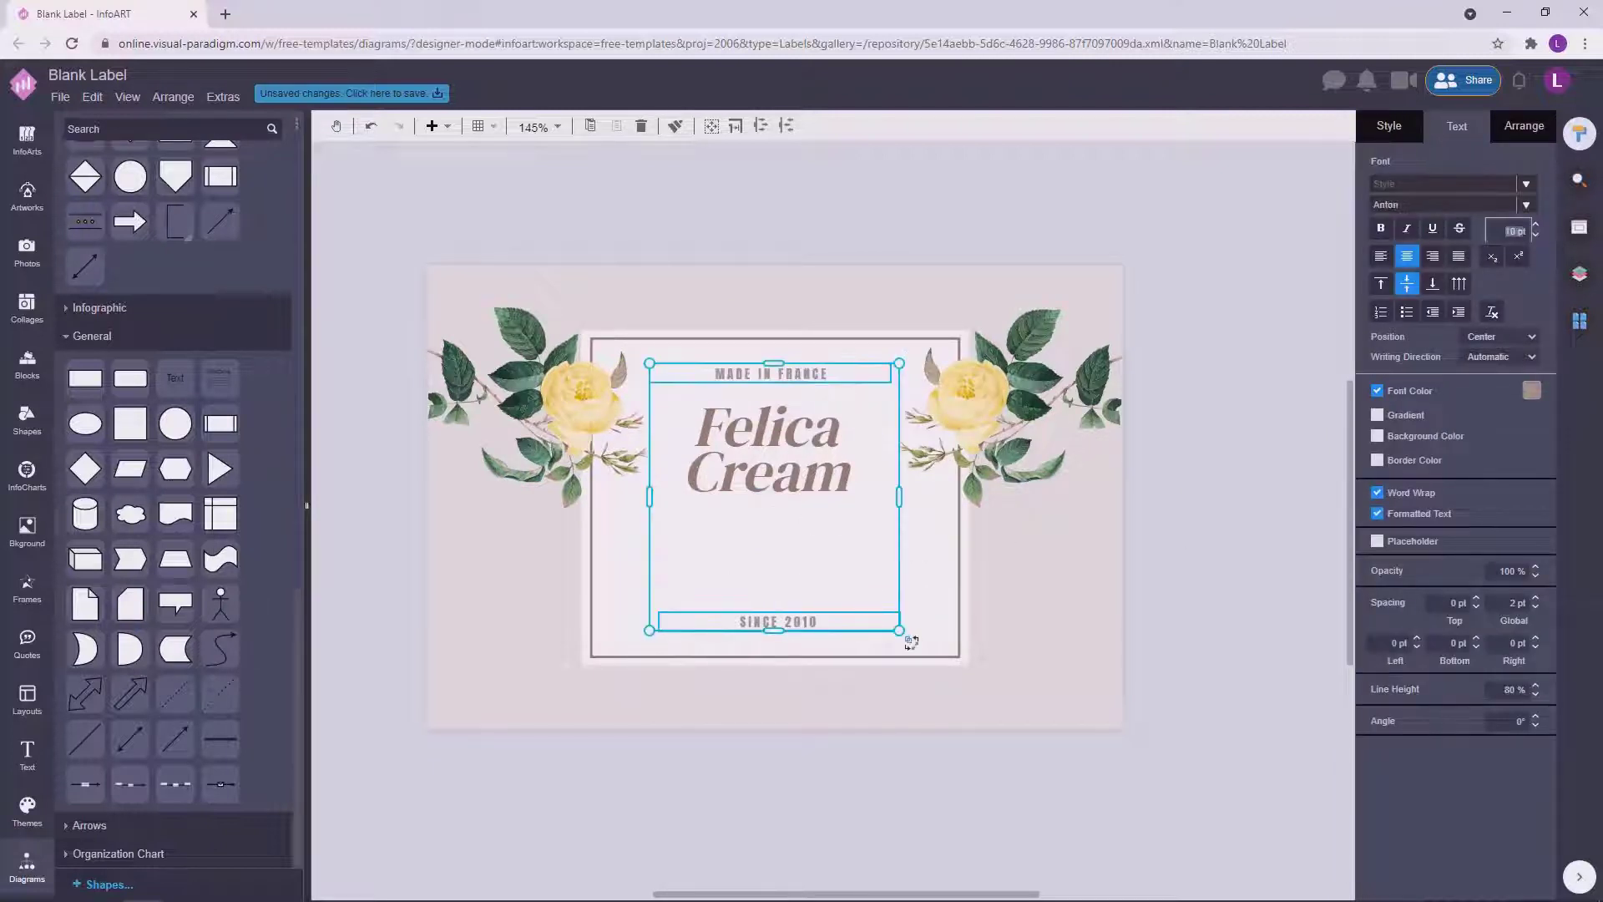
pyautogui.click(1253, 612)
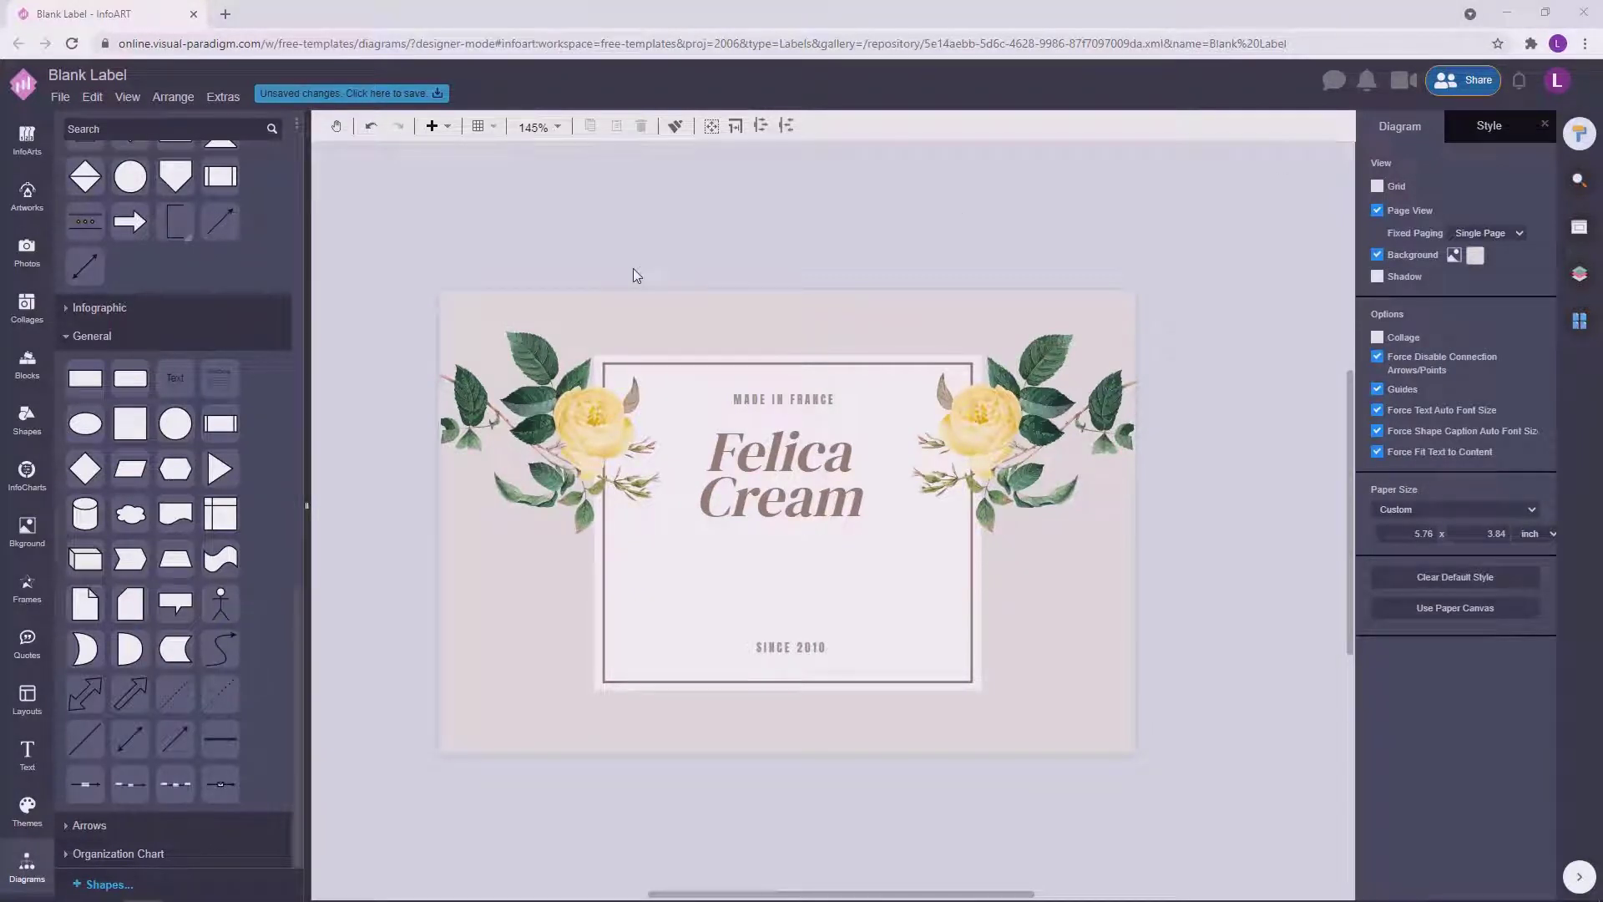
pyautogui.click(814, 405)
pyautogui.click(945, 313)
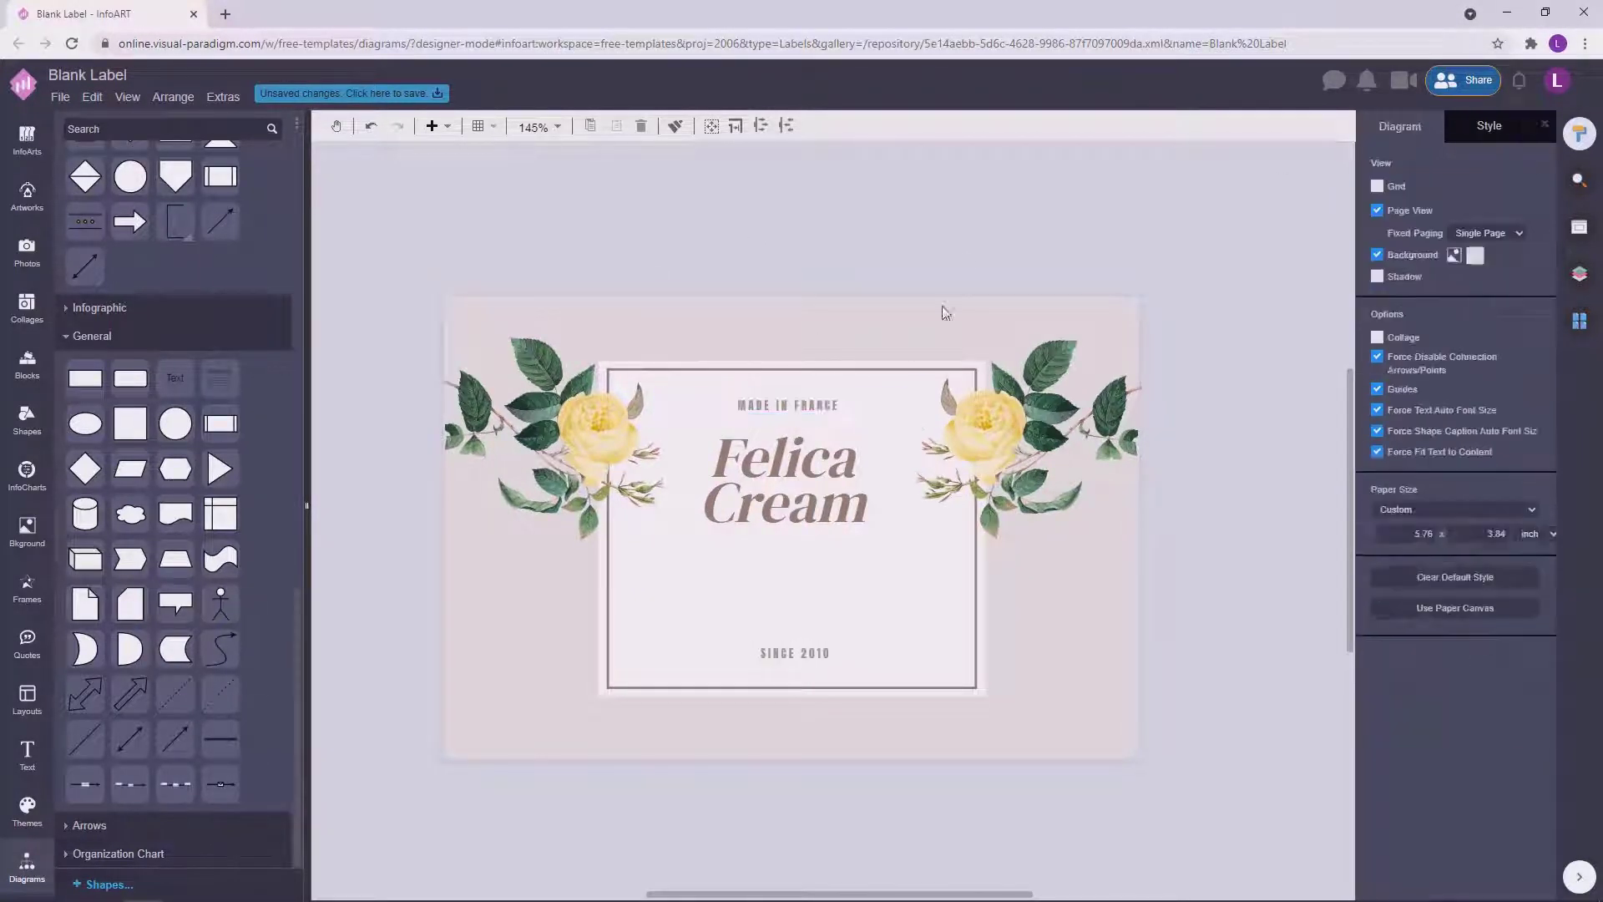
pyautogui.moveTo(818, 406); pyautogui.dragTo(814, 559)
pyautogui.press('Delete')
# Duplicate the title just below it and change the copy's text to "LILY FLOWERS FAVOUR".
pyautogui.moveTo(809, 481); pyautogui.dragTo(809, 570)
pyautogui.doubleClick(809, 571)
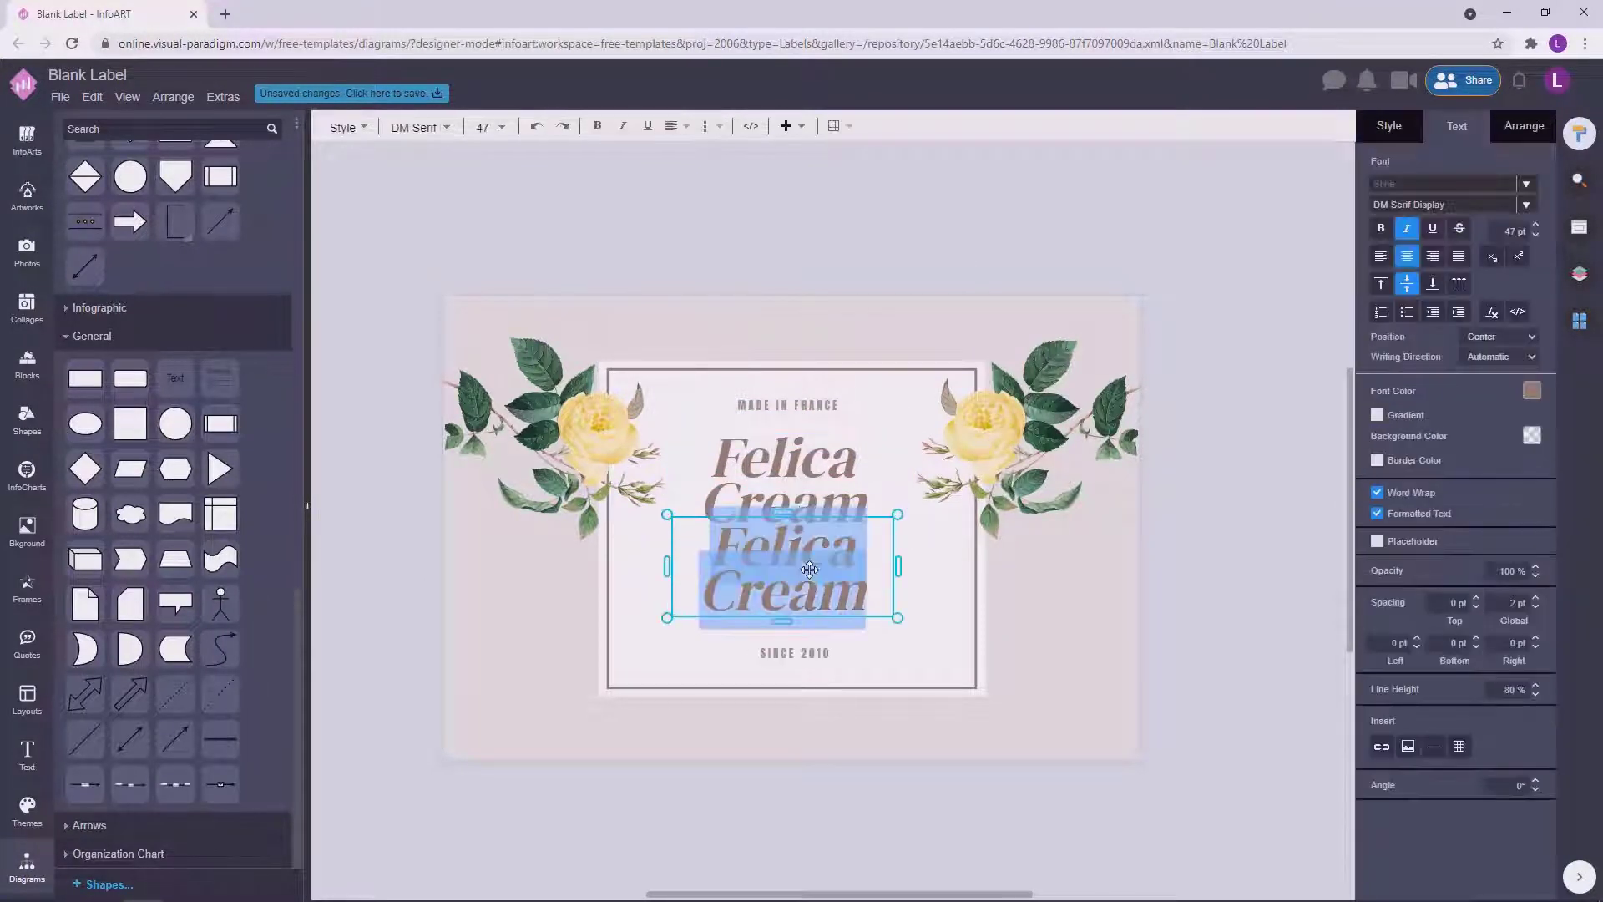
pyautogui.write('LIL')
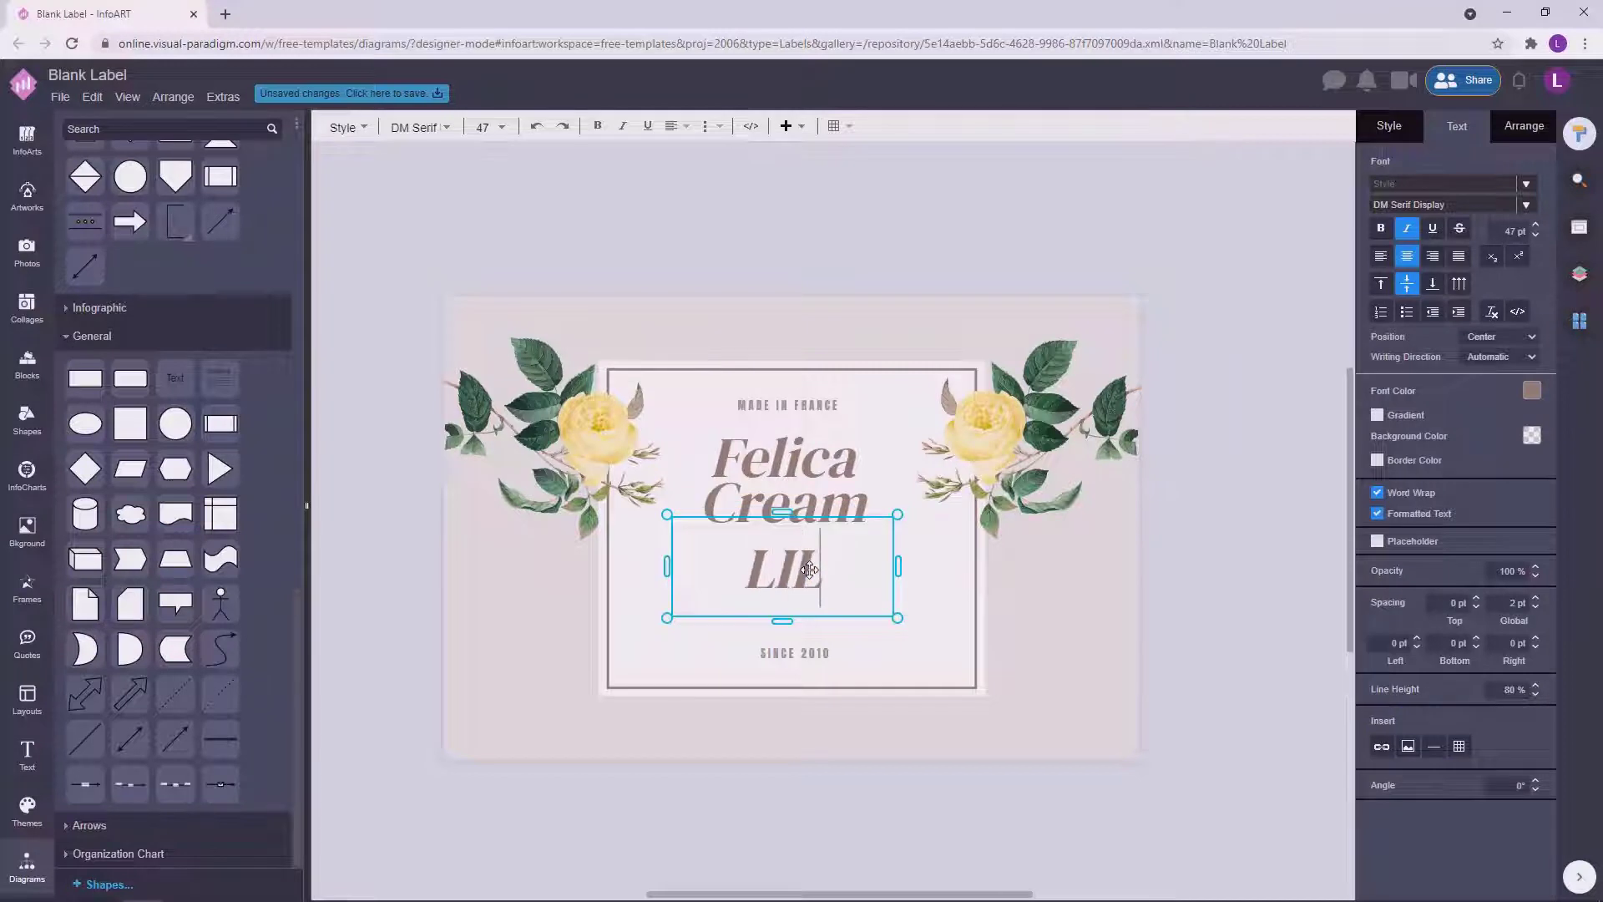
pyautogui.write('Y FLOWERS FA')
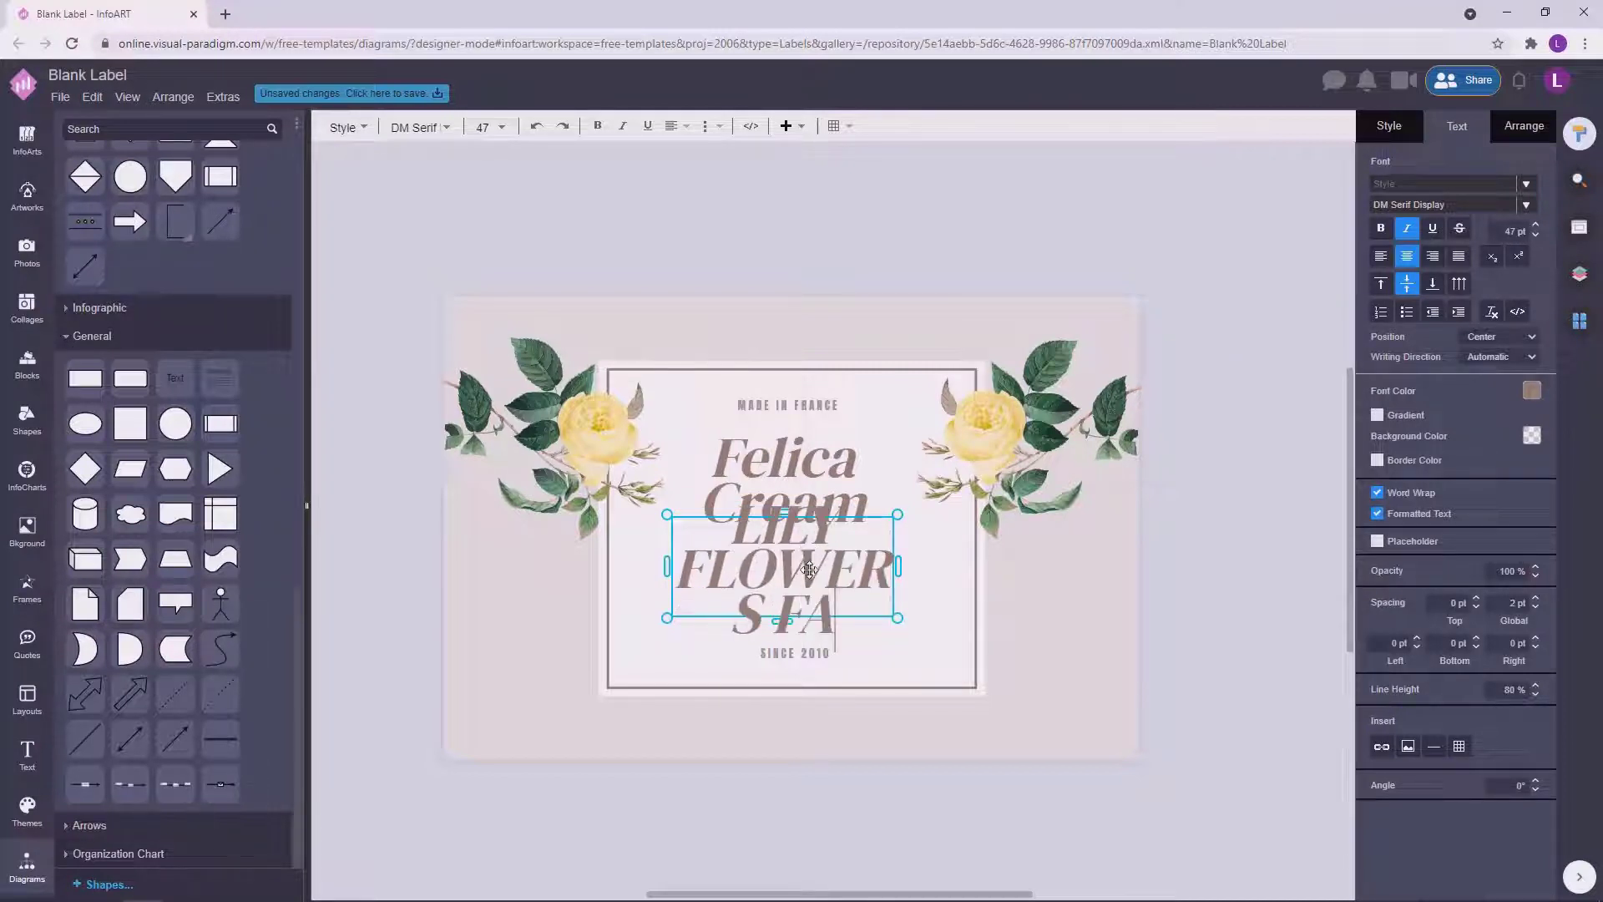
pyautogui.write('VOUR')
pyautogui.press('Escape')
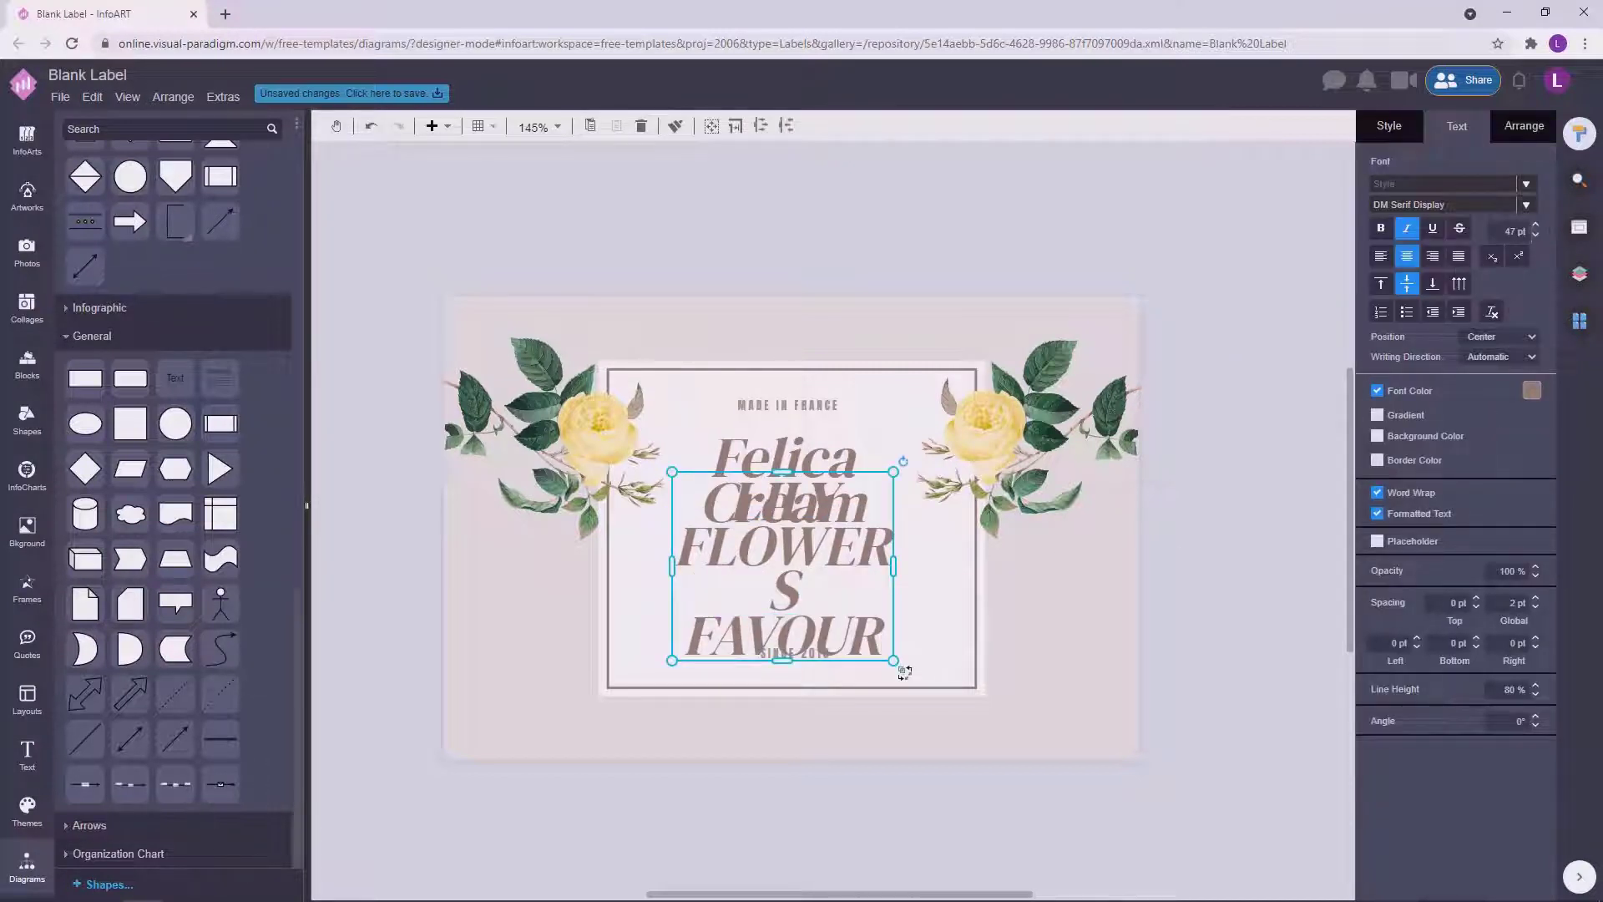
# Set the tagline to 15 pt and retype it in title case as "Lily Flowers Favour" just under the title.
pyautogui.write('15')
pyautogui.press('Return')
pyautogui.click(1299, 551)
pyautogui.doubleClick(865, 569)
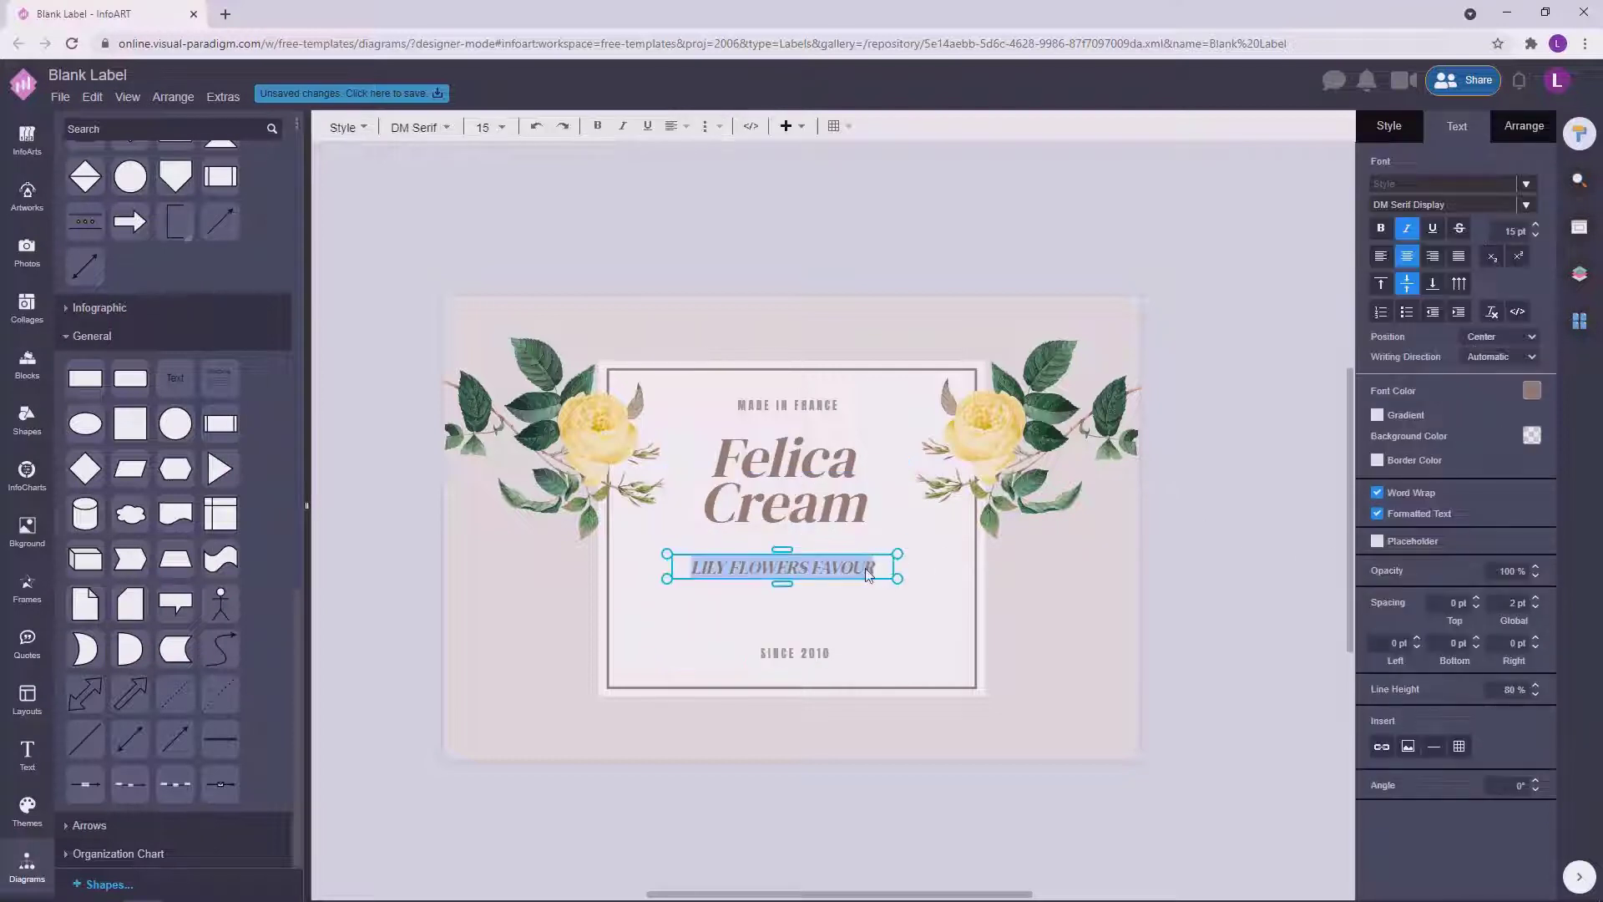
pyautogui.write('LIly')
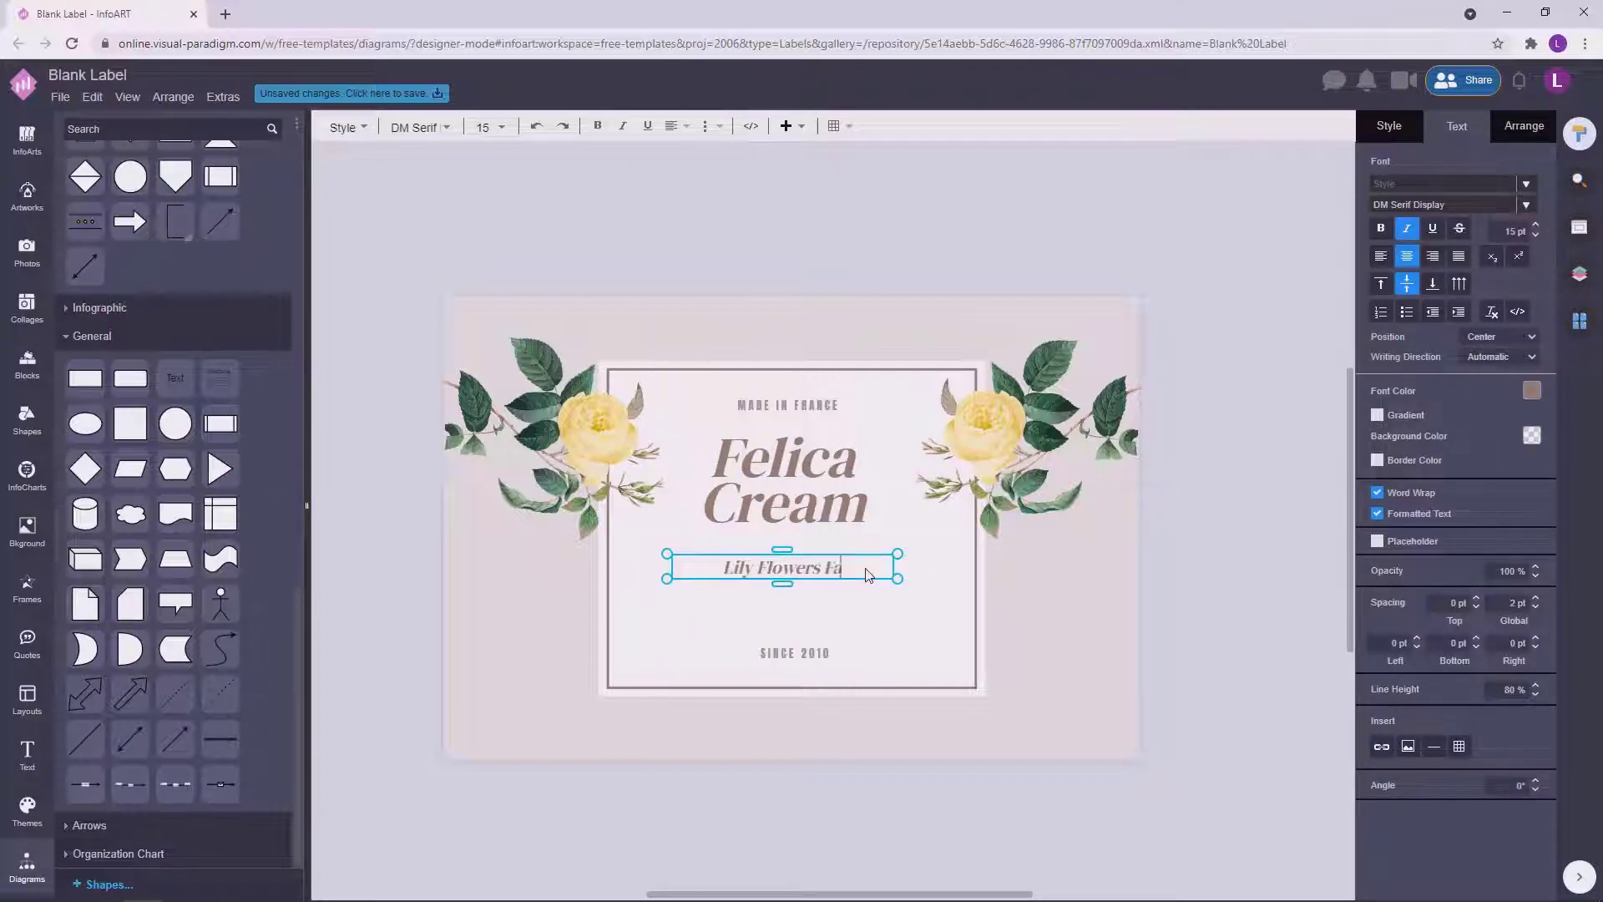
pyautogui.write(' Flowers Favour')
pyautogui.click(1263, 522)
pyautogui.click(899, 576)
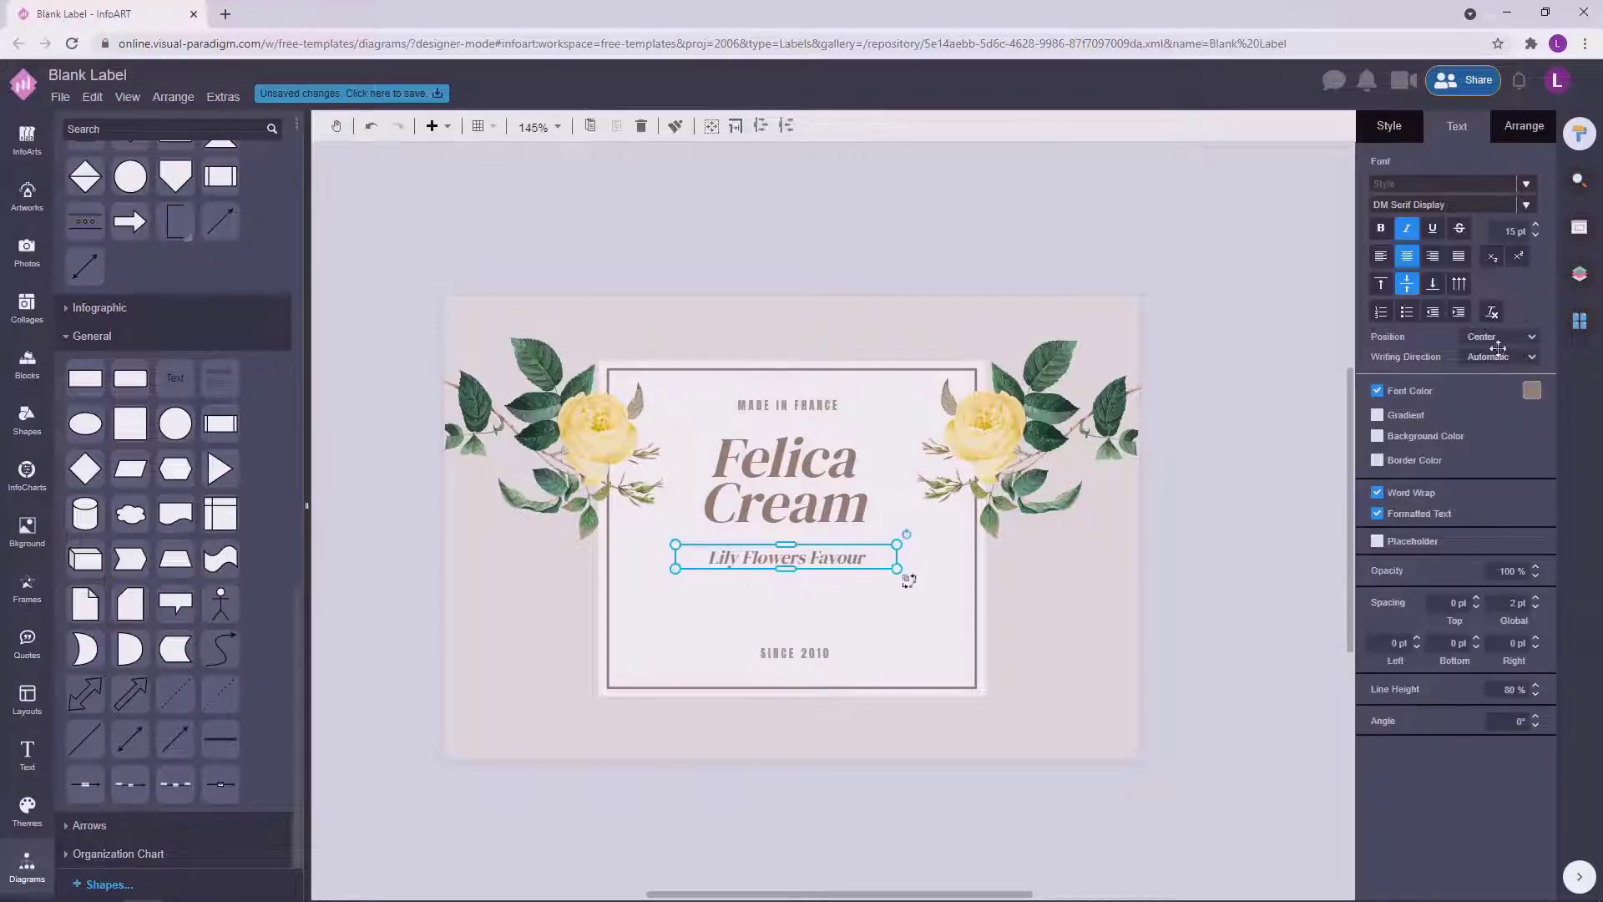
# Recolor the "Lily Flowers Favour" tagline in a darker brown and move it slightly down from the title.
pyautogui.click(1531, 390)
pyautogui.click(1467, 575)
pyautogui.click(1569, 589)
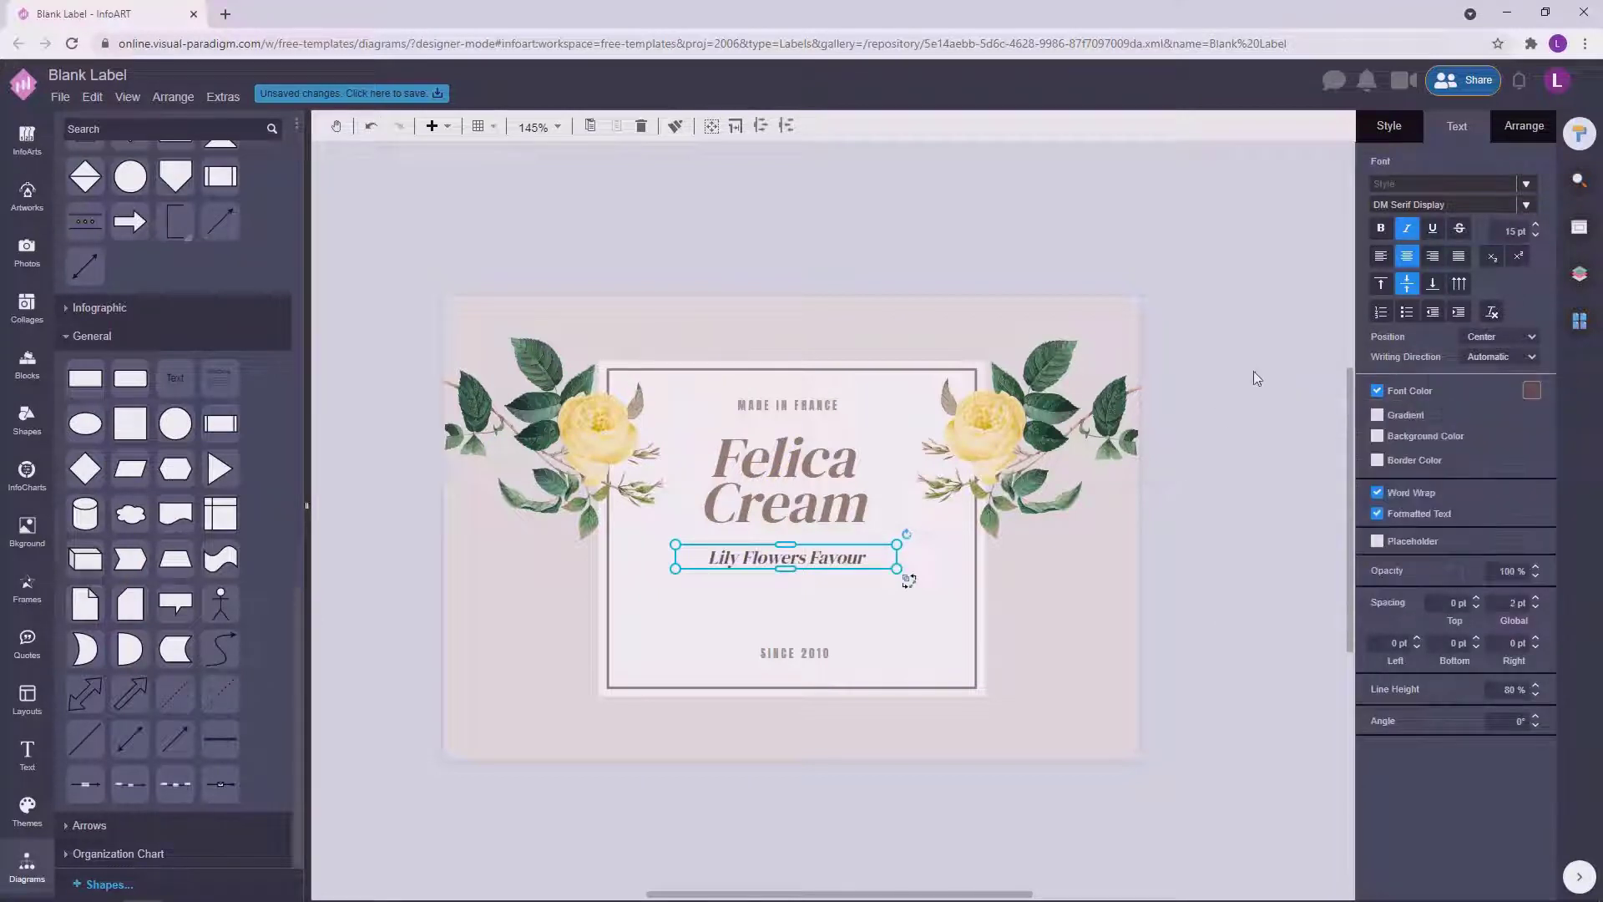
pyautogui.moveTo(852, 556); pyautogui.dragTo(852, 575)
# Align the centres of all four text elements and centre them together on the white panel.
pyautogui.click(829, 406)
pyautogui.keyDown('shift'); pyautogui.click(788, 480); pyautogui.keyUp('shift')
pyautogui.keyDown('shift'); pyautogui.click(787, 576); pyautogui.keyUp('shift')
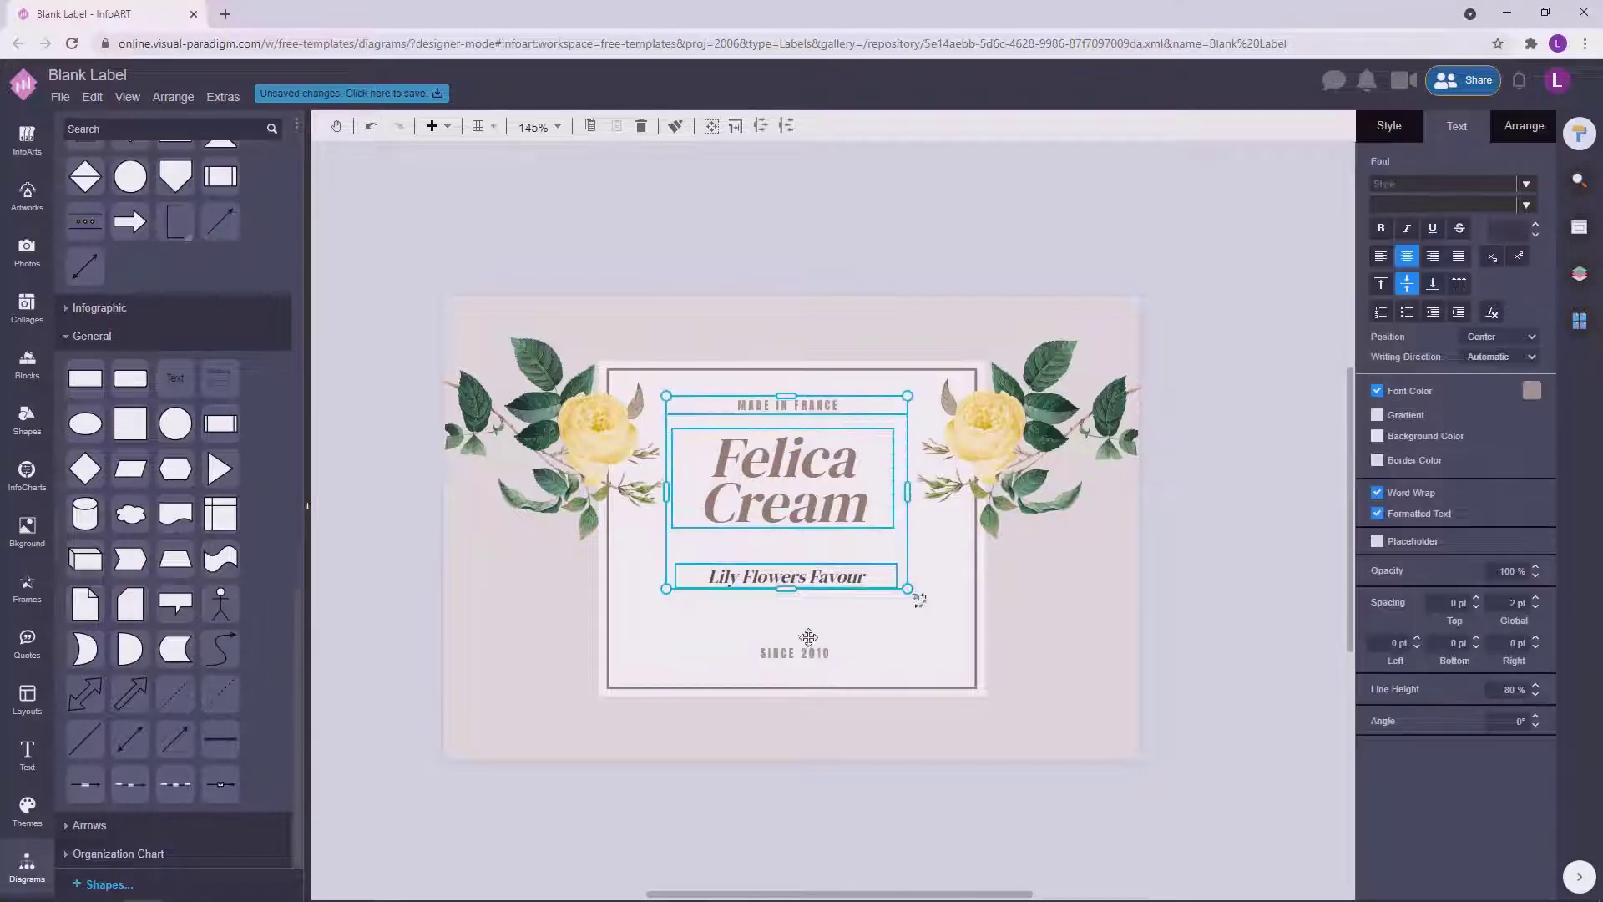
pyautogui.keyDown('shift'); pyautogui.click(801, 643); pyautogui.keyUp('shift')
pyautogui.moveTo(809, 491); pyautogui.dragTo(813, 492)
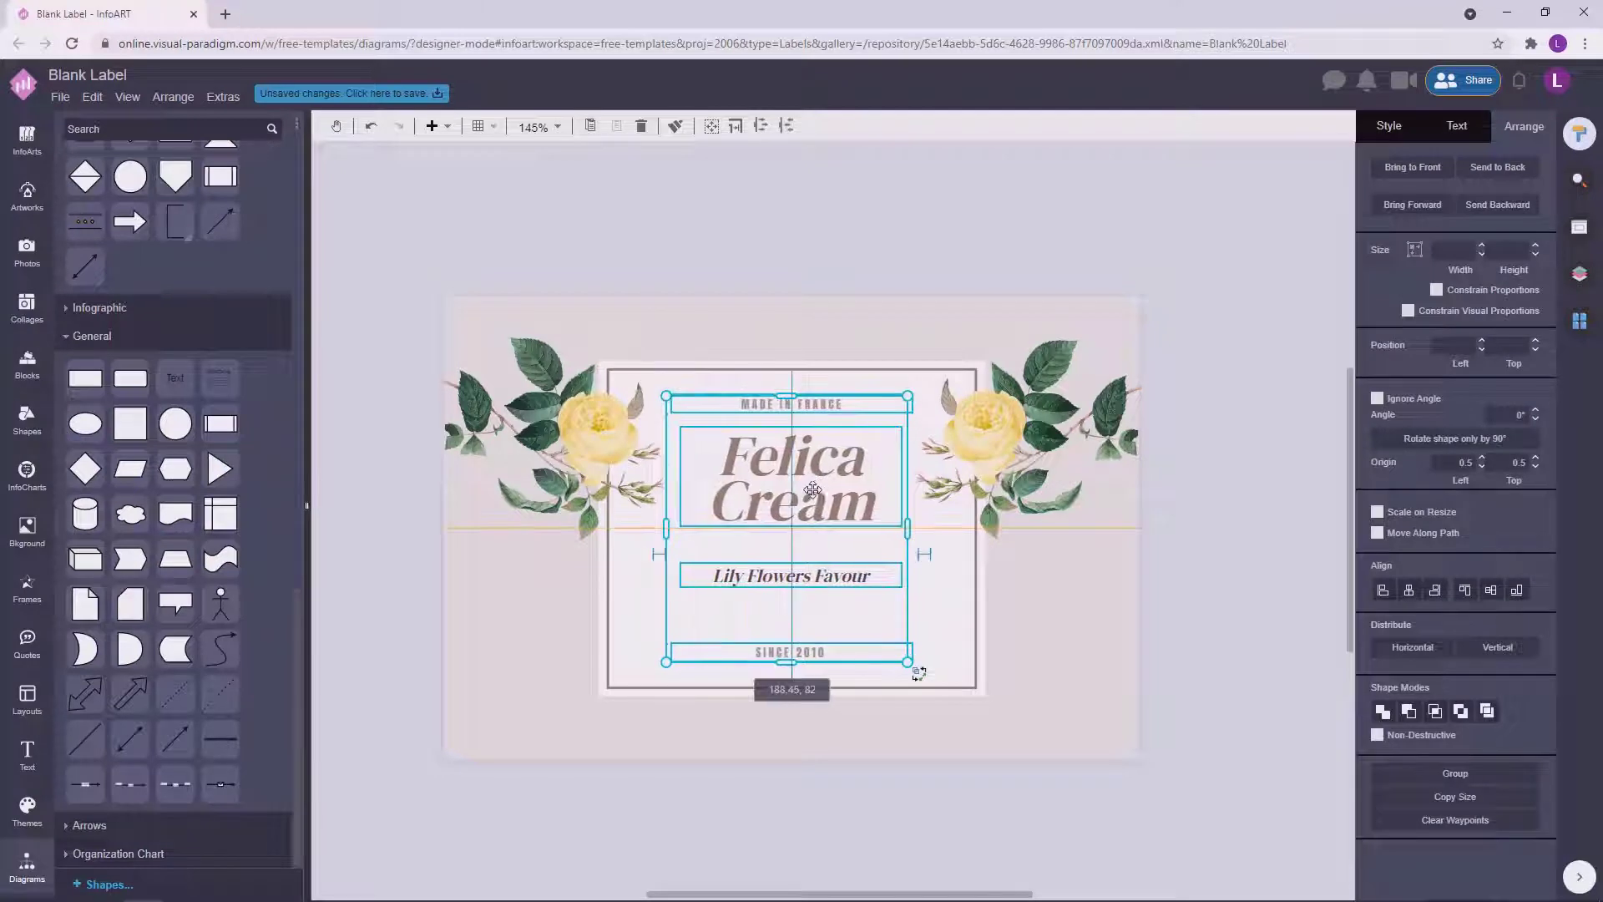
pyautogui.click(1247, 482)
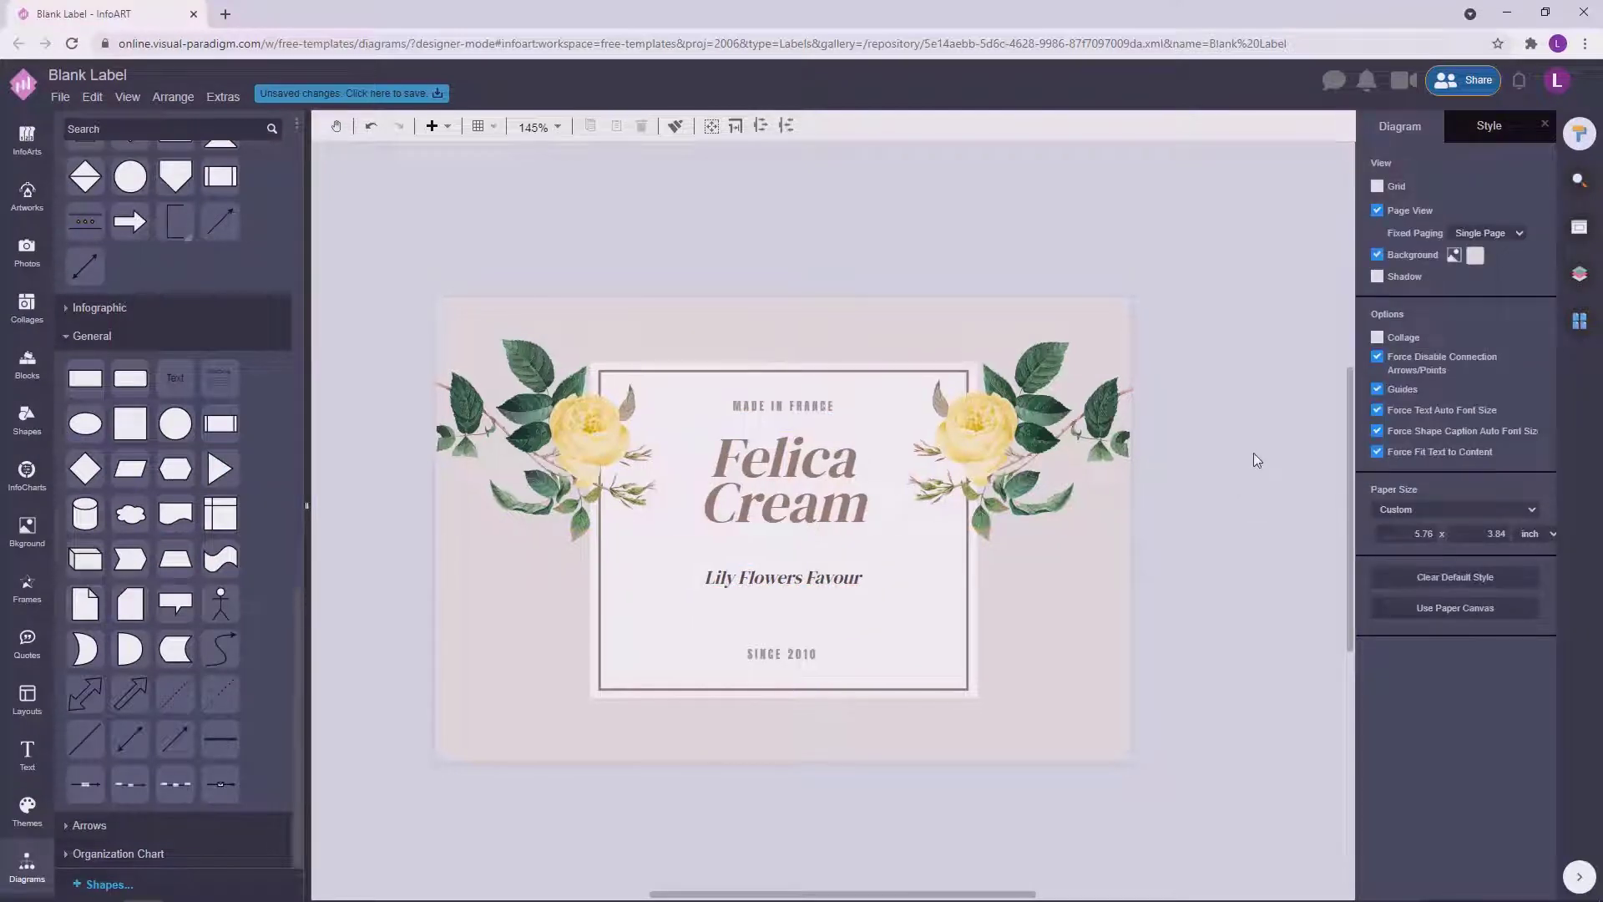
# Move the "Lily Flowers Favour" tagline up so it sits directly beneath the "Felica Cream" title.
pyautogui.click(839, 578)
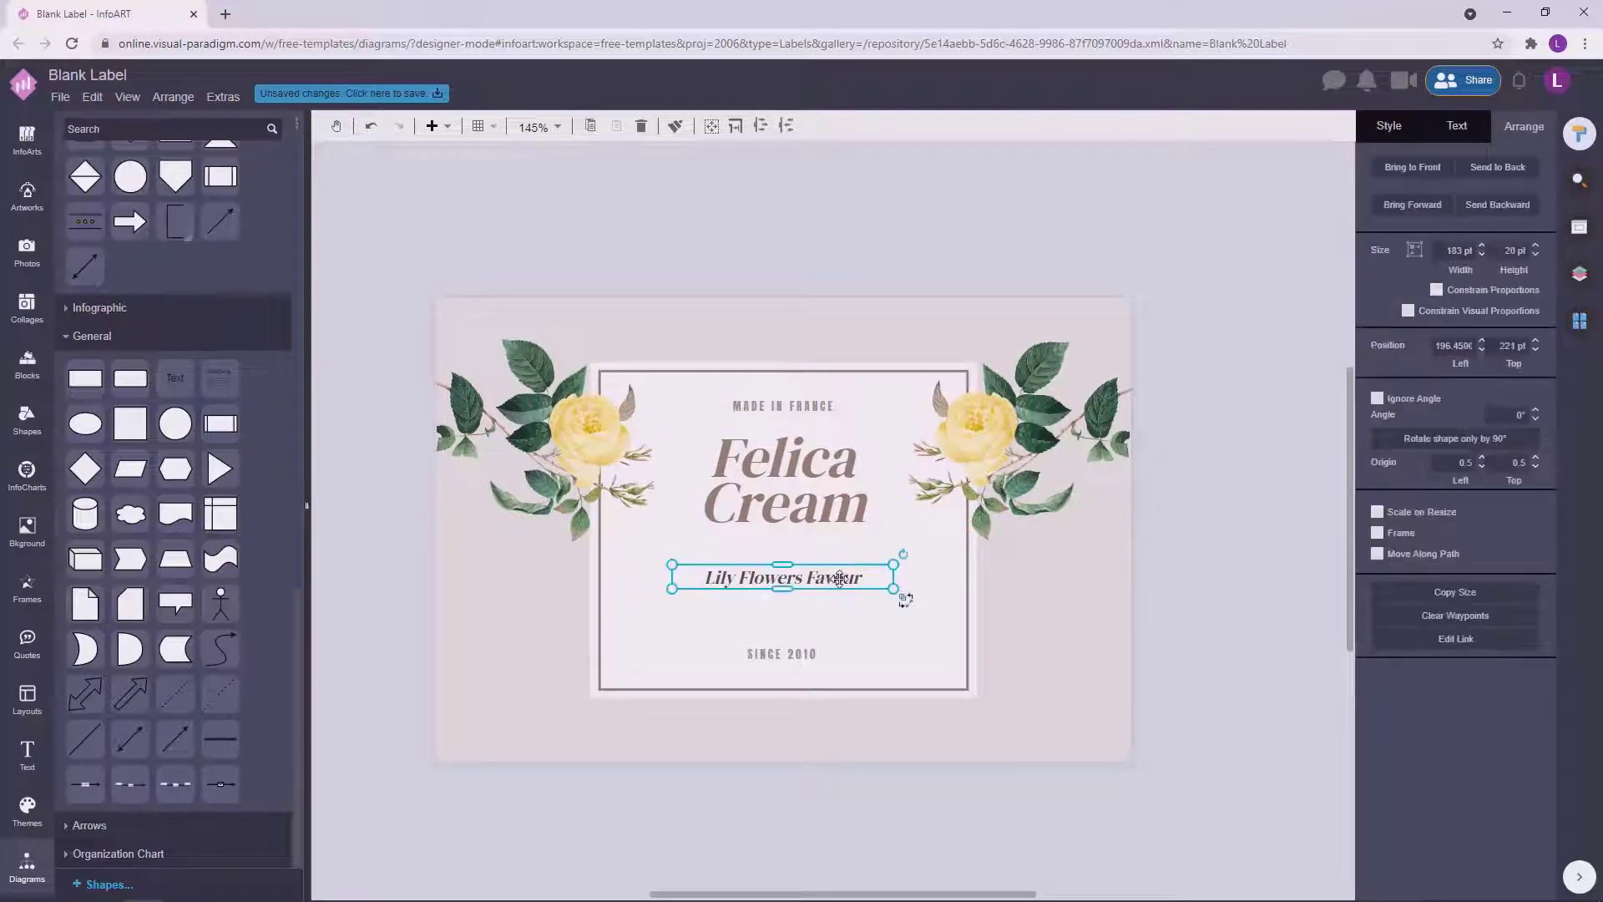
pyautogui.moveTo(839, 578)
pyautogui.keyDown('ctrl'); pyautogui.mouseDown()
pyautogui.moveTo(839, 603)
pyautogui.moveTo(855, 546)
pyautogui.mouseUp(); pyautogui.keyUp('ctrl')
pyautogui.click(1244, 546)
pyautogui.hotkey('ctrl', 'z')
pyautogui.click(1275, 496)
pyautogui.click(832, 547)
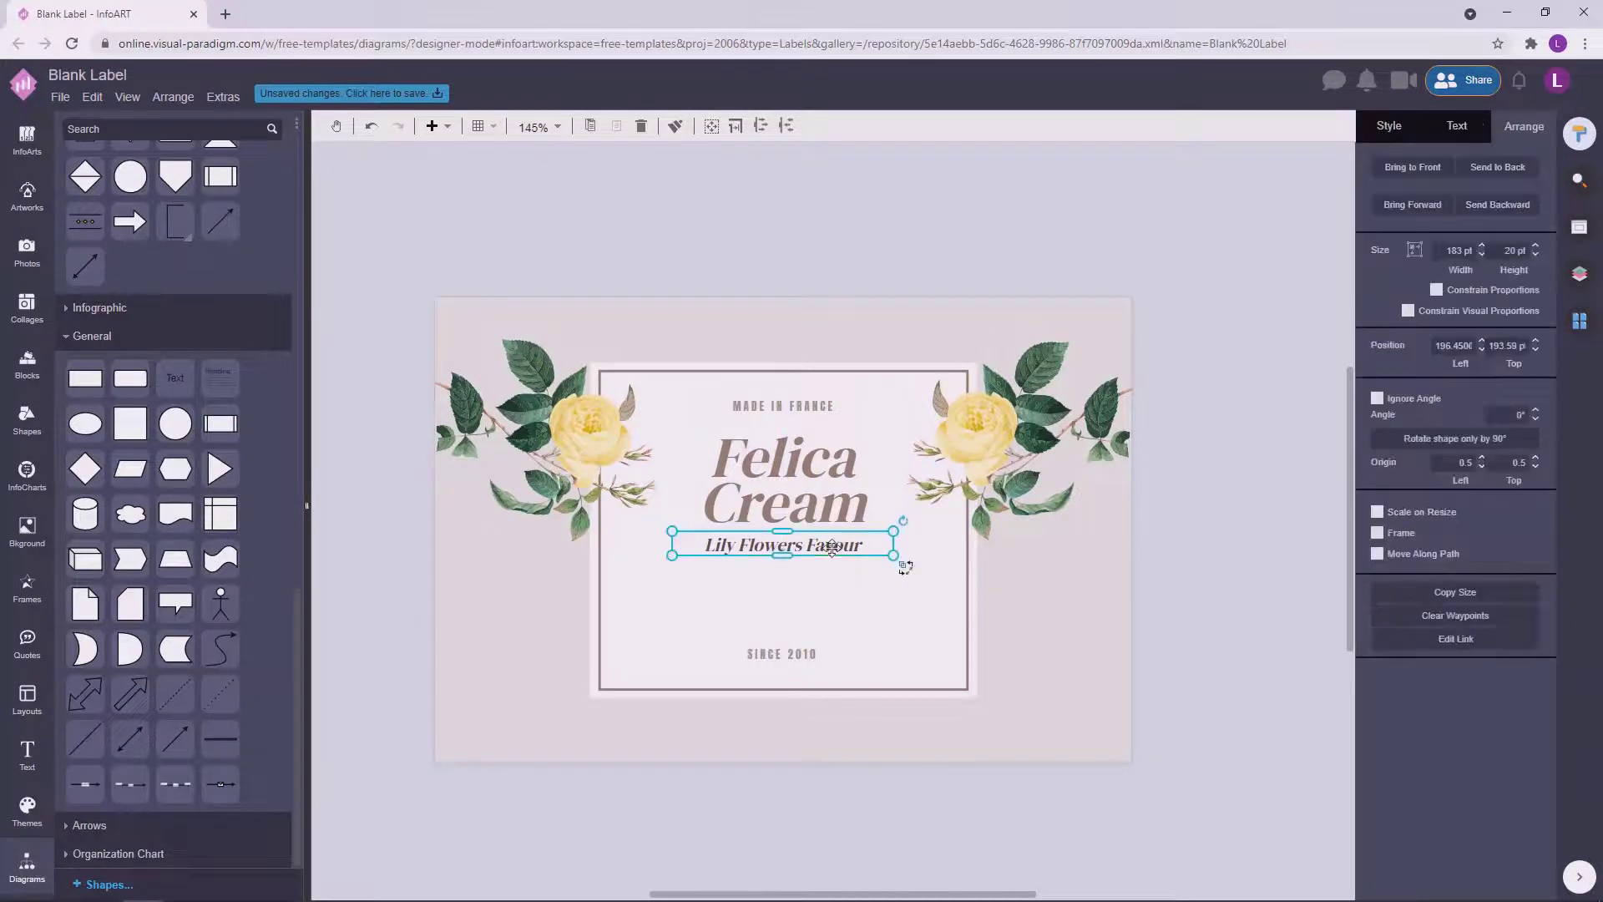
pyautogui.click(1077, 428)
# Try another dark shade as the font color of the "Lily Flowers Favour" tagline.
pyautogui.click(848, 547)
pyautogui.click(1457, 126)
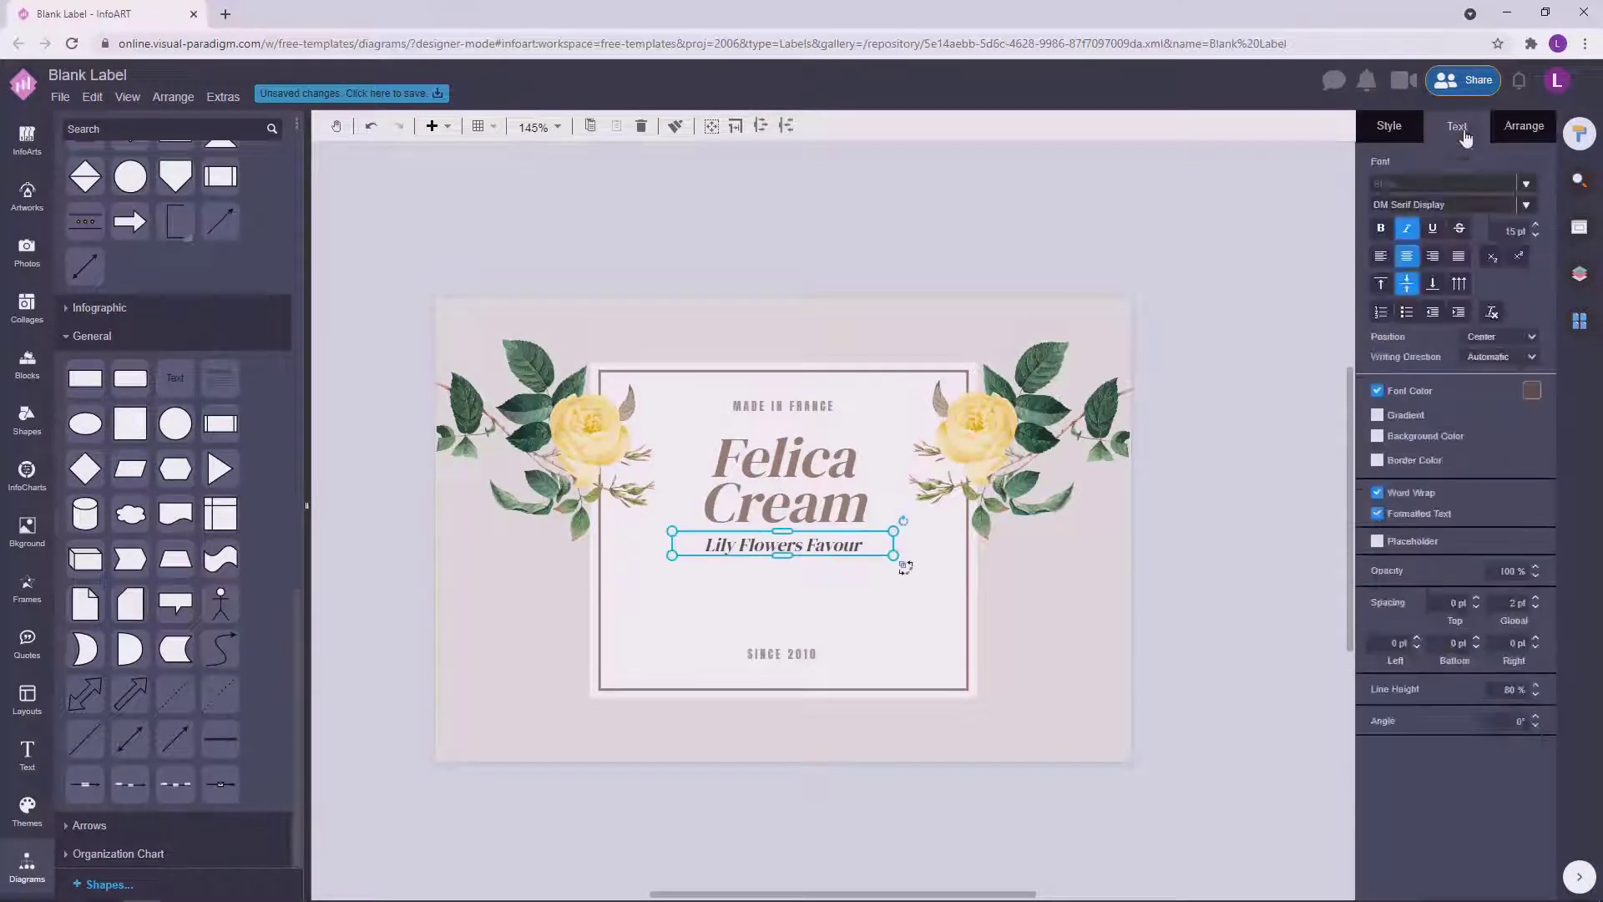
pyautogui.click(1532, 390)
pyautogui.click(1559, 592)
pyautogui.click(1244, 428)
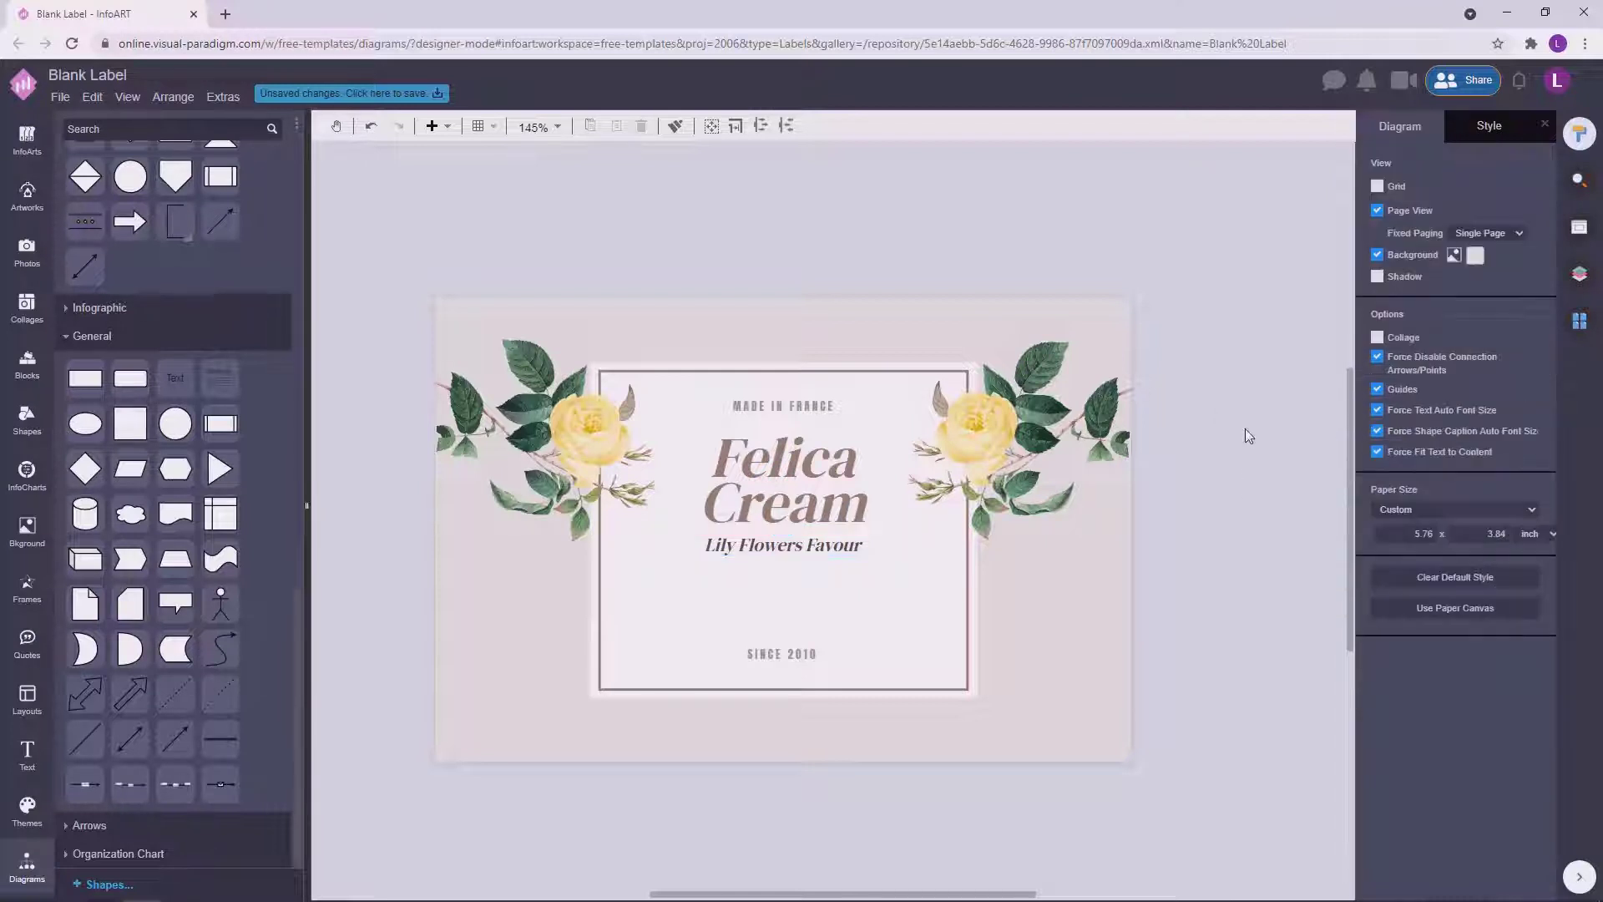
# Nudge the "Lily Flowers Favour" tagline slightly down and recolor it in a dark warm grey.
pyautogui.click(840, 548)
pyautogui.press('Down')
pyautogui.click(1532, 390)
pyautogui.click(1499, 574)
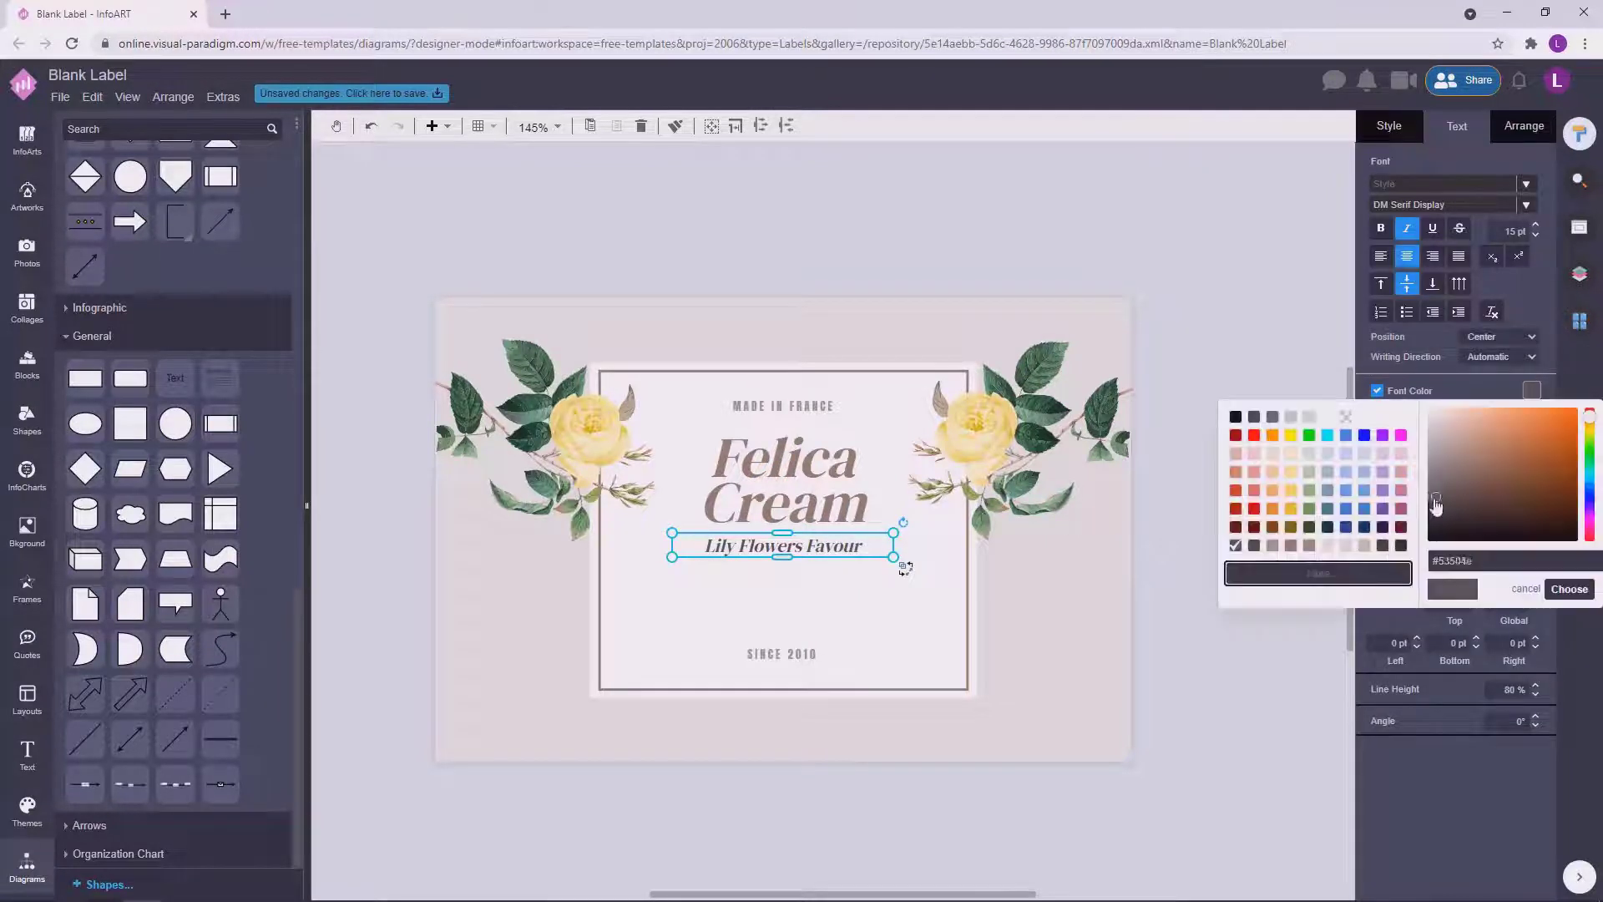
pyautogui.click(1568, 589)
pyautogui.click(1250, 354)
# Recolor the "MADE IN FRANCE" and "SINCE 2010" lines together in a soft warm grey.
pyautogui.click(818, 412)
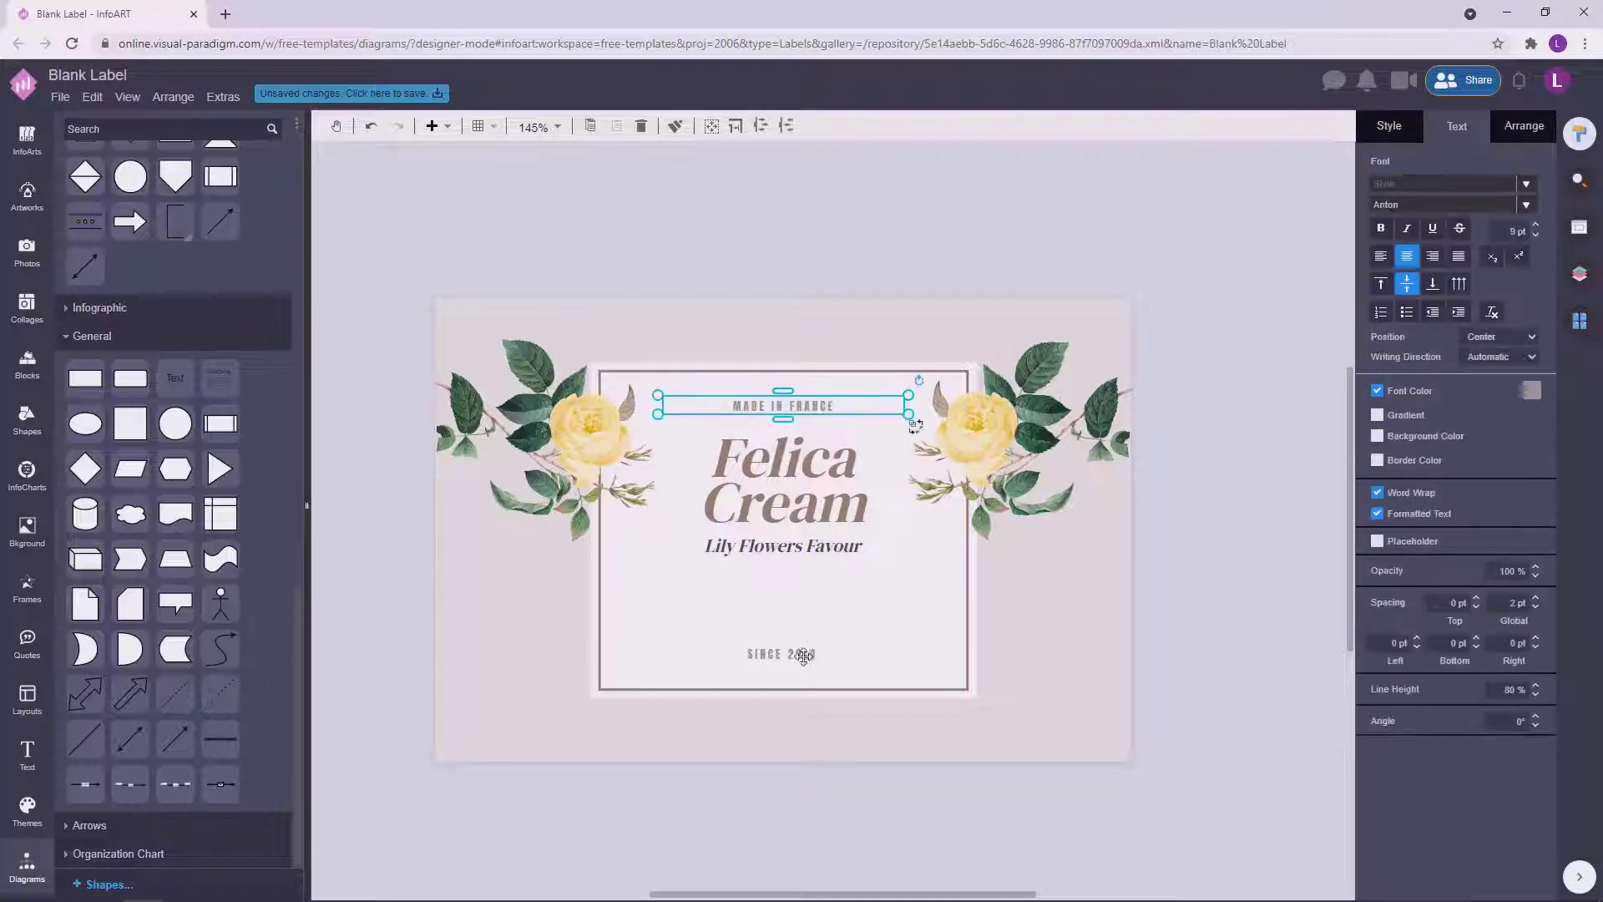
pyautogui.keyDown('shift'); pyautogui.click(802, 654); pyautogui.keyUp('shift')
pyautogui.click(1532, 390)
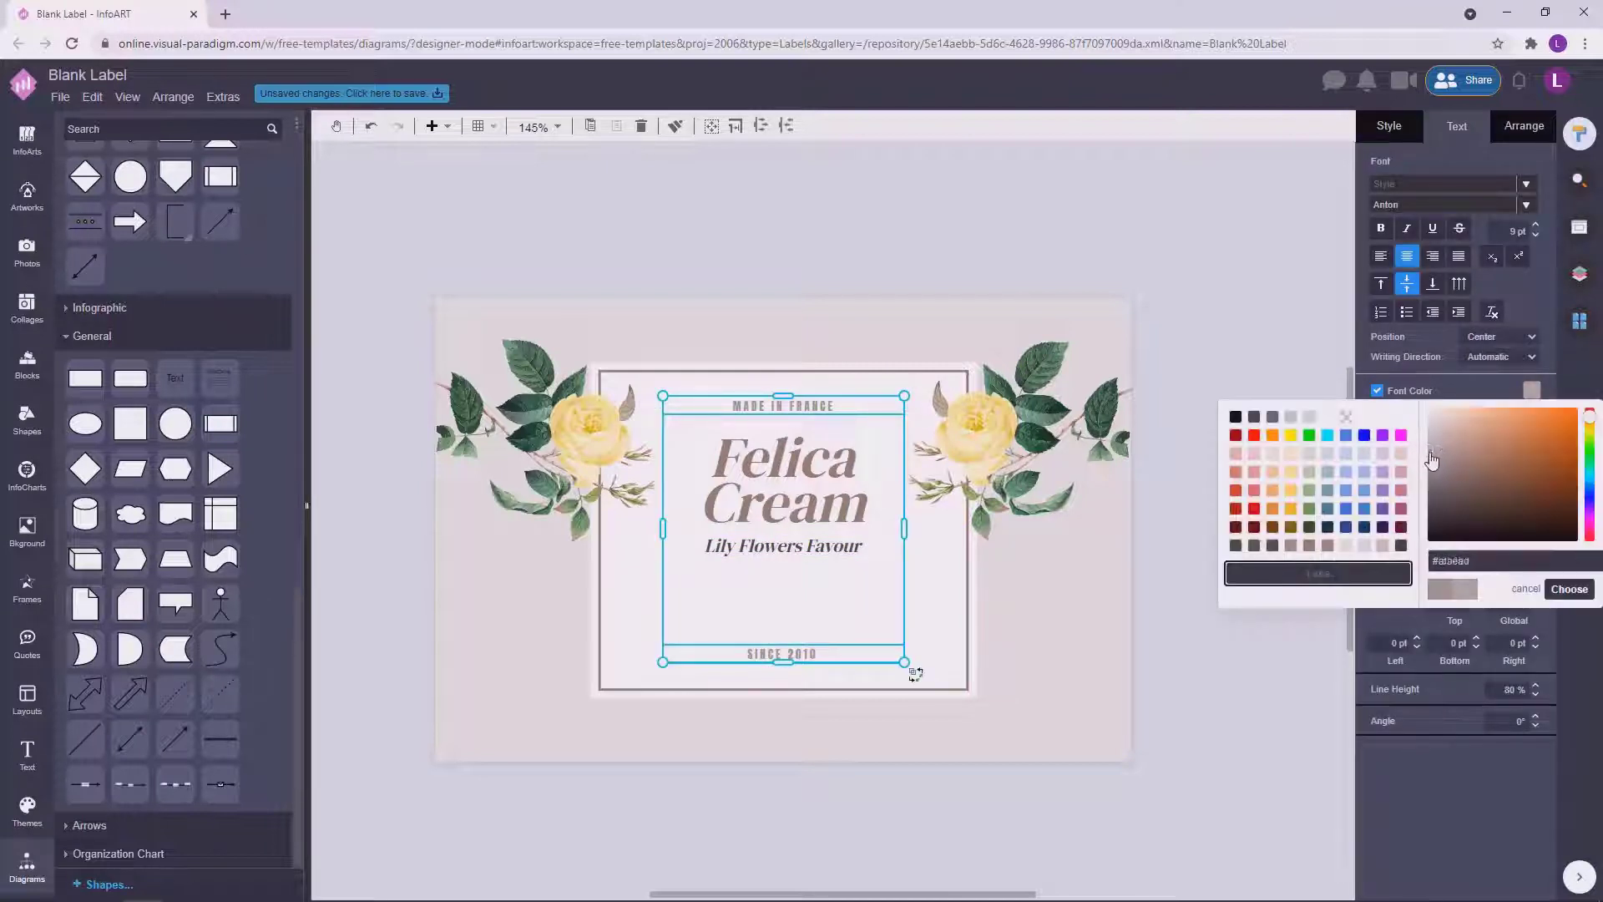
pyautogui.click(1569, 588)
pyautogui.click(1237, 441)
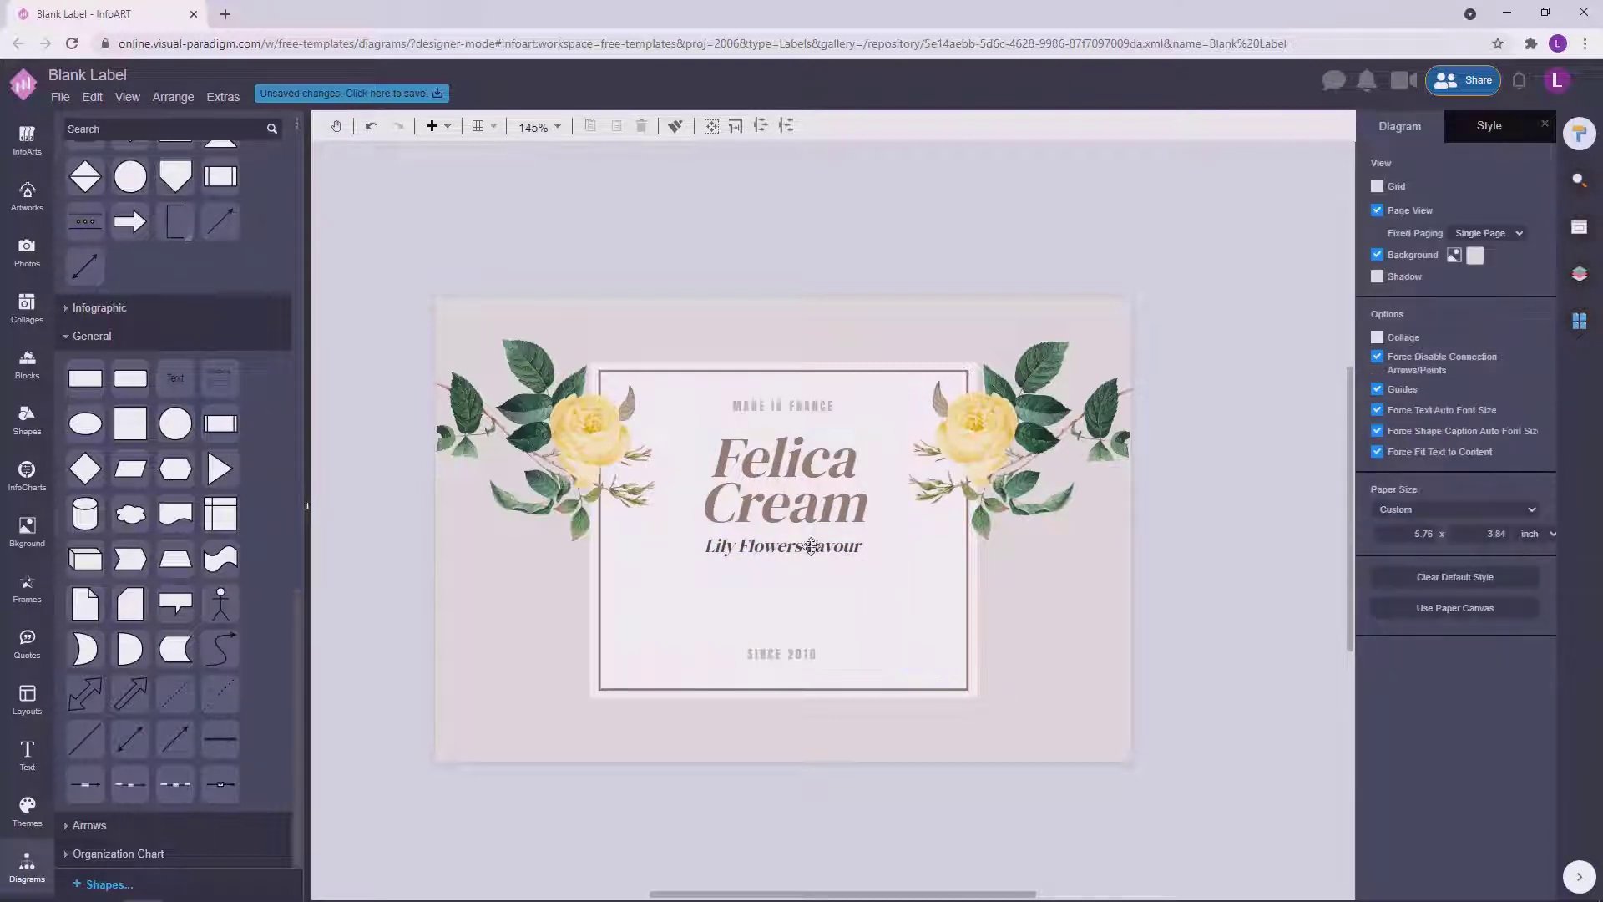
# Change the font color of the "Lily Flowers Favour" tagline to a neutral dark grey.
pyautogui.click(783, 545)
pyautogui.click(1532, 390)
pyautogui.click(1467, 576)
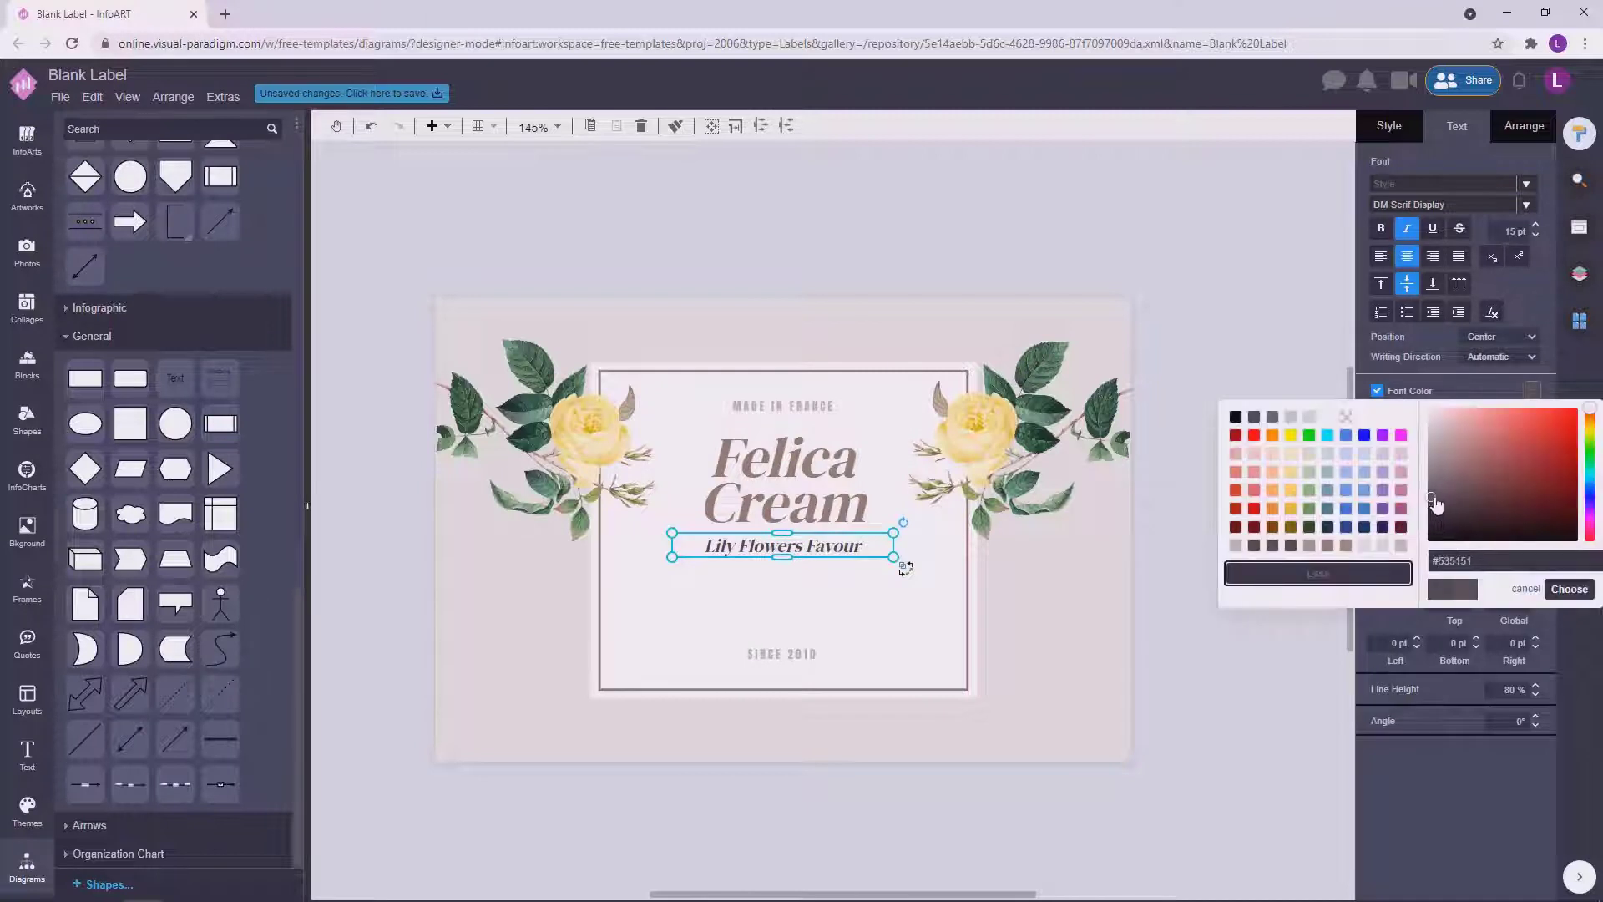
pyautogui.click(1569, 589)
pyautogui.click(1206, 415)
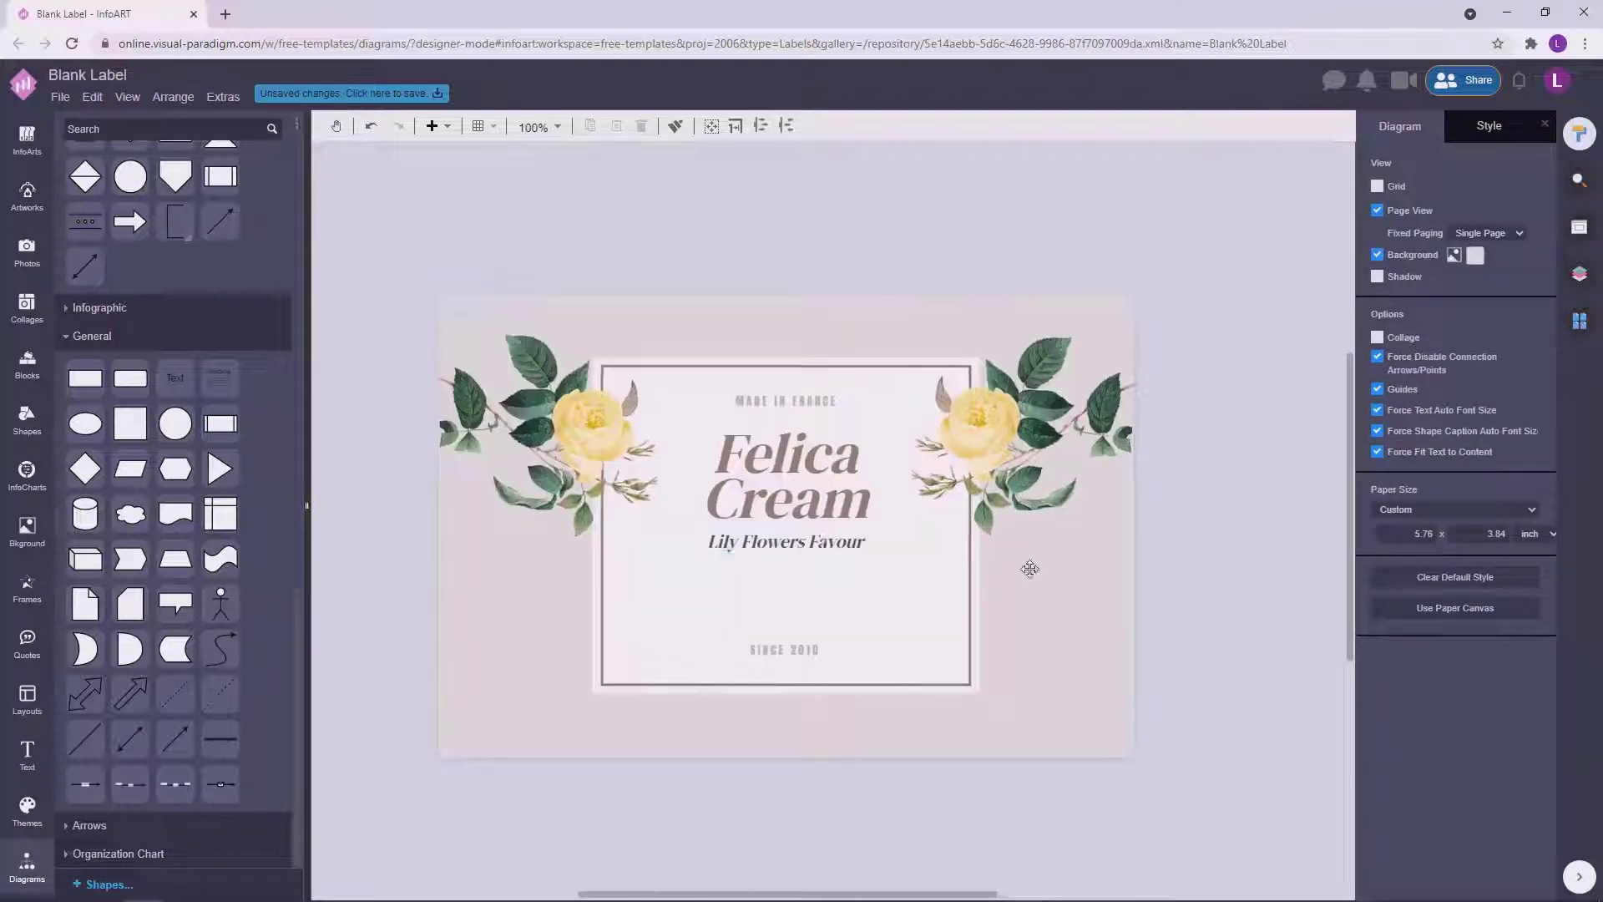
# Set the "Lily Flowers Favour" tagline to 15.5 pt and shift it slightly down together with the title.
pyautogui.click(813, 545)
pyautogui.write('15.5')
pyautogui.click(1265, 433)
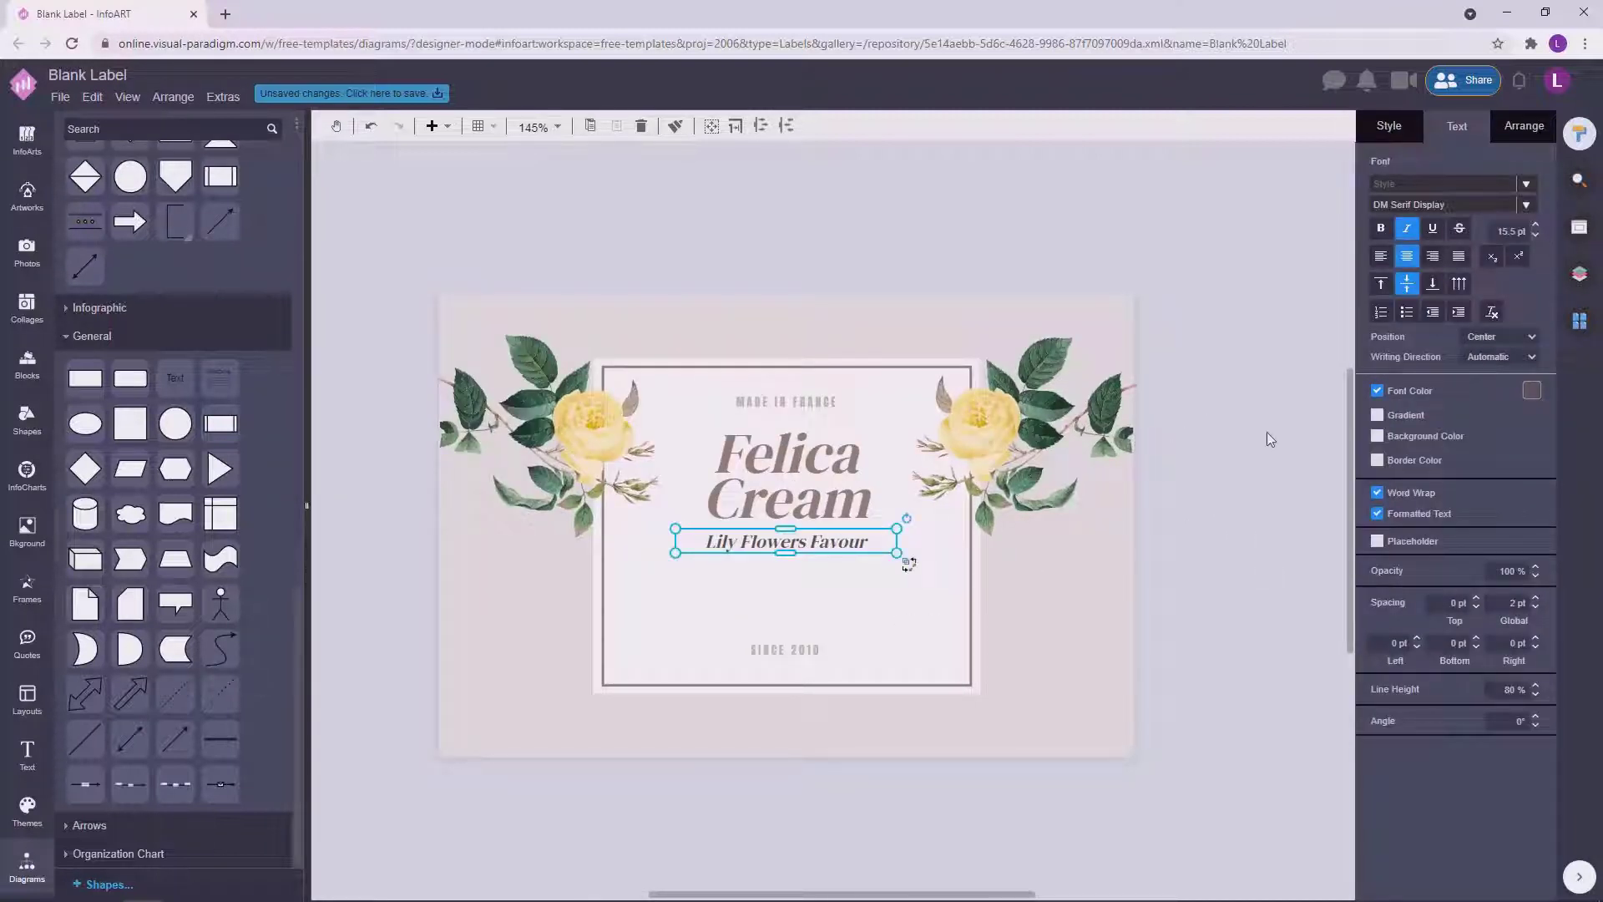
pyautogui.click(847, 541)
pyautogui.keyDown('shift'); pyautogui.click(813, 470); pyautogui.keyUp('shift')
pyautogui.moveTo(813, 471); pyautogui.dragTo(814, 476)
pyautogui.click(1307, 411)
pyautogui.scroll(-1, 1295, 512)
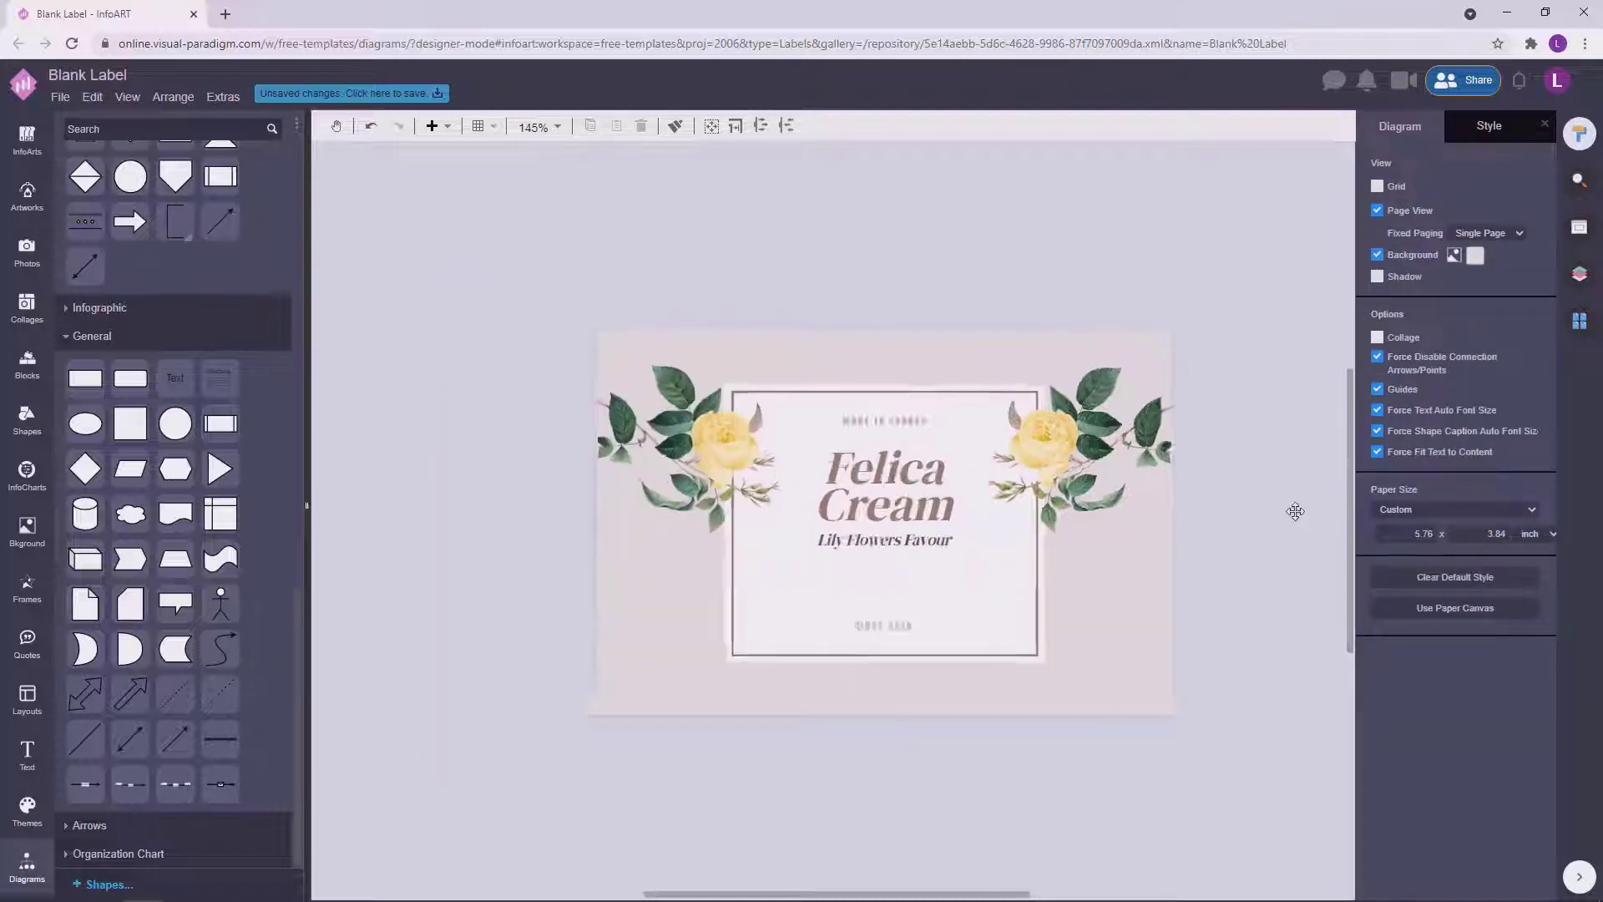
pyautogui.scroll(1, 1288, 544)
# Change the label's page background to a slightly warmer pale beige.
pyautogui.click(1475, 256)
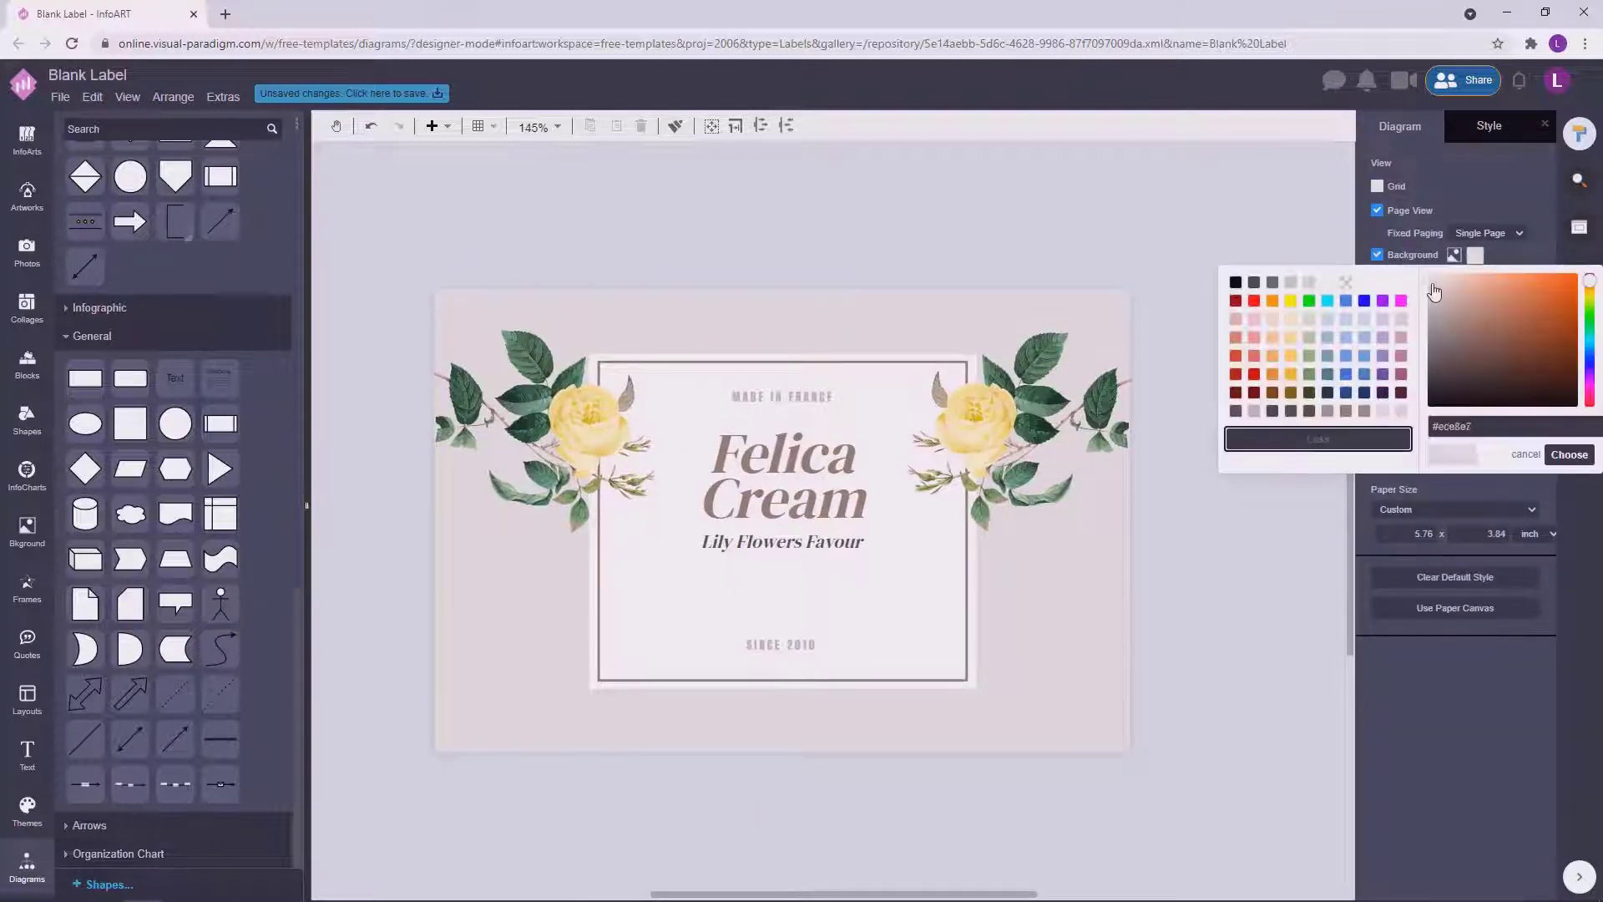
pyautogui.moveTo(1589, 286); pyautogui.dragTo(1589, 292)
pyautogui.click(1574, 460)
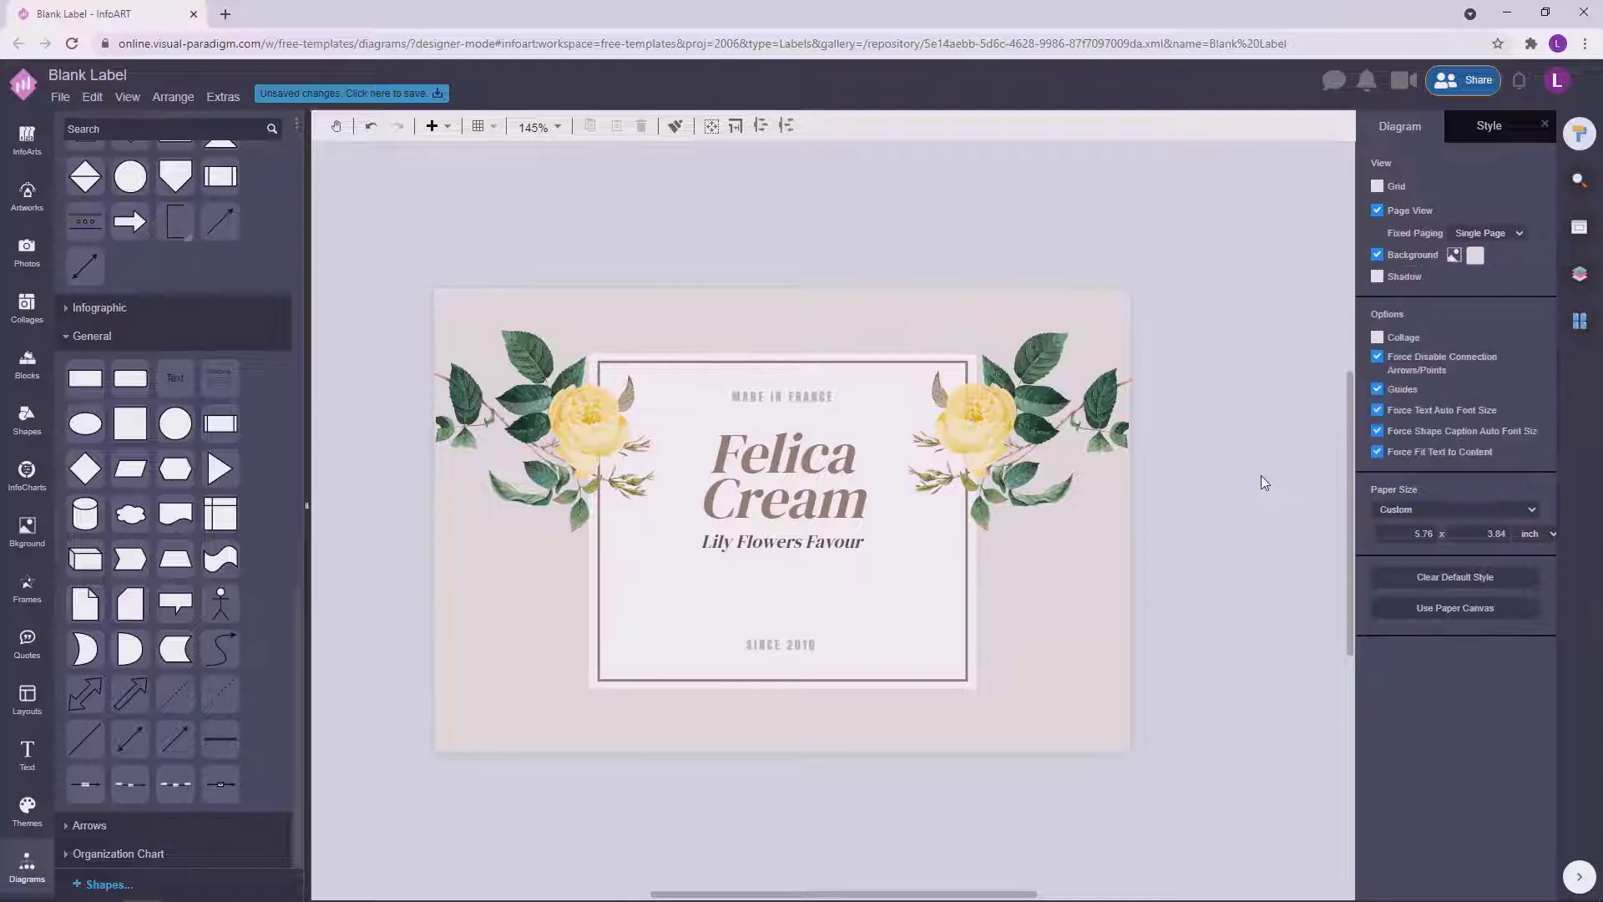
pyautogui.moveTo(1261, 474); pyautogui.dragTo(1247, 470)
# Recolor the outline of the inner frame on the white panel in a darker brown.
pyautogui.click(932, 570)
pyautogui.click(1389, 126)
pyautogui.click(1531, 276)
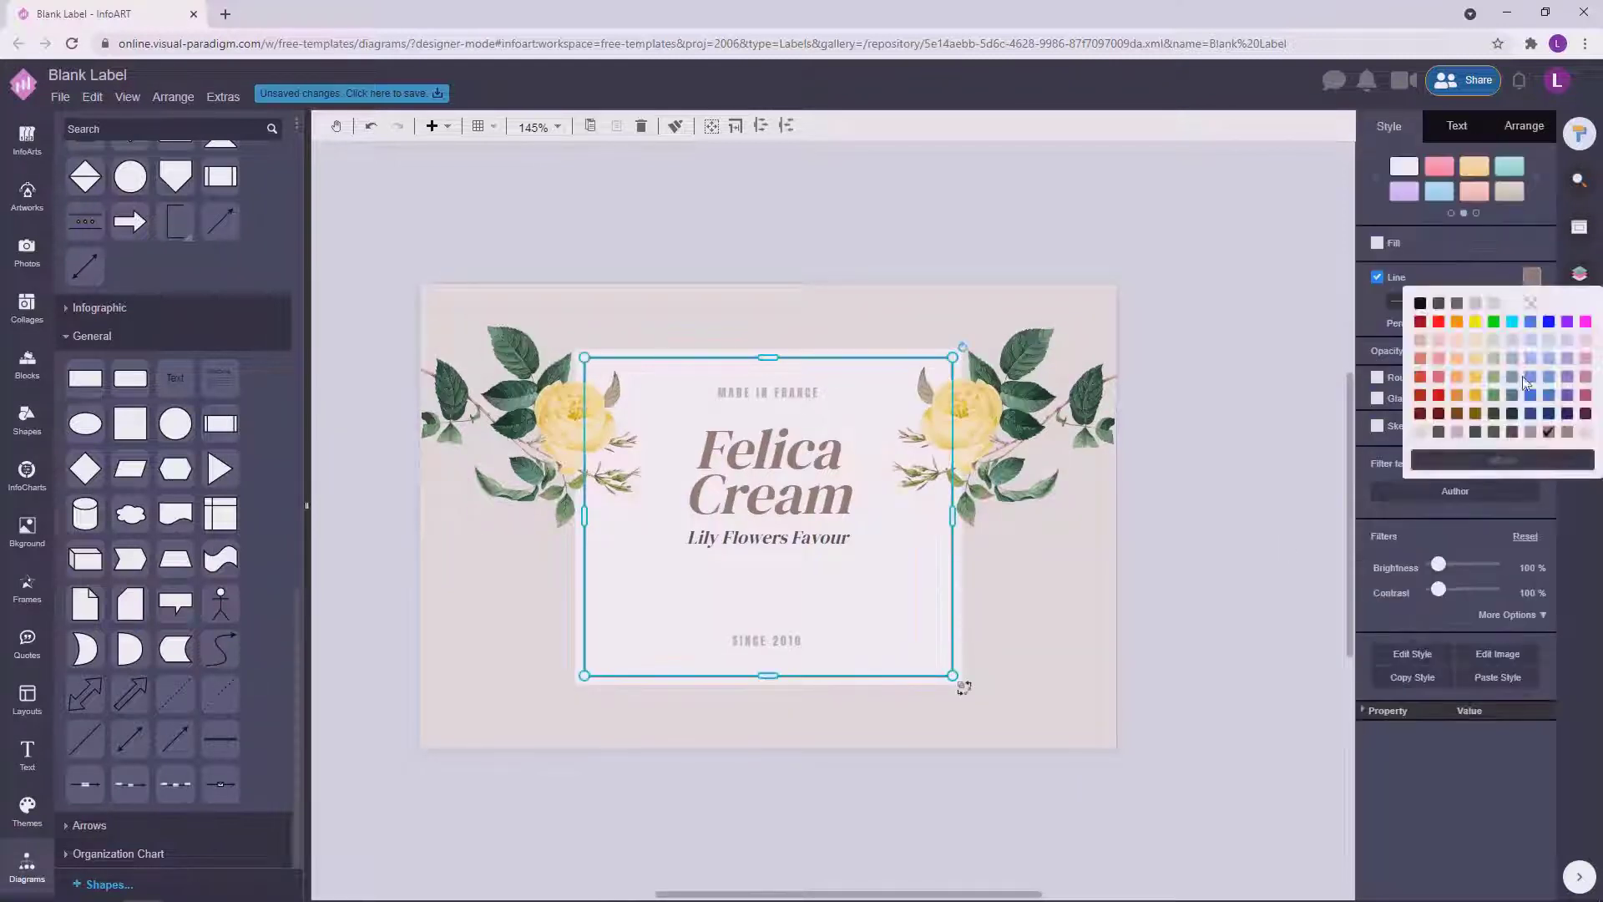
pyautogui.click(1569, 475)
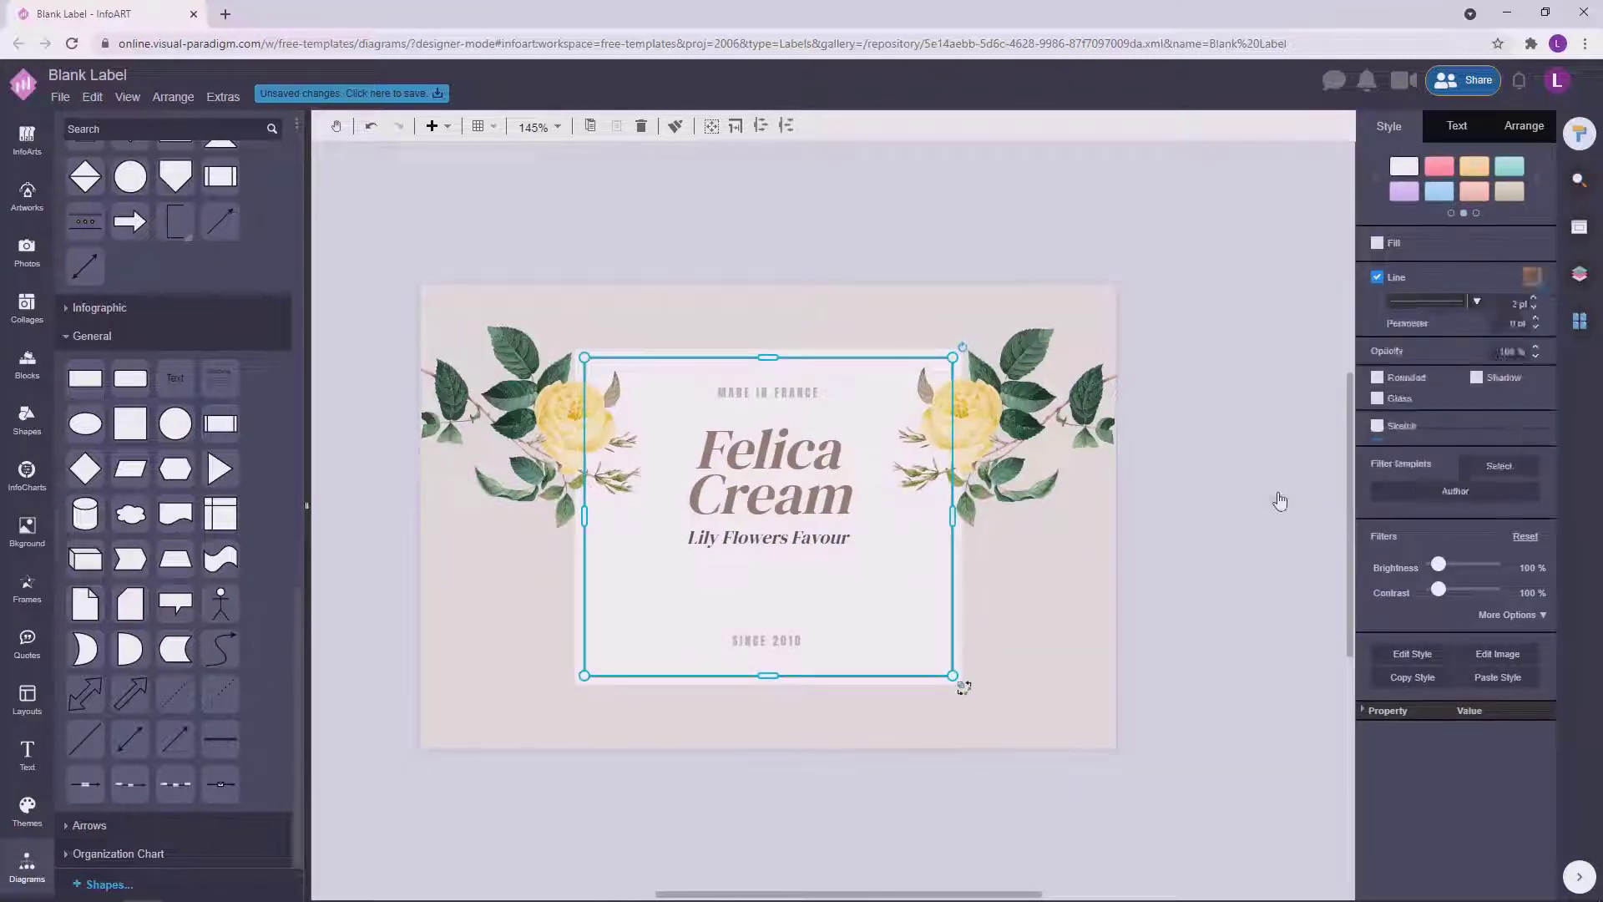
pyautogui.click(1277, 498)
# Recolor the "Felica Cream" title in a darker brown matching the inner frame.
pyautogui.click(806, 463)
pyautogui.click(1457, 125)
pyautogui.click(1532, 390)
pyautogui.click(1420, 545)
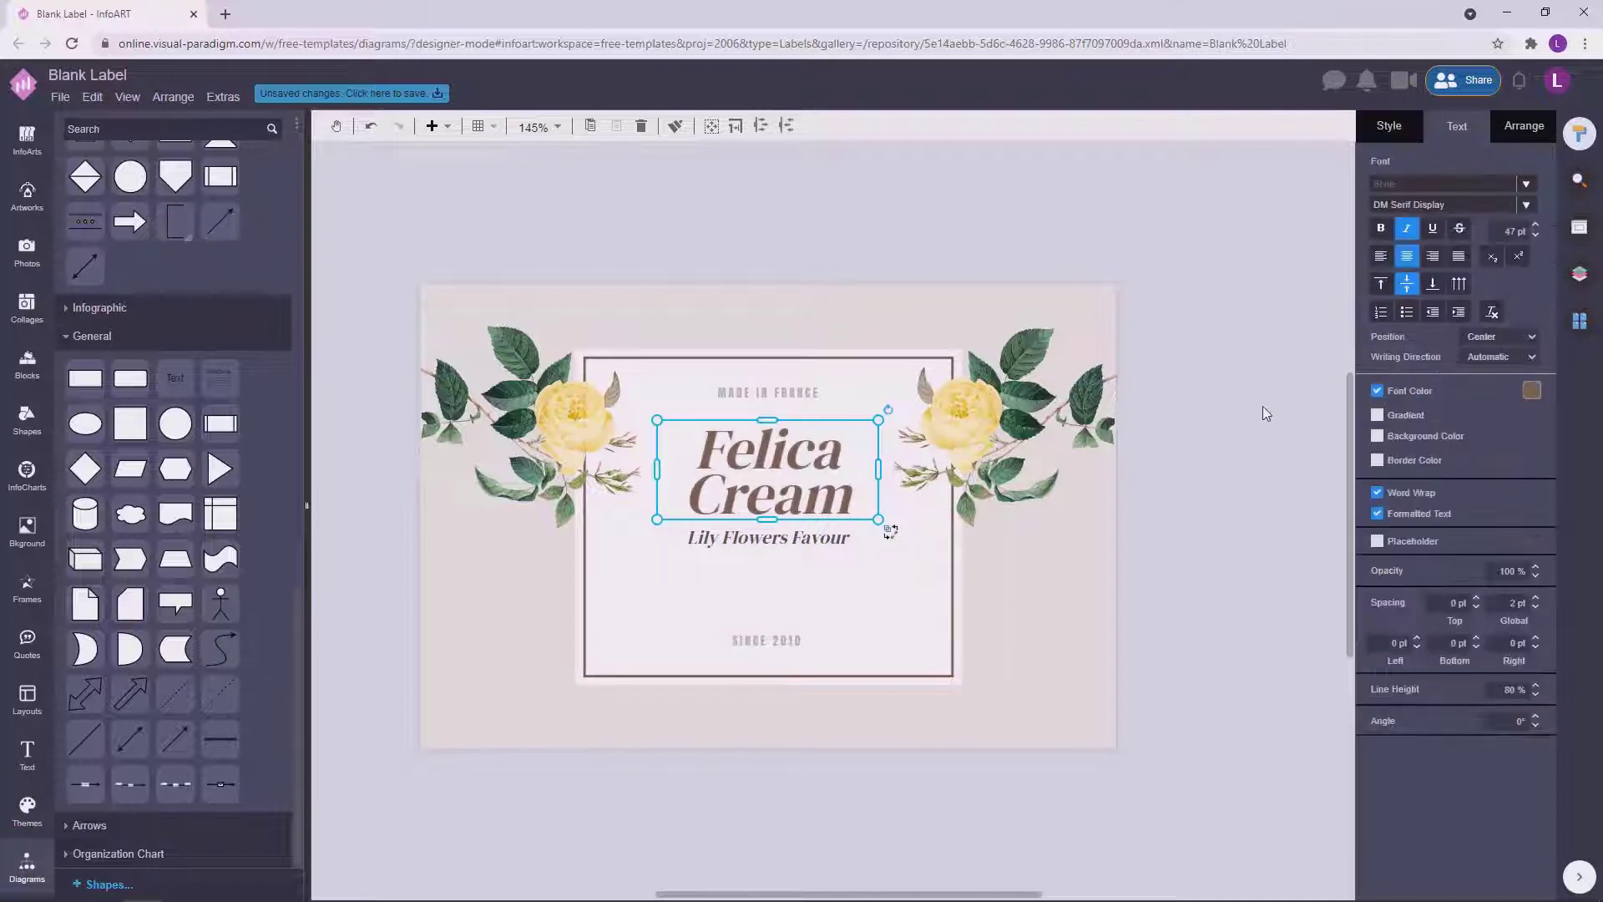
pyautogui.moveTo(1245, 485); pyautogui.dragTo(1275, 507)
# Try two near-black shades as the font color of the "Lily Flowers Favour" tagline.
pyautogui.click(710, 532)
pyautogui.click(1531, 390)
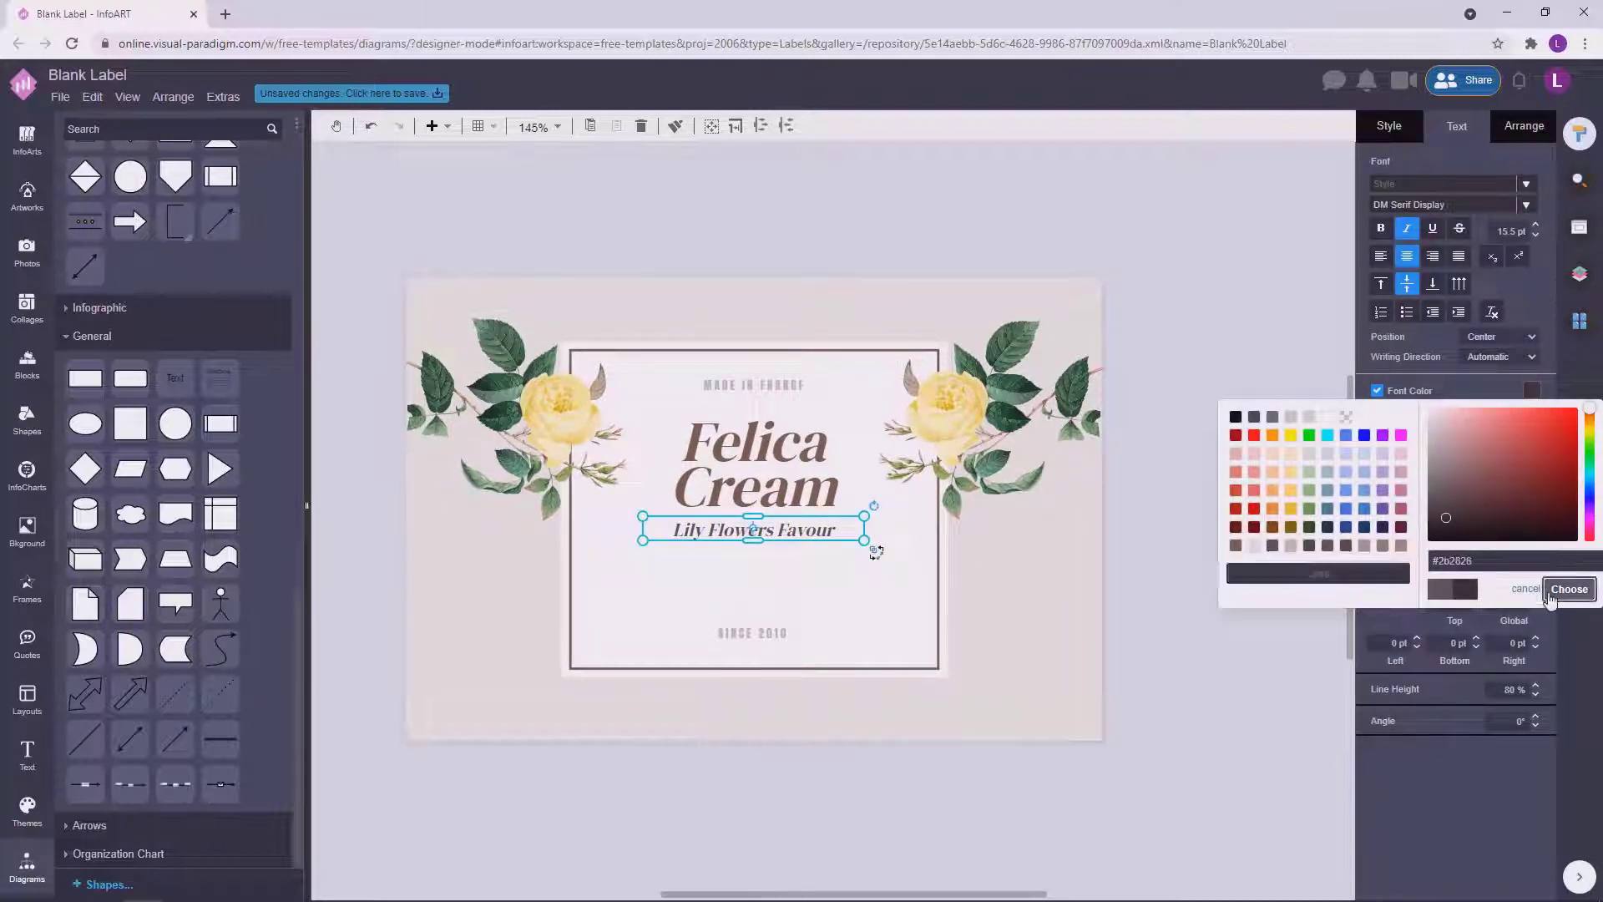
pyautogui.click(1550, 594)
pyautogui.click(1224, 533)
pyautogui.press('Tab')
pyautogui.click(1532, 390)
pyautogui.click(1441, 517)
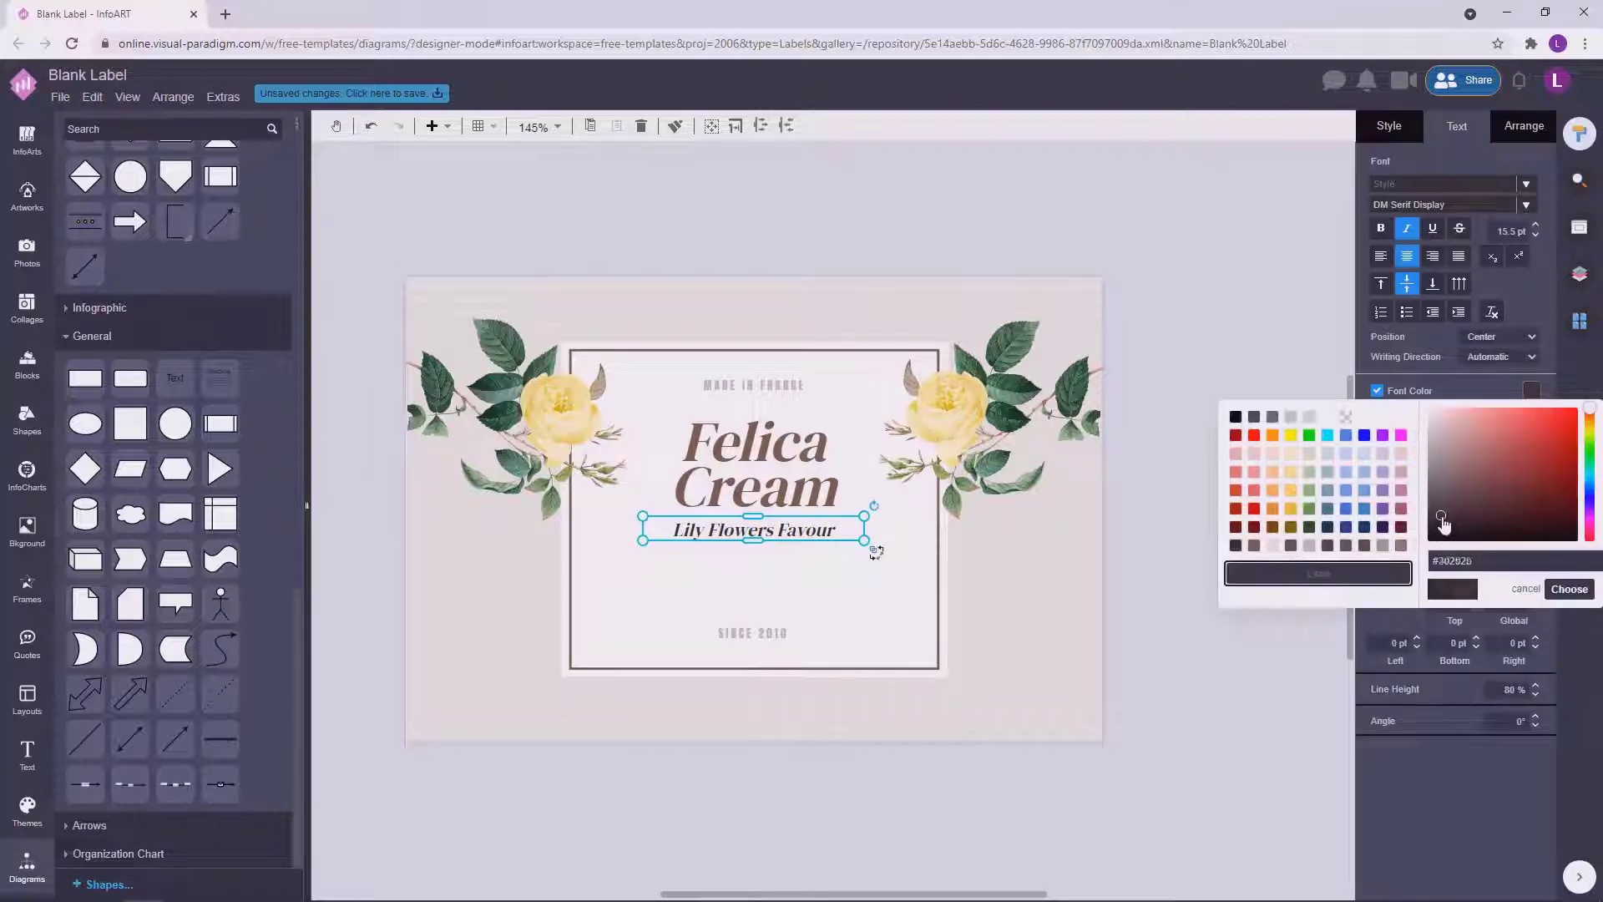
pyautogui.click(1569, 589)
pyautogui.click(1210, 520)
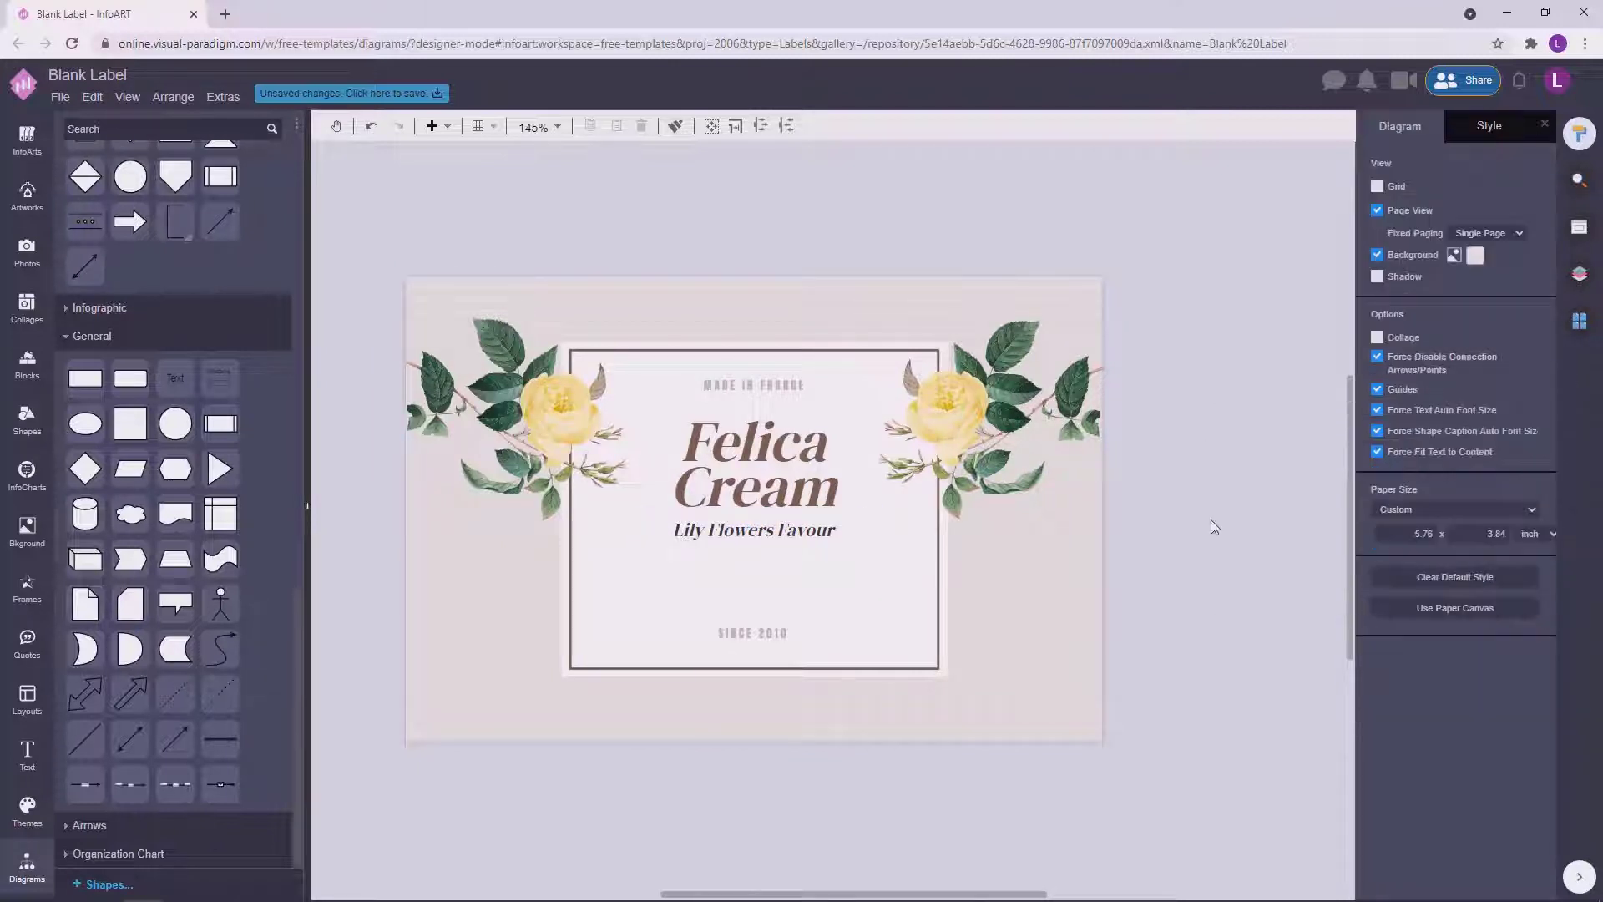
# Recolor the "Lily Flowers Favour" tagline in a warmer, very dark brown.
pyautogui.press('Tab')
pyautogui.click(1531, 389)
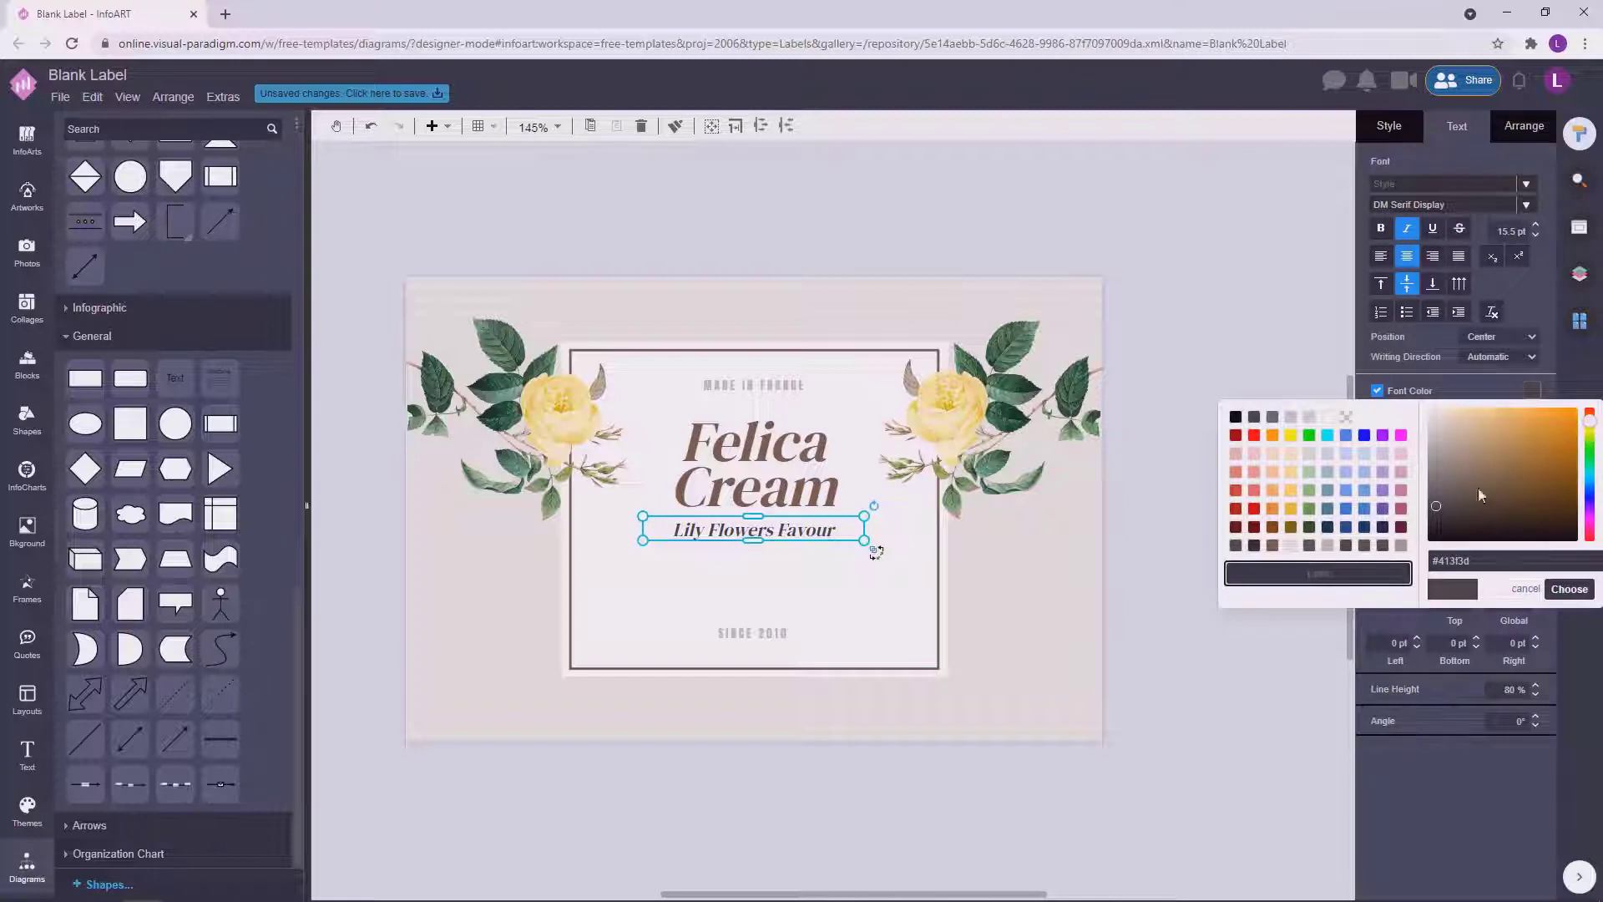
pyautogui.click(1549, 588)
pyautogui.click(1532, 390)
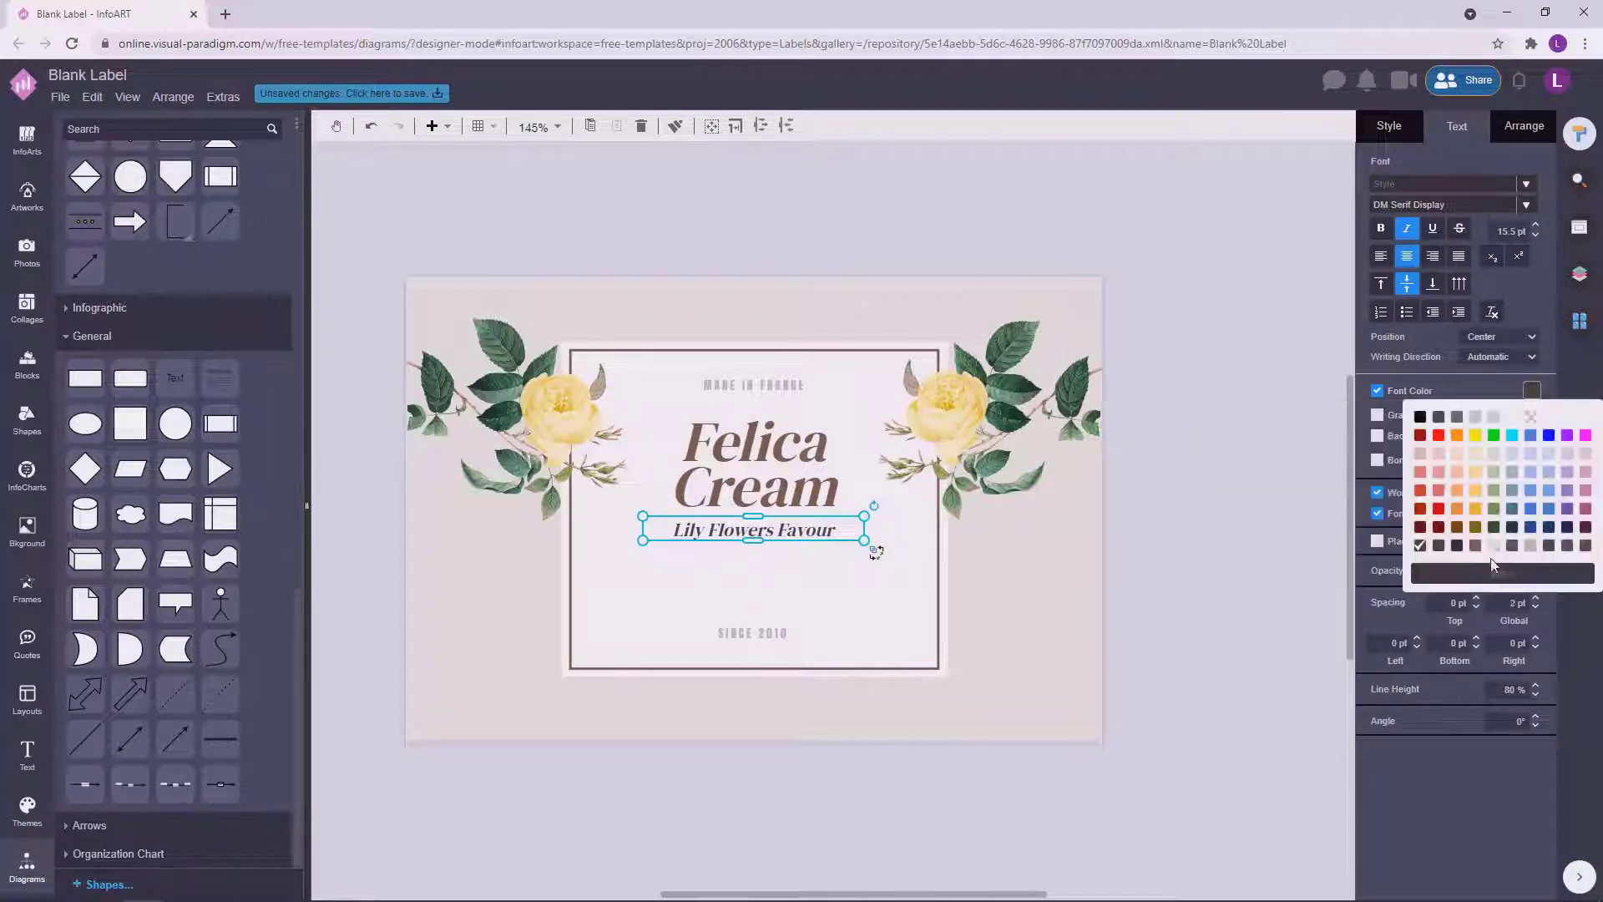
pyautogui.click(1568, 589)
pyautogui.click(1293, 486)
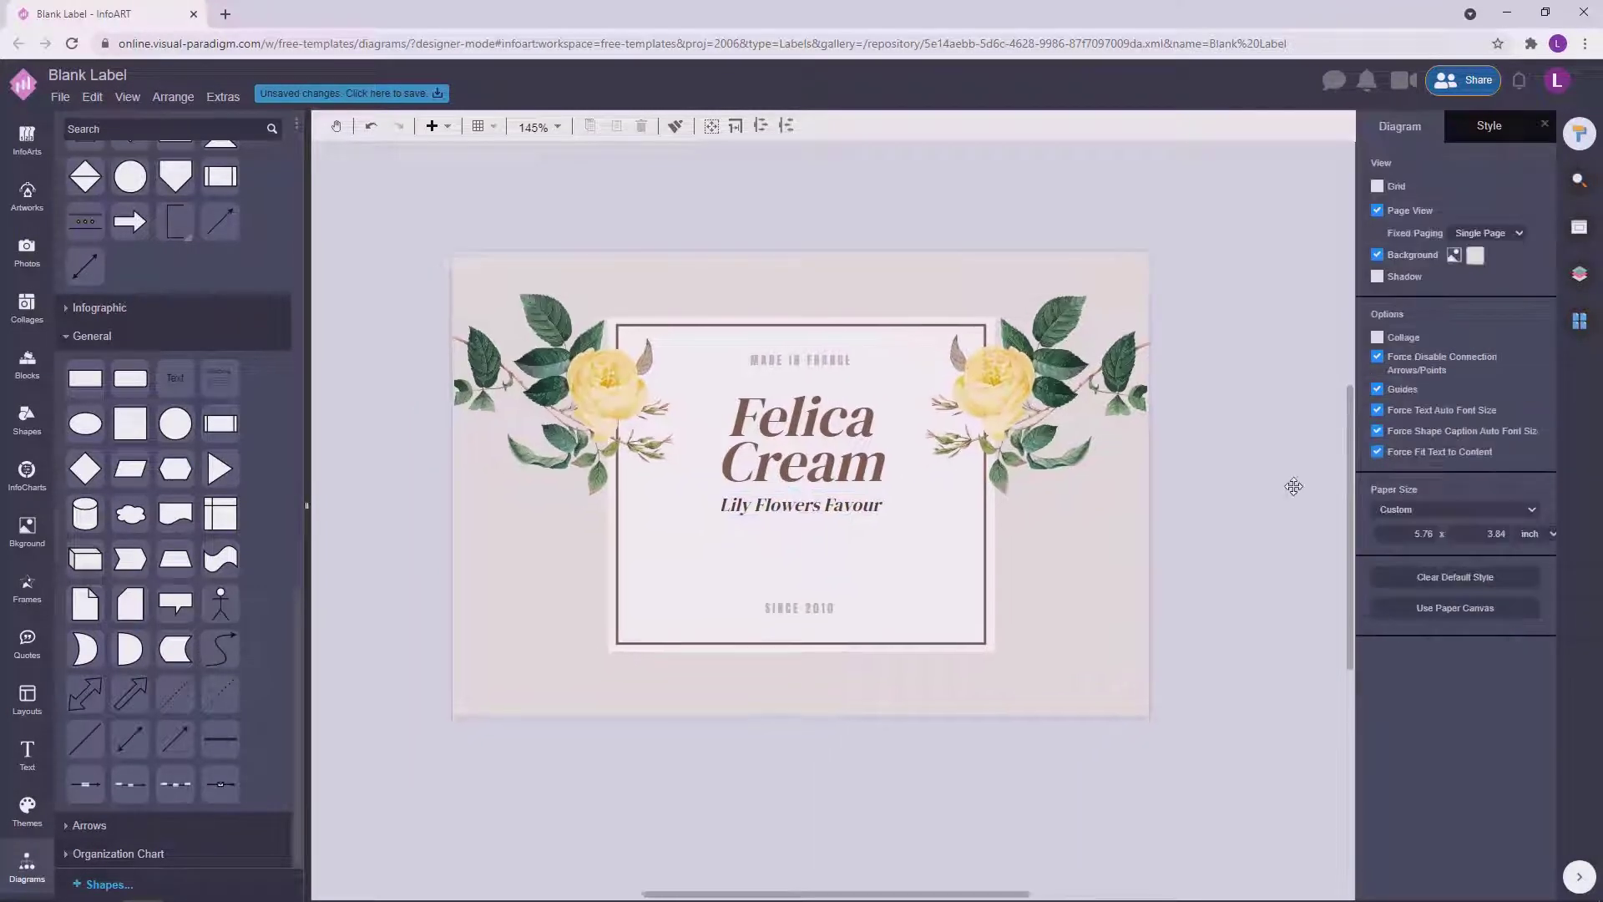
pyautogui.click(836, 507)
pyautogui.click(1277, 454)
pyautogui.scroll(-1, 1221, 514)
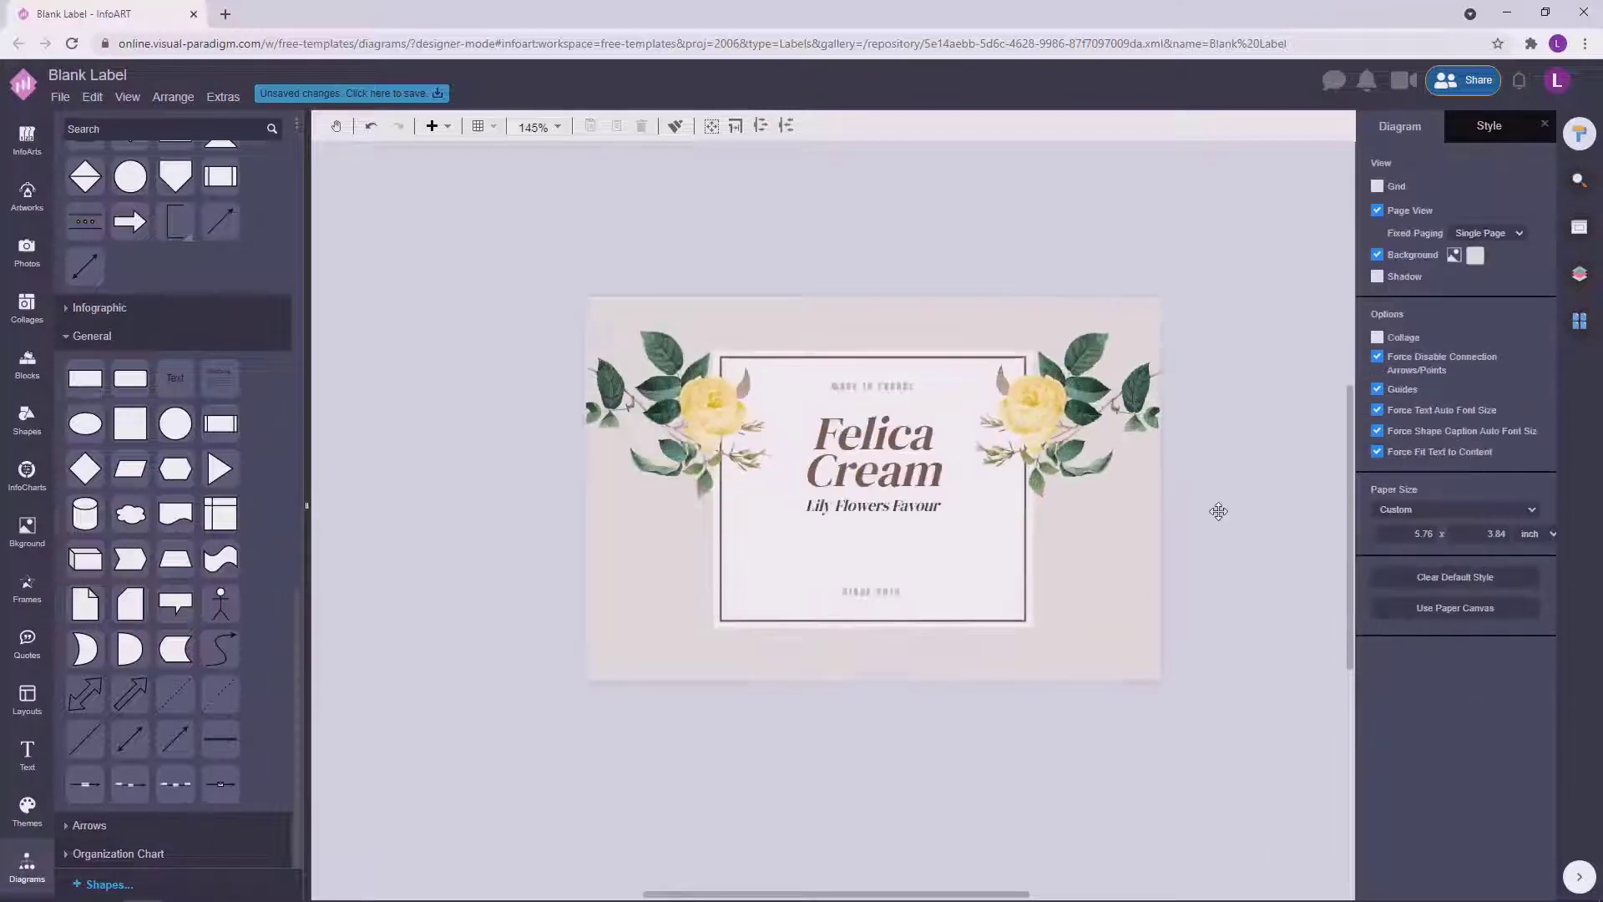
pyautogui.click(834, 502)
pyautogui.click(1230, 443)
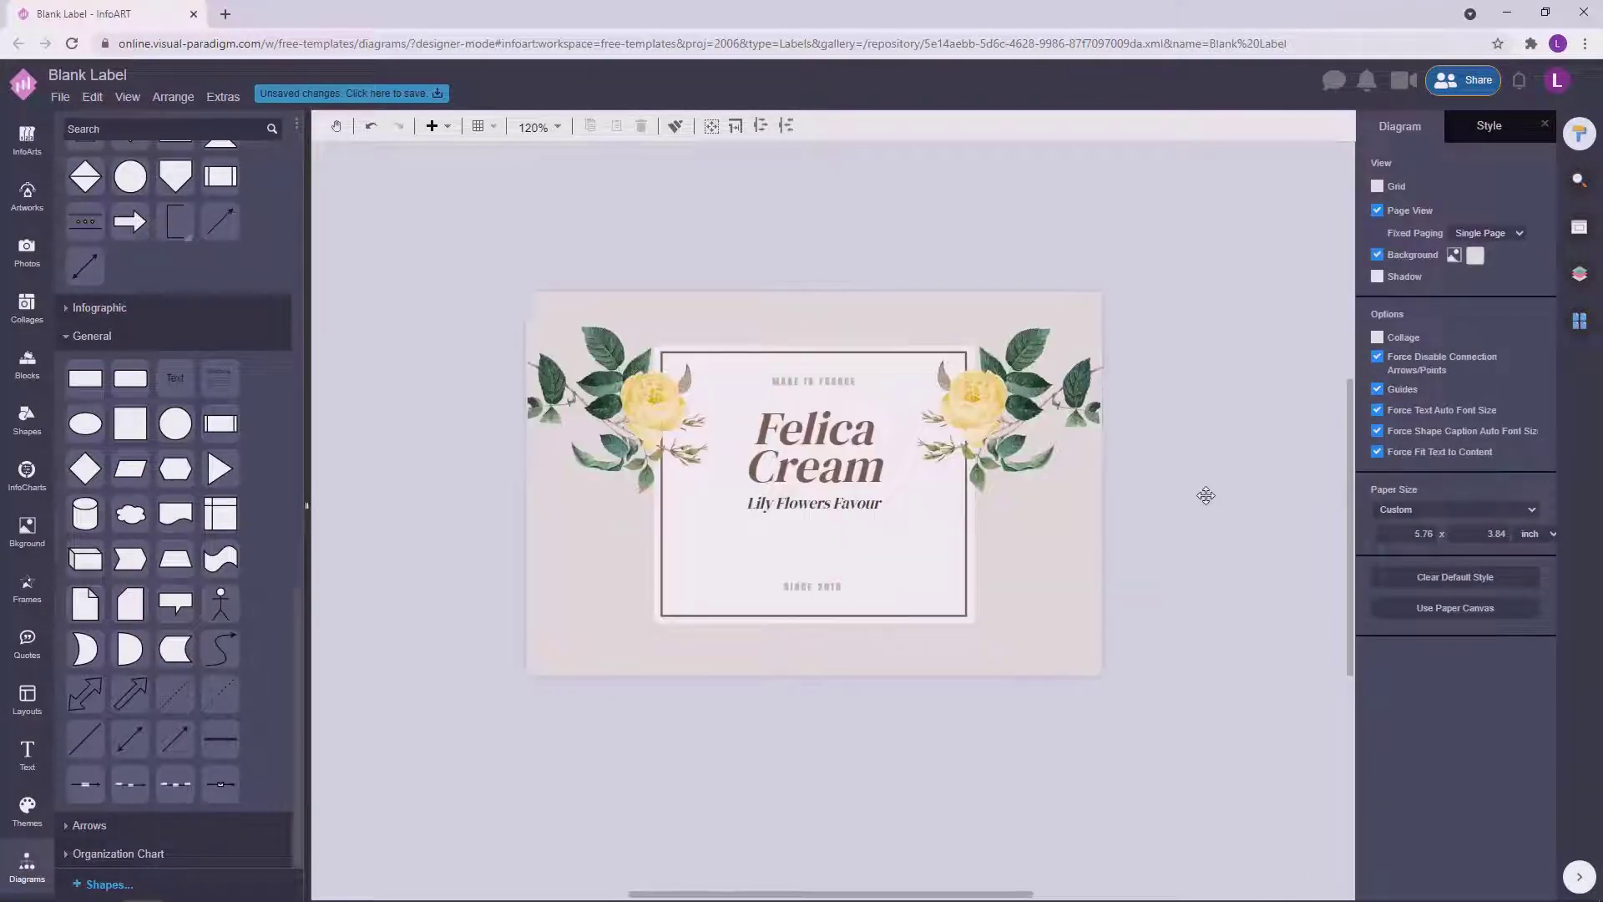
pyautogui.scroll(2, 1244, 561)
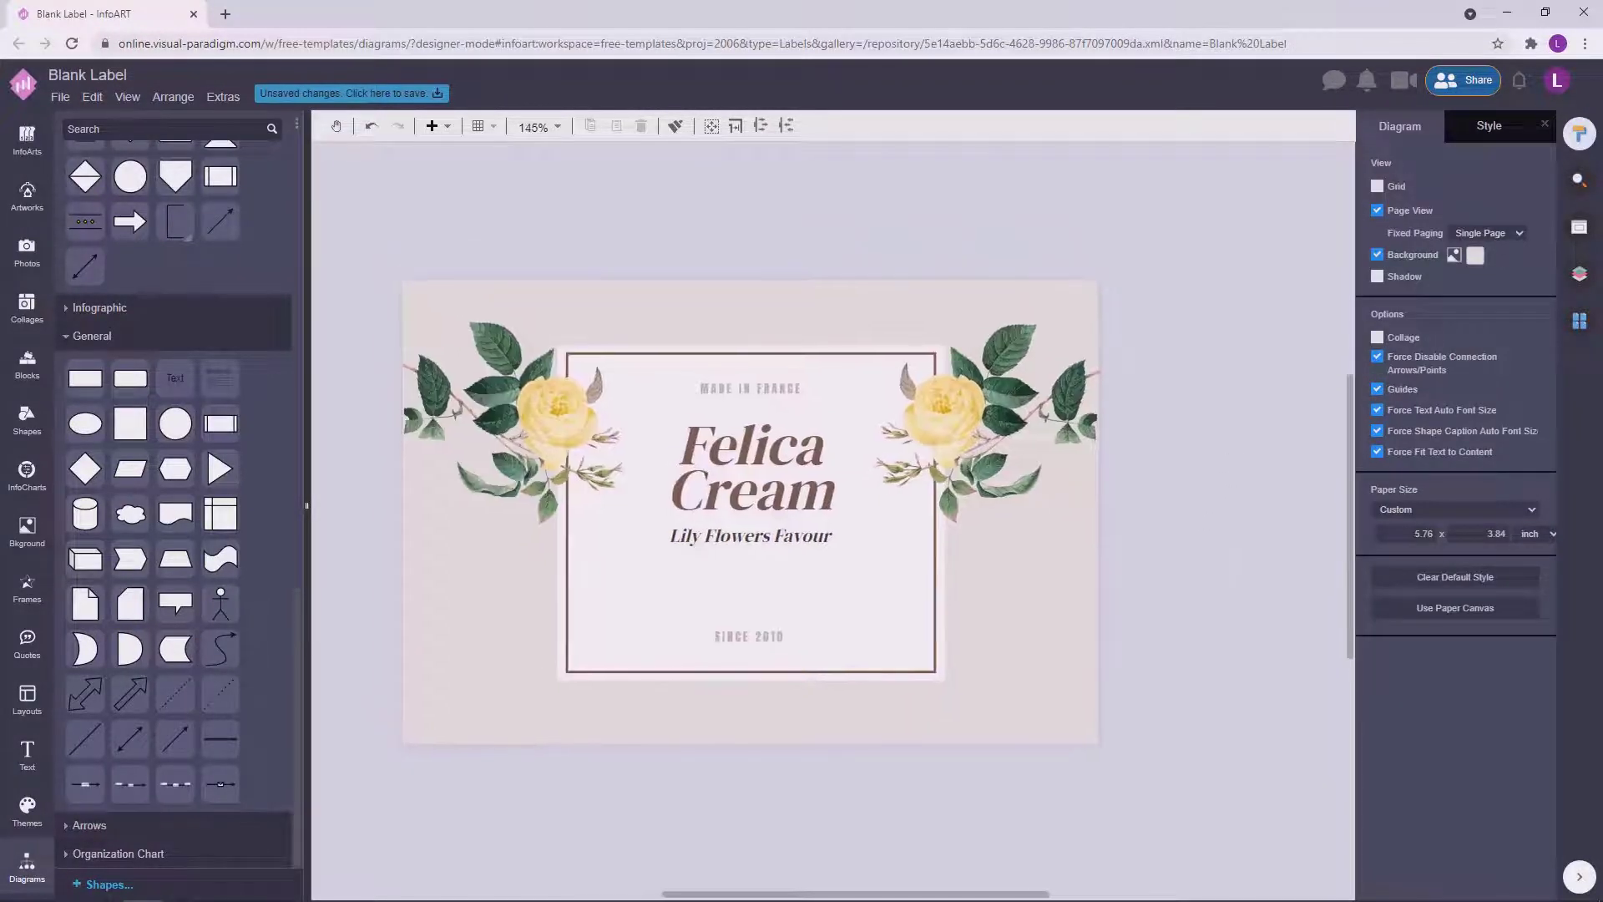
# Paste the copied "About us" text, the bottling and best-before fields and the barcode, and place them beside the label.
pyautogui.click(723, 214)
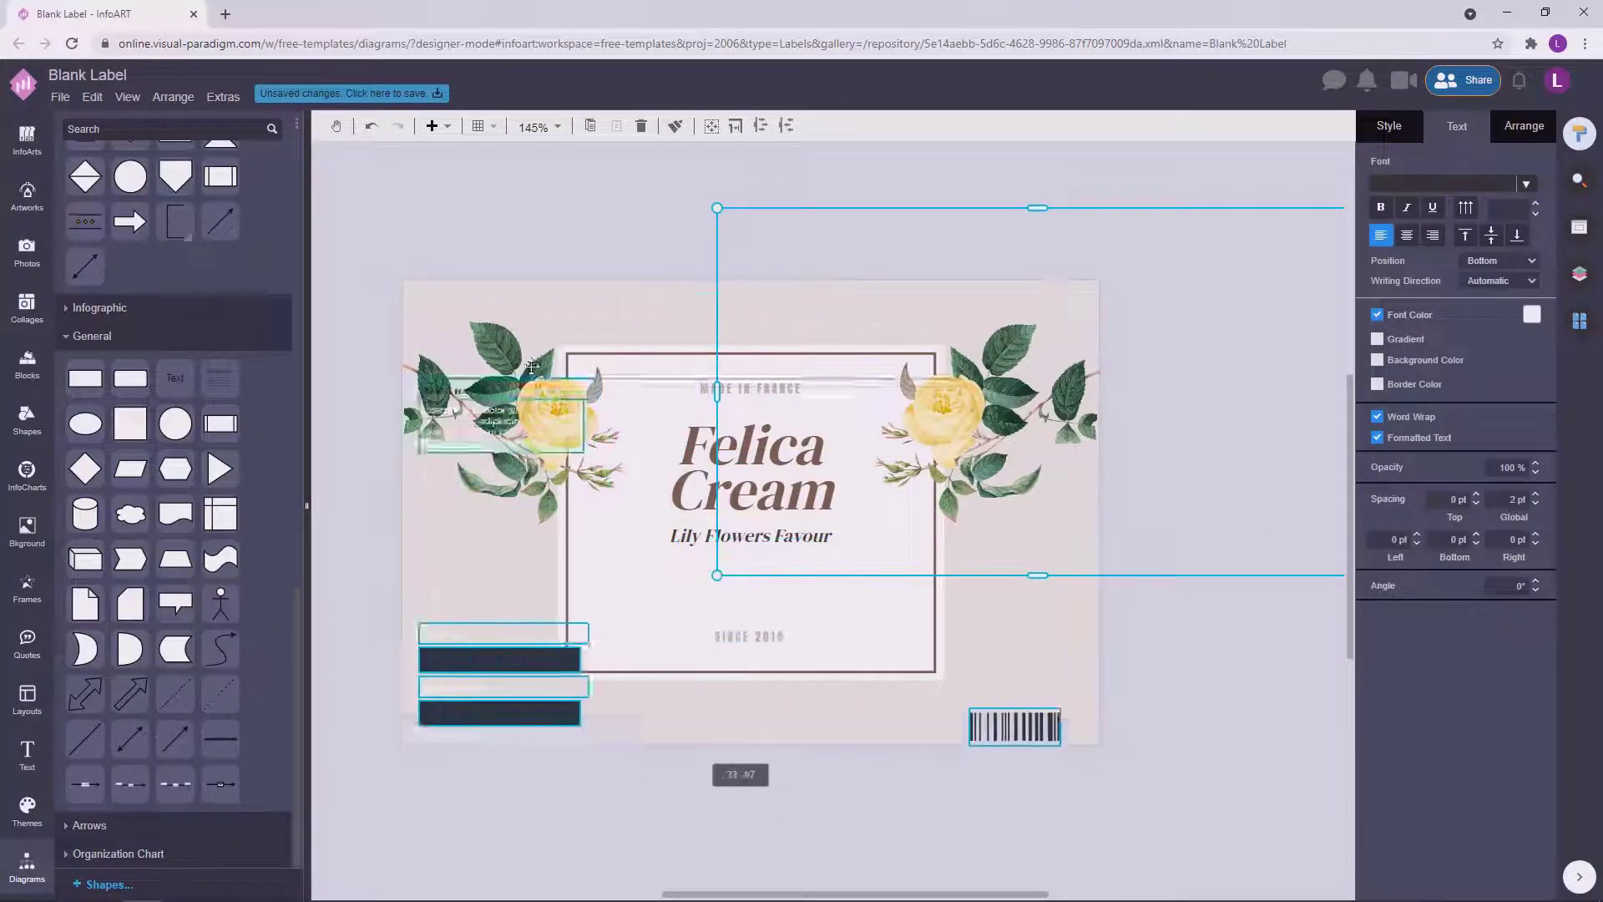
pyautogui.moveTo(1293, 426); pyautogui.dragTo(1264, 423)
pyautogui.click(1214, 236)
# Shorten the two dark bars of the bottling and best-before fields to about three quarters of their width.
pyautogui.click(1191, 631)
pyautogui.keyDown('shift'); pyautogui.click(1253, 686); pyautogui.keyUp('shift')
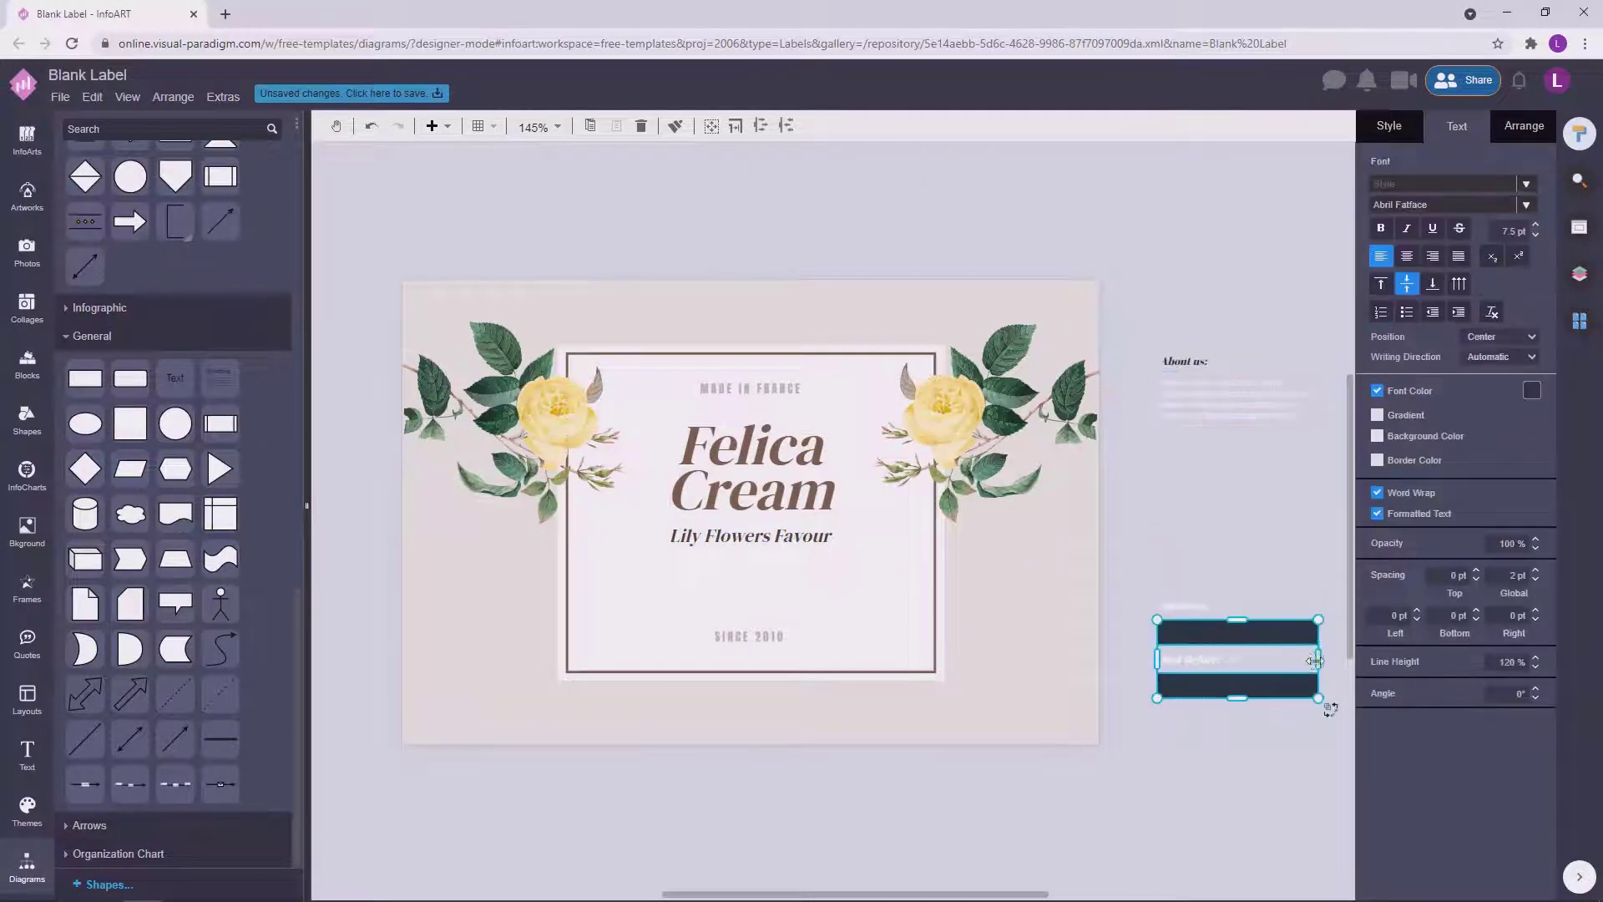
pyautogui.moveTo(1316, 659); pyautogui.dragTo(1276, 662)
# Move both dark bars with their captions onto the label, below the left rose and beside the white panel.
pyautogui.moveTo(1313, 736); pyautogui.dragTo(1121, 544)
pyautogui.moveTo(1187, 632); pyautogui.dragTo(449, 614)
pyautogui.hotkey('ctrl', 'z')
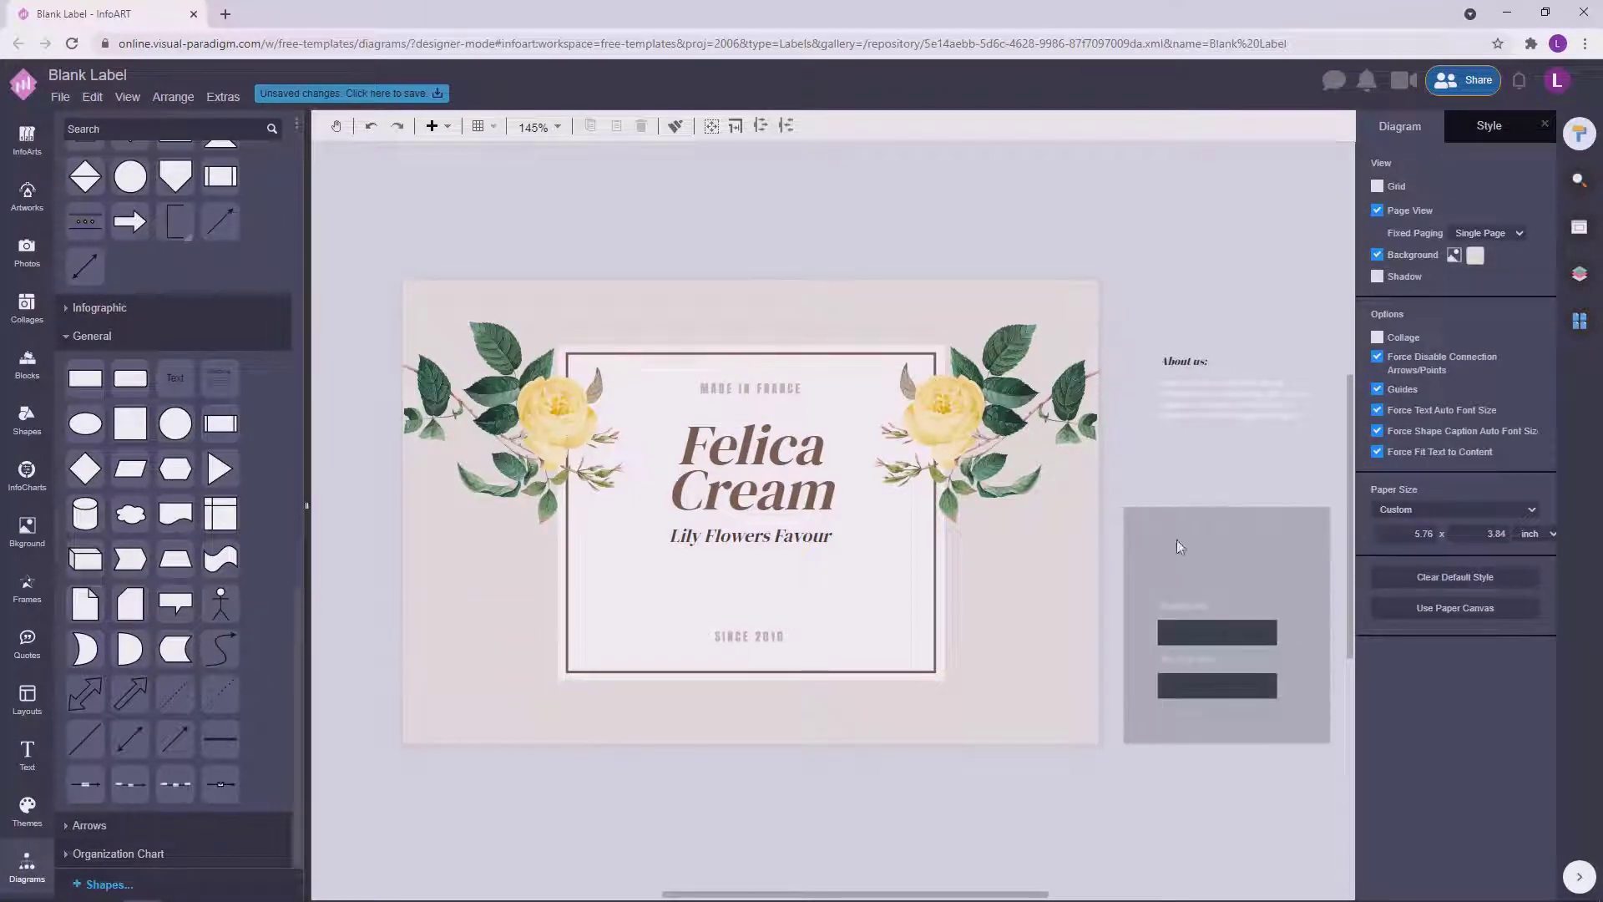
pyautogui.click(1199, 628)
pyautogui.moveTo(1199, 628); pyautogui.dragTo(462, 610)
# Narrow the "Bottle on:" and "Best Before:" captions to the bars' width and recolor them in very dark brown.
pyautogui.click(464, 587)
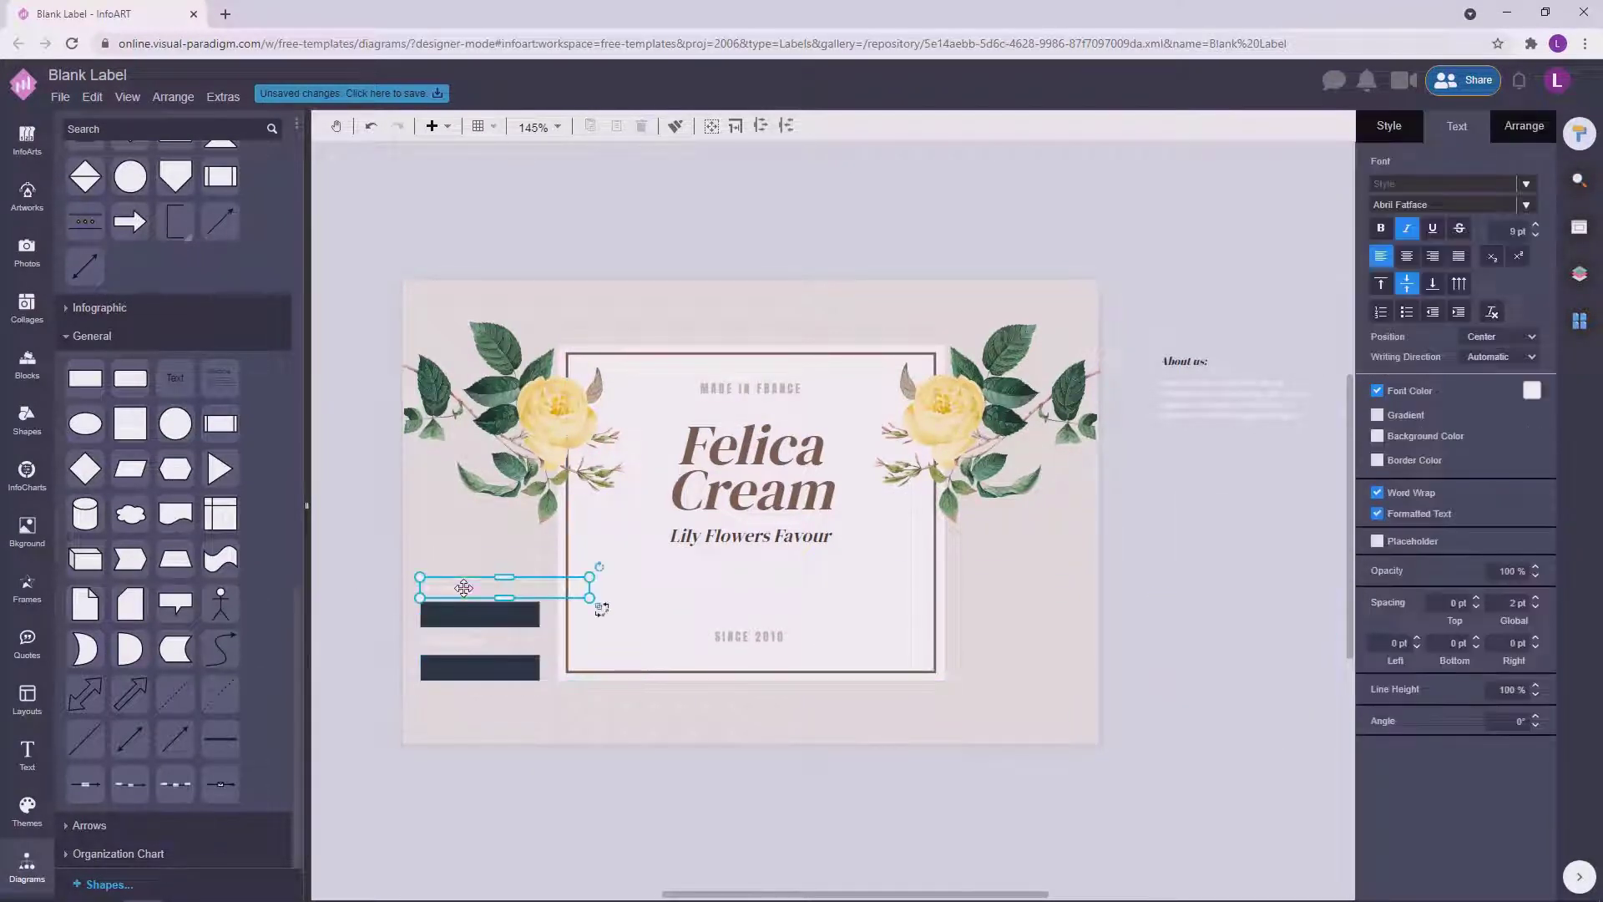
pyautogui.moveTo(590, 620); pyautogui.dragTo(537, 620)
pyautogui.click(1531, 390)
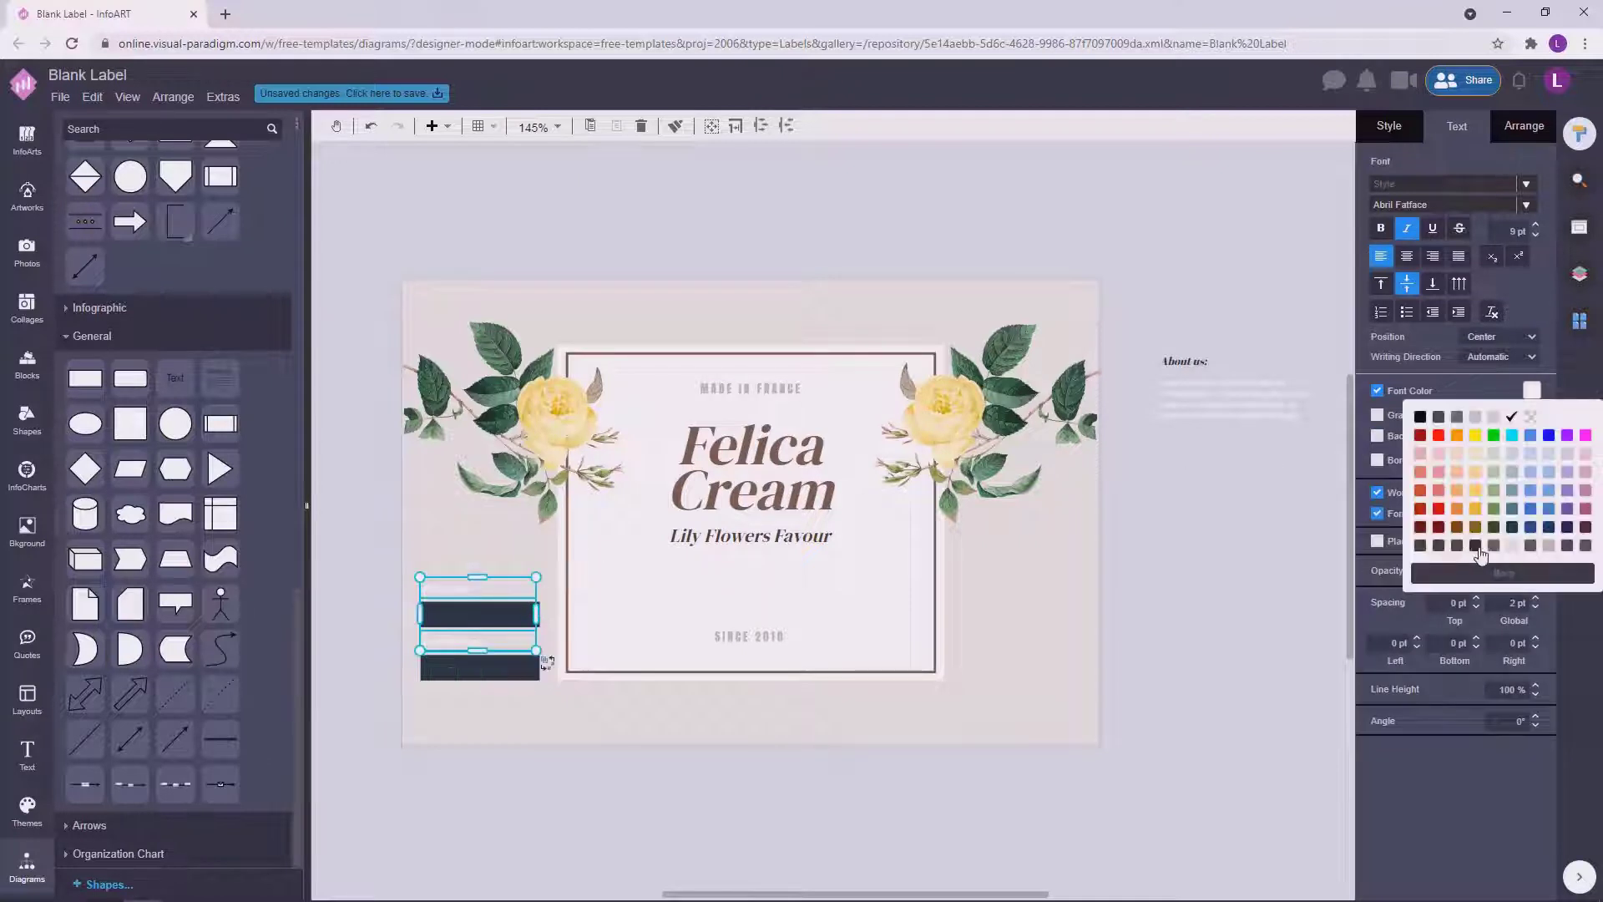
pyautogui.click(1420, 545)
pyautogui.click(1503, 574)
pyautogui.click(1202, 610)
# Fill the two bars under "Bottle on:" and "Best Before:" with brown.
pyautogui.click(534, 670)
pyautogui.keyDown('shift'); pyautogui.click(522, 616); pyautogui.keyUp('shift')
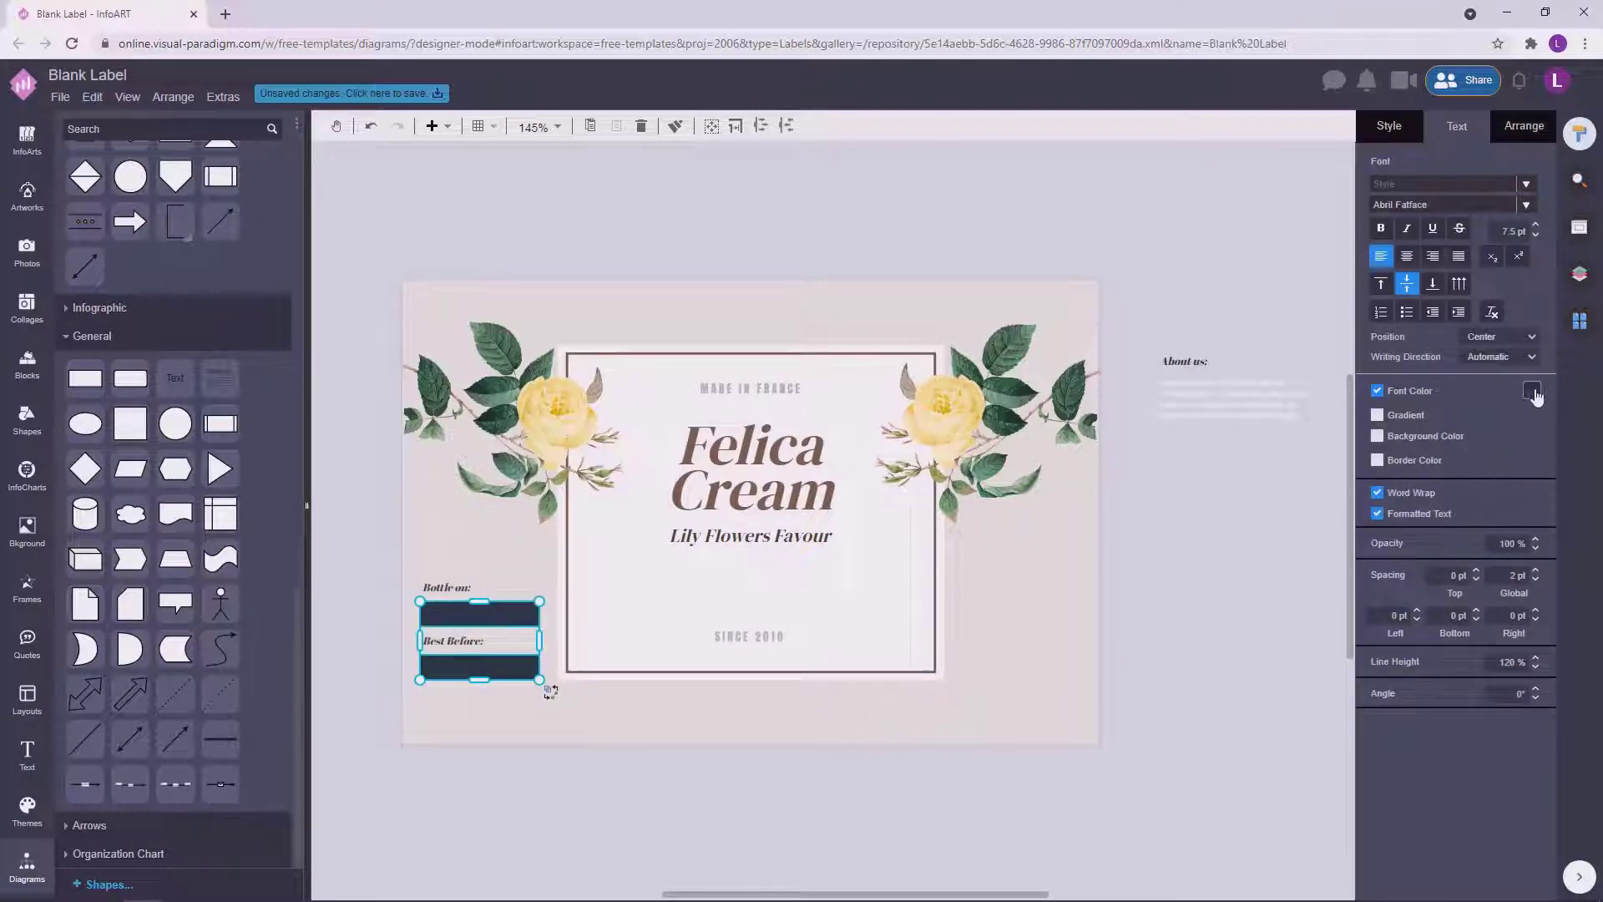
pyautogui.click(1533, 390)
pyautogui.click(1389, 126)
pyautogui.click(1531, 242)
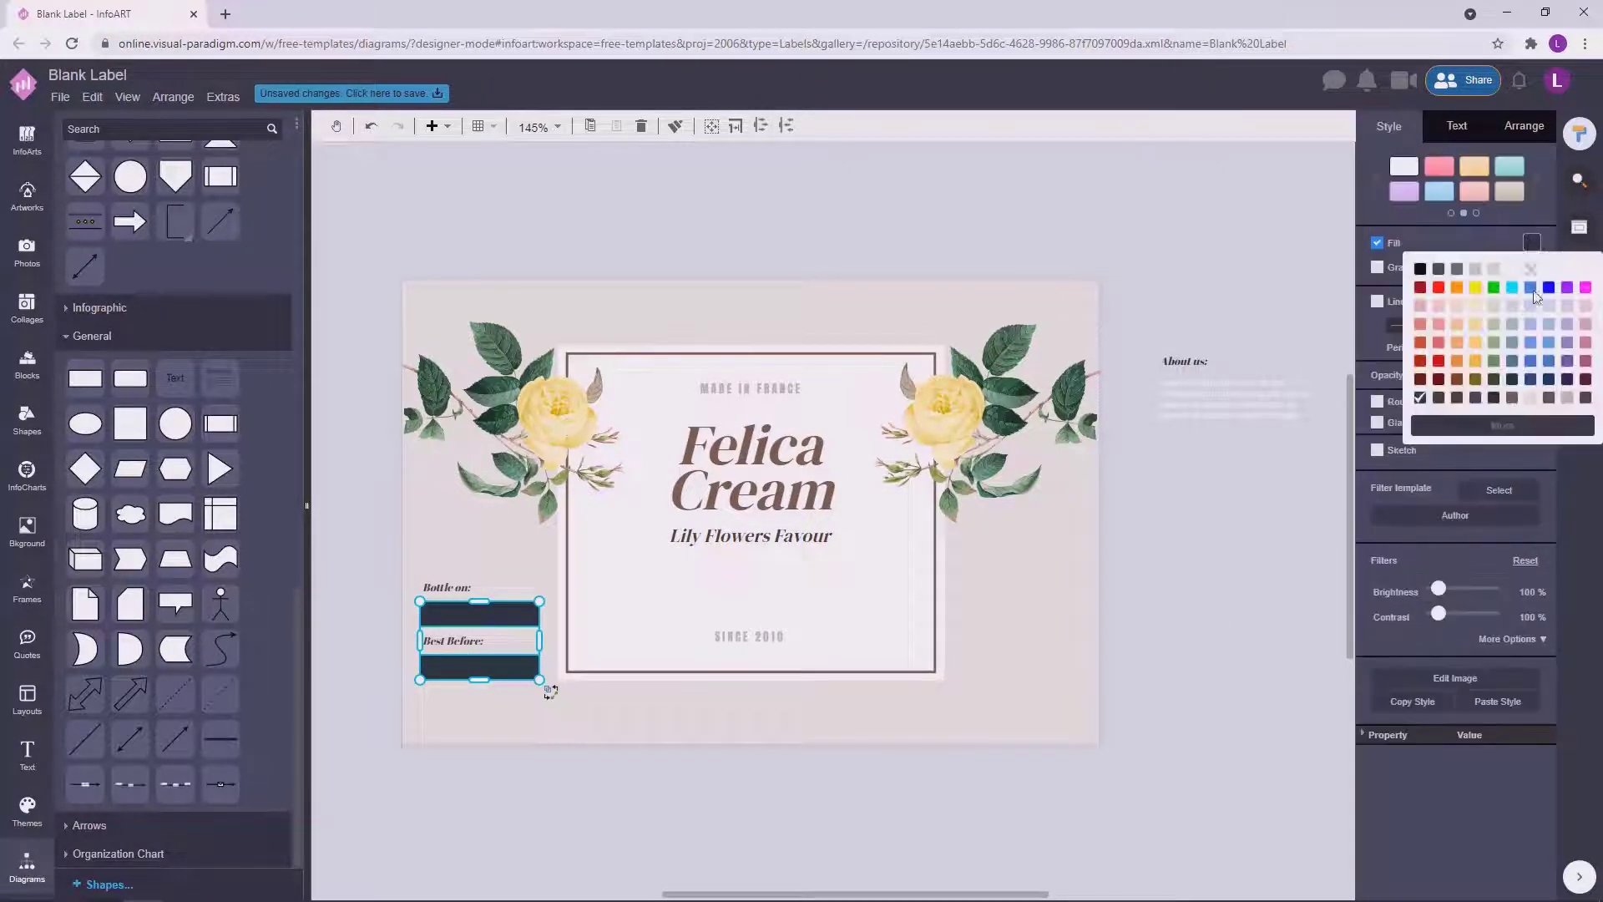
pyautogui.click(1512, 398)
pyautogui.click(1147, 595)
pyautogui.moveTo(703, 789); pyautogui.dragTo(684, 794)
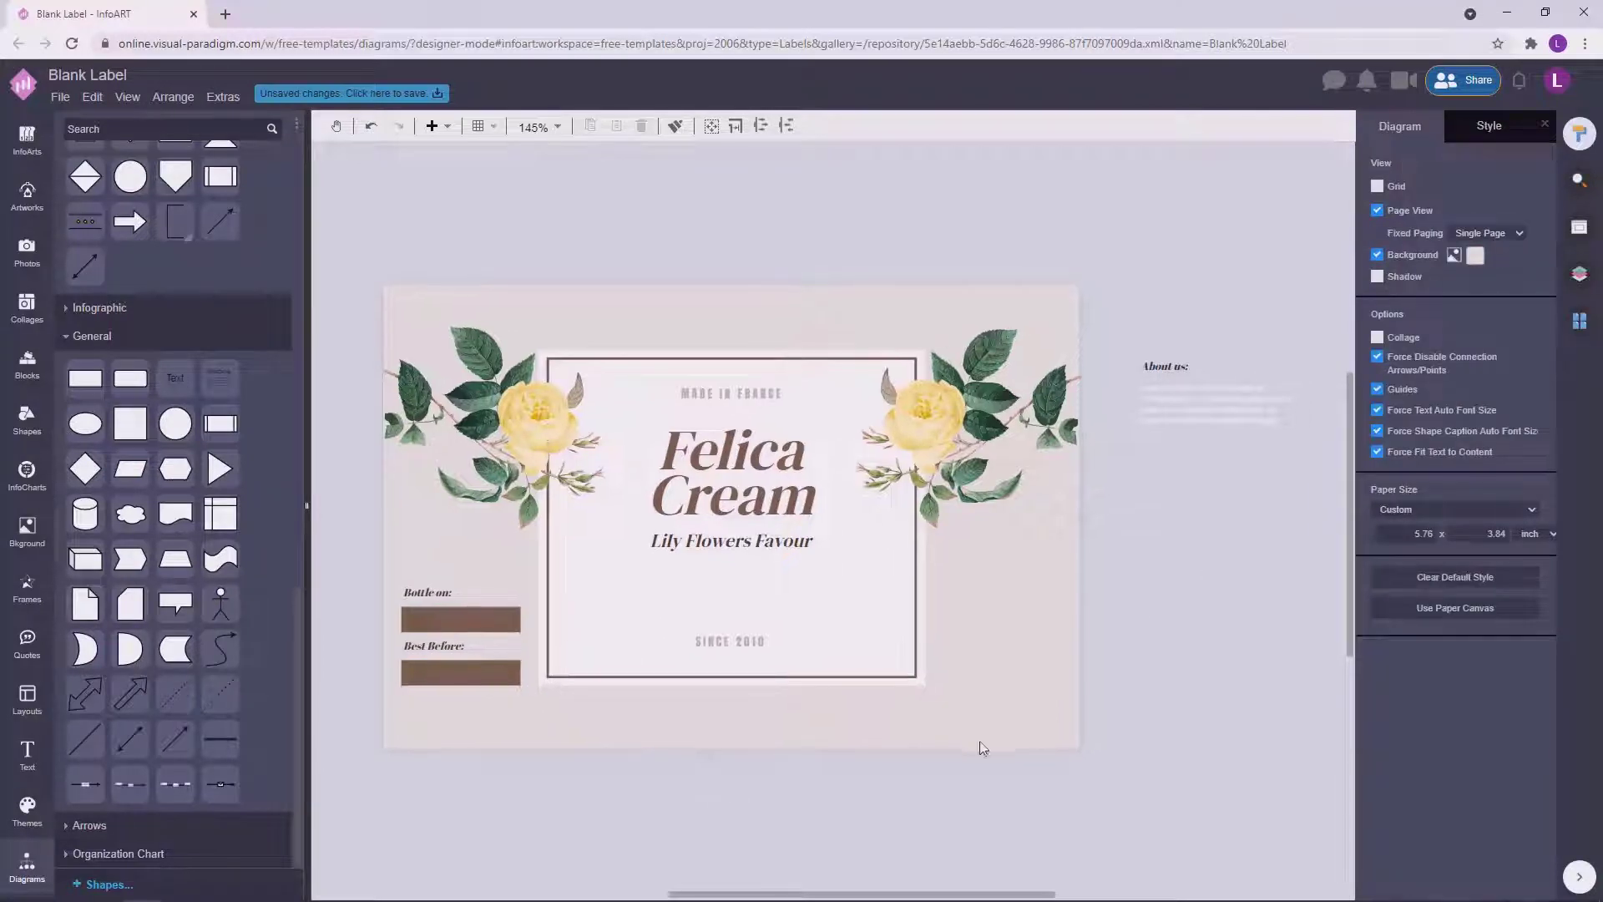
pyautogui.scroll(-2, 980, 739)
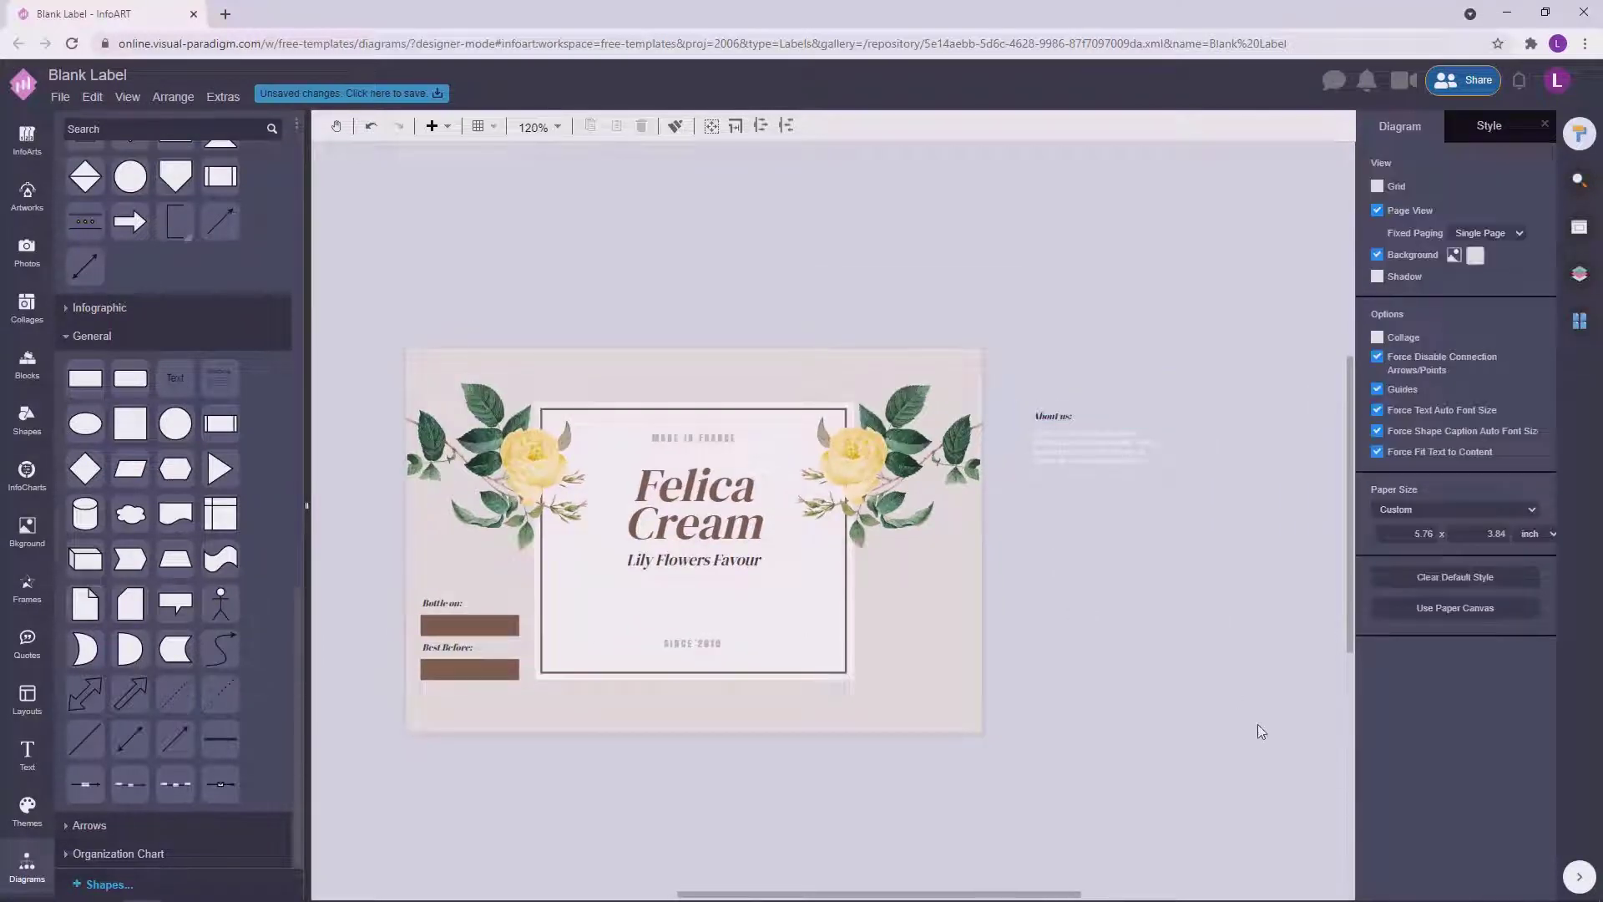
# Move the barcode into the white panel, between "Lily Flowers Favour" and "SINCE 2010".
pyautogui.moveTo(1258, 723); pyautogui.dragTo(935, 674)
pyautogui.moveTo(1127, 654); pyautogui.dragTo(718, 523)
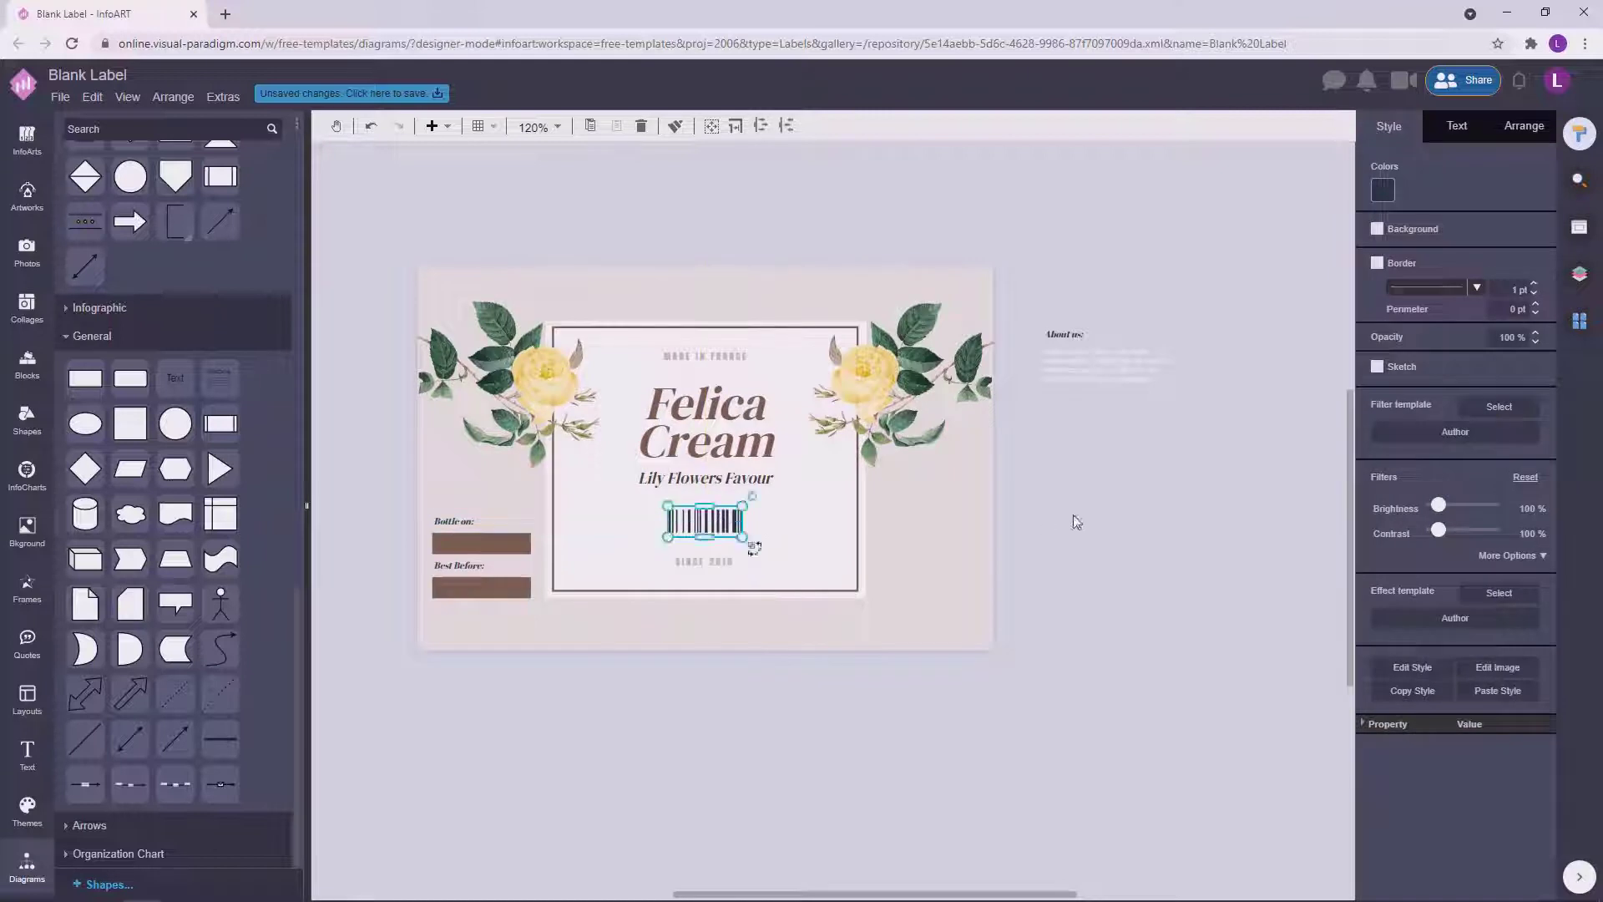
pyautogui.click(1074, 523)
pyautogui.moveTo(1094, 522); pyautogui.dragTo(1104, 541)
# Recolor the barcode in brown to match the panel's frame.
pyautogui.click(723, 541)
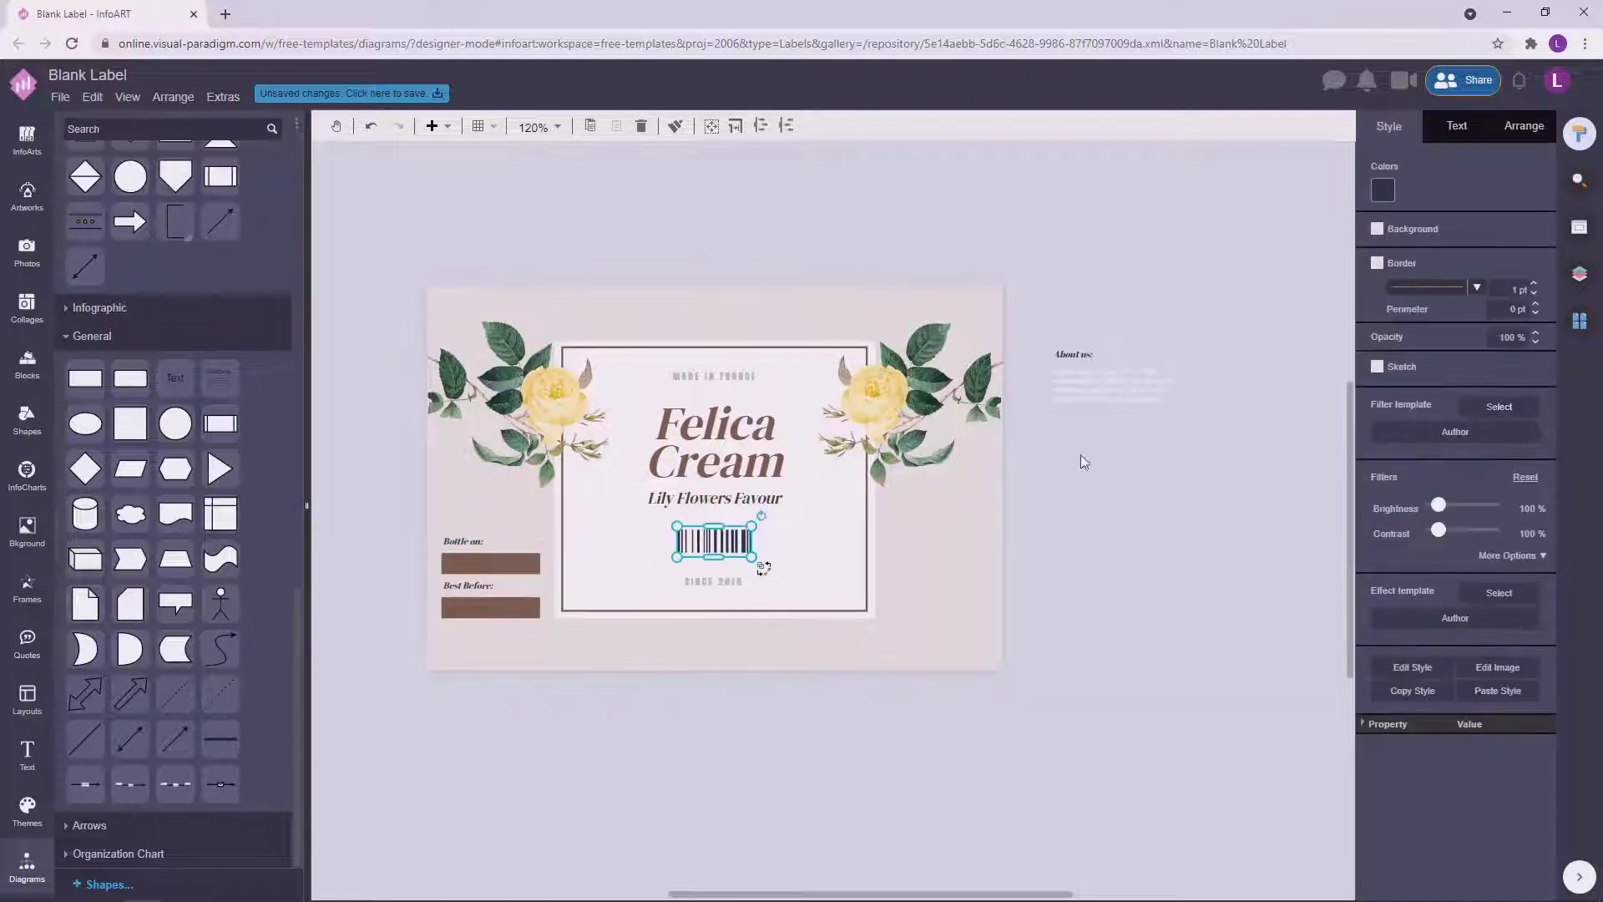
pyautogui.click(1384, 190)
pyautogui.click(1170, 568)
pyautogui.scroll(2, 1170, 568)
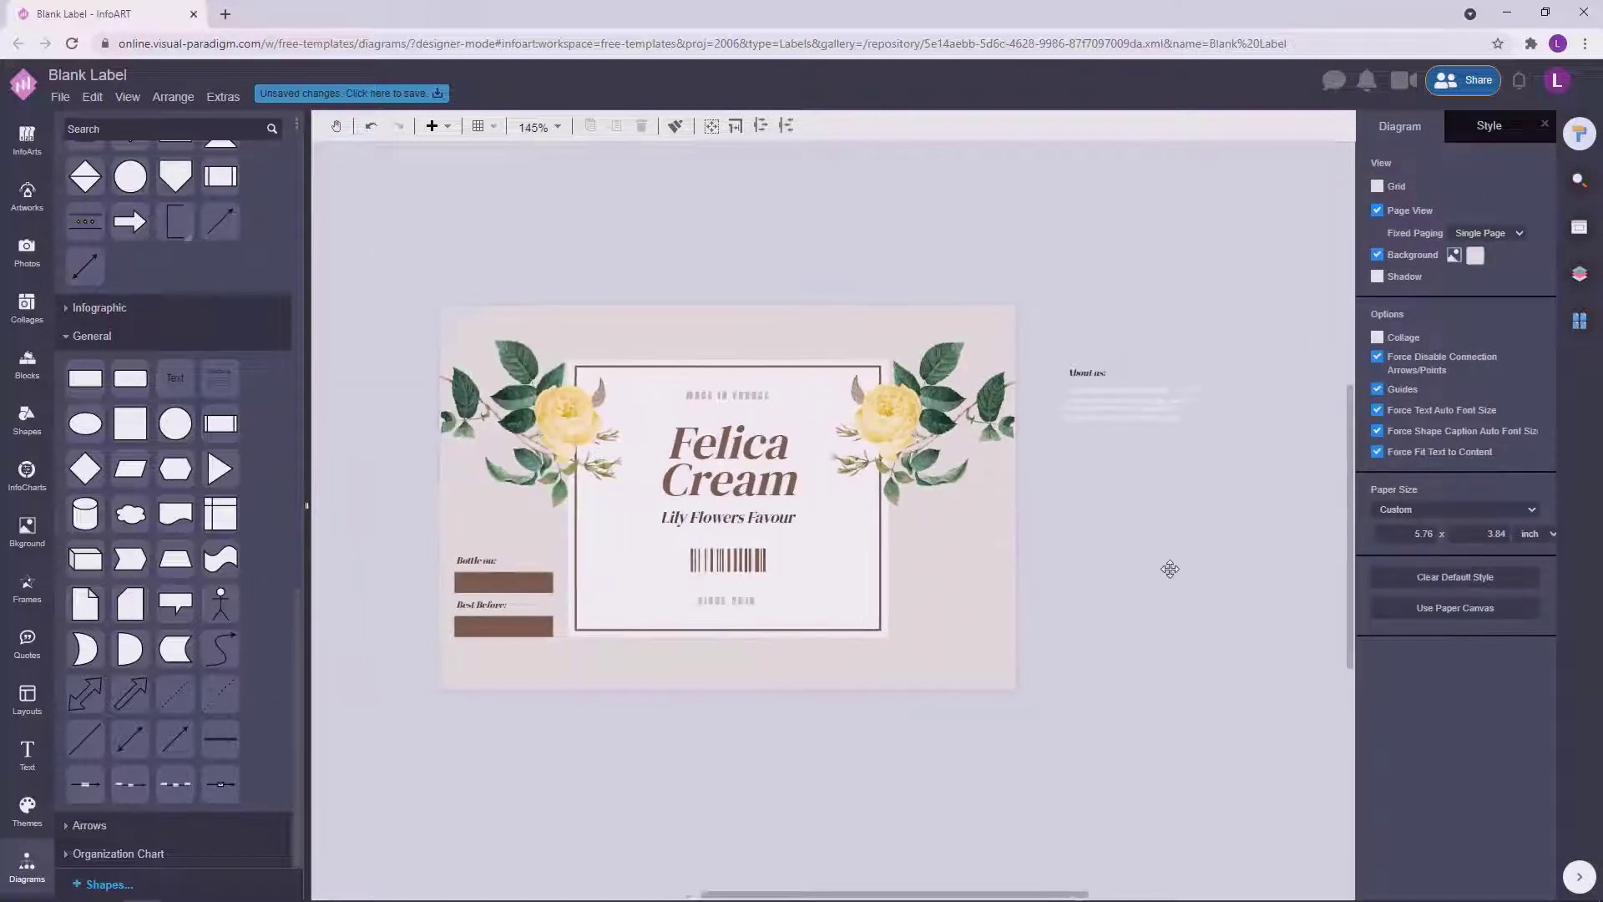
# Try a custom dark brown font color on the "Lily Flowers Favour" tagline.
pyautogui.click(727, 517)
pyautogui.click(1457, 126)
pyautogui.click(1531, 390)
pyautogui.click(1503, 574)
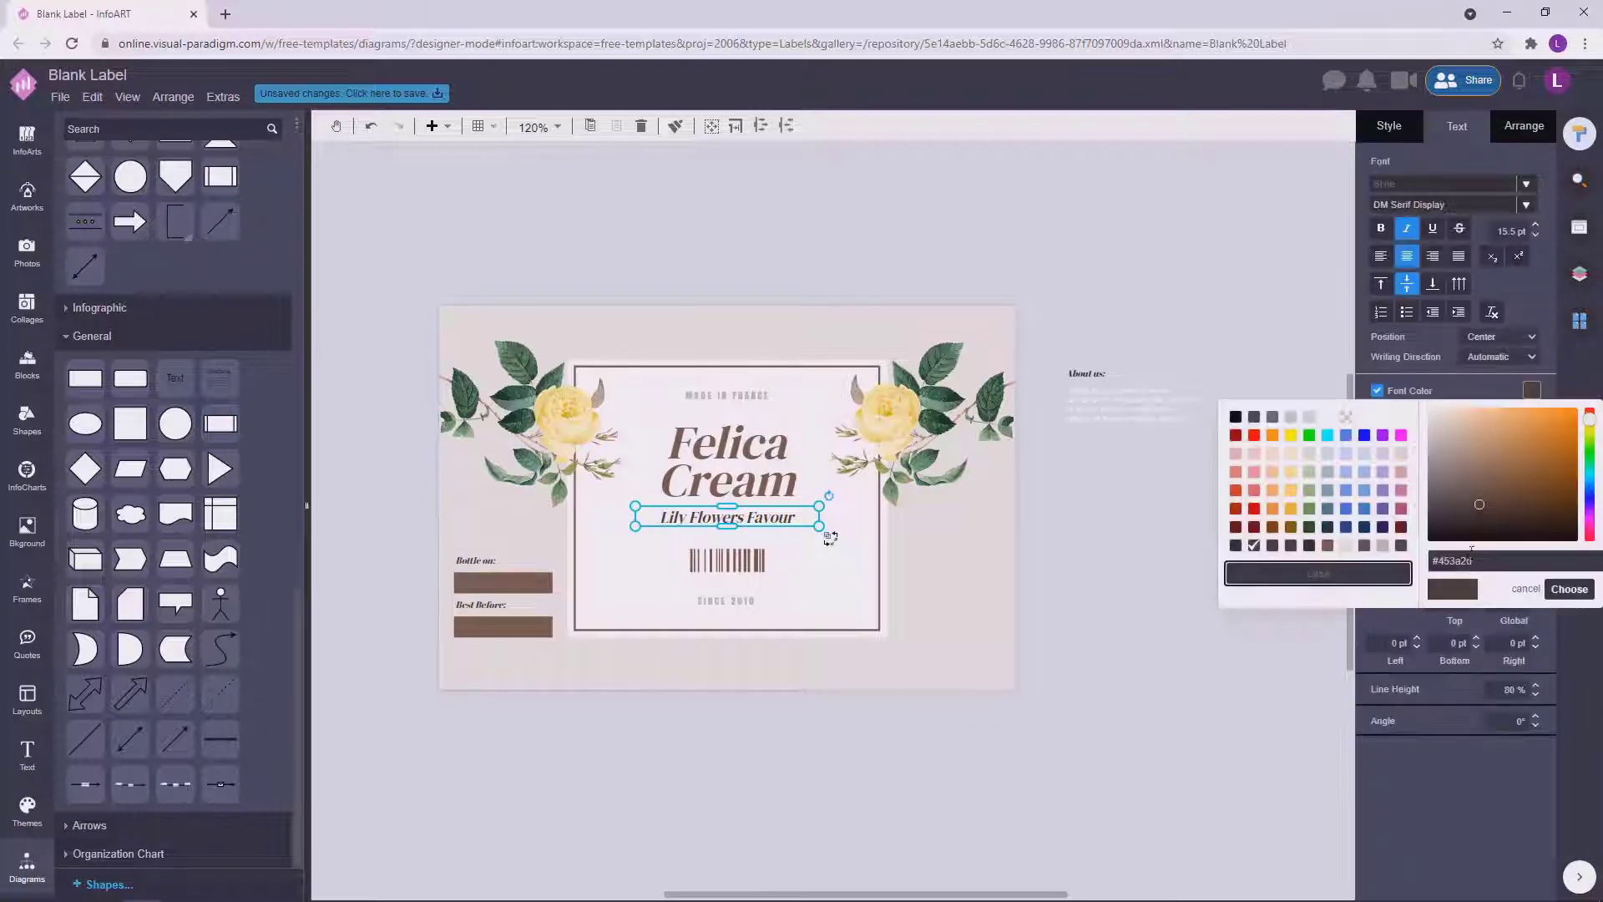
pyautogui.click(1569, 589)
pyautogui.click(1083, 597)
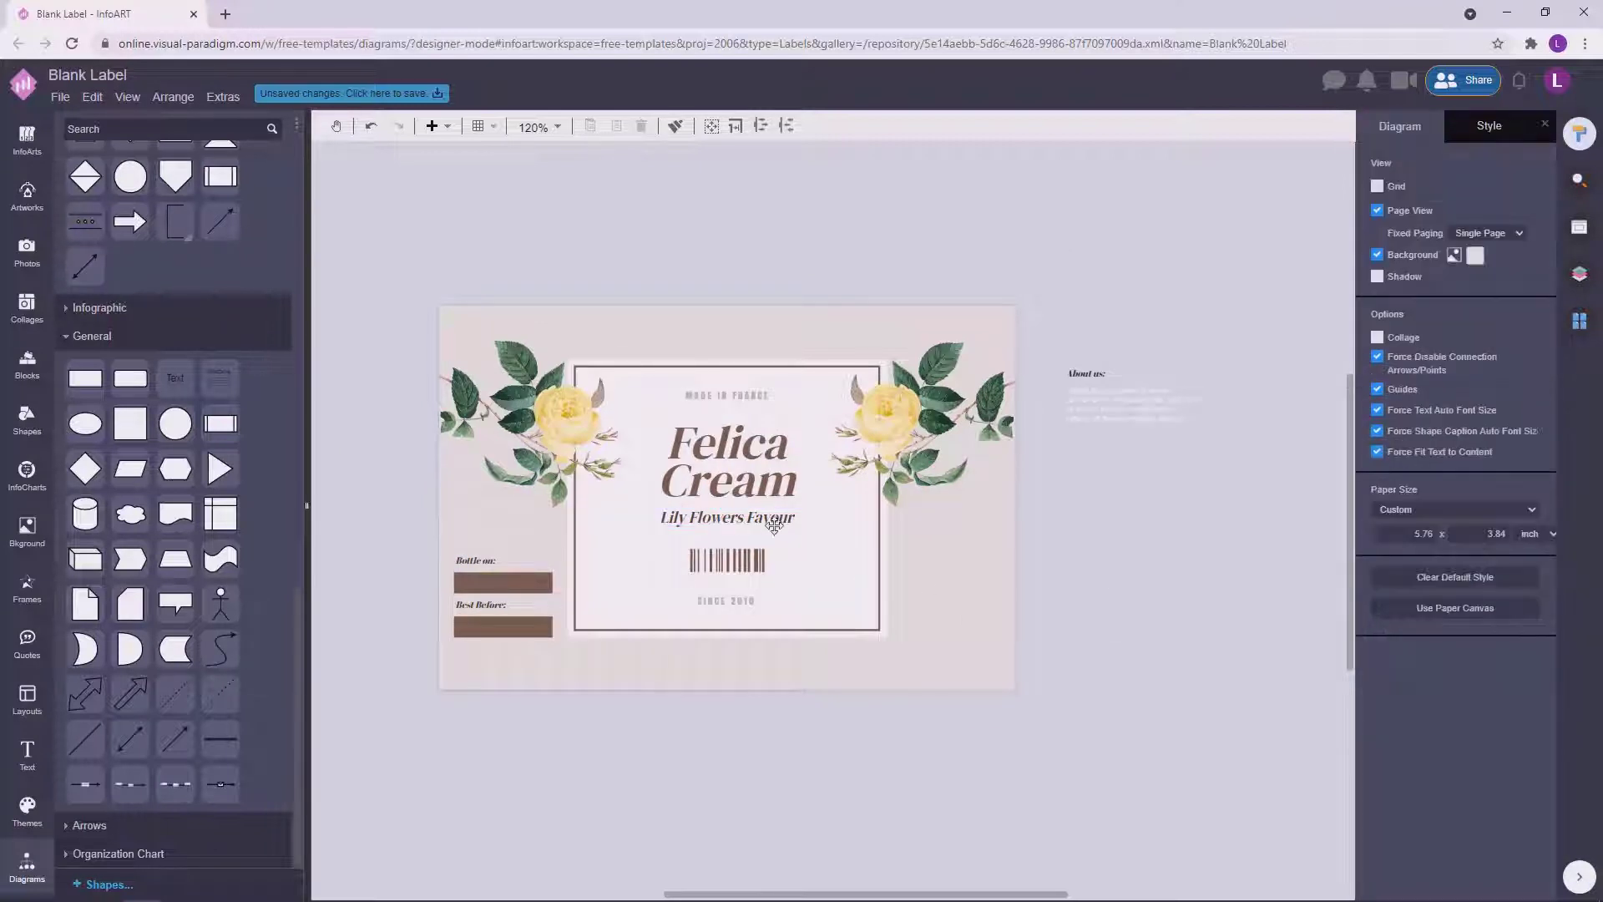
# Try lighter, greyish brown custom font colors on the "Lily Flowers Favour" tagline.
pyautogui.click(769, 516)
pyautogui.click(1529, 393)
pyautogui.click(1503, 574)
pyautogui.click(1569, 588)
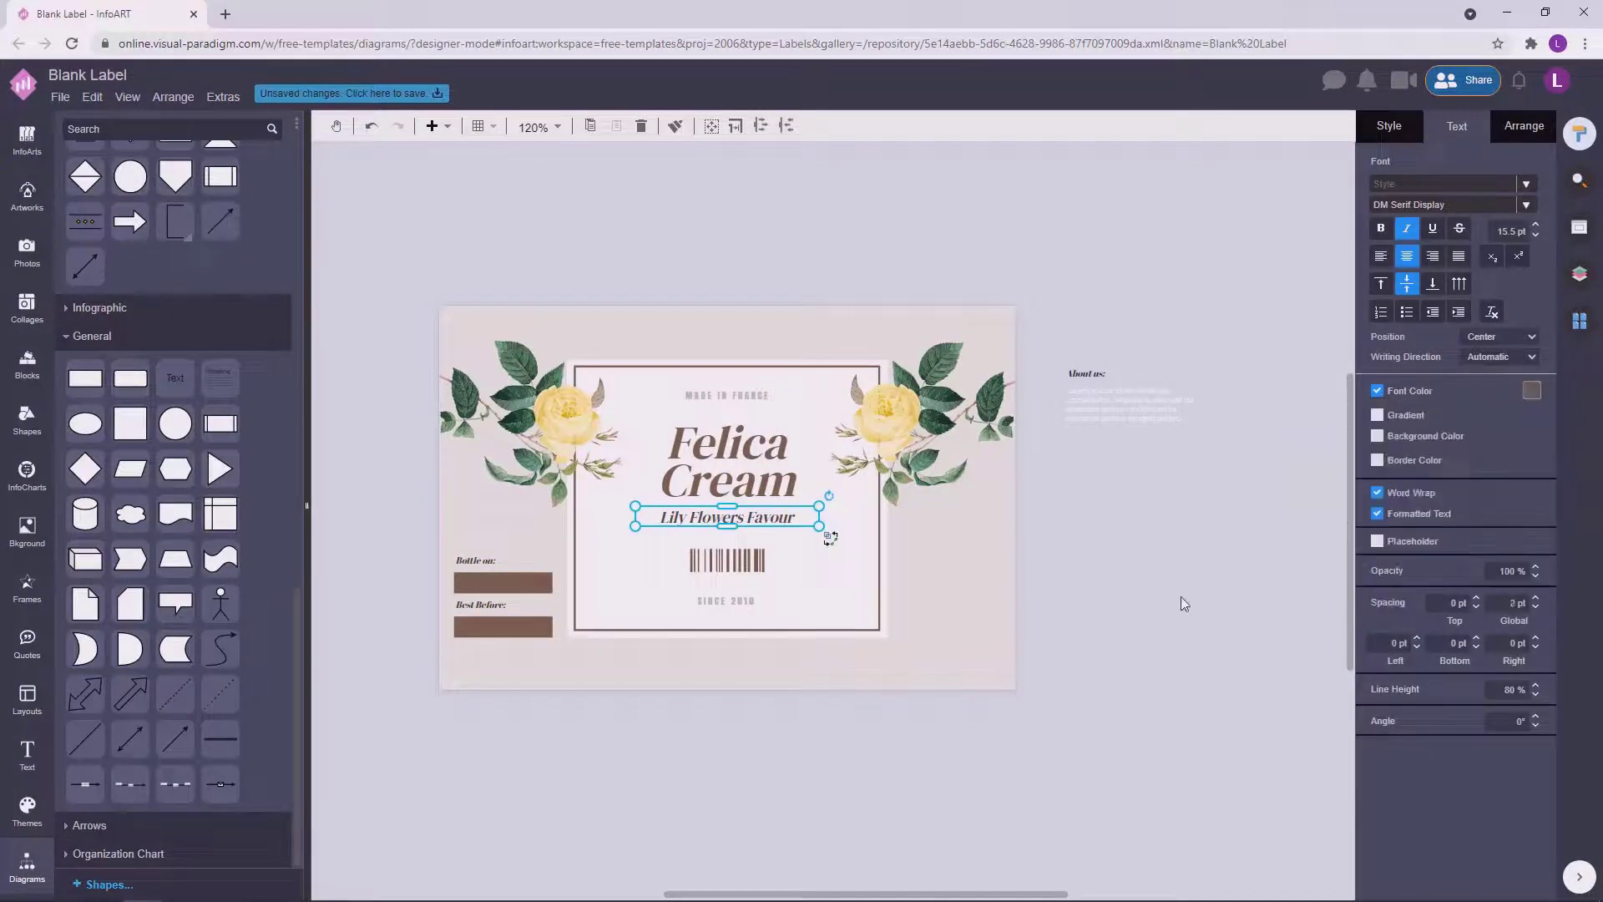
pyautogui.click(1038, 528)
pyautogui.click(727, 517)
pyautogui.click(1531, 390)
pyautogui.click(1503, 575)
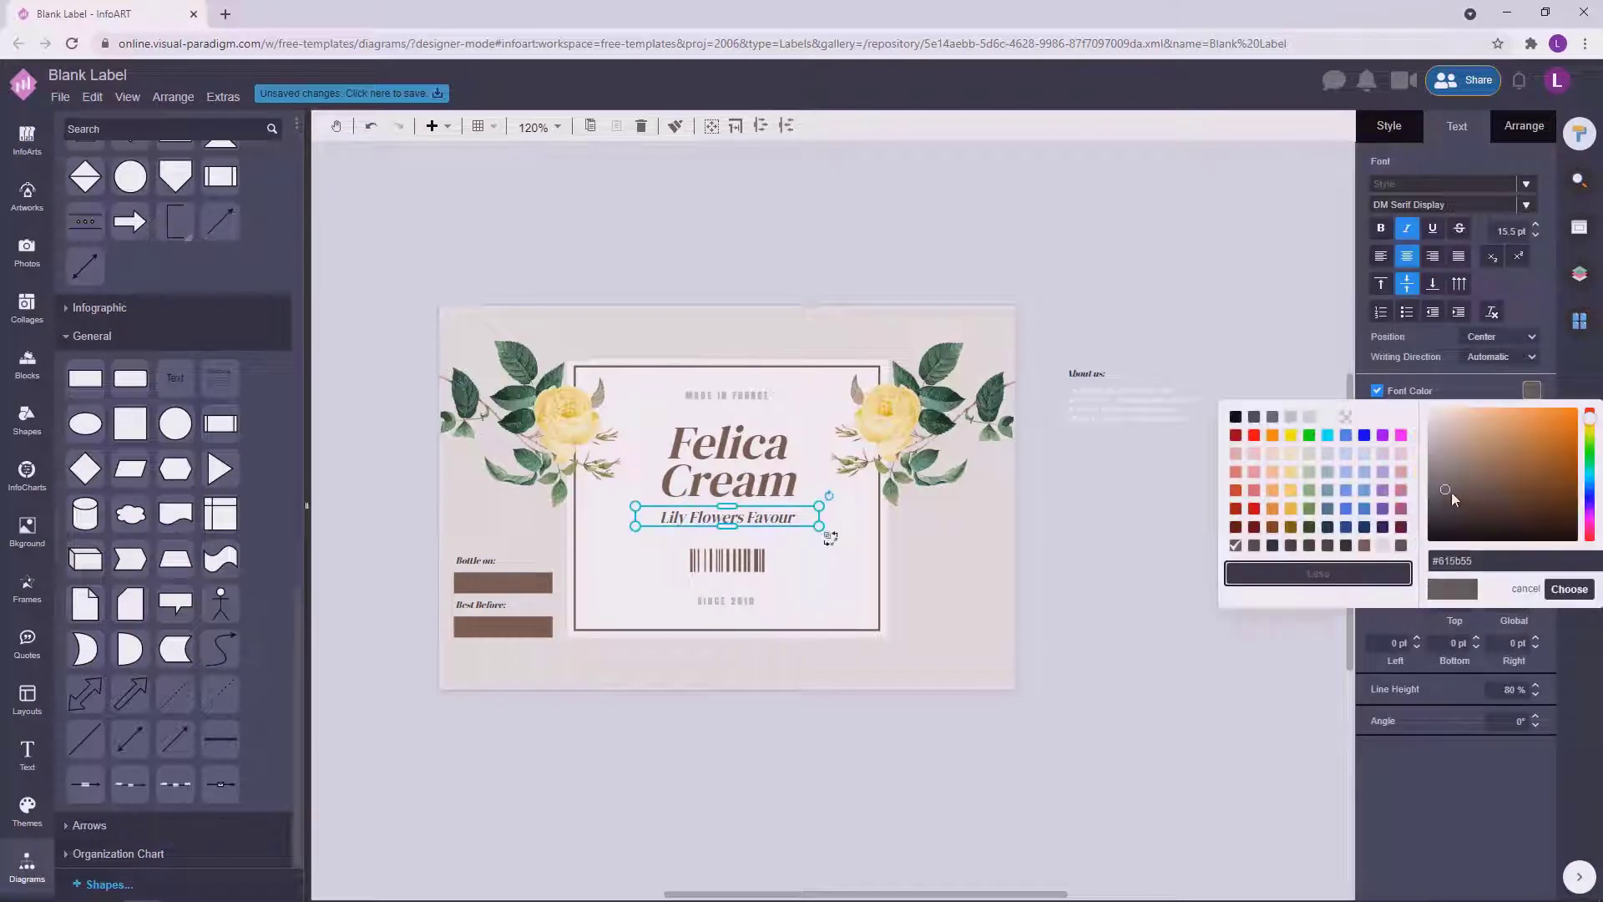
pyautogui.click(1555, 591)
pyautogui.click(1129, 538)
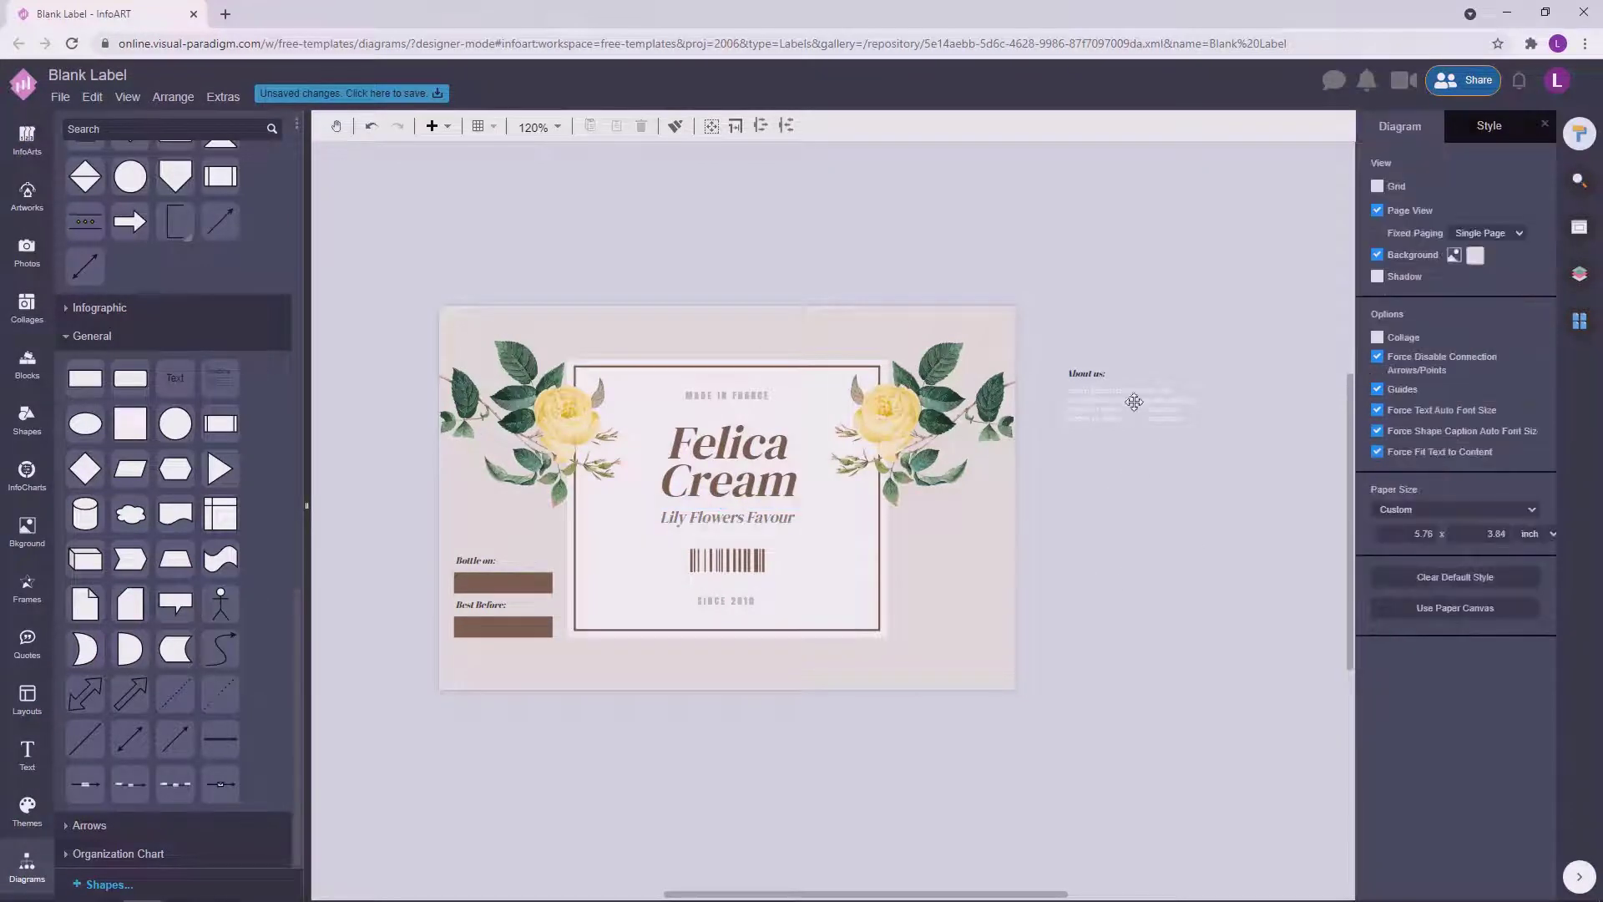
# Set the font of the "Bottle on:" and "Best Before:" captions to DM Serif Display.
pyautogui.click(482, 560)
pyautogui.click(1440, 205)
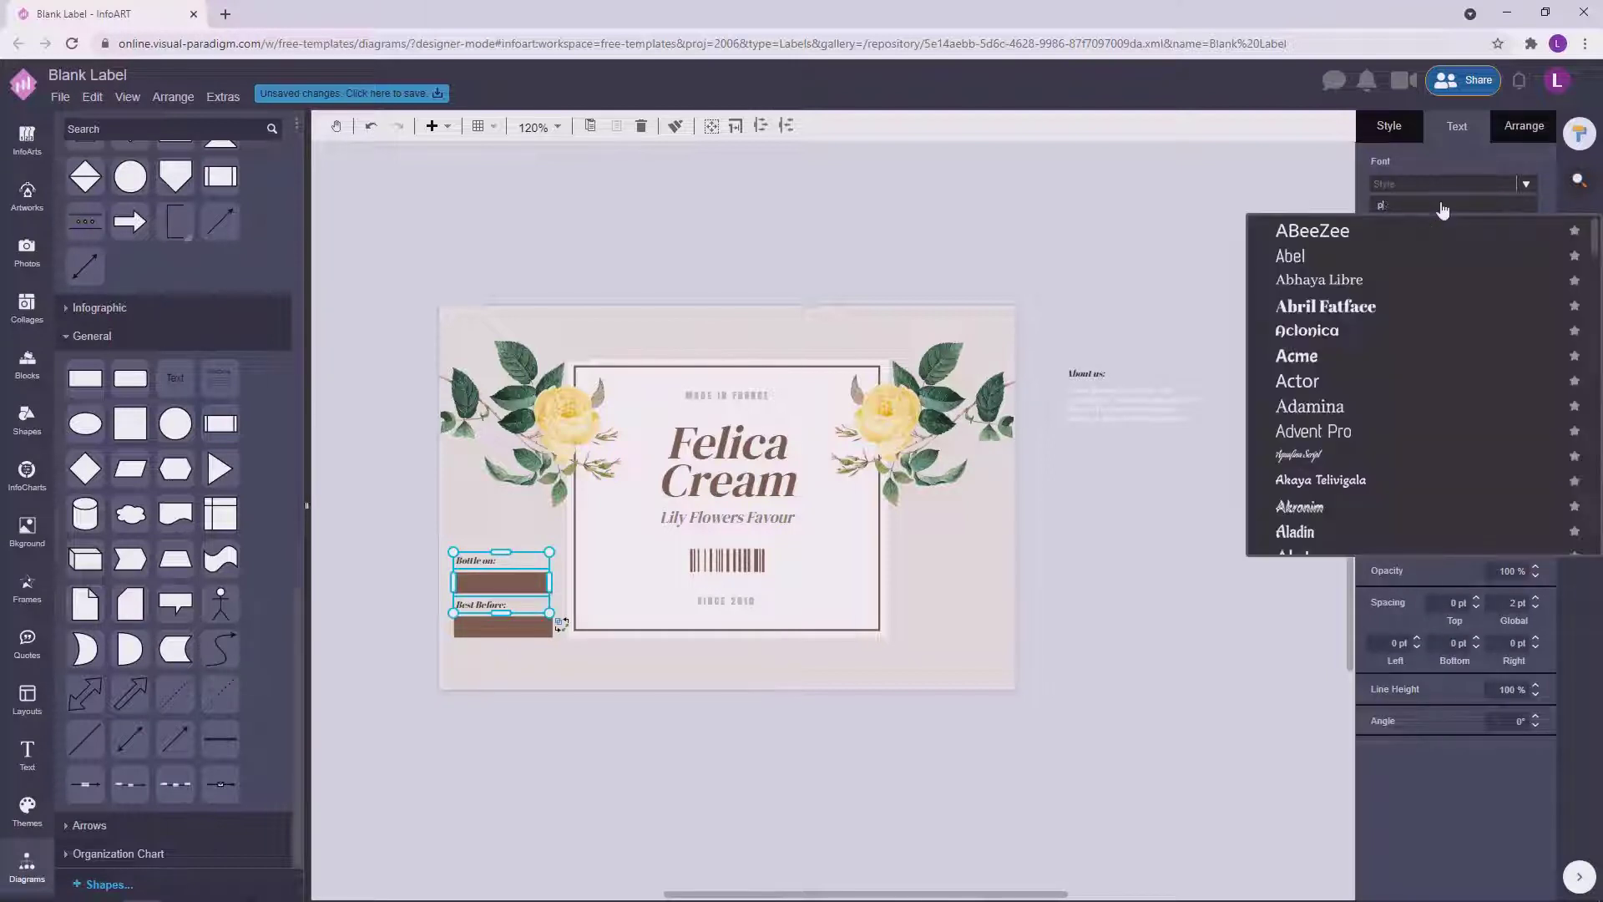
pyautogui.write('play')
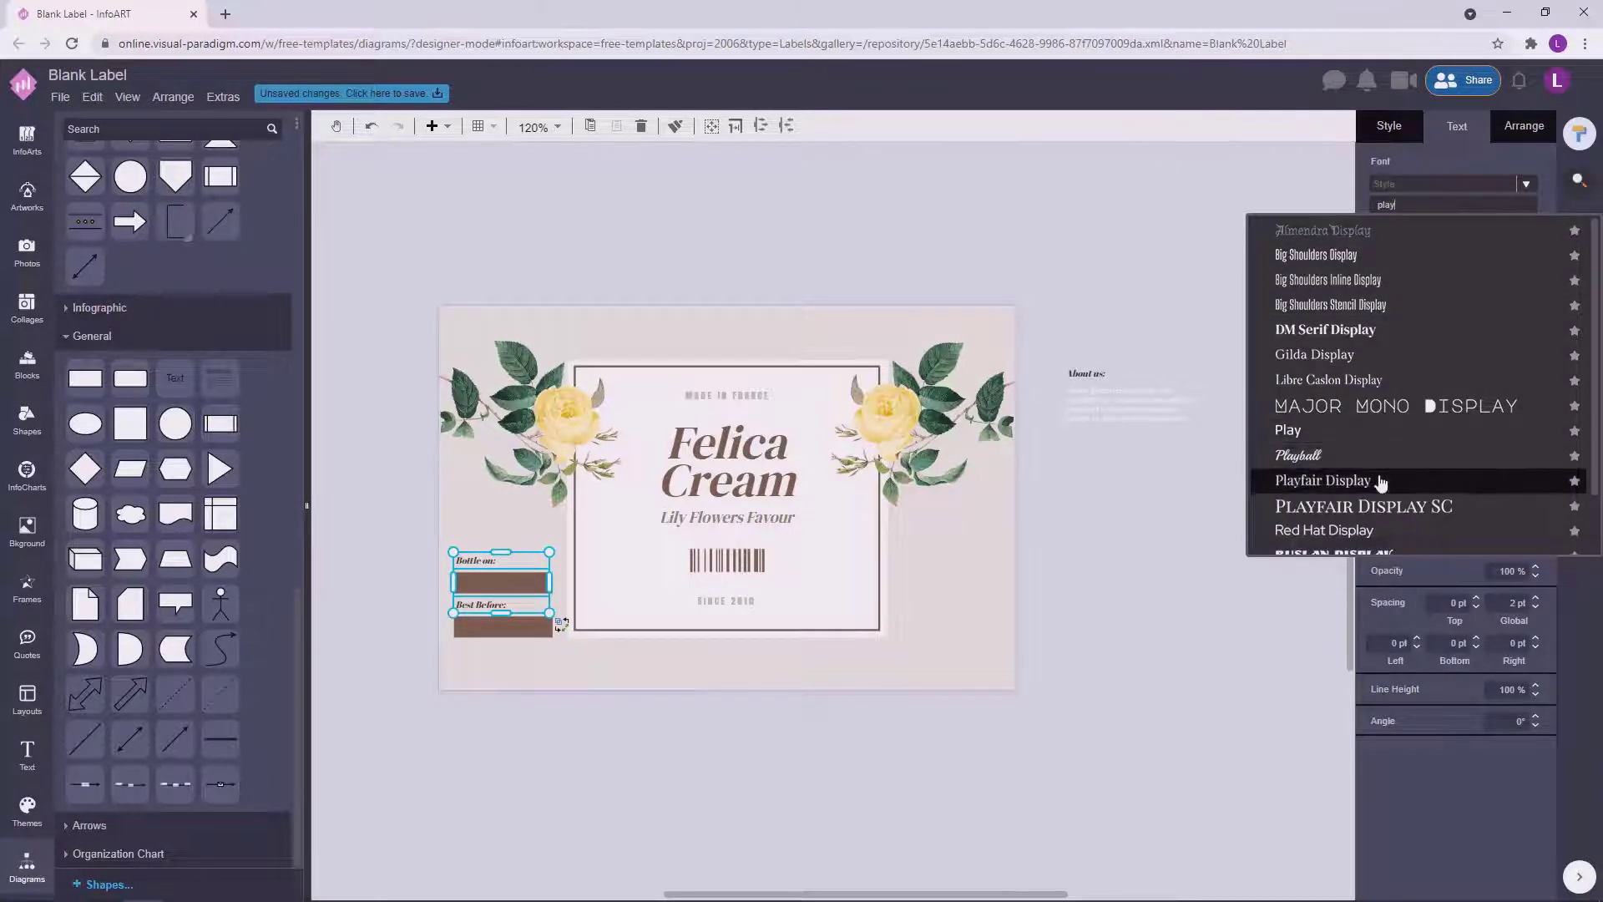
pyautogui.click(1378, 333)
pyautogui.click(1108, 563)
pyautogui.scroll(5, 440, 610)
pyautogui.click(501, 600)
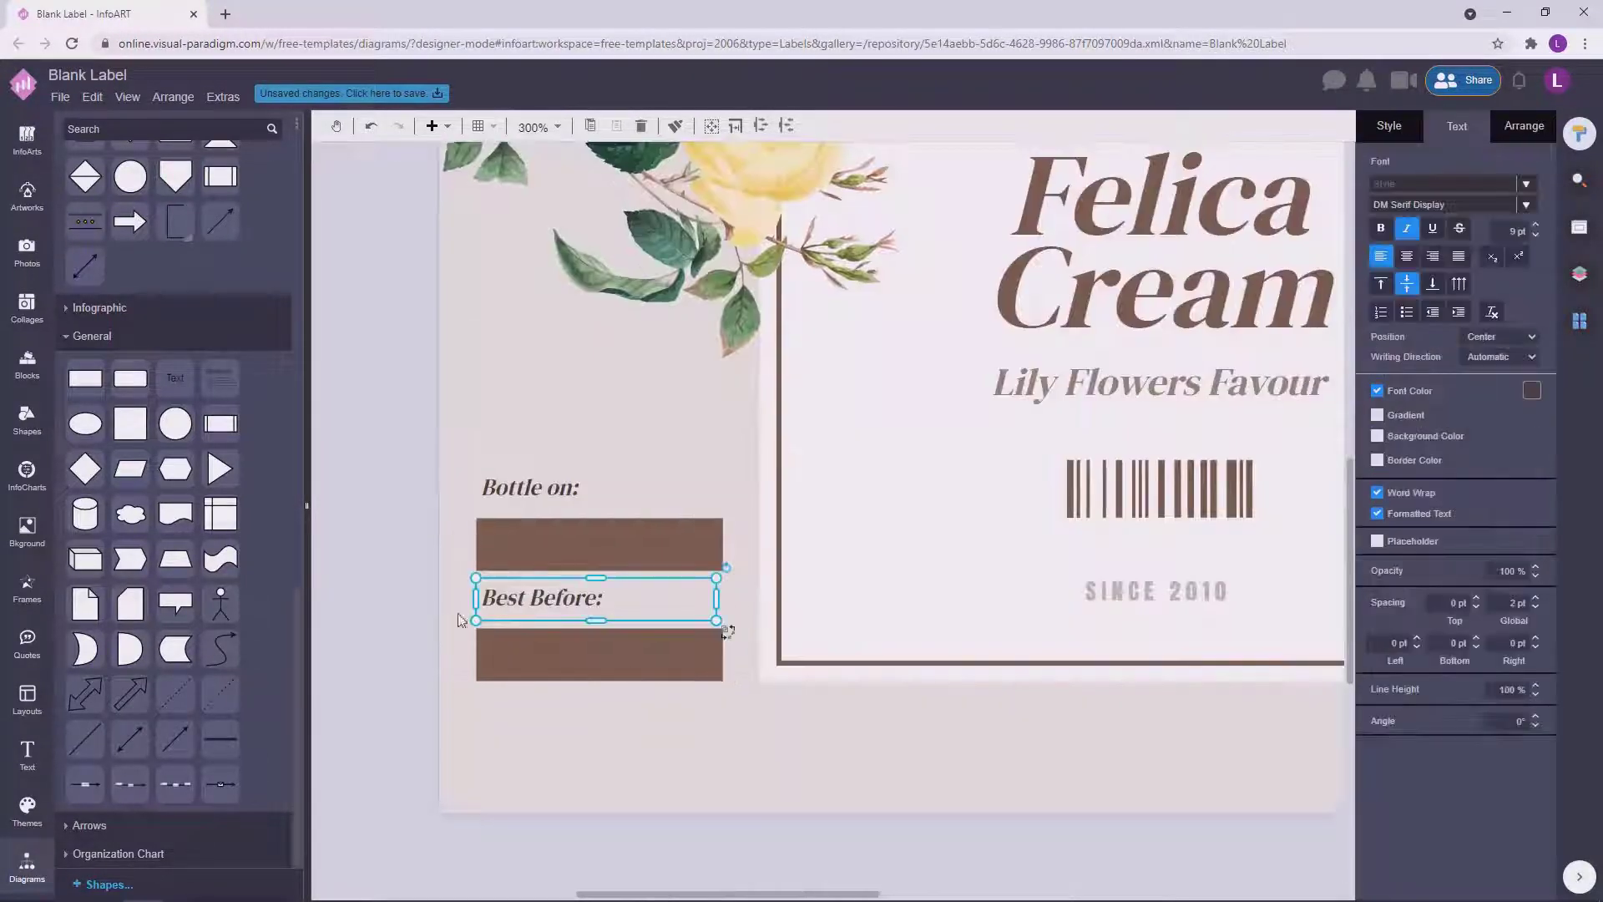
pyautogui.click(429, 606)
pyautogui.click(547, 506)
pyautogui.click(370, 605)
# Recolor the "Lily Flowers Favour" tagline with one of the recently used browns.
pyautogui.scroll(-3, 363, 668)
pyautogui.scroll(-2, 816, 760)
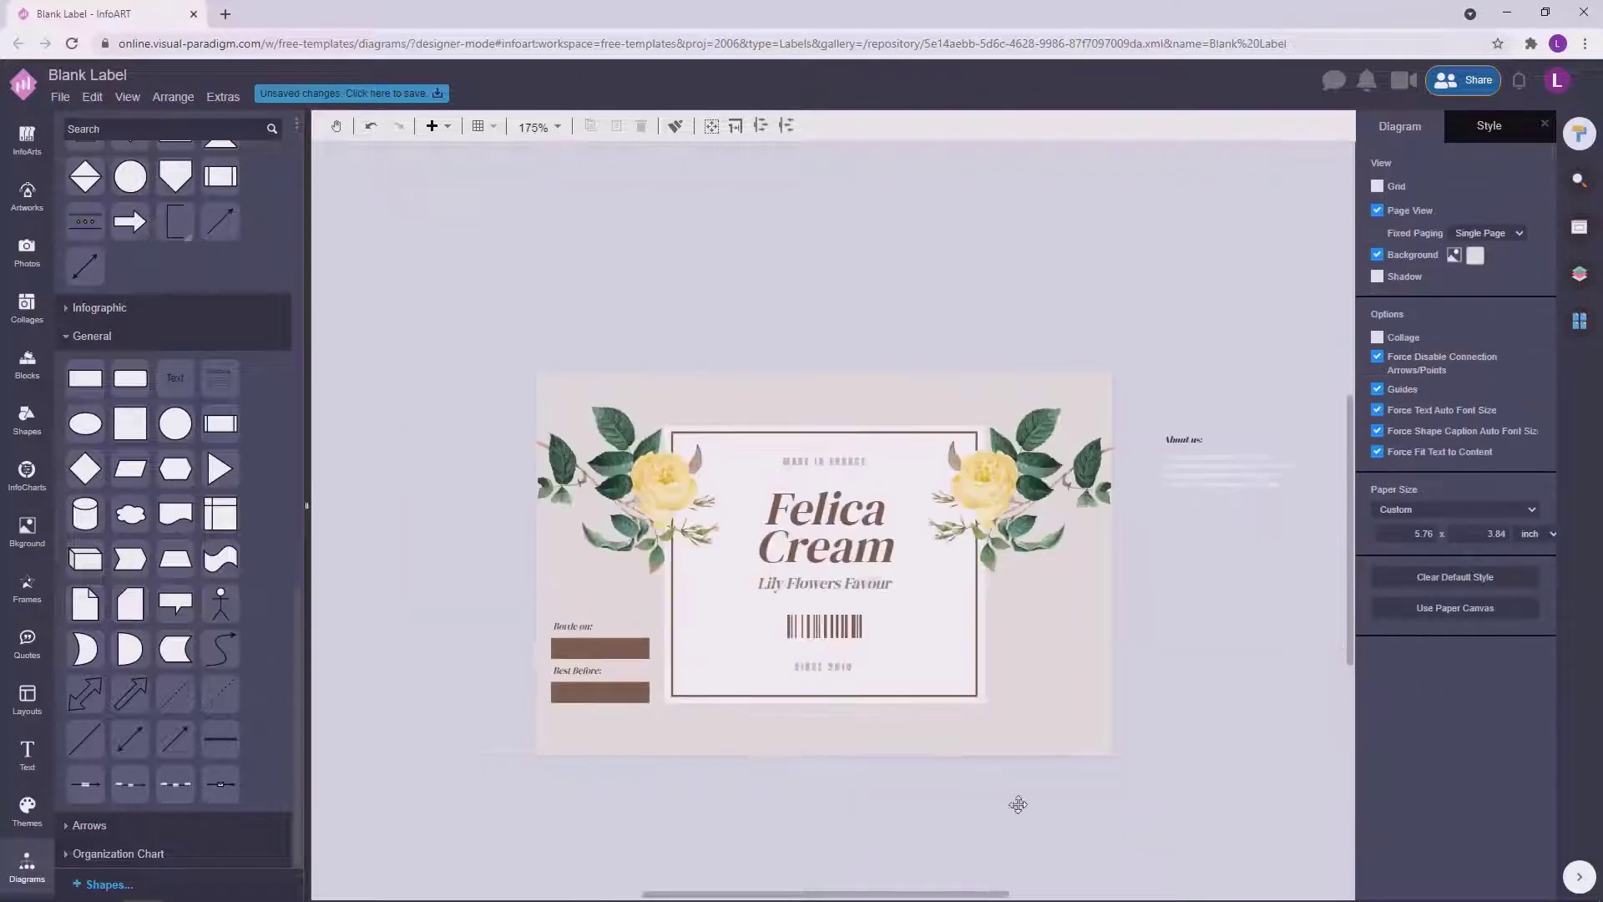
pyautogui.scroll(-2, 728, 584)
pyautogui.click(771, 527)
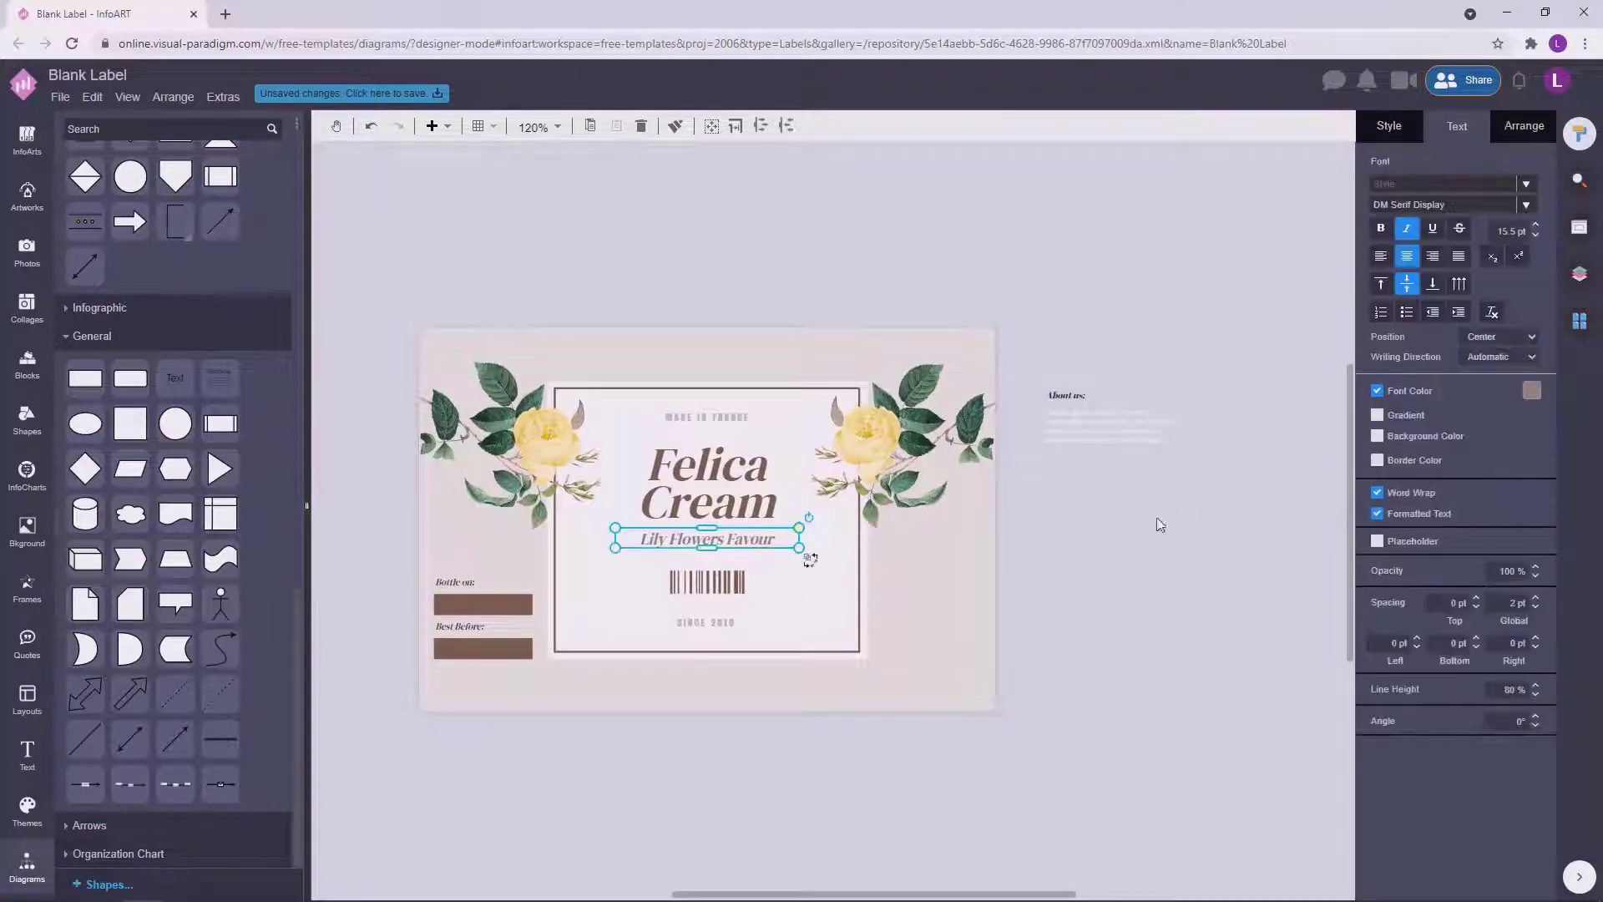
pyautogui.click(1532, 391)
pyautogui.click(1444, 548)
pyautogui.click(1141, 573)
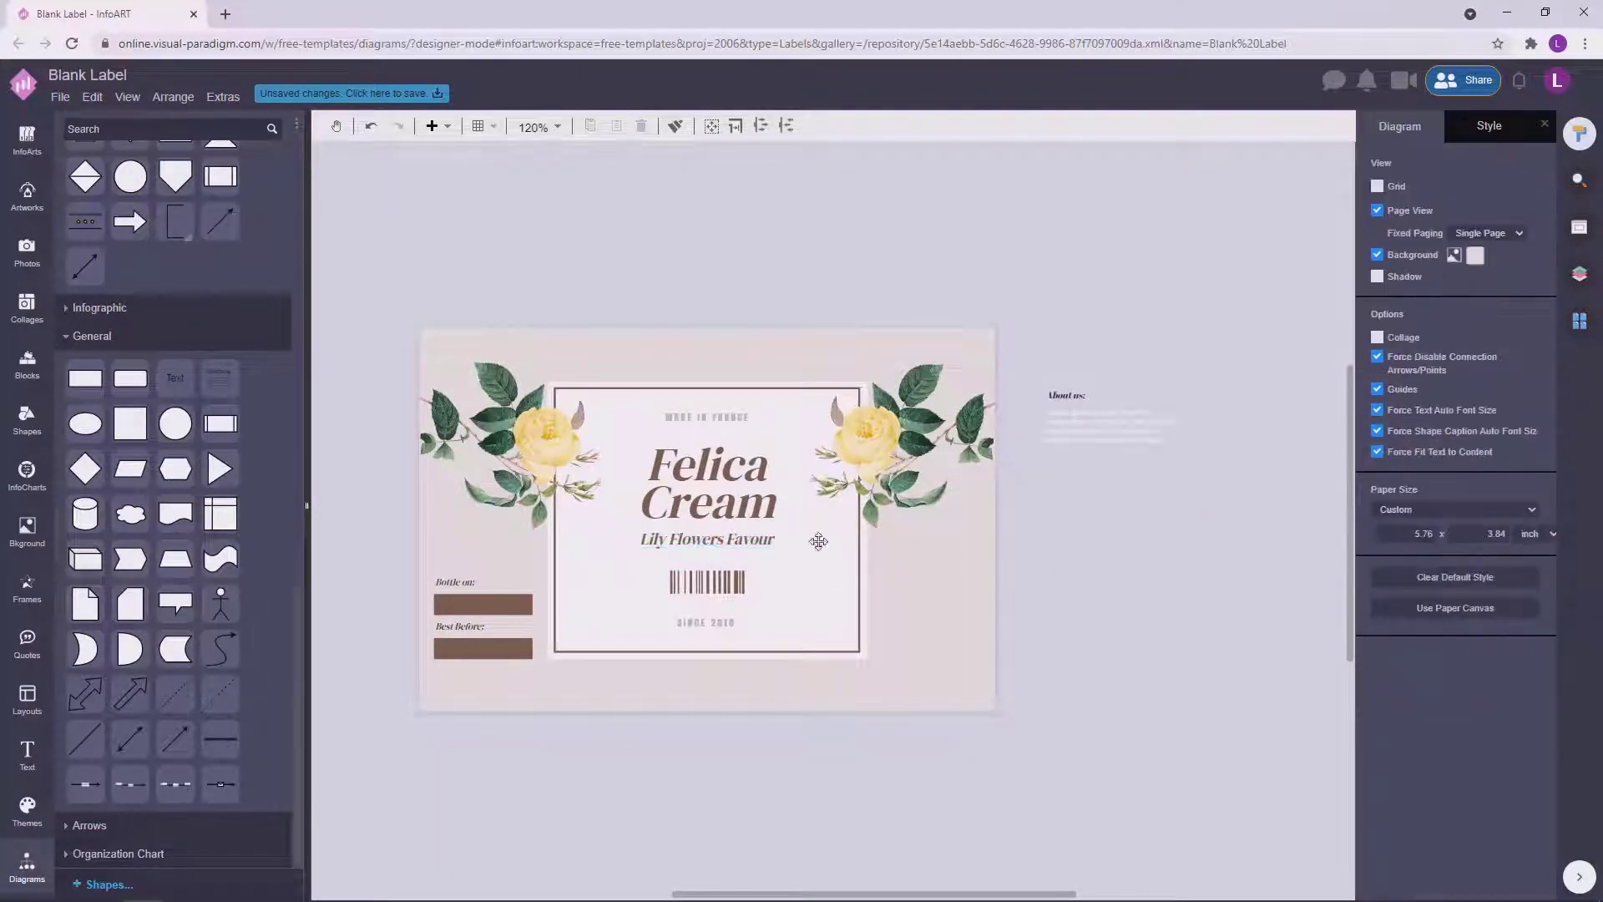
pyautogui.click(735, 535)
pyautogui.click(1085, 574)
# Give the "Felica Cream" title a darker custom brown font color.
pyautogui.click(708, 484)
pyautogui.click(1532, 390)
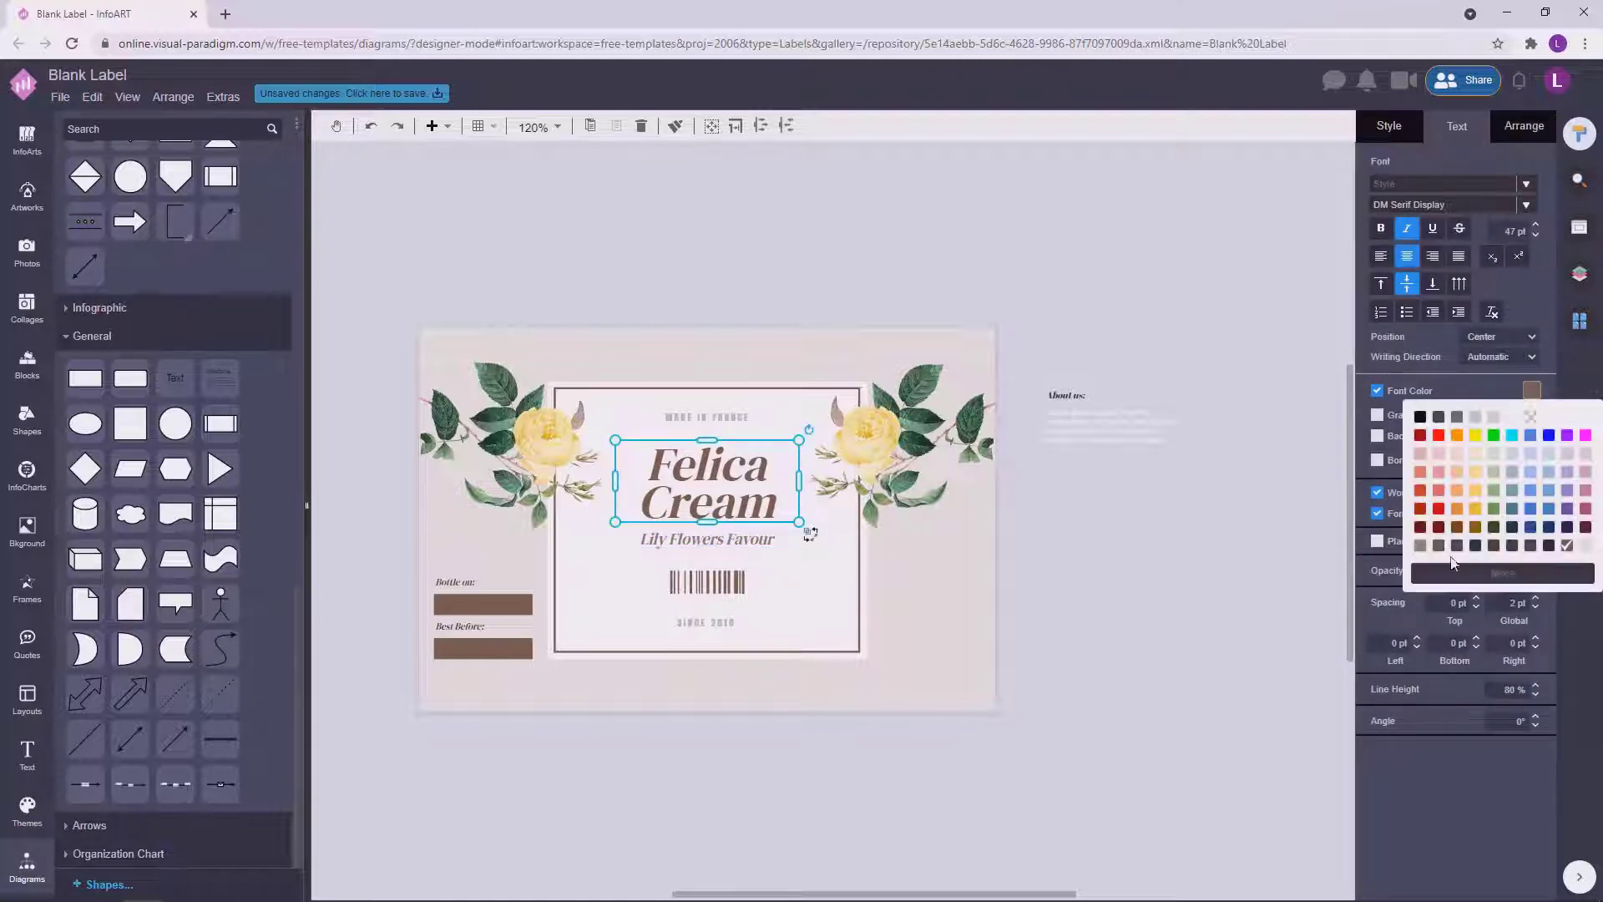
pyautogui.click(1508, 572)
pyautogui.click(1569, 588)
pyautogui.click(1181, 561)
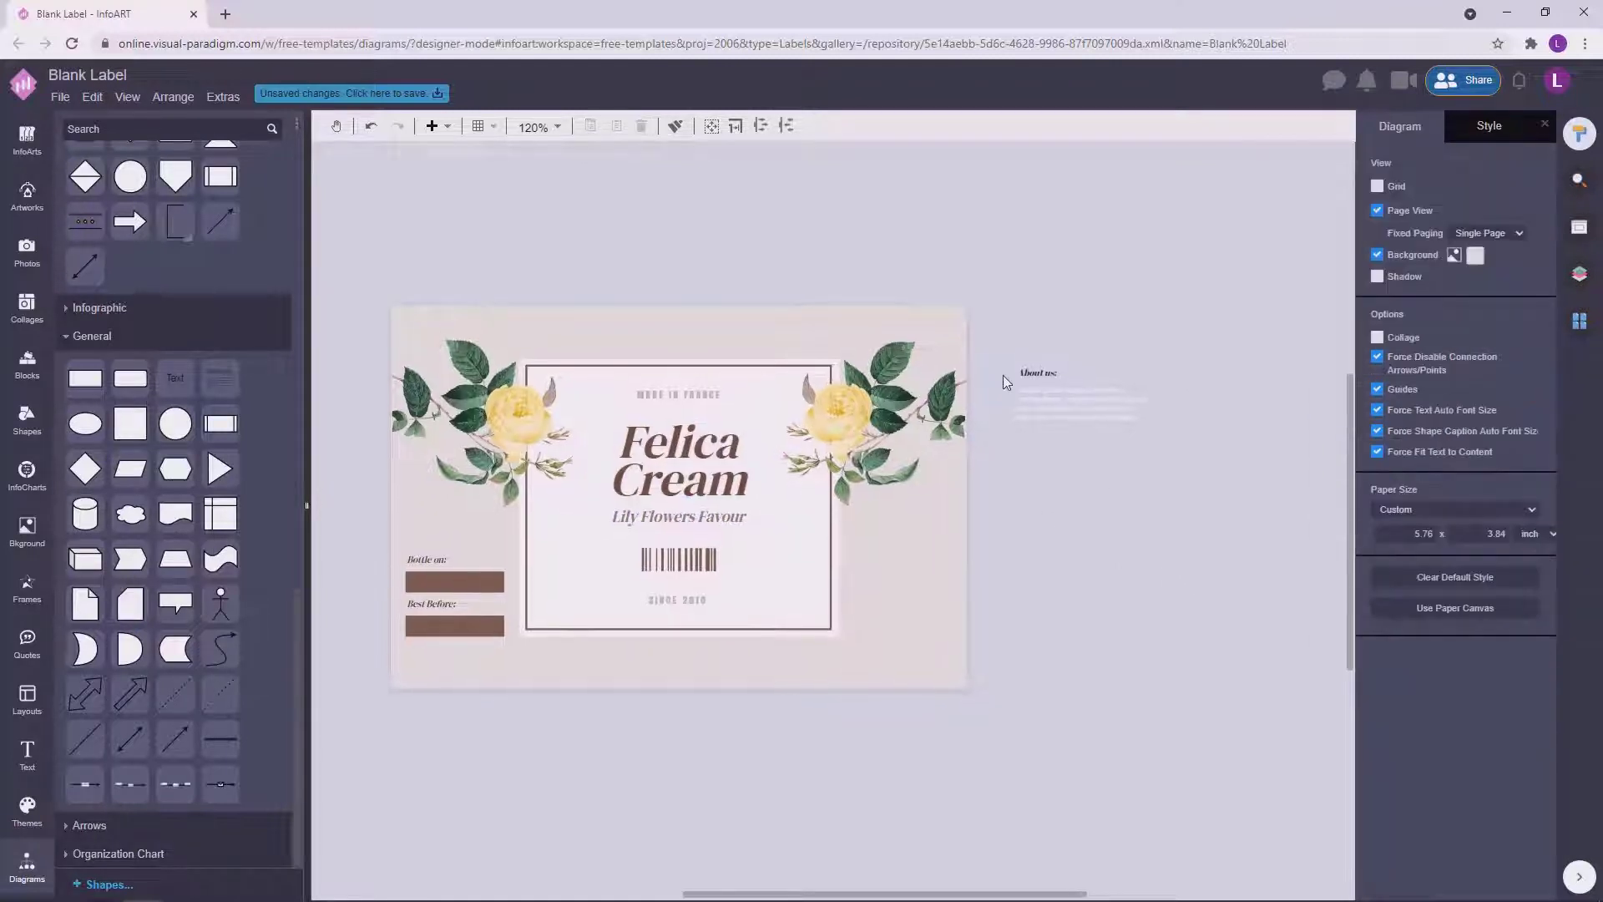
# Recolor the "About us:", "Bottle on:" and "Best Before:" captions together in a recently used brown.
pyautogui.click(1039, 373)
pyautogui.keyDown('shift'); pyautogui.click(443, 559); pyautogui.keyUp('shift')
pyautogui.keyDown('shift'); pyautogui.click(432, 608); pyautogui.keyUp('shift')
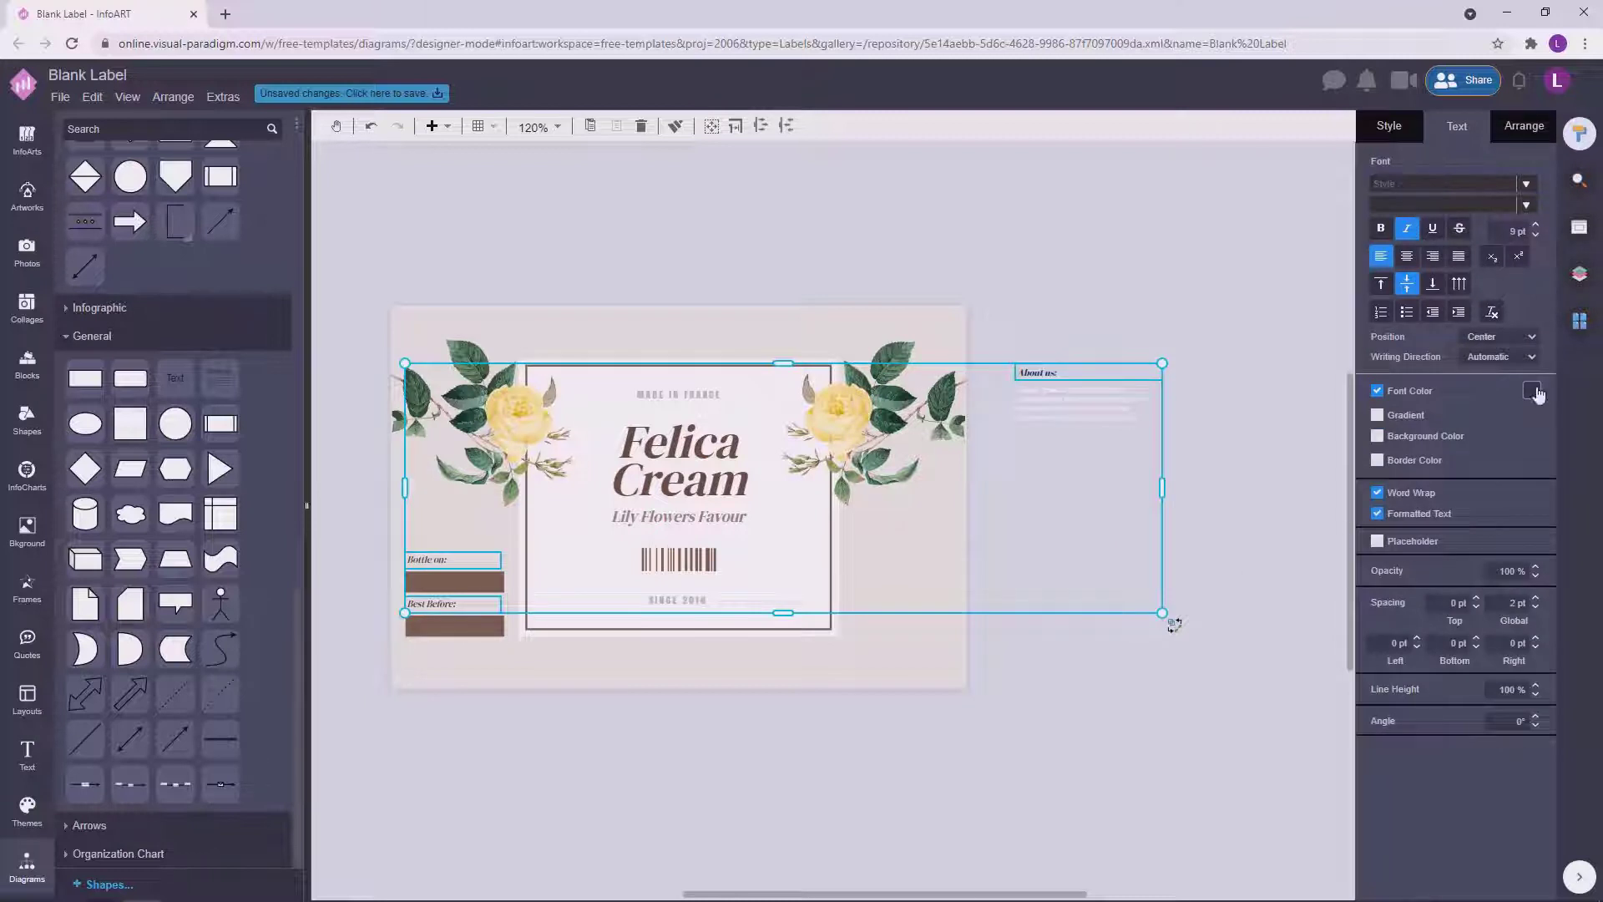
pyautogui.click(1535, 390)
pyautogui.click(1431, 541)
pyautogui.click(1287, 400)
# Set the "About us:" heading's font to DM Serif Display.
pyautogui.click(1041, 373)
pyautogui.click(1420, 205)
pyautogui.write('play')
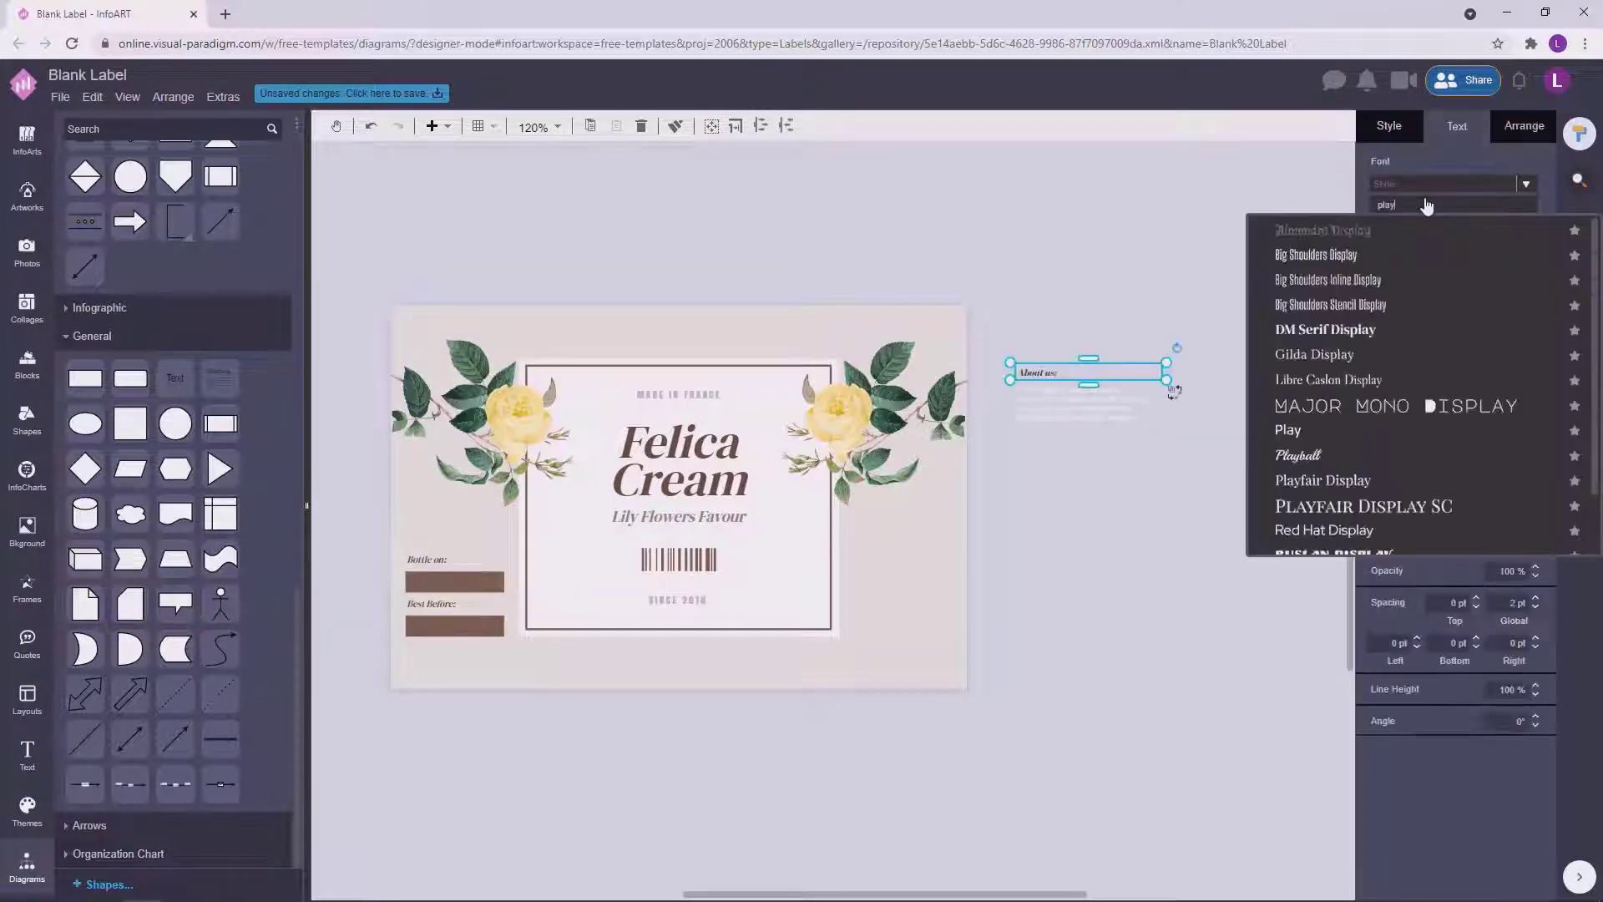
pyautogui.click(1373, 334)
pyautogui.click(963, 278)
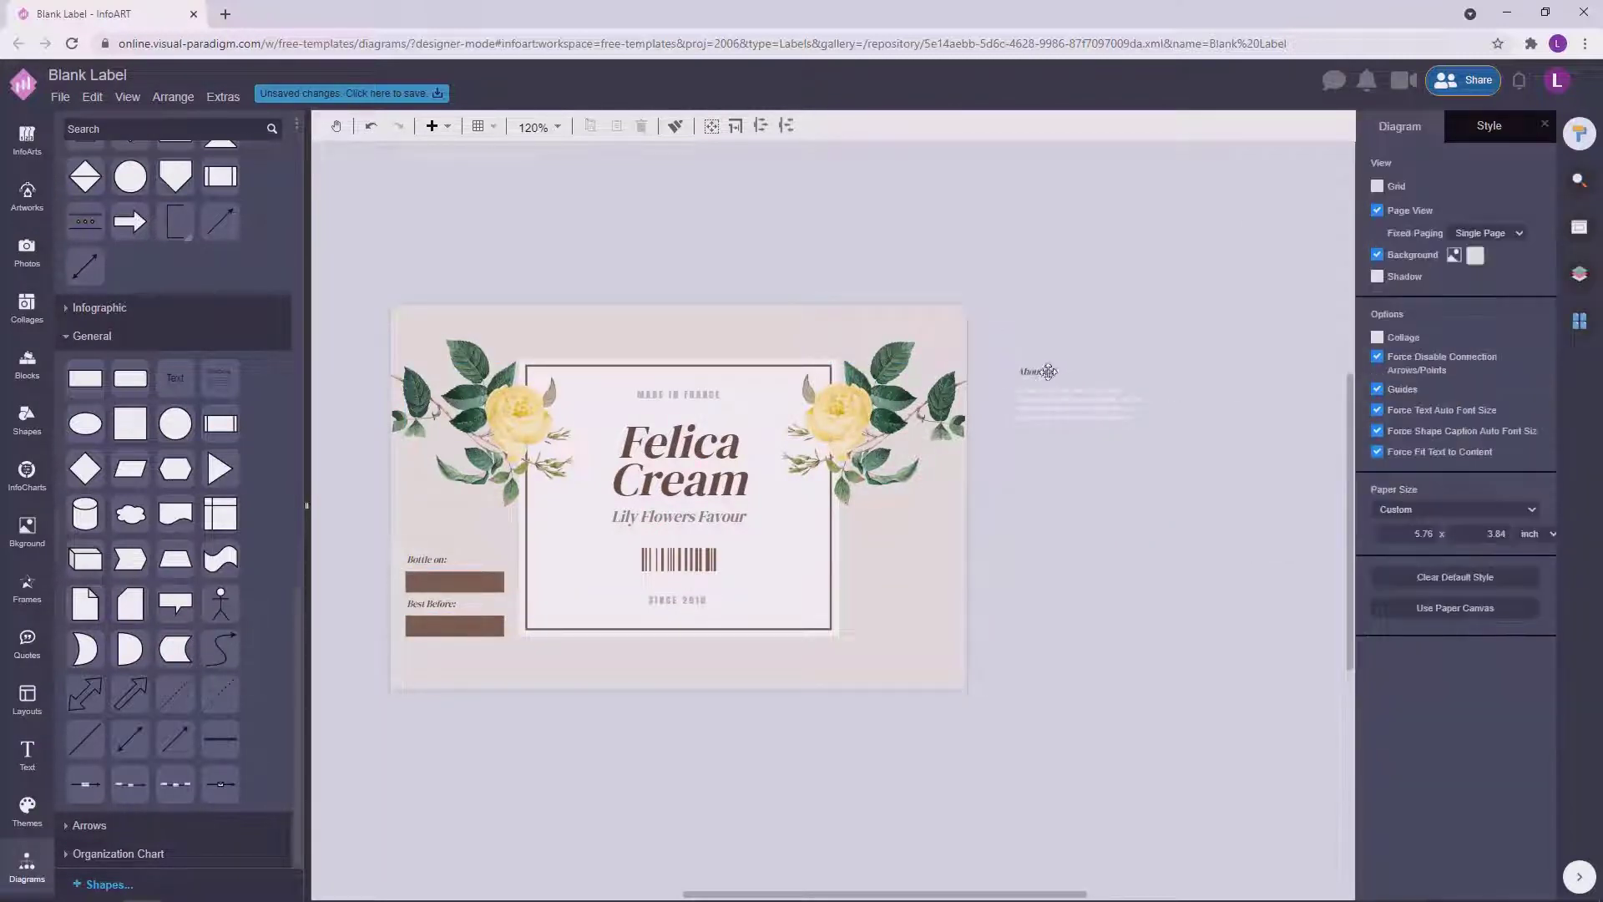
# Move the "About us:" heading and its lorem ipsum paragraph onto the label, below the right rose.
pyautogui.moveTo(1044, 374); pyautogui.dragTo(882, 559)
pyautogui.scroll(5, 994, 577)
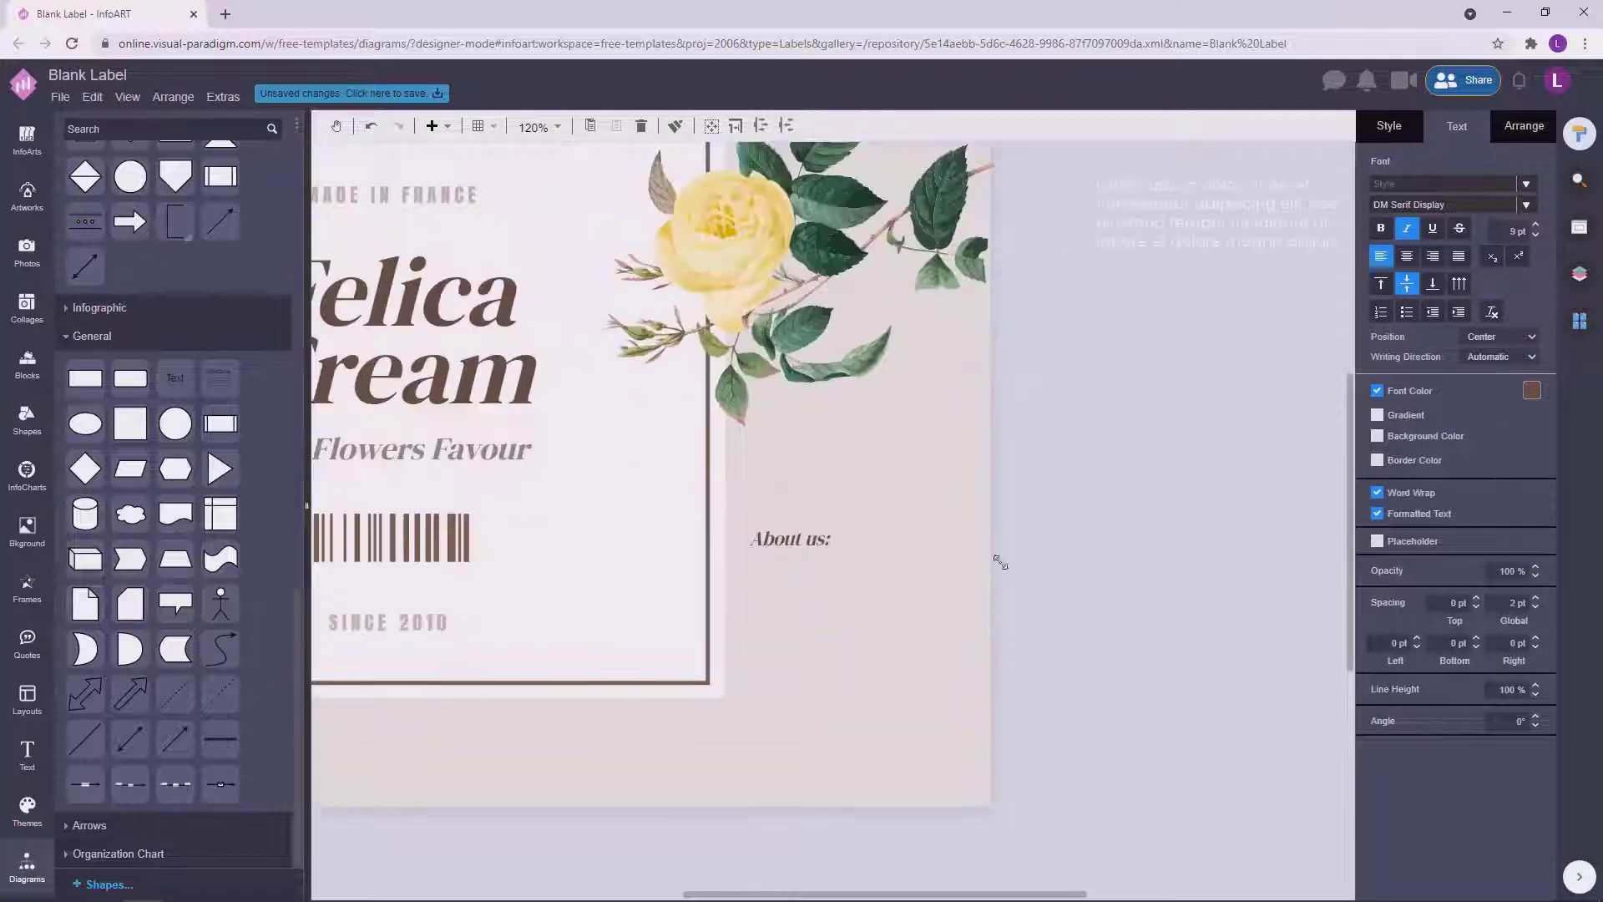
pyautogui.moveTo(1162, 206); pyautogui.dragTo(859, 644)
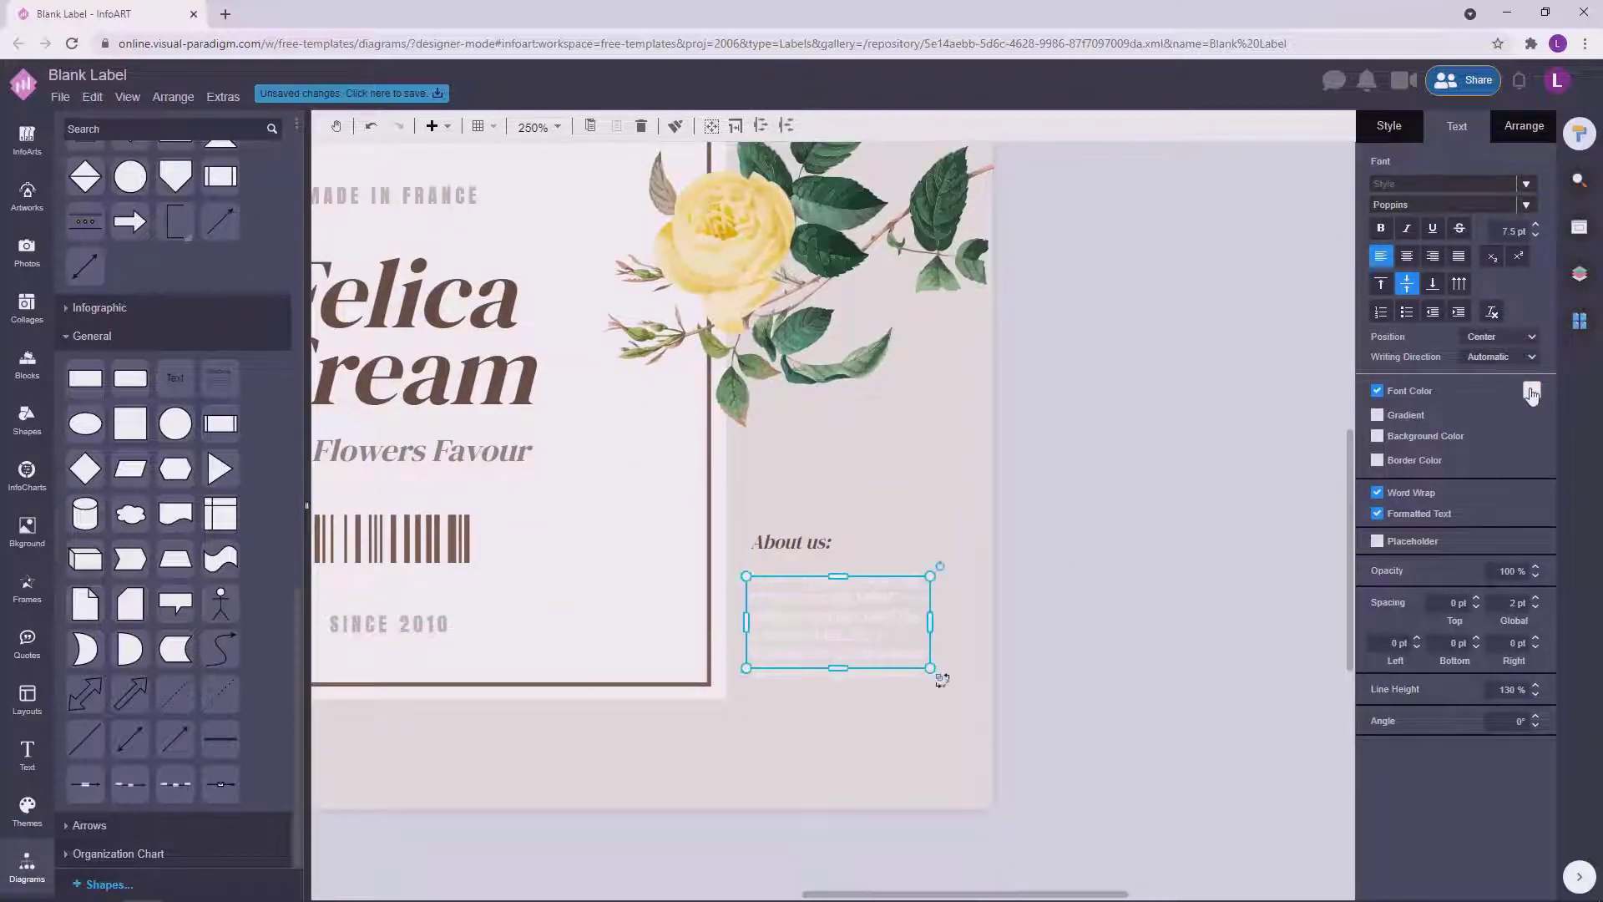
# Recolor the lorem ipsum paragraph under "About us:" in brown.
pyautogui.click(1531, 390)
pyautogui.click(1413, 548)
pyautogui.click(1085, 546)
pyautogui.scroll(-3, 1089, 546)
# Set the "About us:" paragraph's font size to 7 pt and adjust the width of its text box.
pyautogui.click(1011, 584)
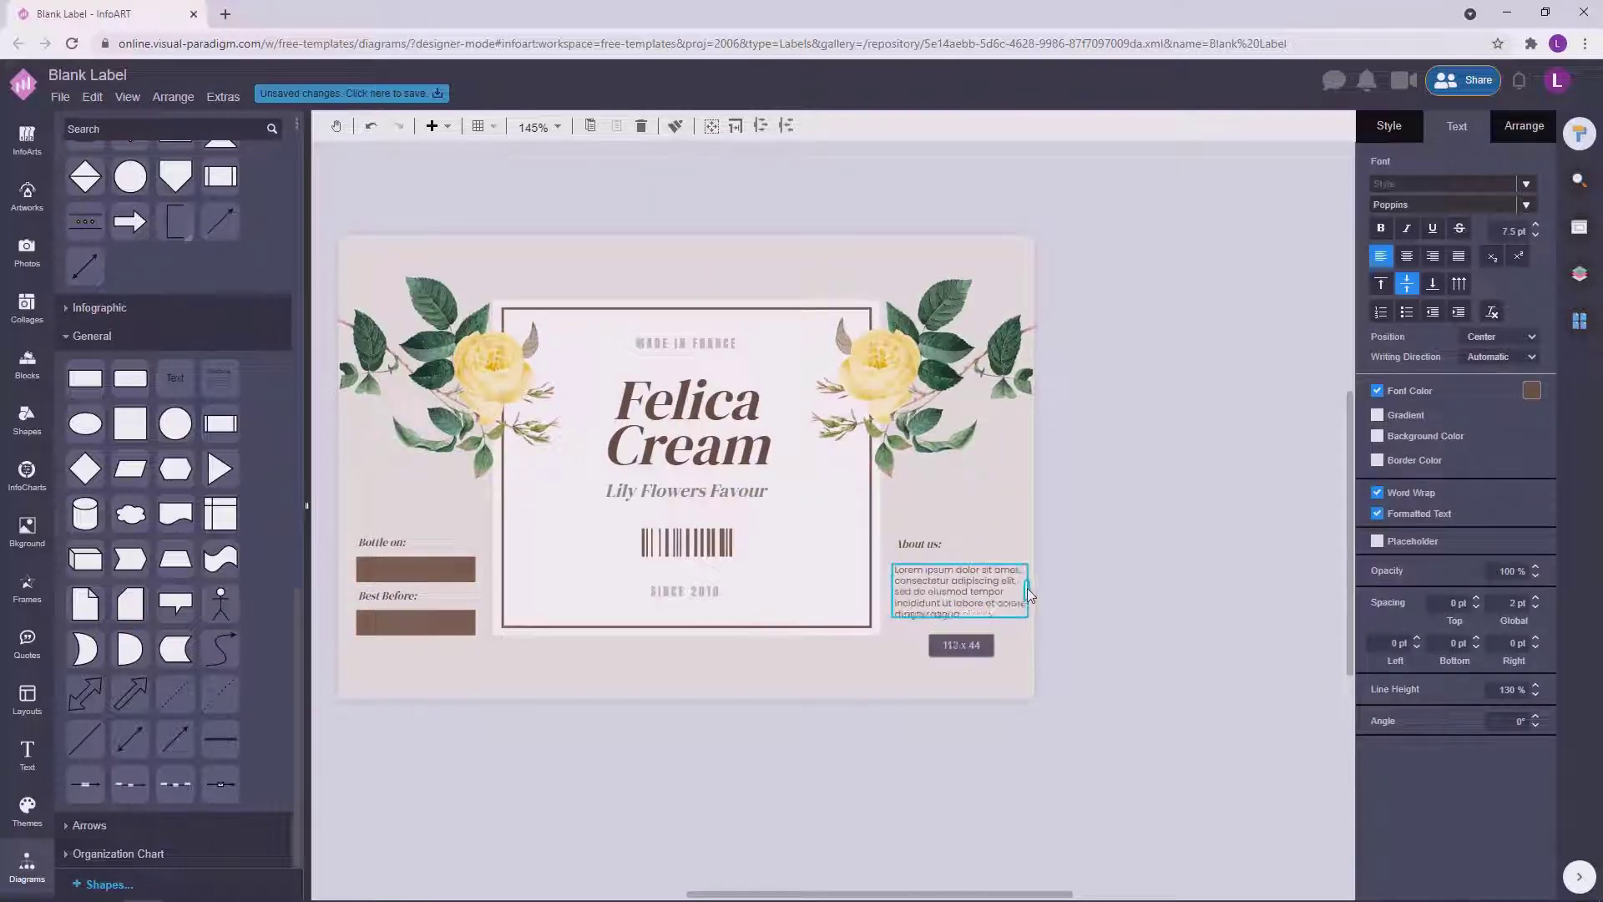
pyautogui.click(1533, 238)
pyautogui.press('Return')
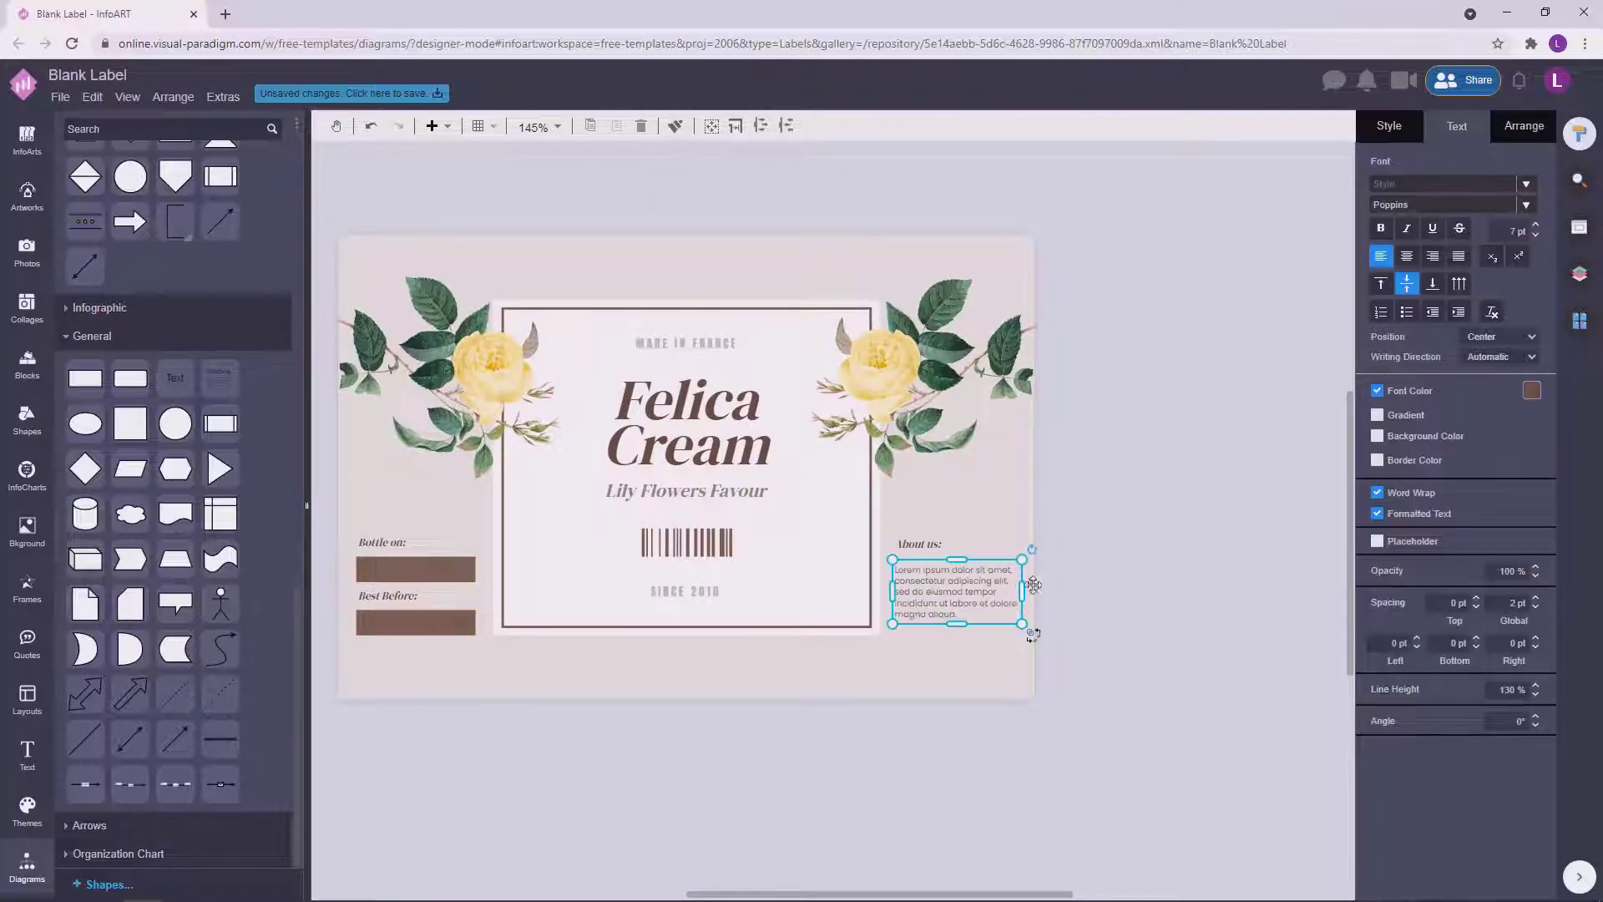
pyautogui.moveTo(1022, 590); pyautogui.dragTo(1013, 591)
pyautogui.moveTo(946, 591); pyautogui.dragTo(1032, 592)
pyautogui.click(1116, 542)
pyautogui.click(1065, 492)
pyautogui.click(931, 544)
pyautogui.click(1065, 535)
pyautogui.click(947, 597)
pyautogui.click(1164, 547)
pyautogui.click(952, 594)
pyautogui.click(1086, 576)
pyautogui.click(946, 588)
pyautogui.click(1205, 376)
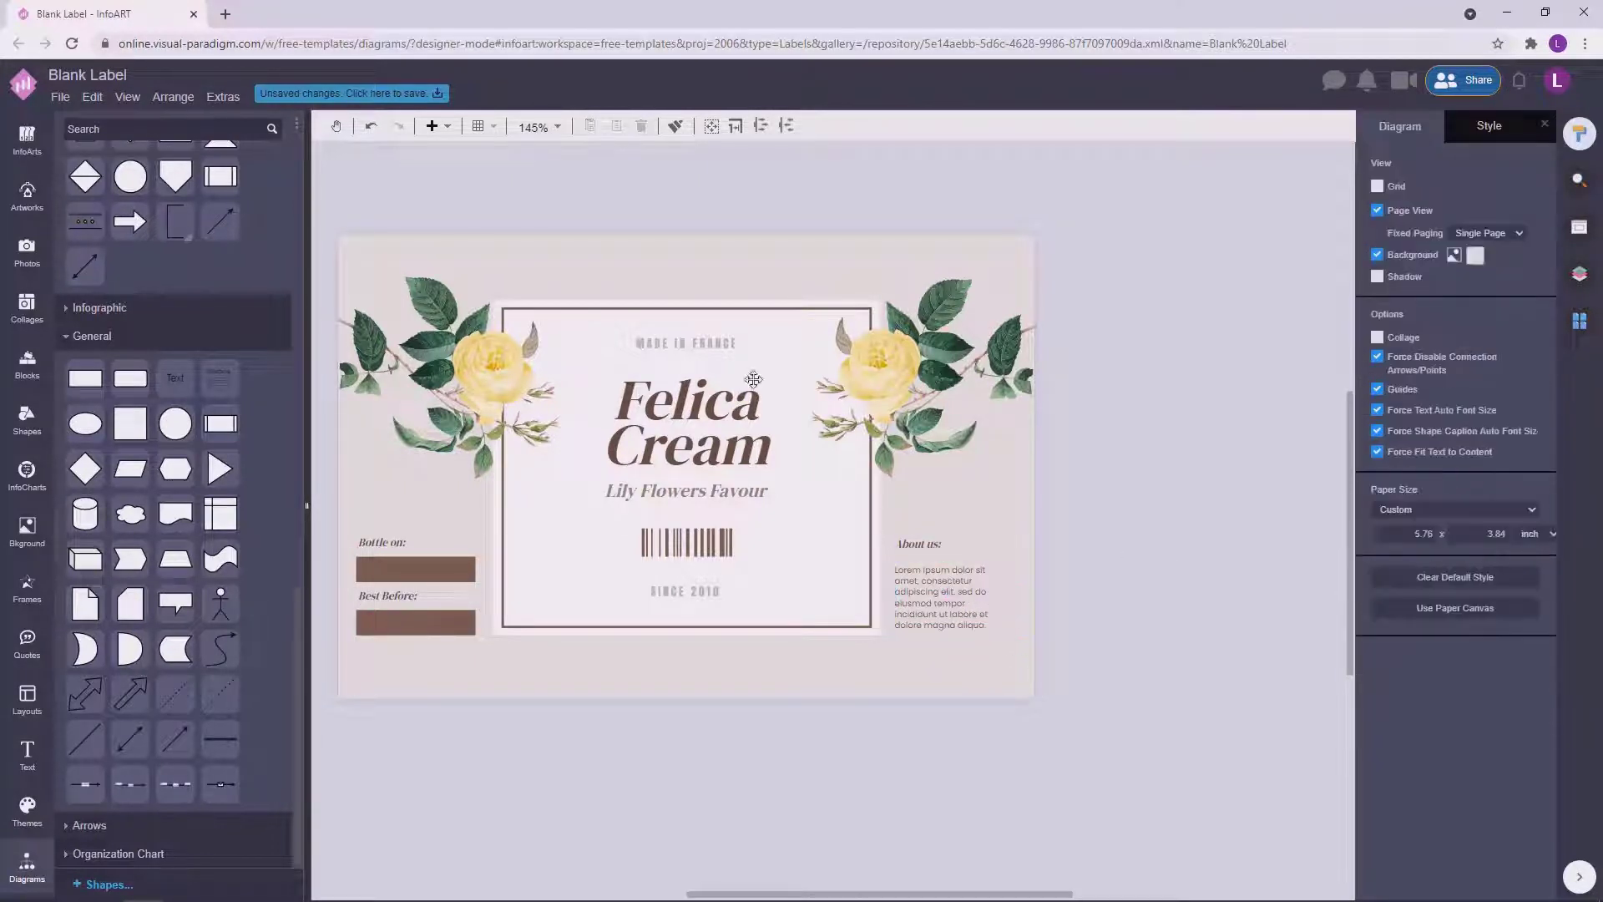
# Fit the "About us:" paragraph's box inside the label's right margin and set its font size to 6 pt.
pyautogui.click(960, 593)
pyautogui.moveTo(1032, 595); pyautogui.dragTo(1012, 599)
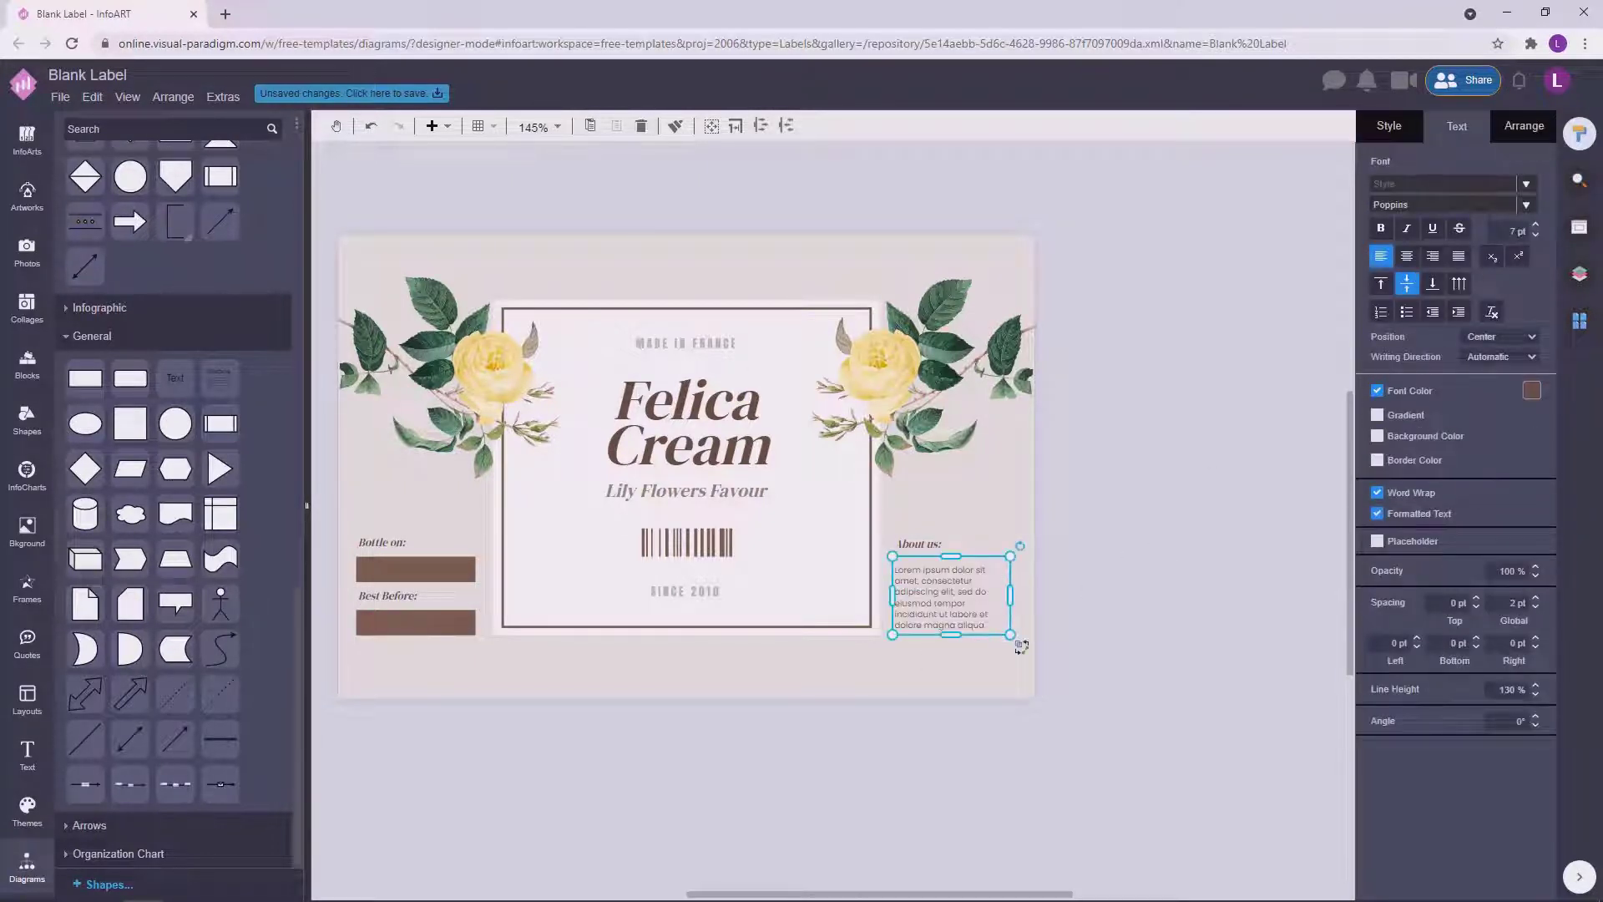
pyautogui.write('6')
pyautogui.click(1099, 598)
# Set the "About us:" paragraph's line height to 140% and narrow its text box slightly.
pyautogui.click(984, 591)
pyautogui.doubleClick(983, 590)
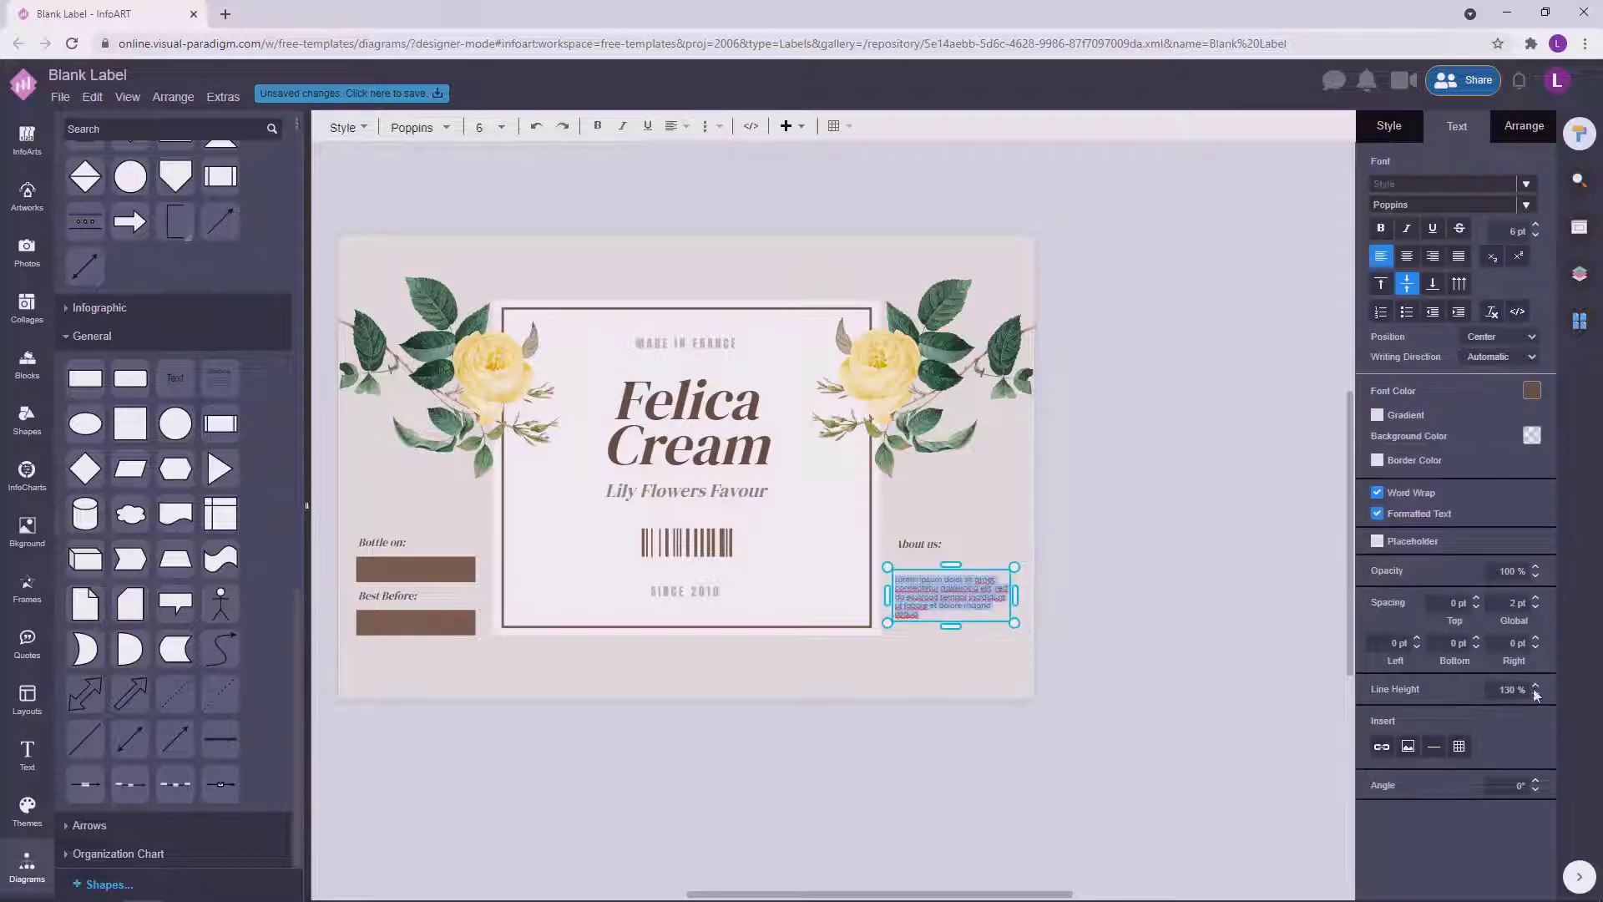
pyautogui.click(1118, 618)
pyautogui.click(969, 592)
pyautogui.moveTo(1014, 595); pyautogui.dragTo(1006, 601)
pyautogui.click(1094, 609)
pyautogui.click(960, 597)
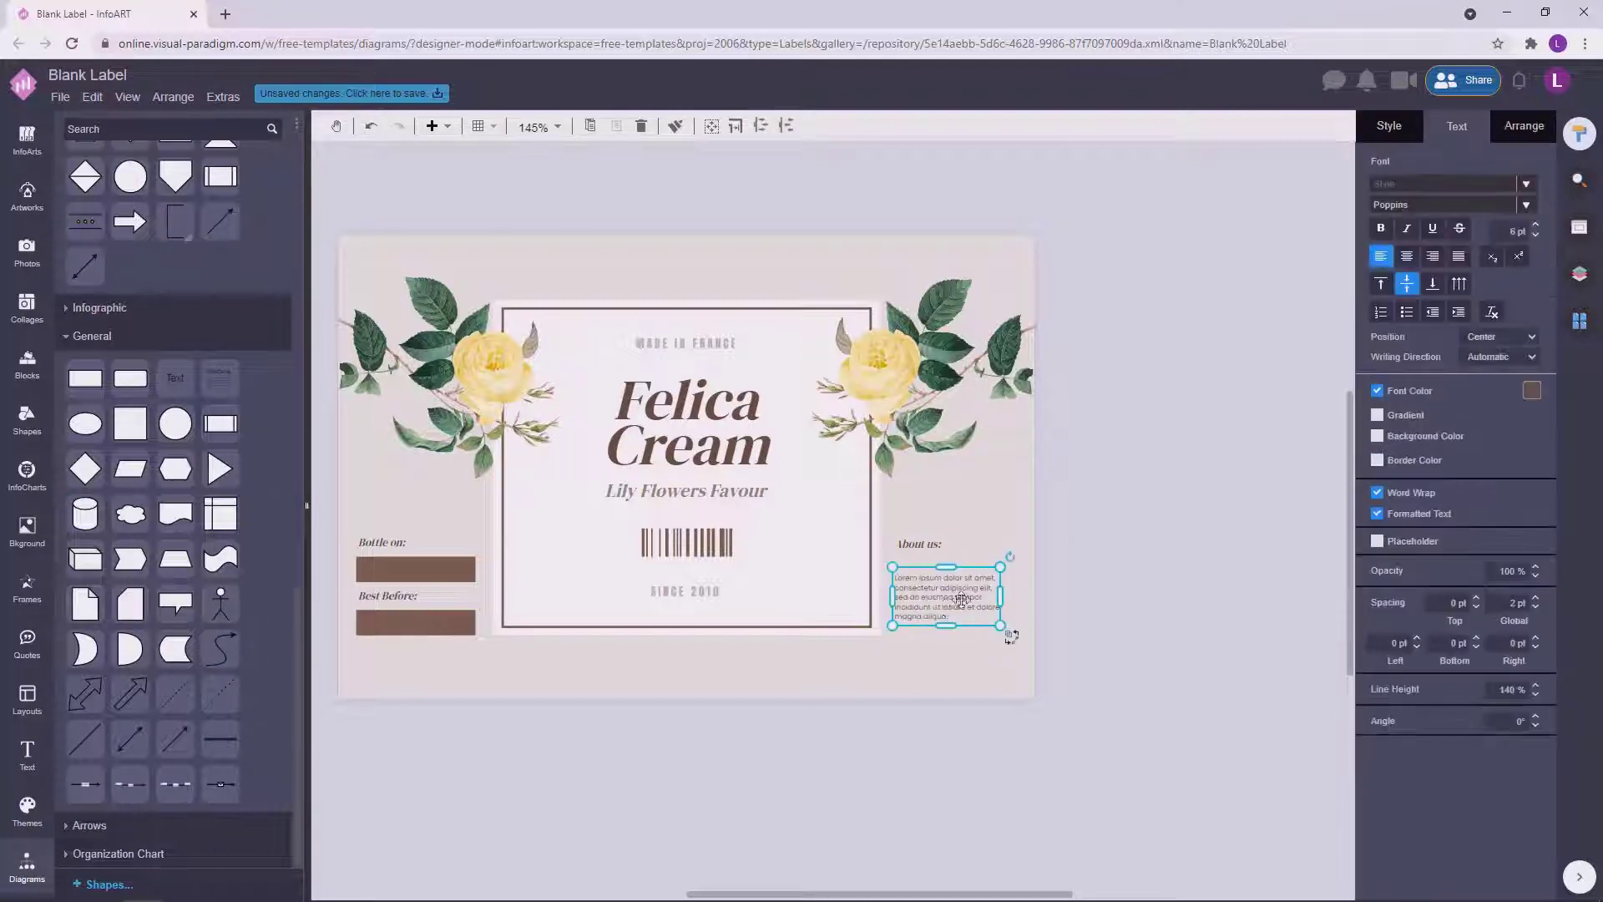
pyautogui.doubleClick(960, 597)
pyautogui.click(1165, 707)
# Slightly enlarge the "About us:" paragraph's font and refit its box so the text wraps into five lines.
pyautogui.click(975, 586)
pyautogui.click(1535, 227)
pyautogui.moveTo(941, 613); pyautogui.dragTo(1011, 612)
pyautogui.click(935, 532)
pyautogui.click(1155, 544)
pyautogui.click(1001, 599)
pyautogui.click(1122, 535)
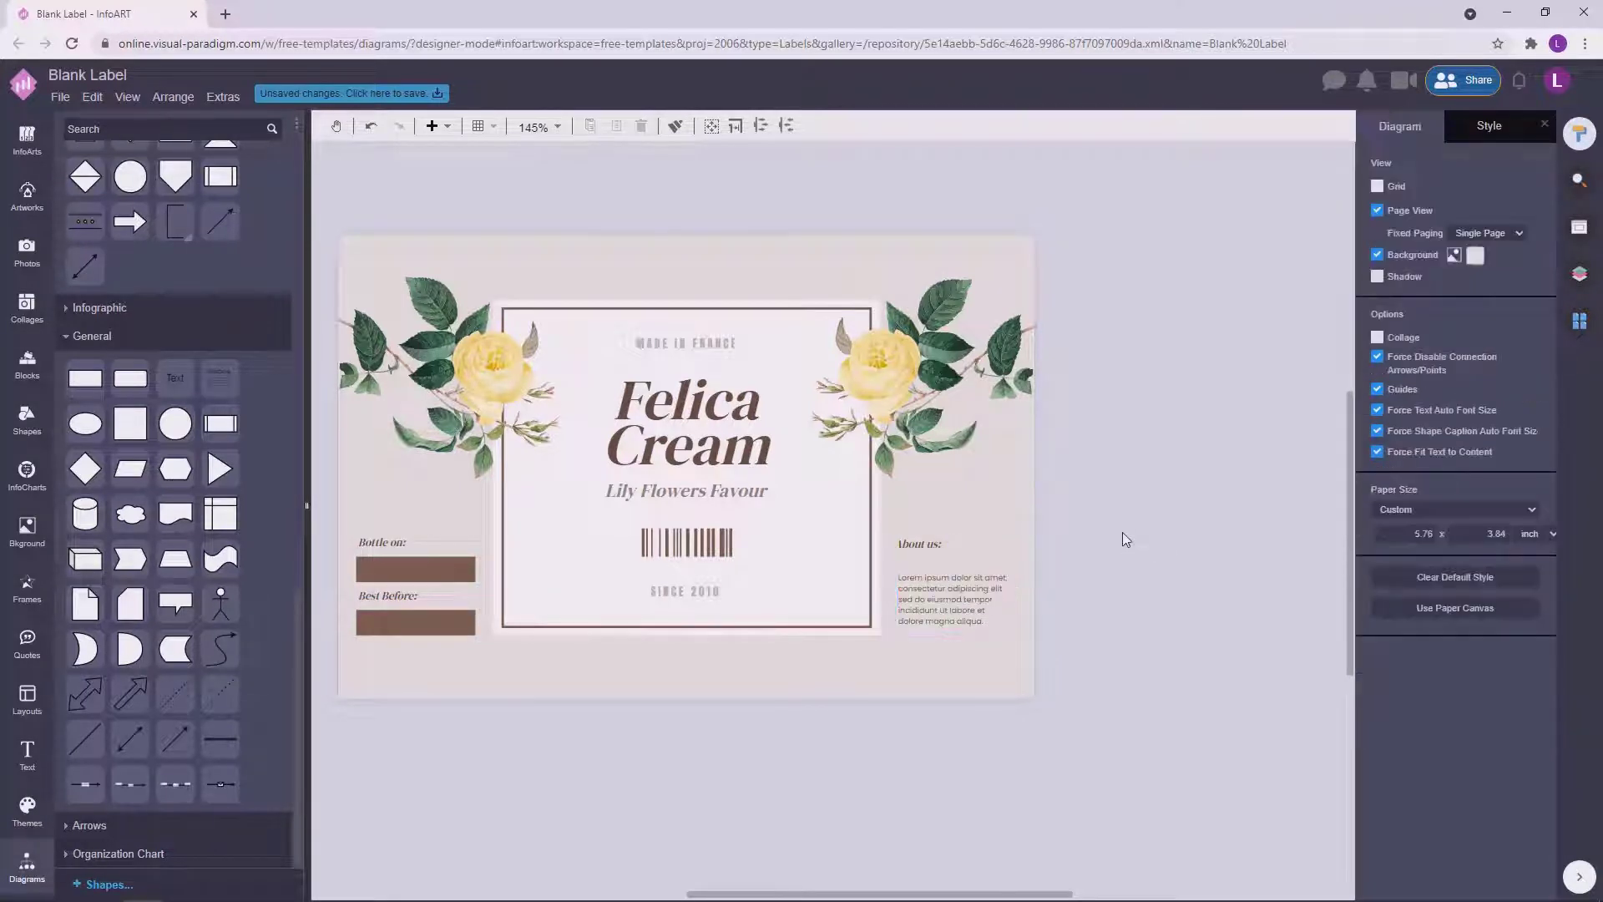
# Copy a brown bar to the empty area beside the label and flatten it into a line about 98 × 2.
pyautogui.moveTo(1122, 532); pyautogui.dragTo(1153, 529)
pyautogui.click(950, 542)
pyautogui.click(423, 536)
pyautogui.click(1223, 486)
pyautogui.moveTo(1167, 586); pyautogui.dragTo(1167, 566)
pyautogui.moveTo(474, 596); pyautogui.dragTo(1269, 459)
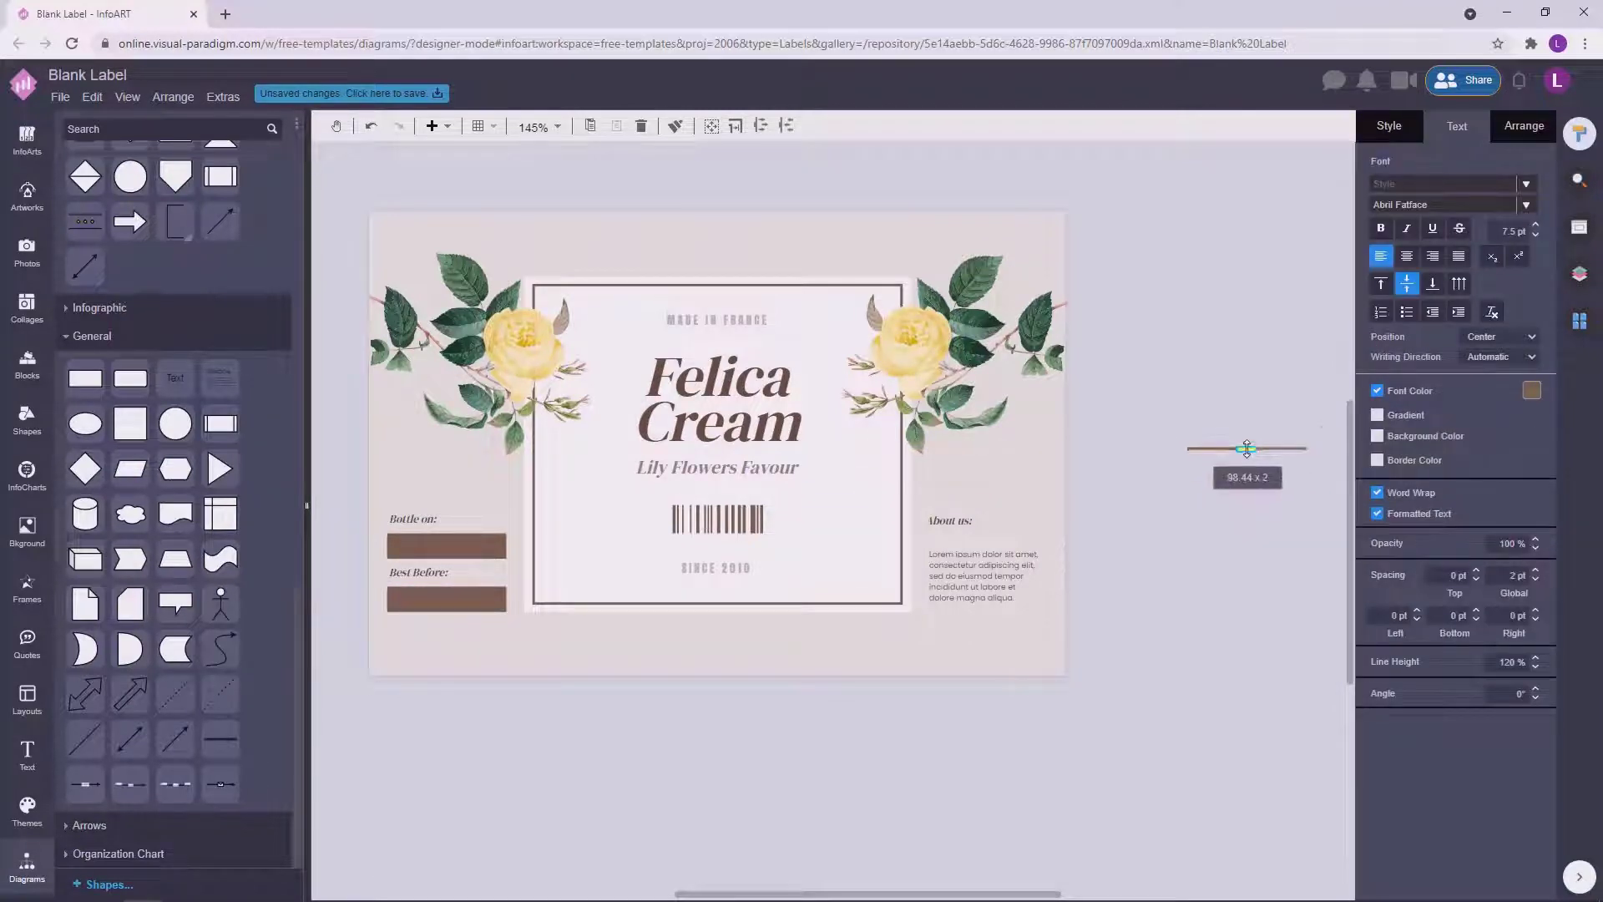
# Place the brown line between the "About us:" heading and its paragraph.
pyautogui.click(1259, 474)
pyautogui.click(1273, 449)
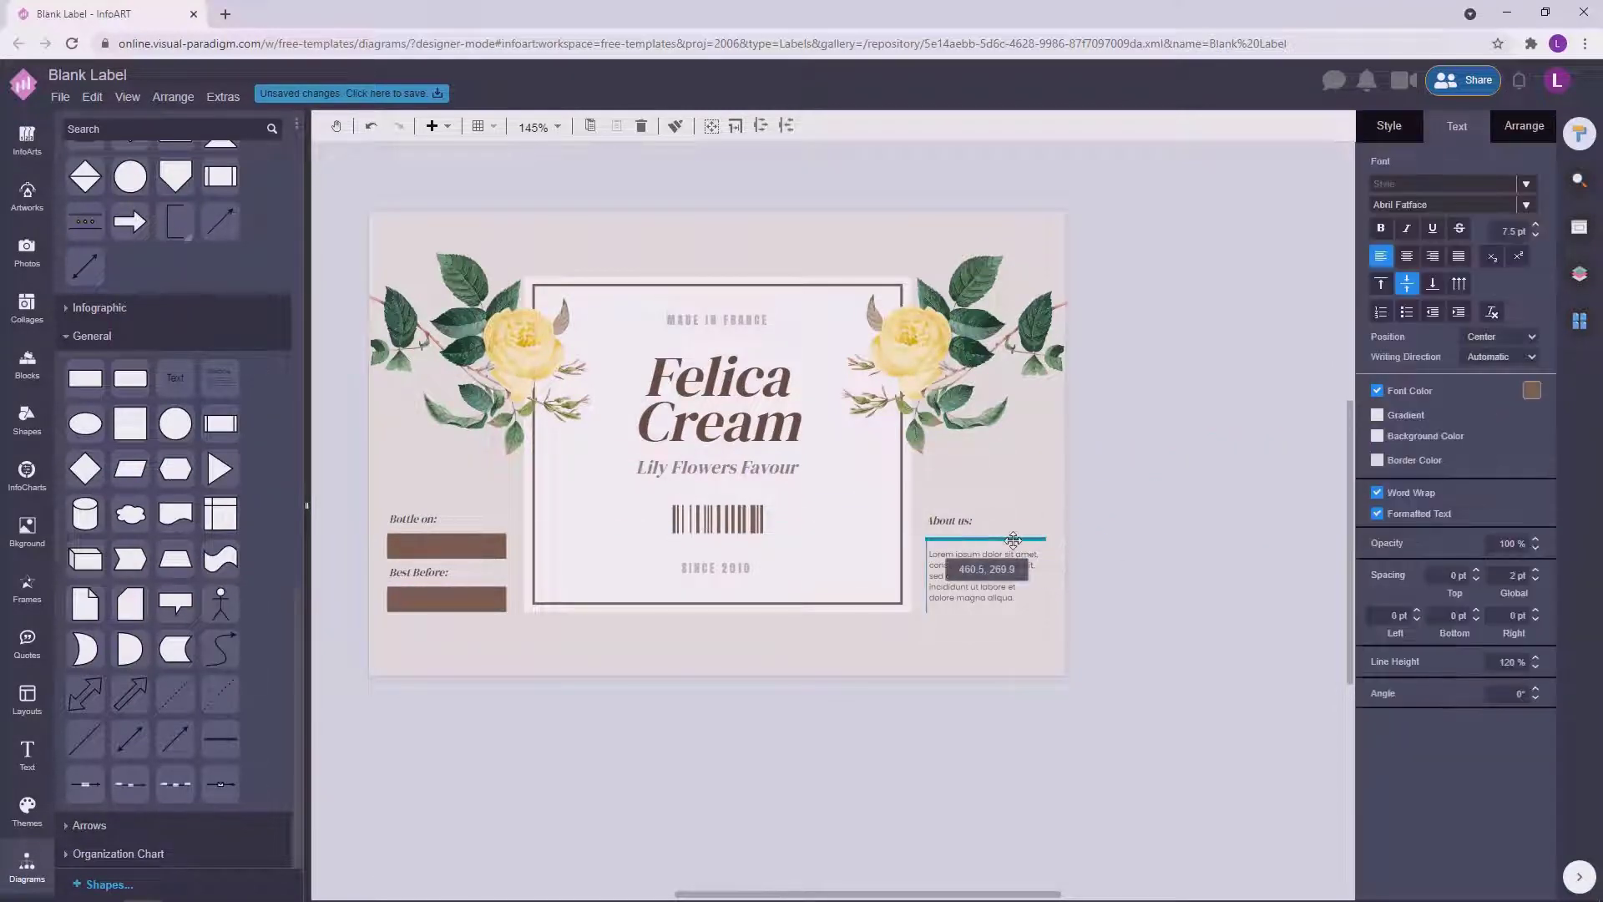
pyautogui.click(1171, 509)
# Make the brown divider line under the "About us:" heading thinner.
pyautogui.scroll(5, 1039, 563)
pyautogui.scroll(-12, 1165, 584)
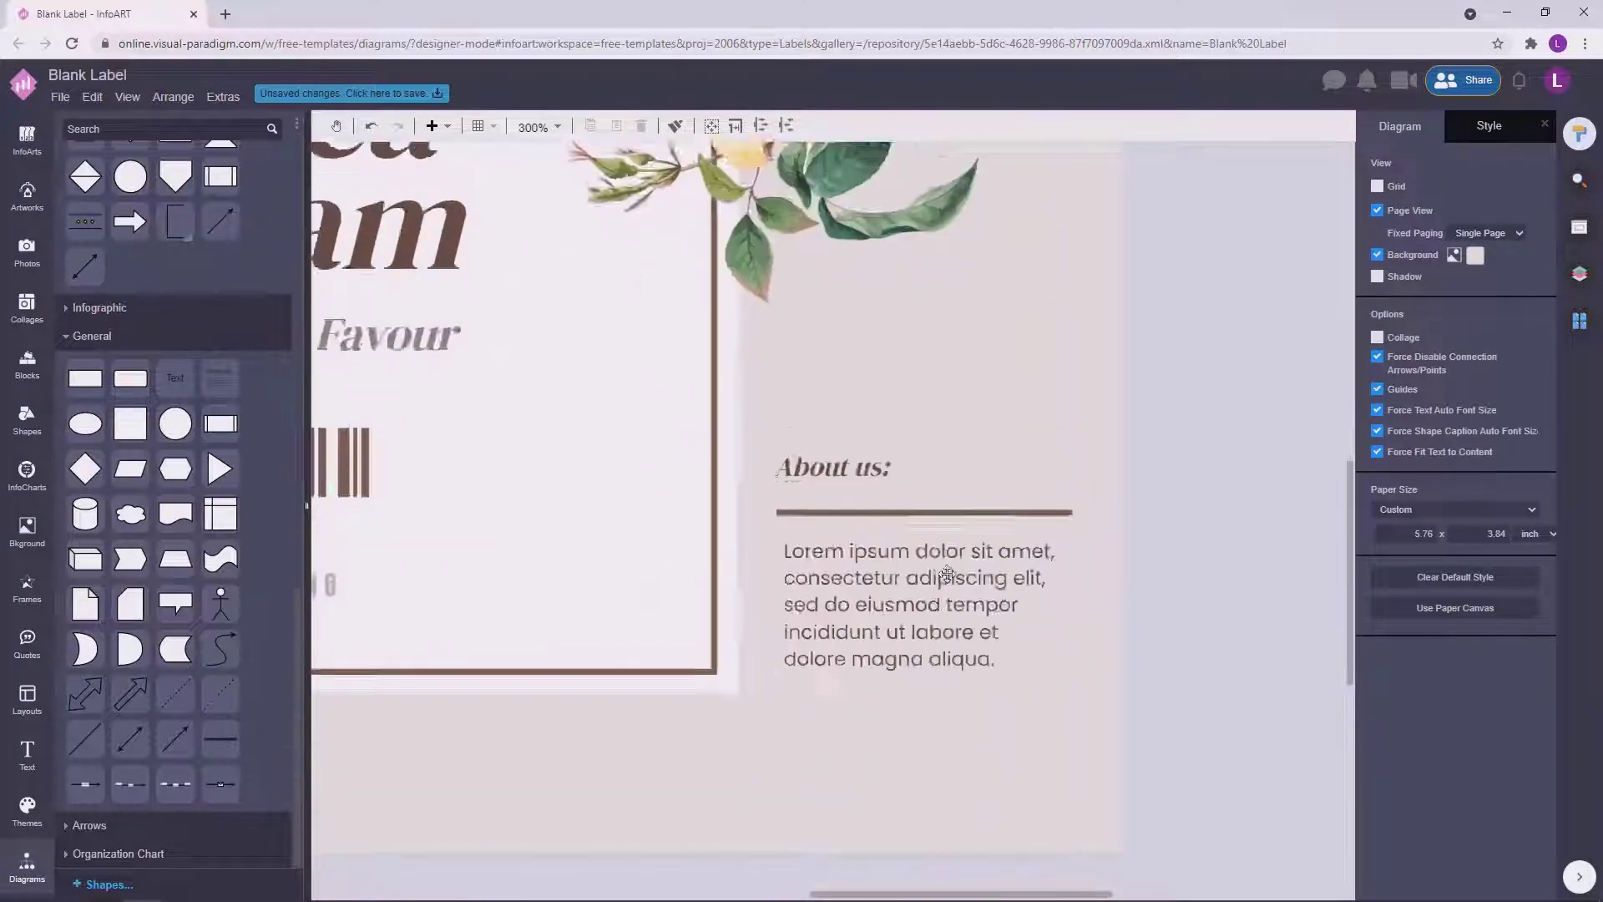
pyautogui.scroll(1, 946, 575)
pyautogui.click(925, 500)
pyautogui.moveTo(922, 507); pyautogui.dragTo(924, 505)
pyautogui.click(1187, 472)
# Align the left edges of the "About us:" heading, divider line and paragraph.
pyautogui.scroll(-6, 1194, 513)
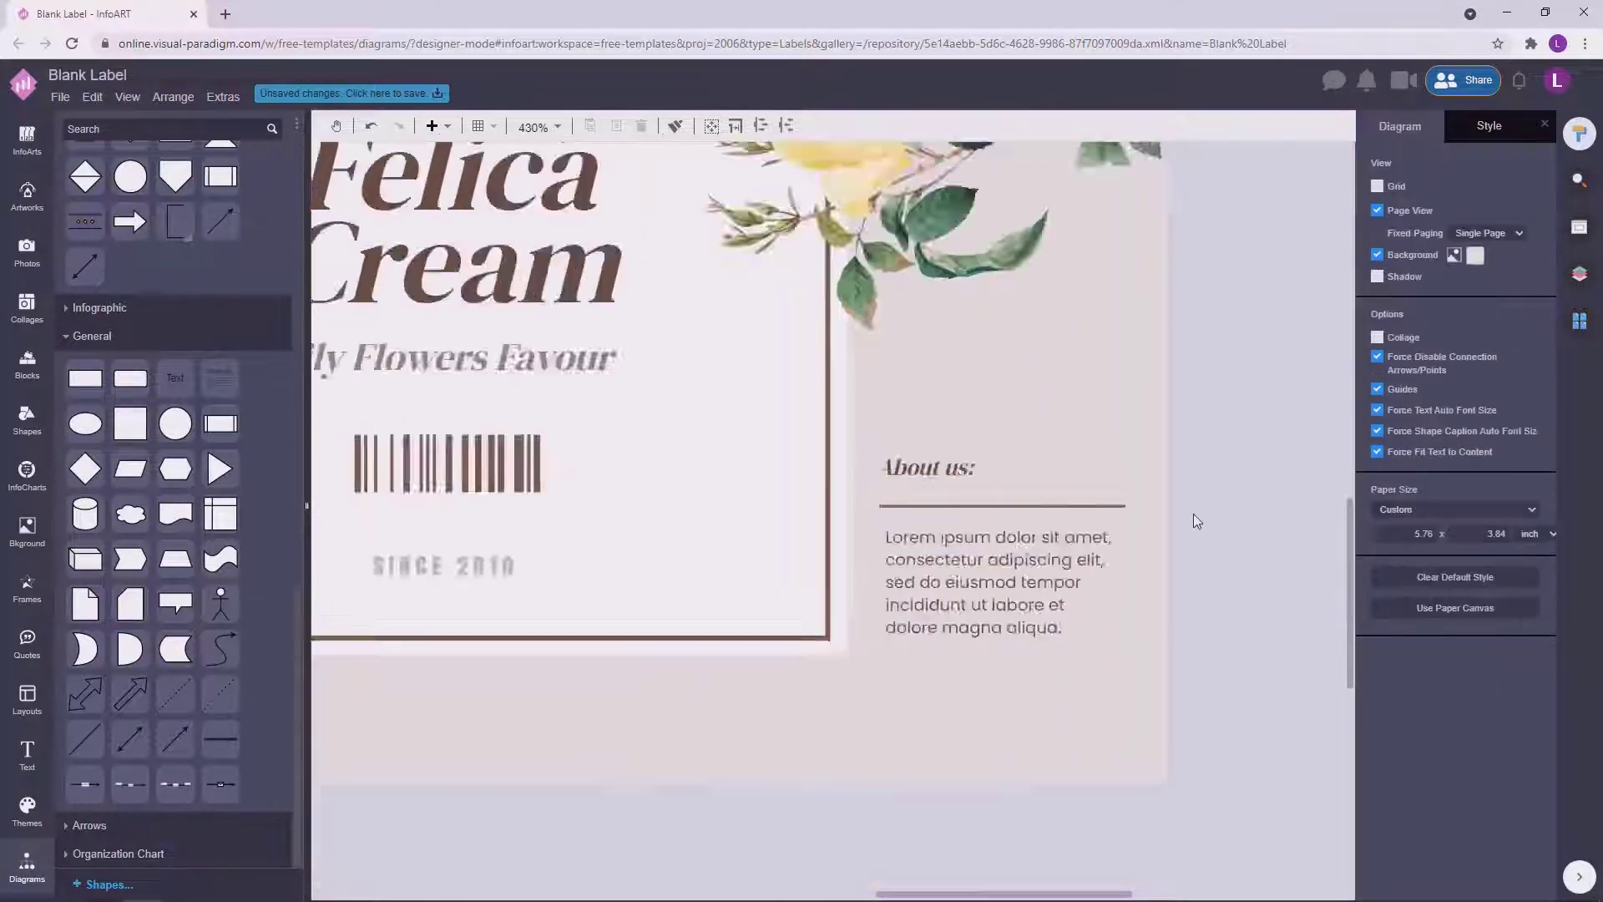
pyautogui.moveTo(1236, 632); pyautogui.dragTo(1032, 430)
pyautogui.click(1526, 127)
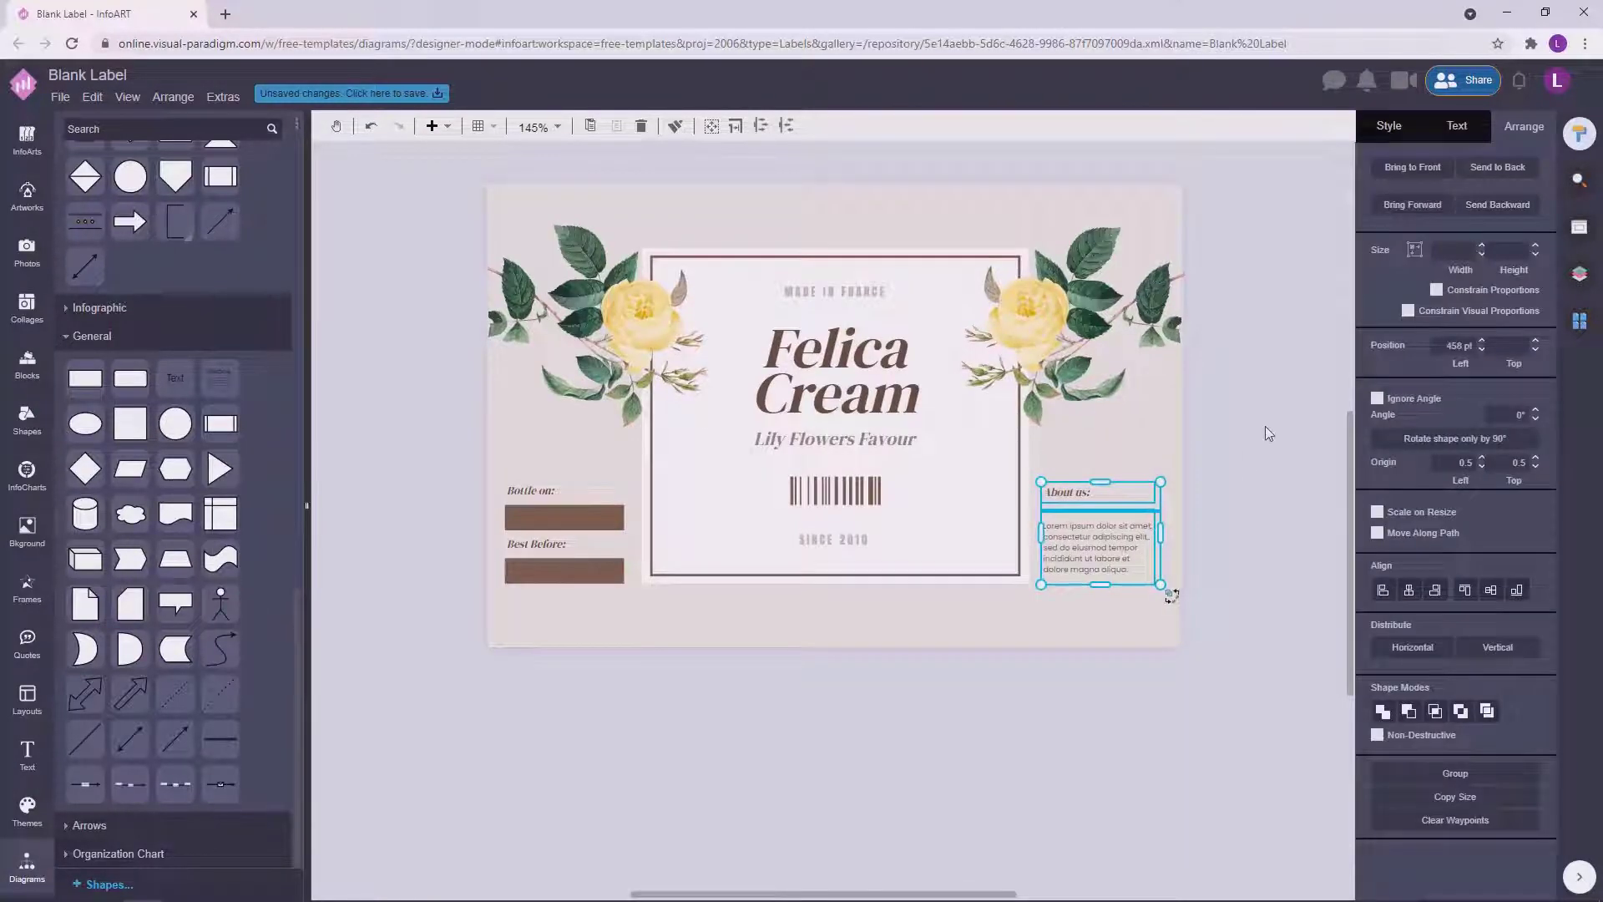
pyautogui.click(1265, 433)
# Shift the "About us:" heading, line and paragraph together slightly to the right within the label's margin.
pyautogui.moveTo(1189, 618); pyautogui.dragTo(969, 448)
pyautogui.click(1197, 450)
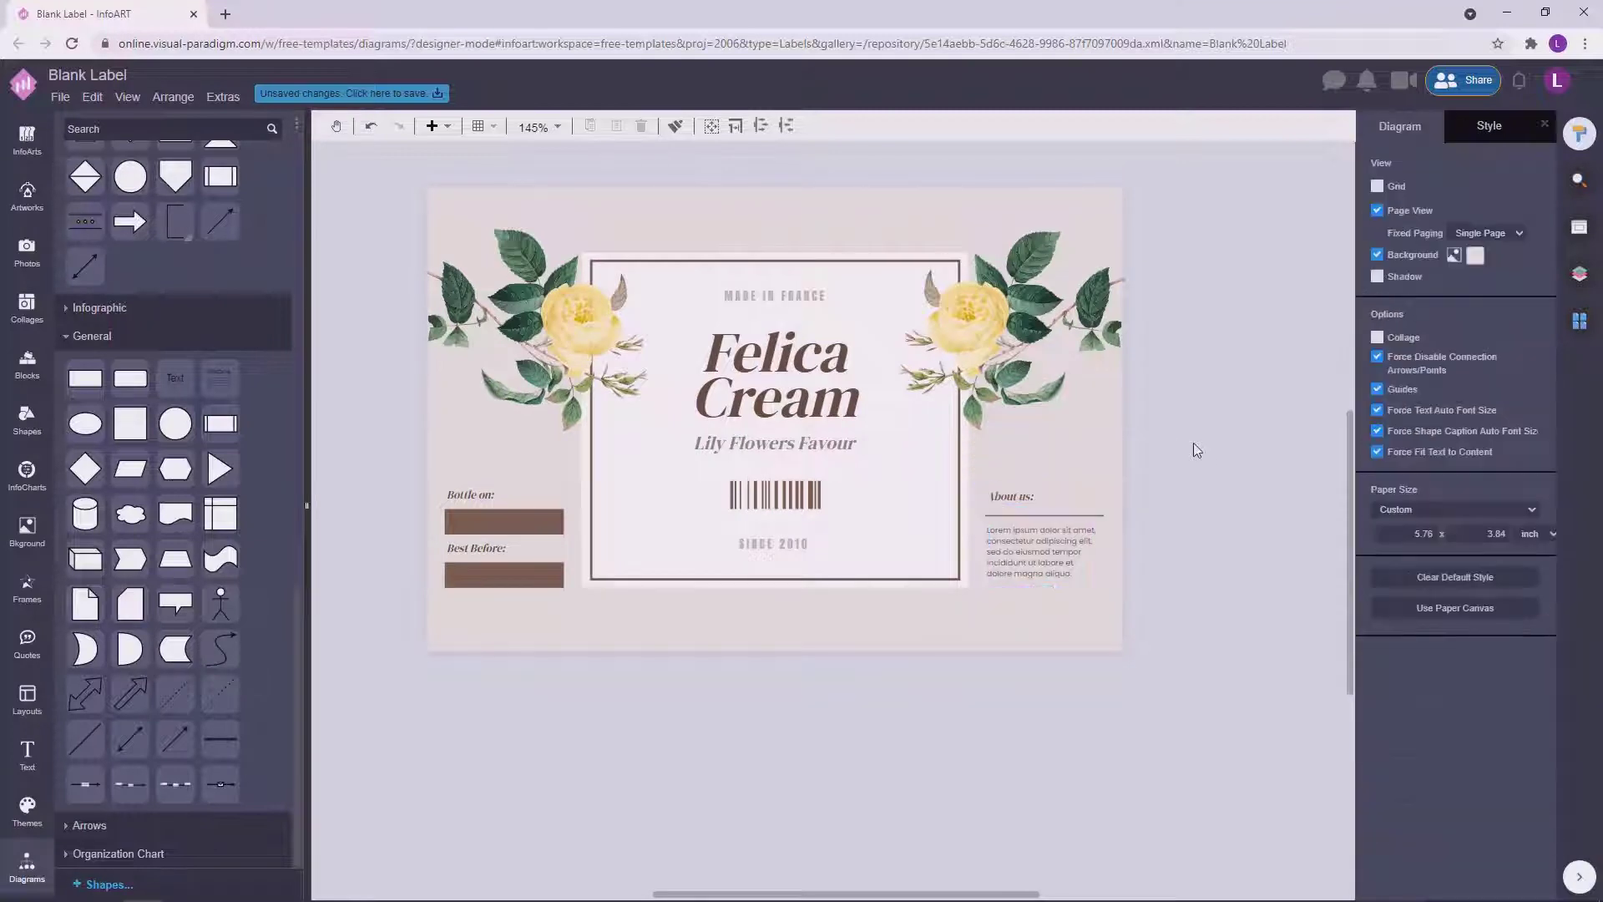
pyautogui.scroll(2, 1197, 451)
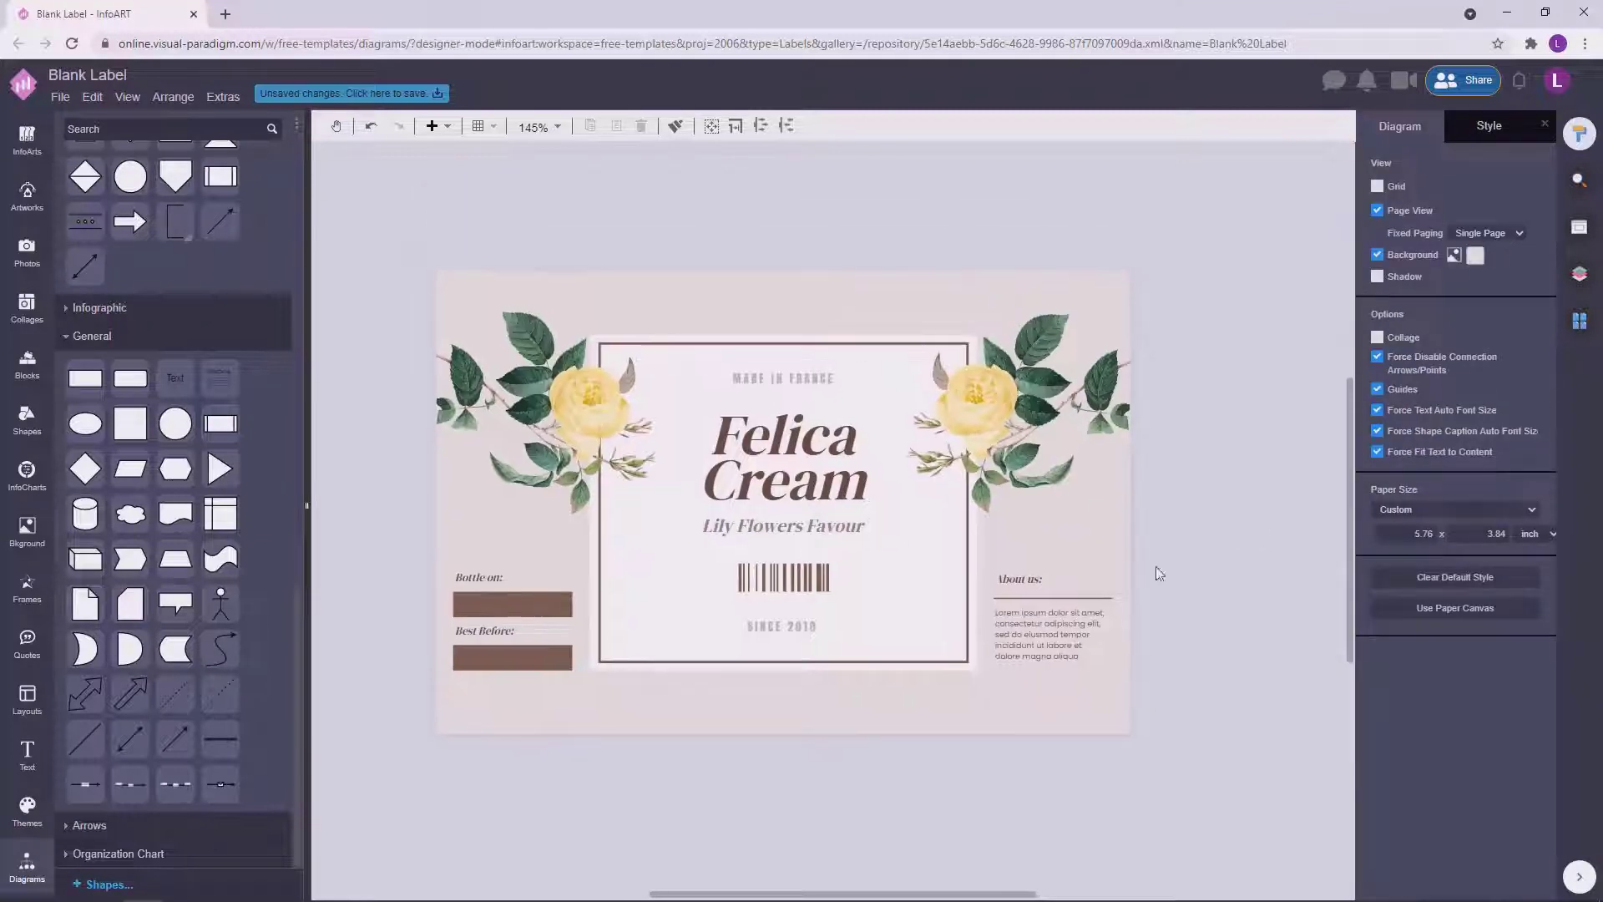
pyautogui.click(1102, 599)
pyautogui.click(1222, 539)
pyautogui.scroll(-1, 1226, 626)
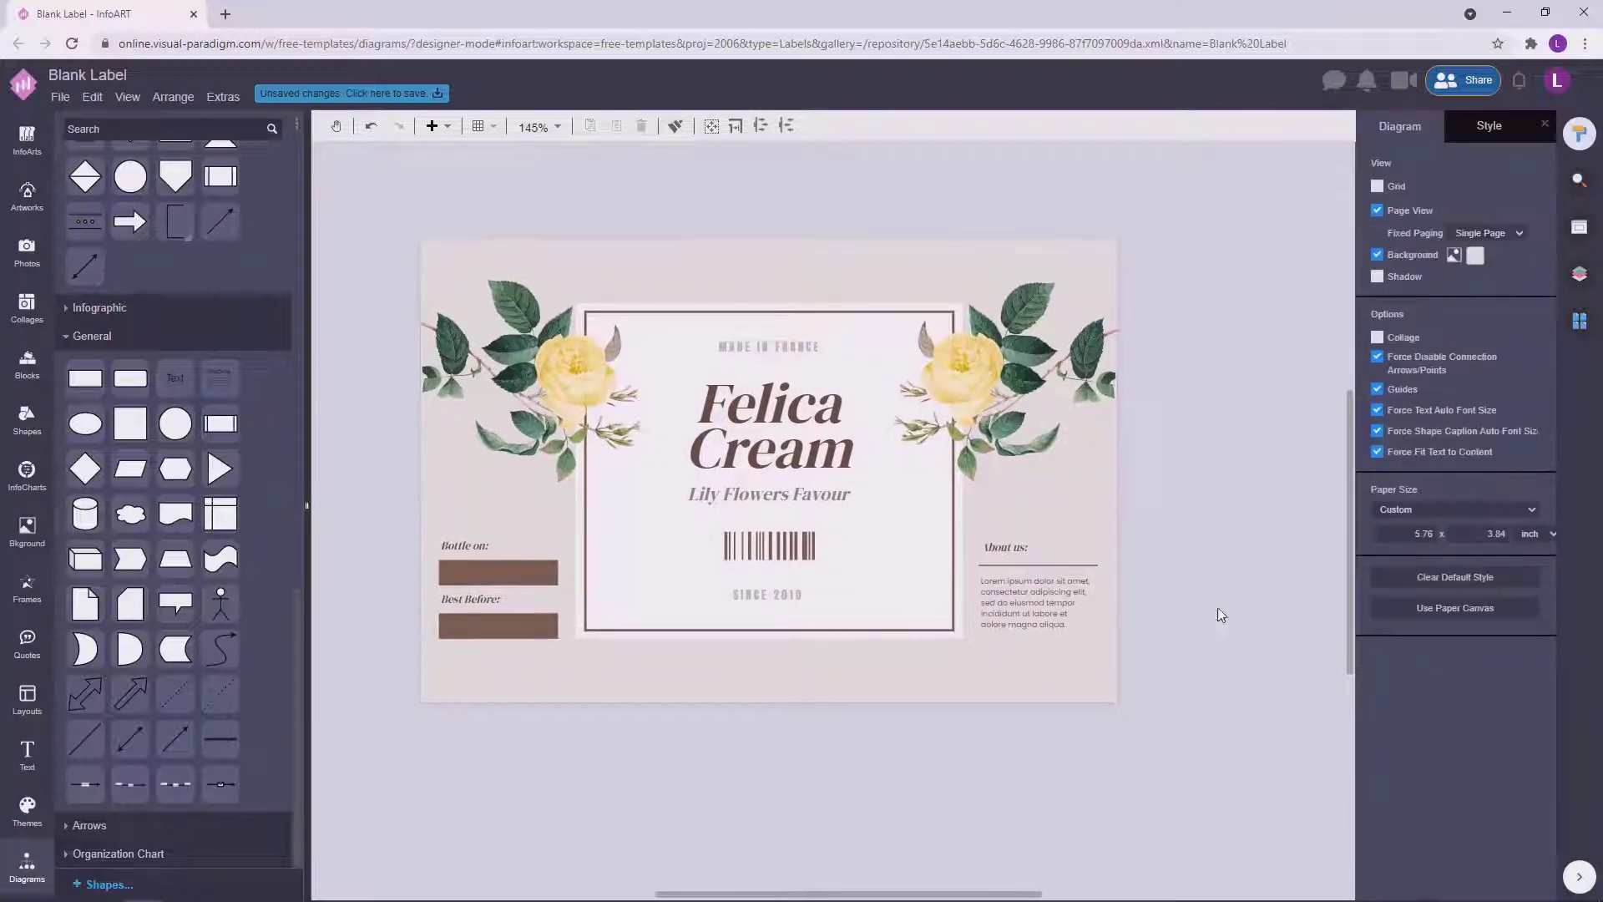
pyautogui.scroll(-1, 1218, 480)
pyautogui.scroll(2, 1232, 500)
pyautogui.moveTo(1241, 491)
pyautogui.mouseDown()
pyautogui.moveTo(1289, 497)
pyautogui.moveTo(1245, 522)
pyautogui.mouseUp()
pyautogui.scroll(-1, 1289, 501)
# Check the colour setting of the barcode in the white panel.
pyautogui.click(778, 573)
pyautogui.click(1389, 125)
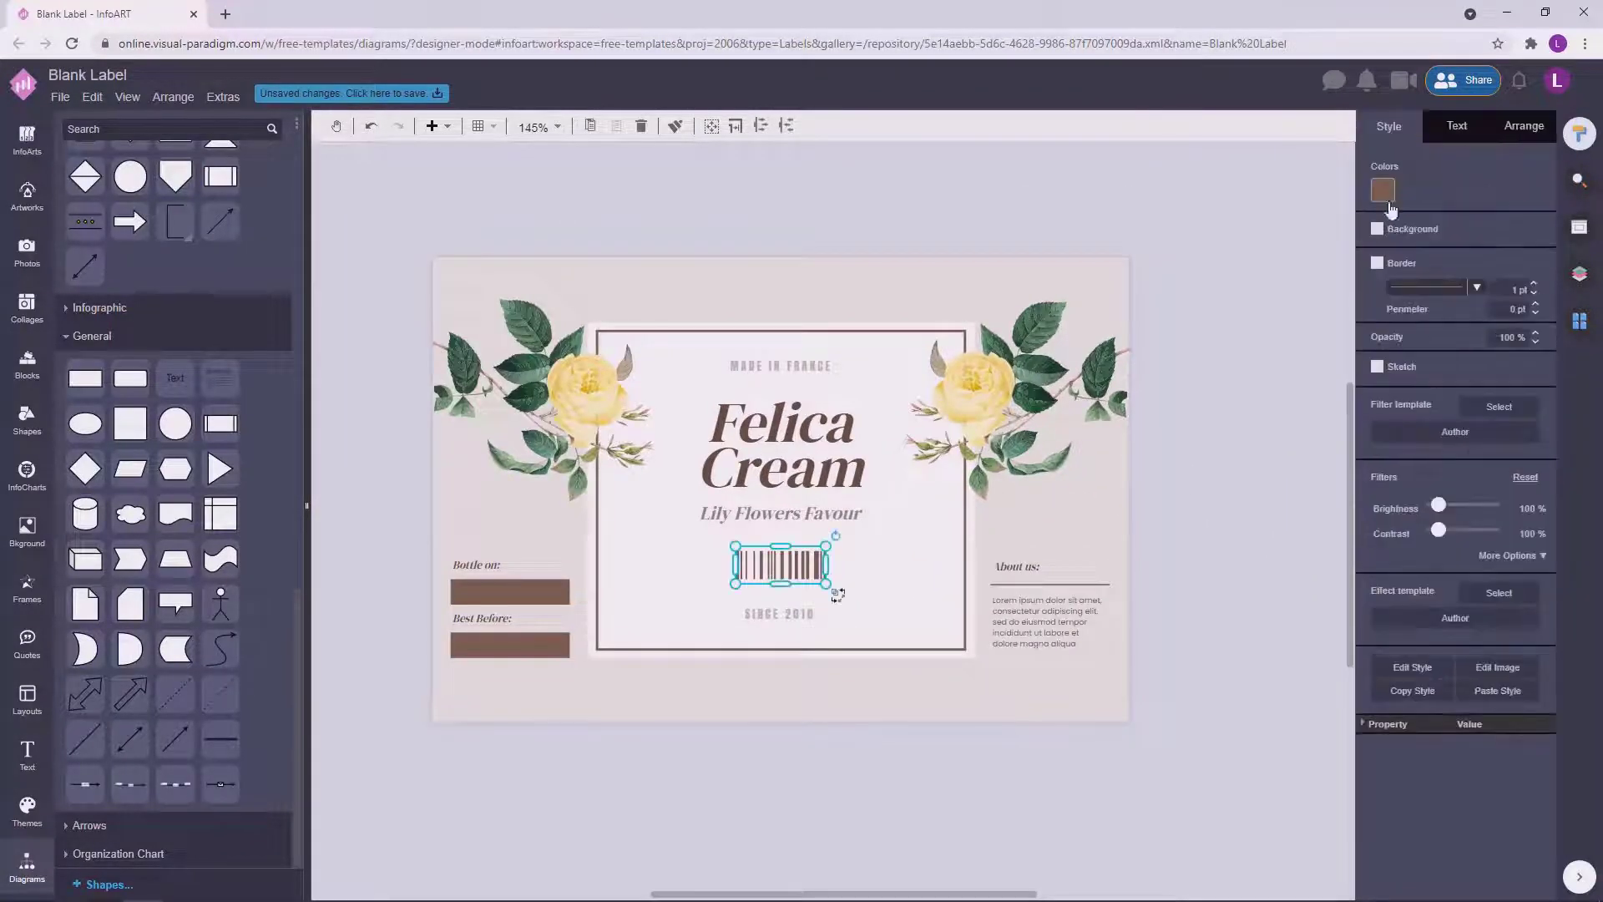
pyautogui.click(1382, 191)
pyautogui.click(1217, 394)
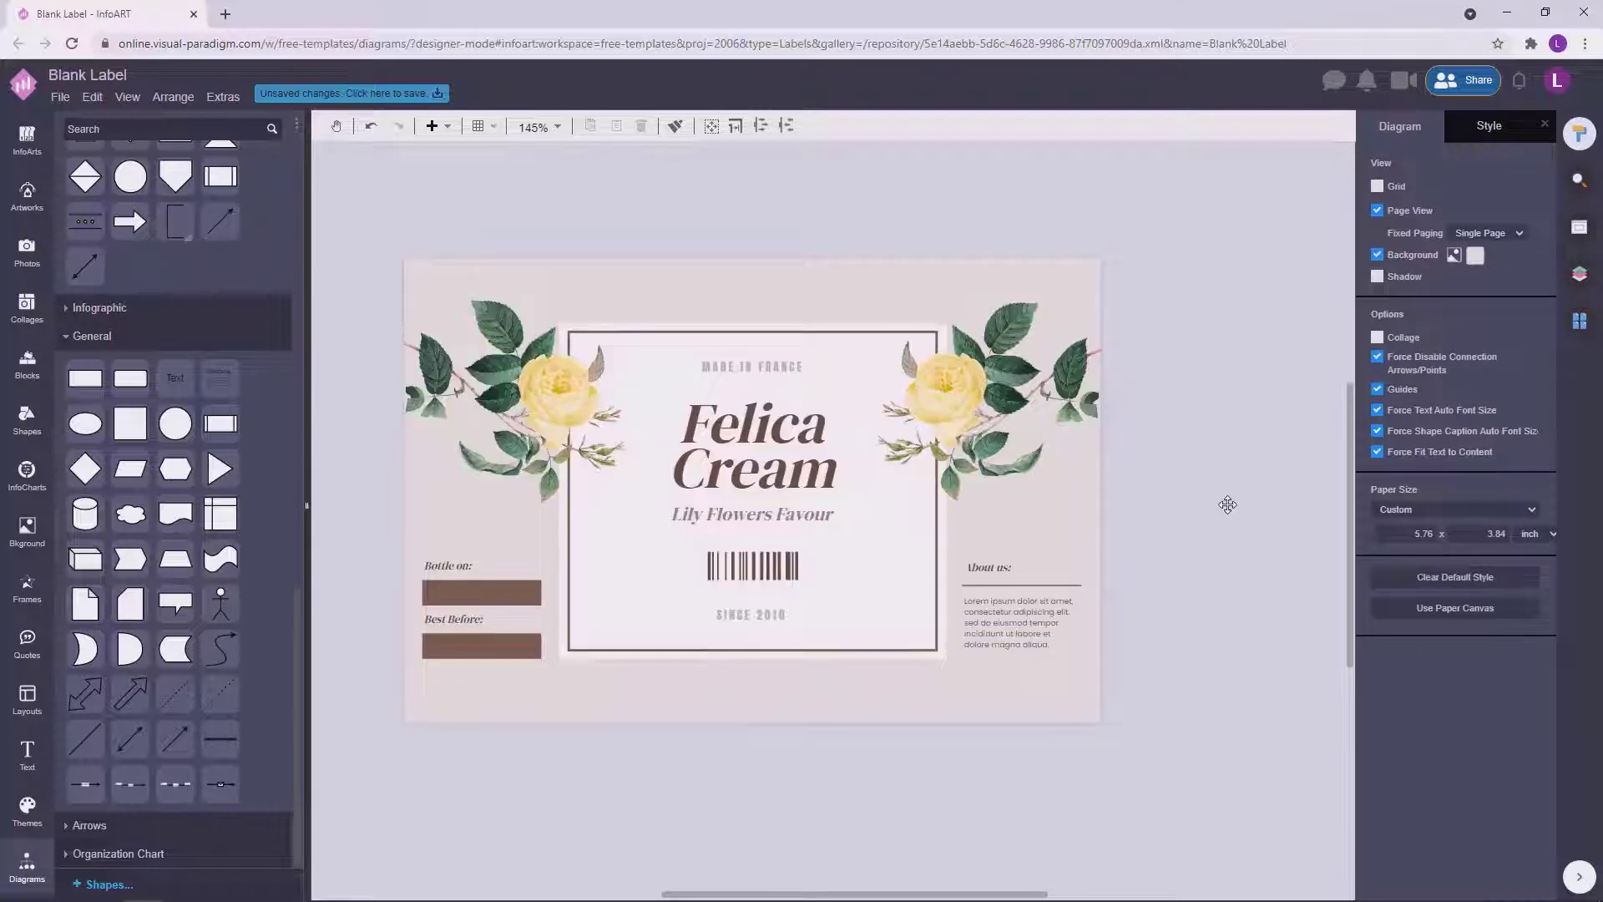
# Adjust the label's page background to a light, warm pinkish beige.
pyautogui.click(1475, 255)
pyautogui.click(1569, 454)
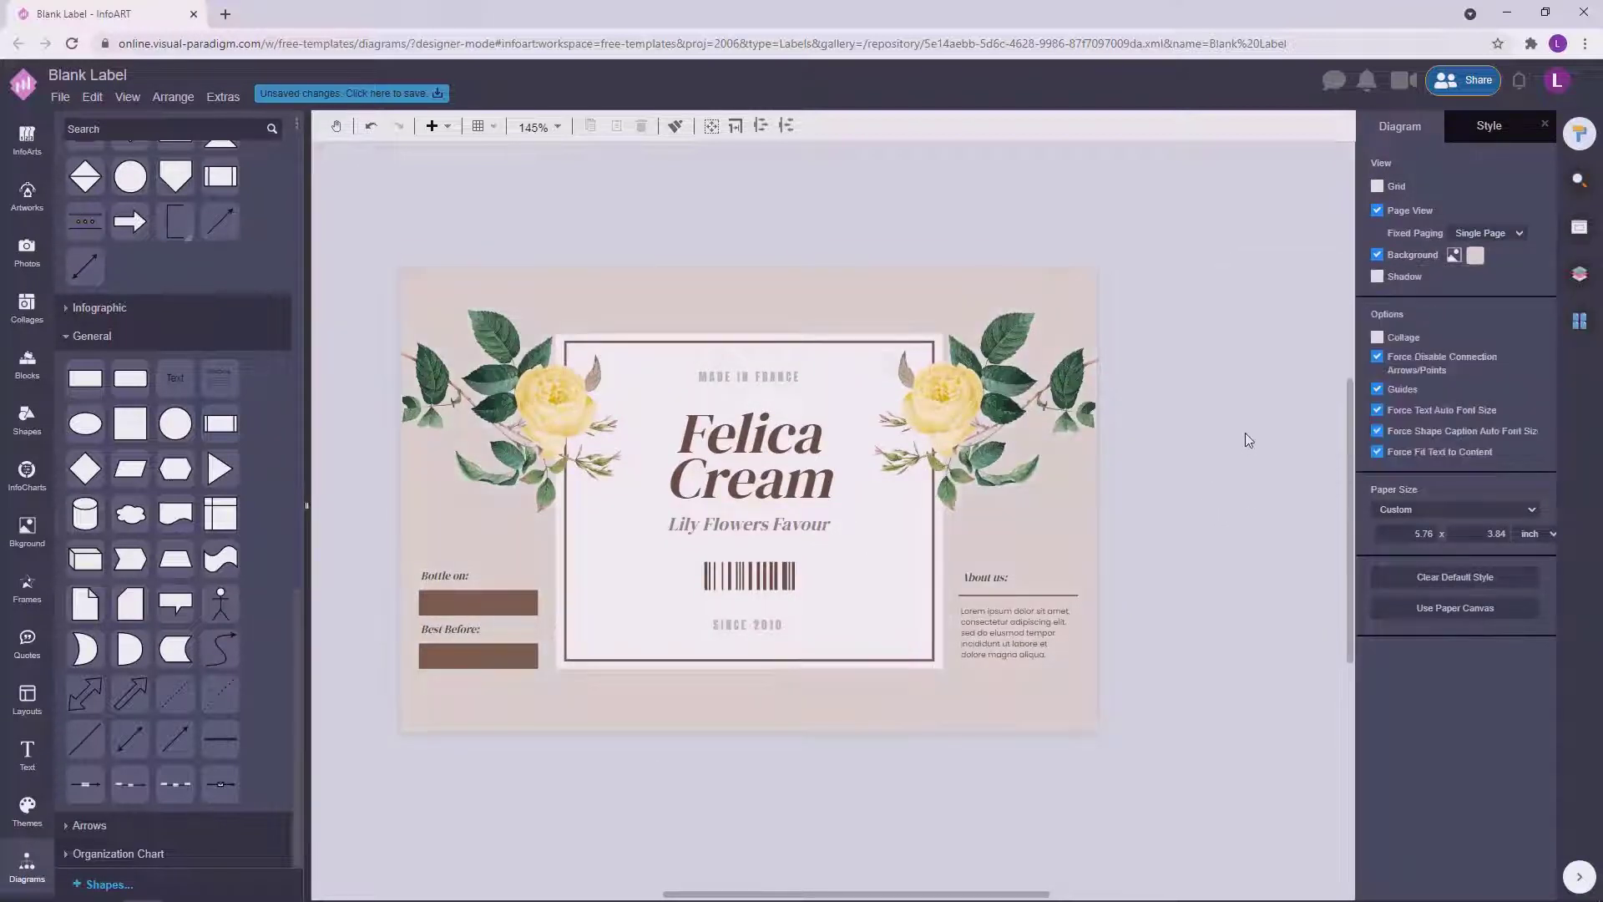
pyautogui.click(1475, 258)
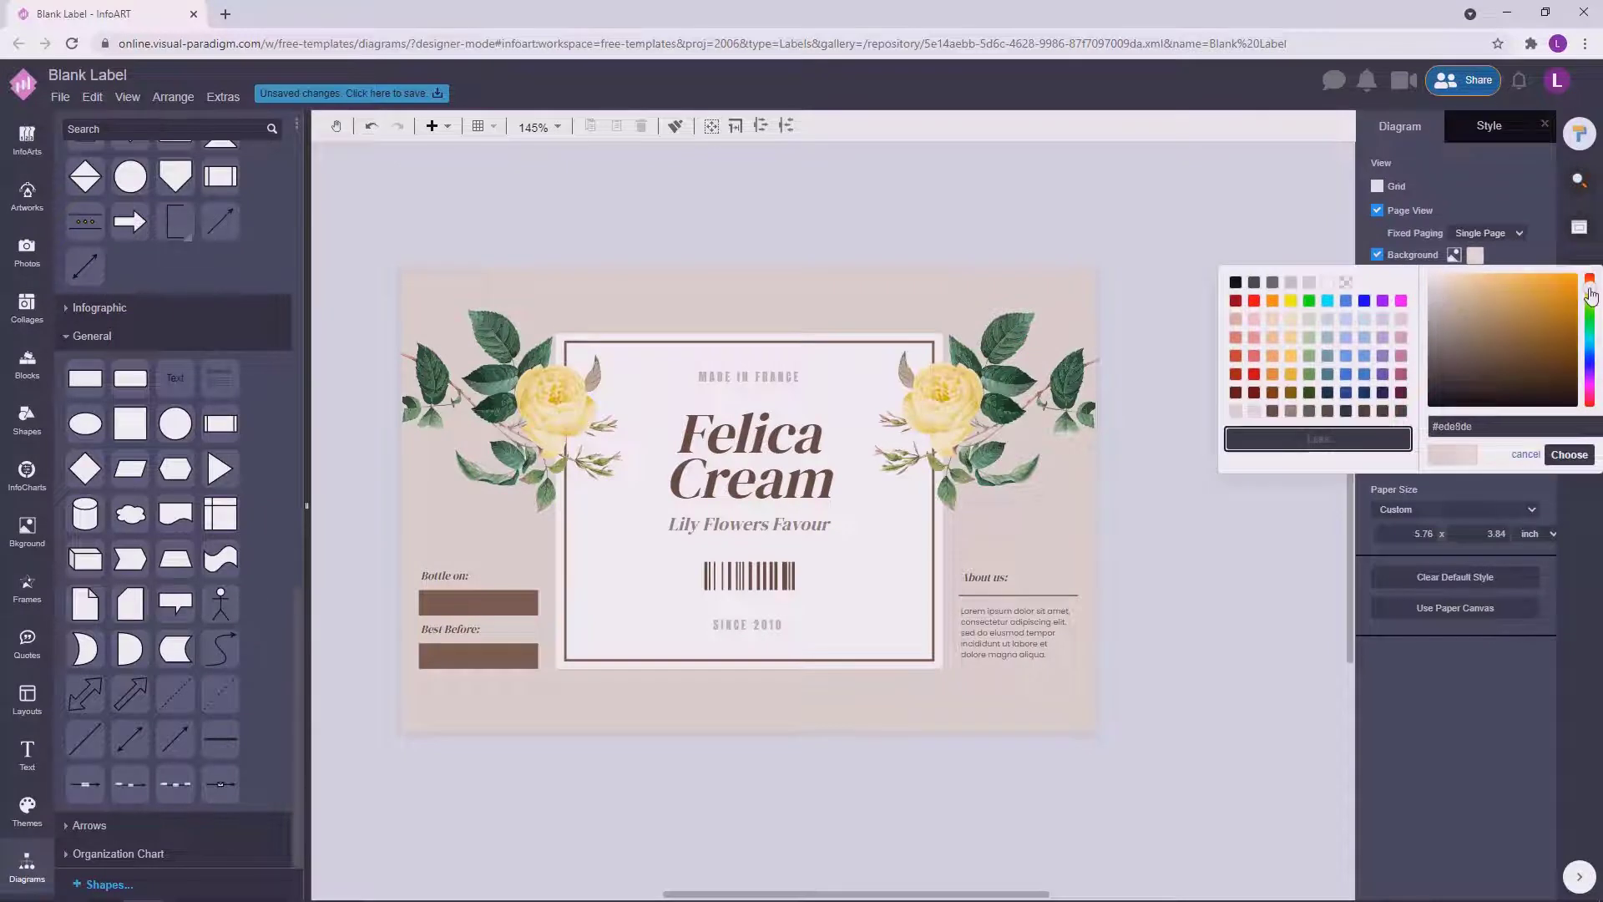
pyautogui.click(1569, 454)
pyautogui.click(1476, 255)
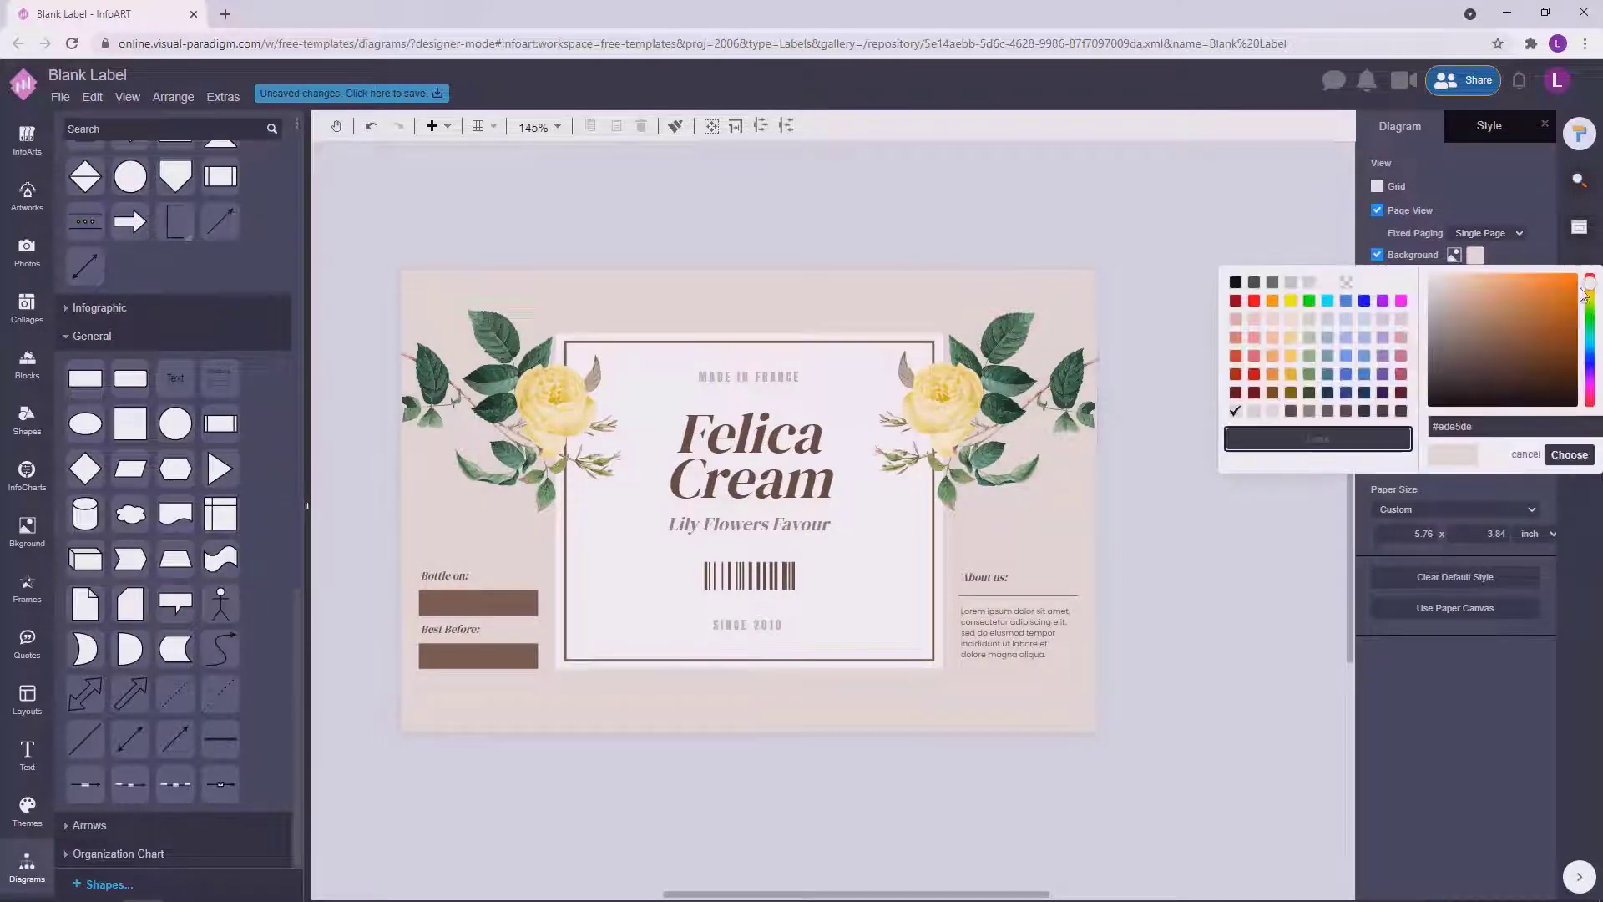
pyautogui.click(1569, 454)
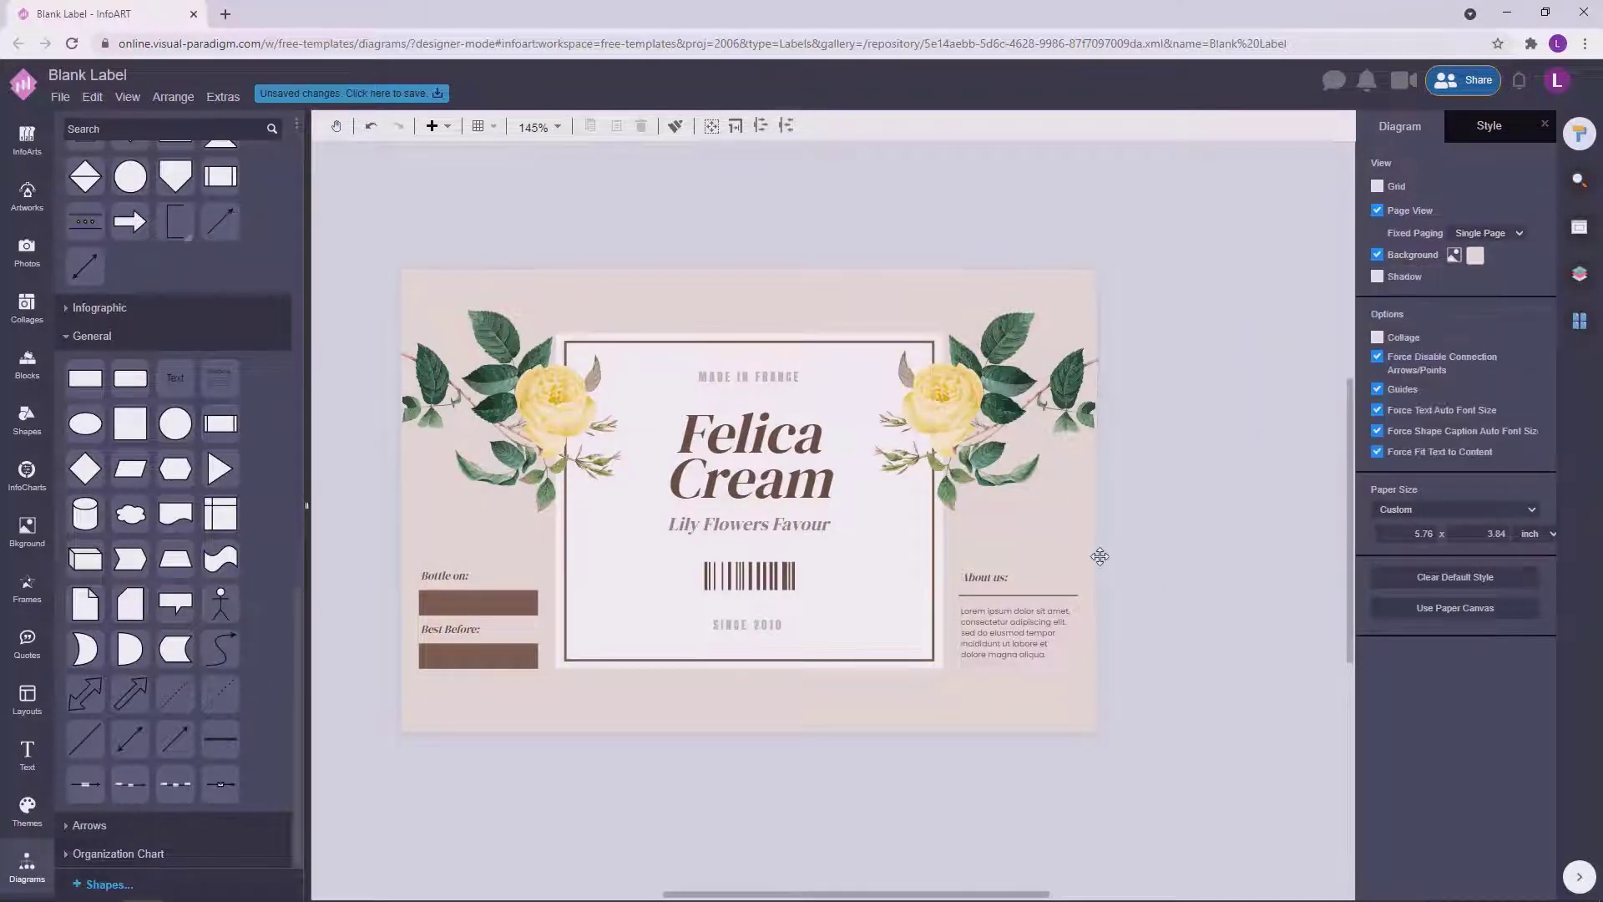
pyautogui.click(873, 666)
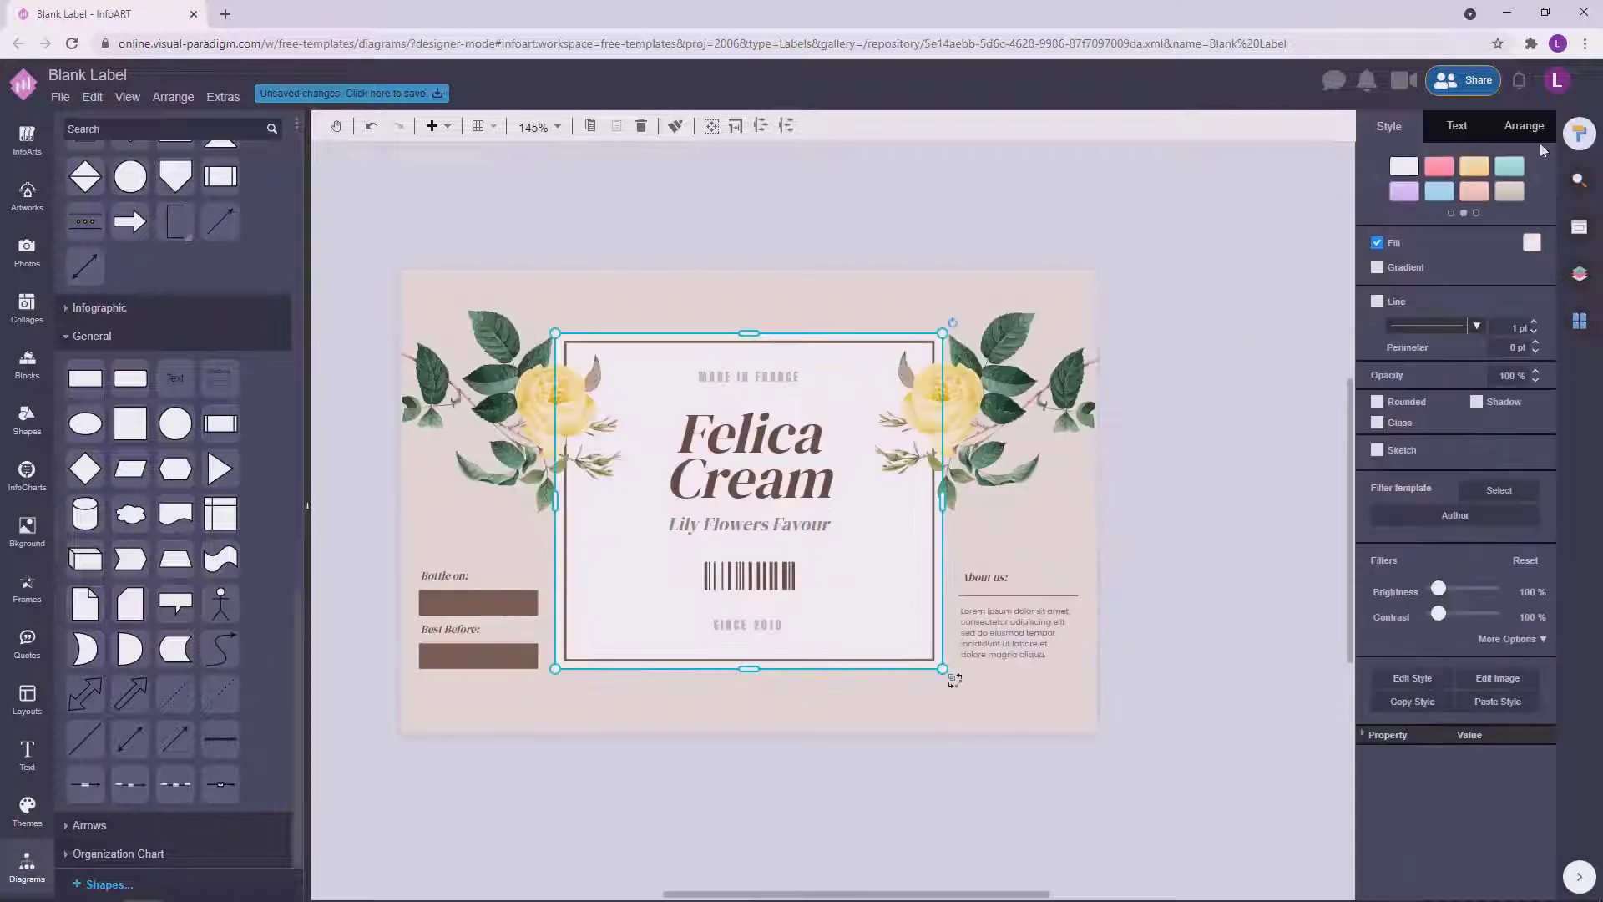
pyautogui.click(1174, 505)
pyautogui.moveTo(1201, 549); pyautogui.dragTo(1199, 530)
pyautogui.scroll(-4, 777, 503)
pyautogui.scroll(3, 777, 502)
pyautogui.scroll(1, 1174, 524)
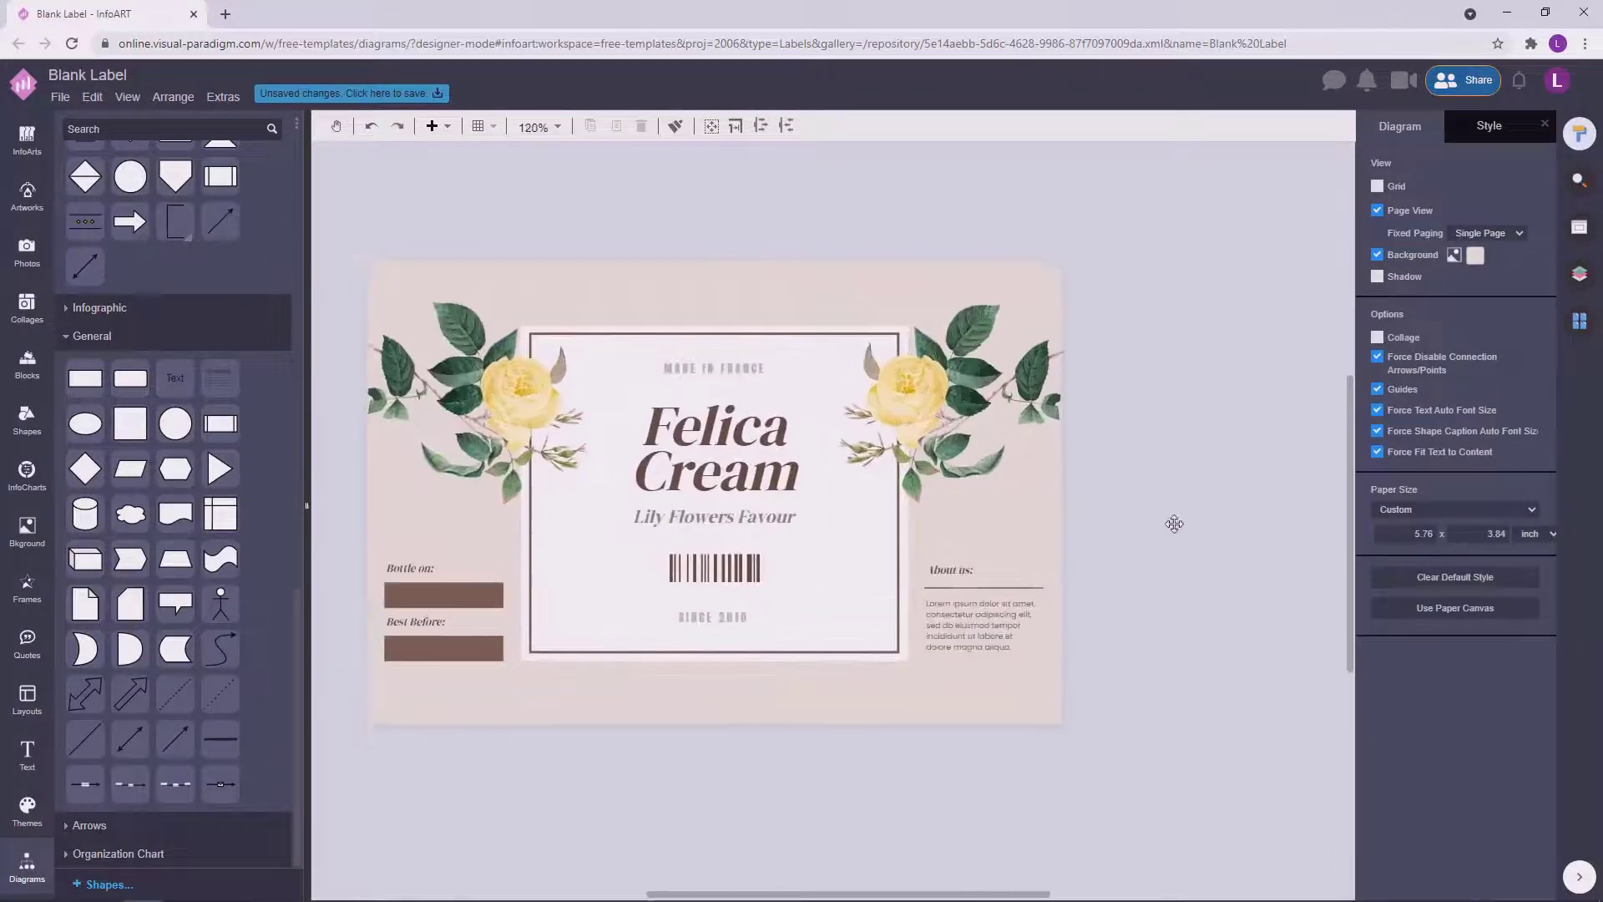
pyautogui.scroll(1, 1174, 523)
pyautogui.moveTo(1246, 465); pyautogui.dragTo(1267, 445)
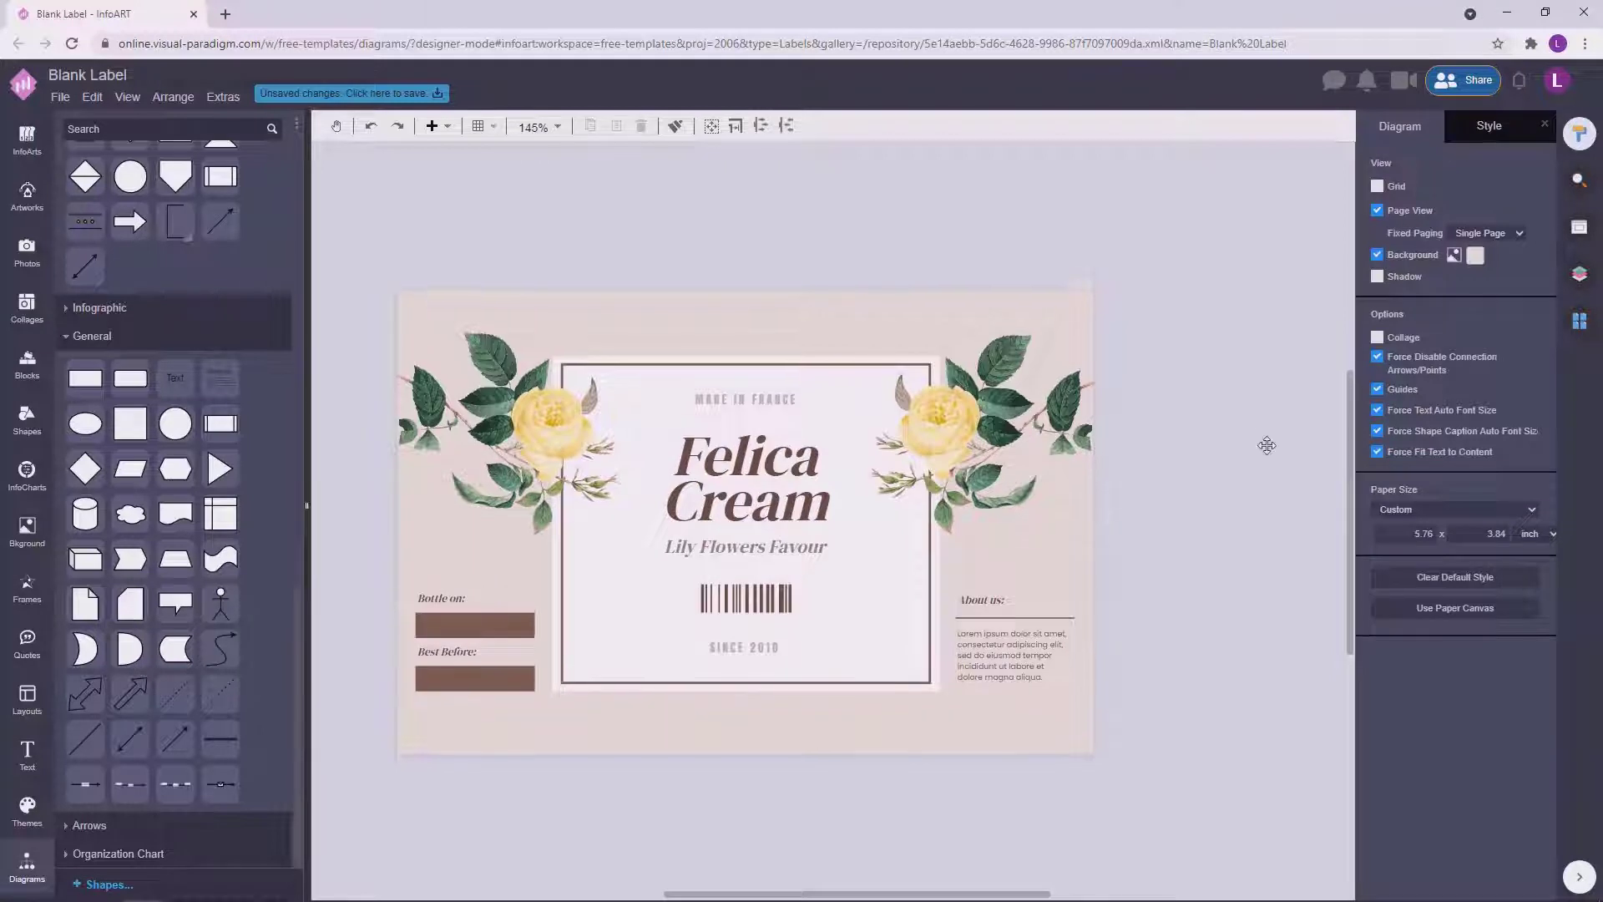
# Save the design as "Lily Flowers Cream Product Lab" in the VP Online storage.
pyautogui.click(422, 95)
pyautogui.write('Lily Flowers Cream Product Lab')
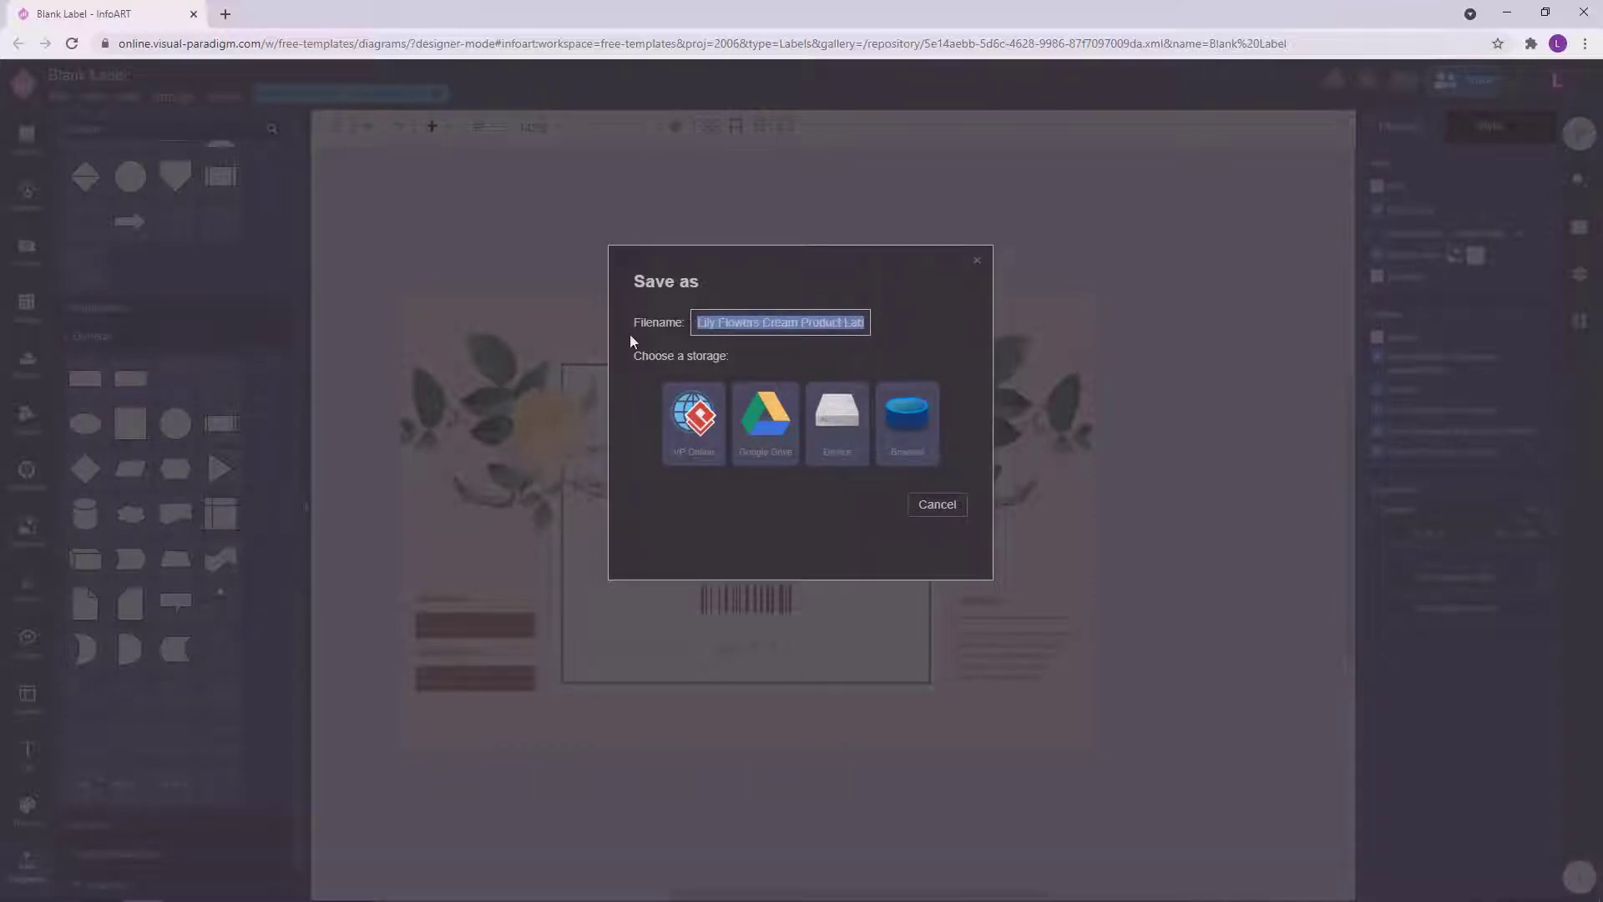
pyautogui.click(693, 417)
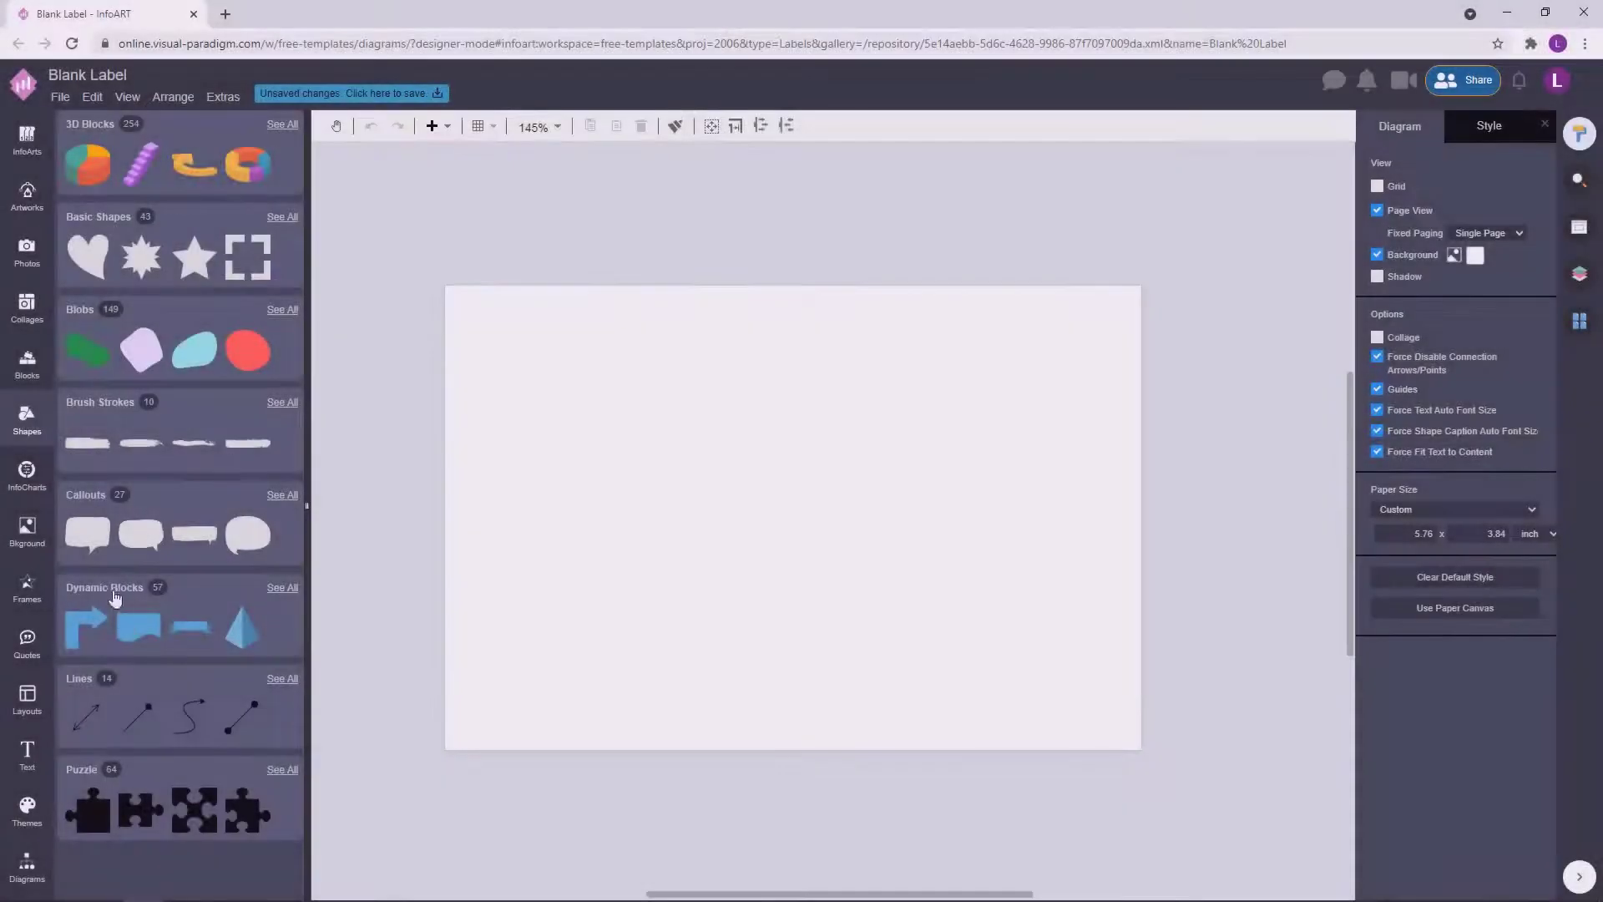
pyautogui.click(114, 593)
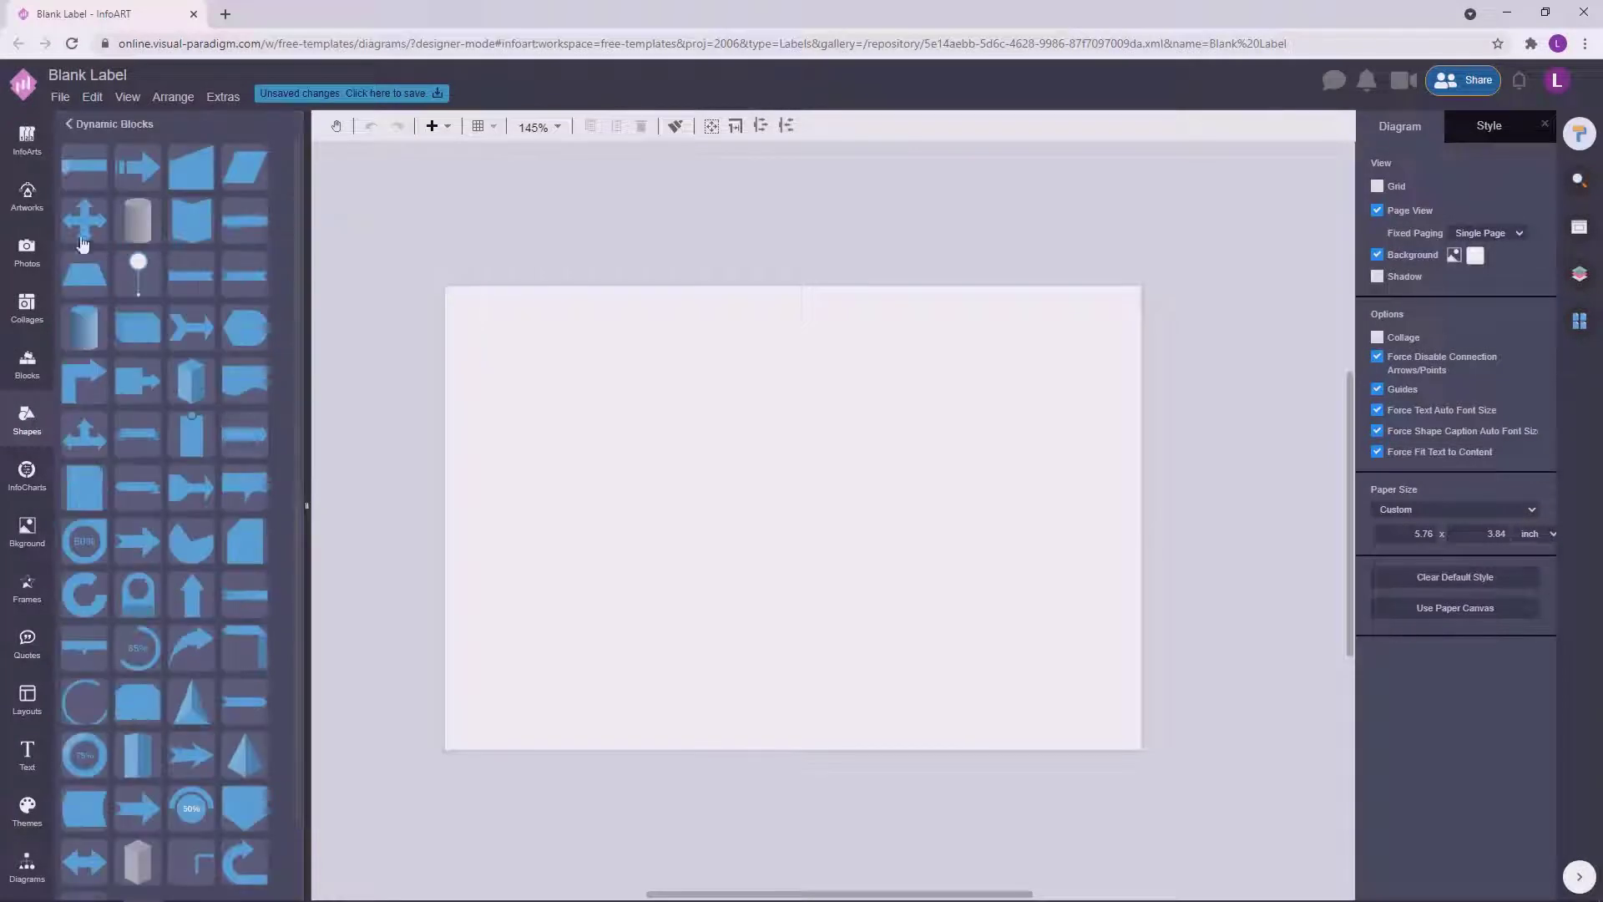
pyautogui.click(33, 198)
pyautogui.click(27, 417)
pyautogui.click(90, 127)
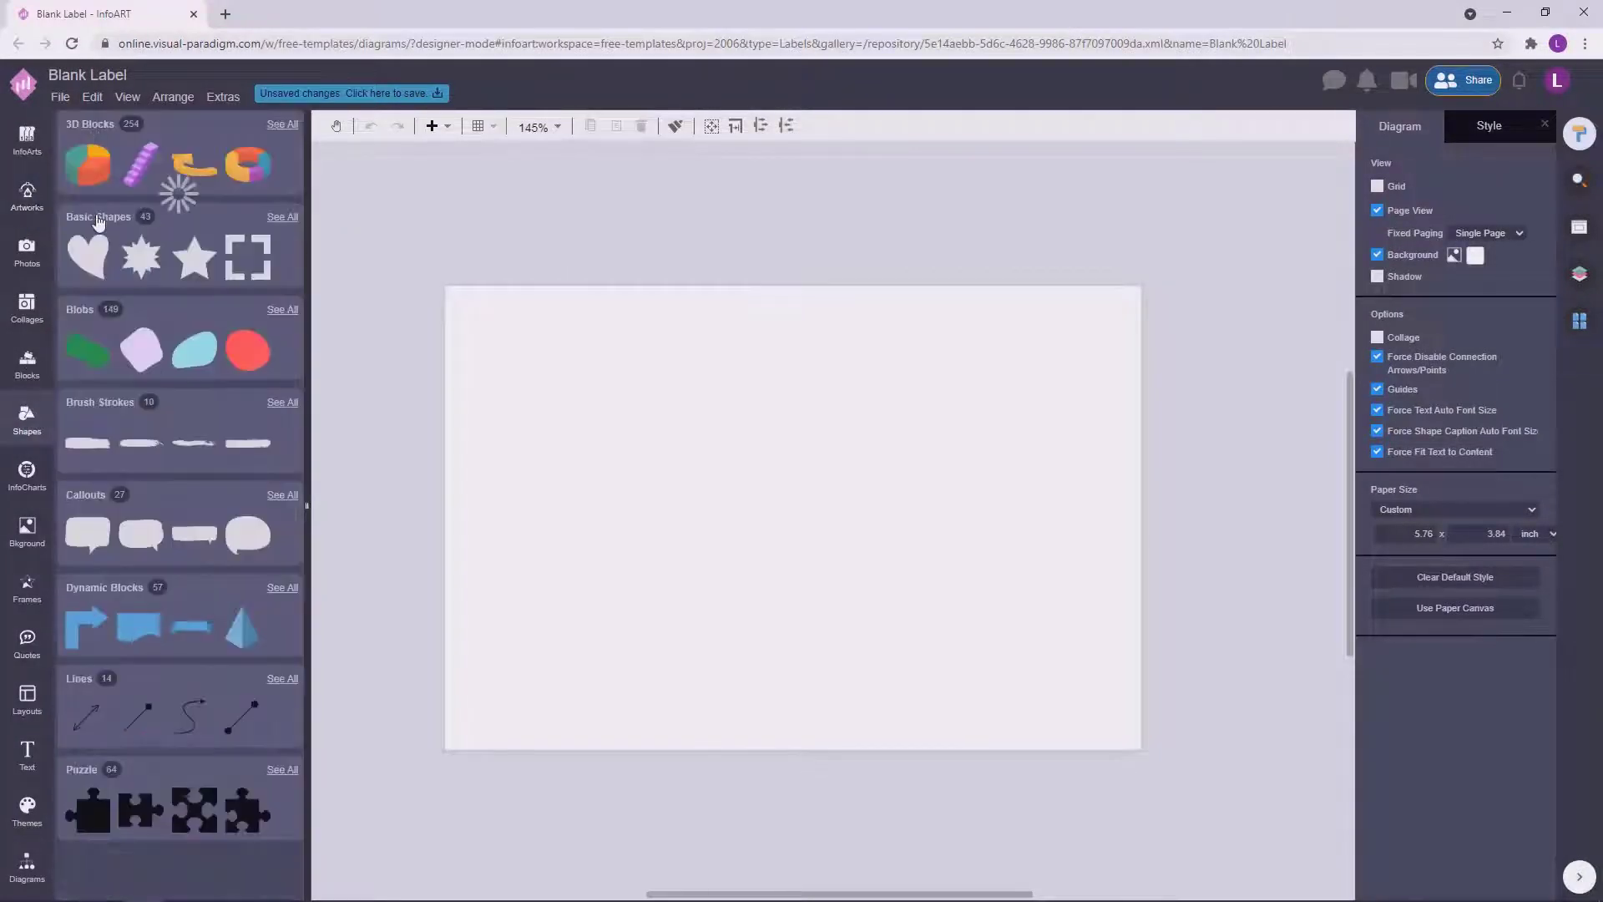
# Add a basic rectangle to the blank label, stretch it to the page's full height and move it beside the page.
pyautogui.click(98, 217)
pyautogui.moveTo(191, 594); pyautogui.dragTo(774, 383)
pyautogui.moveTo(876, 452); pyautogui.dragTo(873, 374)
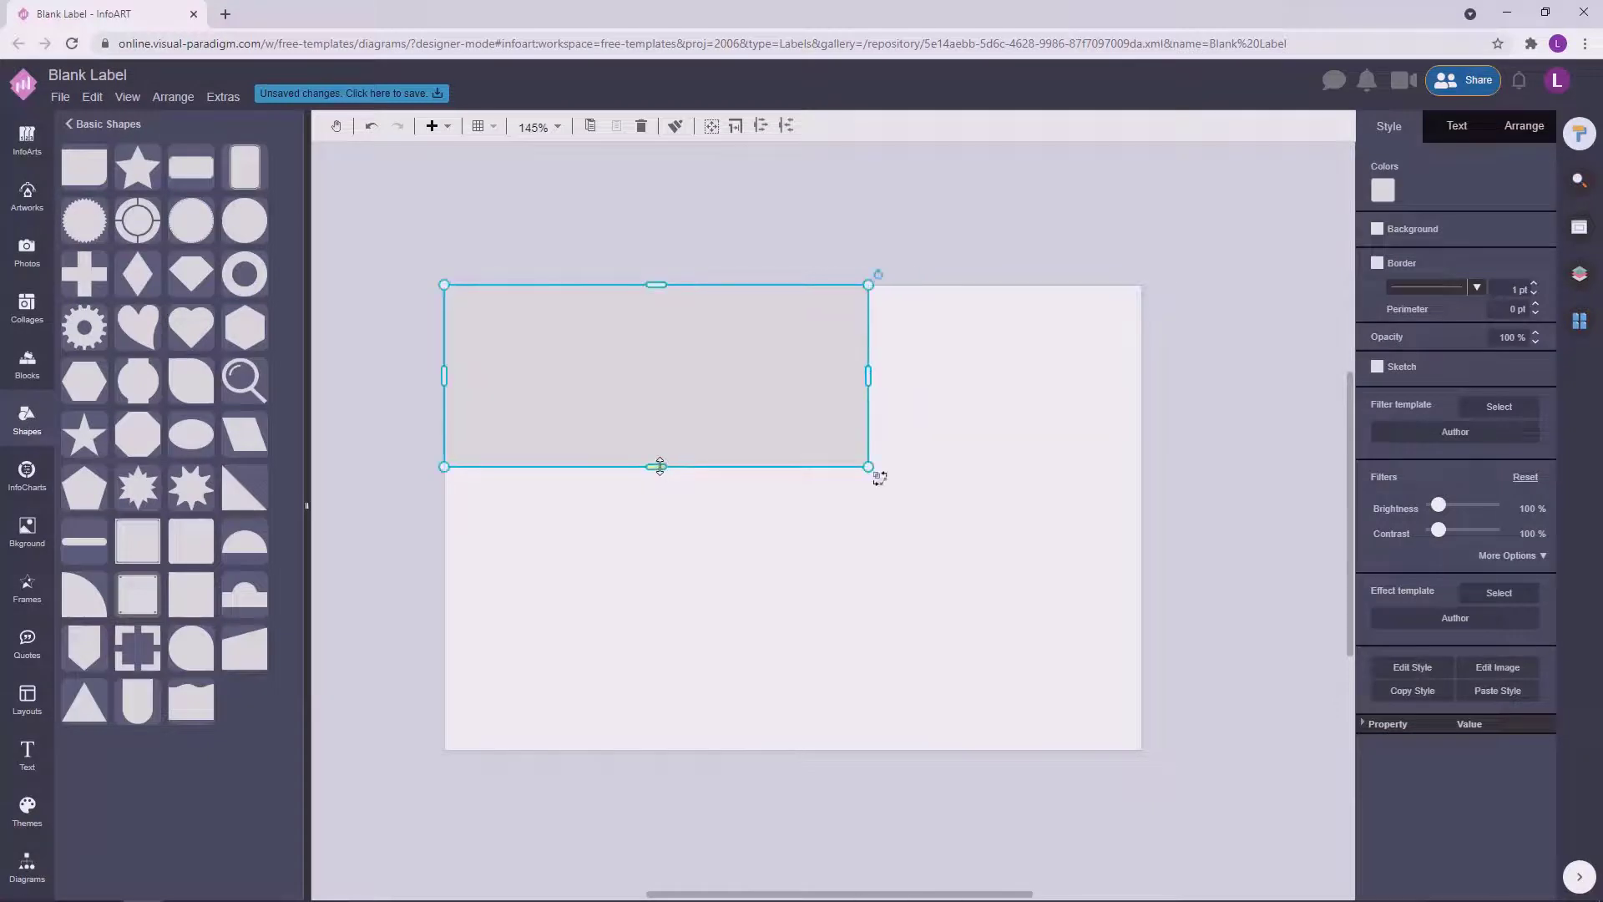
pyautogui.moveTo(659, 466); pyautogui.dragTo(683, 749)
pyautogui.scroll(5, 654, 803)
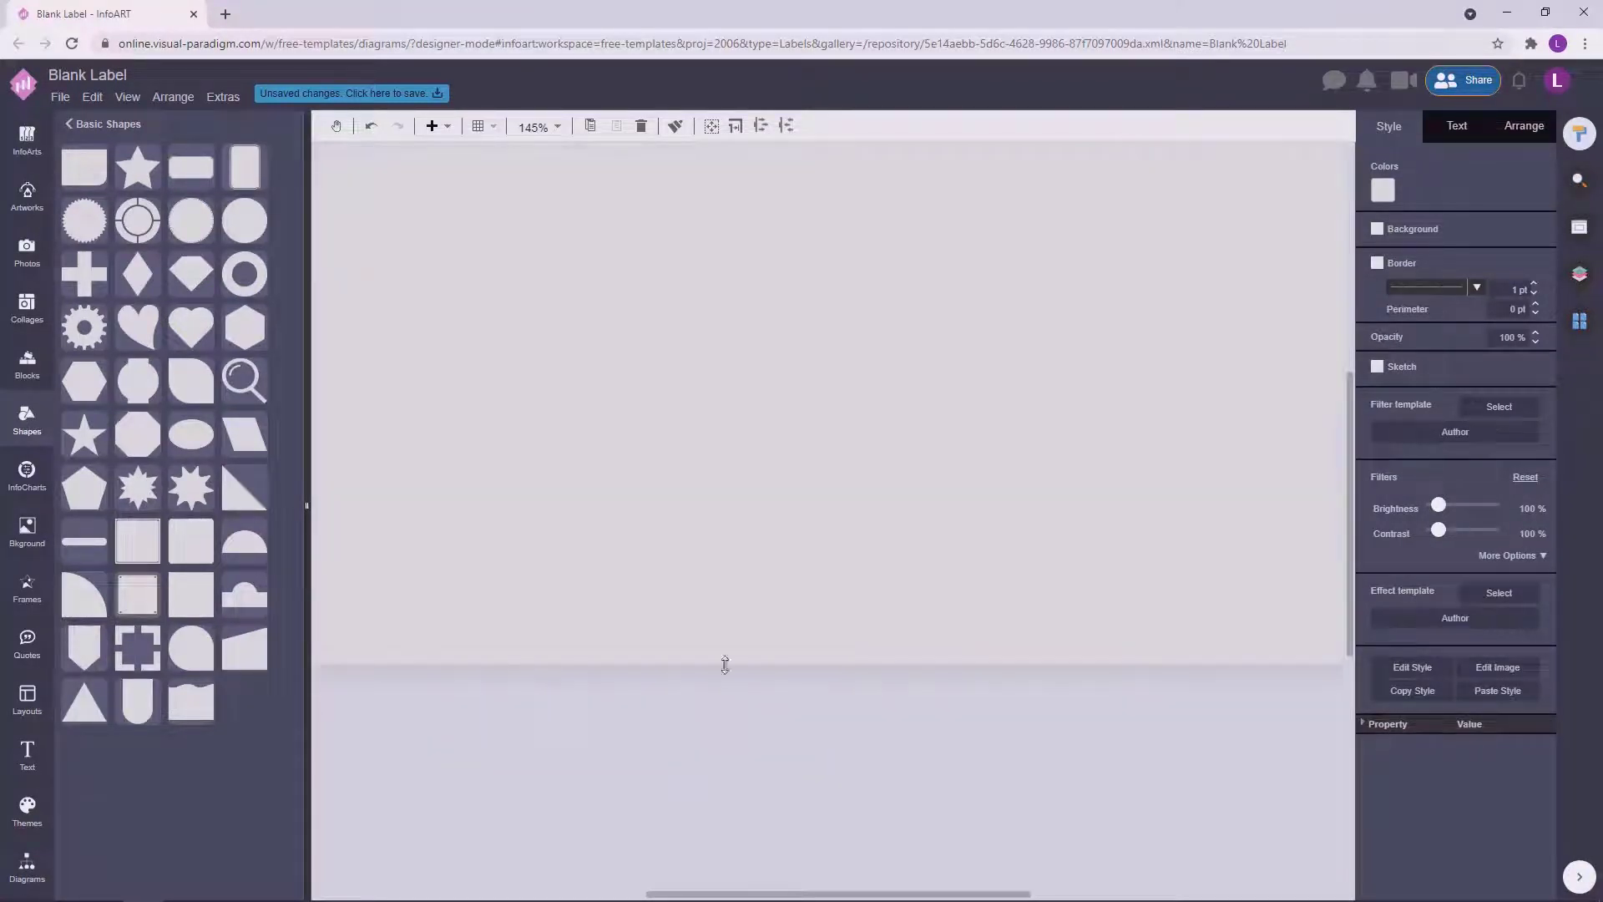
pyautogui.scroll(-5, 772, 755)
pyautogui.click(1042, 485)
pyautogui.moveTo(809, 582); pyautogui.dragTo(837, 562)
pyautogui.click(401, 267)
# Search the photos for "lemon" and fill the grey rectangle with the photo of piled whole lemons.
pyautogui.click(26, 250)
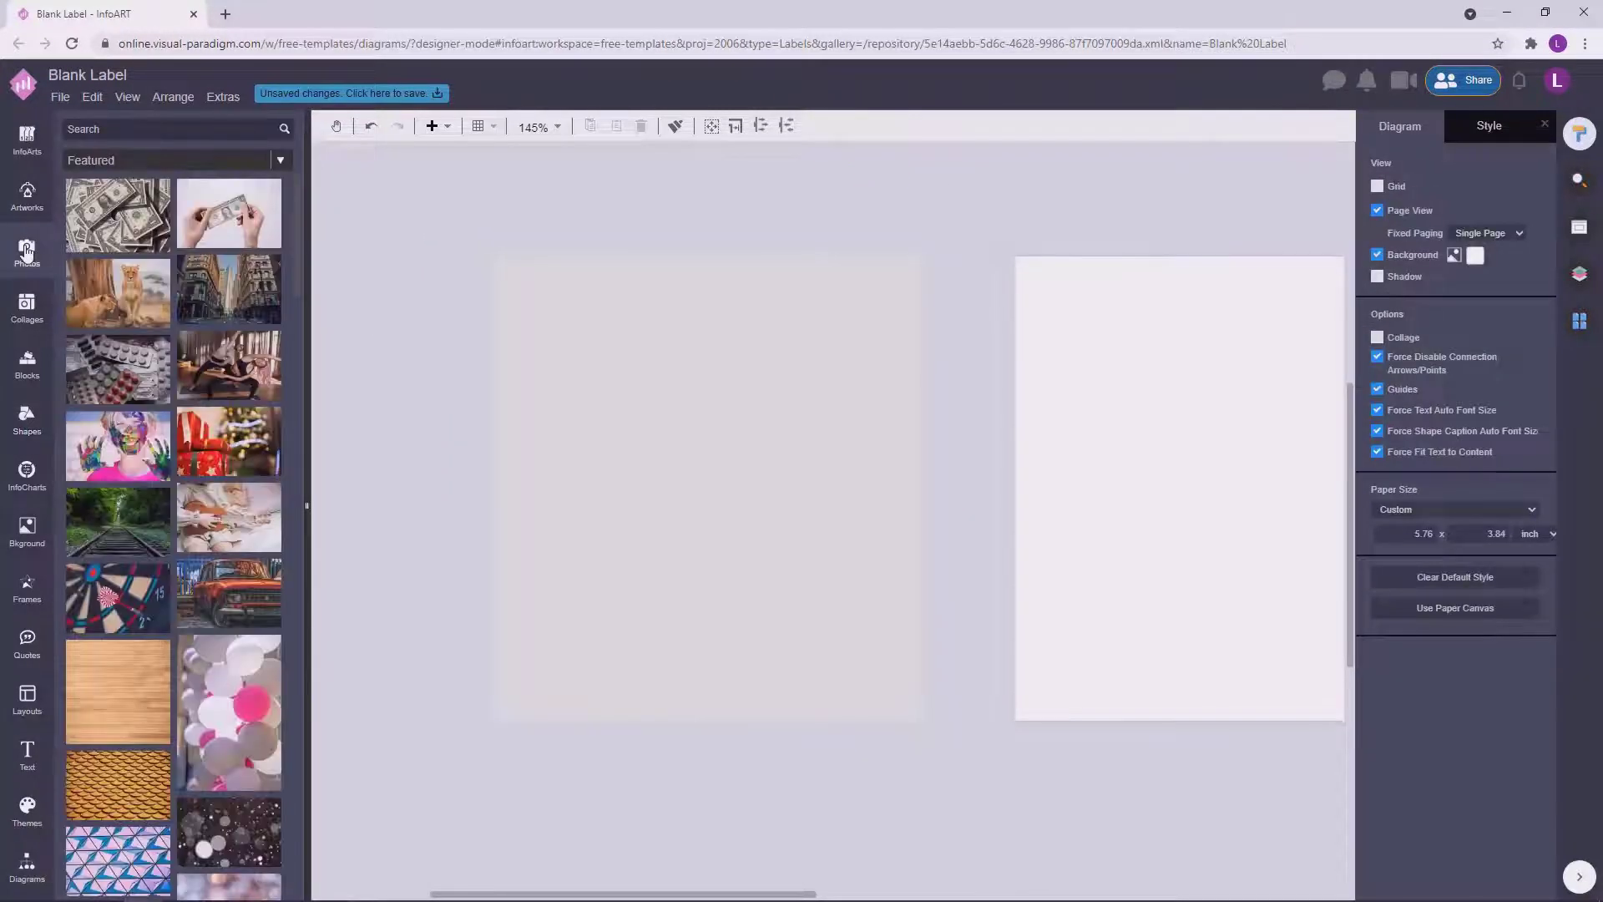
pyautogui.write('leamon')
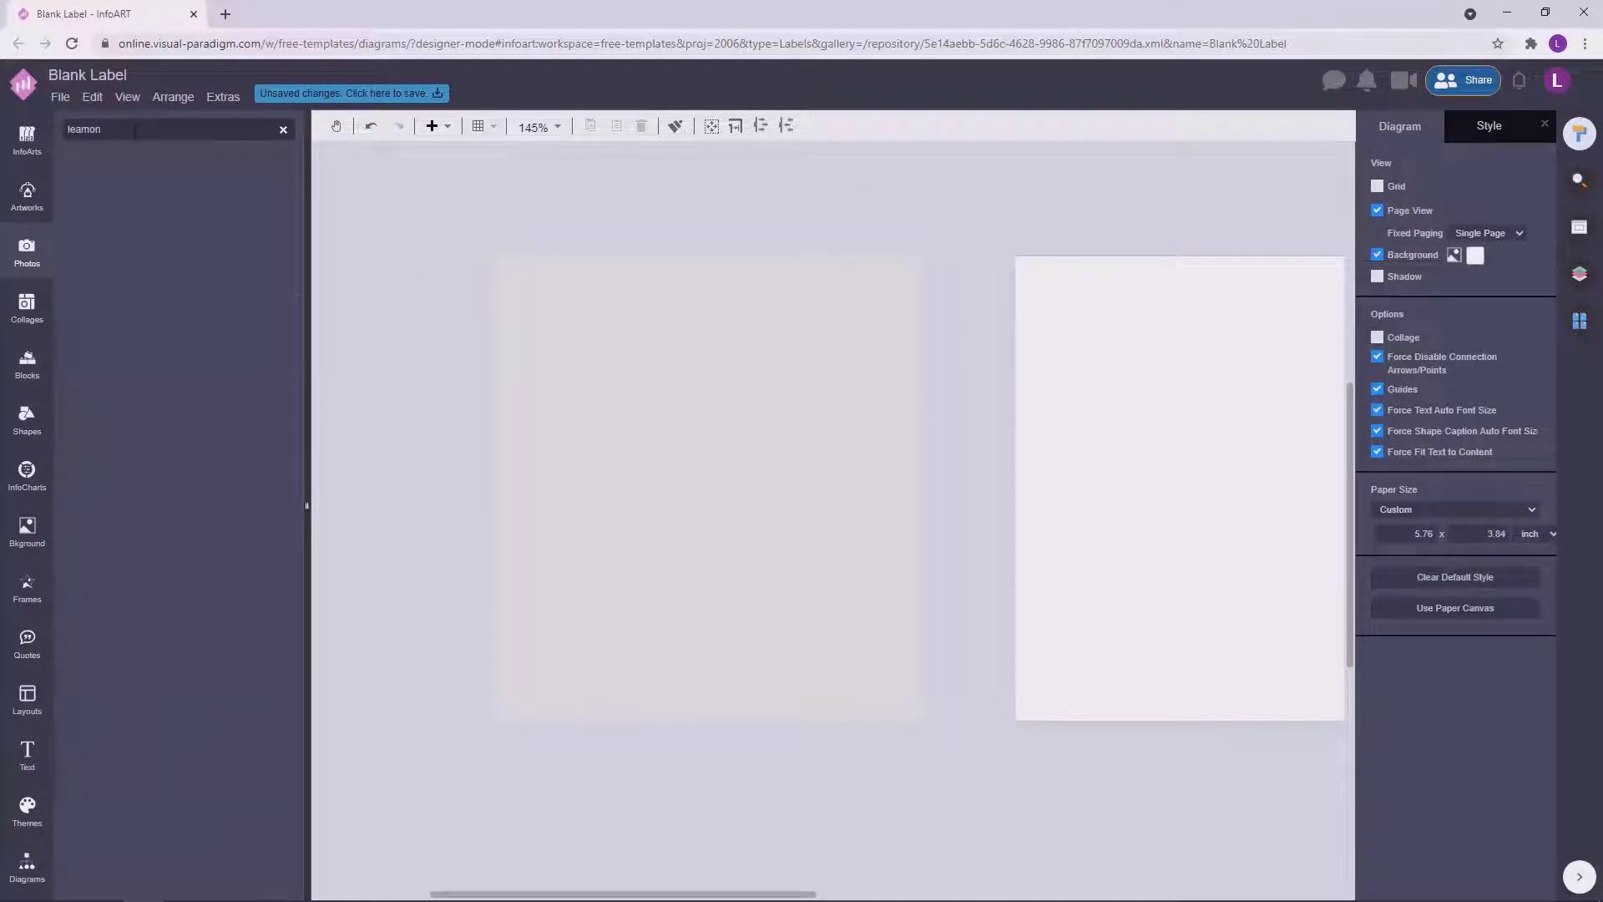
pyautogui.write('mon')
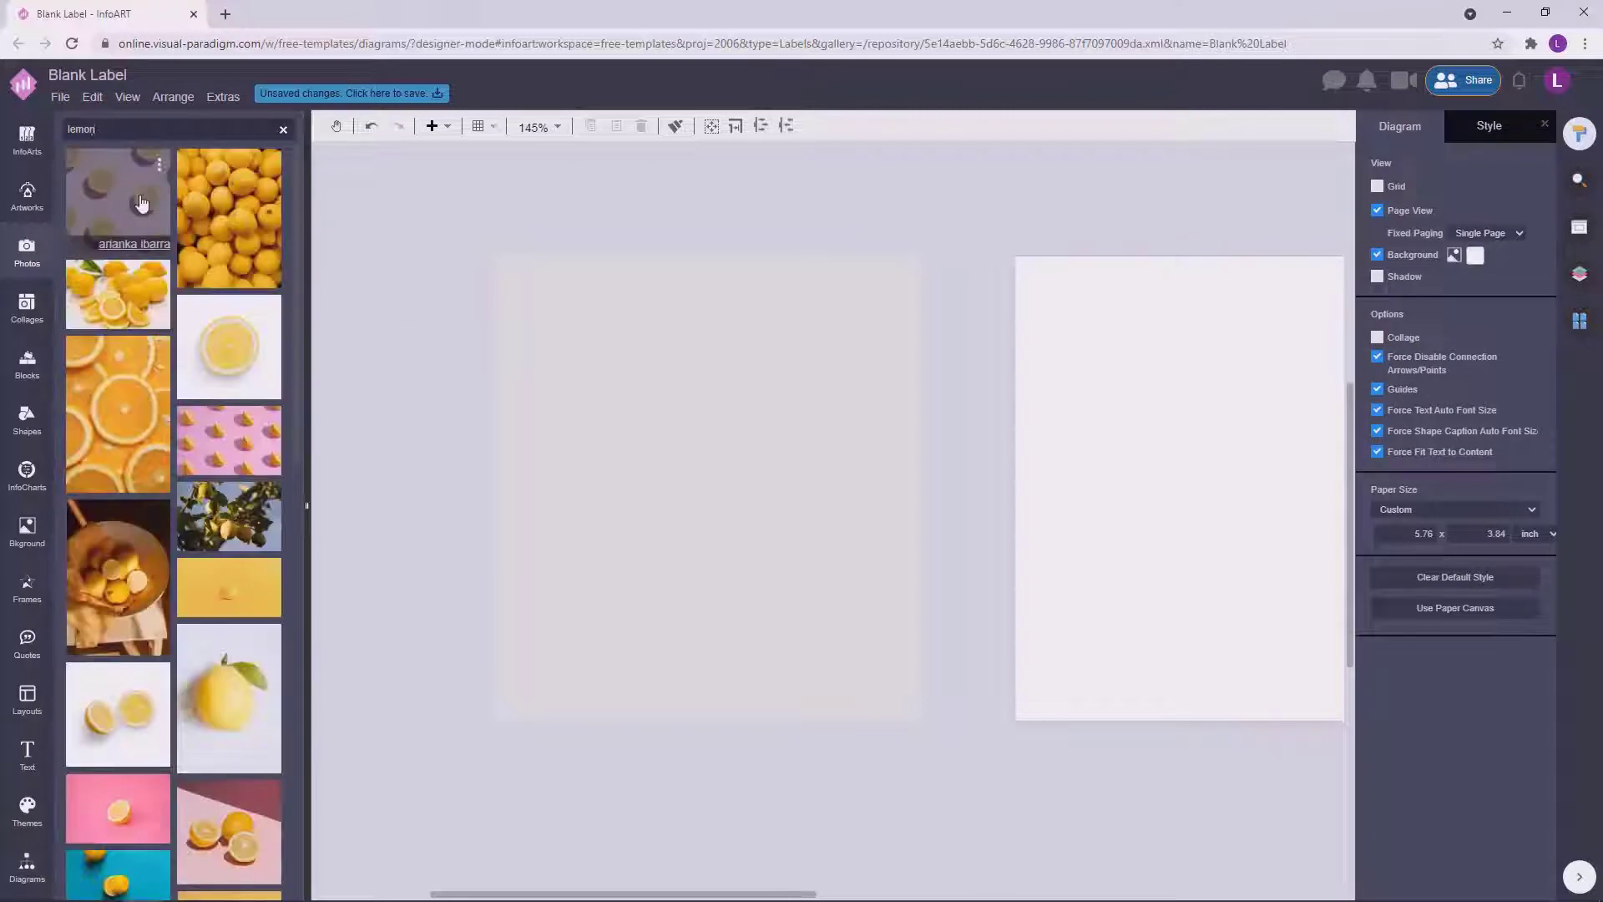
pyautogui.moveTo(462, 463); pyautogui.dragTo(392, 438)
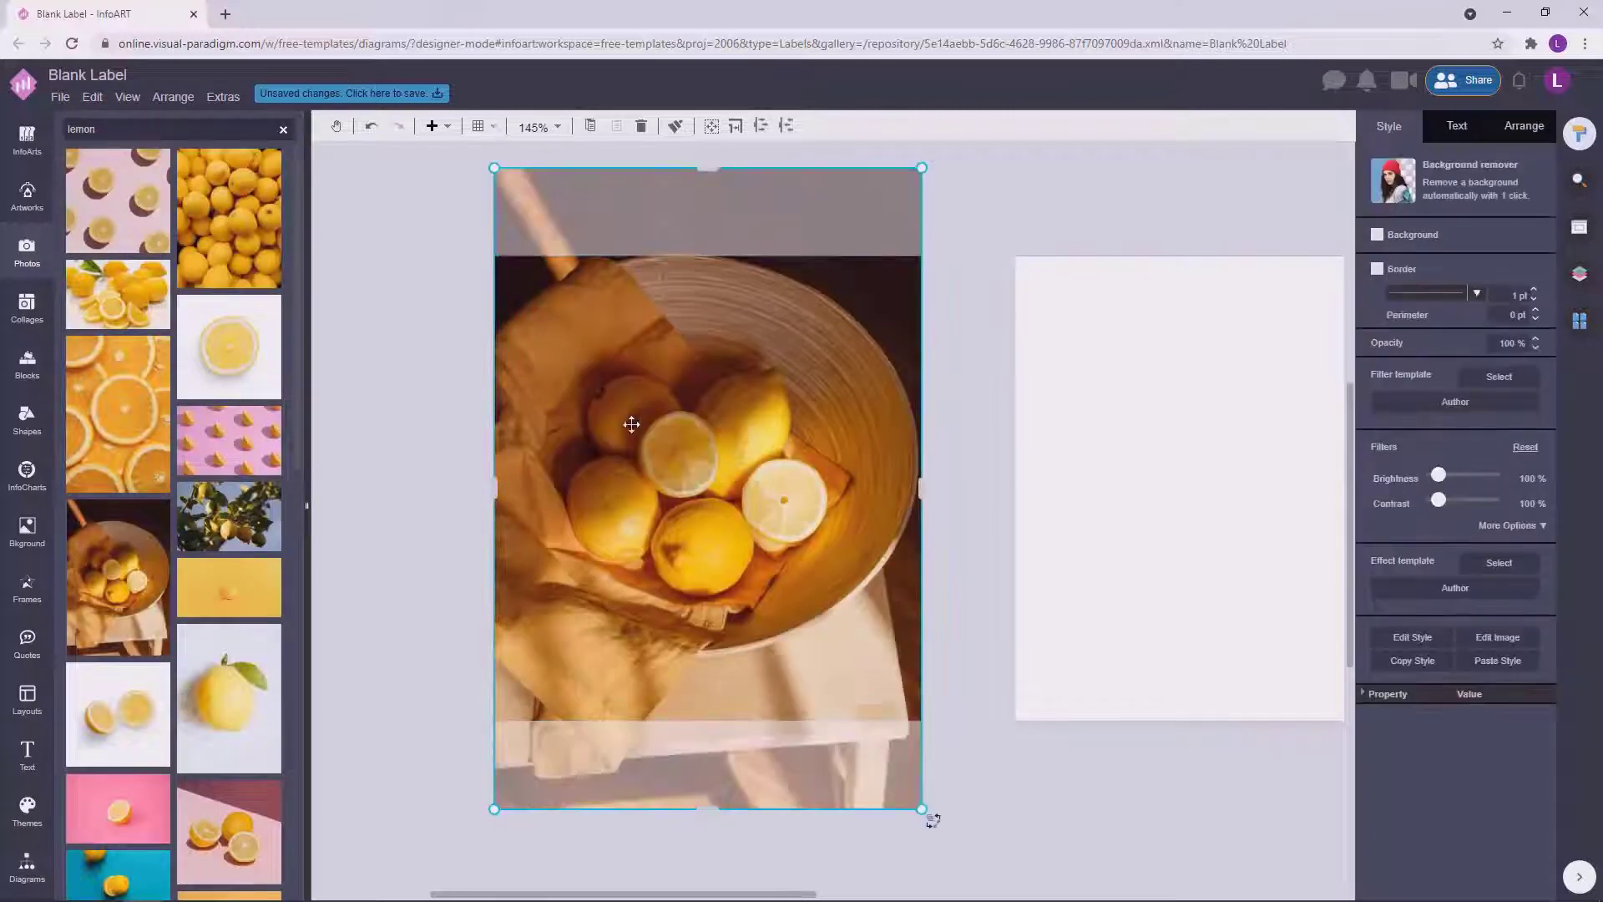
pyautogui.click(409, 442)
pyautogui.moveTo(228, 219); pyautogui.dragTo(402, 440)
pyautogui.click(406, 443)
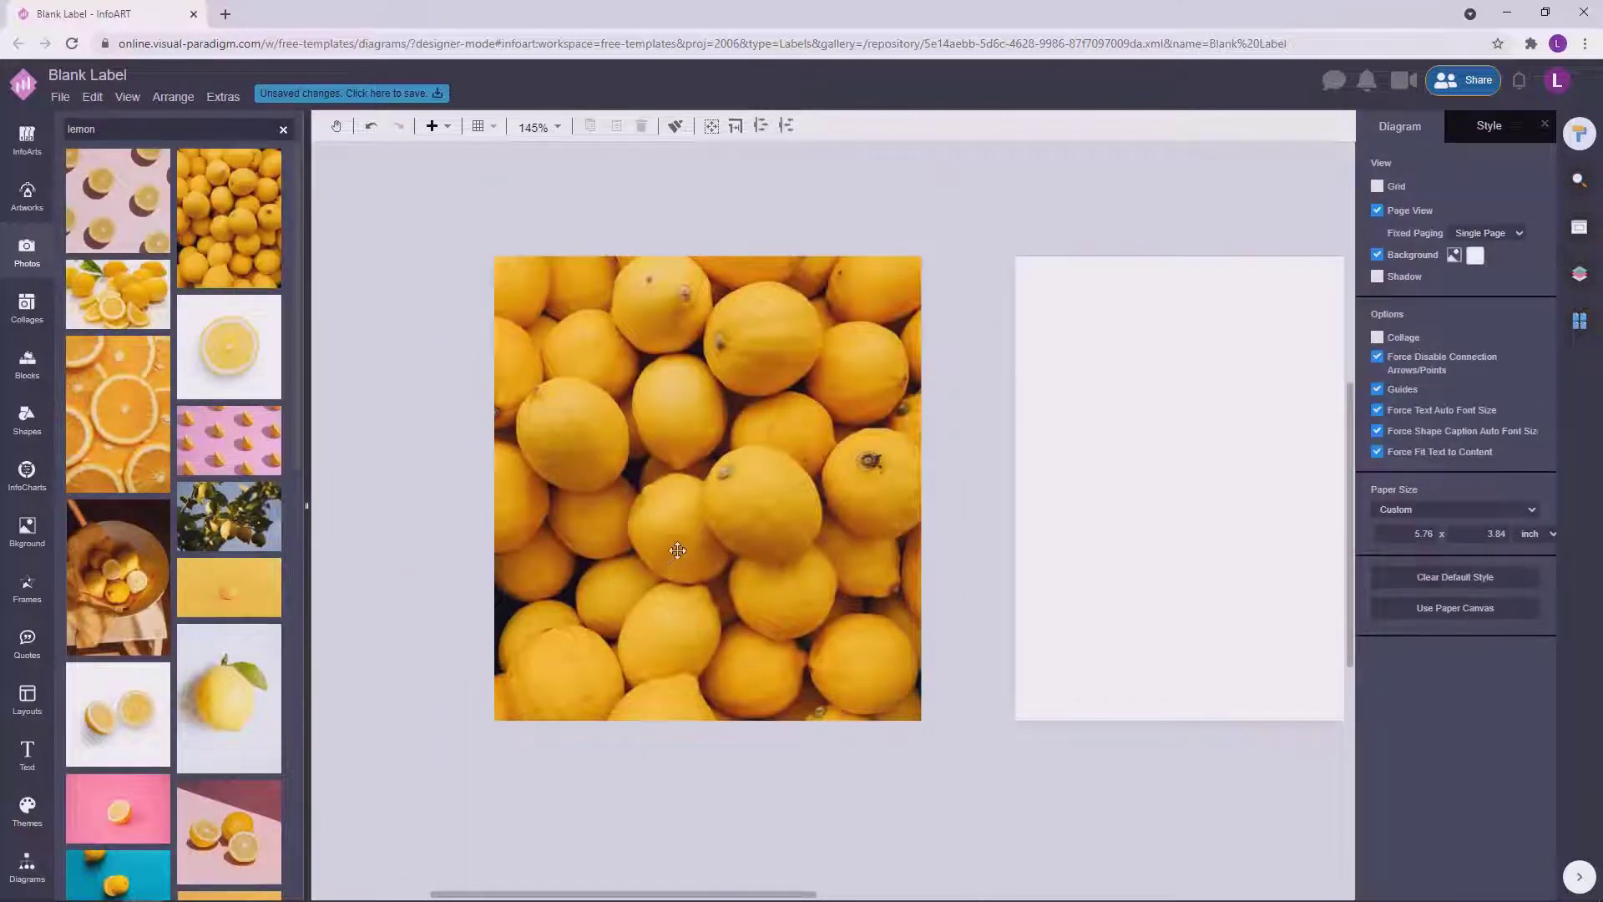
# Position the lemon photo on the page, flush with its left edge.
pyautogui.scroll(-3, 677, 551)
pyautogui.moveTo(643, 548); pyautogui.dragTo(936, 543)
pyautogui.click(712, 651)
pyautogui.hscroll(3, 712, 651)
# Darken the lemon photo with a #171414 overlay at 67%.
pyautogui.click(735, 551)
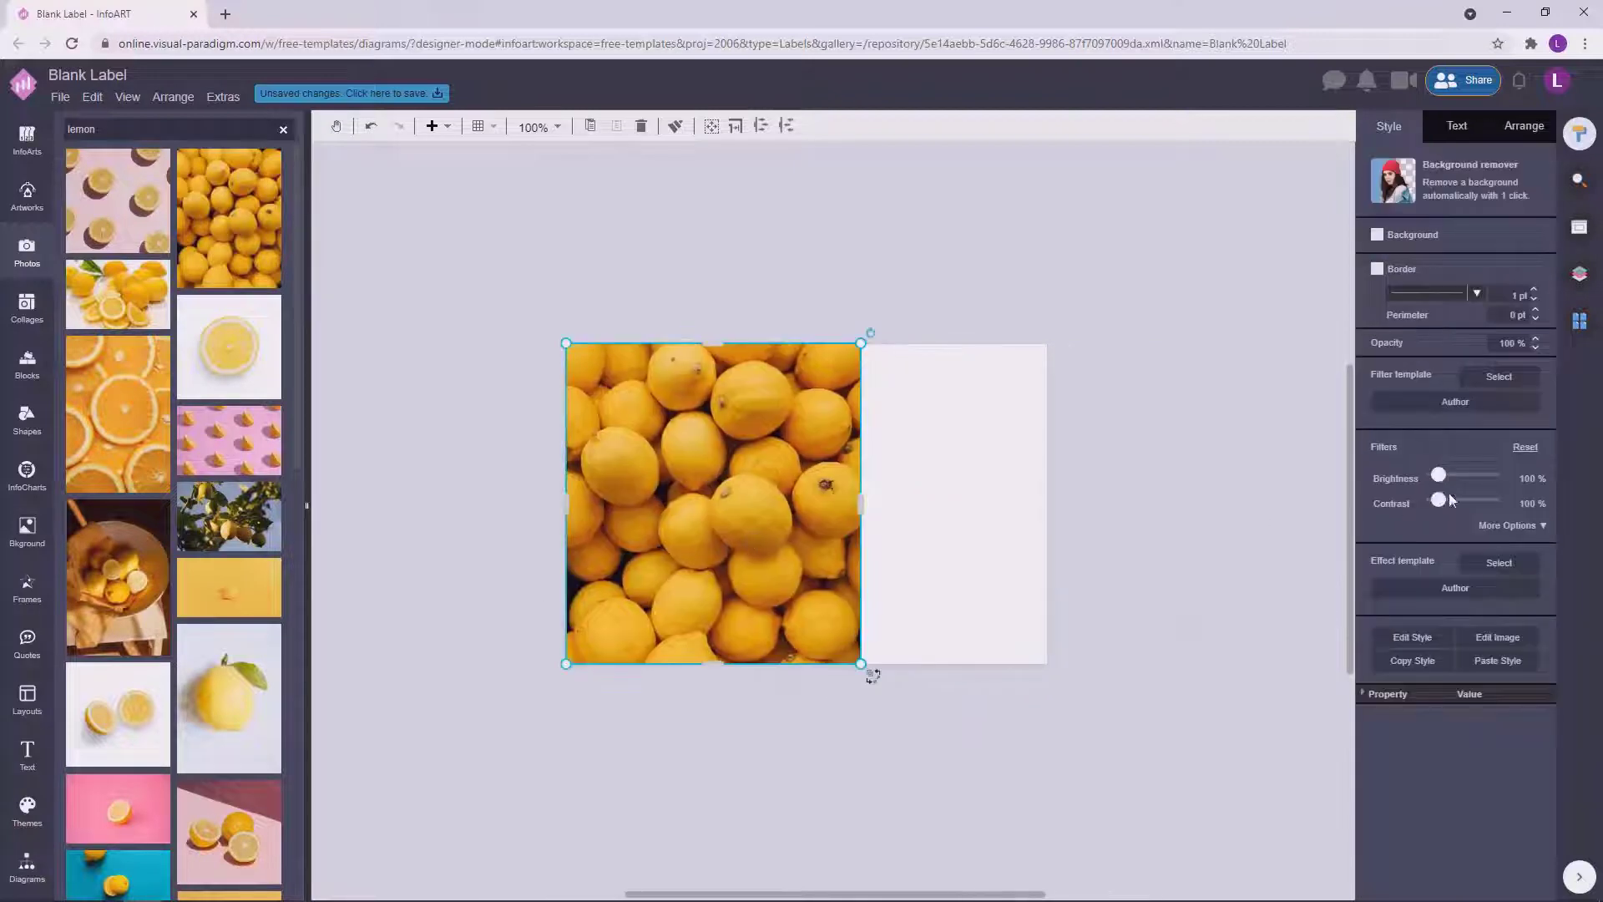
pyautogui.click(1509, 525)
pyautogui.click(1430, 679)
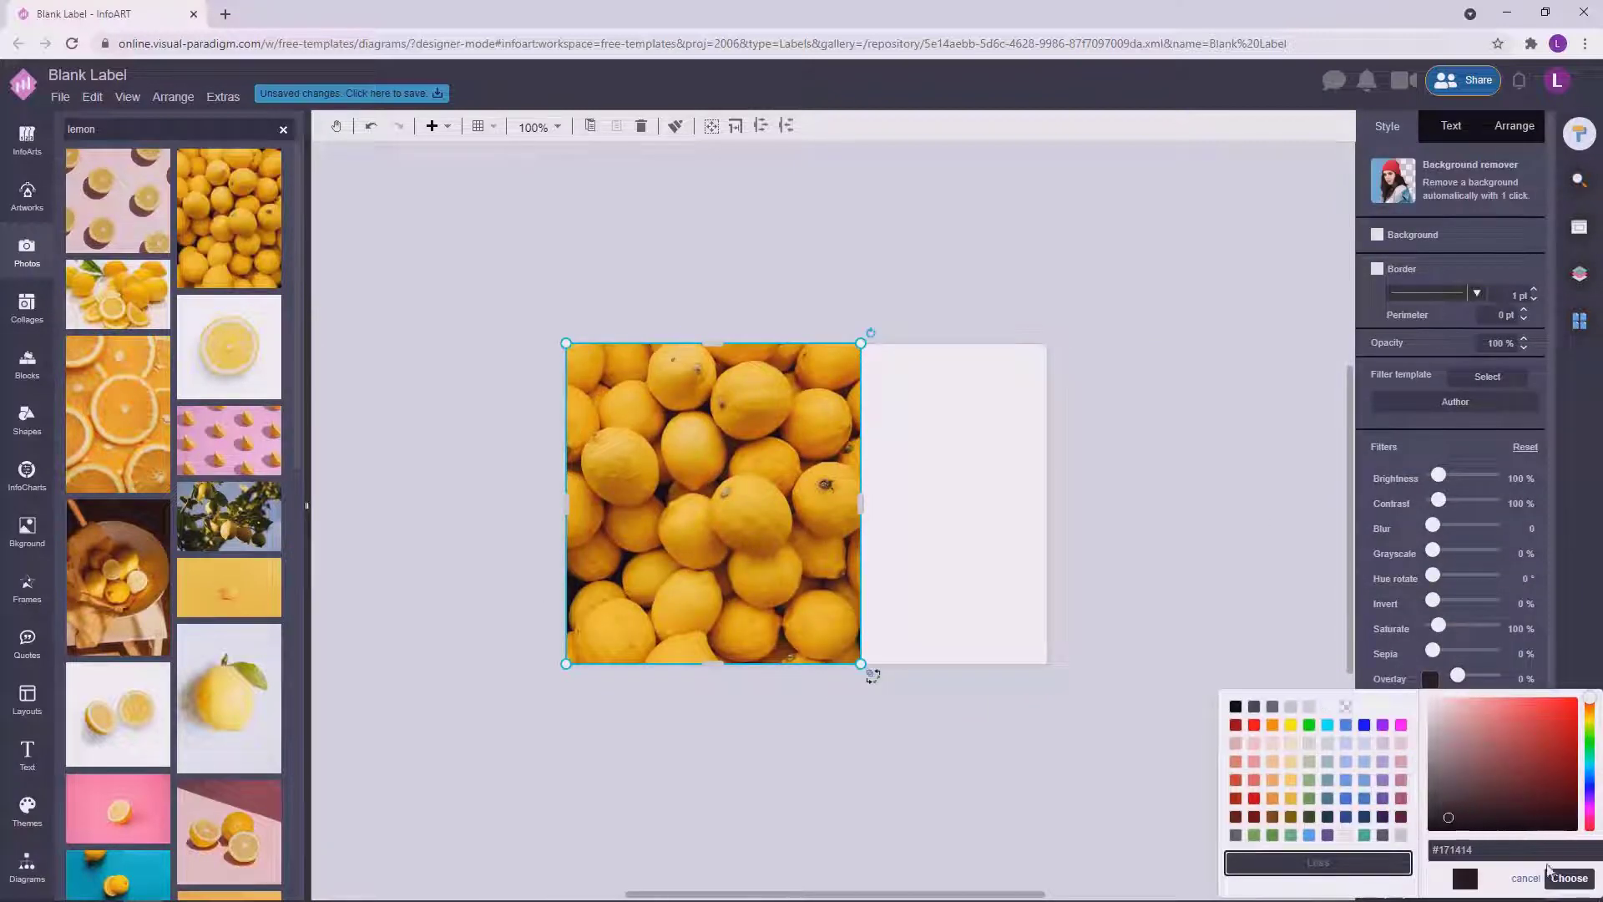
pyautogui.click(1562, 876)
pyautogui.moveTo(1458, 675); pyautogui.dragTo(1484, 676)
pyautogui.click(985, 539)
pyautogui.scroll(1, 974, 574)
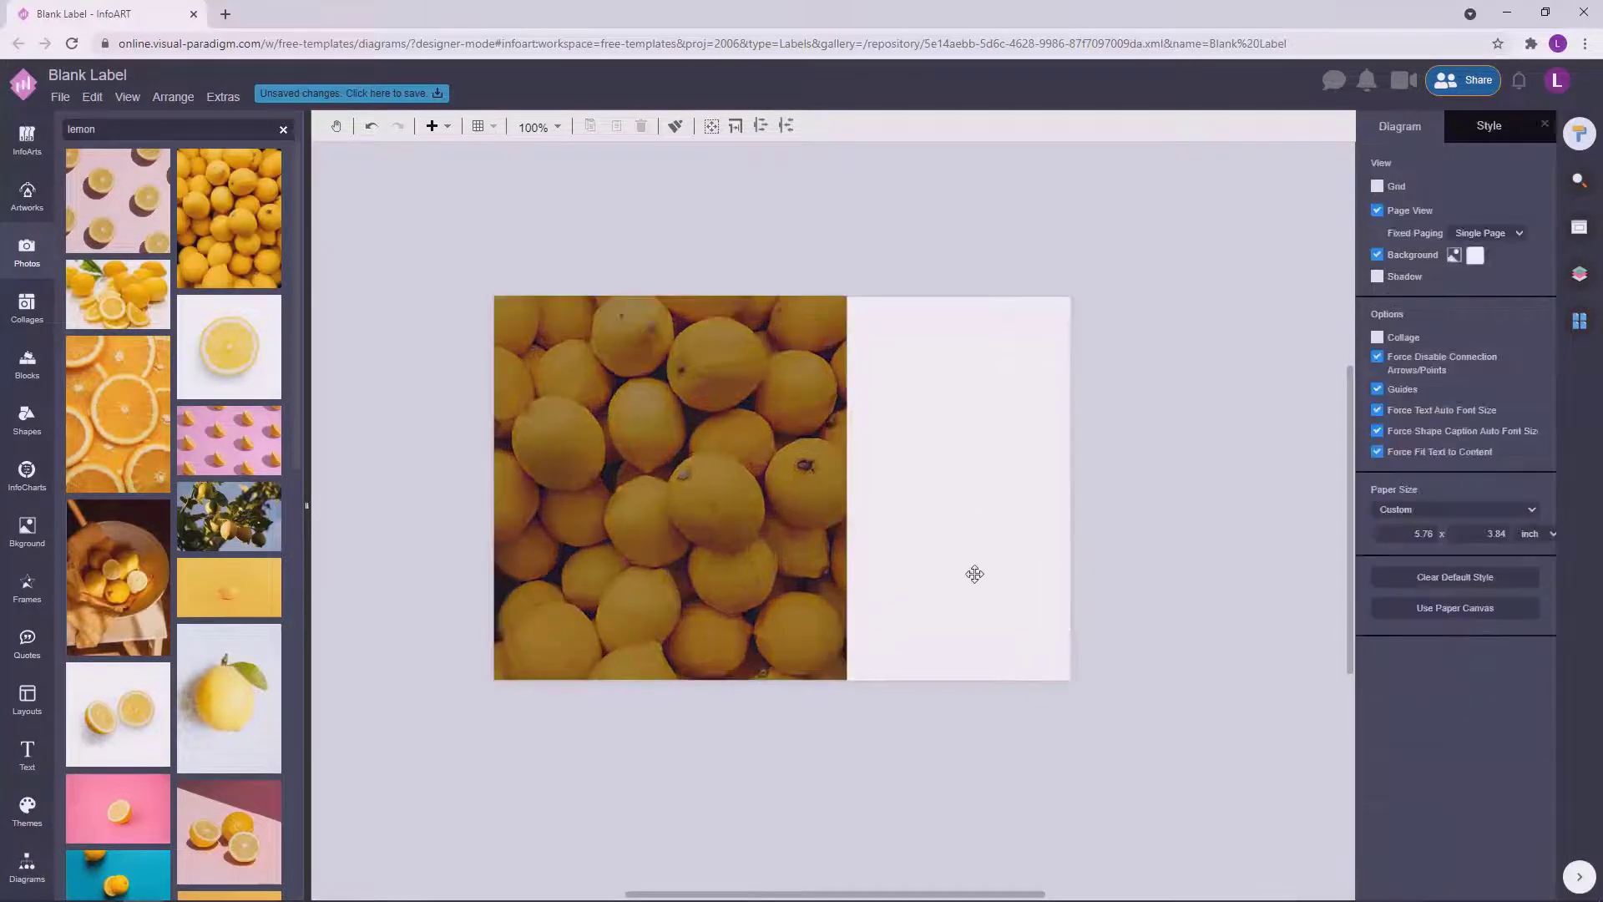
# Set the page background beside the lemon photo to a pale pinkish beige.
pyautogui.click(1476, 255)
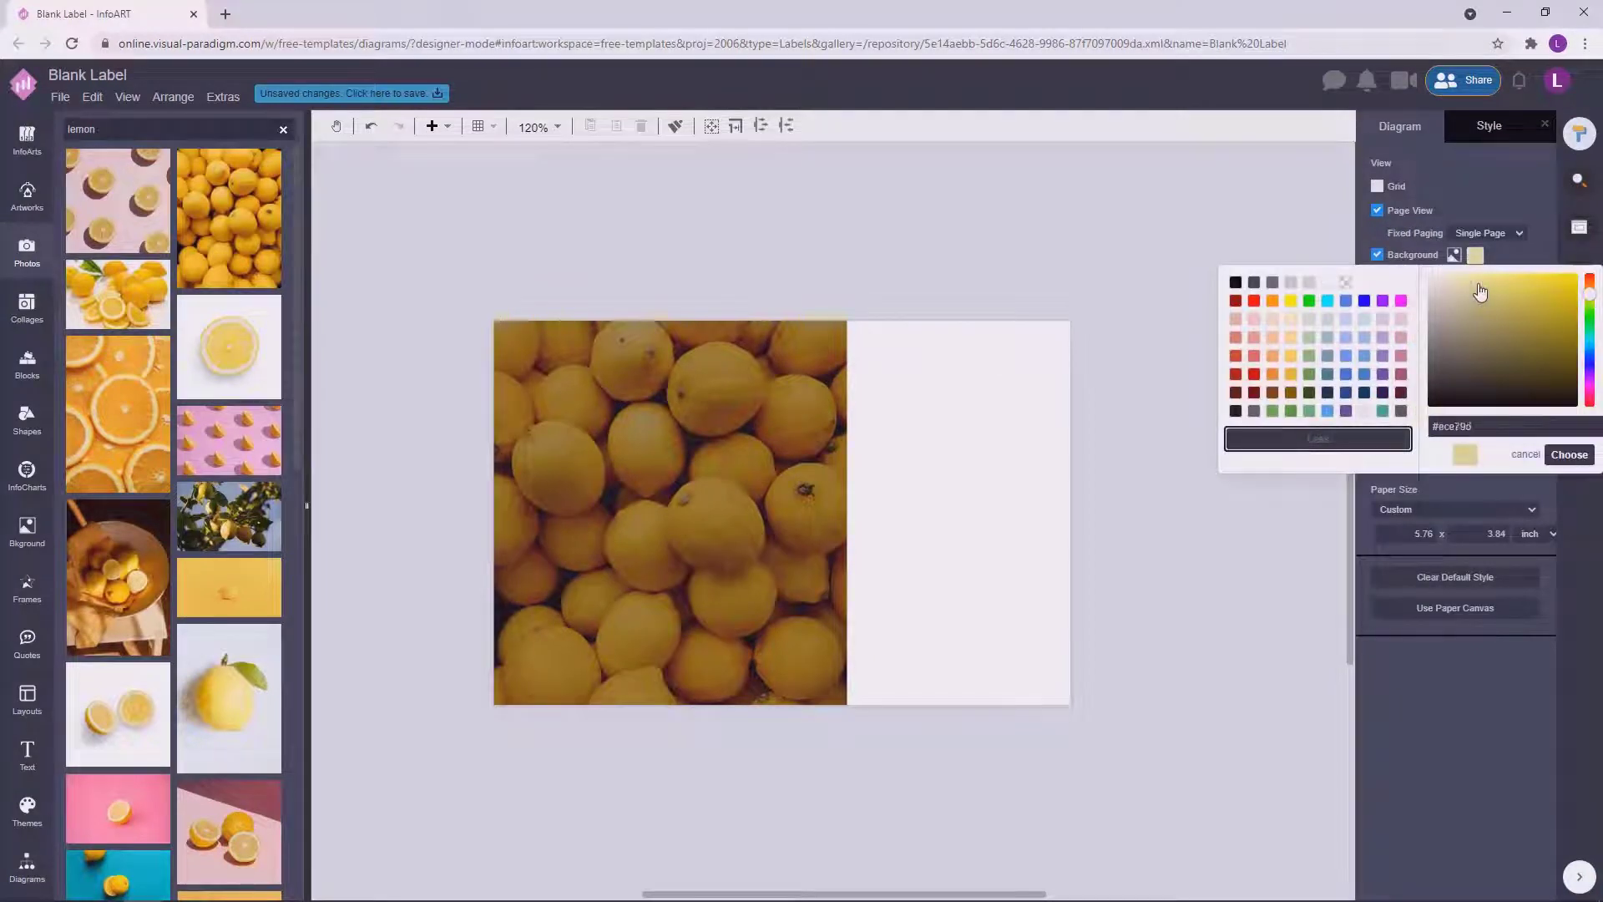
pyautogui.click(1558, 454)
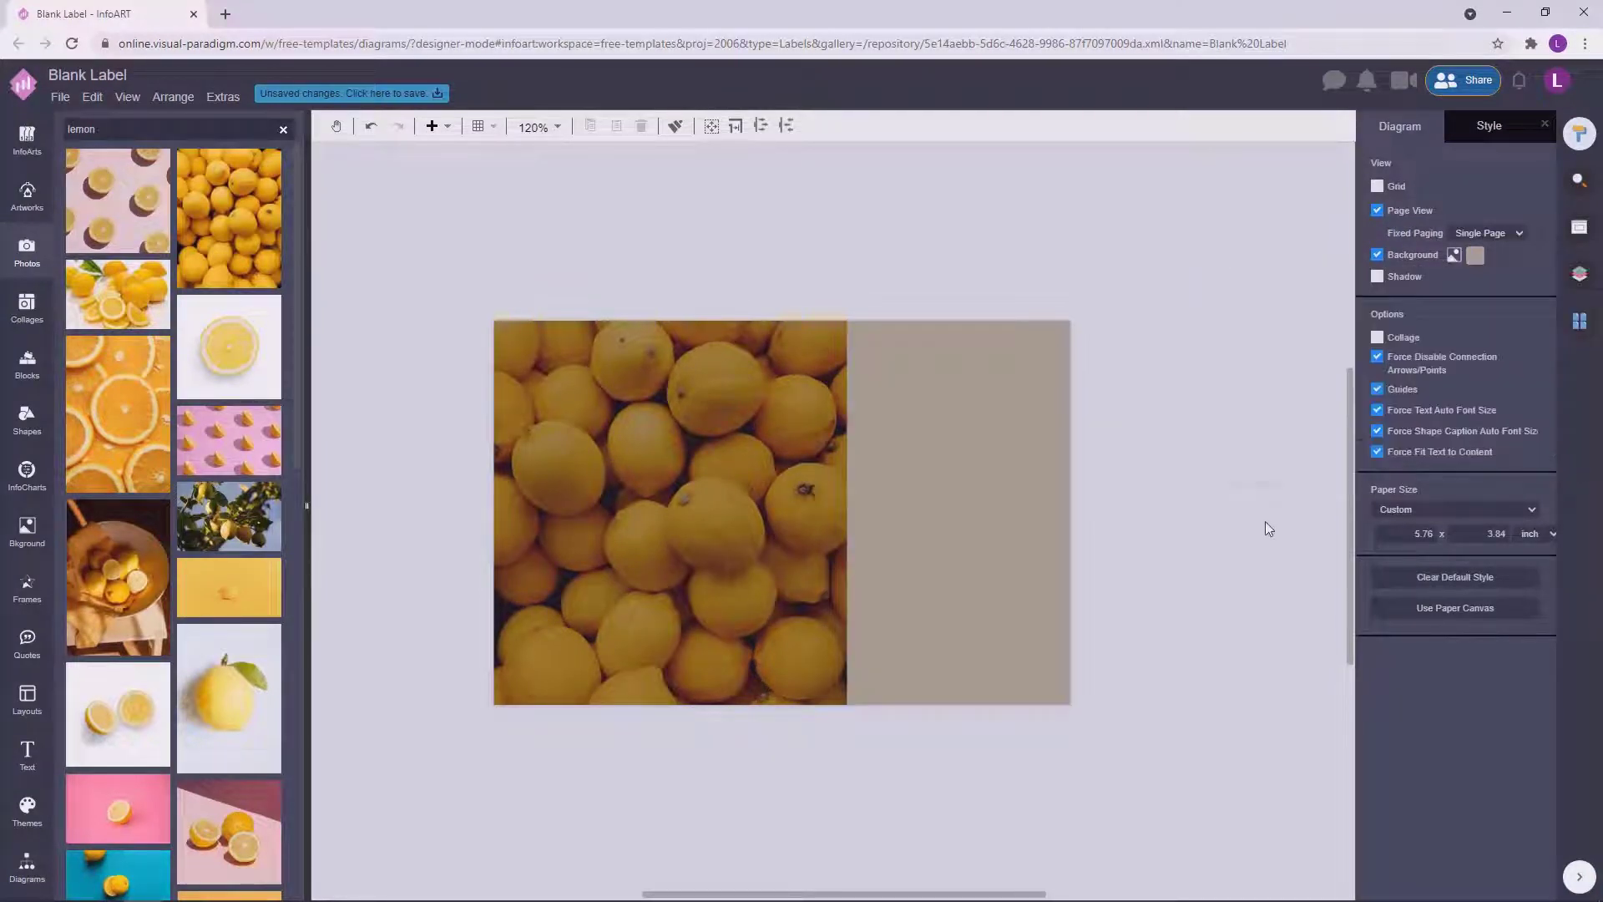
pyautogui.click(1480, 255)
pyautogui.click(1431, 288)
pyautogui.click(1127, 529)
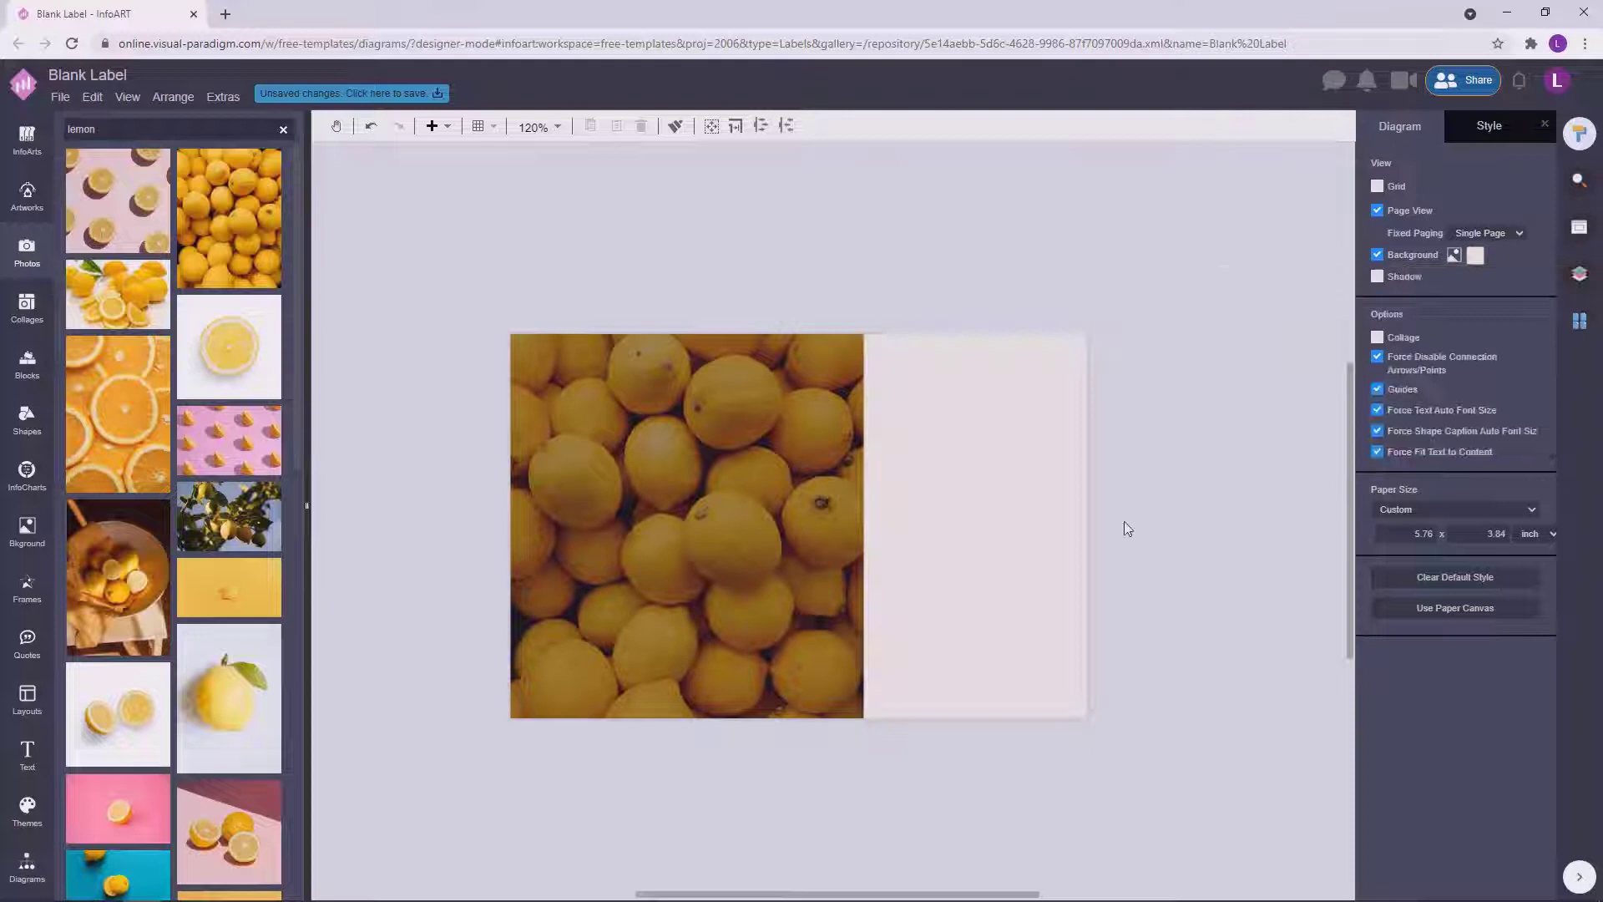
pyautogui.click(1475, 256)
pyautogui.click(1569, 455)
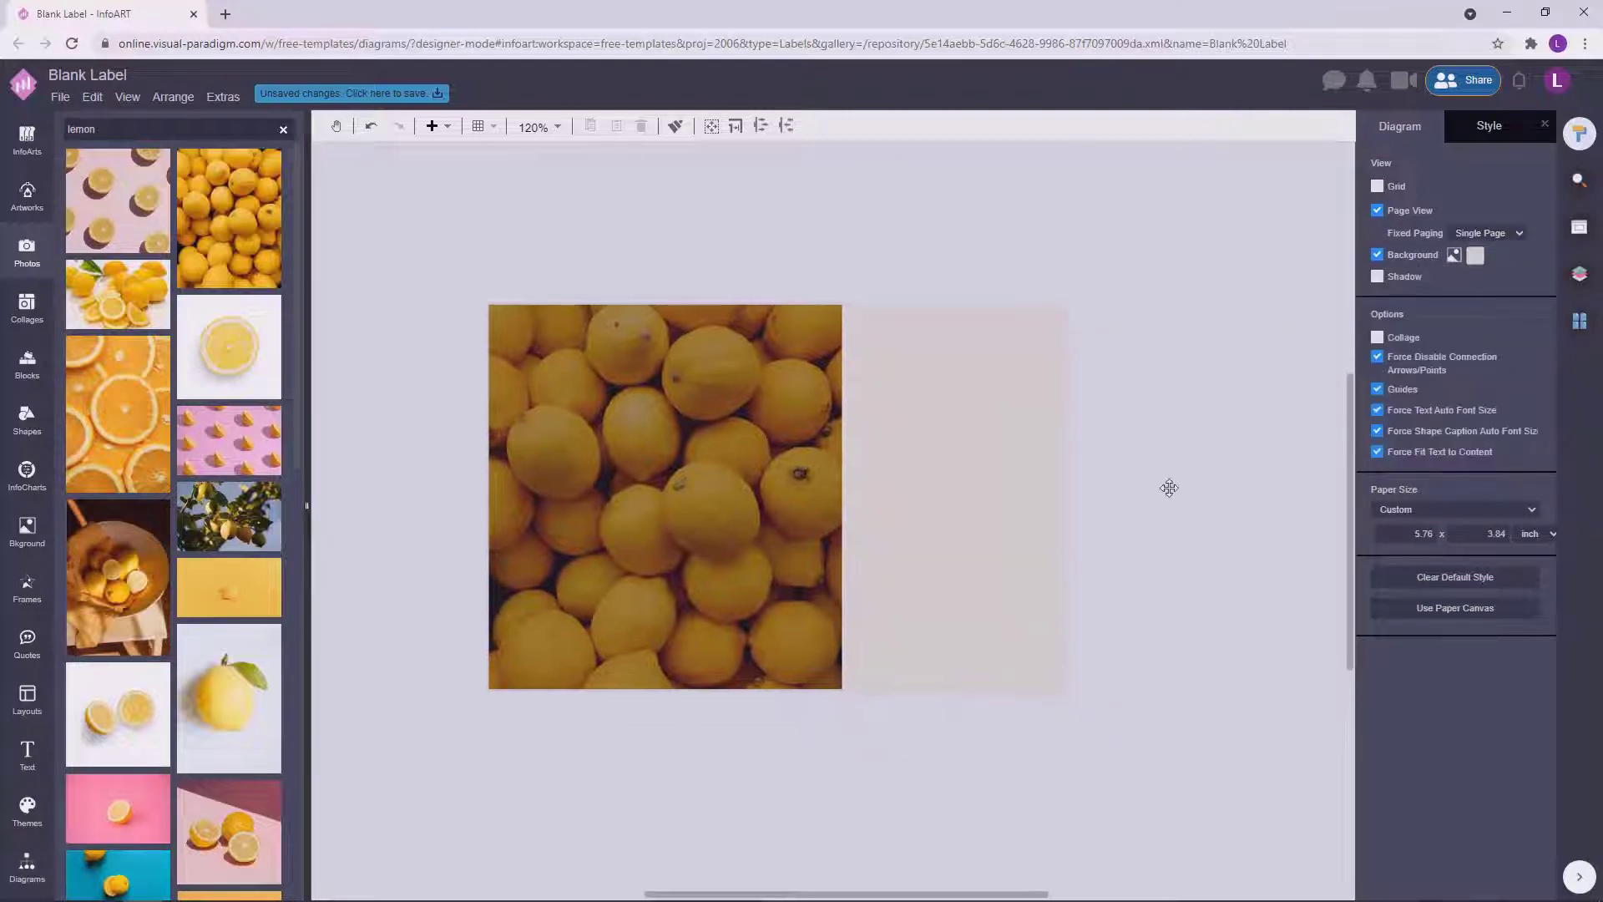
# Place a large white circle at the centre of the lemon photo and remove its outline.
pyautogui.click(27, 865)
pyautogui.scroll(-5, 127, 764)
pyautogui.moveTo(176, 423); pyautogui.dragTo(531, 391)
pyautogui.moveTo(612, 472); pyautogui.dragTo(736, 597)
pyautogui.moveTo(660, 497); pyautogui.dragTo(886, 476)
pyautogui.click(1381, 301)
pyautogui.click(1122, 371)
# Duplicate the white circle and place a slightly smaller copy to its right.
pyautogui.click(630, 491)
pyautogui.hotkey('ctrl', 'd')
pyautogui.moveTo(1007, 395); pyautogui.dragTo(980, 422)
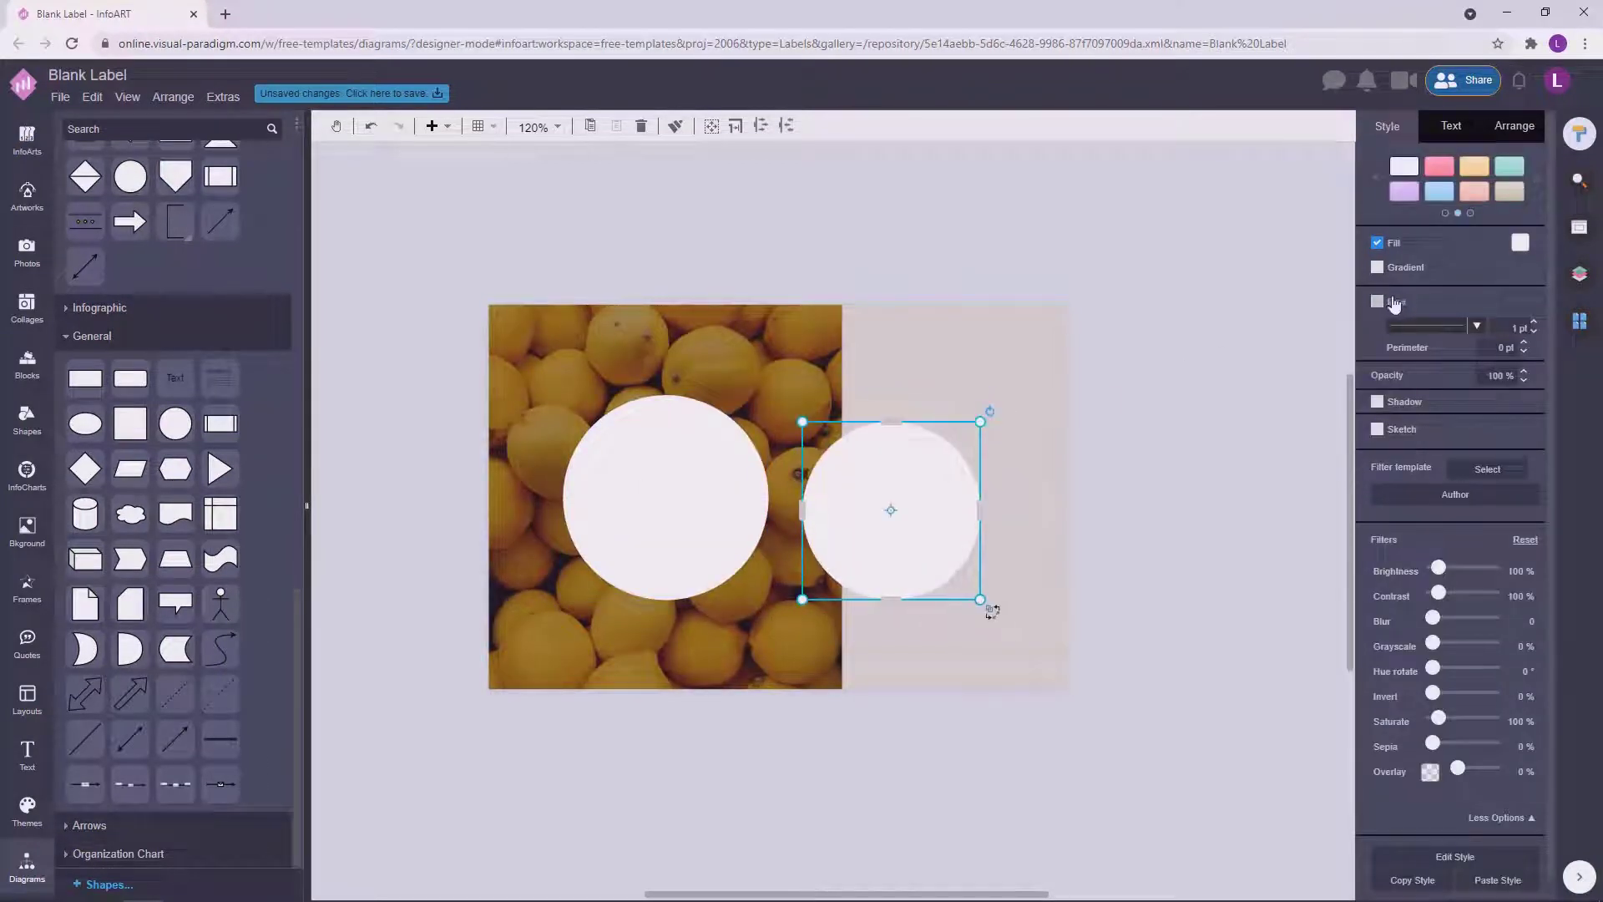
# Remove the smaller circle's fill and give it a golden-yellow outline 3 pt thick.
pyautogui.click(1392, 302)
pyautogui.click(1396, 246)
pyautogui.click(1531, 276)
pyautogui.click(1475, 396)
pyautogui.click(1532, 278)
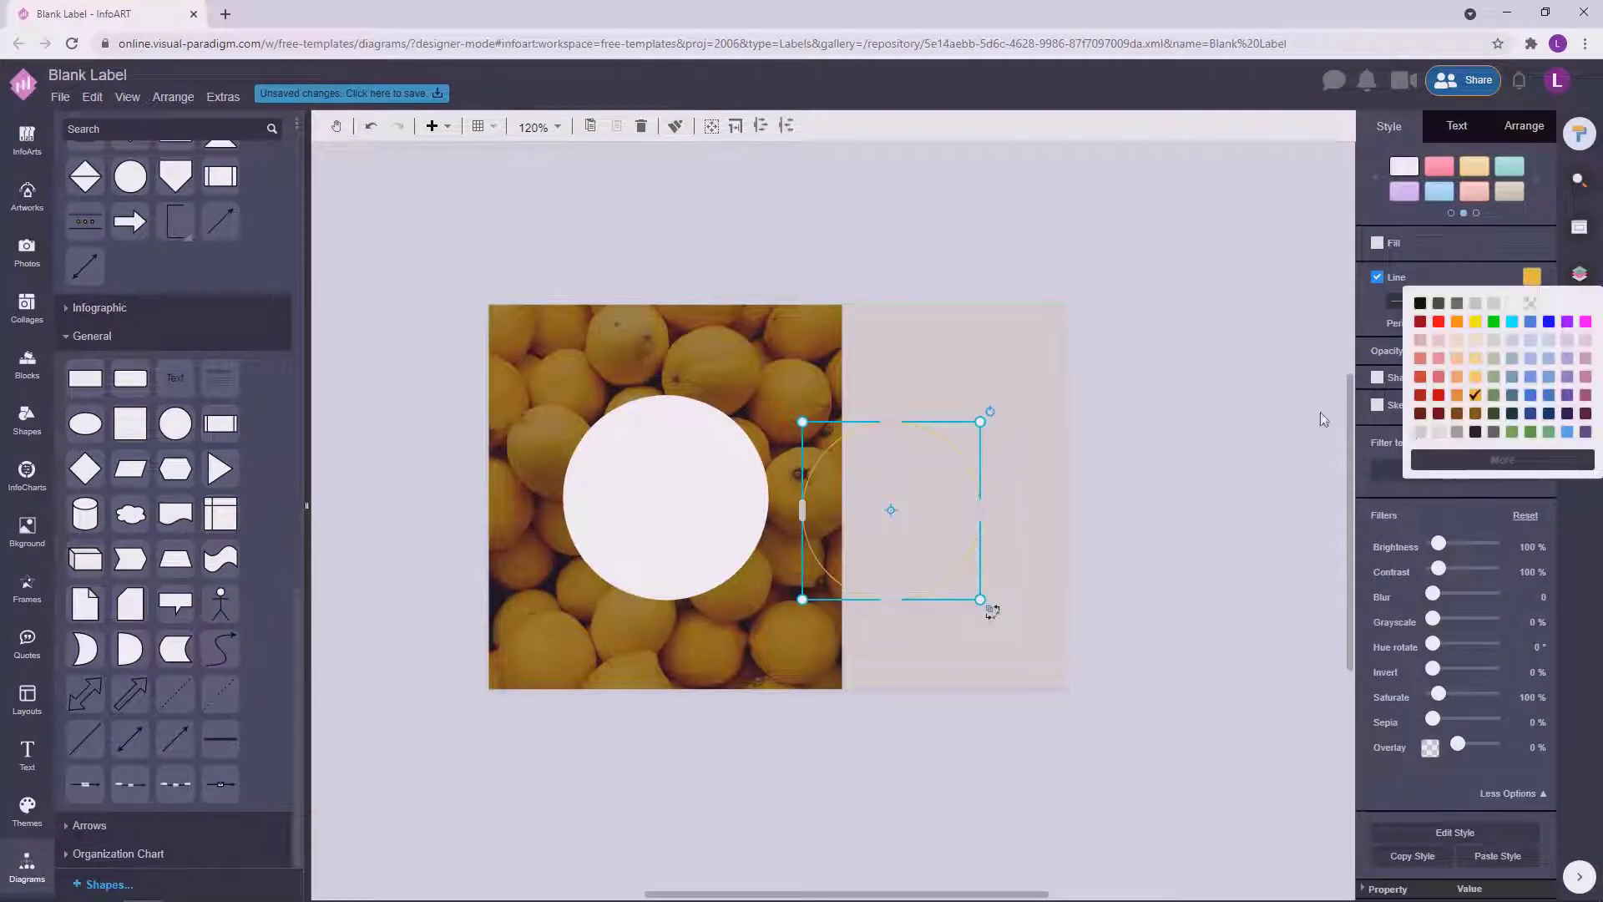
pyautogui.click(1323, 419)
pyautogui.click(1534, 299)
pyautogui.click(1535, 299)
# Try to fit the yellow ring over the white circle, enlarging it slightly.
pyautogui.click(944, 512)
pyautogui.moveTo(936, 512); pyautogui.dragTo(708, 500)
pyautogui.moveTo(755, 587); pyautogui.dragTo(771, 601)
pyautogui.moveTo(724, 510); pyautogui.dragTo(858, 511)
pyautogui.hotkey('ctrl', 'z')
pyautogui.click(763, 535)
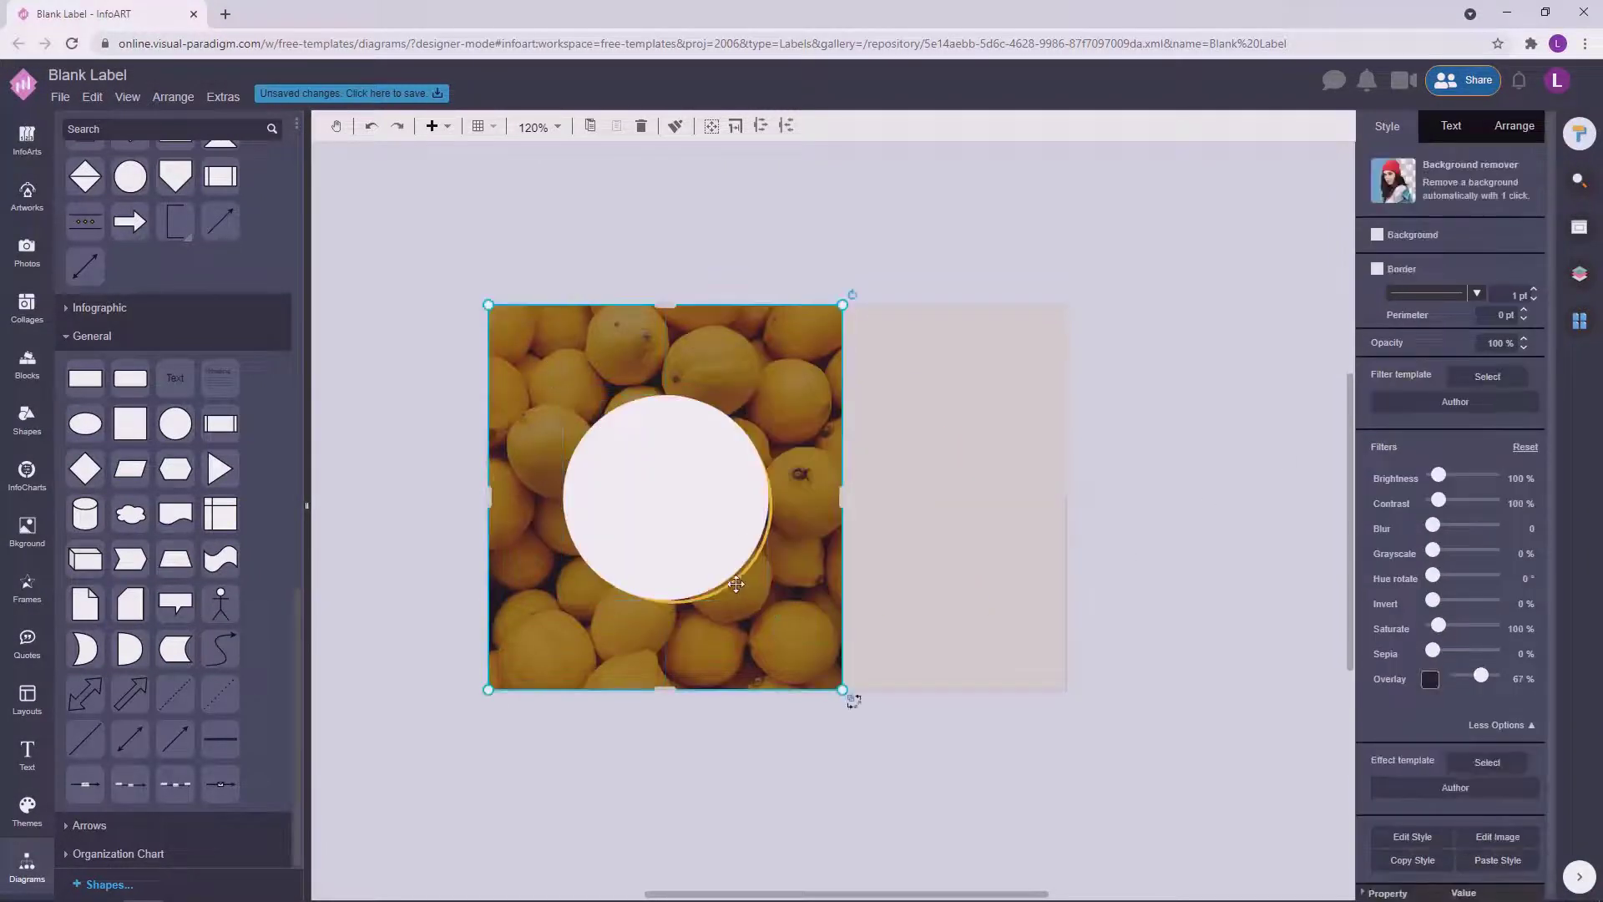
# Cut and re-paste the yellow ring, and shrink it to about 186 pt wide over the white circle.
pyautogui.click(735, 580)
pyautogui.hotkey('ctrl', 'x')
pyautogui.hotkey('ctrl', 'v')
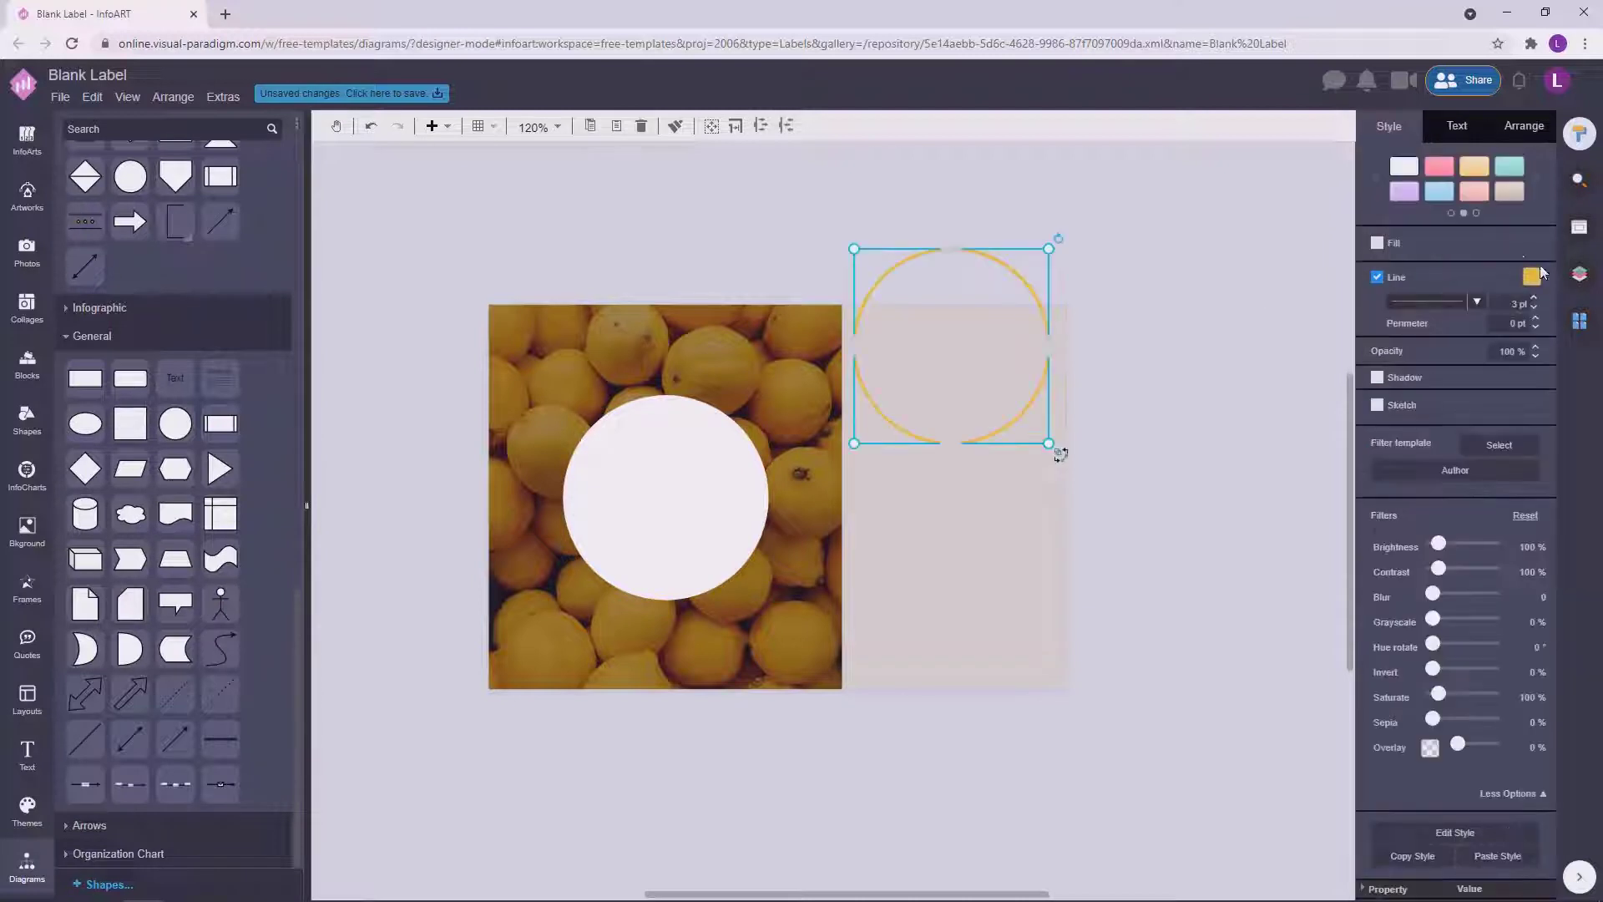
pyautogui.click(1531, 131)
pyautogui.moveTo(1038, 297); pyautogui.dragTo(719, 434)
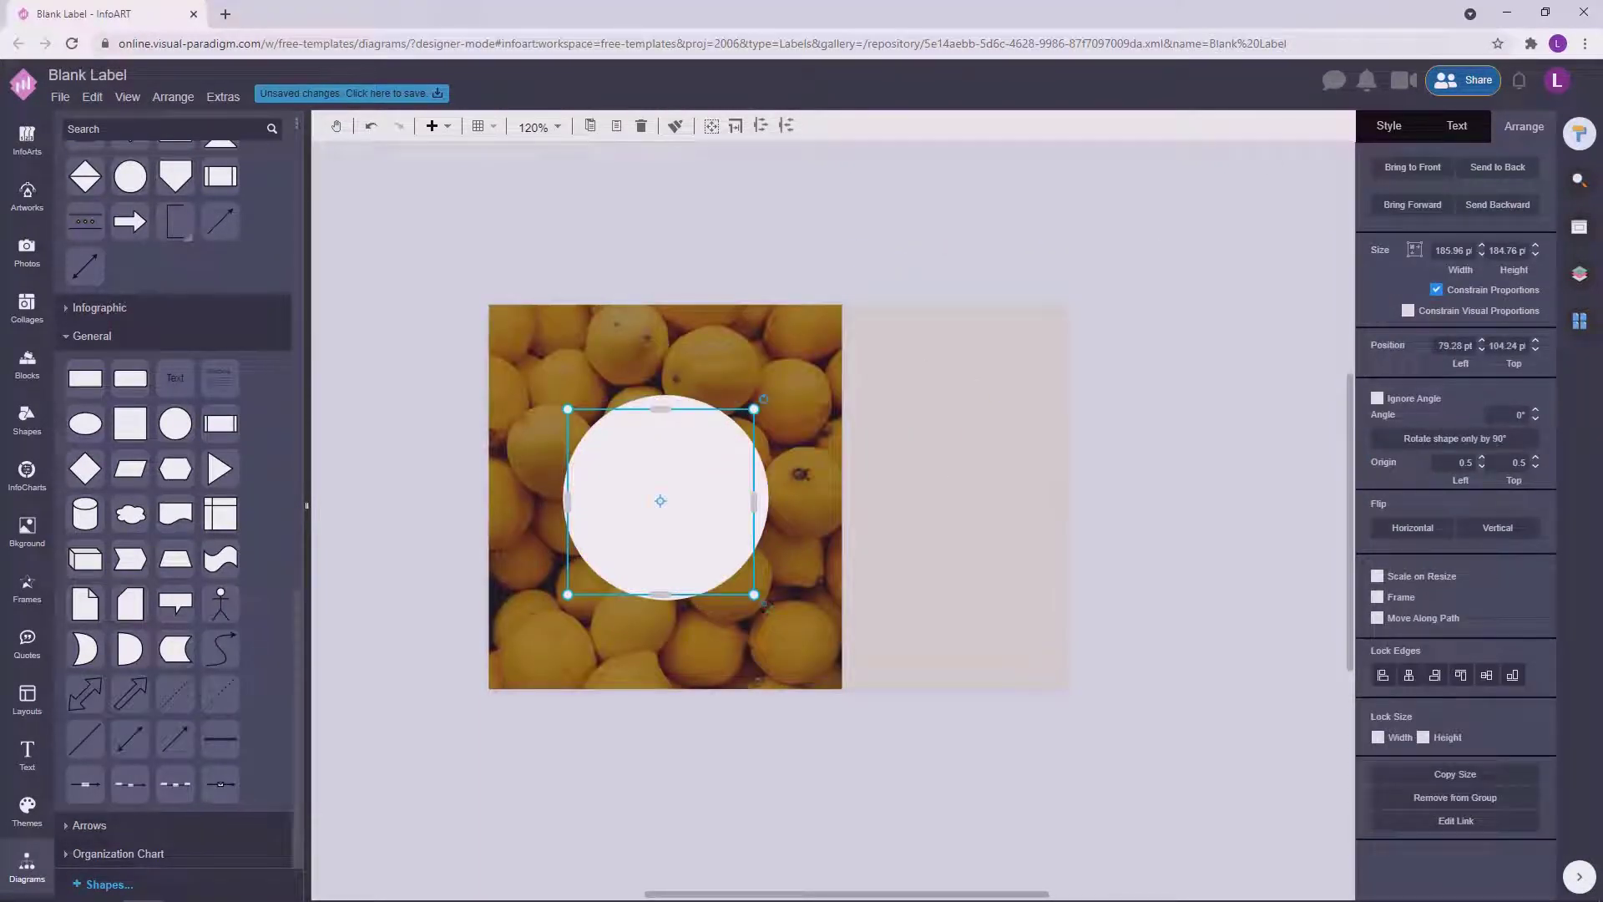
# Pull the yellow ring out from behind the white circle and re-paste it on top, centred inside the circle.
pyautogui.click(837, 225)
pyautogui.click(687, 440)
pyautogui.moveTo(708, 459); pyautogui.dragTo(1034, 215)
pyautogui.moveTo(698, 589); pyautogui.dragTo(713, 465)
pyautogui.click(1077, 242)
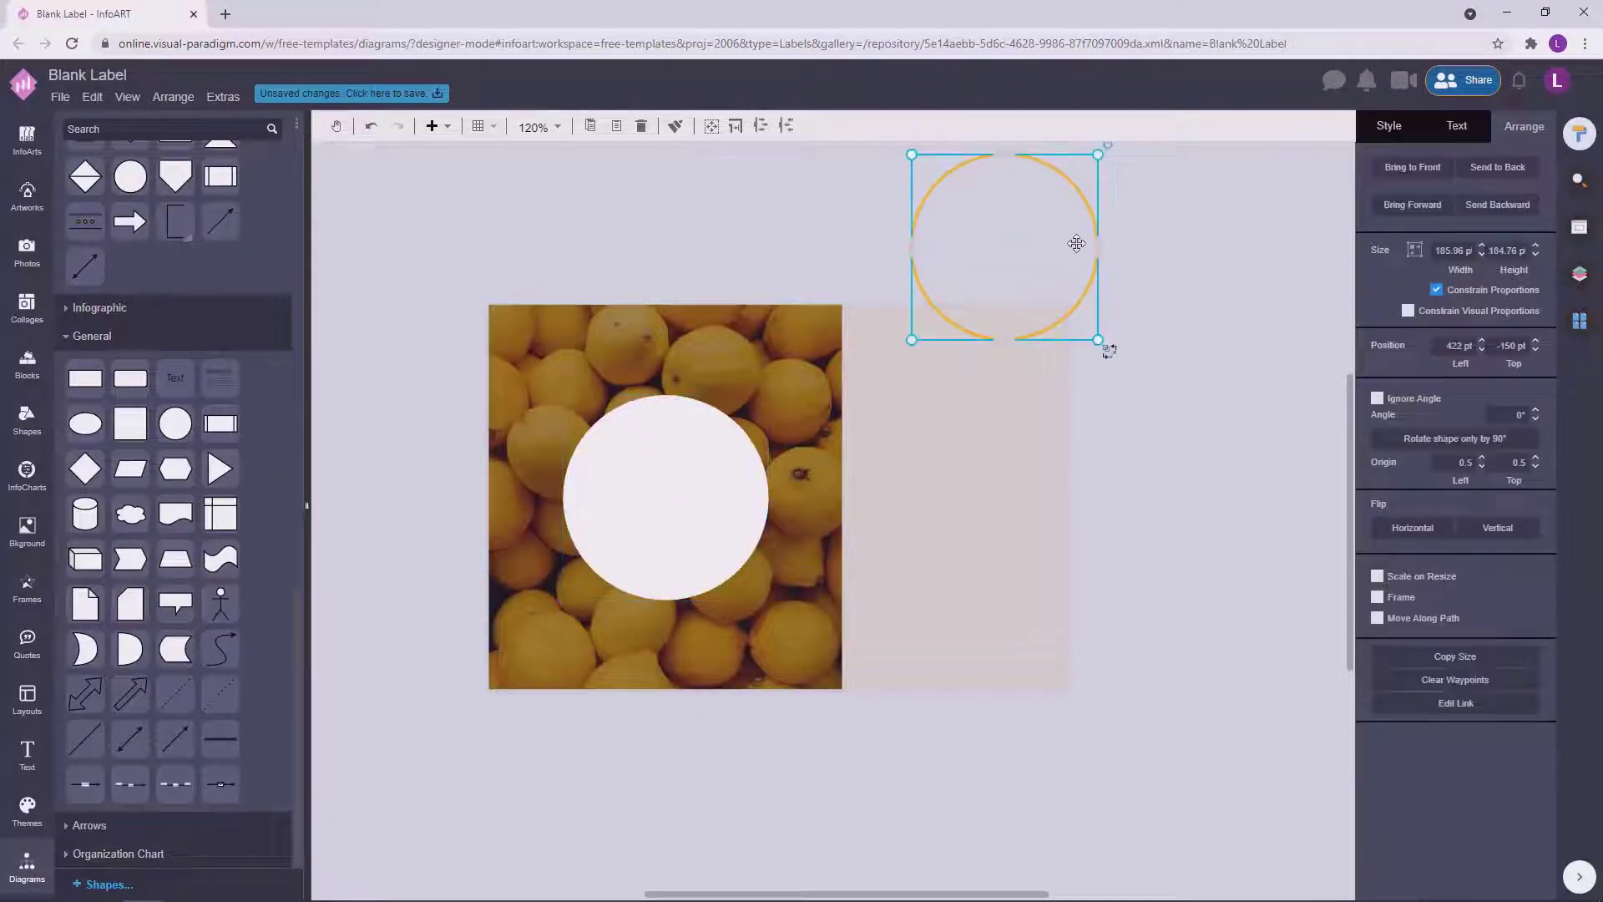
pyautogui.hotkey('ctrl', 'x')
pyautogui.hotkey('ctrl', 'v')
pyautogui.moveTo(1076, 256); pyautogui.dragTo(735, 505)
pyautogui.click(1228, 509)
pyautogui.scroll(1, 827, 279)
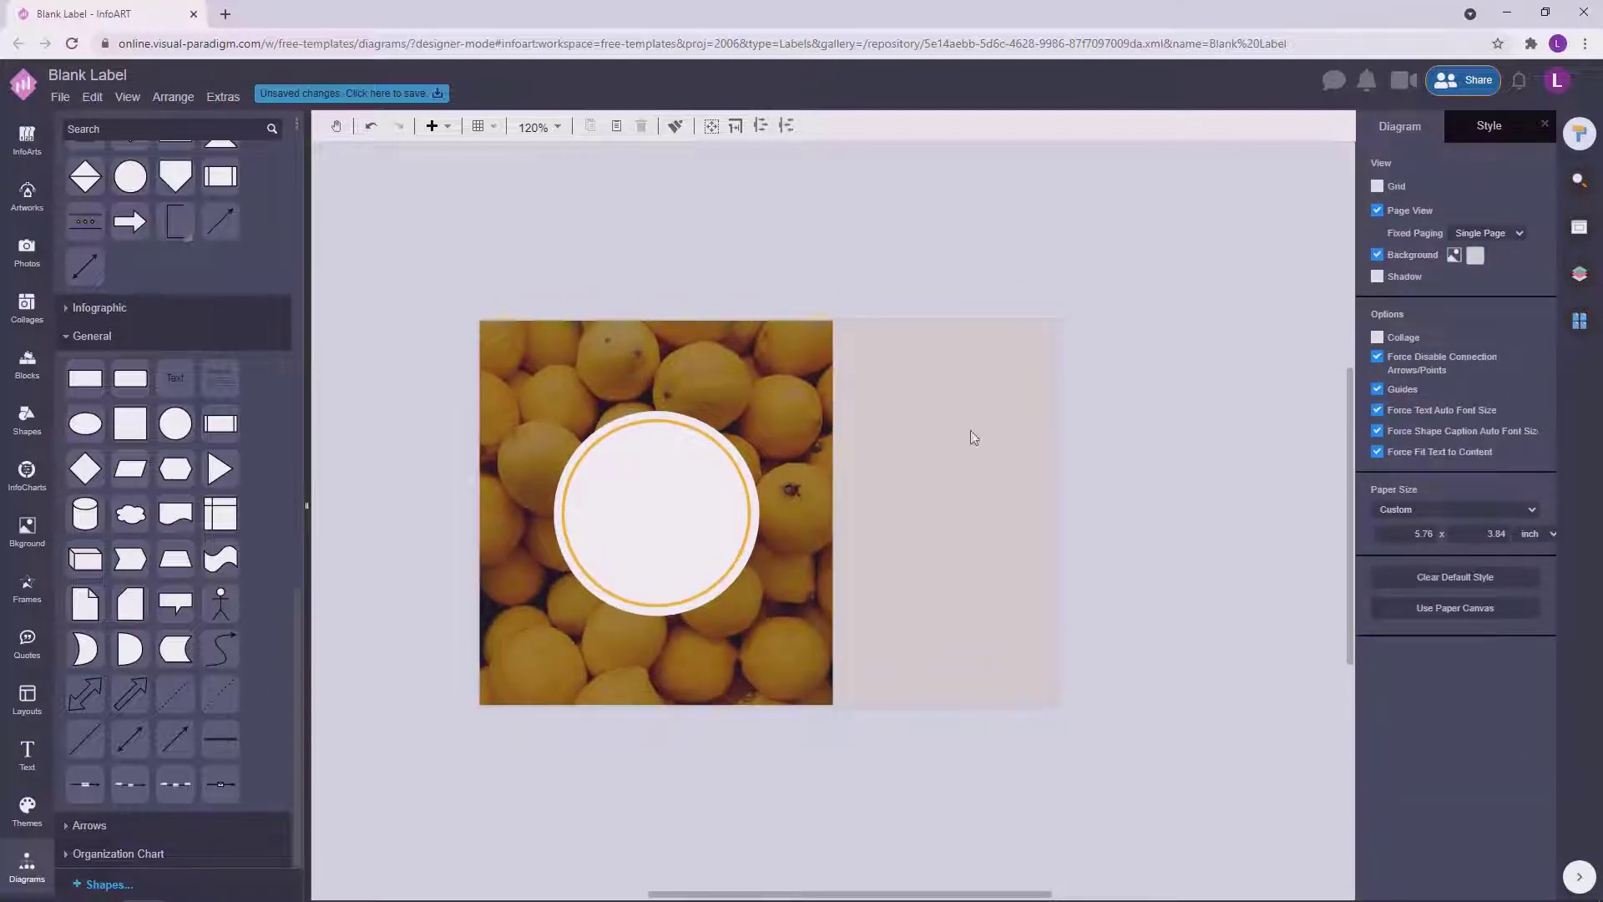
# Add a rectangle over the lemon photo and stretch it into a thin bar spanning the photo's width near its upper edge.
pyautogui.moveTo(98, 381); pyautogui.dragTo(518, 292)
pyautogui.moveTo(517, 292); pyautogui.dragTo(513, 356)
pyautogui.moveTo(600, 357); pyautogui.dragTo(835, 370)
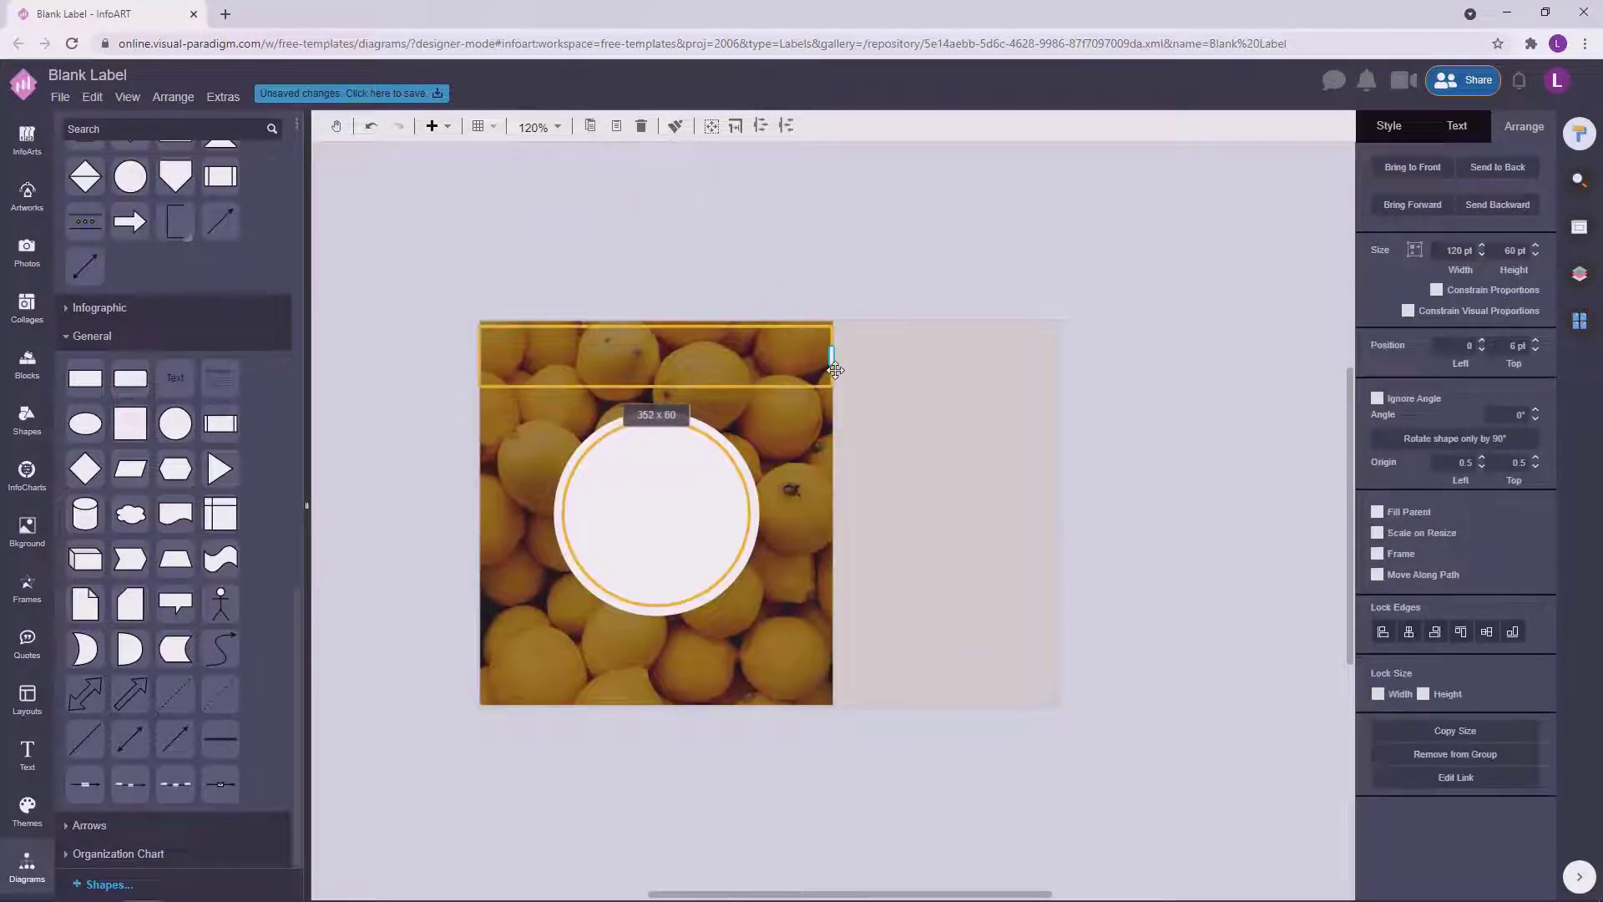
pyautogui.moveTo(656, 387); pyautogui.dragTo(656, 332)
# Remove the thin bar's outline and fill it with golden yellow.
pyautogui.click(1389, 126)
pyautogui.click(1377, 276)
pyautogui.click(1377, 243)
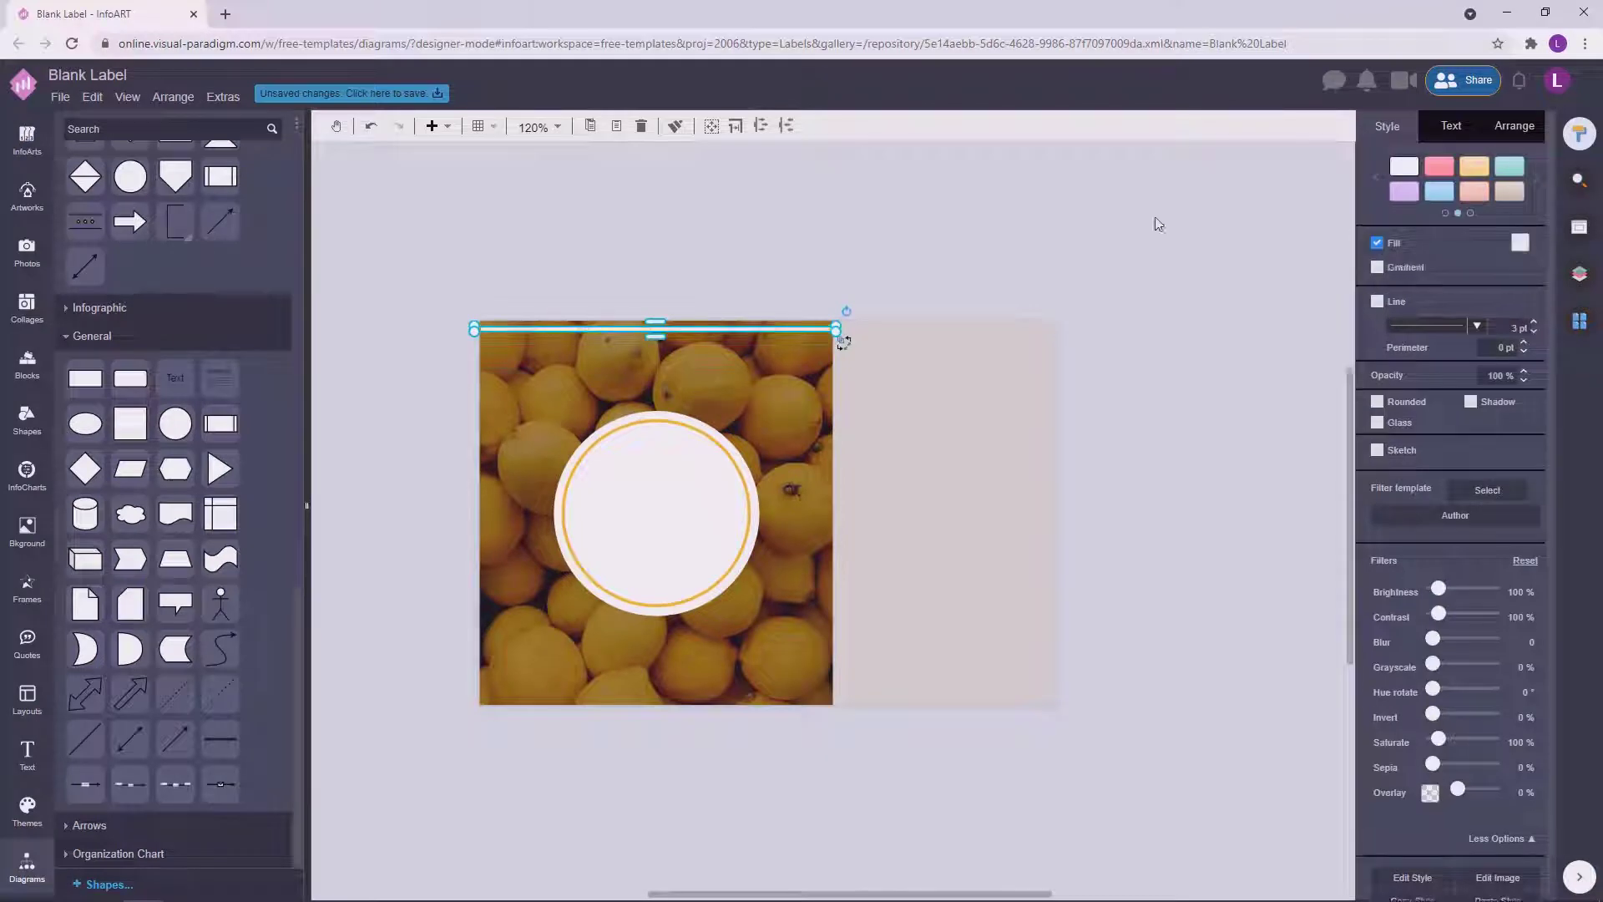
pyautogui.click(1520, 242)
pyautogui.click(1475, 368)
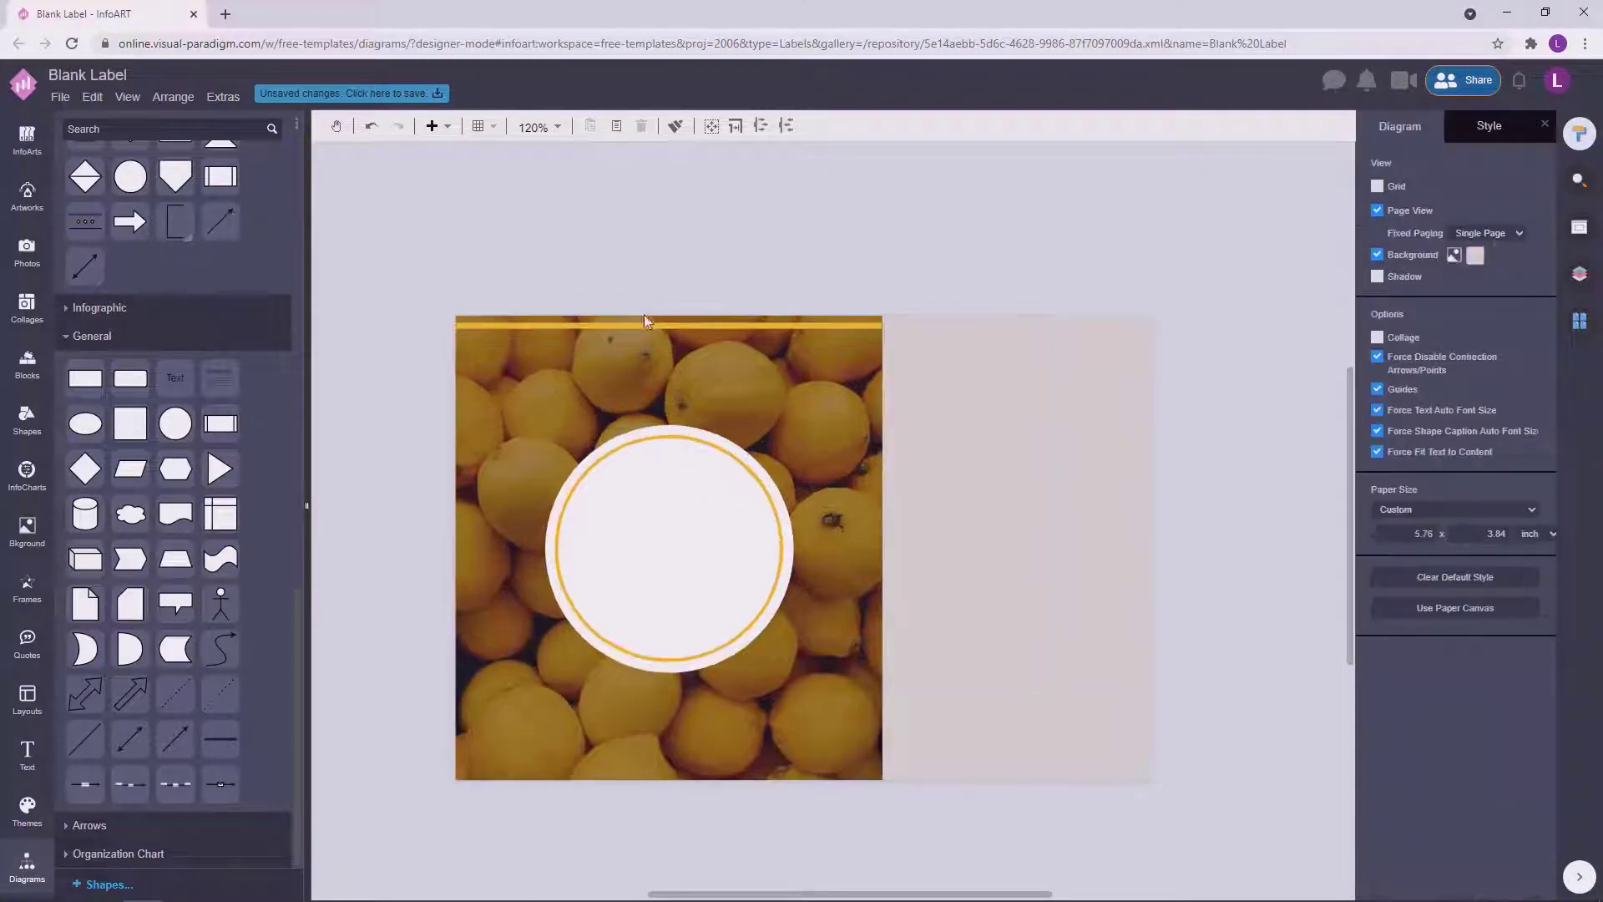
# Add a thinner copy of the bar just below the yellow one and fill it with white.
pyautogui.scroll(5, 585, 338)
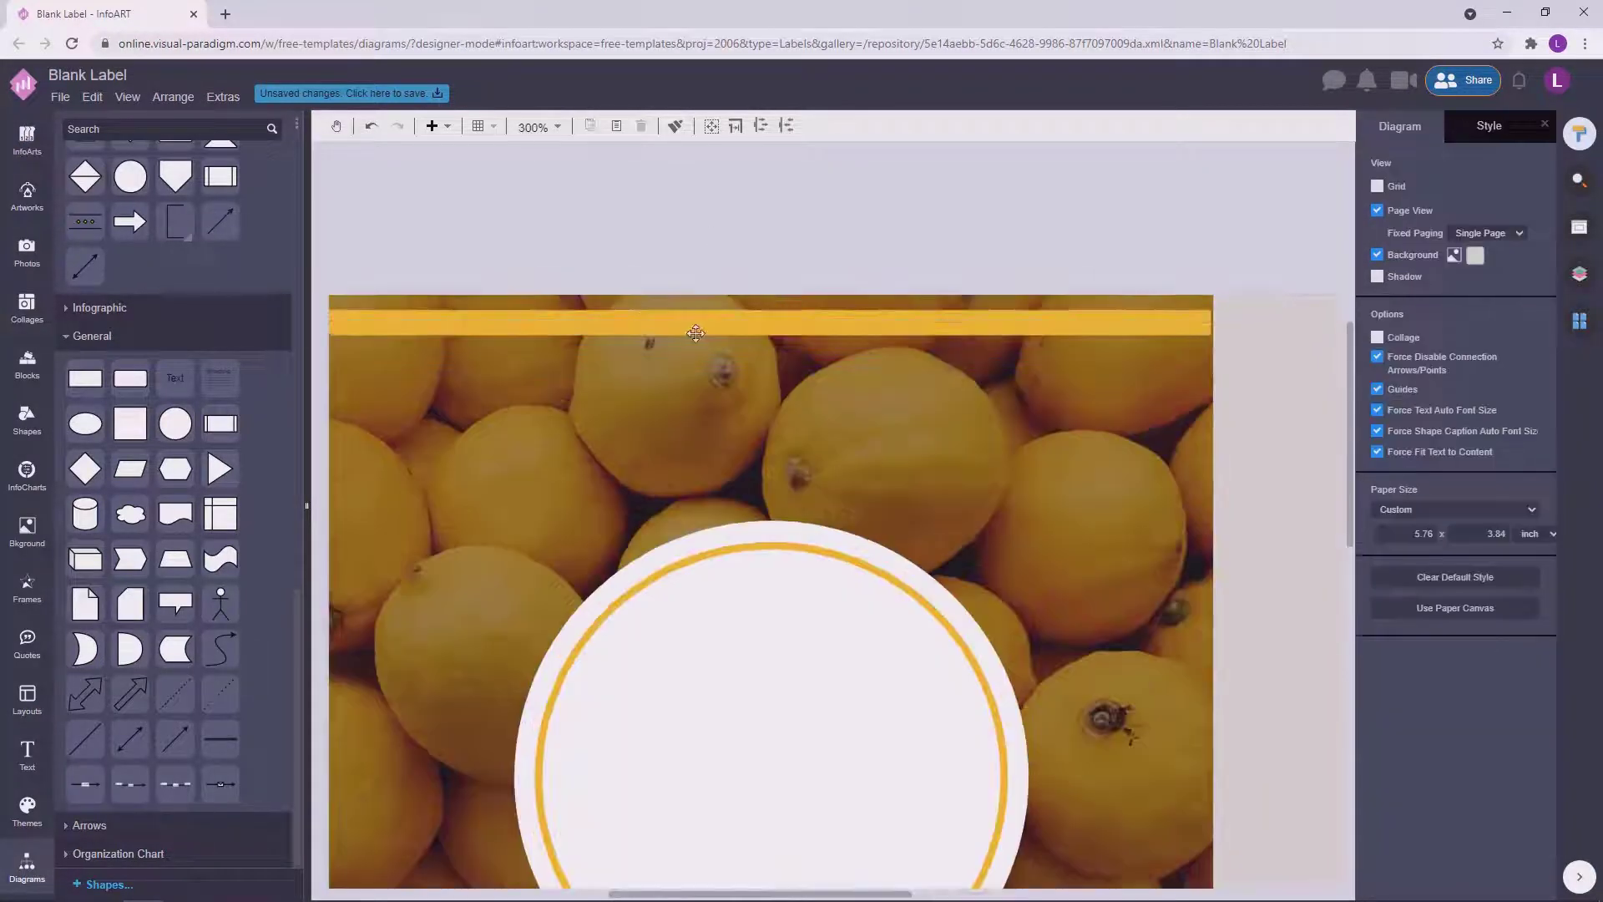
pyautogui.moveTo(695, 333); pyautogui.dragTo(769, 335)
pyautogui.click(1518, 244)
pyautogui.click(1419, 354)
pyautogui.click(1073, 243)
pyautogui.scroll(-1, 1002, 265)
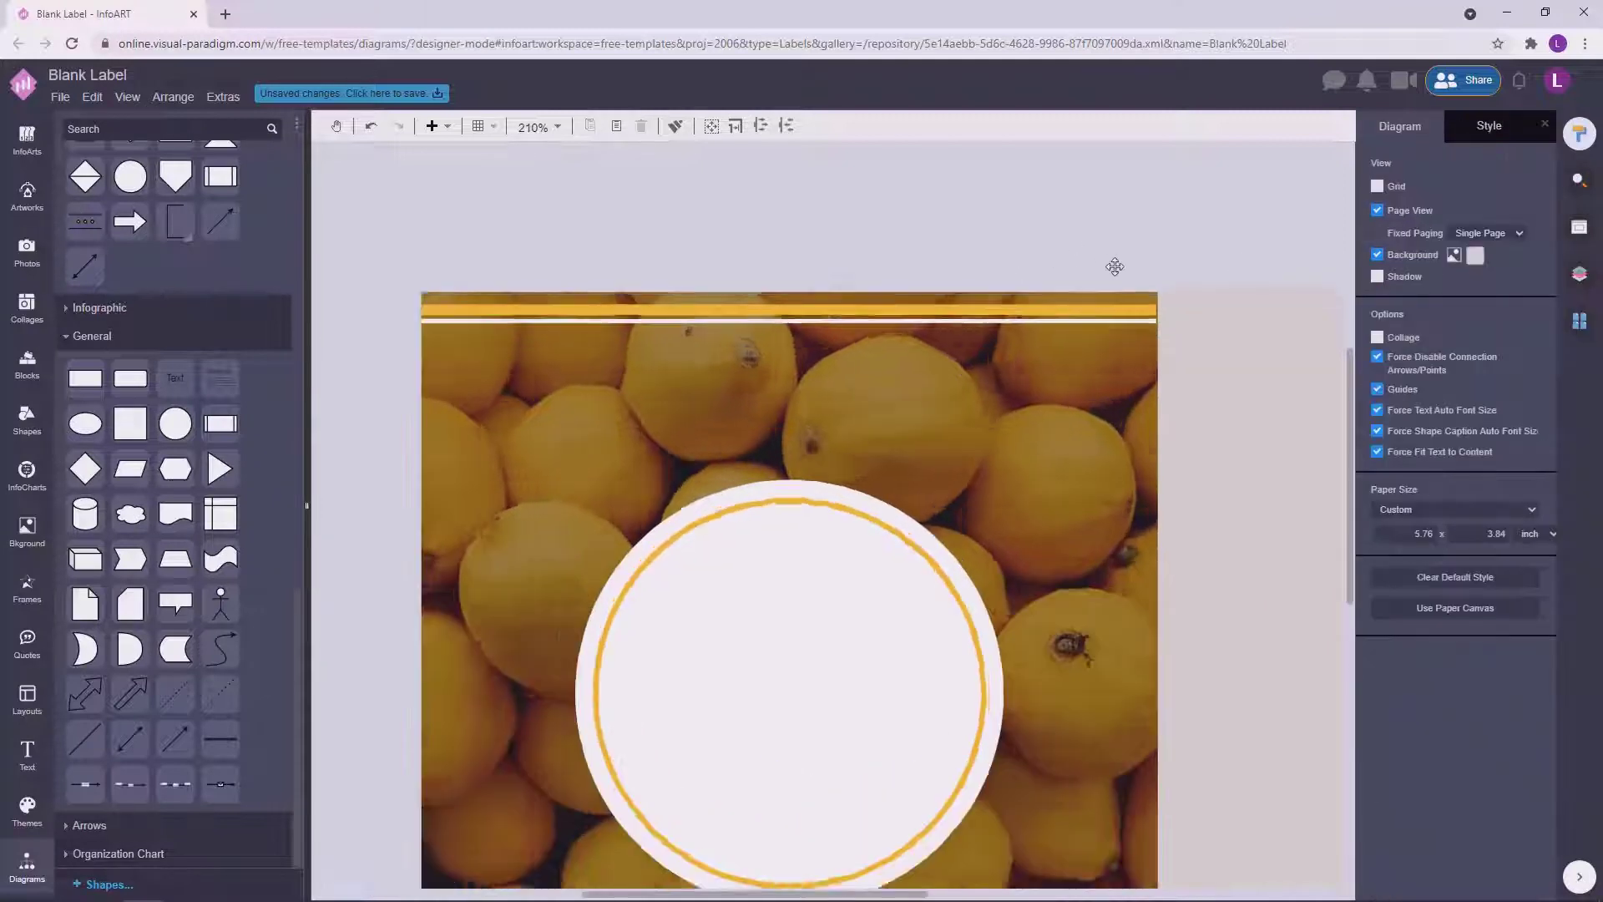
# Select the yellow and white bars together and align their ends with both side edges of the lemon photo.
pyautogui.scroll(4, 1153, 292)
pyautogui.click(1085, 324)
pyautogui.keyDown('shift'); pyautogui.click(1084, 346); pyautogui.keyUp('shift')
pyautogui.scroll(5, 1068, 554)
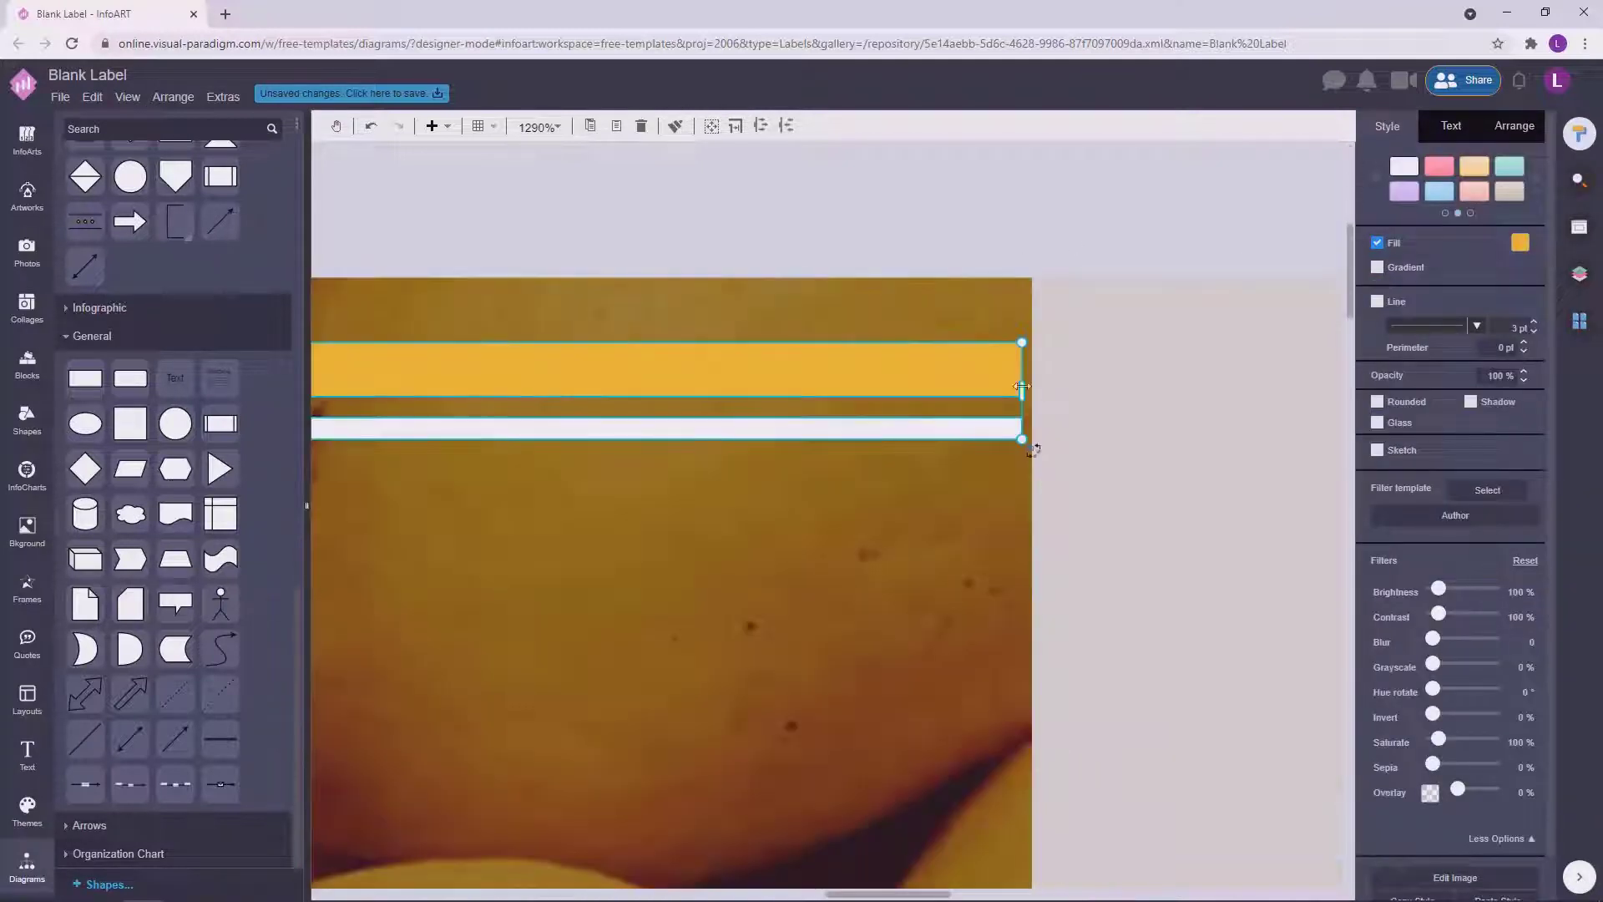
pyautogui.moveTo(745, 425); pyautogui.dragTo(1124, 459)
pyautogui.moveTo(468, 492); pyautogui.dragTo(905, 501)
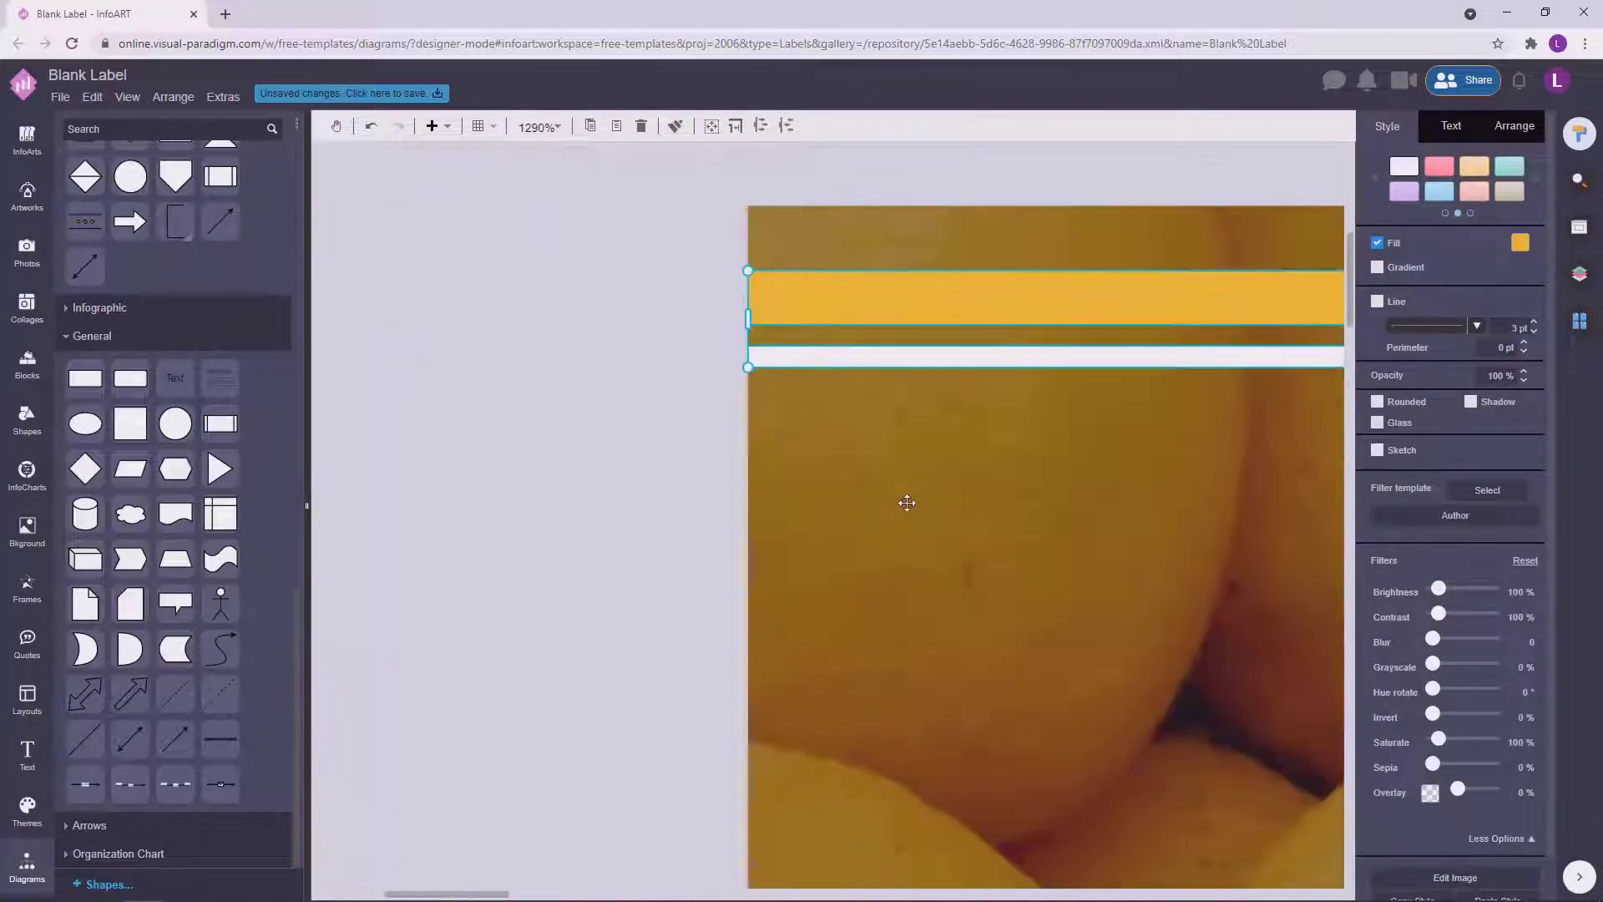
pyautogui.click(568, 480)
pyautogui.scroll(-4, 569, 480)
pyautogui.scroll(-8, 569, 479)
# Duplicate the pair of bars and place the copies along the photo's lower edge, with the white bar above the yellow one.
pyautogui.click(1183, 213)
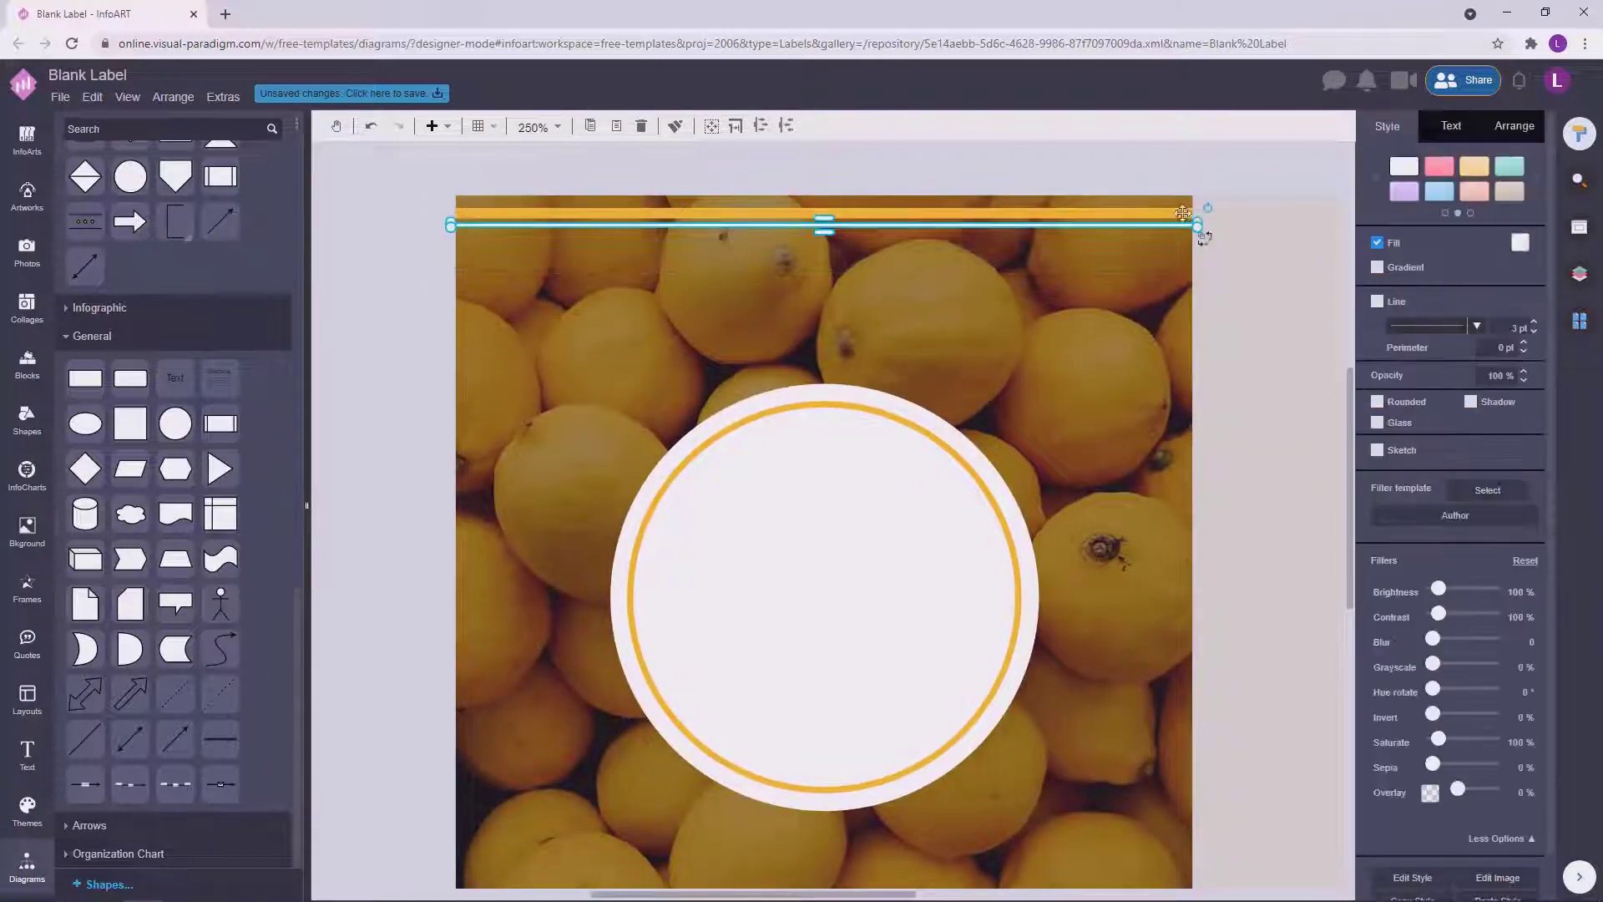
pyautogui.moveTo(1029, 206); pyautogui.dragTo(976, 369)
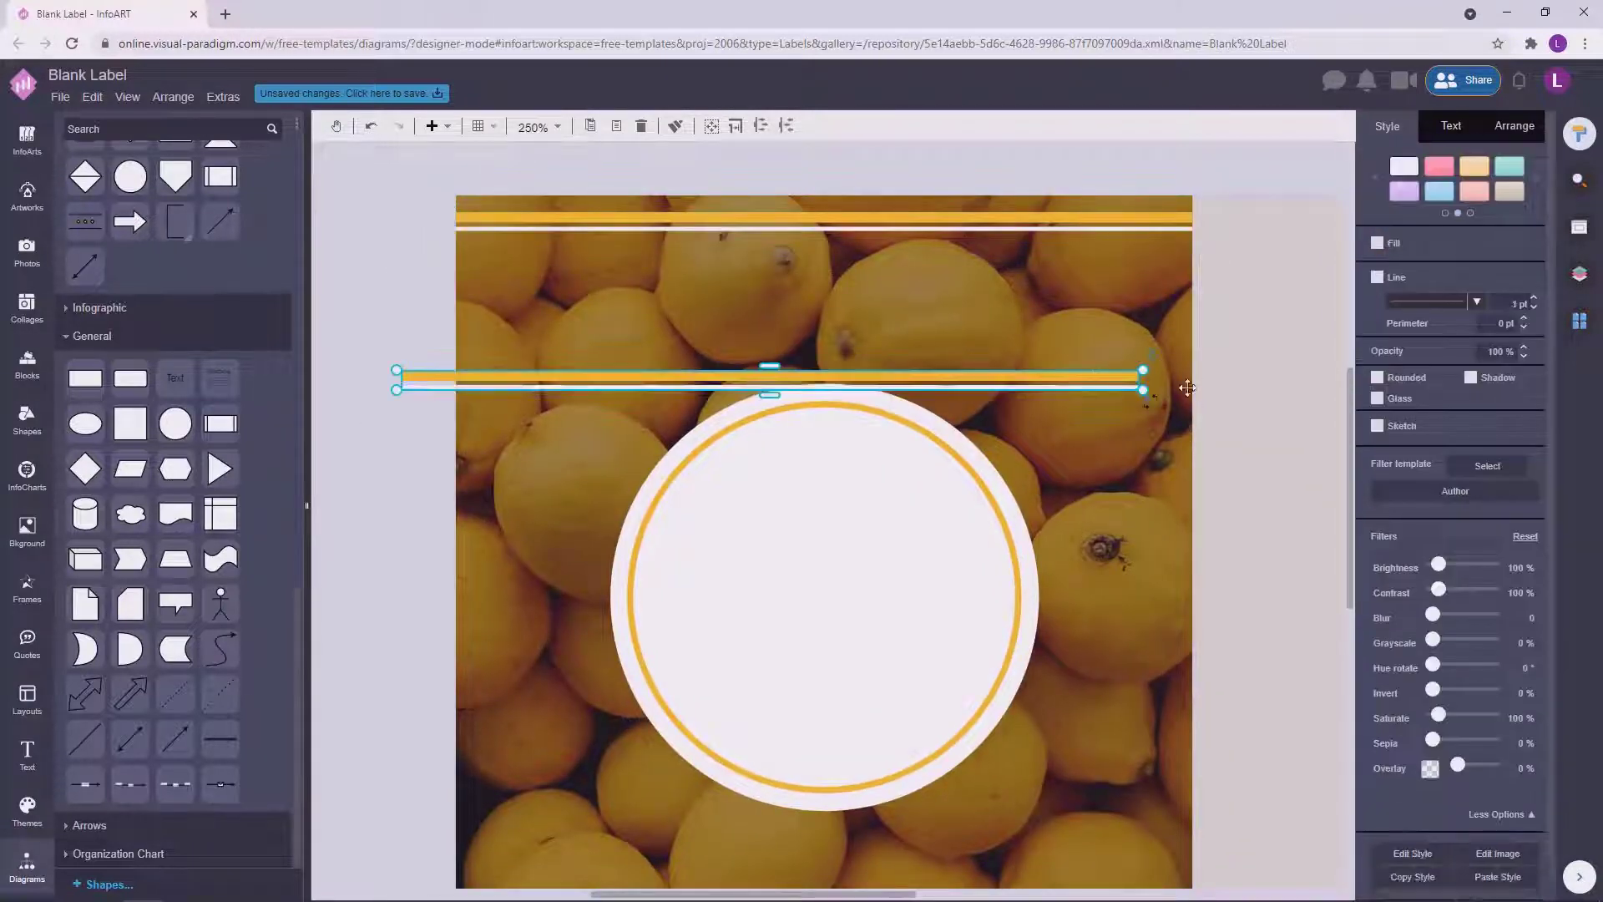
pyautogui.click(1155, 358)
pyautogui.click(792, 766)
pyautogui.moveTo(802, 385); pyautogui.dragTo(831, 762)
pyautogui.moveTo(544, 778); pyautogui.dragTo(501, 695)
pyautogui.click(536, 788)
# Slightly reduce the dark overlay on the lemon photo.
pyautogui.scroll(-3, 918, 802)
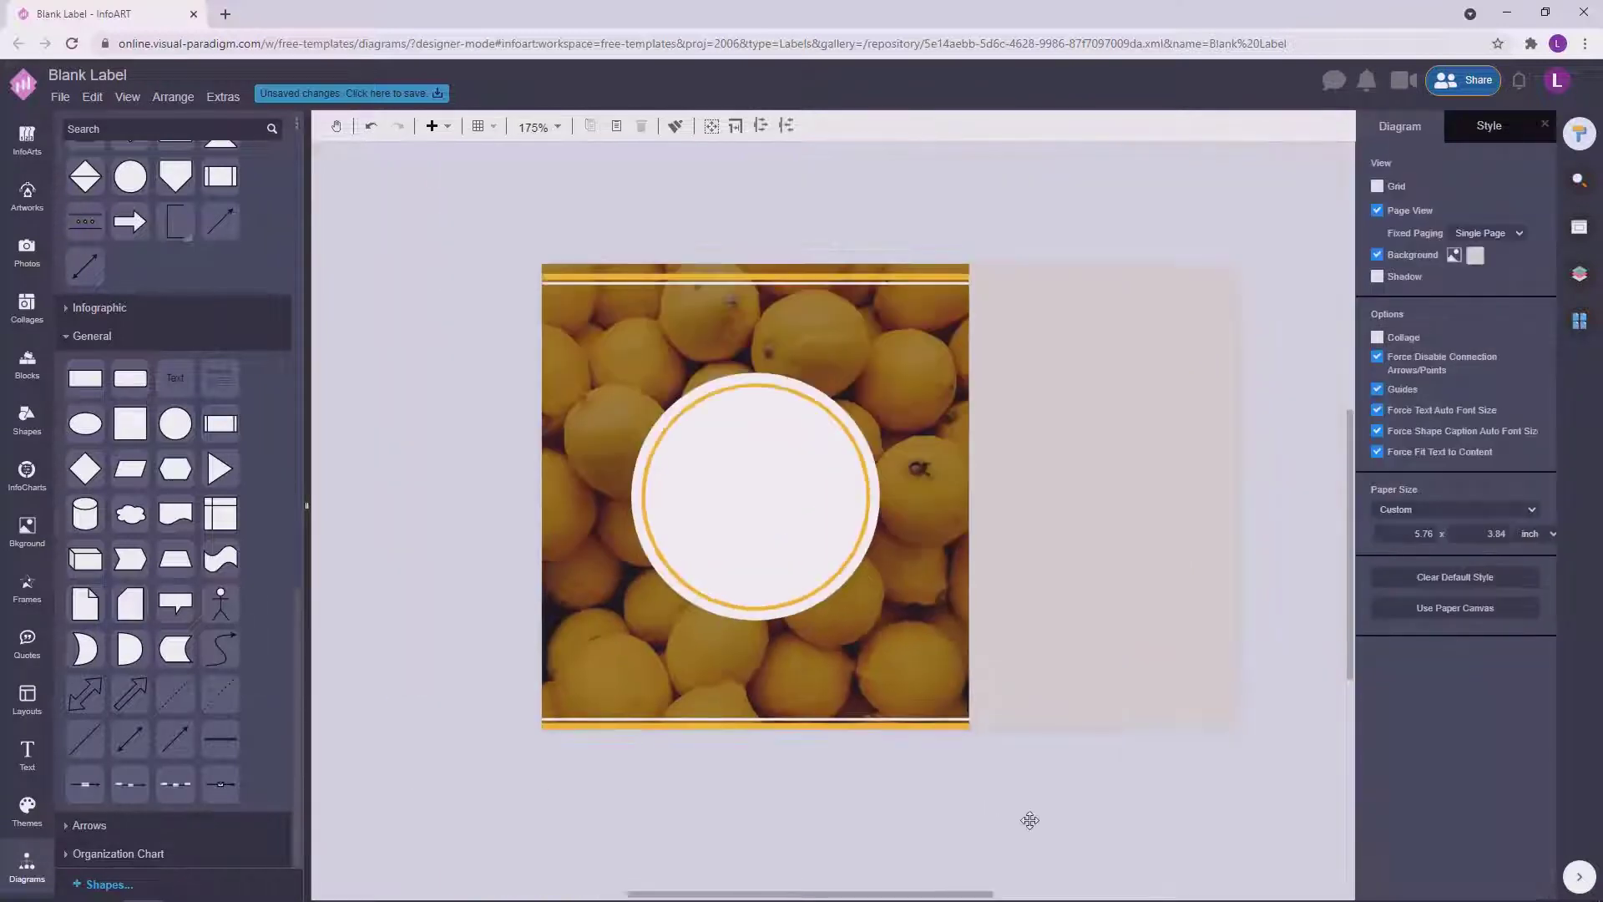
pyautogui.scroll(1, 816, 253)
pyautogui.click(815, 395)
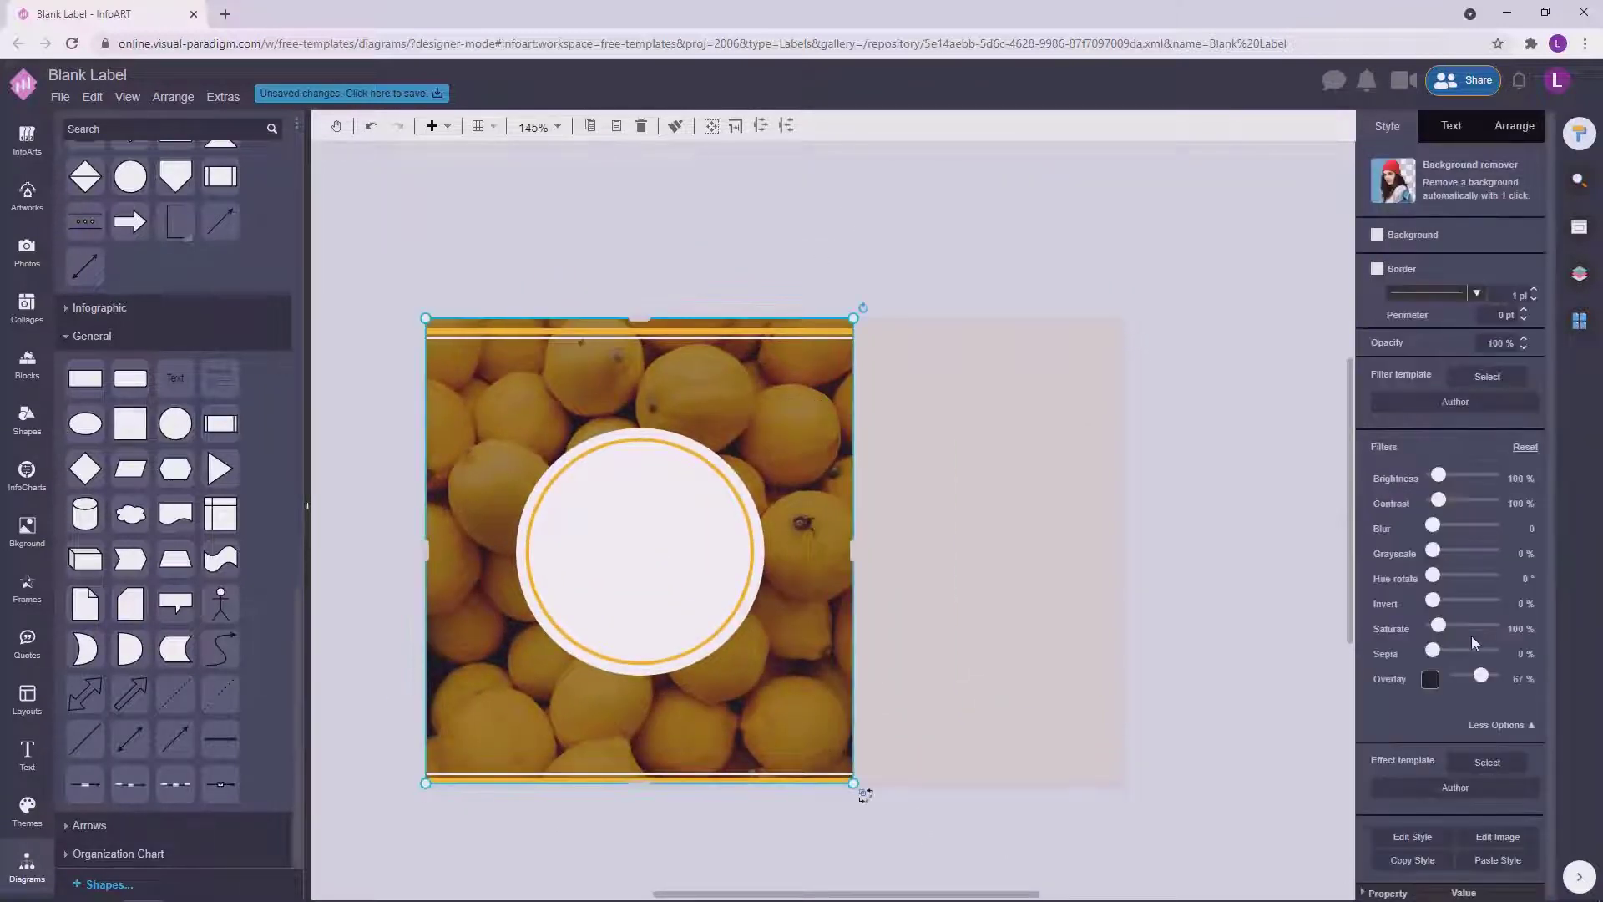
pyautogui.moveTo(1482, 680); pyautogui.dragTo(1478, 680)
# Add a text box about 306 pt wide above the label reading "NATURAL LEMON JUICE".
pyautogui.click(755, 219)
pyautogui.doubleClick(755, 219)
pyautogui.moveTo(794, 249); pyautogui.dragTo(1128, 247)
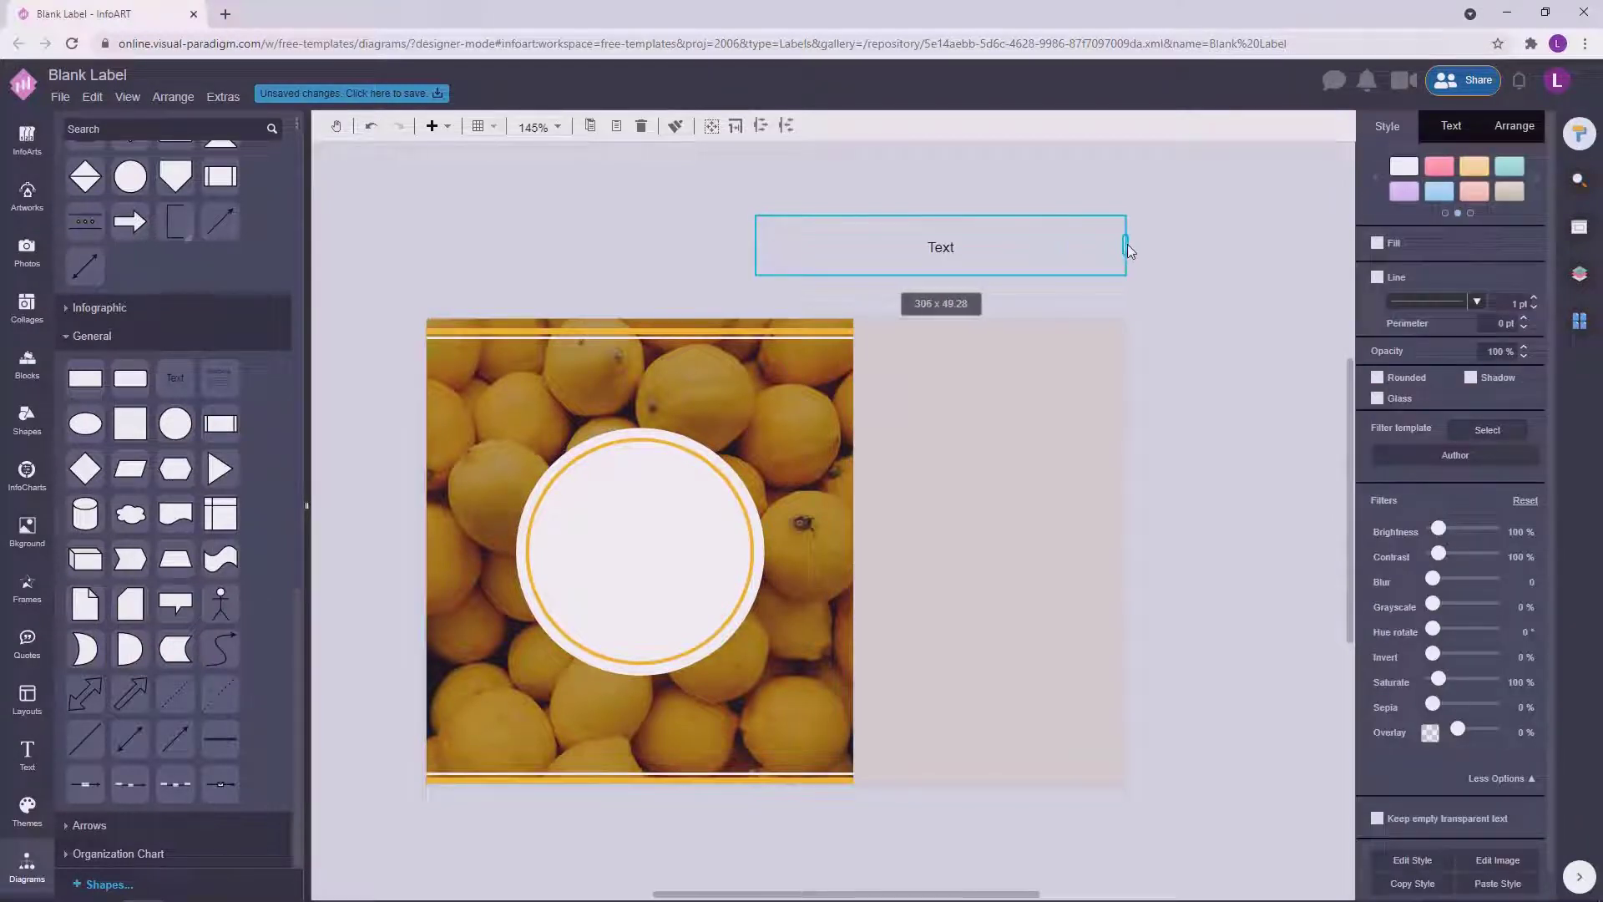
pyautogui.doubleClick(1052, 242)
pyautogui.write('NATURAL L')
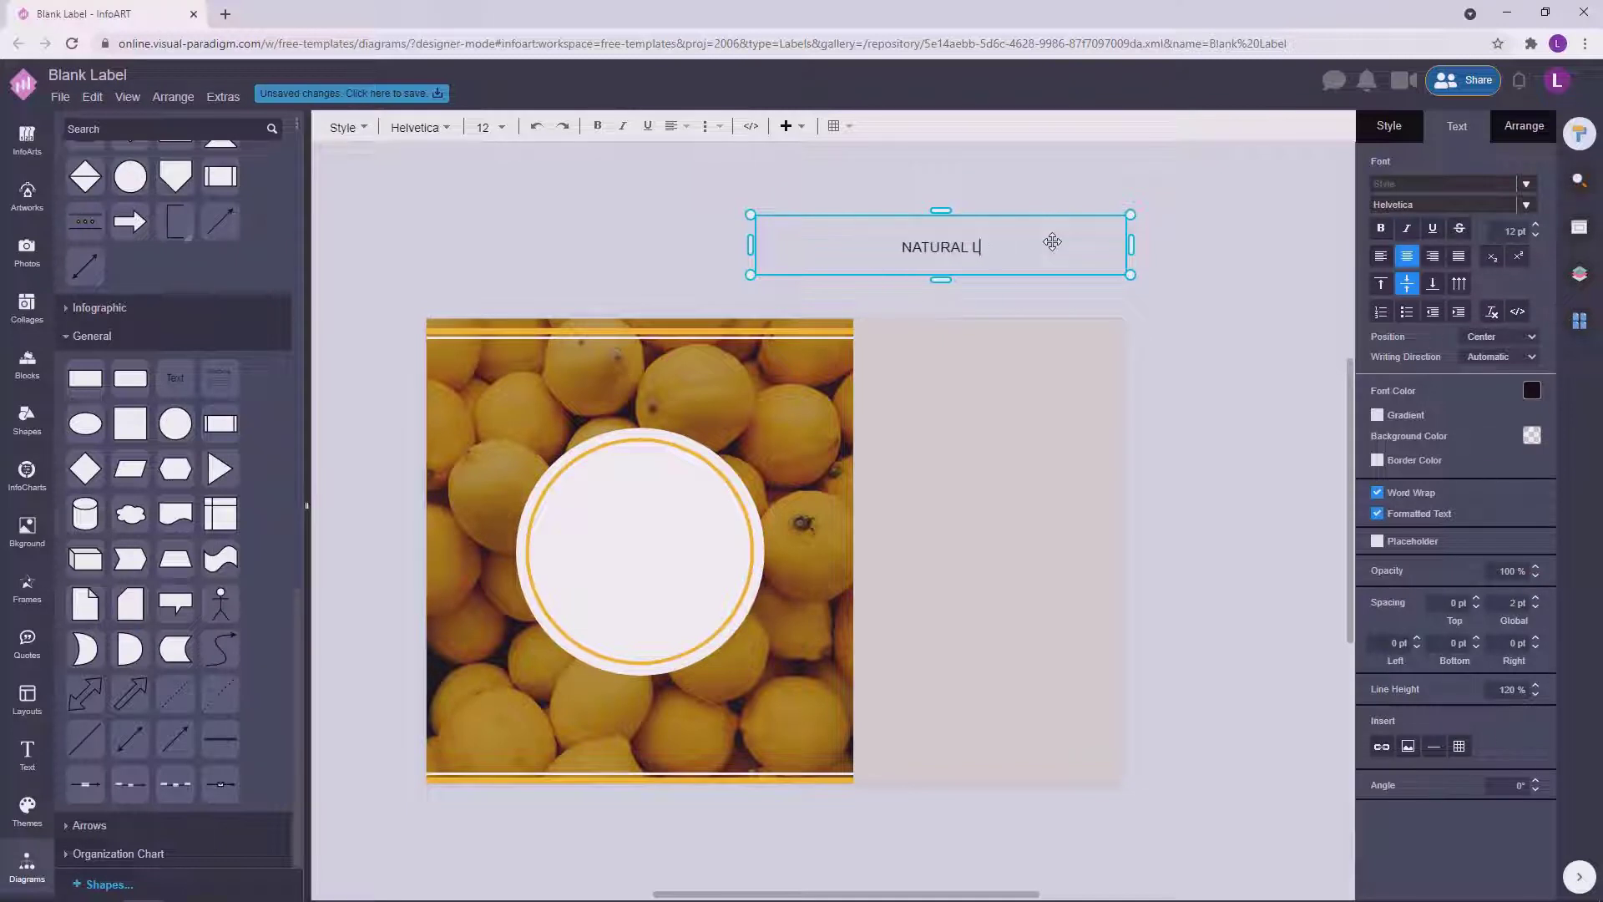
pyautogui.write('EAMON JUICE')
pyautogui.click(841, 240)
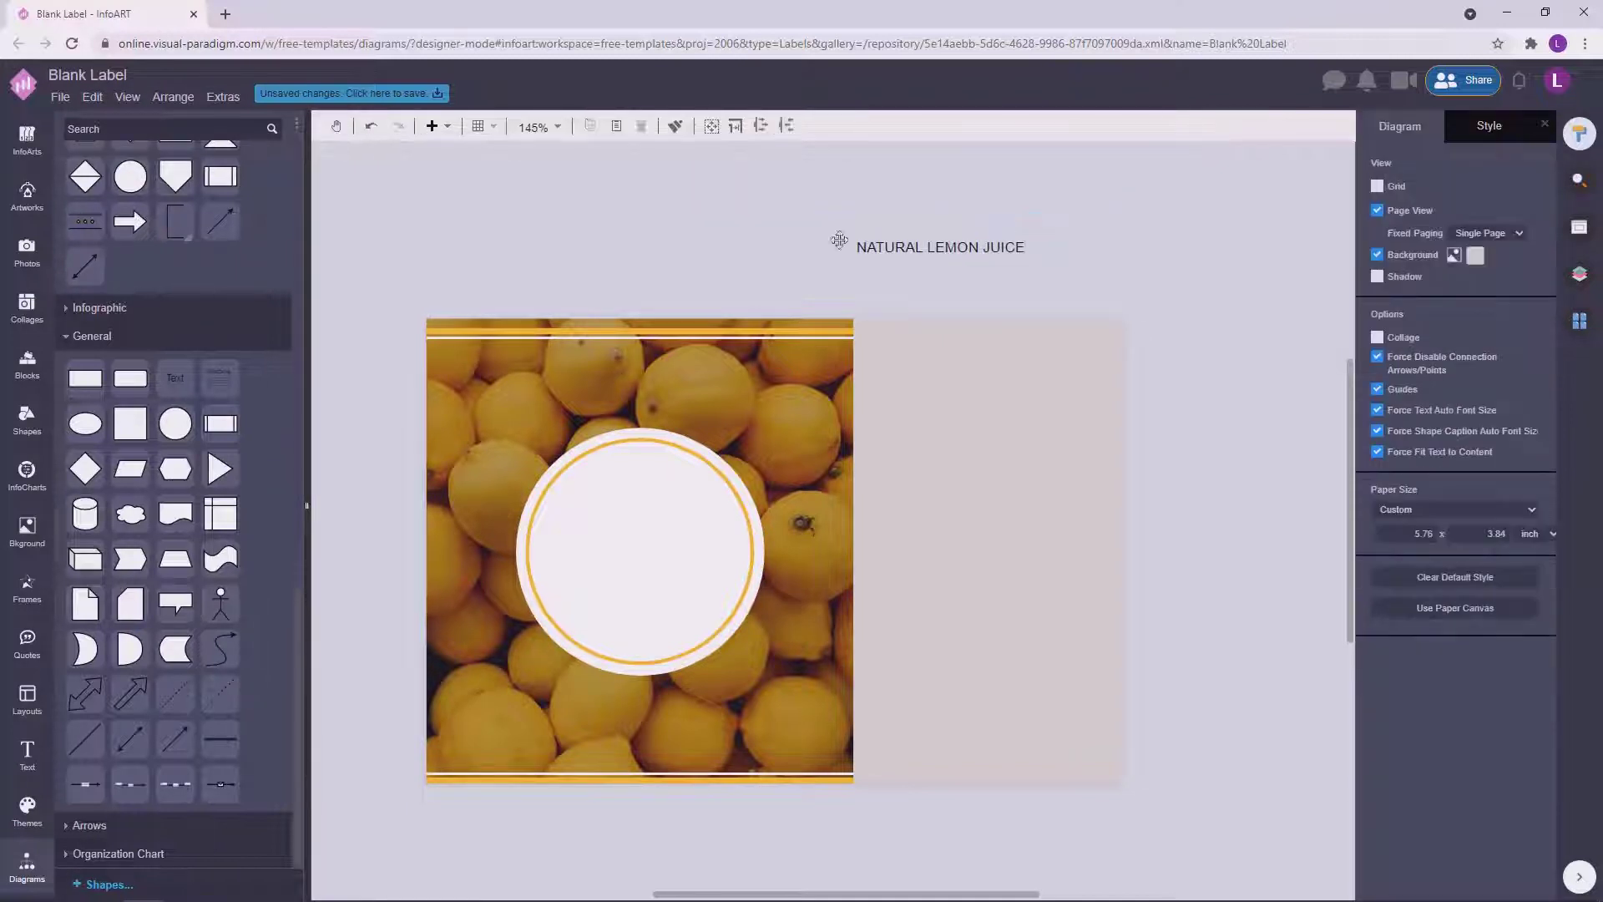
# Narrow the "NATURAL LEMON JUICE" text box to about 89 pt so the text wraps.
pyautogui.click(1012, 235)
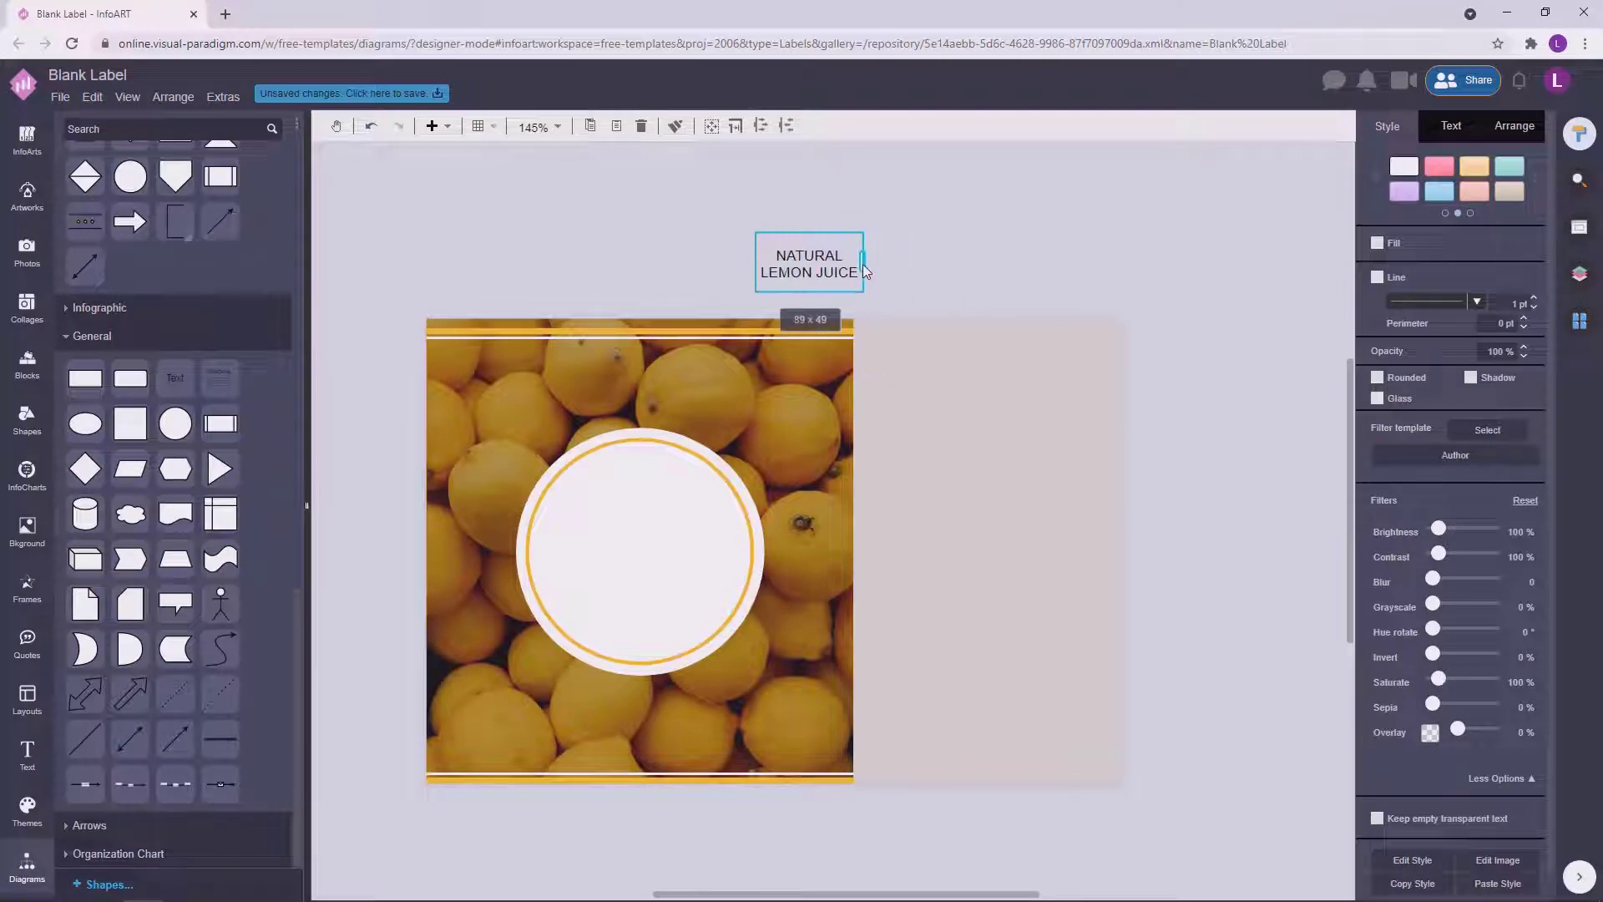
pyautogui.doubleClick(863, 264)
pyautogui.click(1001, 247)
pyautogui.click(843, 263)
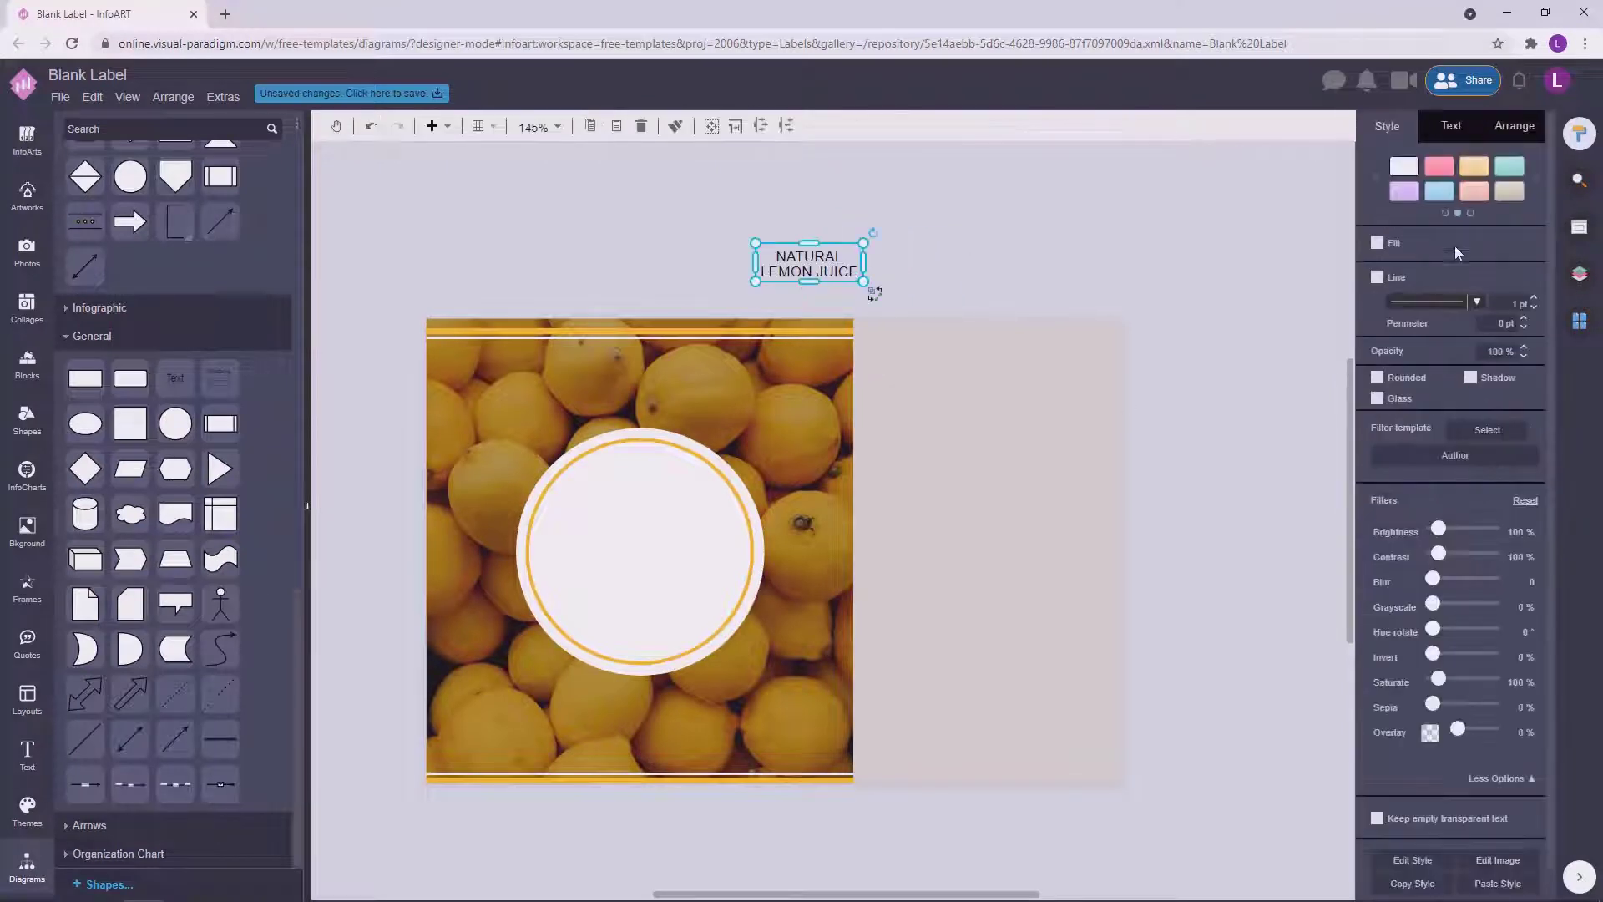
# Set the title's font size to 30 pt and resize its box to fit the words on three lines.
pyautogui.click(1457, 126)
pyautogui.moveTo(1504, 232); pyautogui.dragTo(1528, 233)
pyautogui.write('30')
pyautogui.click(1139, 275)
pyautogui.click(839, 265)
pyautogui.moveTo(864, 268); pyautogui.dragTo(964, 269)
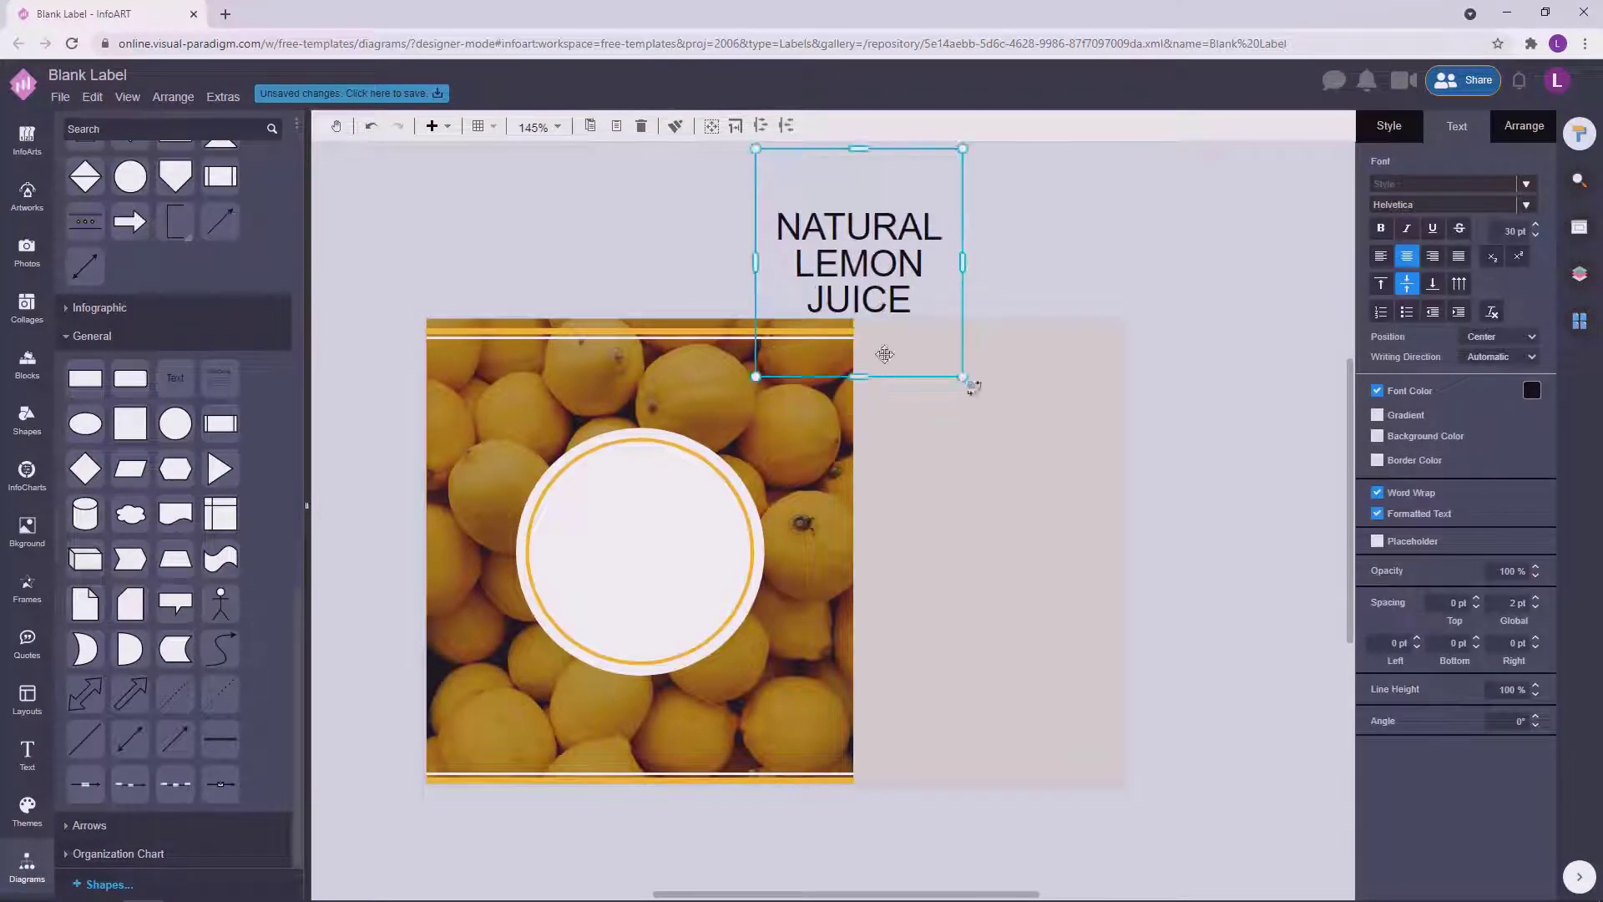
pyautogui.moveTo(859, 376); pyautogui.dragTo(869, 251)
pyautogui.moveTo(928, 198); pyautogui.dragTo(807, 216)
# Change the title's font to Playfair Display.
pyautogui.click(1390, 204)
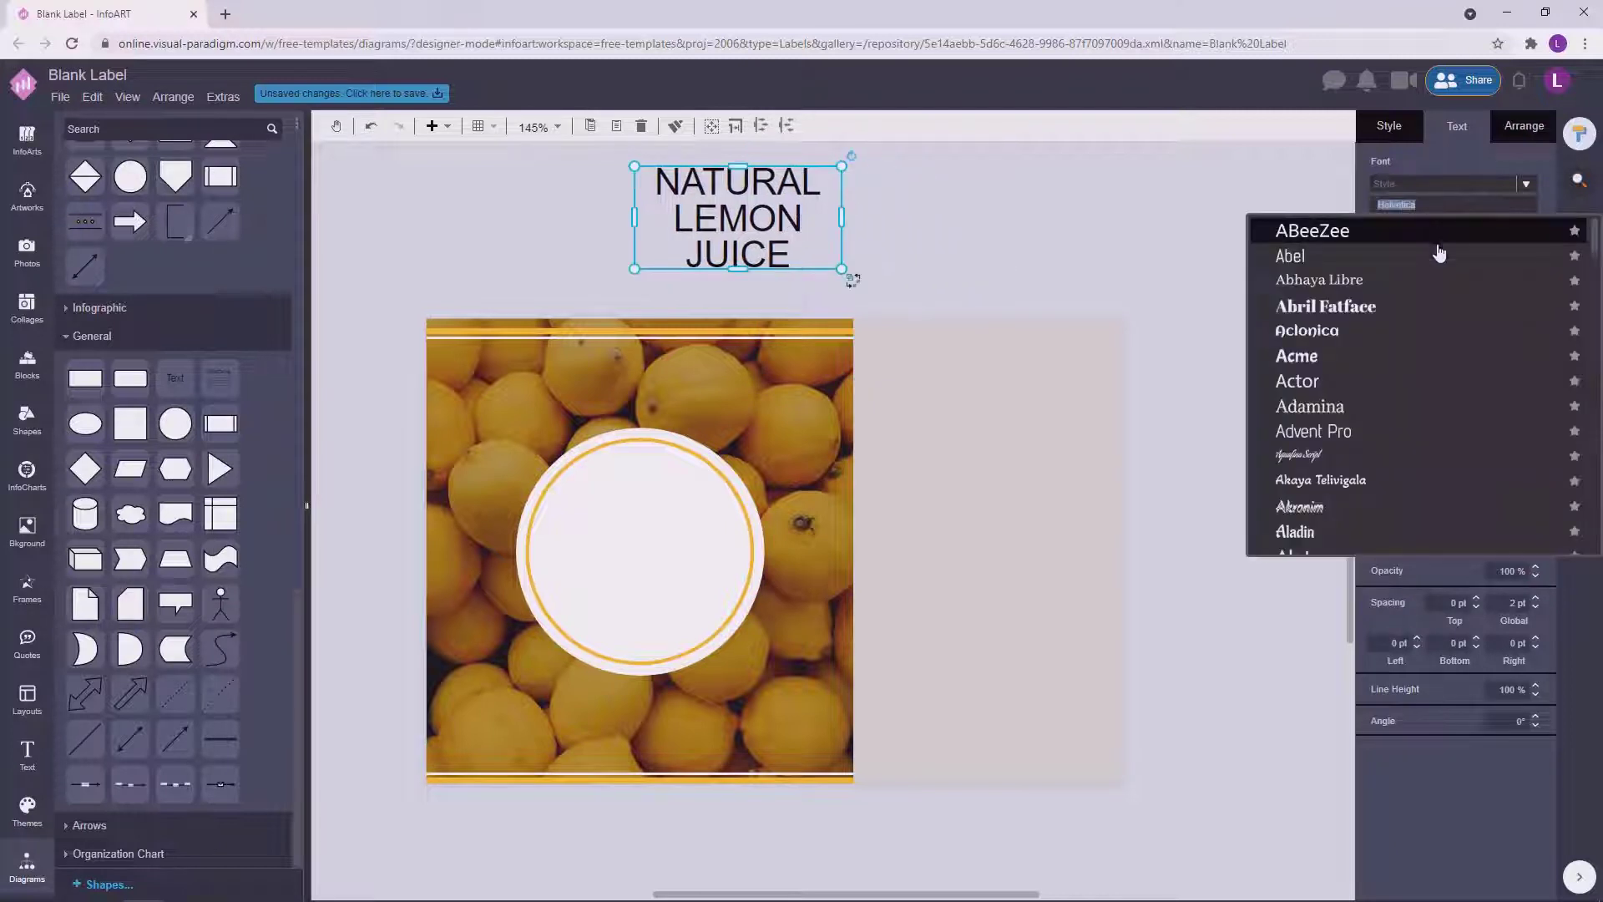
pyautogui.scroll(-5, 1593, 250)
pyautogui.moveTo(1595, 261); pyautogui.dragTo(1594, 271)
pyautogui.click(1399, 207)
pyautogui.click(1424, 207)
pyautogui.write('play')
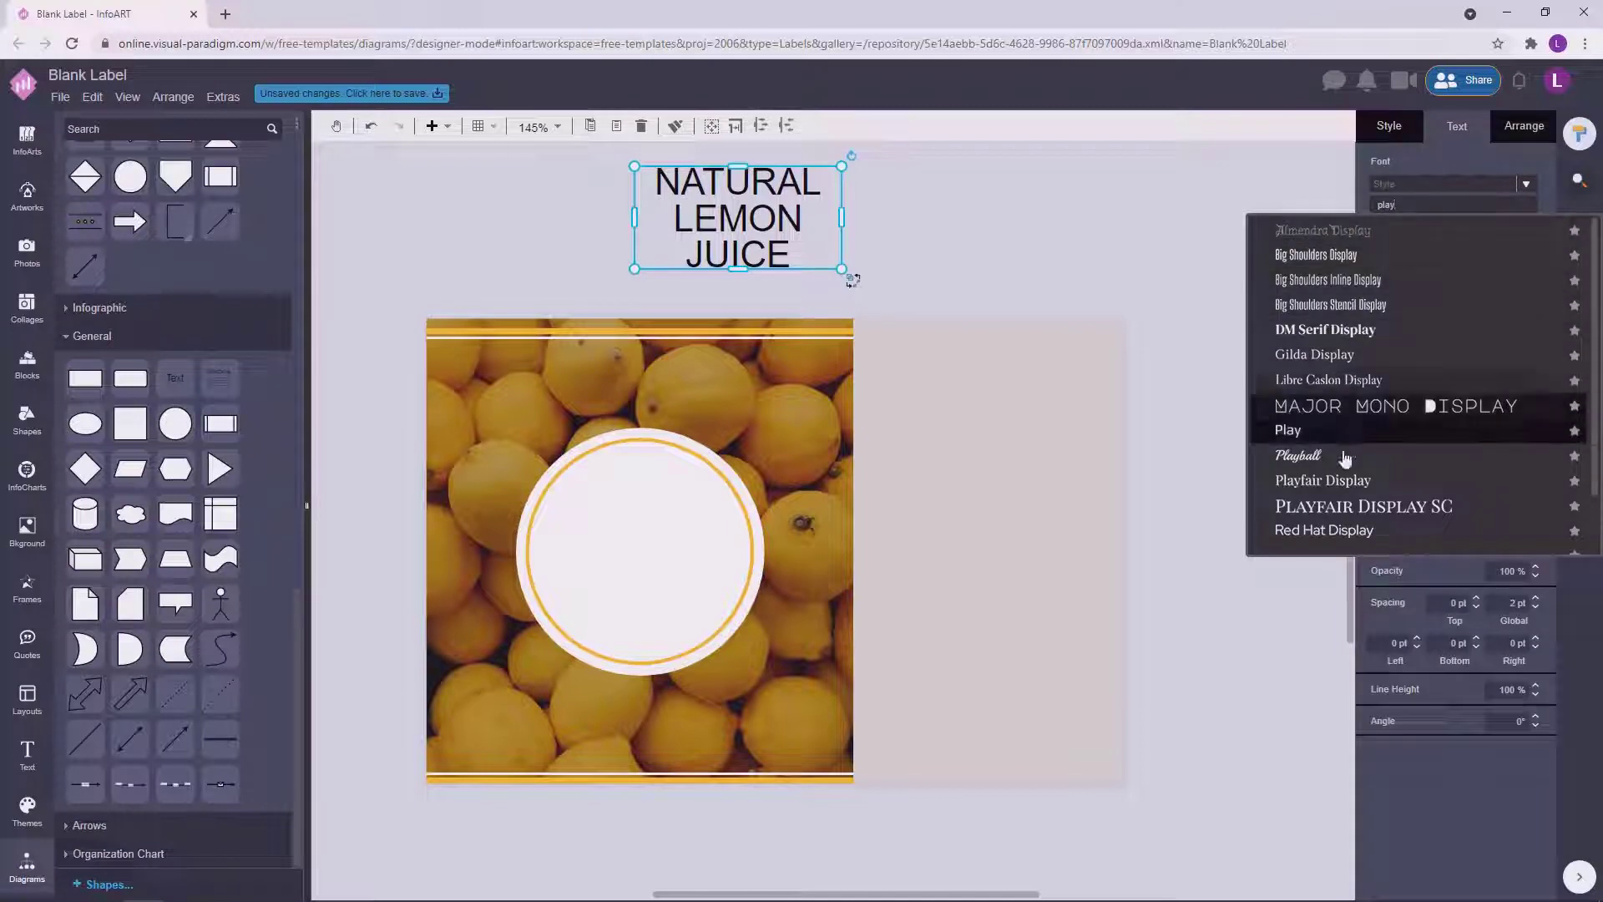
pyautogui.click(1342, 479)
pyautogui.click(1035, 222)
# Colour the title golden yellow and move it to the centre of the white circle.
pyautogui.click(761, 211)
pyautogui.click(1532, 391)
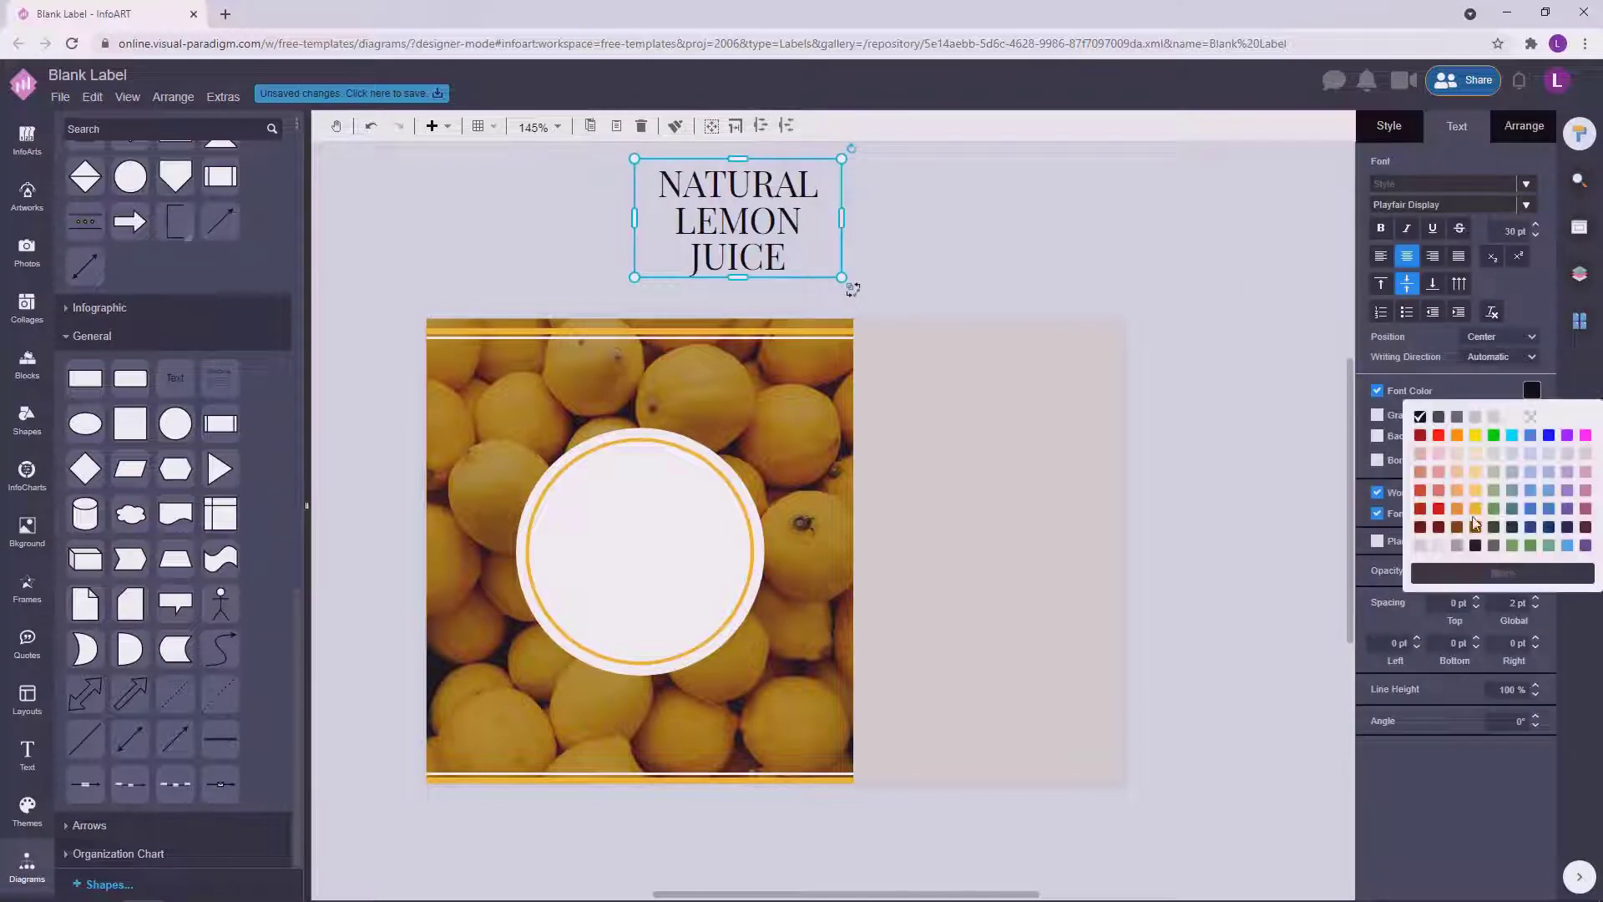
pyautogui.click(1476, 523)
pyautogui.moveTo(780, 223); pyautogui.dragTo(743, 478)
pyautogui.click(744, 477)
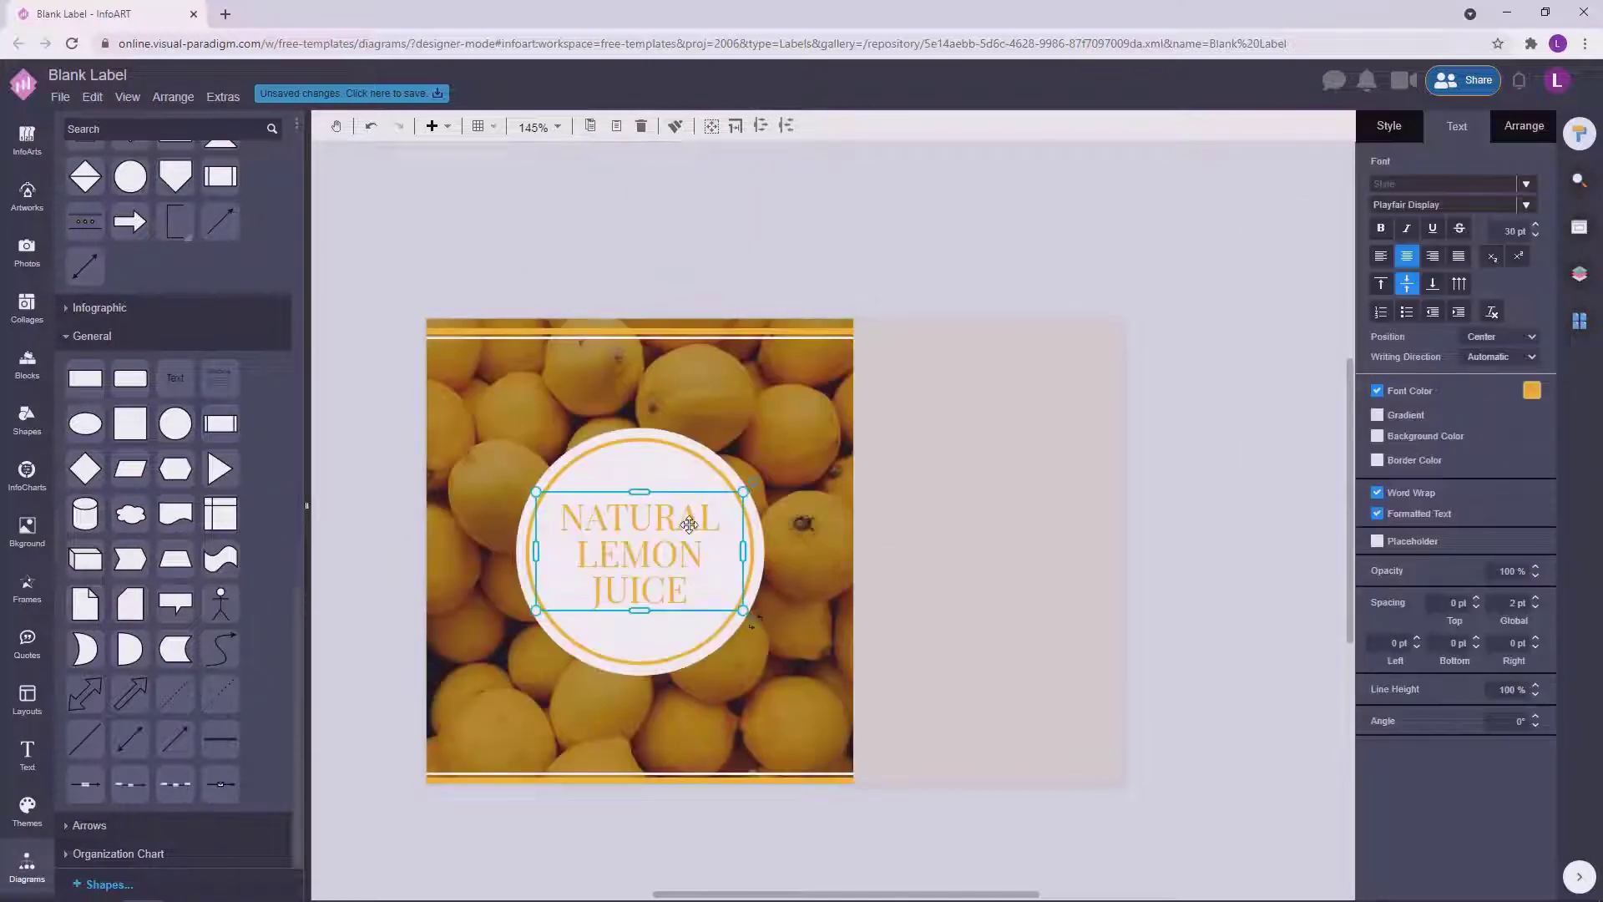
# Try a dark grey font colour on the word NATURAL in the title, and undo the change.
pyautogui.doubleClick(656, 552)
pyautogui.click(717, 521)
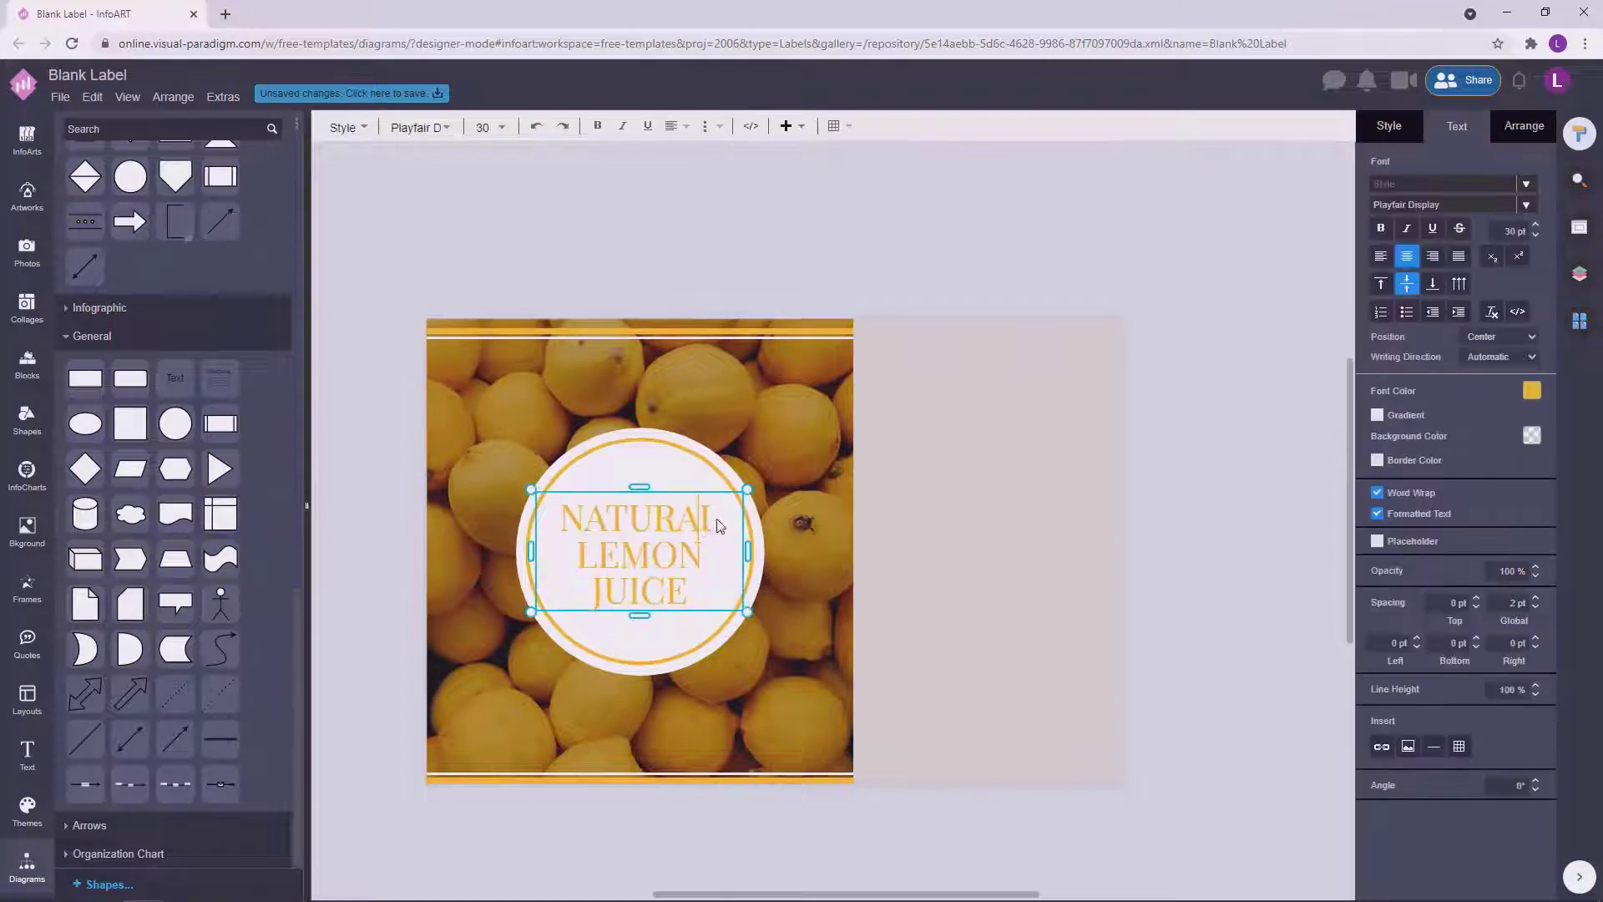
pyautogui.click(1532, 390)
pyautogui.click(1500, 547)
pyautogui.click(733, 584)
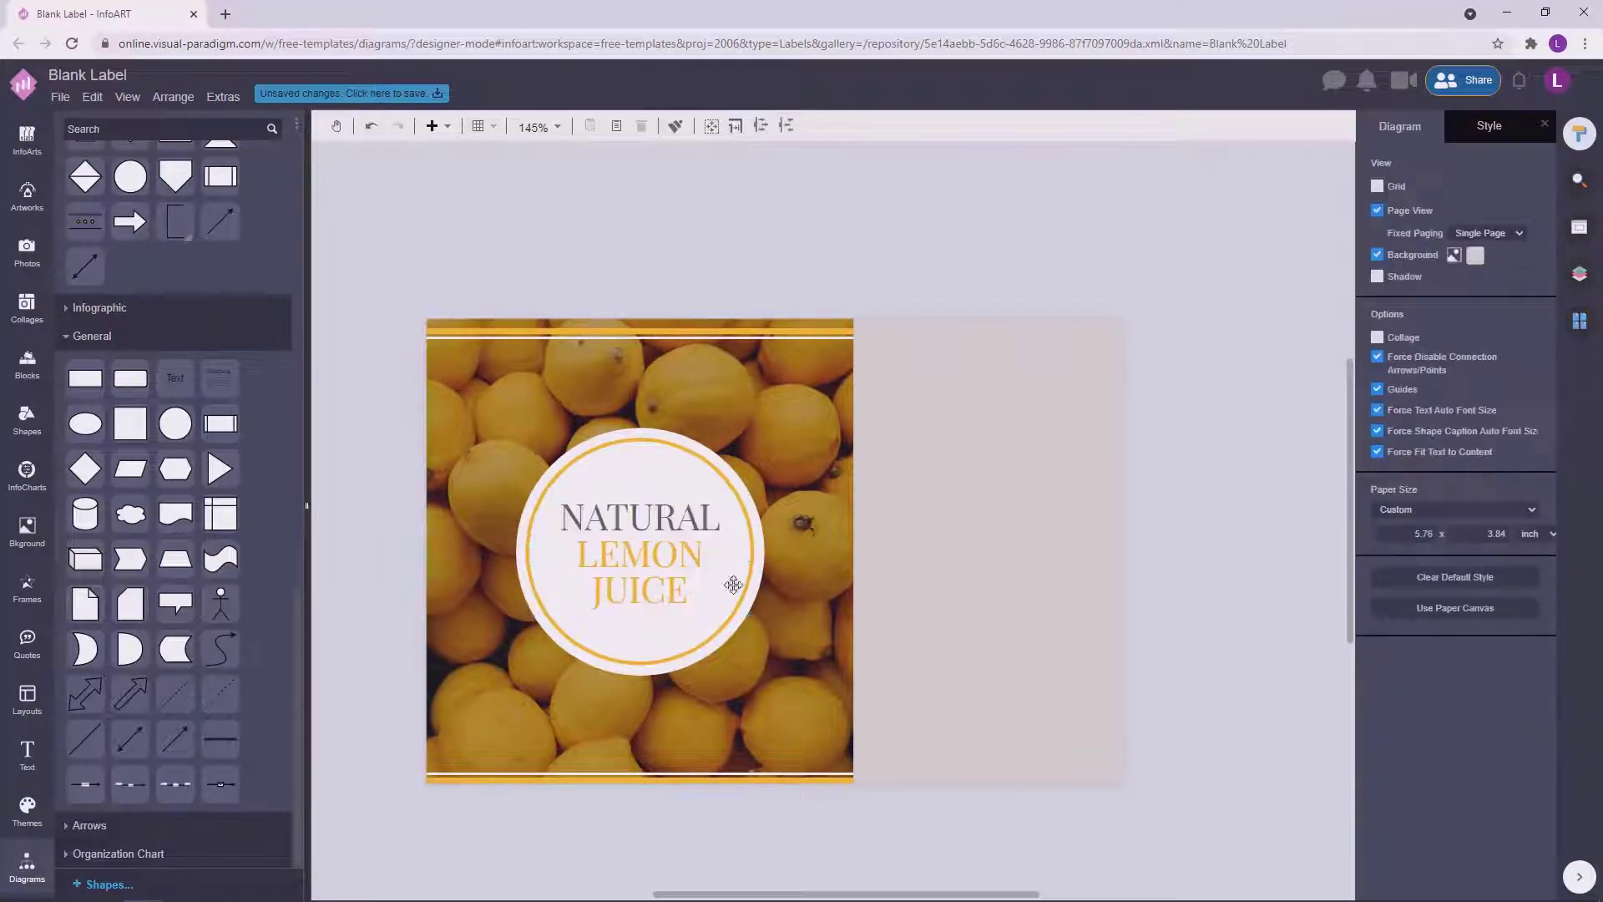
pyautogui.hotkey('ctrl', 'z')
# Change the font of the whole title in the circle to Graduate.
pyautogui.scroll(-1, 1030, 194)
pyautogui.click(722, 505)
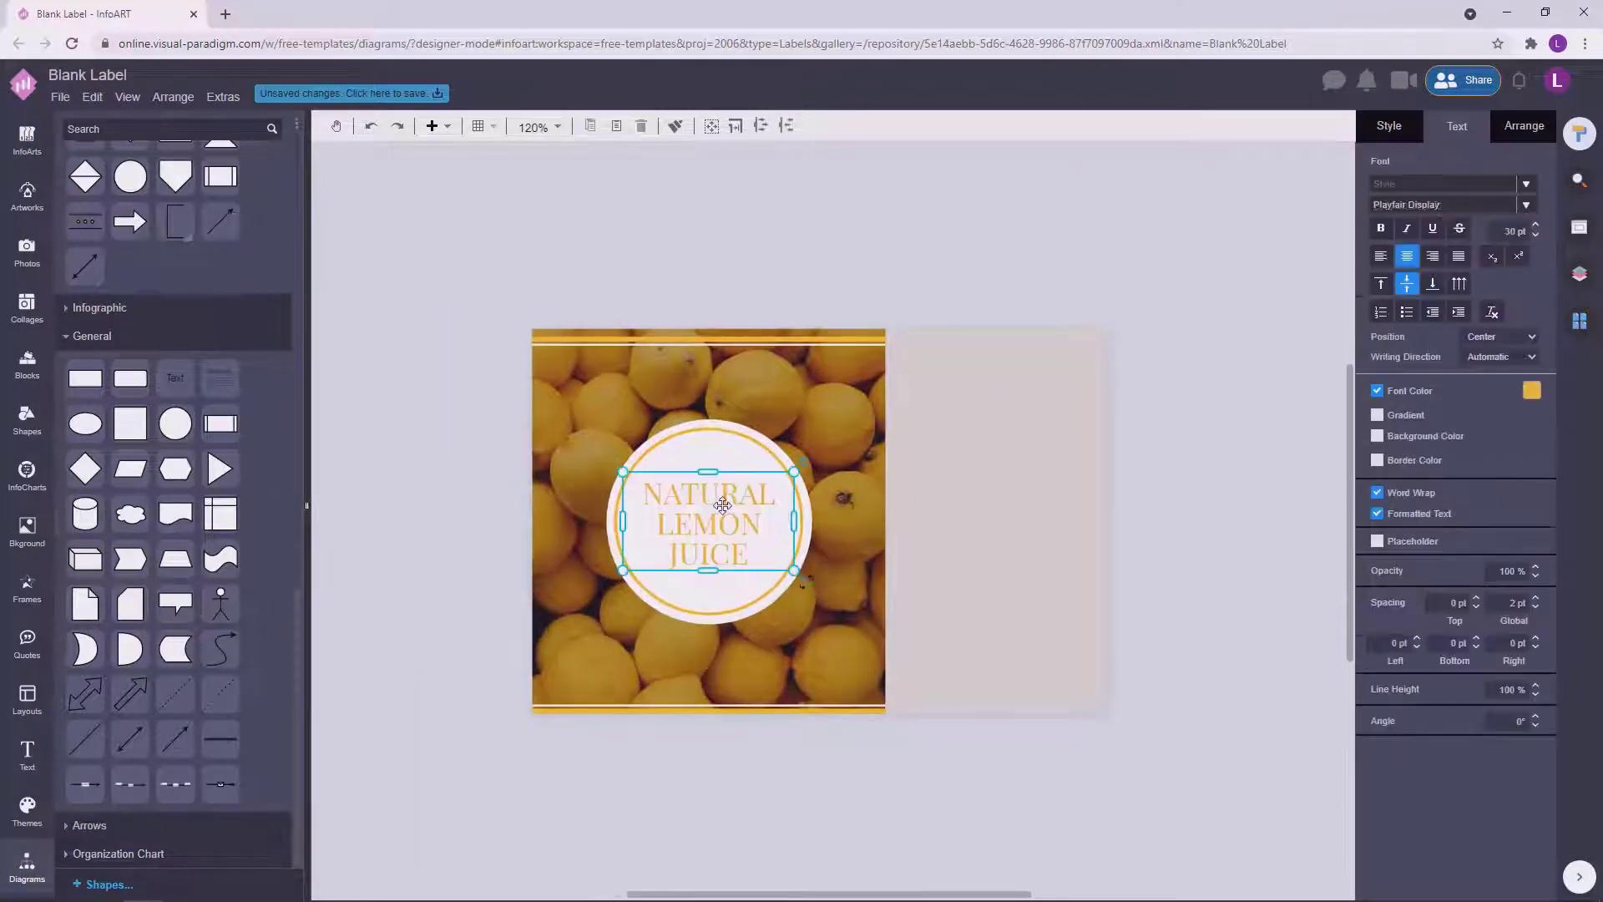
pyautogui.click(1441, 210)
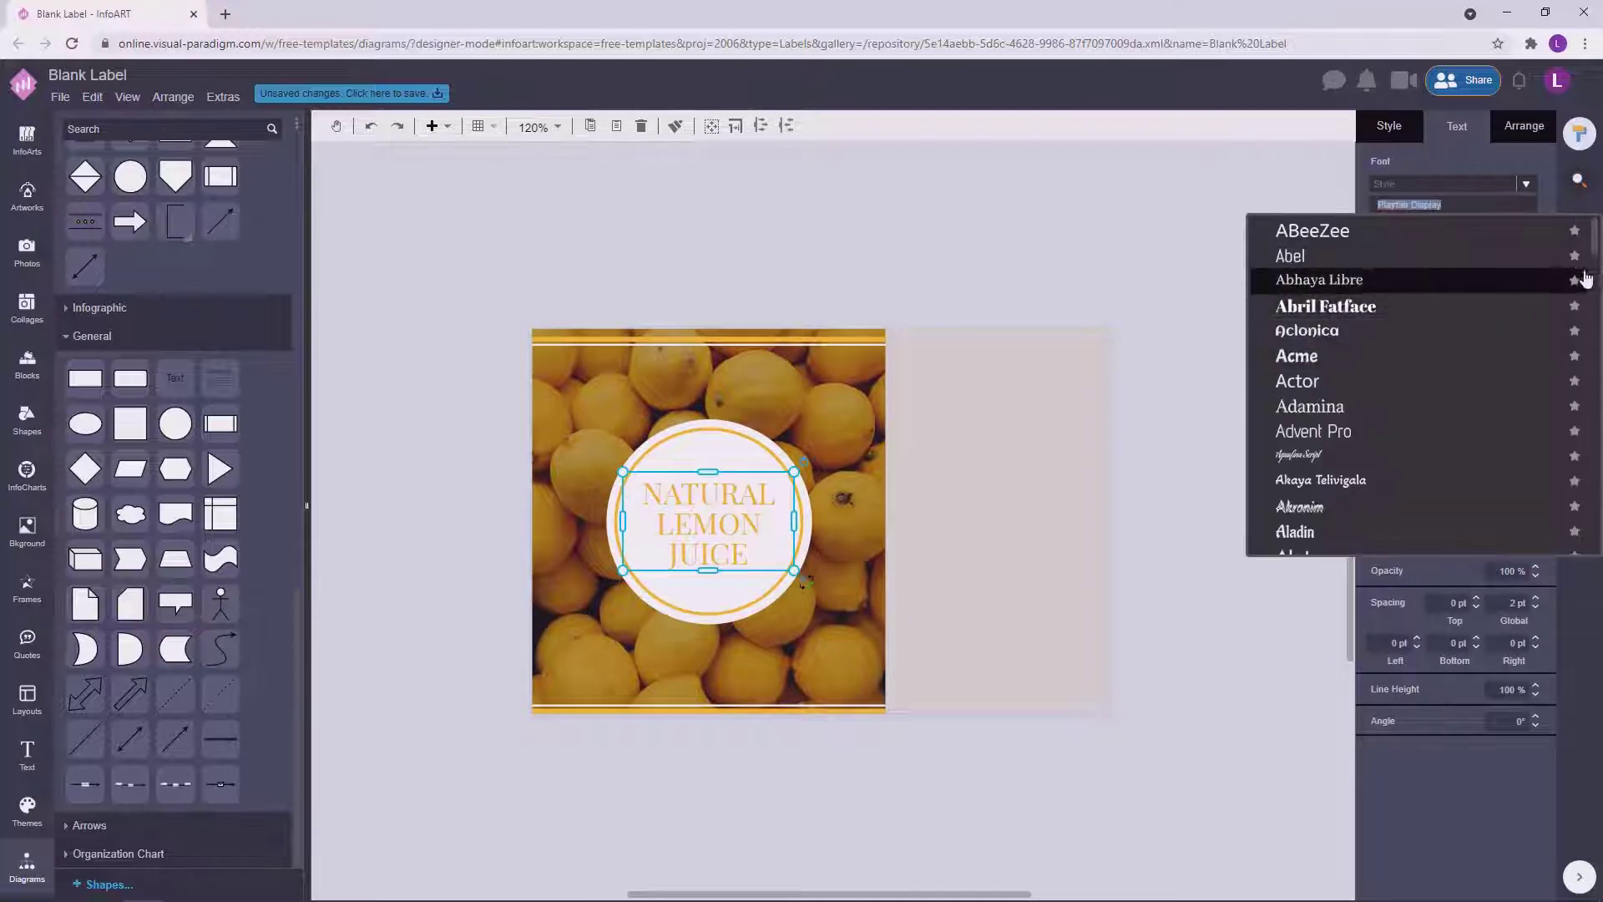
pyautogui.scroll(-10, 1575, 276)
pyautogui.moveTo(1597, 284); pyautogui.dragTo(1597, 320)
pyautogui.click(1374, 465)
pyautogui.click(1177, 467)
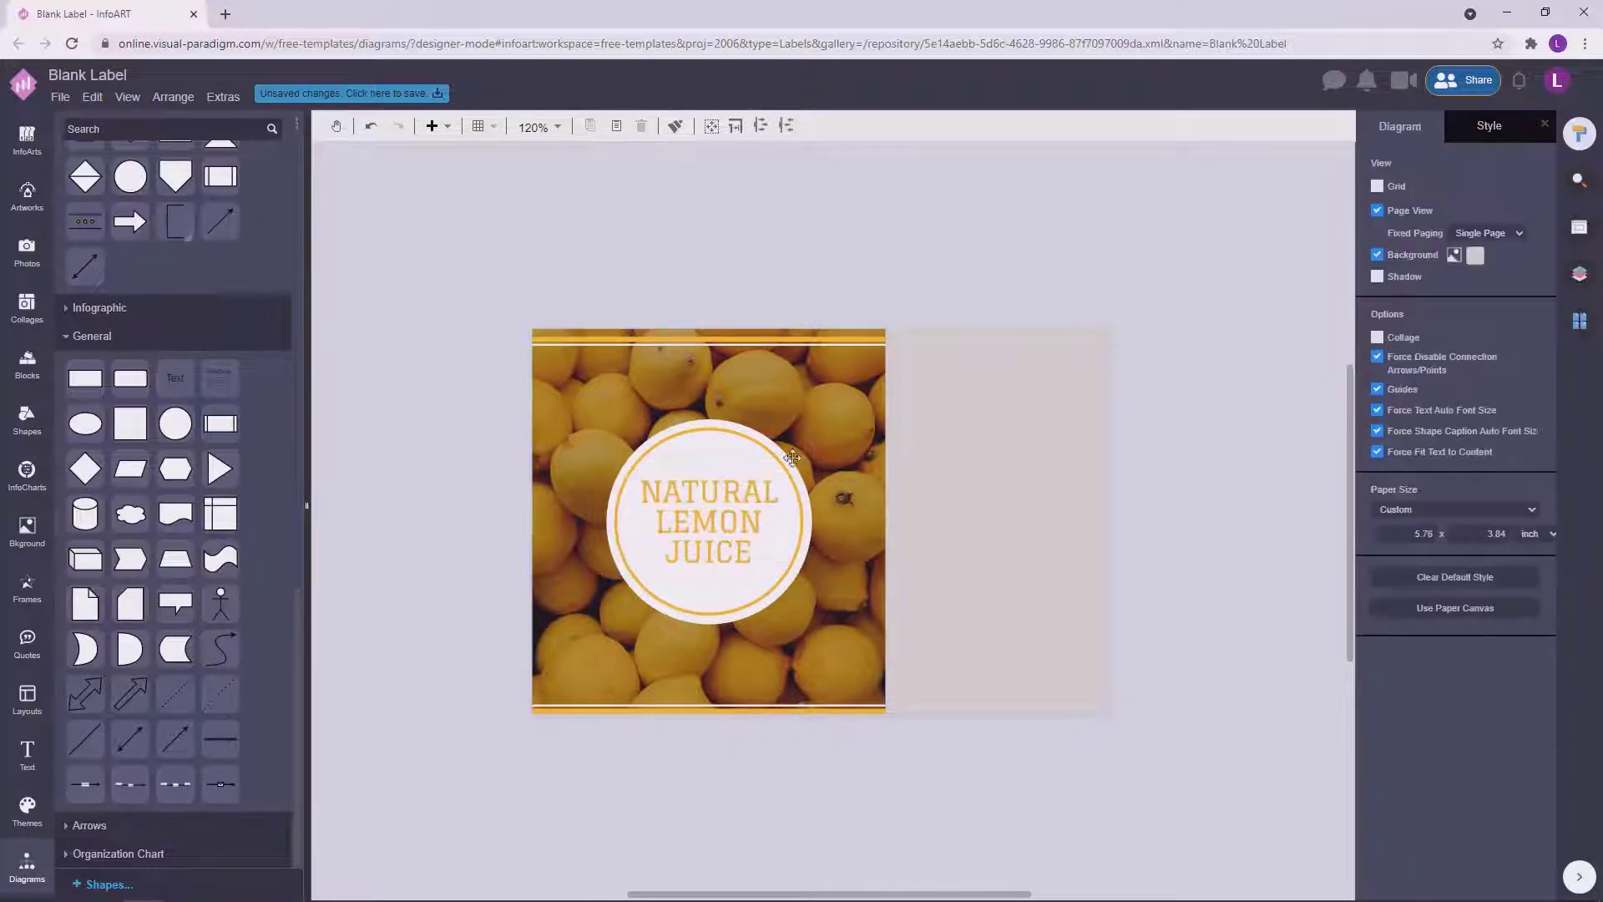
# Reduce the title's font size to 25 pt.
pyautogui.click(746, 497)
pyautogui.moveTo(745, 498); pyautogui.dragTo(738, 512)
pyautogui.press('Return')
pyautogui.click(1186, 376)
pyautogui.click(908, 277)
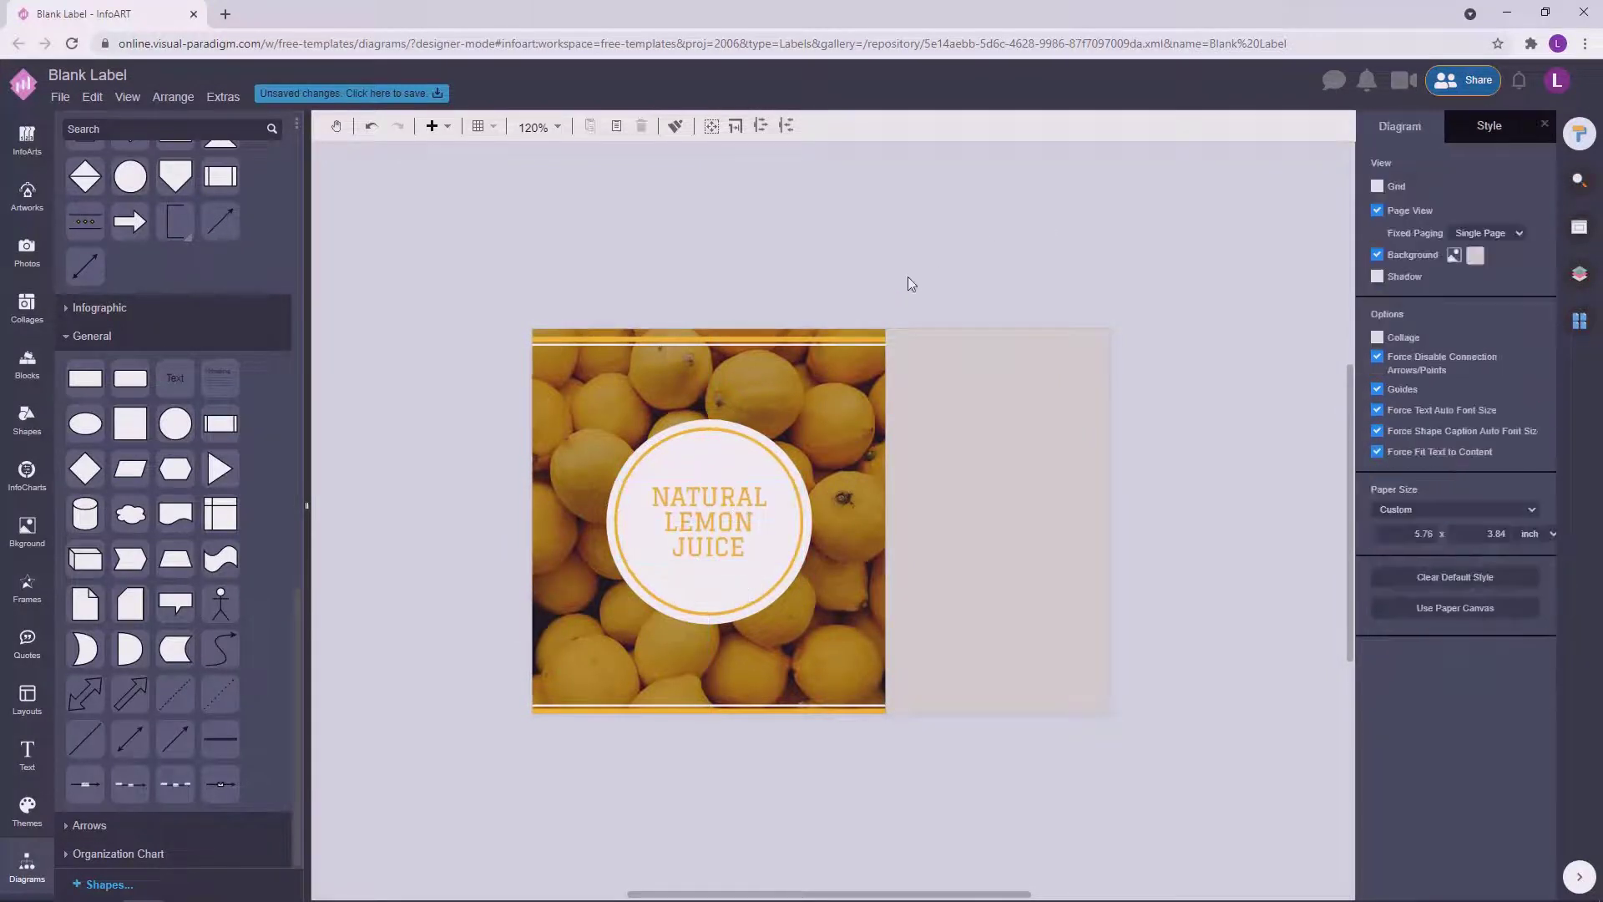
pyautogui.scroll(-1, 819, 364)
pyautogui.scroll(1, 766, 453)
# Set the title's font size to 23 pt and narrow its text box inside the circle.
pyautogui.click(766, 453)
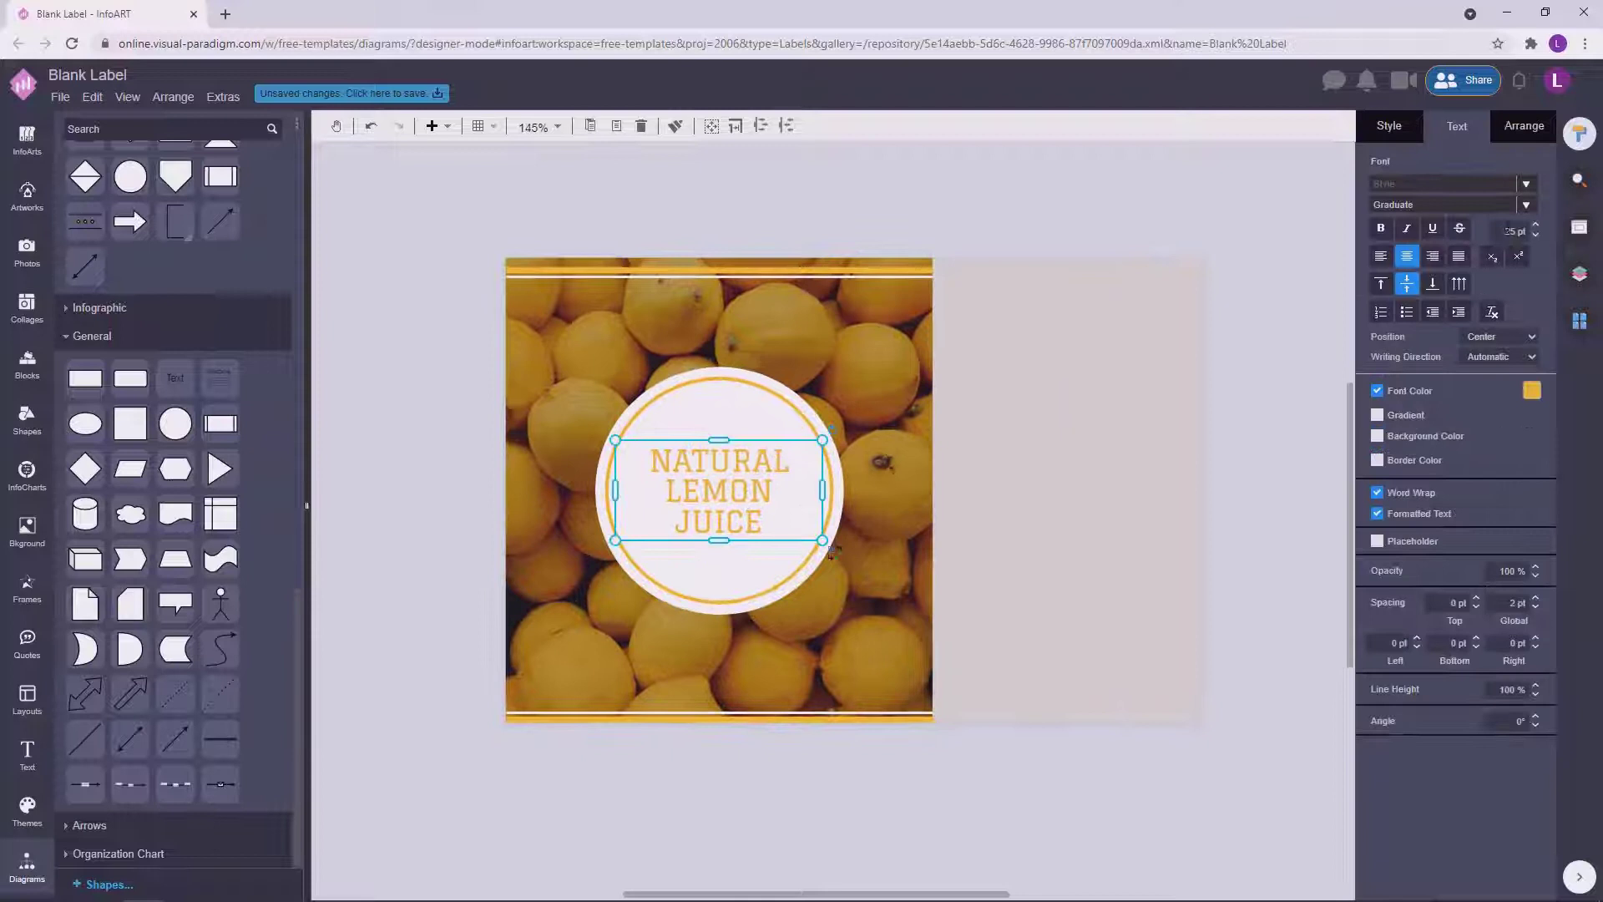
pyautogui.click(1011, 163)
pyautogui.click(791, 479)
pyautogui.moveTo(822, 491); pyautogui.dragTo(730, 481)
pyautogui.press('Delete')
pyautogui.hotkey('ctrl', 'z')
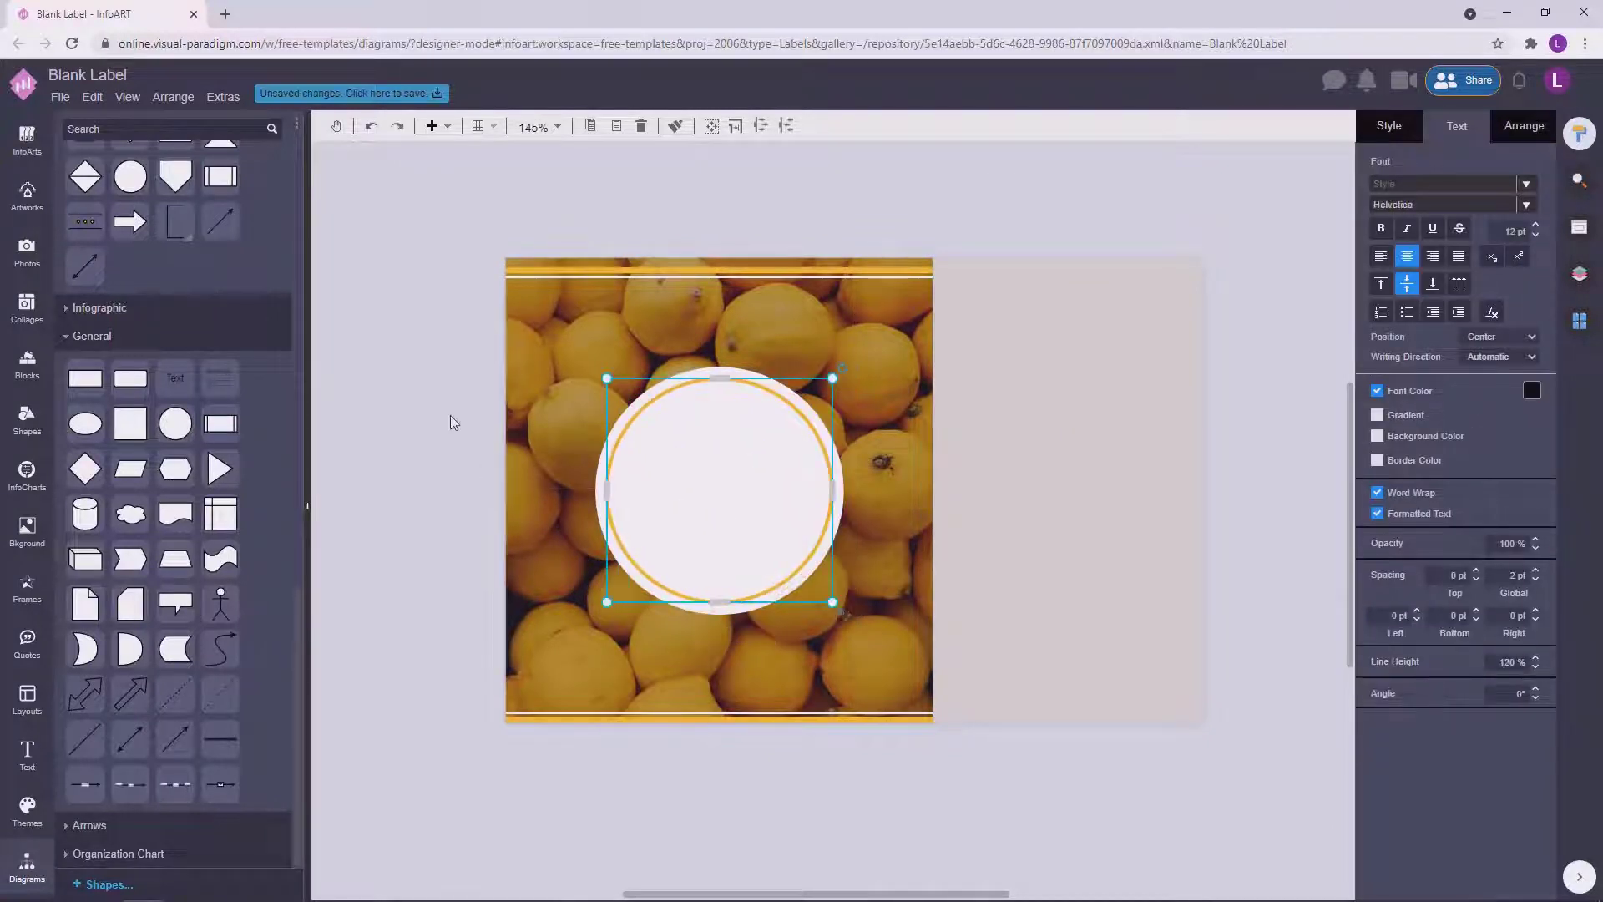
pyautogui.hotkey('ctrl', 'shift', 'z')
pyautogui.hotkey('ctrl', 'shift', 'z')
pyautogui.hotkey('ctrl', 'shift', 'z')
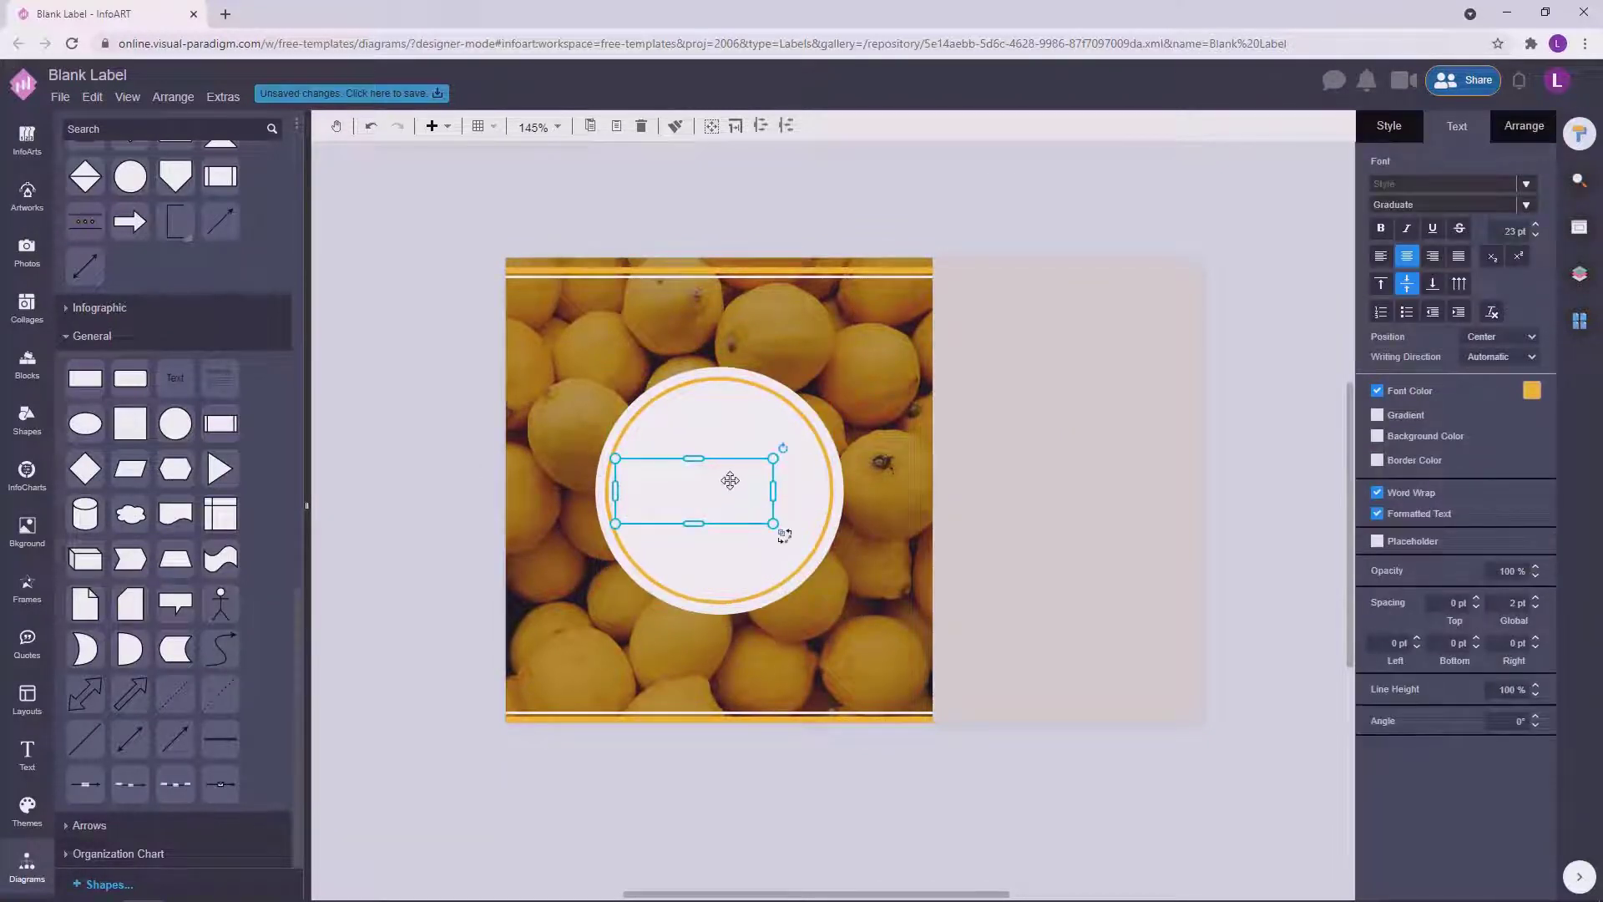
# Cut and re-paste the "NATURAL LEMON JUICE" title, and centre it within the yellow ring.
pyautogui.click(91, 97)
pyautogui.click(113, 235)
pyautogui.click(92, 97)
pyautogui.click(113, 279)
pyautogui.moveTo(589, 361); pyautogui.dragTo(750, 497)
pyautogui.click(425, 527)
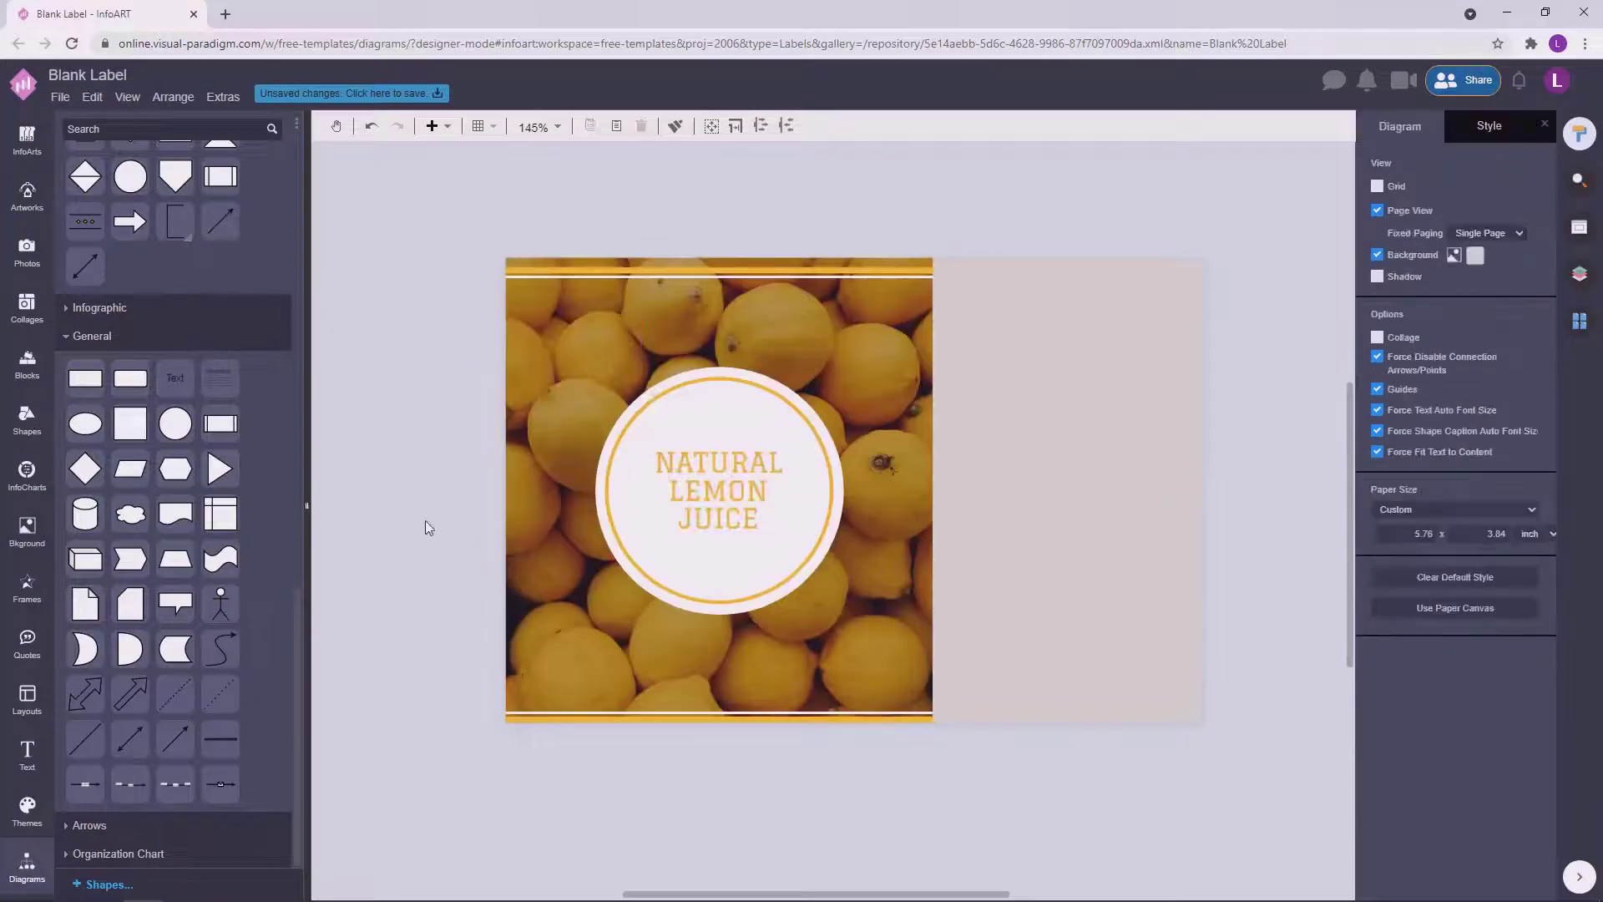
# Move the white bars slightly farther from the yellow bars at the photo's upper and lower edges.
pyautogui.scroll(1, 425, 525)
pyautogui.scroll(-1, 957, 544)
pyautogui.click(894, 302)
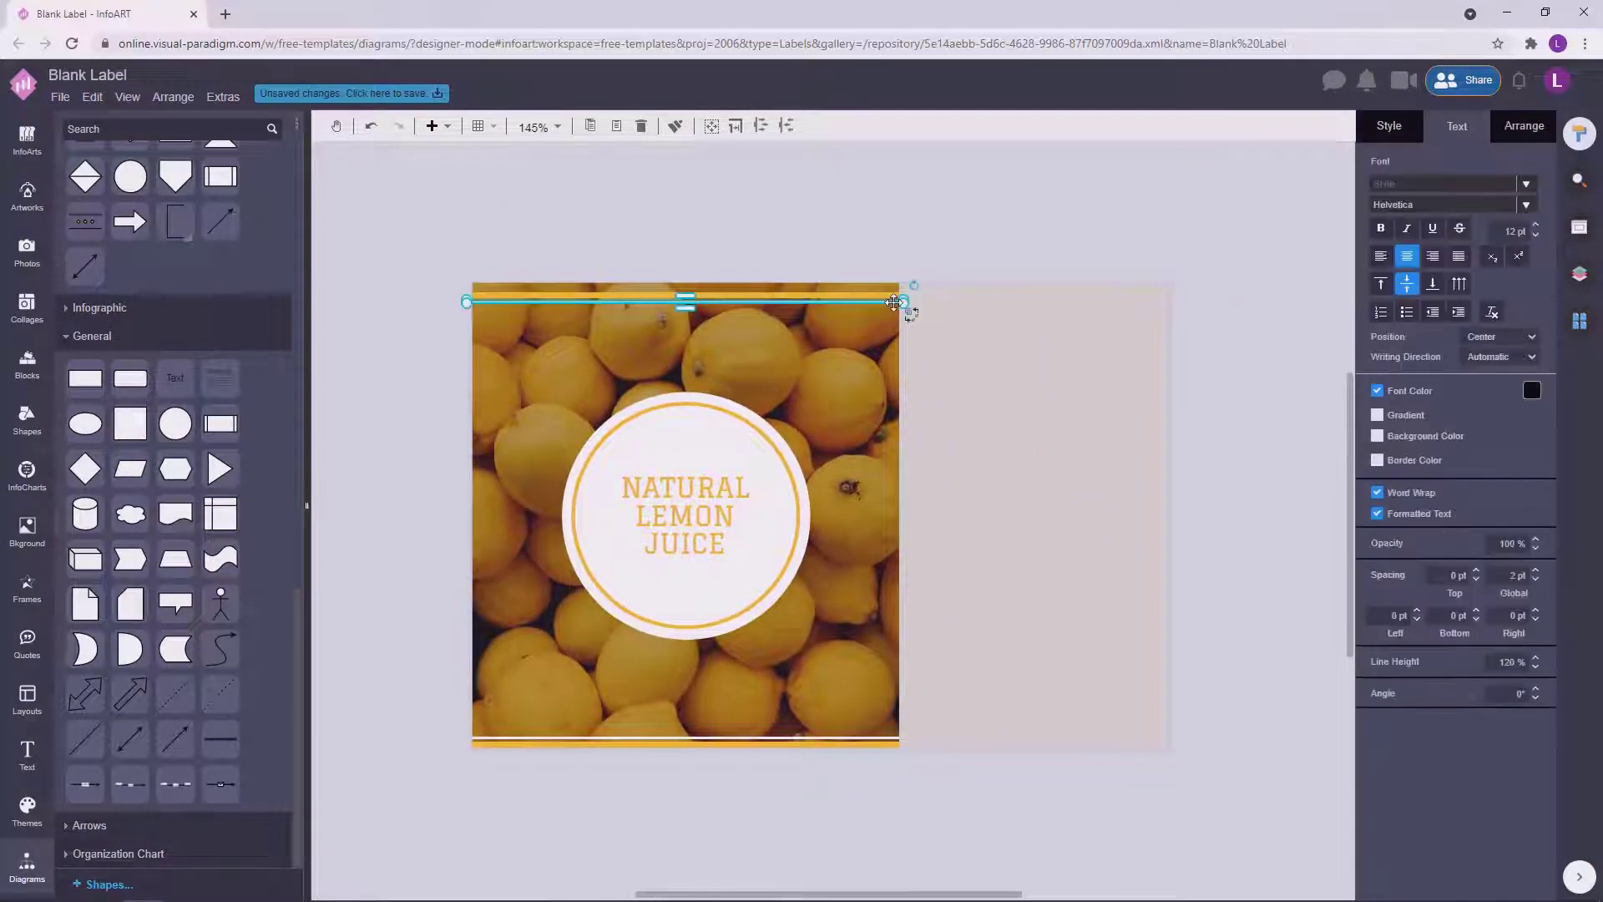
pyautogui.click(857, 737)
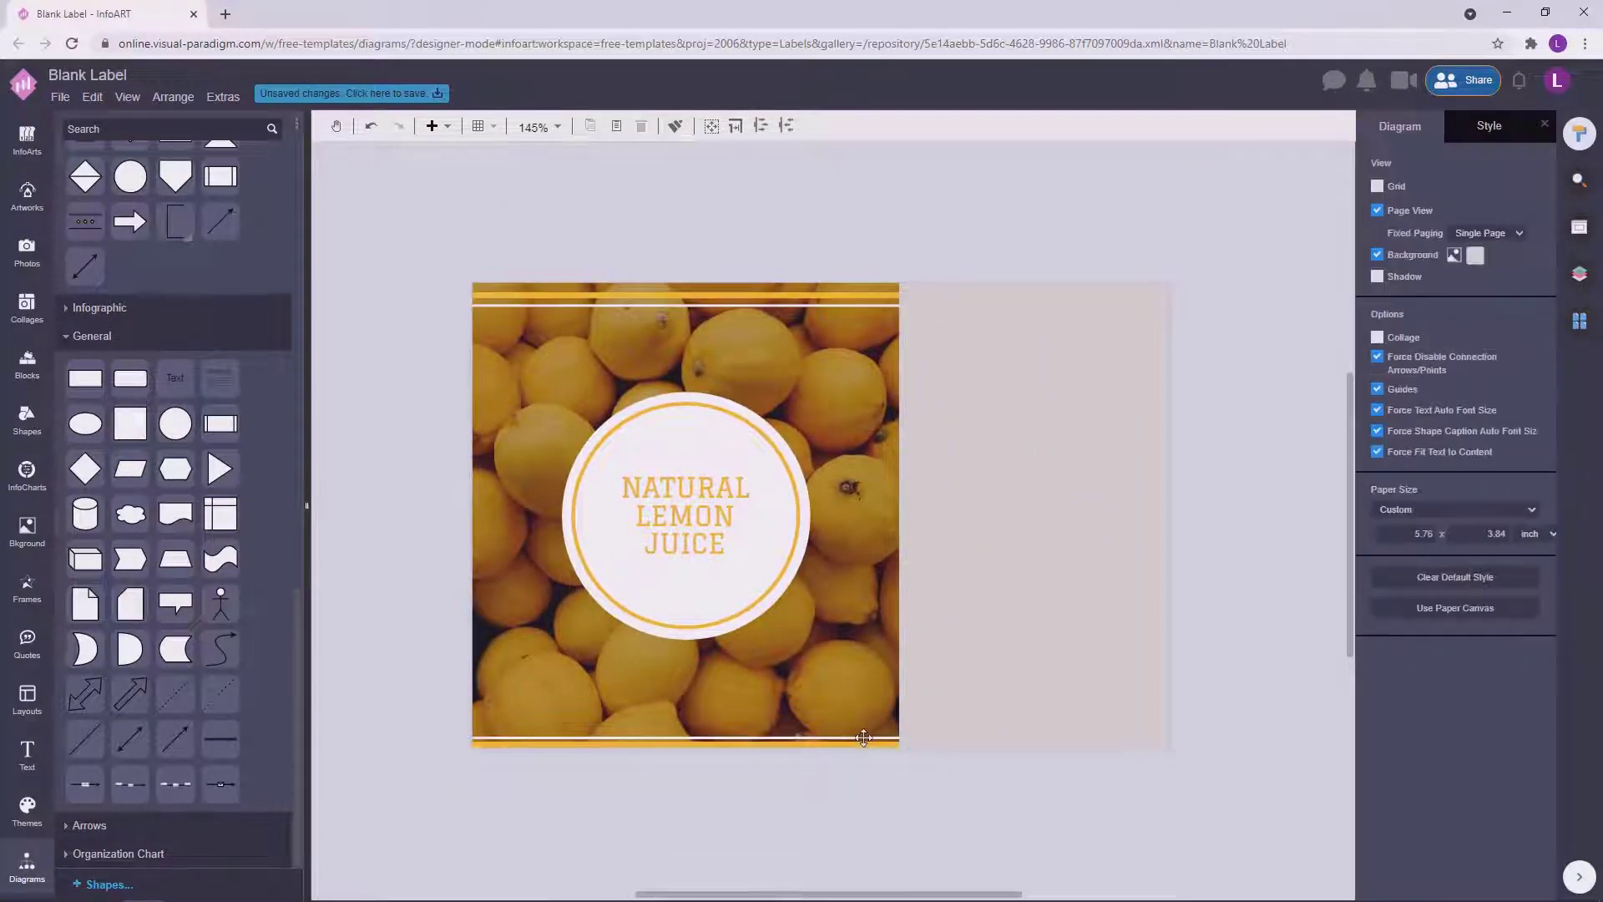
# Move the white and orange line pairs slightly inward from the top and bottom edges of the lemon photo.
pyautogui.click(798, 793)
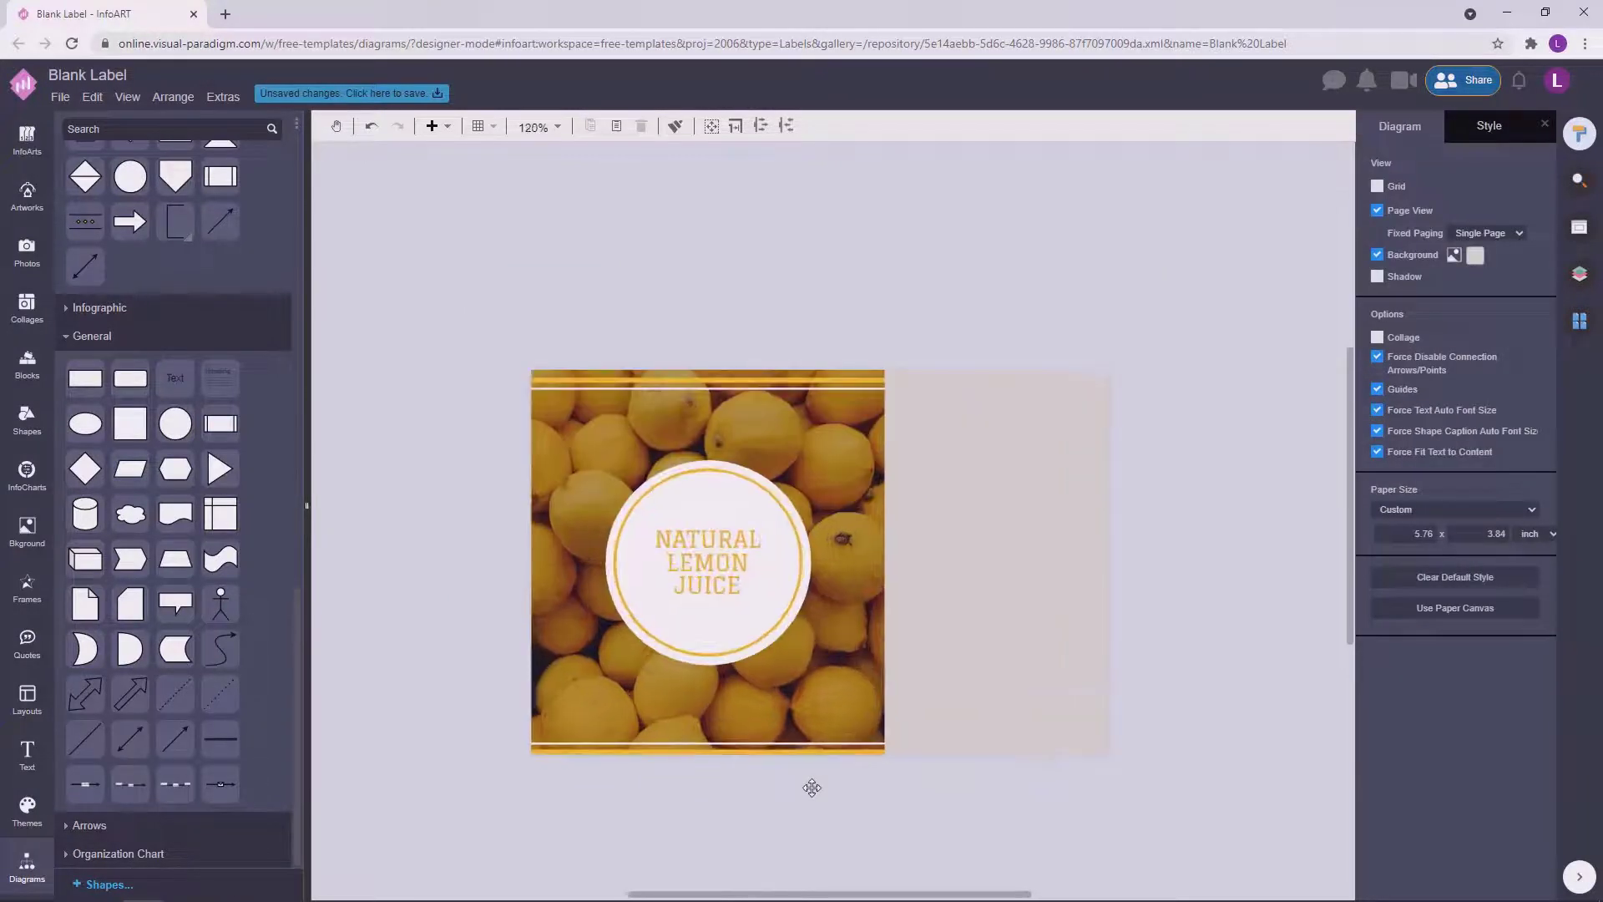
pyautogui.moveTo(936, 780); pyautogui.dragTo(428, 647)
pyautogui.moveTo(534, 741); pyautogui.dragTo(531, 727)
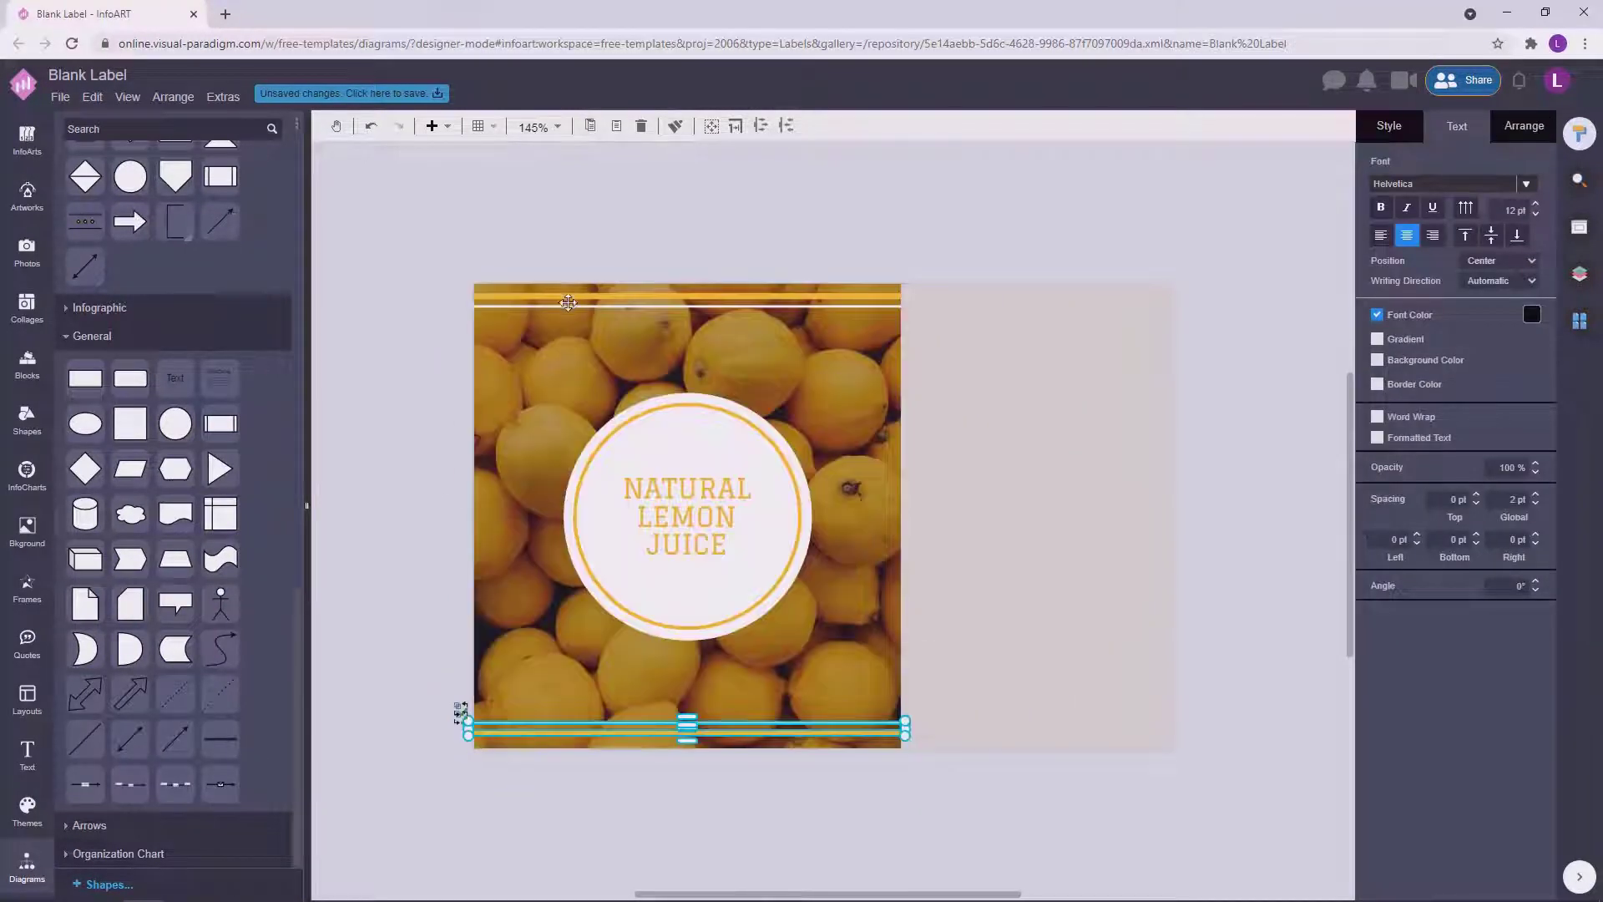
pyautogui.keyDown('shift'); pyautogui.click(570, 301); pyautogui.keyUp('shift')
pyautogui.moveTo(592, 298); pyautogui.dragTo(591, 301)
pyautogui.click(1133, 445)
pyautogui.scroll(-3, 1137, 446)
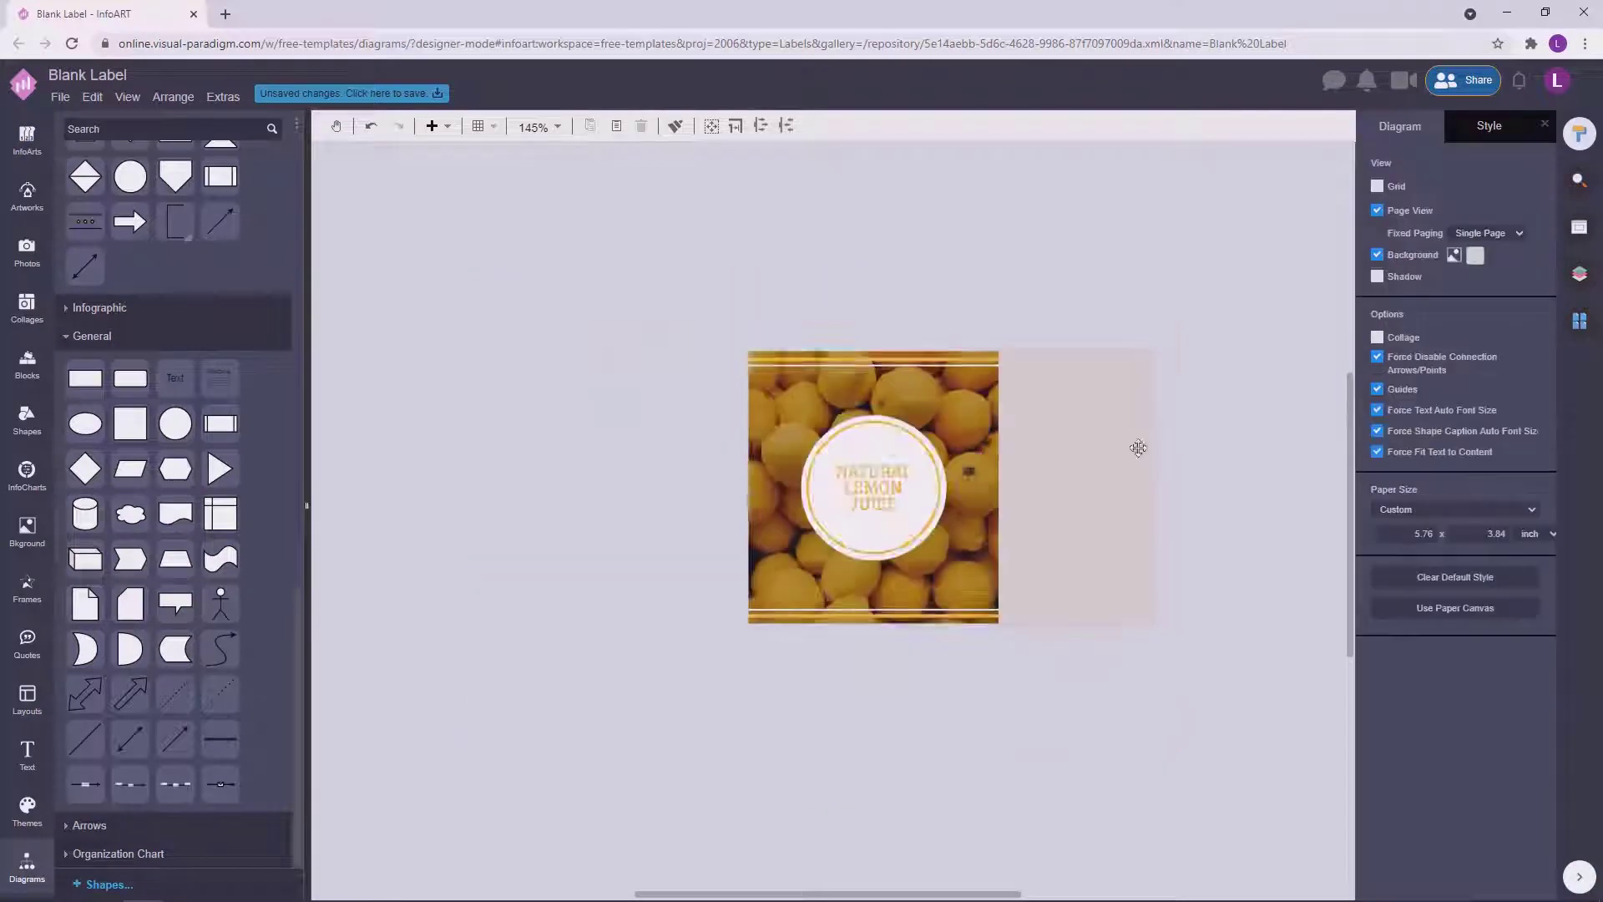
pyautogui.scroll(2, 1138, 447)
pyautogui.hscroll(2, 1235, 508)
# Lower the lemon photo's dark overlay to about 50% and fine-tune its contrast filter.
pyautogui.click(802, 376)
pyautogui.click(1396, 133)
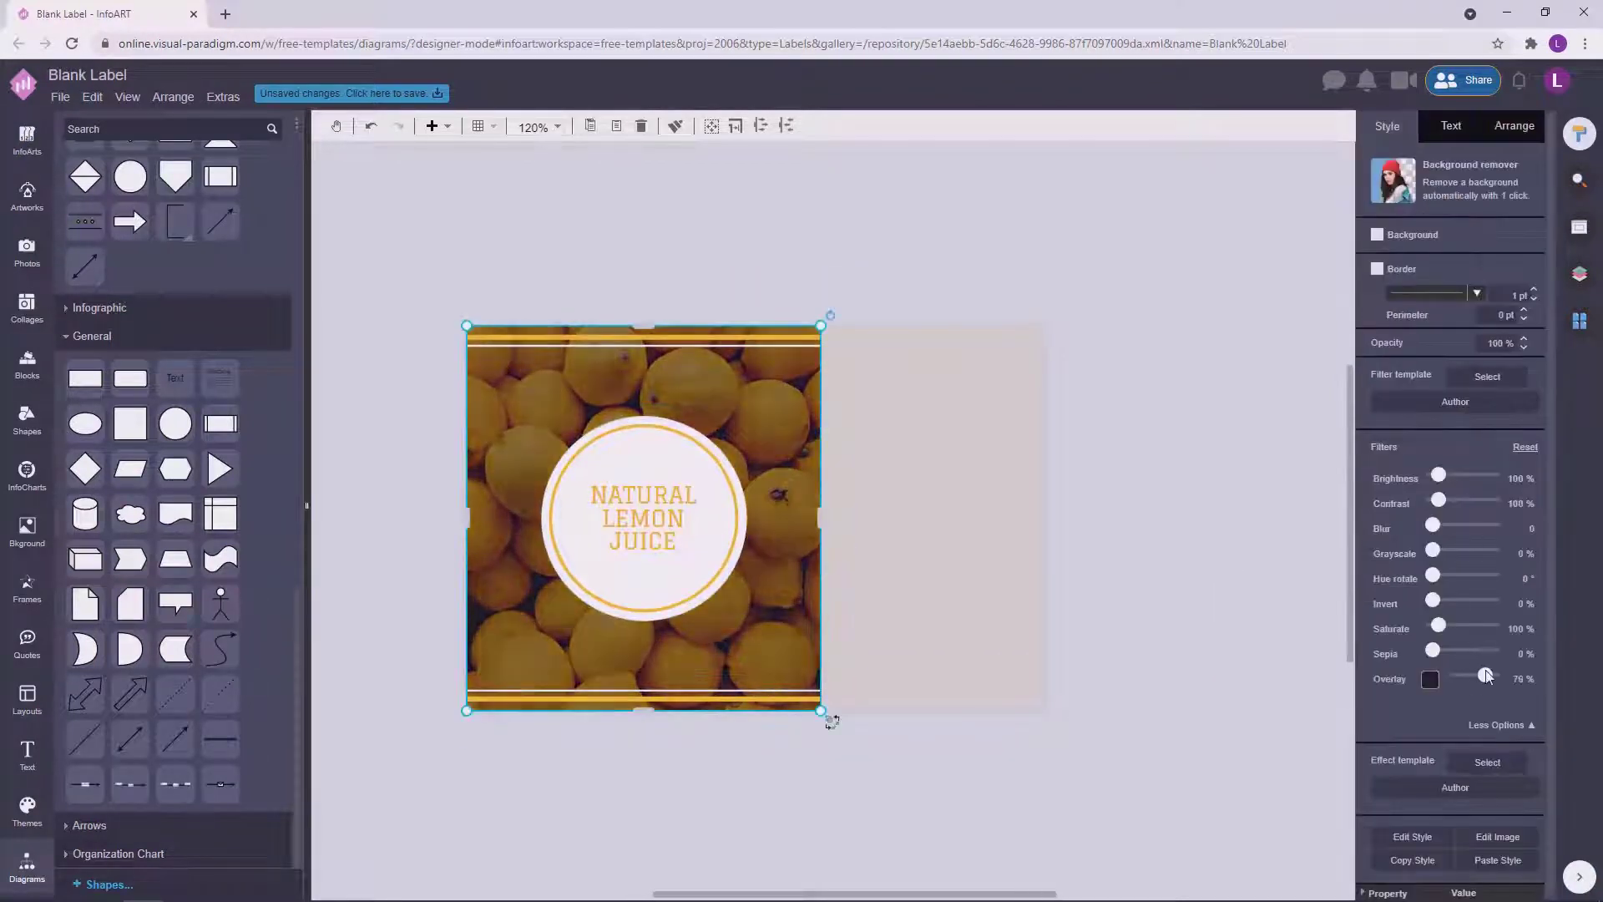
pyautogui.moveTo(1481, 678); pyautogui.dragTo(1474, 675)
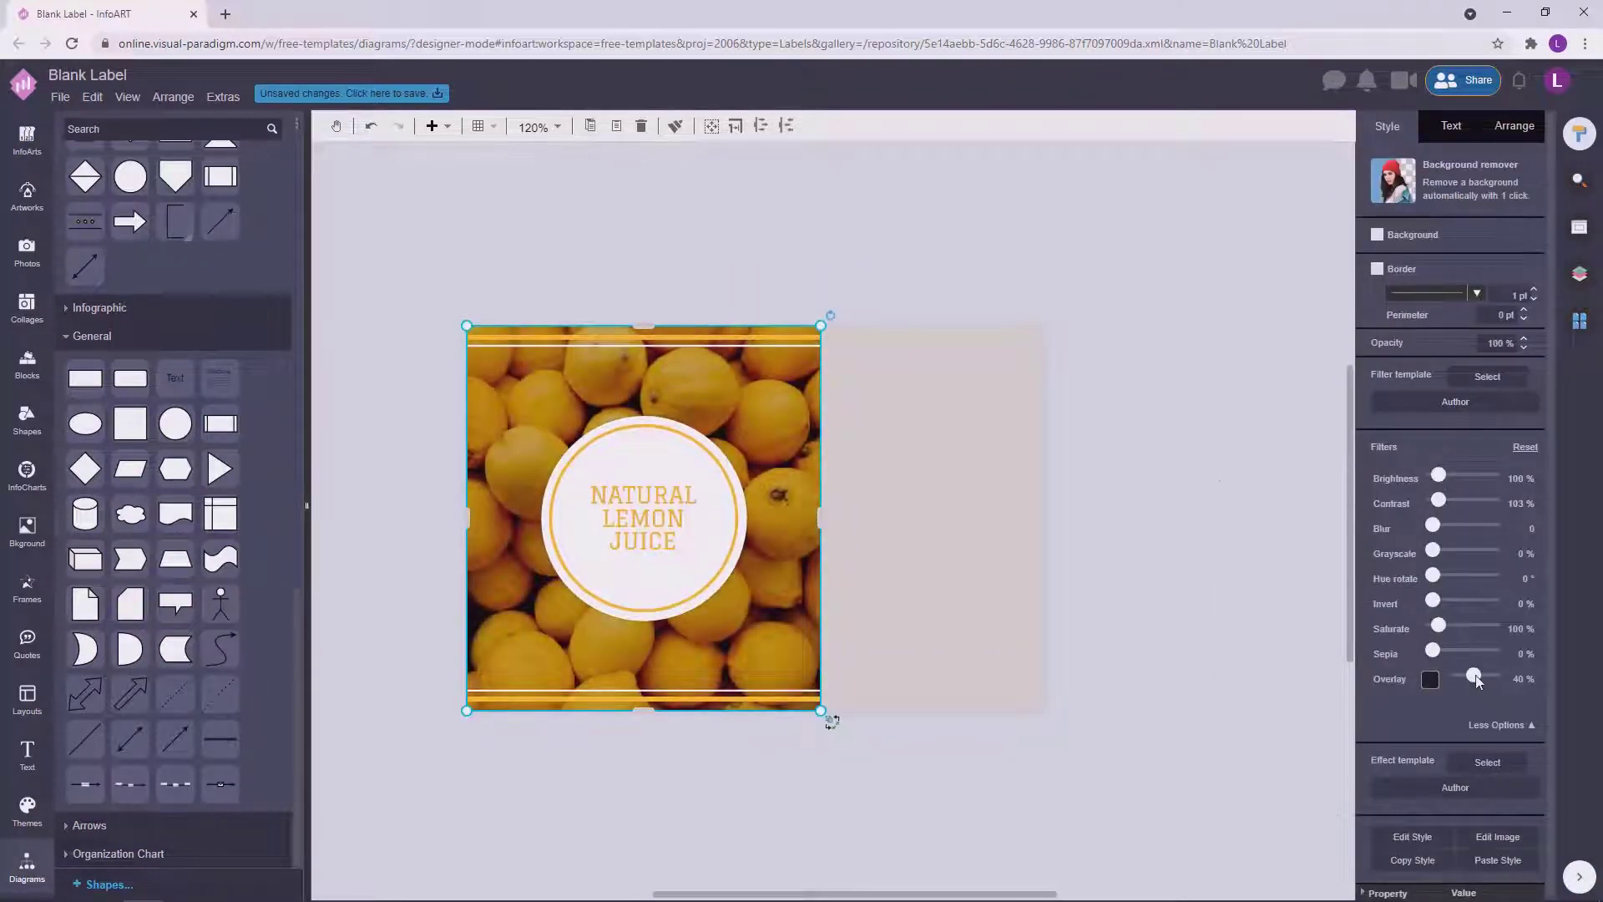
pyautogui.click(912, 436)
pyautogui.click(789, 429)
pyautogui.click(1227, 556)
pyautogui.moveTo(1228, 557); pyautogui.dragTo(1209, 560)
pyautogui.click(776, 468)
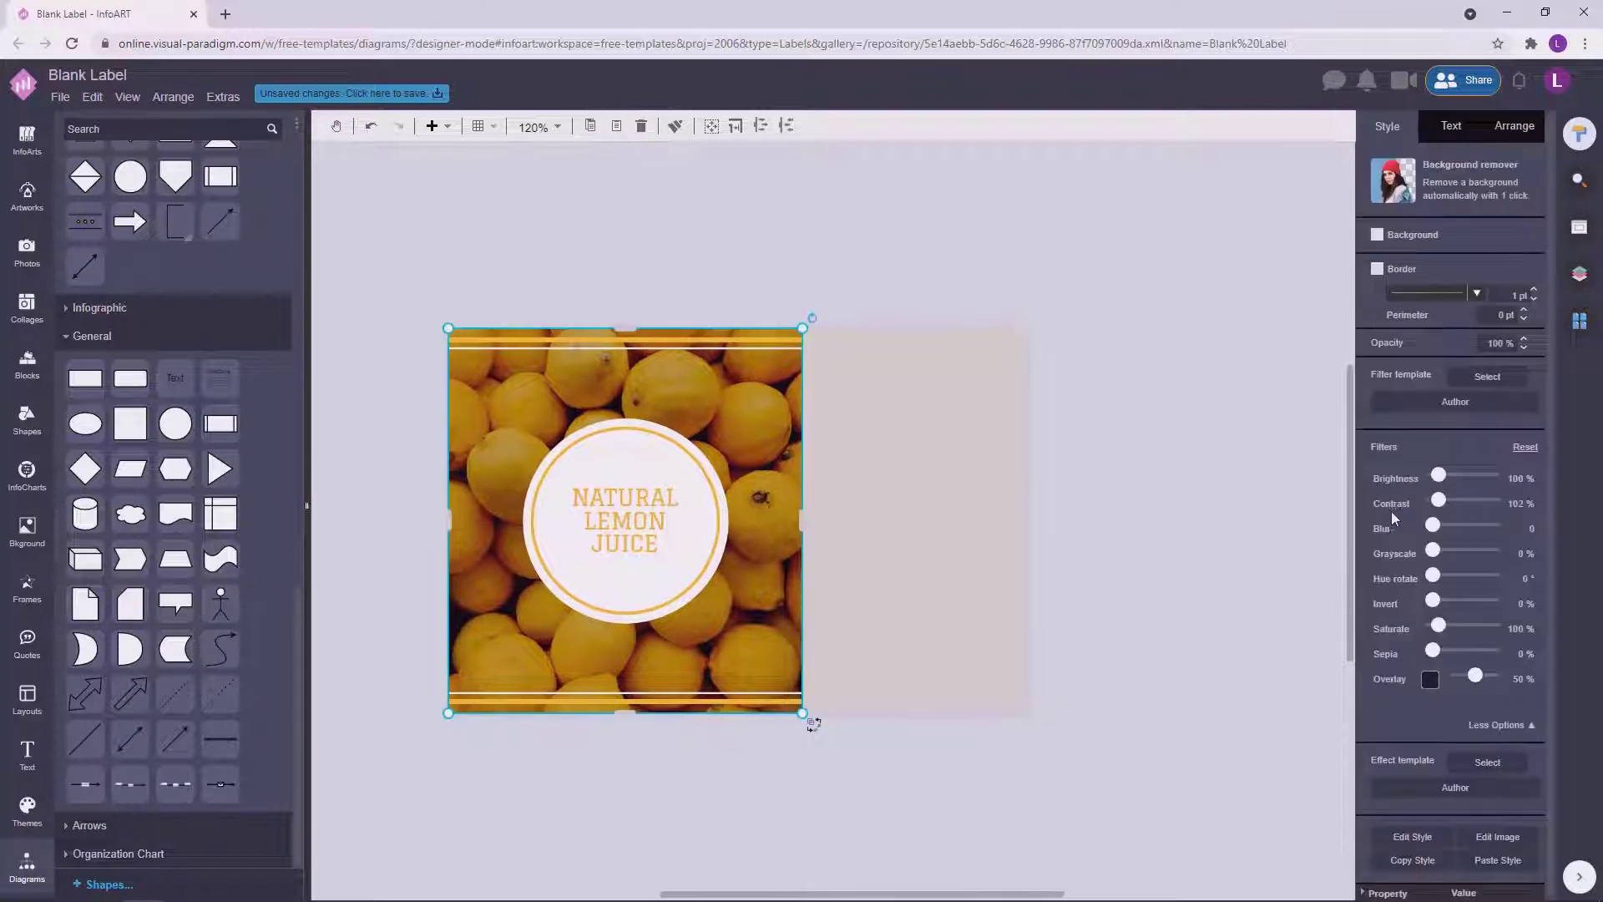
pyautogui.moveTo(1438, 500); pyautogui.dragTo(1438, 500)
pyautogui.moveTo(1229, 439); pyautogui.dragTo(1272, 433)
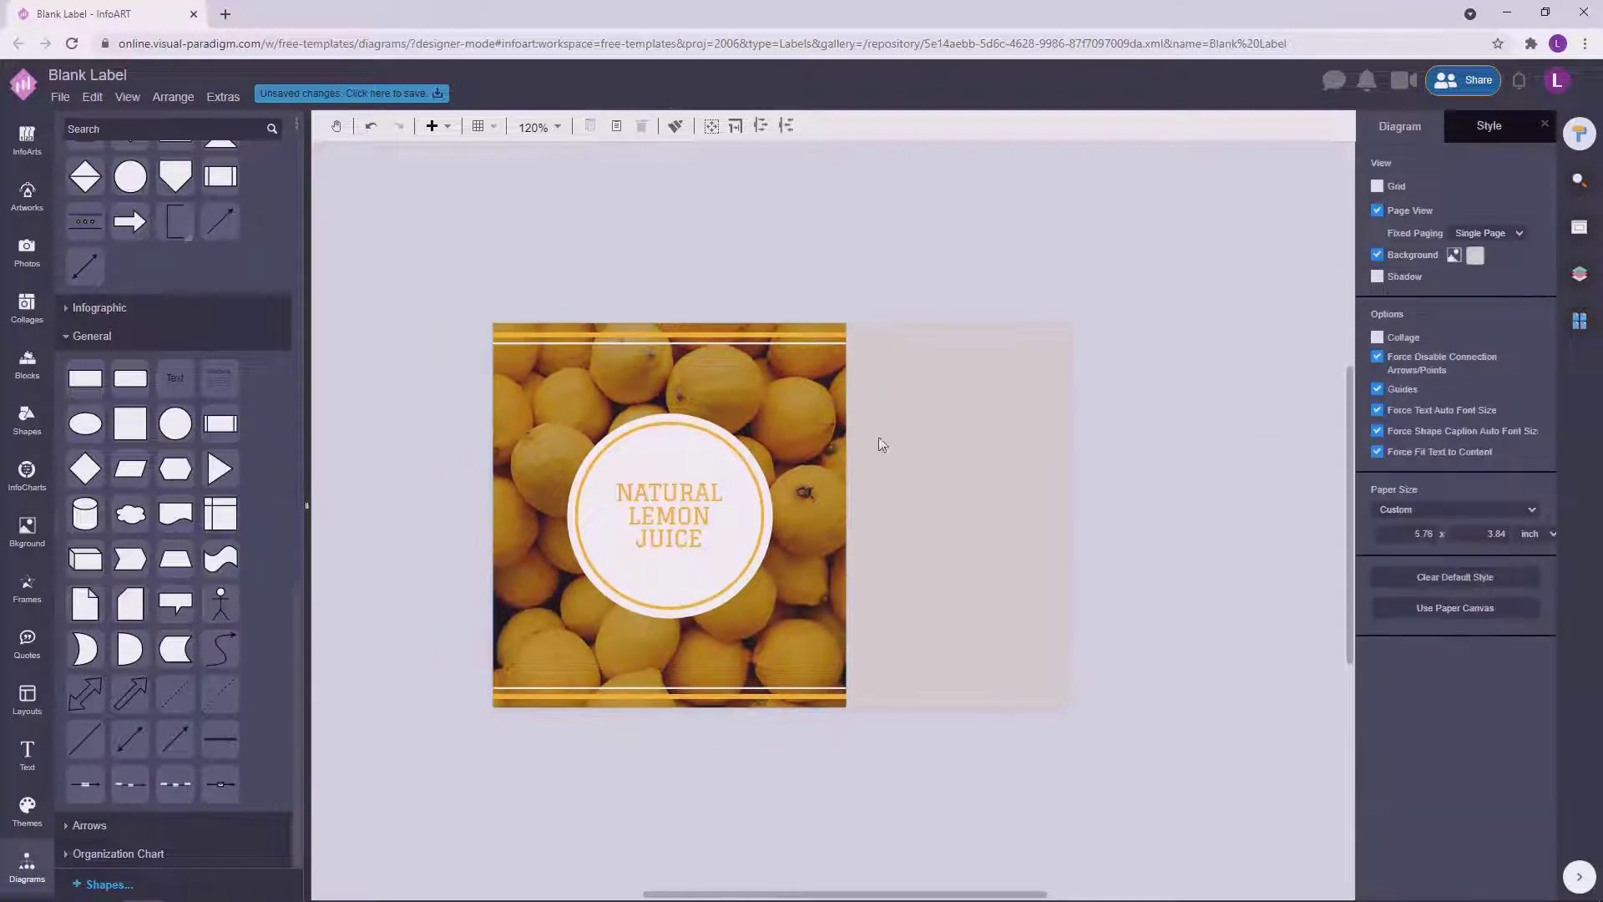
pyautogui.click(880, 443)
# Search the artwork library for "lemon".
pyautogui.click(1262, 544)
pyautogui.scroll(-1, 789, 516)
pyautogui.click(37, 199)
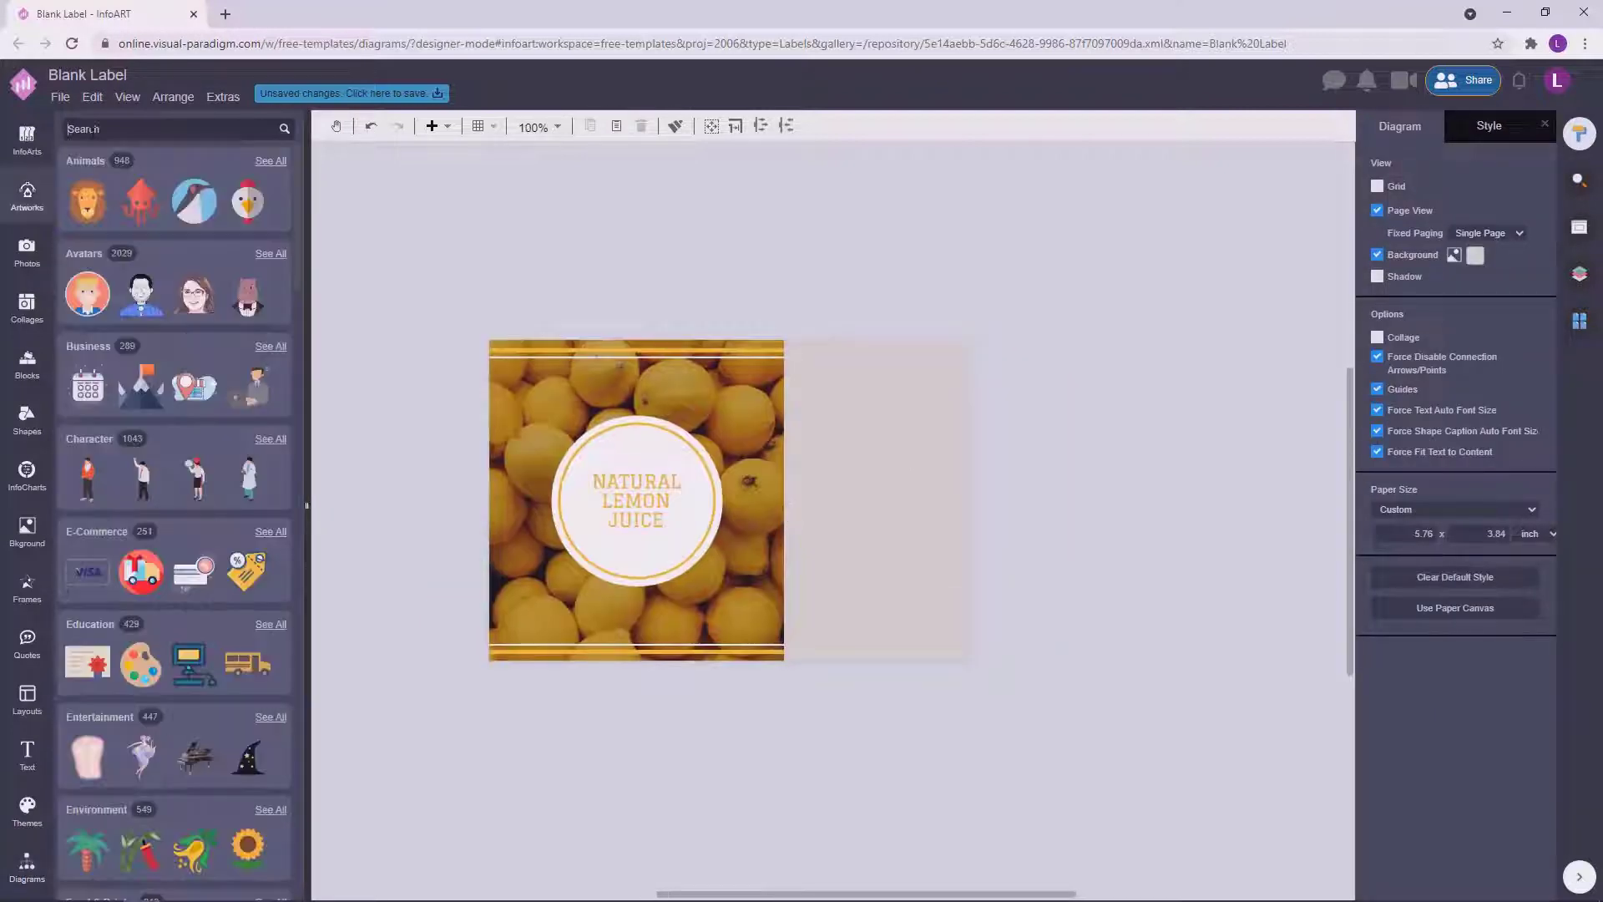
pyautogui.click(93, 134)
pyautogui.write('lemon')
pyautogui.press('Return')
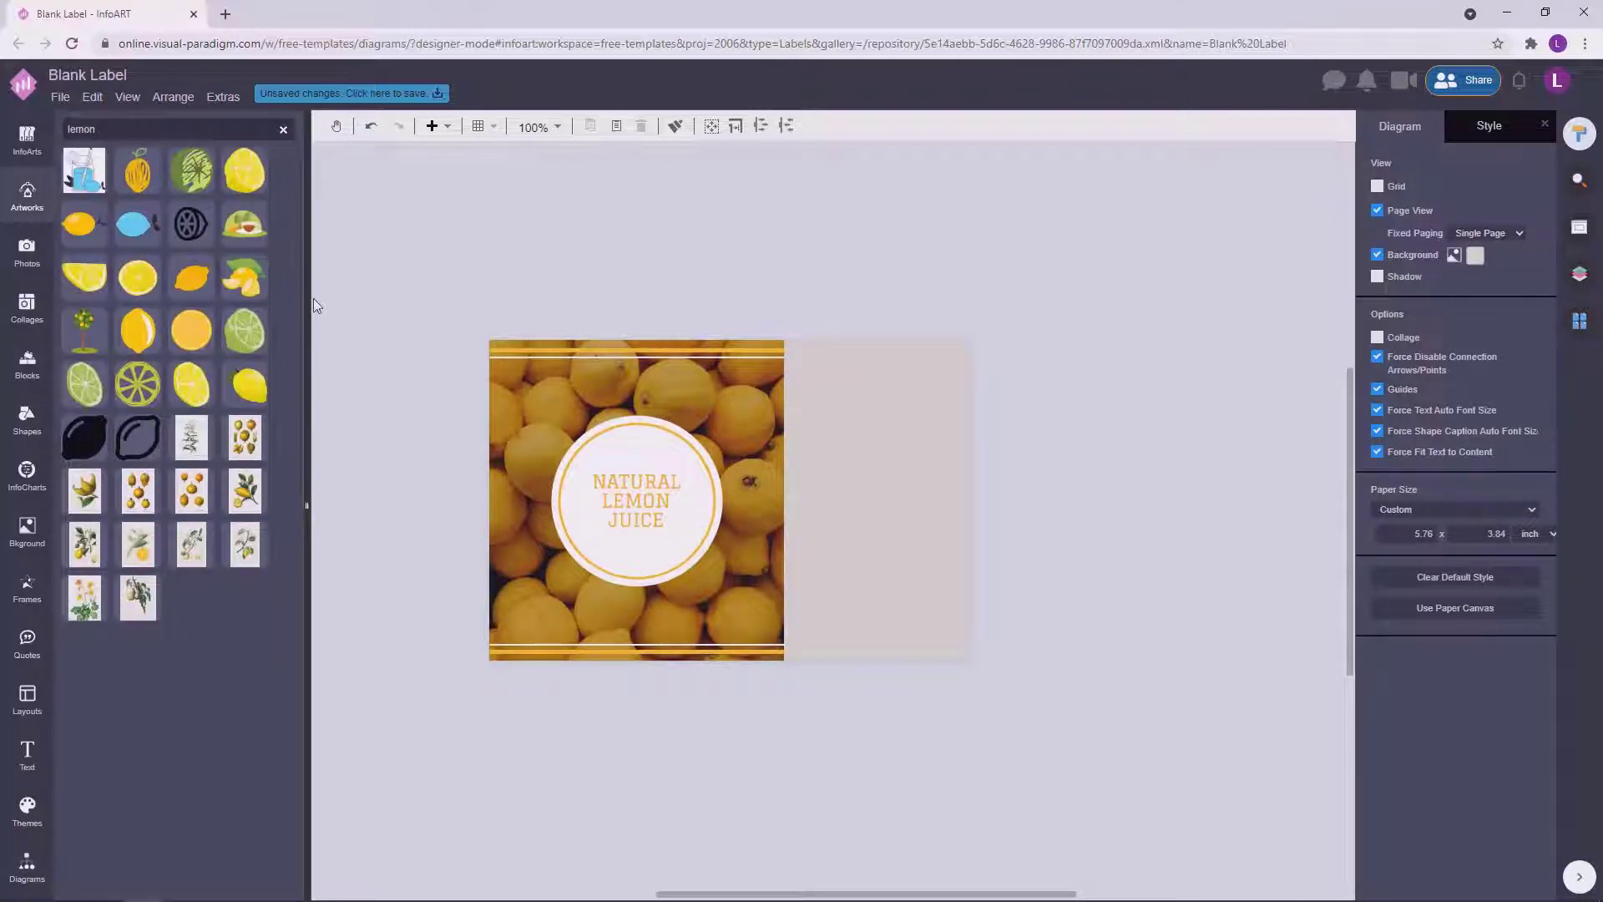
pyautogui.moveTo(315, 305); pyautogui.dragTo(789, 317)
pyautogui.moveTo(673, 230); pyautogui.dragTo(683, 455)
pyautogui.press('Delete')
pyautogui.scroll(2, 628, 511)
pyautogui.hotkey('ctrl', 'z')
pyautogui.moveTo(646, 415); pyautogui.dragTo(1012, 616)
pyautogui.hotkey('ctrl', 'z')
pyautogui.hotkey('ctrl', 'z')
pyautogui.click(858, 204)
pyautogui.scroll(-2, 860, 376)
pyautogui.scroll(1, 715, 410)
pyautogui.press('Delete')
# Add a small copy of the solid orange lemon artwork beside the label and recolour its three yellow fills to the label's golden orange.
pyautogui.moveTo(191, 278); pyautogui.dragTo(443, 311)
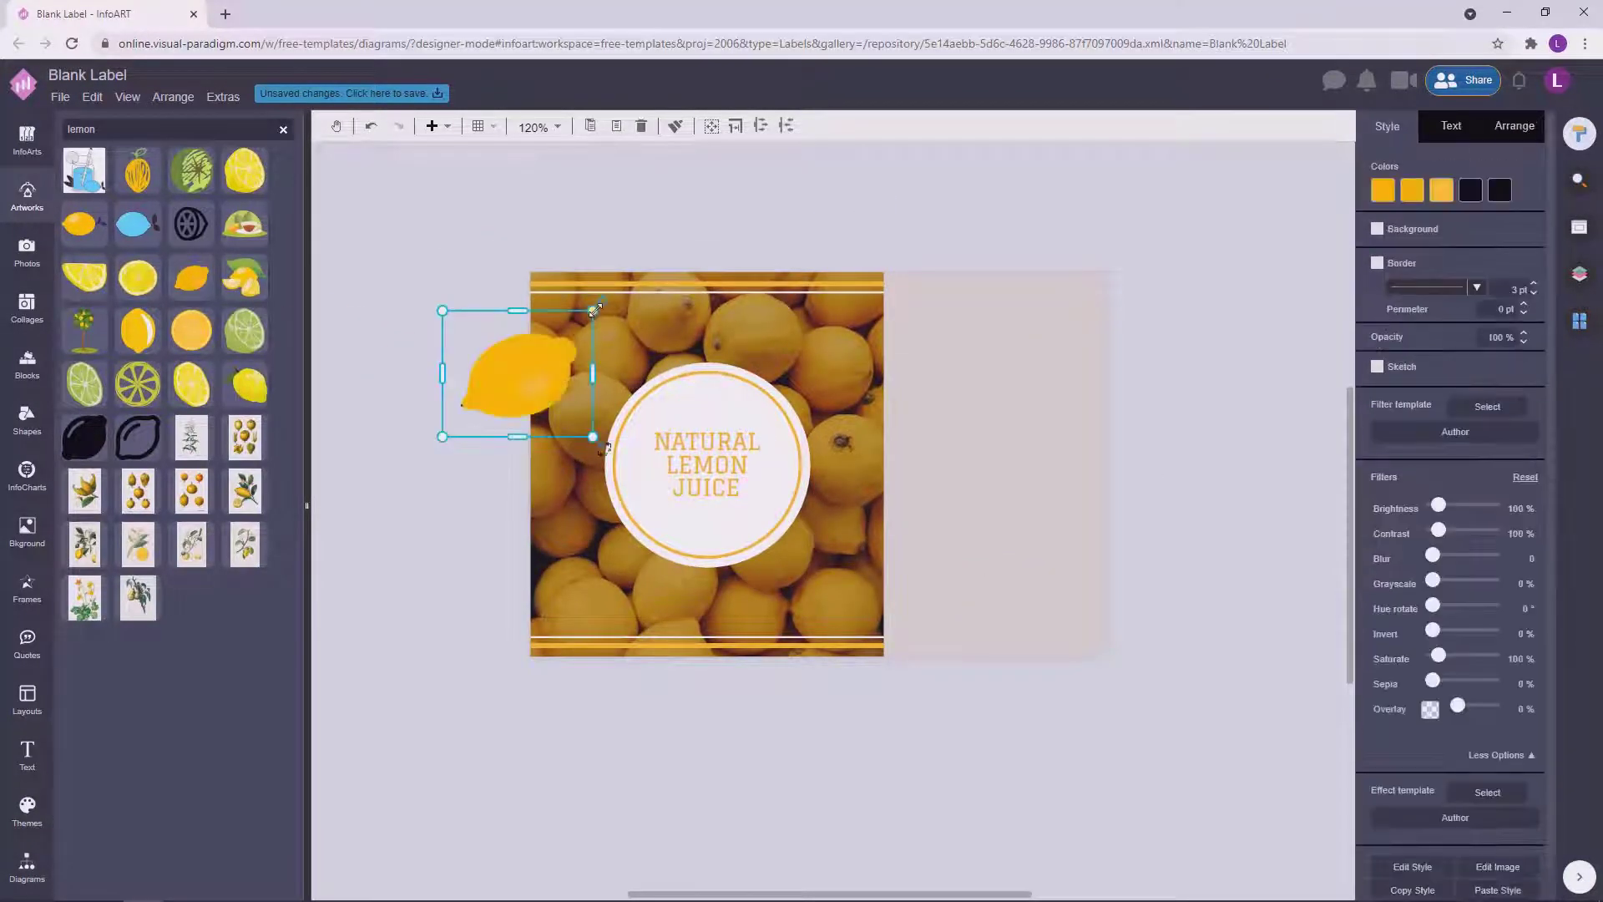
pyautogui.moveTo(593, 311); pyautogui.dragTo(482, 403)
pyautogui.click(1381, 193)
pyautogui.click(1425, 238)
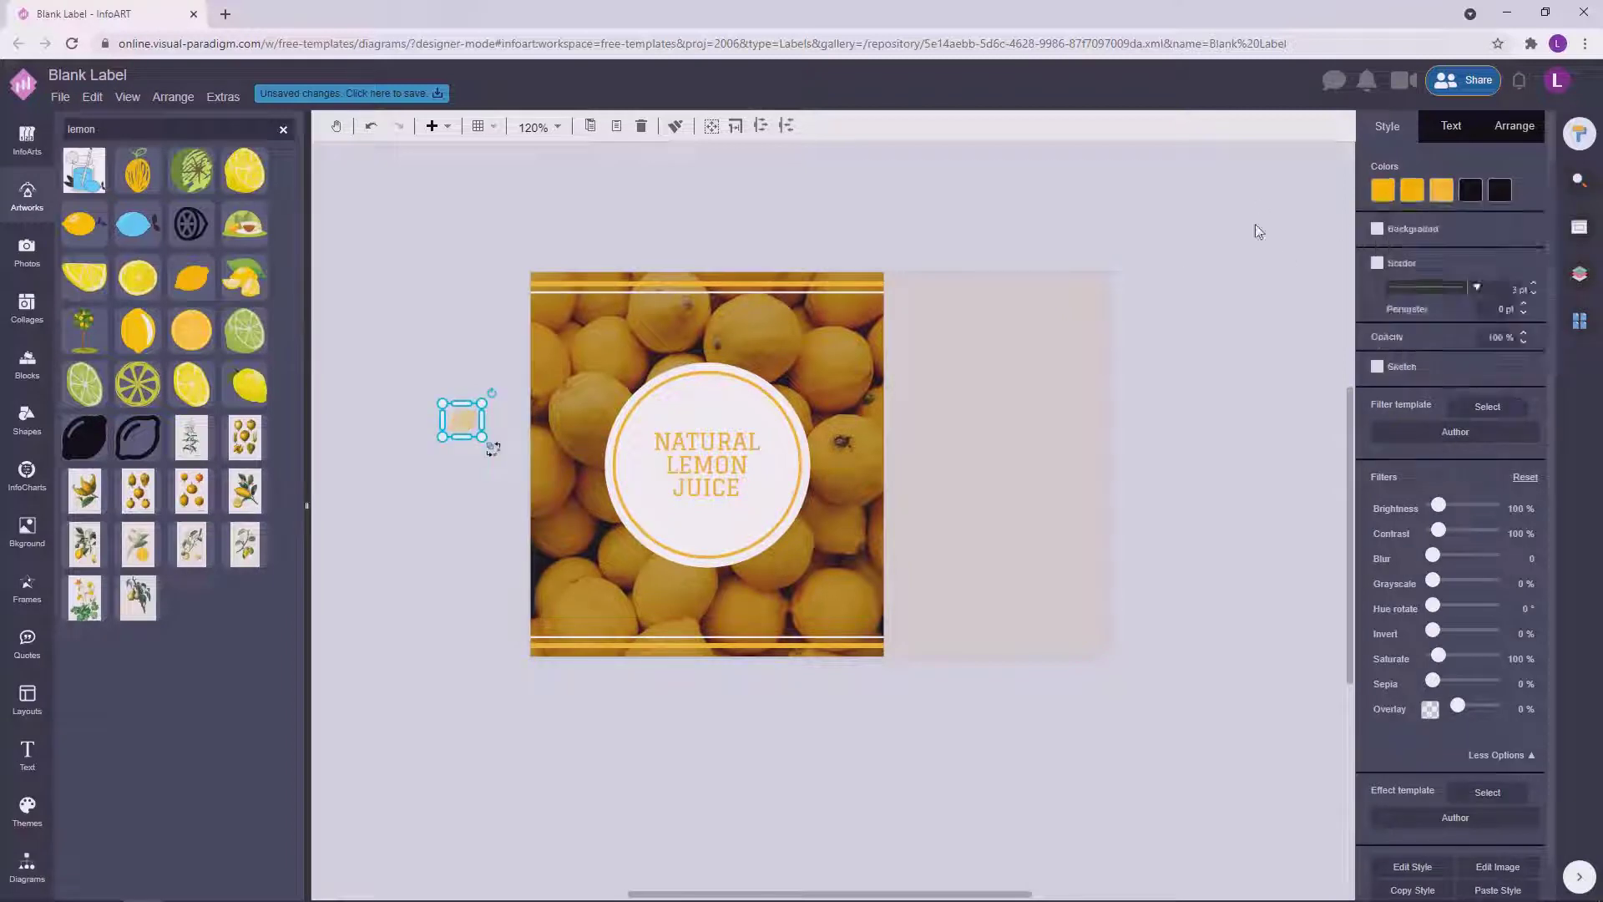
pyautogui.click(1383, 191)
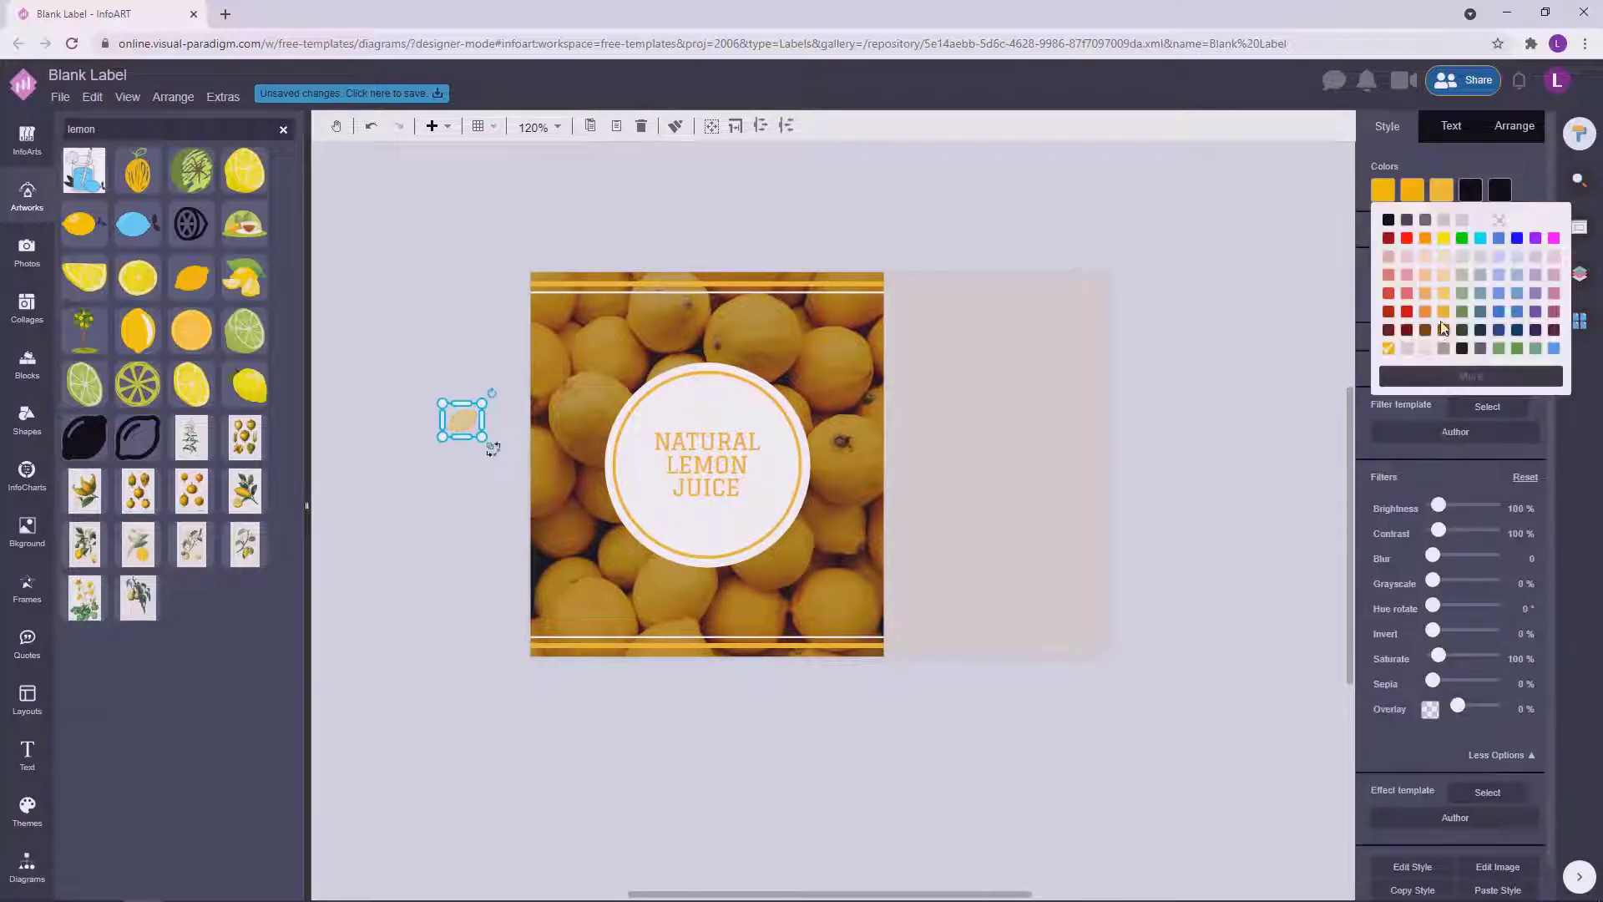
pyautogui.click(1438, 321)
pyautogui.click(1412, 191)
pyautogui.click(1467, 314)
pyautogui.click(1440, 191)
pyautogui.click(1472, 318)
# Shrink the lemon icon slightly and centre it in the white circle above the NATURAL LEMON JUICE title.
pyautogui.moveTo(462, 420); pyautogui.dragTo(707, 406)
pyautogui.click(837, 234)
pyautogui.click(741, 459)
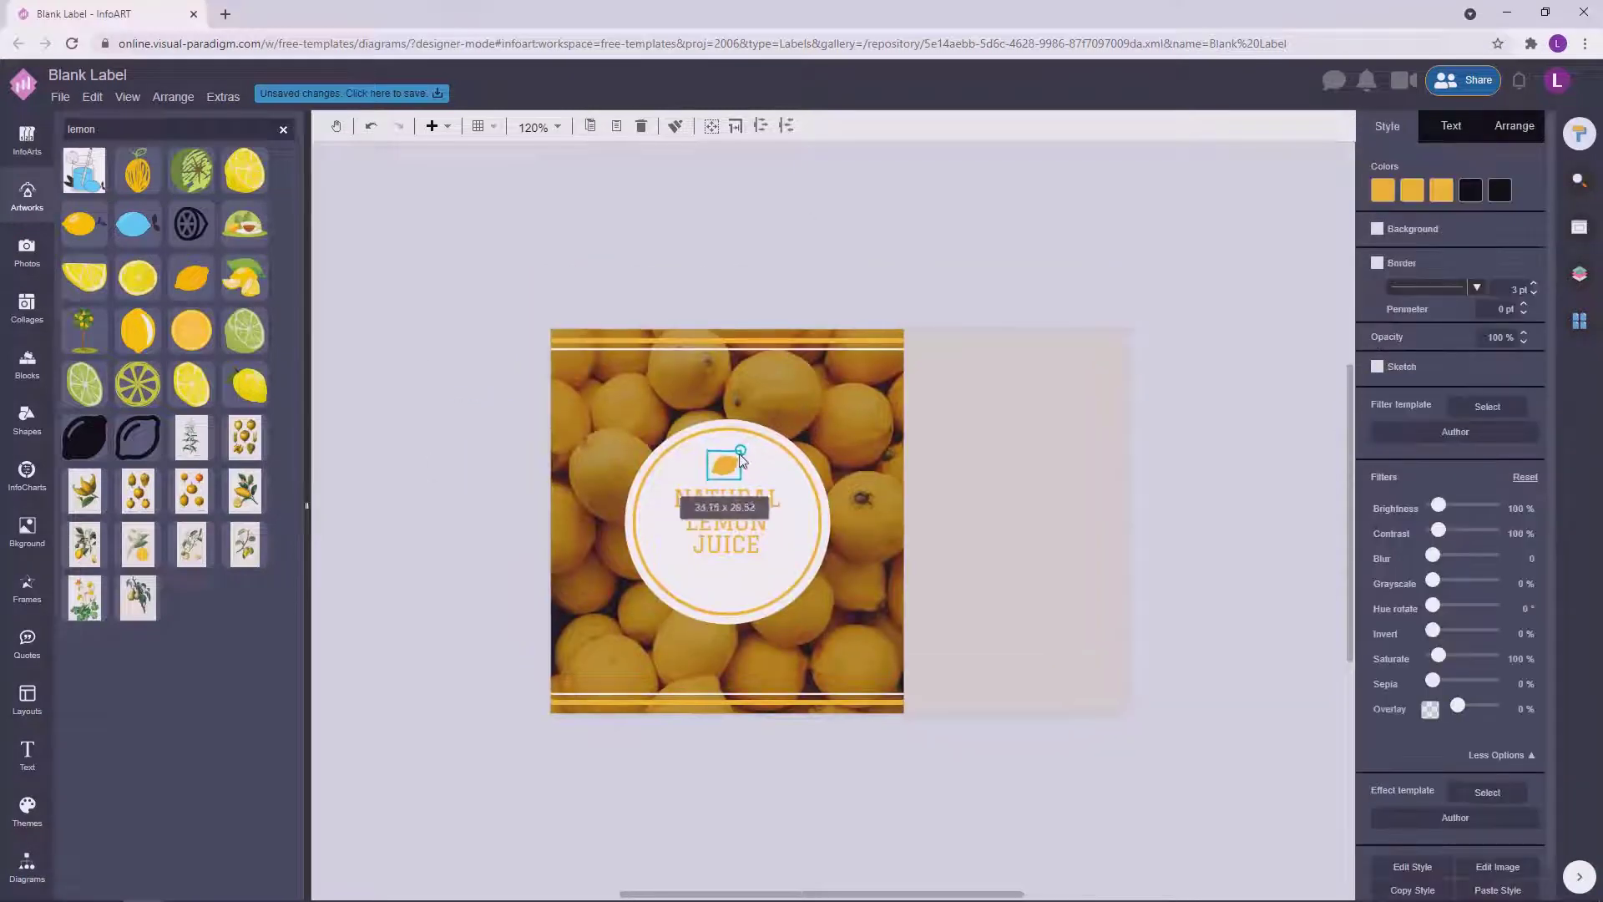
pyautogui.click(919, 142)
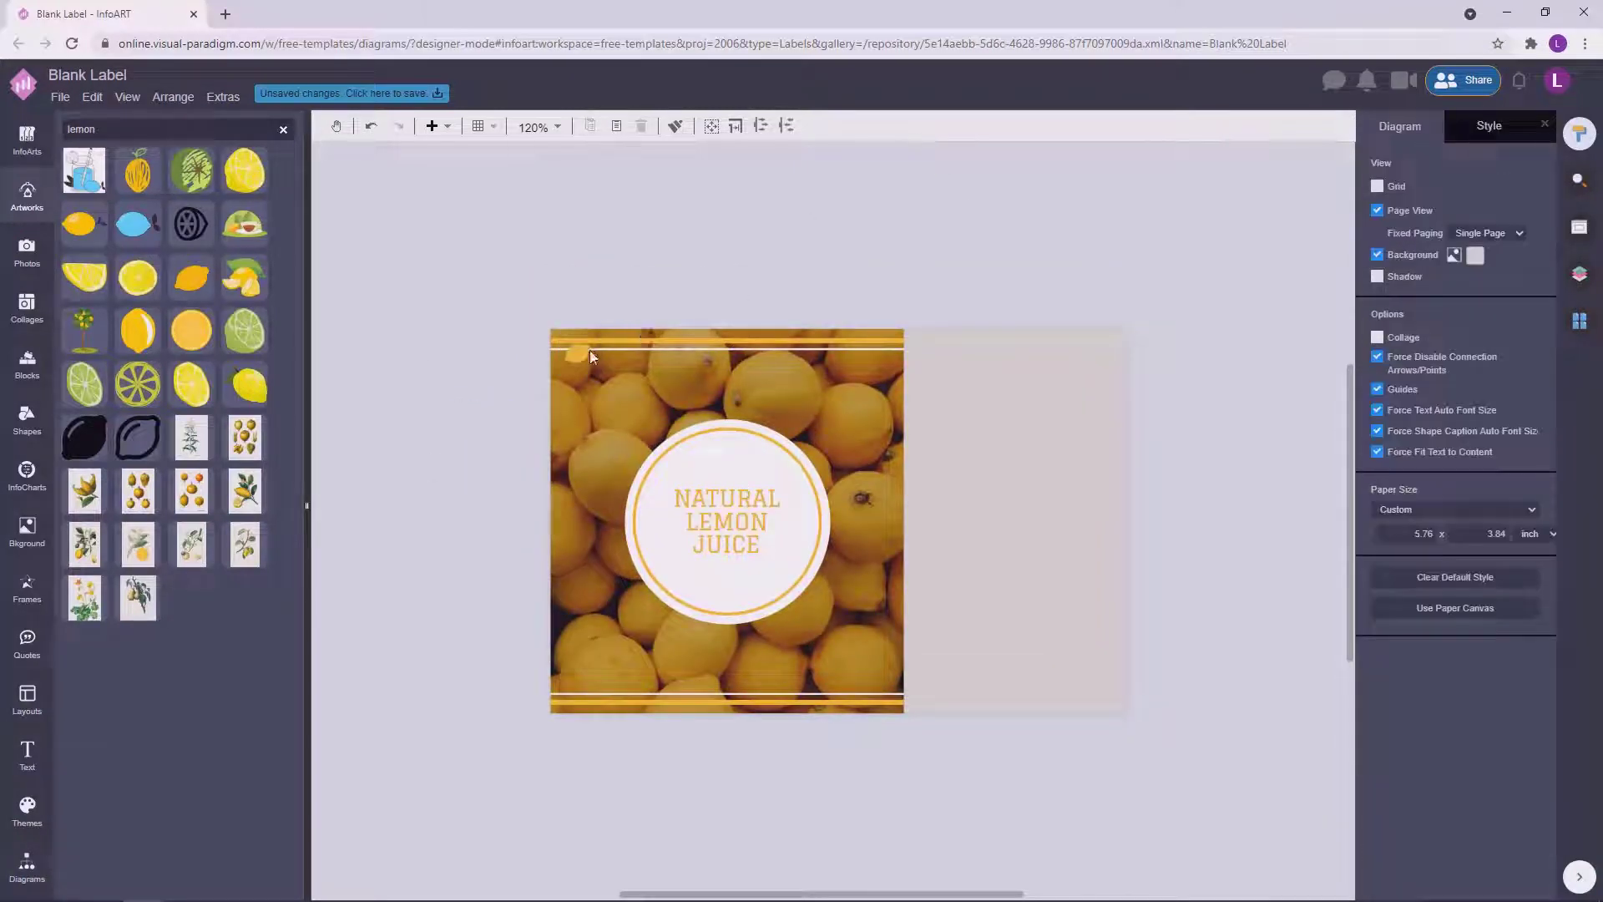
pyautogui.moveTo(590, 357); pyautogui.dragTo(728, 457)
pyautogui.click(913, 242)
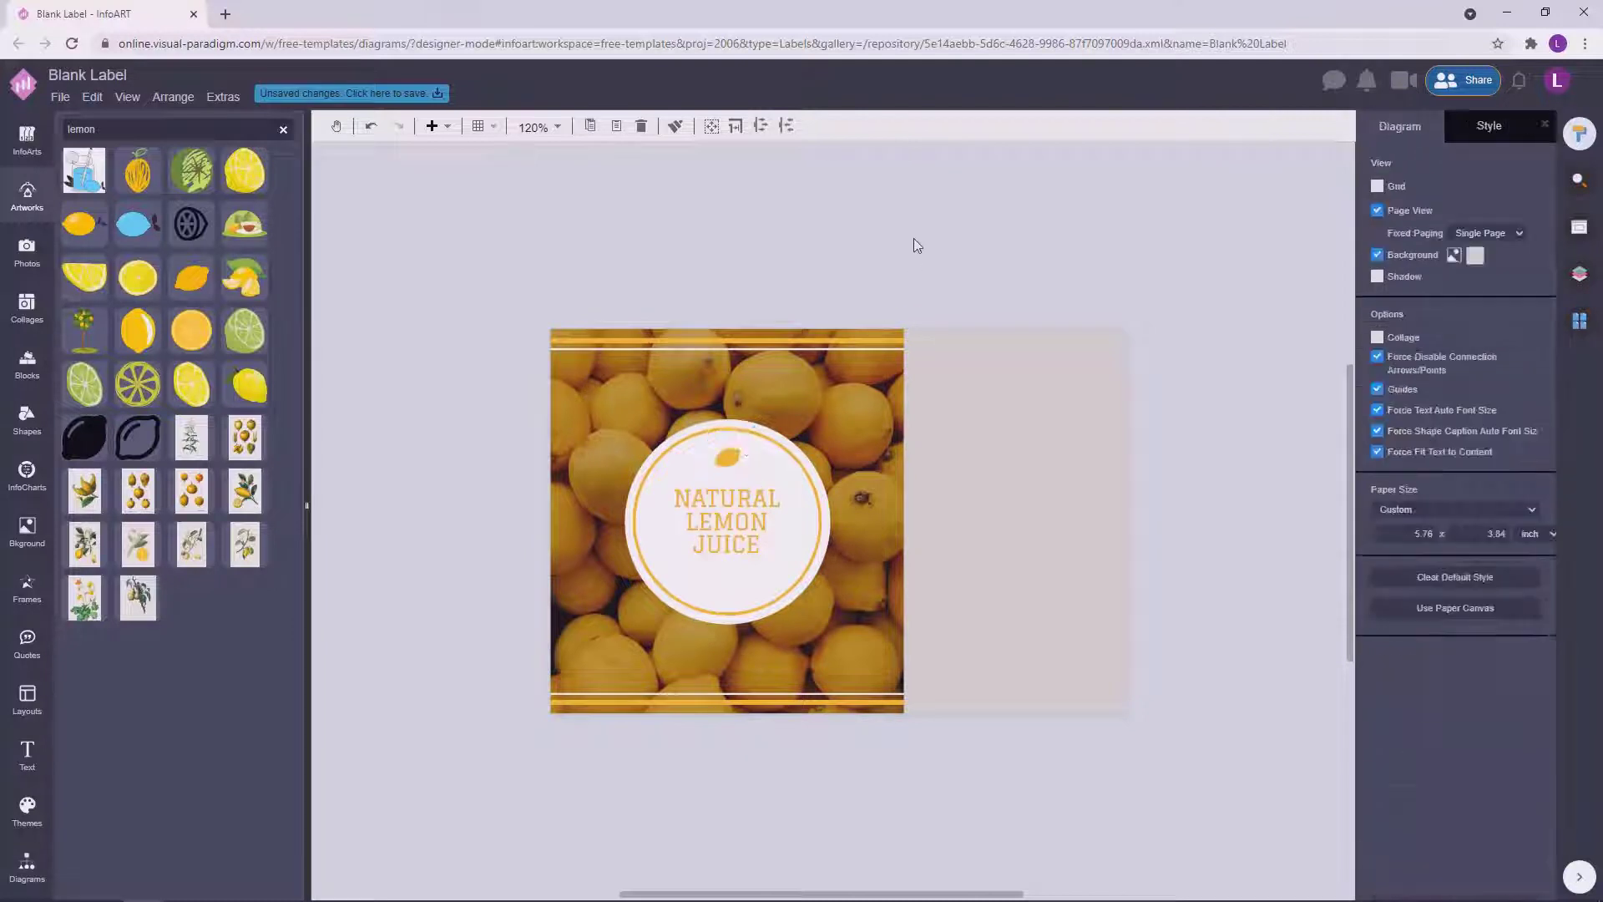
# Nudge the lemon icon down slightly toward the title inside the circle.
pyautogui.click(733, 453)
pyautogui.press('Down')
pyautogui.press('Down')
pyautogui.press('Down')
pyautogui.click(899, 224)
pyautogui.moveTo(987, 244); pyautogui.dragTo(909, 254)
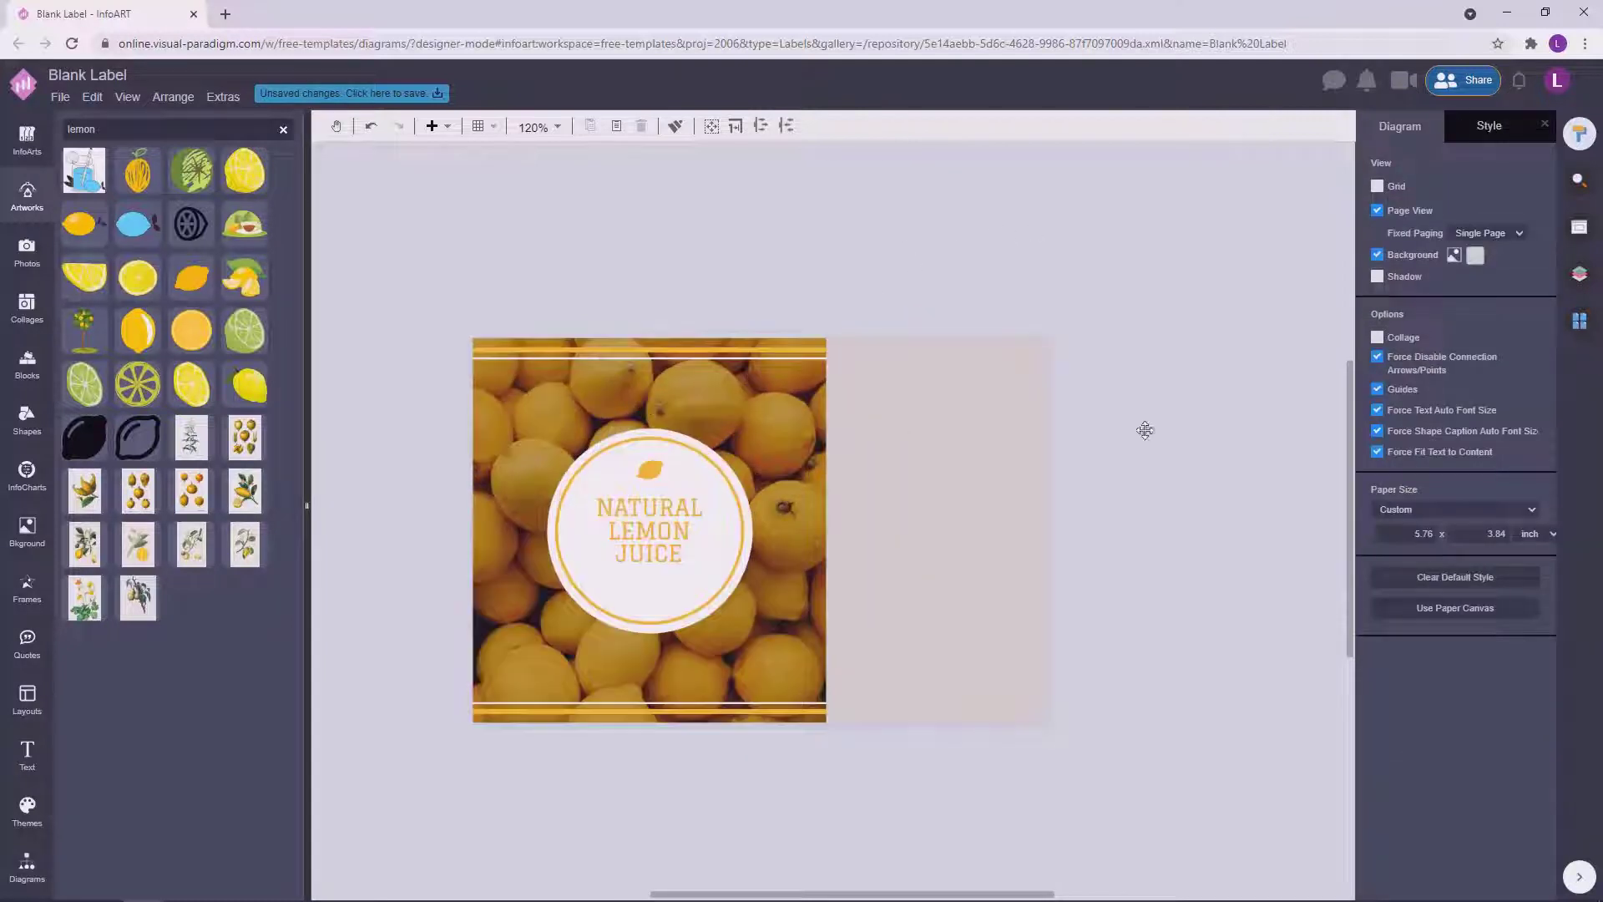
pyautogui.moveTo(1144, 431); pyautogui.dragTo(1121, 406)
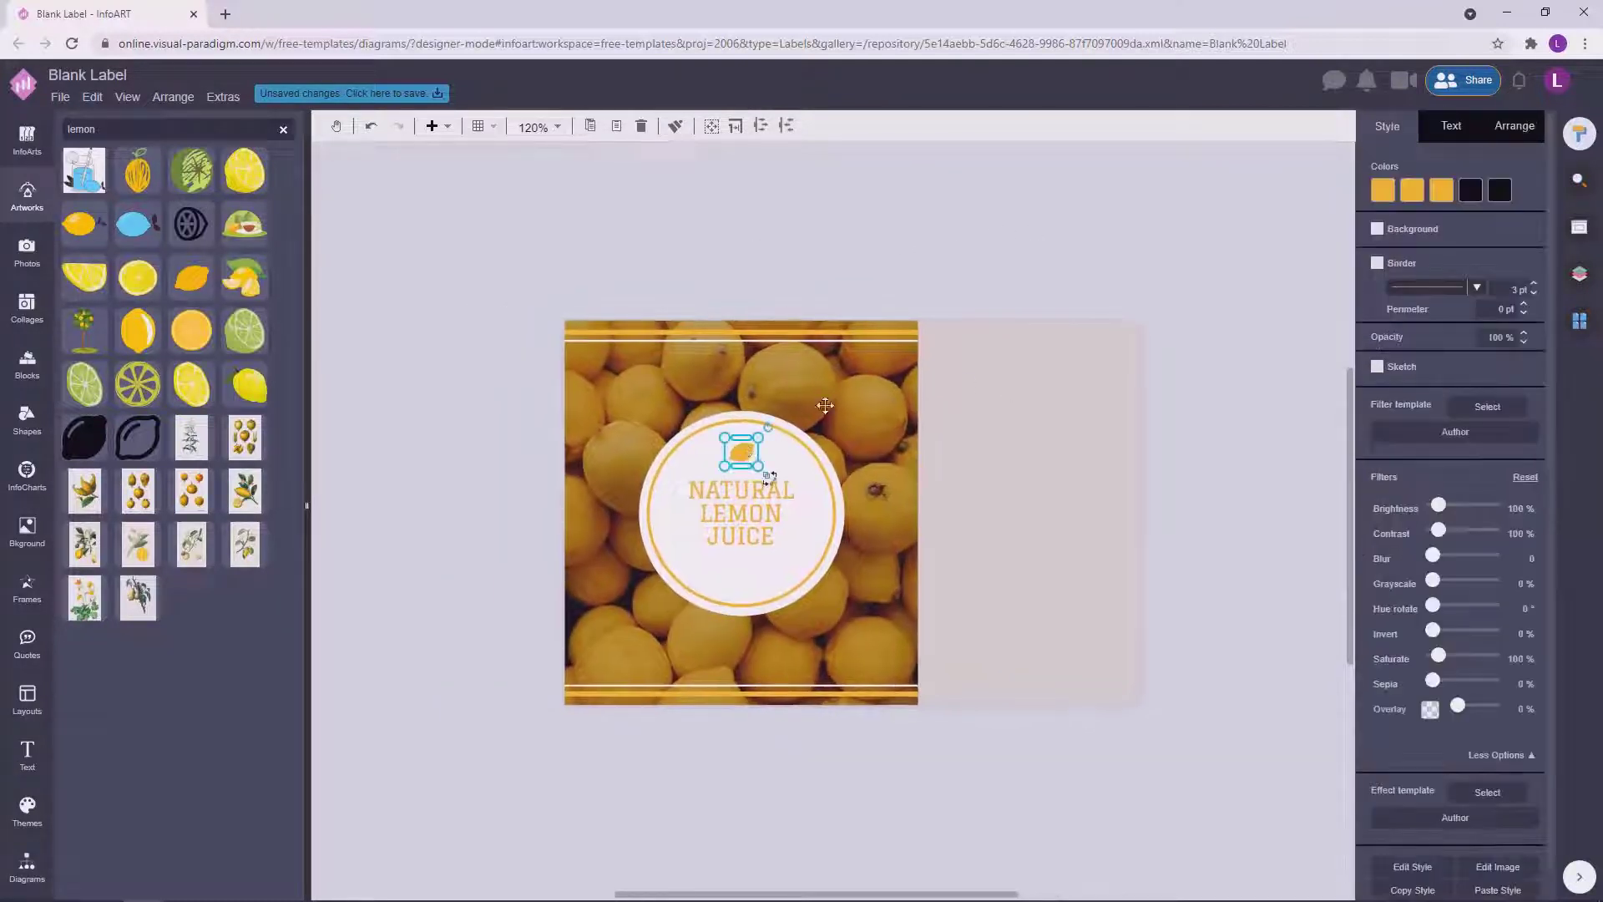
# Add a wide text box above the label reading "Made in USA".
pyautogui.doubleClick(747, 219)
pyautogui.moveTo(801, 248); pyautogui.dragTo(1007, 247)
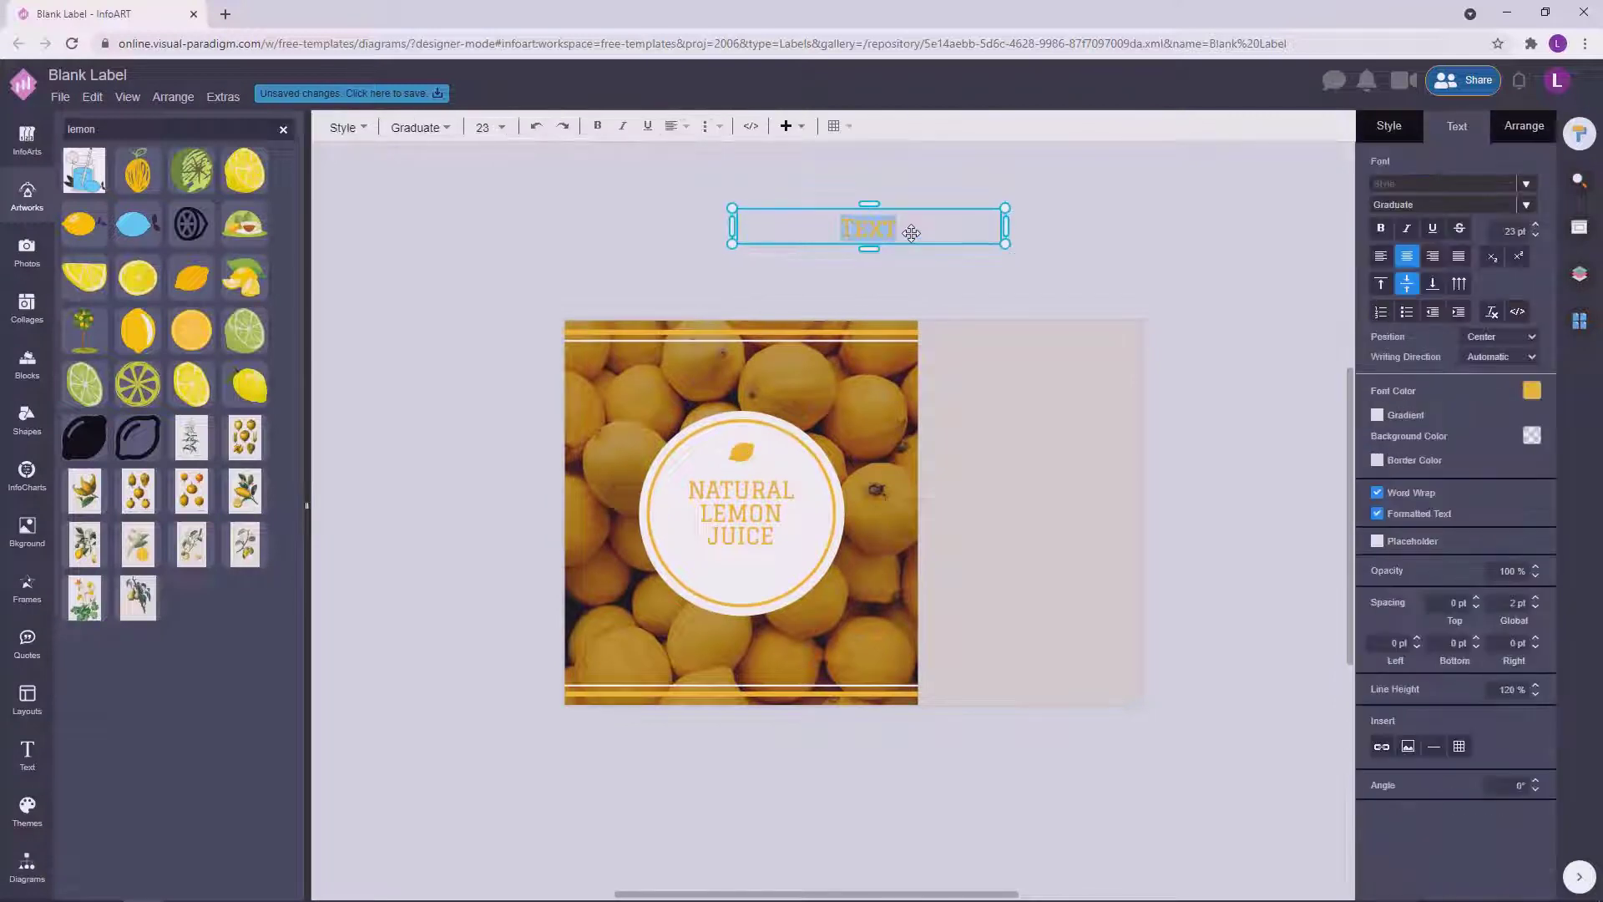
pyautogui.click(1035, 234)
# Format the "Made in USA" text in the Comfortaa font at 11 pt.
pyautogui.click(1454, 134)
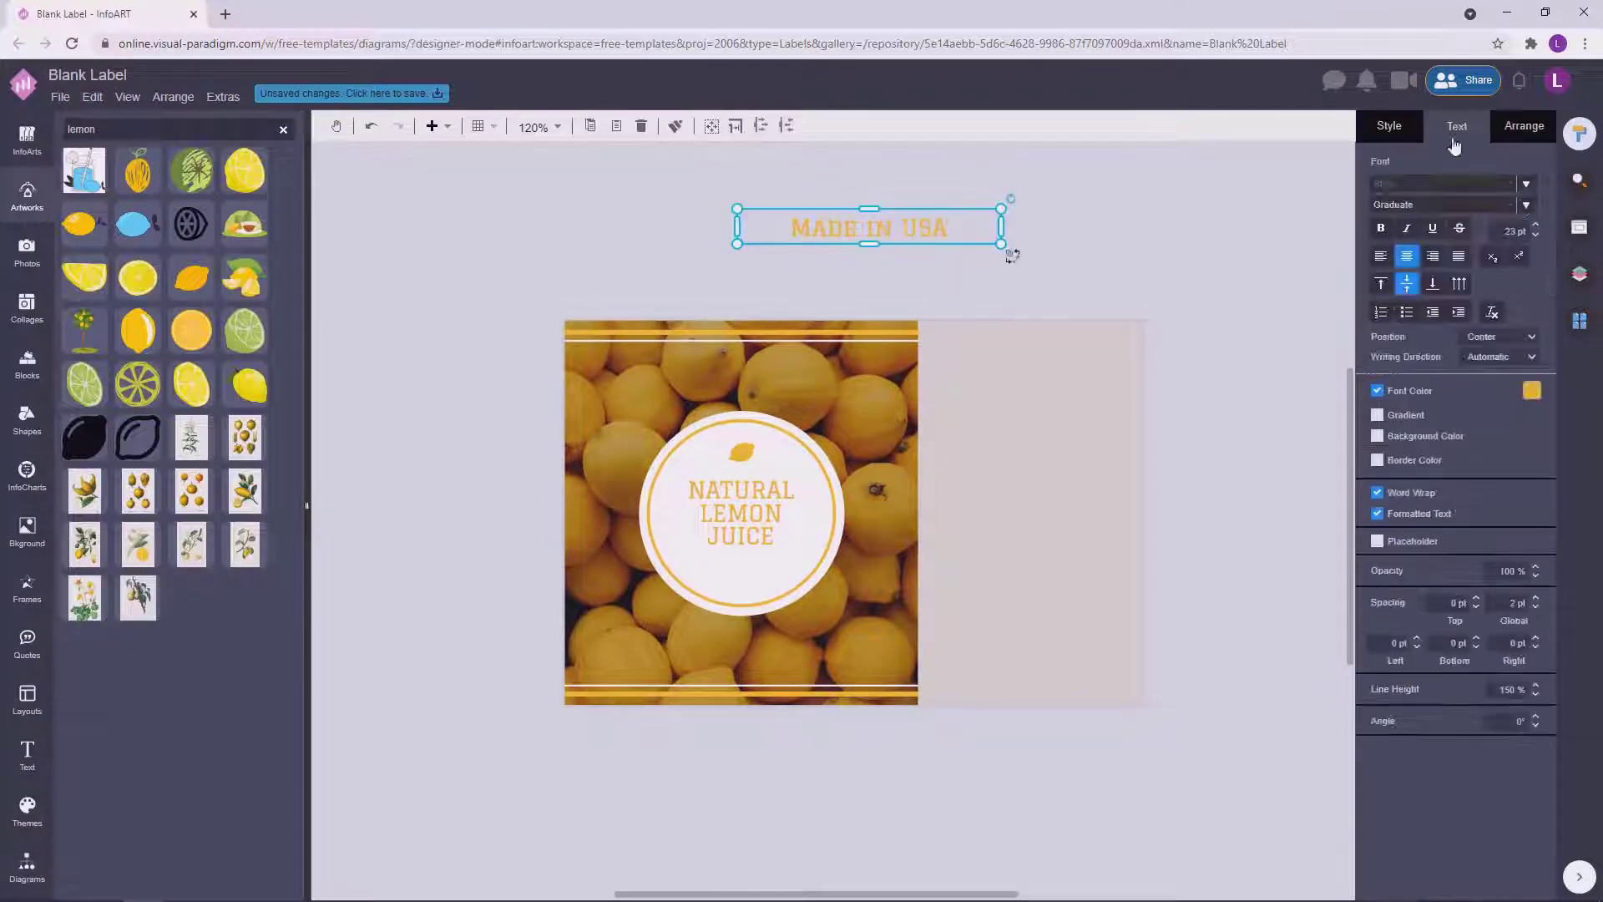
pyautogui.click(1526, 204)
pyautogui.moveTo(1594, 238); pyautogui.dragTo(1594, 288)
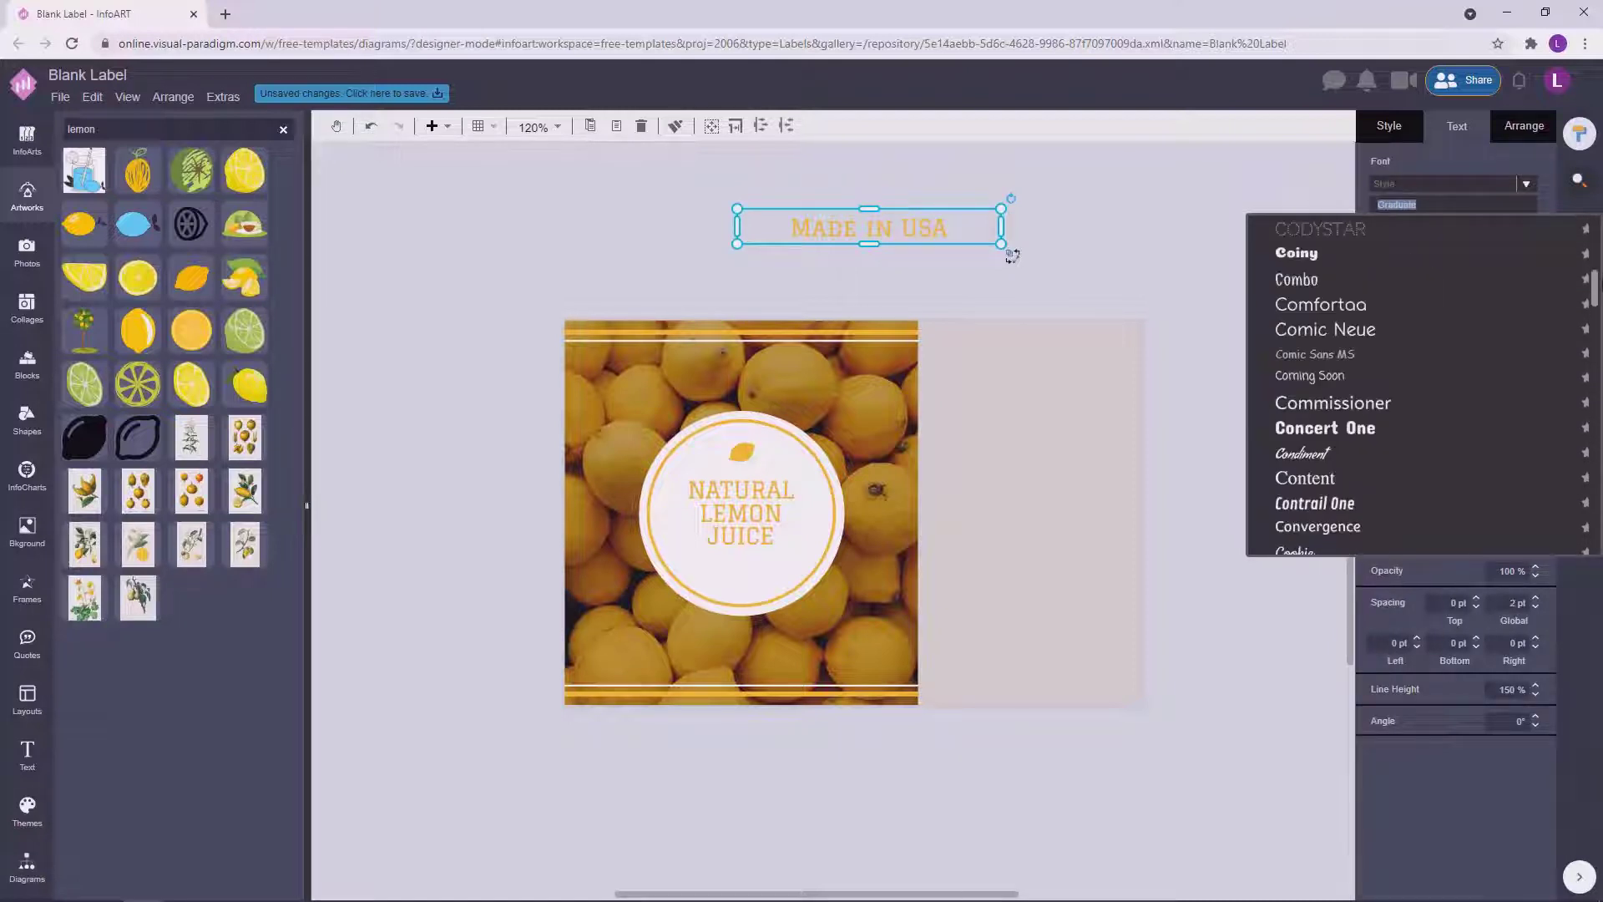
pyautogui.click(1494, 303)
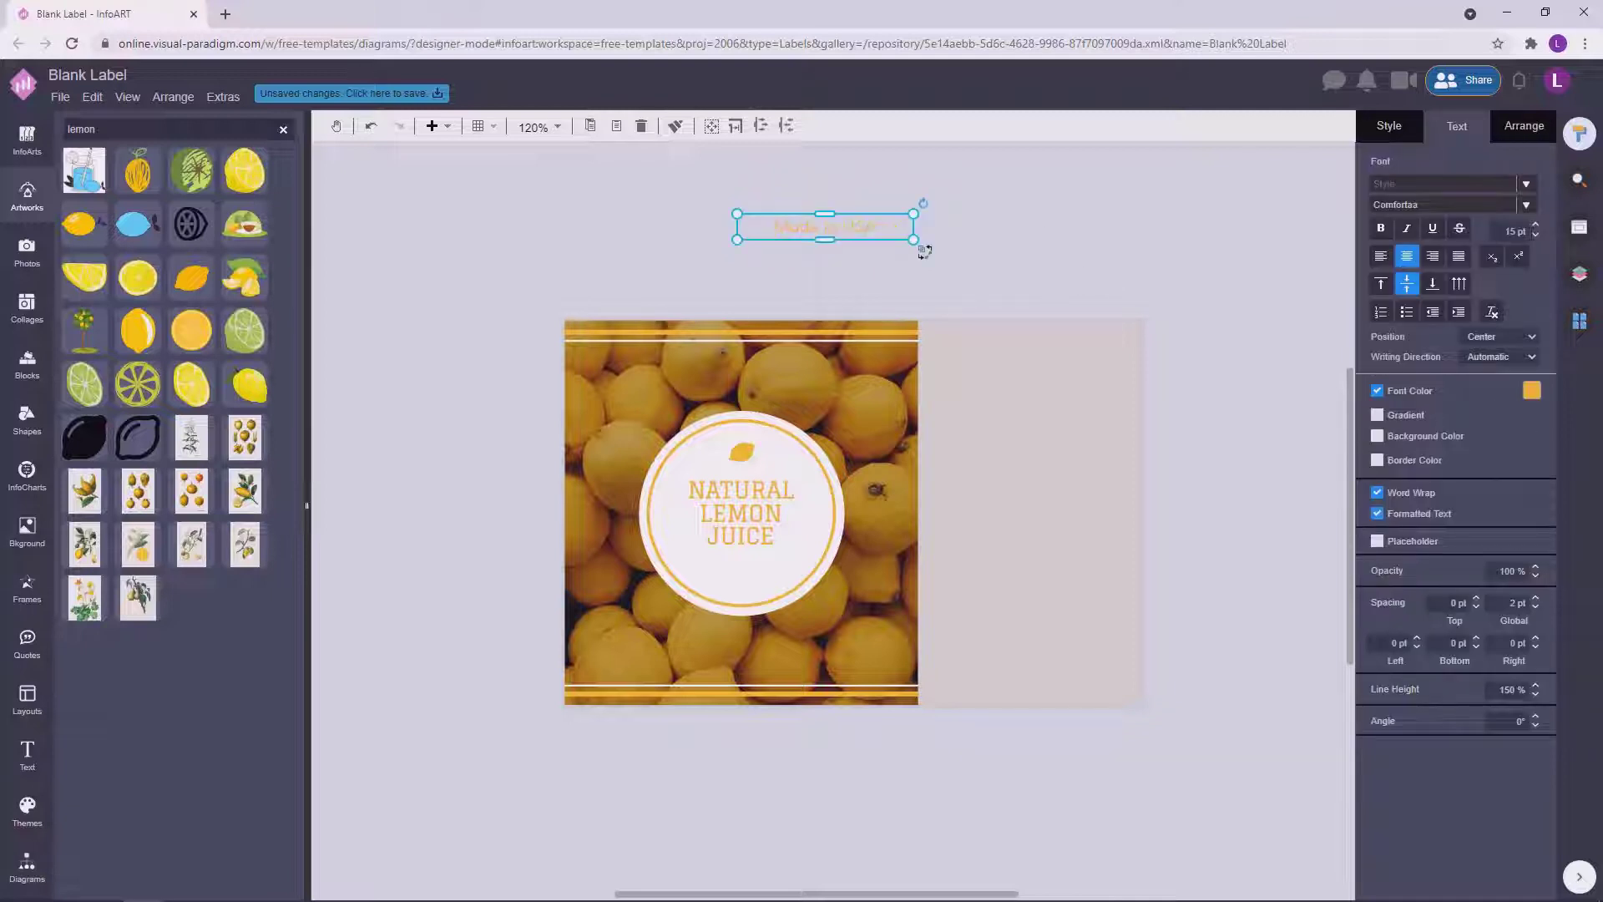
pyautogui.write('11')
pyautogui.click(1107, 293)
# Move the lemon icon above the label and stack the "Made in USA" text over the title outside the photo.
pyautogui.moveTo(890, 229); pyautogui.dragTo(496, 472)
pyautogui.click(361, 483)
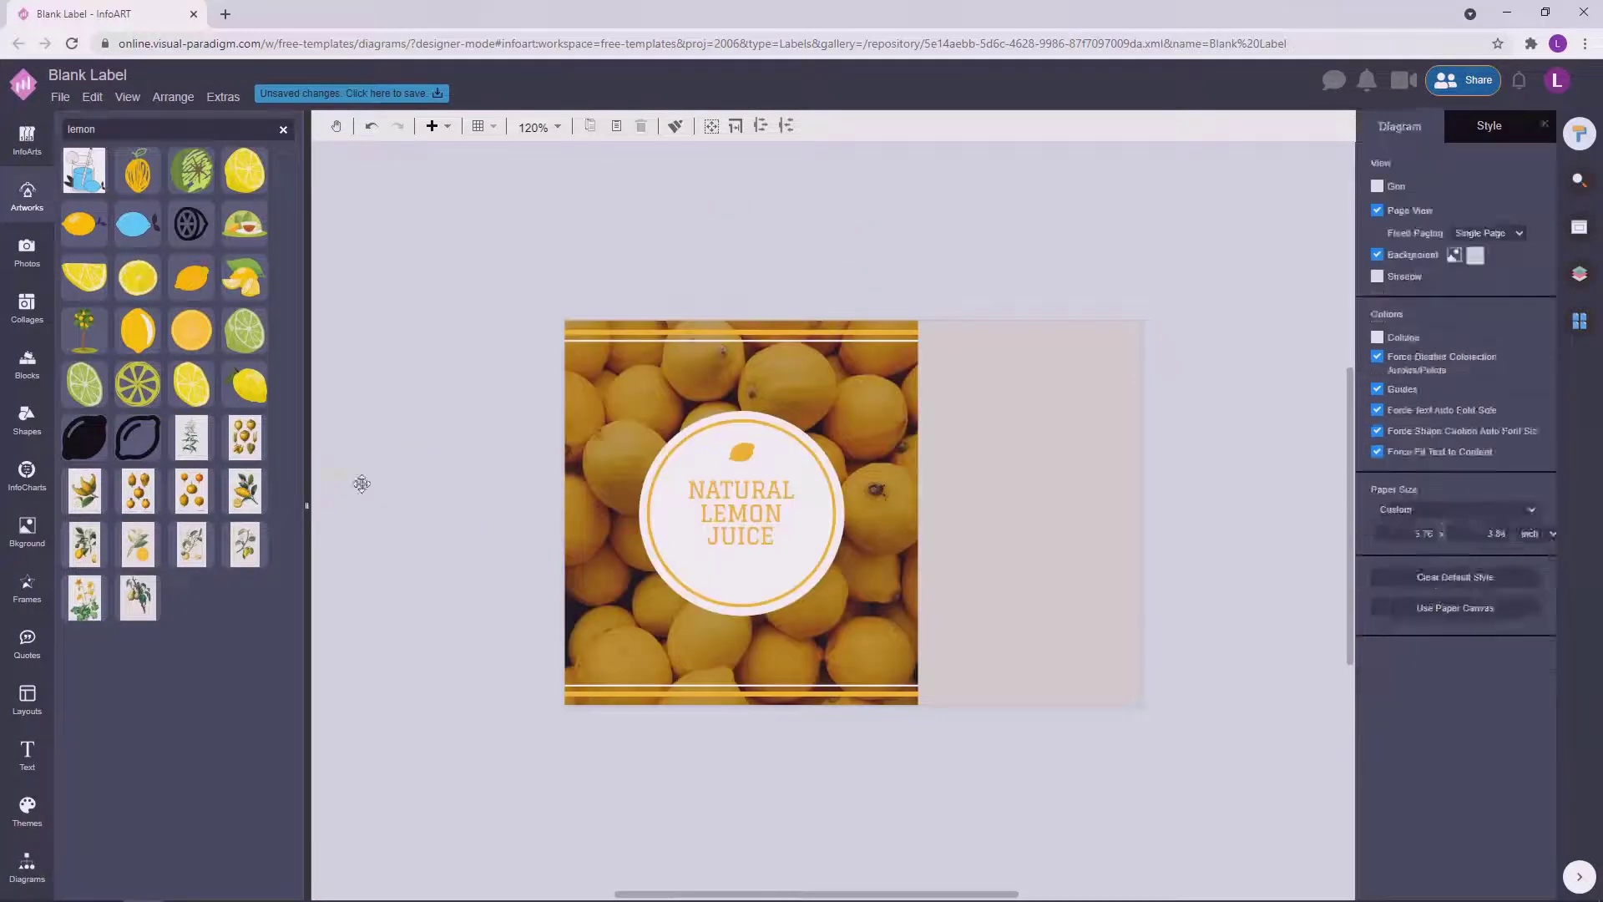
pyautogui.click(435, 470)
pyautogui.click(485, 563)
pyautogui.scroll(2, 485, 564)
pyautogui.click(565, 483)
pyautogui.click(904, 465)
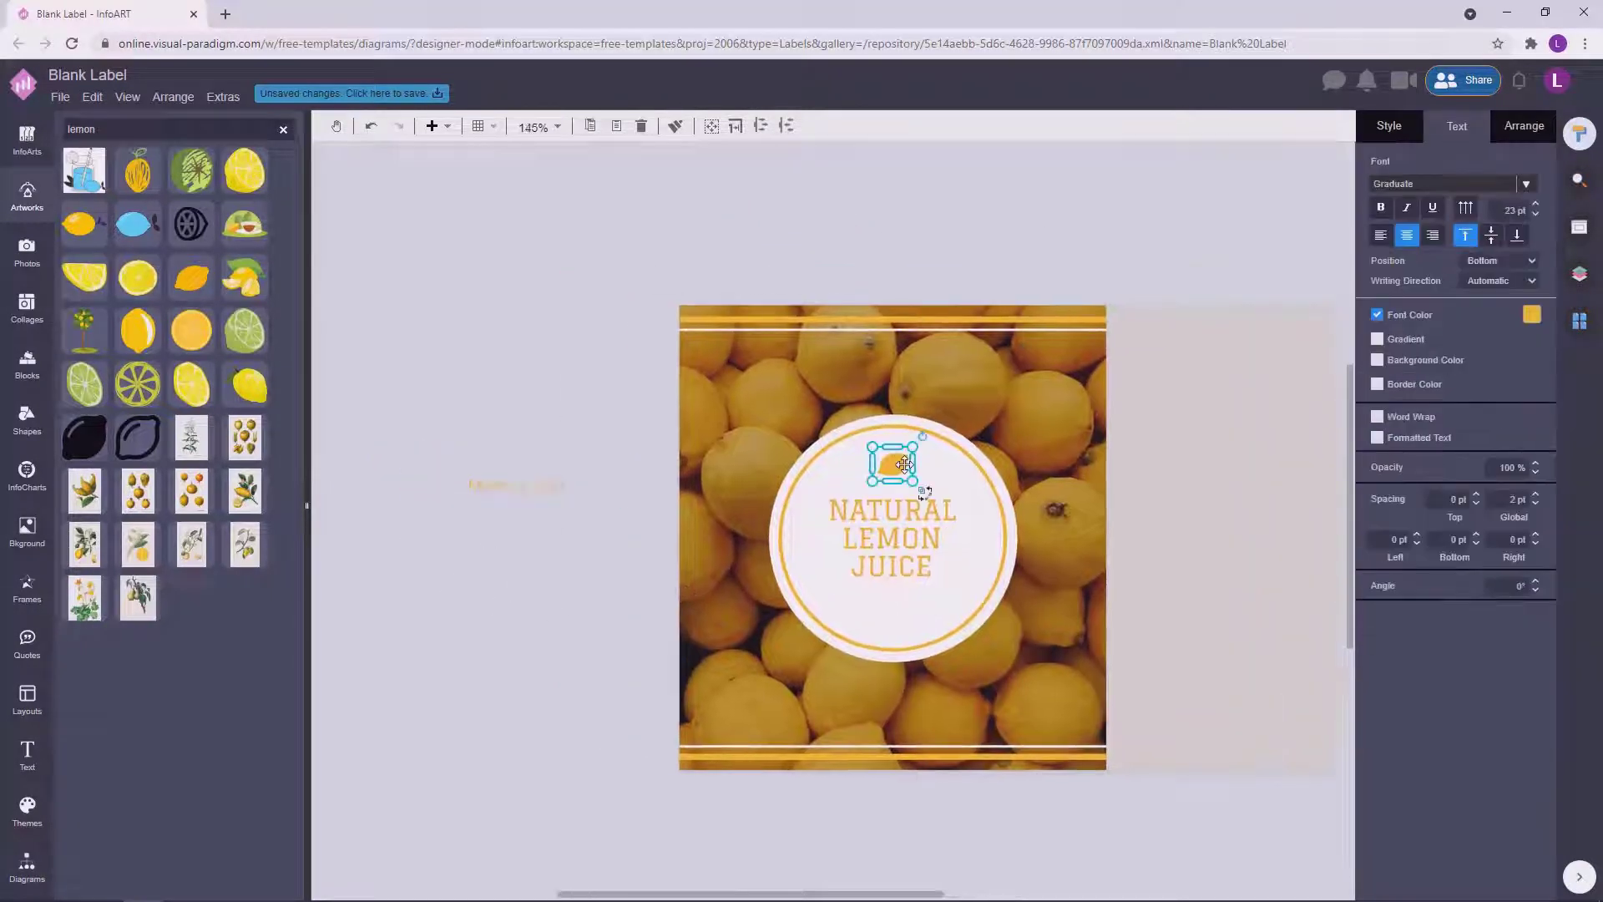
pyautogui.moveTo(929, 518); pyautogui.dragTo(553, 536)
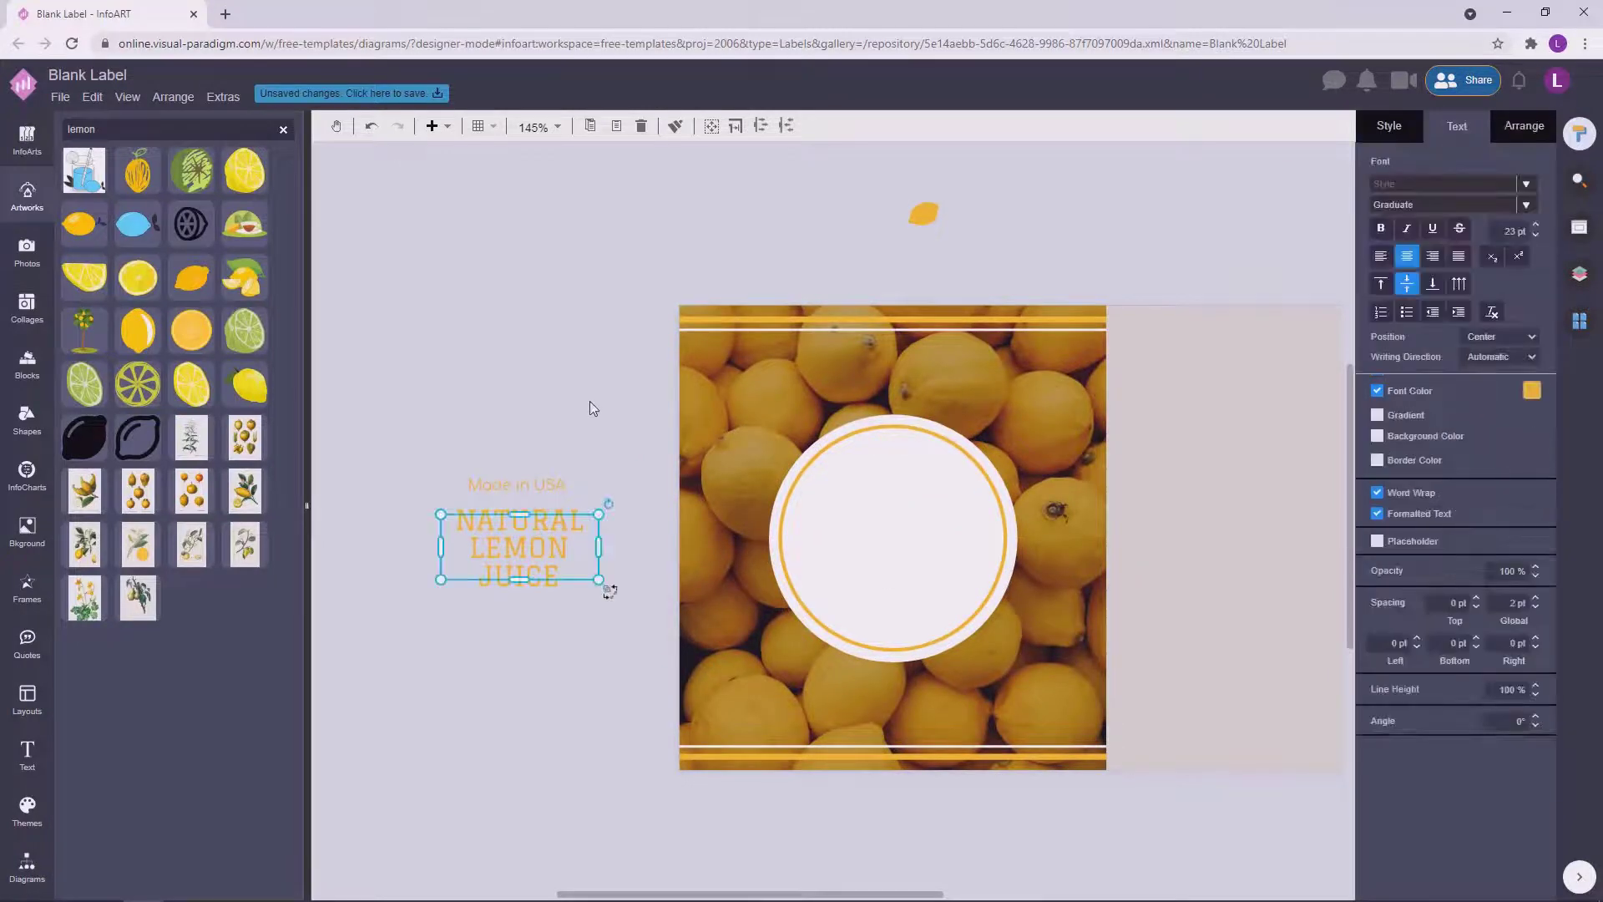
# Set the "Made in USA" text size to 11.5 pt.
pyautogui.click(590, 403)
pyautogui.click(561, 485)
pyautogui.write('11.5')
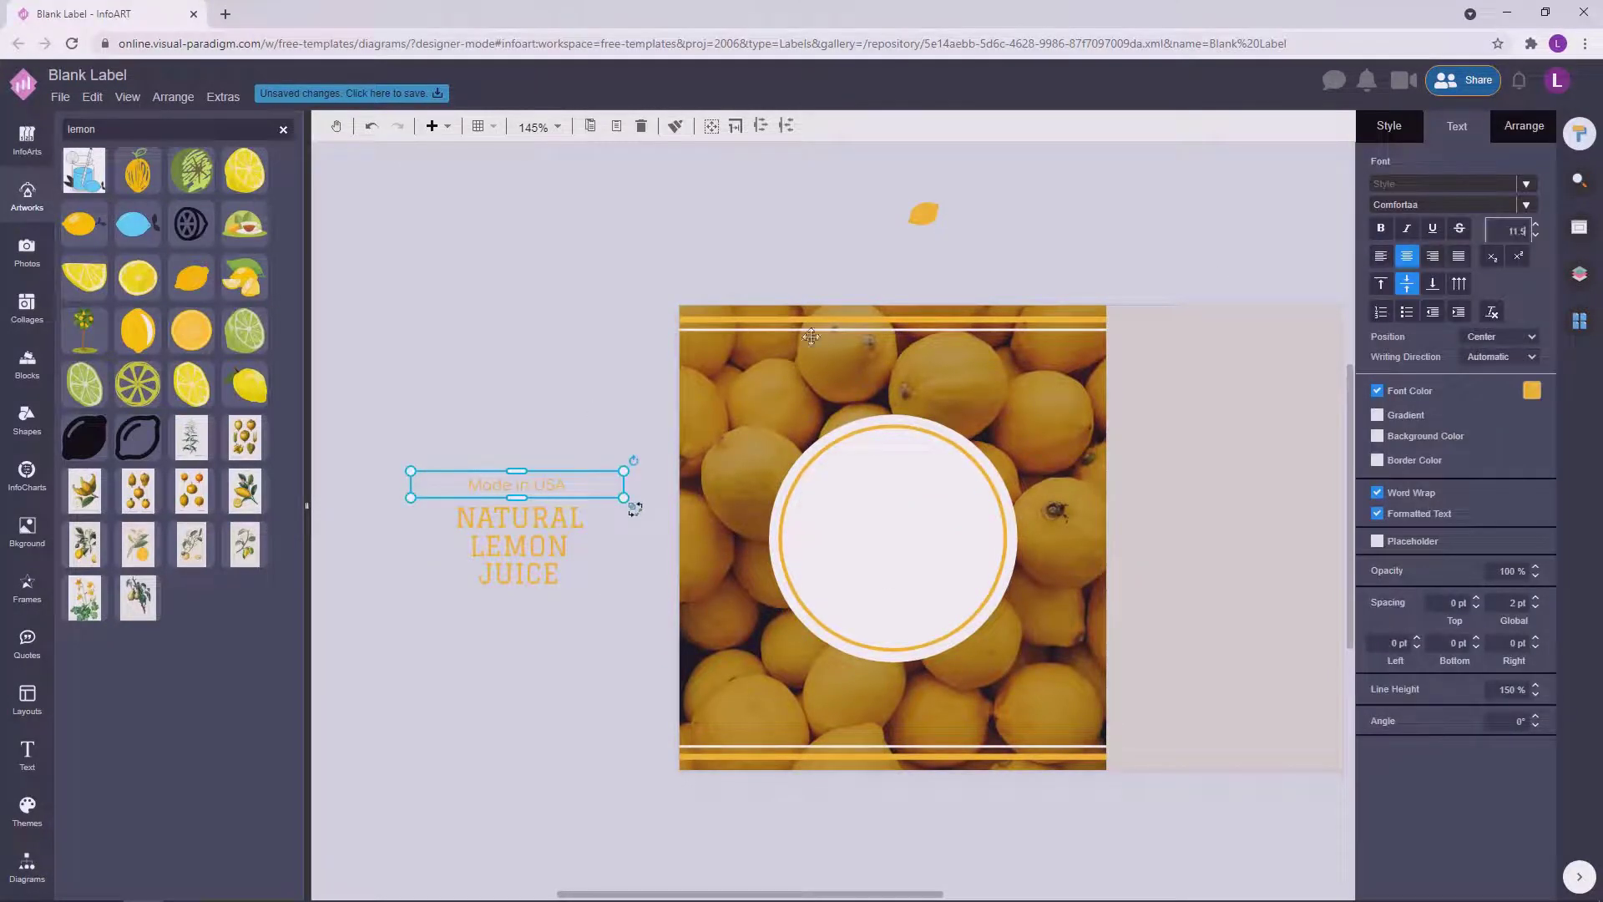
pyautogui.press('Return')
# Place a copy of the "Made in USA" text below the title and change it to "Since 2015".
pyautogui.moveTo(555, 618); pyautogui.dragTo(552, 614)
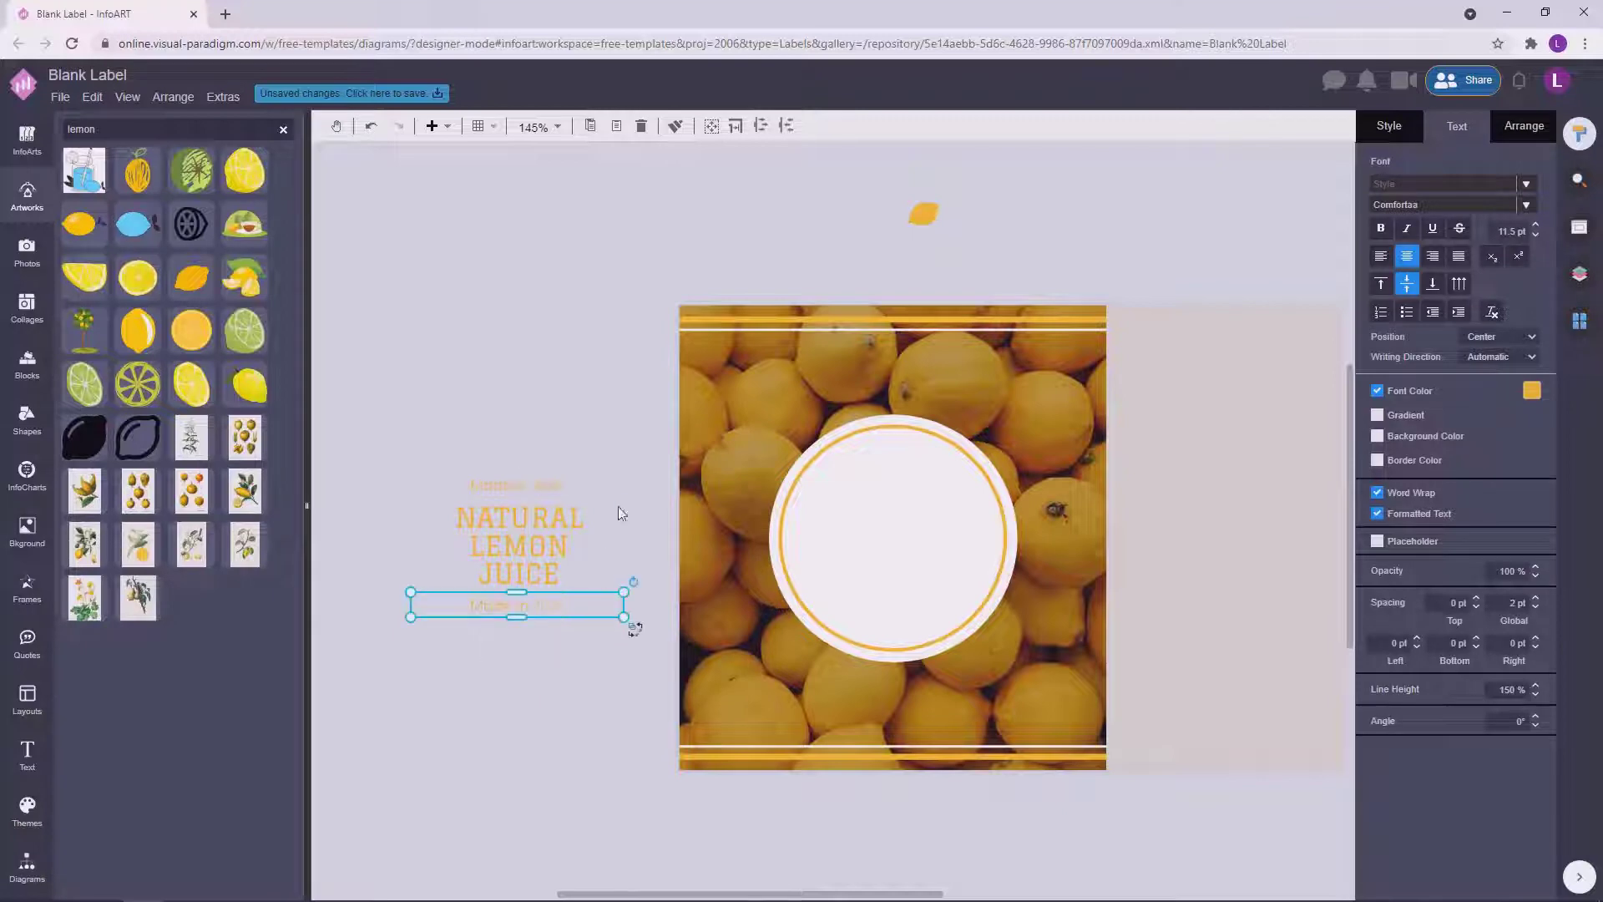
pyautogui.doubleClick(551, 606)
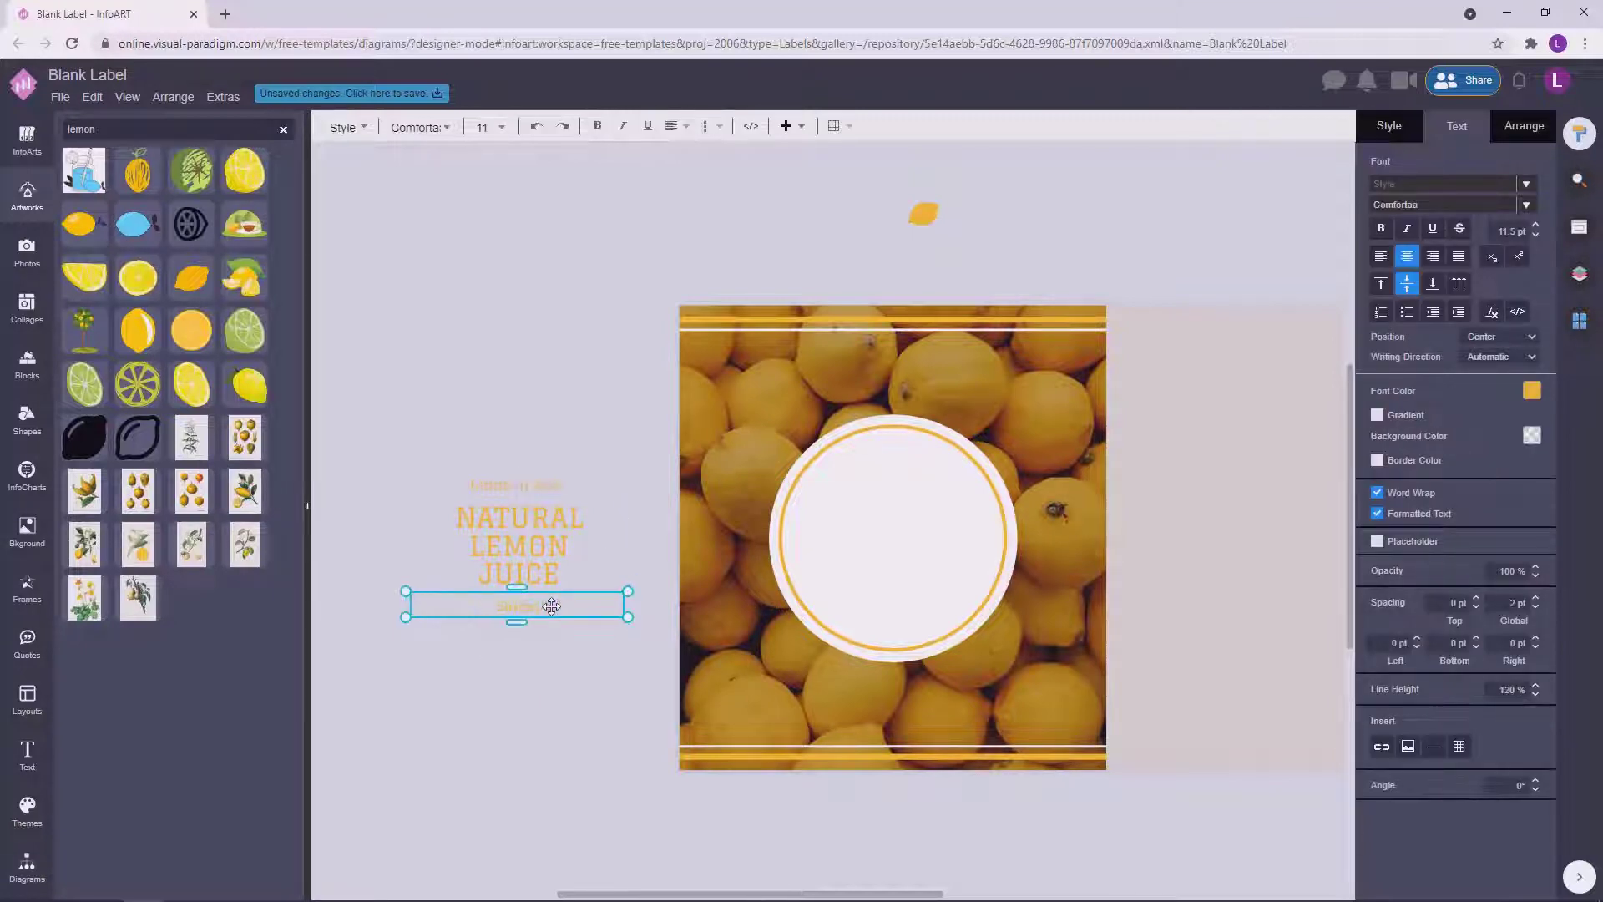
pyautogui.click(590, 357)
# Move the "Made in USA", title and "Since 2015" texts together into the centre of the white circle.
pyautogui.click(516, 486)
pyautogui.keyDown('shift'); pyautogui.click(519, 534); pyautogui.keyUp('shift')
pyautogui.keyDown('shift'); pyautogui.click(534, 605); pyautogui.keyUp('shift')
pyautogui.moveTo(541, 555); pyautogui.dragTo(917, 548)
pyautogui.click(1170, 208)
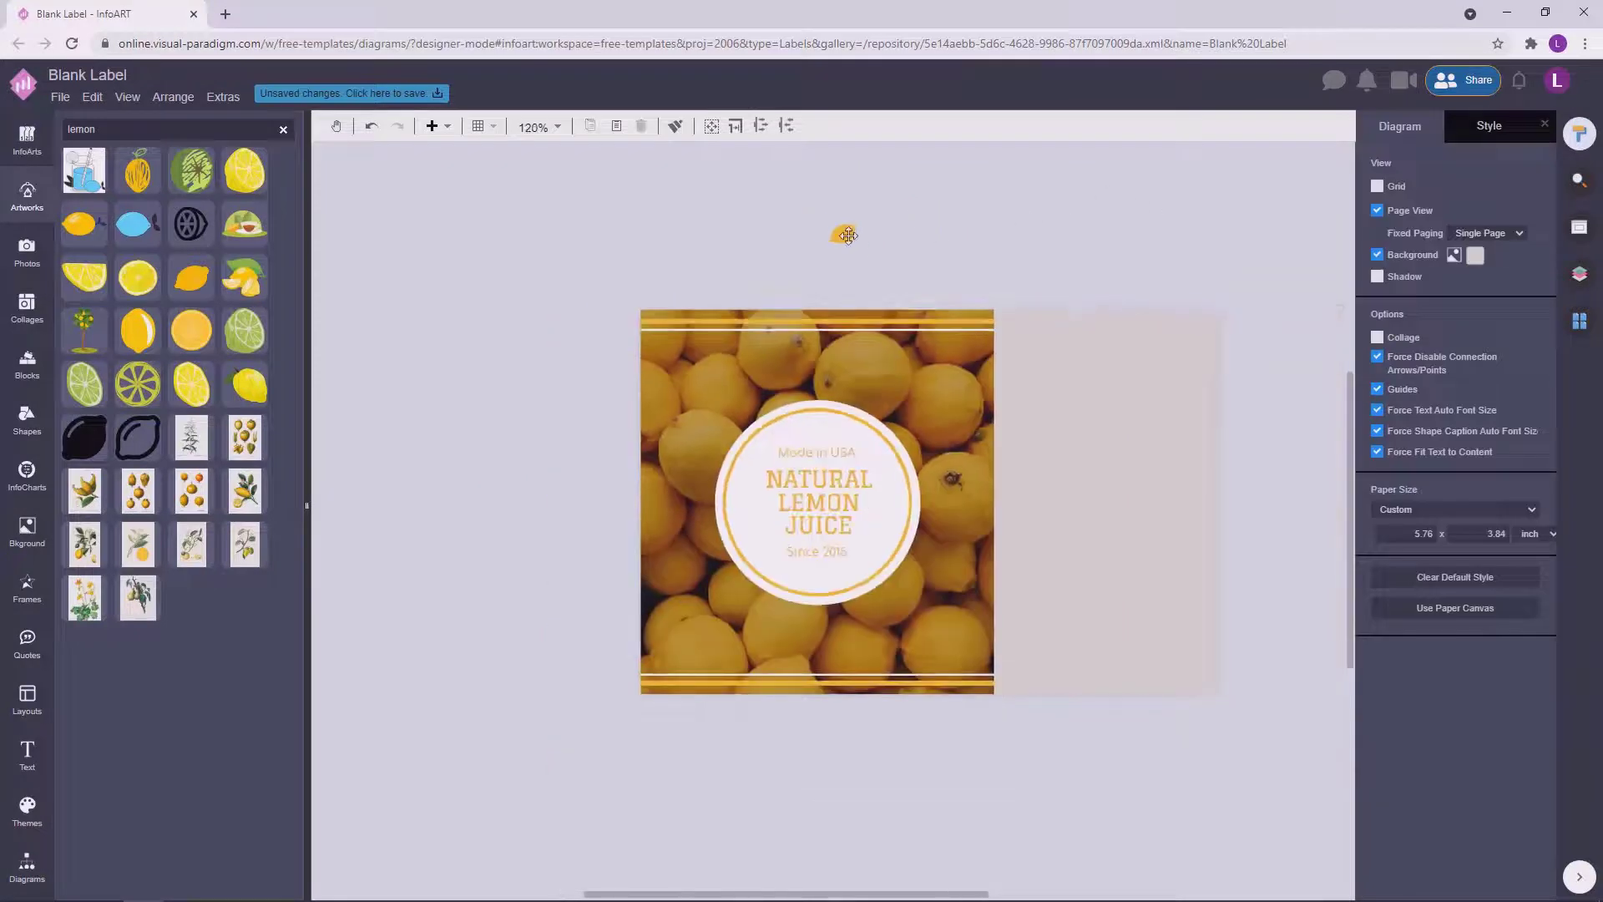
# Place the lemon icon near the top of the label's blank beige section and delete its extra copy.
pyautogui.moveTo(943, 306); pyautogui.dragTo(1104, 355)
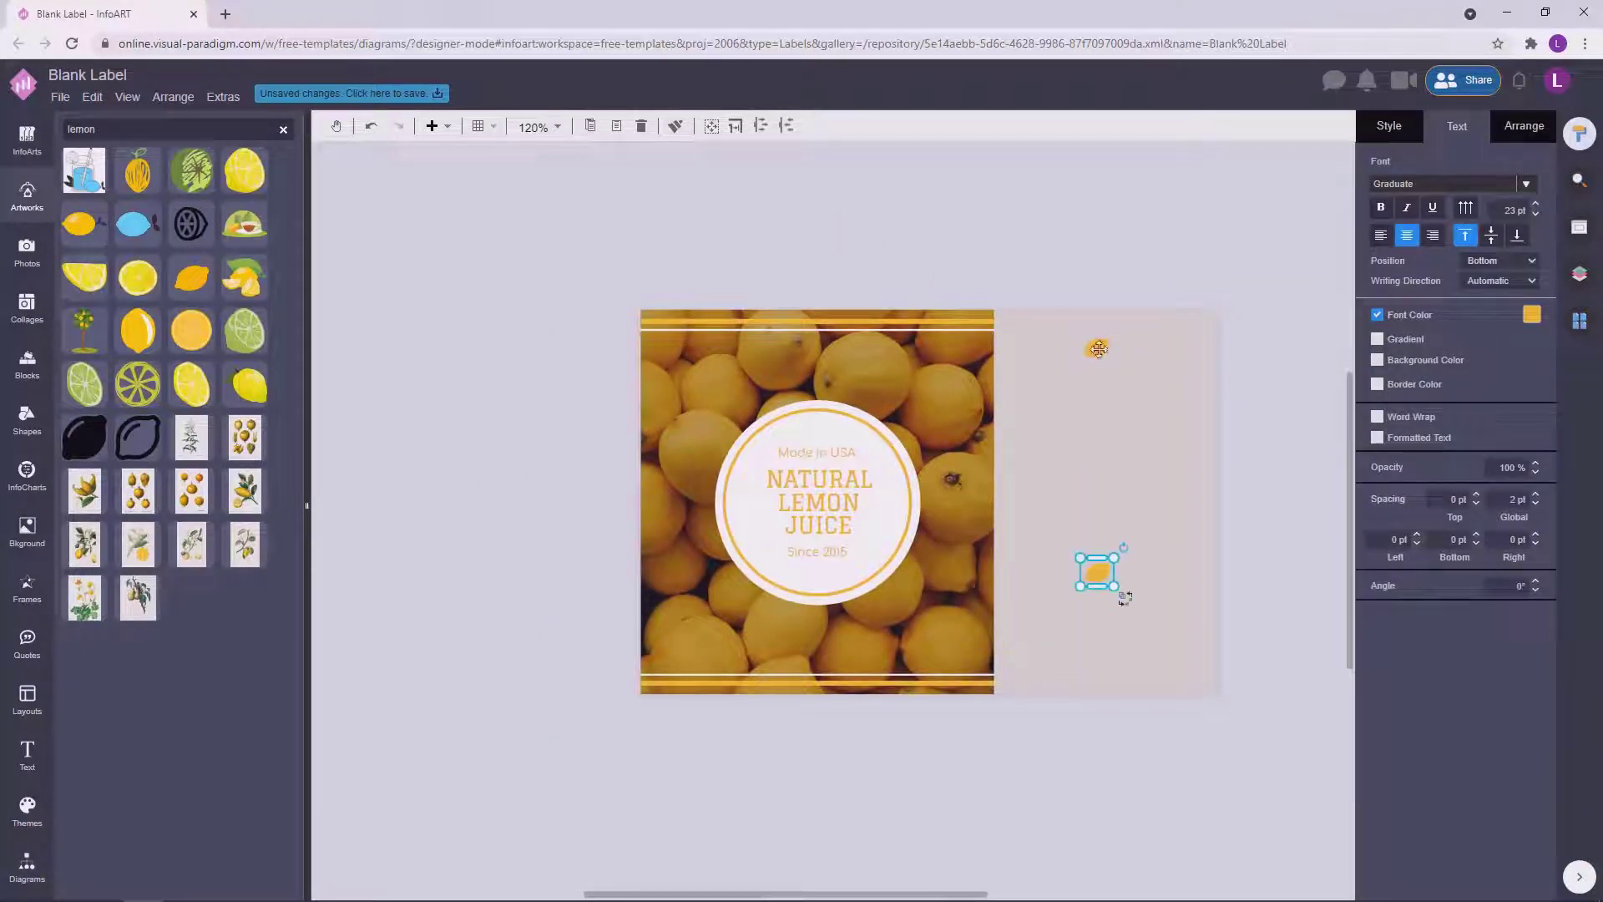
pyautogui.click(1099, 349)
pyautogui.click(1000, 345)
pyautogui.click(996, 568)
pyautogui.press('Delete')
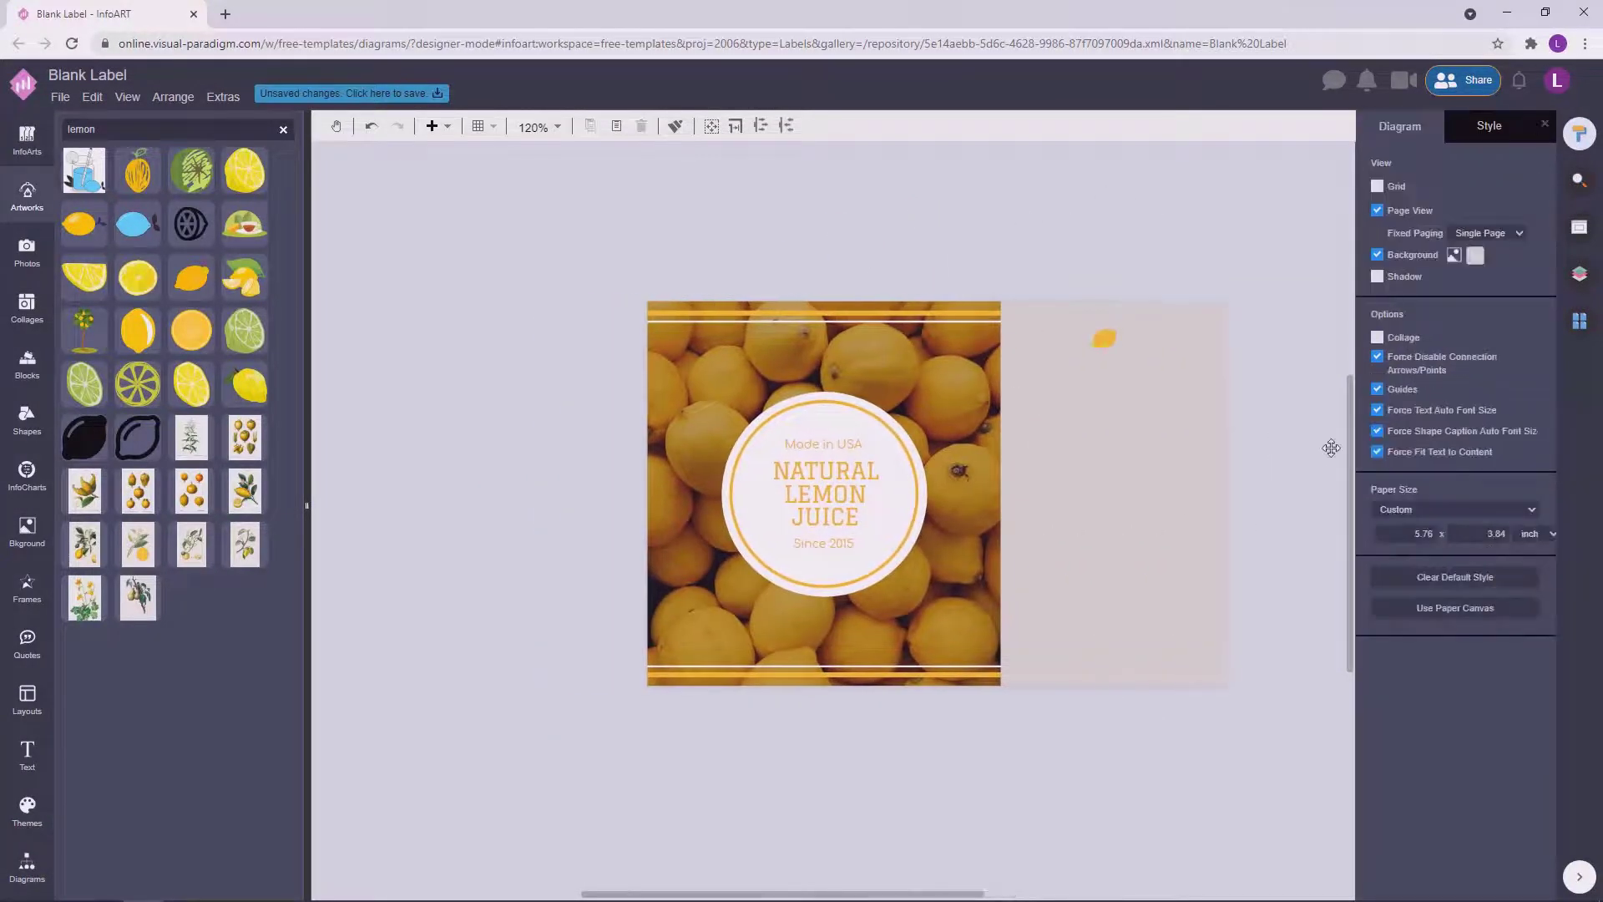
# Change the font colour of the "Made in USA" and "Since 2015" texts to dark grey.
pyautogui.click(837, 445)
pyautogui.click(1531, 389)
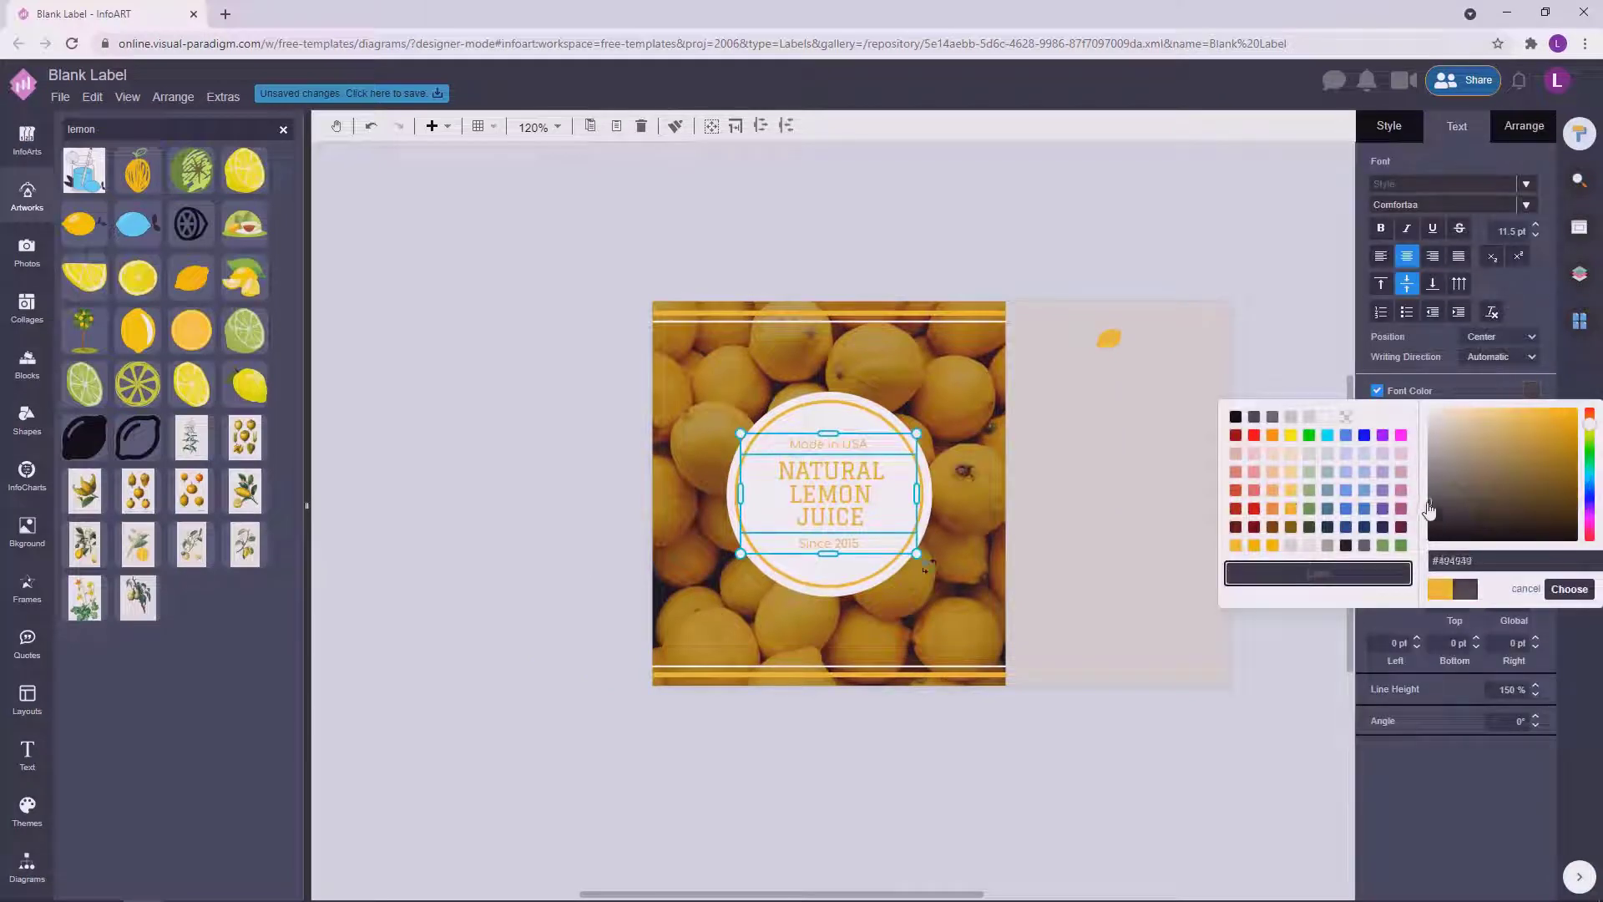
pyautogui.click(1569, 588)
pyautogui.click(1005, 768)
pyautogui.keyDown('ctrl'); pyautogui.scroll(-2, 1156, 422); pyautogui.keyUp('ctrl')
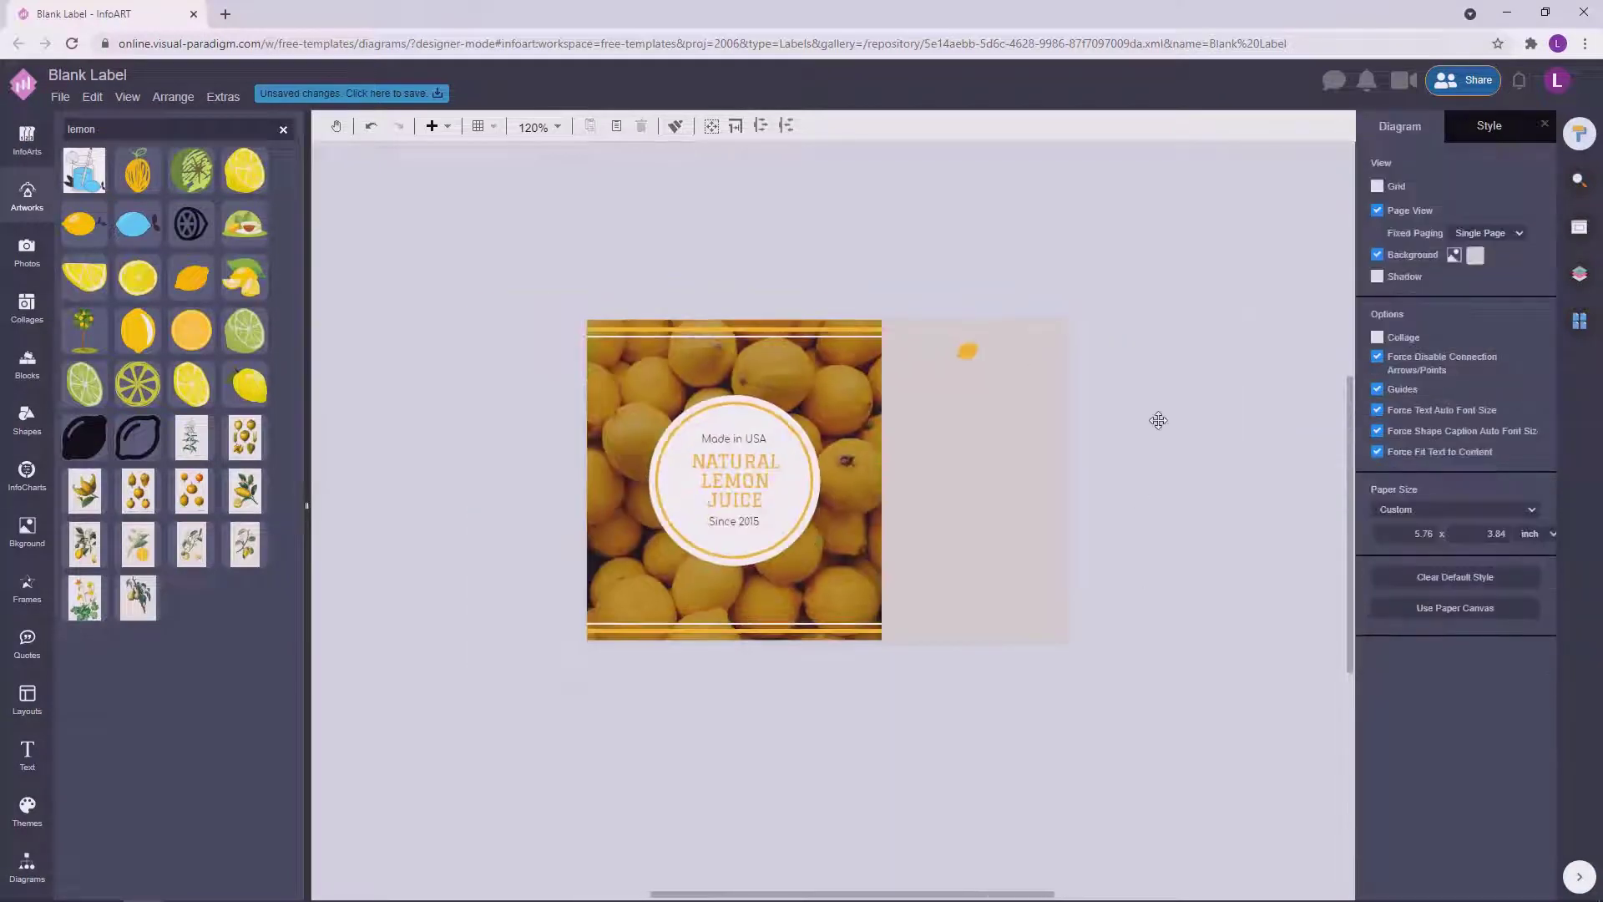
pyautogui.click(773, 487)
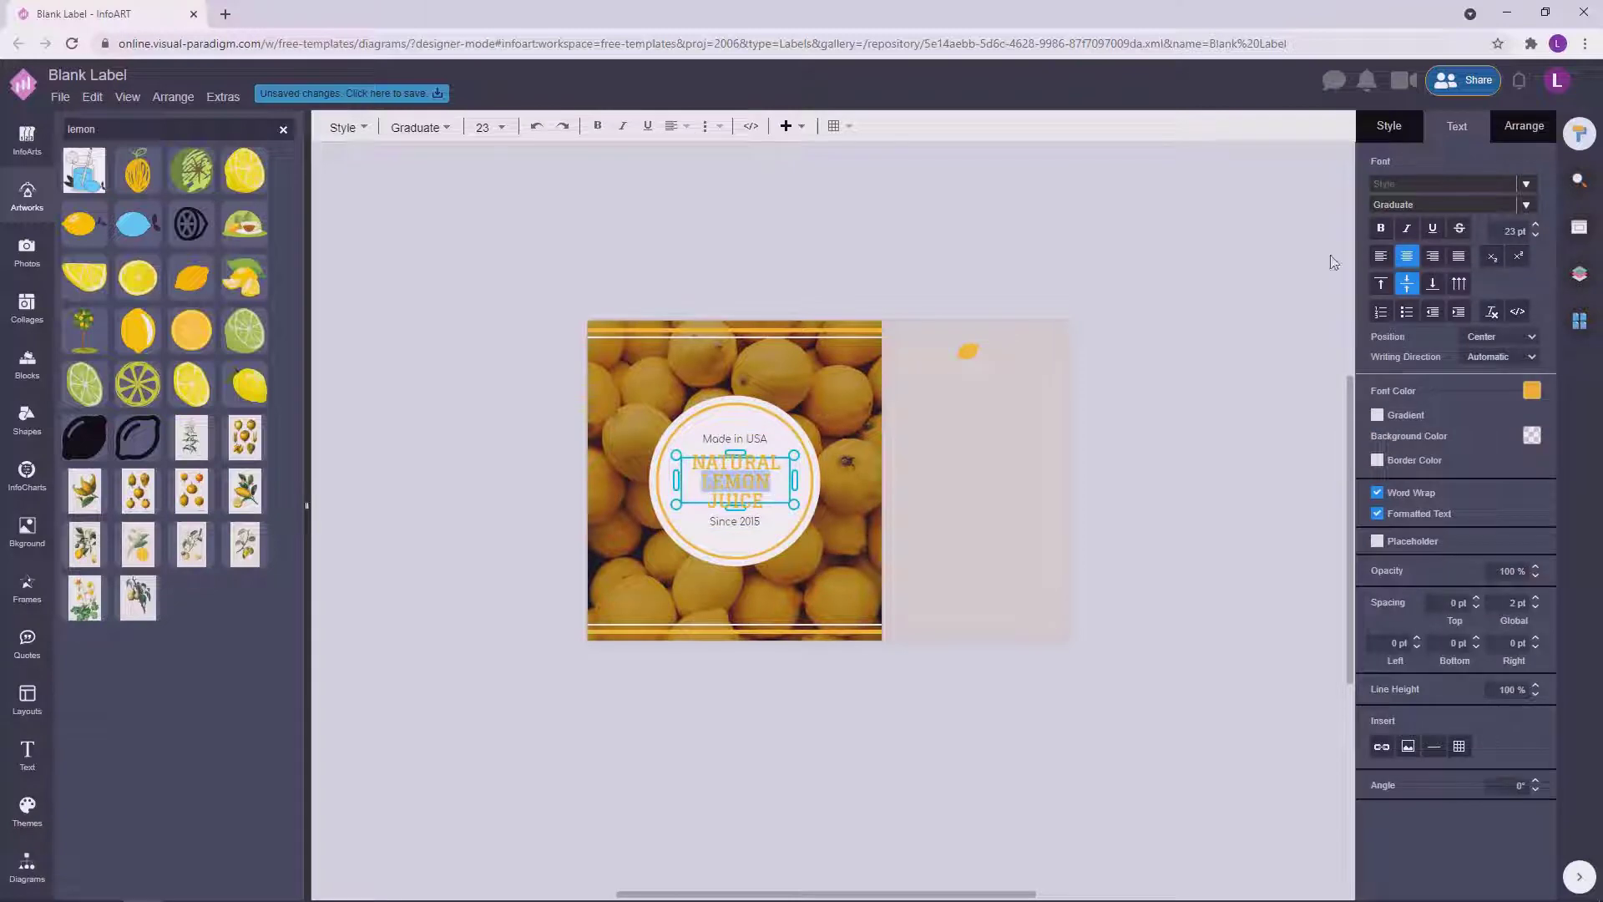
pyautogui.click(925, 225)
pyautogui.keyDown('ctrl'); pyautogui.scroll(2, 665, 453); pyautogui.keyUp('ctrl')
pyautogui.moveTo(505, 355); pyautogui.dragTo(967, 652)
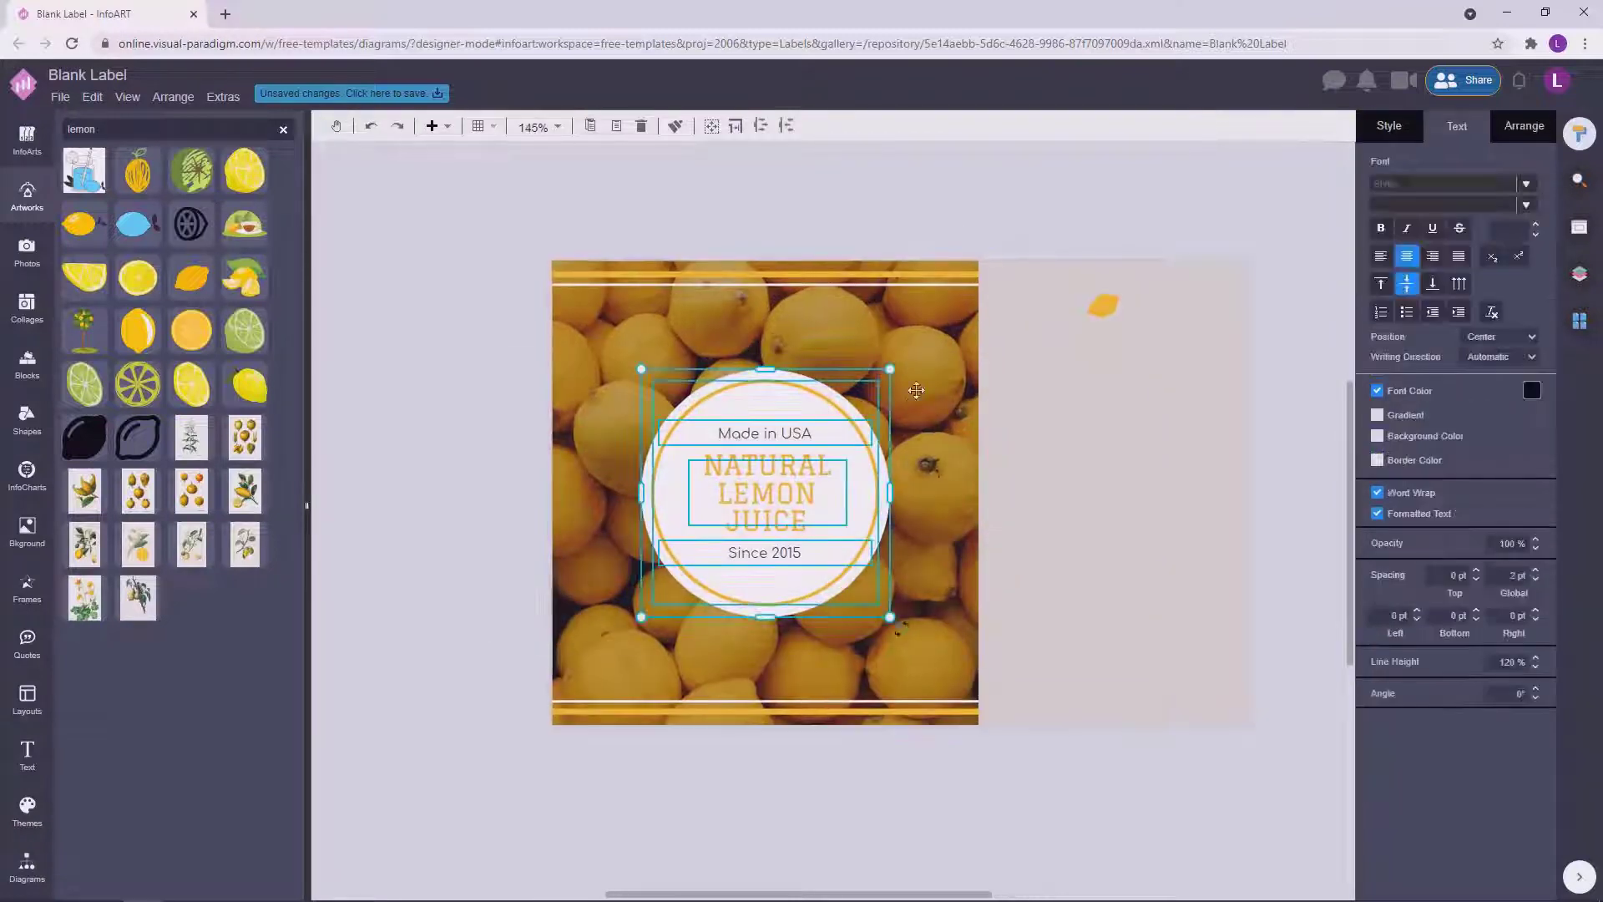
pyautogui.click(916, 229)
pyautogui.keyDown('ctrl'); pyautogui.scroll(-1, 568, 429); pyautogui.keyUp('ctrl')
pyautogui.moveTo(407, 380); pyautogui.dragTo(797, 649)
pyautogui.click(739, 280)
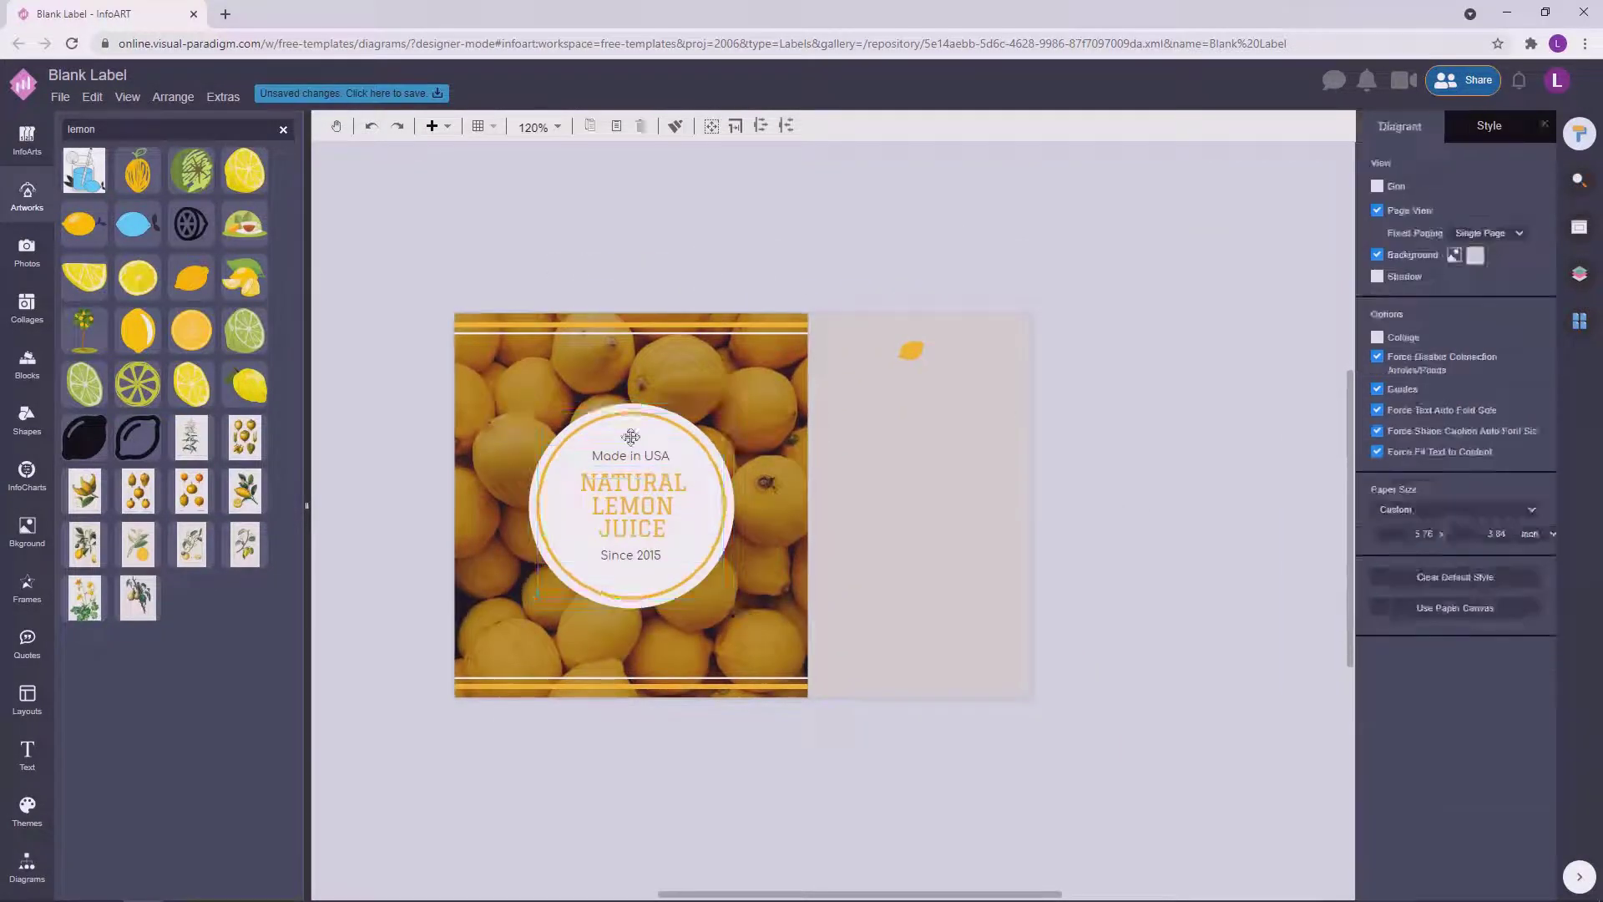
# Enlarge the white circular badge slightly together with its orange ring, keeping it centred on the lemon photo.
pyautogui.moveTo(382, 402); pyautogui.dragTo(752, 627)
pyautogui.moveTo(665, 505); pyautogui.dragTo(655, 495)
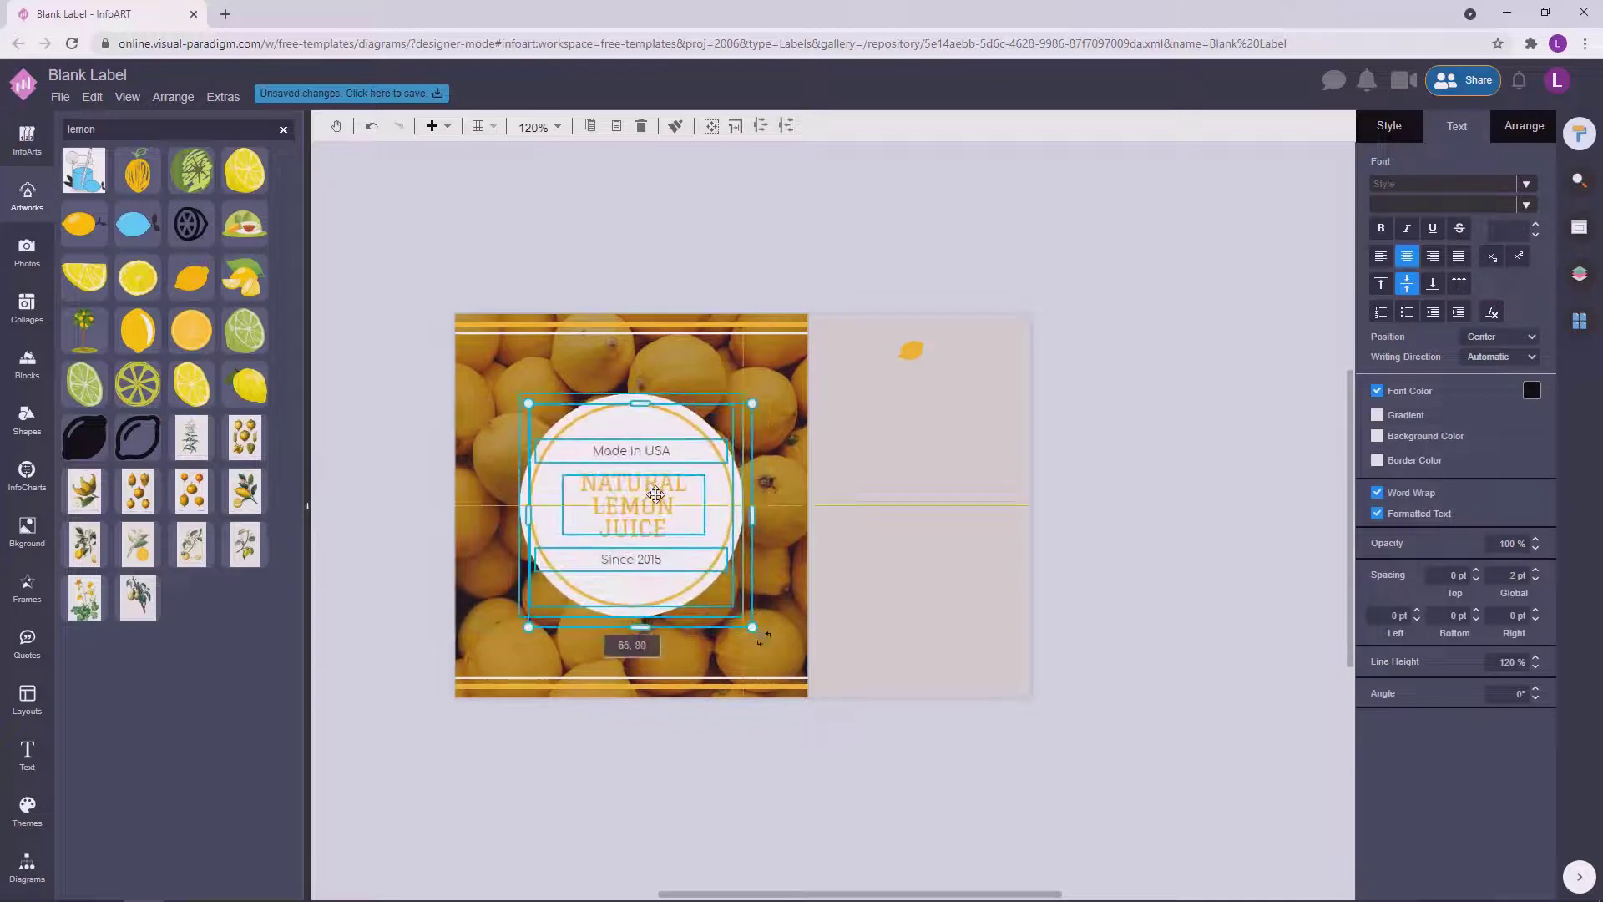
pyautogui.click(1202, 498)
pyautogui.keyDown('ctrl'); pyautogui.scroll(-1, 1119, 498); pyautogui.keyUp('ctrl')
pyautogui.moveTo(1202, 498); pyautogui.dragTo(1210, 541)
pyautogui.keyDown('ctrl'); pyautogui.scroll(2, 1132, 534); pyautogui.keyUp('ctrl')
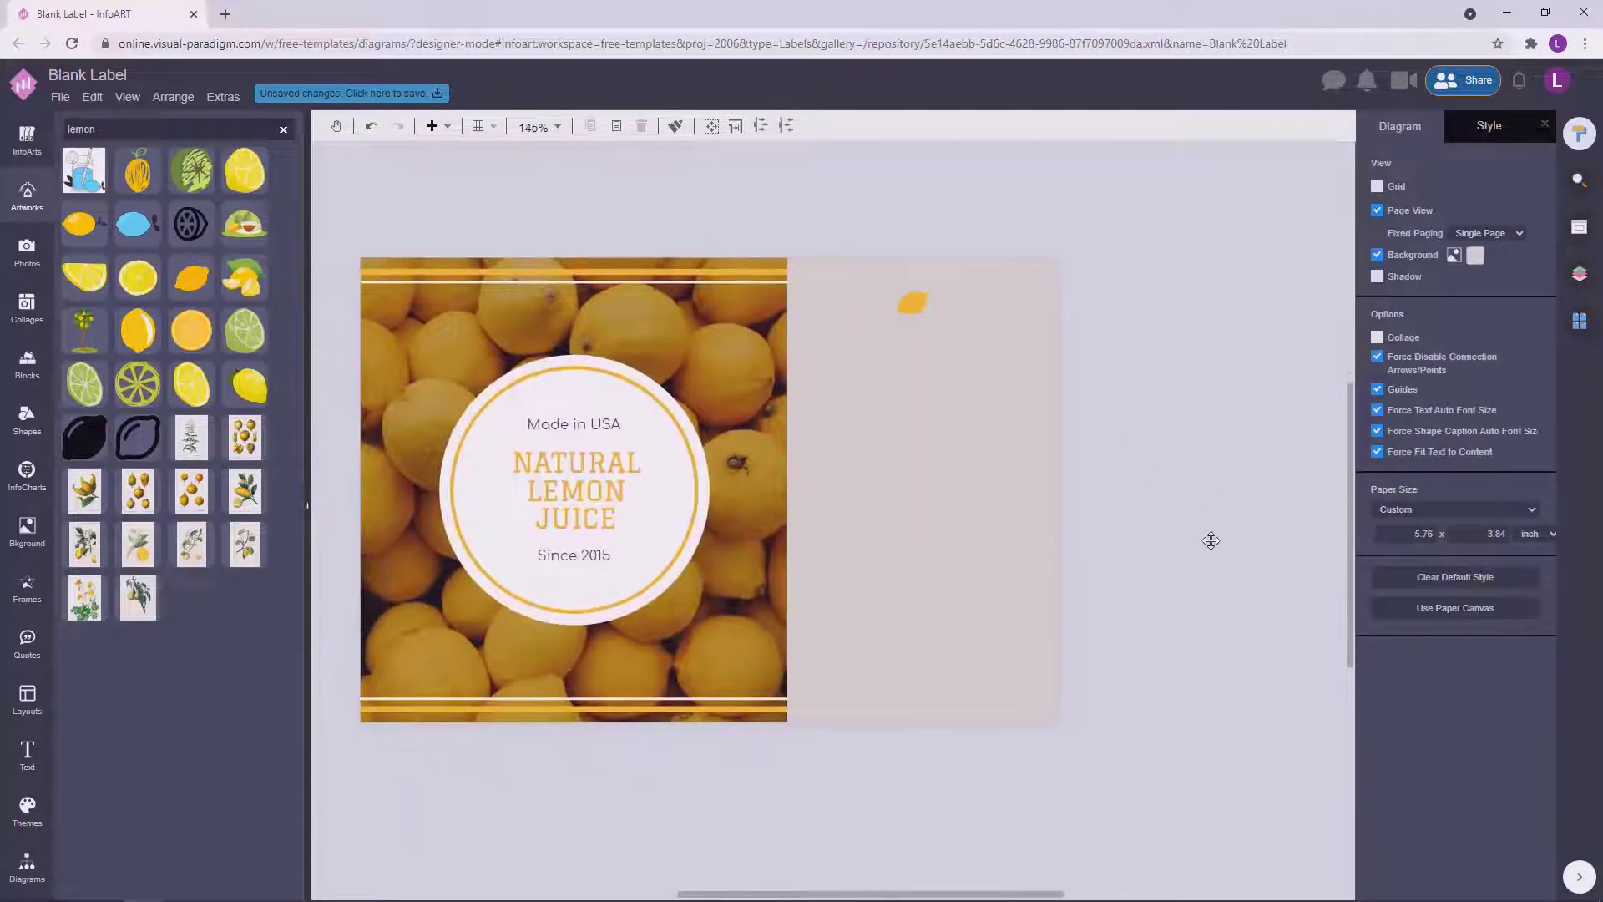
pyautogui.keyDown('ctrl'); pyautogui.scroll(-2, 1211, 540); pyautogui.keyUp('ctrl')
pyautogui.click(853, 235)
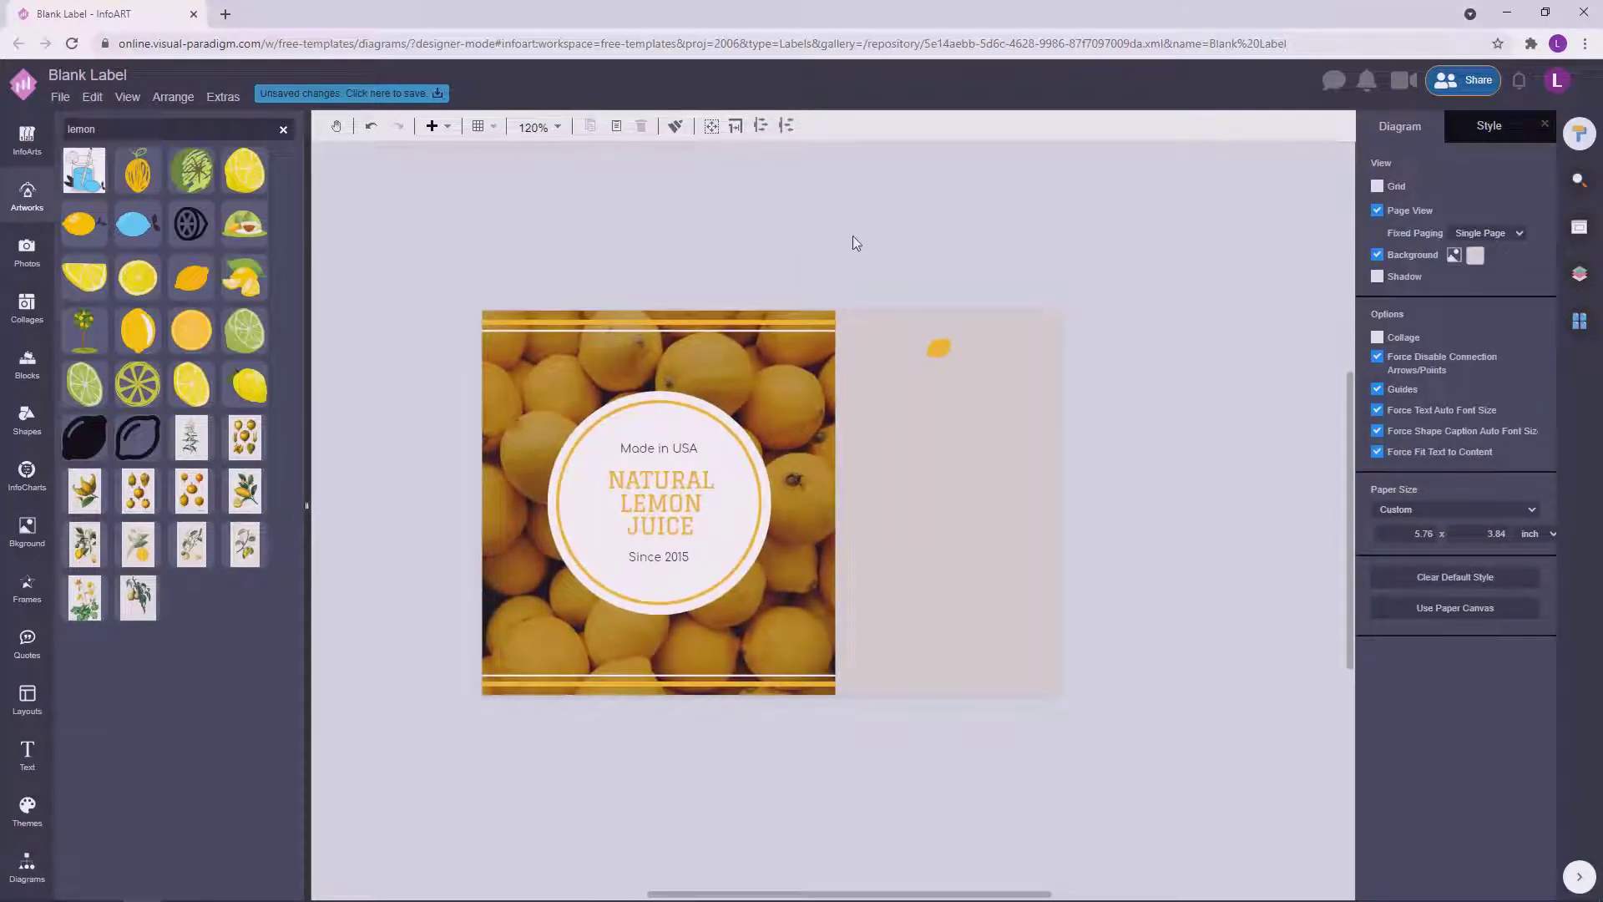
# Paste the copied ingredients block beside the label and set the font size of its two paragraphs to 7 pt.
pyautogui.hotkey('ctrl', 'v')
pyautogui.moveTo(920, 390); pyautogui.dragTo(1174, 480)
pyautogui.click(1181, 271)
pyautogui.click(1171, 378)
pyautogui.keyDown('shift'); pyautogui.click(1185, 451); pyautogui.keyUp('shift')
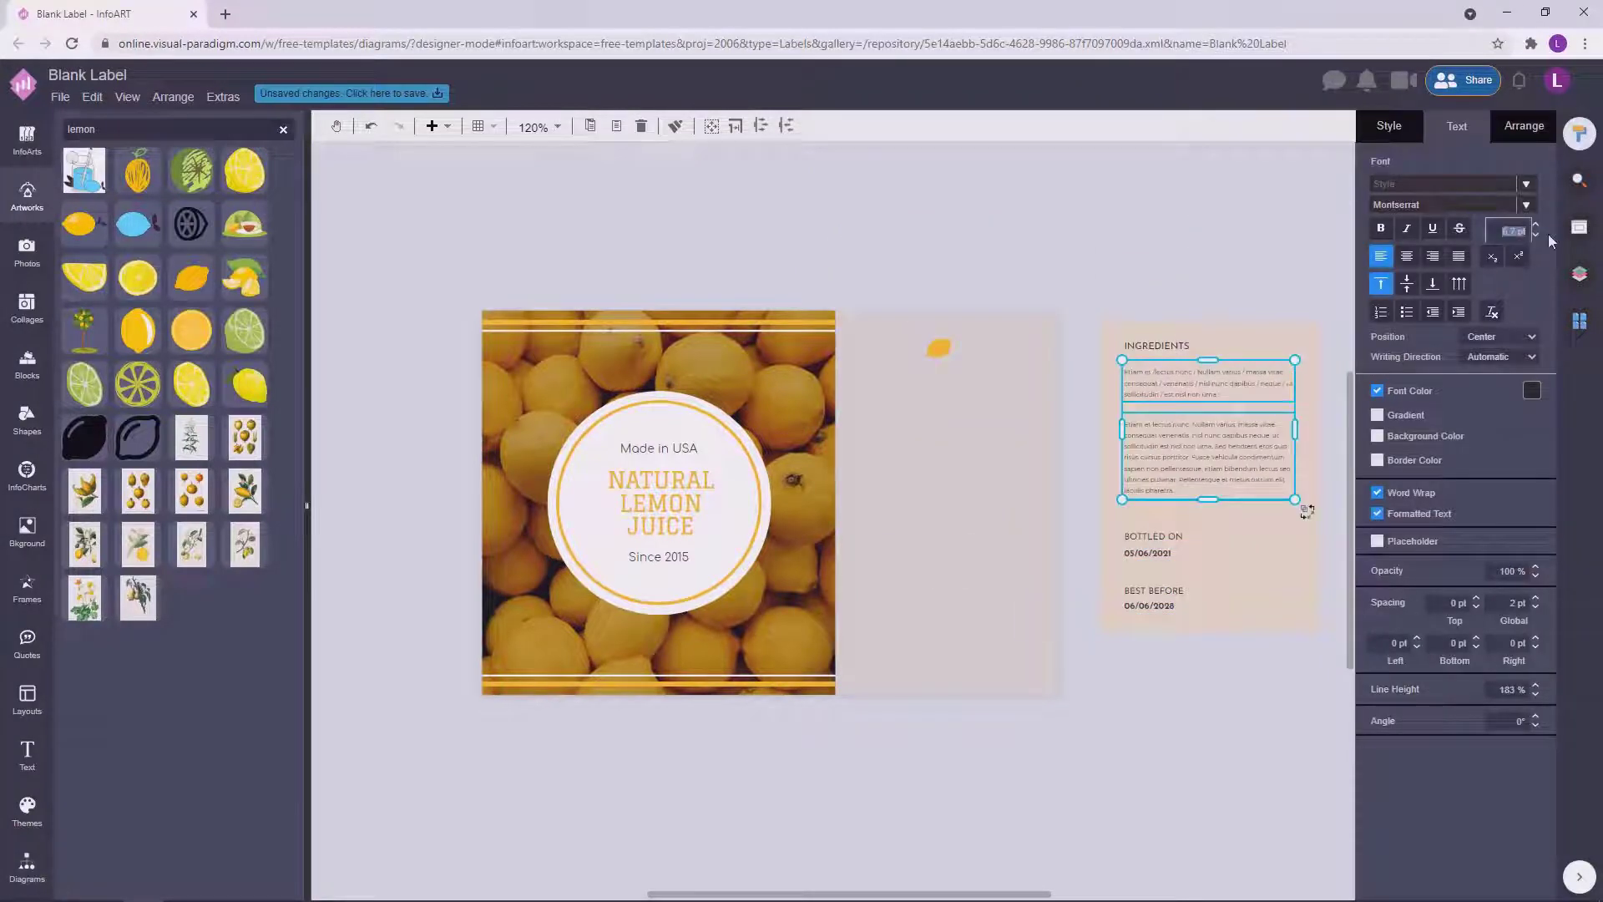
pyautogui.click(1130, 235)
pyautogui.moveTo(1223, 700); pyautogui.dragTo(957, 740)
# Delete the last sentence, beginning "Pellentesque et metus", from the second ingredients paragraph.
pyautogui.click(991, 464)
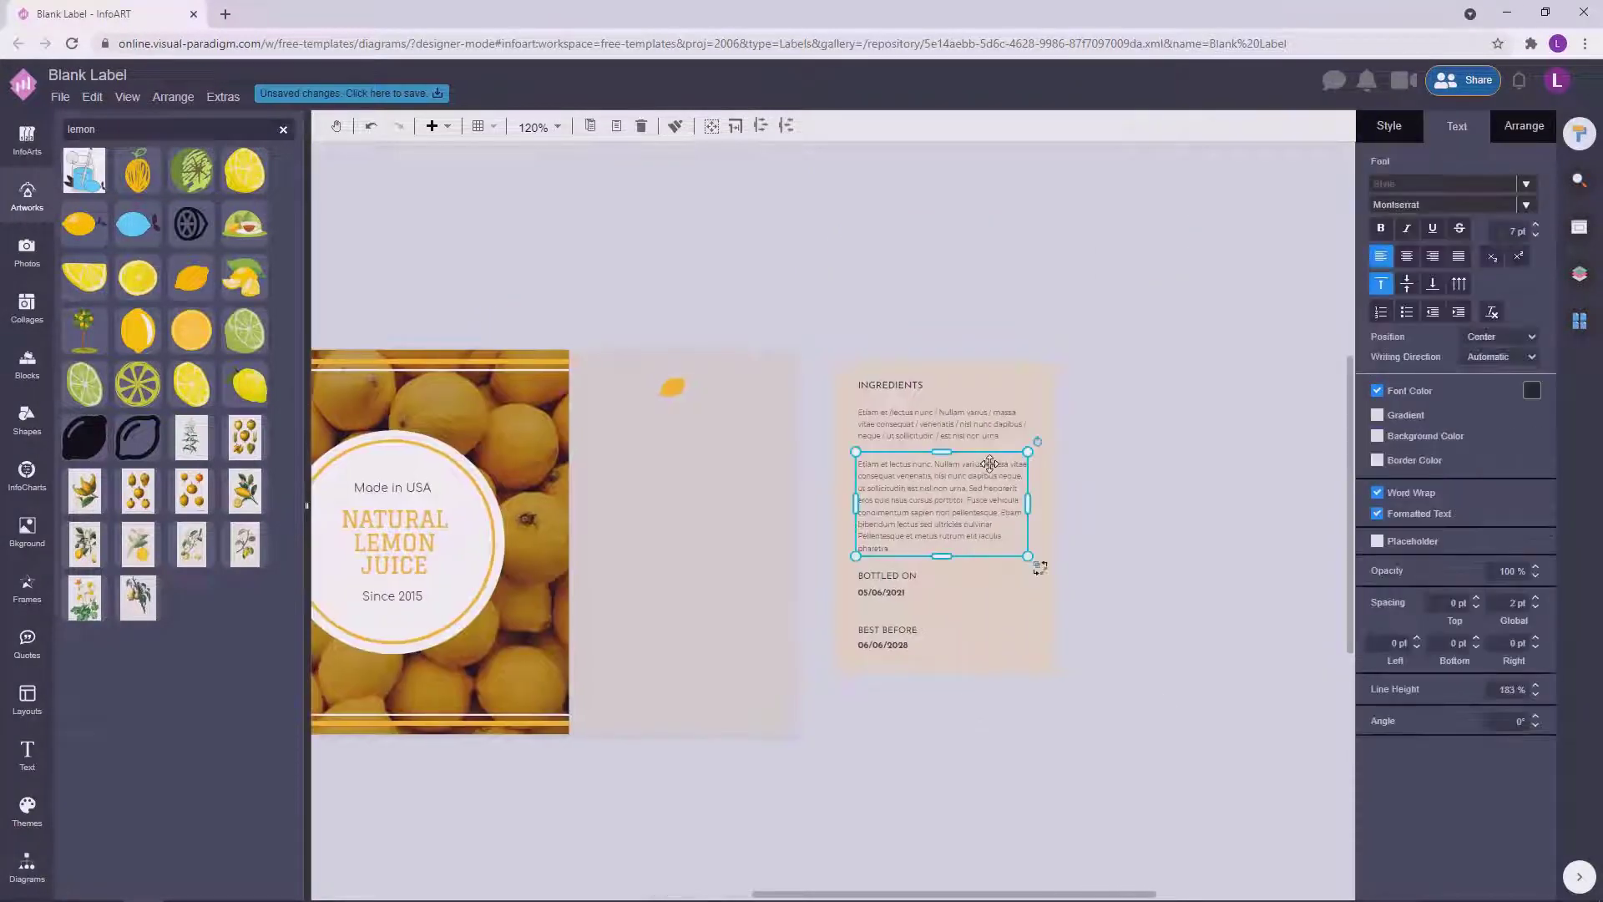
pyautogui.doubleClick(936, 499)
pyautogui.moveTo(907, 551); pyautogui.dragTo(854, 543)
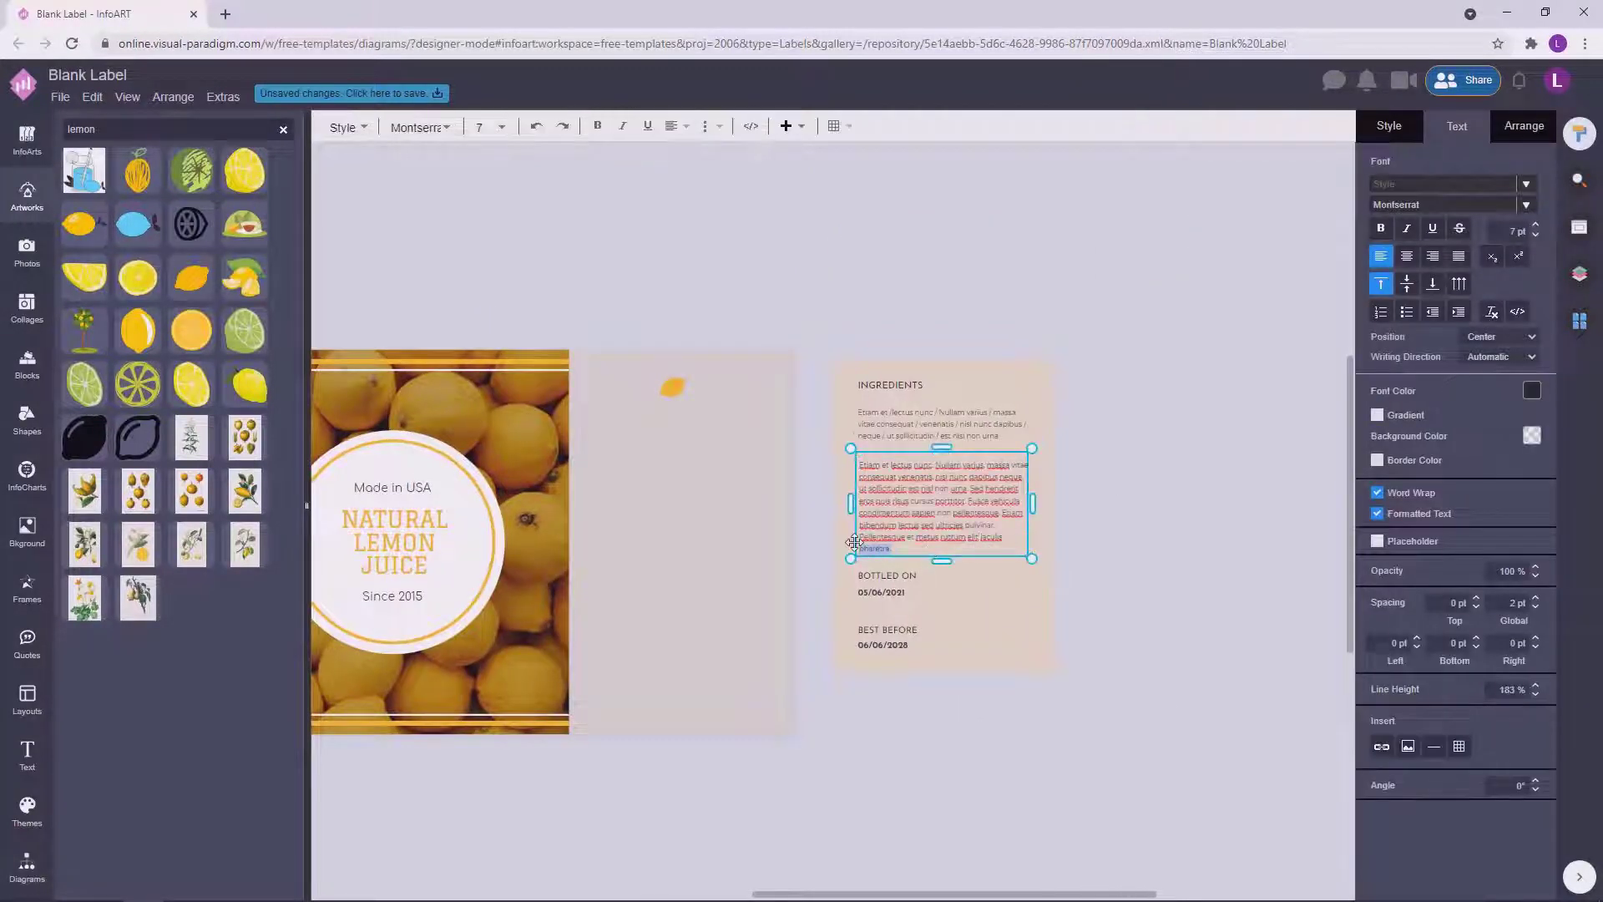
pyautogui.click(1175, 455)
# Move the lemon icon off the label to the empty area above the beige section.
pyautogui.moveTo(1206, 539); pyautogui.dragTo(1248, 531)
pyautogui.moveTo(939, 283); pyautogui.dragTo(1029, 264)
pyautogui.moveTo(797, 357); pyautogui.dragTo(866, 196)
pyautogui.click(1006, 242)
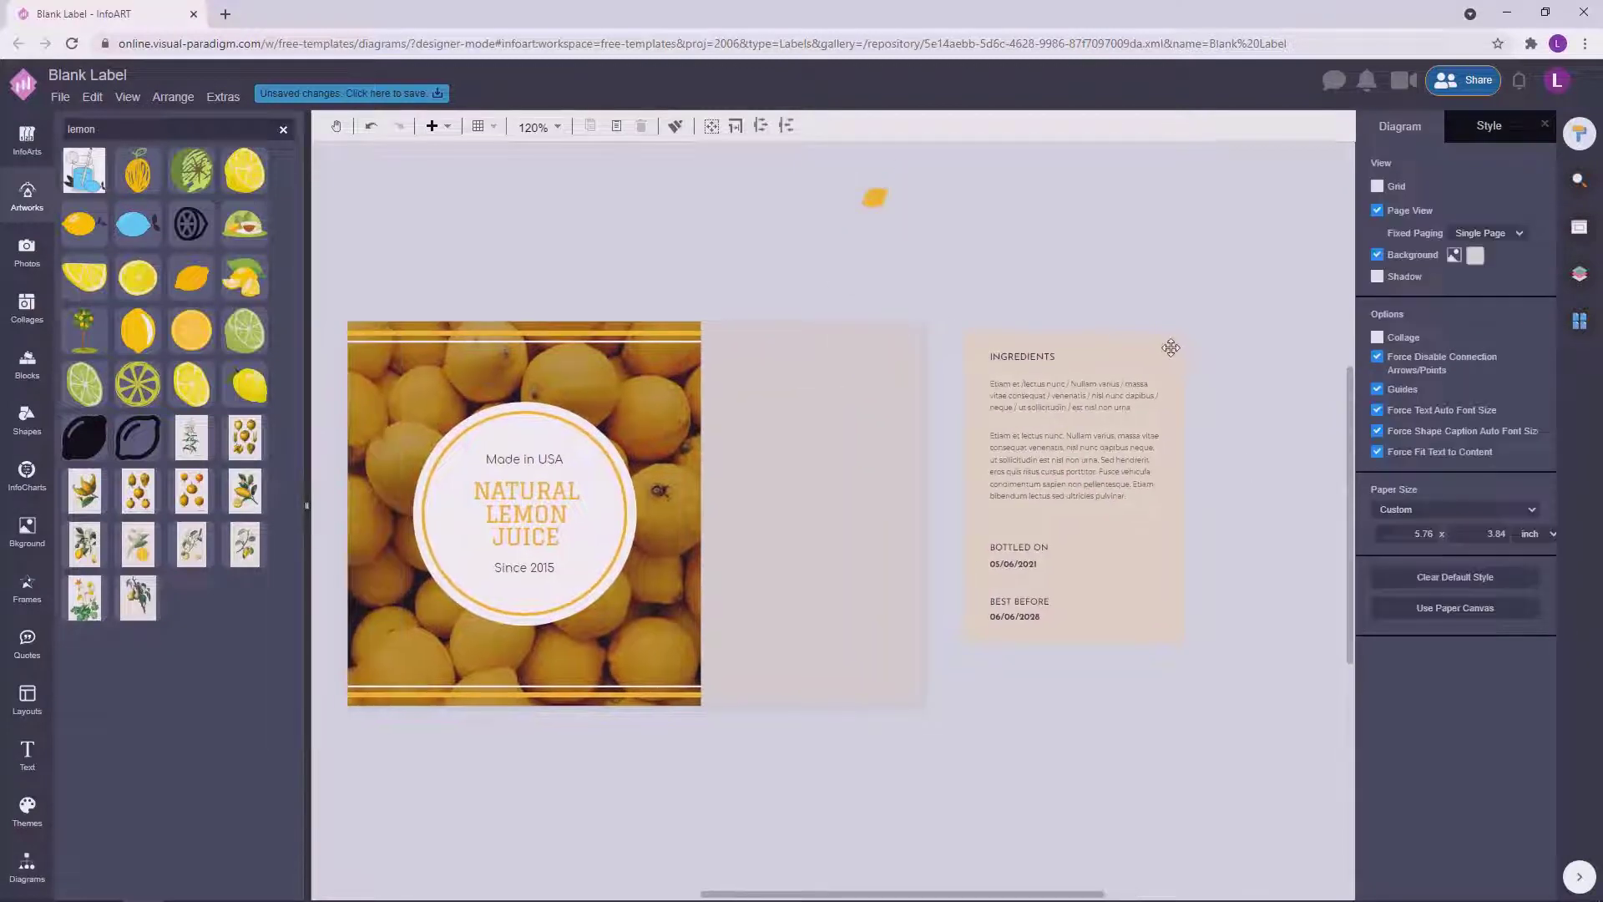
# Change the fill of the ingredients panel behind the texts to white.
pyautogui.click(1170, 348)
pyautogui.click(1531, 390)
pyautogui.click(1303, 271)
pyautogui.click(1389, 126)
pyautogui.click(1520, 243)
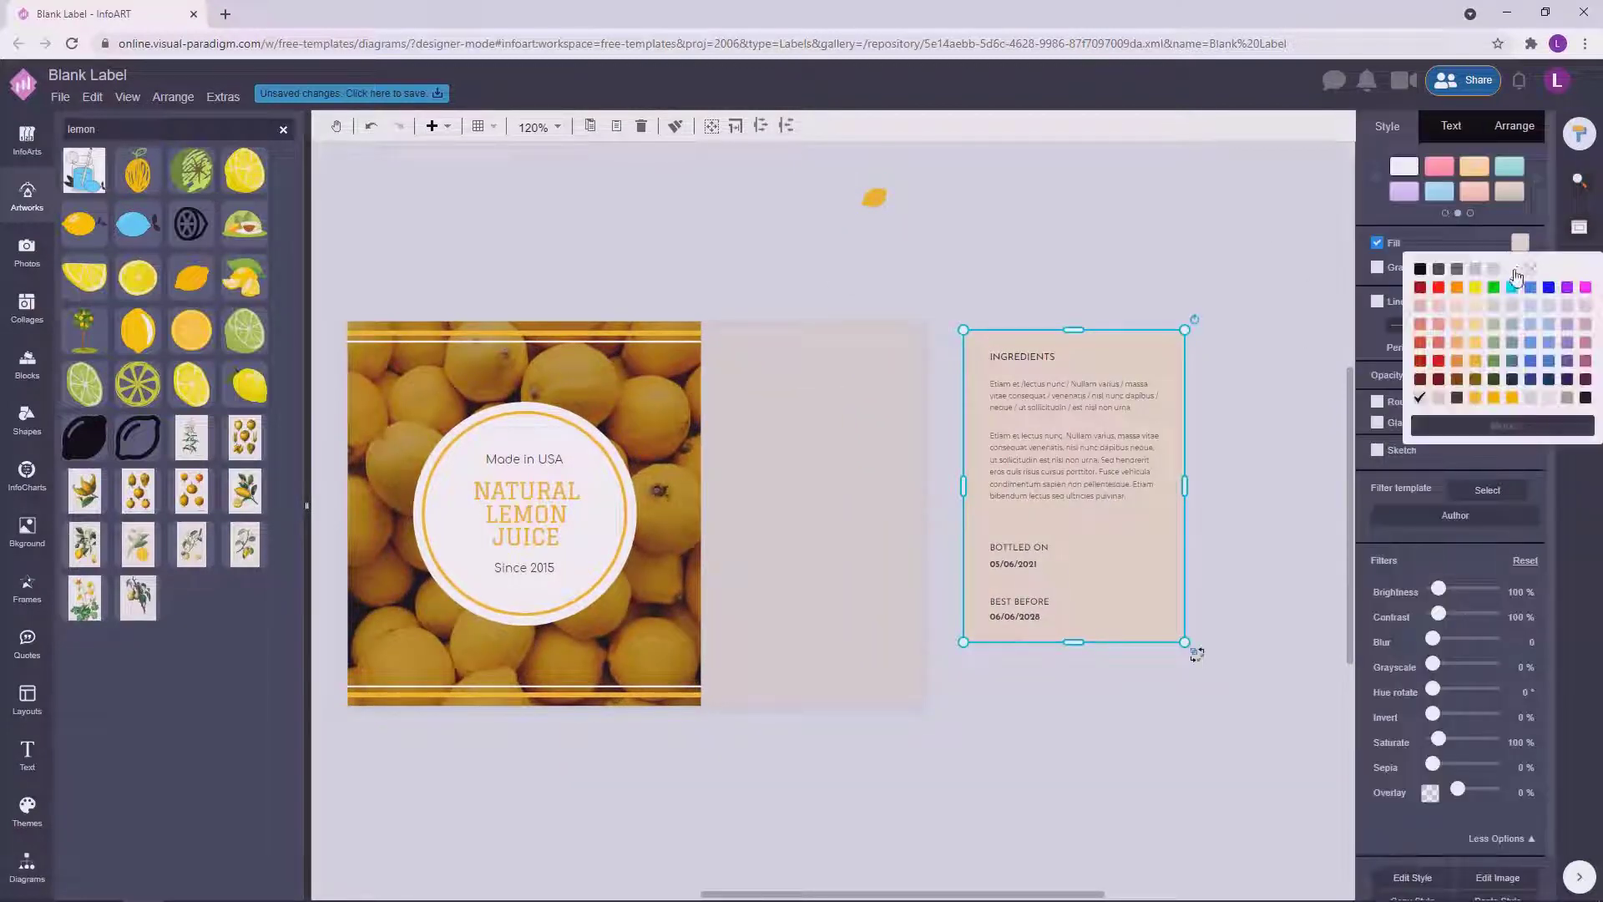
pyautogui.click(1513, 269)
pyautogui.click(1241, 635)
# Change the font colour of the two dates below "BOTTLED ON" and "BEST BEFORE" to orange-yellow.
pyautogui.click(1024, 568)
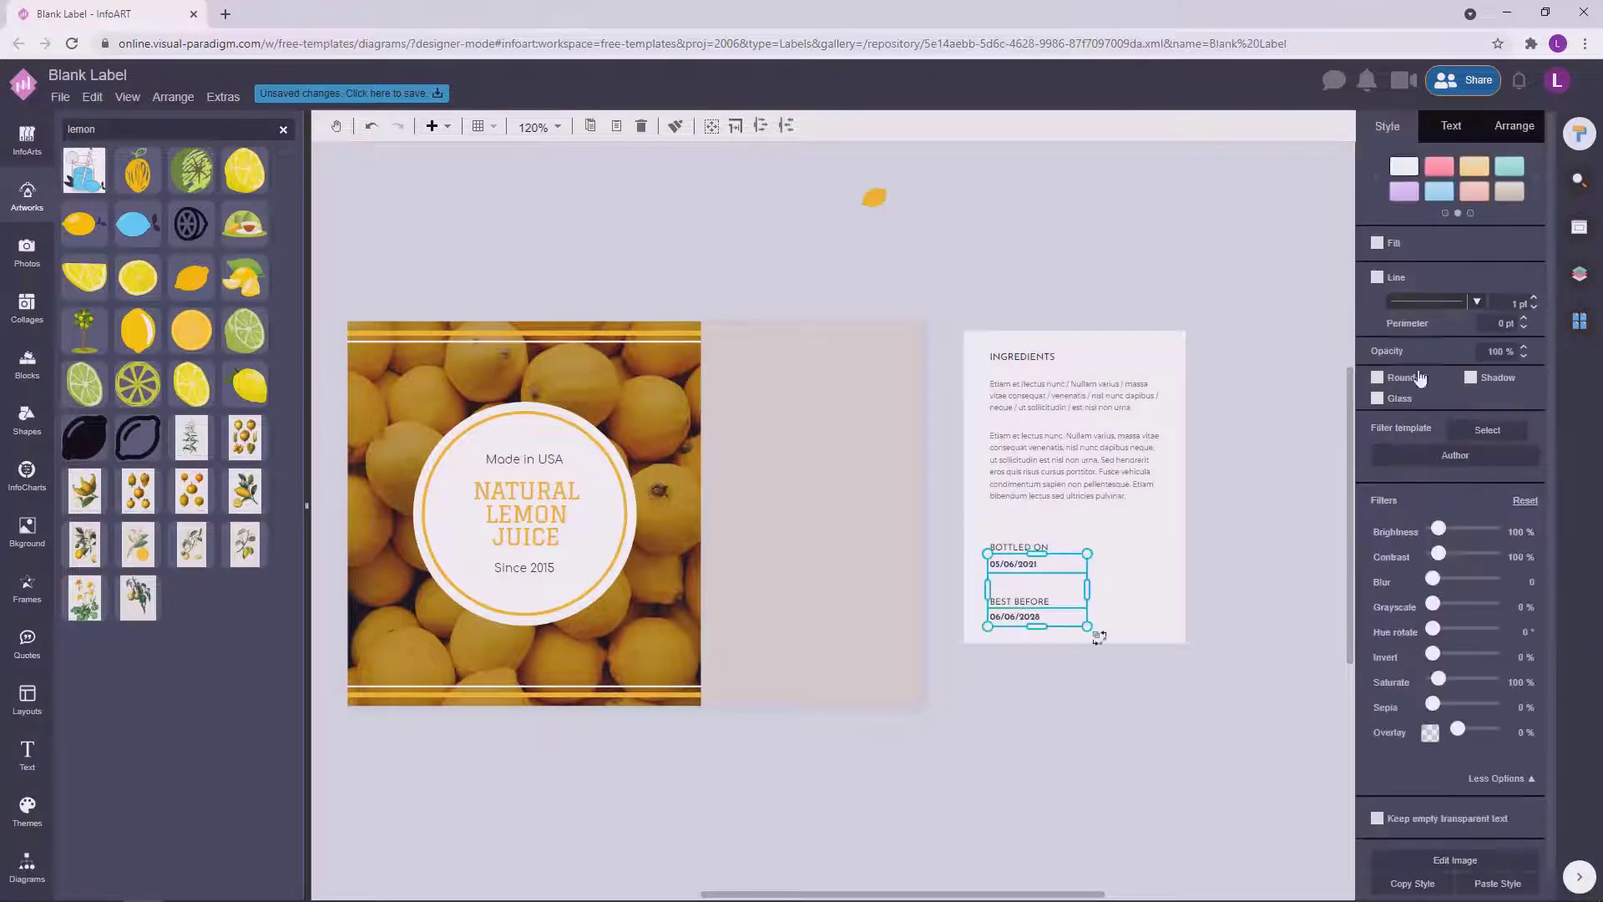
pyautogui.click(1457, 125)
pyautogui.click(1531, 390)
pyautogui.click(1461, 468)
pyautogui.click(1299, 486)
# Move the whole ingredients block onto the beige section and narrow its white panel to about 193 x 312.
pyautogui.moveTo(1278, 680); pyautogui.dragTo(929, 250)
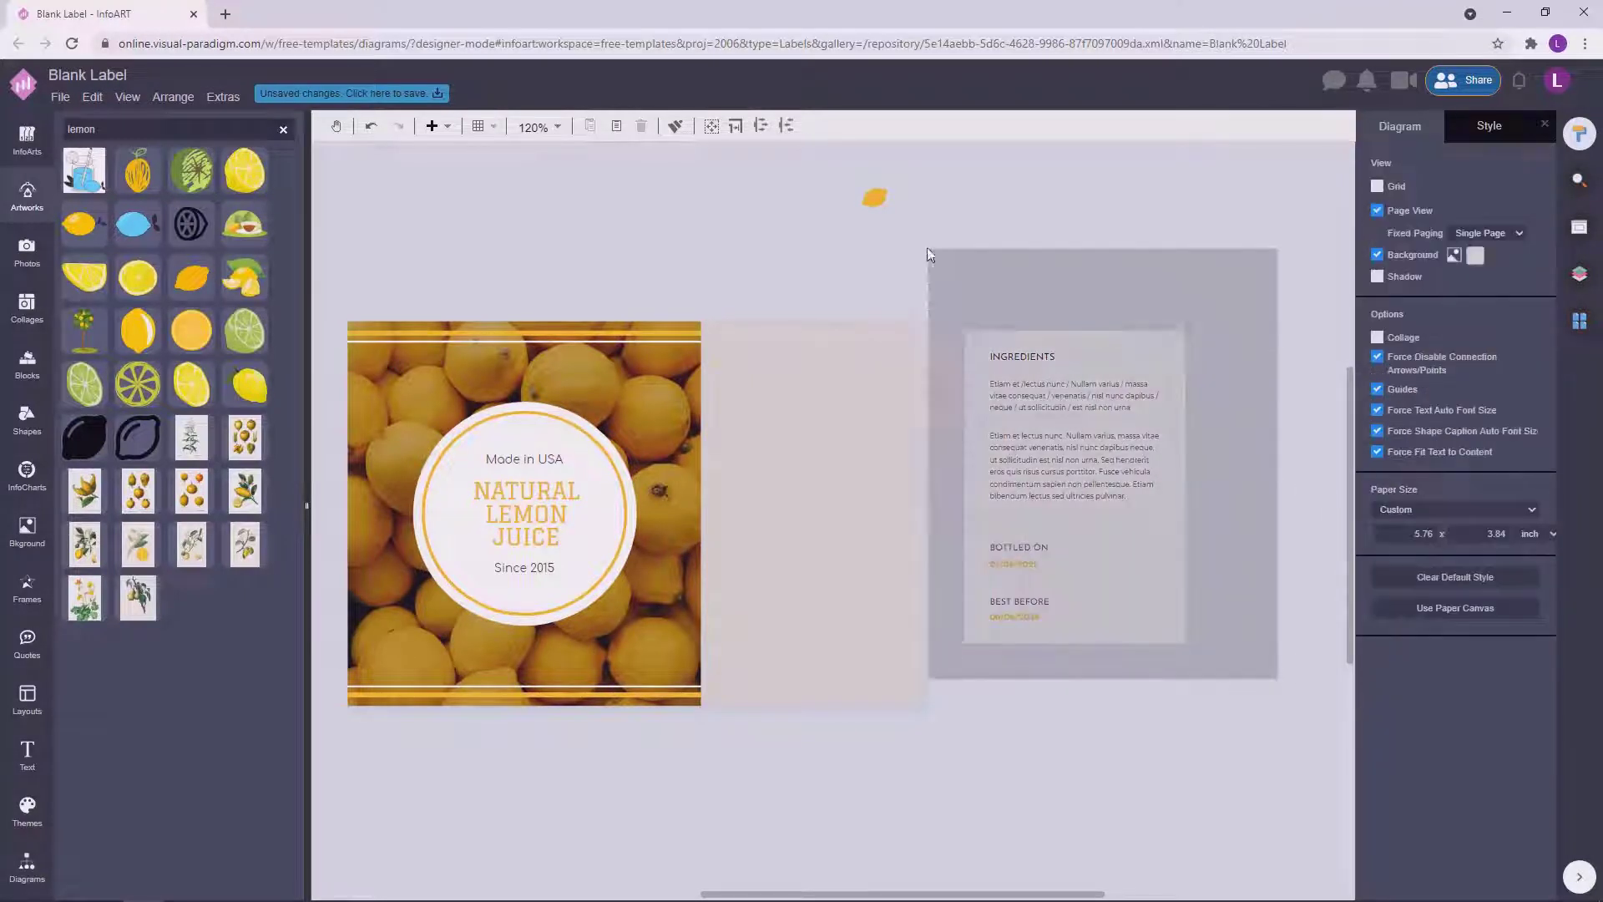
pyautogui.moveTo(1068, 430); pyautogui.dragTo(821, 458)
pyautogui.click(1026, 399)
pyautogui.click(930, 512)
pyautogui.moveTo(938, 513); pyautogui.dragTo(905, 511)
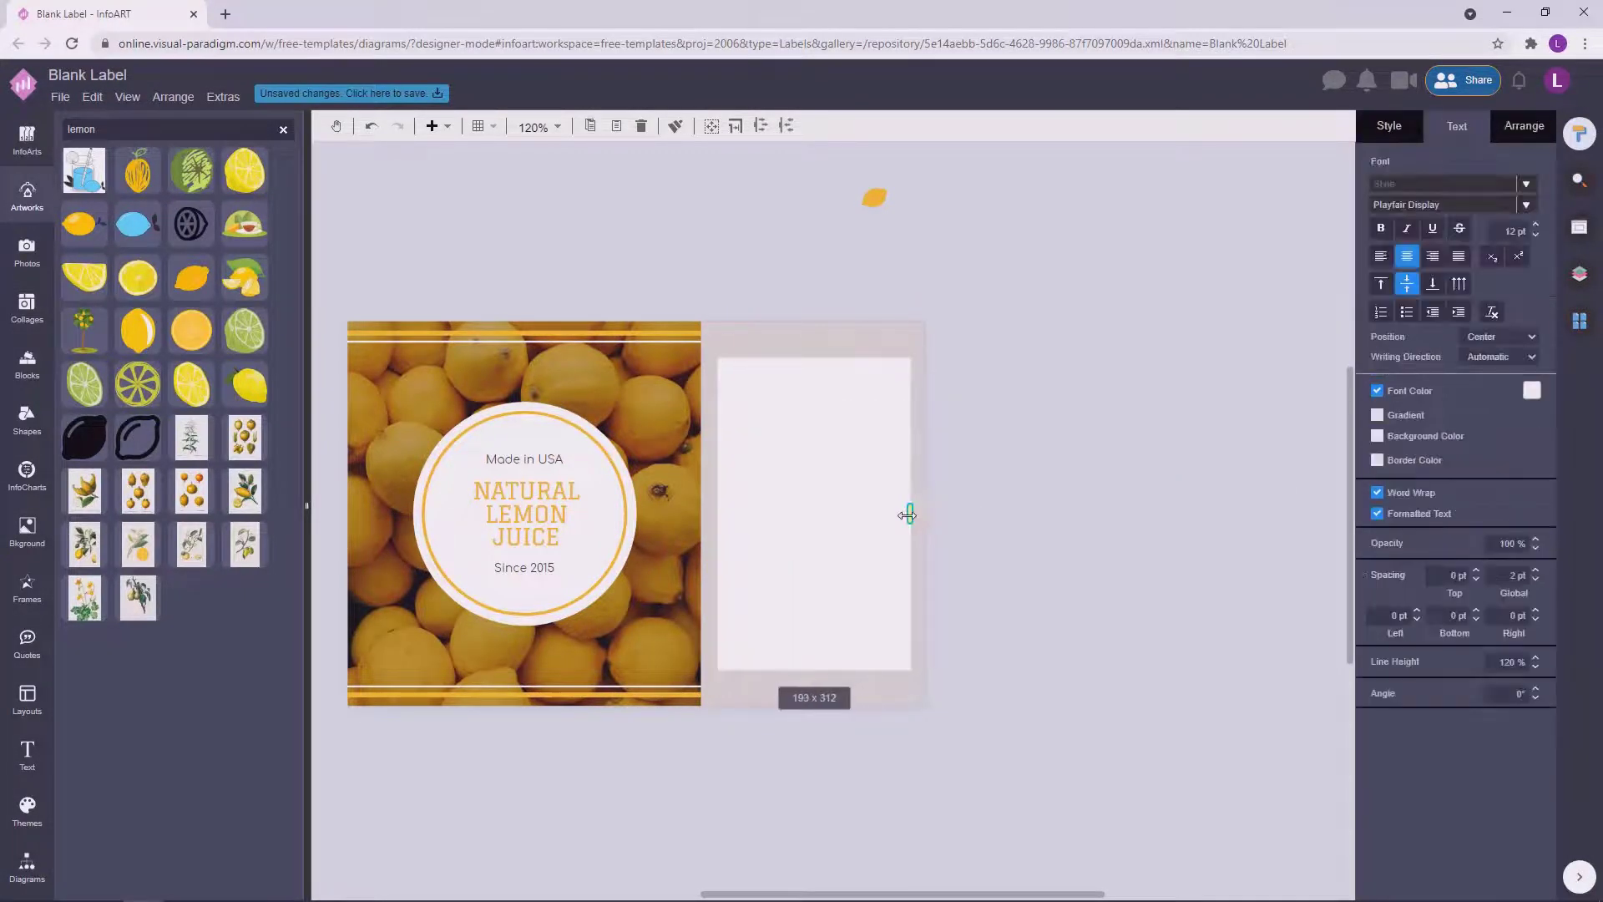
pyautogui.click(1074, 548)
# Narrow the text boxes of the two ingredients paragraphs to fit inside the white panel.
pyautogui.click(891, 404)
pyautogui.keyDown('shift'); pyautogui.click(905, 451); pyautogui.keyUp('shift')
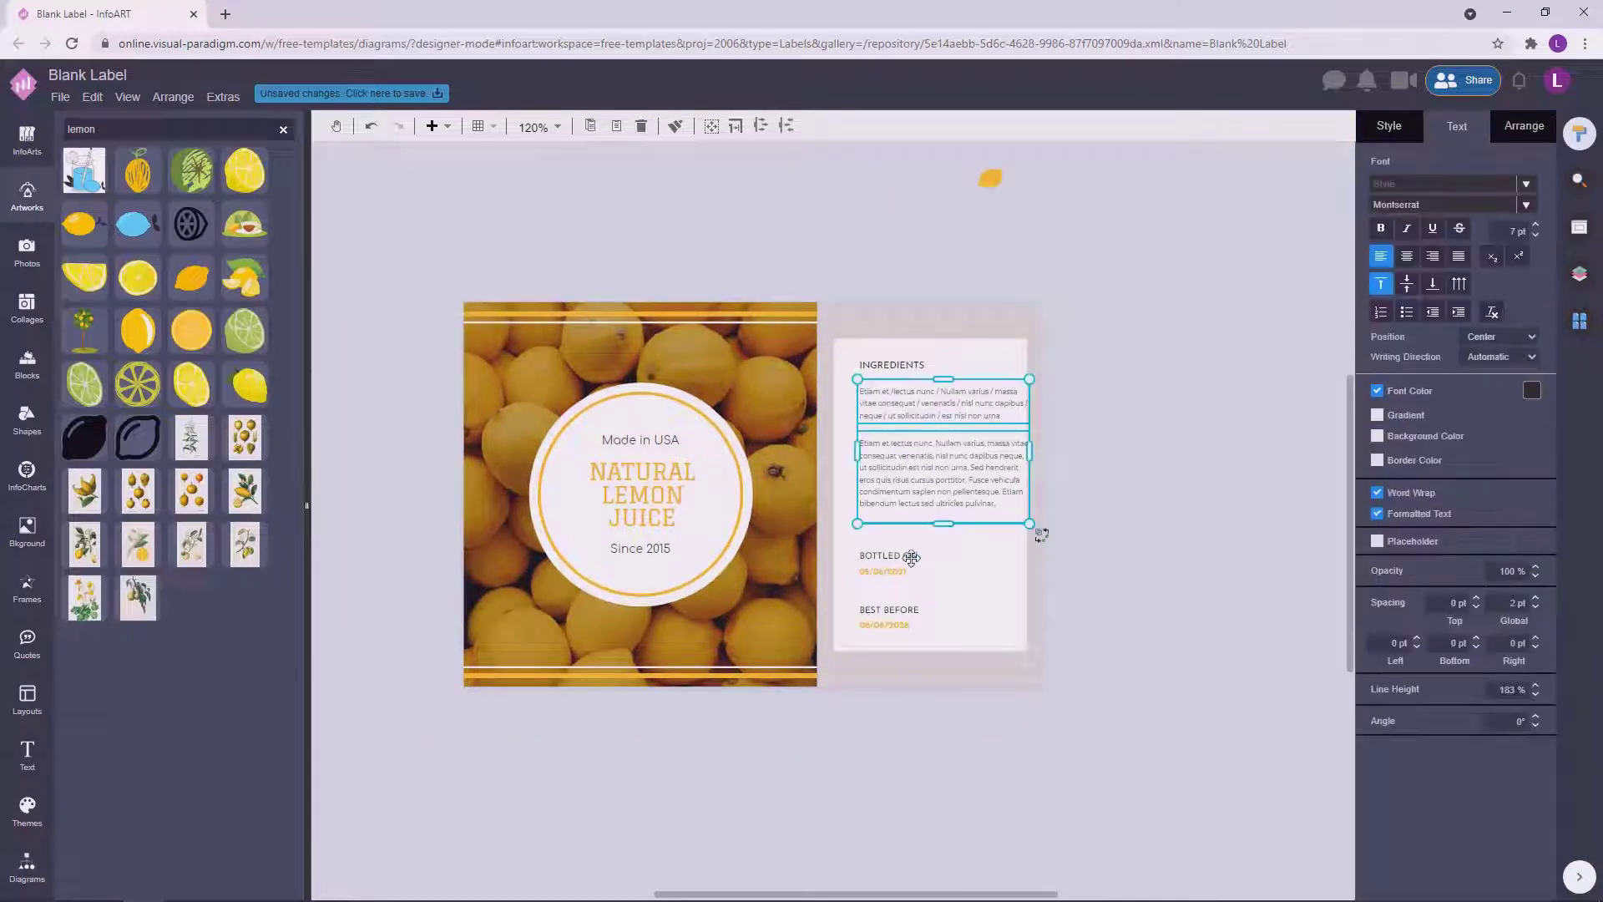
pyautogui.moveTo(1027, 451); pyautogui.dragTo(1007, 455)
pyautogui.click(1129, 422)
# Trim the first paragraph to end at "ut sollicitudin" and remove the sentence beginning "Etiam bibendum" from the second.
pyautogui.doubleClick(996, 422)
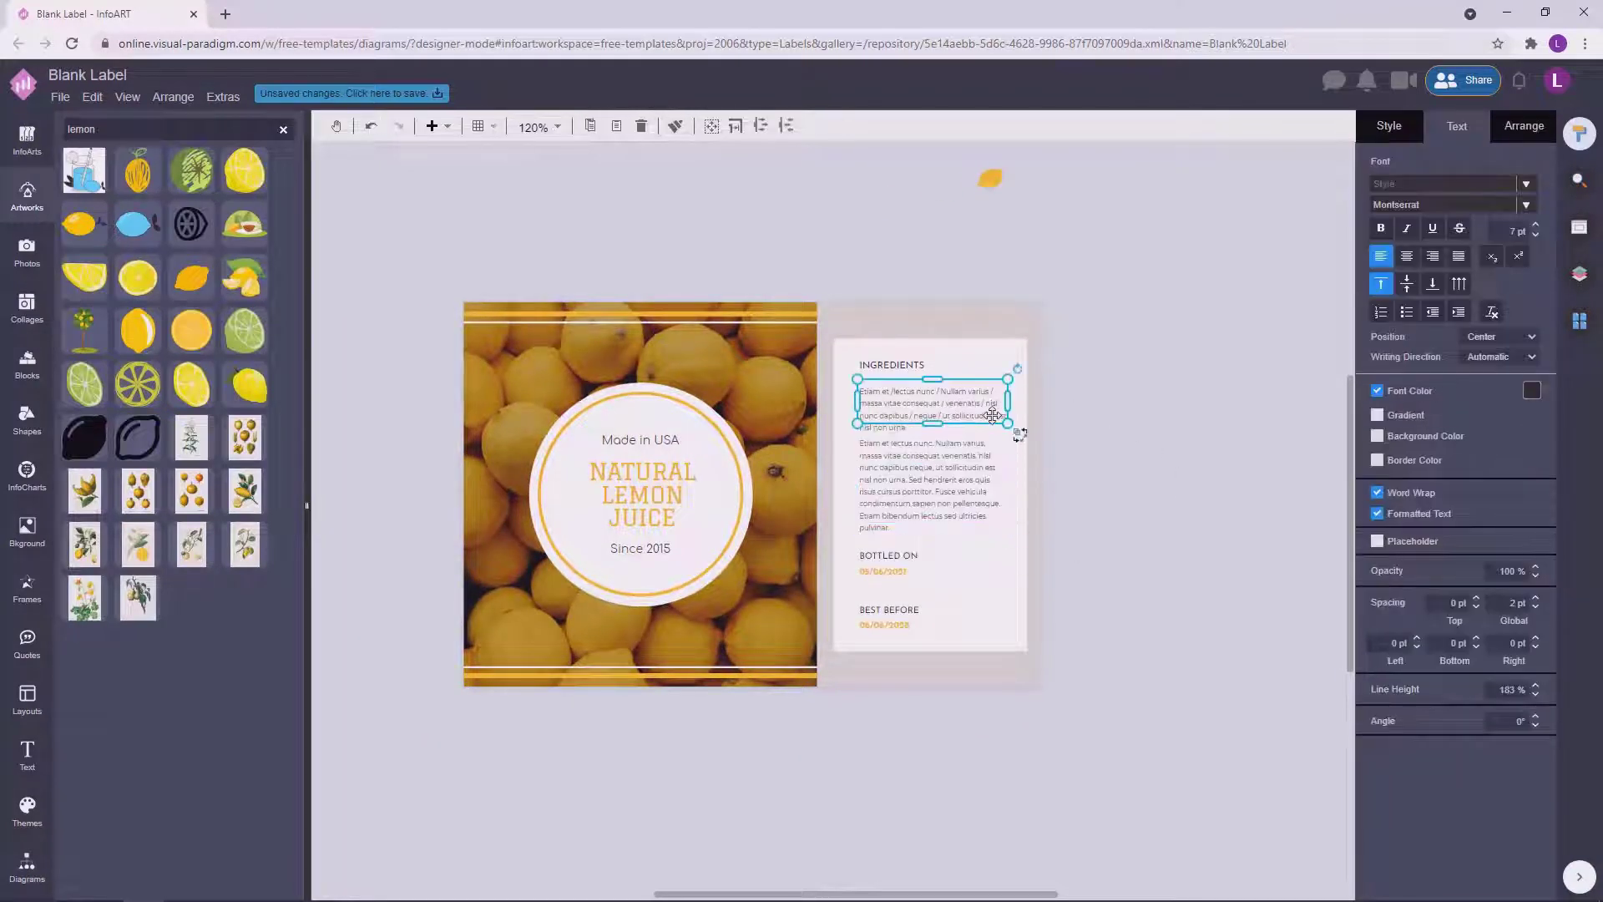
pyautogui.doubleClick(960, 490)
pyautogui.click(900, 532)
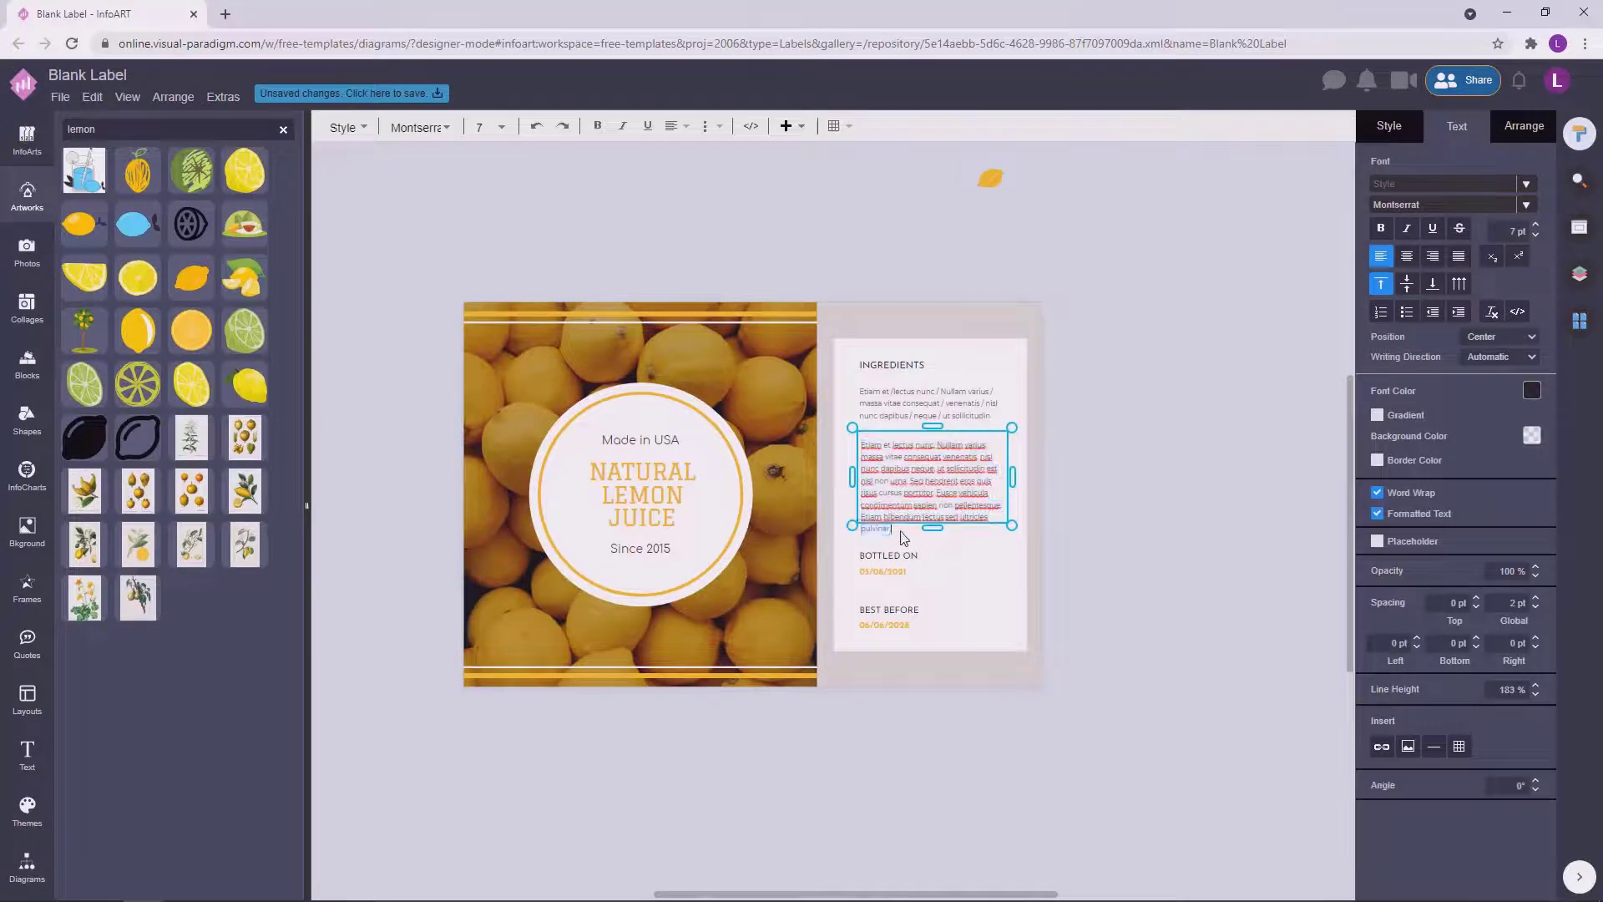
pyautogui.click(1111, 449)
# Shift all the ingredients headings, paragraphs and dates together slightly left inside the white panel.
pyautogui.moveTo(1117, 645); pyautogui.dragTo(839, 351)
pyautogui.moveTo(923, 476); pyautogui.dragTo(920, 478)
pyautogui.click(1143, 528)
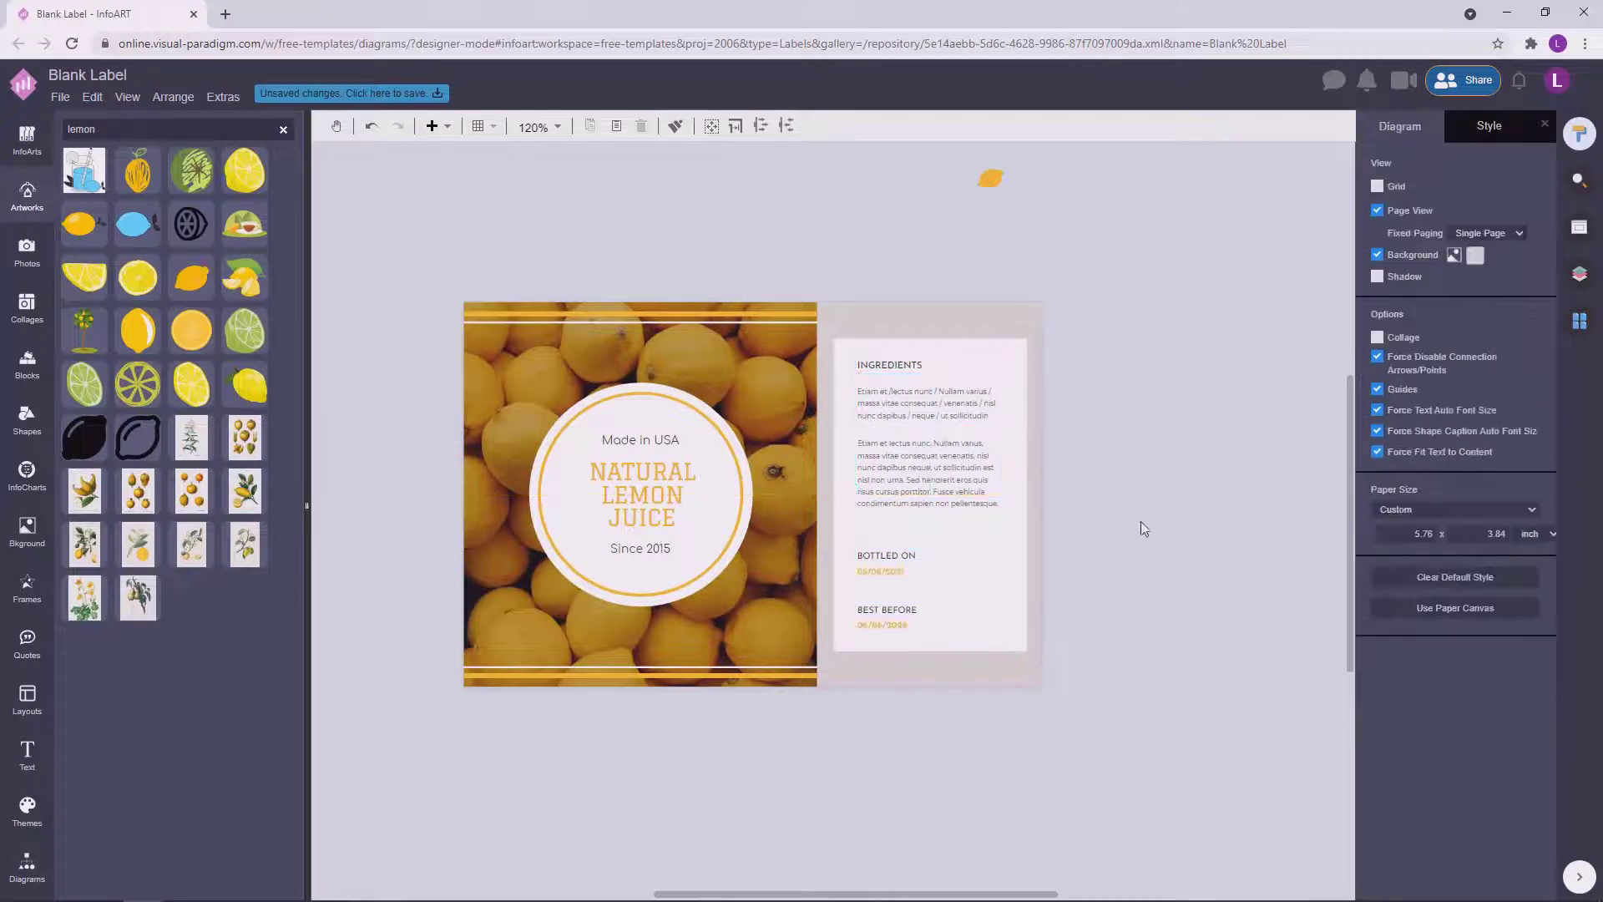
pyautogui.click(1002, 348)
pyautogui.click(1076, 568)
pyautogui.moveTo(1137, 698); pyautogui.dragTo(803, 288)
pyautogui.click(1077, 417)
# Change the page background from beige to dark grey and centre the ingredients block vertically on it.
pyautogui.scroll(-3, 1035, 423)
pyautogui.click(1475, 255)
pyautogui.click(1440, 390)
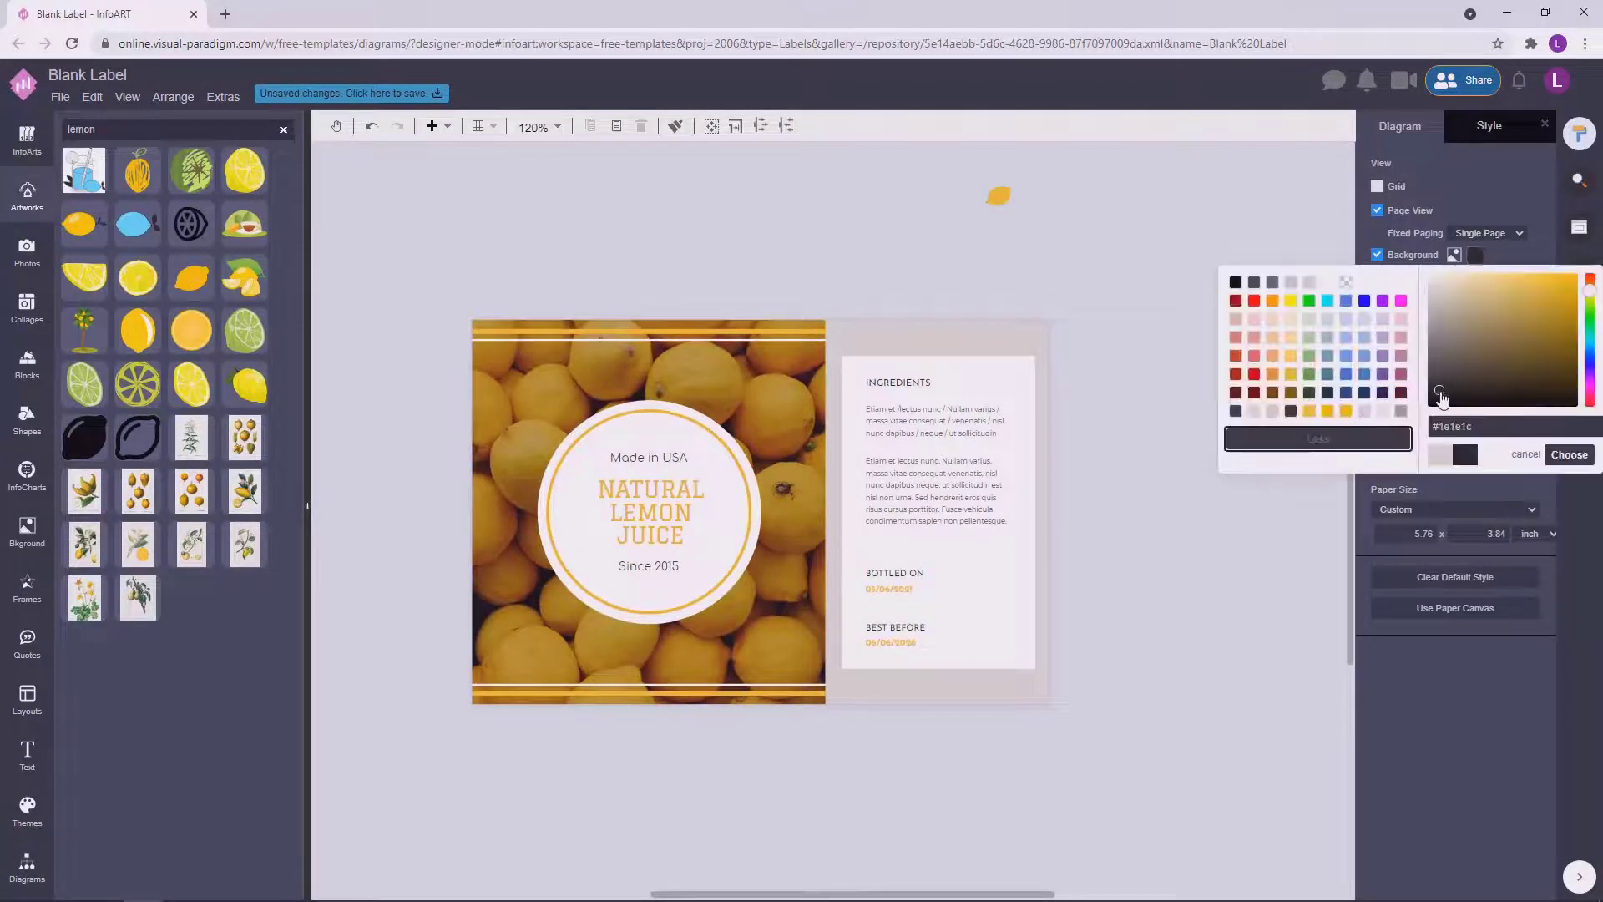
pyautogui.click(1568, 454)
pyautogui.click(1475, 254)
pyautogui.click(1436, 391)
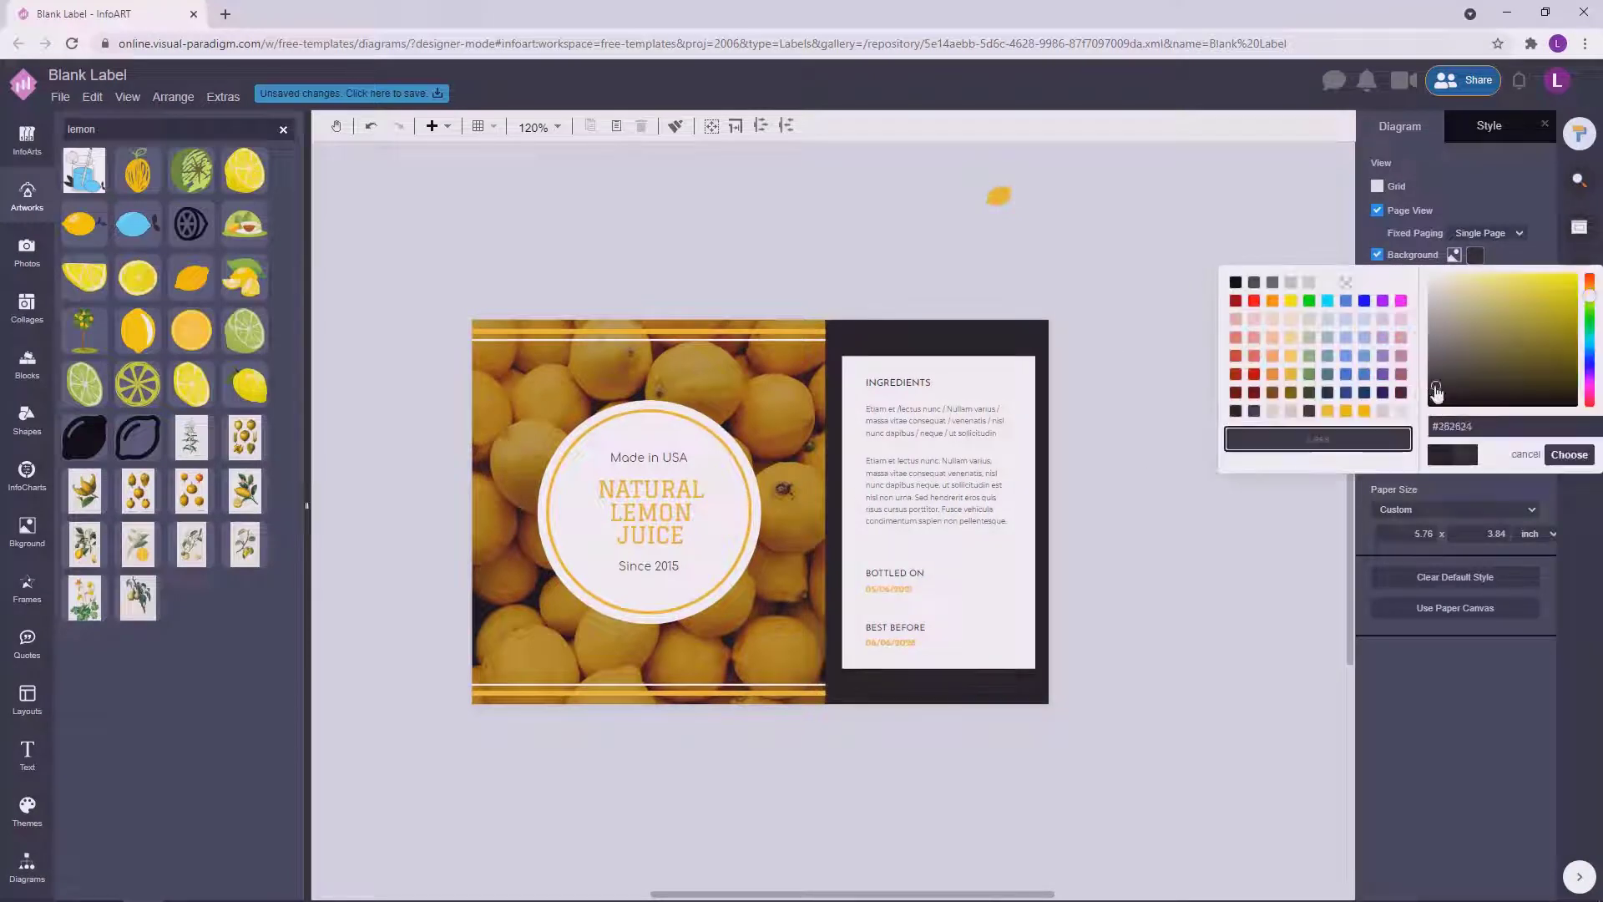
pyautogui.click(1569, 454)
pyautogui.click(935, 433)
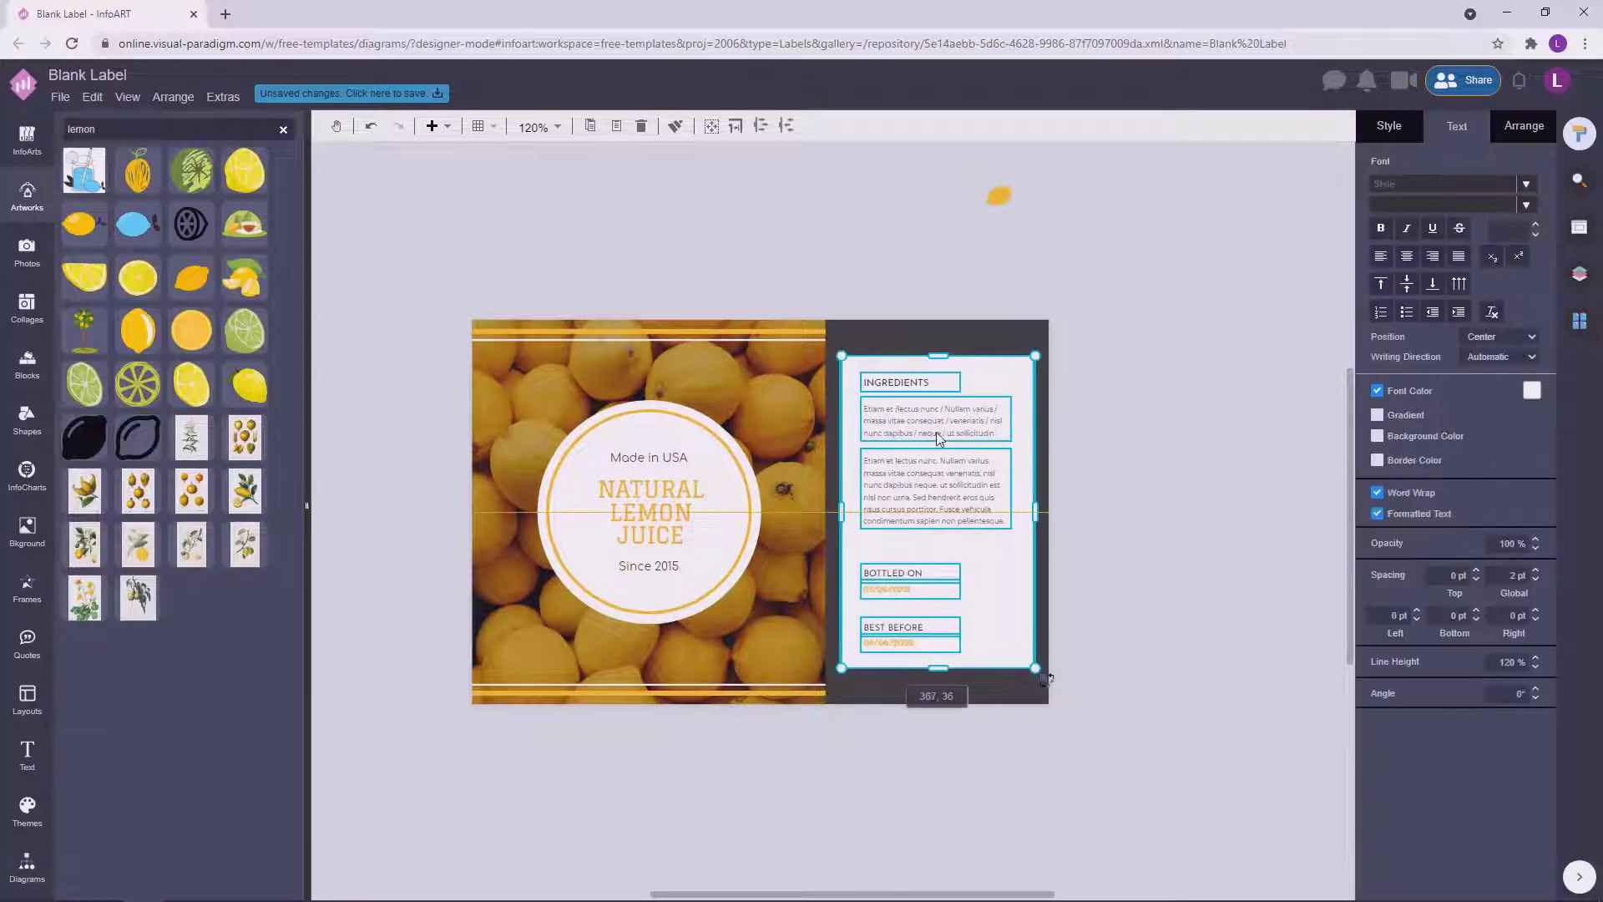
pyautogui.click(1012, 296)
# Place the lemon icon in the middle of the white ingredients panel's top edge.
pyautogui.click(999, 195)
pyautogui.moveTo(998, 195); pyautogui.dragTo(940, 357)
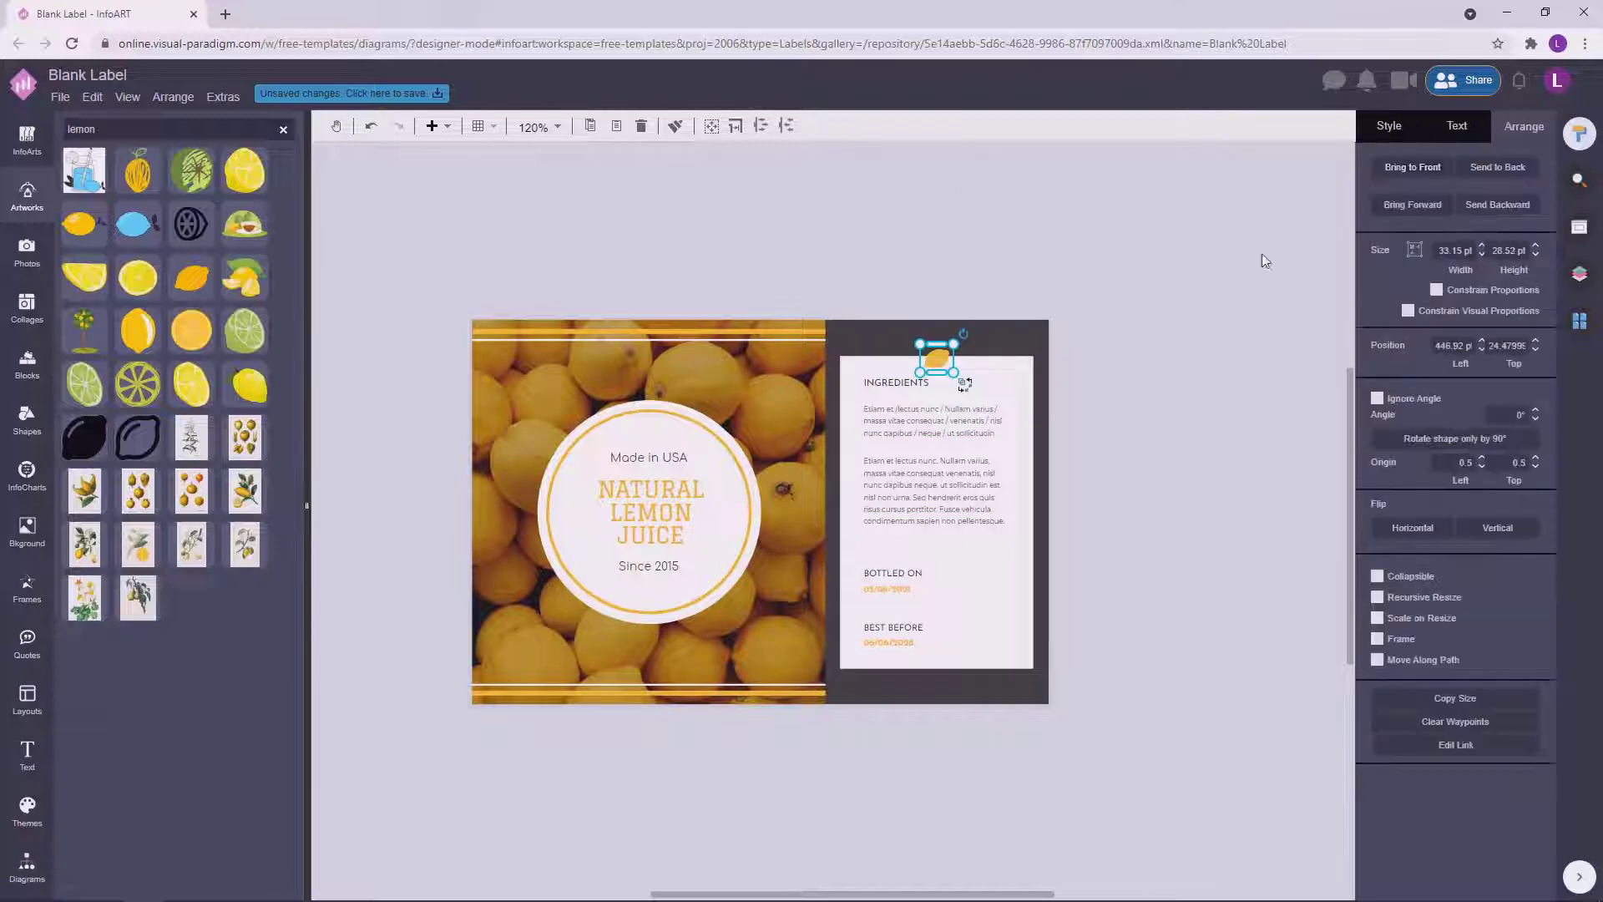
pyautogui.click(1139, 332)
# Make the page background a slightly darker shade of grey.
pyautogui.scroll(2, 1138, 332)
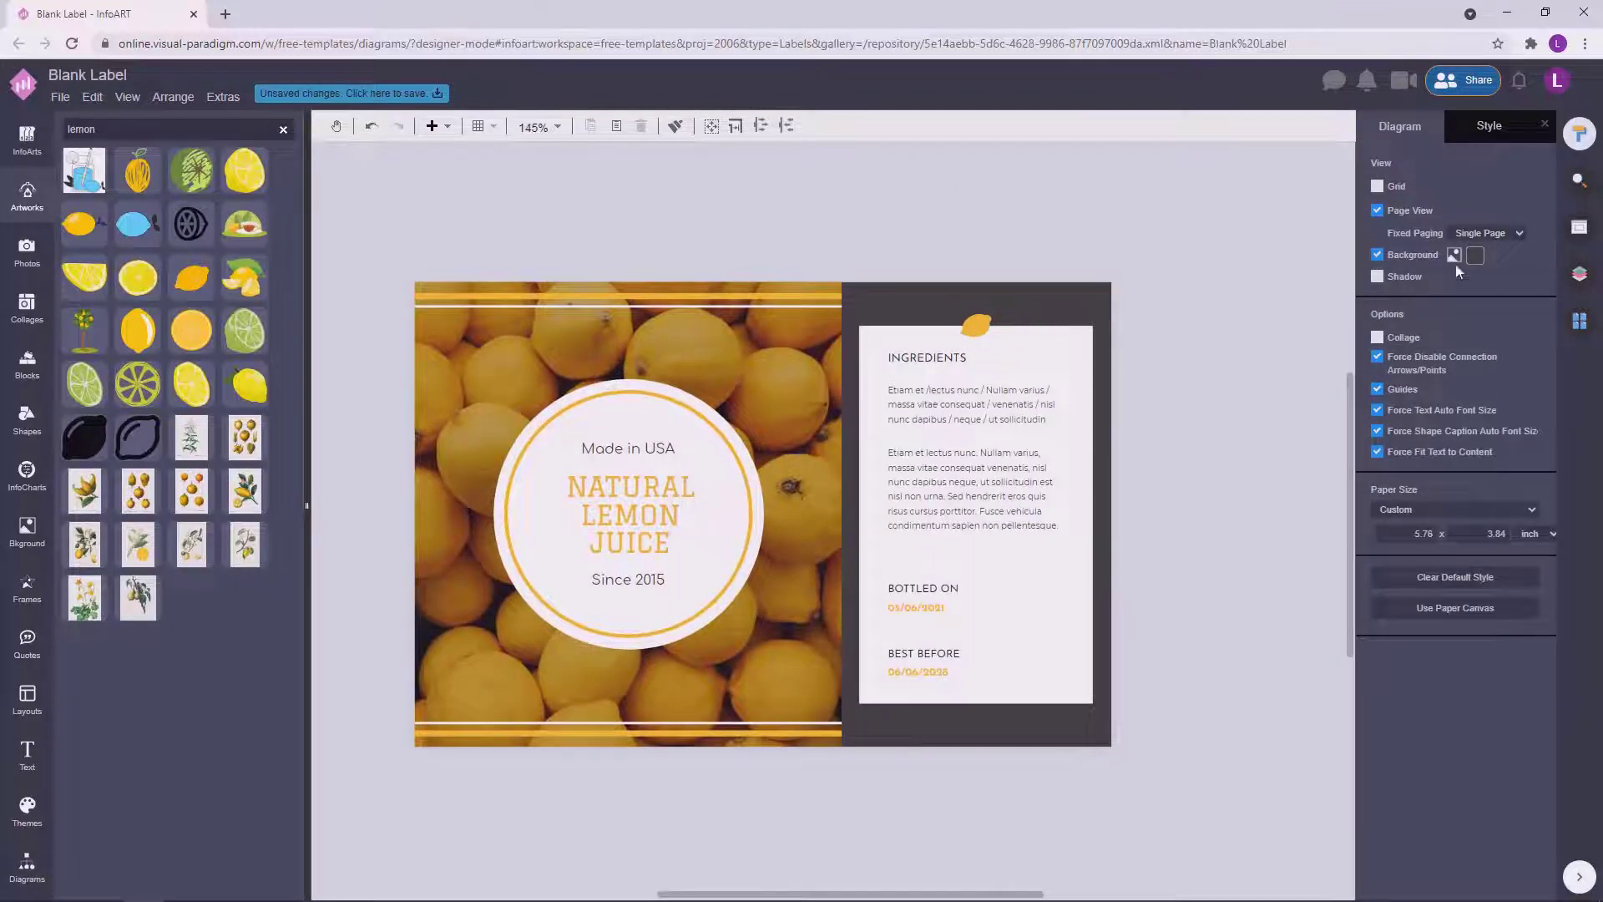
pyautogui.click(1474, 255)
pyautogui.click(1207, 426)
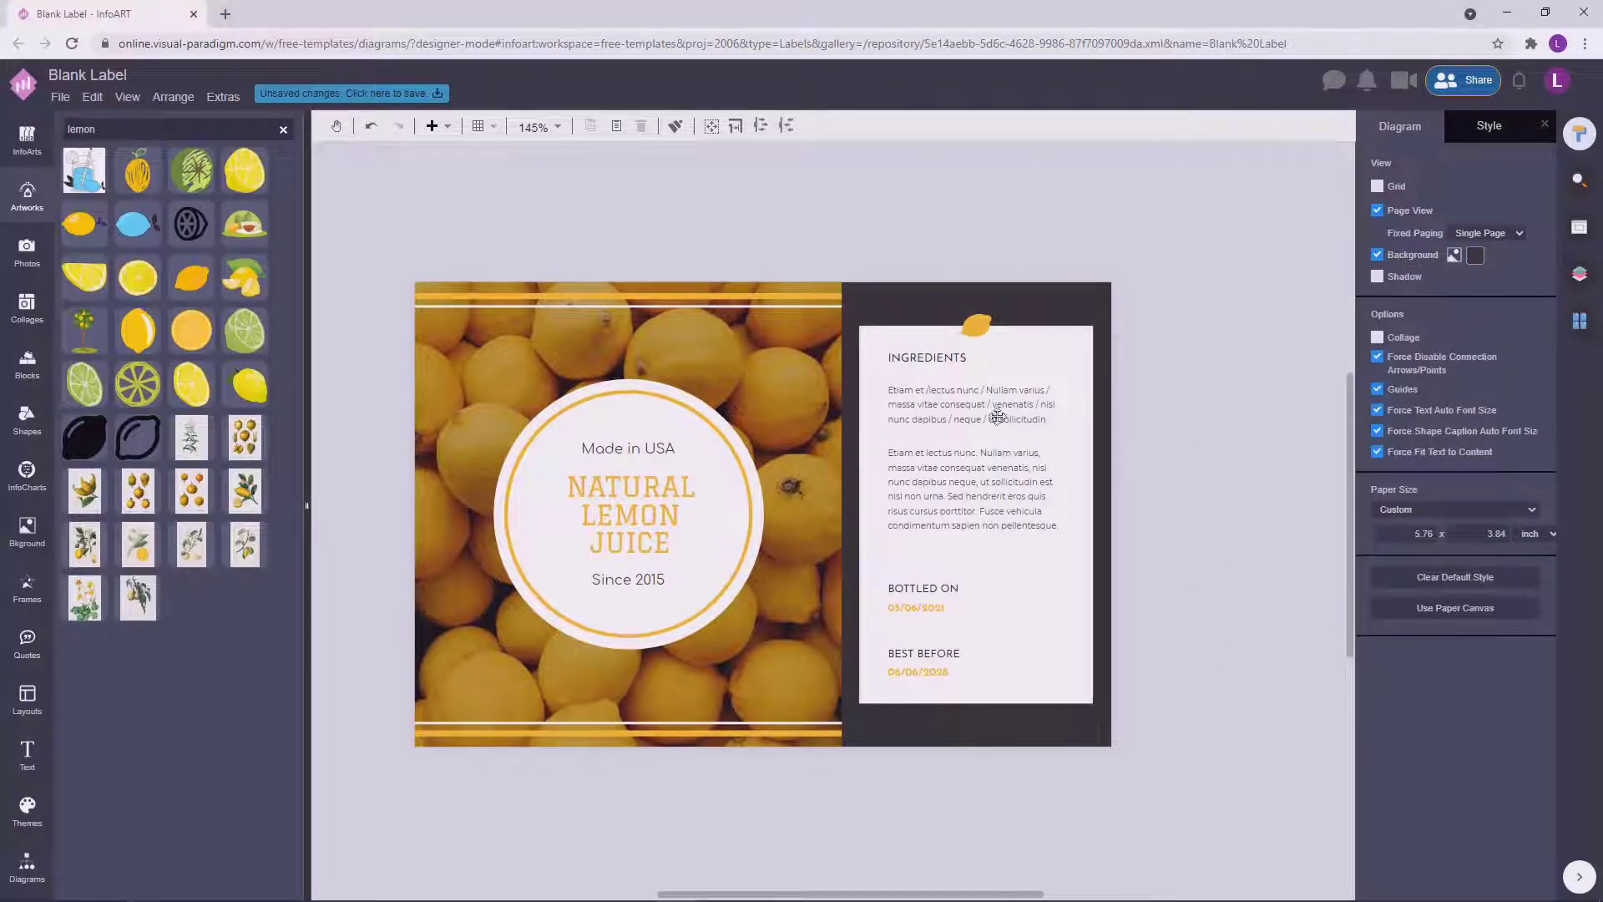
# Delete the lemon icon above the "INGREDIENTS" heading.
pyautogui.click(967, 326)
pyautogui.press('Delete')
pyautogui.moveTo(1199, 376); pyautogui.dragTo(1194, 366)
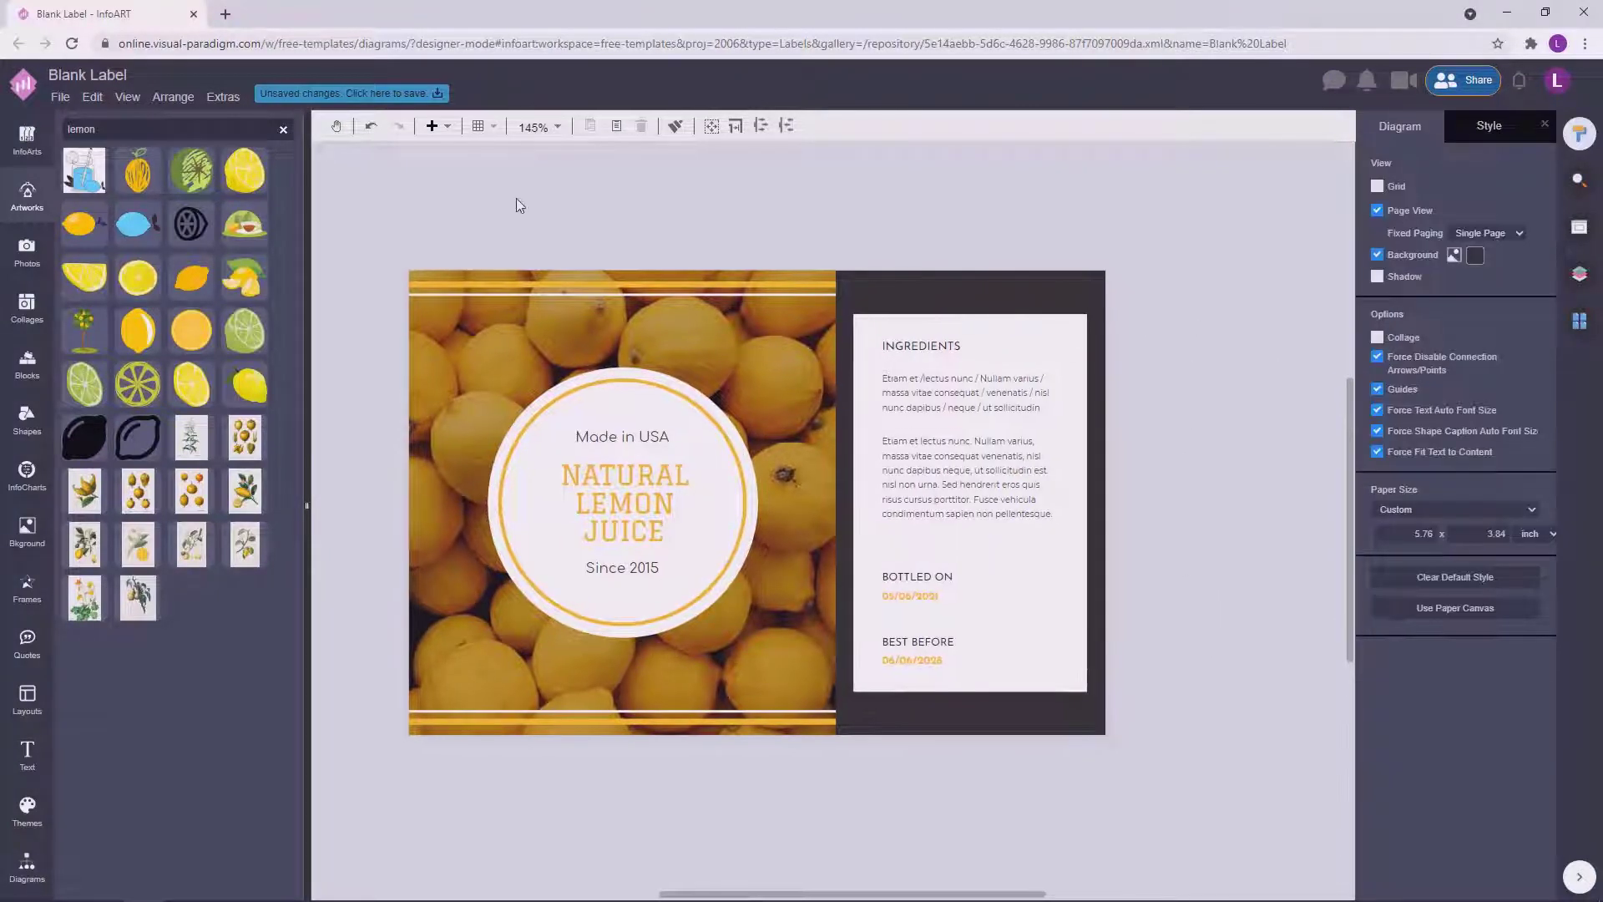
# Change the font of the two ingredients paragraphs to Poppins.
pyautogui.moveTo(708, 208); pyautogui.dragTo(752, 195)
pyautogui.scroll(-1, 745, 197)
pyautogui.scroll(2, 1188, 383)
pyautogui.moveTo(1188, 377); pyautogui.dragTo(1205, 393)
pyautogui.scroll(-1, 1217, 391)
pyautogui.click(898, 387)
pyautogui.keyDown('shift'); pyautogui.click(944, 460); pyautogui.keyUp('shift')
pyautogui.click(1457, 126)
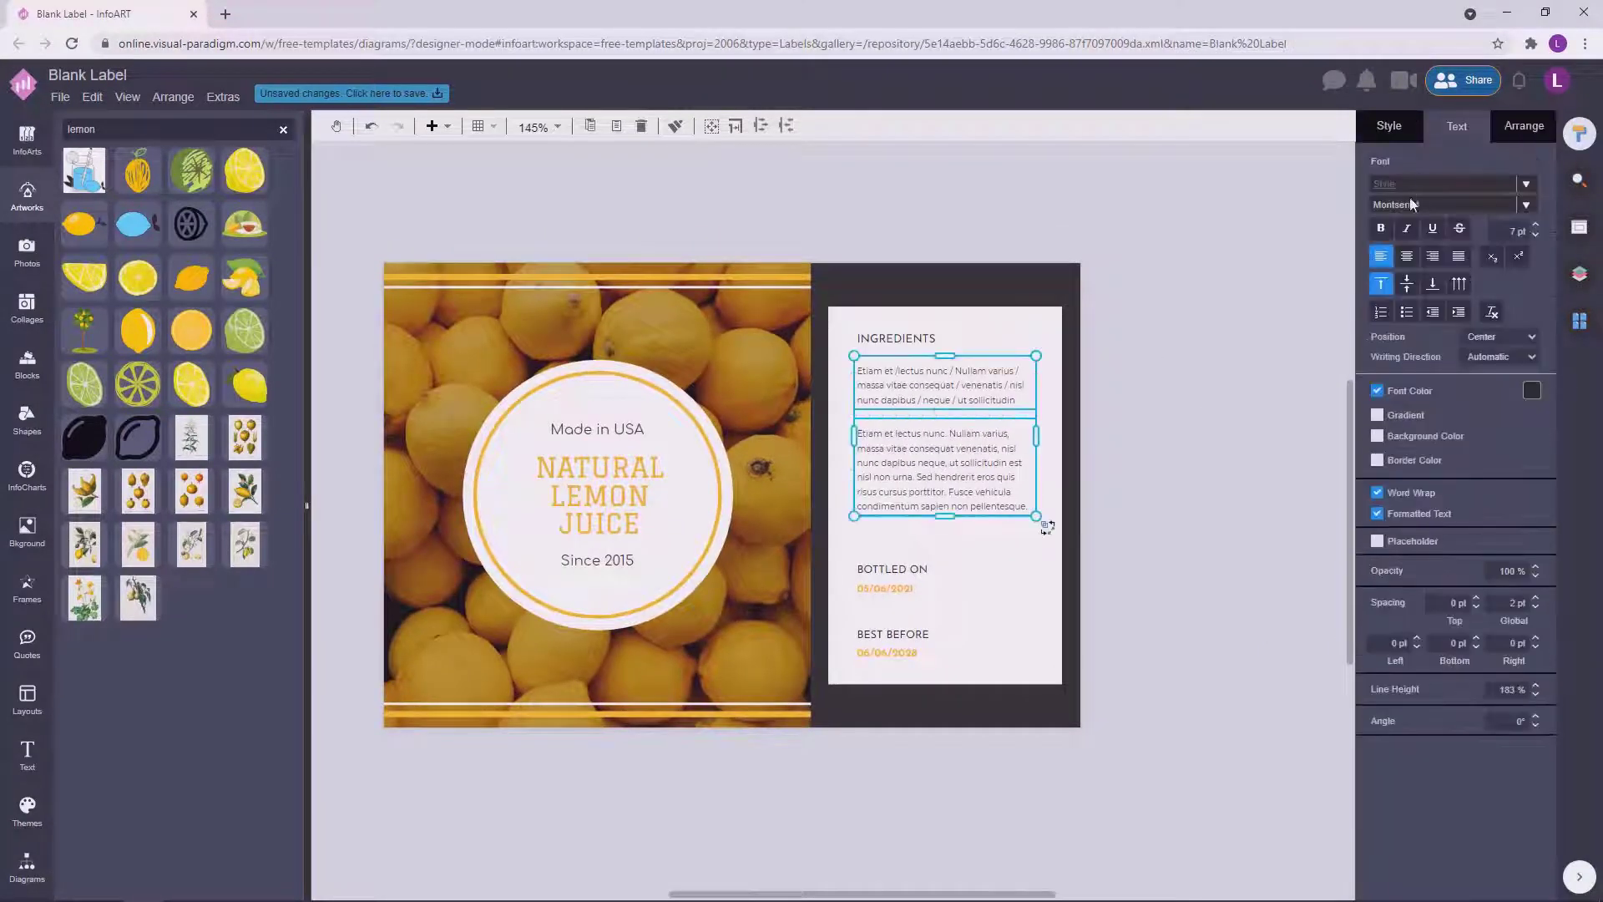
pyautogui.click(1410, 205)
pyautogui.write('popp')
pyautogui.click(1362, 239)
pyautogui.click(1230, 372)
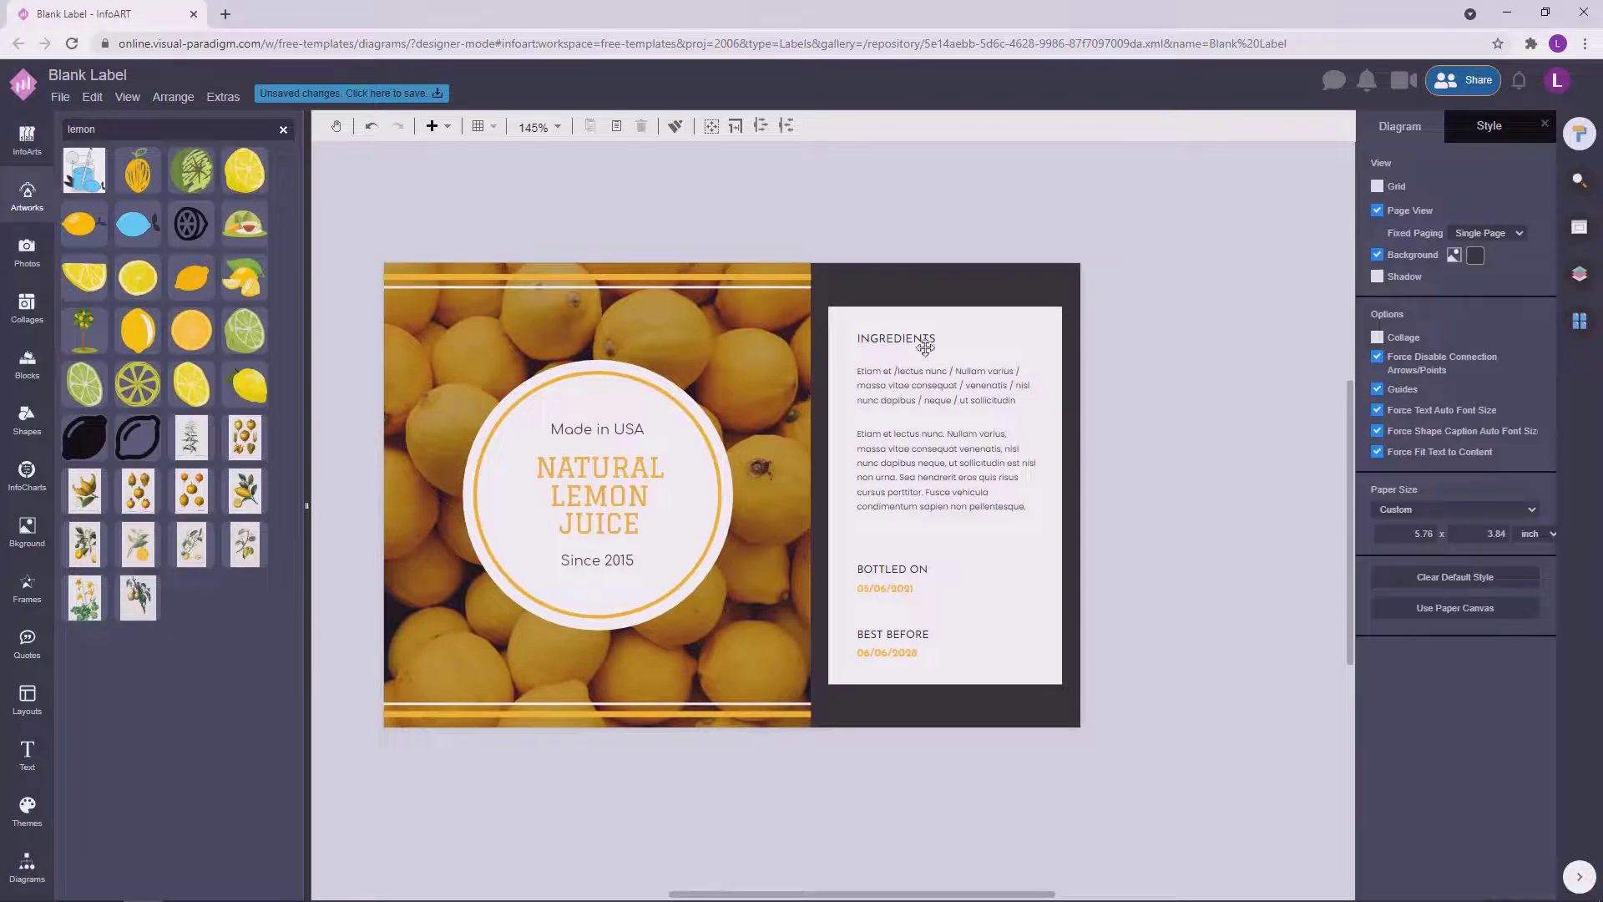
# Set the three panel headings and both dates to Poppins, with bold headings and regular-weight dates.
pyautogui.click(925, 343)
pyautogui.keyDown('shift'); pyautogui.click(906, 570); pyautogui.keyUp('shift')
pyautogui.click(1469, 201)
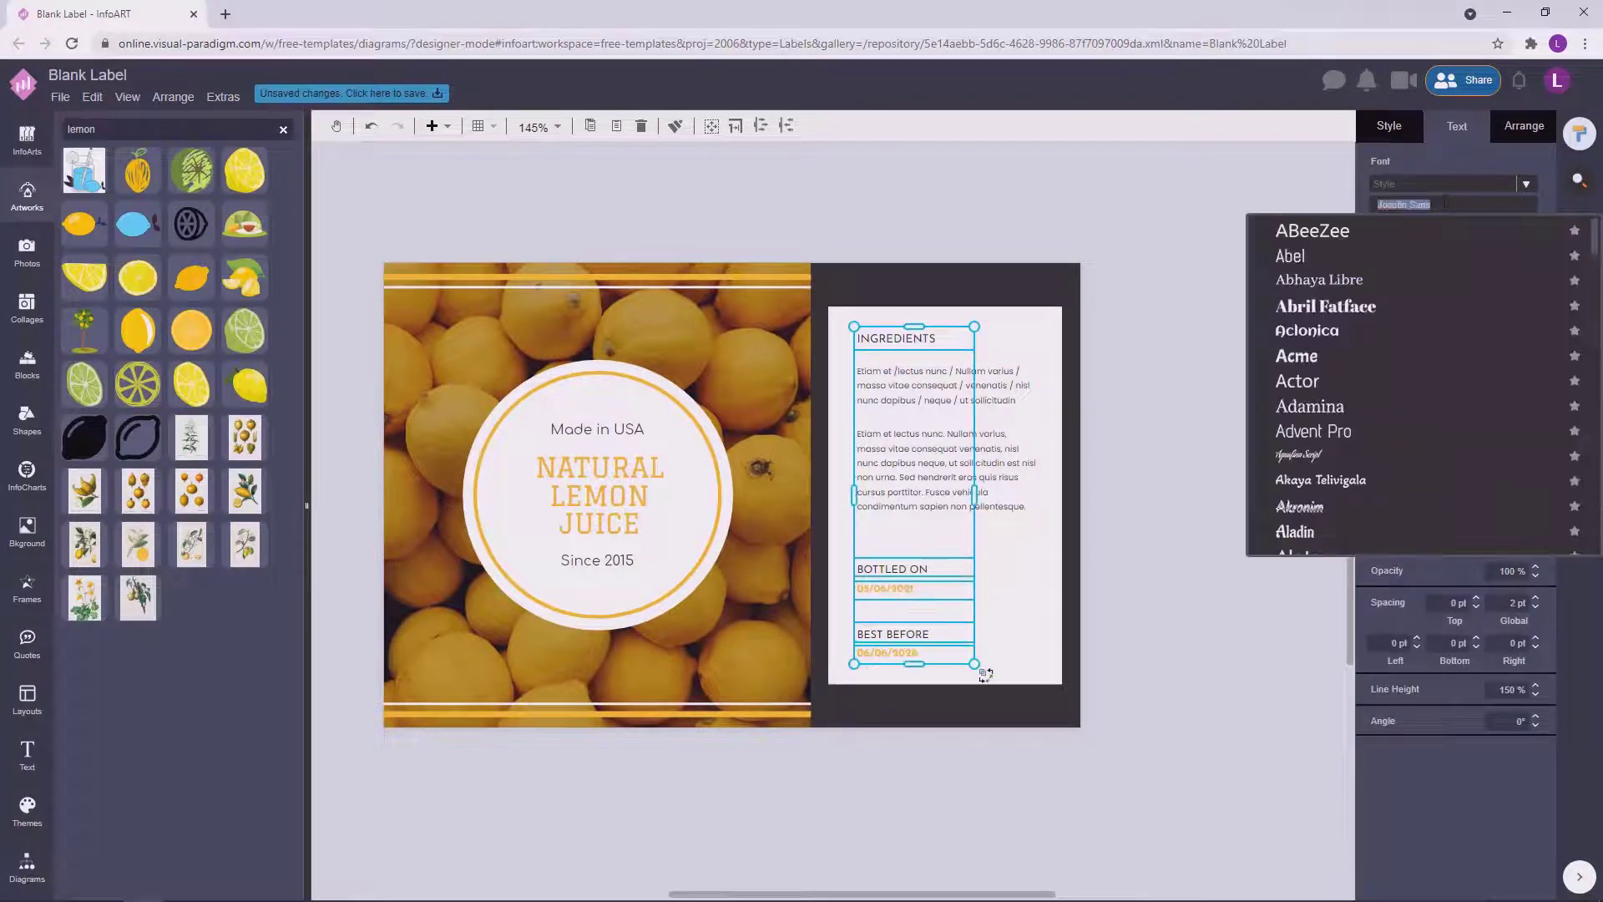
pyautogui.write('poppin')
pyautogui.click(1303, 232)
pyautogui.click(891, 591)
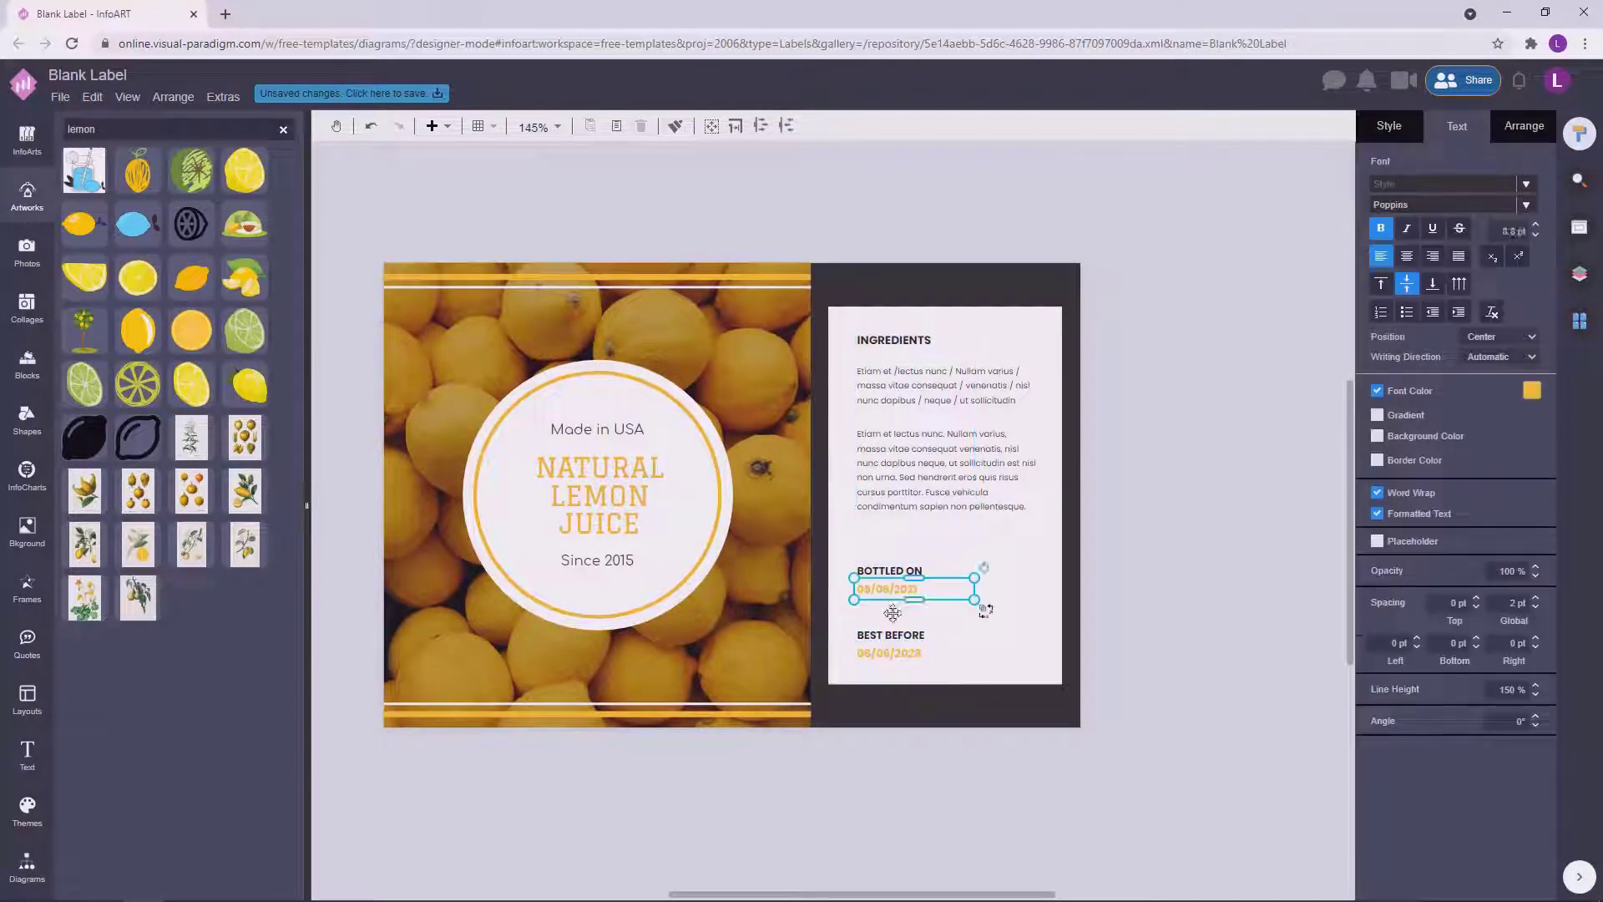
pyautogui.click(960, 568)
# Change the "Made in USA" and "Since 2015" texts to Poppins and make "Made in USA" bold.
pyautogui.click(625, 422)
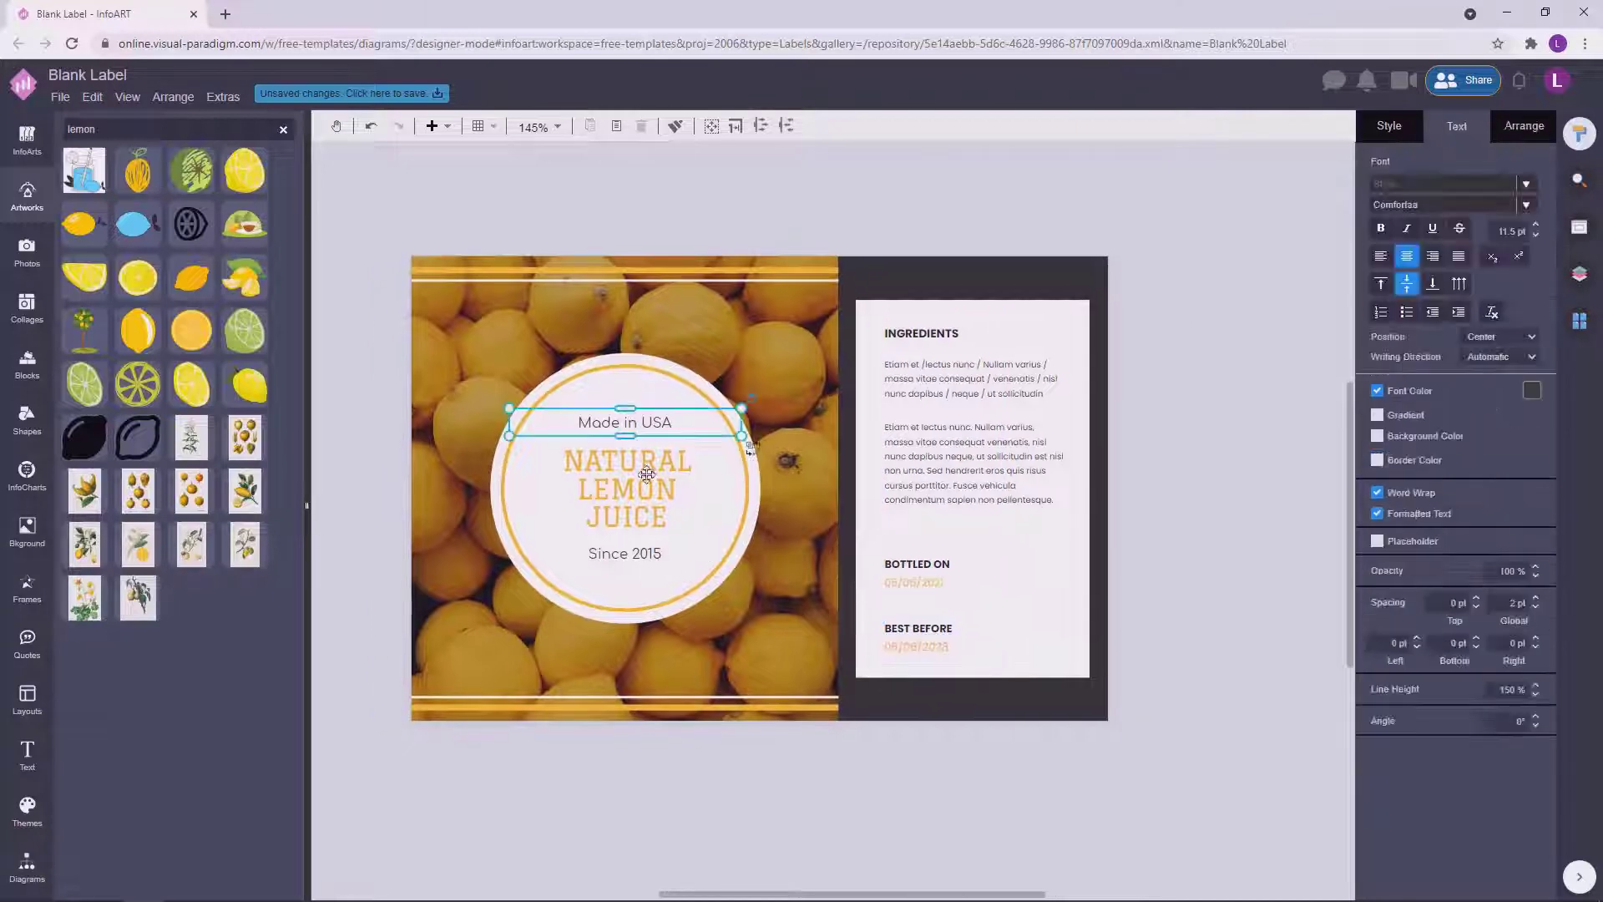
pyautogui.click(1392, 208)
pyautogui.write('poppi')
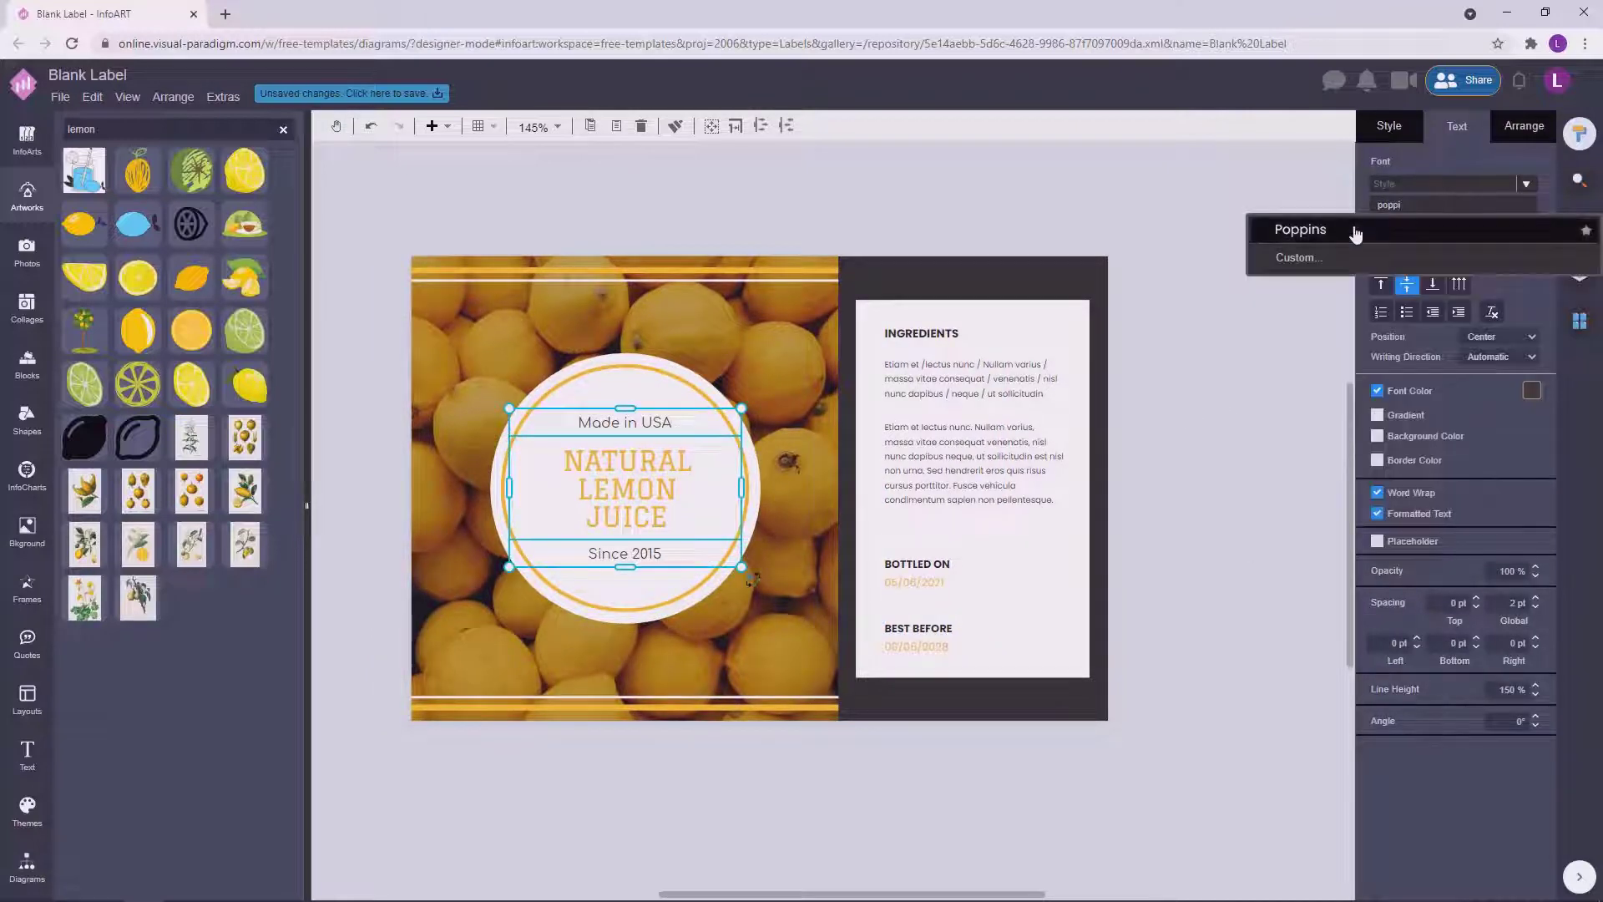
pyautogui.click(1327, 226)
pyautogui.click(1196, 385)
pyautogui.click(645, 412)
pyautogui.click(1381, 228)
pyautogui.click(1245, 383)
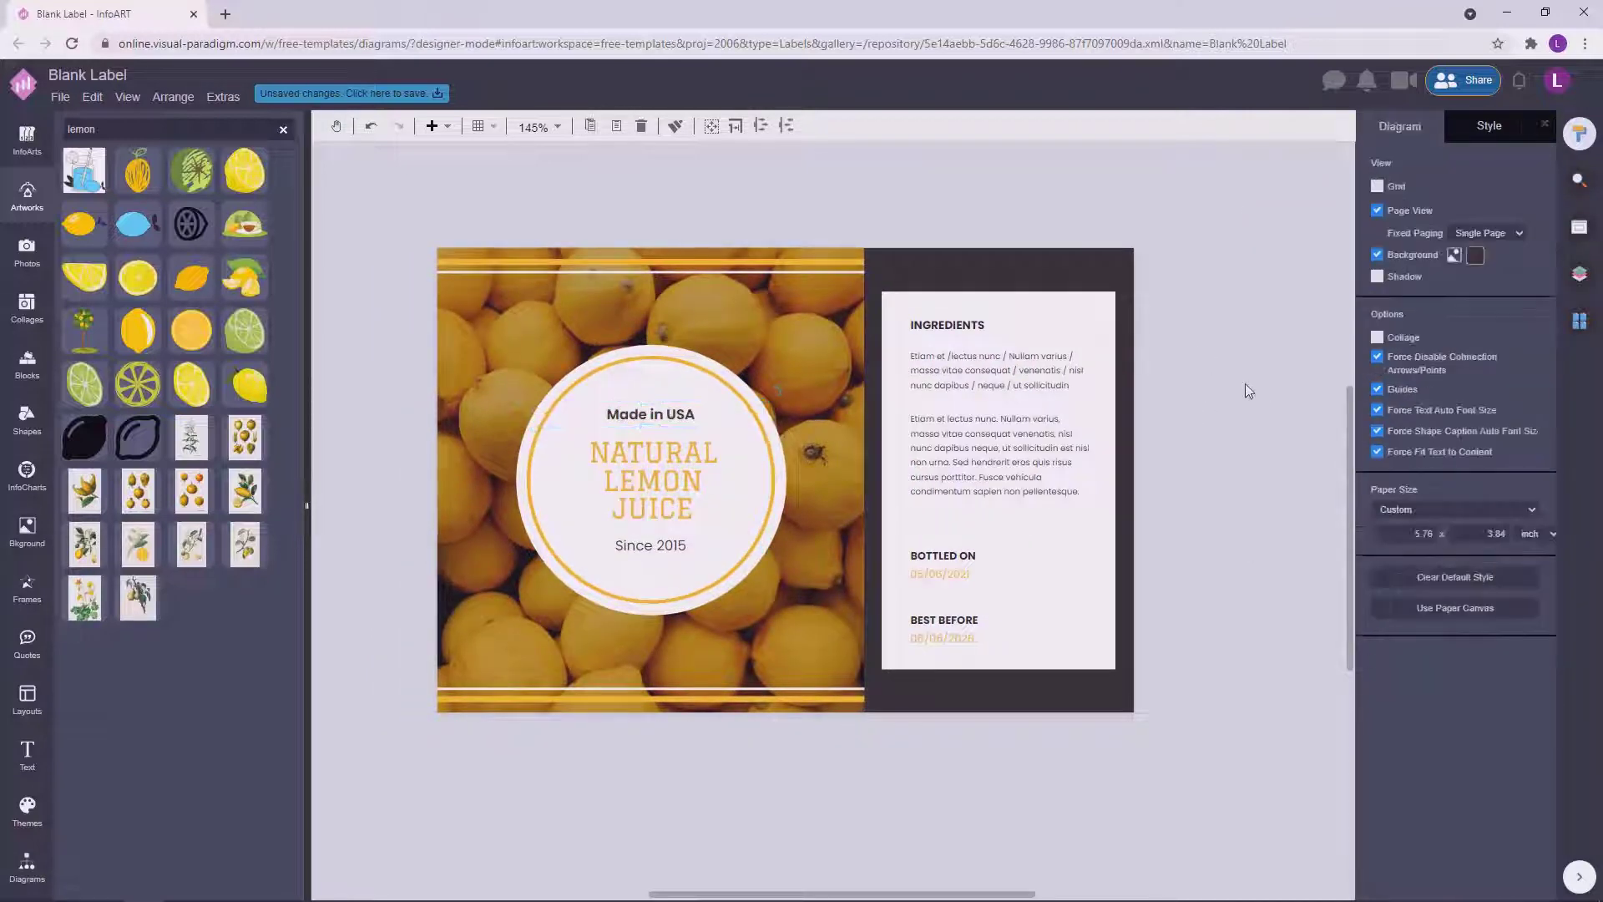
# Adjust the dark font colour of the "Made in USA" text and the three panel headings together.
pyautogui.click(640, 412)
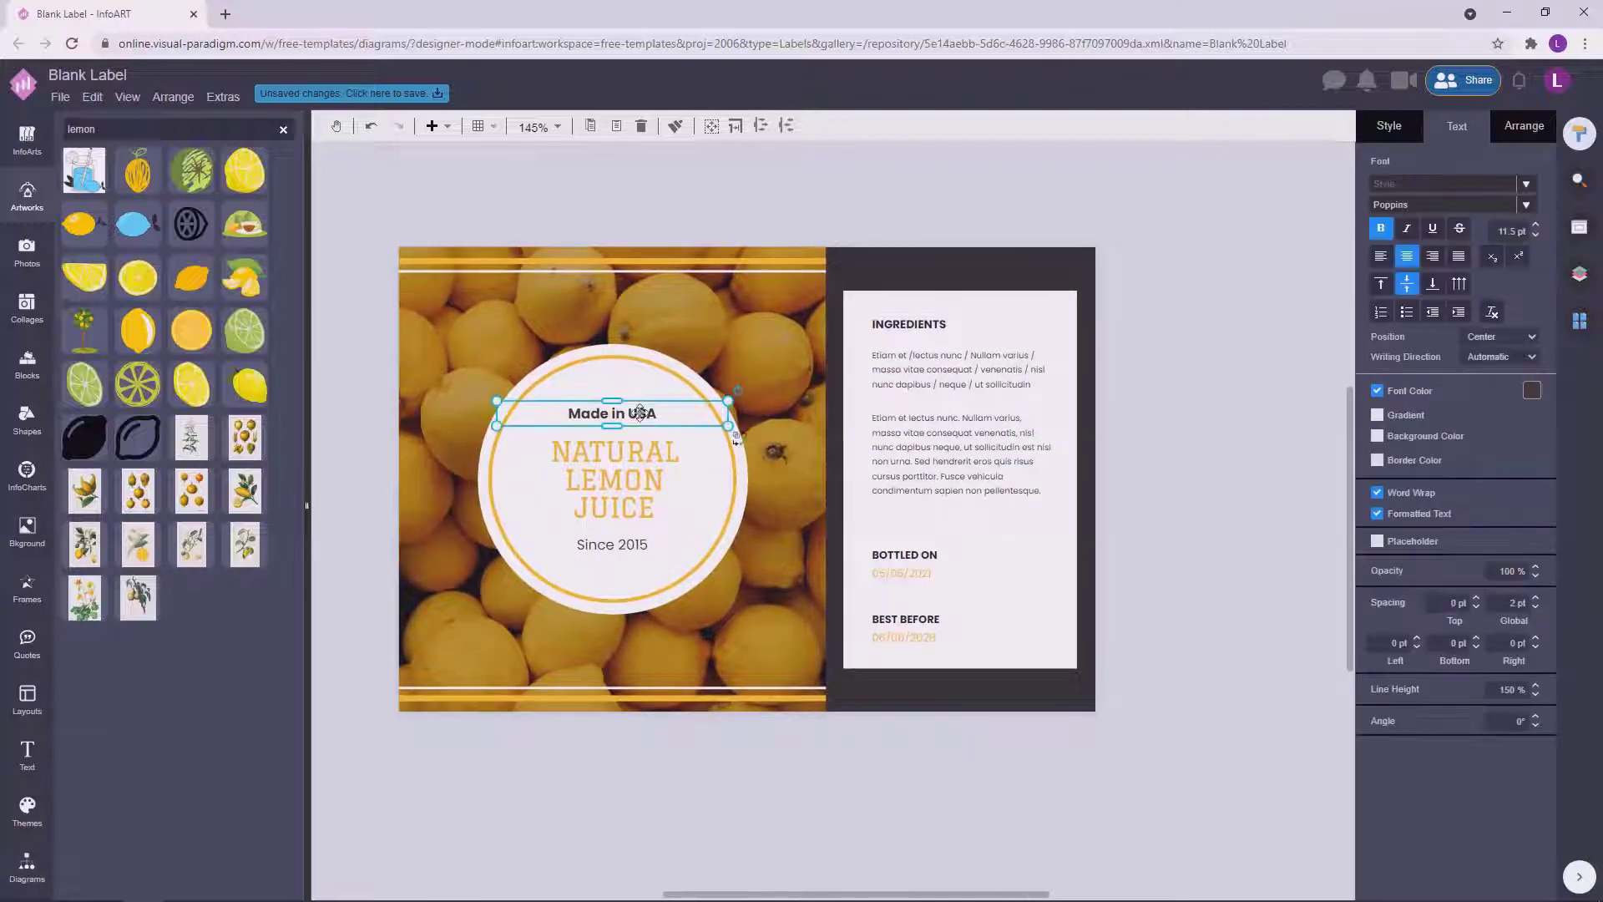
pyautogui.keyDown('shift'); pyautogui.click(924, 555); pyautogui.keyUp('shift')
pyautogui.keyDown('shift'); pyautogui.click(909, 618); pyautogui.keyUp('shift')
pyautogui.click(1532, 390)
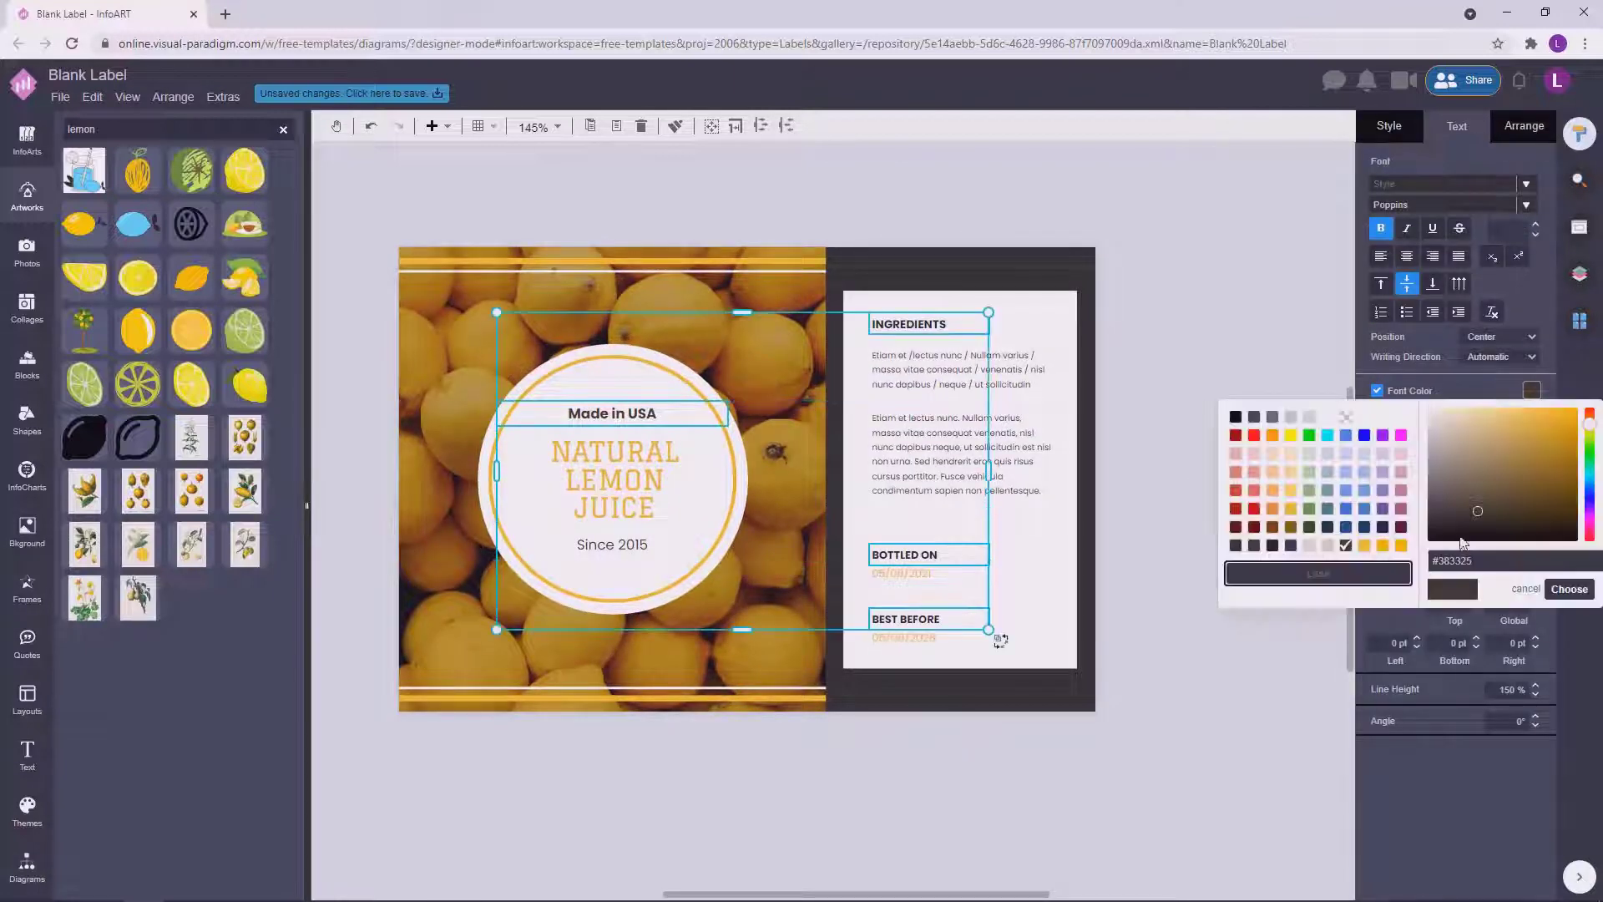
pyautogui.click(1538, 588)
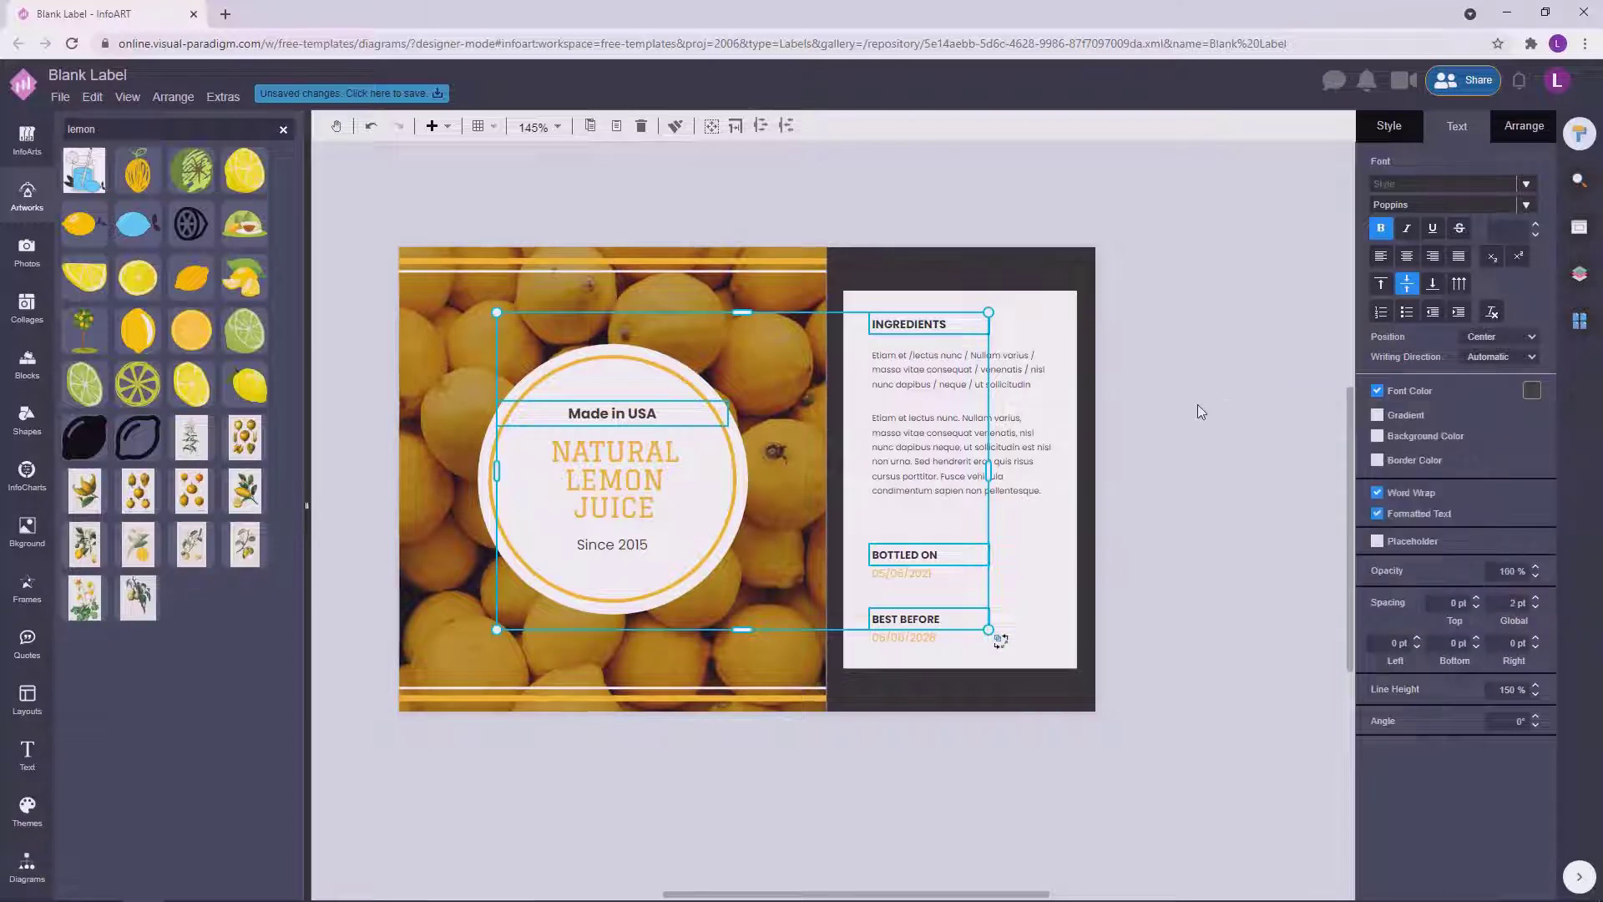
pyautogui.click(1197, 404)
# Lighten the dark grey page background slightly and fine-tune the filter effect on the lemon photo.
pyautogui.click(1475, 255)
pyautogui.click(1215, 412)
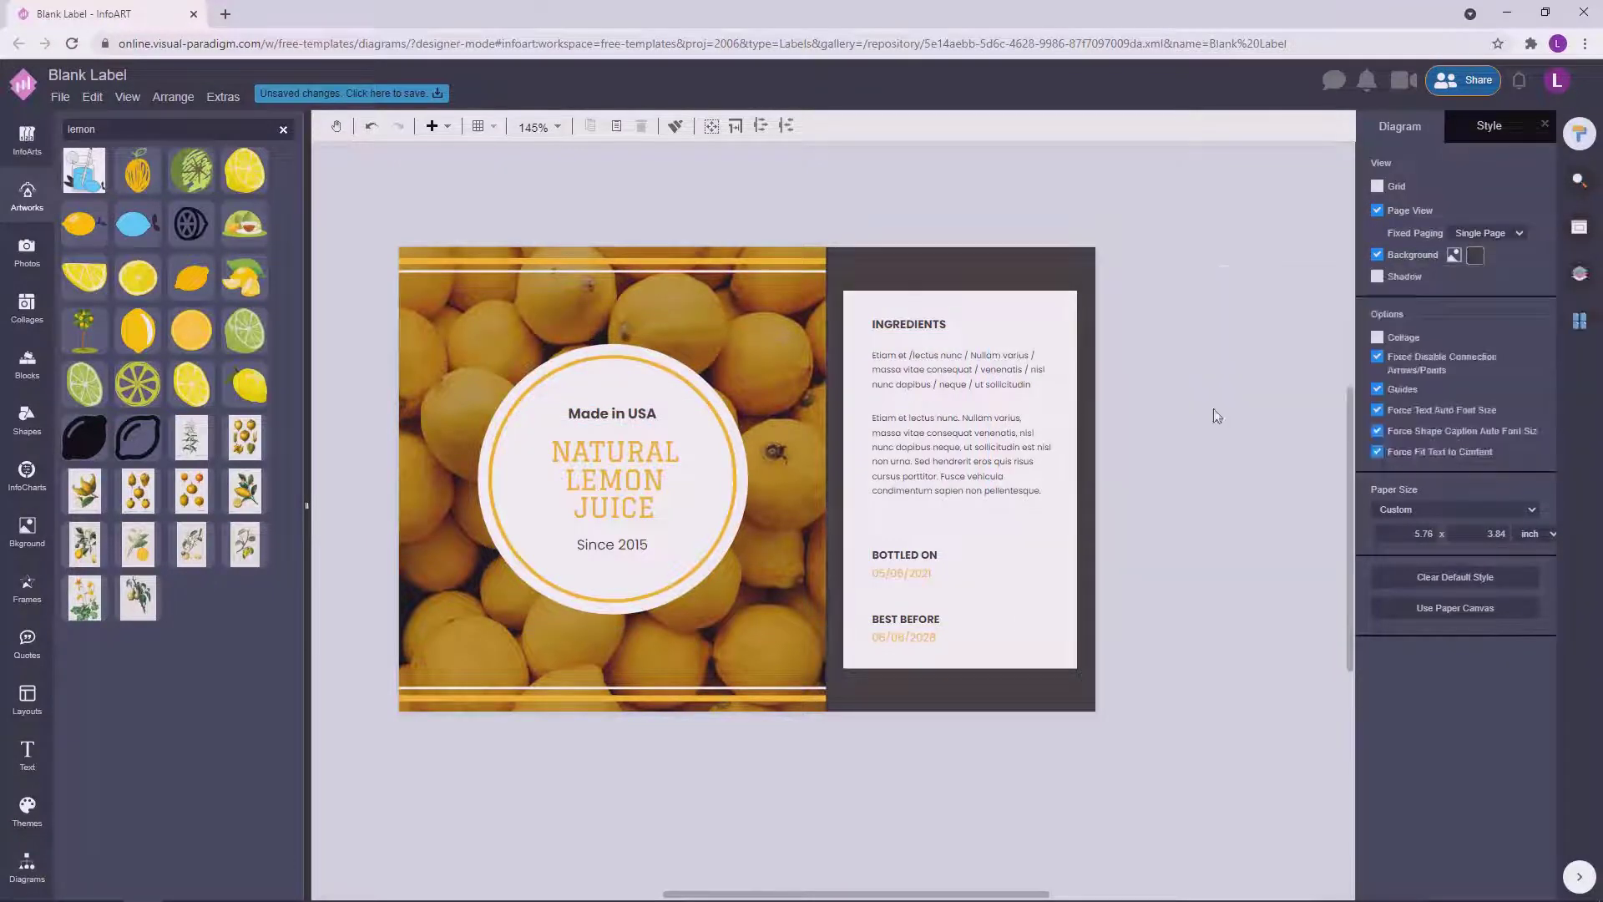
pyautogui.click(817, 390)
pyautogui.moveTo(1478, 680); pyautogui.dragTo(1481, 678)
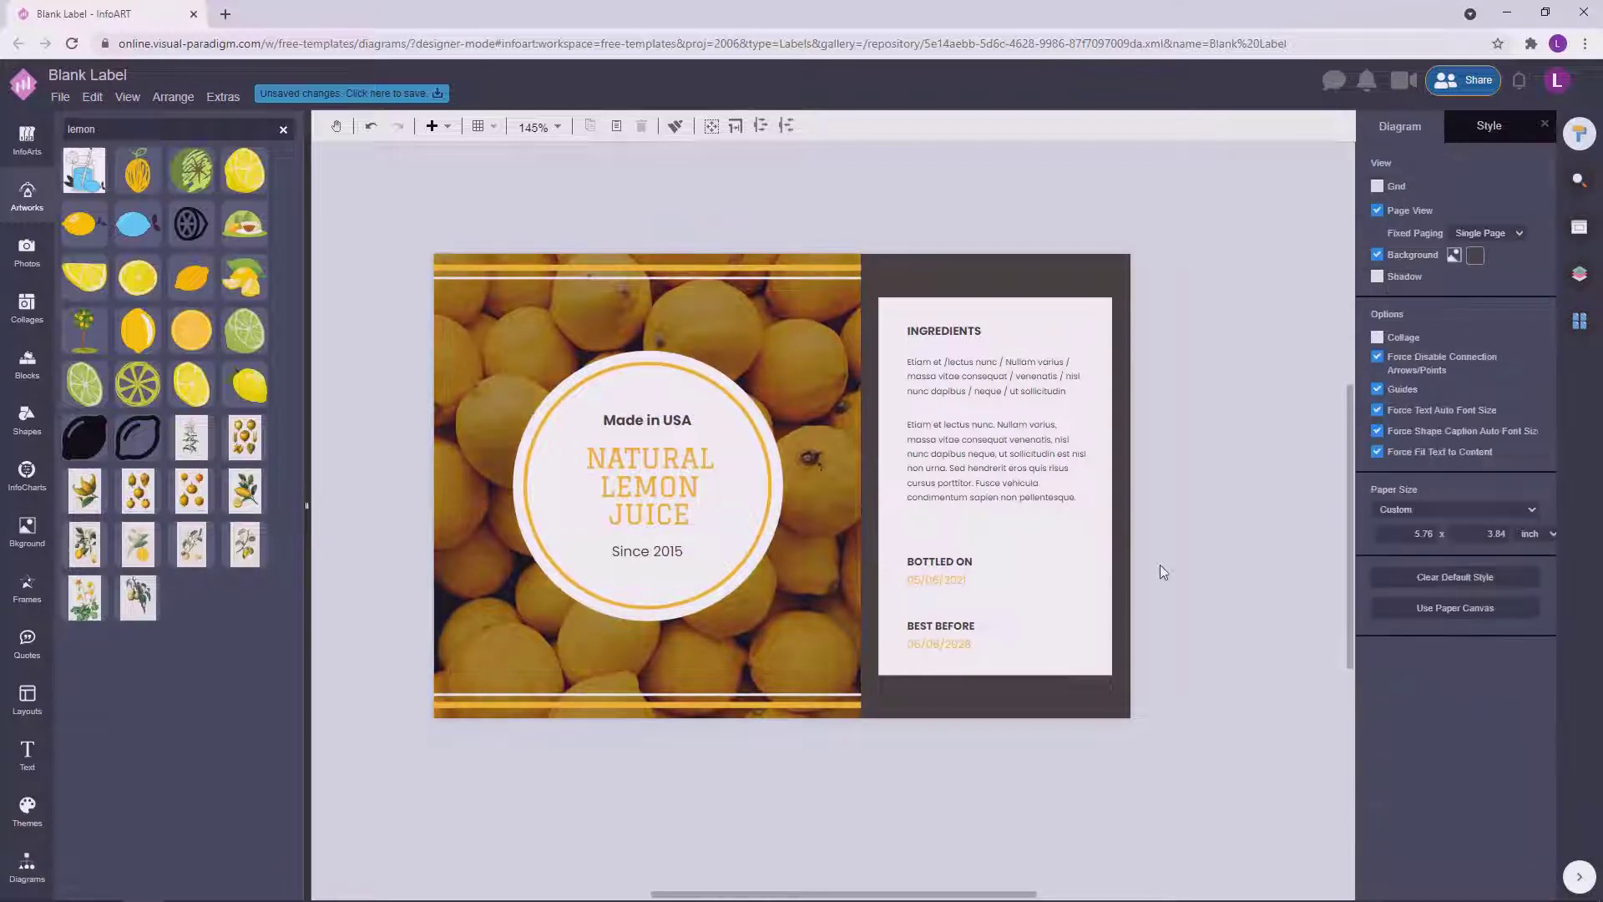
pyautogui.scroll(-2, 1160, 564)
pyautogui.click(1226, 438)
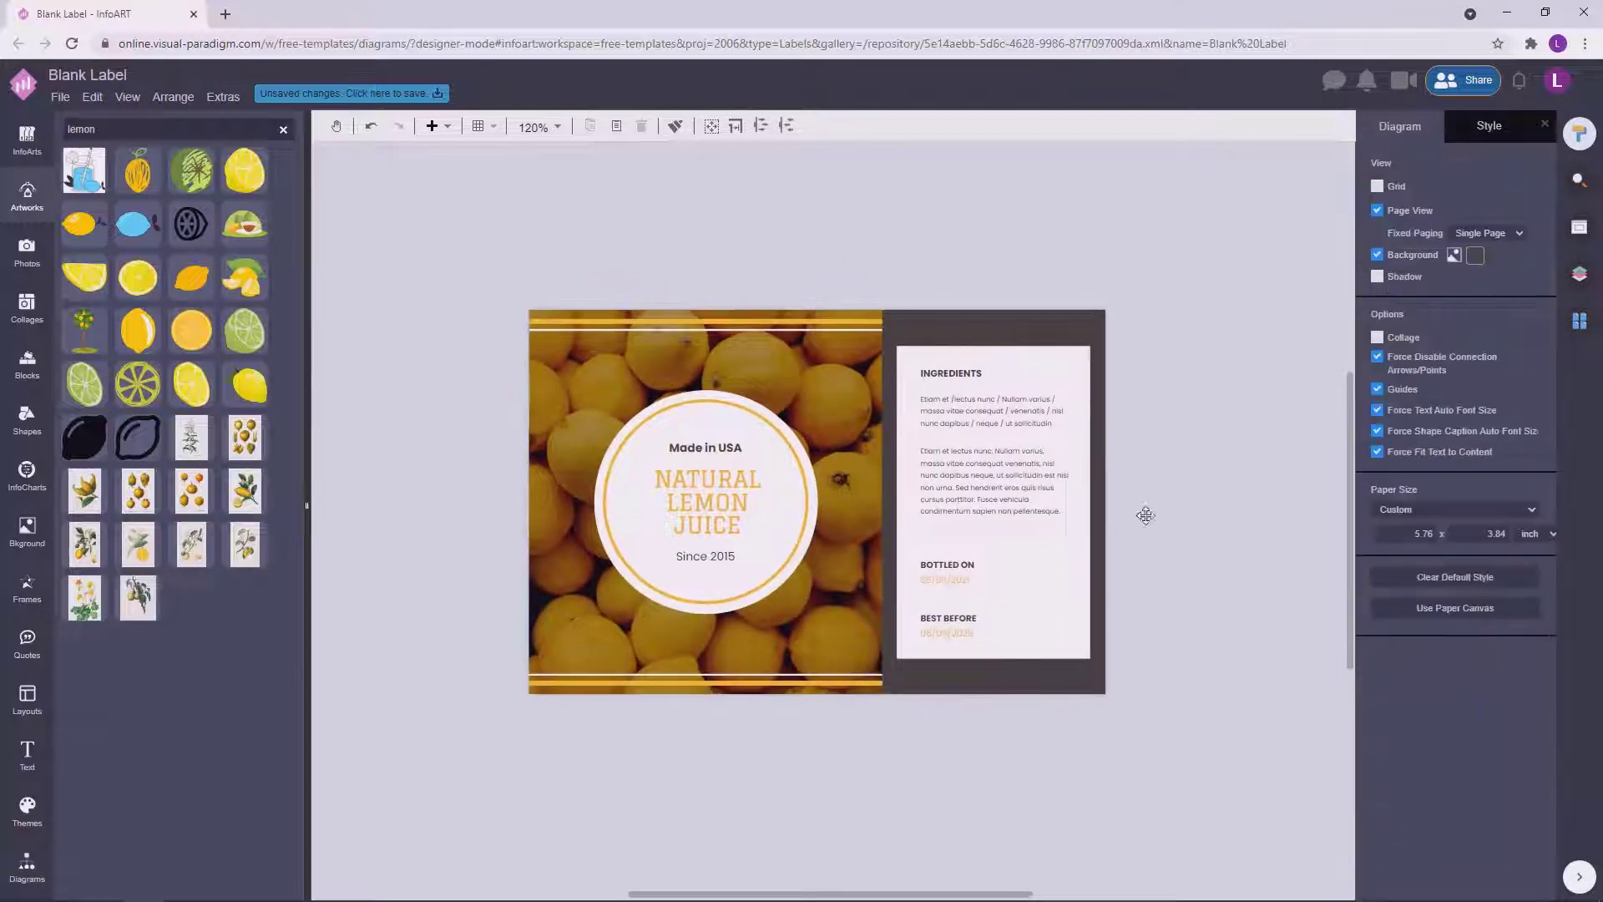
pyautogui.scroll(2, 1145, 512)
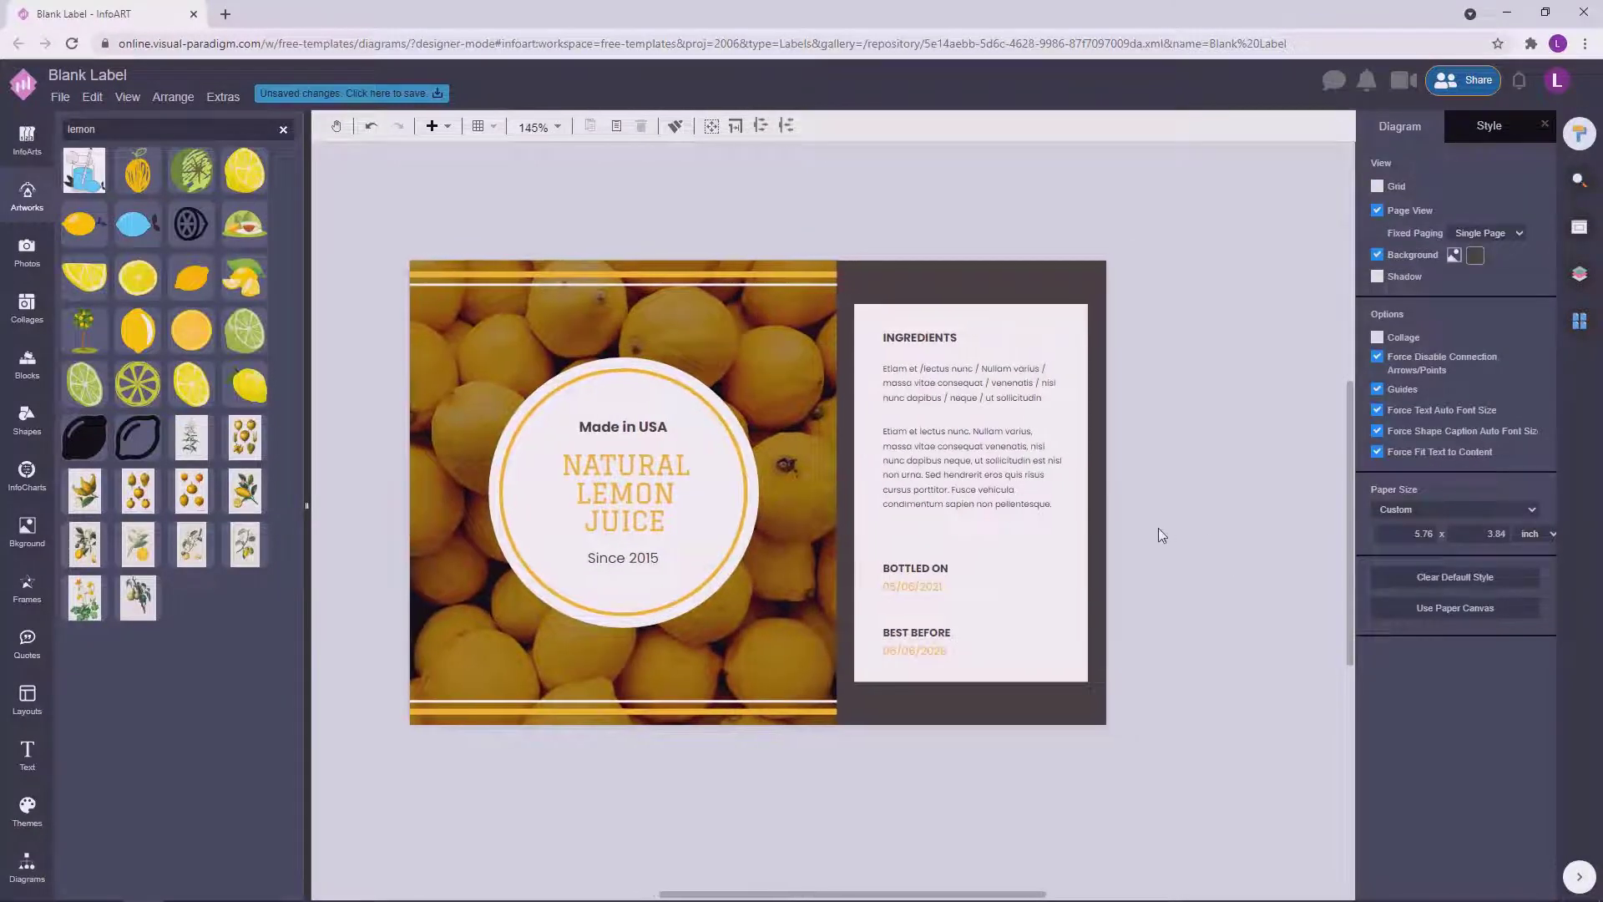
pyautogui.scroll(4, 1203, 455)
pyautogui.scroll(-4, 1189, 491)
pyautogui.scroll(-2, 686, 443)
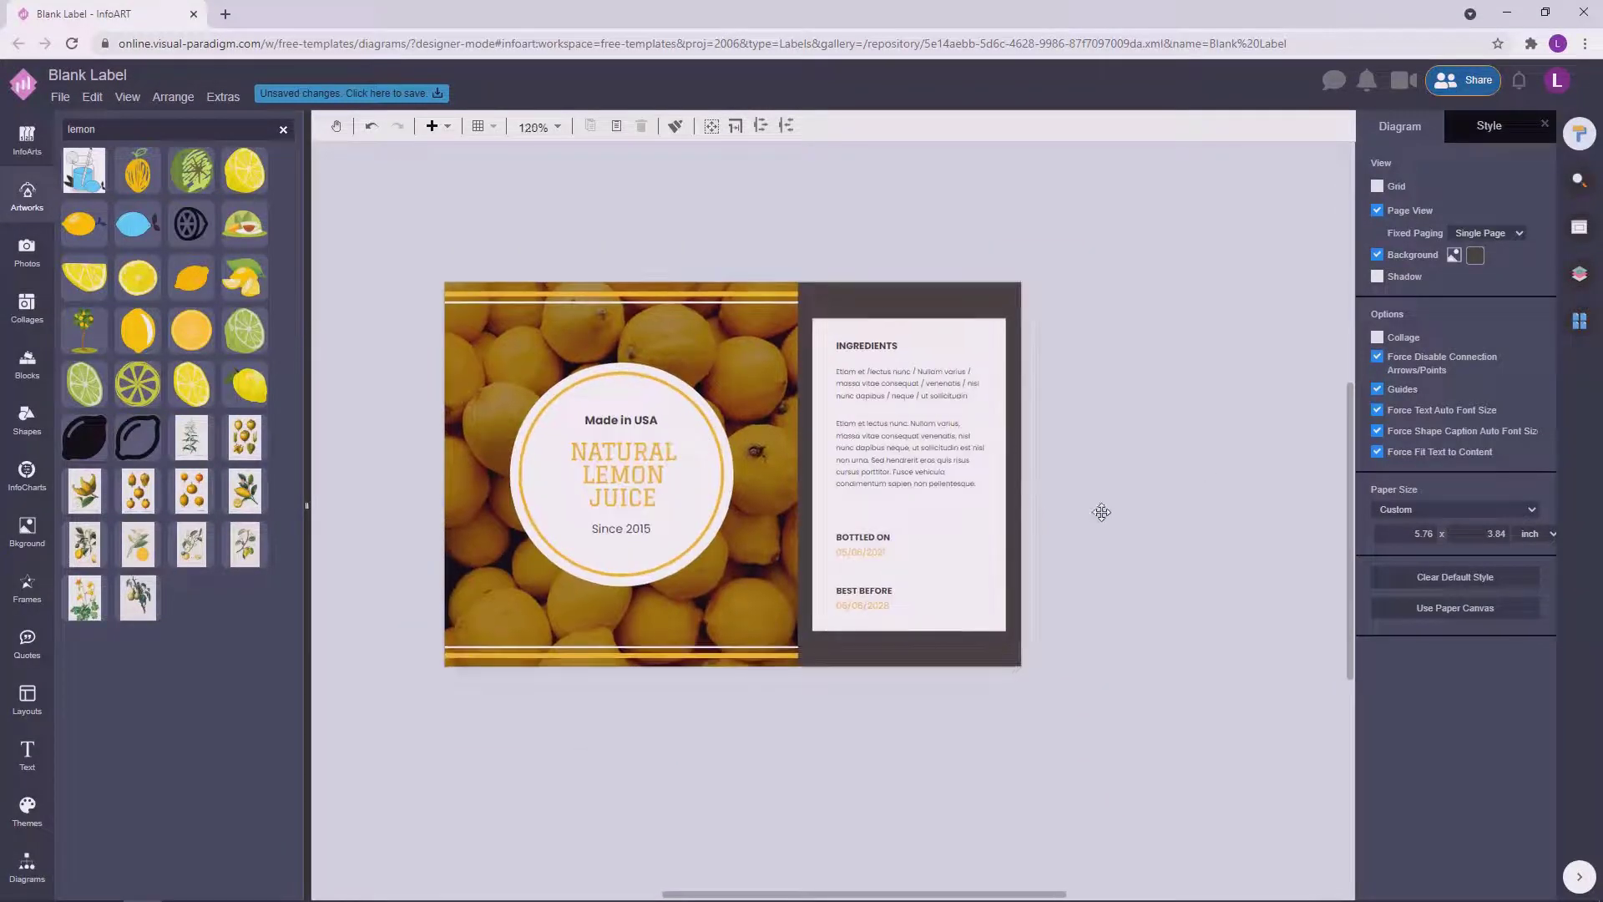
pyautogui.scroll(1, 1165, 543)
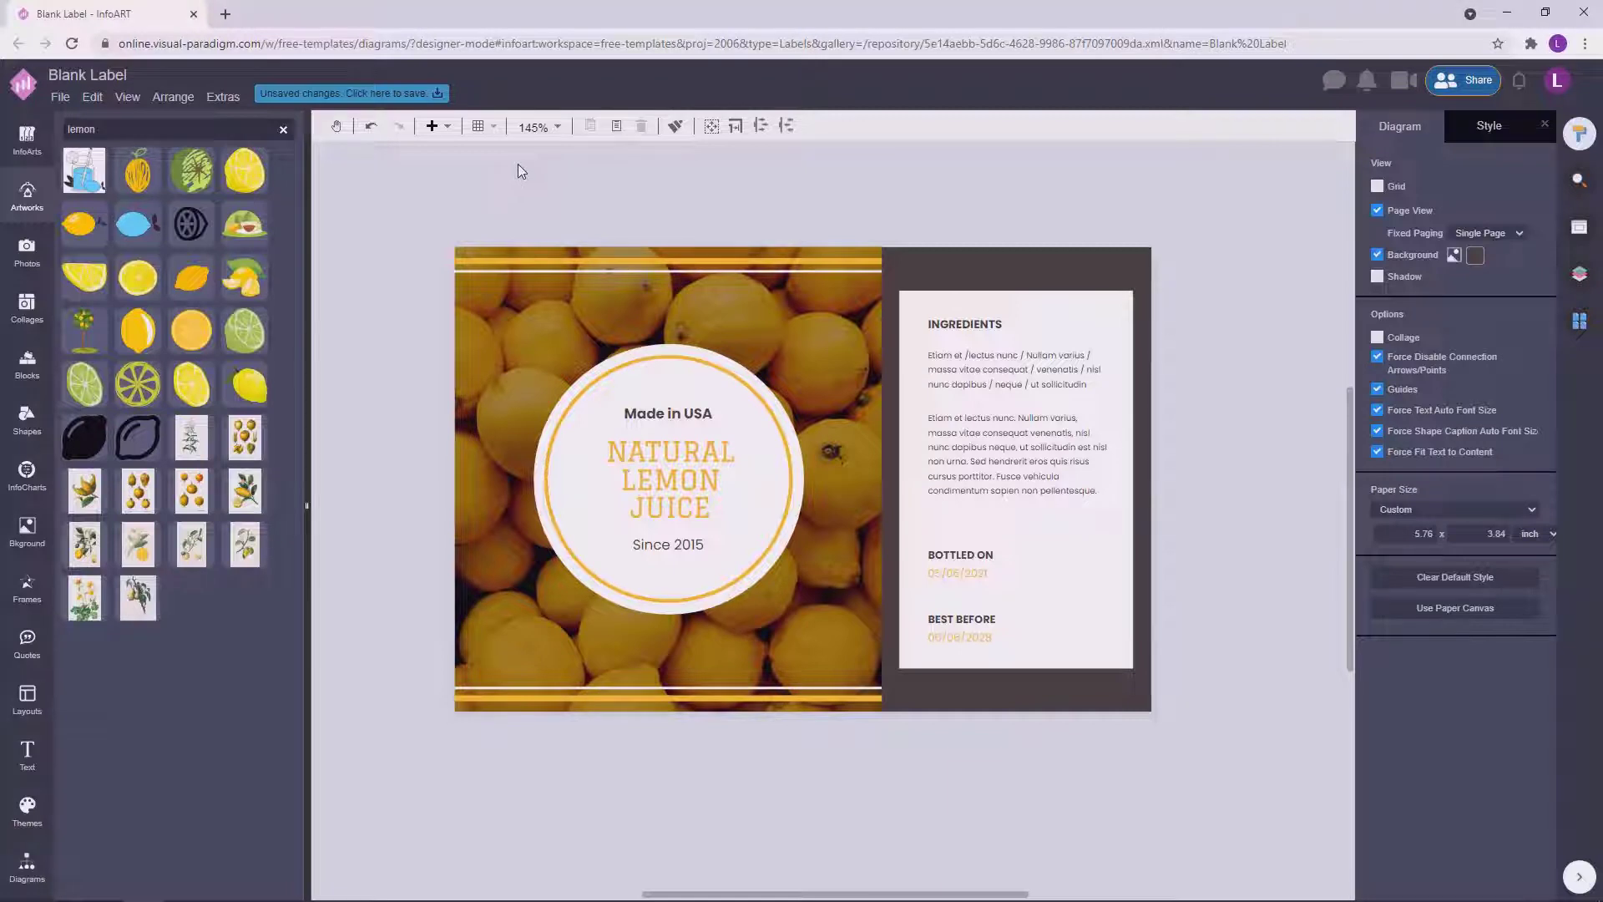
# Add a white circle, apply the Cross Hatch sketch style, remove its outline and lower its opacity.
pyautogui.click(31, 855)
pyautogui.moveTo(175, 424); pyautogui.dragTo(439, 177)
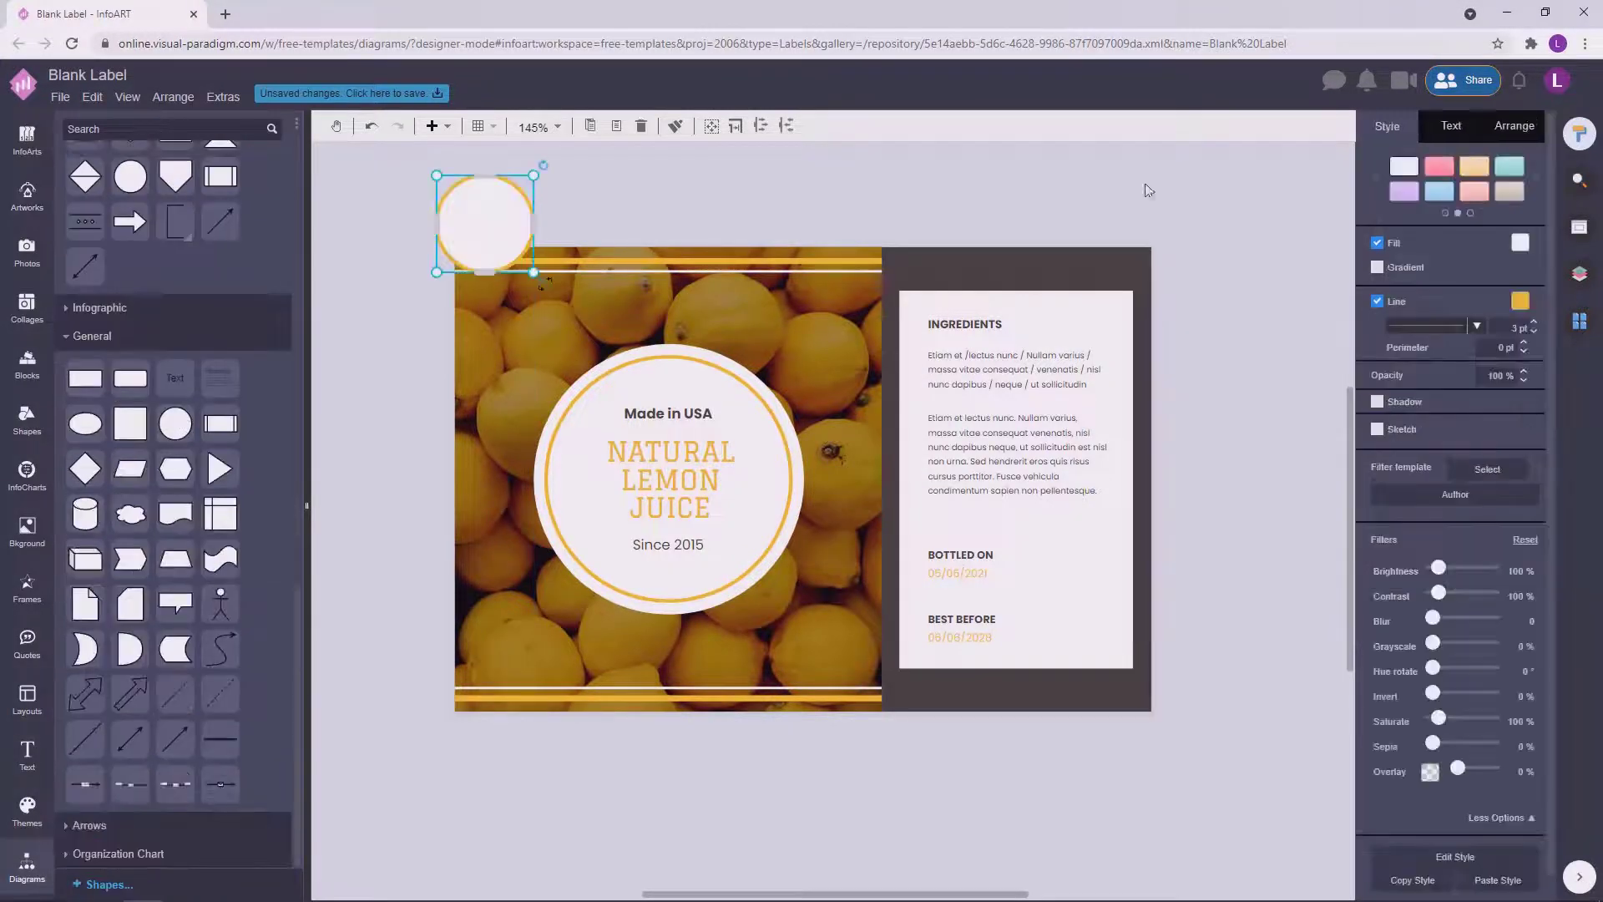
pyautogui.click(1376, 429)
pyautogui.click(1482, 455)
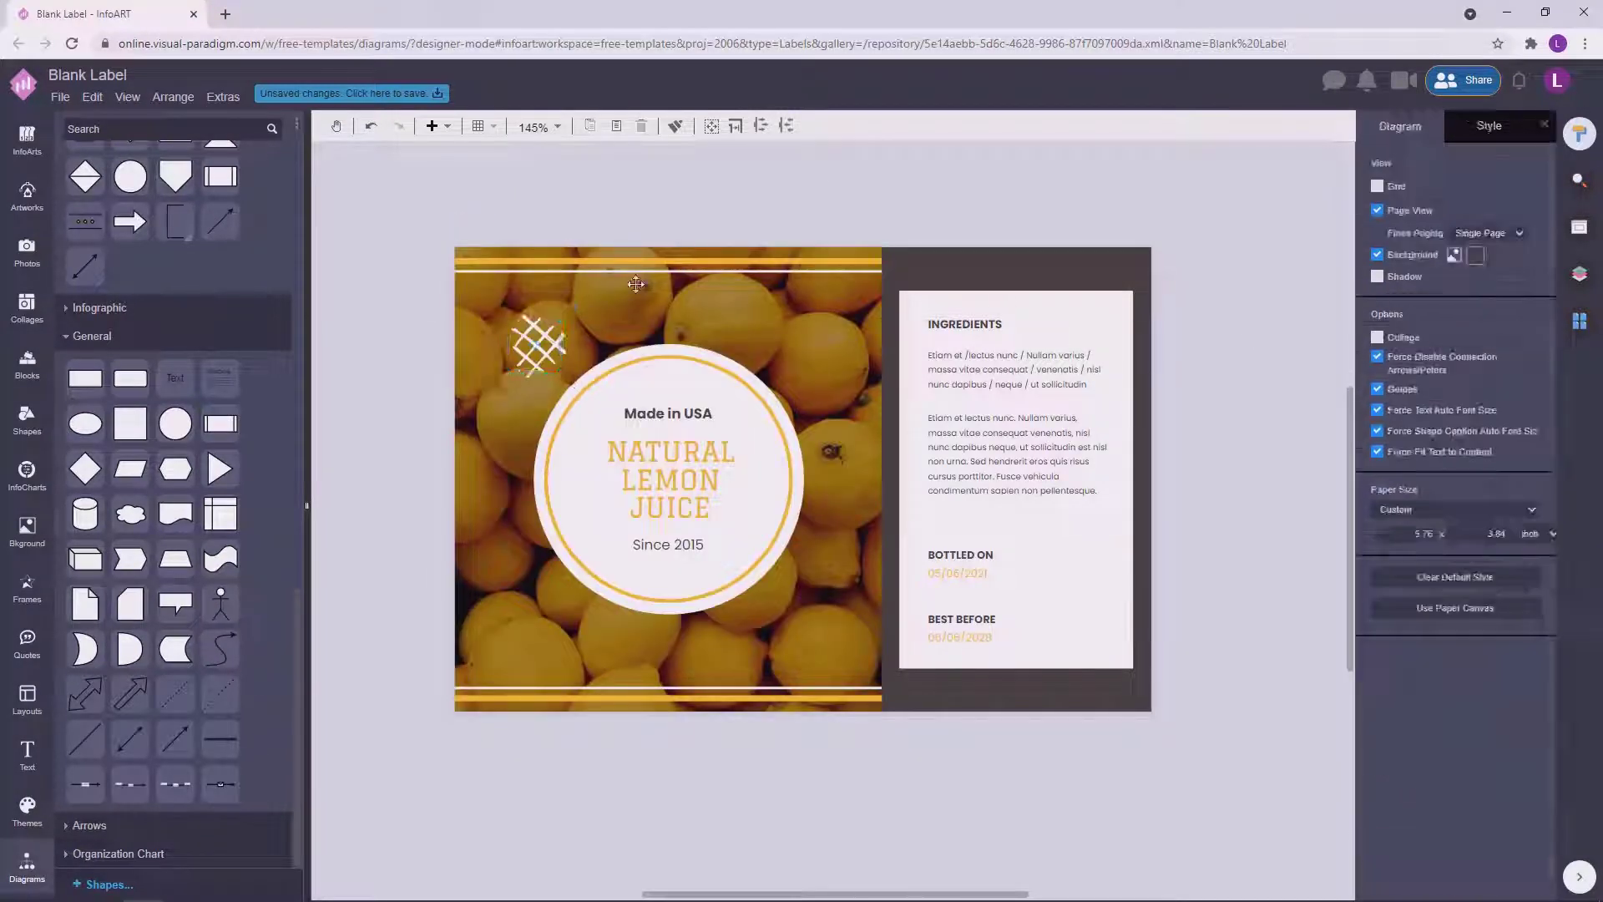
pyautogui.click(1525, 353)
# Enlarge the hatched circle at the badge's upper-left edge, duplicate it to the lower-right edge and arrange both behind the badge.
pyautogui.moveTo(527, 342)
pyautogui.mouseDown()
pyautogui.moveTo(537, 395)
pyautogui.moveTo(495, 349)
pyautogui.moveTo(590, 327)
pyautogui.mouseUp()
pyautogui.click(536, 395)
pyautogui.click(536, 397)
pyautogui.moveTo(530, 366)
pyautogui.mouseDown()
pyautogui.moveTo(708, 548)
pyautogui.moveTo(781, 409)
pyautogui.moveTo(786, 582)
pyautogui.mouseUp()
pyautogui.keyDown('shift'); pyautogui.click(531, 387); pyautogui.keyUp('shift')
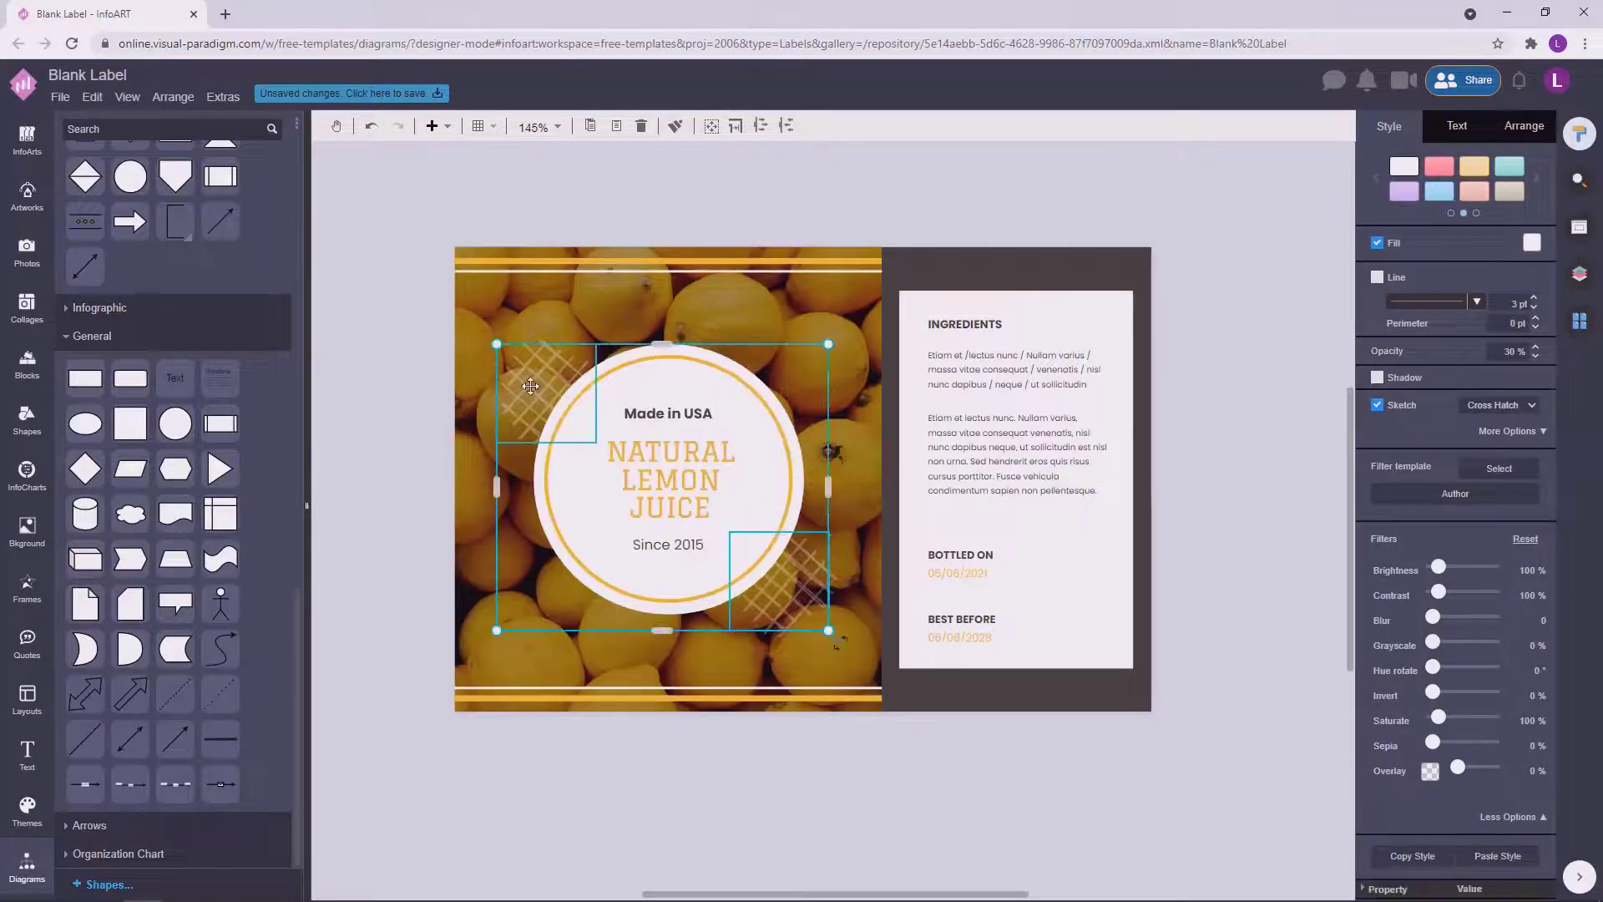
pyautogui.keyDown('shift'); pyautogui.click(866, 289); pyautogui.keyUp('shift')
pyautogui.click(1524, 125)
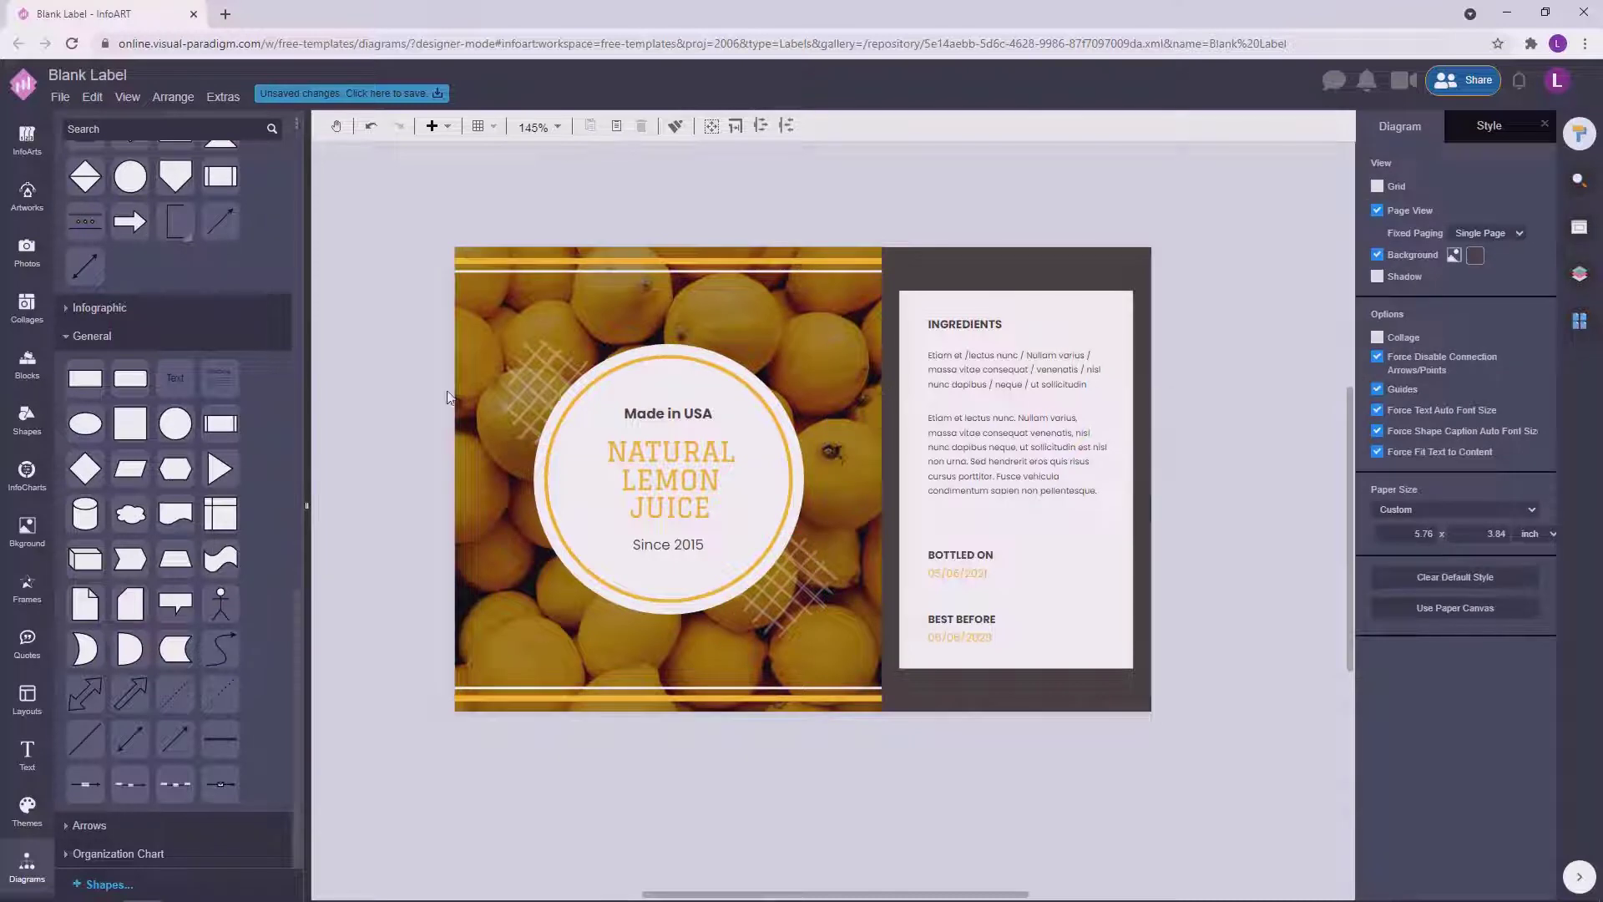
# Add two small cross-hatched copies, one above the badge on its left side and one below it on its right side.
pyautogui.moveTo(522, 381); pyautogui.dragTo(409, 371)
pyautogui.moveTo(484, 426); pyautogui.dragTo(740, 648)
pyautogui.click(374, 331)
pyautogui.keyDown('shift'); pyautogui.click(581, 315); pyautogui.keyUp('shift')
pyautogui.moveTo(581, 315); pyautogui.dragTo(591, 308)
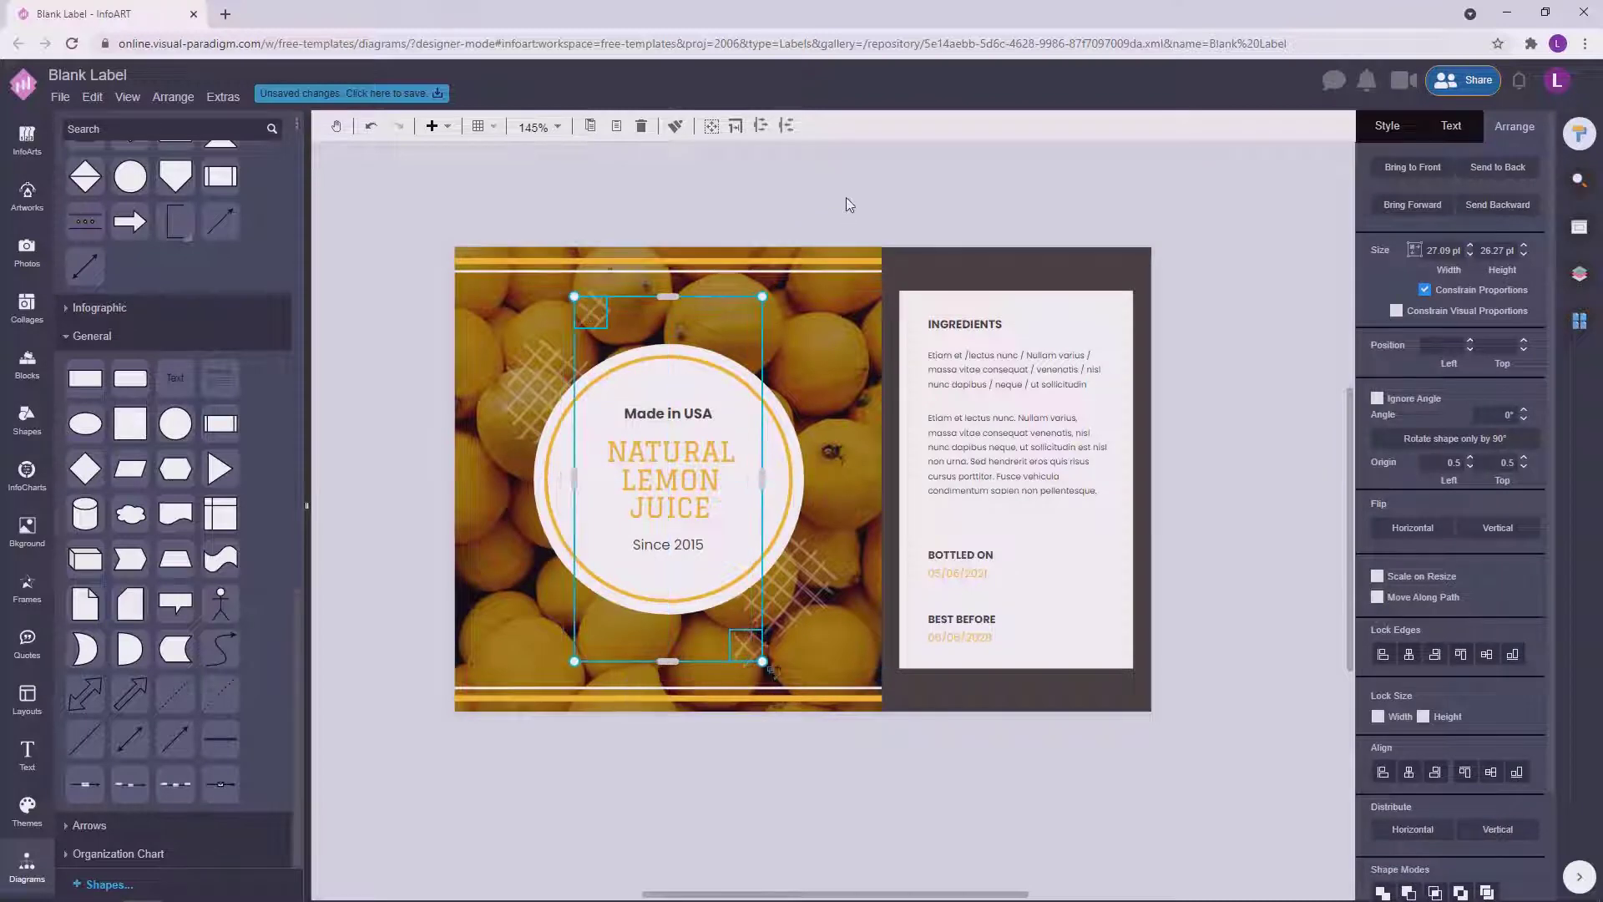
pyautogui.click(844, 197)
# Save the design to VP Online storage under the file name Natural Lemon Juice Label.
pyautogui.scroll(-1, 1094, 444)
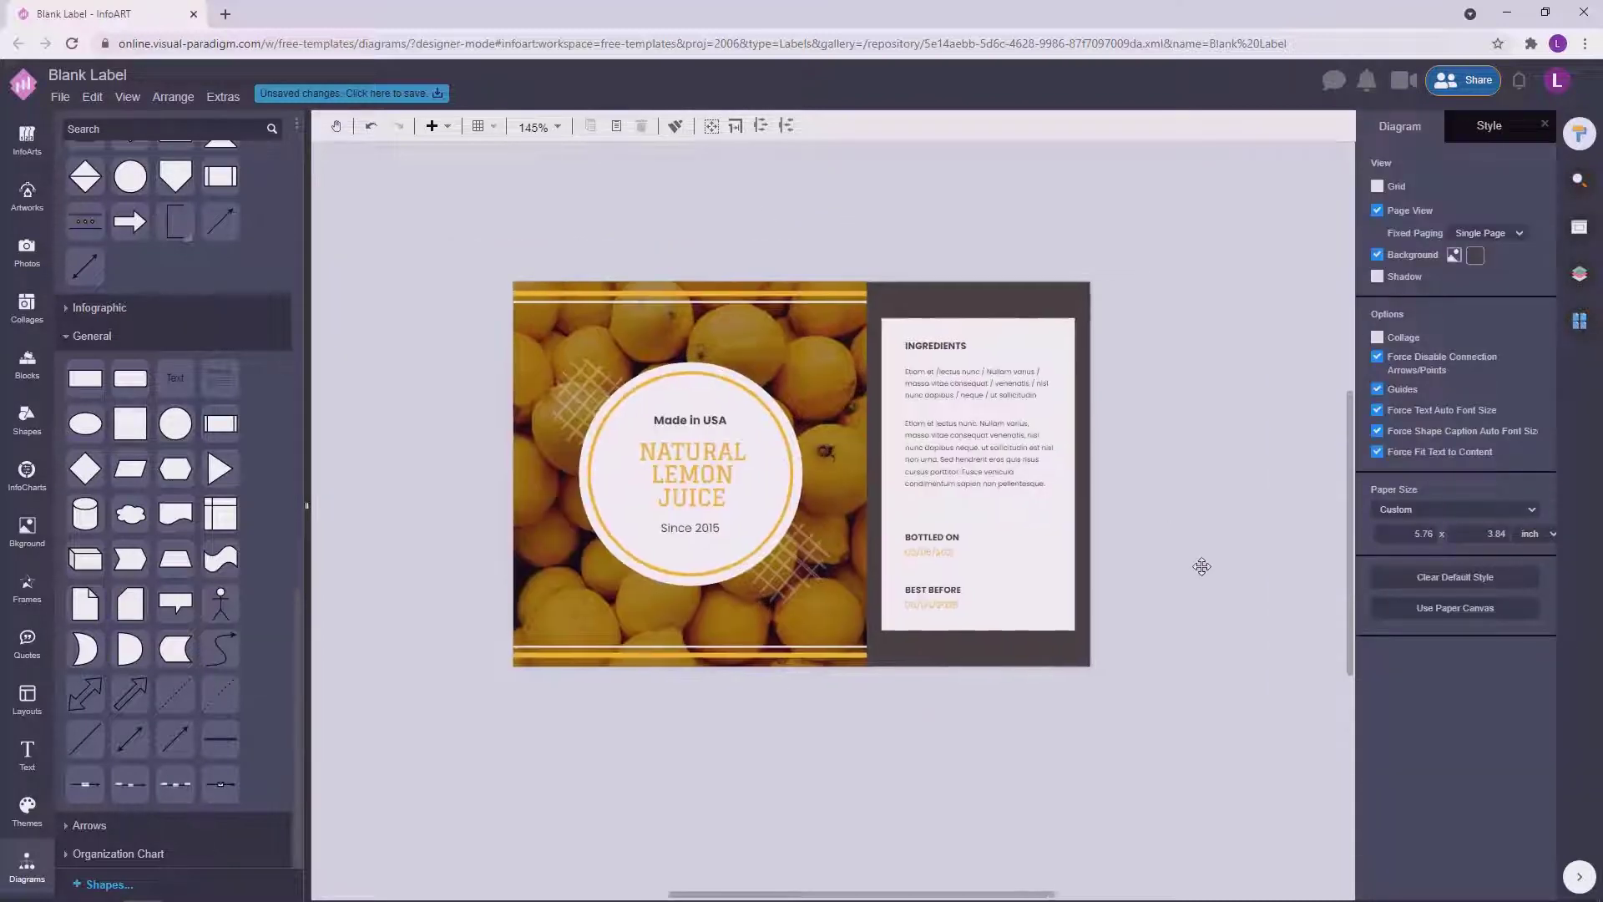
pyautogui.scroll(1, 1203, 565)
pyautogui.moveTo(1202, 566); pyautogui.dragTo(1244, 599)
pyautogui.click(367, 93)
pyautogui.write('Natural Lemon Juice Label')
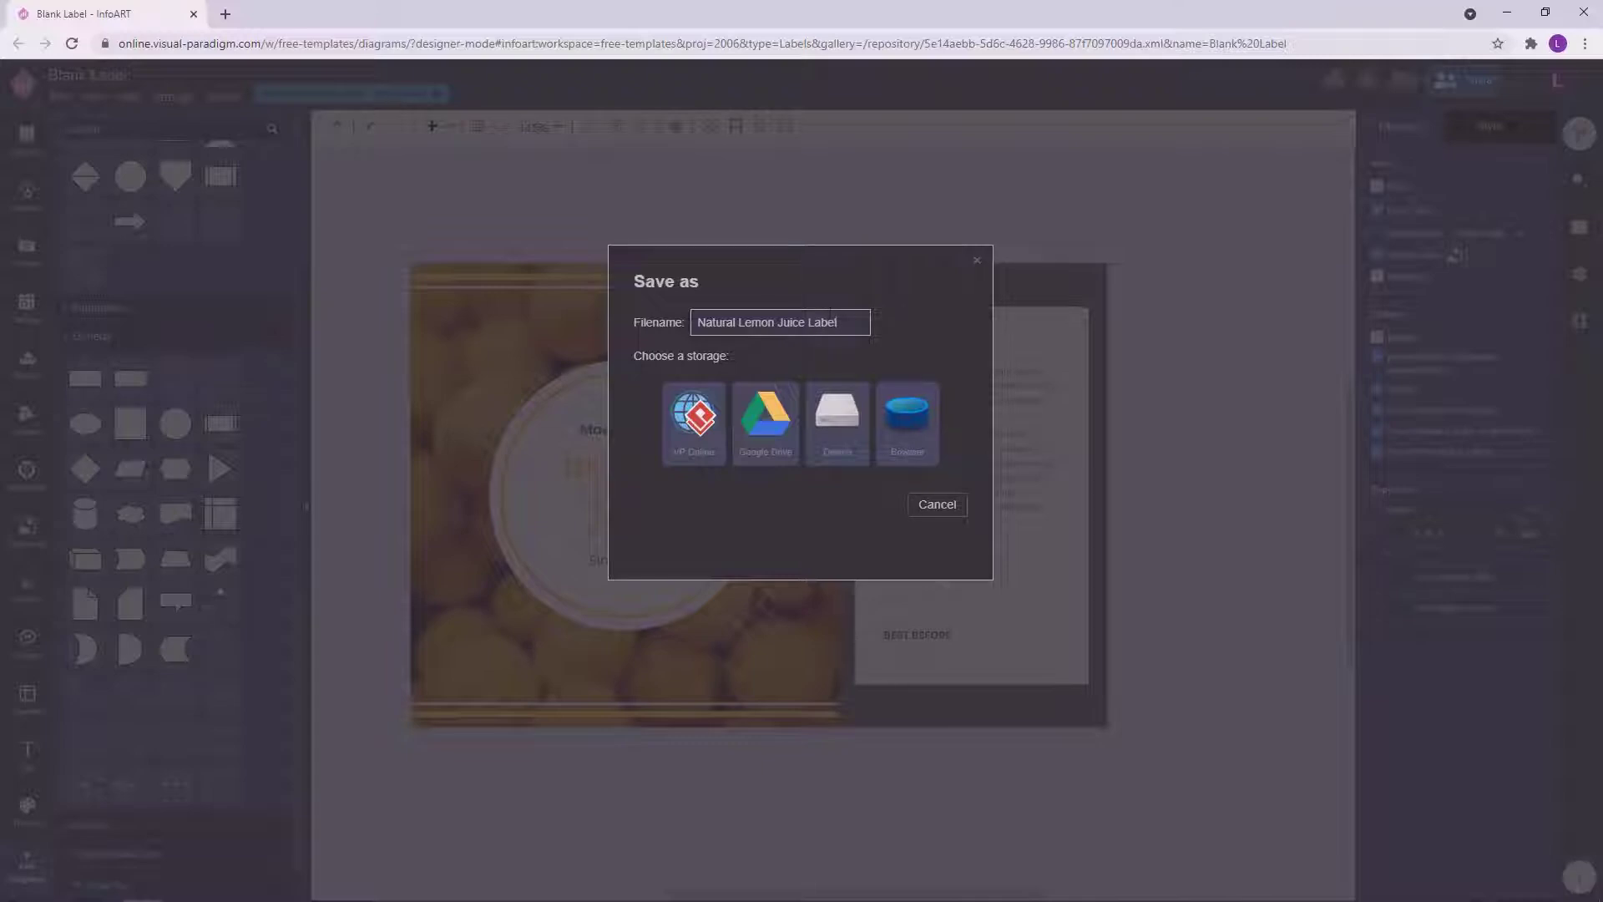
pyautogui.click(694, 418)
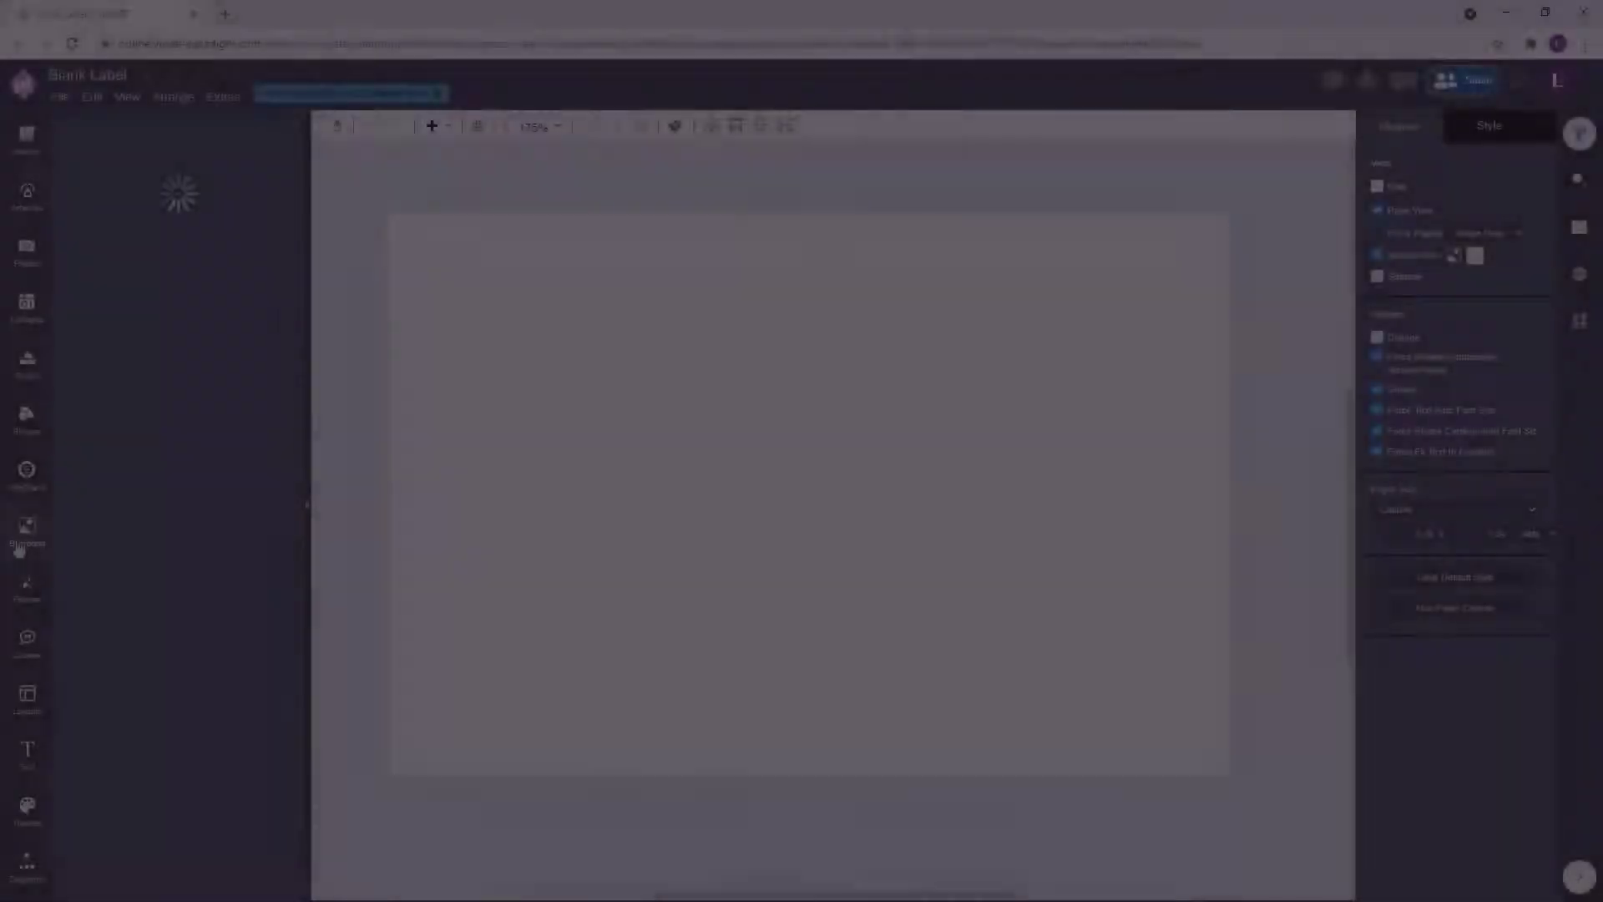
# Try the teal-to-orange Memphis background with rounded diagonal bars on the new blank label.
pyautogui.scroll(-3, 219, 553)
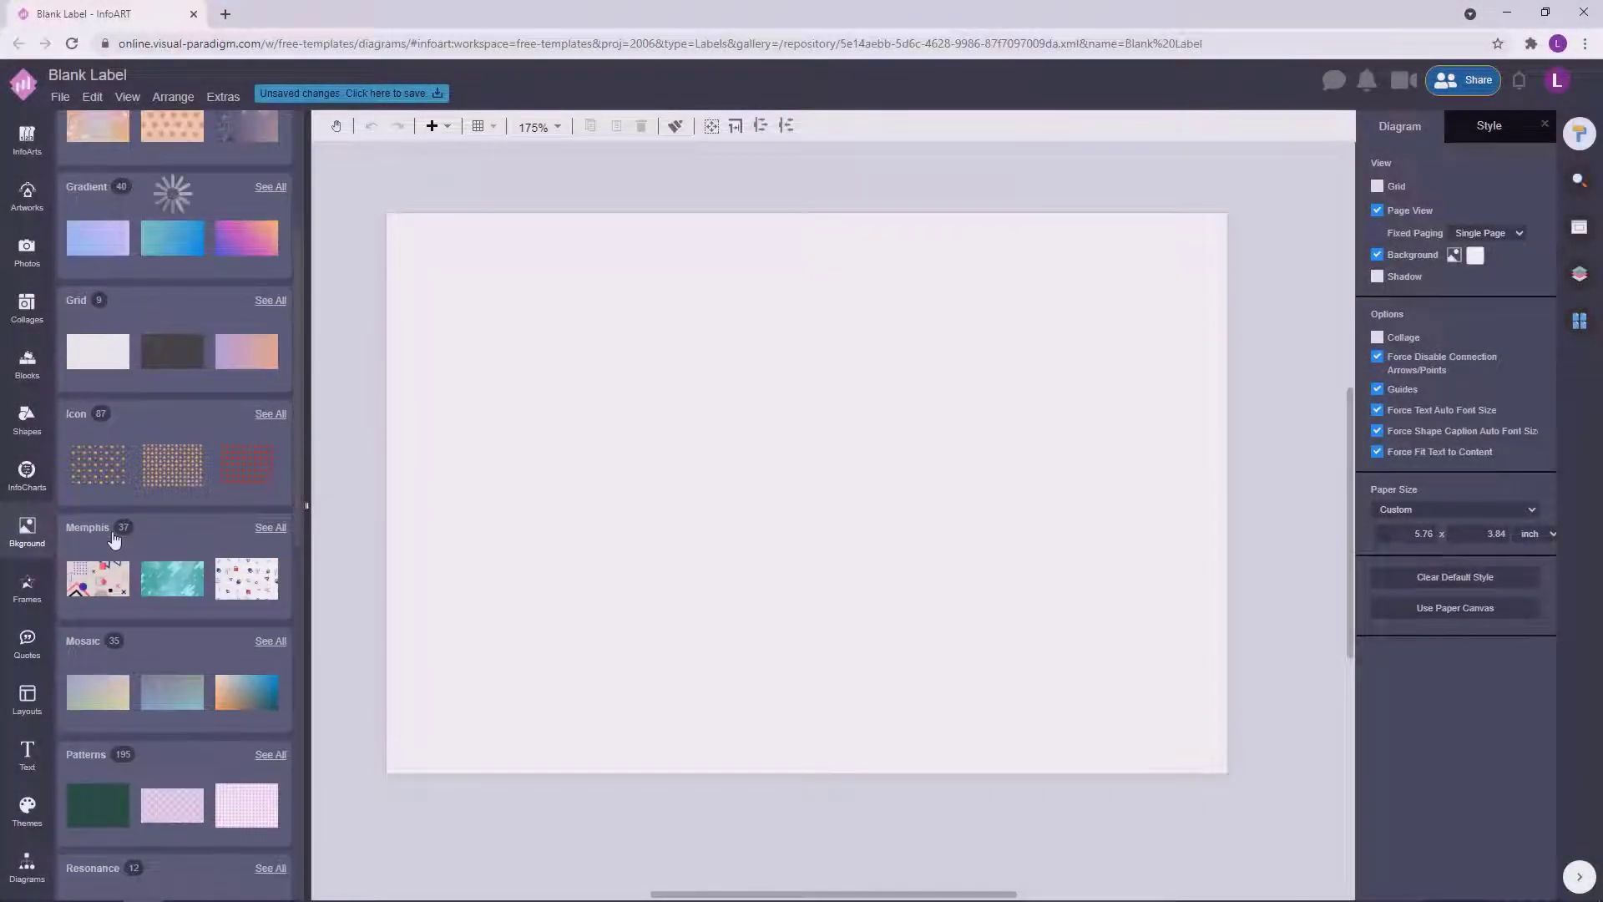
pyautogui.click(107, 530)
pyautogui.scroll(-3, 167, 468)
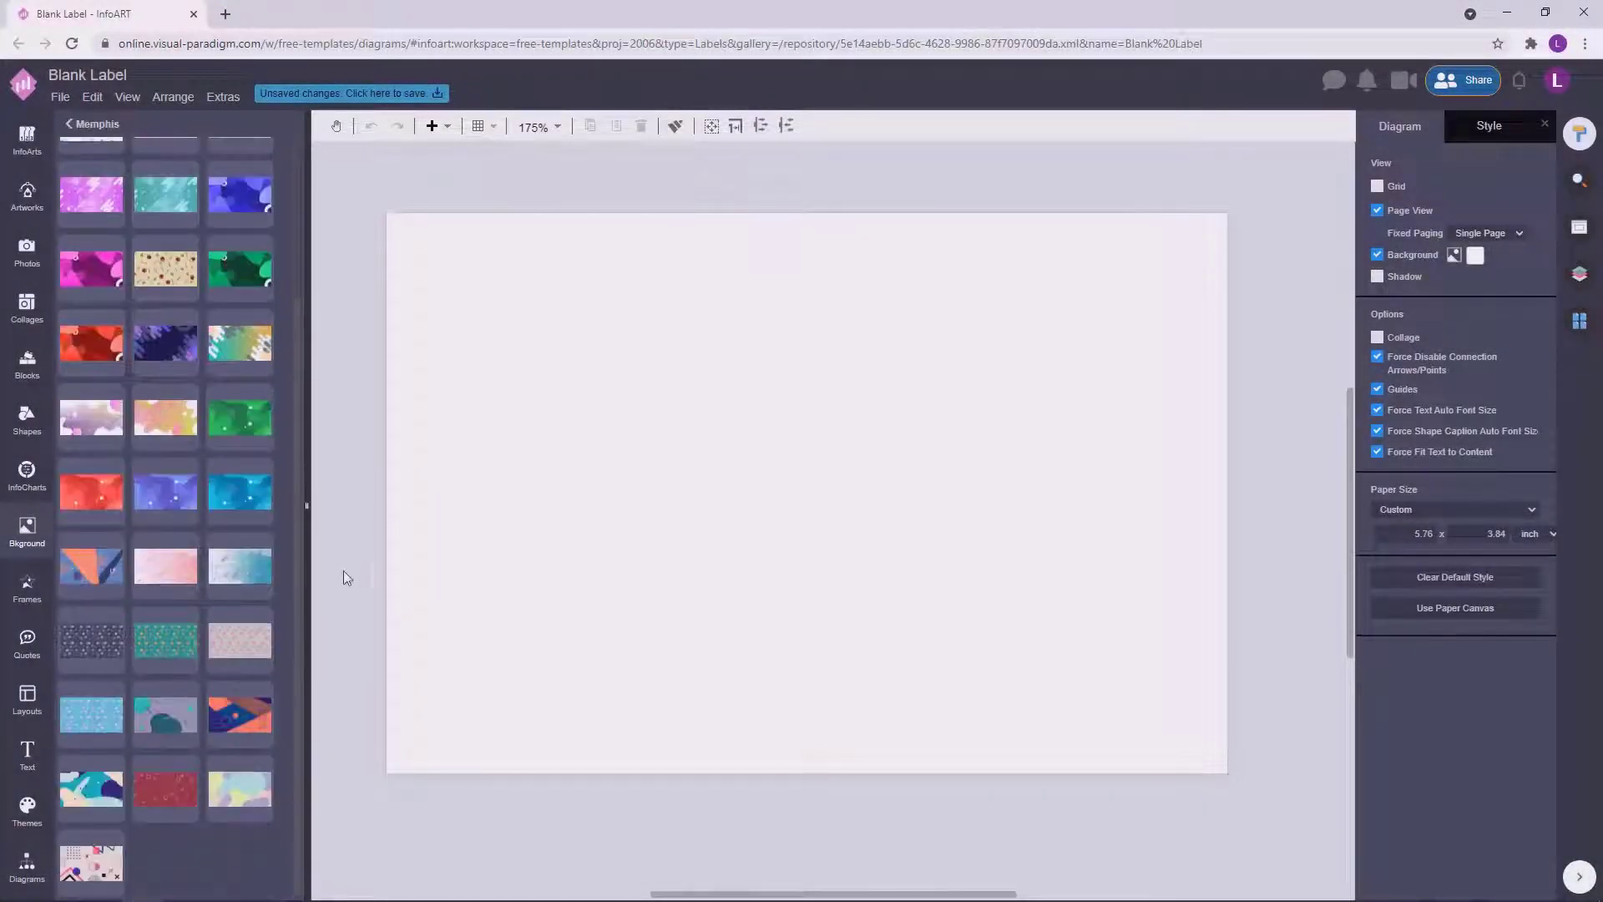
pyautogui.moveTo(157, 644)
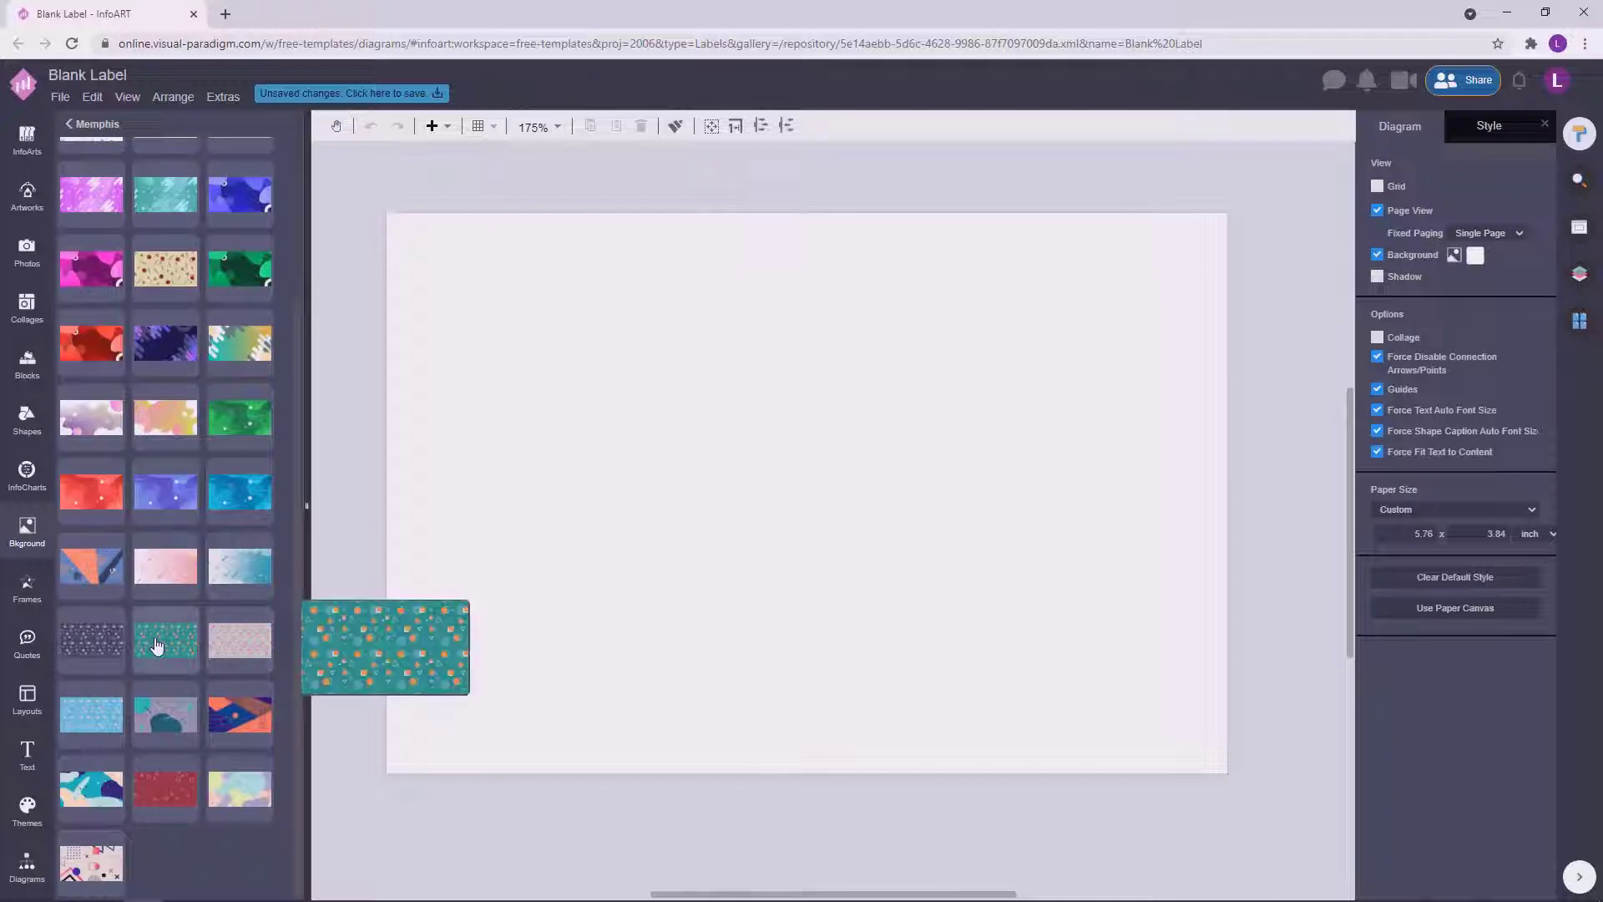
pyautogui.click(235, 357)
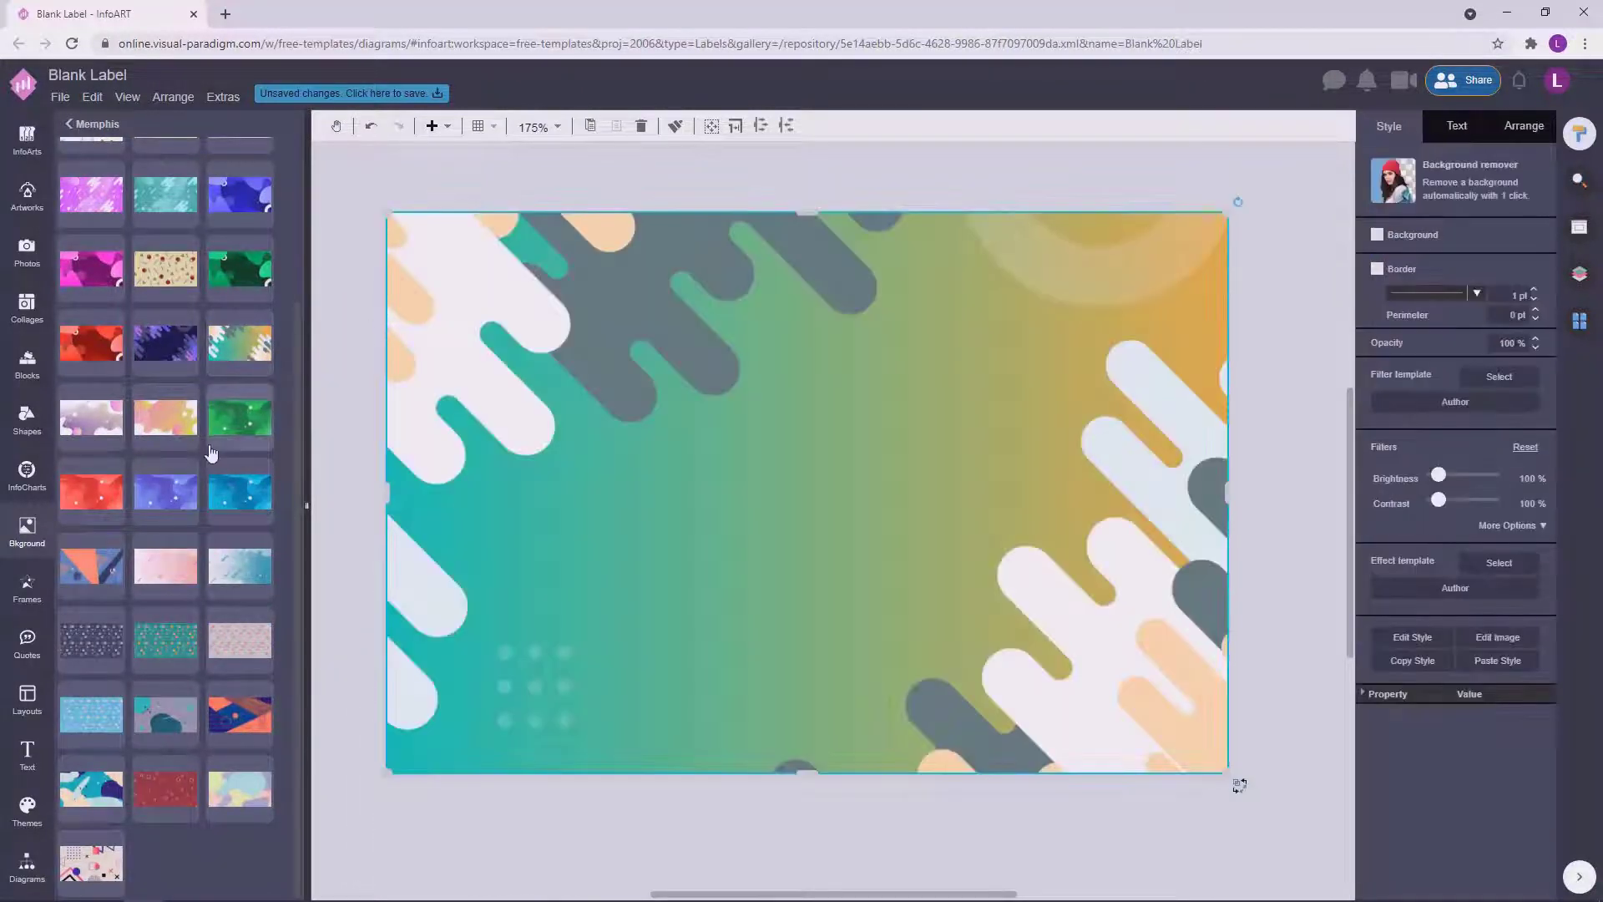
pyautogui.scroll(3, 210, 452)
pyautogui.scroll(-3, 175, 586)
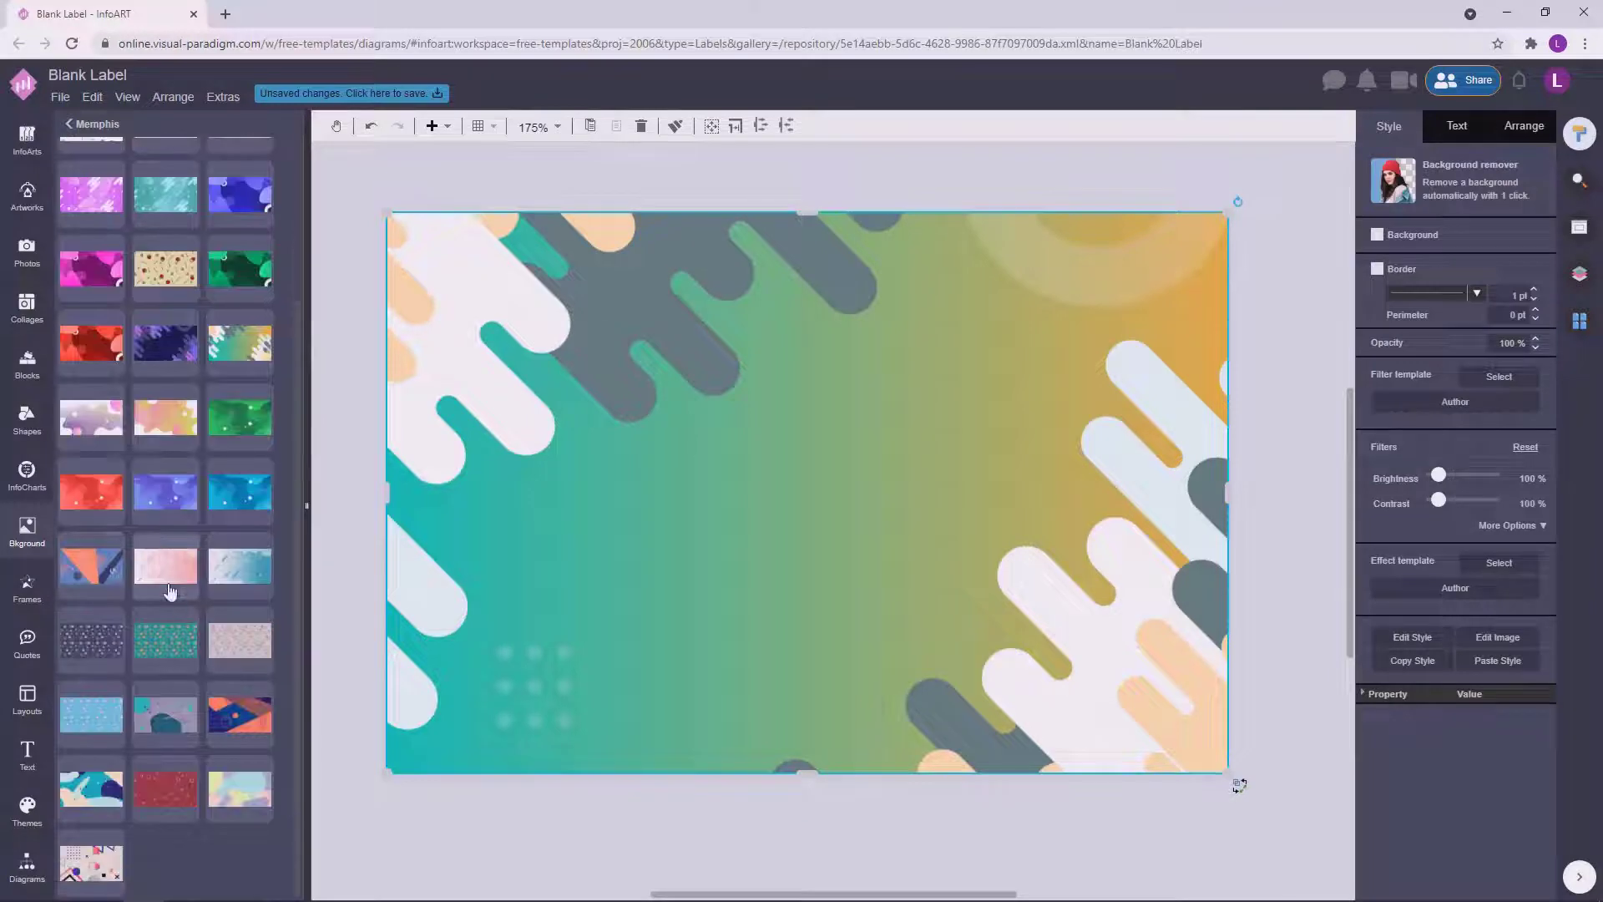
# Try the purple wavy Memphis background with pink circles on the blank label.
pyautogui.moveTo(165, 343); pyautogui.dragTo(333, 326)
pyautogui.moveTo(91, 416); pyautogui.dragTo(397, 335)
pyautogui.click(357, 352)
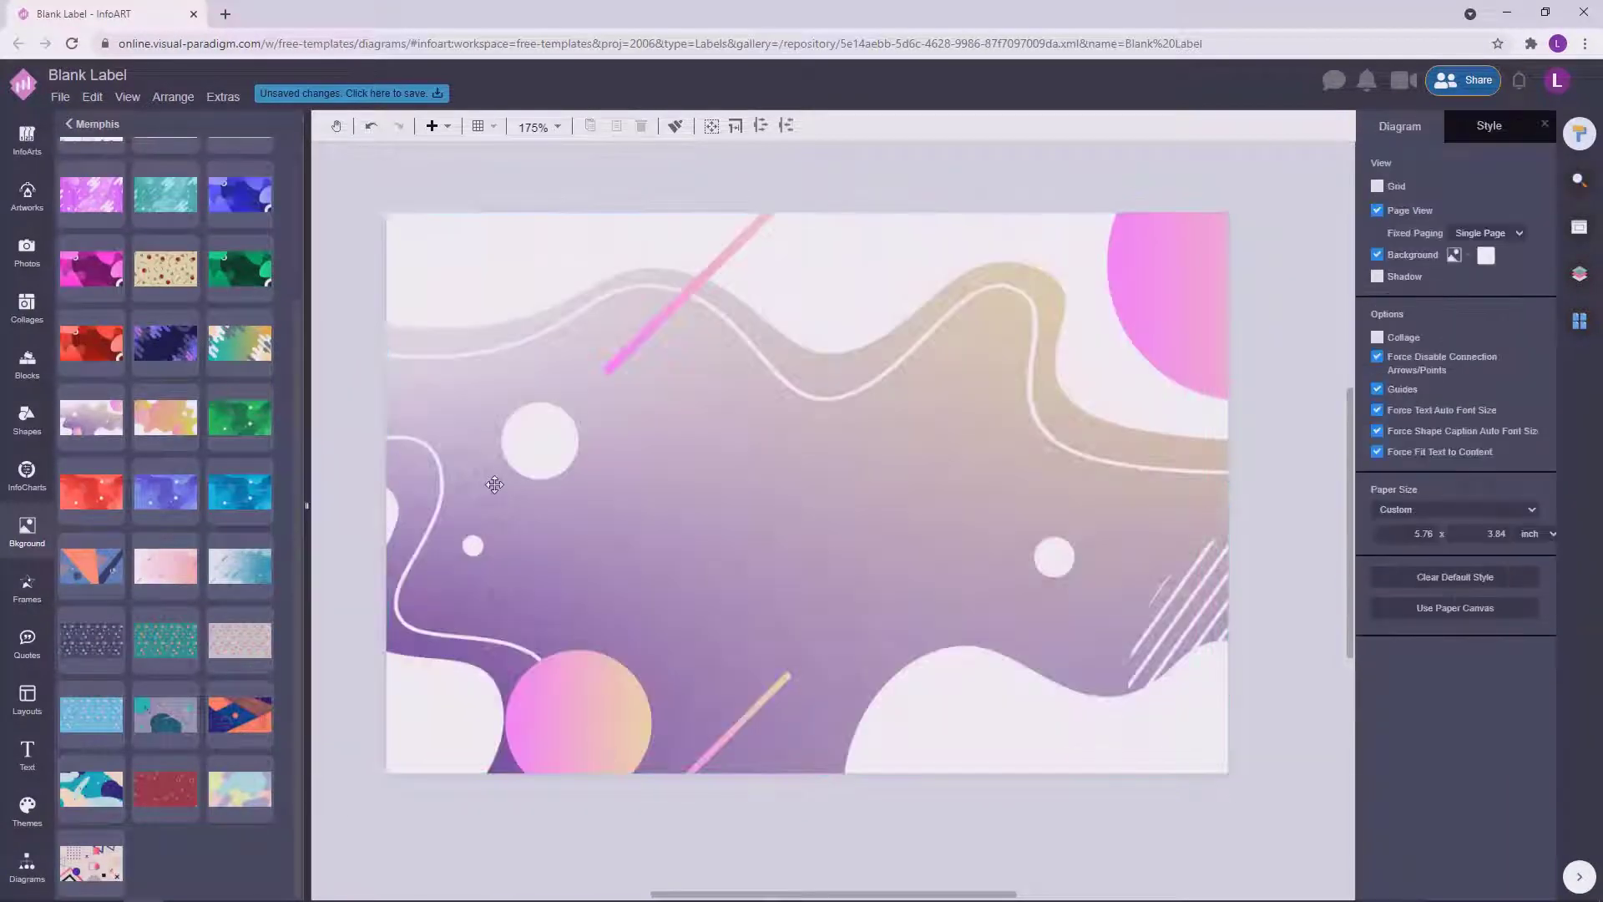
pyautogui.scroll(1, 494, 480)
pyautogui.scroll(-3, 530, 451)
pyautogui.scroll(3, 198, 446)
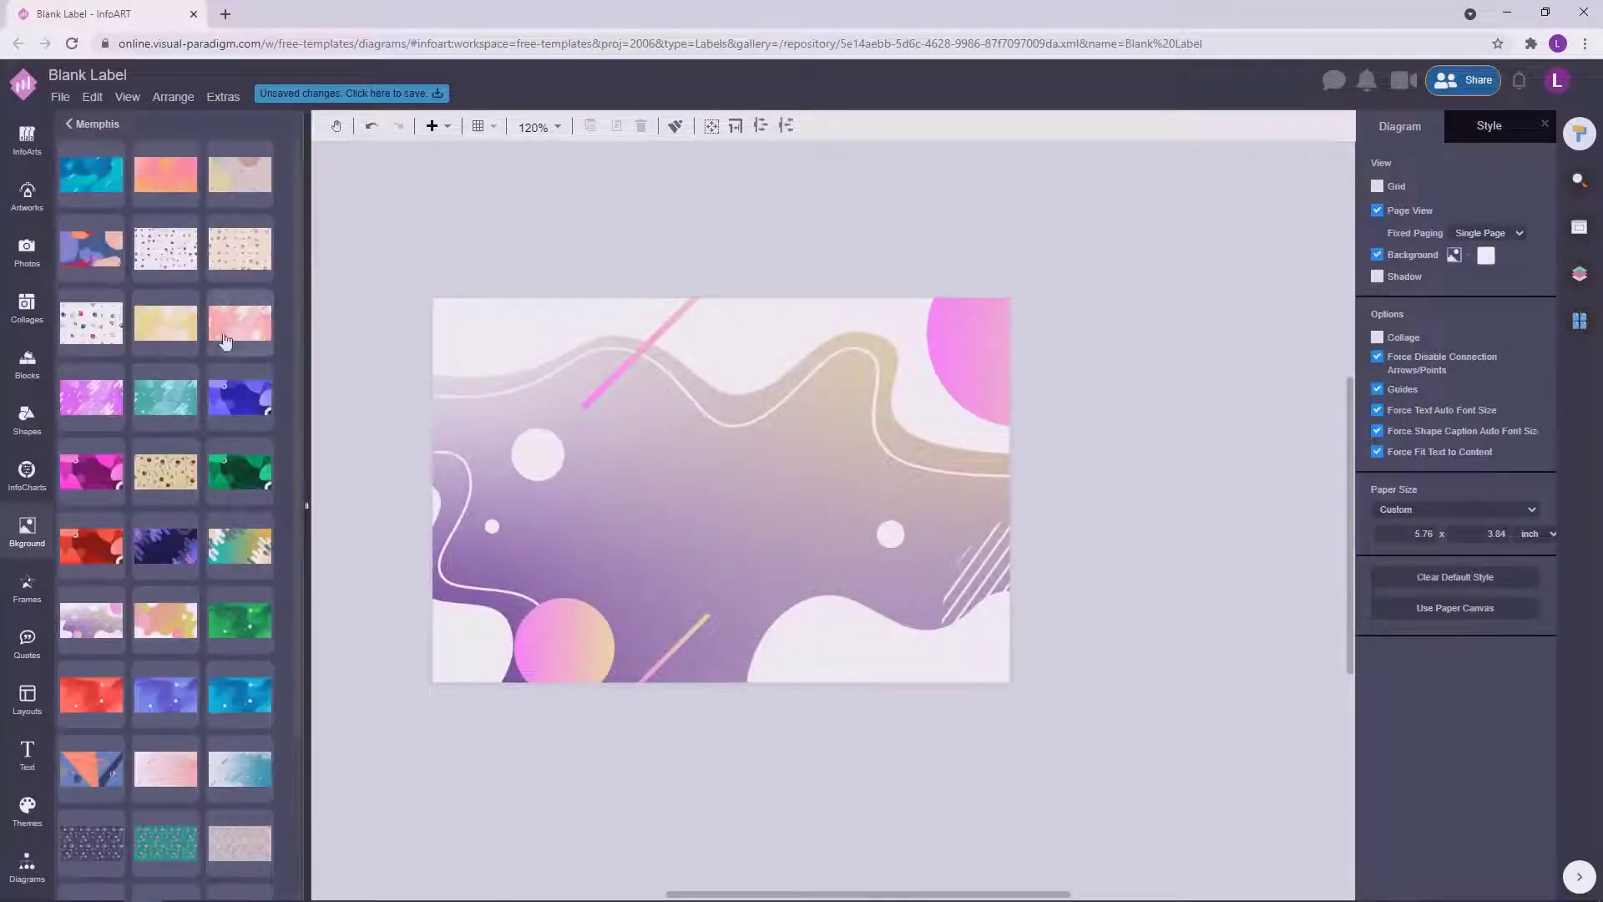
# Replace the label background with the pink and orange Memphis design after comparing it with the blue one.
pyautogui.moveTo(190, 193); pyautogui.dragTo(447, 332)
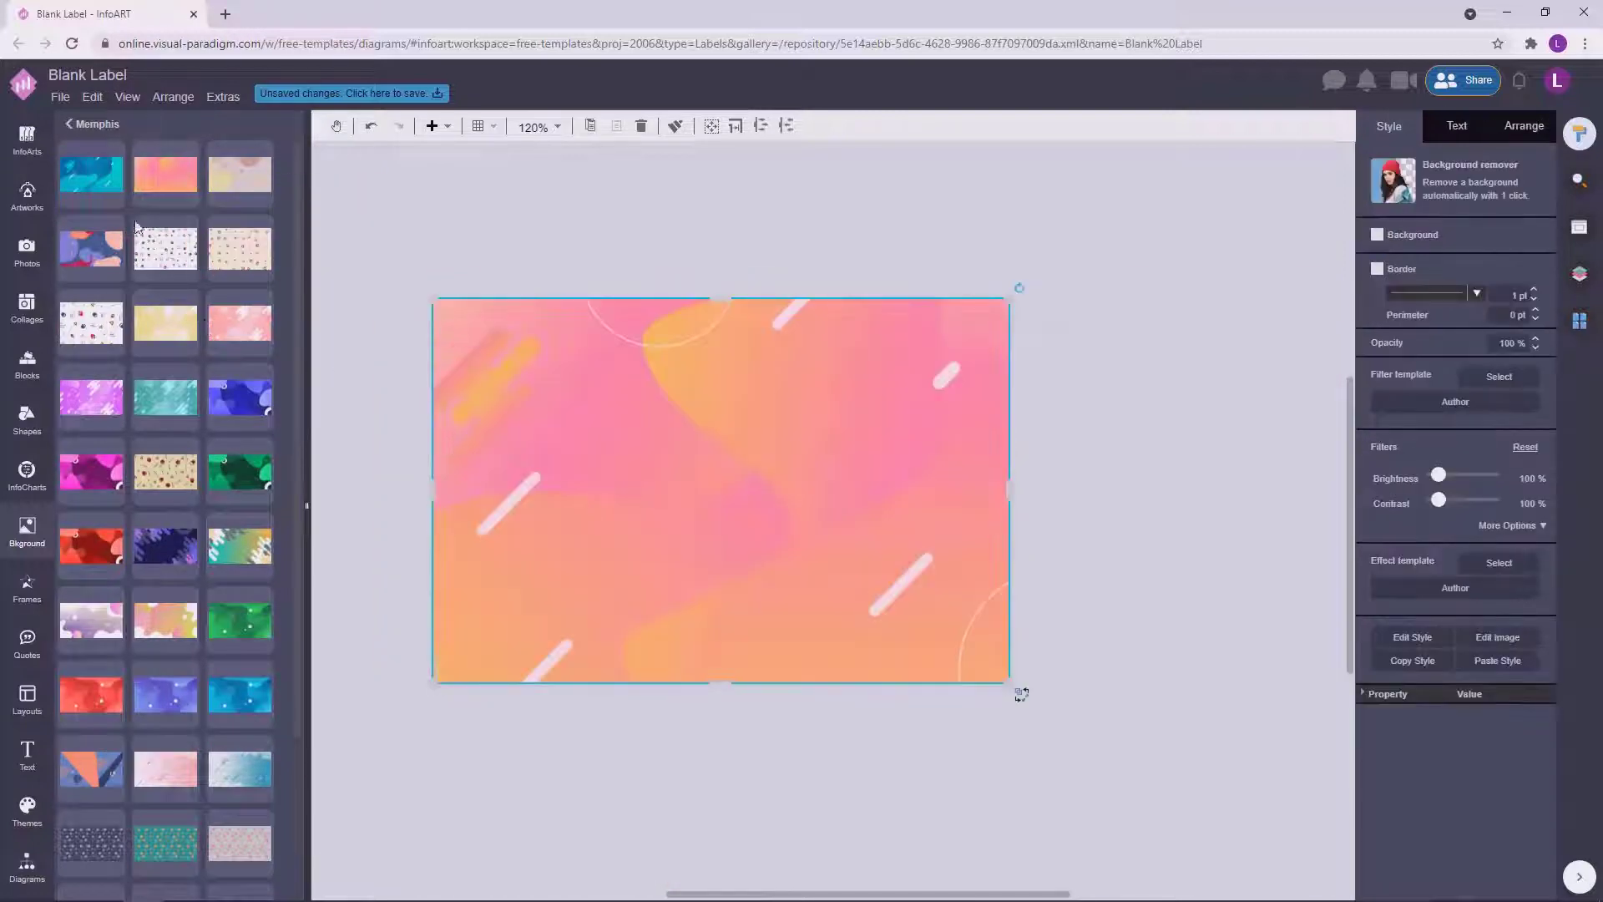
pyautogui.moveTo(91, 174); pyautogui.dragTo(448, 333)
pyautogui.moveTo(193, 177); pyautogui.dragTo(539, 264)
pyautogui.scroll(1, 508, 719)
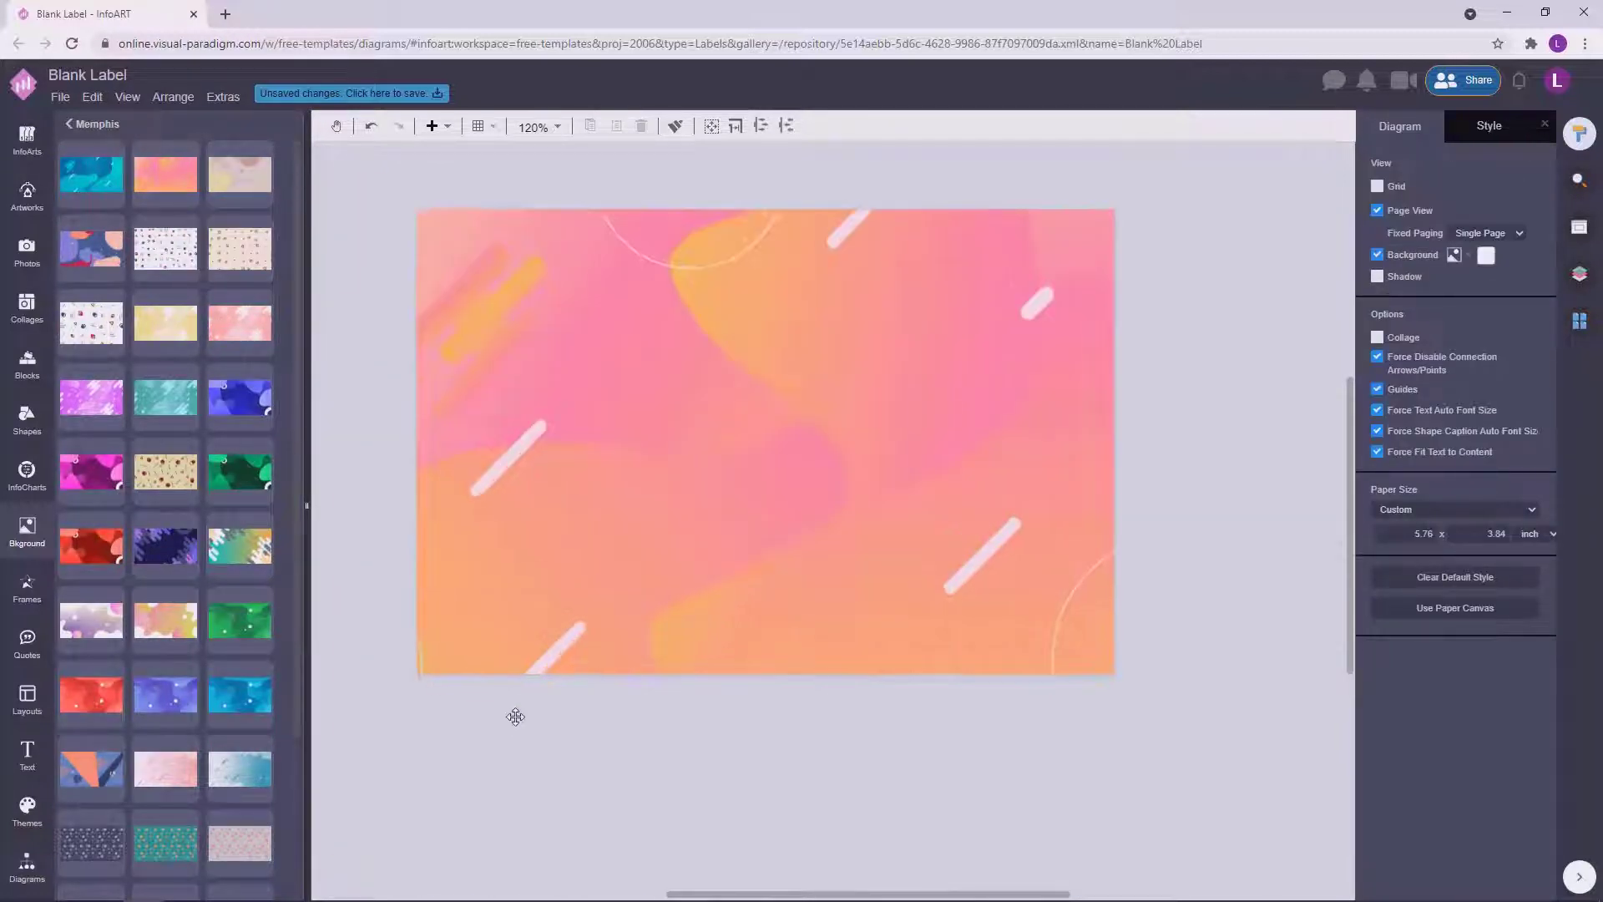
# Add a white rectangle without an outline and stretch it into a full-width band across the middle of the label.
pyautogui.click(27, 867)
pyautogui.scroll(-3, 128, 793)
pyautogui.click(127, 792)
pyautogui.scroll(-5, 128, 785)
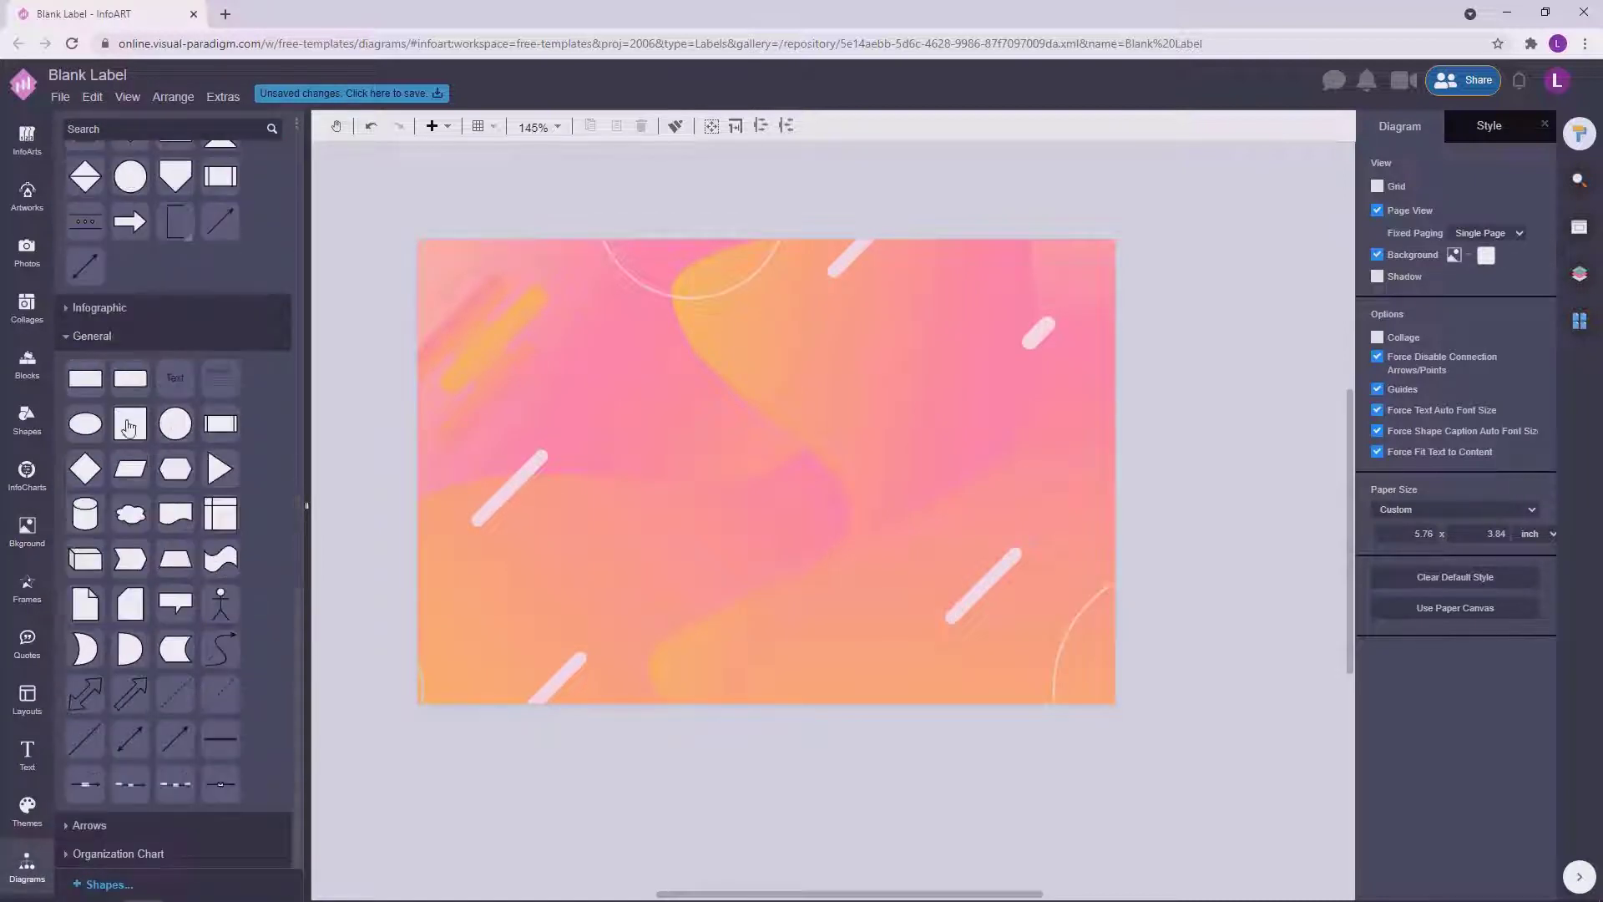
pyautogui.moveTo(130, 384); pyautogui.dragTo(514, 556)
pyautogui.moveTo(562, 468); pyautogui.dragTo(1117, 476)
pyautogui.moveTo(976, 490); pyautogui.dragTo(975, 493)
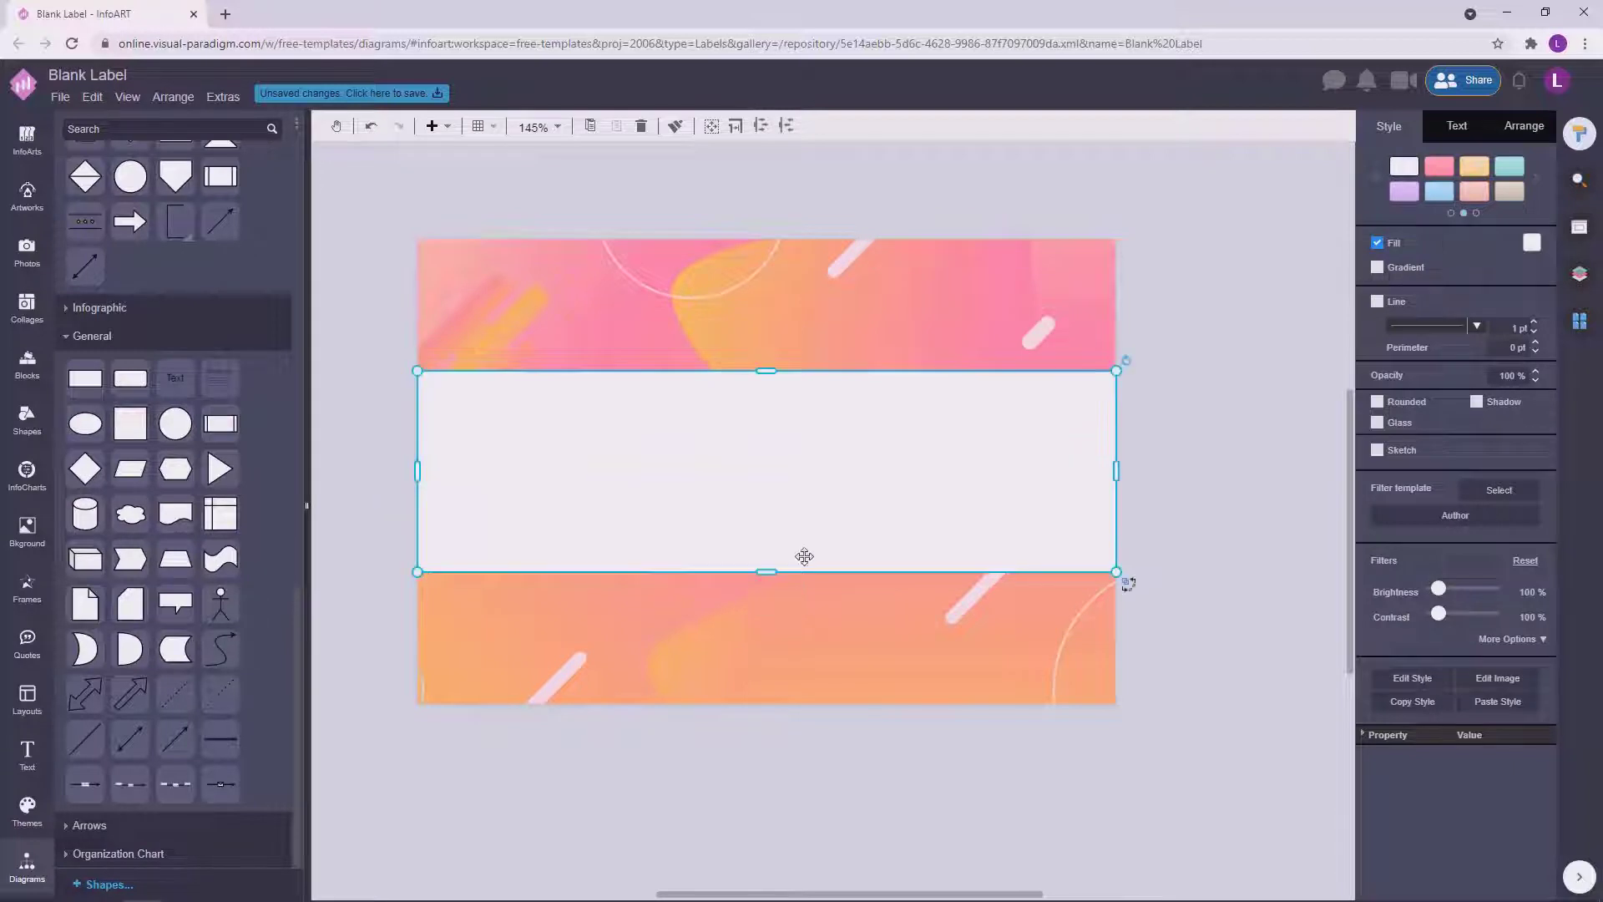
# Make the white band slightly taller and centre it vertically on the label.
pyautogui.moveTo(766, 573); pyautogui.dragTo(766, 579)
pyautogui.moveTo(796, 547); pyautogui.dragTo(796, 543)
pyautogui.click(1251, 537)
pyautogui.moveTo(1197, 551); pyautogui.dragTo(1179, 557)
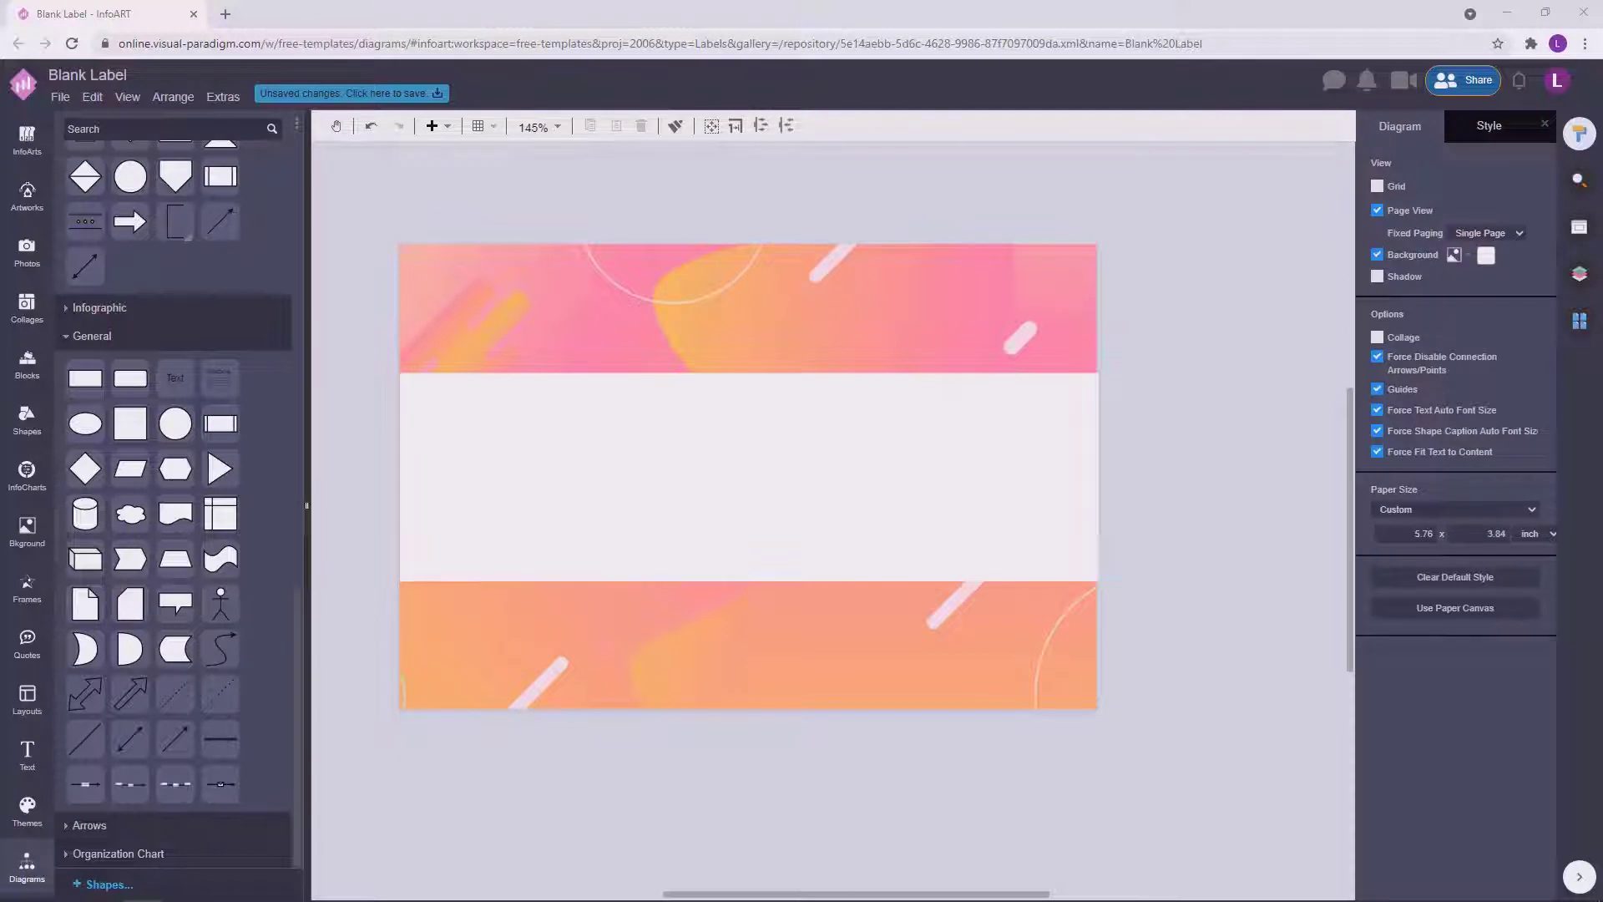
# Search the photos for cheese and replace the pink and orange background with a photo of assorted cheese wedges.
pyautogui.click(27, 250)
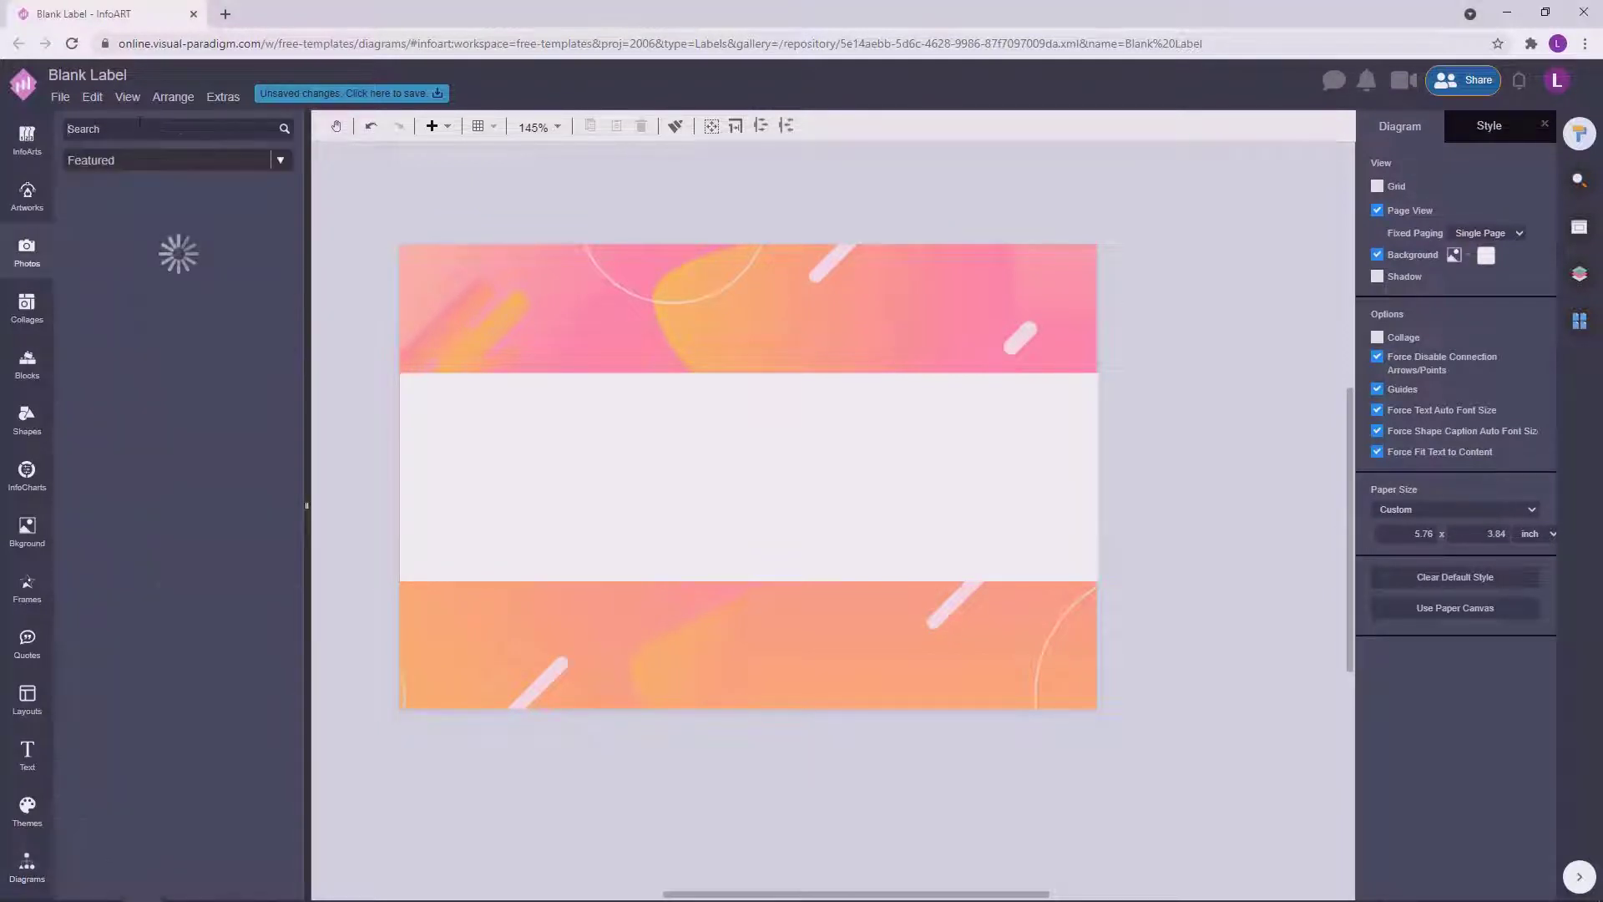
pyautogui.click(140, 122)
pyautogui.write('cheese')
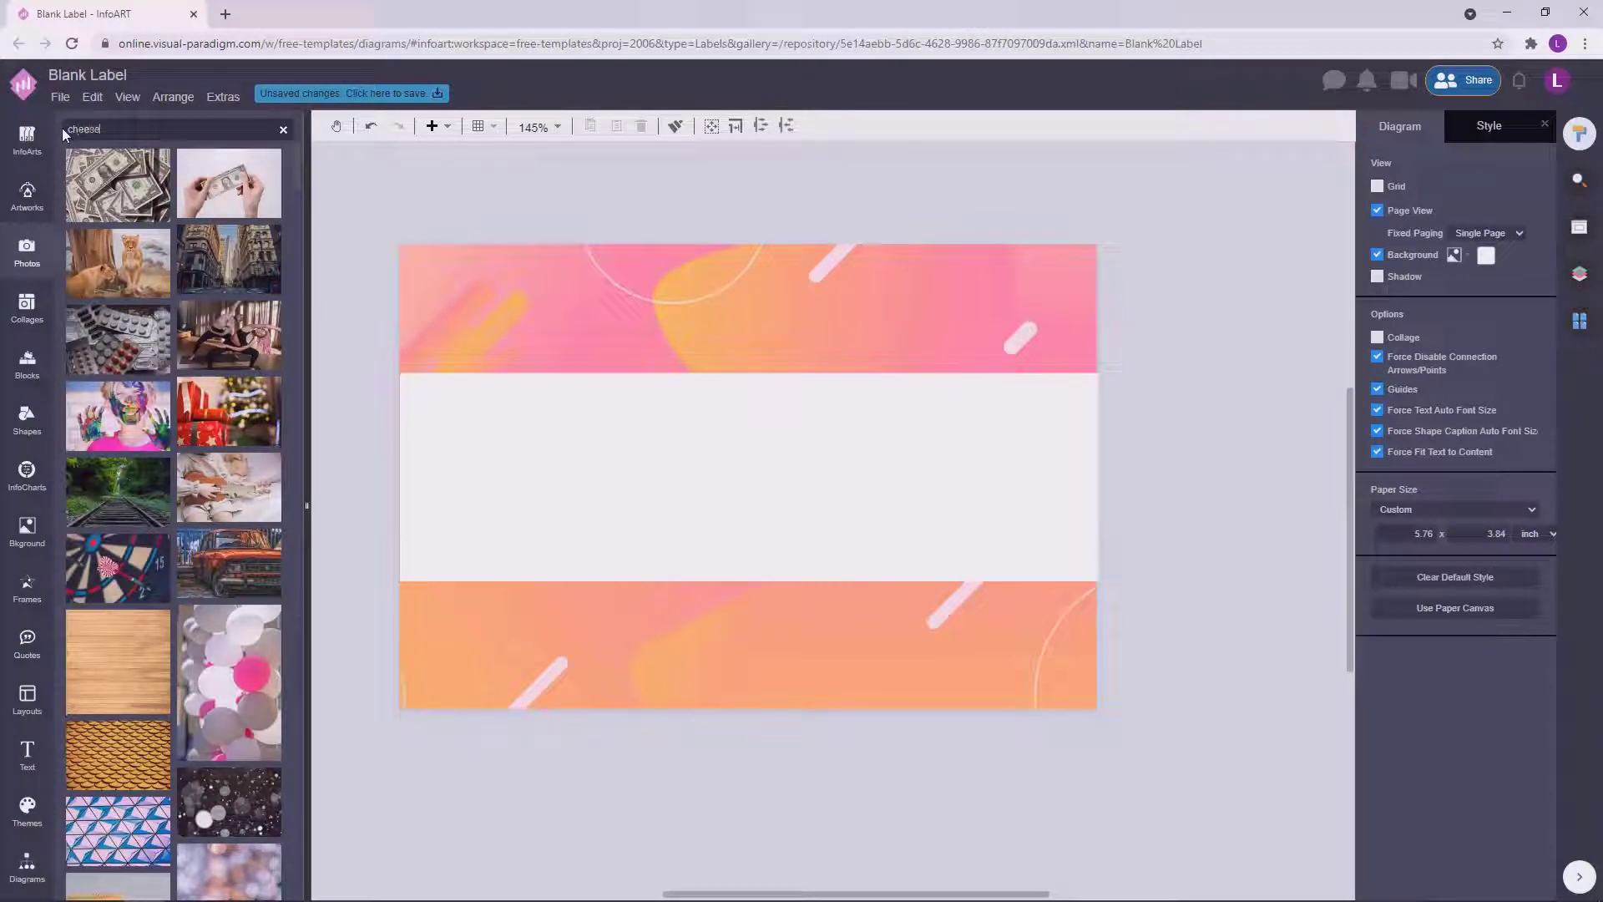
pyautogui.moveTo(106, 130); pyautogui.dragTo(3, 139)
pyautogui.write('ham')
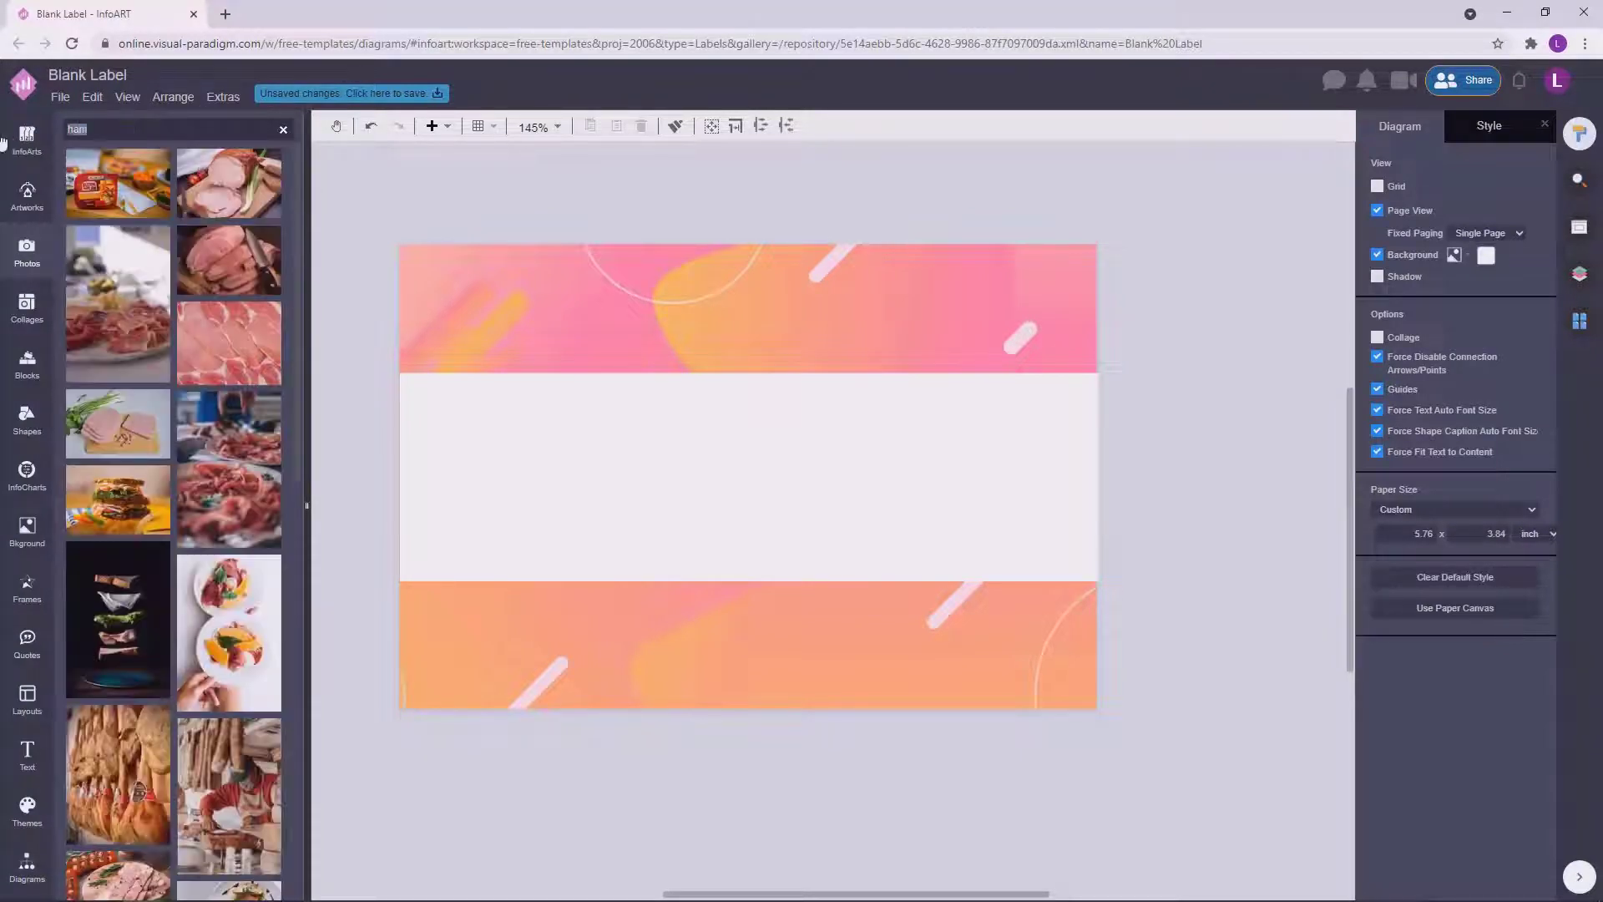
pyautogui.write('cheese')
pyautogui.click(501, 469)
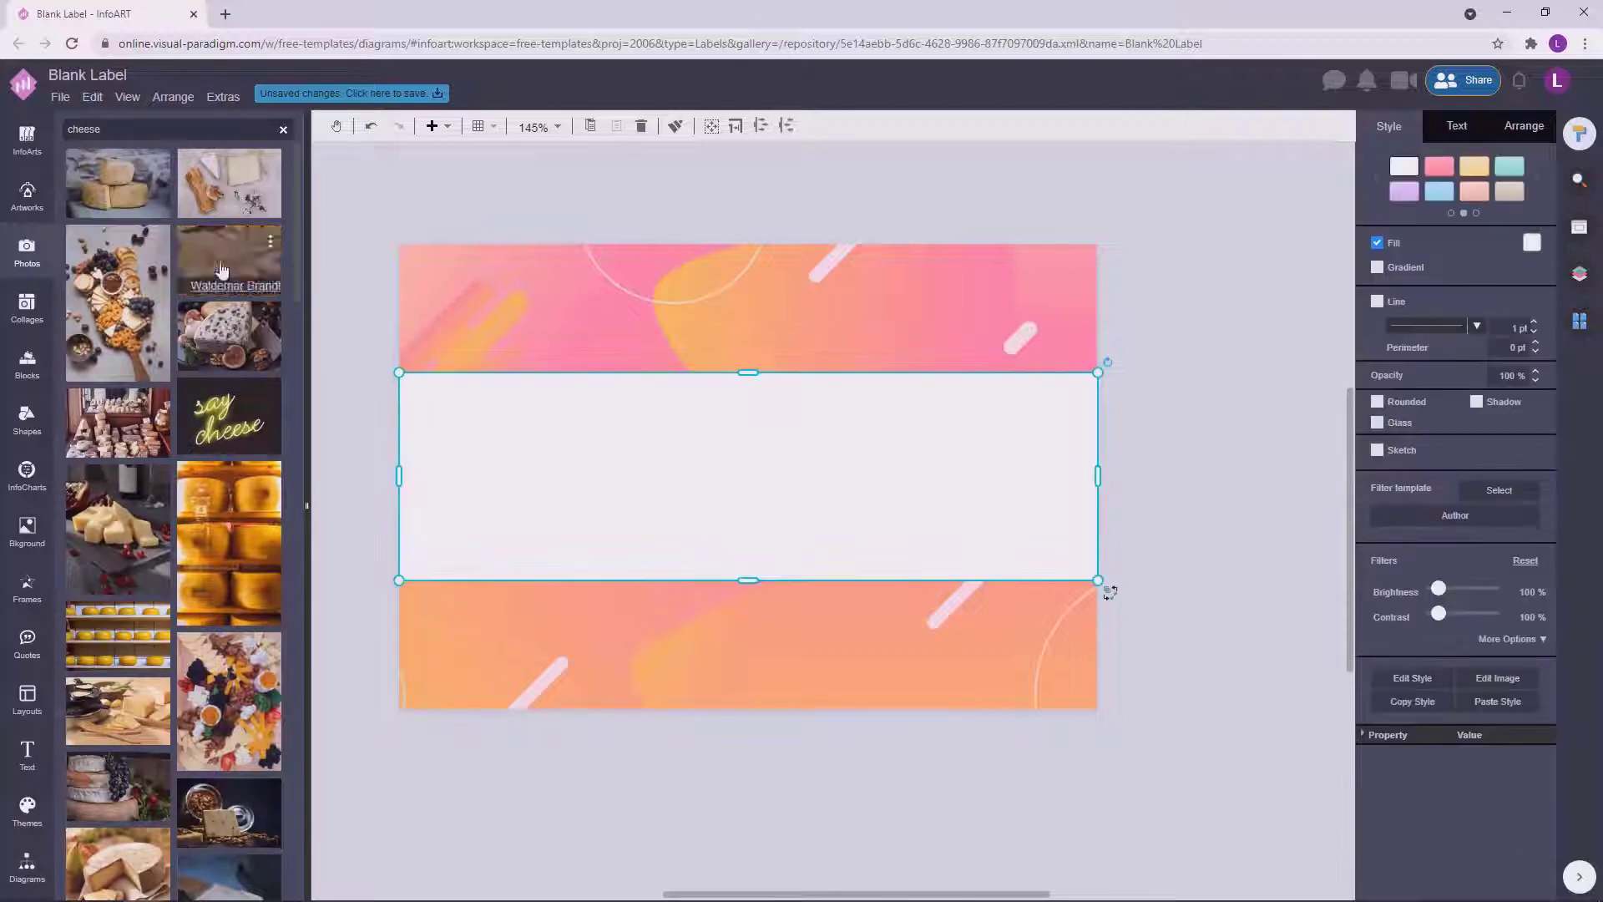
pyautogui.moveTo(222, 272); pyautogui.dragTo(745, 330)
# Reduce the height of the white band over the cheese photo and centre it vertically again.
pyautogui.click(962, 432)
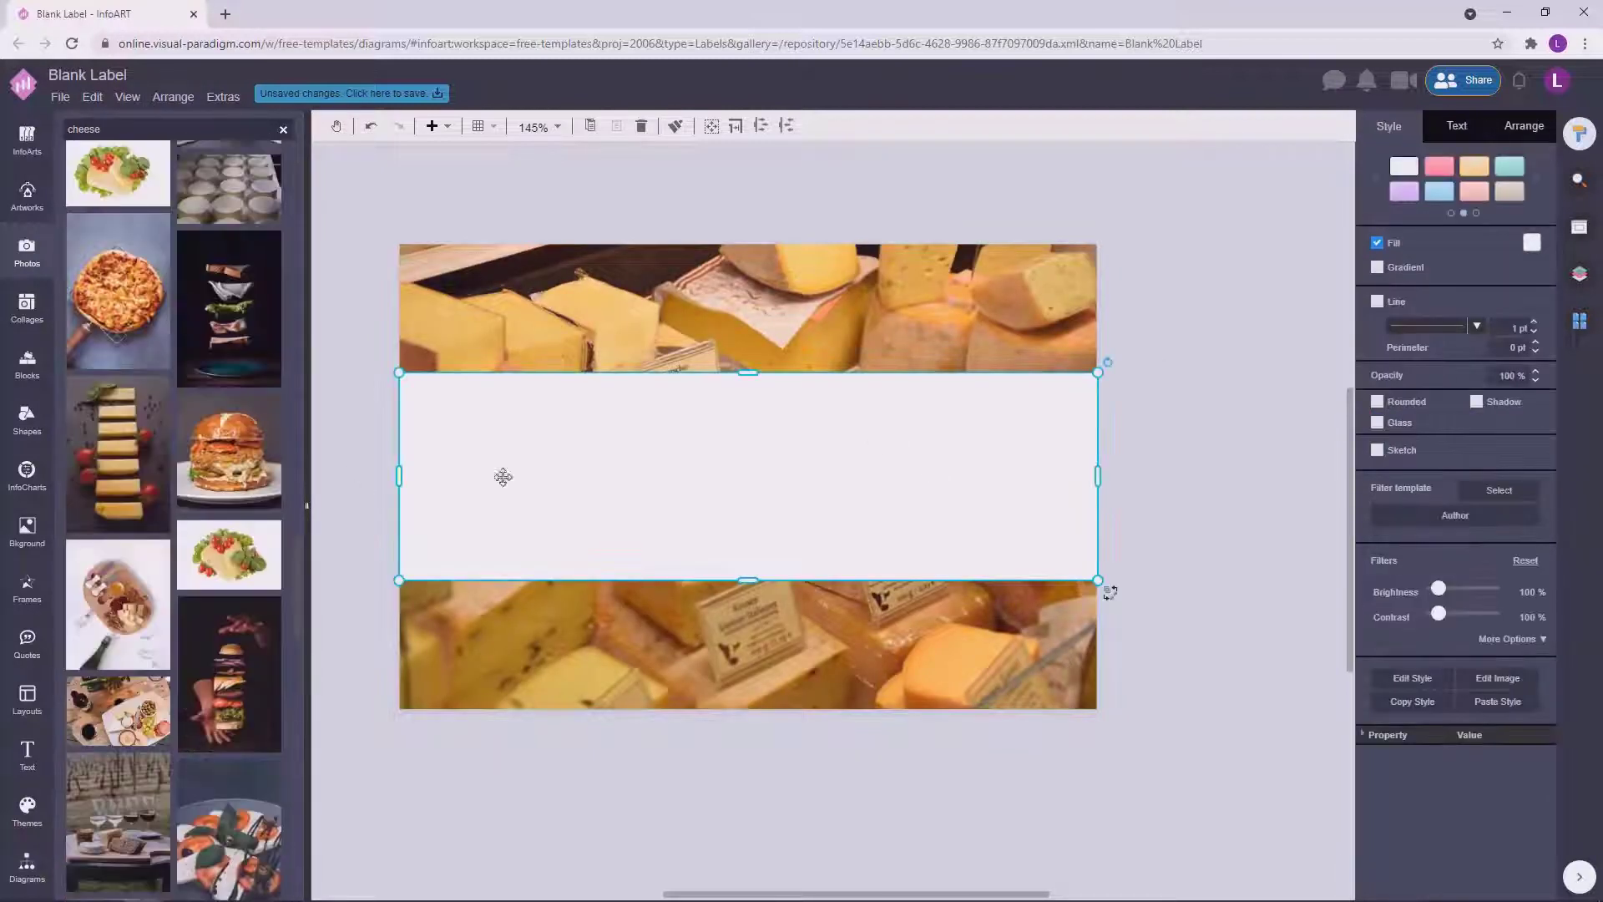
pyautogui.moveTo(747, 372); pyautogui.dragTo(749, 390)
pyautogui.moveTo(757, 465); pyautogui.dragTo(757, 458)
pyautogui.click(1194, 351)
# Show the layers list, unlock the Background layer and move the list off the style settings.
pyautogui.click(1579, 274)
pyautogui.click(1381, 222)
pyautogui.moveTo(1453, 171); pyautogui.dragTo(1118, 180)
# Apply a near-black colour overlay at 57 % to the cheese photo.
pyautogui.click(960, 334)
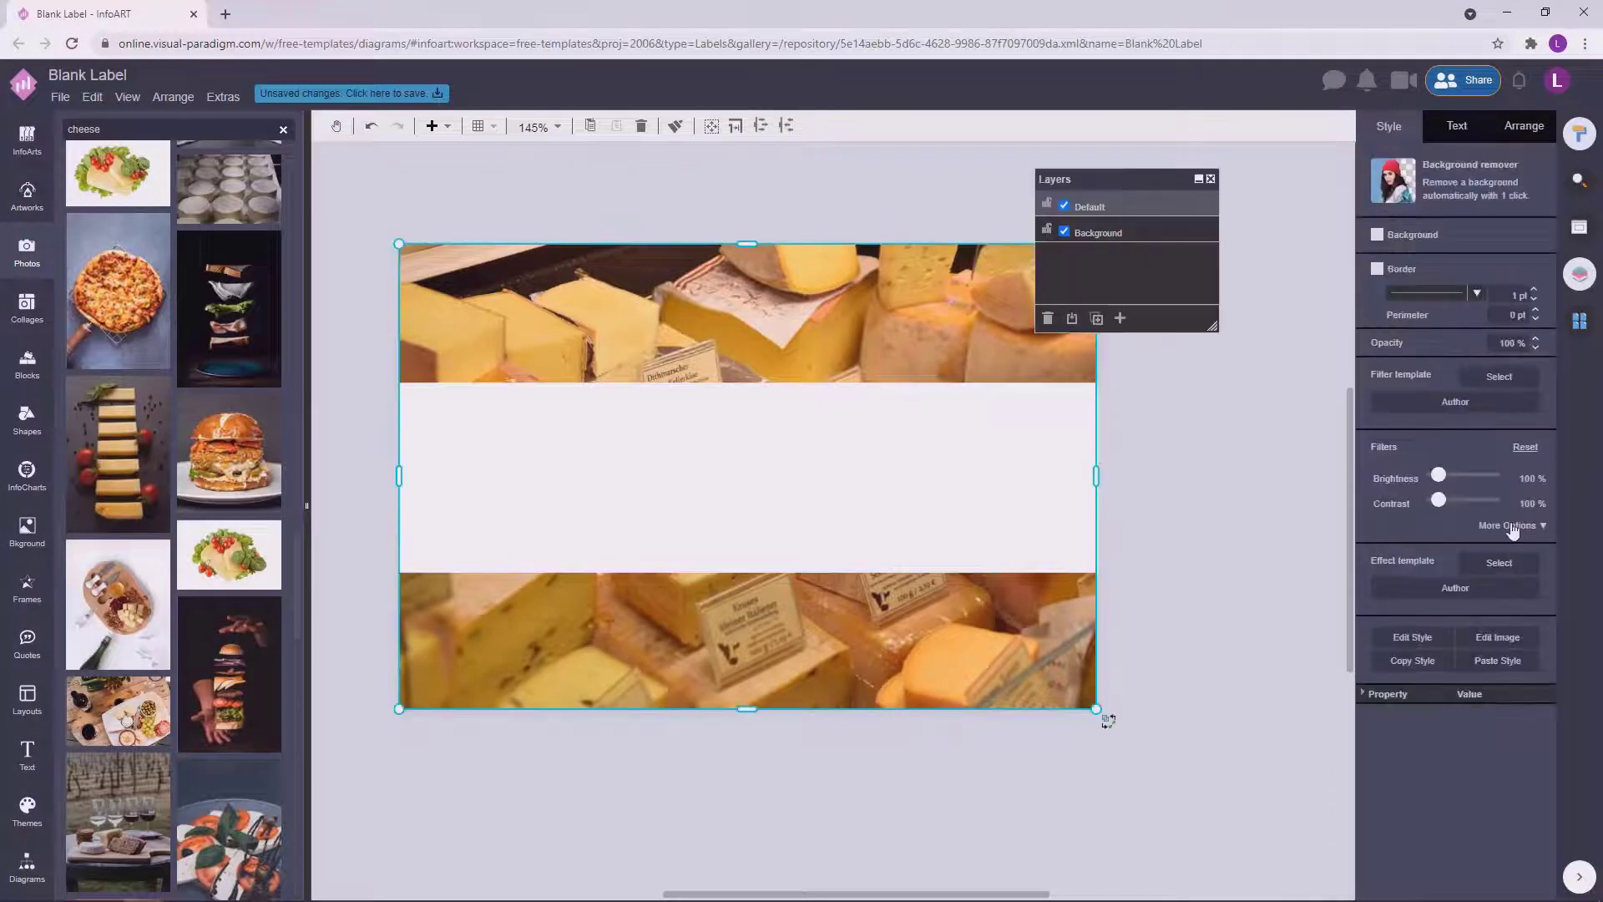
pyautogui.click(1510, 527)
pyautogui.click(1431, 679)
pyautogui.click(1420, 835)
pyautogui.click(1430, 678)
pyautogui.click(1502, 862)
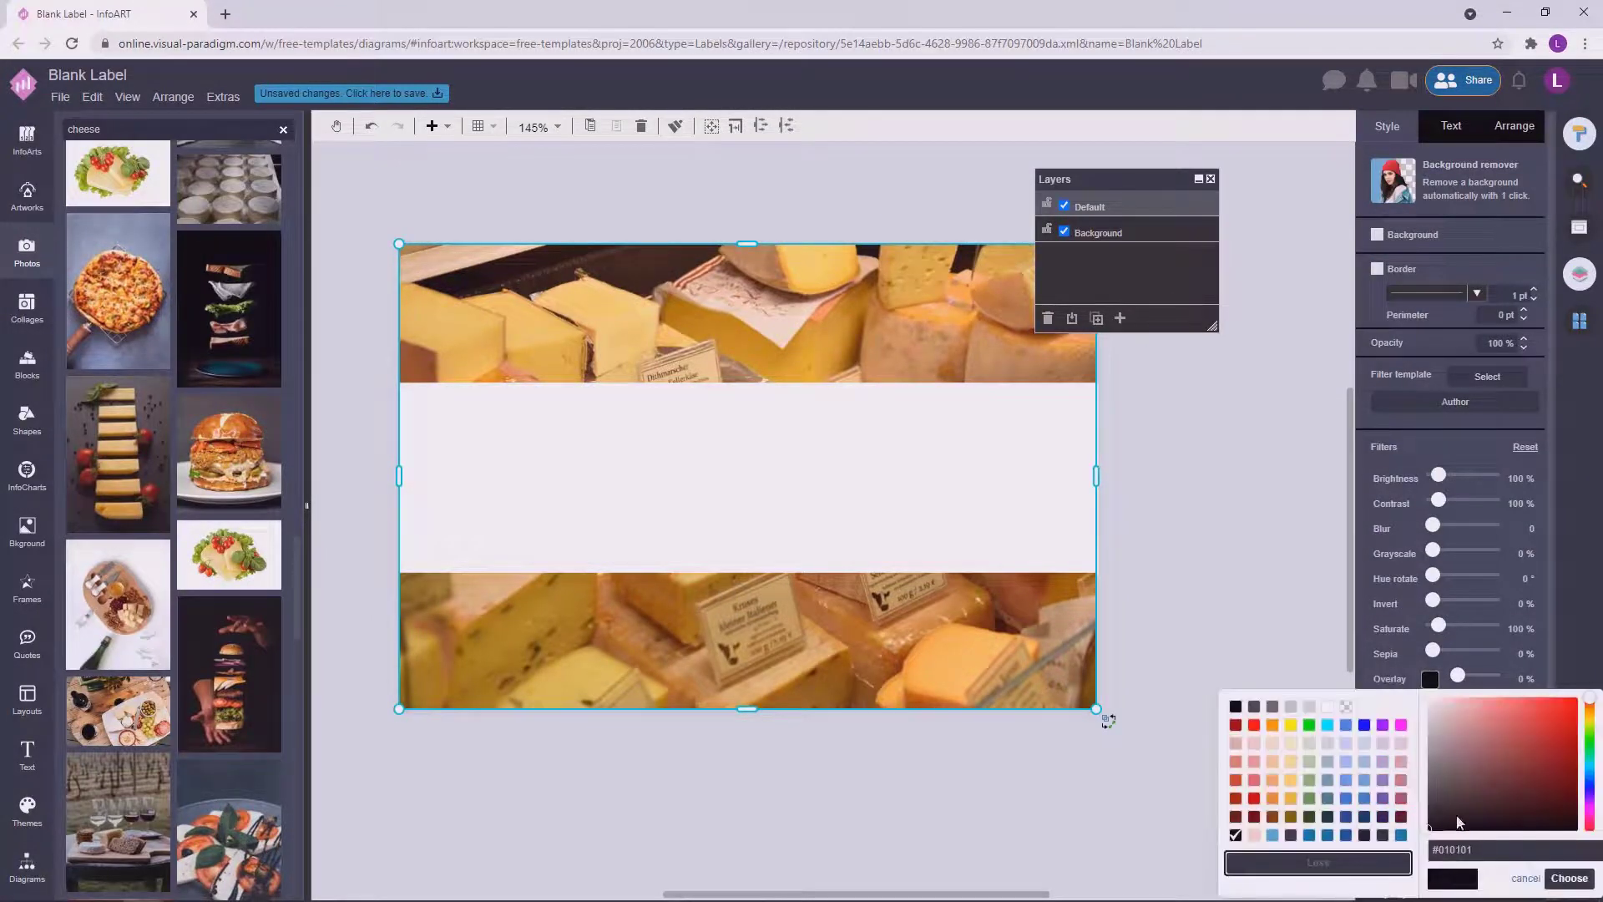
pyautogui.click(1569, 878)
pyautogui.moveTo(1458, 677); pyautogui.dragTo(1478, 679)
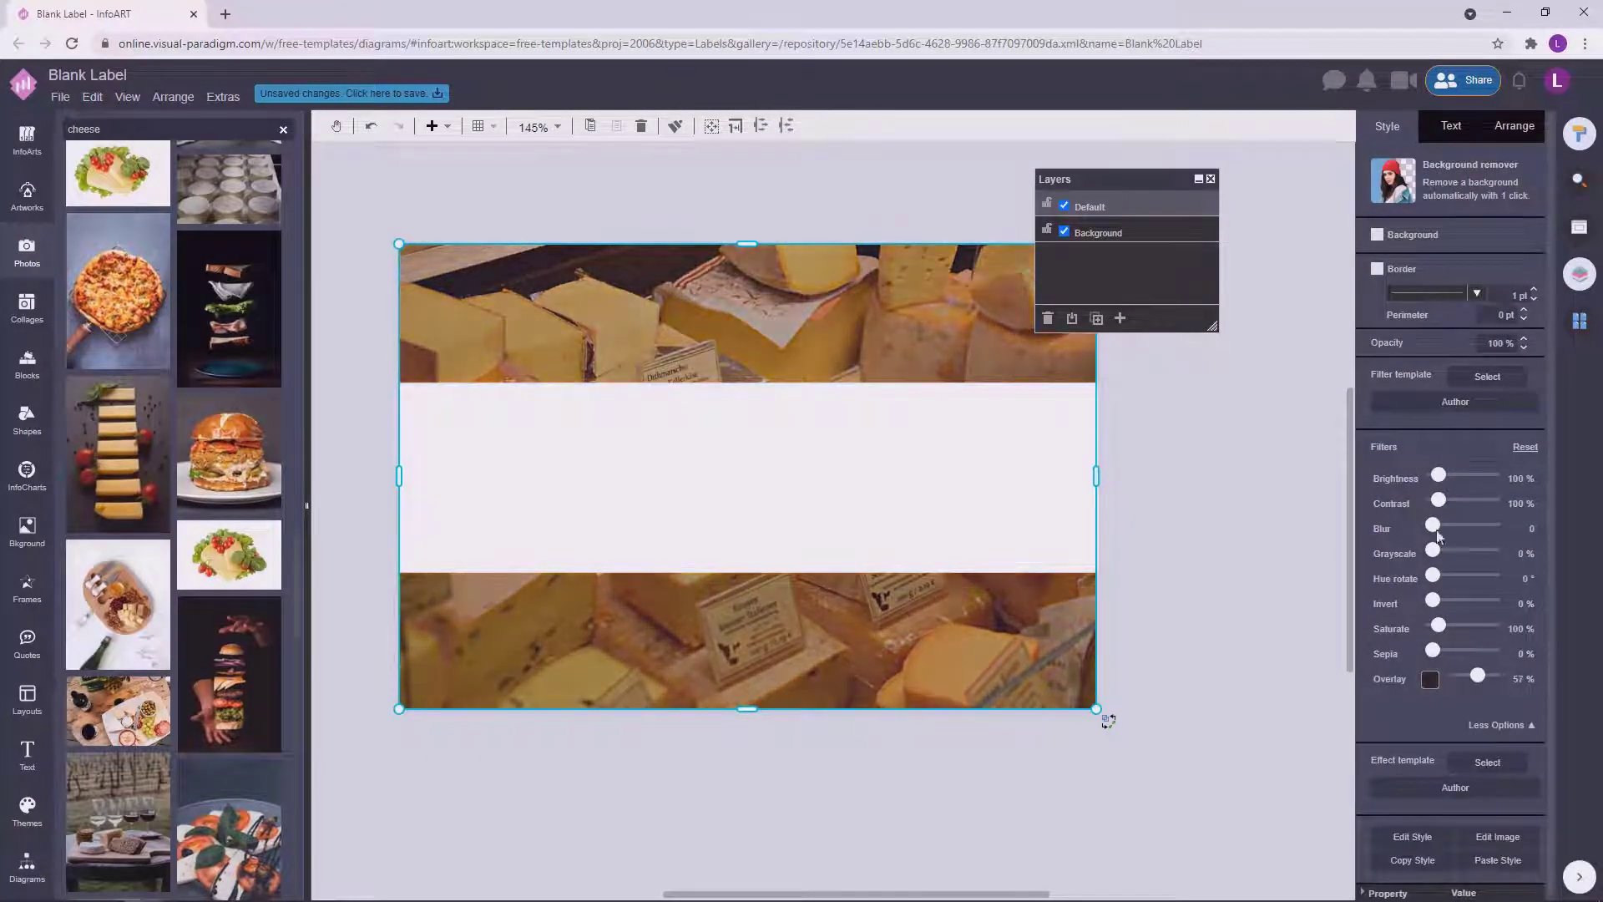
# Trim the white band's height slightly more and keep it vertically centred over the darkened photo.
pyautogui.click(1252, 469)
pyautogui.scroll(1, 819, 336)
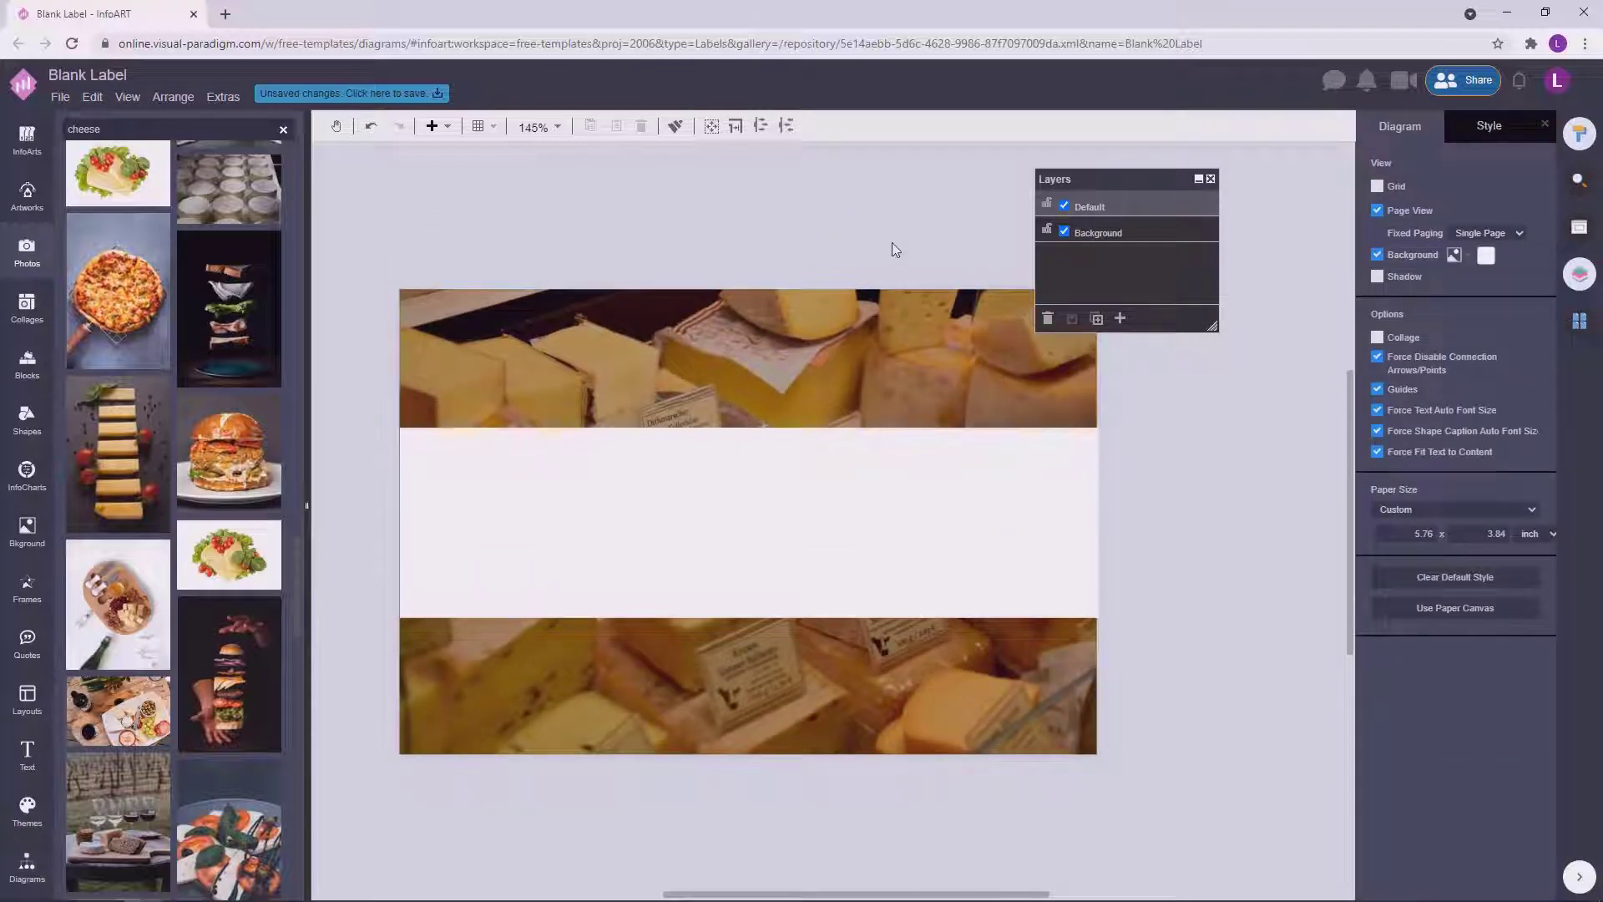
pyautogui.click(870, 469)
pyautogui.moveTo(749, 428); pyautogui.dragTo(748, 434)
pyautogui.moveTo(751, 505); pyautogui.dragTo(698, 515)
# Duplicate the white band, shrink the copy to a thin full-width stripe near the band's upper edge and fill it orange-yellow.
pyautogui.hotkey('ctrl', 'd')
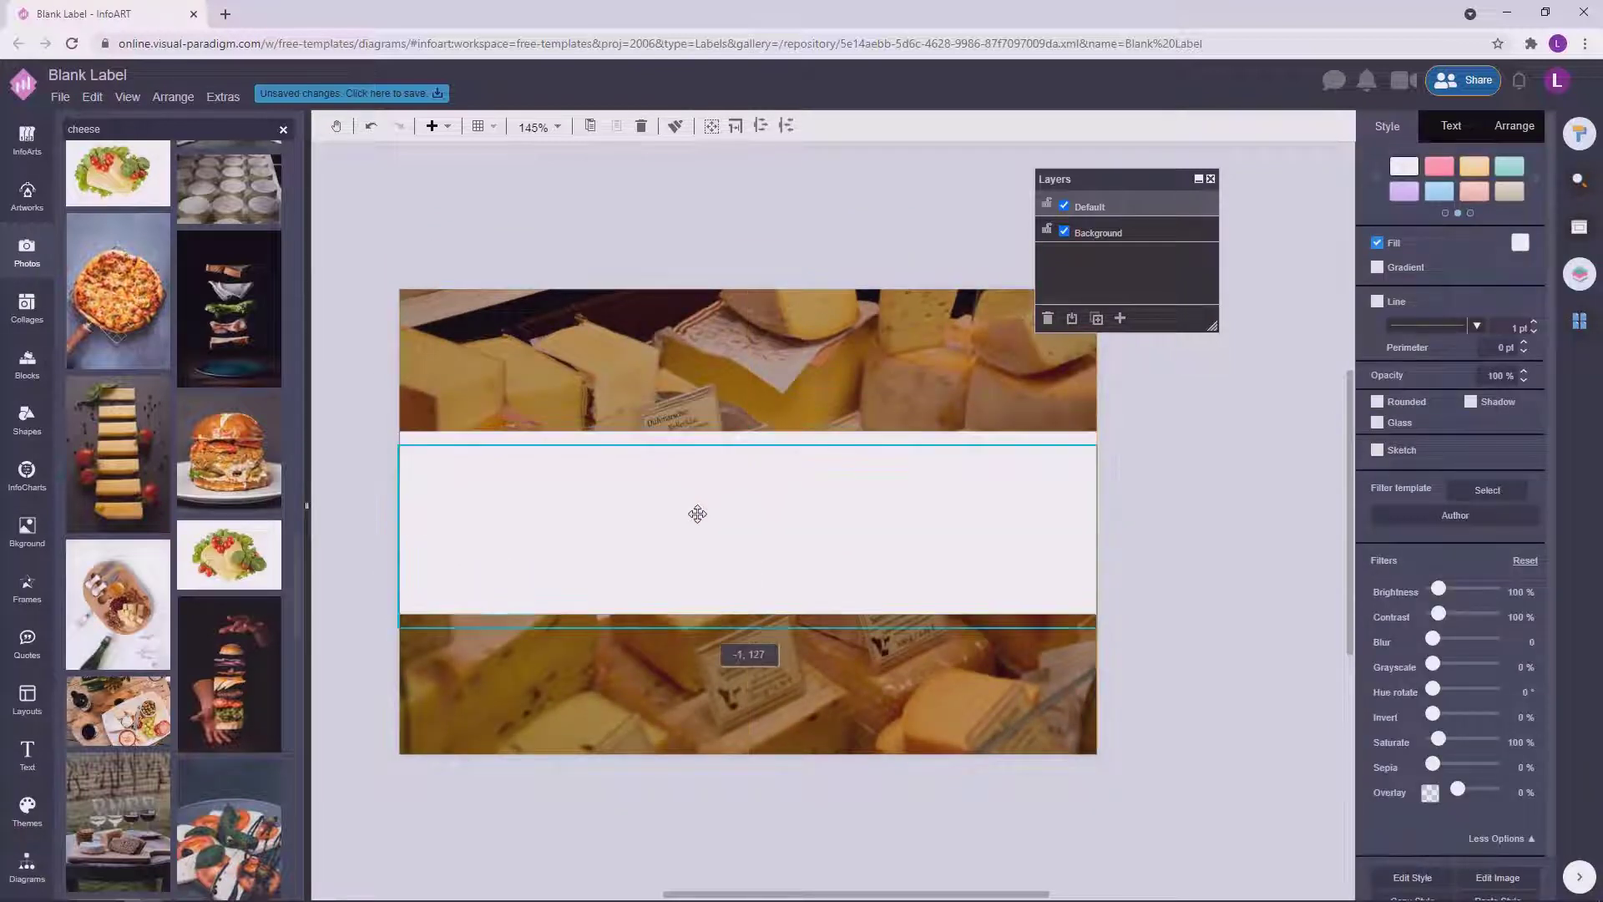
pyautogui.moveTo(748, 627); pyautogui.dragTo(775, 449)
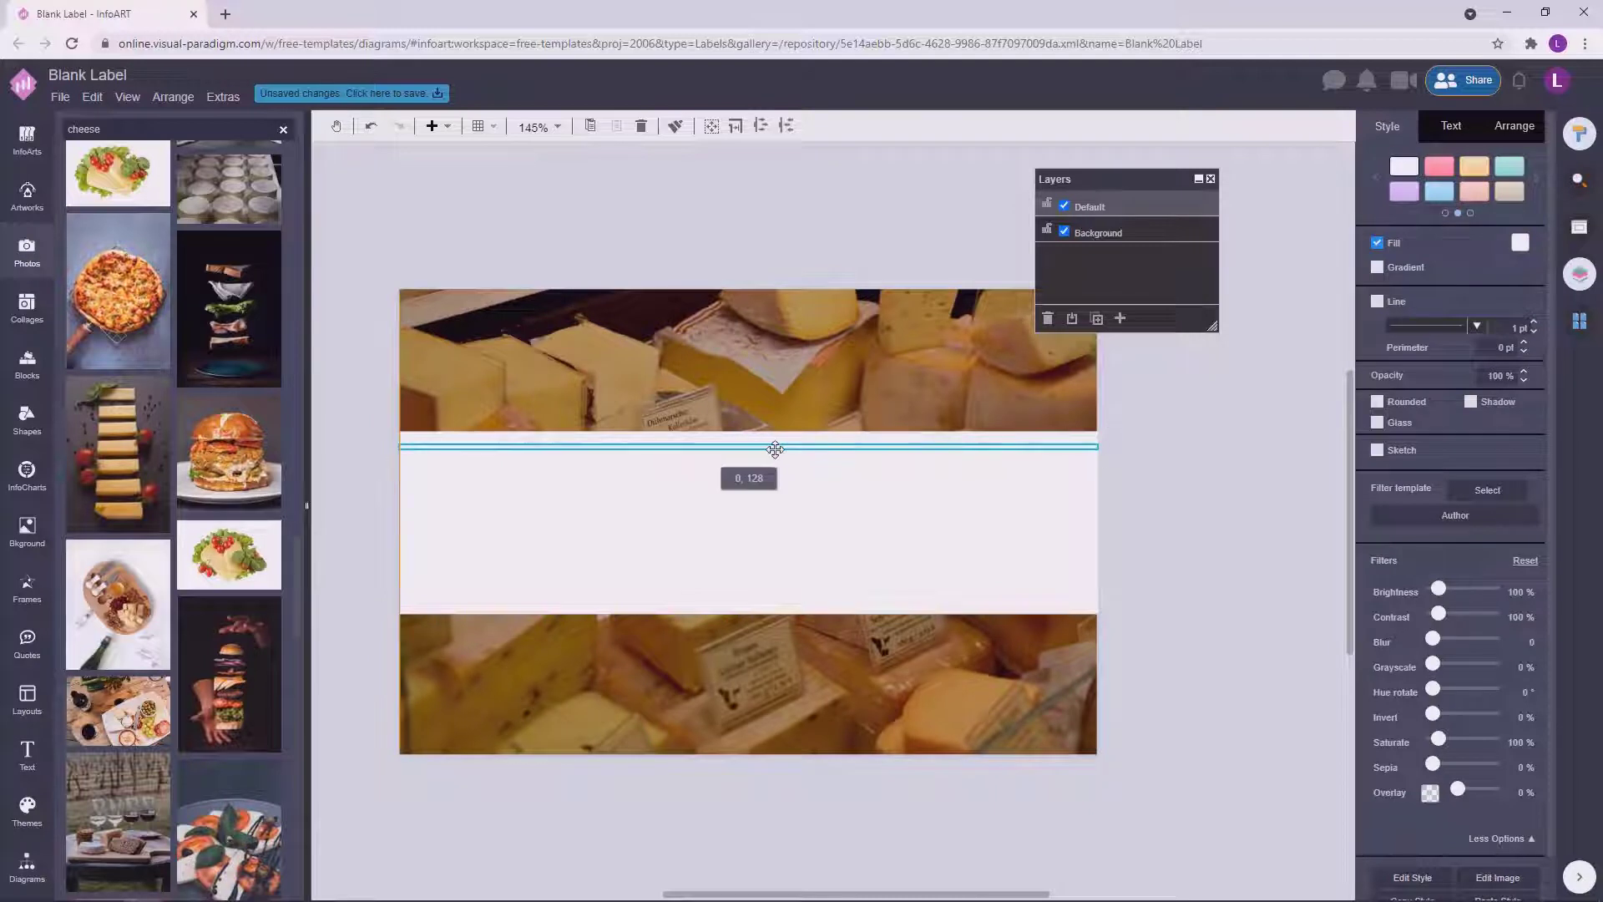
pyautogui.click(1521, 243)
pyautogui.click(1477, 362)
pyautogui.click(1241, 385)
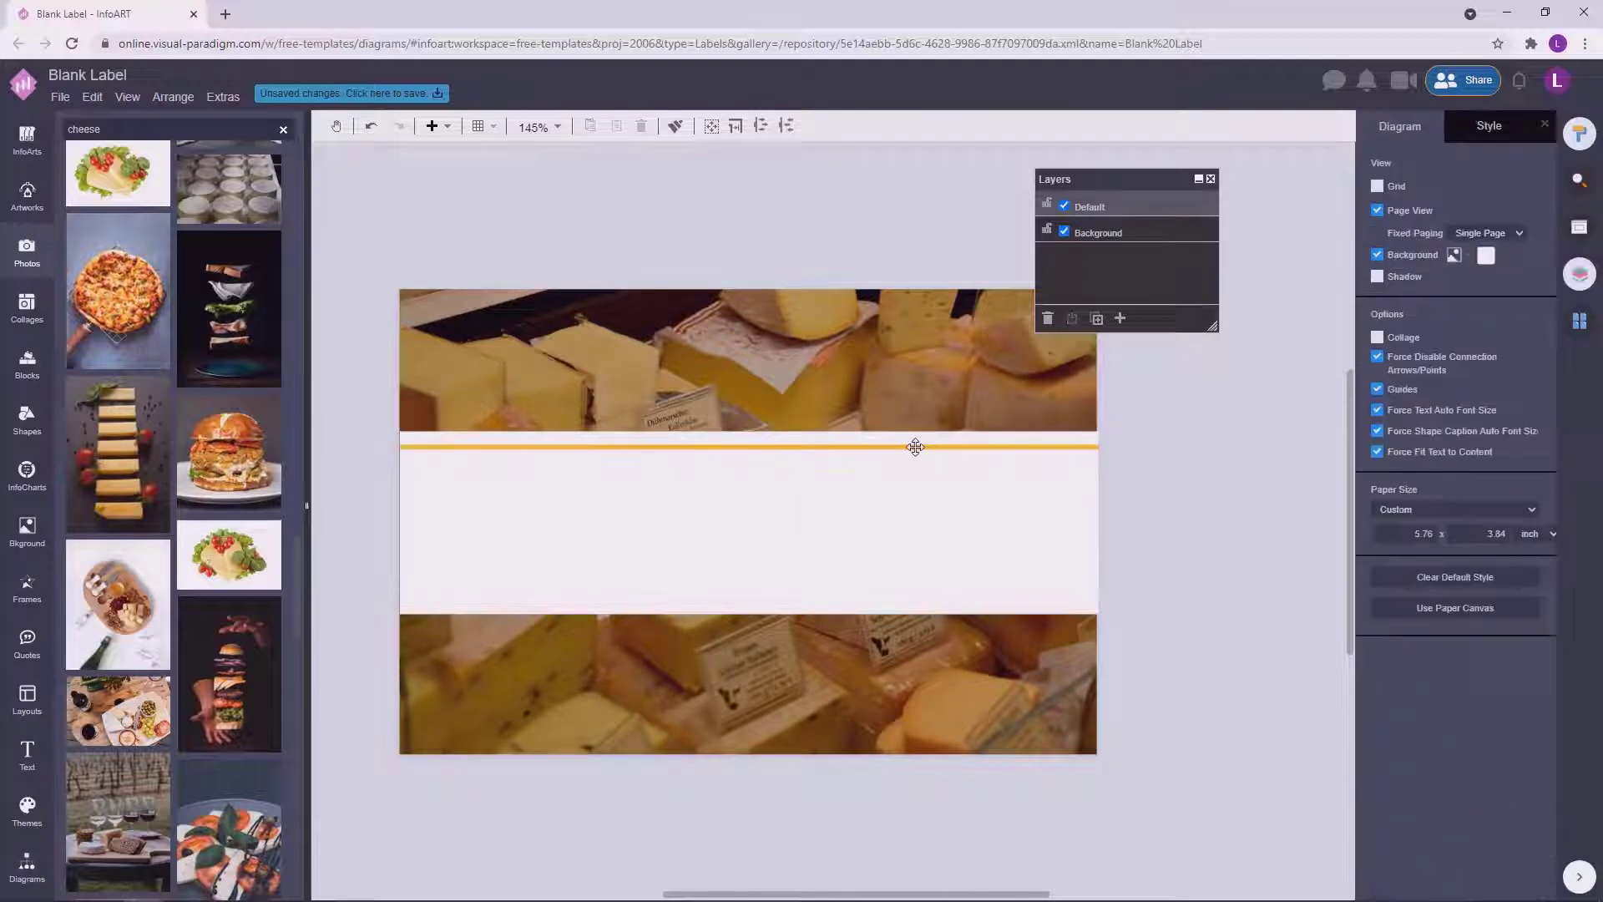
# Place a copy of the orange stripe near the white band's lower edge and nudge the stripes to equal margins.
pyautogui.moveTo(916, 446); pyautogui.dragTo(912, 601)
pyautogui.keyDown('shift'); pyautogui.click(924, 448); pyautogui.keyUp('shift')
pyautogui.moveTo(922, 448); pyautogui.dragTo(922, 445)
pyautogui.click(1295, 418)
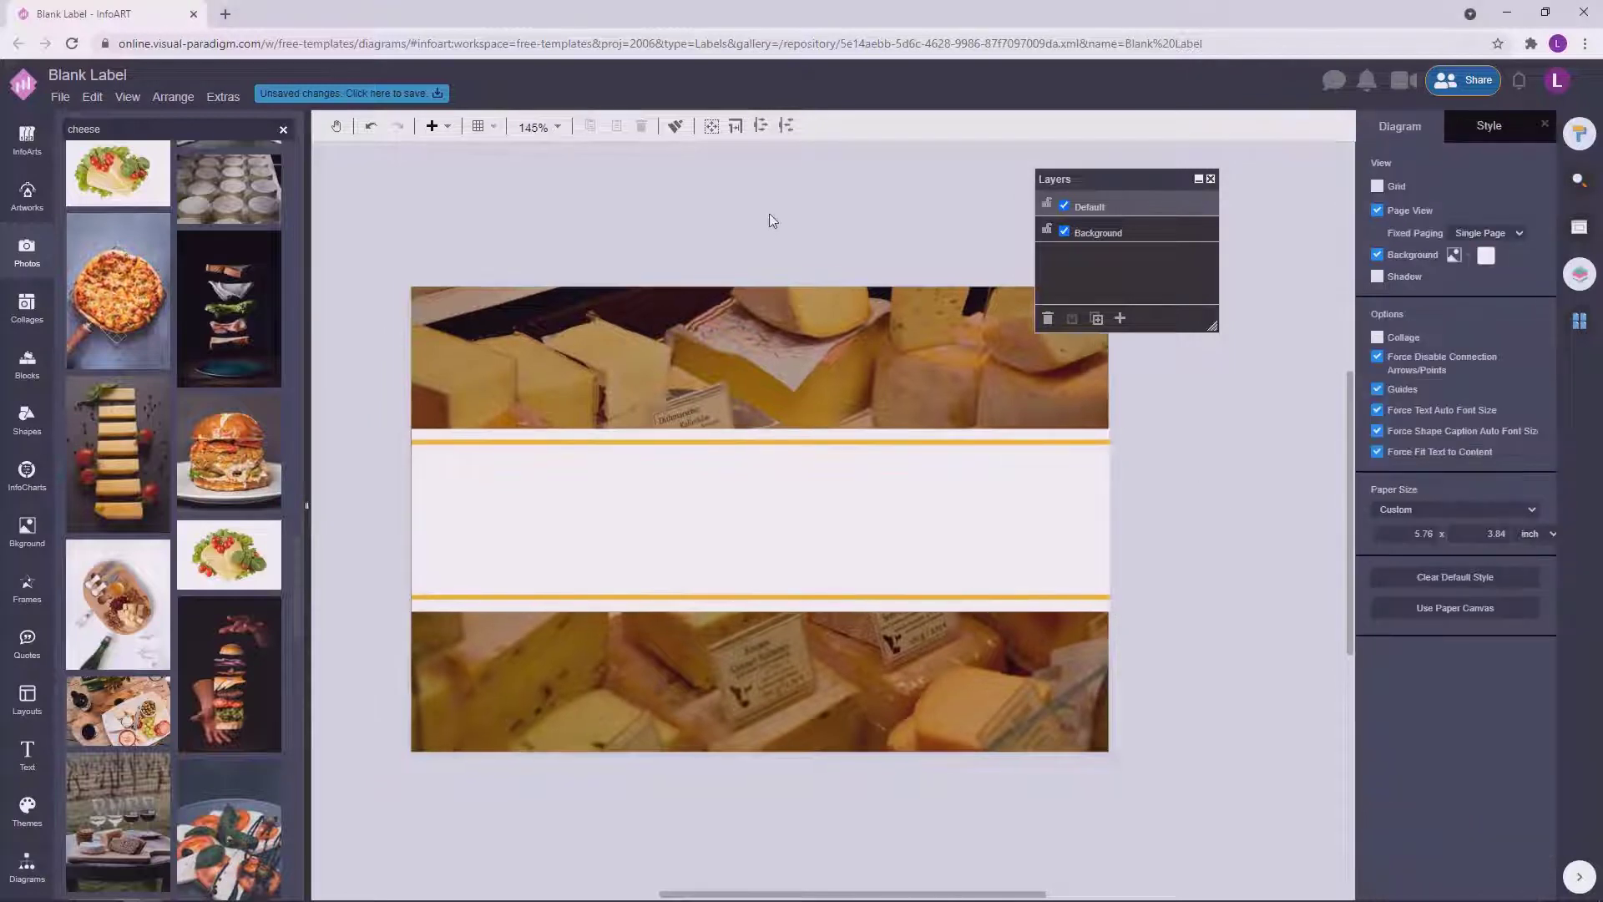
# Replace the cheese background photo with the food-spread photo showing grapes, strawberries and bread from the cheese photo results.
pyautogui.scroll(-10, 167, 526)
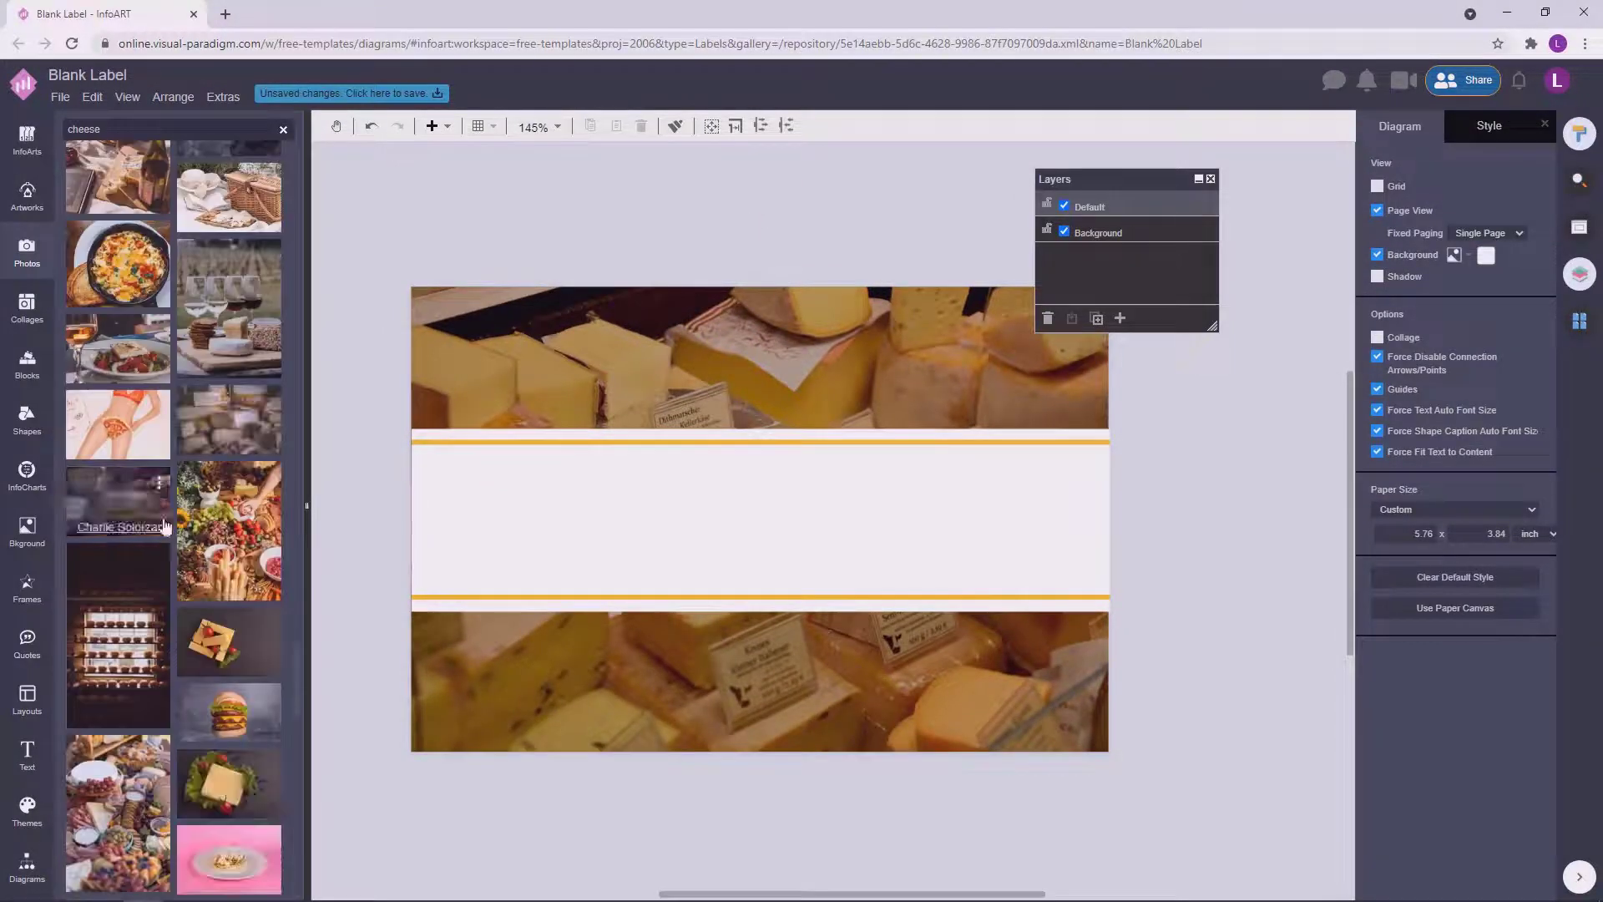
pyautogui.moveTo(219, 528); pyautogui.dragTo(467, 313)
pyautogui.click(1256, 492)
# Thin both orange stripes to a height of 3 pt.
pyautogui.click(927, 442)
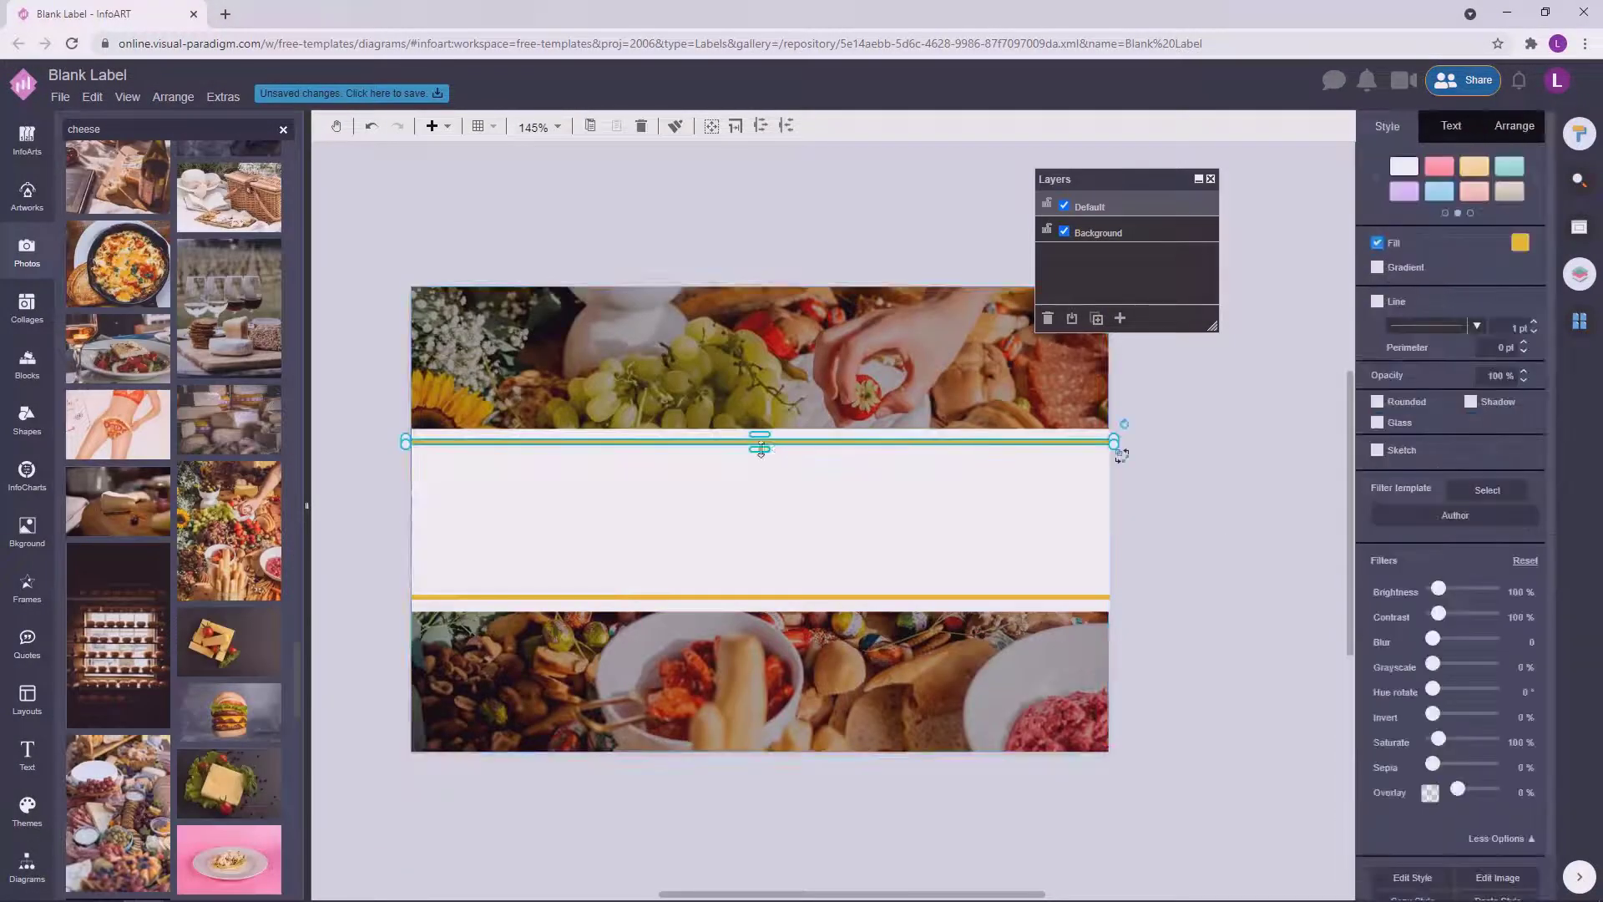
pyautogui.moveTo(759, 444); pyautogui.dragTo(761, 446)
pyautogui.click(1513, 127)
pyautogui.click(1235, 476)
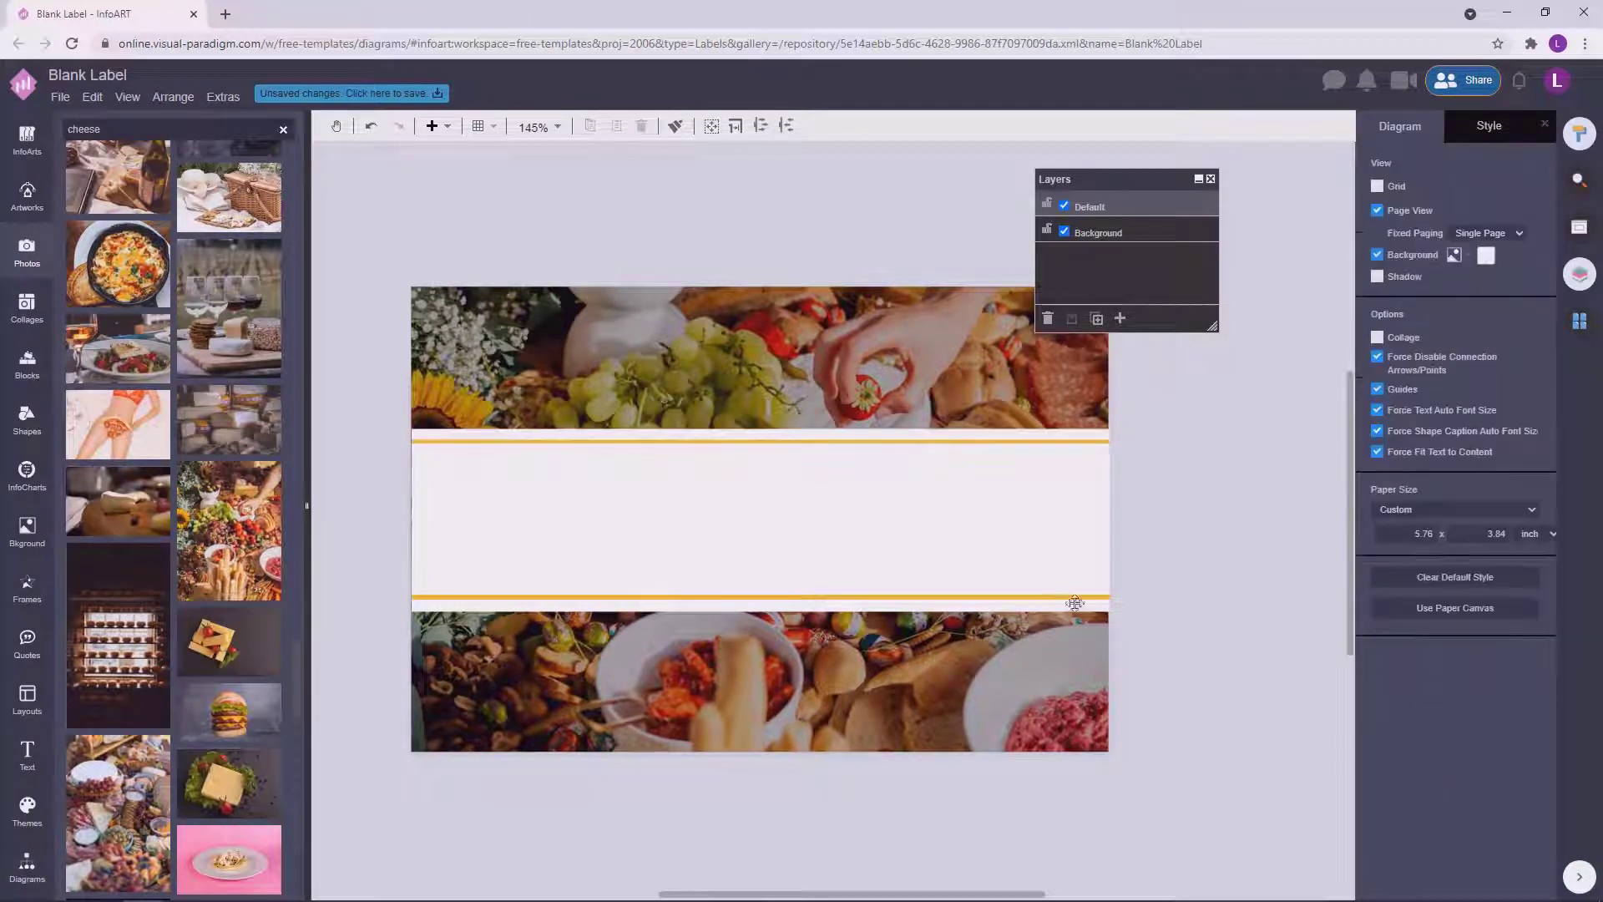
pyautogui.click(1075, 598)
pyautogui.write('3')
pyautogui.press('Return')
pyautogui.click(1175, 499)
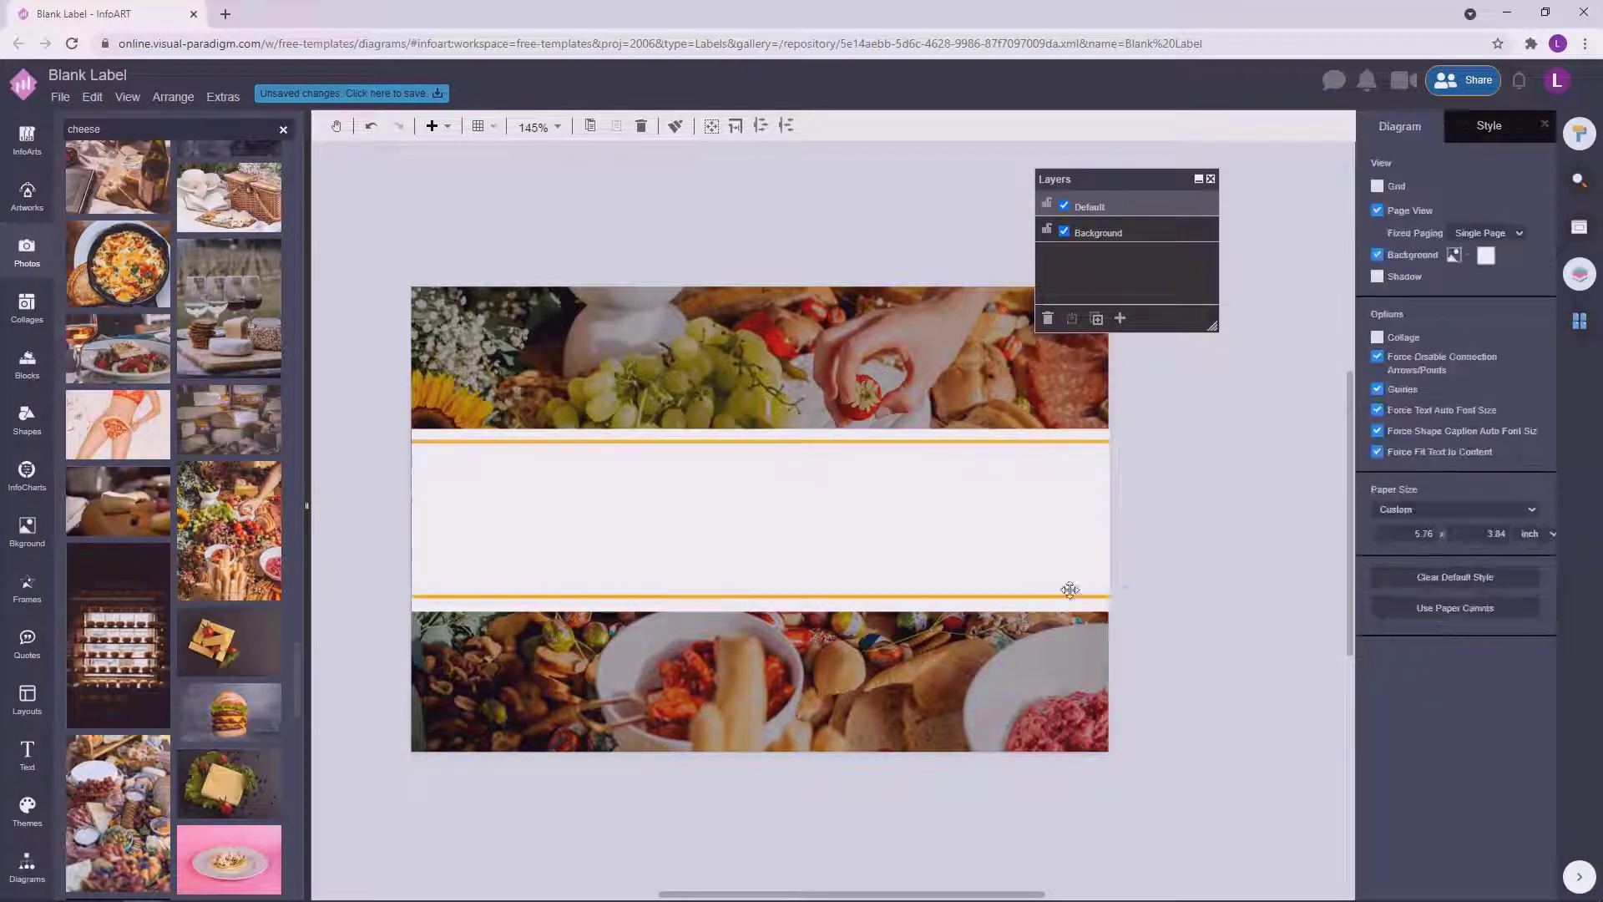
# Move the lower stripe slightly closer to the band's edge and recentre the pair of stripes vertically.
pyautogui.moveTo(1055, 596); pyautogui.dragTo(1052, 602)
pyautogui.click(1047, 444)
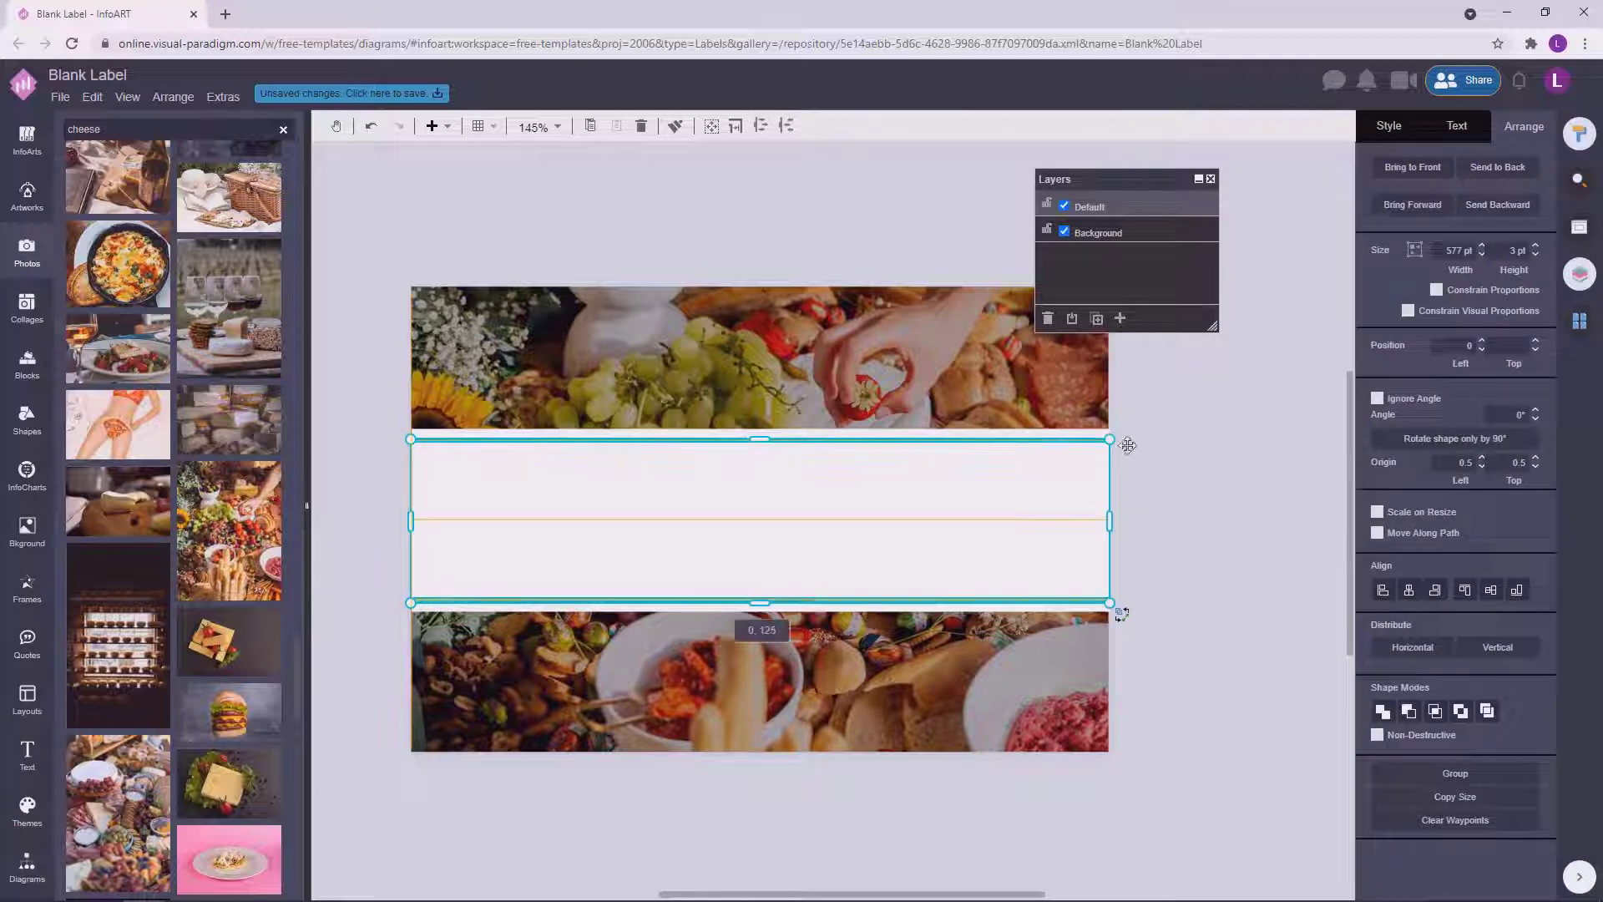
pyautogui.click(1257, 527)
# Reduce the height of both orange stripes to 2 pt.
pyautogui.click(821, 421)
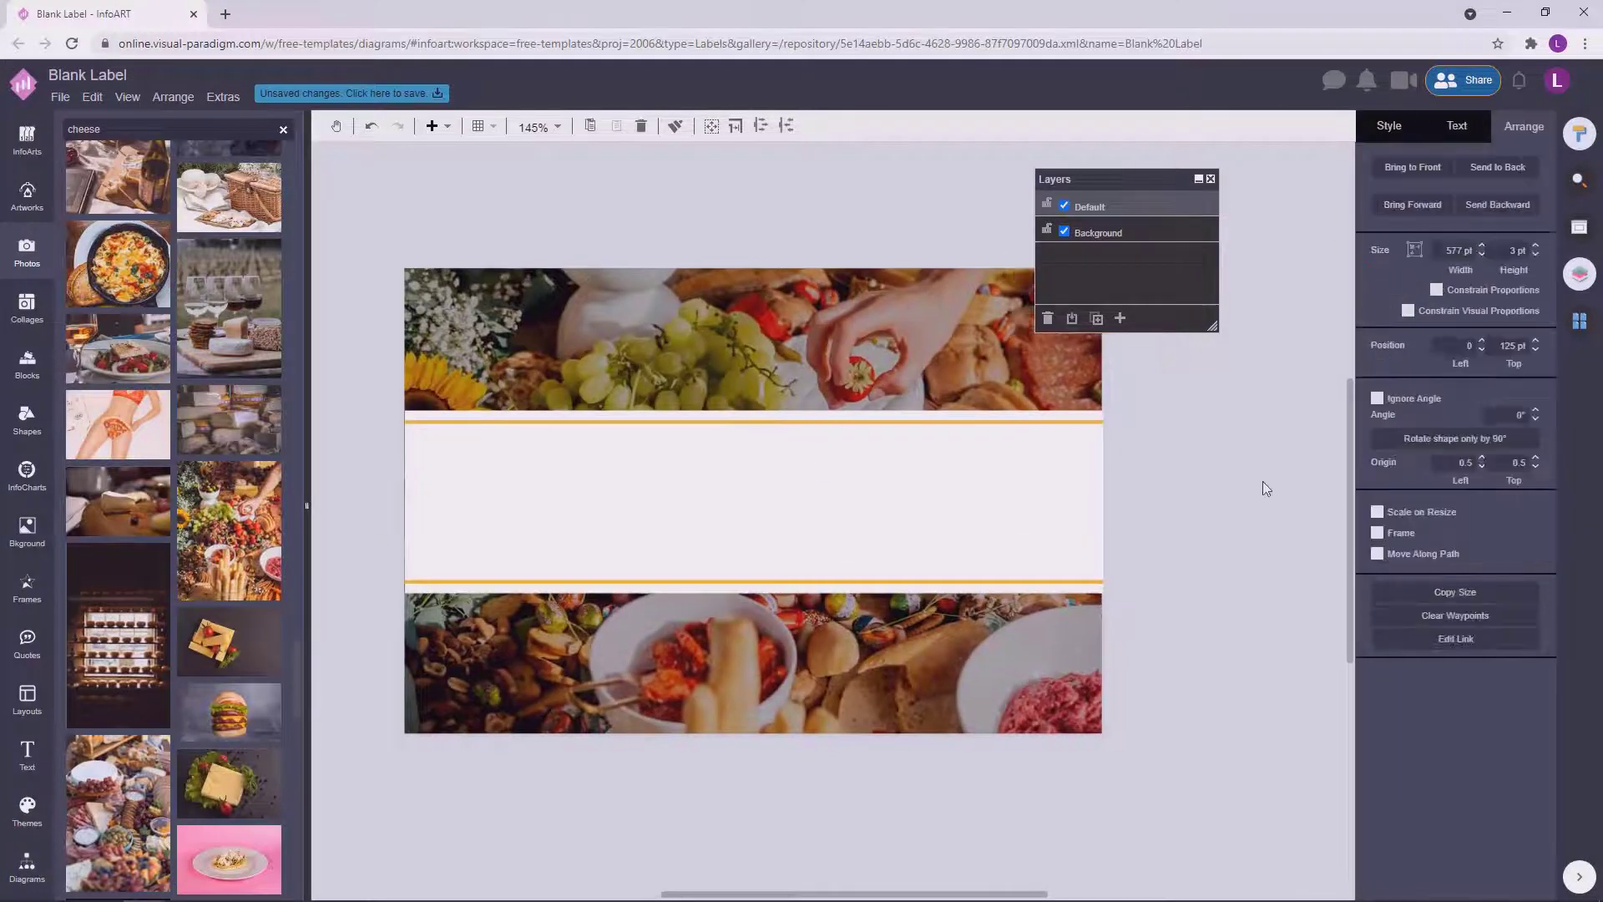
pyautogui.click(1264, 487)
pyautogui.click(1085, 420)
pyautogui.click(1169, 511)
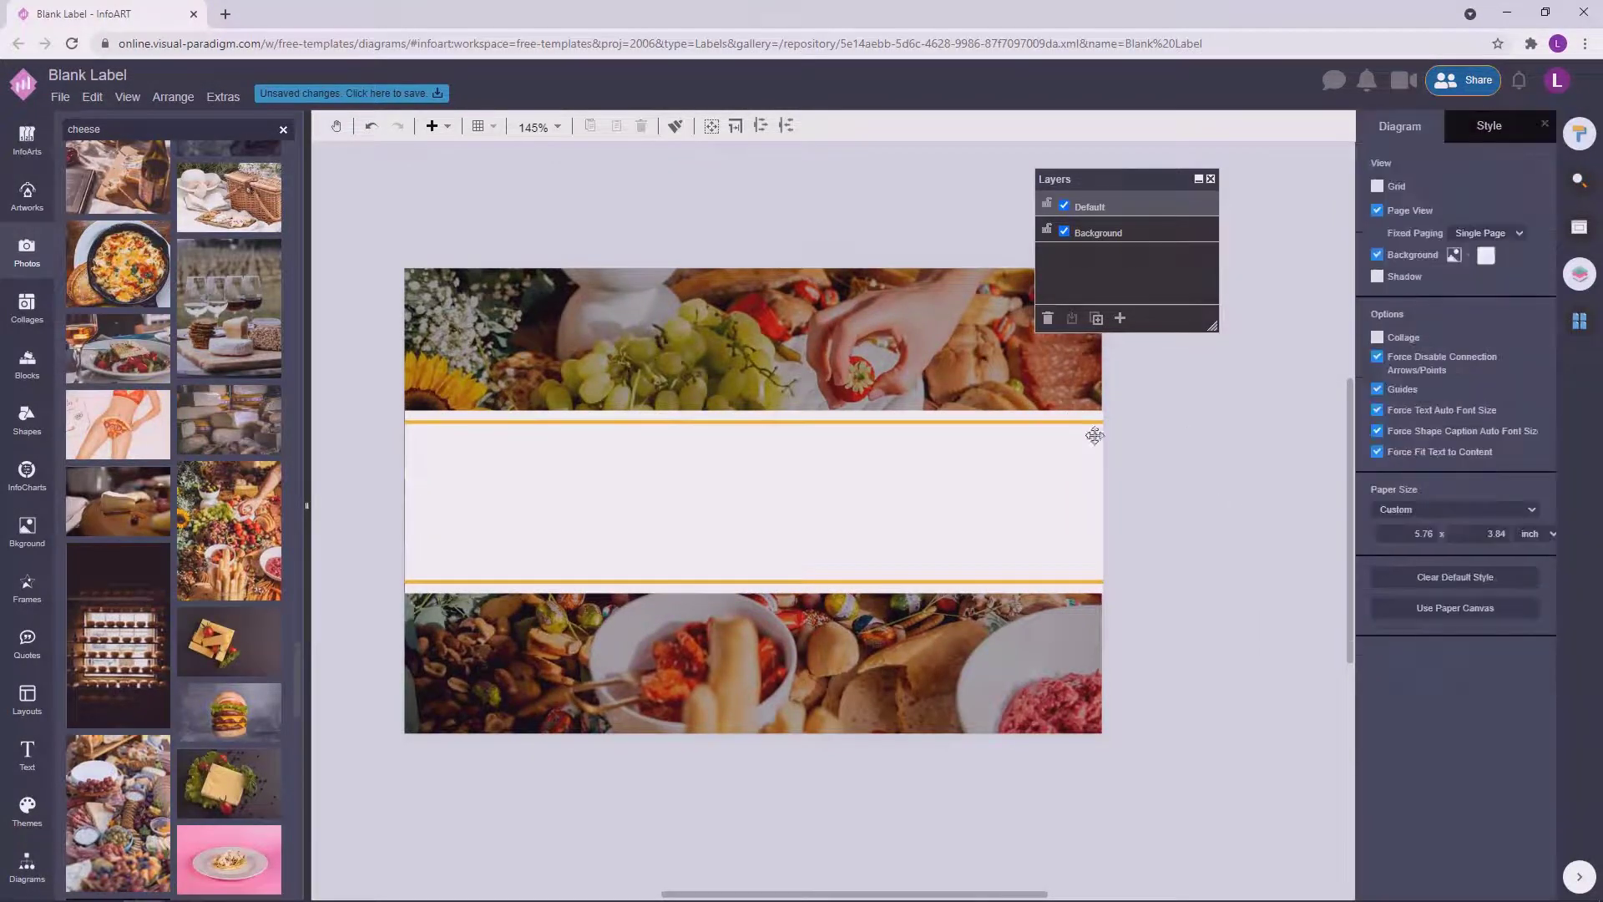
pyautogui.click(1085, 422)
pyautogui.keyDown('shift'); pyautogui.click(1092, 580); pyautogui.keyUp('shift')
pyautogui.click(1151, 587)
pyautogui.click(1098, 581)
pyautogui.keyDown('shift'); pyautogui.click(1099, 420); pyautogui.keyUp('shift')
pyautogui.click(1199, 504)
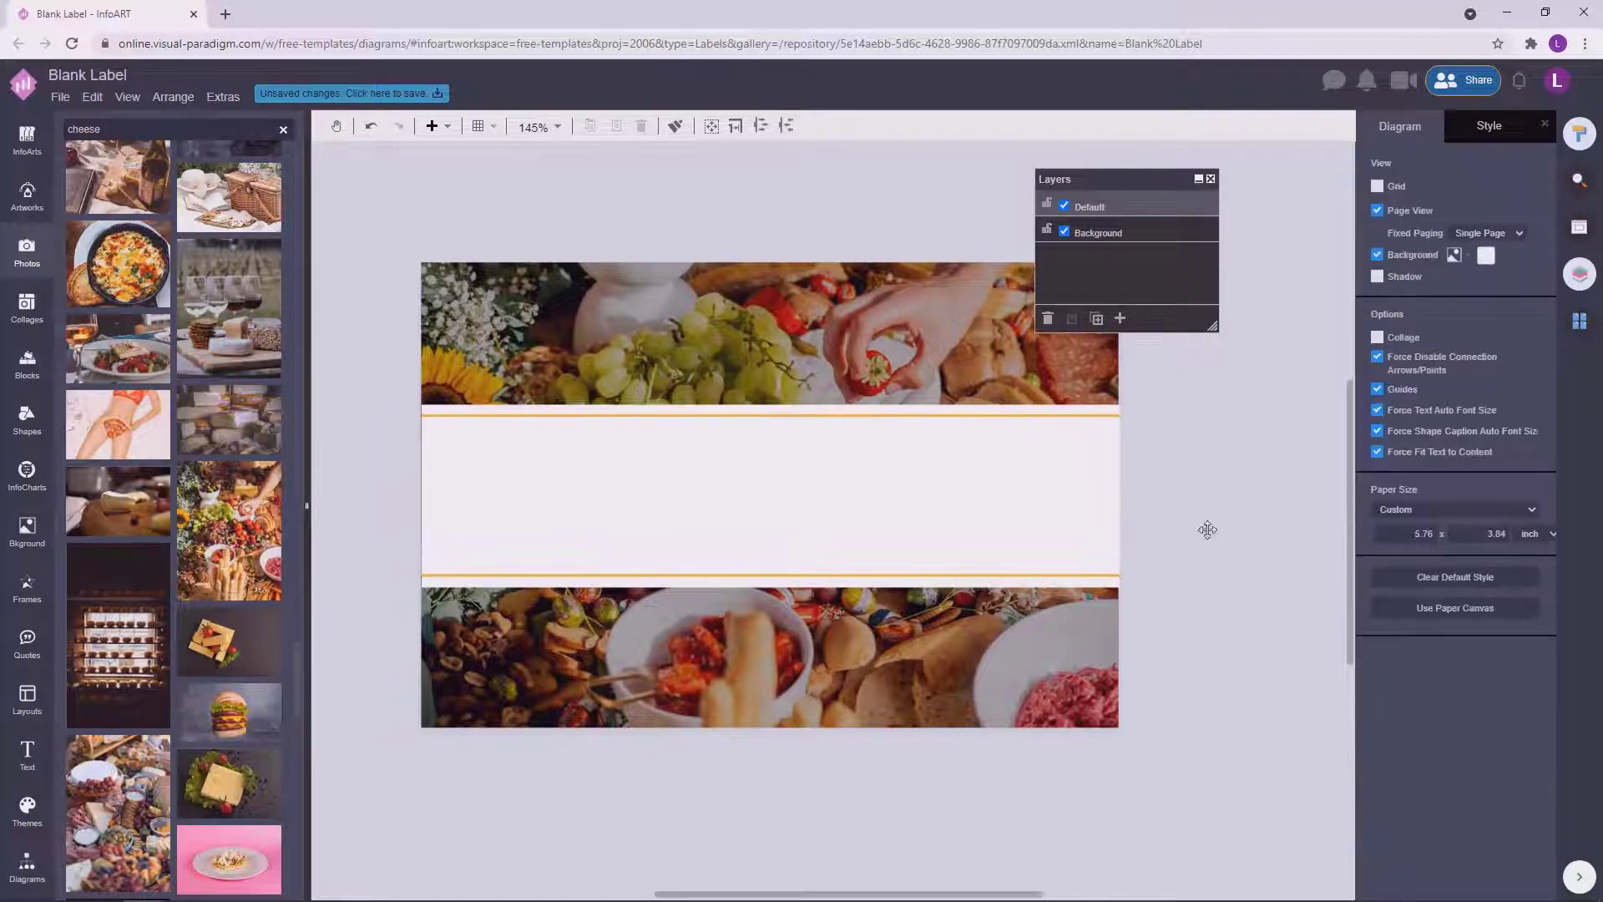
# Change the fill of both stripes to dark red.
pyautogui.click(1069, 474)
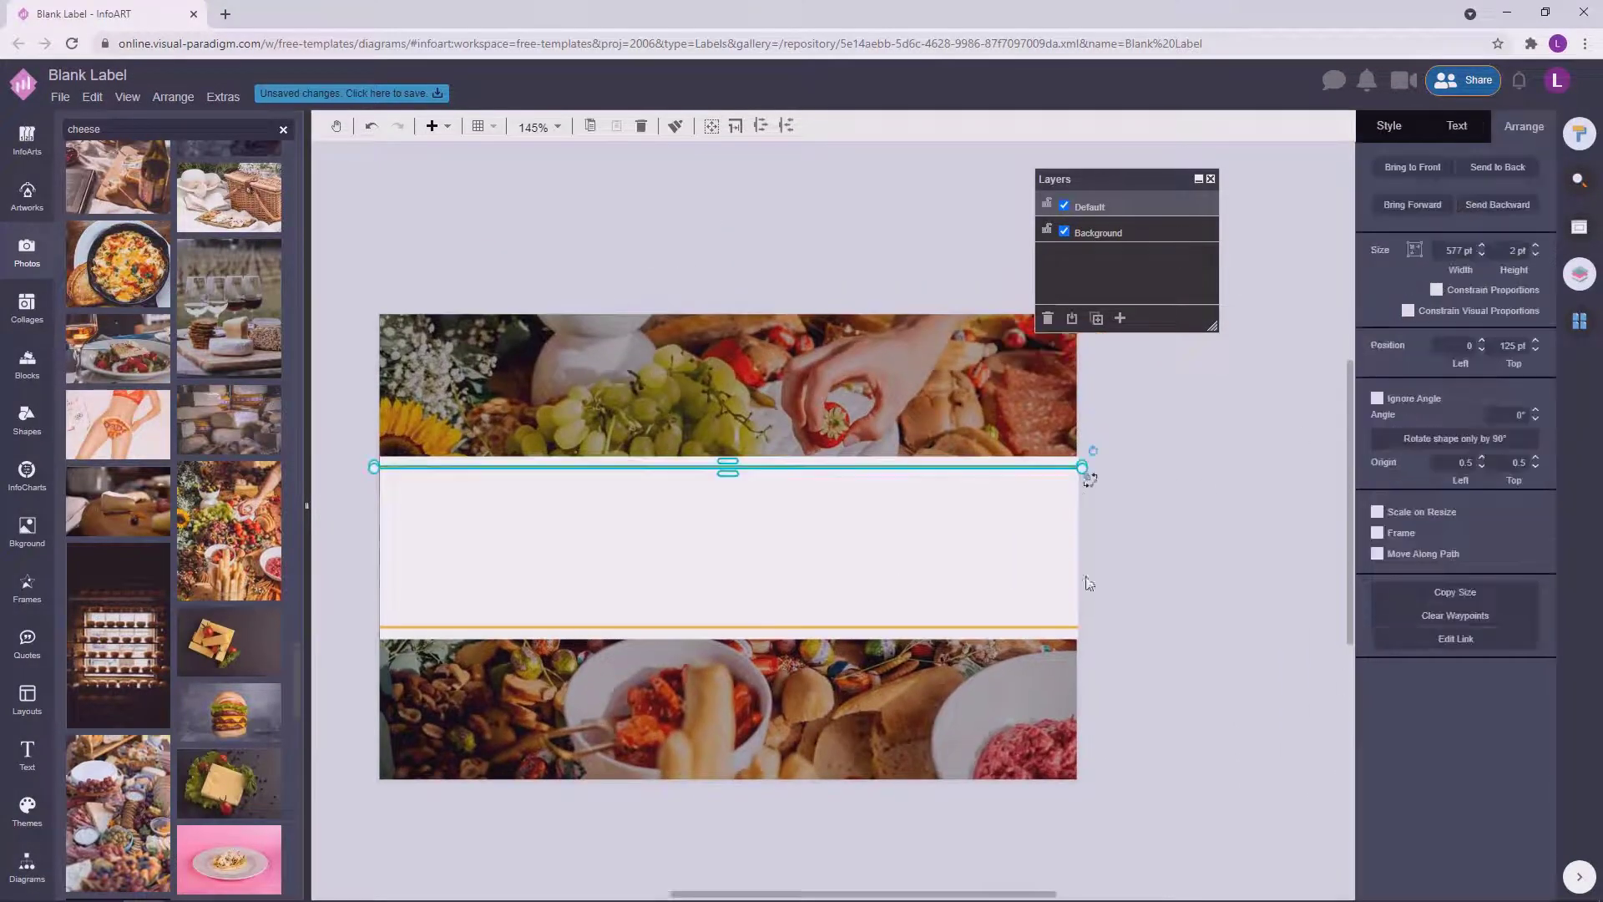
pyautogui.click(1069, 624)
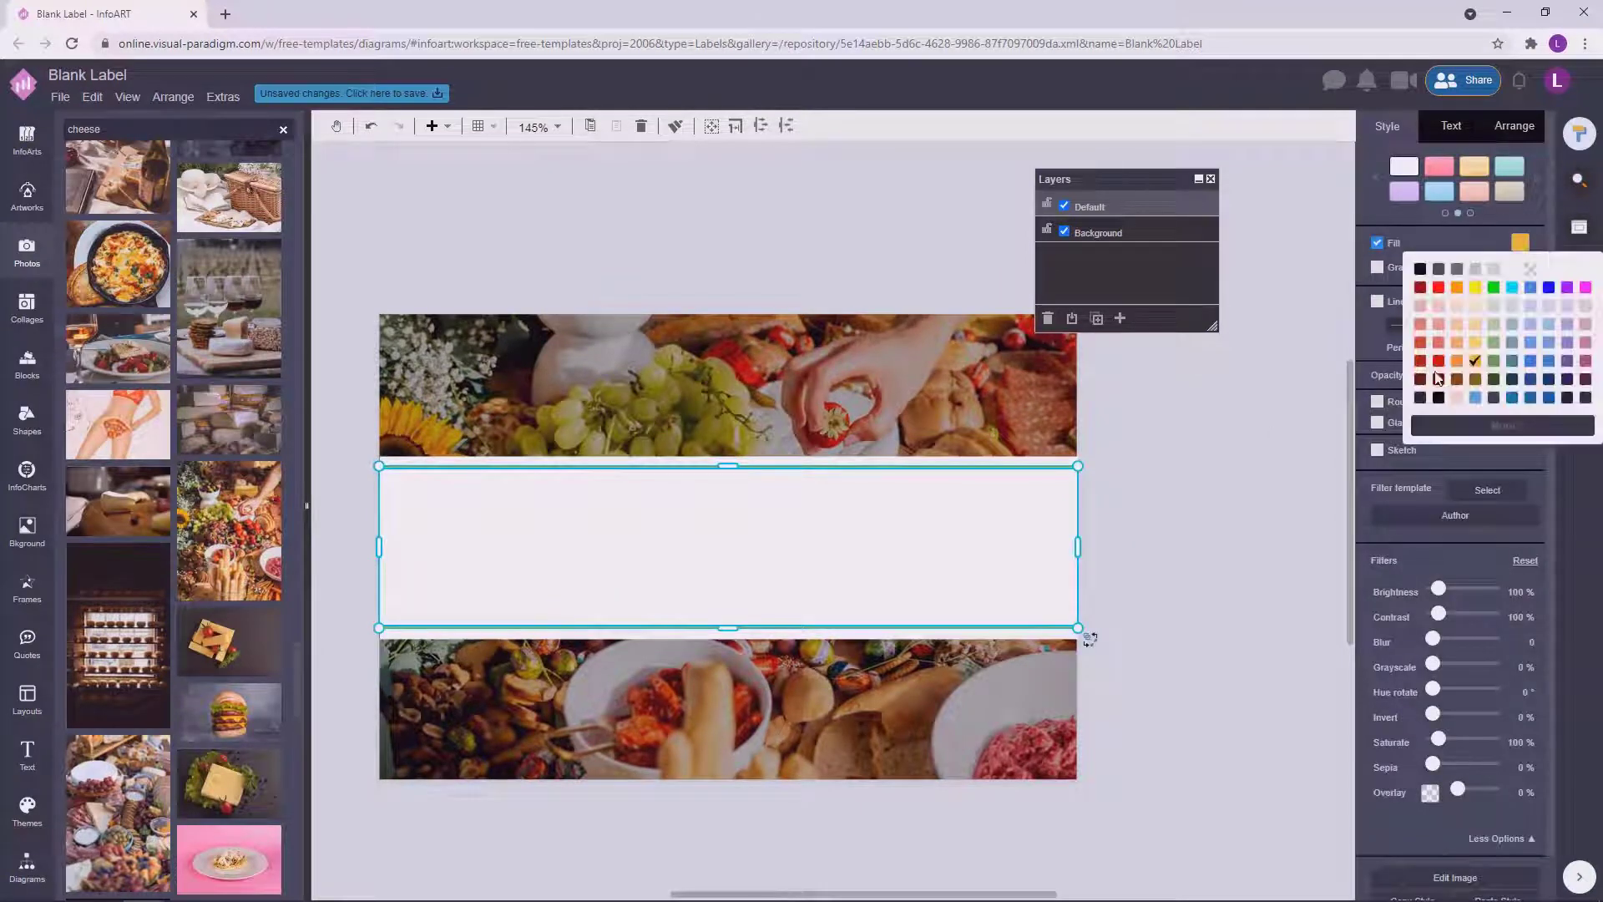
pyautogui.click(1200, 488)
# Fine-tune the white band's lower edge so its margins around the two red stripes match.
pyautogui.scroll(10, 418, 523)
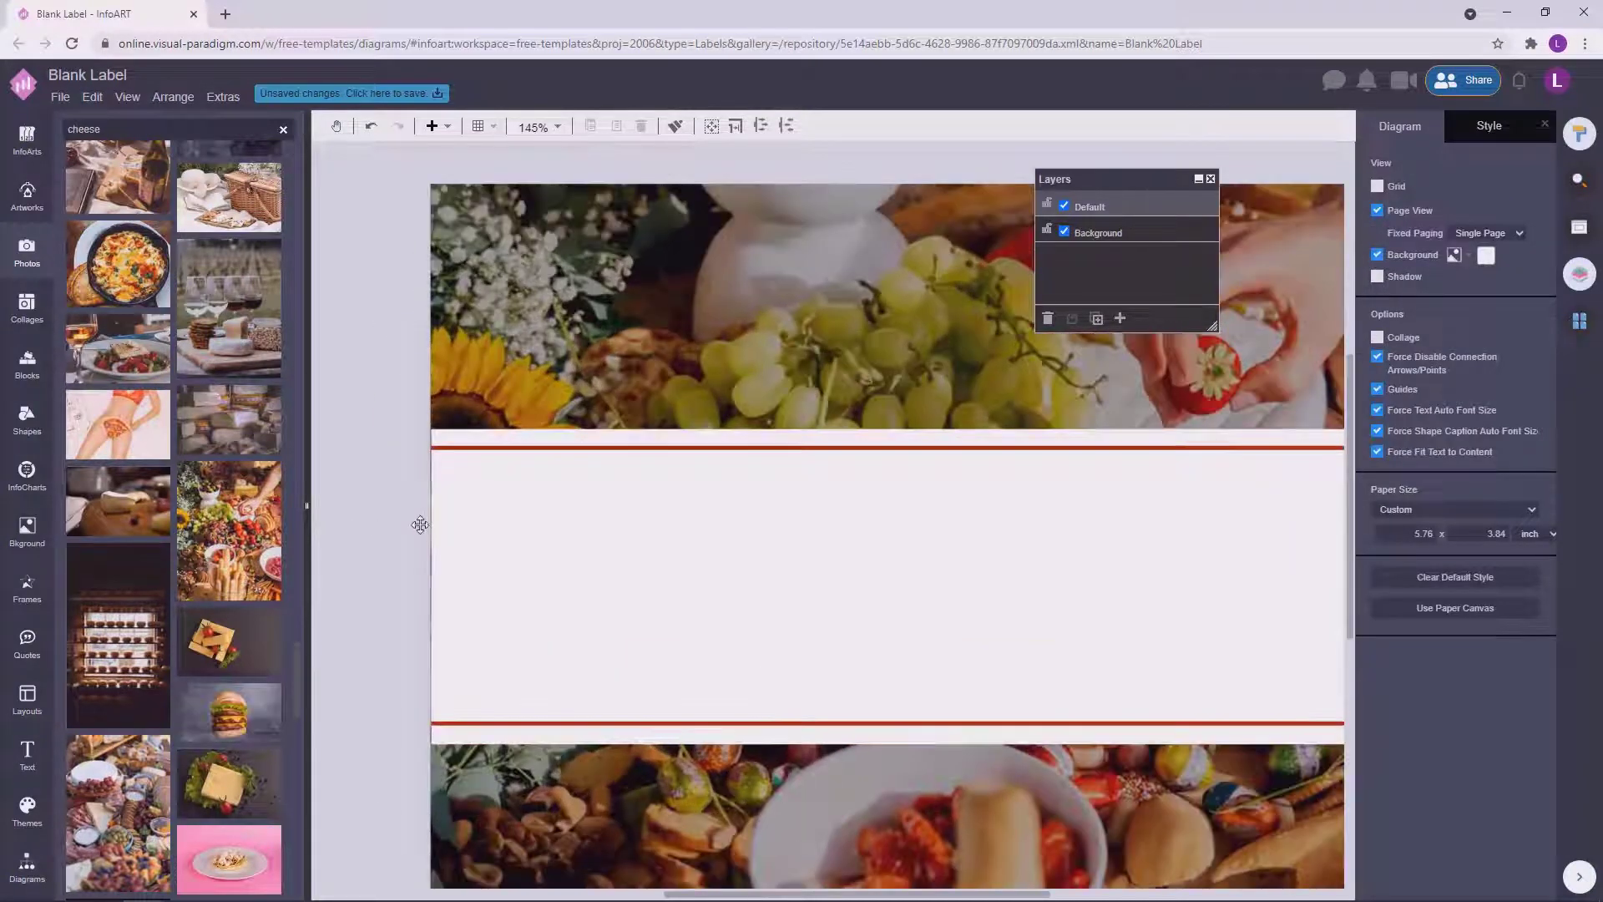
pyautogui.click(643, 591)
pyautogui.moveTo(636, 767); pyautogui.dragTo(639, 763)
pyautogui.click(499, 697)
pyautogui.scroll(-14, 499, 697)
pyautogui.scroll(3, 878, 657)
pyautogui.moveTo(970, 658); pyautogui.dragTo(1224, 490)
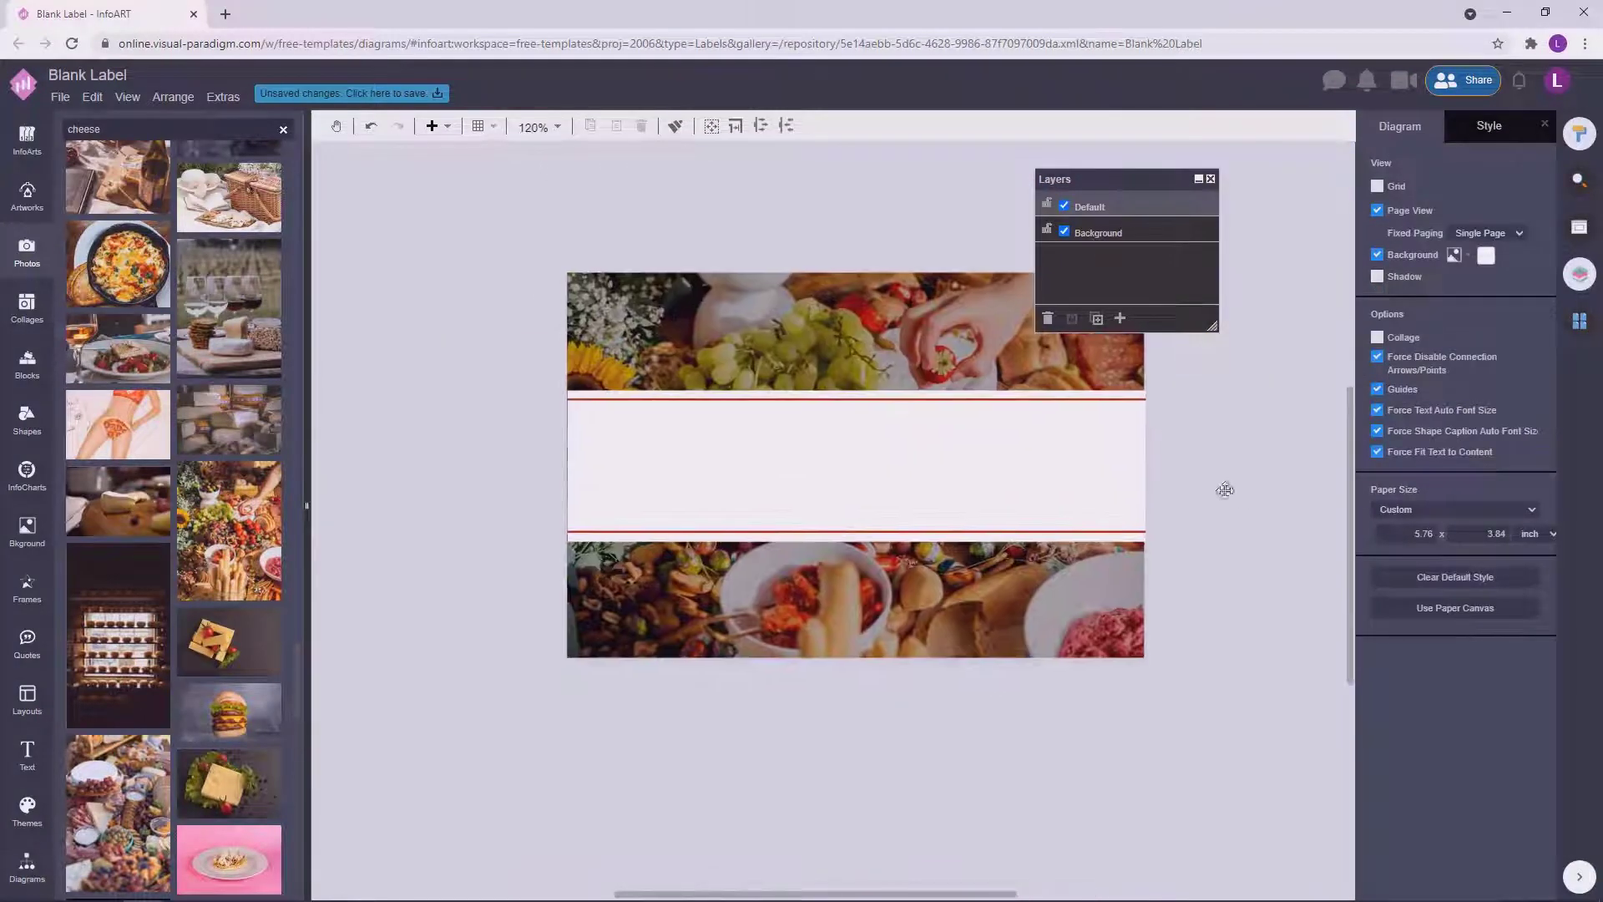
# Add a dark red circle without an outline and centre it on the label, large enough to overlap both band edges.
pyautogui.click(40, 848)
pyautogui.moveTo(176, 424); pyautogui.dragTo(632, 500)
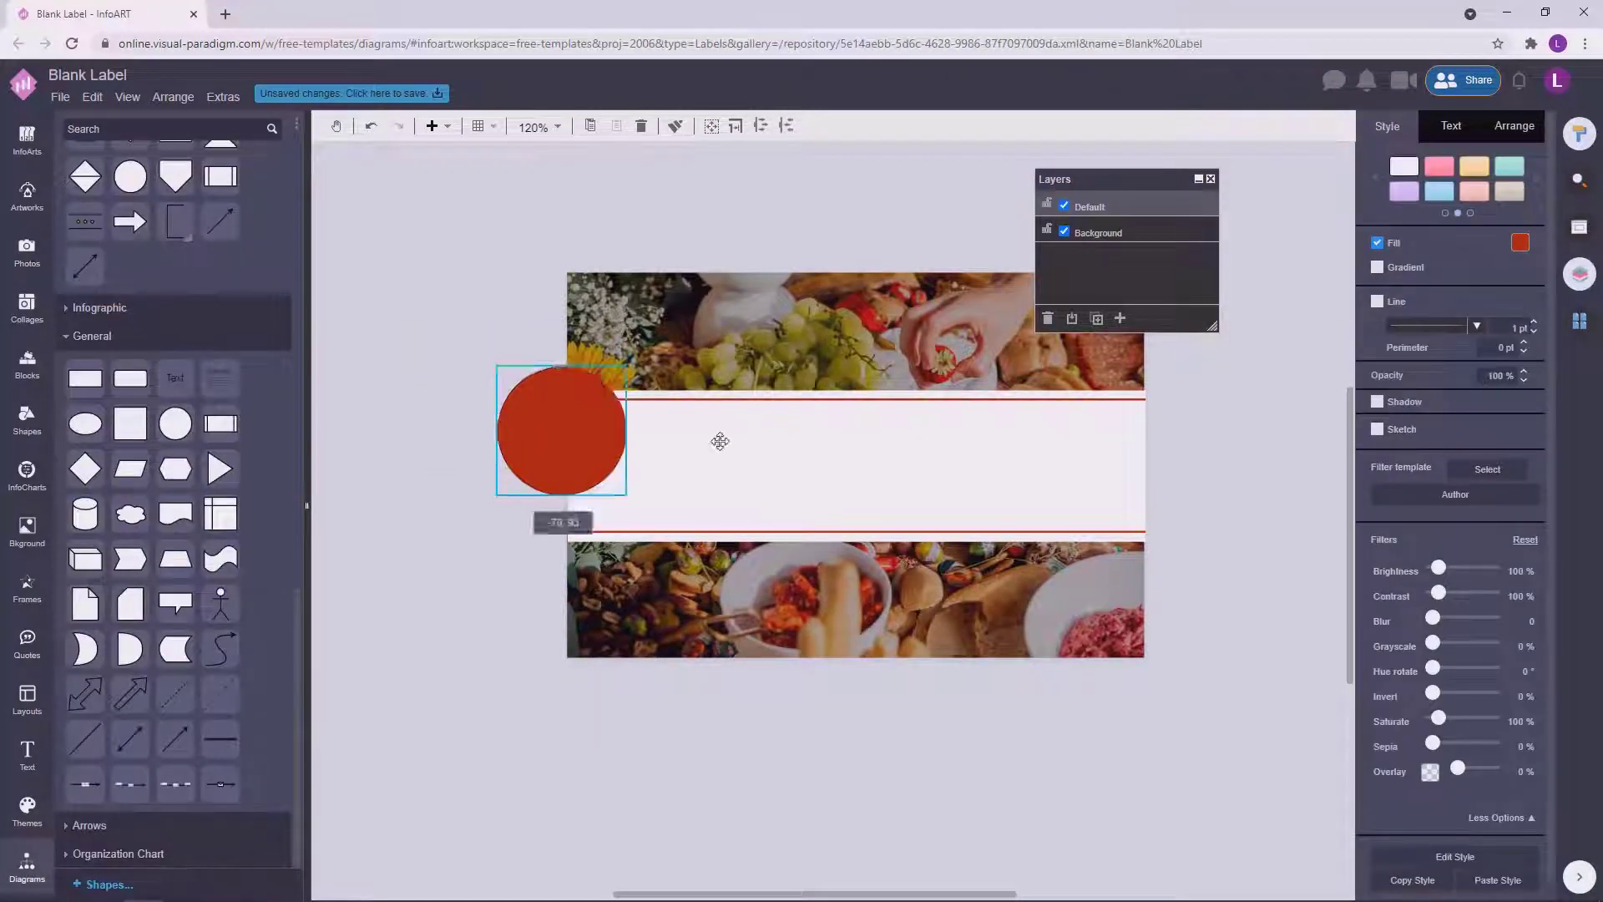
pyautogui.moveTo(720, 441); pyautogui.dragTo(960, 472)
pyautogui.click(1227, 526)
pyautogui.hscroll(1, 1227, 526)
# Make a slightly smaller copy of the red circle, remove its fill and give it a thin white outline.
pyautogui.click(805, 458)
pyautogui.moveTo(1022, 383); pyautogui.dragTo(1013, 392)
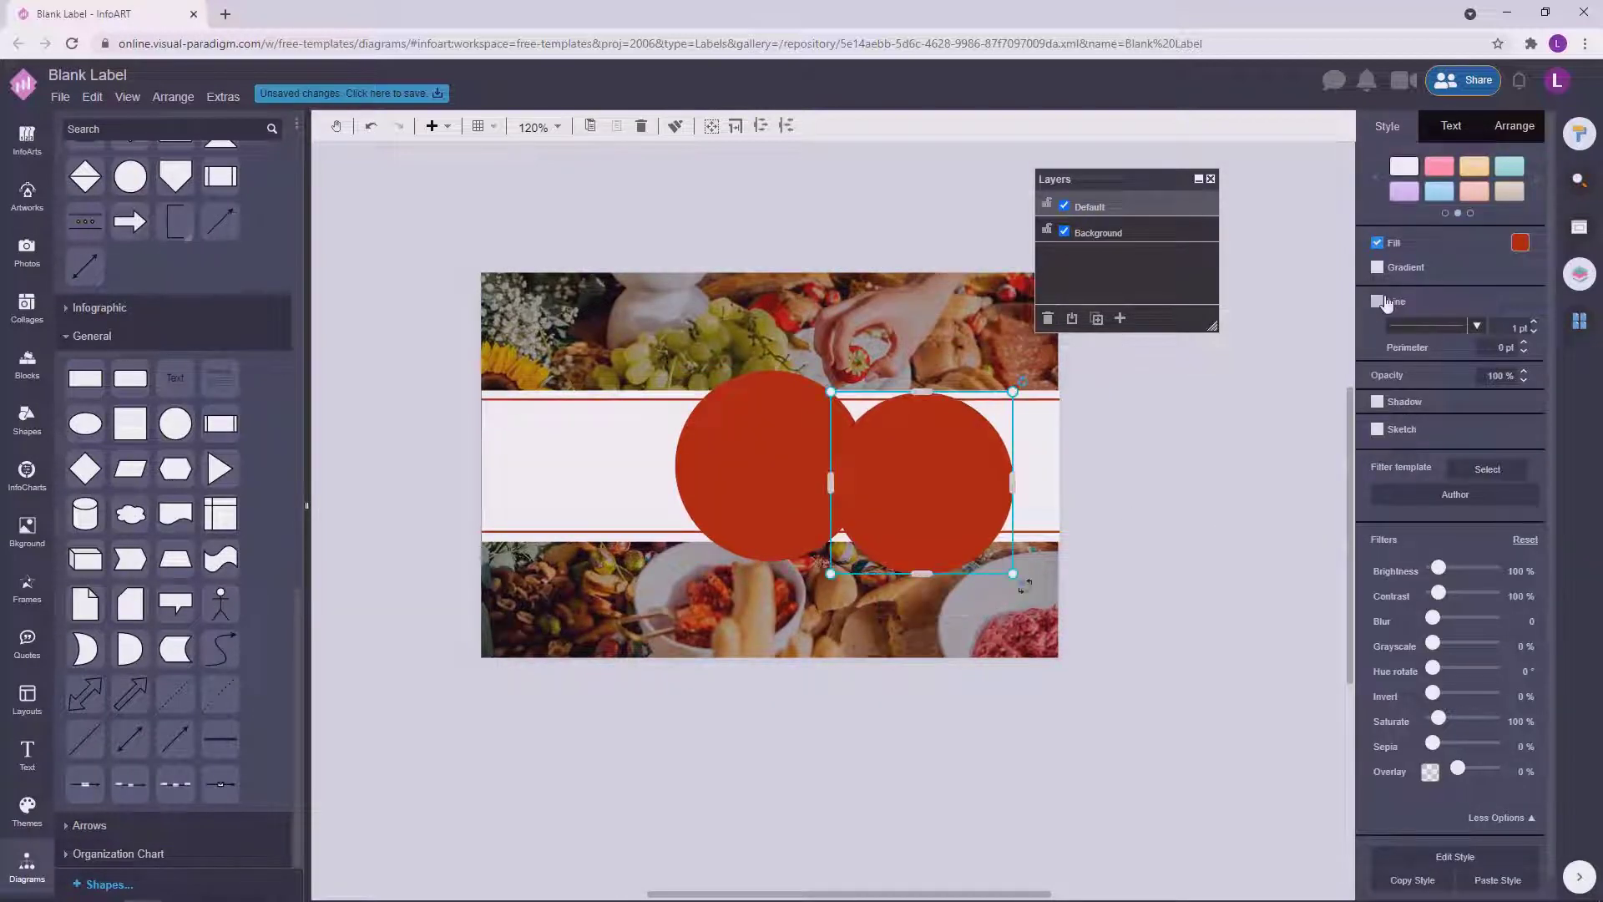
pyautogui.click(1382, 301)
pyautogui.click(1377, 243)
pyautogui.click(1533, 276)
pyautogui.click(1431, 322)
pyautogui.click(1148, 447)
pyautogui.click(960, 488)
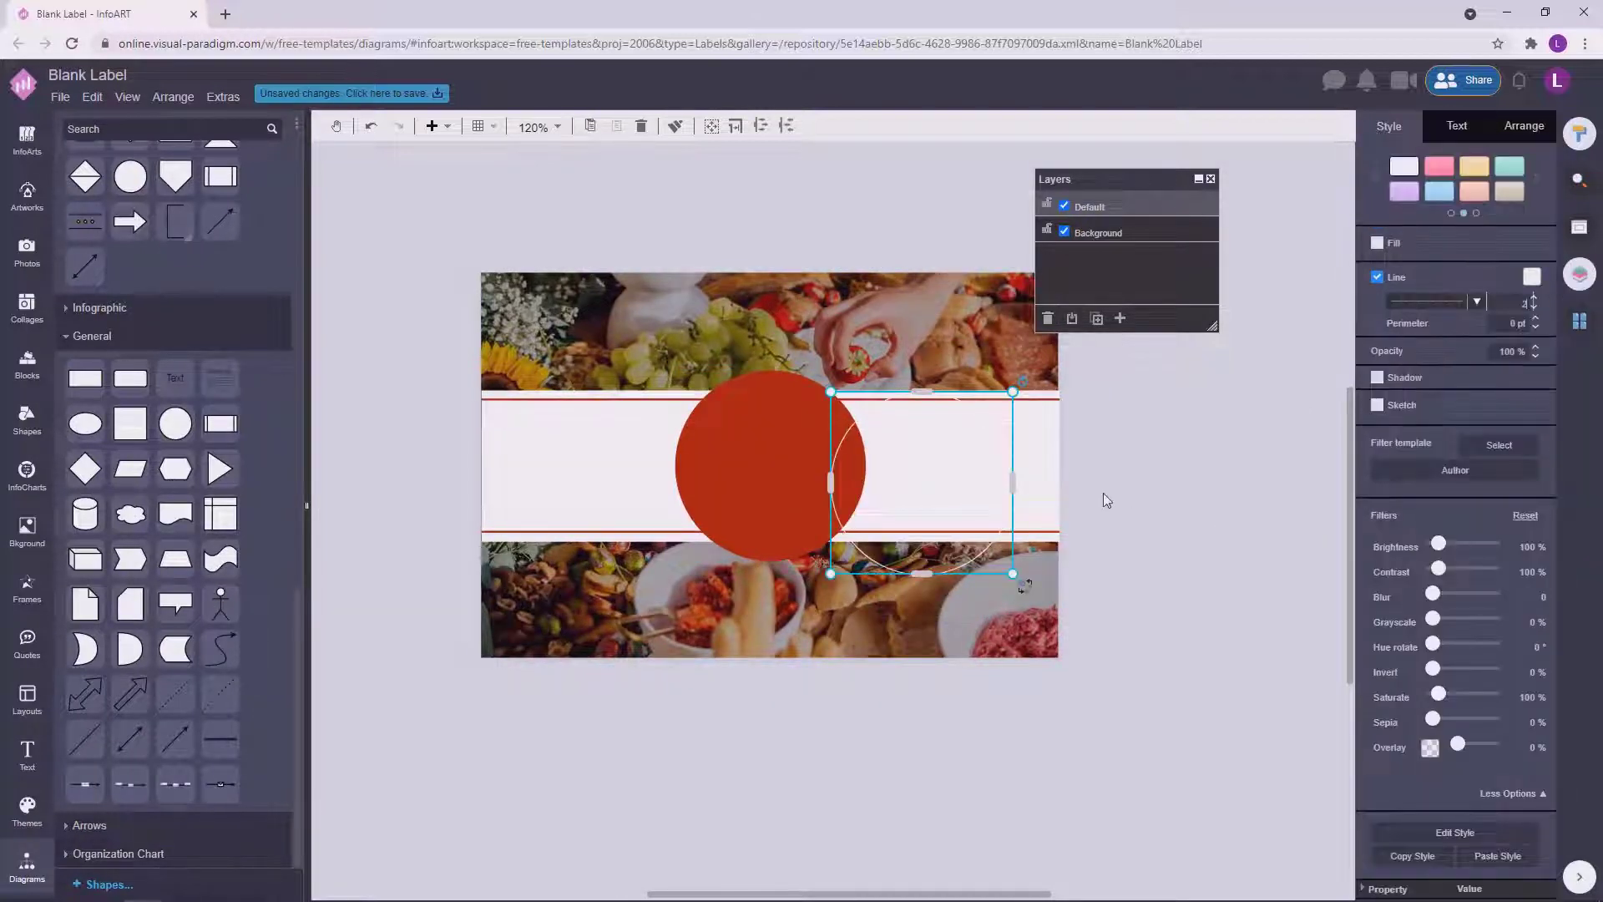
# Centre the white outlined ring inside the red circle.
pyautogui.moveTo(927, 495); pyautogui.dragTo(791, 453)
pyautogui.click(1188, 537)
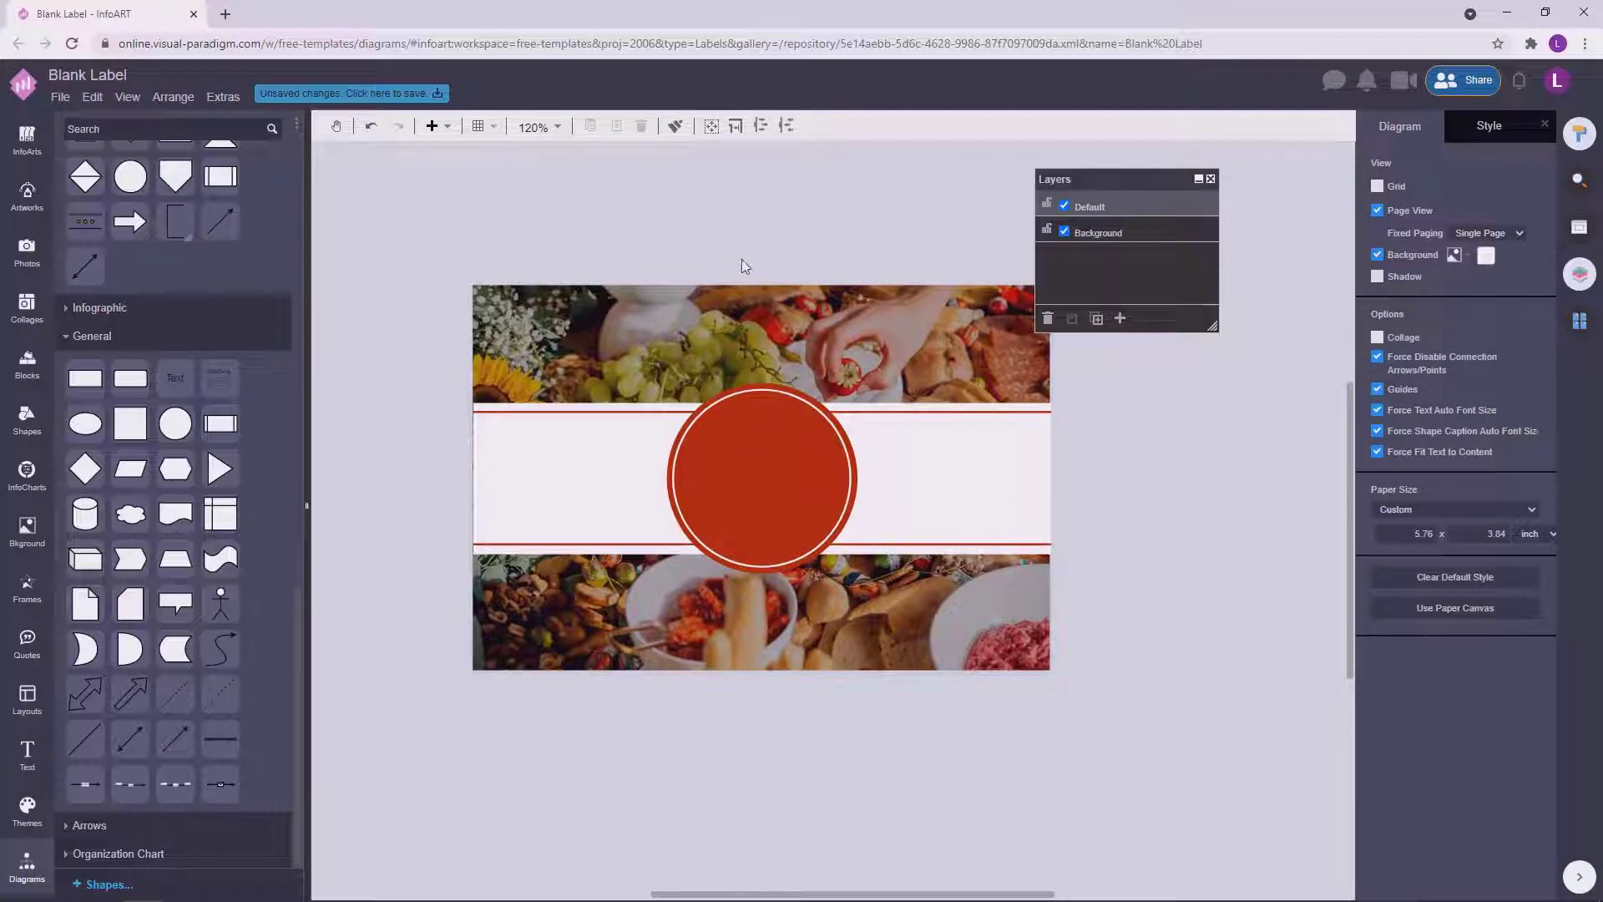
pyautogui.moveTo(767, 198); pyautogui.dragTo(757, 221)
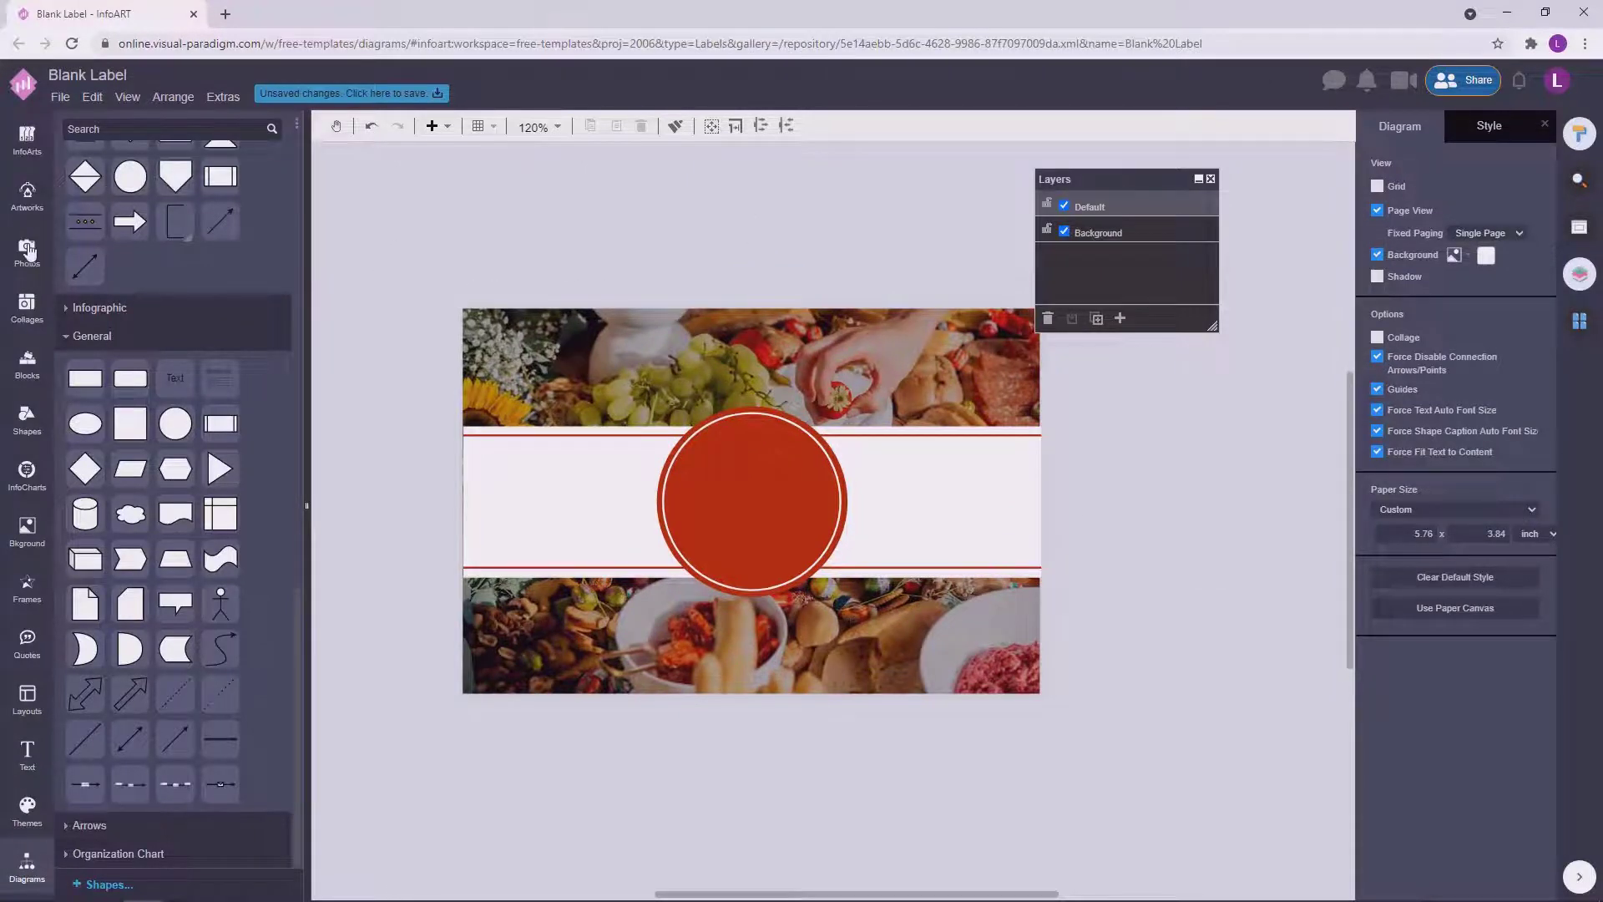
# Search the artwork library for cheese and browse down to the cow silhouettes.
pyautogui.click(27, 196)
pyautogui.click(137, 131)
pyautogui.write('cheese')
pyautogui.press('Return')
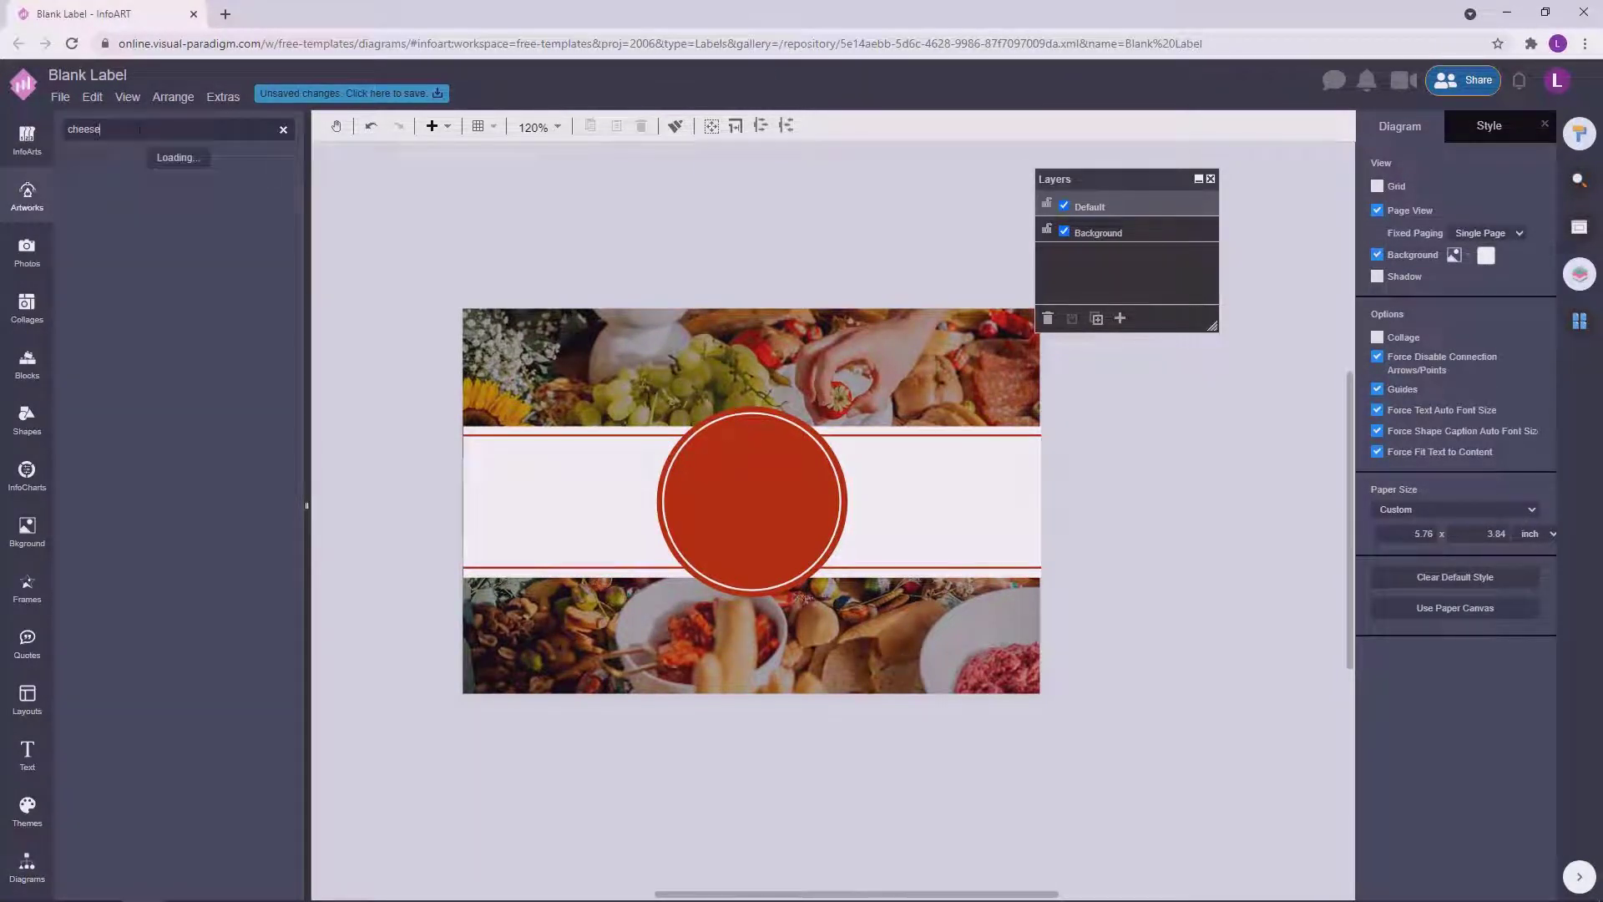
pyautogui.scroll(-10, 286, 536)
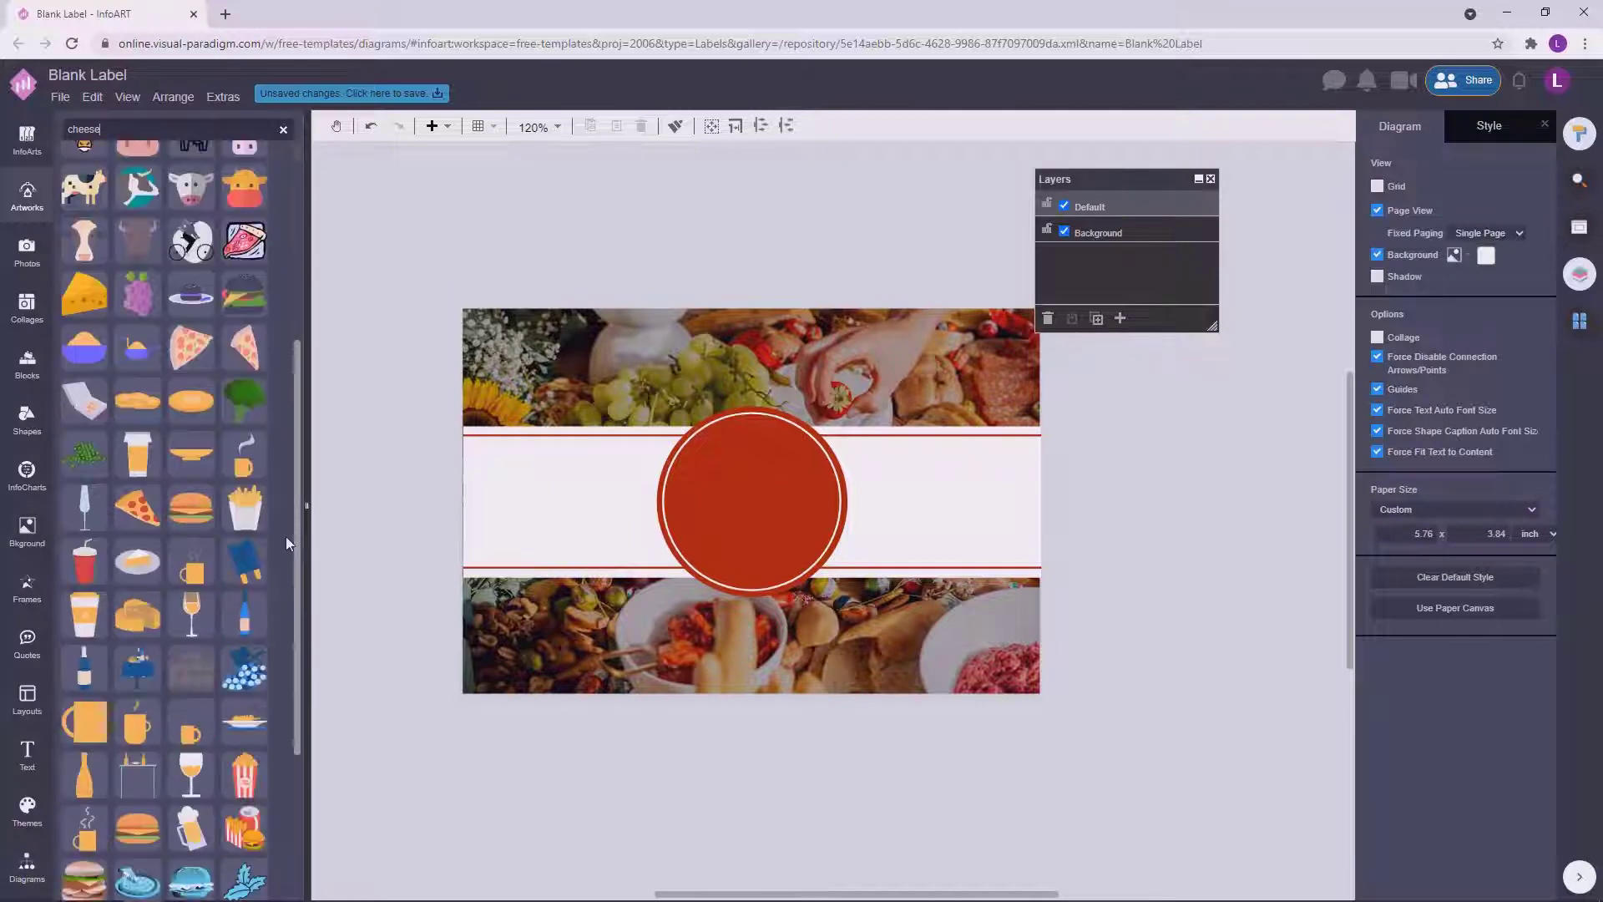
# Add the solid cow silhouette small near the top of the red circle, colour it white and centre it horizontally.
pyautogui.moveTo(244, 724); pyautogui.dragTo(751, 448)
pyautogui.click(1384, 192)
pyautogui.click(1484, 231)
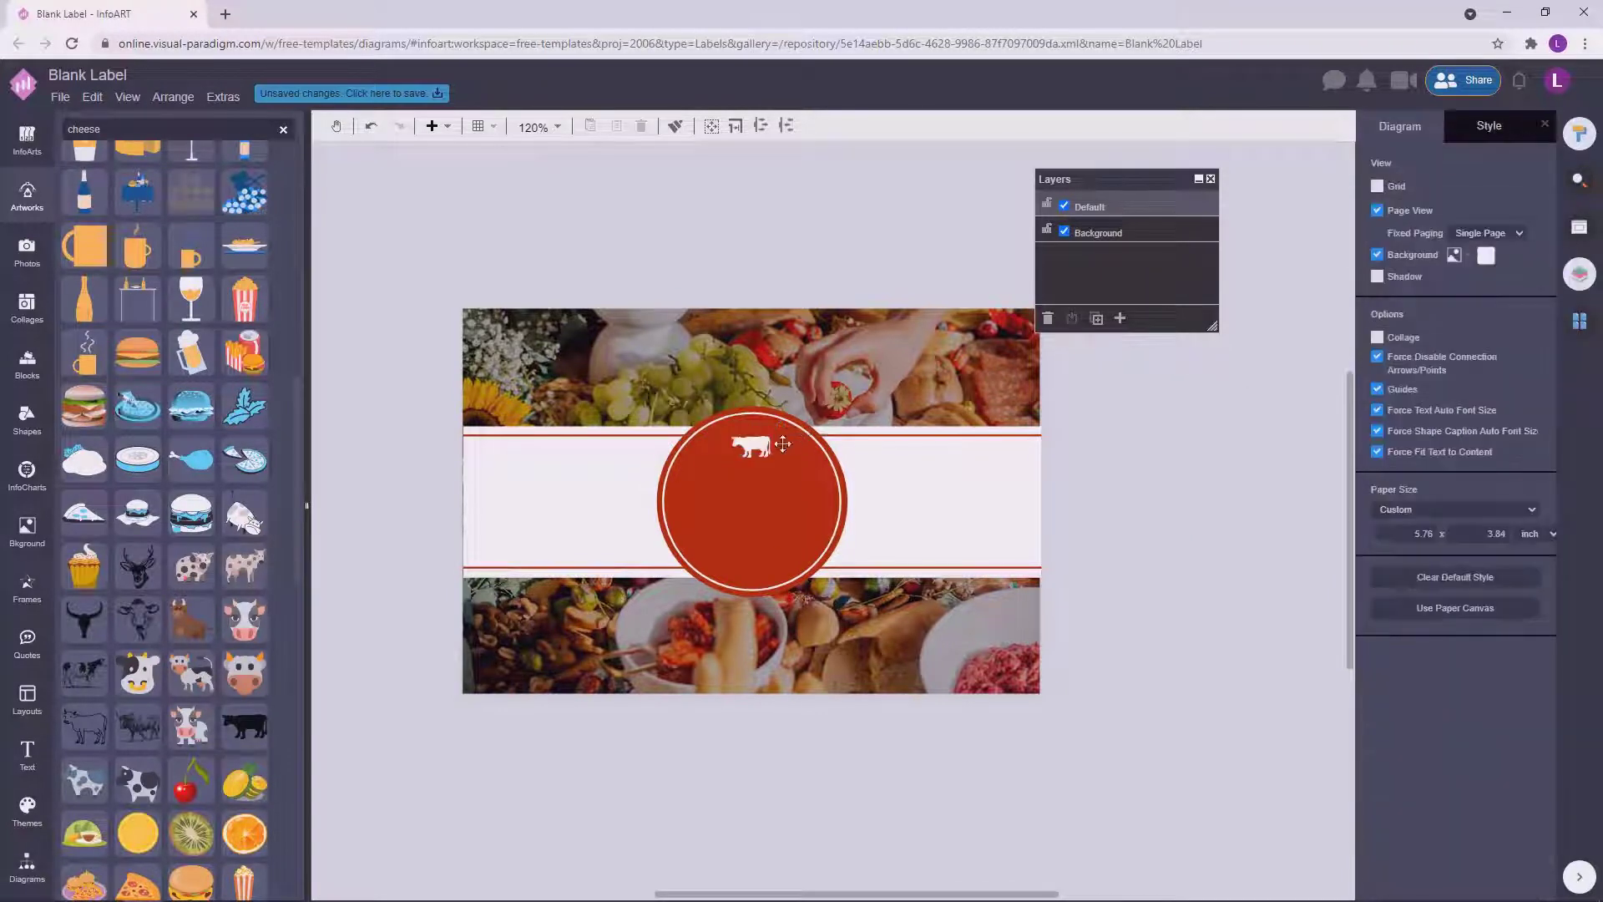
pyautogui.click(752, 449)
pyautogui.moveTo(760, 447); pyautogui.dragTo(762, 445)
pyautogui.moveTo(624, 290); pyautogui.dragTo(619, 333)
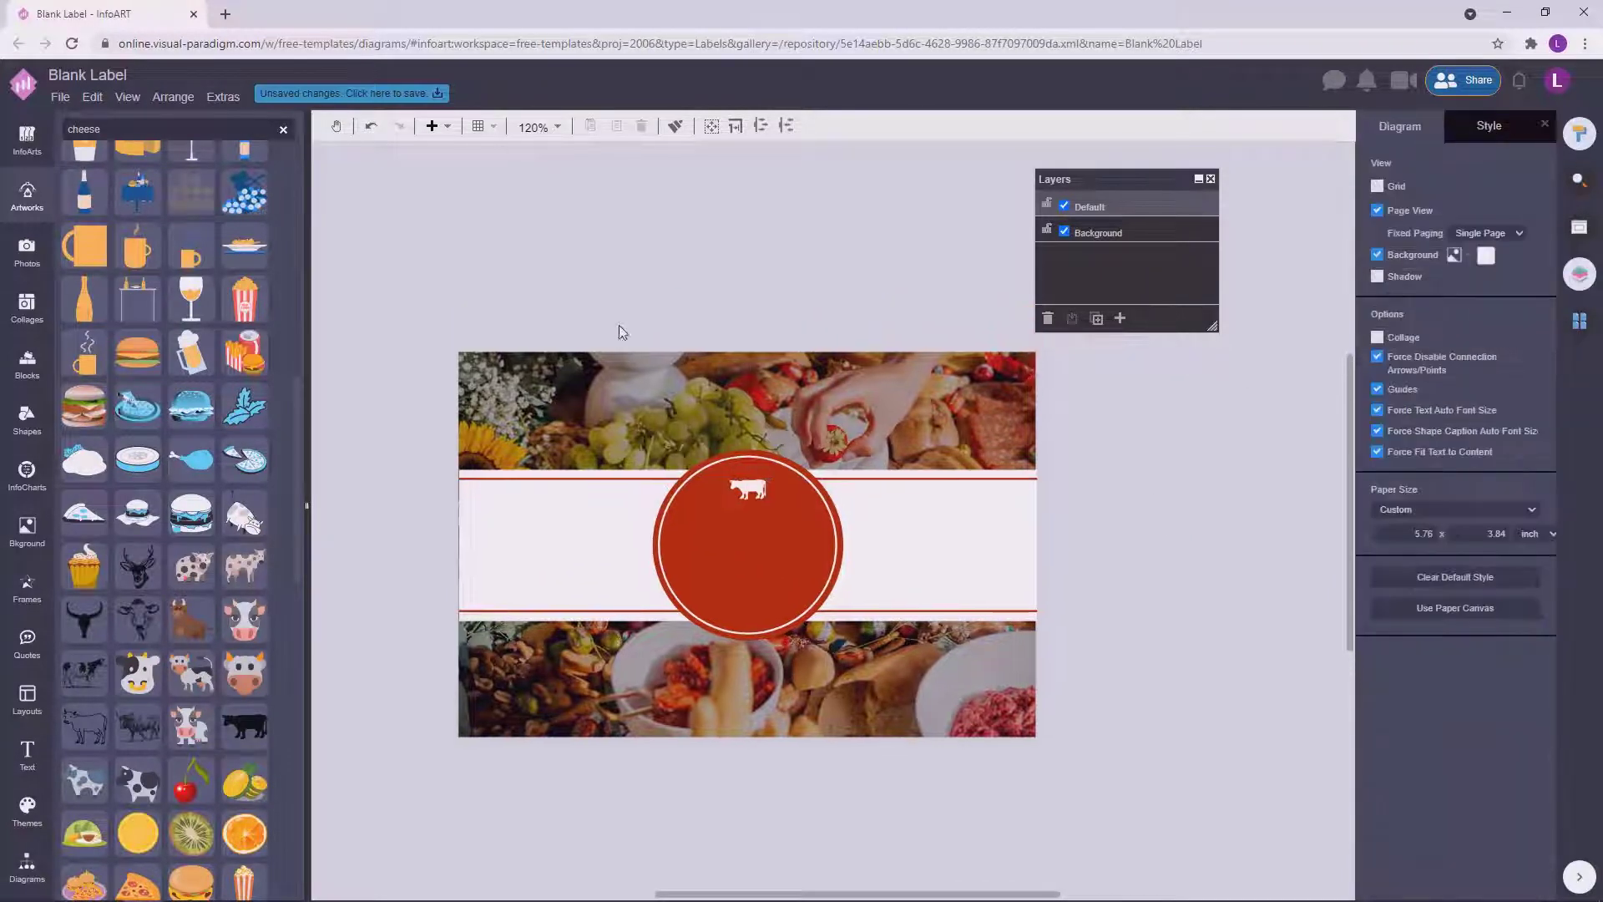
# Check the band and stripes closely at the label's left edge and nudge their alignment slightly.
pyautogui.scroll(10, 469, 515)
pyautogui.moveTo(433, 523); pyautogui.dragTo(702, 571)
pyautogui.click(770, 700)
pyautogui.moveTo(789, 725); pyautogui.dragTo(766, 497)
pyautogui.moveTo(744, 390); pyautogui.dragTo(741, 389)
pyautogui.click(536, 507)
pyautogui.scroll(-11, 531, 512)
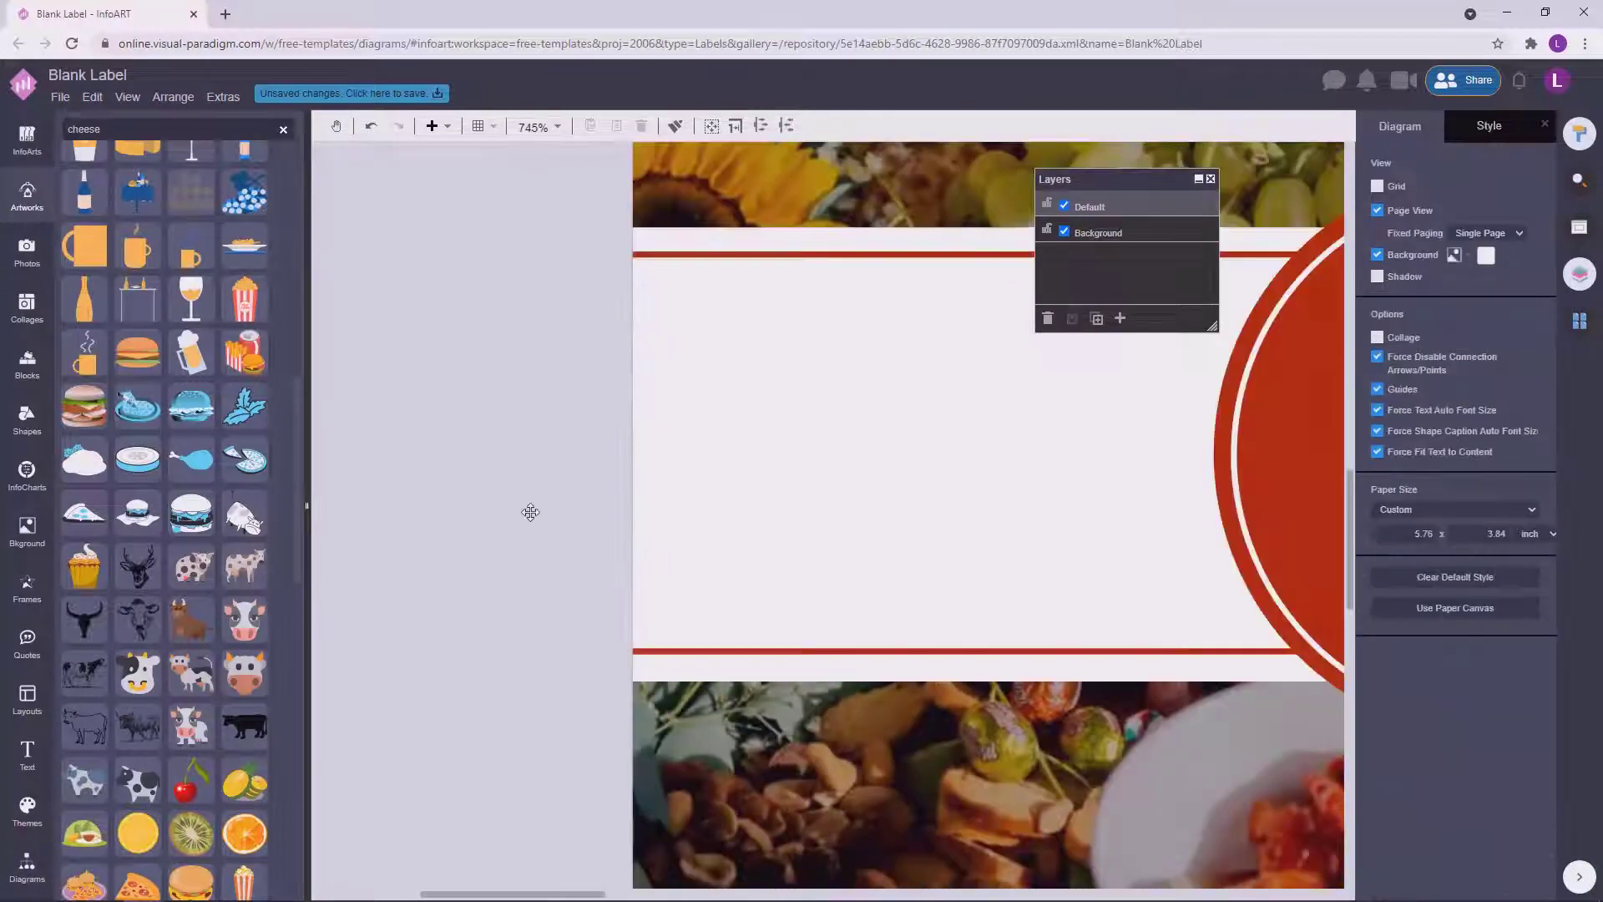
pyautogui.scroll(5, 1096, 518)
pyautogui.scroll(2, 1095, 518)
pyautogui.moveTo(1183, 865); pyautogui.dragTo(1129, 319)
pyautogui.scroll(1, 759, 459)
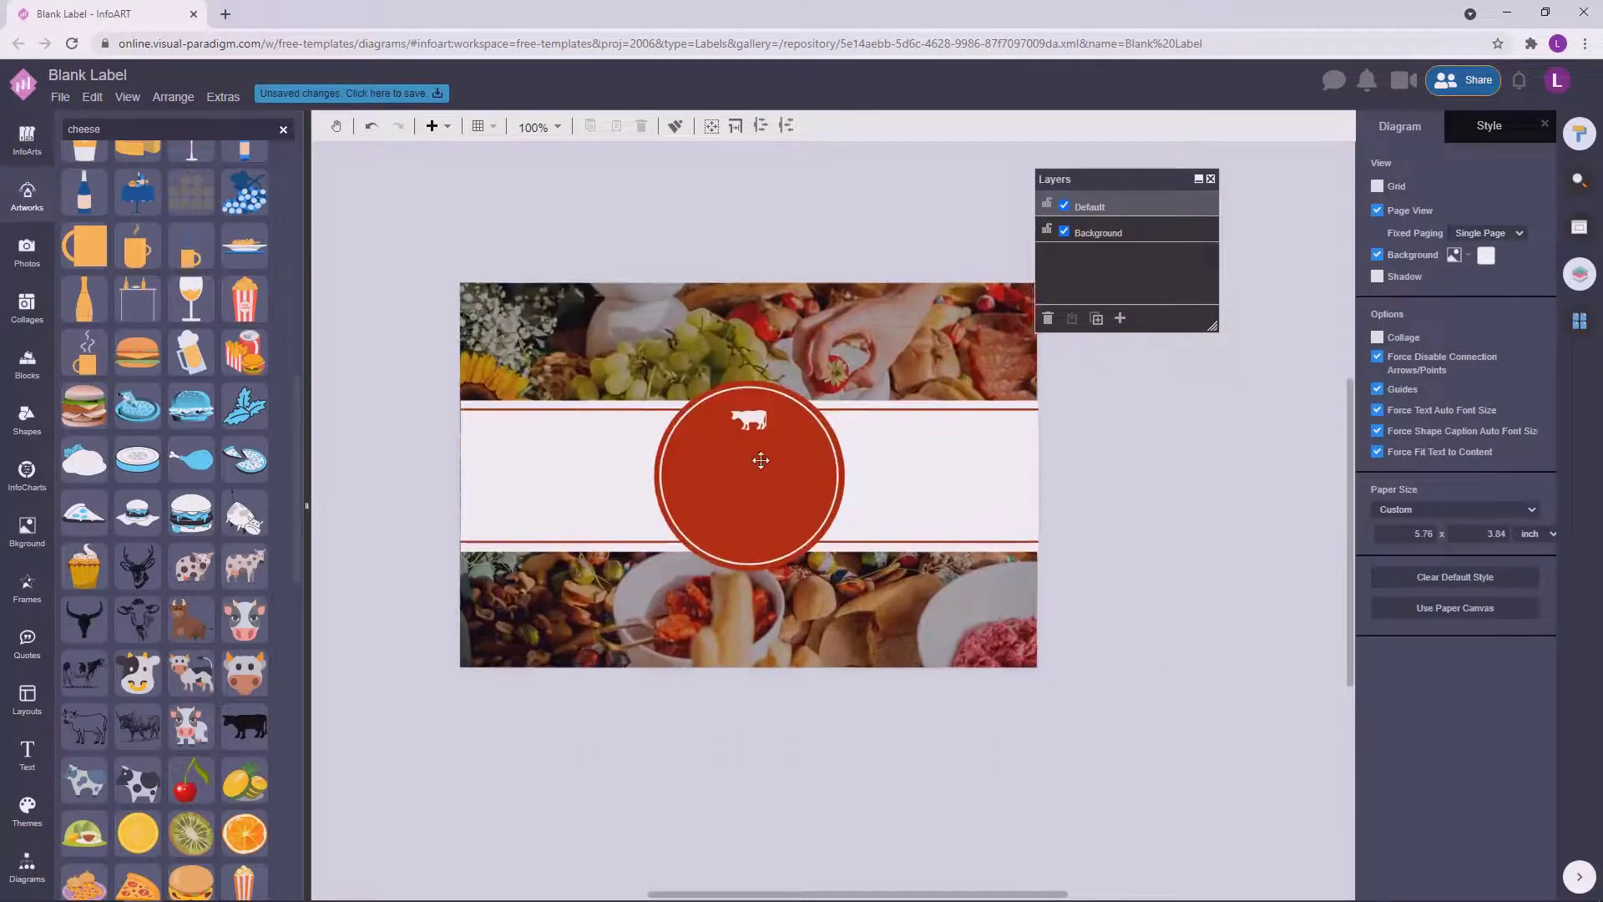
# Add a text box above the label reading MILTON CHEESE.
pyautogui.moveTo(759, 458); pyautogui.dragTo(746, 541)
pyautogui.doubleClick(562, 254)
pyautogui.moveTo(613, 275); pyautogui.dragTo(891, 286)
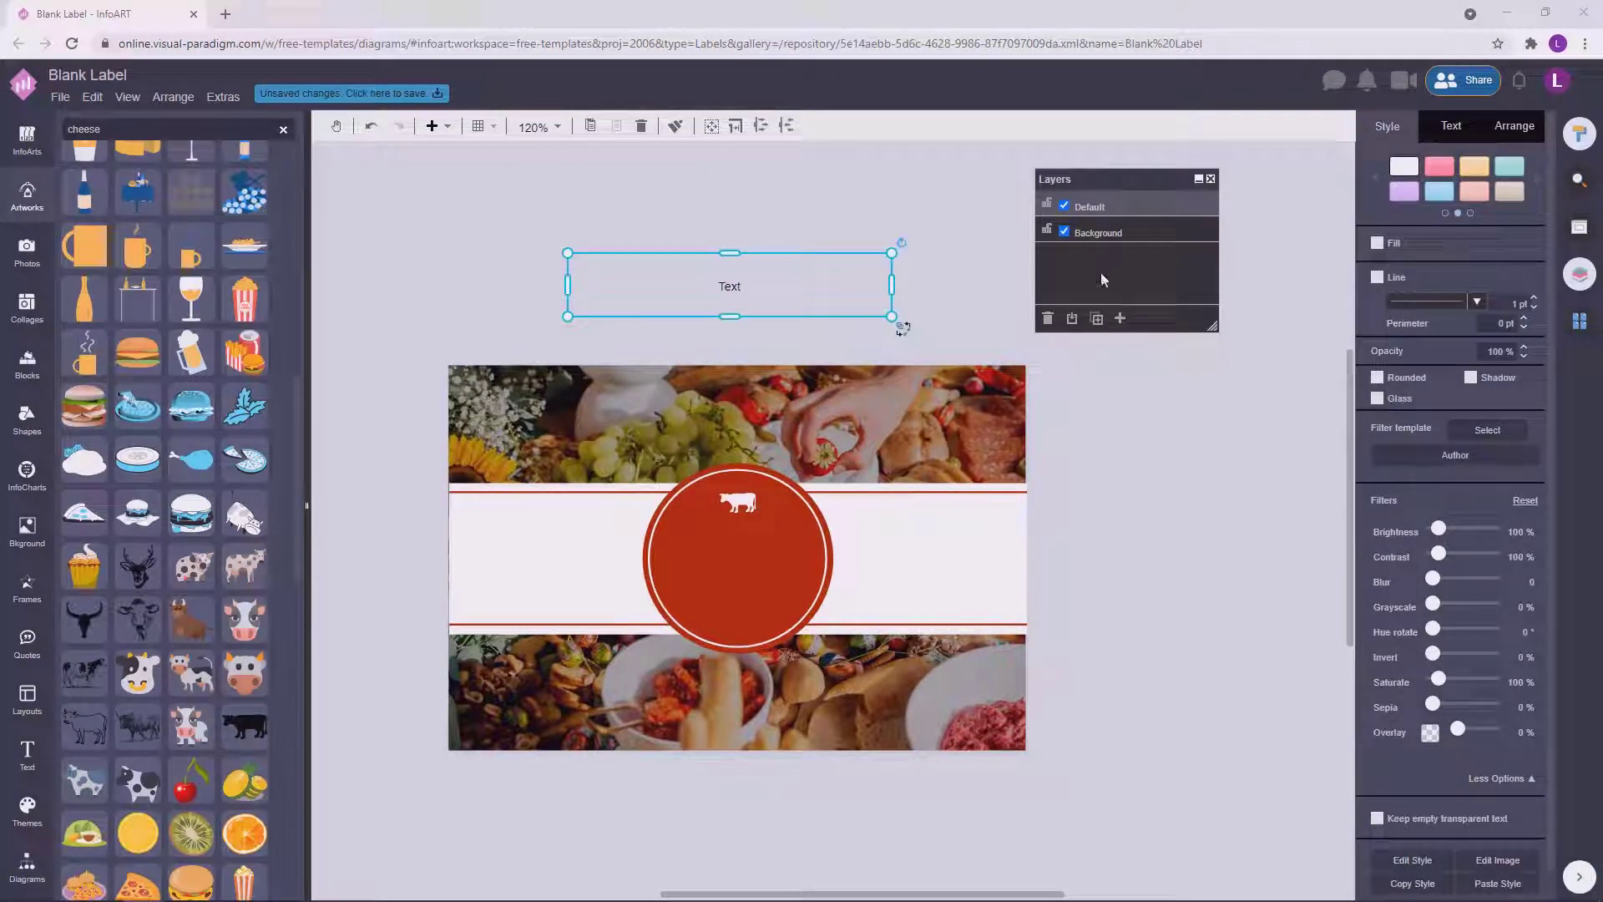
pyautogui.doubleClick(736, 288)
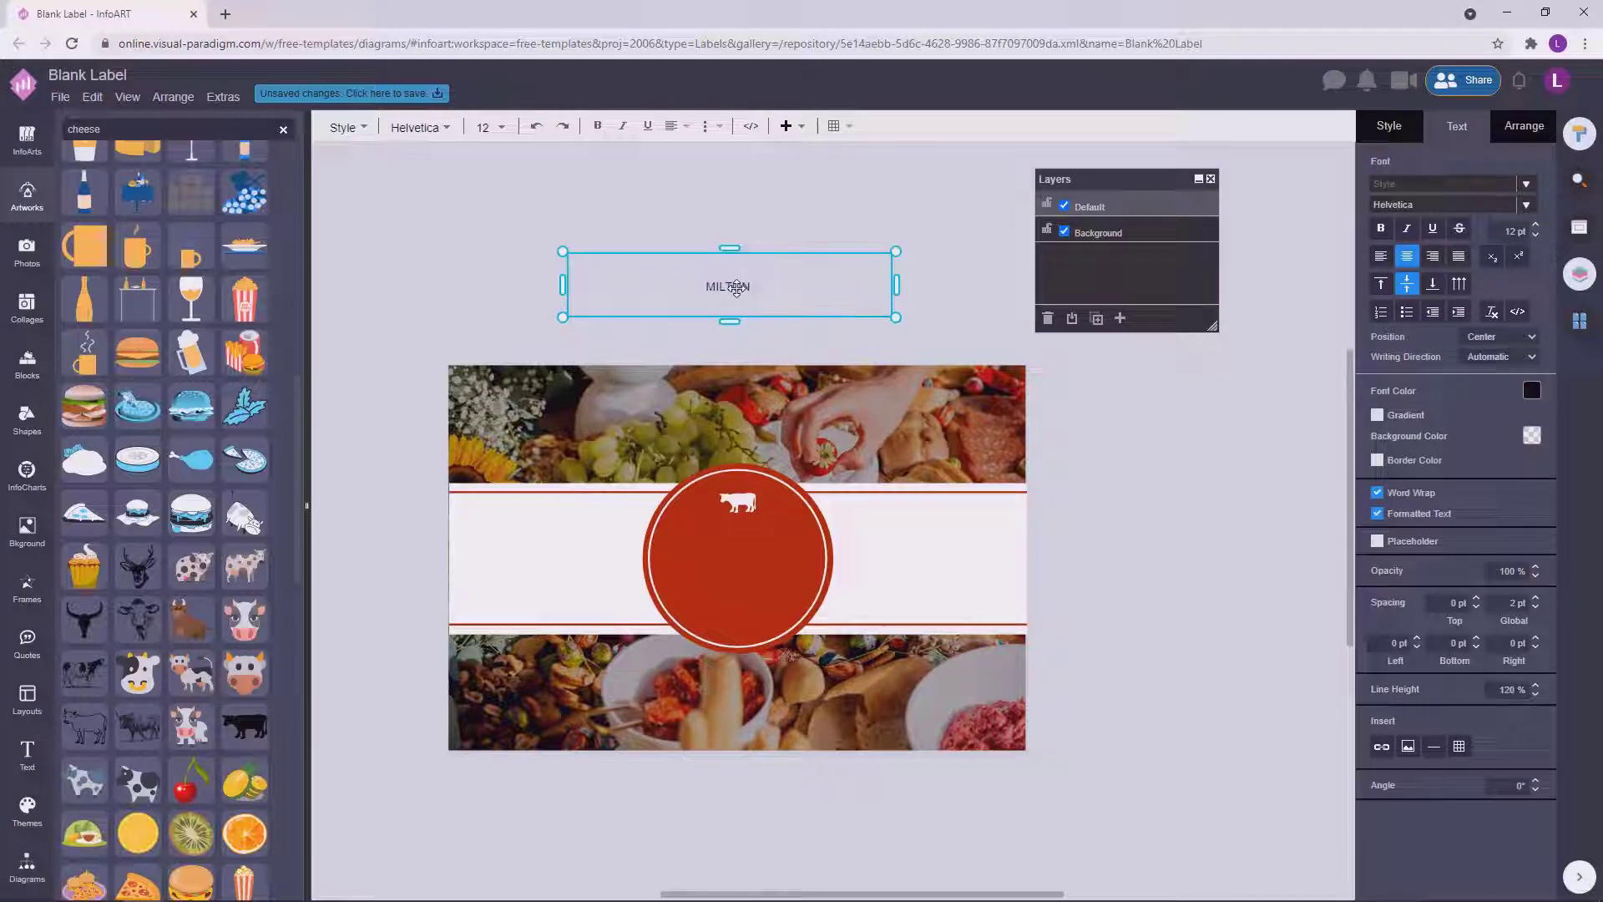
pyautogui.write('MILTON CHEESE')
pyautogui.click(944, 284)
# Narrow the text box so MILTON CHEESE wraps onto two lines and place it above the label's centre.
pyautogui.scroll(1, 783, 275)
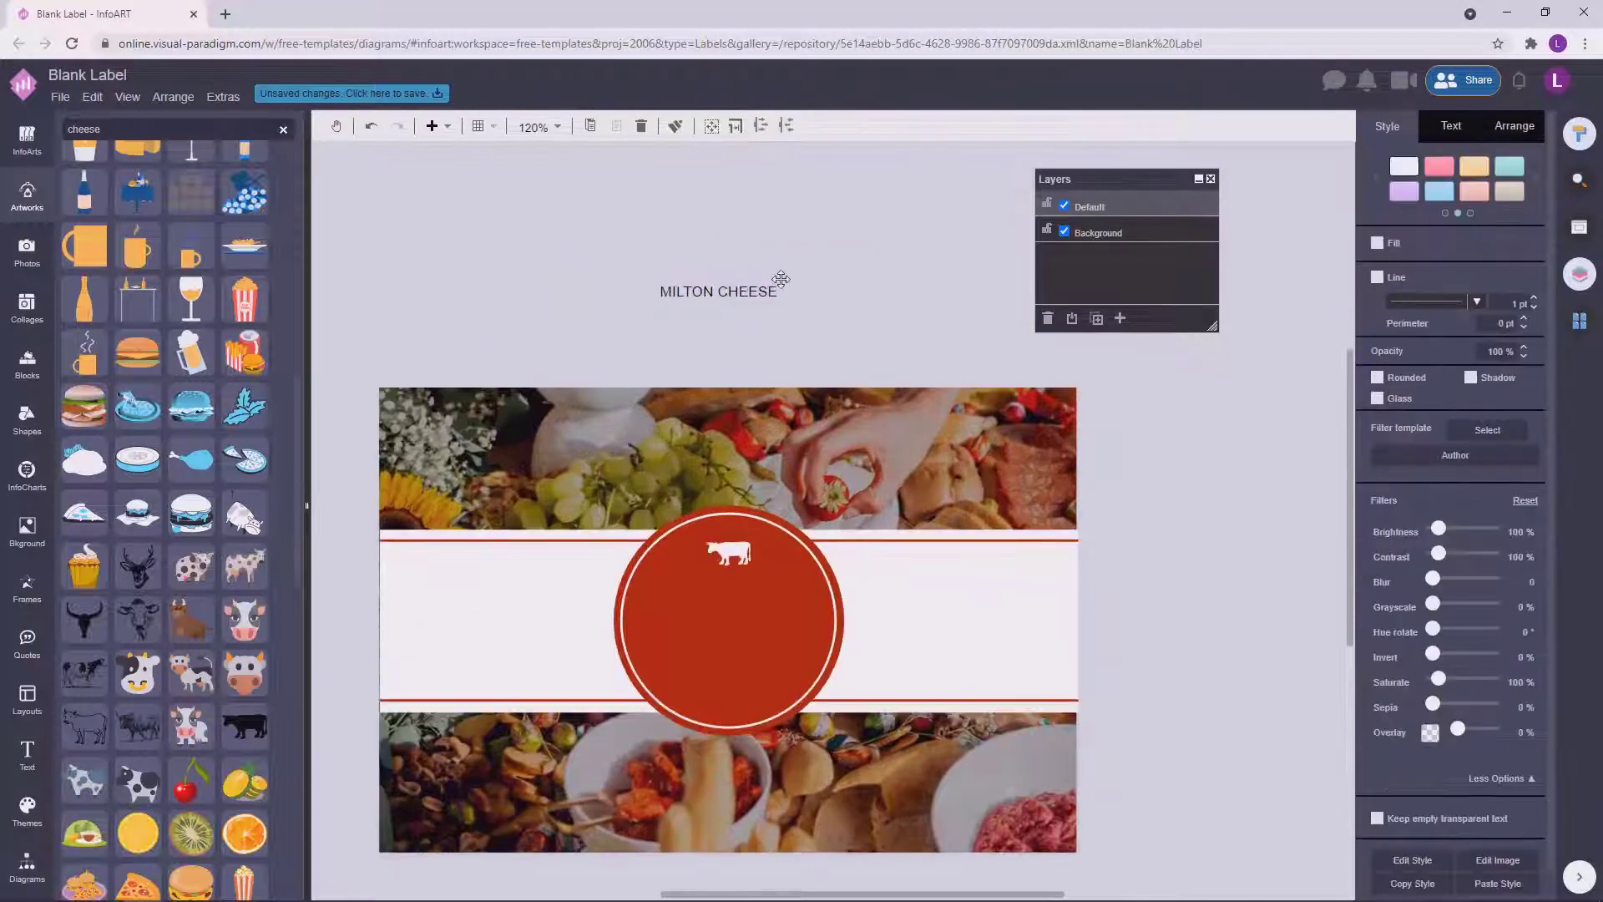
pyautogui.moveTo(860, 283); pyautogui.dragTo(869, 338)
pyautogui.moveTo(729, 361); pyautogui.dragTo(729, 418)
pyautogui.moveTo(924, 376); pyautogui.dragTo(619, 375)
pyautogui.moveTo(584, 376); pyautogui.dragTo(717, 299)
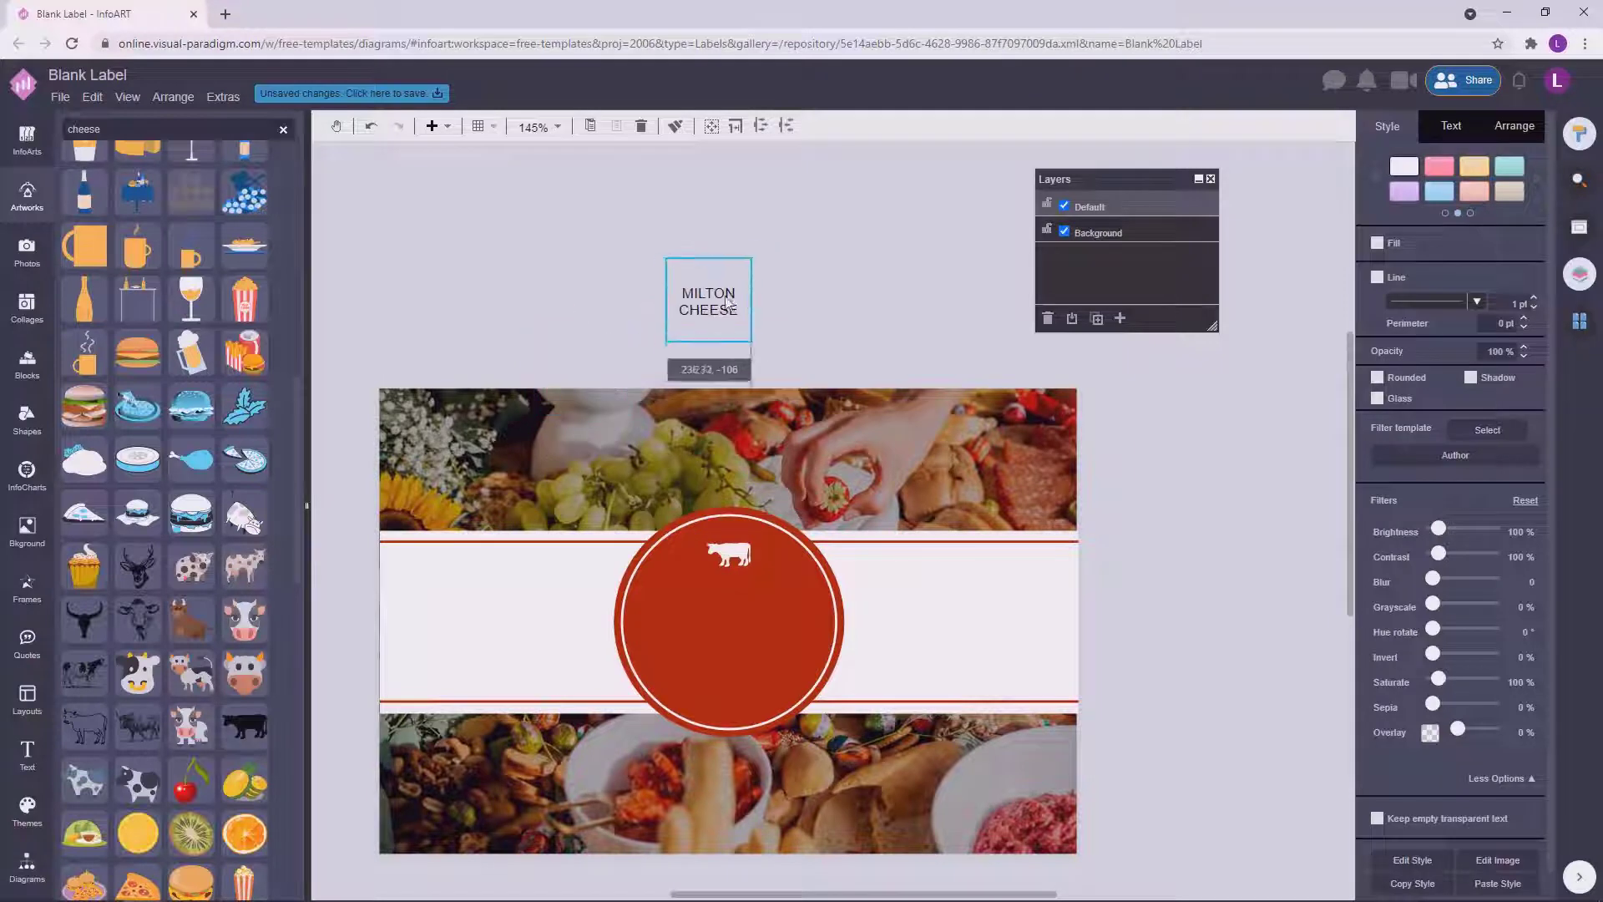
# Set the MILTON CHEESE text to 20 pt in the Aleo font.
pyautogui.doubleClick(714, 301)
pyautogui.click(878, 326)
pyautogui.click(1450, 132)
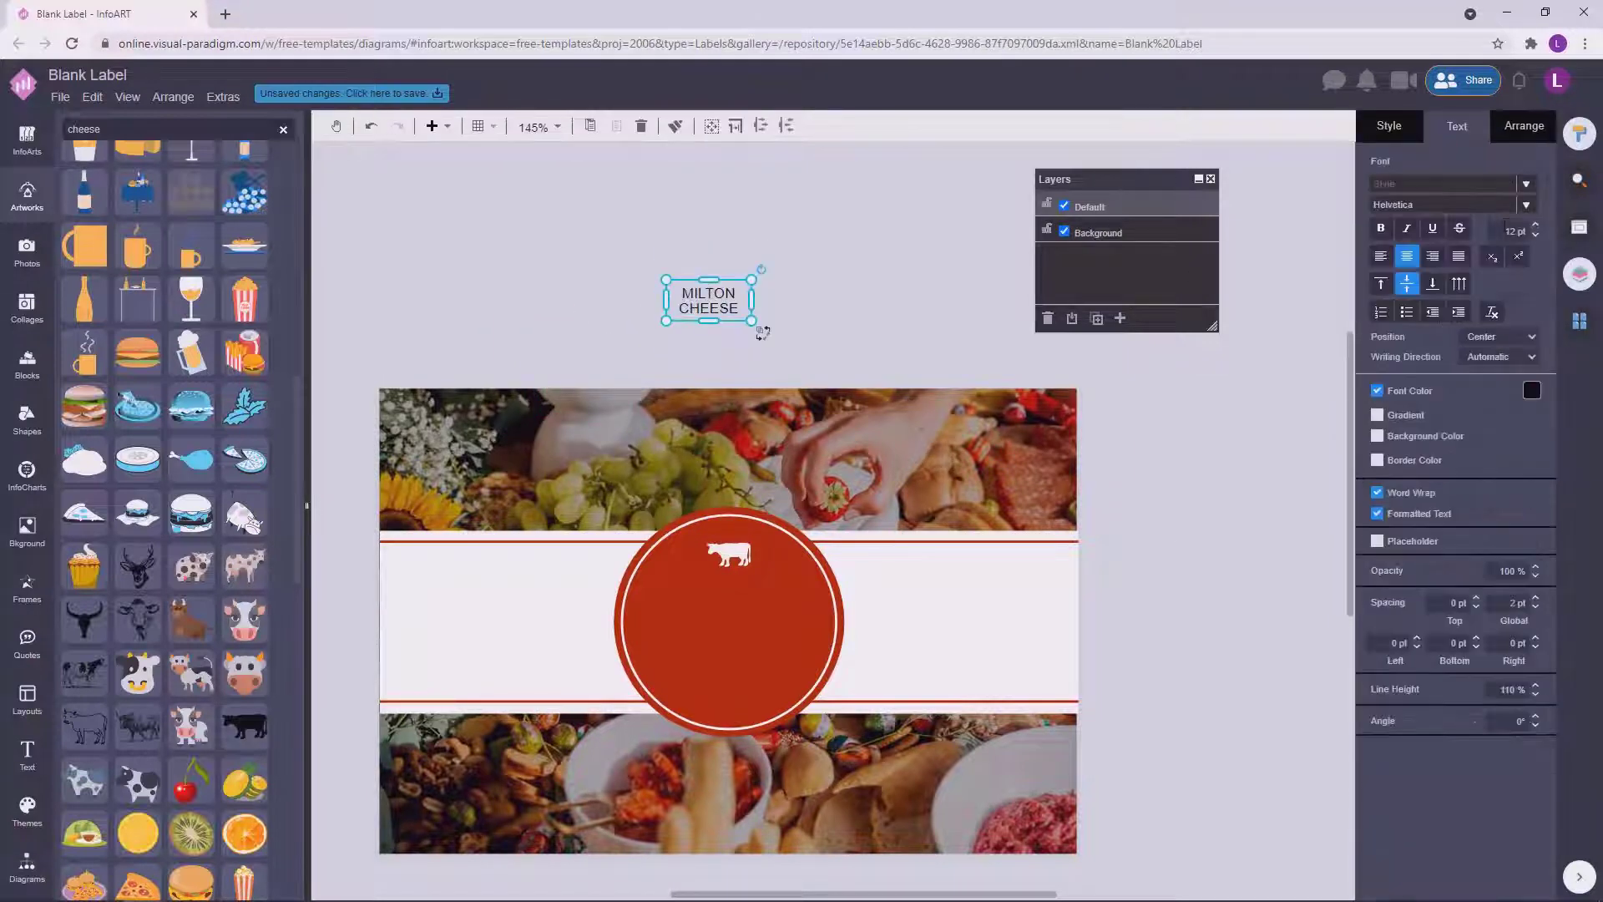
pyautogui.moveTo(1503, 231); pyautogui.dragTo(1534, 228)
pyautogui.write('220')
pyautogui.press('Return')
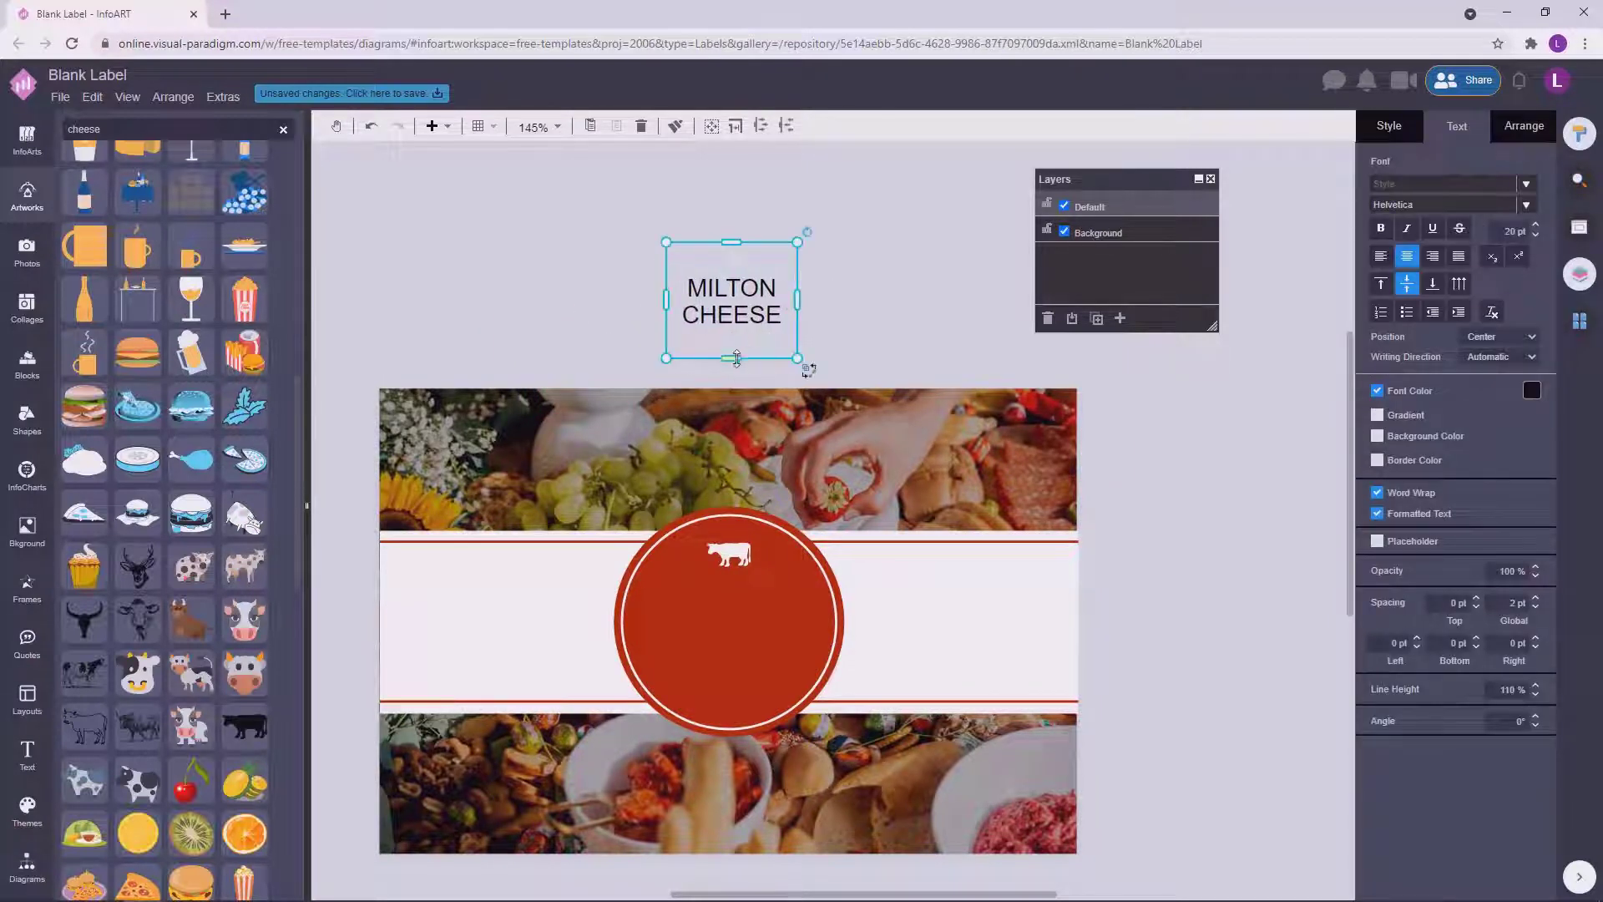
pyautogui.click(1417, 207)
pyautogui.write('aleo')
pyautogui.click(1296, 231)
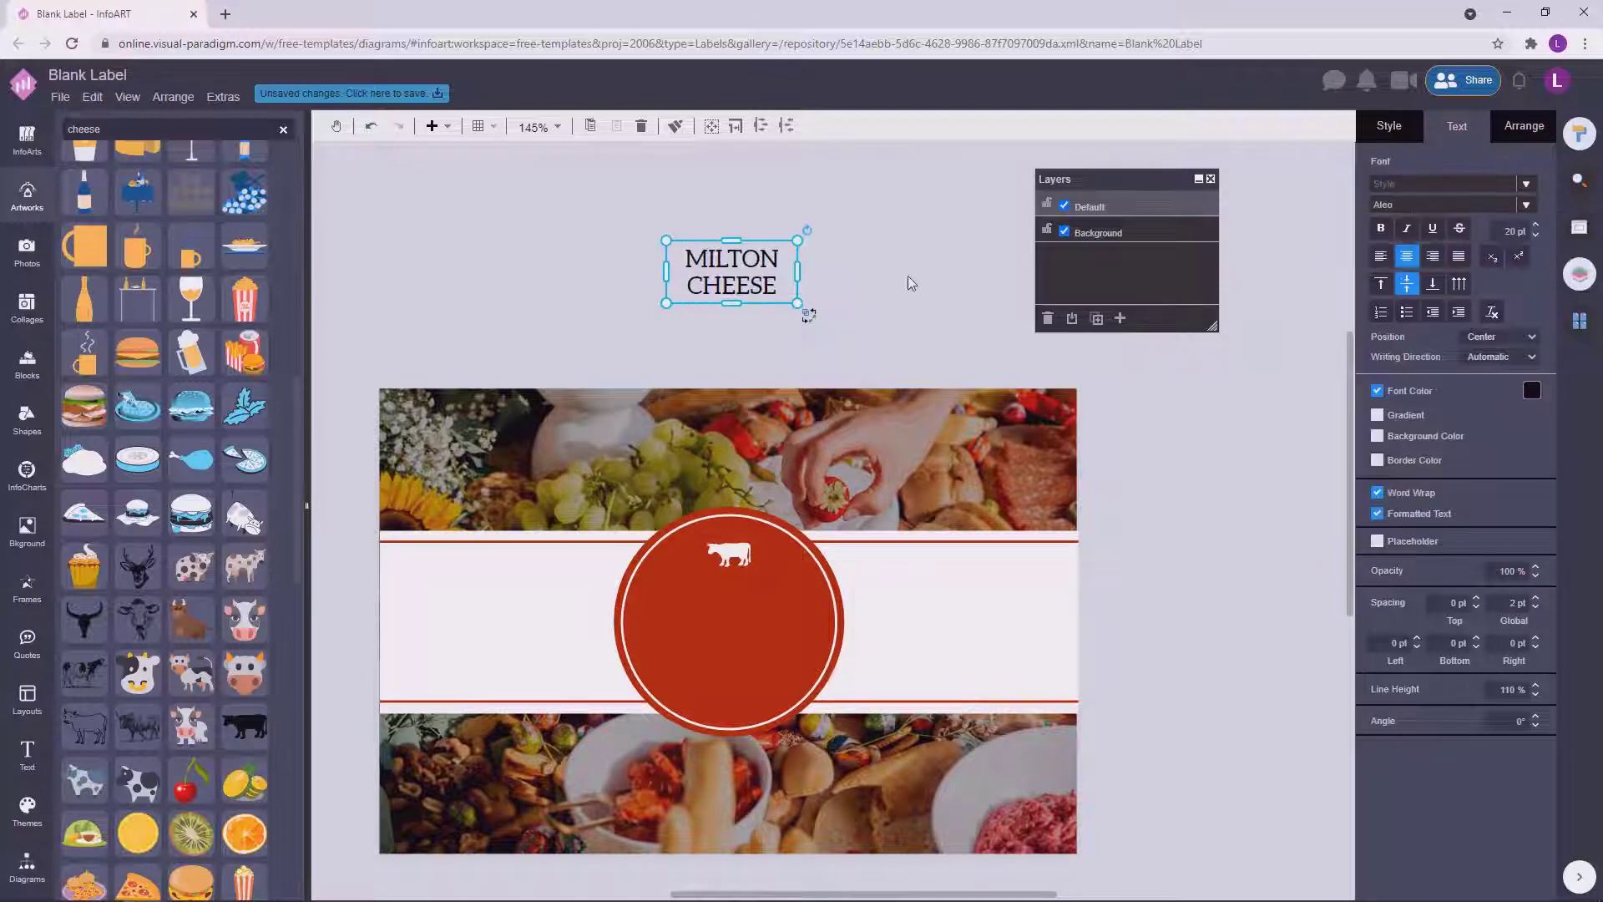
# Move the MILTON CHEESE text to the red circle's centre and format it white, 30 pt, with 90 % line height.
pyautogui.click(908, 278)
pyautogui.doubleClick(733, 276)
pyautogui.moveTo(731, 276); pyautogui.dragTo(730, 624)
pyautogui.click(1532, 390)
pyautogui.click(1513, 420)
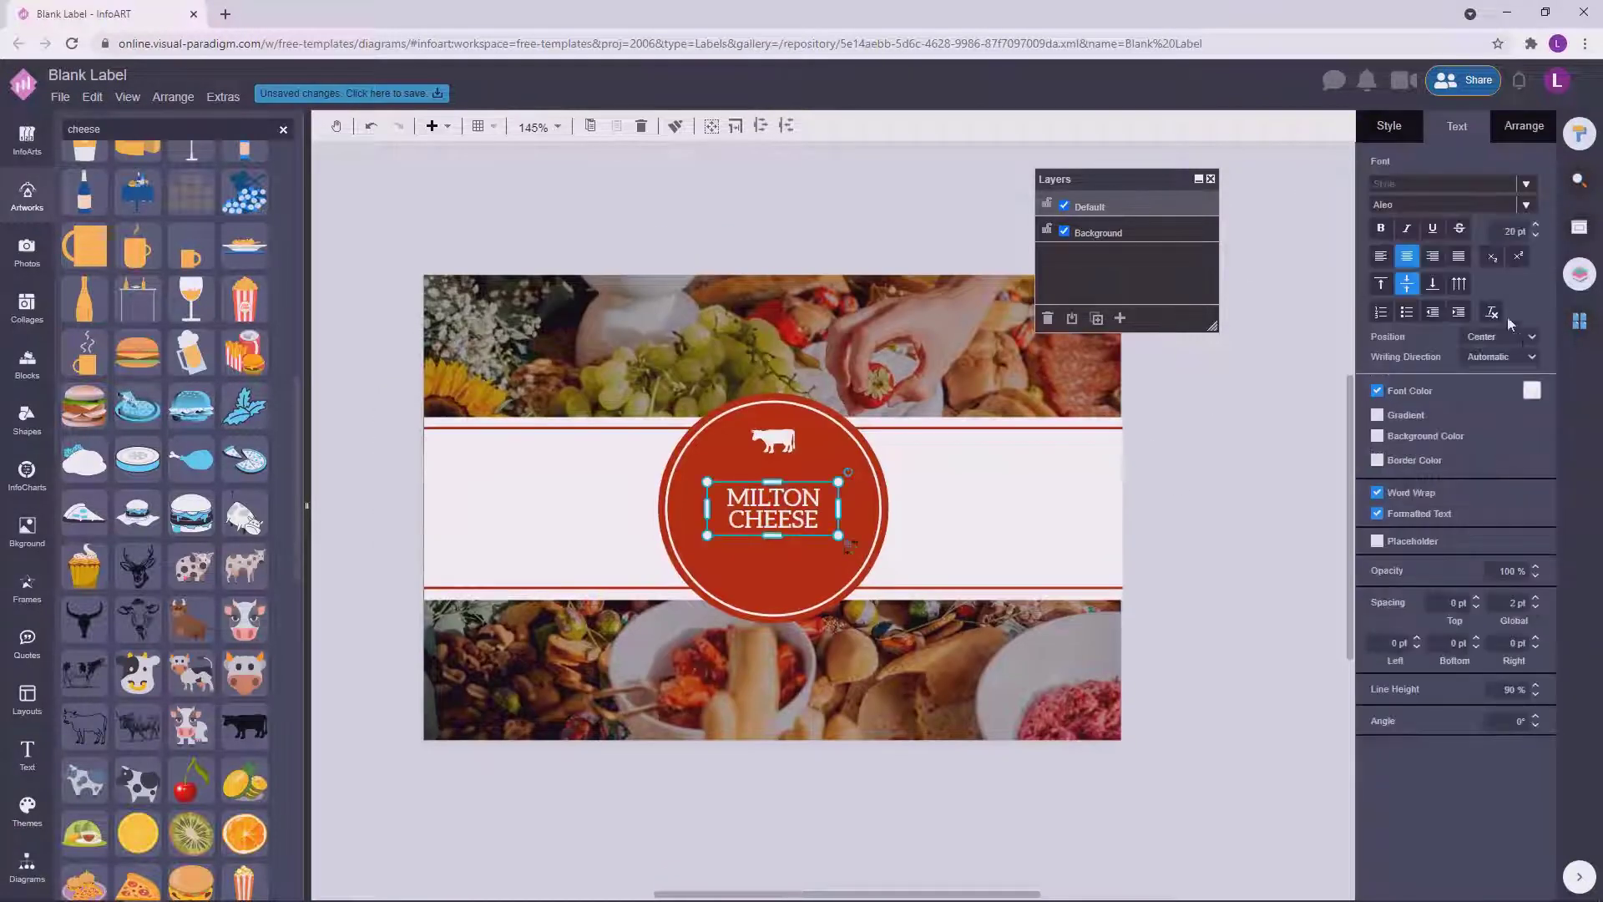
pyautogui.click(1229, 502)
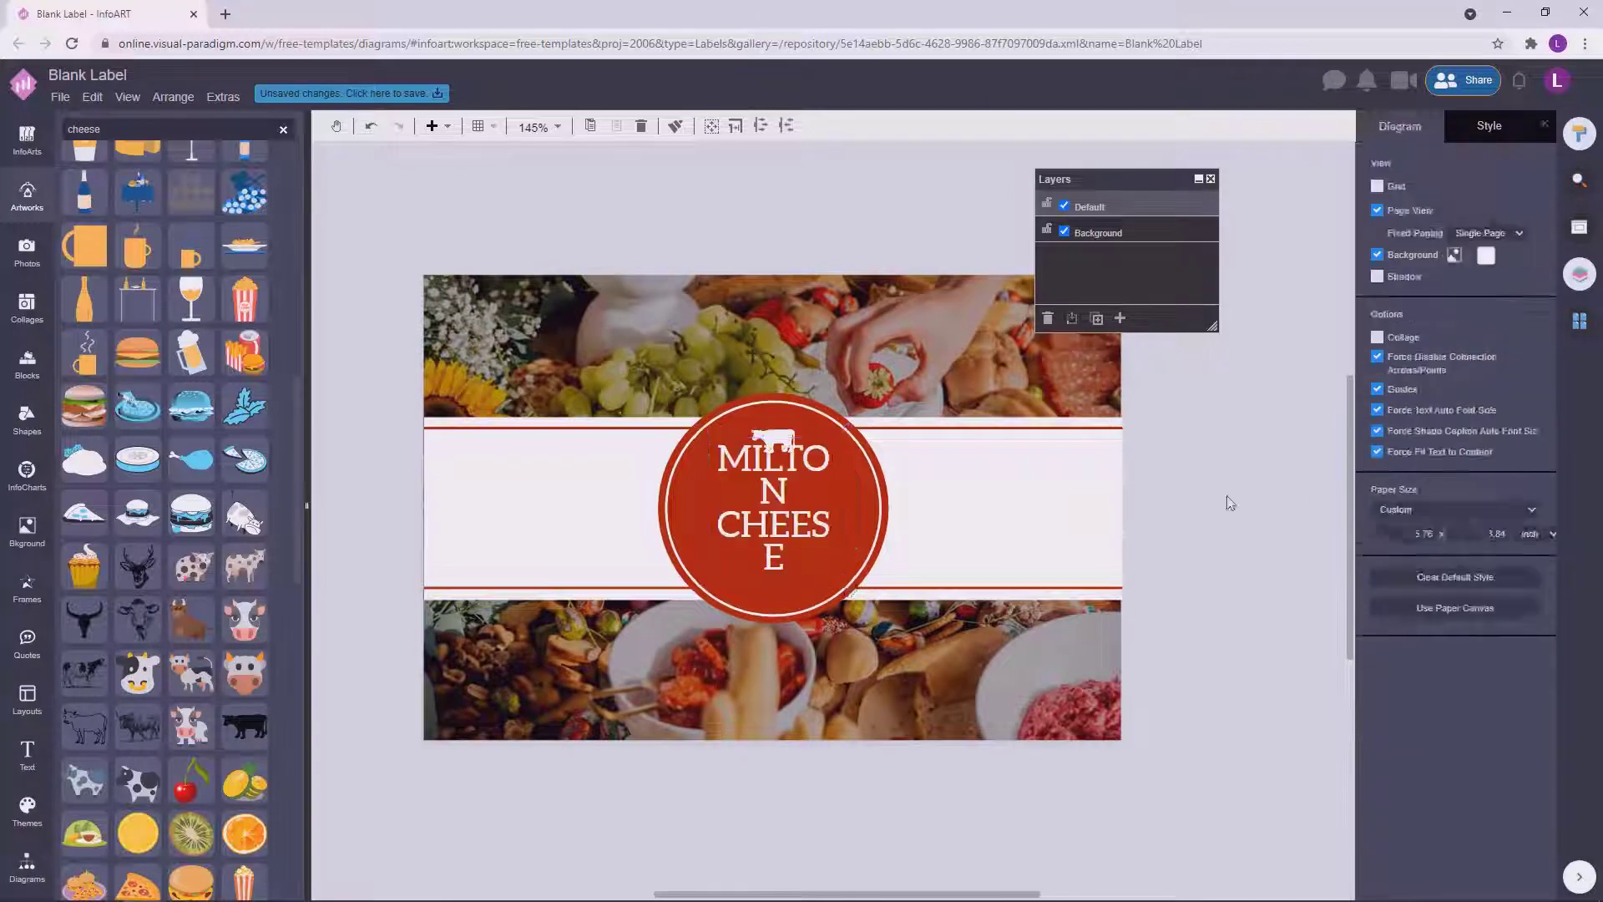
# Widen the MILTON CHEESE text box so each word fits on one line and reposition it in the circle.
pyautogui.click(822, 508)
pyautogui.moveTo(839, 506); pyautogui.dragTo(902, 508)
pyautogui.moveTo(804, 577); pyautogui.dragTo(823, 521)
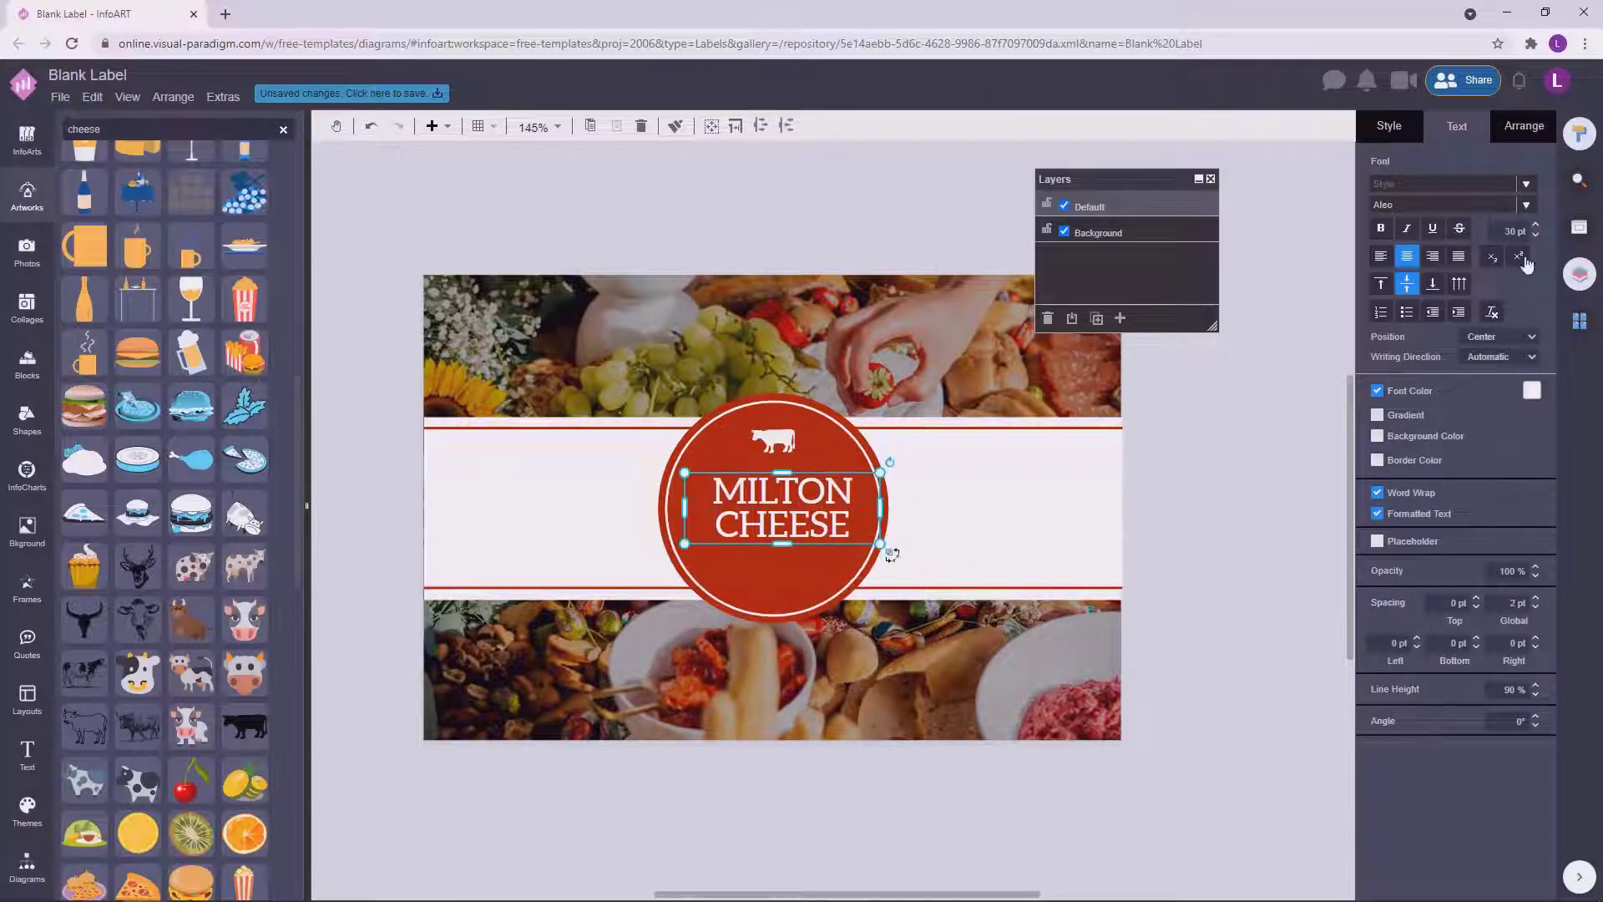
# Set the MILTON CHEESE text to 24 pt and recentre it horizontally in the red circle.
pyautogui.click(1536, 236)
pyautogui.click(1536, 236)
pyautogui.click(1536, 236)
pyautogui.write('28')
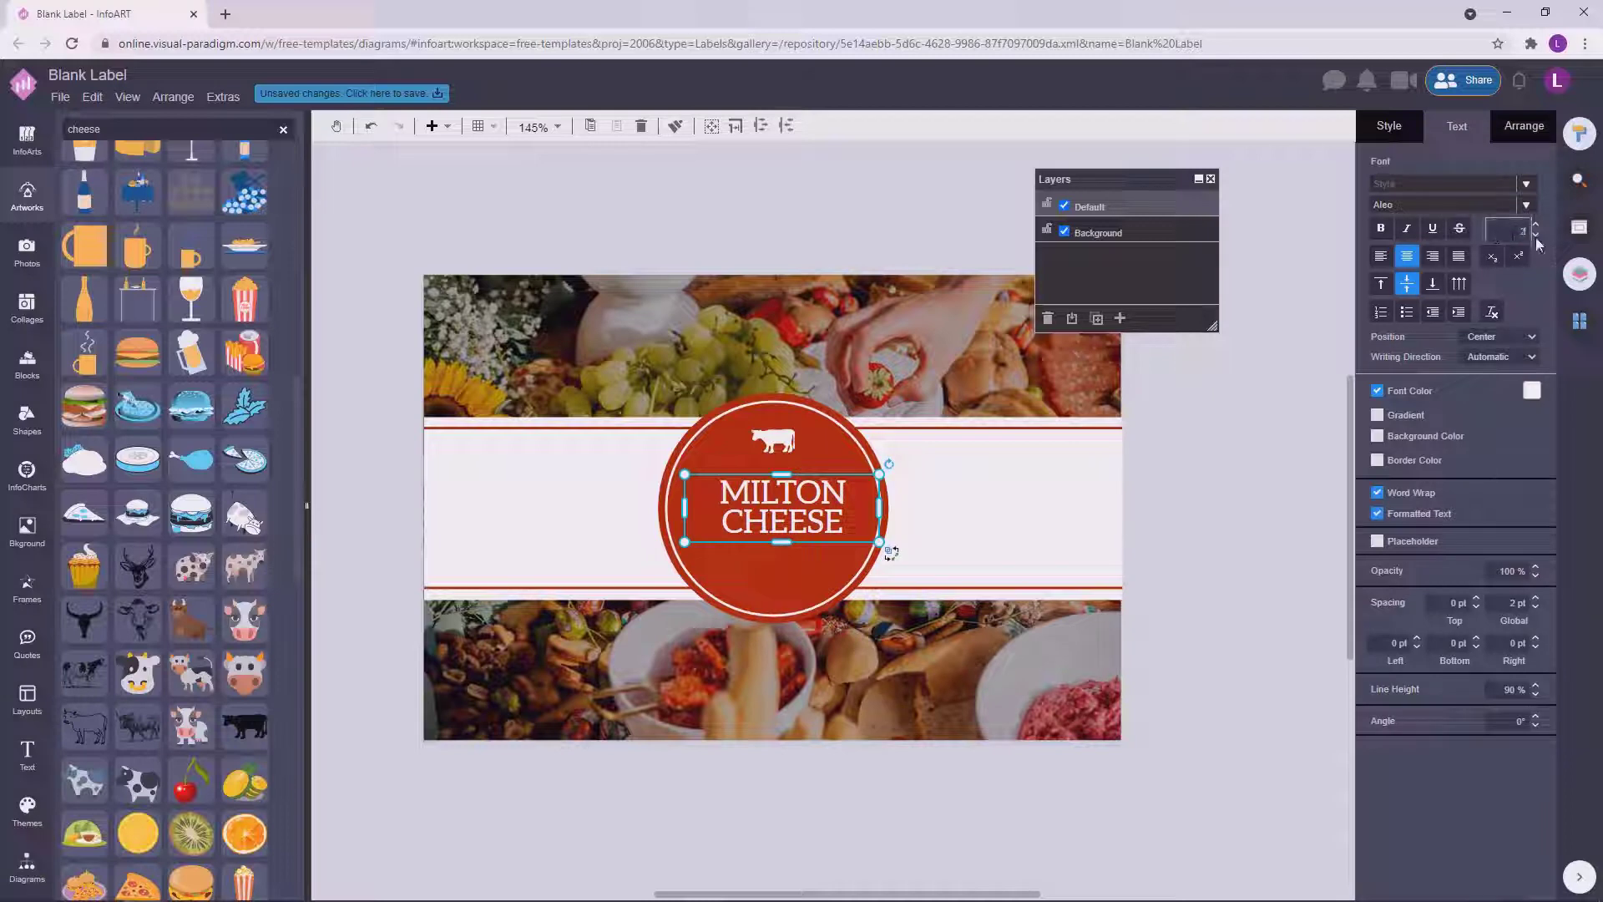
pyautogui.write('4')
pyautogui.click(955, 493)
pyautogui.moveTo(813, 512); pyautogui.dragTo(802, 511)
pyautogui.click(873, 436)
# Shrink the white cow icon slightly and keep it centred above the MILTON CHEESE text.
pyautogui.click(789, 434)
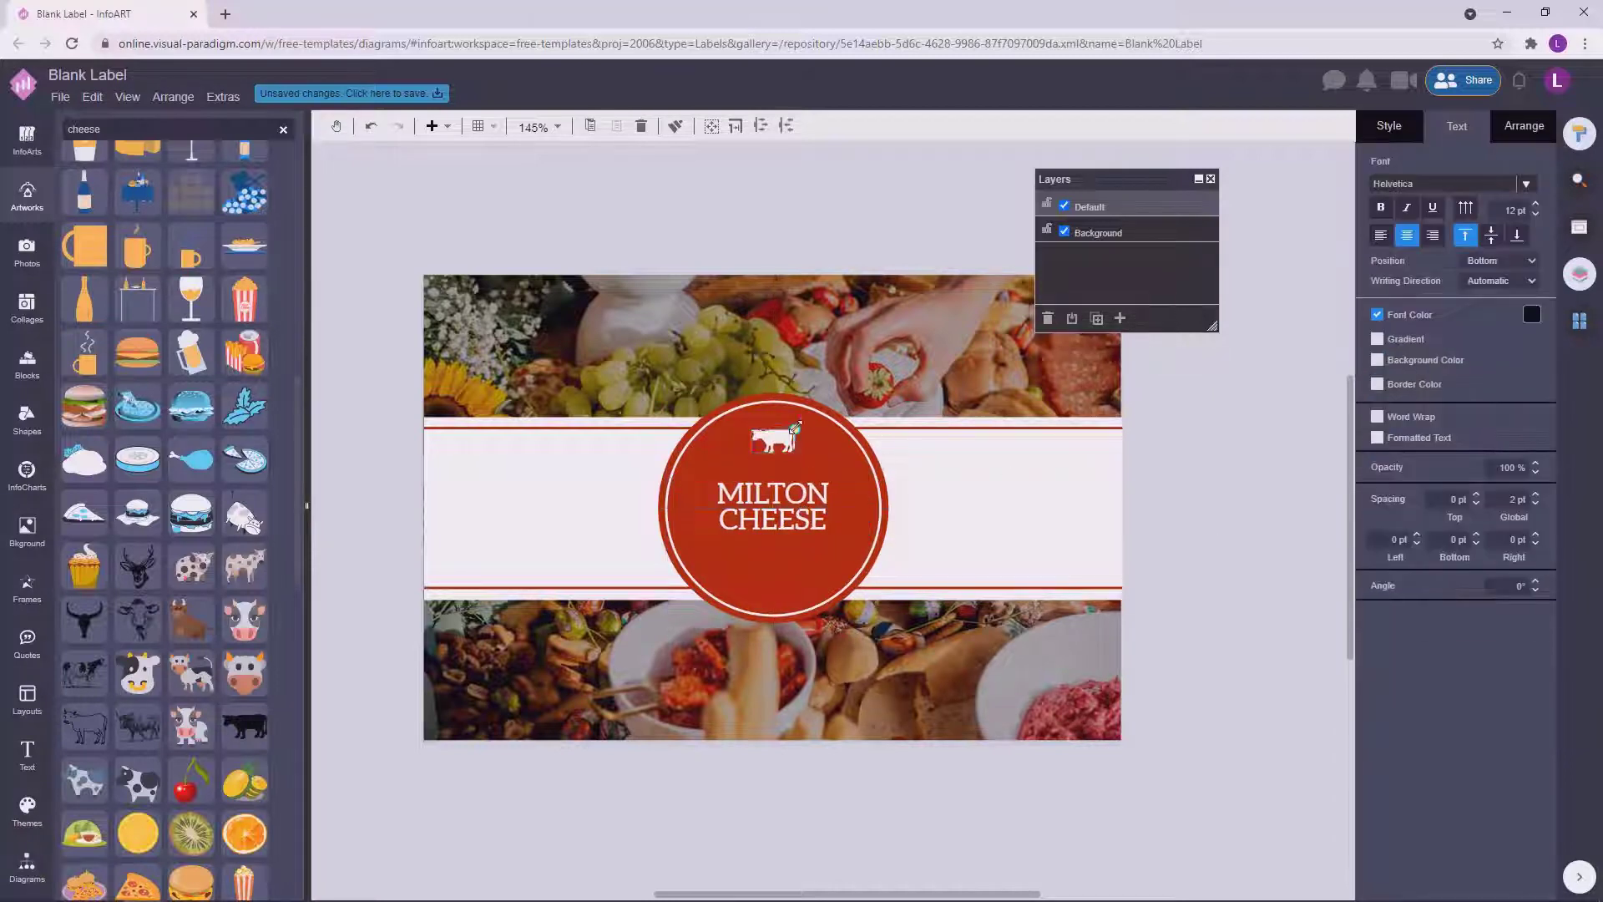
pyautogui.moveTo(794, 428); pyautogui.dragTo(795, 435)
pyautogui.click(1234, 448)
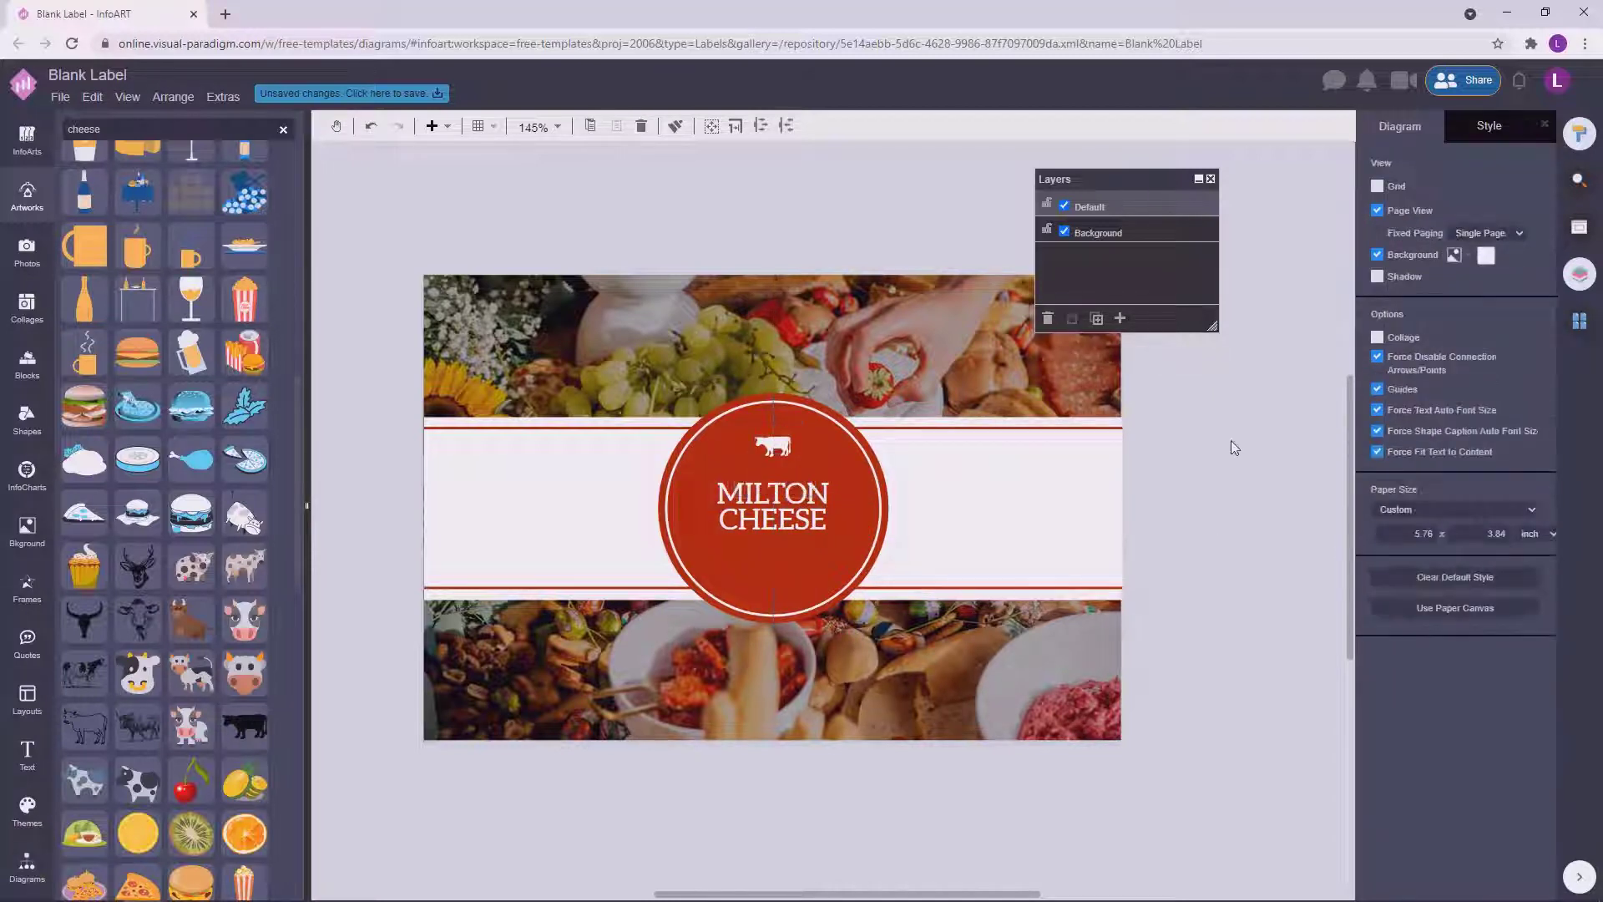
pyautogui.click(810, 507)
pyautogui.click(1152, 576)
pyautogui.moveTo(1152, 576); pyautogui.dragTo(1169, 560)
pyautogui.moveTo(1152, 488); pyautogui.dragTo(1095, 498)
pyautogui.moveTo(1266, 493); pyautogui.dragTo(1268, 521)
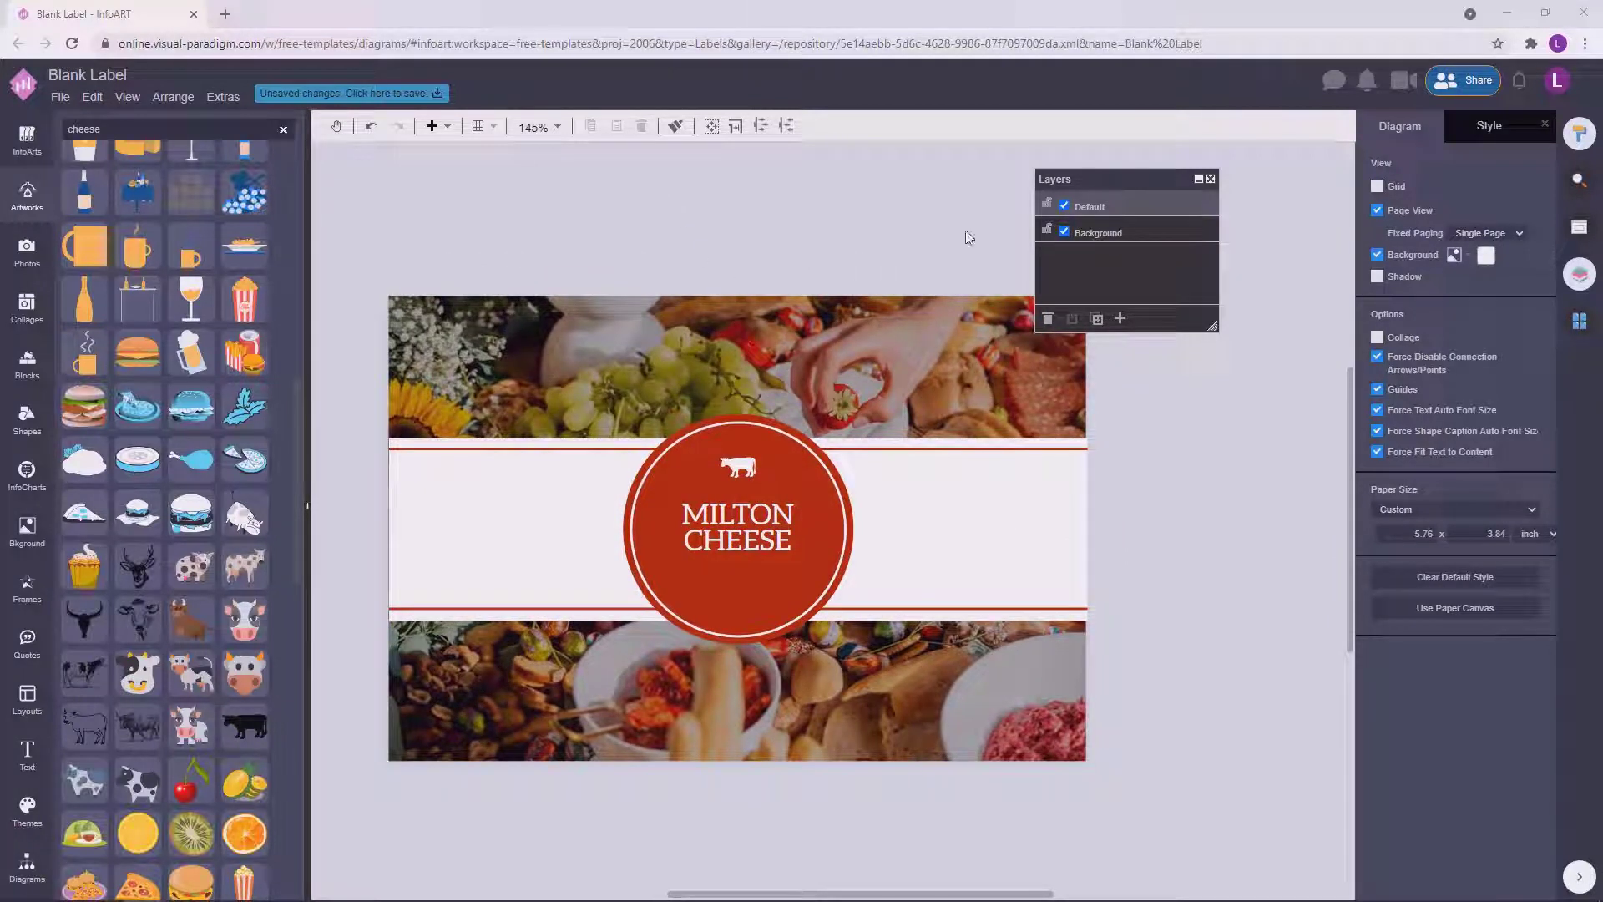
# Add a wide text box above the label containing the text Made in France.
pyautogui.doubleClick(586, 238)
pyautogui.moveTo(618, 236); pyautogui.dragTo(743, 239)
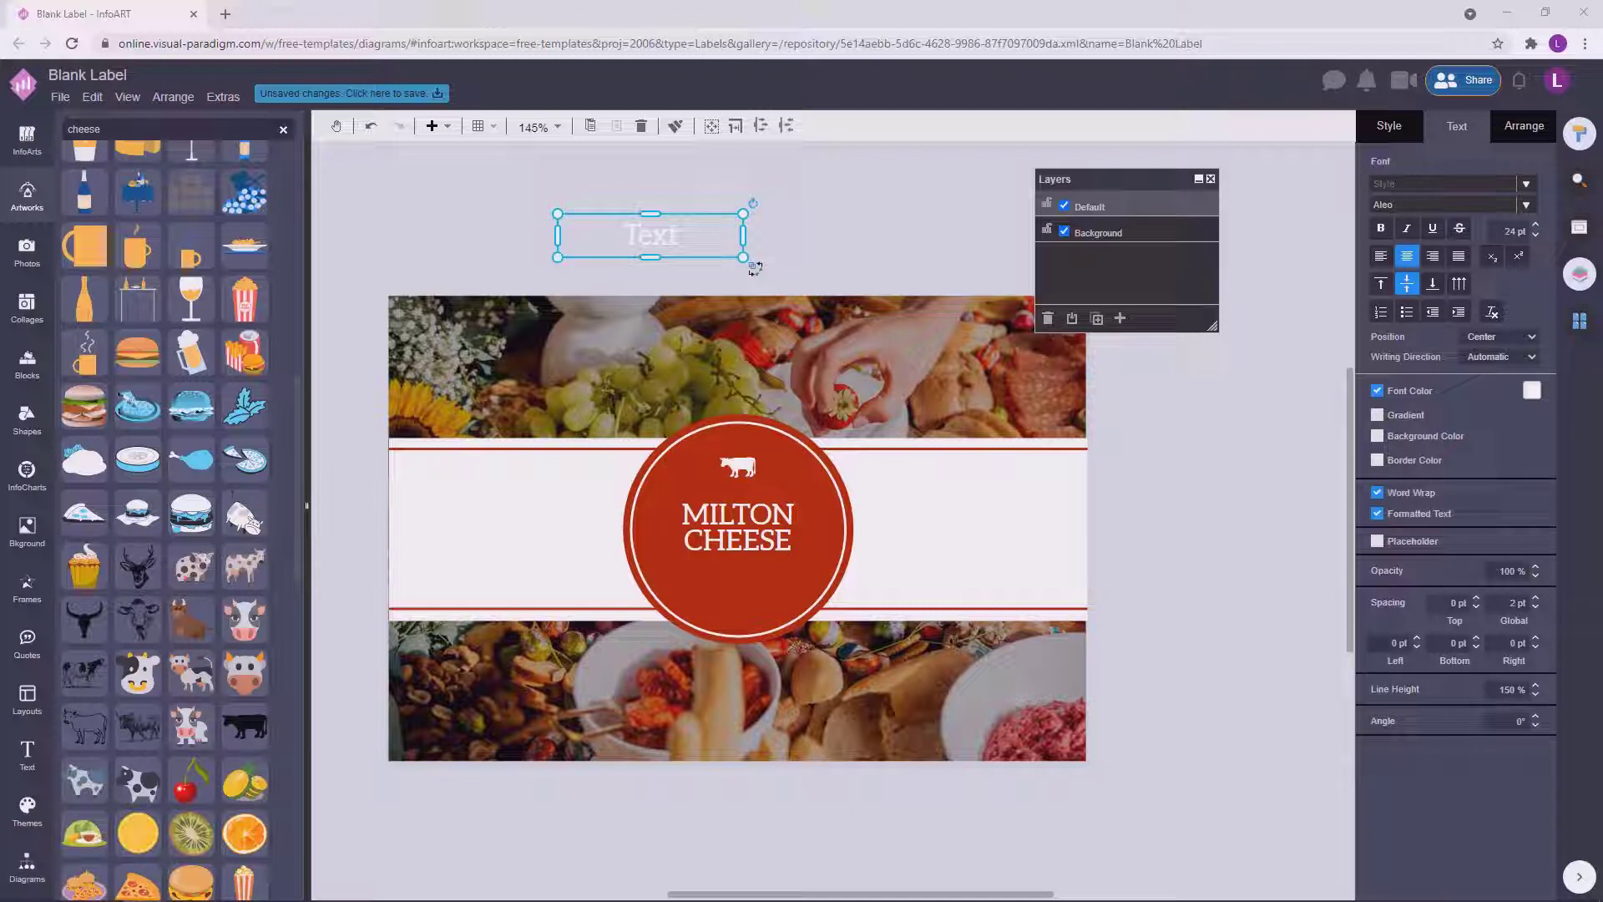
pyautogui.click(810, 262)
pyautogui.moveTo(749, 244); pyautogui.dragTo(831, 238)
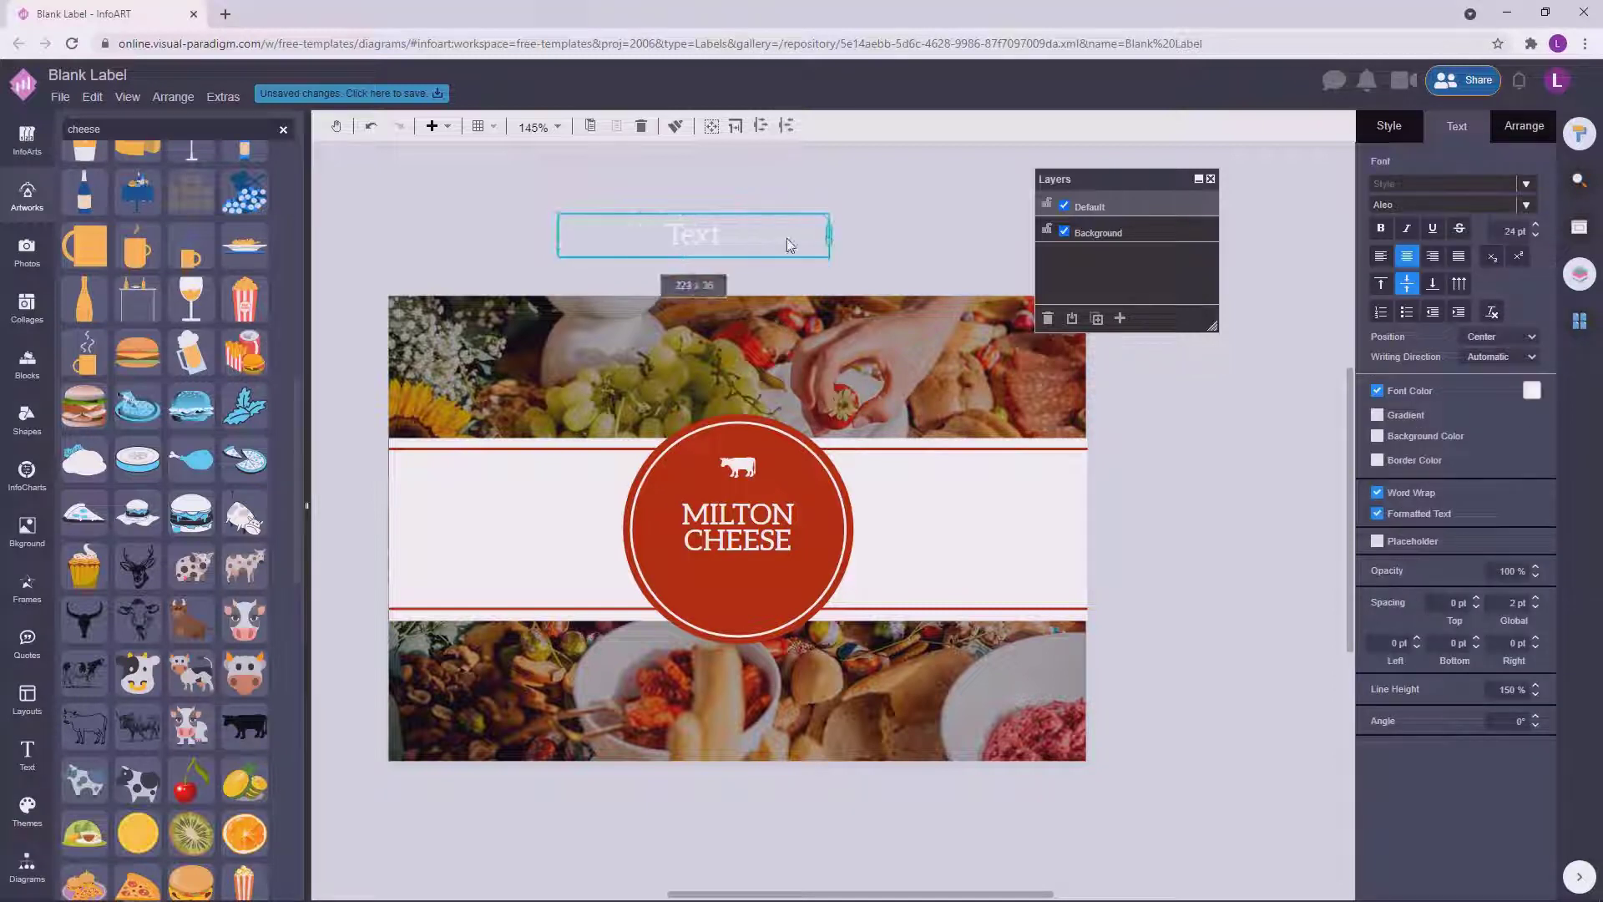
pyautogui.doubleClick(703, 242)
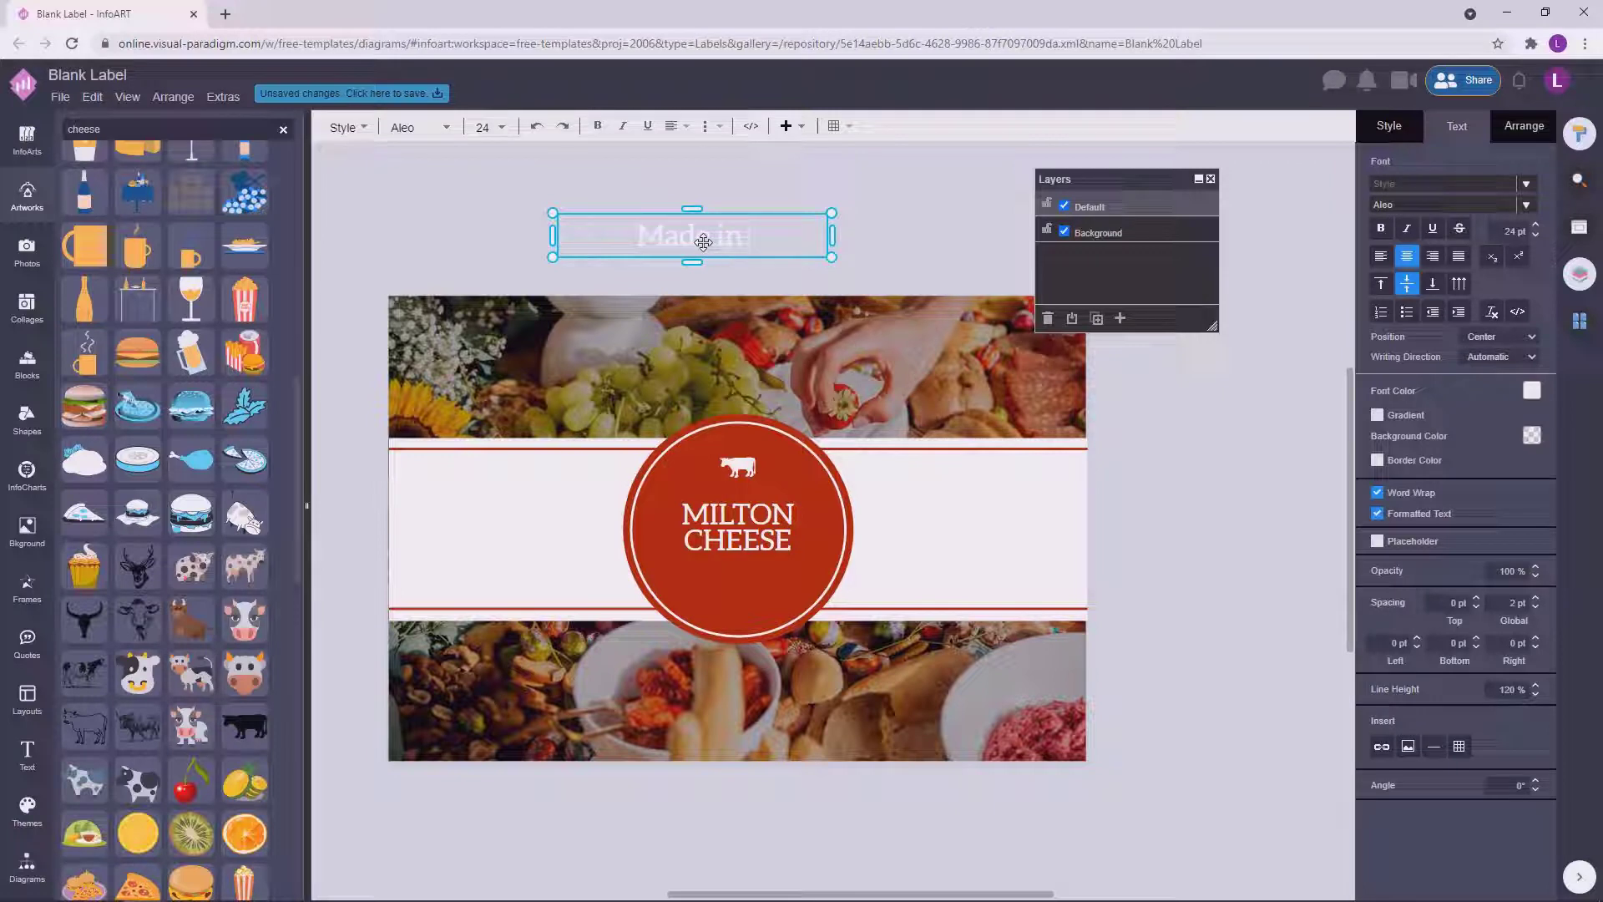
pyautogui.click(898, 226)
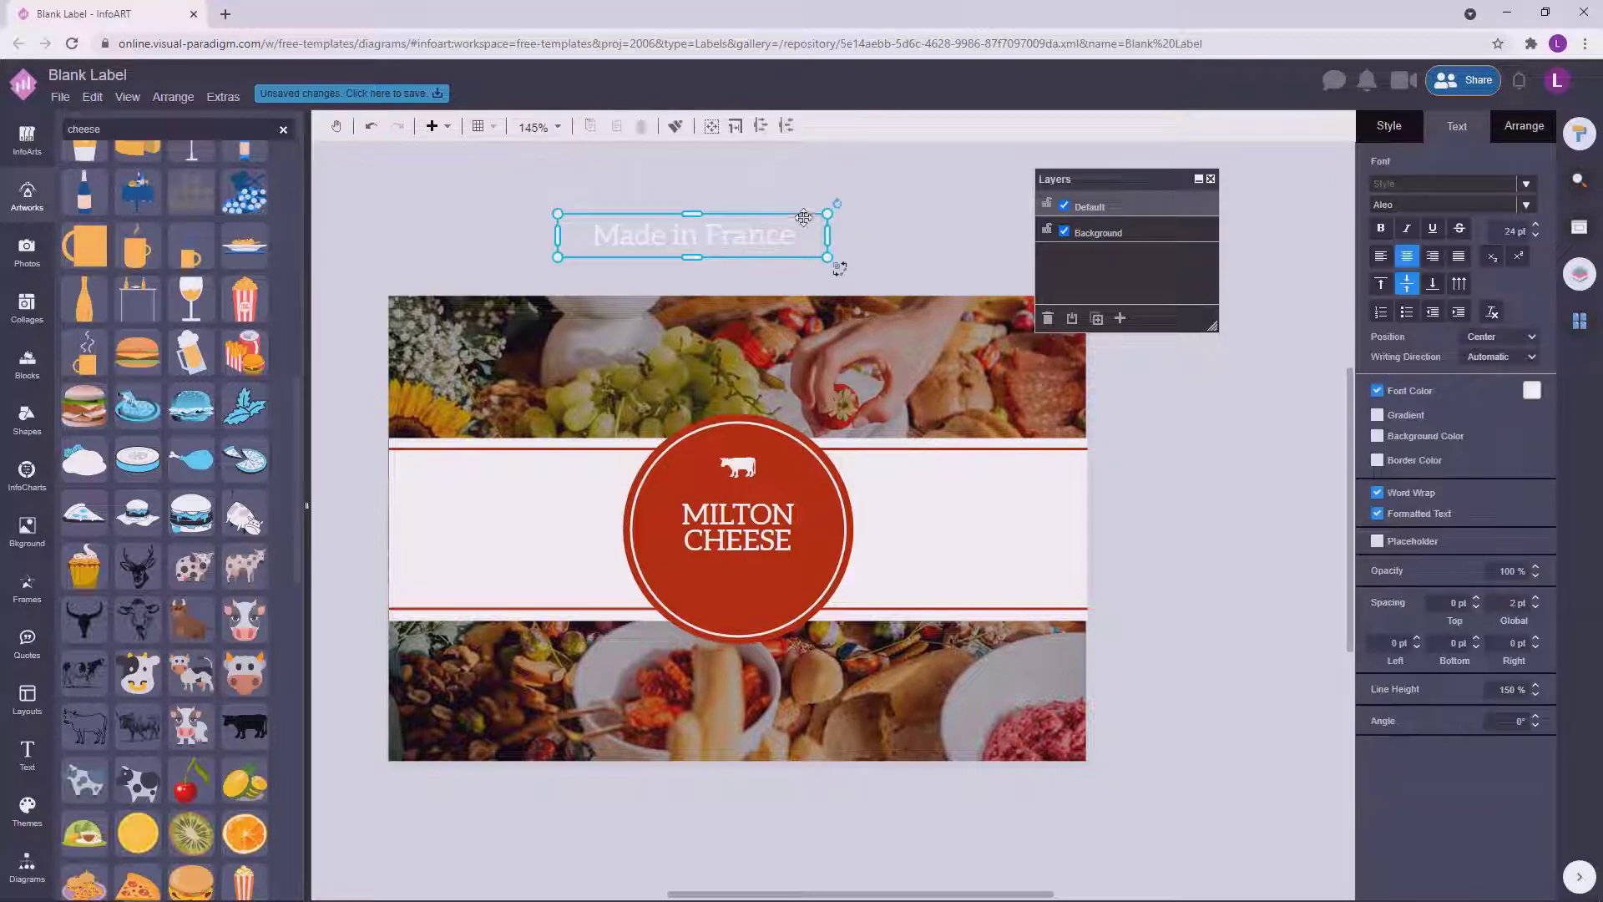
# Change the Made in France text to the Playball font.
pyautogui.click(1528, 208)
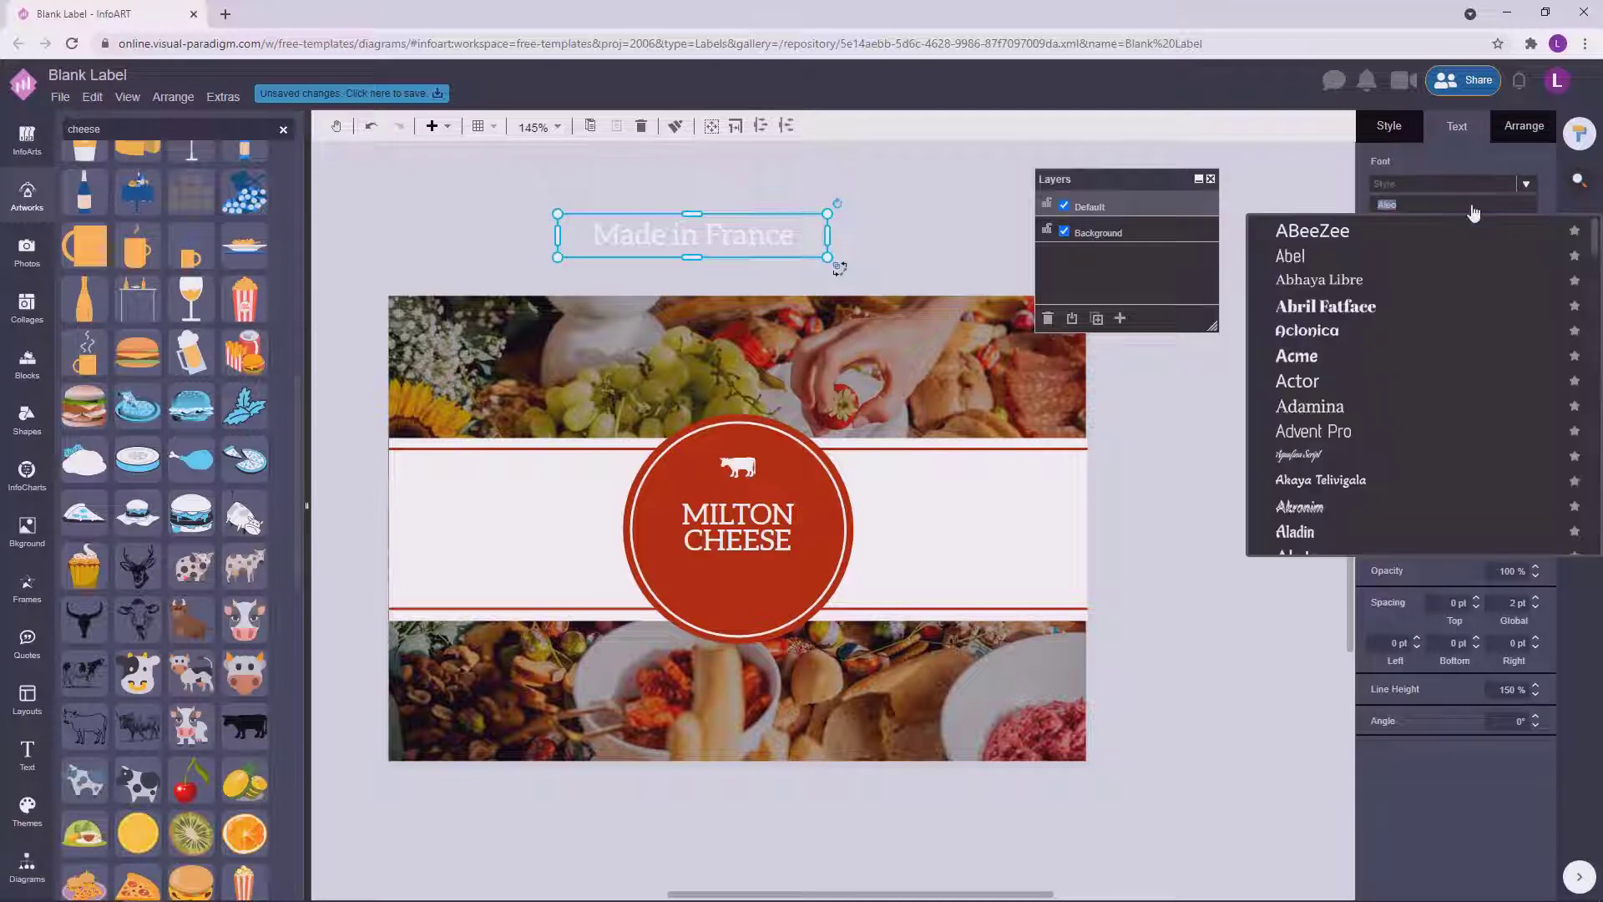
pyautogui.write('pola')
pyautogui.press('BackSpace')
pyautogui.press('BackSpace')
pyautogui.write('lay')
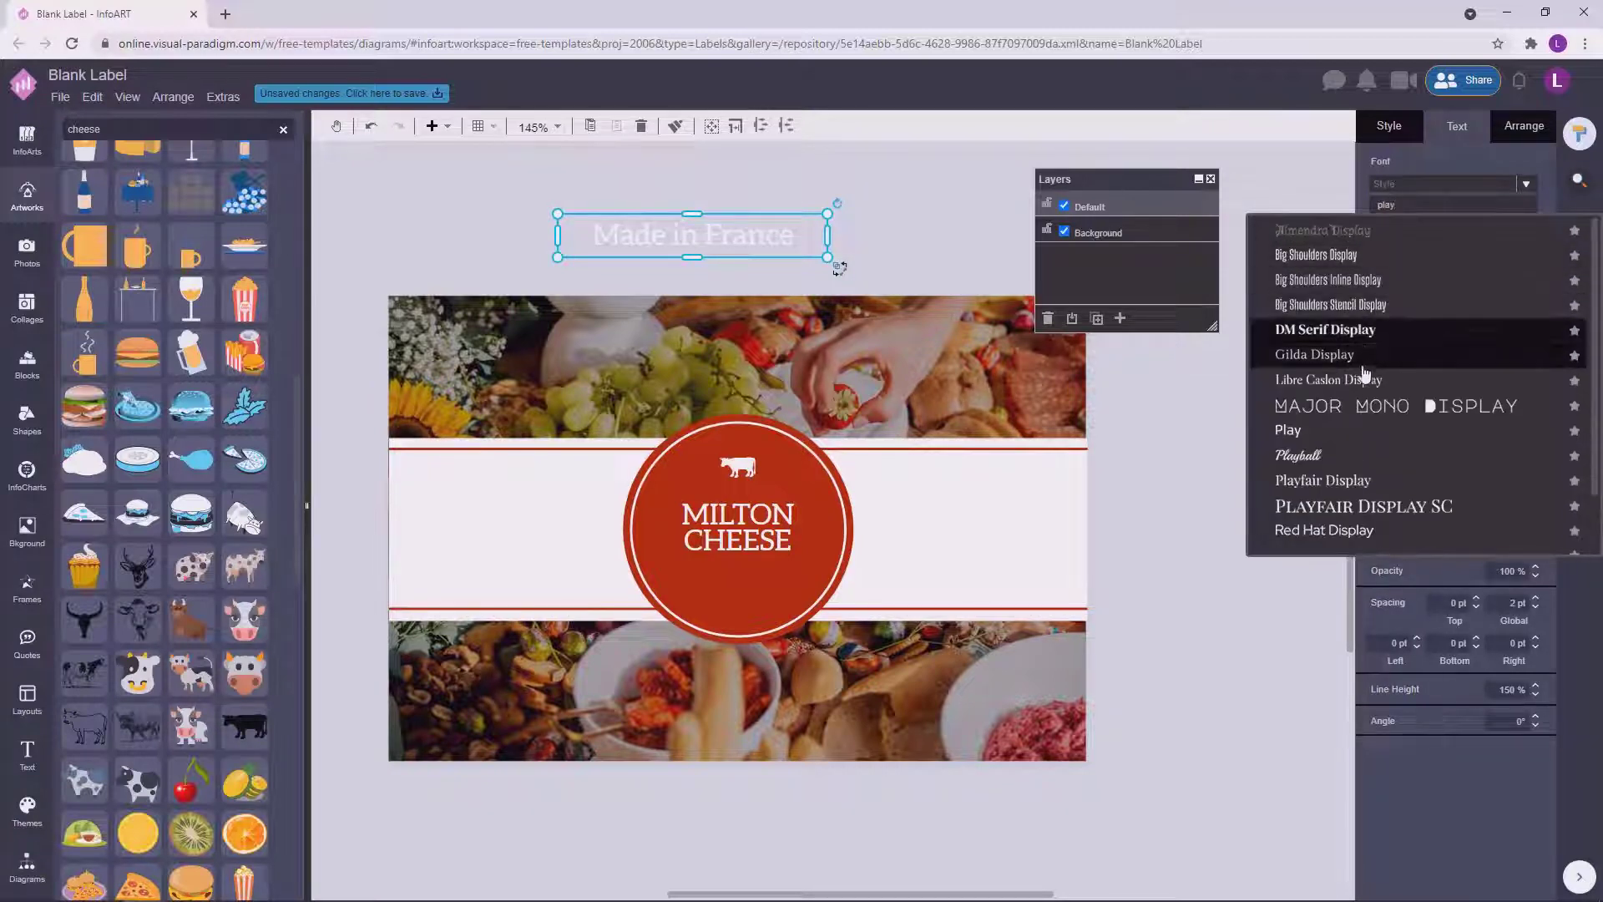
pyautogui.click(1338, 456)
# Place the Made in France text below MILTON CHEESE in the red circle and set it to 13.5 pt.
pyautogui.moveTo(821, 219); pyautogui.dragTo(750, 239)
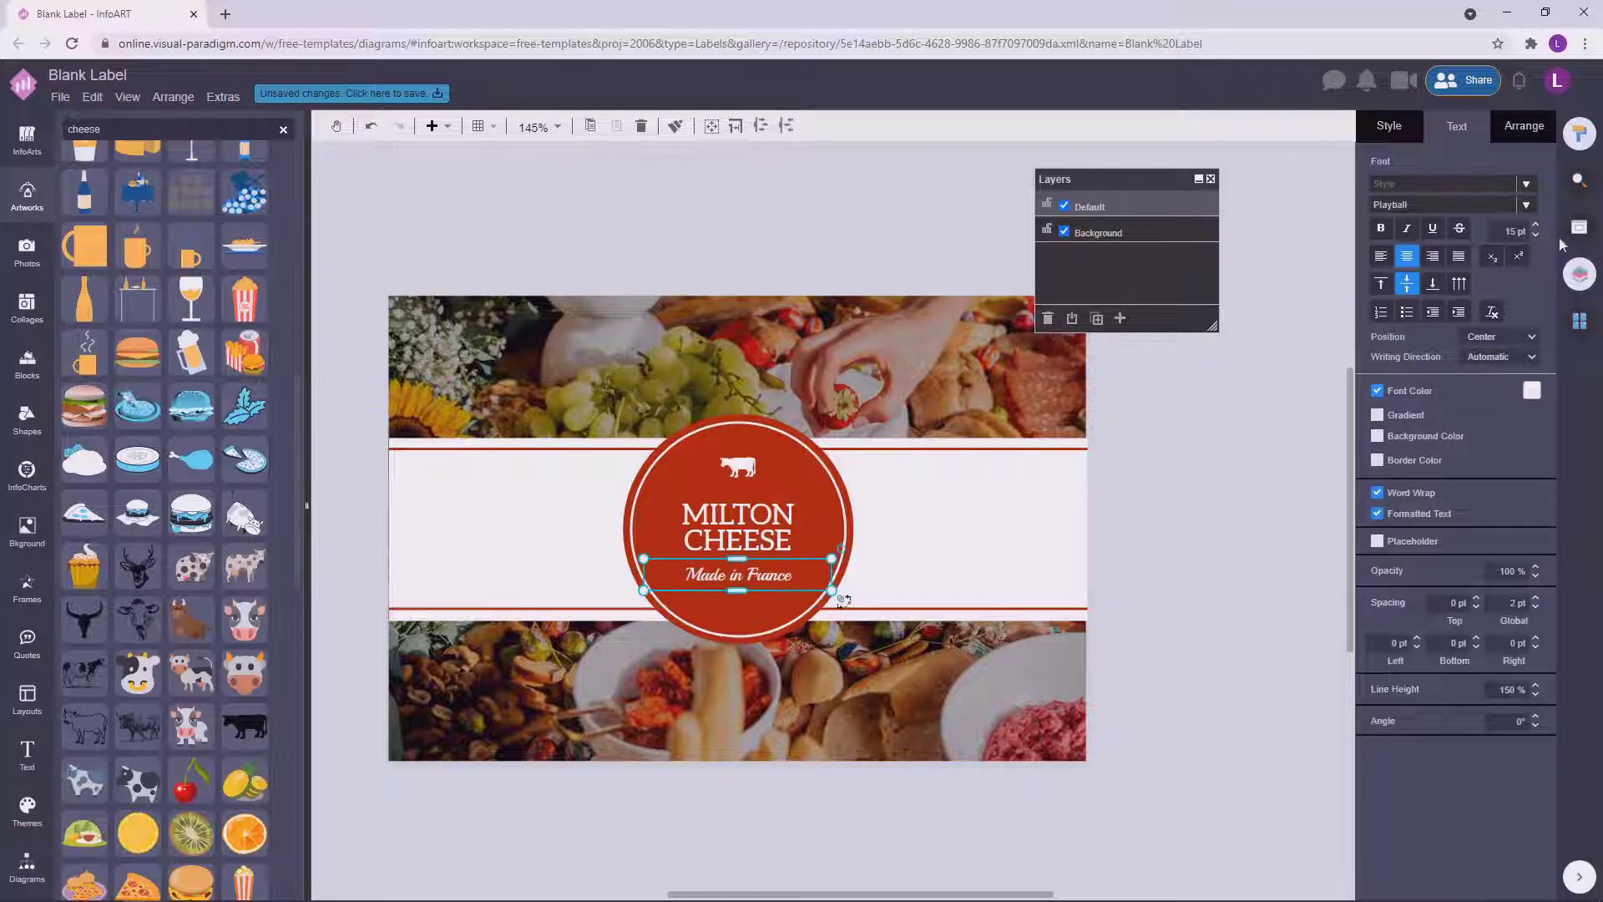
pyautogui.write('13')
pyautogui.click(1276, 541)
pyautogui.moveTo(757, 575); pyautogui.dragTo(778, 576)
pyautogui.click(1255, 487)
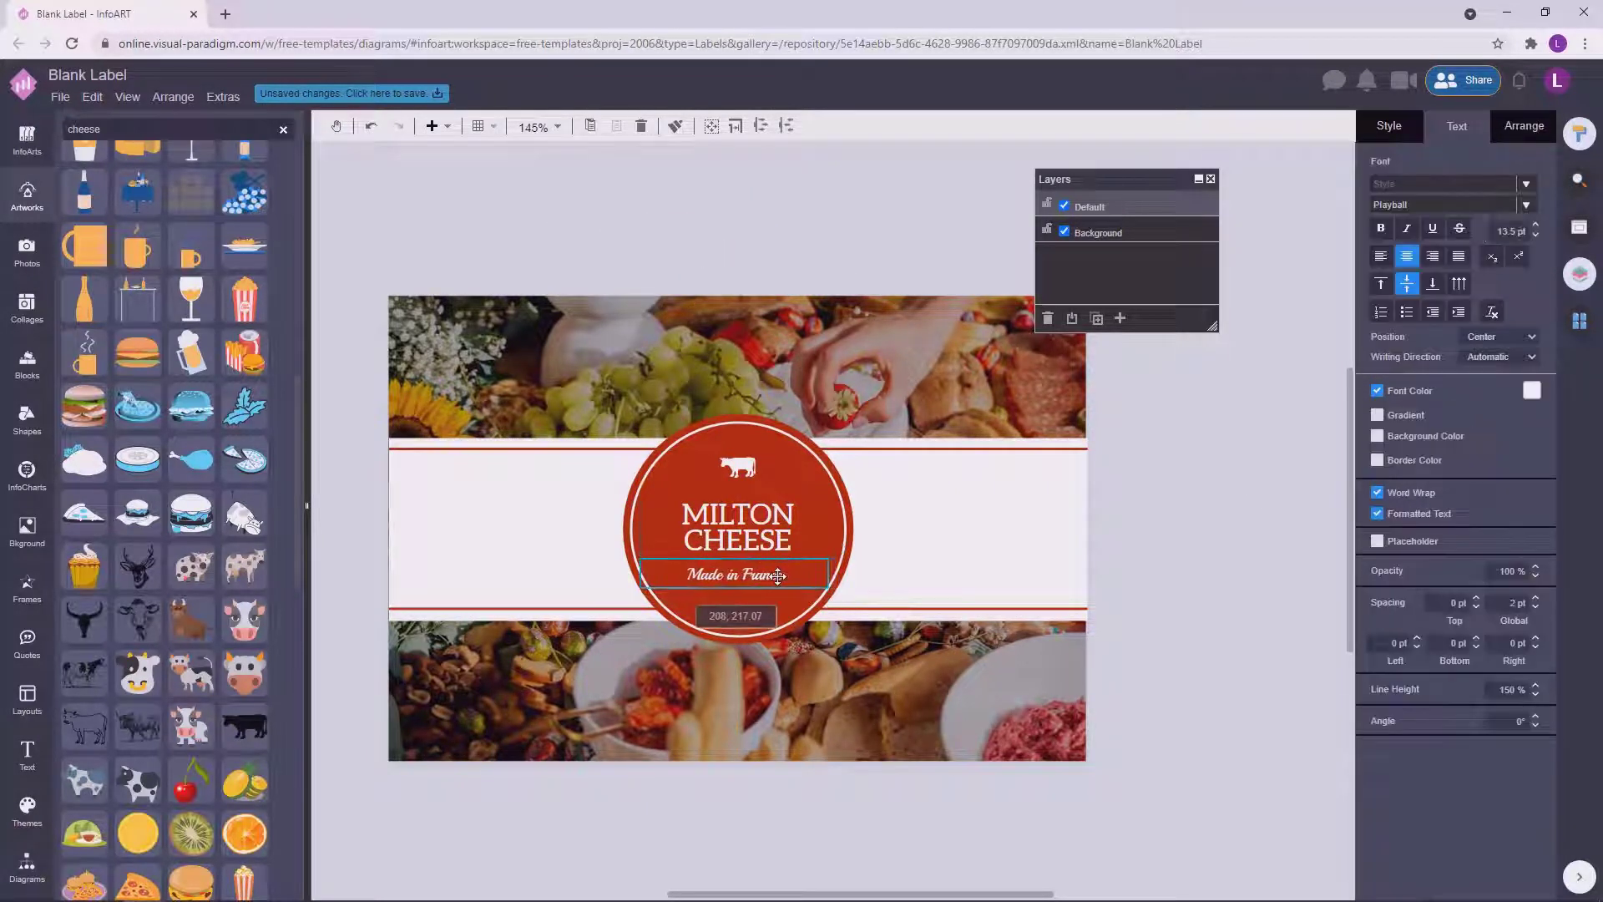
# Nudge the Made in France text slightly lower to widen the gap below MILTON CHEESE.
pyautogui.moveTo(1174, 495); pyautogui.dragTo(1236, 471)
pyautogui.moveTo(848, 557); pyautogui.dragTo(847, 561)
pyautogui.click(1261, 434)
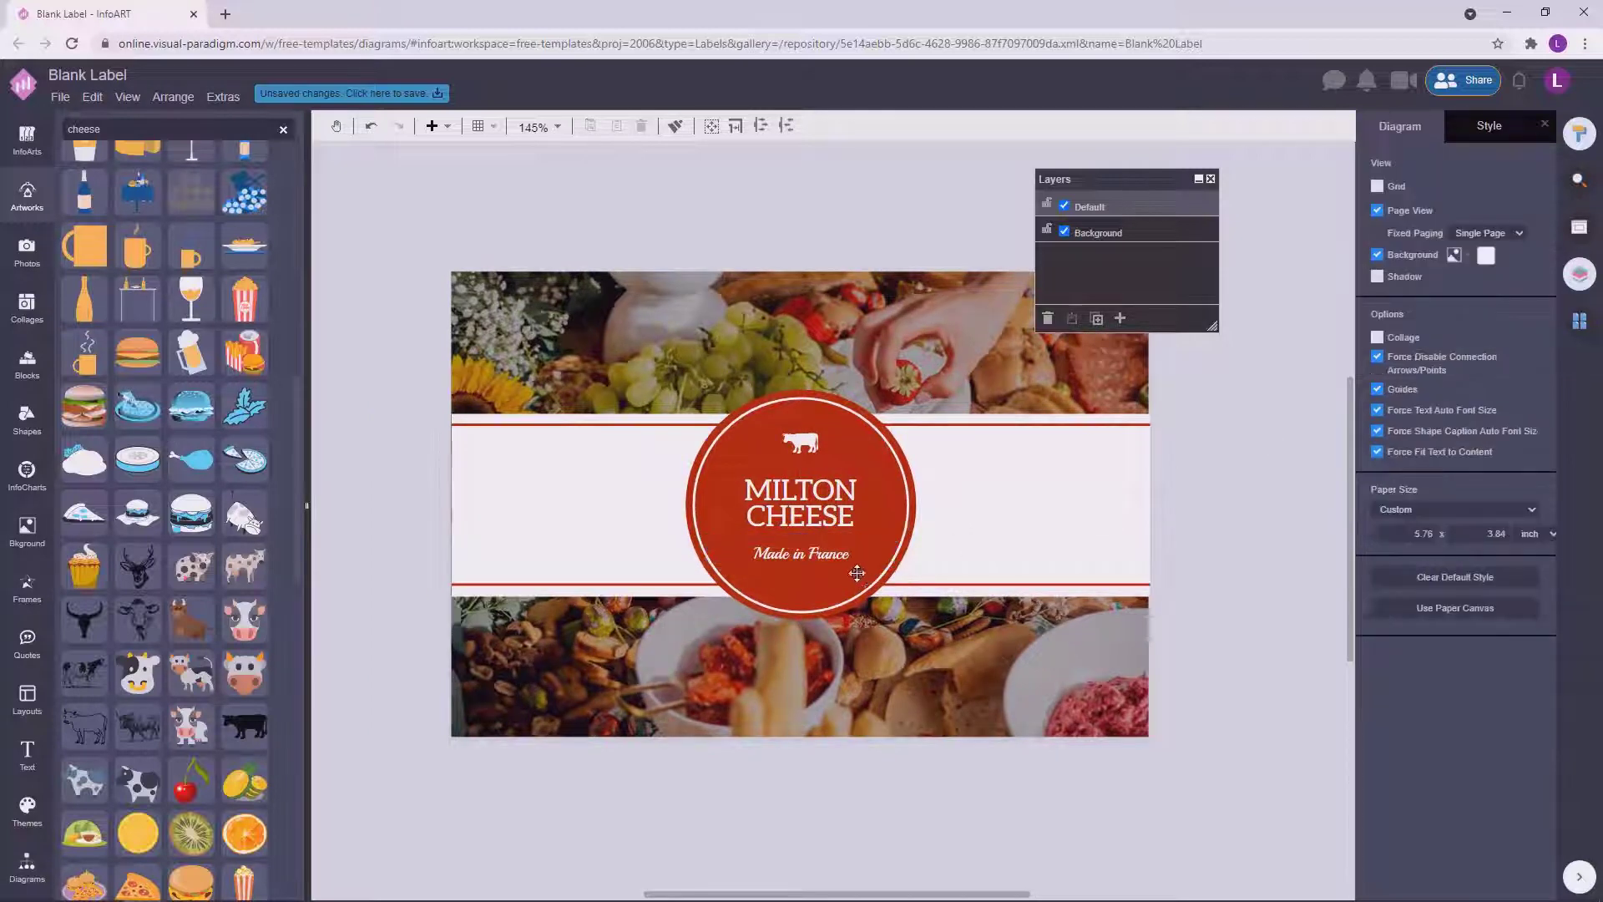
pyautogui.click(833, 555)
pyautogui.click(1245, 543)
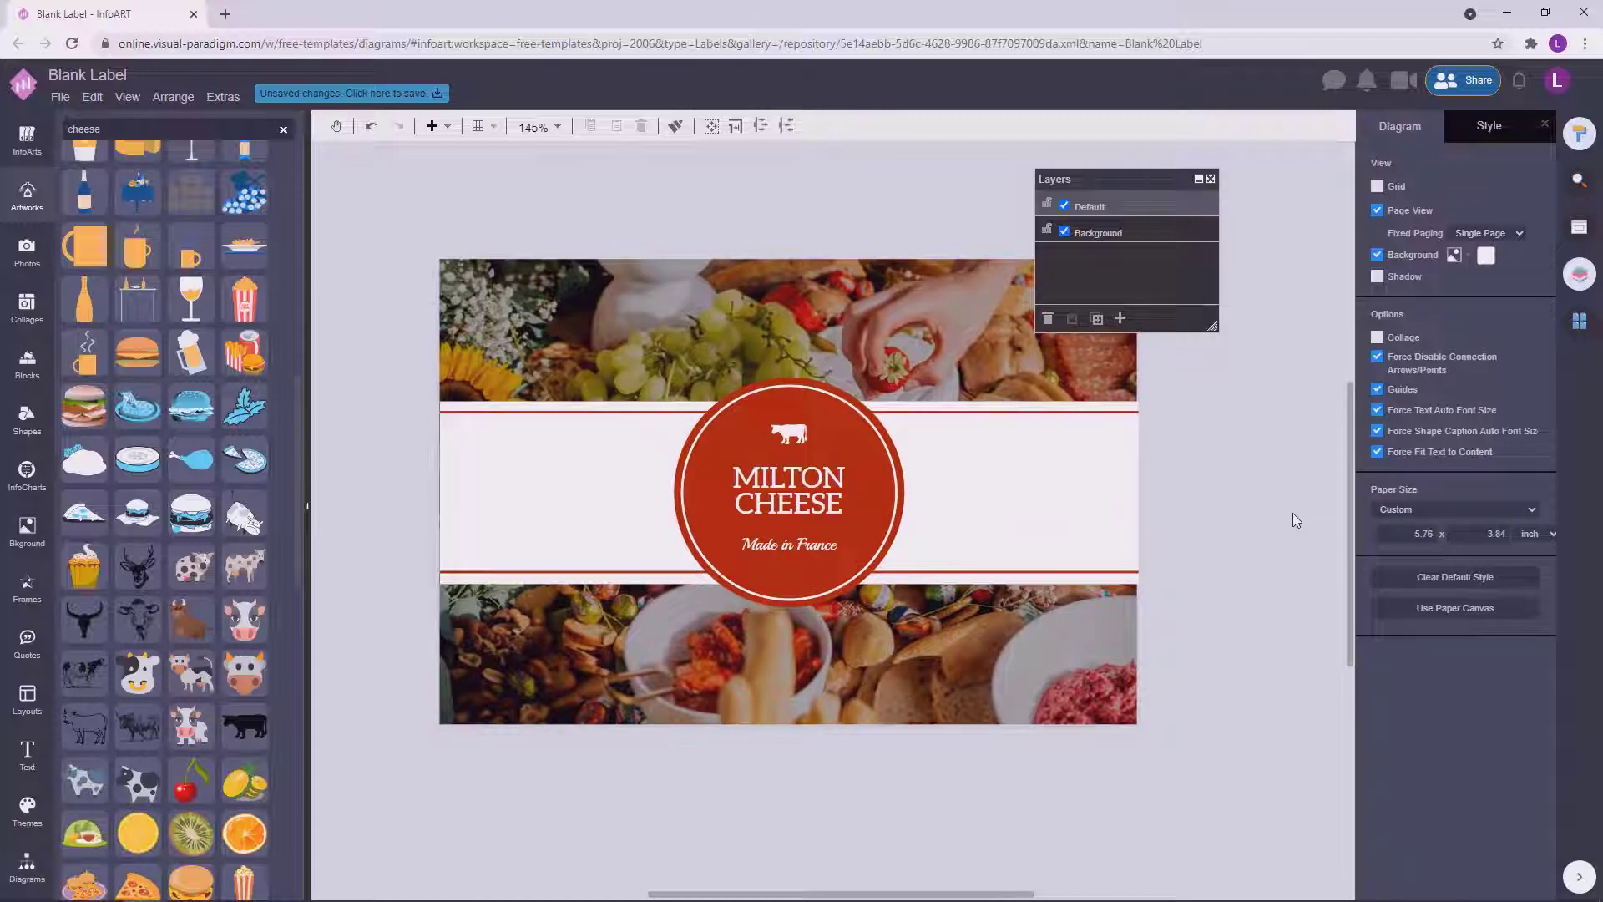
# Recolour the two stripes of the white band to dark red #731b09.
pyautogui.click(1129, 418)
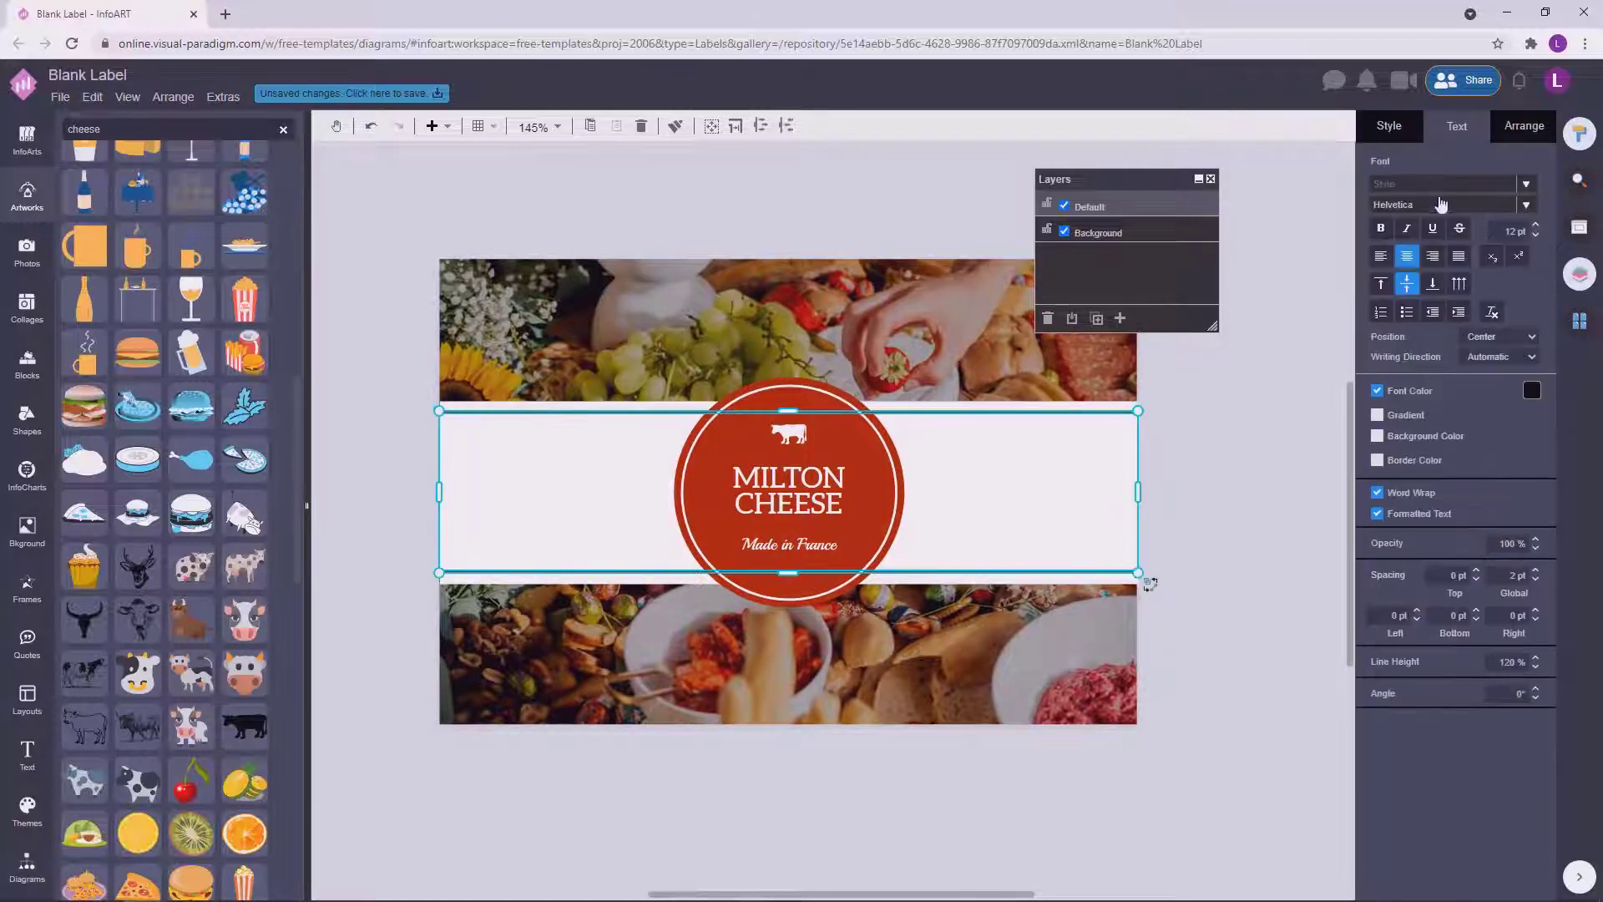
pyautogui.click(1389, 126)
pyautogui.click(1519, 243)
pyautogui.click(1440, 429)
pyautogui.click(1573, 324)
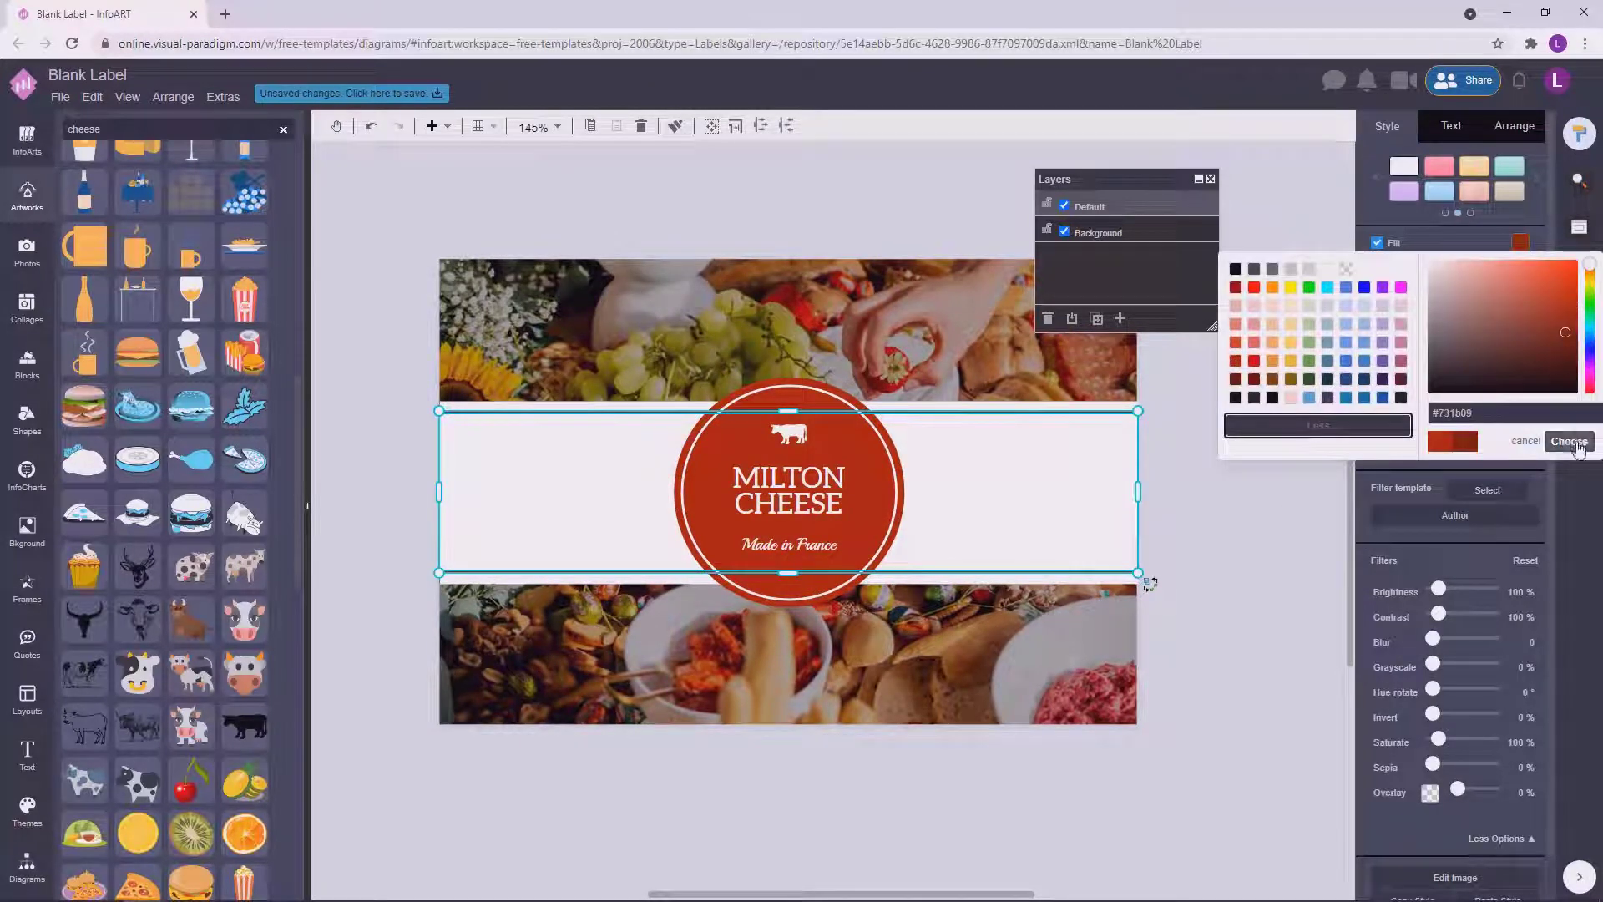
pyautogui.click(1569, 443)
pyautogui.click(1245, 528)
# Paste the copied ingredients text, date fields and barcode, and move them to the lower part of the label.
pyautogui.click(683, 159)
pyautogui.hotkey('ctrl', 'v')
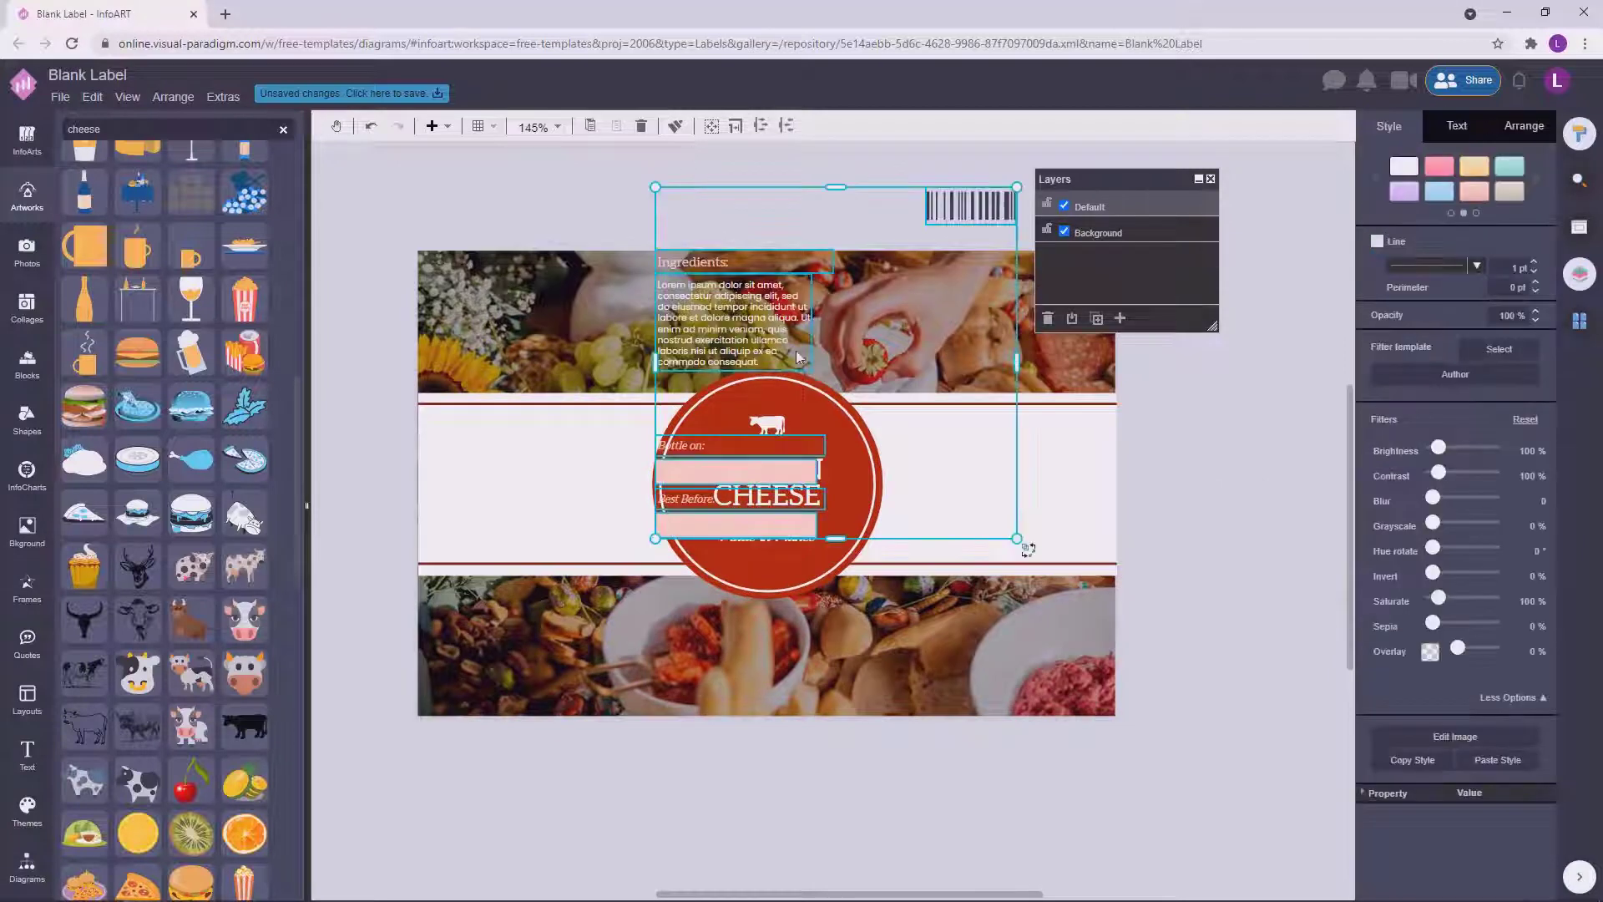
pyautogui.moveTo(795, 351); pyautogui.dragTo(587, 752)
pyautogui.click(392, 751)
# Move the ingredients heading and paragraph onto the white band left of the badge and make their text dark.
pyautogui.moveTo(400, 656); pyautogui.dragTo(643, 822)
pyautogui.moveTo(492, 724); pyautogui.dragTo(490, 472)
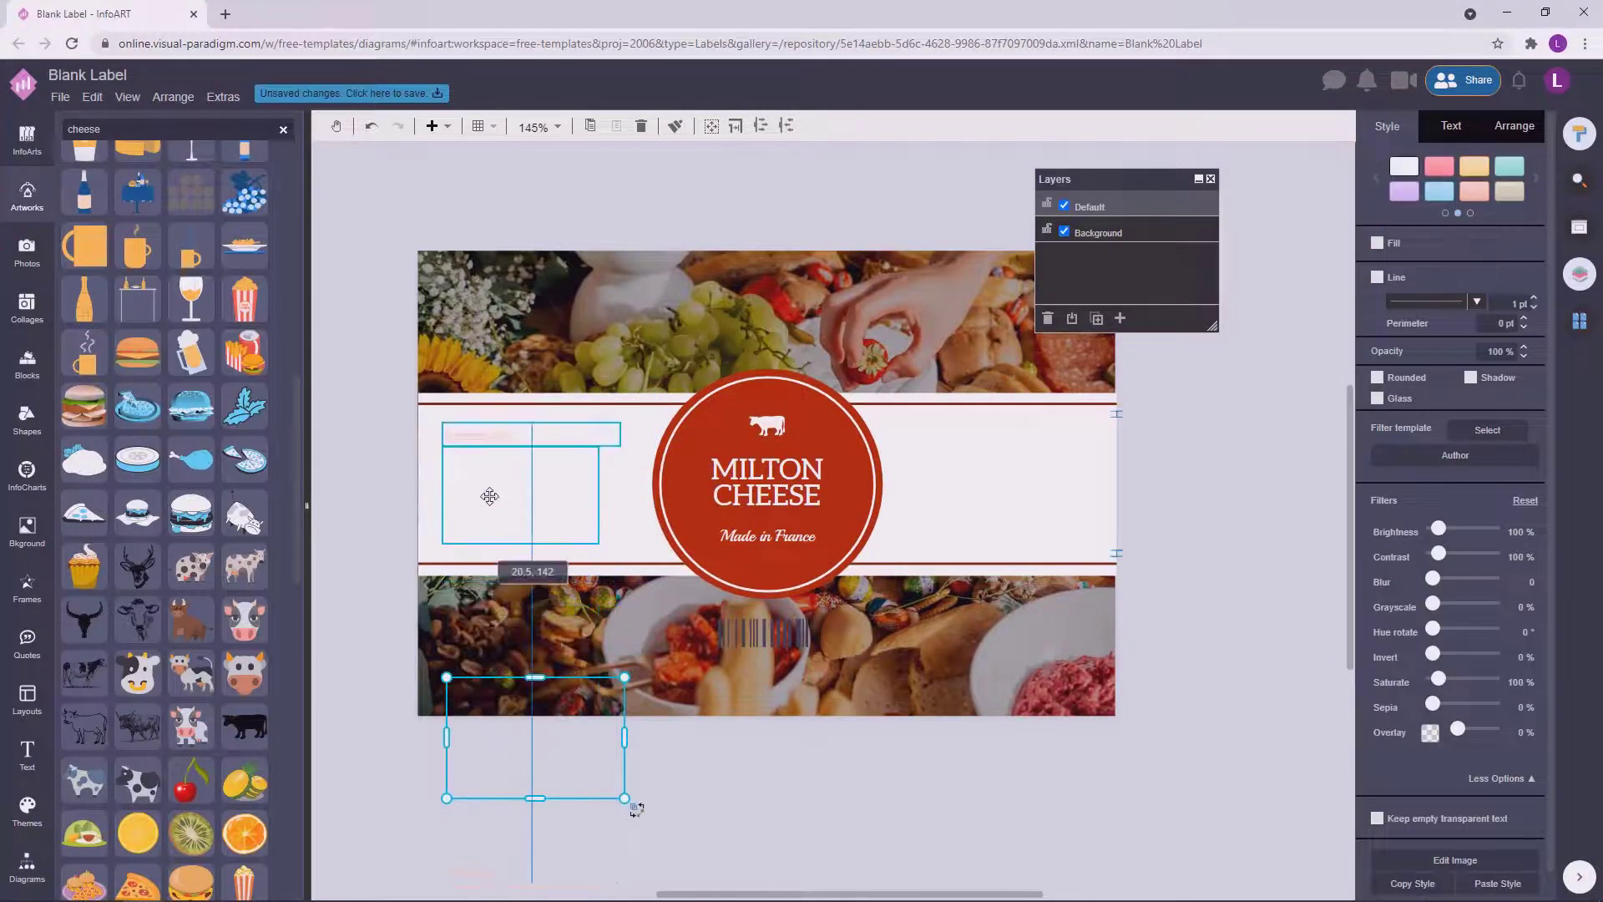
pyautogui.click(1461, 127)
pyautogui.click(1531, 390)
pyautogui.click(1212, 452)
# Recolour the Ingredients heading dark red and shift the ingredients block slightly inward on the band.
pyautogui.click(482, 434)
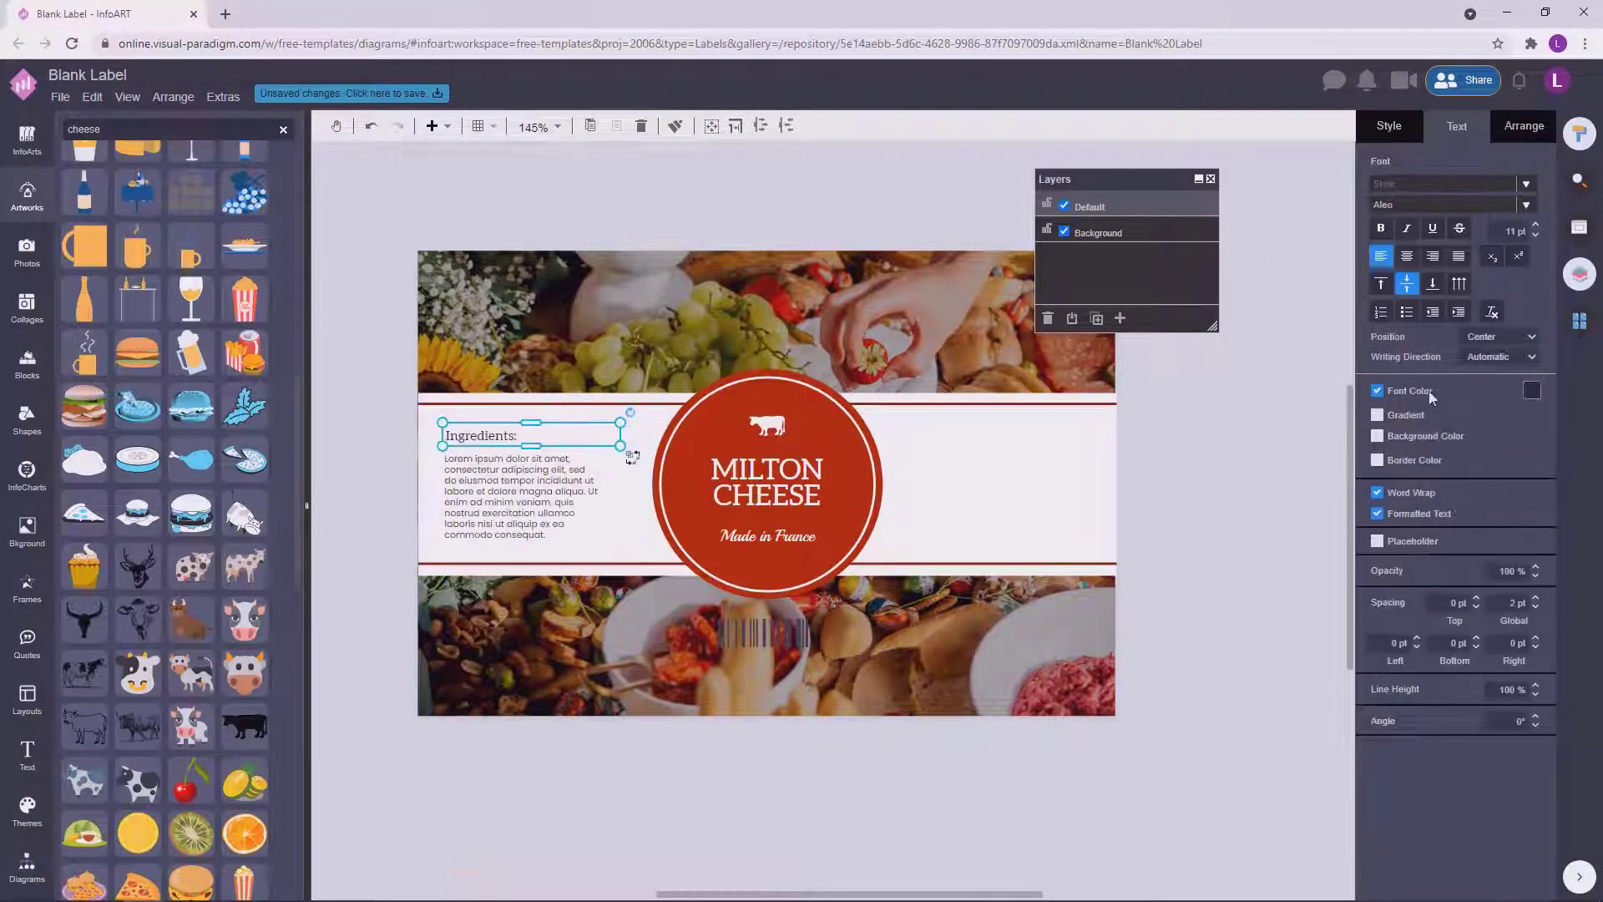
pyautogui.click(1533, 393)
pyautogui.click(1420, 546)
pyautogui.click(1166, 462)
pyautogui.moveTo(470, 474); pyautogui.dragTo(480, 474)
# Right-align the Bottle on and Best Before labels with their boxes and move them onto the white band right of the badge.
pyautogui.click(591, 799)
pyautogui.scroll(-1, 594, 735)
pyautogui.click(565, 768)
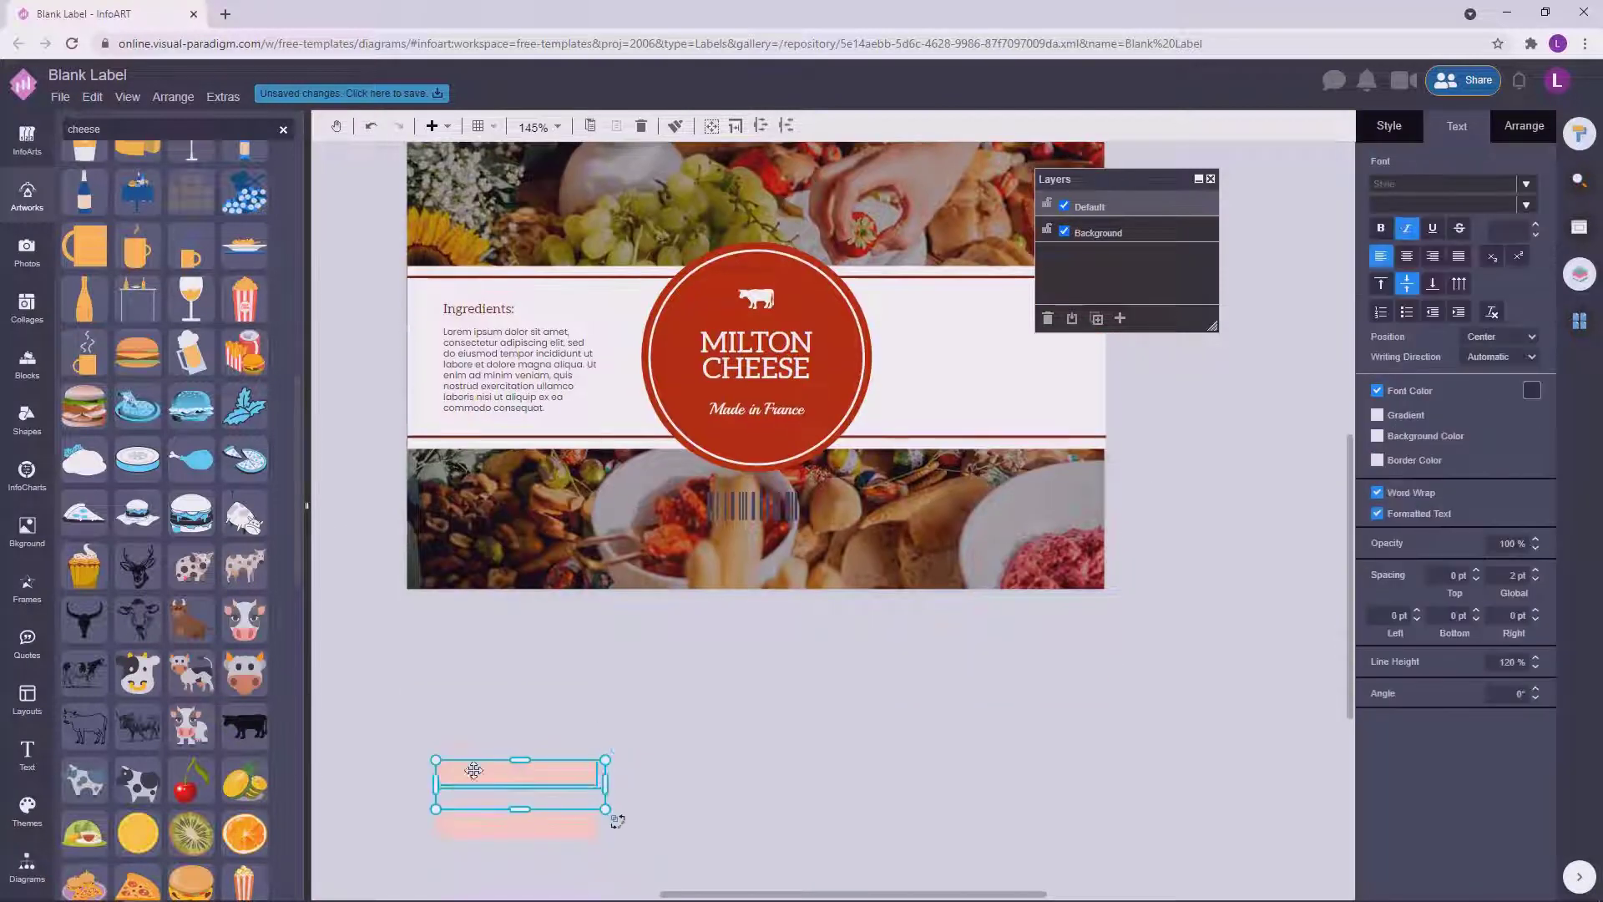
pyautogui.click(1523, 125)
pyautogui.moveTo(518, 773); pyautogui.dragTo(1005, 346)
pyautogui.click(768, 747)
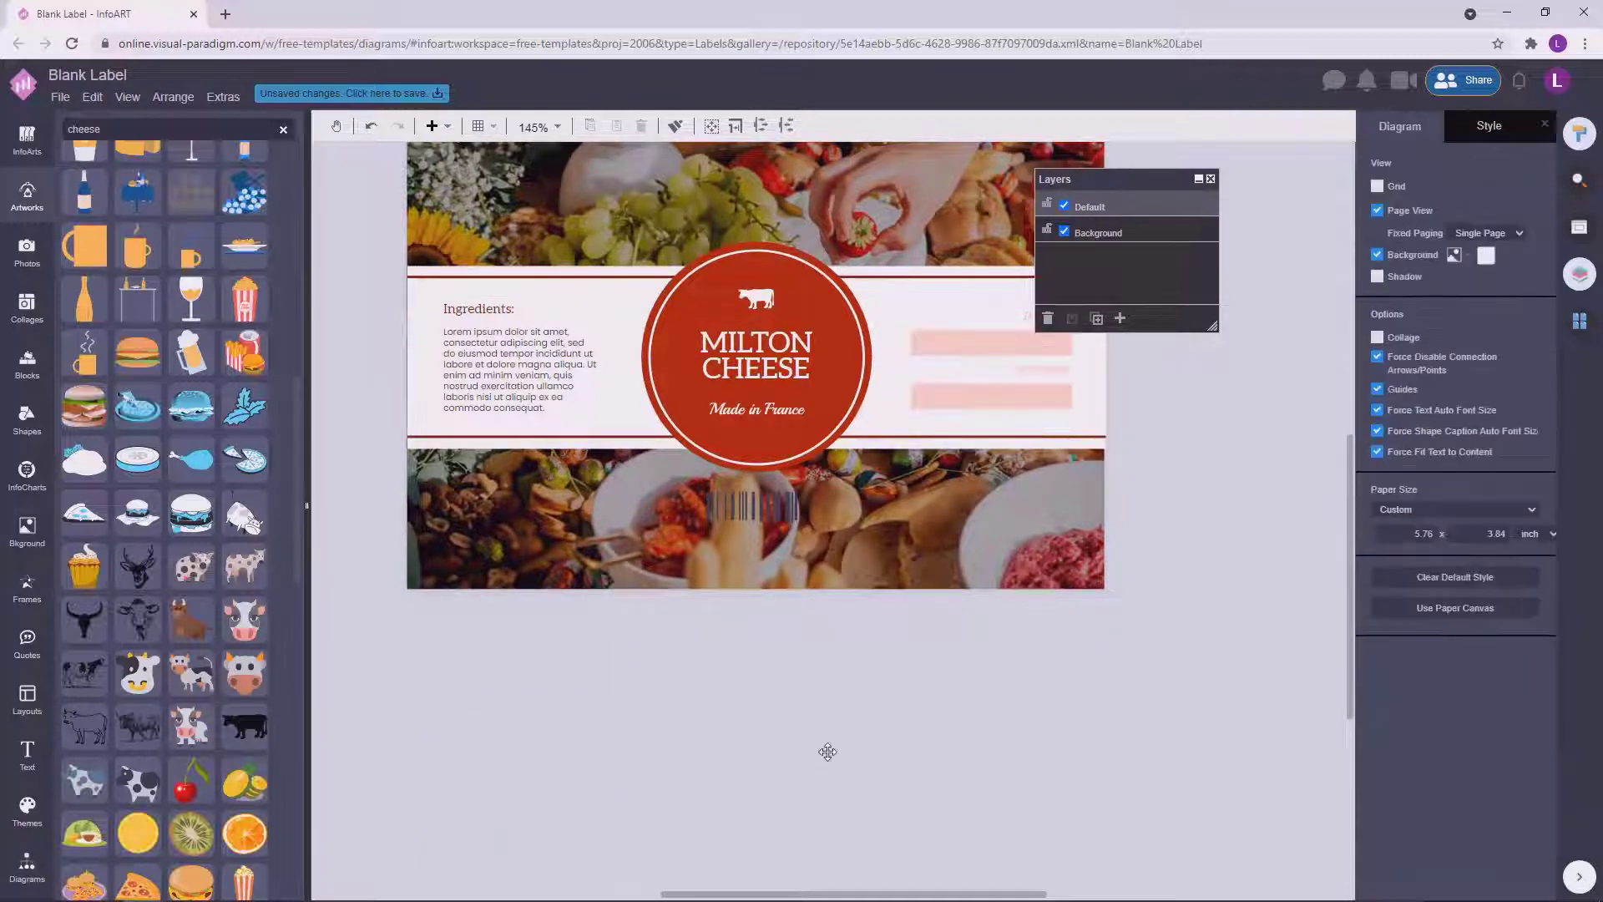
# Recolour the two pink date boxes dark red and narrow them slightly from their left side.
pyautogui.scroll(-1, 827, 751)
pyautogui.scroll(2, 1076, 459)
pyautogui.click(825, 454)
pyautogui.keyDown('shift'); pyautogui.click(835, 512); pyautogui.keyUp('shift')
pyautogui.click(1404, 129)
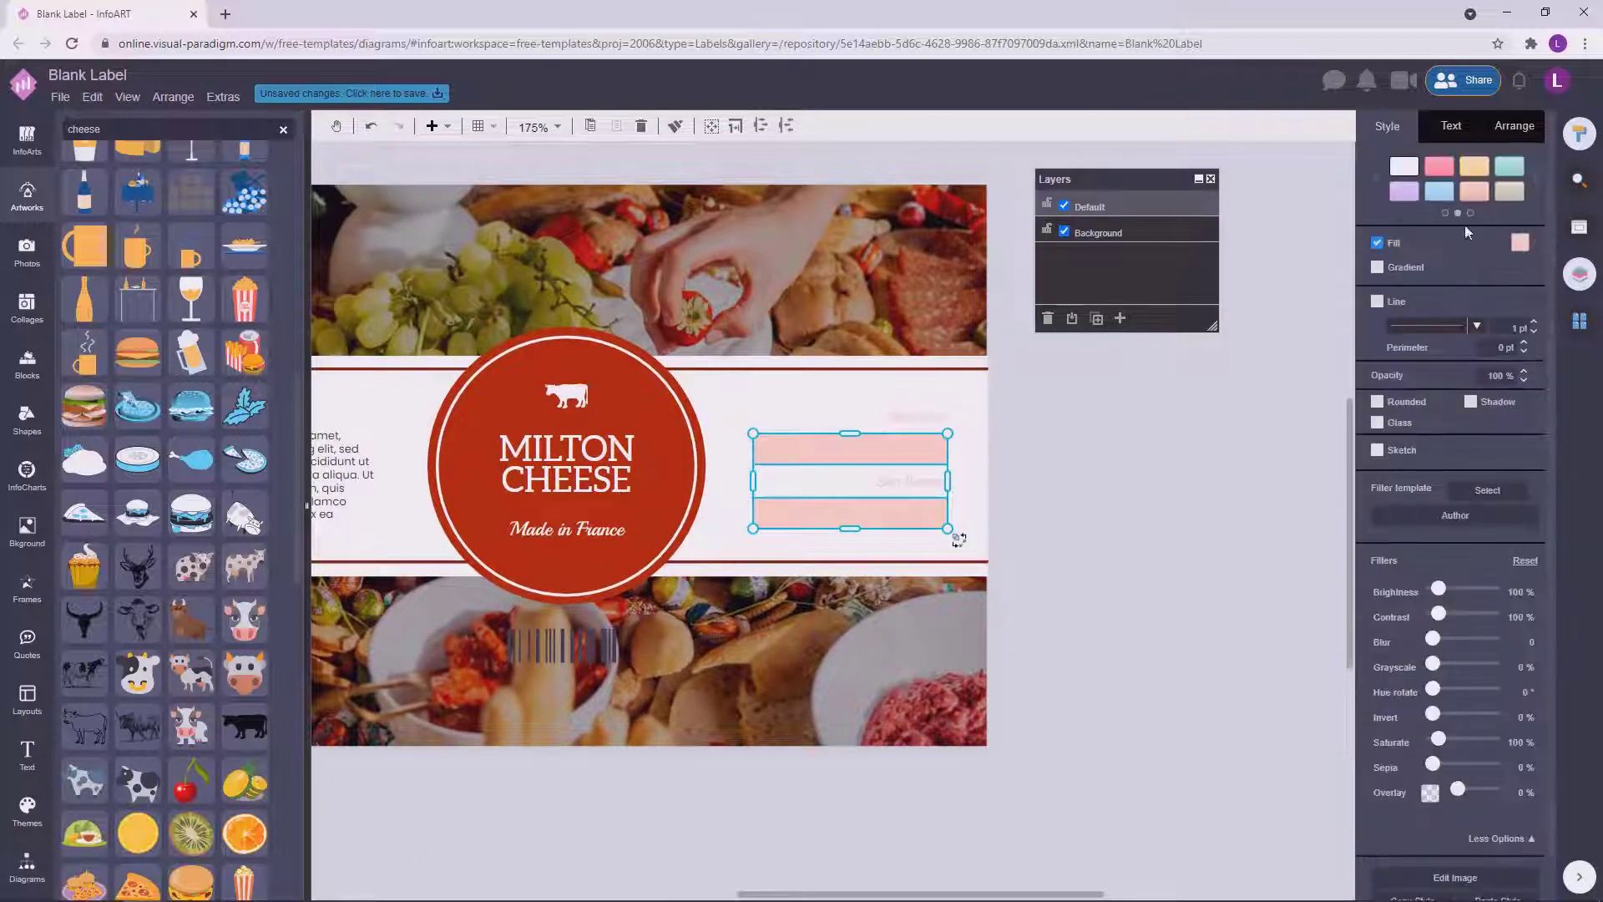
pyautogui.click(1520, 244)
pyautogui.click(1417, 401)
pyautogui.moveTo(753, 479); pyautogui.dragTo(767, 478)
pyautogui.click(1105, 435)
# Change the font colour of the Bottle on and Best Before labels to dark red.
pyautogui.click(921, 417)
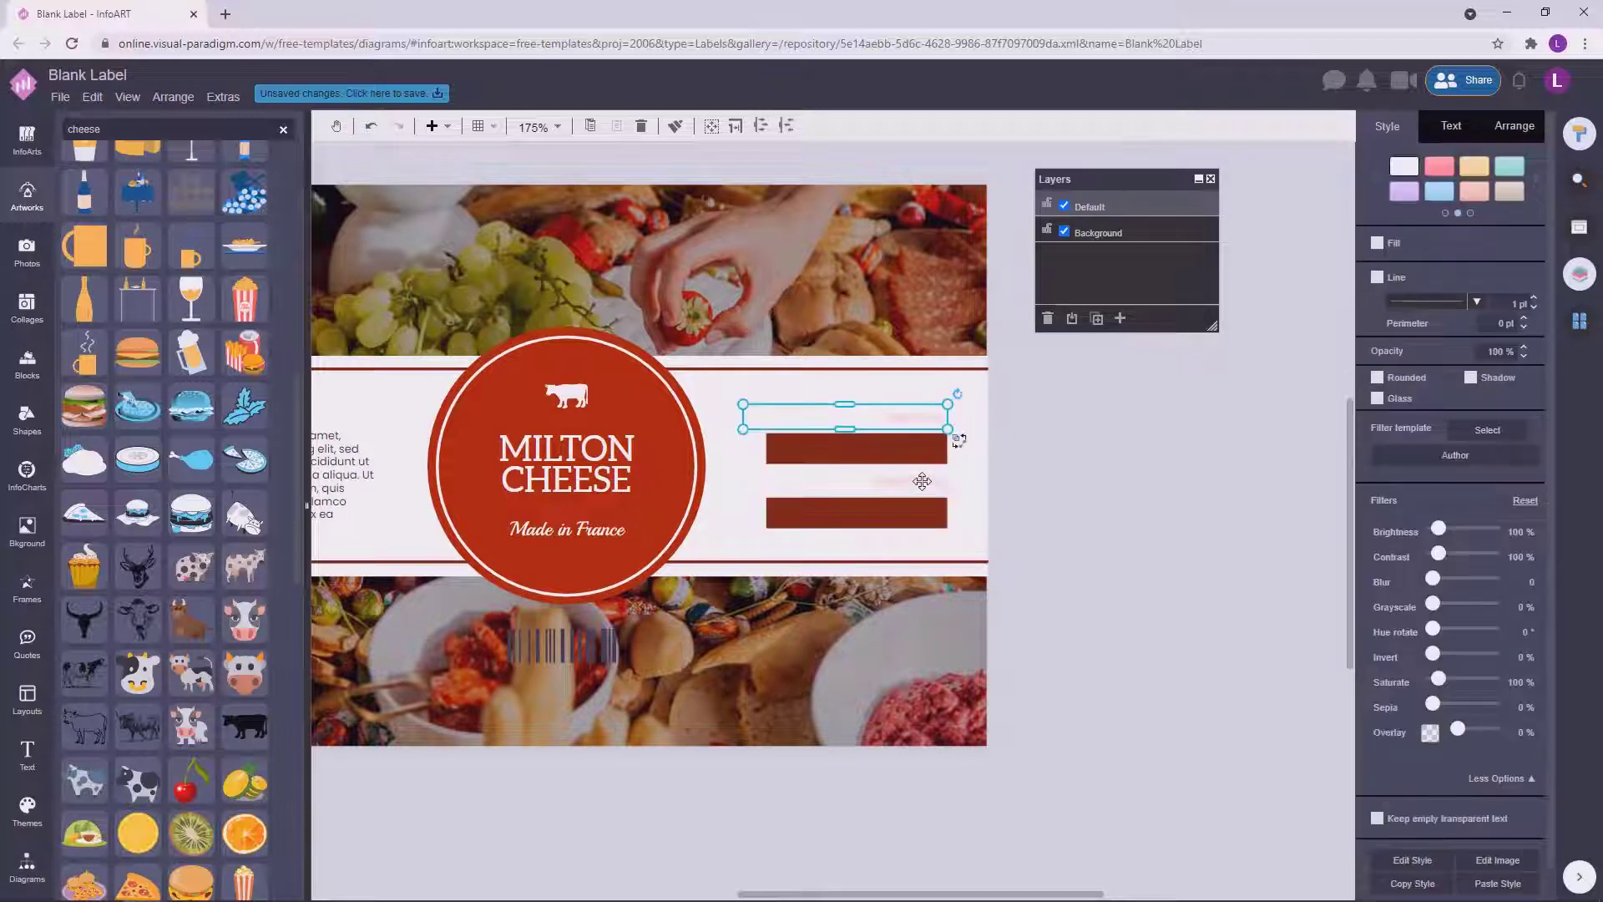
pyautogui.keyDown('shift'); pyautogui.click(923, 480); pyautogui.keyUp('shift')
pyautogui.click(1456, 130)
pyautogui.click(1531, 391)
pyautogui.click(1437, 545)
pyautogui.click(1062, 493)
pyautogui.hscroll(-3, 1246, 476)
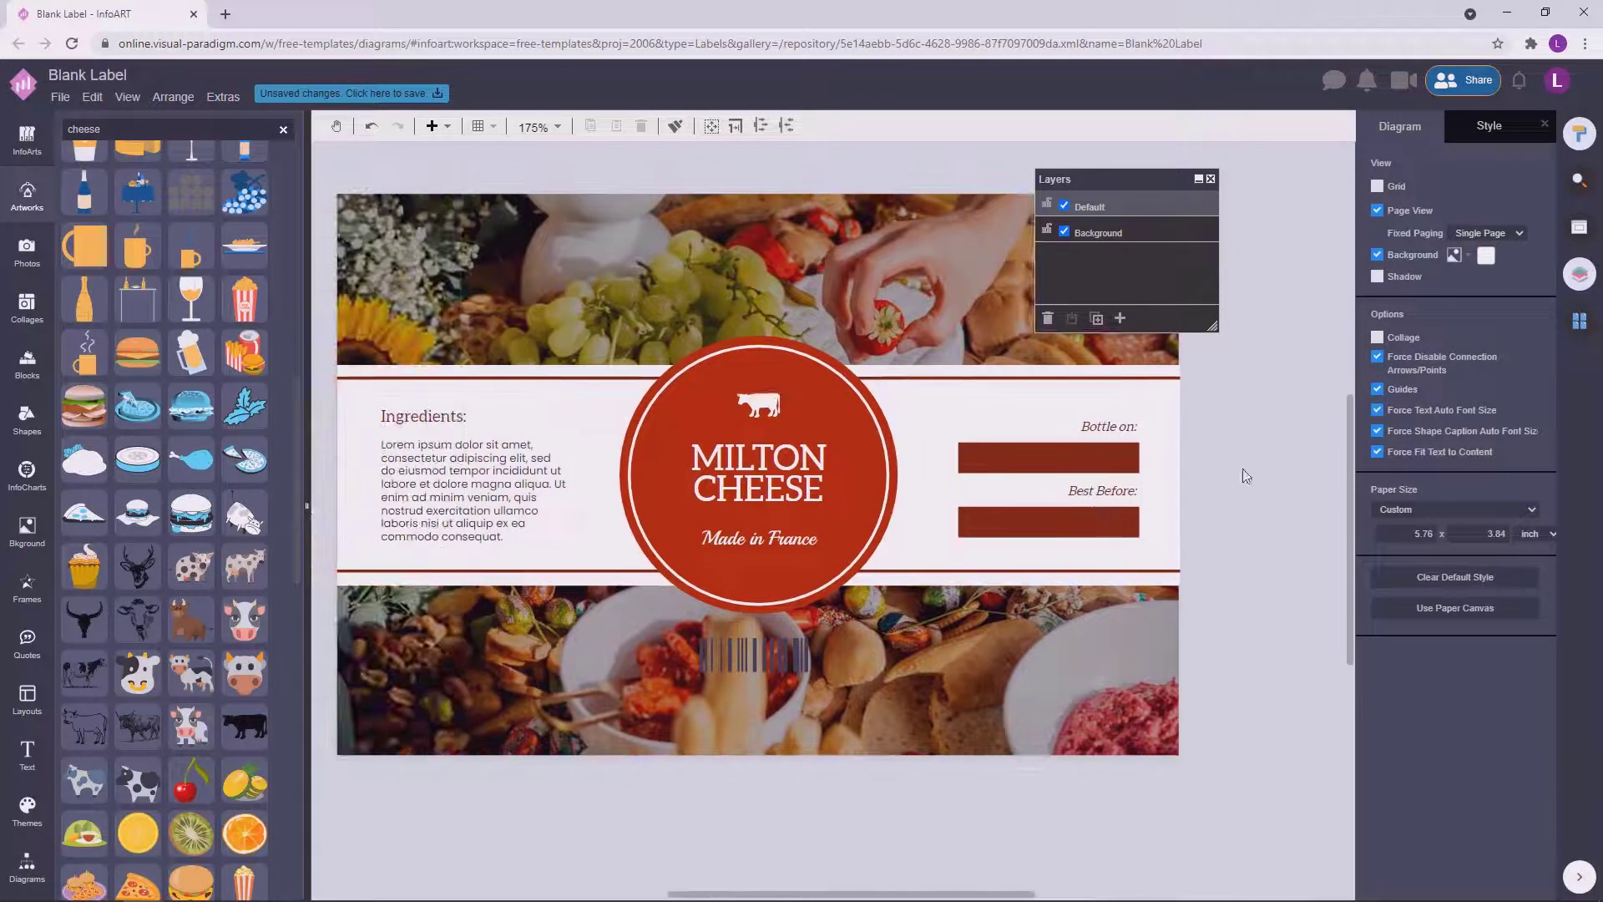
# Make the Ingredients, Bottle on and Best Before headings bold and remove the italics from the two date labels.
pyautogui.click(461, 420)
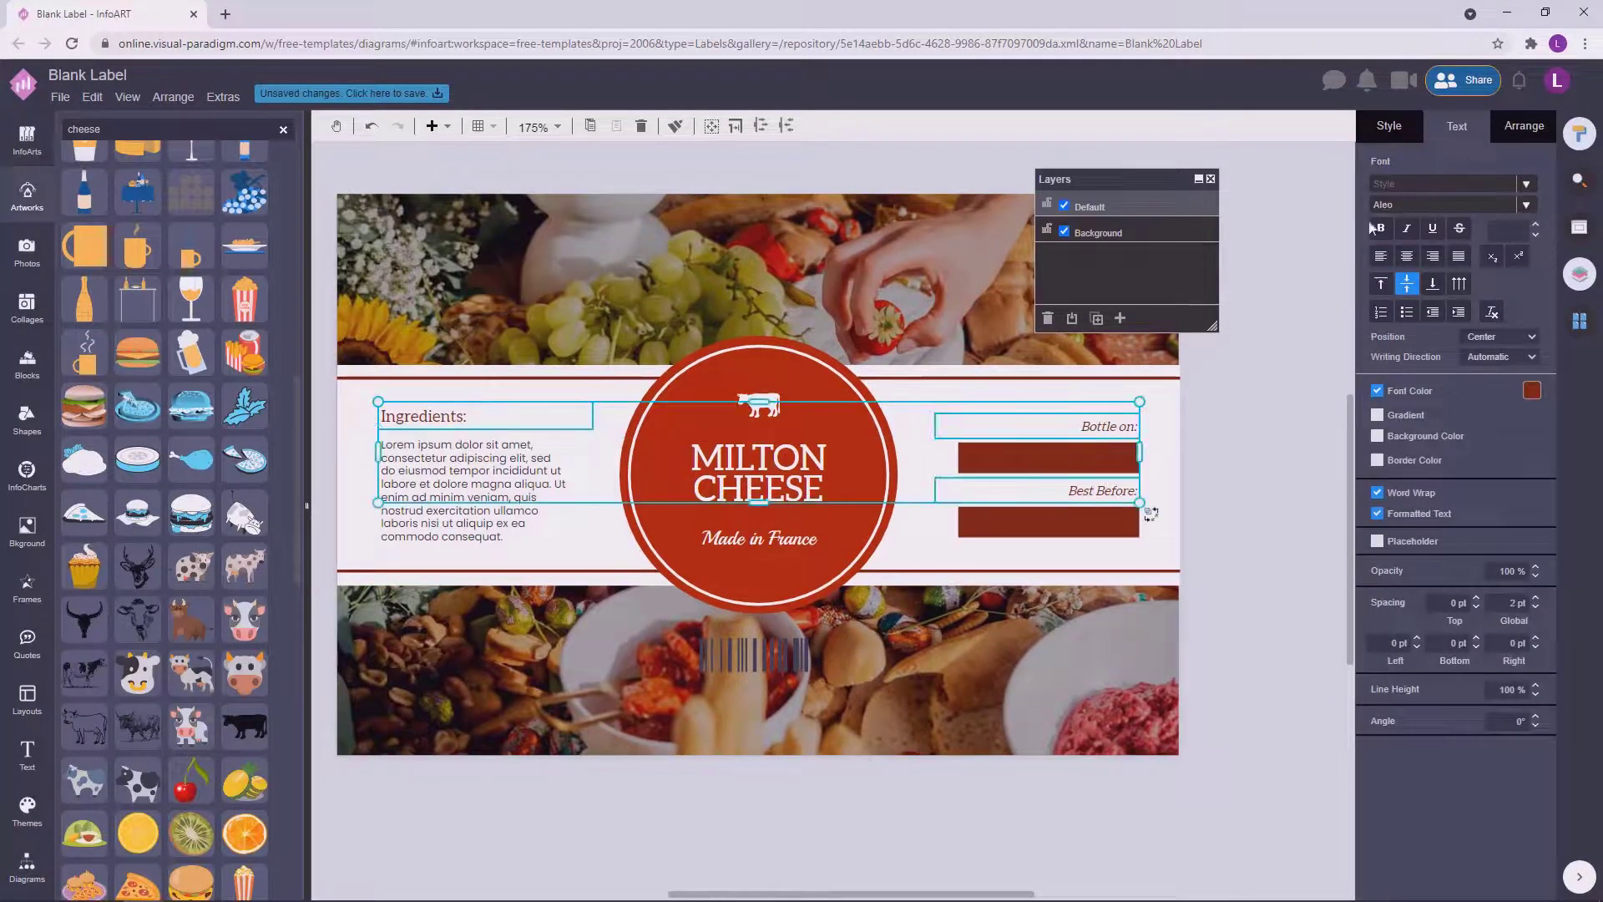
pyautogui.click(1237, 421)
pyautogui.click(1123, 447)
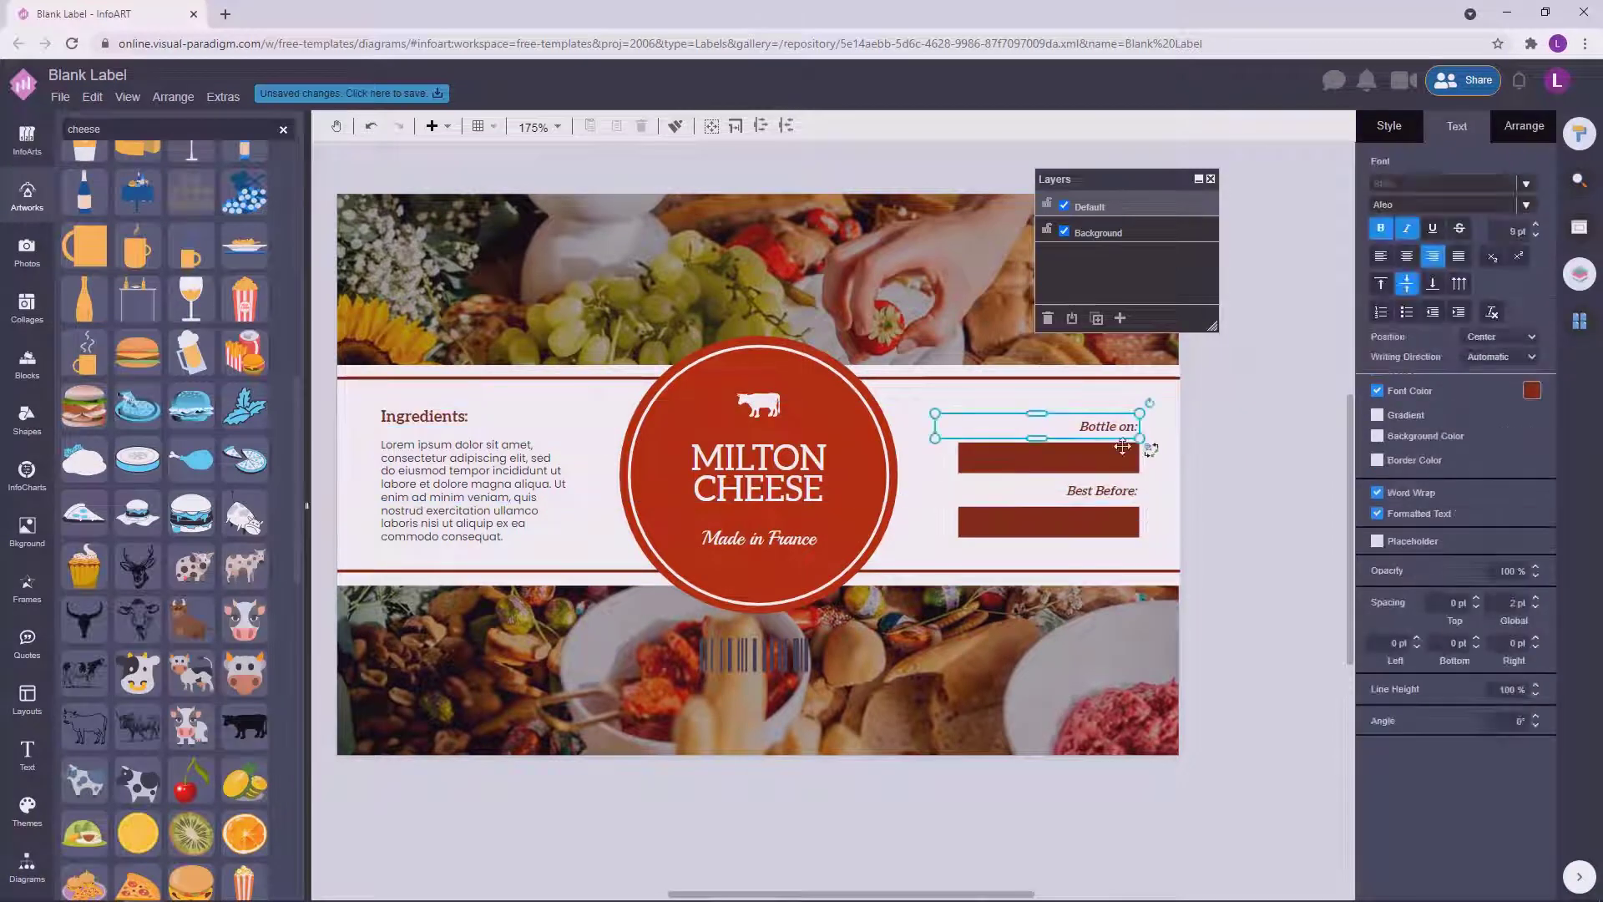
pyautogui.click(1411, 228)
pyautogui.click(1244, 393)
# Set the Ingredients, Bottle on and Best Before headings to 8 pt.
pyautogui.click(409, 419)
pyautogui.keyDown('shift'); pyautogui.click(1113, 425); pyautogui.keyUp('shift')
pyautogui.keyDown('shift'); pyautogui.click(1106, 492); pyautogui.keyUp('shift')
pyautogui.click(1513, 231)
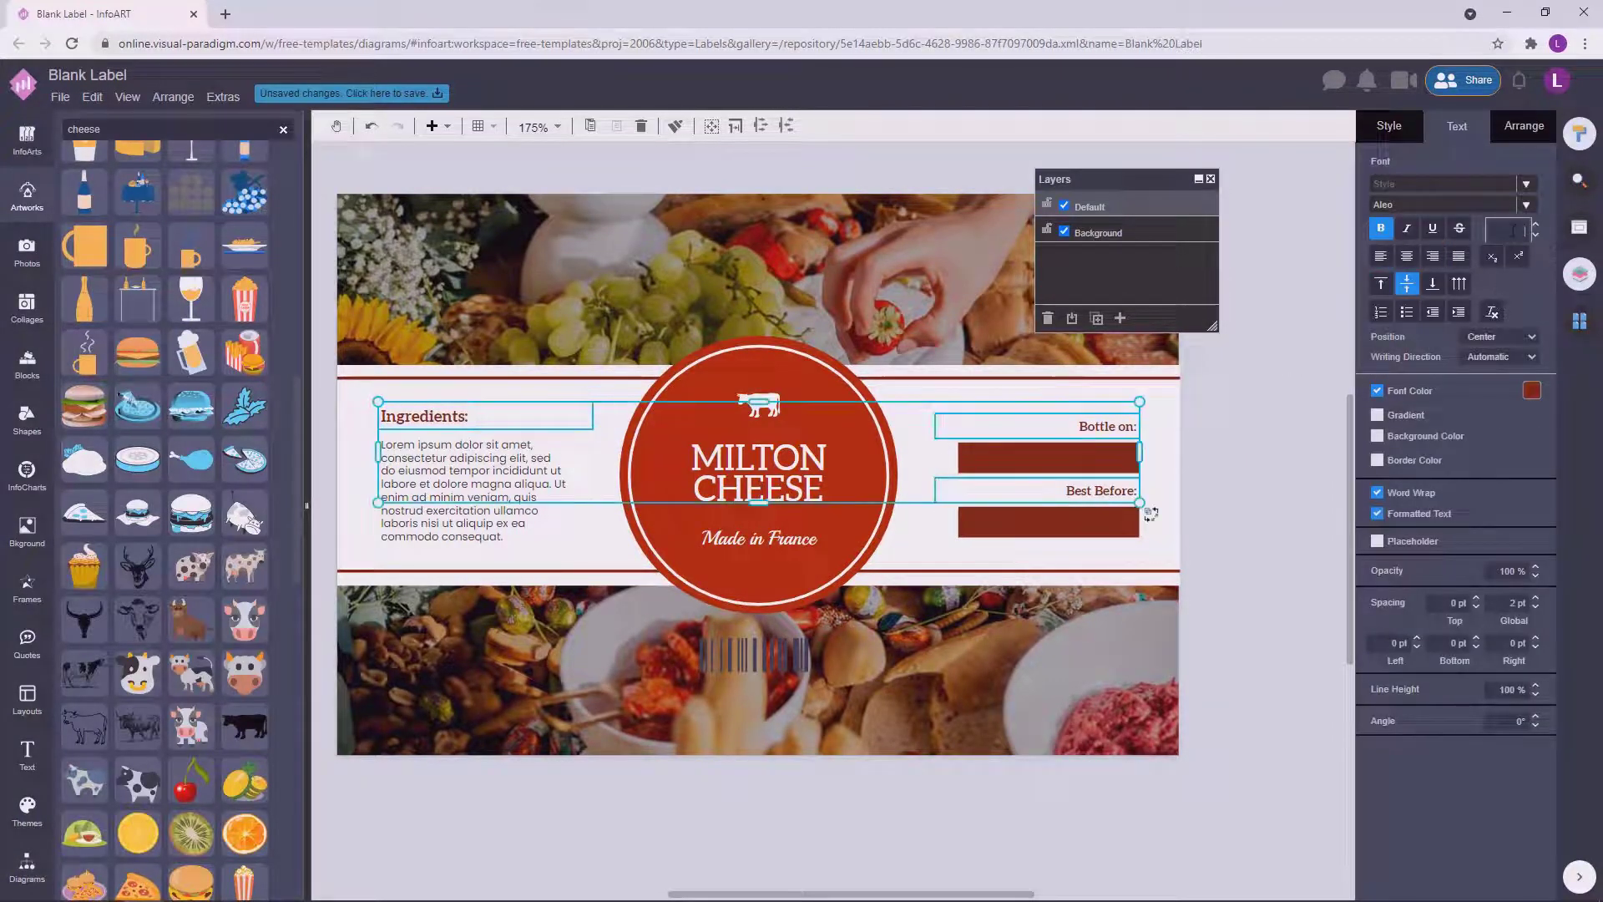
pyautogui.click(1118, 430)
pyautogui.keyDown('shift'); pyautogui.click(461, 415); pyautogui.keyUp('shift')
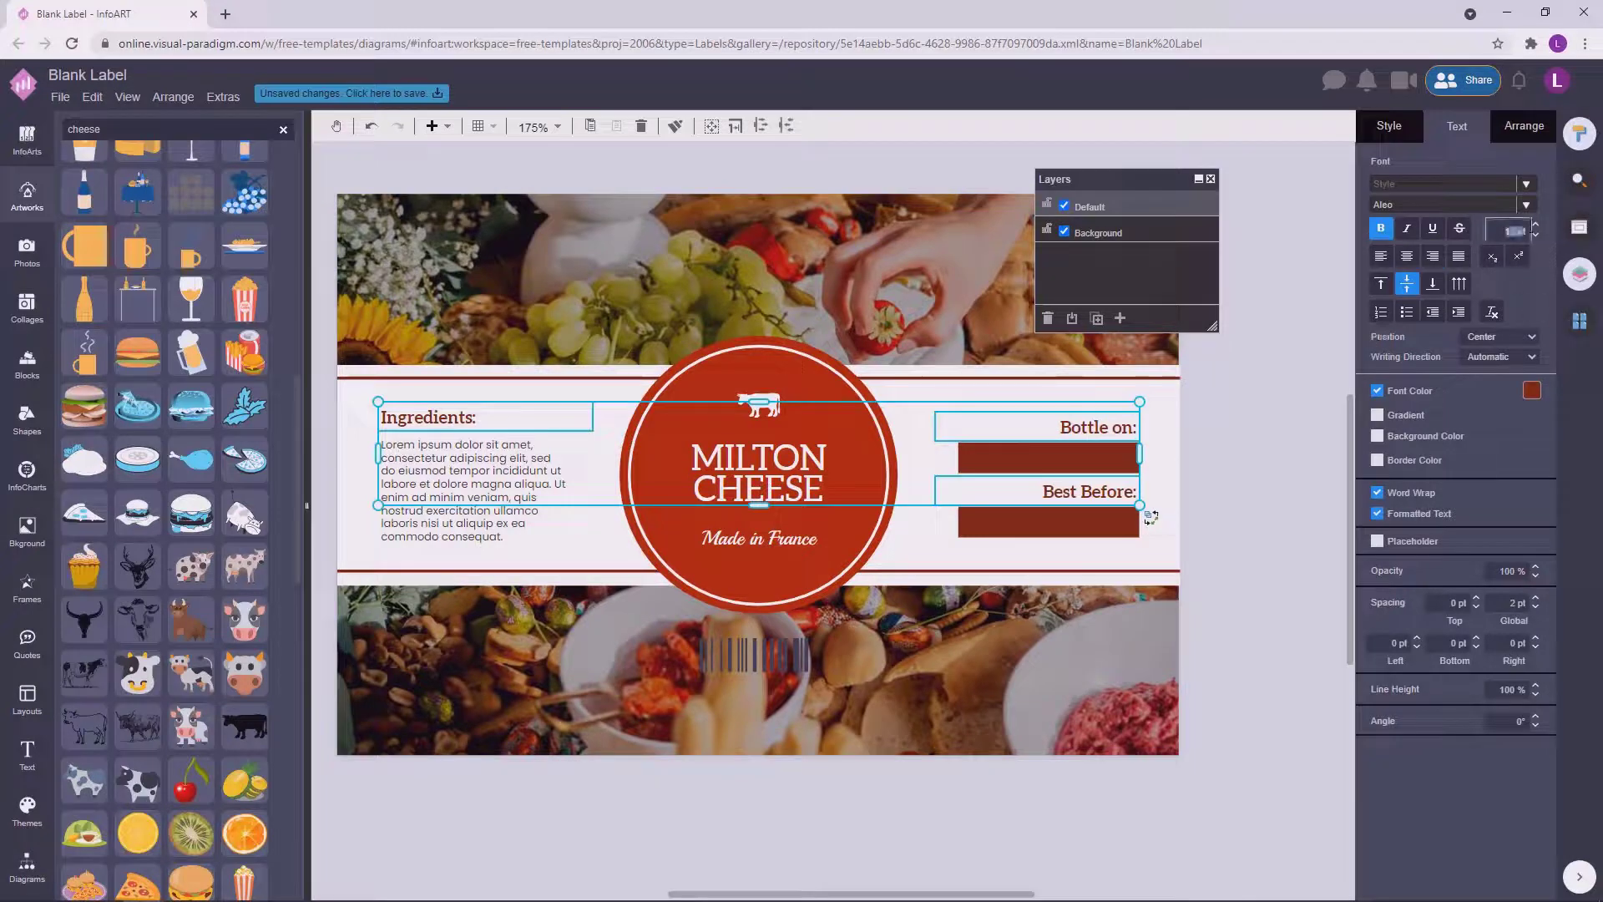
pyautogui.press('Return')
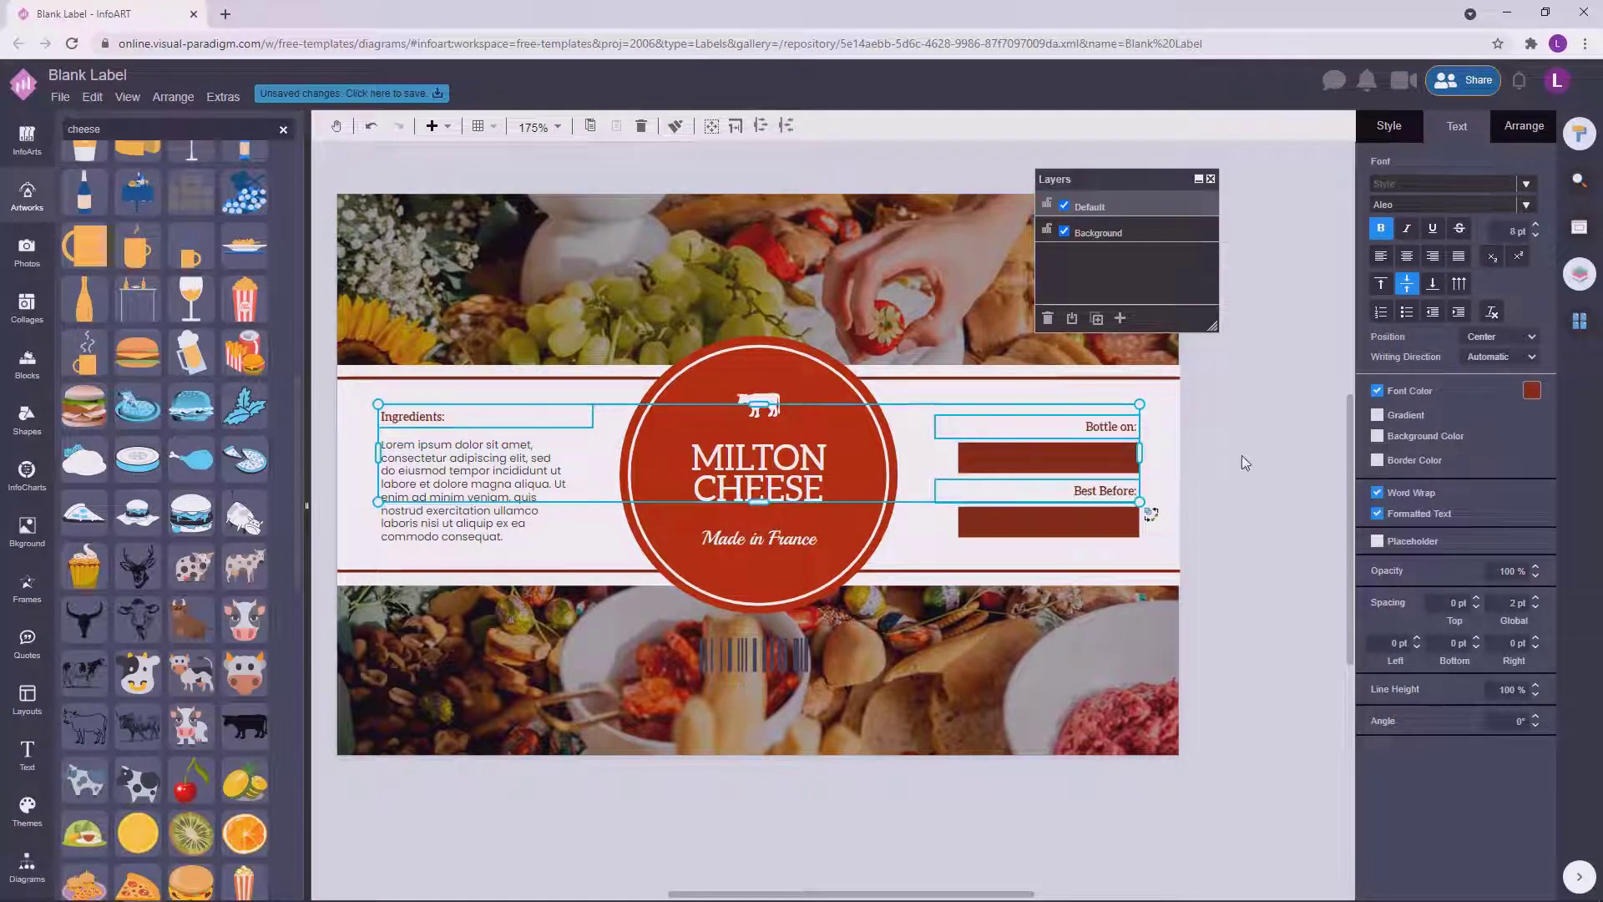
pyautogui.click(1241, 456)
# Select the date labels with their boxes and adjust their position on the white band.
pyautogui.moveTo(1270, 509); pyautogui.dragTo(1269, 539)
pyautogui.moveTo(1245, 560); pyautogui.dragTo(932, 414)
pyautogui.moveTo(1098, 453); pyautogui.dragTo(1098, 452)
pyautogui.click(1216, 449)
# Move the barcode to the label's lower-right corner over the photo and recolour it white.
pyautogui.moveTo(790, 678); pyautogui.dragTo(1098, 708)
pyautogui.click(1268, 568)
pyautogui.click(1401, 128)
pyautogui.click(1382, 190)
pyautogui.click(1480, 221)
pyautogui.click(1219, 639)
pyautogui.click(1250, 651)
pyautogui.moveTo(1288, 619); pyautogui.dragTo(1292, 594)
pyautogui.scroll(-1, 1293, 594)
# Try a font matching "play" on the Ingredients, Bottle on and Best Before headings, and undo it.
pyautogui.click(579, 469)
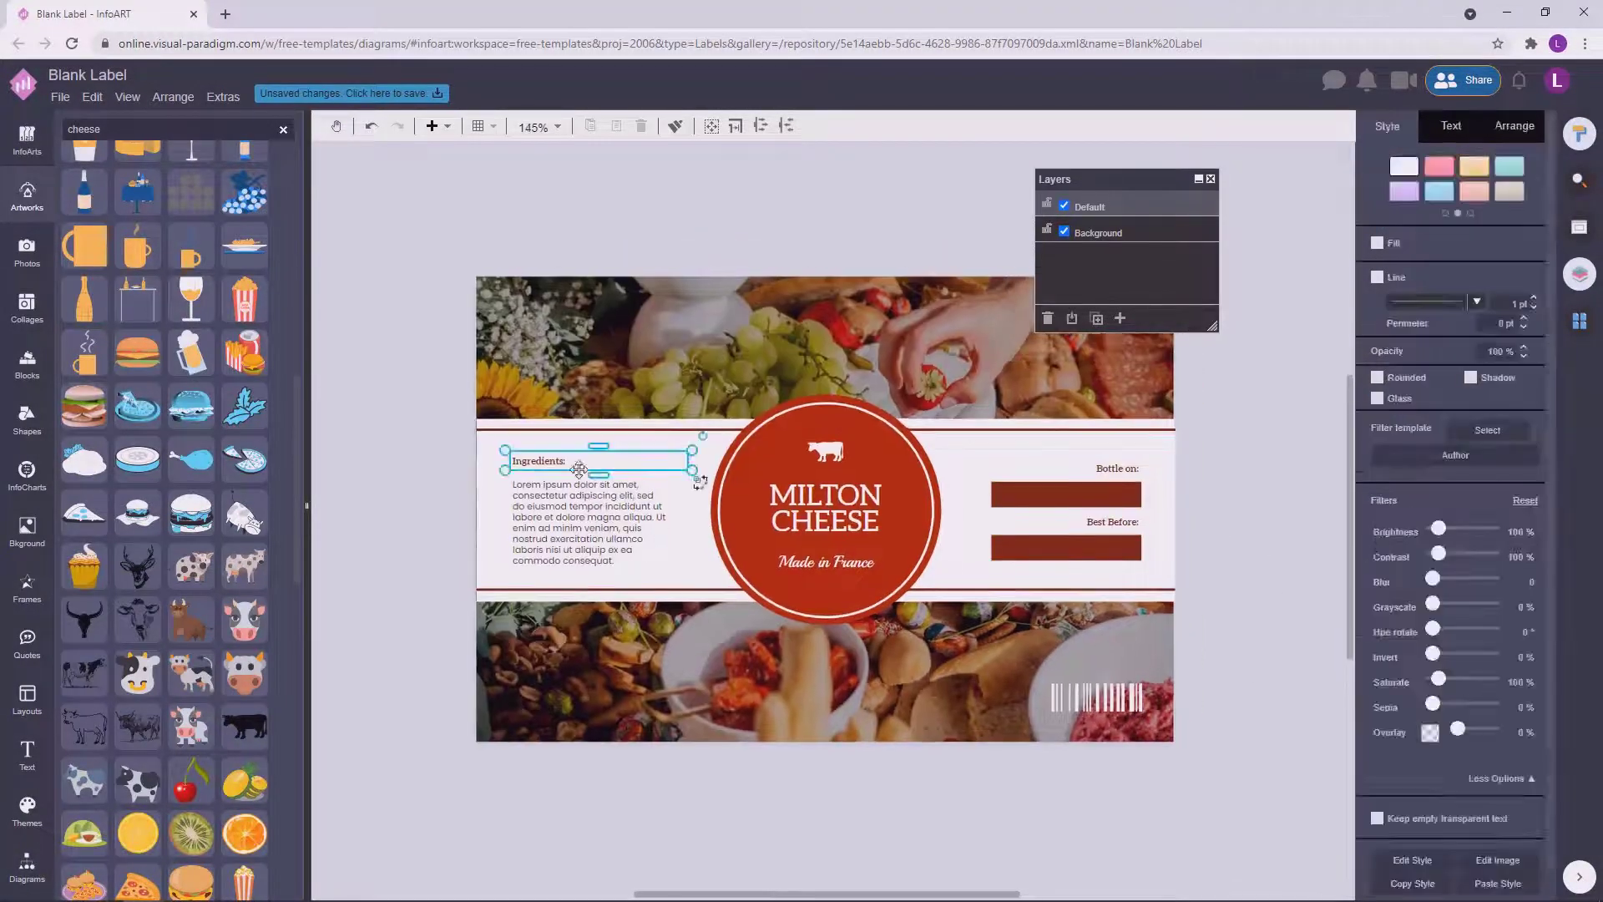
pyautogui.keyDown('shift'); pyautogui.click(1117, 466); pyautogui.keyUp('shift')
pyautogui.keyDown('shift'); pyautogui.click(1114, 521); pyautogui.keyUp('shift')
pyautogui.click(1452, 127)
pyautogui.click(1418, 205)
pyautogui.write('play')
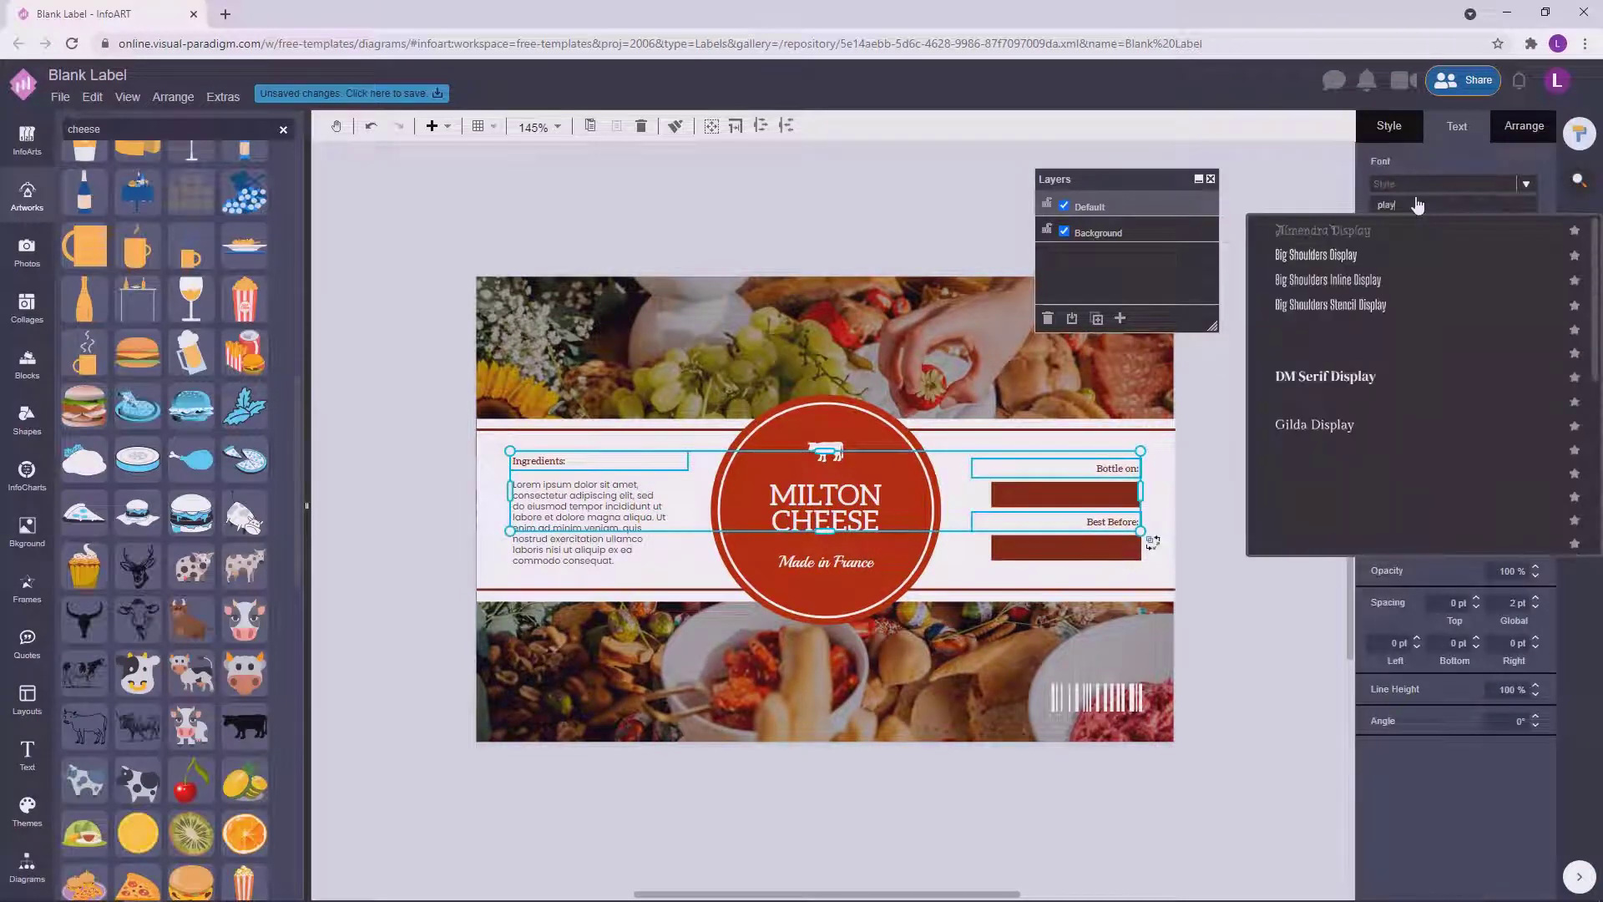
pyautogui.click(1313, 463)
pyautogui.hotkey('ctrl', 'z')
pyautogui.click(1262, 474)
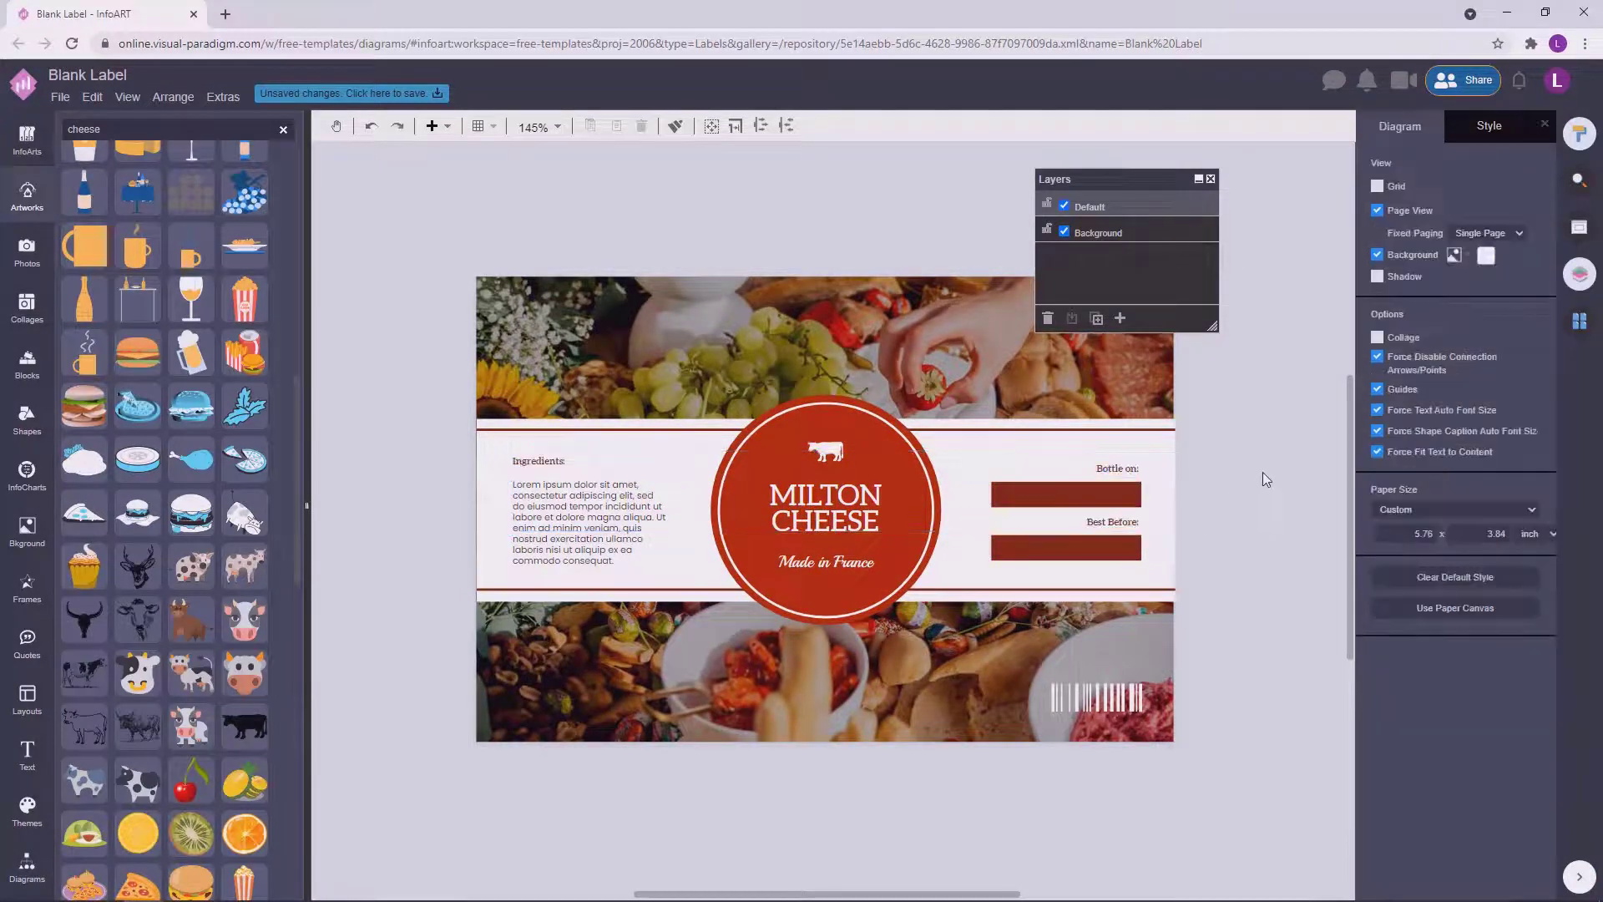
# Enlarge the Ingredients, Bottle on and Best Before headings to 9 pt.
pyautogui.scroll(2, 1216, 491)
pyautogui.click(1081, 451)
pyautogui.click(998, 597)
pyautogui.moveTo(998, 596); pyautogui.dragTo(1224, 584)
pyautogui.click(462, 435)
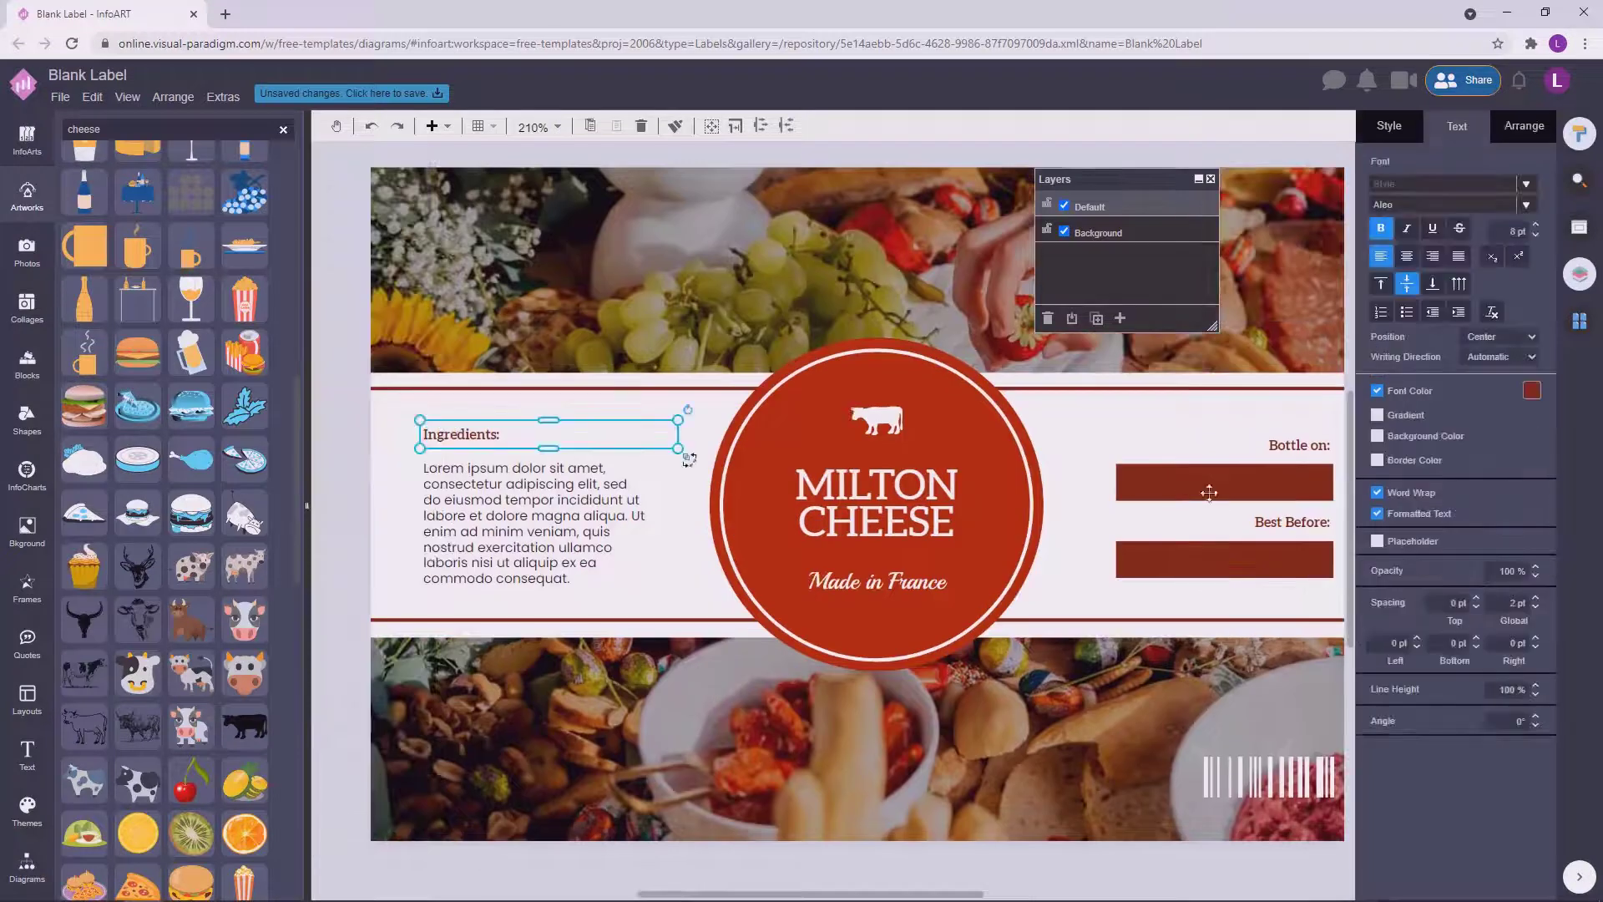
pyautogui.keyDown('shift'); pyautogui.click(1293, 444); pyautogui.keyUp('shift')
pyautogui.keyDown('shift'); pyautogui.click(1295, 519); pyautogui.keyUp('shift')
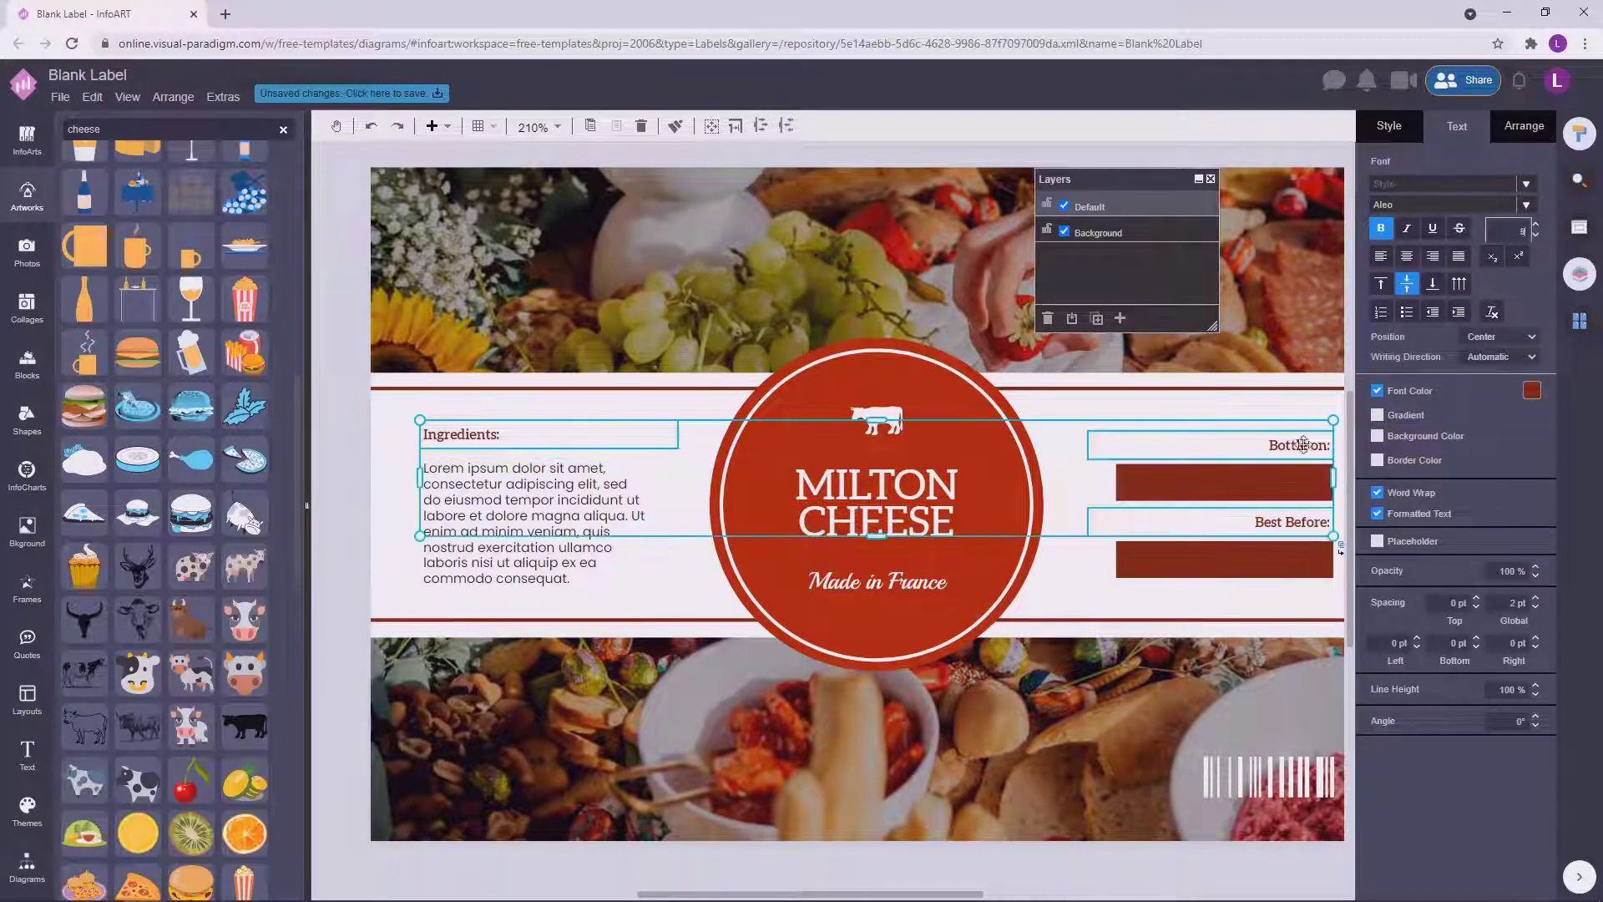
pyautogui.click(347, 616)
pyautogui.scroll(-2, 348, 616)
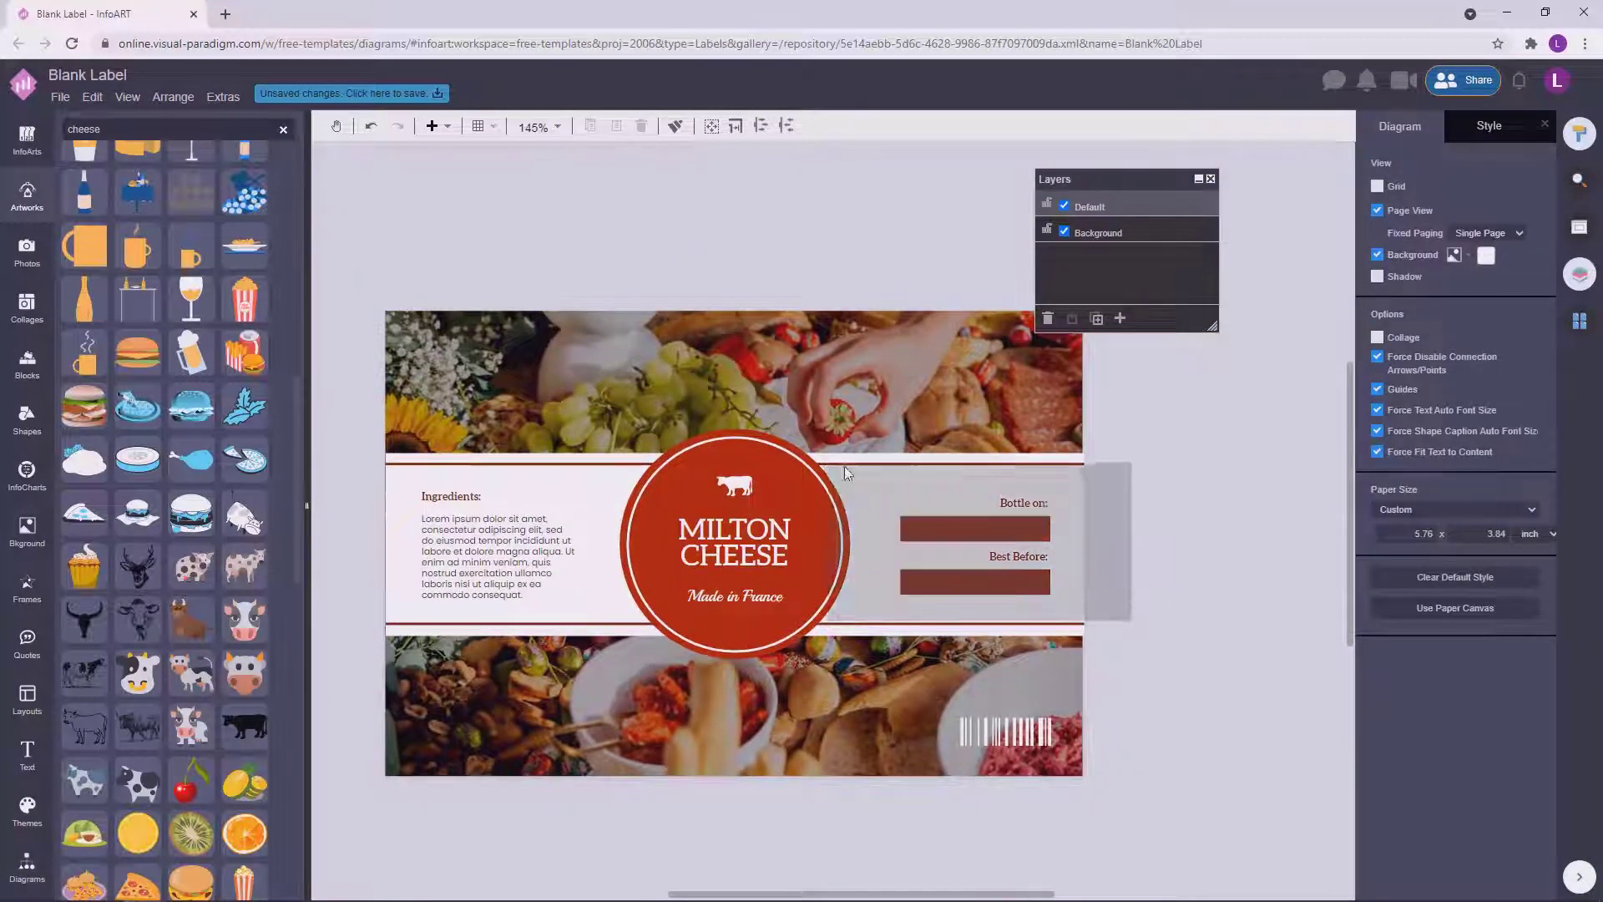
# Nudge the Bottle on and Best Before labels with their boxes five steps to the left on the white band.
pyautogui.moveTo(845, 467); pyautogui.dragTo(837, 464)
pyautogui.press('Left')
pyautogui.press('Left')
pyautogui.press('Left')
pyautogui.press('Left')
pyautogui.press('Left')
pyautogui.click(1175, 527)
# Select the date labels with their boxes again and nudge them one step up.
pyautogui.moveTo(1179, 550); pyautogui.dragTo(1199, 548)
pyautogui.moveTo(1158, 606); pyautogui.dragTo(889, 469)
pyautogui.click(673, 484)
pyautogui.moveTo(1124, 544); pyautogui.dragTo(887, 481)
pyautogui.press('Up')
pyautogui.click(1178, 526)
pyautogui.moveTo(1125, 610); pyautogui.dragTo(887, 478)
pyautogui.click(1195, 493)
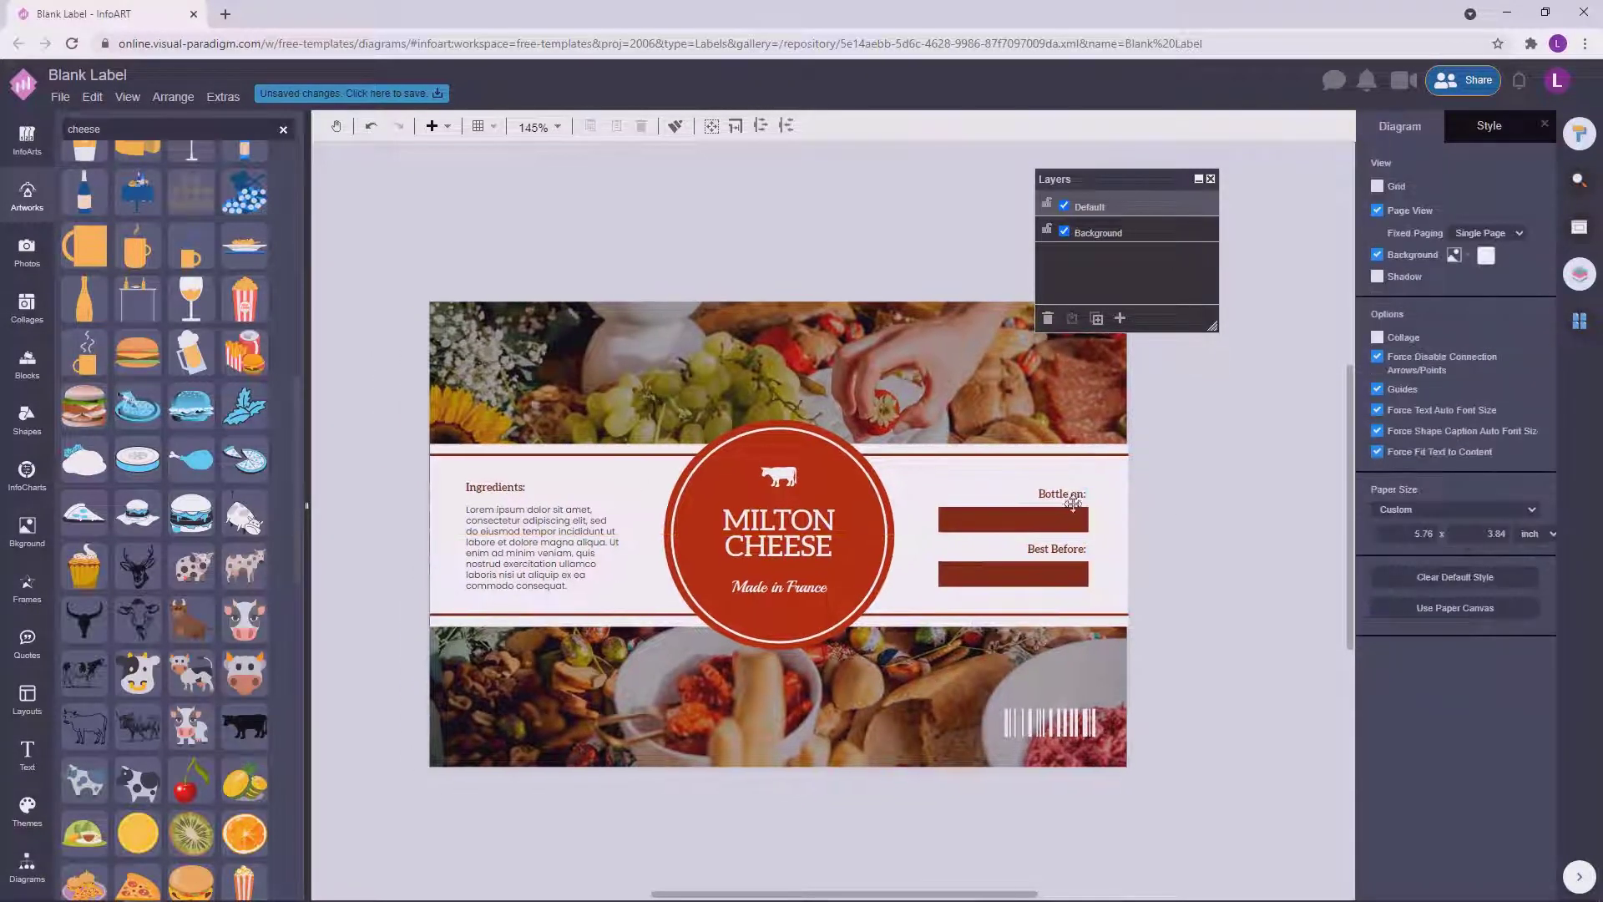
# Inspect the ingredients text and the Ingredients, Bottle on and Best Before headings for matching alignment and font settings.
pyautogui.scroll(1, 1073, 502)
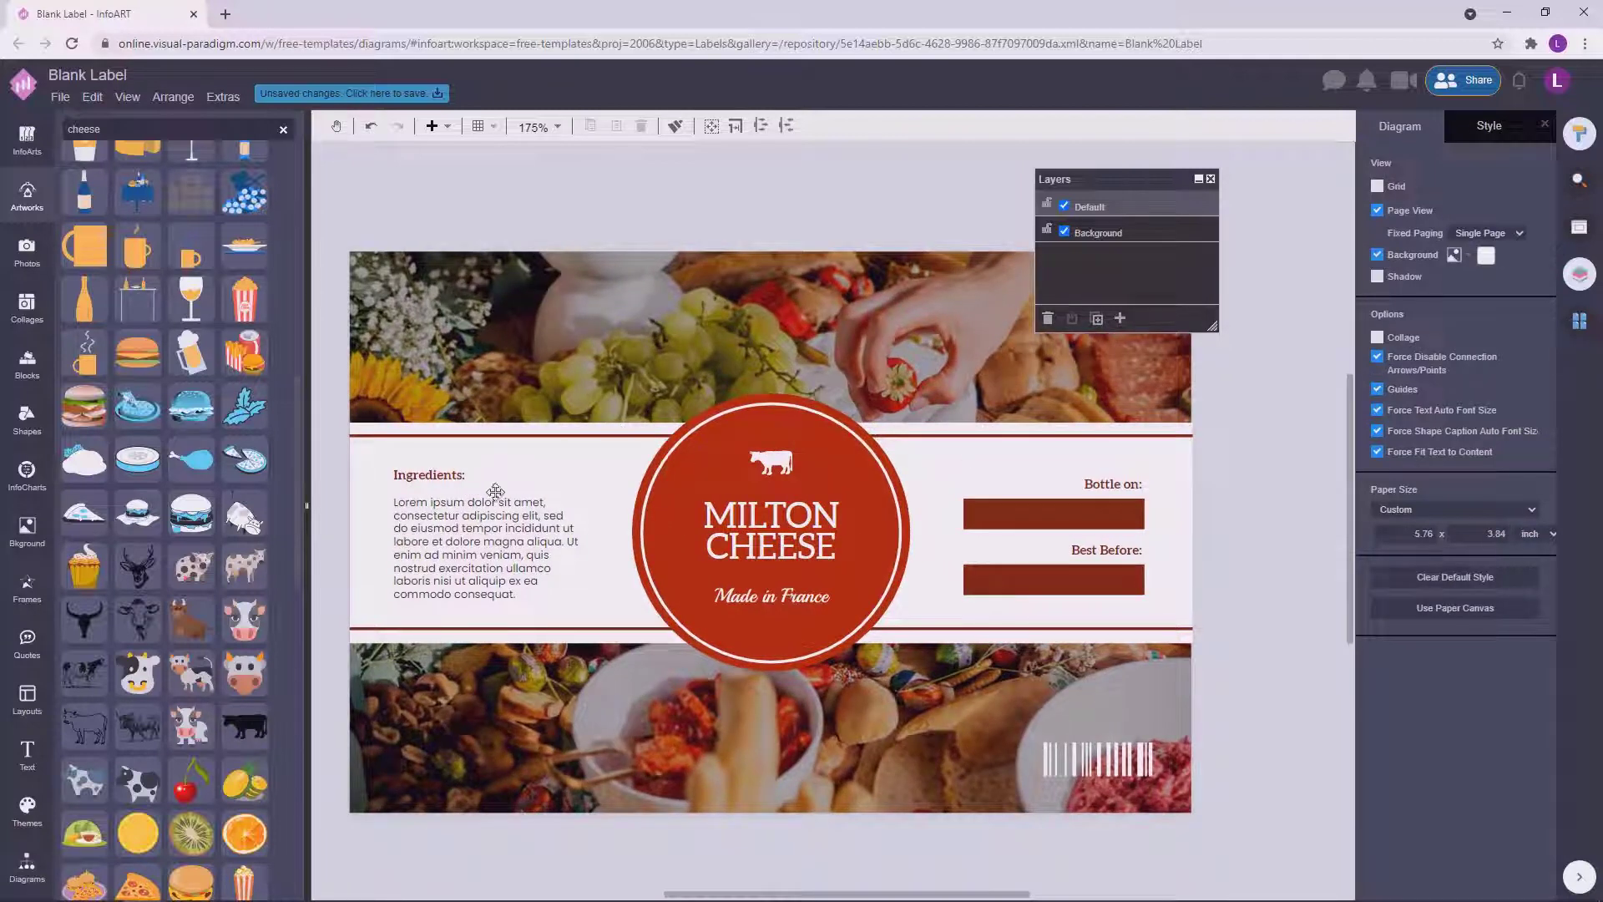
pyautogui.click(446, 477)
pyautogui.click(1283, 509)
pyautogui.click(493, 541)
pyautogui.click(1253, 534)
pyautogui.scroll(-1, 1260, 544)
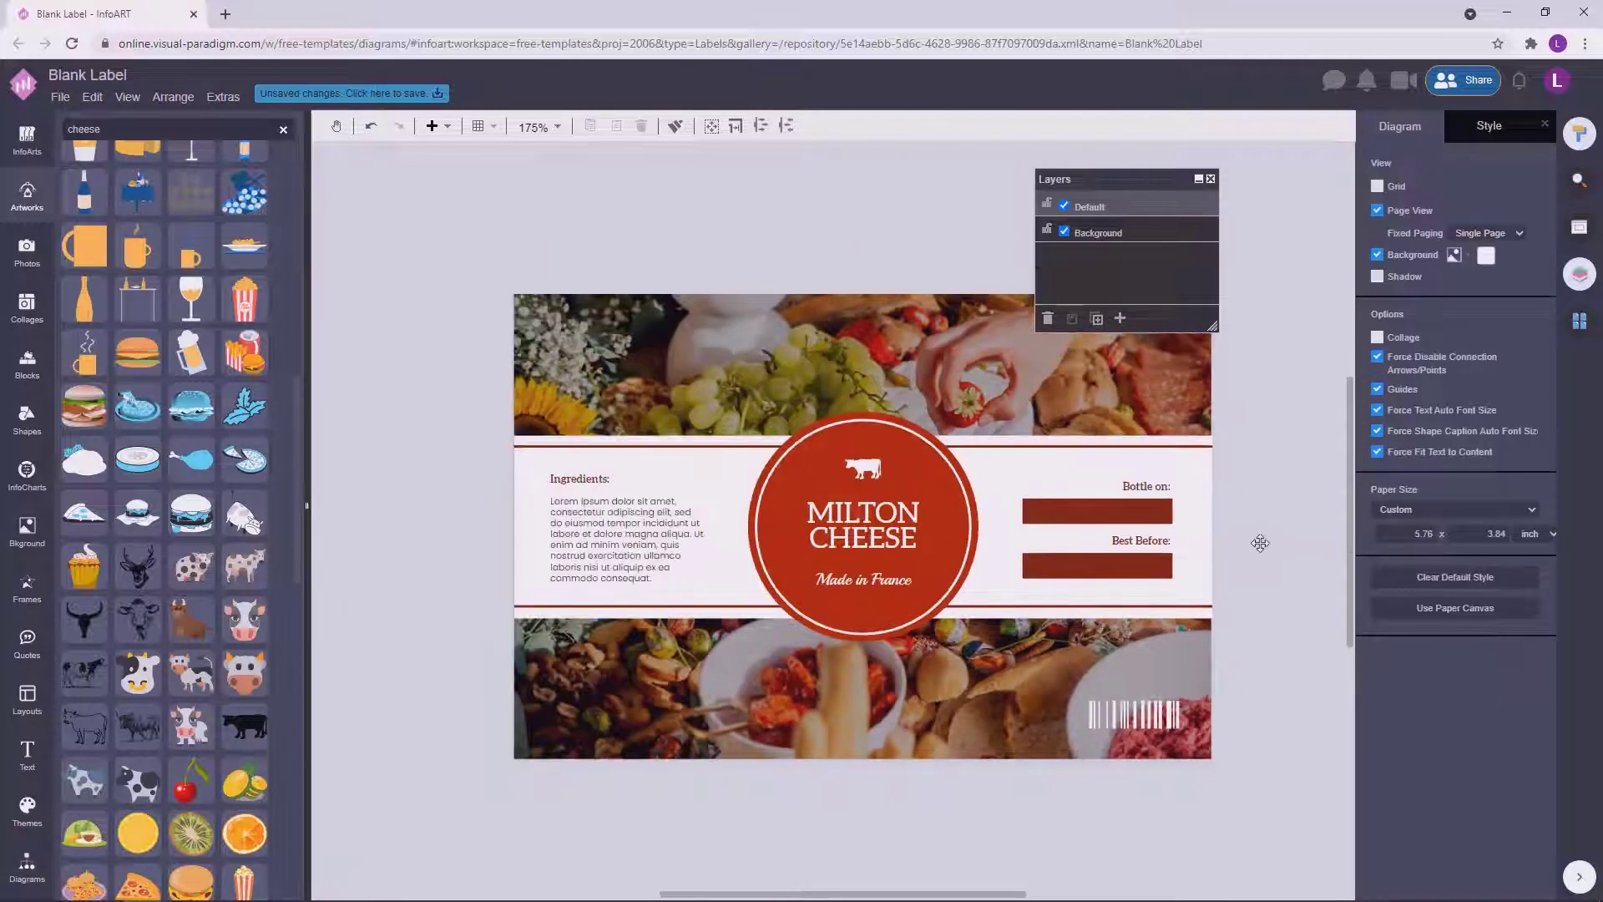
pyautogui.moveTo(1331, 529); pyautogui.dragTo(1305, 525)
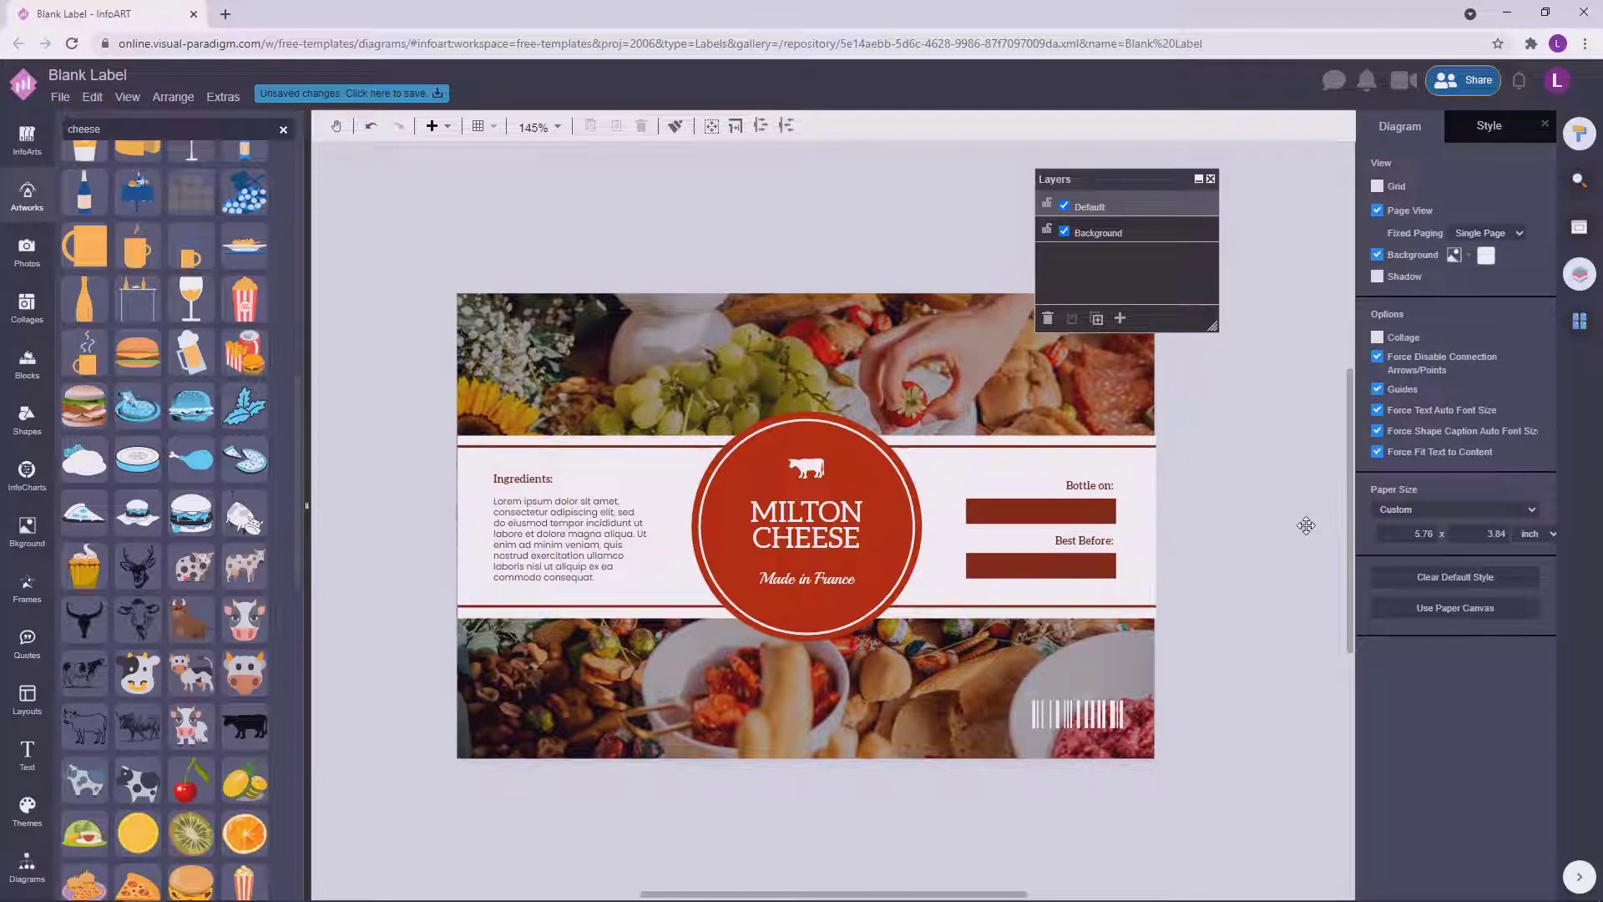
pyautogui.click(518, 480)
pyautogui.keyDown('shift'); pyautogui.click(1087, 486); pyautogui.keyUp('shift')
pyautogui.click(1293, 500)
pyautogui.click(1089, 486)
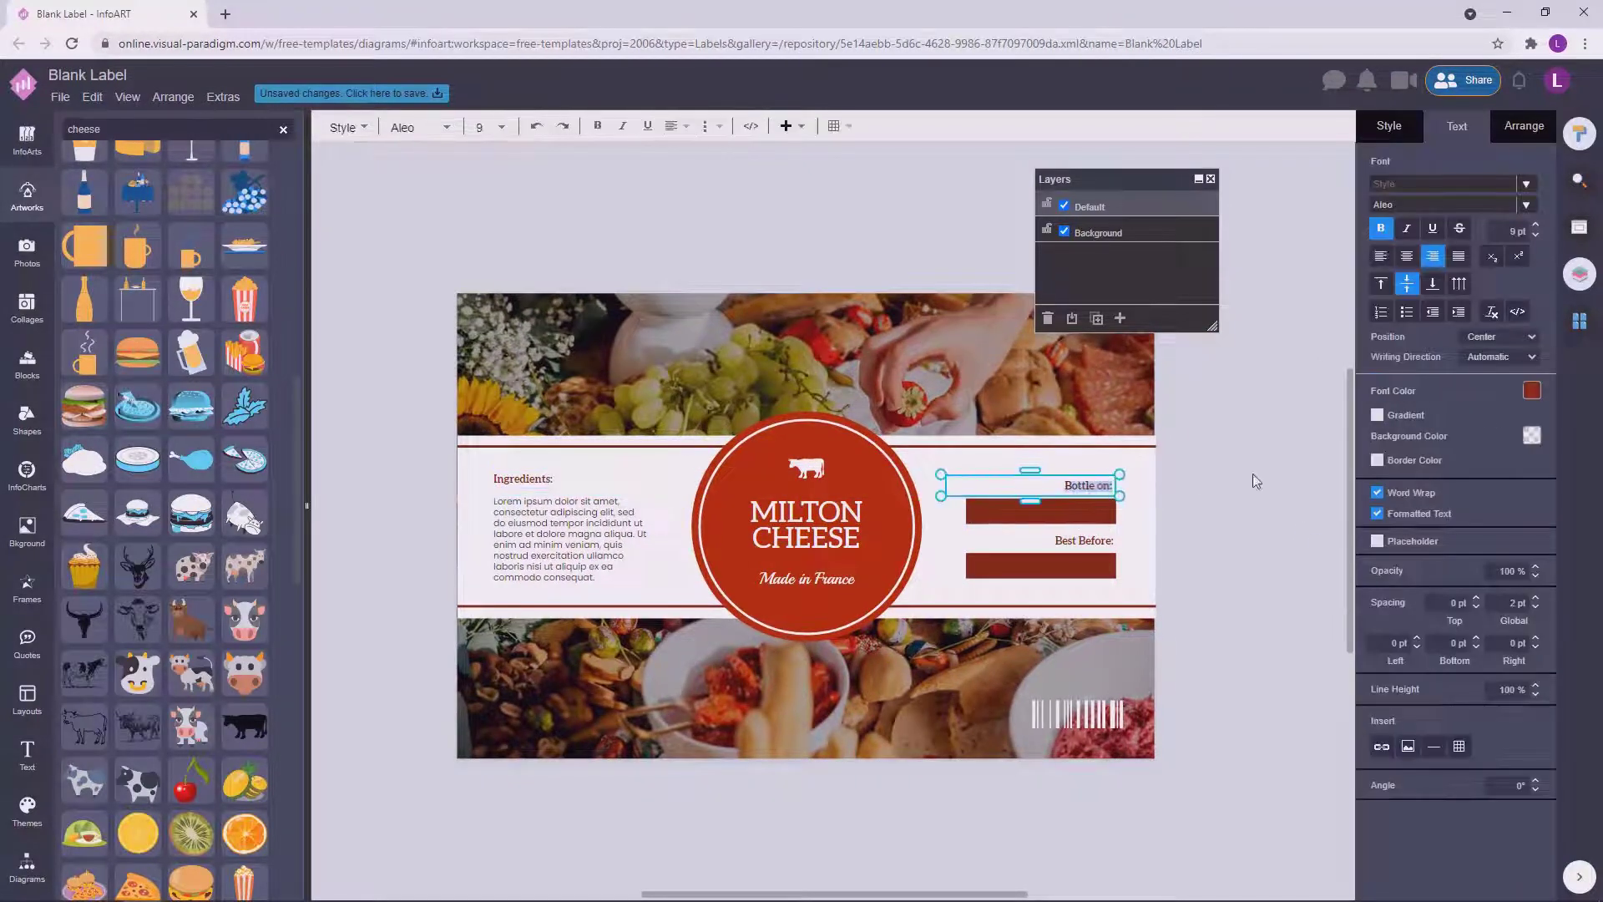
pyautogui.click(1254, 480)
pyautogui.click(1083, 541)
pyautogui.click(1199, 491)
pyautogui.click(551, 476)
pyautogui.click(1196, 456)
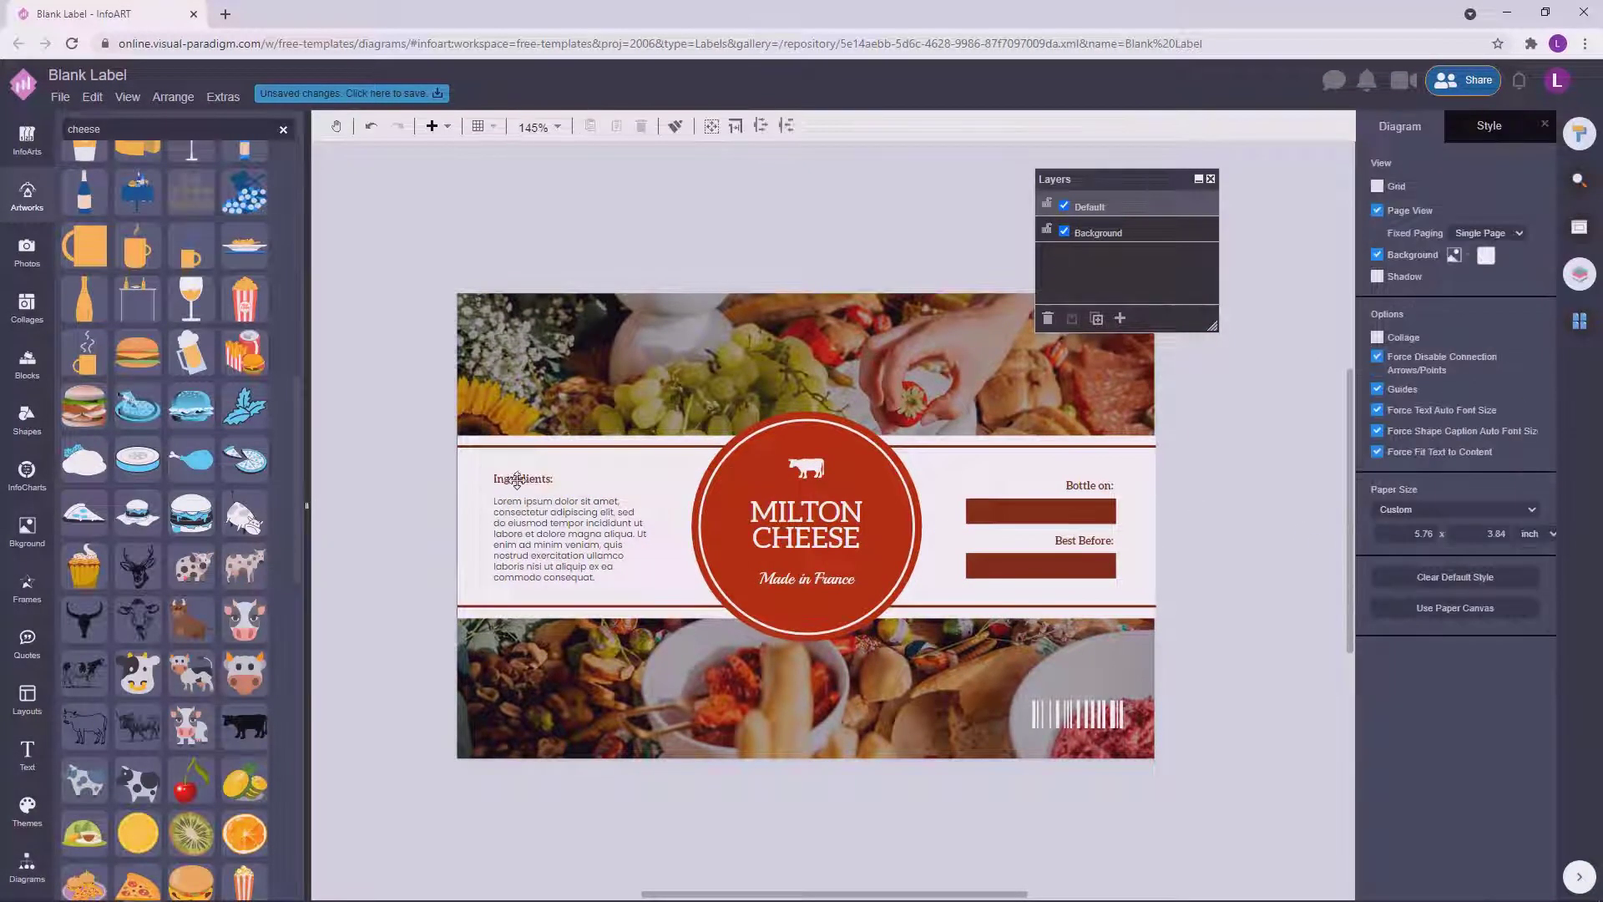
# Slightly enlarge the font of the Ingredients, Bottle on and Best Before headings together.
pyautogui.click(554, 476)
pyautogui.keyDown('shift'); pyautogui.click(1090, 485); pyautogui.keyUp('shift')
pyautogui.keyDown('shift'); pyautogui.click(1083, 540); pyautogui.keyUp('shift')
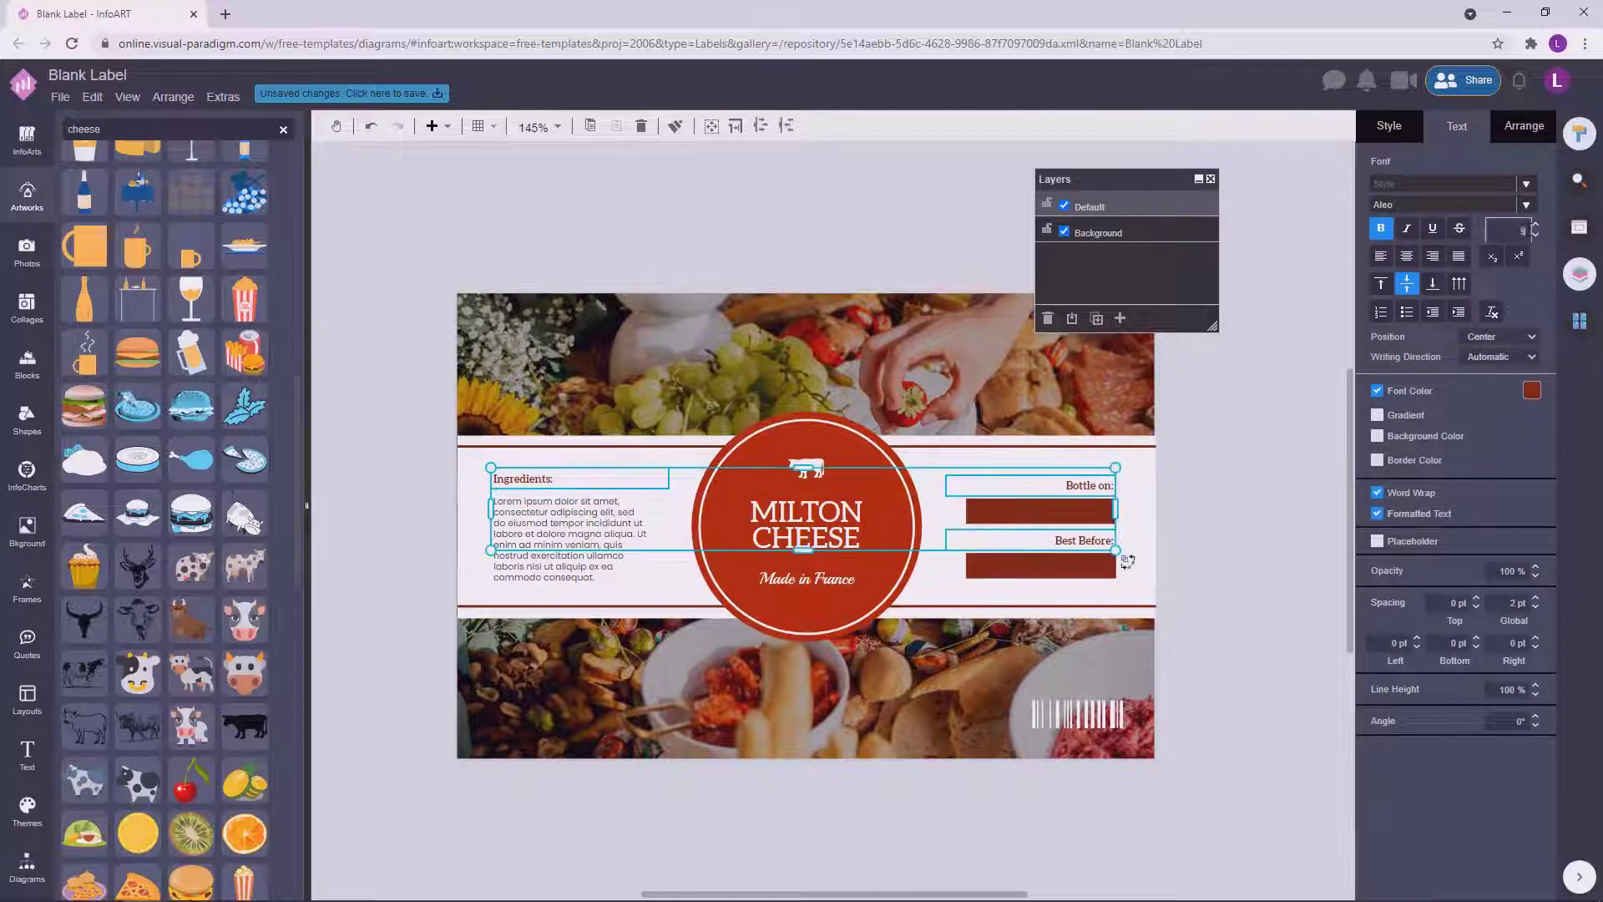
pyautogui.click(1247, 497)
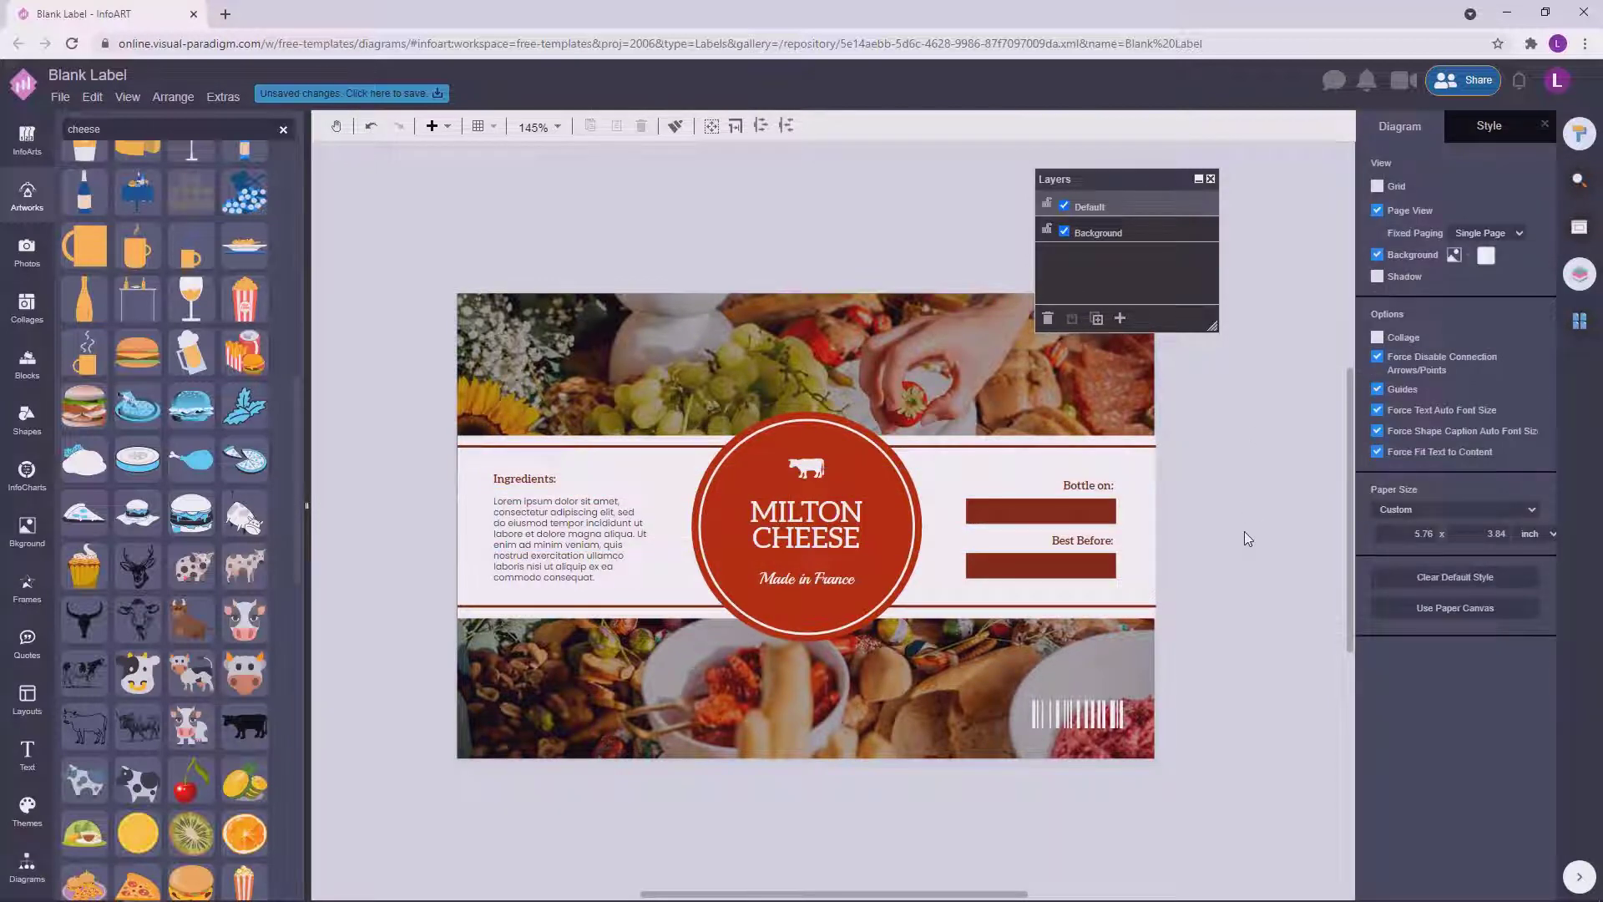
pyautogui.click(648, 539)
pyautogui.click(384, 564)
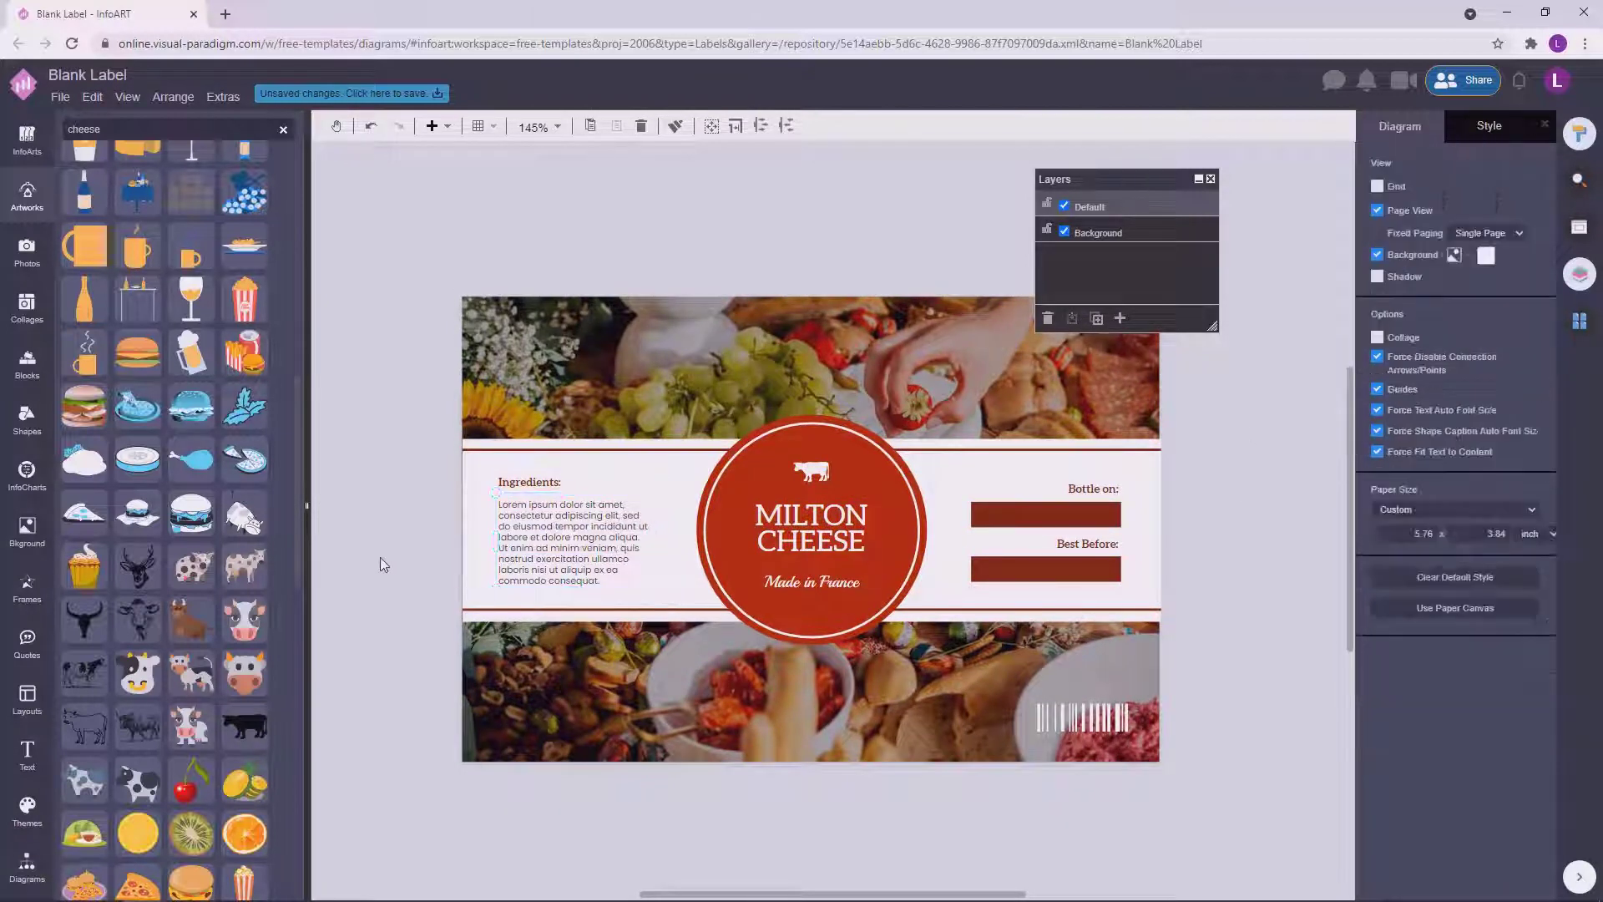
# Recolour the Made in France tagline pale yellow.
pyautogui.scroll(2, 1210, 548)
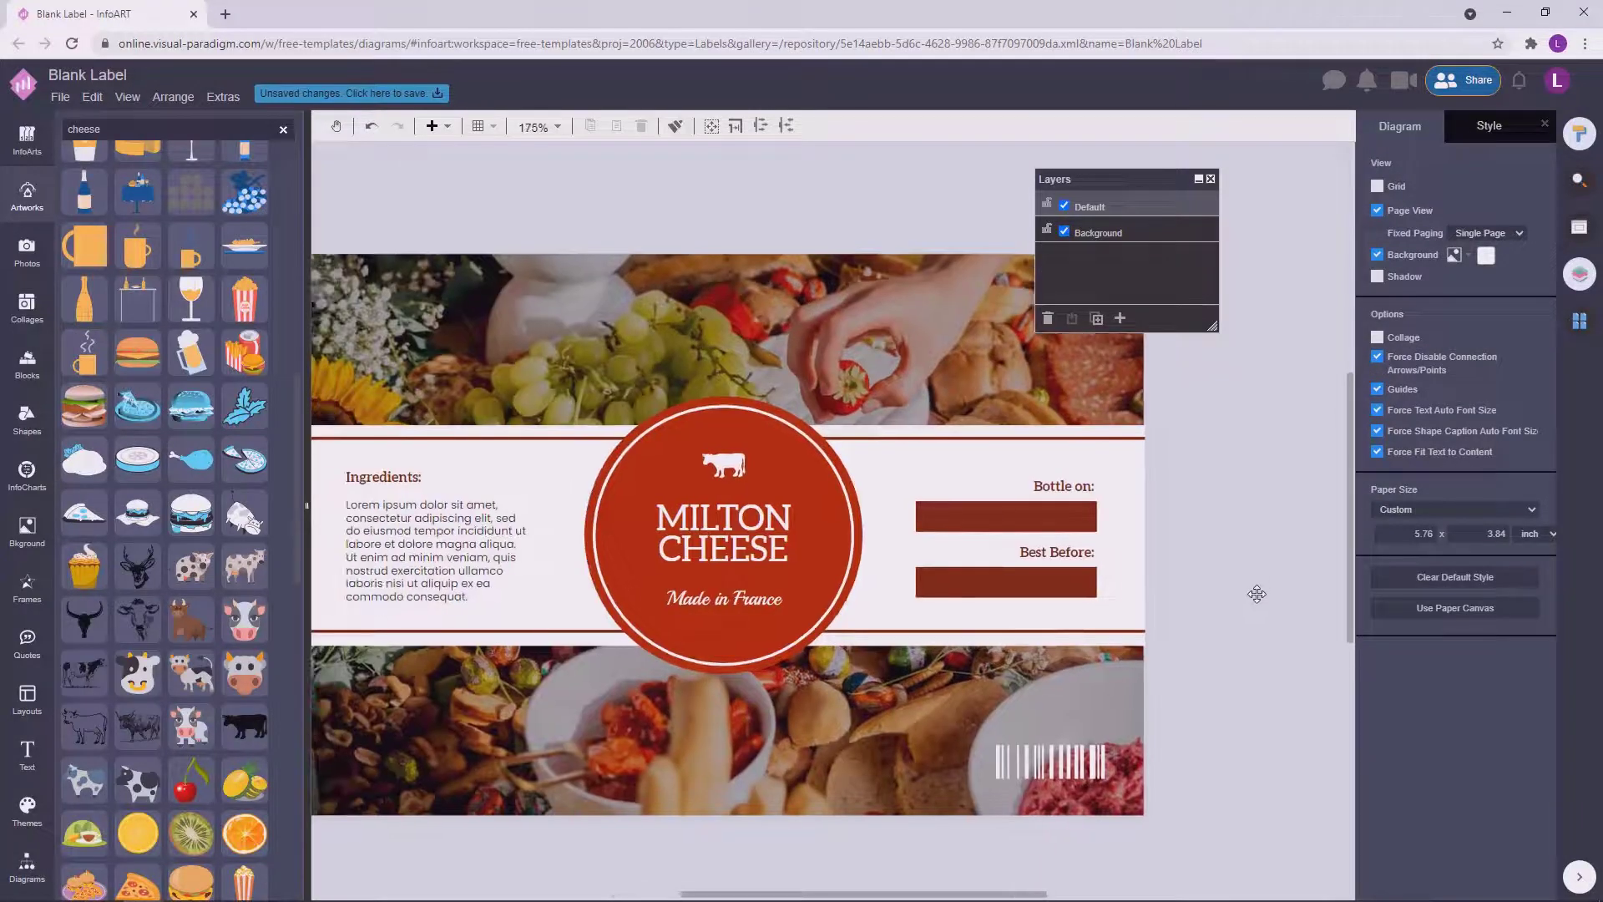
pyautogui.scroll(-2, 1278, 530)
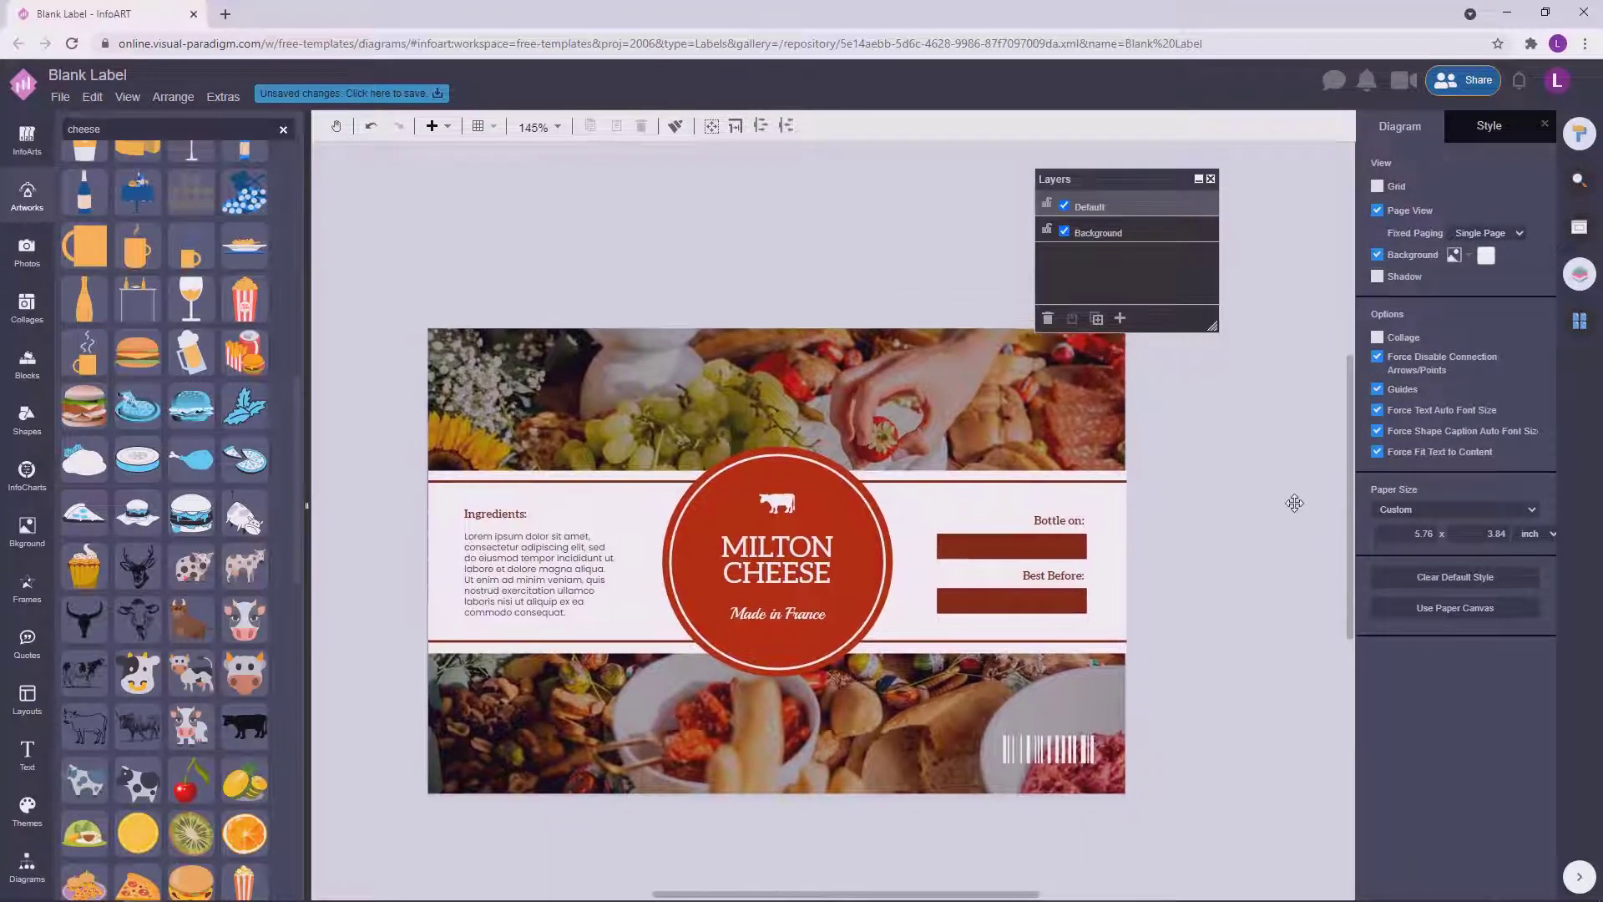
pyautogui.click(816, 615)
pyautogui.click(1532, 390)
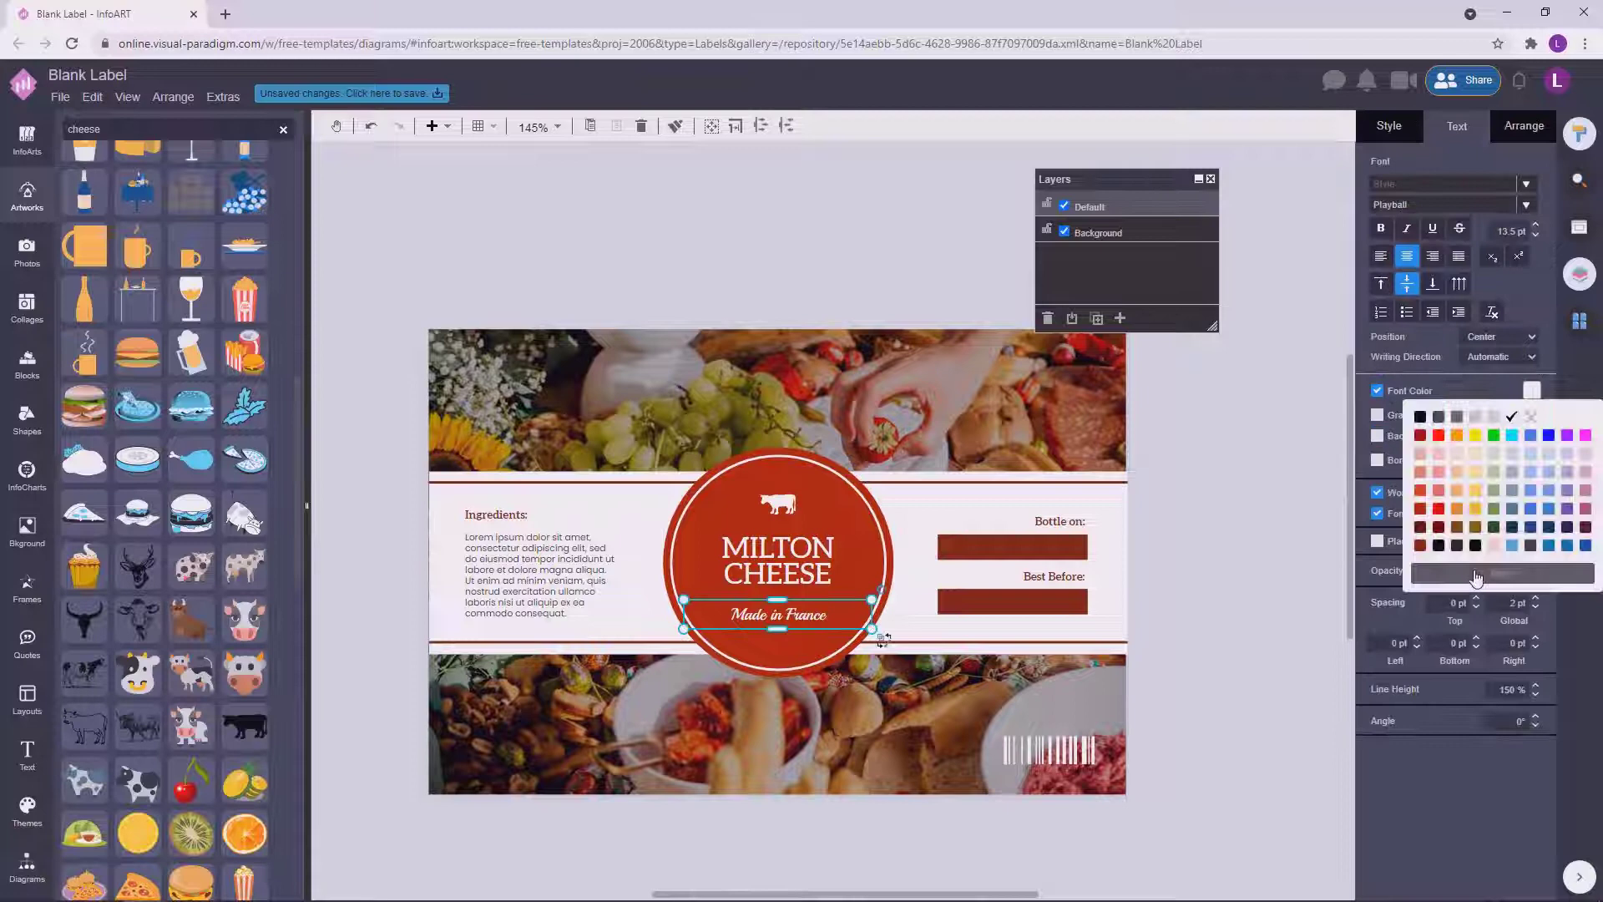
pyautogui.click(1476, 455)
pyautogui.click(1216, 458)
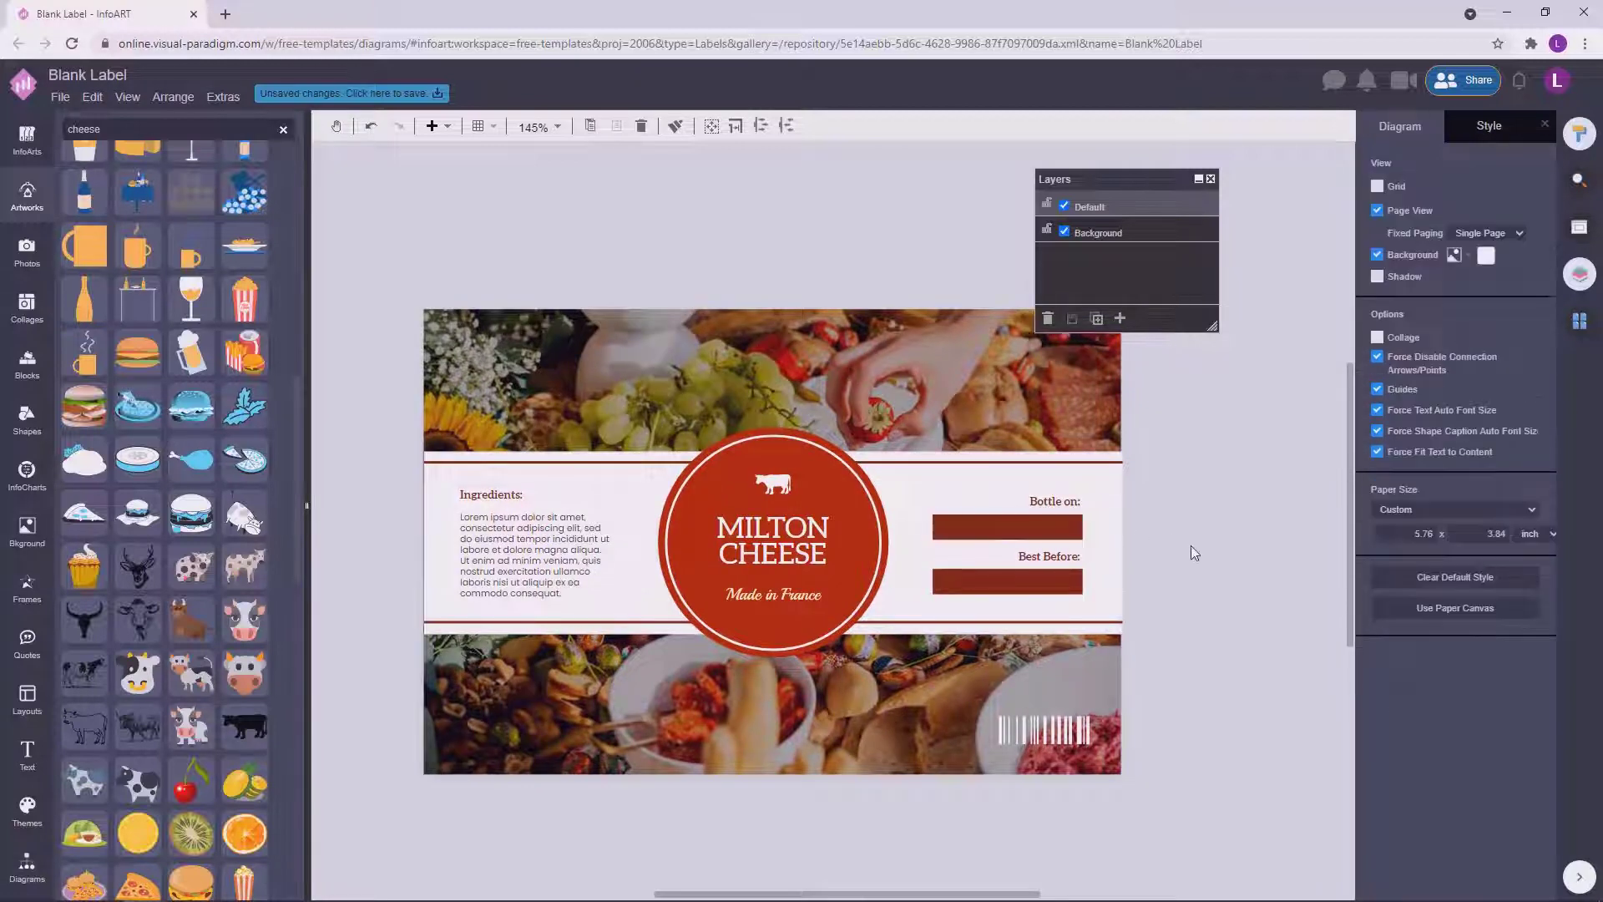
# Review the layout of the finished cheese label as a whole.
pyautogui.moveTo(1189, 545); pyautogui.dragTo(1170, 537)
pyautogui.moveTo(720, 213); pyautogui.dragTo(701, 228)
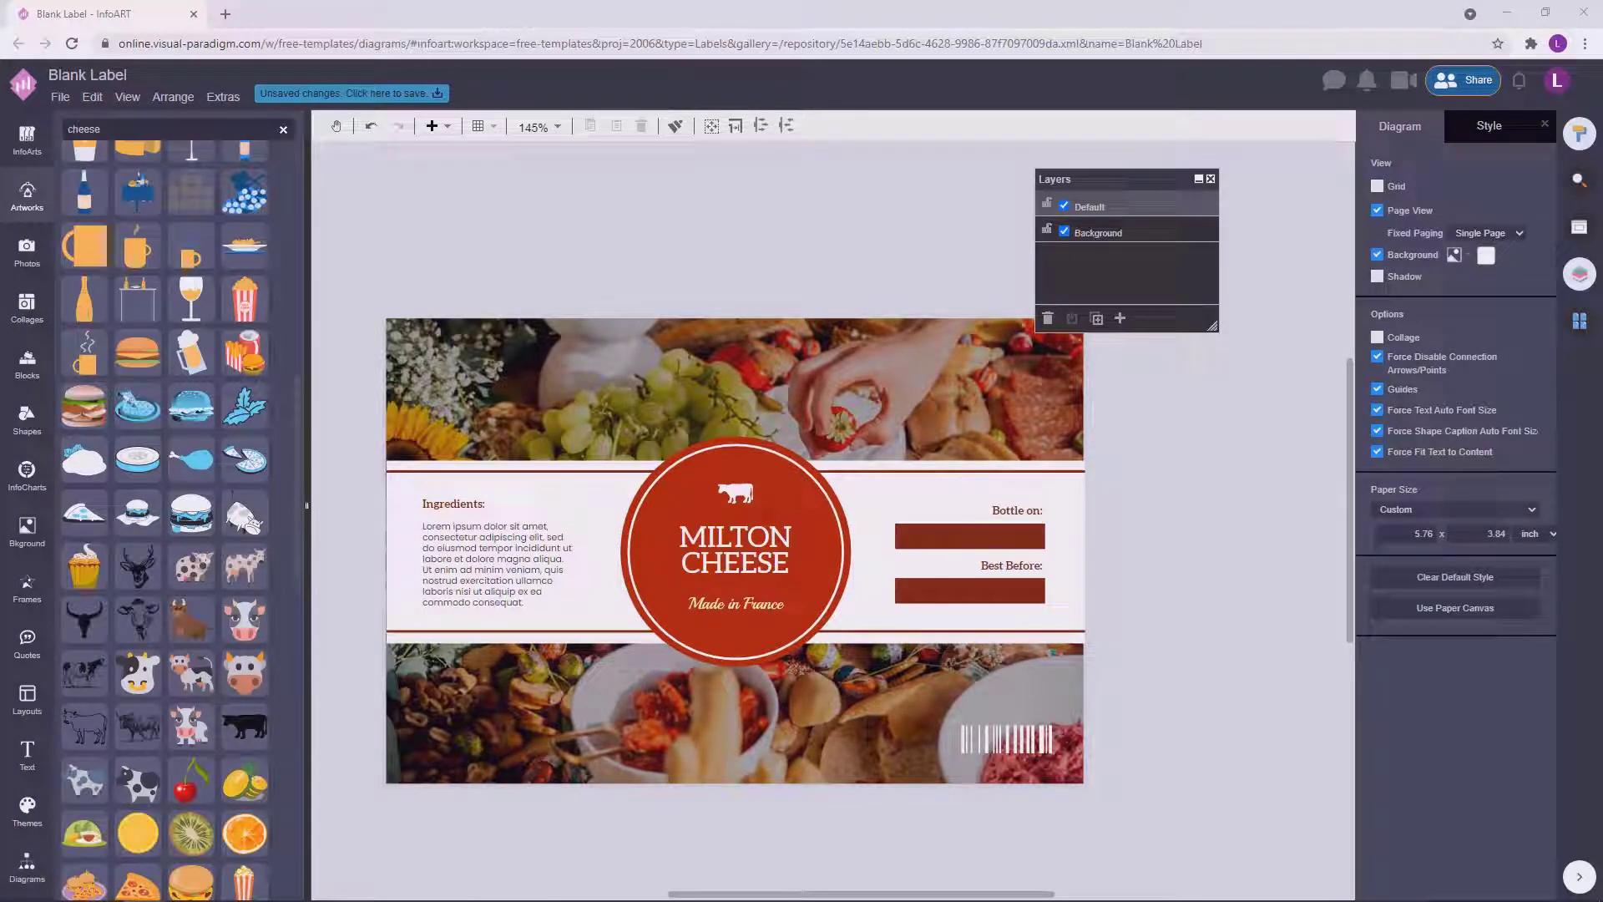
pyautogui.moveTo(607, 277); pyautogui.dragTo(605, 260)
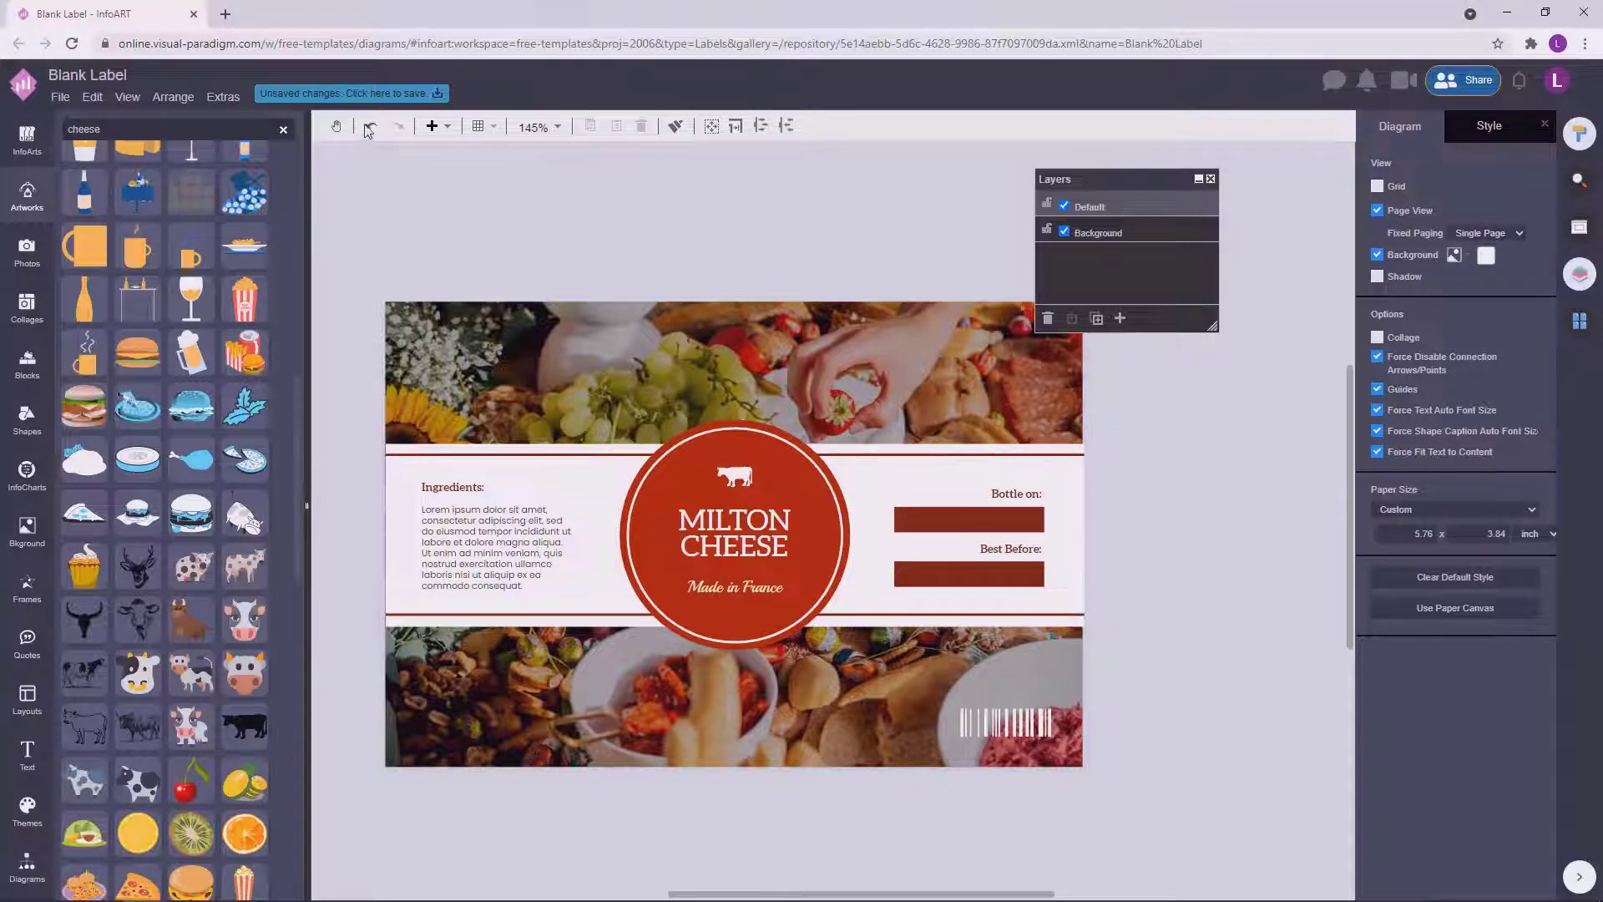
pyautogui.moveTo(1192, 539); pyautogui.dragTo(1130, 546)
pyautogui.scroll(-3, 1202, 509)
pyautogui.scroll(3, 1135, 522)
pyautogui.scroll(1, 1130, 546)
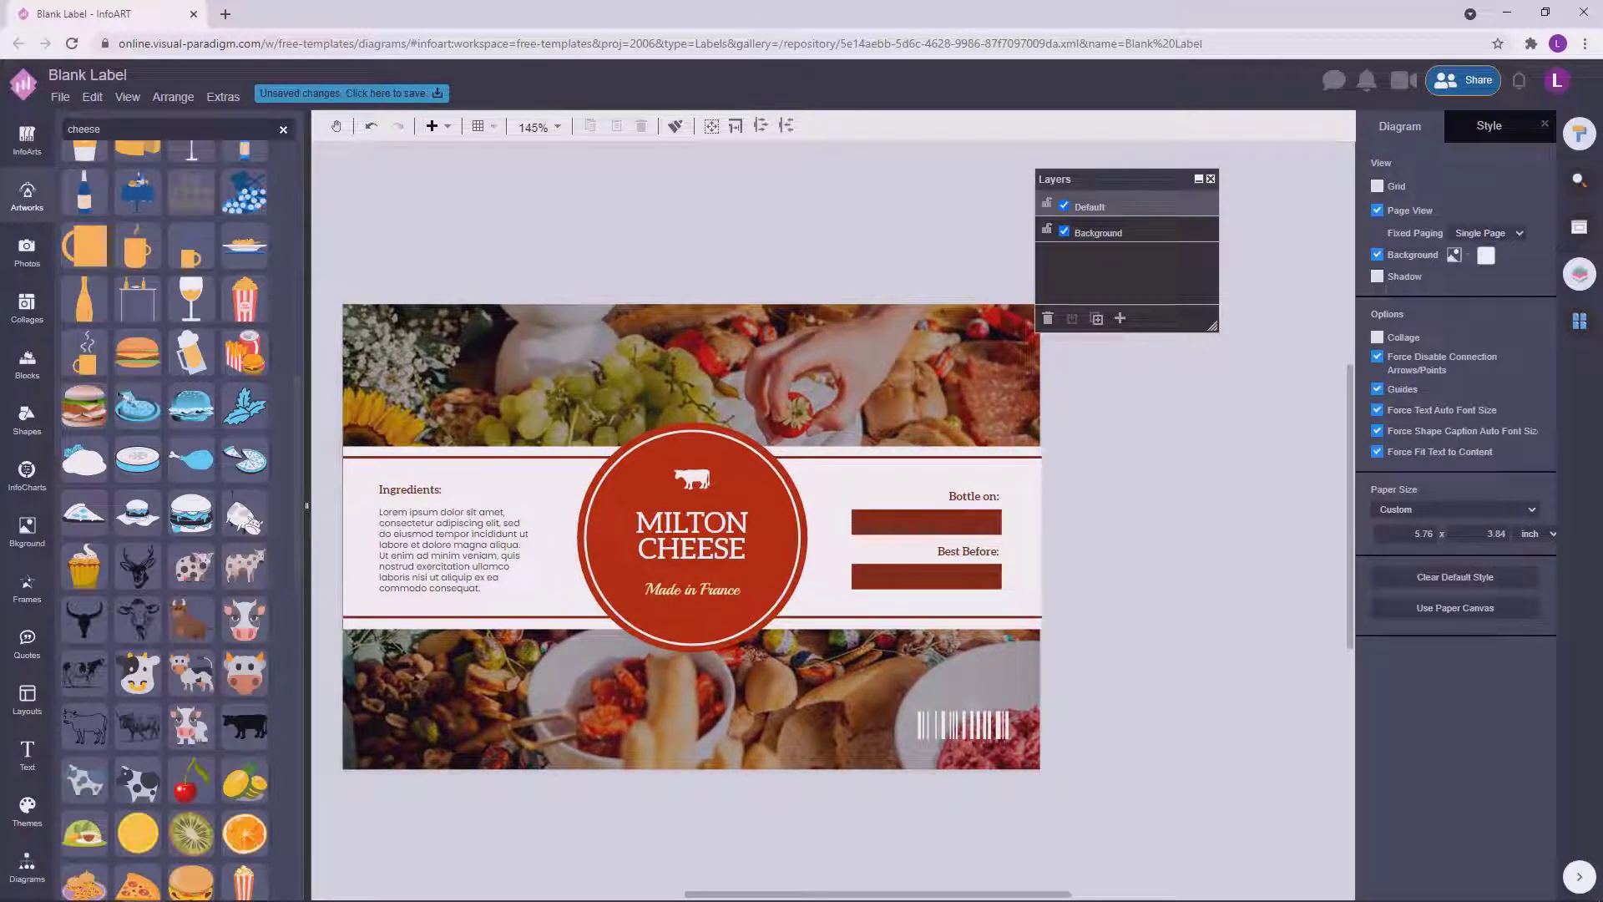
pyautogui.moveTo(539, 241); pyautogui.dragTo(552, 277)
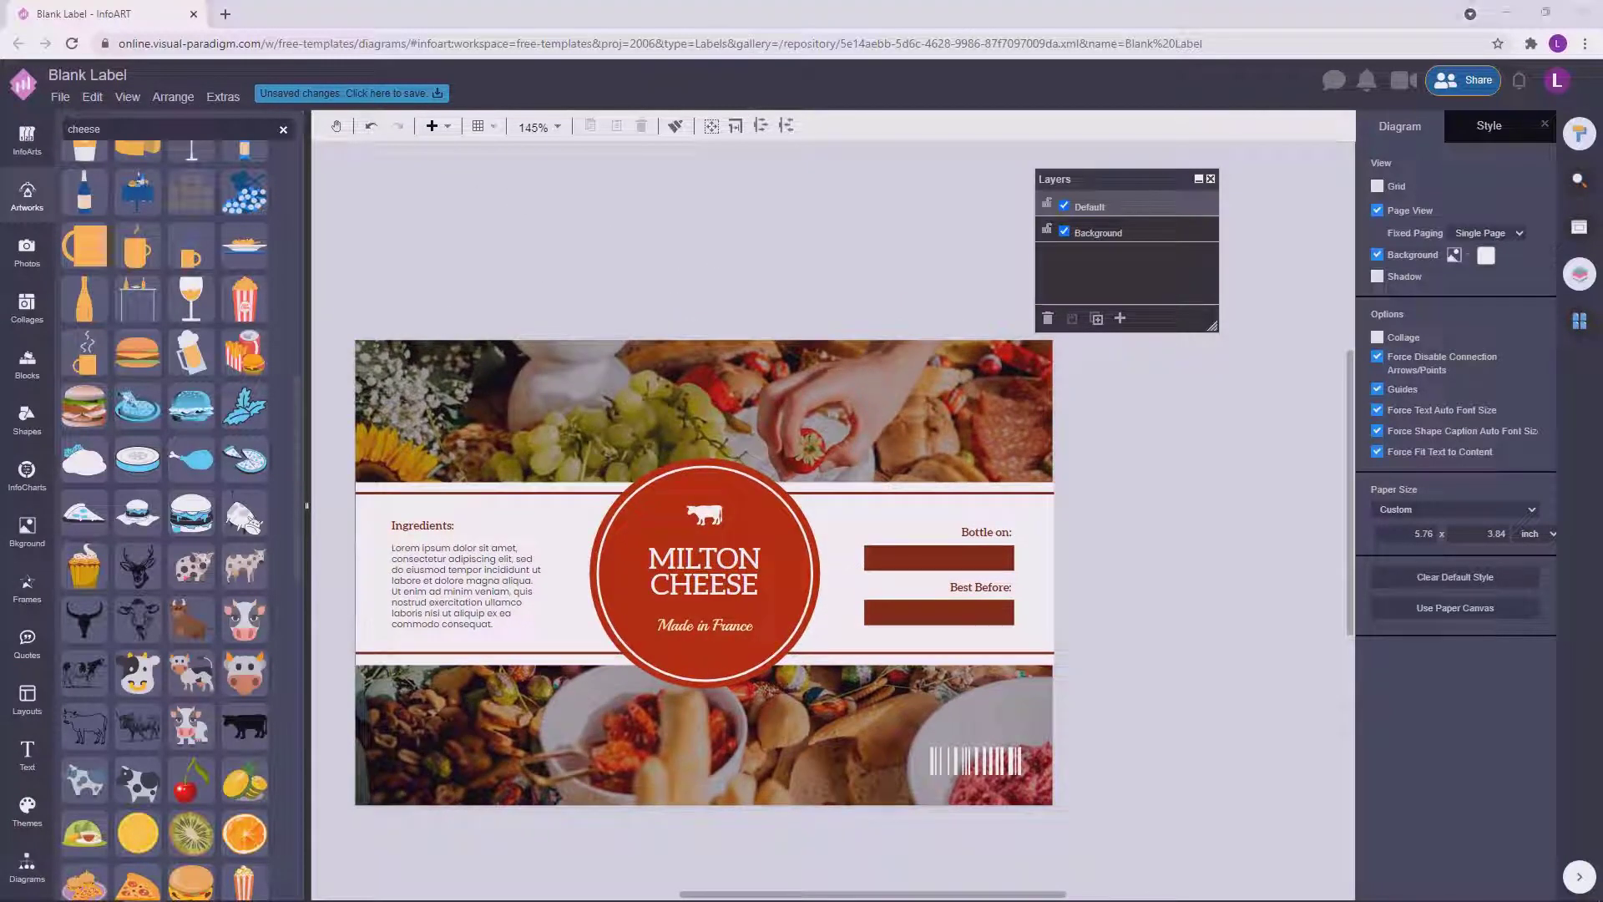
# Save the label to VP Online under the filename Cheese Cooking Label.
pyautogui.click(380, 95)
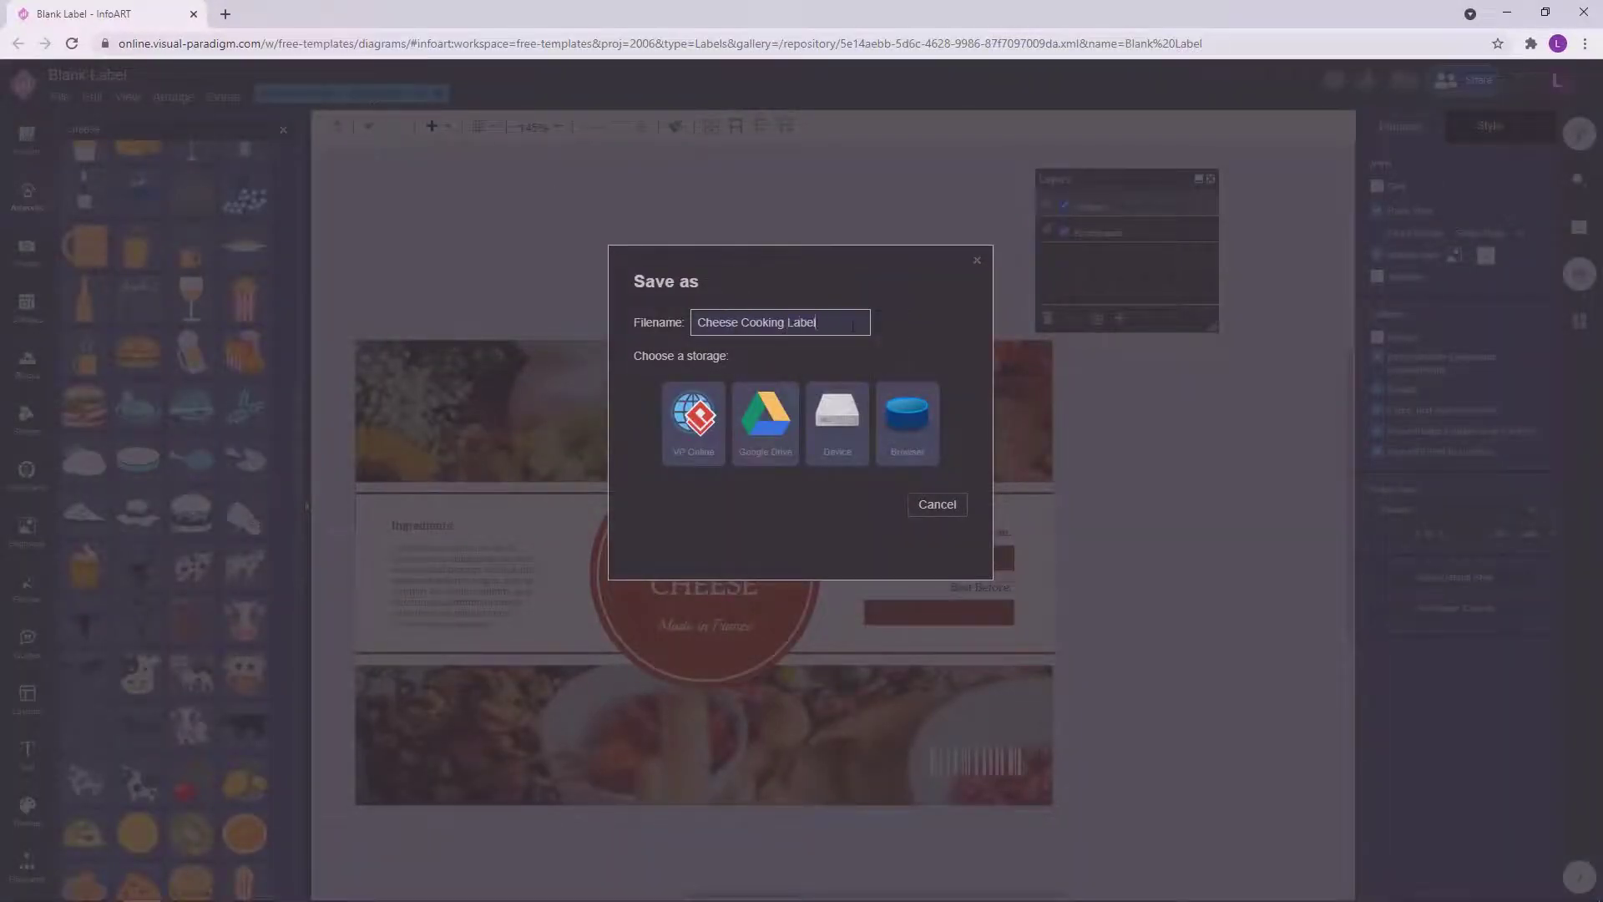
pyautogui.click(693, 417)
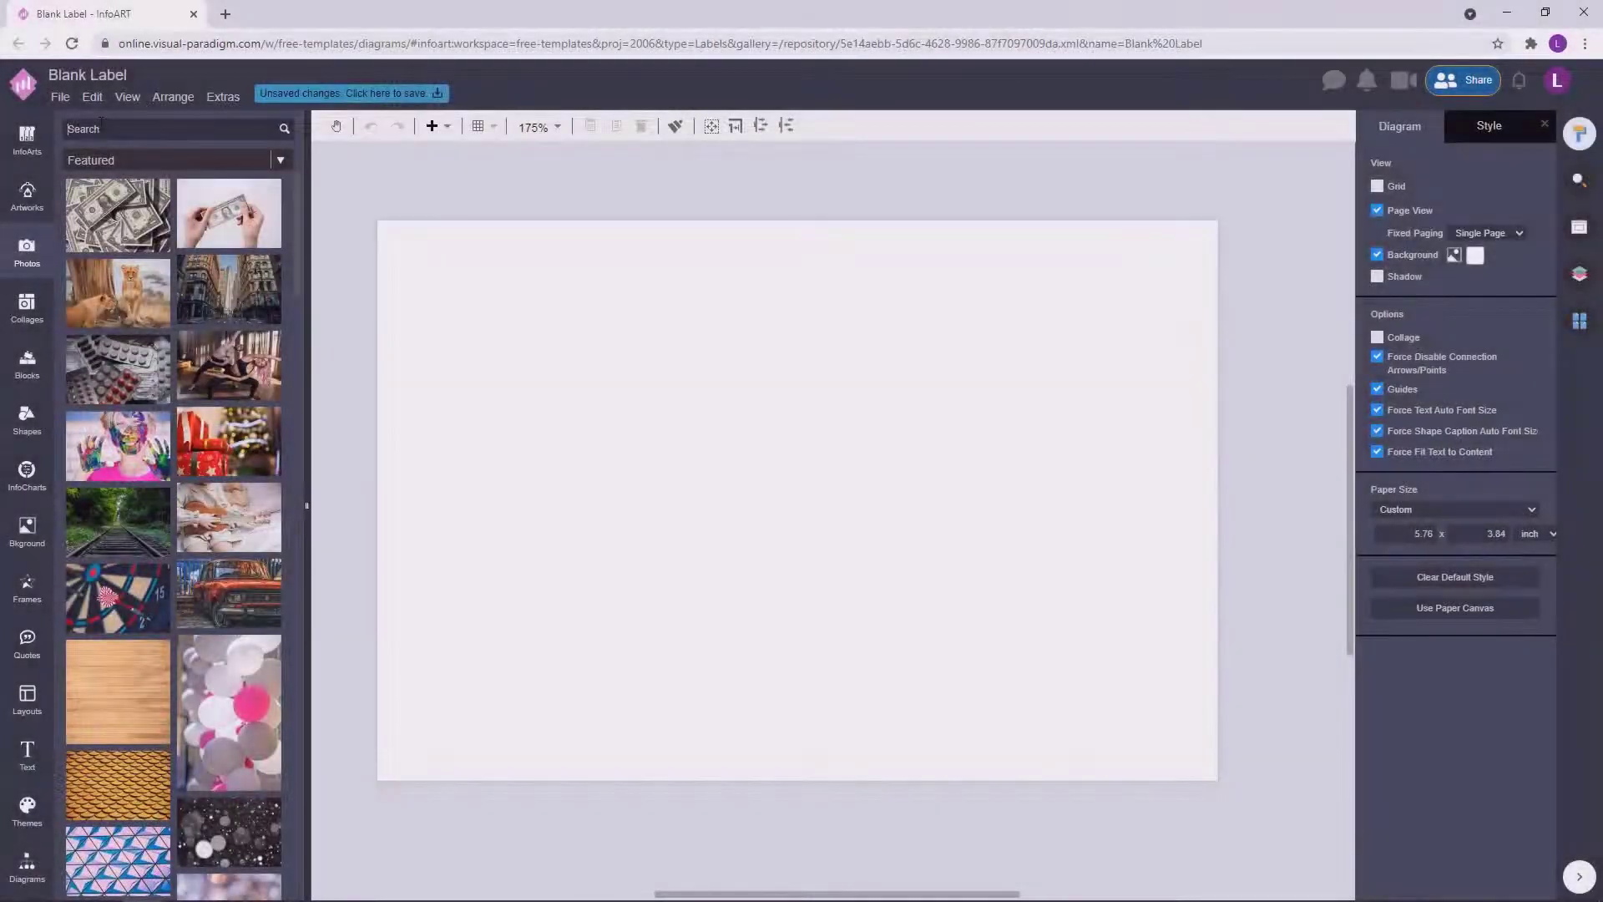
# Search the photos for "water" and place the blue wave photo over the whole blank label.
pyautogui.write('water')
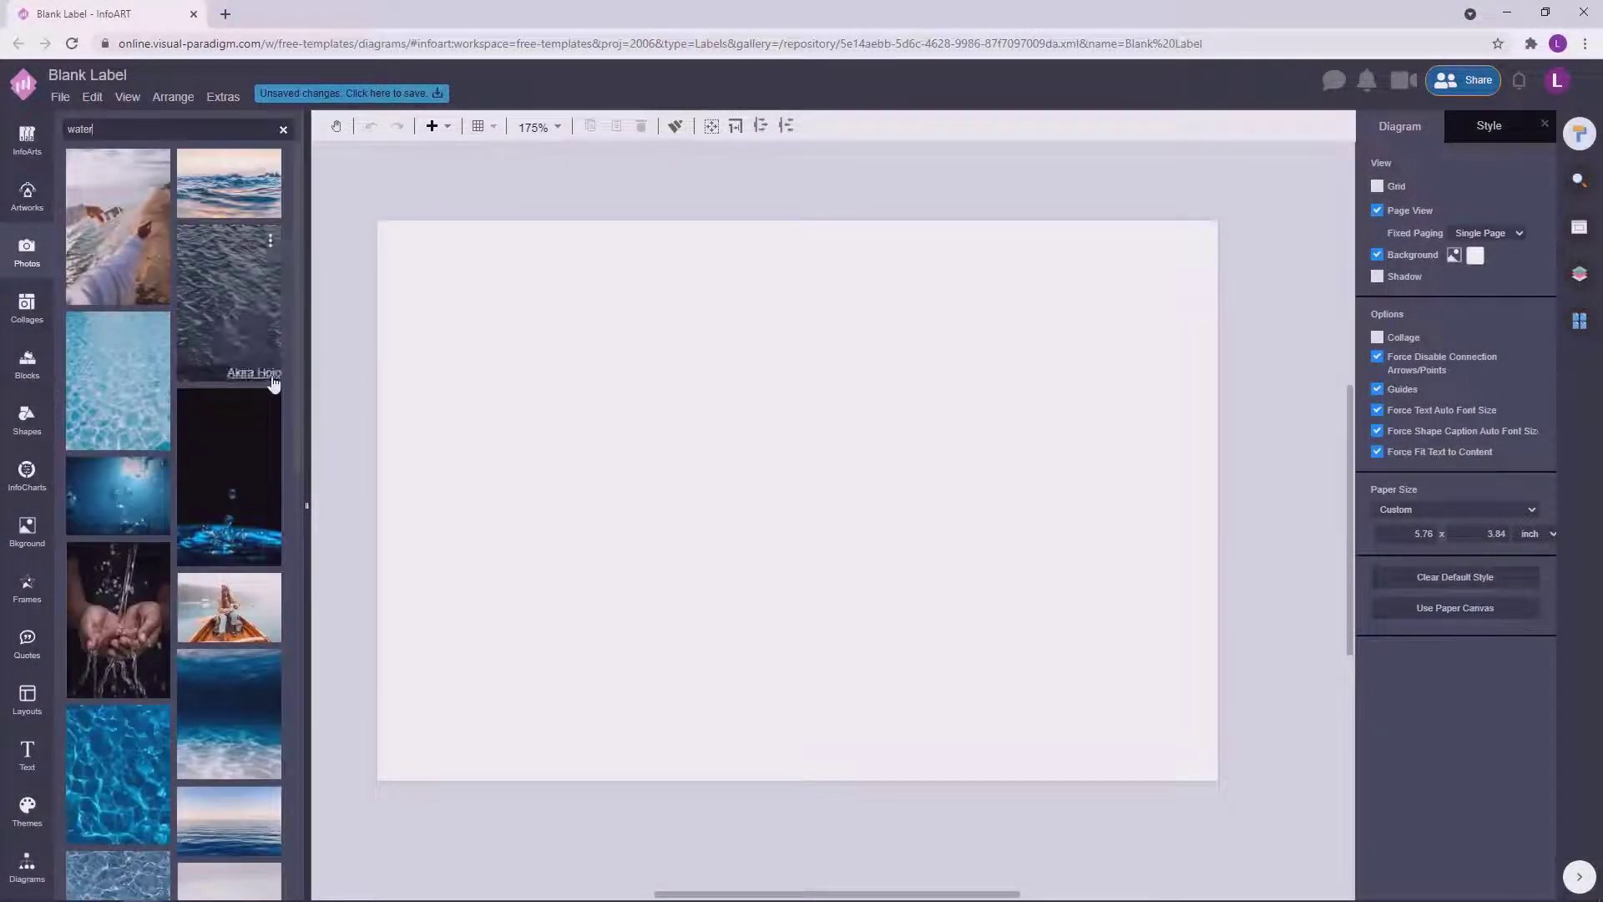
pyautogui.scroll(-12, 272, 386)
pyautogui.scroll(-15, 166, 412)
pyautogui.scroll(-15, 207, 396)
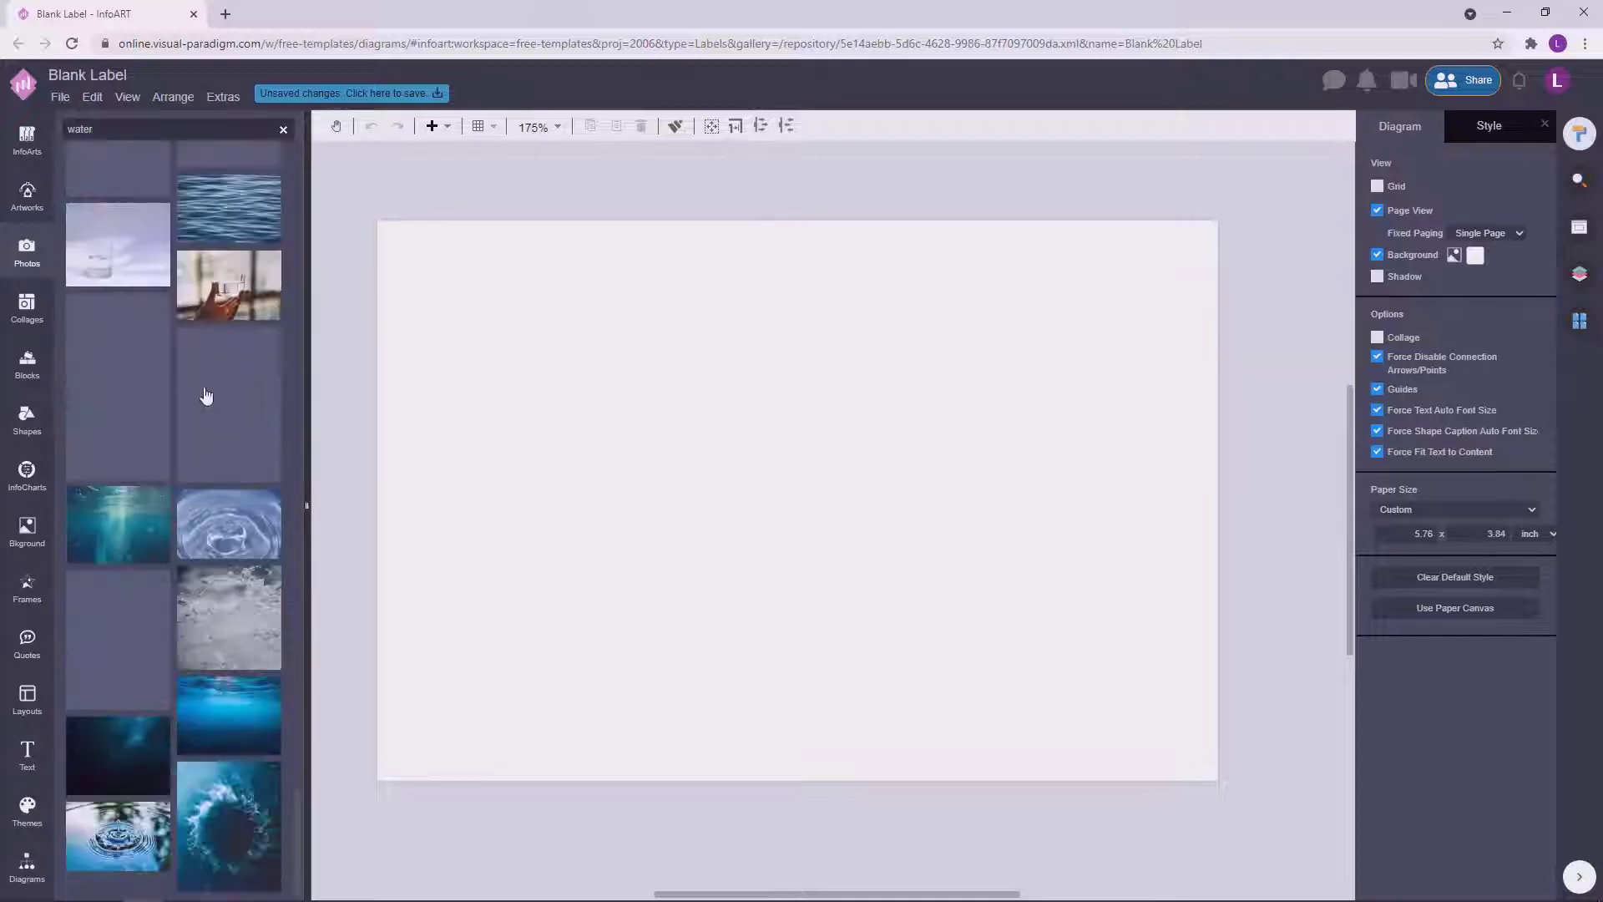
pyautogui.scroll(10, 247, 583)
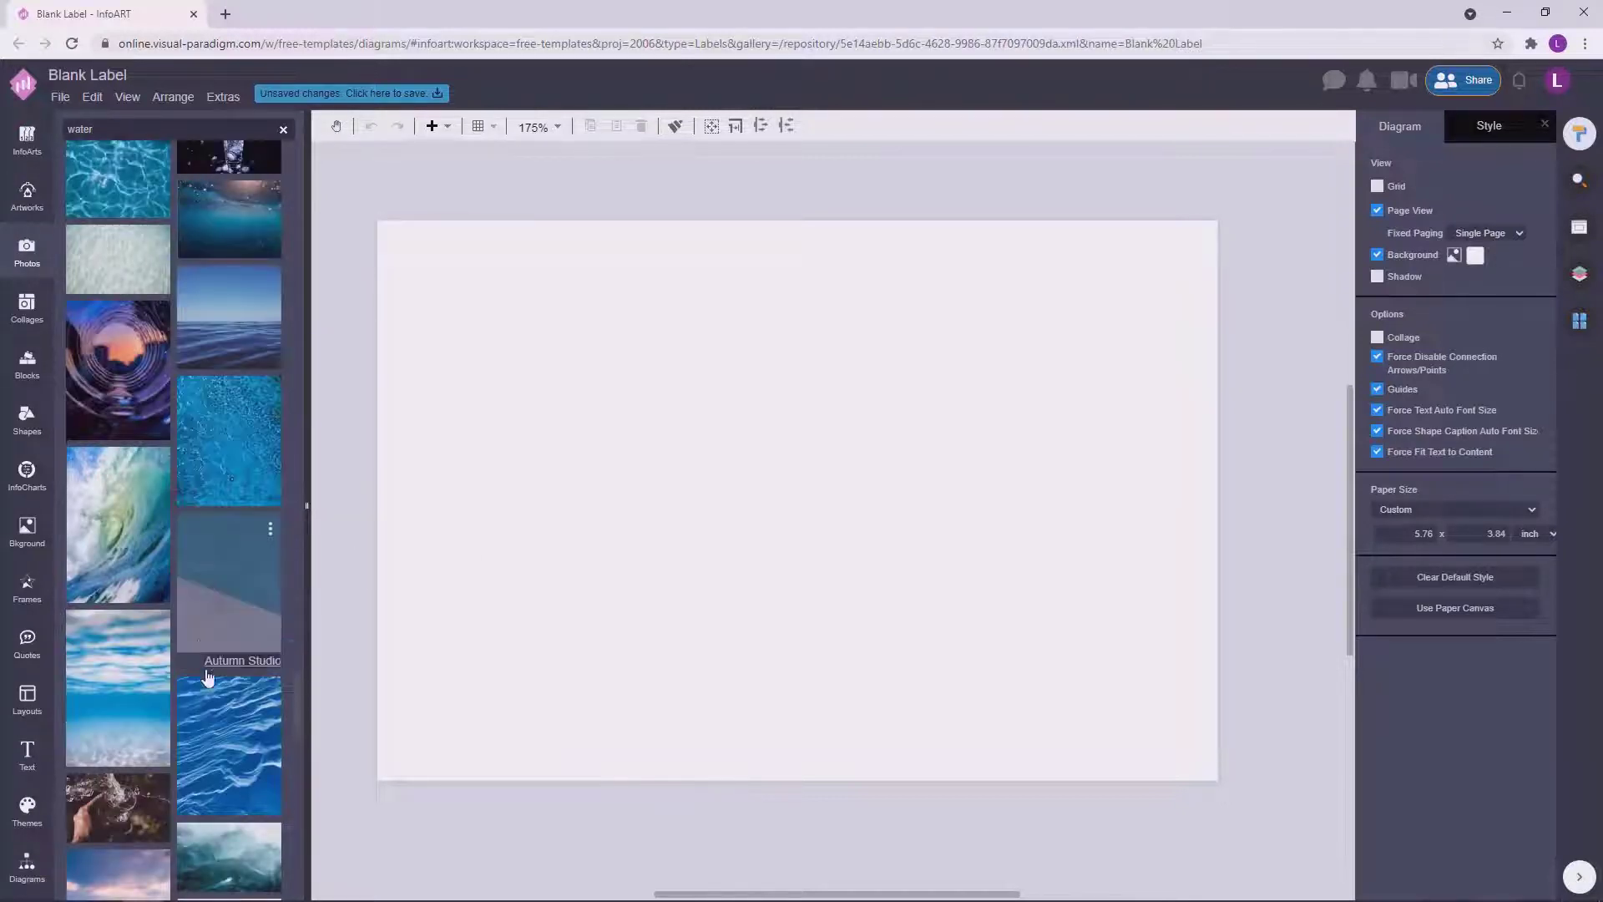
pyautogui.moveTo(220, 725); pyautogui.dragTo(391, 512)
pyautogui.click(1265, 452)
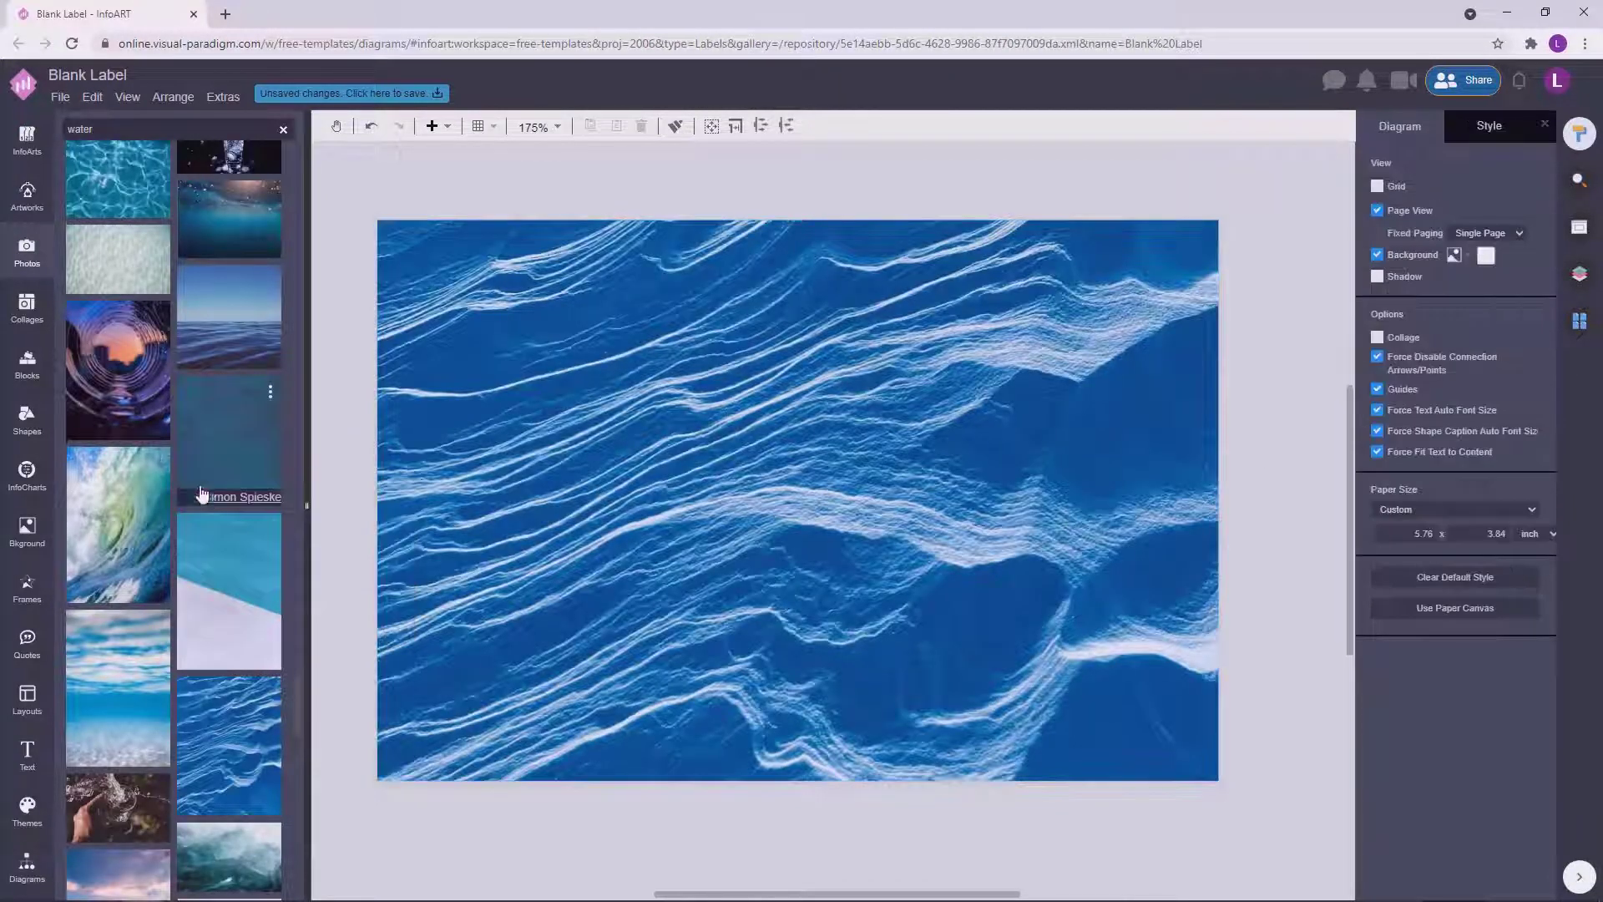
# Add a General rectangle to the label's centre, widen it and stretch it down to the lower edge.
pyautogui.scroll(-10, 202, 493)
pyautogui.scroll(-2, 449, 524)
pyautogui.scroll(1, 449, 524)
pyautogui.click(28, 865)
pyautogui.scroll(-5, 111, 799)
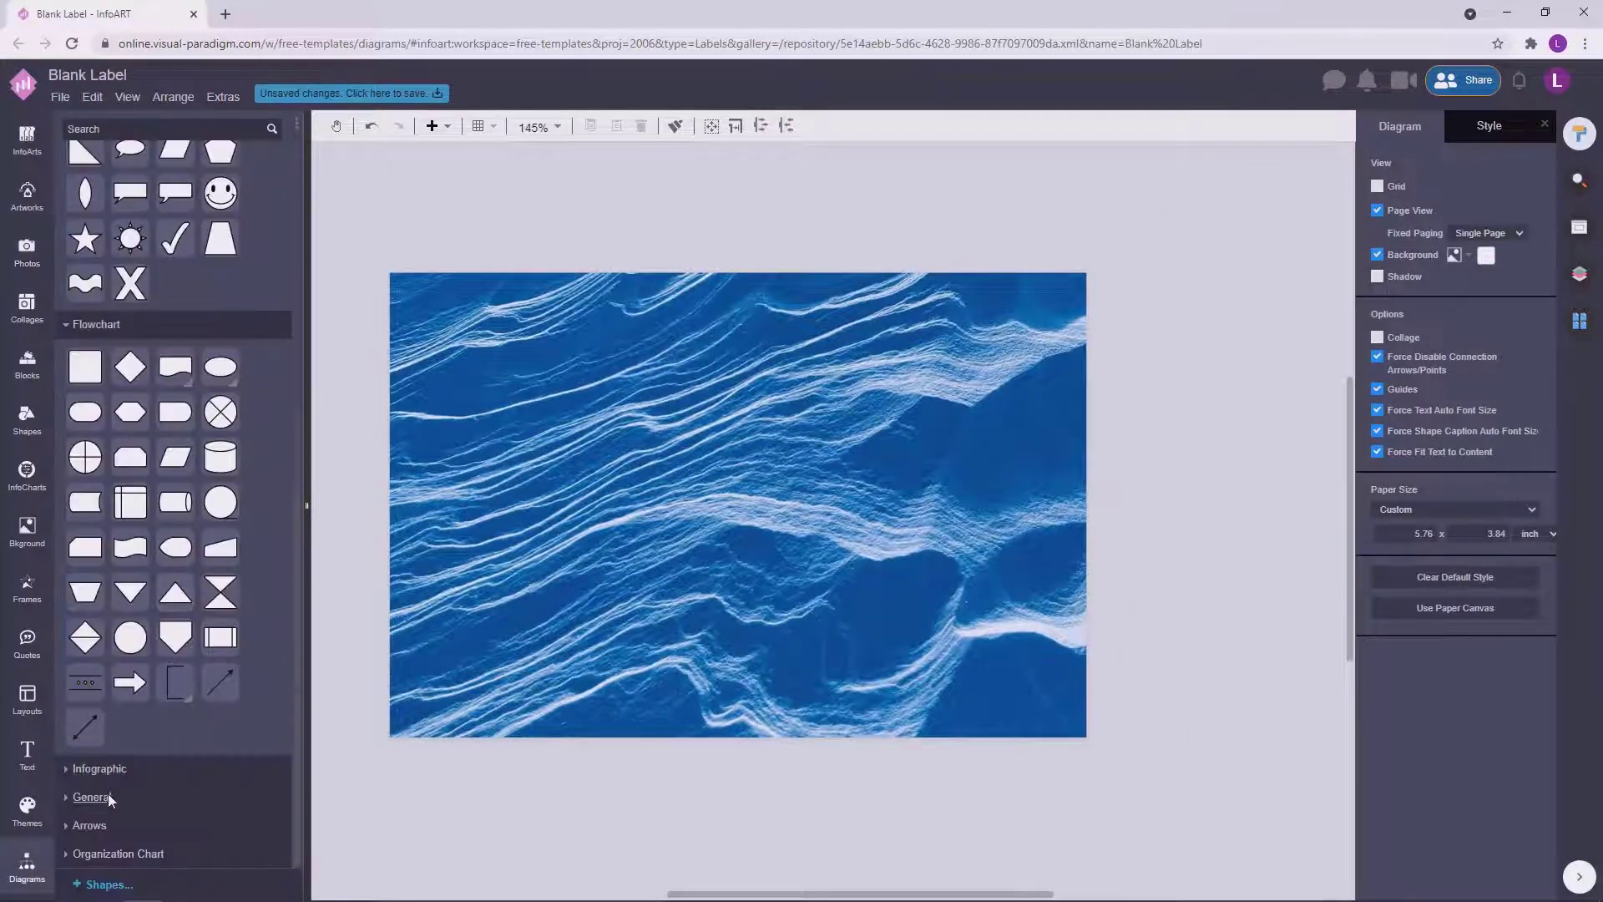
pyautogui.click(107, 795)
pyautogui.moveTo(606, 442); pyautogui.dragTo(605, 441)
pyautogui.moveTo(751, 477); pyautogui.dragTo(867, 478)
pyautogui.moveTo(798, 477); pyautogui.dragTo(788, 478)
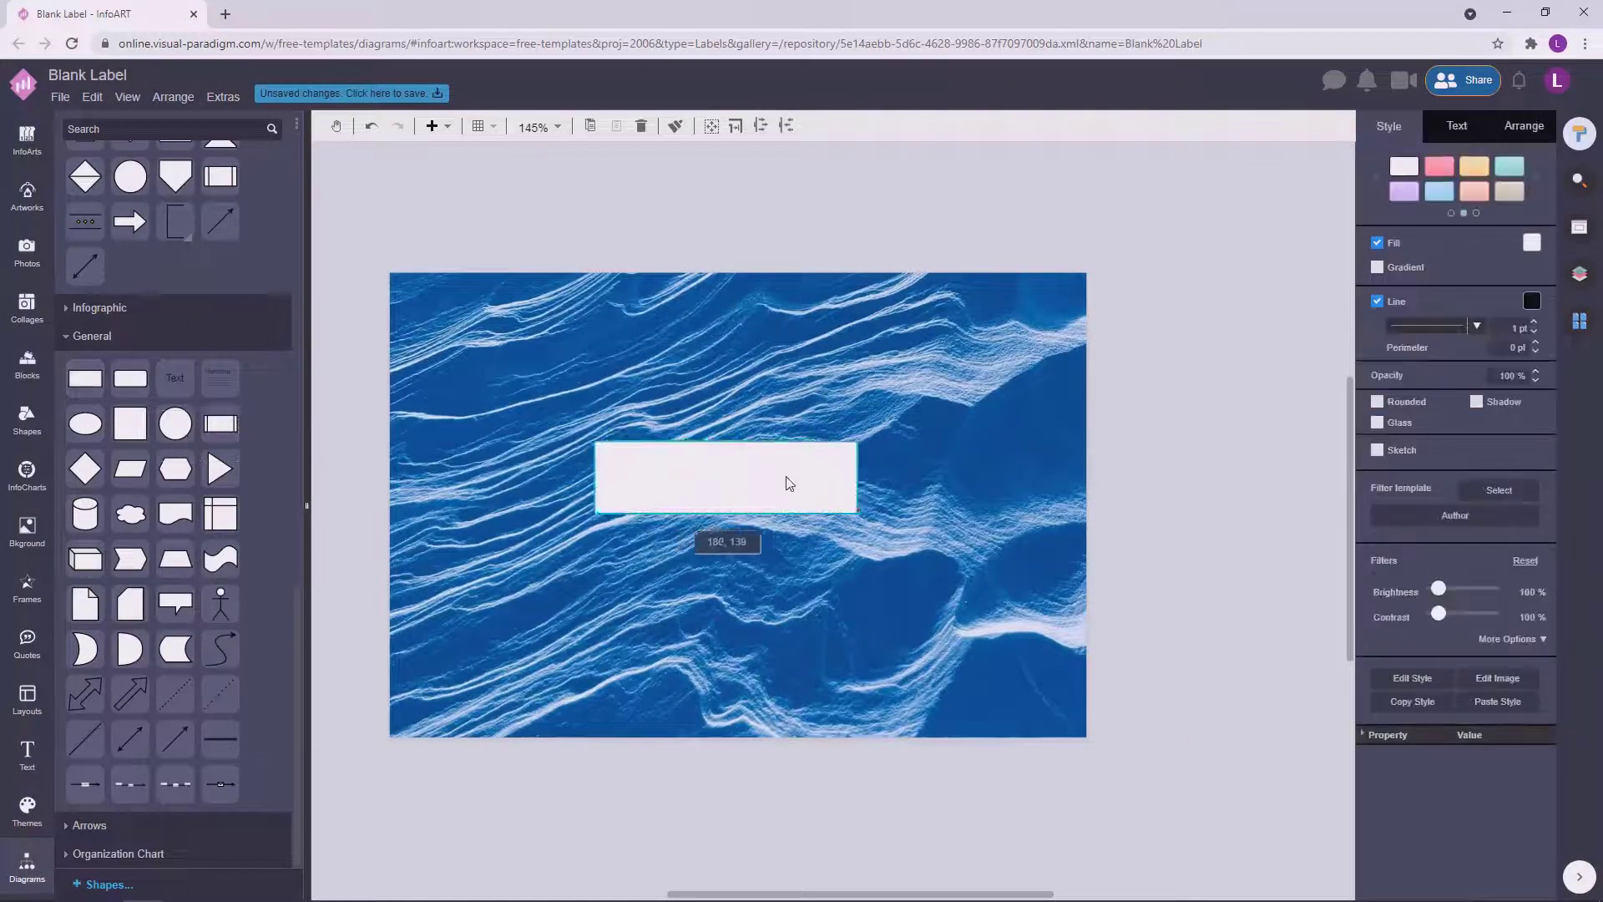
pyautogui.moveTo(877, 523); pyautogui.dragTo(882, 748)
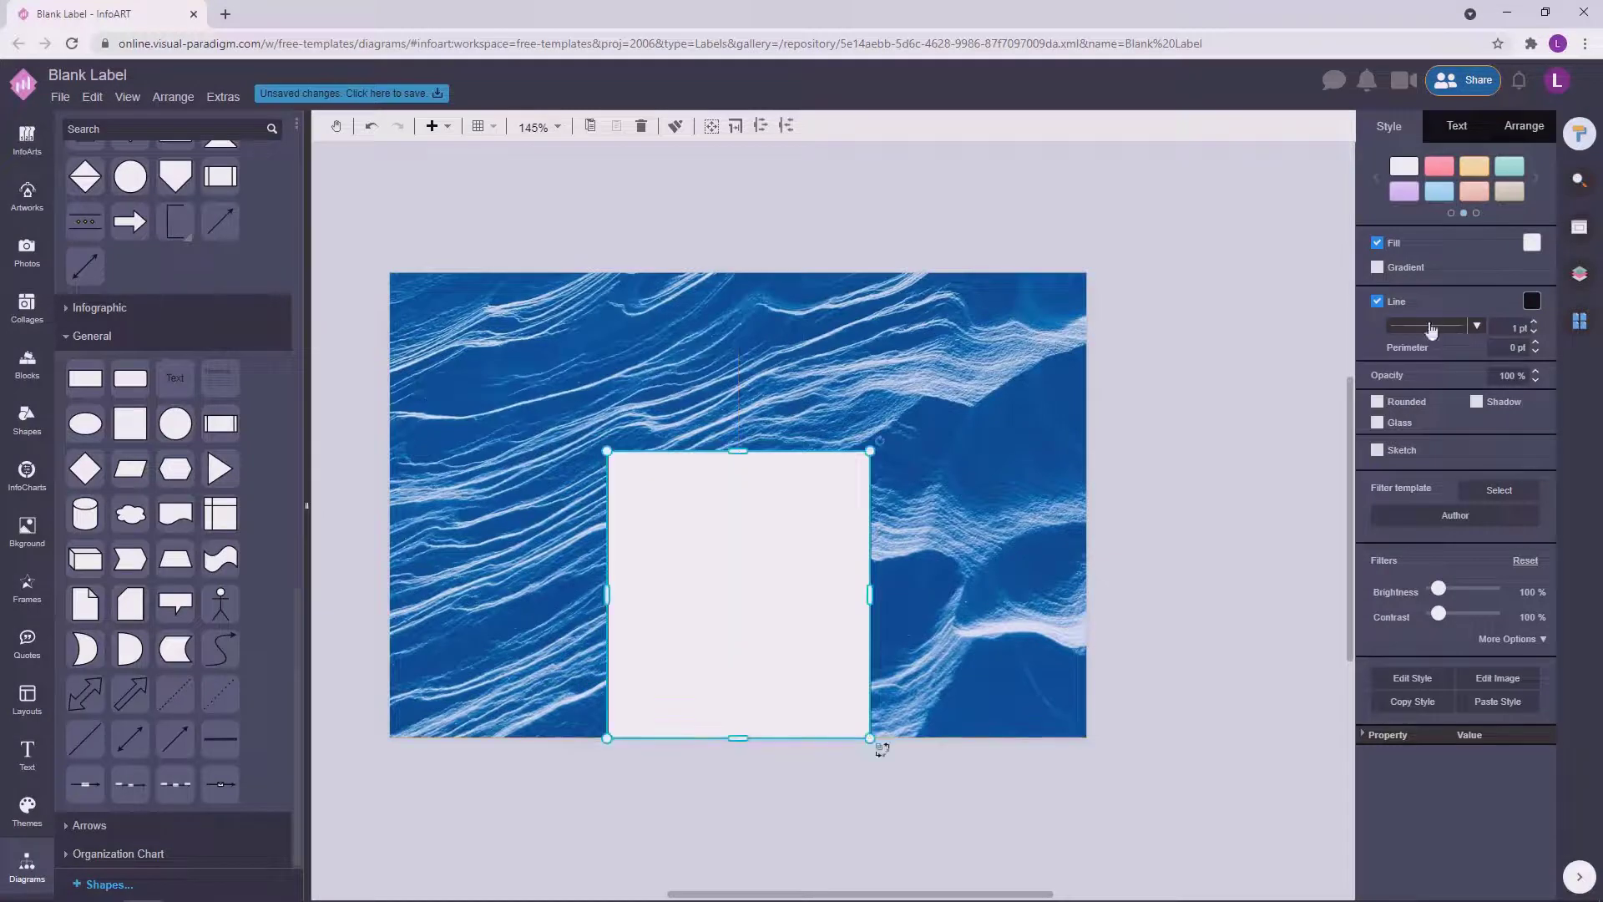
# Enlarge the outline-free white rectangle and centre a slightly smaller copy over it, leaving a thin white border.
pyautogui.moveTo(870, 450); pyautogui.dragTo(894, 429)
pyautogui.moveTo(852, 504); pyautogui.dragTo(842, 507)
pyautogui.moveTo(811, 565); pyautogui.dragTo(922, 567)
pyautogui.moveTo(991, 429); pyautogui.dragTo(976, 446)
pyautogui.moveTo(918, 494); pyautogui.dragTo(816, 484)
# Fill the inner rectangle with the custom blue #1f7bbb.
pyautogui.click(1532, 242)
pyautogui.click(1457, 397)
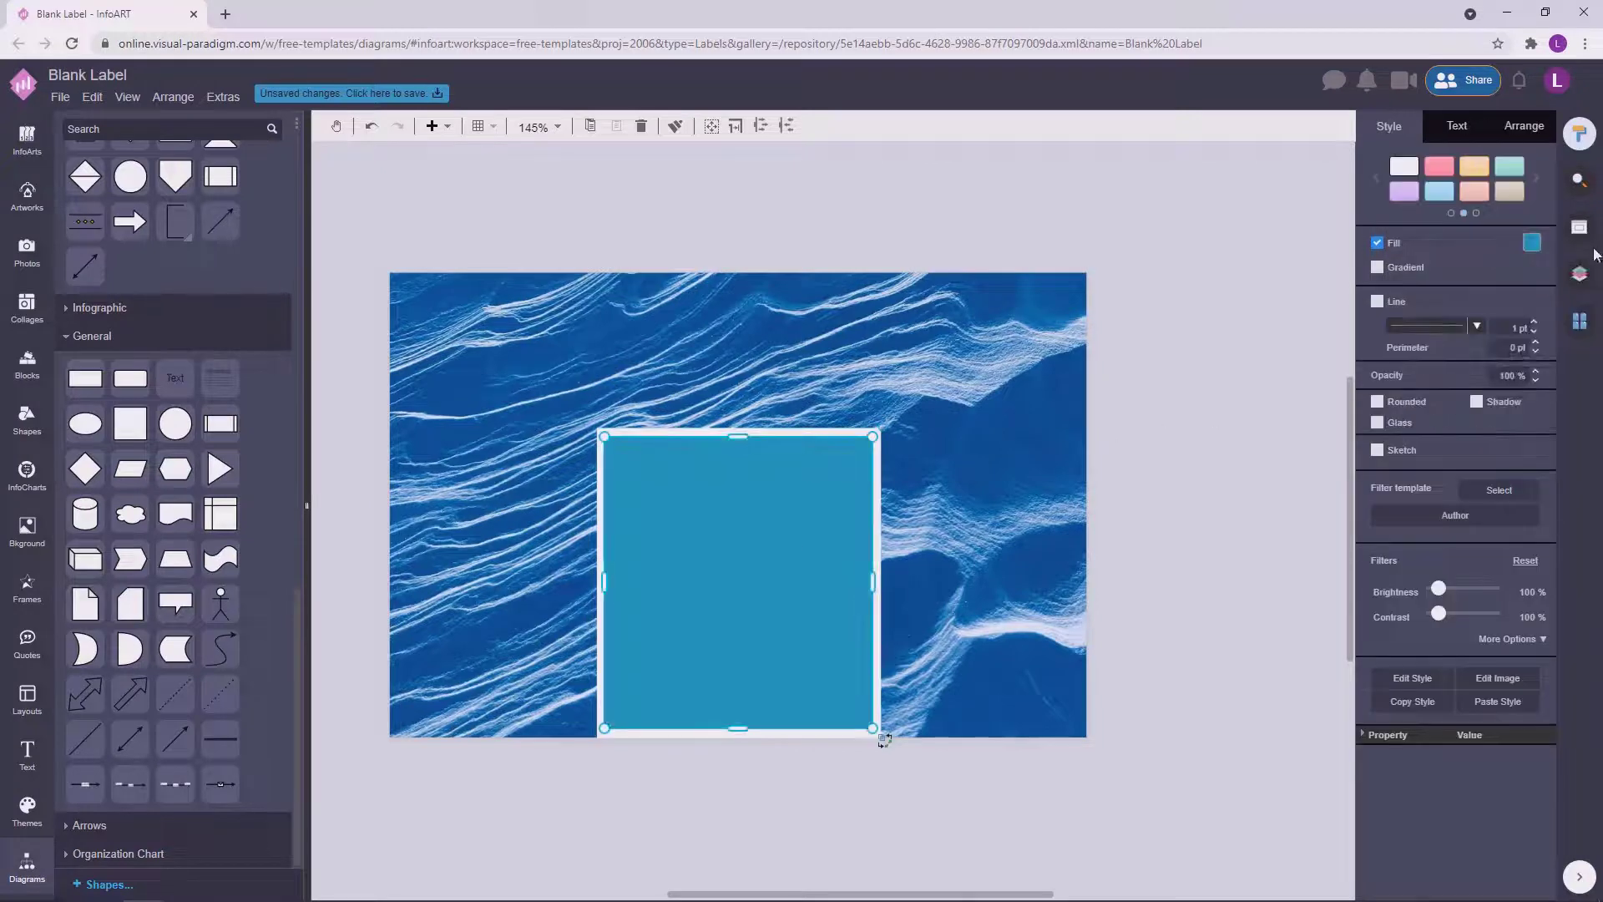
pyautogui.click(1532, 243)
pyautogui.click(1464, 425)
pyautogui.click(1591, 342)
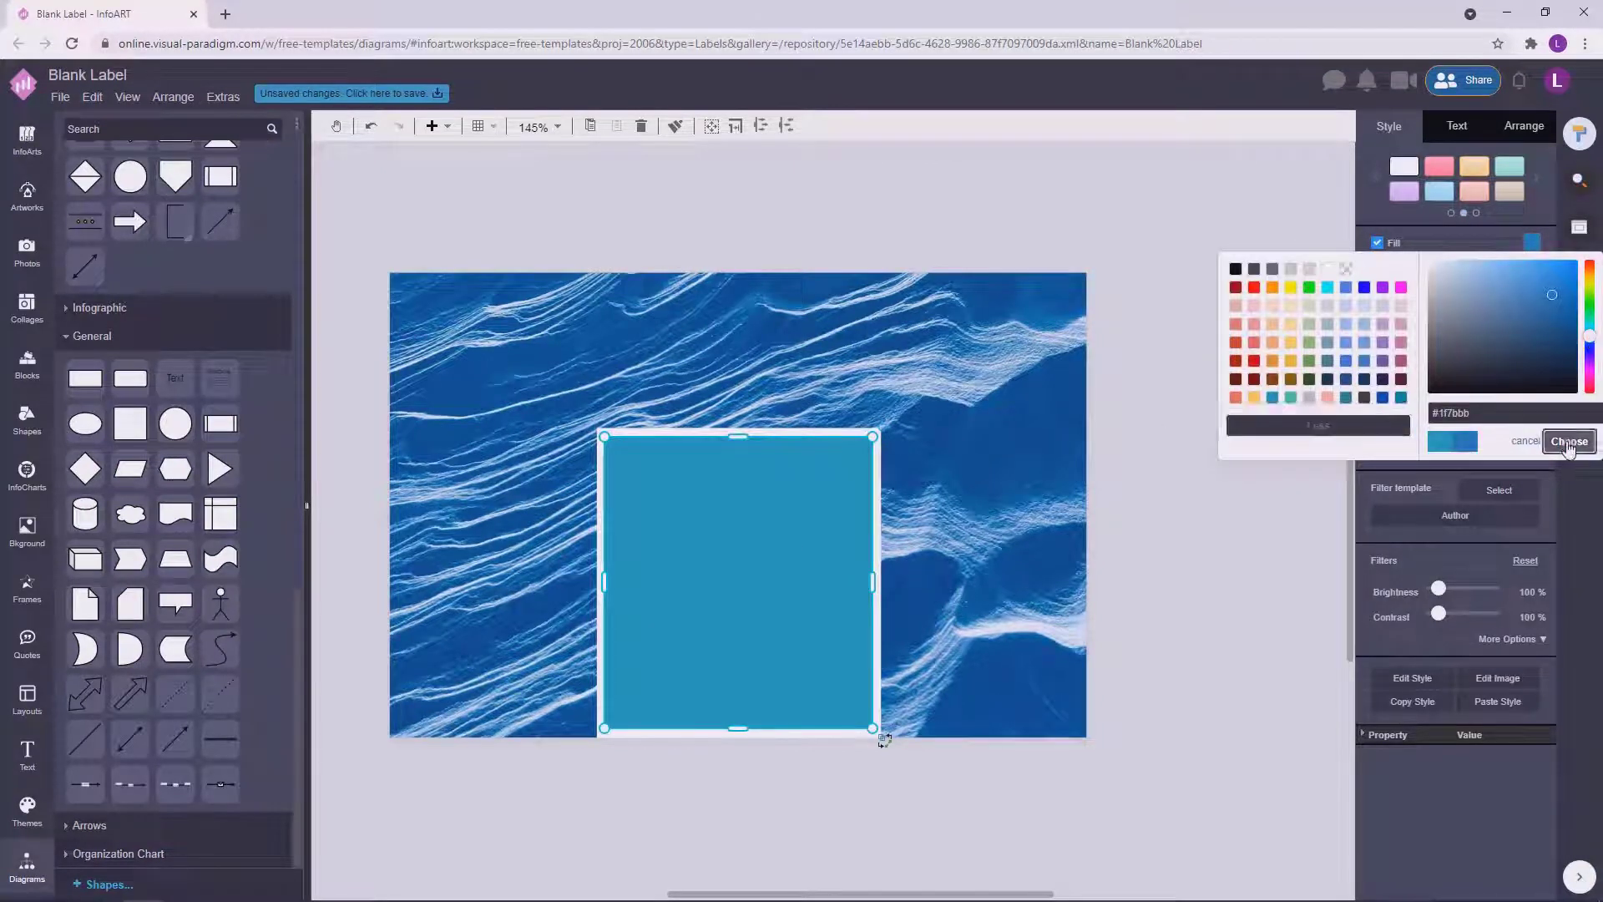
pyautogui.click(1569, 442)
# Stretch the blue rectangle down to the label's lower edge, covering the white strip beneath it.
pyautogui.scroll(3, 752, 677)
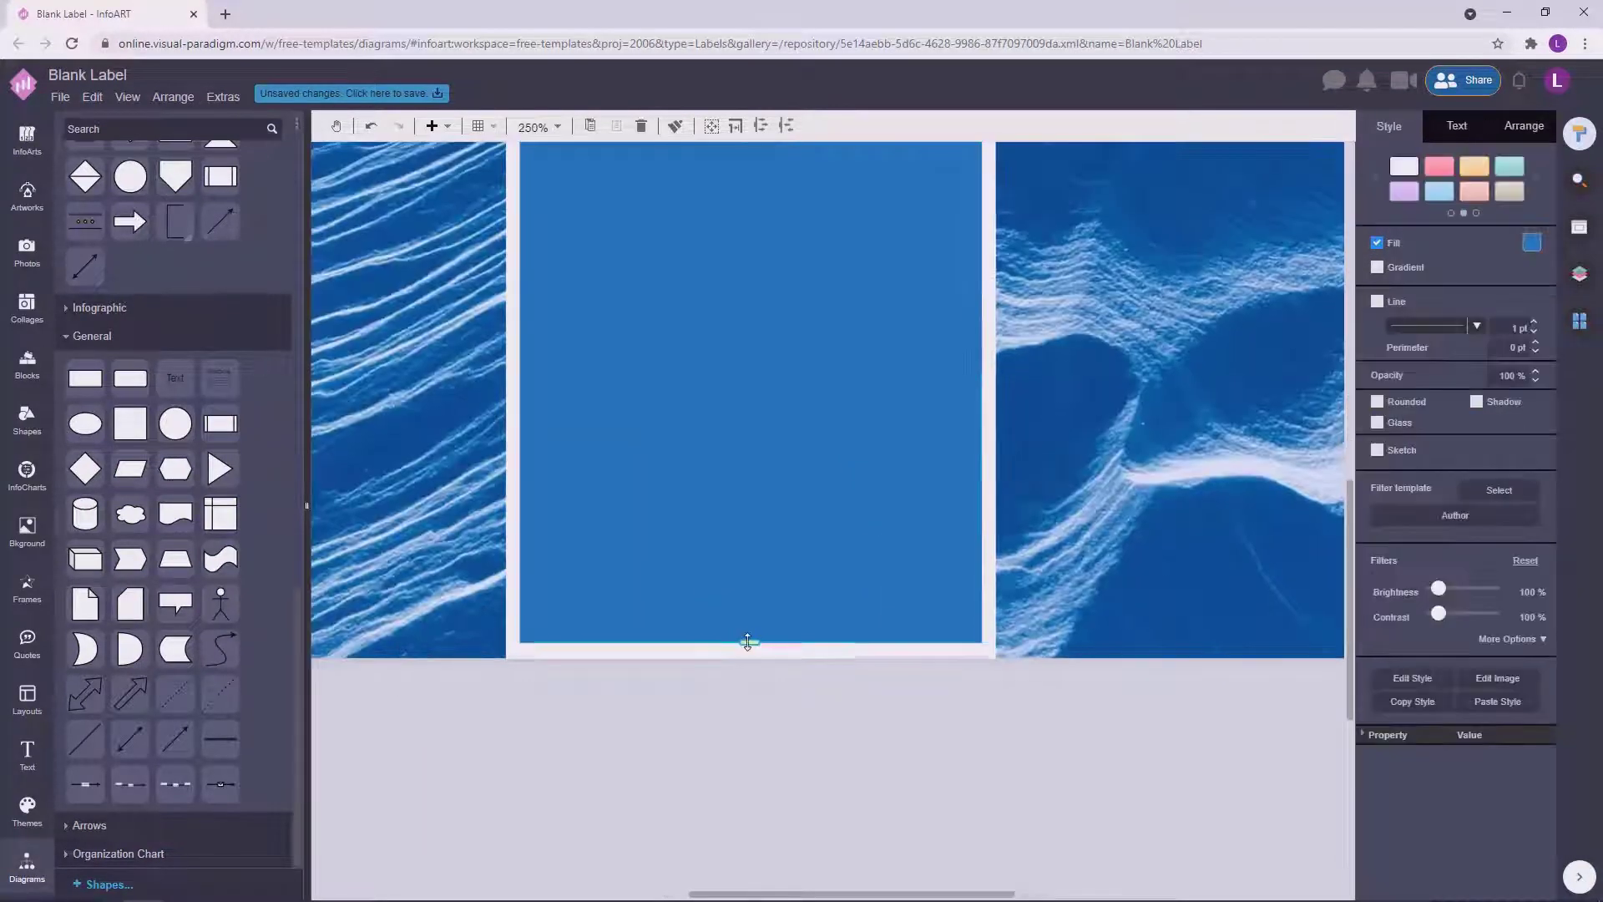
pyautogui.moveTo(747, 642); pyautogui.dragTo(748, 659)
pyautogui.click(694, 709)
# Raise the blue rectangle's upper edge slightly and centre the rectangle inside the white border.
pyautogui.scroll(-2, 694, 709)
pyautogui.scroll(1, 669, 345)
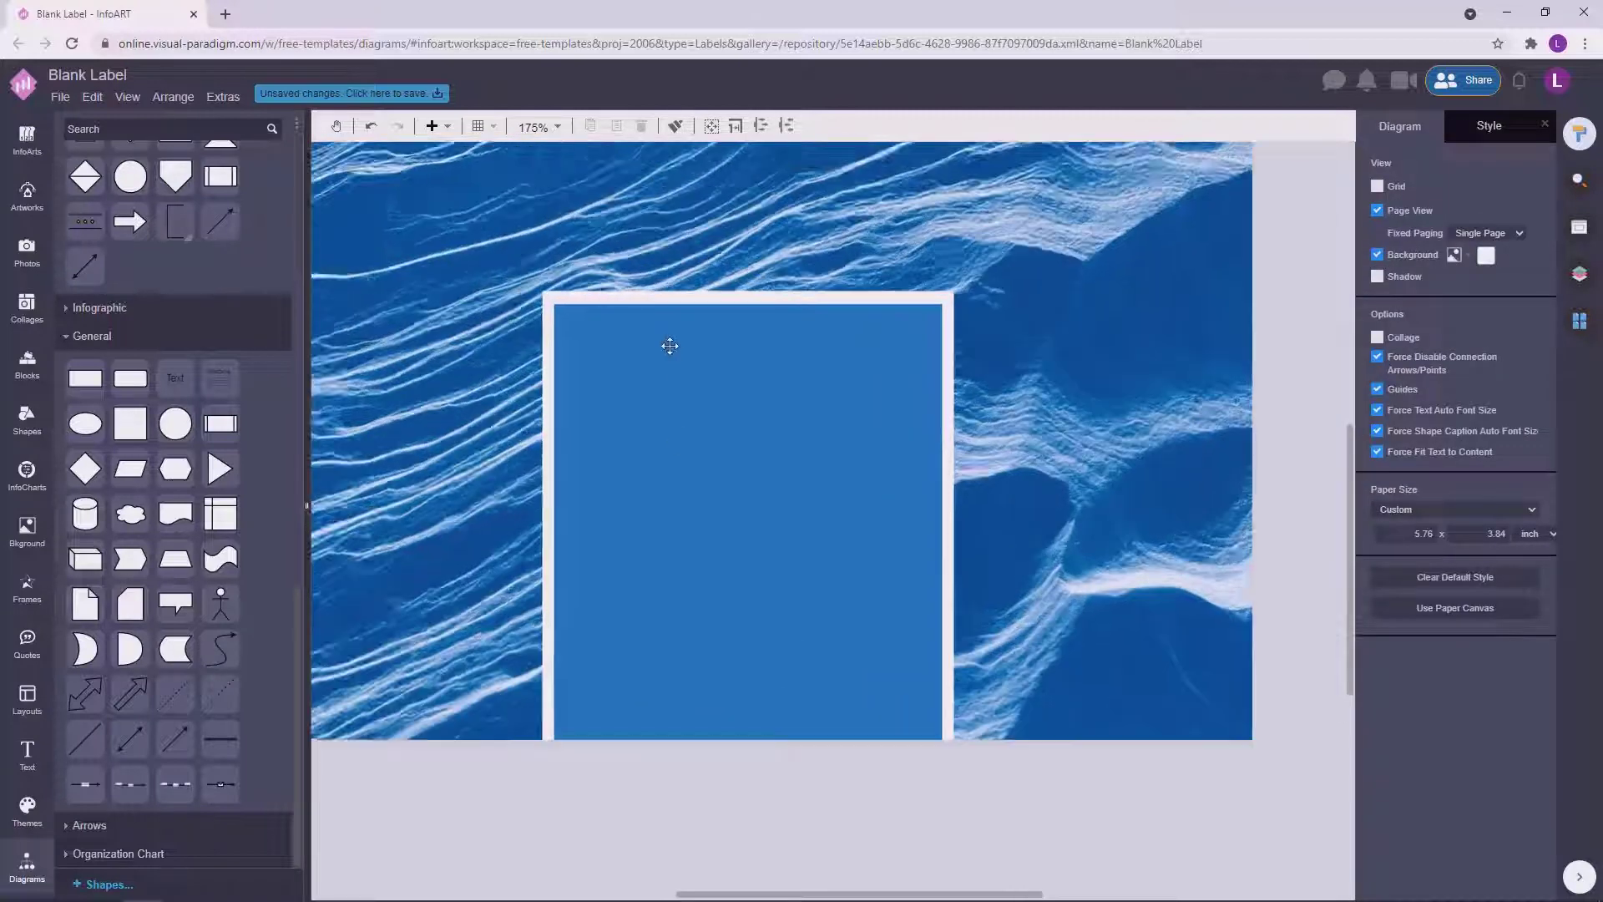
pyautogui.scroll(1, 670, 346)
pyautogui.click(710, 342)
pyautogui.moveTo(763, 296); pyautogui.dragTo(763, 292)
pyautogui.moveTo(790, 433); pyautogui.dragTo(789, 433)
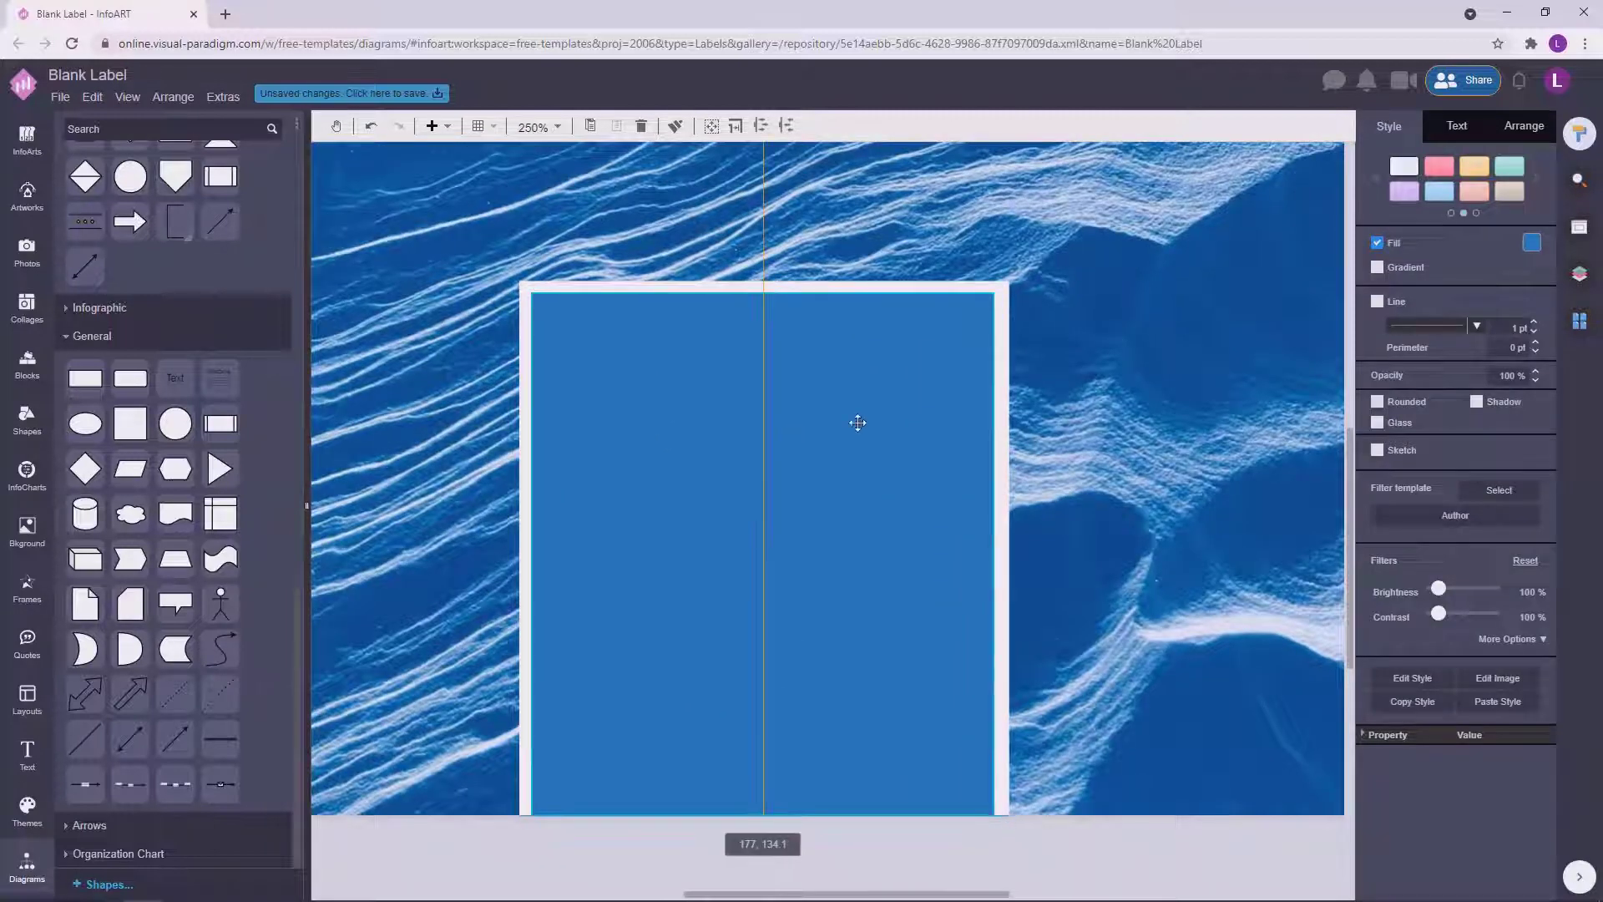
pyautogui.click(1085, 367)
# Add a text box at the label's upper edge and widen it.
pyautogui.scroll(-5, 1085, 367)
pyautogui.moveTo(1182, 382); pyautogui.dragTo(1045, 476)
pyautogui.scroll(1, 891, 359)
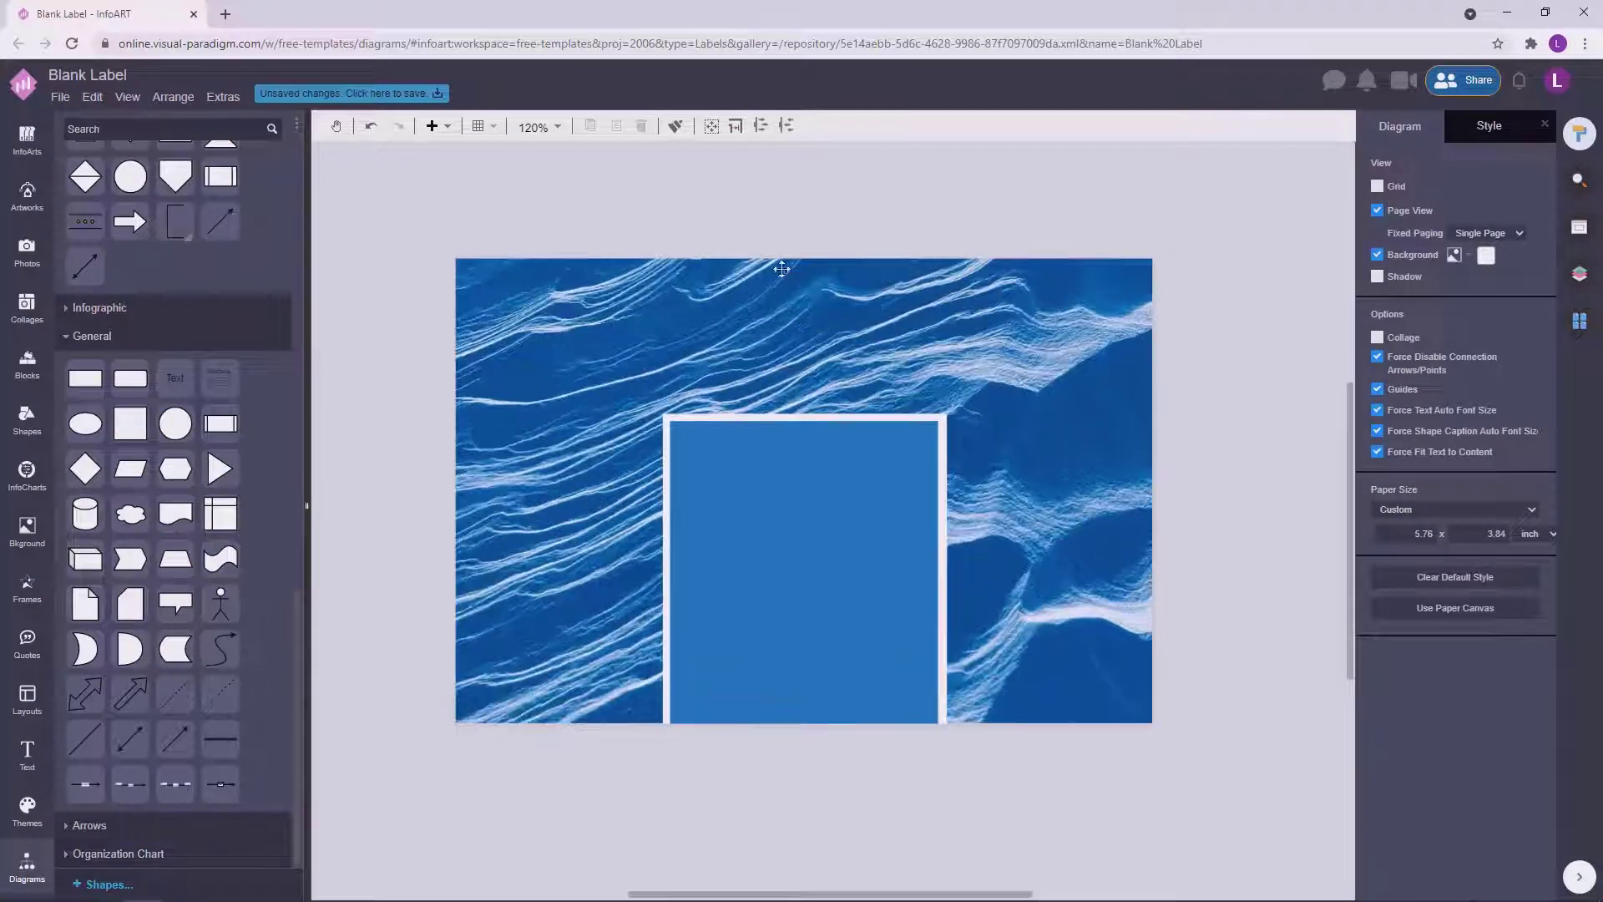
pyautogui.scroll(1, 782, 269)
pyautogui.doubleClick(760, 211)
pyautogui.moveTo(783, 229); pyautogui.dragTo(860, 290)
pyautogui.moveTo(860, 250); pyautogui.dragTo(1030, 248)
# Enter FRESH SPARKLING as the wording of the new text box.
pyautogui.doubleClick(944, 250)
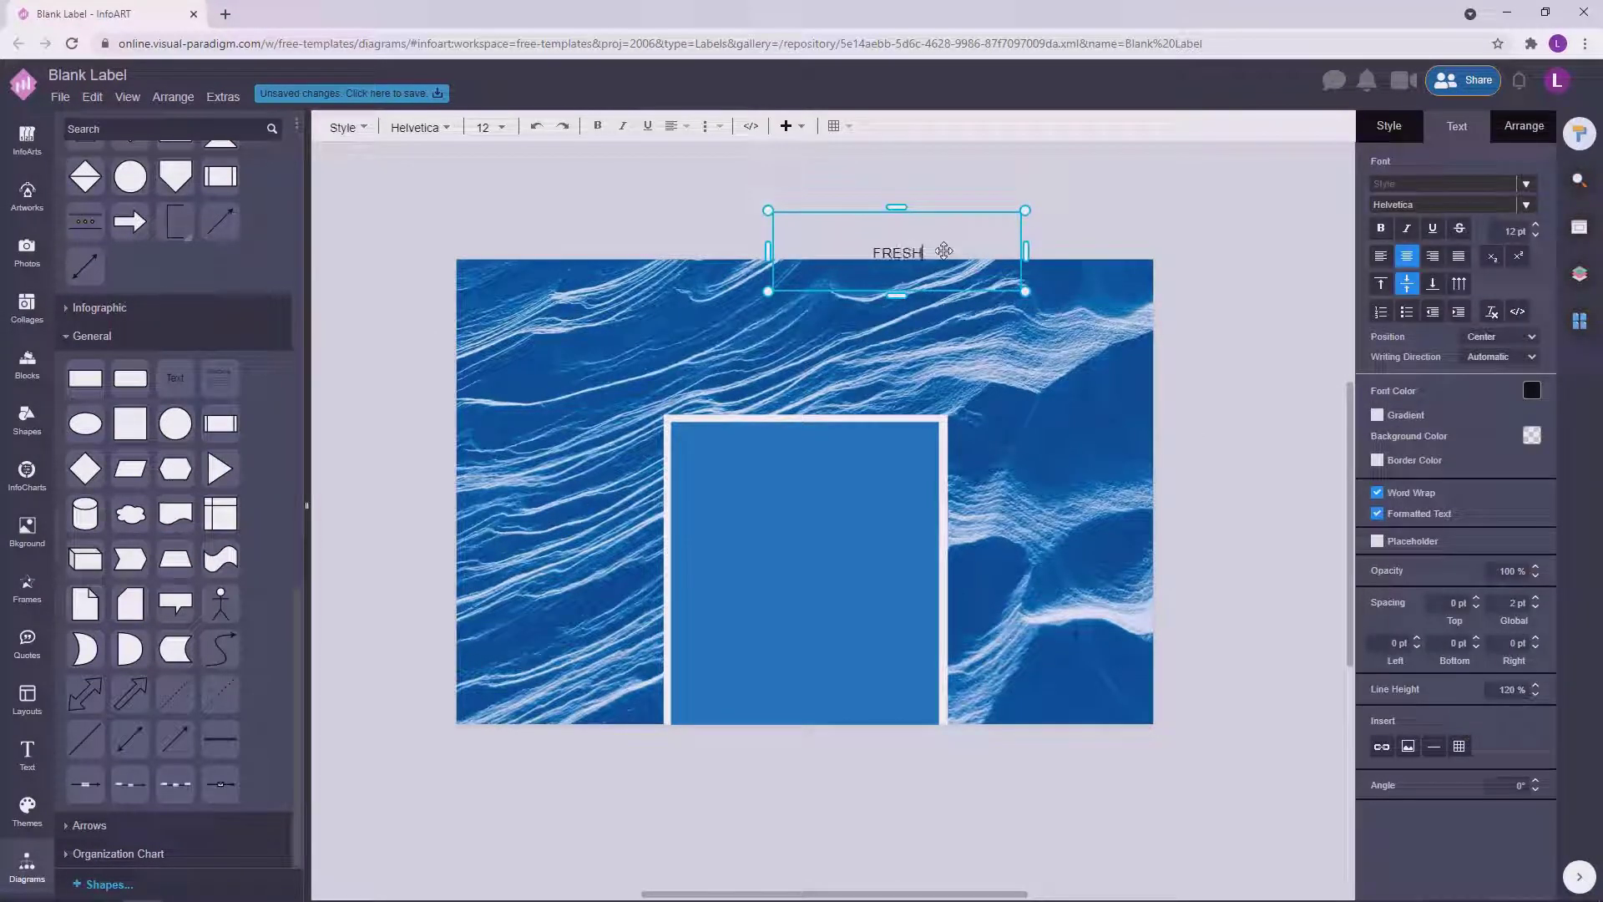
pyautogui.write('FRESH SPARKLES')
pyautogui.click(1148, 223)
pyautogui.doubleClick(935, 259)
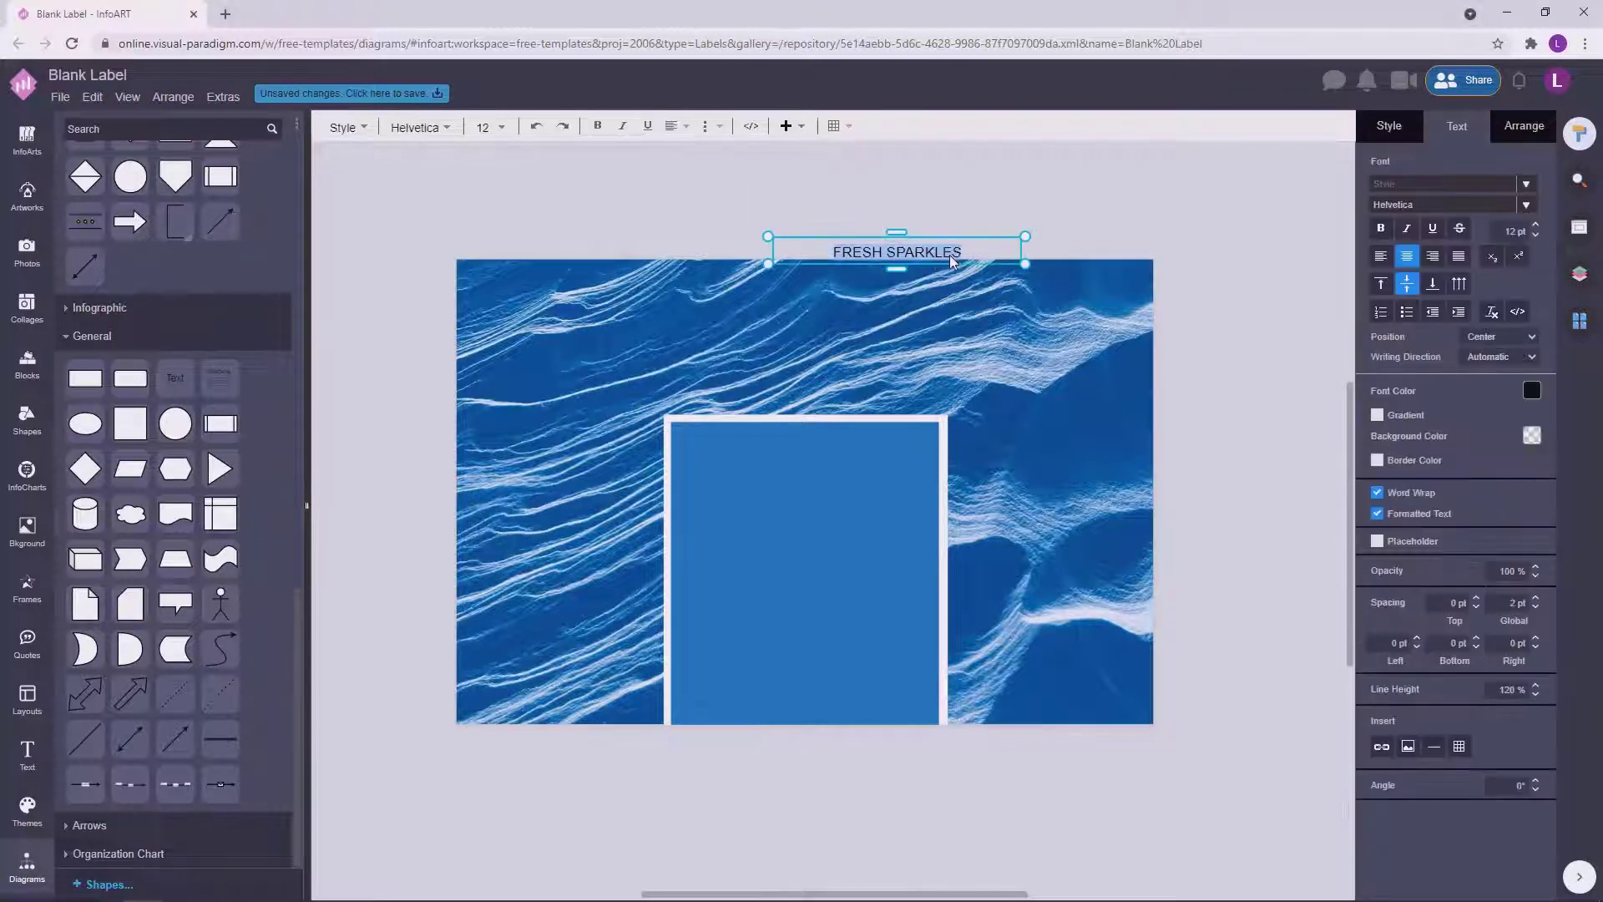
pyautogui.write('ING')
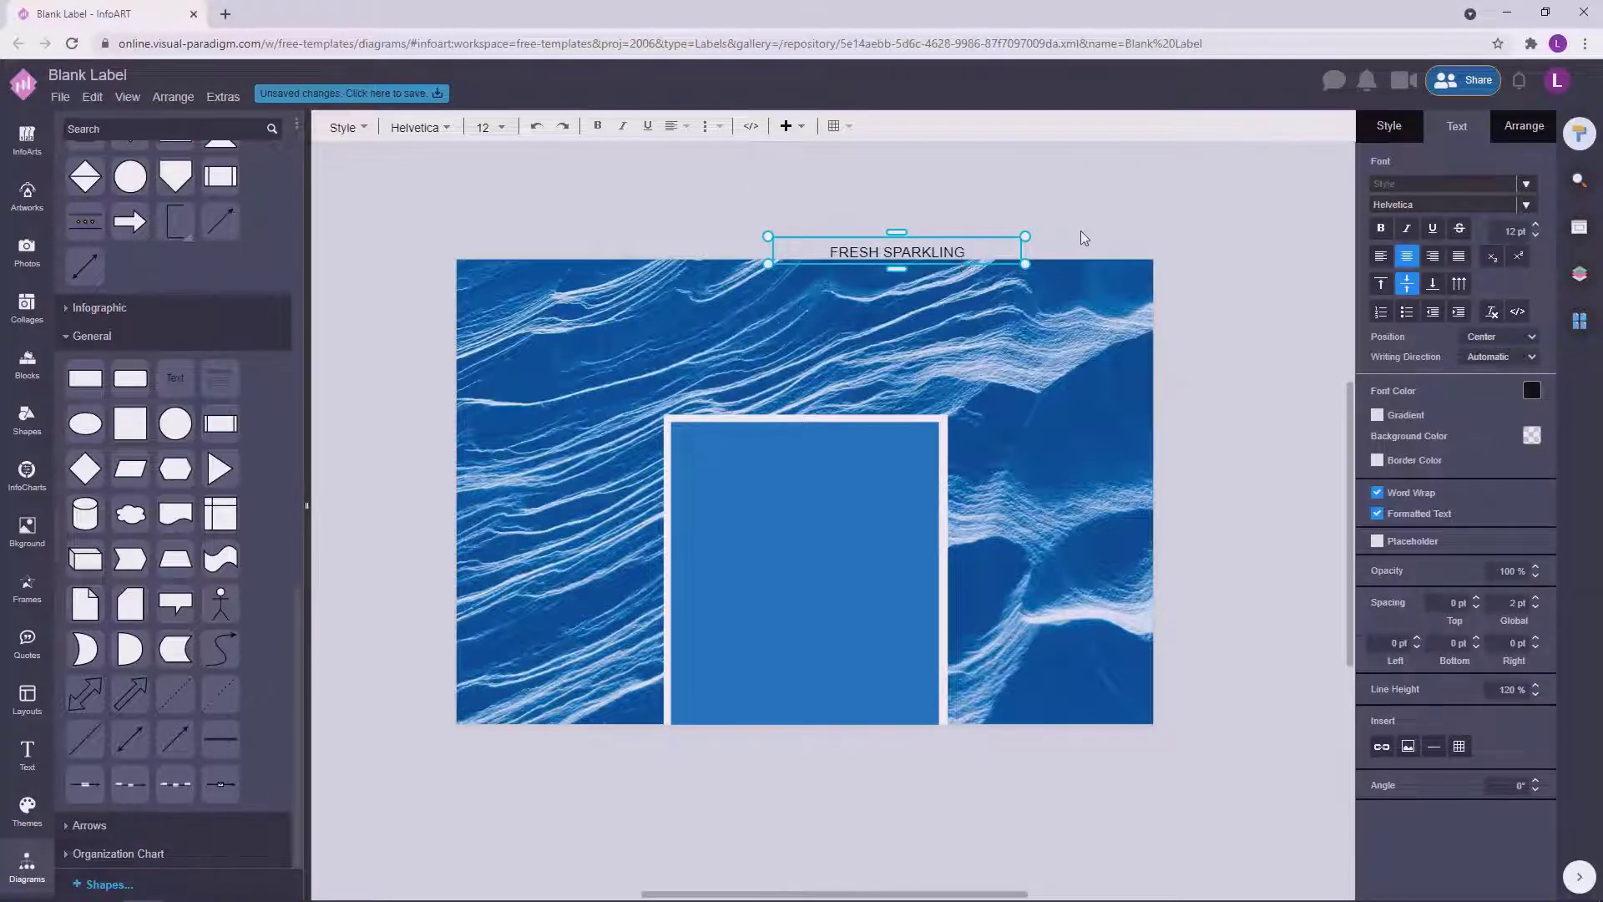
# Narrow the FRESH SPARKLING text box to two lines, place it on the blue panel and set its line height to 100 %.
pyautogui.click(1080, 231)
pyautogui.click(942, 249)
pyautogui.moveTo(1022, 266); pyautogui.dragTo(1029, 346)
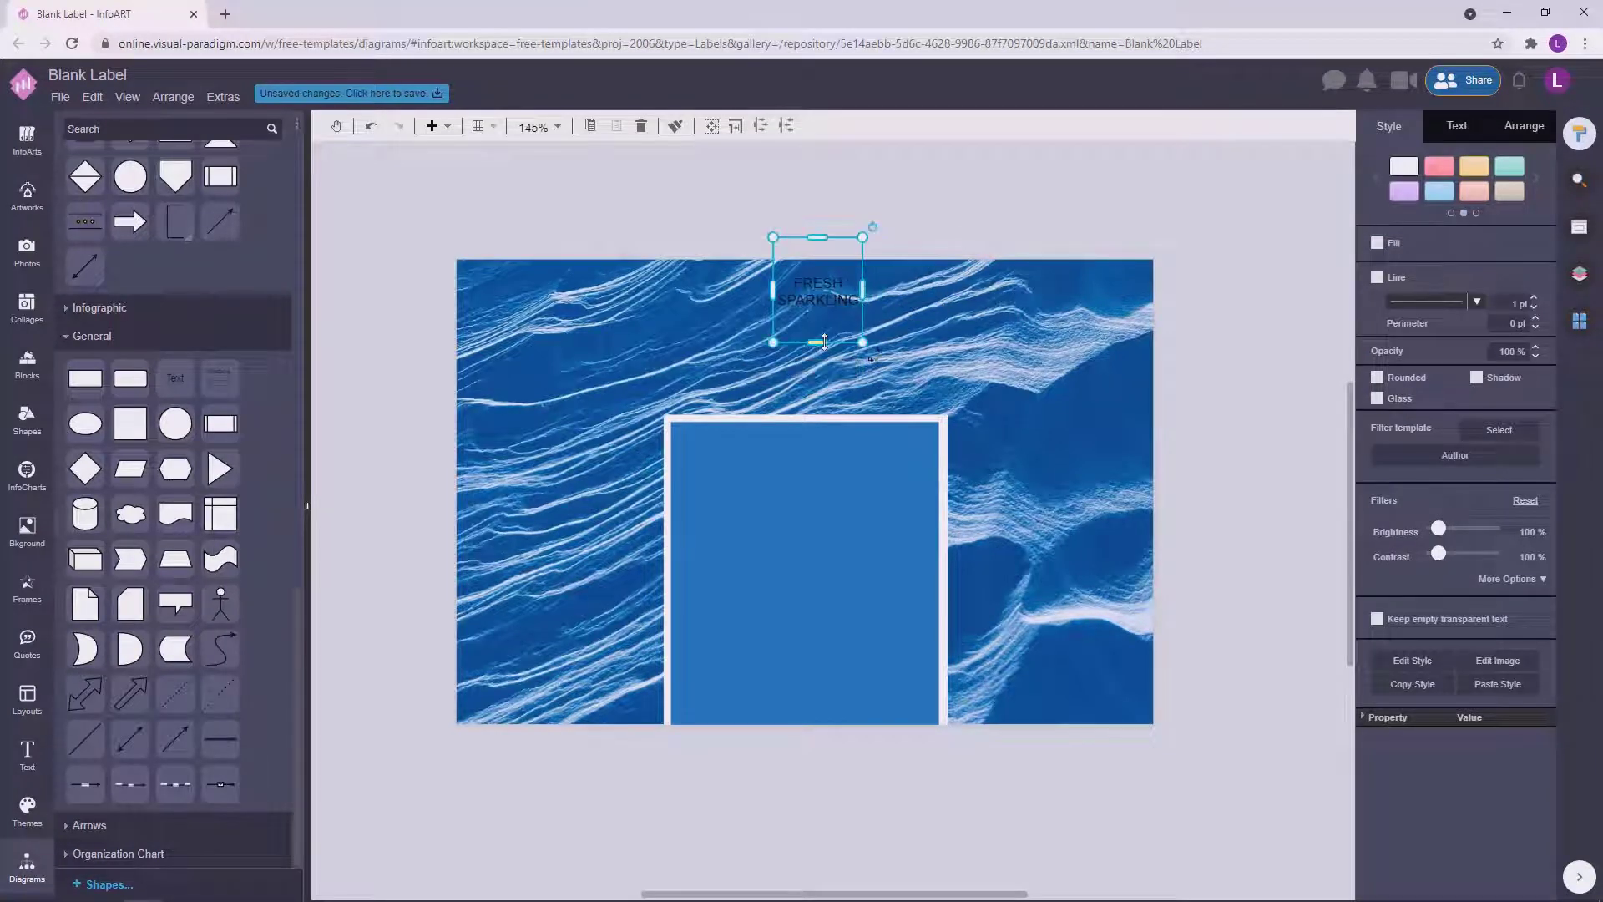
pyautogui.moveTo(824, 342); pyautogui.dragTo(815, 511)
pyautogui.doubleClick(815, 505)
pyautogui.click(1536, 694)
pyautogui.click(1536, 694)
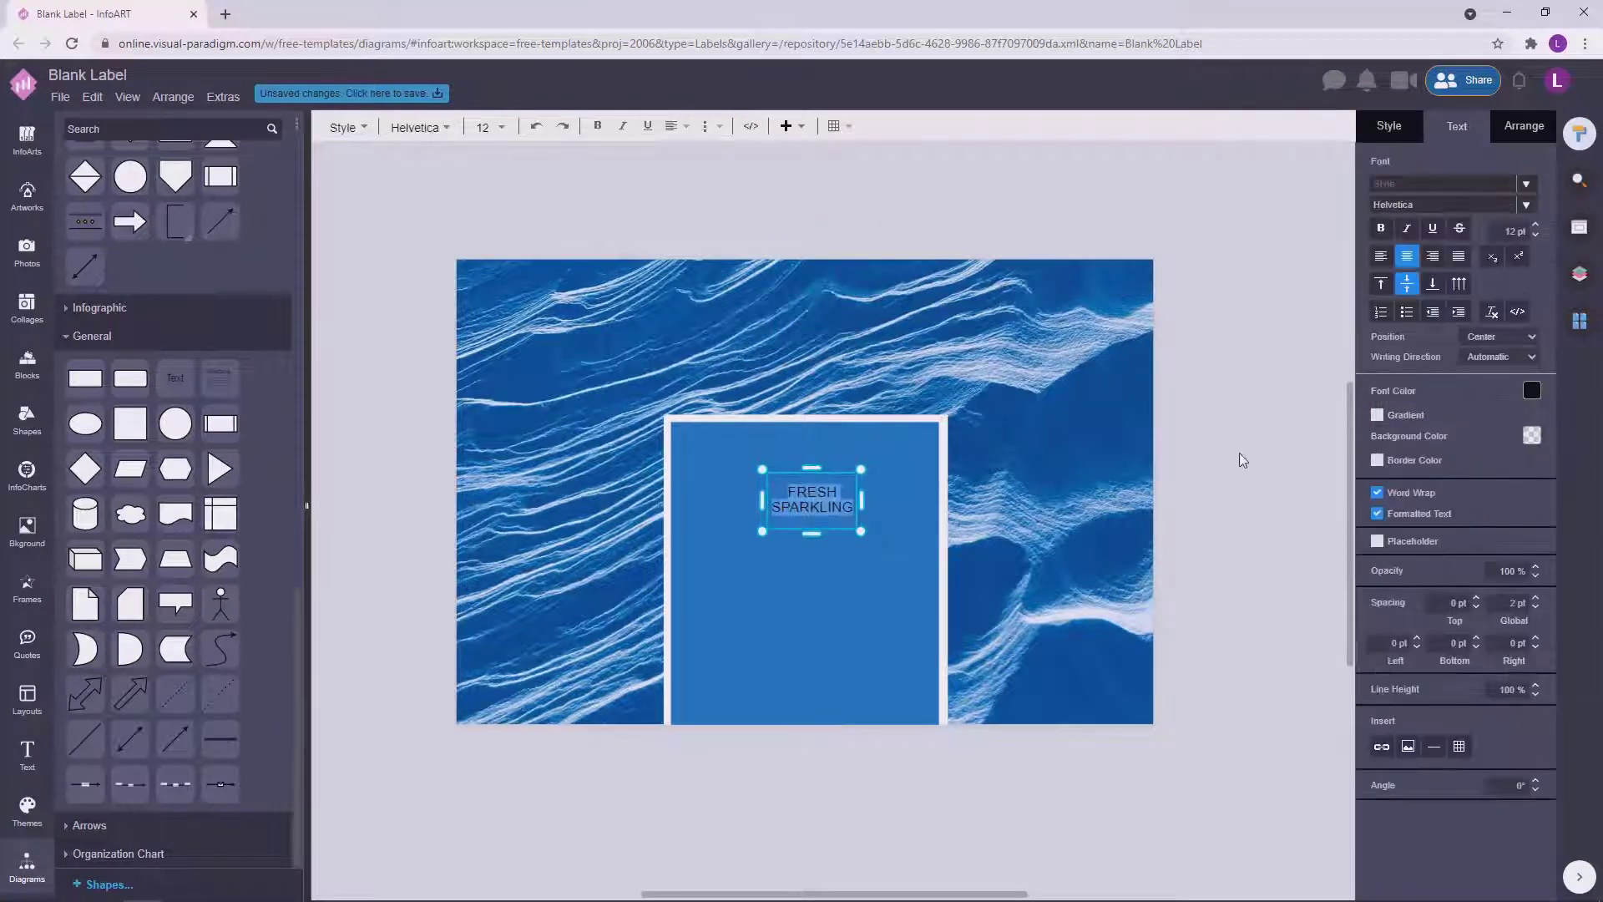
# Enlarge the FRESH SPARKLING text to 50 pt, then widen its box and position it over the blue panel.
pyautogui.click(1243, 460)
pyautogui.click(1457, 126)
pyautogui.moveTo(1503, 231); pyautogui.dragTo(1540, 240)
pyautogui.write('50')
pyautogui.click(1240, 401)
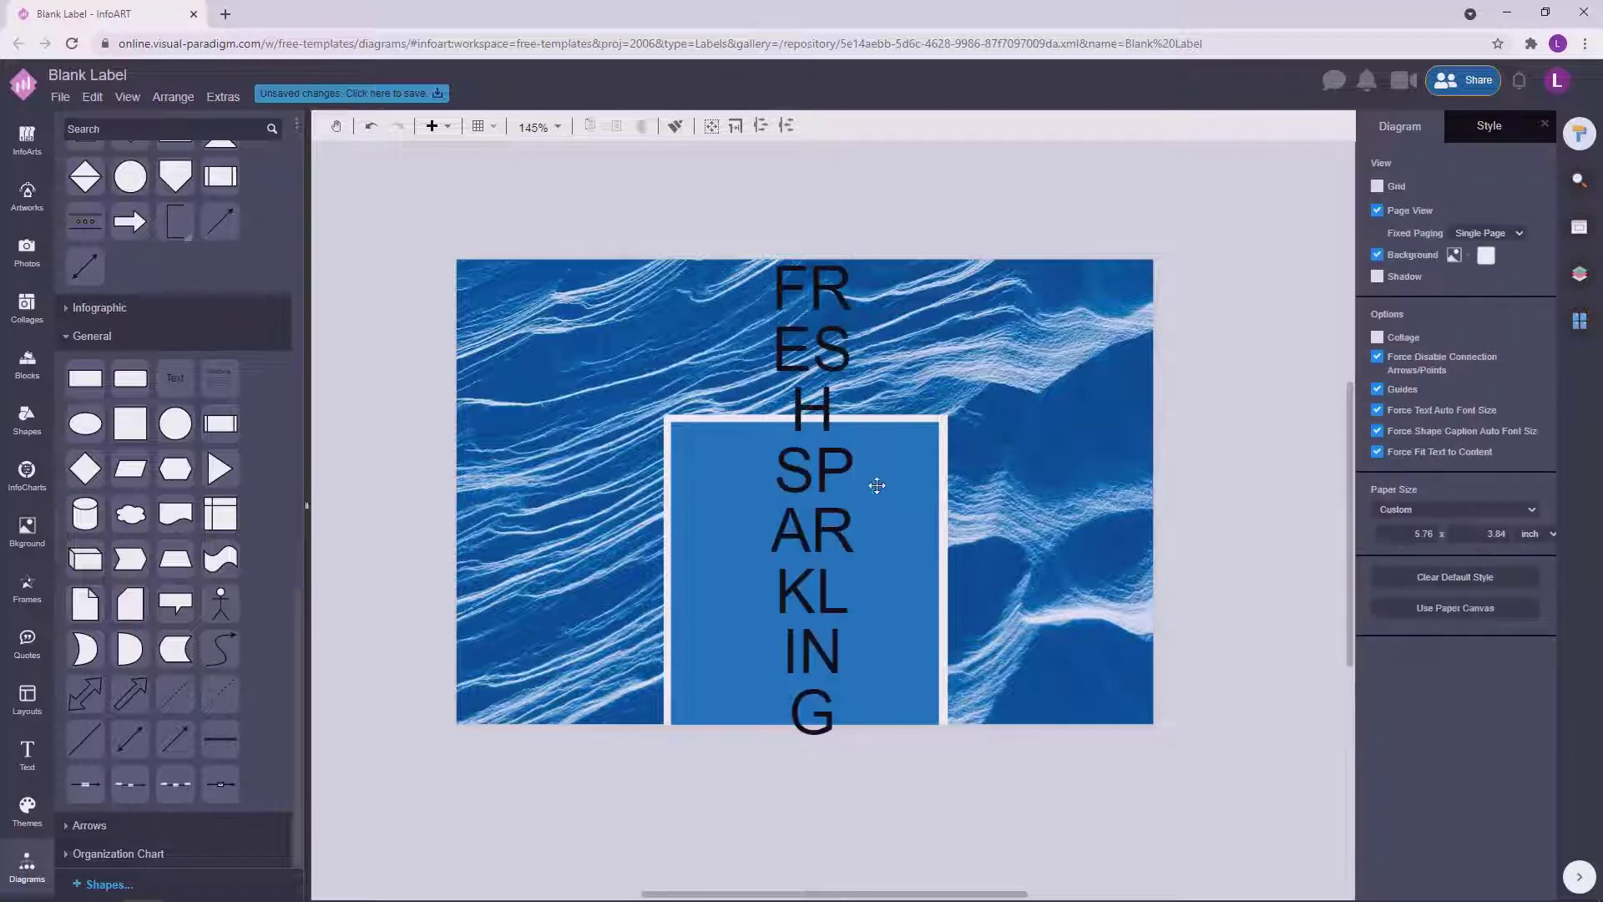
pyautogui.click(837, 487)
pyautogui.moveTo(858, 499); pyautogui.dragTo(1159, 501)
pyautogui.moveTo(963, 748); pyautogui.dragTo(861, 589)
pyautogui.moveTo(1001, 560); pyautogui.dragTo(973, 560)
# Reduce the FRESH SPARKLING text through 45 and 35 pt to 30 pt and centre it in the panel's upper half.
pyautogui.moveTo(1501, 231); pyautogui.dragTo(1545, 236)
pyautogui.write('45')
pyautogui.click(1243, 467)
pyautogui.click(895, 591)
pyautogui.write('35')
pyautogui.click(1243, 480)
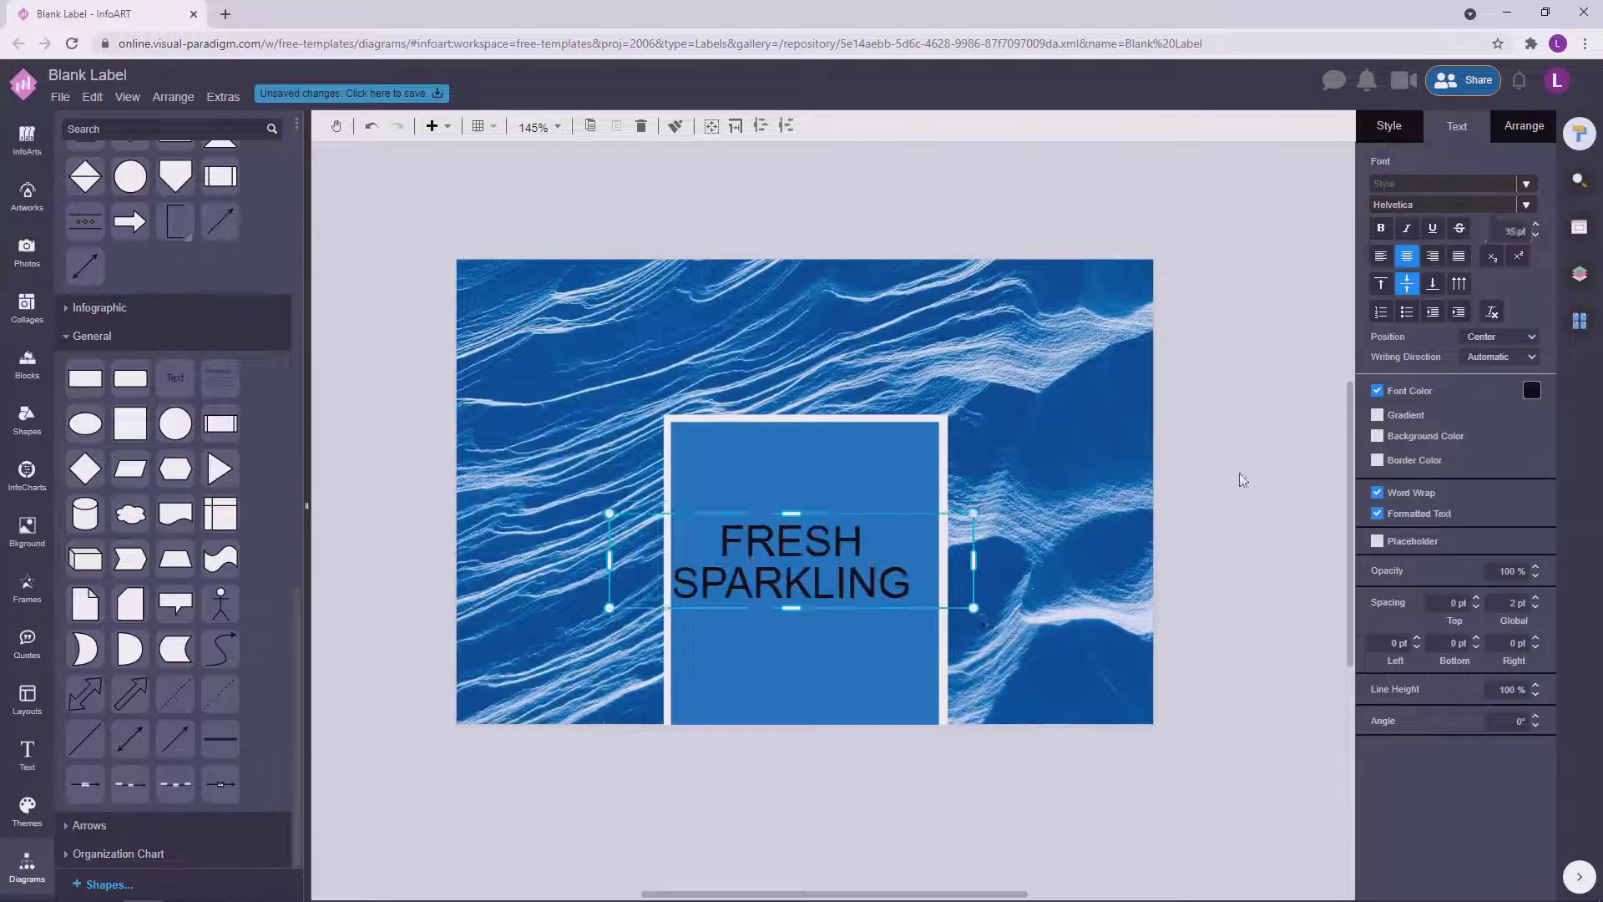
pyautogui.moveTo(847, 581); pyautogui.dragTo(862, 533)
pyautogui.moveTo(1498, 231); pyautogui.dragTo(1548, 236)
pyautogui.write('30')
pyautogui.click(1226, 491)
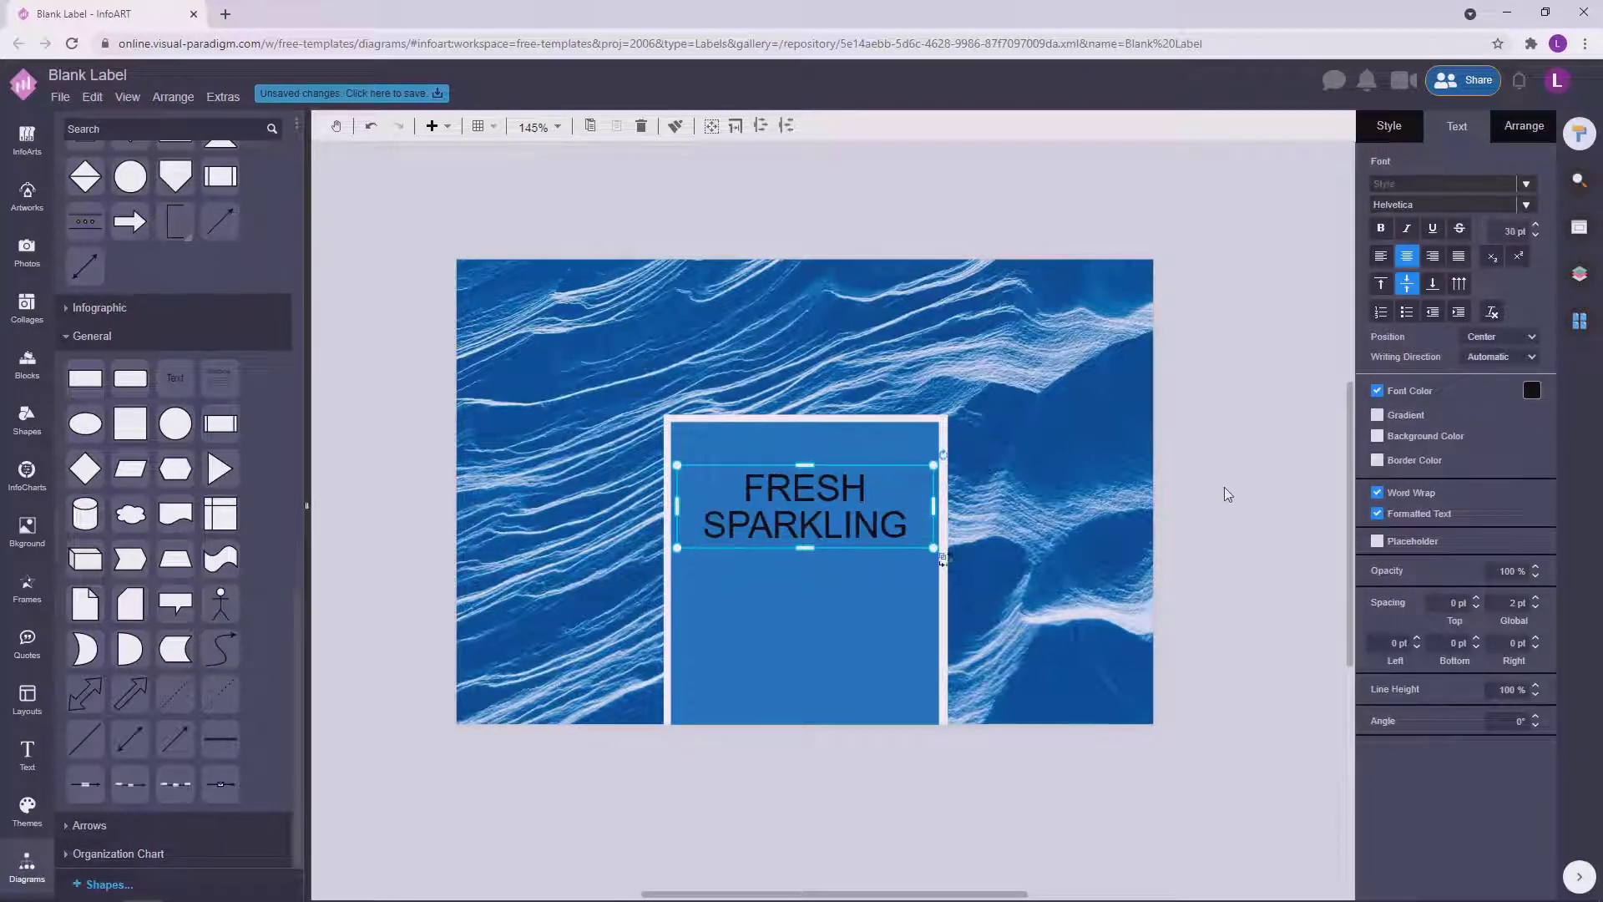
pyautogui.moveTo(859, 528); pyautogui.dragTo(859, 511)
pyautogui.click(1117, 408)
# Set the FRESH SPARKLING text in white Playfair Display and move it down to the middle of the blue panel.
pyautogui.click(838, 503)
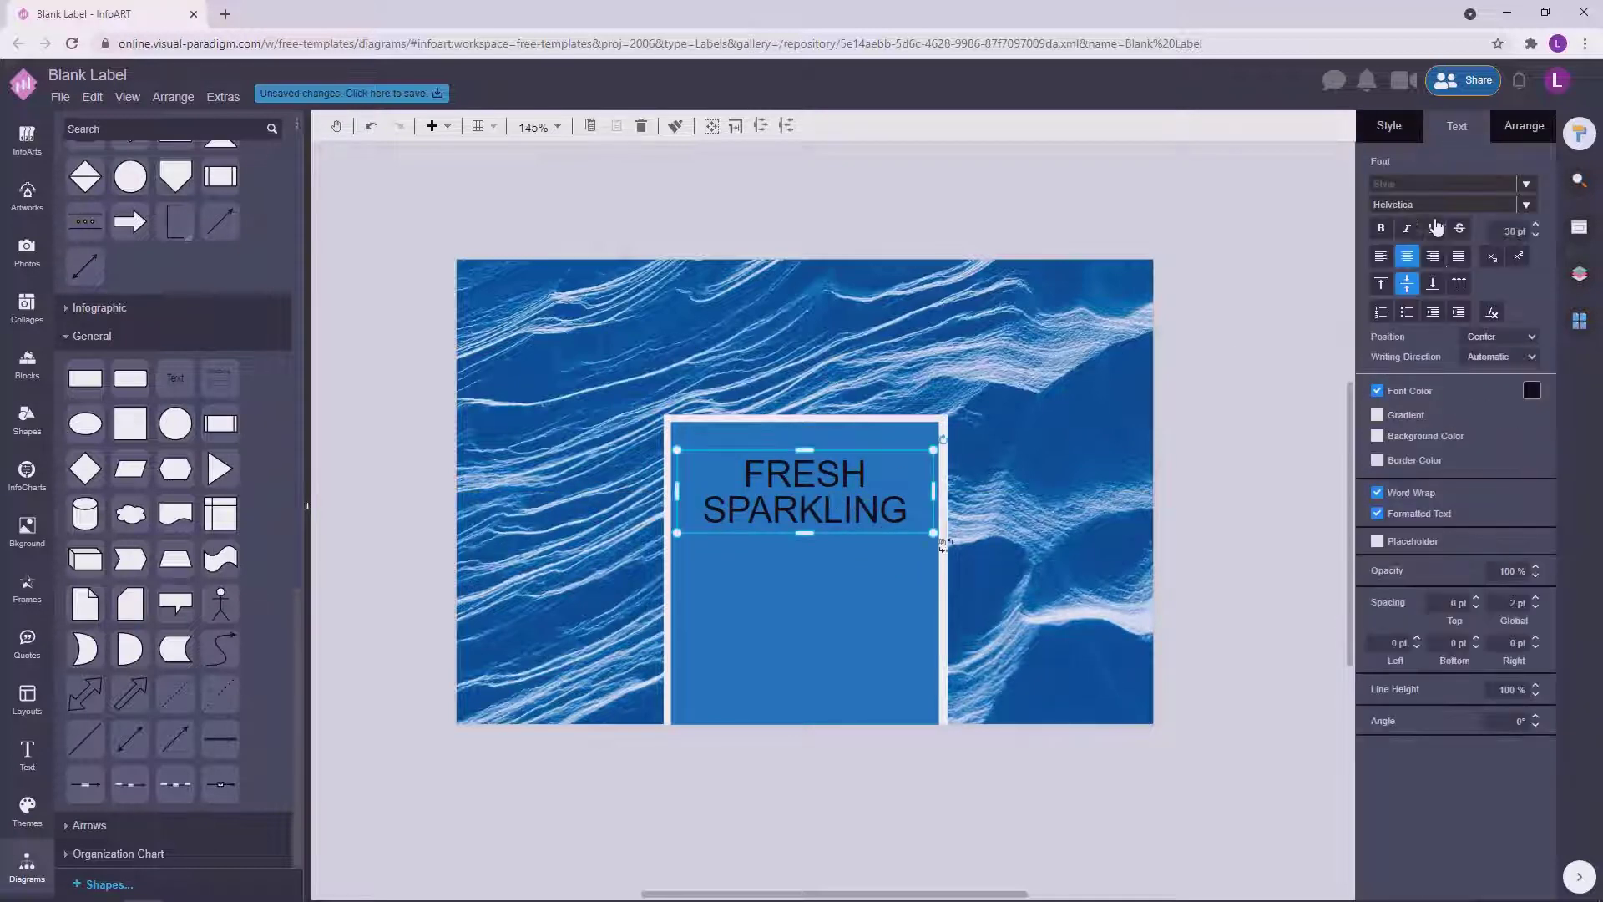
pyautogui.click(1431, 204)
pyautogui.write('play')
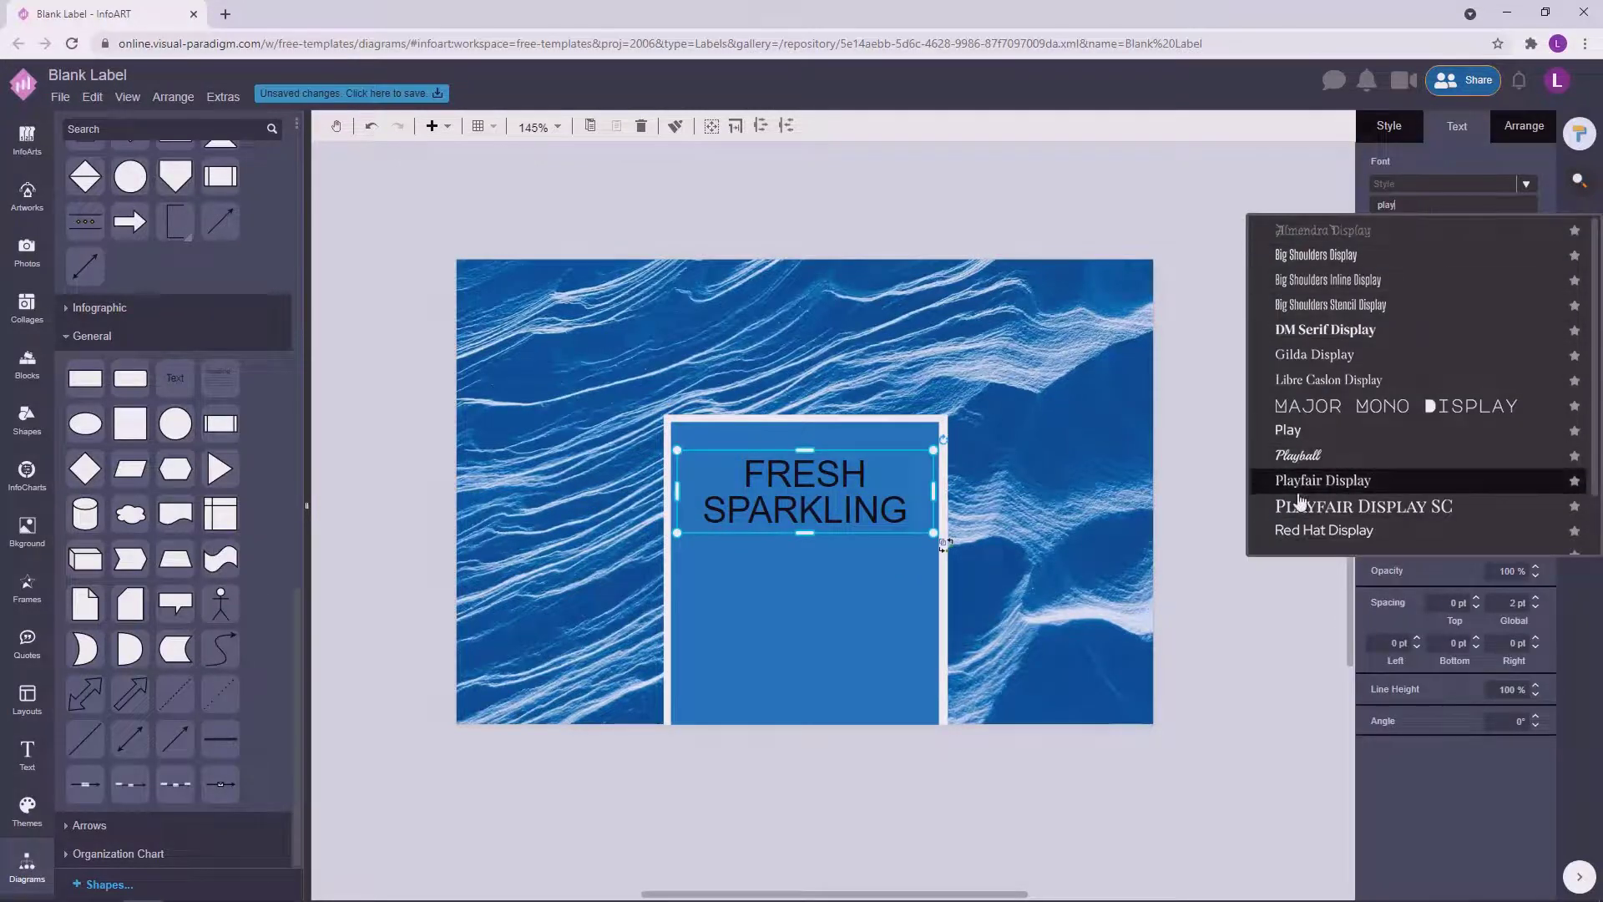
pyautogui.click(1357, 481)
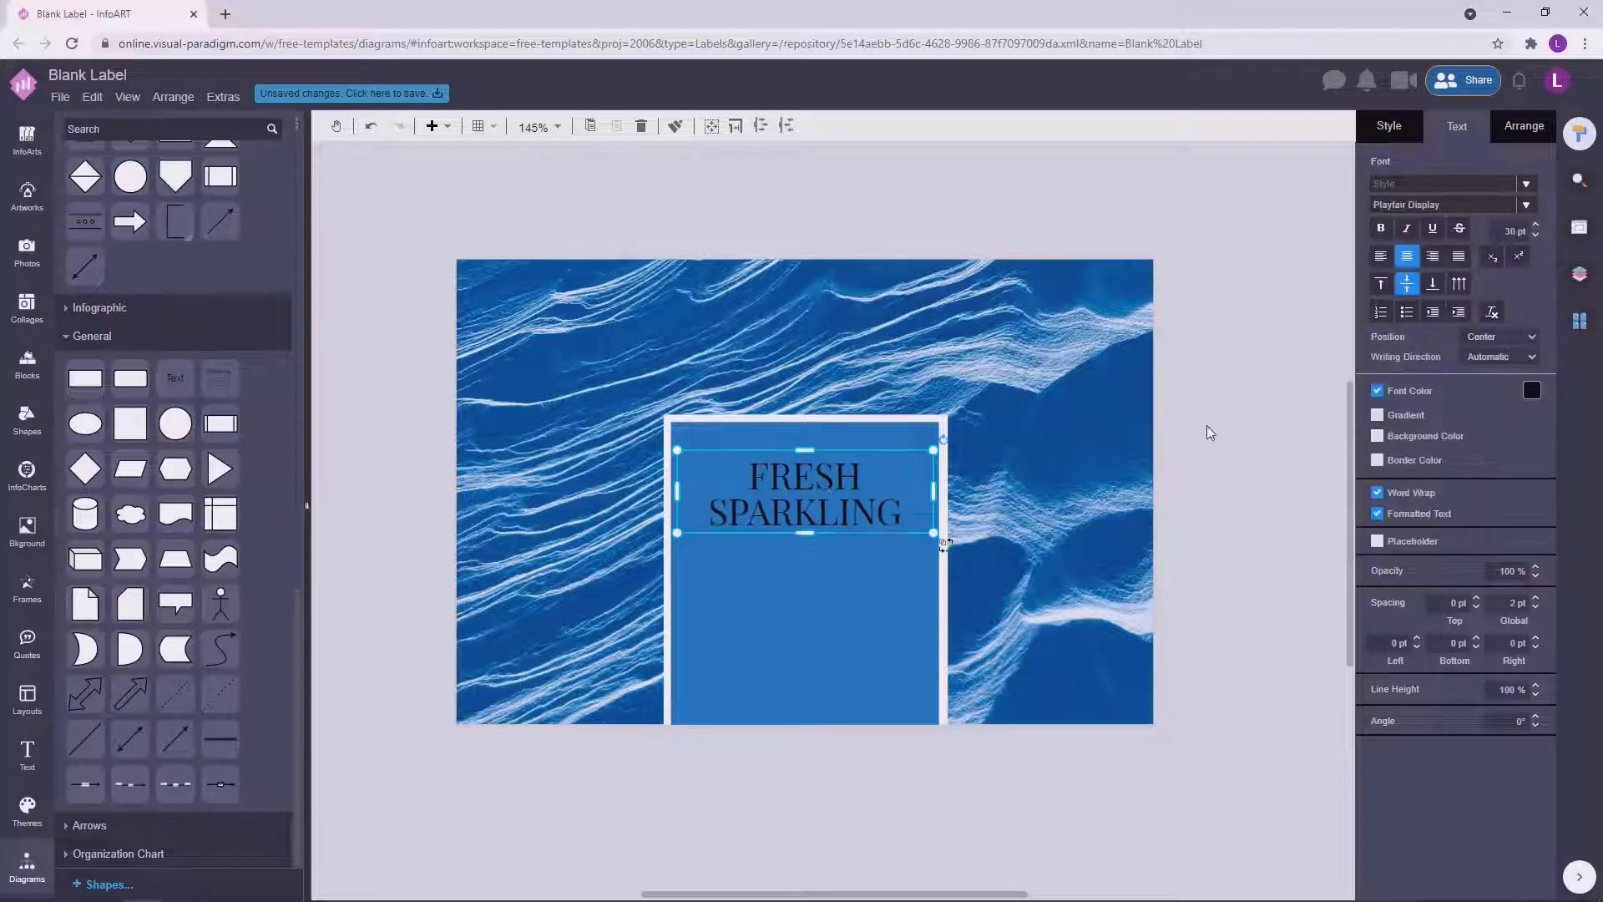
pyautogui.click(1254, 437)
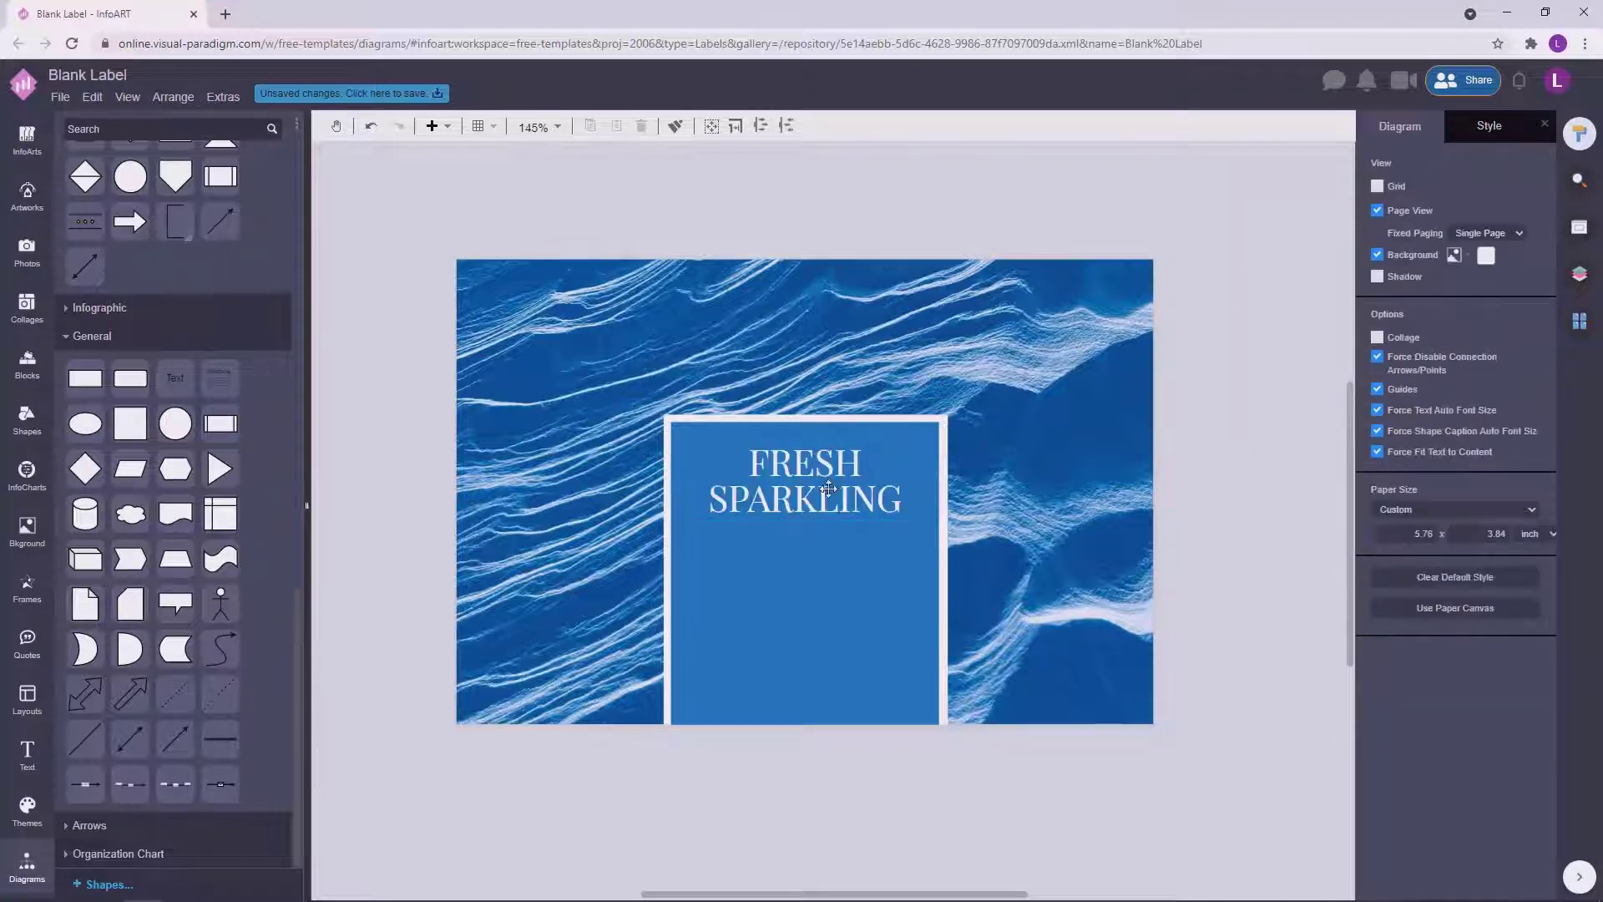
pyautogui.moveTo(830, 489); pyautogui.dragTo(830, 570)
# Add a text box above the label, widen it and enter MADE IN CALIFONIA as its wording.
pyautogui.doubleClick(739, 198)
pyautogui.moveTo(808, 209); pyautogui.dragTo(969, 210)
pyautogui.doubleClick(875, 208)
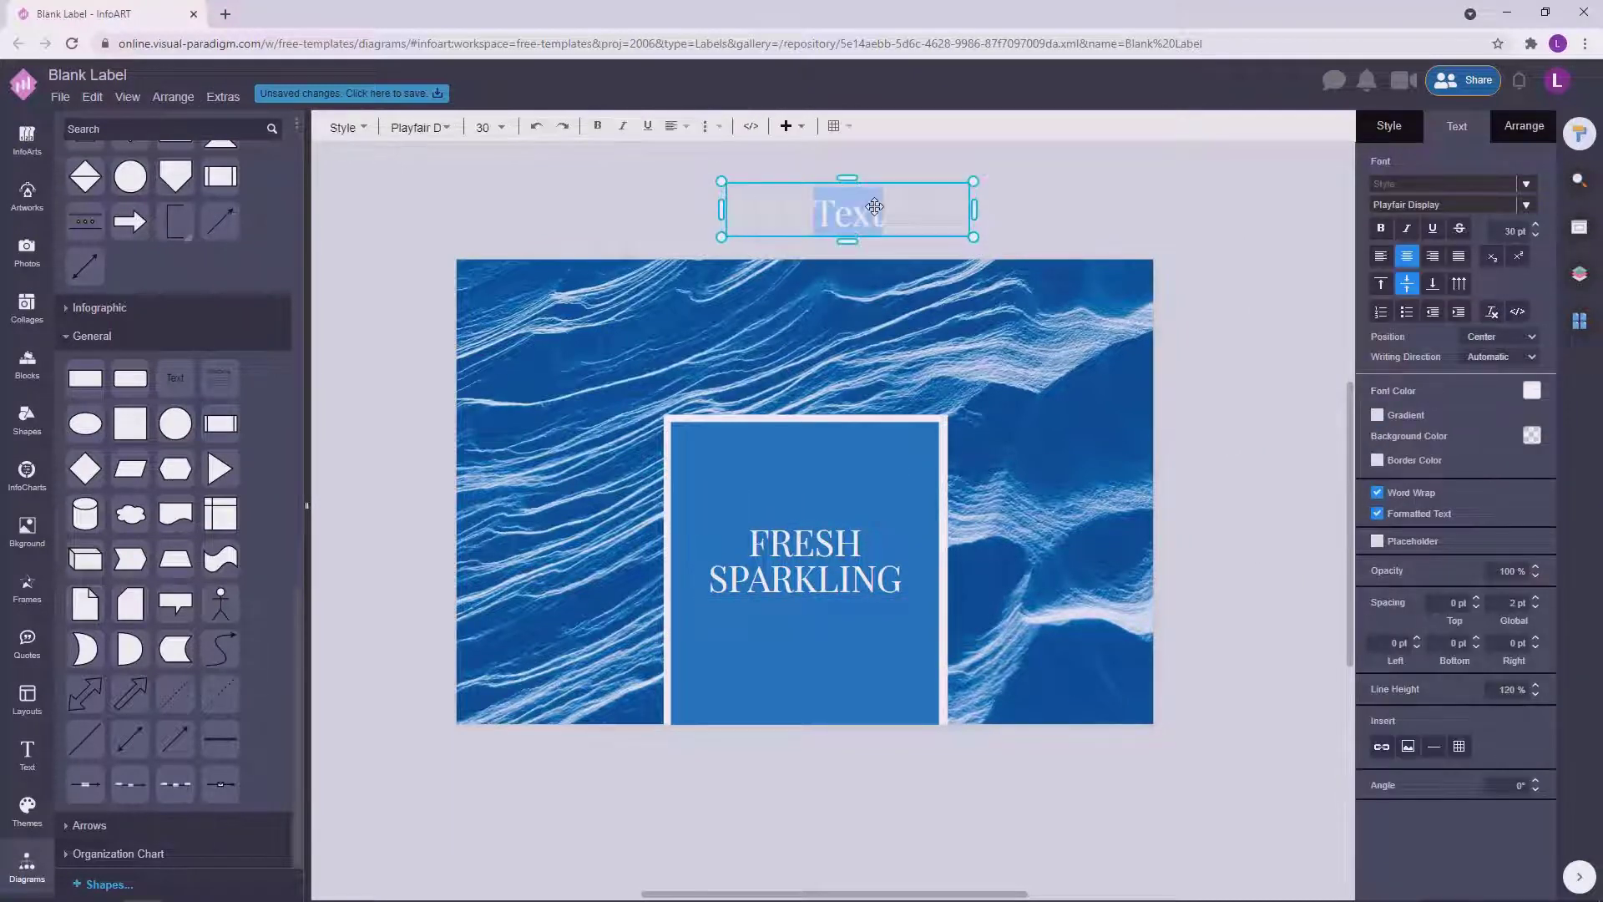
pyautogui.write('MADE IN')
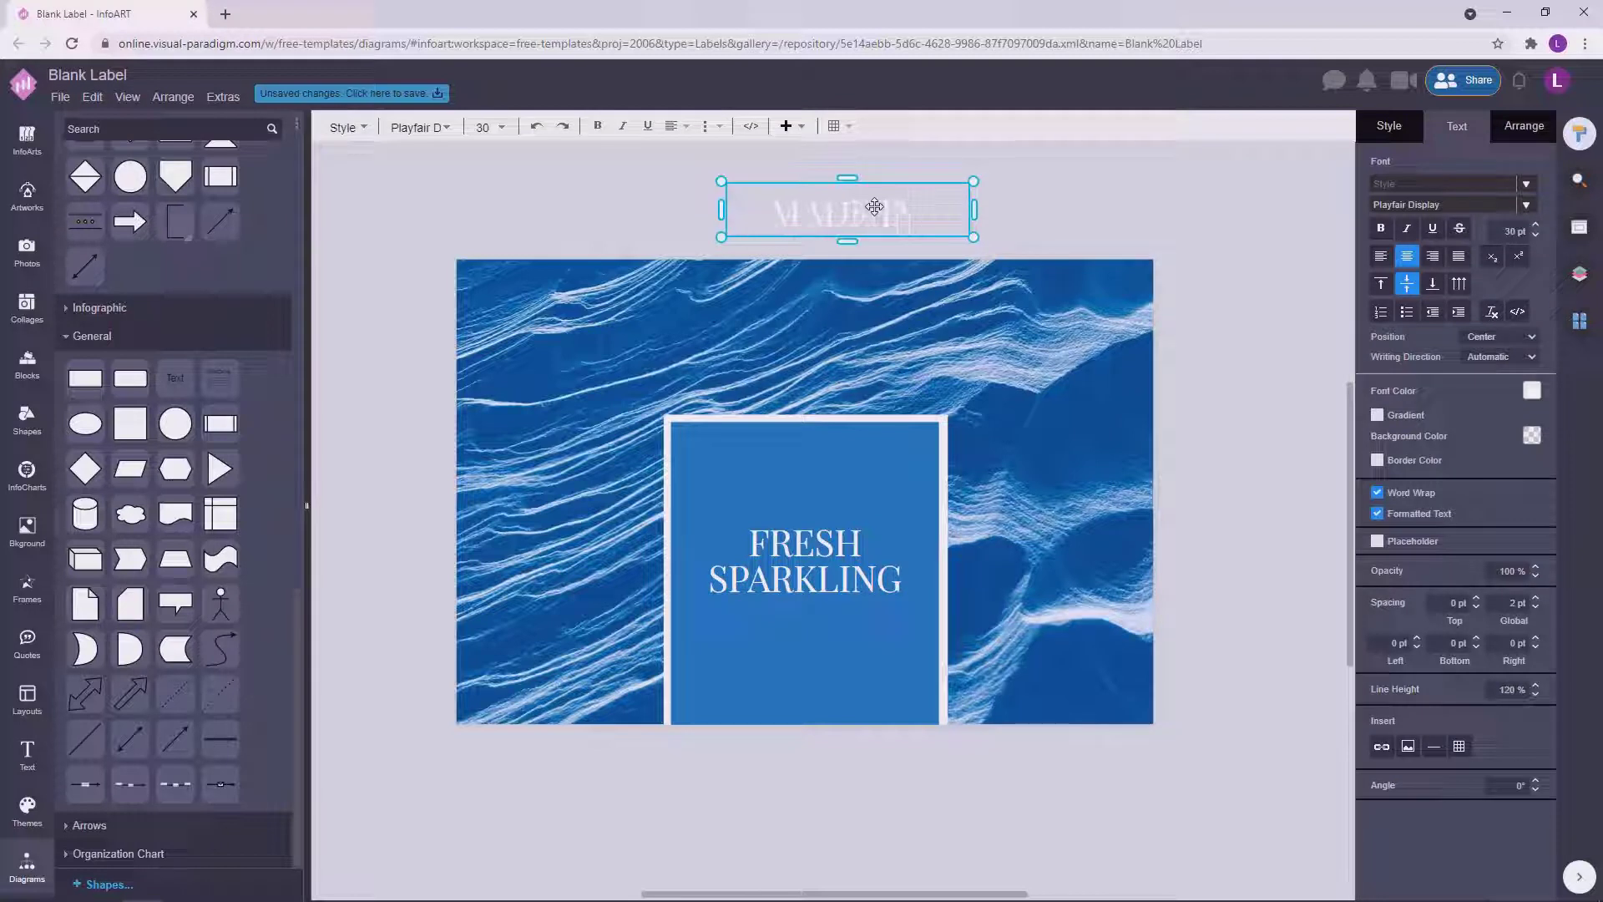
pyautogui.write(' CALIFORN')
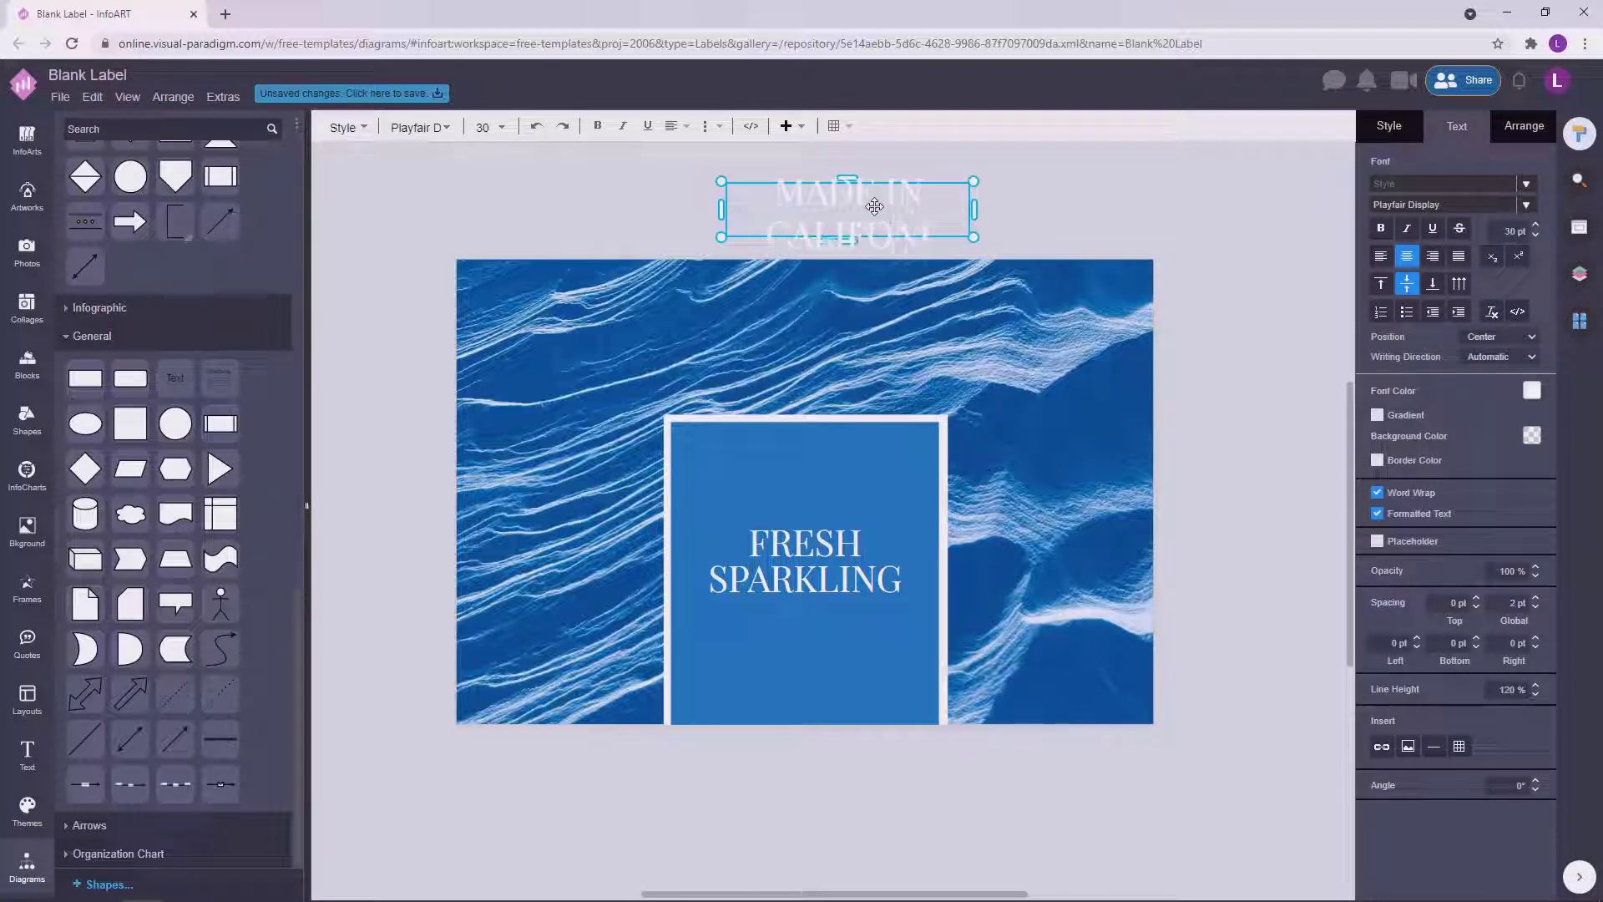
pyautogui.write('IA')
pyautogui.click(1083, 215)
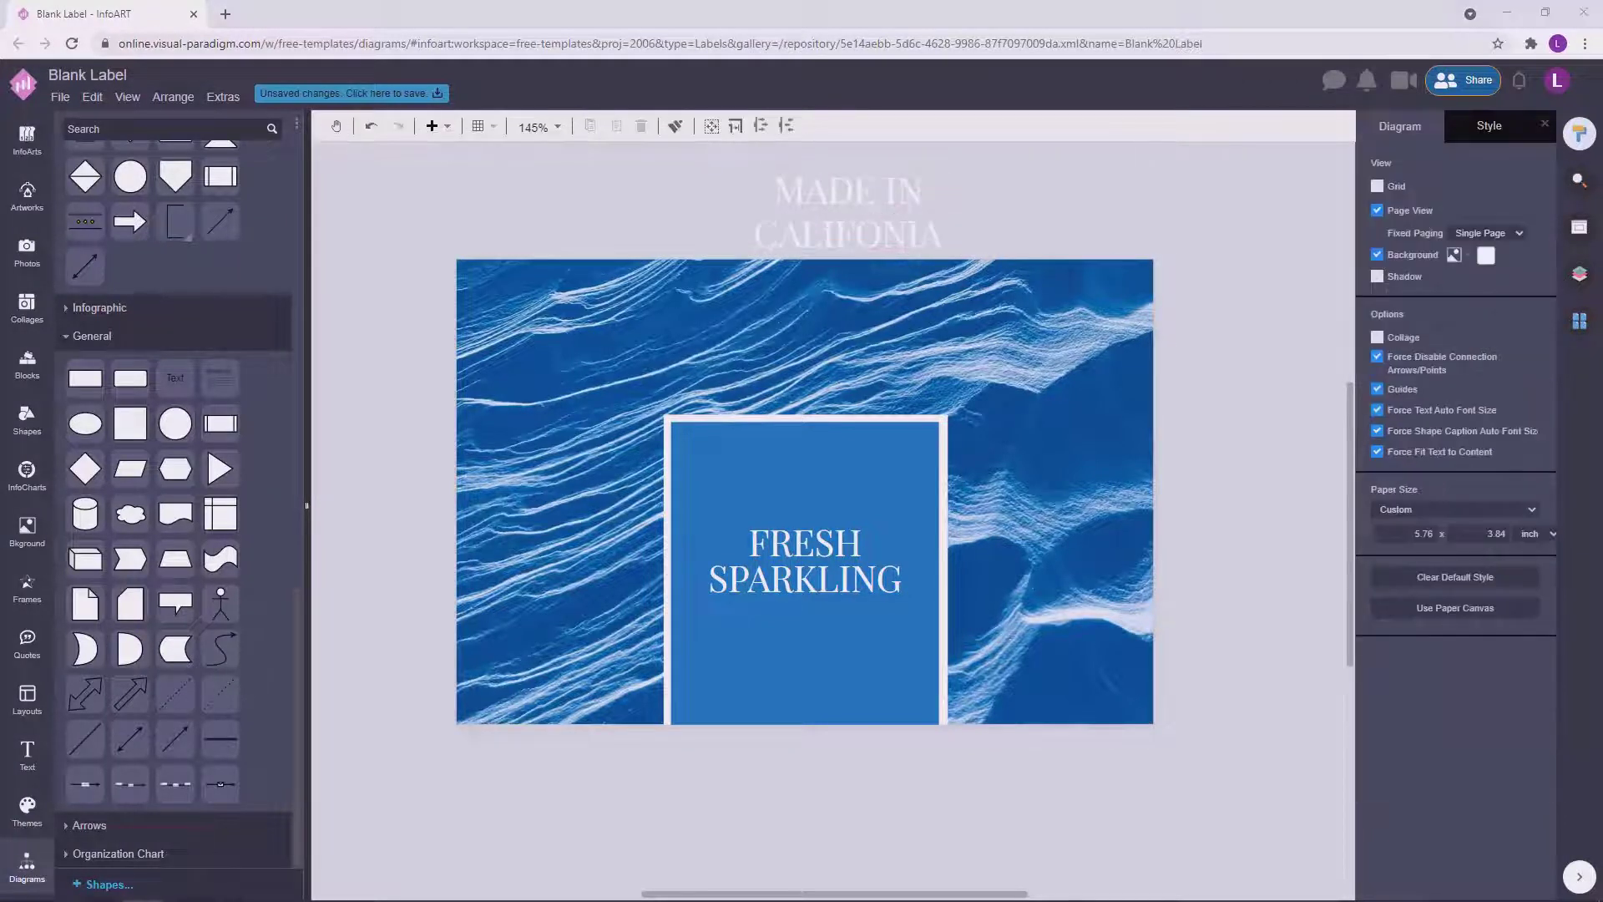
# Correct the spelling in the text box above the label to MADE IN CALIFORNIA.
pyautogui.click(848, 236)
pyautogui.doubleClick(880, 236)
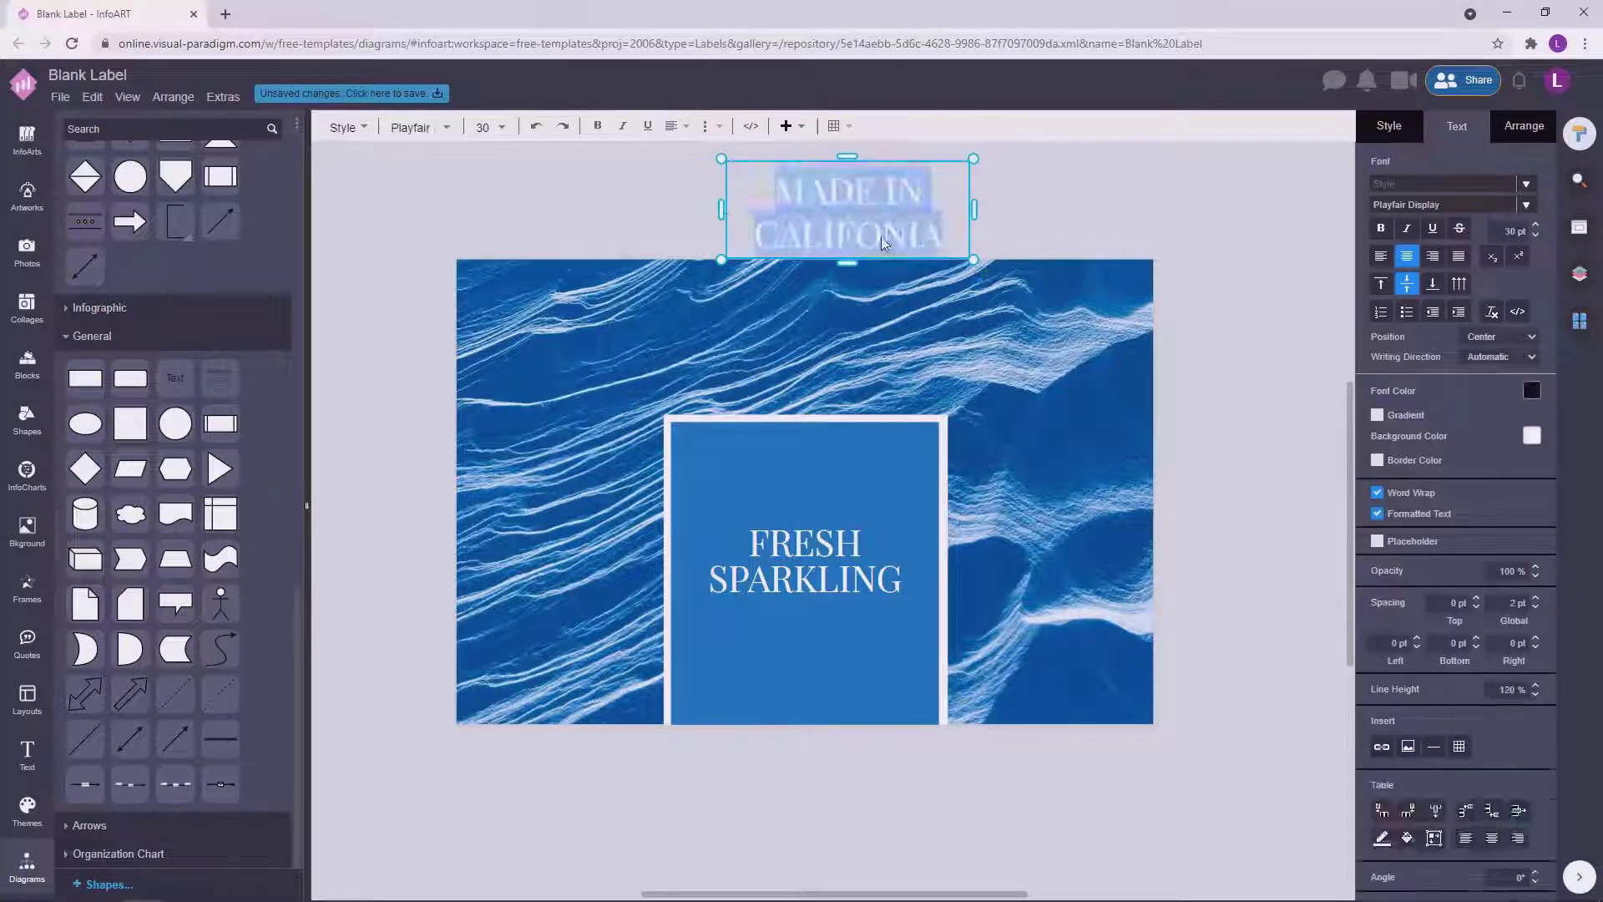
pyautogui.click(880, 237)
pyautogui.write('R')
pyautogui.click(1110, 215)
# Flatten the MADE IN CALIFORNIA text box, set its text to 15 pt and place it near the blue panel's upper edge.
pyautogui.click(860, 253)
pyautogui.moveTo(860, 254); pyautogui.dragTo(859, 189)
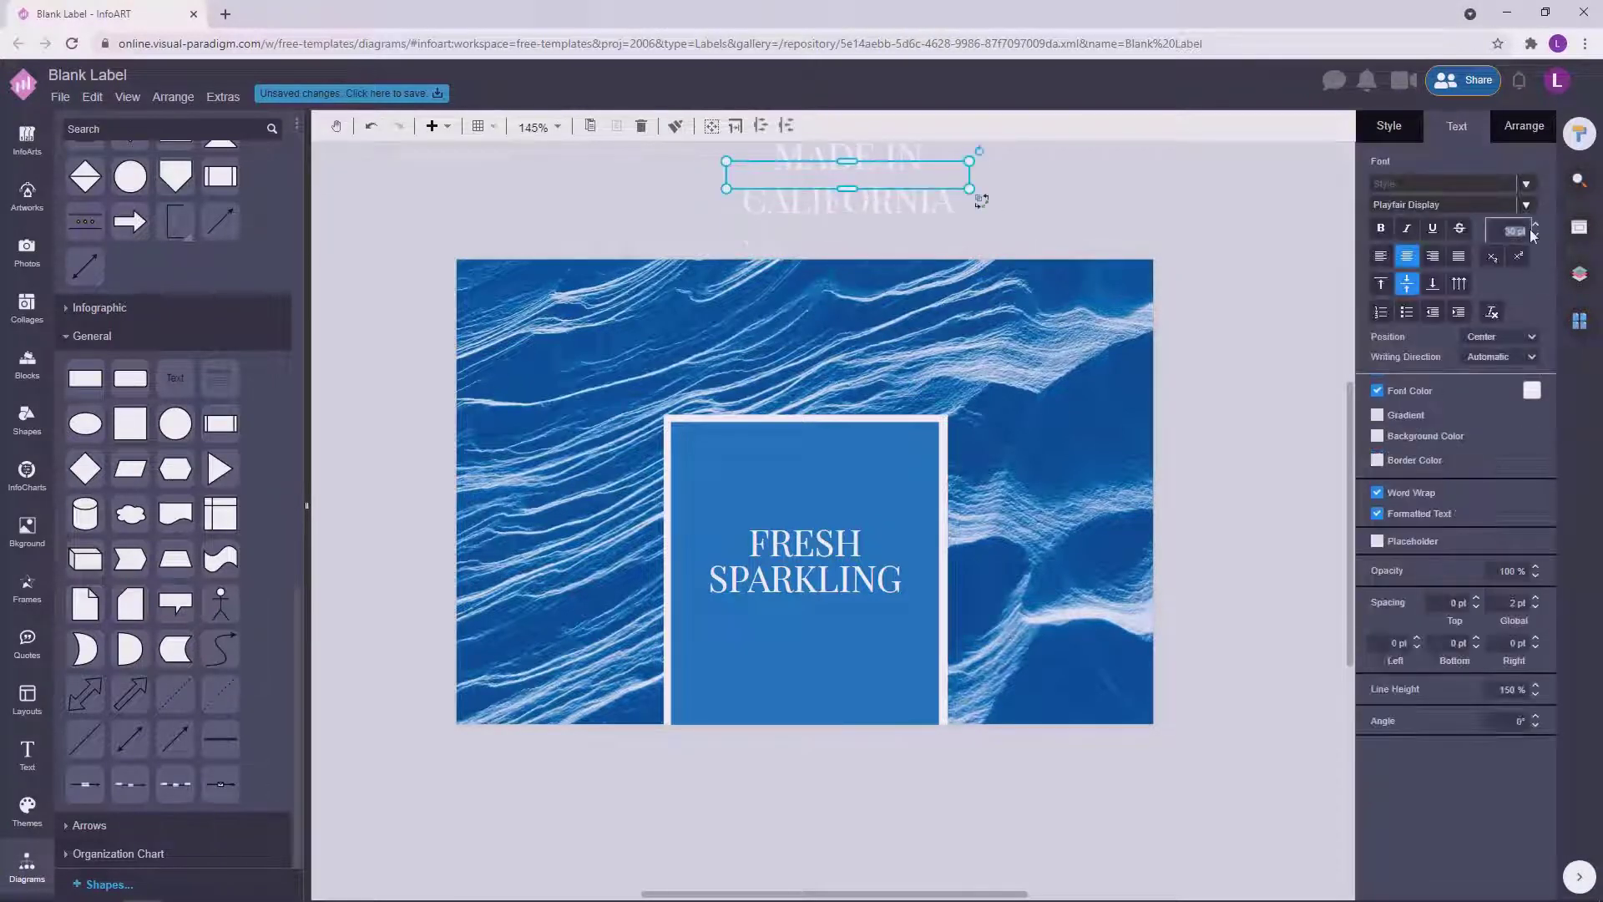
pyautogui.write('15')
pyautogui.press('Return')
pyautogui.moveTo(981, 200); pyautogui.dragTo(939, 483)
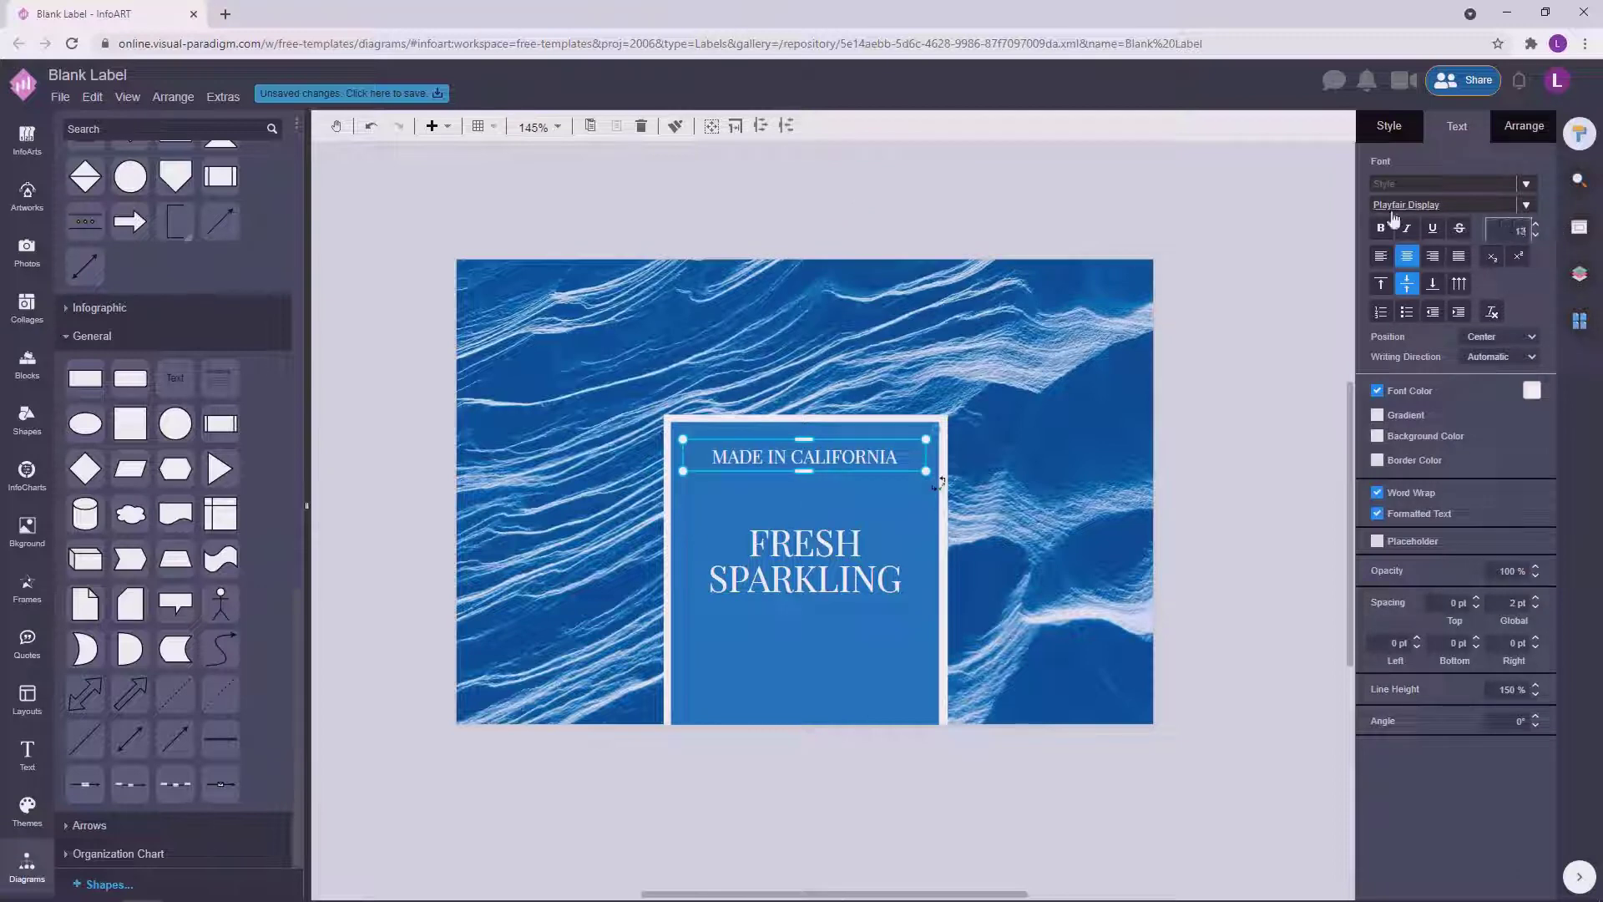
# Change the MADE IN CALIFORNIA line to the Anton font at 12 pt.
pyautogui.click(1462, 209)
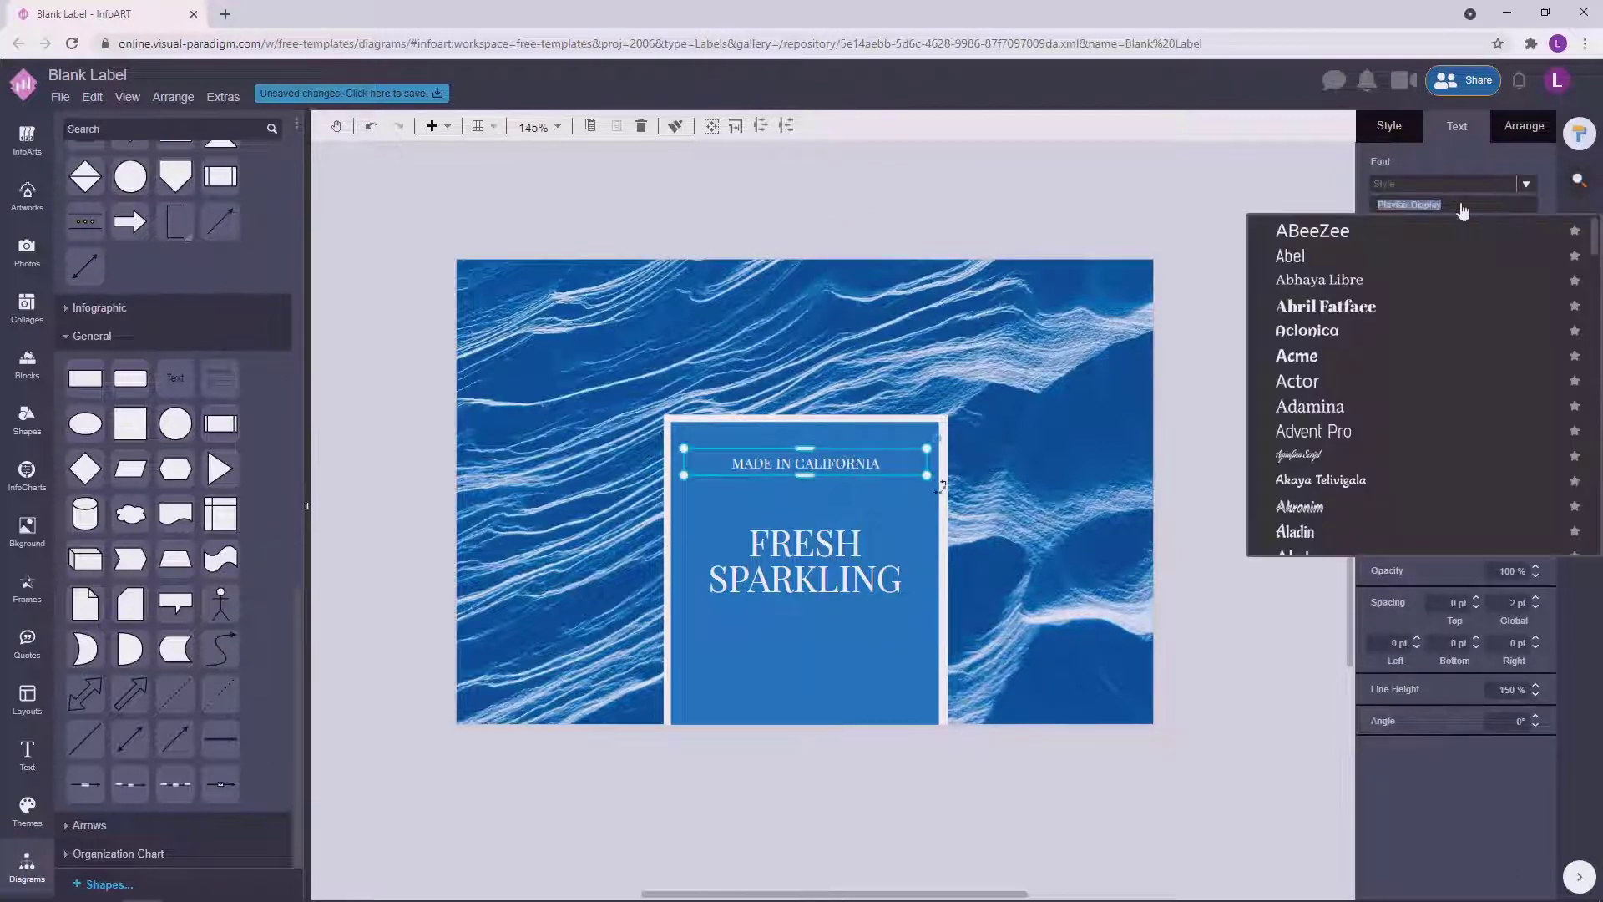
pyautogui.write('at')
pyautogui.press('BackSpace')
pyautogui.write('nto')
pyautogui.click(1363, 231)
pyautogui.click(969, 269)
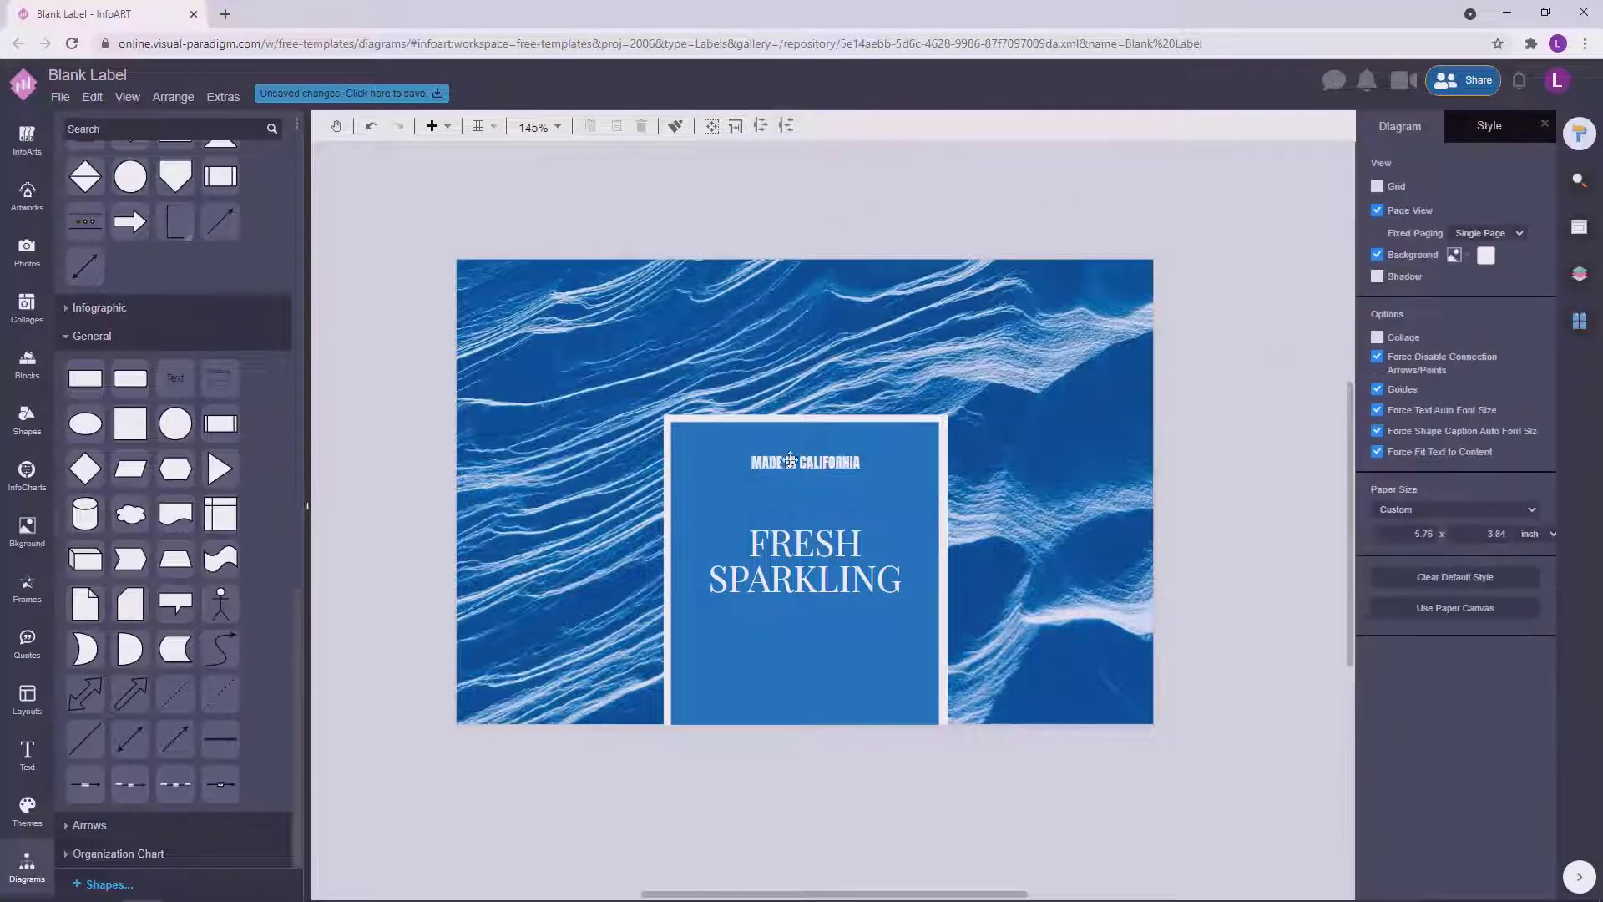
# Letter-space the MADE IN CALIFORNIA line by inserting a space between all of its letters.
pyautogui.doubleClick(790, 460)
pyautogui.click(763, 463)
pyautogui.press('space')
pyautogui.press('Right')
pyautogui.press('space')
pyautogui.press('Right')
pyautogui.press('space')
pyautogui.press('Right')
pyautogui.press('space')
pyautogui.press('Right')
pyautogui.press('Right')
pyautogui.press('space')
pyautogui.press('Right')
pyautogui.press('space')
pyautogui.press('Right')
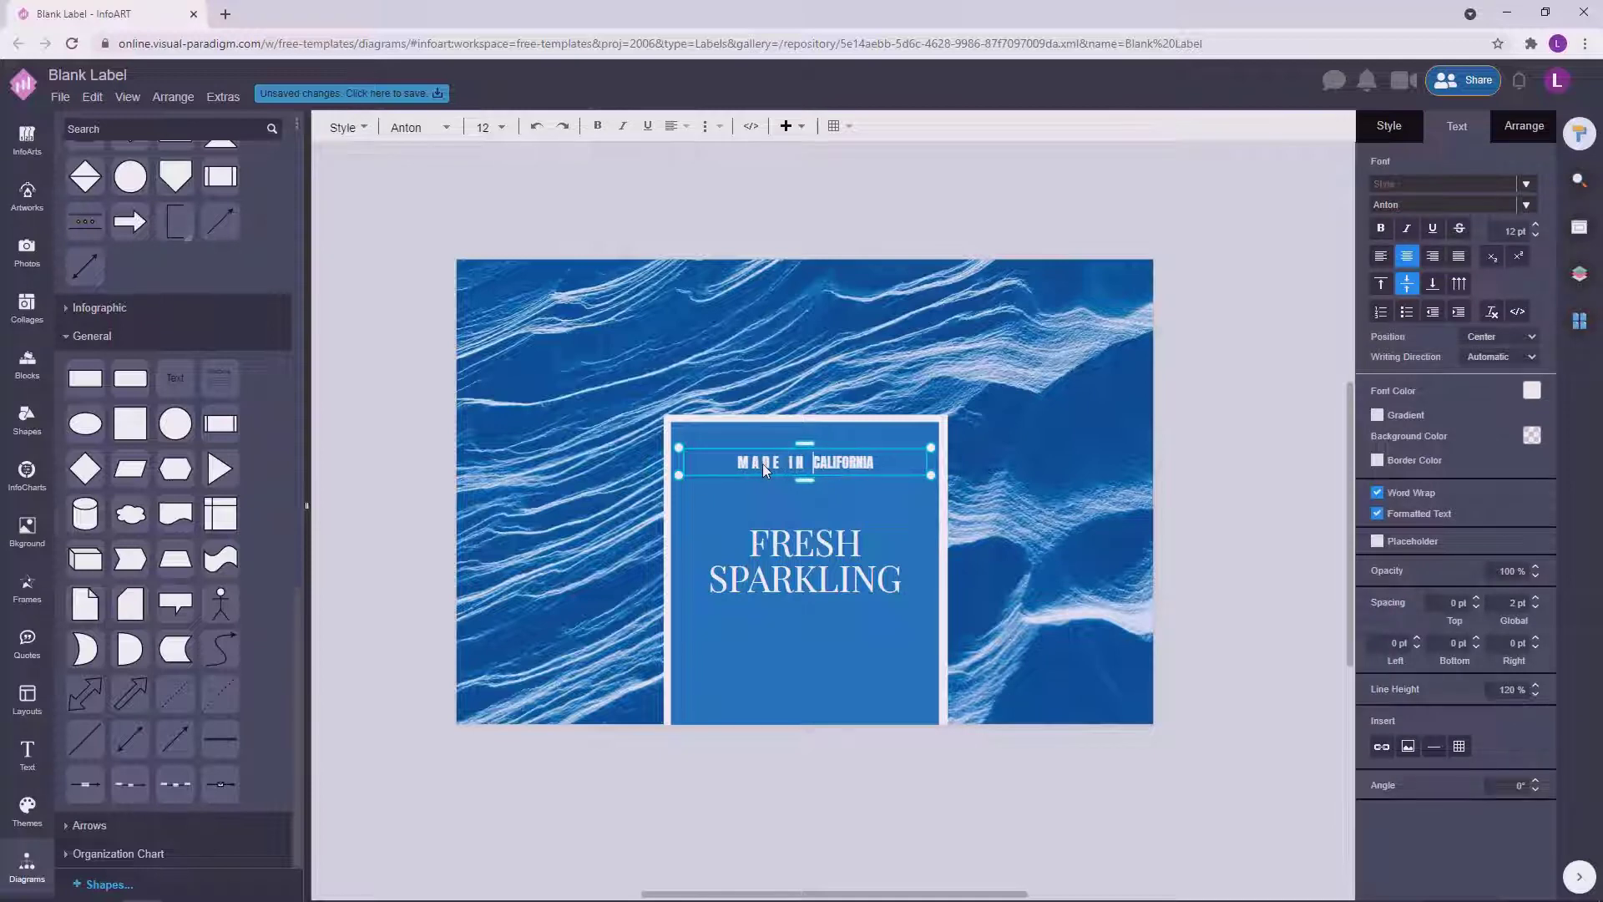
pyautogui.press('Right')
pyautogui.press('space')
pyautogui.press('Right')
pyautogui.press('space')
pyautogui.press('Right')
pyautogui.press('space')
pyautogui.press('Right')
pyautogui.press('space')
pyautogui.press('Right')
pyautogui.press('space')
pyautogui.press('Right')
pyautogui.press('space')
pyautogui.press('Right')
pyautogui.press('space')
pyautogui.press('Right')
pyautogui.press('space')
pyautogui.press('Right')
pyautogui.press('space')
pyautogui.click(1248, 415)
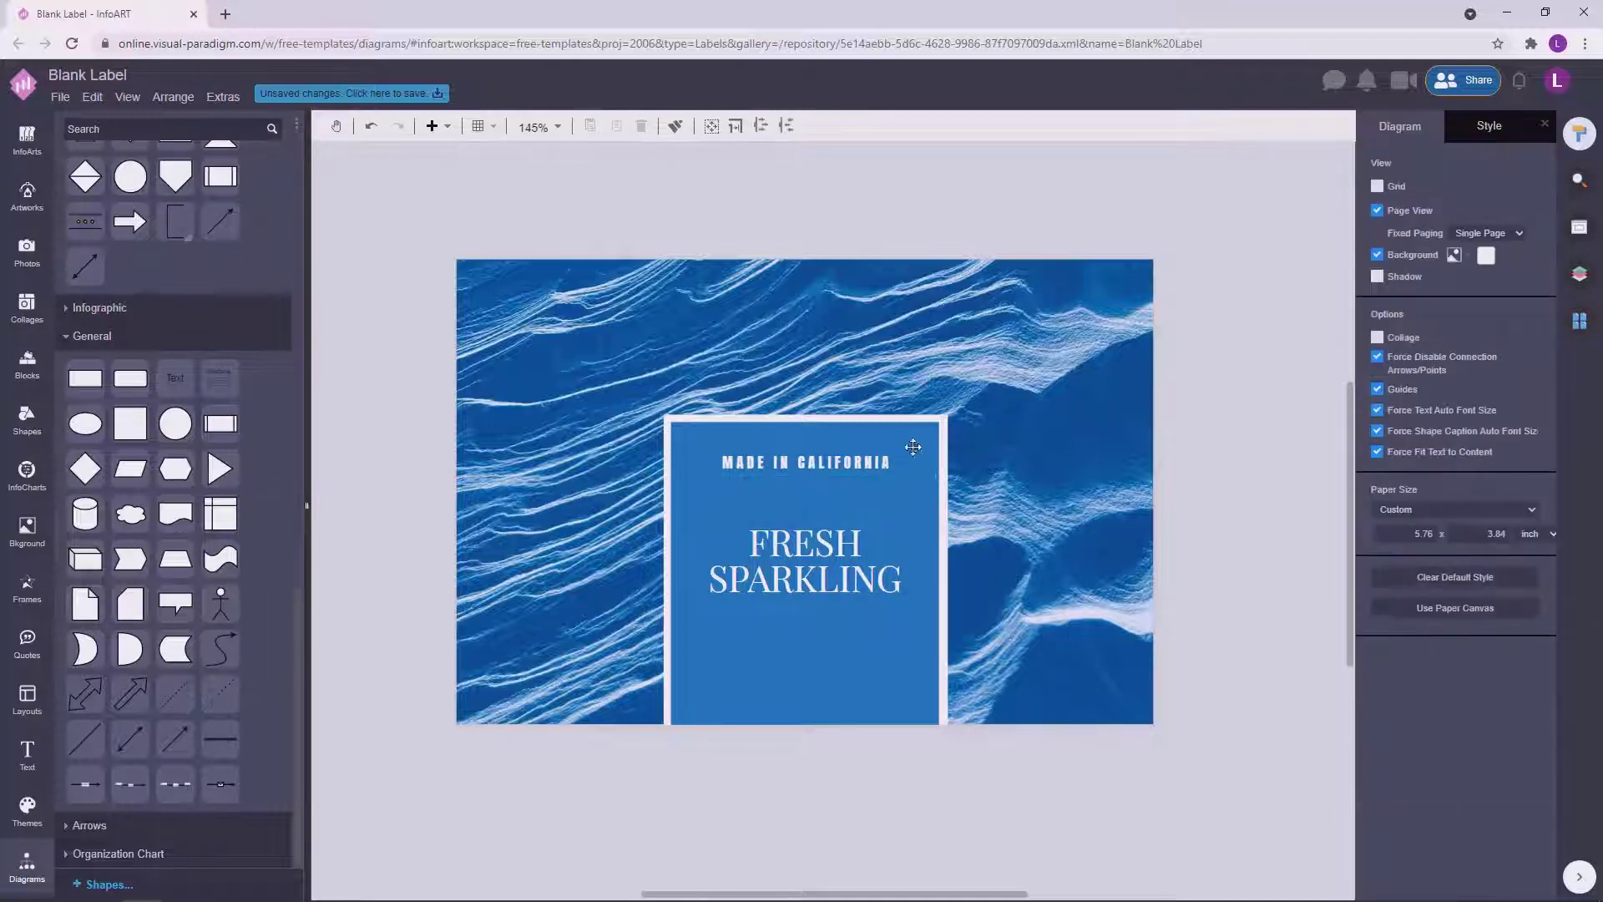
# Reduce the MADE IN CALIFORNIA line to 10.5 pt and shift it slightly down.
pyautogui.click(912, 449)
pyautogui.write('11.5')
pyautogui.click(1203, 490)
pyautogui.moveTo(841, 458); pyautogui.dragTo(841, 466)
pyautogui.click(1537, 235)
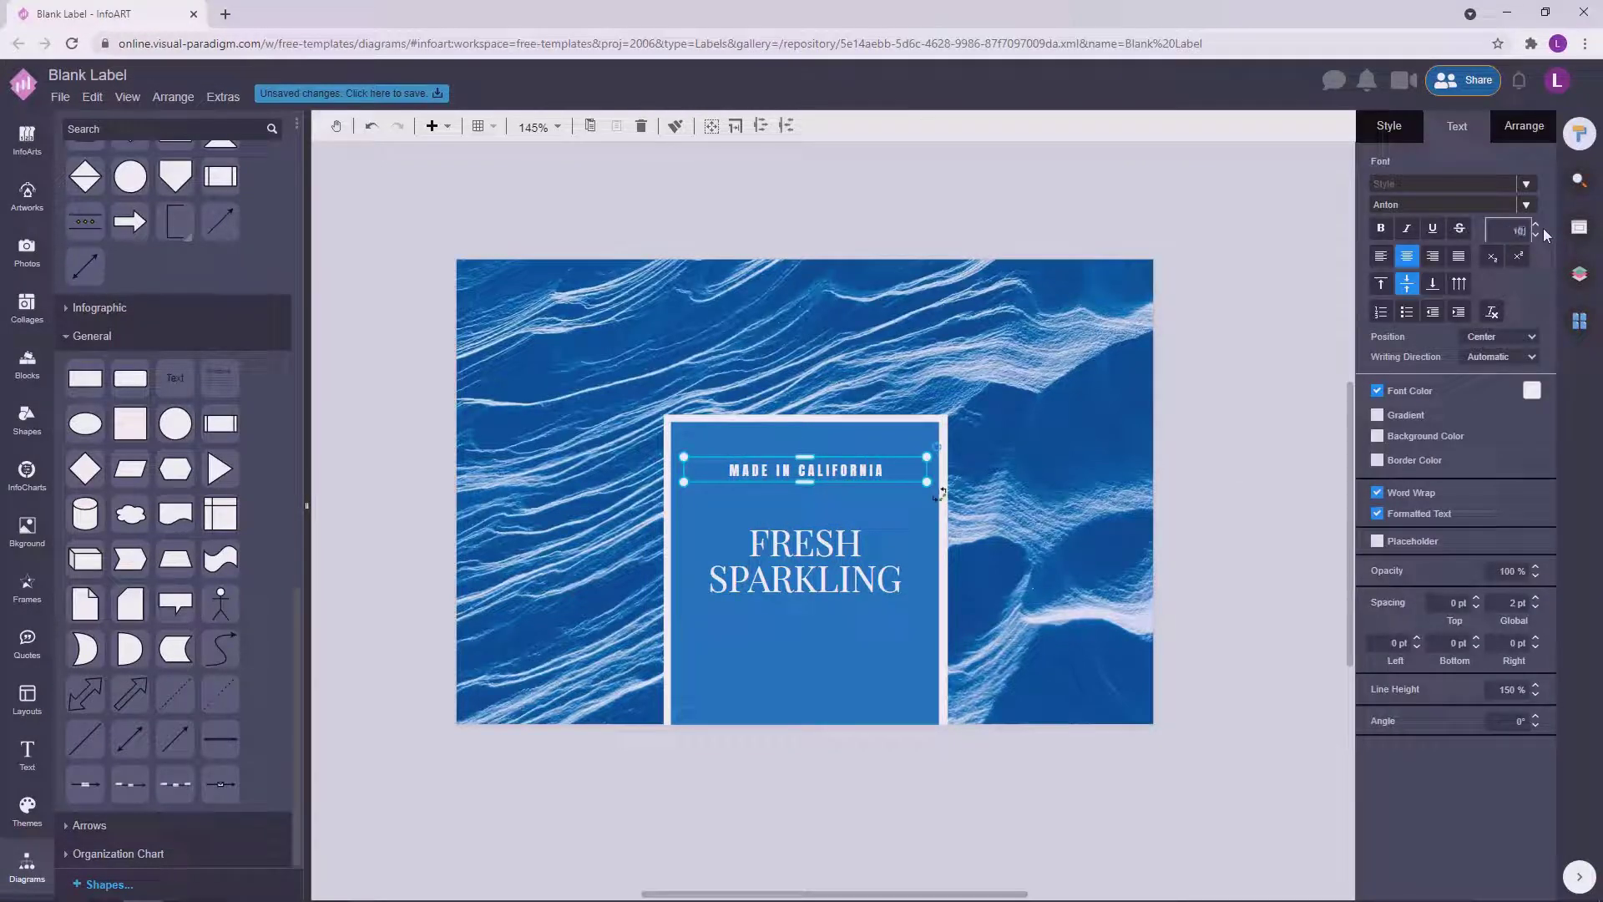
pyautogui.click(964, 504)
pyautogui.click(851, 473)
pyautogui.click(1153, 445)
# Move FRESH SPARKLING up beneath the MADE IN CALIFORNIA line and nudge that line slightly upward.
pyautogui.moveTo(772, 562); pyautogui.dragTo(771, 537)
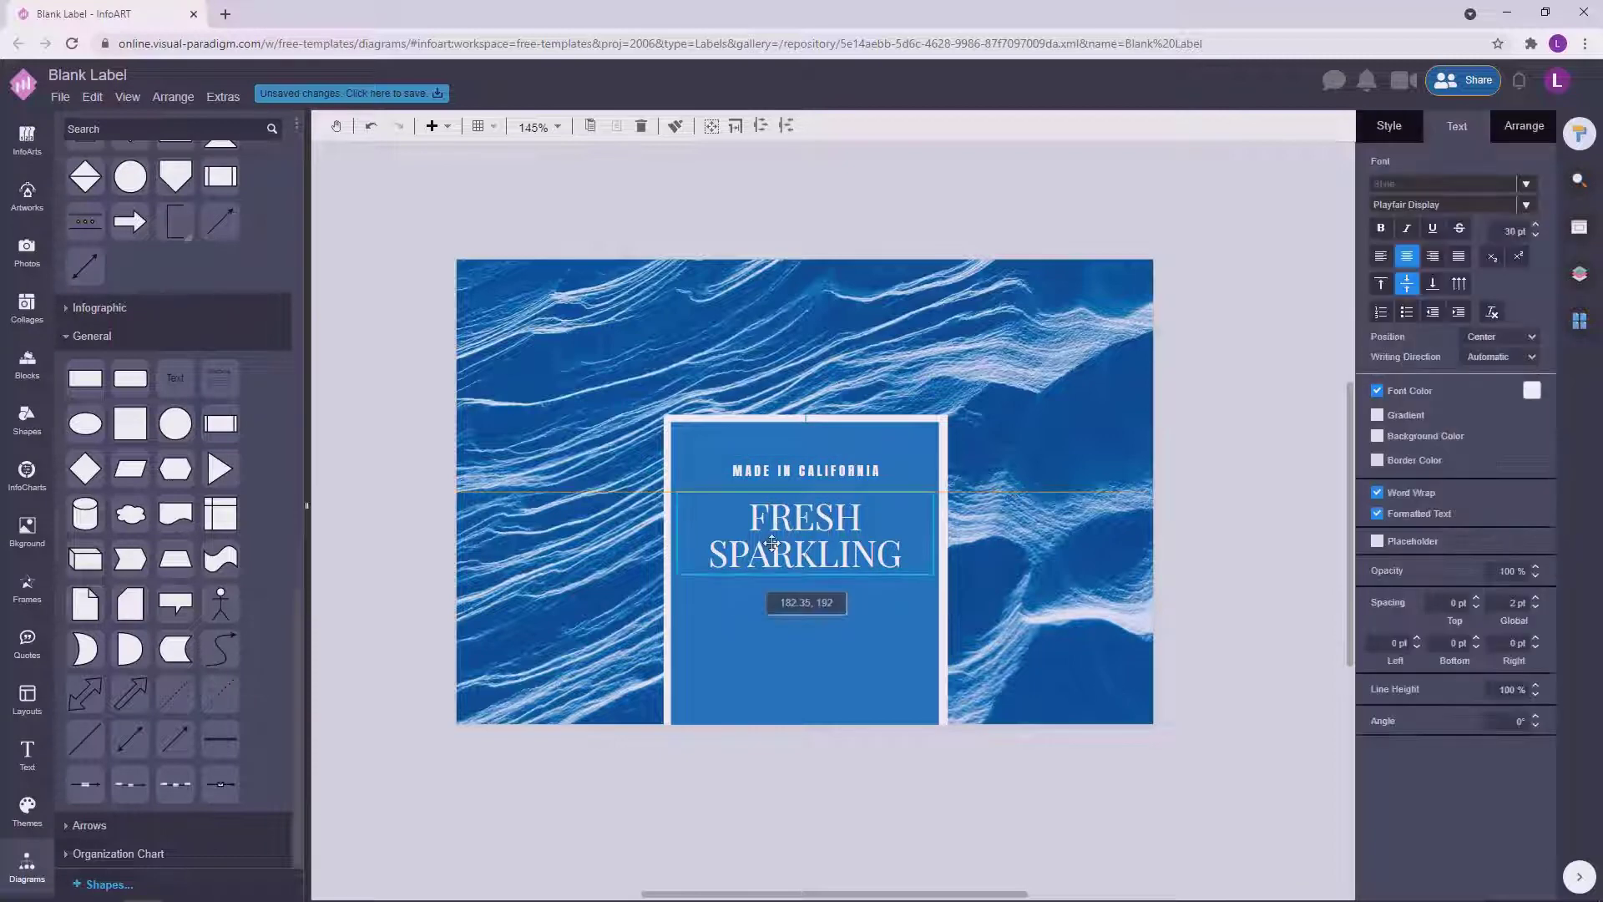
pyautogui.click(1201, 521)
pyautogui.moveTo(1201, 521); pyautogui.dragTo(1223, 516)
pyautogui.moveTo(828, 465); pyautogui.dragTo(829, 458)
# Tint the MADE IN CALIFORNIA line's font colour to a very pale blue.
pyautogui.click(1533, 390)
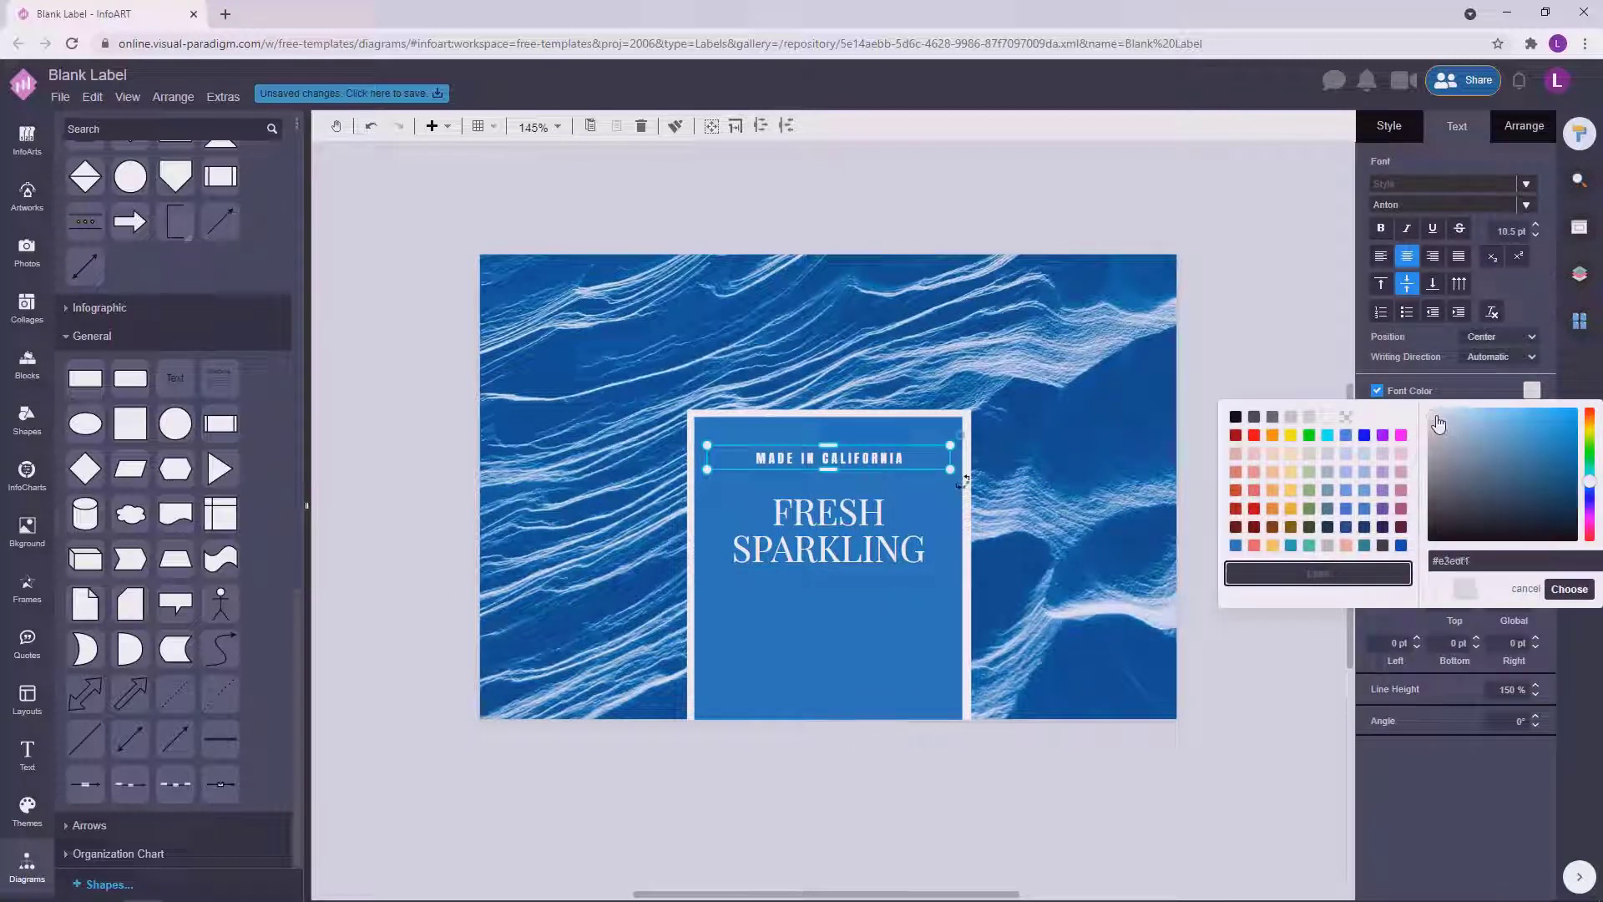
pyautogui.click(1569, 589)
pyautogui.click(1236, 522)
pyautogui.click(885, 455)
pyautogui.click(1532, 390)
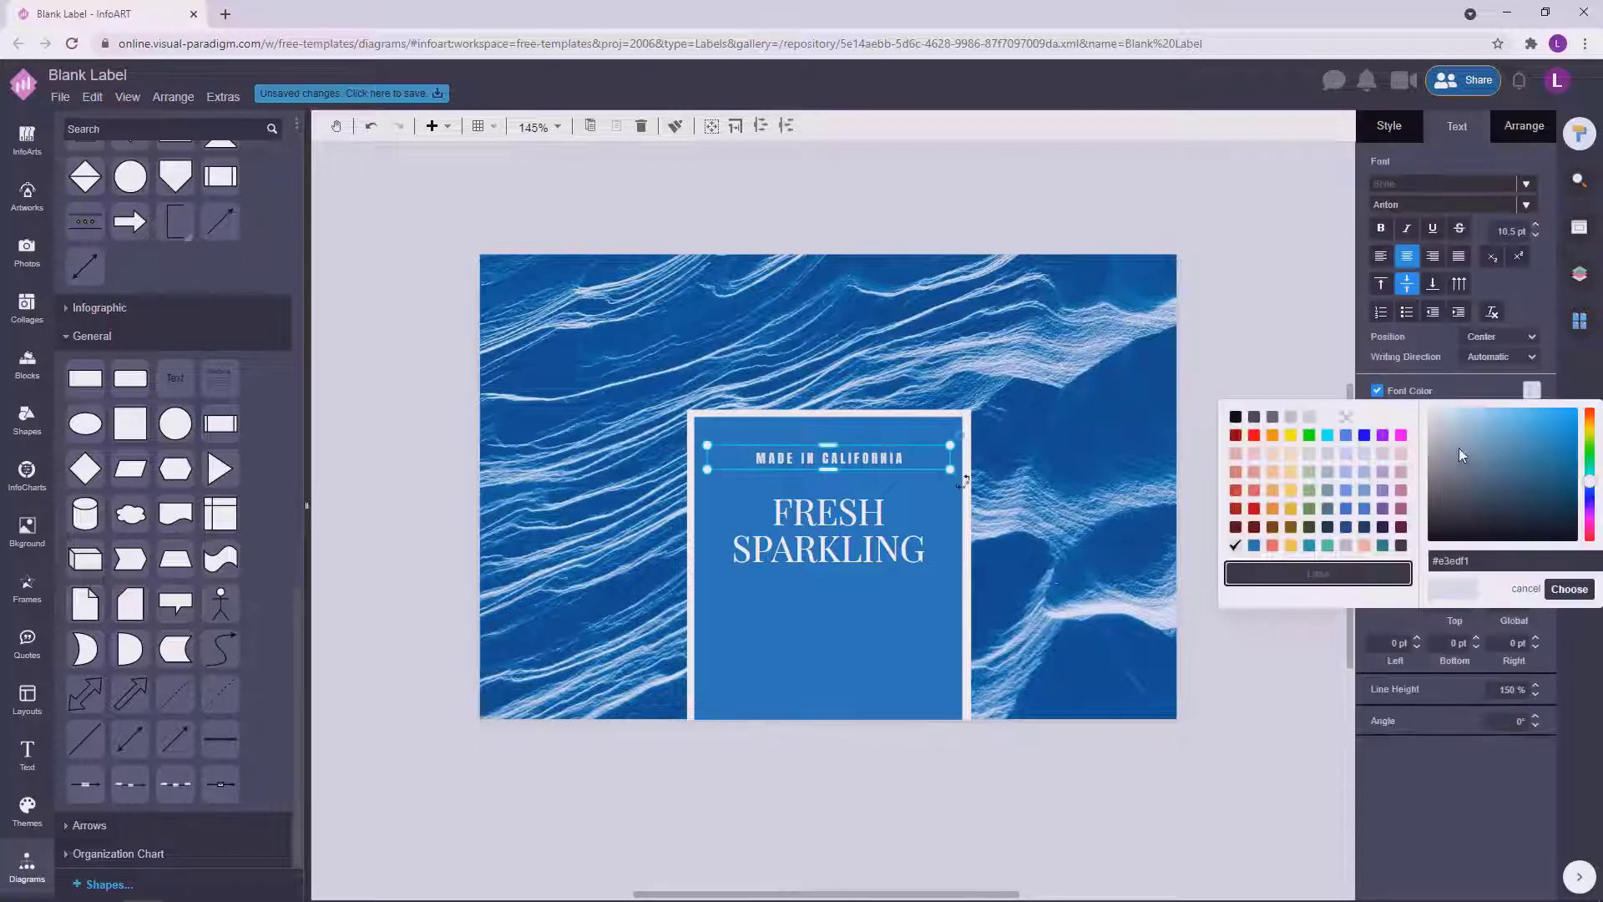
pyautogui.click(1569, 589)
pyautogui.click(1231, 520)
# Duplicate the MADE IN CALIFORNIA line into the panel's lower part and replace the copy's wording with SINCE and a year.
pyautogui.moveTo(888, 461); pyautogui.dragTo(884, 653)
pyautogui.click(1210, 488)
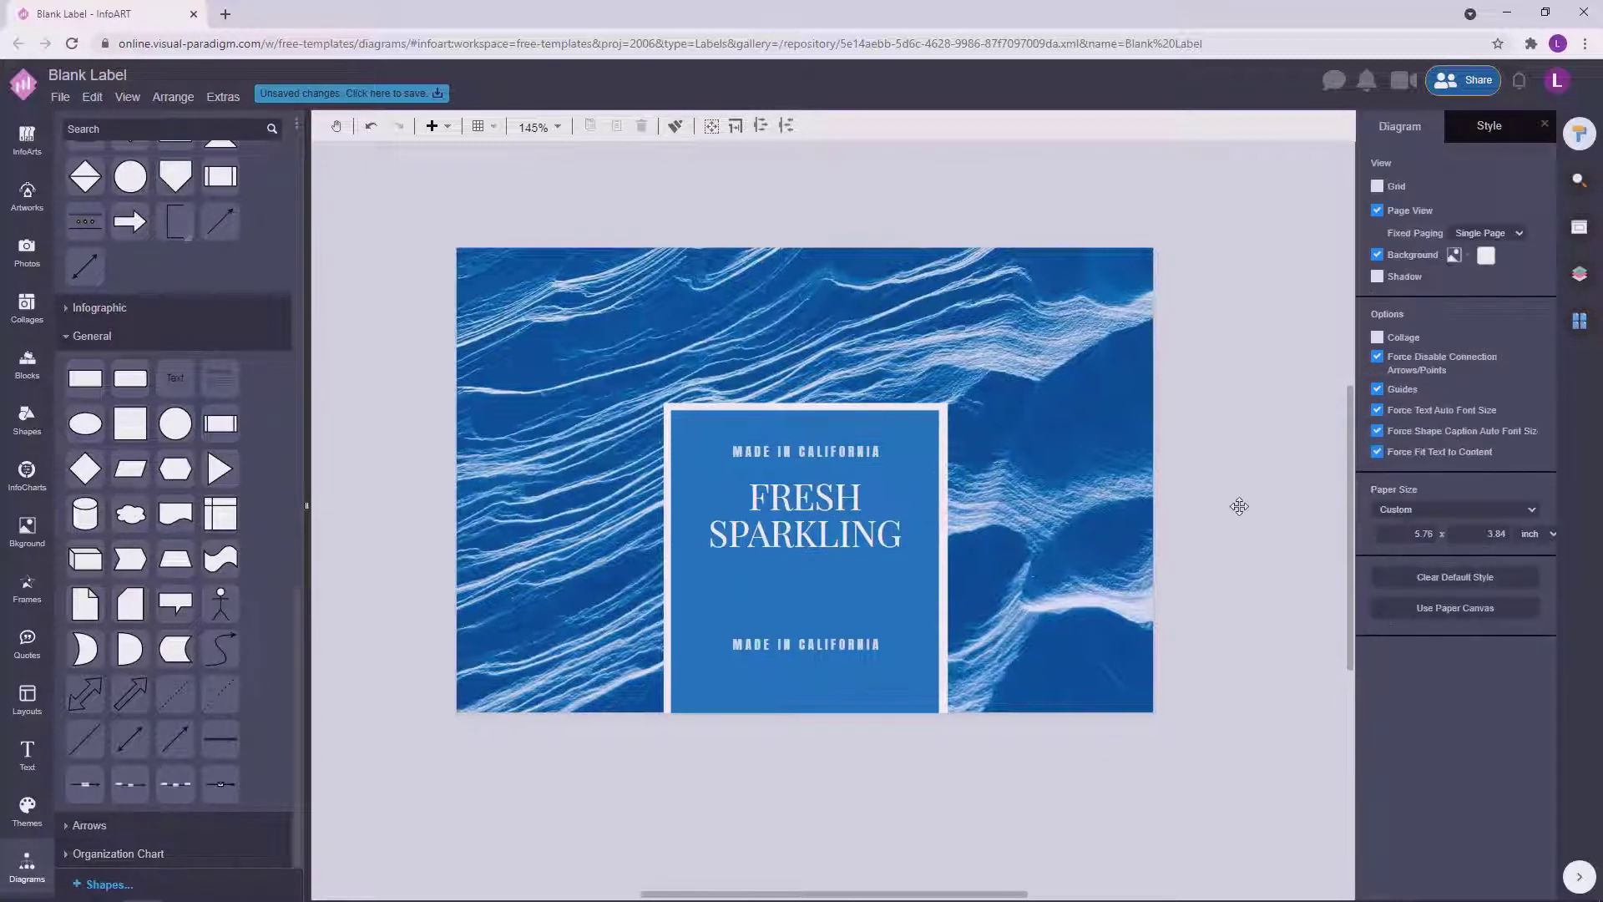
pyautogui.click(819, 644)
pyautogui.doubleClick(863, 644)
pyautogui.write('s')
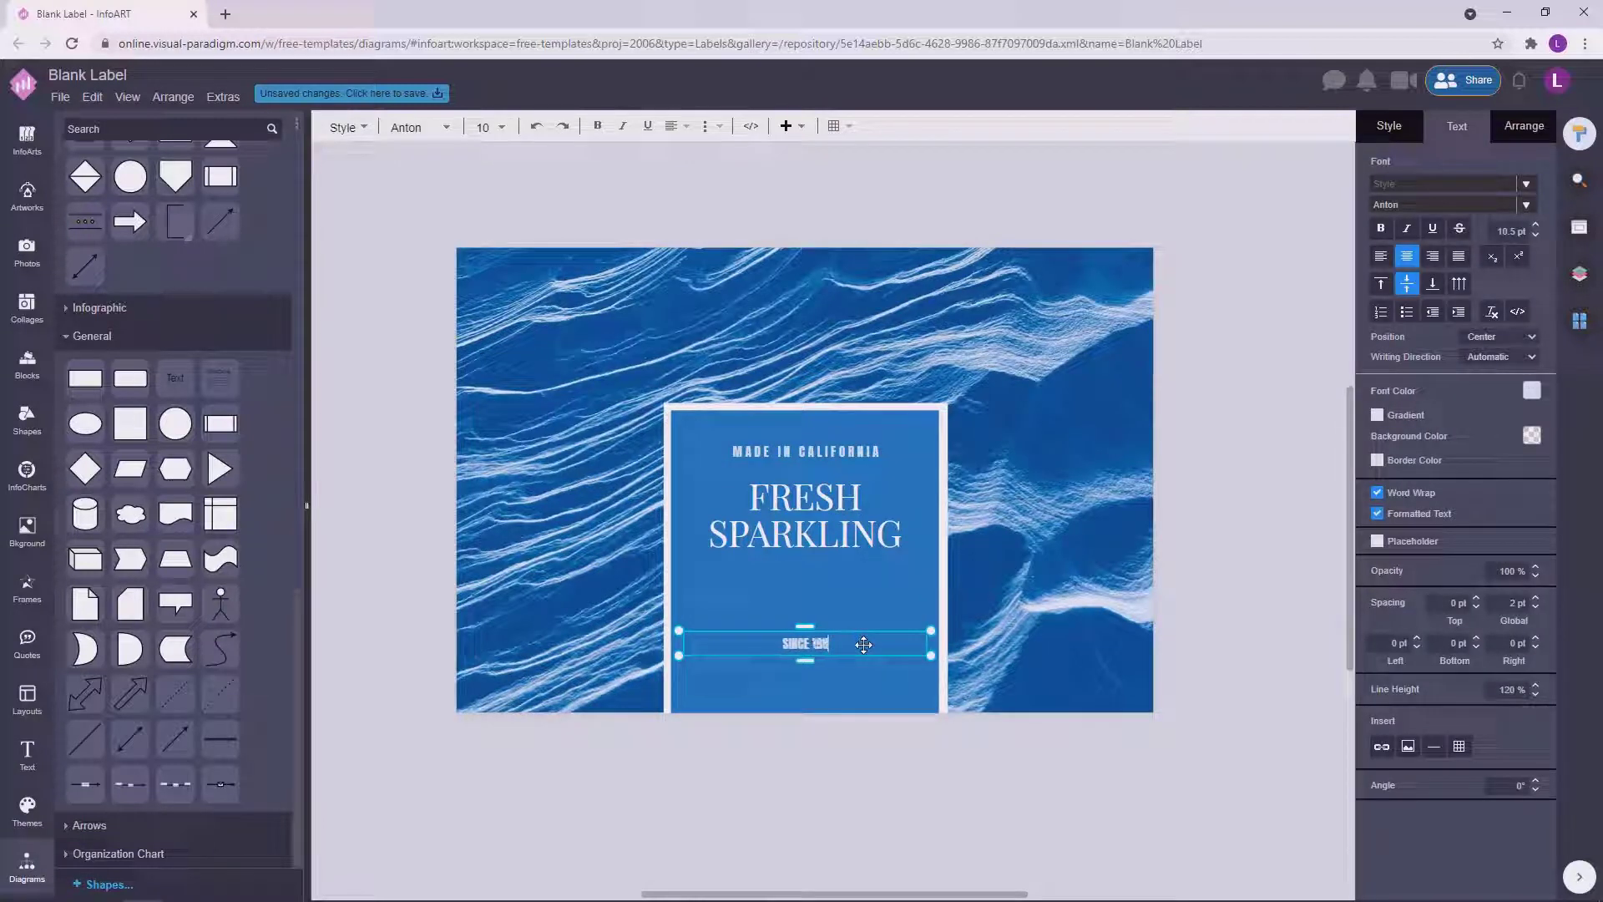
# Letter-space the SINCE line by inserting spaces between its letters and digits.
pyautogui.press('Right')
pyautogui.press('space')
pyautogui.press('Right')
pyautogui.press('space')
pyautogui.press('Right')
pyautogui.press('space')
pyautogui.press('Right')
pyautogui.press('space')
pyautogui.press('Right')
pyautogui.press('space')
pyautogui.press('Right')
pyautogui.press('space')
pyautogui.press('Right')
pyautogui.press('space')
pyautogui.press('Right')
pyautogui.press('space')
pyautogui.press('Right')
pyautogui.press('BackSpace')
# Correct the year's last digit to 3 so the line reads SINCE 1983, and move it down near the panel's lower edge.
pyautogui.click(1174, 654)
pyautogui.doubleClick(841, 645)
pyautogui.write('3')
pyautogui.click(1175, 649)
pyautogui.moveTo(836, 643); pyautogui.dragTo(837, 677)
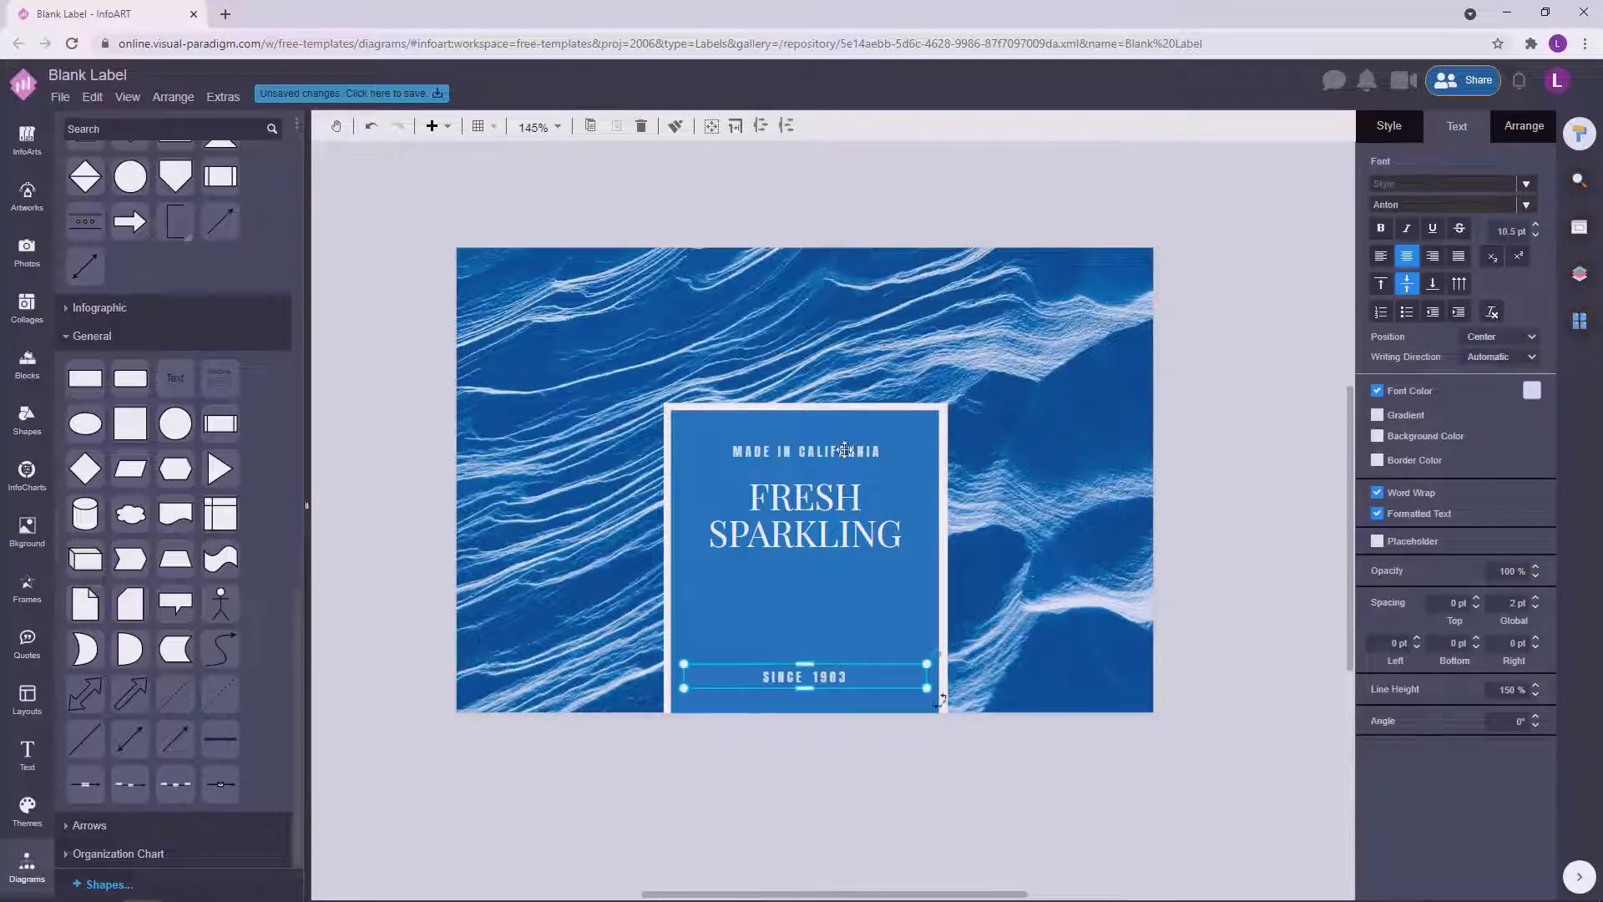
pyautogui.keyDown('shift'); pyautogui.click(835, 452); pyautogui.keyUp('shift')
pyautogui.click(1523, 126)
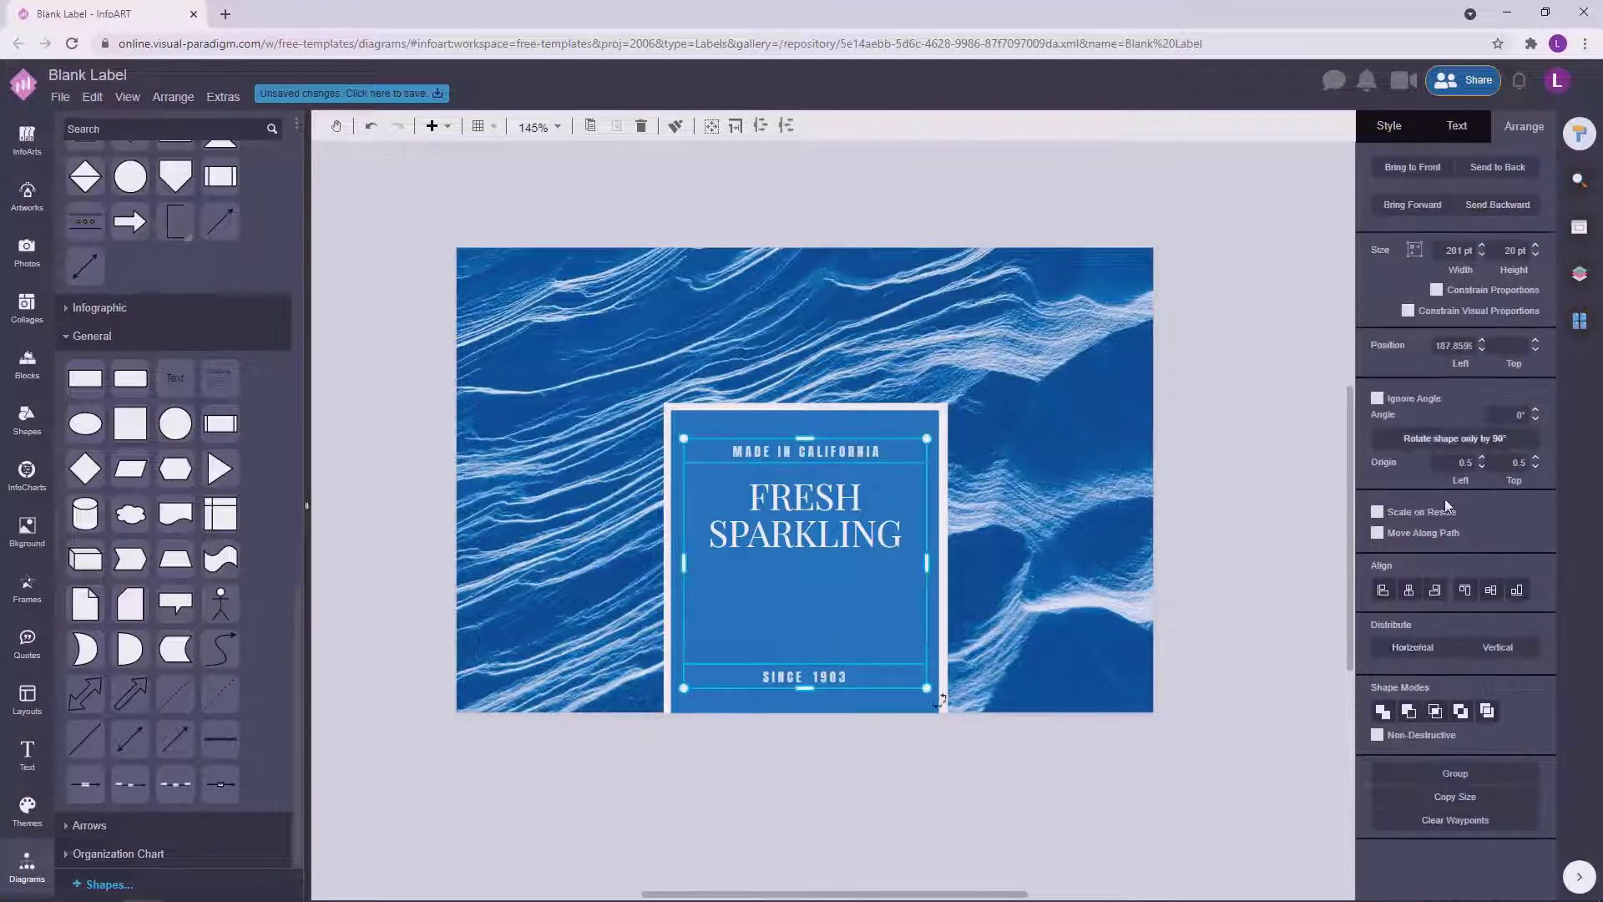
pyautogui.click(1251, 572)
pyautogui.moveTo(1250, 572); pyautogui.dragTo(1258, 537)
pyautogui.click(842, 450)
pyautogui.click(1251, 424)
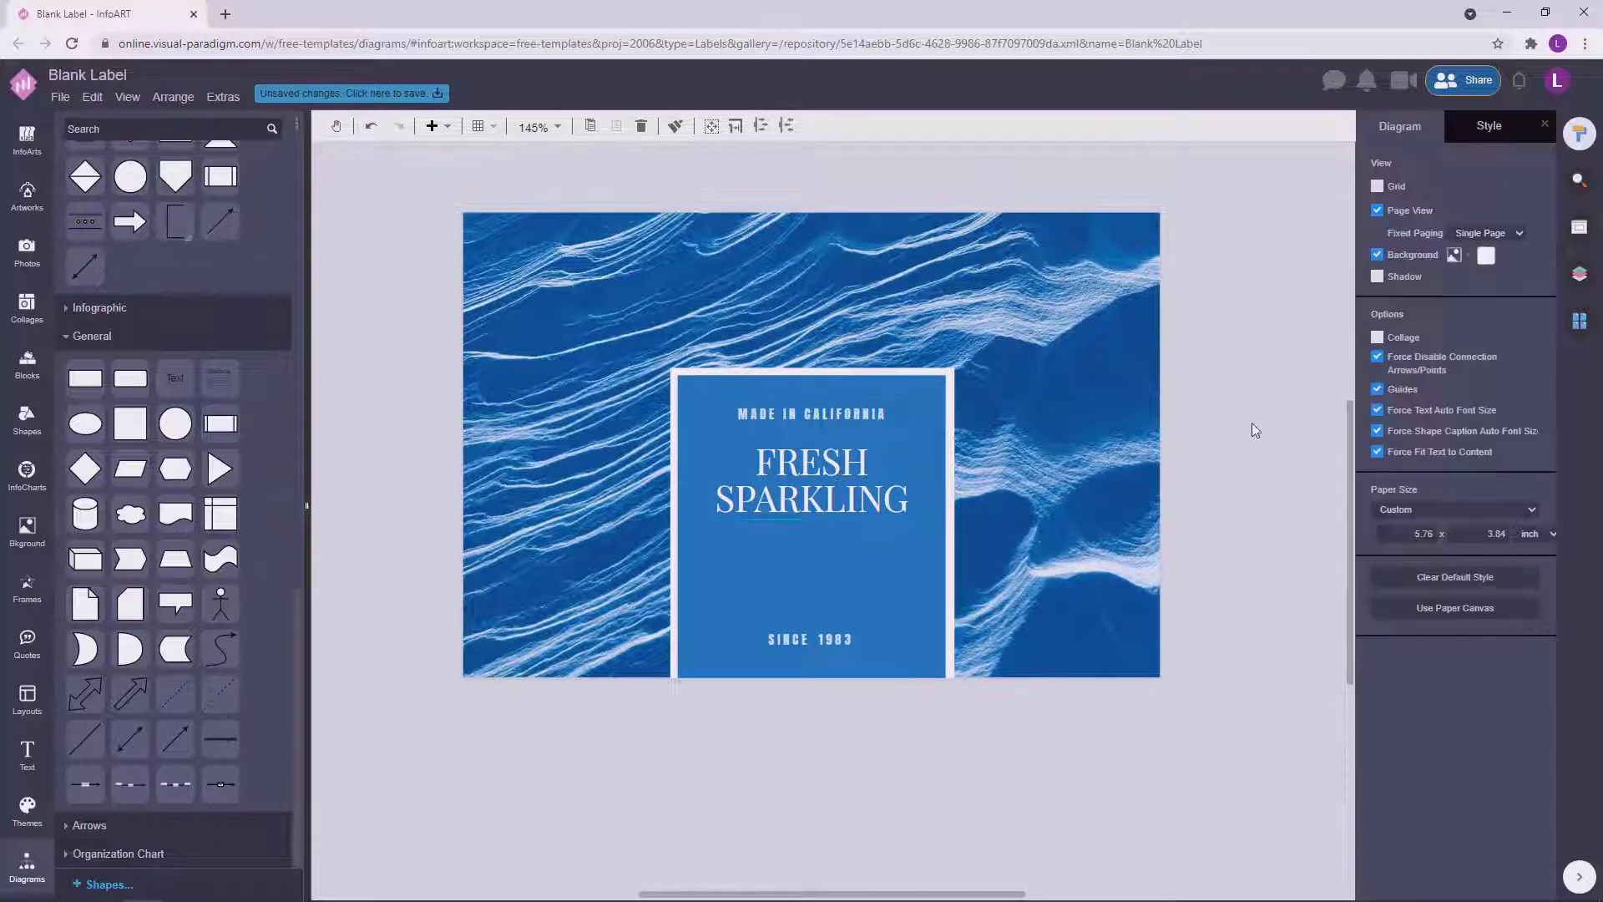
pyautogui.moveTo(1250, 423); pyautogui.dragTo(1249, 448)
# Duplicate the FRESH SPARKLING text directly beneath the original, above the SINCE line.
pyautogui.click(845, 504)
pyautogui.moveTo(846, 504); pyautogui.dragTo(845, 589)
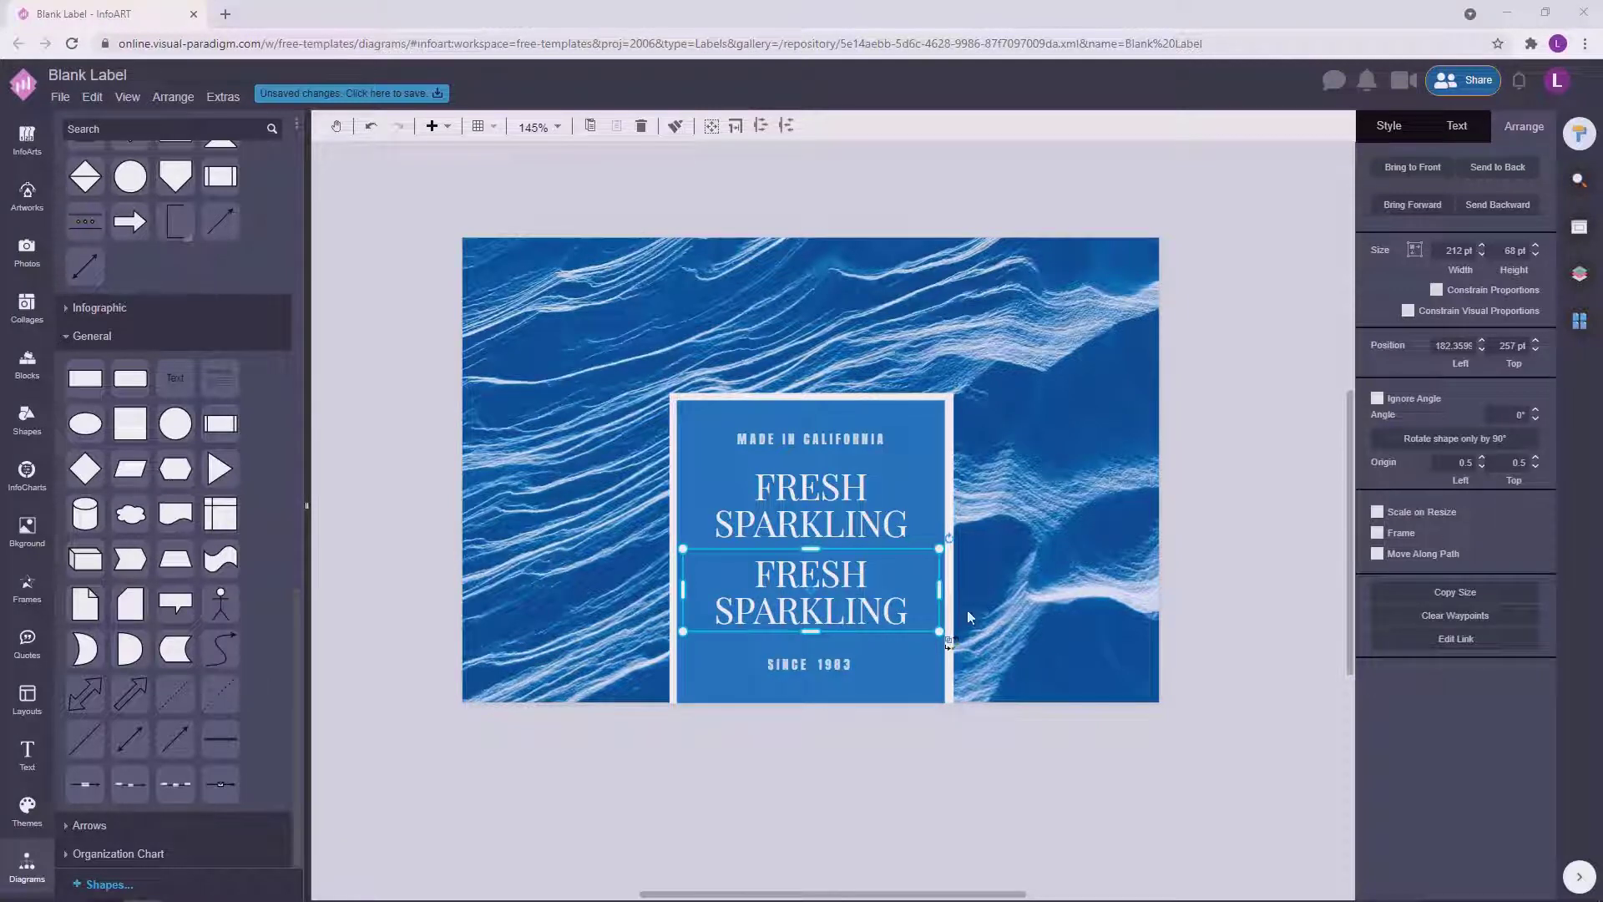
pyautogui.click(1066, 567)
# Replace the wording of the lower FRESH SPARKLING copy with 500ml | Pure drinking water.
pyautogui.doubleClick(845, 592)
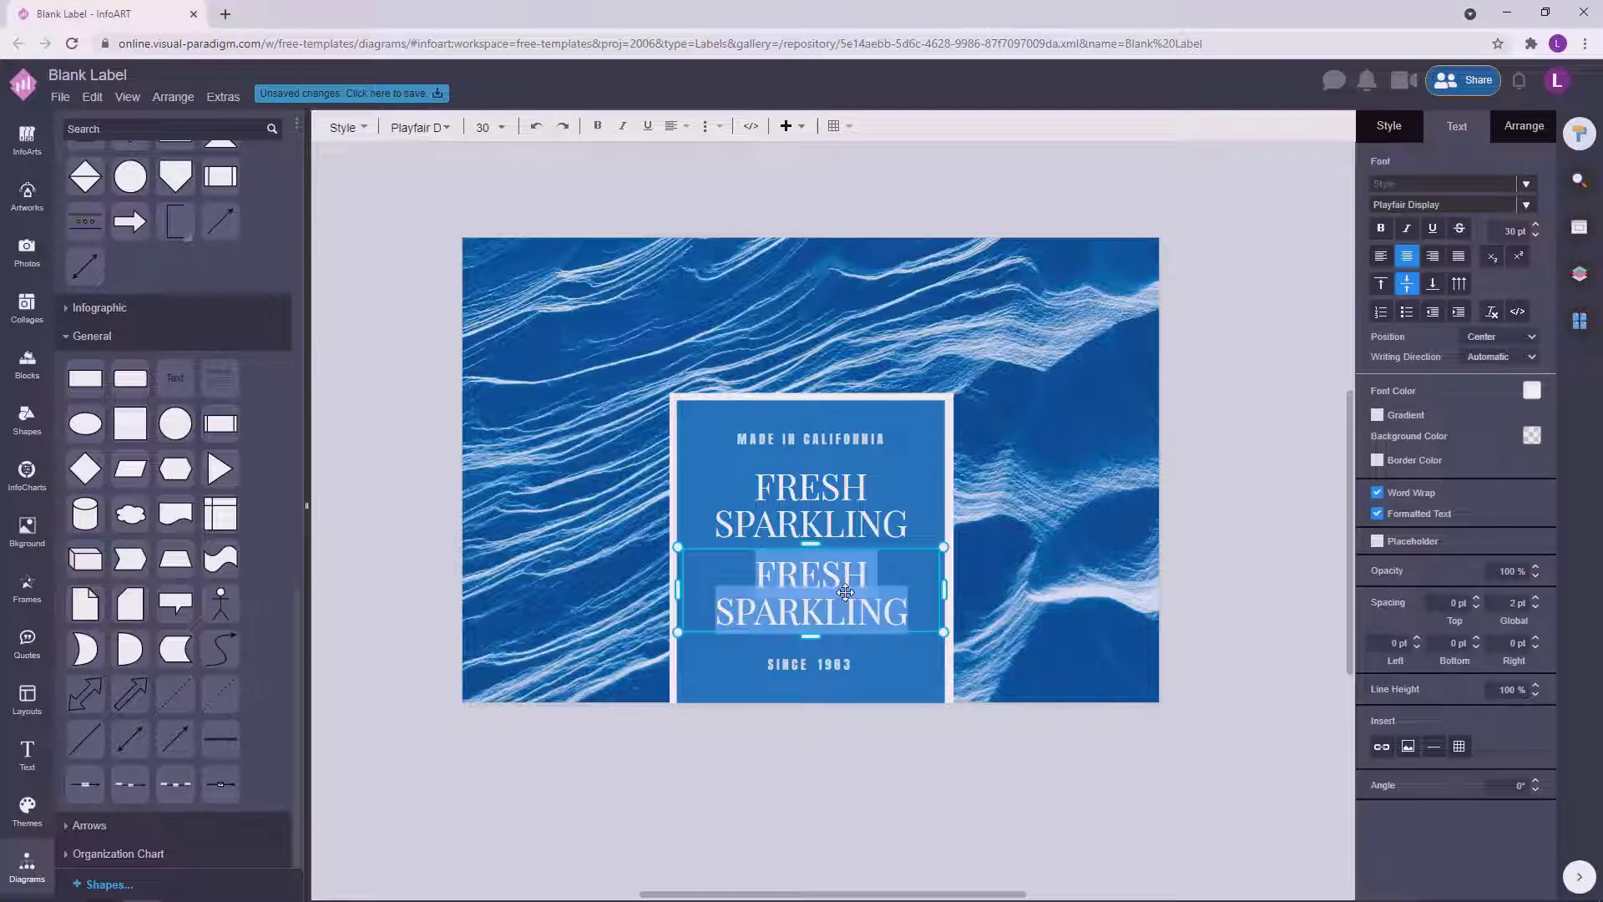
pyautogui.write('500ML')
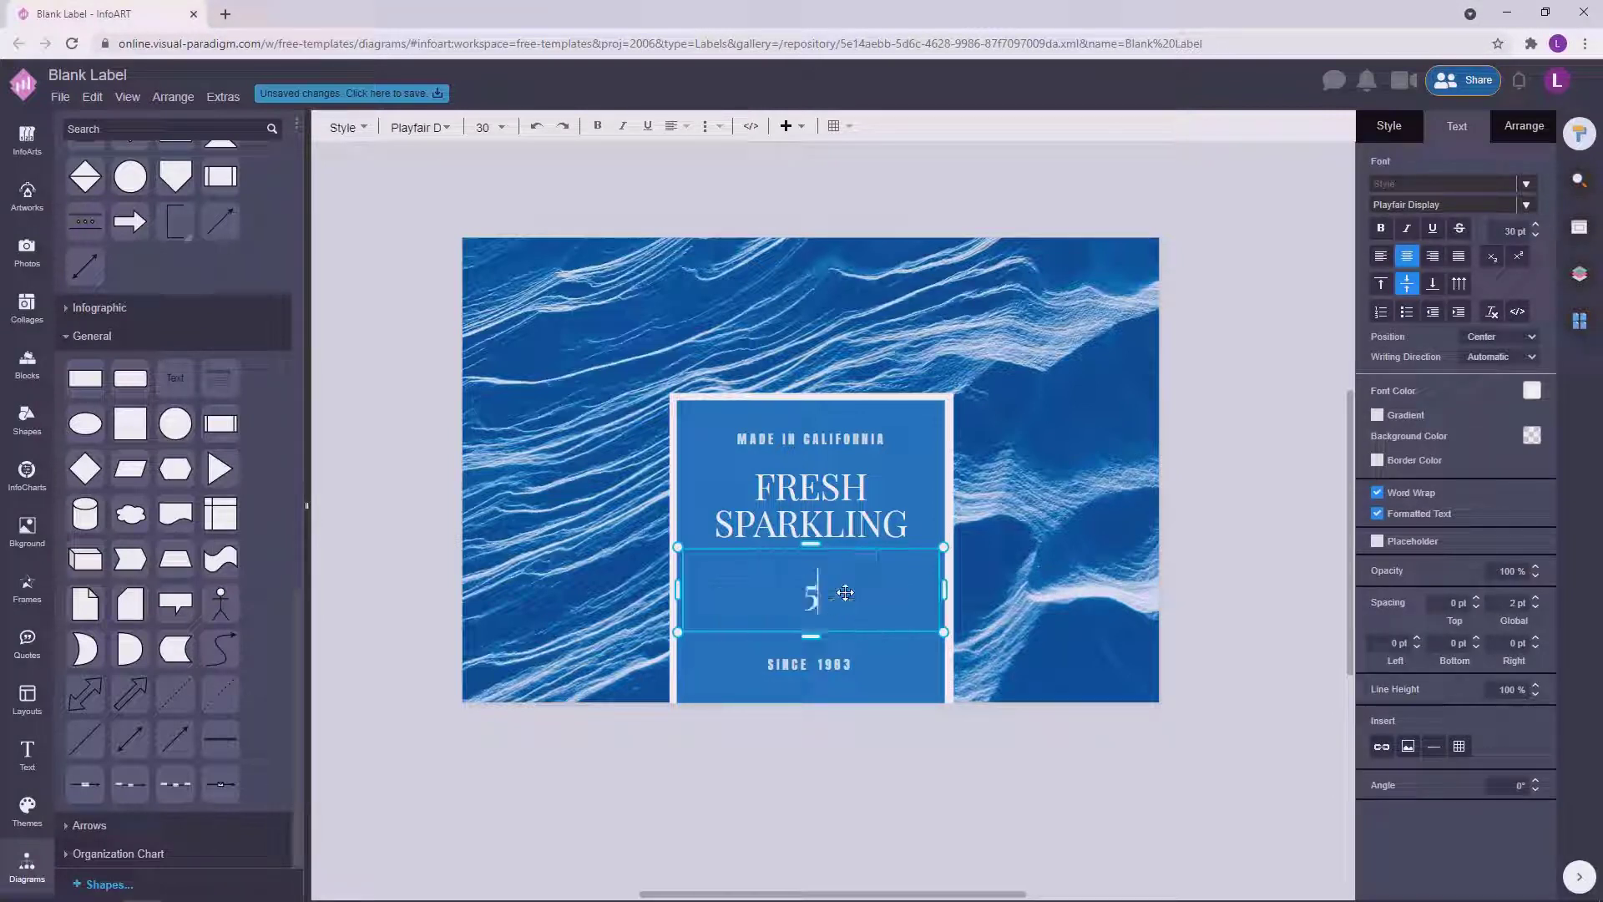
pyautogui.press('BackSpace')
pyautogui.press('BackSpace')
pyautogui.write('ml  | Pure')
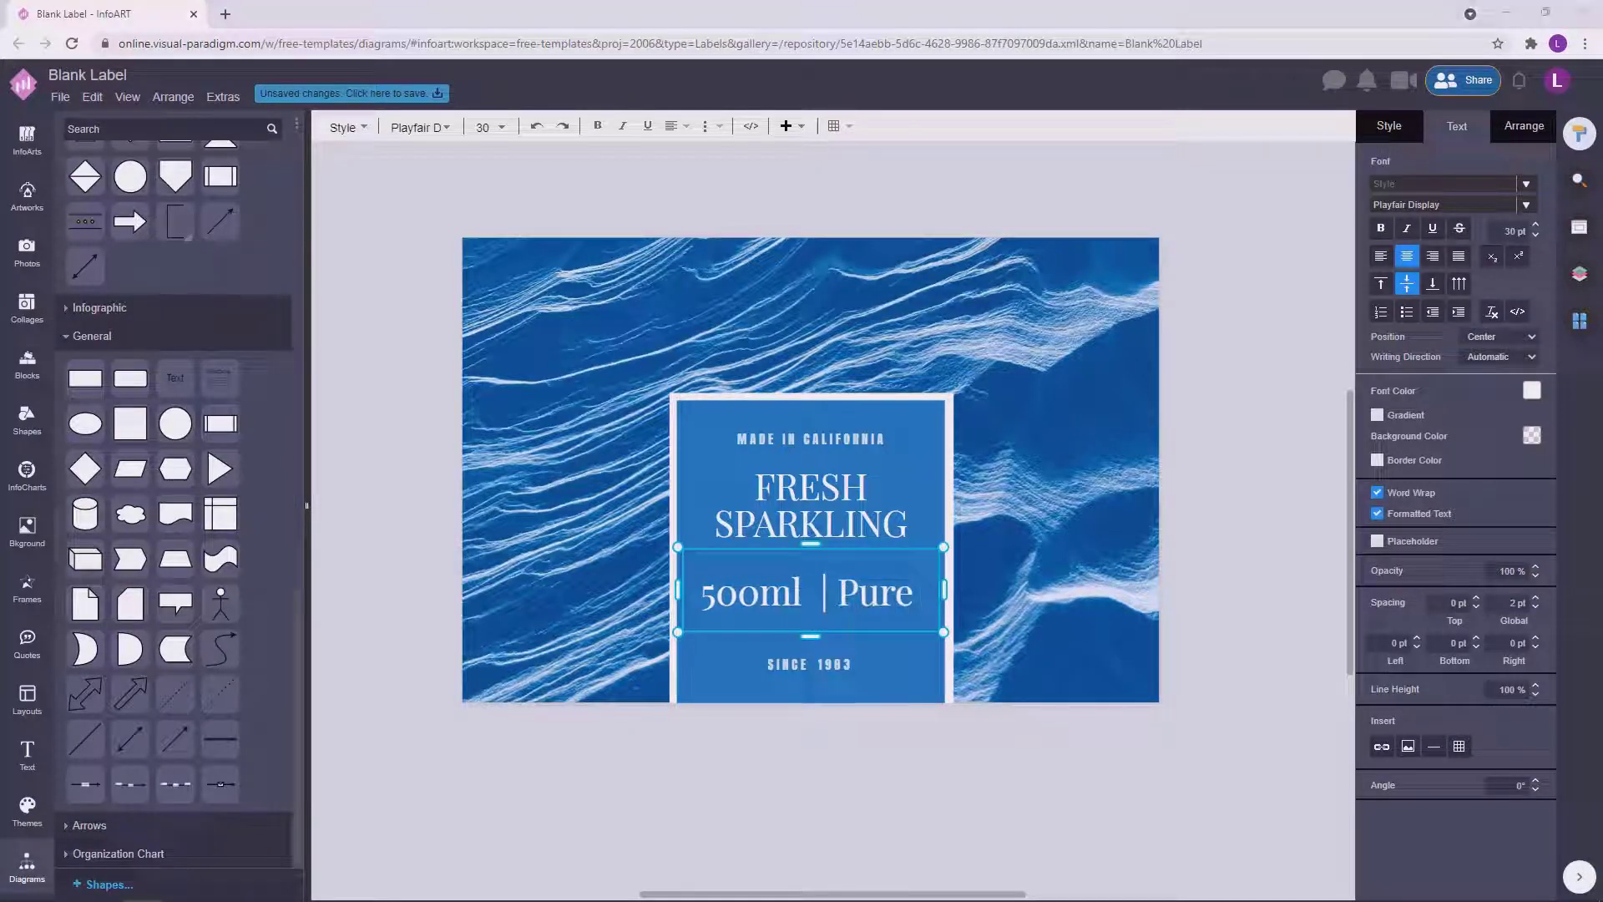
pyautogui.click(909, 595)
pyautogui.write('drinking water')
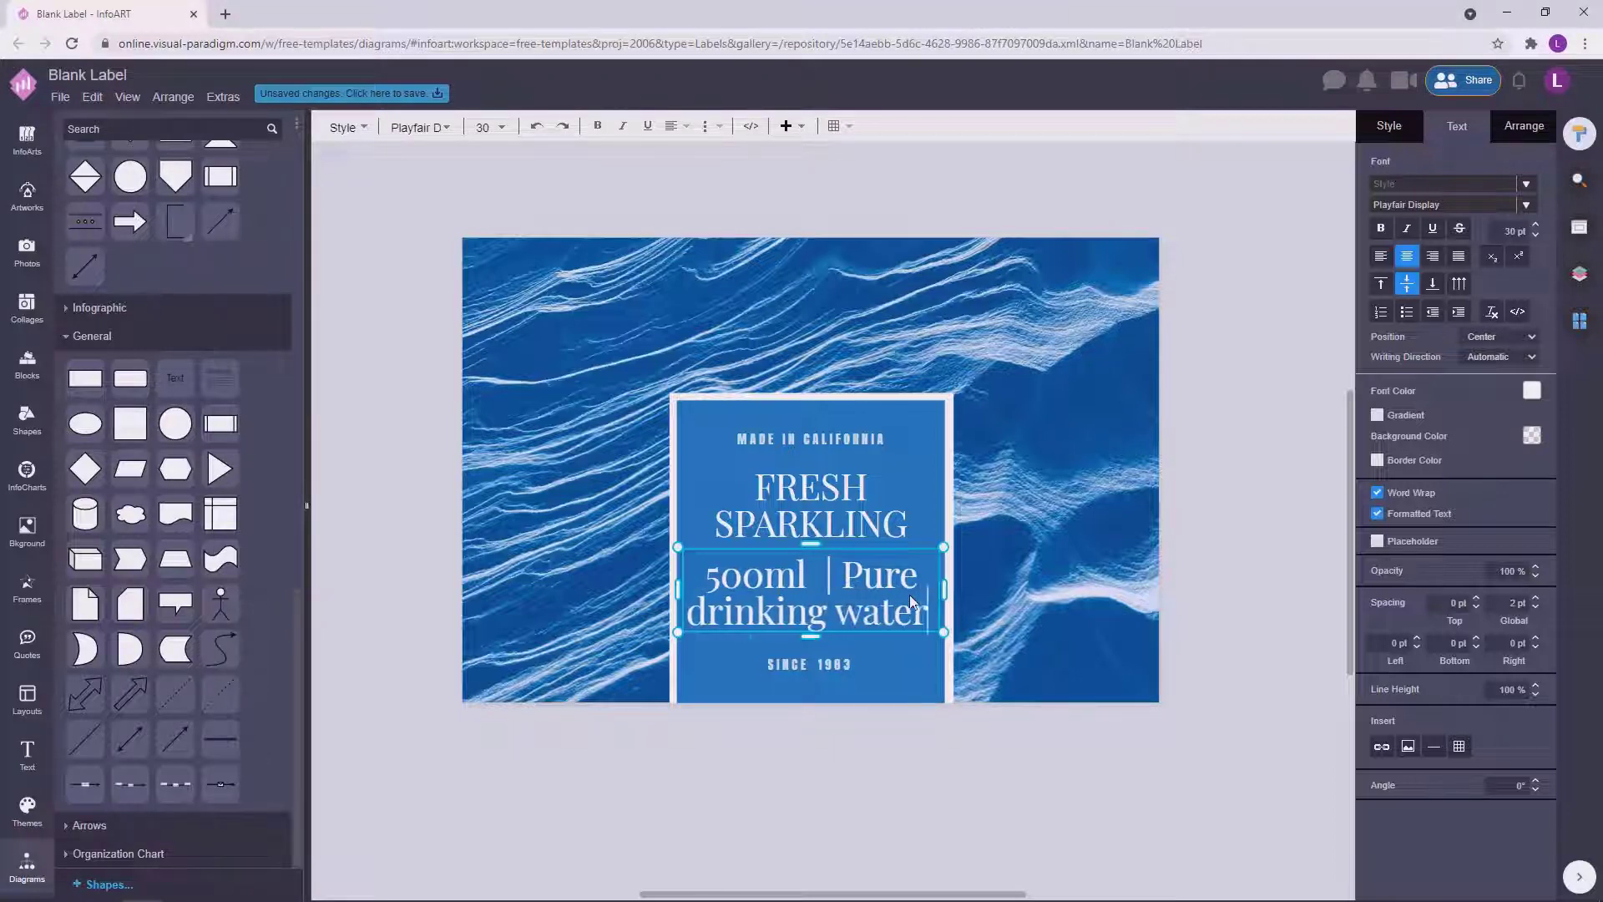
# Set the font size of the 500ml | Pure drinking water line to 15 pt.
pyautogui.click(977, 579)
pyautogui.click(917, 584)
pyautogui.click(1458, 127)
pyautogui.moveTo(1502, 231); pyautogui.dragTo(1542, 227)
pyautogui.write('154')
pyautogui.press('Return')
pyautogui.hotkey('ctrl', 'z')
pyautogui.write('15')
pyautogui.click(1157, 506)
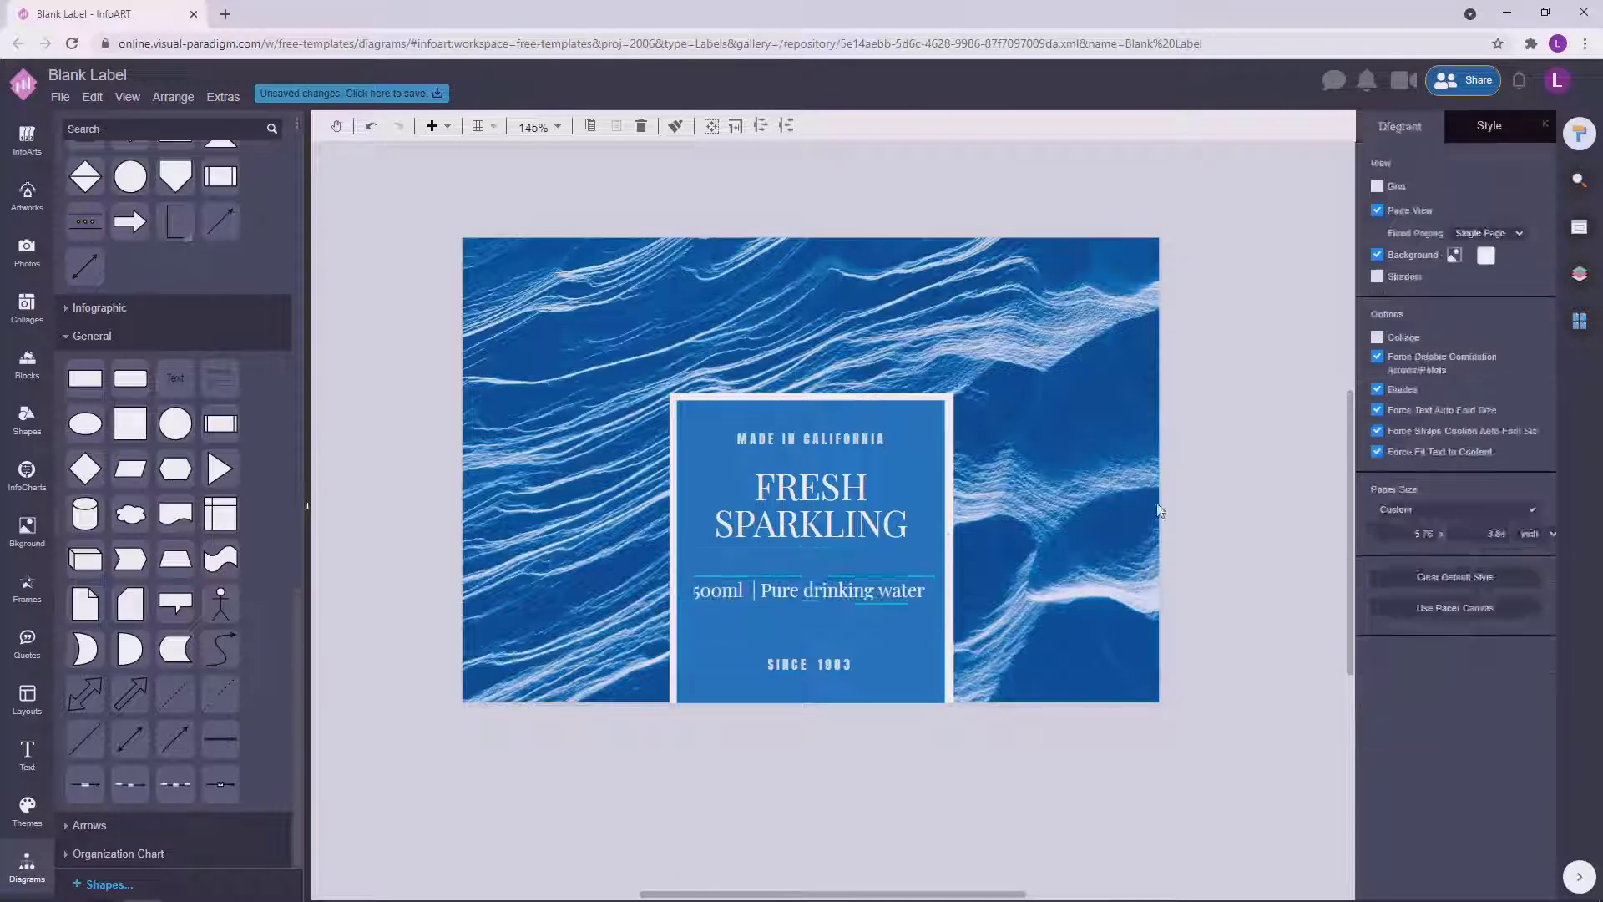
# Shrink and italicize the 500ml | Pure drinking water line, placing it just above the SINCE 1983 line.
pyautogui.click(918, 593)
pyautogui.press('Return')
pyautogui.click(1219, 424)
pyautogui.moveTo(884, 597); pyautogui.dragTo(889, 635)
pyautogui.click(1406, 230)
pyautogui.click(1214, 401)
pyautogui.click(1200, 543)
pyautogui.click(847, 638)
pyautogui.click(1202, 518)
pyautogui.click(877, 626)
pyautogui.click(1219, 468)
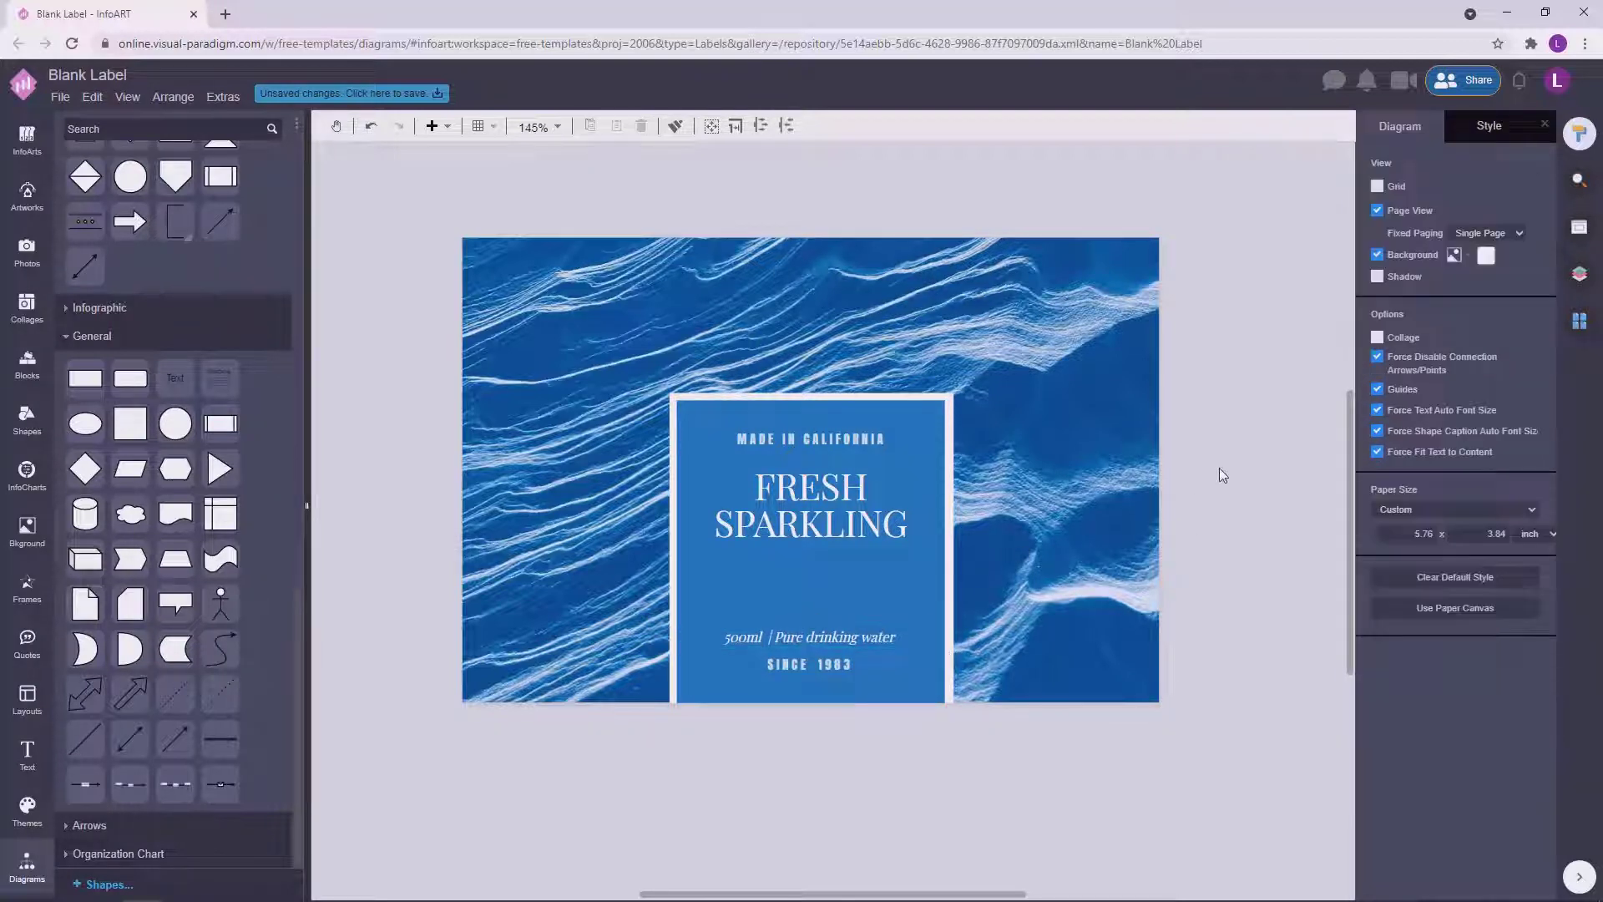
# Set the font size of the MADE IN CALIFORNIA and SINCE 1983 lines to 10 pt.
pyautogui.click(837, 435)
pyautogui.keyDown('shift'); pyautogui.click(841, 662); pyautogui.keyUp('shift')
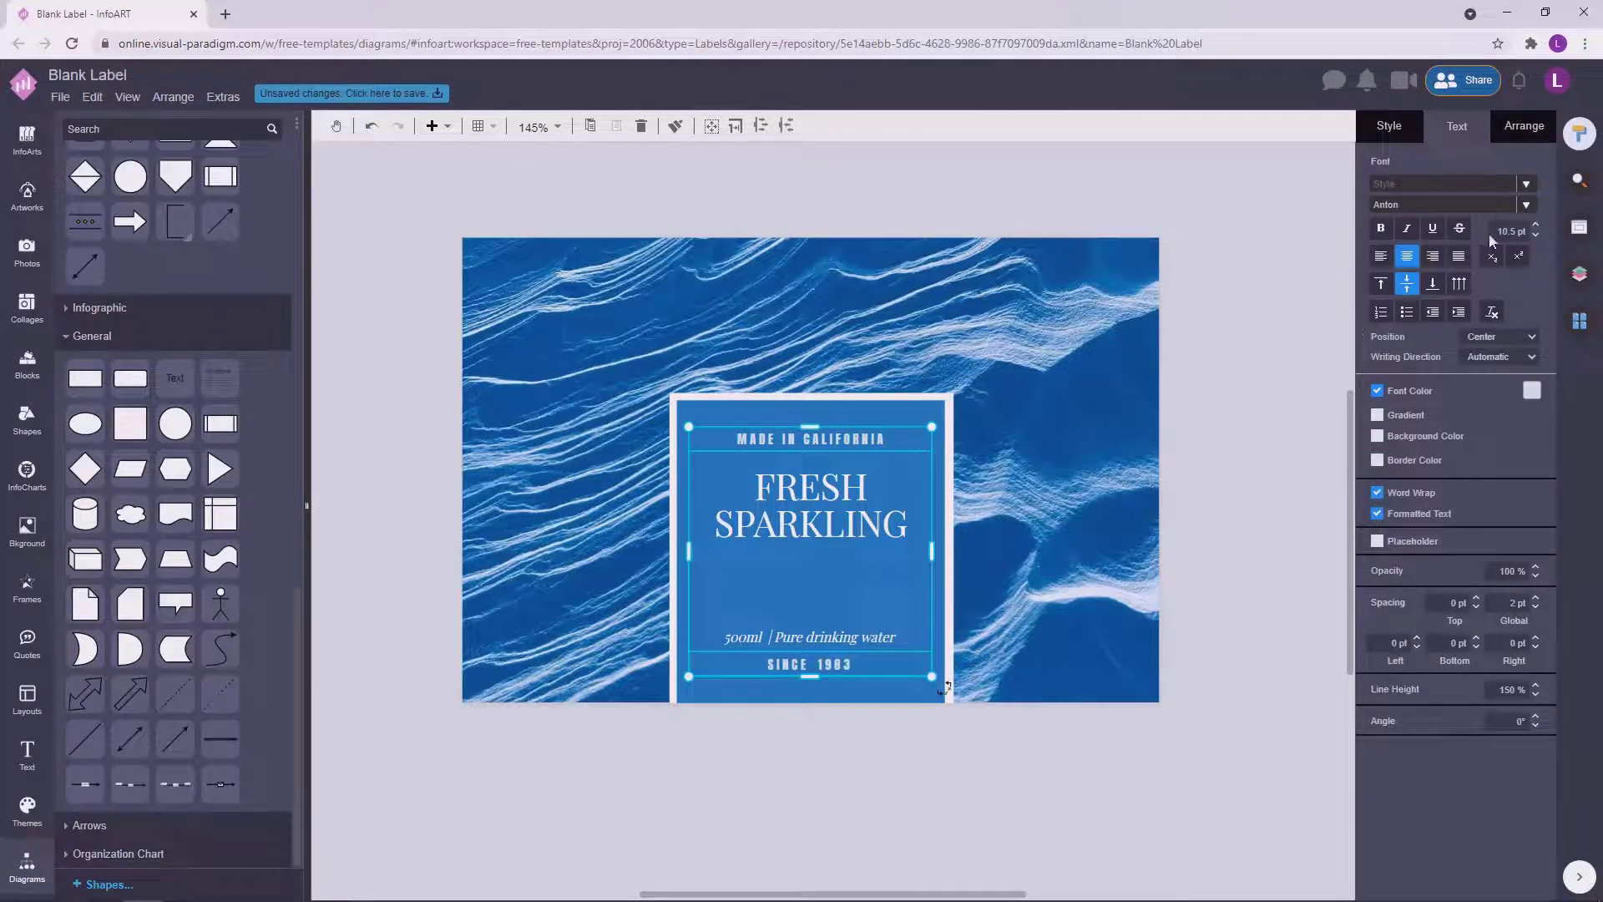
pyautogui.click(1299, 451)
# Try another font on the 500ml | Pure drinking water line.
pyautogui.click(870, 636)
pyautogui.click(1442, 205)
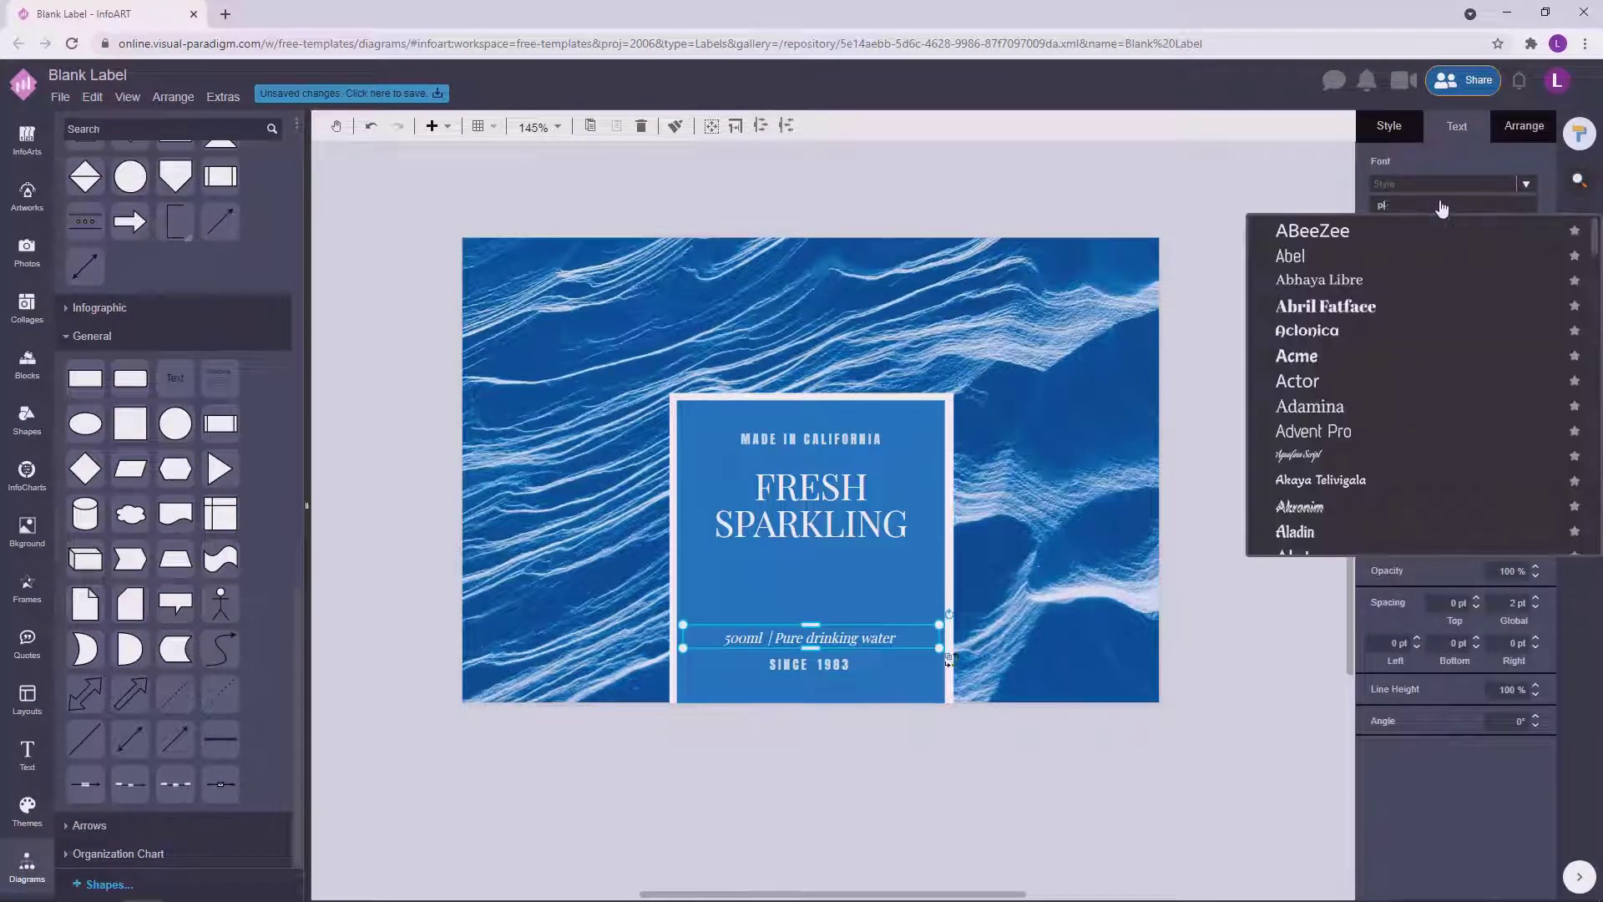
pyautogui.scroll(-15, 1324, 455)
pyautogui.click(1324, 454)
pyautogui.click(1226, 401)
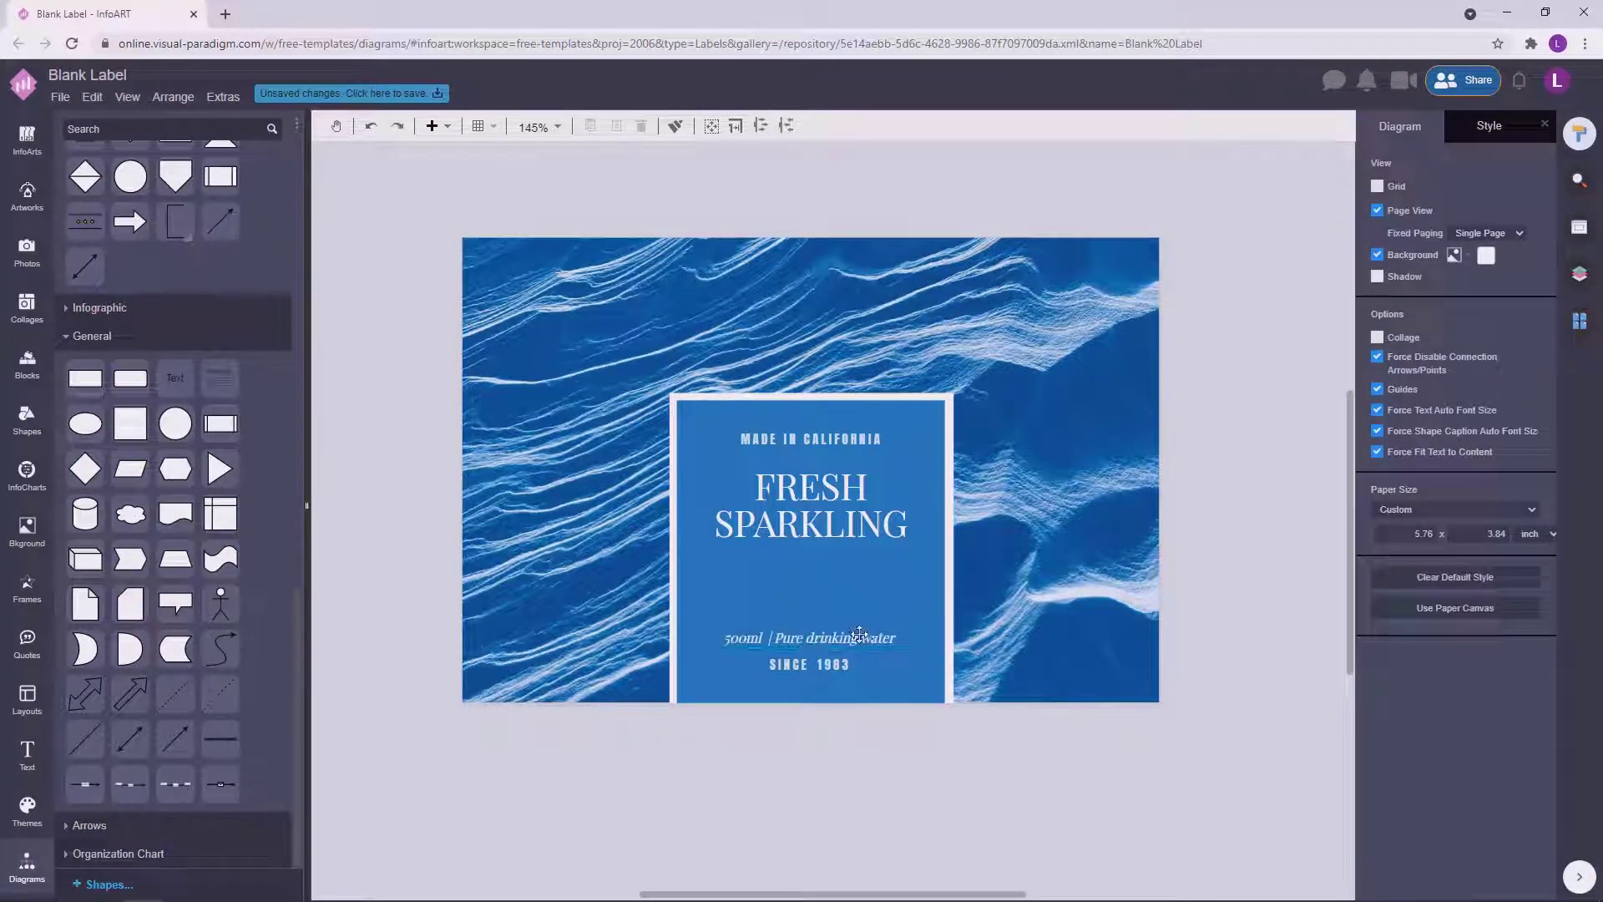
pyautogui.click(856, 636)
pyautogui.click(1226, 530)
pyautogui.click(856, 635)
pyautogui.click(1226, 530)
# Add a thin white vertical divider, centred between FRESH SPARKLING and the 500ml line.
pyautogui.scroll(-1, 1225, 529)
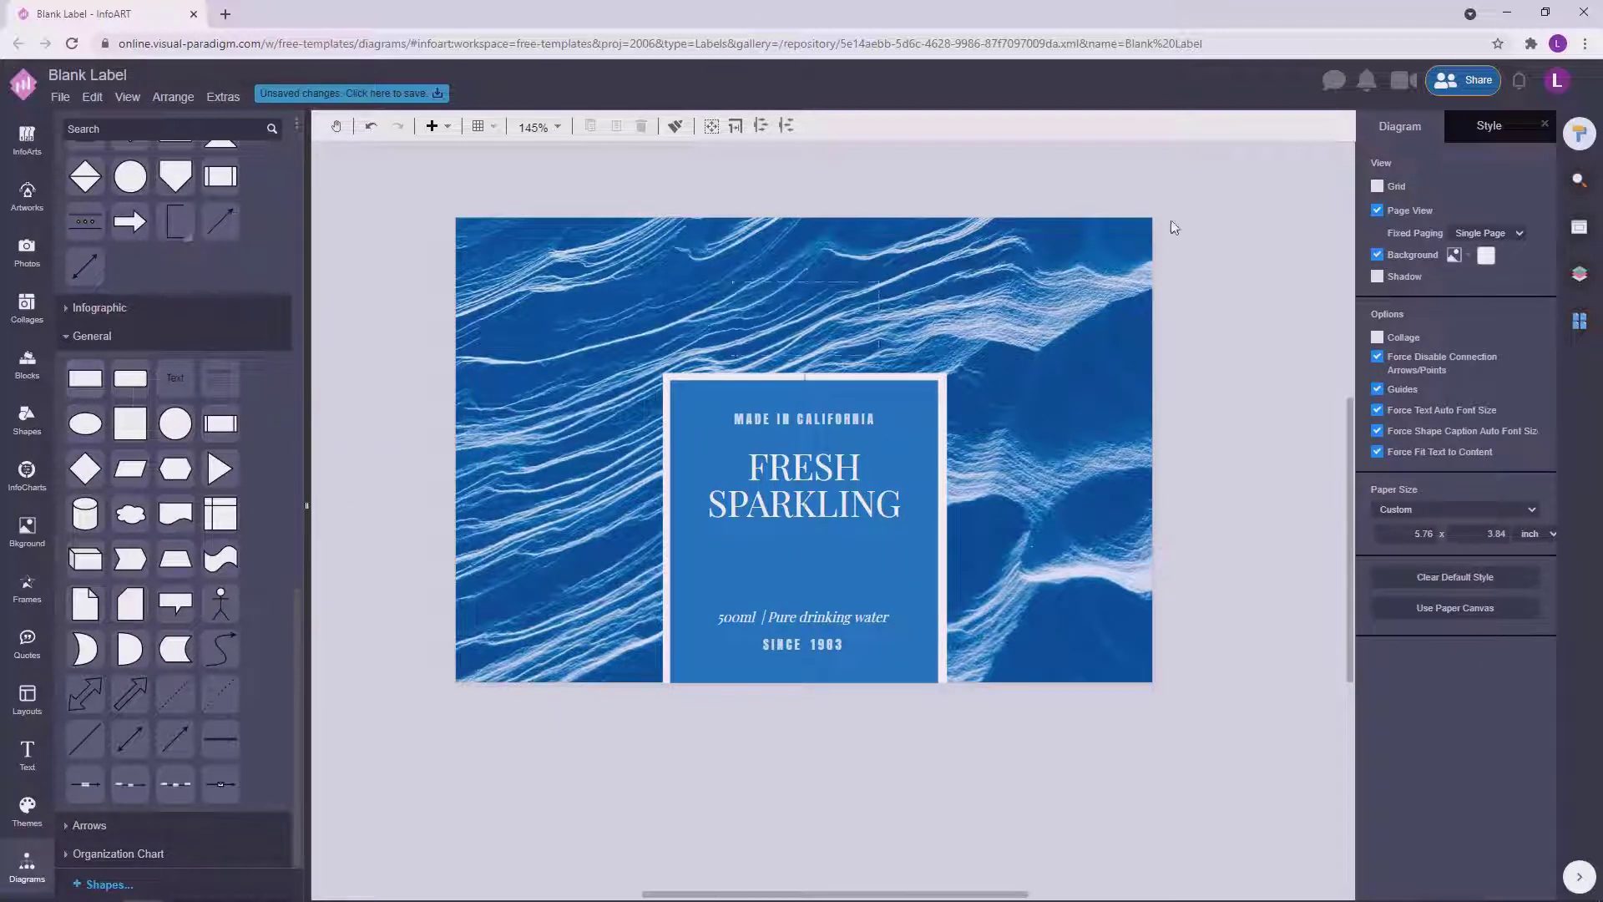
pyautogui.moveTo(1174, 227); pyautogui.dragTo(1217, 396)
pyautogui.moveTo(1290, 345); pyautogui.dragTo(816, 525)
pyautogui.click(1403, 137)
pyautogui.click(1378, 301)
pyautogui.click(1531, 243)
pyautogui.click(1420, 269)
pyautogui.click(1163, 362)
pyautogui.click(1146, 347)
pyautogui.scroll(7, 804, 572)
pyautogui.scroll(-5, 817, 525)
pyautogui.click(1209, 481)
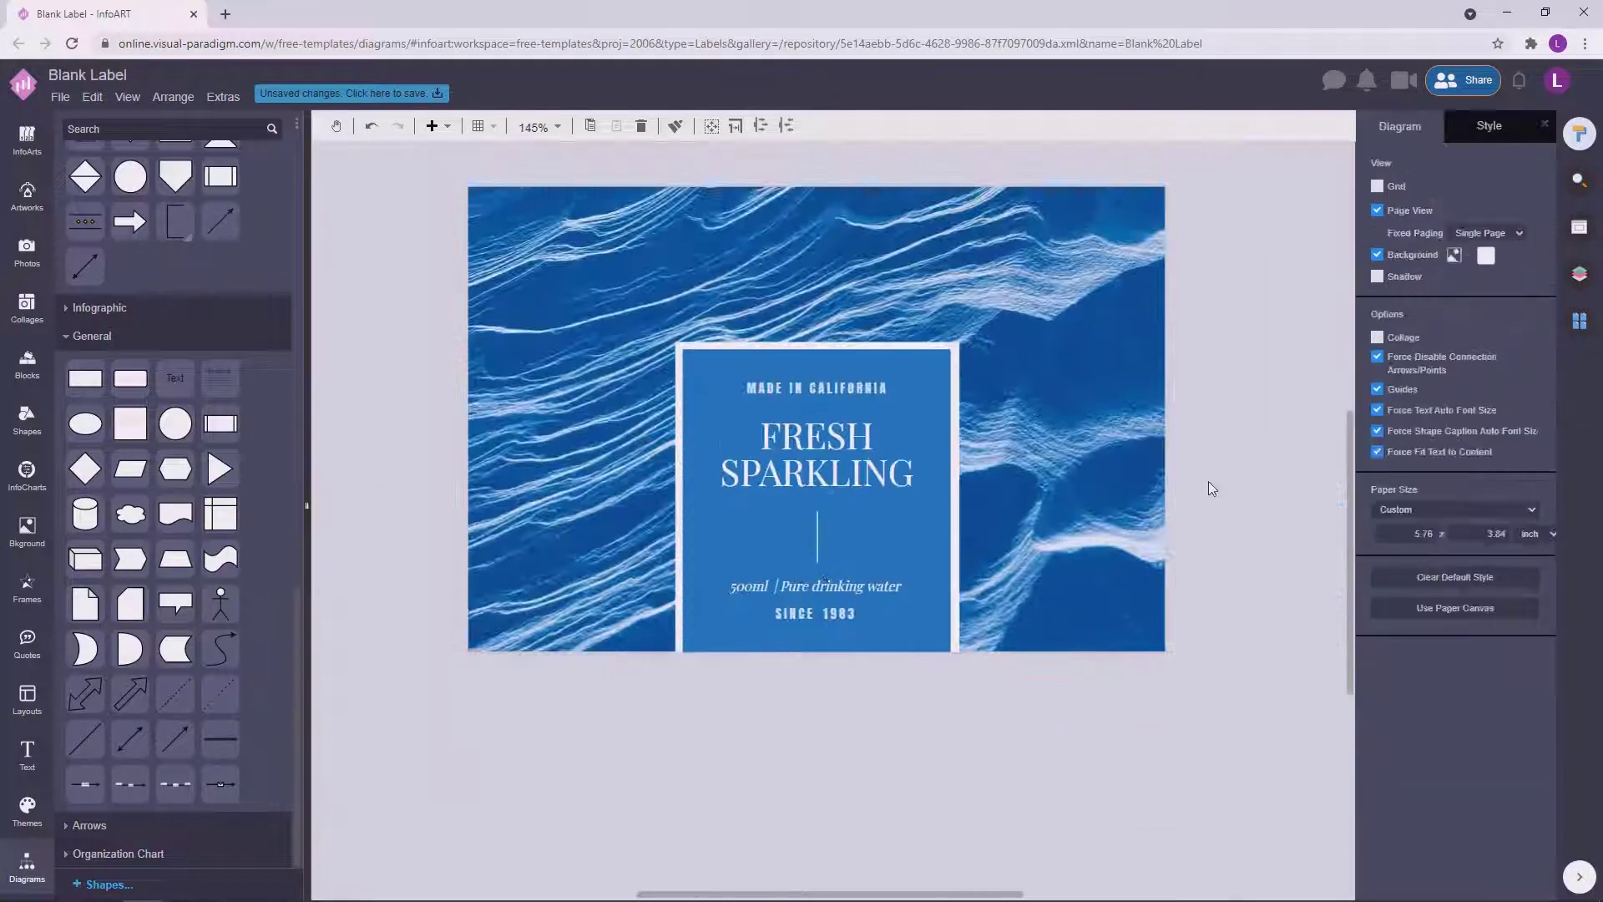
# Reduce the MADE IN CALIFORNIA and SINCE 1983 lines to 9.5 pt.
pyautogui.moveTo(889, 675); pyautogui.dragTo(833, 685)
pyautogui.scroll(1, 833, 685)
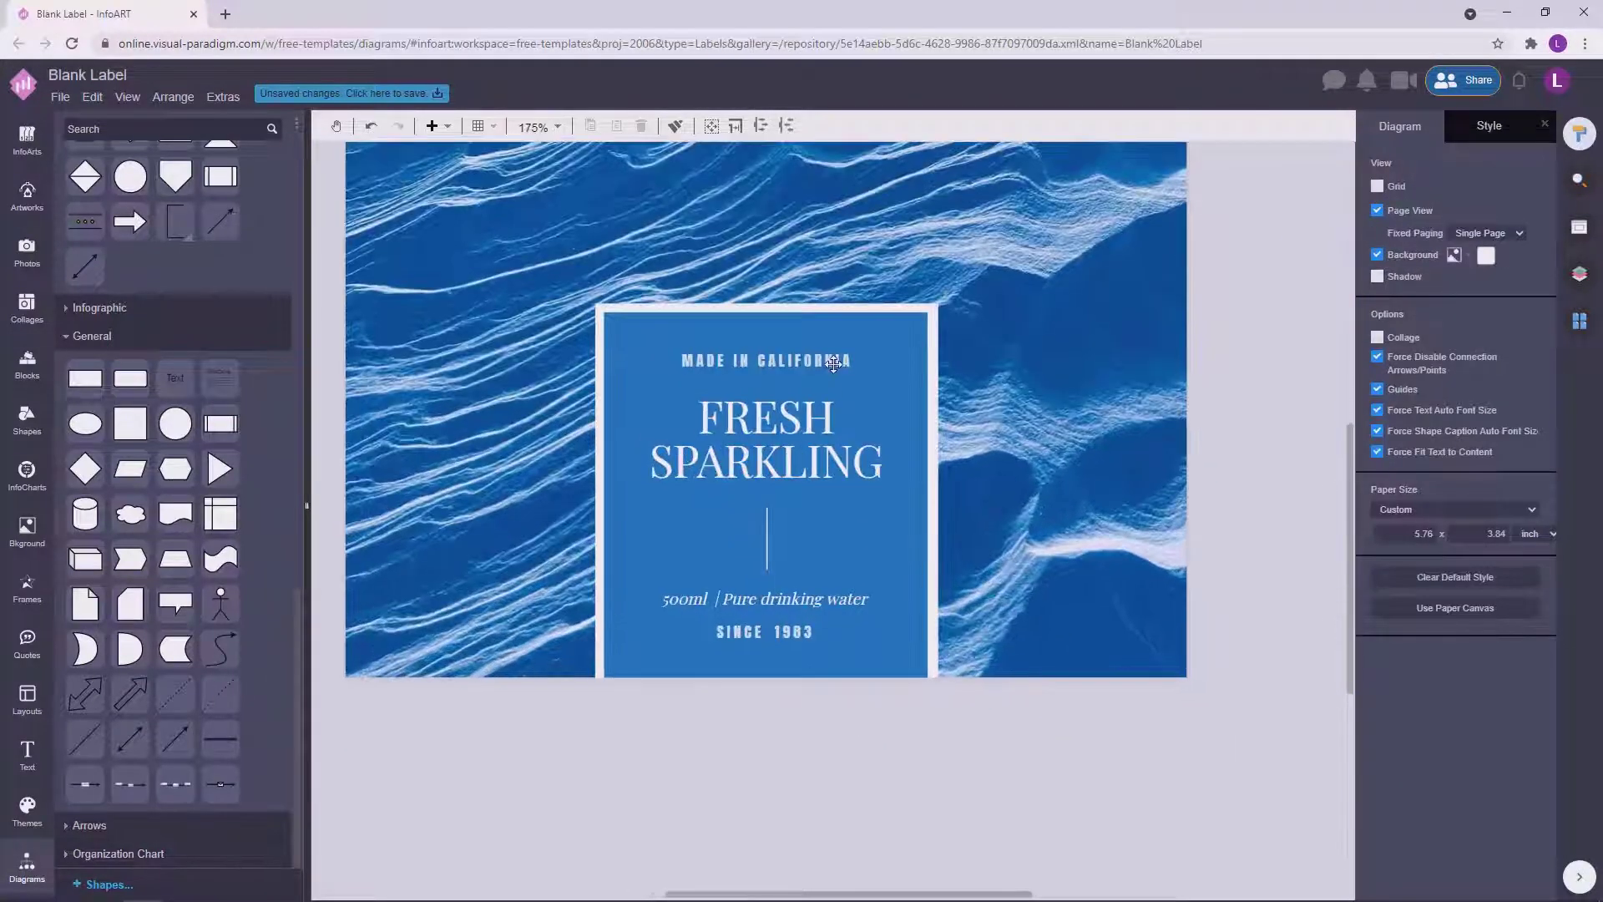
pyautogui.click(835, 363)
pyautogui.click(1457, 125)
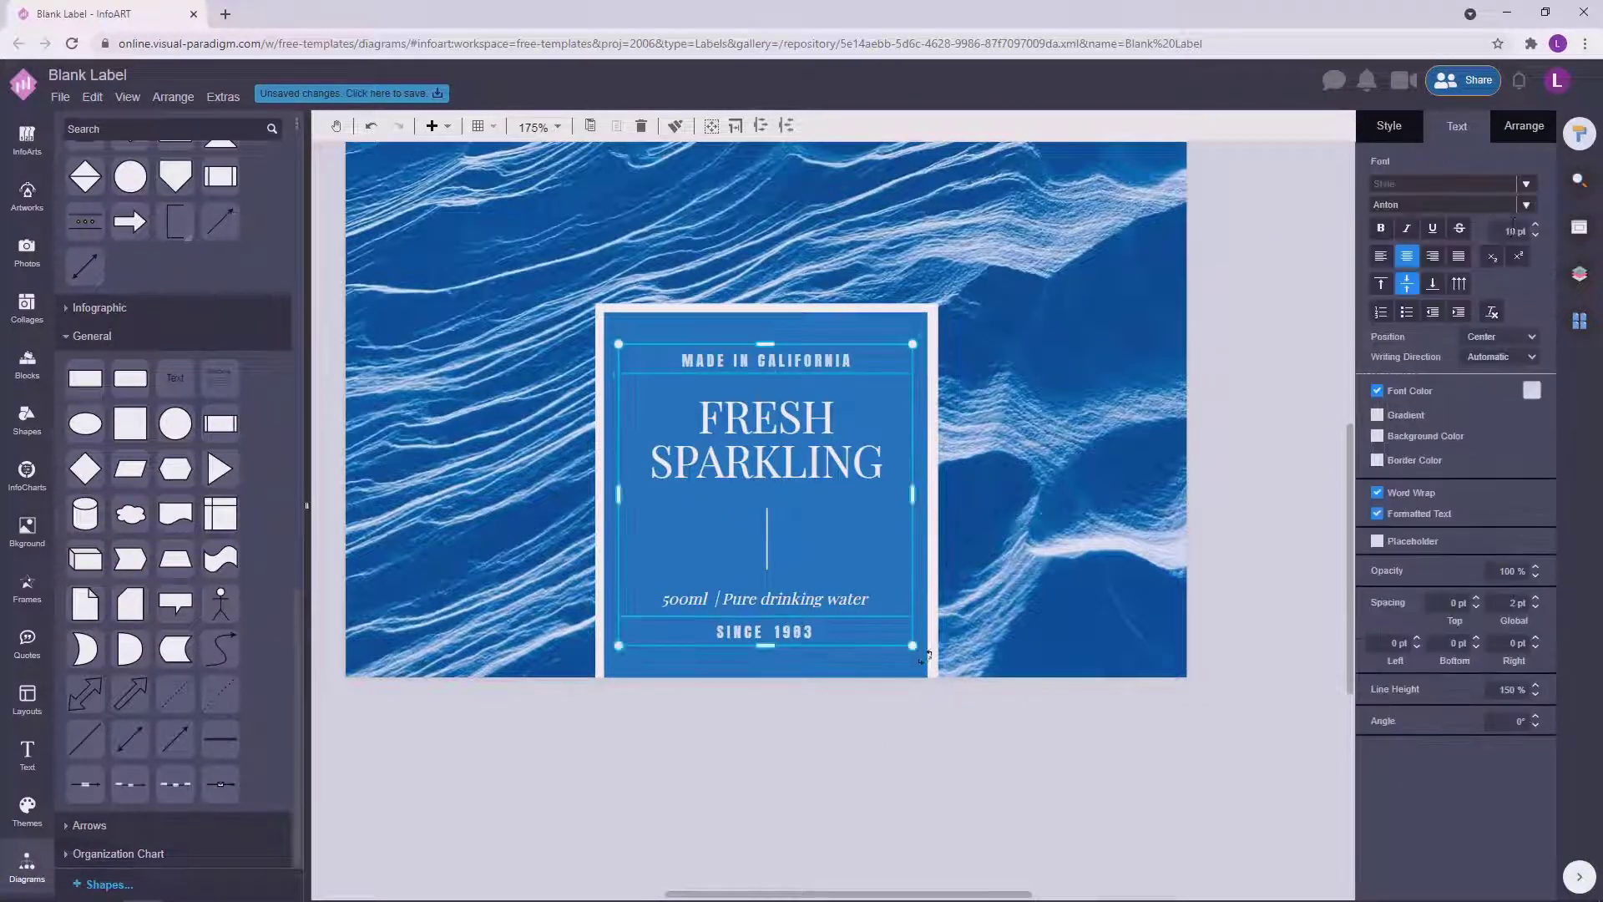
pyautogui.click(1223, 503)
pyautogui.scroll(-2, 1240, 487)
pyautogui.scroll(1, 1173, 492)
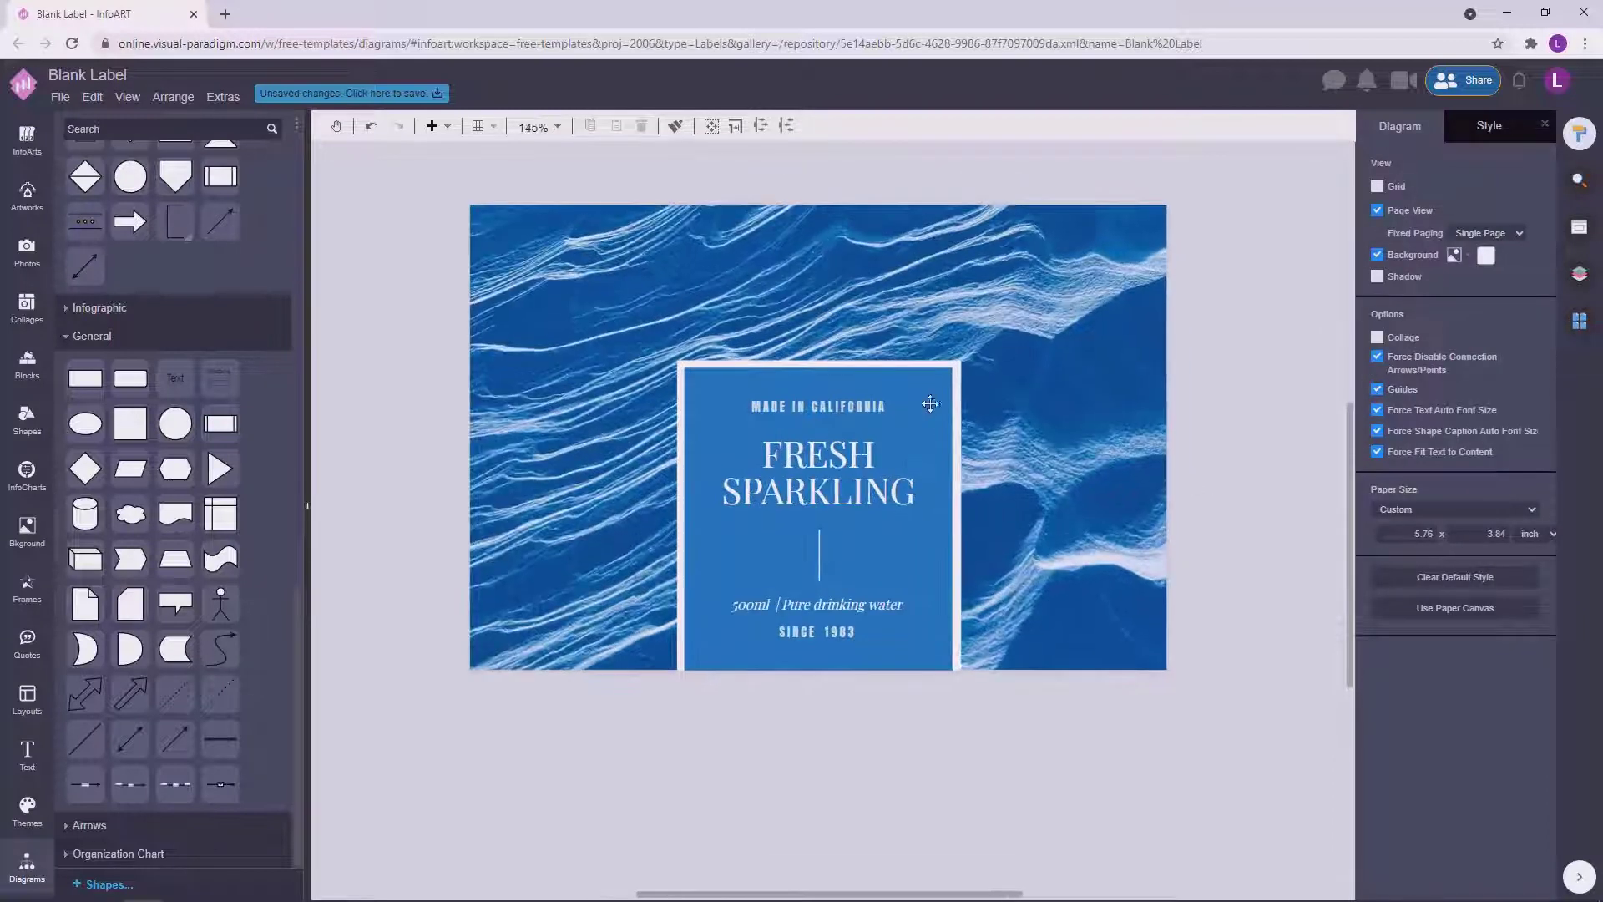
# Shift the blue centre panel's fill to a slightly greener custom blue.
pyautogui.click(930, 402)
pyautogui.click(1391, 133)
pyautogui.click(1532, 243)
pyautogui.click(1489, 425)
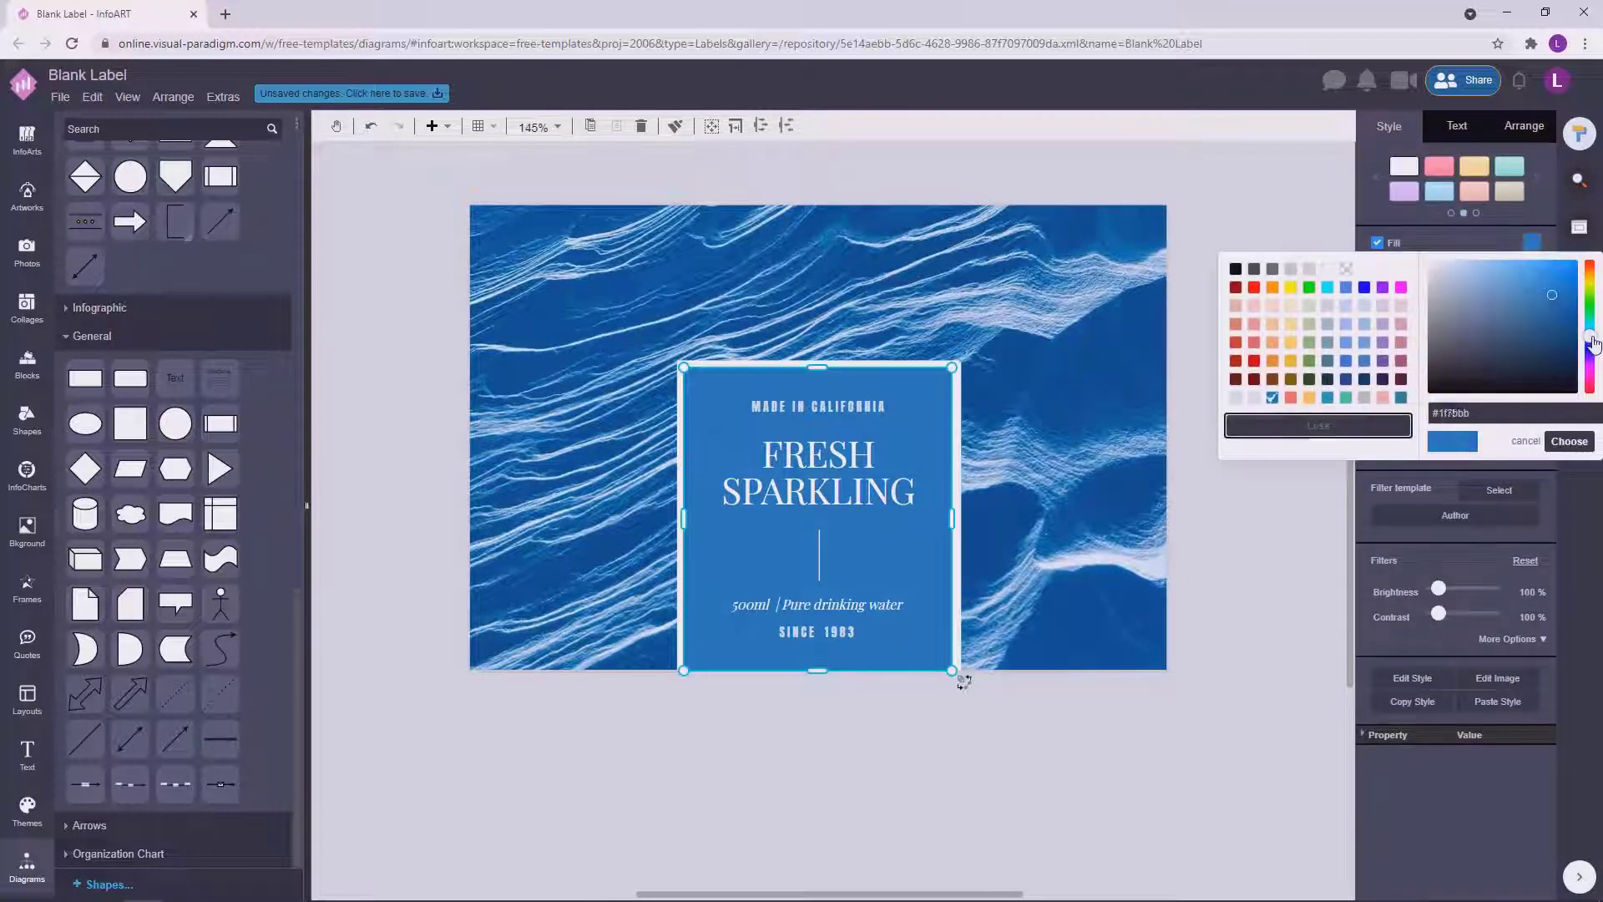
pyautogui.click(1259, 430)
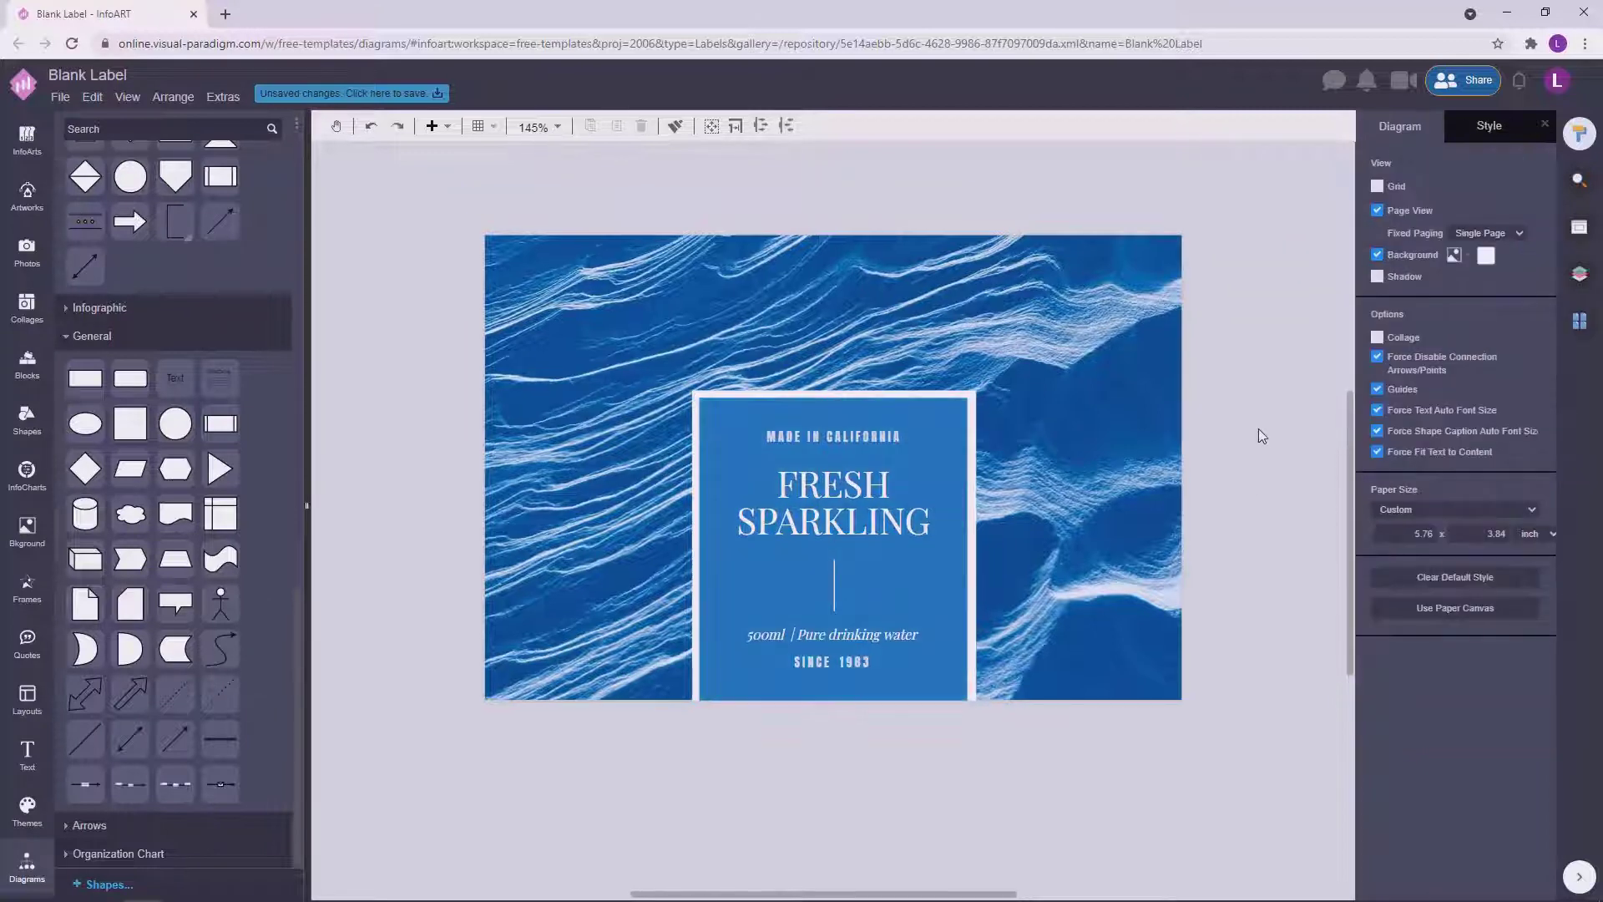
pyautogui.click(952, 434)
pyautogui.click(1531, 242)
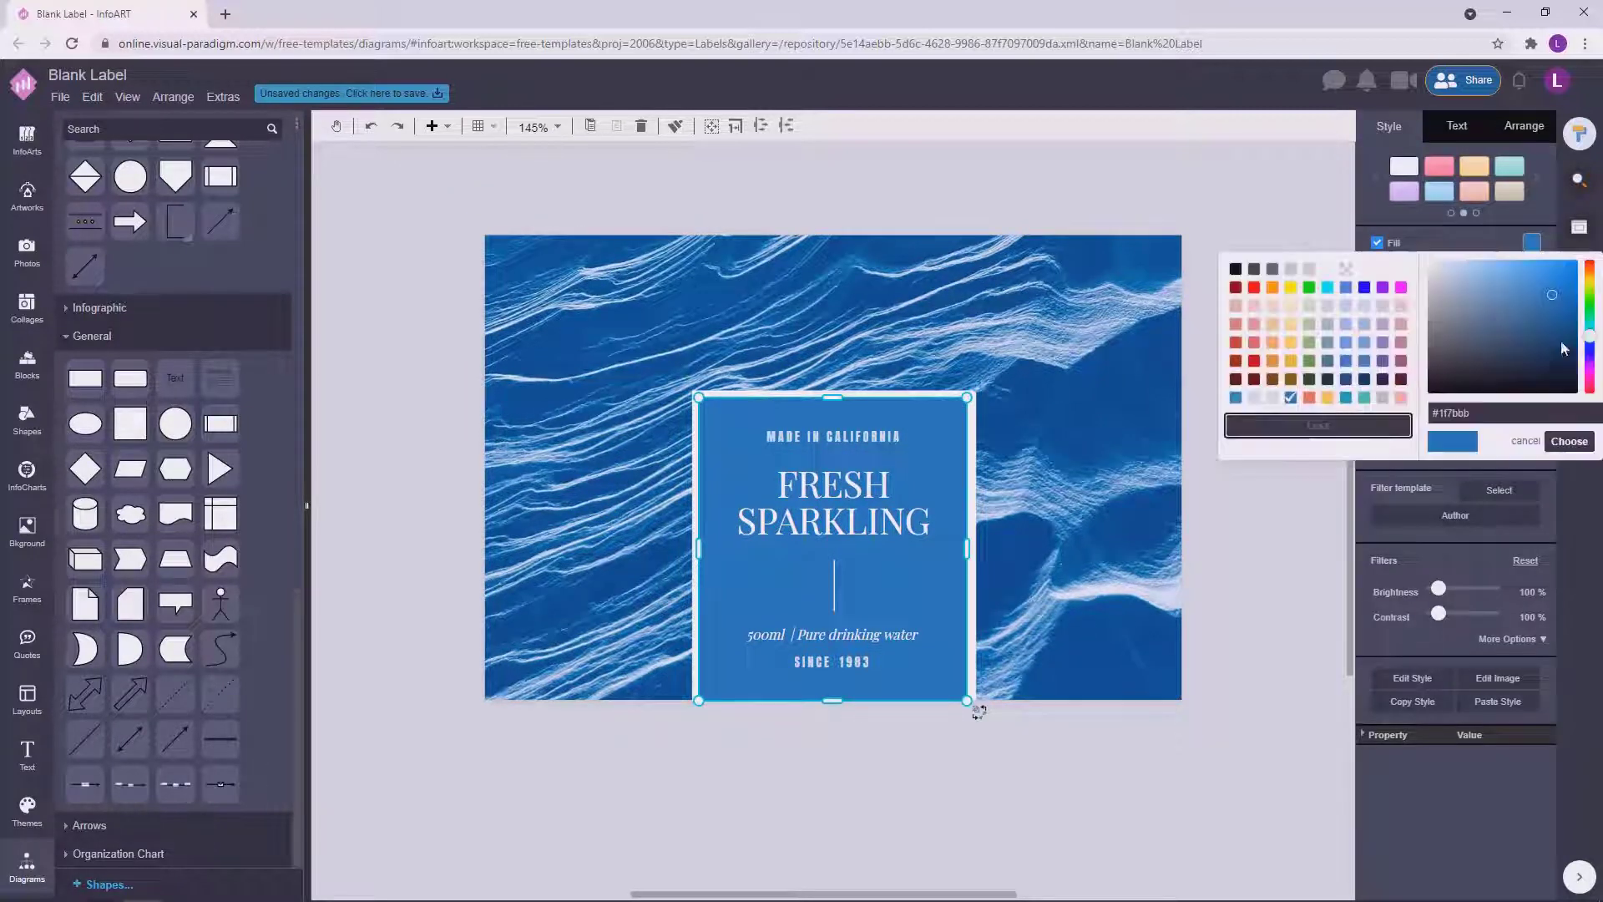
pyautogui.click(1569, 440)
pyautogui.click(1256, 557)
pyautogui.scroll(1, 1256, 490)
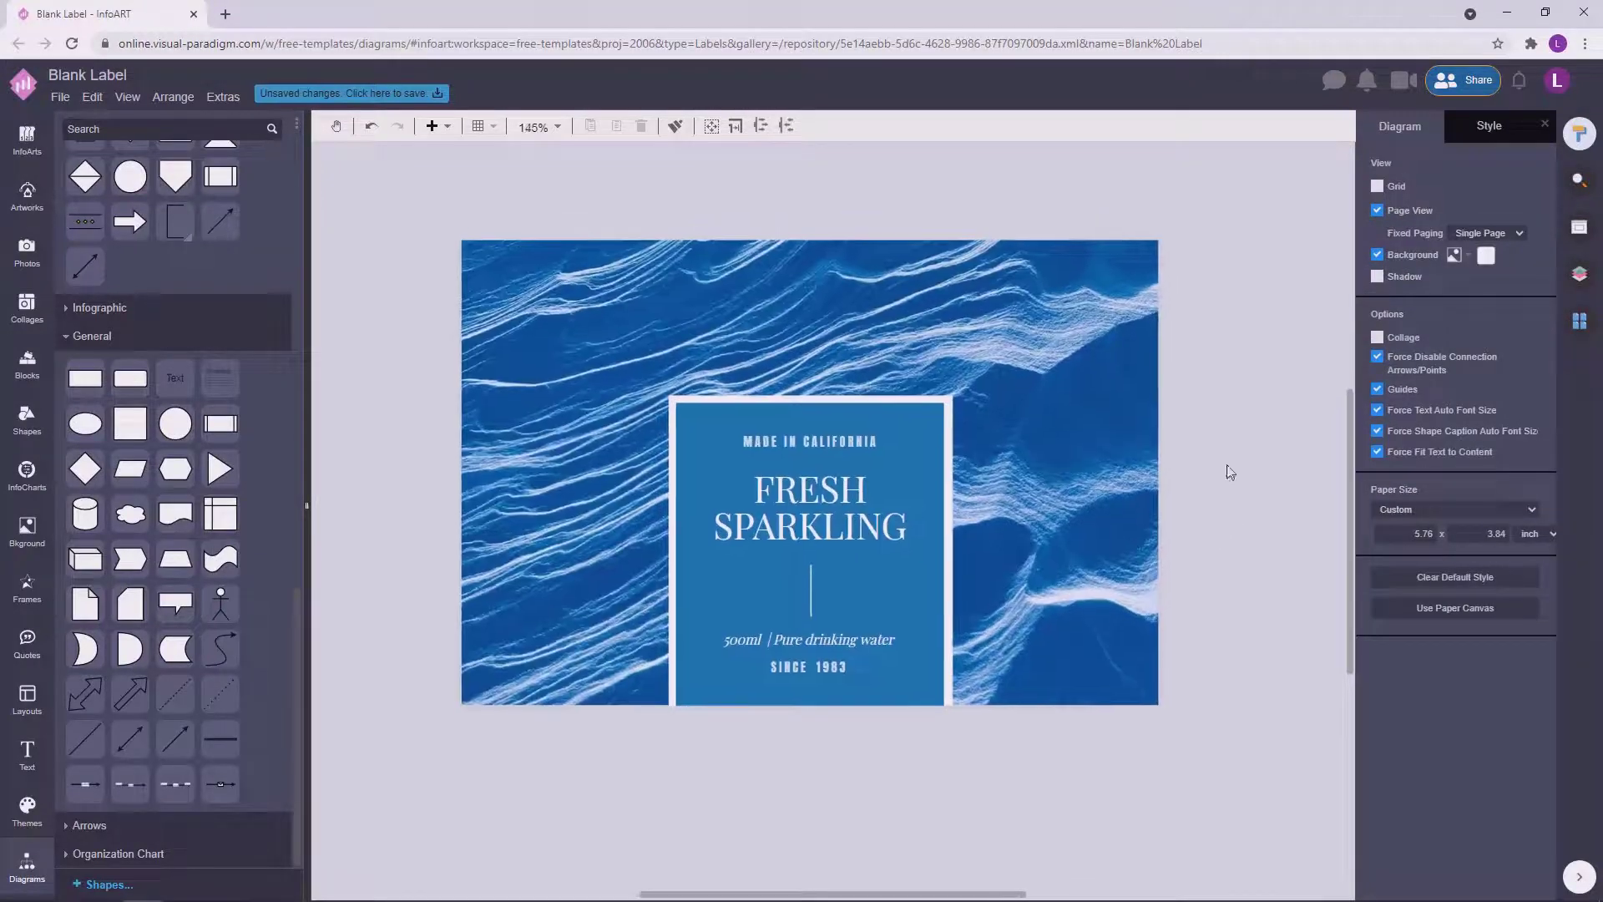
# Add two equal white rectangles, stacked with a gap, on the photo to the right of the panel.
pyautogui.moveTo(1025, 430); pyautogui.dragTo(1065, 436)
pyautogui.moveTo(1054, 446)
pyautogui.mouseDown()
pyautogui.moveTo(1035, 411)
pyautogui.moveTo(1076, 470)
pyautogui.mouseUp()
pyautogui.click(1533, 251)
pyautogui.click(1569, 441)
pyautogui.click(1285, 347)
pyautogui.click(1236, 484)
# Copy the MADE IN CALIFORNIA text above the upper white box, right-aligned, and reword it as BOTTLE ON.
pyautogui.click(839, 507)
pyautogui.moveTo(857, 441); pyautogui.dragTo(1096, 373)
pyautogui.doubleClick(1096, 372)
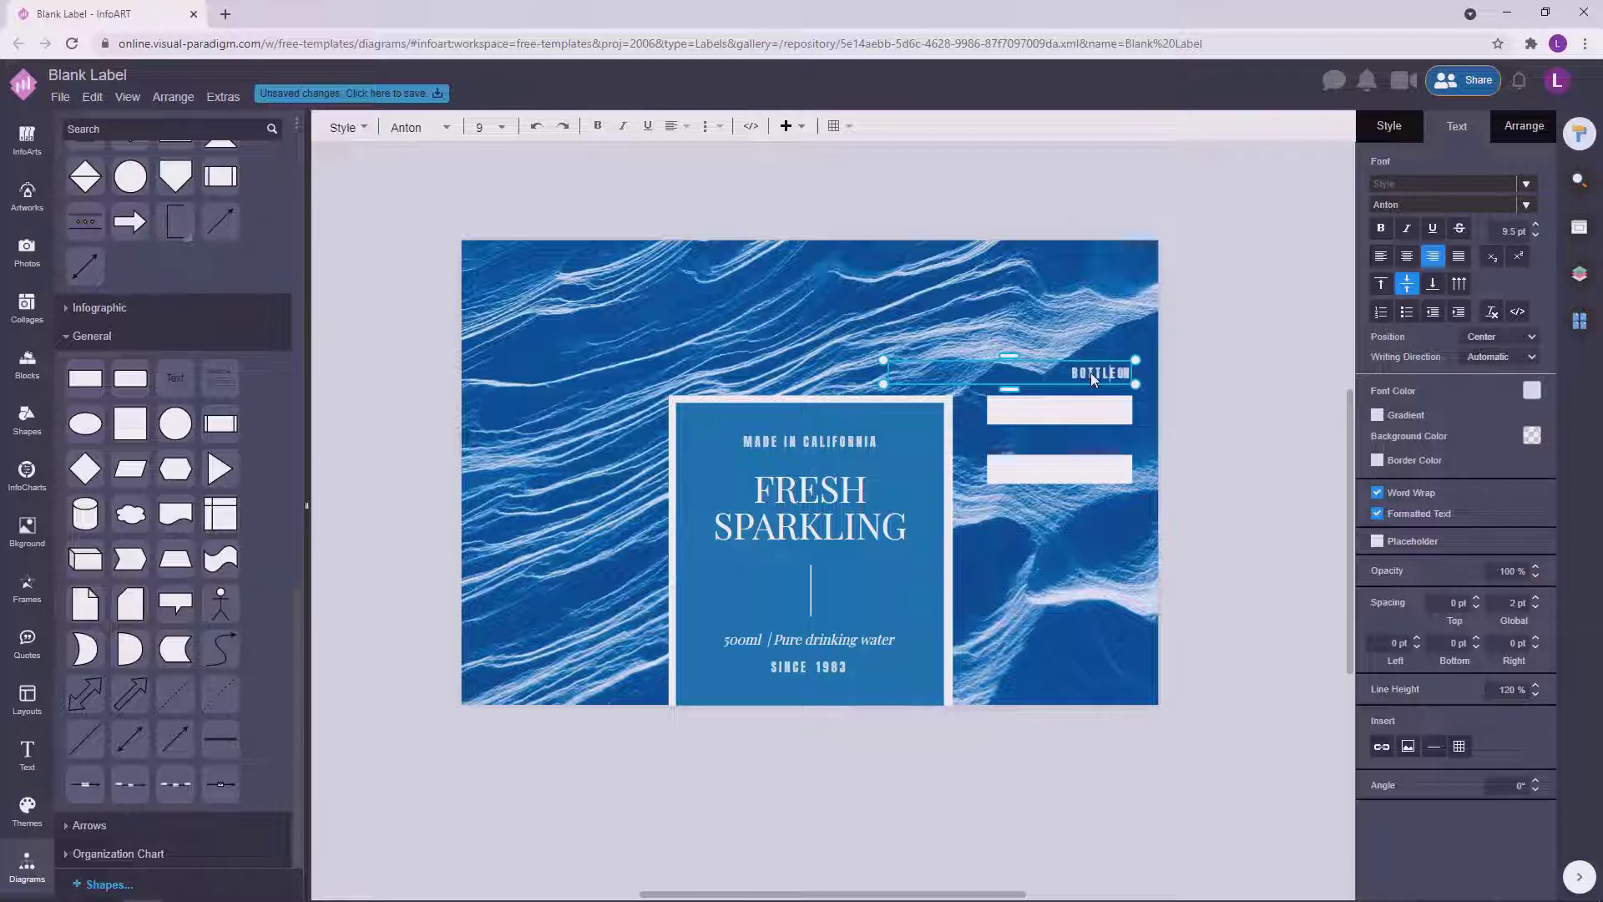
pyautogui.click(1201, 370)
# Duplicate the BOTTLE ON caption between the two white boxes and reword the copy as BEST BEFORE.
pyautogui.moveTo(1116, 374); pyautogui.dragTo(1126, 478)
pyautogui.click(1244, 403)
pyautogui.moveTo(1120, 445); pyautogui.dragTo(1116, 446)
pyautogui.doubleClick(1116, 445)
pyautogui.press('BackSpace')
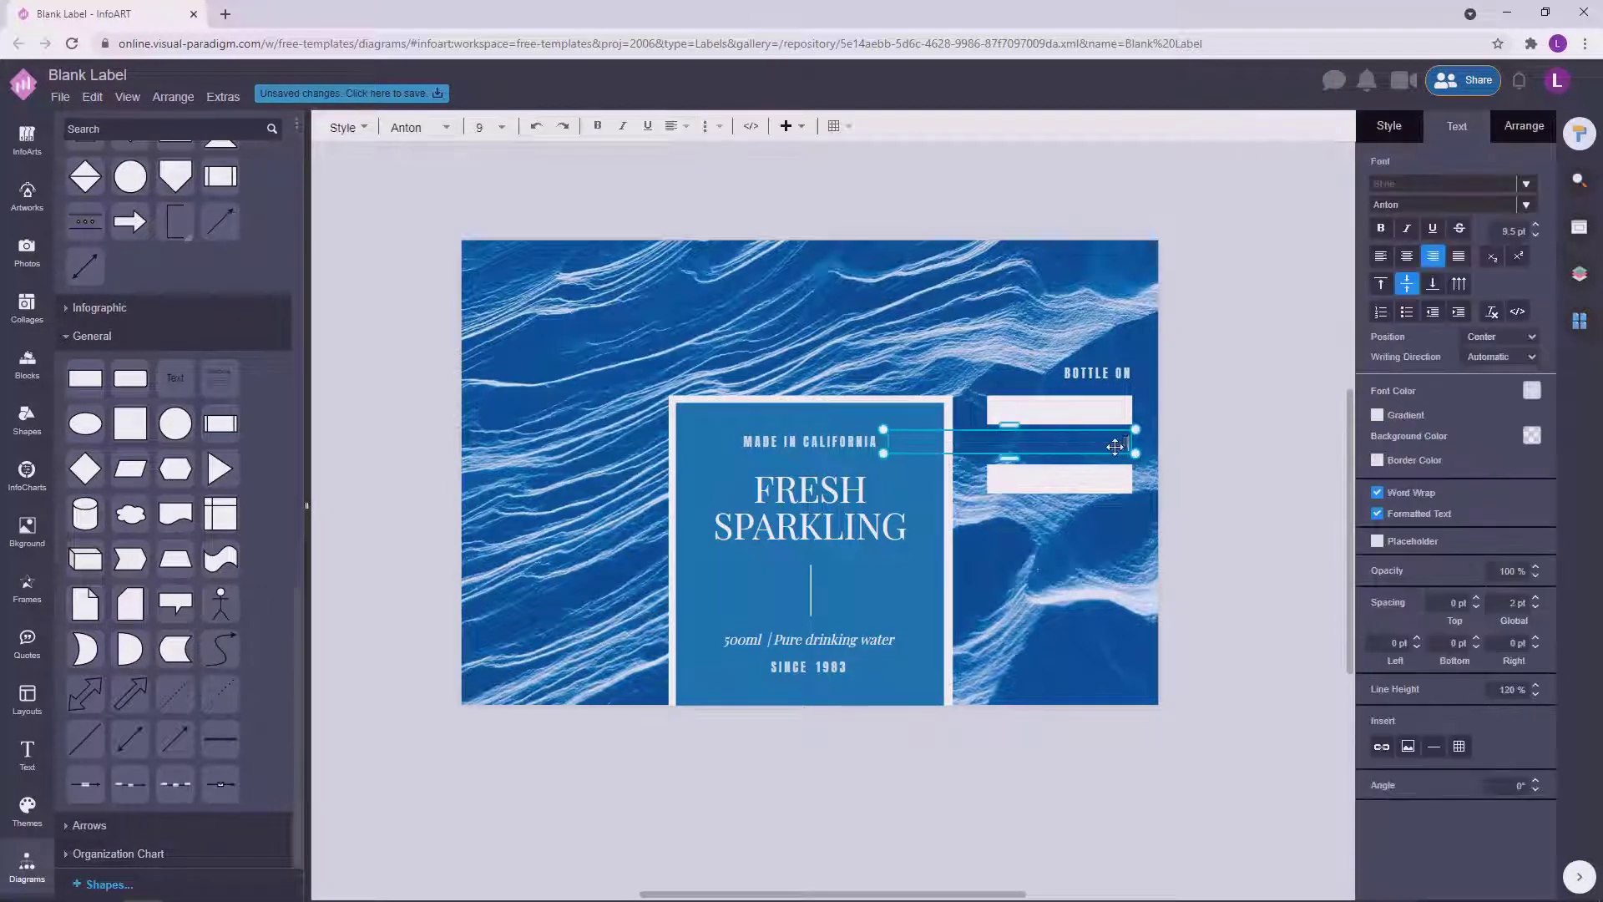
pyautogui.click(1230, 386)
# Narrow both caption text boxes from the left and align the captions just above their white boxes.
pyautogui.click(1107, 443)
pyautogui.keyDown('shift'); pyautogui.click(1097, 365); pyautogui.keyUp('shift')
pyautogui.moveTo(884, 407); pyautogui.dragTo(959, 408)
pyautogui.click(1184, 432)
pyautogui.moveTo(1110, 437); pyautogui.dragTo(1110, 437)
pyautogui.click(1185, 419)
pyautogui.click(1077, 443)
pyautogui.click(1256, 413)
pyautogui.moveTo(1119, 373); pyautogui.dragTo(1118, 376)
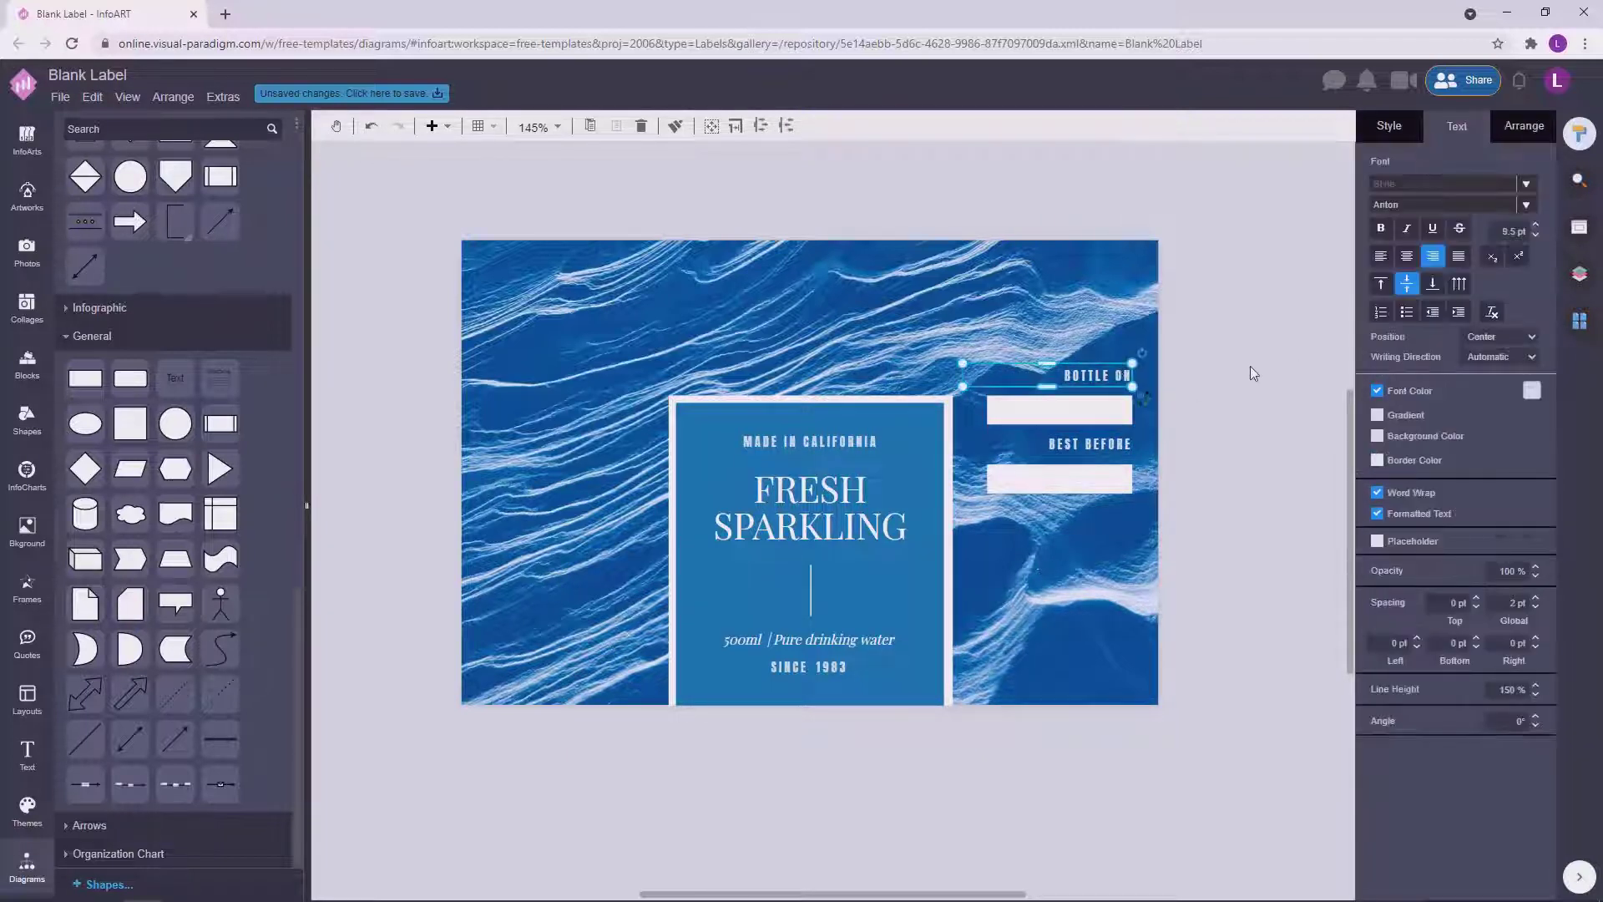
pyautogui.click(1228, 372)
# Move the BOTTLE ON and BEST BEFORE captions with their white boxes down together.
pyautogui.click(1041, 414)
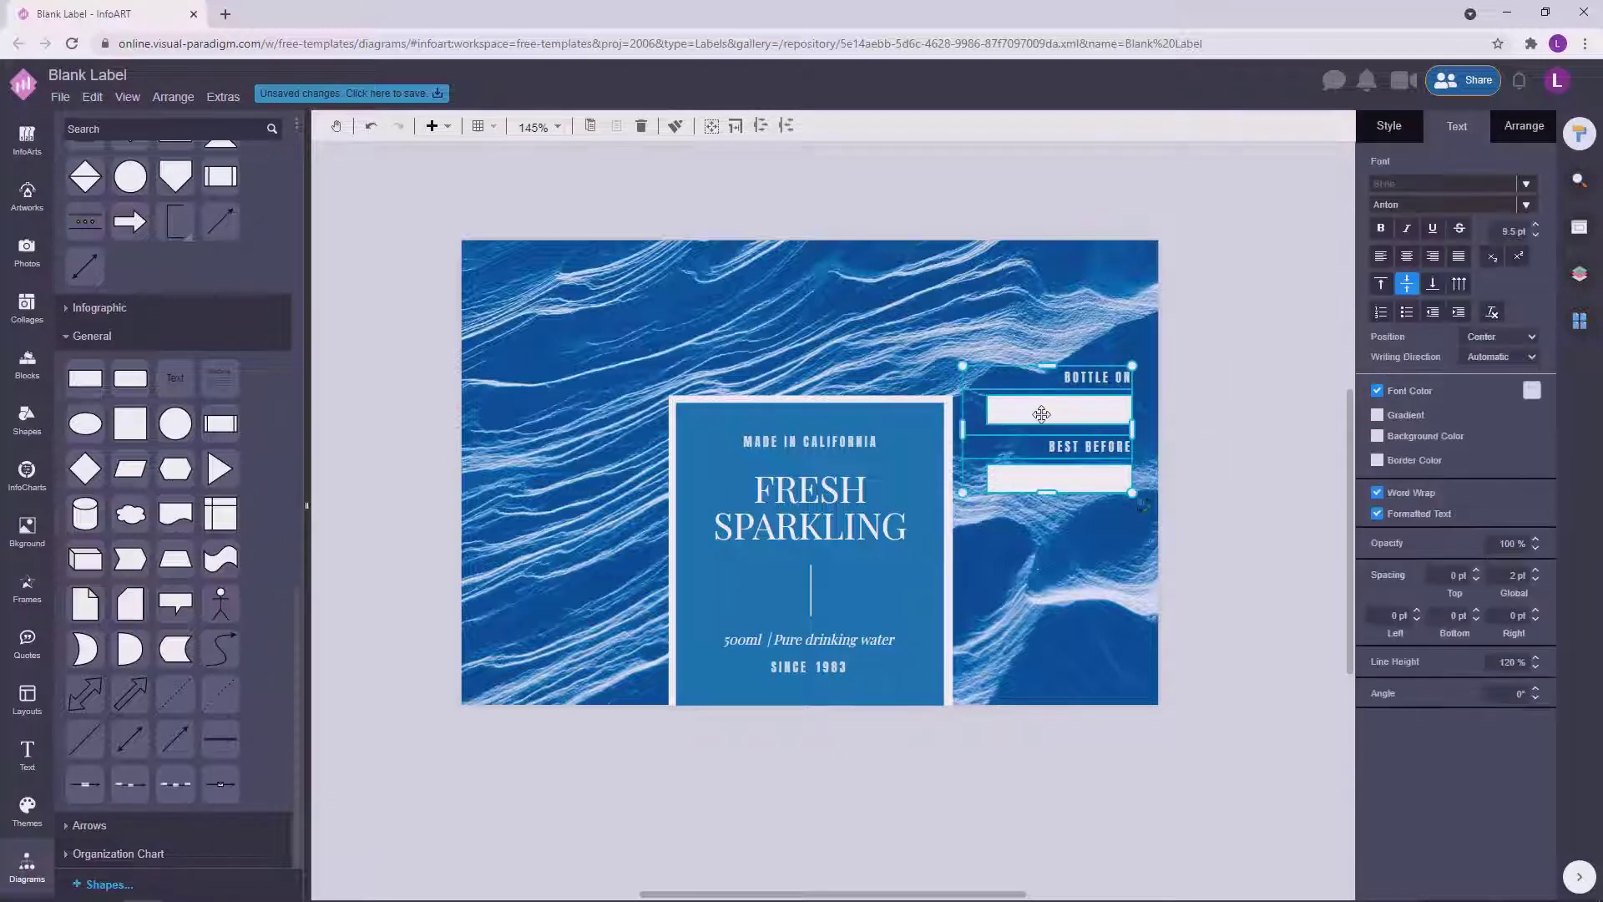
pyautogui.moveTo(1041, 414); pyautogui.dragTo(1042, 444)
pyautogui.click(1184, 417)
pyautogui.moveTo(1203, 572); pyautogui.dragTo(957, 341)
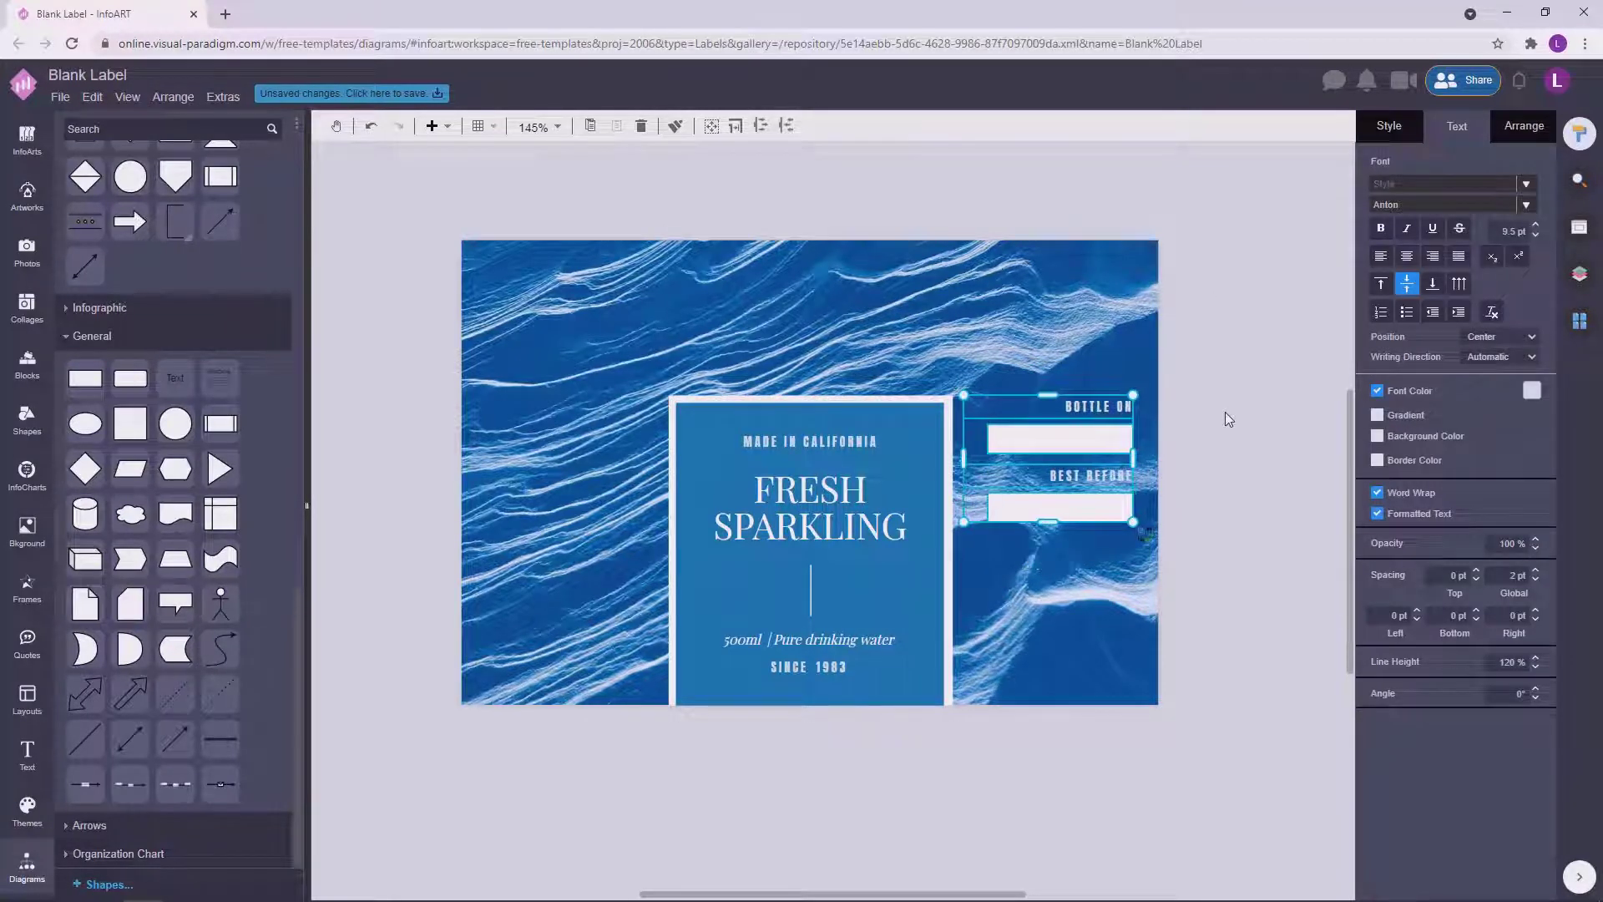
pyautogui.click(1224, 412)
pyautogui.scroll(-1, 1245, 462)
# Duplicate the BEST BEFORE caption near the label's lower-right corner and reword it as PLEASE RECYCLE.
pyautogui.click(1117, 469)
pyautogui.click(944, 594)
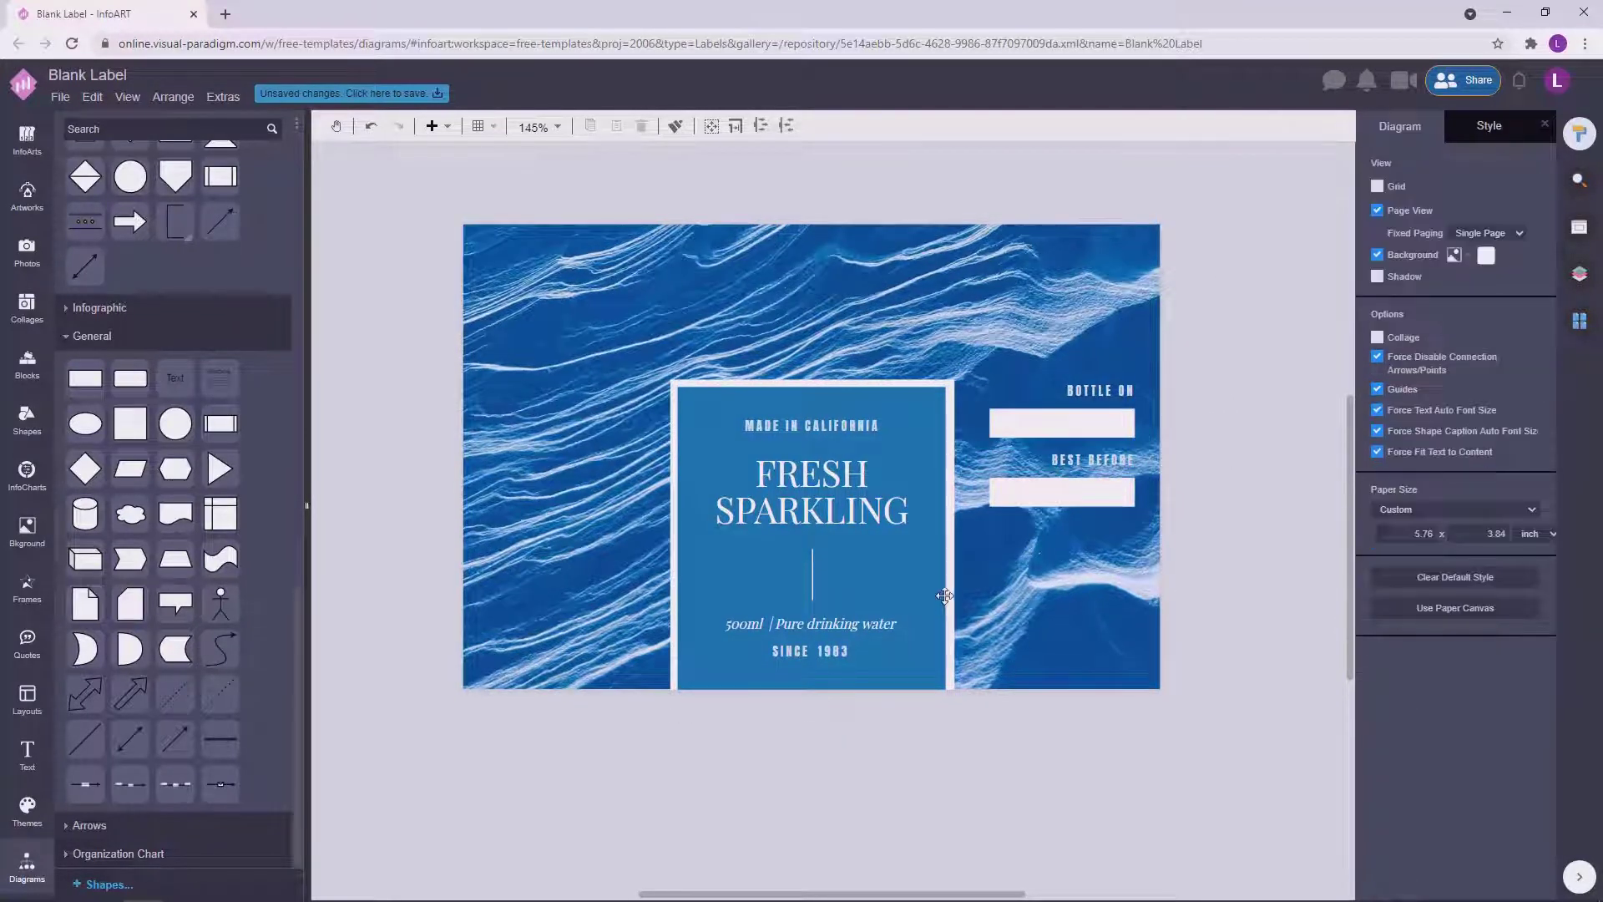
pyautogui.moveTo(1113, 460); pyautogui.dragTo(1112, 651)
pyautogui.doubleClick(1111, 651)
pyautogui.write('PLEASE RECYCLE')
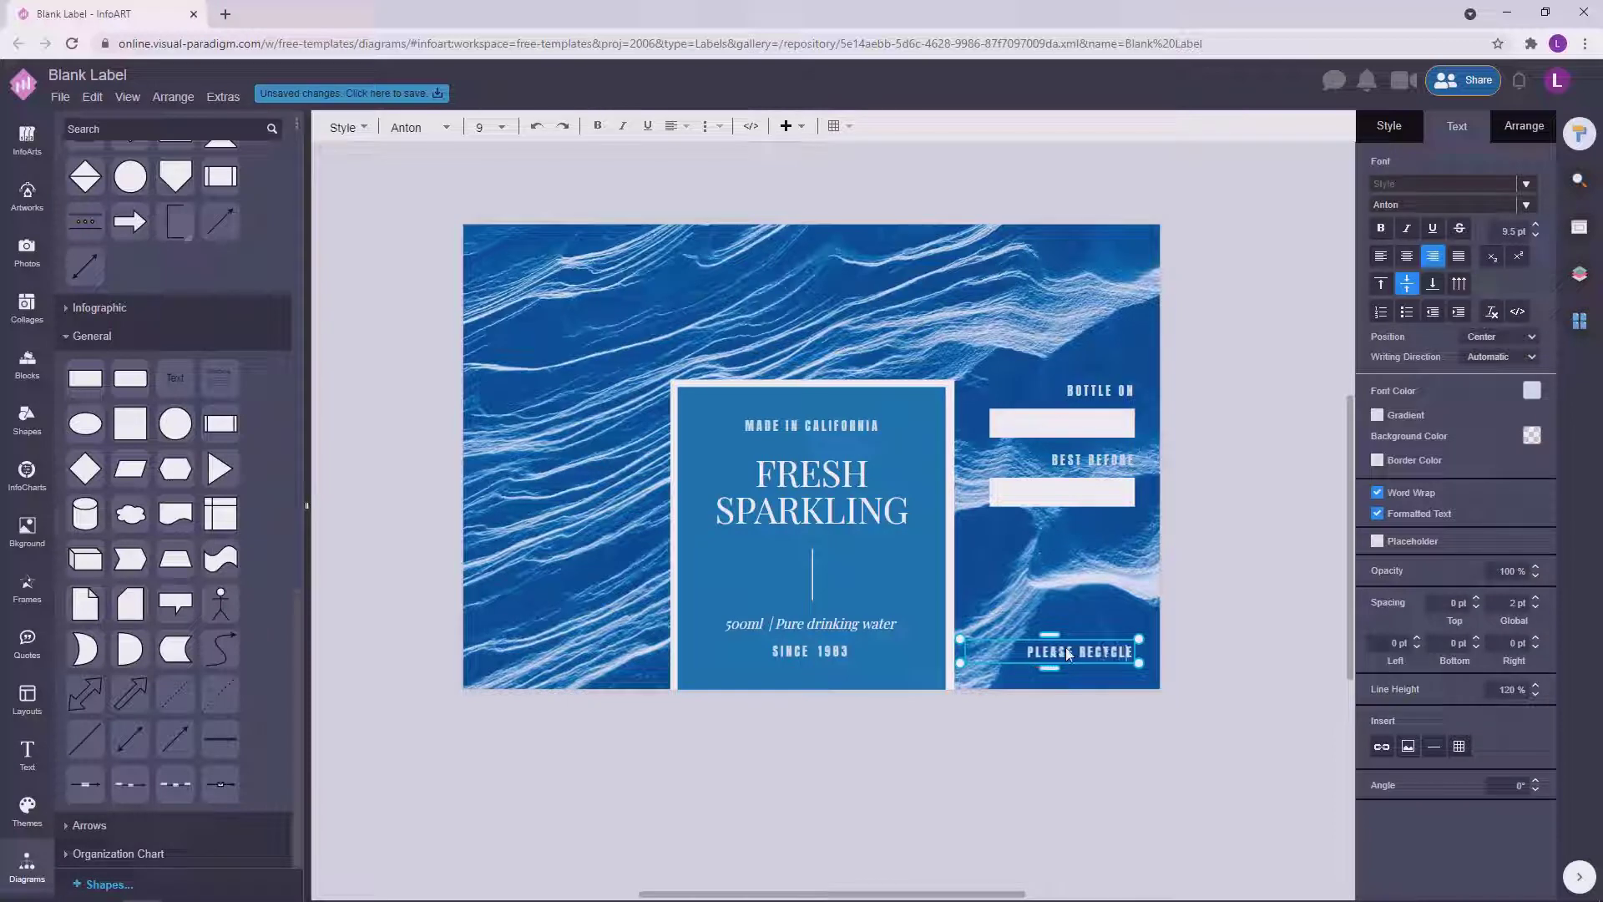
pyautogui.click(1189, 633)
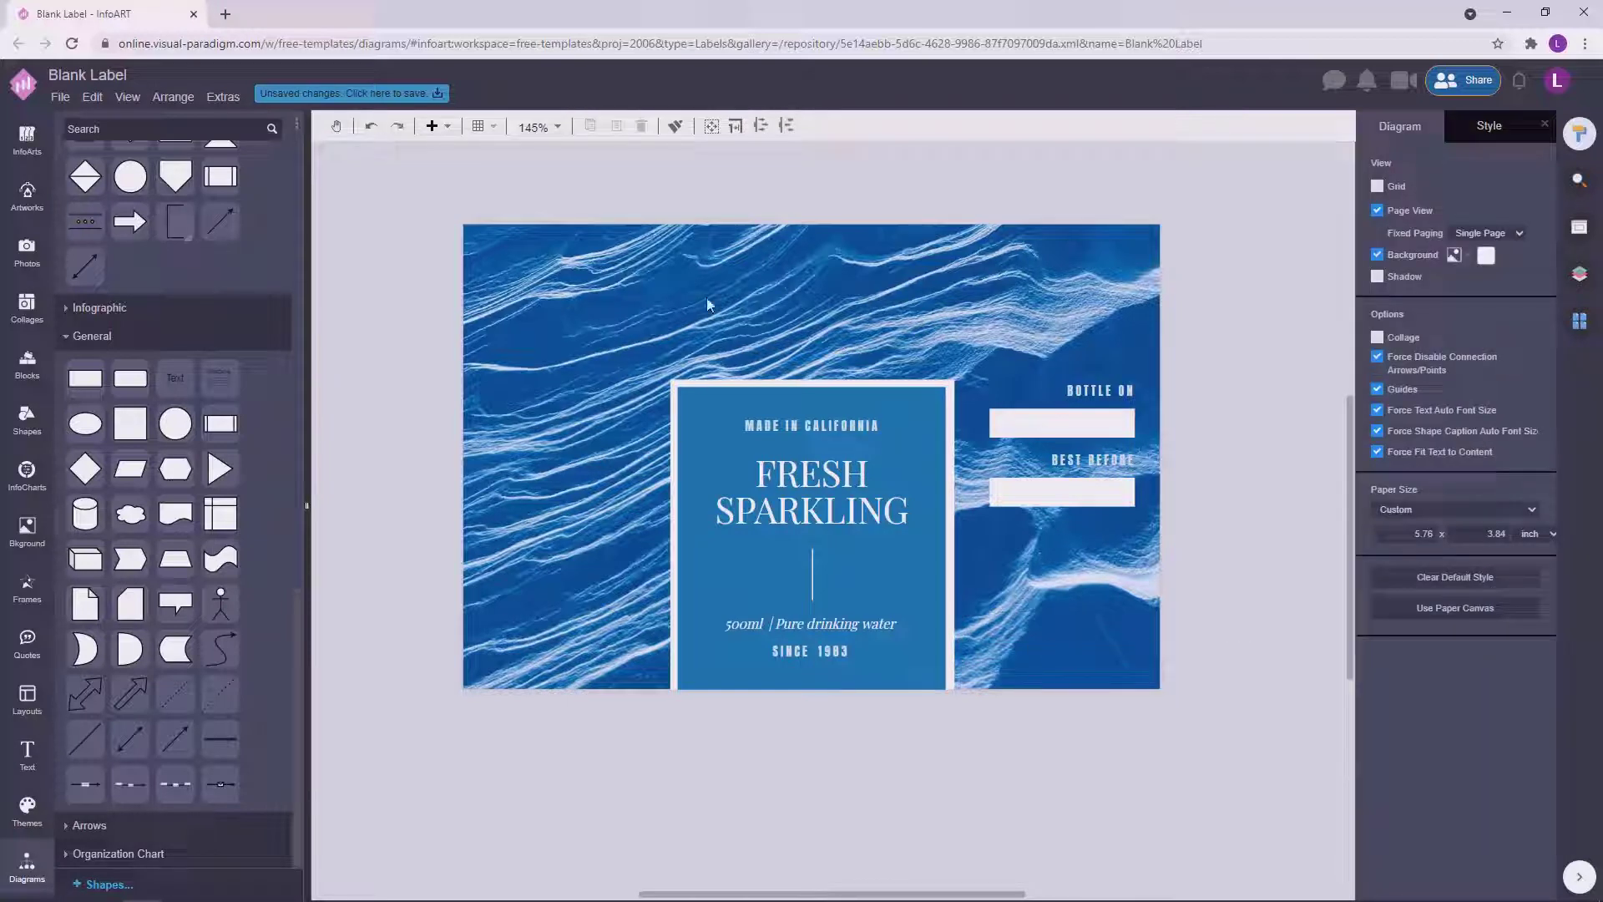
# Remove the extra letter spacing from PLEASE RECYCLE and nudge the line slightly down.
pyautogui.click(399, 127)
pyautogui.click(399, 127)
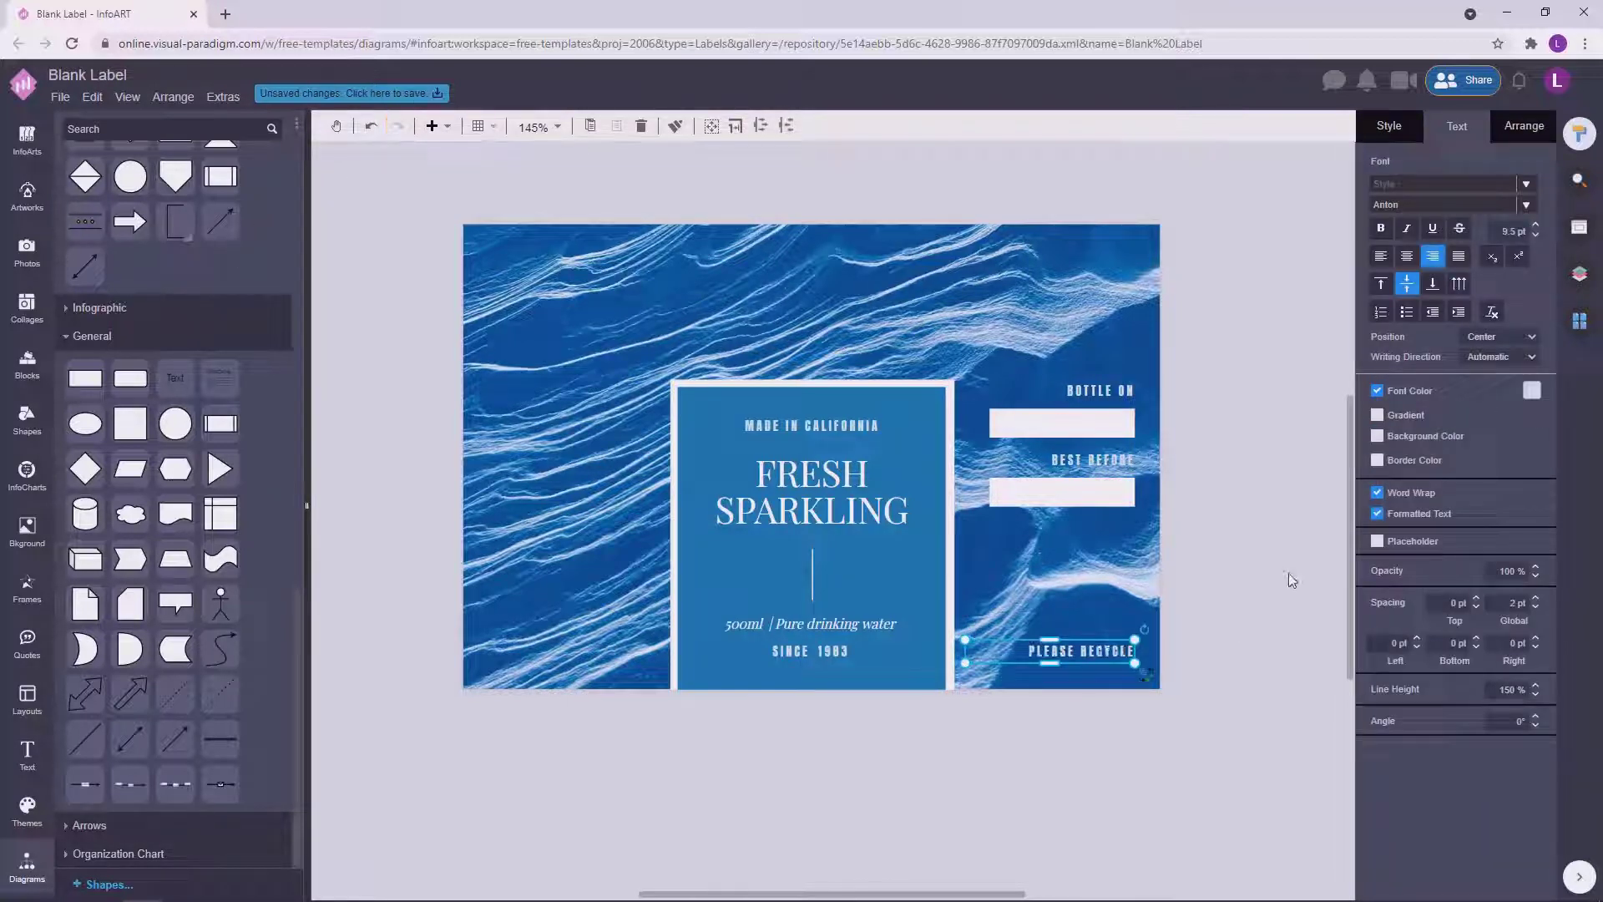
pyautogui.doubleClick(1111, 651)
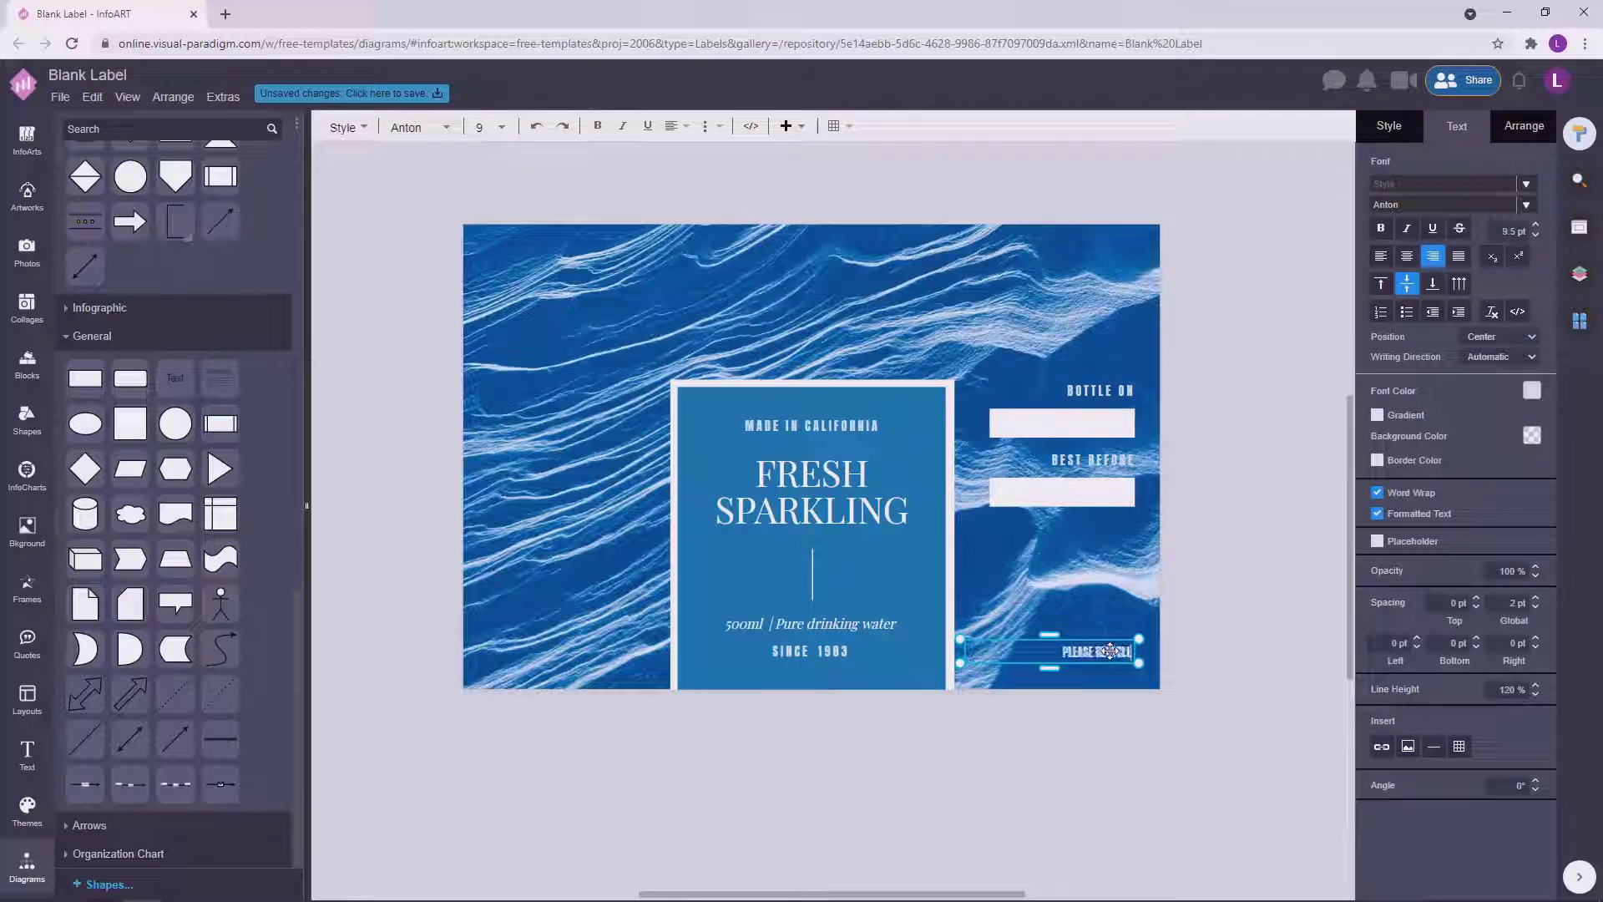
pyautogui.click(1206, 628)
pyautogui.moveTo(1117, 653); pyautogui.dragTo(1119, 664)
pyautogui.moveTo(1232, 659); pyautogui.dragTo(1225, 633)
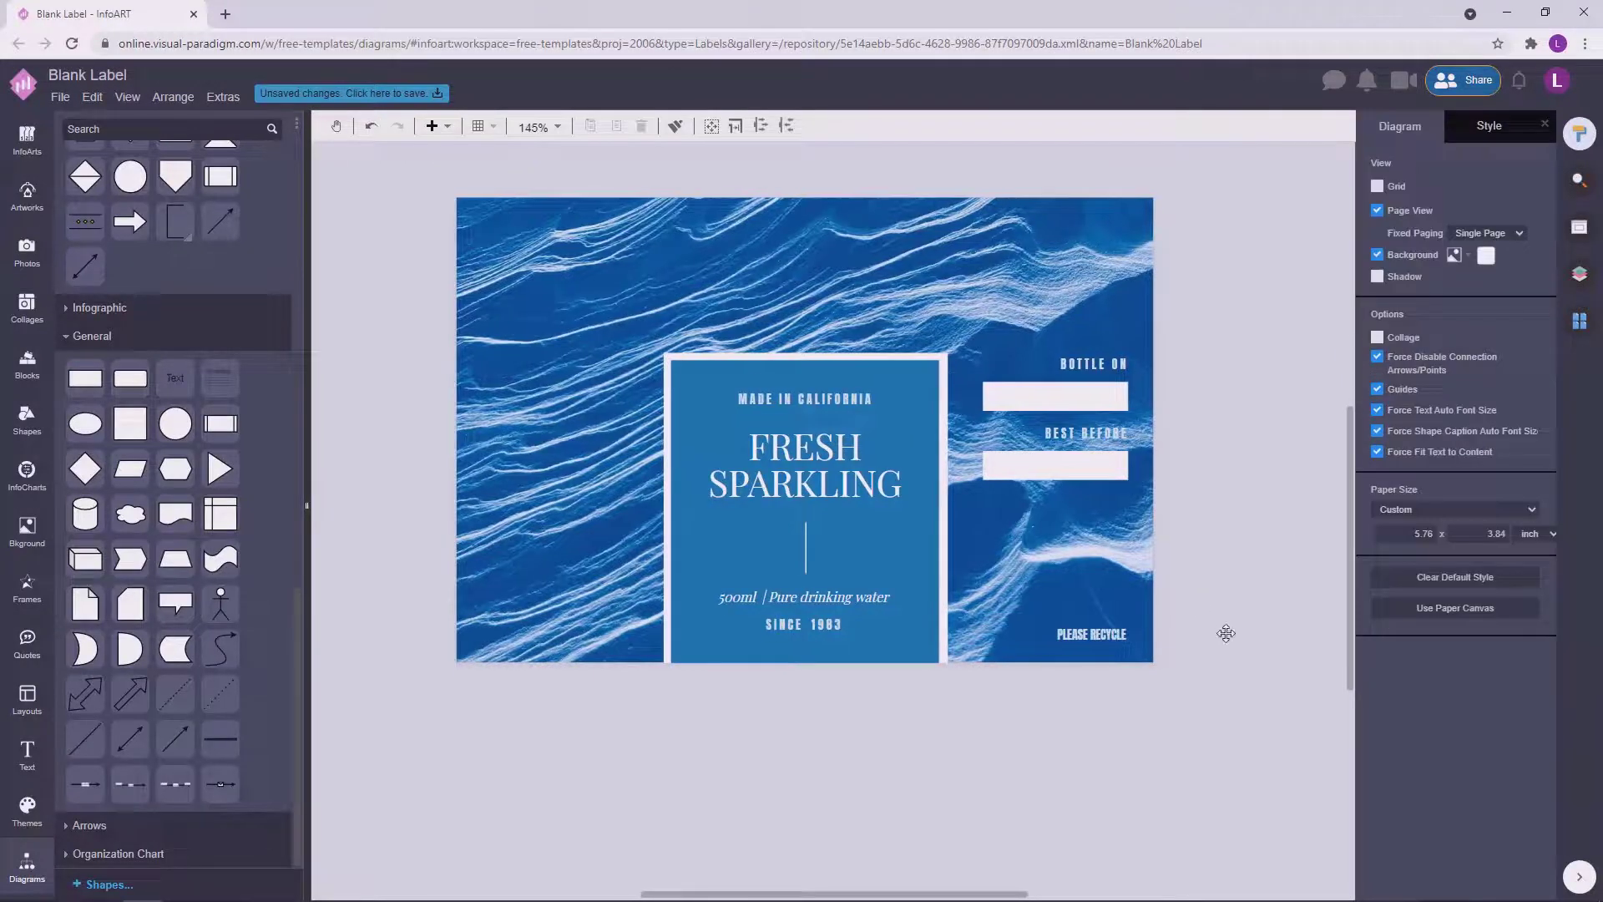
# Paste the copied heading, Lorem ipsum paragraph and barcode, aligning the text with the label's left margin.
pyautogui.hotkey('ctrl', 'v')
pyautogui.moveTo(511, 321); pyautogui.dragTo(609, 309)
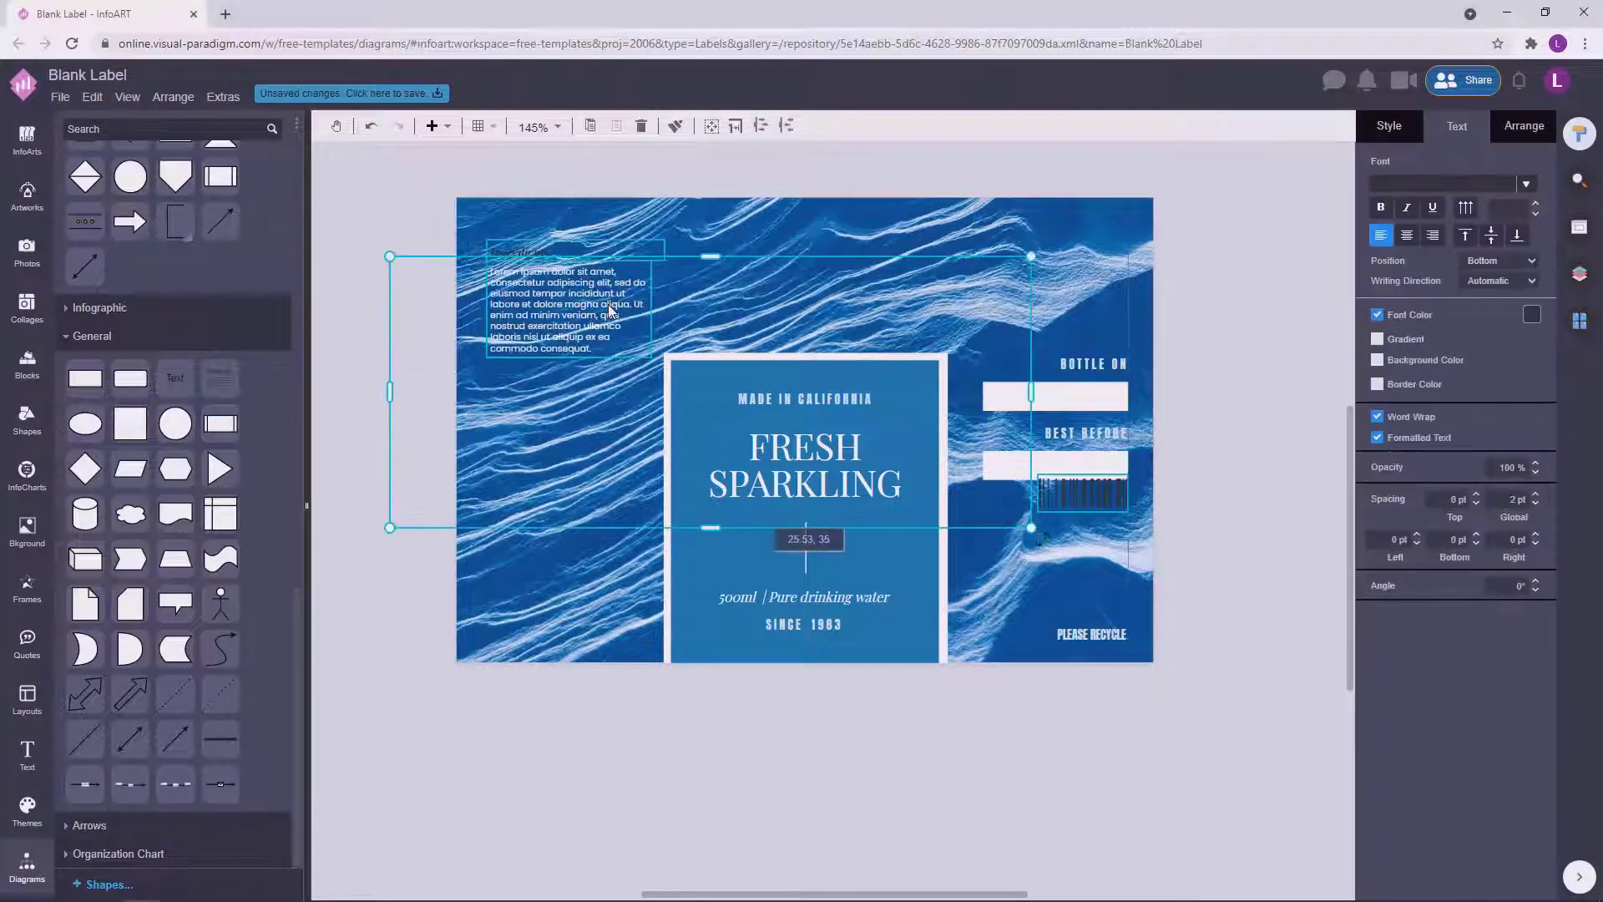
pyautogui.click(934, 354)
# Place the barcode in the label's lower-left corner, recolored white, and raise PLEASE RECYCLE level with it.
pyautogui.moveTo(1105, 496); pyautogui.dragTo(555, 600)
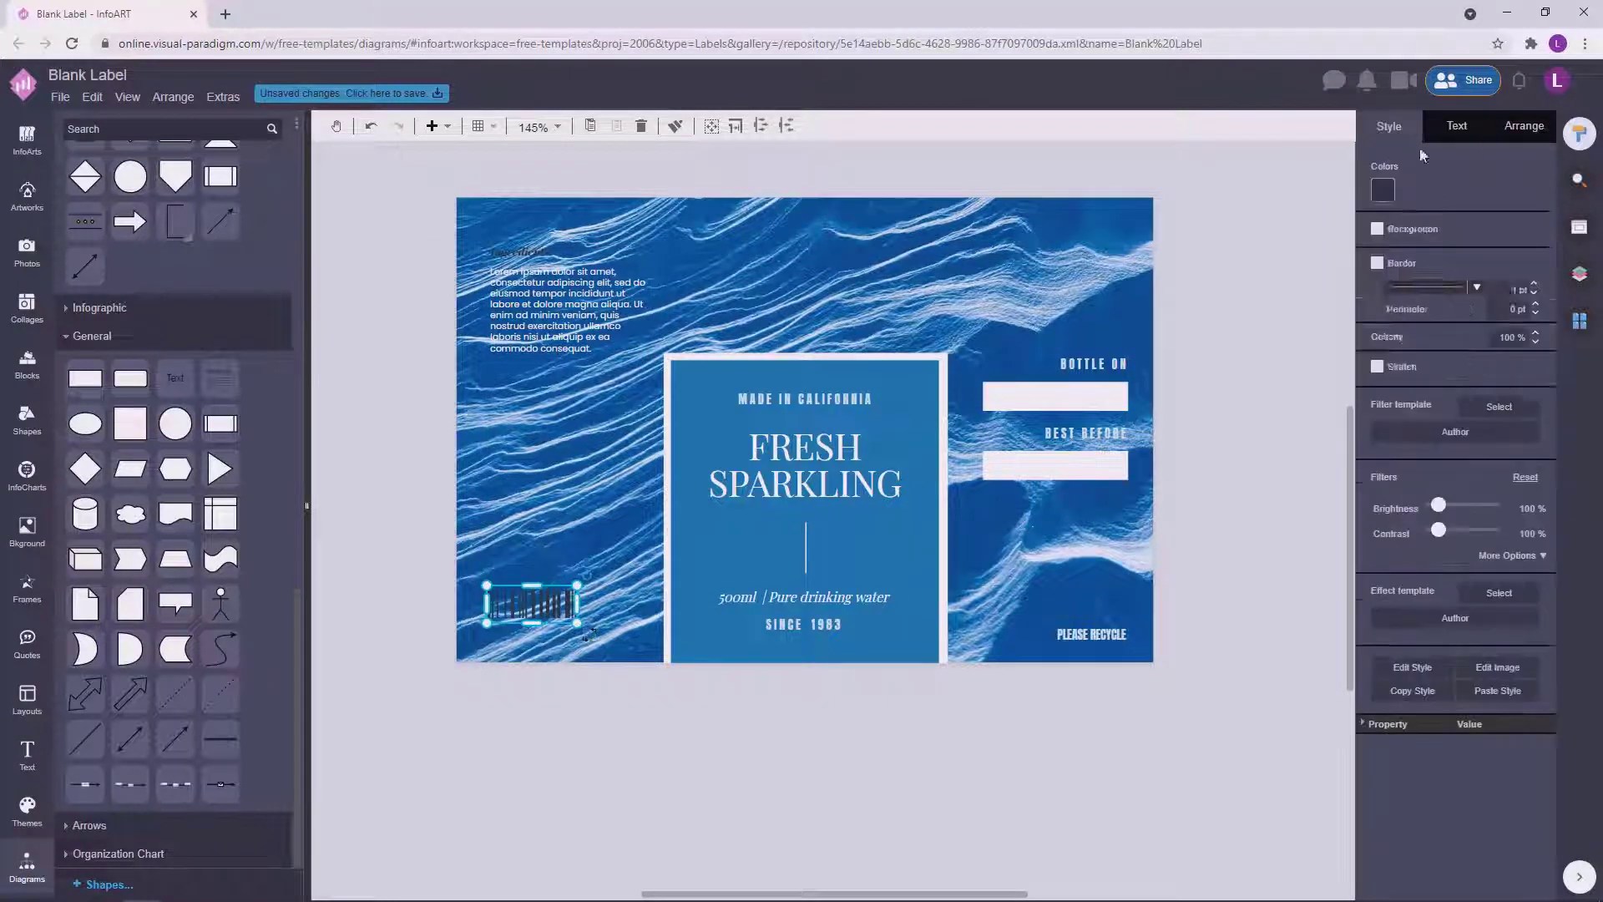
pyautogui.click(1383, 191)
pyautogui.click(1481, 220)
pyautogui.click(535, 606)
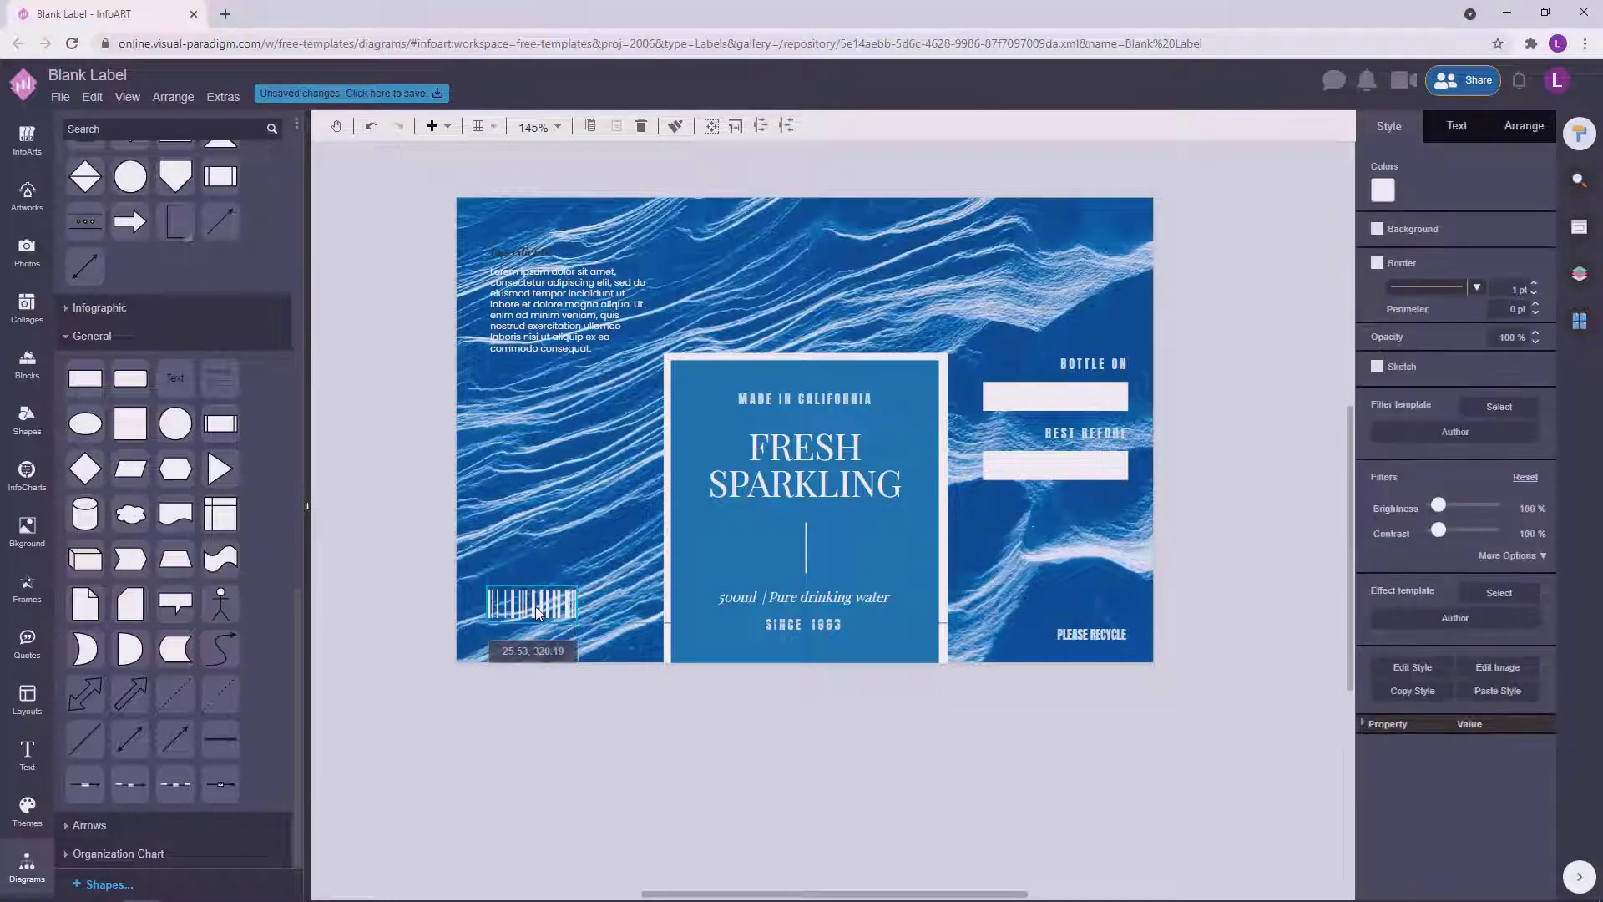
pyautogui.moveTo(1113, 635); pyautogui.dragTo(1117, 612)
pyautogui.click(1244, 564)
# Move the Lorem ipsum paragraph down beside the panel's top and delete its dark heading.
pyautogui.moveTo(548, 299); pyautogui.dragTo(547, 392)
pyautogui.moveTo(534, 253); pyautogui.dragTo(538, 343)
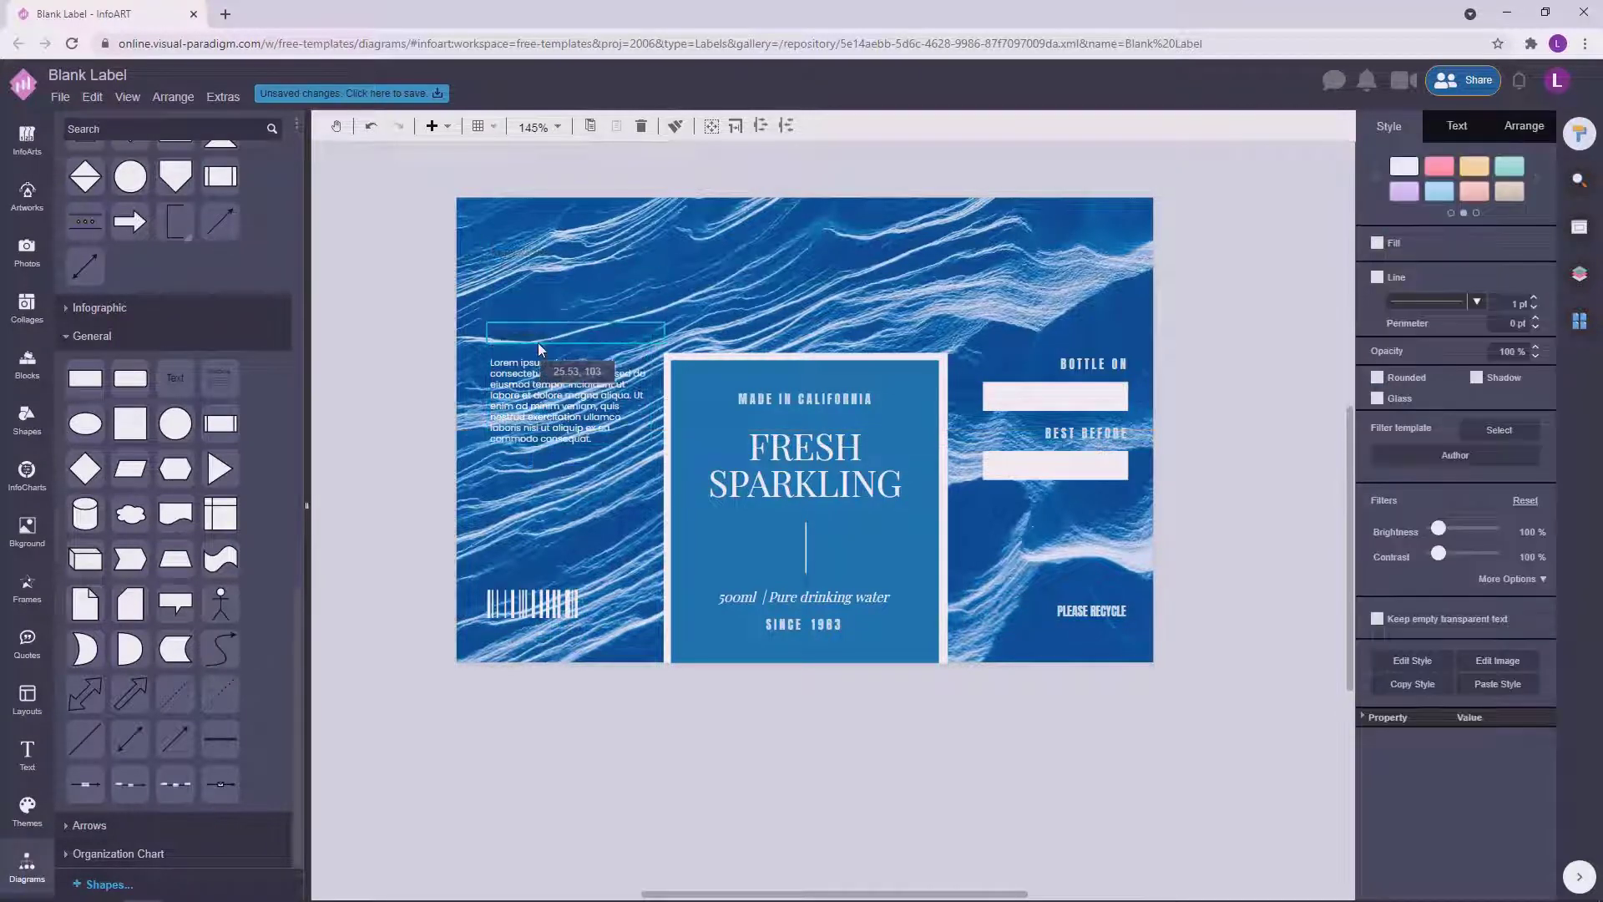
pyautogui.press('Delete')
# Try a left-aligned copy of the BOTTLE ON caption as a heading above the Lorem ipsum paragraph.
pyautogui.click(1095, 359)
pyautogui.keyDown('ctrl'); pyautogui.moveTo(1083, 359); pyautogui.dragTo(538, 339); pyautogui.keyUp('ctrl')
pyautogui.click(1461, 118)
pyautogui.click(1388, 258)
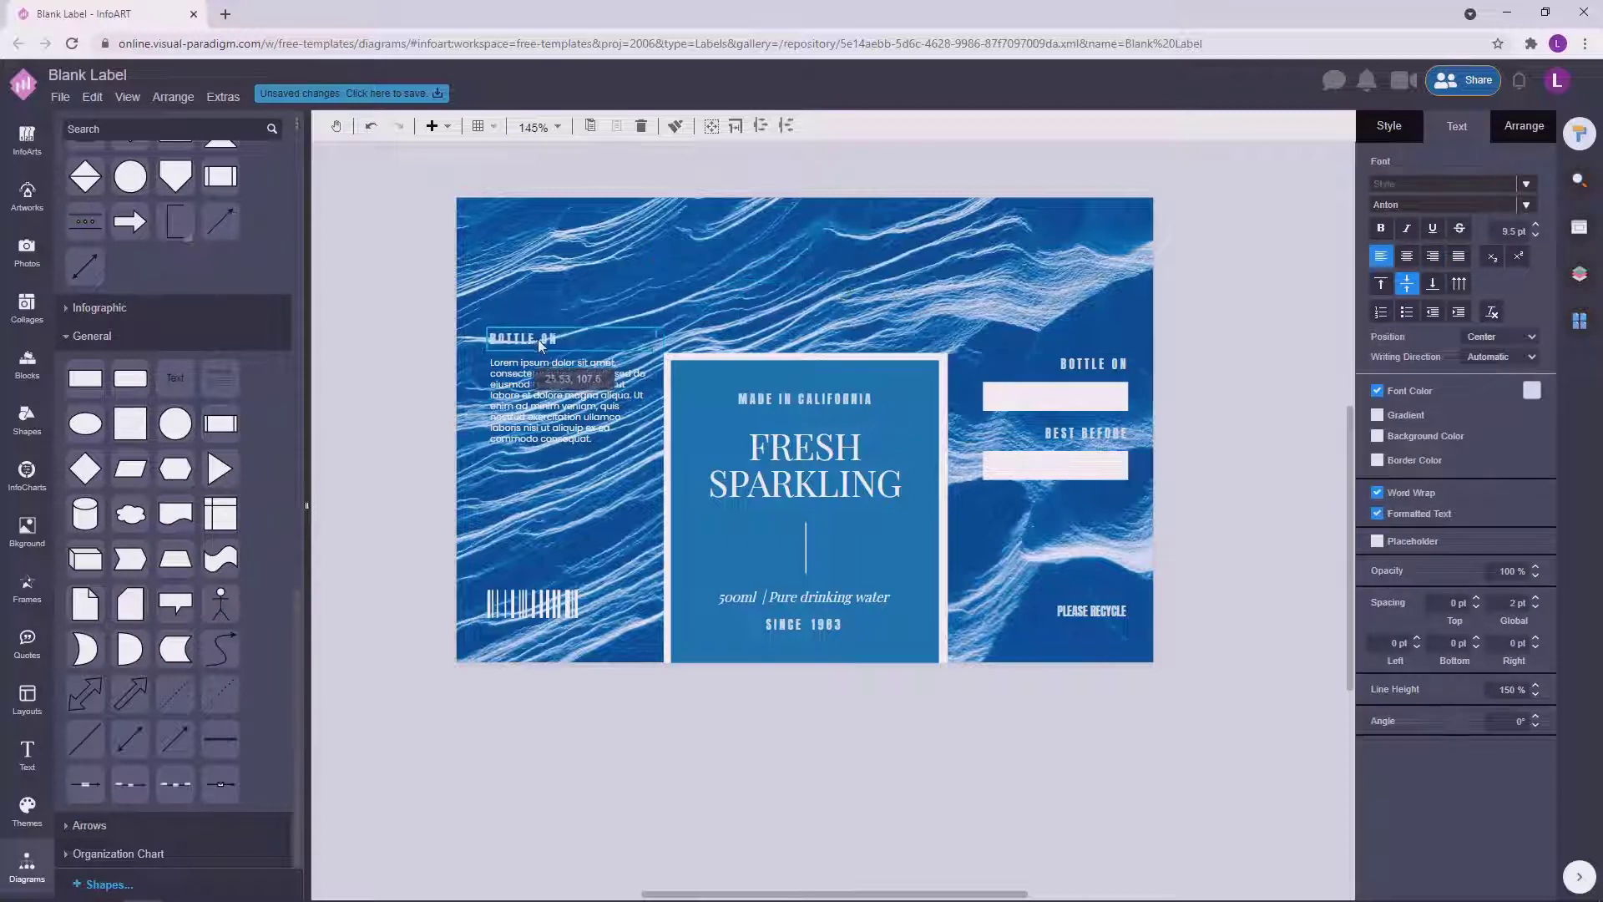
pyautogui.doubleClick(538, 339)
pyautogui.click(633, 295)
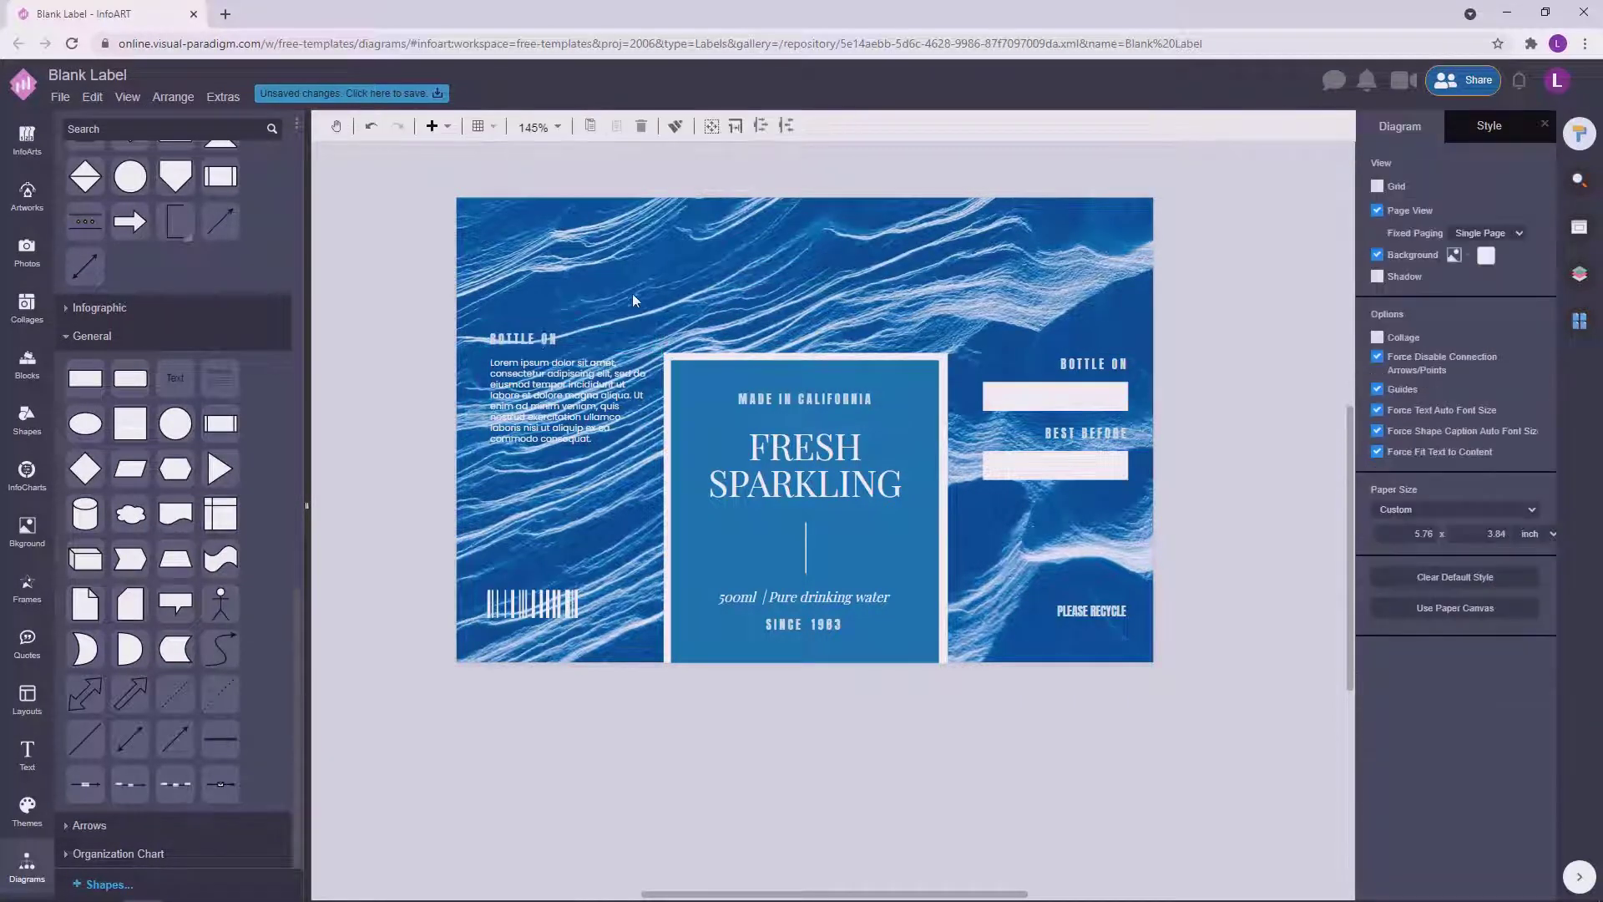
pyautogui.click(548, 339)
pyautogui.press('Delete')
# Nudge the Lorem ipsum paragraph slightly down toward the barcode.
pyautogui.moveTo(571, 398); pyautogui.dragTo(574, 407)
pyautogui.moveTo(597, 283); pyautogui.dragTo(635, 286)
pyautogui.moveTo(581, 603)
pyautogui.mouseDown()
pyautogui.moveTo(584, 489)
pyautogui.moveTo(585, 608)
pyautogui.mouseUp()
pyautogui.click(636, 718)
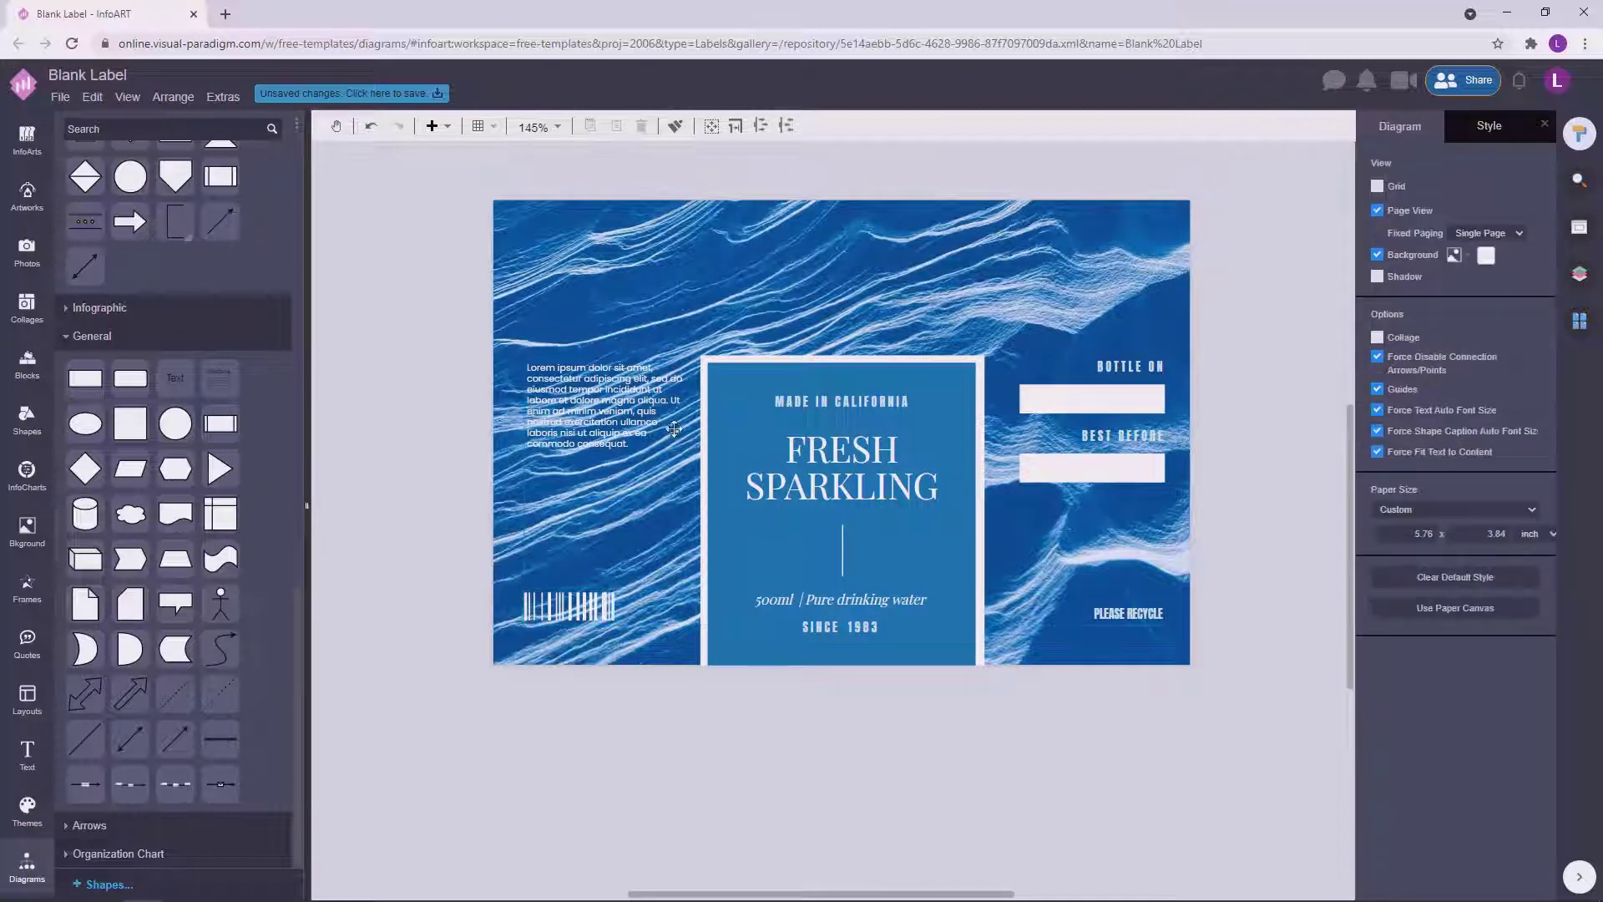
# Select the wave photo on the Background layer and set its overlay to a custom dark blue.
pyautogui.click(1579, 274)
pyautogui.click(1144, 280)
pyautogui.click(1388, 127)
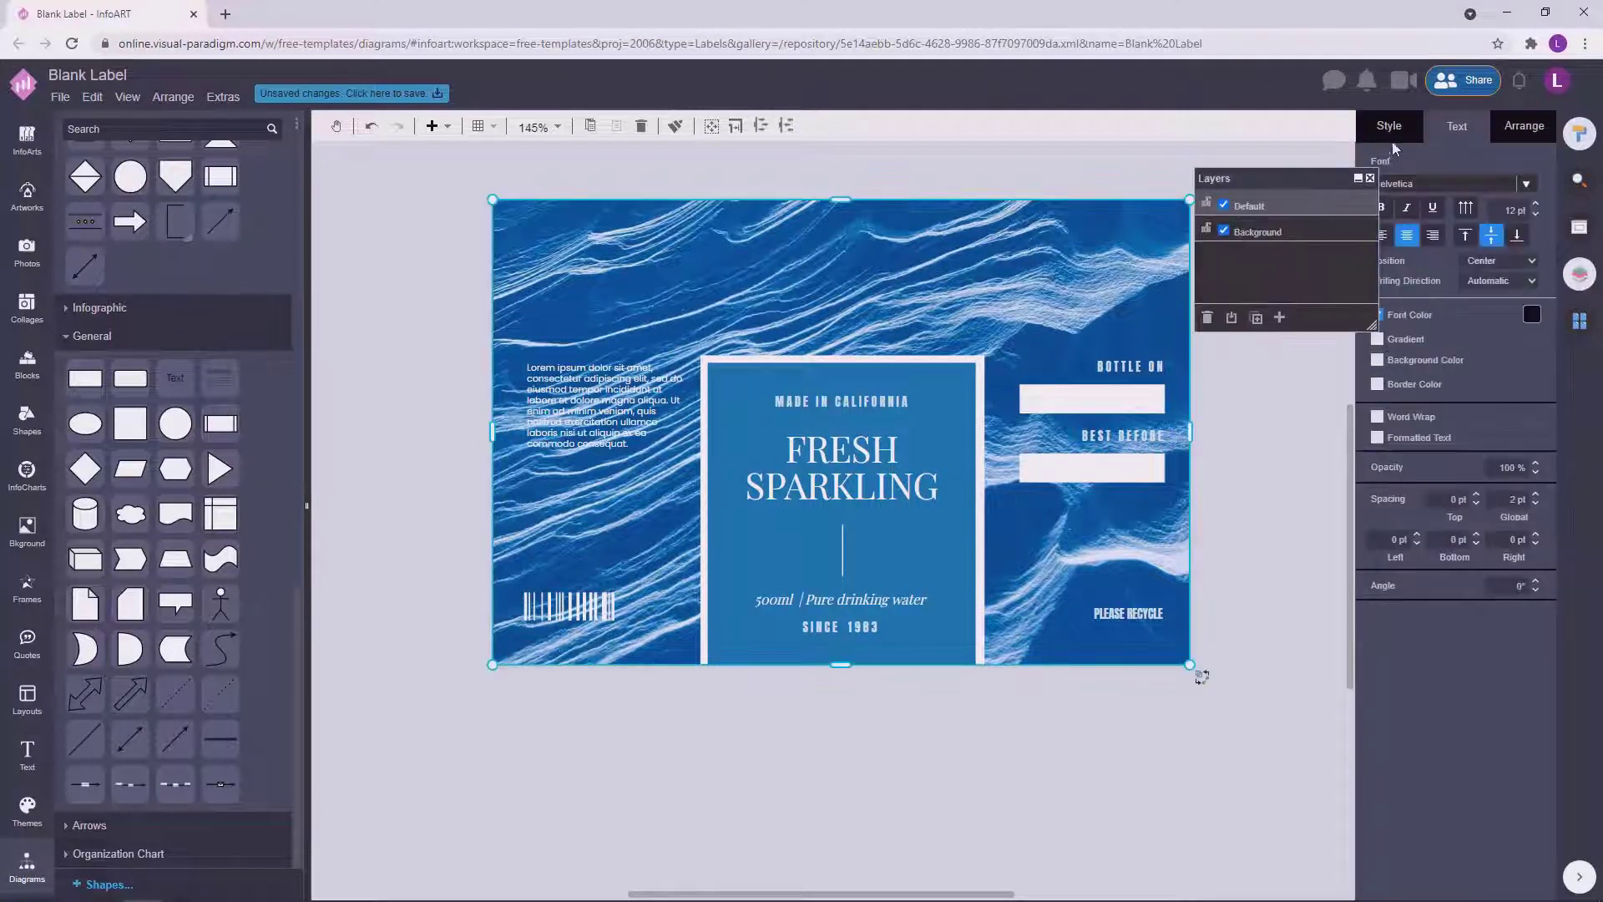
pyautogui.click(1430, 679)
pyautogui.click(1422, 837)
pyautogui.click(1430, 679)
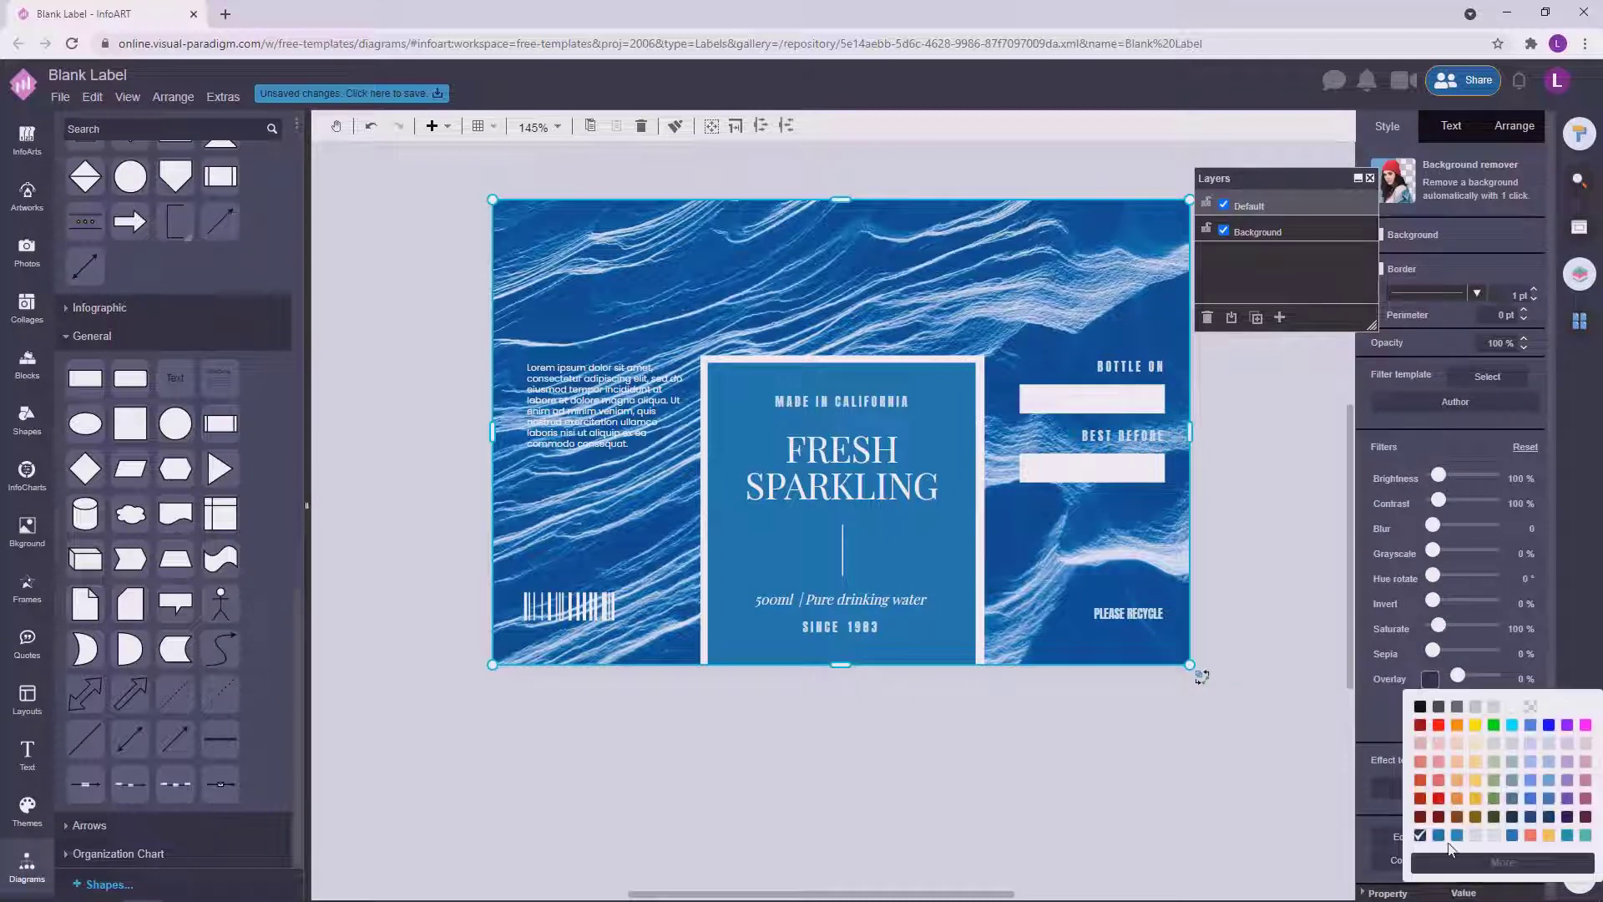
pyautogui.click(1463, 867)
pyautogui.click(1503, 815)
pyautogui.click(1571, 881)
# Raise the strength of the wave photo's overlay to darken the background moderately.
pyautogui.click(1471, 677)
pyautogui.moveTo(1472, 680); pyautogui.dragTo(1475, 680)
pyautogui.click(1319, 589)
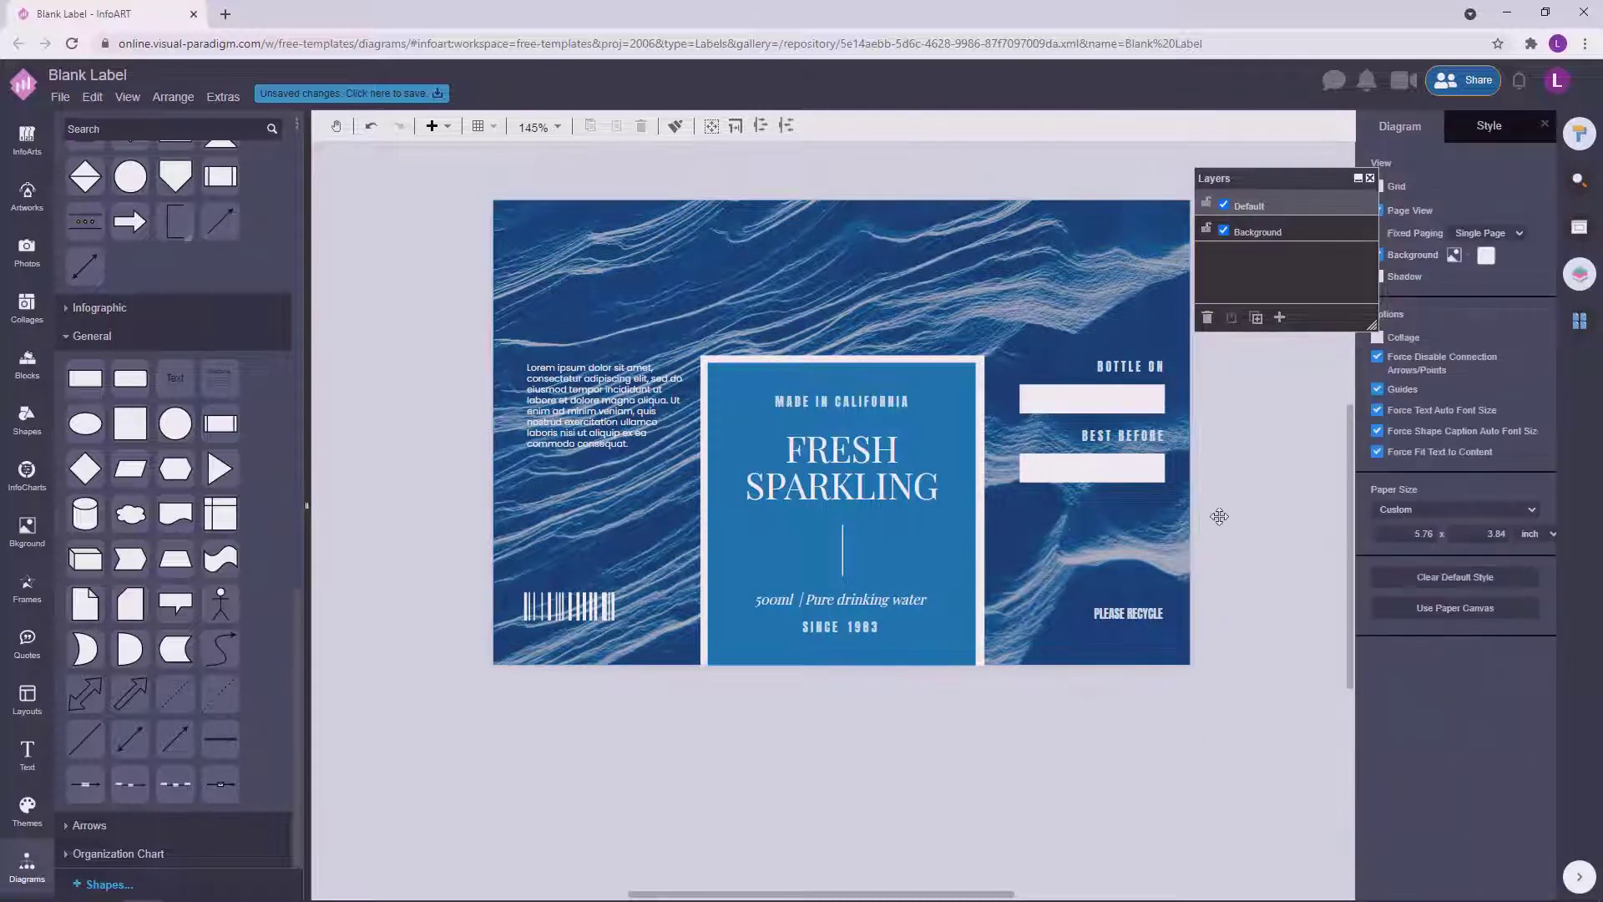
# Move the Lorem ipsum paragraph down to make room for a heading above it.
pyautogui.click(622, 410)
pyautogui.moveTo(567, 387); pyautogui.dragTo(622, 437)
pyautogui.click(455, 426)
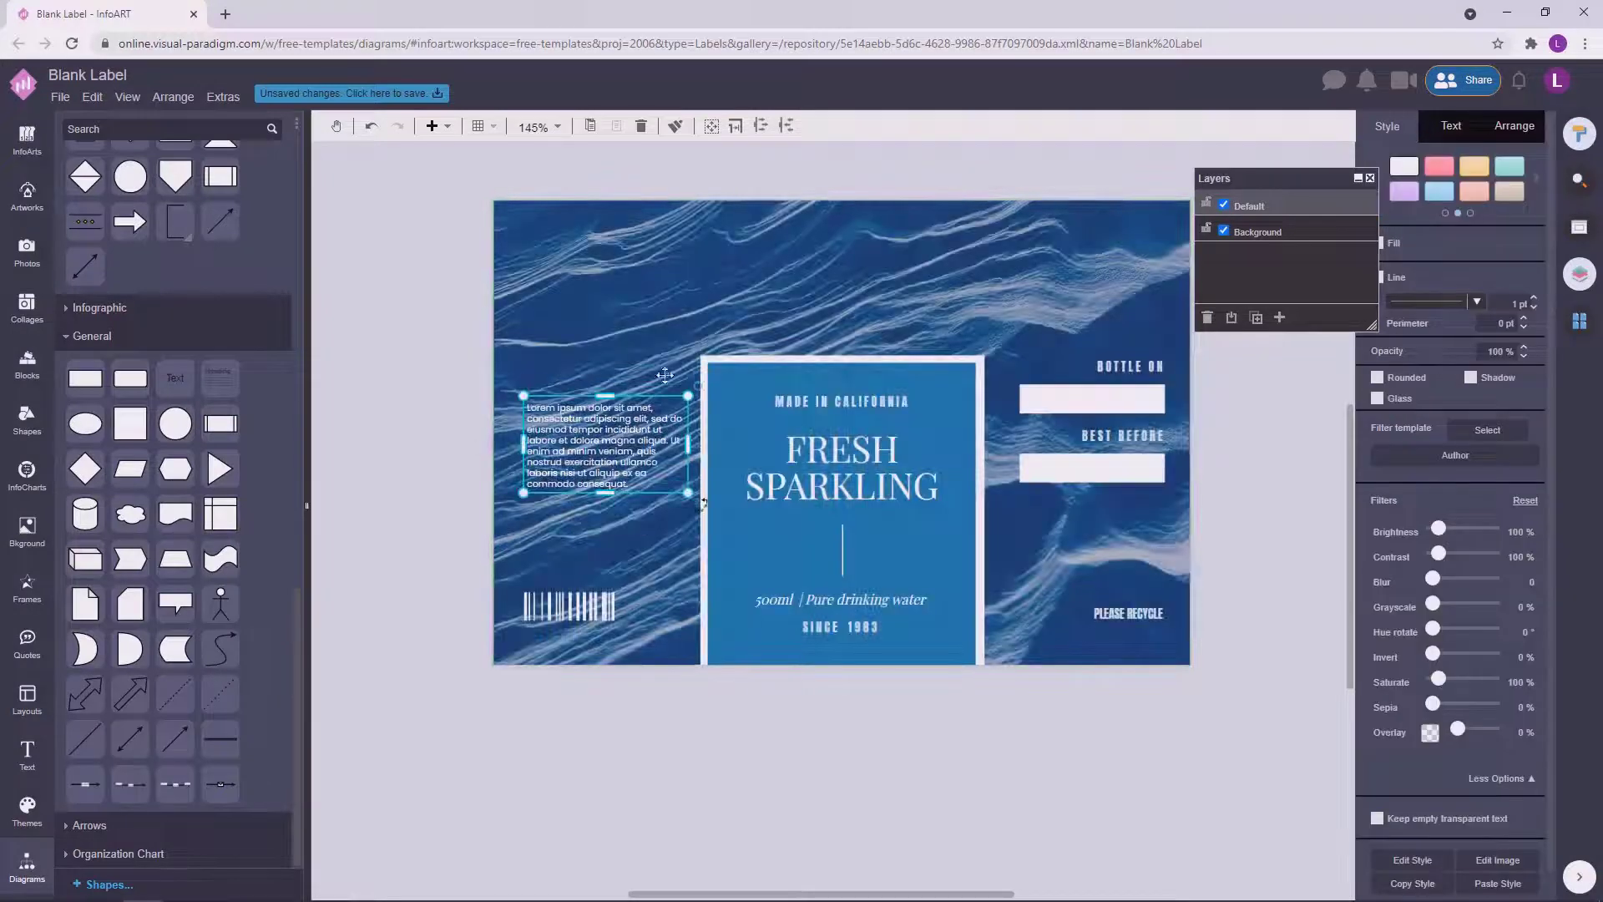
# Place a left-aligned copy of the BOTTLE ON caption above the Lorem ipsum paragraph.
pyautogui.click(944, 426)
pyautogui.click(1092, 399)
pyautogui.moveTo(1144, 368); pyautogui.dragTo(690, 386)
pyautogui.click(1454, 125)
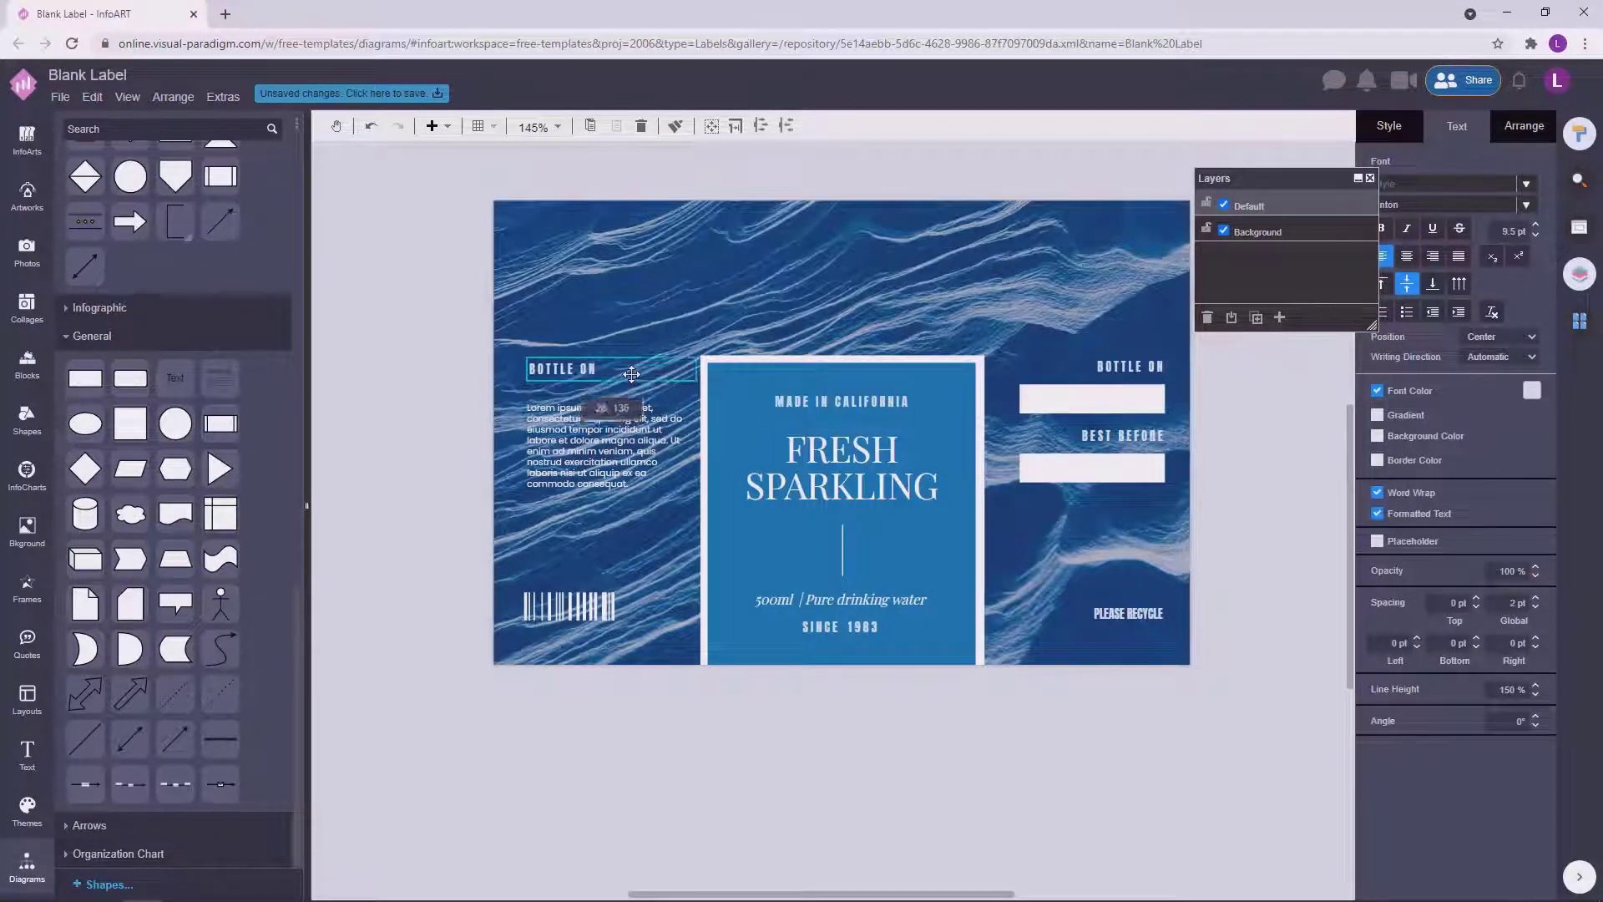
# Align the copied caption vertically with the original BOTTLE ON caption.
pyautogui.click(1099, 368)
pyautogui.click(1524, 125)
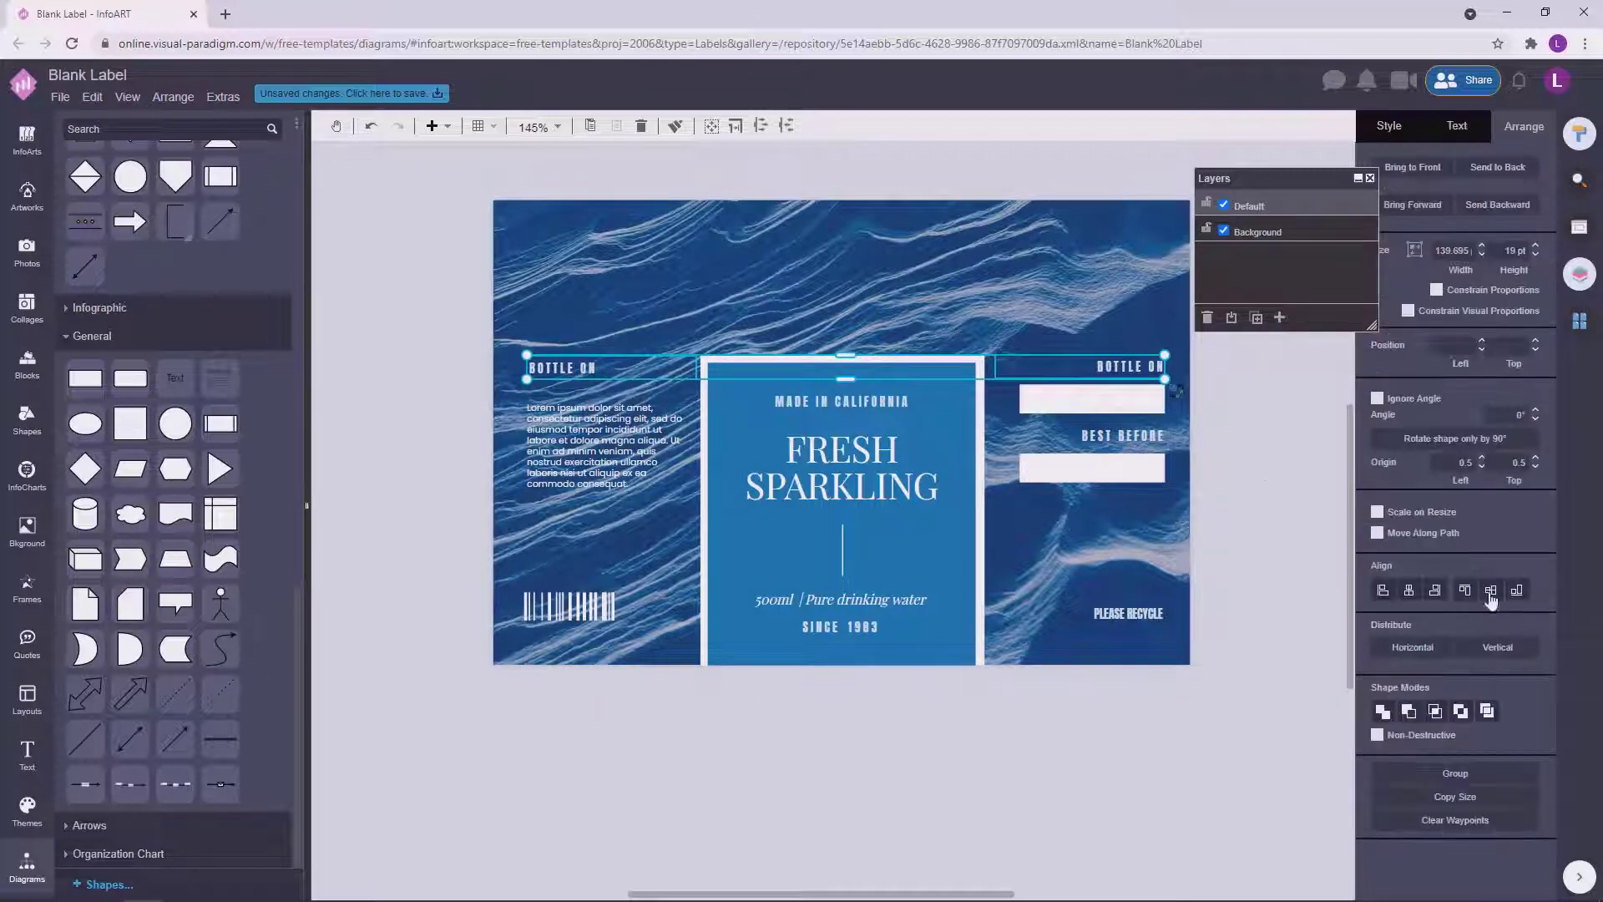
pyautogui.click(1462, 586)
pyautogui.click(1267, 418)
# Move the Lorem ipsum paragraph up under the copied caption and align its left edge with the barcode.
pyautogui.moveTo(577, 449); pyautogui.dragTo(575, 439)
pyautogui.click(441, 468)
pyautogui.keyDown('shift'); pyautogui.click(572, 607); pyautogui.keyUp('shift')
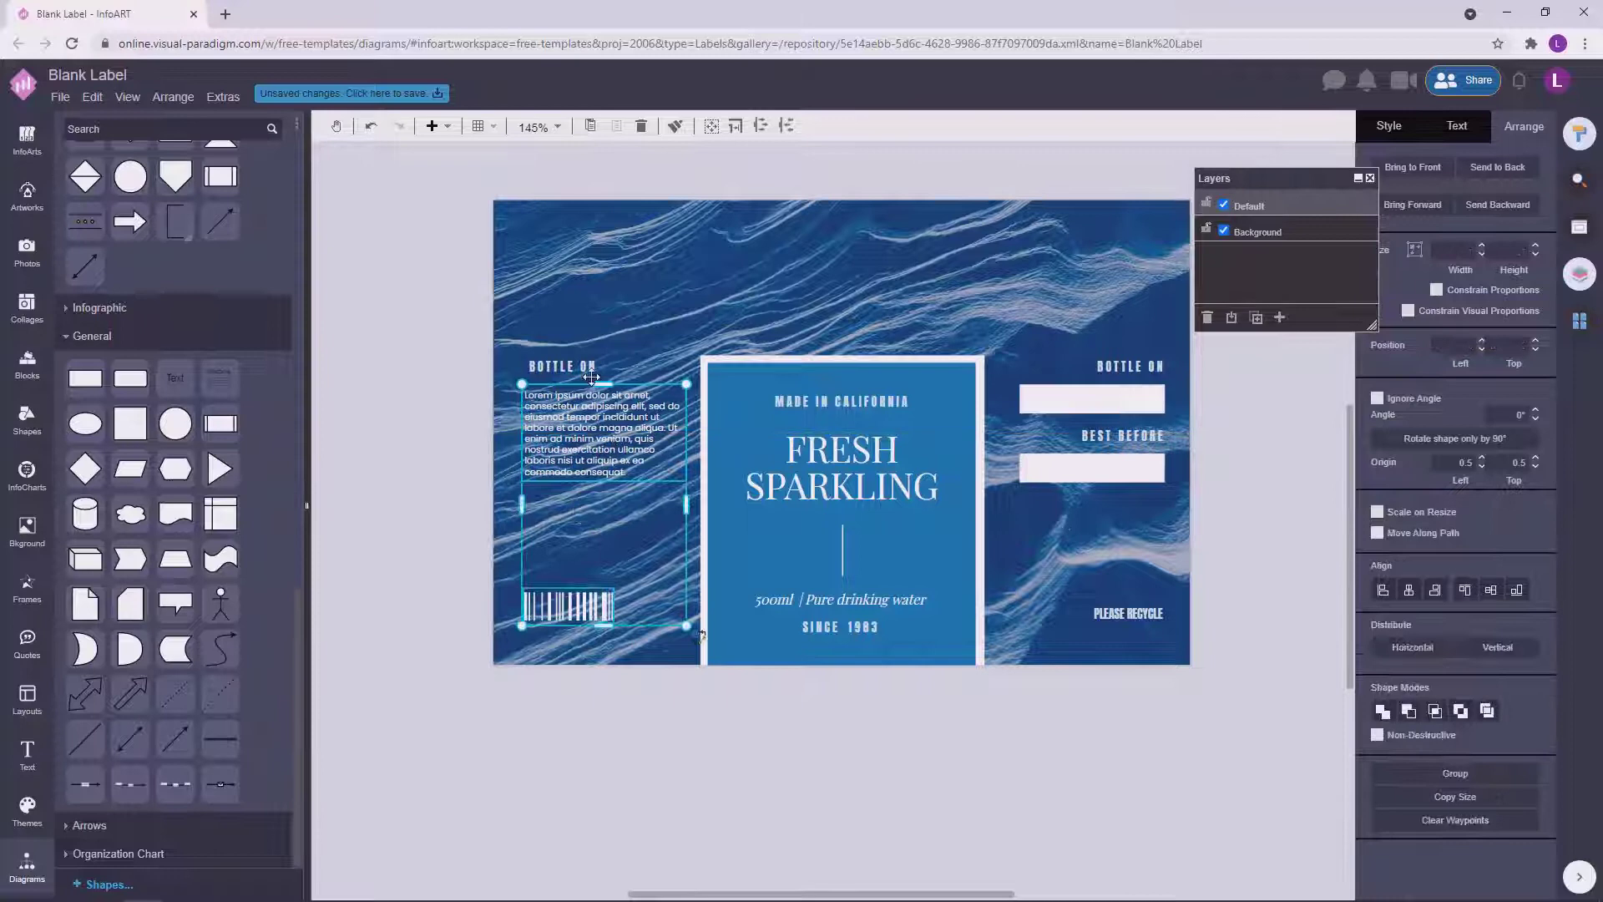
pyautogui.click(1383, 590)
pyautogui.click(1263, 423)
# Replace the copied caption's text above the paragraph with INGREDIENTS.
pyautogui.click(574, 368)
pyautogui.doubleClick(577, 368)
pyautogui.write('A')
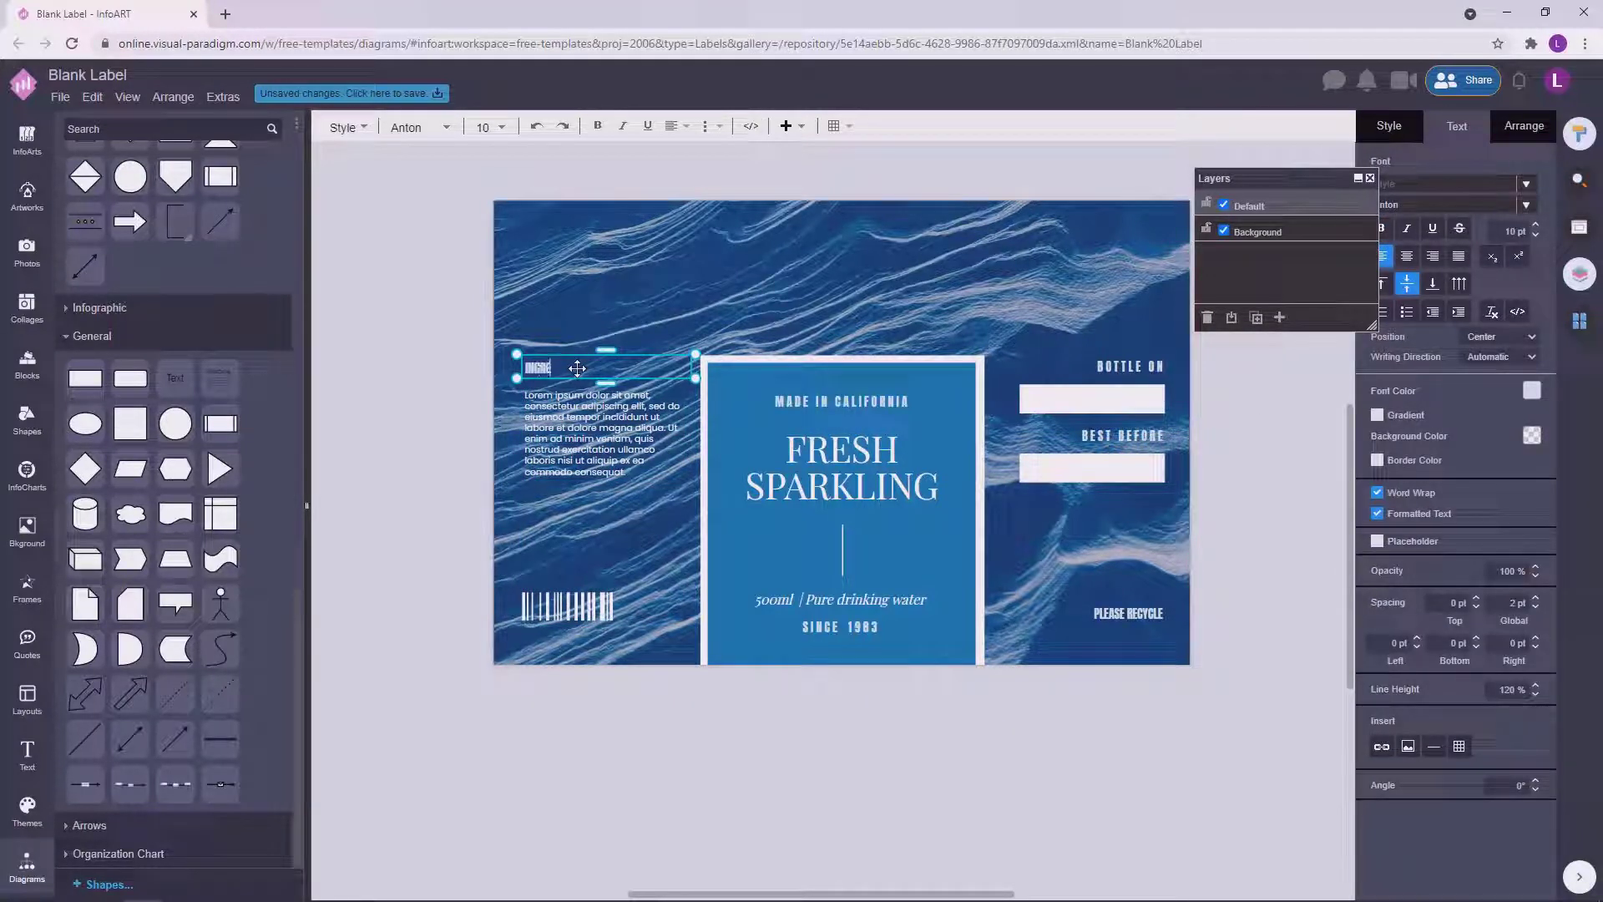
pyautogui.press('space')
pyautogui.press('Right')
pyautogui.press('space')
pyautogui.press('Right')
pyautogui.press('space')
pyautogui.press('Right')
pyautogui.press('space')
pyautogui.press('Right')
pyautogui.press('space')
pyautogui.press('Right')
pyautogui.press('space')
pyautogui.press('Right')
pyautogui.press('space')
pyautogui.press('Right')
pyautogui.press('space')
pyautogui.press('Right')
pyautogui.press('space')
pyautogui.write('S')
pyautogui.click(381, 354)
pyautogui.click(576, 434)
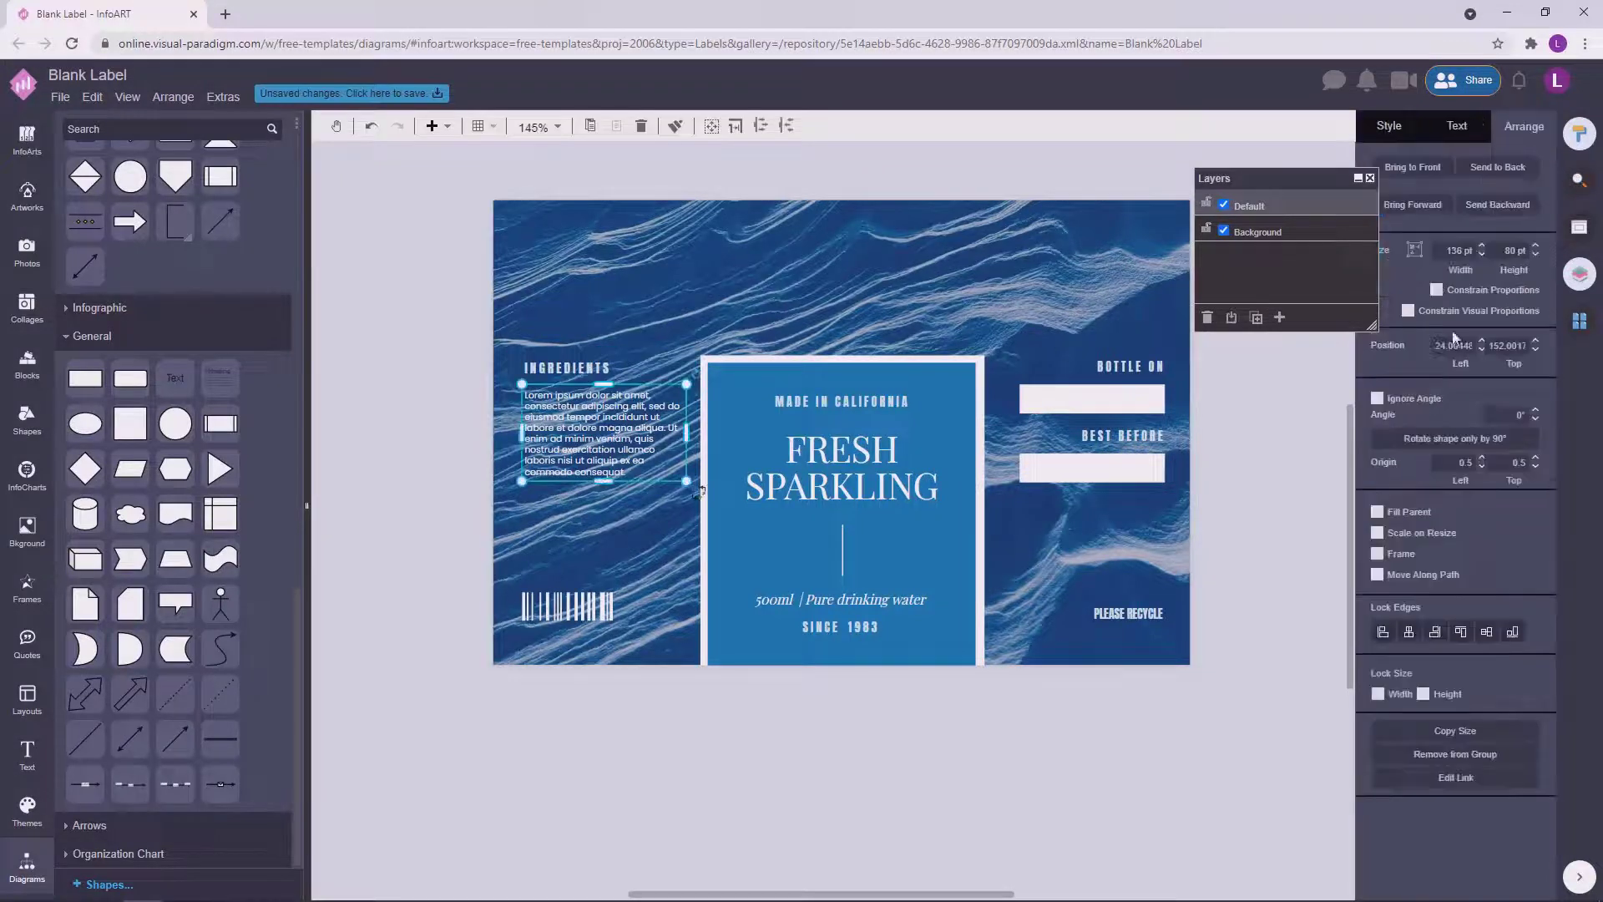
pyautogui.click(1447, 128)
pyautogui.click(1278, 512)
pyautogui.moveTo(1278, 512); pyautogui.dragTo(1218, 513)
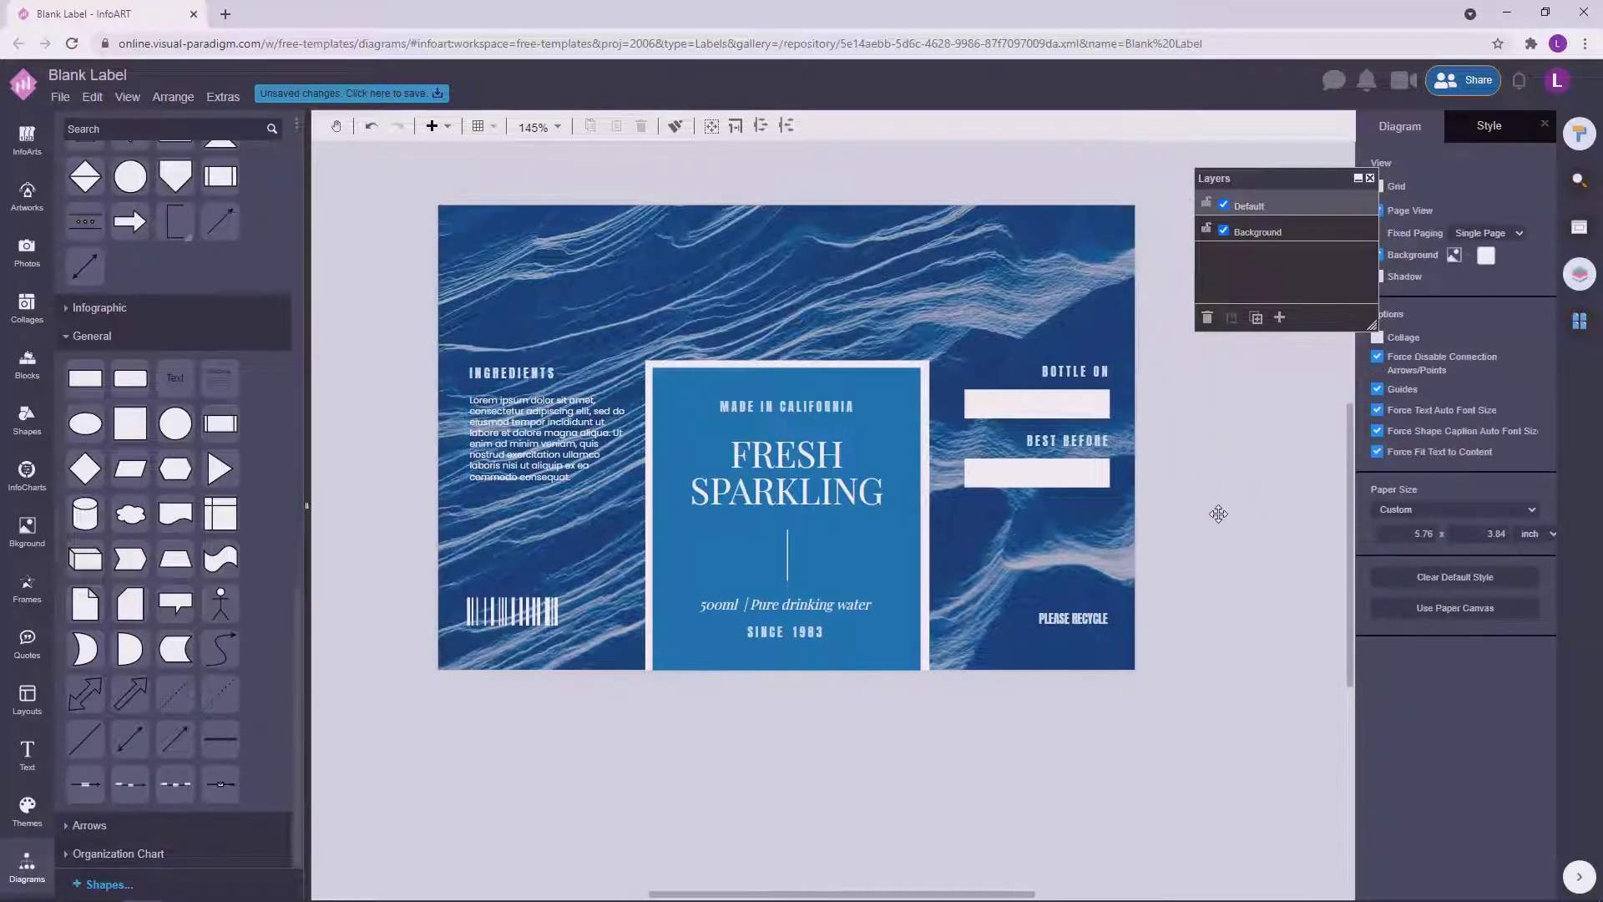
pyautogui.moveTo(384, 327); pyautogui.dragTo(629, 674)
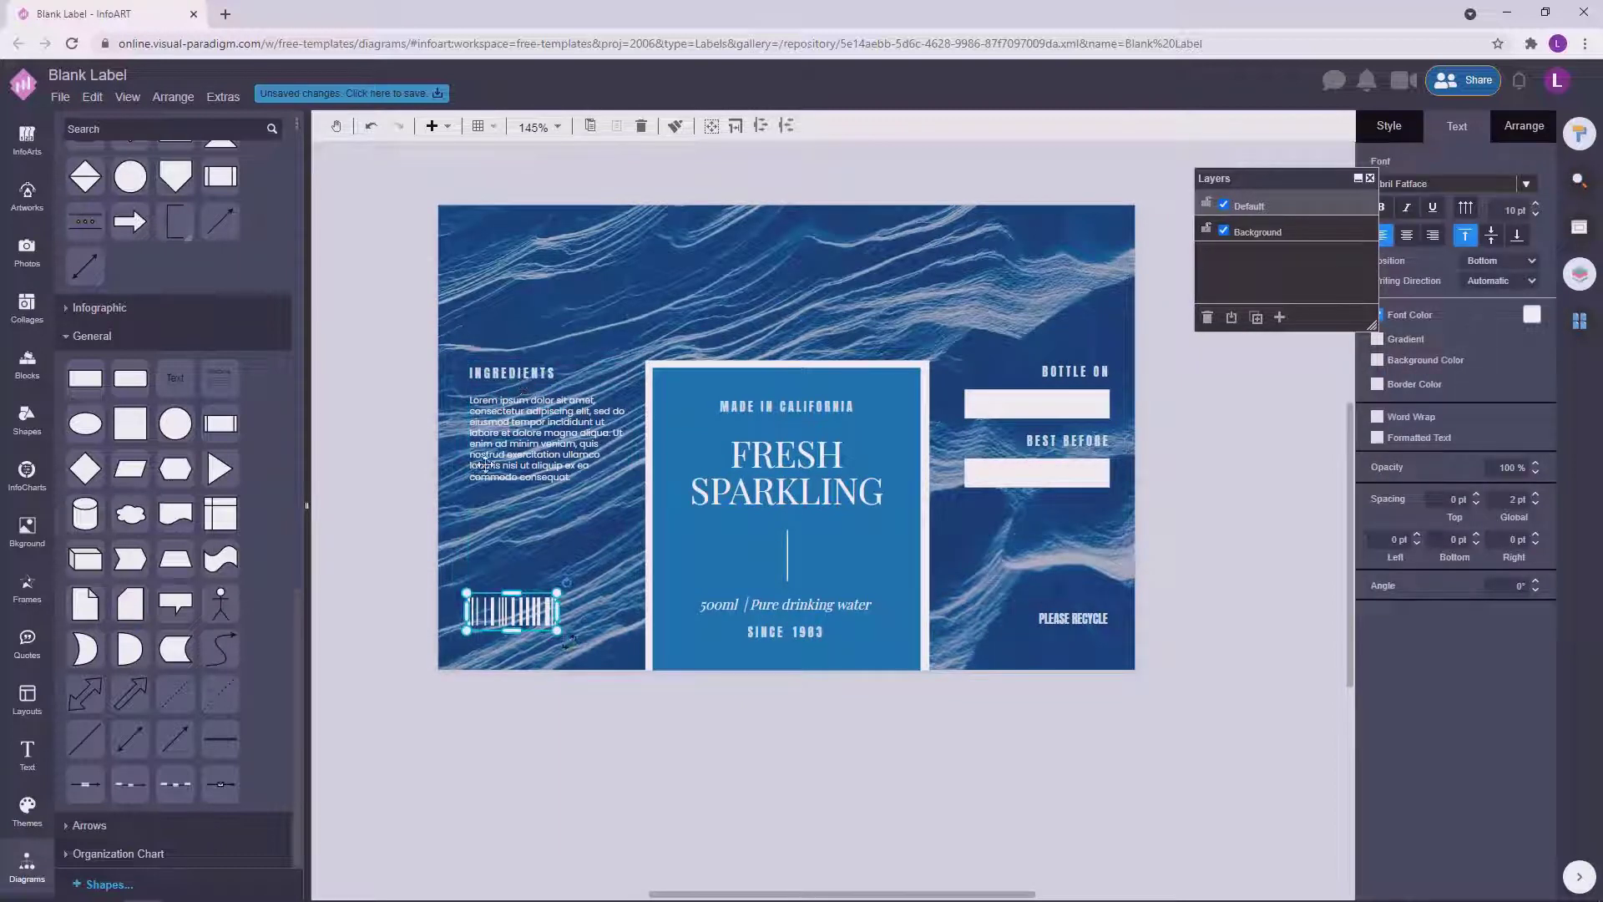
pyautogui.click(1241, 469)
pyautogui.moveTo(1240, 469); pyautogui.dragTo(1210, 505)
# Try a deeper custom blue fill on the central FRESH SPARKLING panel.
pyautogui.click(793, 501)
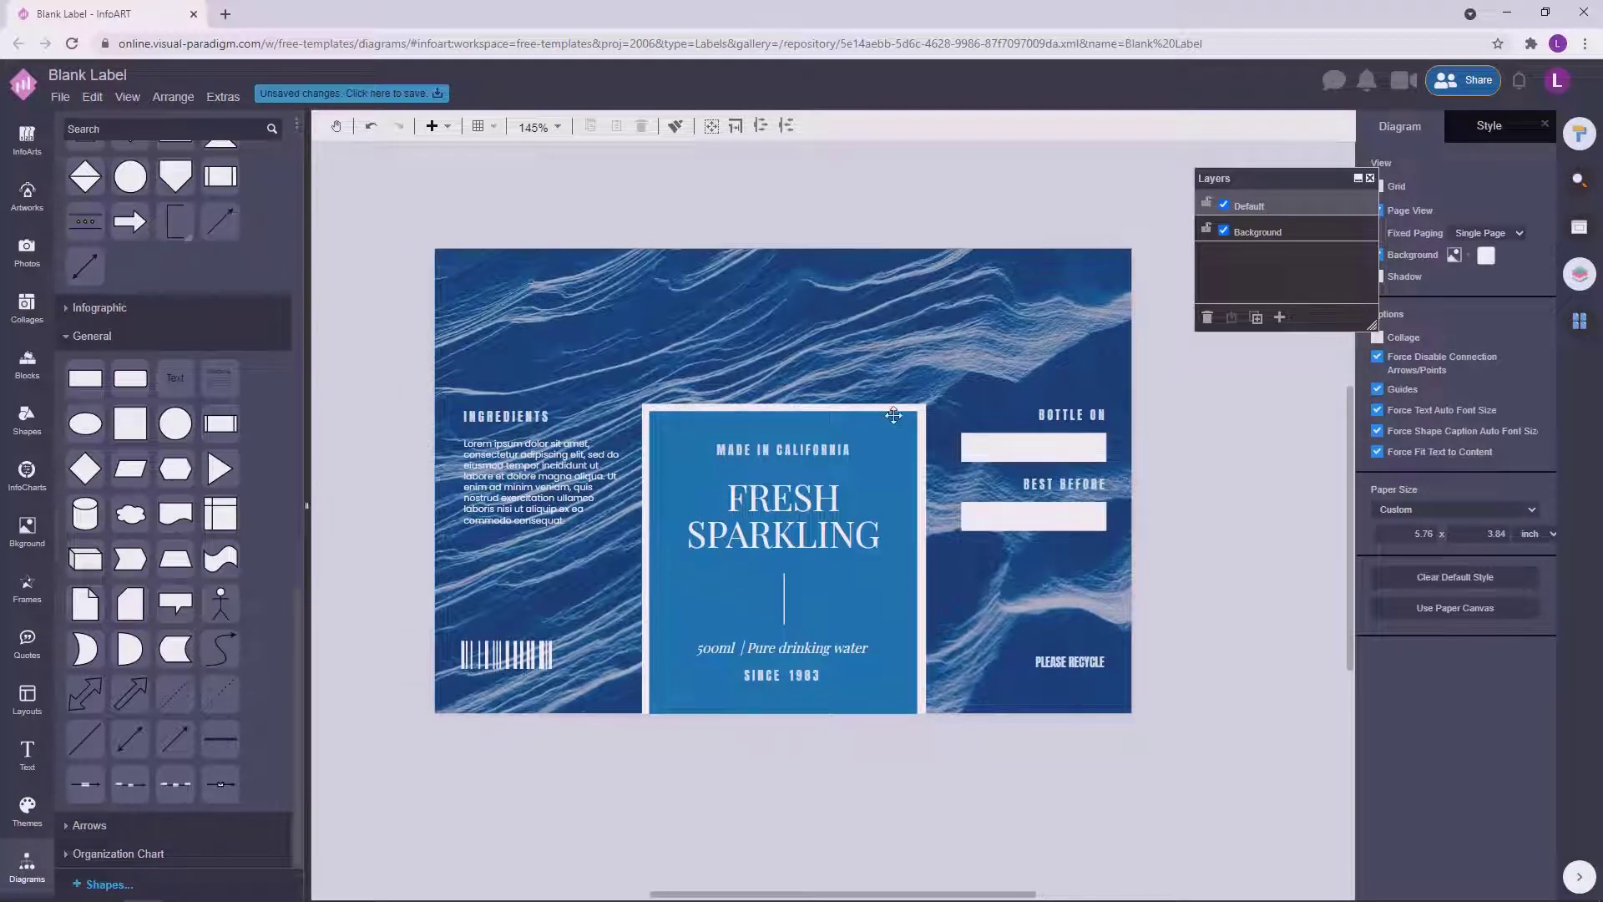
pyautogui.click(1521, 242)
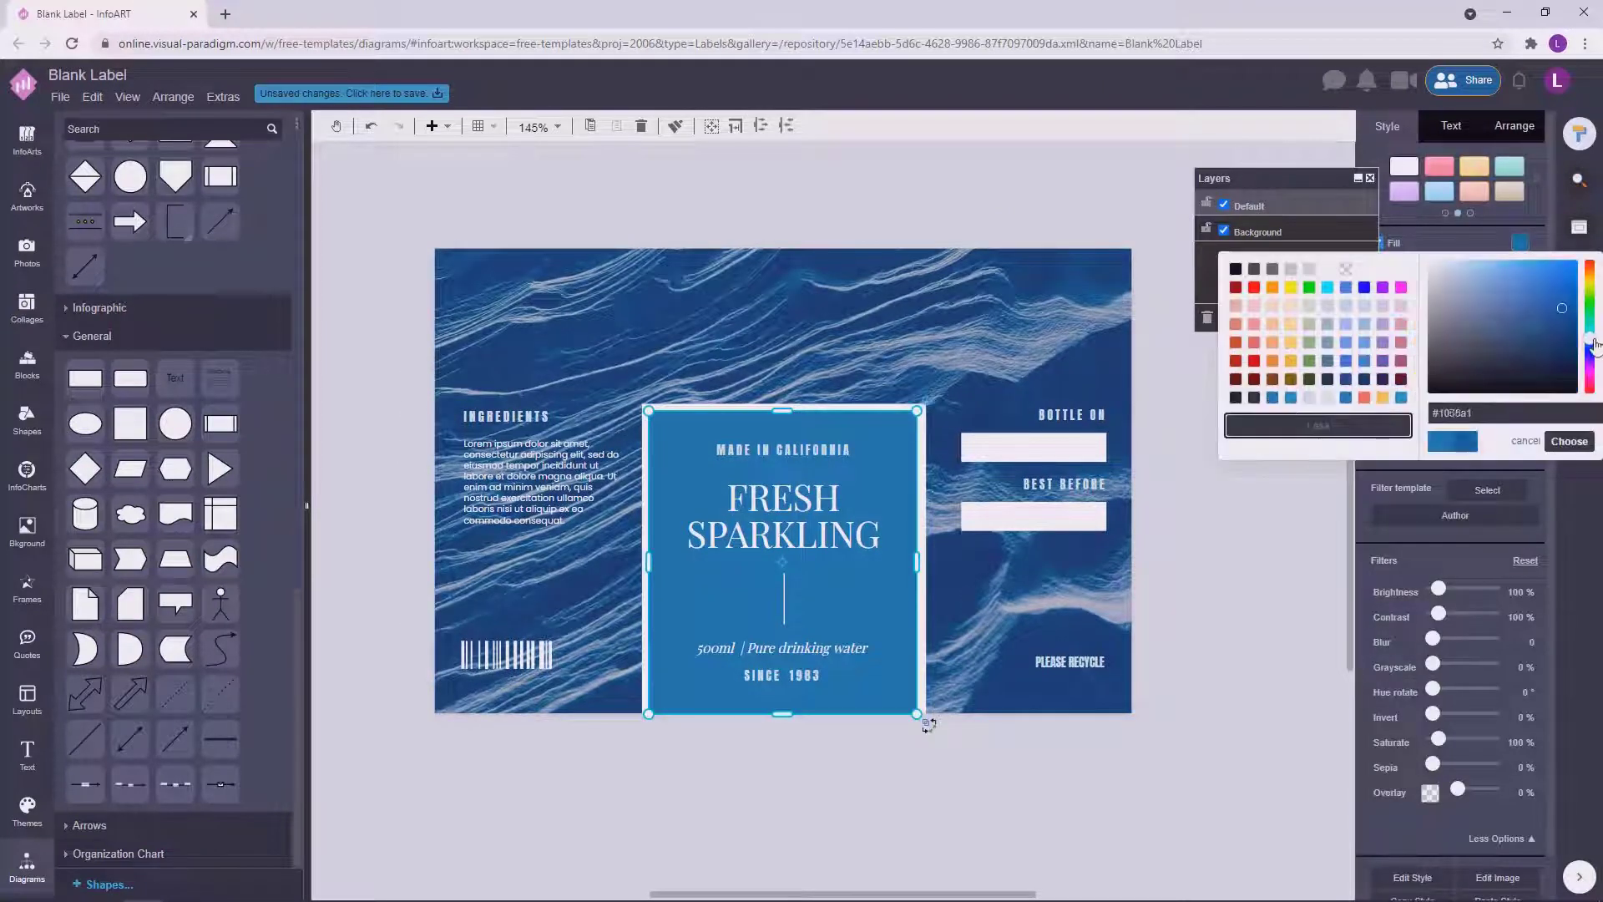
pyautogui.click(1568, 440)
pyautogui.click(1234, 503)
pyautogui.moveTo(1234, 502)
pyautogui.mouseDown()
pyautogui.moveTo(1179, 486)
pyautogui.moveTo(1263, 501)
pyautogui.mouseUp()
pyautogui.hotkey('ctrl', 'z')
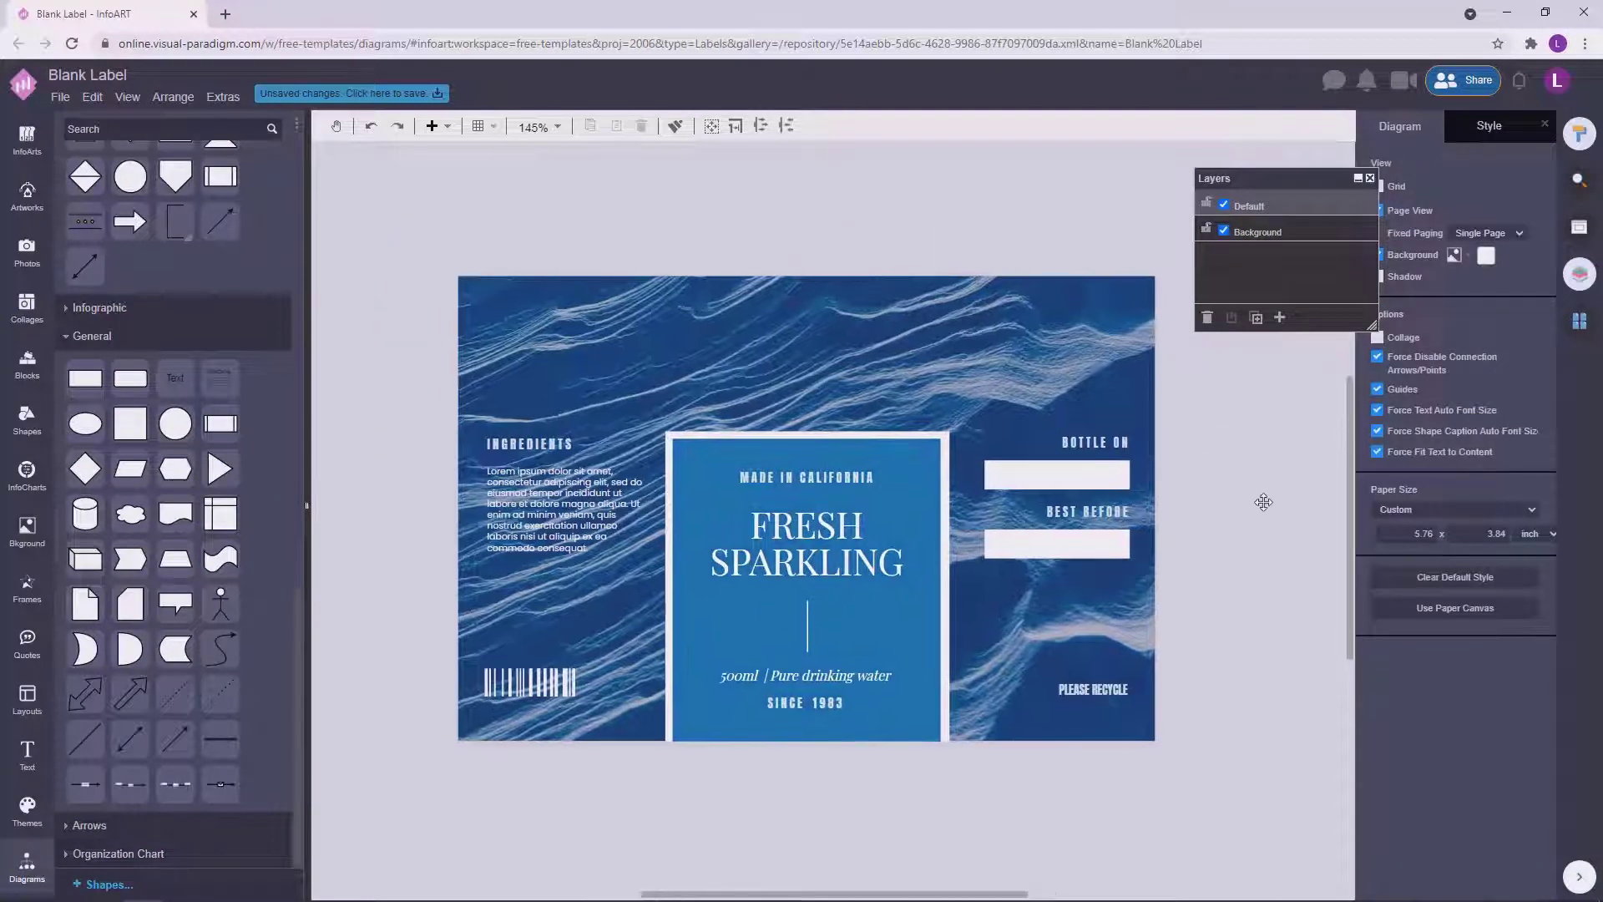
# Give the central FRESH SPARKLING panel a slightly darker custom blue fill.
pyautogui.click(929, 458)
pyautogui.click(1520, 242)
pyautogui.click(1560, 307)
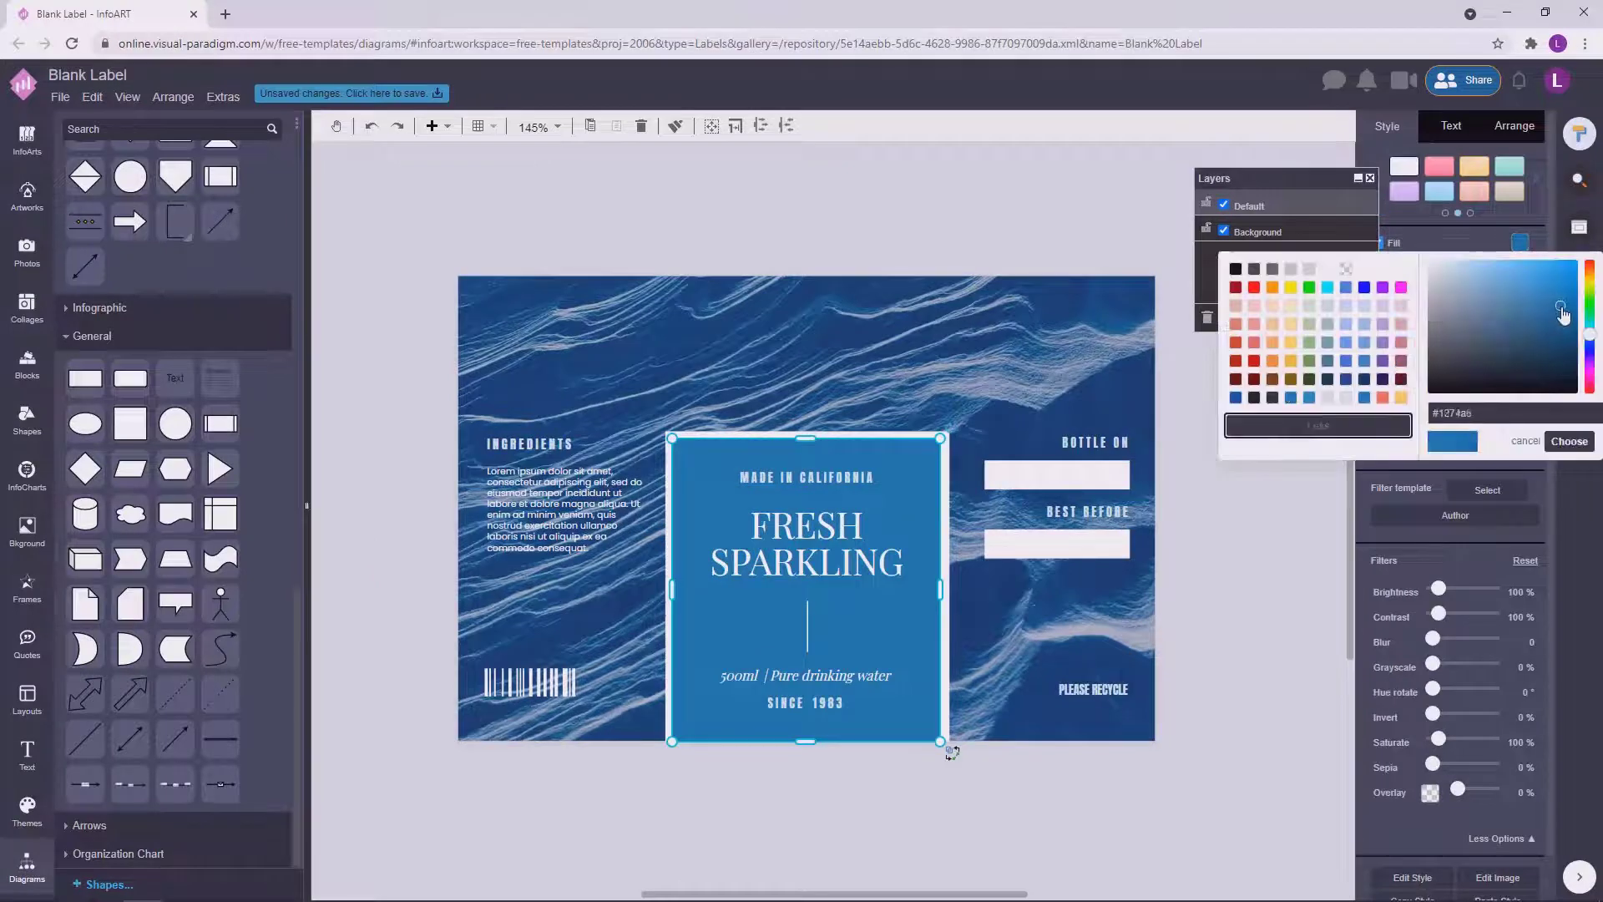
pyautogui.click(1586, 444)
pyautogui.click(1256, 541)
pyautogui.moveTo(1256, 541); pyautogui.dragTo(1231, 514)
# Shift the hue of the central panel's custom blue fill slightly toward cyan.
pyautogui.click(789, 451)
pyautogui.click(799, 430)
pyautogui.click(1521, 243)
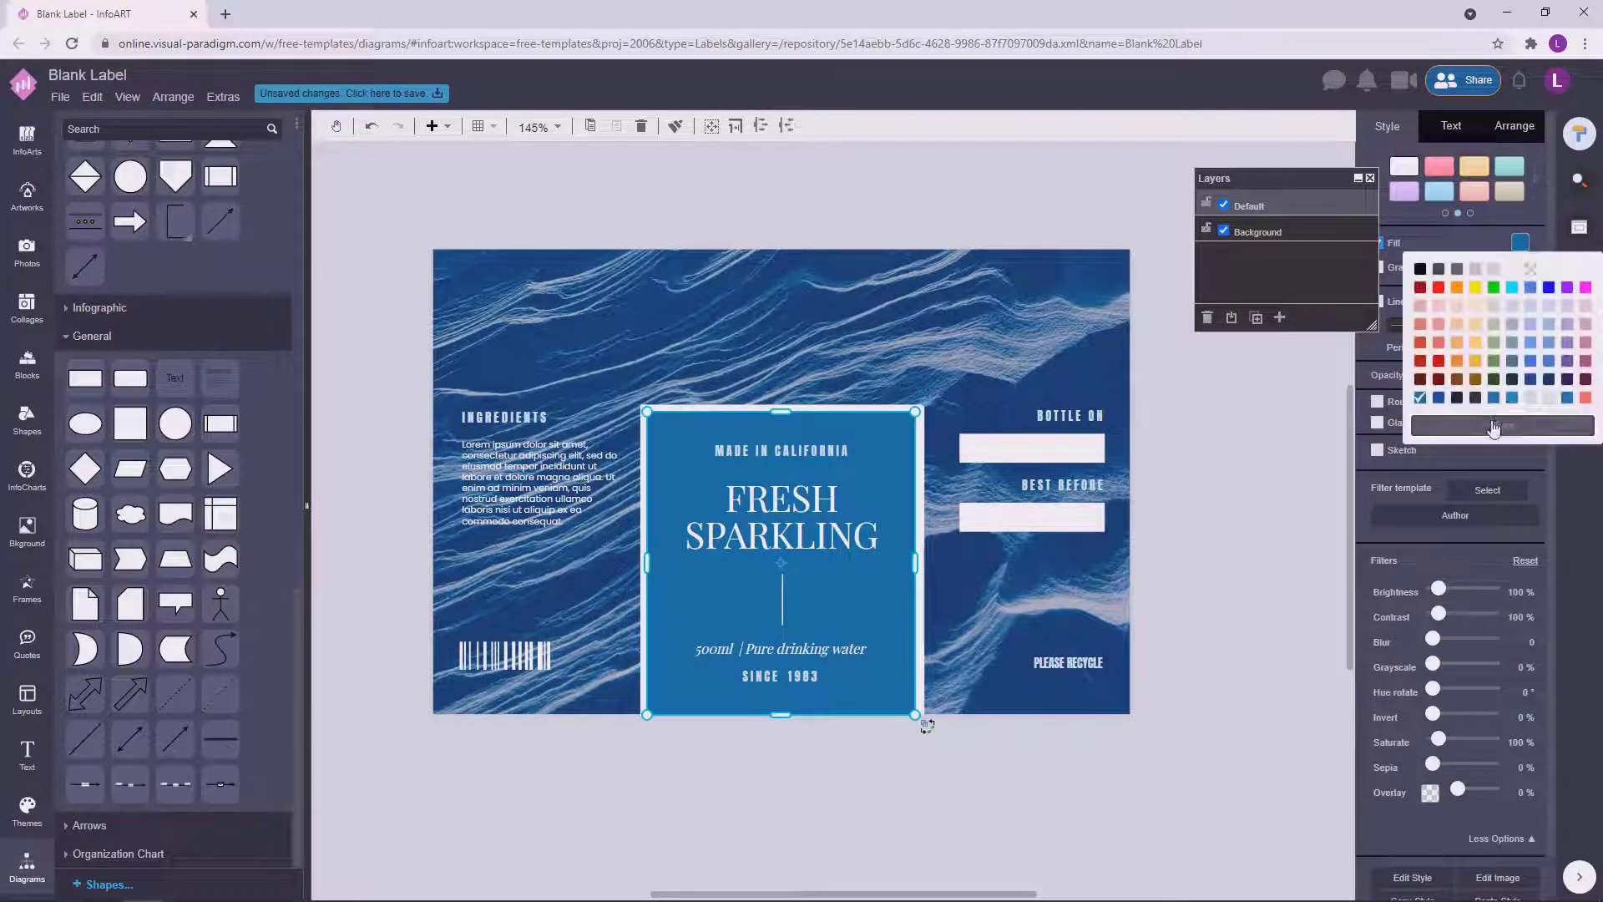
pyautogui.click(1495, 426)
pyautogui.click(1591, 336)
pyautogui.click(1573, 442)
pyautogui.click(1239, 513)
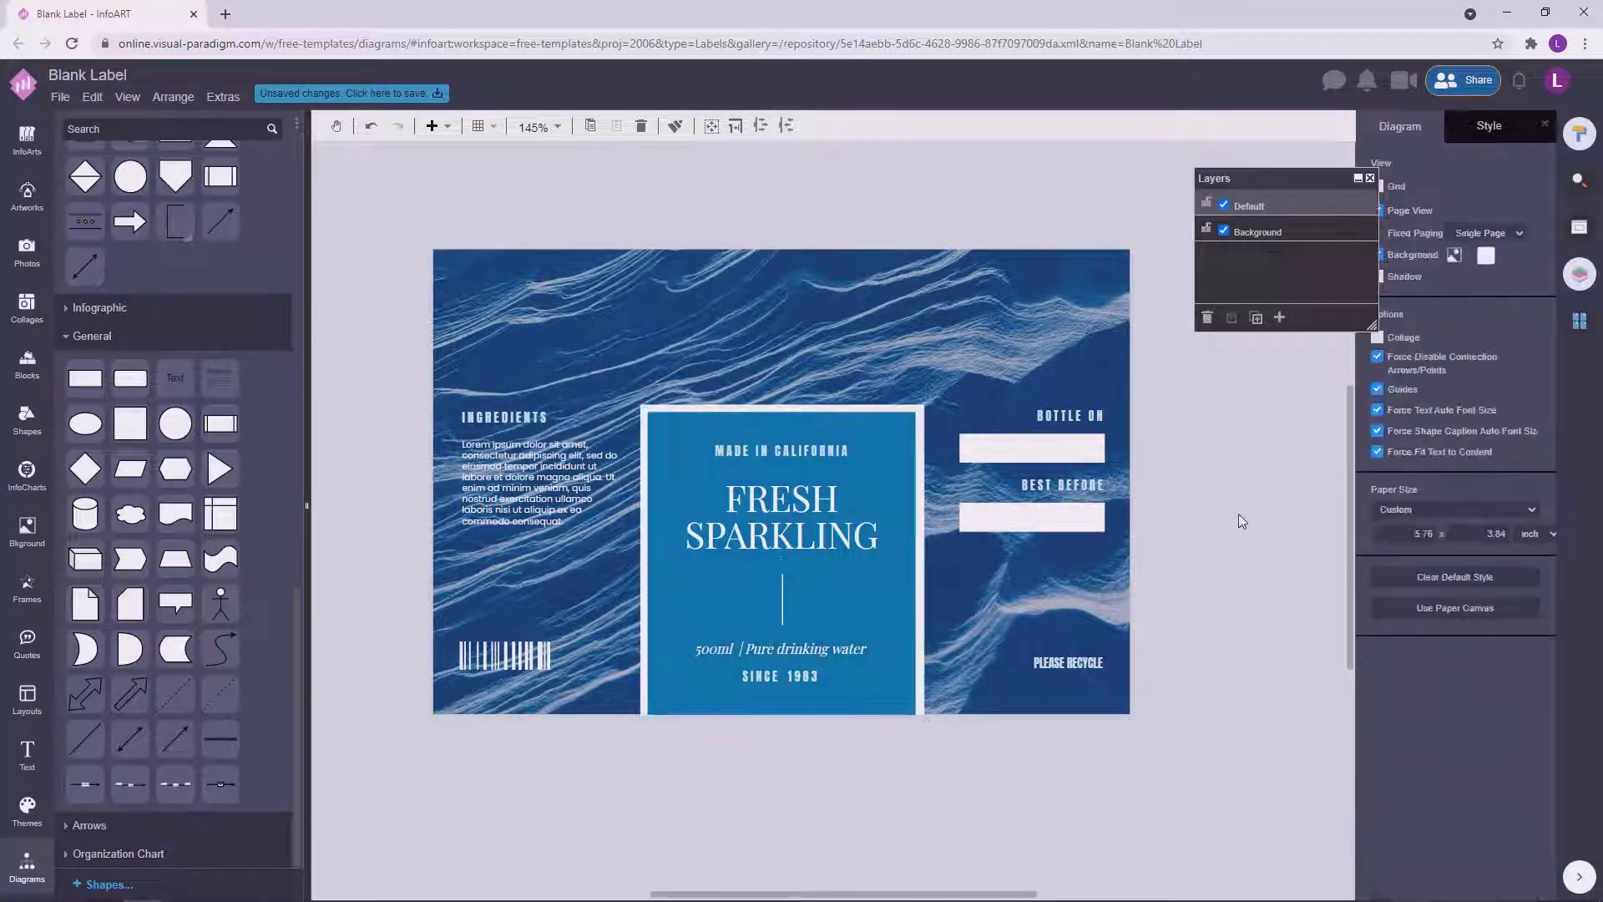
pyautogui.scroll(-4, 898, 439)
pyautogui.scroll(4, 901, 441)
pyautogui.moveTo(1123, 447); pyautogui.dragTo(1197, 498)
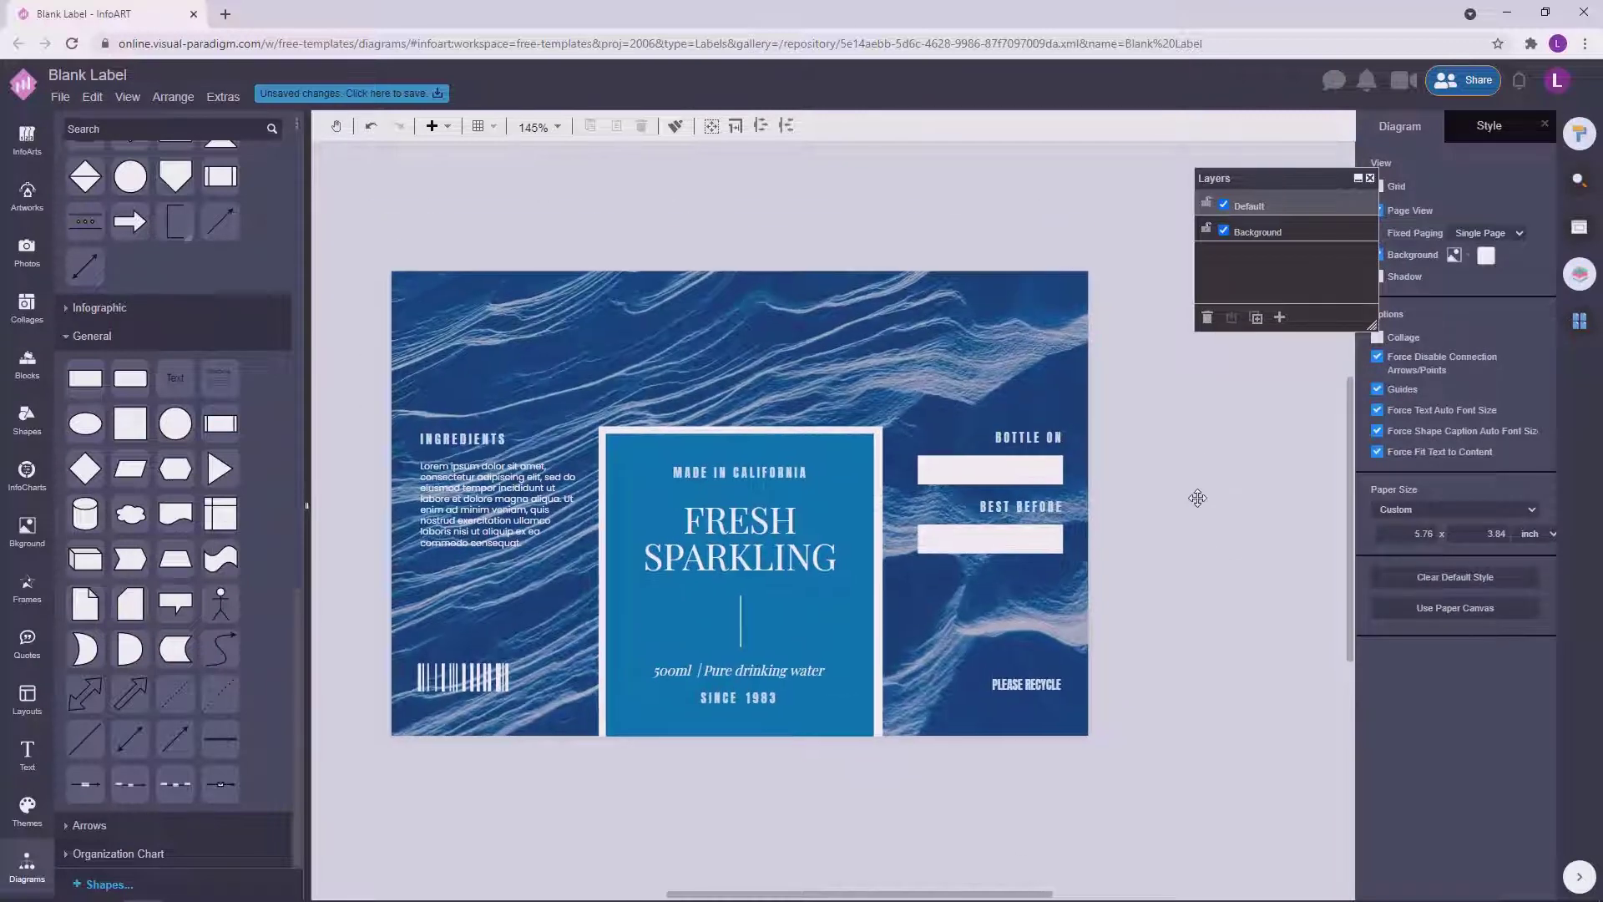
pyautogui.click(615, 447)
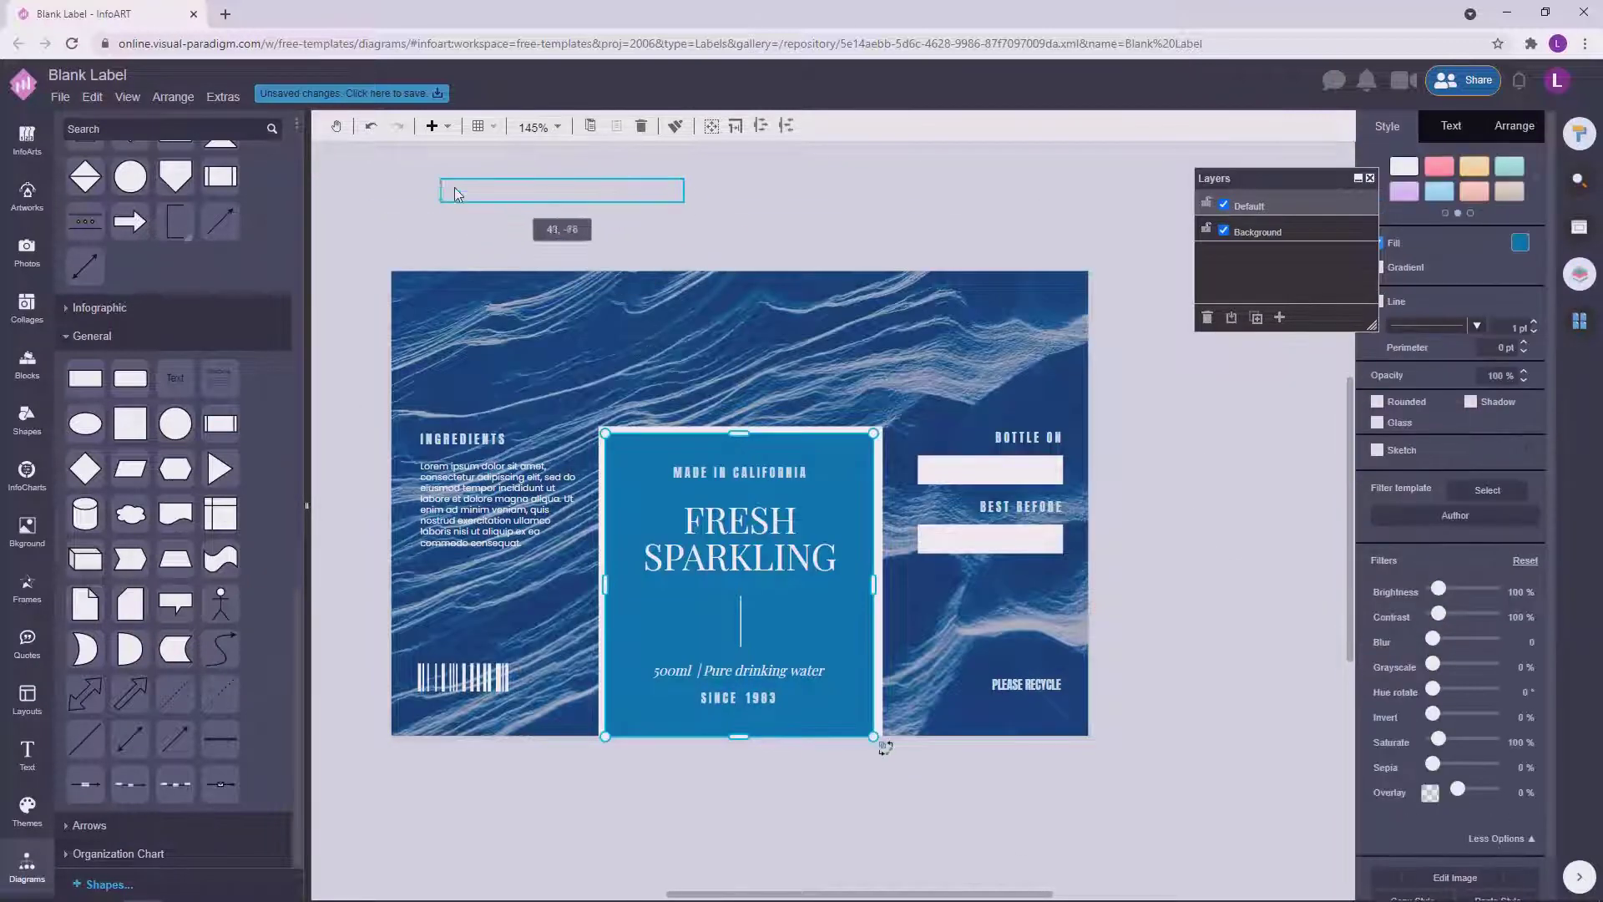
pyautogui.moveTo(455, 194); pyautogui.dragTo(453, 192)
pyautogui.hotkey('ctrl', 'z')
pyautogui.click(610, 470)
pyautogui.moveTo(622, 559); pyautogui.dragTo(438, 334)
pyautogui.hotkey('ctrl', 'z')
pyautogui.click(623, 562)
pyautogui.click(622, 670)
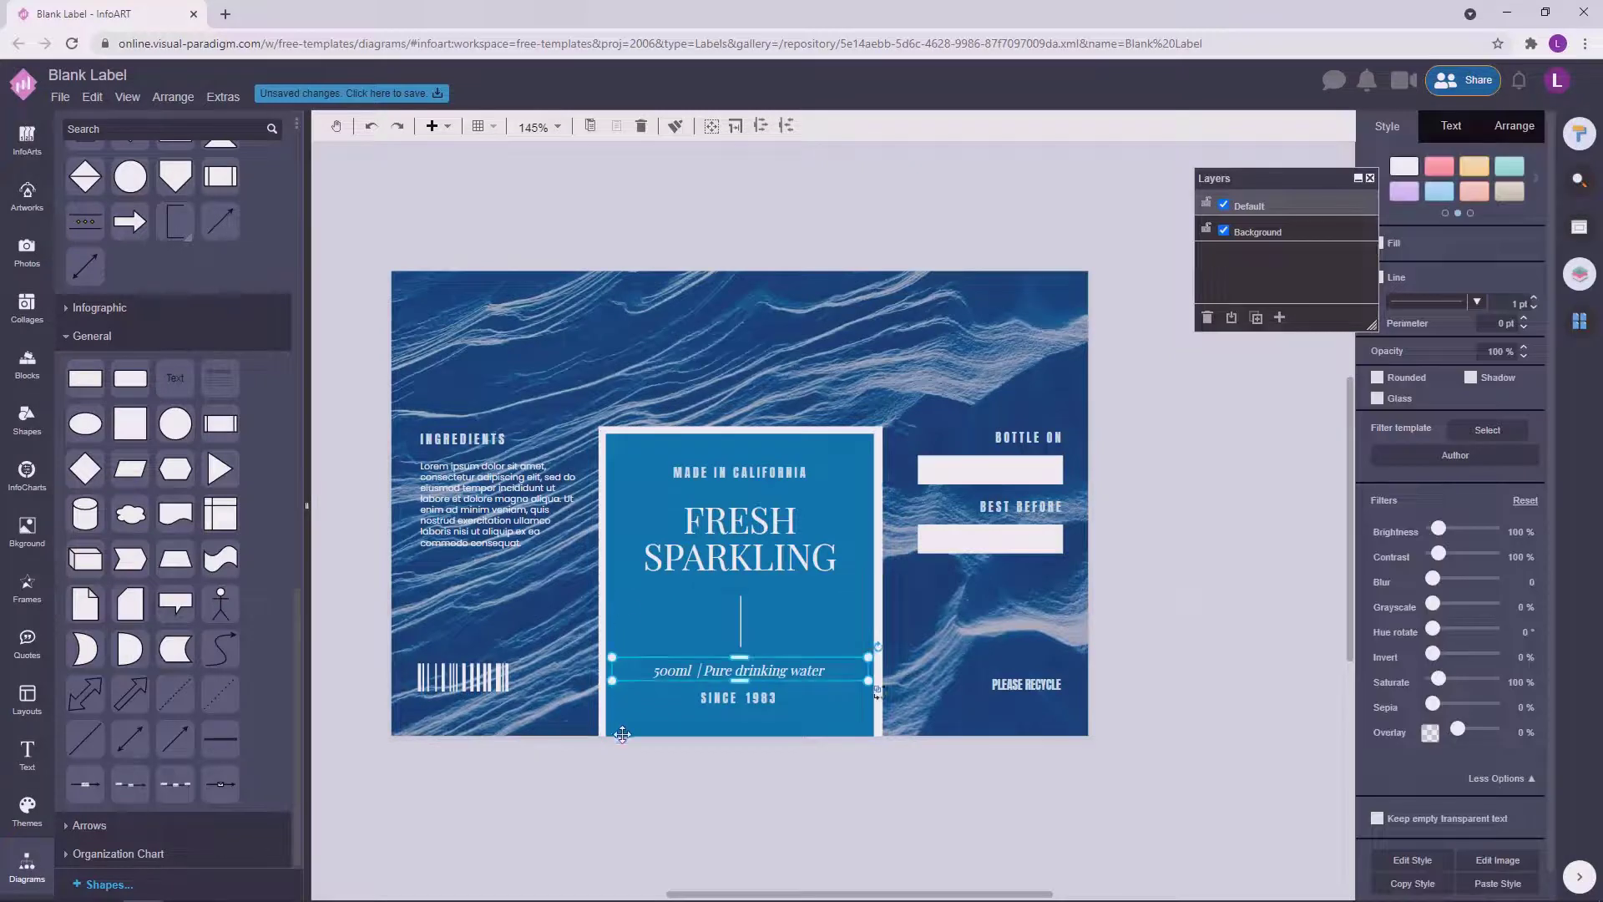
# Add a copied shape resized into a thin horizontal strip spanning the label's full width near its upper edge.
pyautogui.moveTo(622, 734); pyautogui.dragTo(504, 370)
pyautogui.moveTo(447, 305); pyautogui.dragTo(448, 305)
pyautogui.moveTo(625, 300); pyautogui.dragTo(1059, 305)
pyautogui.doubleClick(688, 302)
pyautogui.click(824, 289)
pyautogui.click(681, 313)
pyautogui.click(602, 307)
pyautogui.moveTo(710, 152); pyautogui.dragTo(662, 454)
# Fill the thin strip with white and settle its position just below the label's upper edge.
pyautogui.click(1520, 242)
pyautogui.click(1523, 270)
pyautogui.click(1119, 390)
pyautogui.moveTo(845, 455); pyautogui.dragTo(845, 411)
pyautogui.click(933, 377)
pyautogui.moveTo(932, 377); pyautogui.dragTo(973, 315)
pyautogui.moveTo(966, 233); pyautogui.dragTo(943, 230)
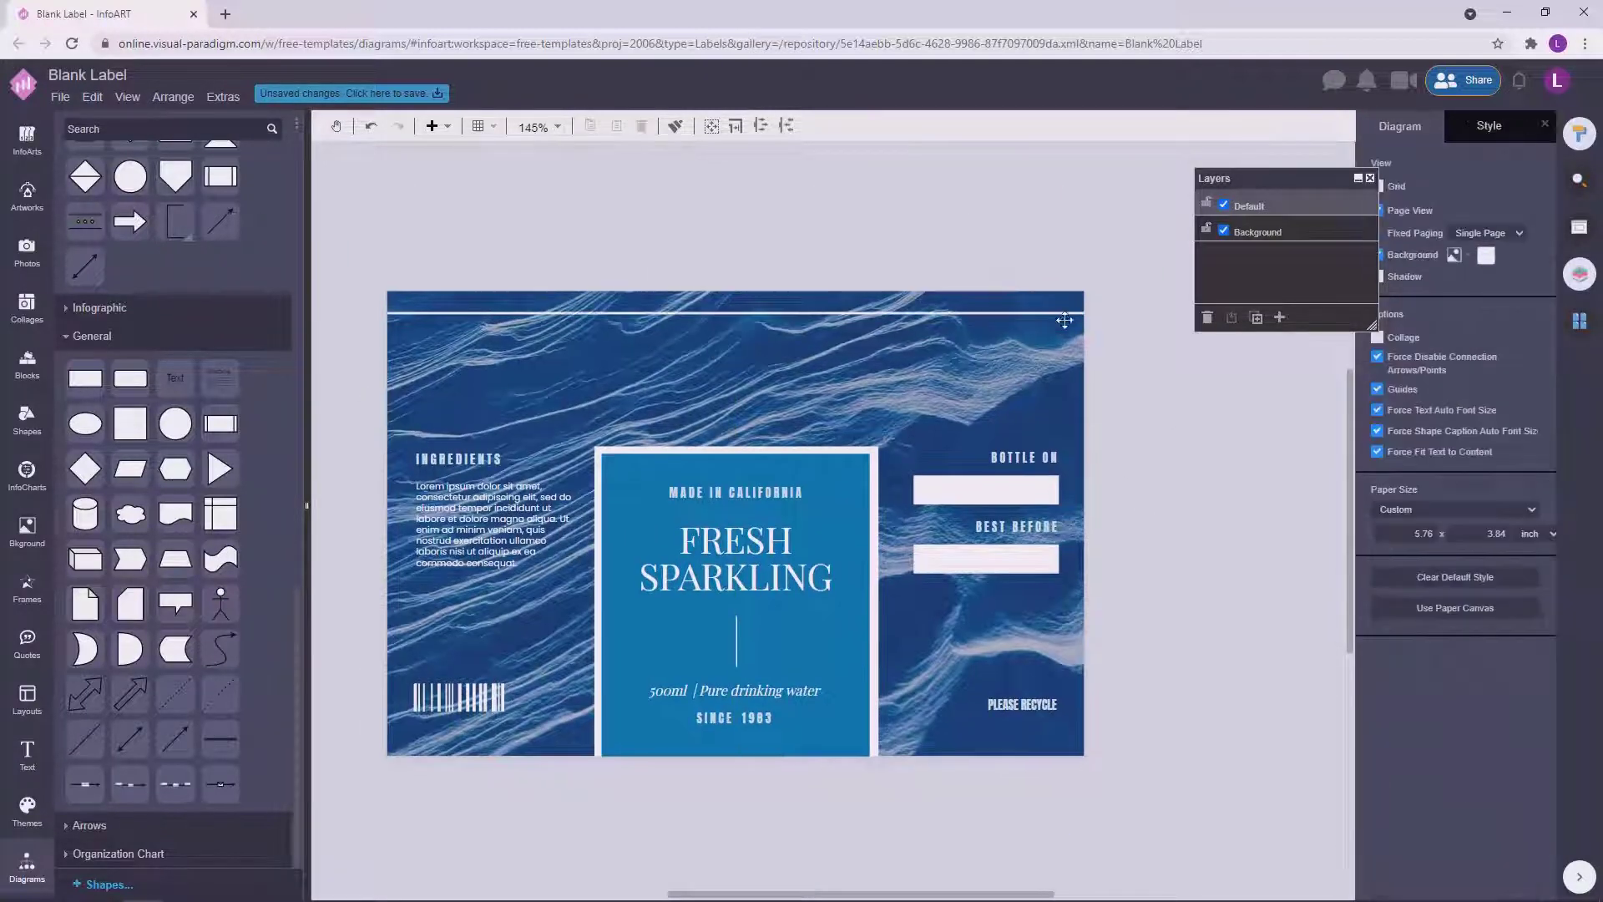
pyautogui.click(1062, 314)
pyautogui.click(1514, 126)
pyautogui.click(1224, 476)
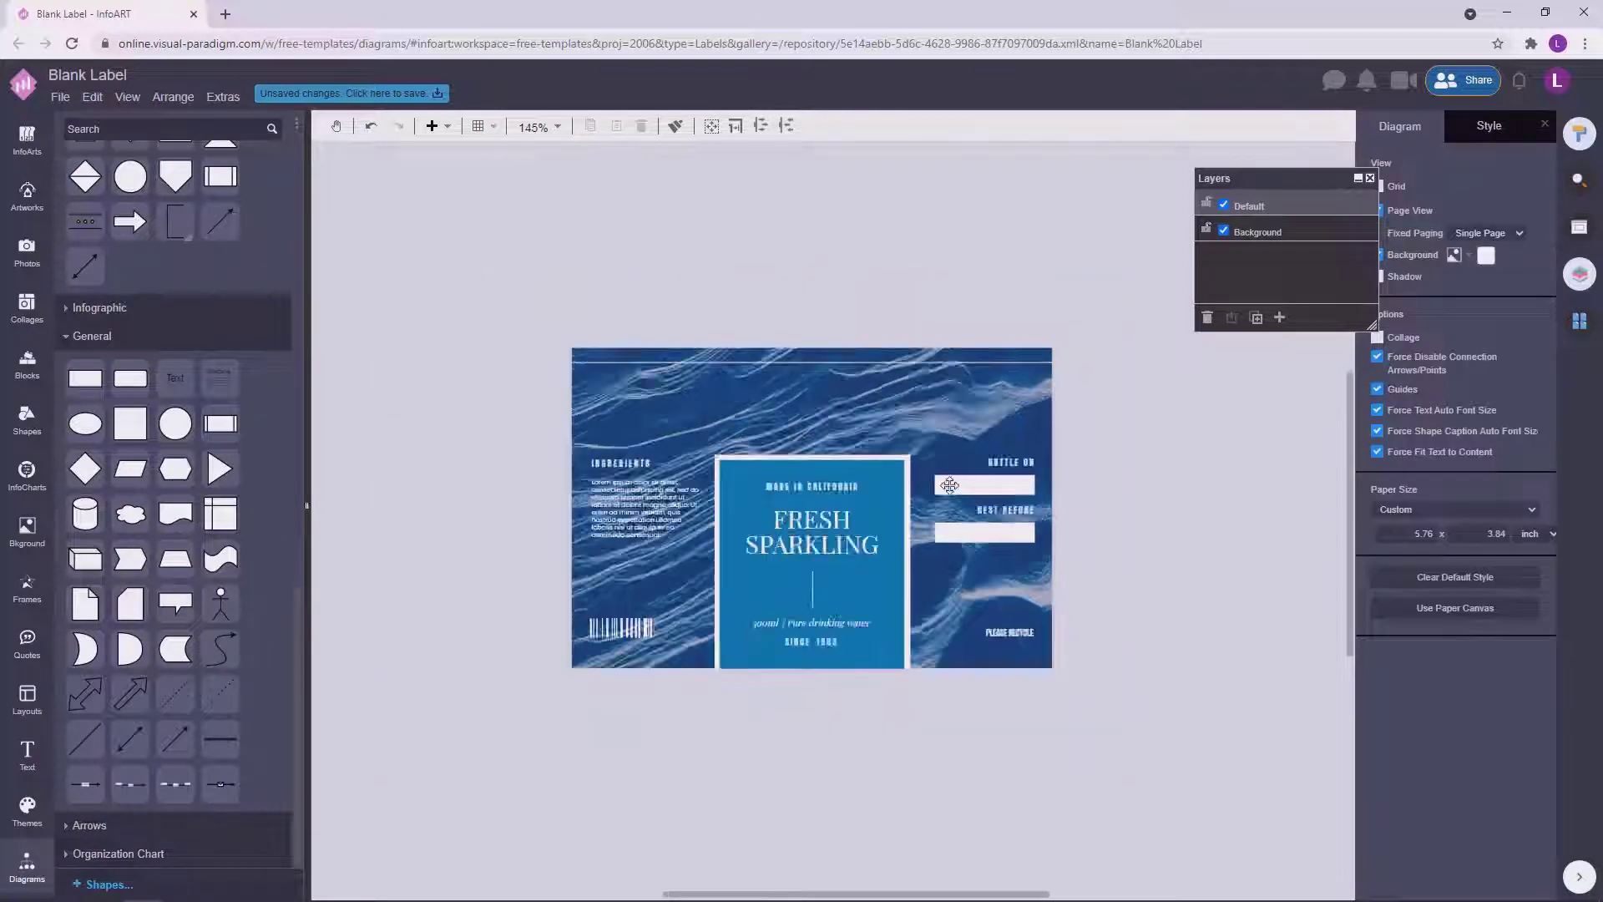
# Save the design to VP Online as Fresh Sparkling Water Label.
pyautogui.click(378, 94)
pyautogui.write('Fresh Sparkling Water Label')
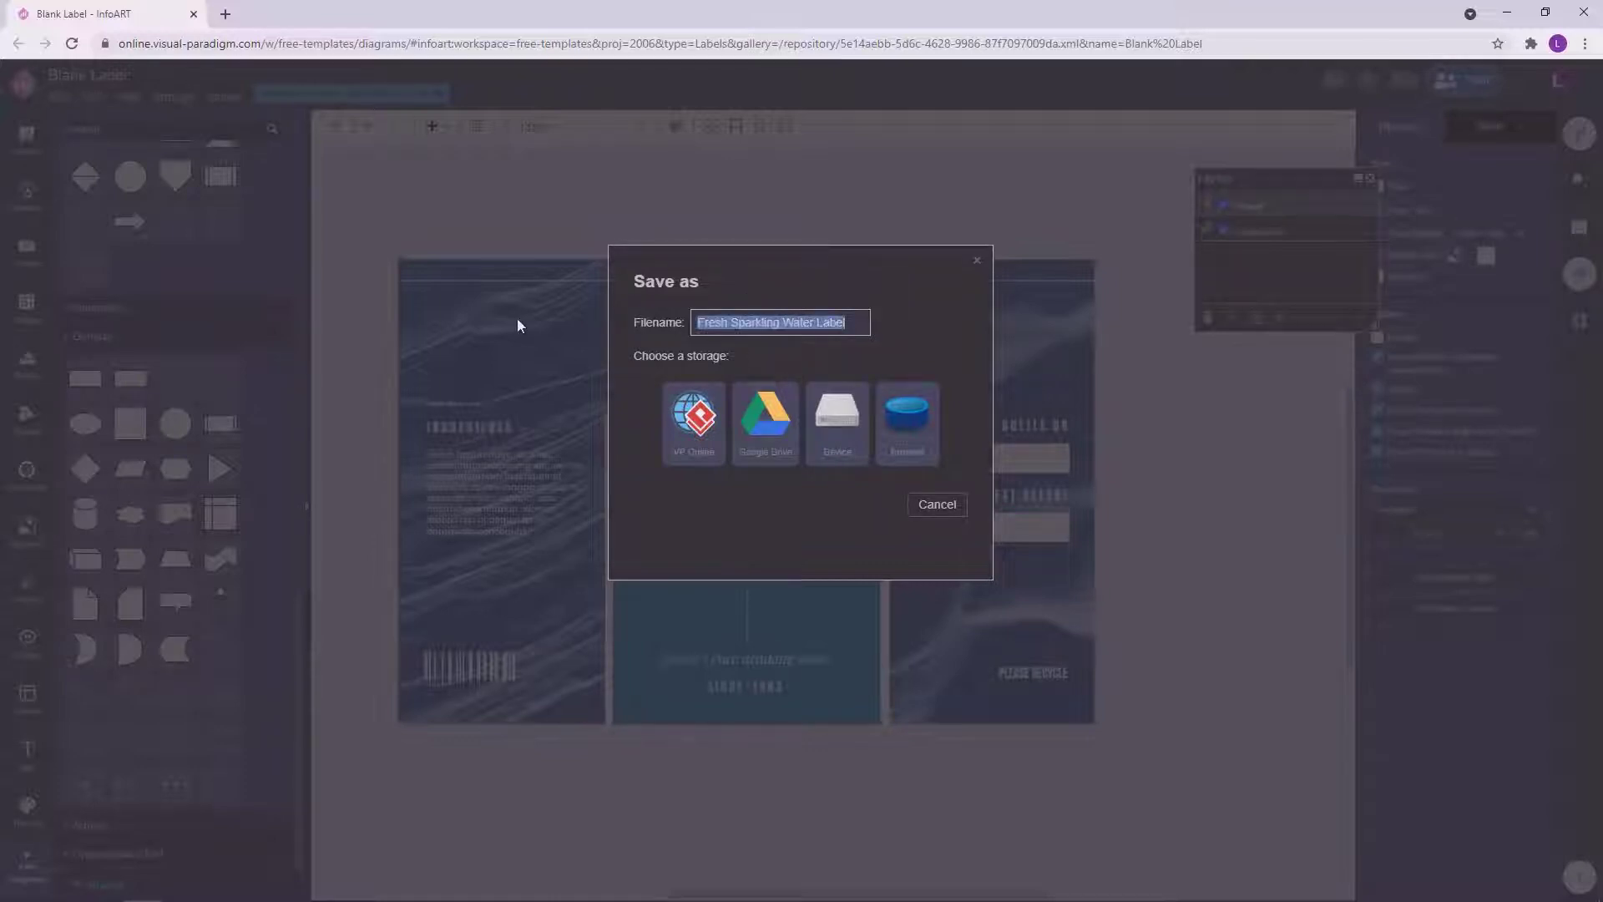
pyautogui.click(694, 415)
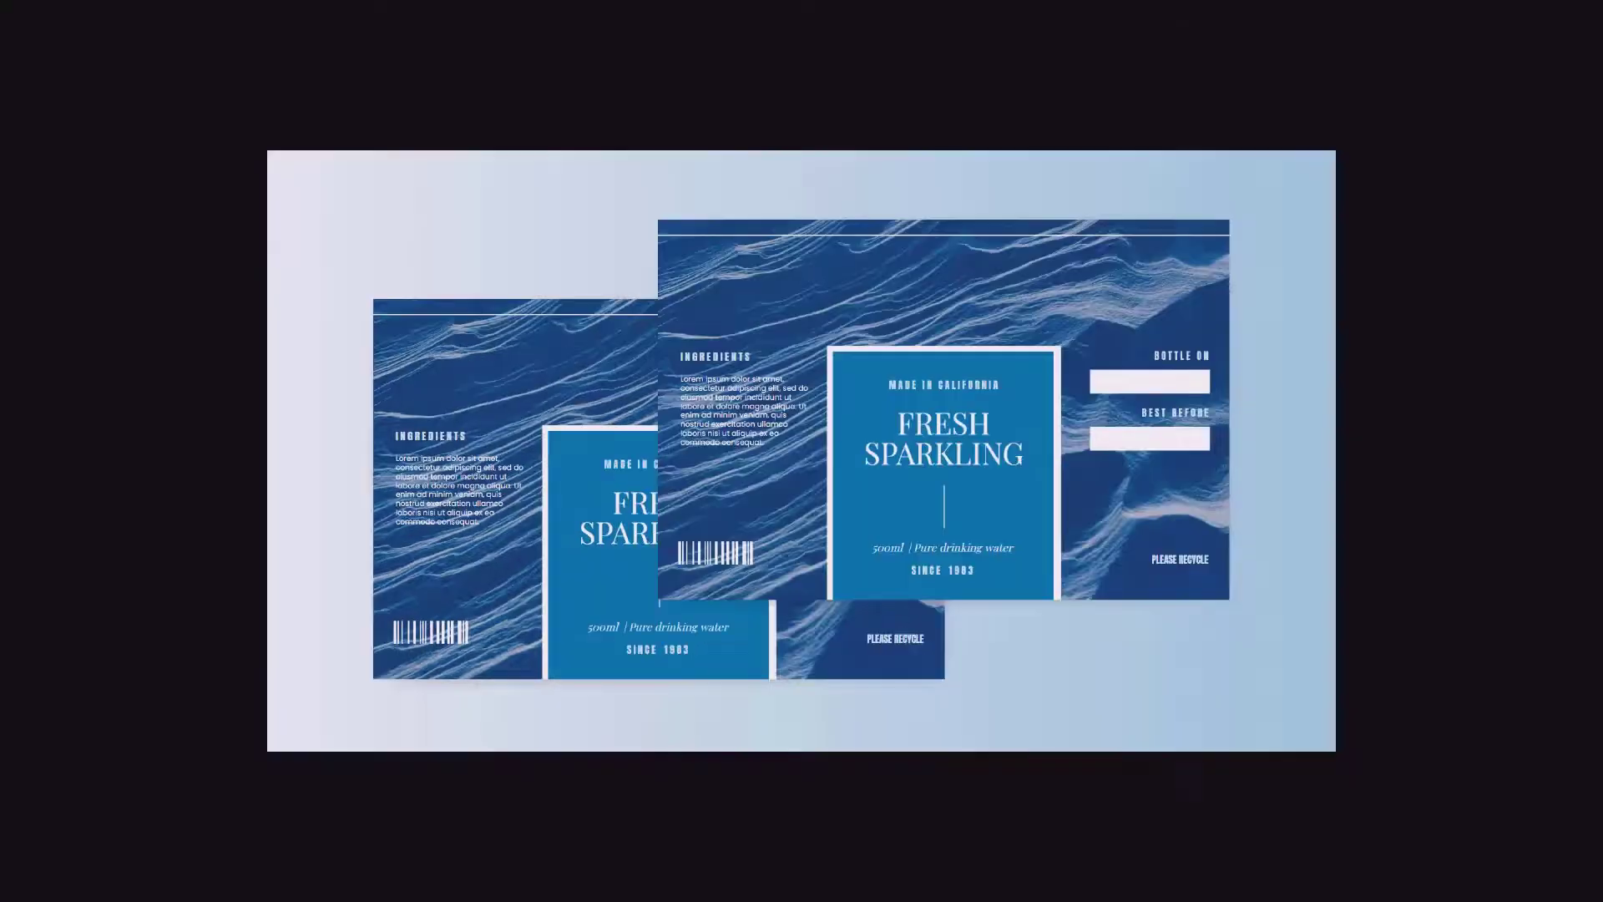
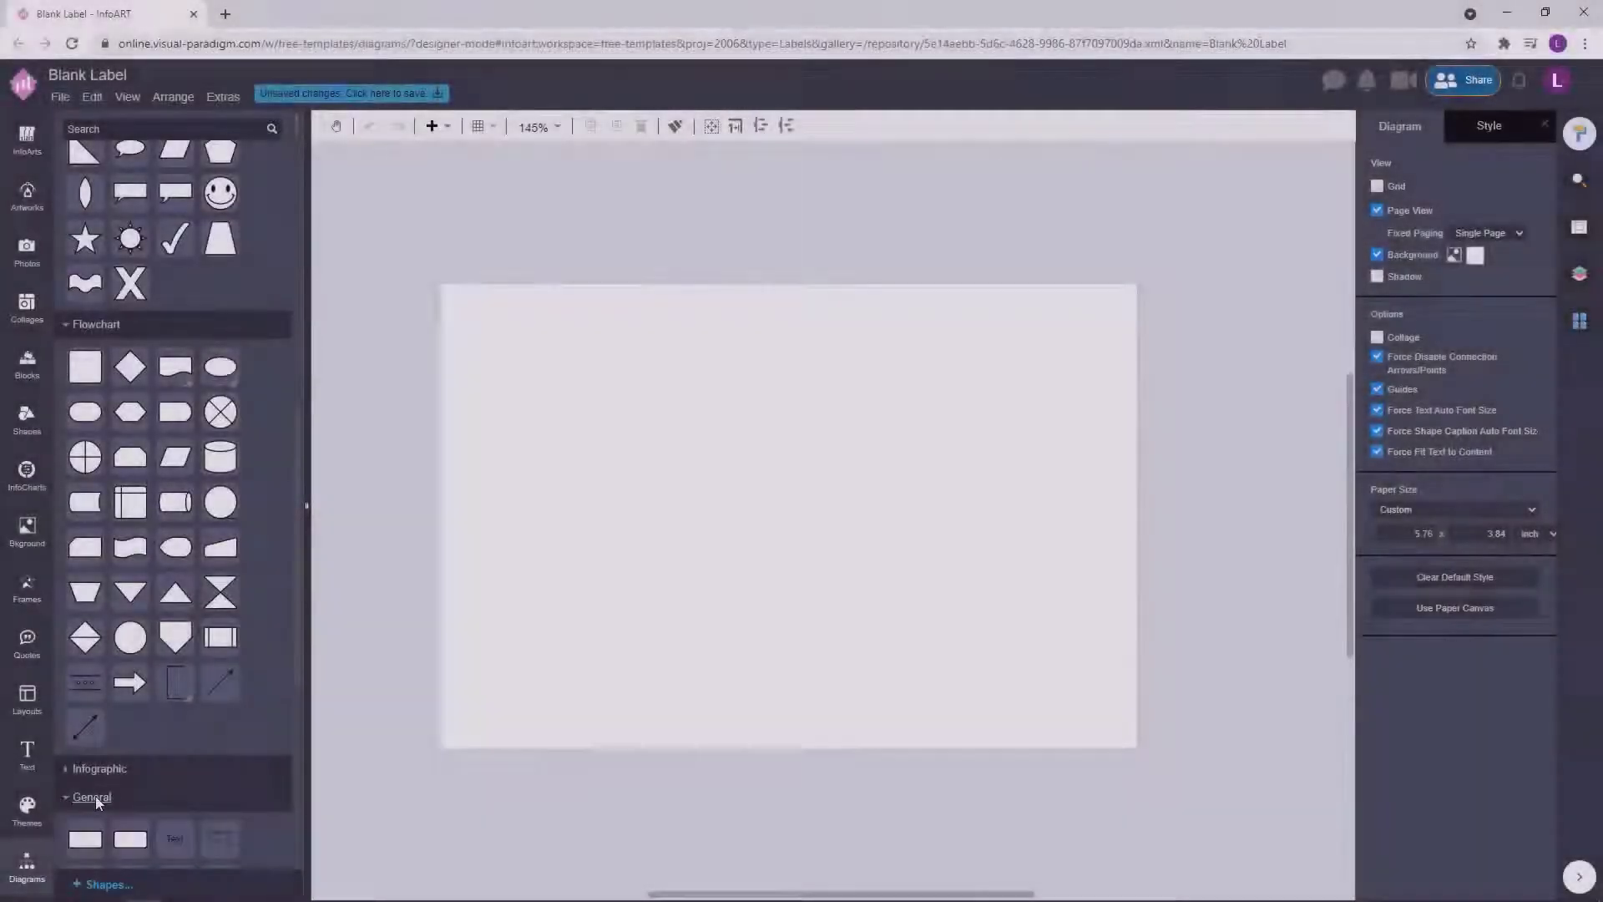
# Add a rectangle to the blank label and stretch it into a band across the full page width.
pyautogui.scroll(-5, 98, 801)
pyautogui.moveTo(85, 378); pyautogui.dragTo(499, 455)
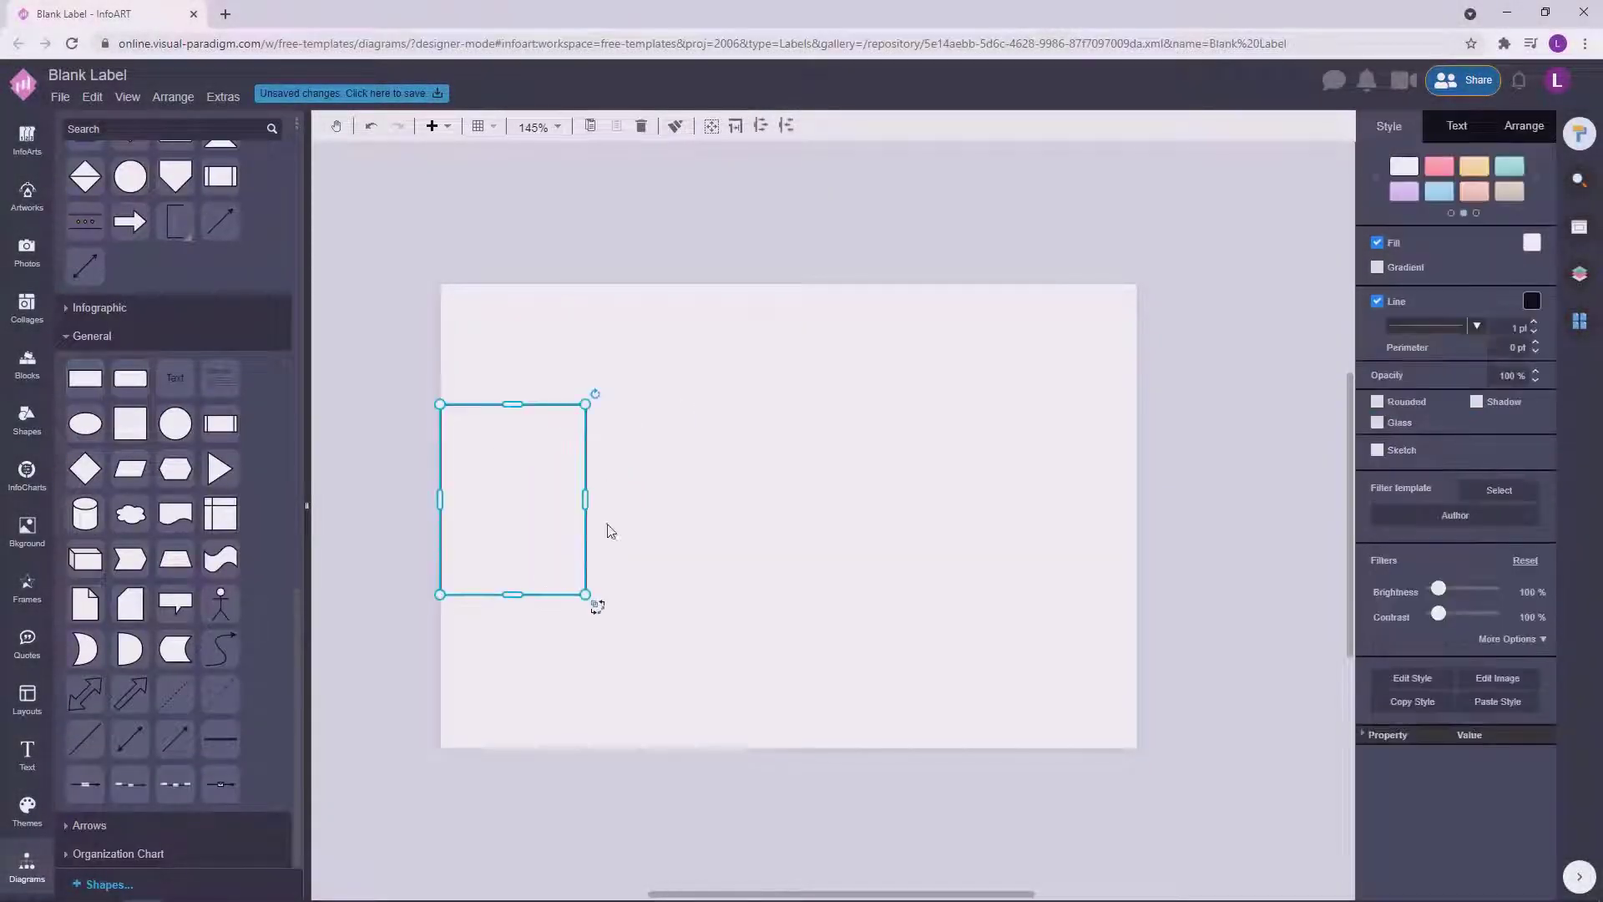
pyautogui.moveTo(585, 500); pyautogui.dragTo(1110, 534)
pyautogui.moveTo(1065, 532); pyautogui.dragTo(1090, 533)
pyautogui.scroll(3, 426, 535)
pyautogui.moveTo(498, 479); pyautogui.dragTo(451, 477)
pyautogui.scroll(-3, 1264, 598)
# Fill the full-width band with dark grey.
pyautogui.click(1532, 242)
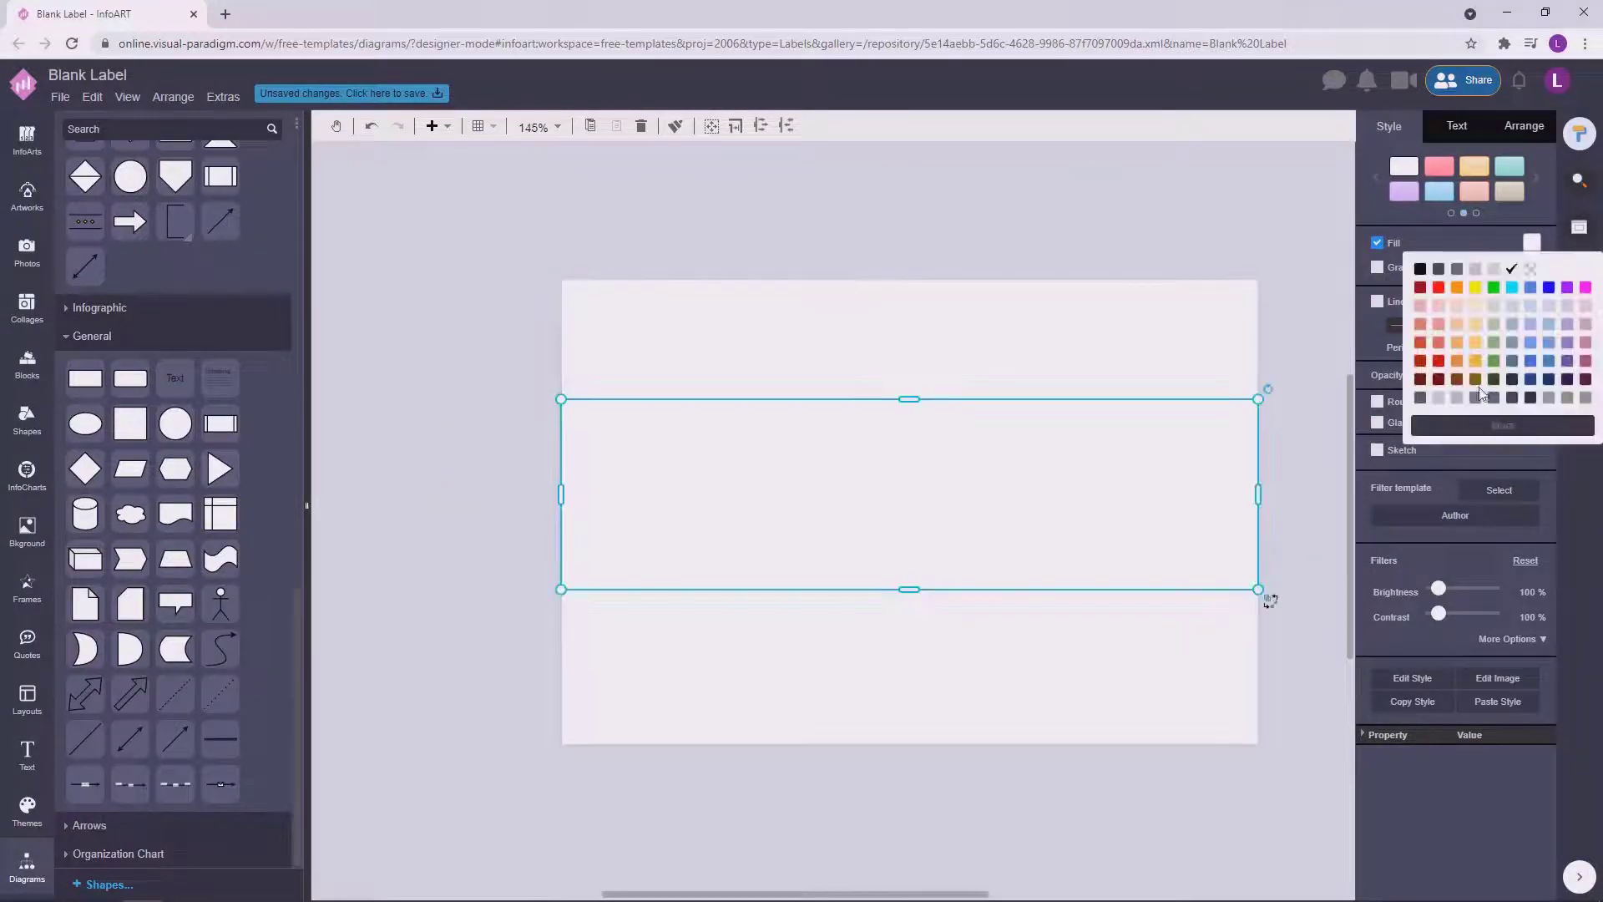
pyautogui.click(1421, 398)
pyautogui.click(1145, 348)
pyautogui.hscroll(1, 1145, 348)
# Increase the dark grey band's height and move it off the page, above the label.
pyautogui.click(870, 529)
pyautogui.moveTo(810, 589); pyautogui.dragTo(810, 625)
pyautogui.moveTo(855, 551); pyautogui.dragTo(855, 551)
pyautogui.click(1061, 367)
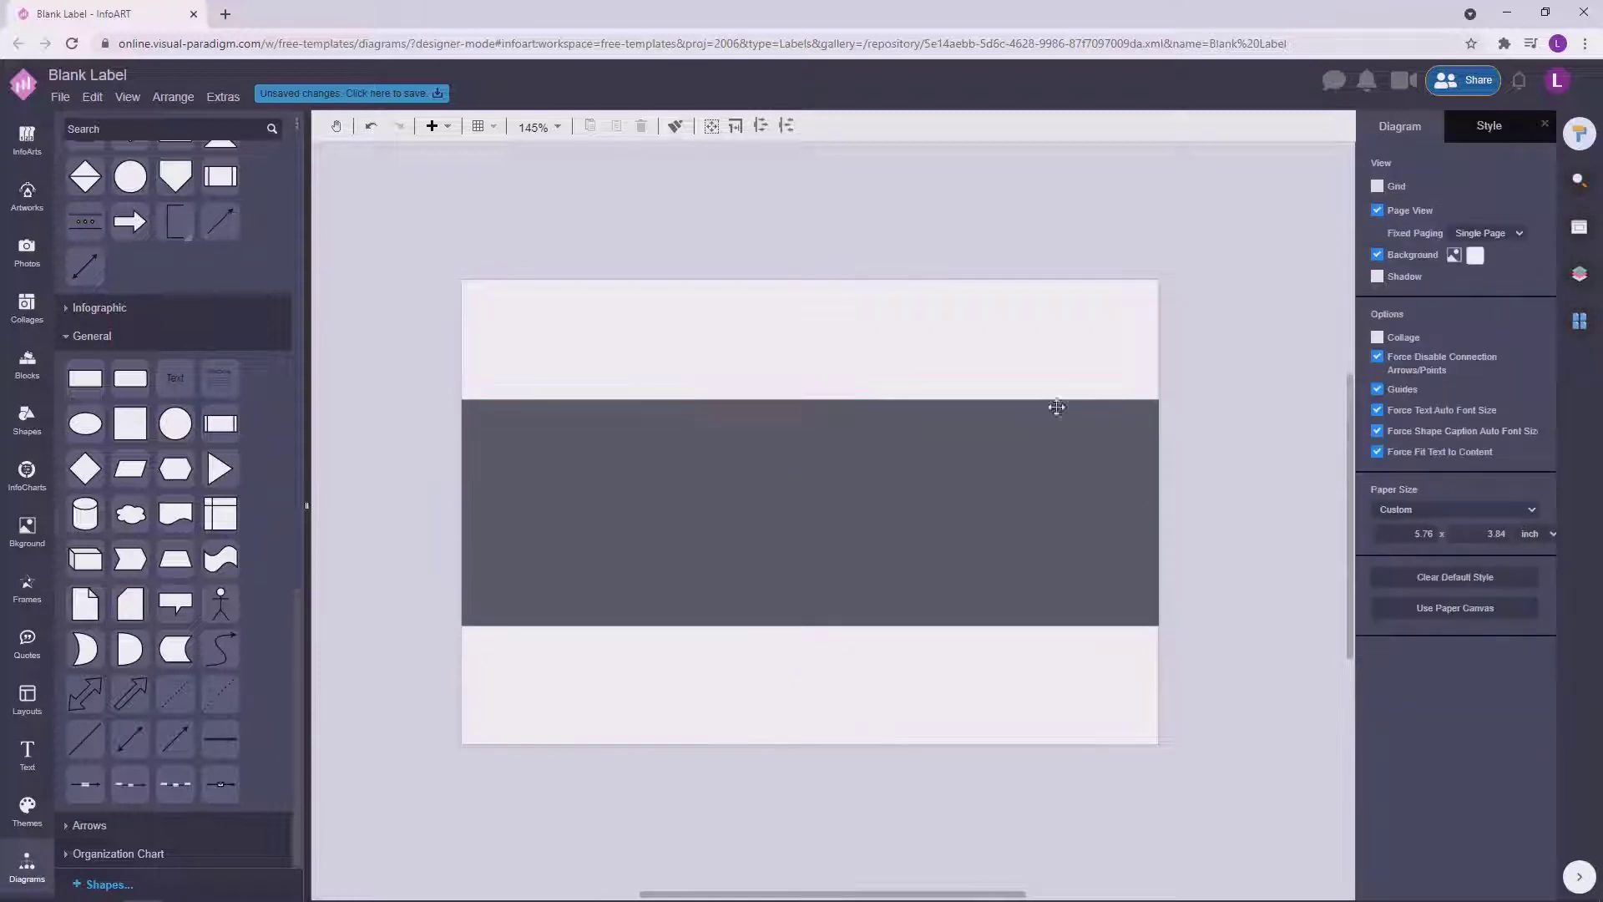
pyautogui.moveTo(620, 468); pyautogui.dragTo(800, 99)
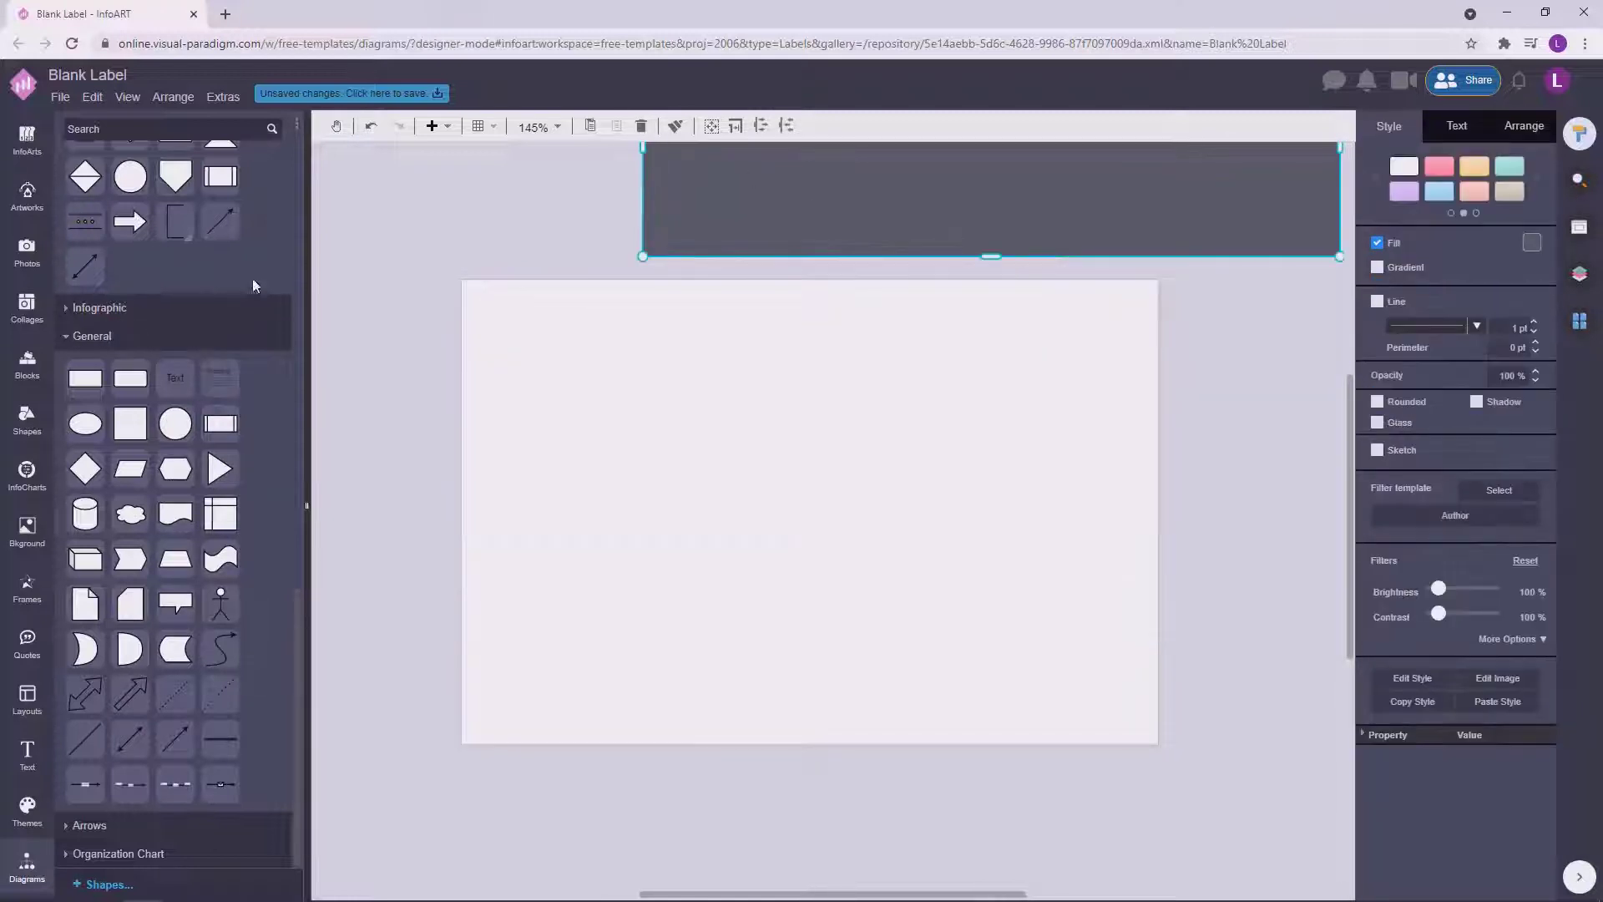
pyautogui.moveTo(86, 379); pyautogui.dragTo(535, 334)
pyautogui.moveTo(534, 334); pyautogui.dragTo(534, 316)
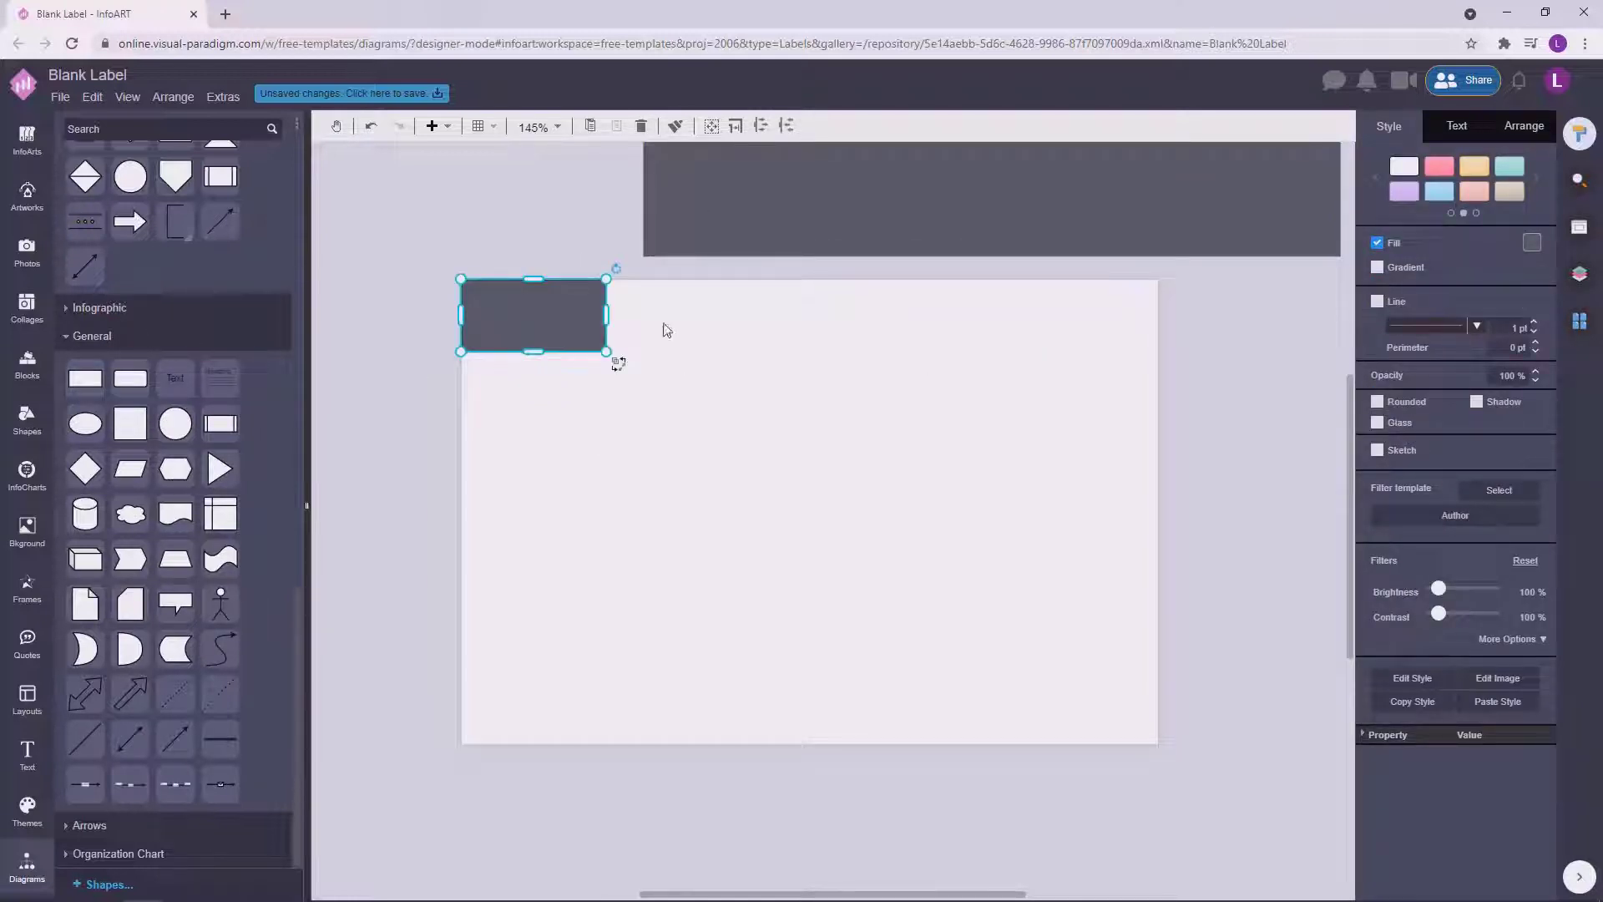
pyautogui.press('Delete')
# Open the Basic Shapes collection.
pyautogui.click(27, 196)
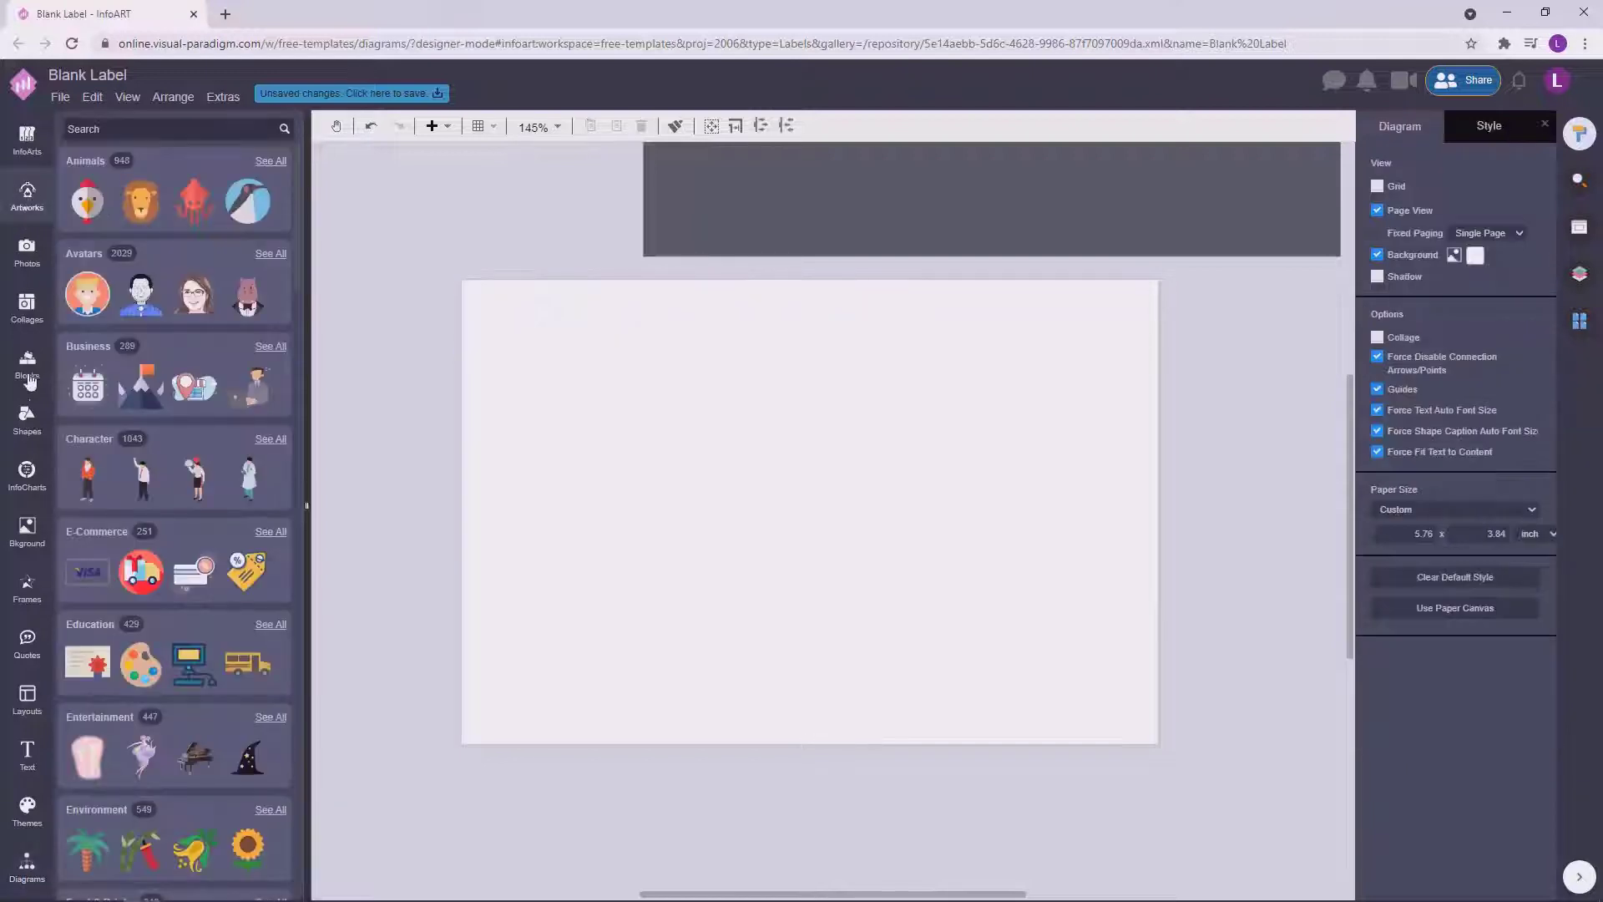
pyautogui.click(27, 417)
pyautogui.click(98, 220)
pyautogui.moveTo(197, 535); pyautogui.dragTo(505, 332)
pyautogui.moveTo(643, 461); pyautogui.dragTo(1167, 751)
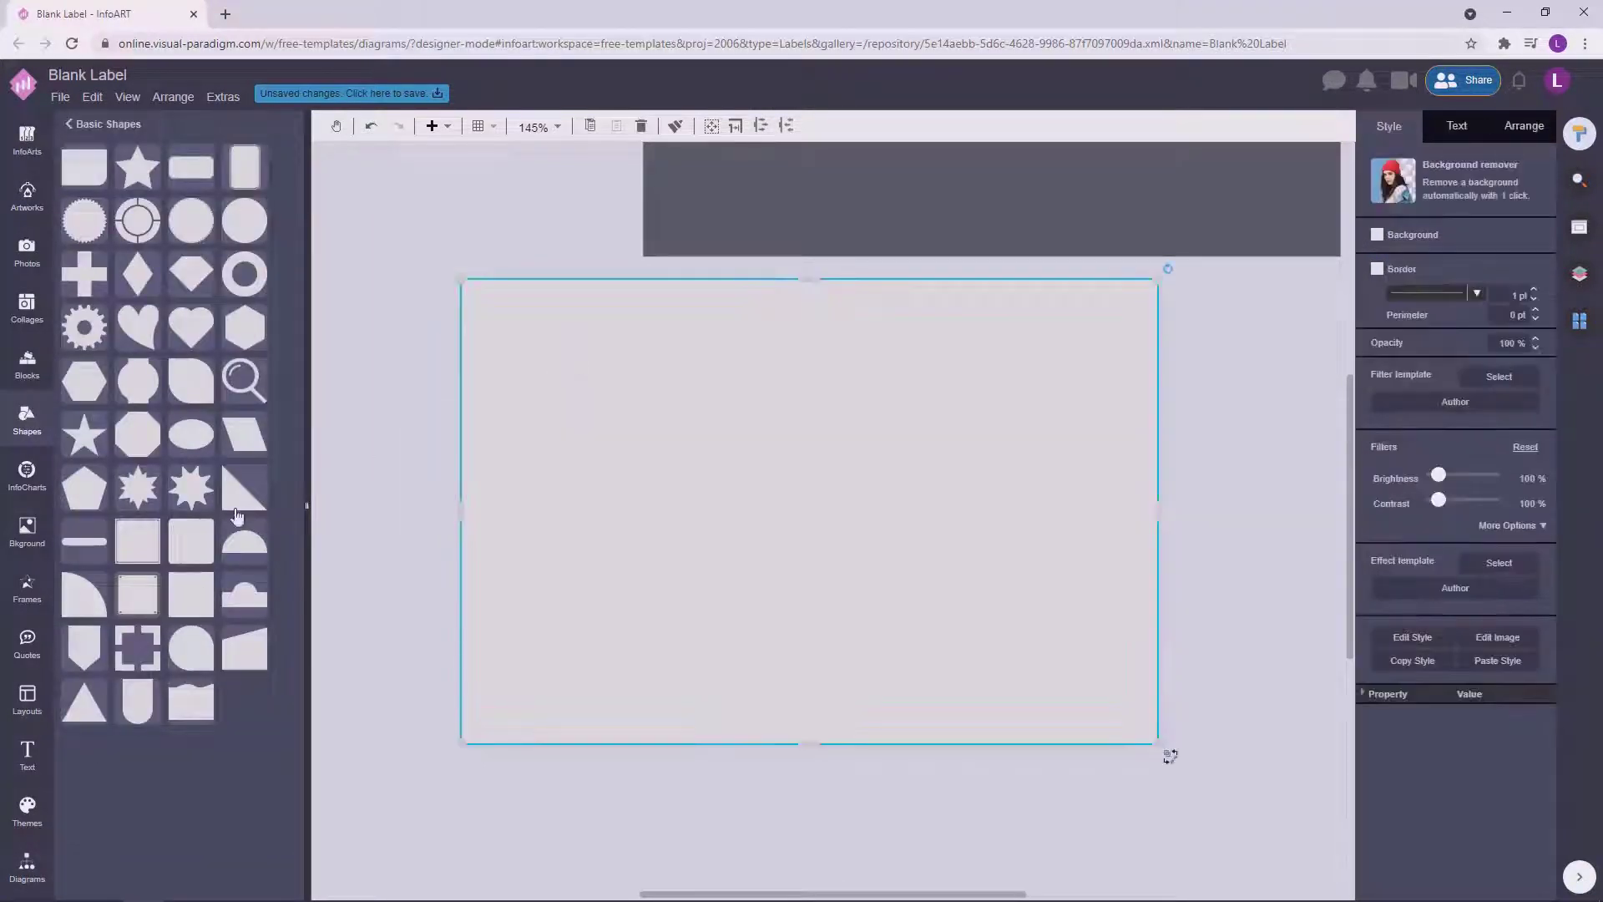
pyautogui.press('Delete')
# Add a basic square at the page's upper-left corner and stretch it into a full-height column covering about the left third.
pyautogui.moveTo(191, 595); pyautogui.dragTo(496, 365)
pyautogui.moveTo(555, 401); pyautogui.dragTo(525, 319)
pyautogui.moveTo(643, 461); pyautogui.dragTo(694, 466)
pyautogui.moveTo(574, 462); pyautogui.dragTo(572, 745)
pyautogui.moveTo(565, 640); pyautogui.dragTo(562, 644)
pyautogui.scroll(2, 583, 282)
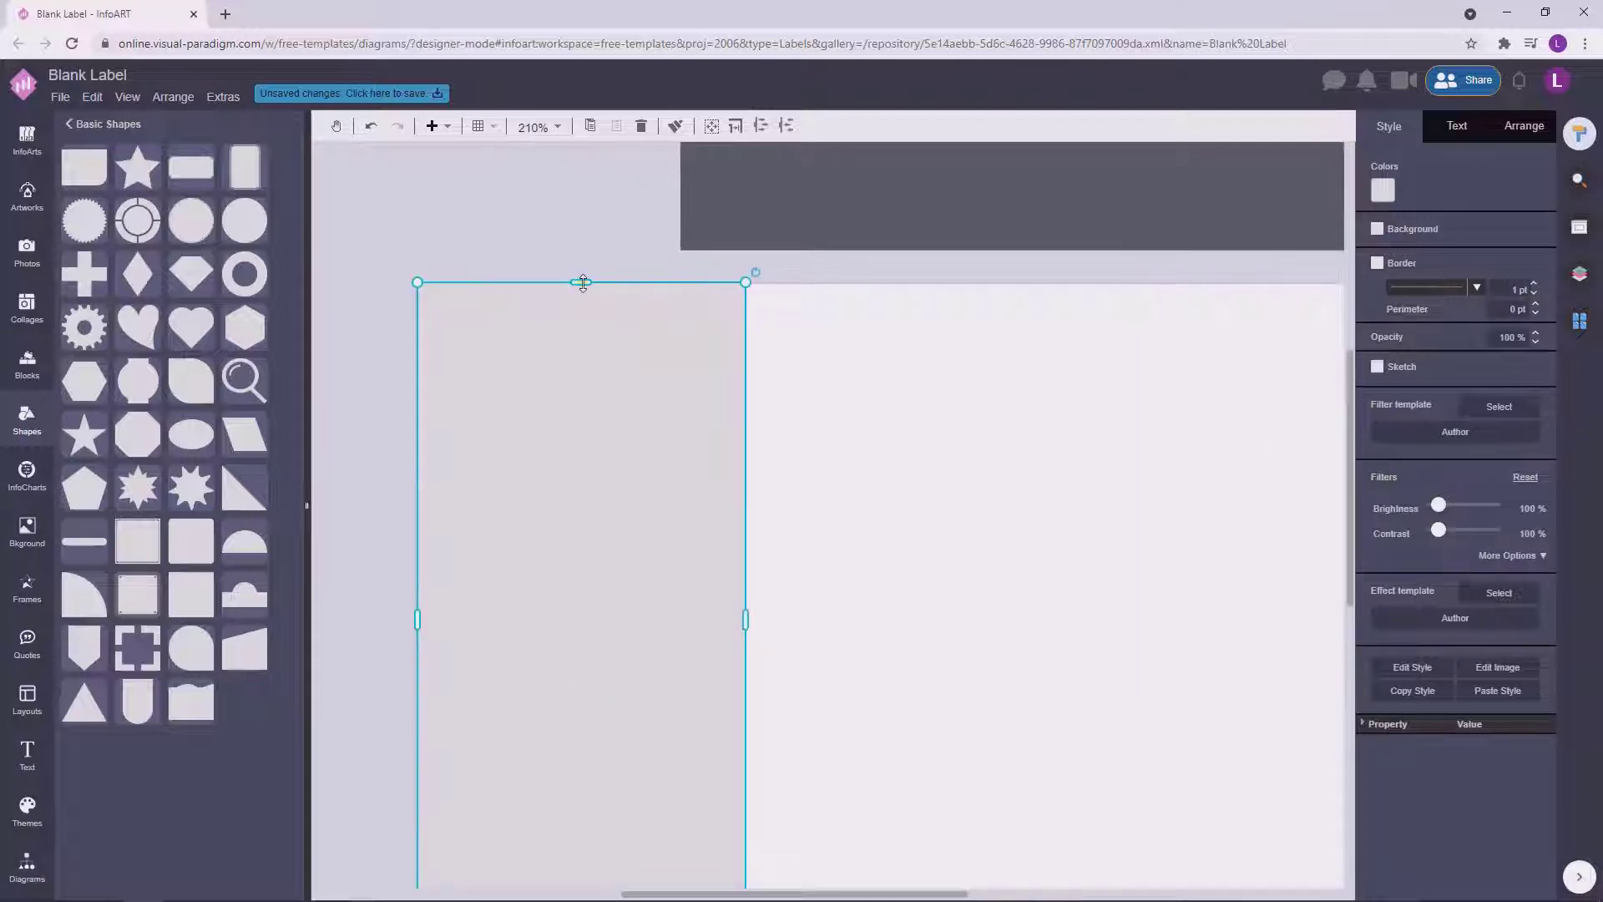
pyautogui.moveTo(580, 289); pyautogui.dragTo(580, 284)
pyautogui.click(499, 220)
pyautogui.scroll(-2, 550, 334)
pyautogui.moveTo(573, 441); pyautogui.dragTo(1020, 483)
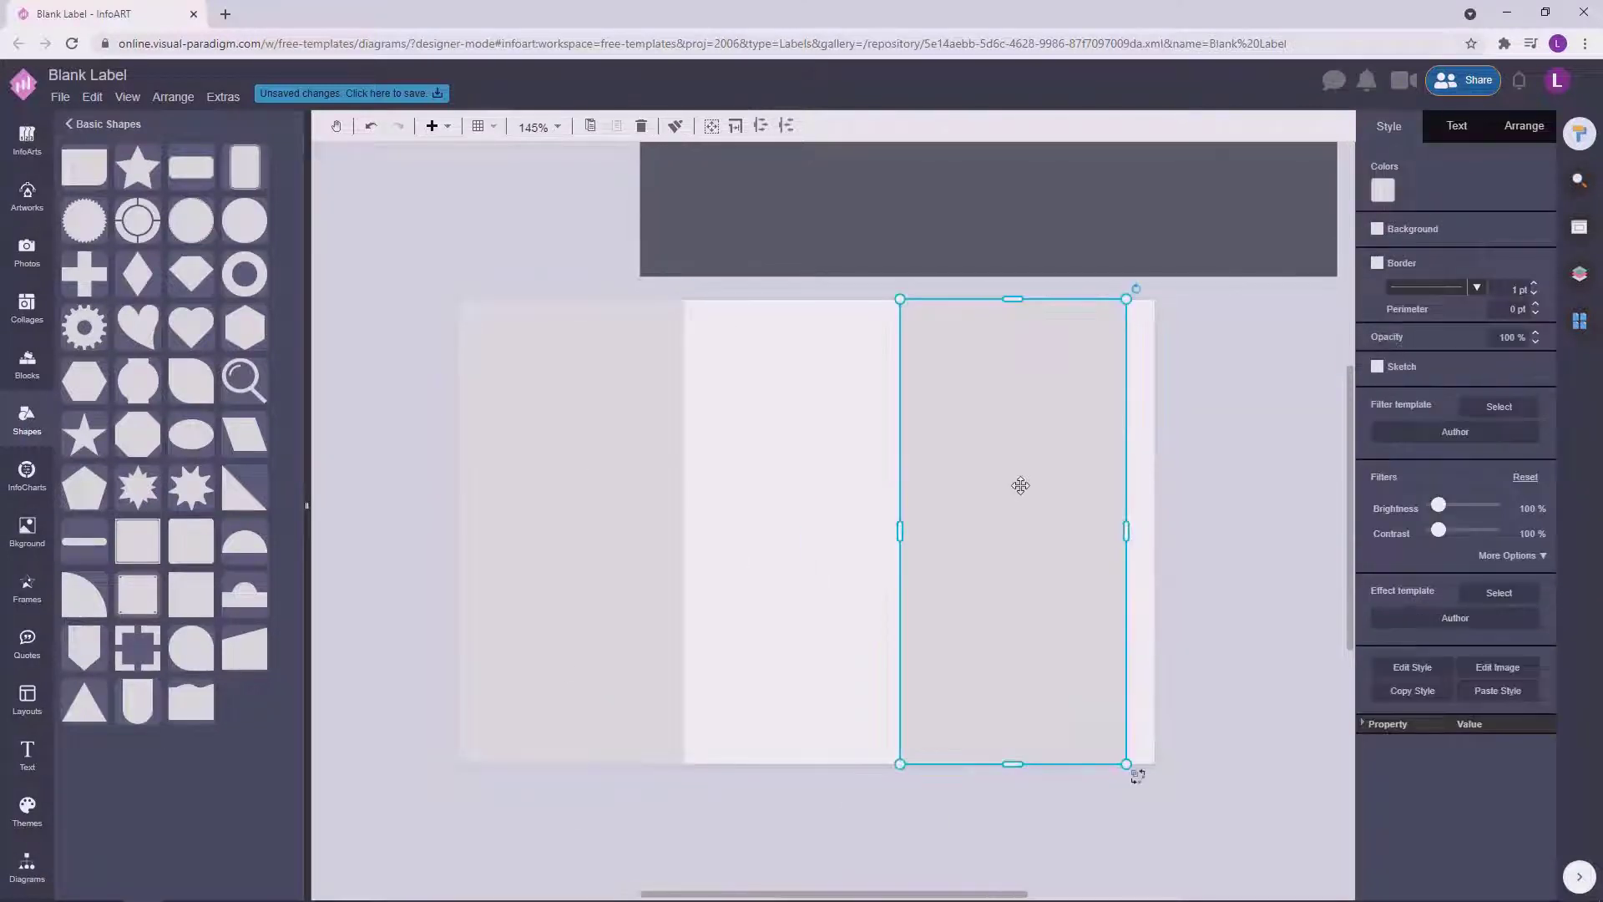
pyautogui.press('Delete')
# Search the photo library for "jelly candy".
pyautogui.click(26, 250)
pyautogui.write('jelly can')
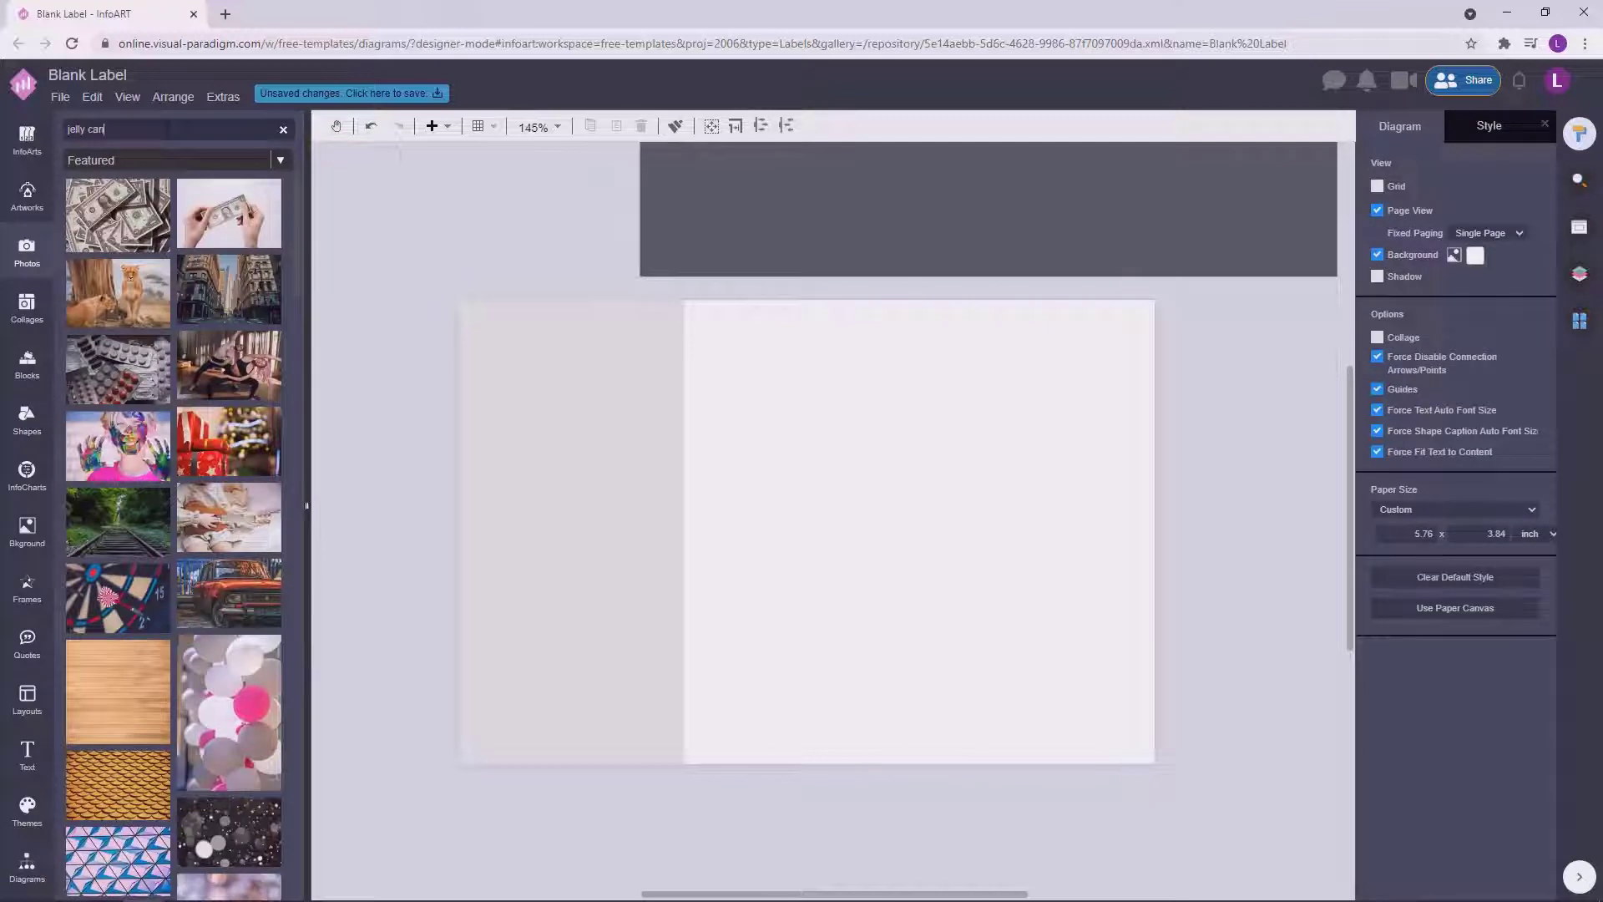
pyautogui.write('dy')
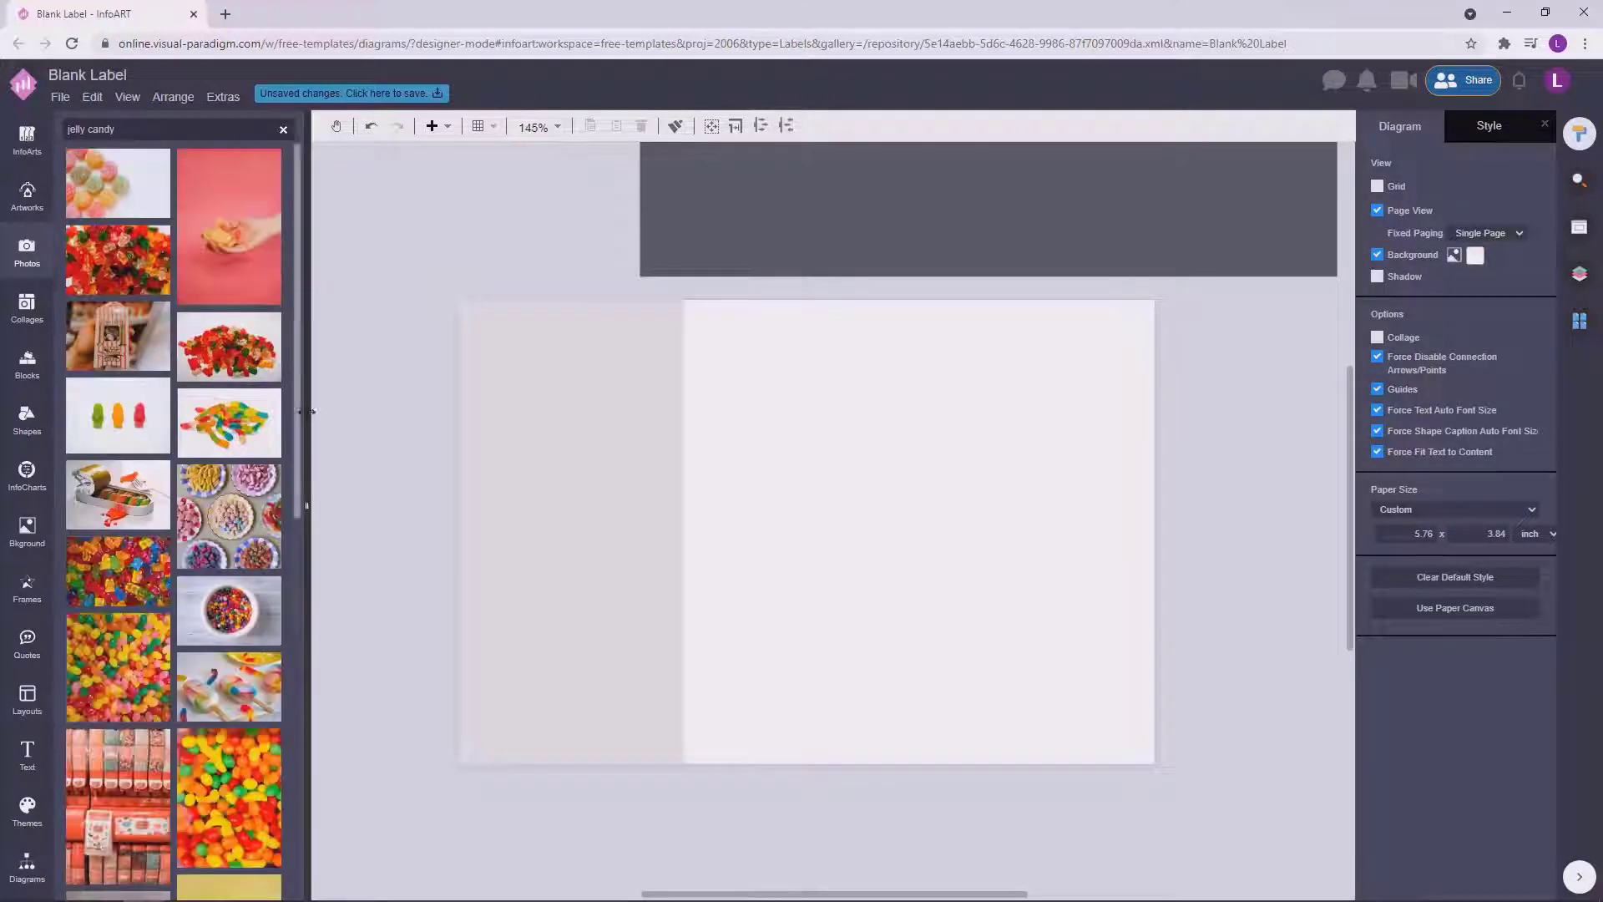
# Add jelly bean and gummy bear photos as tall full-height columns on either side of the label.
pyautogui.scroll(-3, 121, 517)
pyautogui.moveTo(118, 449); pyautogui.dragTo(465, 297)
pyautogui.press('Delete')
pyautogui.hscroll(-5, 983, 565)
pyautogui.moveTo(983, 565); pyautogui.dragTo(536, 552)
pyautogui.moveTo(117, 449); pyautogui.dragTo(501, 468)
# Move the gummy bear photo column inward to line up with the label's right edge.
pyautogui.click(706, 473)
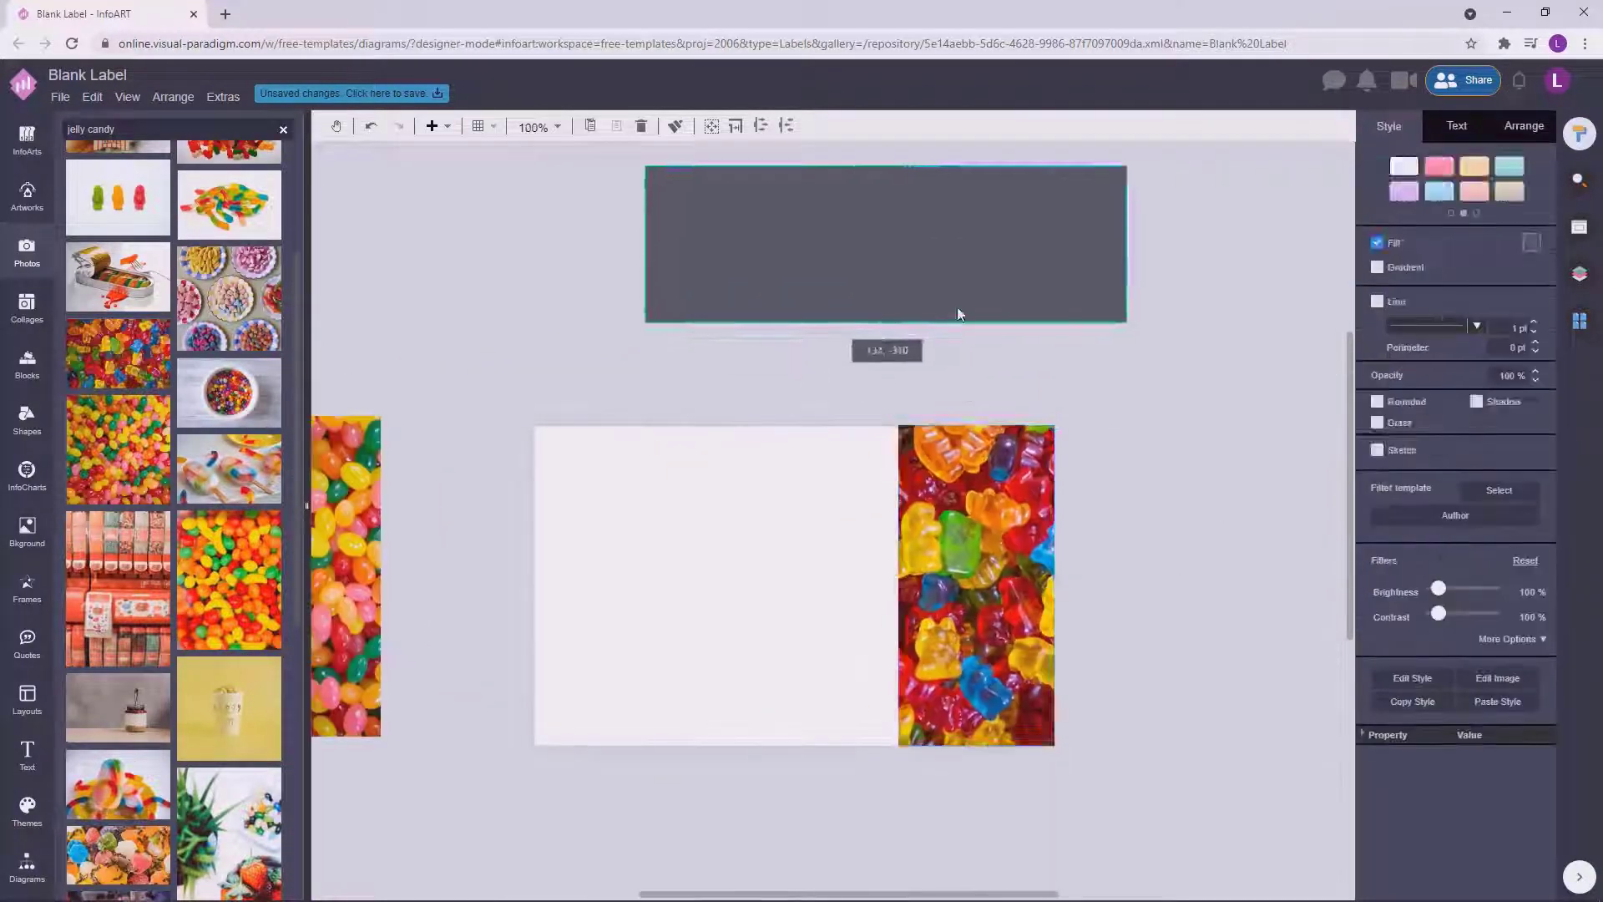
pyautogui.moveTo(992, 562); pyautogui.dragTo(944, 556)
pyautogui.click(468, 547)
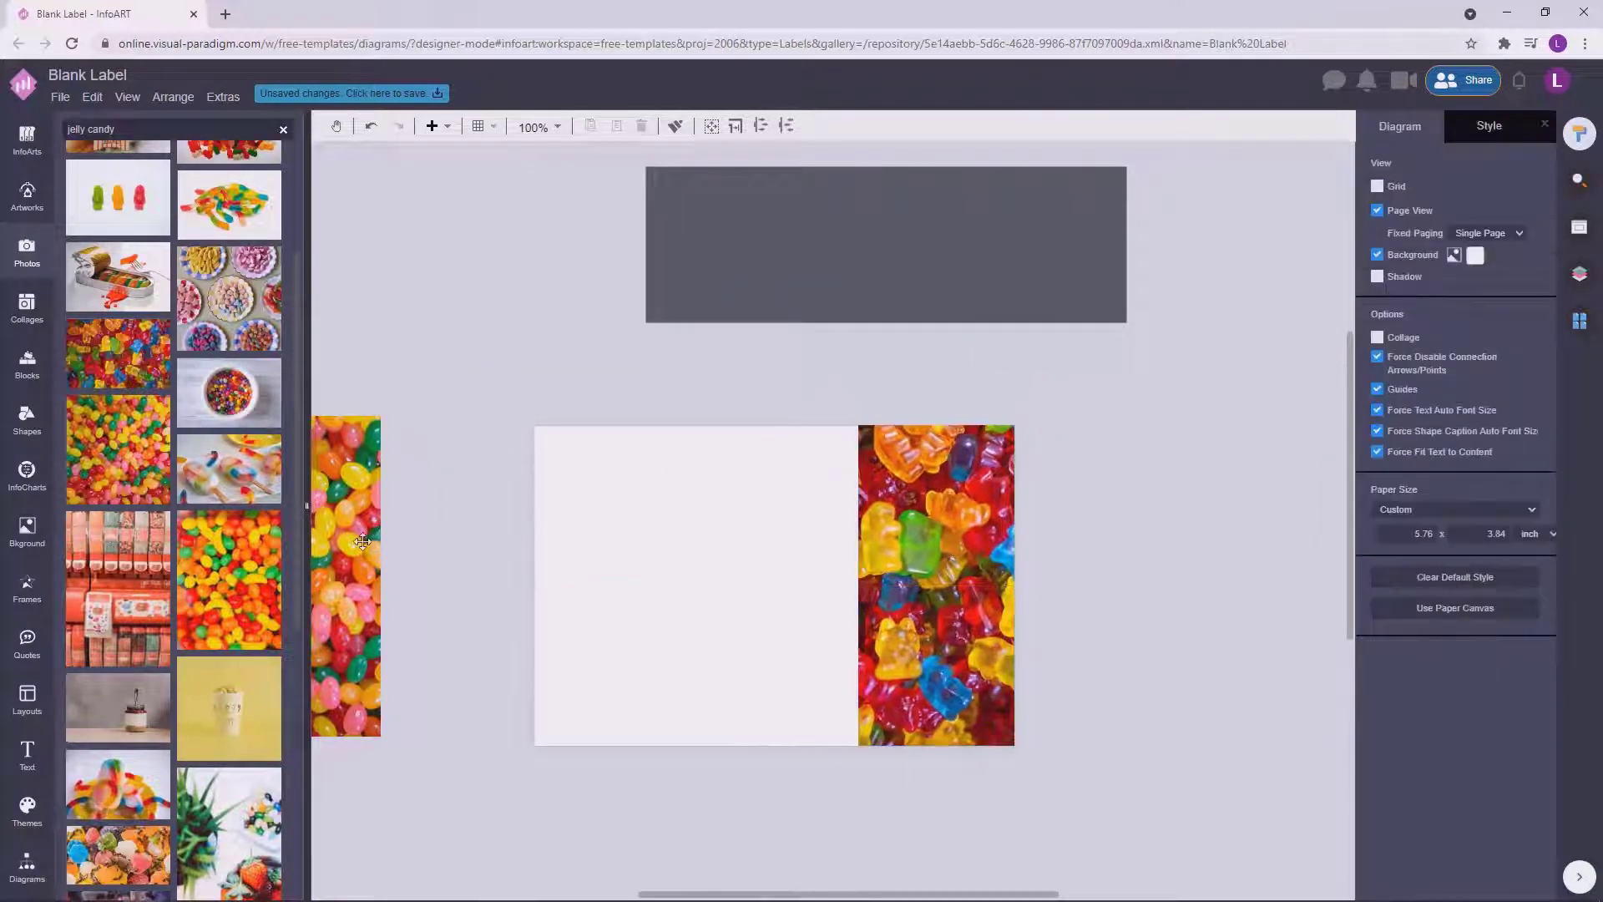
# Place the jelly bean photo along the page's left edge and the grey band across the middle, in front of both photos.
pyautogui.moveTo(362, 541); pyautogui.dragTo(629, 594)
pyautogui.moveTo(862, 307); pyautogui.dragTo(873, 608)
pyautogui.click(1524, 126)
pyautogui.click(1408, 171)
pyautogui.moveTo(695, 582); pyautogui.dragTo(684, 591)
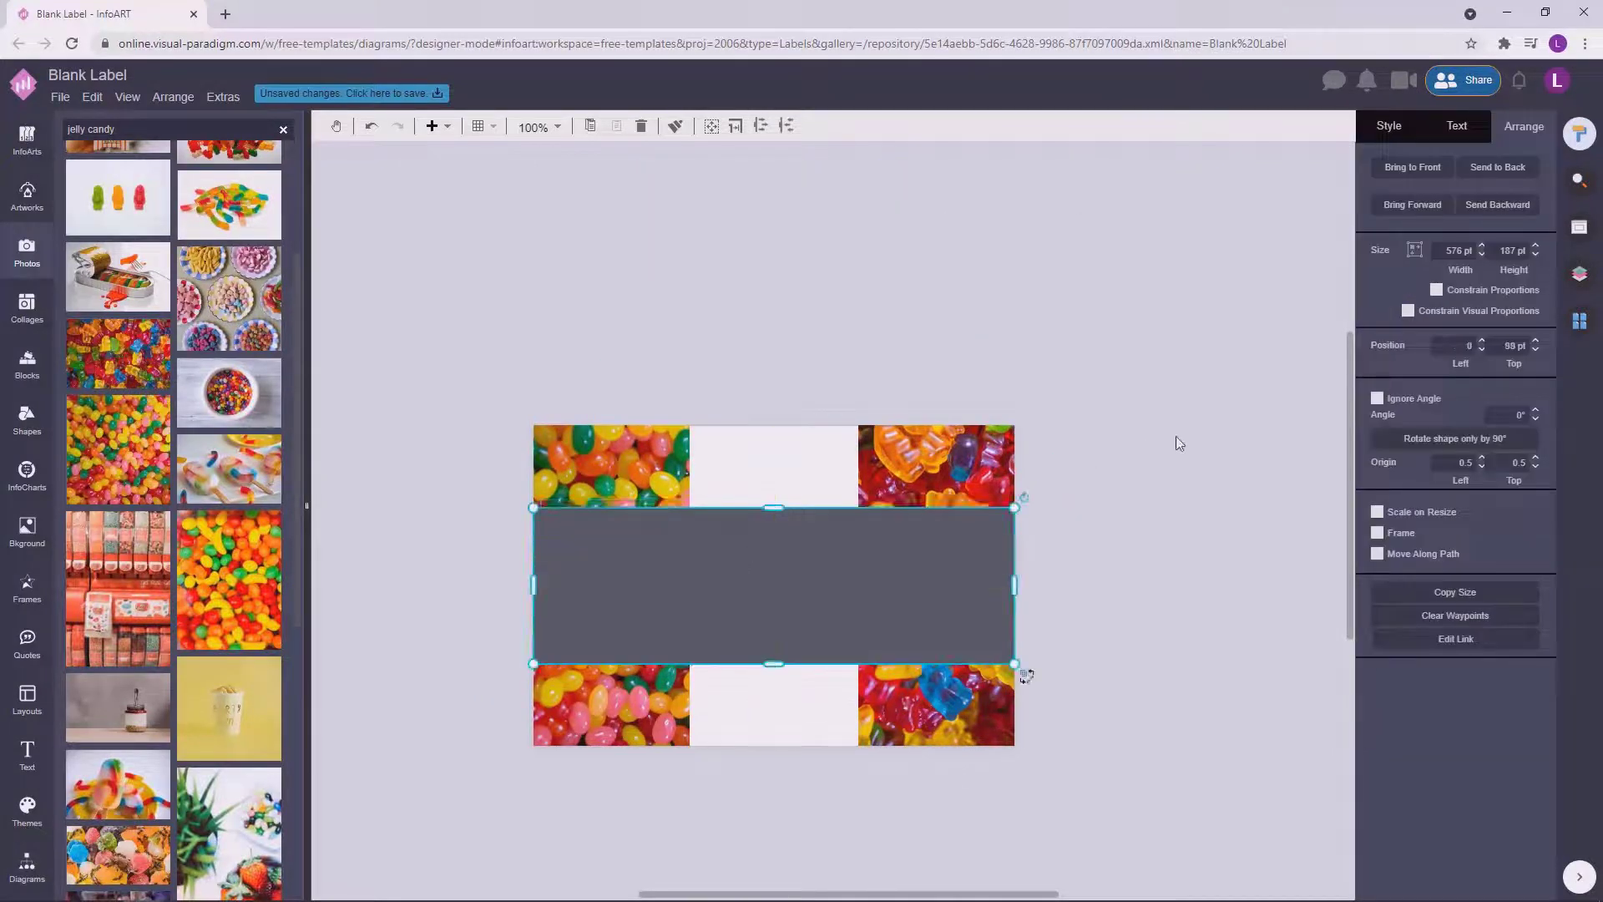
pyautogui.click(1177, 443)
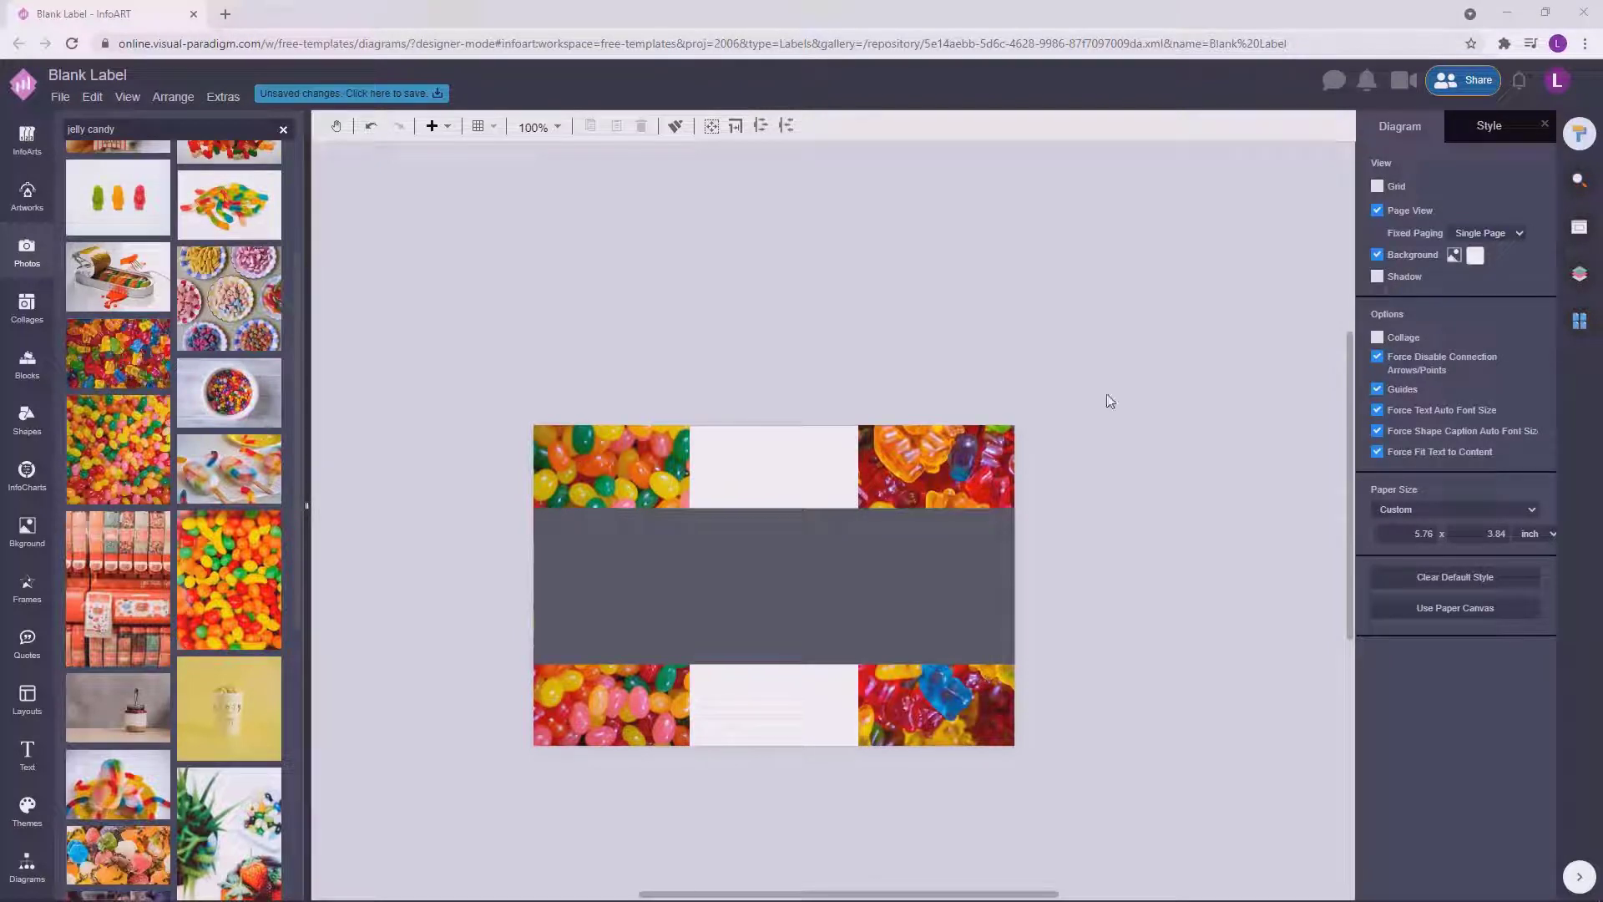
# Fill the grey band with the copied teal colour code.
pyautogui.click(1475, 255)
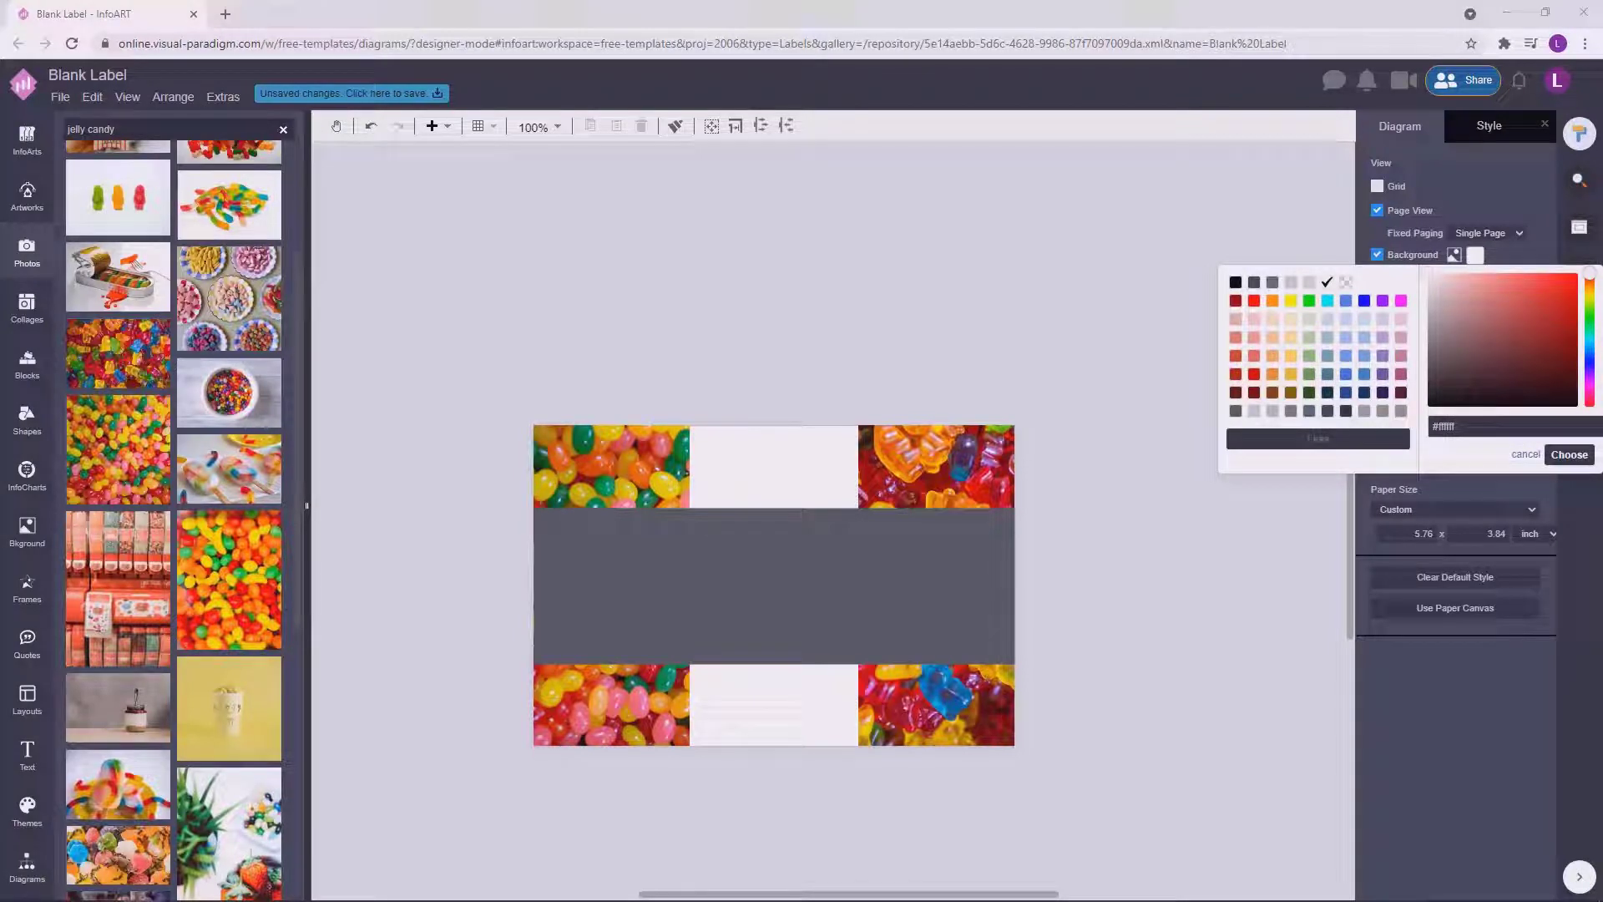
pyautogui.click(1005, 506)
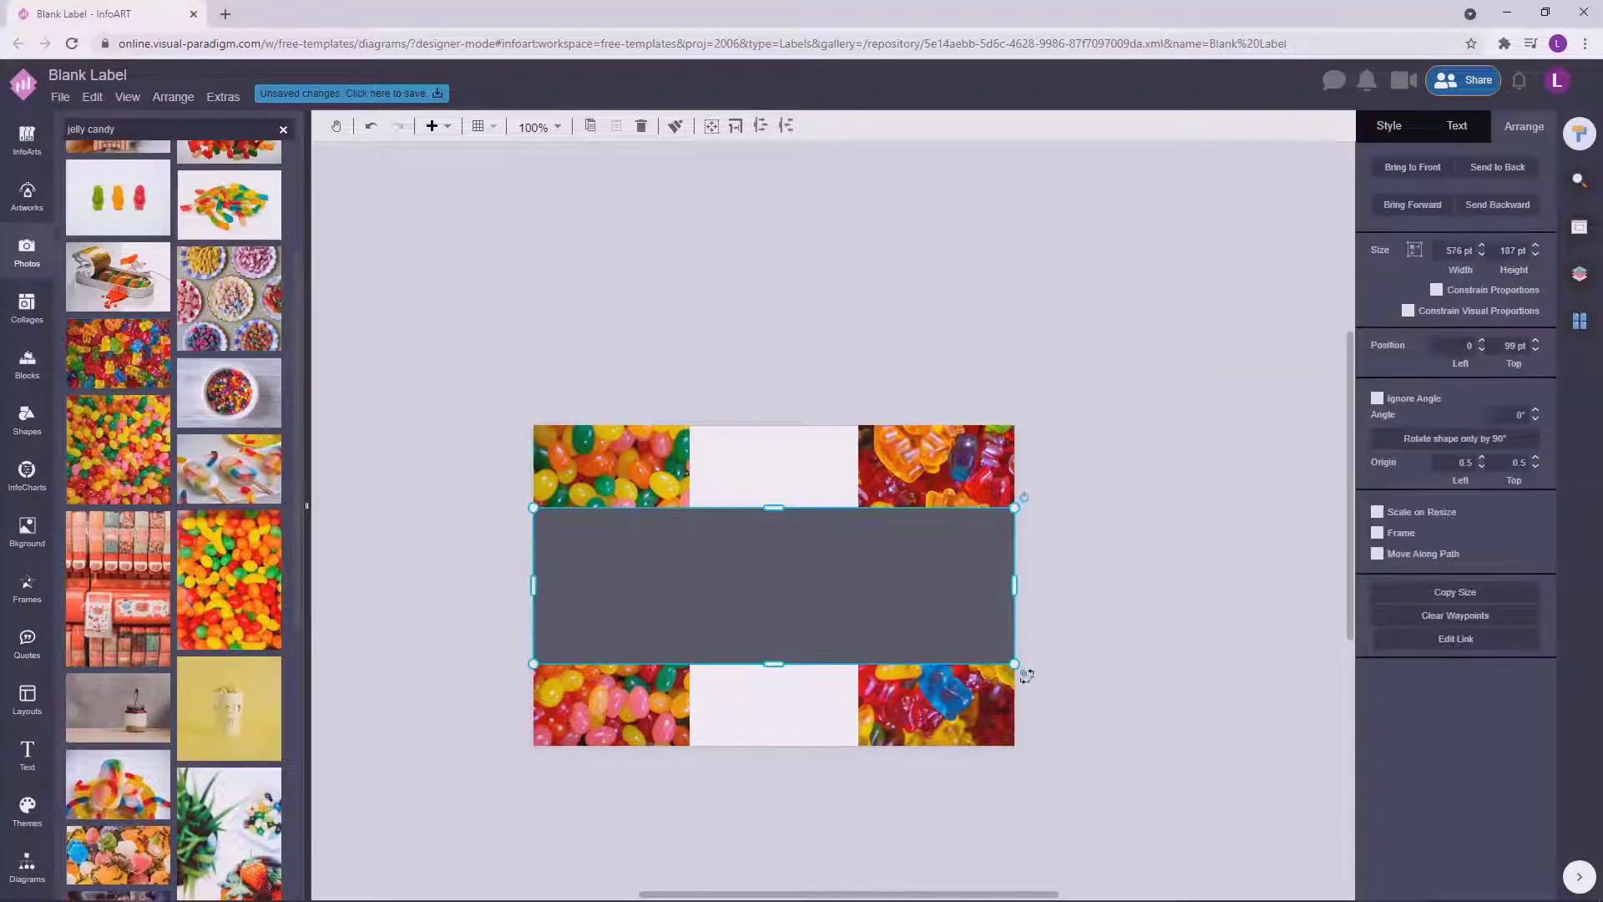
pyautogui.click(1531, 242)
pyautogui.tripleClick(1445, 415)
pyautogui.hotkey('ctrl', 'v')
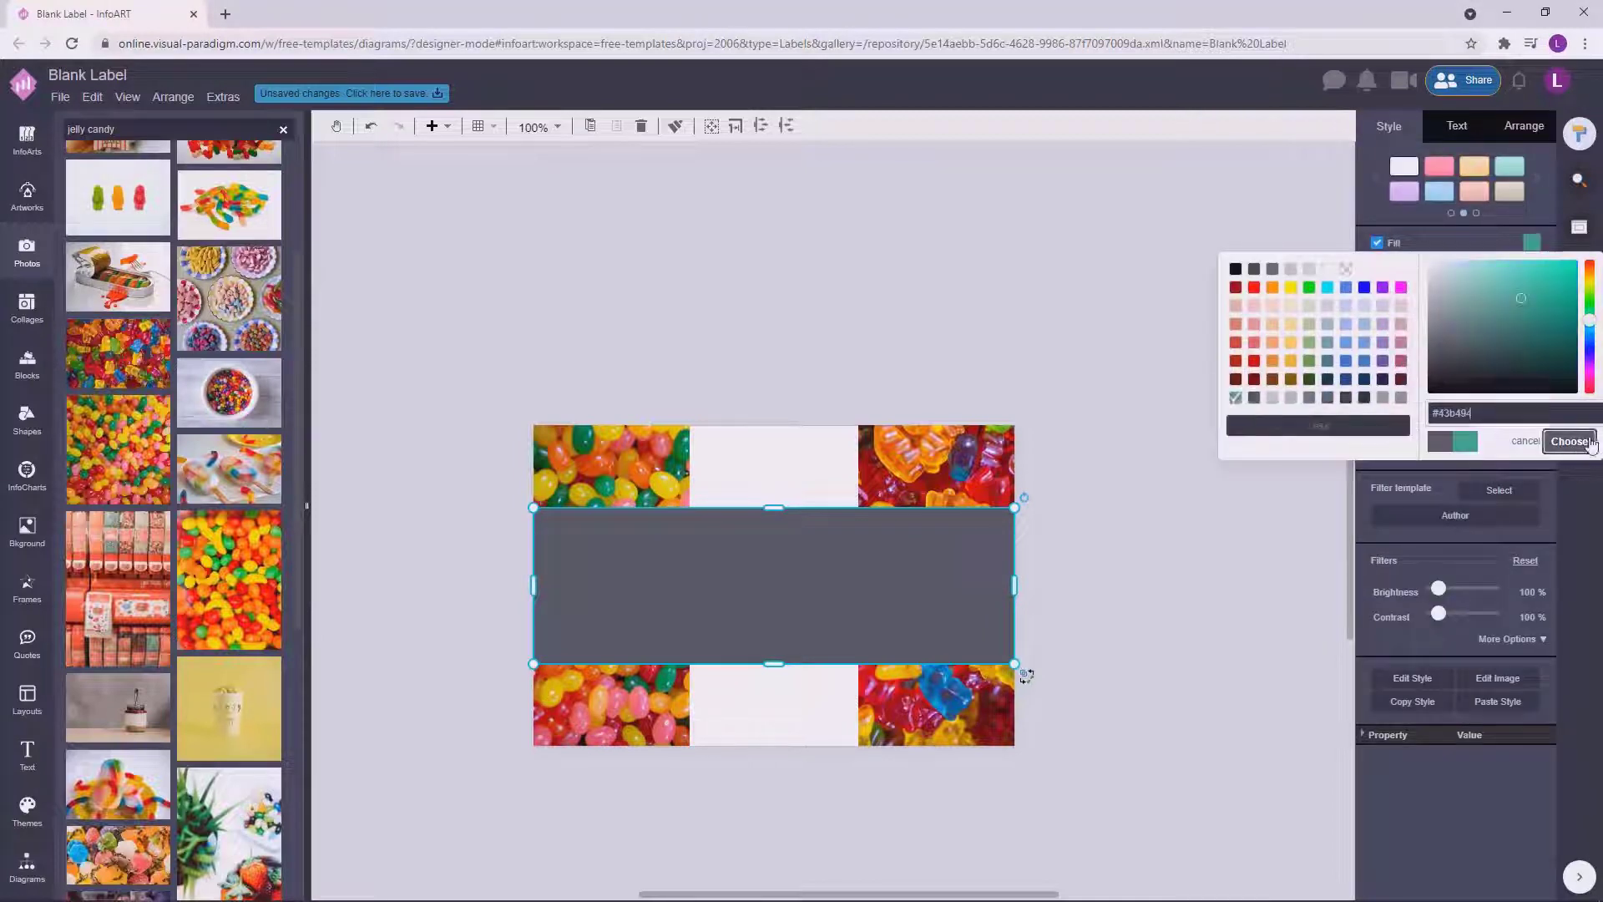
pyautogui.click(1572, 442)
pyautogui.click(1102, 499)
# Move the teal band above the page and both candy photos off the page to its left.
pyautogui.moveTo(729, 607); pyautogui.dragTo(673, 294)
pyautogui.click(417, 450)
pyautogui.click(614, 597)
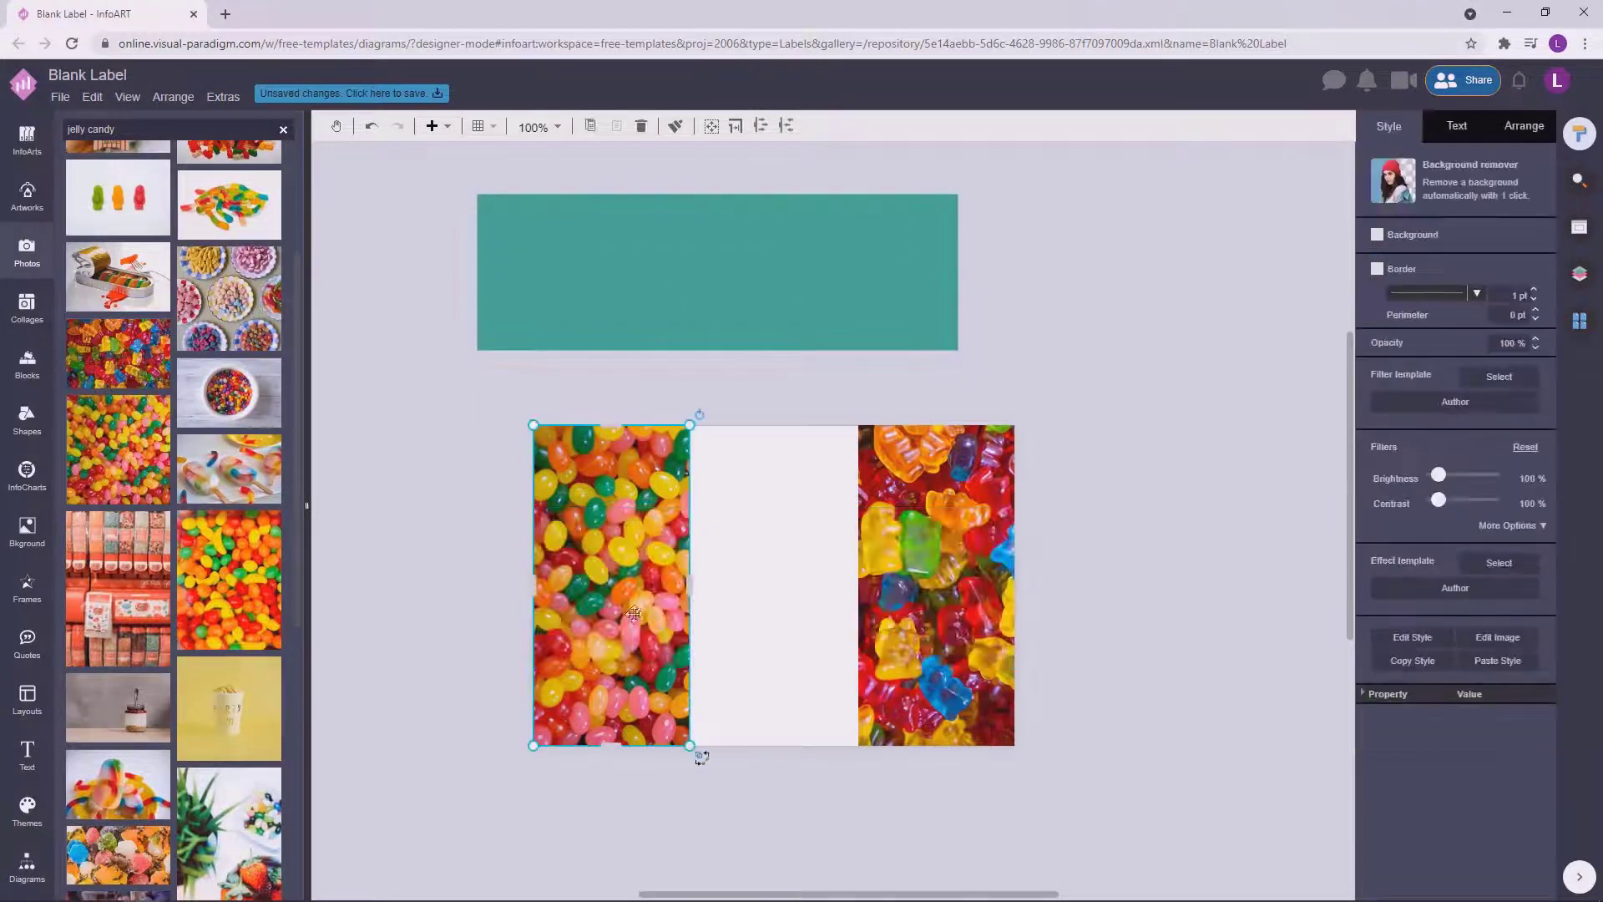
pyautogui.keyDown('shift'); pyautogui.click(953, 603); pyautogui.keyUp('shift')
pyautogui.moveTo(954, 603); pyautogui.dragTo(1311, 555)
pyautogui.moveTo(1311, 555); pyautogui.dragTo(802, 544)
# Replace the jelly bean and gummy bear photos with two rainbow popsicle photos from the search results.
pyautogui.click(622, 534)
pyautogui.doubleClick(468, 484)
pyautogui.moveTo(279, 477); pyautogui.dragTo(463, 457)
pyautogui.click(539, 265)
pyautogui.moveTo(253, 478); pyautogui.dragTo(464, 501)
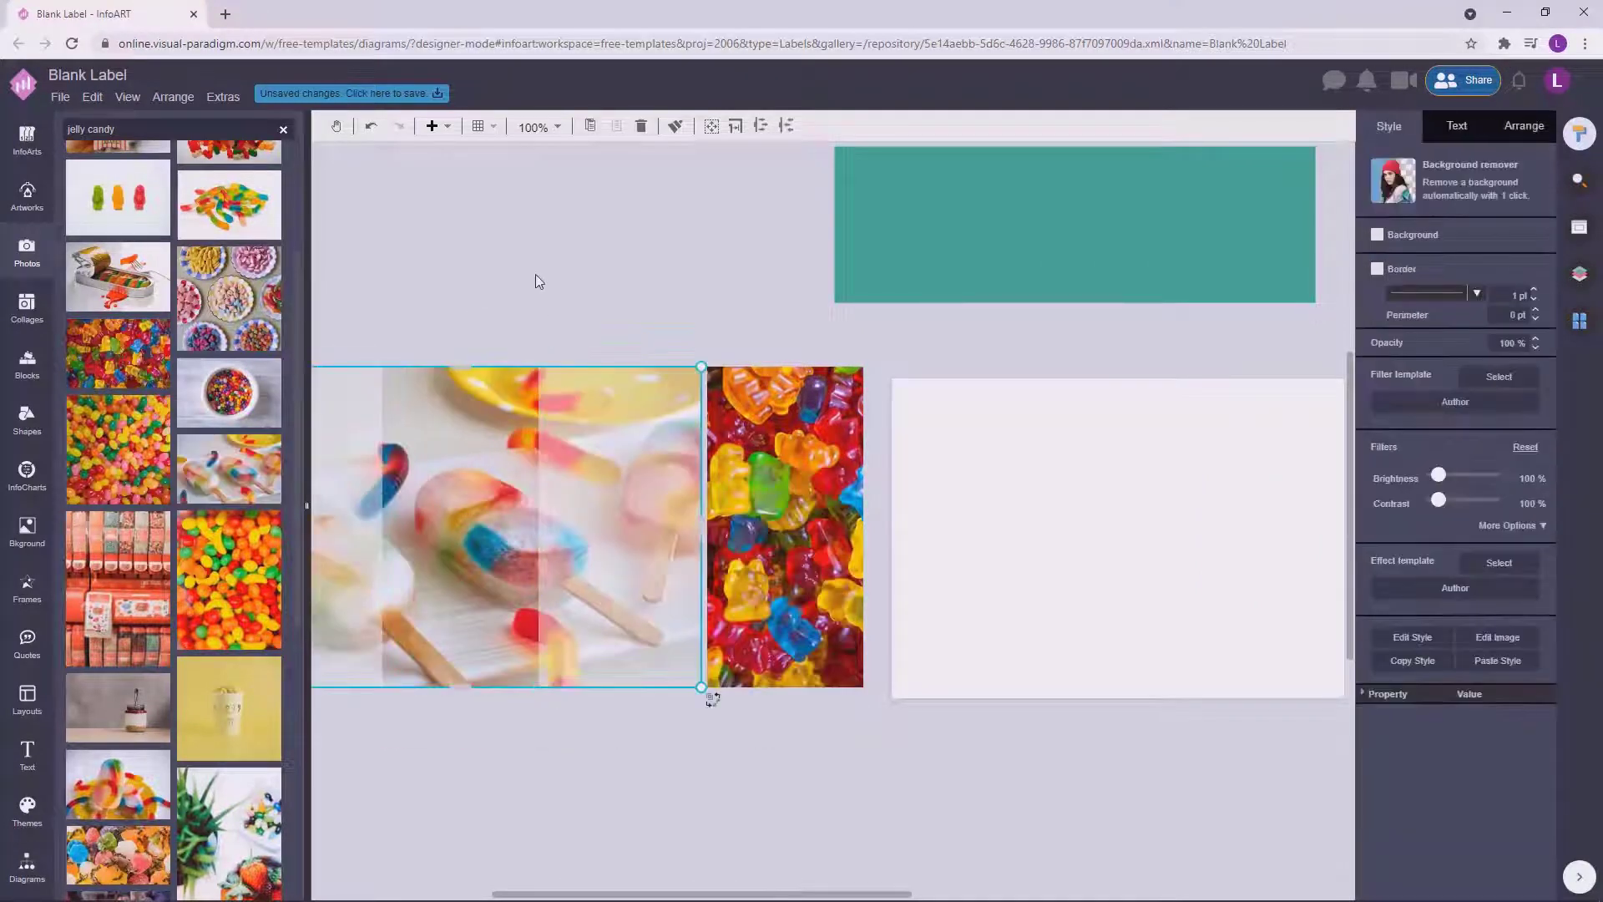
pyautogui.click(537, 282)
pyautogui.moveTo(118, 785); pyautogui.dragTo(784, 519)
pyautogui.click(698, 283)
# Move both popsicle photos together back onto the page, aligned with its left and right edges.
pyautogui.scroll(-3, 712, 458)
pyautogui.scroll(-6, 229, 576)
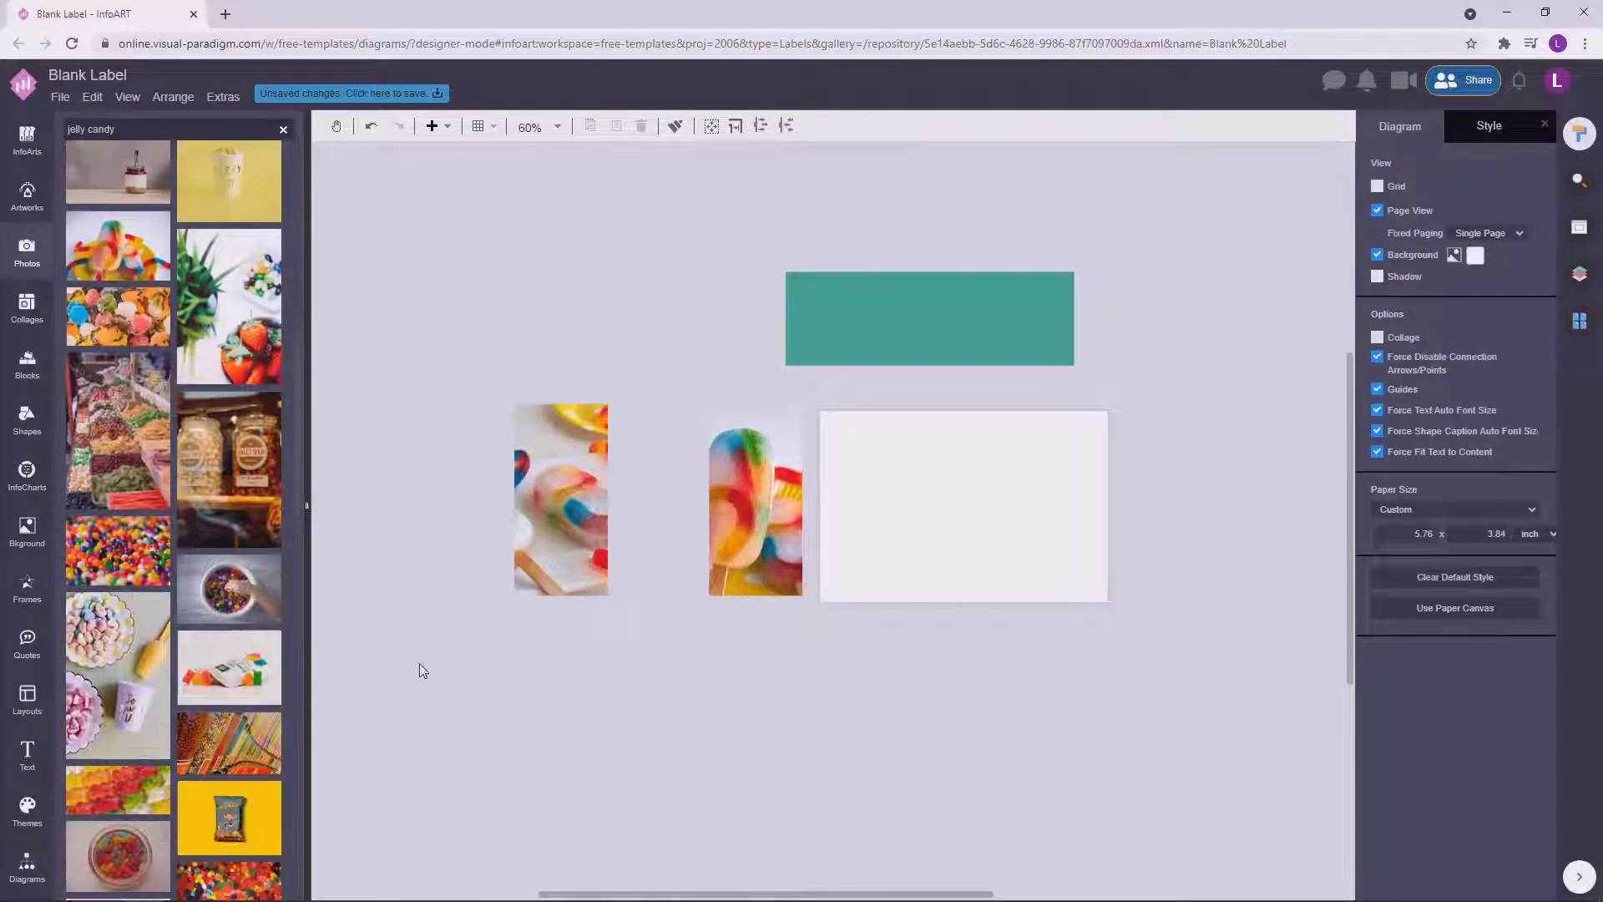
pyautogui.scroll(-10, 117, 675)
pyautogui.moveTo(746, 728); pyautogui.dragTo(665, 762)
pyautogui.click(674, 543)
pyautogui.keyDown('shift'); pyautogui.click(495, 554); pyautogui.keyUp('shift')
pyautogui.moveTo(694, 557); pyautogui.dragTo(999, 565)
pyautogui.click(1130, 524)
pyautogui.scroll(2, 1131, 525)
pyautogui.click(695, 574)
pyautogui.keyDown('shift'); pyautogui.click(885, 568); pyautogui.keyUp('shift')
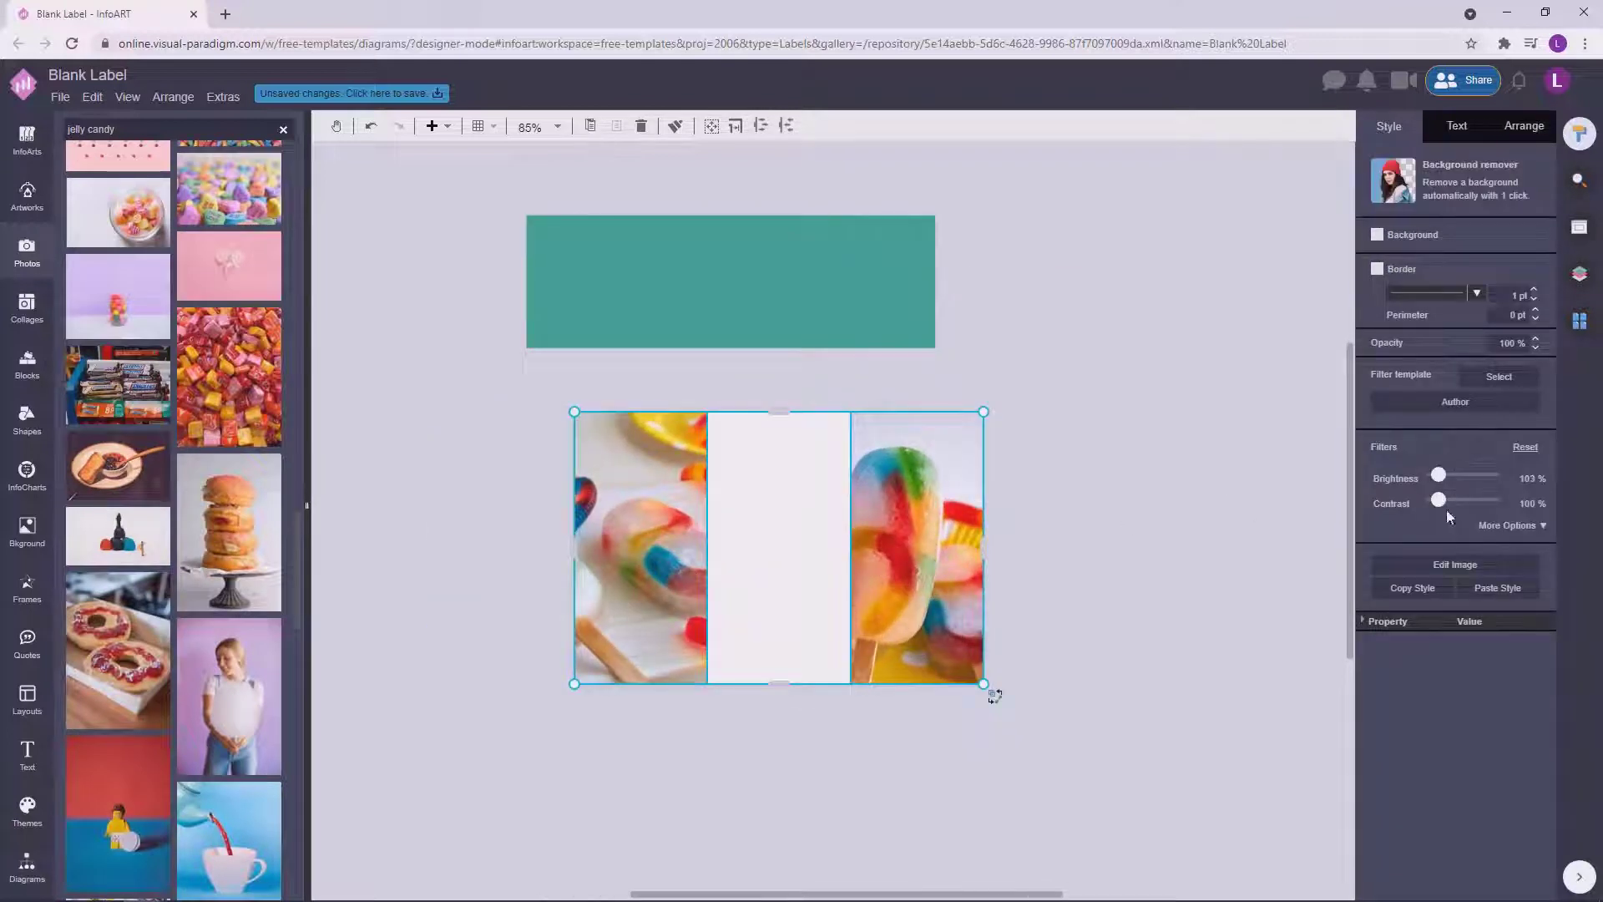
# Set the page background to the recently used teal.
pyautogui.click(1148, 403)
pyautogui.click(1474, 256)
pyautogui.click(1438, 412)
# Fill the teal band above the page with the copied light beige colour code.
pyautogui.click(835, 292)
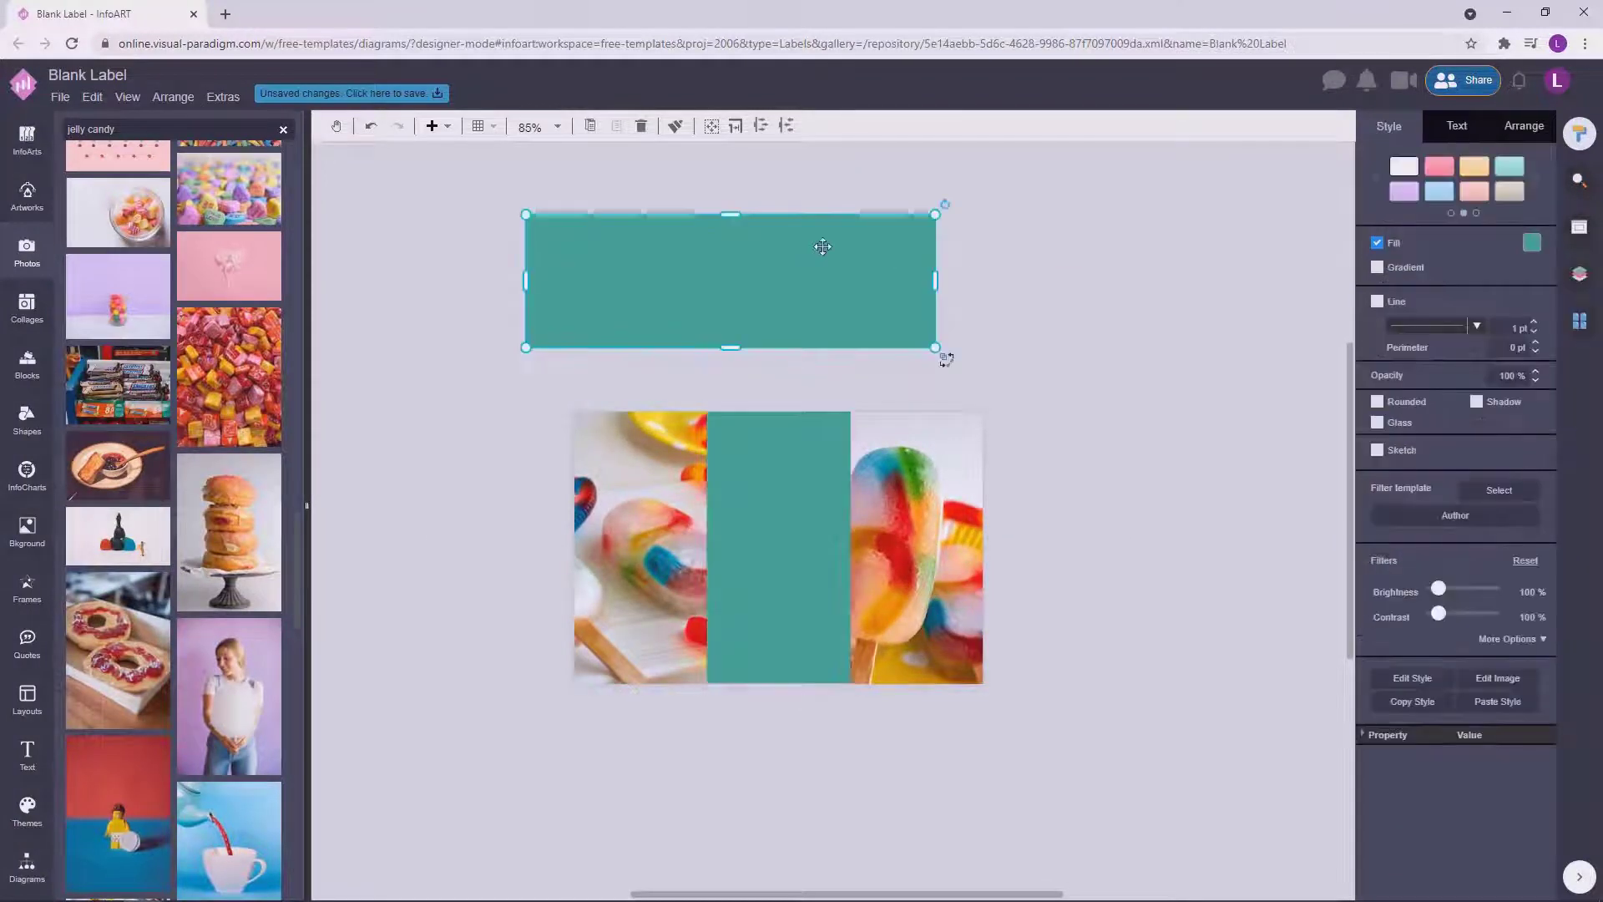
pyautogui.click(1532, 243)
pyautogui.click(1433, 424)
pyautogui.doubleClick(1449, 411)
pyautogui.hotkey('ctrl', 'v')
pyautogui.click(1568, 442)
# Reduce the beige band's height to about 161 pt and park it above the page.
pyautogui.moveTo(704, 282); pyautogui.dragTo(754, 548)
pyautogui.moveTo(779, 614); pyautogui.dragTo(784, 306)
pyautogui.click(467, 384)
# Shift the left popsicle photo partly off the page and replace it with the multicoloured candy photo containing yellow banana sweets.
pyautogui.scroll(-20, 225, 634)
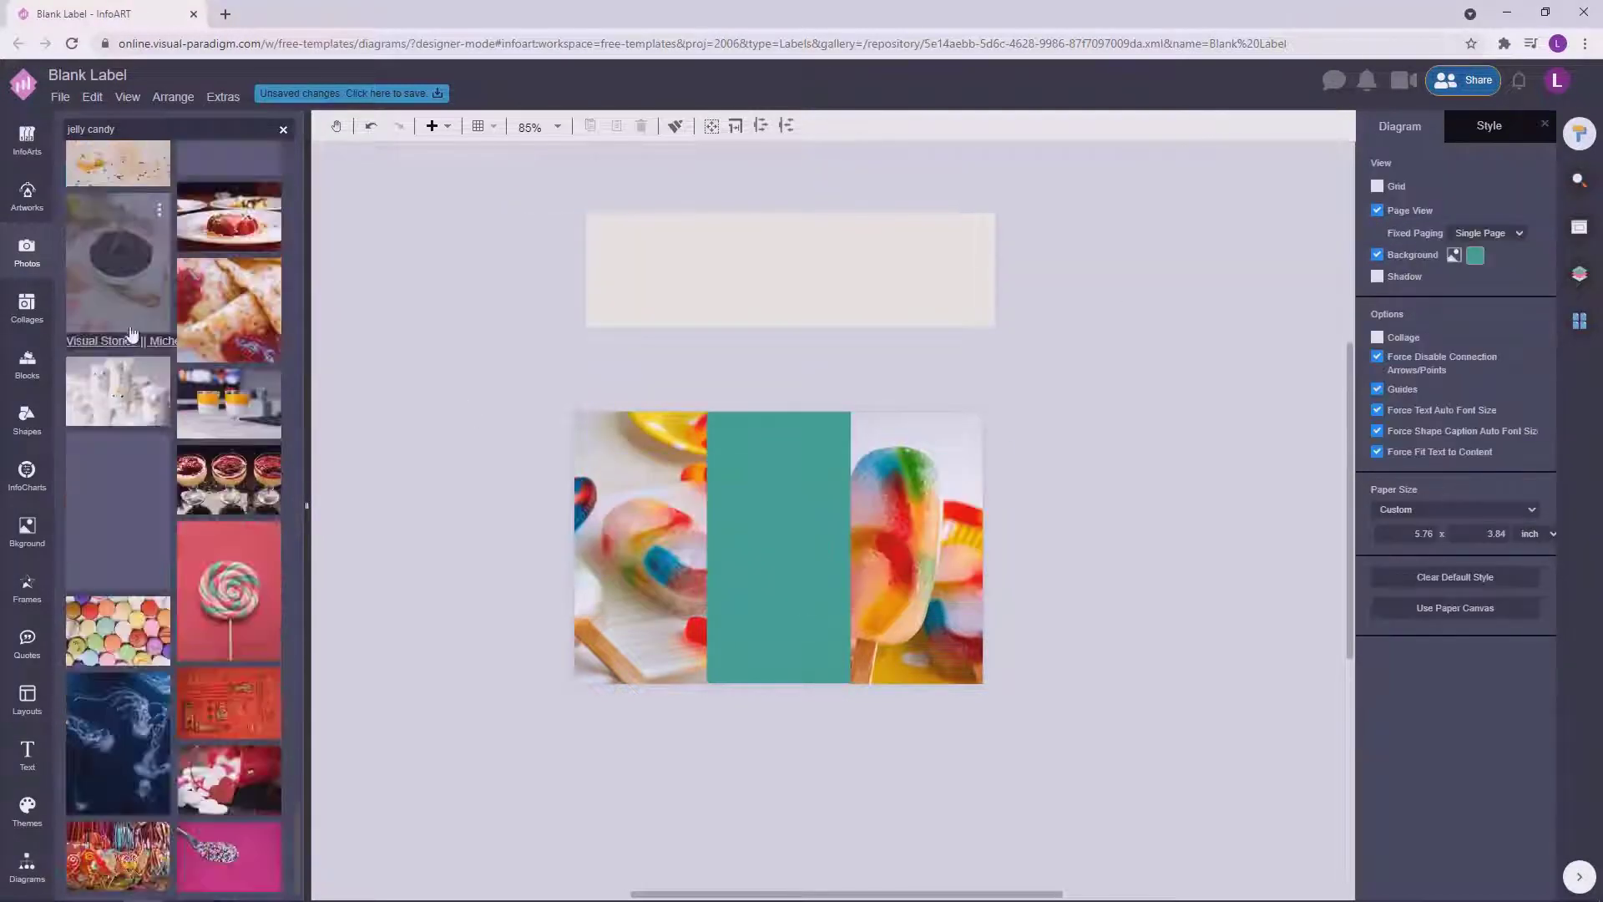
pyautogui.scroll(-15, 225, 508)
pyautogui.moveTo(225, 507); pyautogui.dragTo(693, 617)
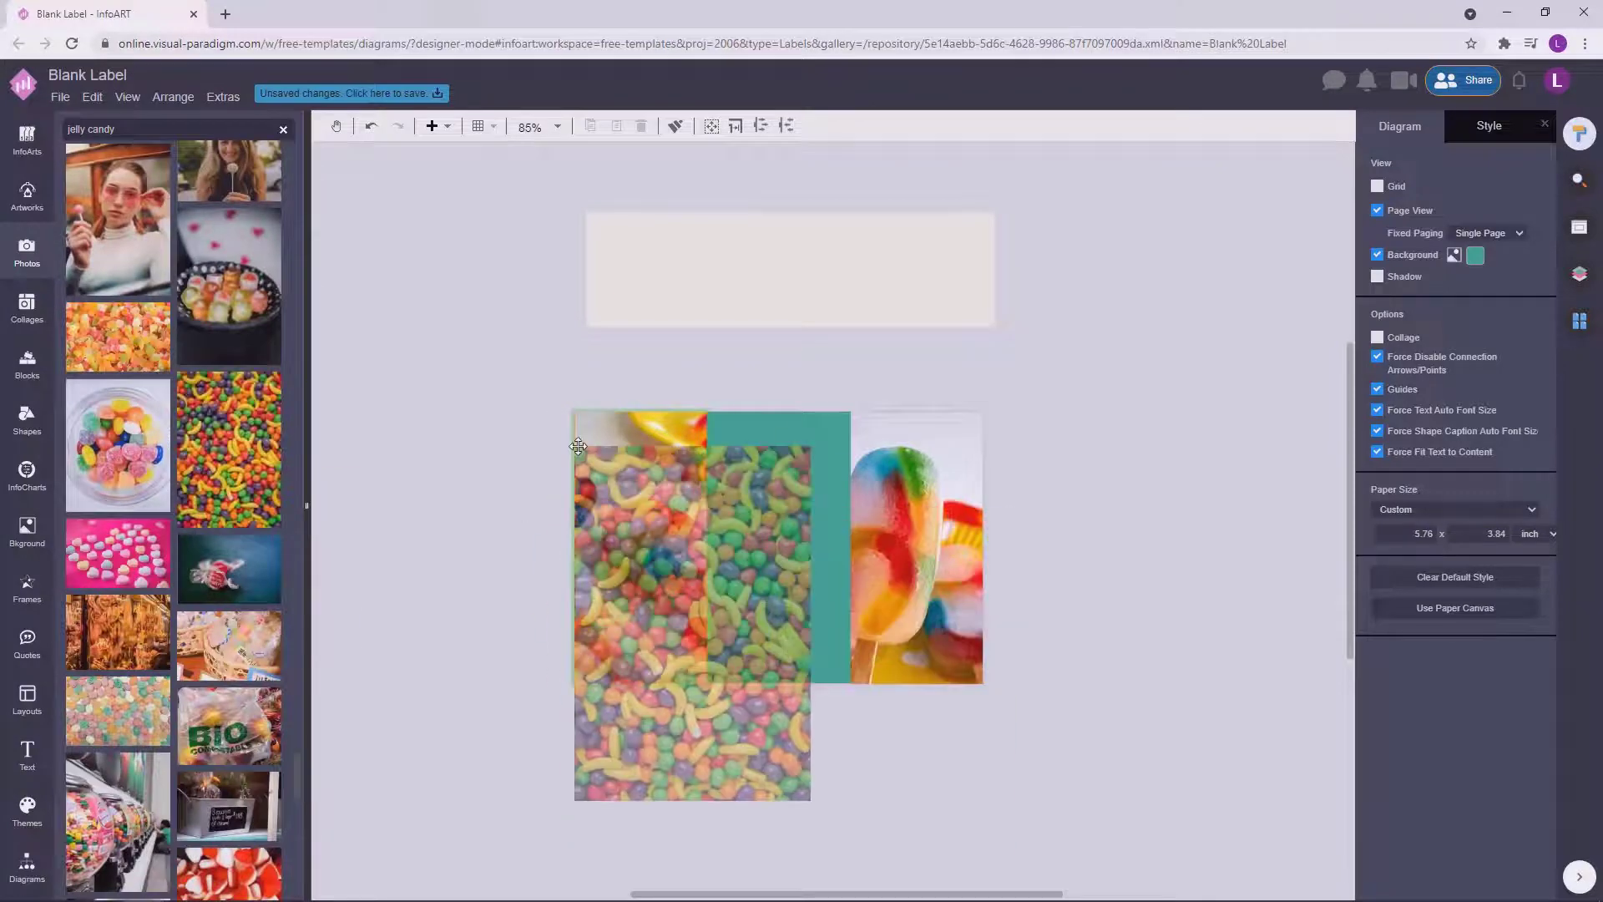
pyautogui.press('Delete')
pyautogui.click(640, 547)
pyautogui.moveTo(640, 547); pyautogui.dragTo(529, 547)
pyautogui.click(351, 287)
pyautogui.moveTo(228, 451); pyautogui.dragTo(534, 568)
pyautogui.click(455, 364)
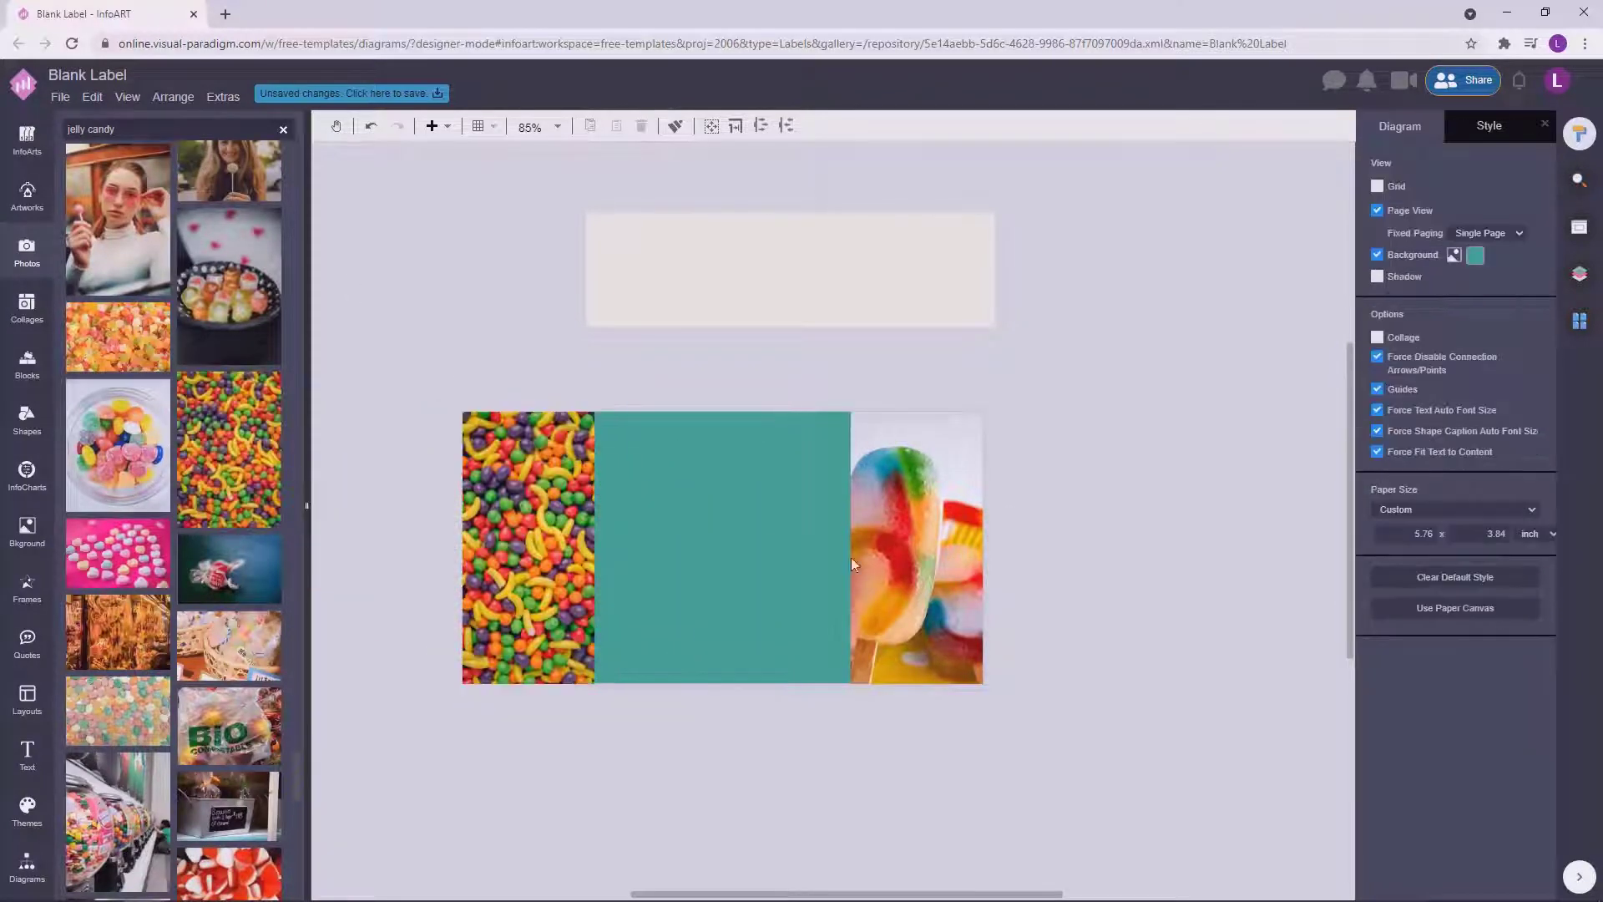
# Remove the right popsicle photo and place the multicoloured candy photo along both the left and right page edges.
pyautogui.moveTo(898, 557); pyautogui.dragTo(1055, 552)
pyautogui.press('Delete')
pyautogui.moveTo(501, 547); pyautogui.dragTo(890, 547)
pyautogui.click(843, 367)
# Move the beige band across the middle of the page, bring it to the front and align it with the page edges.
pyautogui.moveTo(781, 321); pyautogui.dragTo(777, 592)
pyautogui.click(1523, 127)
pyautogui.click(1416, 174)
pyautogui.scroll(1, 762, 576)
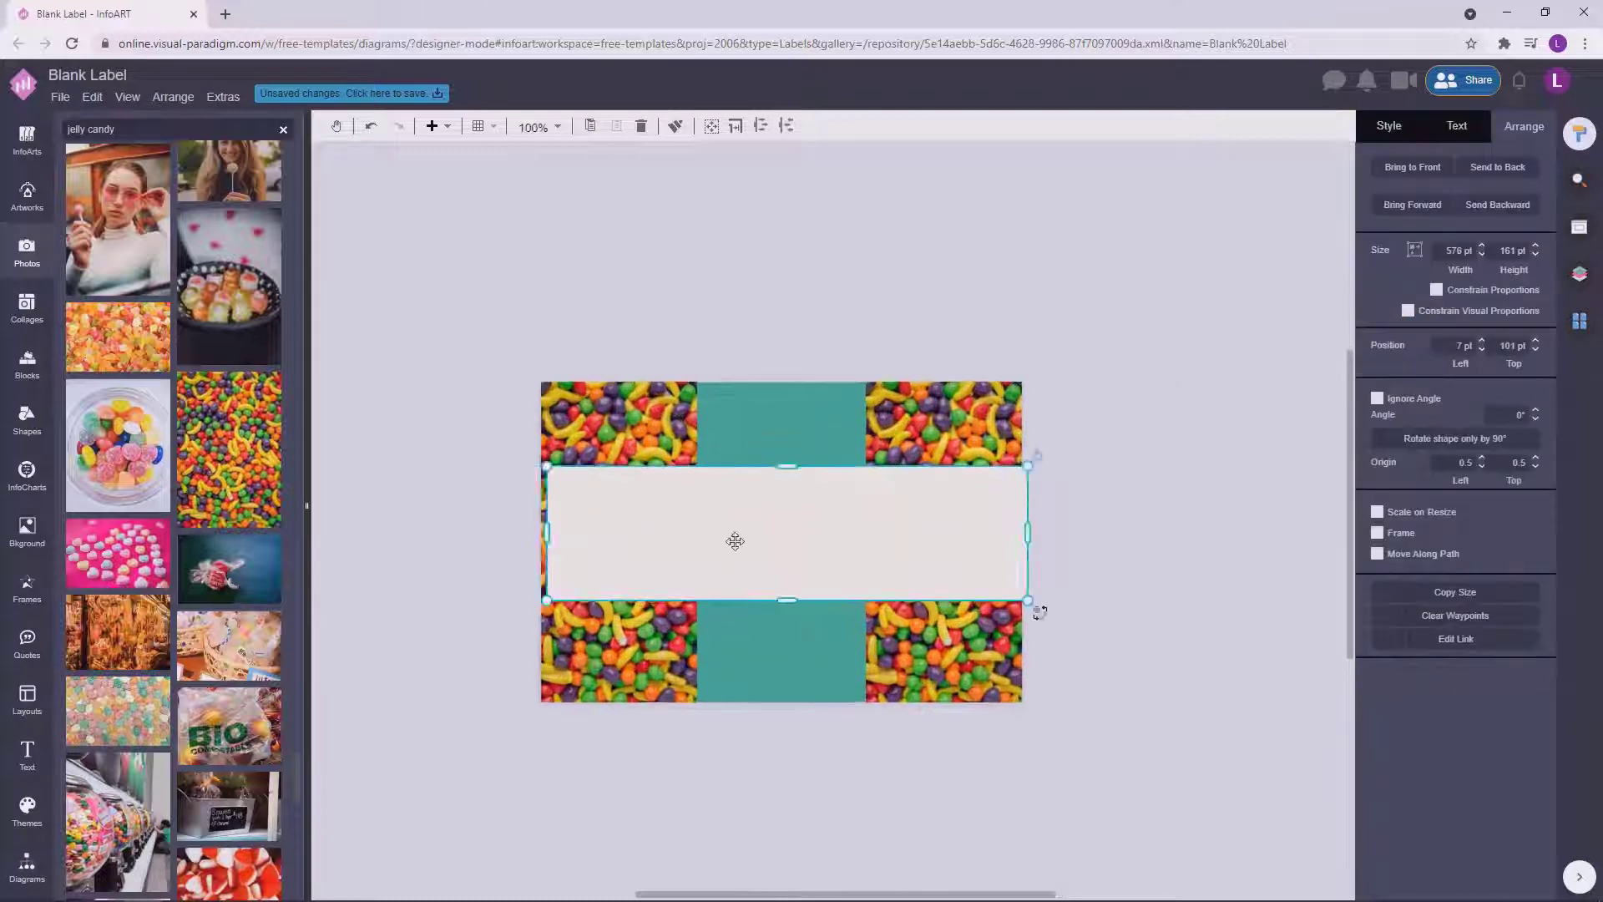
pyautogui.moveTo(735, 541); pyautogui.dragTo(727, 541)
pyautogui.click(1094, 467)
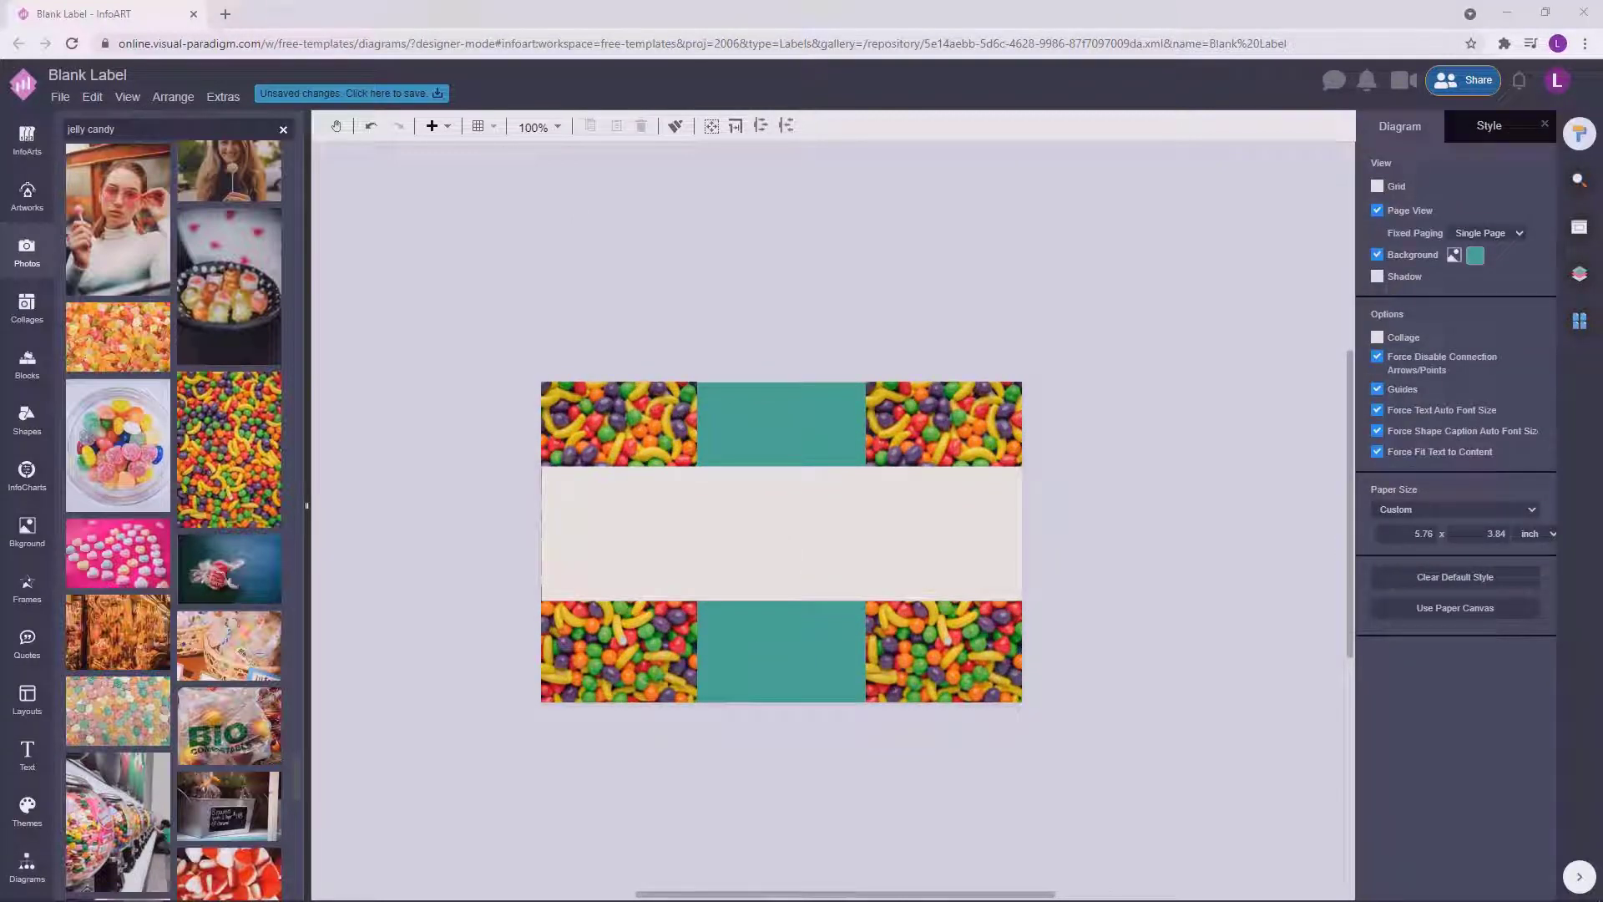
pyautogui.scroll(4, 626, 512)
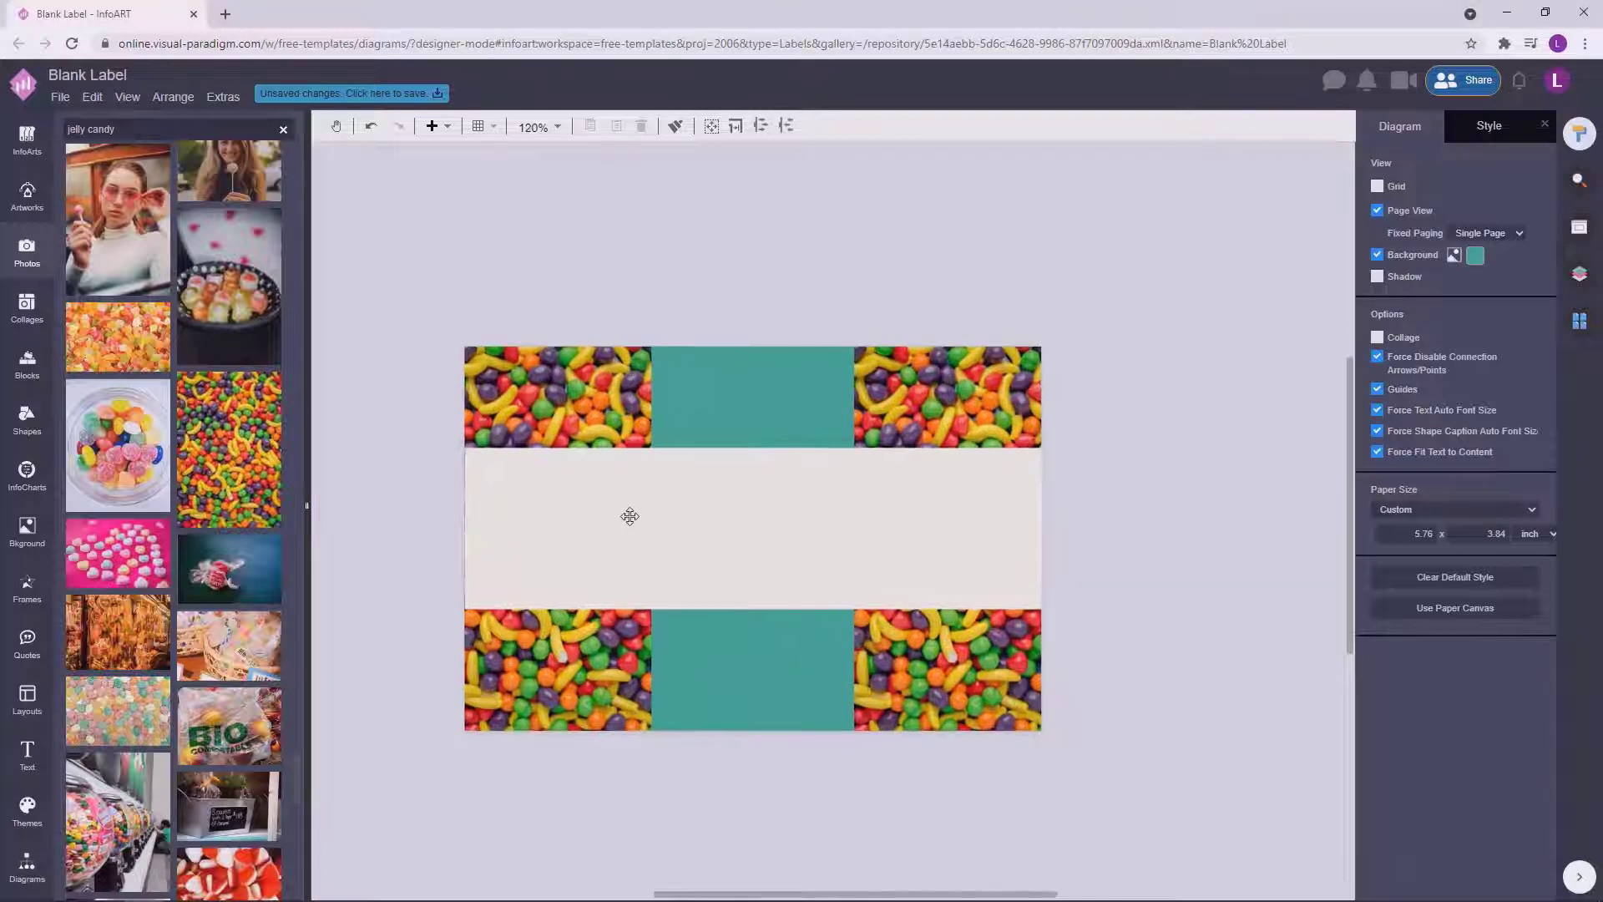
pyautogui.moveTo(585, 520); pyautogui.dragTo(551, 535)
pyautogui.click(574, 397)
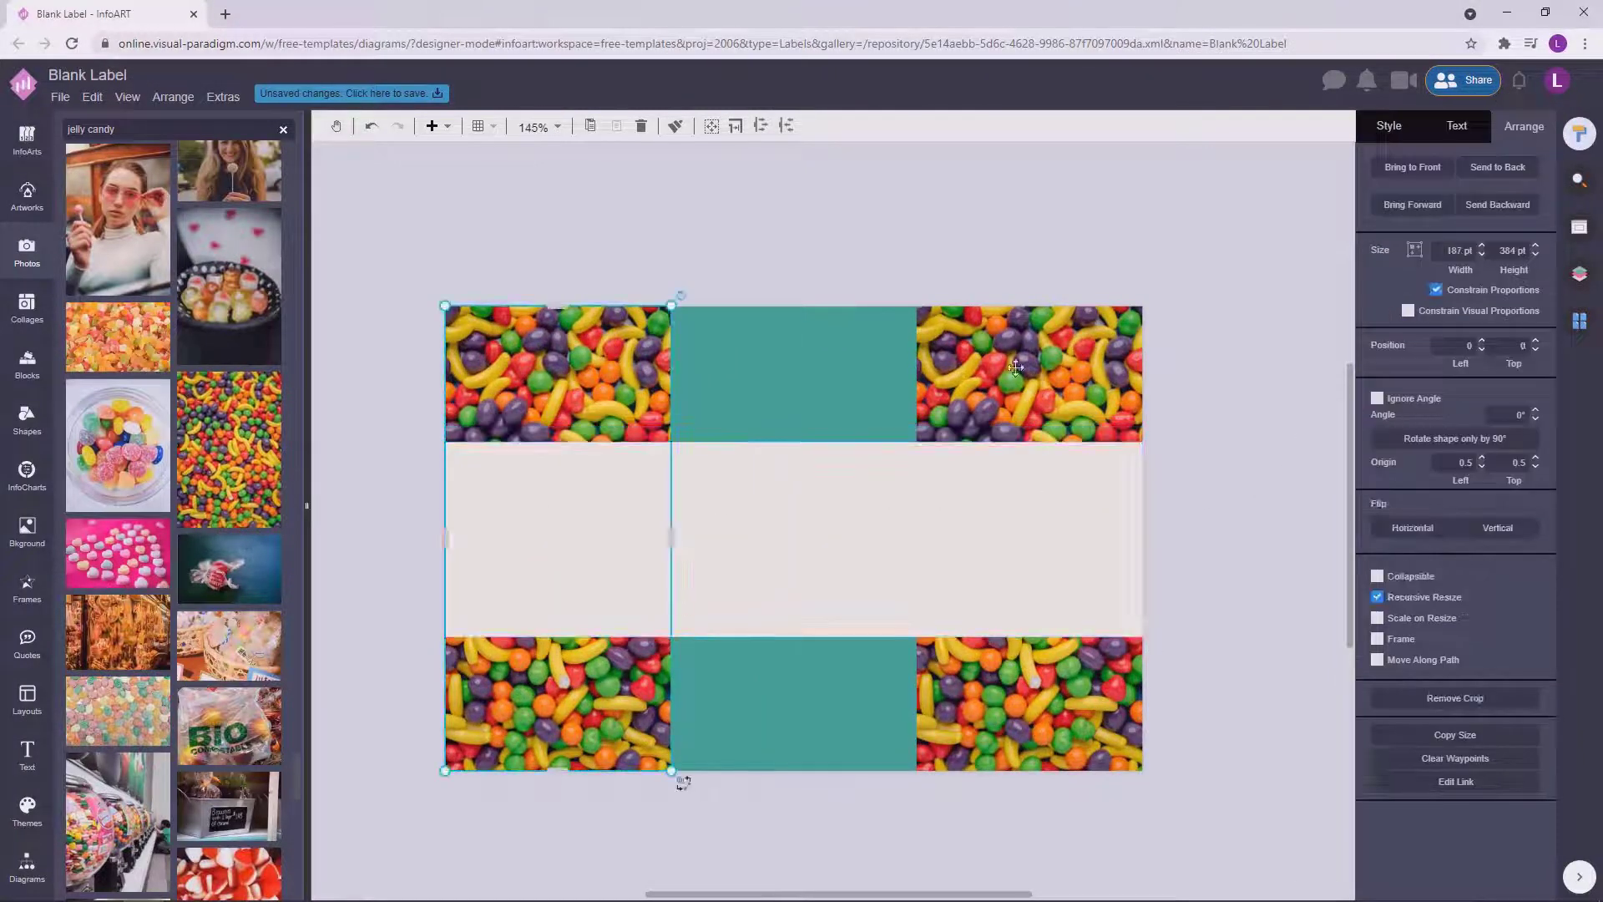
pyautogui.keyDown('shift'); pyautogui.click(1003, 385); pyautogui.keyUp('shift')
pyautogui.click(1407, 125)
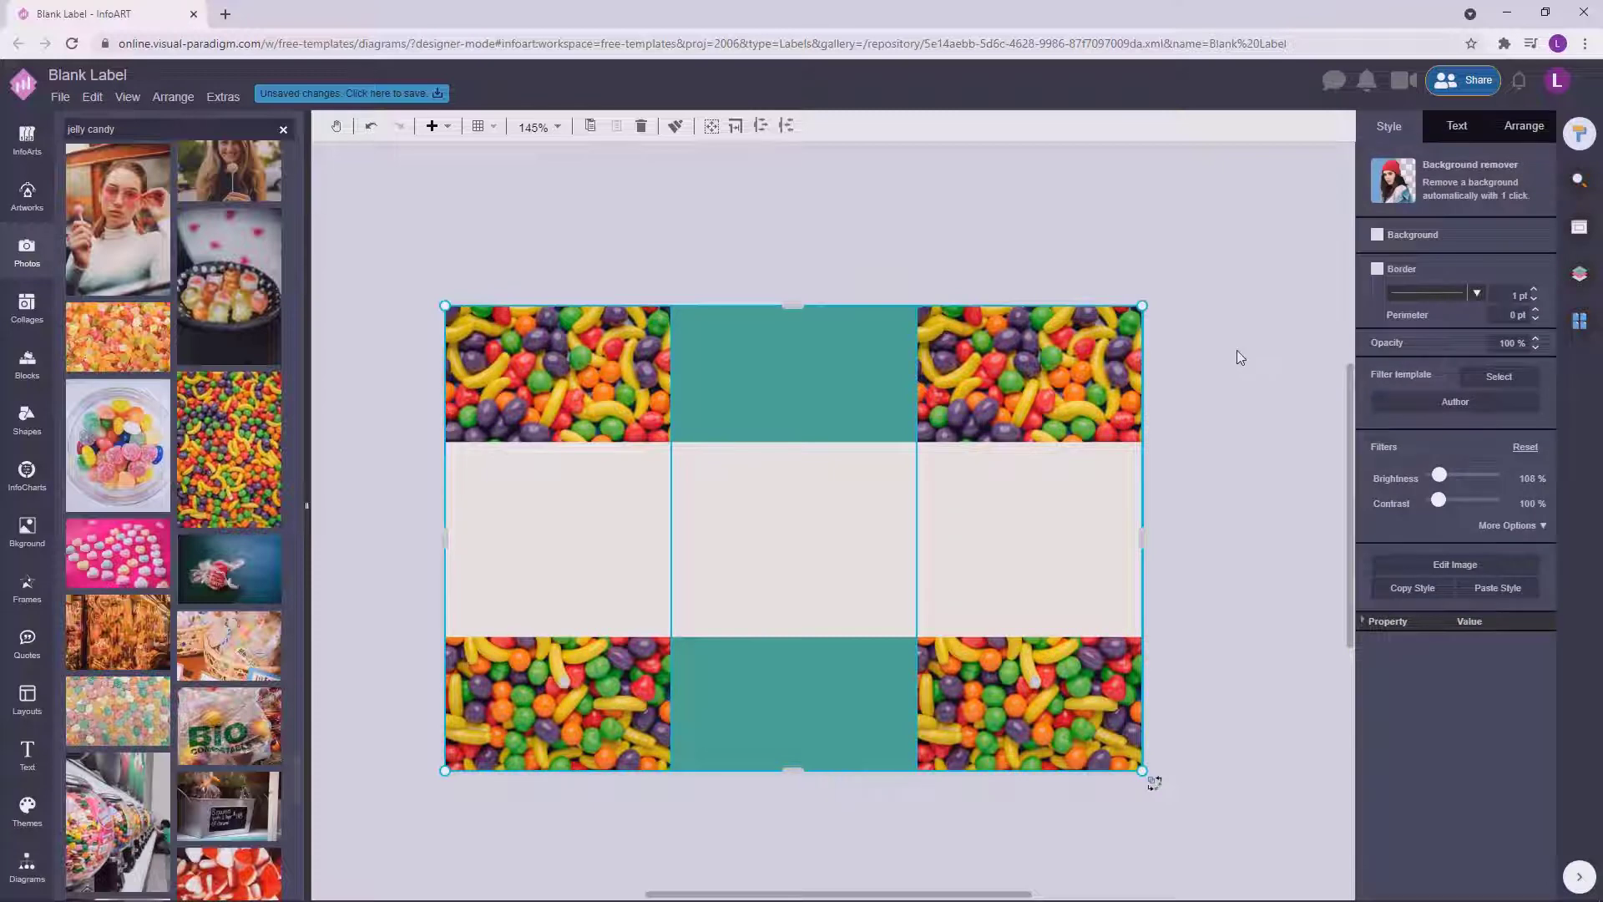
pyautogui.click(1203, 443)
pyautogui.scroll(-1, 1199, 449)
pyautogui.scroll(1, 1200, 444)
# Add a text box above the page reading "POLLY JELLY CANDIES".
pyautogui.click(27, 866)
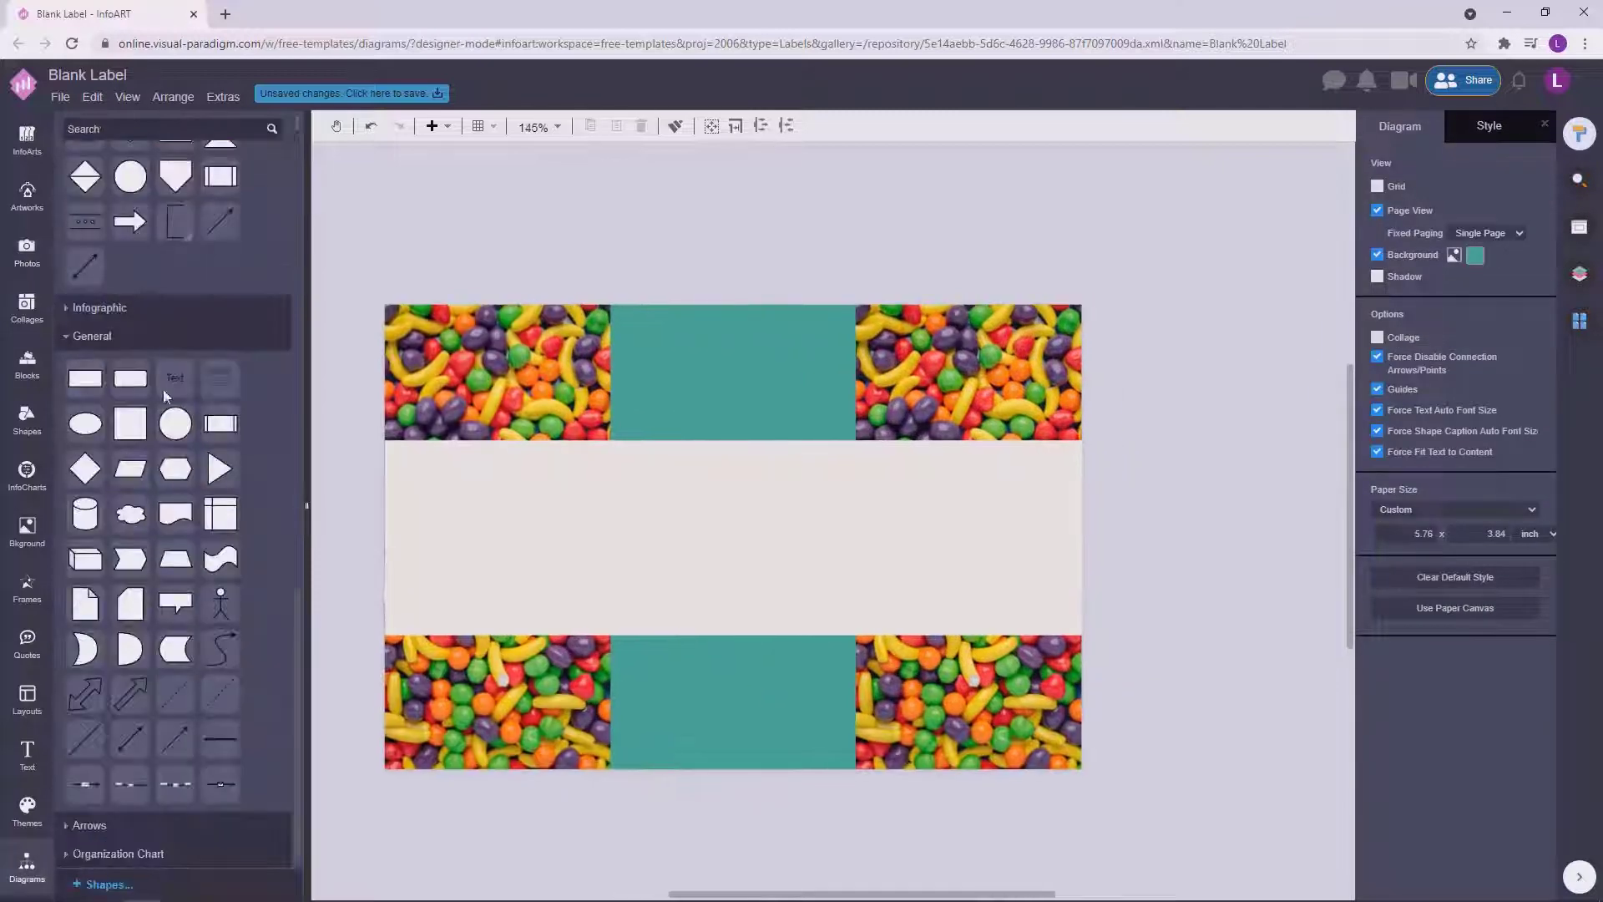
pyautogui.moveTo(175, 377); pyautogui.dragTo(954, 251)
pyautogui.doubleClick(829, 231)
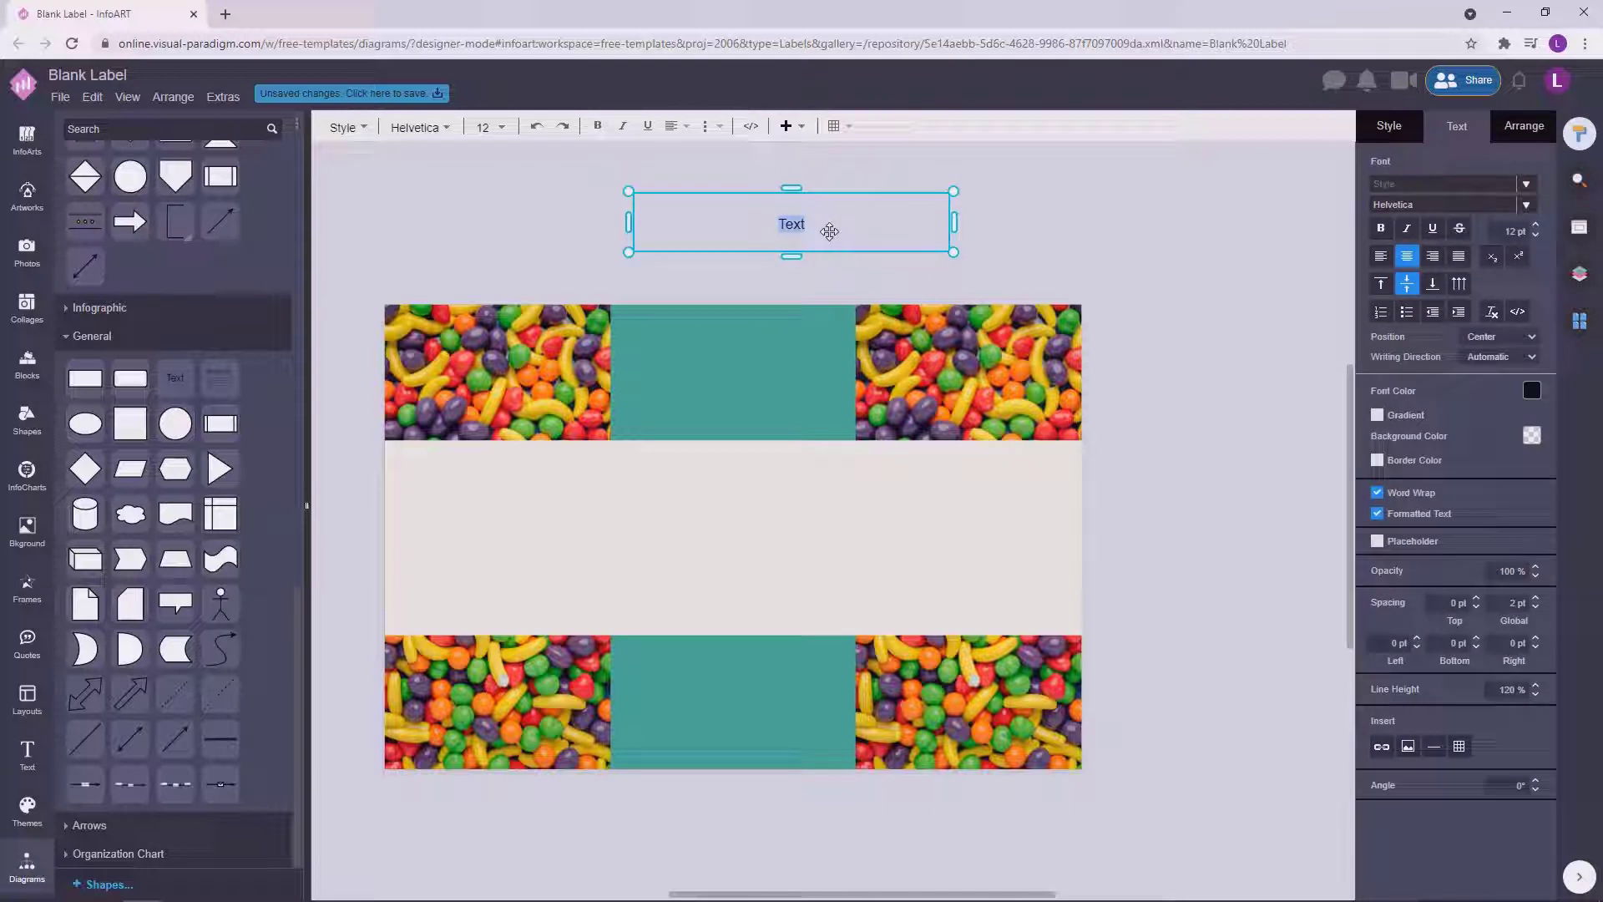
pyautogui.write('POLLY JELLY CAN')
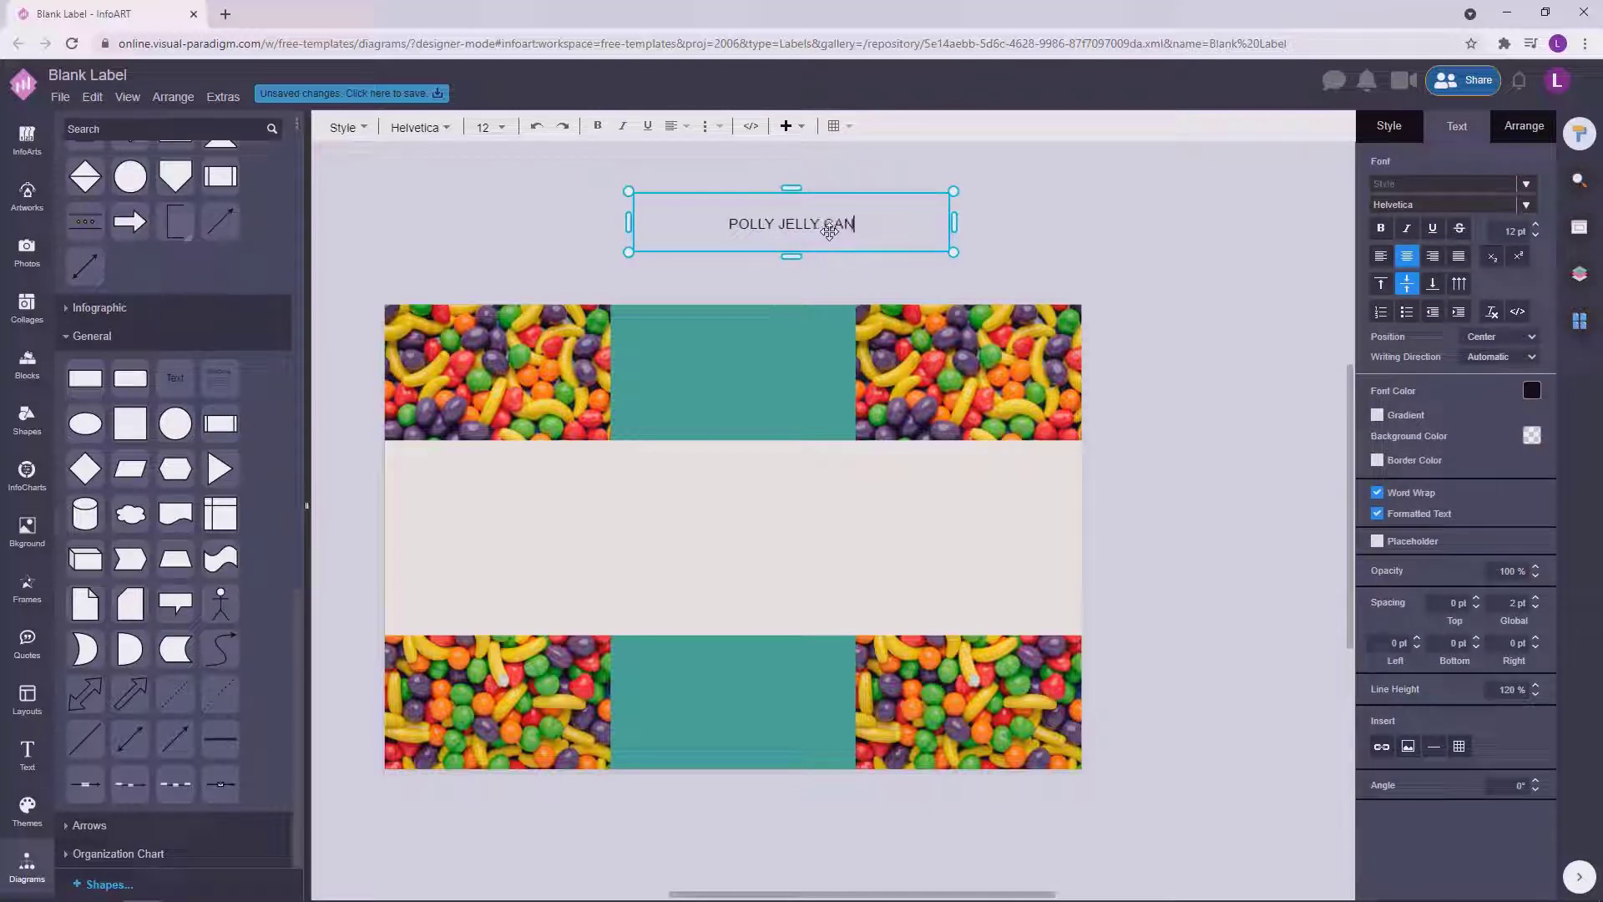
pyautogui.write('DIES')
pyautogui.press('Escape')
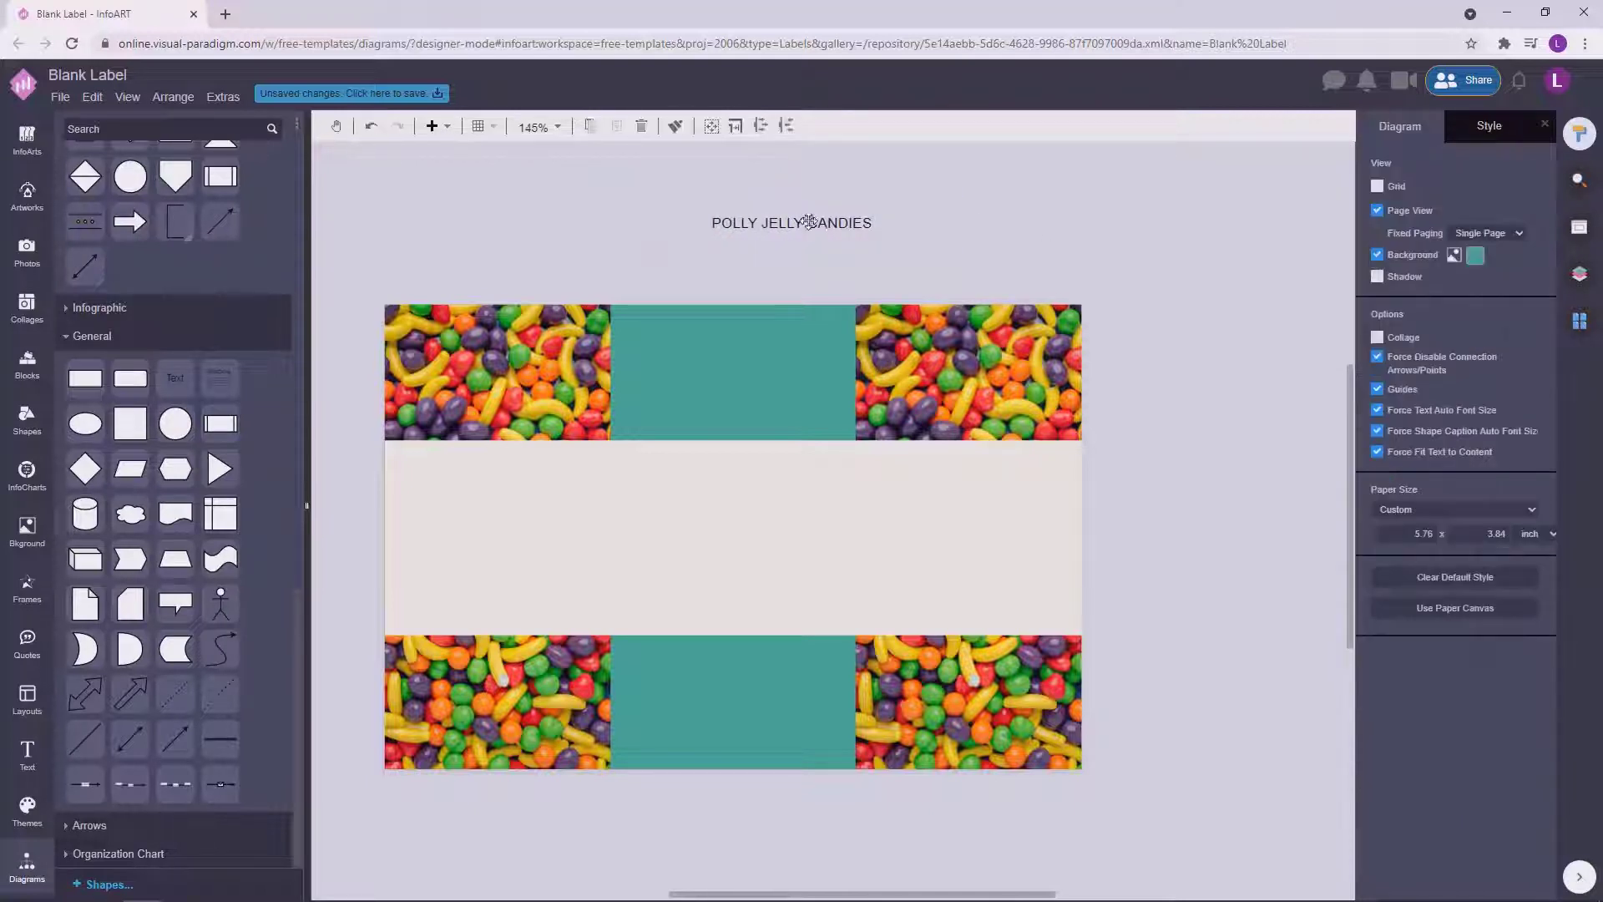
# Narrow the title's text box slightly and set its font size to 50 pt.
pyautogui.moveTo(949, 239); pyautogui.dragTo(929, 239)
pyautogui.click(1457, 127)
pyautogui.moveTo(1503, 231); pyautogui.dragTo(1539, 233)
pyautogui.write('50')
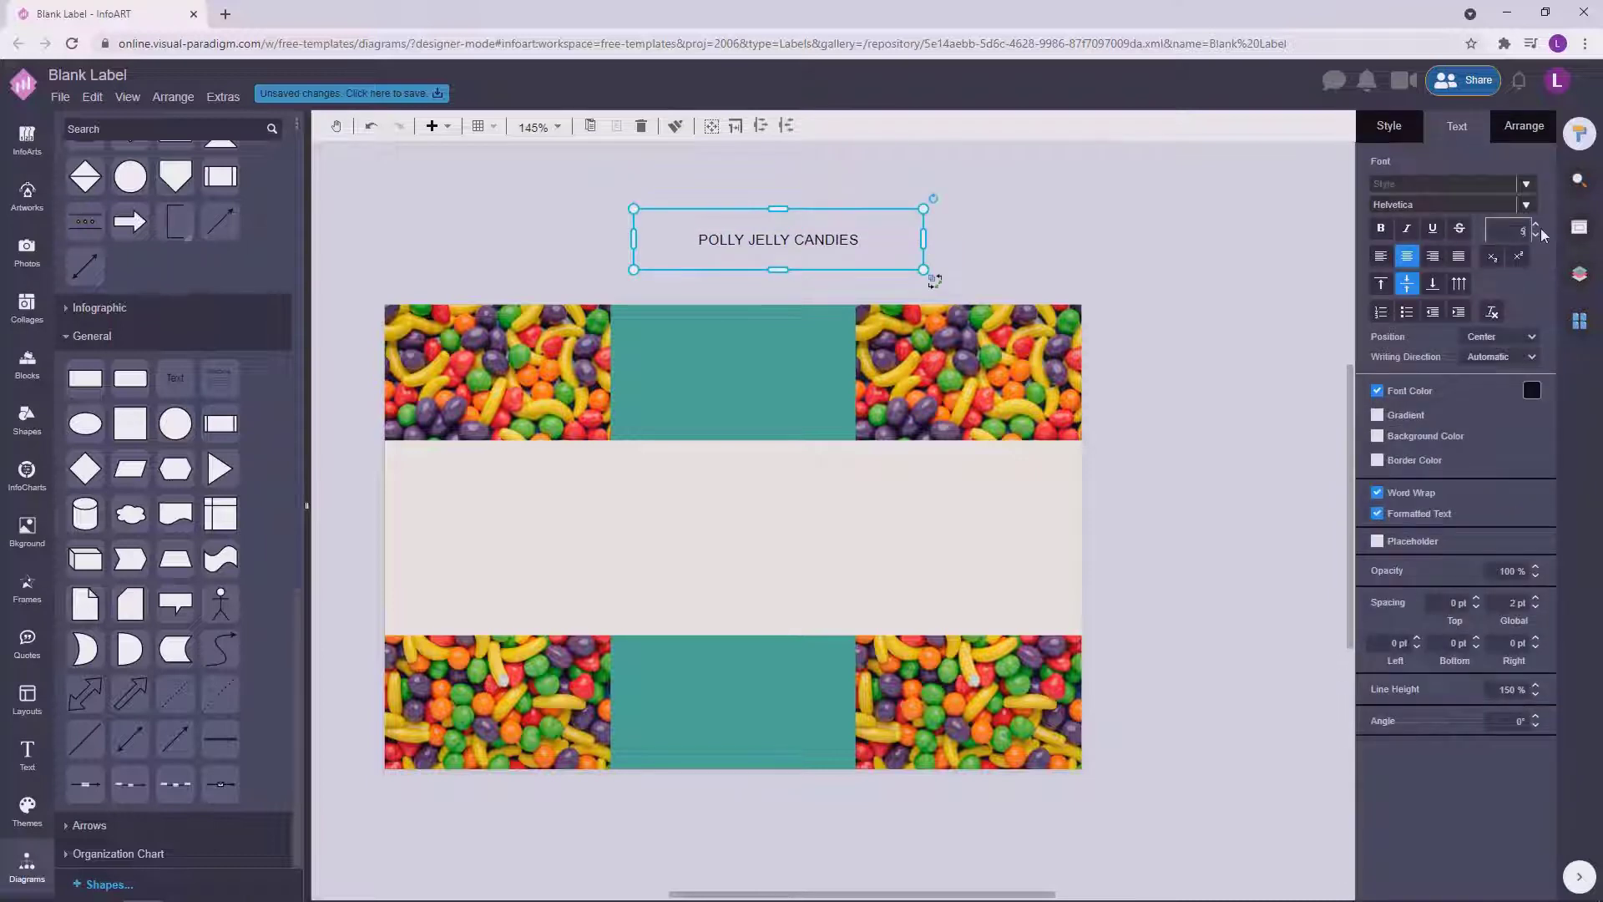
pyautogui.press('Return')
# Set the title's line height to 100% and reposition the text above the page.
pyautogui.doubleClick(767, 251)
pyautogui.click(1534, 694)
pyautogui.click(1052, 236)
pyautogui.moveTo(793, 254); pyautogui.dragTo(771, 193)
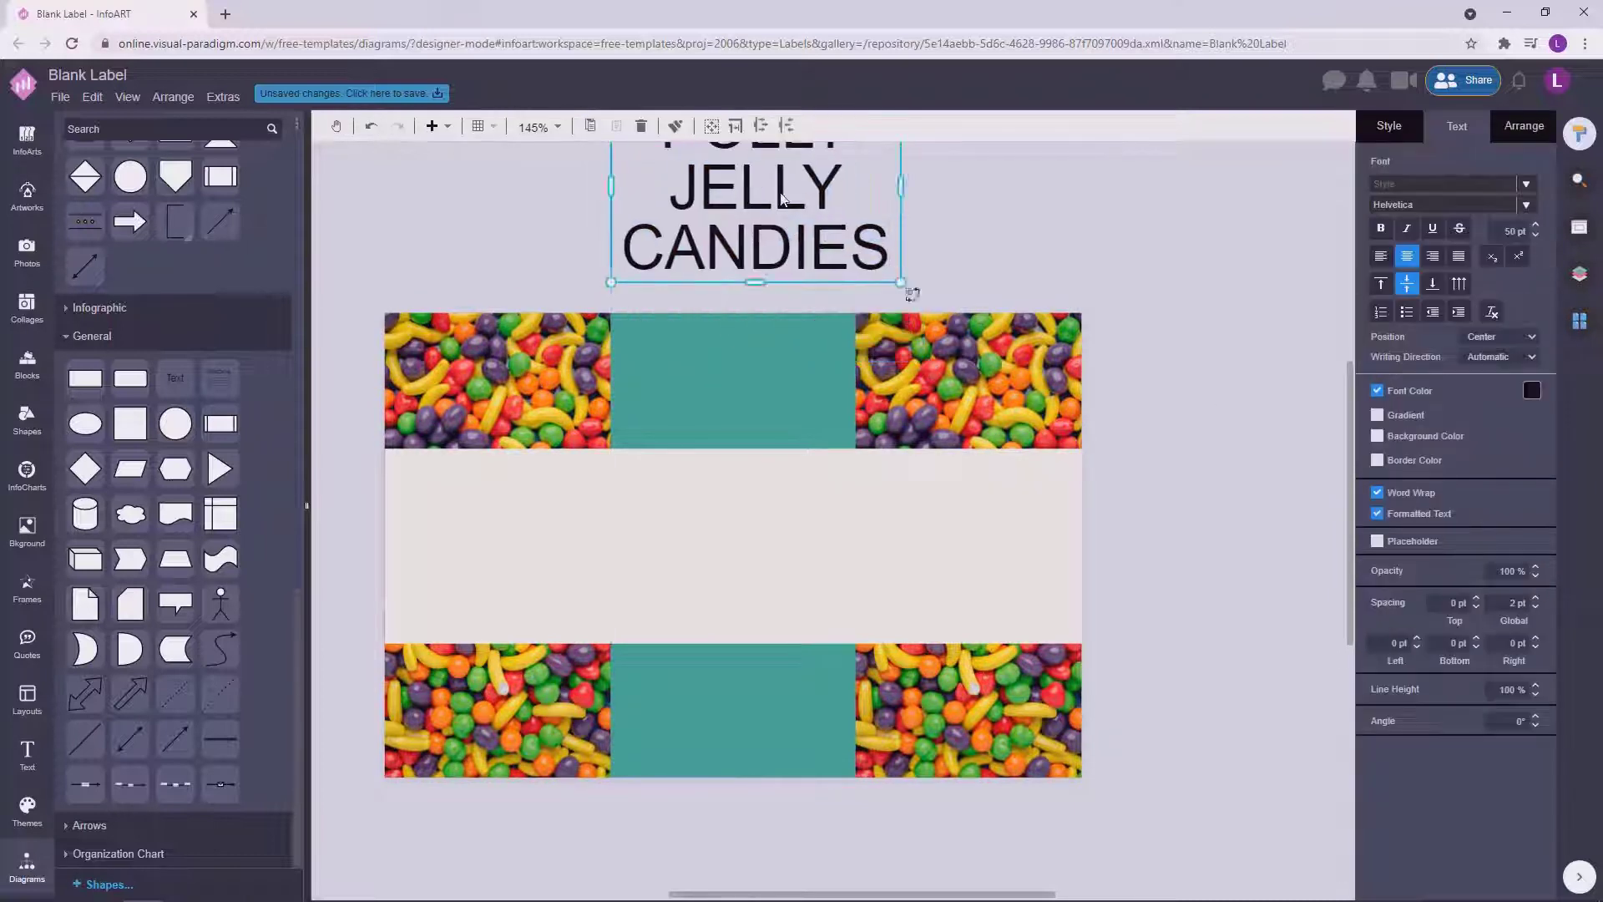
pyautogui.click(1060, 242)
# Set the title's font size to 30 pt.
pyautogui.scroll(1, 1060, 242)
pyautogui.click(810, 258)
pyautogui.moveTo(1503, 231); pyautogui.dragTo(1539, 229)
pyautogui.write('30')
pyautogui.click(1116, 304)
# Narrow the title's text box so that each word wraps onto its own line.
pyautogui.click(844, 261)
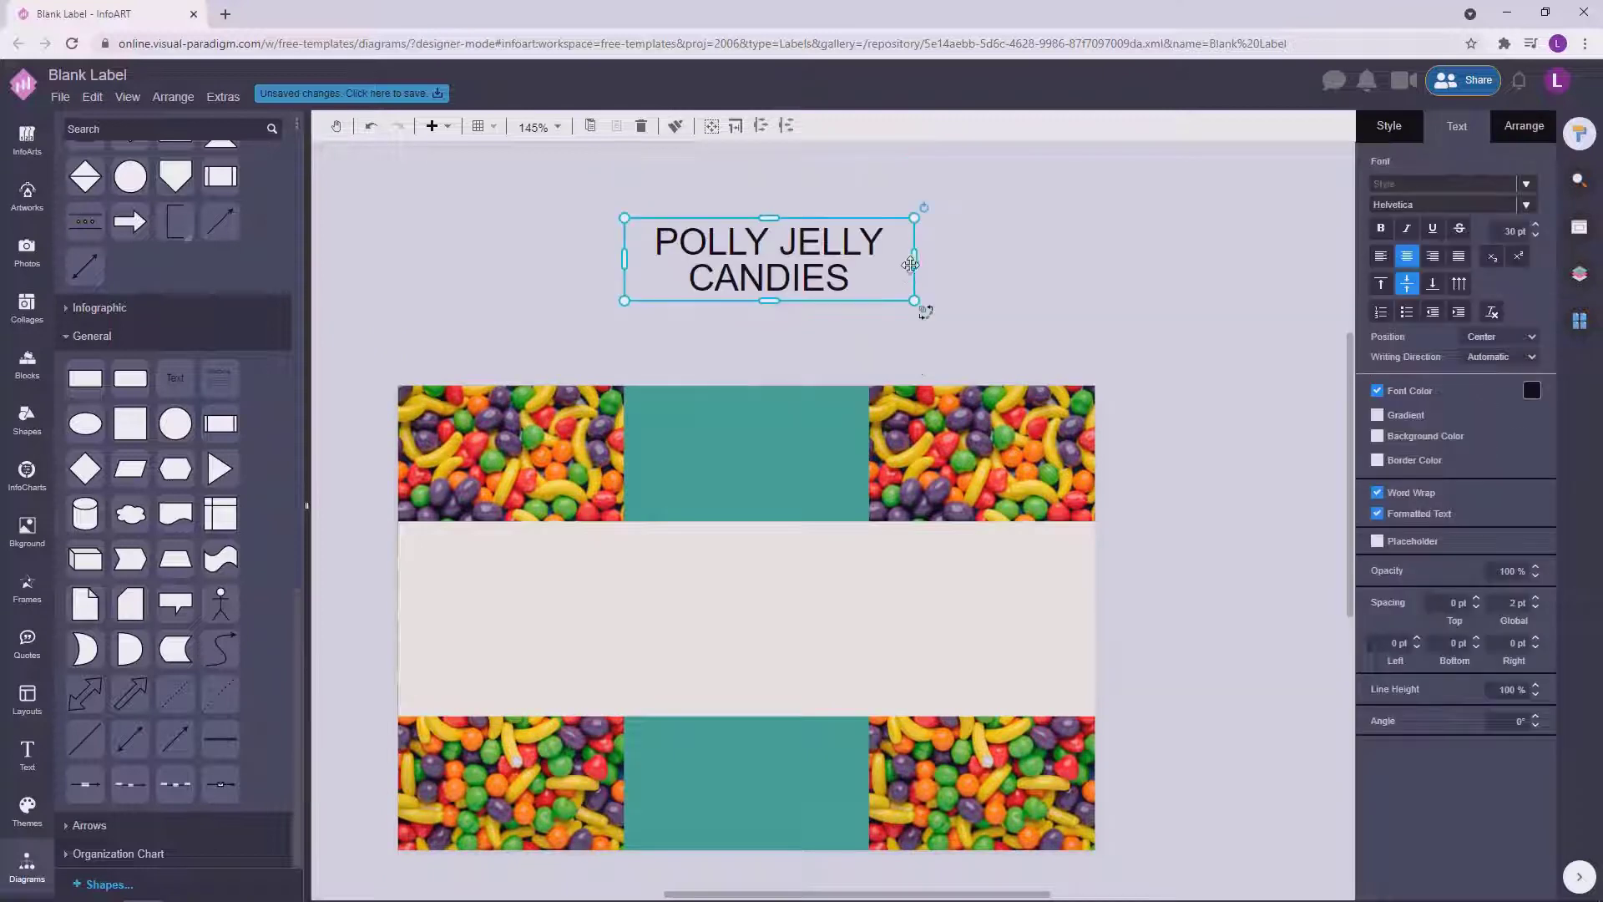
pyautogui.moveTo(914, 260); pyautogui.dragTo(779, 282)
pyautogui.click(961, 248)
pyautogui.click(785, 276)
pyautogui.click(851, 279)
# Change the title's font to Poppins.
pyautogui.click(731, 284)
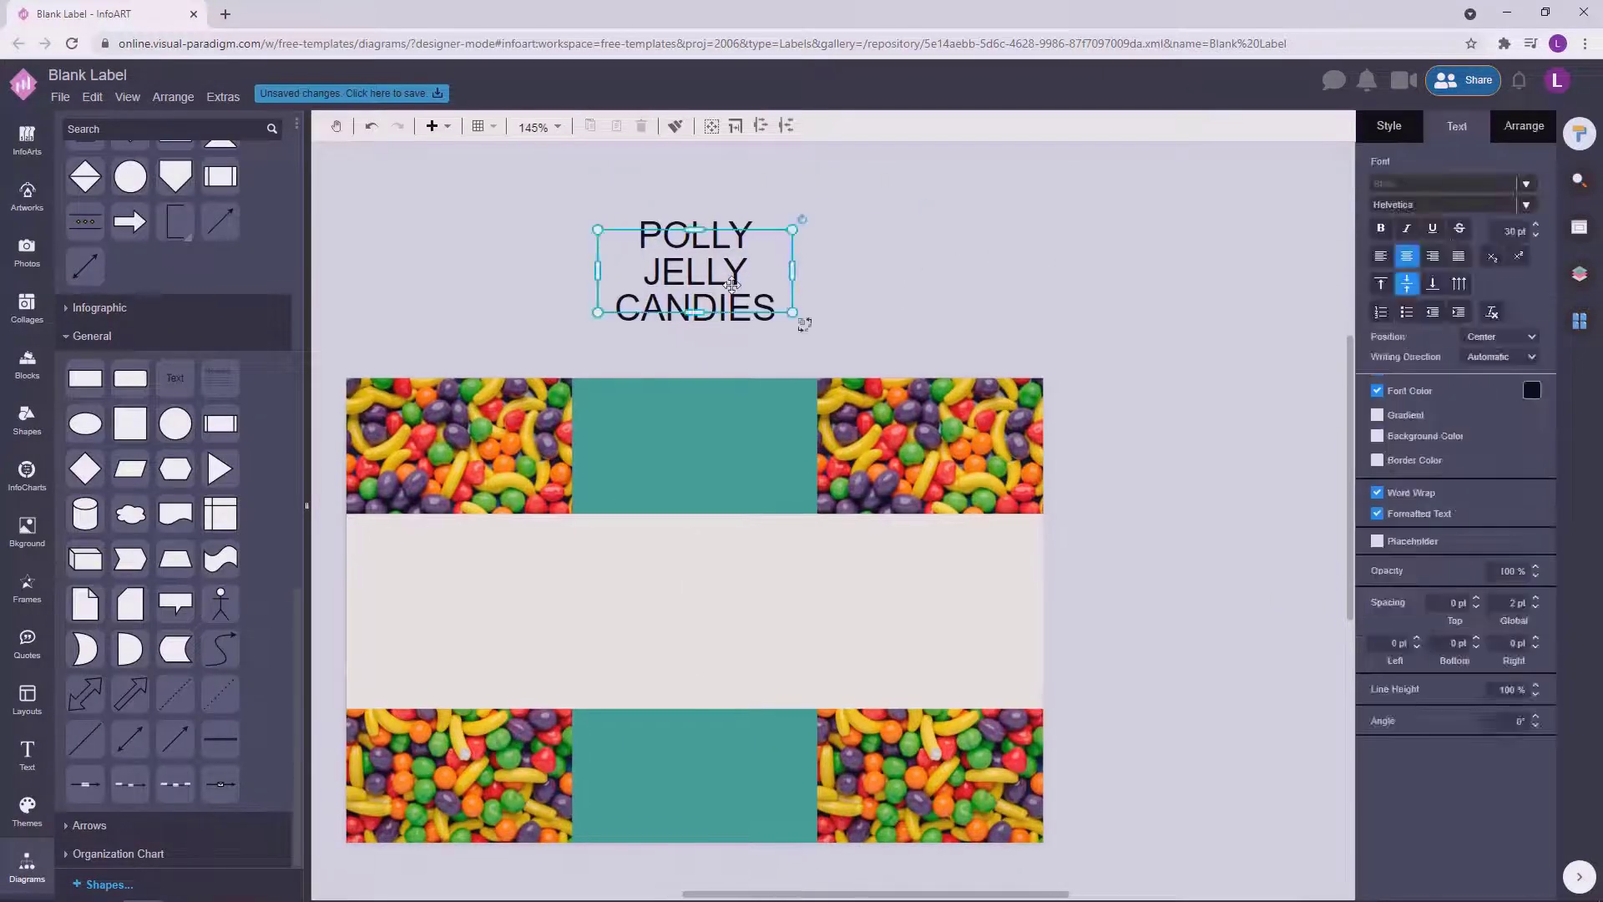
pyautogui.click(1512, 207)
pyautogui.write('poppins')
pyautogui.click(1304, 232)
pyautogui.click(927, 267)
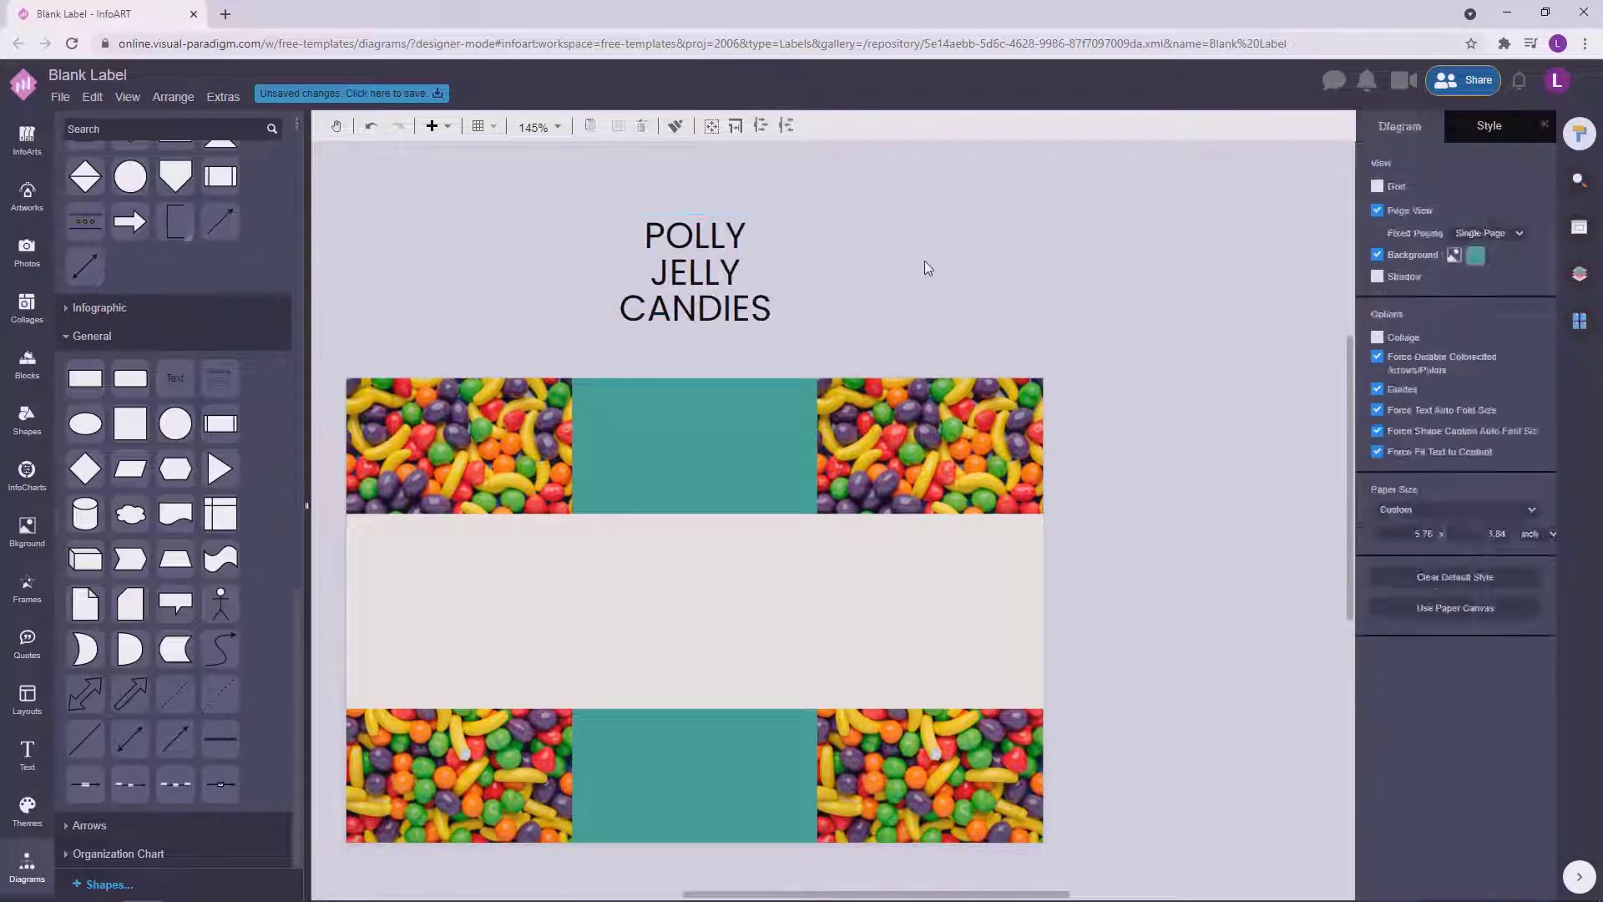
# Make the title bold and shift it slightly to the right.
pyautogui.click(728, 272)
pyautogui.click(1382, 230)
pyautogui.click(936, 263)
pyautogui.moveTo(728, 269); pyautogui.dragTo(751, 270)
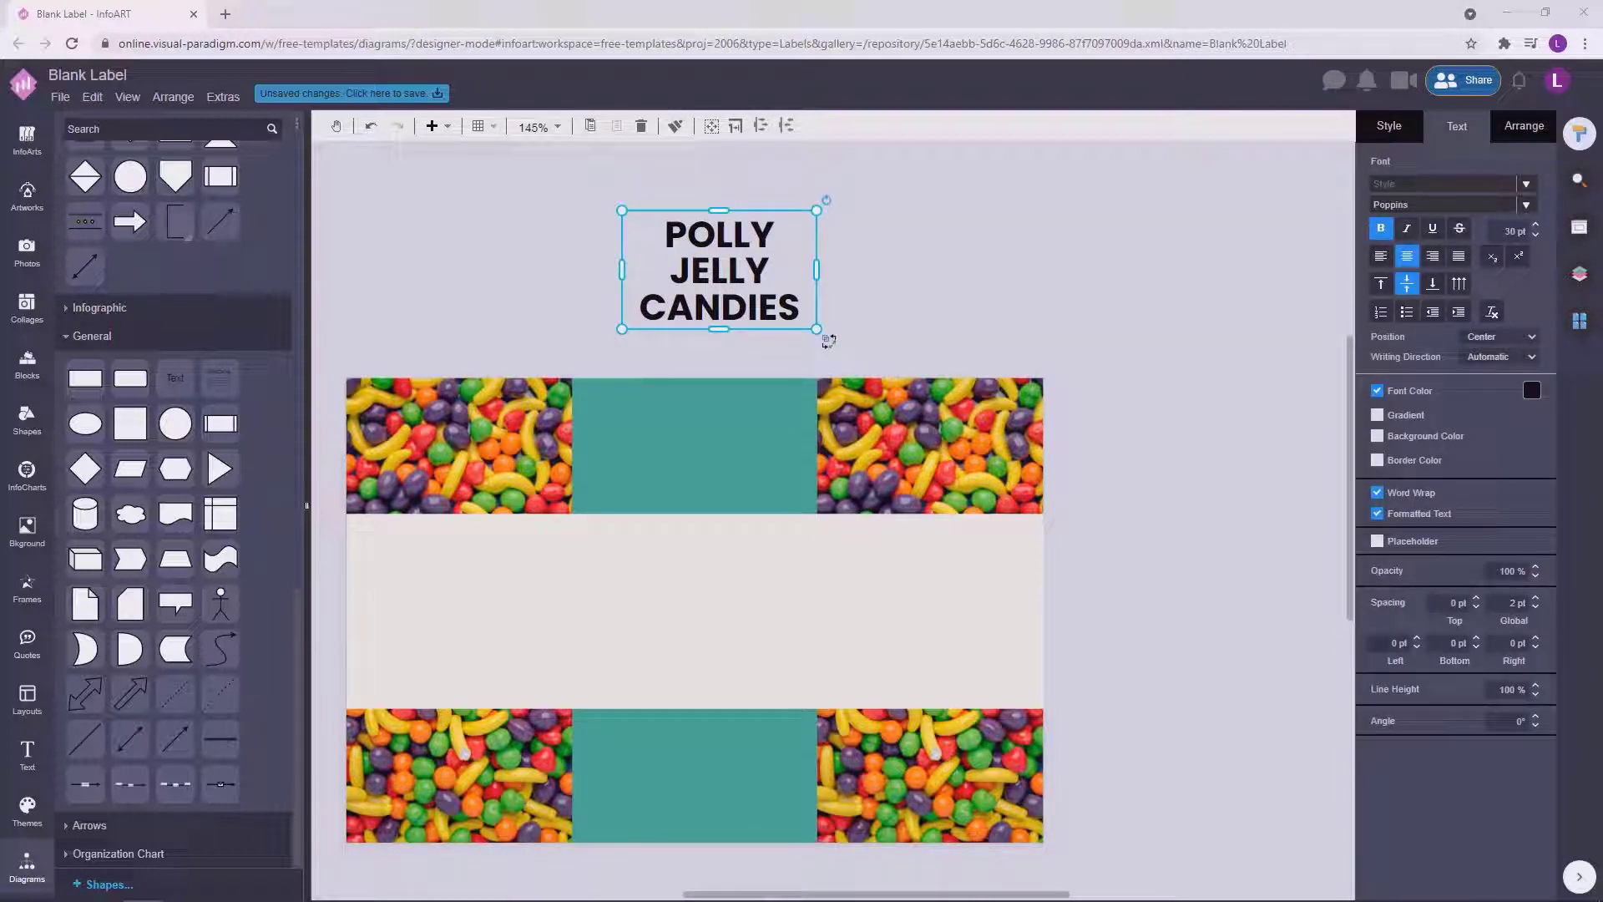
# Set the title's font colour to teal using the copied colour code.
pyautogui.click(1532, 391)
pyautogui.click(1461, 575)
pyautogui.tripleClick(1453, 560)
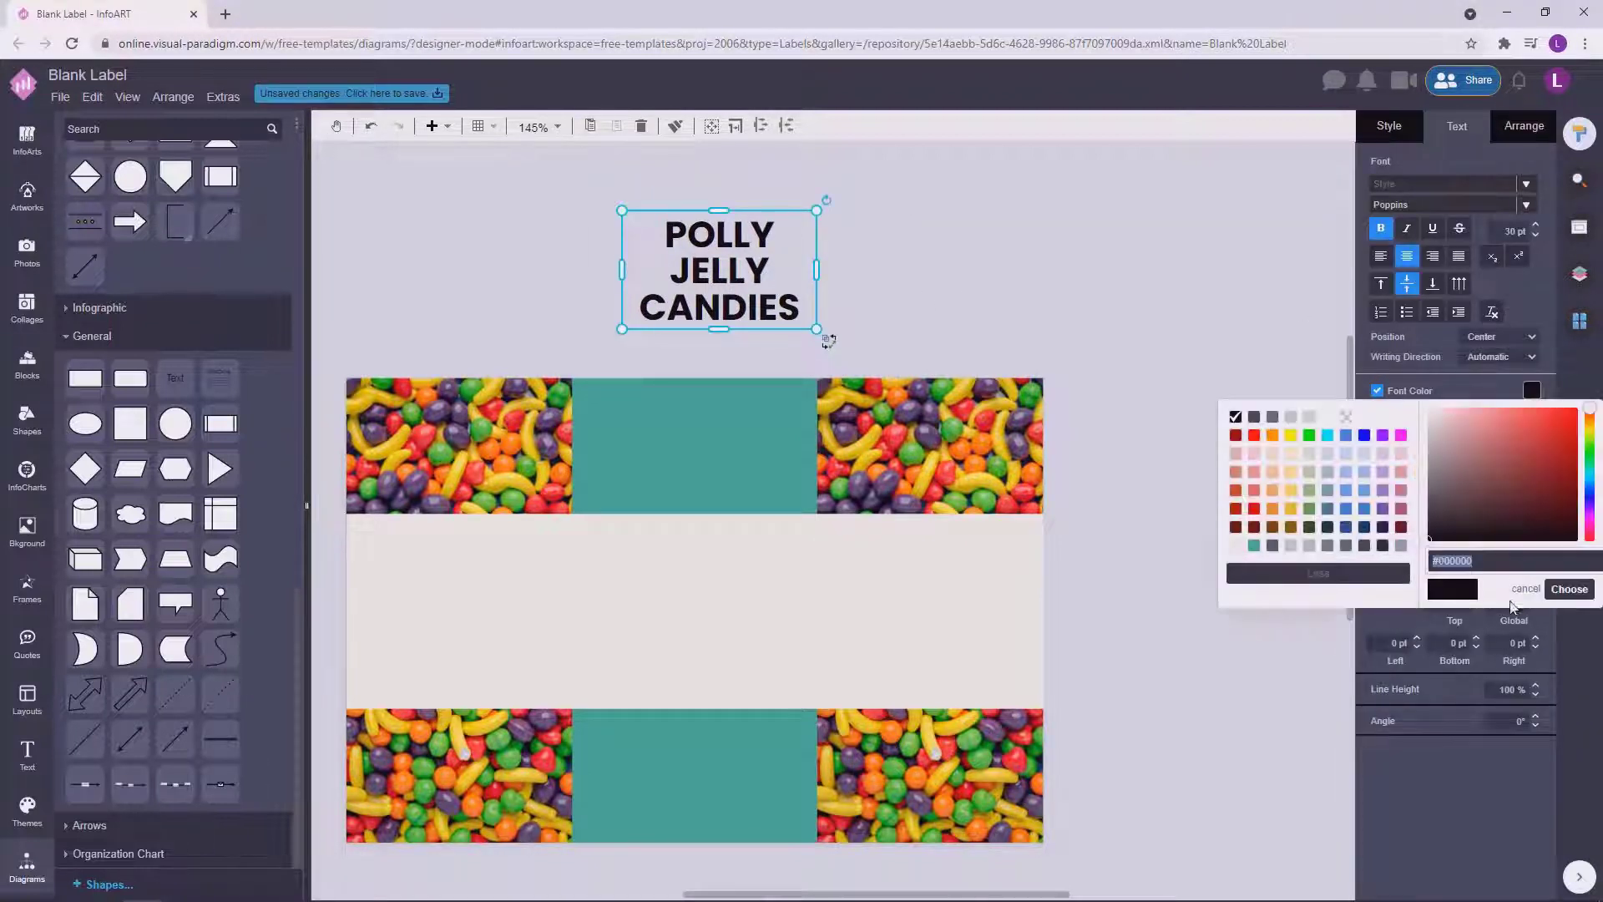
pyautogui.hotkey('ctrl', 'v')
pyautogui.click(1572, 588)
pyautogui.click(984, 296)
# Add a circle shape above the page, to the right of the title, and enlarge it.
pyautogui.scroll(-1, 987, 302)
pyautogui.moveTo(176, 434); pyautogui.dragTo(1107, 220)
pyautogui.moveTo(1159, 271); pyautogui.dragTo(1209, 322)
# Fill the circle with purple and remove its outline.
pyautogui.click(1415, 126)
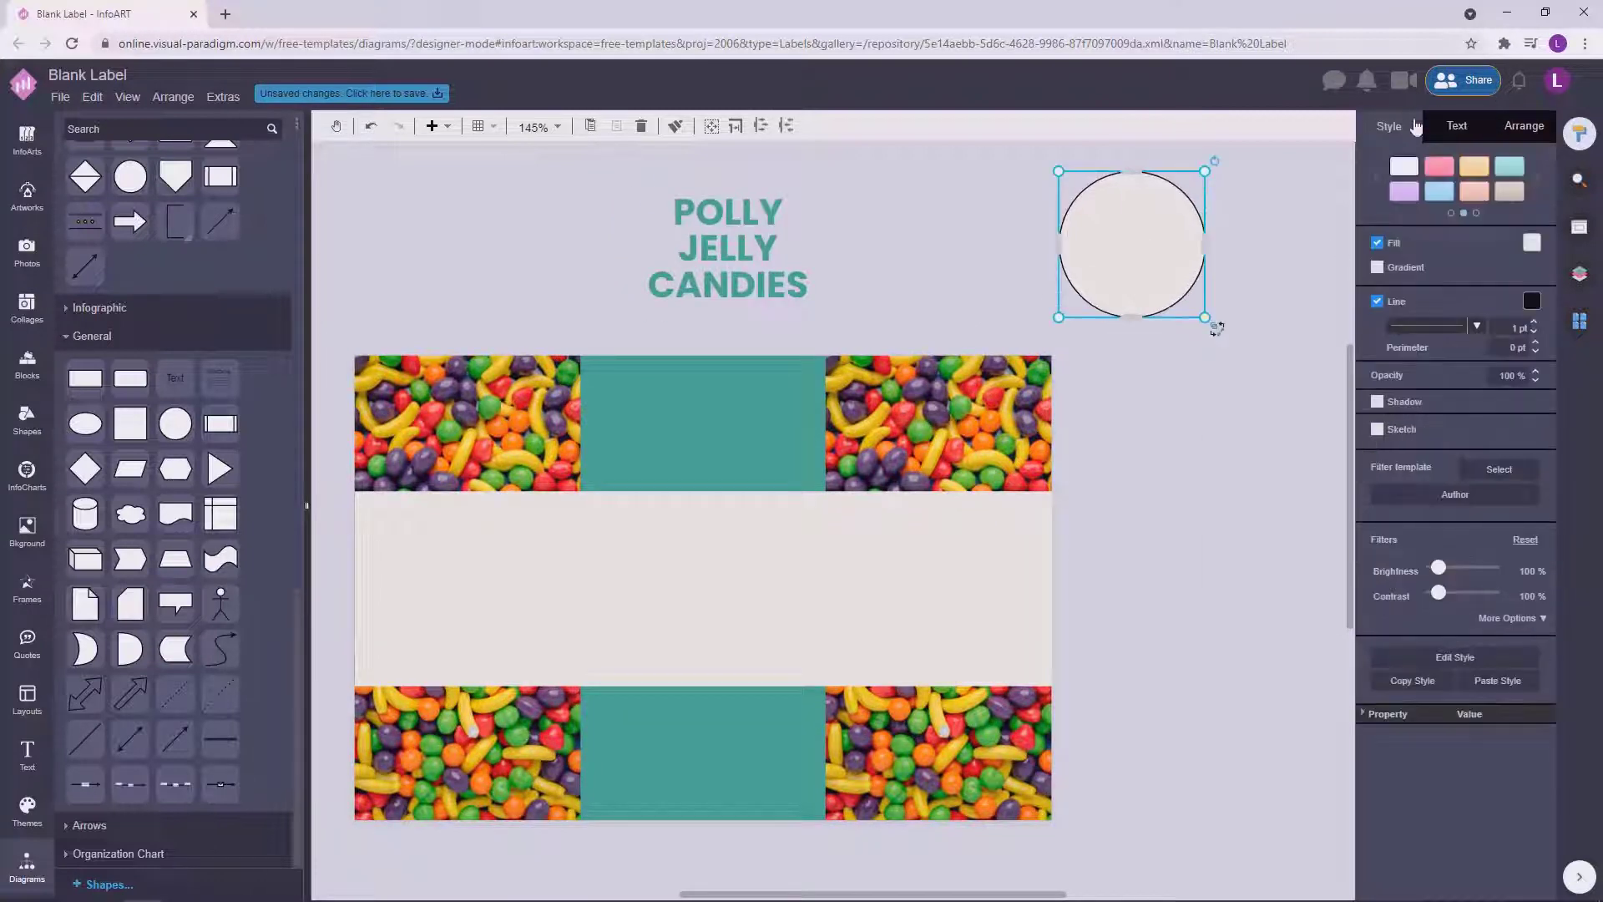
pyautogui.click(1532, 246)
pyautogui.click(1567, 363)
pyautogui.click(1310, 253)
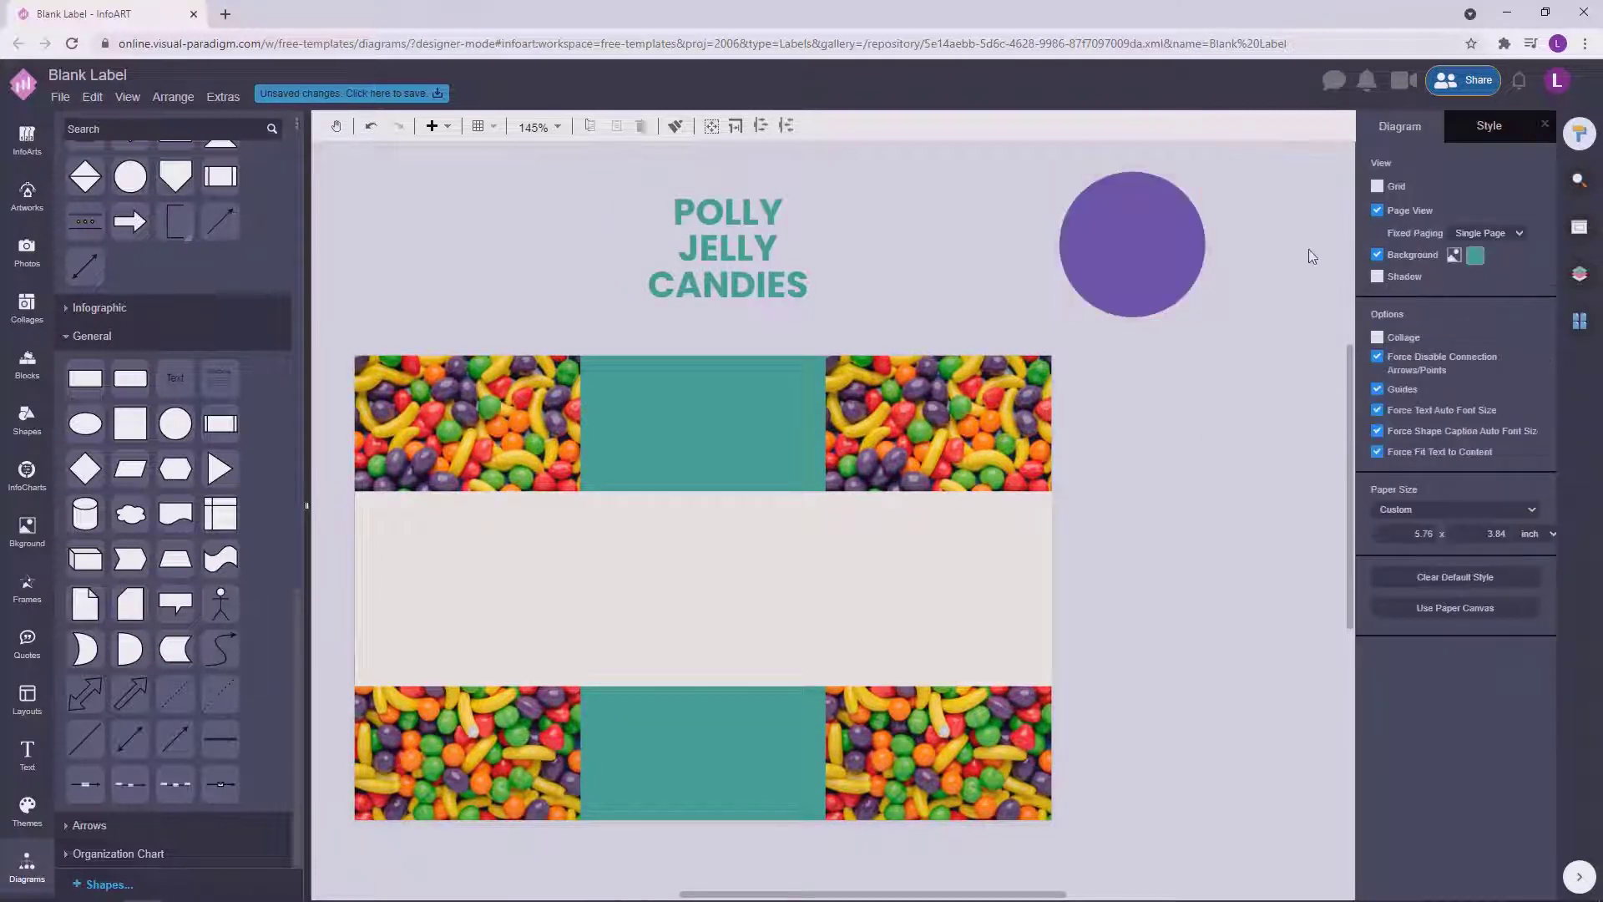
# Move the purple circle to the centre of the beige band and enlarge it to nearly the band's height.
pyautogui.moveTo(1166, 264); pyautogui.dragTo(705, 594)
pyautogui.moveTo(743, 647); pyautogui.dragTo(759, 663)
pyautogui.moveTo(719, 594); pyautogui.dragTo(745, 600)
pyautogui.click(791, 588)
# Change the circle's fill to a slightly darker custom purple.
pyautogui.click(749, 587)
pyautogui.click(1531, 243)
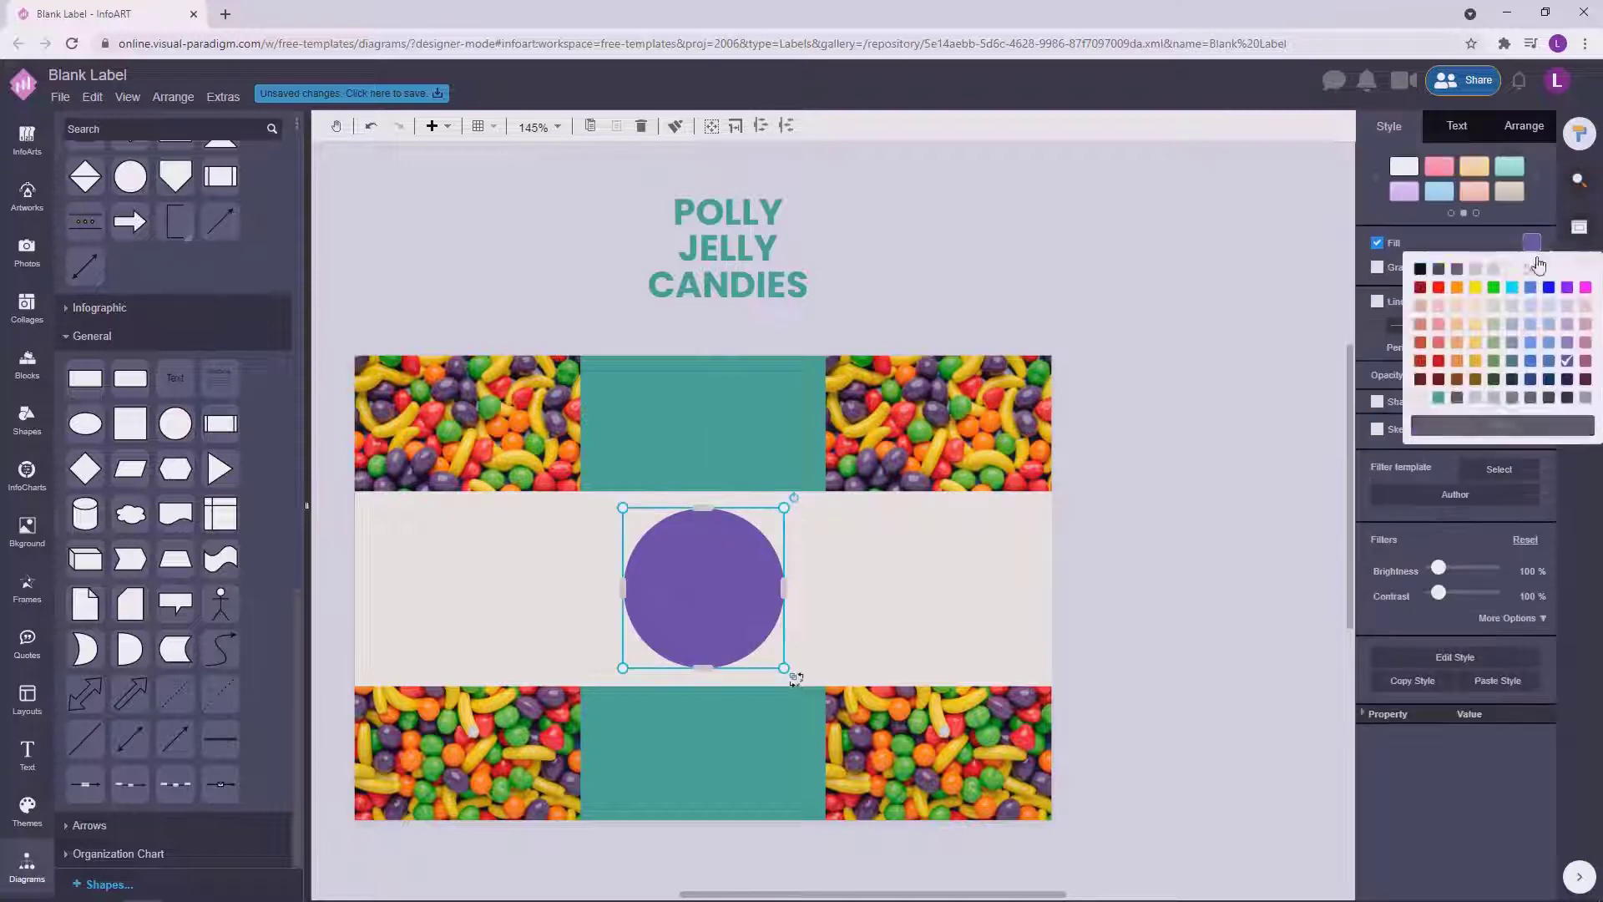
pyautogui.click(1507, 425)
pyautogui.click(1569, 441)
pyautogui.click(1169, 499)
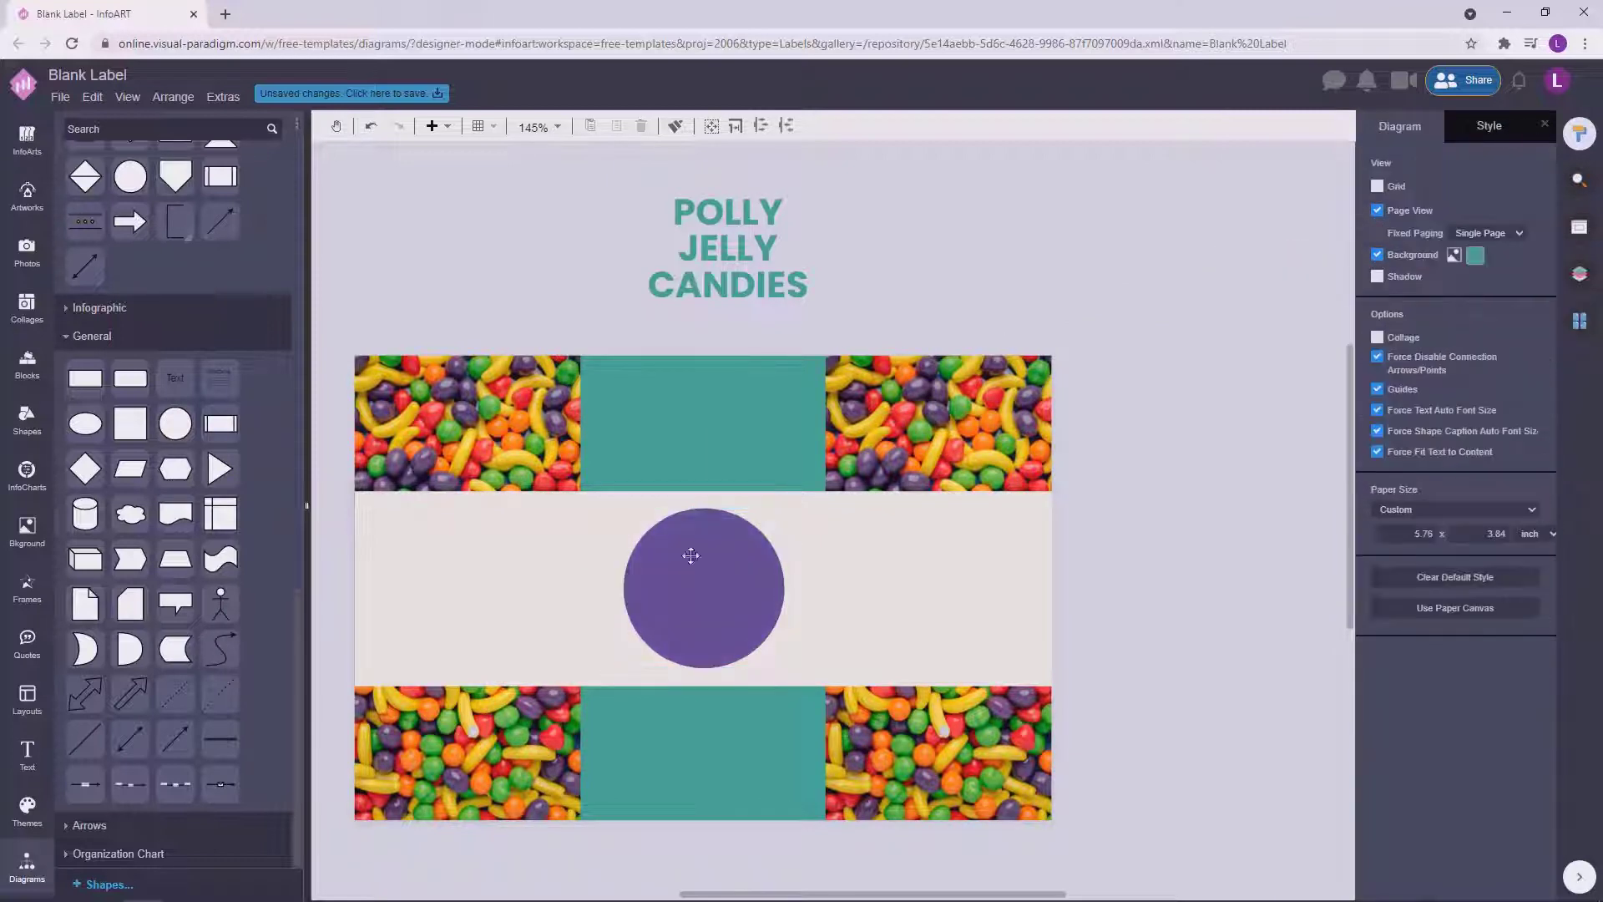
# Change the title's font colour to white and its font size to 25 pt.
pyautogui.click(690, 554)
pyautogui.click(902, 251)
pyautogui.click(738, 238)
pyautogui.click(1458, 127)
pyautogui.click(1531, 391)
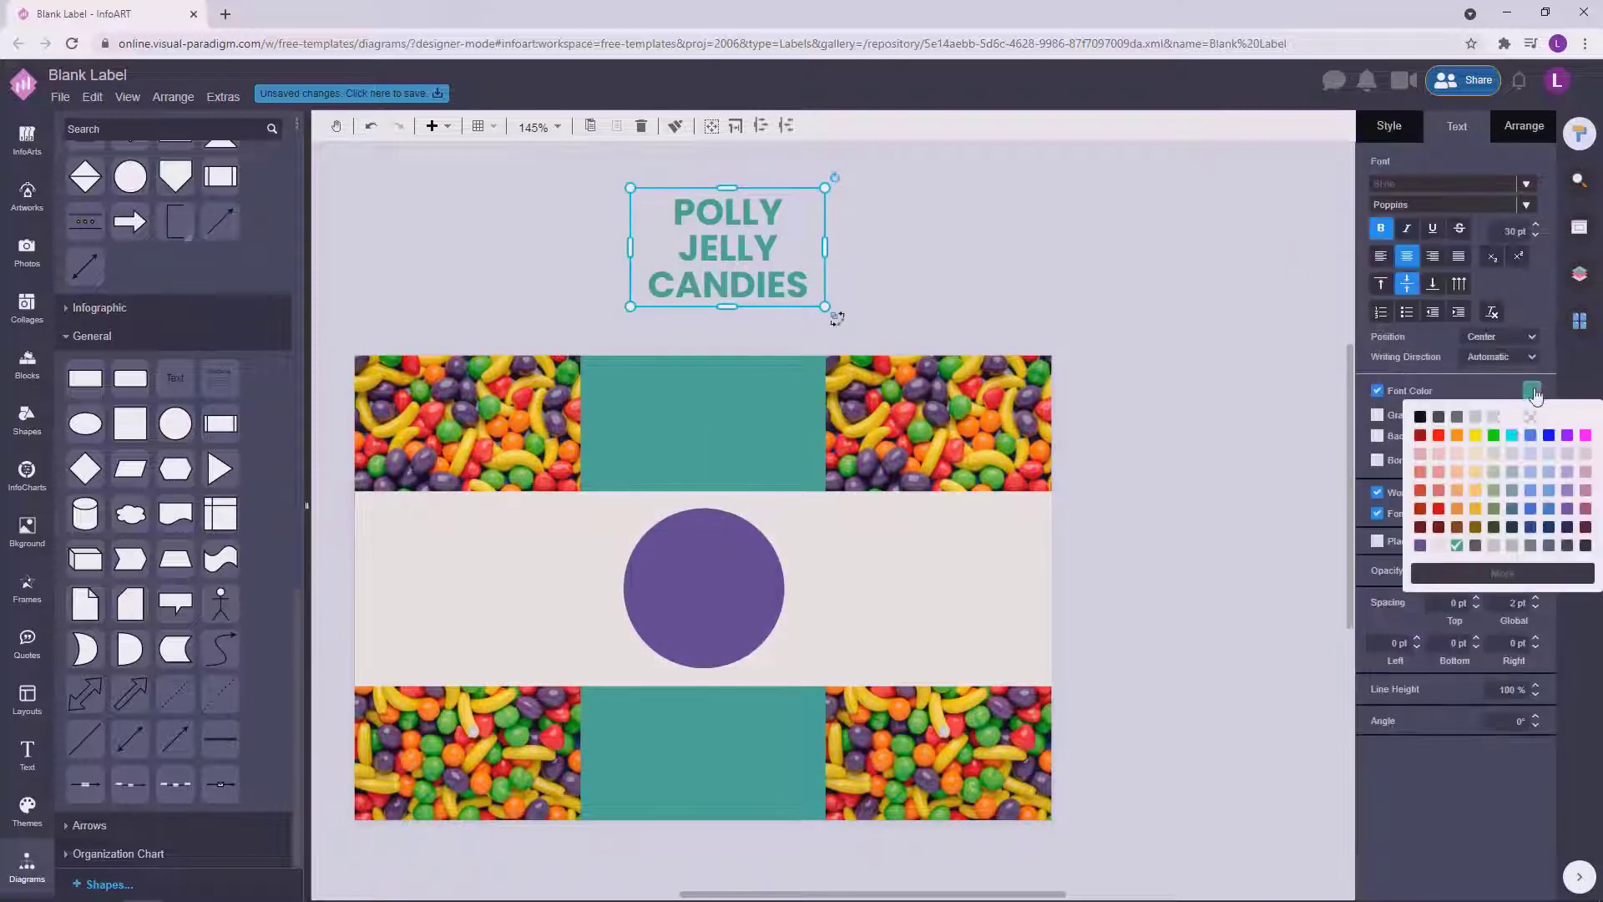
pyautogui.click(1509, 416)
pyautogui.click(1085, 279)
pyautogui.click(727, 252)
pyautogui.press('Return')
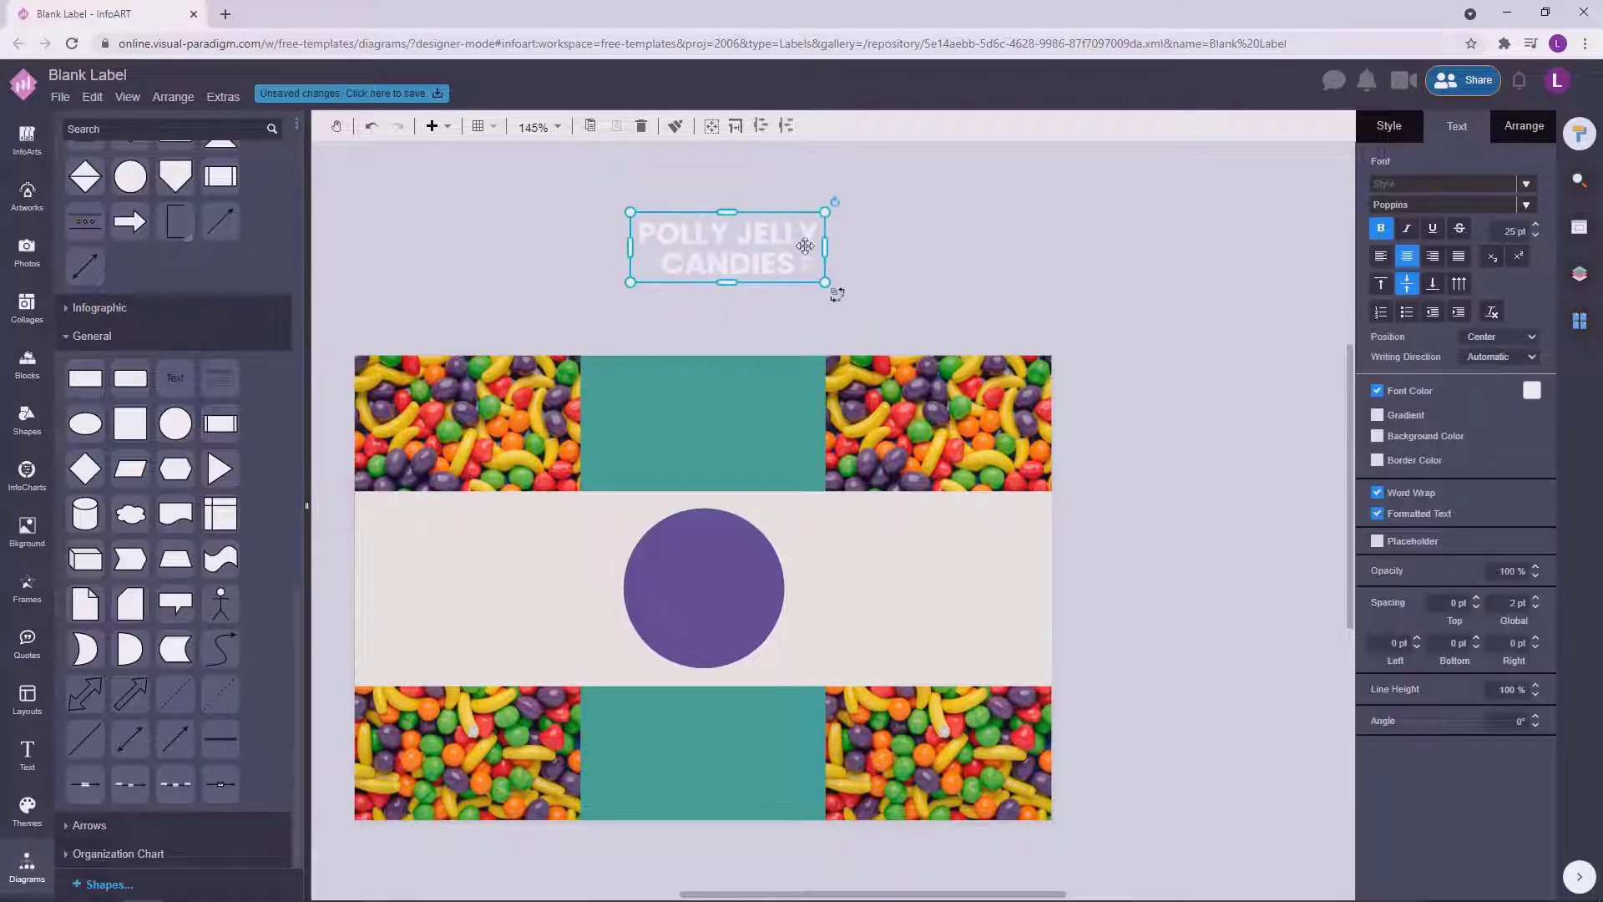
# Centre the title on three lines inside the purple circle at 20 pt with a 90% line height.
pyautogui.moveTo(825, 247); pyautogui.dragTo(718, 571)
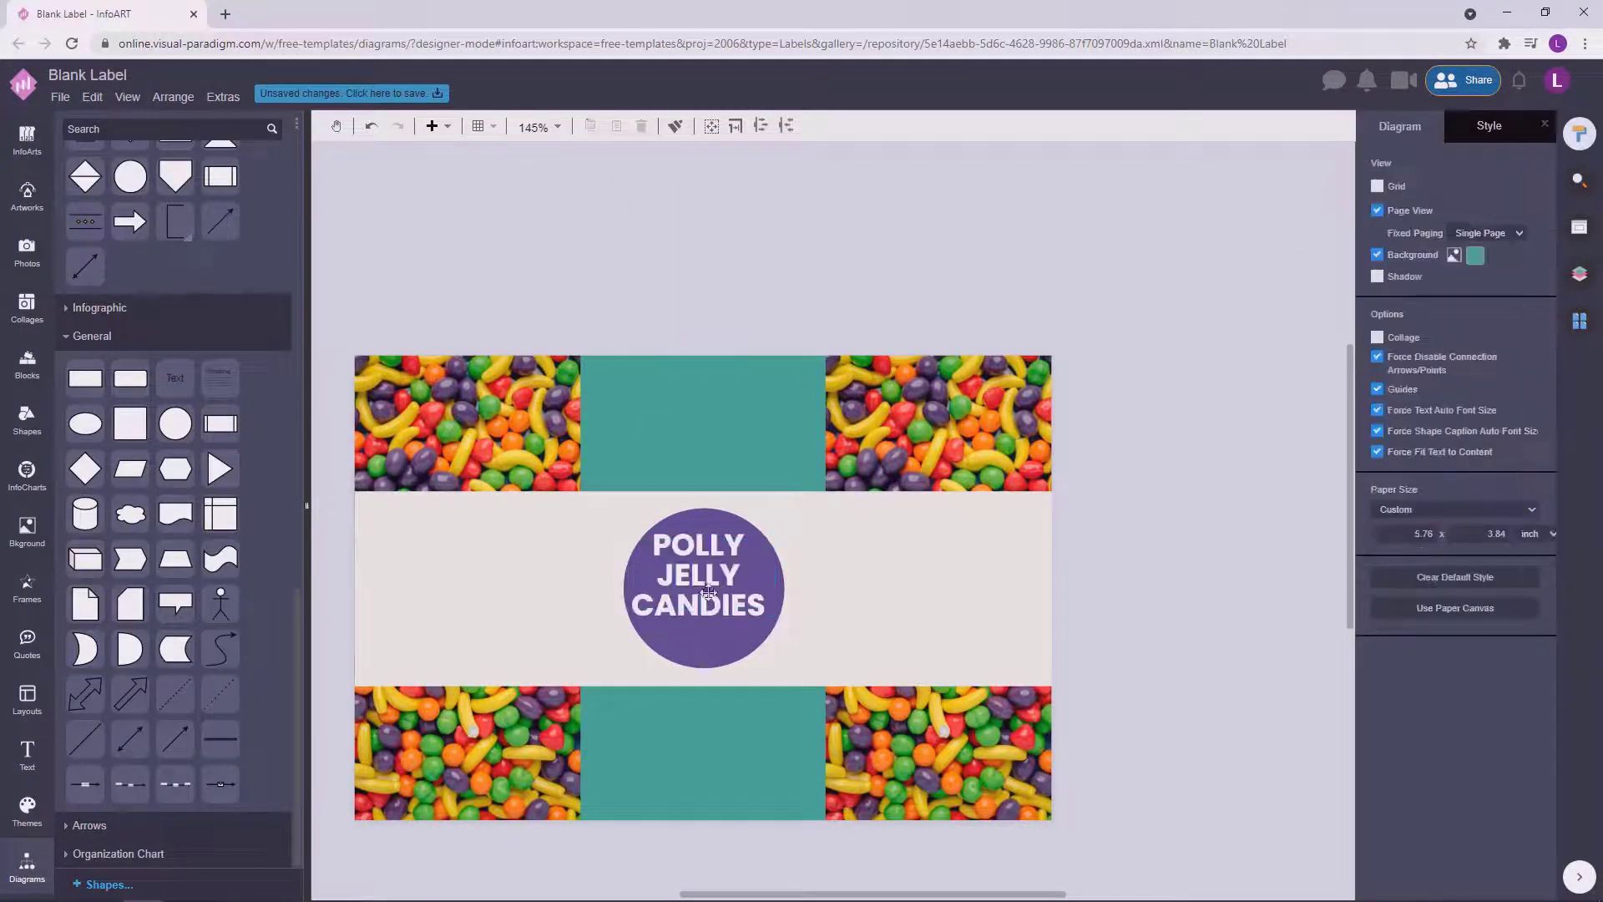
pyautogui.click(1507, 134)
pyautogui.click(1453, 138)
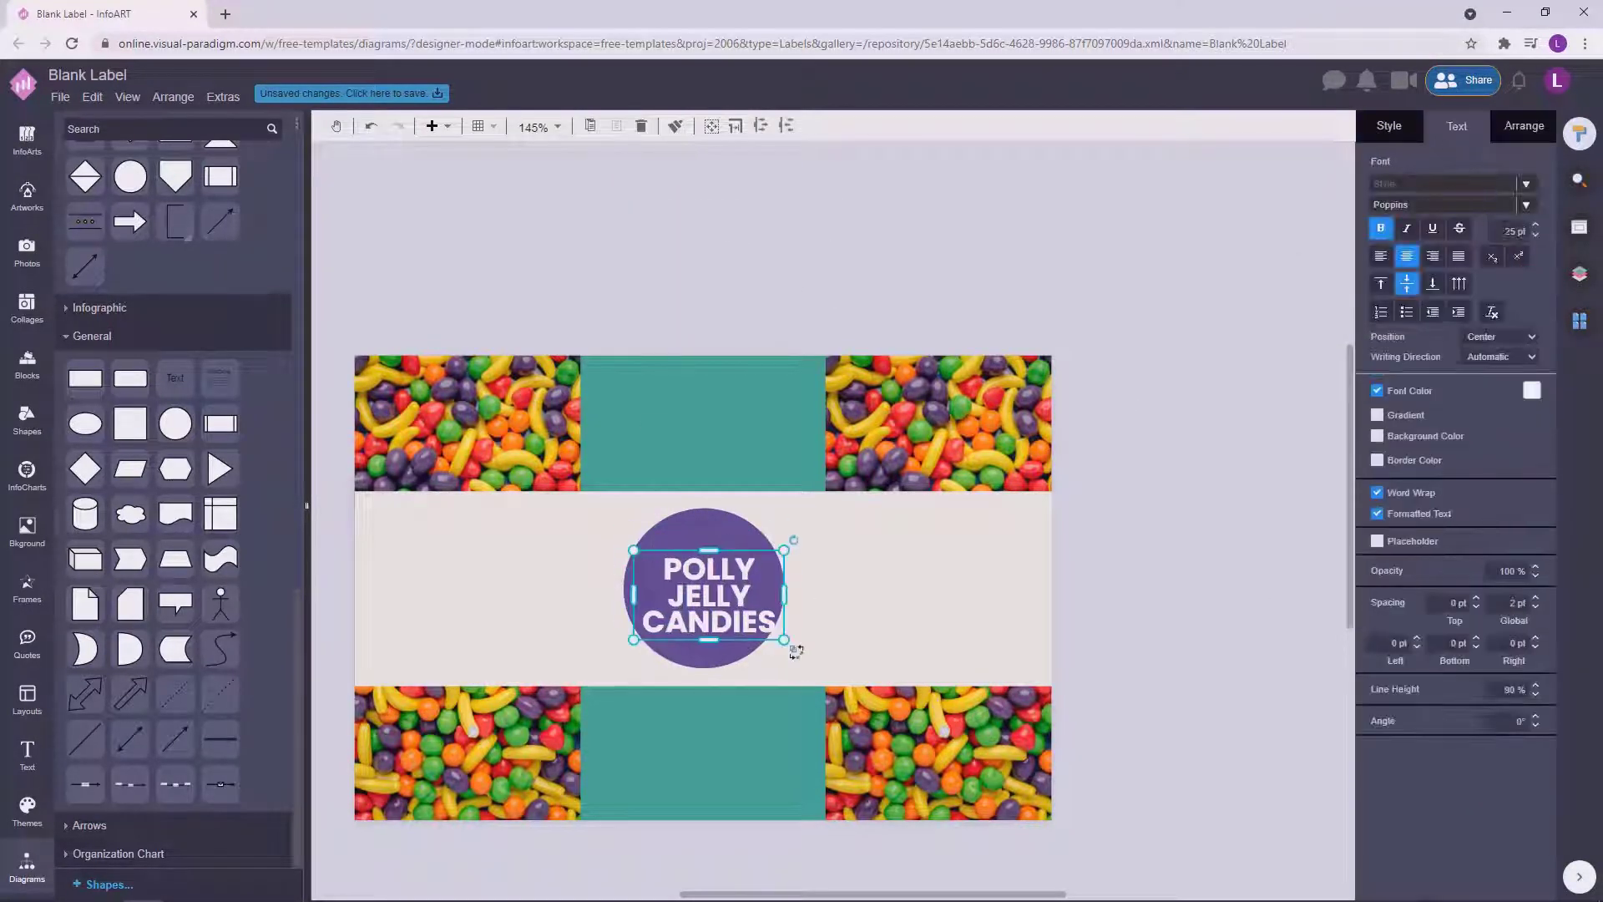
pyautogui.press('Return')
pyautogui.moveTo(784, 594); pyautogui.dragTo(698, 571)
pyautogui.click(1168, 513)
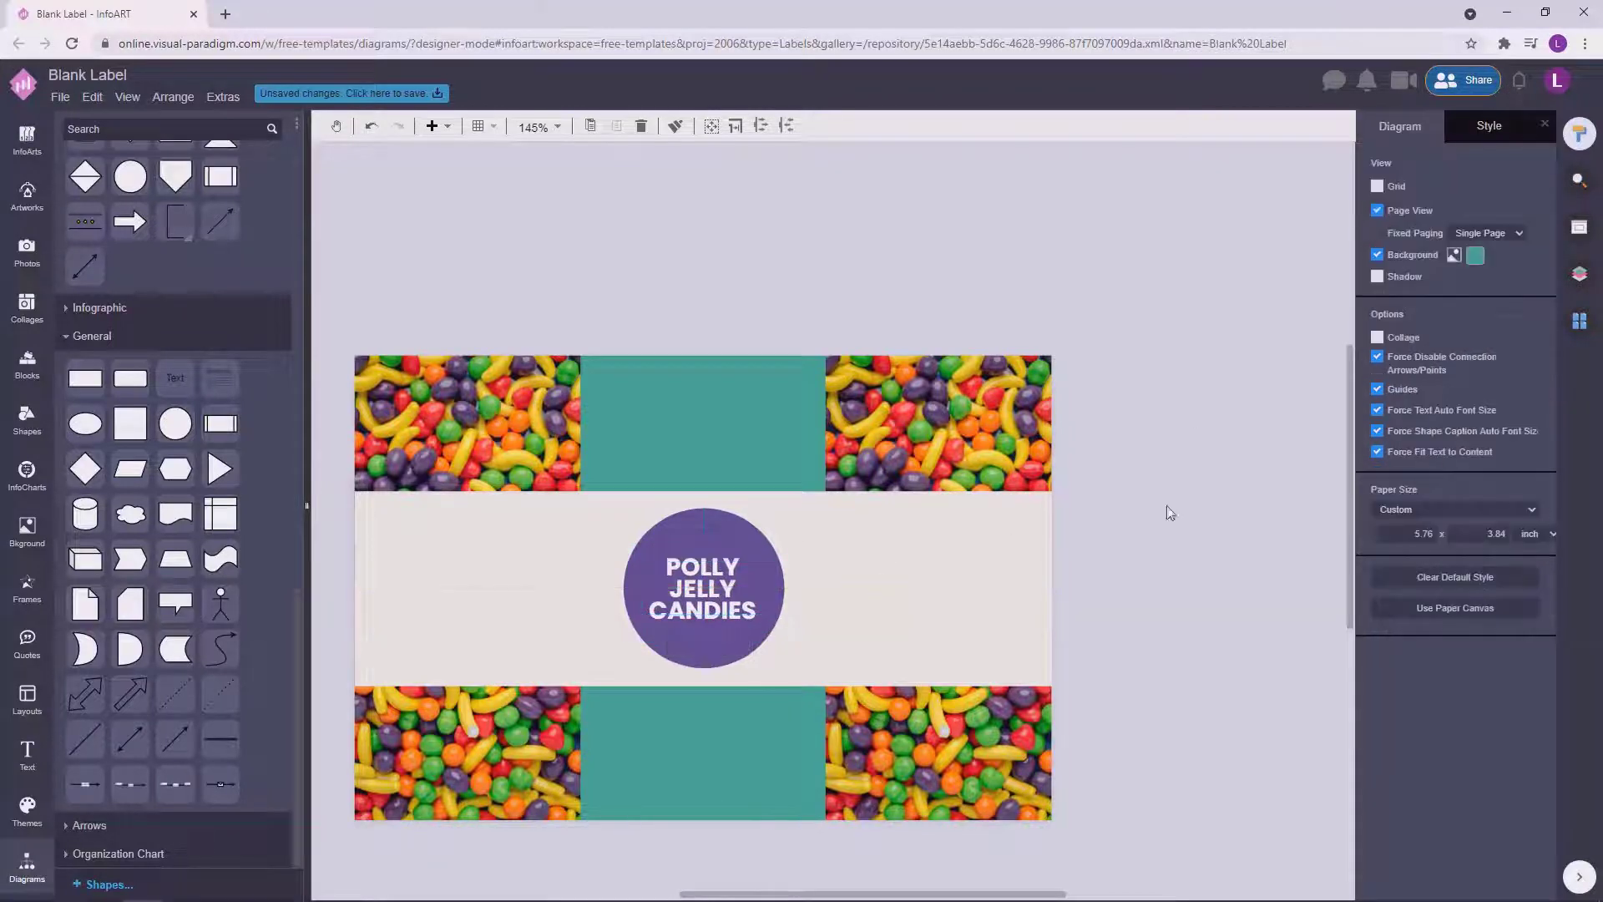
# Duplicate the purple circle slightly smaller and turn the copy into an unfilled ring with a white outline.
pyautogui.scroll(1, 777, 625)
pyautogui.moveTo(699, 508); pyautogui.dragTo(957, 518)
pyautogui.moveTo(1045, 495); pyautogui.dragTo(1030, 511)
pyautogui.click(1388, 126)
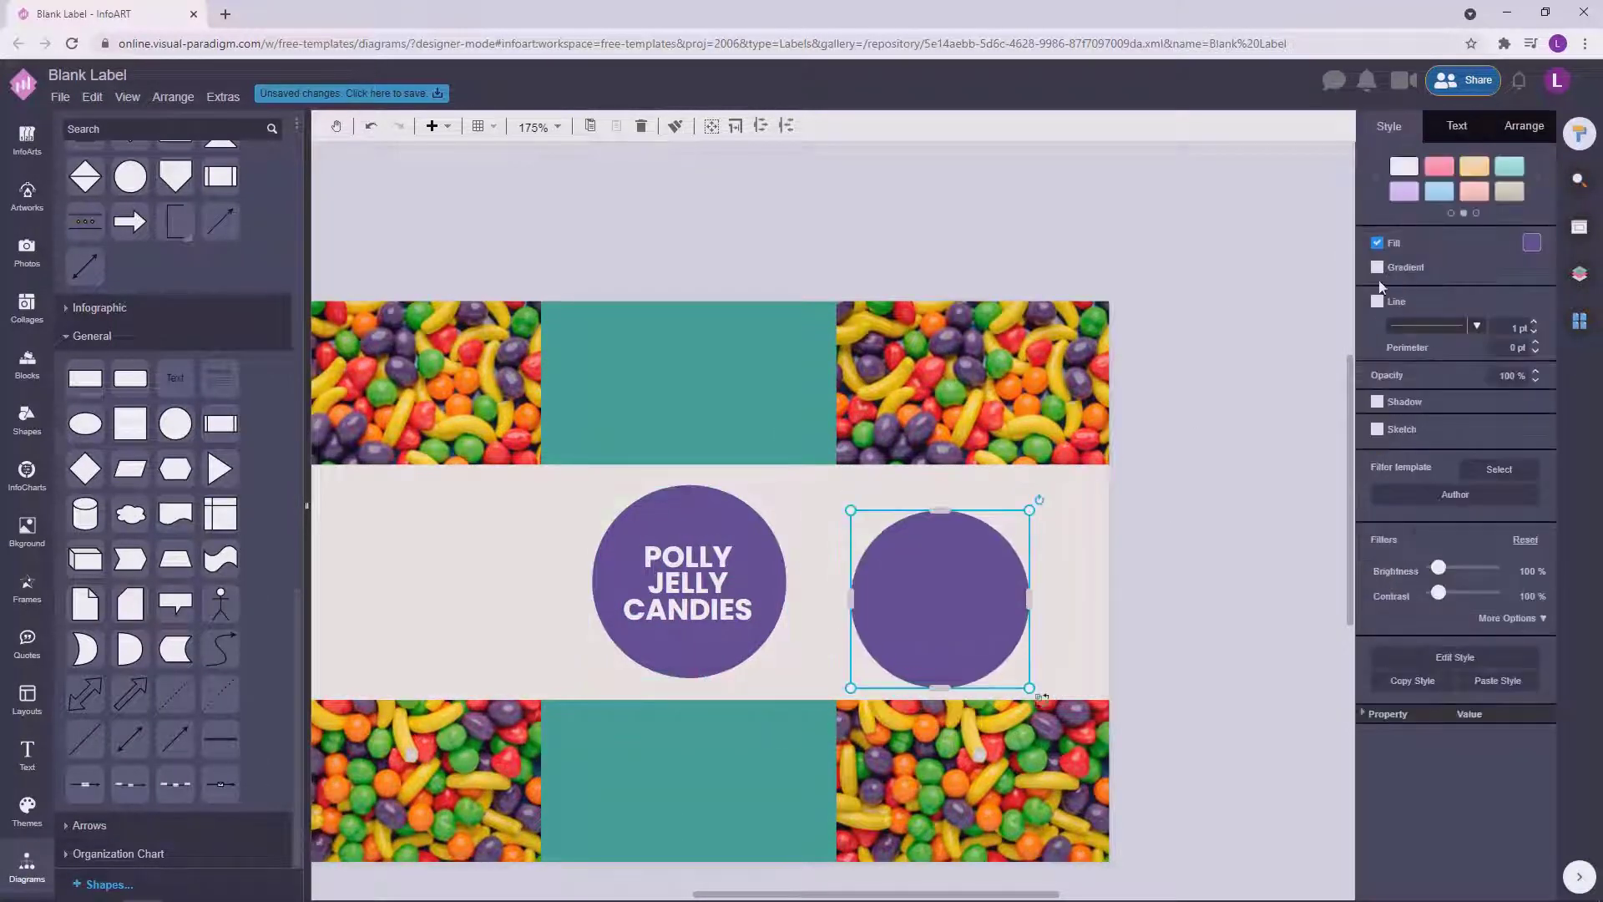
pyautogui.click(1377, 300)
pyautogui.click(1377, 243)
pyautogui.click(1532, 277)
pyautogui.click(1423, 296)
# Centre the white ring just inside the purple circle's edge around the title.
pyautogui.moveTo(968, 582); pyautogui.dragTo(726, 590)
pyautogui.click(690, 582)
pyautogui.click(1518, 129)
pyautogui.moveTo(776, 667); pyautogui.dragTo(784, 677)
pyautogui.moveTo(728, 521); pyautogui.dragTo(727, 516)
pyautogui.click(1226, 531)
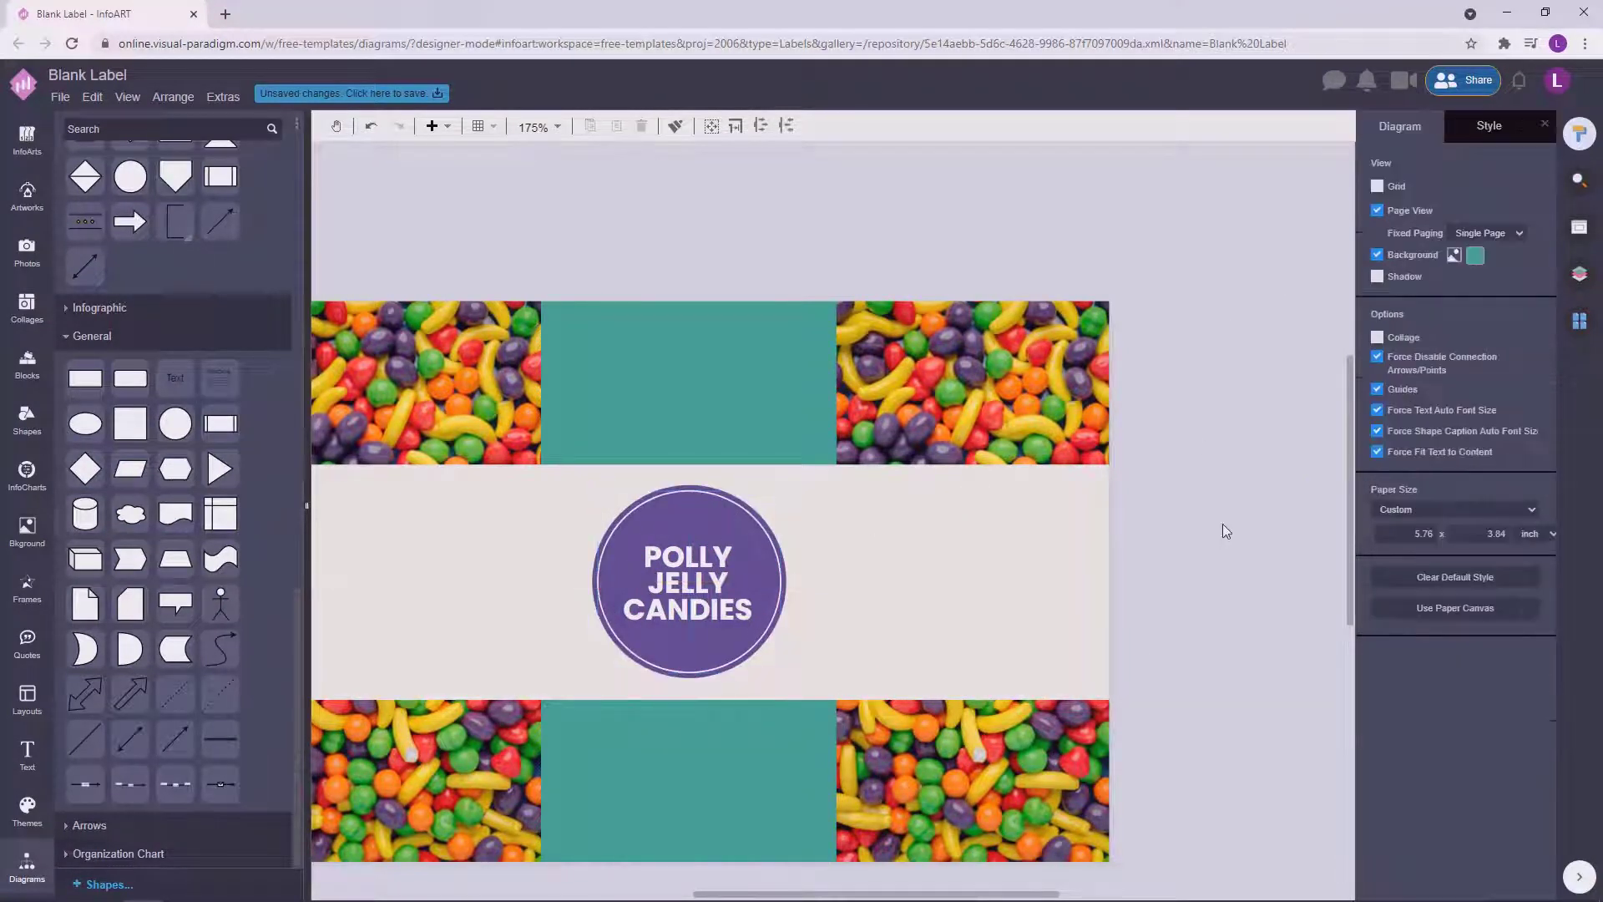
pyautogui.moveTo(712, 571); pyautogui.dragTo(714, 571)
pyautogui.click(1235, 616)
pyautogui.scroll(-2, 1237, 621)
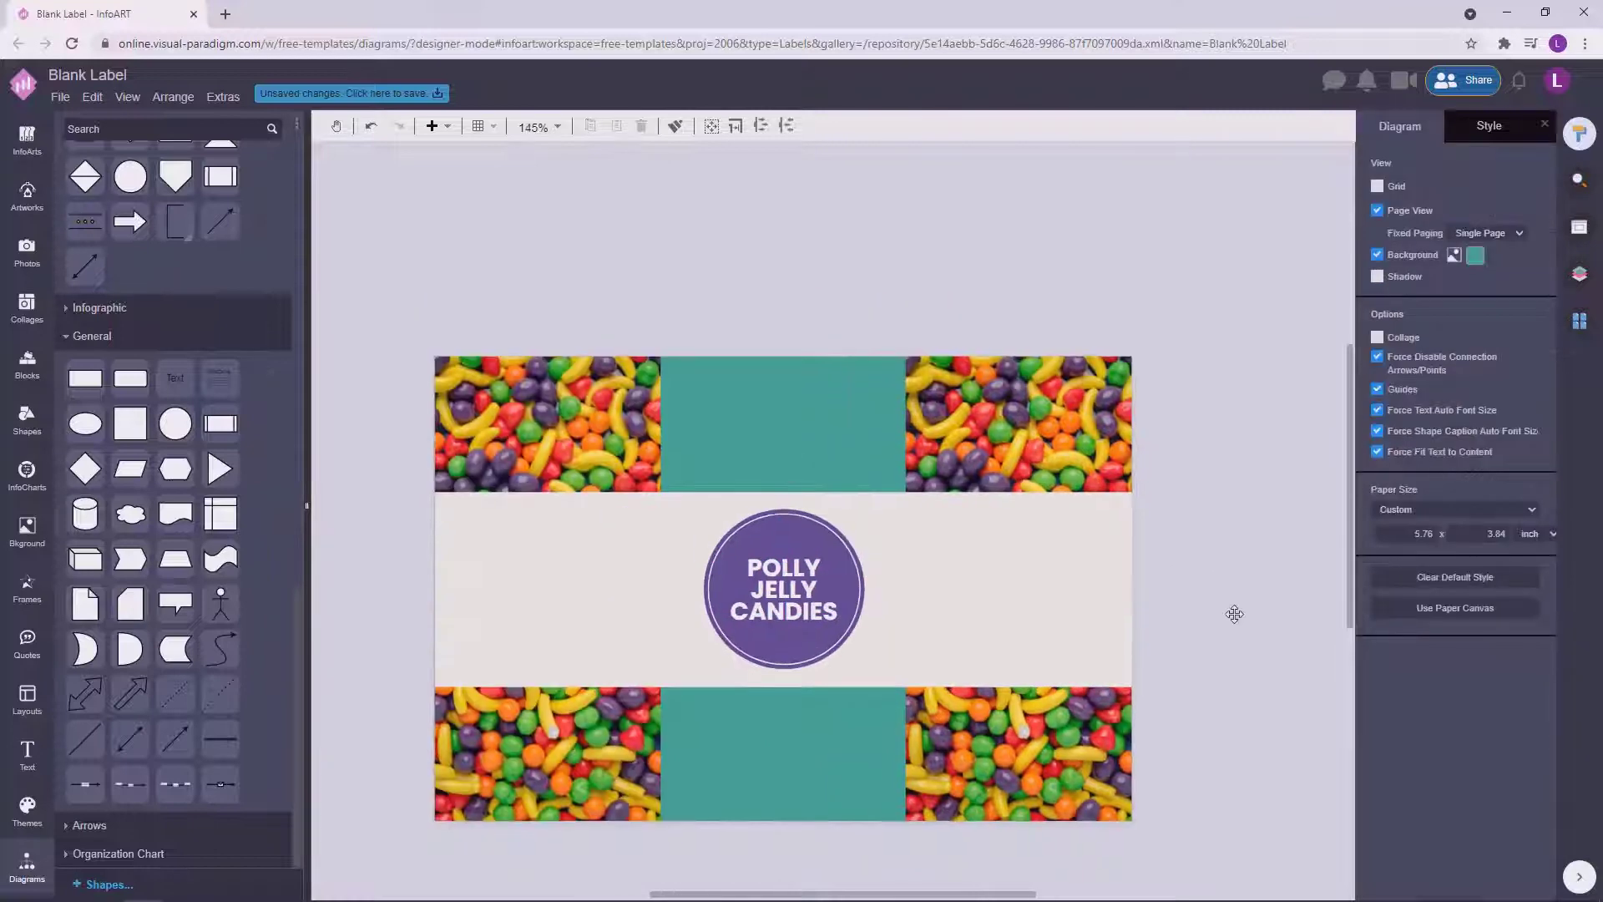
pyautogui.moveTo(1258, 634); pyautogui.dragTo(1211, 620)
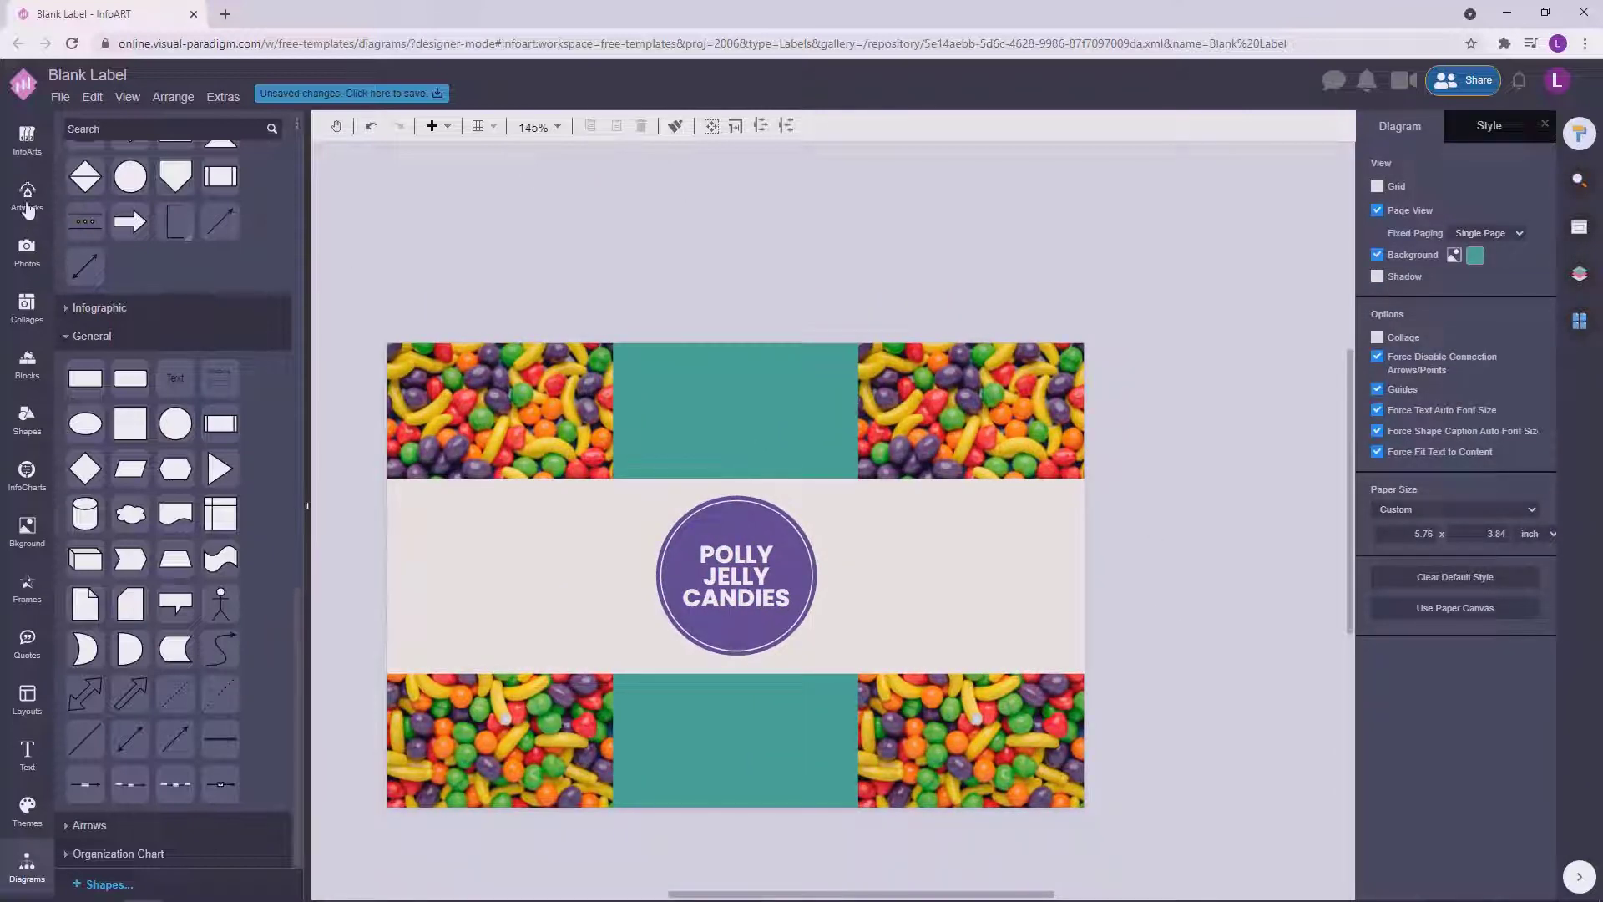
pyautogui.click(498, 587)
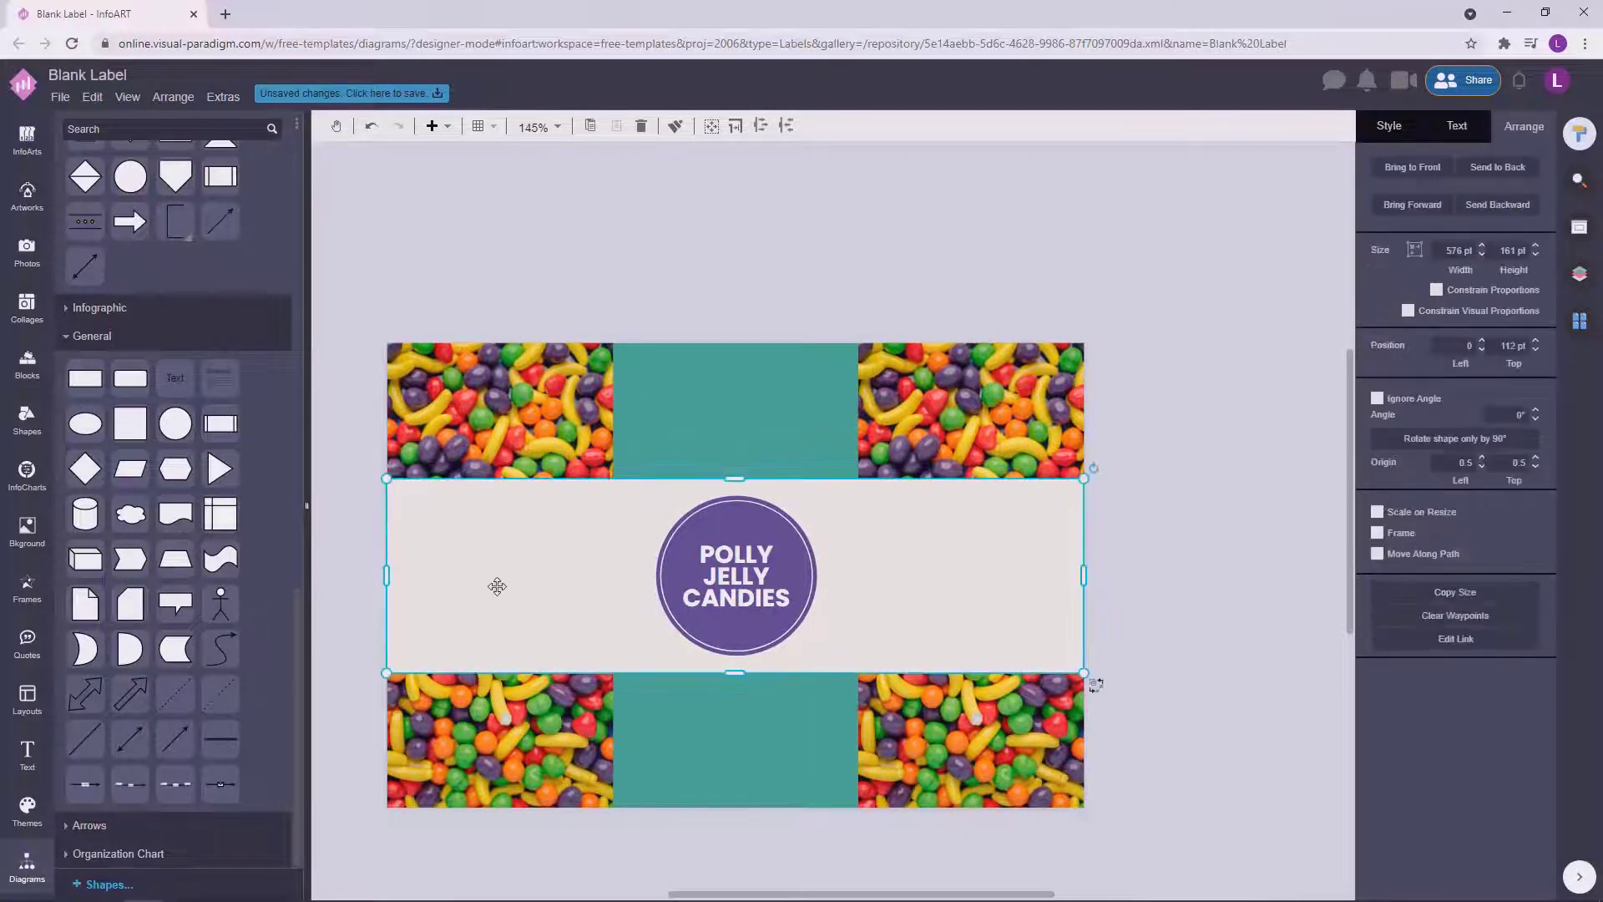
pyautogui.moveTo(482, 598); pyautogui.dragTo(660, 269)
pyautogui.moveTo(1261, 240); pyautogui.dragTo(1005, 727)
pyautogui.moveTo(855, 307); pyautogui.dragTo(1145, 628)
pyautogui.press('Delete')
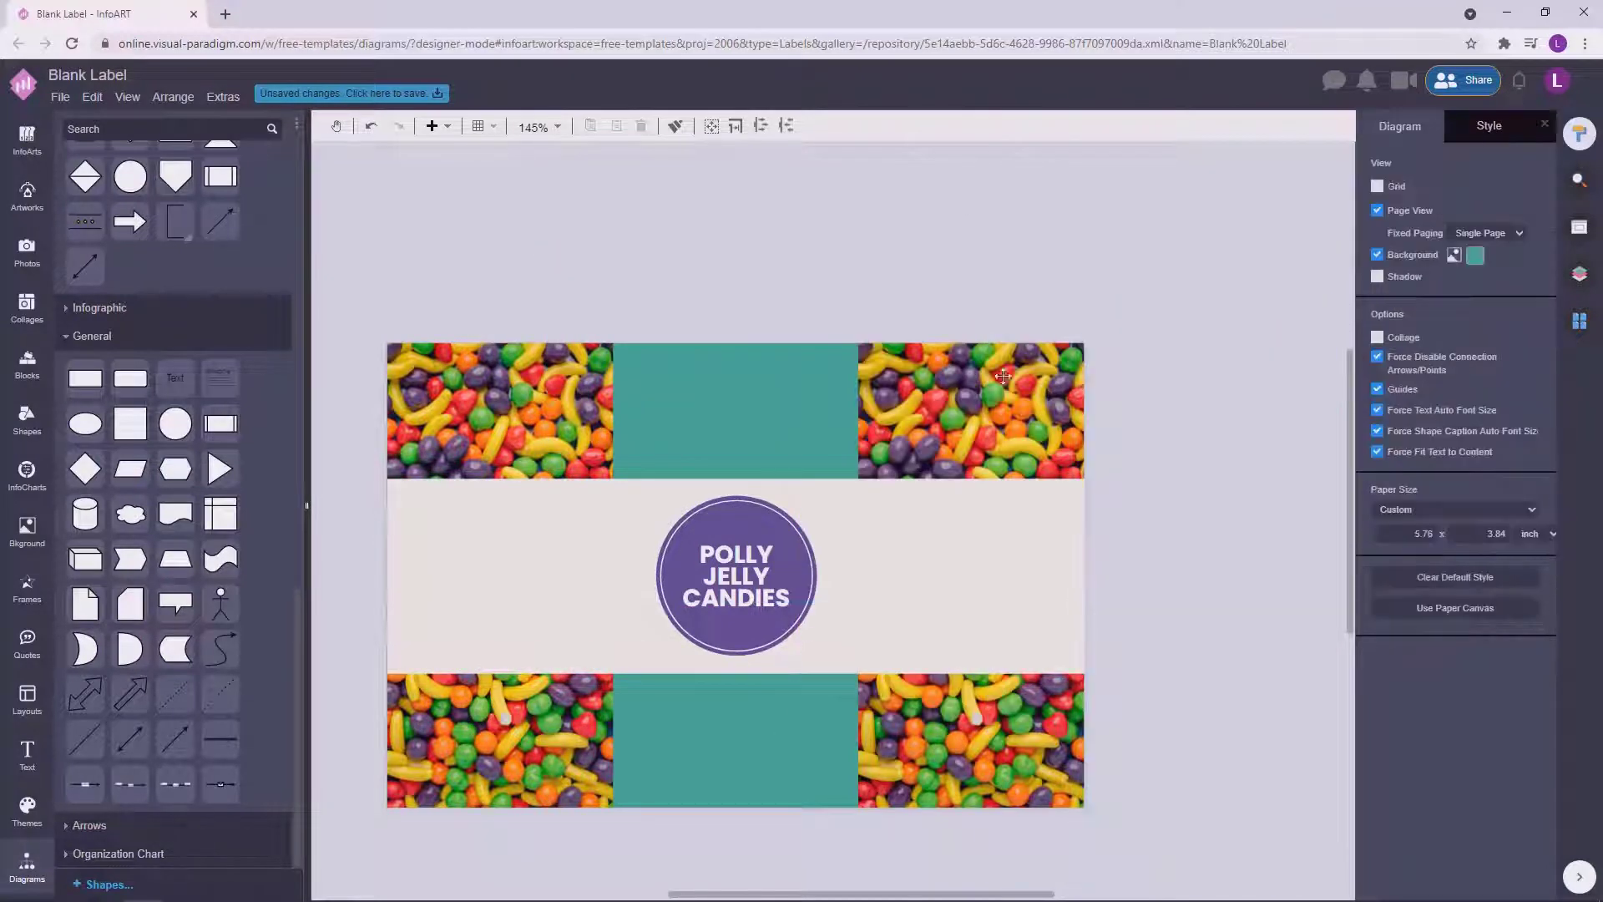
# Duplicate the beige band as a line 507.46 pt wide and 2 pt high, and stack six evenly spaced lines across the upper teal block.
pyautogui.moveTo(505, 588); pyautogui.dragTo(731, 446)
pyautogui.moveTo(1186, 426); pyautogui.dragTo(735, 426)
pyautogui.moveTo(735, 426); pyautogui.dragTo(961, 428)
pyautogui.moveTo(386, 440); pyautogui.dragTo(470, 442)
pyautogui.moveTo(776, 537); pyautogui.dragTo(713, 373)
pyautogui.click(654, 279)
pyautogui.moveTo(654, 279); pyautogui.dragTo(760, 413)
pyautogui.moveTo(1198, 451); pyautogui.dragTo(302, 263)
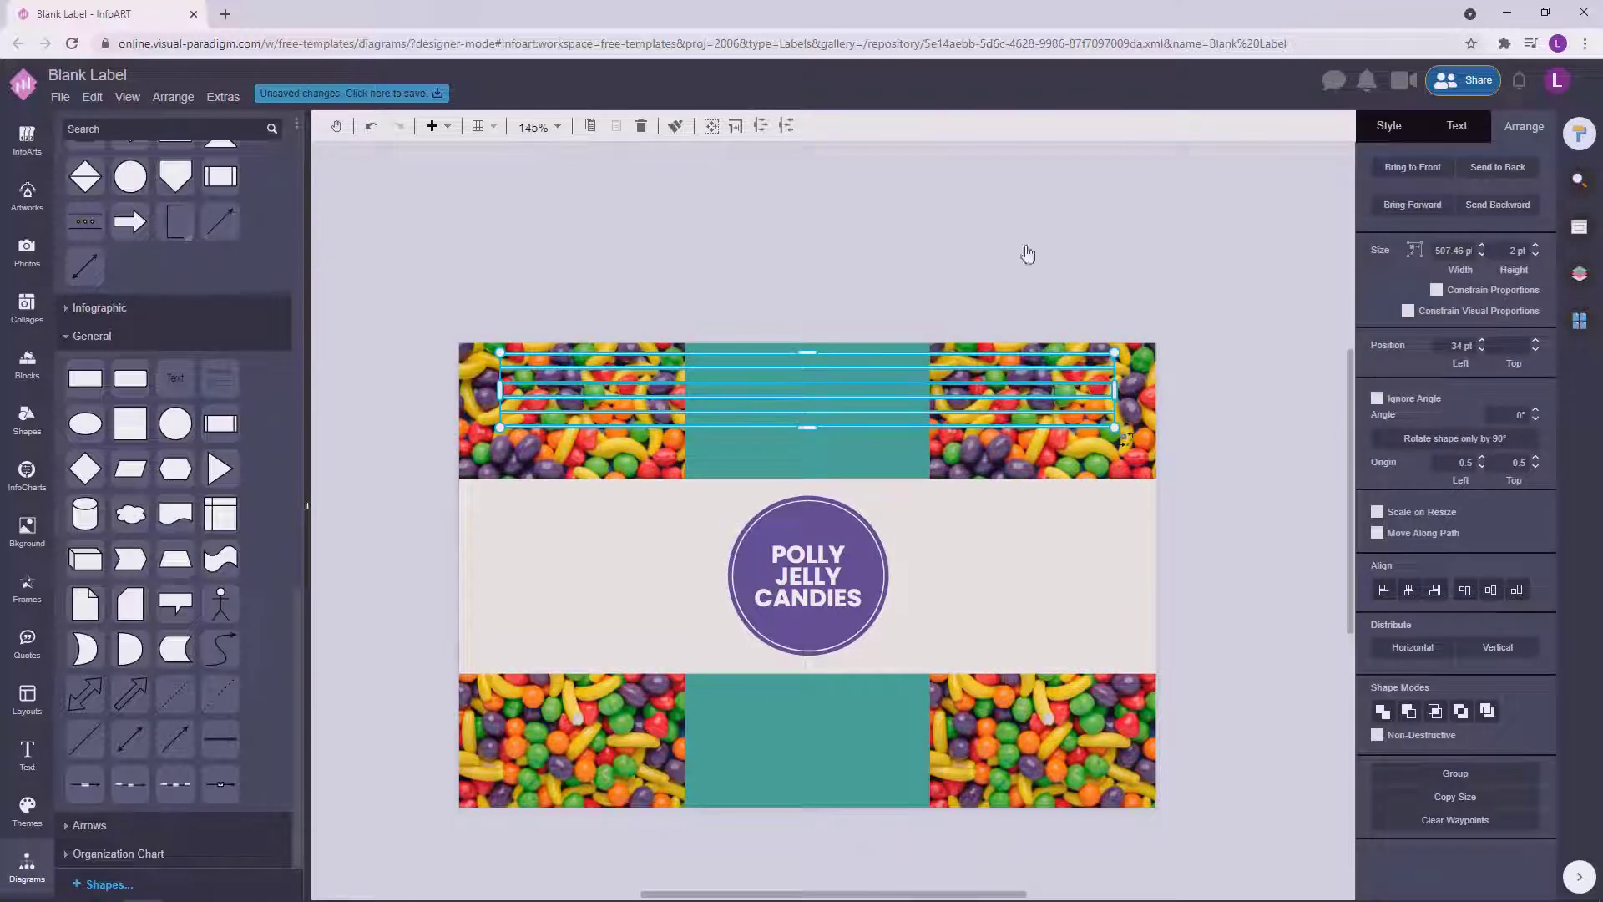
# Duplicate the six-line stack onto the lower teal block and send the lines behind the candy photos.
pyautogui.moveTo(844, 375); pyautogui.dragTo(871, 779)
pyautogui.press('Up')
pyautogui.press('Up')
pyautogui.press('Up')
pyautogui.press('Up')
pyautogui.press('Down')
pyautogui.press('Down')
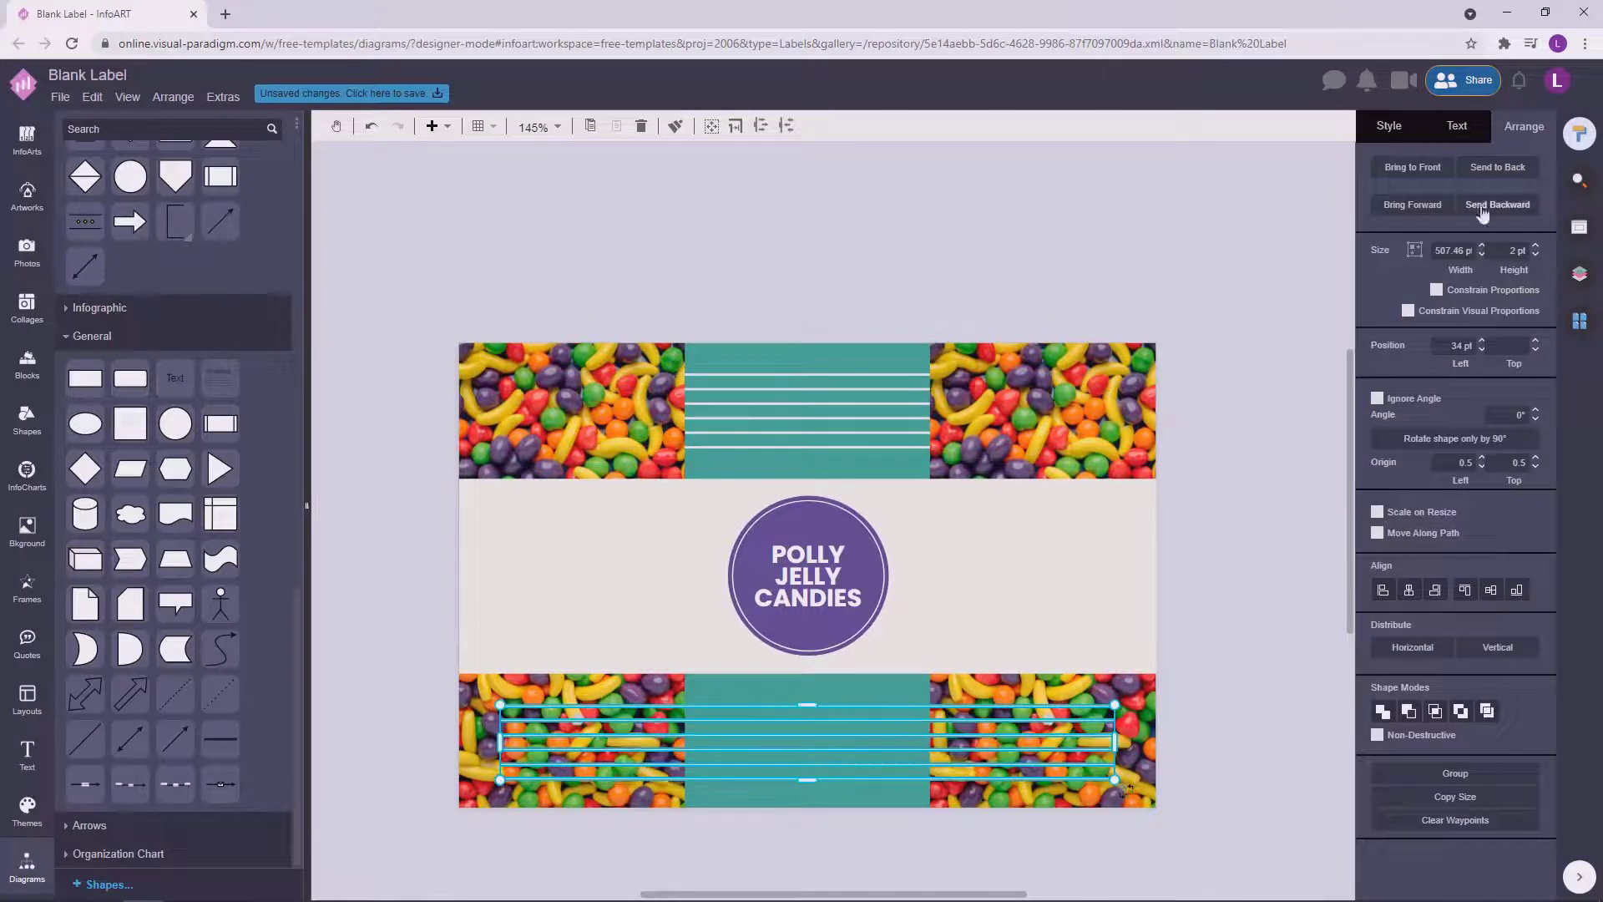
pyautogui.click(1494, 170)
pyautogui.click(1267, 628)
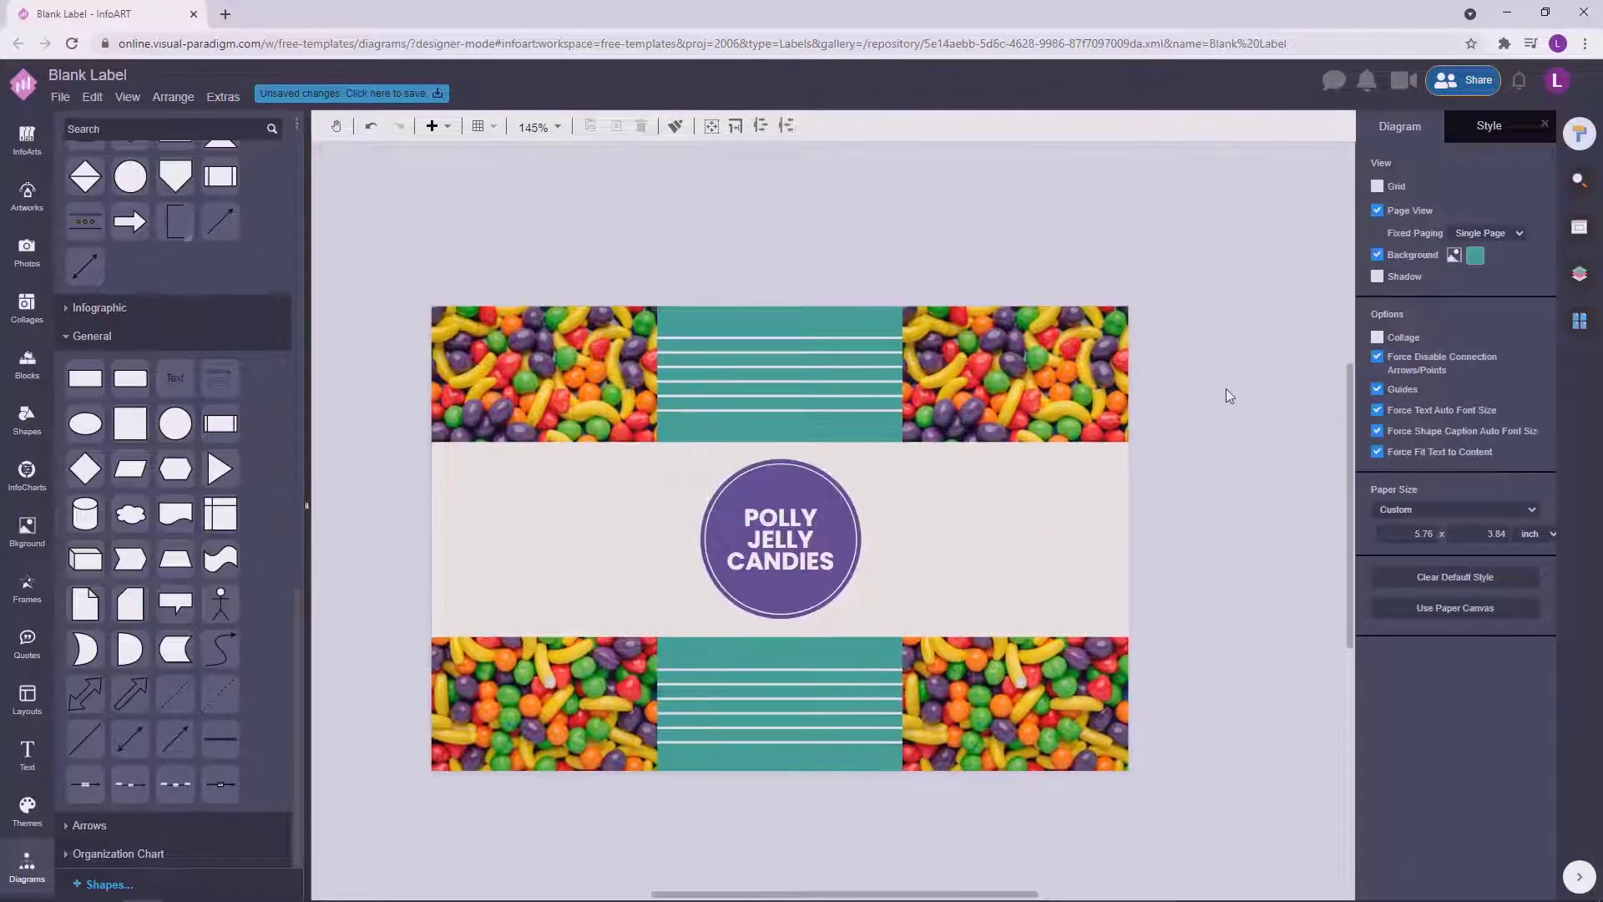
# Fine-tune the white ring's size and position so it sits evenly inside the purple circle.
pyautogui.scroll(2, 833, 488)
pyautogui.click(832, 488)
pyautogui.moveTo(868, 451); pyautogui.dragTo(865, 455)
pyautogui.moveTo(778, 476); pyautogui.dragTo(780, 482)
pyautogui.click(1256, 519)
pyautogui.scroll(-3, 1210, 534)
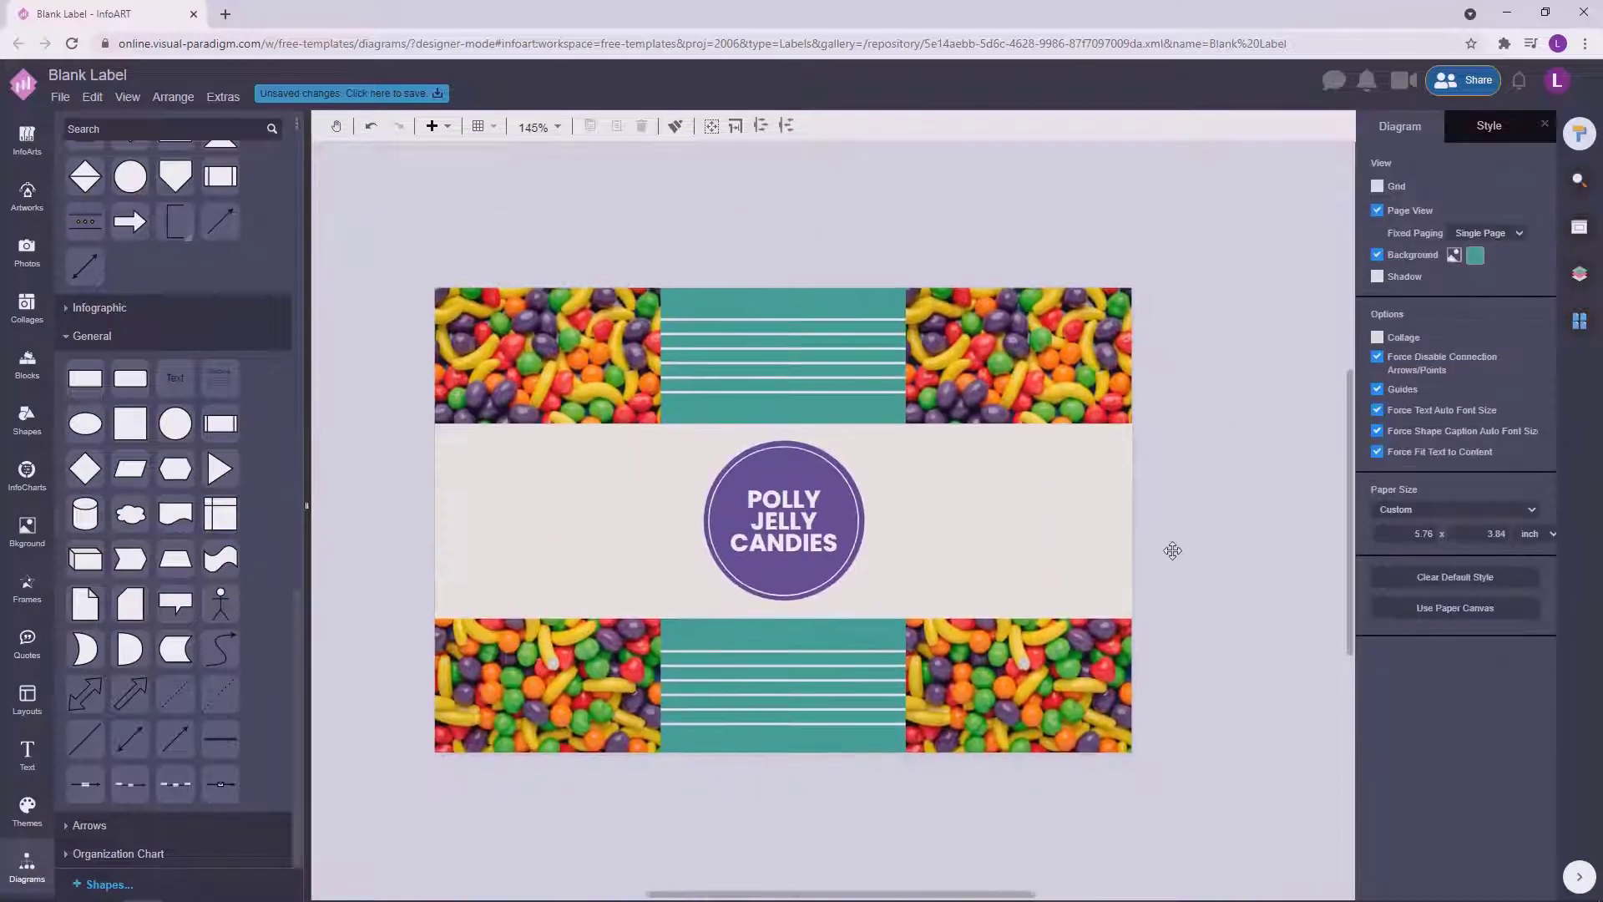
# Make the horizontal lines in the upper and lower teal blocks thinner.
pyautogui.moveTo(1311, 460); pyautogui.dragTo(361, 299)
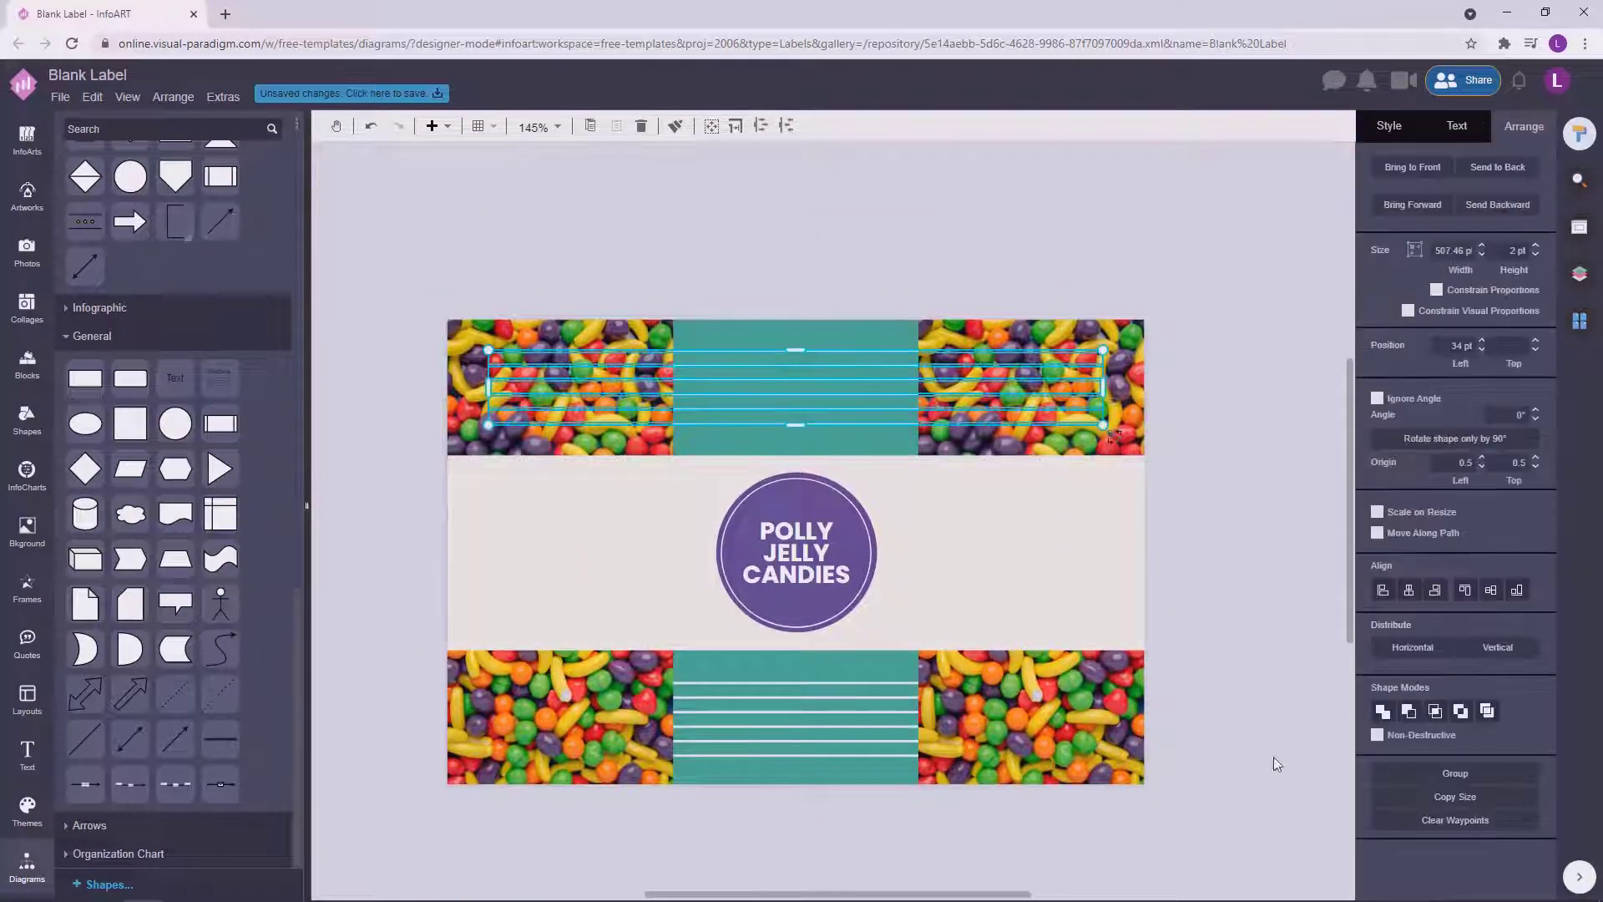
pyautogui.moveTo(1282, 775); pyautogui.dragTo(394, 652)
pyautogui.click(1230, 591)
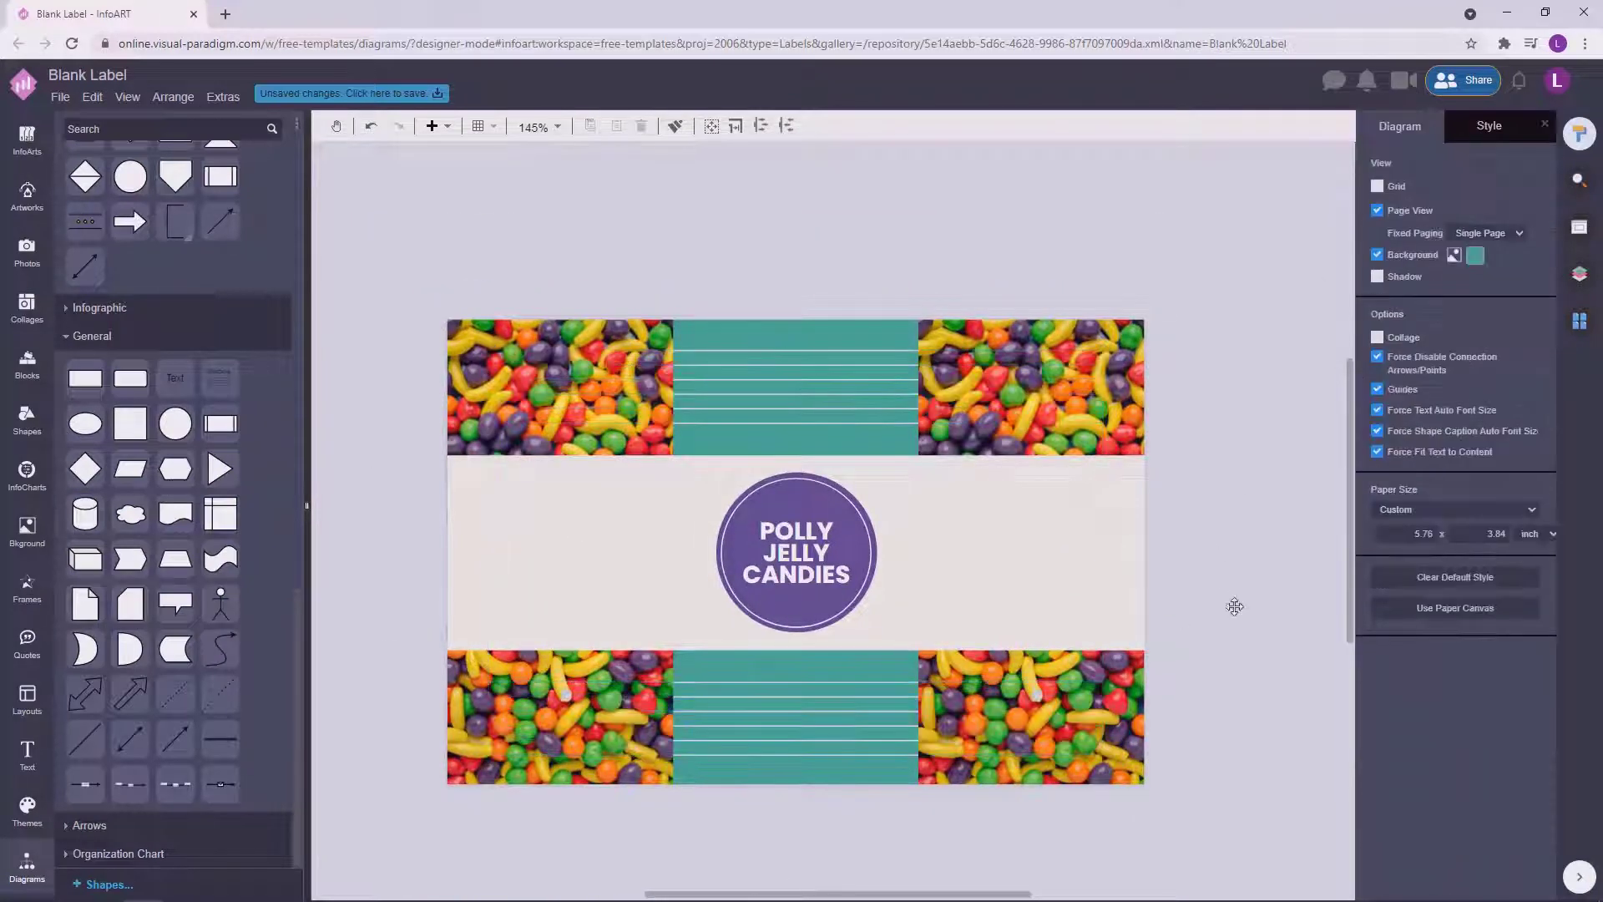
# Paste the Ingredients heading and paragraph and place them on the beige band left of the purple circle.
pyautogui.scroll(-1, 1242, 583)
pyautogui.scroll(1, 1270, 596)
pyautogui.hotkey('ctrl', 'v')
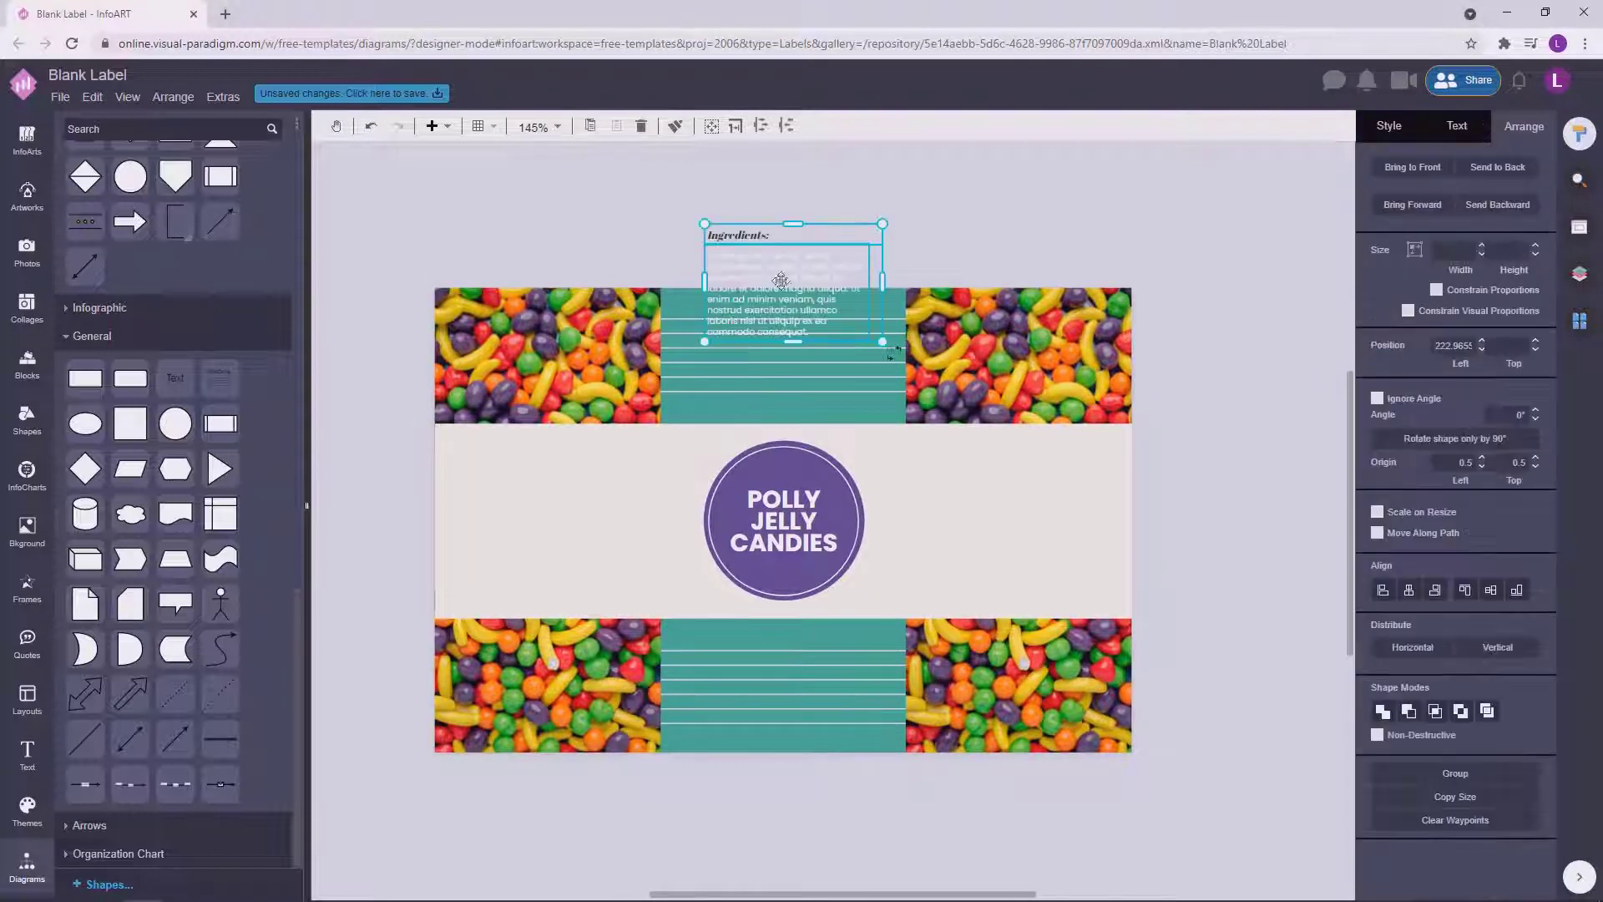
pyautogui.moveTo(782, 280); pyautogui.dragTo(542, 509)
# Change the font colour of the Ingredients heading and paragraph to teal.
pyautogui.click(1459, 127)
pyautogui.click(1531, 390)
pyautogui.click(1457, 545)
pyautogui.click(1239, 364)
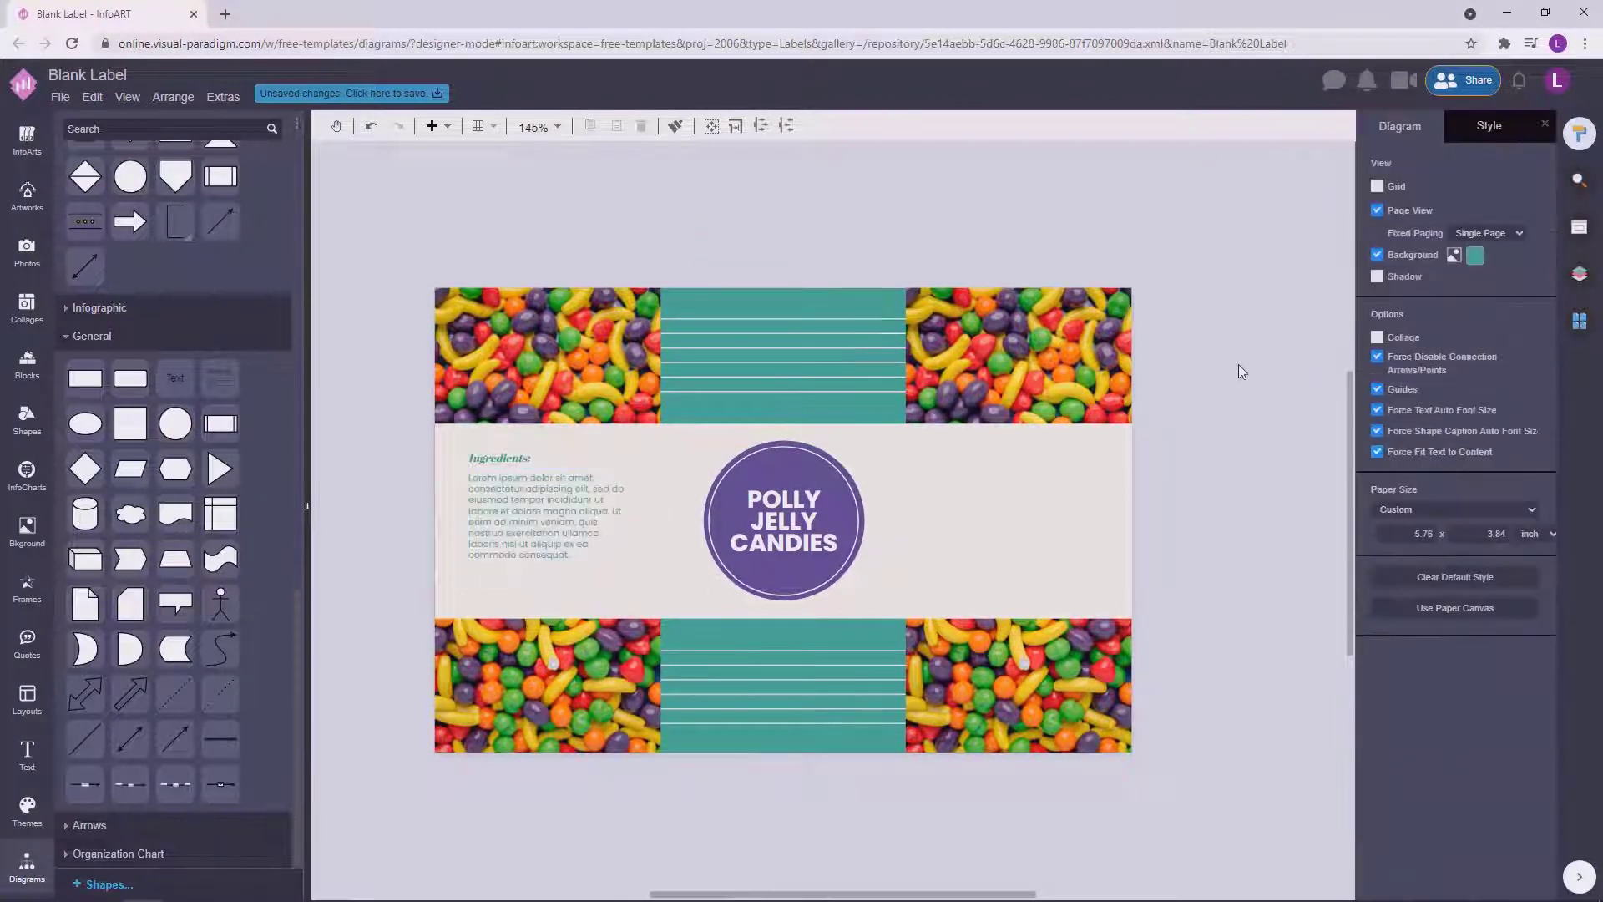
# Colour the Ingredients paragraph dark grey and its heading purple.
pyautogui.click(580, 518)
pyautogui.click(1532, 390)
pyautogui.click(1476, 546)
pyautogui.click(1232, 493)
pyautogui.click(526, 464)
pyautogui.click(1533, 390)
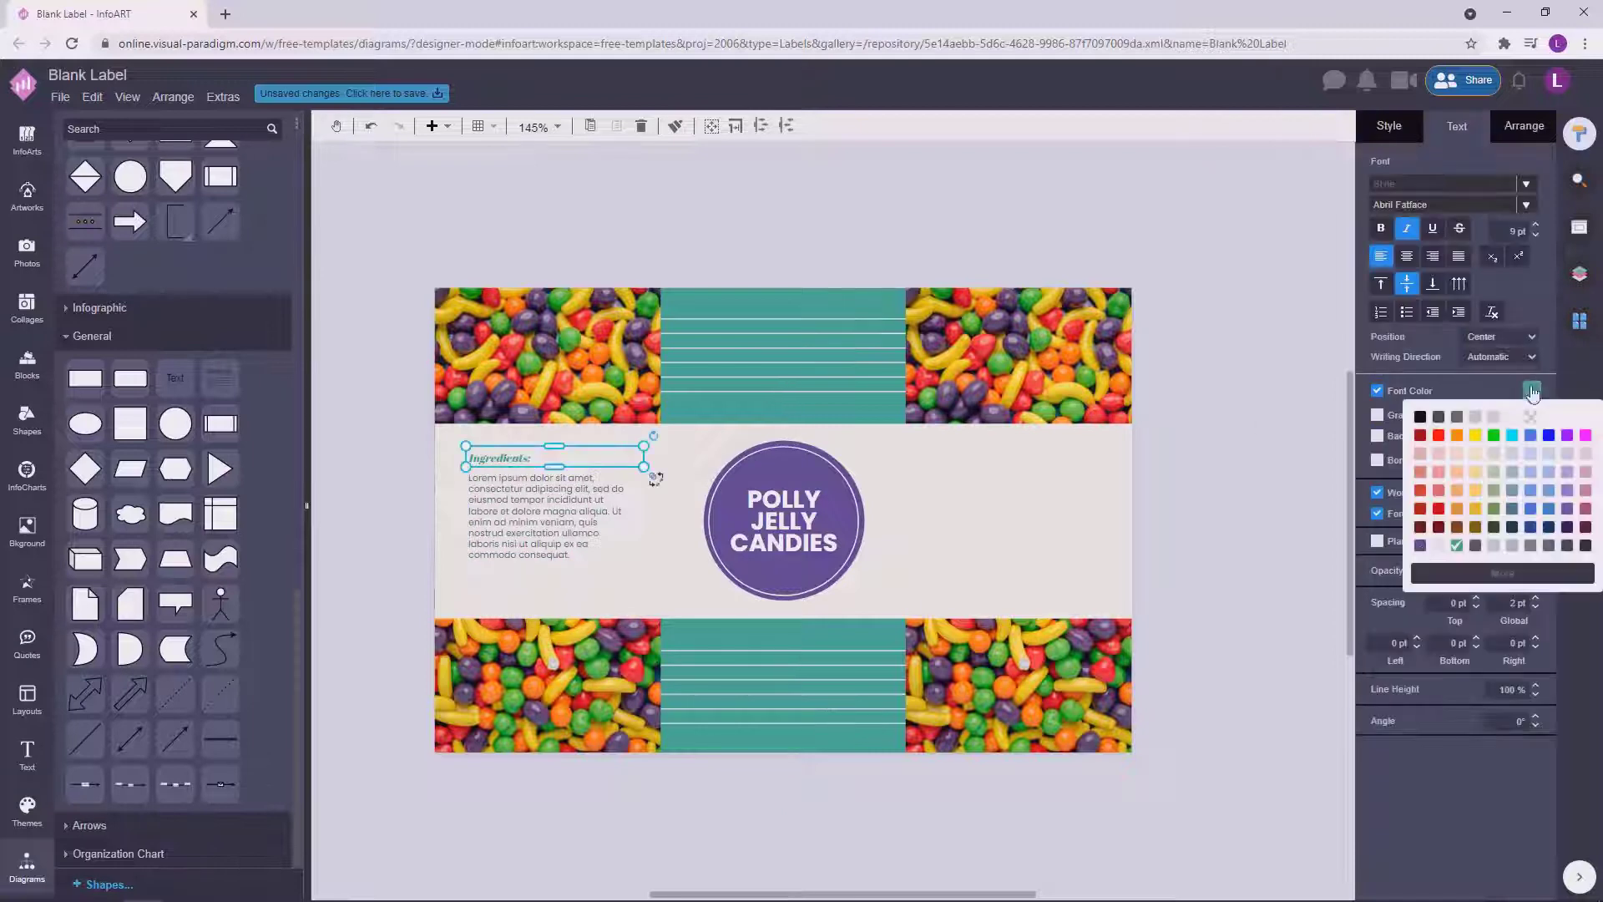
pyautogui.click(1430, 548)
pyautogui.click(1234, 484)
# Set the Ingredients heading in bold, non-italic Poppins.
pyautogui.click(523, 459)
pyautogui.click(1458, 206)
pyautogui.write('pop')
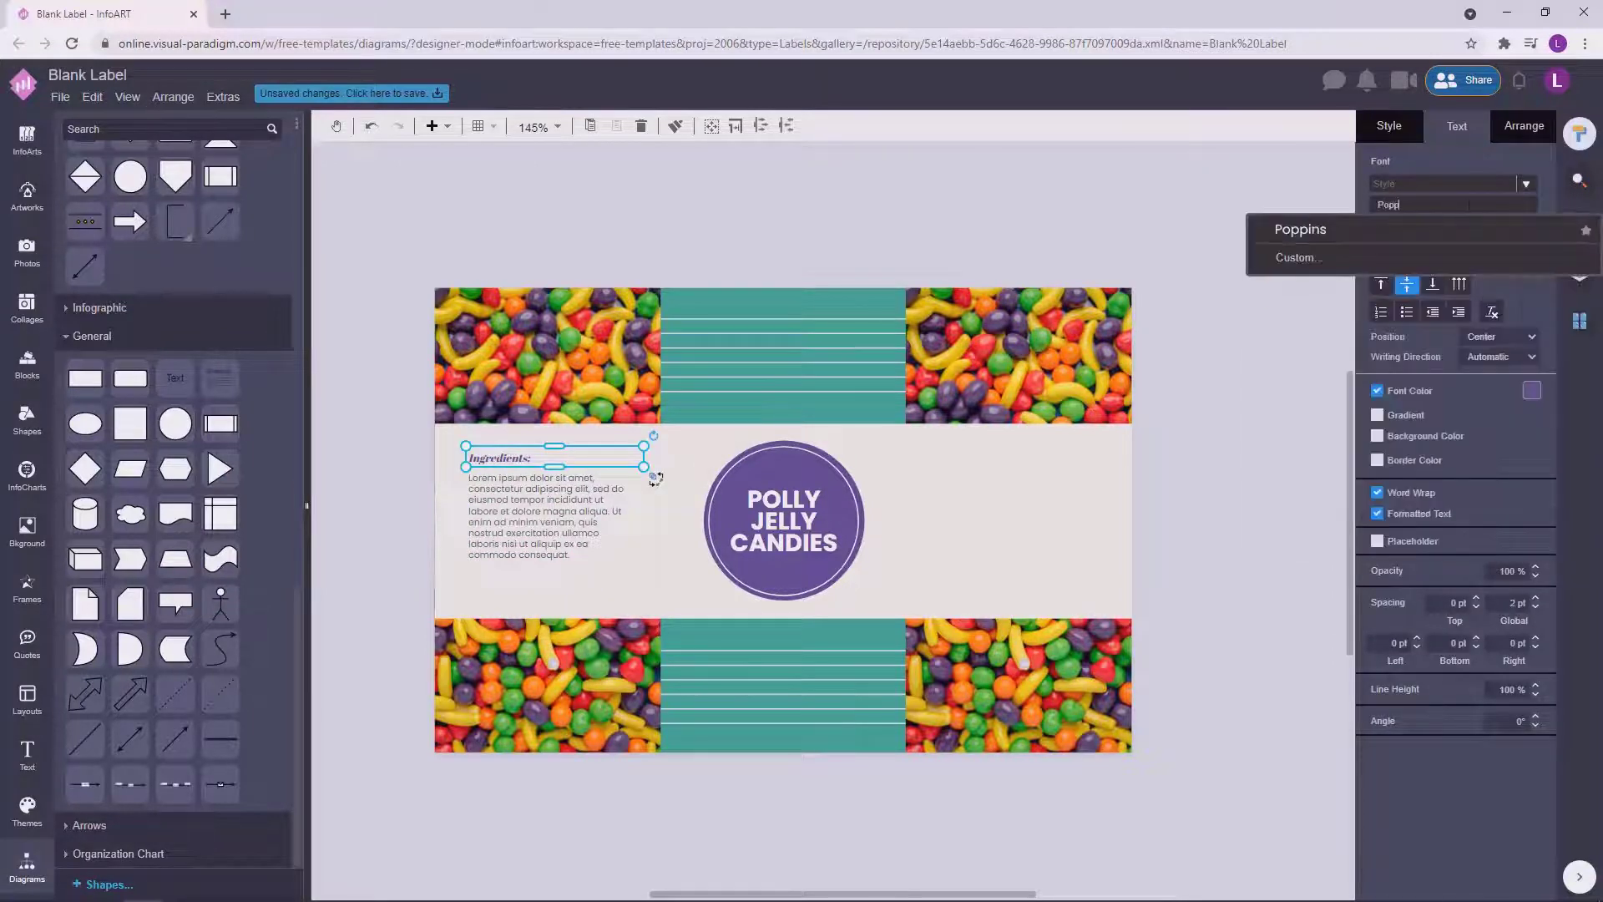
pyautogui.click(1307, 231)
pyautogui.click(1403, 233)
pyautogui.click(1382, 228)
pyautogui.click(913, 516)
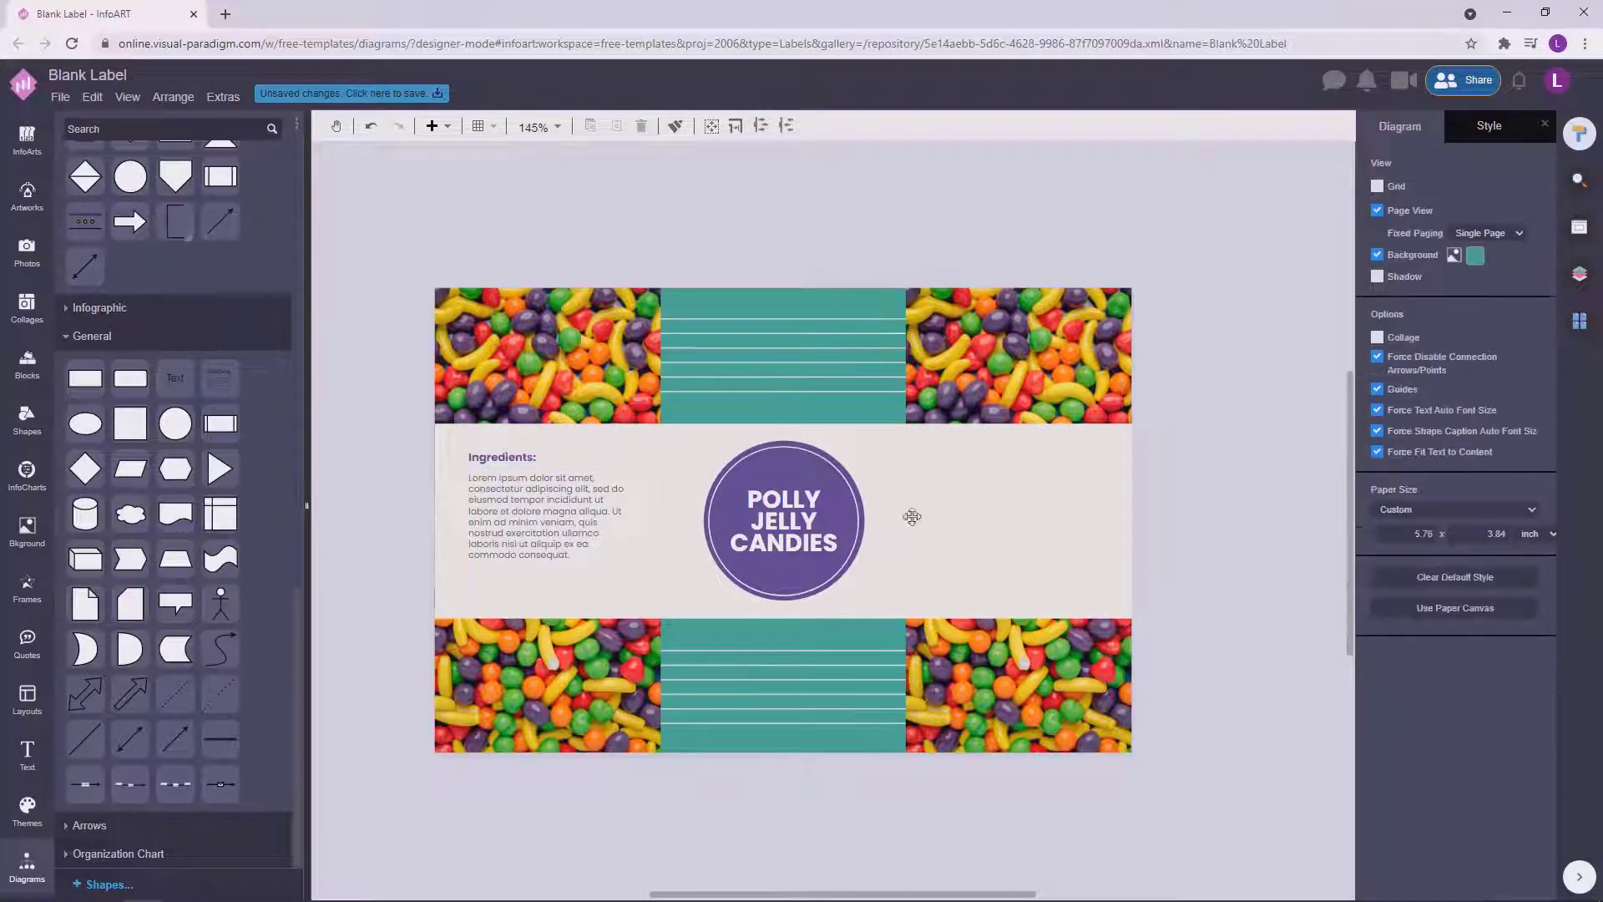
# Change the title's font in the purple circle to Hachi Maru Pop.
pyautogui.click(789, 521)
pyautogui.click(1434, 208)
pyautogui.write('po')
pyautogui.click(1392, 258)
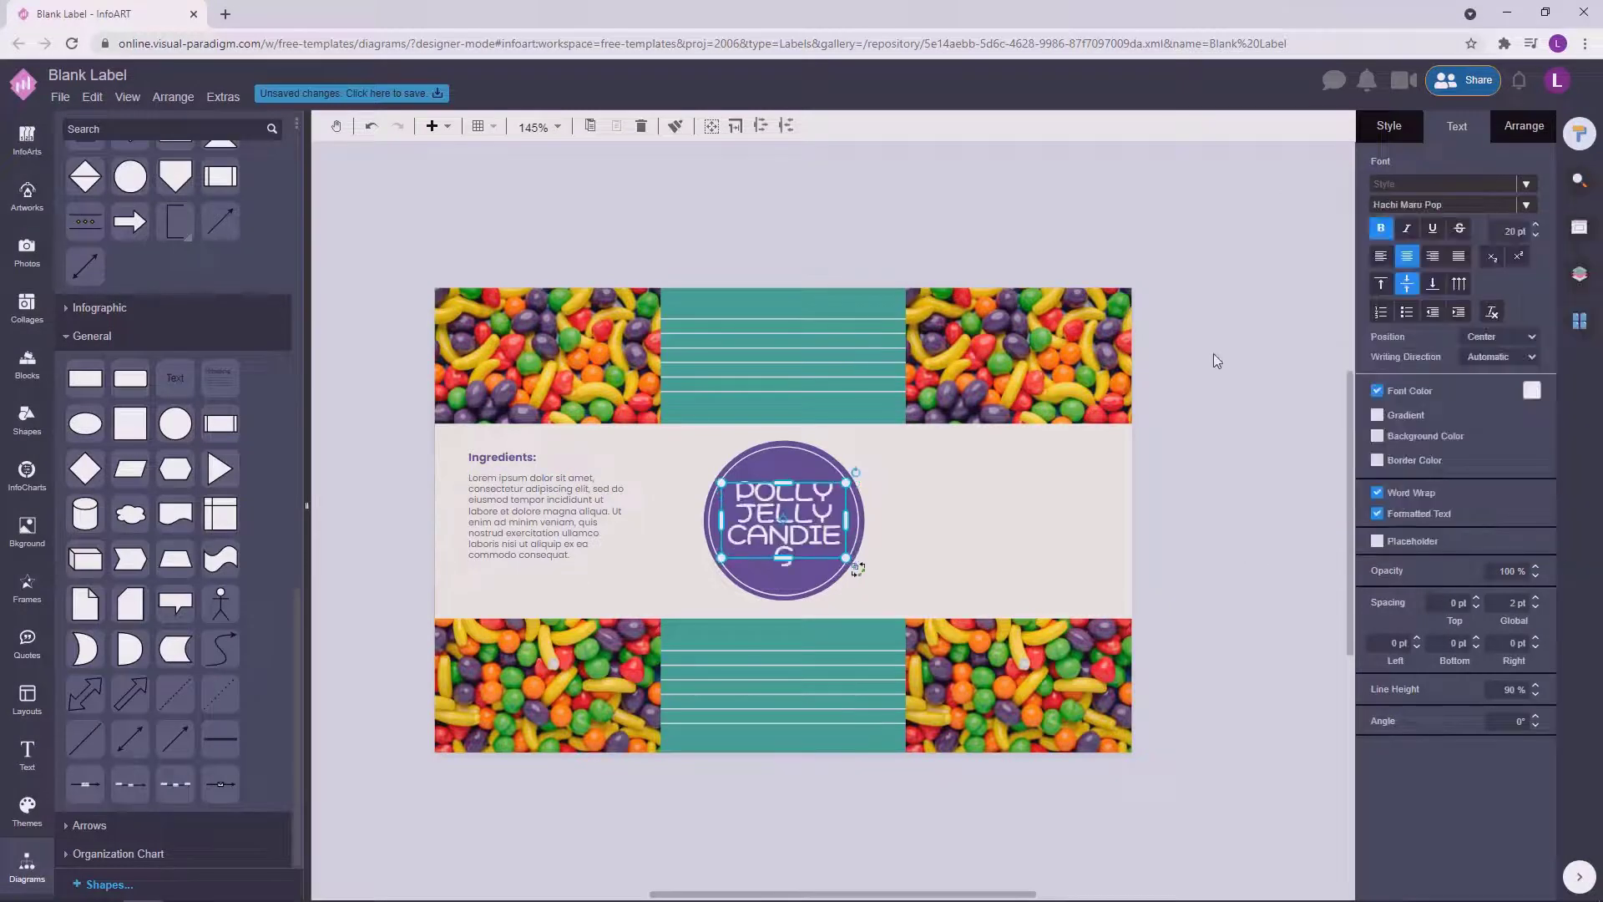
pyautogui.click(1214, 353)
# Retype the title in mixed case as "Polly Jelly Candies" and adjust its position in the circle.
pyautogui.doubleClick(798, 508)
pyautogui.write('Polly')
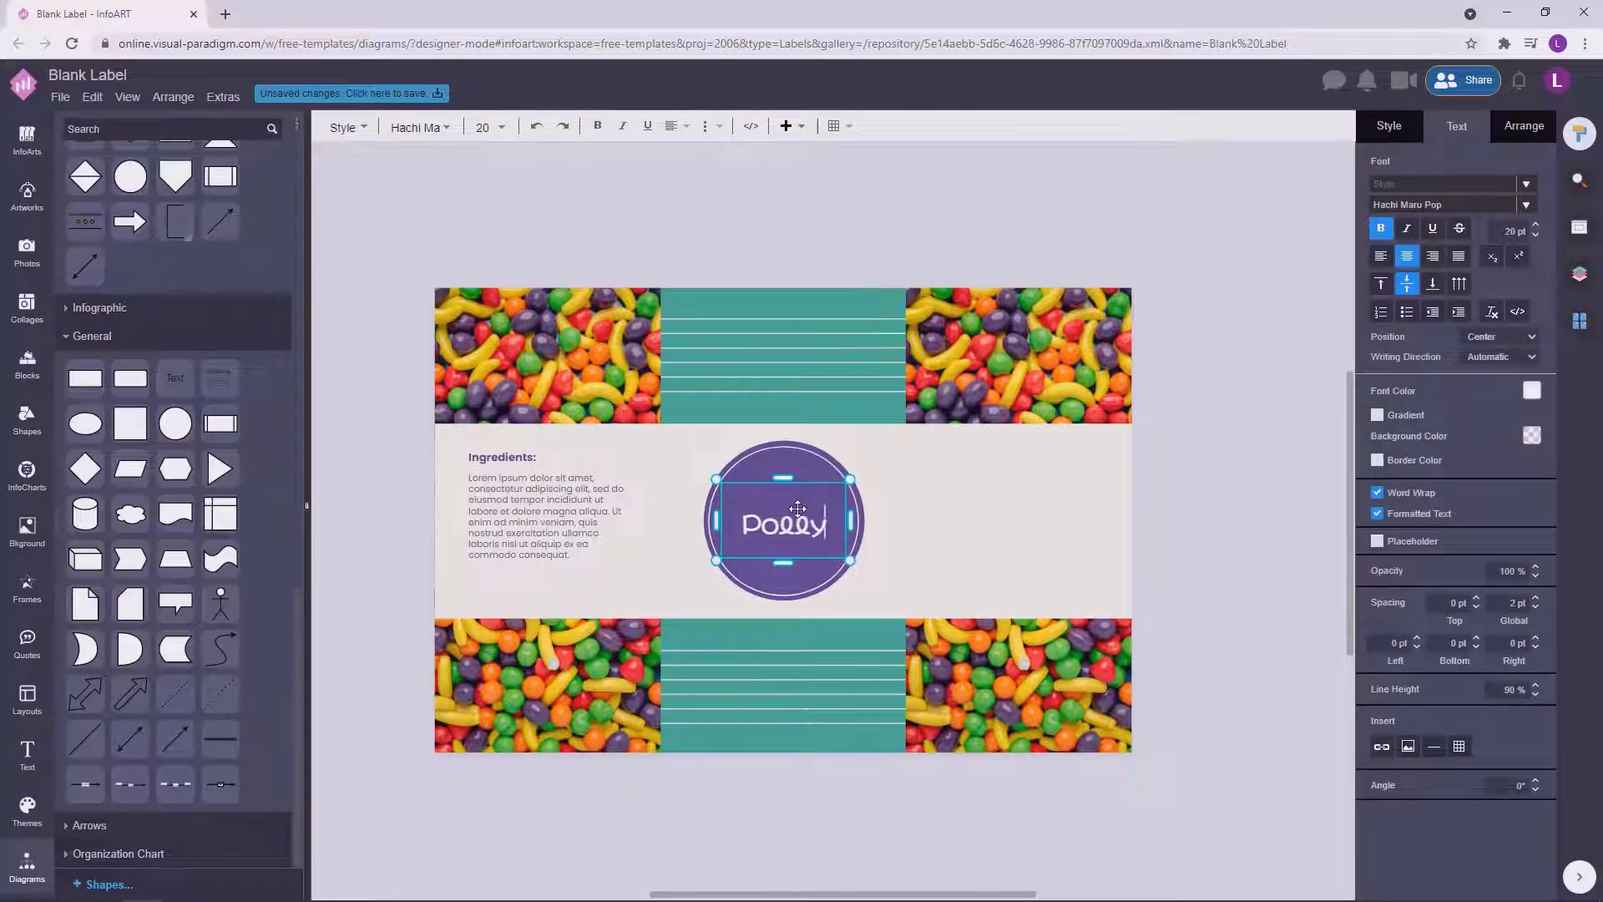
pyautogui.write(' Jelly Candies')
pyautogui.click(1179, 482)
pyautogui.moveTo(797, 525); pyautogui.dragTo(796, 520)
pyautogui.click(904, 474)
# Set the title's font size to 19 pt and line height to 150%, and re-centre it in the circle.
pyautogui.click(814, 525)
pyautogui.click(1535, 225)
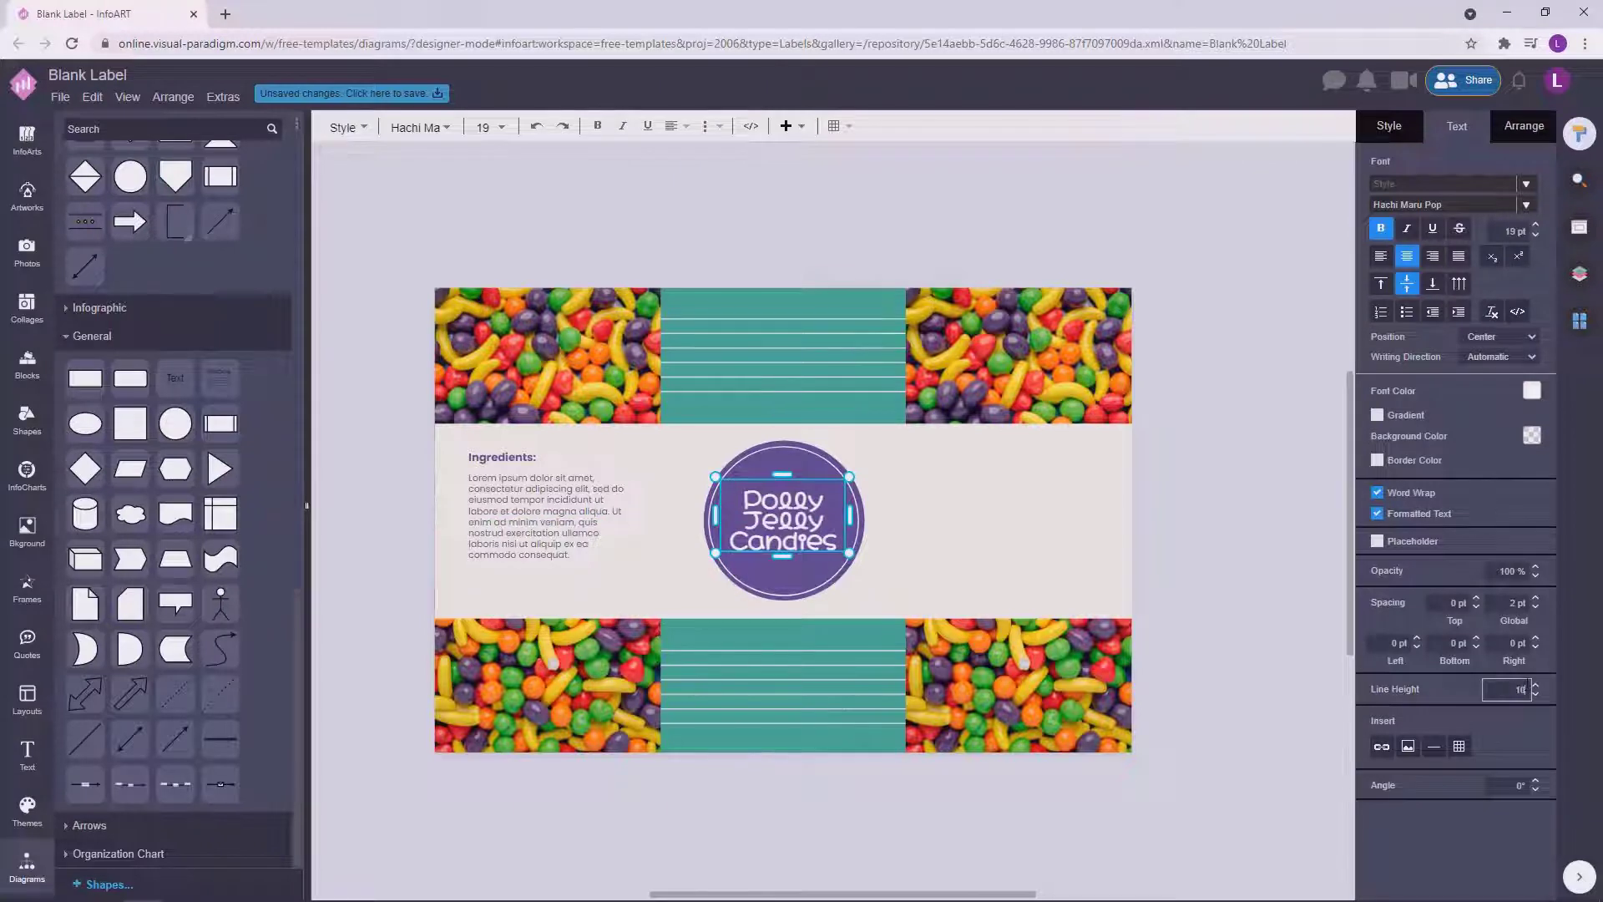
pyautogui.click(1231, 611)
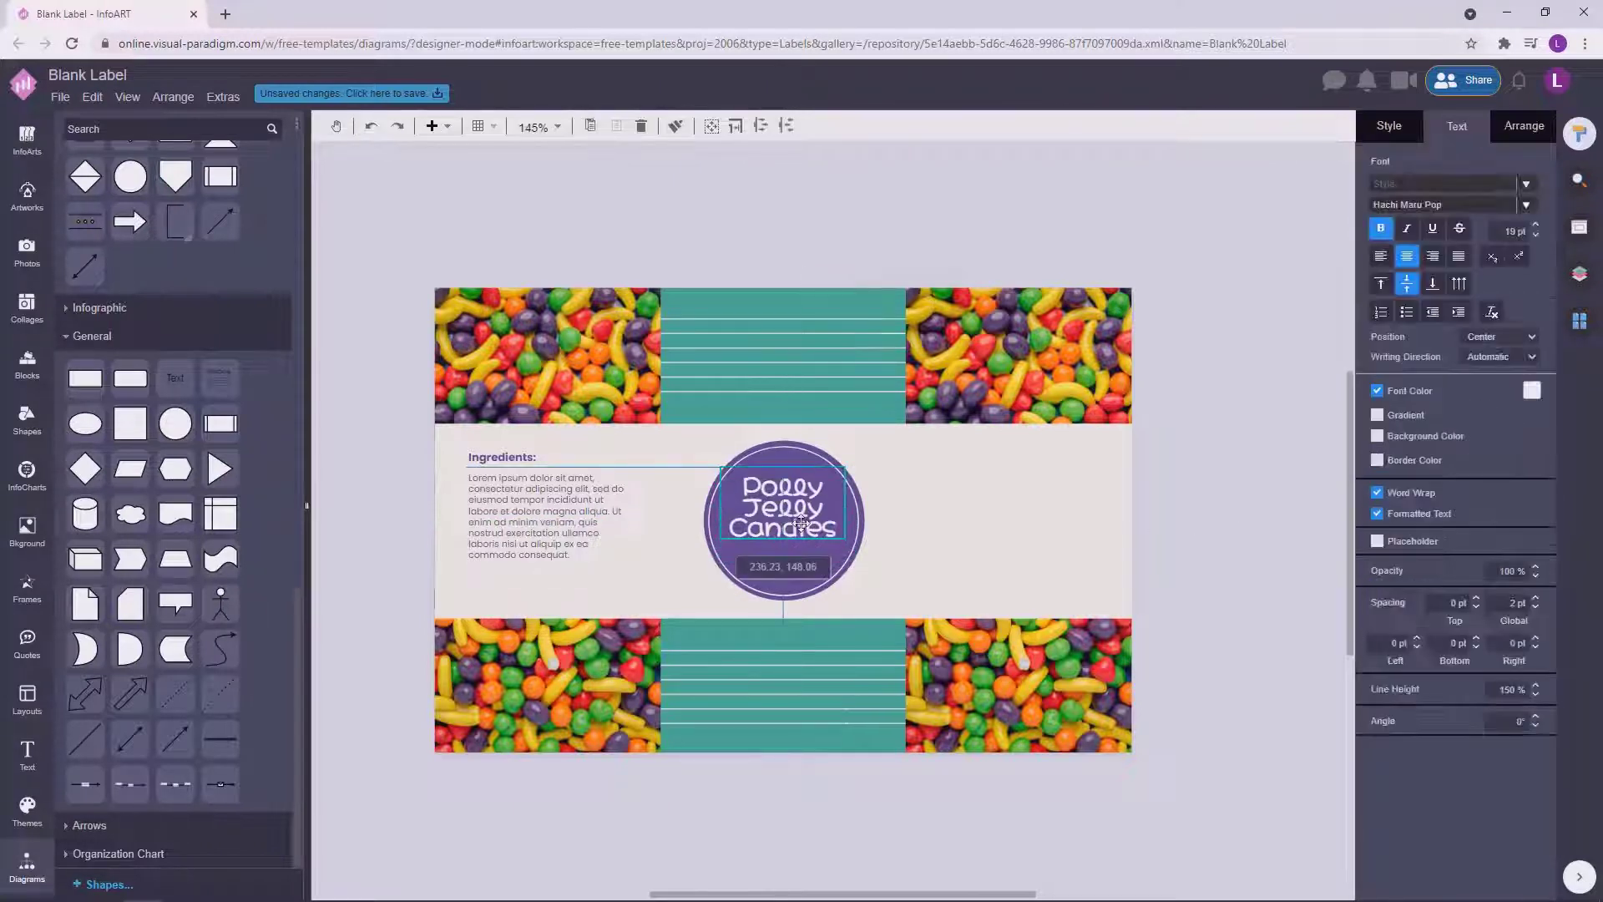
pyautogui.moveTo(748, 521); pyautogui.dragTo(748, 517)
pyautogui.click(1185, 459)
# Duplicate the Ingredients heading and paragraph to the right of the purple circle and right-align the copy's text.
pyautogui.click(521, 455)
pyautogui.keyDown('shift'); pyautogui.click(514, 493); pyautogui.keyUp('shift')
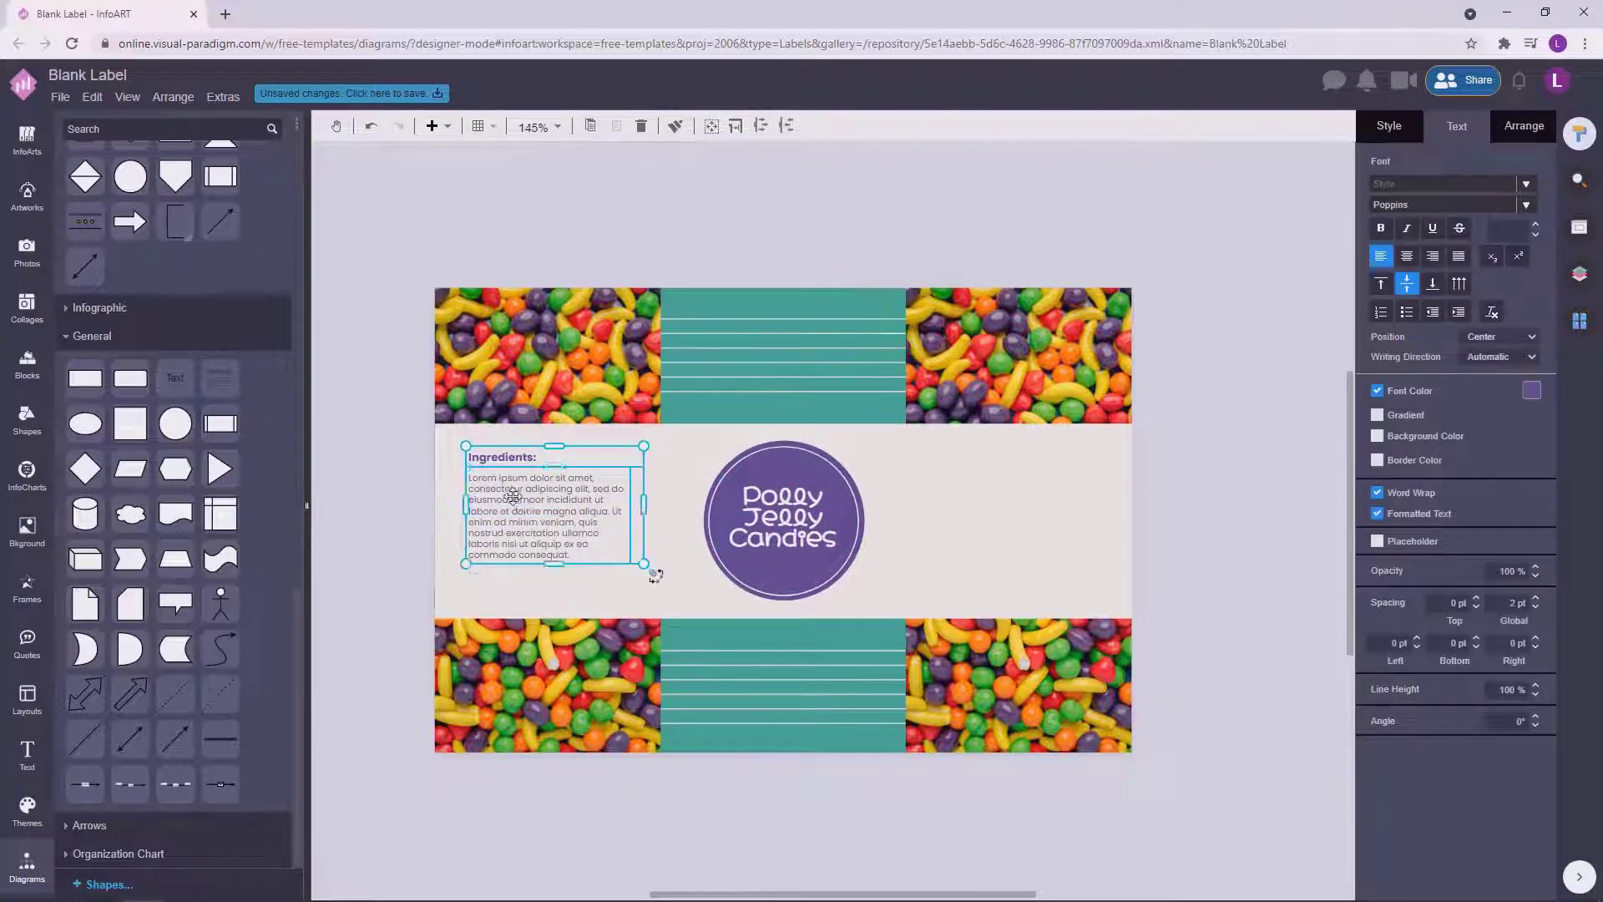
pyautogui.moveTo(513, 492); pyautogui.dragTo(994, 518)
pyautogui.click(707, 240)
pyautogui.click(515, 462)
pyautogui.keyDown('shift'); pyautogui.click(504, 519); pyautogui.keyUp('shift')
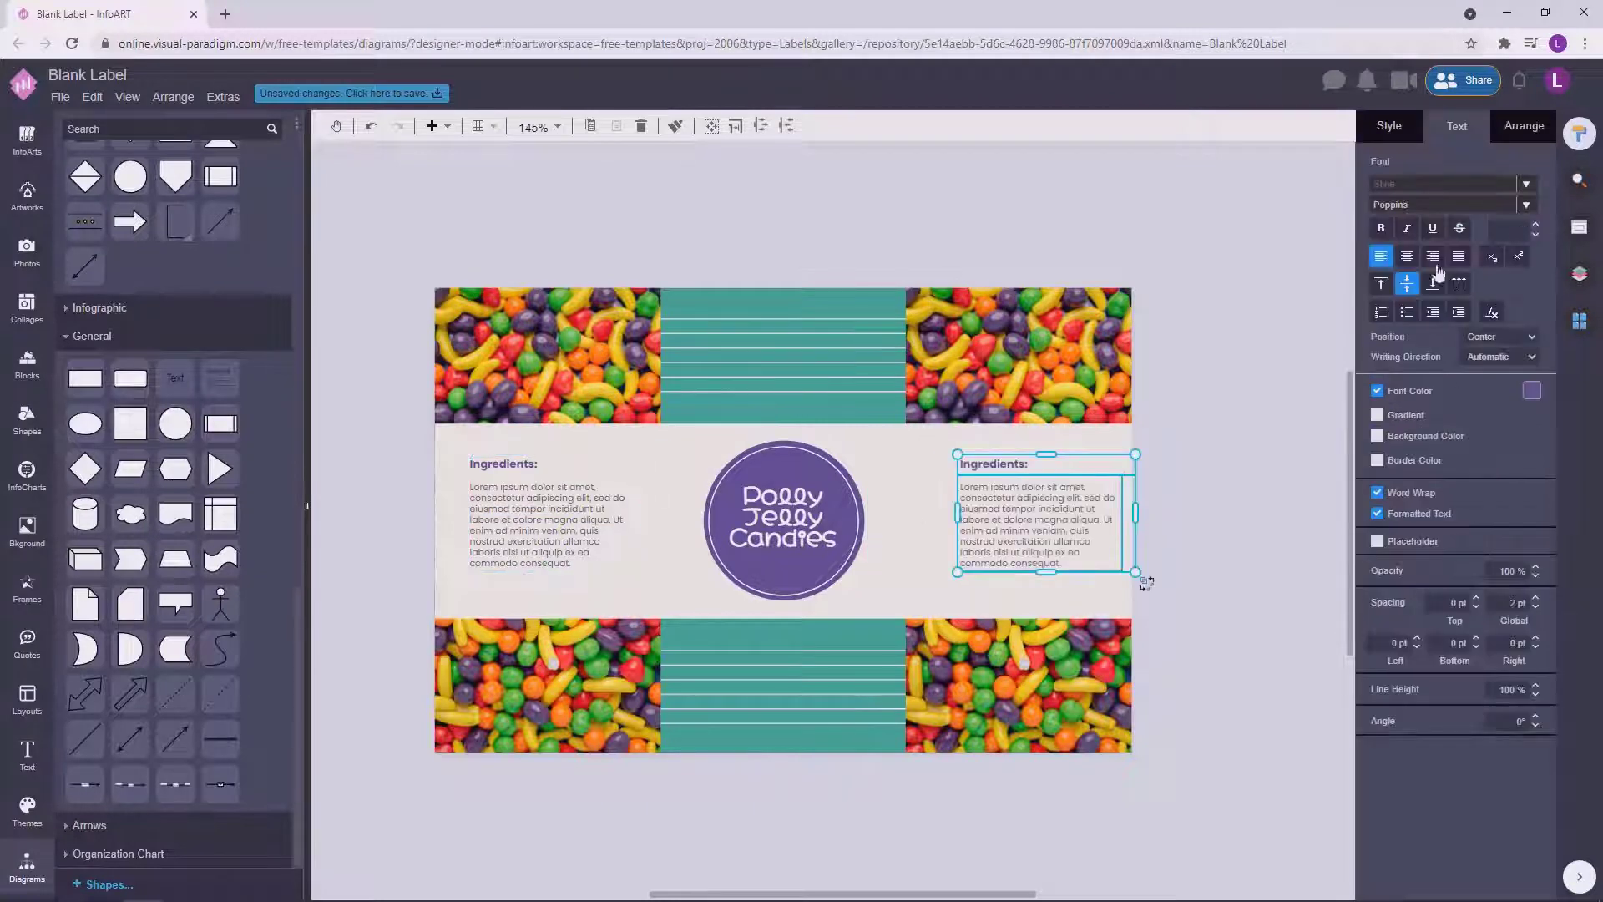
pyautogui.click(1432, 256)
# Shorten the copied paragraph so it ends after "dolore magna aliqua.".
pyautogui.click(1049, 508)
pyautogui.doubleClick(1050, 508)
pyautogui.moveTo(1110, 519); pyautogui.dragTo(1130, 570)
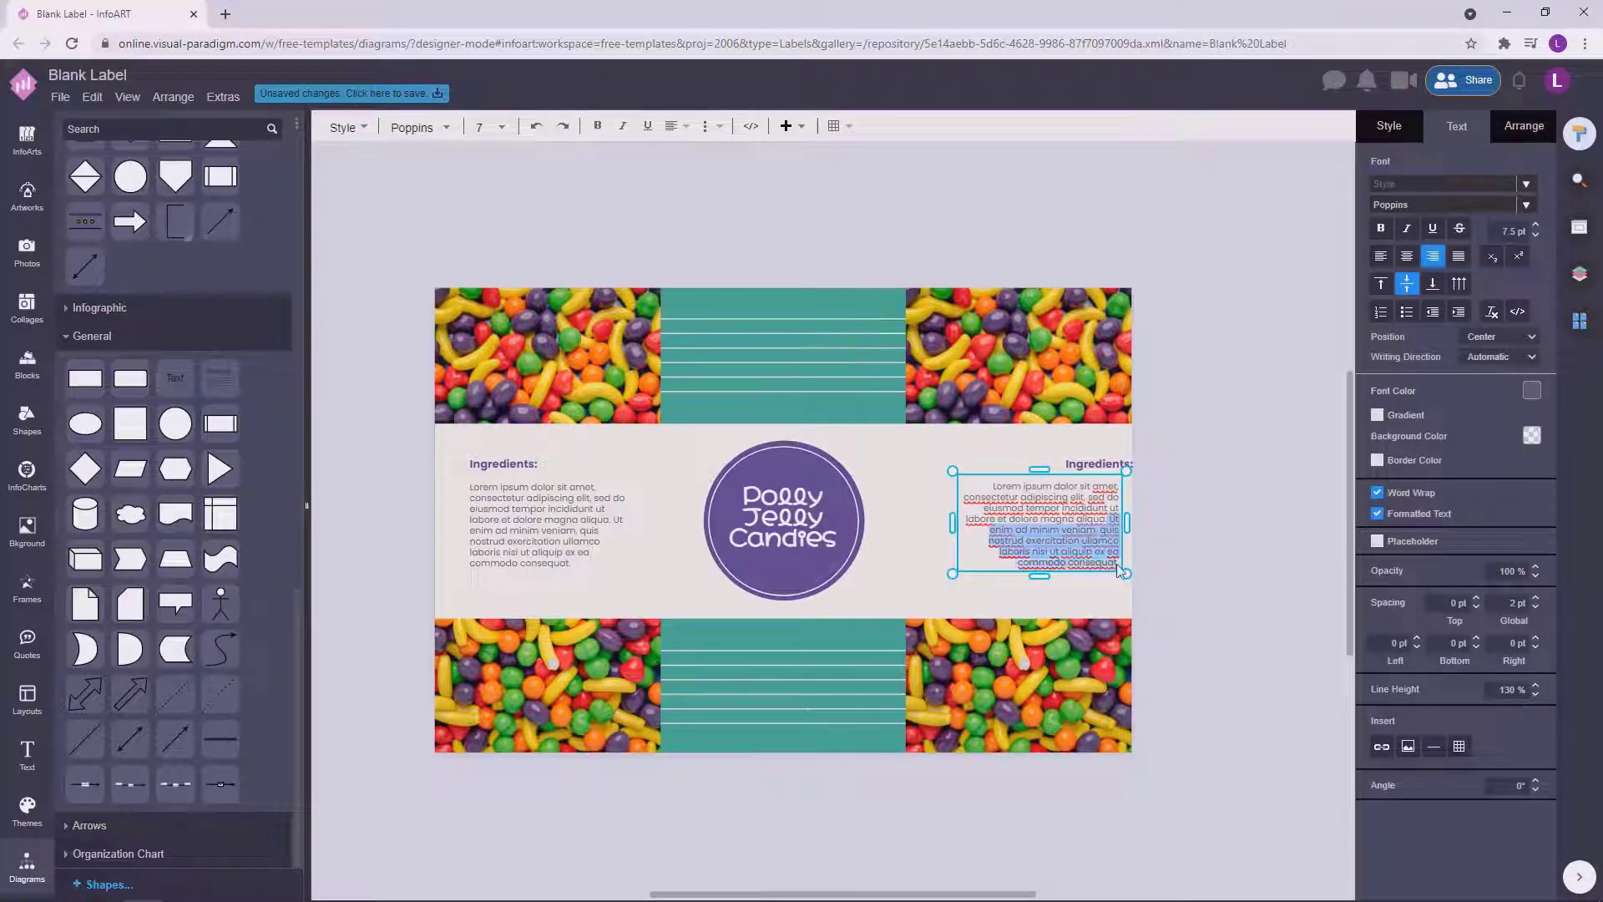
pyautogui.click(1103, 527)
pyautogui.press('BackSpace')
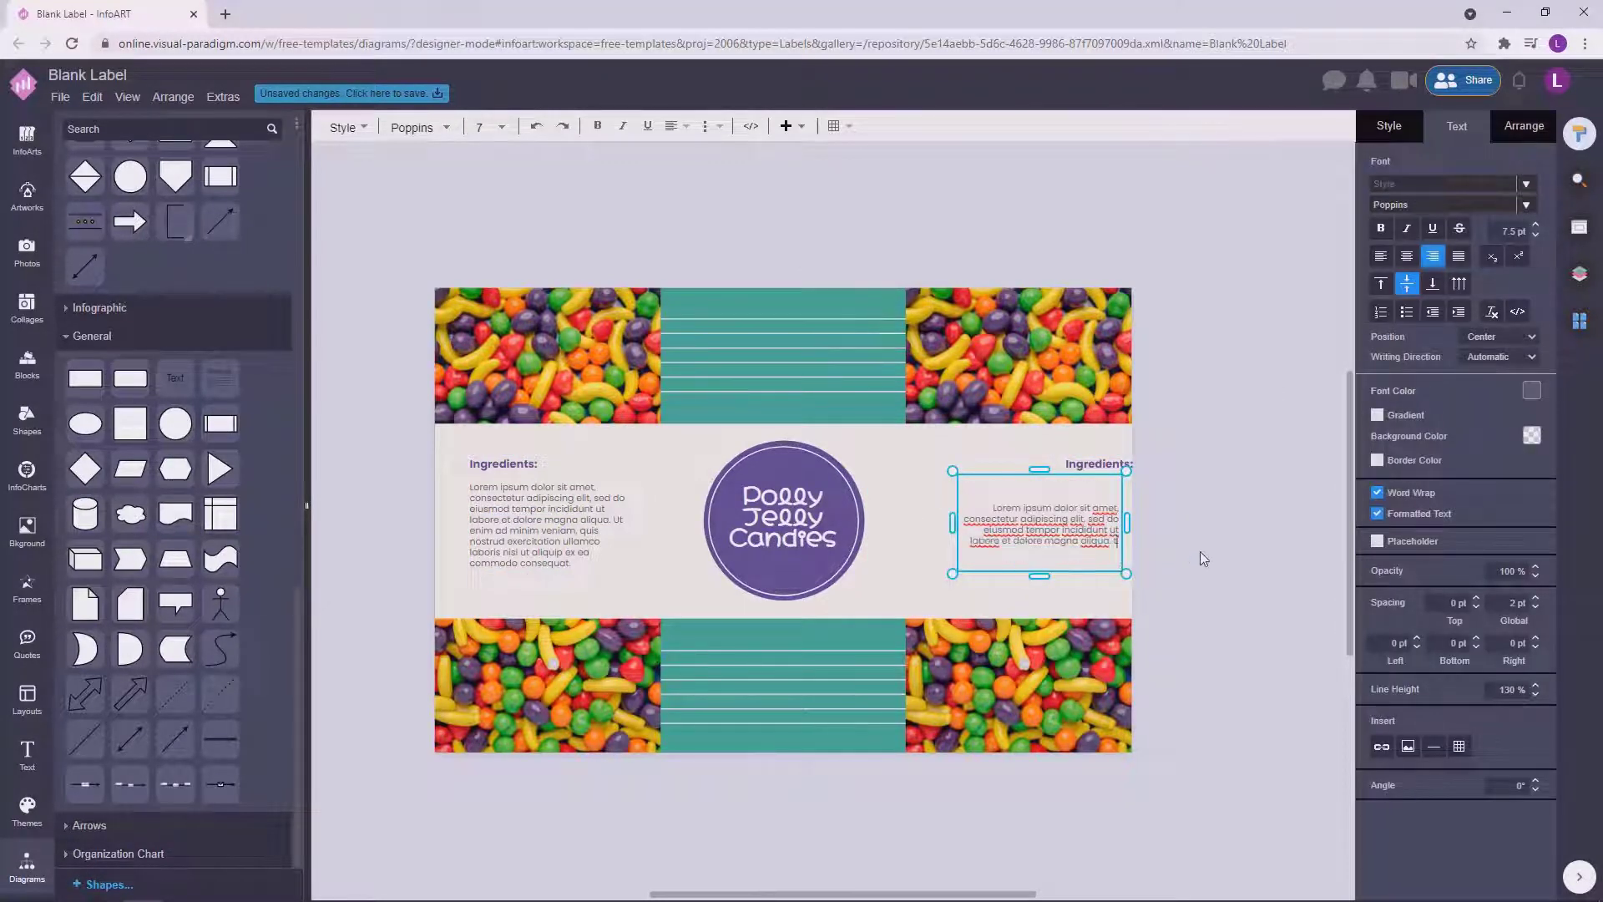
pyautogui.click(1196, 526)
# Move the copied paragraph and heading inward from the label's right edge, lining up their right sides.
pyautogui.moveTo(1081, 529); pyautogui.dragTo(1069, 510)
pyautogui.click(1202, 493)
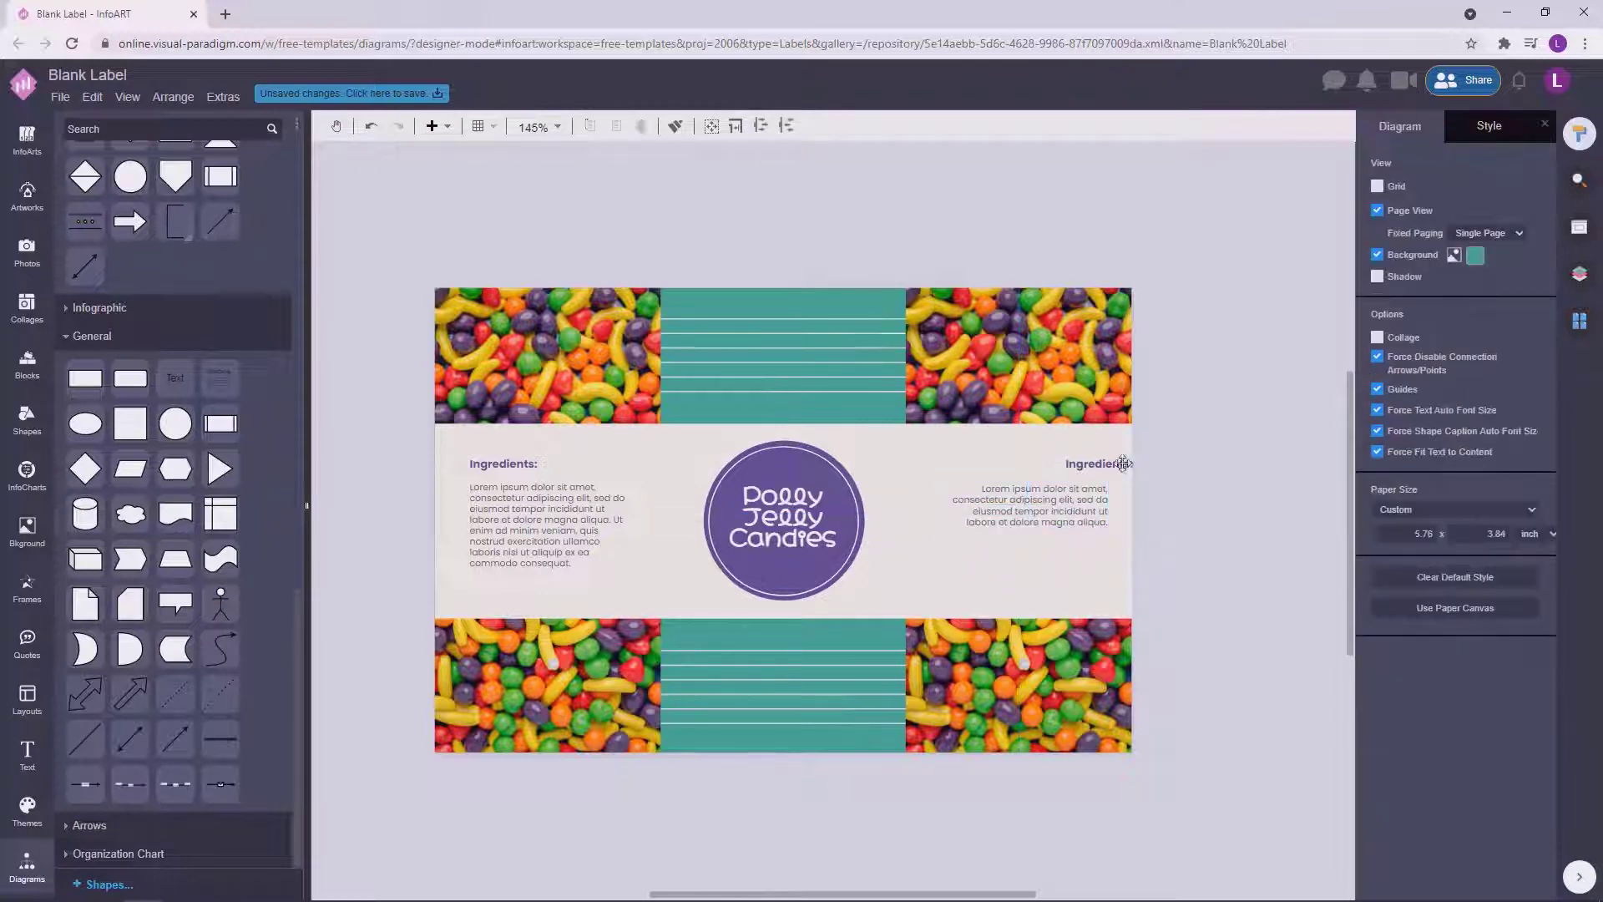
pyautogui.moveTo(1120, 462); pyautogui.dragTo(1093, 464)
pyautogui.click(1225, 430)
# Align the two headings vertically at their middles and move both headings and paragraphs up slightly.
pyautogui.click(1062, 465)
pyautogui.keyDown('shift'); pyautogui.click(585, 465); pyautogui.keyUp('shift')
pyautogui.click(1522, 127)
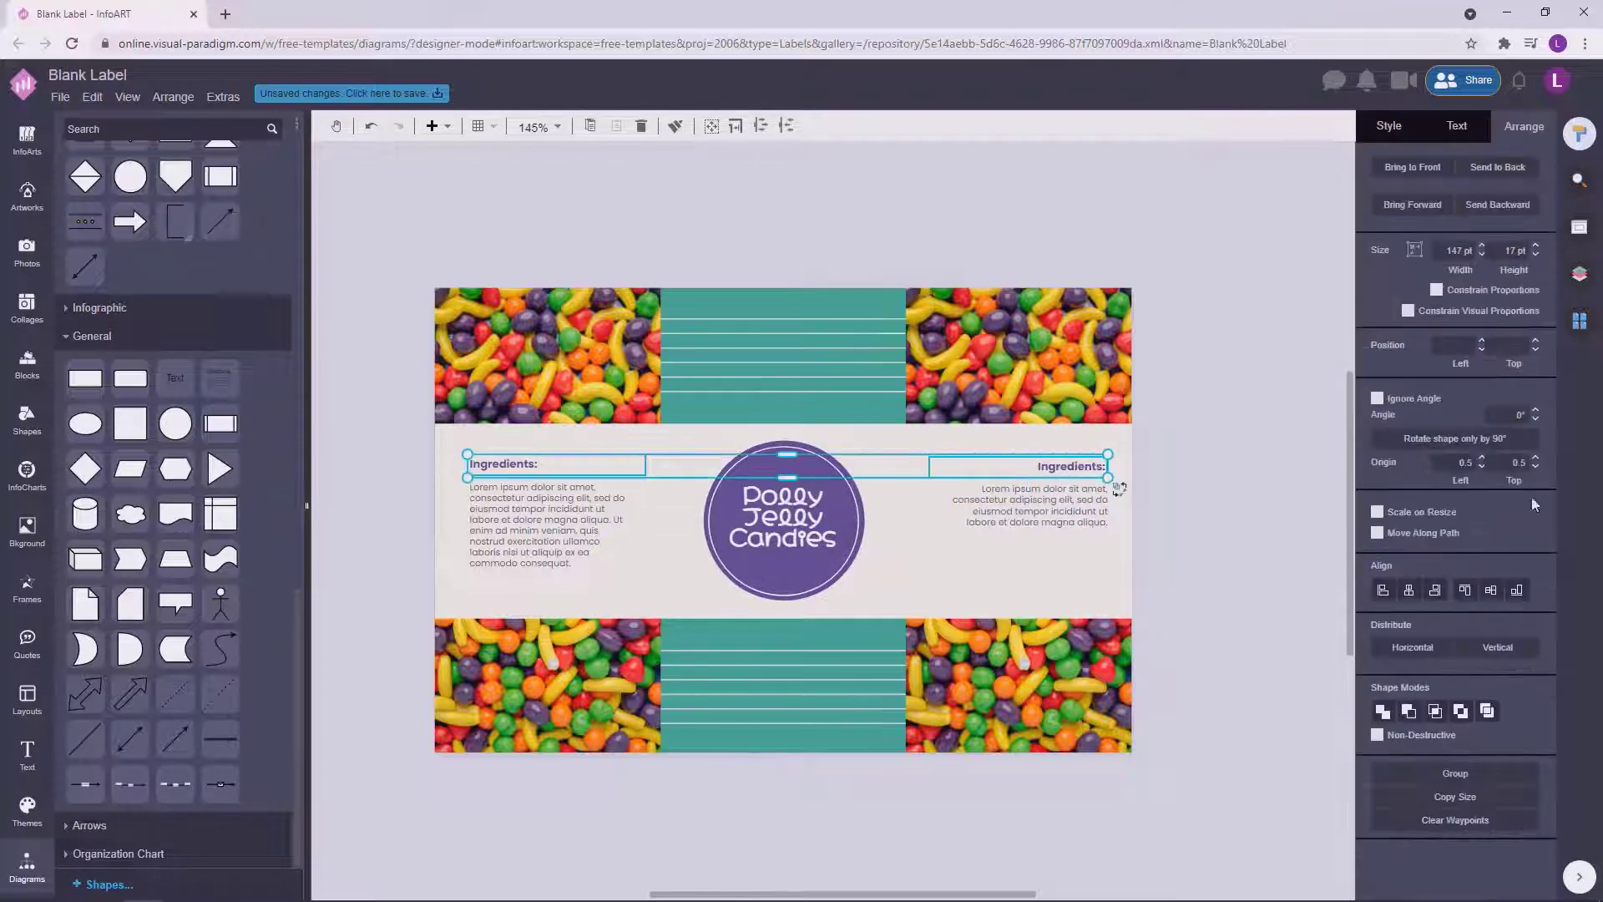
pyautogui.click(1491, 590)
pyautogui.keyDown('shift'); pyautogui.click(543, 535); pyautogui.keyUp('shift')
pyautogui.keyDown('shift'); pyautogui.click(1048, 511); pyautogui.keyUp('shift')
pyautogui.moveTo(1048, 511); pyautogui.dragTo(1049, 499)
pyautogui.click(1203, 492)
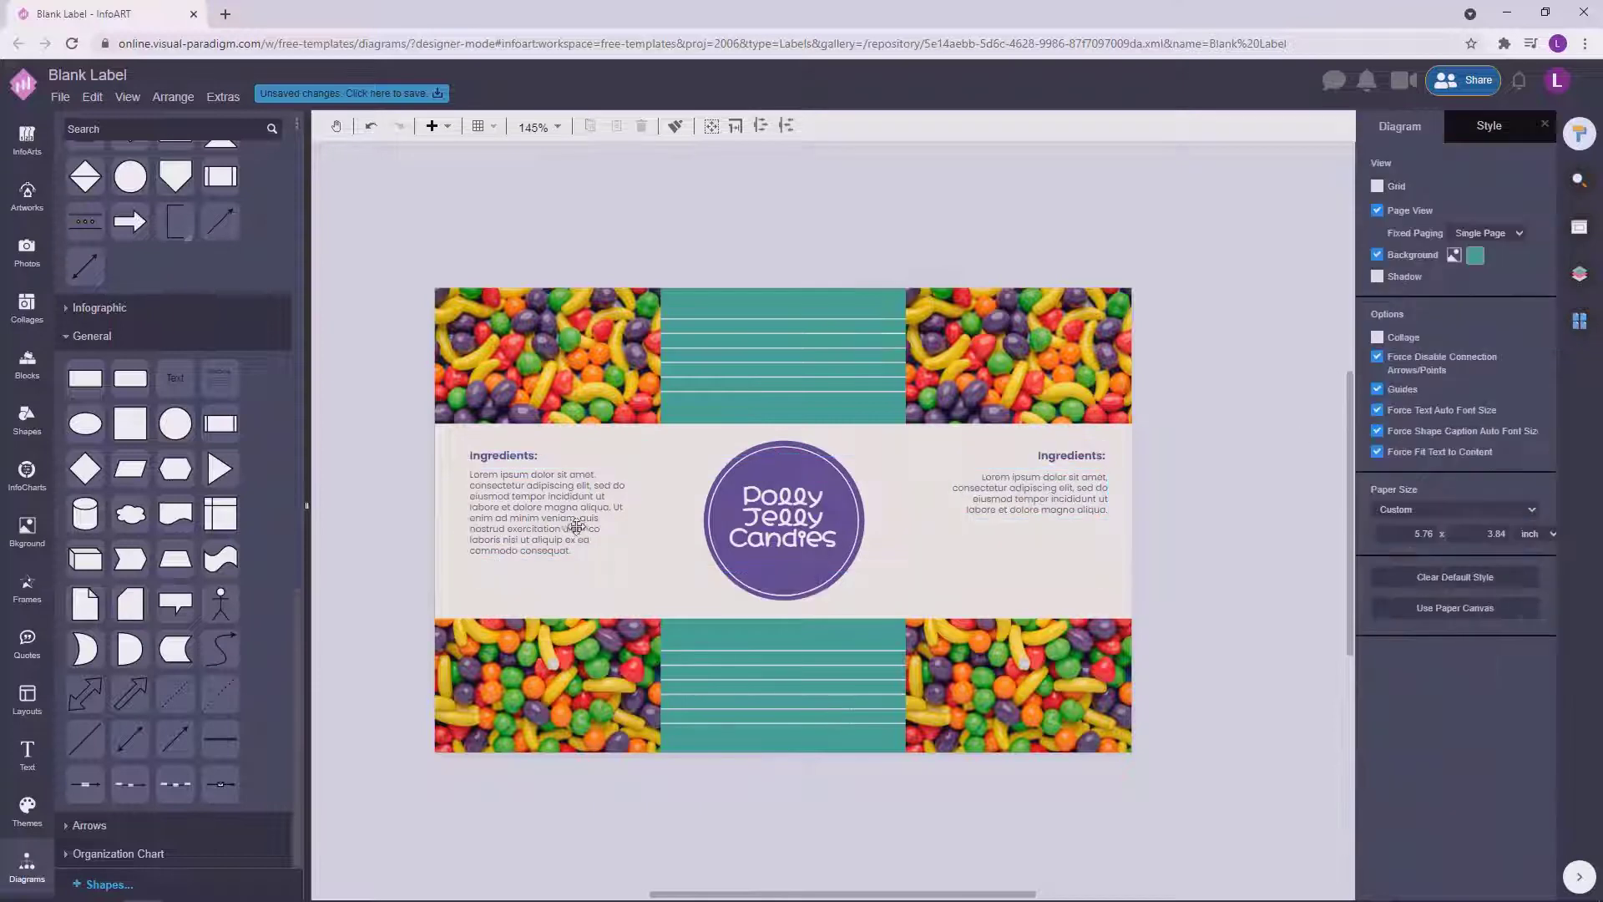
# Align the tops of the two paragraphs and change the right-hand heading to "About Us:".
pyautogui.click(572, 526)
pyautogui.keyDown('shift'); pyautogui.click(993, 499); pyautogui.keyUp('shift')
pyautogui.click(1464, 590)
pyautogui.click(1158, 459)
pyautogui.doubleClick(1084, 453)
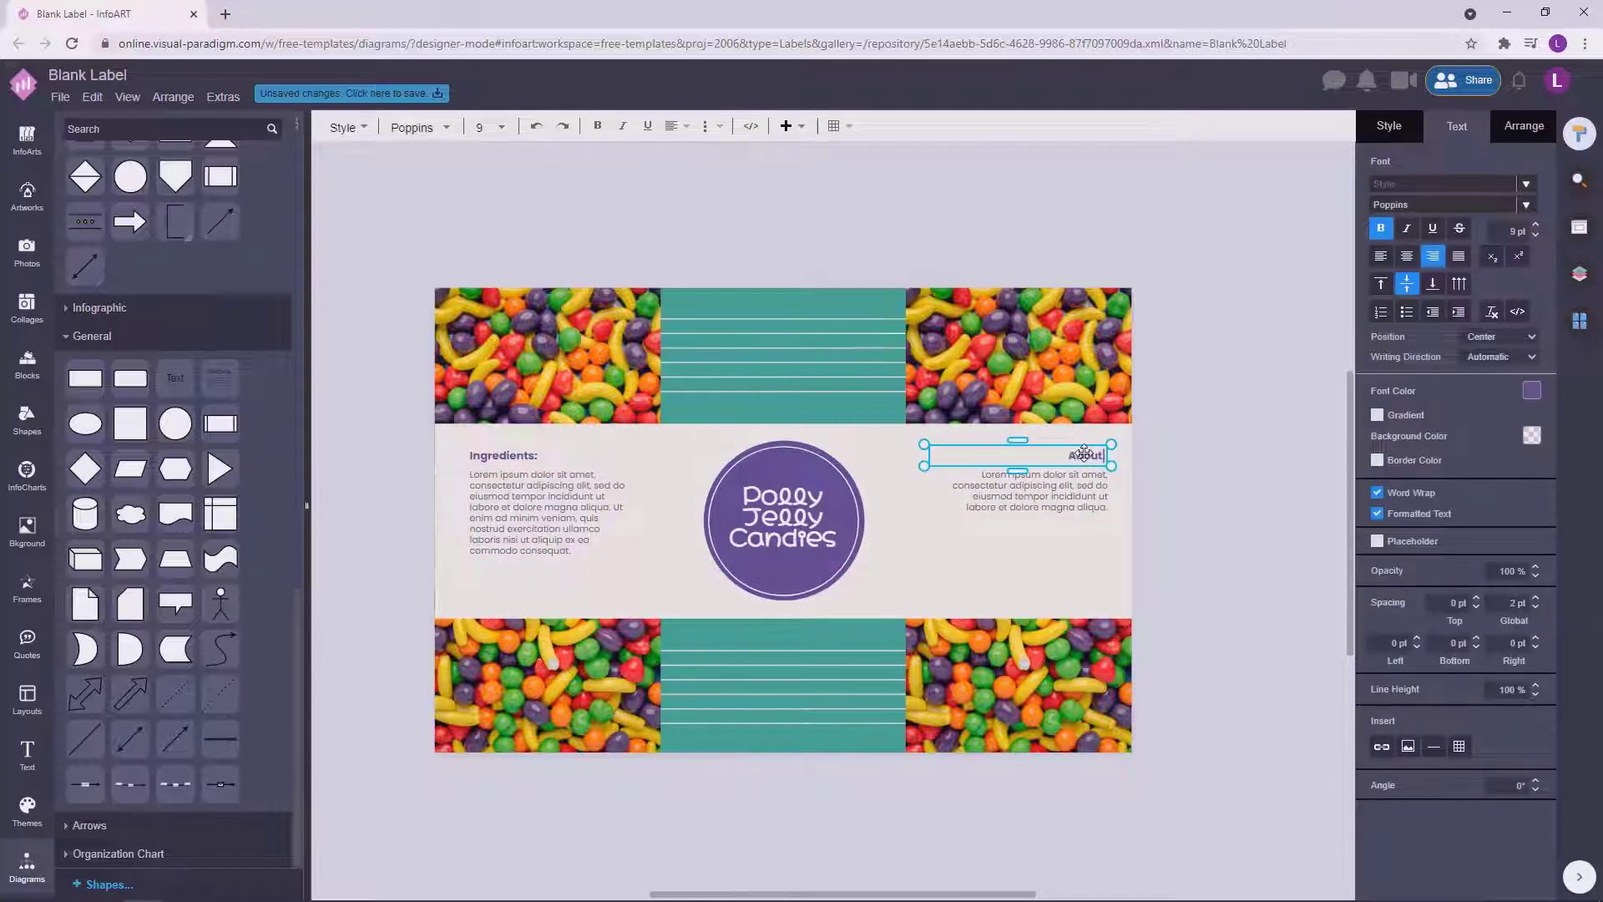
pyautogui.click(1248, 554)
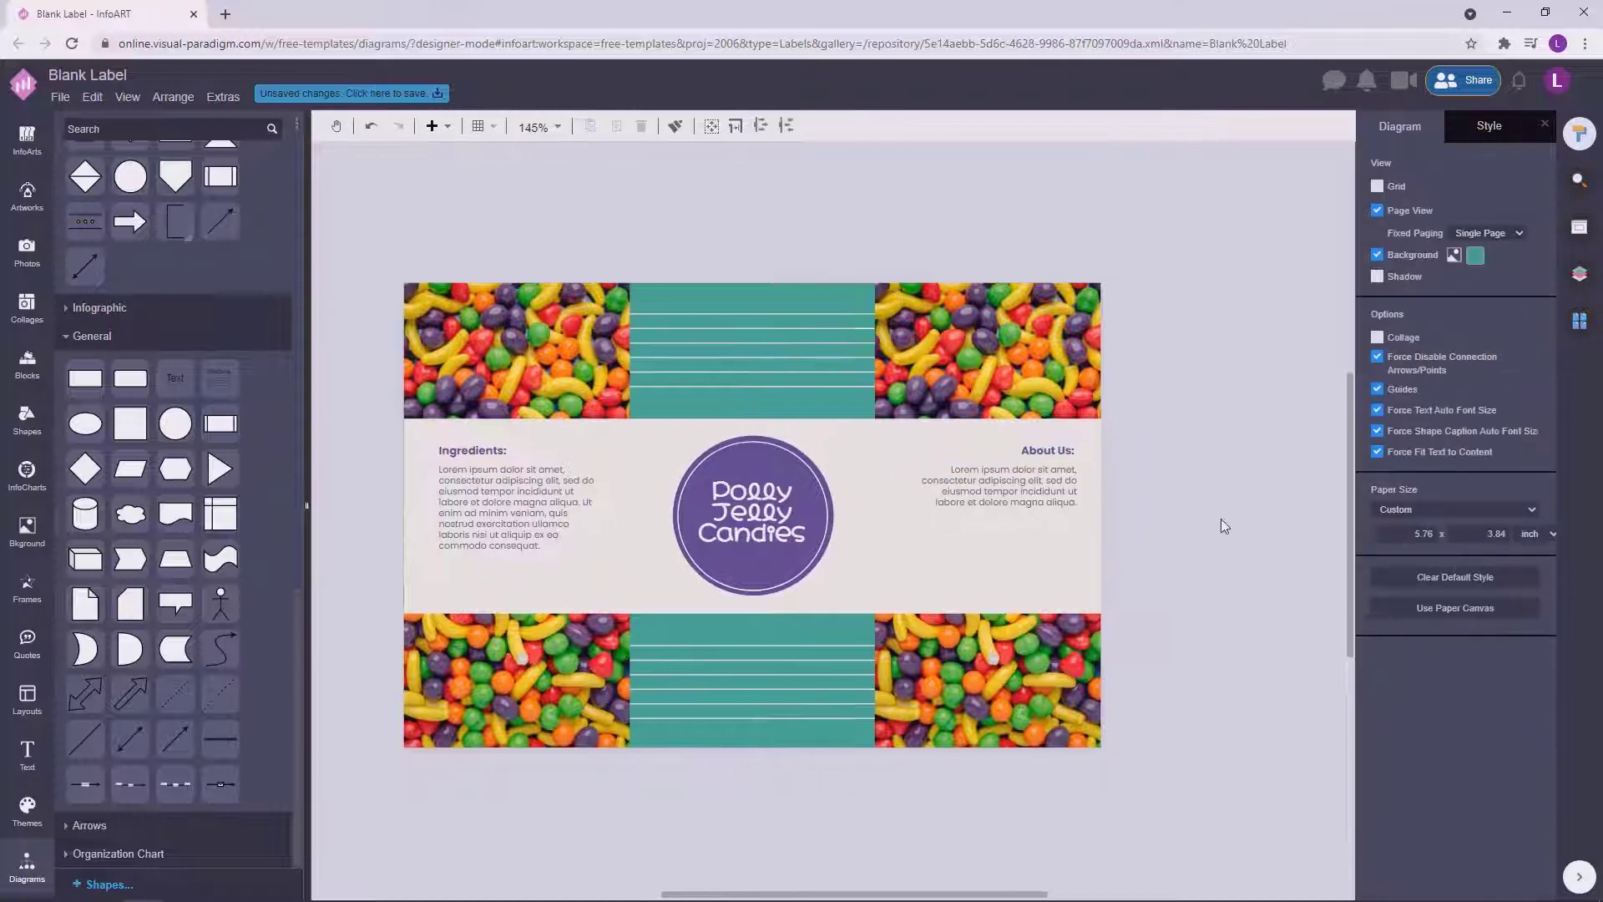
# Add a narrow rectangle below the About Us paragraph, with a teal fill and no outline.
pyautogui.moveTo(96, 381); pyautogui.dragTo(899, 556)
pyautogui.moveTo(990, 597); pyautogui.dragTo(1056, 549)
pyautogui.click(1391, 128)
pyautogui.click(1378, 278)
pyautogui.click(1377, 243)
pyautogui.click(1531, 244)
pyautogui.click(1452, 402)
# Place a copy of the teal rectangle directly below the first one.
pyautogui.moveTo(951, 549); pyautogui.dragTo(951, 590)
pyautogui.click(1202, 559)
pyautogui.click(1035, 589)
pyautogui.click(1203, 543)
# Copy the About Us heading onto the upper teal bar and make the copy's font colour white.
pyautogui.moveTo(1052, 451); pyautogui.dragTo(1055, 550)
pyautogui.click(1457, 126)
pyautogui.click(1533, 402)
pyautogui.click(1446, 429)
pyautogui.click(1202, 534)
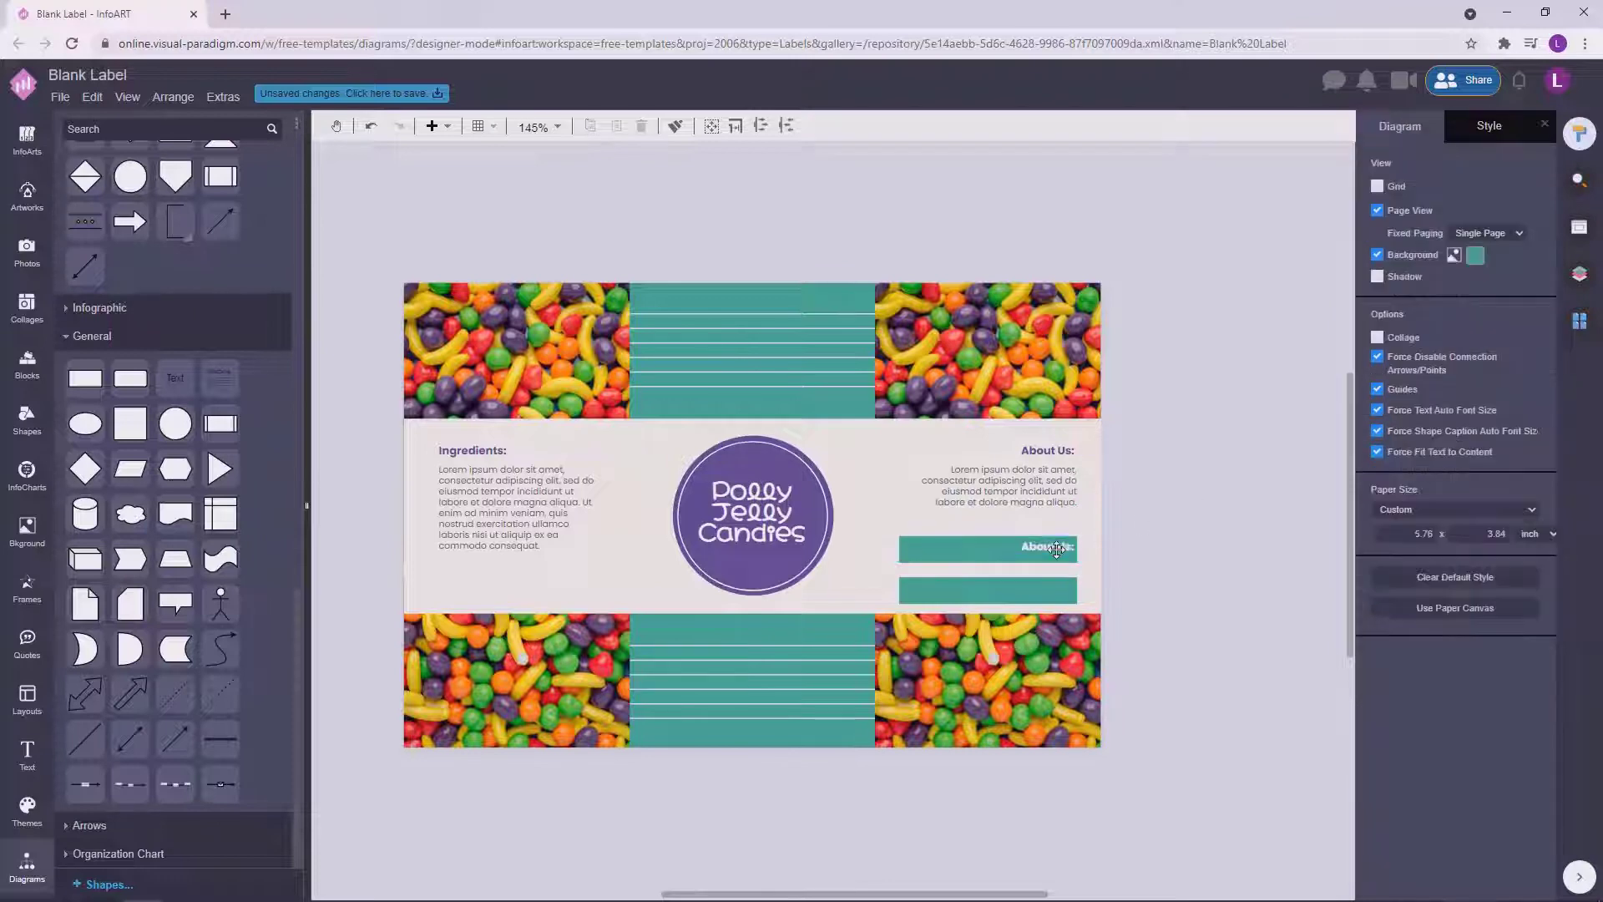
# Change the upper bar's label to "Bottle On:" and align its text left.
pyautogui.doubleClick(1056, 548)
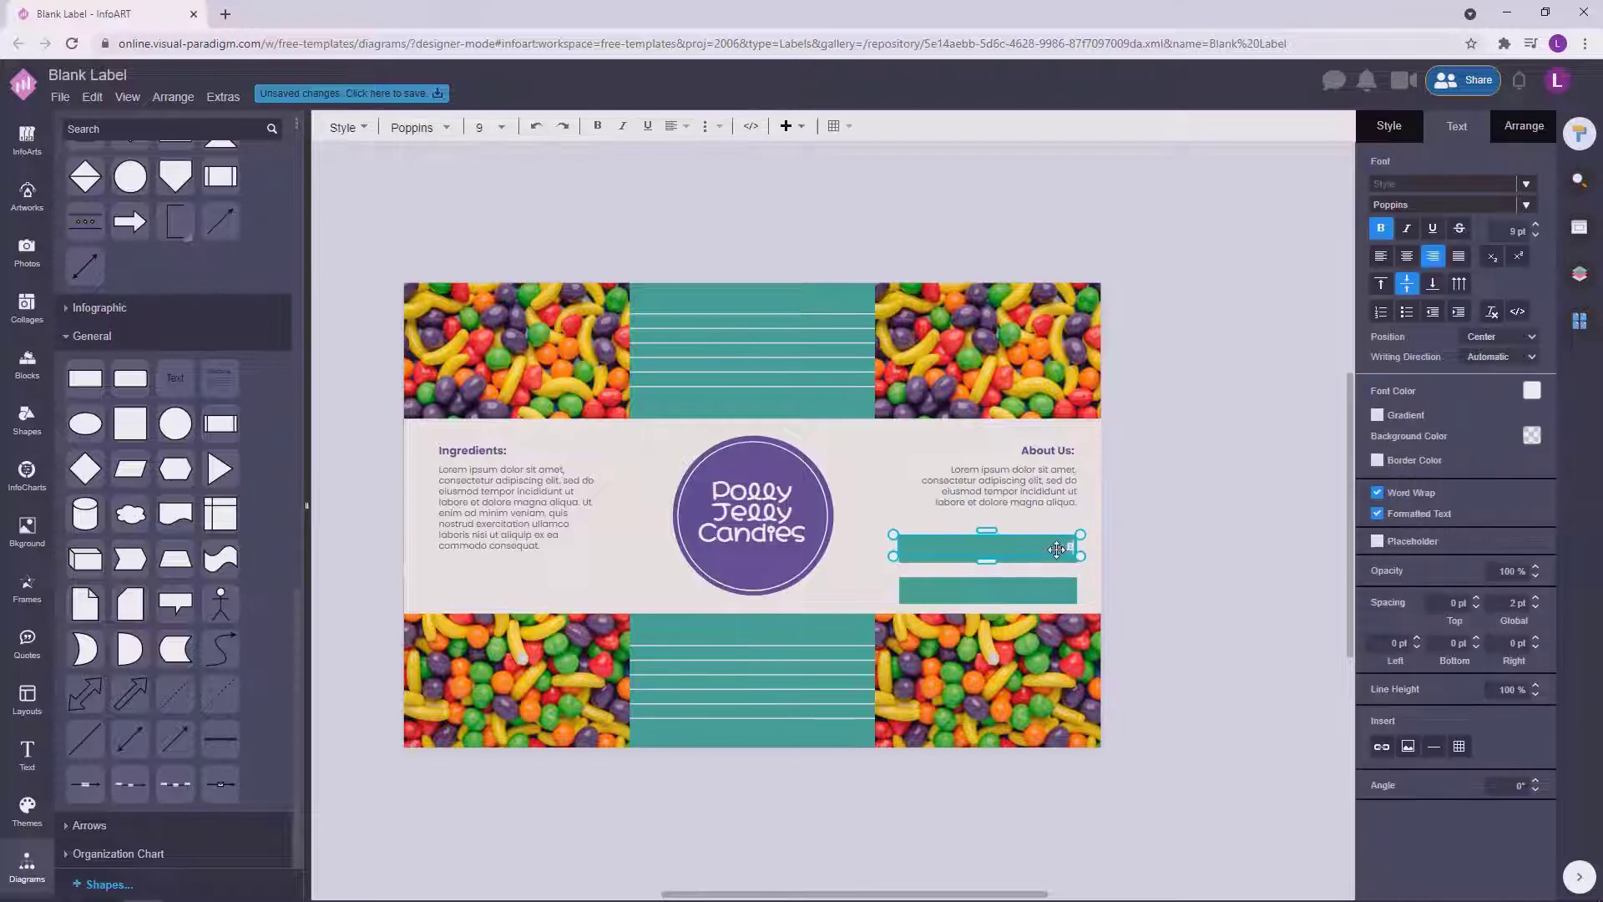
pyautogui.write('Bottle On:')
pyautogui.click(1202, 543)
pyautogui.click(1062, 548)
pyautogui.click(1382, 256)
pyautogui.click(1202, 535)
# Copy the "Bottle On:" label onto the lower teal bar and change the copy to "Best Before:".
pyautogui.moveTo(958, 547); pyautogui.dragTo(939, 591)
pyautogui.click(902, 566)
pyautogui.doubleClick(939, 591)
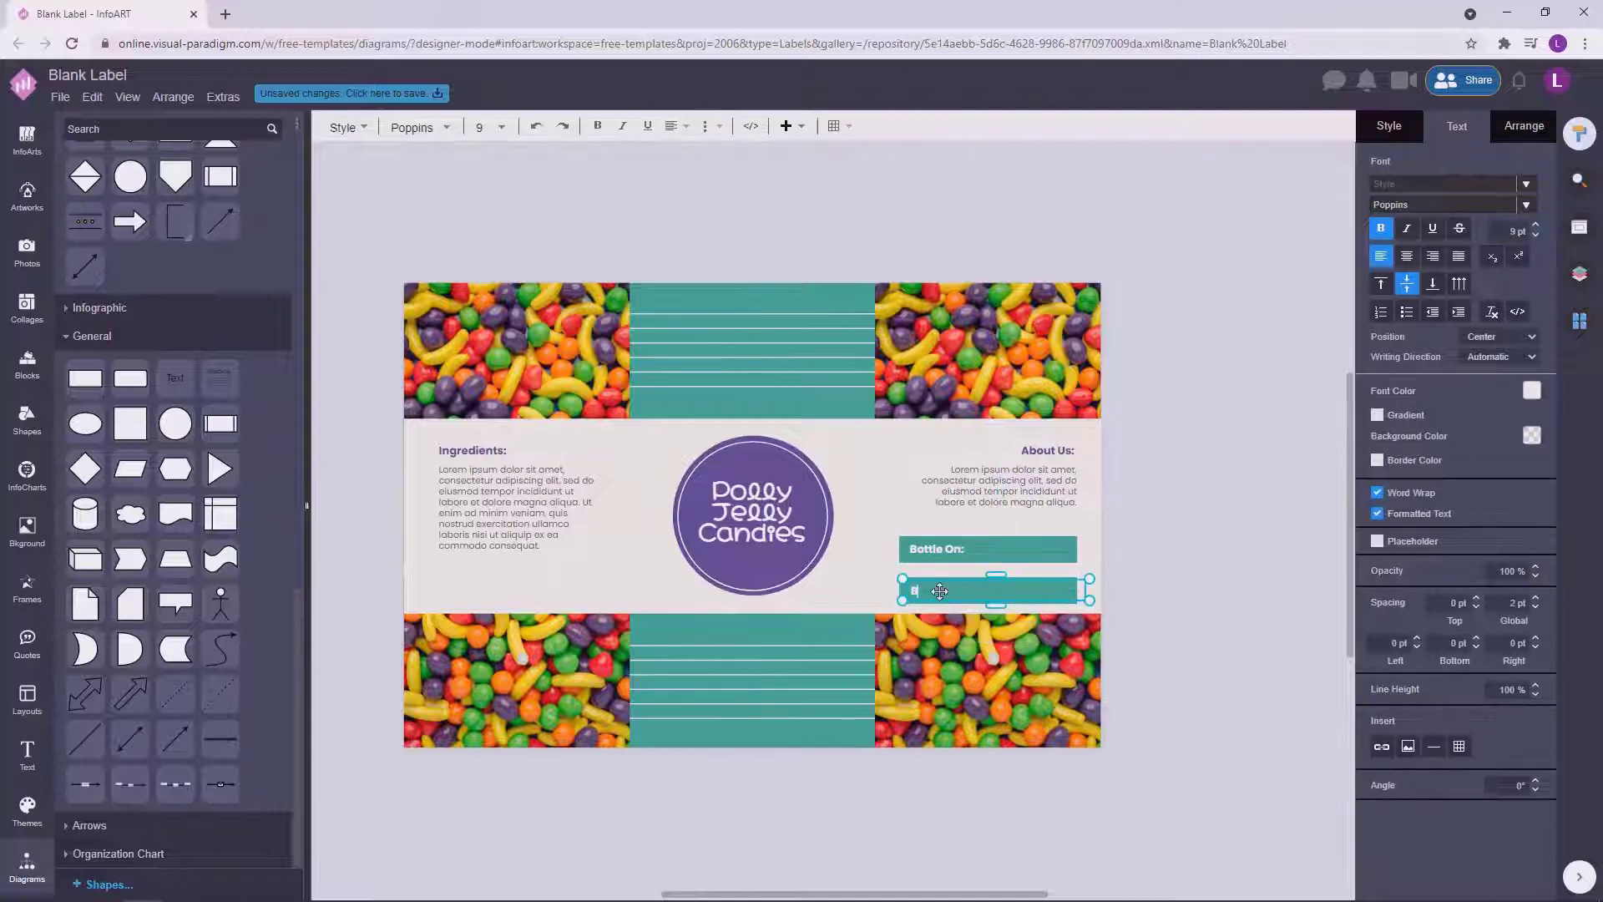
pyautogui.click(1202, 564)
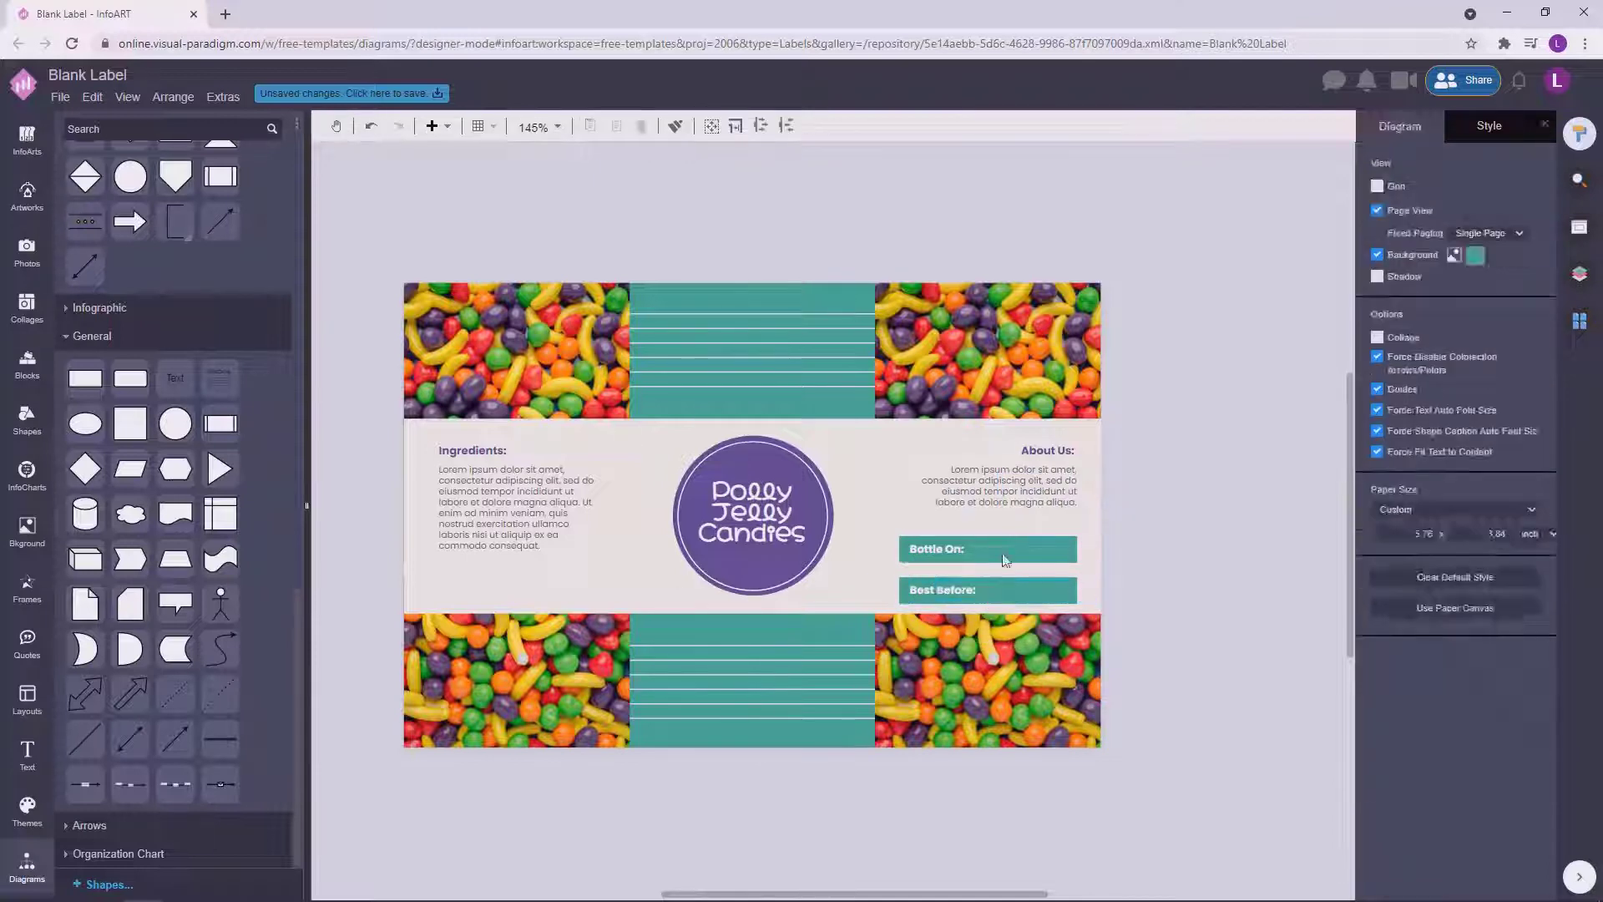
# Move the lower teal bar and its label up, close beneath the upper bar.
pyautogui.click(939, 550)
pyautogui.keyDown('shift'); pyautogui.click(943, 591); pyautogui.keyUp('shift')
pyautogui.click(1209, 565)
pyautogui.scroll(2, 1013, 610)
pyautogui.click(926, 583)
pyautogui.click(1202, 551)
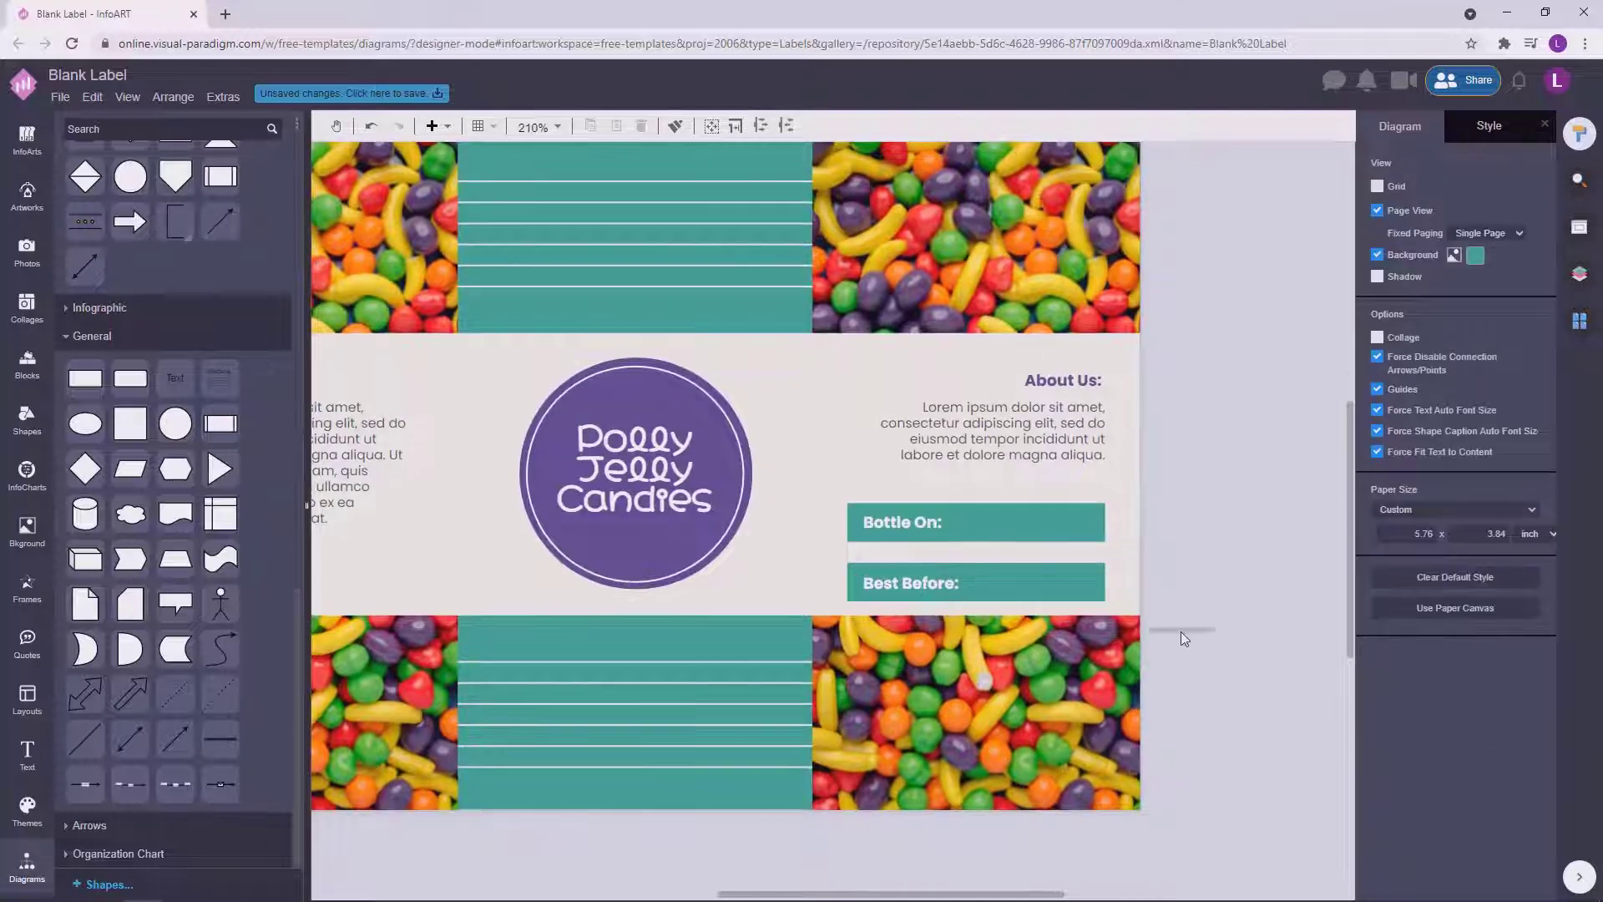
pyautogui.moveTo(1180, 632); pyautogui.dragTo(796, 539)
pyautogui.click(1239, 600)
pyautogui.scroll(-3, 1239, 600)
# Set both bar labels to 8.5 pt and centre each one vertically on its teal bar.
pyautogui.click(1066, 583)
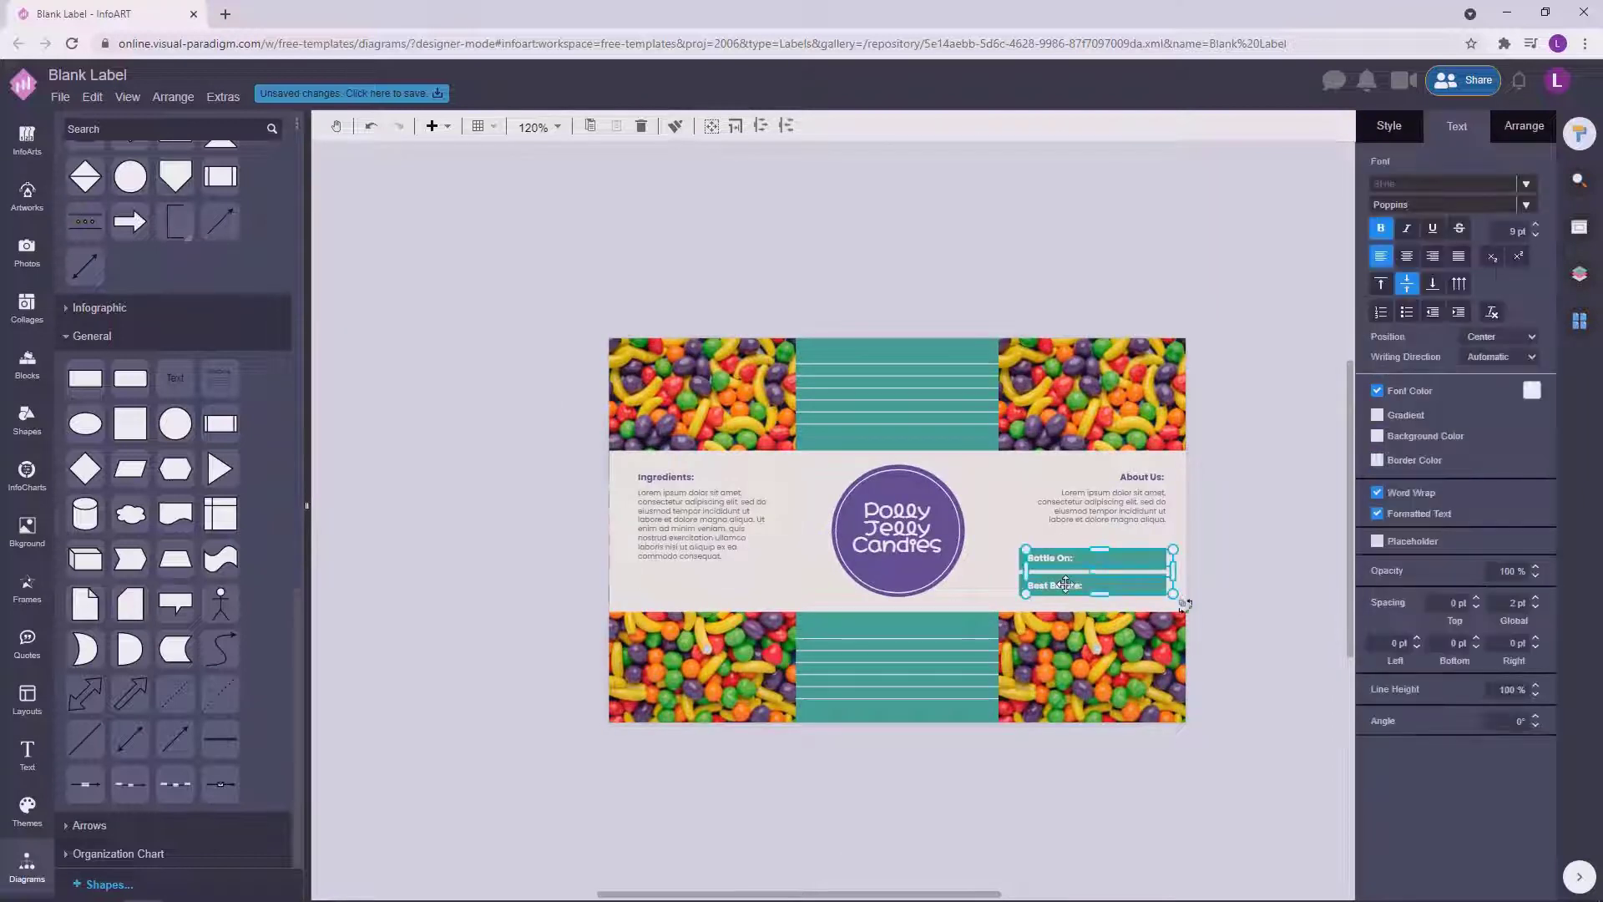
pyautogui.scroll(3, 1220, 583)
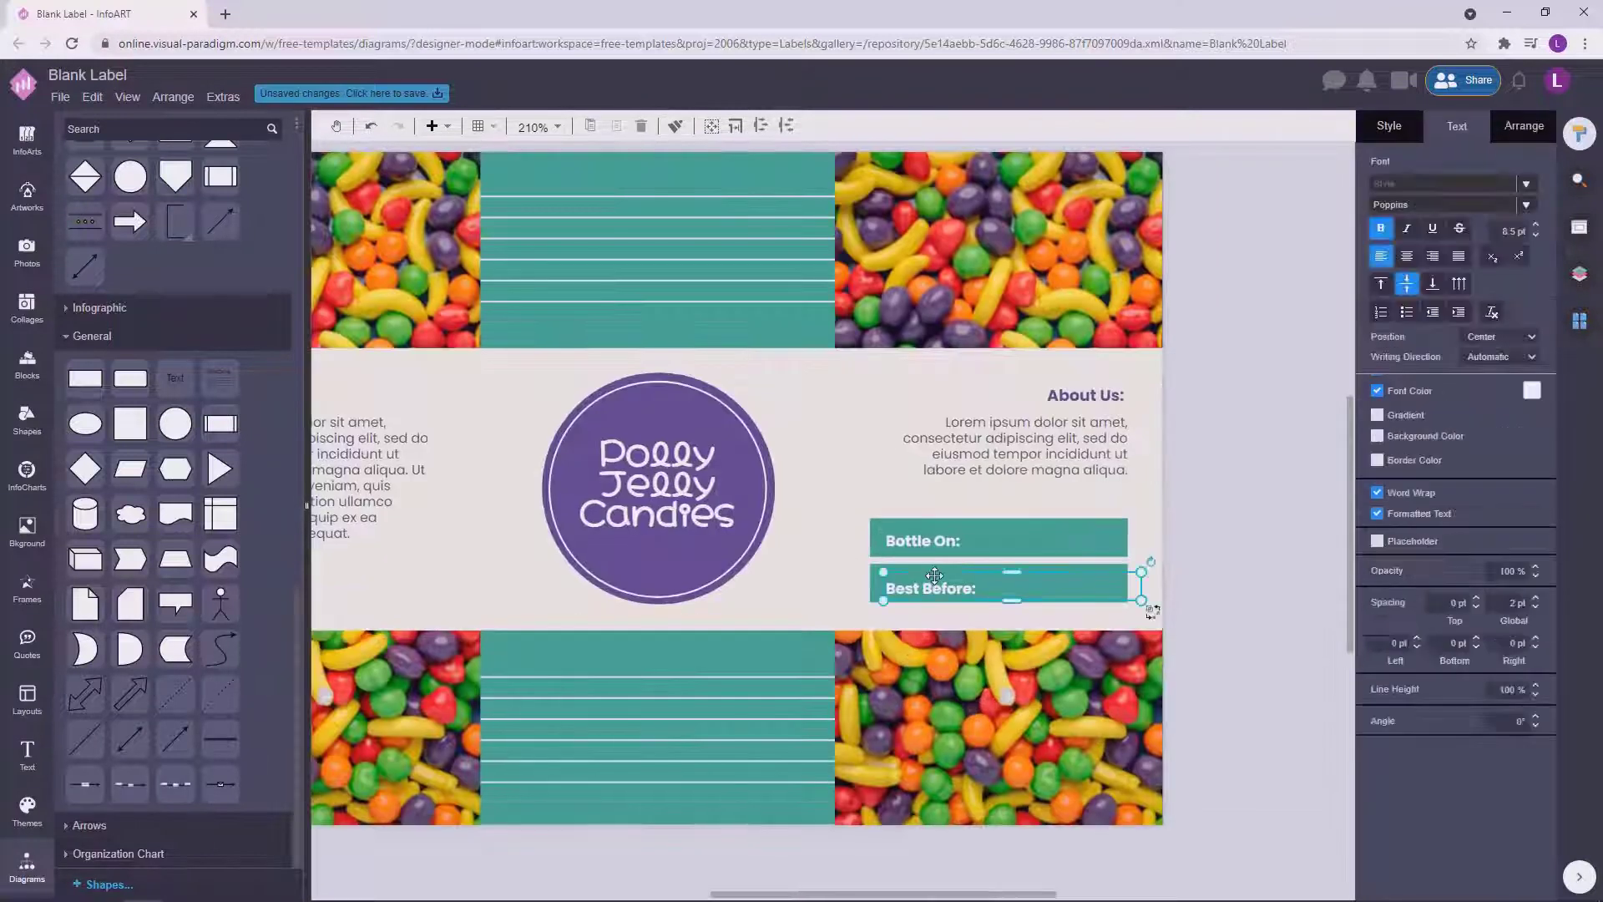
pyautogui.click(960, 592)
pyautogui.click(961, 593)
pyautogui.click(1199, 510)
pyautogui.click(939, 548)
pyautogui.click(1287, 490)
pyautogui.click(938, 541)
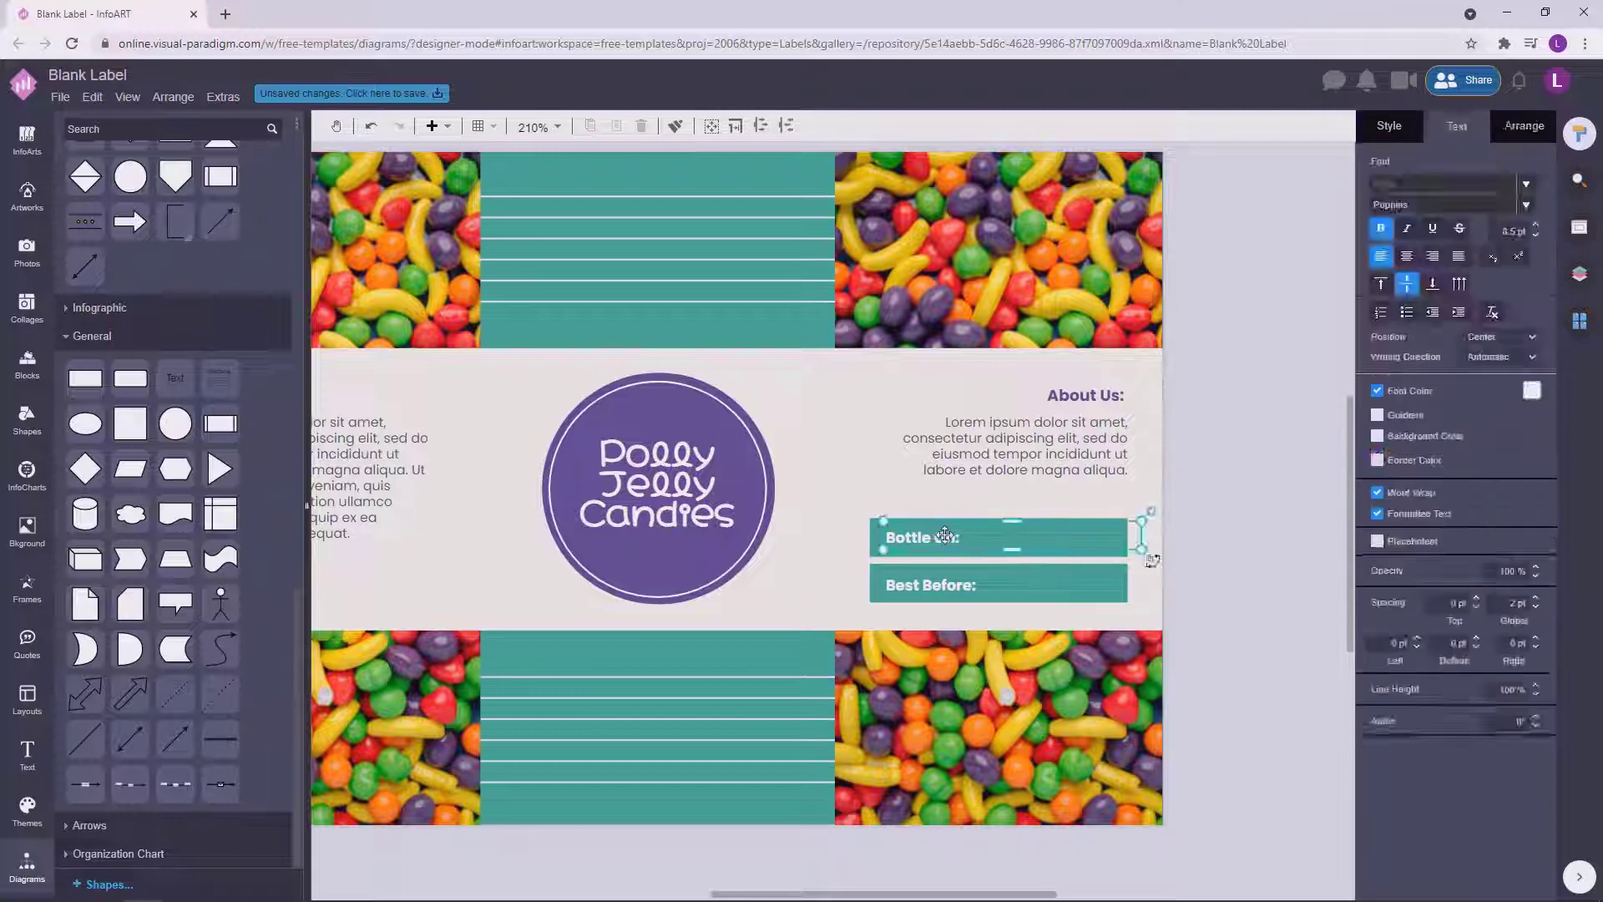
pyautogui.click(1286, 584)
# Narrow both teal bars to about 138 pt wide and shift them slightly into place with their labels.
pyautogui.scroll(-2, 1289, 602)
pyautogui.click(1002, 558)
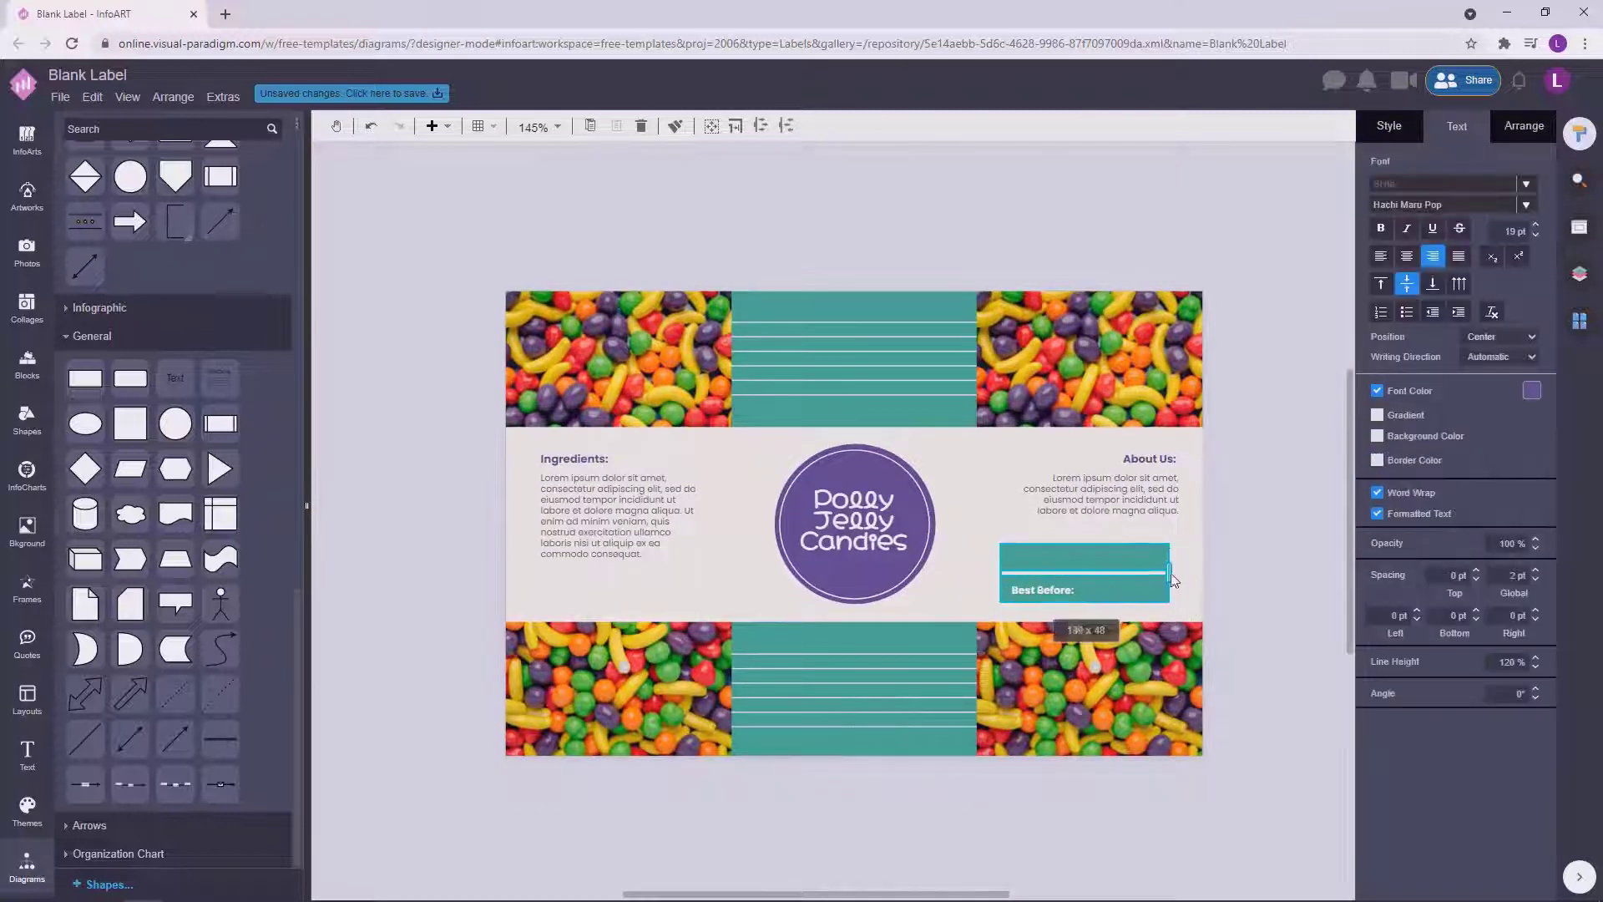
pyautogui.moveTo(1170, 575); pyautogui.dragTo(1171, 574)
pyautogui.moveTo(1281, 621); pyautogui.dragTo(935, 505)
pyautogui.moveTo(1100, 564); pyautogui.dragTo(1103, 566)
pyautogui.click(1189, 576)
pyautogui.click(1149, 557)
pyautogui.click(1187, 577)
pyautogui.scroll(1, 1186, 578)
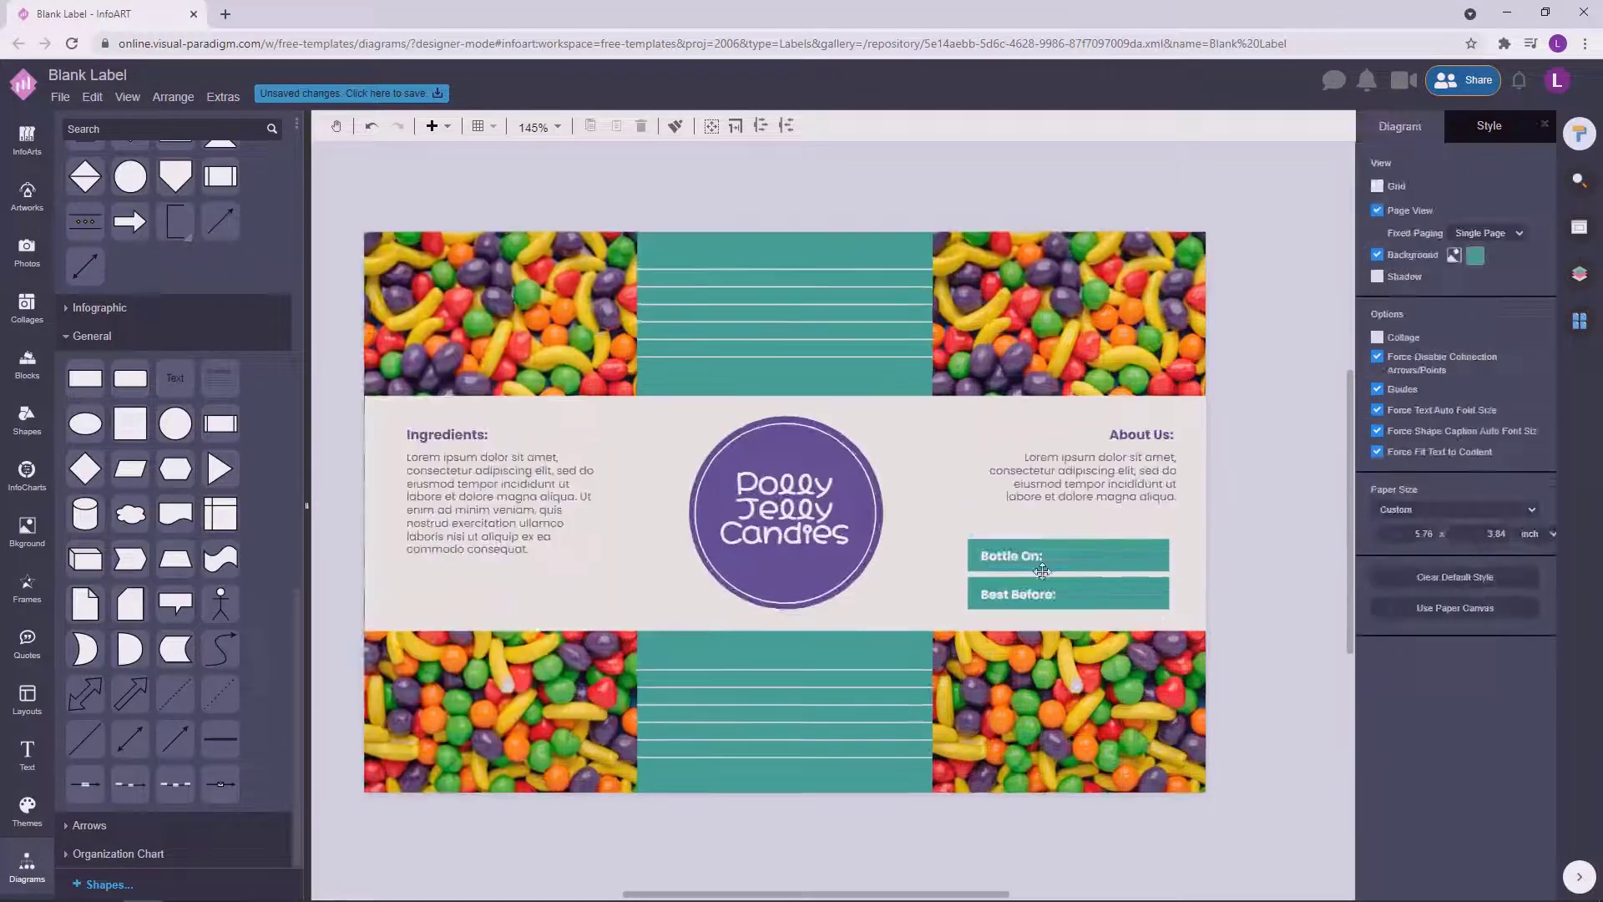
pyautogui.click(1042, 571)
pyautogui.moveTo(1246, 632); pyautogui.dragTo(934, 524)
pyautogui.moveTo(1071, 574); pyautogui.dragTo(1086, 574)
pyautogui.hotkey('ctrl', 'z')
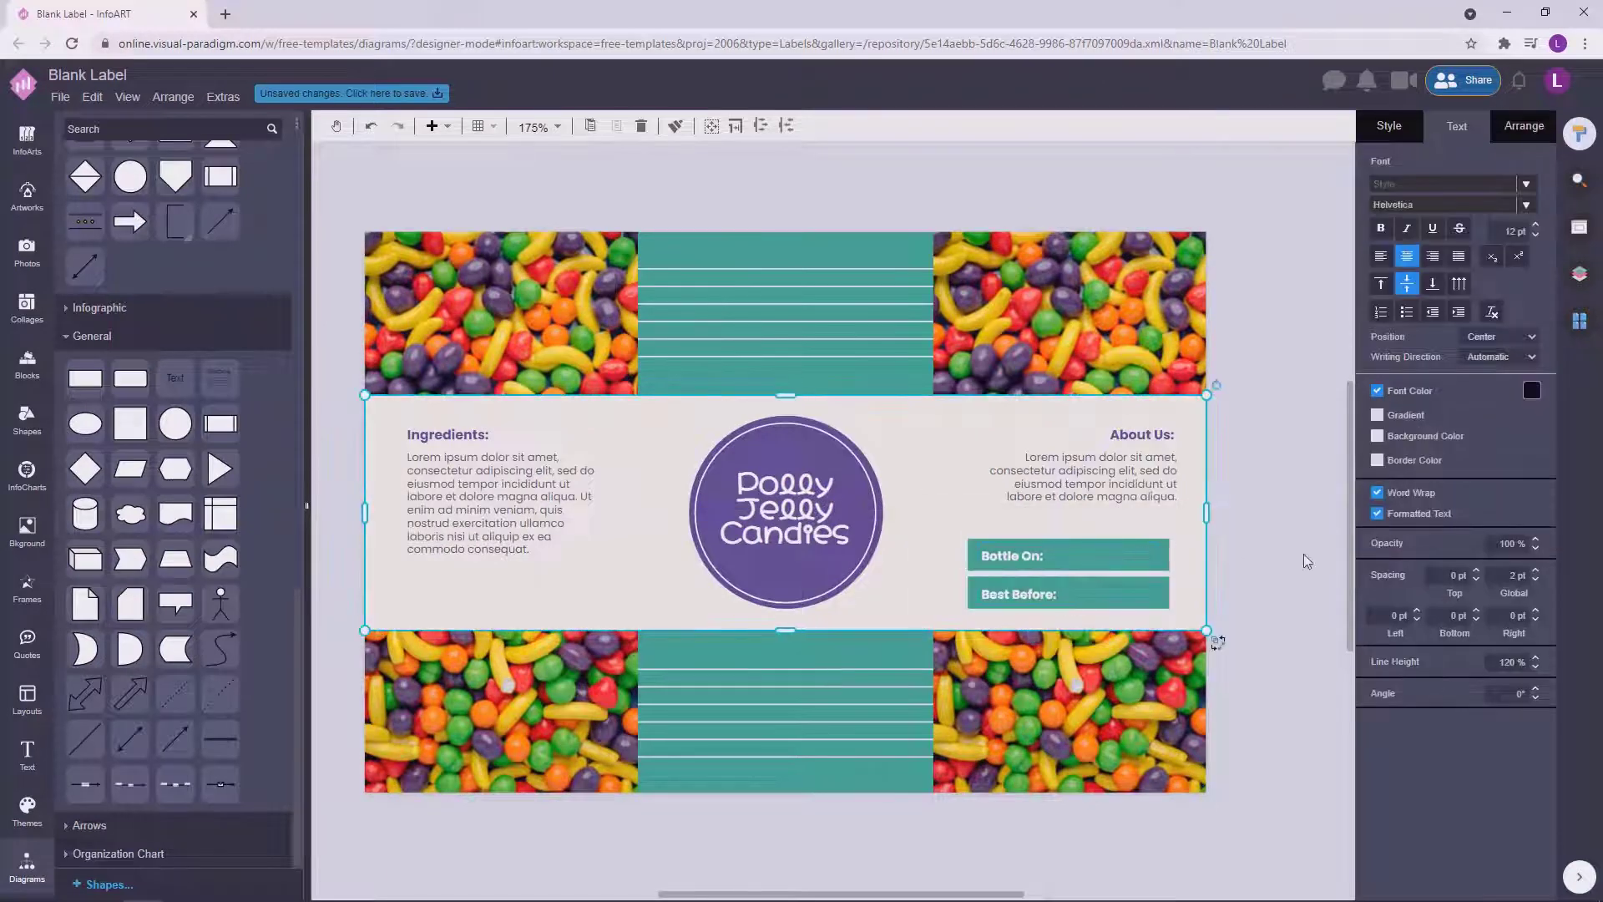
# Move both teal bars and their labels up and right, in line with the About Us paragraph's right edge.
pyautogui.moveTo(1289, 627); pyautogui.dragTo(910, 532)
pyautogui.moveTo(1055, 557); pyautogui.dragTo(1065, 538)
pyautogui.click(1285, 613)
# Move the About Us block and its bars slightly down, and the Ingredients heading and paragraph down and left to match.
pyautogui.moveTo(1304, 639); pyautogui.dragTo(897, 394)
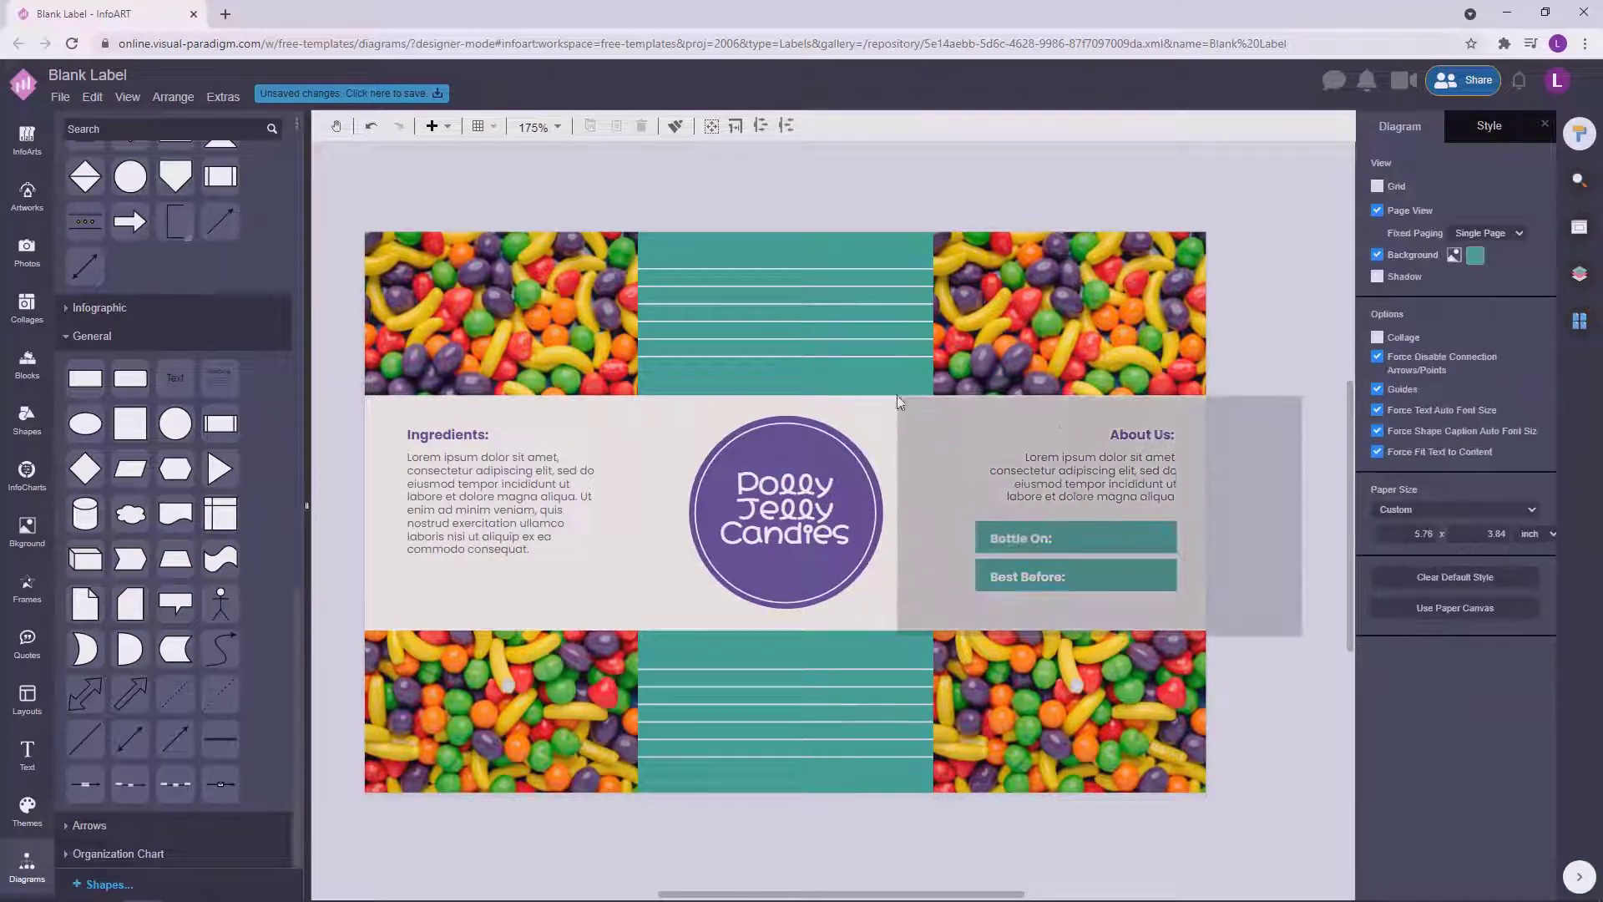
pyautogui.moveTo(1111, 480); pyautogui.dragTo(1109, 487)
pyautogui.click(1267, 581)
pyautogui.click(626, 537)
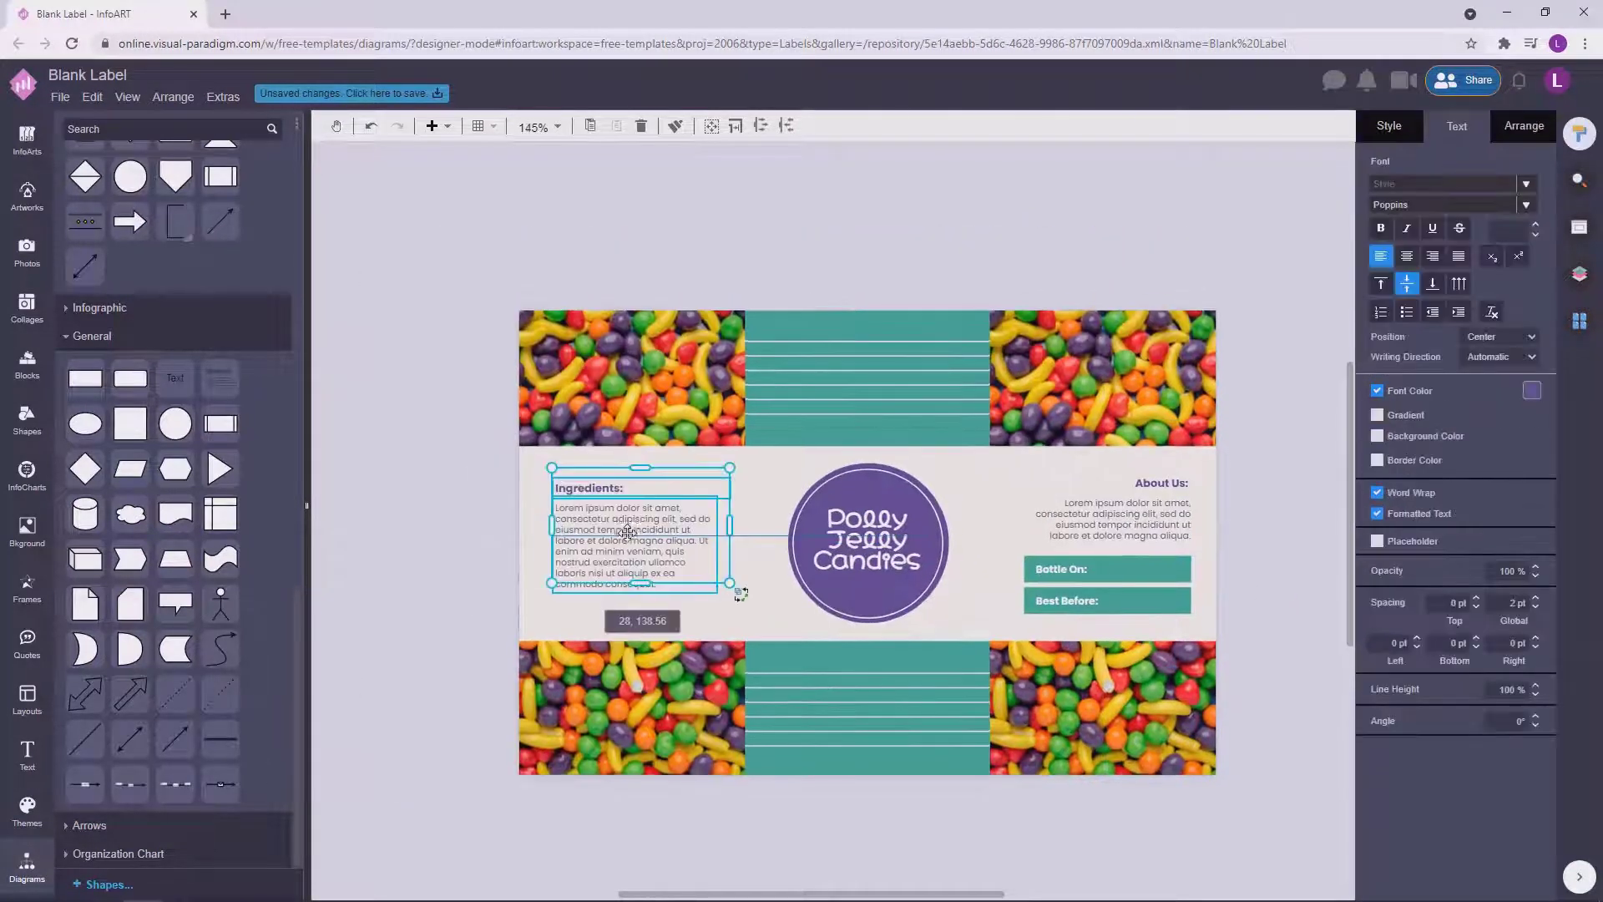
pyautogui.click(460, 533)
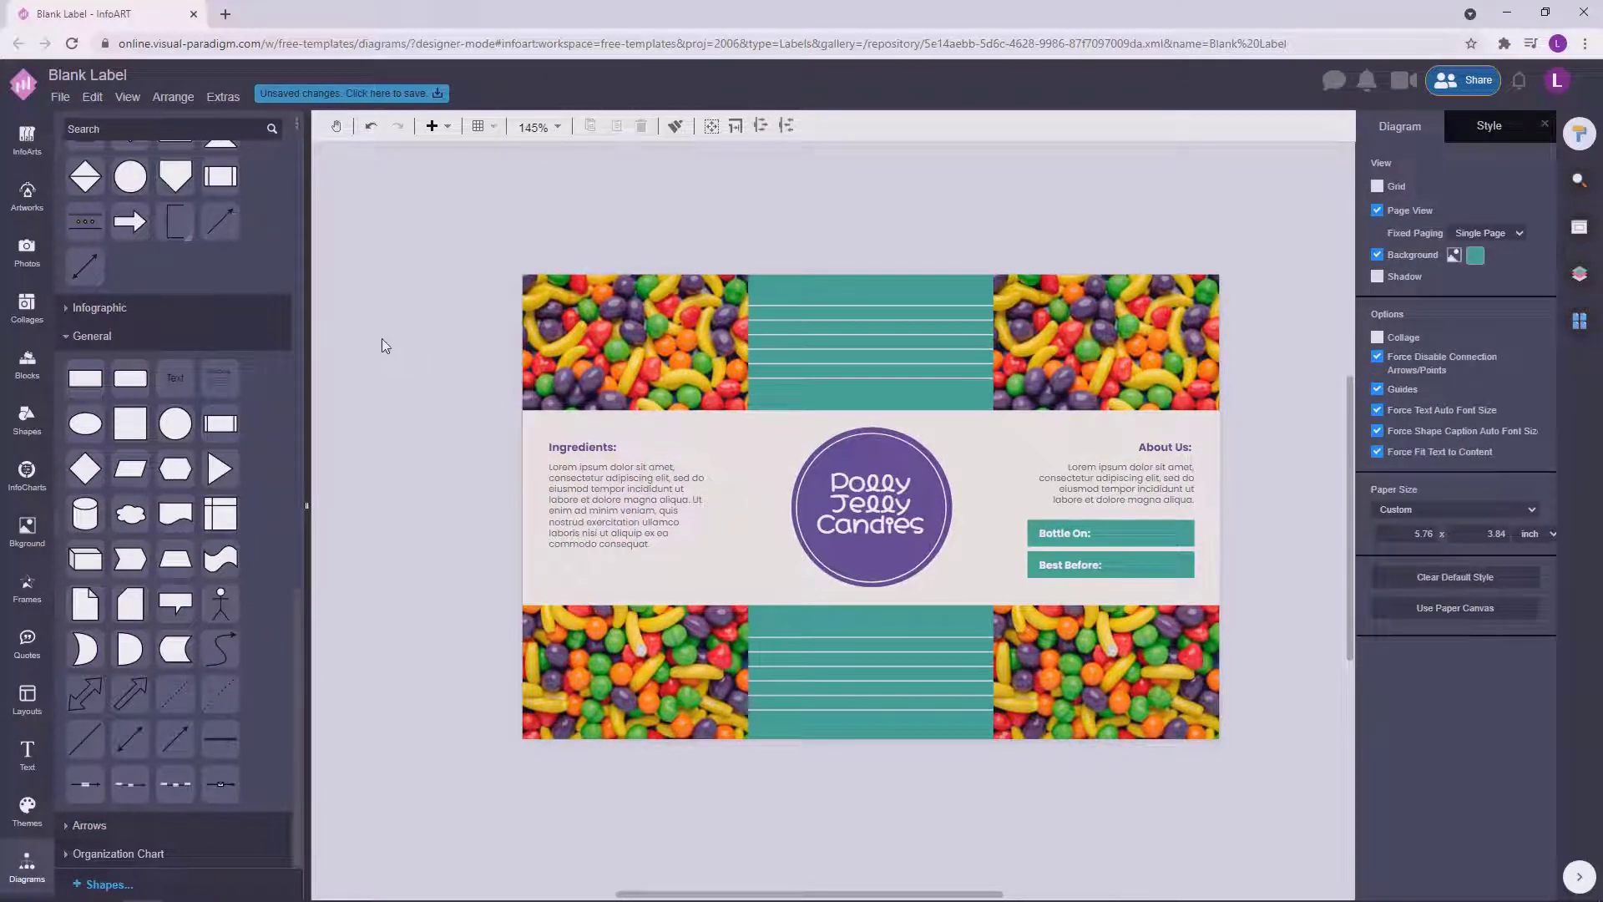
# Set both bar labels to 8 pt and nudge them vertically to sit centred on their bars.
pyautogui.click(1073, 537)
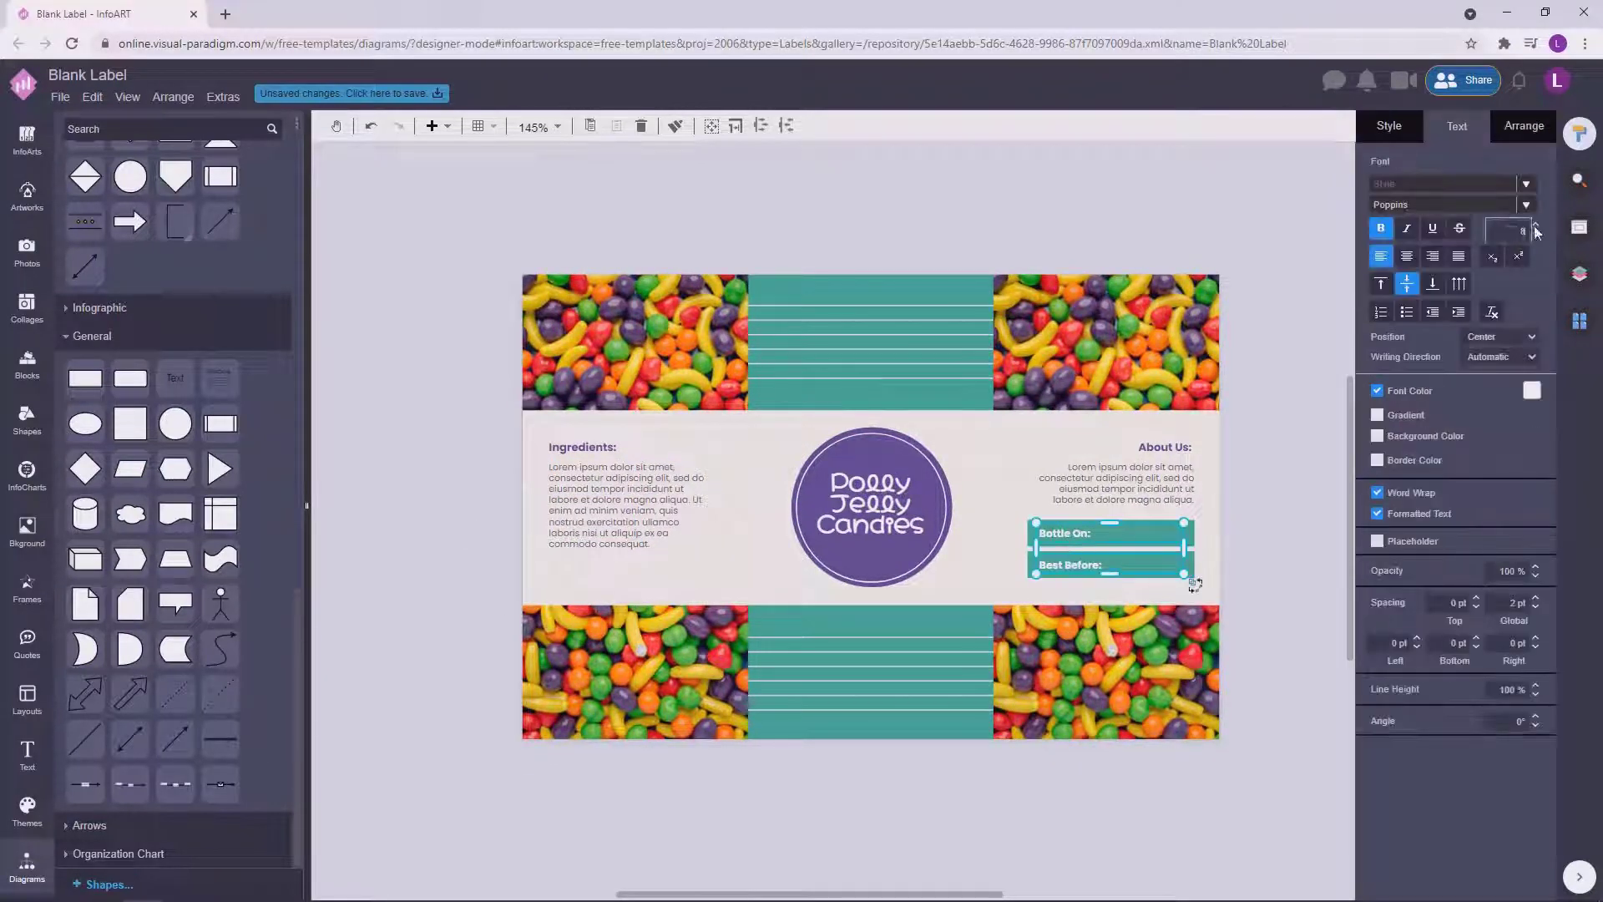
pyautogui.press('Return')
pyautogui.click(1270, 576)
pyautogui.click(1070, 567)
pyautogui.press('Down')
pyautogui.click(1285, 511)
pyautogui.click(1065, 535)
pyautogui.click(1236, 511)
# Try to thicken every second white line in the upper and lower teal blocks.
pyautogui.hscroll(1, 686, 500)
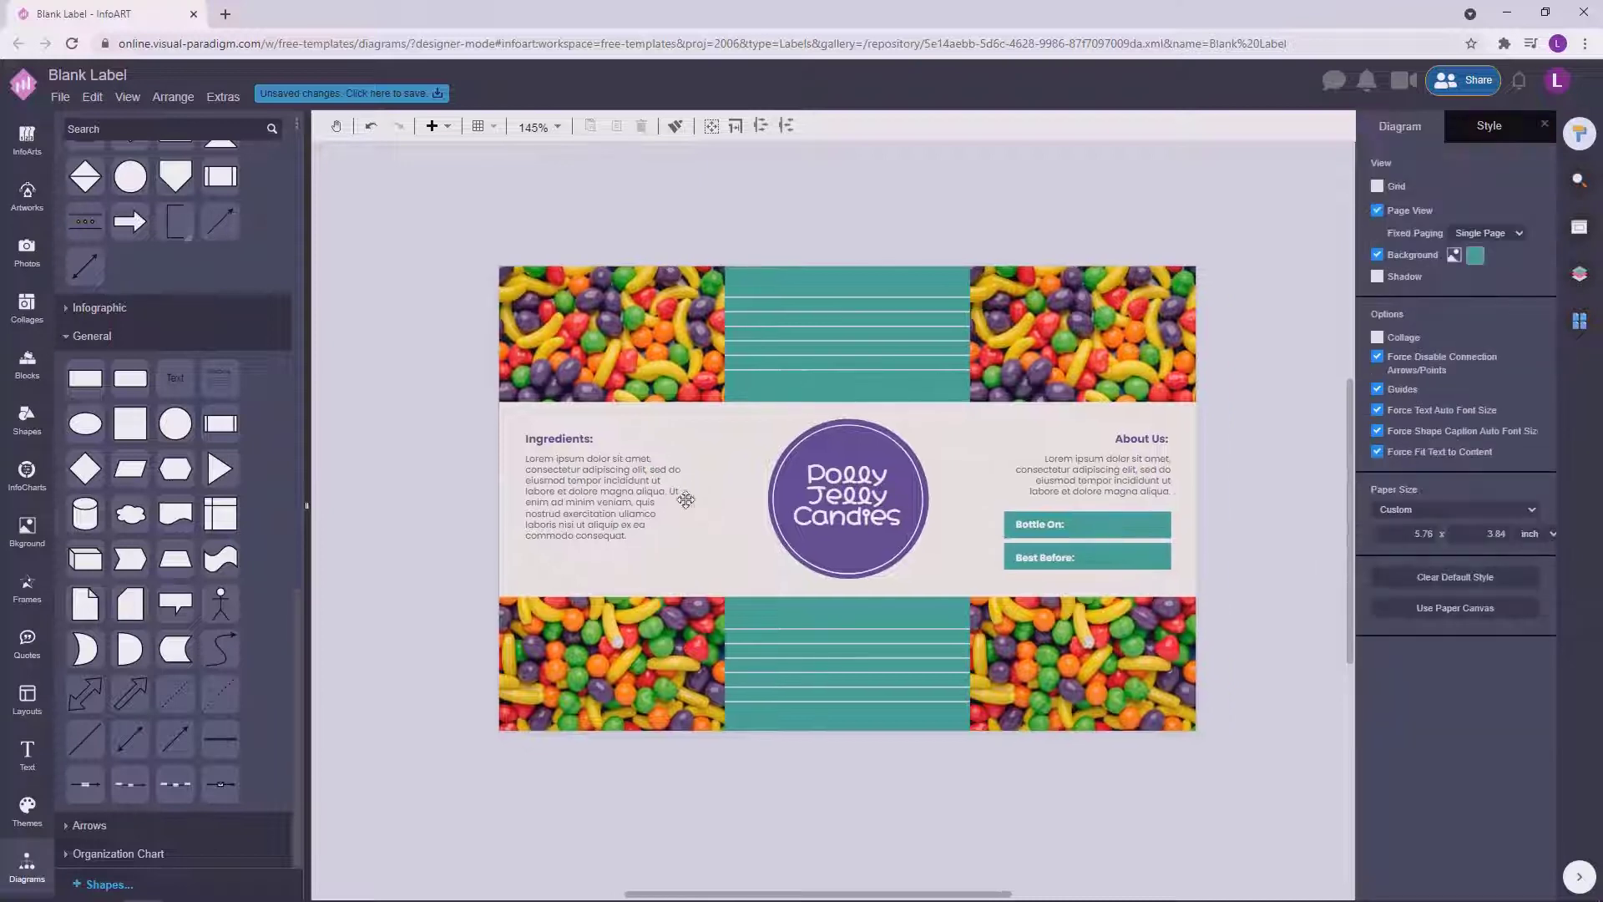
pyautogui.moveTo(426, 502); pyautogui.dragTo(433, 523)
pyautogui.moveTo(1297, 483); pyautogui.dragTo(1268, 463)
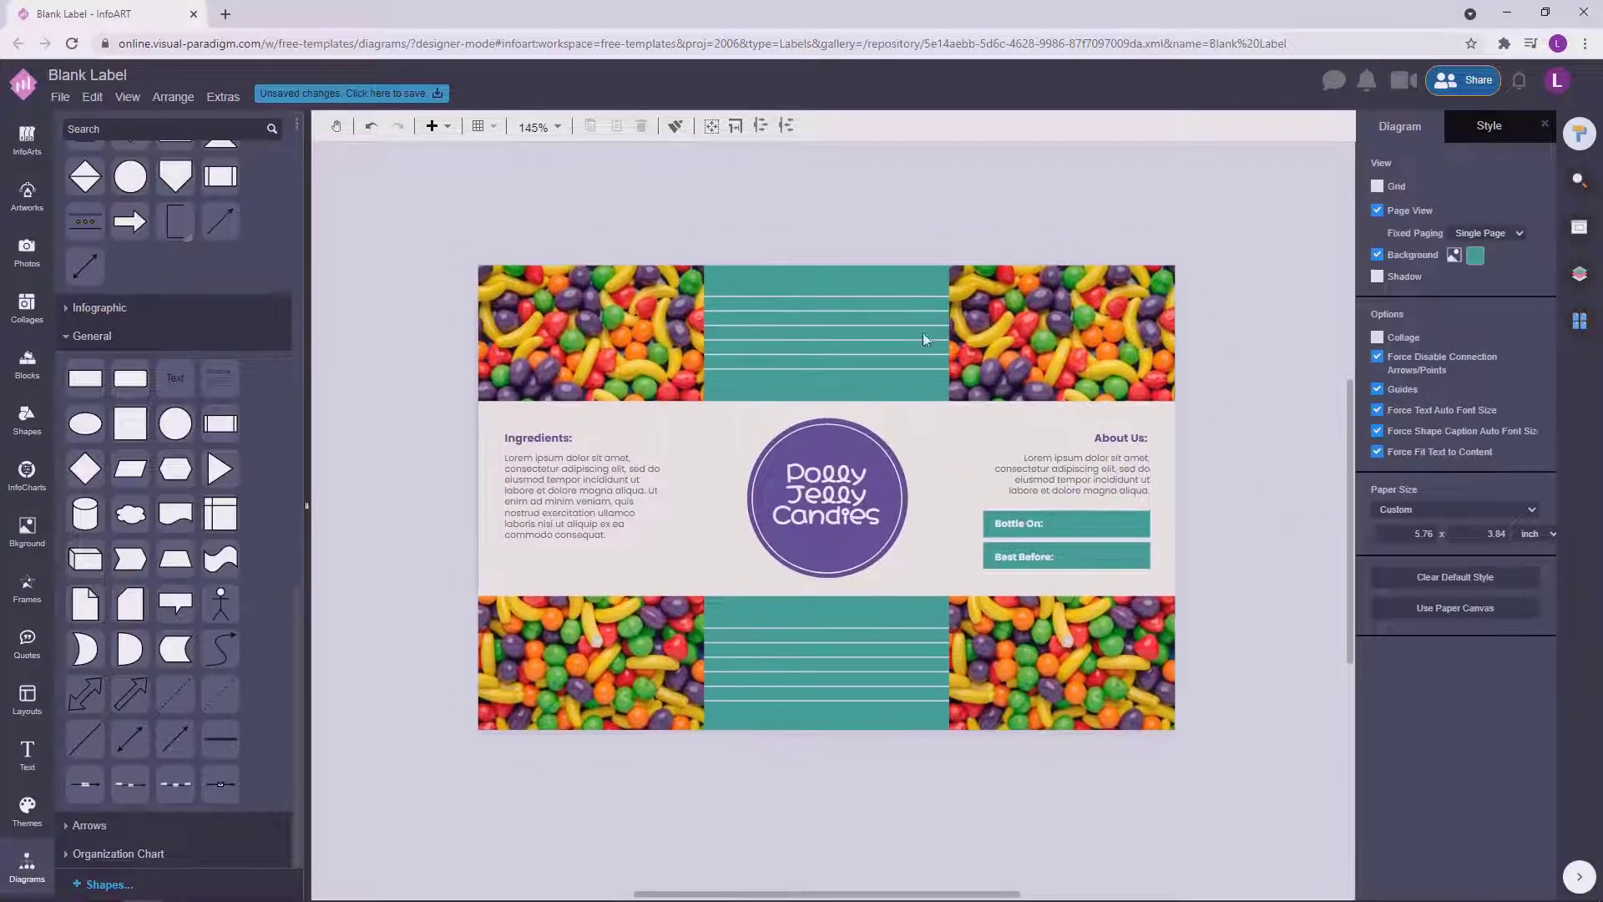
pyautogui.click(918, 313)
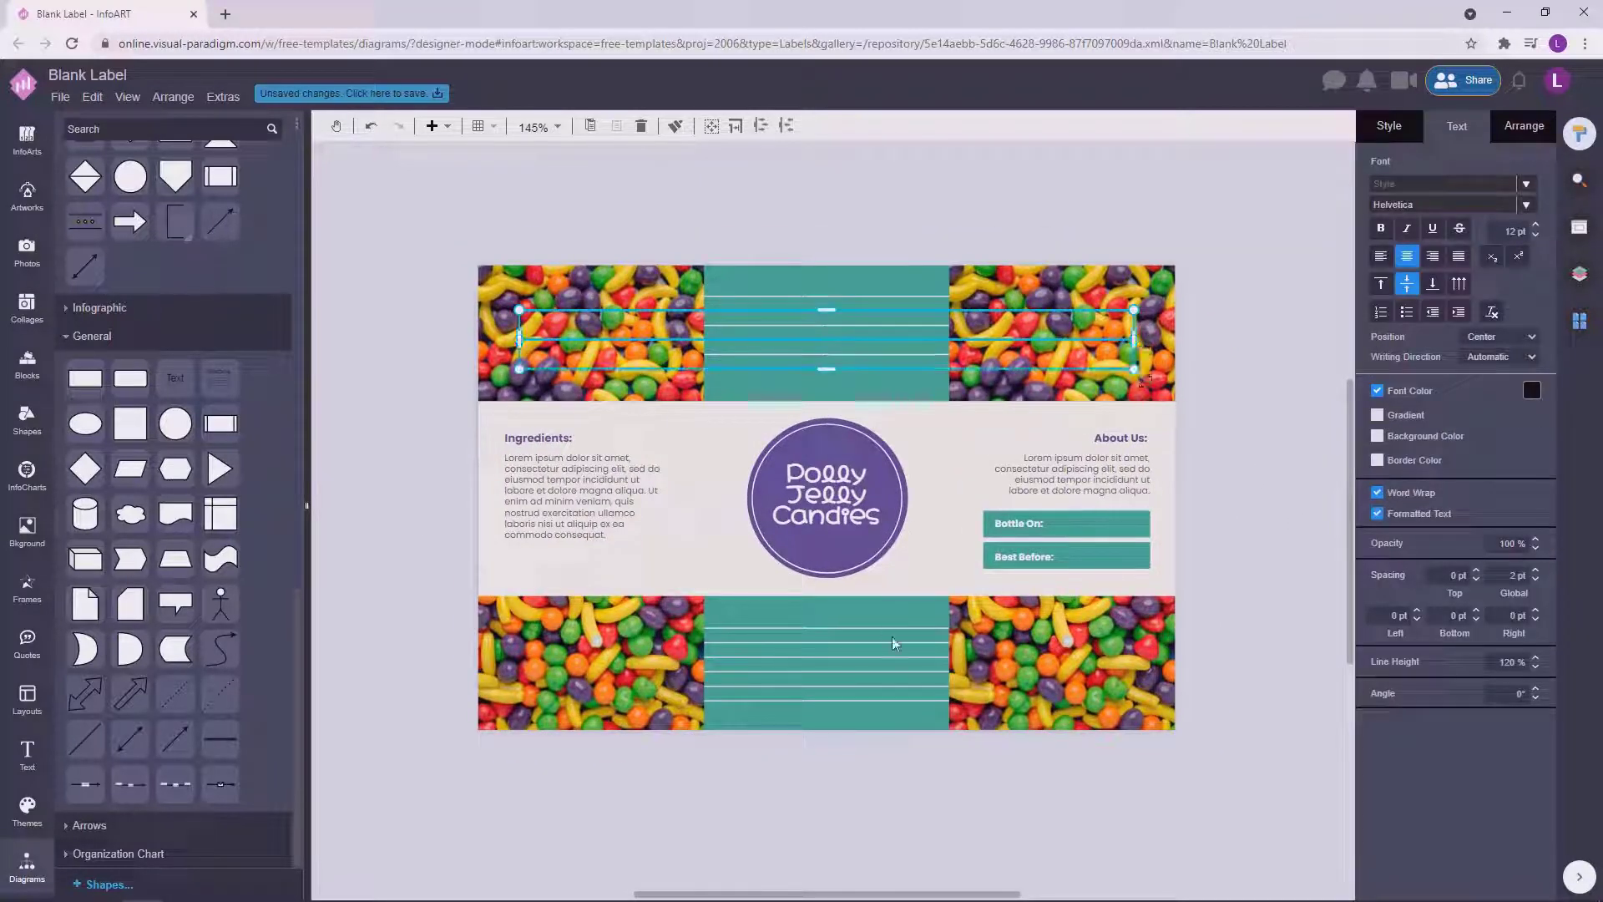
pyautogui.moveTo(893, 643); pyautogui.dragTo(909, 703)
pyautogui.click(1524, 125)
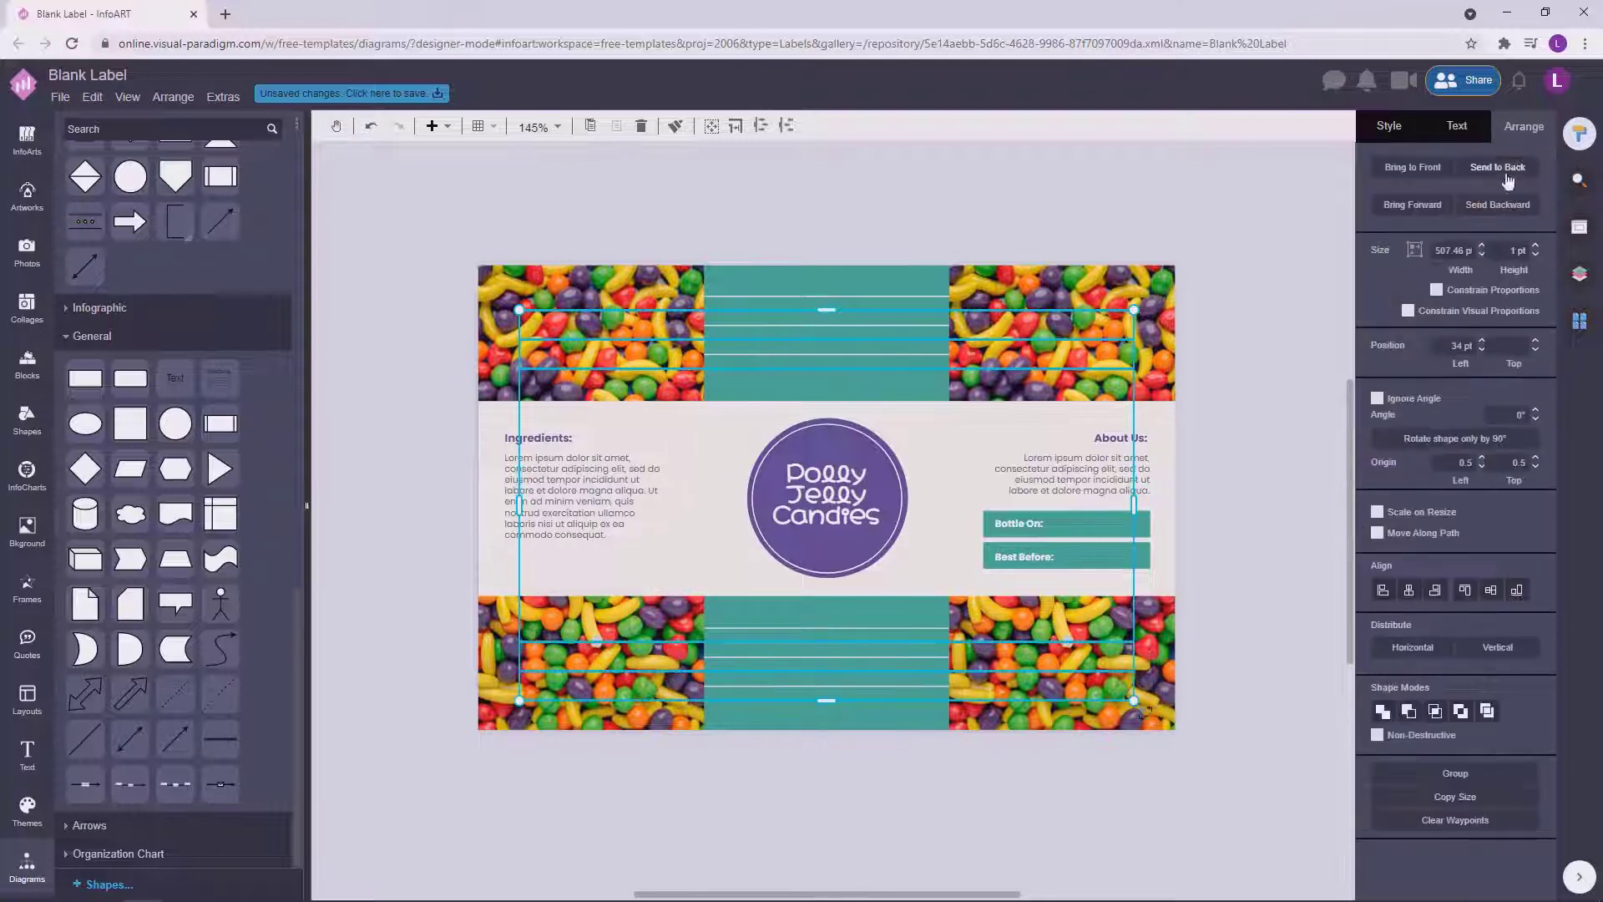
pyautogui.click(1260, 477)
pyautogui.scroll(-3, 886, 374)
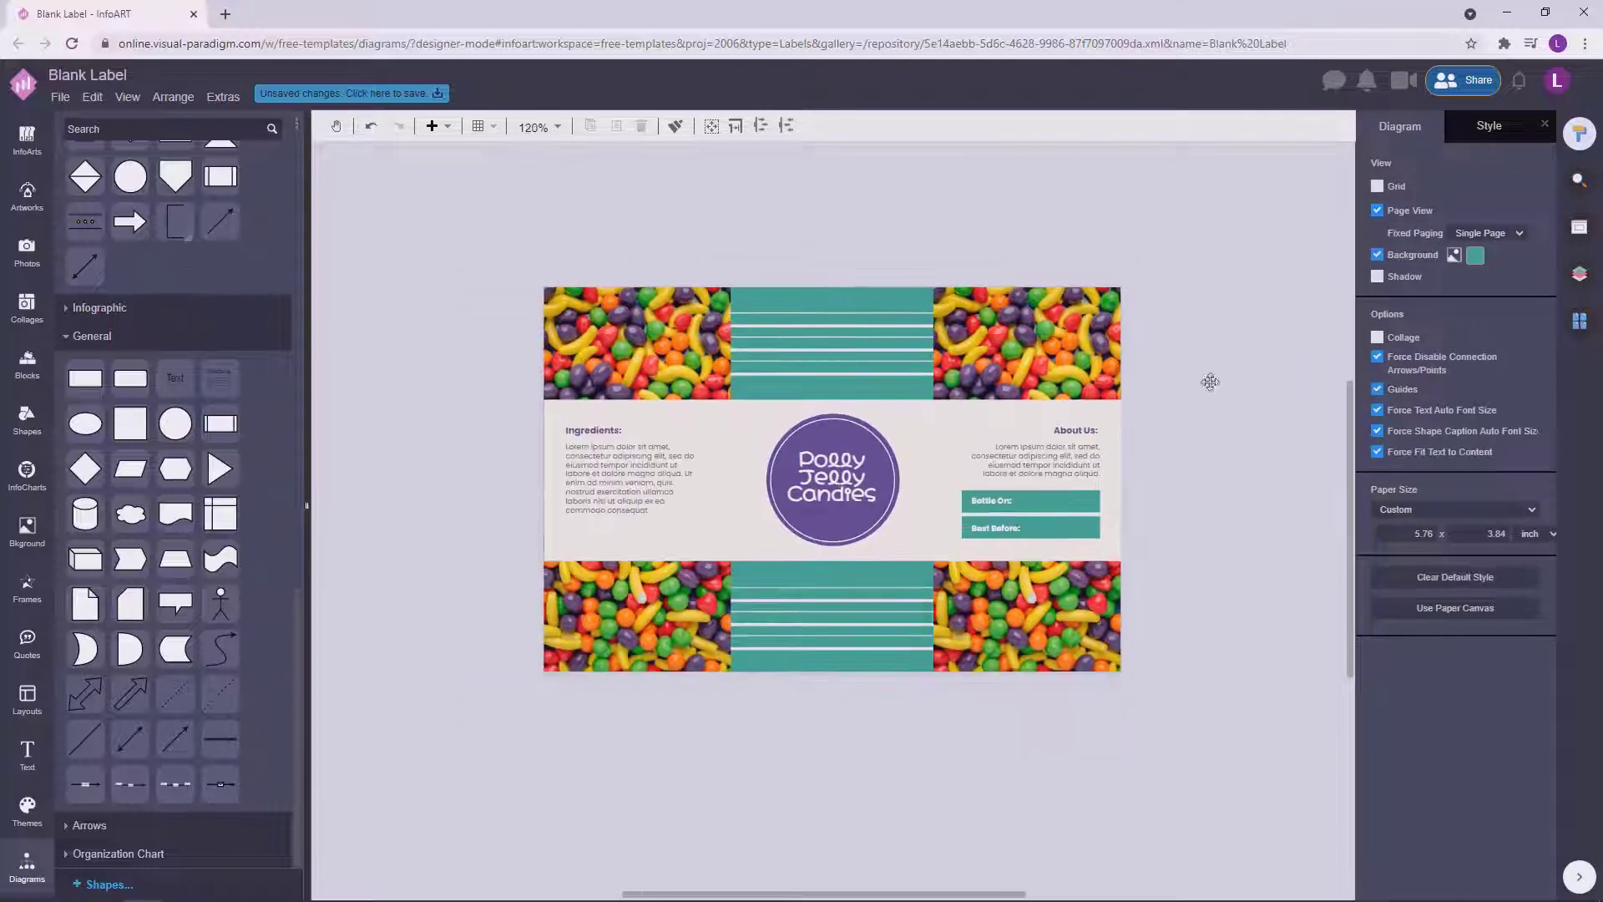
pyautogui.click(1100, 321)
pyautogui.click(1177, 464)
pyautogui.scroll(1, 1177, 465)
# Slightly thicken the second, fourth and sixth white lines in both teal blocks.
pyautogui.click(875, 298)
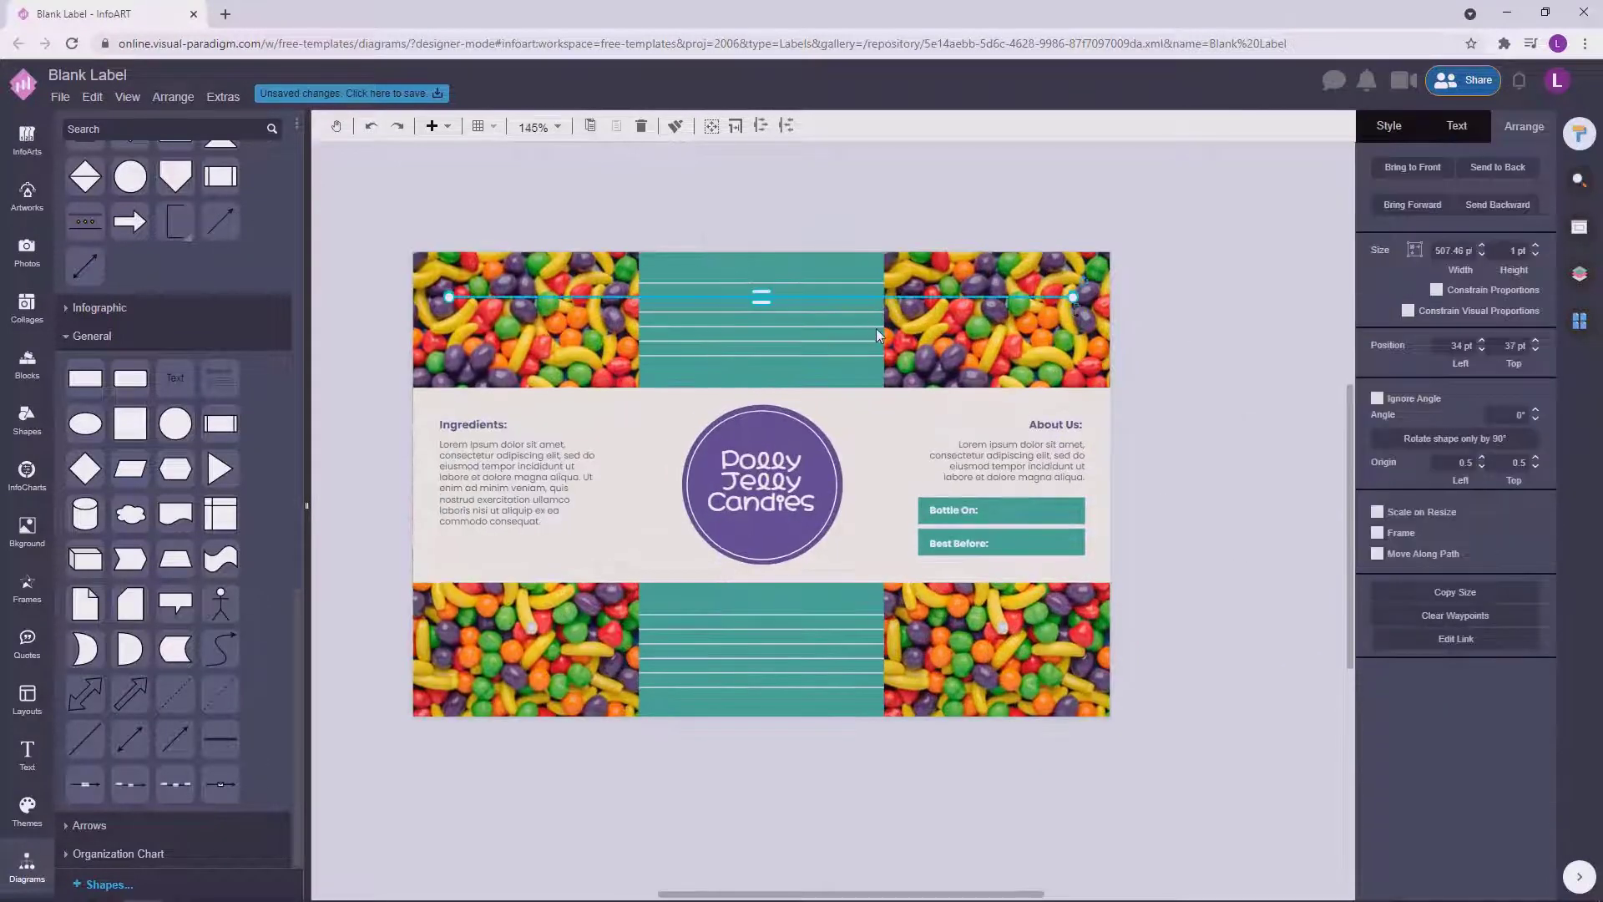
pyautogui.keyDown('shift'); pyautogui.click(875, 326); pyautogui.keyUp('shift')
pyautogui.keyDown('shift'); pyautogui.click(875, 356); pyautogui.keyUp('shift')
pyautogui.keyDown('shift'); pyautogui.click(870, 629); pyautogui.keyUp('shift')
pyautogui.keyDown('shift'); pyautogui.click(875, 659); pyautogui.keyUp('shift')
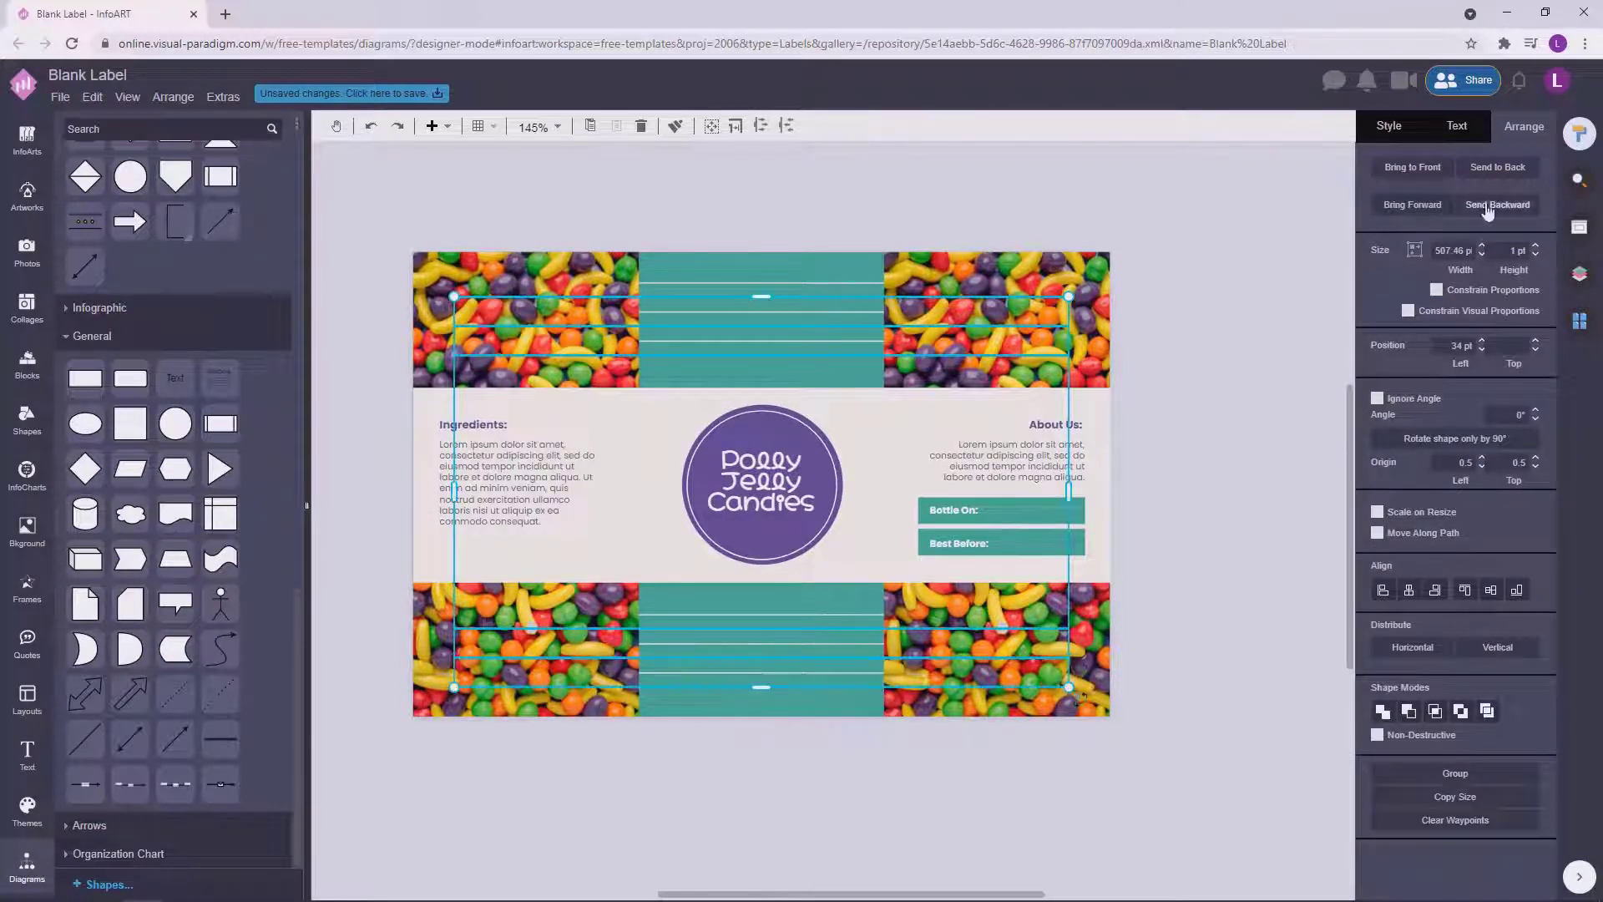
pyautogui.click(1206, 489)
pyautogui.scroll(-2, 1227, 533)
pyautogui.scroll(2, 1209, 529)
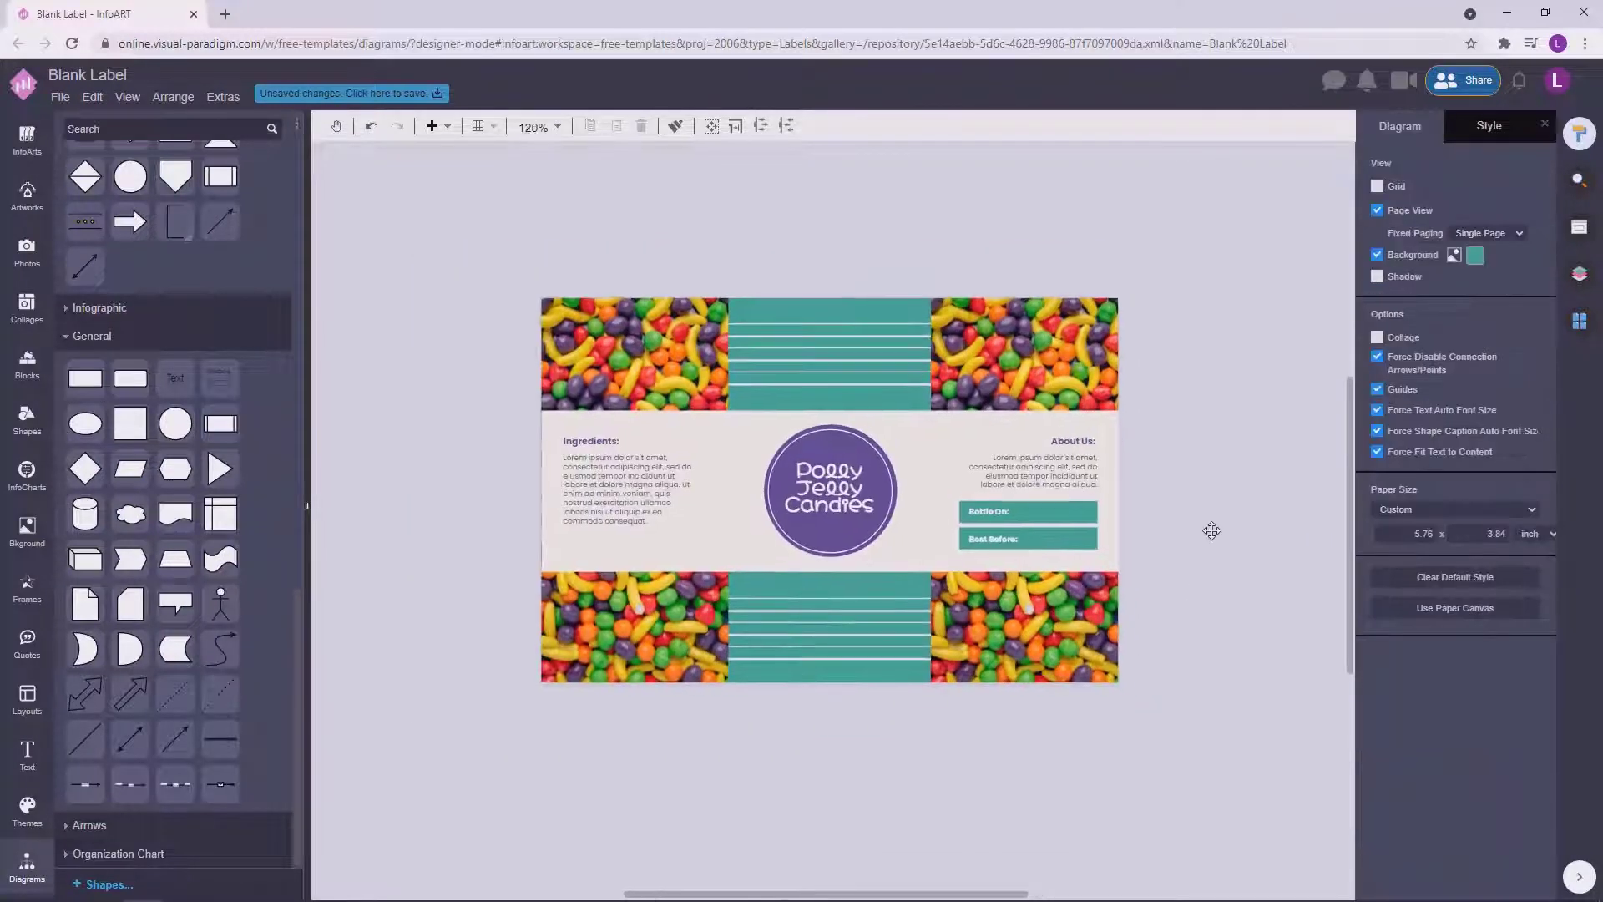
pyautogui.scroll(1, 643, 215)
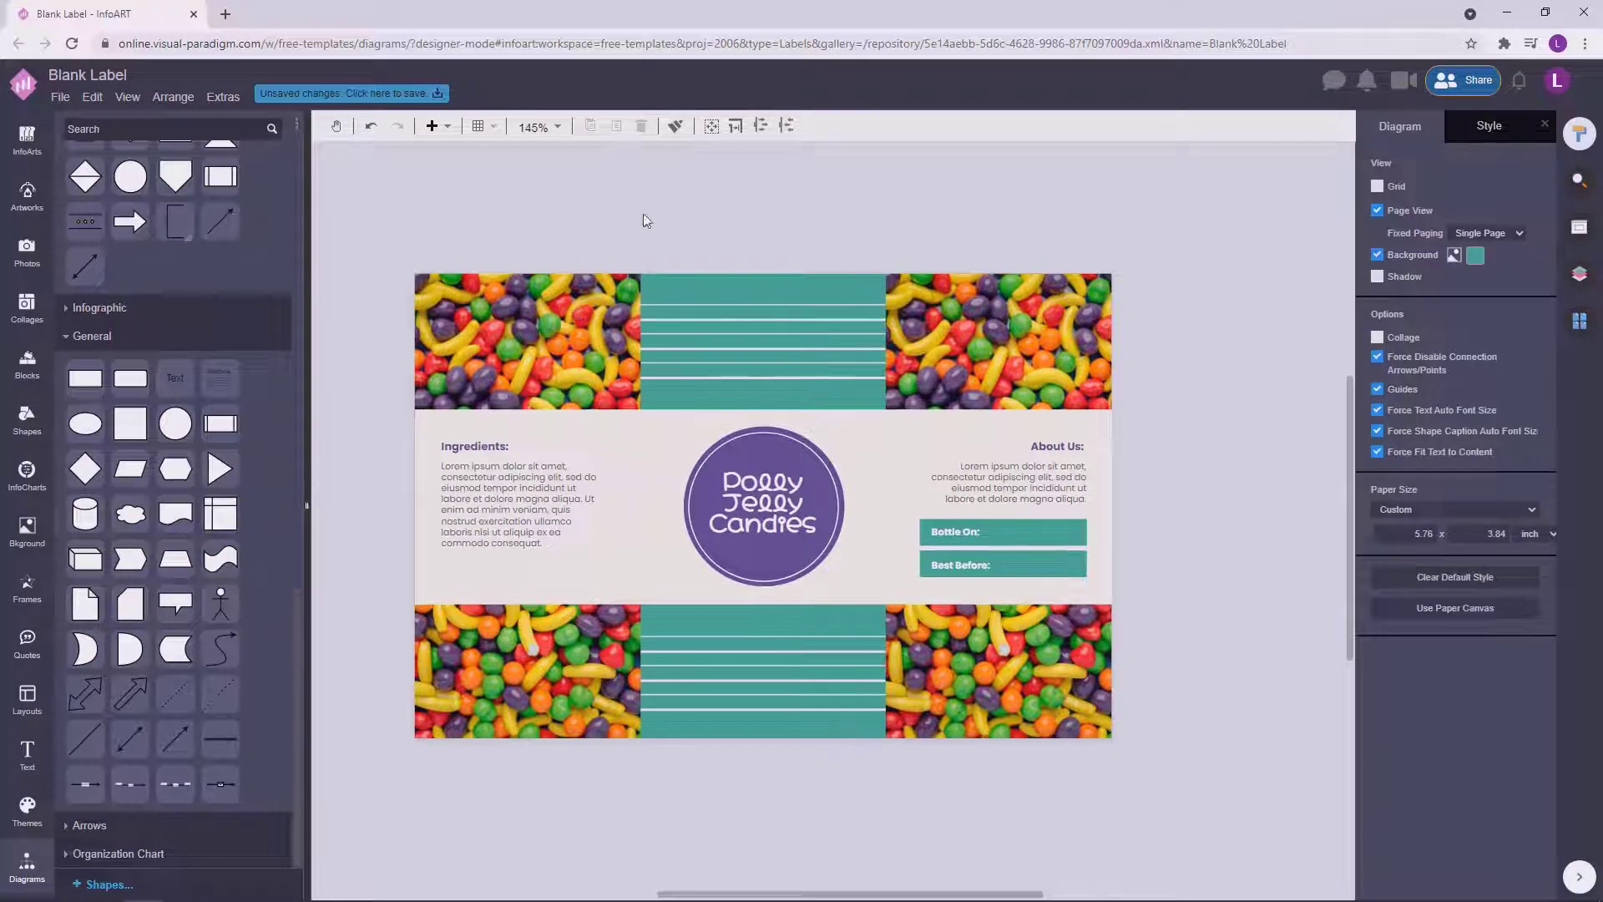
# Search the artworks for "facebook" and add a round Facebook icon above the label.
pyautogui.click(27, 198)
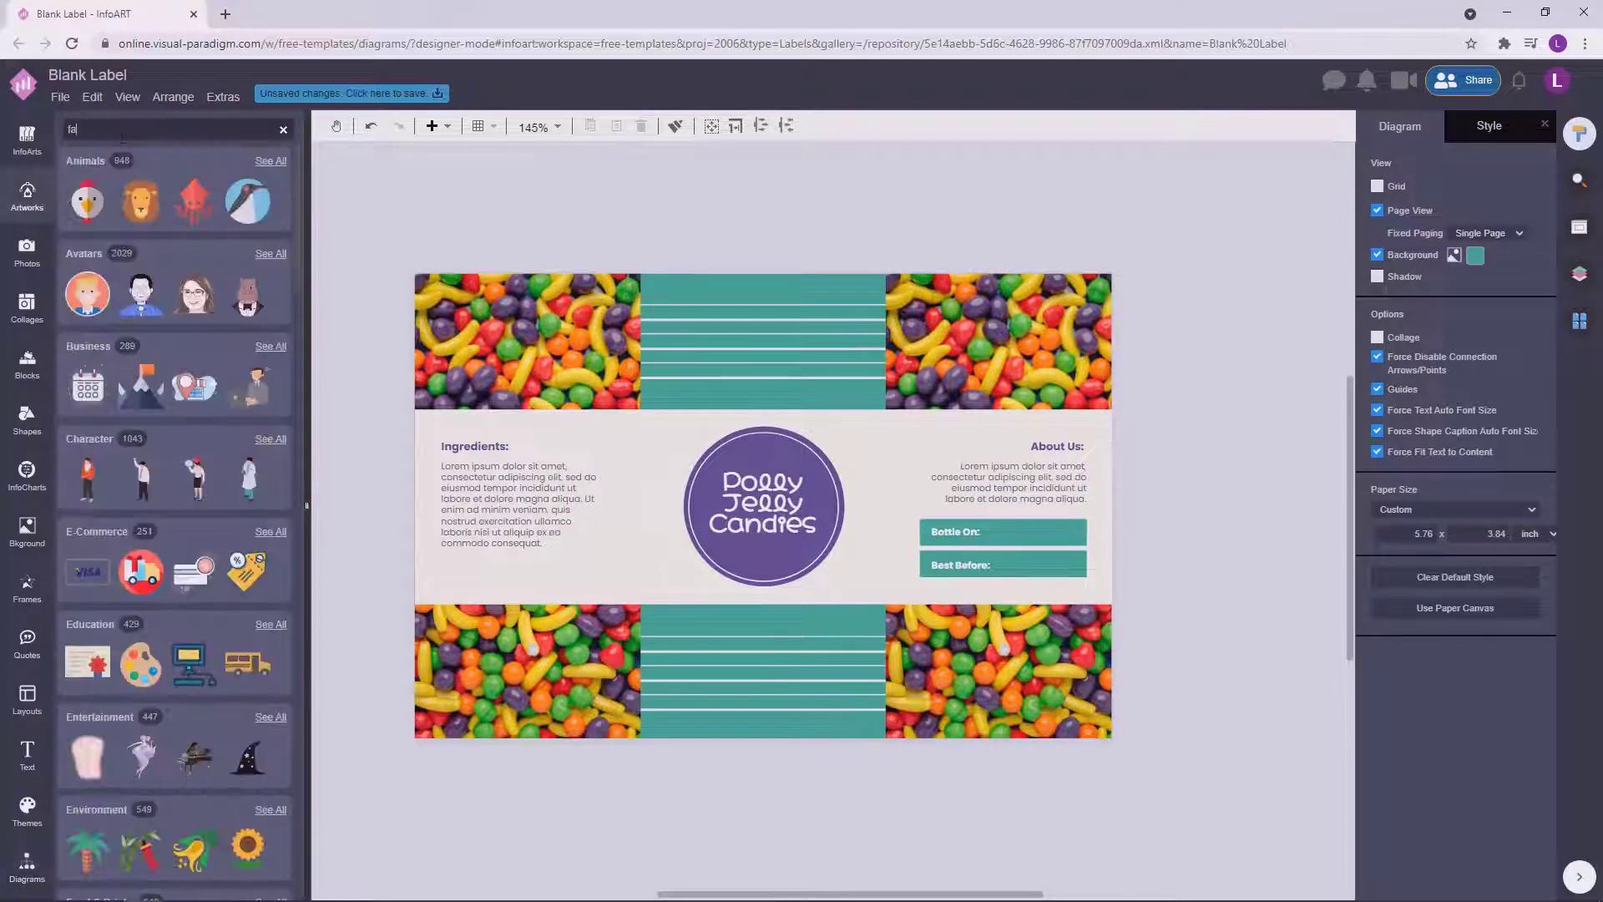
pyautogui.click(123, 134)
pyautogui.write('facebook')
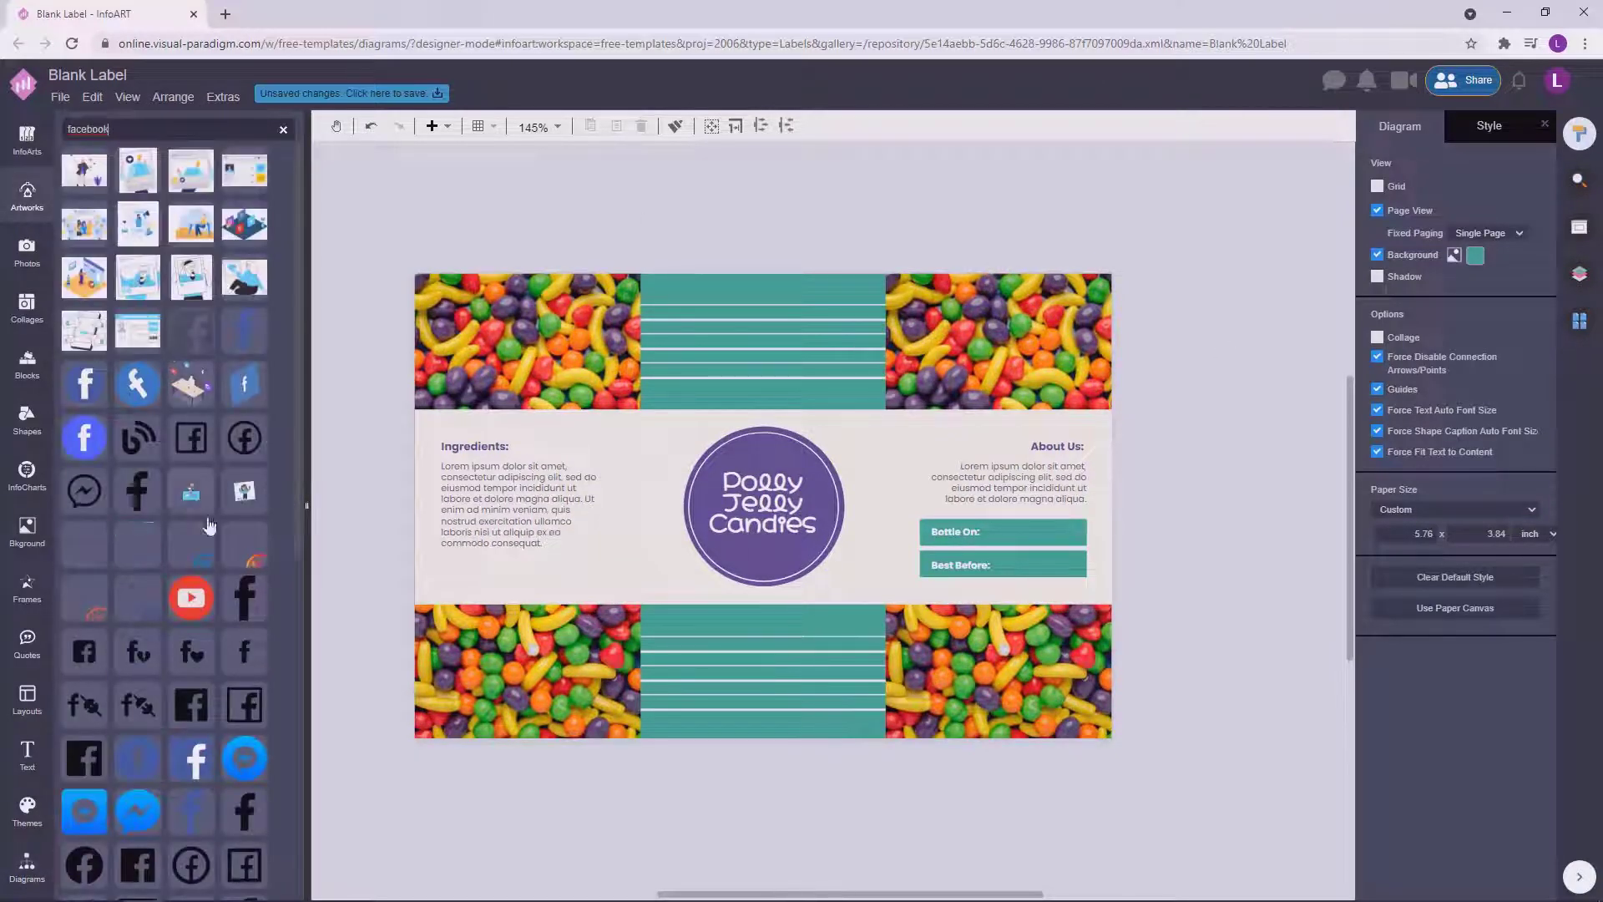
pyautogui.moveTo(138, 543); pyautogui.dragTo(673, 247)
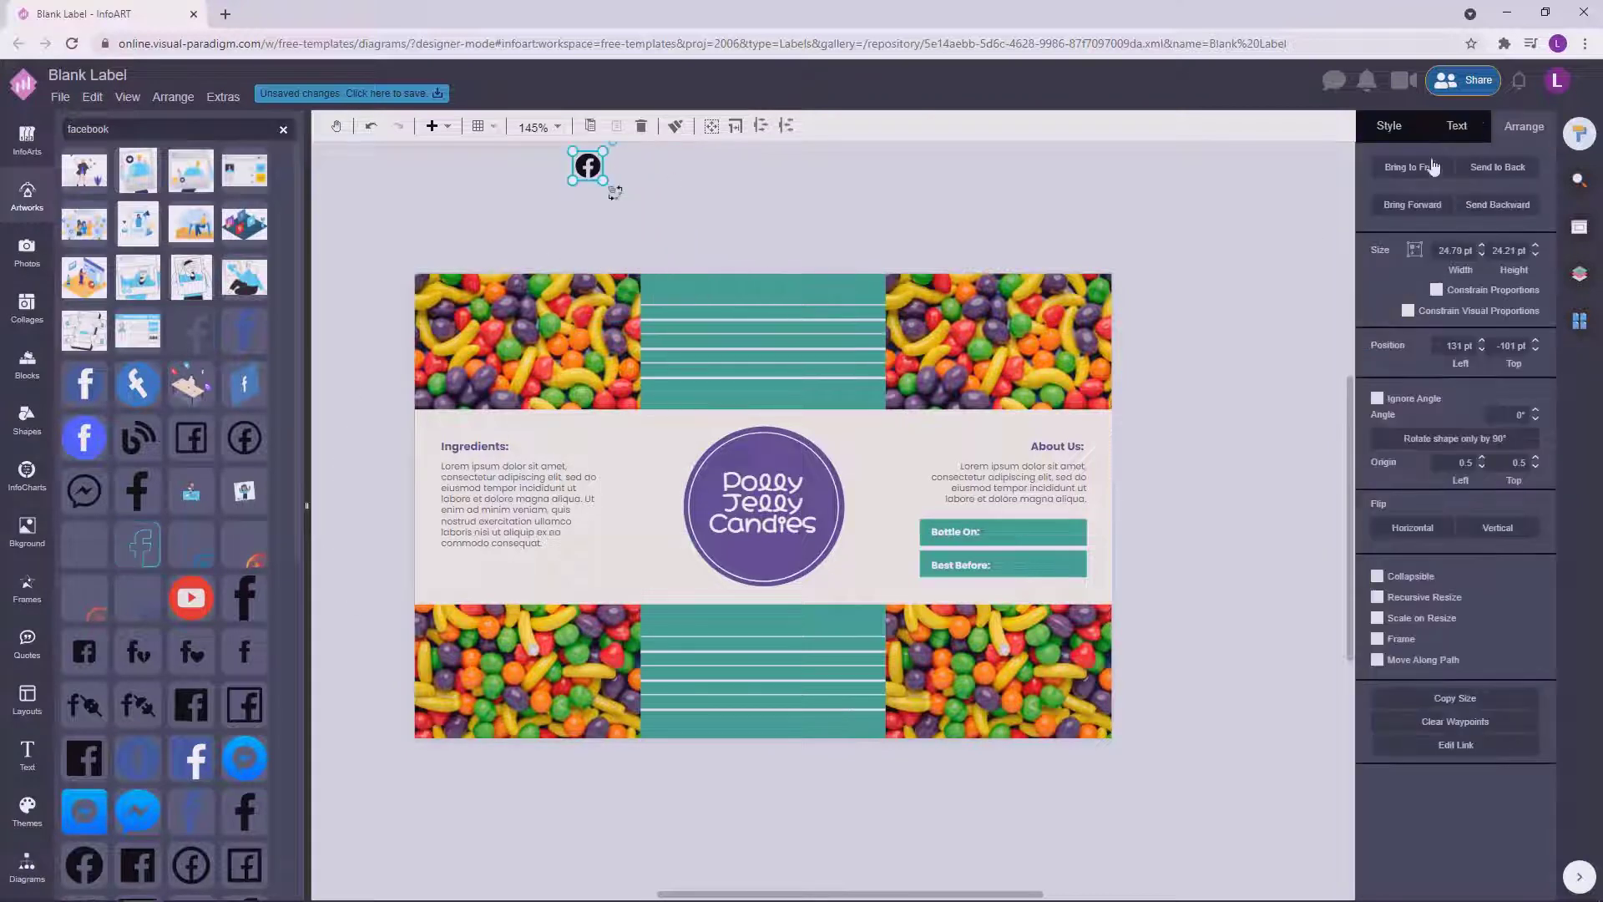
# Recolour the Facebook icon teal and place it below the Ingredients paragraph, at its left edge.
pyautogui.click(1390, 126)
pyautogui.click(1412, 190)
pyautogui.click(1412, 344)
pyautogui.click(577, 184)
pyautogui.moveTo(603, 181); pyautogui.dragTo(456, 574)
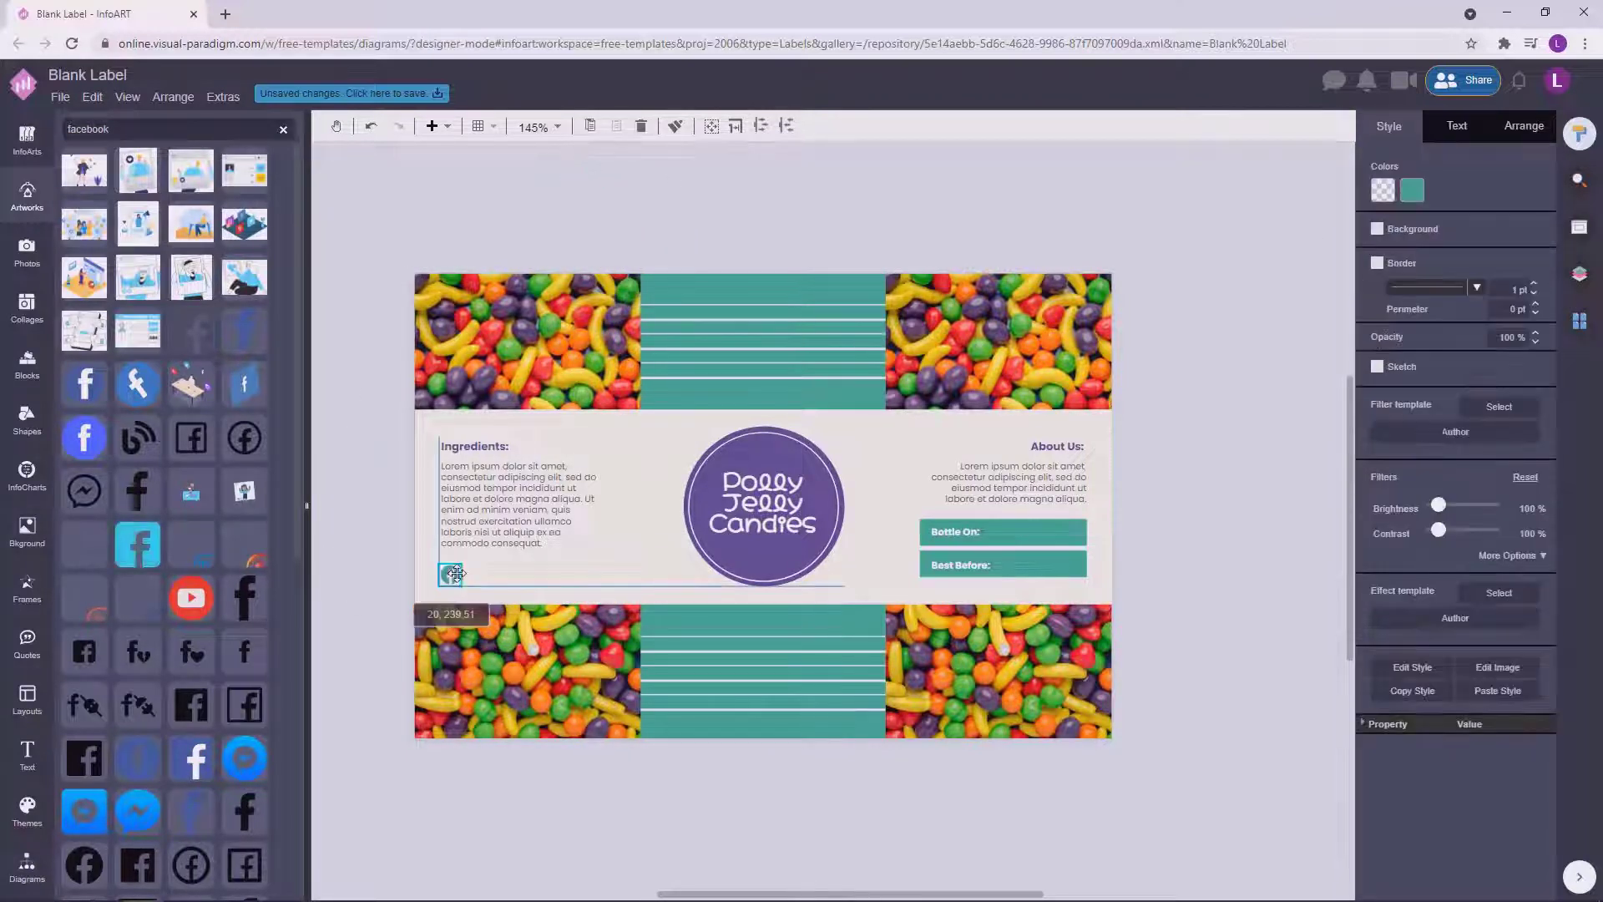
pyautogui.click(354, 556)
# Search the artworks for "instagram" and place a small round Instagram icon, recoloured teal, beside the Facebook icon.
pyautogui.click(119, 133)
pyautogui.write('instagram')
pyautogui.press('Return')
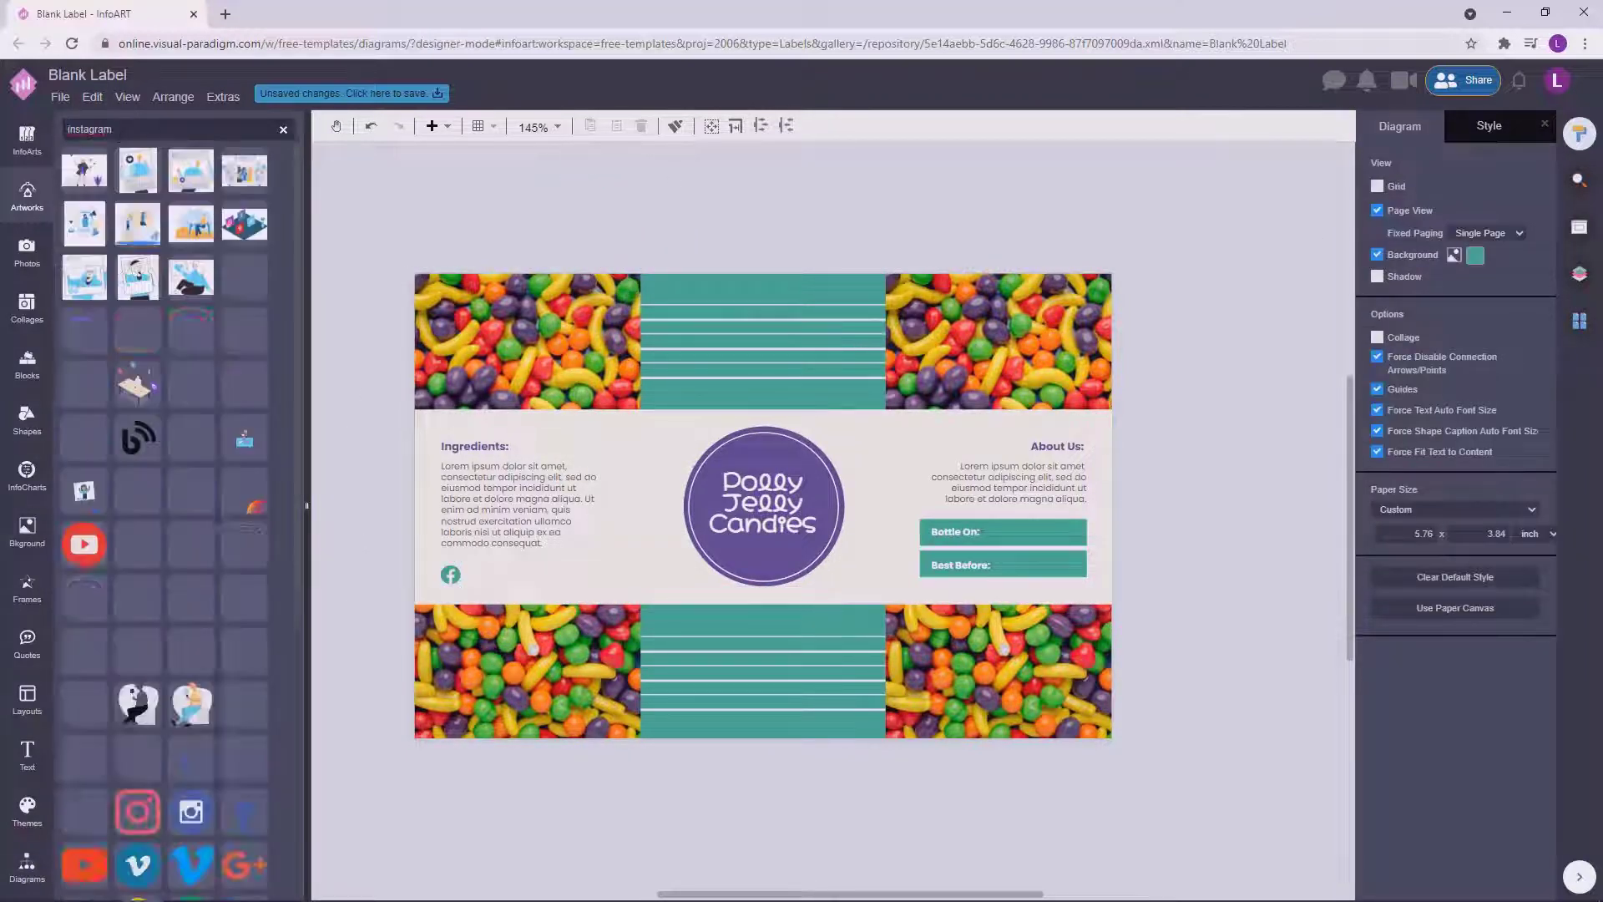
pyautogui.moveTo(85, 758); pyautogui.dragTo(656, 243)
pyautogui.moveTo(753, 341); pyautogui.dragTo(492, 582)
pyautogui.click(1382, 193)
pyautogui.click(1420, 352)
pyautogui.click(344, 578)
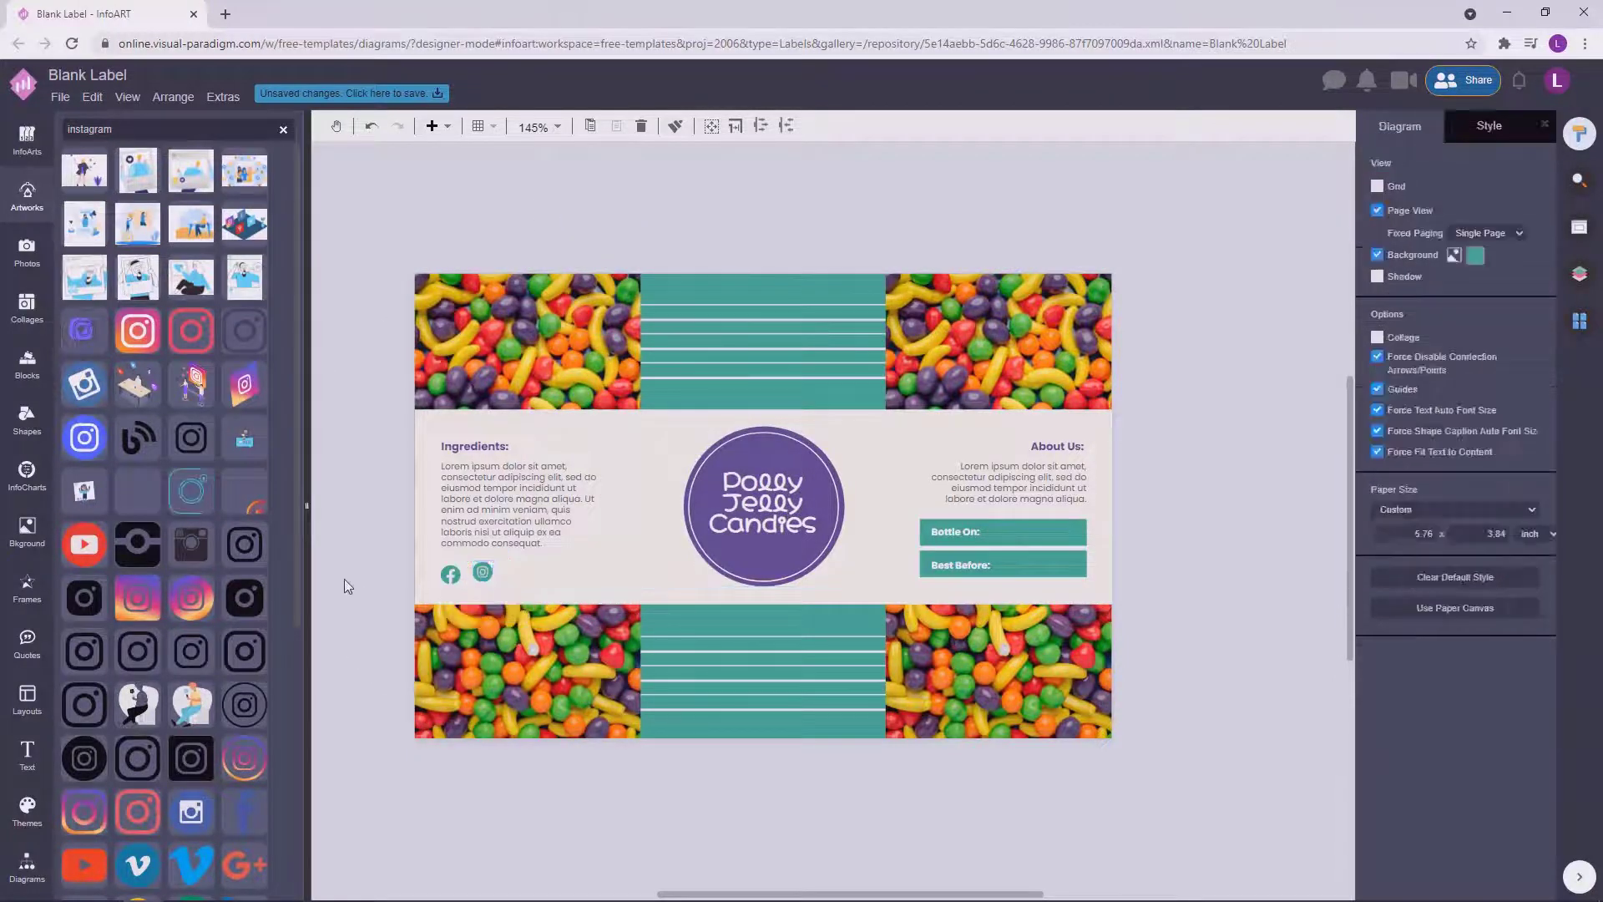
# Align the Facebook and Instagram icons vertically with each other.
pyautogui.moveTo(391, 551); pyautogui.dragTo(571, 620)
pyautogui.click(1524, 126)
pyautogui.click(399, 579)
pyautogui.scroll(2, 422, 569)
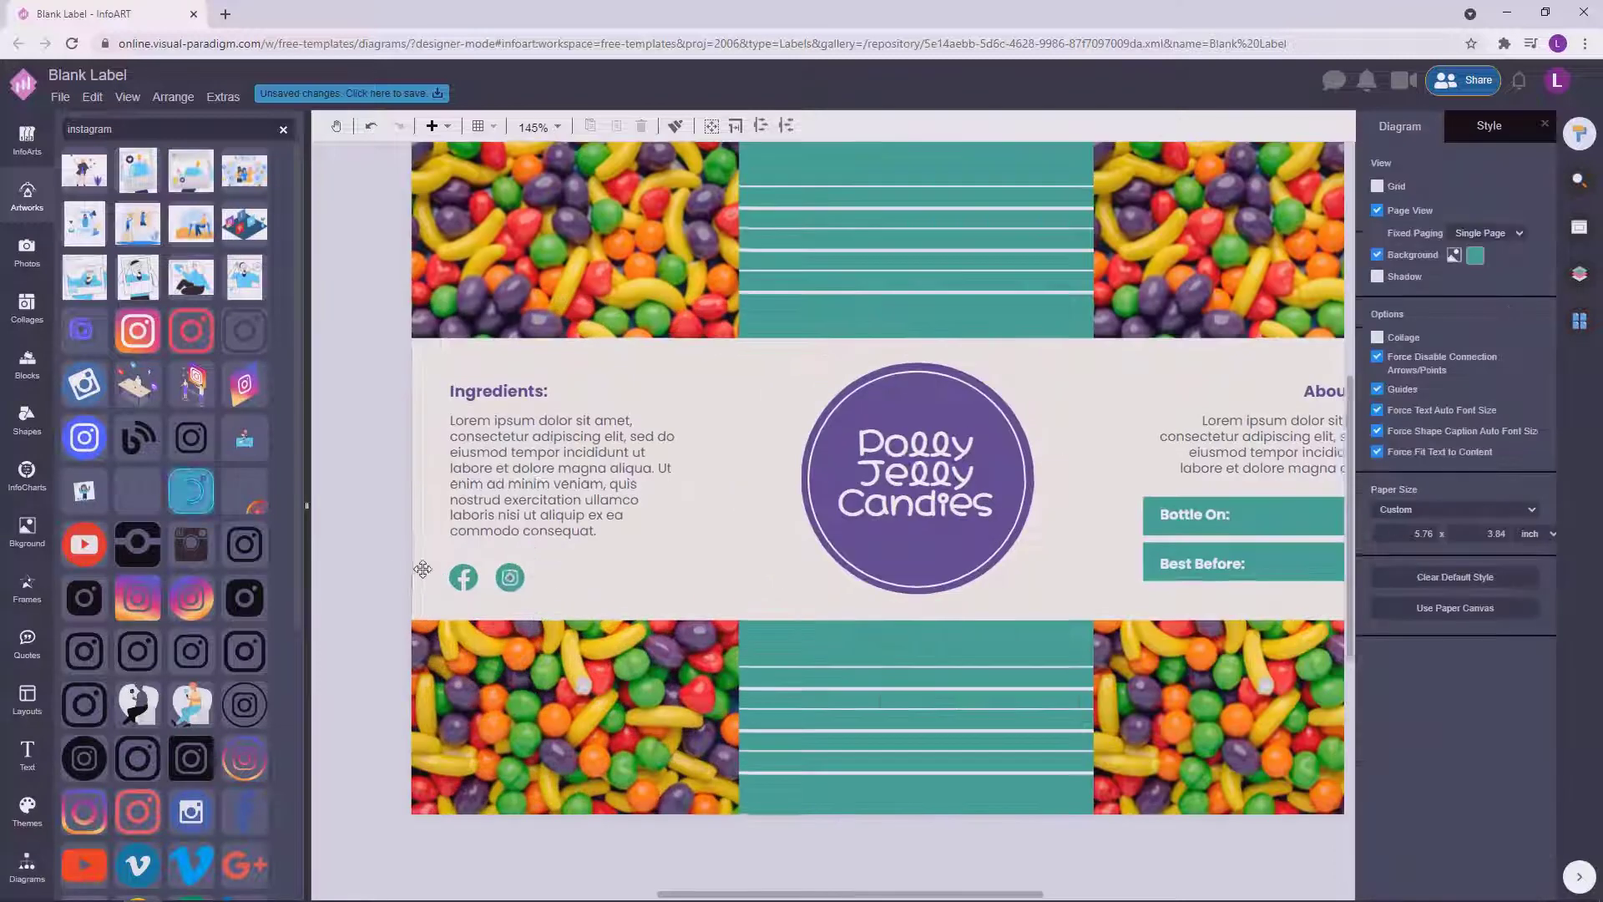
pyautogui.moveTo(514, 572); pyautogui.dragTo(520, 571)
pyautogui.hotkey('ctrl', 'z')
pyautogui.click(369, 571)
# Resize the Instagram icon slightly to match the Facebook icon and realign the pair.
pyautogui.scroll(3, 426, 581)
pyautogui.click(581, 571)
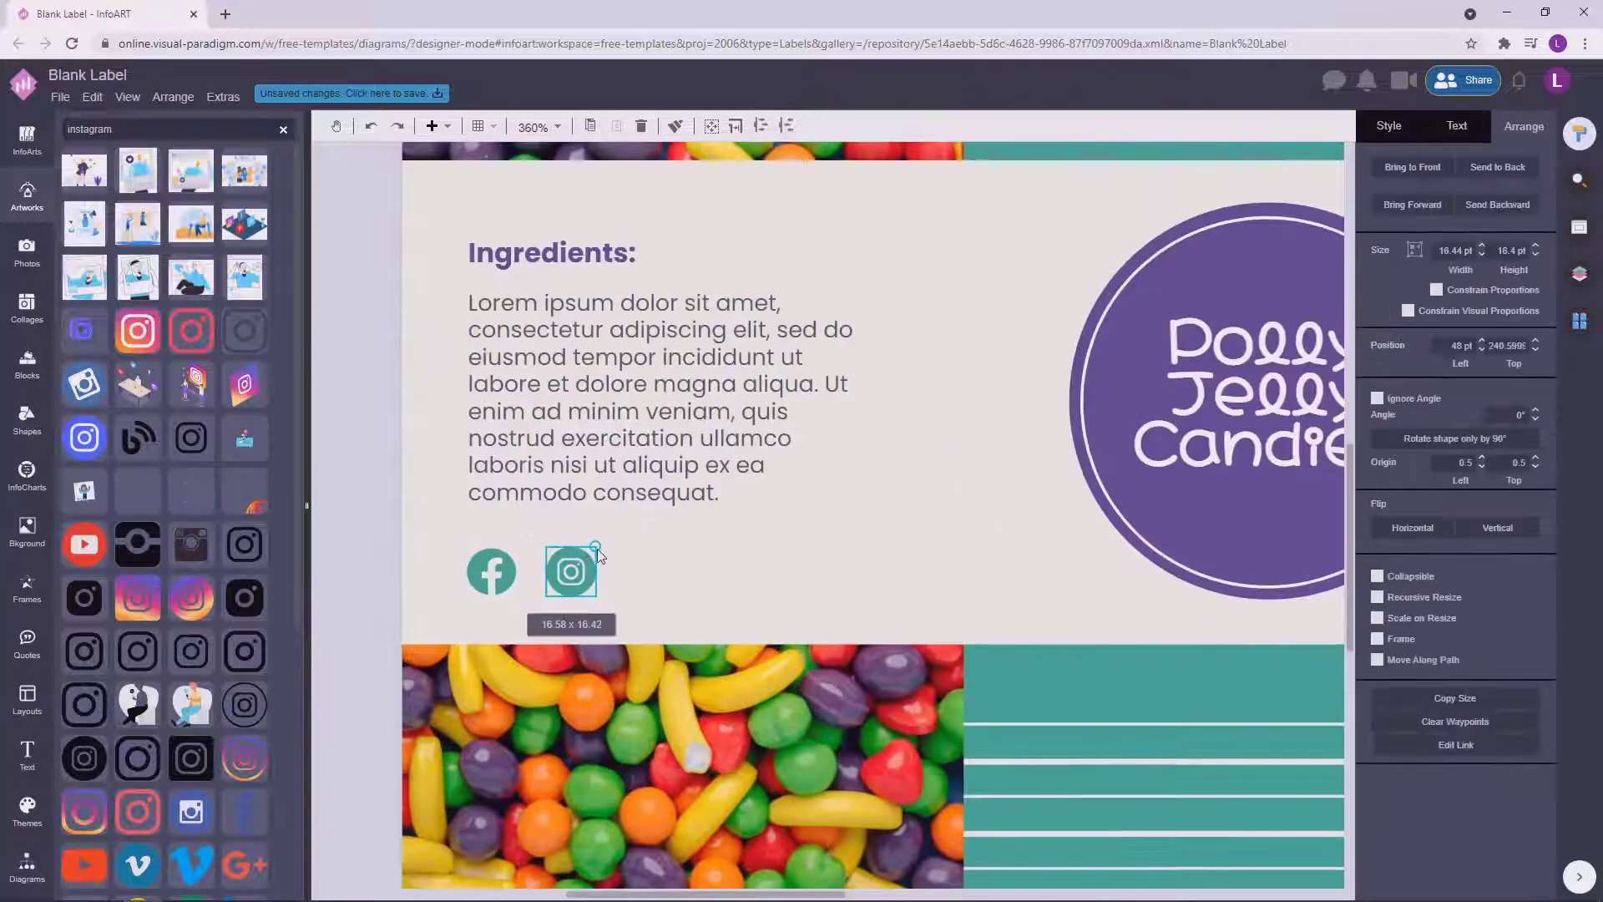
pyautogui.moveTo(386, 527); pyautogui.dragTo(635, 644)
pyautogui.click(1492, 701)
pyautogui.click(349, 488)
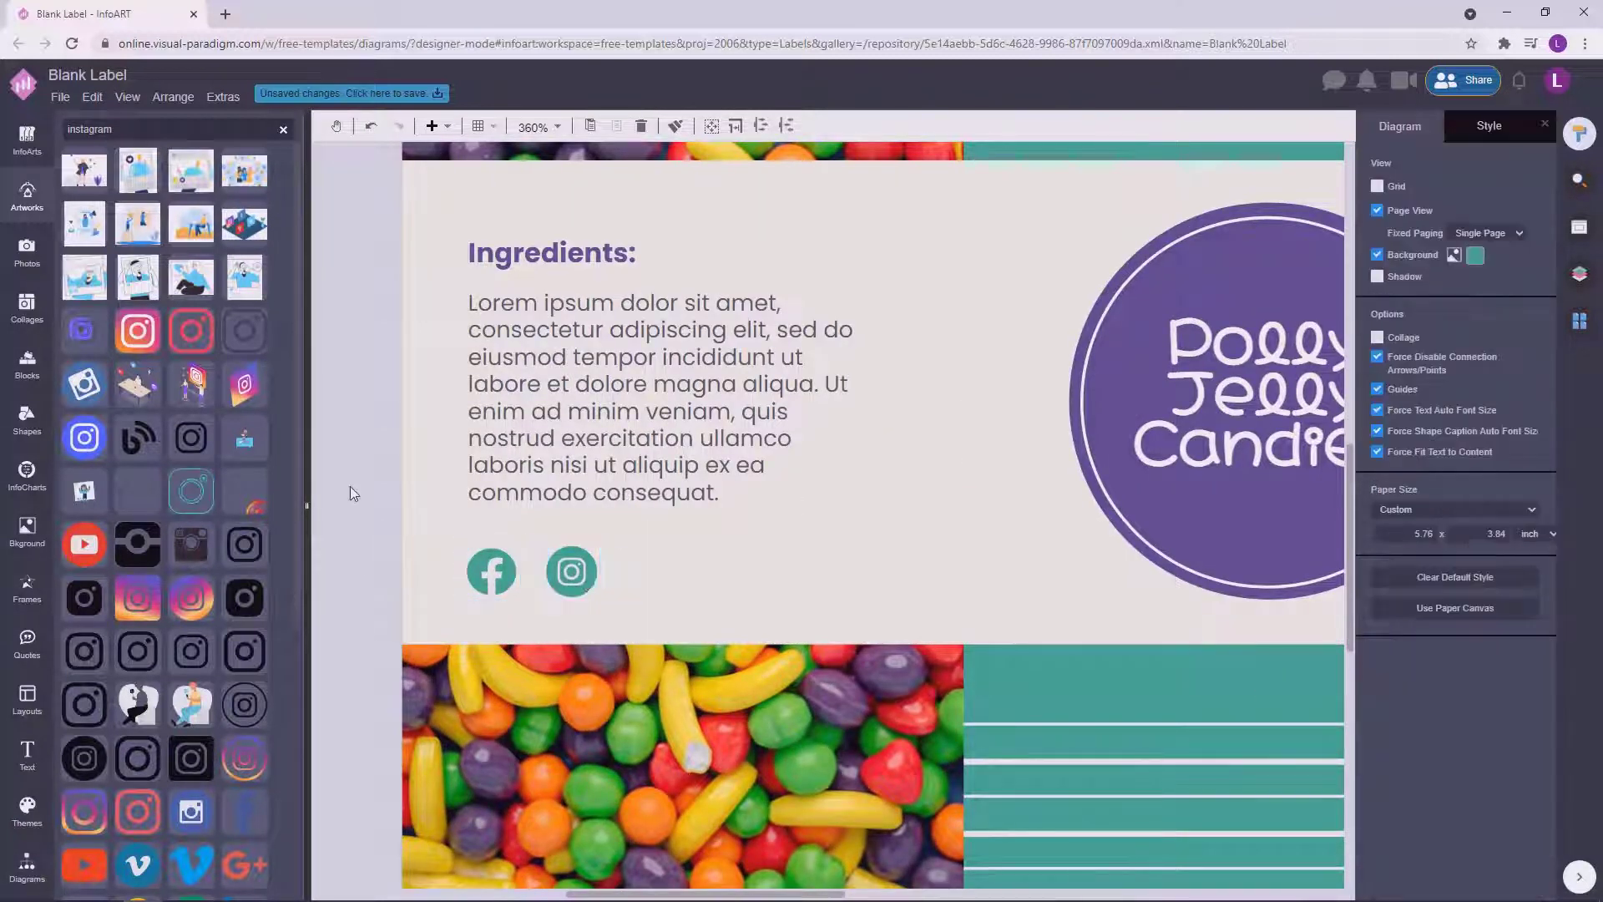
# Nudge the Instagram icon slightly left, closer to the Facebook icon.
pyautogui.click(576, 576)
pyautogui.press('Left')
pyautogui.press('Left')
pyautogui.press('Left')
pyautogui.click(356, 573)
# Add a Twitter bird icon from the artworks, recolour it teal and place it to the right of the Instagram icon.
pyautogui.scroll(-5, 175, 534)
pyautogui.moveTo(86, 498); pyautogui.dragTo(359, 519)
pyautogui.click(1382, 190)
pyautogui.click(1444, 353)
pyautogui.moveTo(790, 516); pyautogui.dragTo(667, 550)
pyautogui.click(390, 542)
# Nudge the Twitter icon slightly left to even out the spacing of the three icons.
pyautogui.click(639, 563)
pyautogui.press('Left')
pyautogui.press('Left')
pyautogui.click(381, 514)
pyautogui.scroll(-5, 419, 561)
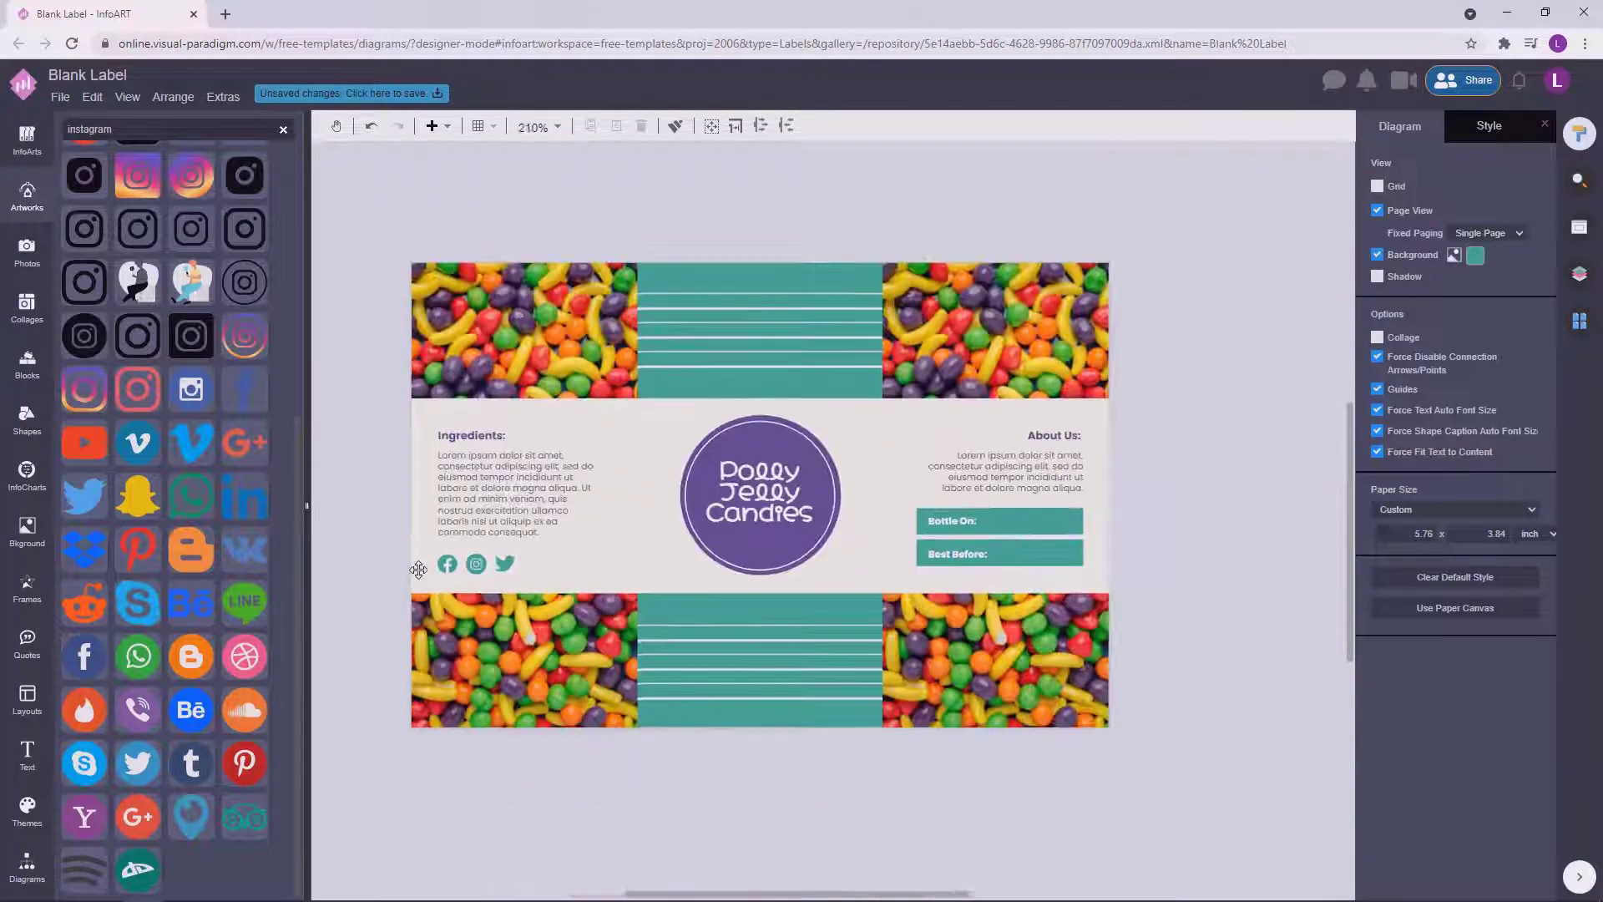
# Tighten the horizontal spacing between the Facebook, Instagram and Twitter icons under the ingredients text.
pyautogui.moveTo(403, 571); pyautogui.dragTo(575, 646)
pyautogui.moveTo(533, 607); pyautogui.dragTo(527, 604)
pyautogui.click(405, 613)
pyautogui.moveTo(414, 582); pyautogui.dragTo(540, 609)
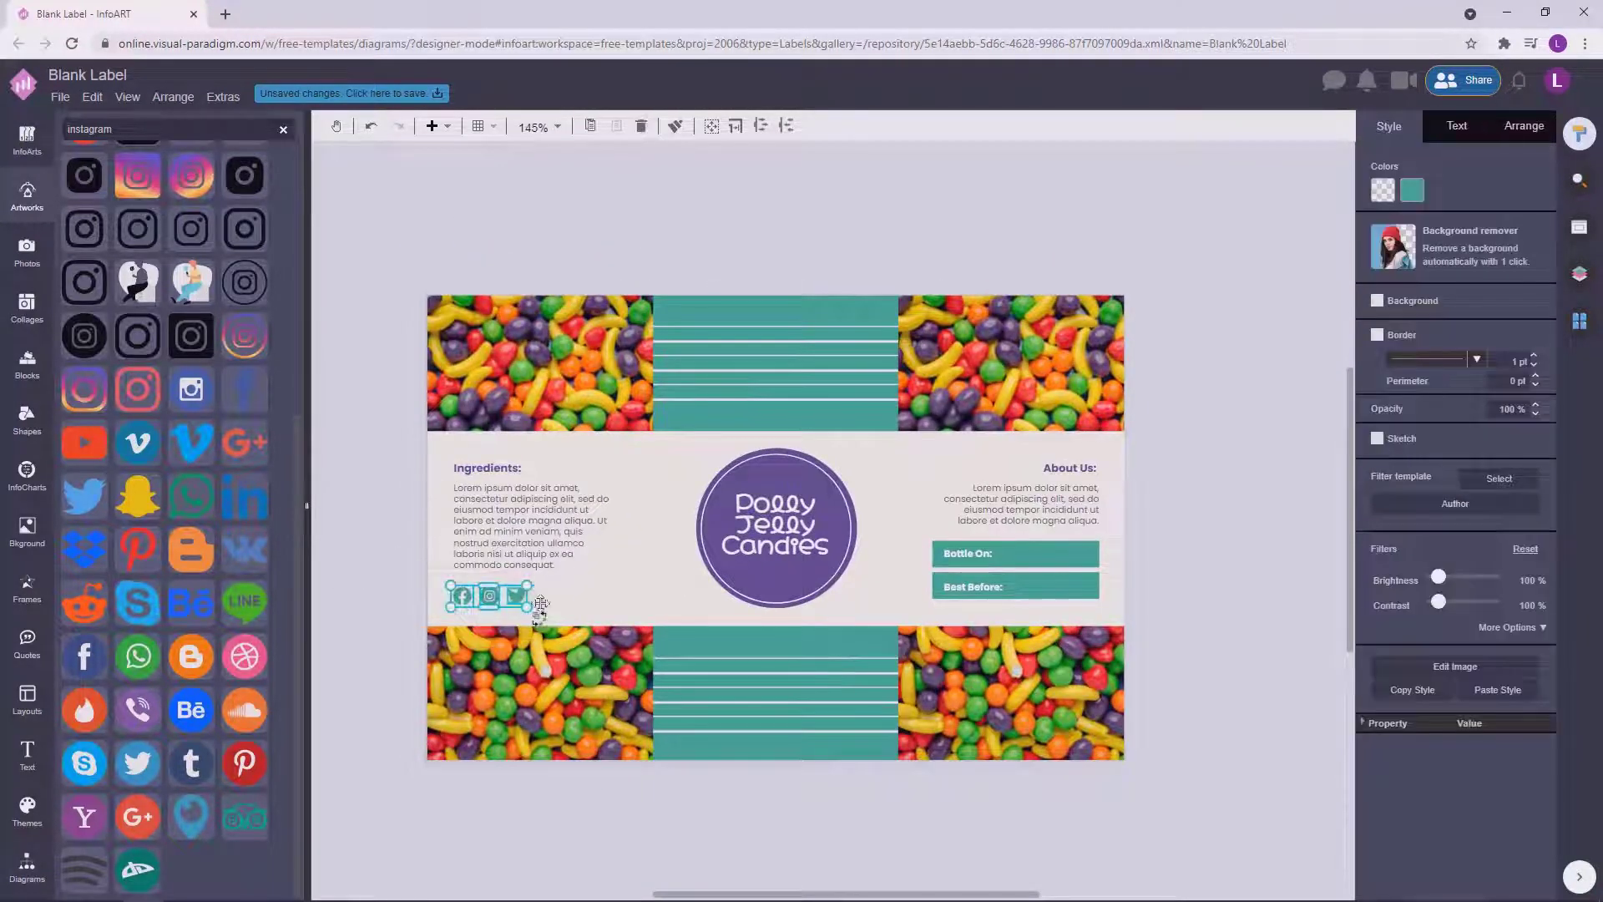
pyautogui.click(354, 557)
pyautogui.scroll(-1, 354, 558)
pyautogui.moveTo(394, 560); pyautogui.dragTo(540, 588)
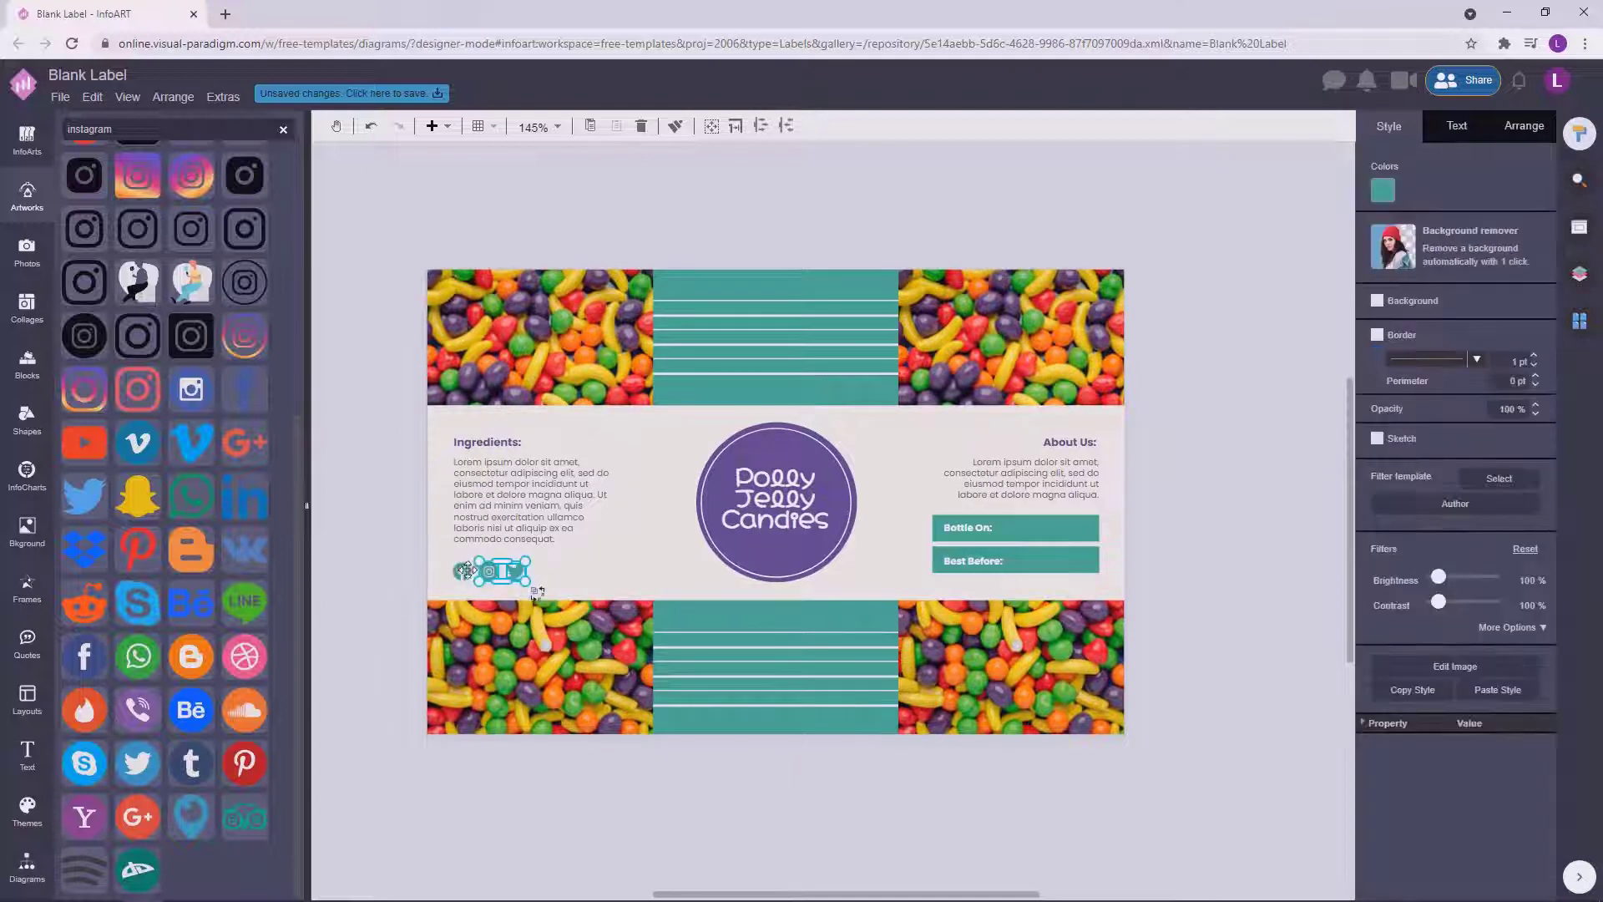
pyautogui.click(365, 555)
# Nudge the row of three social icons slightly up, closer to the ingredients paragraph.
pyautogui.moveTo(365, 554); pyautogui.dragTo(566, 612)
pyautogui.click(387, 530)
pyautogui.scroll(-1, 379, 538)
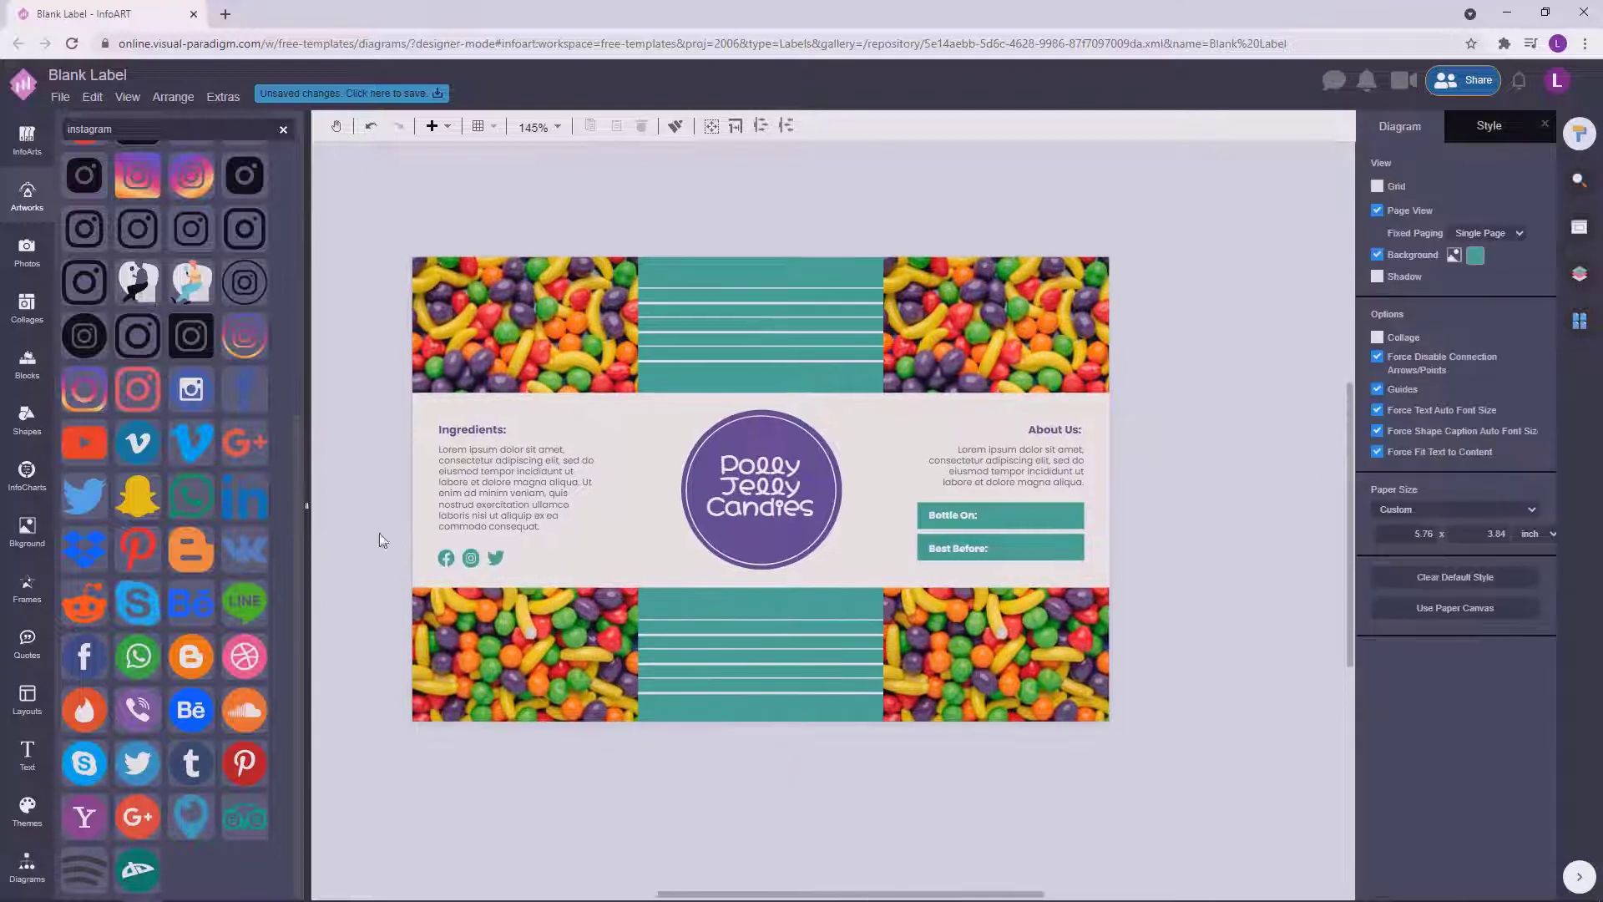
pyautogui.moveTo(380, 536); pyautogui.dragTo(526, 585)
pyautogui.click(375, 501)
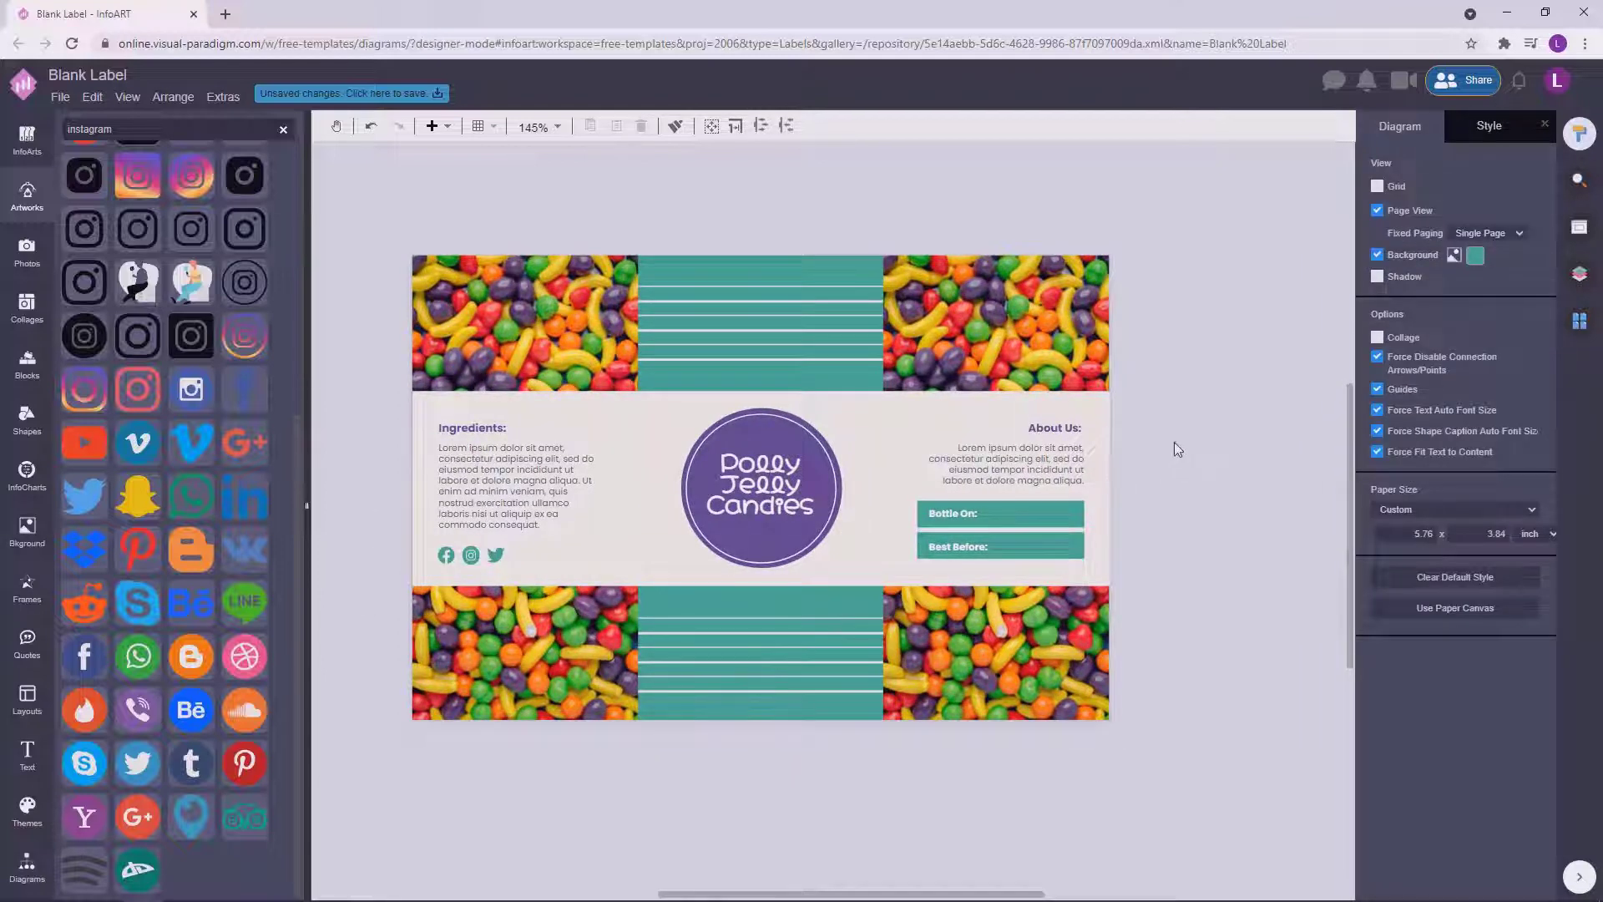
pyautogui.moveTo(1235, 480); pyautogui.dragTo(1239, 495)
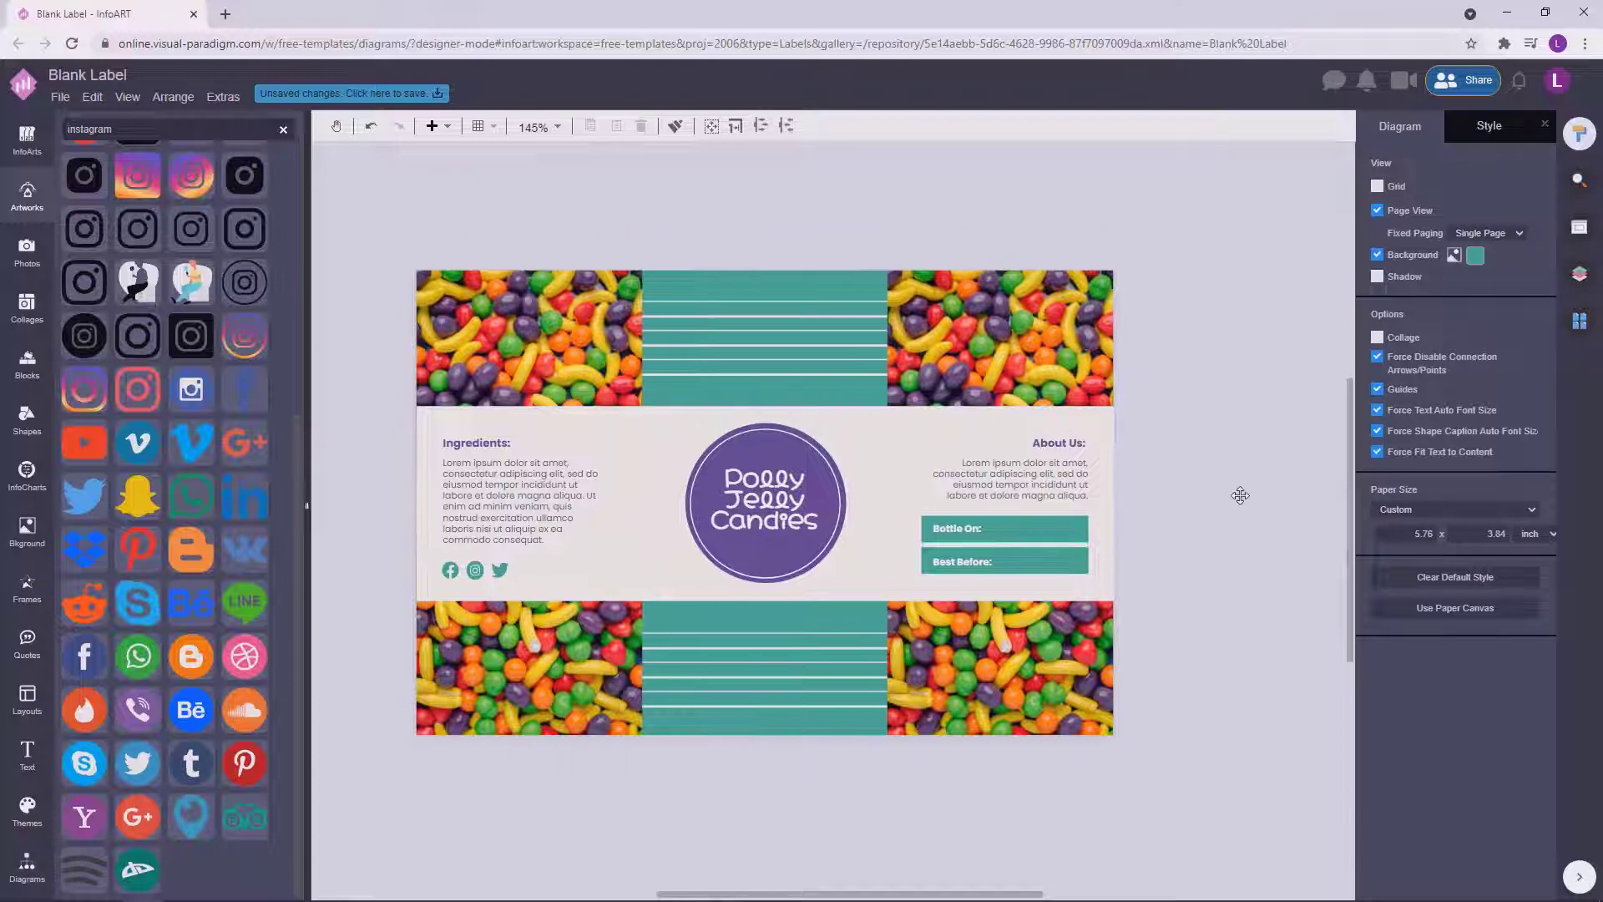
pyautogui.scroll(1, 1263, 389)
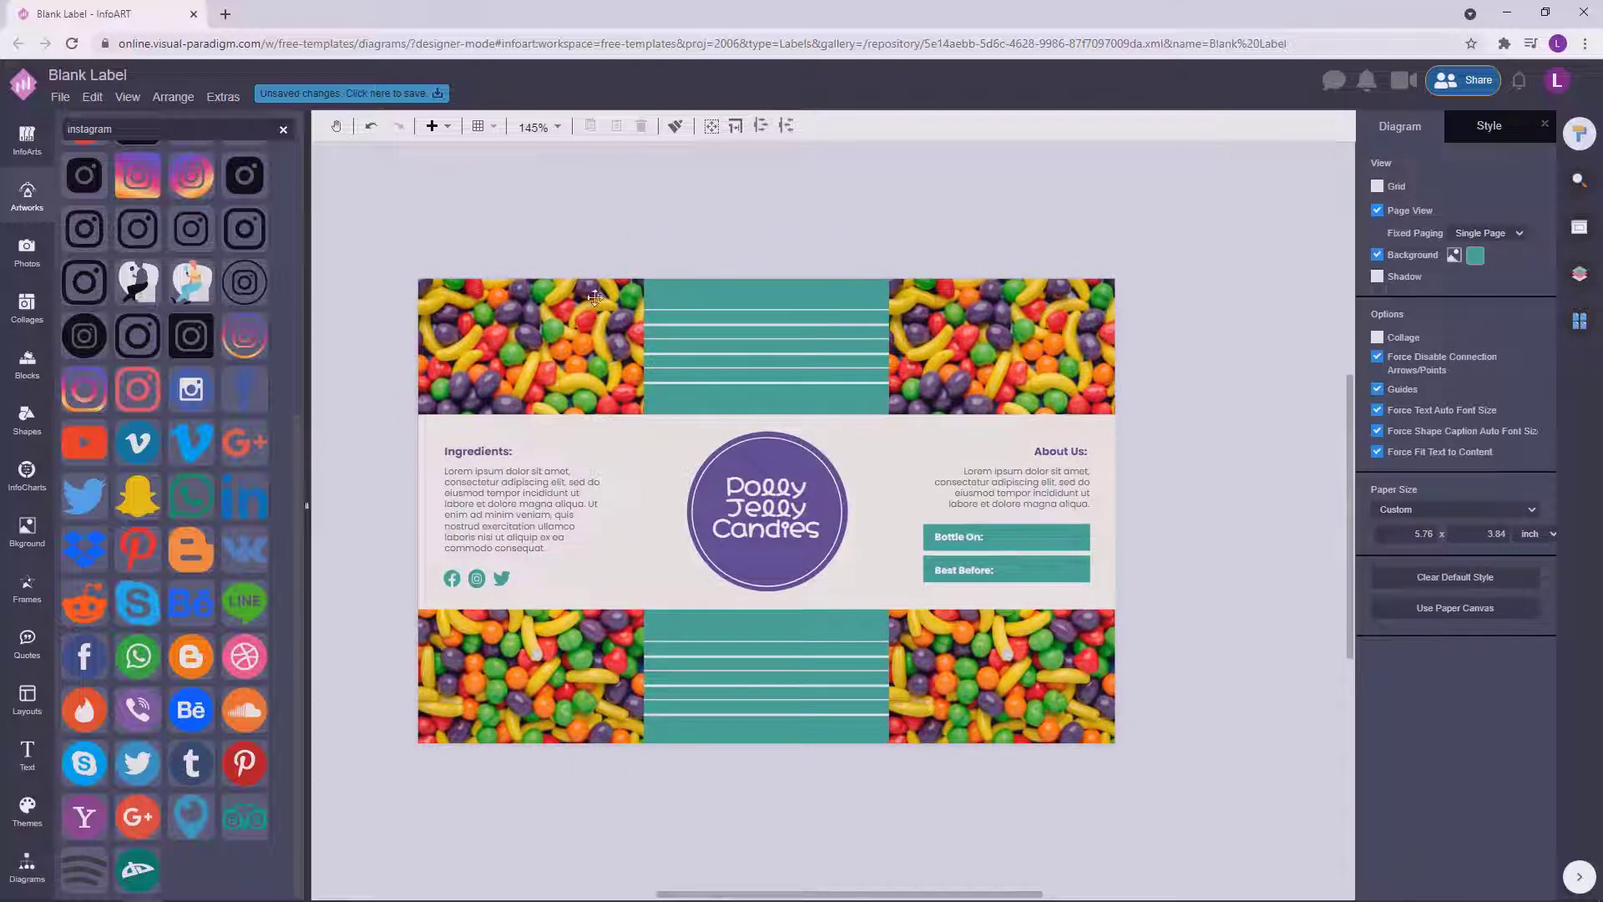
# Copy the Ingredients heading above the label, reword the copy as "Since 1998", centre the text and colour it white.
pyautogui.moveTo(484, 447); pyautogui.dragTo(765, 244)
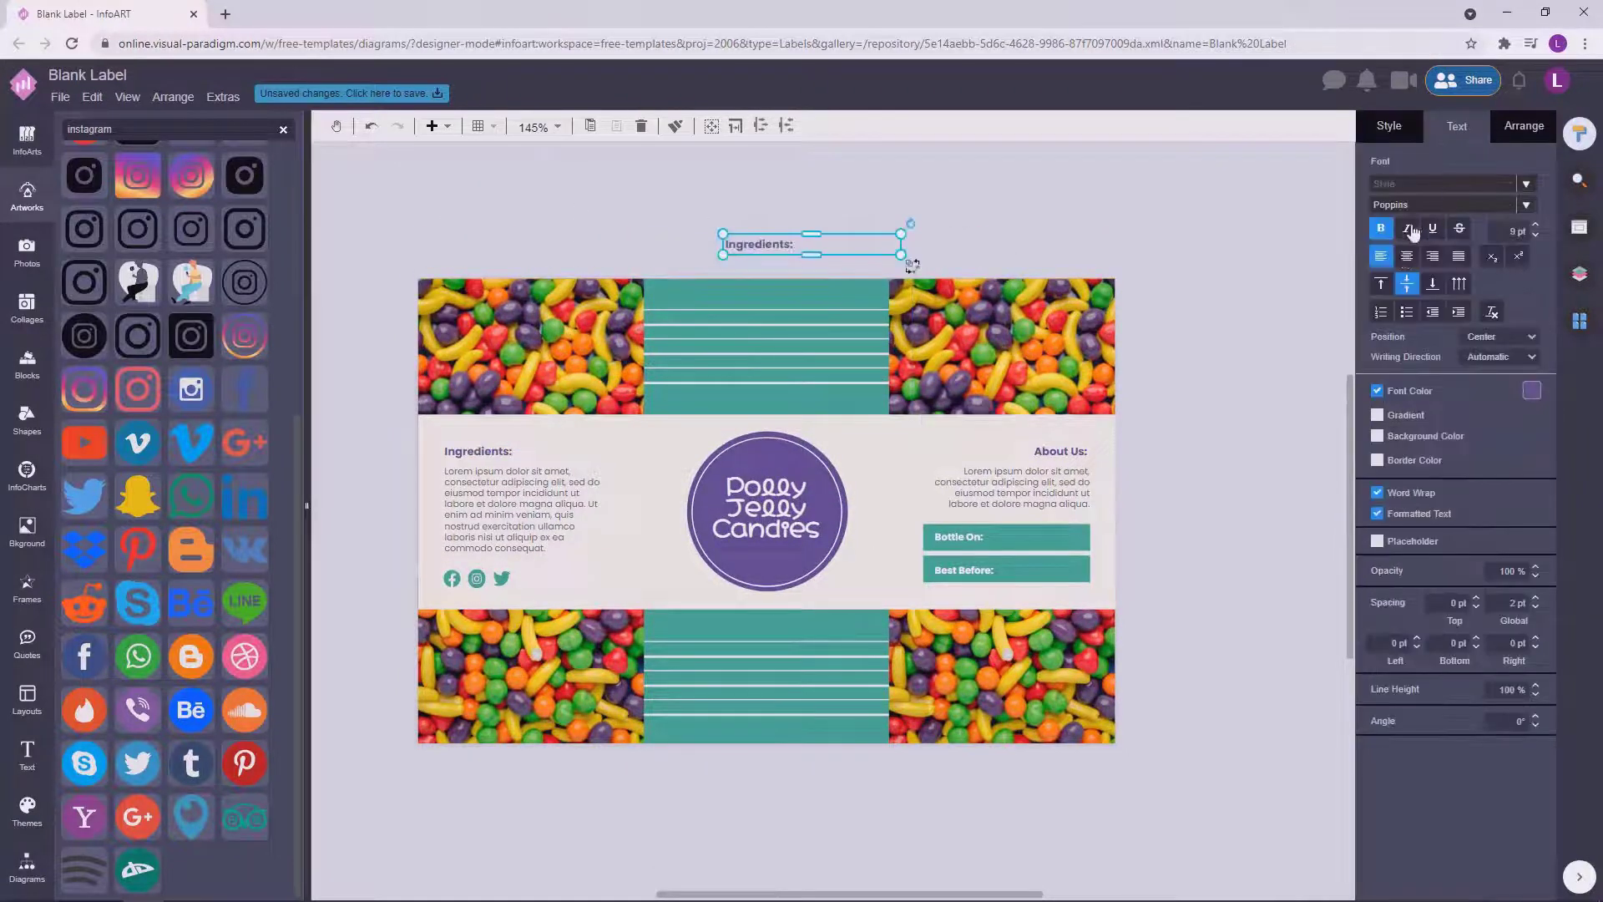
pyautogui.doubleClick(862, 248)
pyautogui.write('Since 1998')
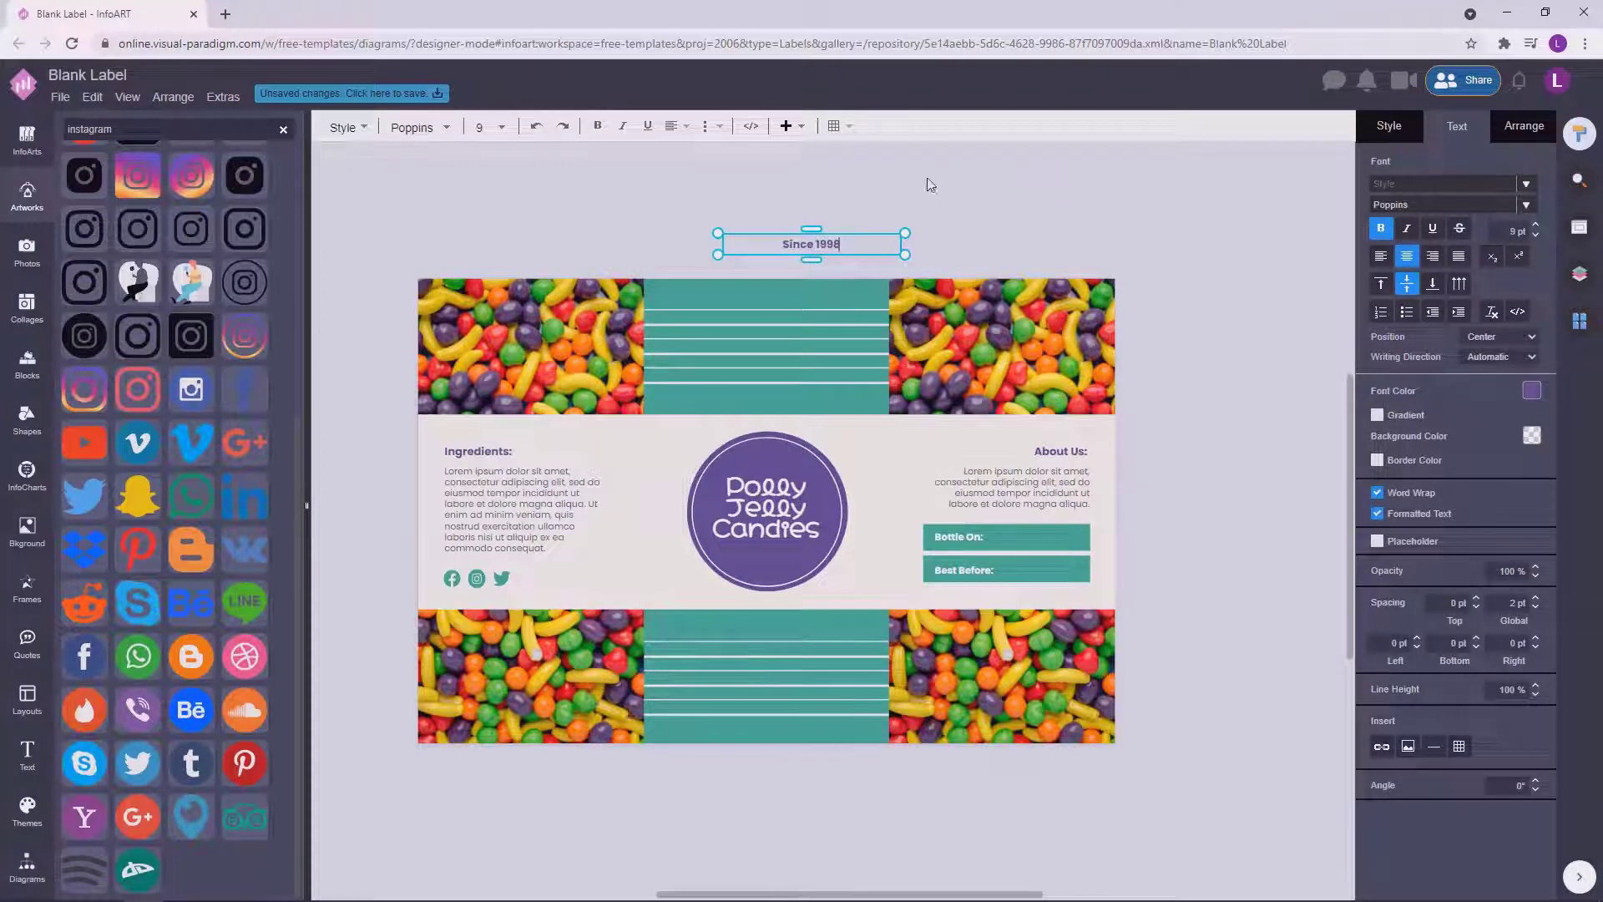
pyautogui.click(931, 185)
pyautogui.click(1531, 390)
pyautogui.click(1494, 468)
pyautogui.click(863, 269)
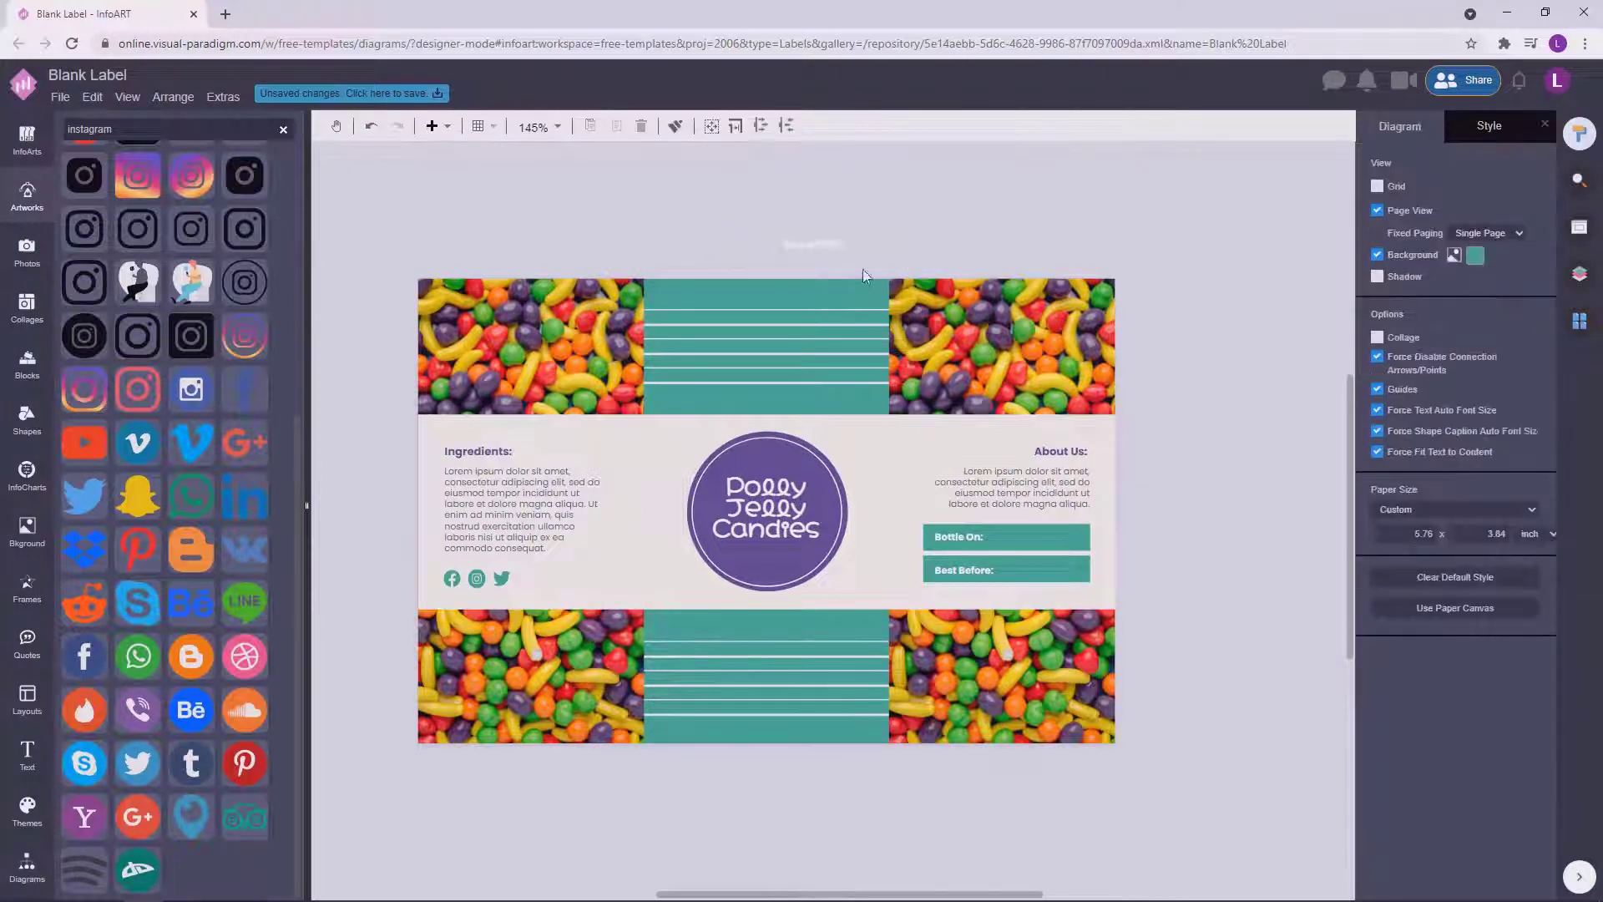
# Place the white "Since 1998" text near the lower edge of the upper striped block and a copy in the lower block.
pyautogui.moveTo(825, 248); pyautogui.dragTo(777, 625)
pyautogui.click(1244, 542)
pyautogui.click(1201, 519)
pyautogui.click(1235, 462)
pyautogui.moveTo(1291, 449)
pyautogui.mouseDown()
pyautogui.moveTo(1302, 463)
pyautogui.moveTo(1292, 439)
pyautogui.mouseUp()
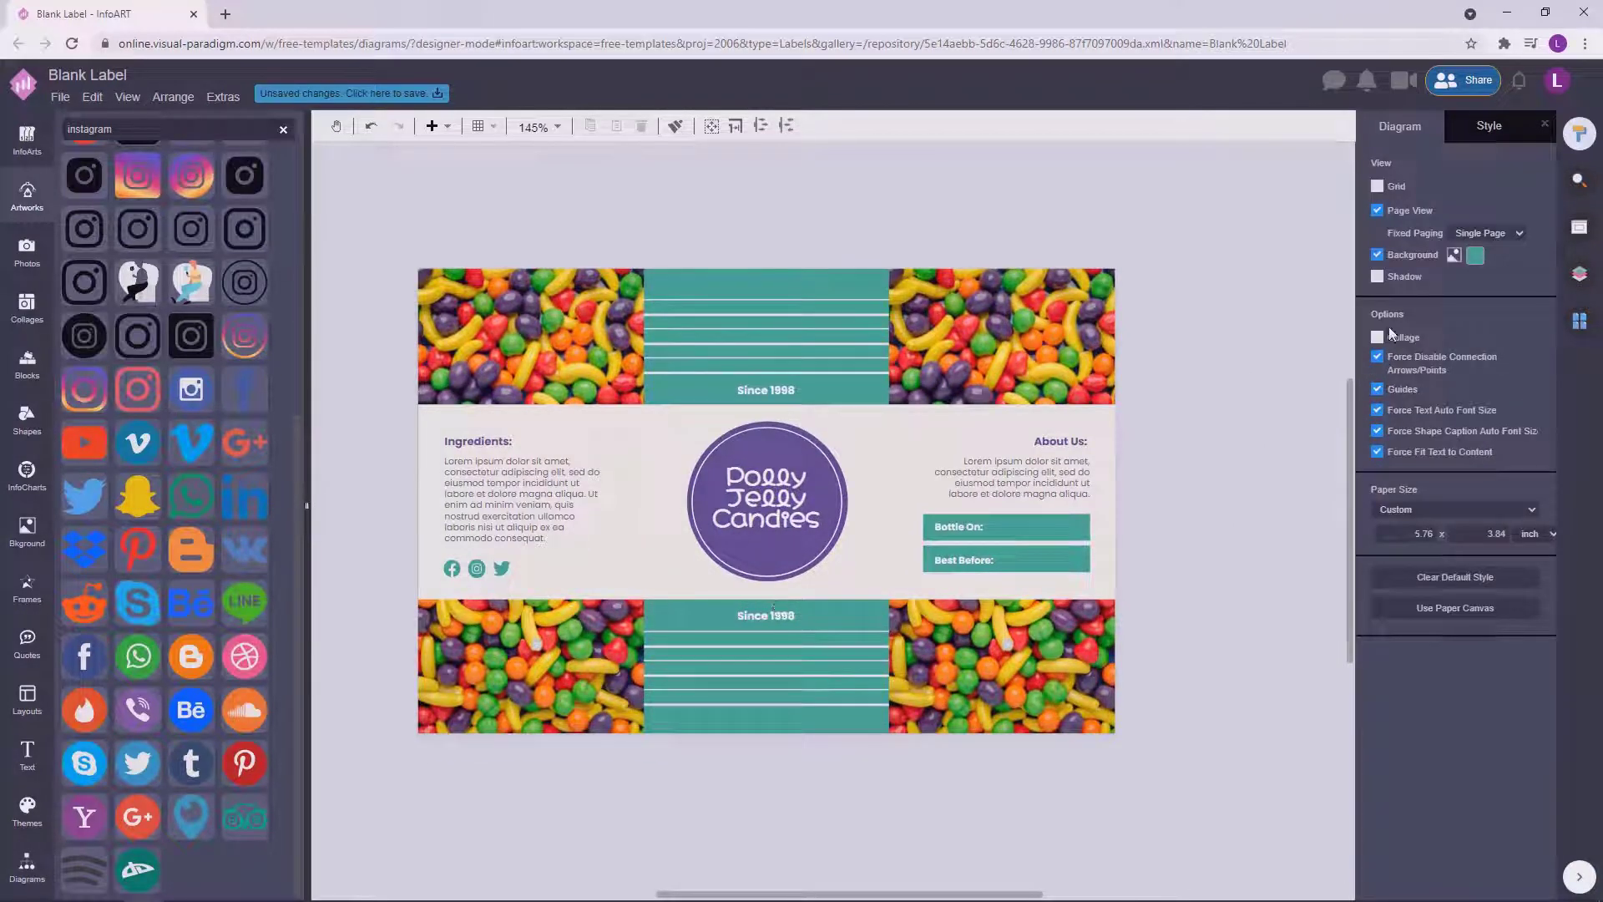
# Change the text in the lower striped block to "Made In Germany".
pyautogui.doubleClick(788, 610)
pyautogui.write('Mo')
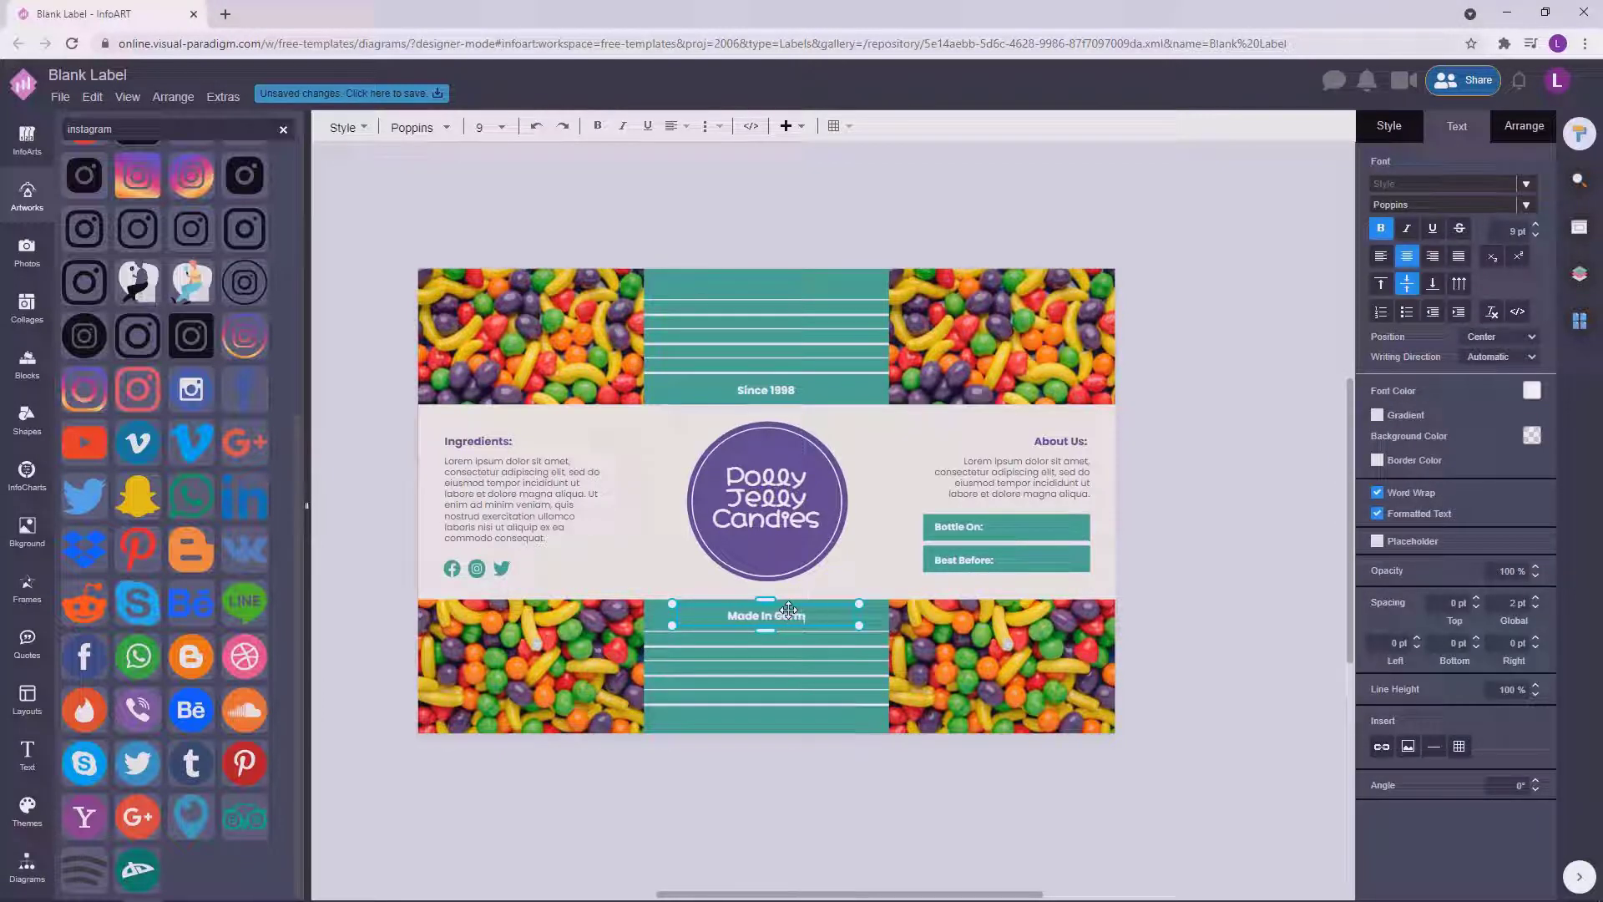
pyautogui.click(1268, 523)
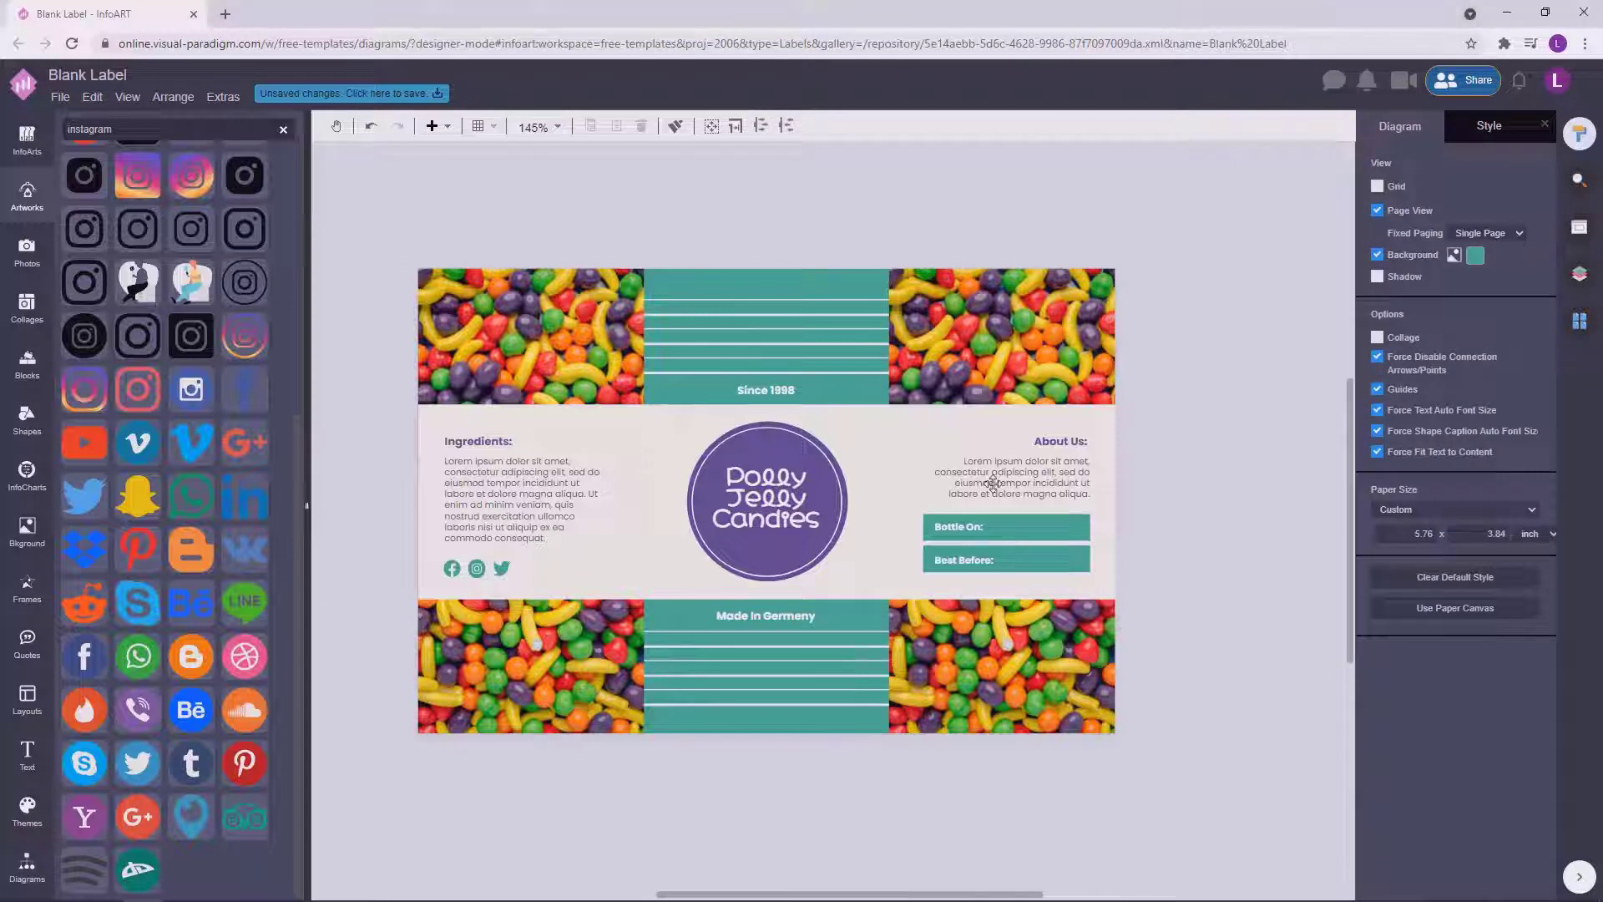
pyautogui.scroll(2, 814, 611)
pyautogui.doubleClick(792, 622)
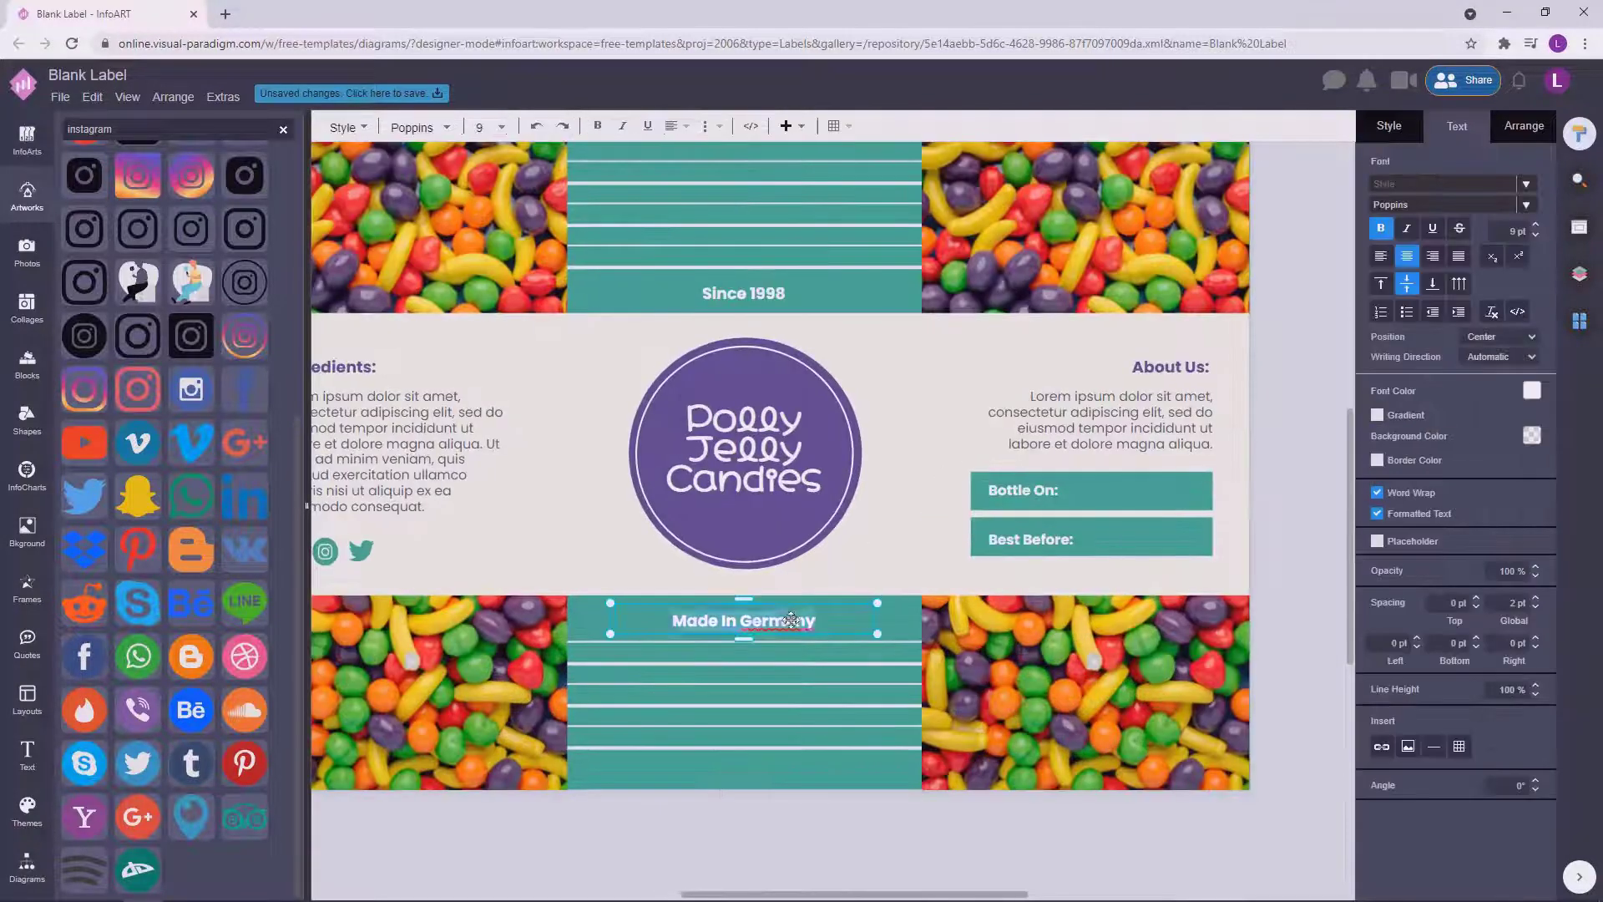
pyautogui.click(795, 622)
pyautogui.press('BackSpace')
pyautogui.write('a')
pyautogui.click(1297, 517)
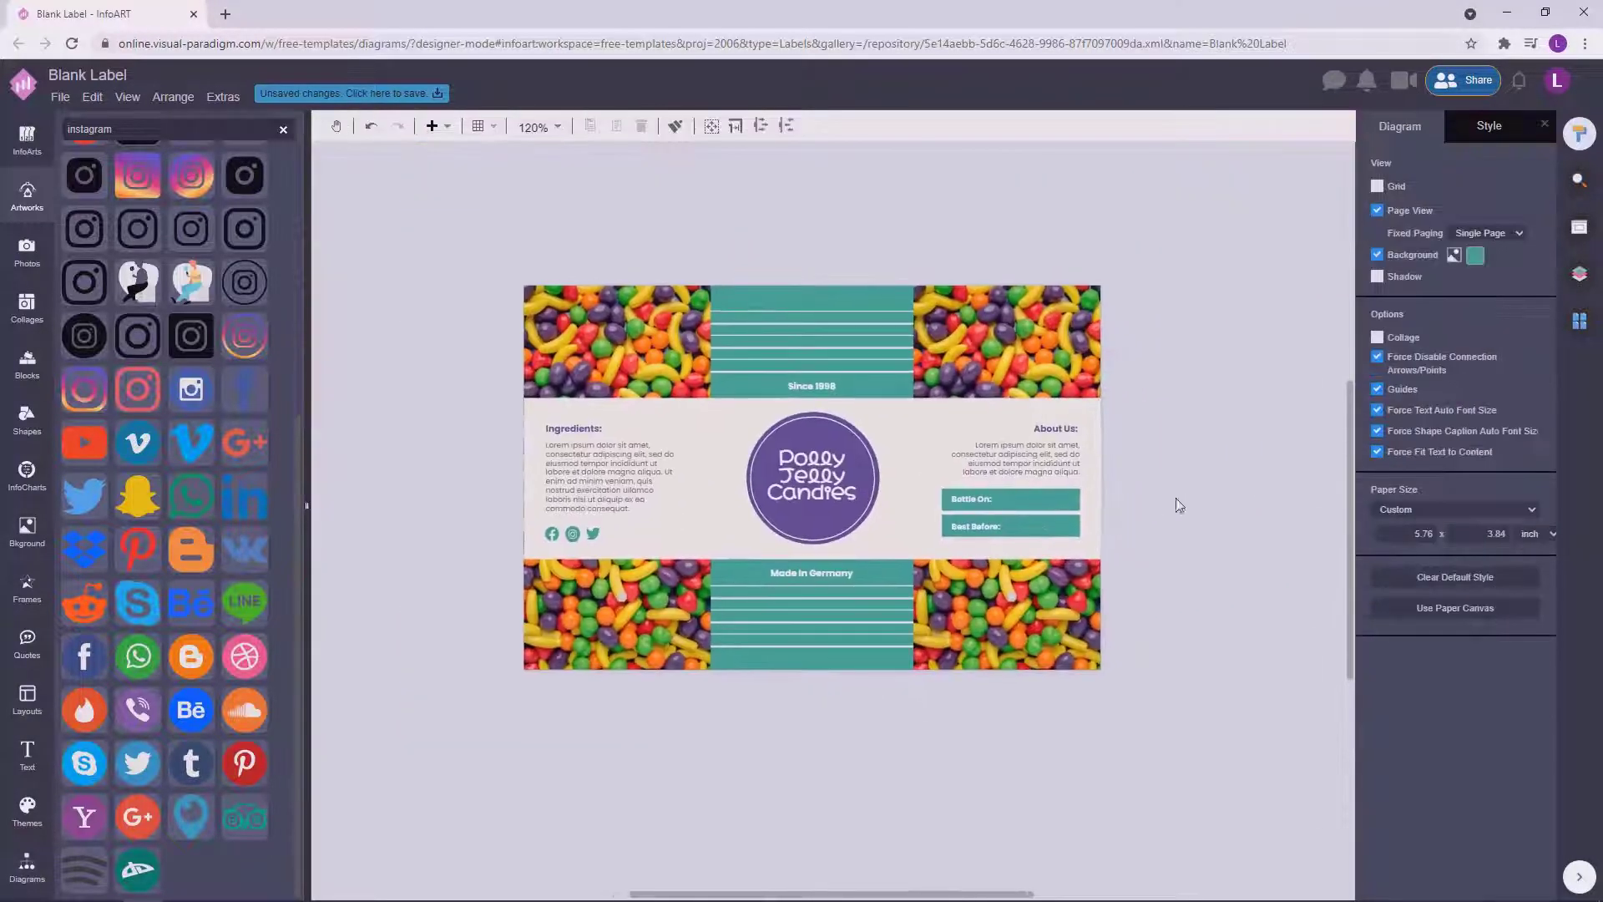
# Recolour the label's page background from teal to a muted bluish green with a custom colour.
pyautogui.scroll(3, 1169, 509)
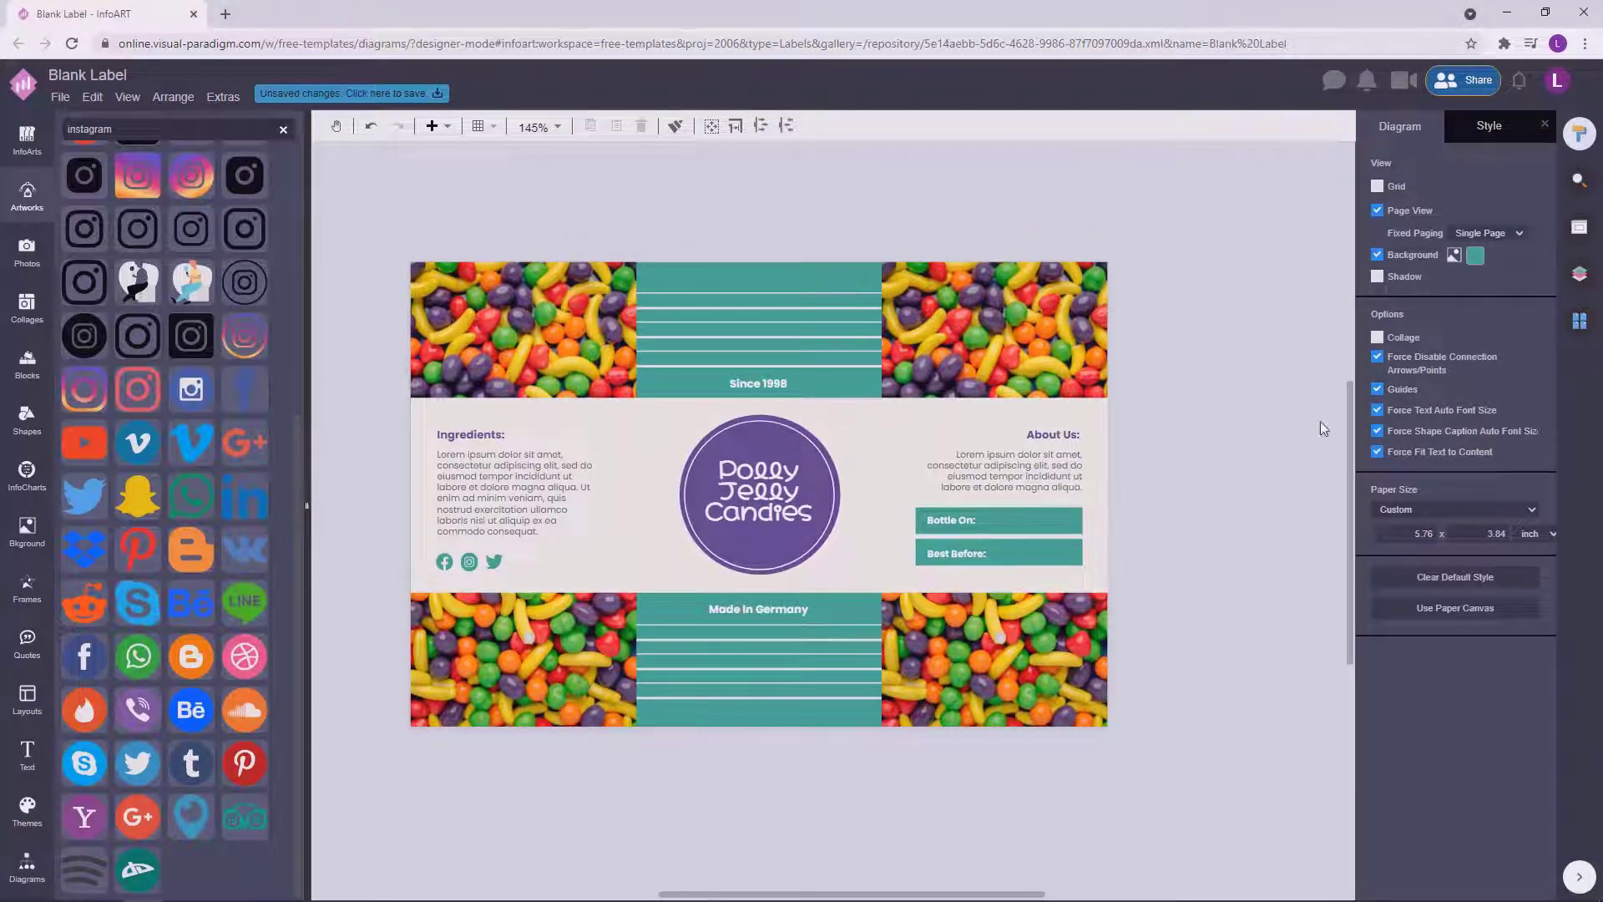
pyautogui.moveTo(1312, 412); pyautogui.dragTo(1292, 414)
pyautogui.click(1475, 255)
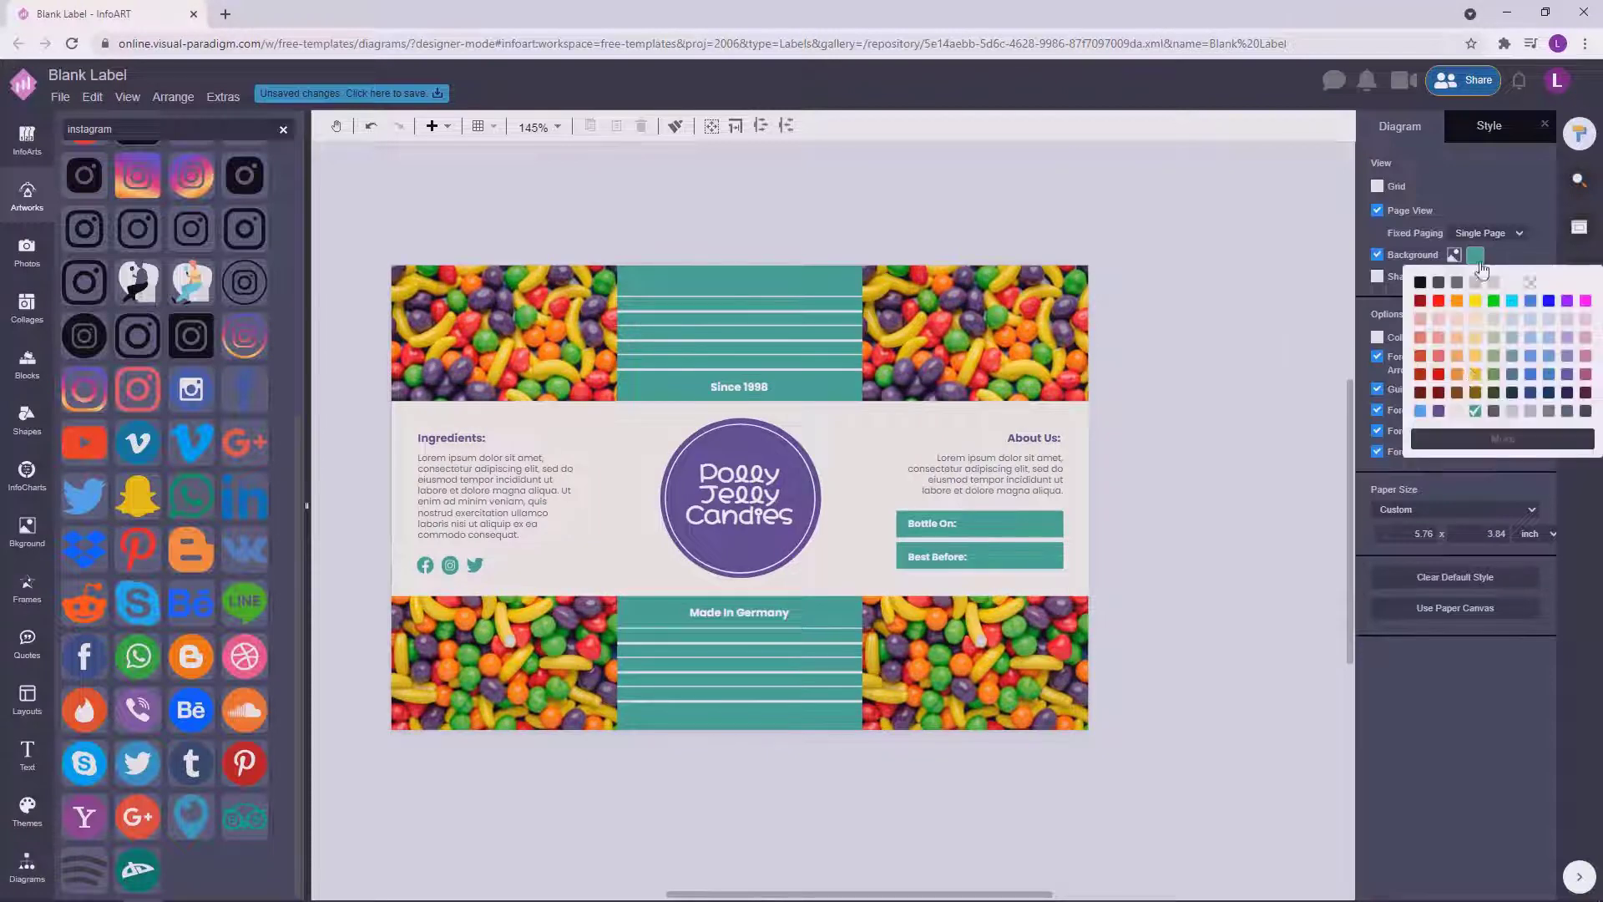
pyautogui.click(1461, 443)
pyautogui.click(1591, 330)
pyautogui.moveTo(1503, 313); pyautogui.dragTo(1491, 314)
pyautogui.click(1569, 454)
# Shift the page background to a warmer leaf green and lighten it slightly.
pyautogui.click(1475, 255)
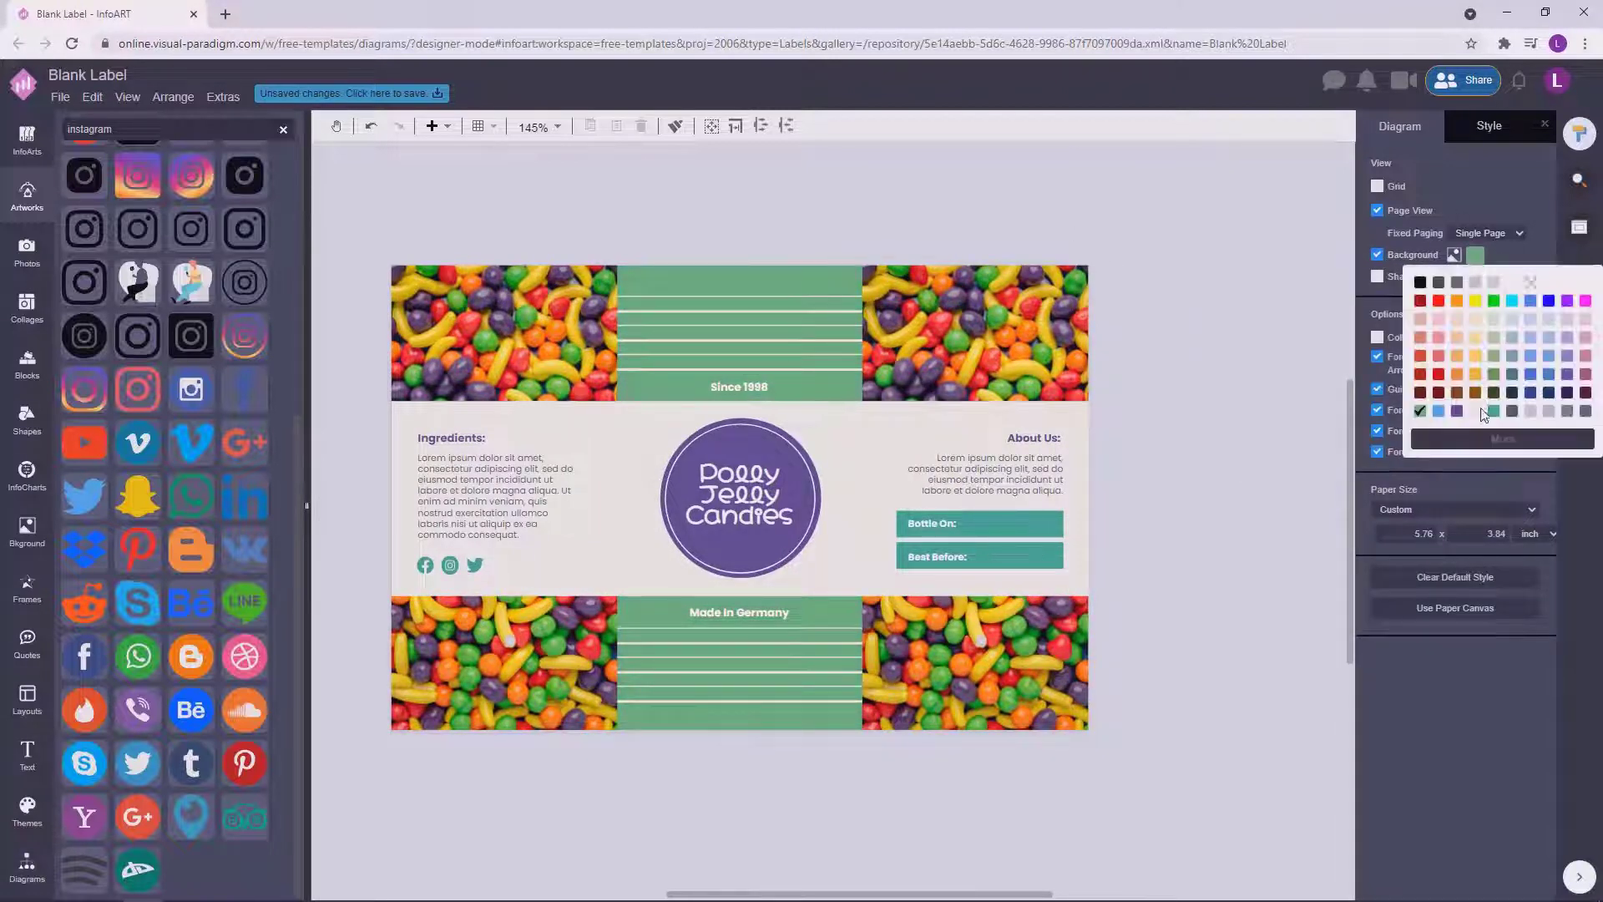
pyautogui.click(1461, 442)
pyautogui.click(1510, 315)
pyautogui.click(1592, 316)
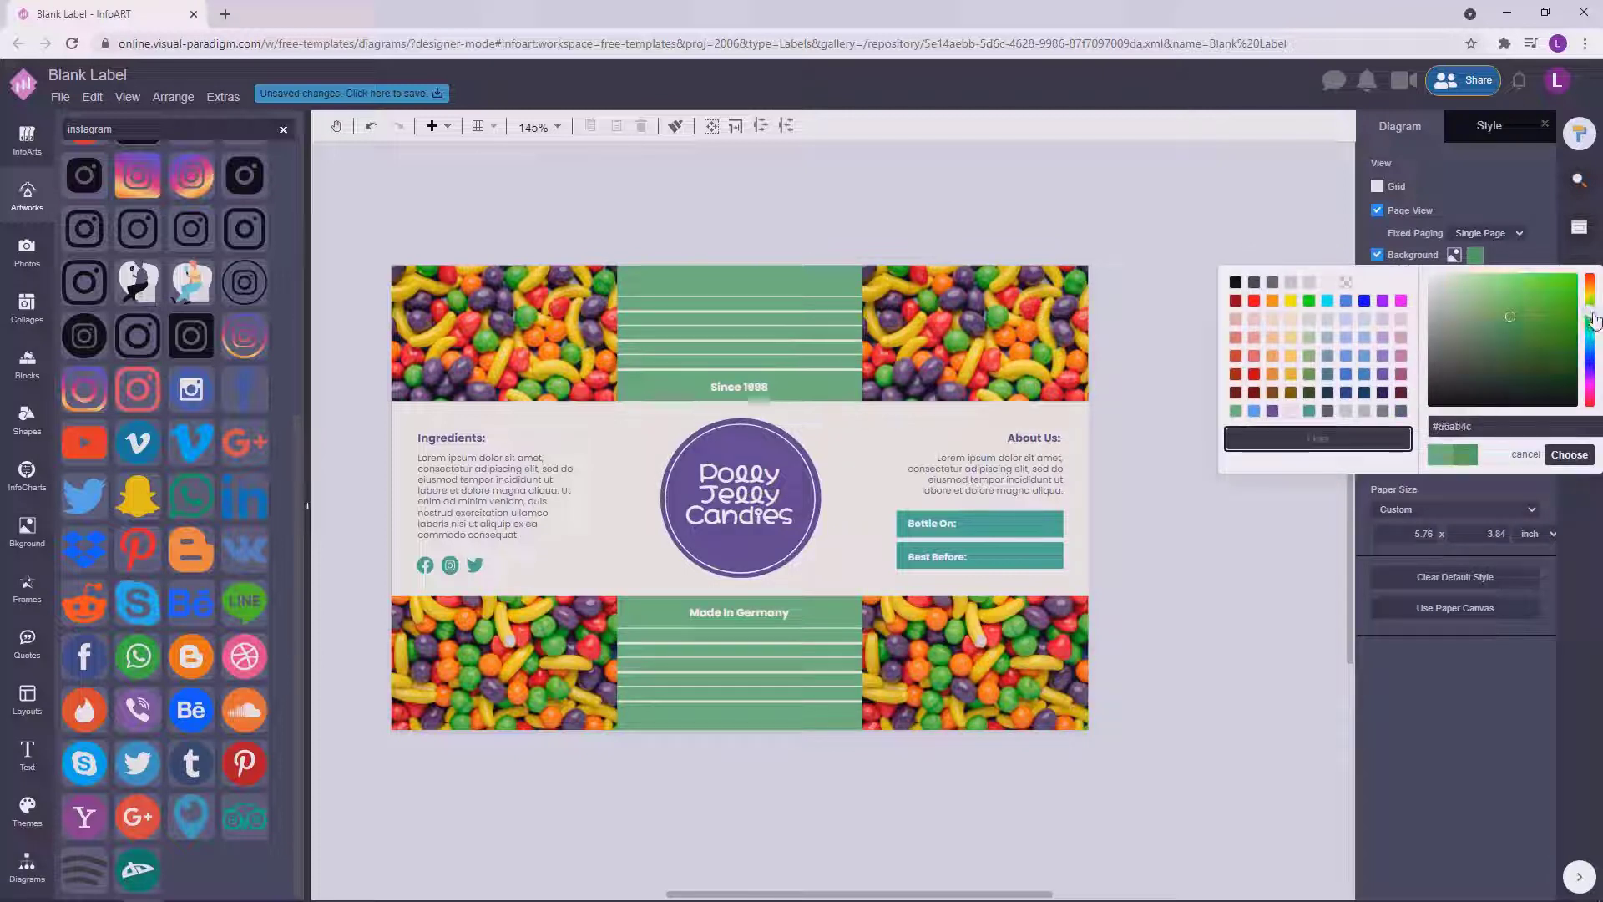
pyautogui.click(1569, 455)
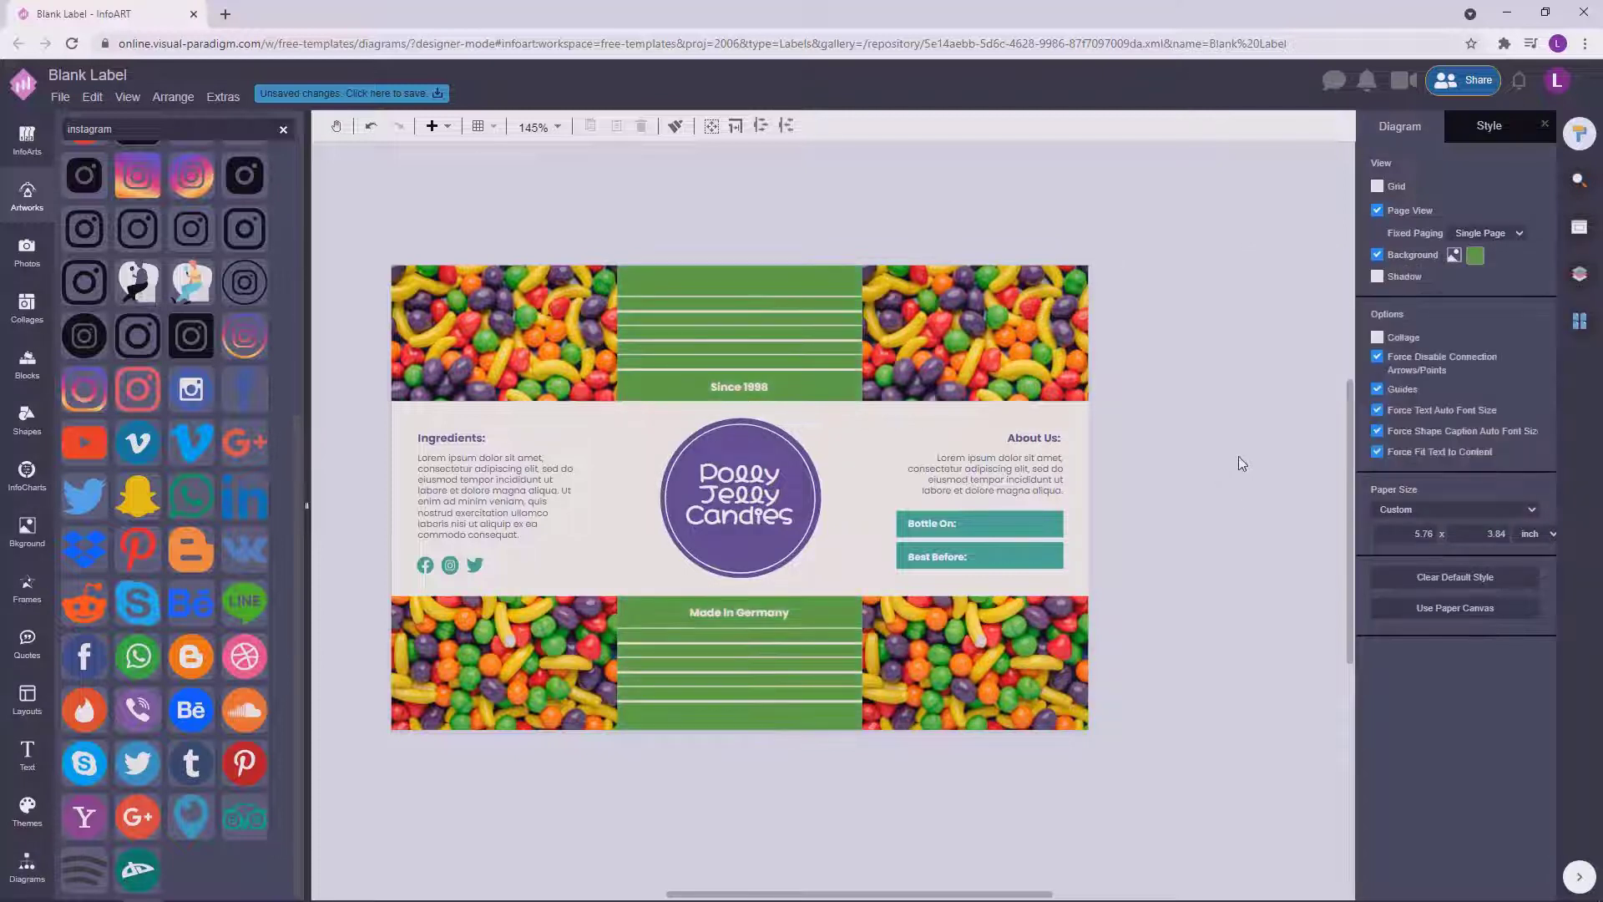
pyautogui.click(1475, 254)
pyautogui.click(1461, 443)
pyautogui.click(1508, 309)
pyautogui.click(1570, 455)
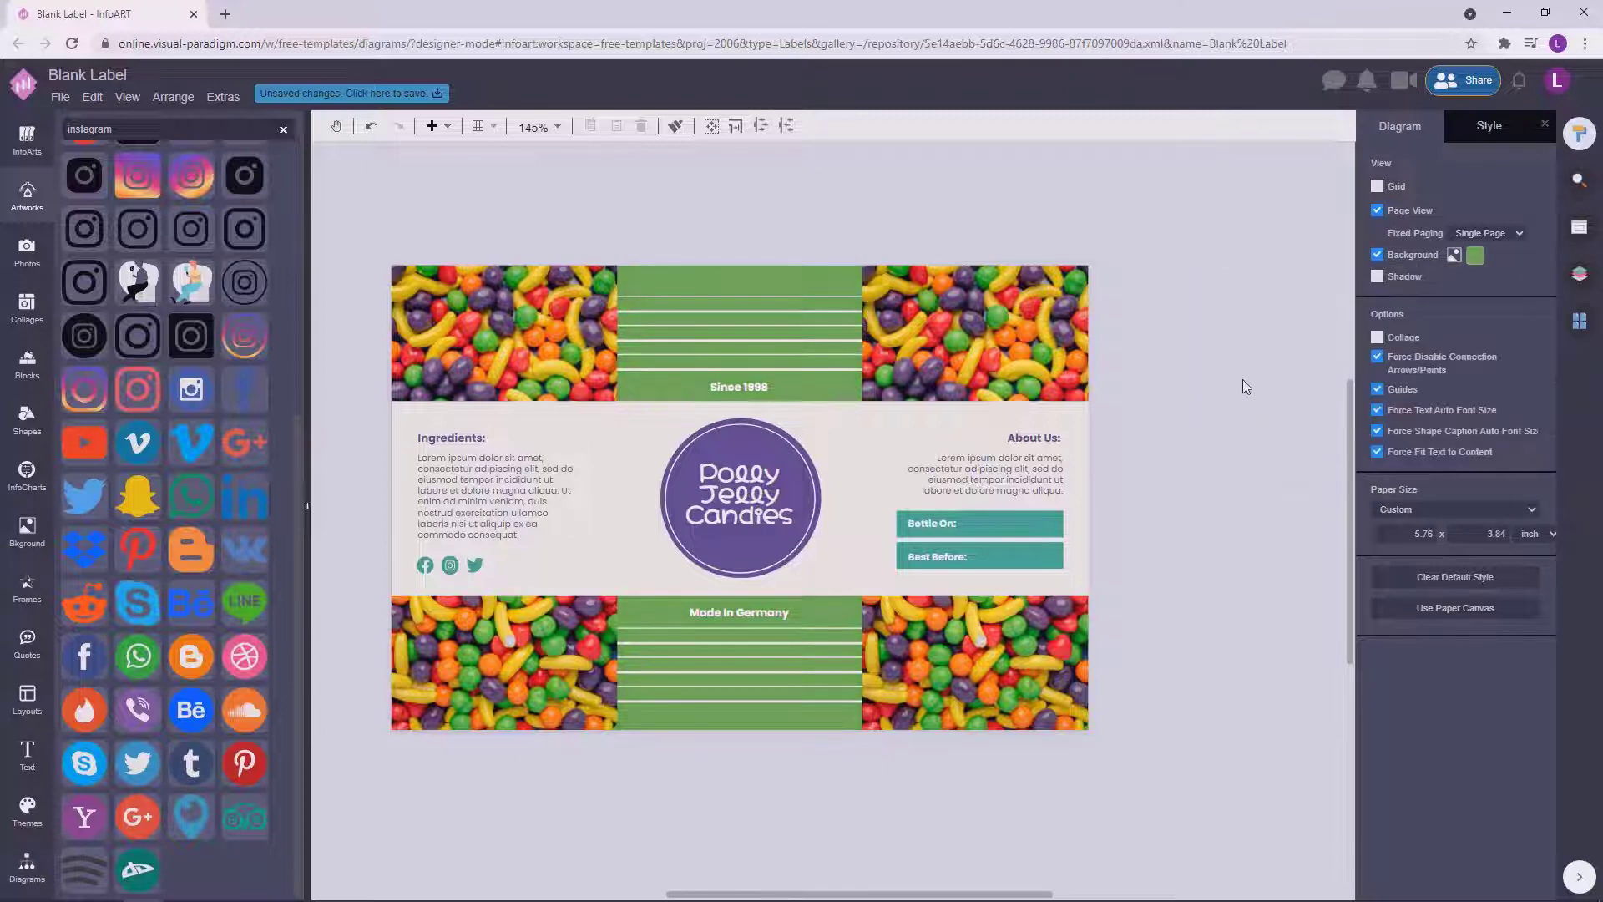
# Fill the "Bottle On:" and "Best Before:" bars with the same leaf green as the background.
pyautogui.click(896, 524)
pyautogui.keyDown('shift'); pyautogui.click(896, 556); pyautogui.keyUp('shift')
pyautogui.click(1395, 125)
pyautogui.click(1531, 241)
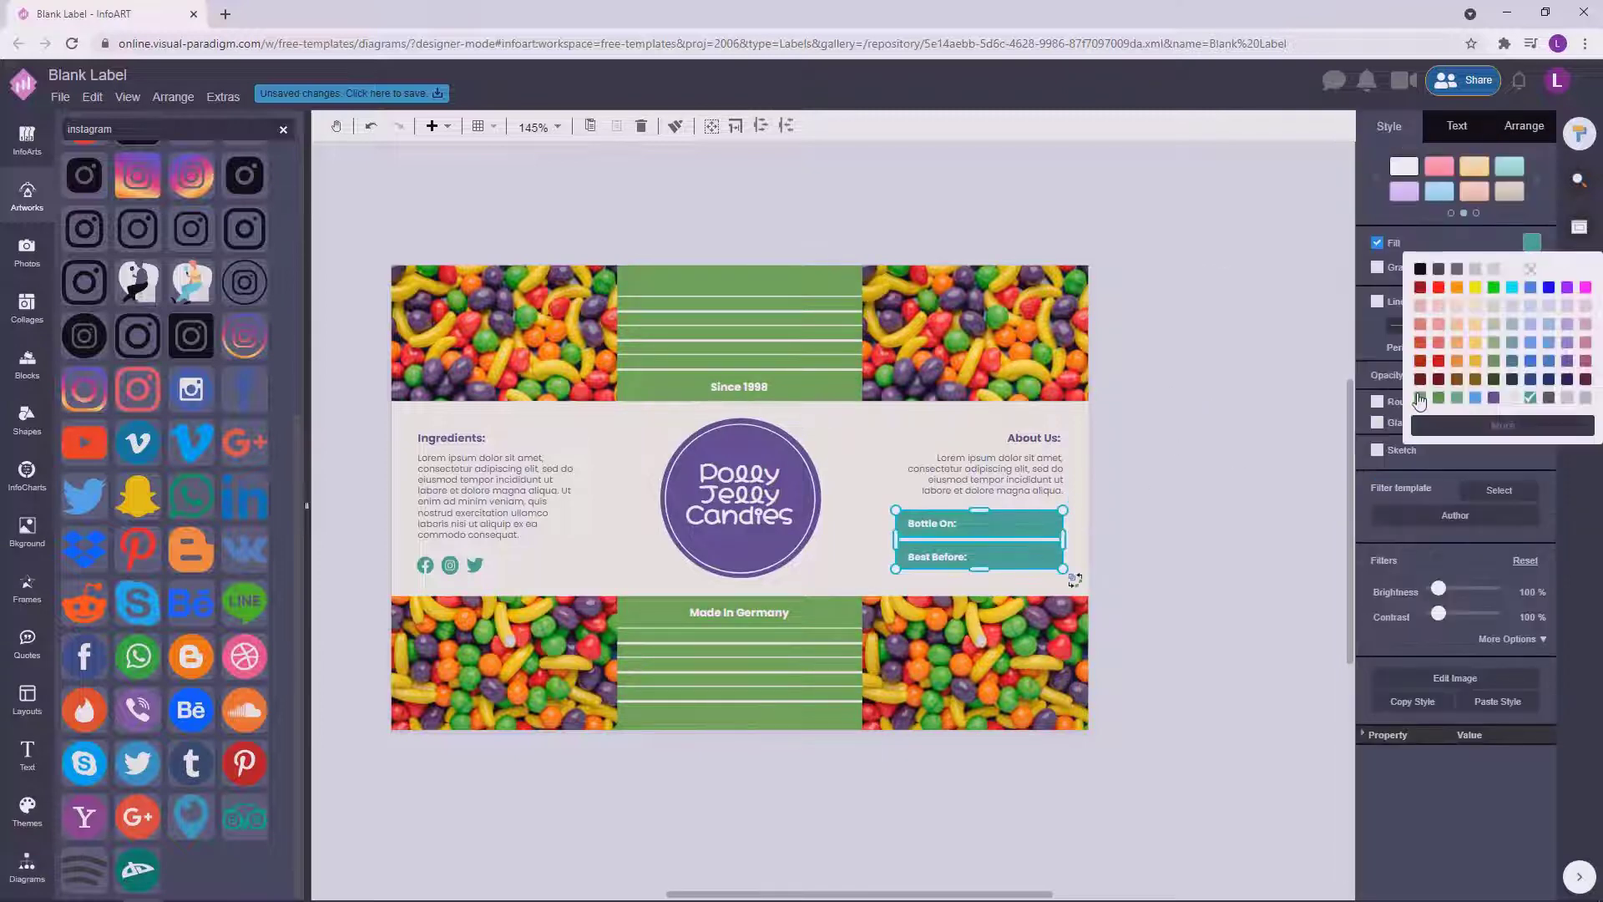
pyautogui.click(1419, 398)
pyautogui.click(1244, 473)
# Recolour the Facebook, Instagram and Twitter icons with the background's leaf green.
pyautogui.moveTo(421, 507); pyautogui.dragTo(539, 549)
pyautogui.click(1411, 195)
pyautogui.click(1426, 368)
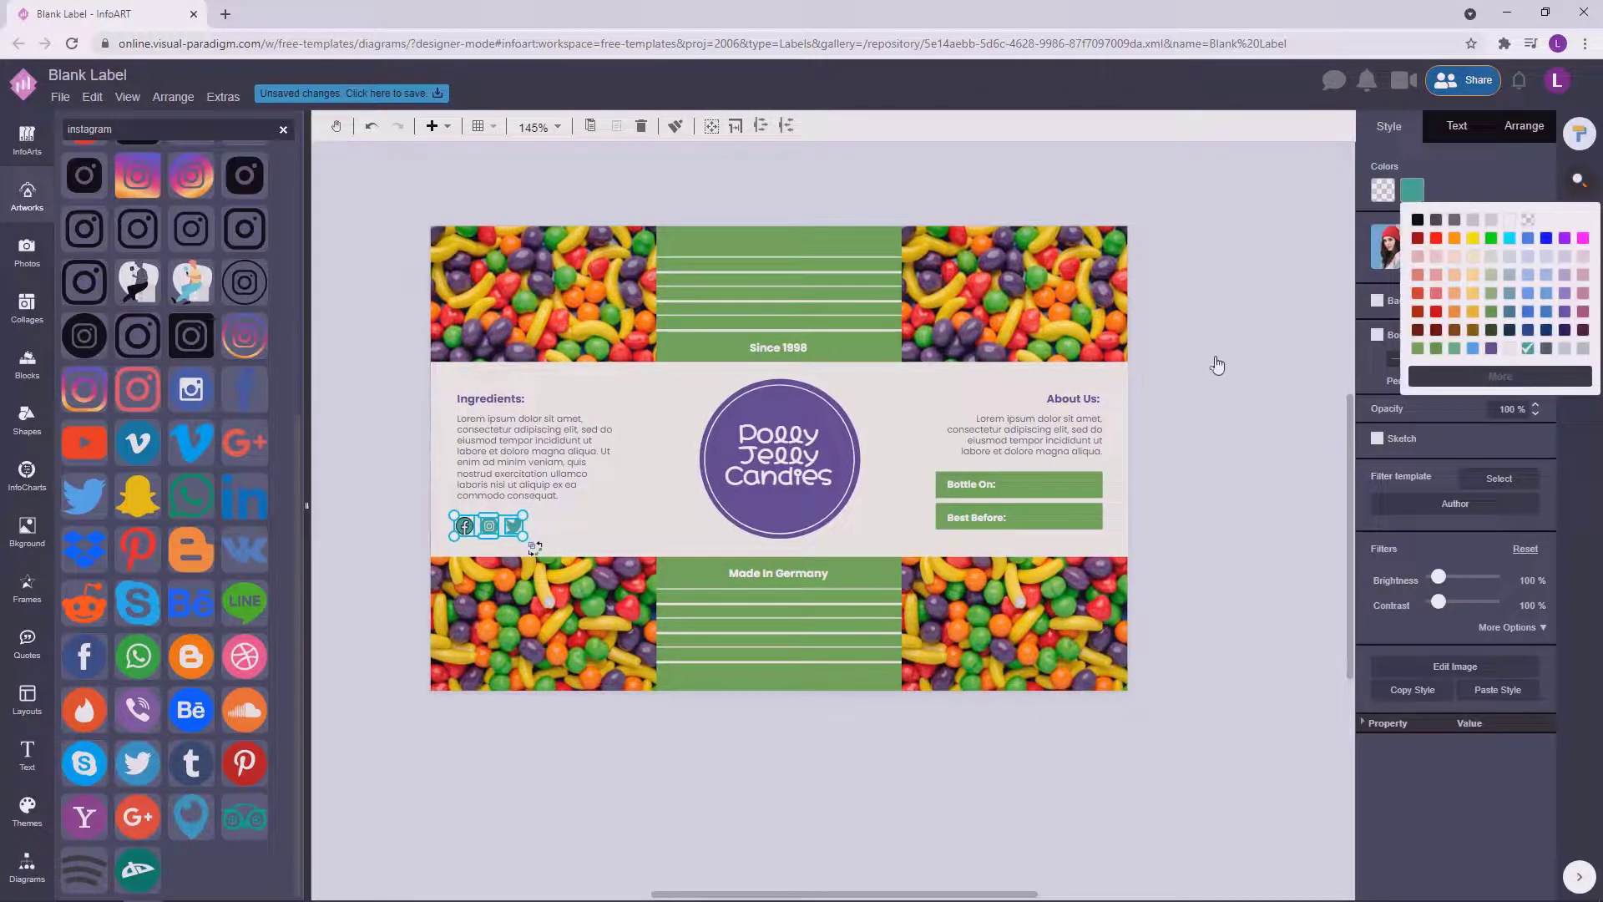
pyautogui.click(1216, 359)
pyautogui.moveTo(1266, 385); pyautogui.dragTo(1241, 395)
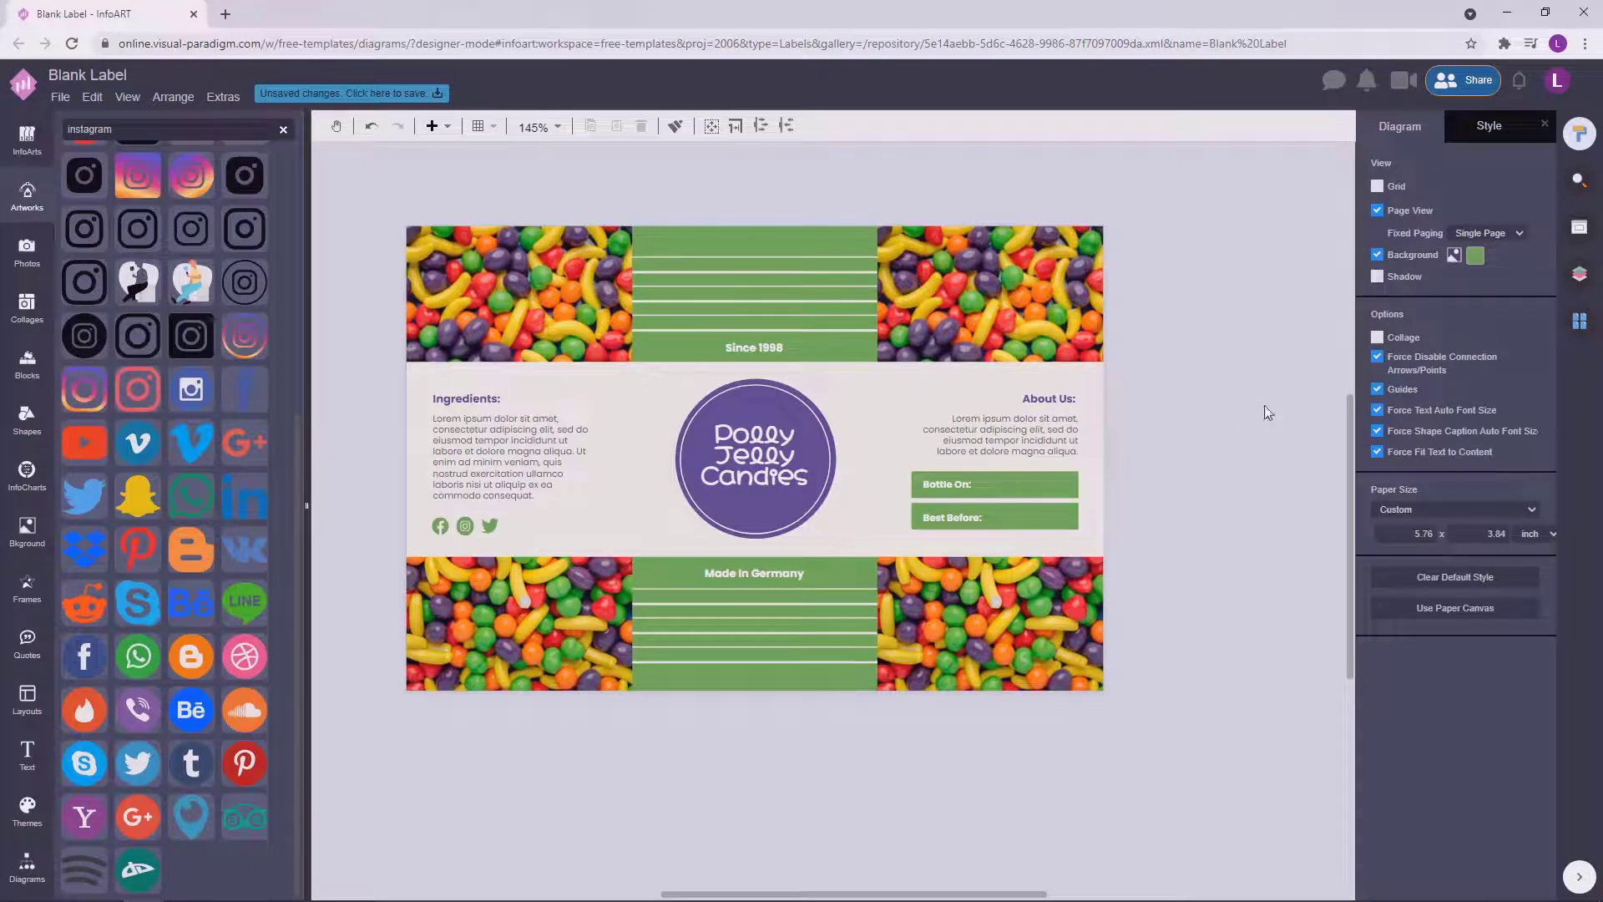
# Move all the white lines in the upper green block slightly up.
pyautogui.click(696, 258)
pyautogui.click(1206, 338)
pyautogui.moveTo(1199, 339); pyautogui.dragTo(519, 238)
pyautogui.moveTo(343, 234); pyautogui.dragTo(1231, 344)
pyautogui.click(1247, 351)
# Move all the white lines in the lower green block slightly down to mirror the upper block.
pyautogui.moveTo(1261, 730); pyautogui.dragTo(339, 591)
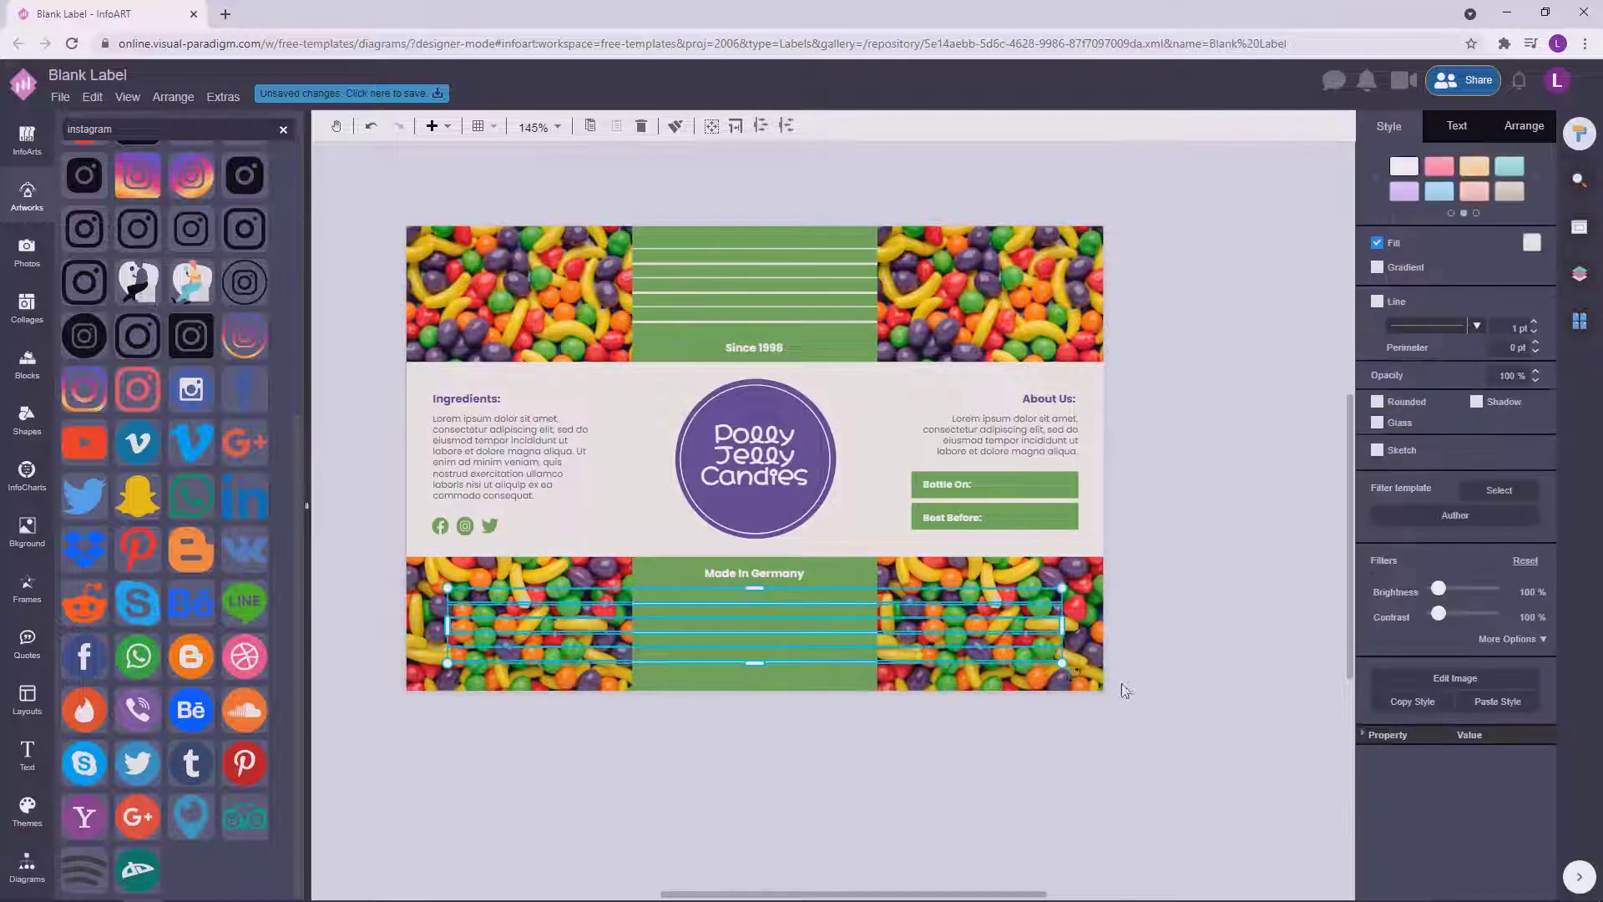
pyautogui.click(1224, 569)
pyautogui.moveTo(1225, 568); pyautogui.dragTo(1237, 643)
pyautogui.scroll(-1, 1241, 576)
pyautogui.scroll(2, 1242, 566)
pyautogui.scroll(-1, 1252, 534)
pyautogui.moveTo(1280, 465); pyautogui.dragTo(1228, 465)
# Nudge the "Since 1998" text slightly up within the space below the upper block's lines.
pyautogui.click(810, 330)
pyautogui.press('Up')
pyautogui.press('Up')
pyautogui.click(1136, 379)
pyautogui.click(798, 334)
pyautogui.press('Up')
pyautogui.press('Up')
pyautogui.press('Up')
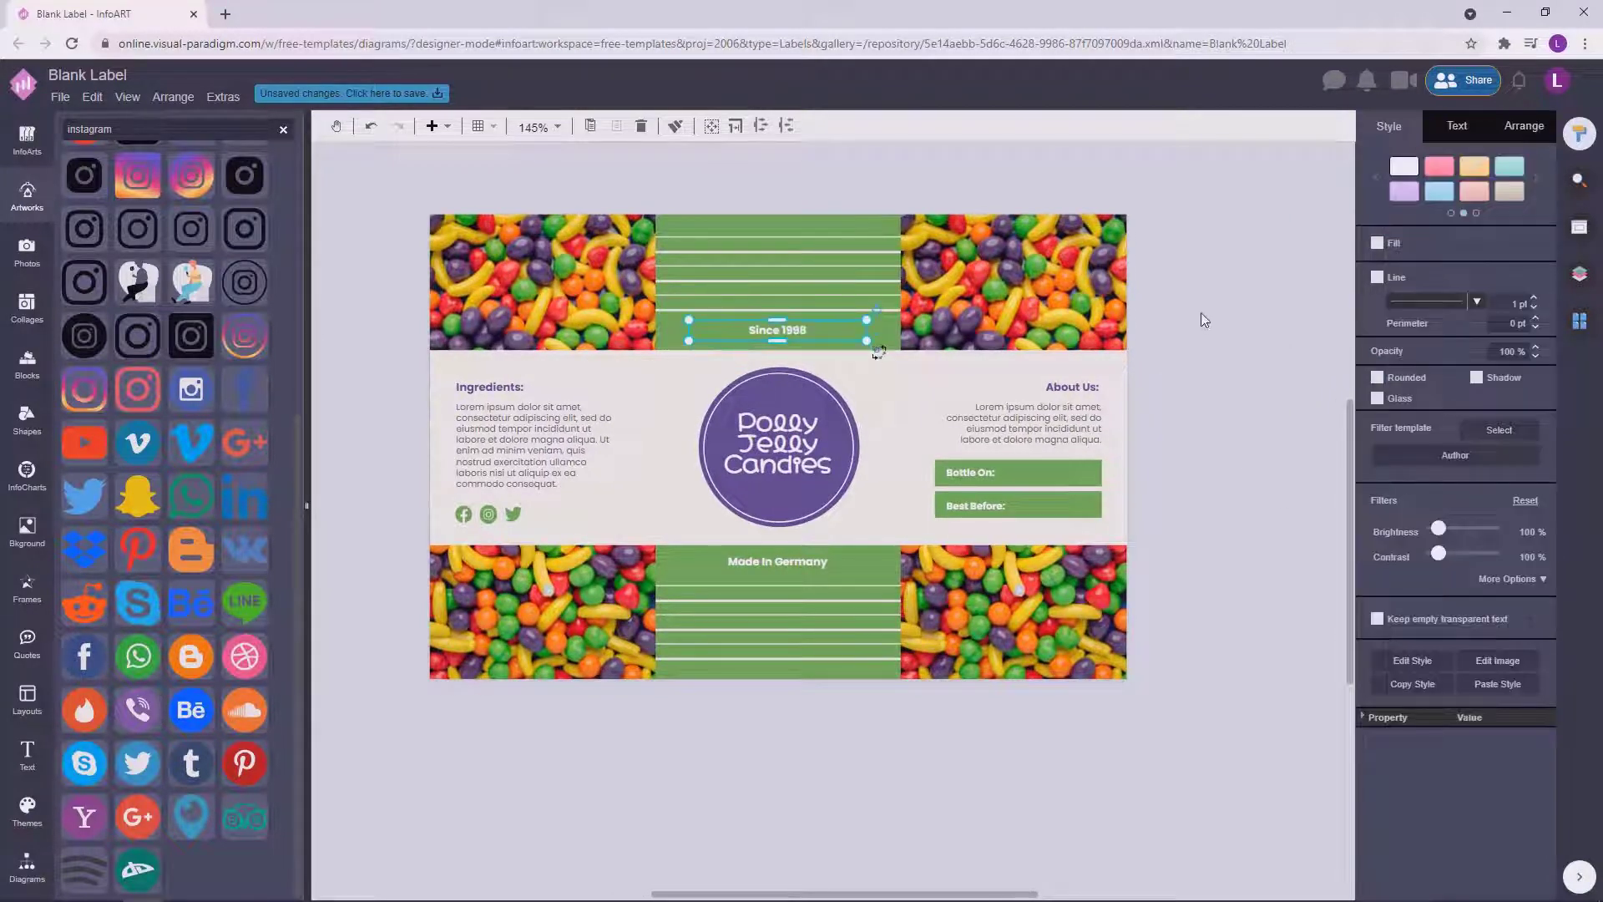
pyautogui.click(1205, 320)
# Nudge the "Made In Germany" text slightly down within the space above the lower block's lines.
pyautogui.click(798, 562)
pyautogui.press('Down')
pyautogui.press('Down')
pyautogui.press('Down')
pyautogui.click(1215, 448)
# Nudge the "Since 1998" text one small increment back down.
pyautogui.click(794, 330)
pyautogui.press('Down')
pyautogui.click(1253, 484)
pyautogui.scroll(-1, 1263, 512)
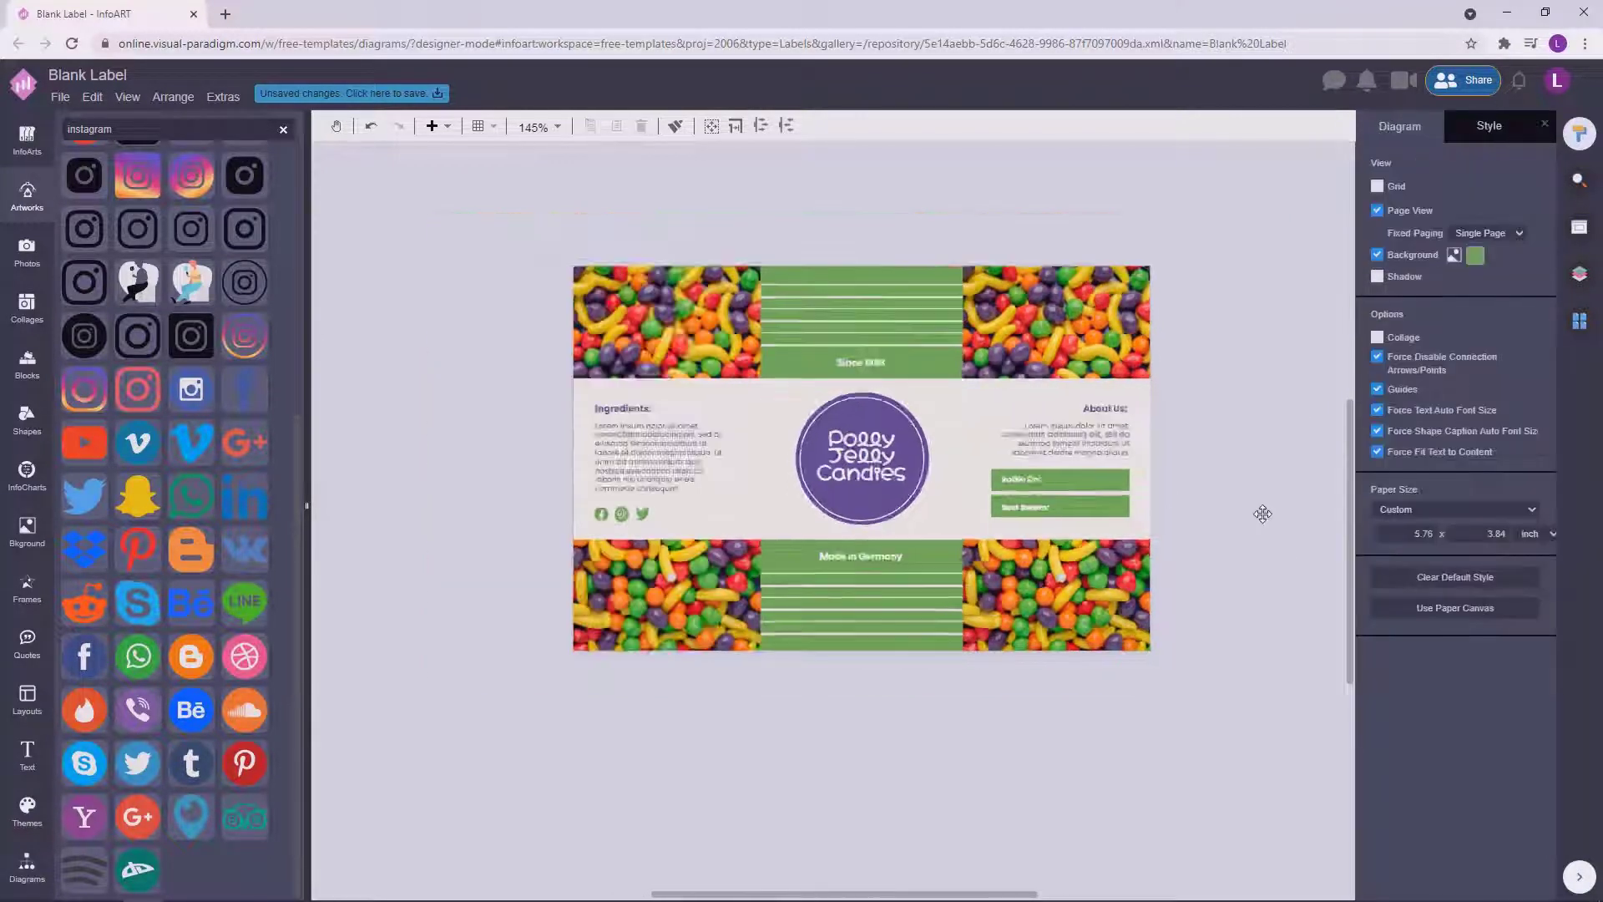
pyautogui.scroll(1, 1253, 524)
pyautogui.moveTo(1250, 525); pyautogui.dragTo(1266, 543)
# Open the custom font colour picker for the Ingredients and About Us body paragraphs together.
pyautogui.scroll(5, 431, 451)
pyautogui.click(474, 451)
pyautogui.click(424, 515)
pyautogui.scroll(-5, 424, 515)
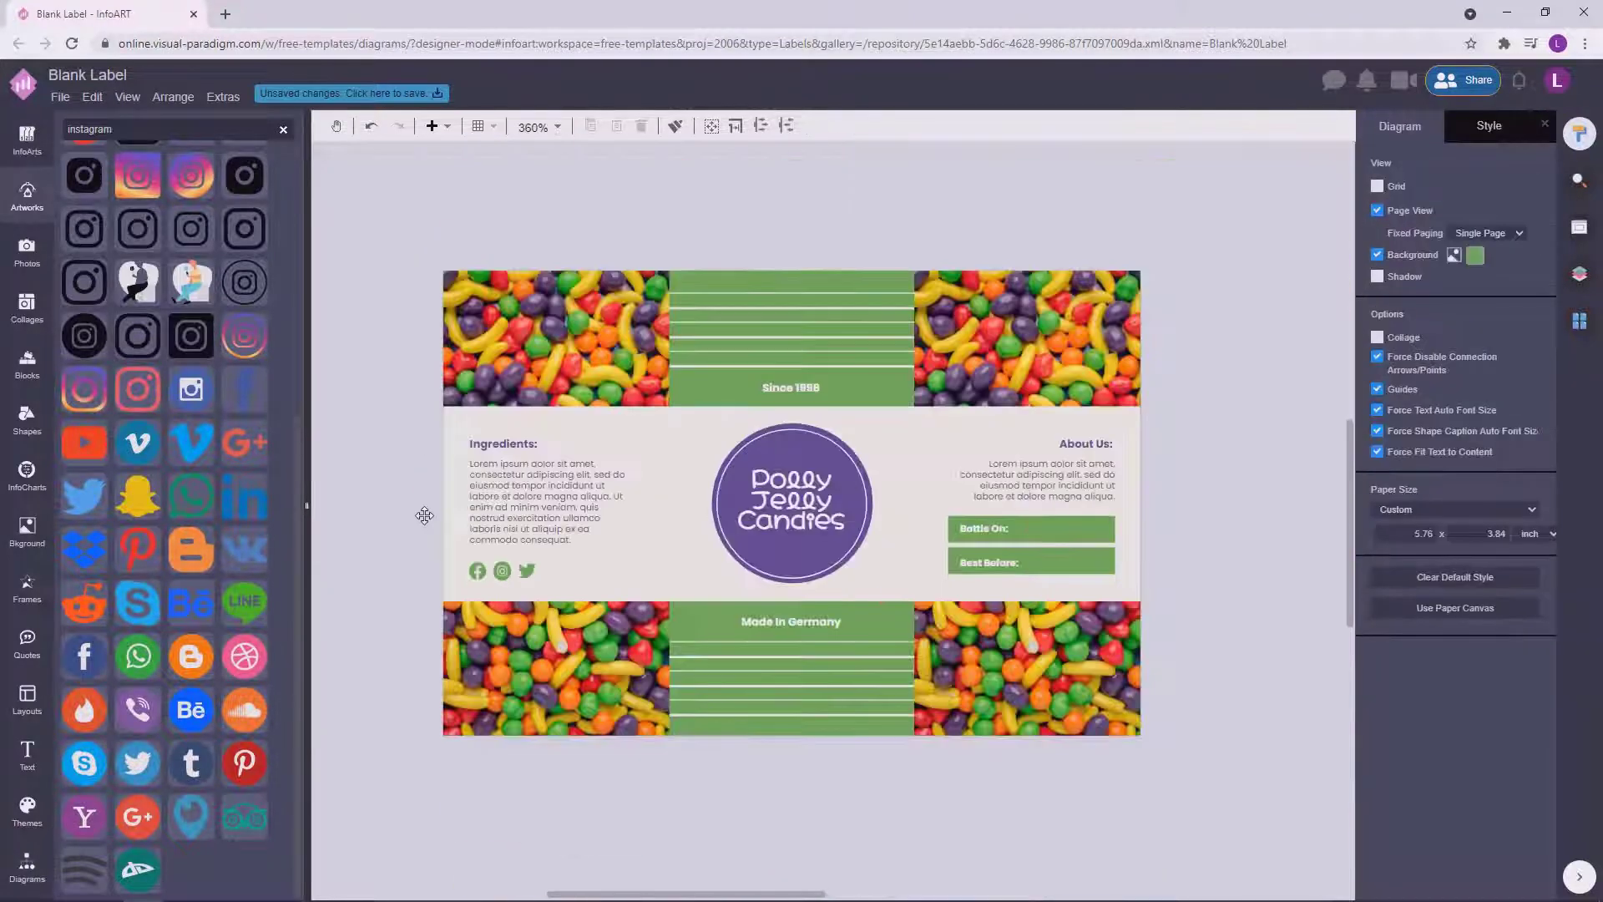
pyautogui.click(553, 501)
pyautogui.keyDown('shift'); pyautogui.click(1065, 487); pyautogui.keyUp('shift')
pyautogui.click(1531, 390)
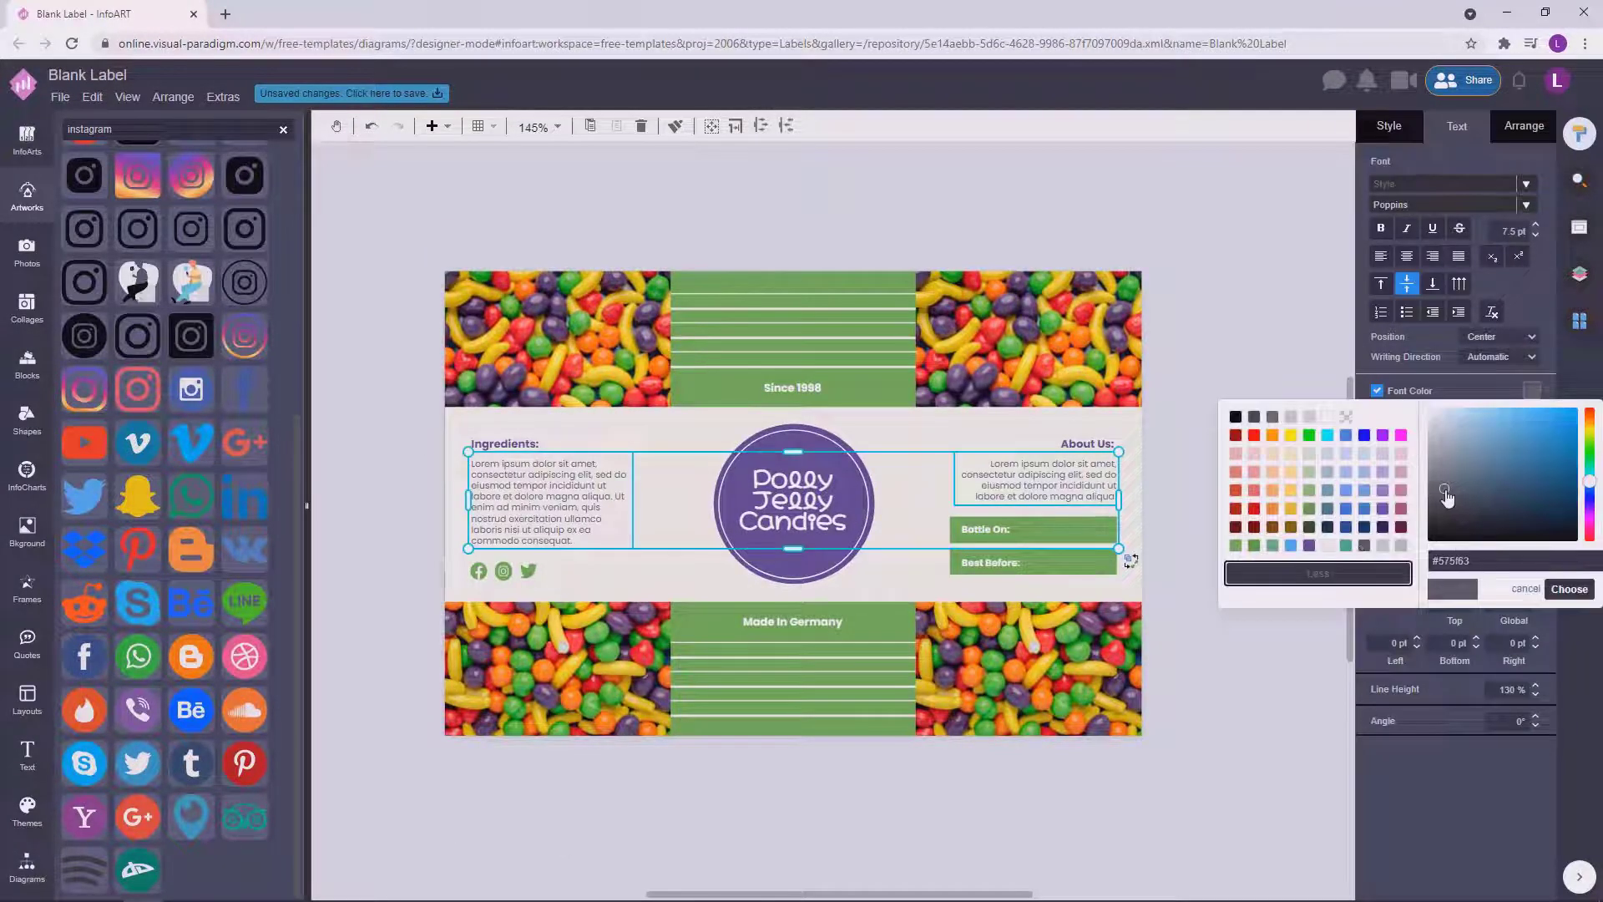
pyautogui.click(1249, 430)
pyautogui.click(1241, 512)
pyautogui.scroll(-2, 1294, 562)
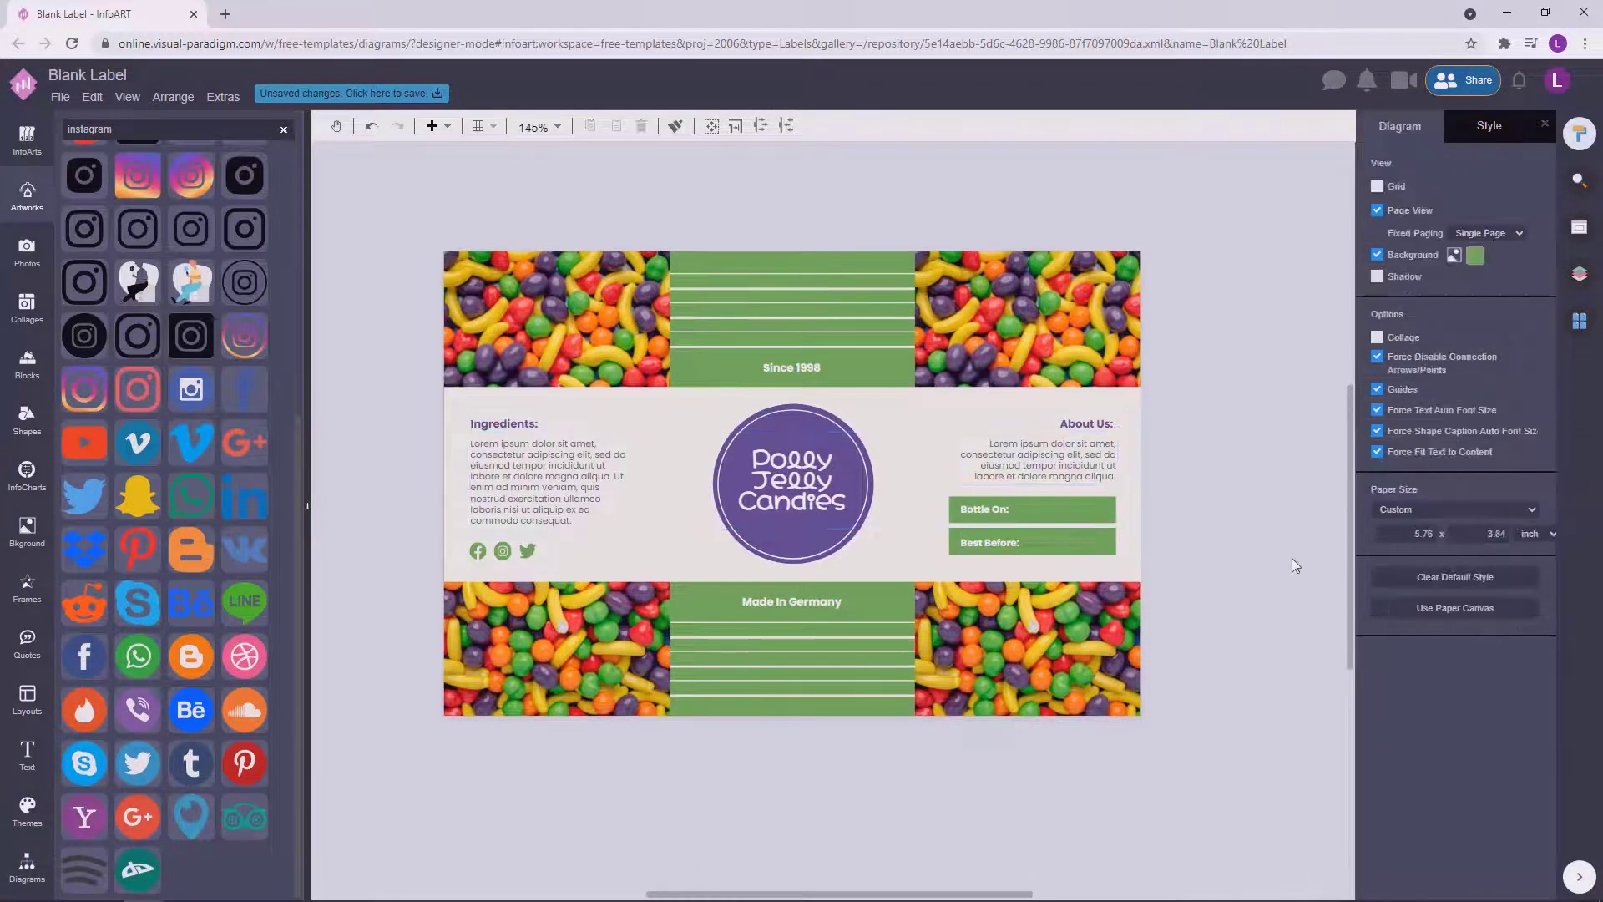
pyautogui.moveTo(1251, 420); pyautogui.dragTo(1265, 431)
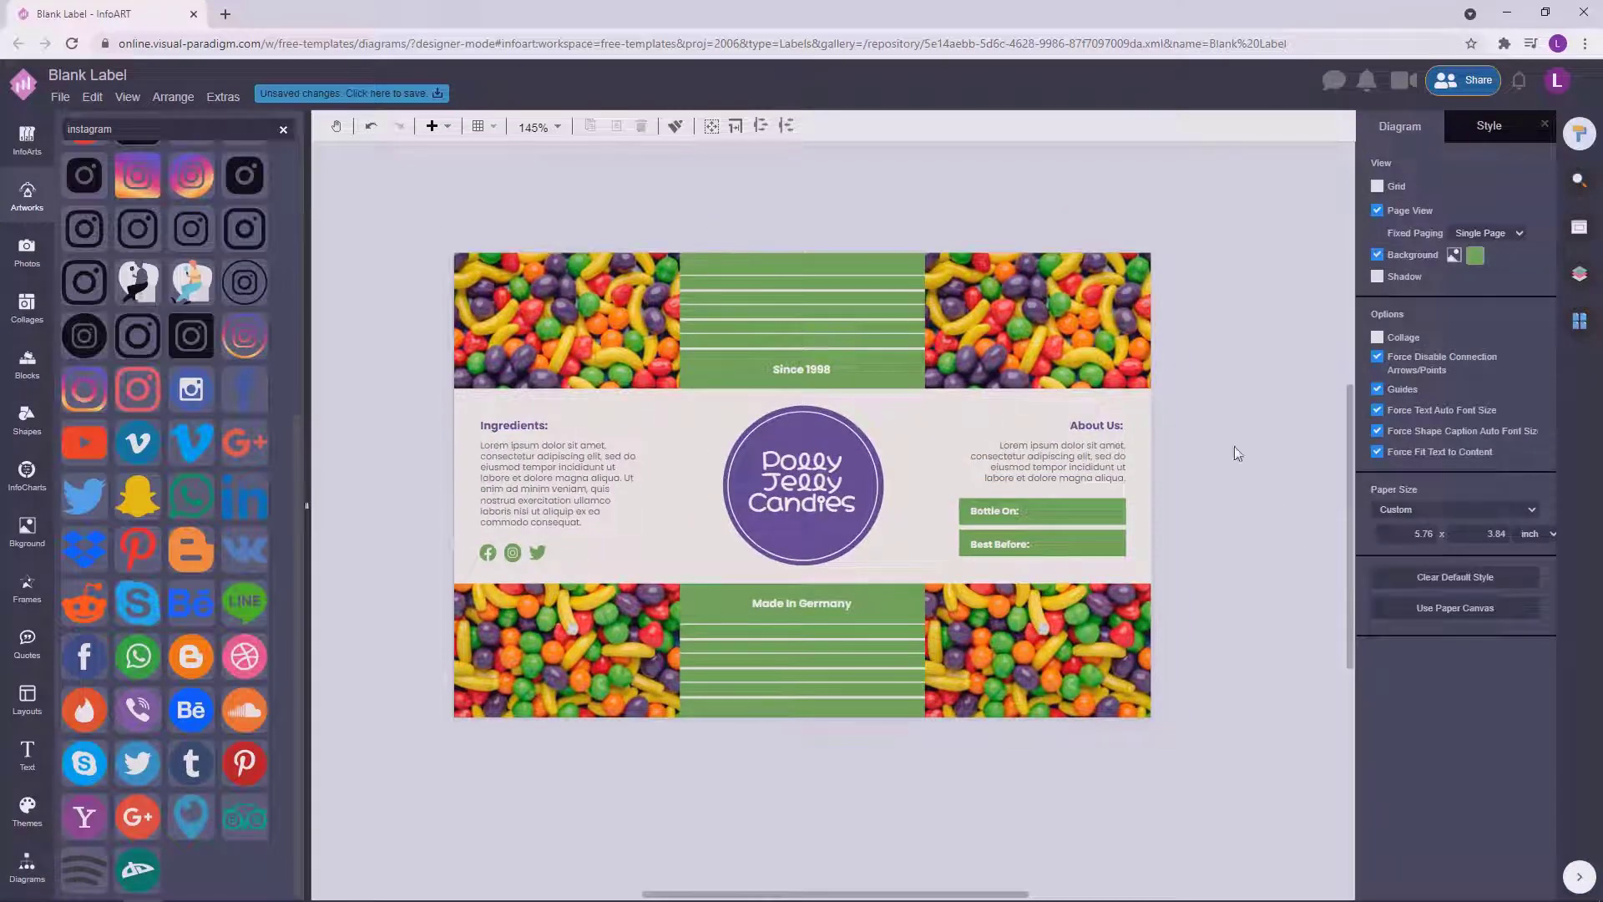
pyautogui.scroll(-1, 1203, 511)
pyautogui.scroll(1, 1195, 514)
pyautogui.moveTo(1255, 512); pyautogui.dragTo(1263, 527)
pyautogui.click(567, 326)
pyautogui.keyDown('shift'); pyautogui.click(1027, 325); pyautogui.keyUp('shift')
pyautogui.click(1389, 126)
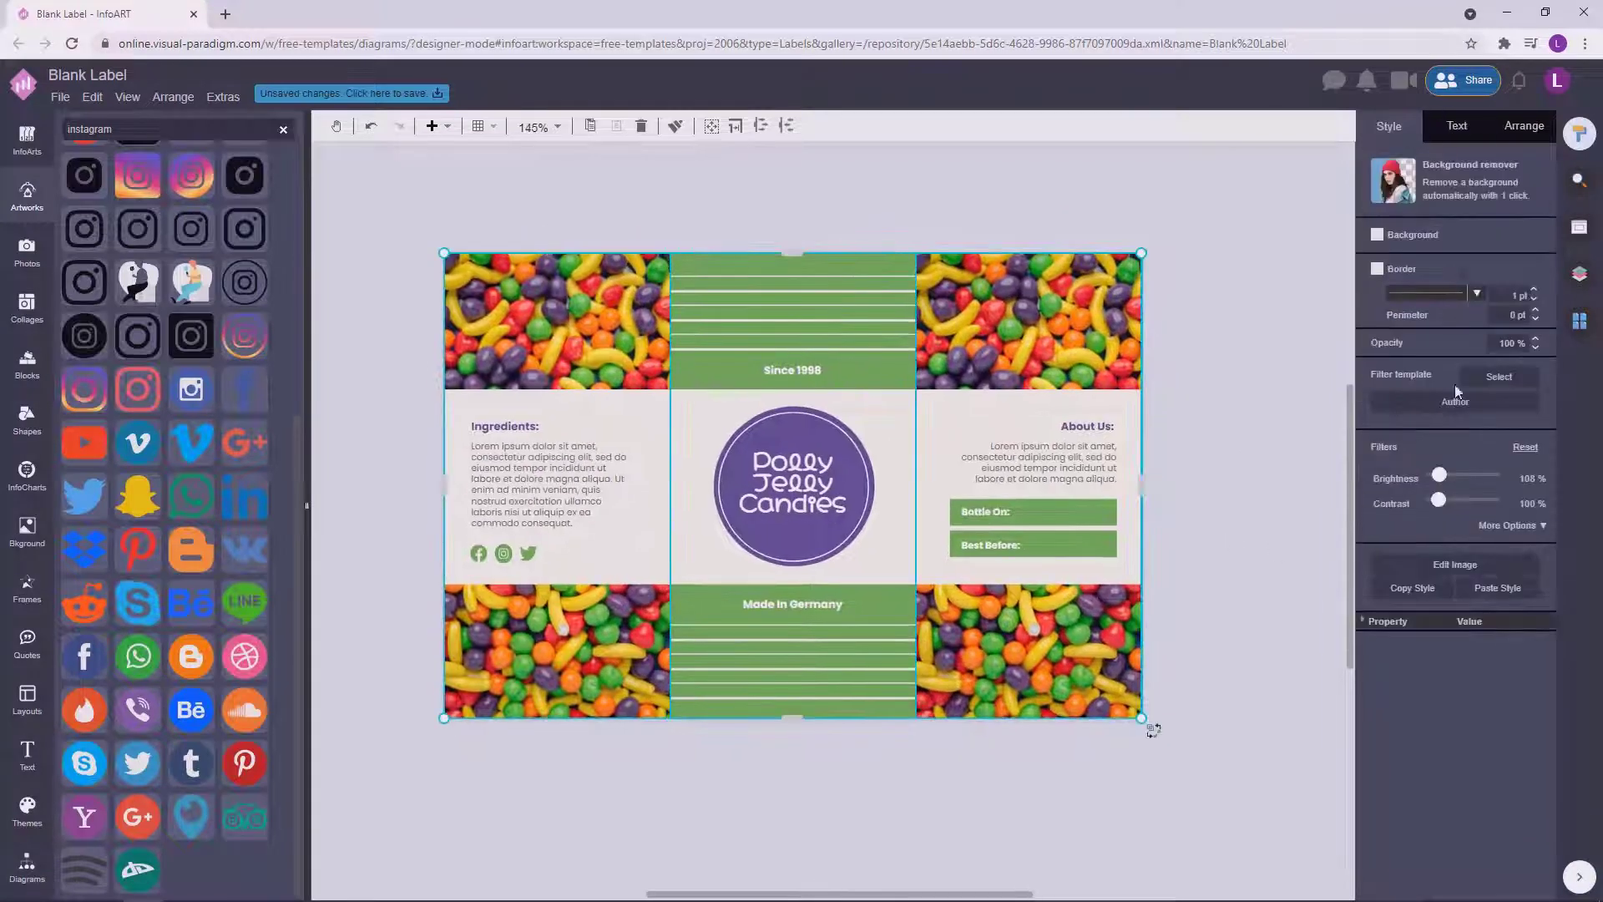
pyautogui.click(1241, 330)
pyautogui.scroll(1, 1285, 424)
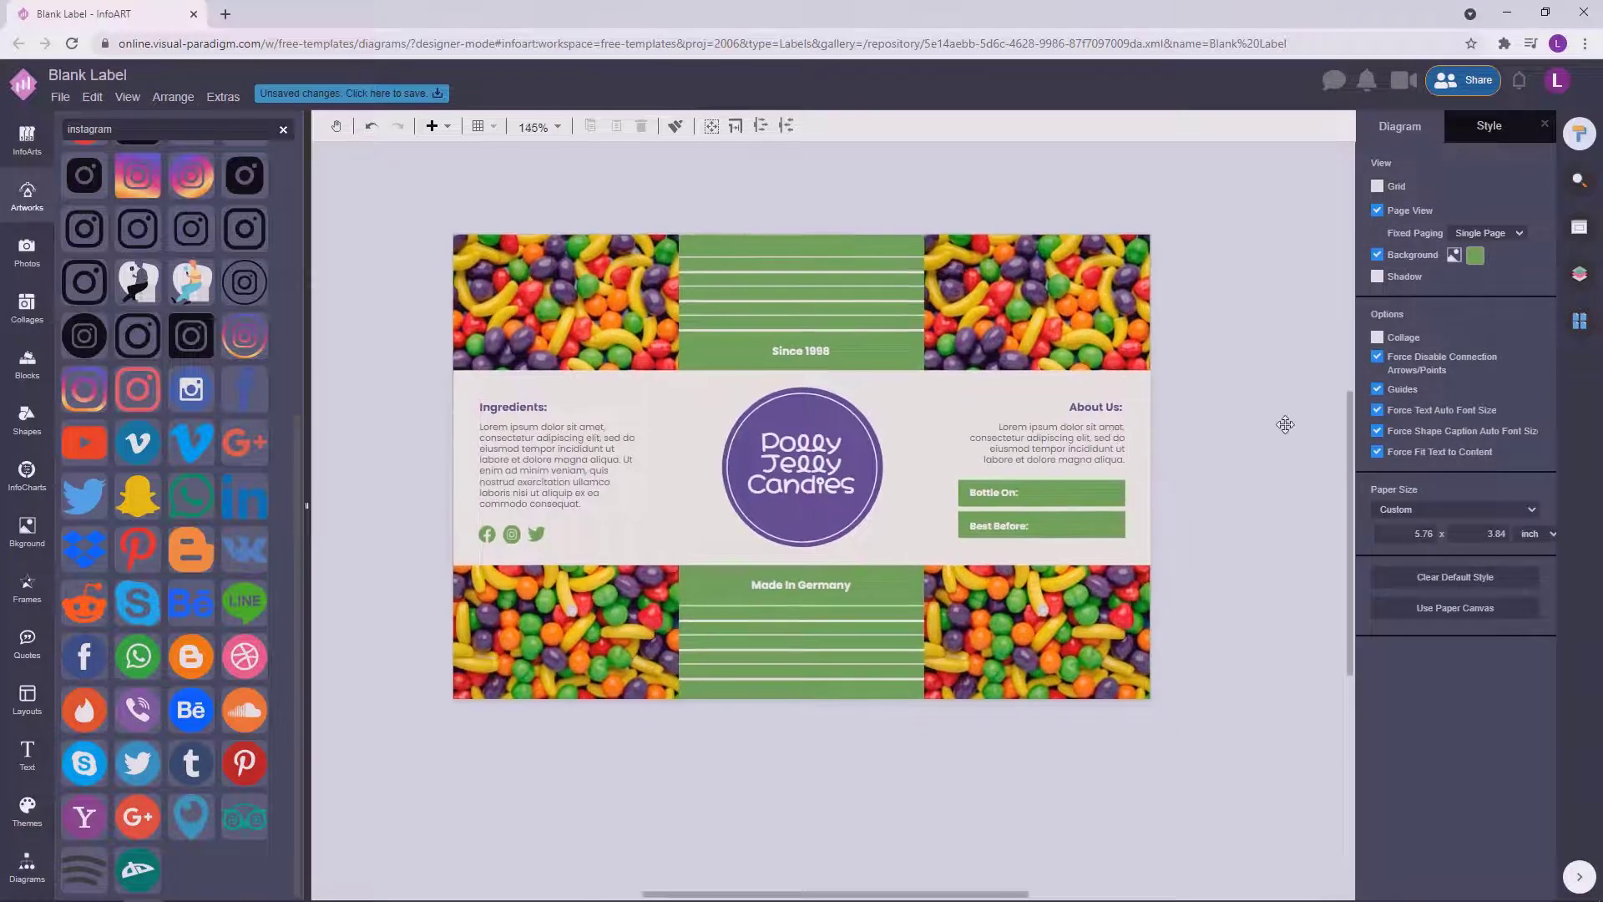
pyautogui.scroll(1, 853, 299)
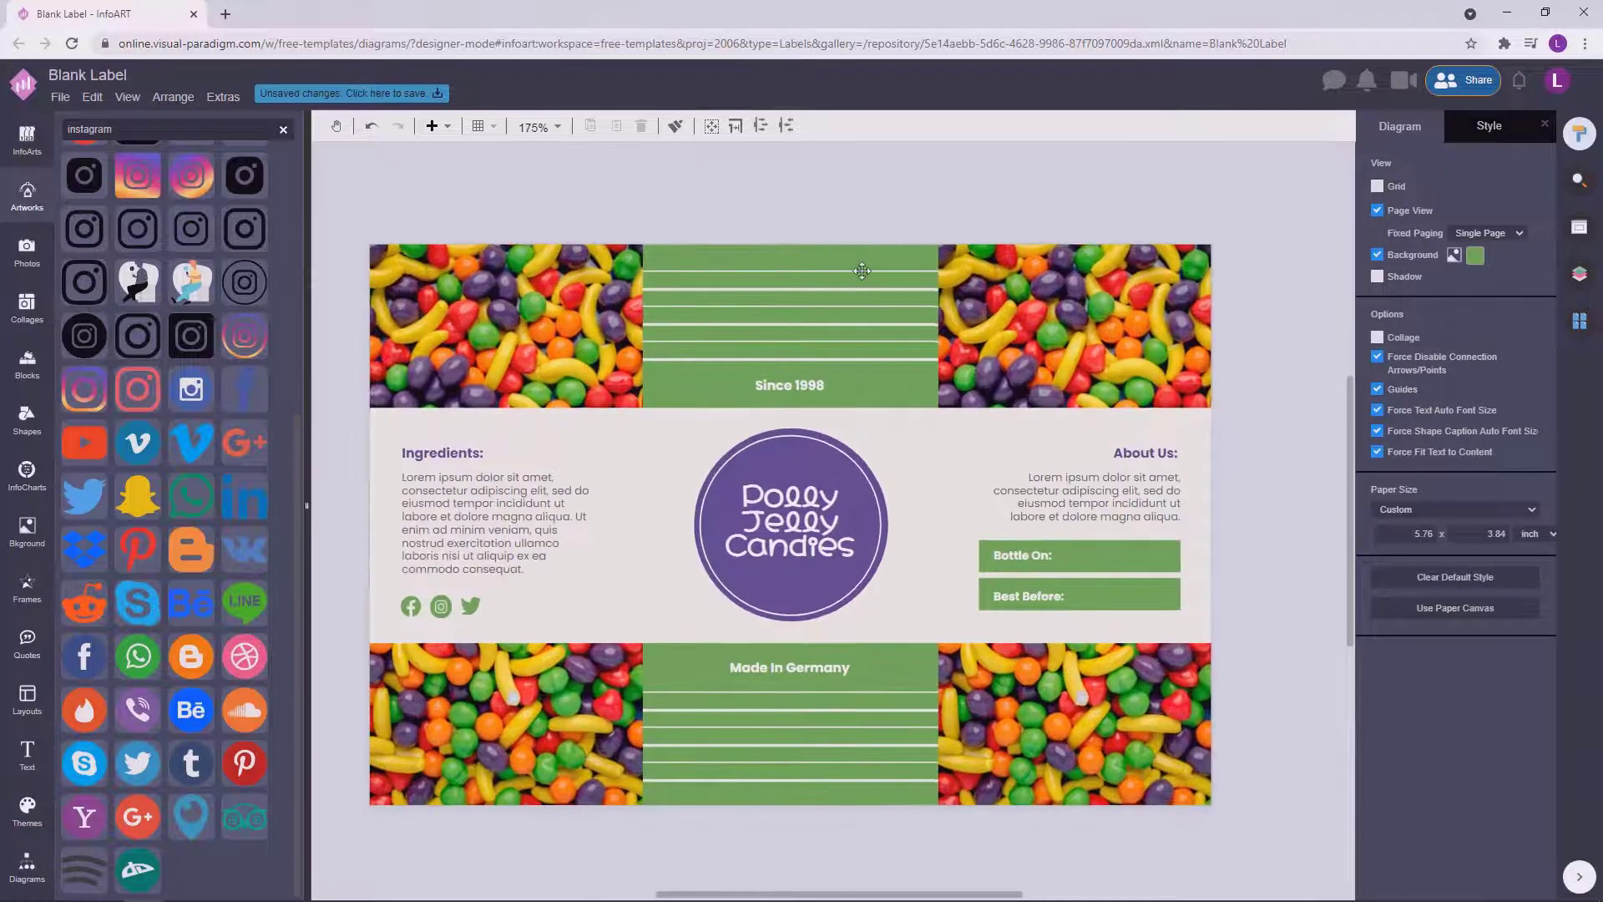
pyautogui.click(862, 270)
pyautogui.keyDown('shift'); pyautogui.click(870, 306); pyautogui.keyUp('shift')
pyautogui.keyDown('shift'); pyautogui.click(874, 343); pyautogui.keyUp('shift')
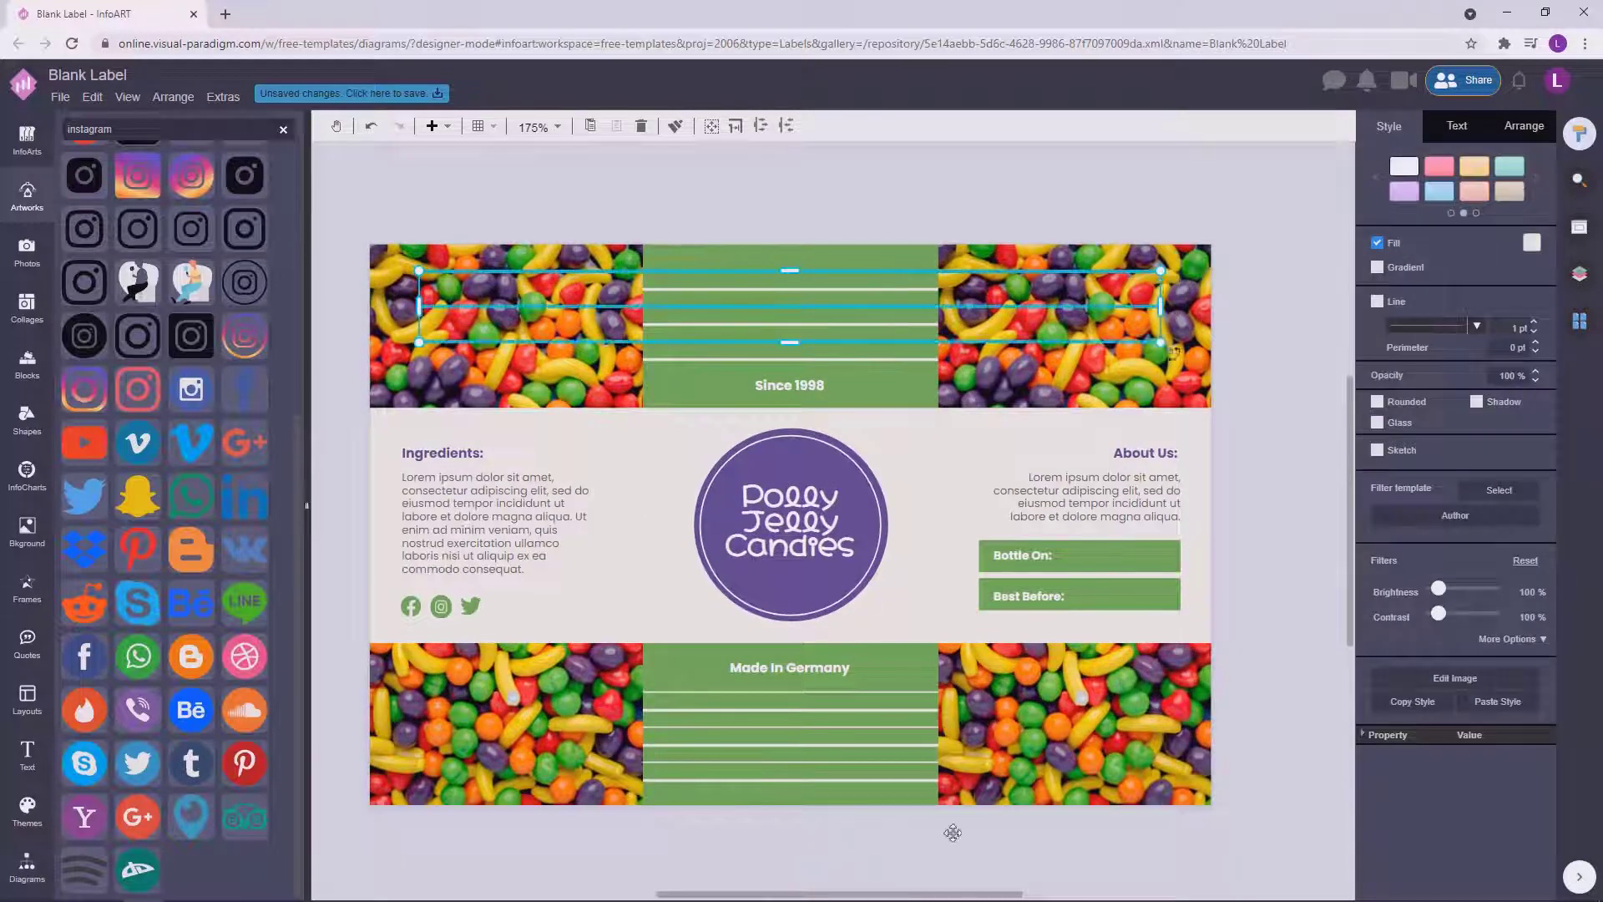
pyautogui.keyDown('shift'); pyautogui.click(915, 693); pyautogui.keyUp('shift')
pyautogui.keyDown('shift'); pyautogui.click(926, 727); pyautogui.keyUp('shift')
pyautogui.keyDown('shift'); pyautogui.click(929, 762); pyautogui.keyUp('shift')
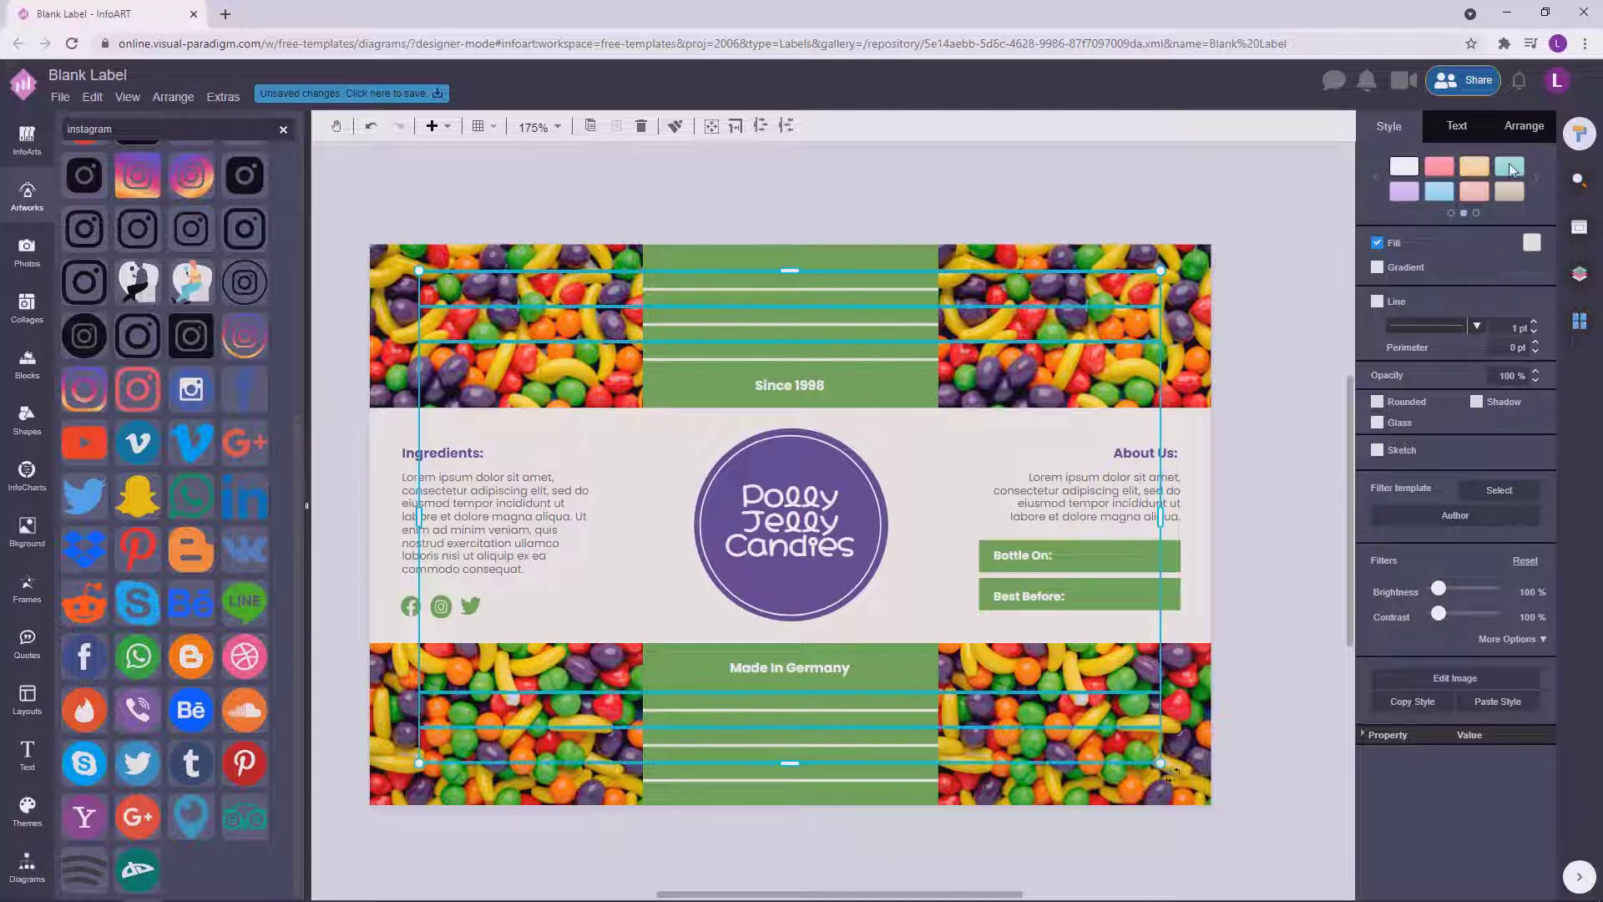
pyautogui.click(1275, 384)
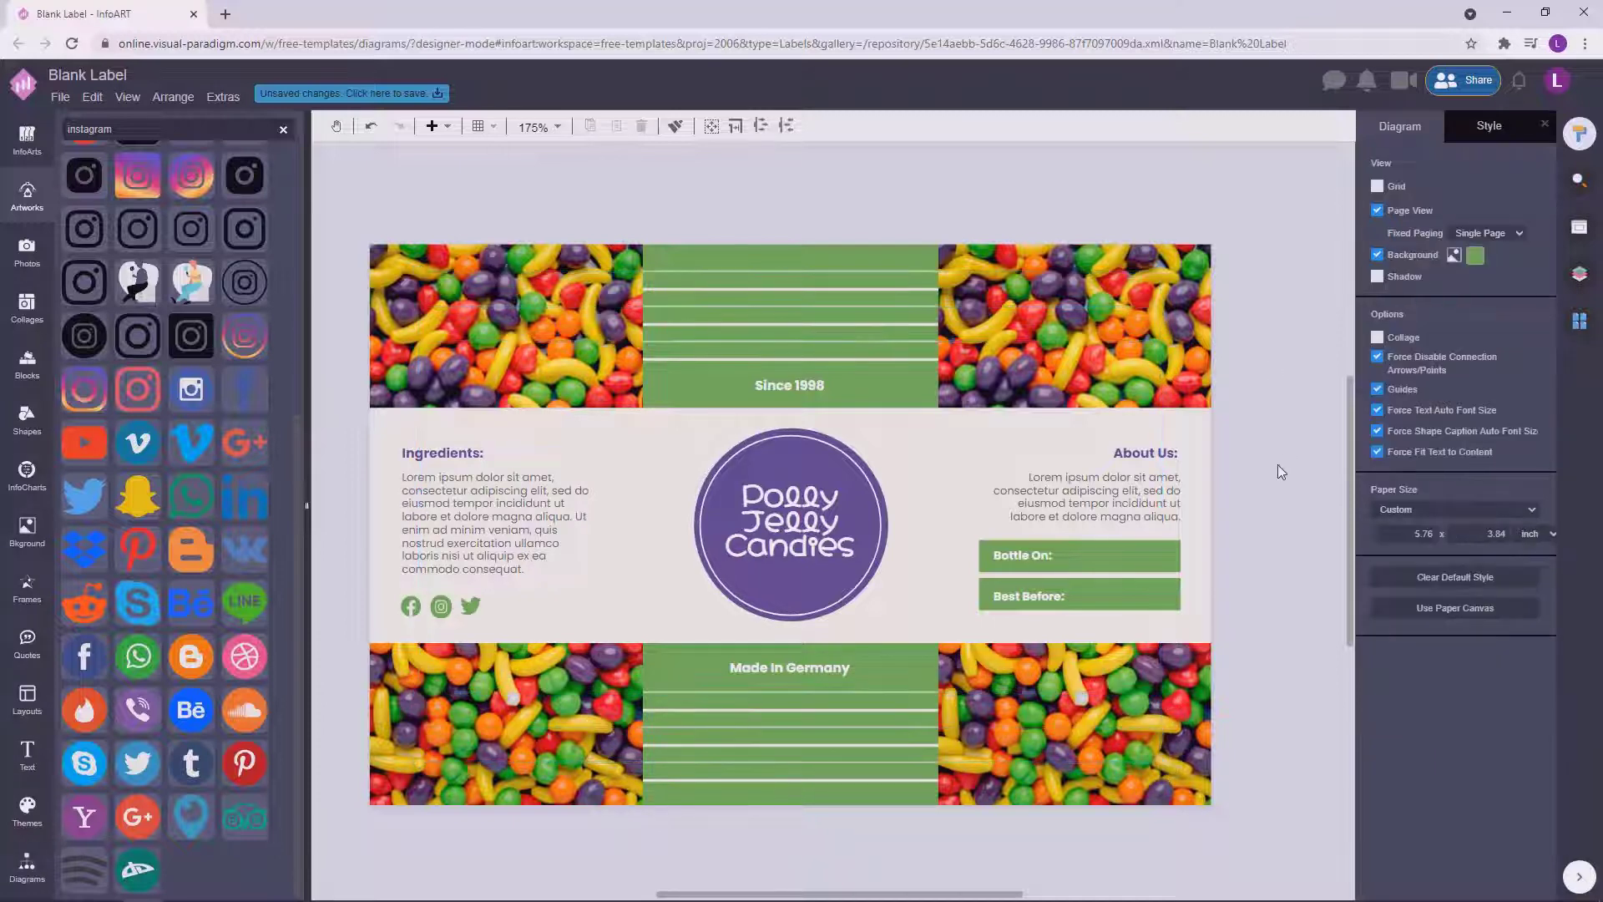
# Save the design as "Jelly Candy Package Label" in the VP Online storage.
pyautogui.moveTo(1281, 485); pyautogui.dragTo(1272, 458)
pyautogui.scroll(-2, 1272, 459)
pyautogui.scroll(1, 1272, 461)
pyautogui.moveTo(1282, 517); pyautogui.dragTo(1192, 522)
pyautogui.moveTo(1256, 392); pyautogui.dragTo(1233, 475)
pyautogui.moveTo(1211, 550); pyautogui.dragTo(1213, 534)
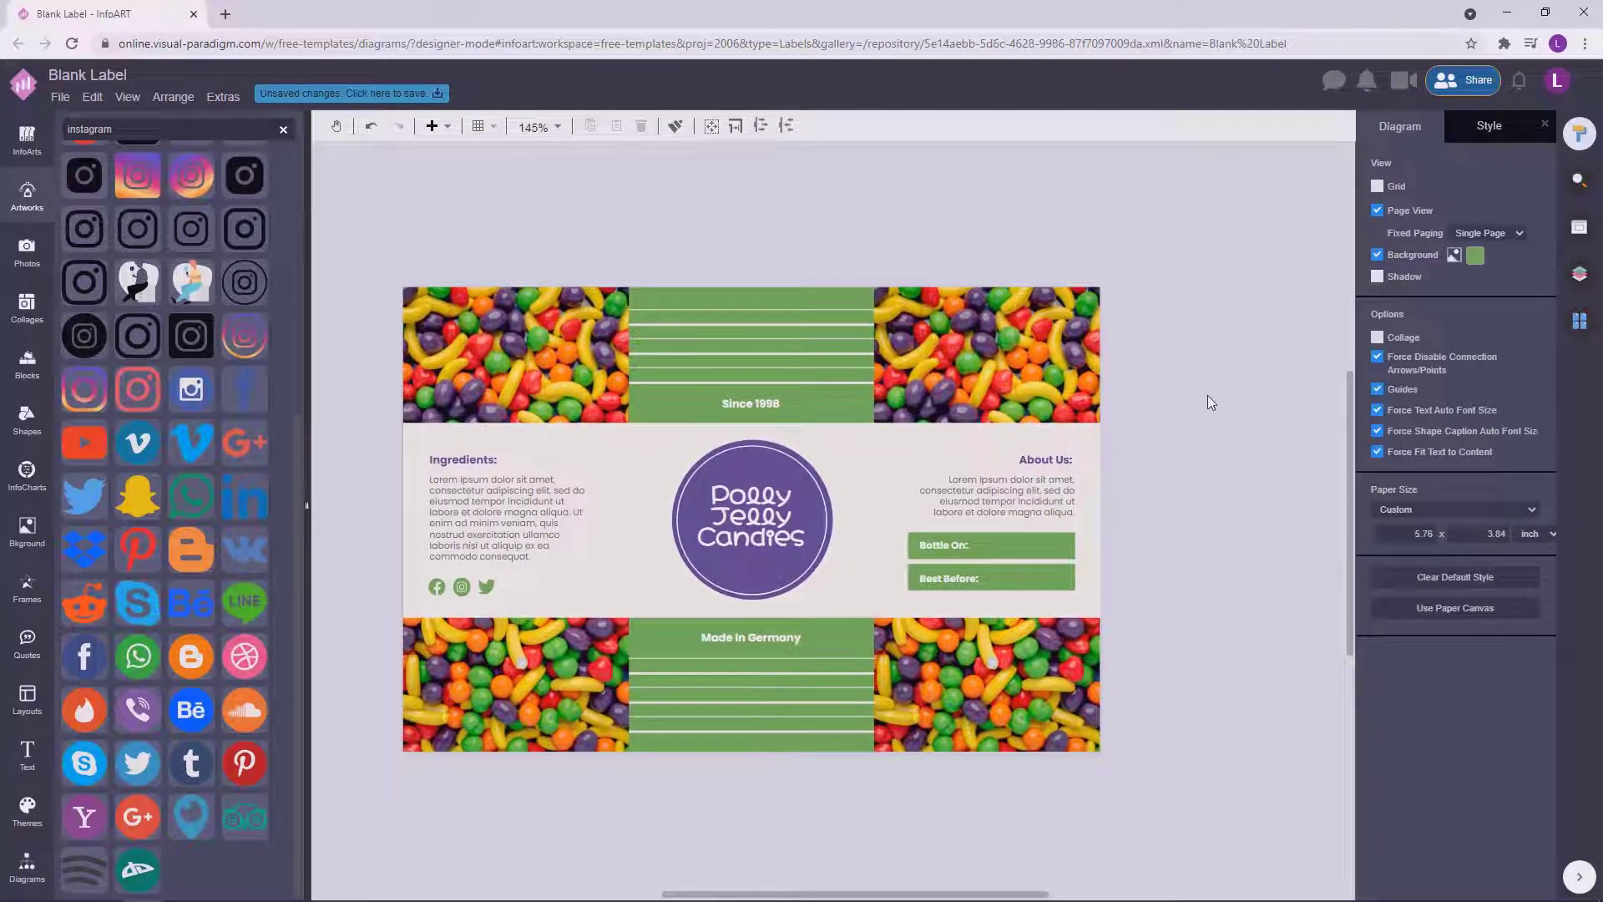
pyautogui.click(307, 94)
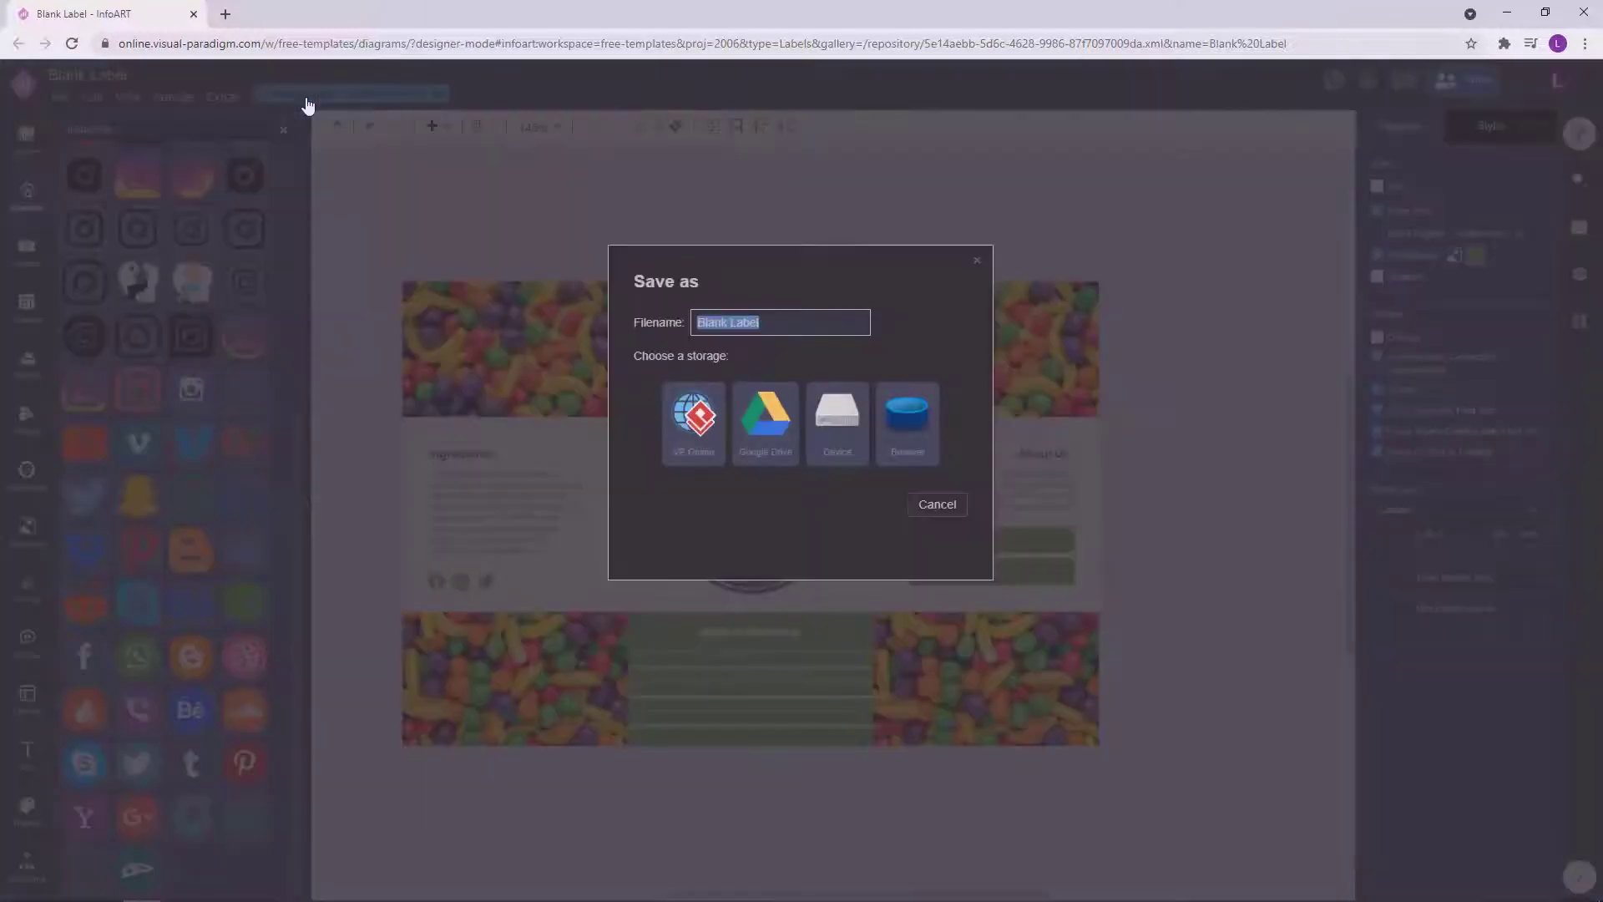
pyautogui.write('Jelly Candy Package')
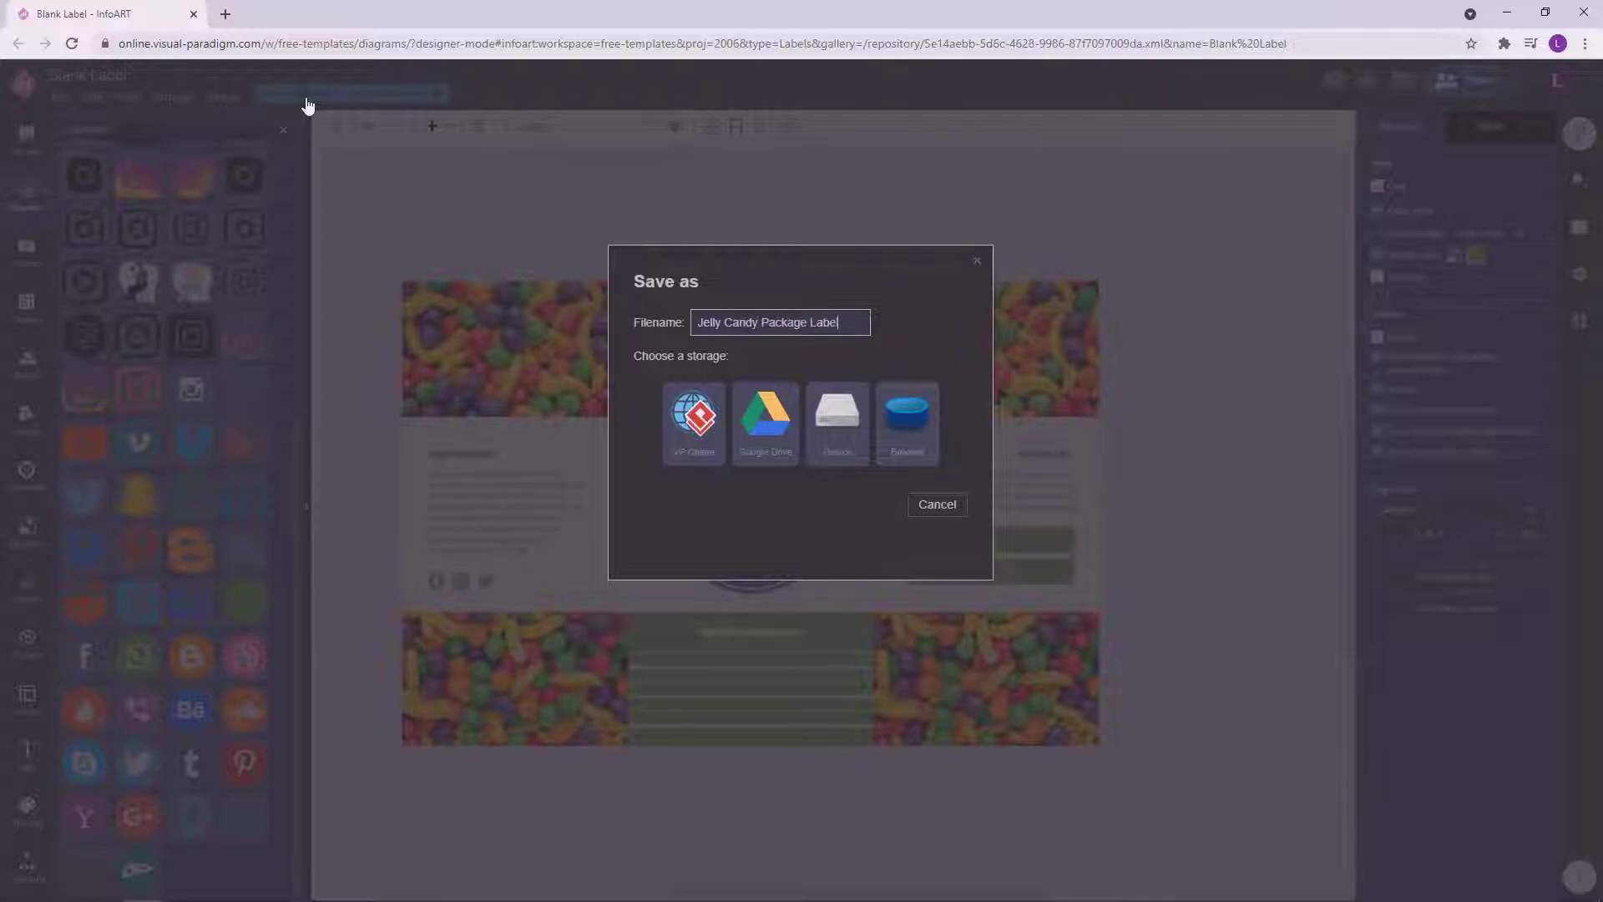
pyautogui.write(' Label')
pyautogui.click(693, 417)
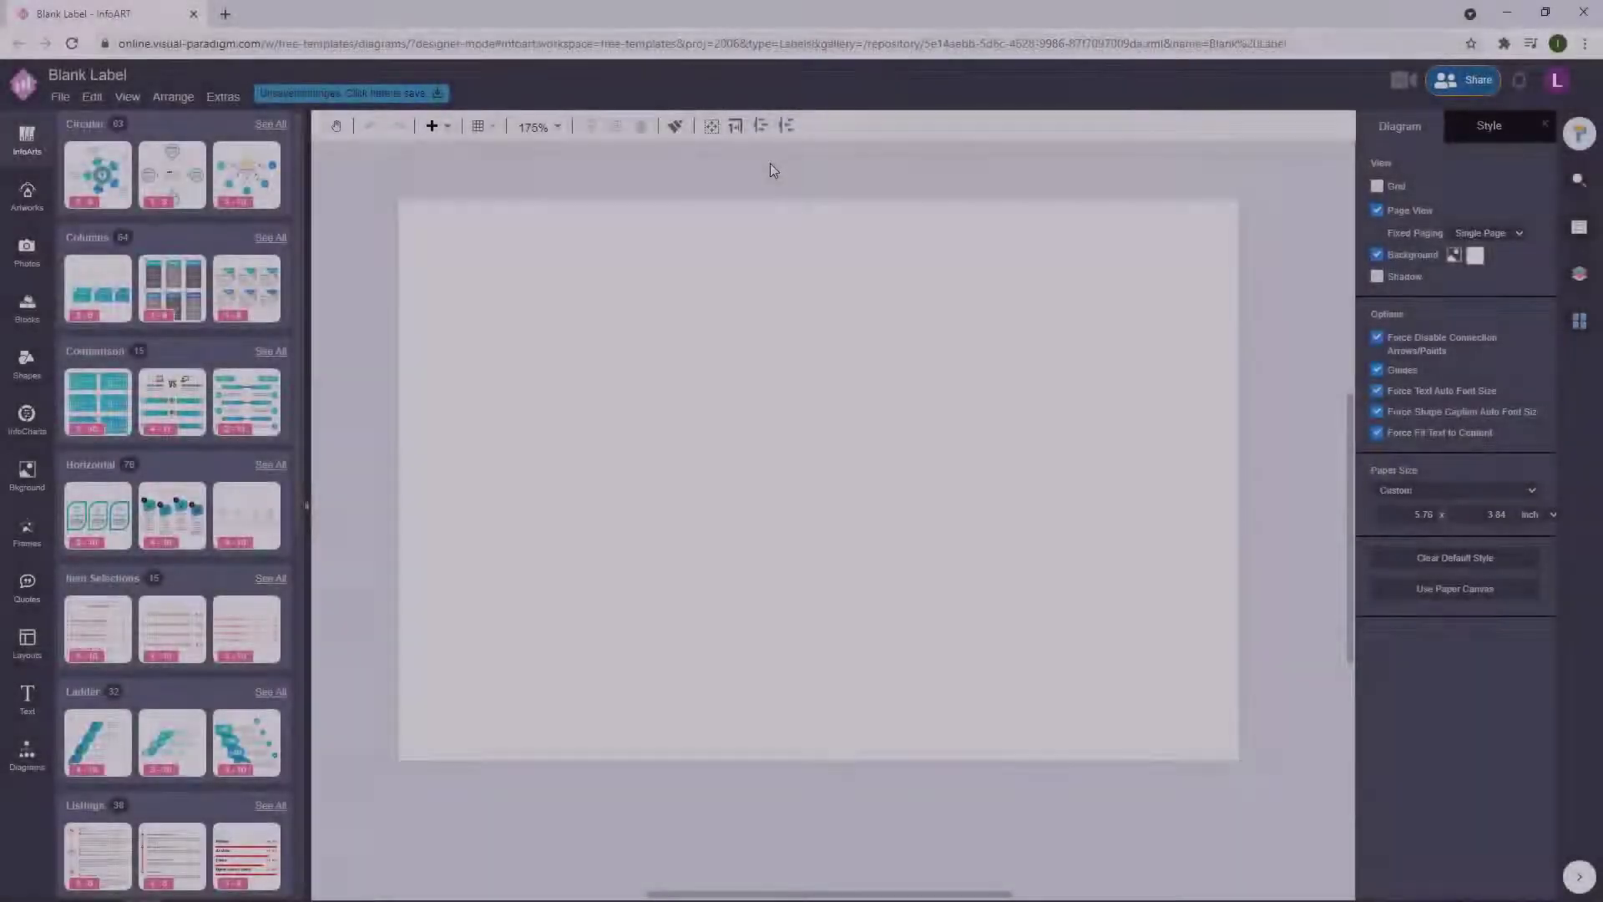
# Move the vertical text block off the page's left side and set the page background colour to #d46949.
pyautogui.moveTo(869, 243); pyautogui.dragTo(357, 398)
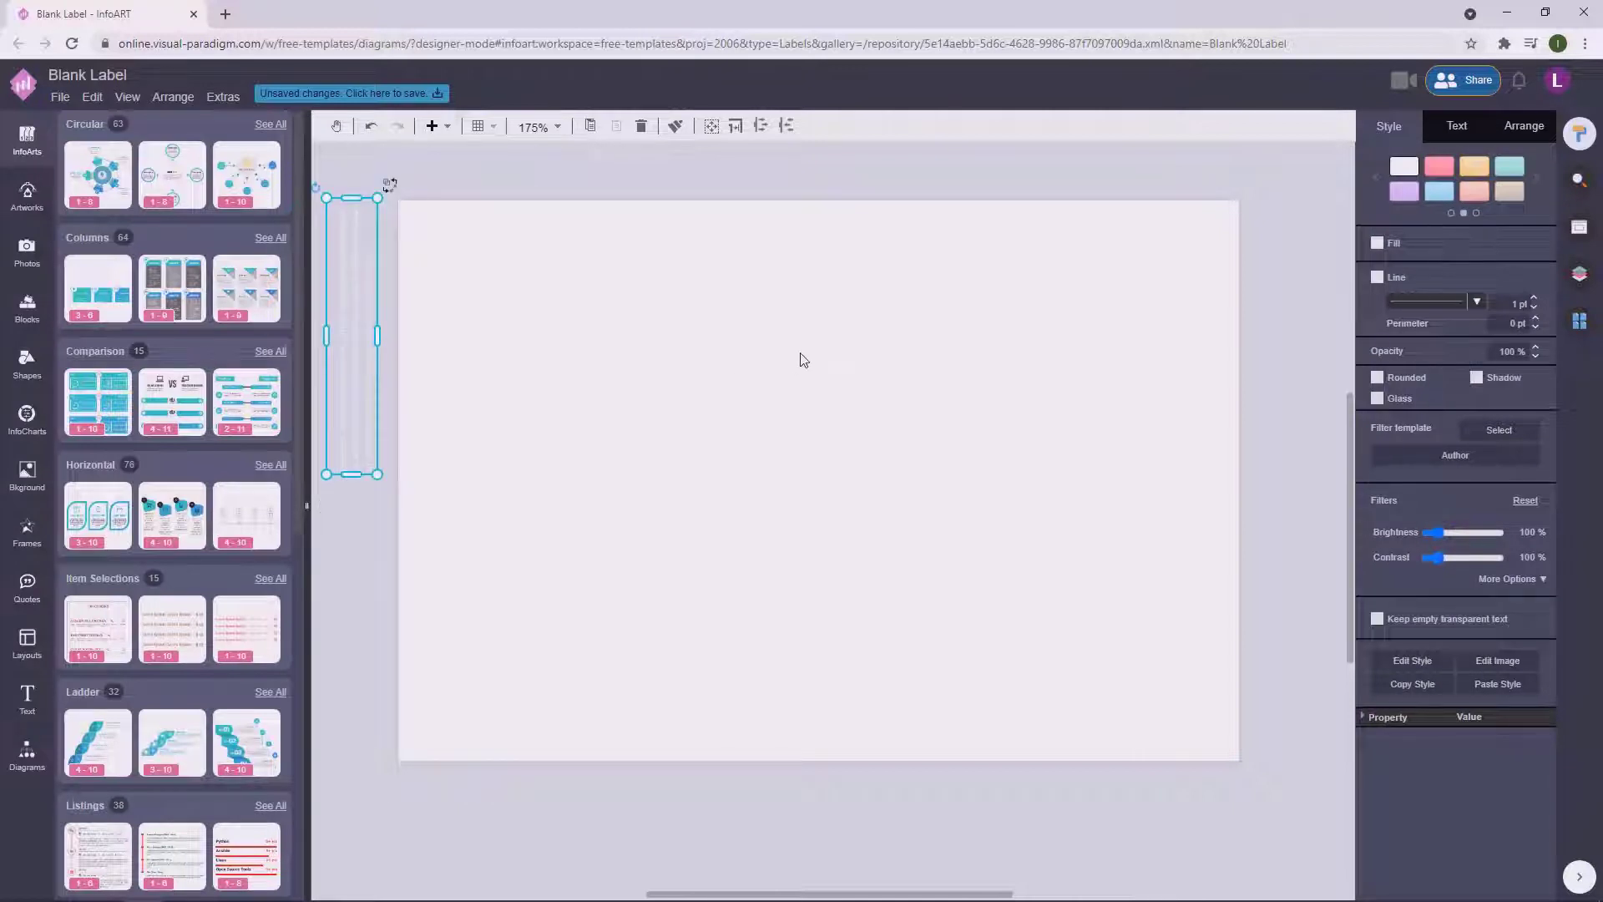
pyautogui.click(798, 354)
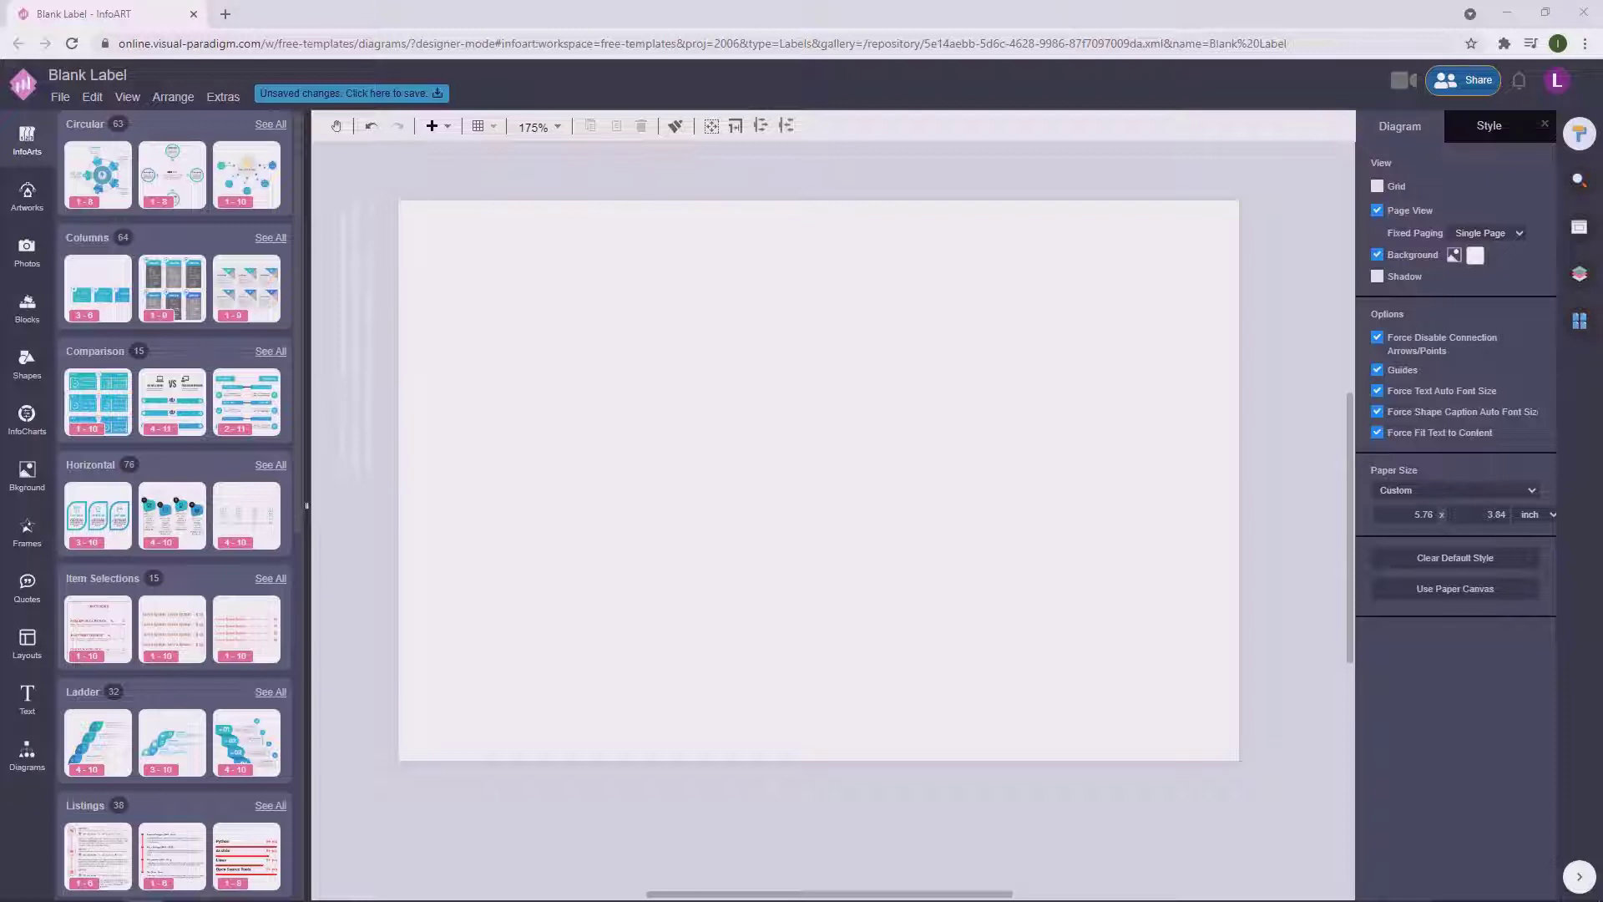
pyautogui.click(1454, 255)
pyautogui.click(851, 458)
pyautogui.click(1476, 255)
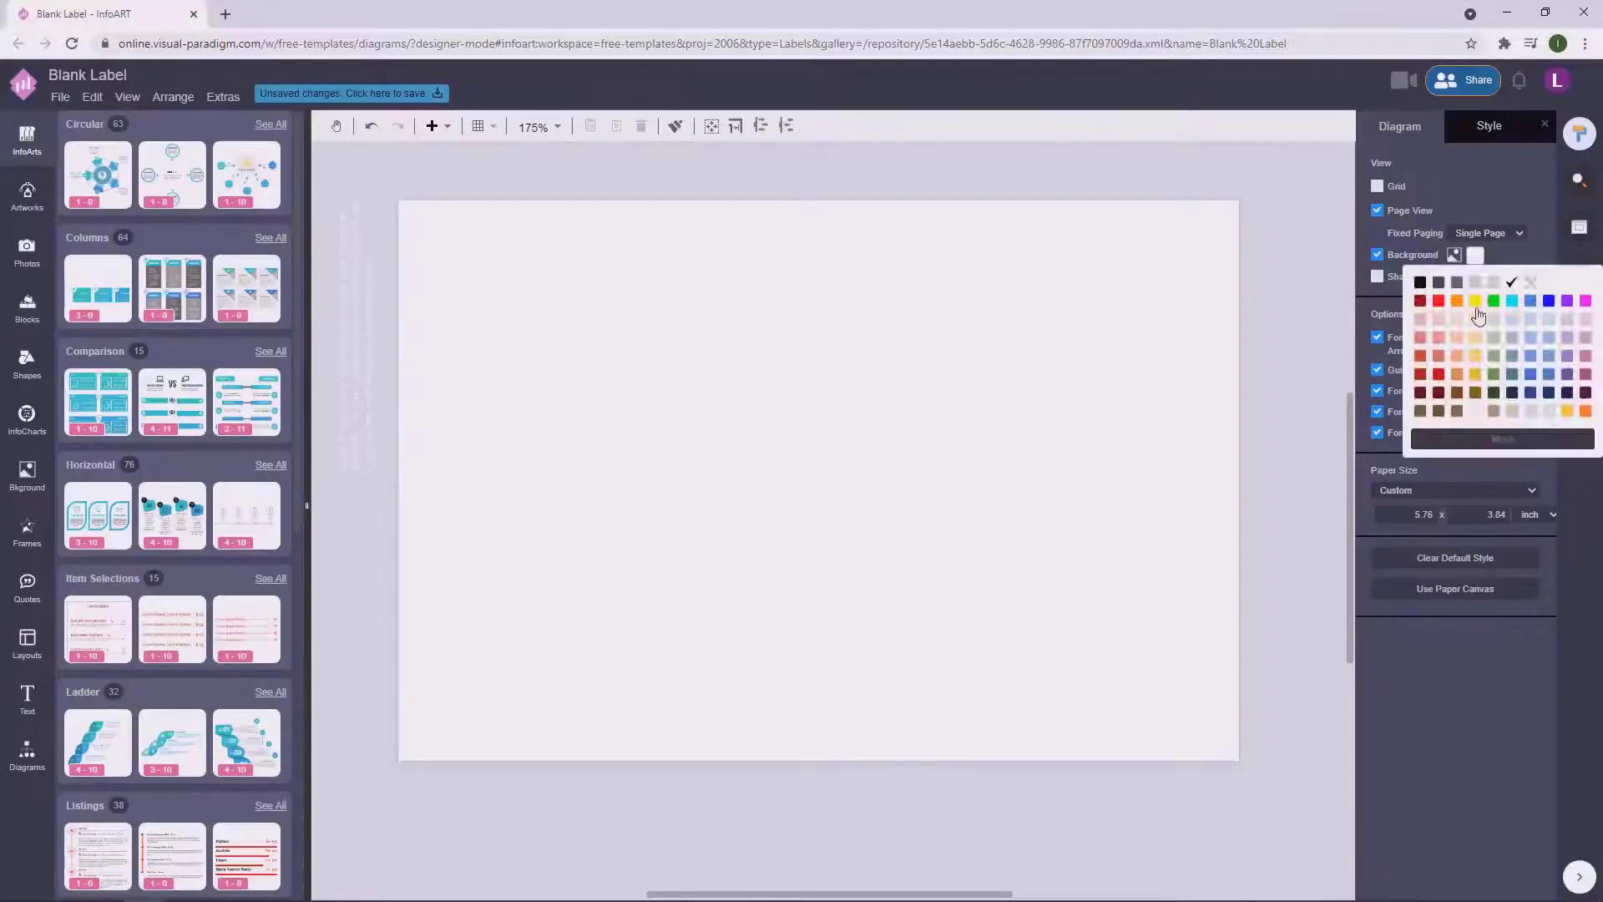
pyautogui.click(1503, 438)
pyautogui.hotkey('ctrl', 'v')
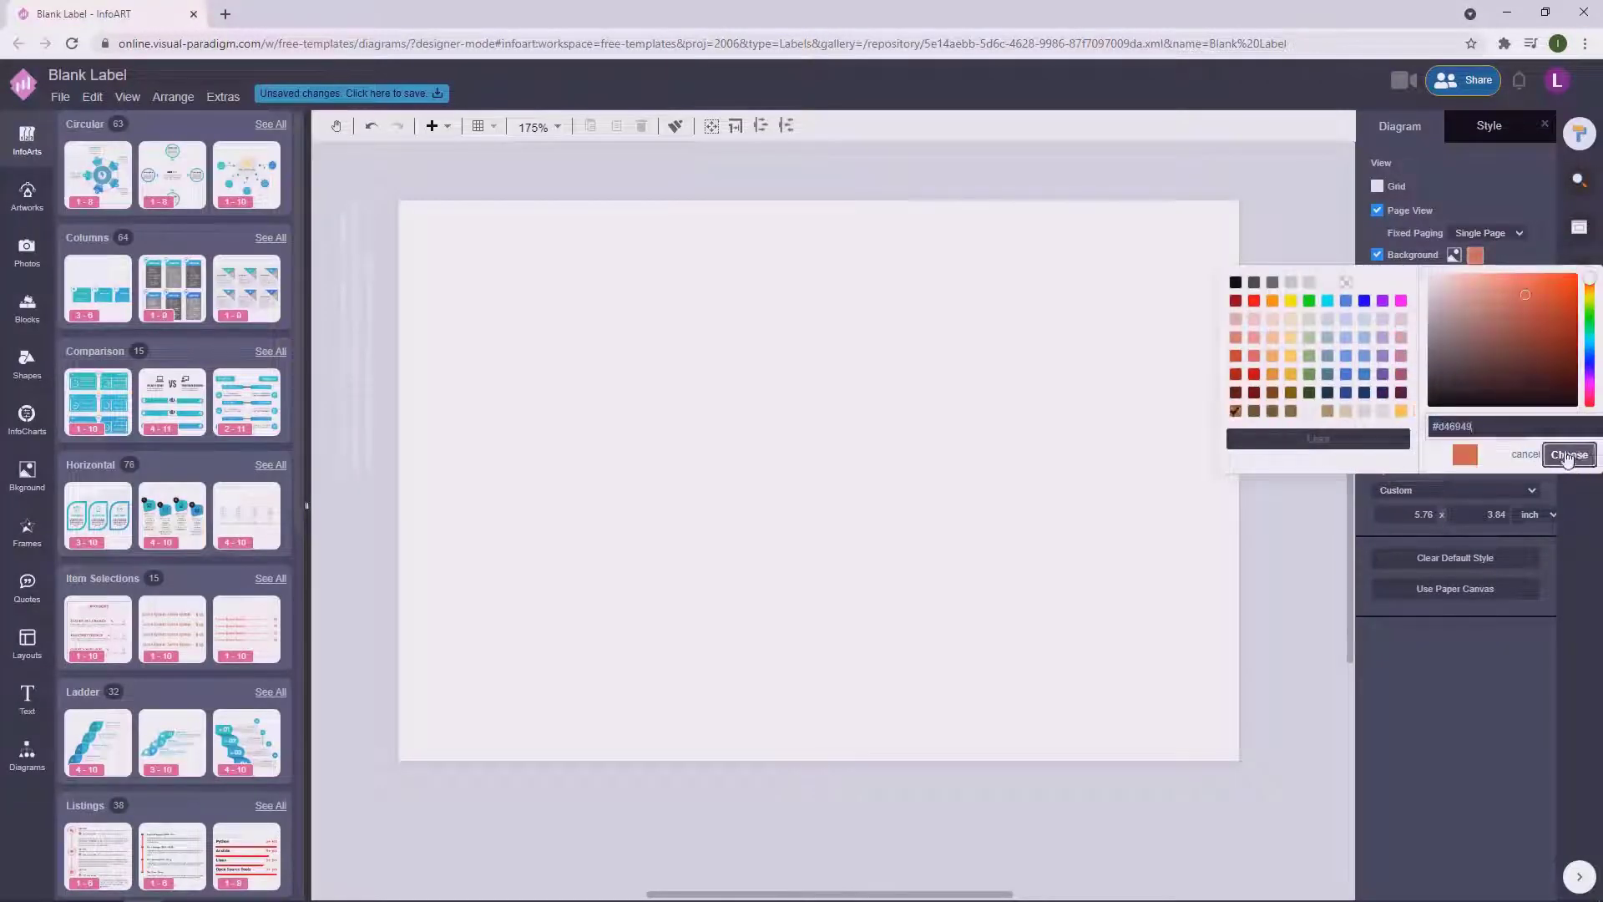
pyautogui.click(1569, 458)
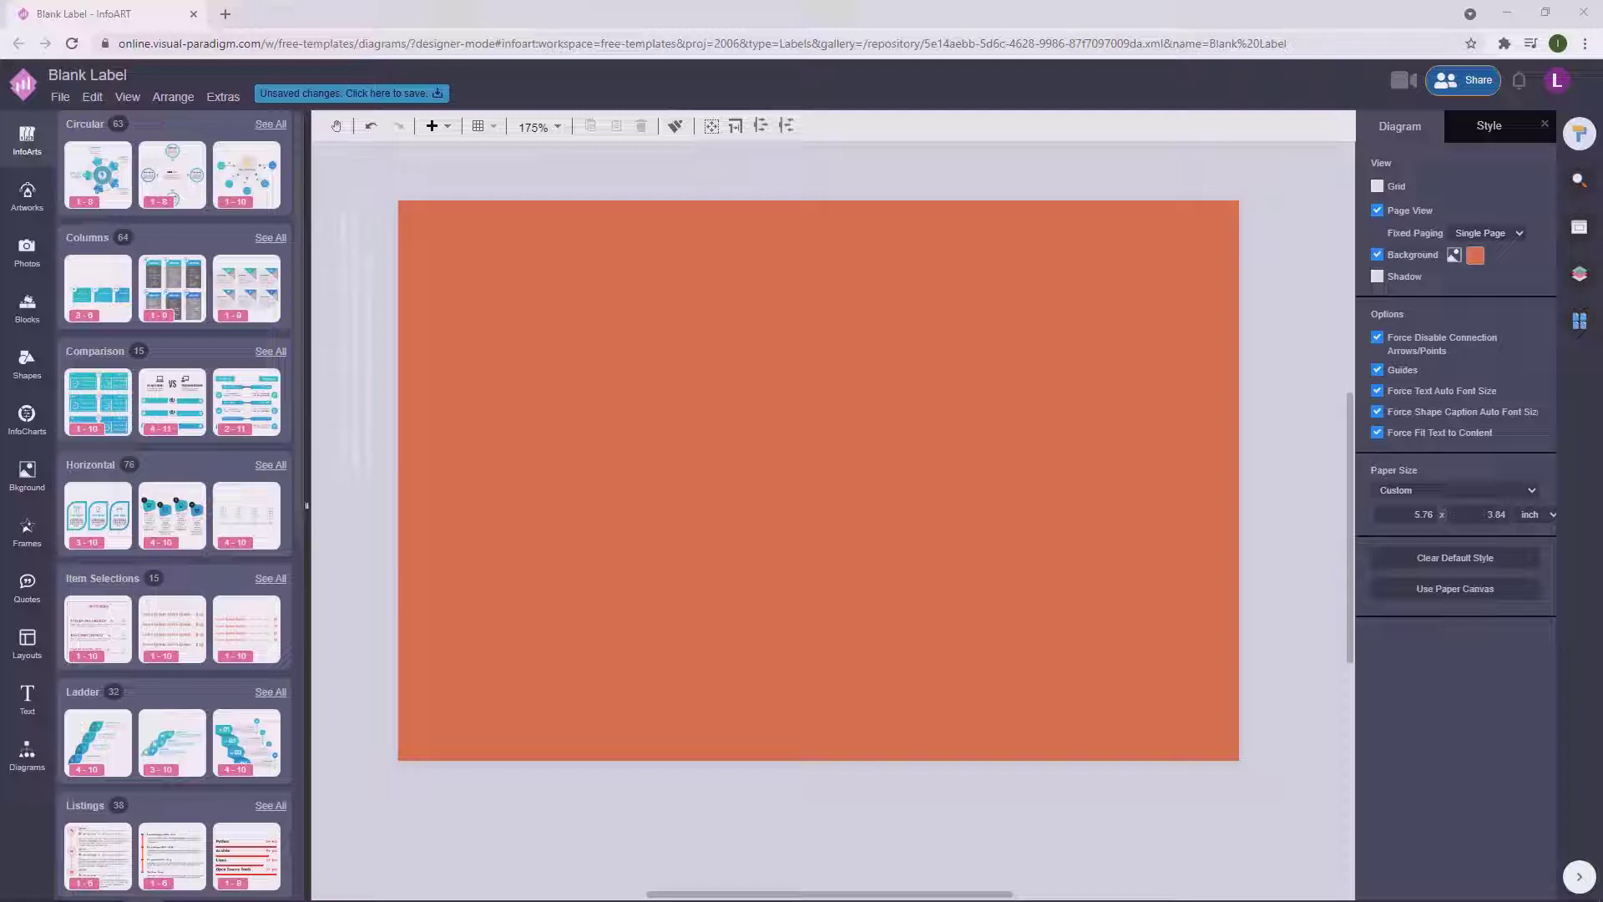
# Insert the light-blue flower with leaves from the Flowers Silhouette artworks and enlarge it to about 284 by 393 pt, centred on the page.
pyautogui.click(28, 201)
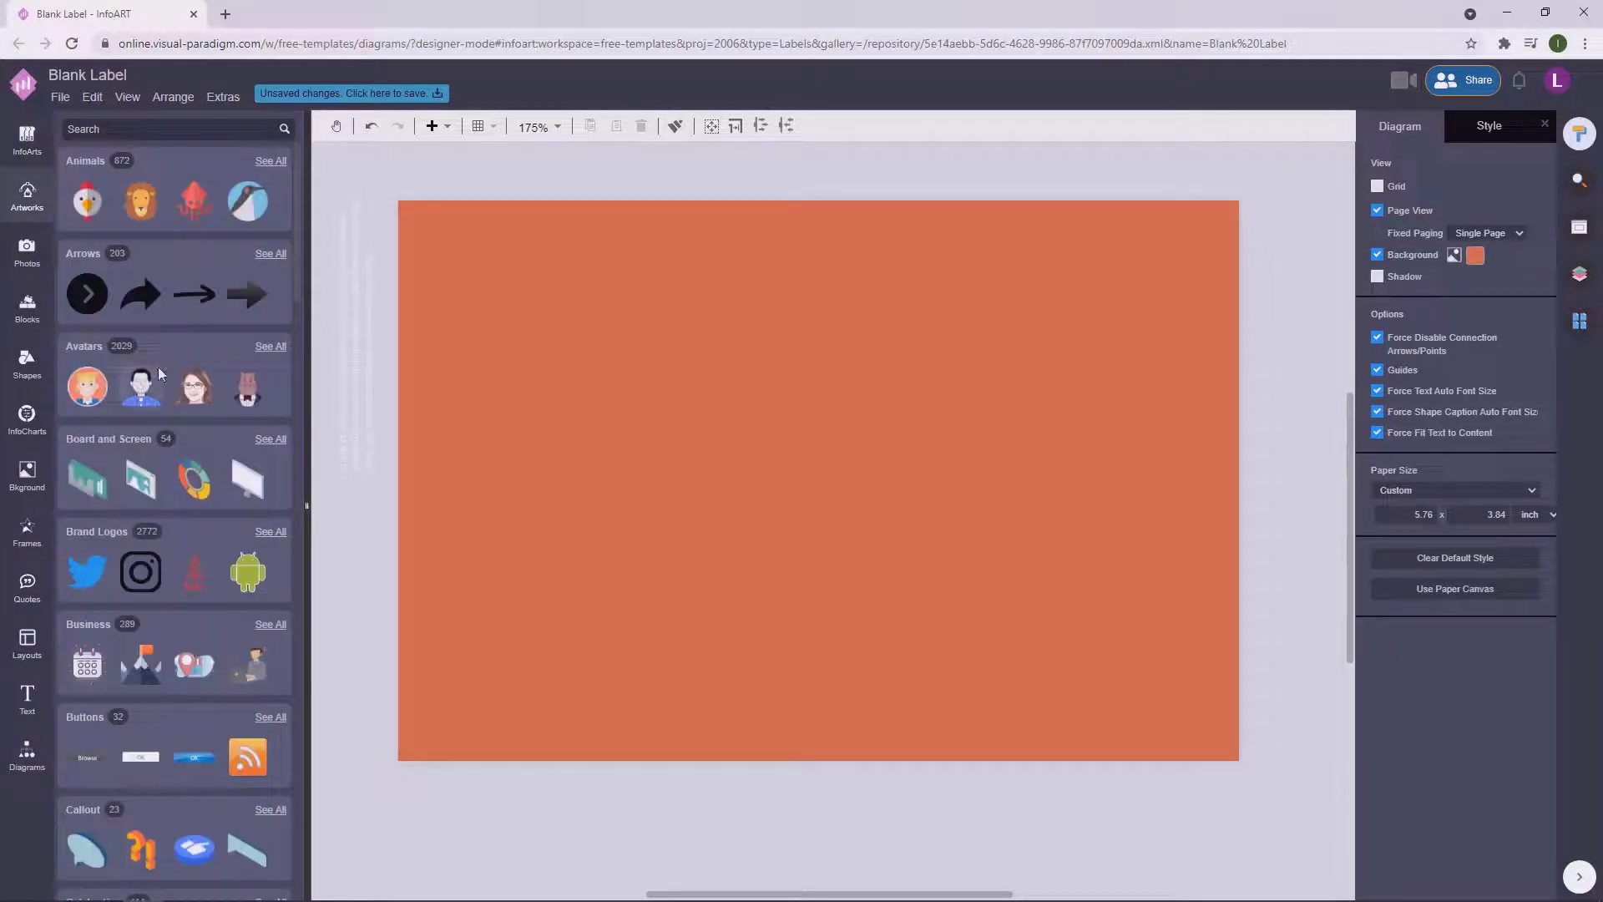
pyautogui.moveTo(295, 274); pyautogui.dragTo(308, 475)
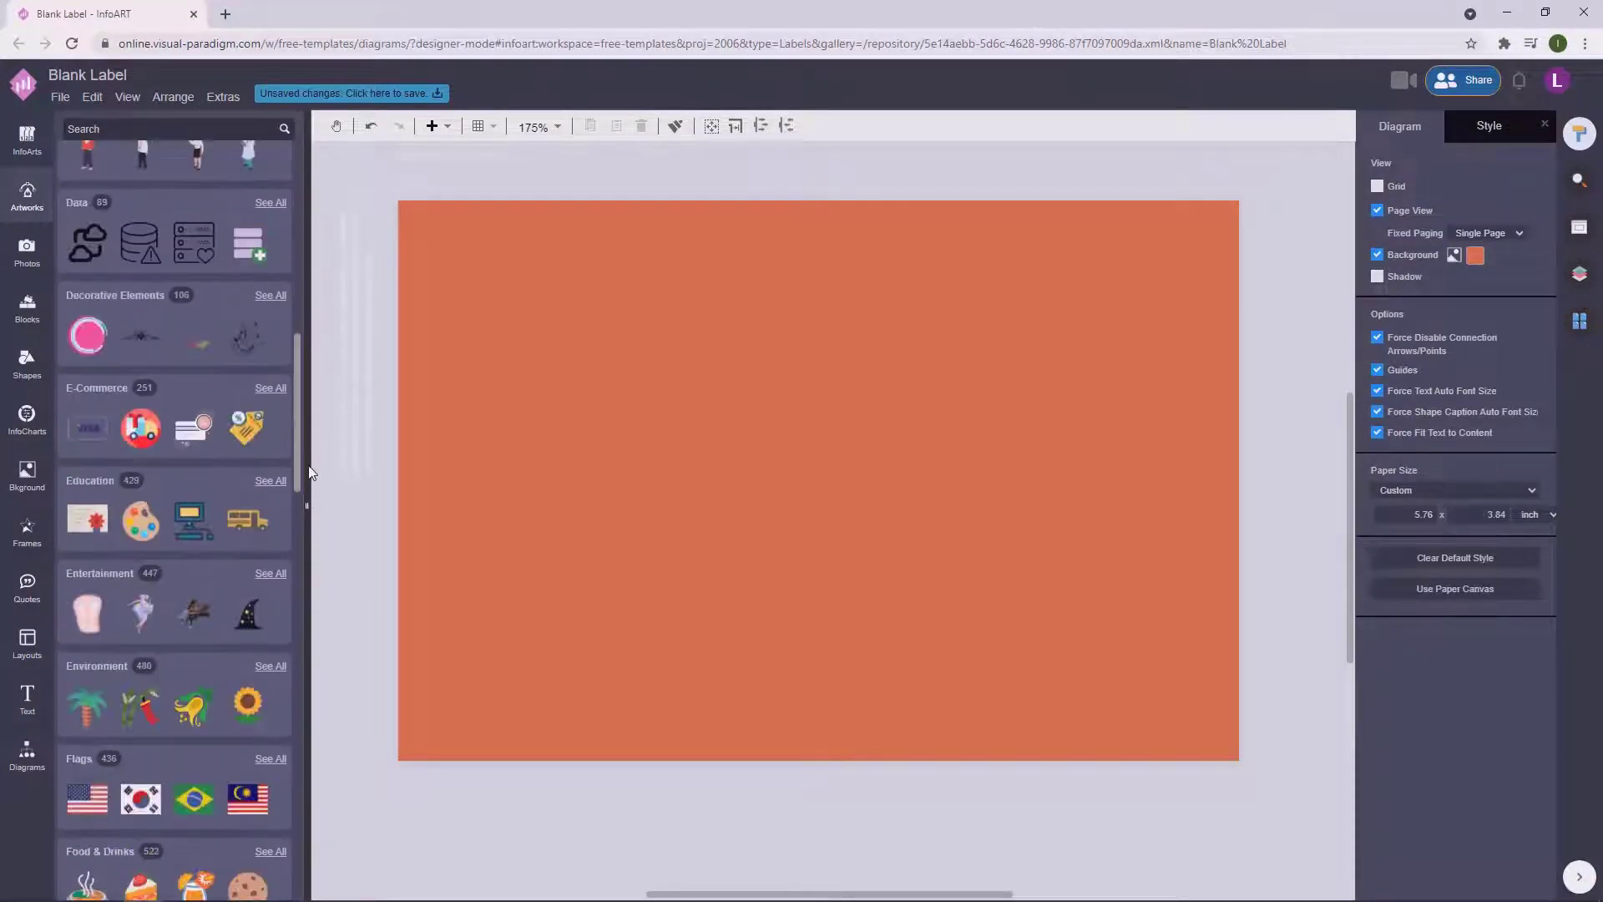
pyautogui.click(62, 409)
pyautogui.click(120, 284)
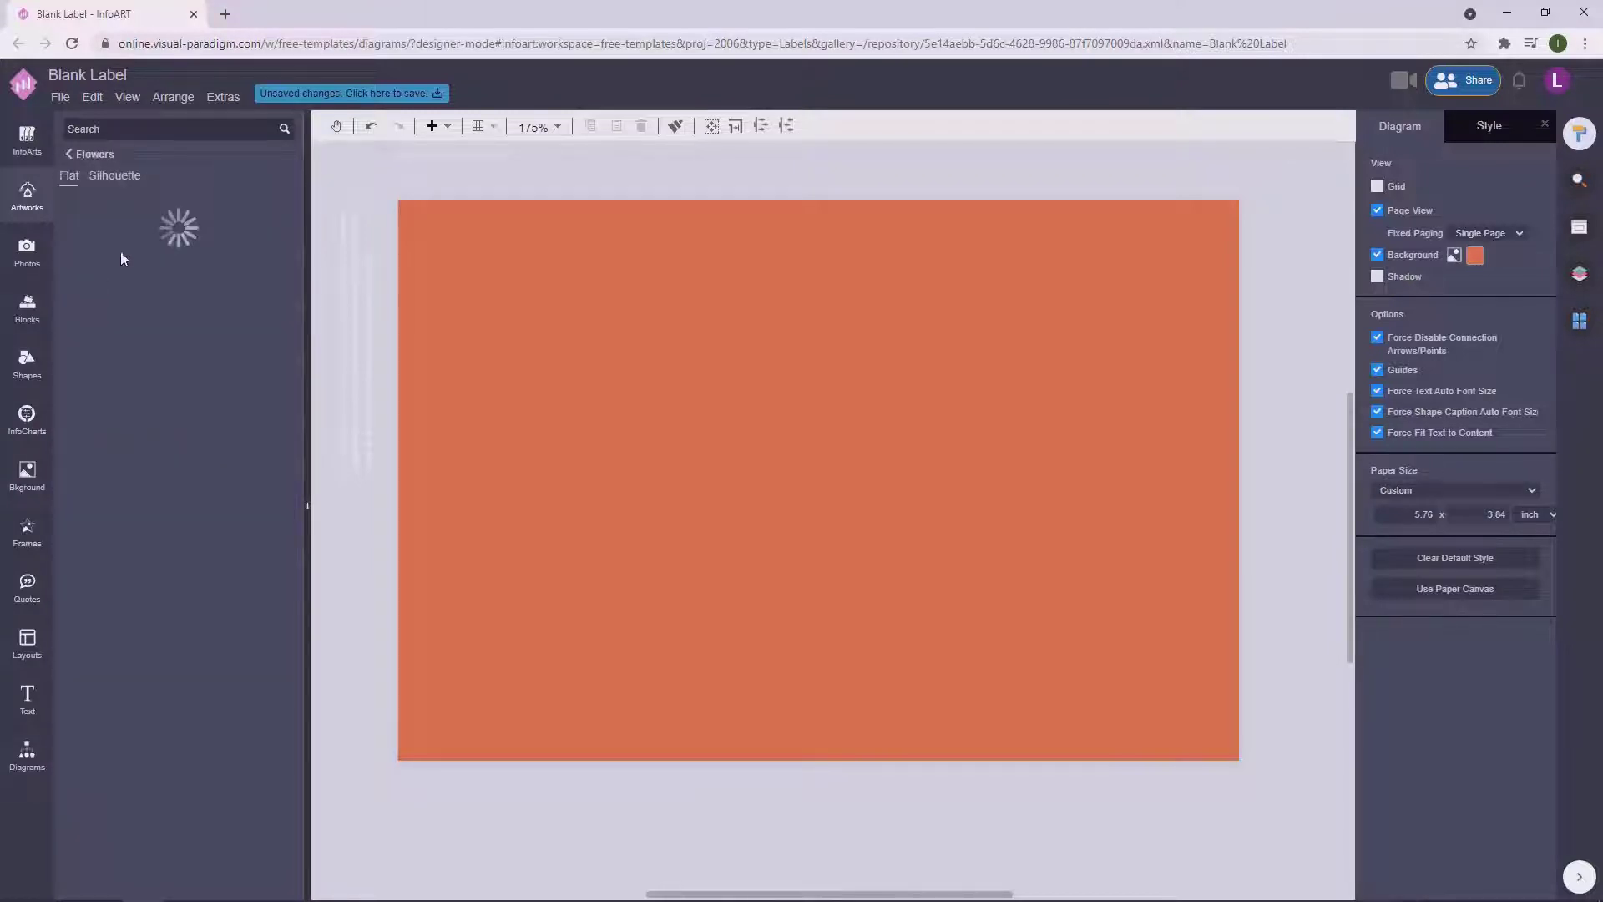
pyautogui.click(118, 177)
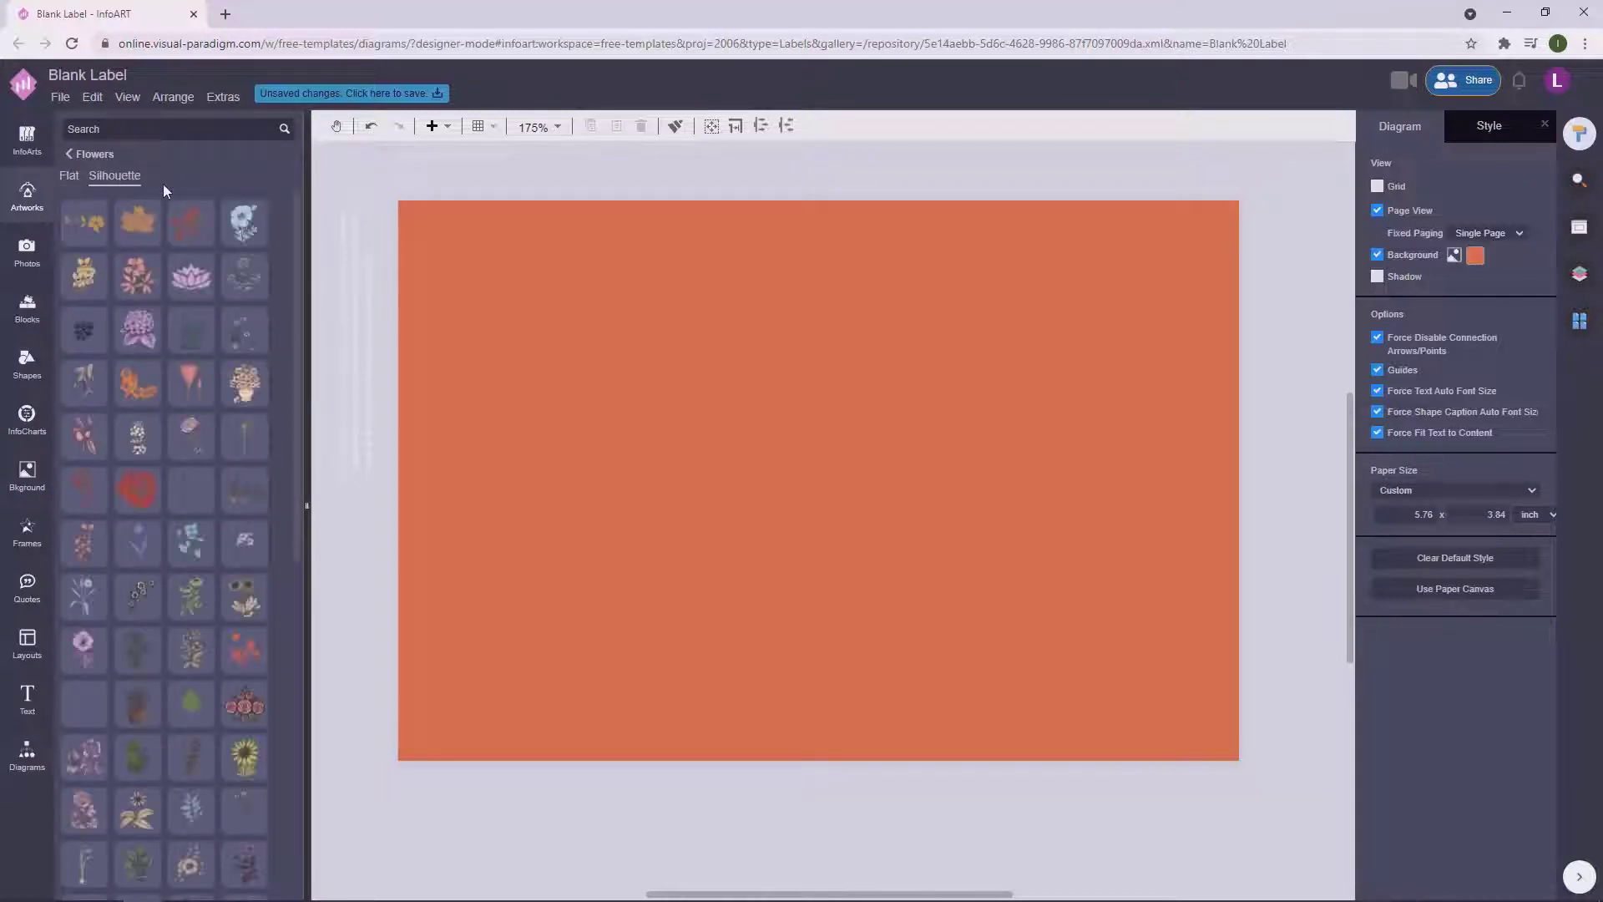
pyautogui.click(244, 221)
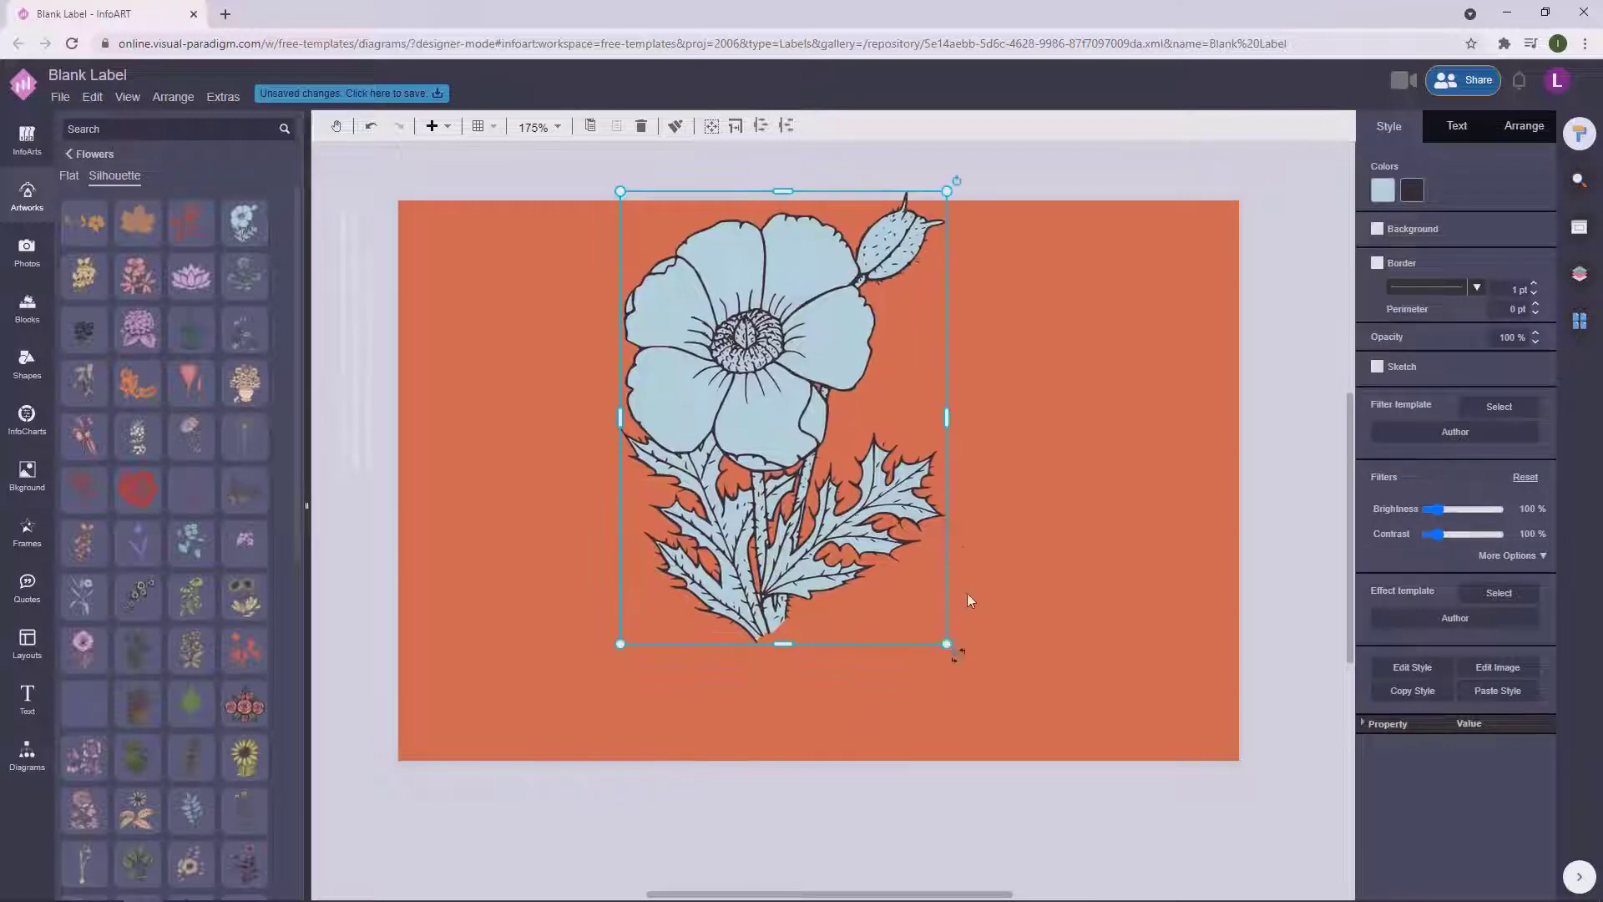
pyautogui.moveTo(961, 653); pyautogui.dragTo(1036, 778)
# Recolour the flower artwork with white outlines and a fill matching the orange page background.
pyautogui.click(1412, 192)
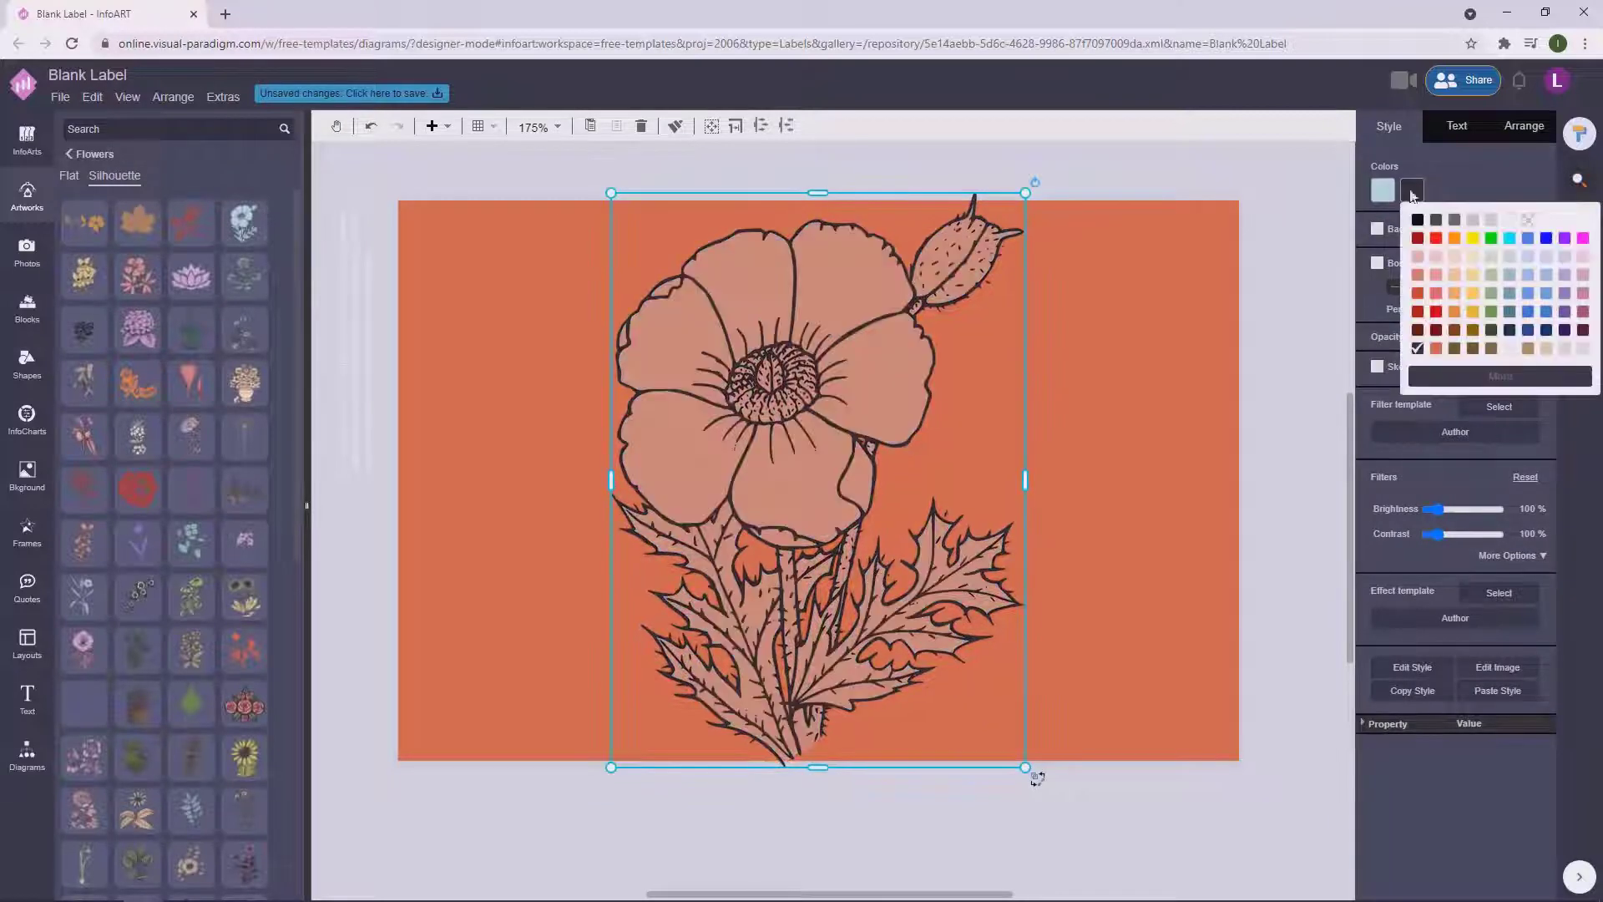
pyautogui.click(1492, 221)
pyautogui.click(1110, 283)
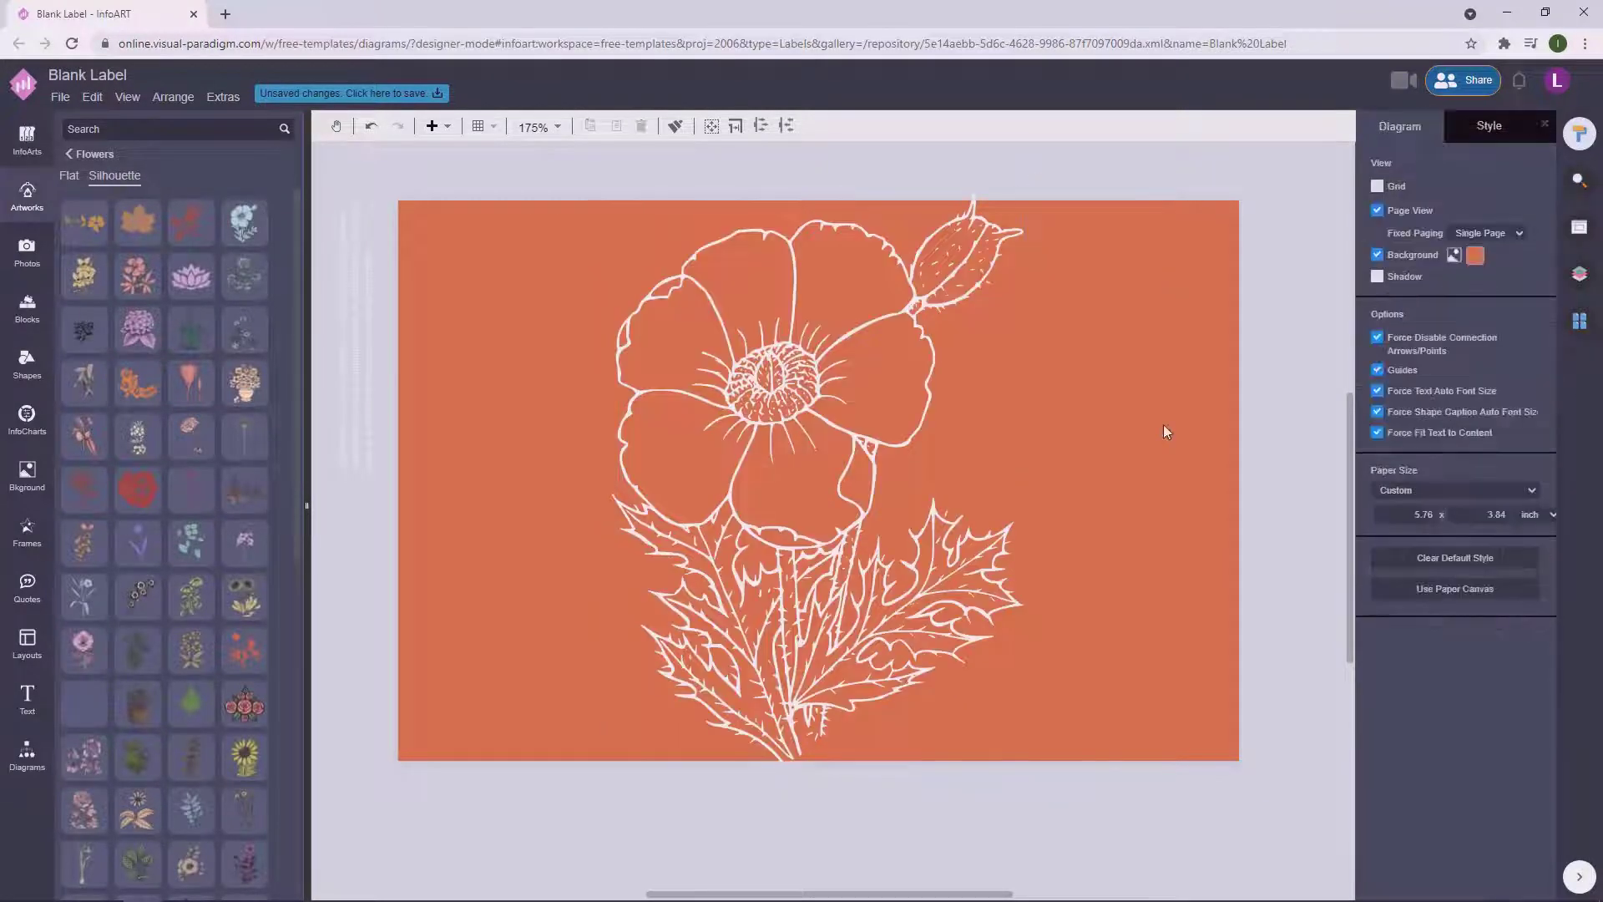
# Add a white circle about 165 pt in diameter at the page centre and remove its outline.
pyautogui.click(27, 754)
pyautogui.scroll(-5, 125, 754)
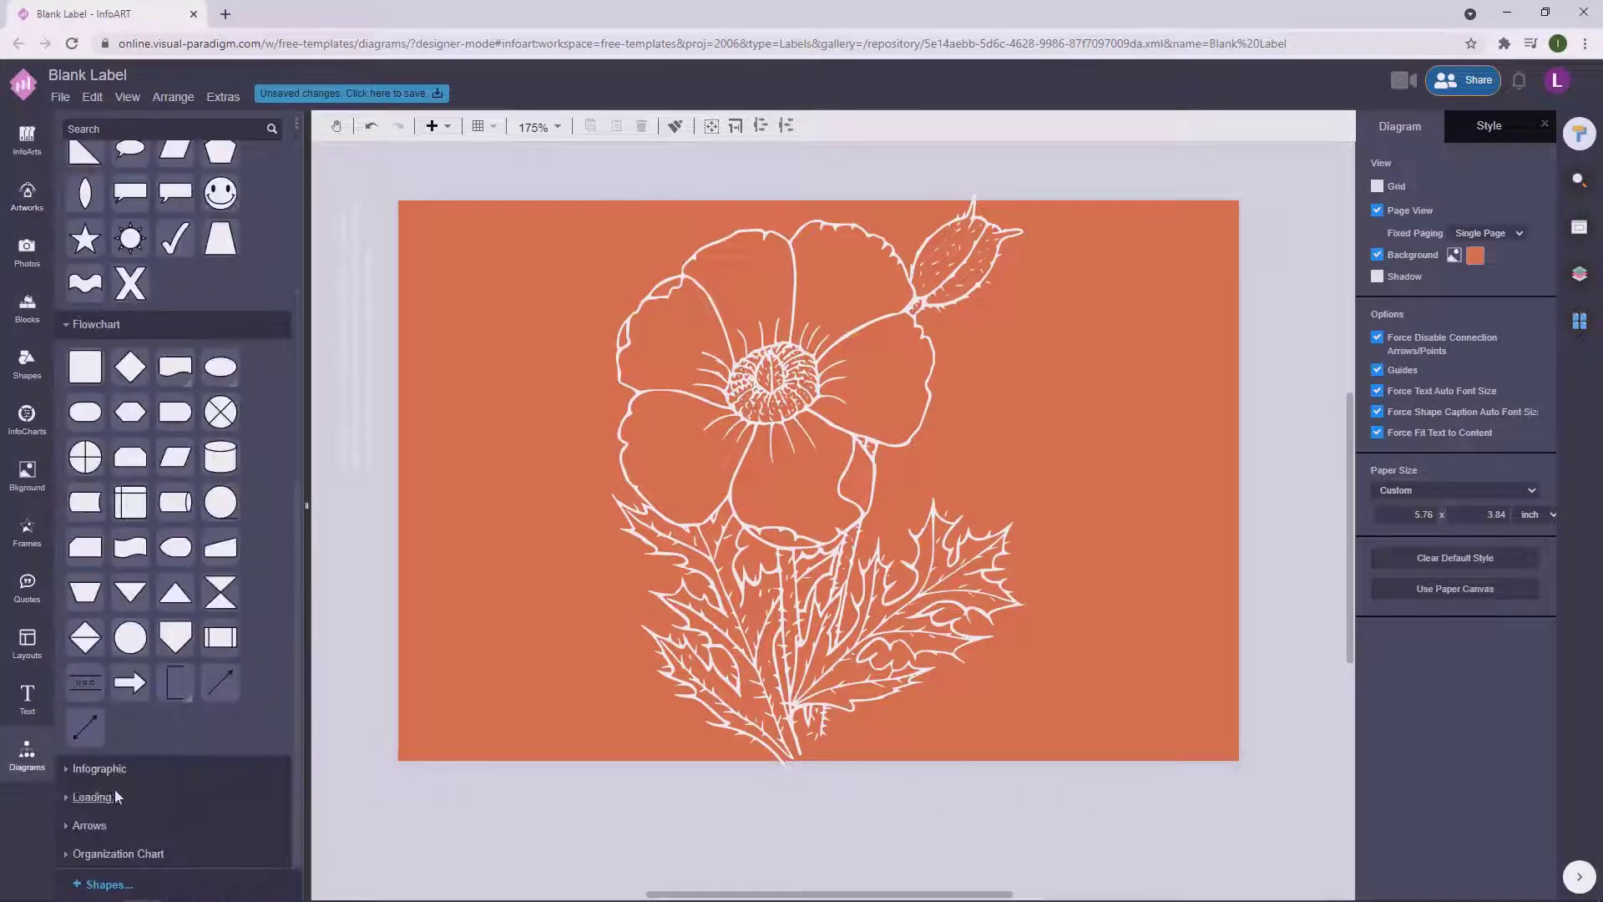
pyautogui.click(114, 789)
pyautogui.moveTo(176, 423); pyautogui.dragTo(717, 461)
pyautogui.moveTo(779, 523); pyautogui.dragTo(902, 646)
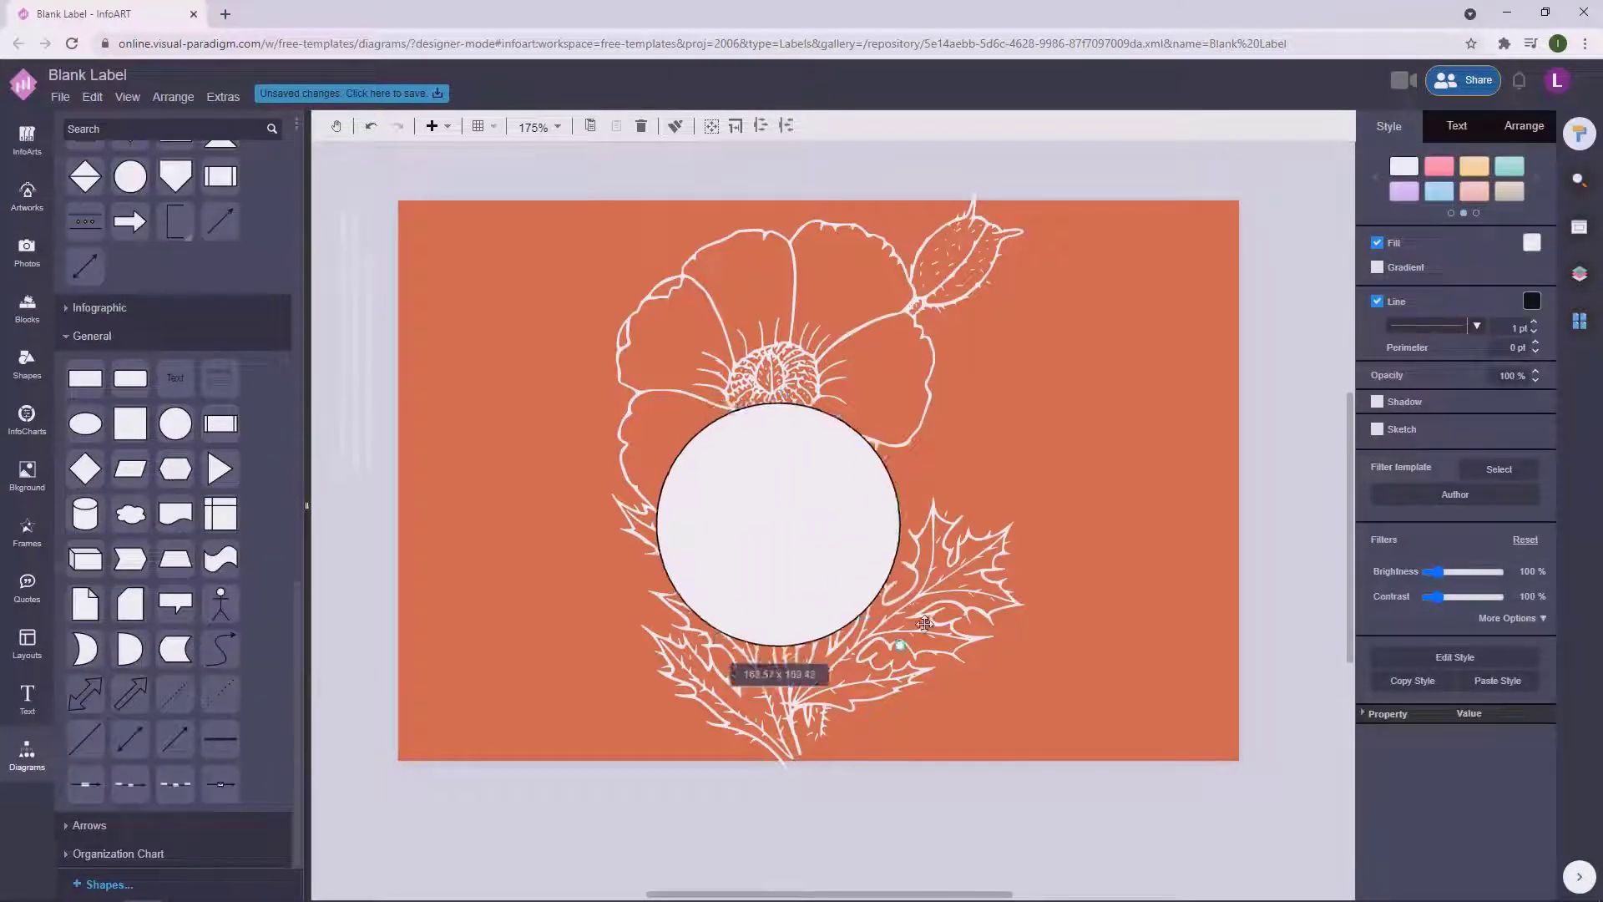
pyautogui.moveTo(815, 547); pyautogui.dragTo(789, 511)
pyautogui.click(1377, 302)
pyautogui.click(1123, 359)
pyautogui.click(1040, 402)
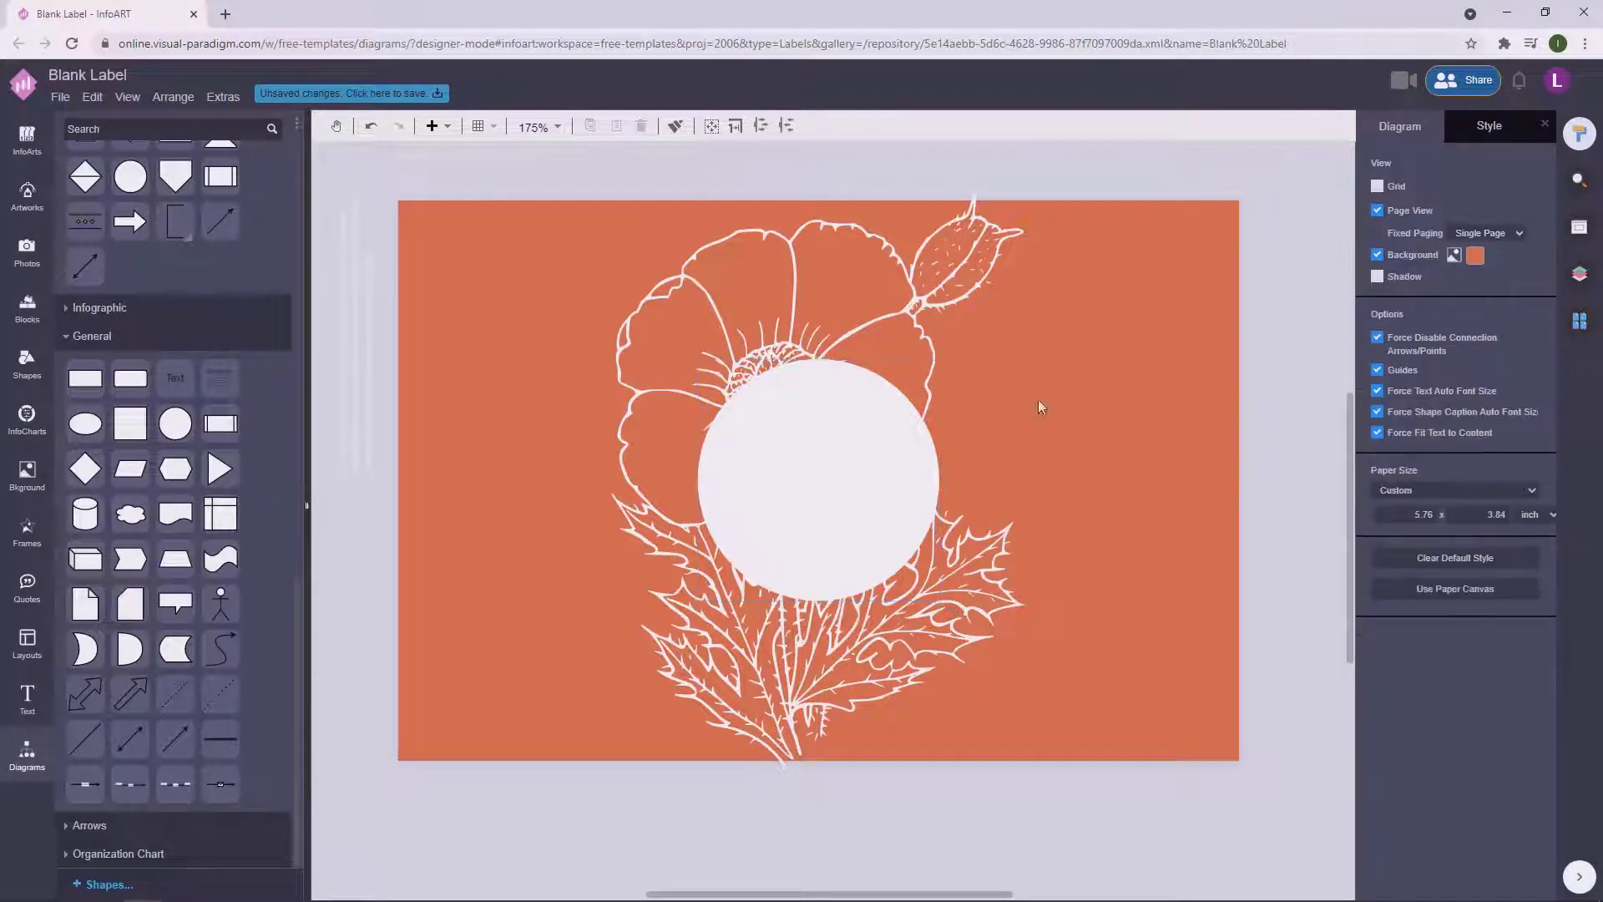
# Try flipping the flower artwork horizontally, and undo the flip.
pyautogui.click(859, 339)
pyautogui.click(1525, 134)
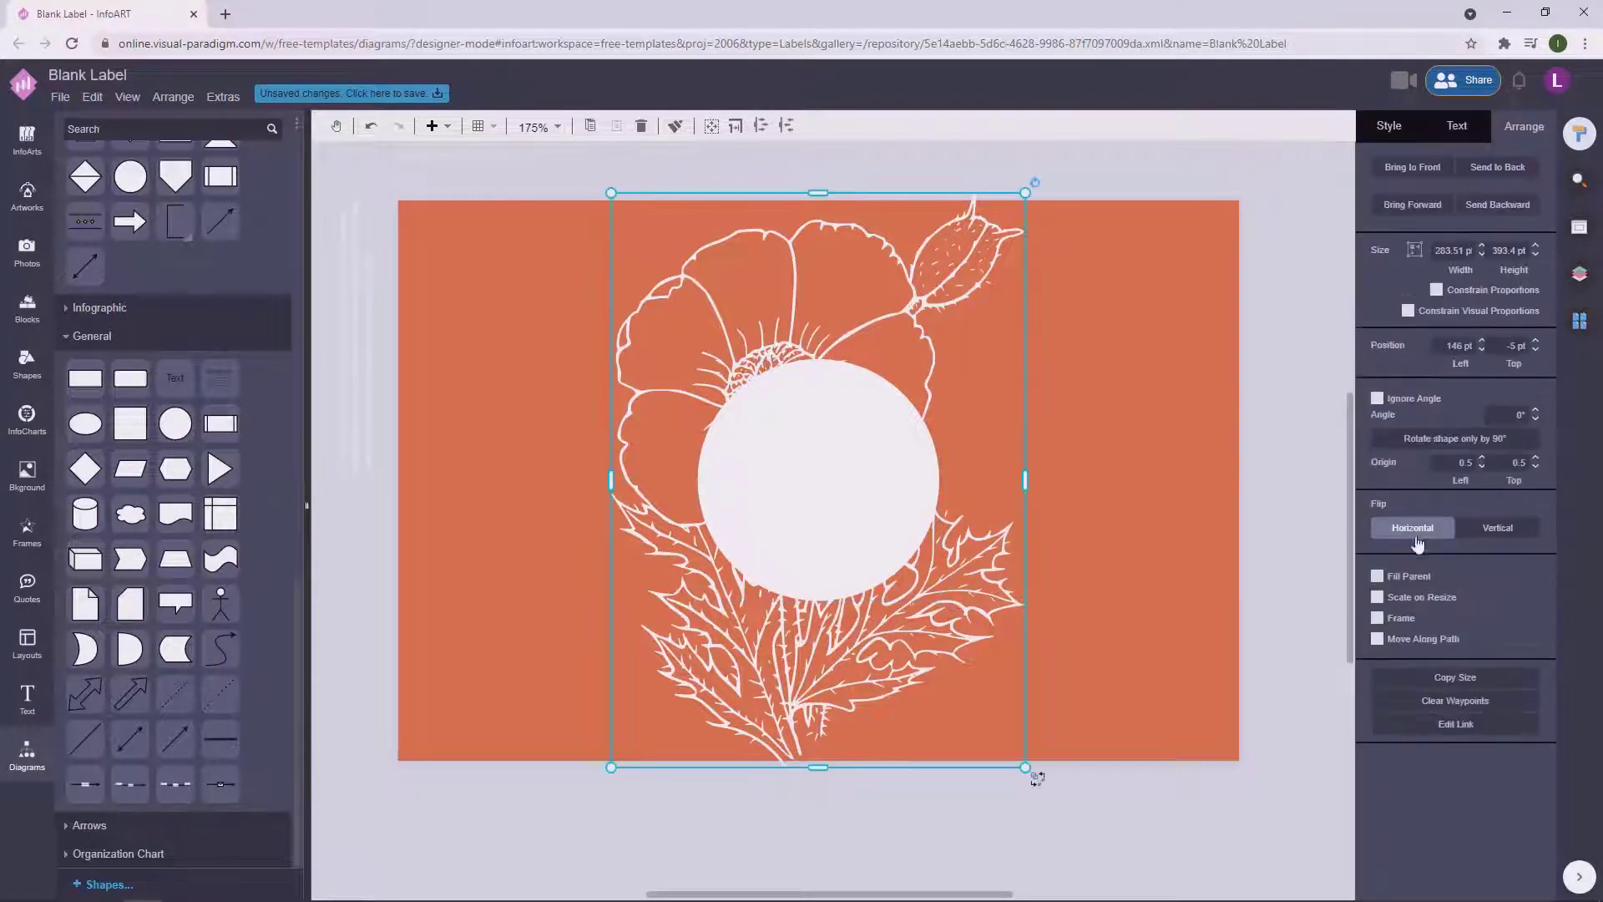
pyautogui.click(1412, 528)
pyautogui.hotkey('ctrl', 'z')
pyautogui.click(1236, 278)
# Move the white circle down over the flower's stem and leaves, centred horizontally, and shrink it to about 154 pt wide.
pyautogui.moveTo(887, 467); pyautogui.dragTo(887, 566)
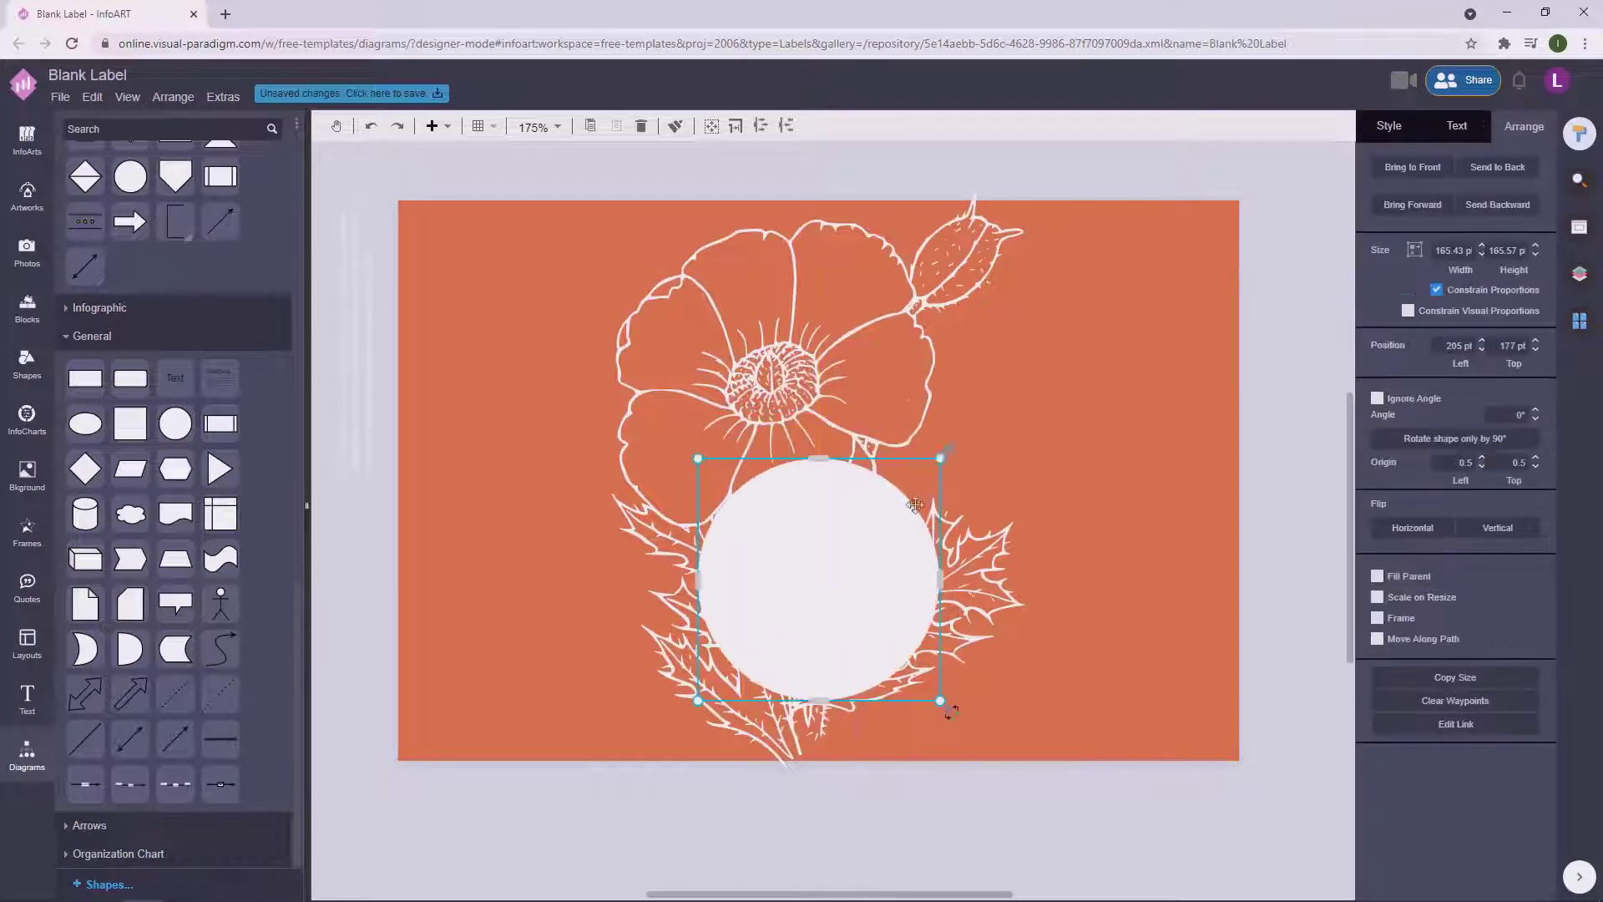
pyautogui.moveTo(940, 458)
pyautogui.mouseDown()
pyautogui.moveTo(921, 498)
pyautogui.moveTo(930, 465)
pyautogui.mouseUp()
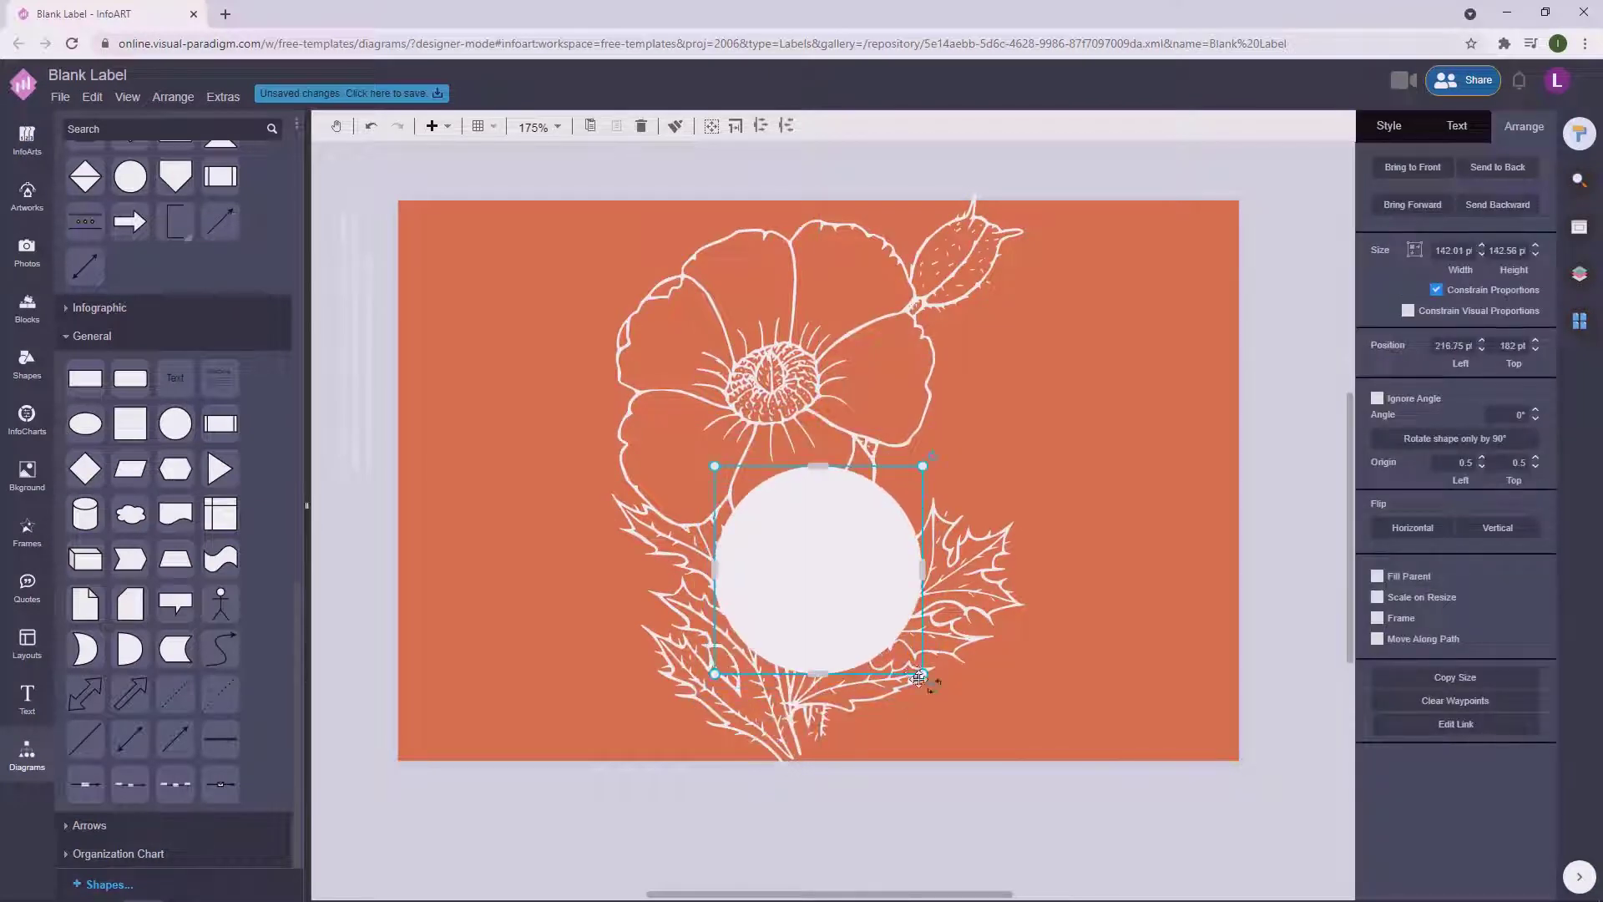
pyautogui.moveTo(862, 623); pyautogui.dragTo(863, 612)
pyautogui.moveTo(926, 668); pyautogui.dragTo(940, 682)
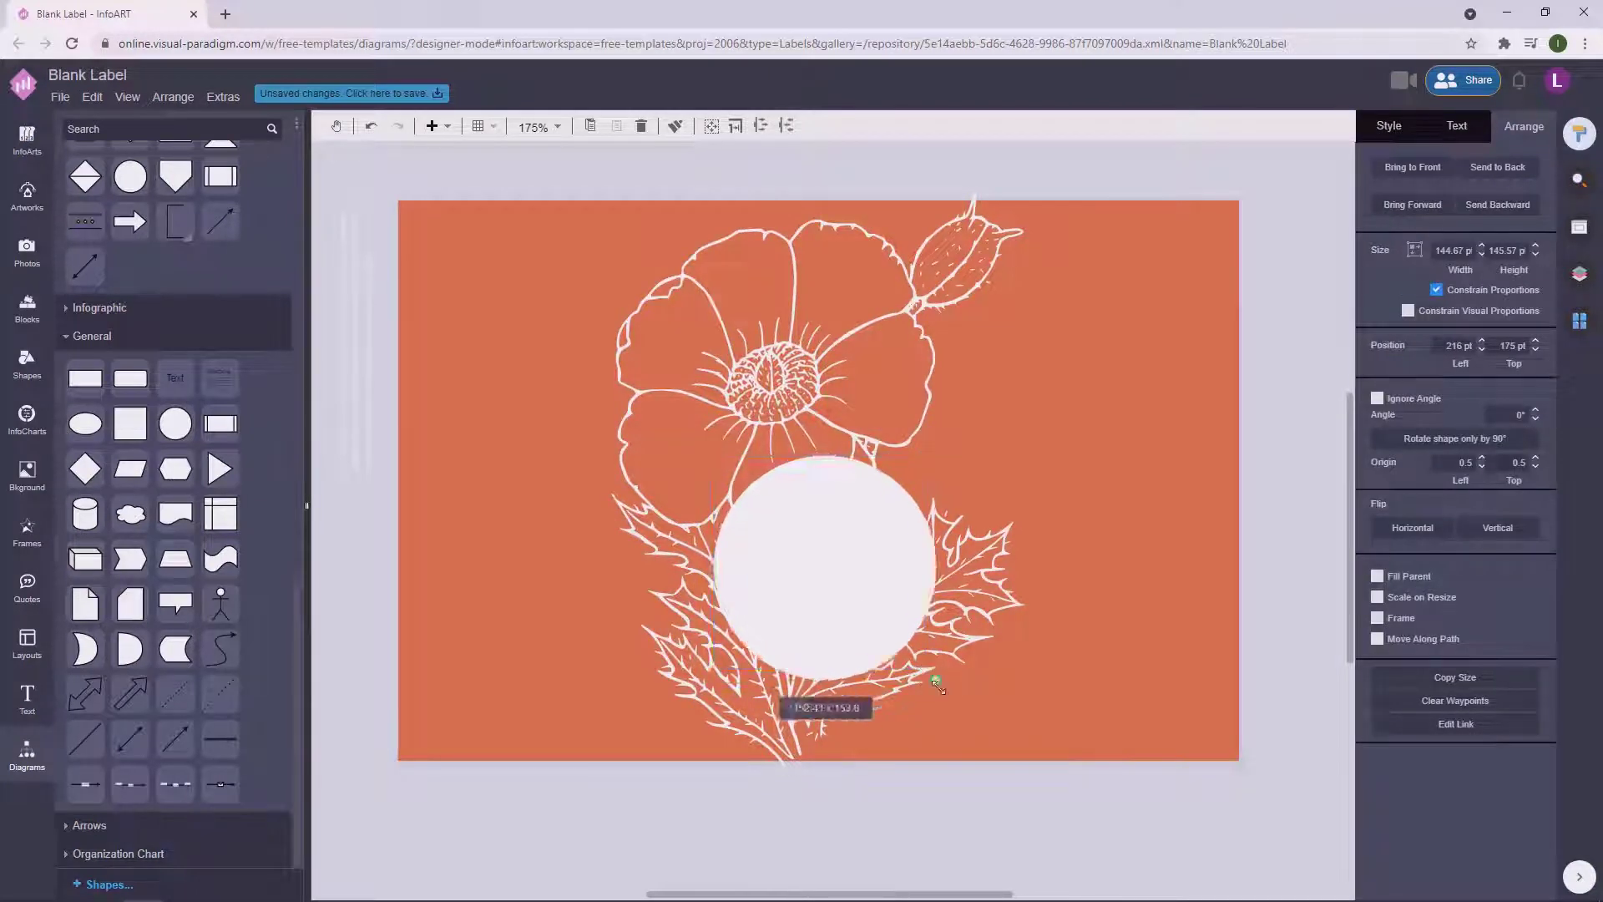
pyautogui.moveTo(872, 629); pyautogui.dragTo(863, 641)
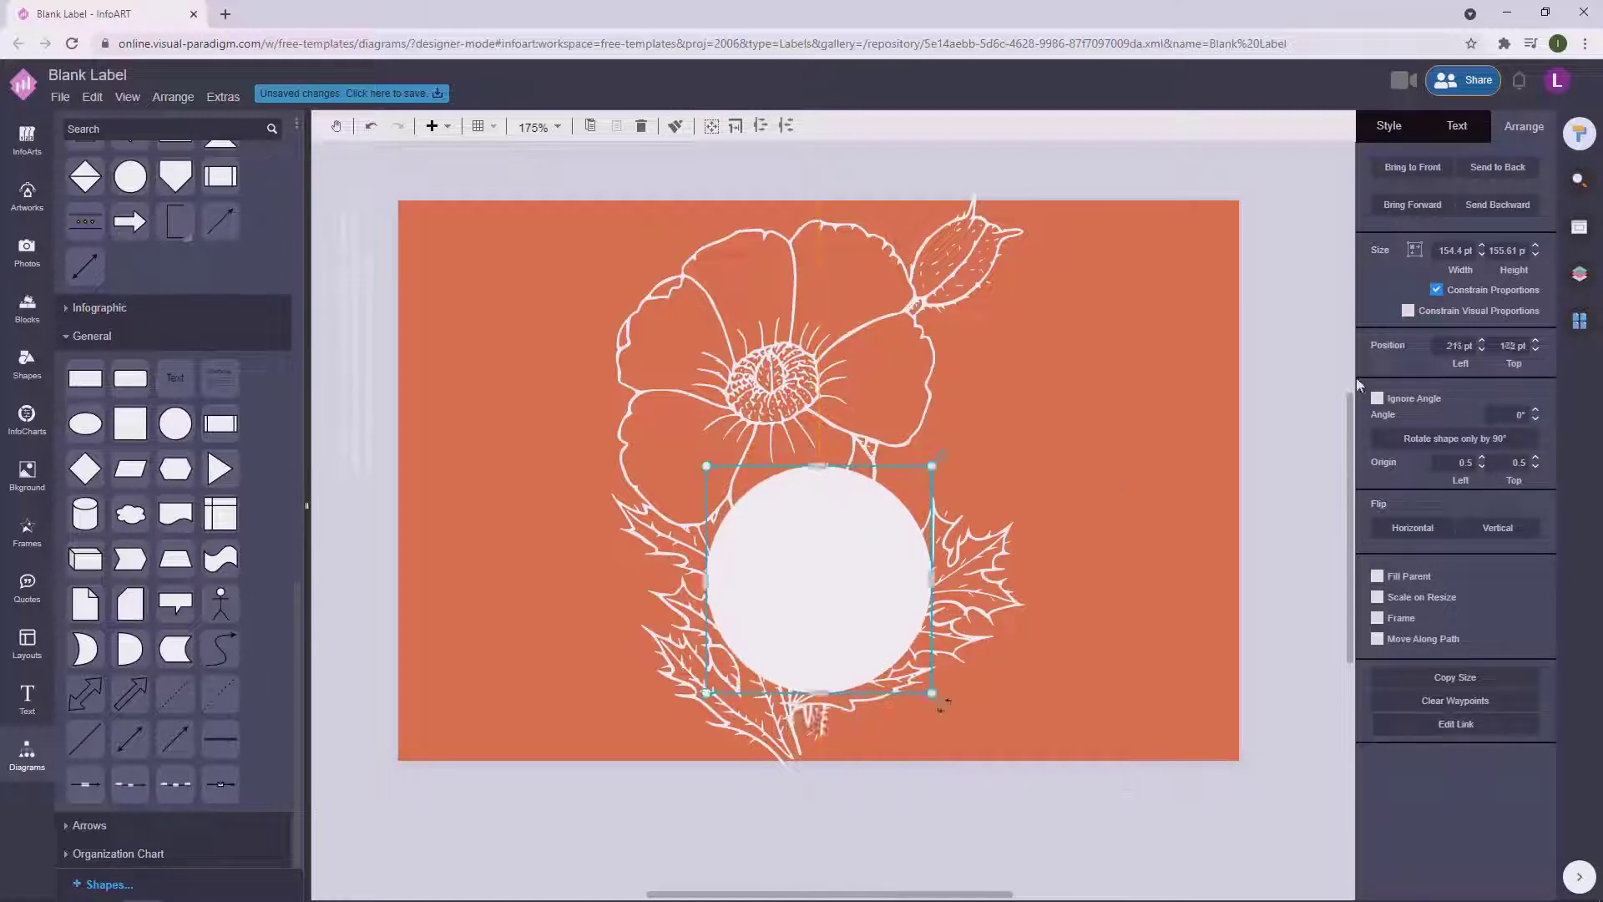
pyautogui.click(1260, 498)
pyautogui.click(898, 520)
pyautogui.moveTo(858, 541); pyautogui.dragTo(859, 548)
pyautogui.click(1277, 403)
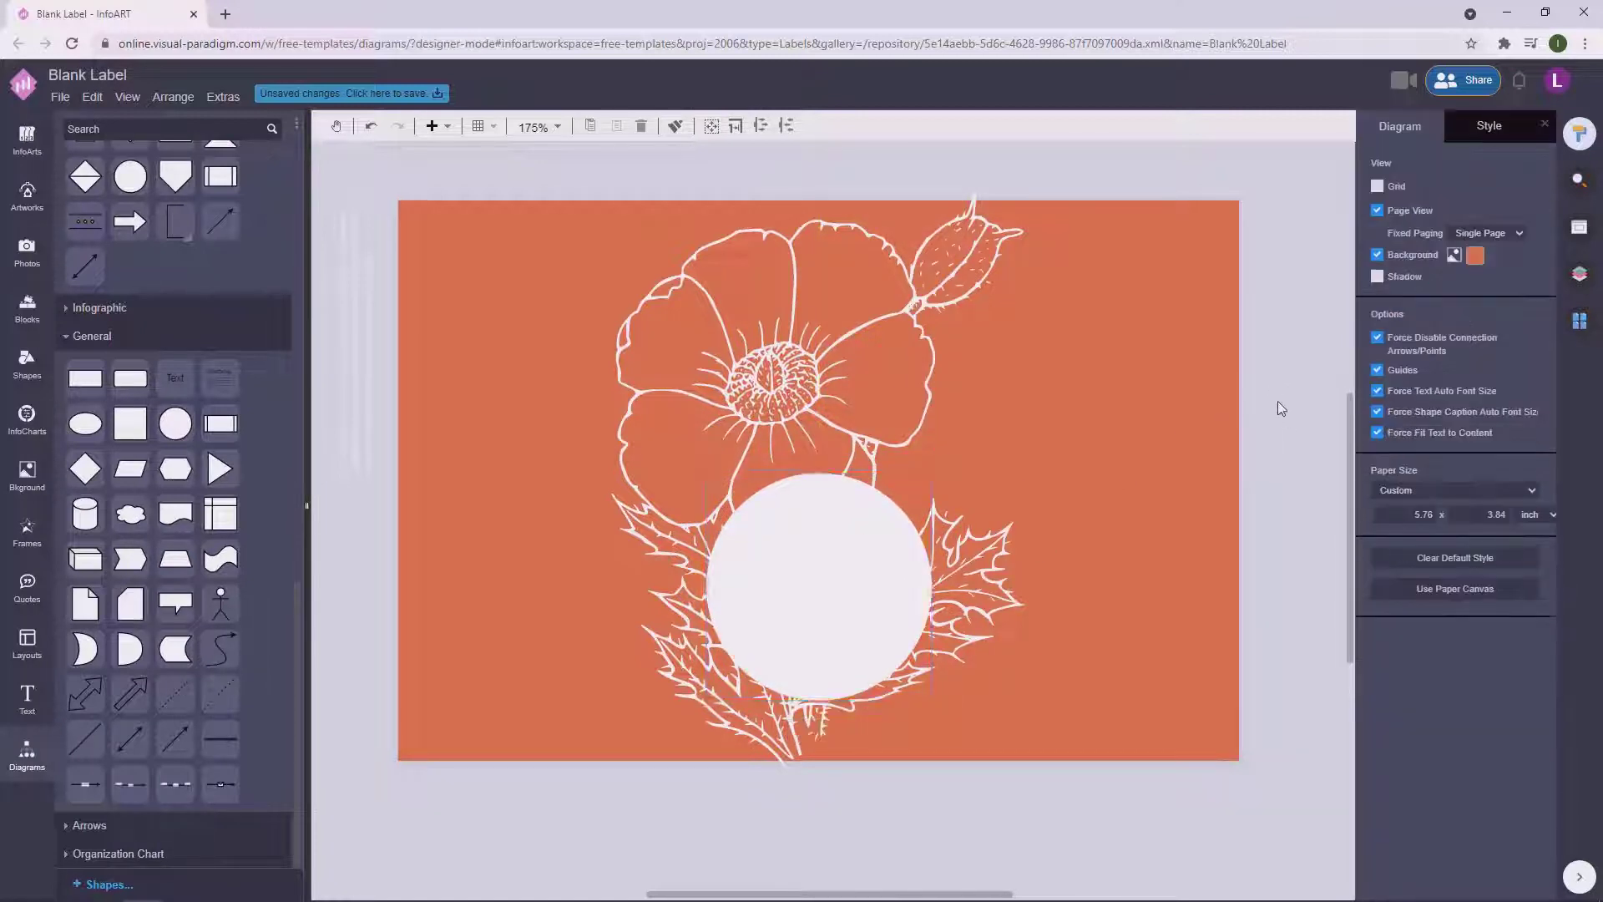
# Duplicate the white circle to its right and make the copy slightly smaller.
pyautogui.scroll(-2, 1282, 422)
pyautogui.moveTo(1190, 490); pyautogui.dragTo(1092, 484)
pyautogui.scroll(4, 894, 526)
pyautogui.moveTo(885, 508); pyautogui.dragTo(1016, 517)
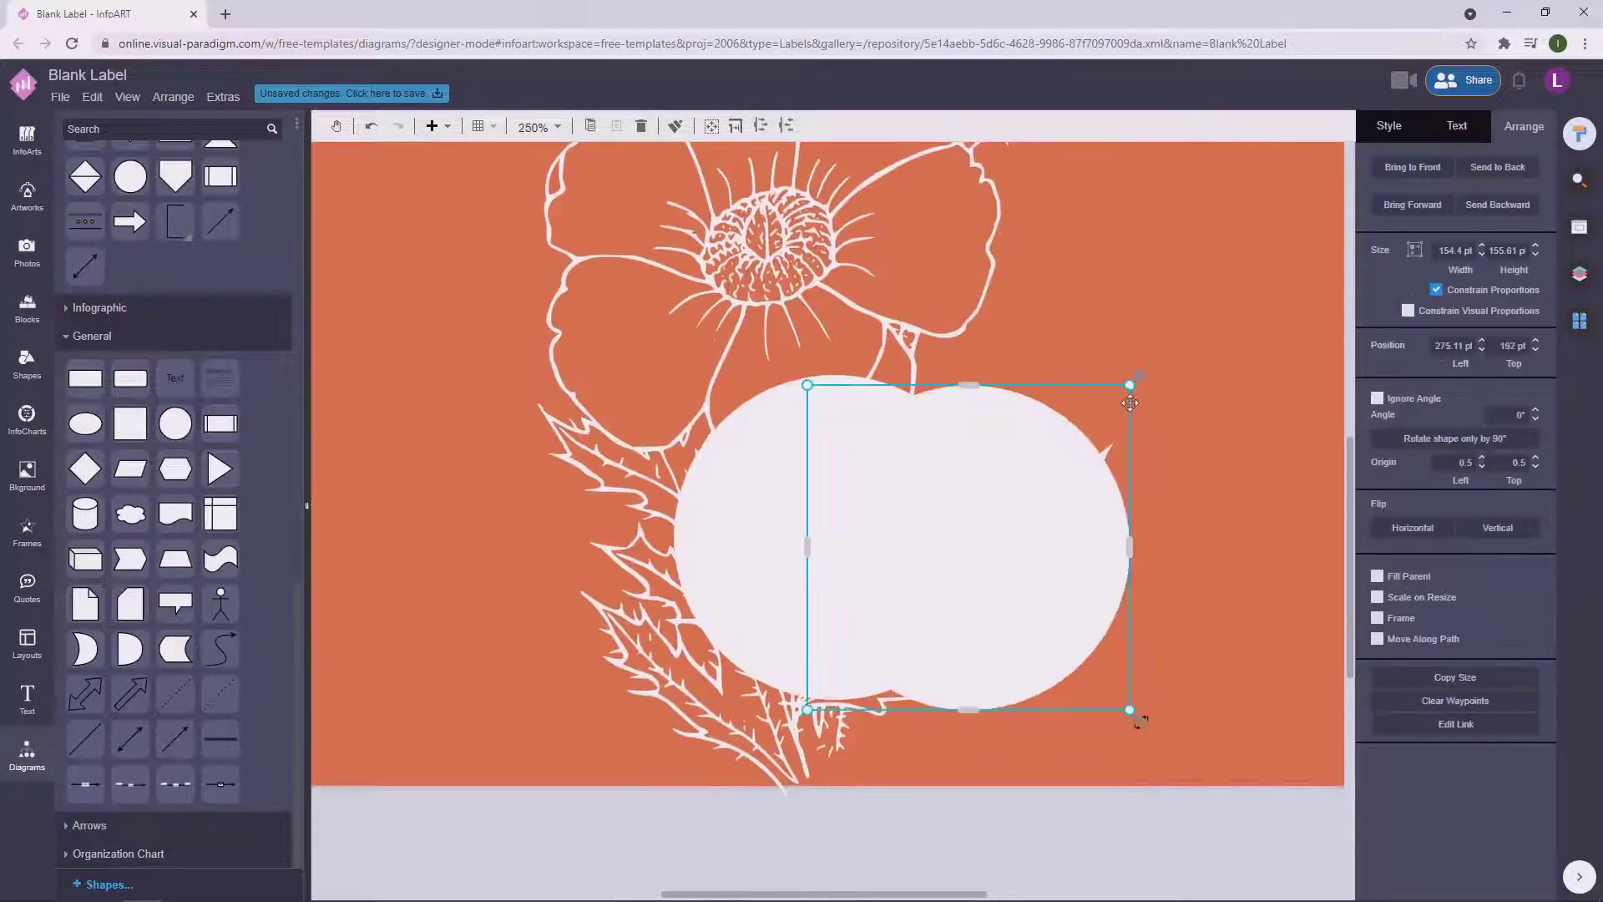
pyautogui.moveTo(1132, 384); pyautogui.dragTo(1121, 395)
# Give the copied circle an orange outline matching the background and remove its fill.
pyautogui.click(1386, 130)
pyautogui.click(1377, 301)
pyautogui.click(1531, 302)
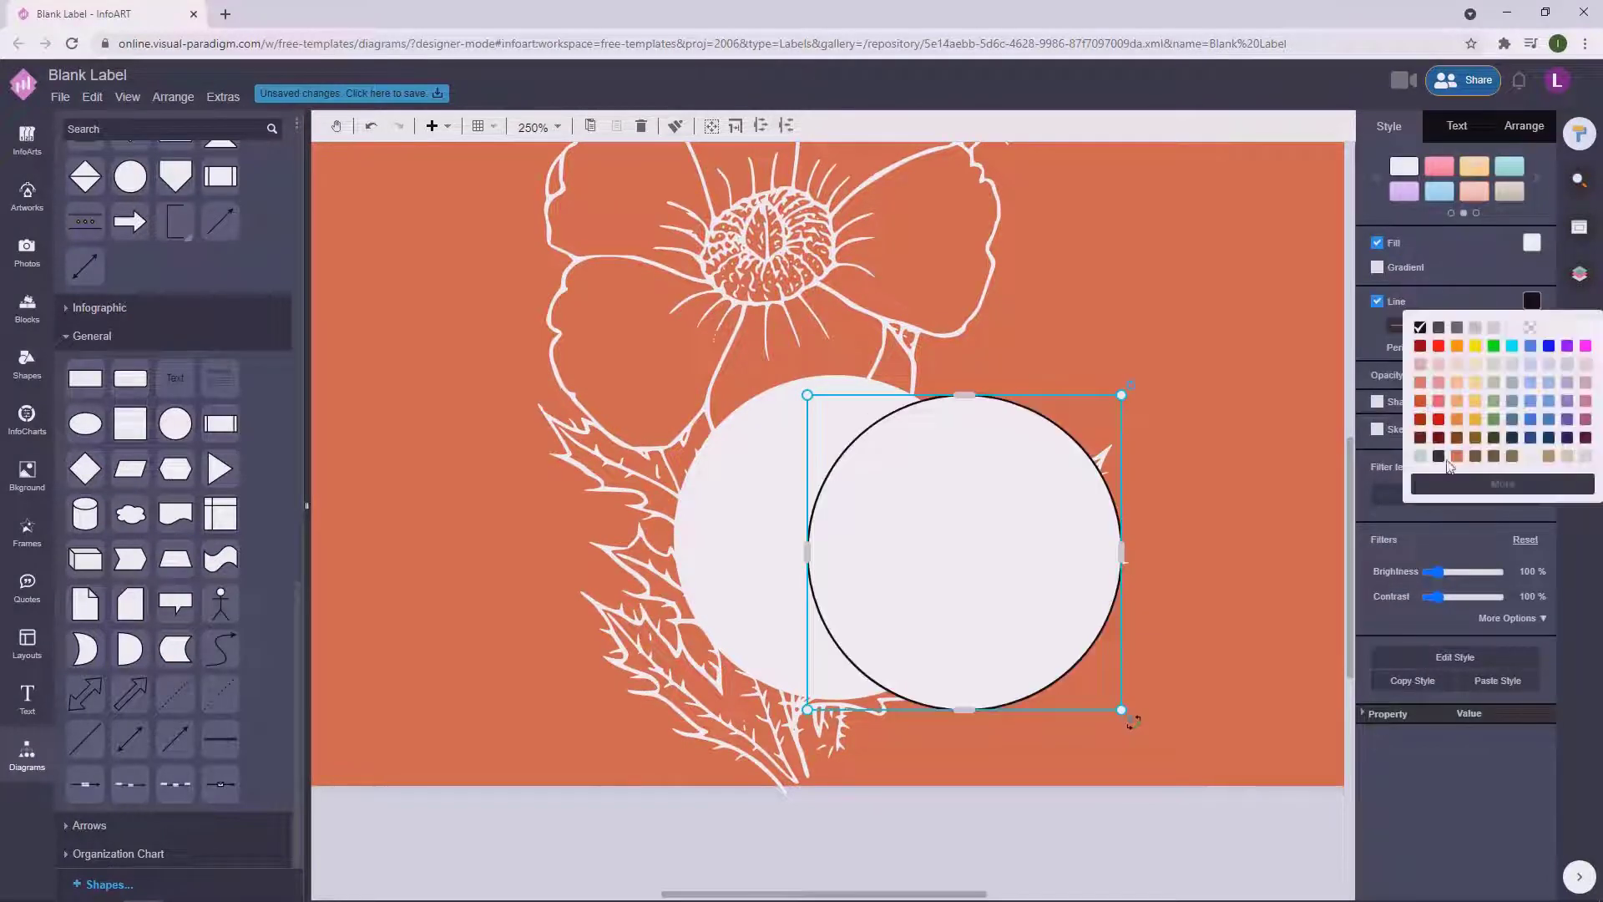
pyautogui.click(1448, 465)
pyautogui.click(1377, 242)
# Shrink the orange ring a little more and centre it inside the white circle.
pyautogui.moveTo(1123, 401)
pyautogui.mouseDown()
pyautogui.moveTo(1139, 803)
pyautogui.moveTo(1144, 401)
pyautogui.moveTo(1105, 411)
pyautogui.mouseUp()
pyautogui.moveTo(1033, 546); pyautogui.dragTo(927, 514)
pyautogui.click(1150, 398)
# Place the vertical text block near the page's lower left corner and enlarge it slightly.
pyautogui.scroll(-3, 1202, 471)
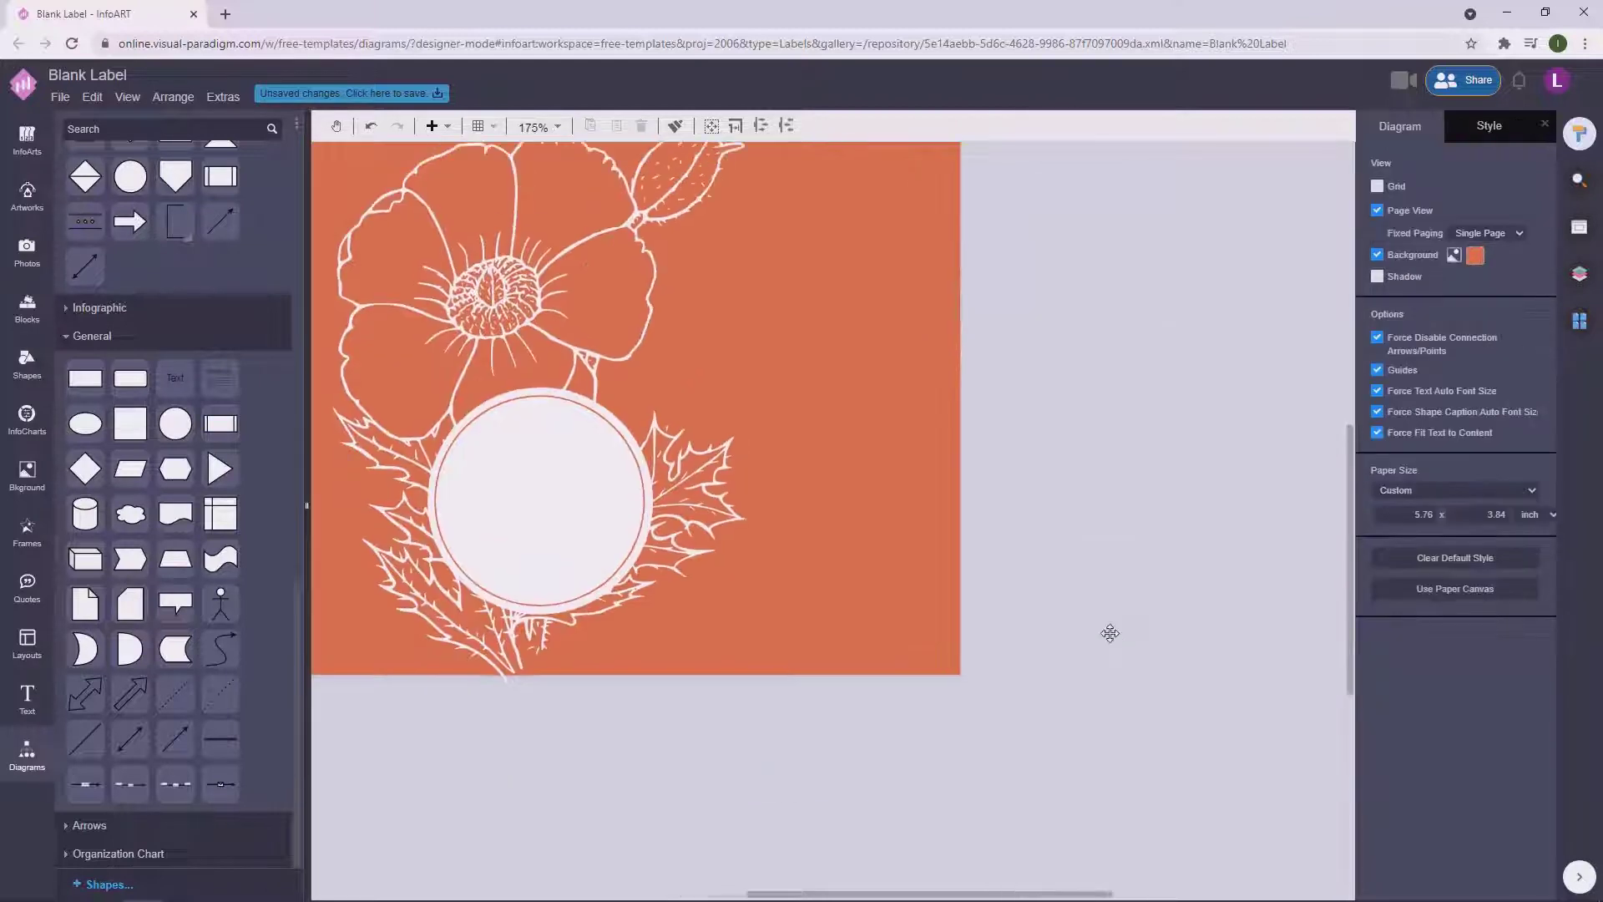
pyautogui.moveTo(979, 571); pyautogui.dragTo(1226, 584)
pyautogui.moveTo(518, 404); pyautogui.dragTo(592, 603)
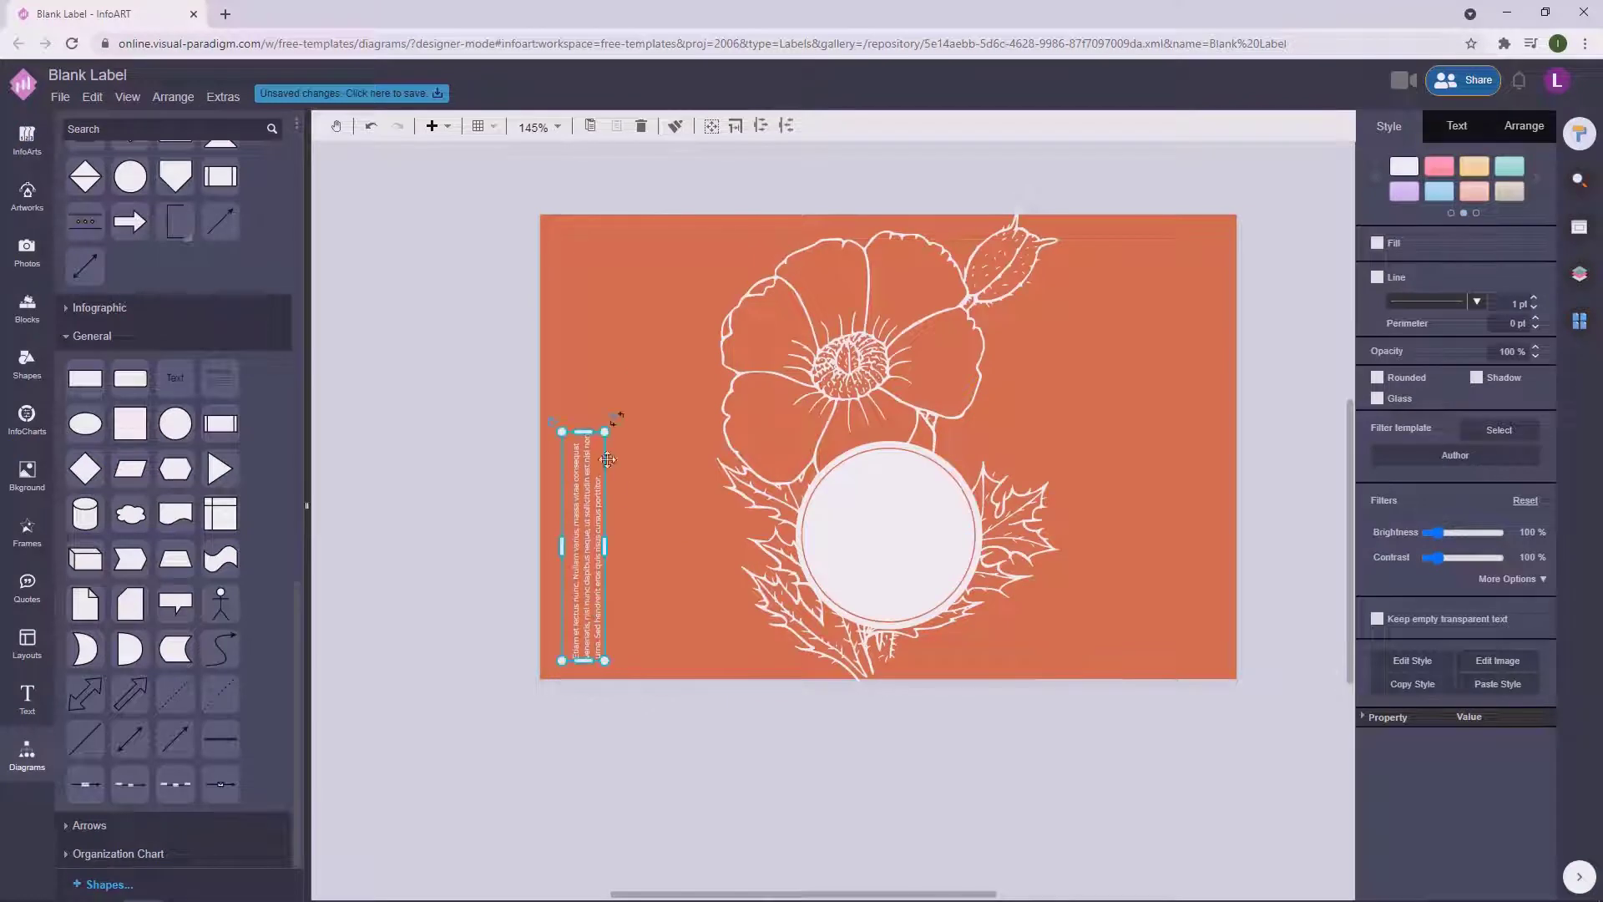
pyautogui.moveTo(606, 432); pyautogui.dragTo(610, 420)
pyautogui.click(685, 707)
# Duplicate the vertical text block into the page's upper right corner and right-align the copy's text.
pyautogui.moveTo(559, 601); pyautogui.dragTo(1149, 518)
pyautogui.click(1458, 125)
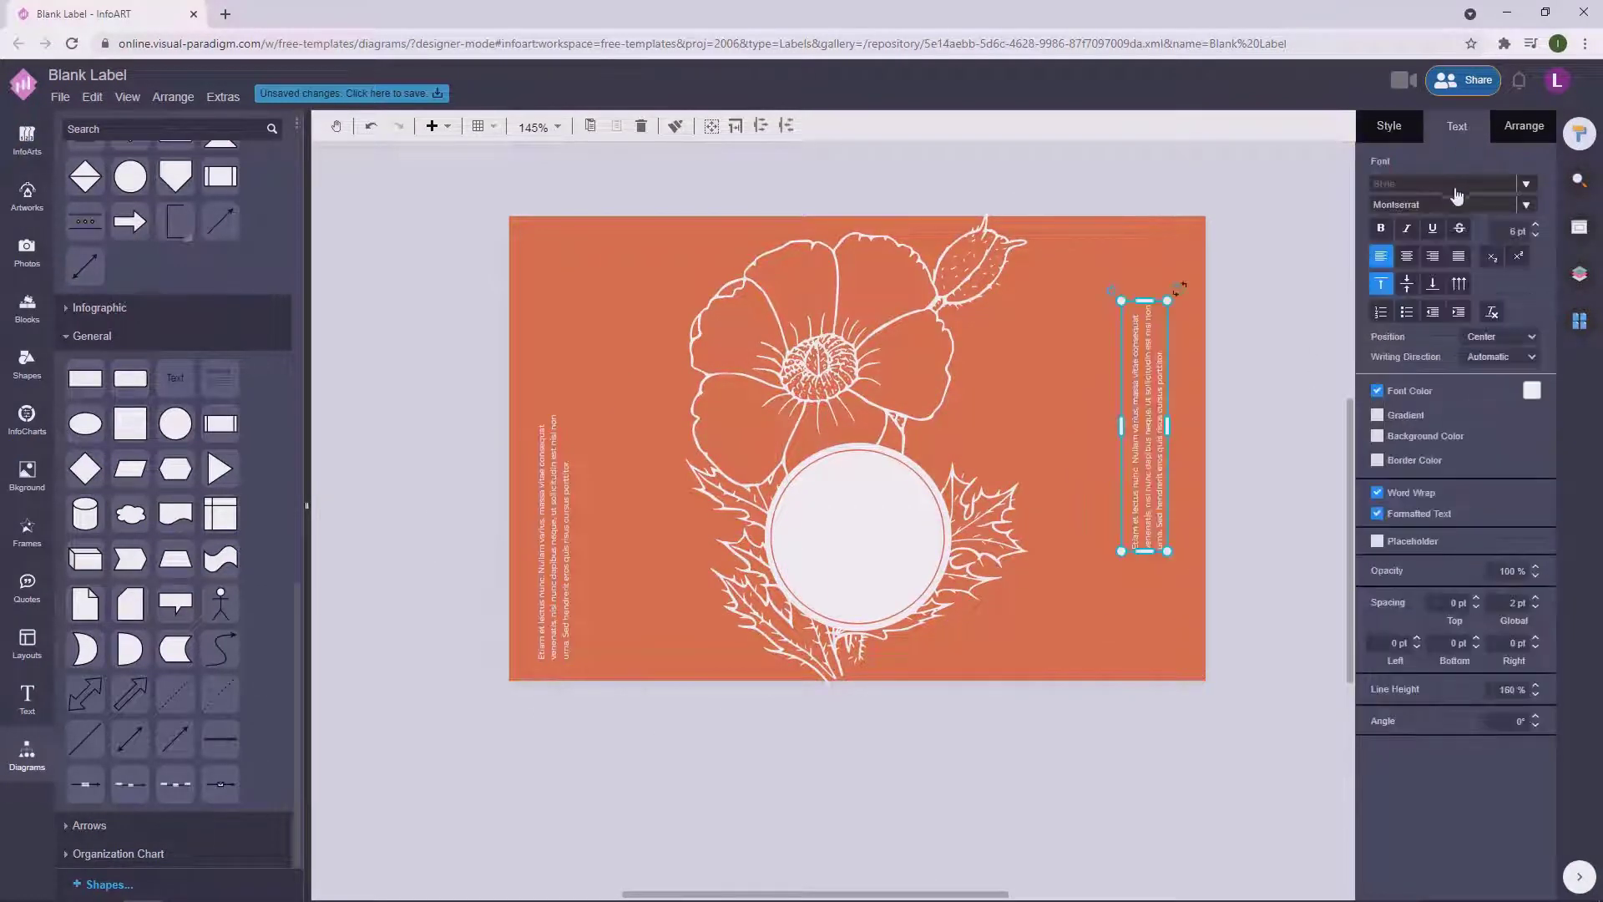
pyautogui.click(1264, 277)
pyautogui.moveTo(1160, 396); pyautogui.dragTo(1177, 329)
pyautogui.click(1259, 376)
pyautogui.moveTo(1259, 376); pyautogui.dragTo(1242, 379)
pyautogui.moveTo(1267, 531); pyautogui.dragTo(1239, 534)
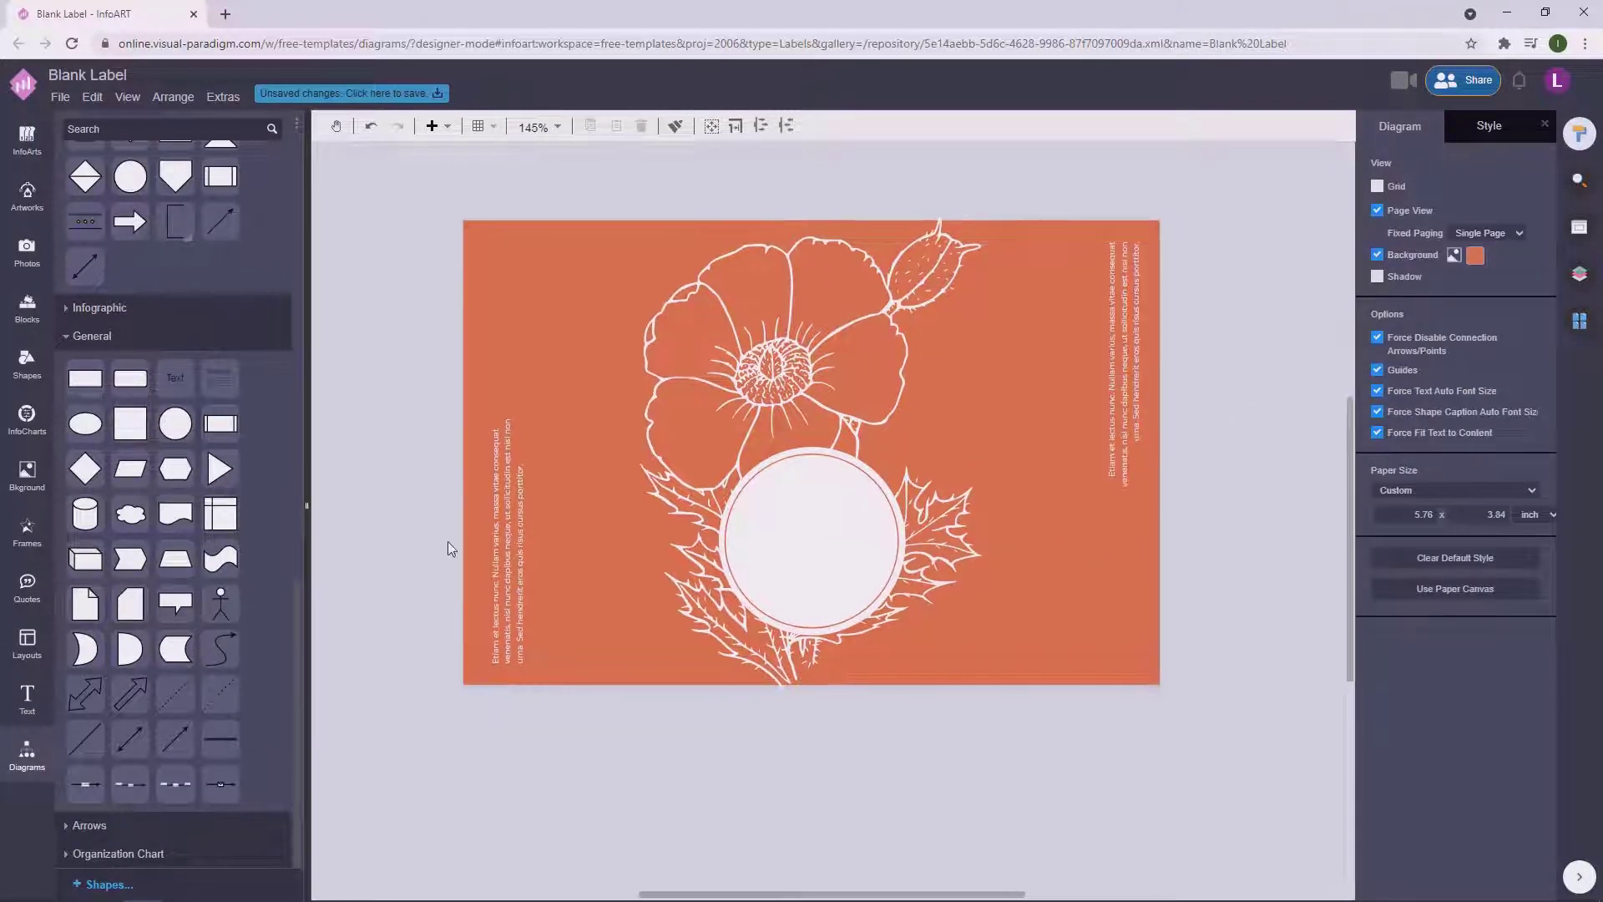
# Nudge the two vertical text blocks to even out their margins from the label's side edges.
pyautogui.moveTo(511, 560); pyautogui.dragTo(523, 561)
pyautogui.moveTo(1139, 377); pyautogui.dragTo(1129, 376)
pyautogui.click(1234, 389)
pyautogui.moveTo(1234, 391); pyautogui.dragTo(1202, 394)
pyautogui.moveTo(1090, 393); pyautogui.dragTo(1099, 392)
pyautogui.keyDown('shift'); pyautogui.click(498, 560); pyautogui.keyUp('shift')
pyautogui.moveTo(498, 560); pyautogui.dragTo(489, 557)
pyautogui.click(1209, 348)
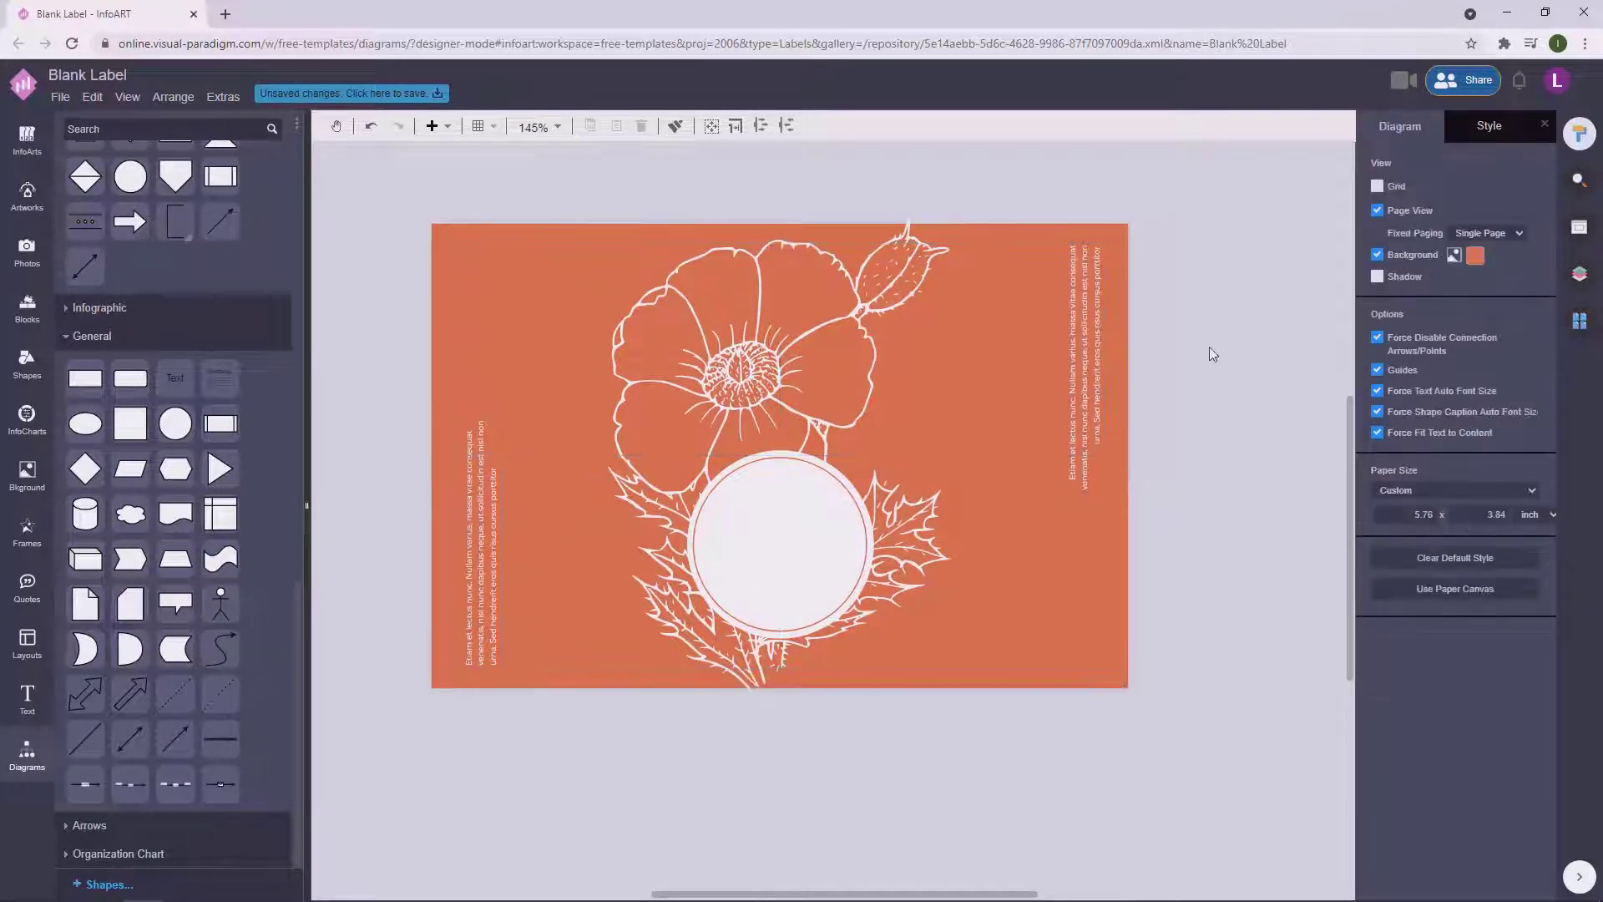
# Add a new text element above the label page and enlarge it to about 39 pt.
pyautogui.doubleClick(559, 180)
pyautogui.moveTo(565, 186); pyautogui.dragTo(811, 203)
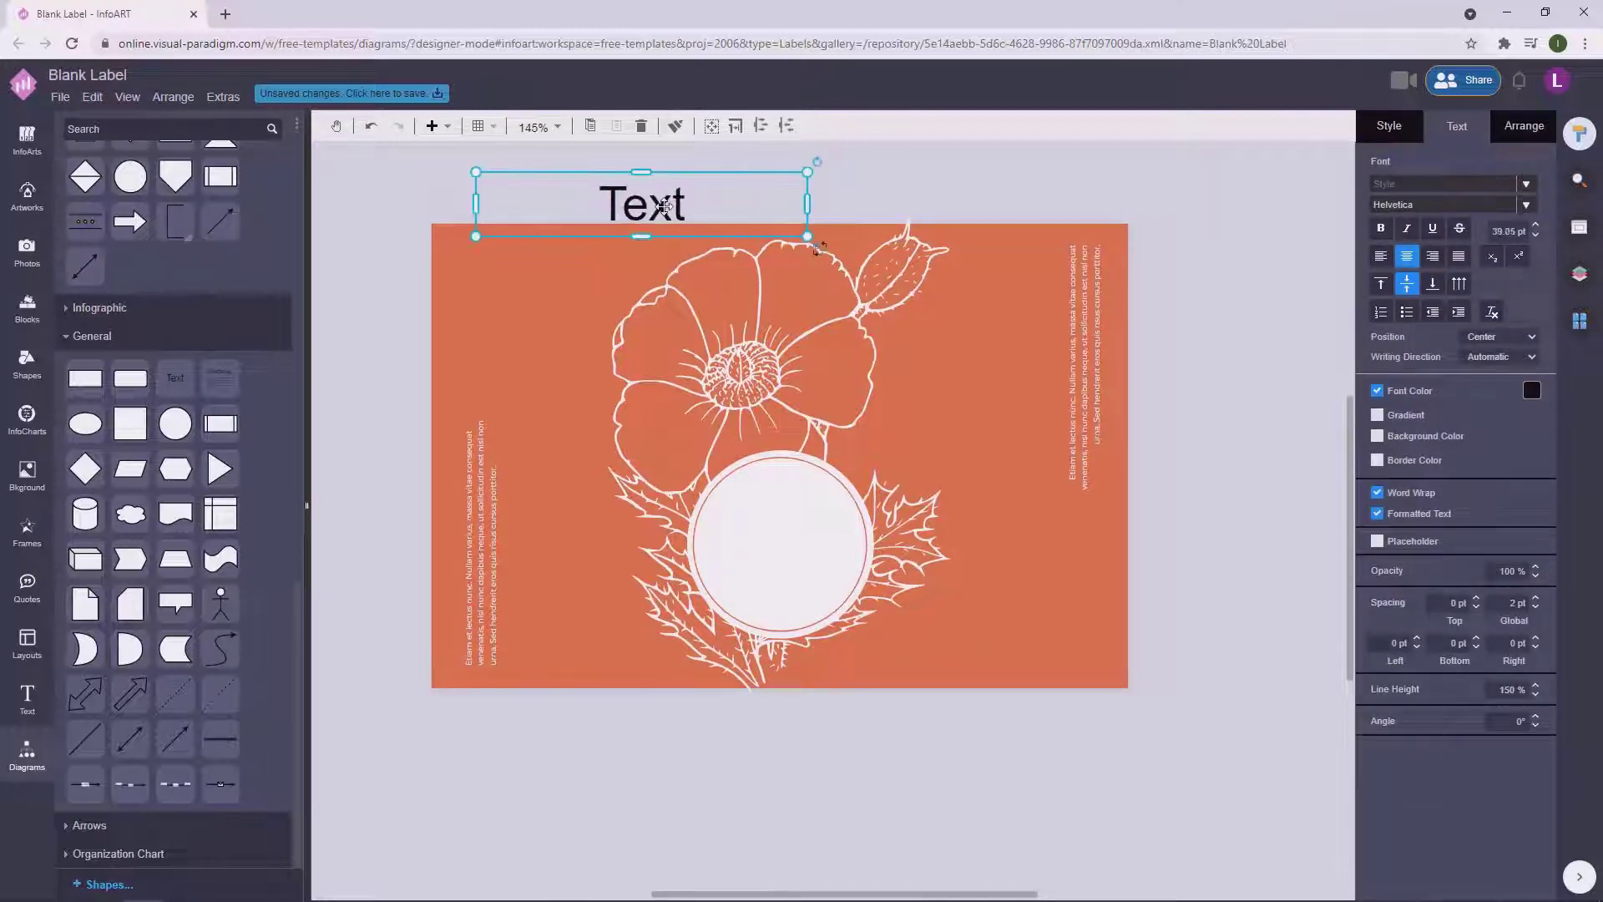
pyautogui.doubleClick(643, 205)
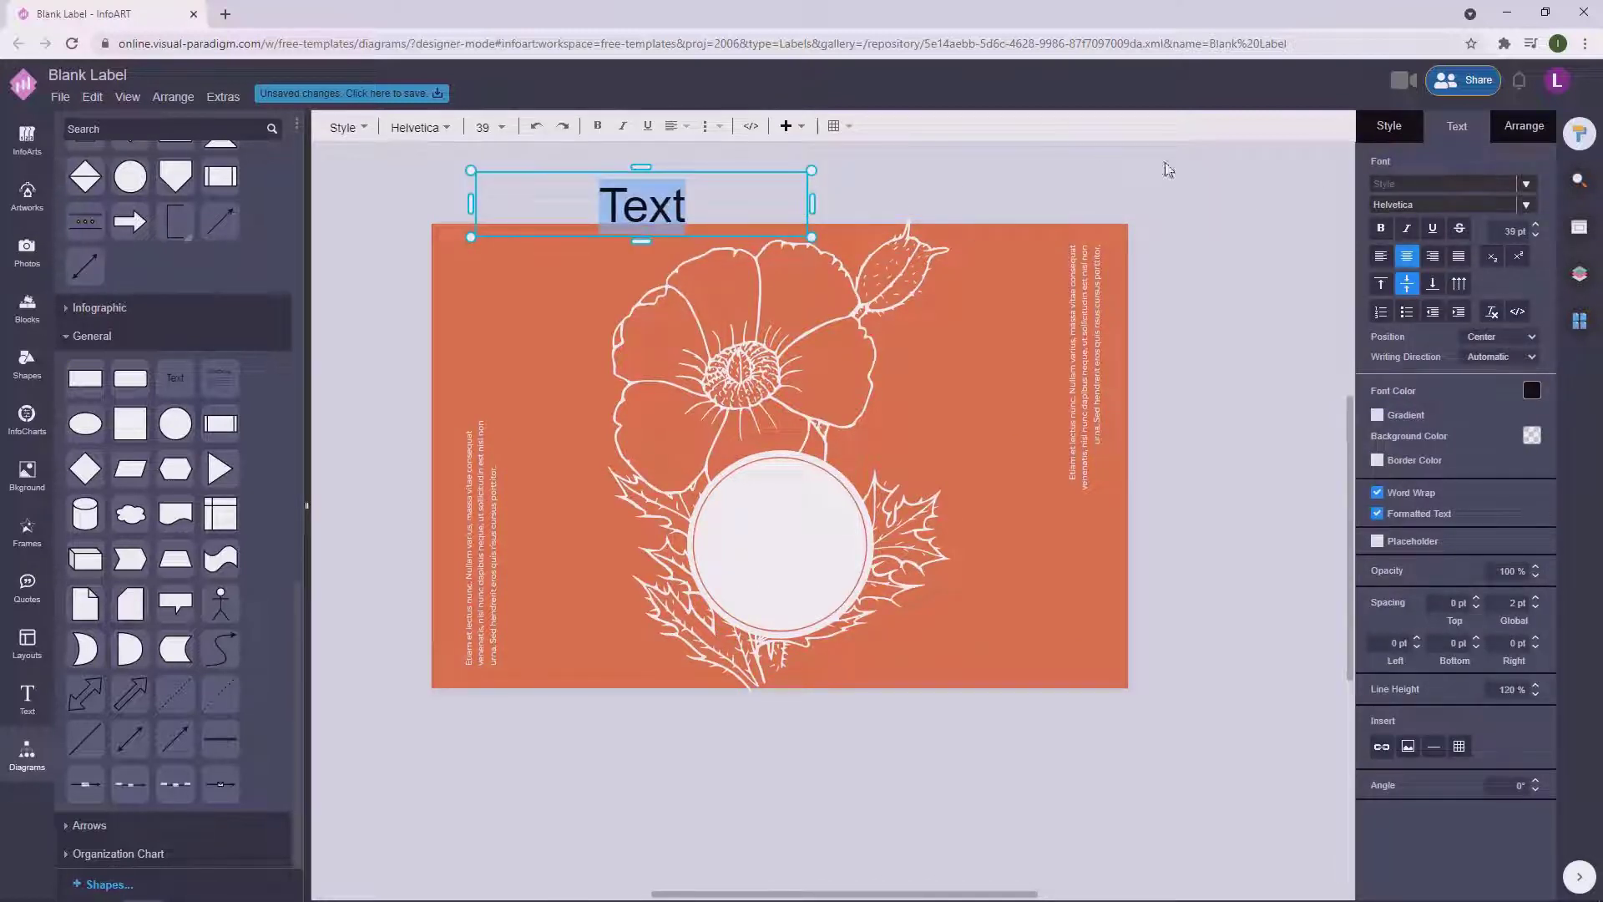
pyautogui.click(1008, 185)
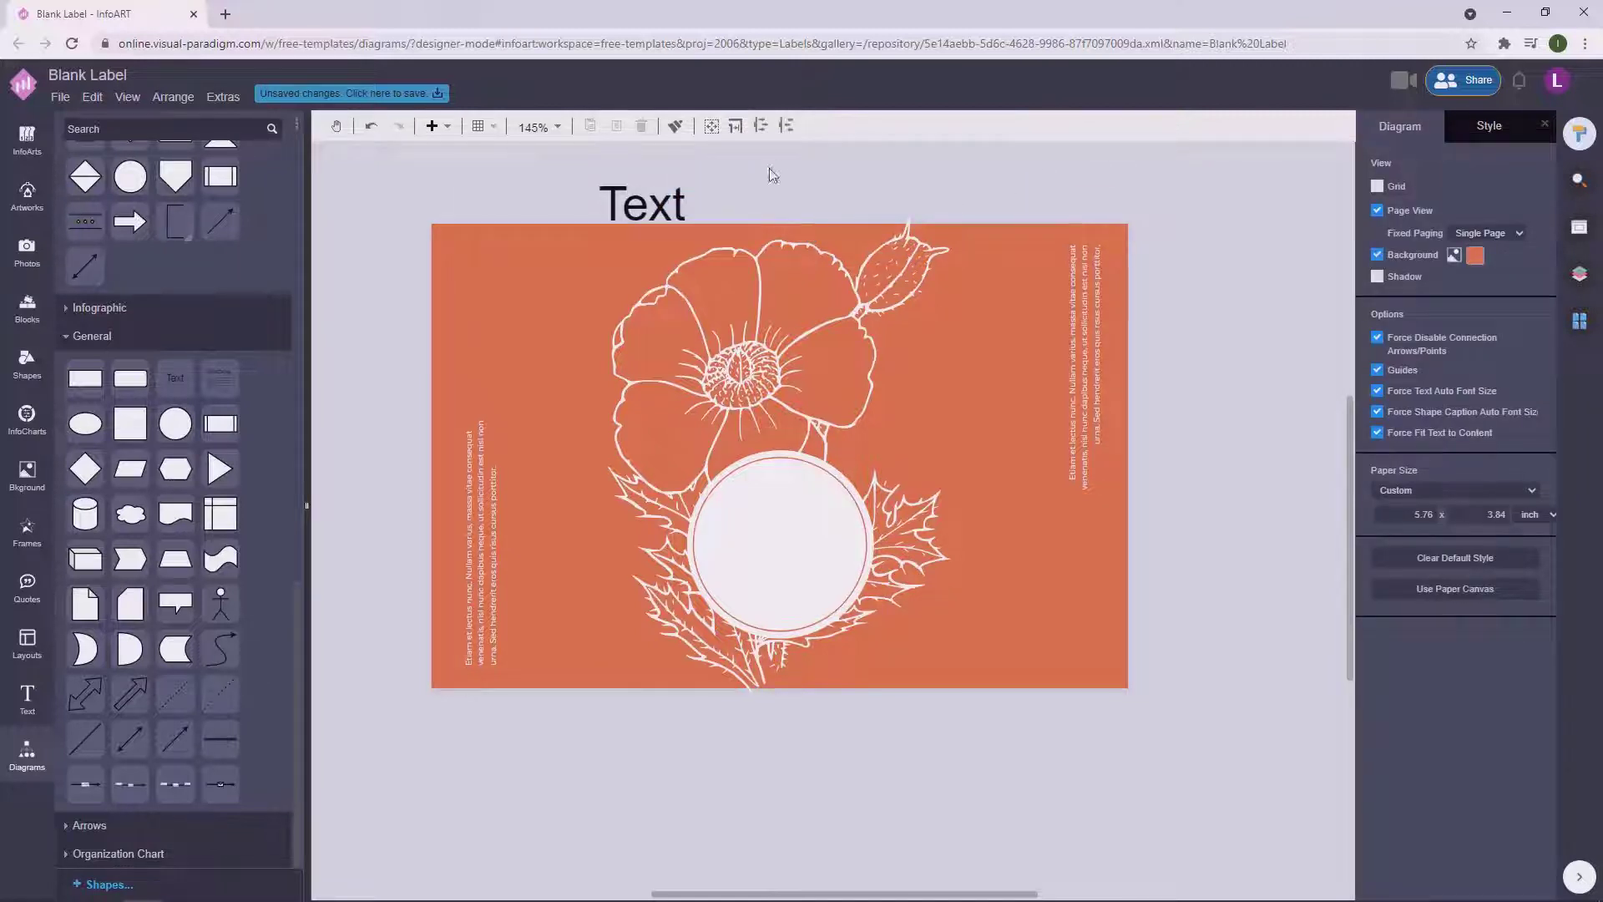
# Replace the new text element's placeholder with "SUZANNE FLORAL" on two lines.
pyautogui.click(653, 204)
pyautogui.doubleClick(653, 203)
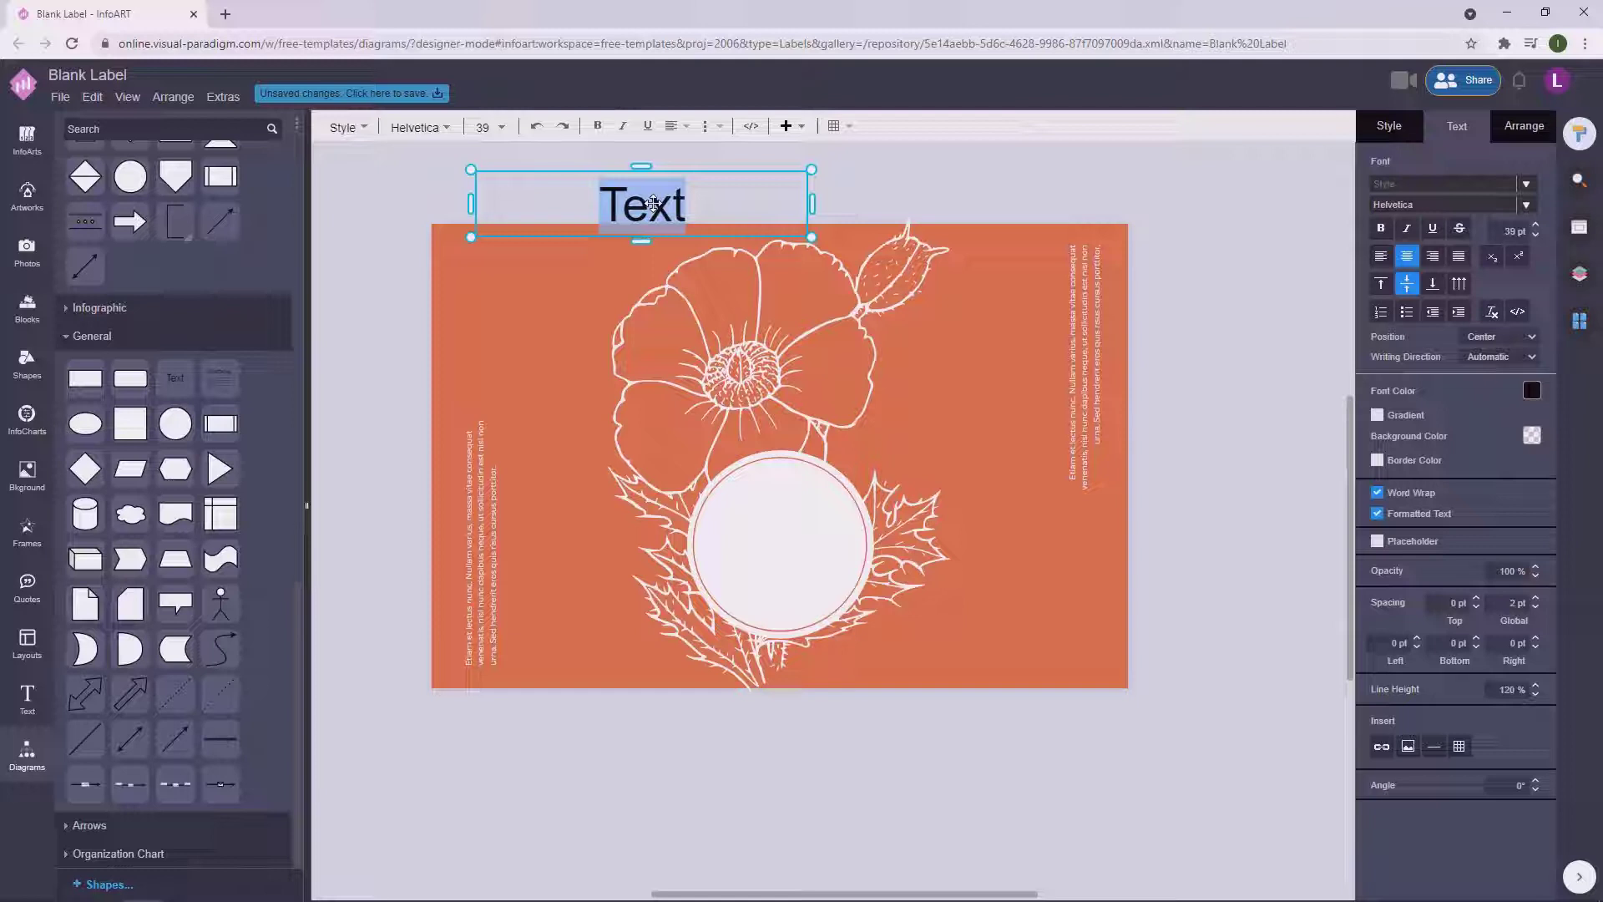
pyautogui.write('SU')
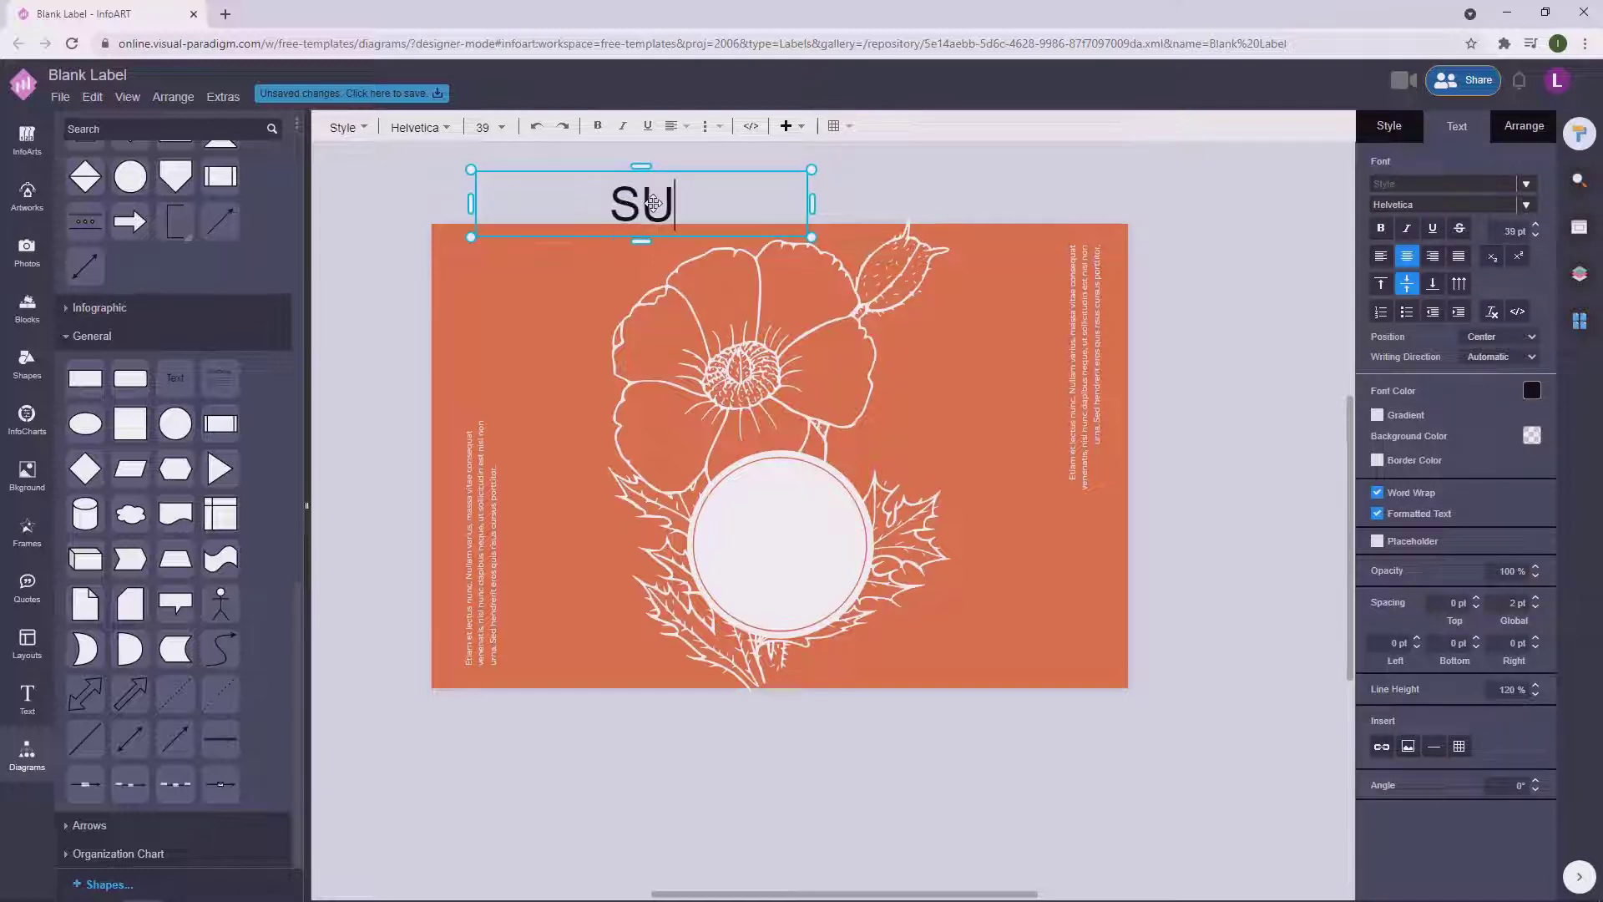
pyautogui.write('ZANNE')
pyautogui.press('Return')
pyautogui.write('FLORAL')
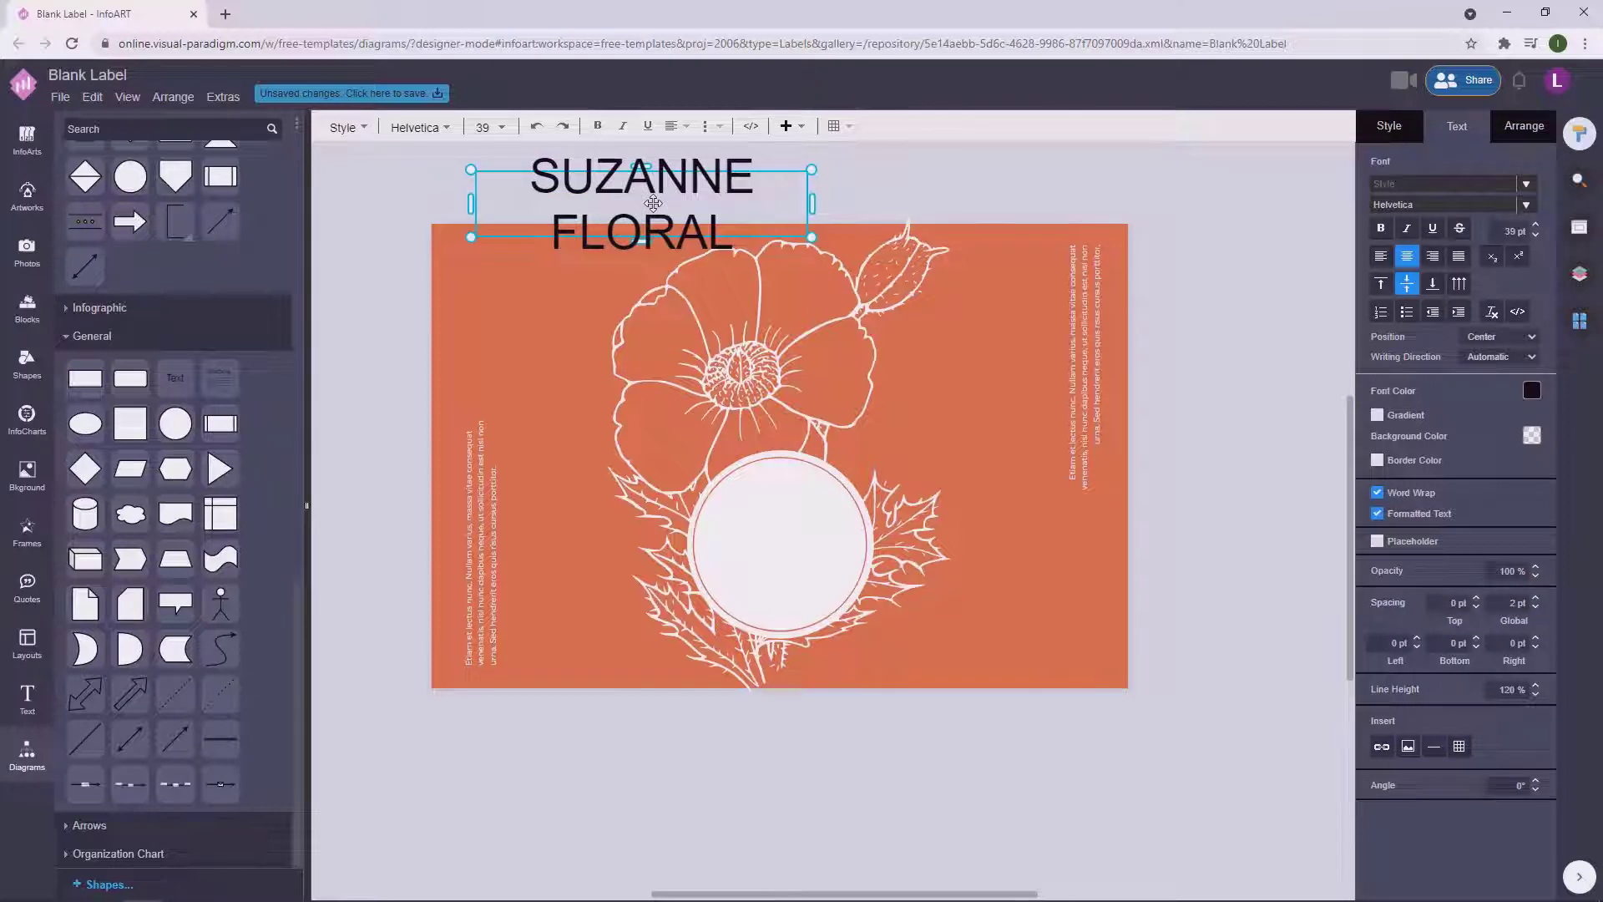
pyautogui.click(835, 179)
# Set the title's font to Playfair Display.
pyautogui.doubleClick(740, 183)
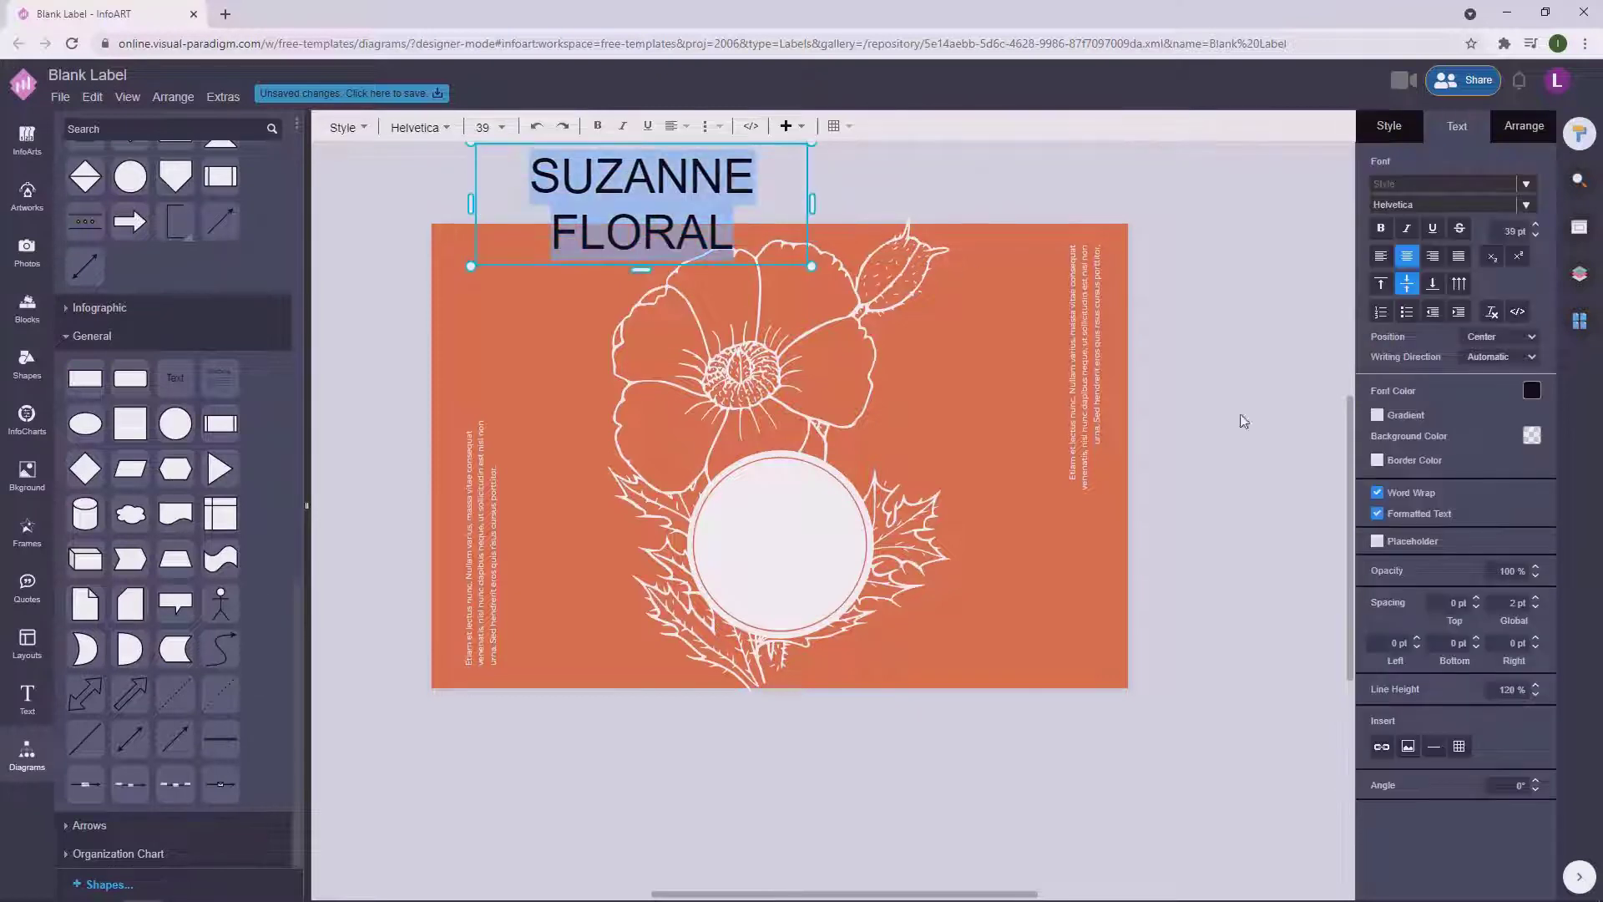
pyautogui.press('Escape')
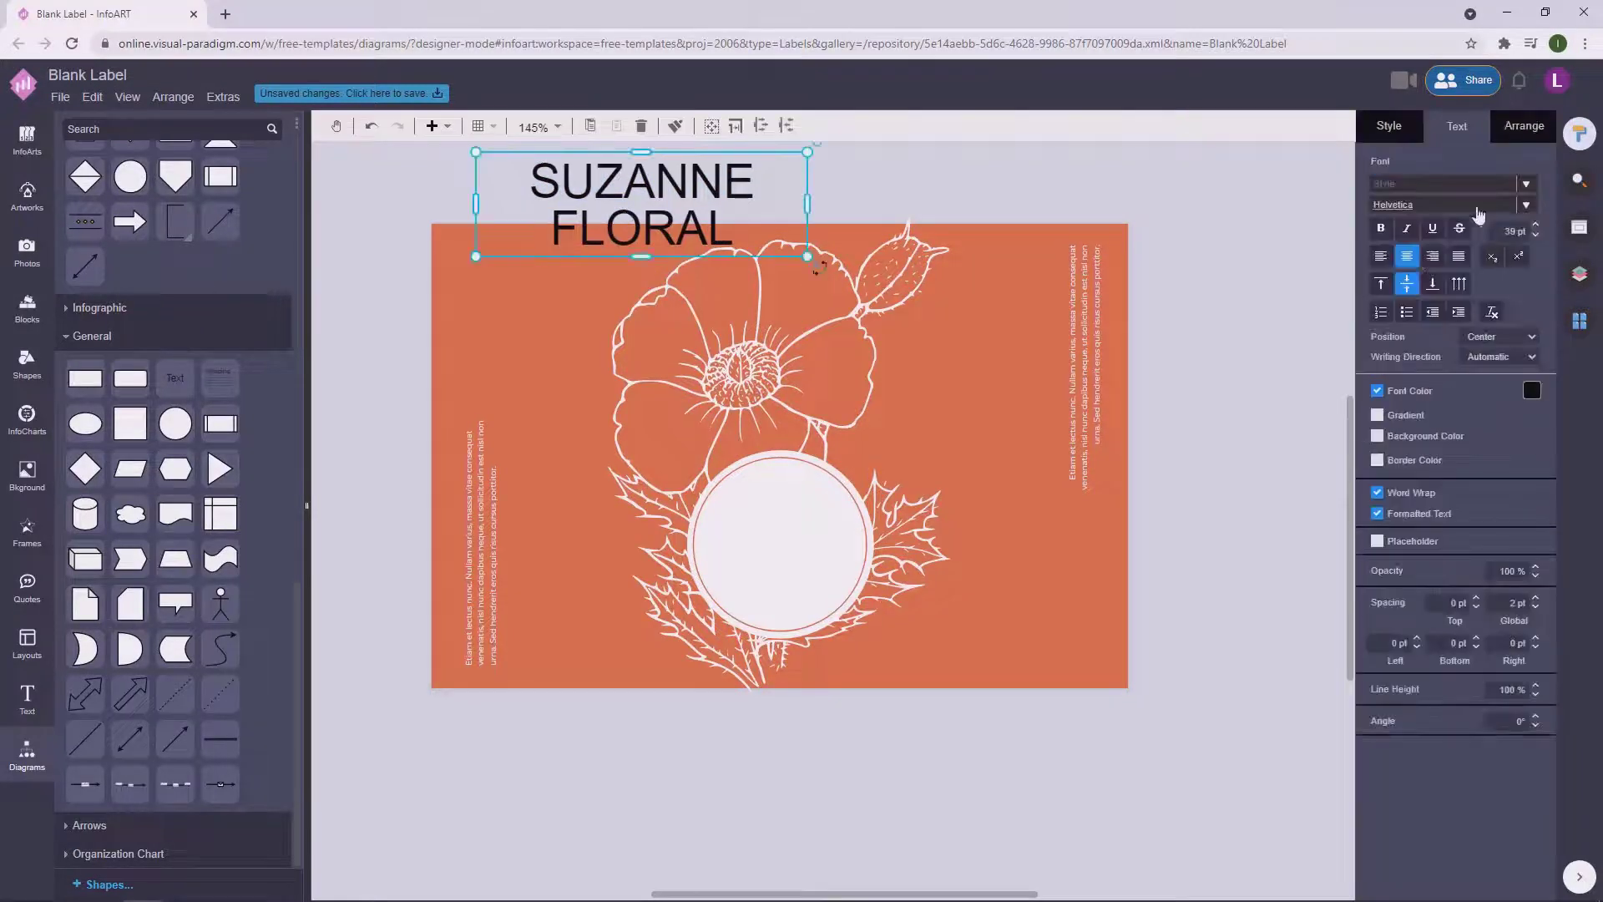
pyautogui.click(1476, 205)
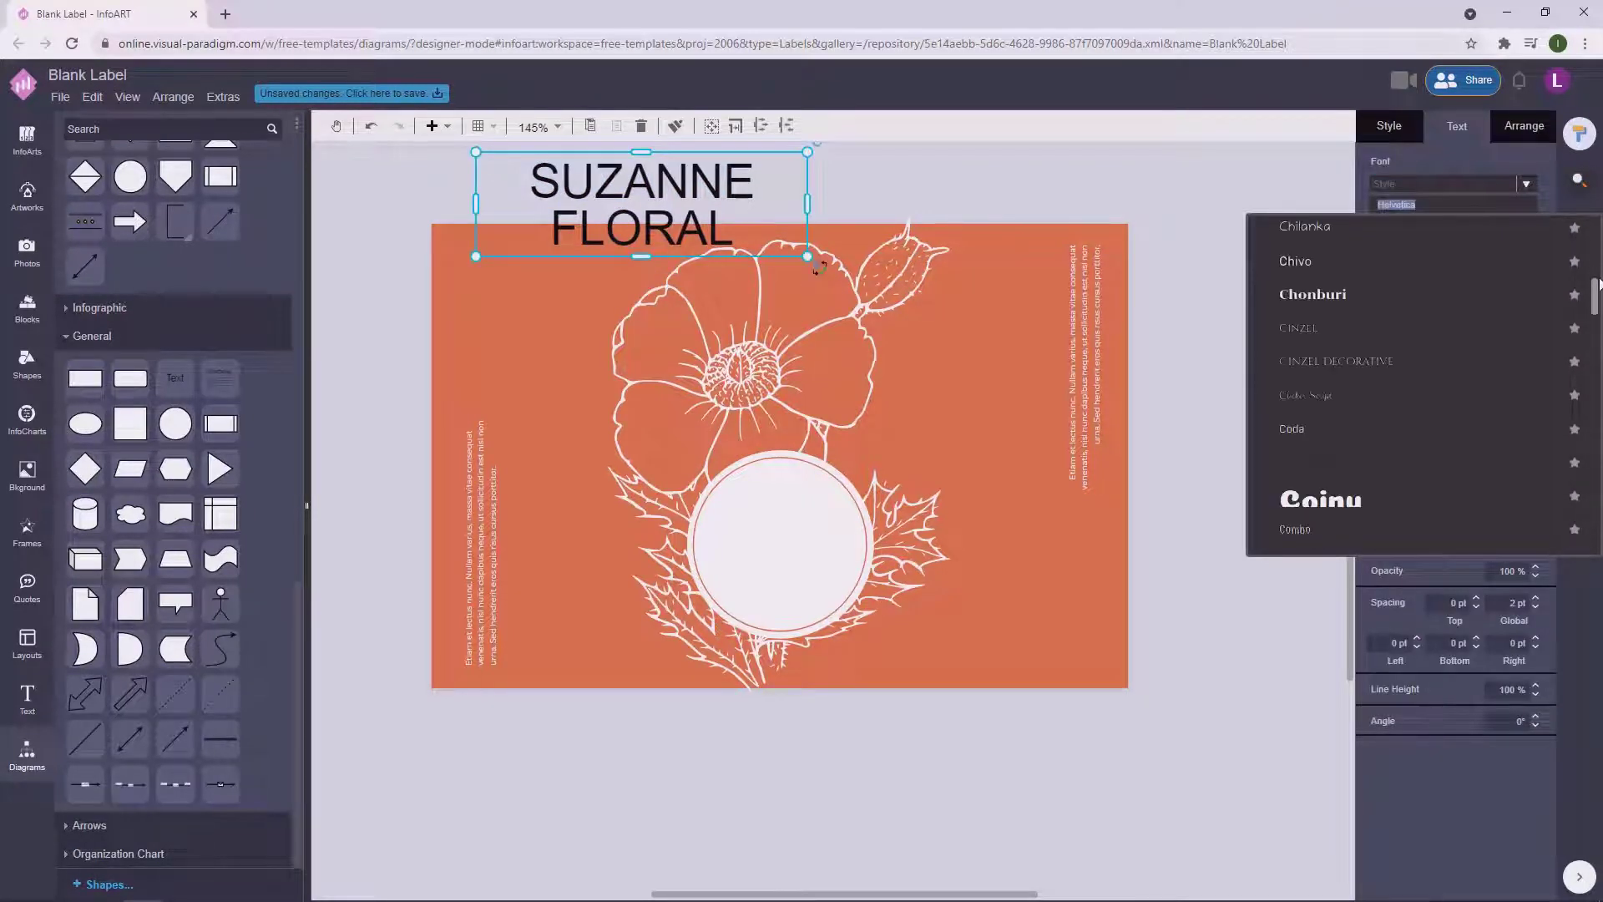
pyautogui.moveTo(1597, 284); pyautogui.dragTo(1597, 399)
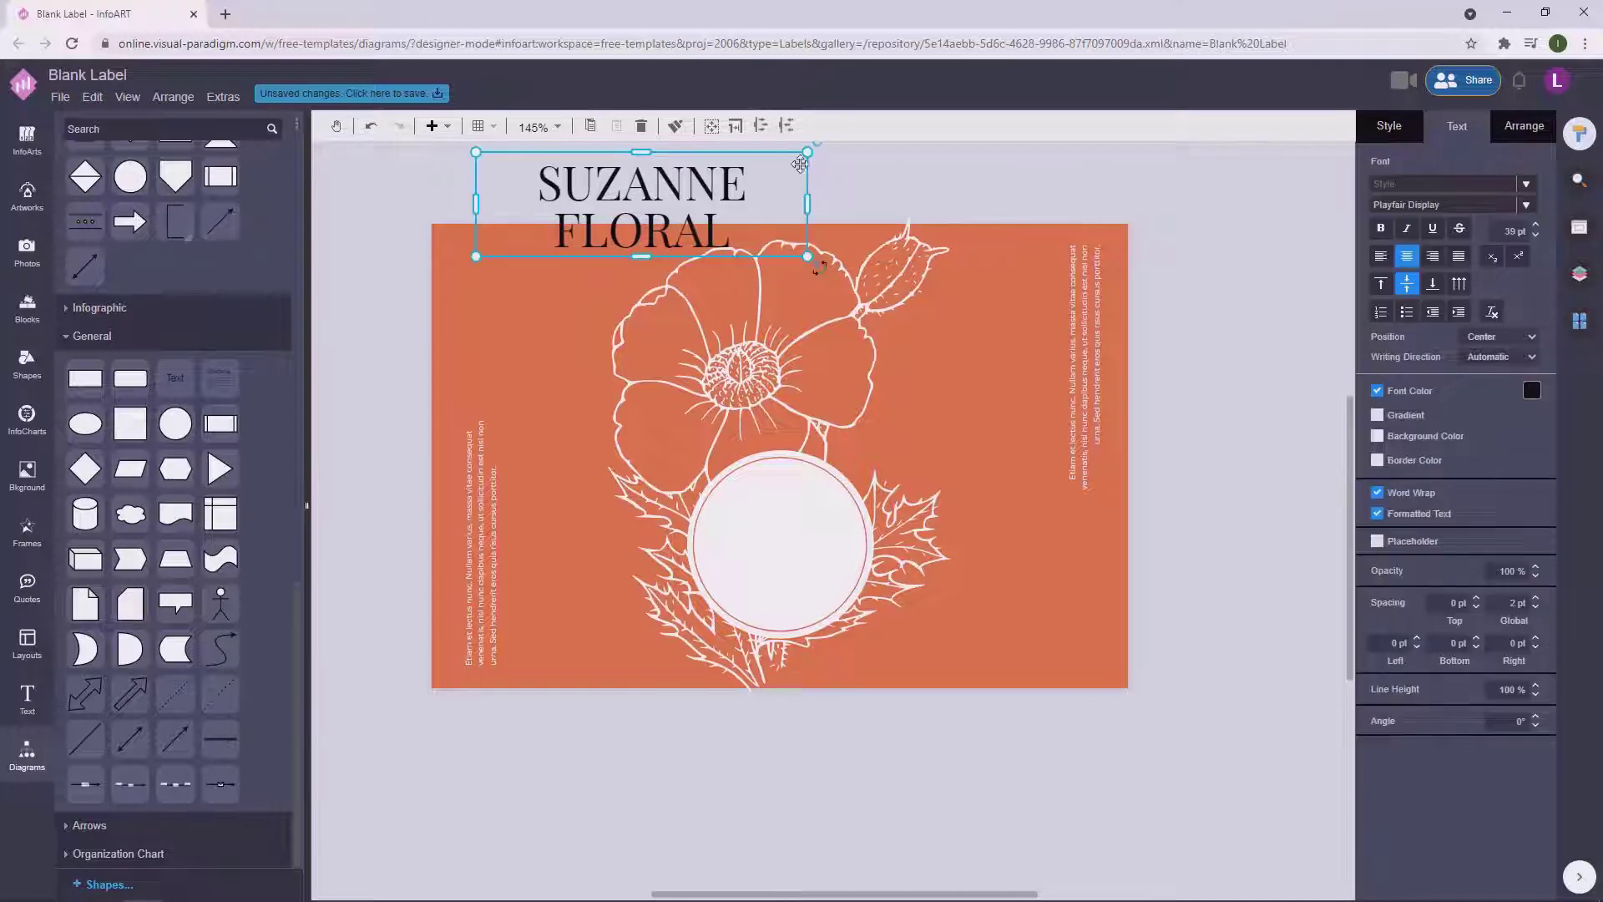
# Shrink the title to about 23 pt and centre it inside the white circle badge.
pyautogui.moveTo(807, 152); pyautogui.dragTo(704, 184)
pyautogui.moveTo(667, 215); pyautogui.dragTo(869, 516)
pyautogui.moveTo(797, 552); pyautogui.dragTo(810, 547)
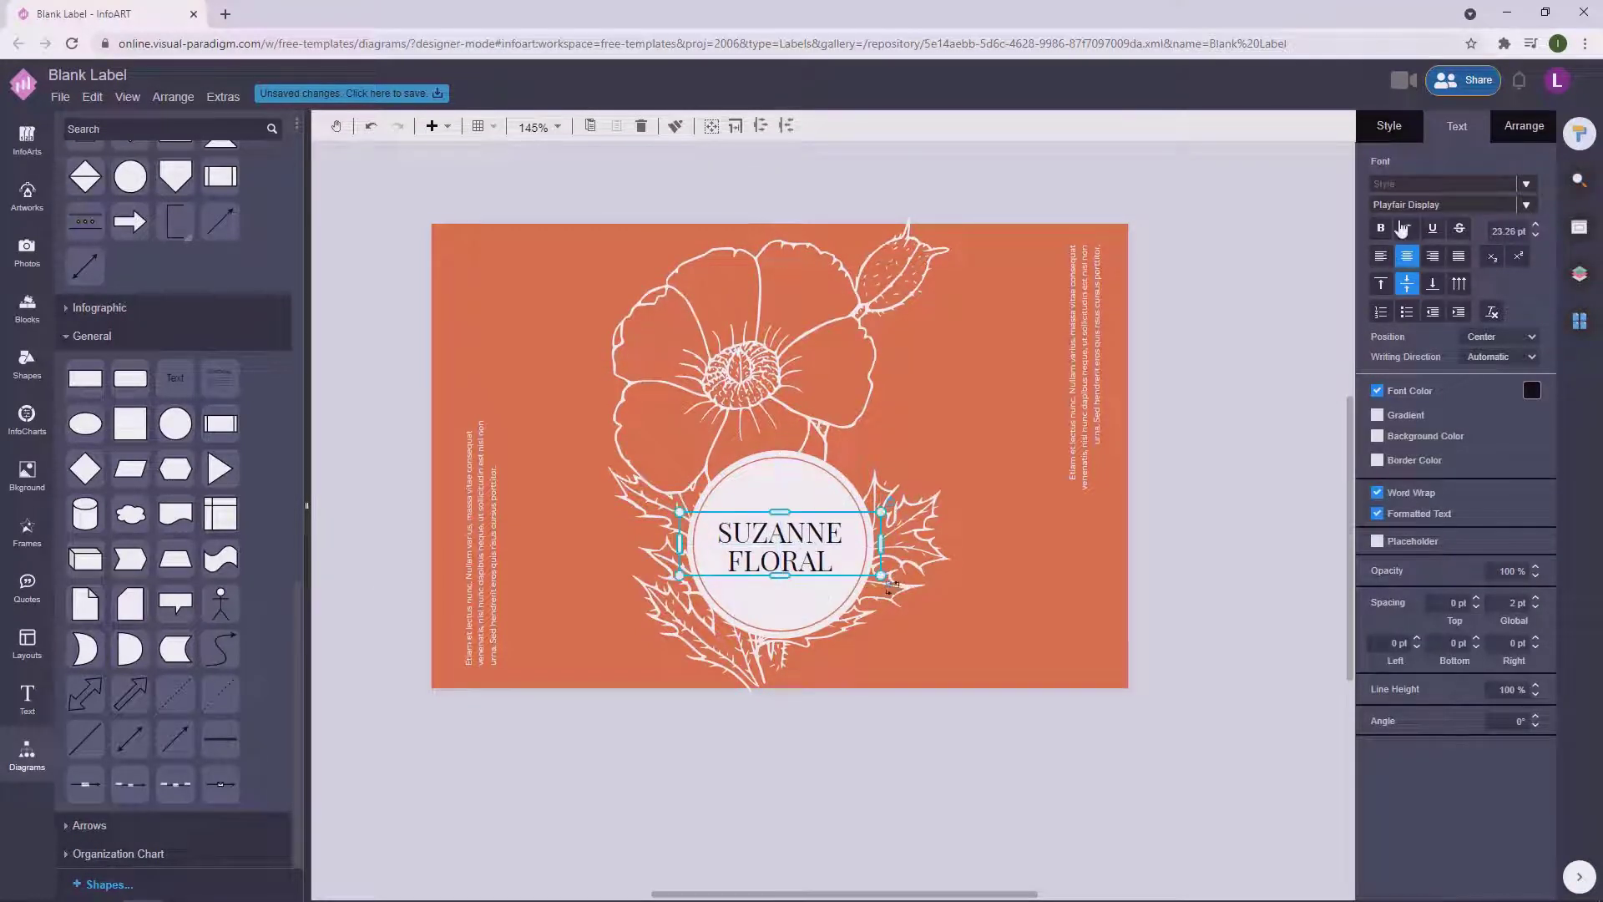
# Italicise the badge title and colour it orange to match the label background.
pyautogui.click(1195, 354)
pyautogui.click(812, 537)
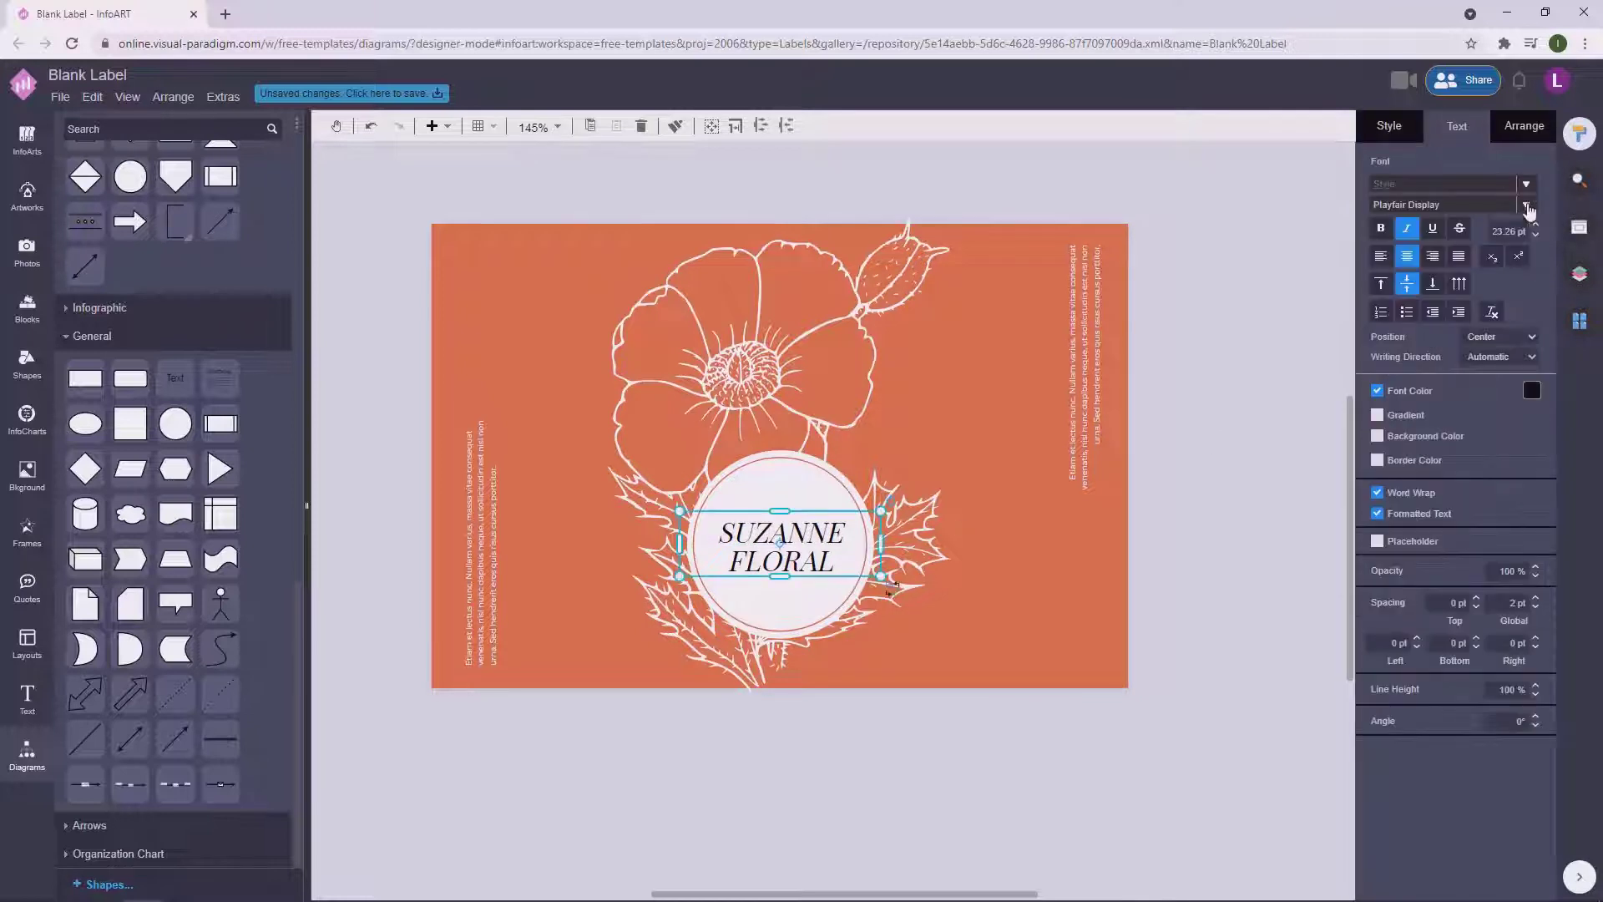
pyautogui.click(1530, 380)
pyautogui.click(1455, 557)
pyautogui.click(1227, 468)
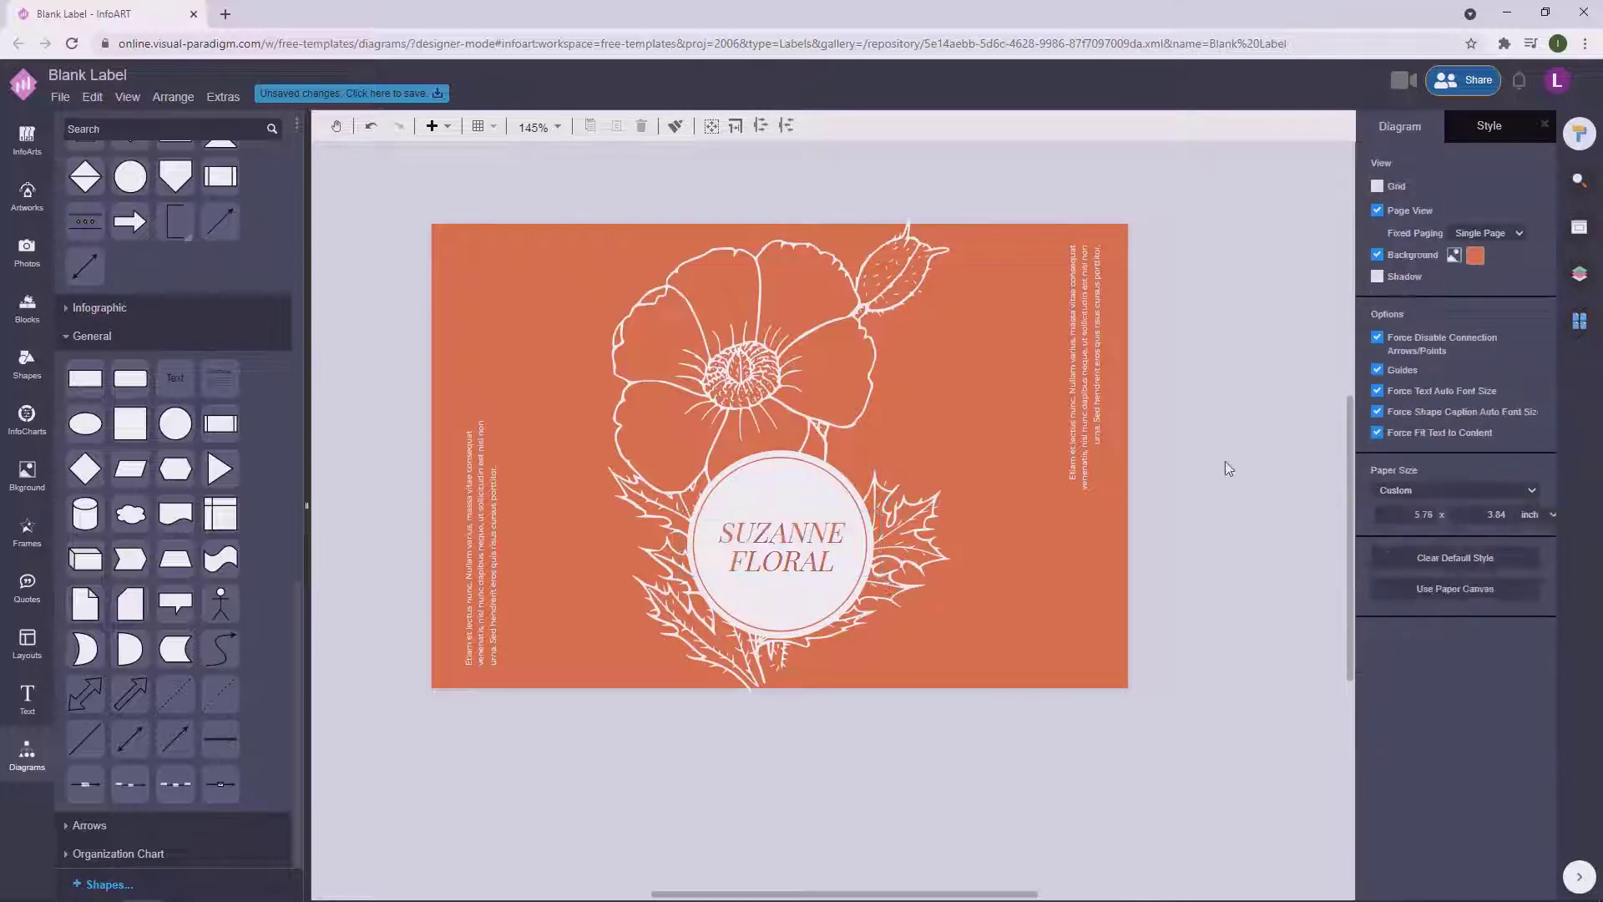
# Retype the badge title in title case as "Suzanne Floral" on two lines.
pyautogui.click(795, 528)
pyautogui.click(801, 532)
pyautogui.write('S')
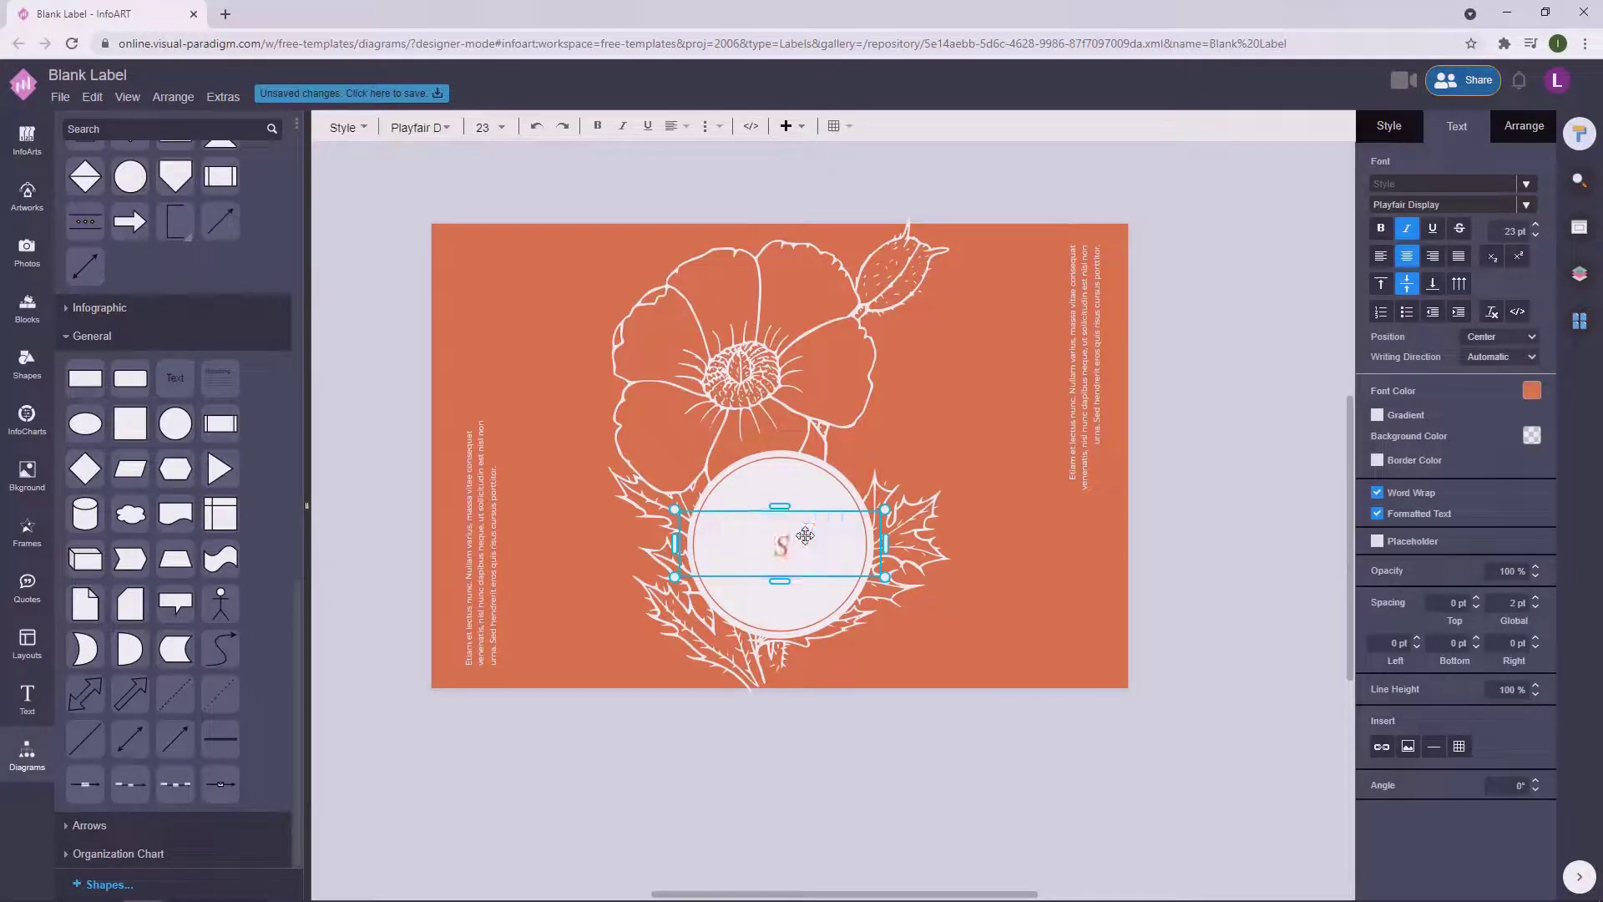
pyautogui.write('uzanna')
pyautogui.press('Return')
pyautogui.write('Floral')
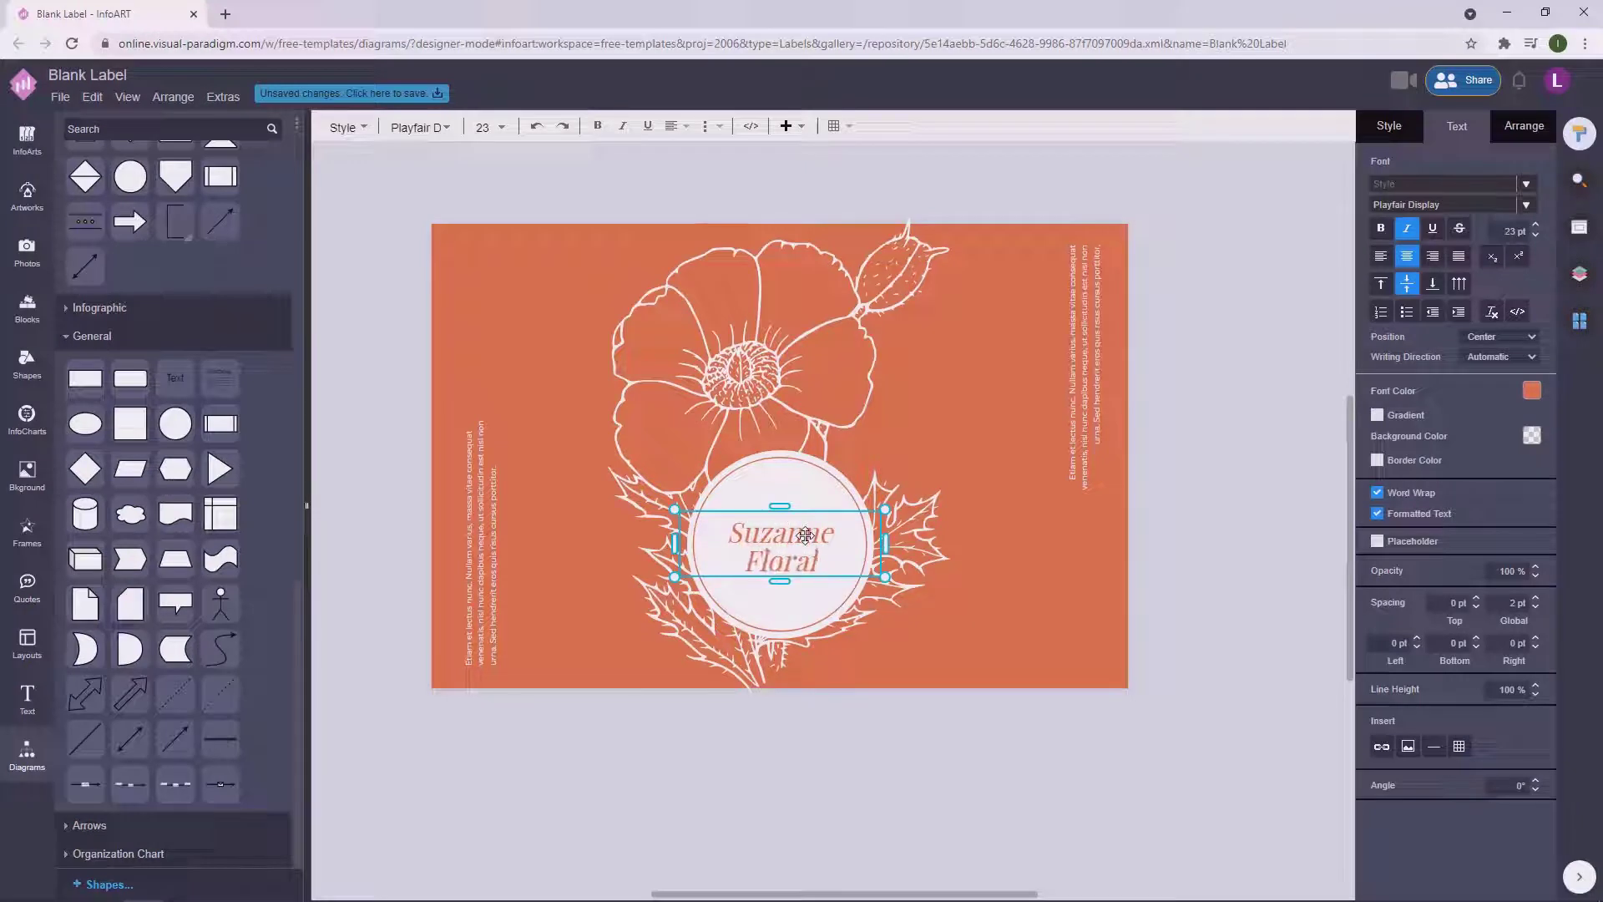
pyautogui.click(1210, 472)
# Remove the italics from the badge title and enlarge it slightly, keeping it centred in the circle.
pyautogui.click(815, 535)
pyautogui.click(1407, 228)
pyautogui.click(1201, 370)
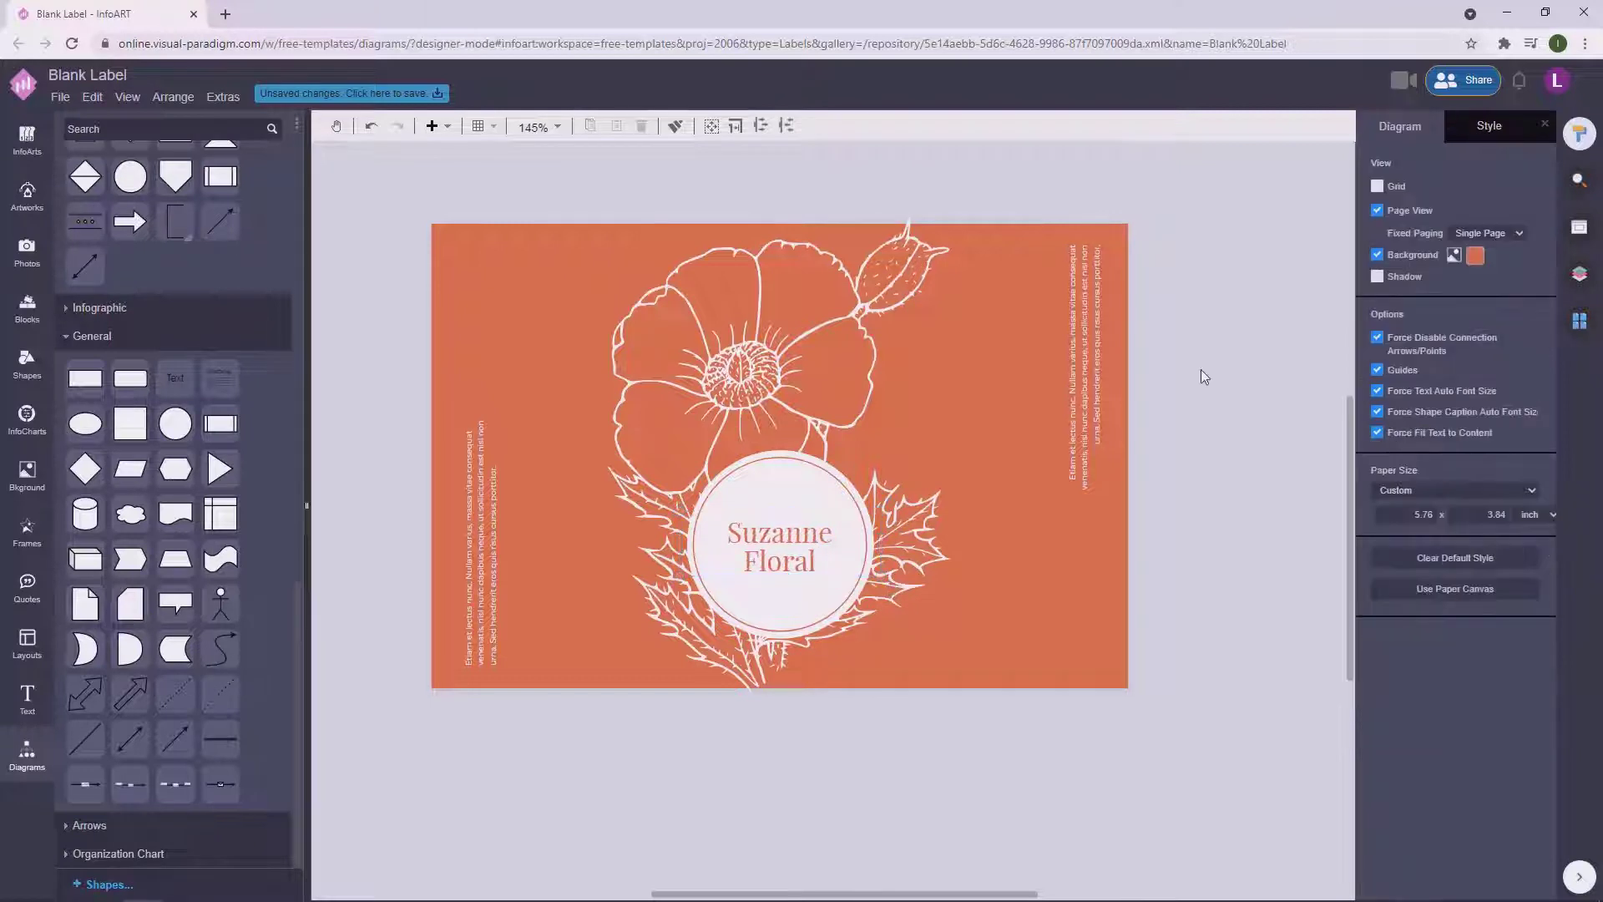
pyautogui.click(798, 541)
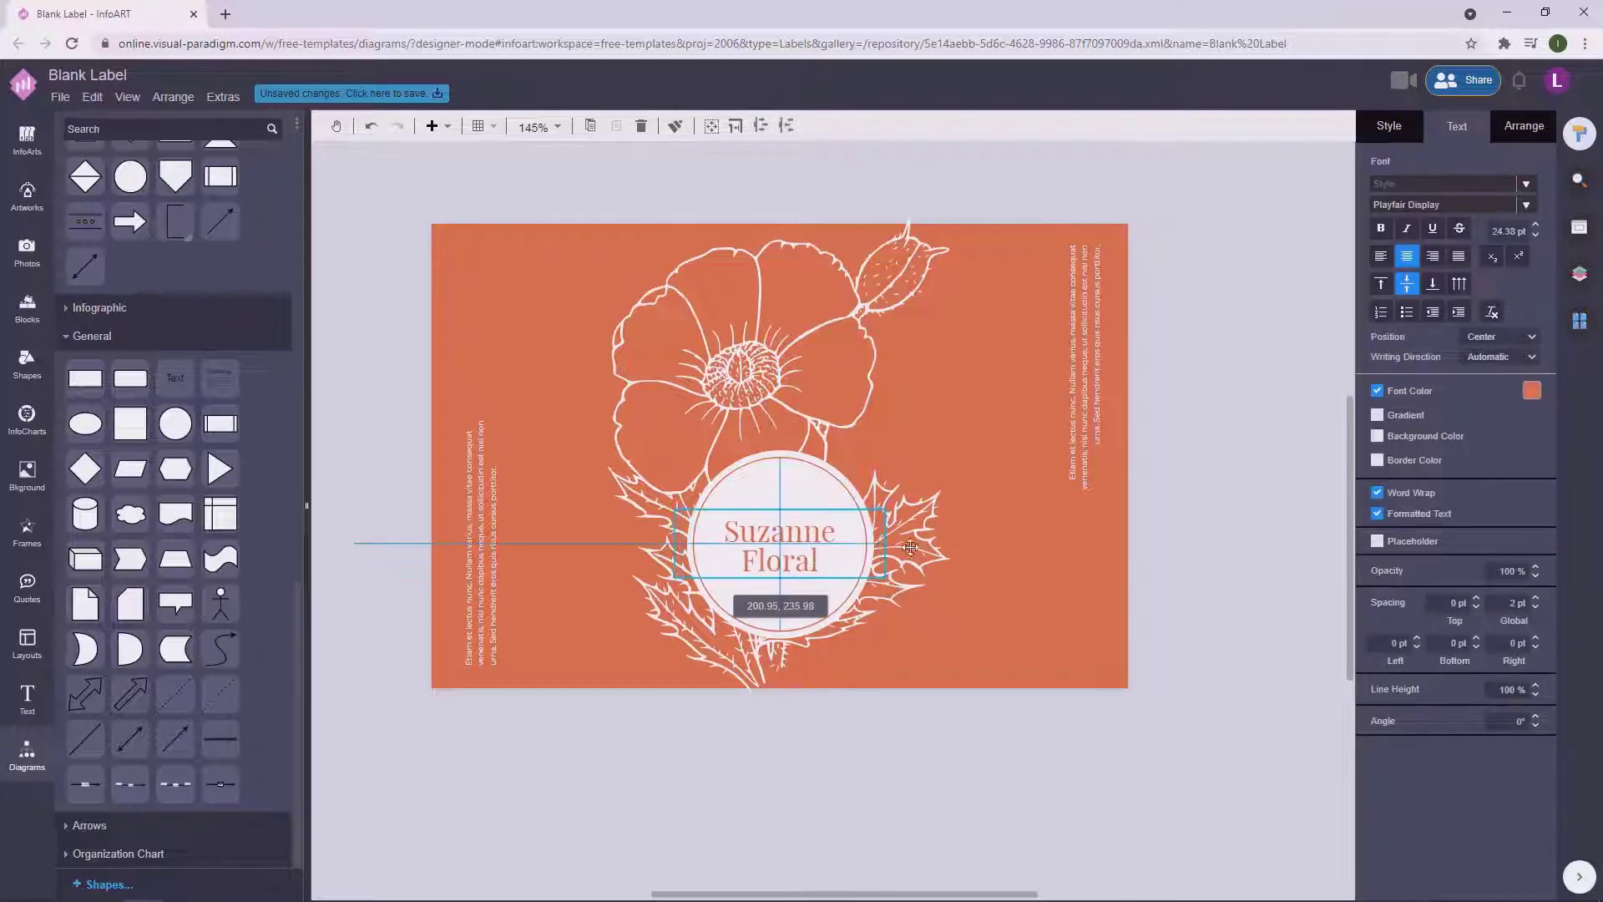
pyautogui.click(929, 525)
pyautogui.click(474, 592)
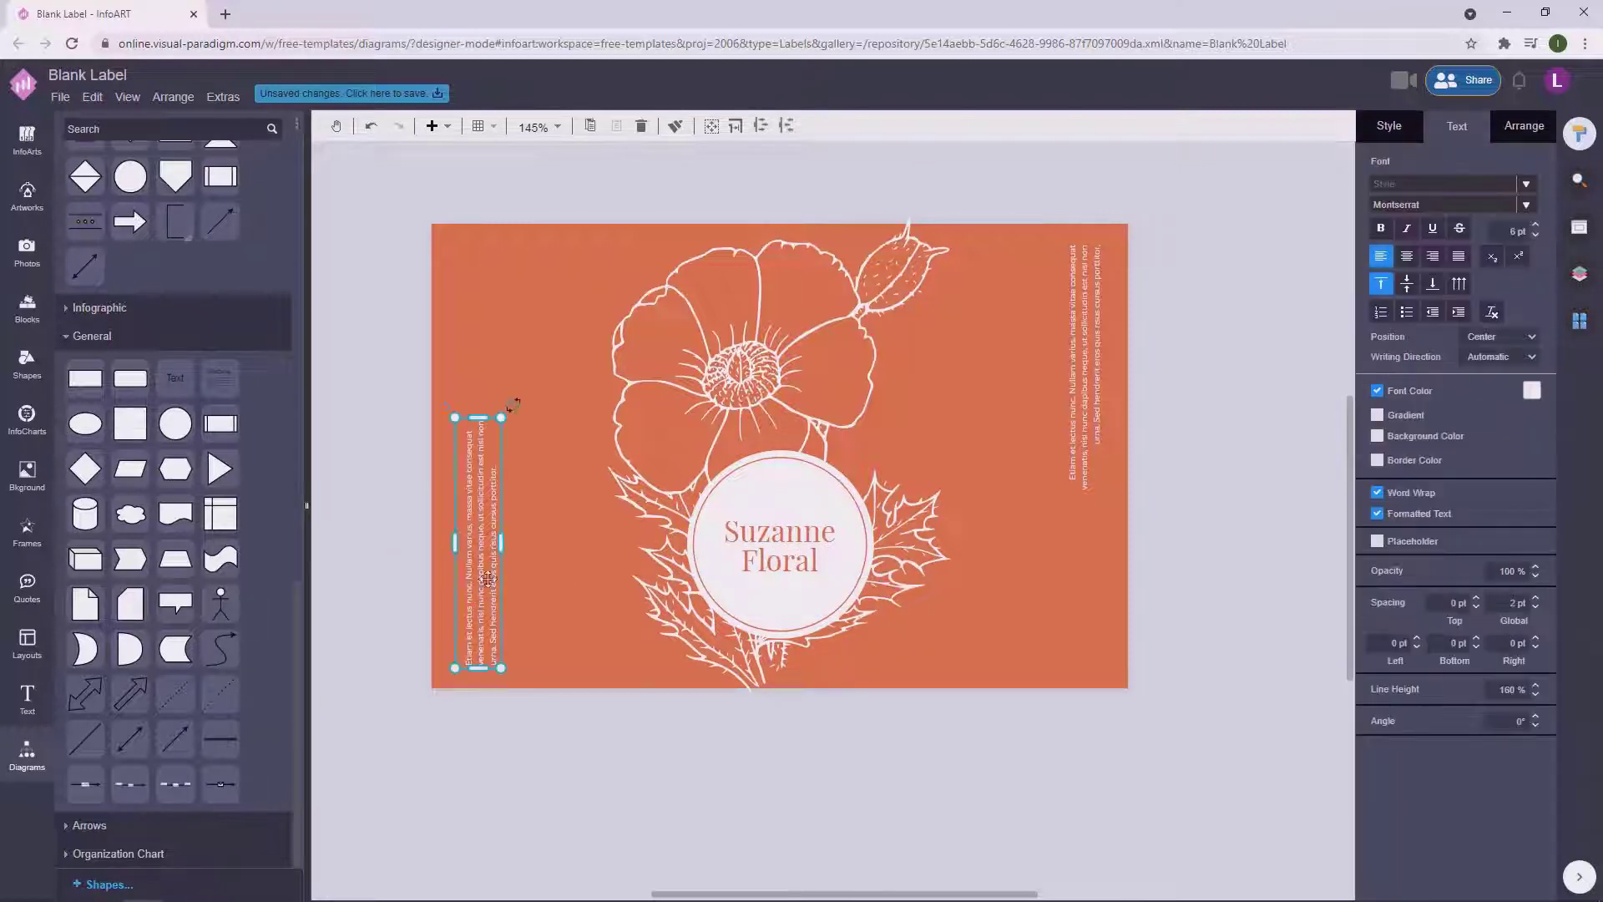
pyautogui.moveTo(474, 591); pyautogui.dragTo(422, 347)
pyautogui.press('Delete')
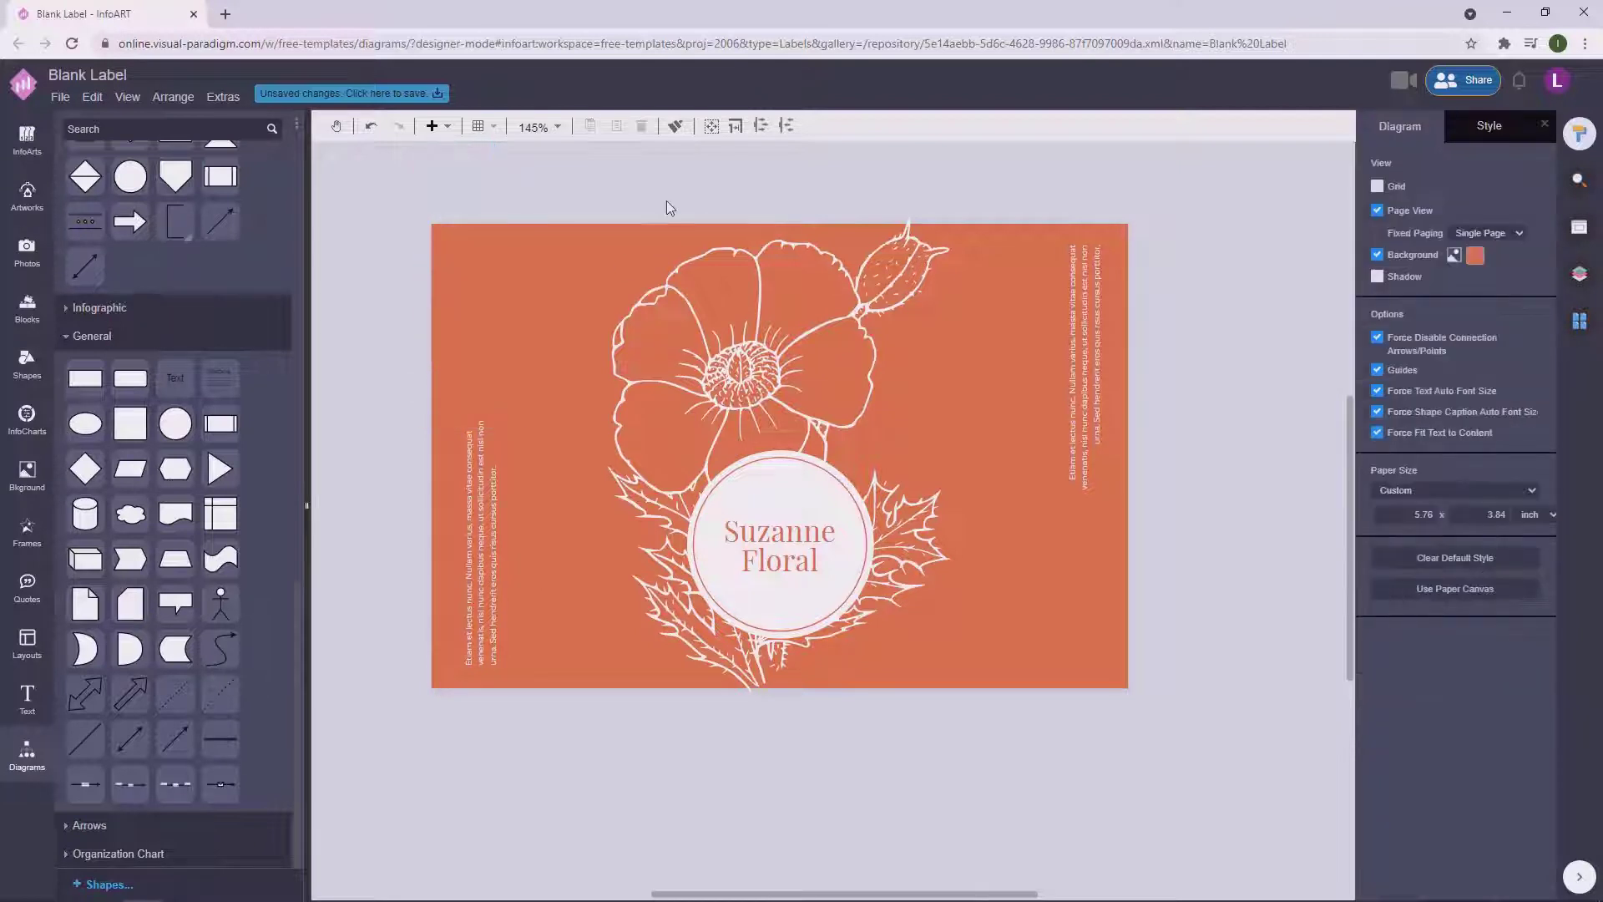
# Add a text element above the label page reading "SINCE 2012".
pyautogui.doubleClick(595, 202)
pyautogui.moveTo(640, 232); pyautogui.dragTo(733, 175)
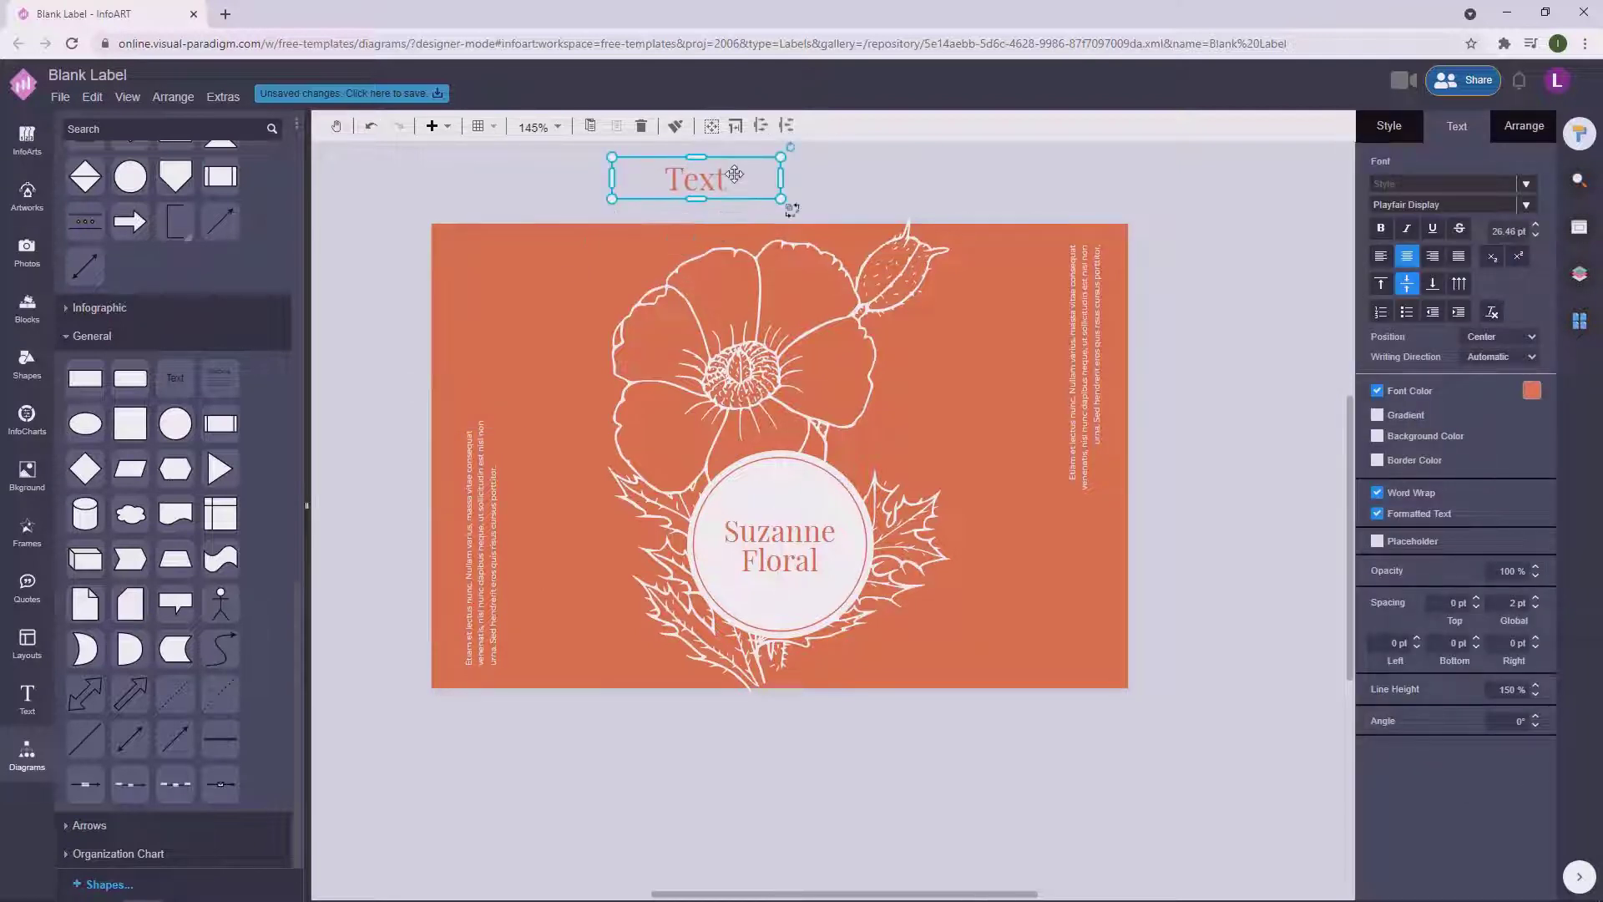
pyautogui.doubleClick(734, 176)
pyautogui.write('SINCE 20')
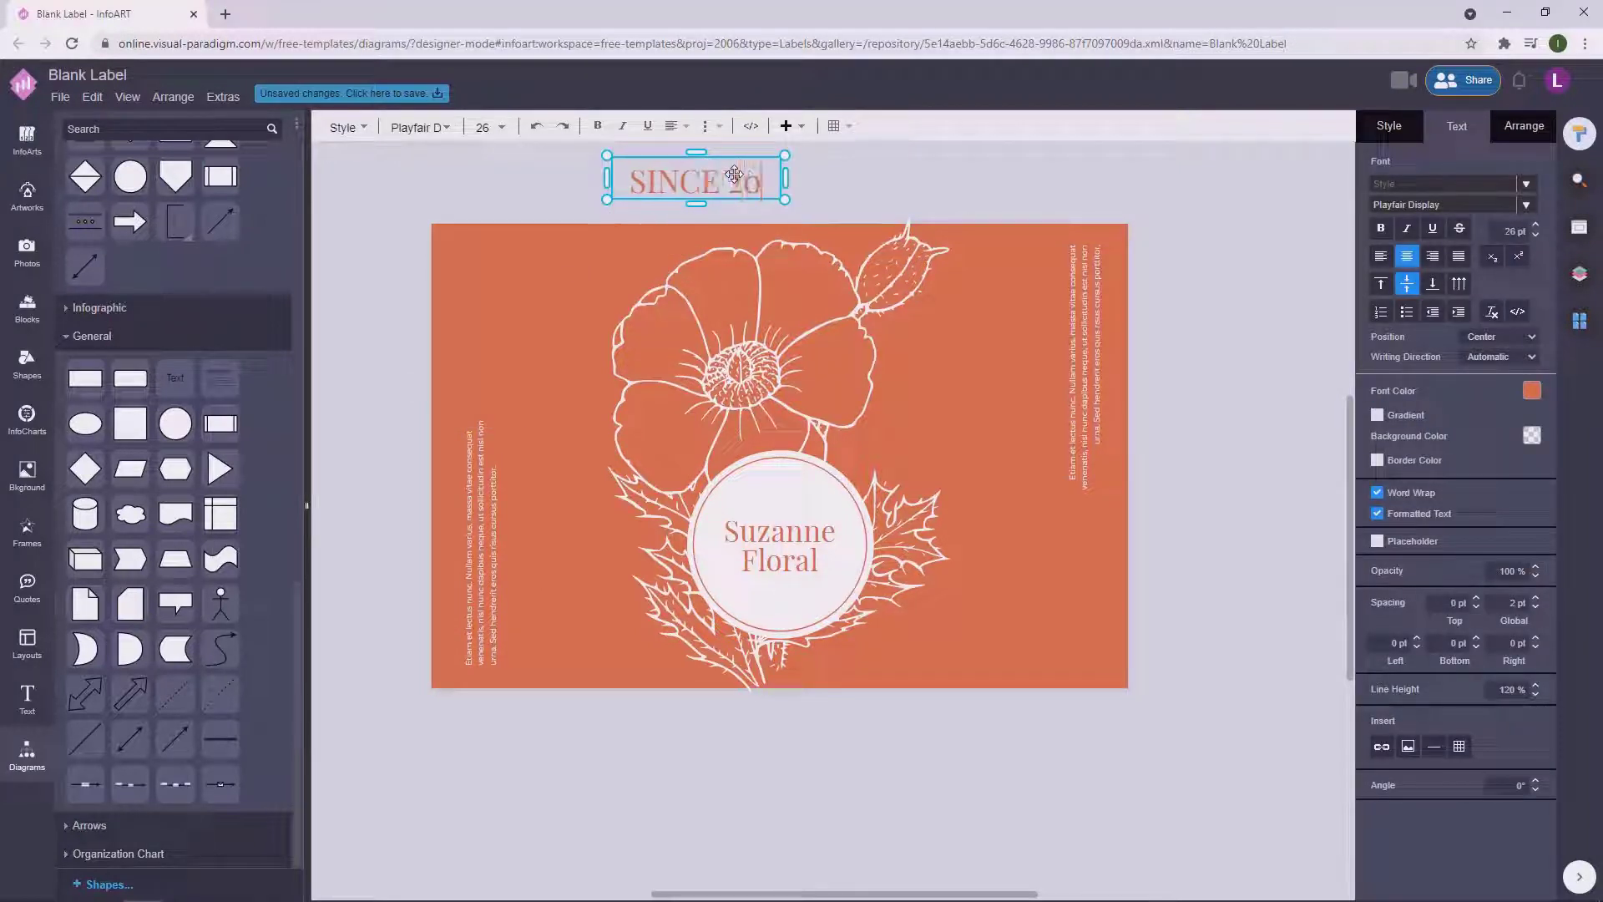
pyautogui.write('12')
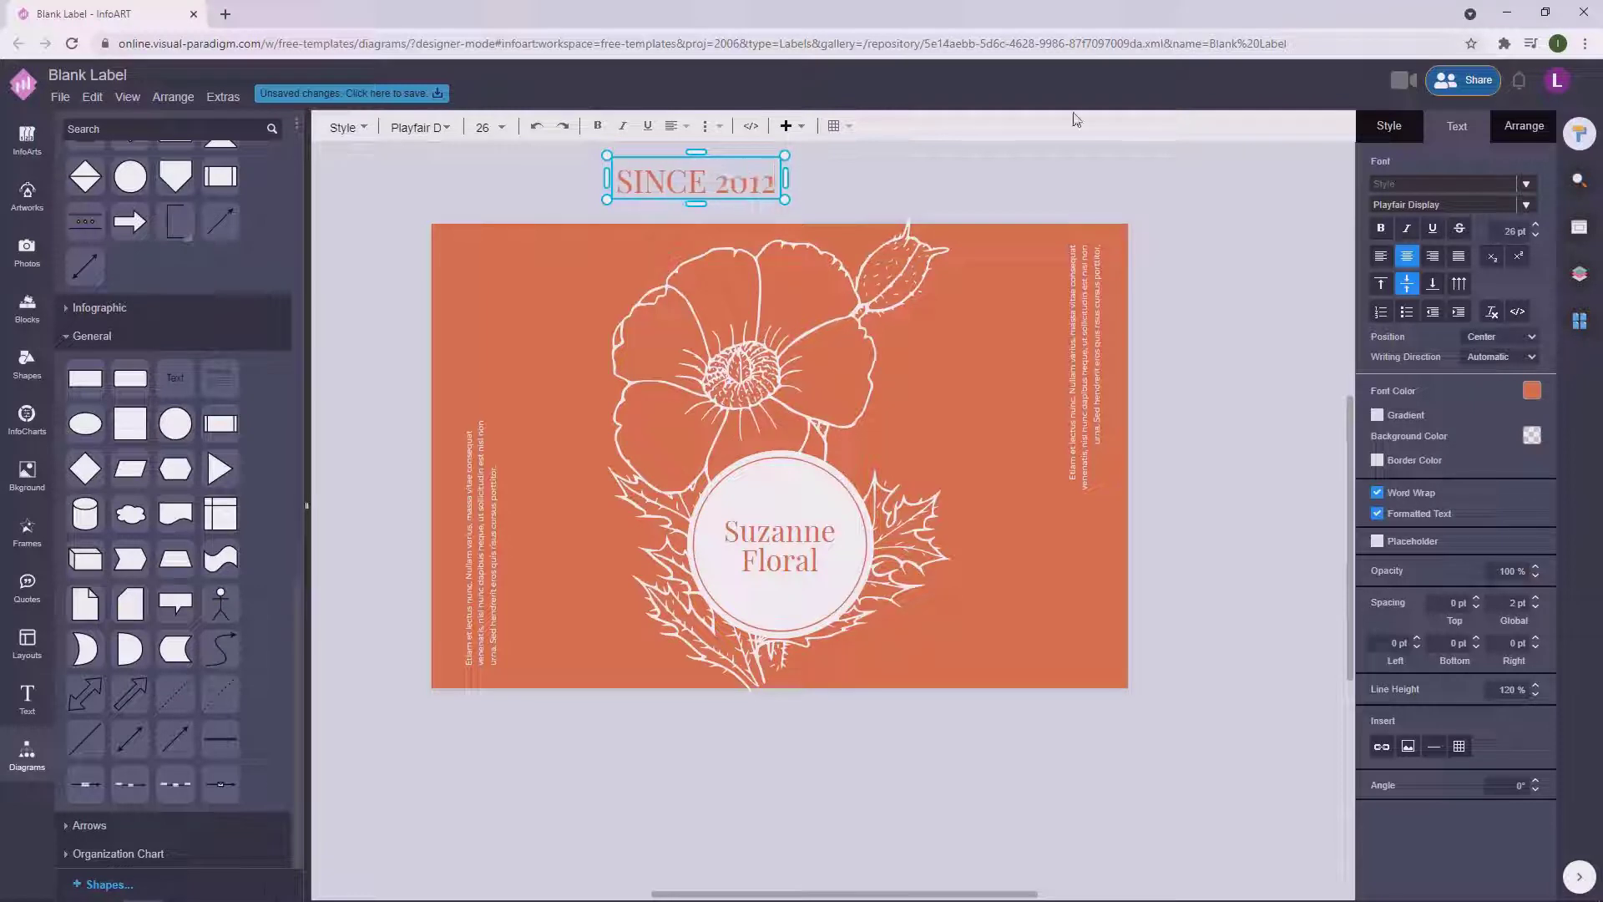
pyautogui.press('Escape')
# Shrink "SINCE 2012" to fit beneath the title in the badge and set its font to Courier Prime.
pyautogui.click(750, 188)
pyautogui.moveTo(780, 155); pyautogui.dragTo(800, 601)
pyautogui.click(1526, 204)
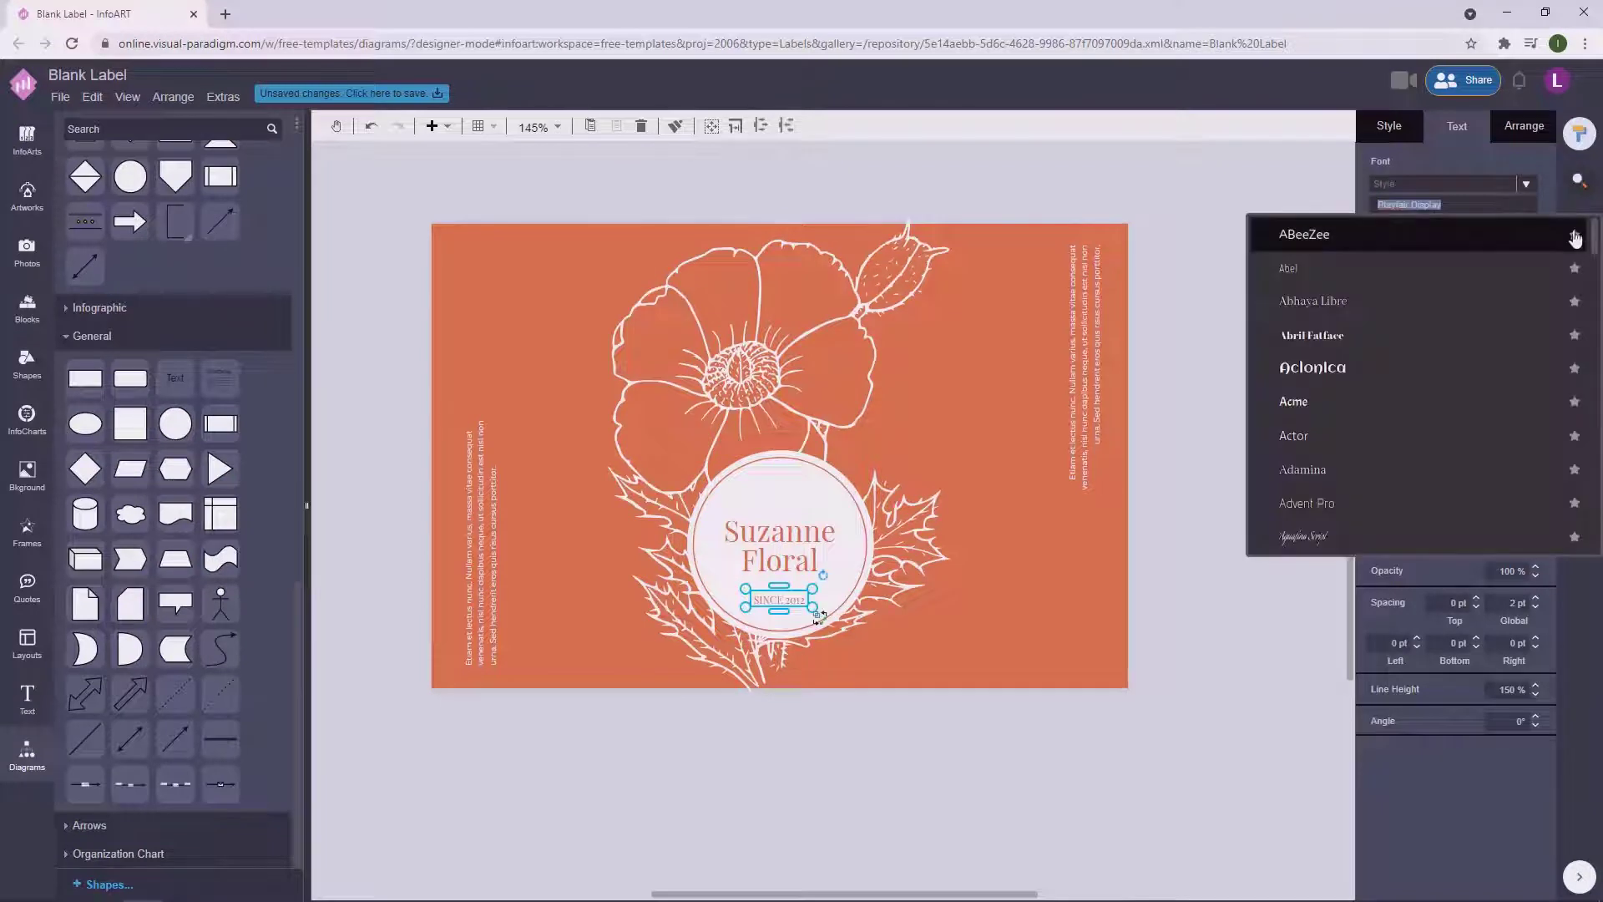
pyautogui.moveTo(1596, 241); pyautogui.dragTo(1597, 304)
pyautogui.click(1331, 421)
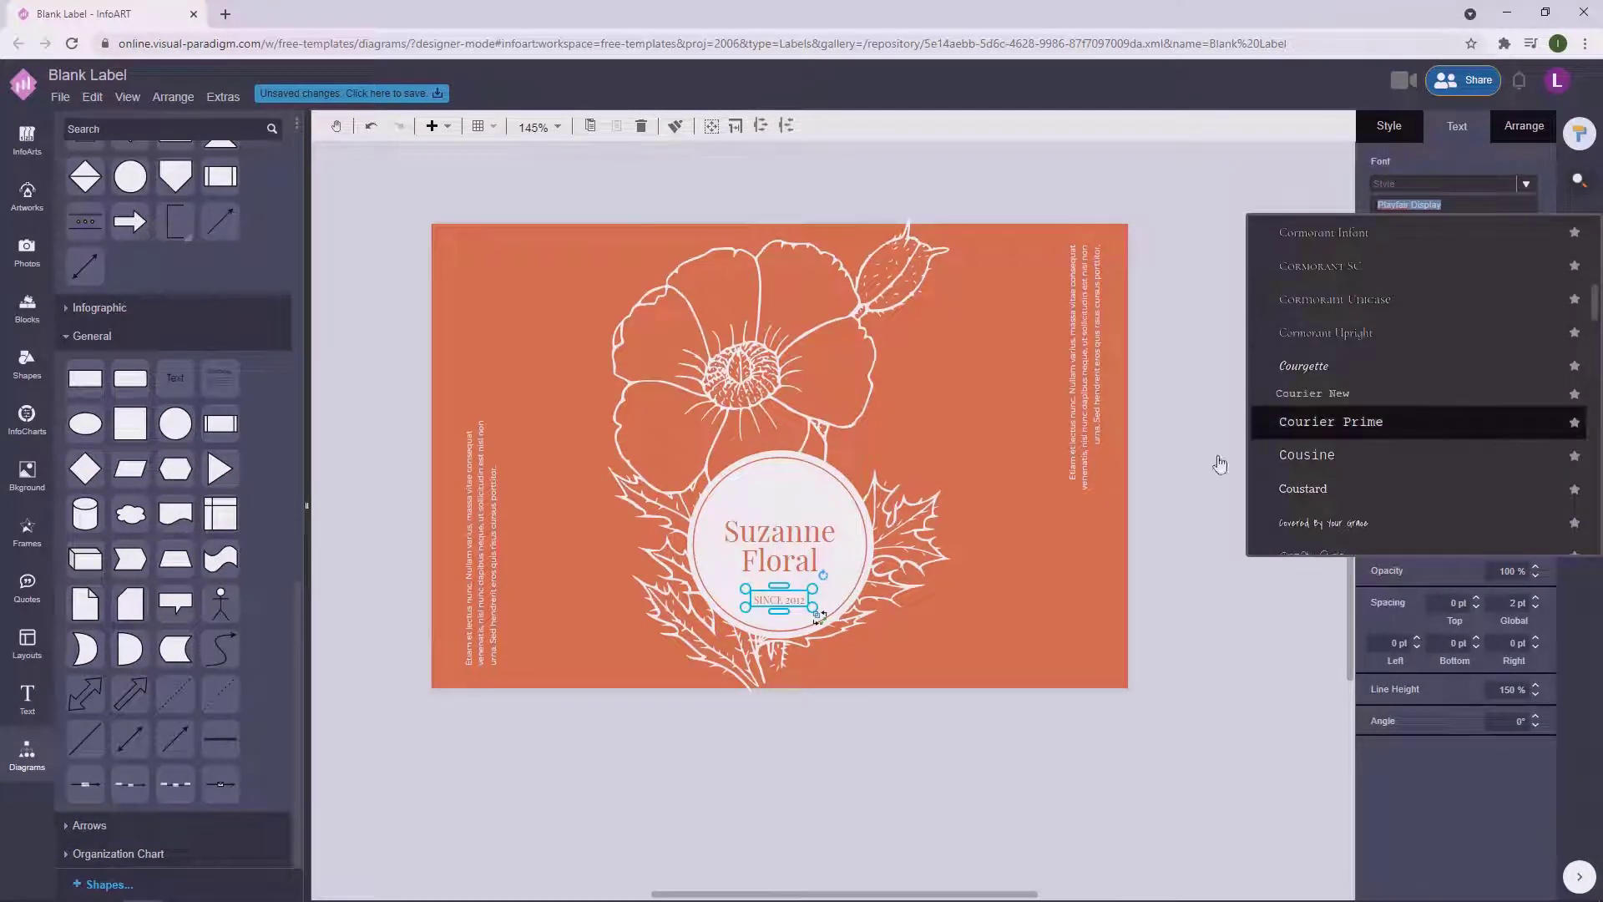
pyautogui.click(1211, 449)
# Fine-tune the alignment of the badge's ring and text inside the white circle.
pyautogui.scroll(5, 837, 637)
pyautogui.moveTo(705, 554); pyautogui.dragTo(706, 515)
pyautogui.moveTo(765, 515); pyautogui.dragTo(794, 517)
pyautogui.moveTo(736, 505); pyautogui.dragTo(723, 540)
pyautogui.moveTo(782, 522); pyautogui.dragTo(815, 520)
pyautogui.moveTo(761, 534); pyautogui.dragTo(744, 533)
pyautogui.click(851, 723)
pyautogui.scroll(-4, 851, 722)
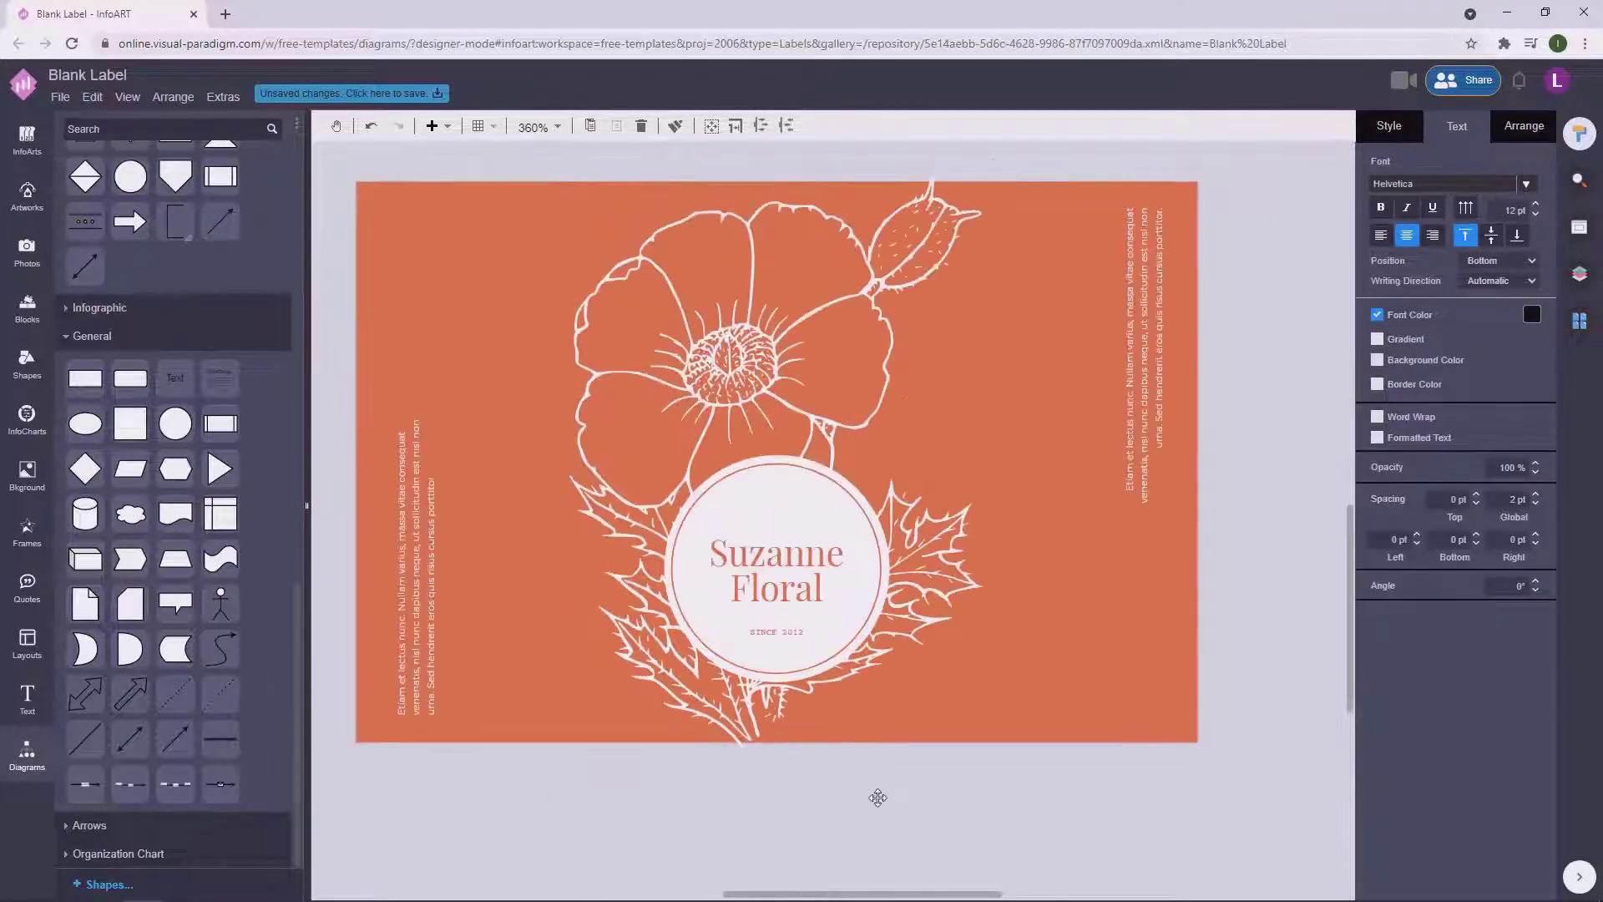
# Enlarge "SINCE 2012" slightly and keep it centred beneath the badge title.
pyautogui.scroll(4, 814, 689)
pyautogui.click(801, 576)
pyautogui.moveTo(816, 593)
pyautogui.mouseDown()
pyautogui.moveTo(830, 598)
pyautogui.moveTo(813, 592)
pyautogui.mouseUp()
pyautogui.click(864, 842)
pyautogui.scroll(-4, 864, 841)
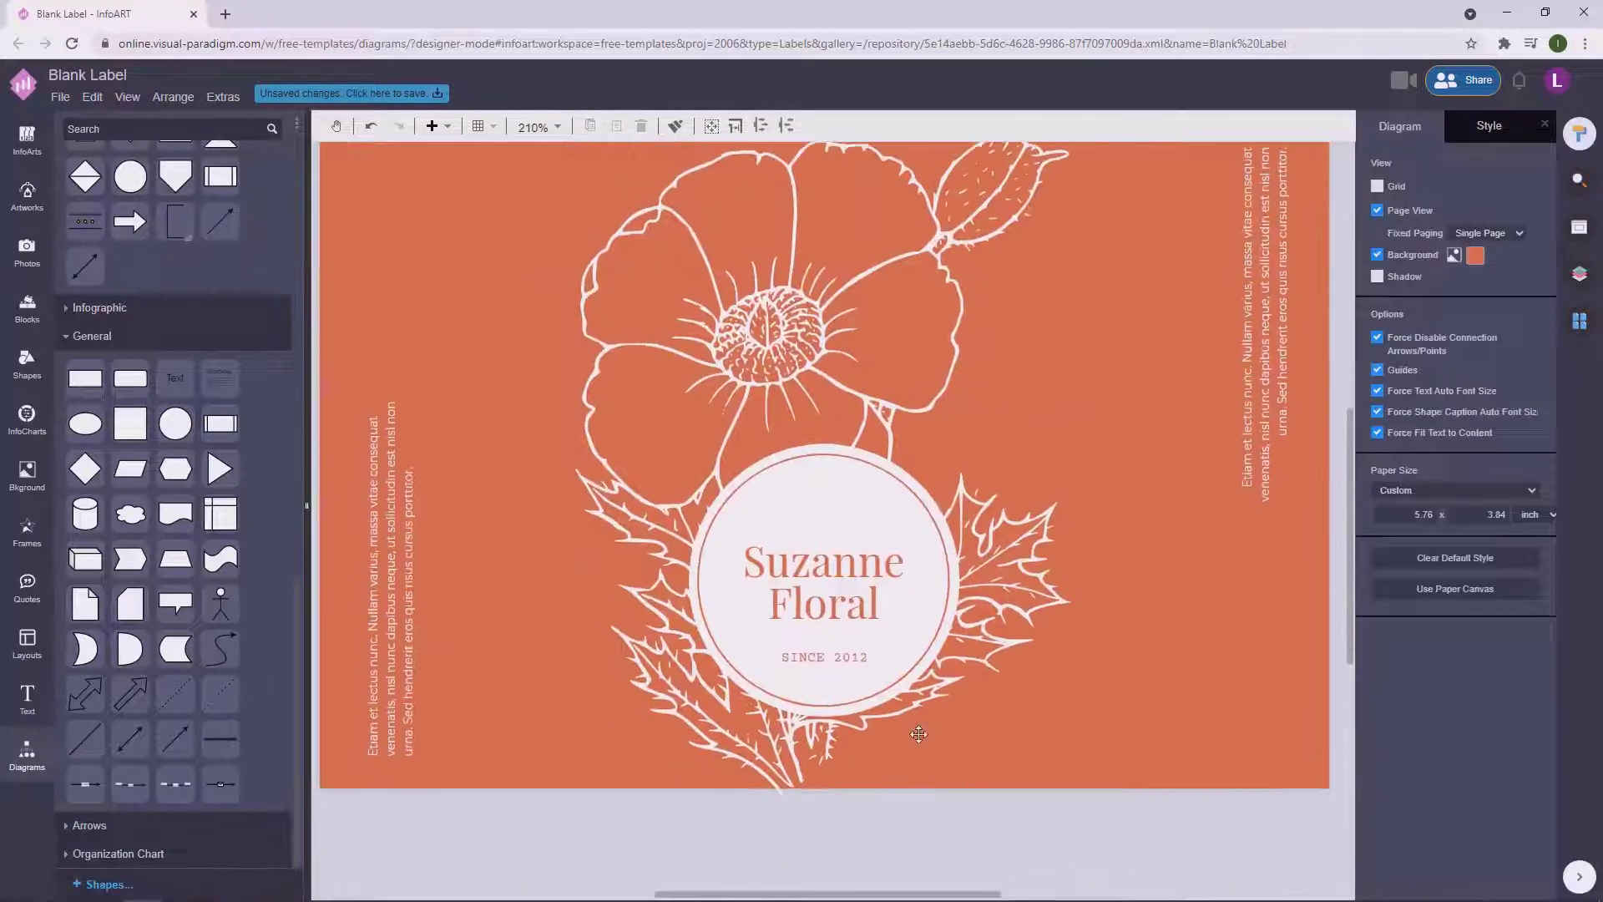
# Duplicate "SINCE 2012" above the badge title and shift the badge texts slightly upward within the circle.
pyautogui.moveTo(867, 664); pyautogui.dragTo(889, 569)
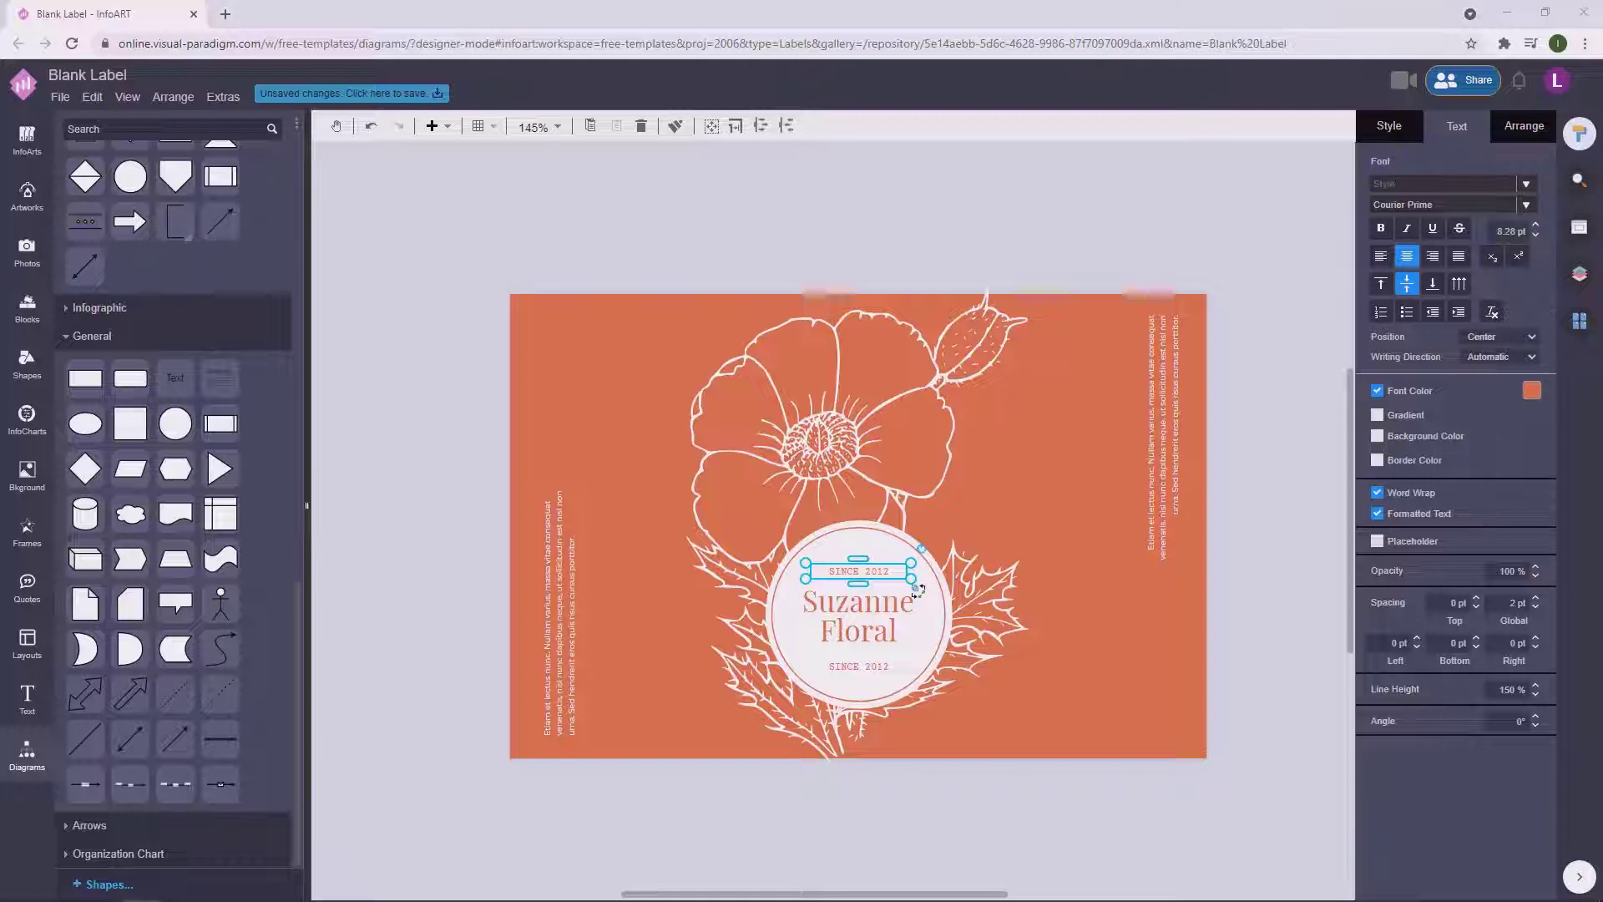
pyautogui.click(1279, 579)
pyautogui.click(775, 643)
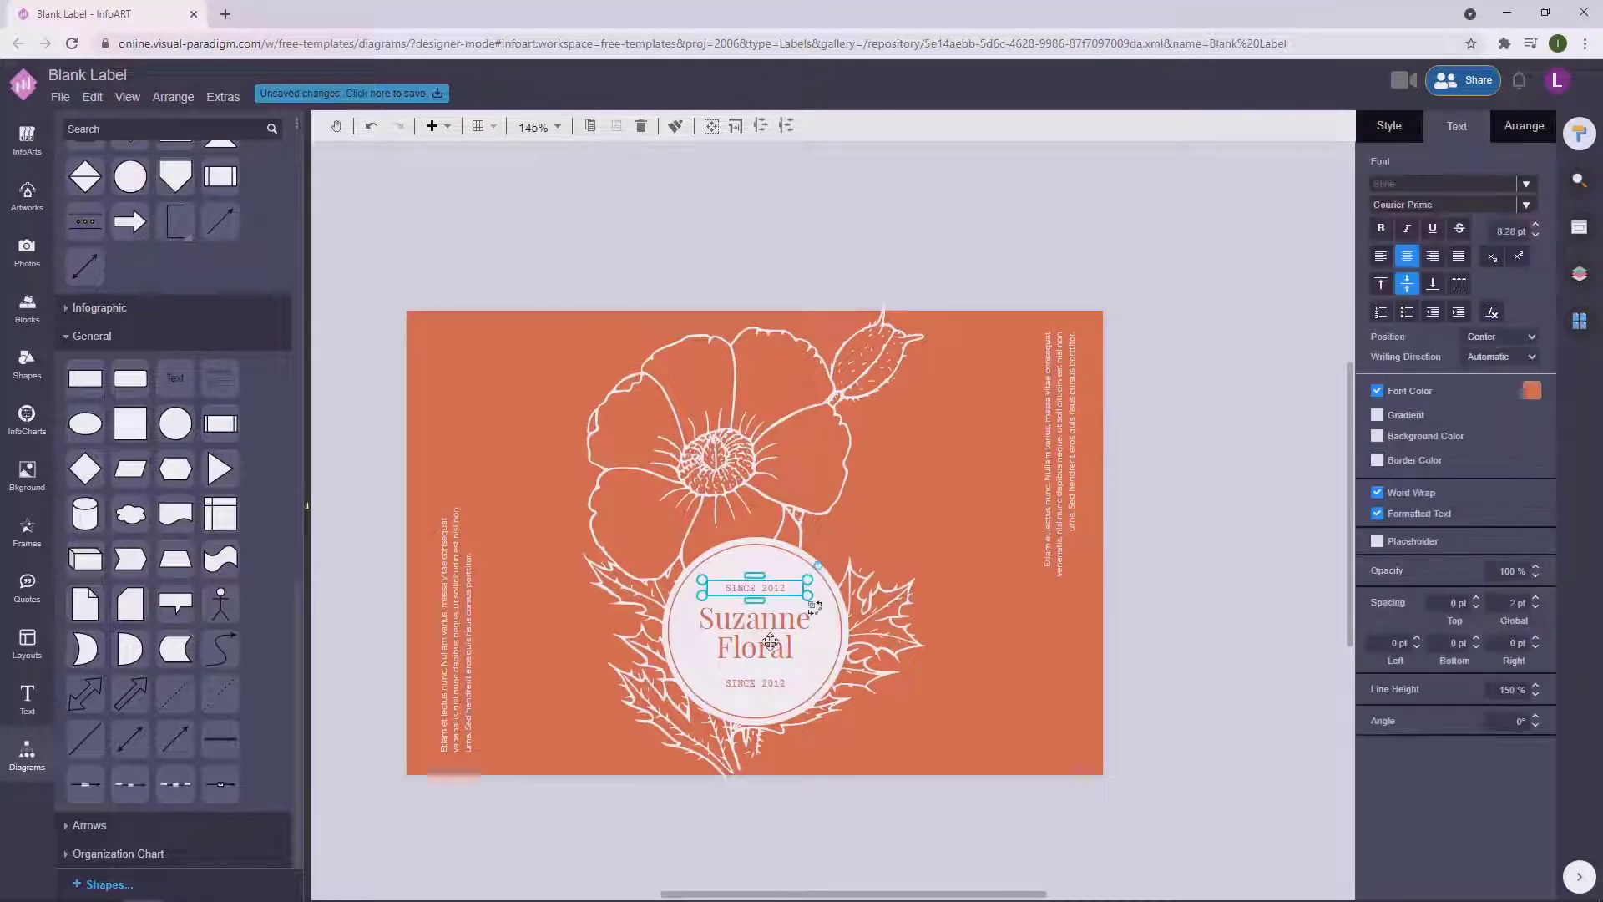
pyautogui.moveTo(776, 643); pyautogui.dragTo(776, 636)
pyautogui.click(1242, 505)
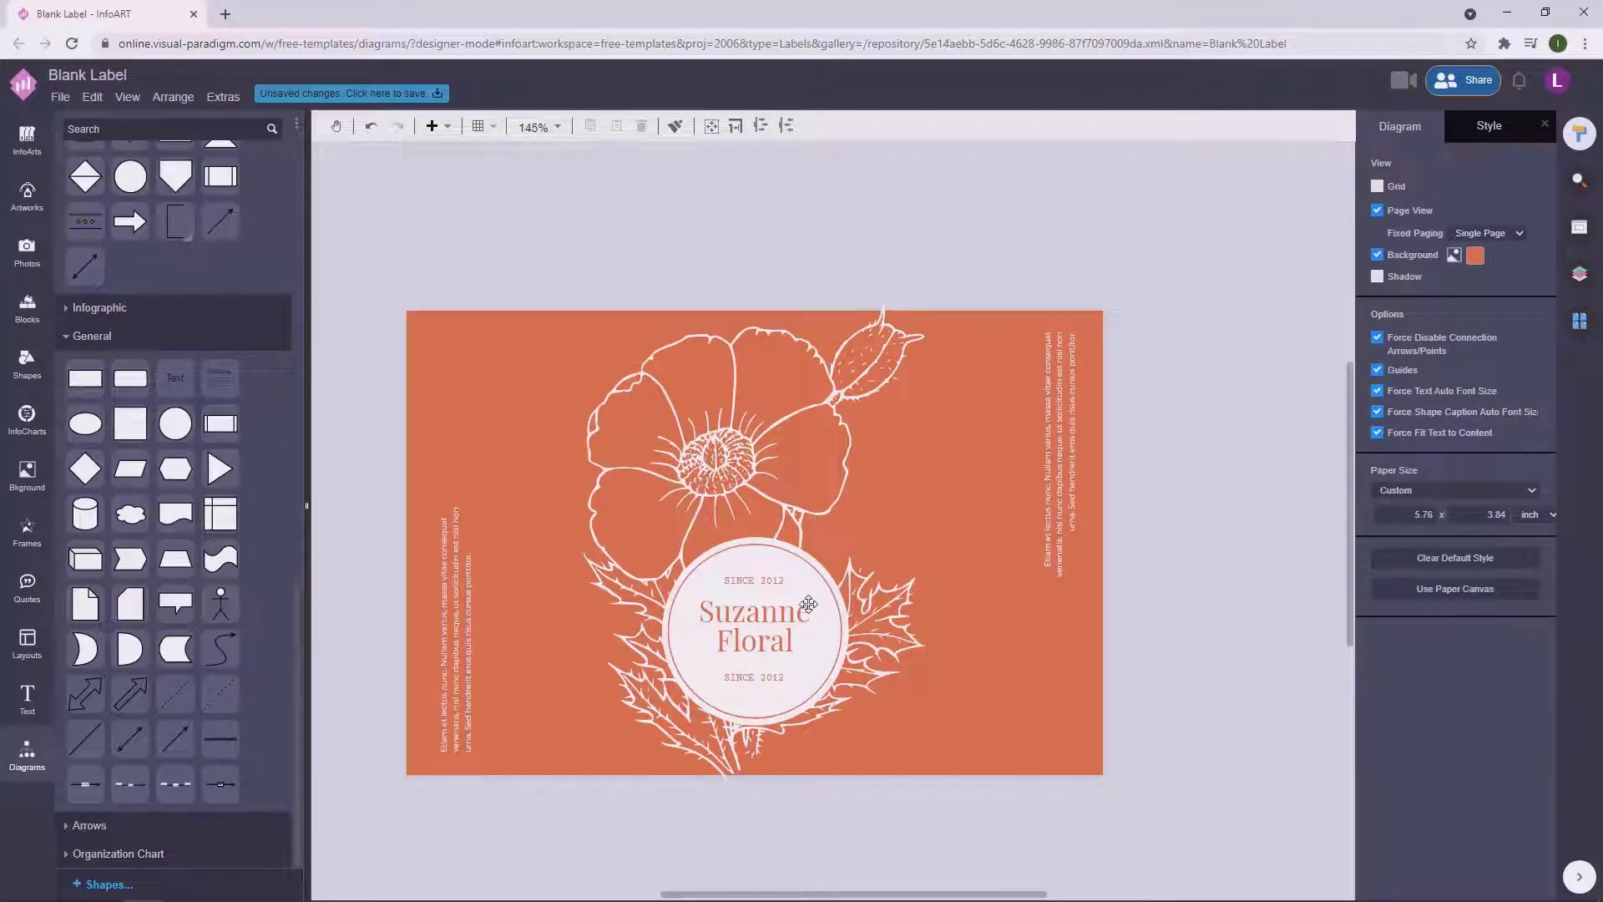
# Change the small text above the badge title to "VINTAGE | HANDCRAFTED".
pyautogui.scroll(3, 813, 599)
pyautogui.doubleClick(776, 573)
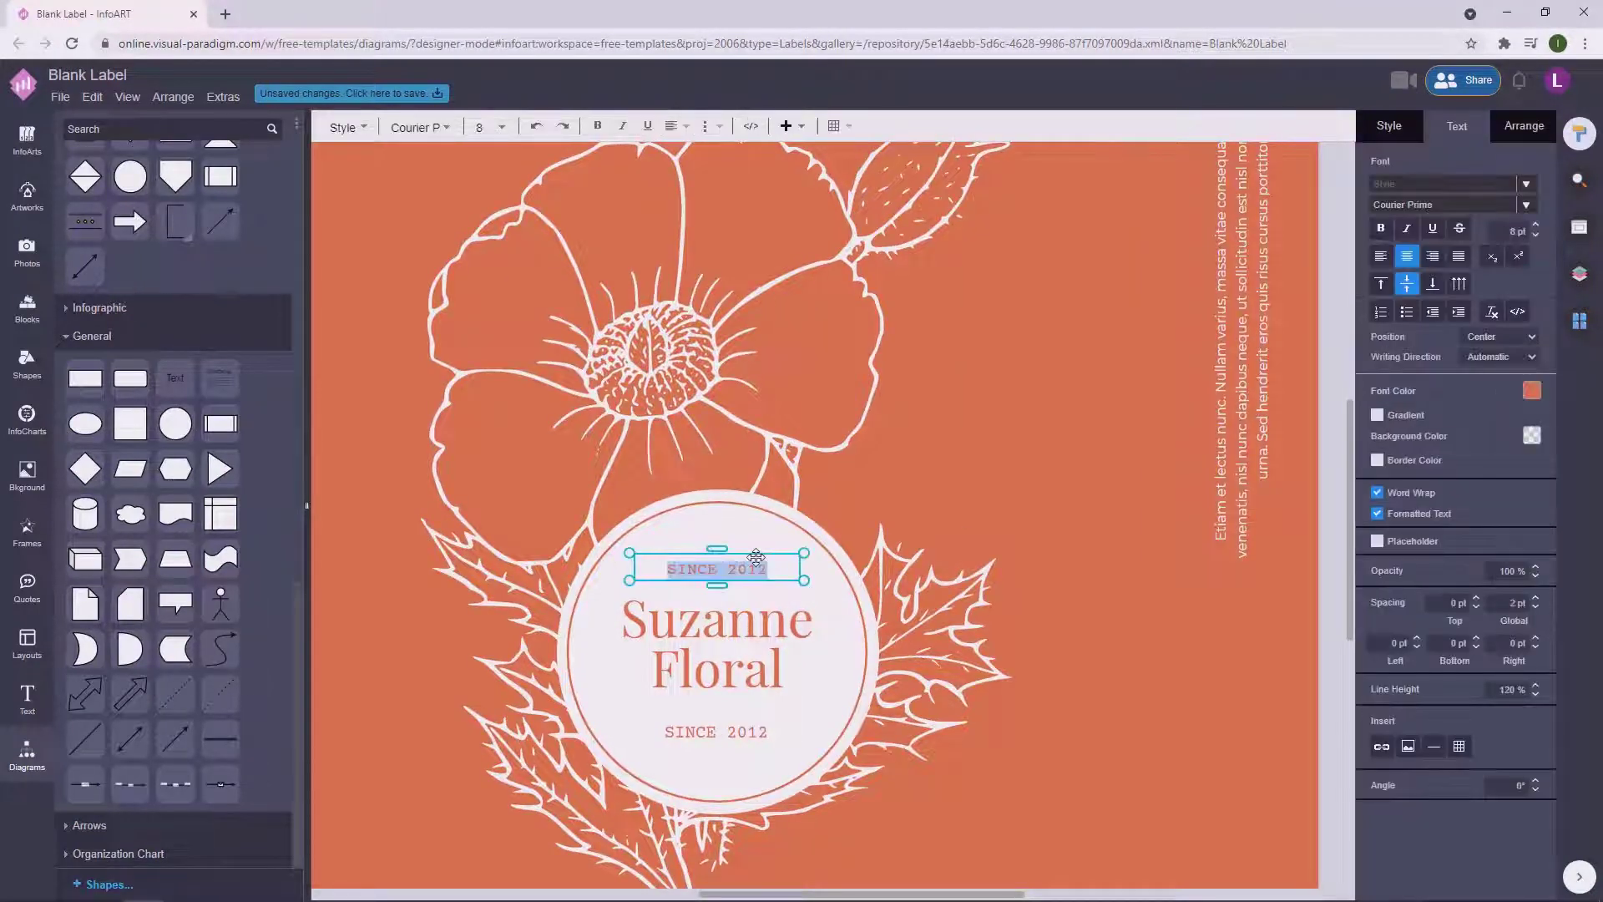
pyautogui.write('VINTAGE')
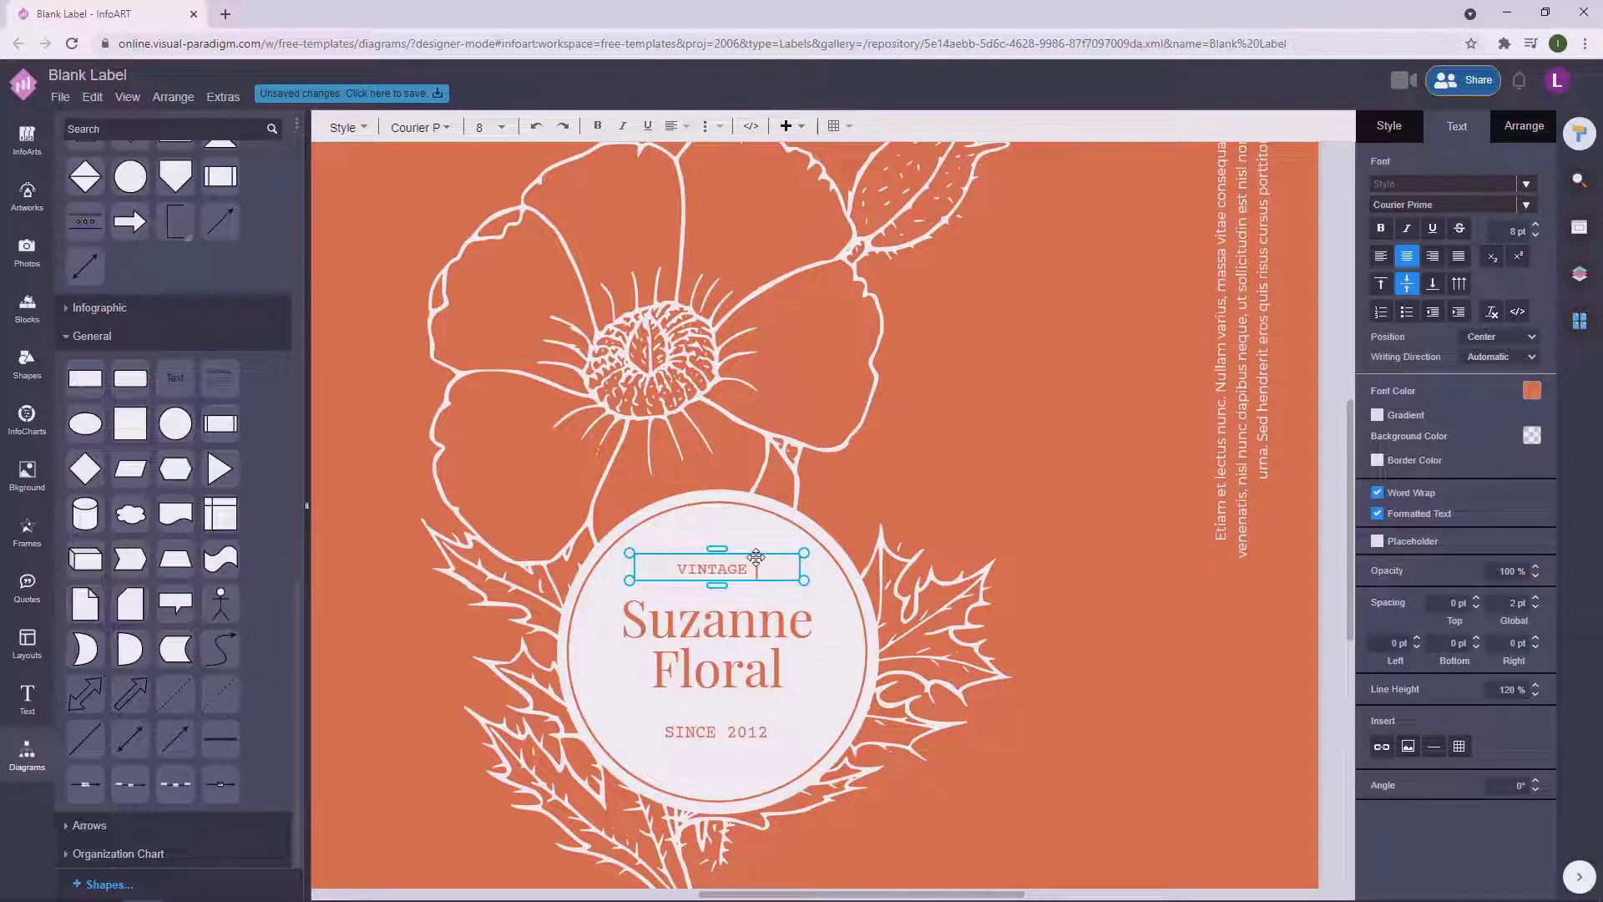
pyautogui.write(' WI')
pyautogui.write(' HAND')
pyautogui.write('CRAF')
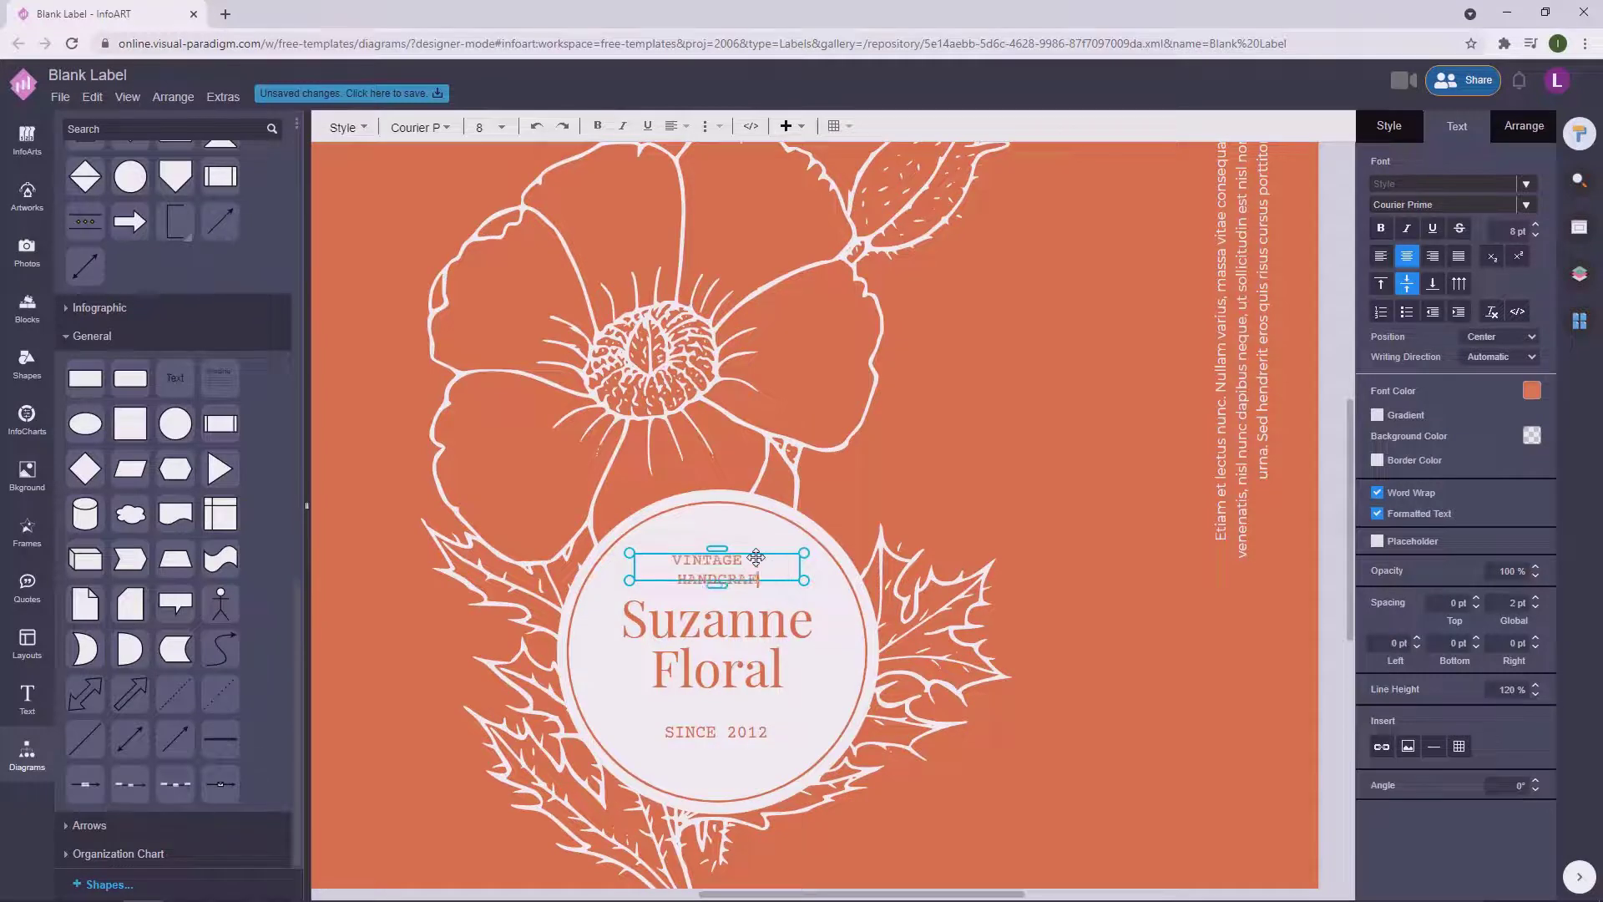
pyautogui.write('TED')
pyautogui.press('Escape')
pyautogui.click(873, 503)
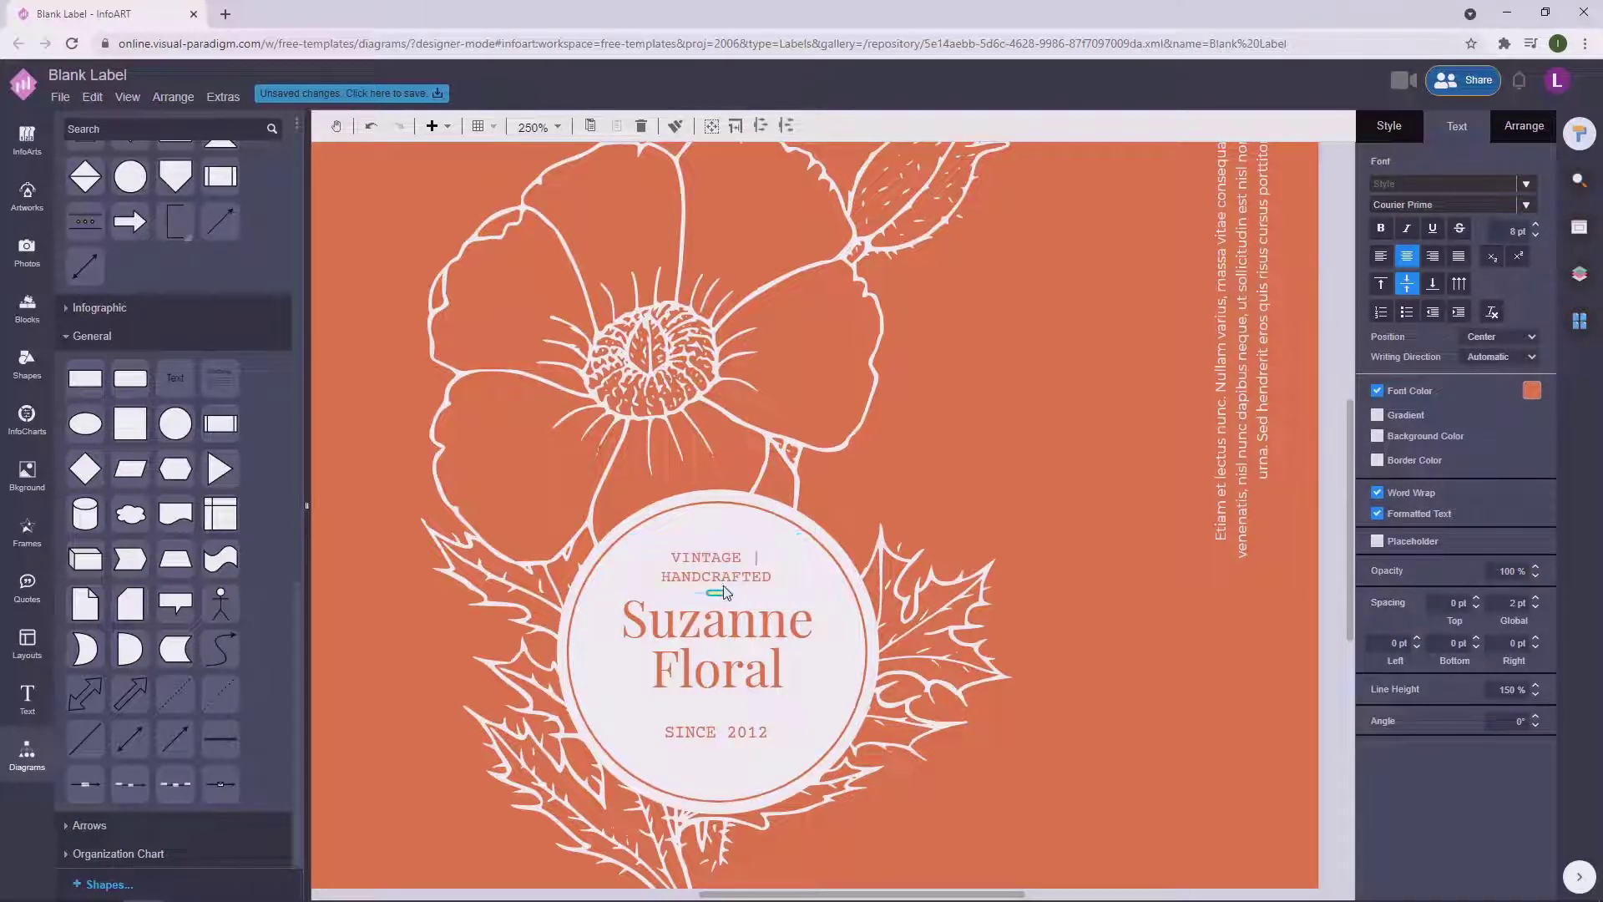
# Fit "VINTAGE | HANDCRAFTED" on one line and centre it above the badge title.
pyautogui.click(716, 566)
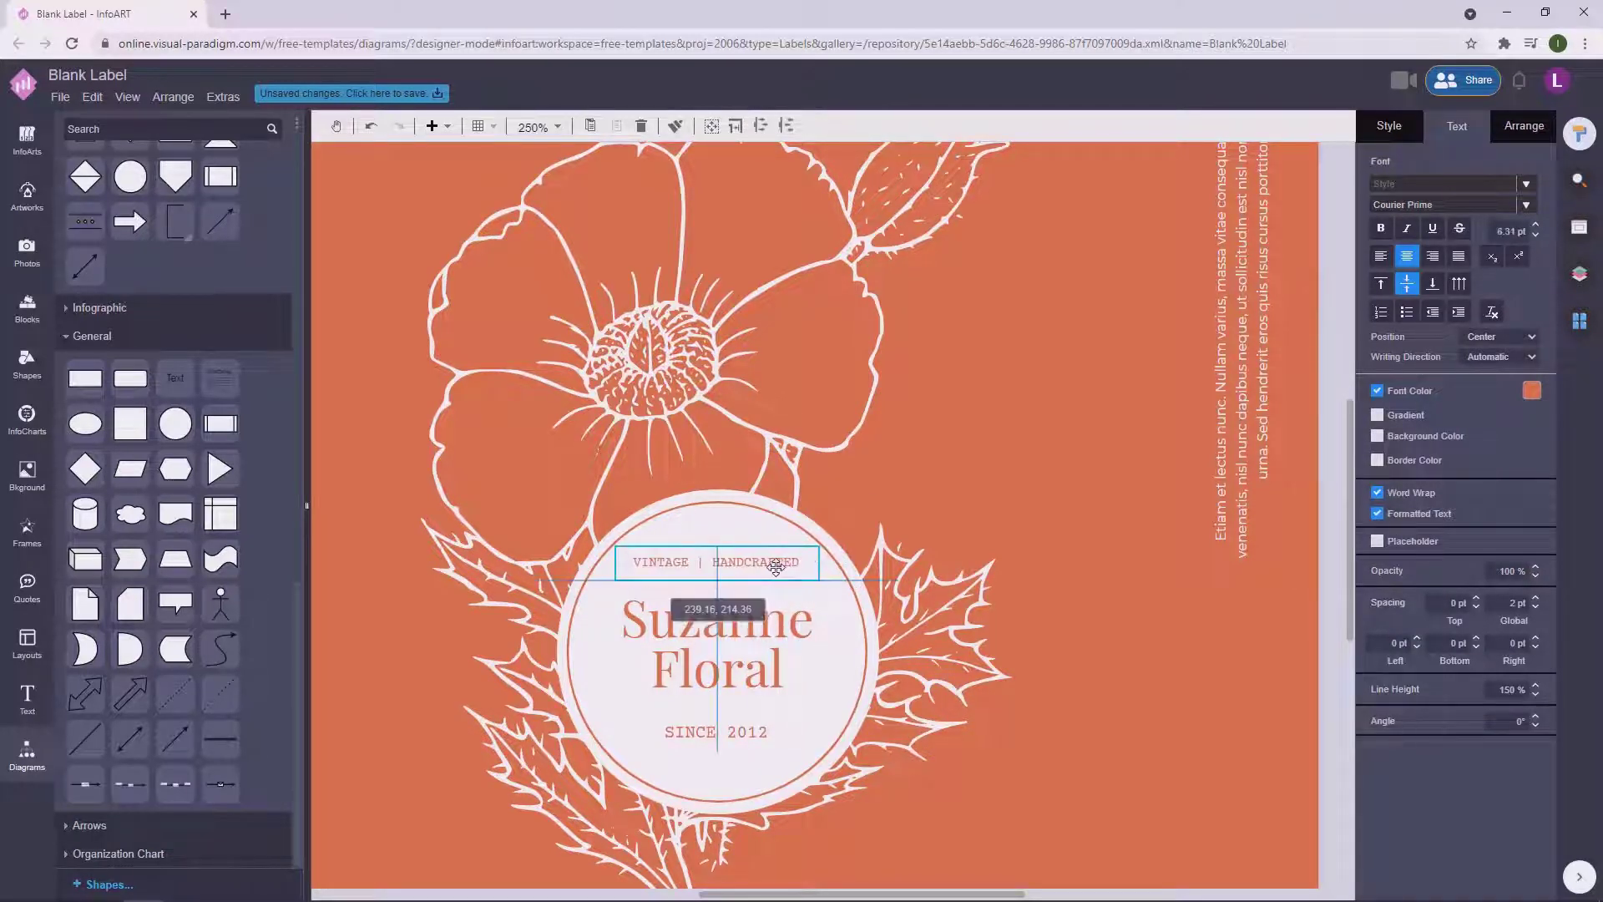
pyautogui.scroll(-3, 947, 498)
pyautogui.click(947, 498)
pyautogui.click(973, 790)
# Give "VINTAGE | HANDCRAFTED" and "SINCE 2012" the same font size of 7.5 pt.
pyautogui.scroll(4, 1019, 600)
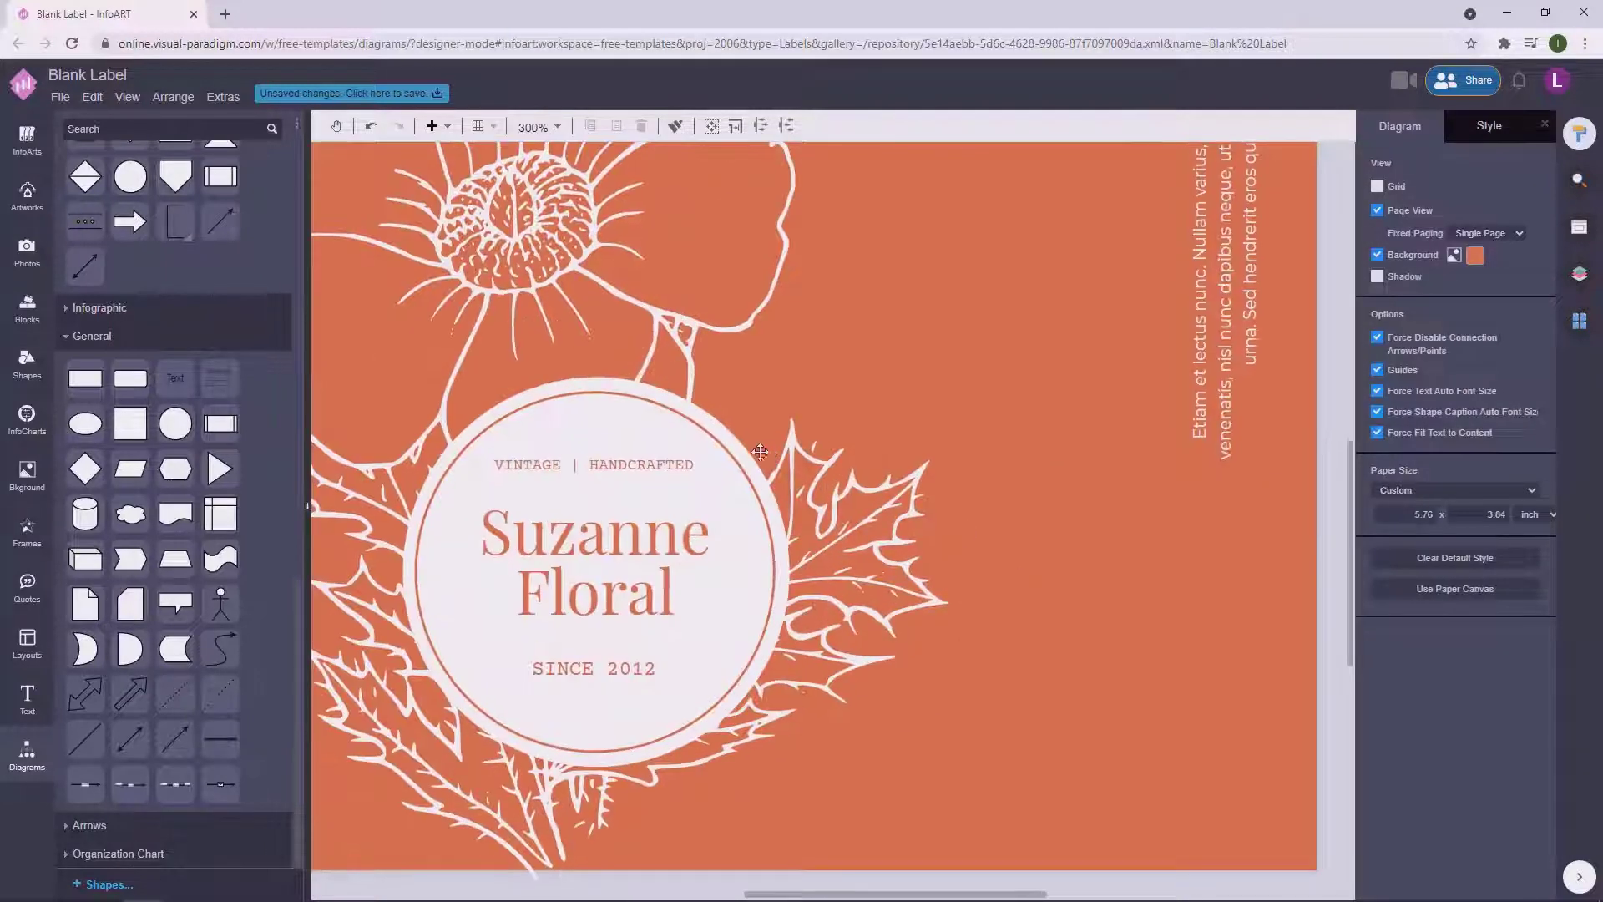
pyautogui.click(670, 464)
pyautogui.click(638, 661)
pyautogui.click(673, 467)
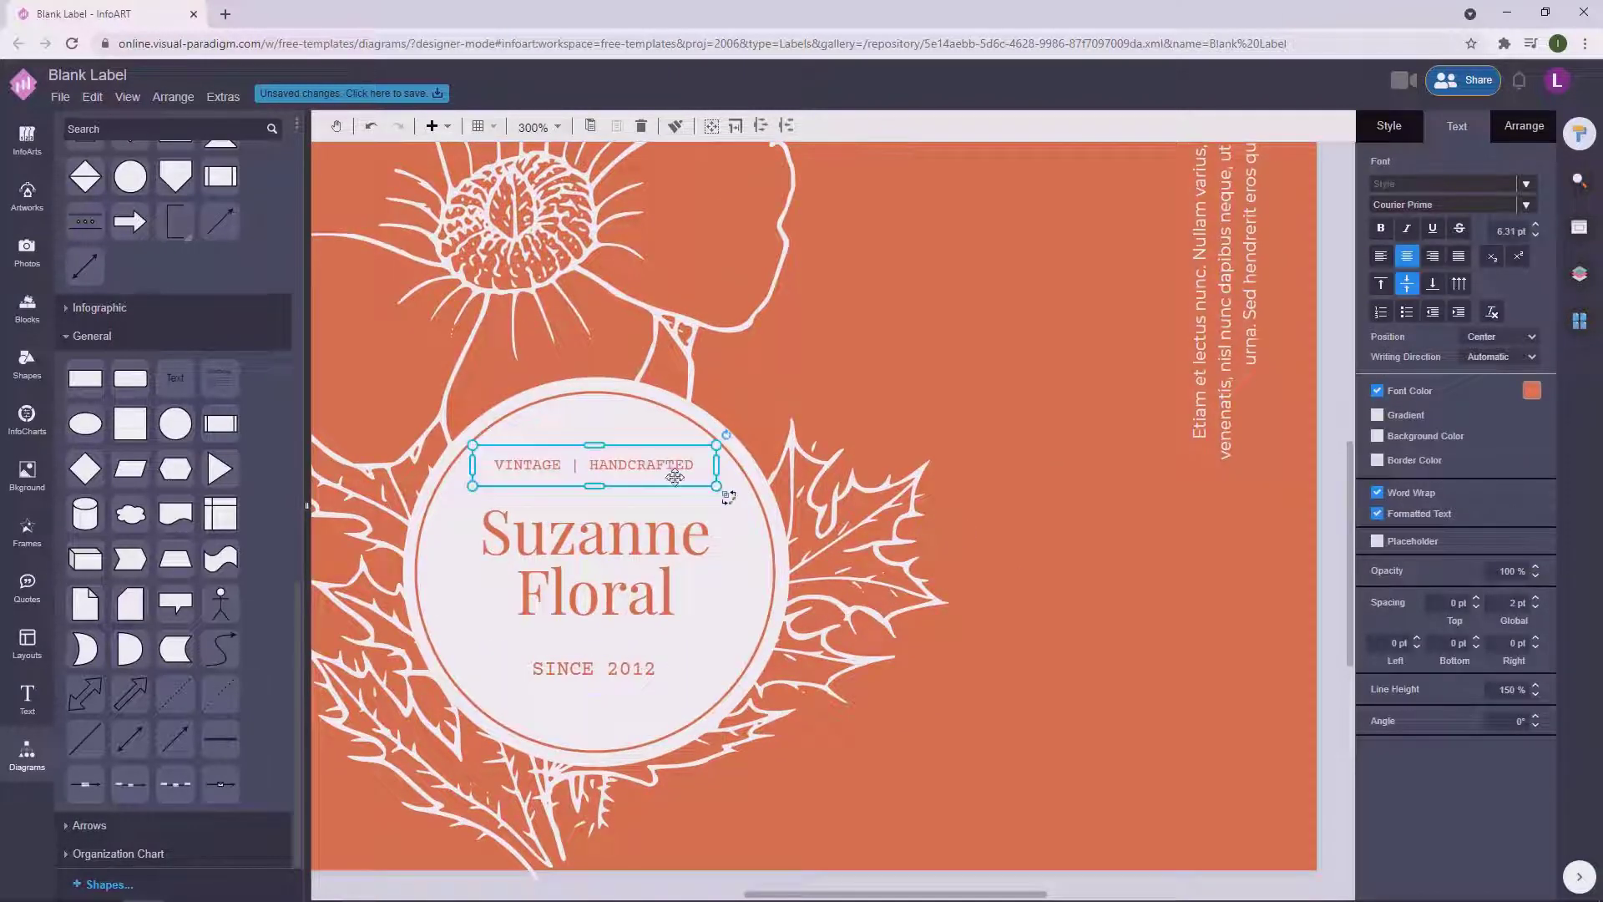
pyautogui.doubleClick(631, 668)
pyautogui.click(828, 382)
pyautogui.click(613, 469)
pyautogui.keyDown('shift'); pyautogui.click(666, 656); pyautogui.keyUp('shift')
pyautogui.press('Return')
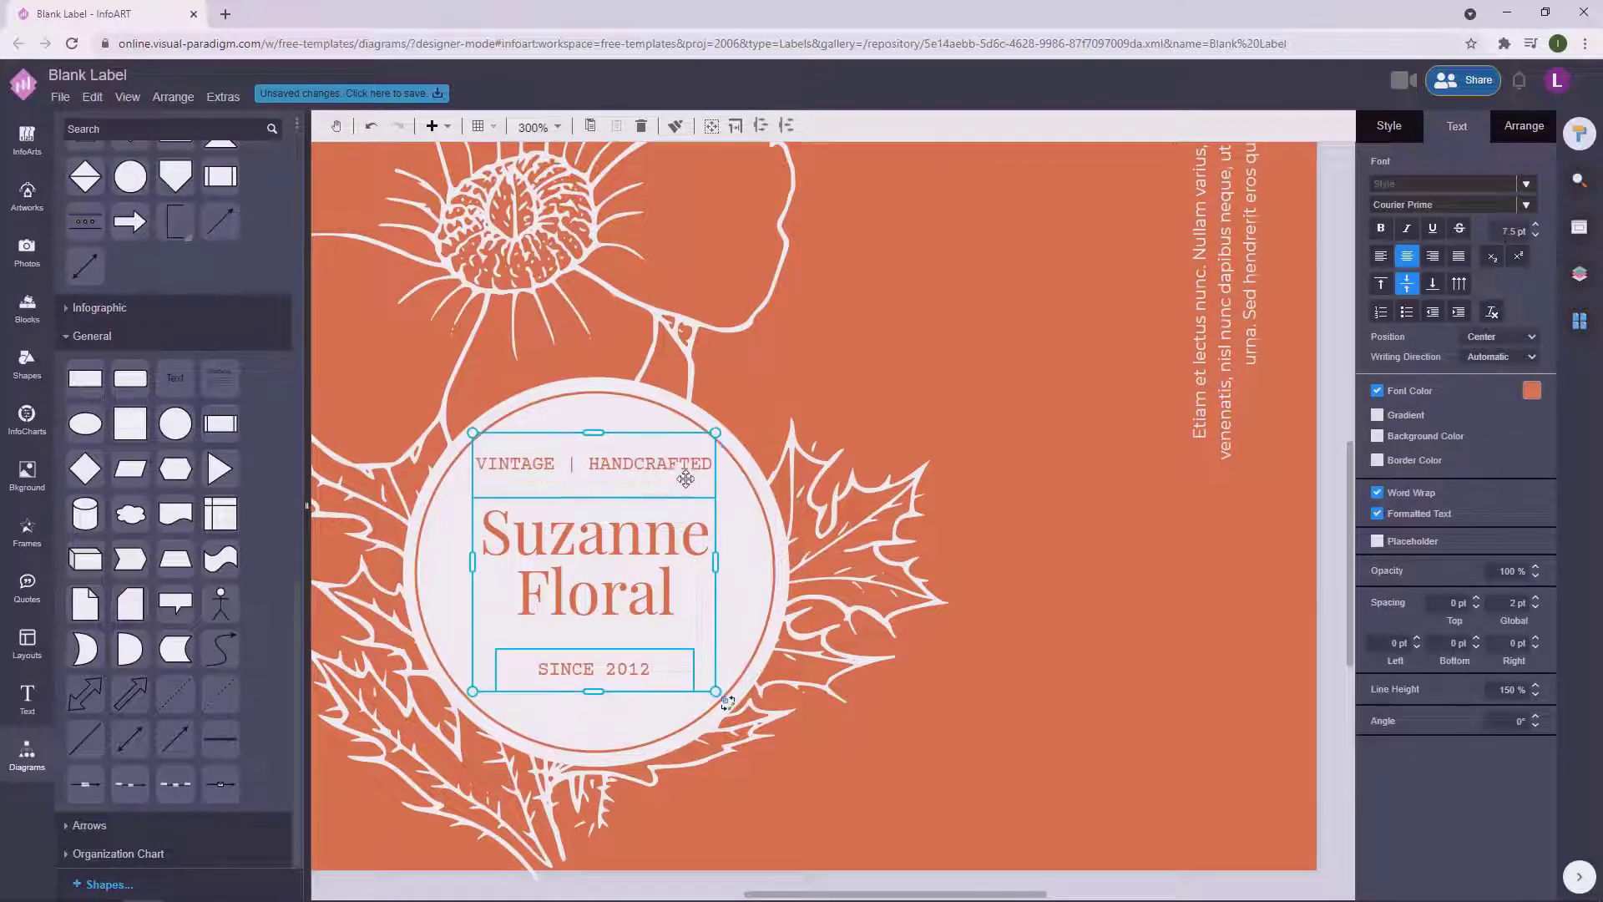
pyautogui.moveTo(680, 472); pyautogui.dragTo(675, 478)
pyautogui.click(969, 408)
# Adjust the title's position in the circle with both small texts moved aside, and place them back around it.
pyautogui.scroll(-3, 969, 408)
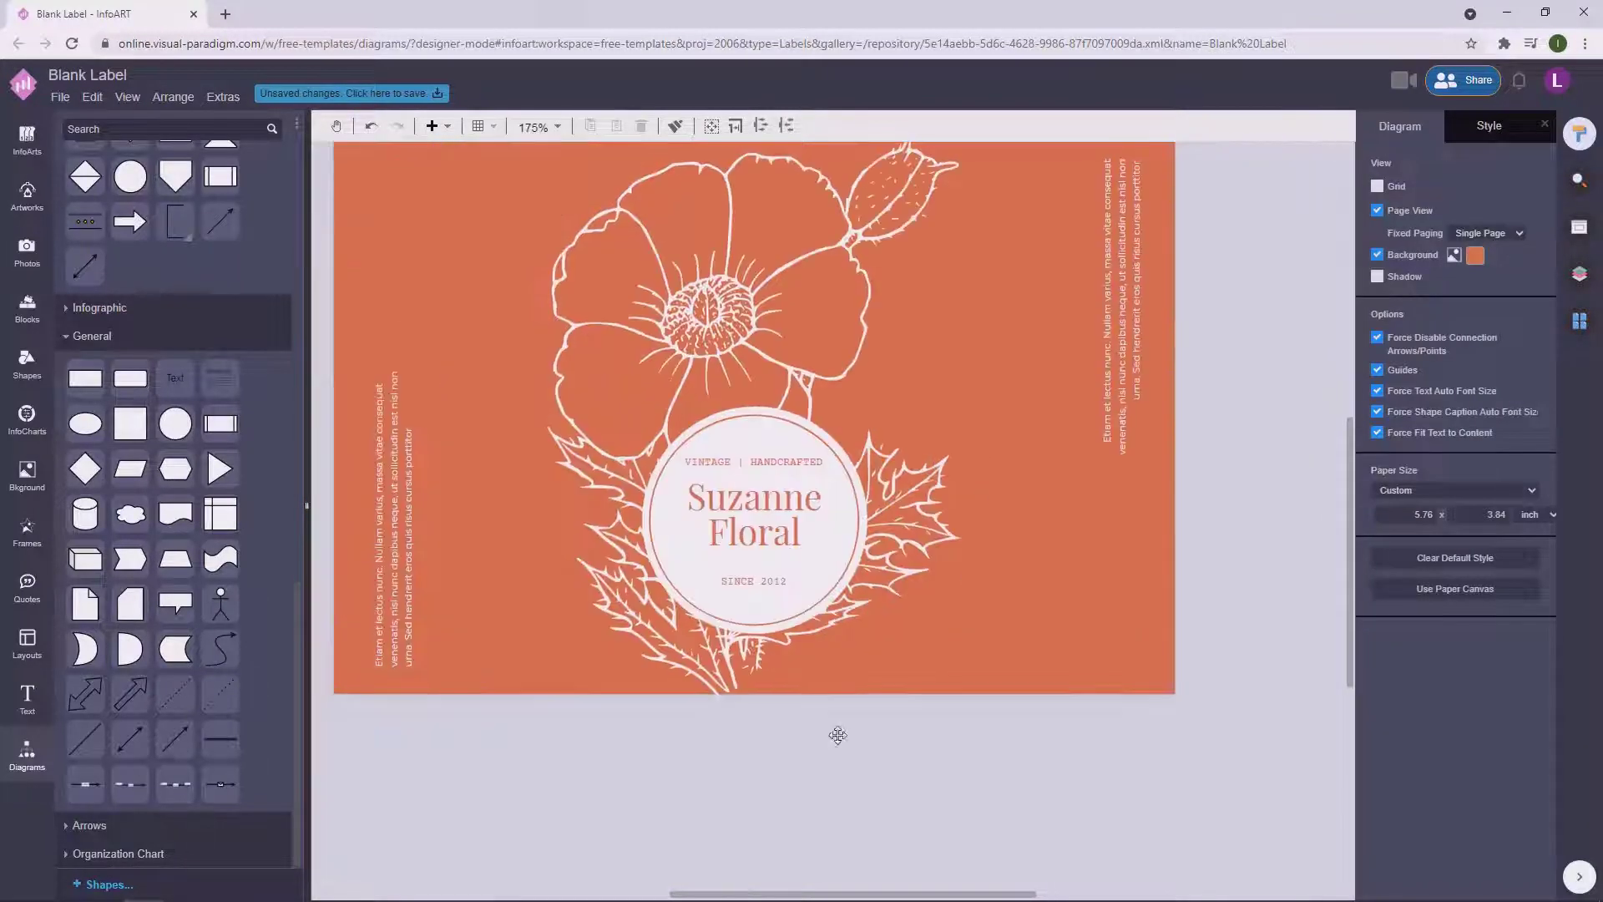
pyautogui.click(780, 514)
pyautogui.click(776, 584)
pyautogui.keyDown('shift'); pyautogui.click(808, 464); pyautogui.keyUp('shift')
pyautogui.moveTo(767, 590); pyautogui.dragTo(645, 866)
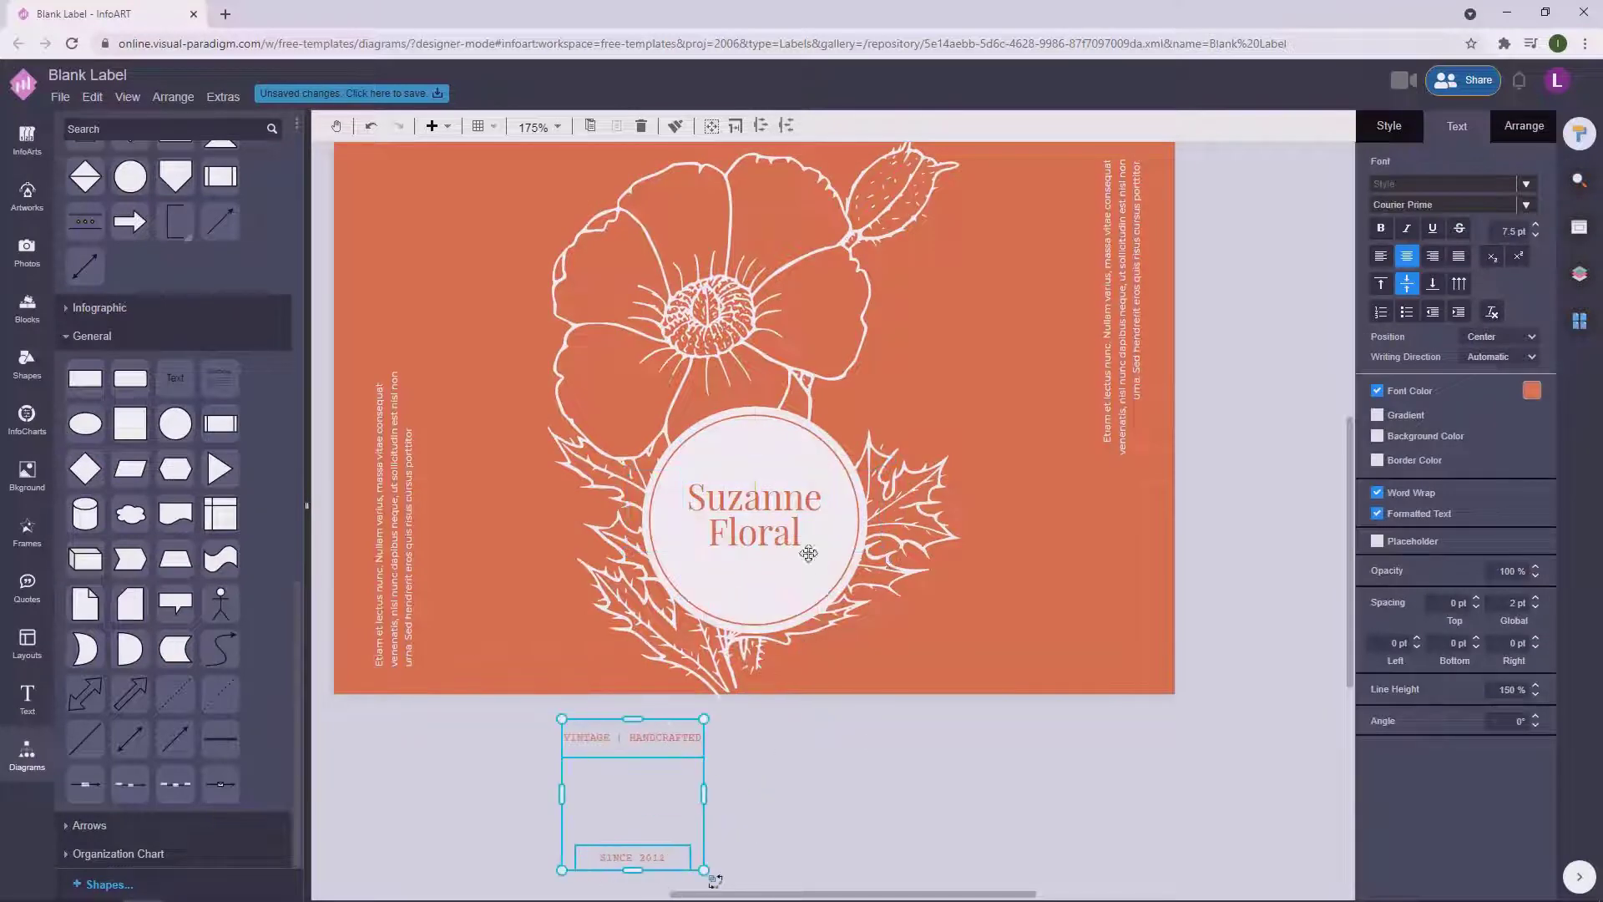
pyautogui.moveTo(789, 536); pyautogui.dragTo(789, 545)
pyautogui.click(875, 795)
pyautogui.moveTo(628, 866); pyautogui.dragTo(750, 593)
pyautogui.click(697, 717)
pyautogui.moveTo(691, 744); pyautogui.dragTo(756, 429)
# Swap the small badge texts, with "SINCE 2012" above the title and "VINTAGE | HANDCRAFTED" below it at 7 pt.
pyautogui.click(899, 791)
pyautogui.scroll(4, 749, 486)
pyautogui.click(748, 455)
pyautogui.moveTo(823, 416); pyautogui.dragTo(762, 868)
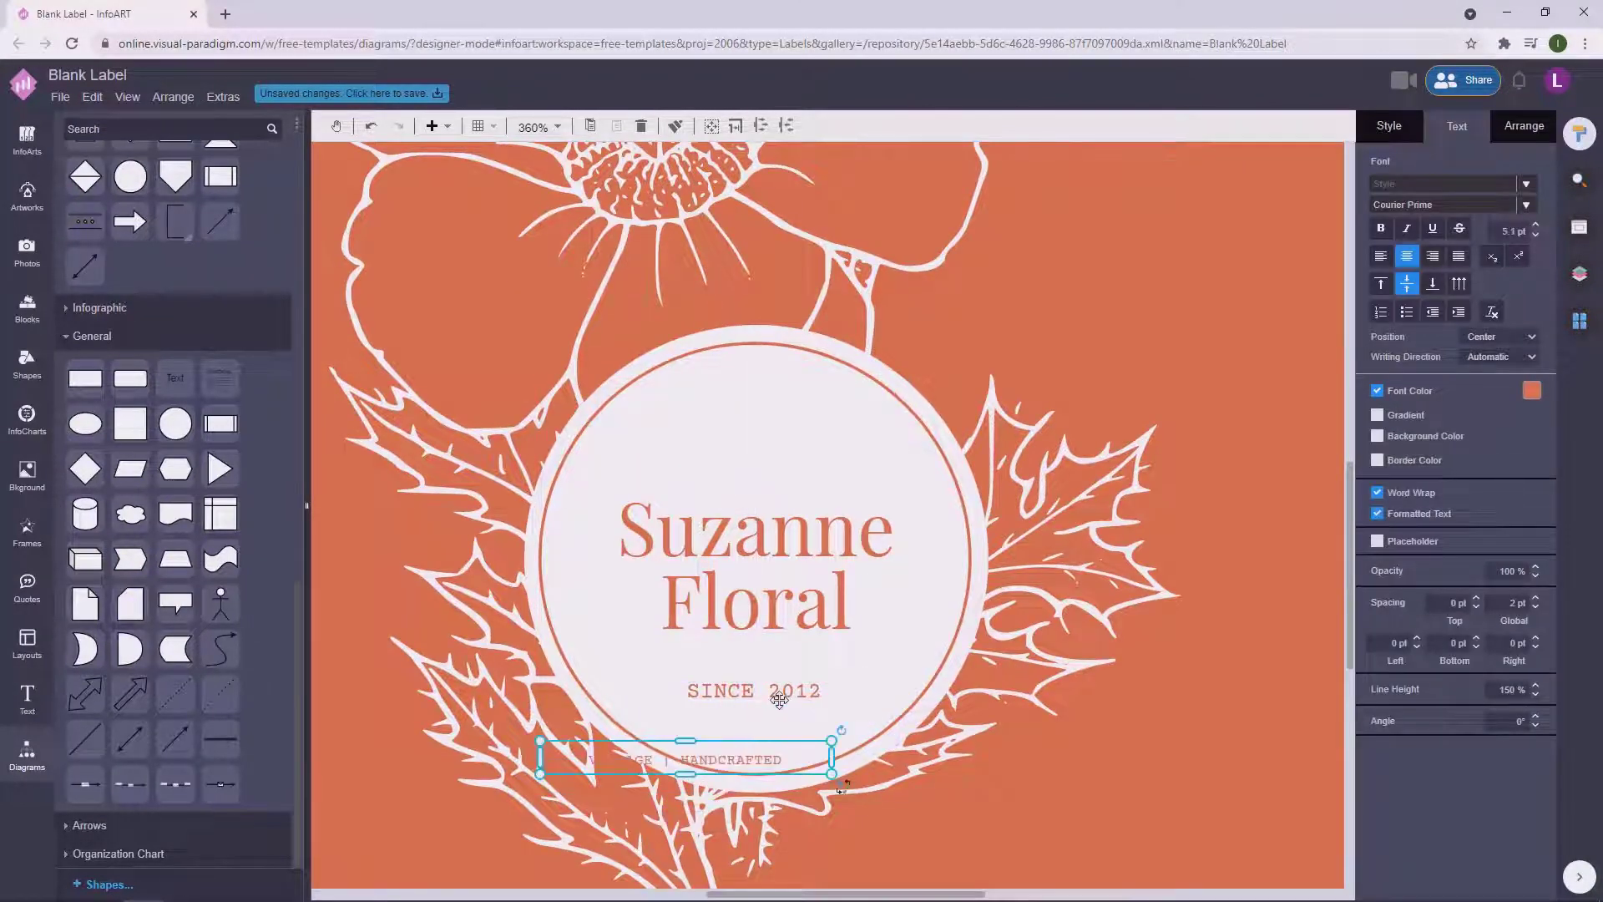
pyautogui.moveTo(755, 697); pyautogui.dragTo(760, 458)
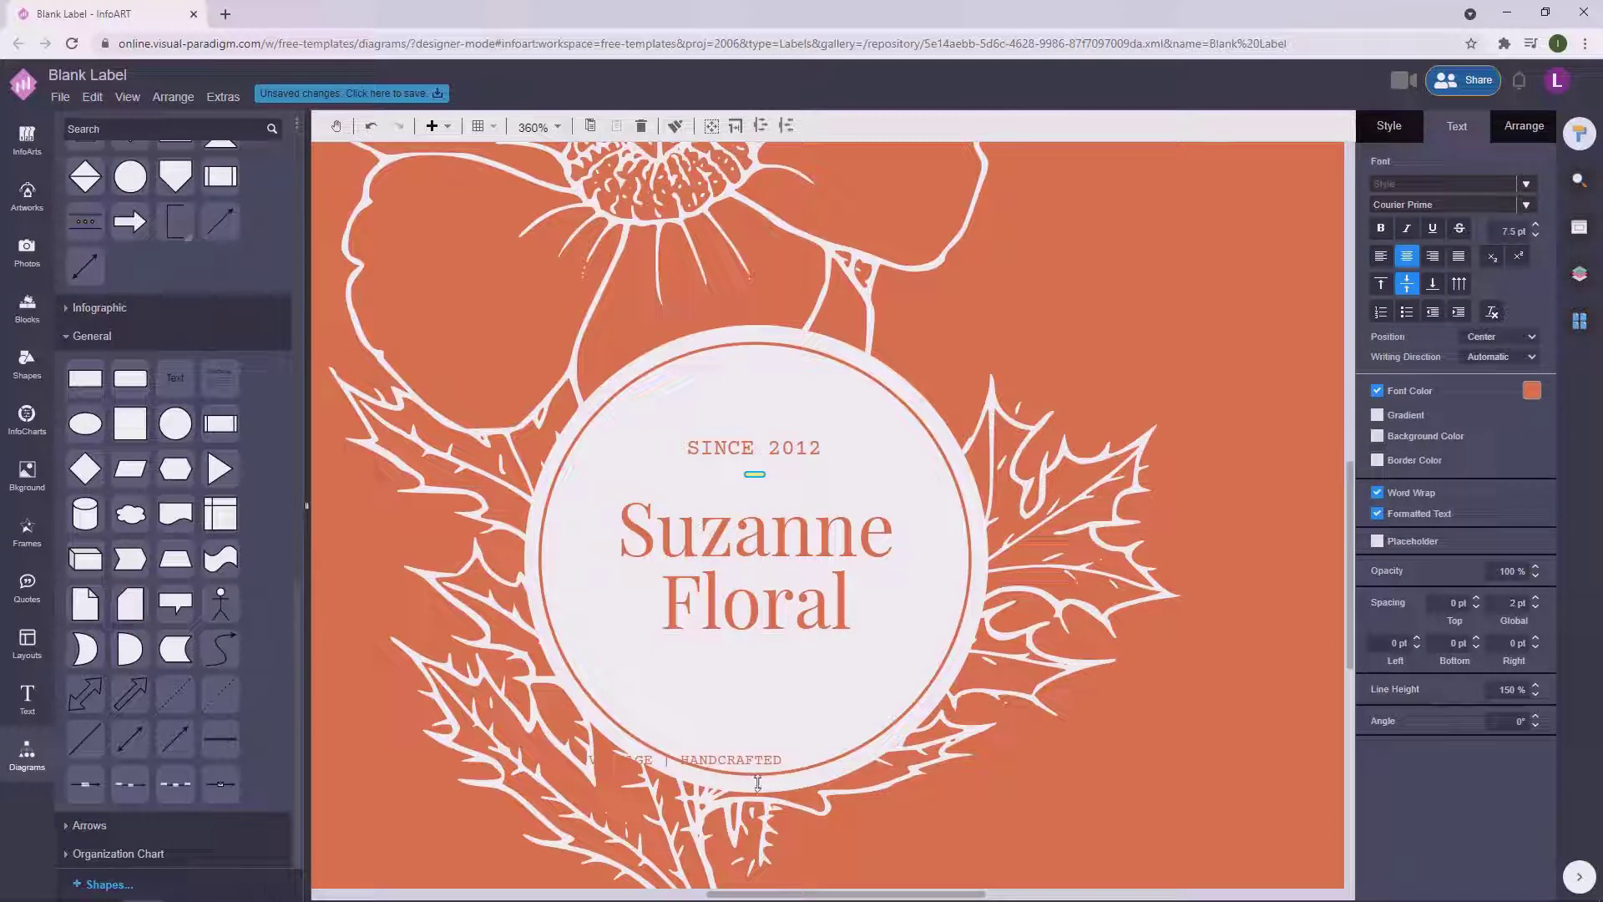
pyautogui.moveTo(729, 764); pyautogui.dragTo(827, 679)
pyautogui.write('7')
pyautogui.press('Return')
pyautogui.click(1050, 768)
# Set "SINCE 2012" to 7 pt and "VINTAGE | HANDCRAFTED" to 6.5 pt.
pyautogui.click(792, 454)
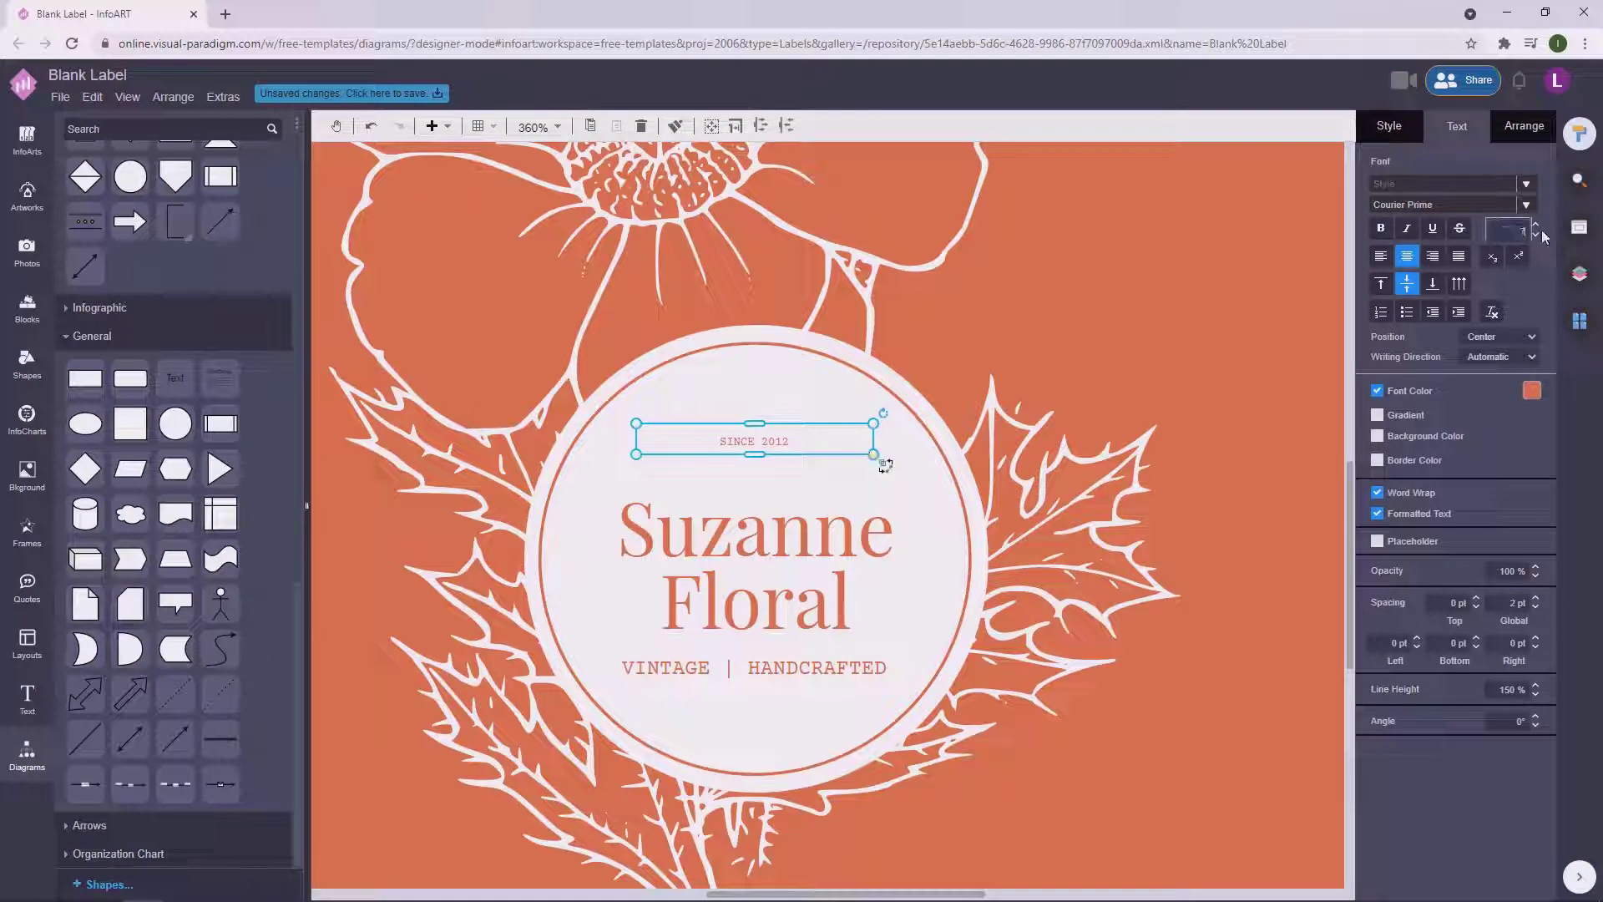
pyautogui.moveTo(885, 466); pyautogui.dragTo(981, 488)
pyautogui.click(816, 568)
pyautogui.click(804, 665)
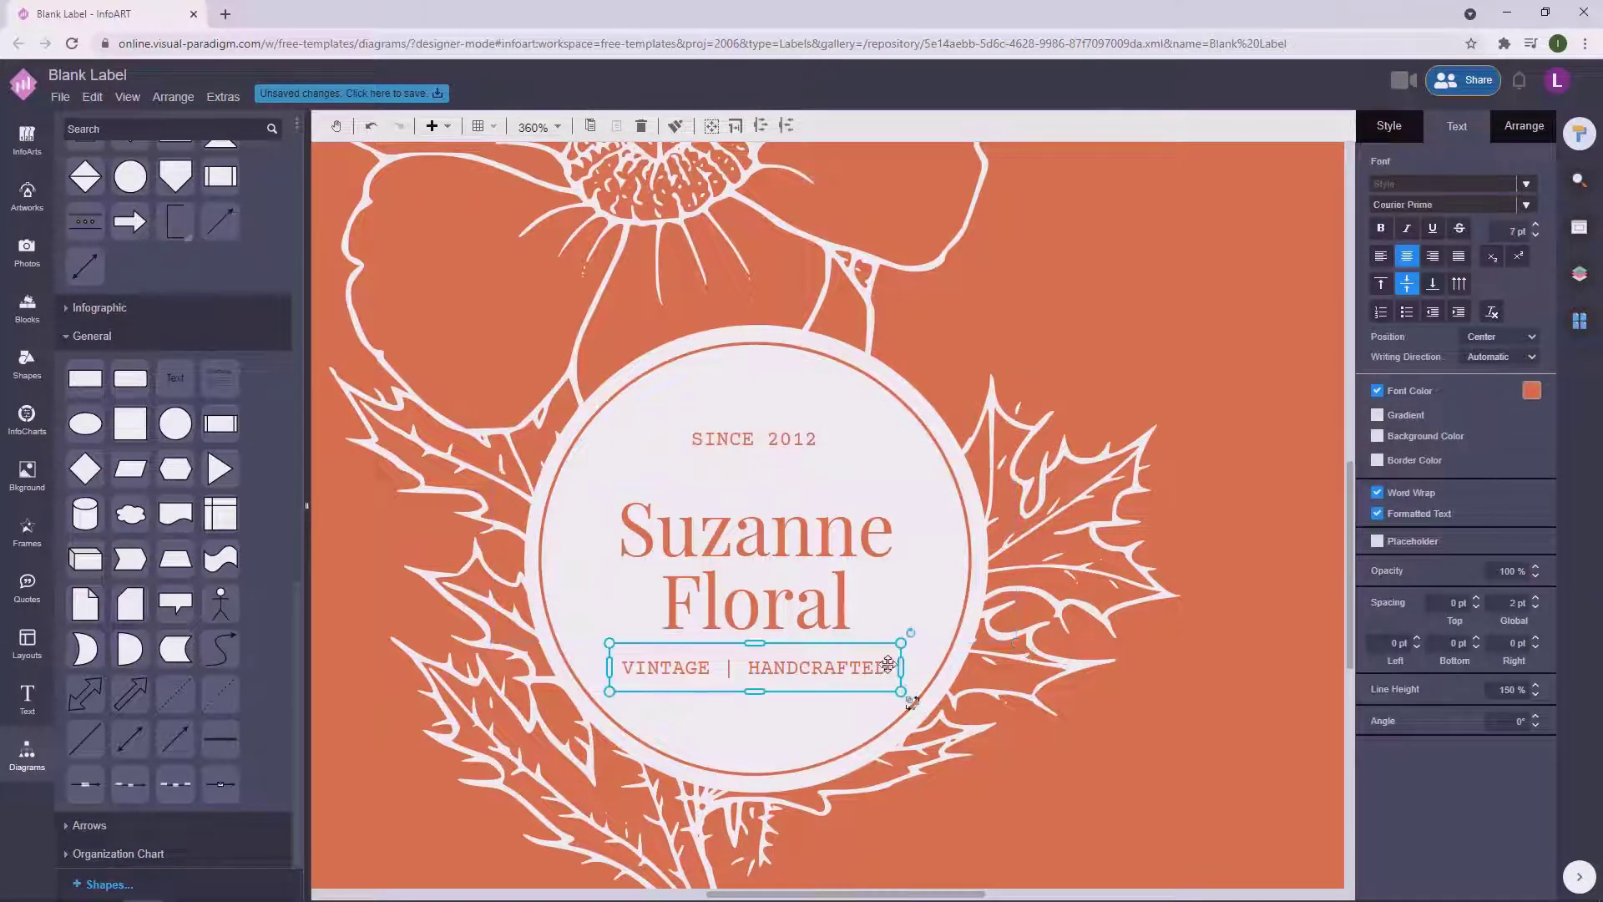
pyautogui.click(1537, 234)
pyautogui.click(905, 603)
pyautogui.click(824, 669)
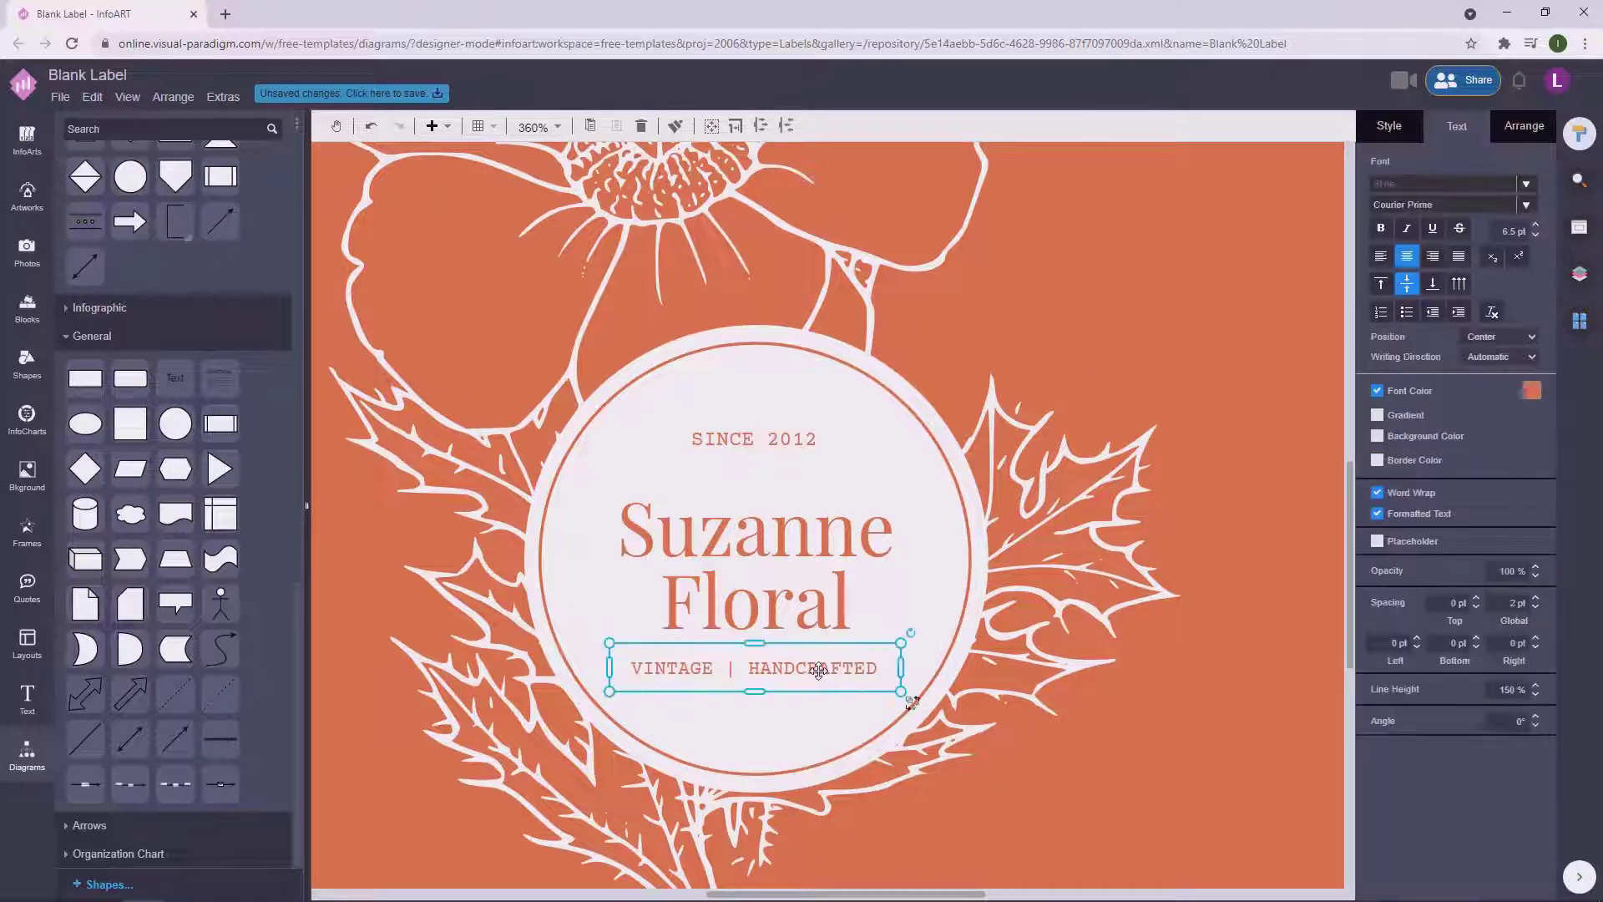
# Nudge "VINTAGE | HANDCRAFTED" slightly further down from the badge title.
pyautogui.click(1073, 365)
pyautogui.click(834, 669)
pyautogui.press('Down')
pyautogui.press('Down')
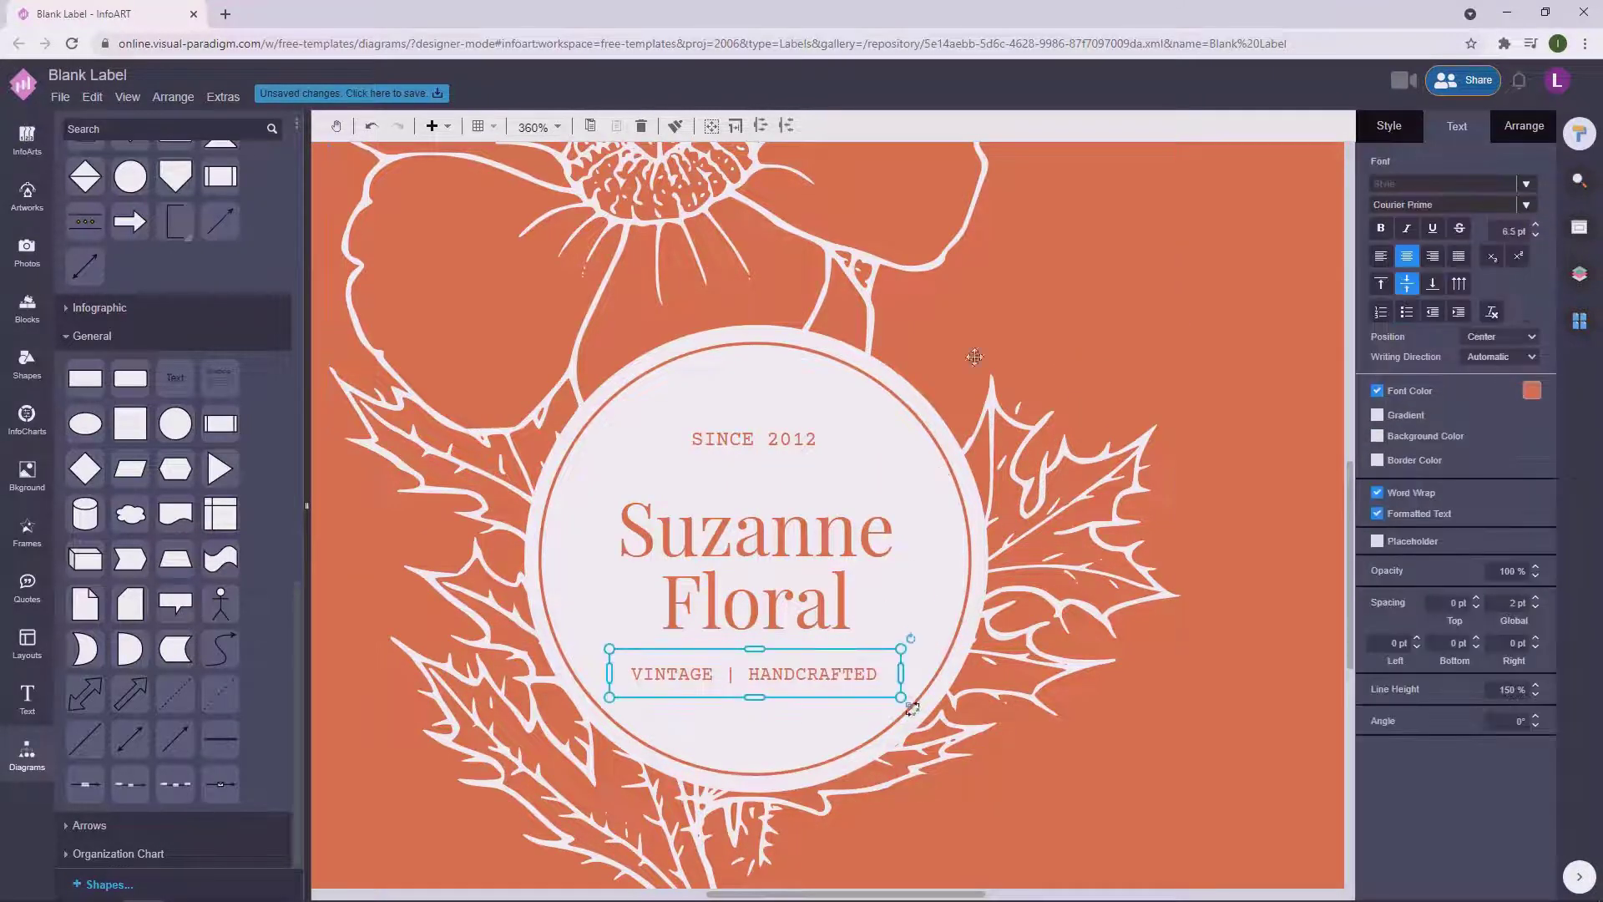
pyautogui.click(975, 358)
# Move "SINCE 2012" closer to the badge title and set its font size to 7.5 pt.
pyautogui.click(789, 437)
pyautogui.moveTo(789, 437); pyautogui.dragTo(789, 449)
pyautogui.click(1513, 231)
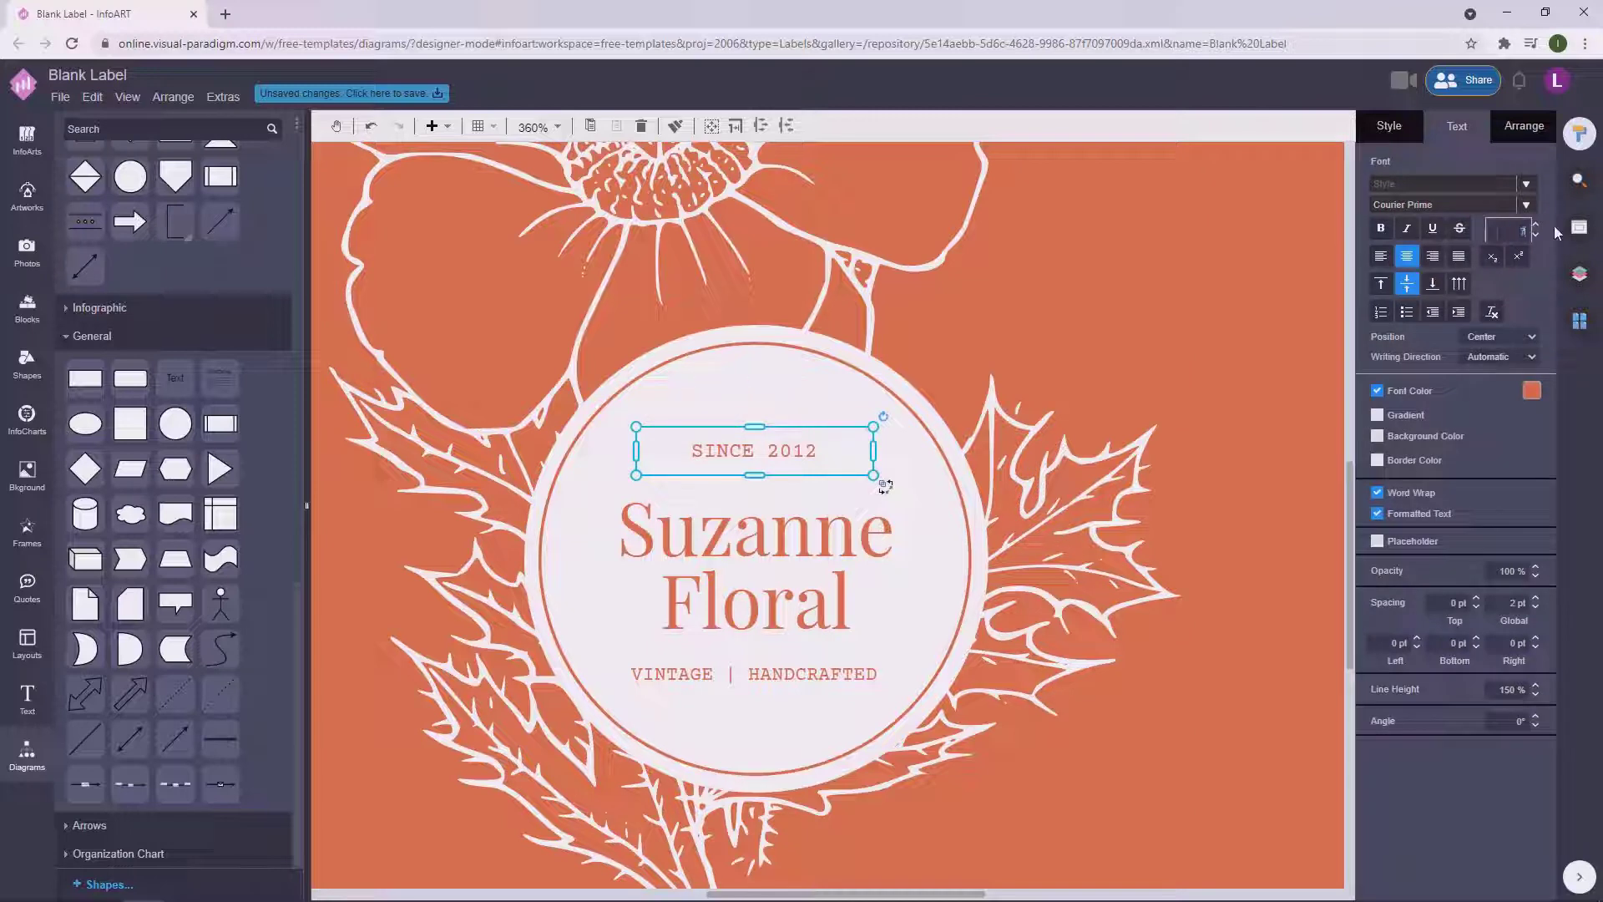
pyautogui.click(1215, 314)
pyautogui.scroll(-4, 1109, 705)
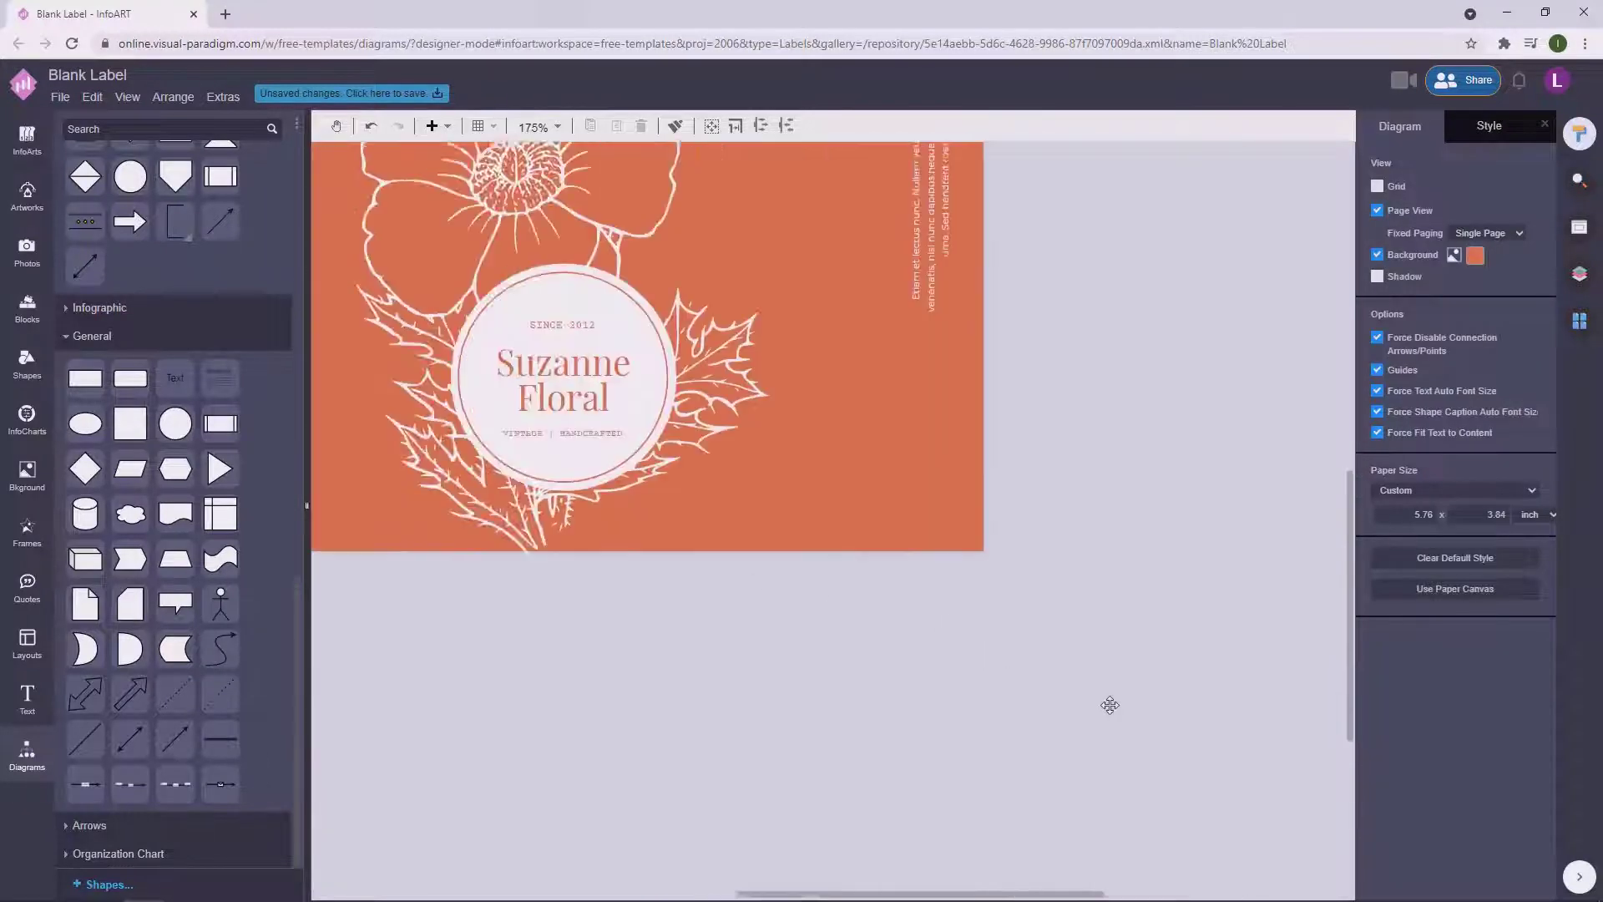
pyautogui.click(891, 509)
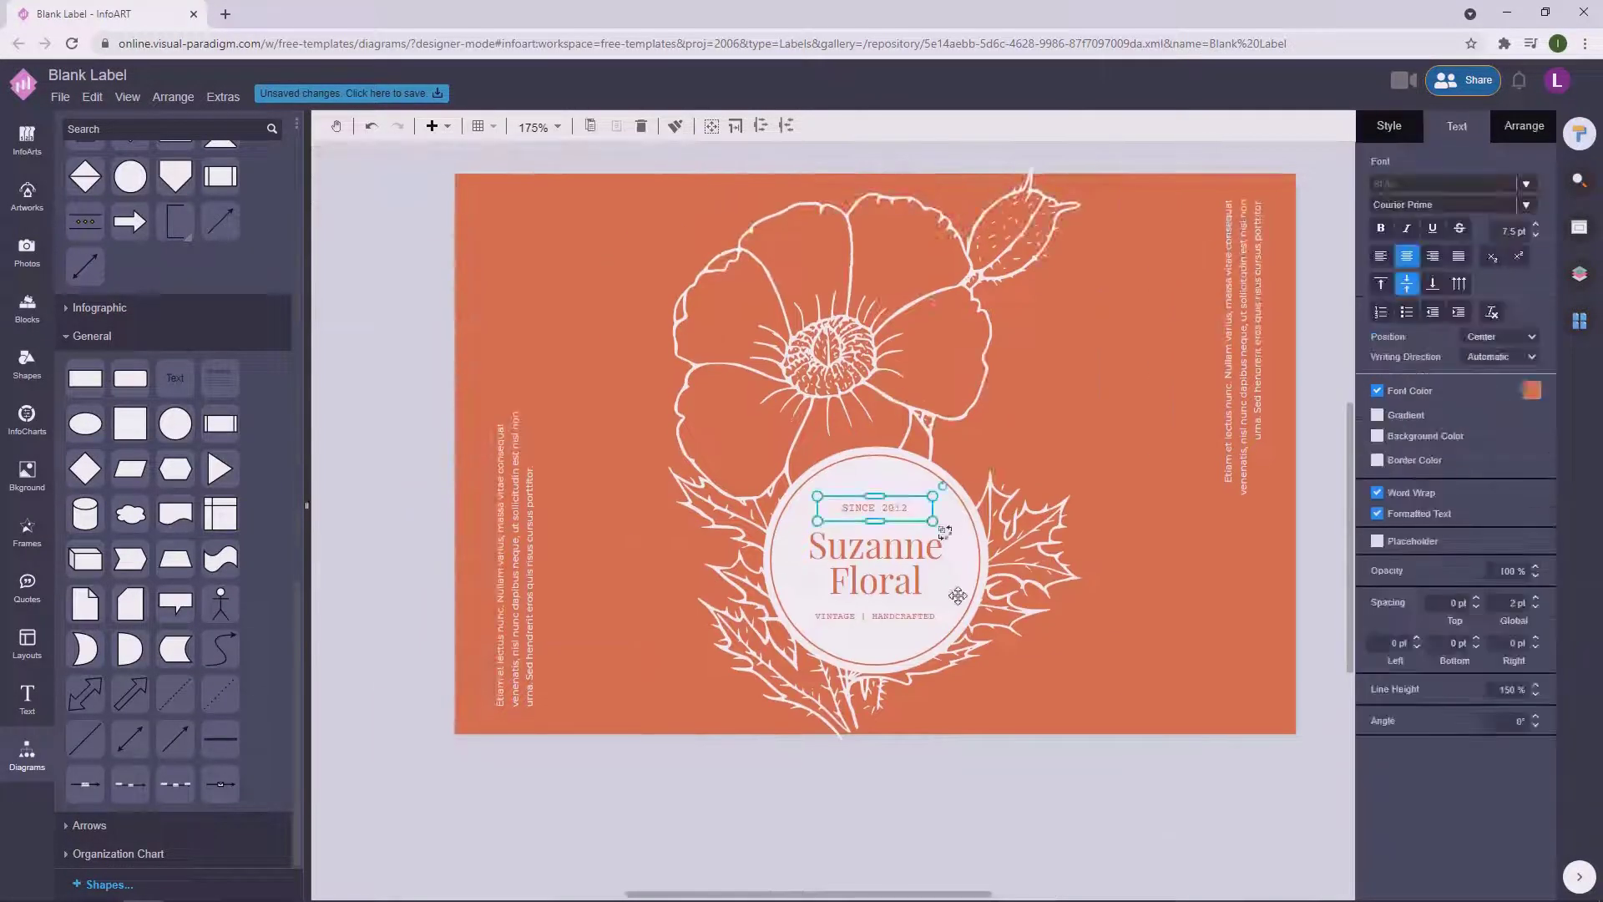
pyautogui.click(948, 787)
pyautogui.click(902, 511)
pyautogui.click(957, 768)
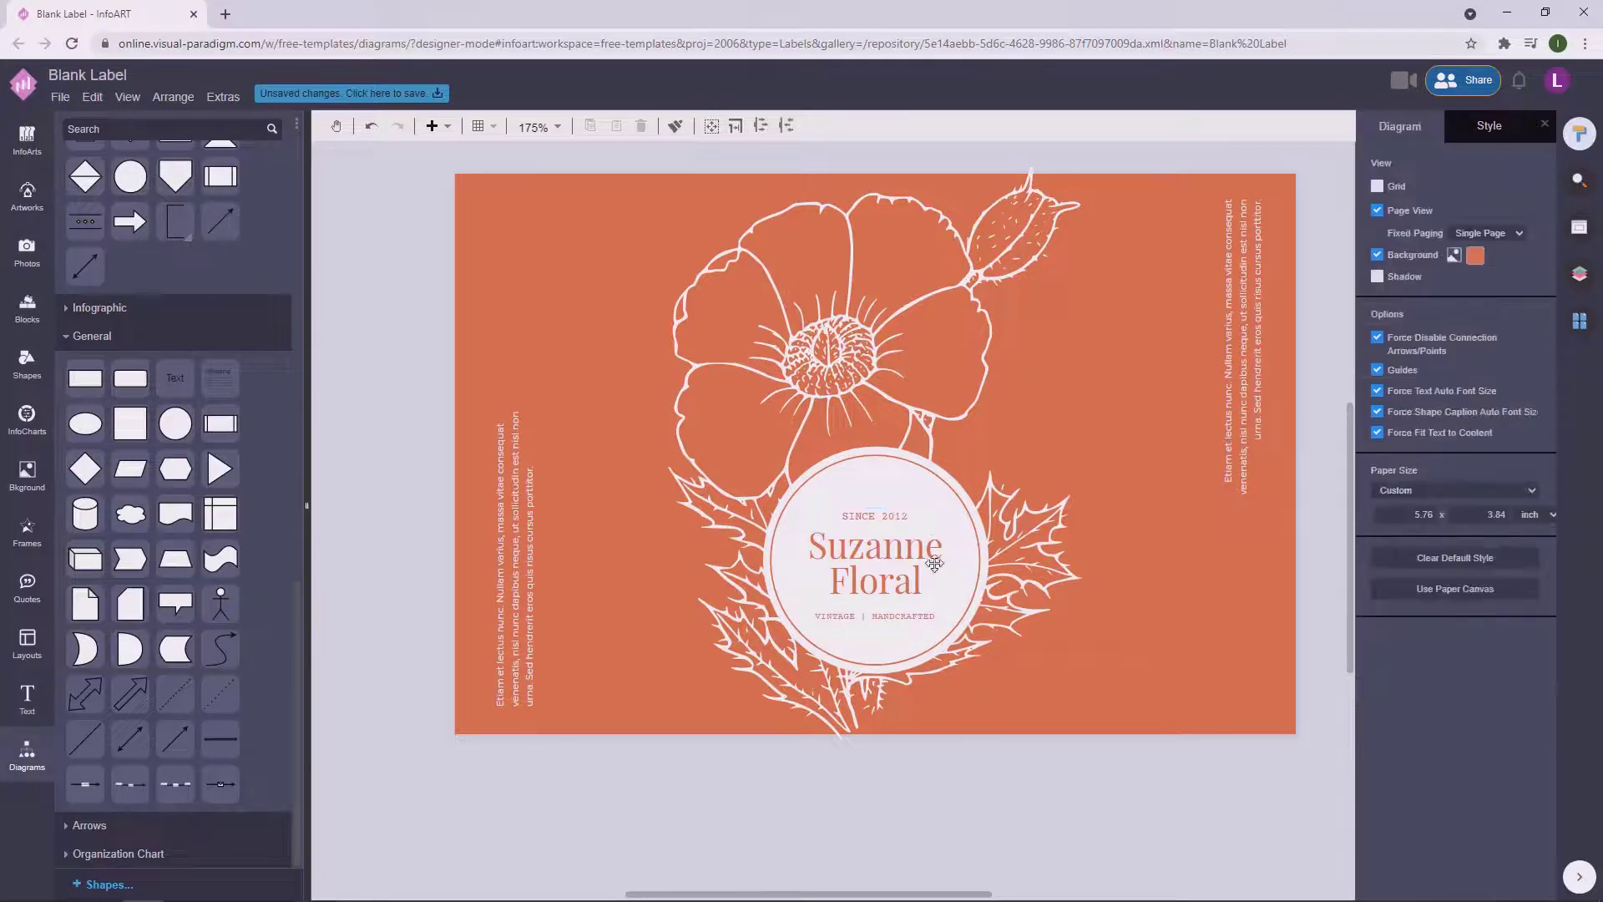
pyautogui.click(893, 513)
# Set the font size of "VINTAGE | HANDCRAFTED" to 7 pt.
pyautogui.click(904, 614)
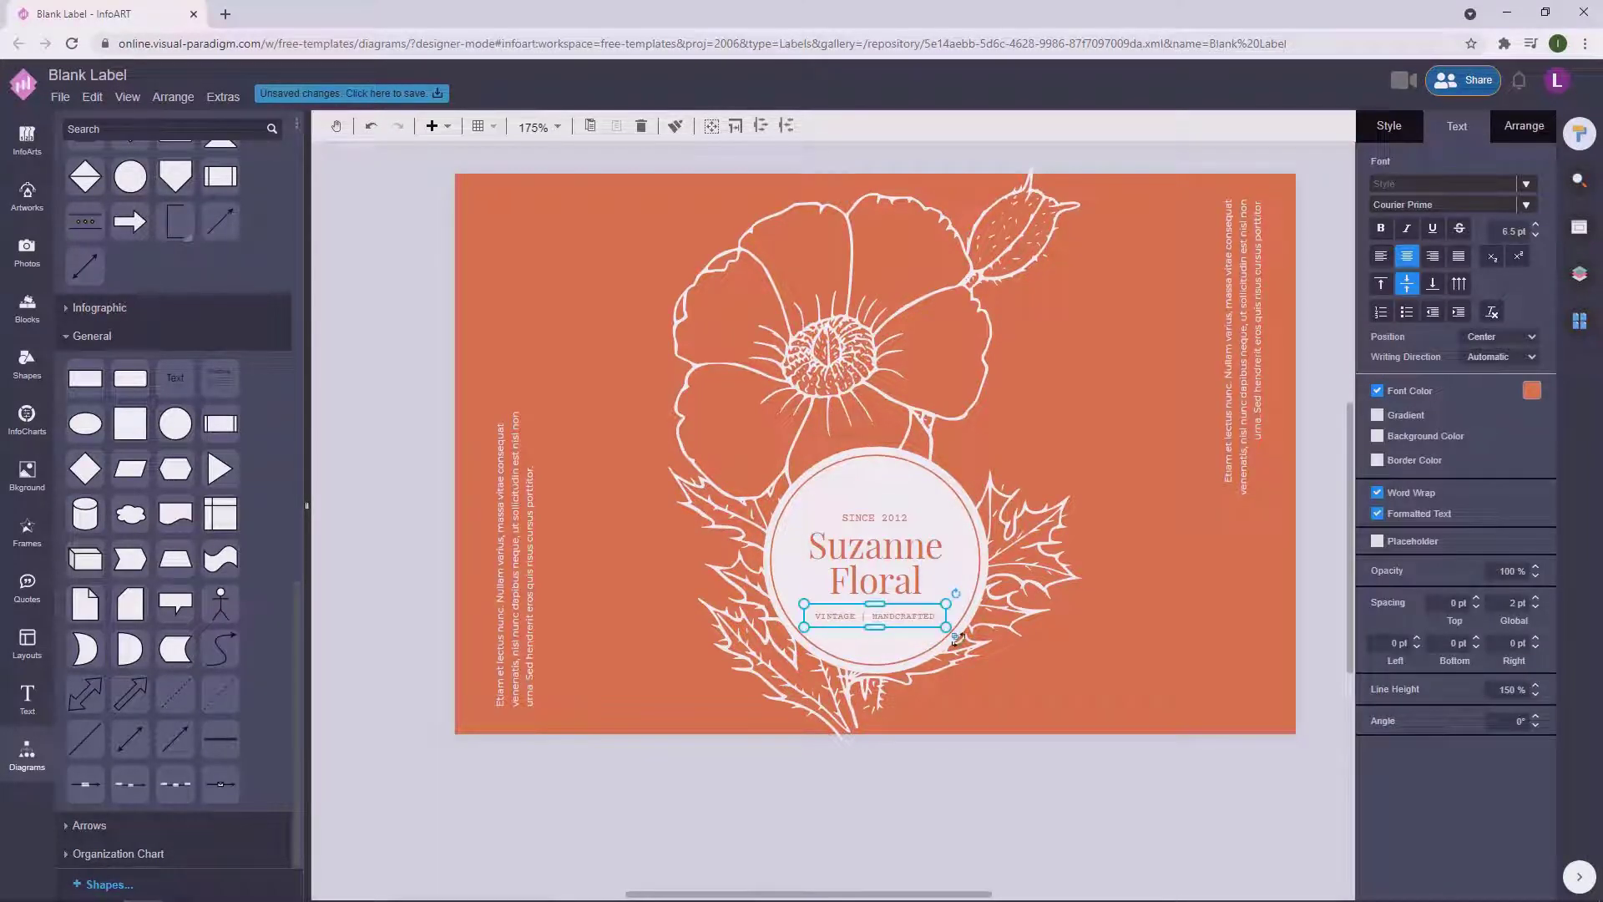
pyautogui.click(1535, 224)
pyautogui.click(956, 802)
# Shift the title and both small texts together slightly upward to centre them in the circle.
pyautogui.scroll(4, 921, 513)
pyautogui.click(885, 708)
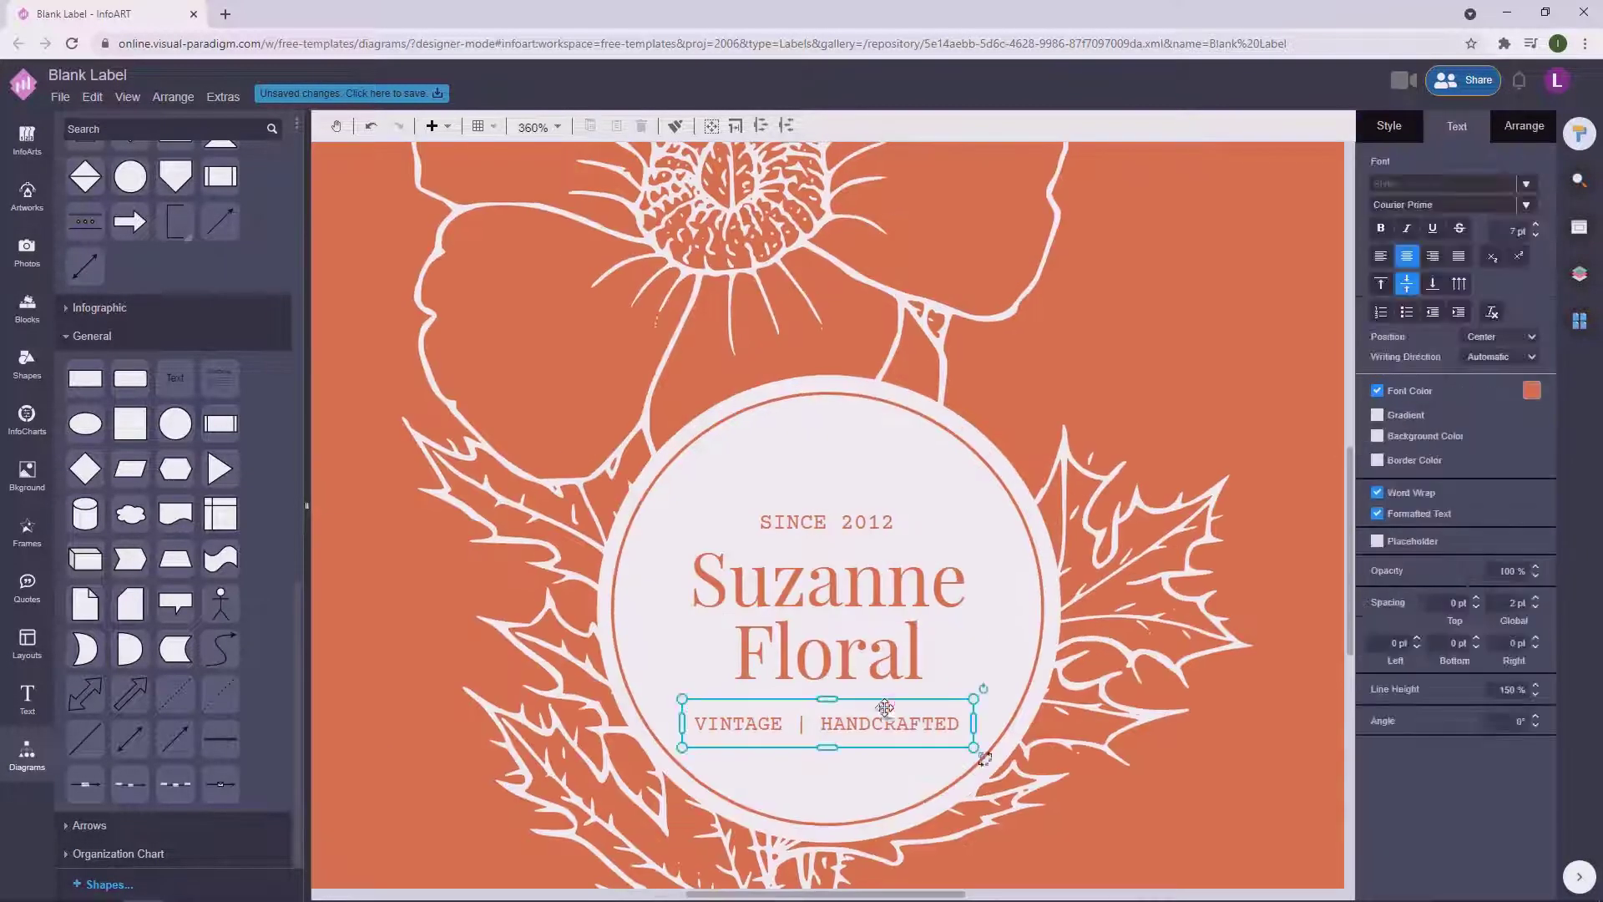
pyautogui.keyDown('shift'); pyautogui.click(881, 598); pyautogui.keyUp('shift')
pyautogui.keyDown('shift'); pyautogui.click(879, 522); pyautogui.keyUp('shift')
pyautogui.moveTo(891, 652); pyautogui.dragTo(890, 638)
pyautogui.click(993, 814)
pyautogui.scroll(-5, 993, 814)
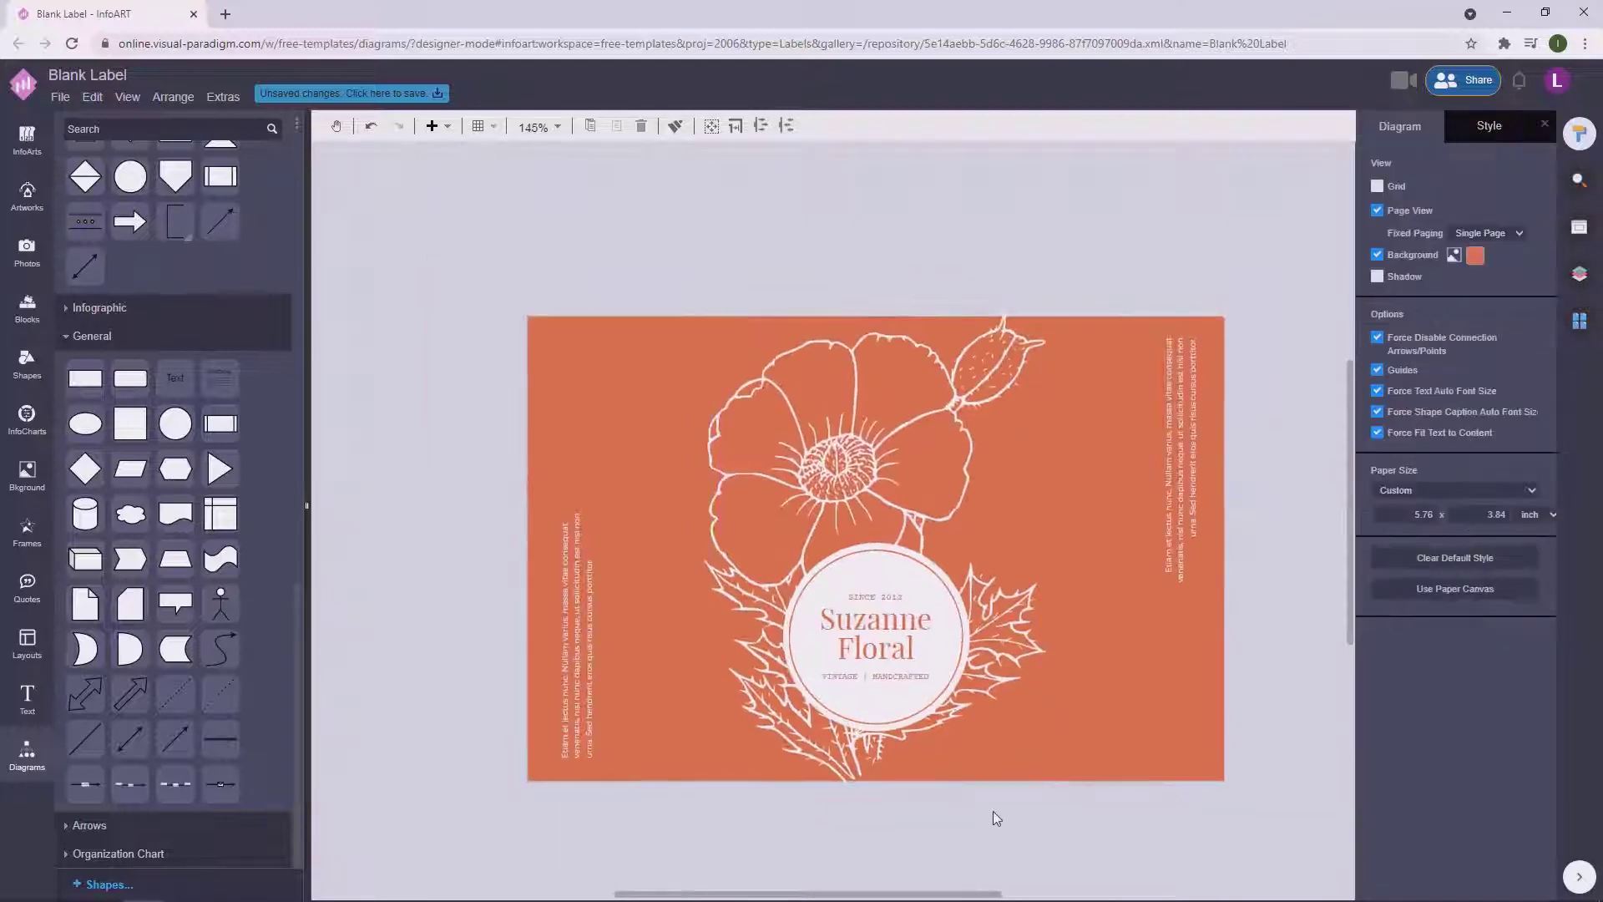
pyautogui.moveTo(993, 814); pyautogui.dragTo(934, 773)
pyautogui.click(833, 608)
pyautogui.moveTo(842, 635); pyautogui.dragTo(842, 637)
pyautogui.click(1229, 525)
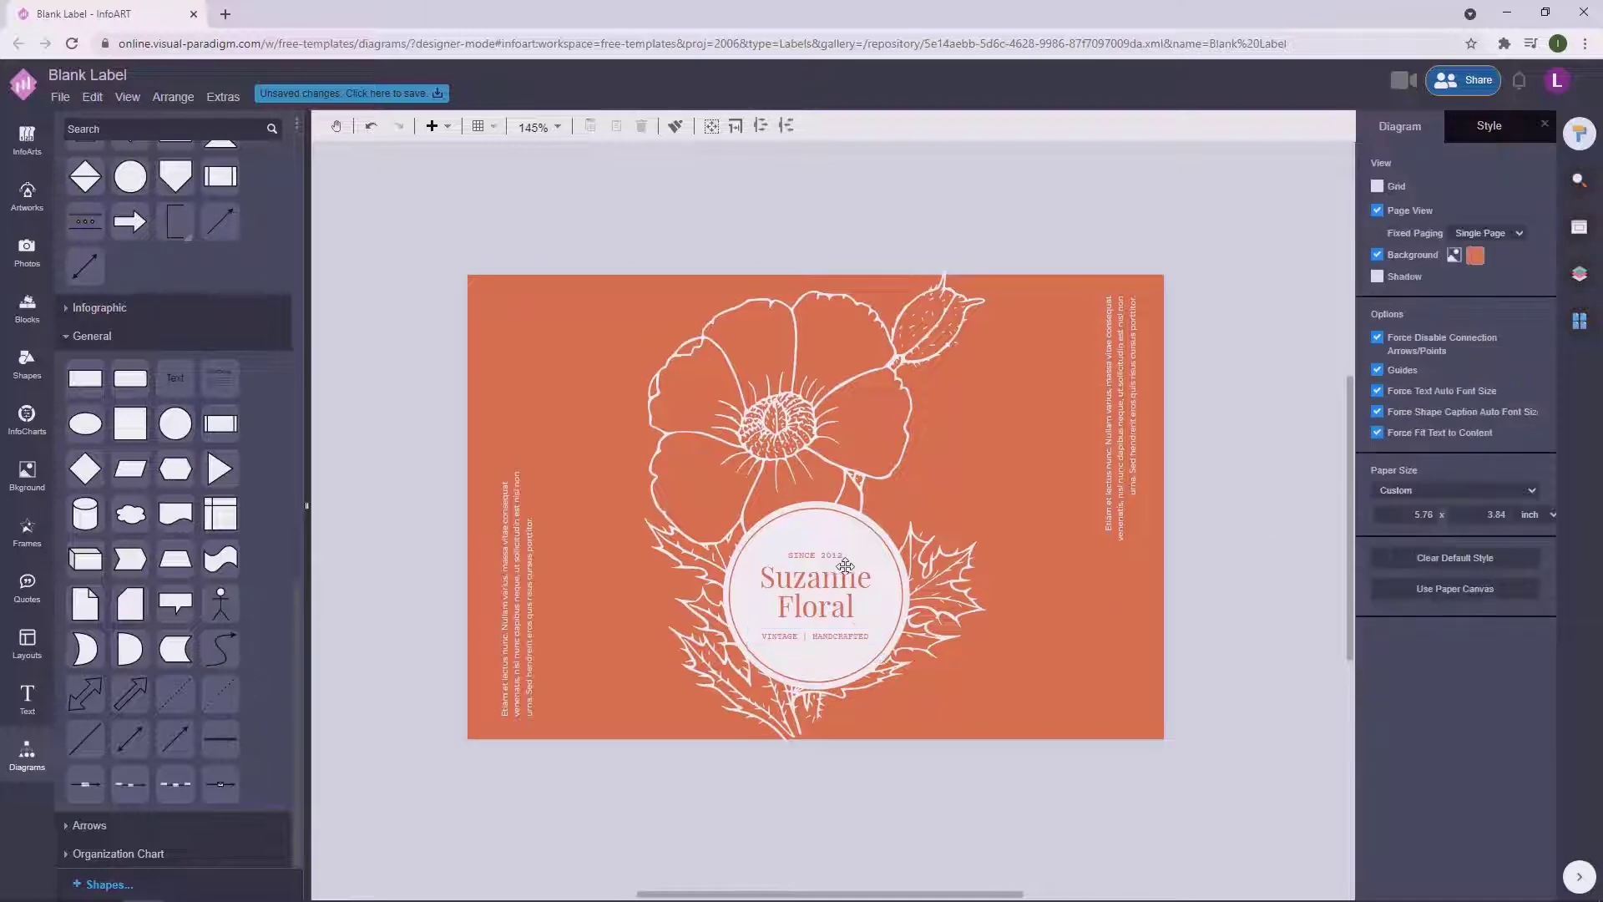
# Nudge "VINTAGE | HANDCRAFTED" slightly up towards the title and fine-tune the spacing of the badge texts.
pyautogui.scroll(3, 854, 591)
pyautogui.click(837, 591)
pyautogui.click(855, 651)
pyautogui.press('Up')
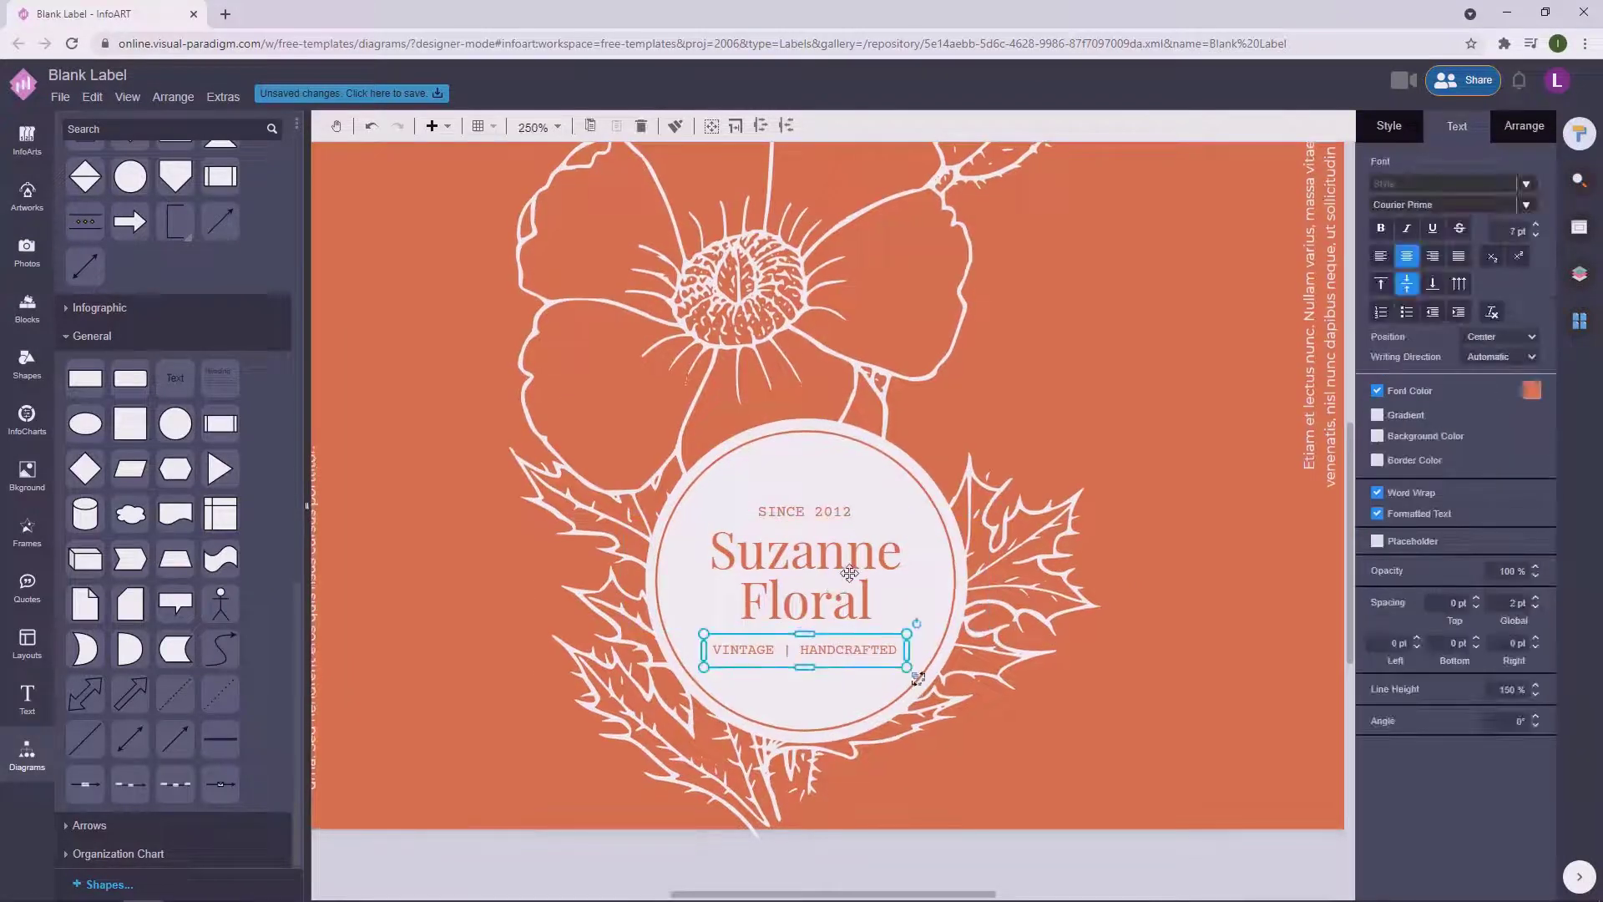
pyautogui.keyDown('shift'); pyautogui.click(851, 596); pyautogui.keyUp('shift')
pyautogui.keyDown('shift'); pyautogui.click(851, 516); pyautogui.keyUp('shift')
pyautogui.click(1138, 351)
pyautogui.scroll(-3, 1113, 443)
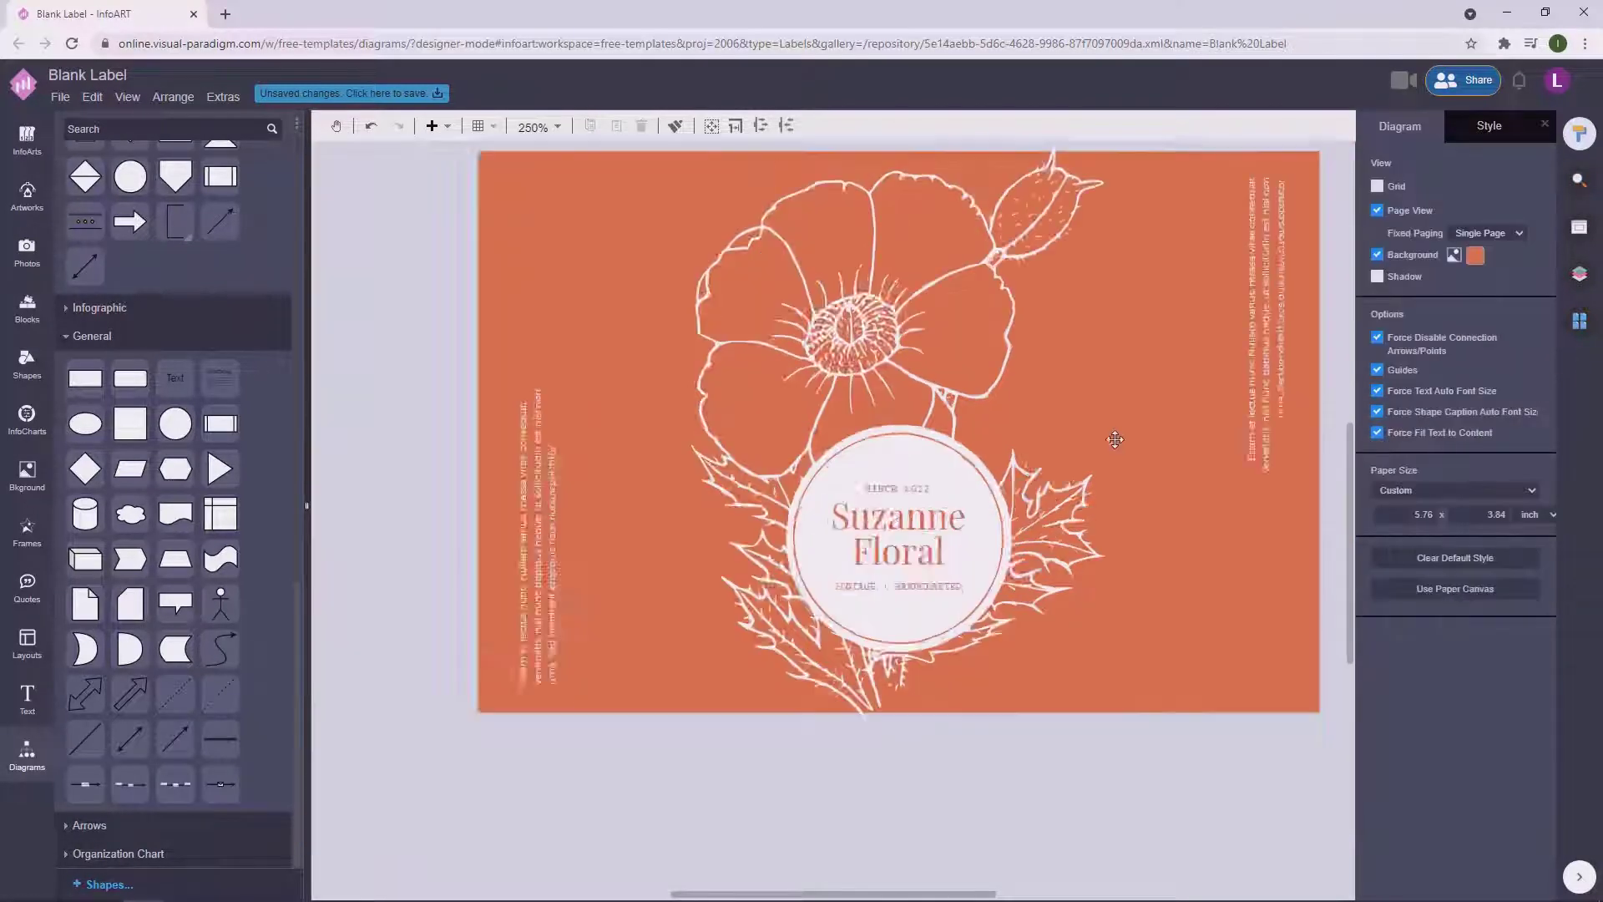
pyautogui.scroll(1, 912, 733)
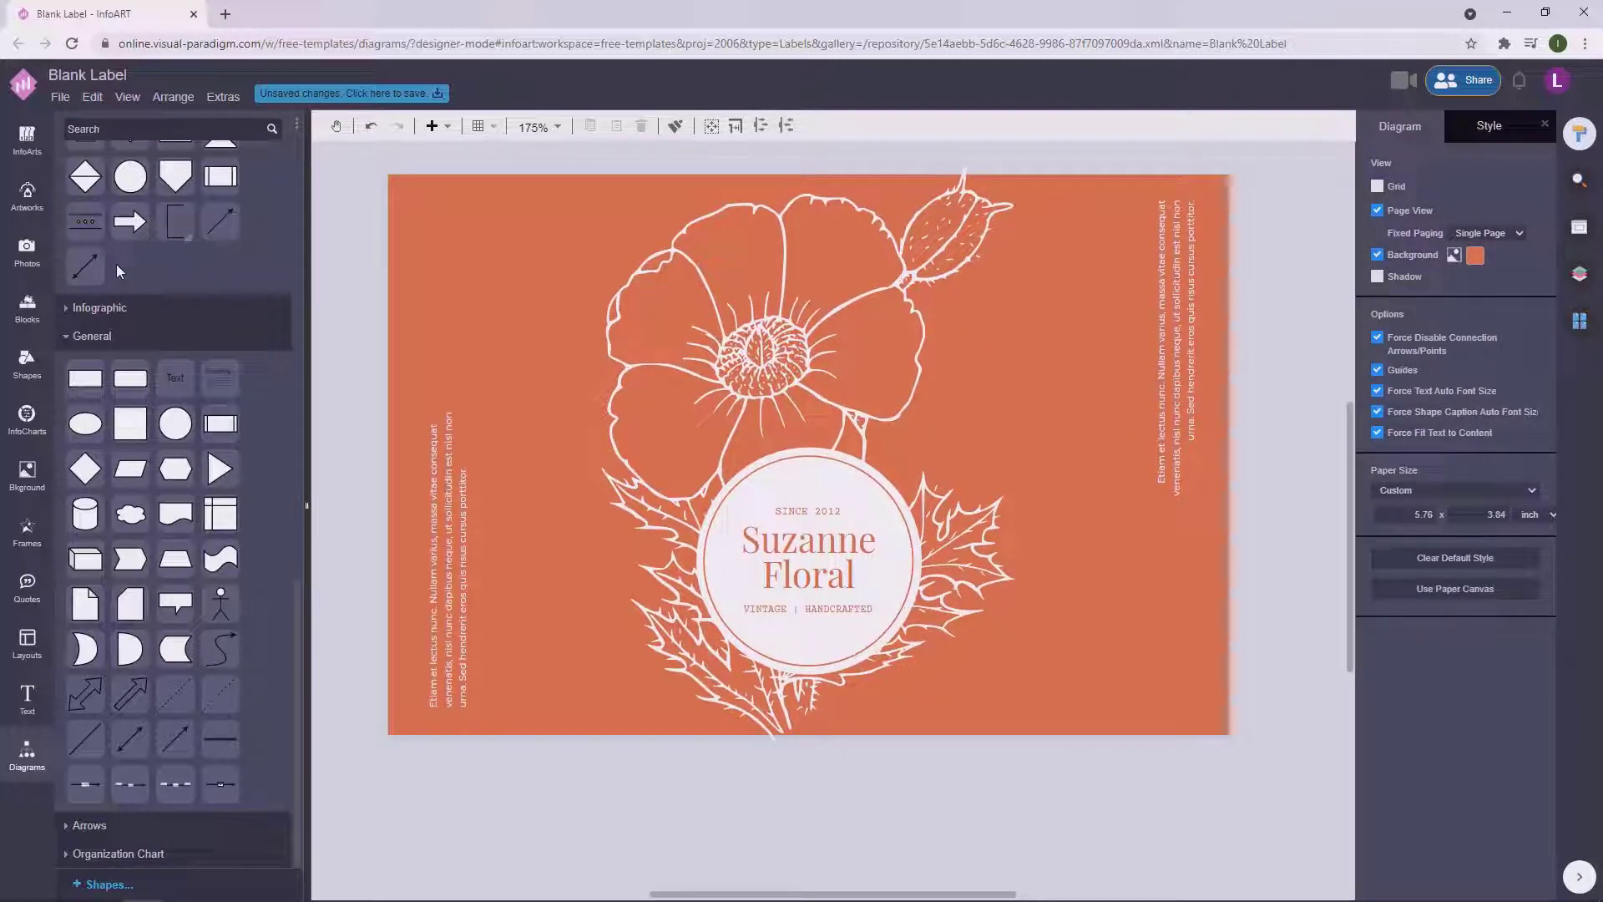
# Try a small leaf artwork from the Flowers silhouettes in orange above "SINCE 2012", and delete it again.
pyautogui.click(27, 196)
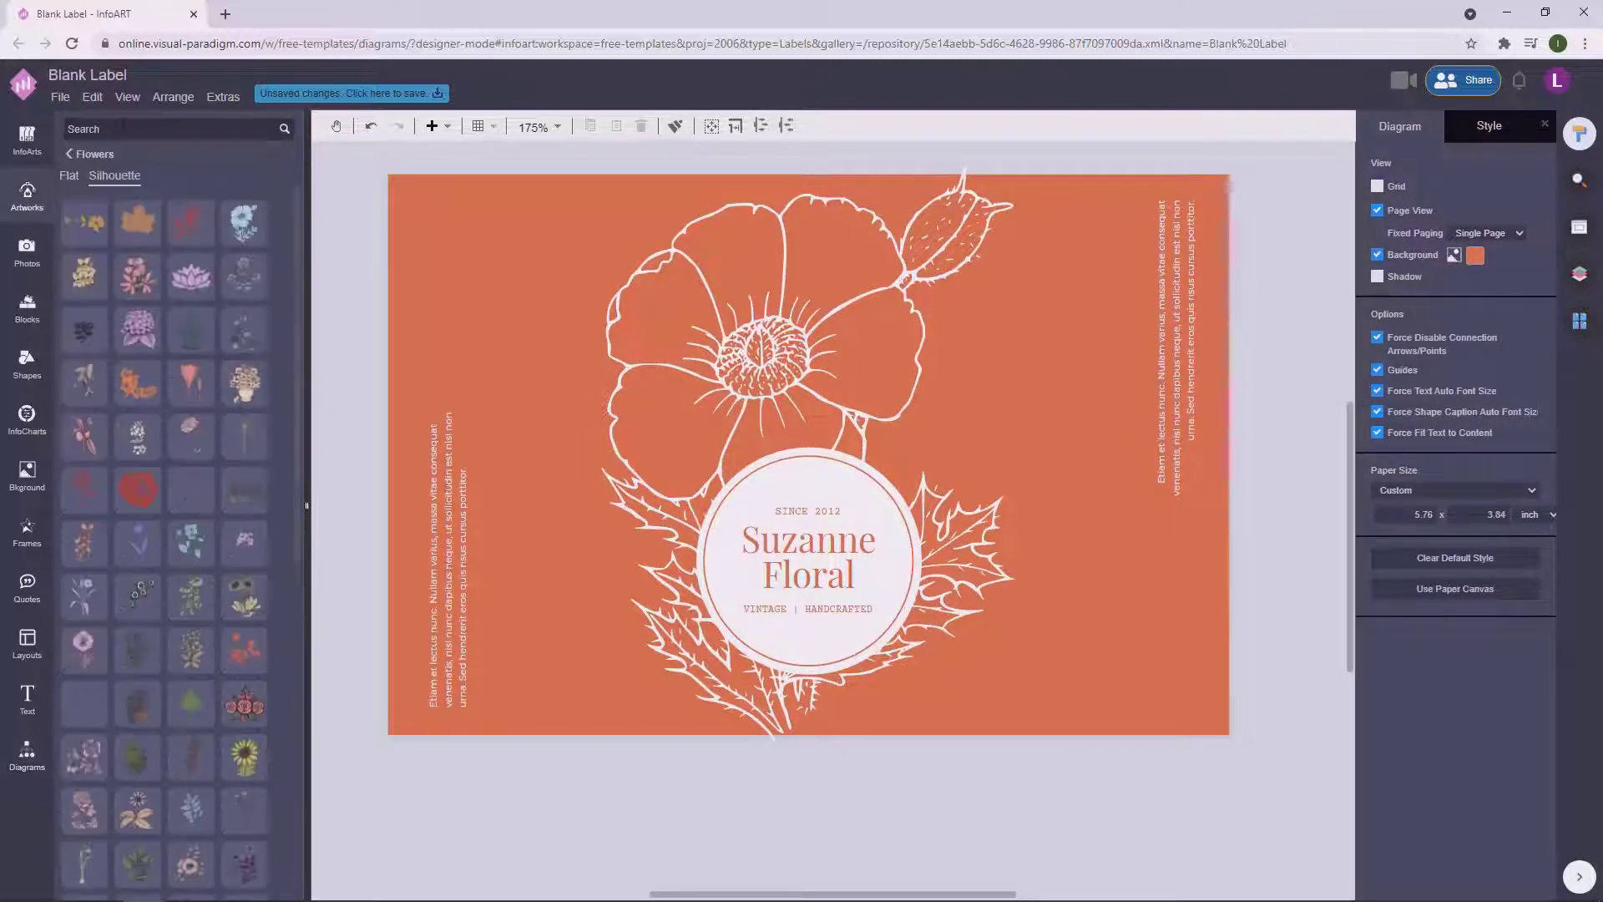
pyautogui.moveTo(198, 299)
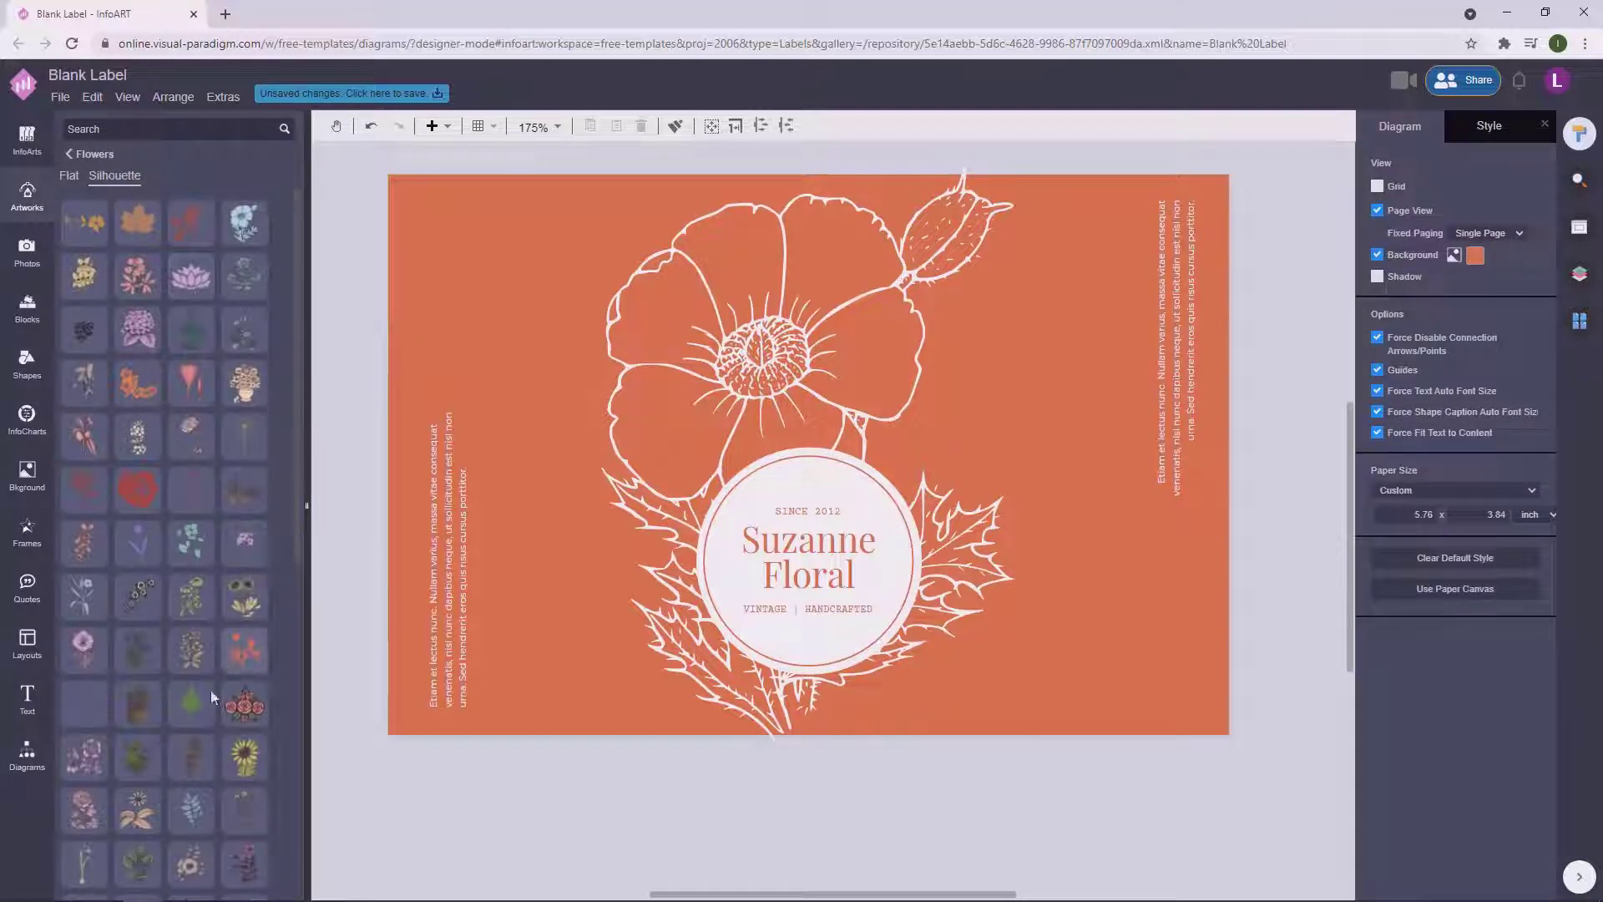
pyautogui.moveTo(192, 701); pyautogui.dragTo(388, 622)
pyautogui.moveTo(425, 731); pyautogui.dragTo(817, 483)
pyautogui.click(1403, 135)
pyautogui.click(1385, 194)
pyautogui.click(1446, 352)
pyautogui.click(349, 523)
pyautogui.click(903, 812)
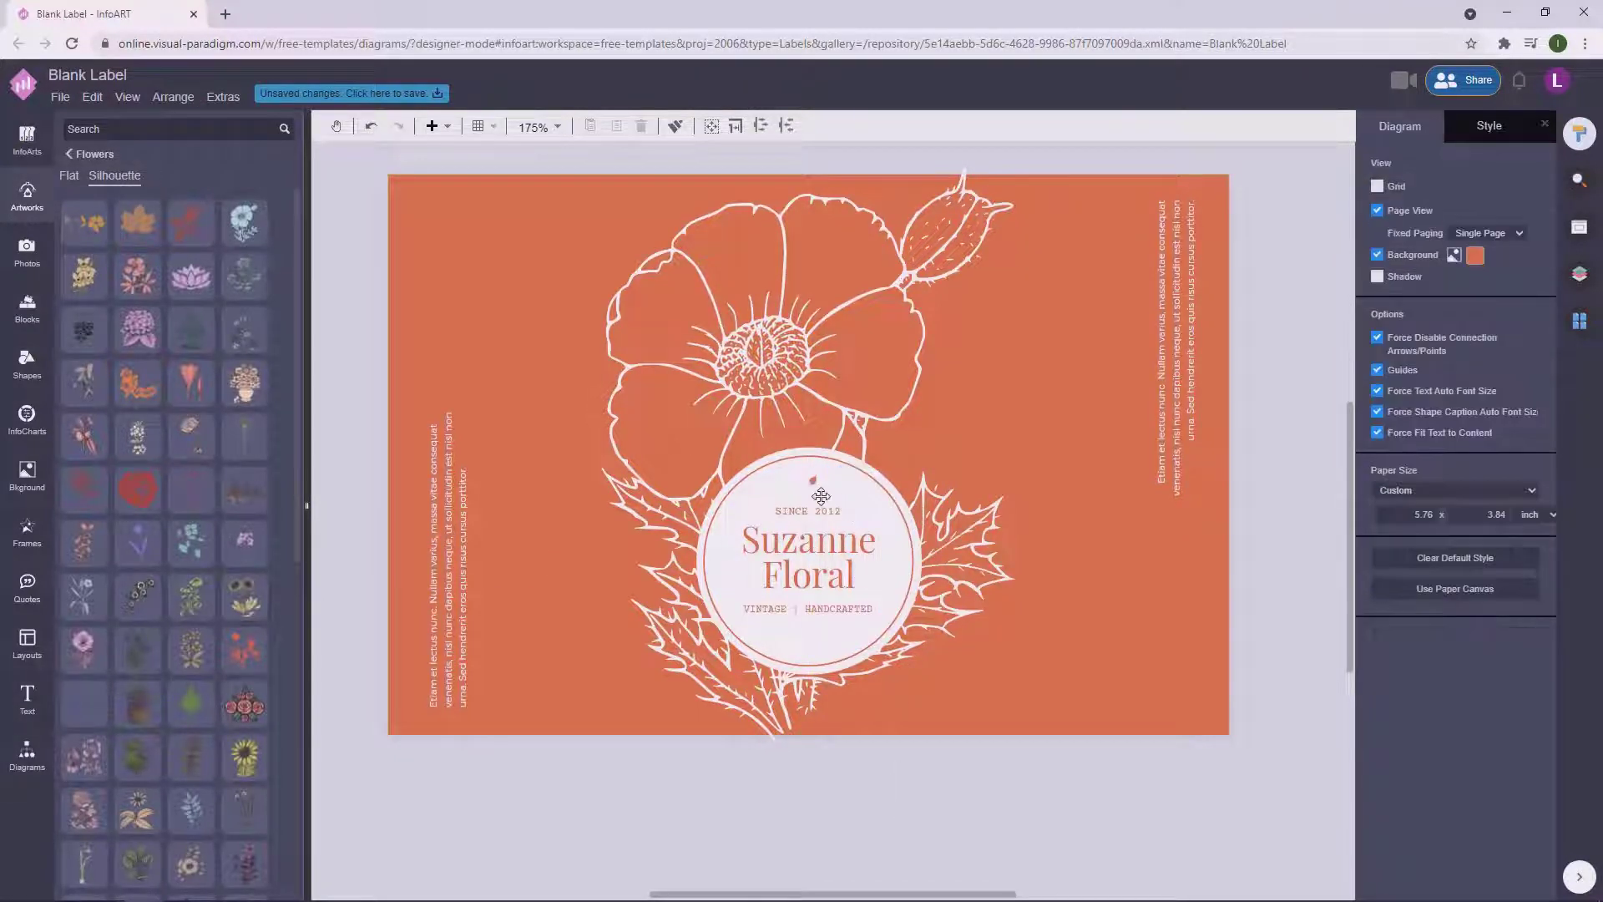
pyautogui.click(817, 479)
pyautogui.press('Delete')
# Browse the remaining flower silhouettes, search the artworks for "leaf", and look through the artworks offered.
pyautogui.scroll(-20, 121, 372)
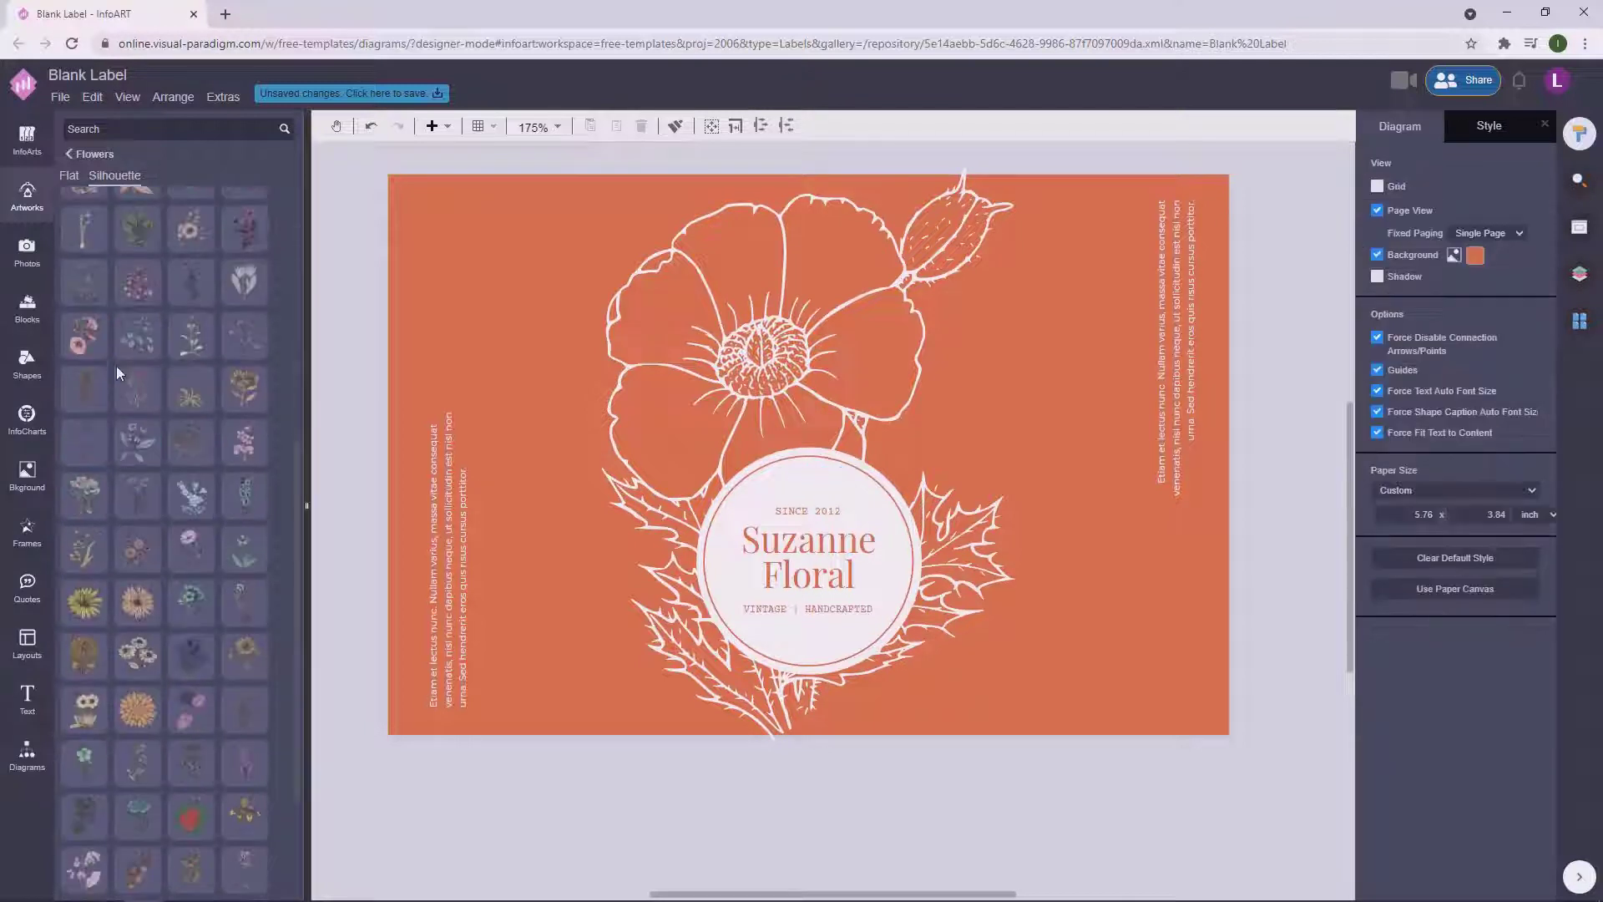
pyautogui.scroll(-2, 211, 545)
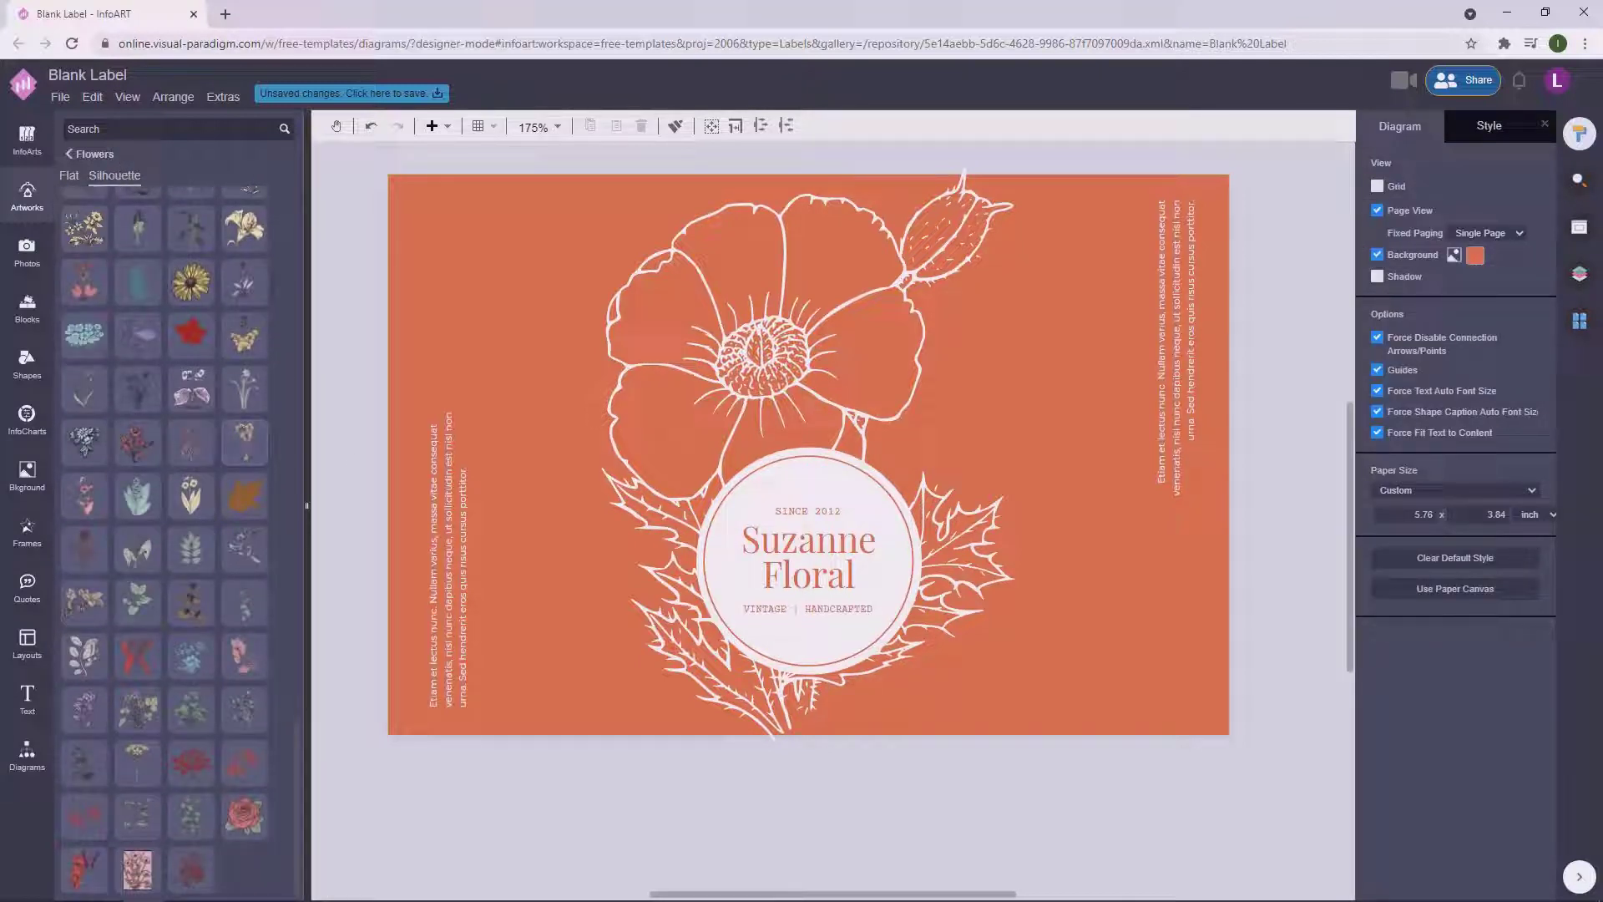
pyautogui.click(114, 129)
pyautogui.write('leaf')
pyautogui.scroll(-5, 217, 387)
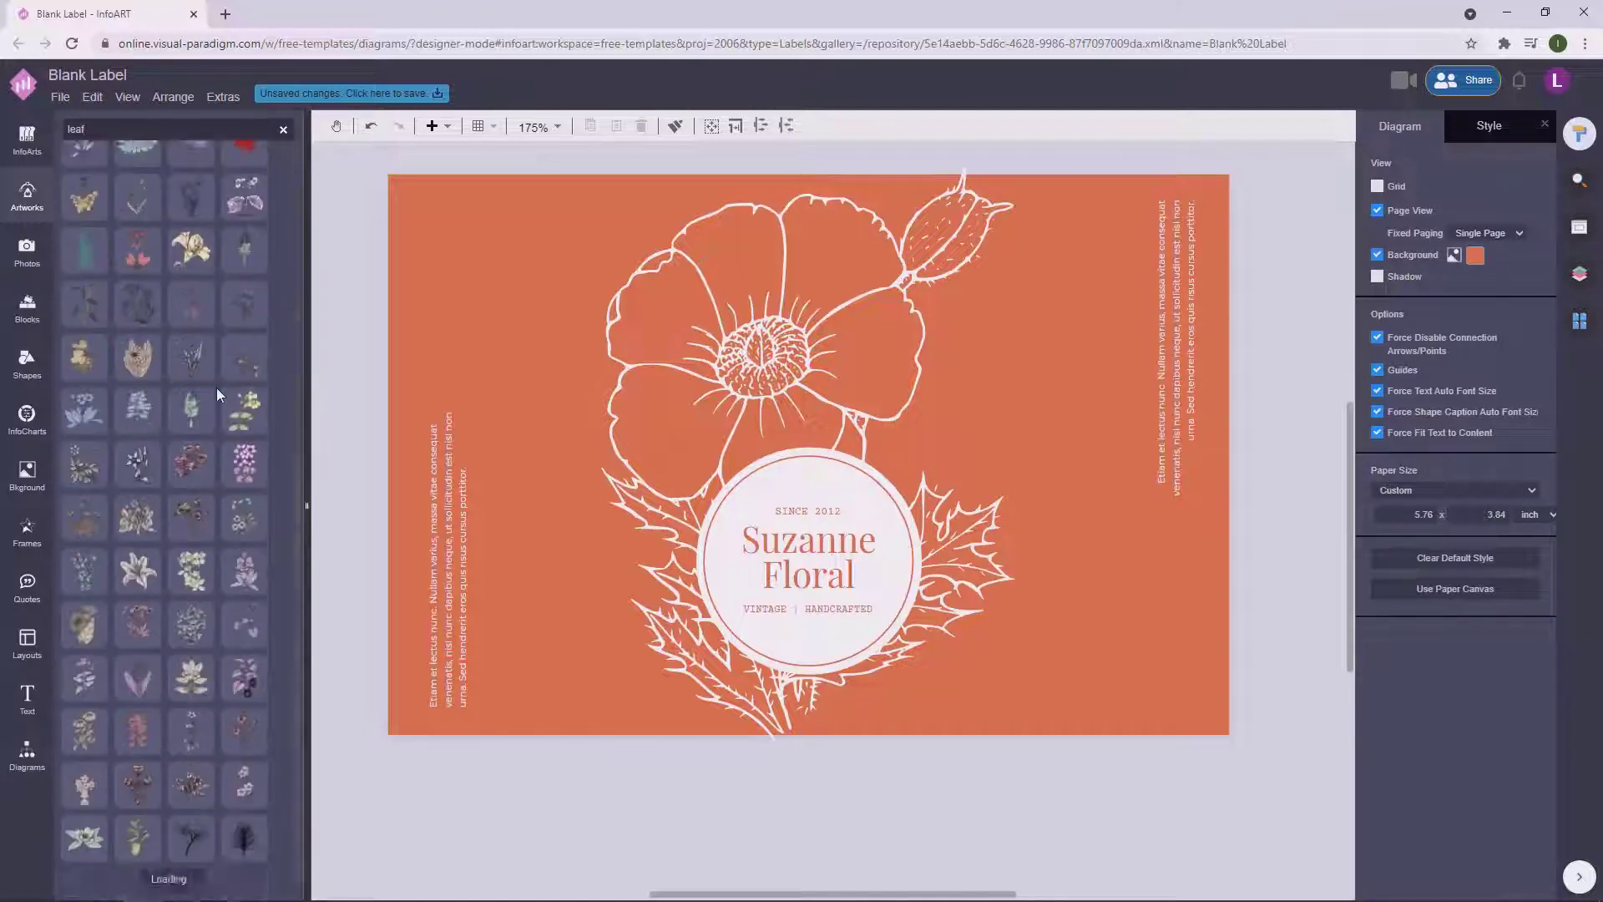
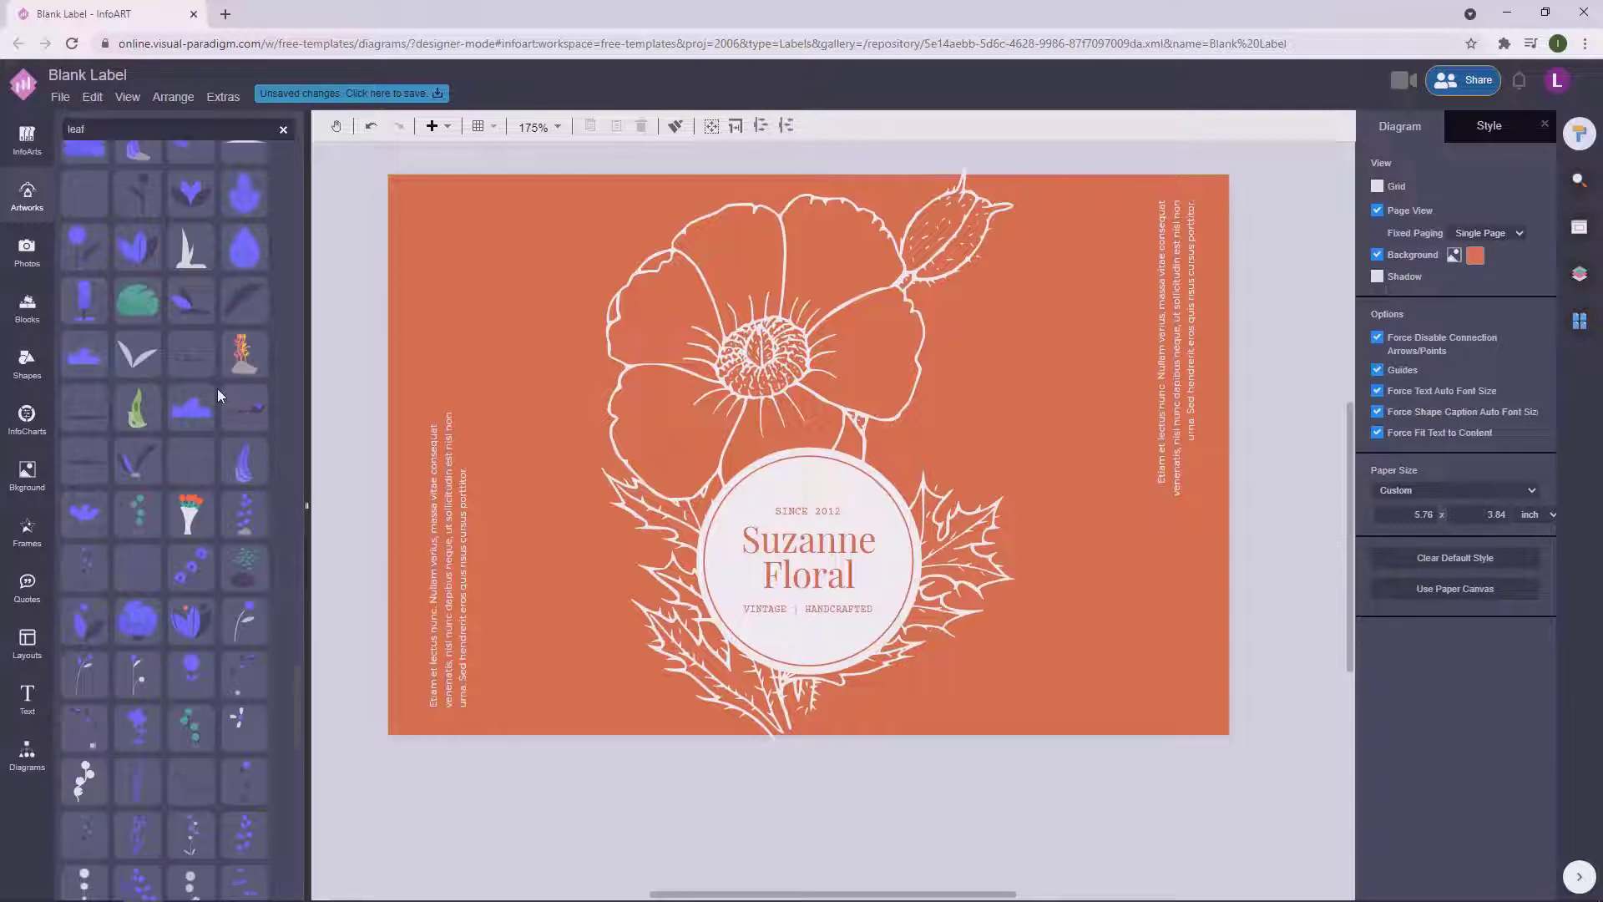
pyautogui.moveTo(1285, 506); pyautogui.dragTo(1213, 517)
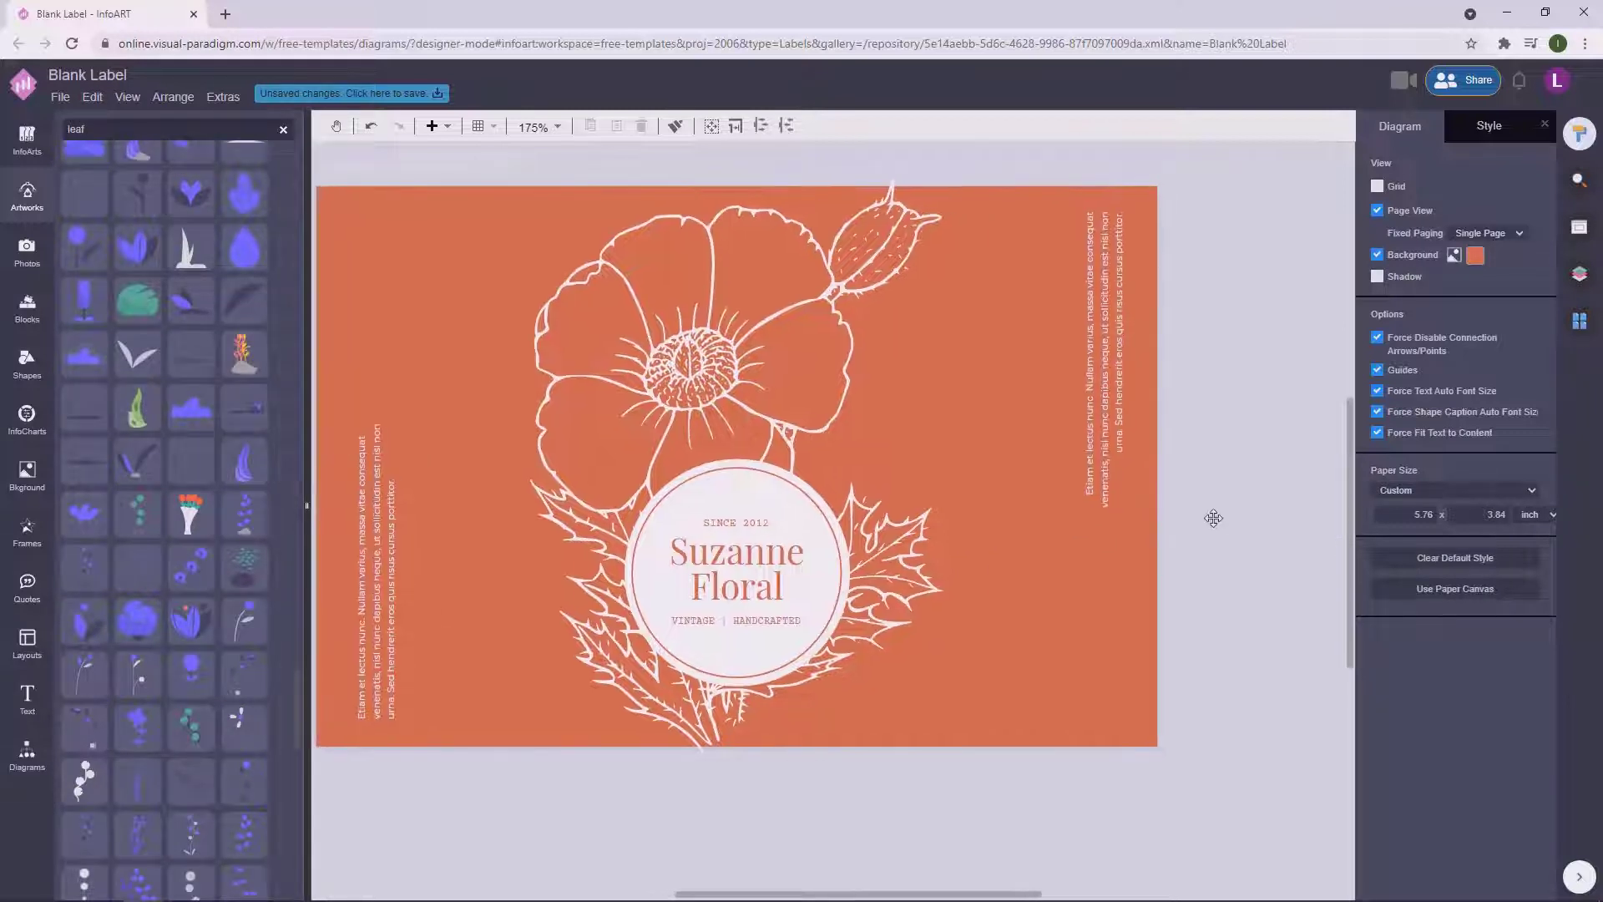
# Nudge "VINTAGE | HANDCRAFTED" slightly down and "SINCE 2012" slightly up, away from the badge title.
pyautogui.moveTo(786, 623); pyautogui.dragTo(786, 628)
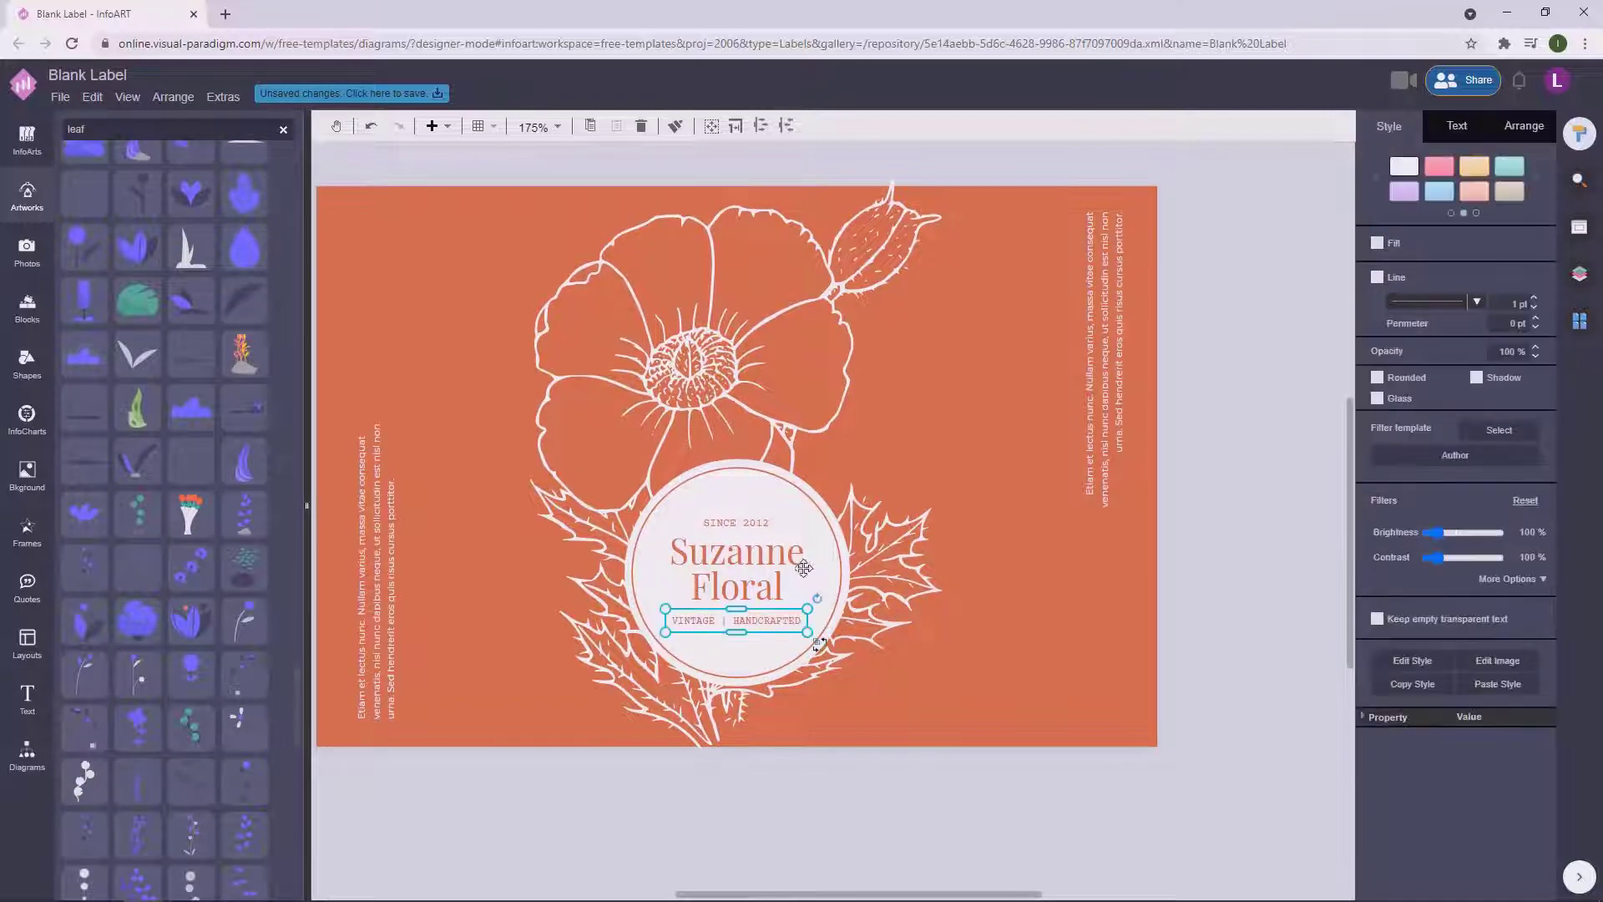
pyautogui.moveTo(758, 525); pyautogui.dragTo(756, 520)
pyautogui.click(1242, 534)
pyautogui.scroll(-1, 1247, 547)
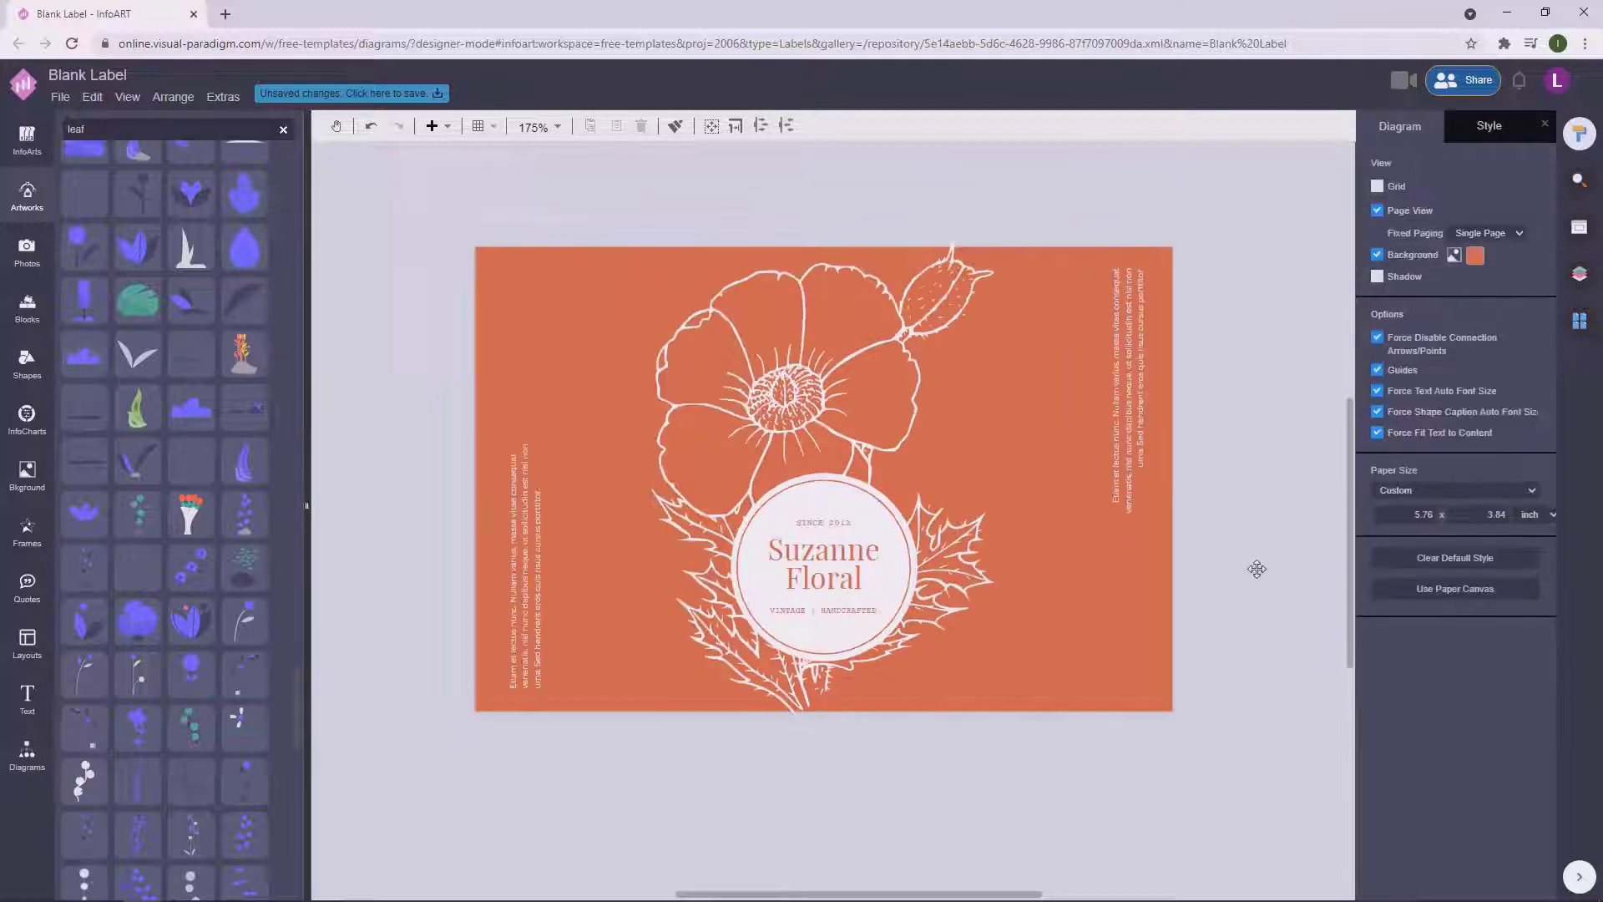
pyautogui.scroll(1, 1205, 565)
pyautogui.scroll(-1, 1216, 594)
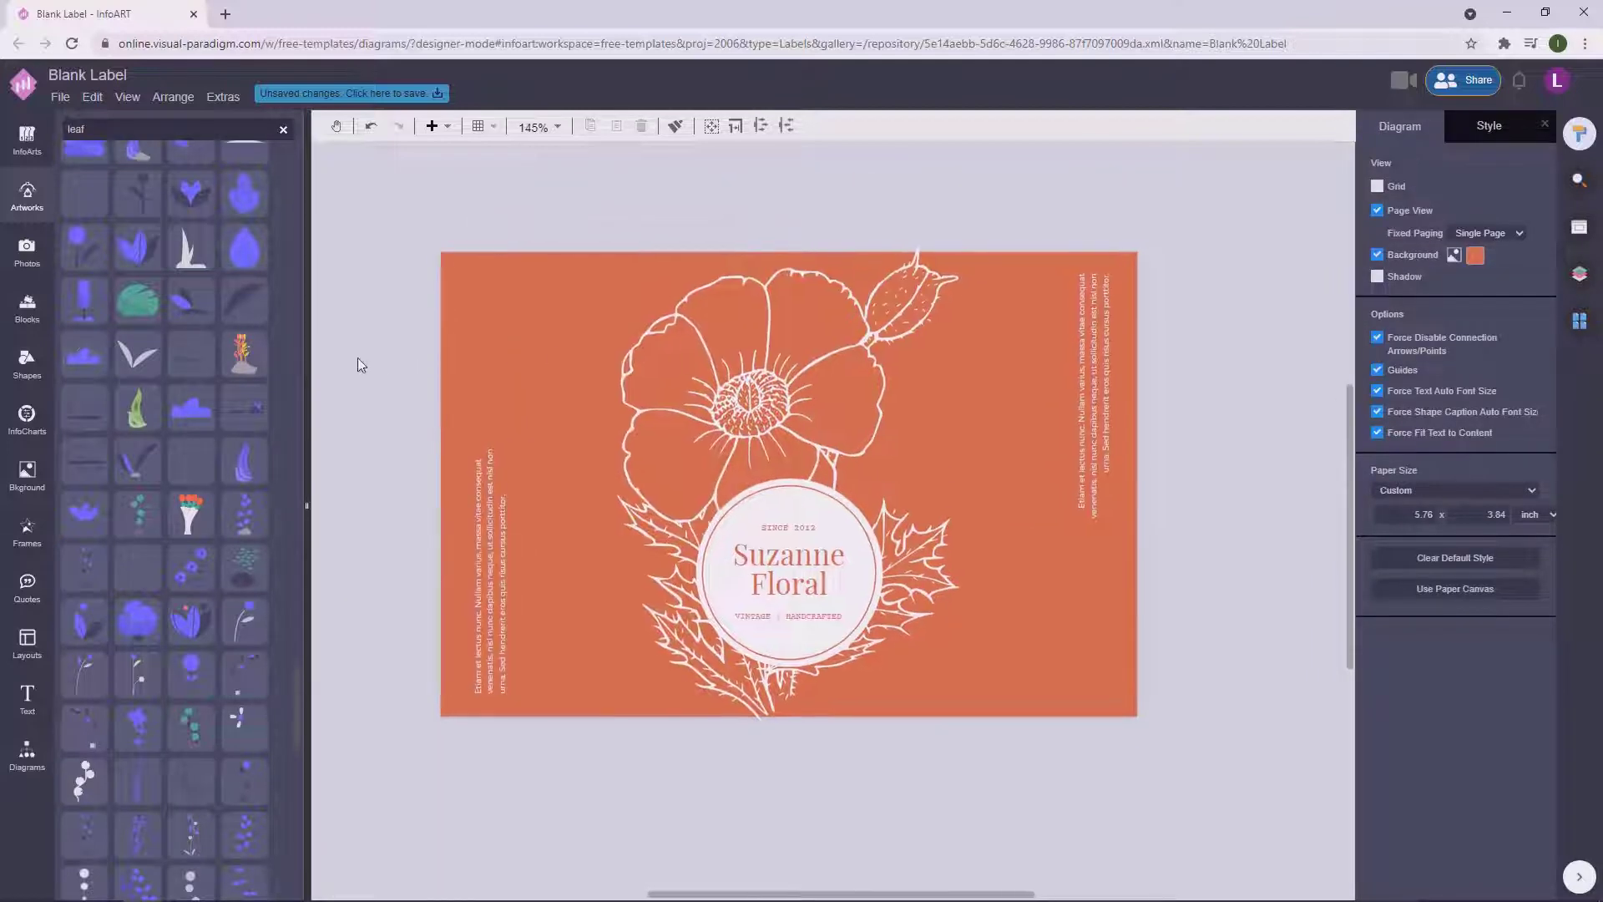
# Add a rectangle beside the left paragraph and reshape it into a very narrow vertical strip almost as tall as the label.
pyautogui.click(27, 754)
pyautogui.moveTo(515, 274); pyautogui.dragTo(515, 272)
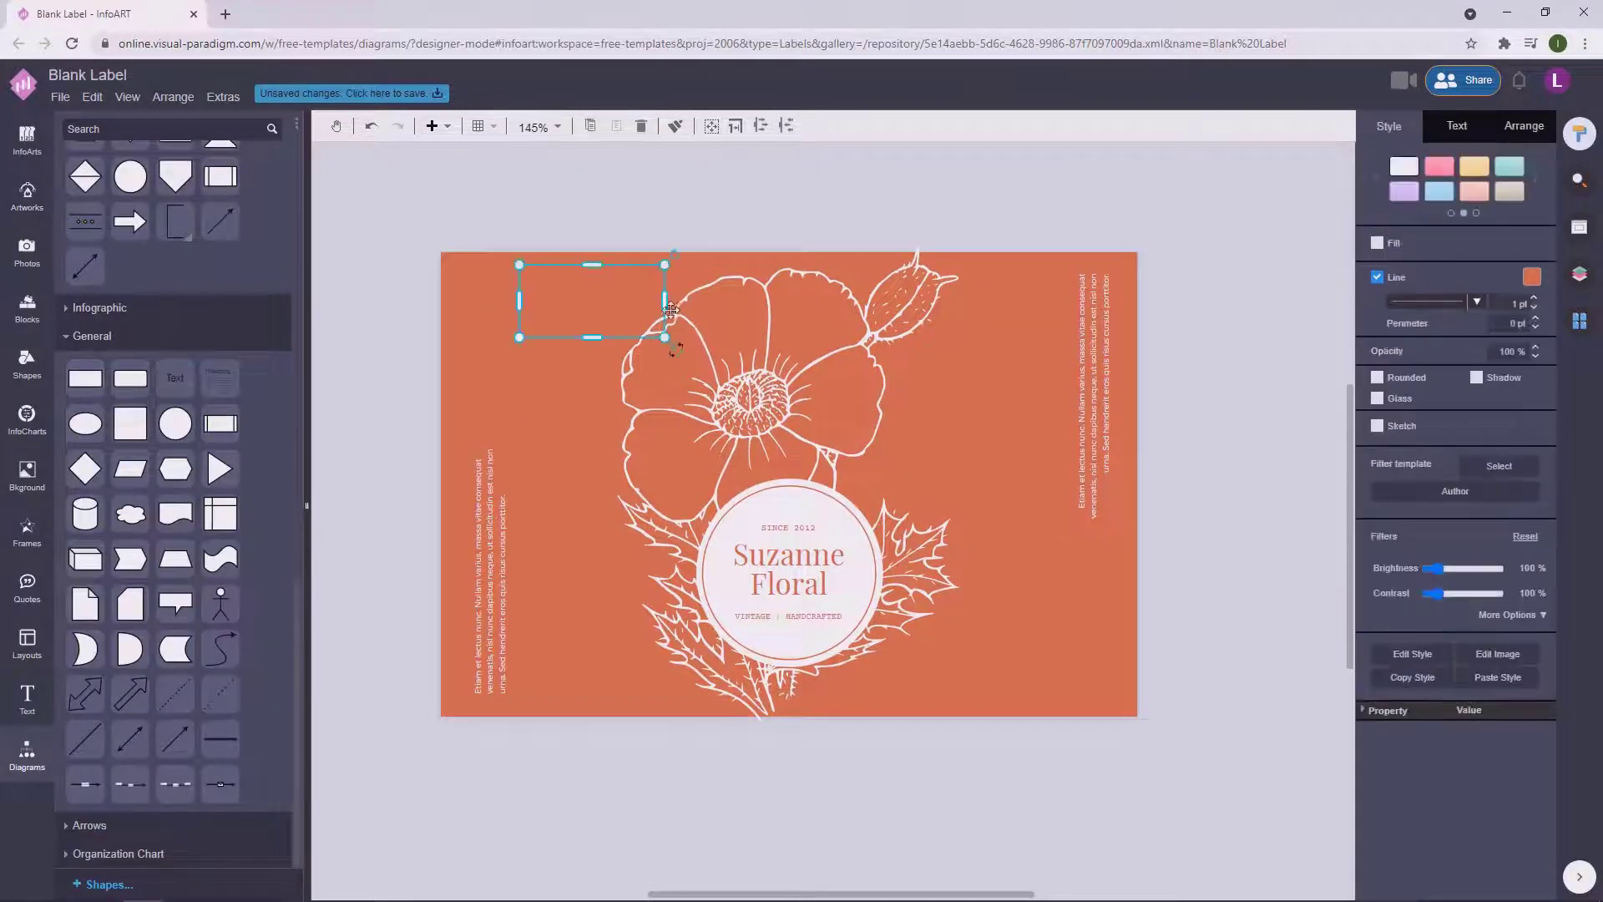
pyautogui.moveTo(591, 339); pyautogui.dragTo(592, 689)
pyautogui.moveTo(661, 474); pyautogui.dragTo(519, 474)
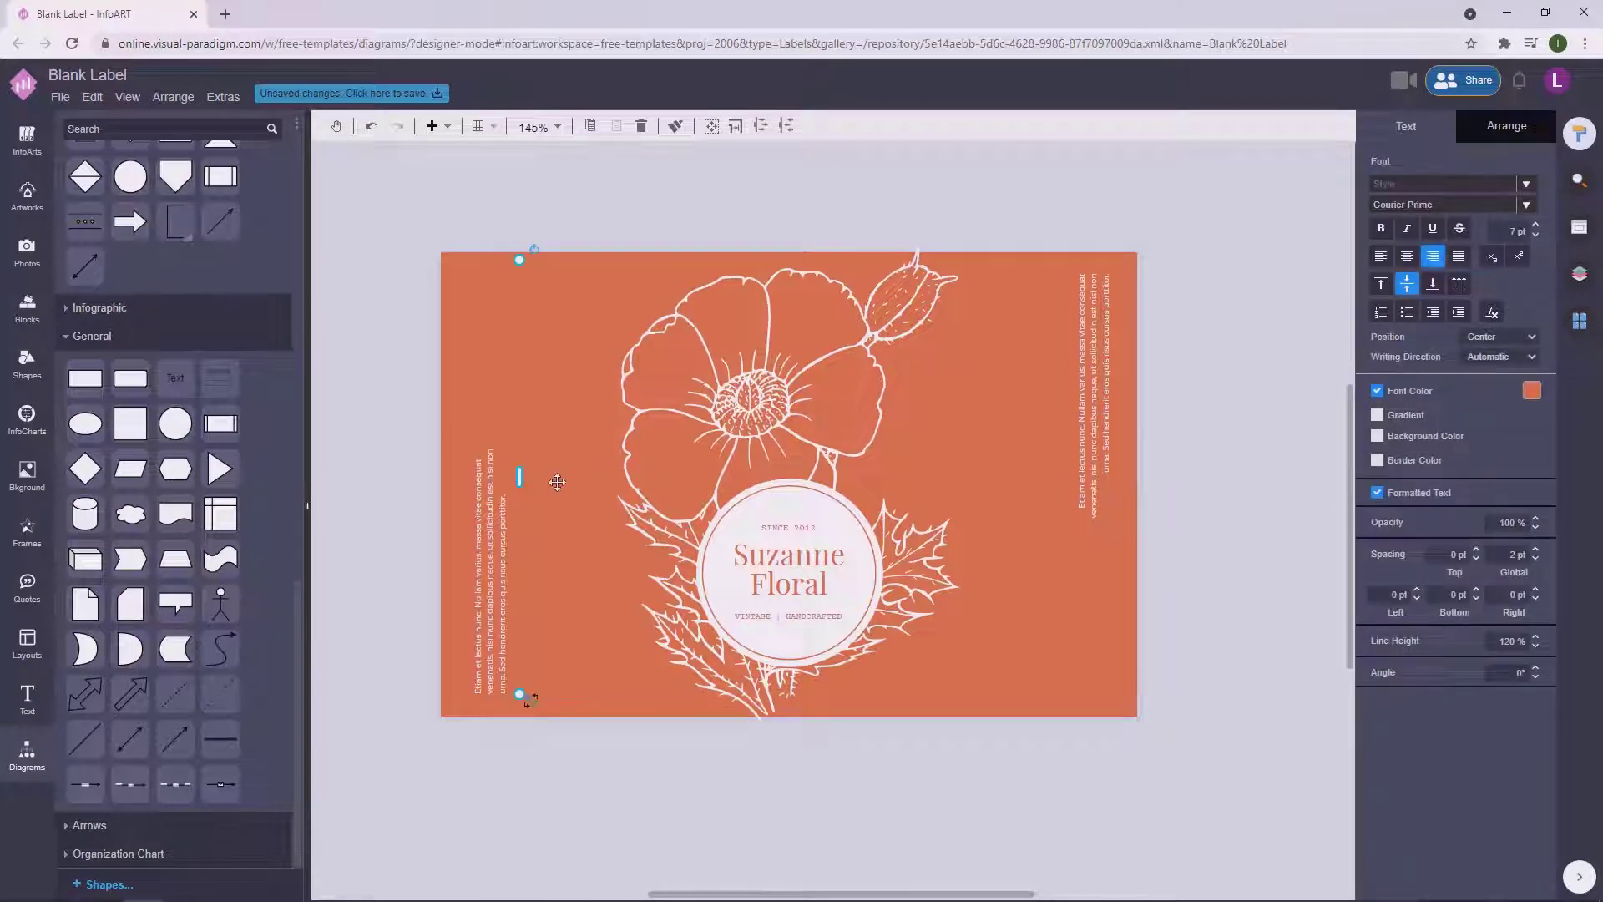
pyautogui.click(1507, 126)
pyautogui.click(538, 211)
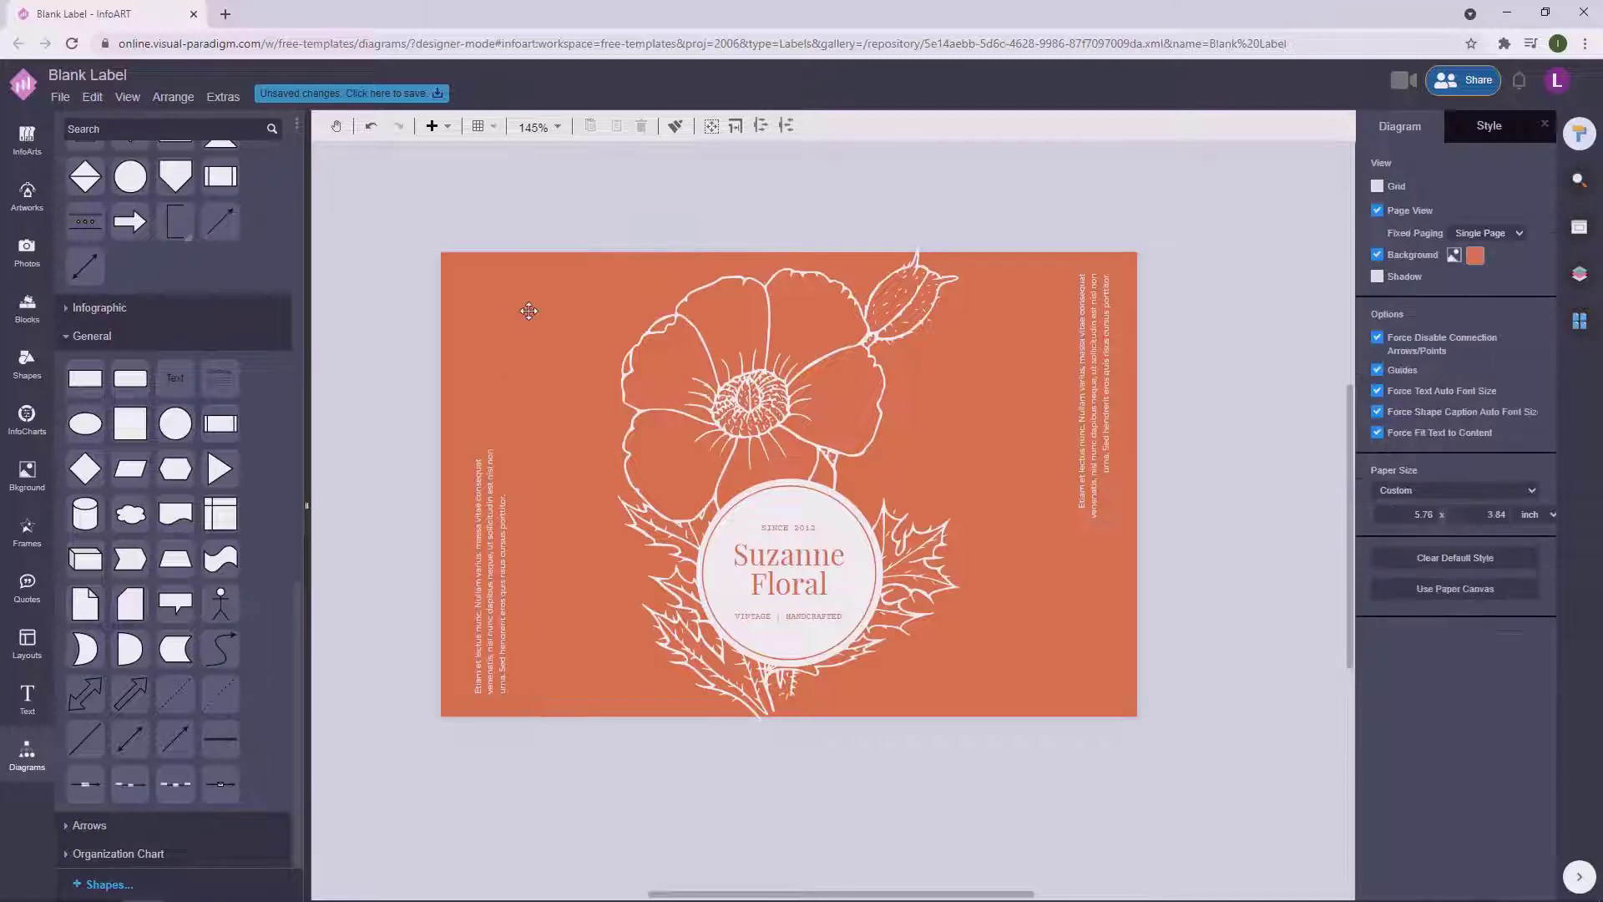
# Give the narrow vertical strip beside the left paragraph a white fill without an outline.
pyautogui.click(519, 310)
pyautogui.click(1406, 126)
pyautogui.click(473, 282)
pyautogui.click(521, 459)
pyautogui.moveTo(520, 475); pyautogui.dragTo(530, 476)
pyautogui.click(1378, 244)
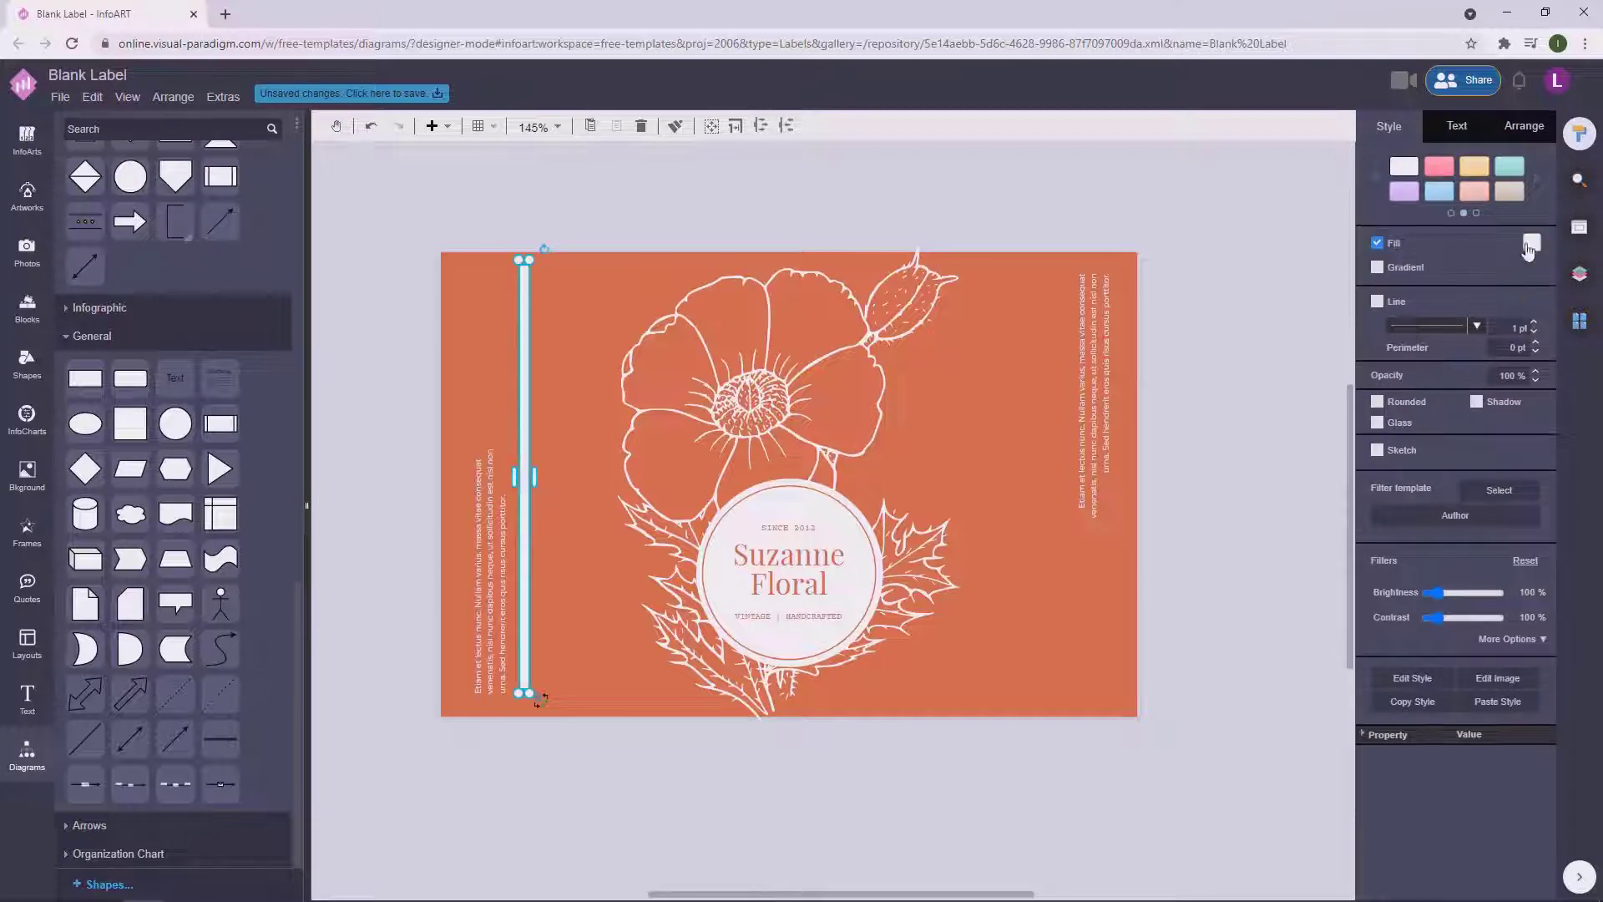
pyautogui.click(1527, 251)
pyautogui.click(601, 412)
# Thin the white strip into a fine vertical line centred on the label's height, and shift the left paragraph slightly outward.
pyautogui.moveTo(524, 477); pyautogui.dragTo(526, 436)
pyautogui.click(568, 388)
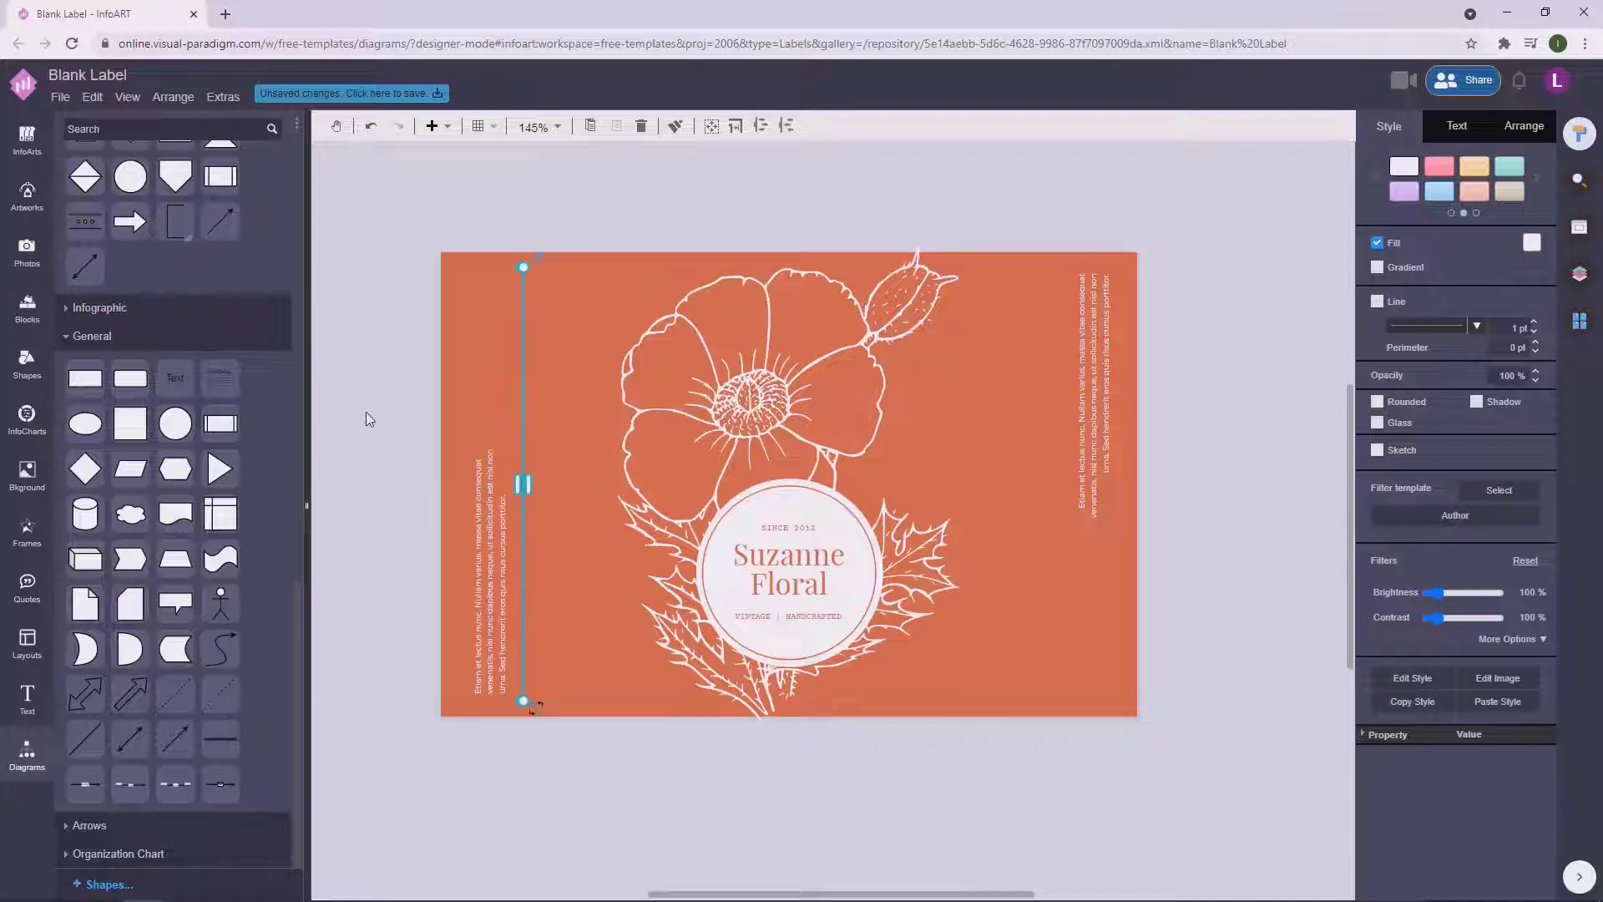
pyautogui.click(486, 584)
pyautogui.moveTo(486, 584); pyautogui.dragTo(481, 586)
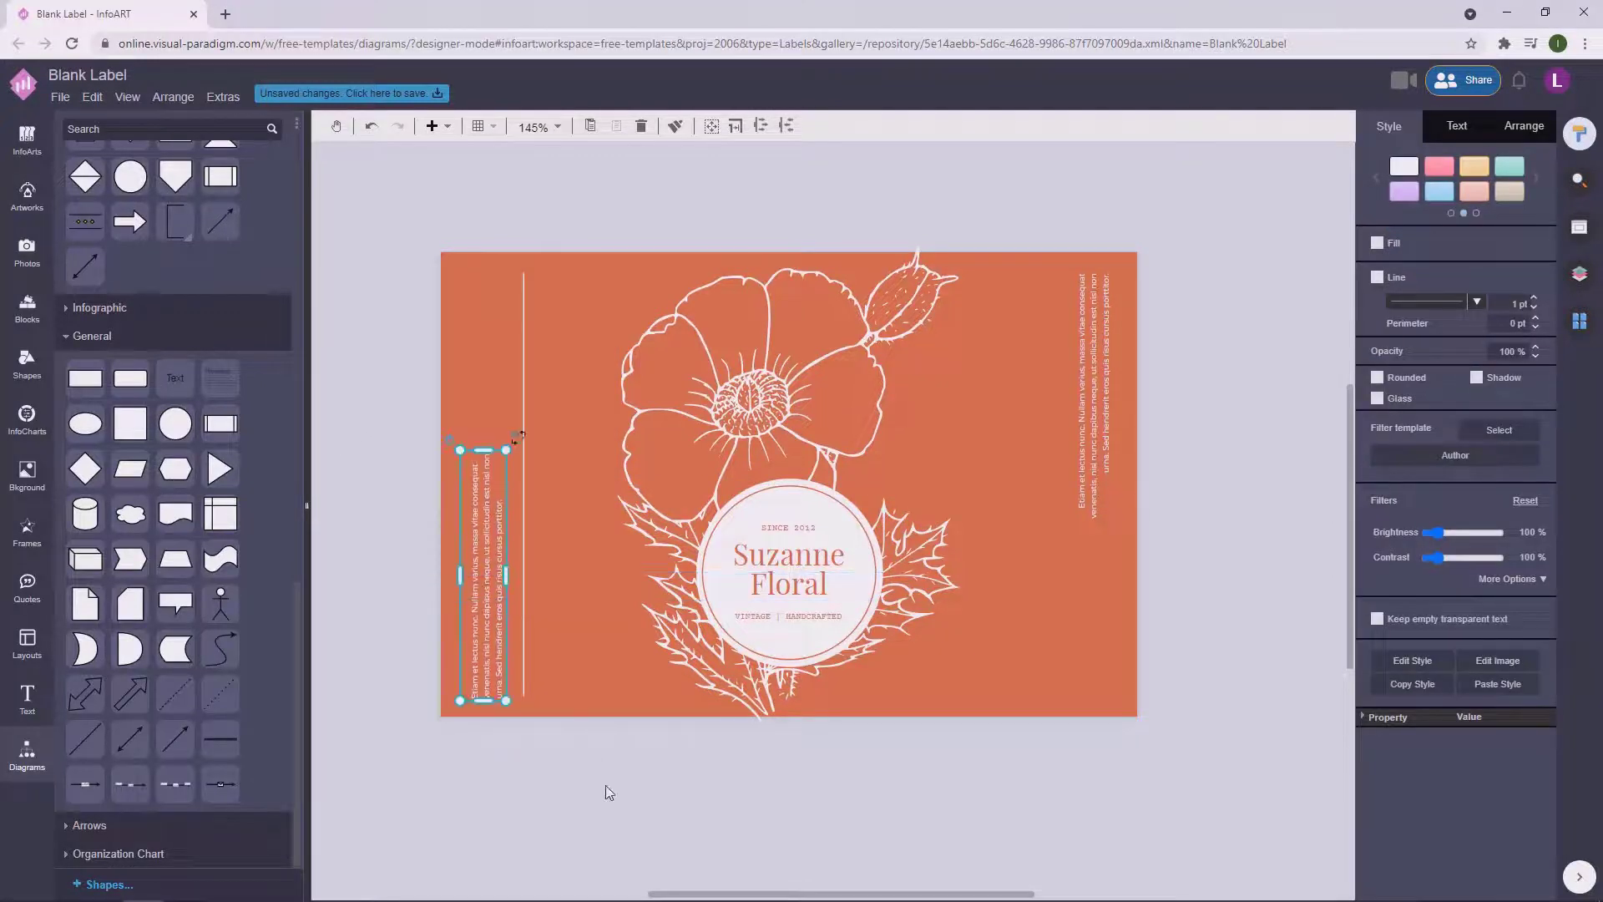
pyautogui.click(594, 789)
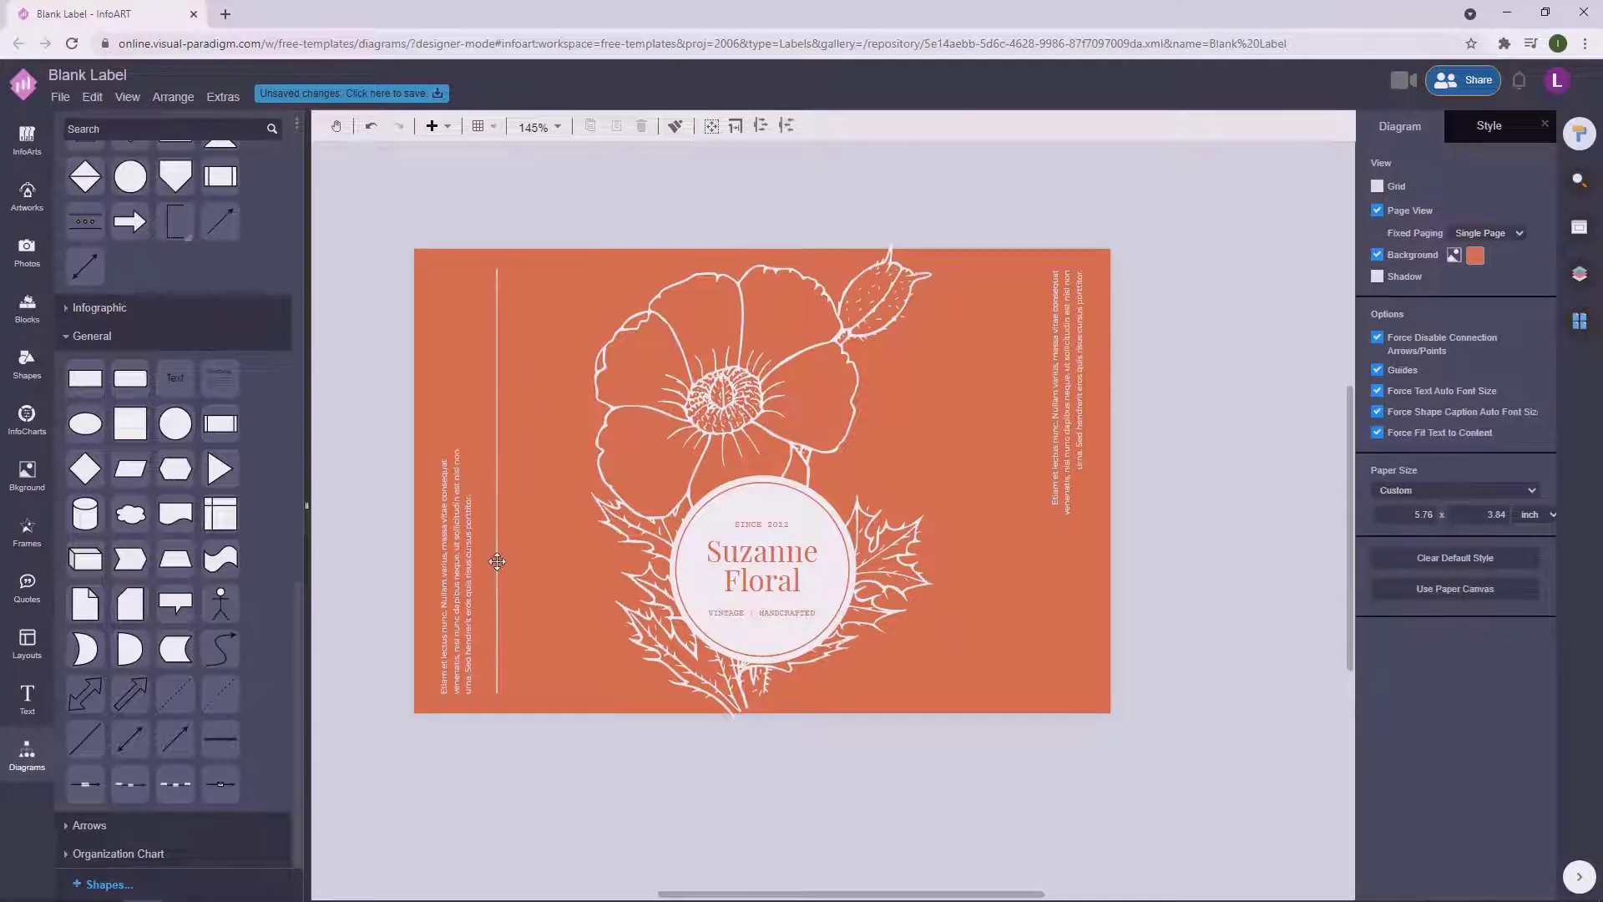
# Duplicate the vertical line beside the right paragraph and shift both lines together slightly to balance them on the label.
pyautogui.moveTo(497, 561); pyautogui.dragTo(1006, 565)
pyautogui.keyDown('shift'); pyautogui.click(498, 538); pyautogui.keyUp('shift')
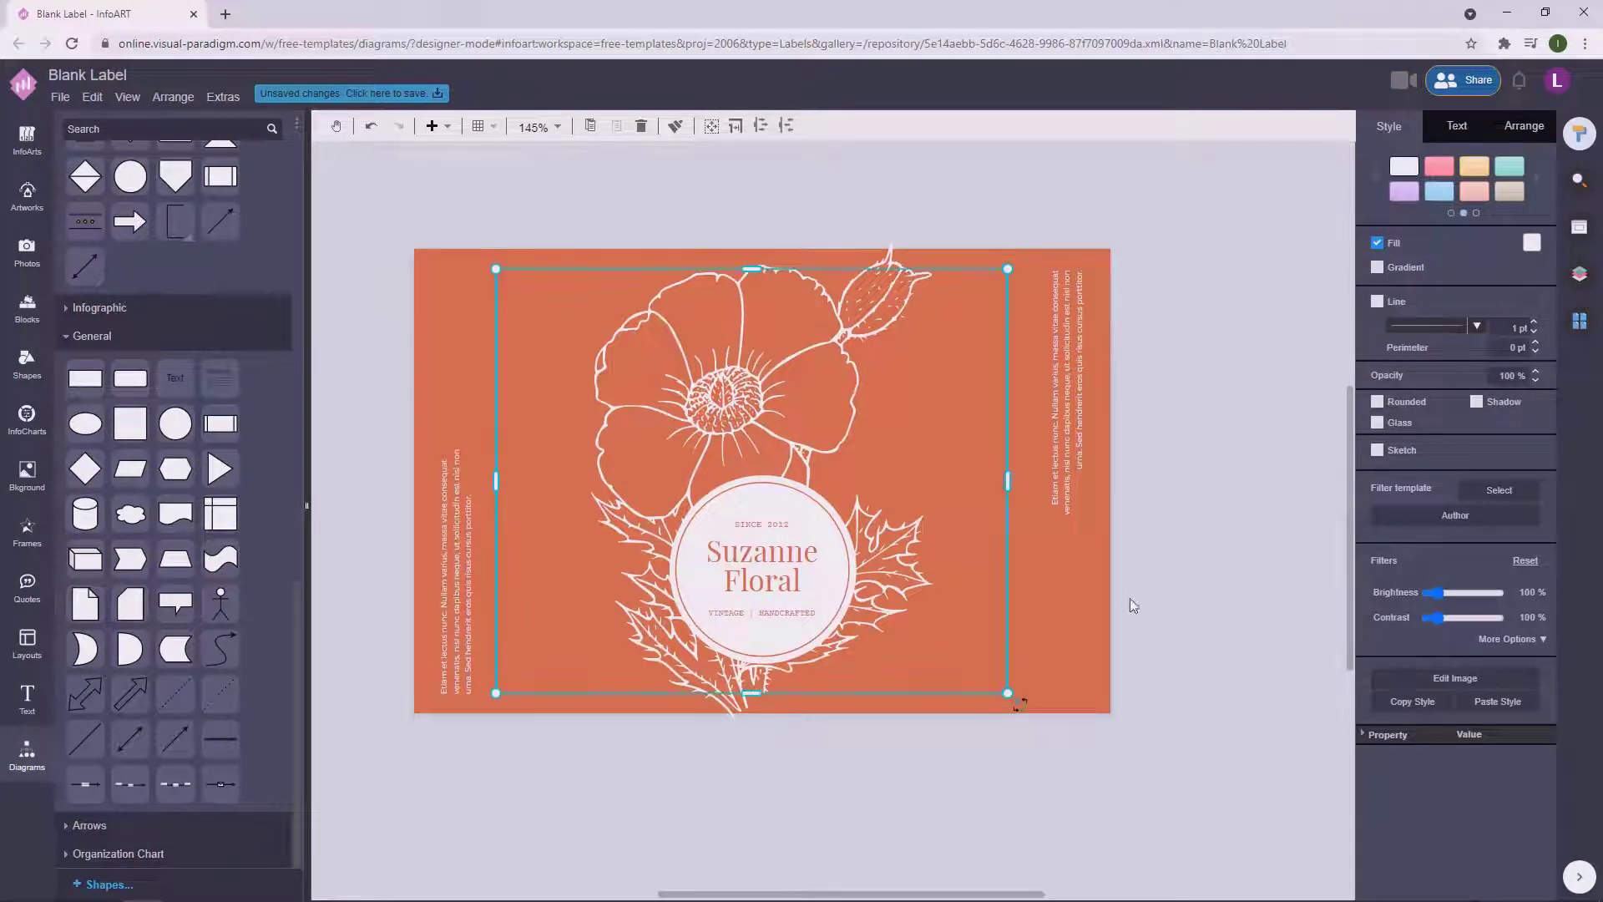
pyautogui.moveTo(1008, 573); pyautogui.dragTo(1015, 572)
pyautogui.click(1168, 476)
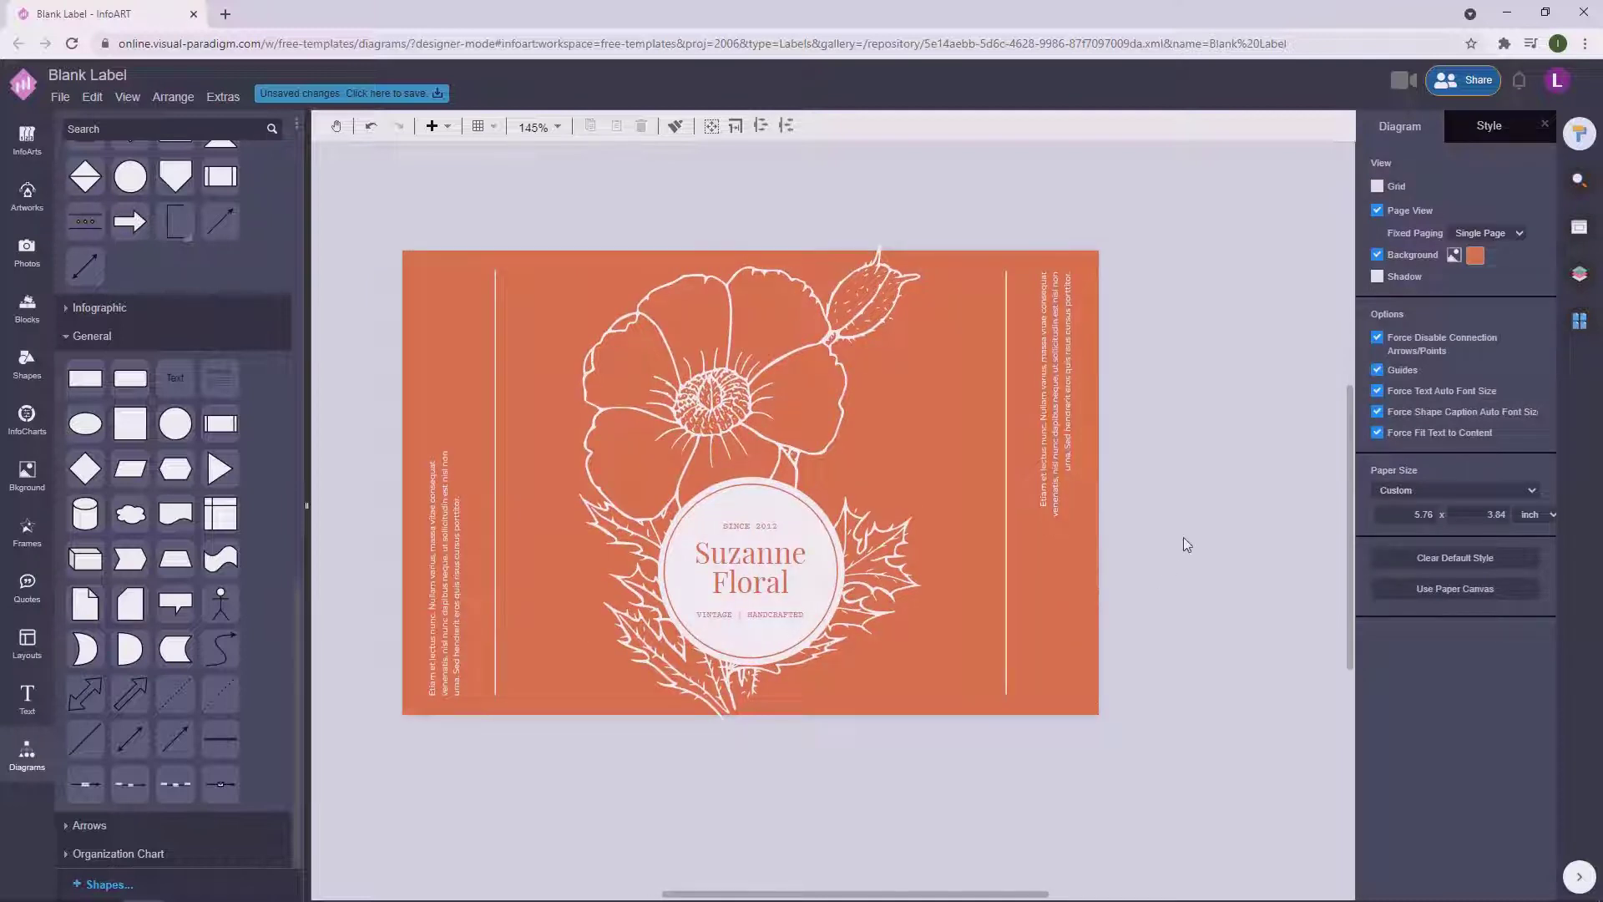
# Enlarge the white flower artwork slightly and nudge it left and up to keep it centred behind the badge.
pyautogui.moveTo(1195, 573); pyautogui.dragTo(1201, 559)
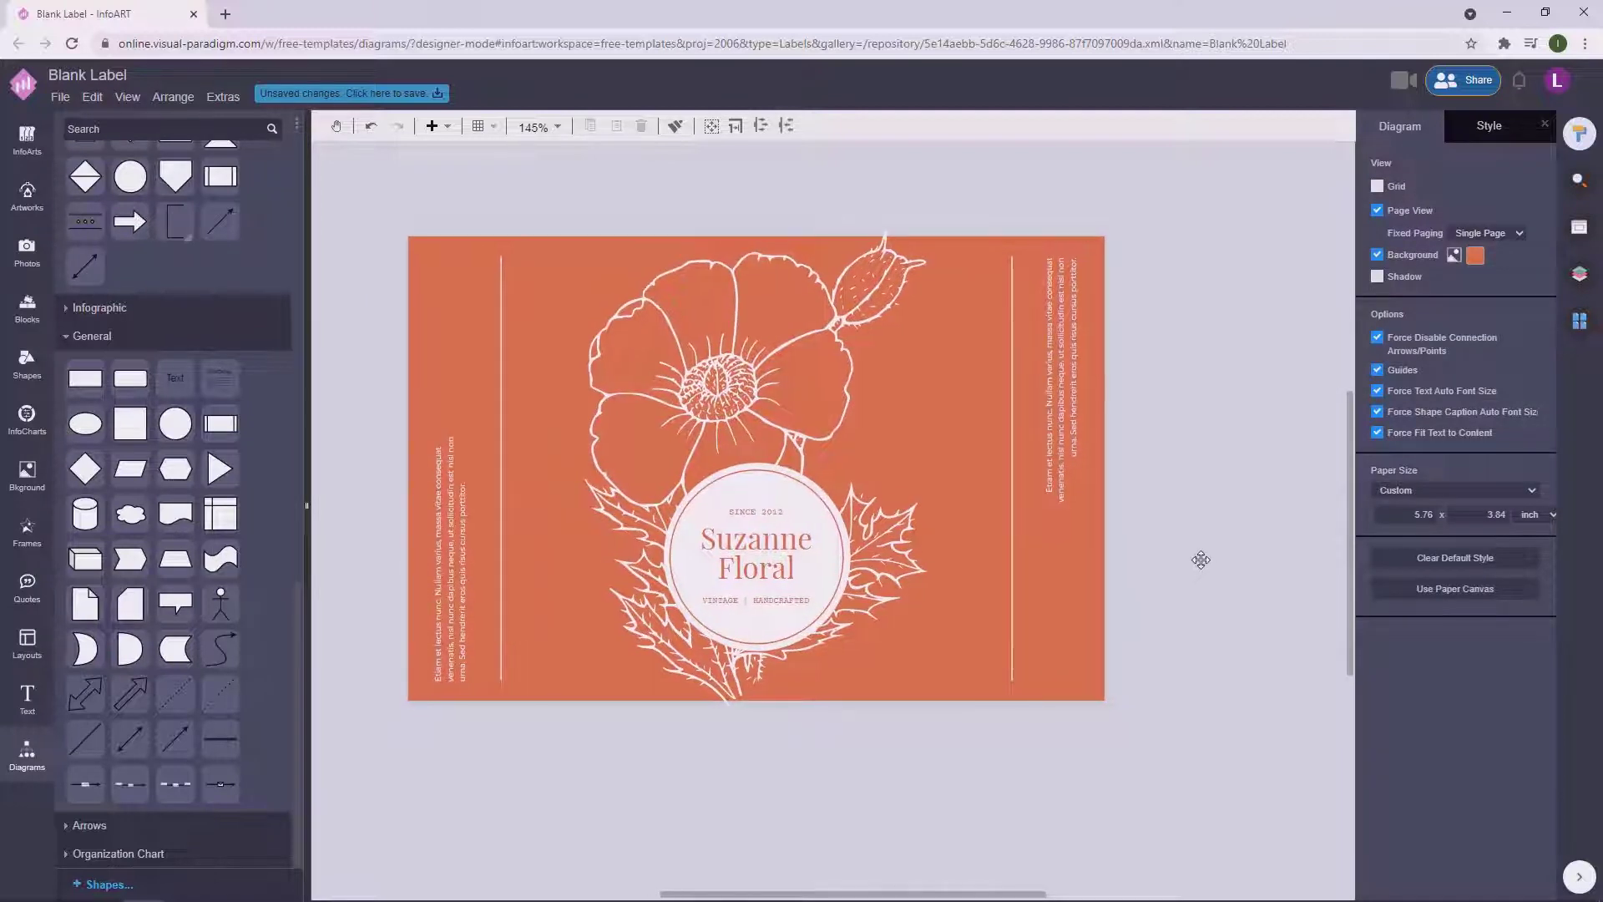
pyautogui.click(709, 325)
pyautogui.moveTo(928, 705); pyautogui.dragTo(934, 713)
pyautogui.click(904, 734)
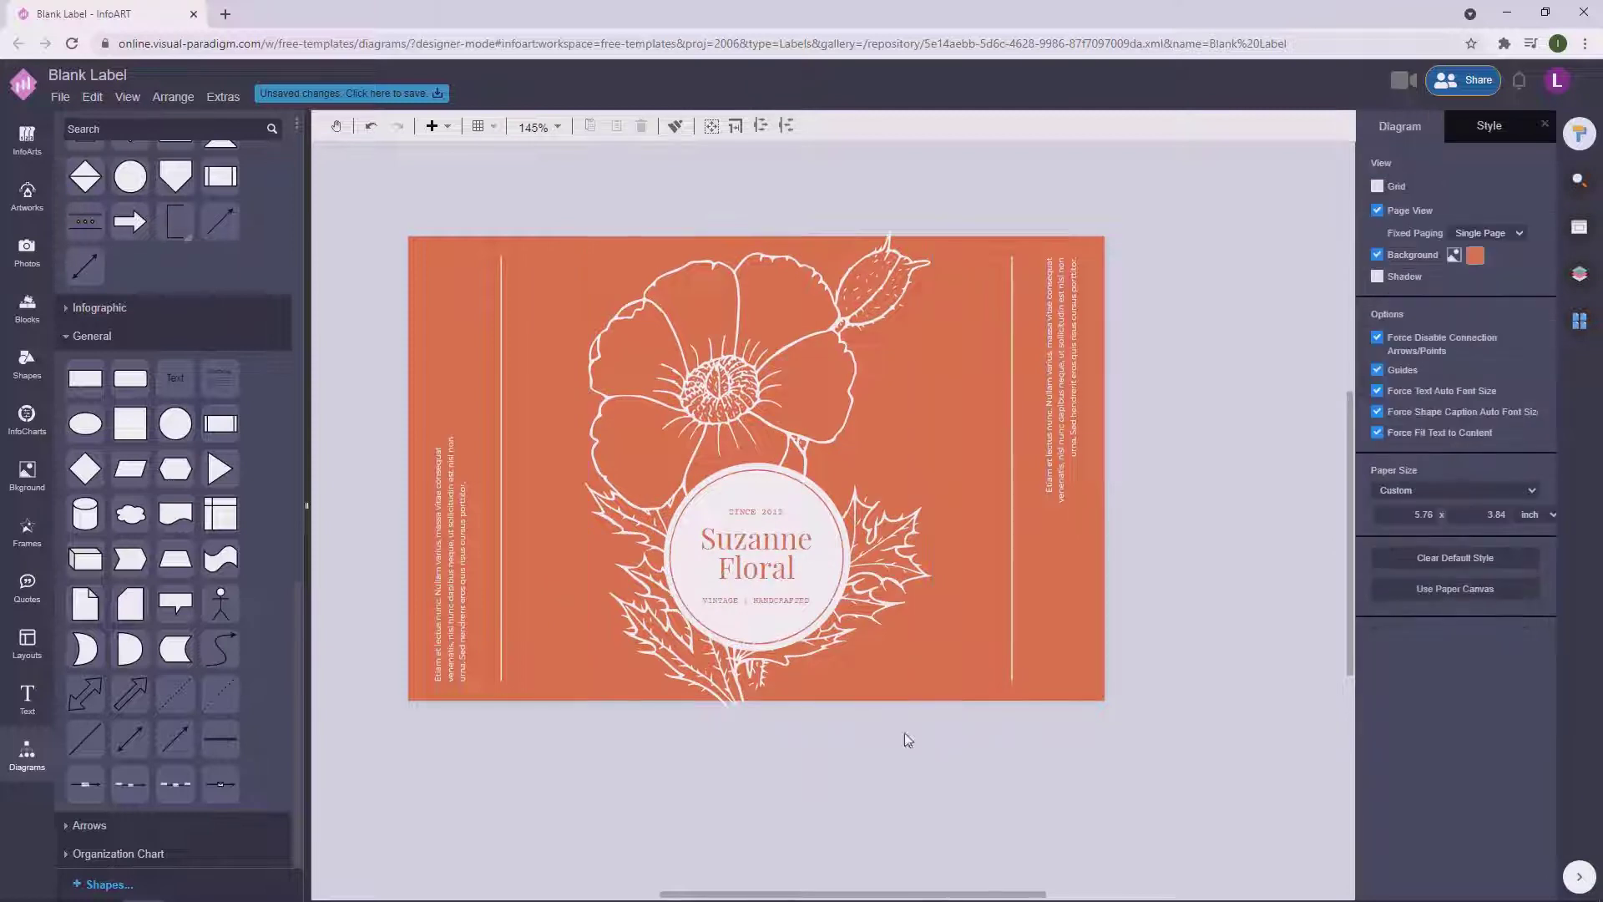
pyautogui.moveTo(814, 351); pyautogui.dragTo(810, 354)
pyautogui.press('Up')
pyautogui.press('Up')
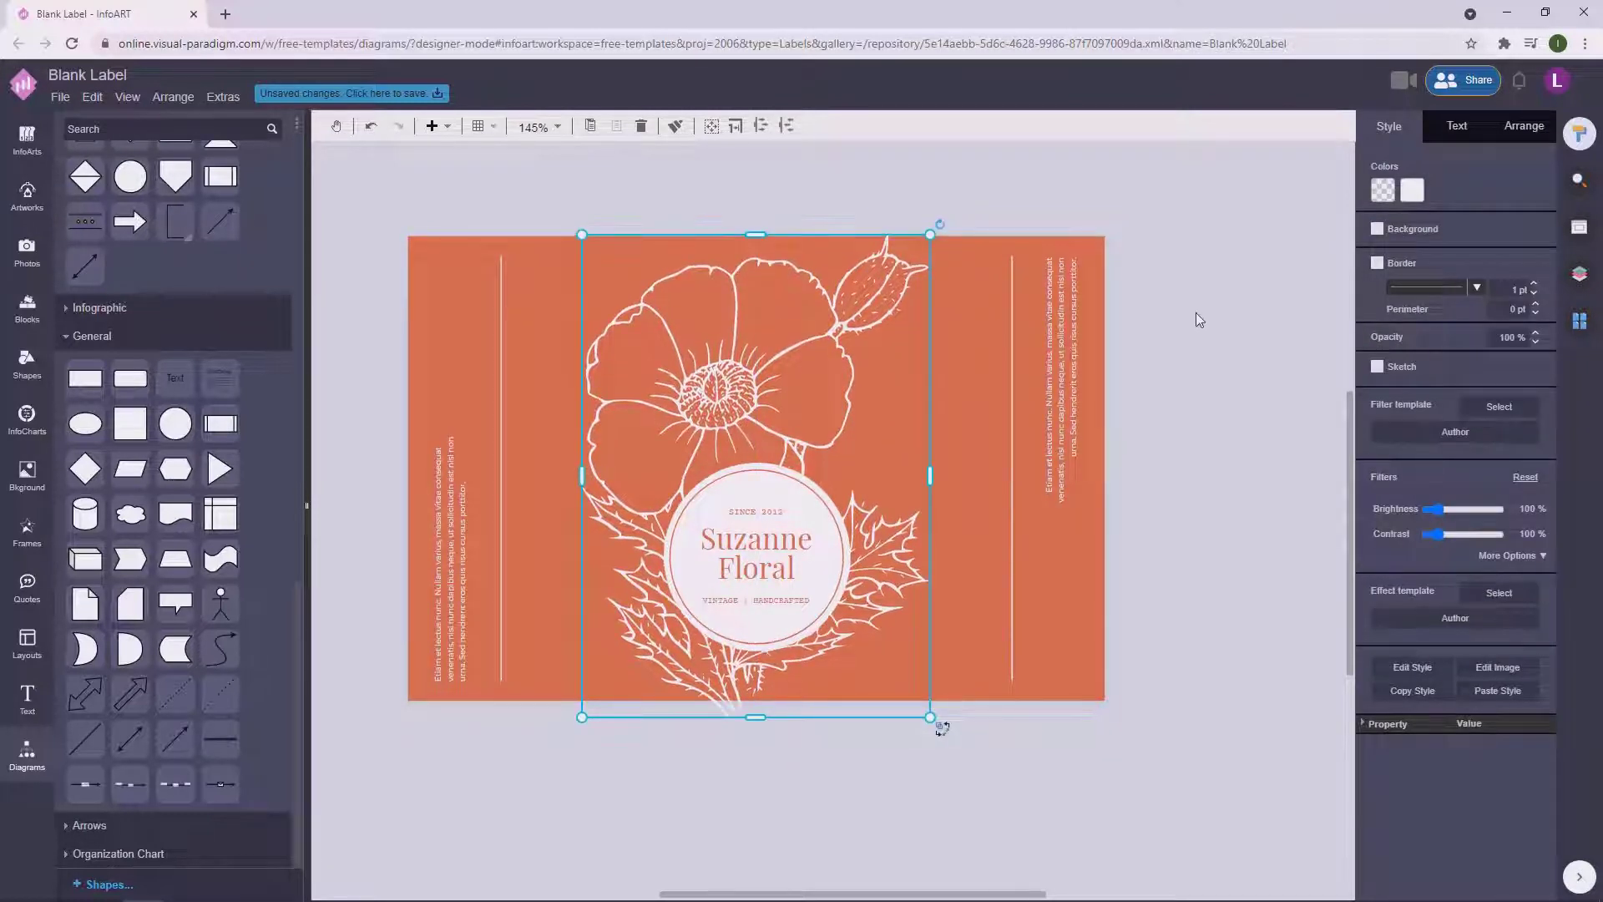
pyautogui.click(1199, 311)
pyautogui.click(702, 361)
pyautogui.click(1226, 345)
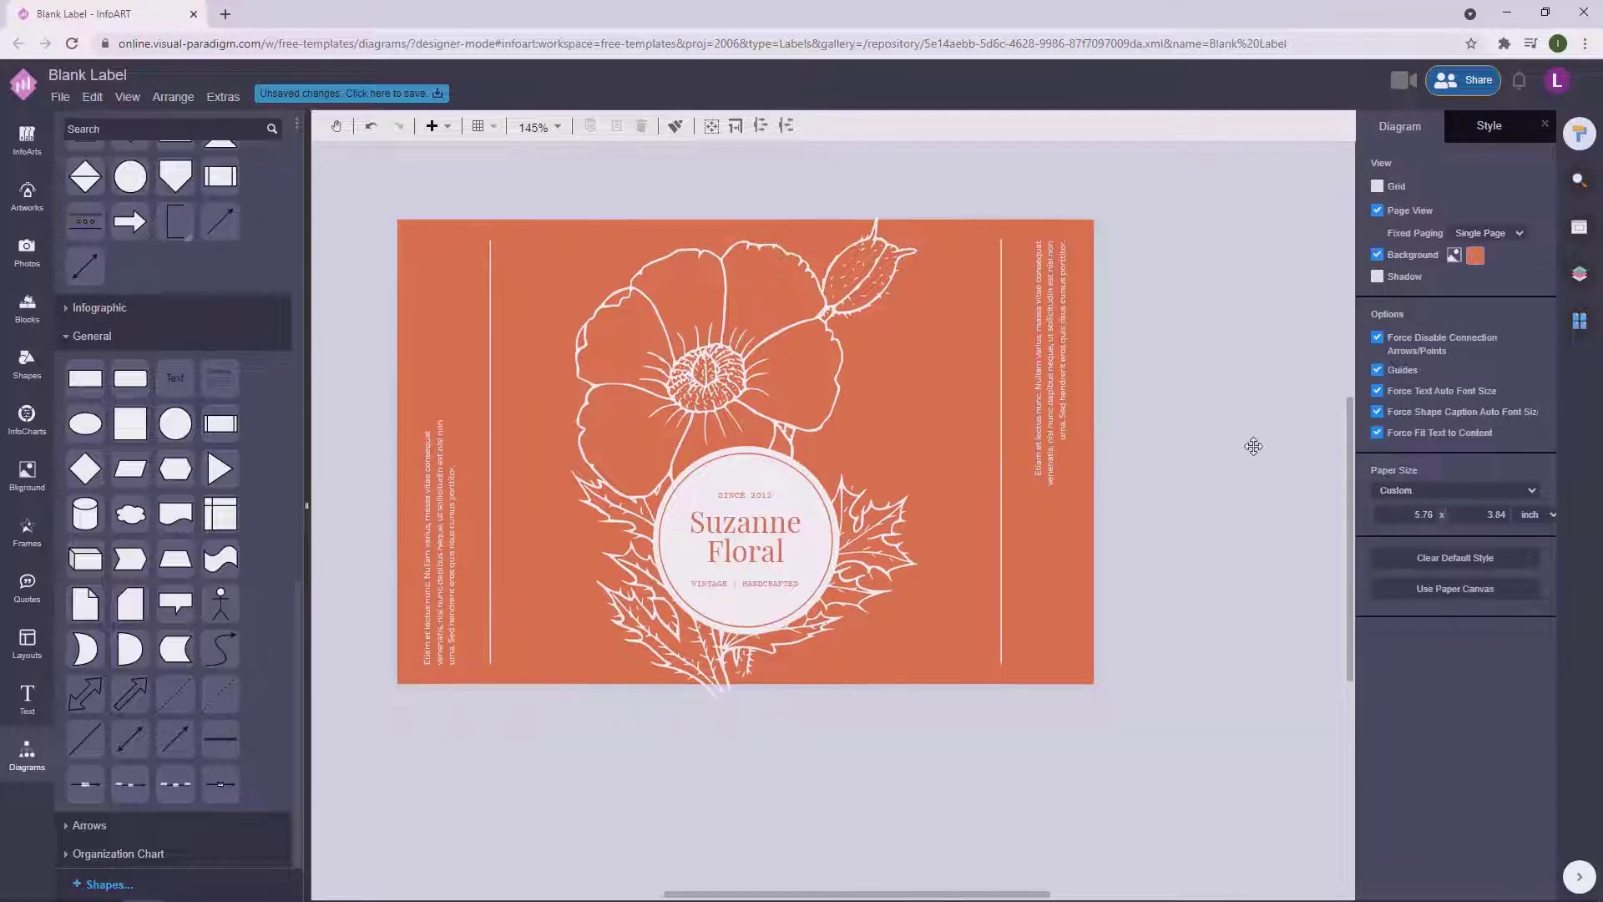
# Move the left vertical line closer to its paragraph and shift both lines together to centre them on the label.
pyautogui.scroll(-1, 1252, 443)
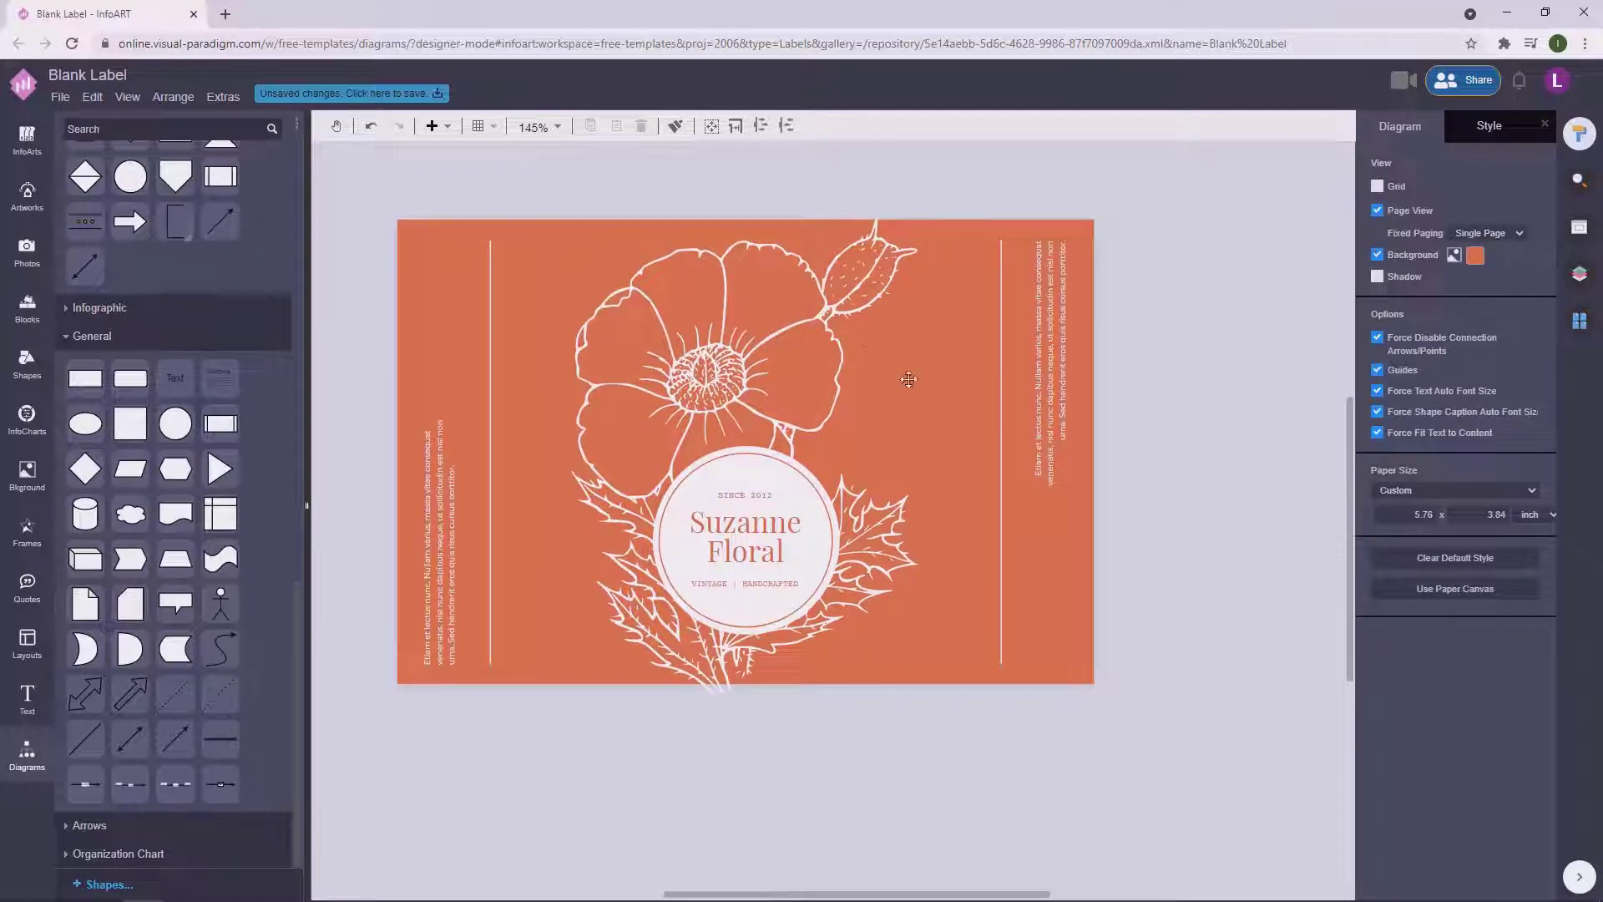
pyautogui.click(490, 392)
pyautogui.moveTo(491, 392); pyautogui.dragTo(477, 390)
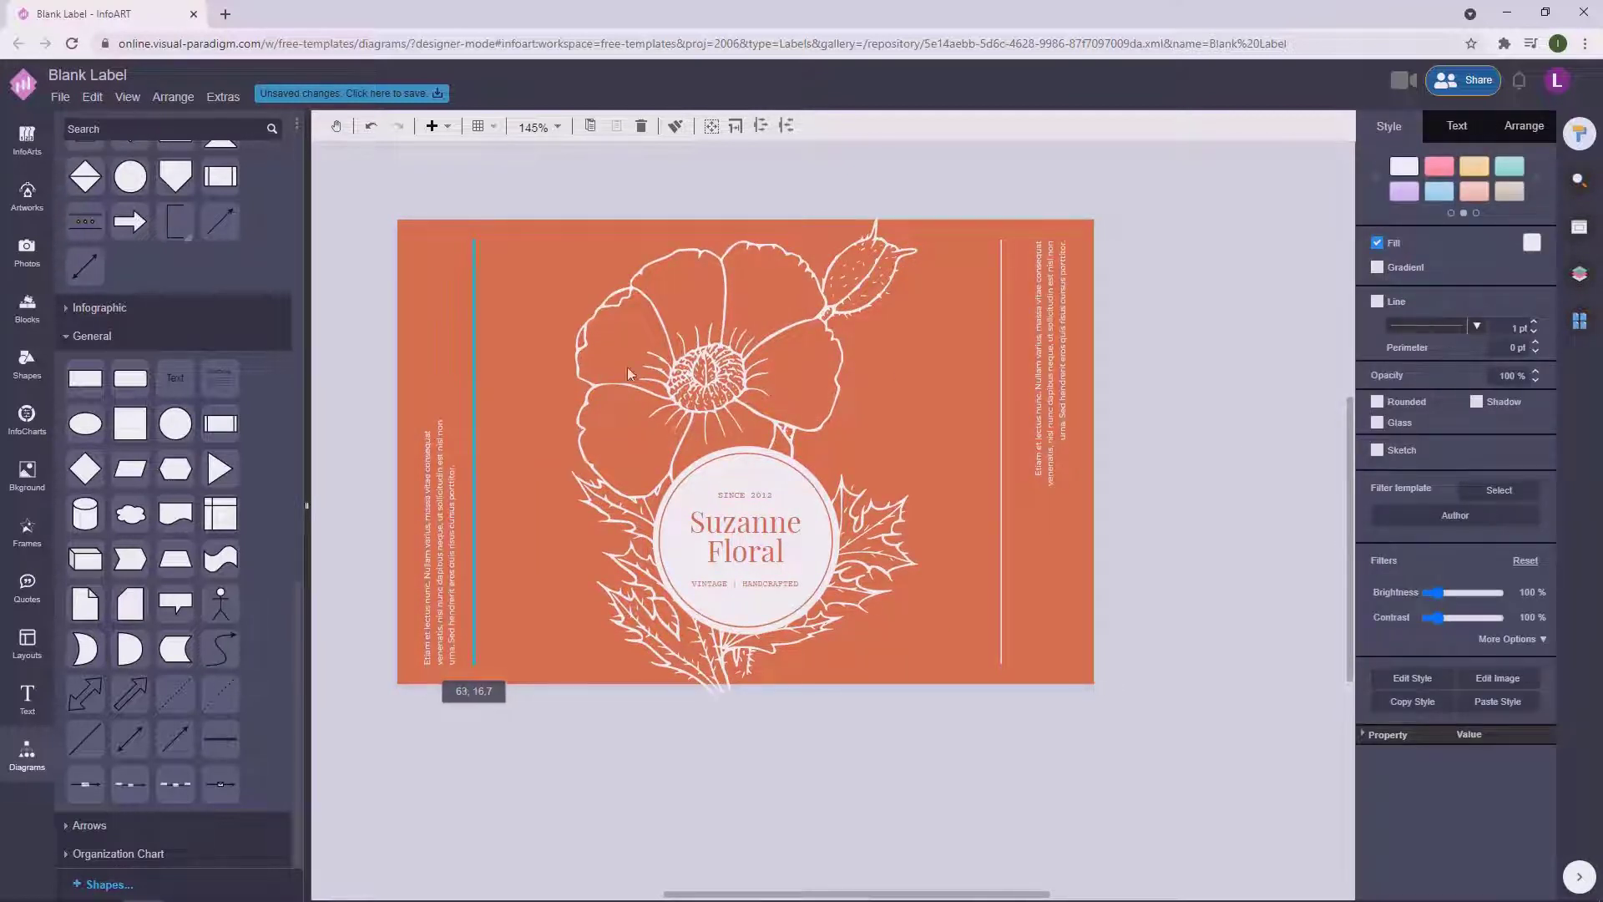
pyautogui.click(998, 379)
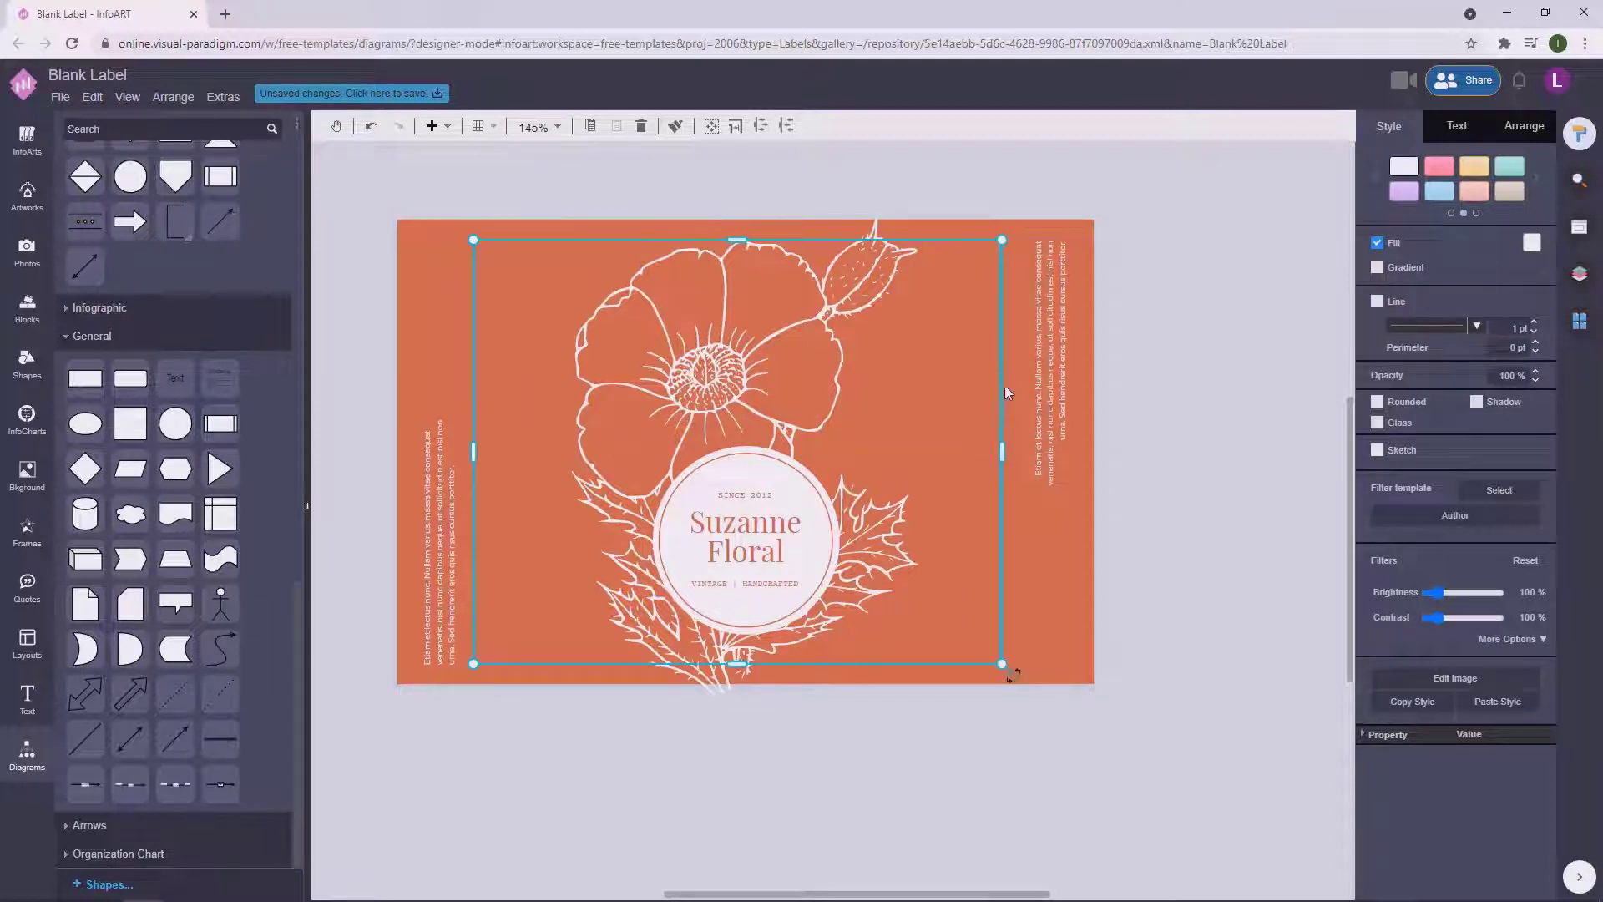
pyautogui.moveTo(1005, 384); pyautogui.dragTo(1008, 384)
pyautogui.click(1239, 290)
pyautogui.moveTo(1255, 382); pyautogui.dragTo(1248, 364)
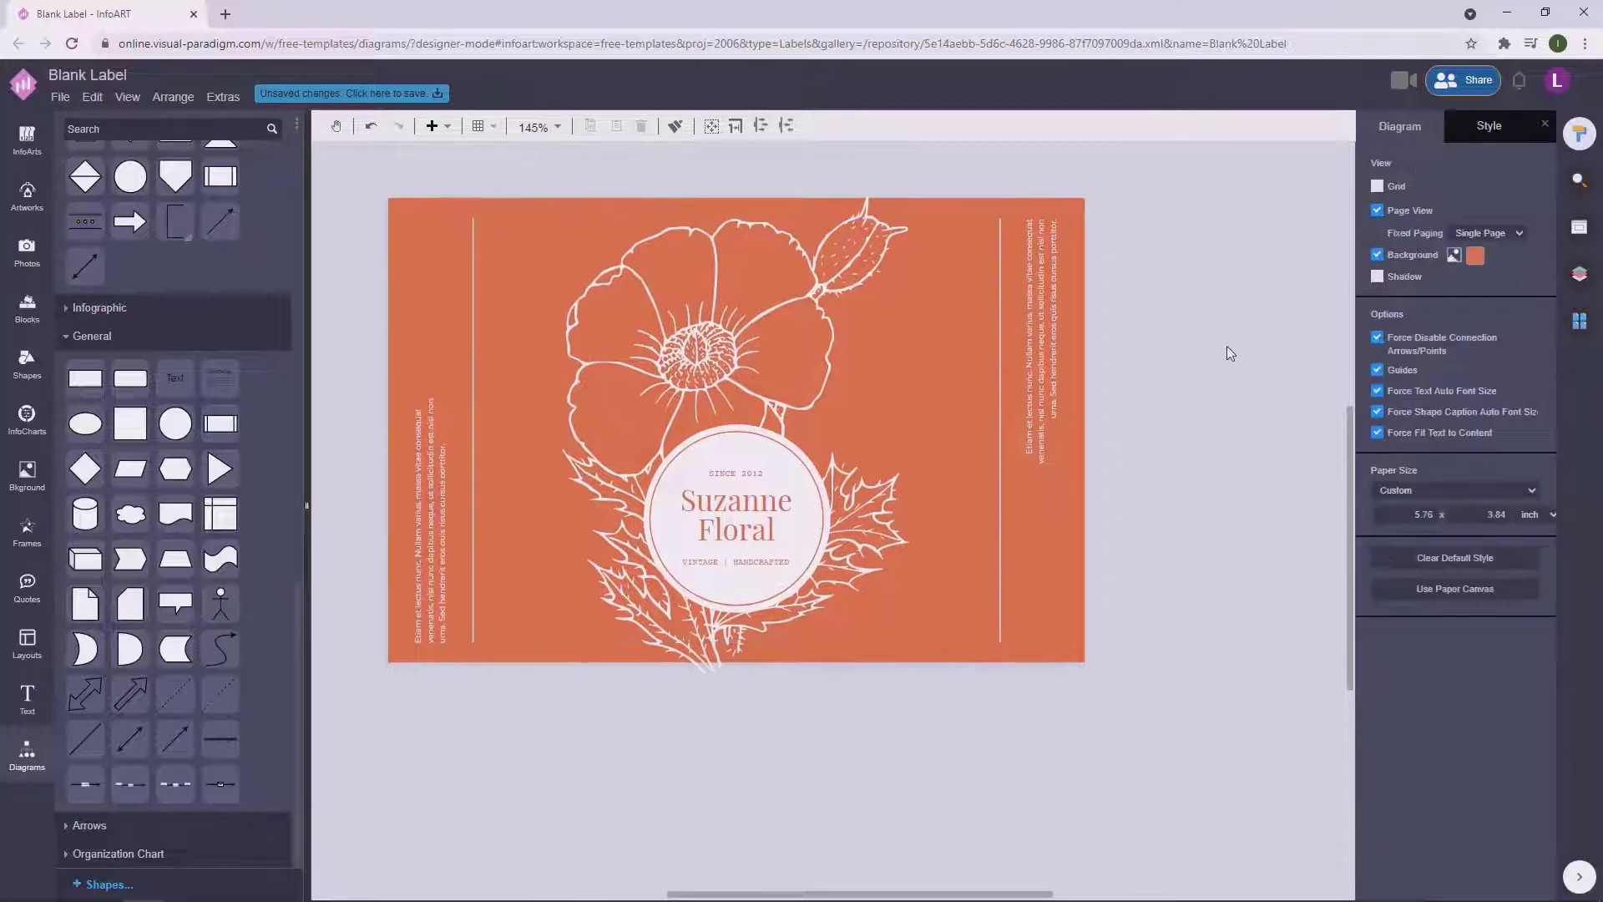
# Try to shift the two vertical paragraphs together on the label, and undo the move.
pyautogui.click(1067, 371)
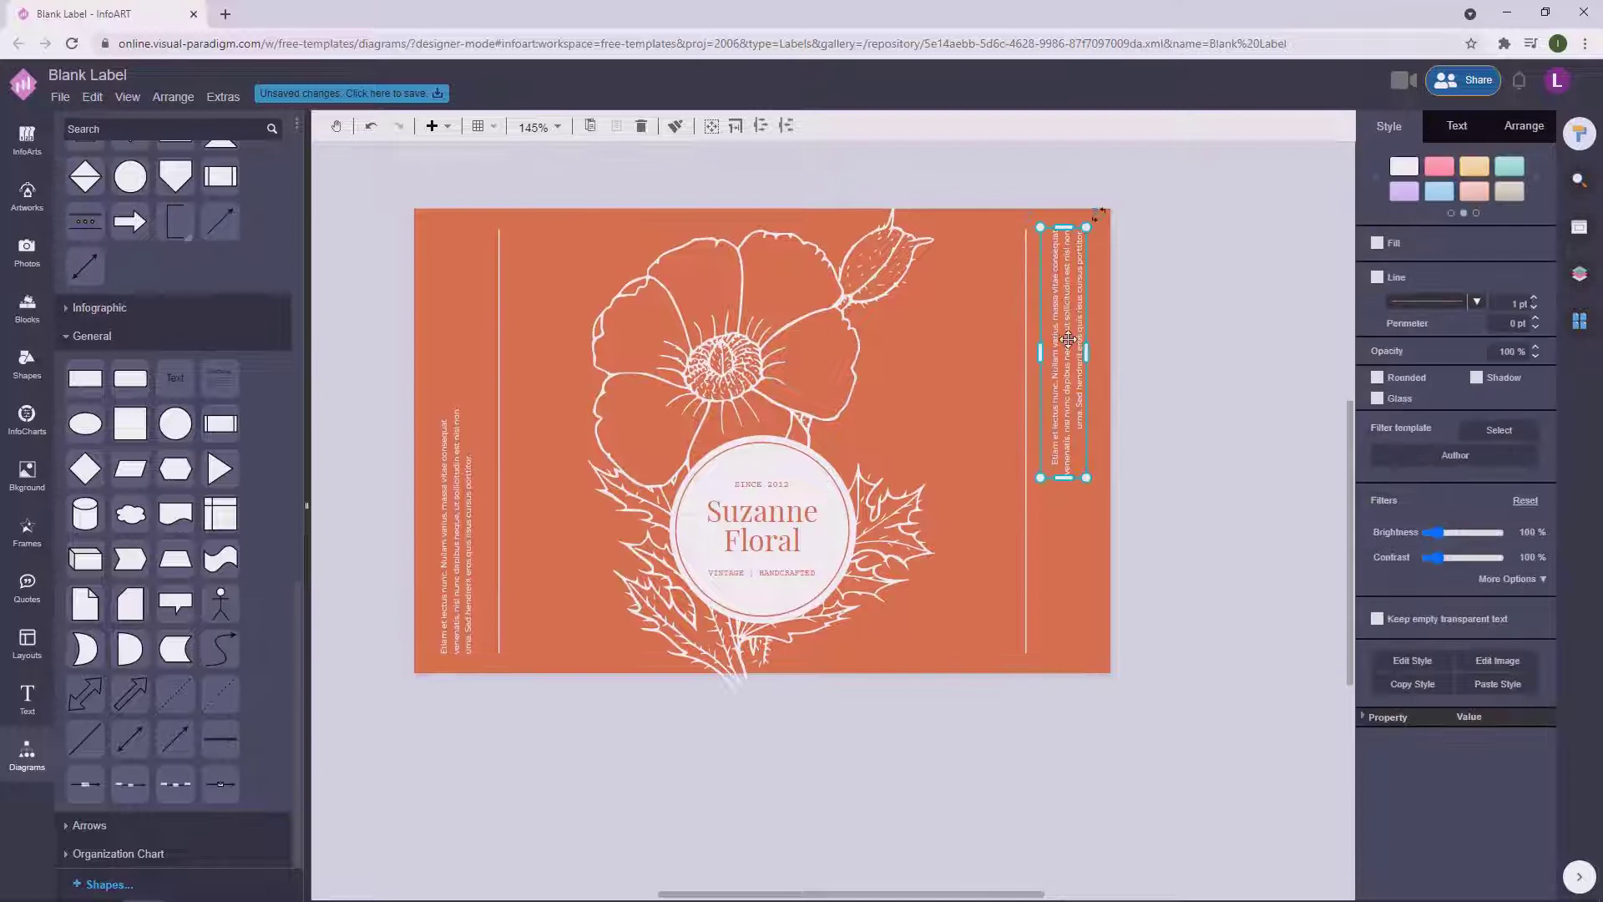
pyautogui.click(1240, 309)
pyautogui.click(458, 588)
pyautogui.keyDown('shift'); pyautogui.click(1065, 419); pyautogui.keyUp('shift')
pyautogui.moveTo(1065, 421); pyautogui.dragTo(1074, 419)
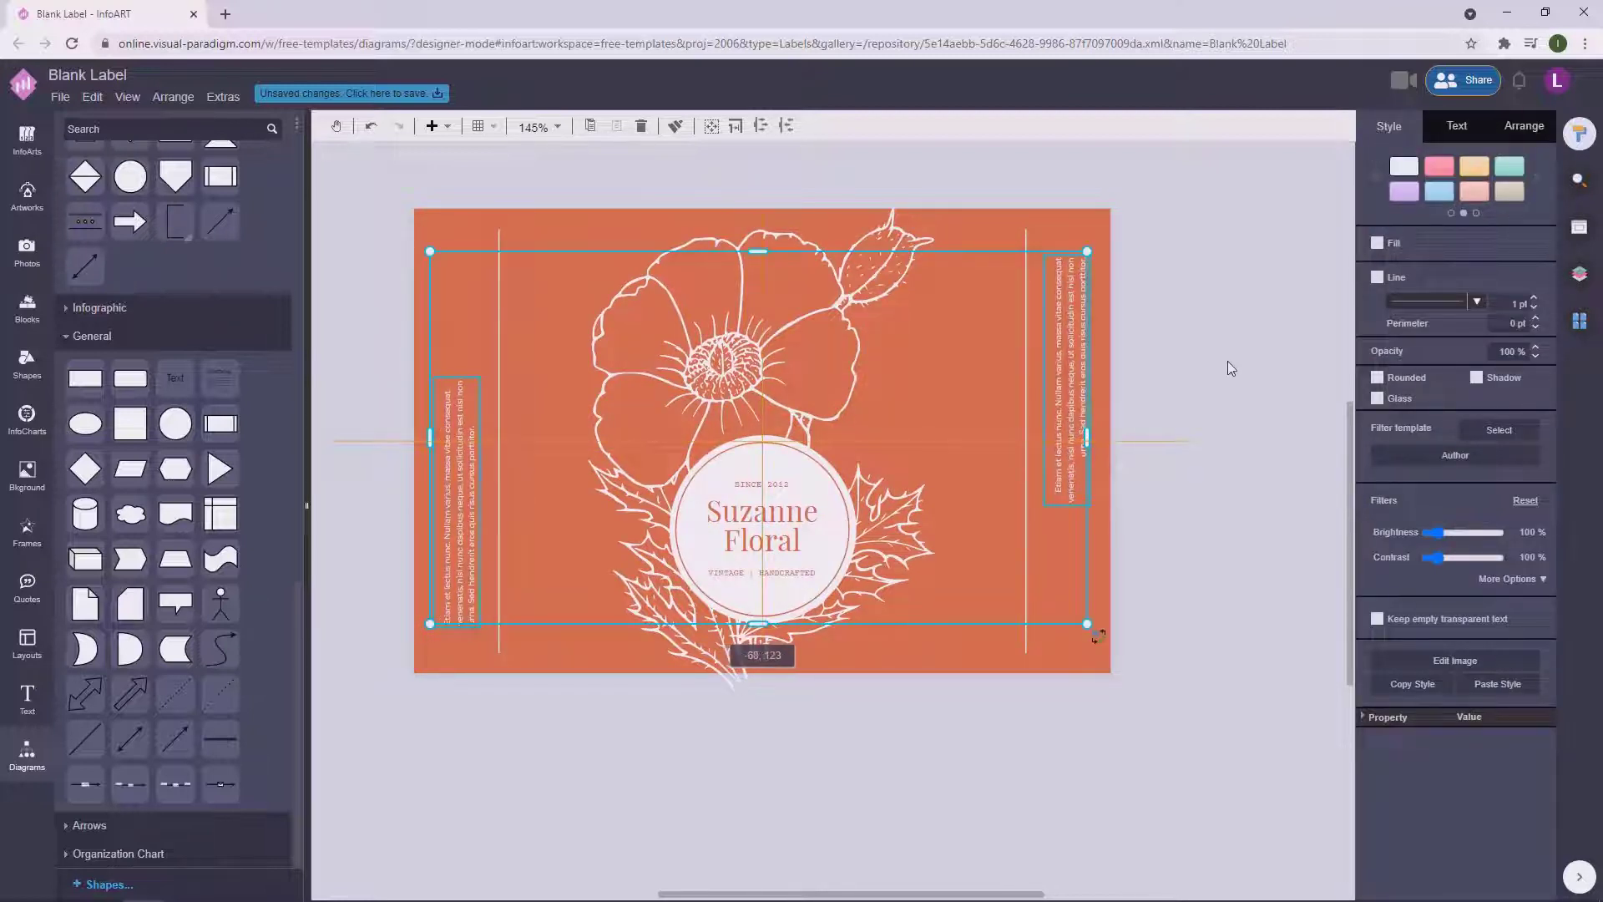
pyautogui.click(1245, 490)
pyautogui.moveTo(1245, 490); pyautogui.dragTo(1249, 547)
pyautogui.hotkey('ctrl', 'z')
pyautogui.hotkey('ctrl', 'z')
pyautogui.hotkey('ctrl', 'z')
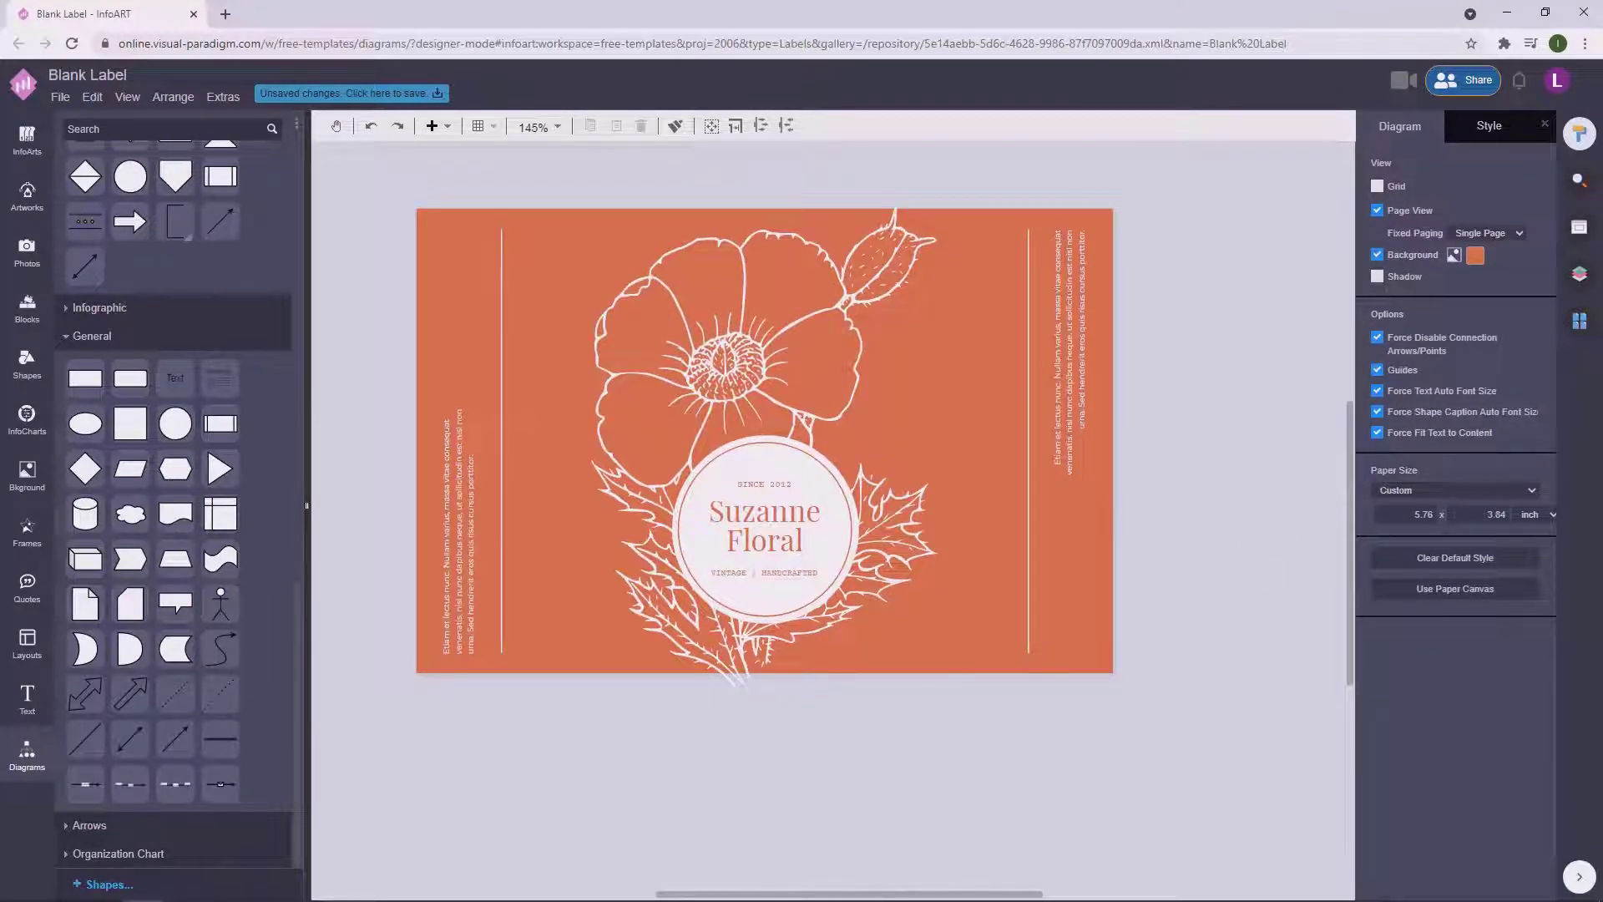
pyautogui.moveTo(1236, 348); pyautogui.dragTo(1200, 351)
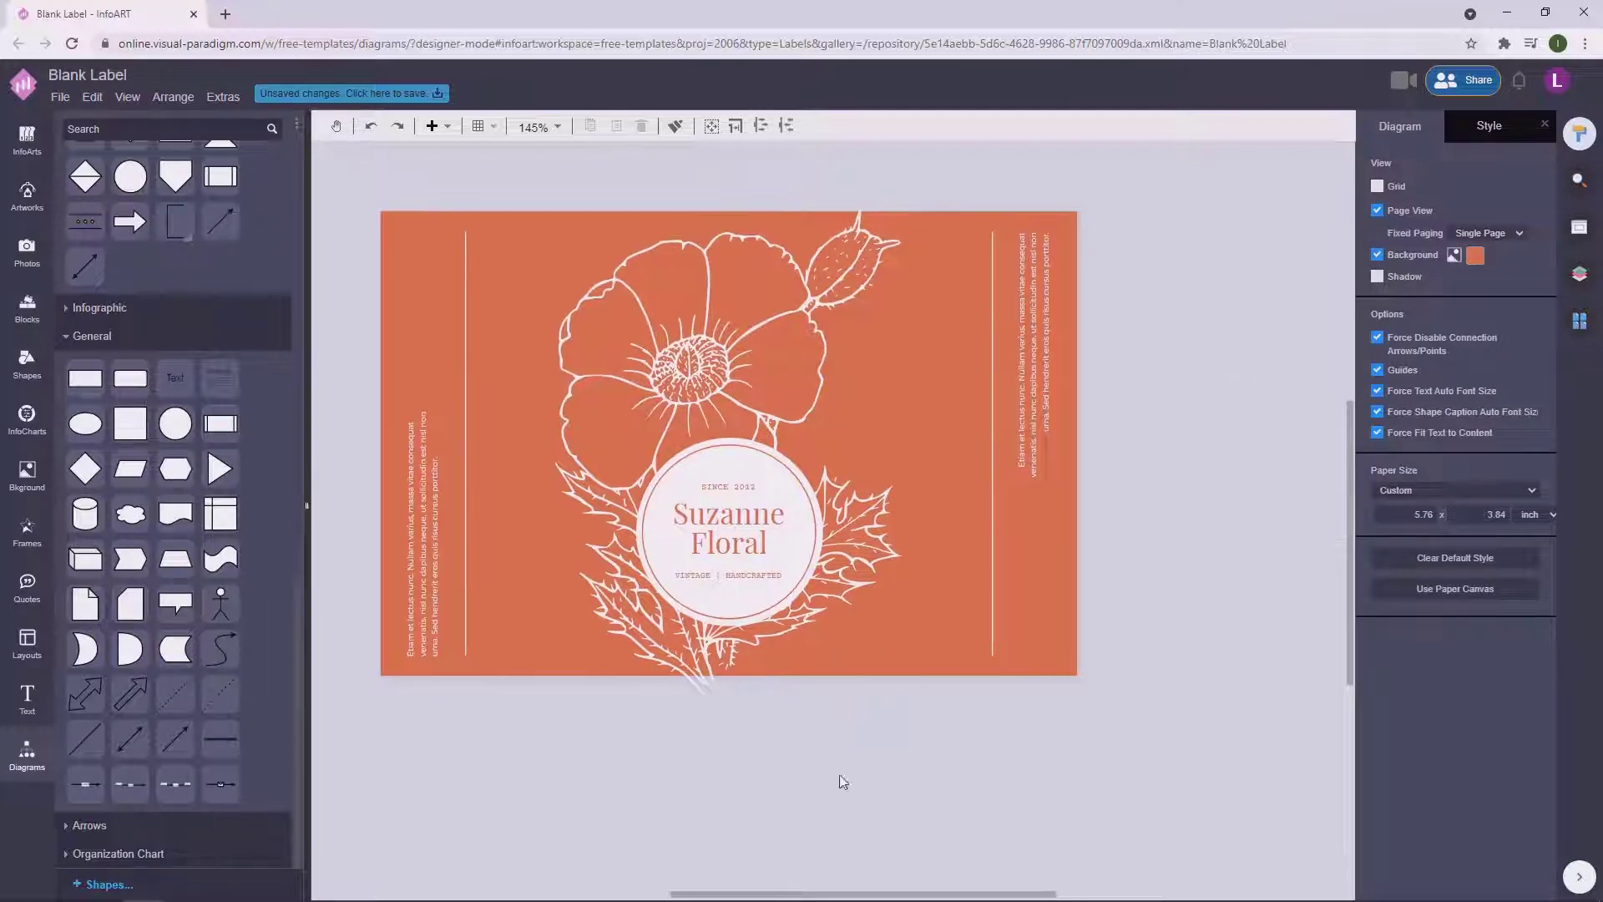
pyautogui.moveTo(902, 729); pyautogui.dragTo(618, 381)
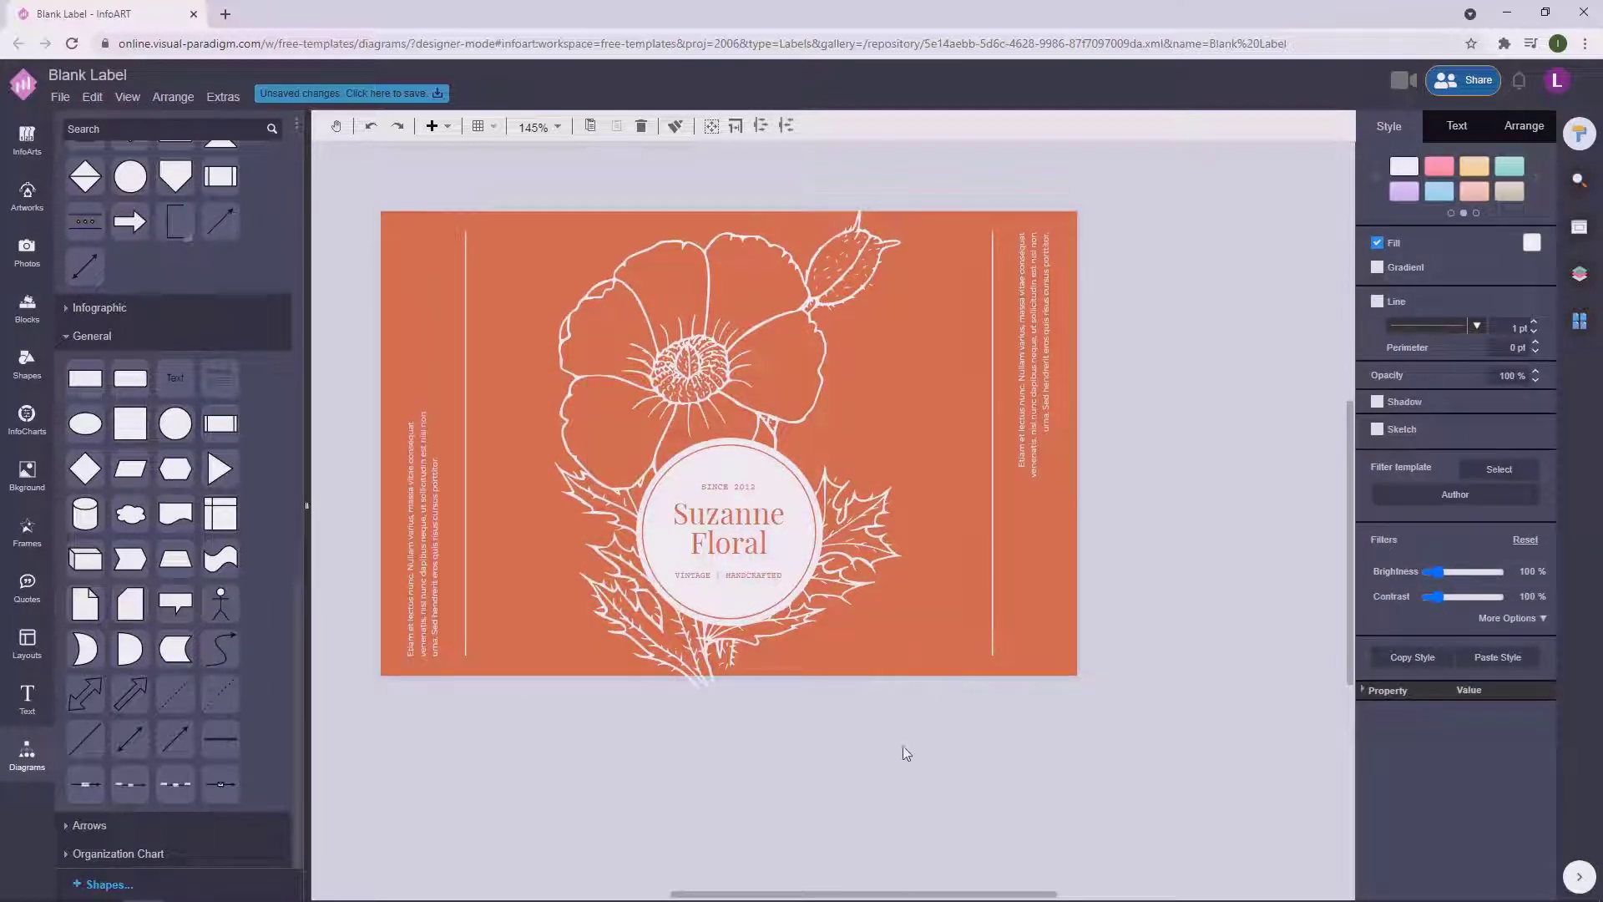
pyautogui.click(906, 788)
pyautogui.moveTo(1197, 407); pyautogui.dragTo(1205, 418)
# Try a font size of 5.5 pt for both vertical paragraphs, and undo it.
pyautogui.click(405, 529)
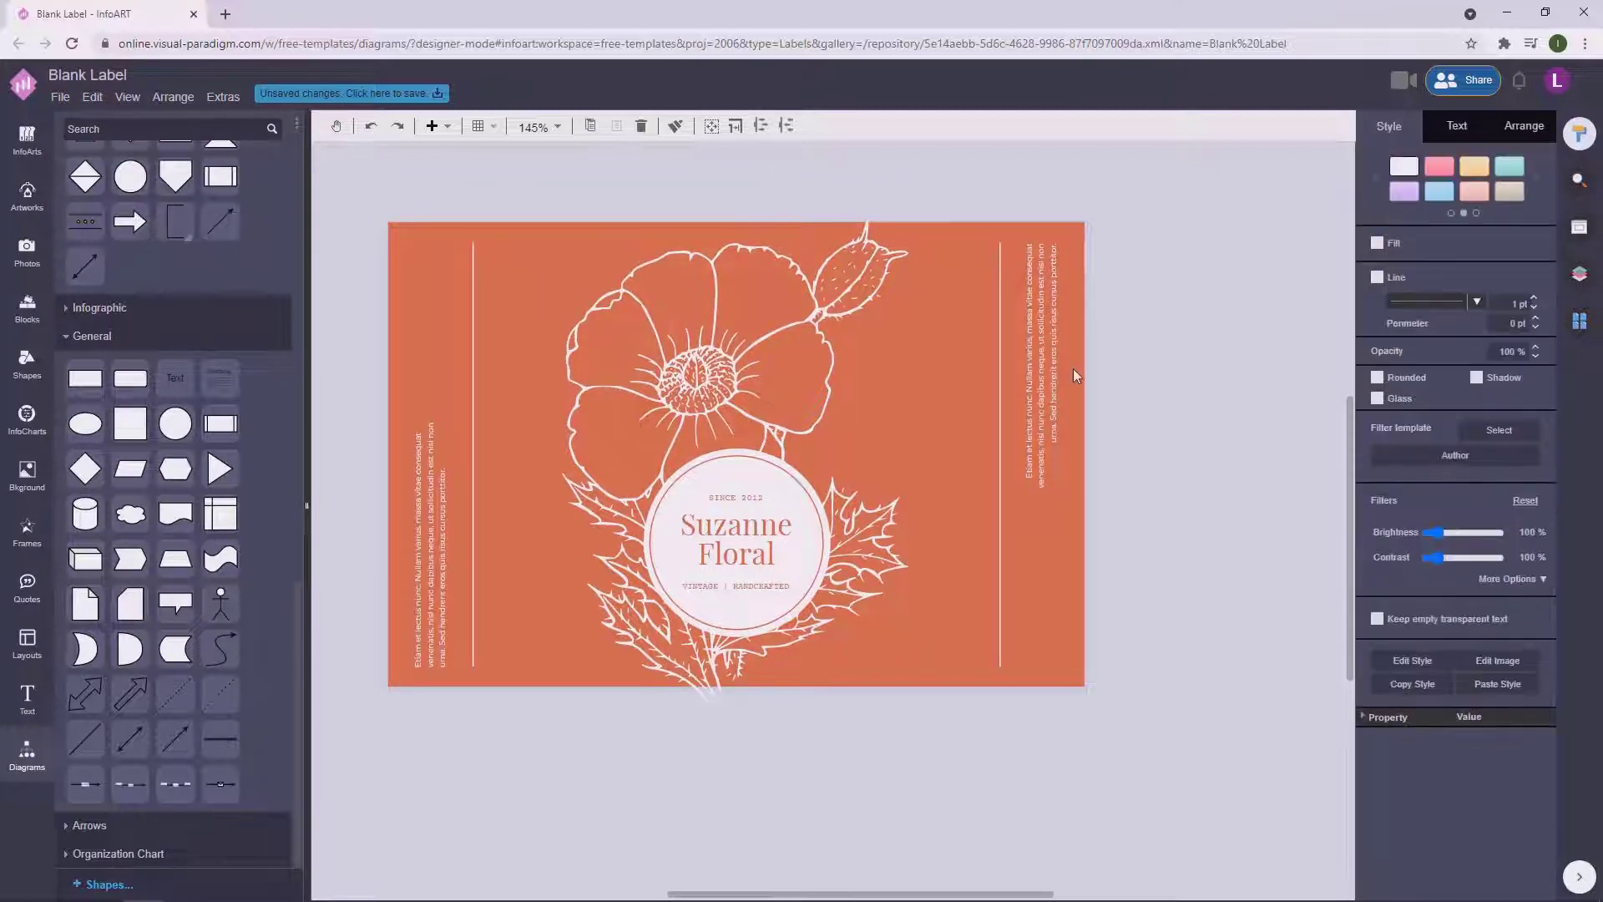
pyautogui.click(1456, 126)
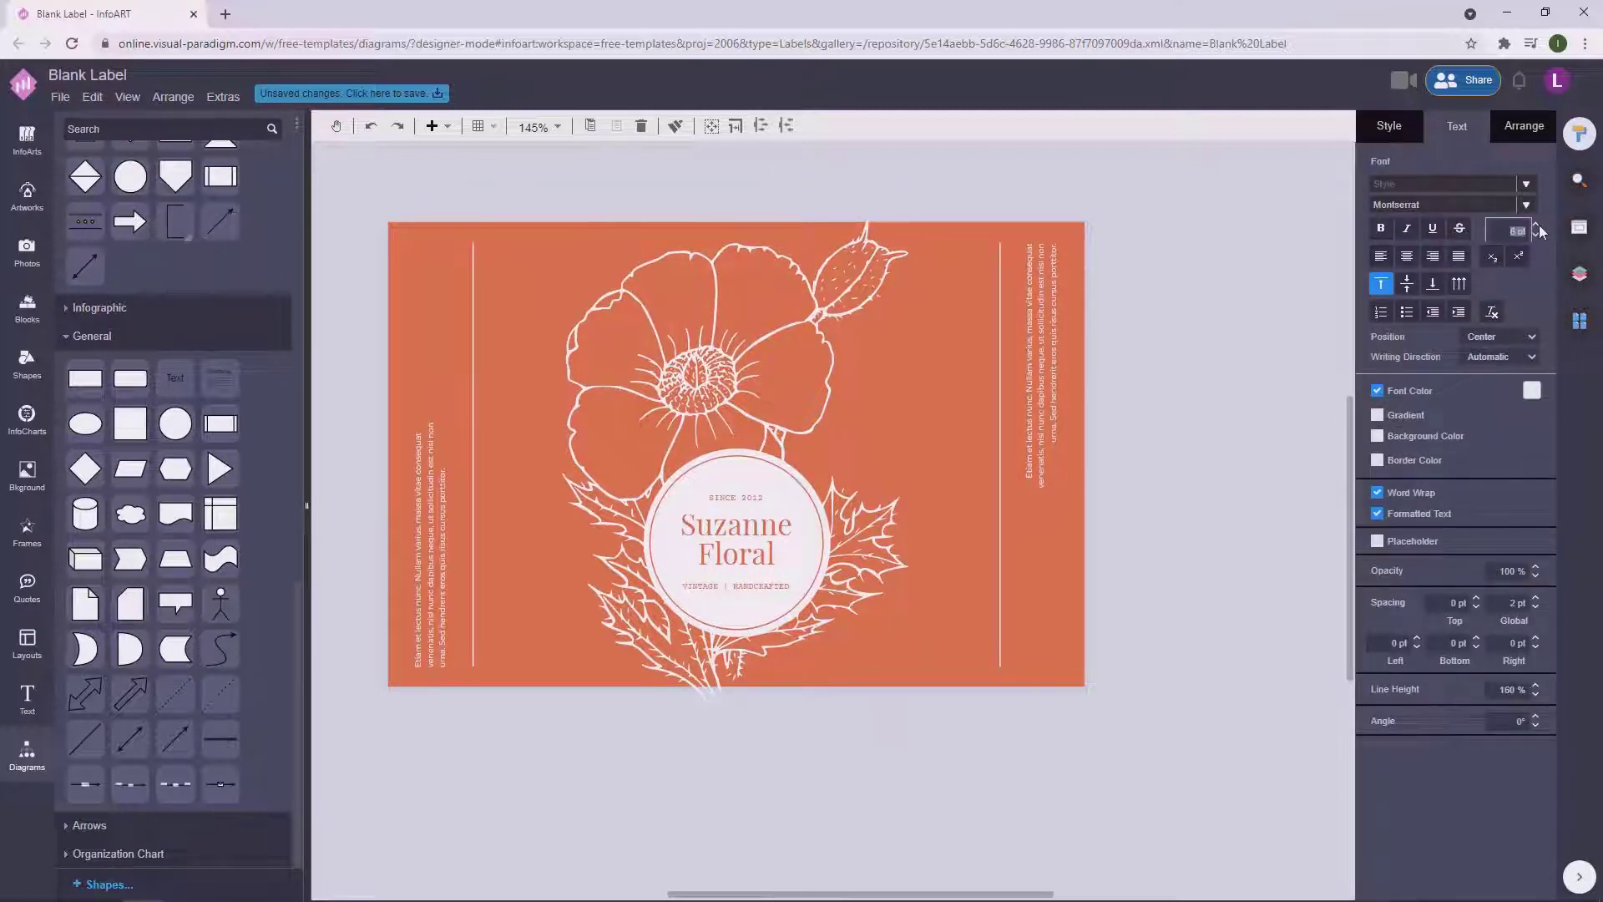
pyautogui.write('5.5')
pyautogui.press('Return')
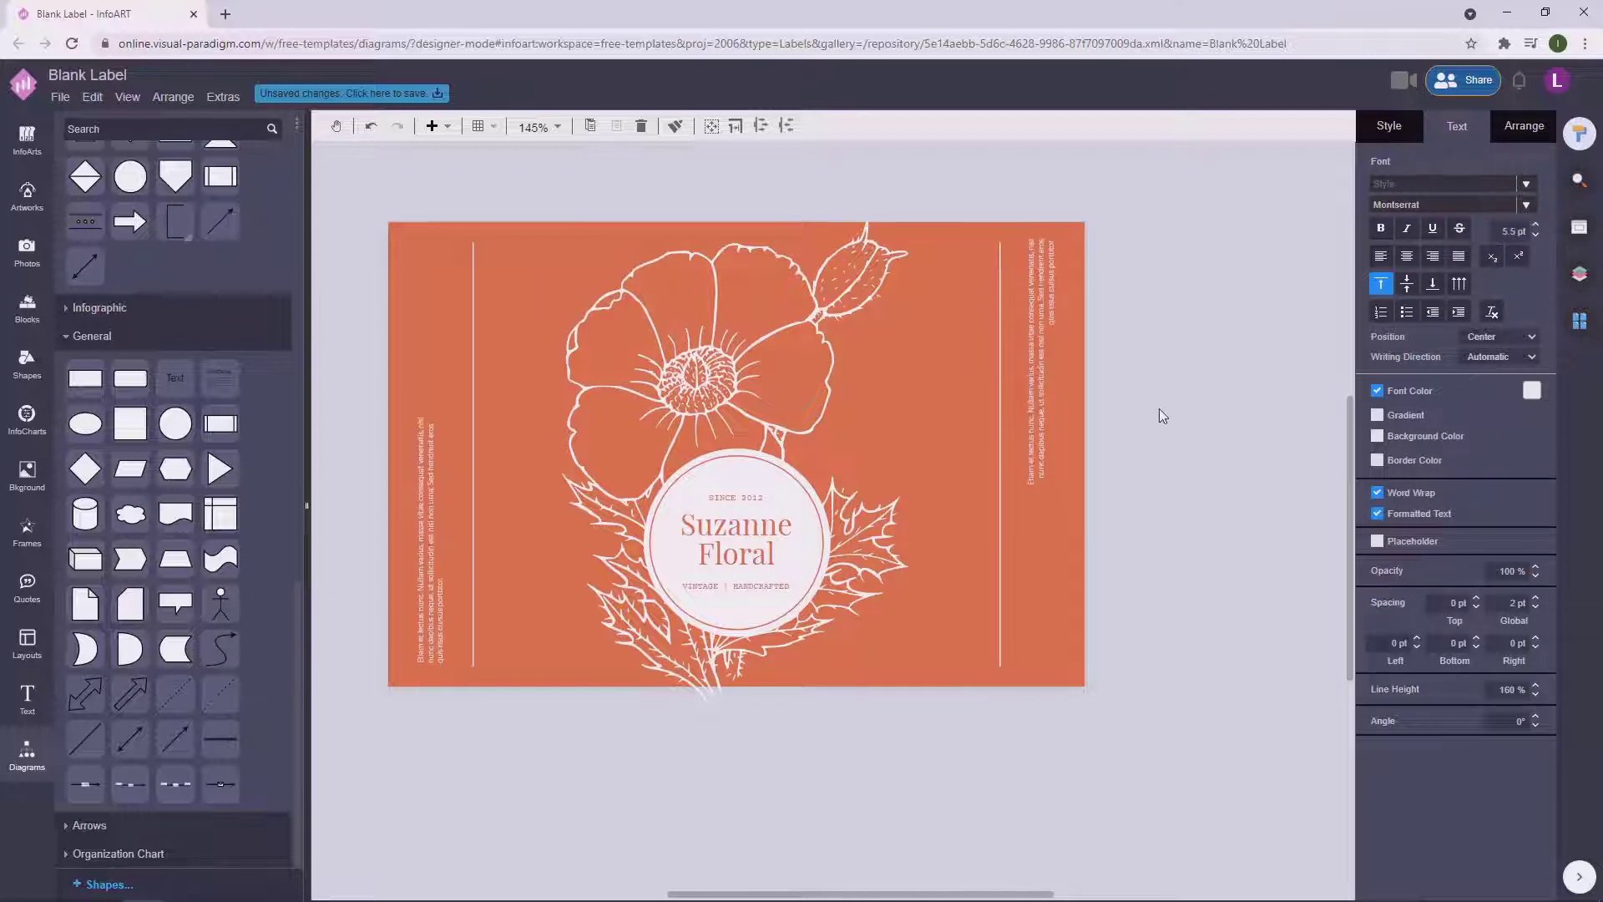
pyautogui.hotkey('ctrl', 'z')
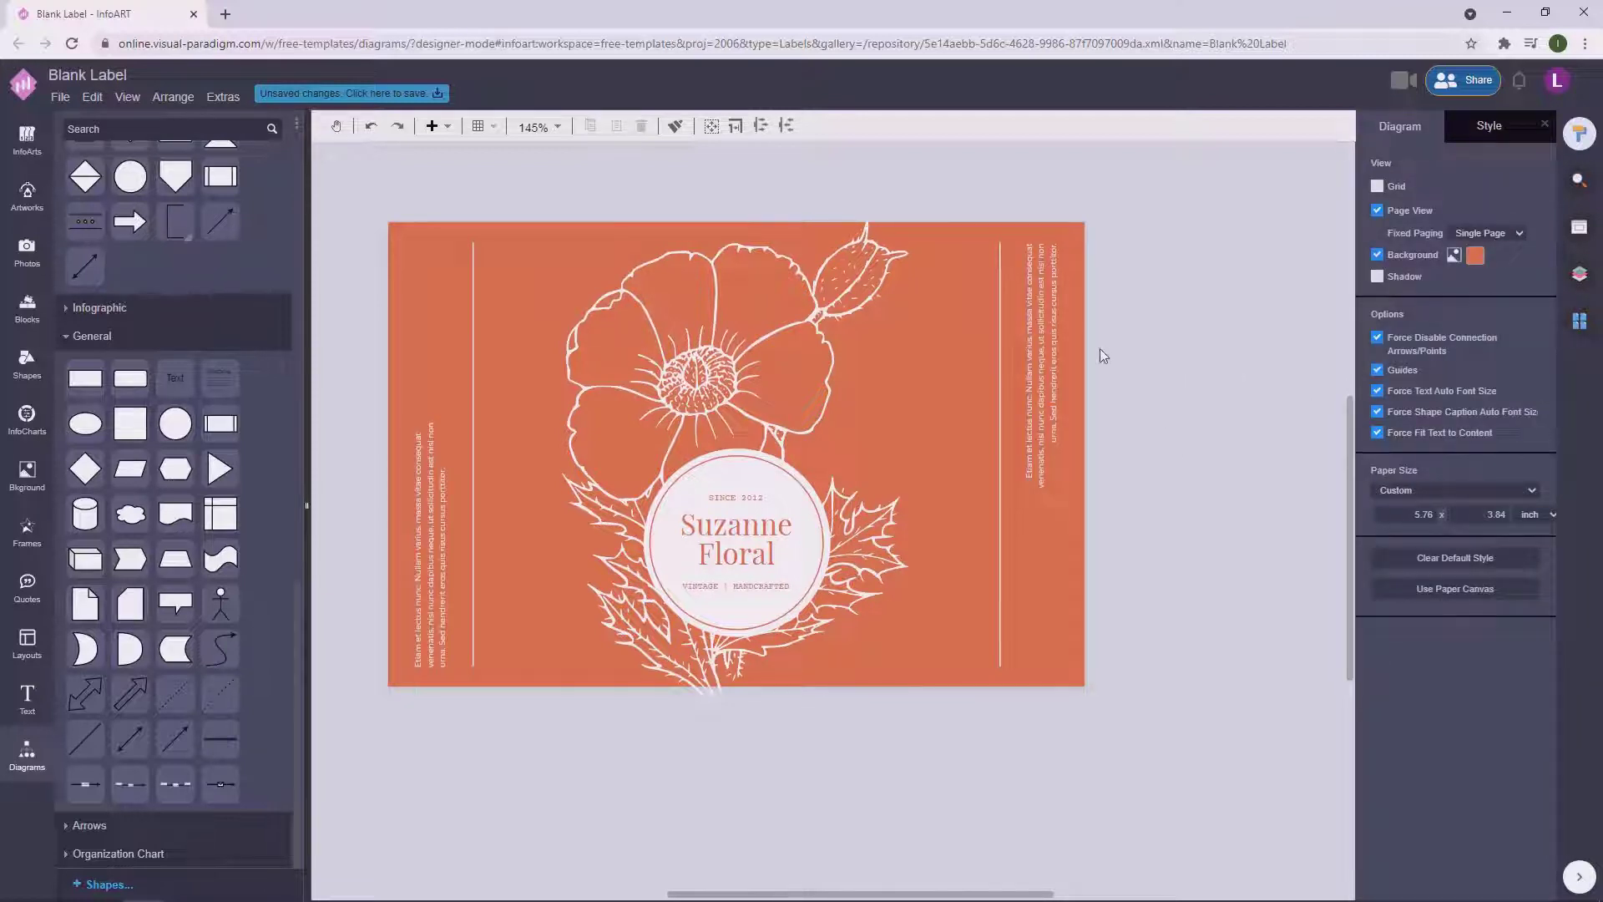
pyautogui.click(1037, 344)
pyautogui.click(1236, 403)
pyautogui.moveTo(1168, 548); pyautogui.dragTo(1181, 540)
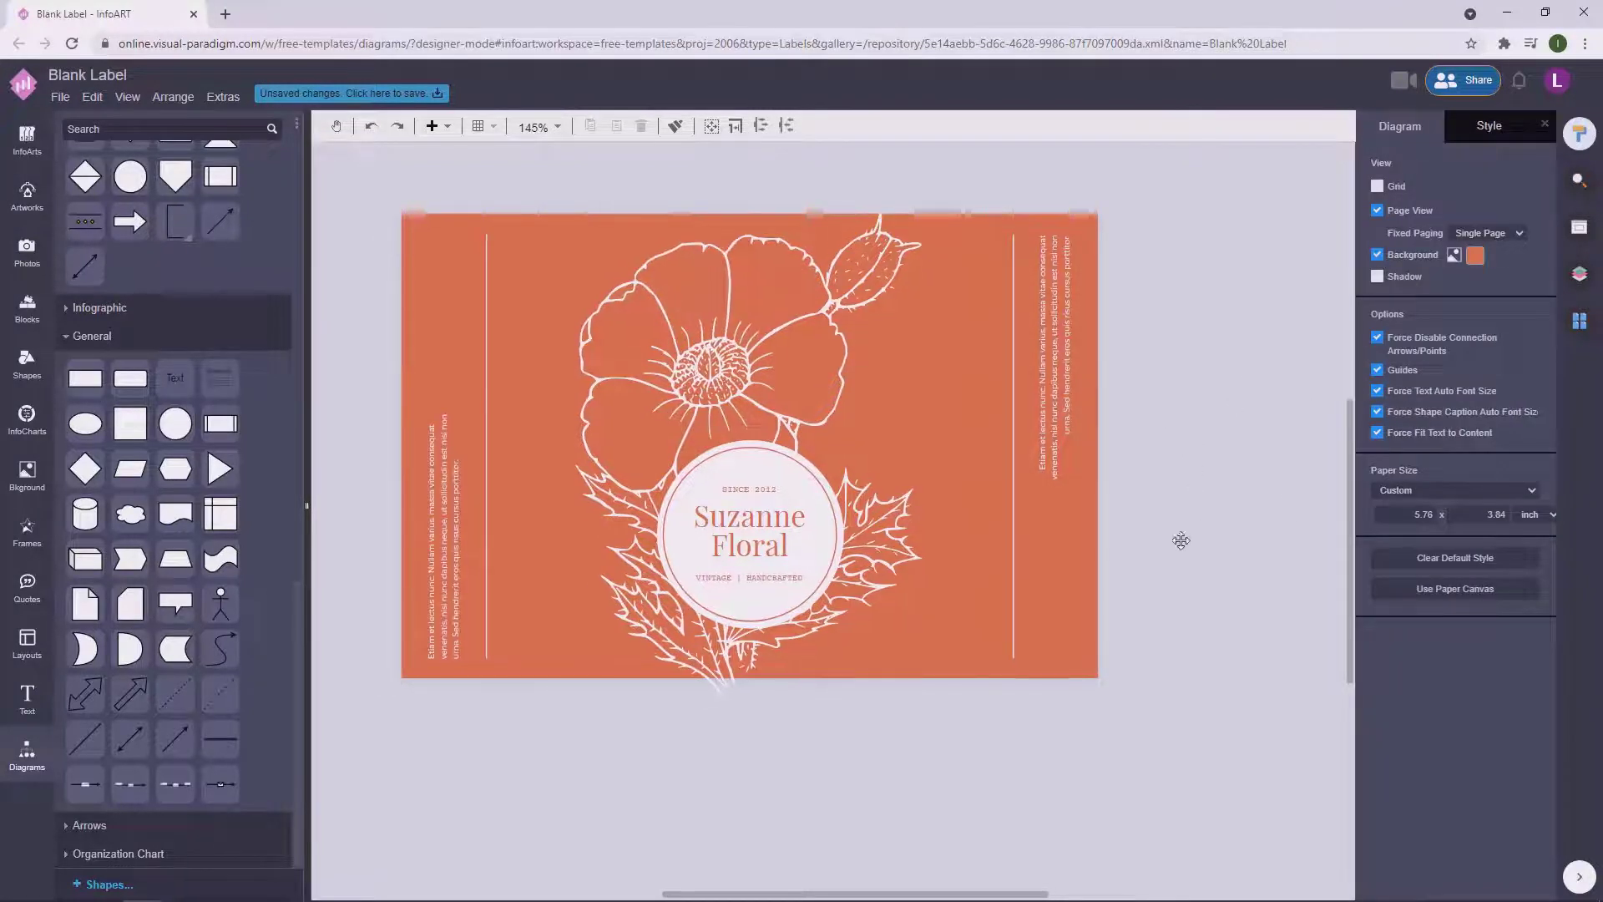
# Search the artwork library for "barcode" and place a vertical-bar barcode across the label's right edge.
pyautogui.click(39, 203)
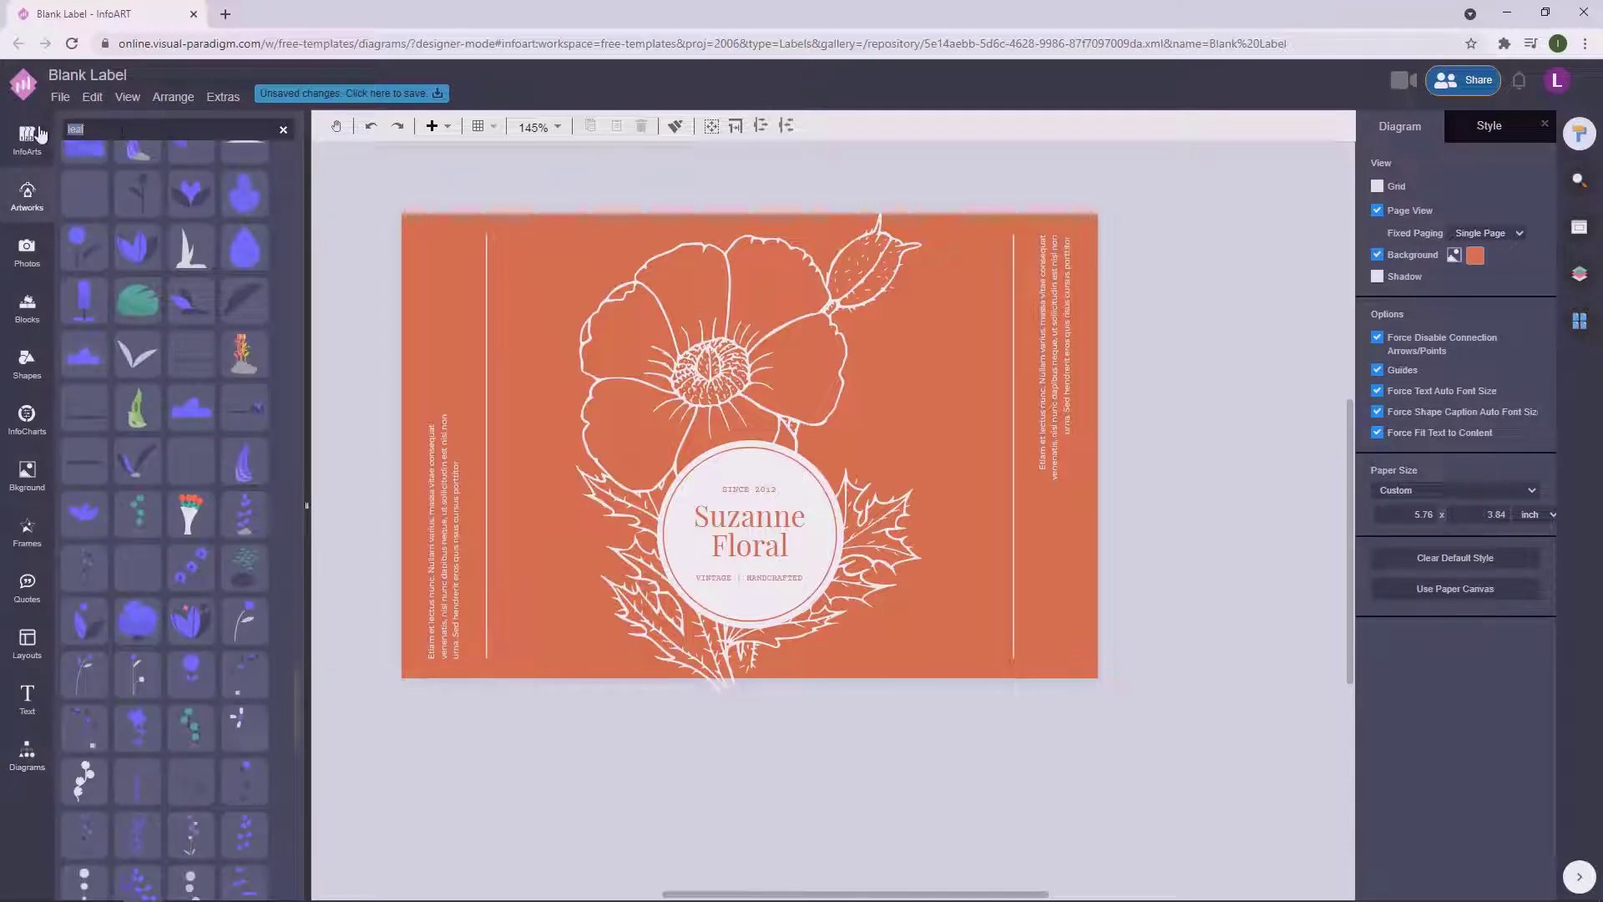
pyautogui.write('barcode')
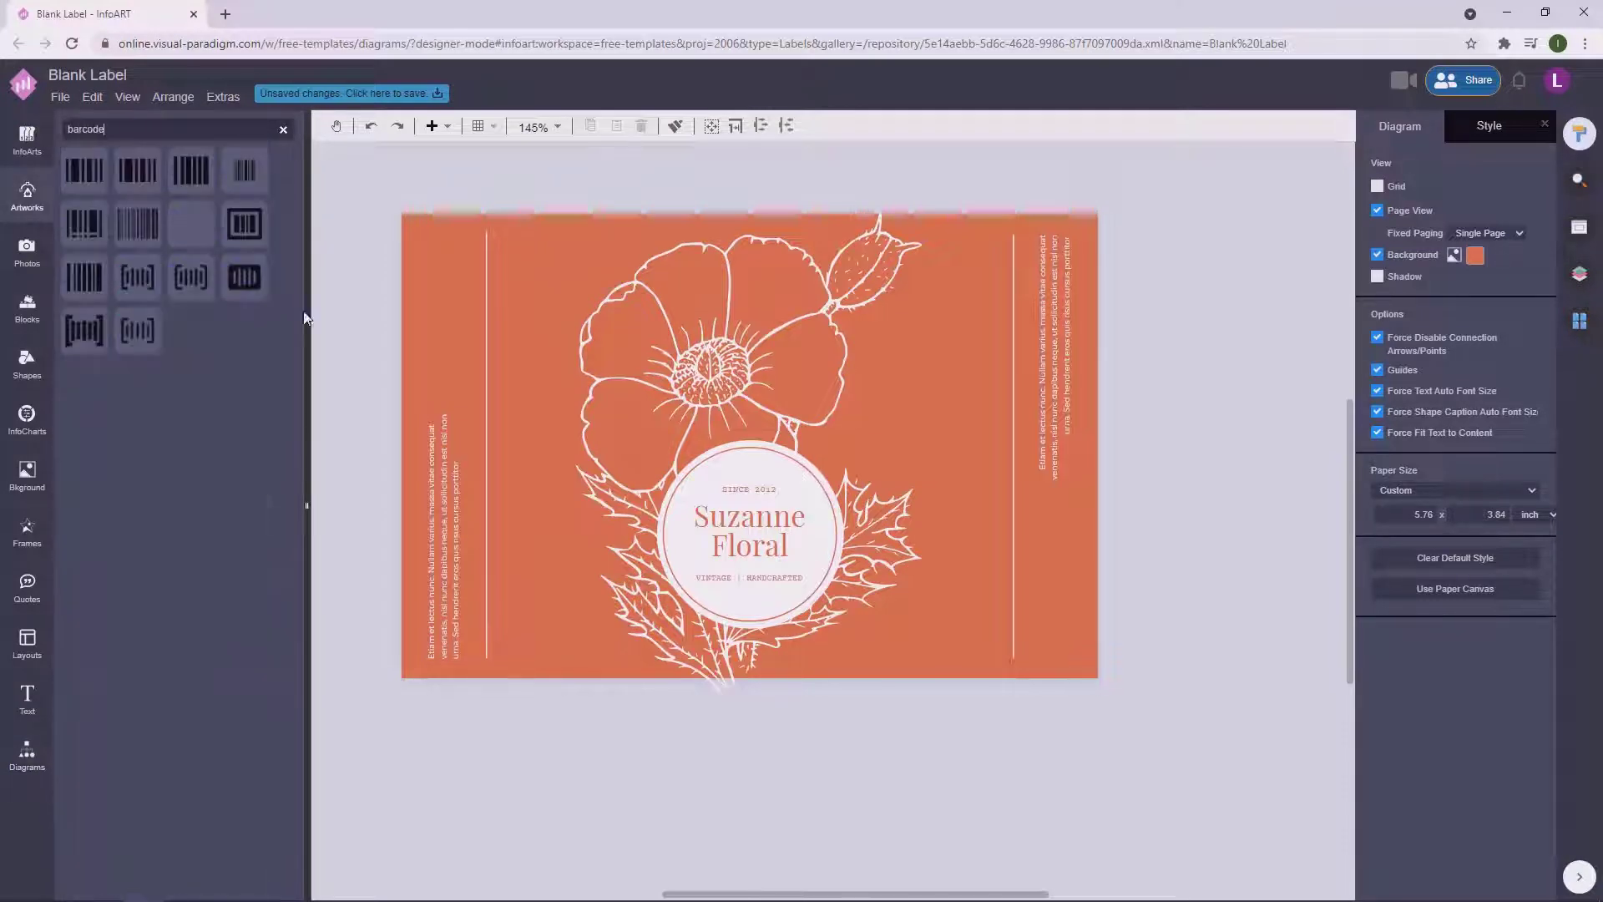
pyautogui.moveTo(127, 240); pyautogui.dragTo(903, 609)
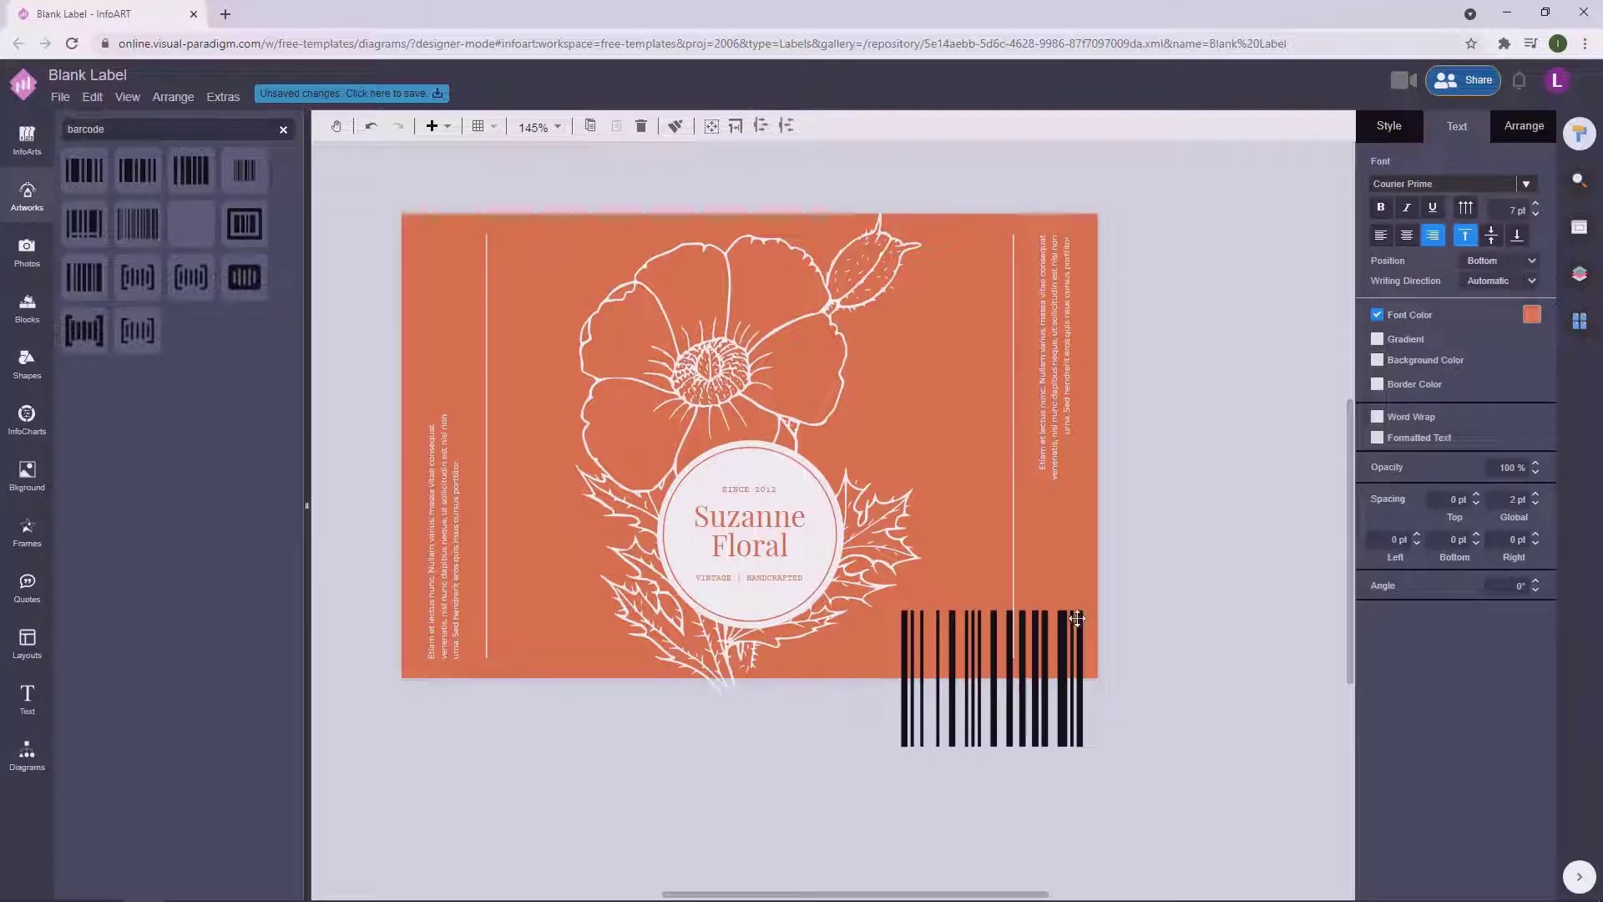
pyautogui.moveTo(1080, 614); pyautogui.dragTo(1290, 480)
# Recolour the barcode white.
pyautogui.click(1394, 128)
pyautogui.click(1381, 194)
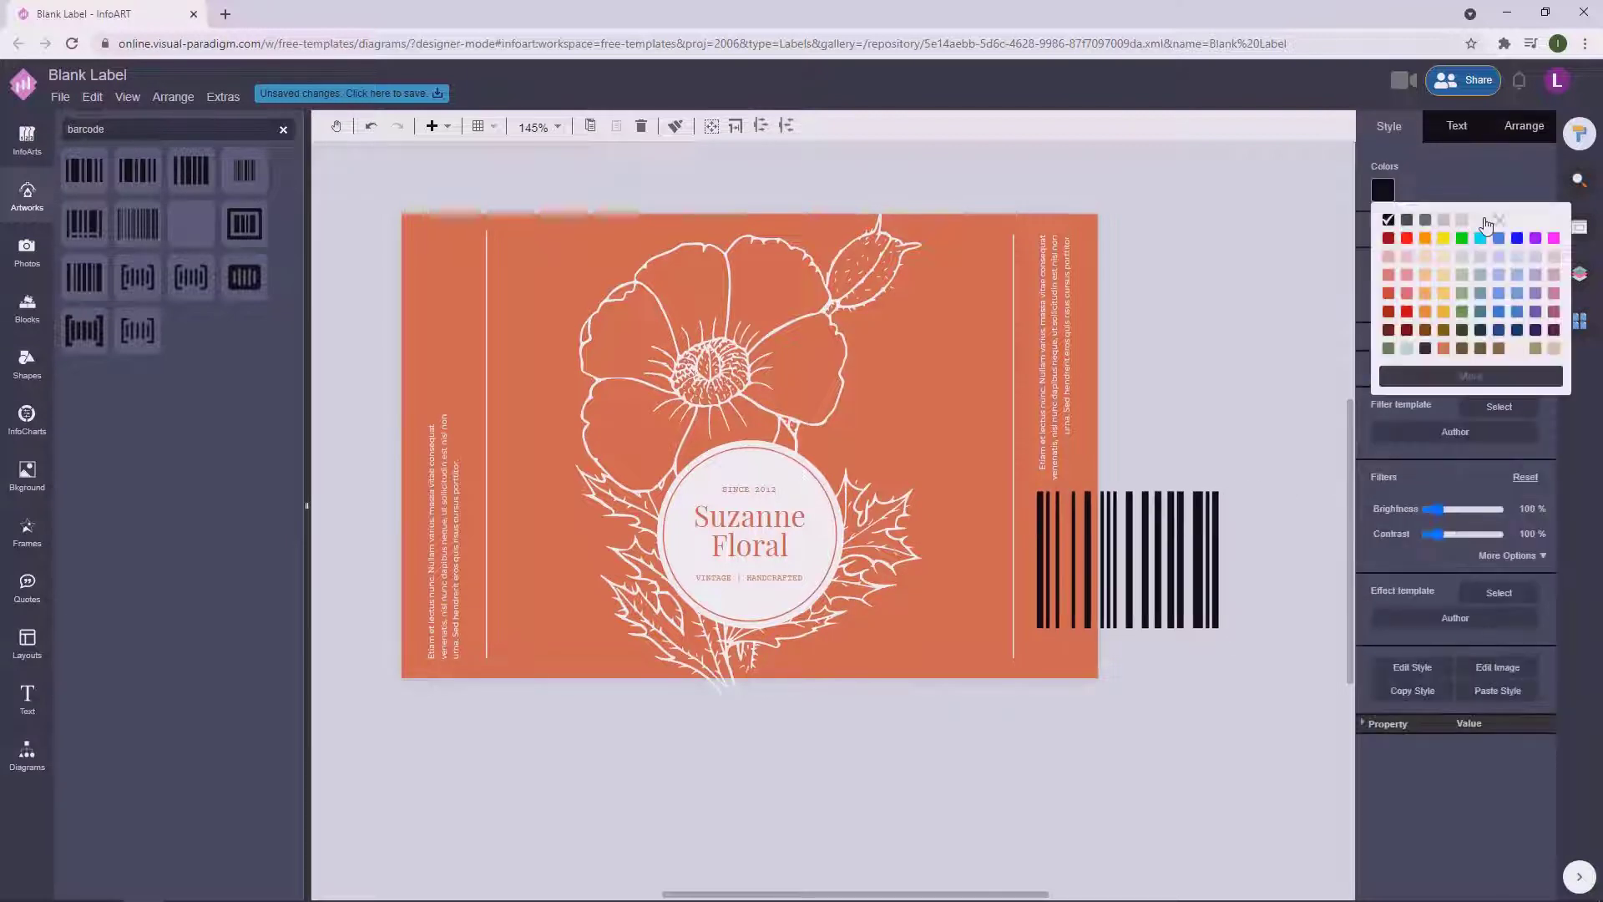
pyautogui.click(1488, 221)
pyautogui.click(1274, 470)
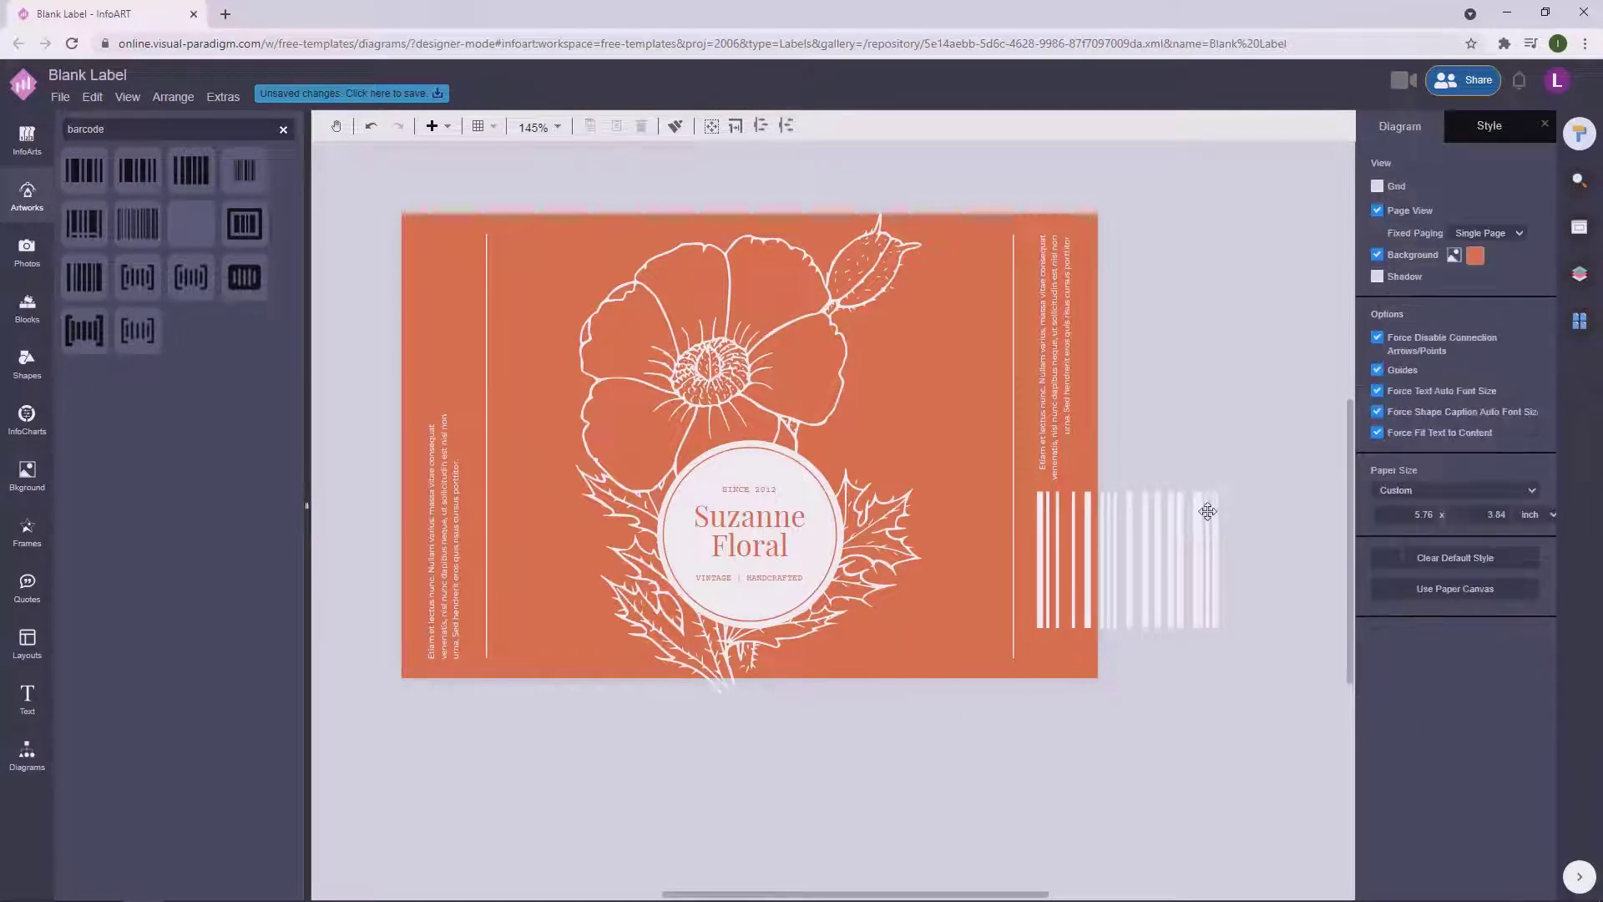
# Move the barcode off the label onto the empty canvas below it.
pyautogui.click(1206, 511)
pyautogui.moveTo(1225, 492); pyautogui.dragTo(1104, 609)
pyautogui.moveTo(1278, 699)
pyautogui.mouseDown()
pyautogui.moveTo(895, 352)
pyautogui.moveTo(913, 361)
pyautogui.mouseUp()
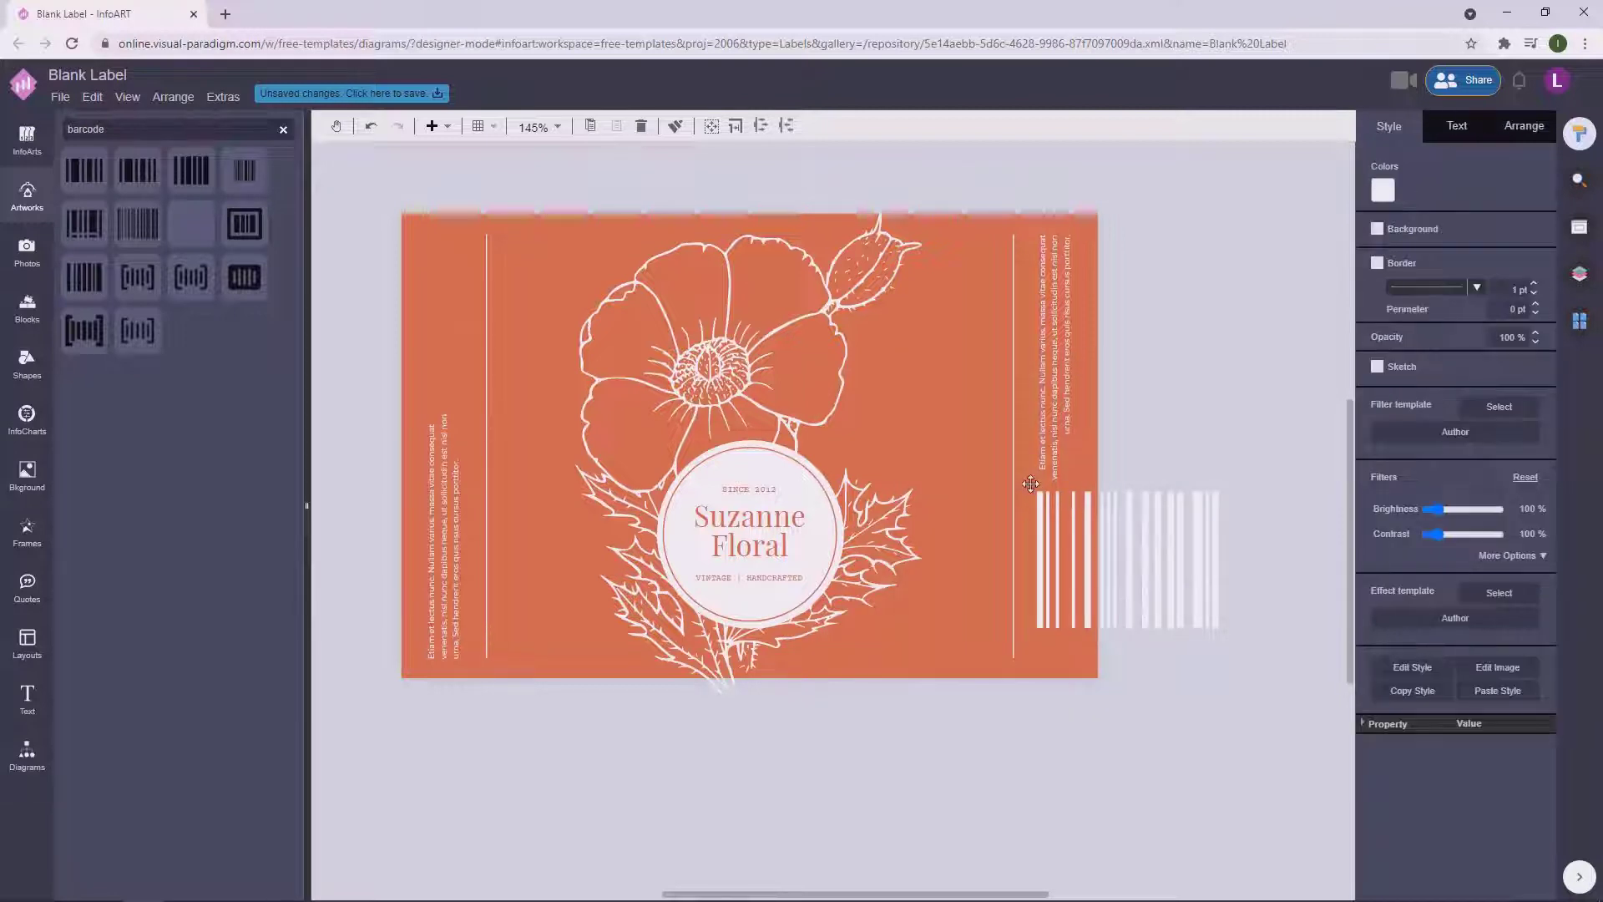
pyautogui.moveTo(1006, 474); pyautogui.dragTo(914, 749)
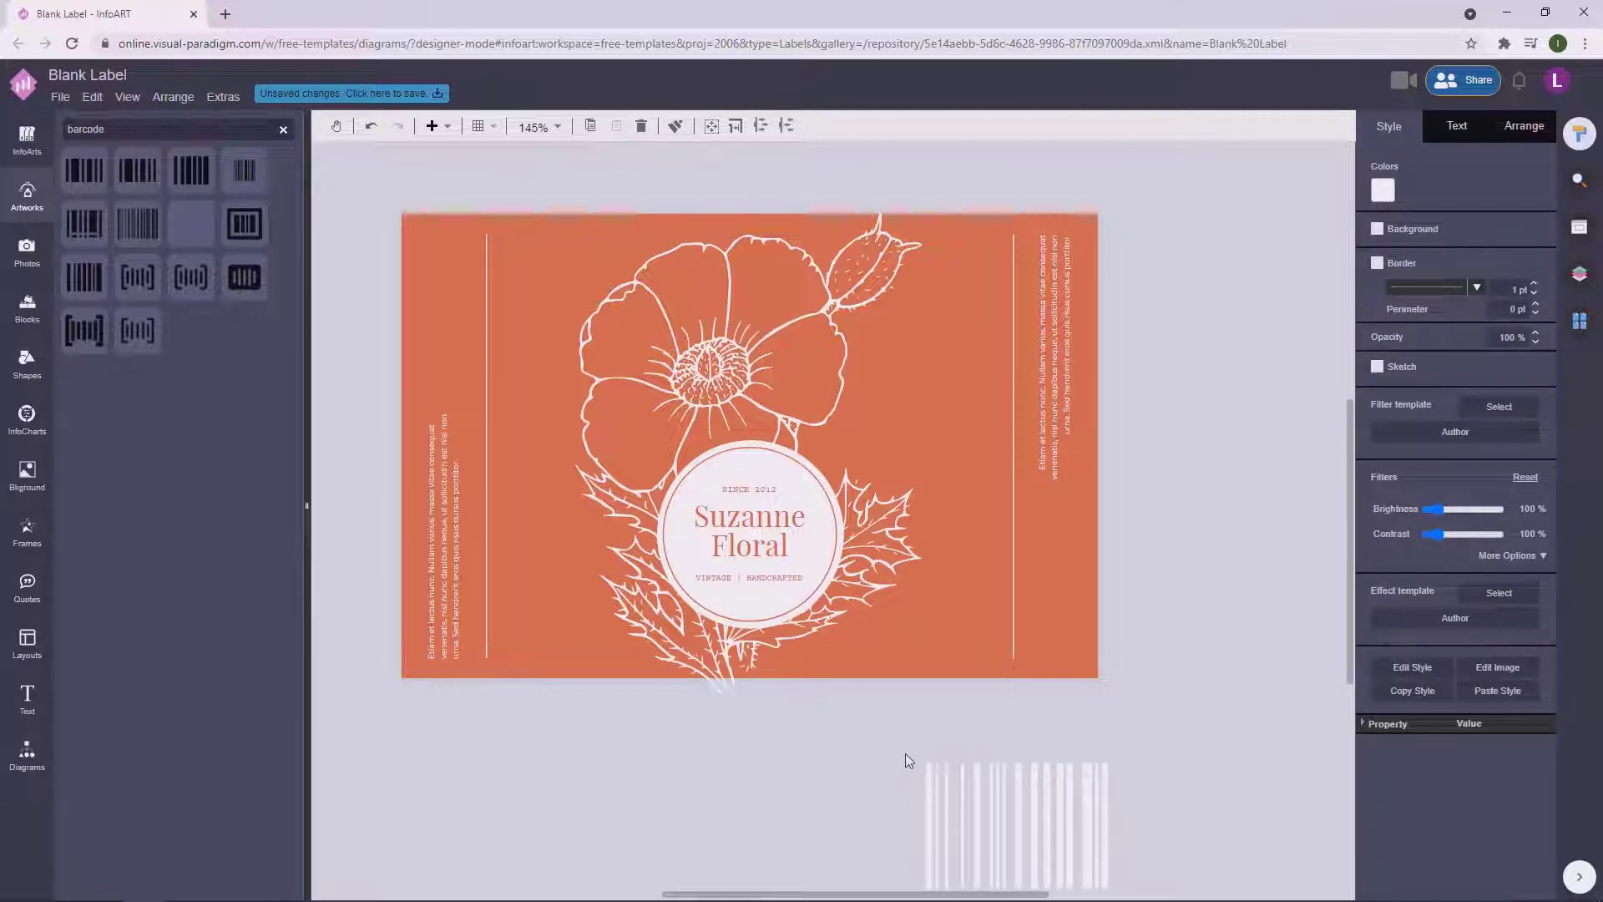
pyautogui.moveTo(1057, 783); pyautogui.dragTo(1057, 747)
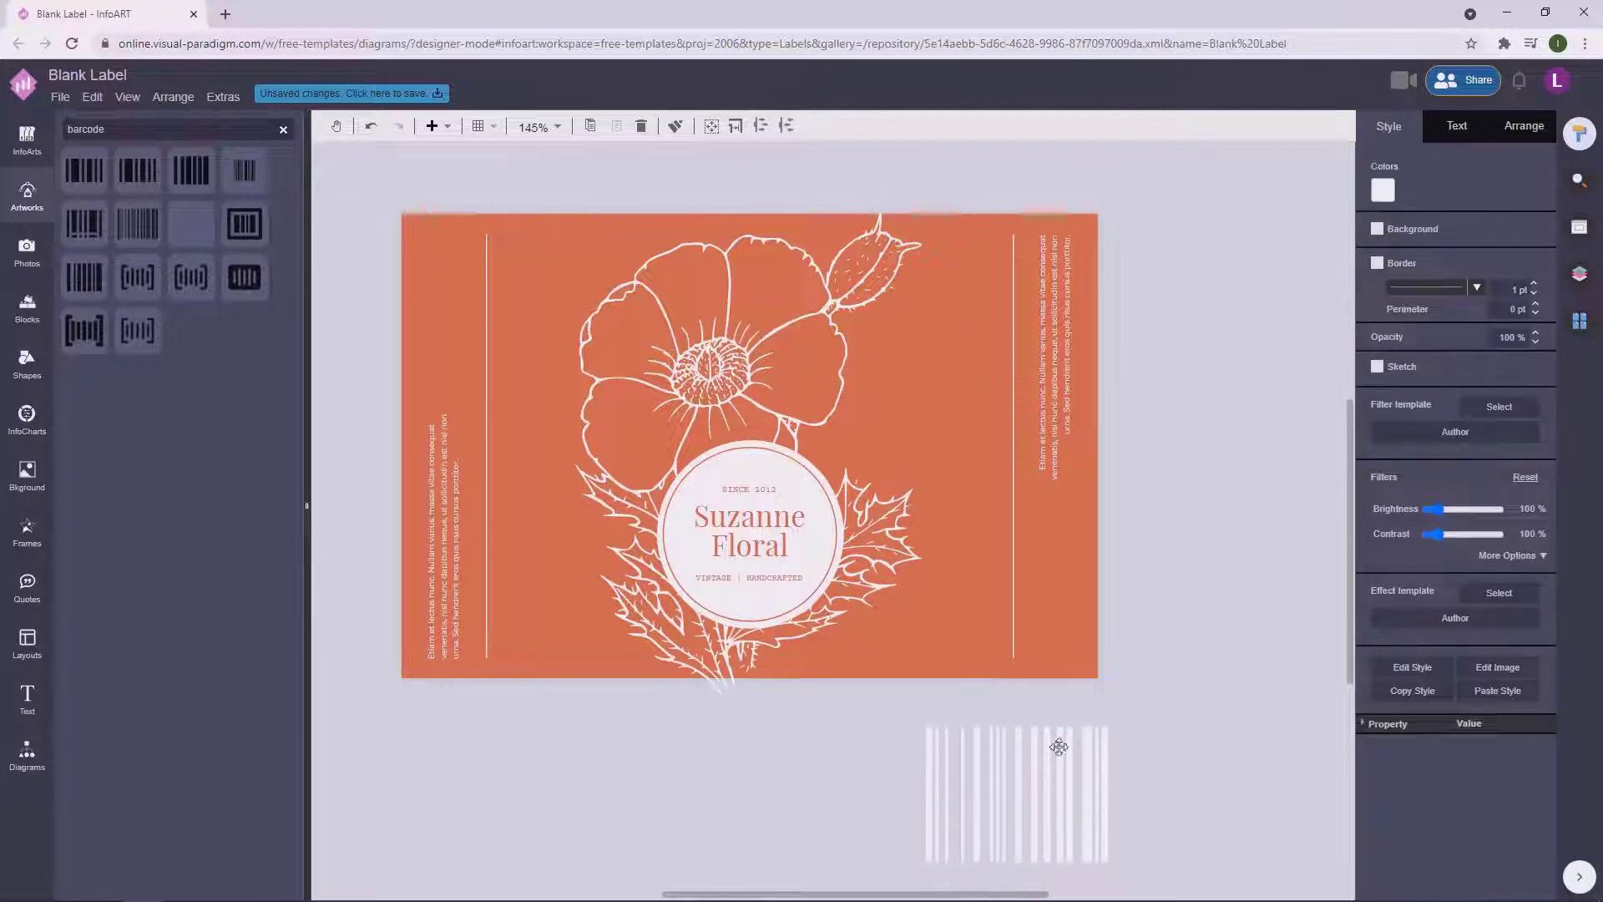
pyautogui.click(1269, 666)
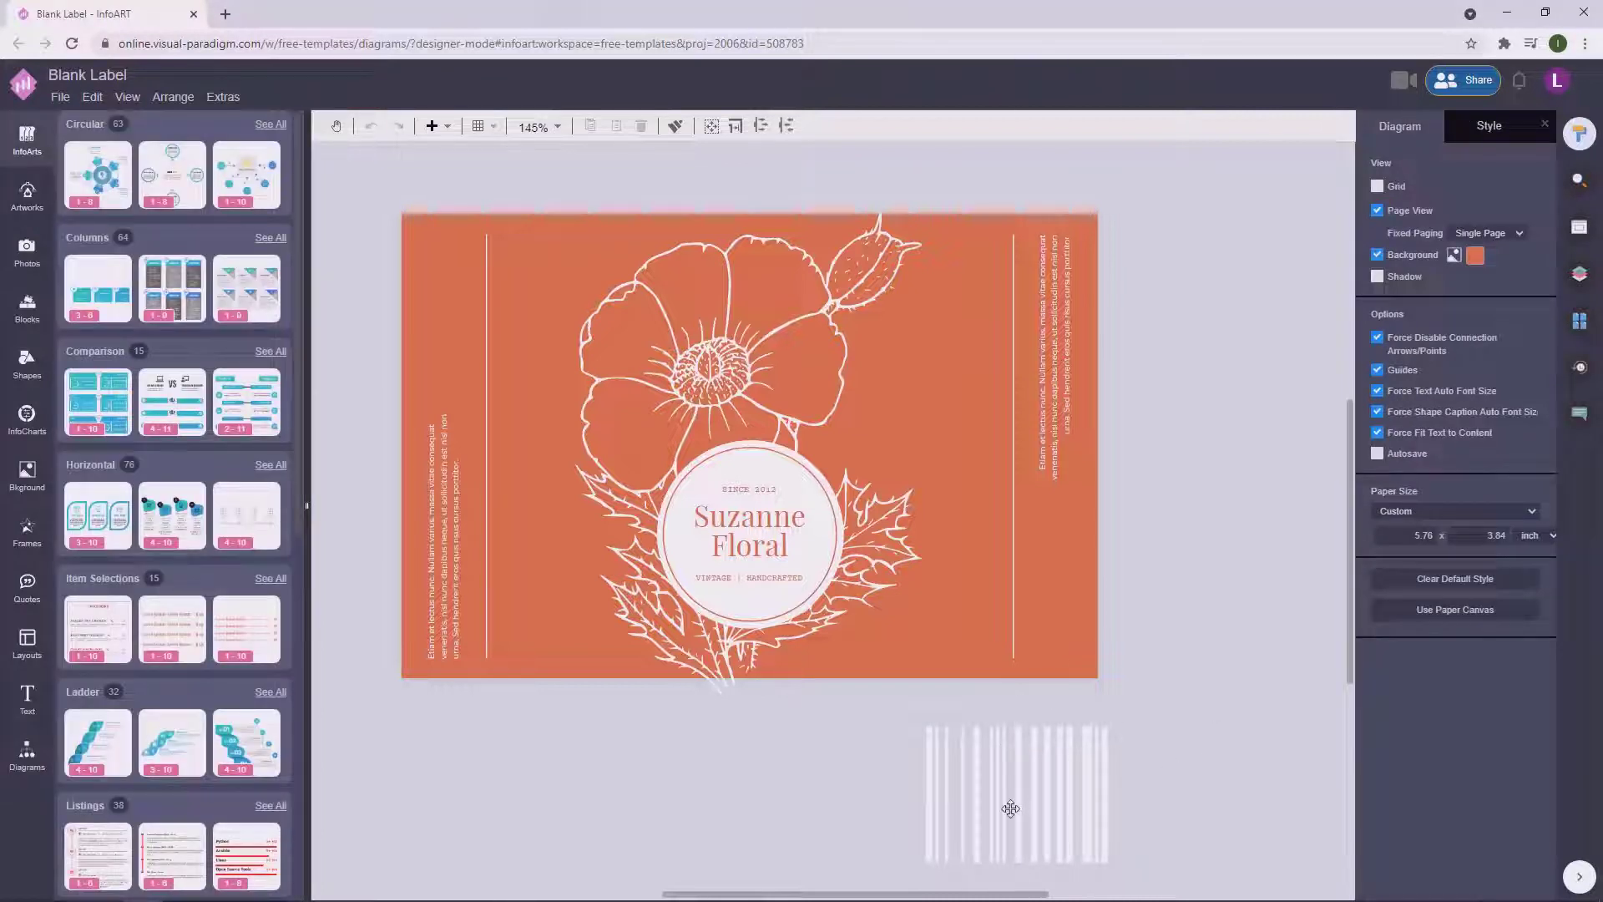
# Shrink the barcode and place it inside the label beside the lower end of the right vertical line.
pyautogui.moveTo(1018, 806); pyautogui.dragTo(1049, 669)
pyautogui.moveTo(1142, 568); pyautogui.dragTo(981, 634)
pyautogui.click(1209, 519)
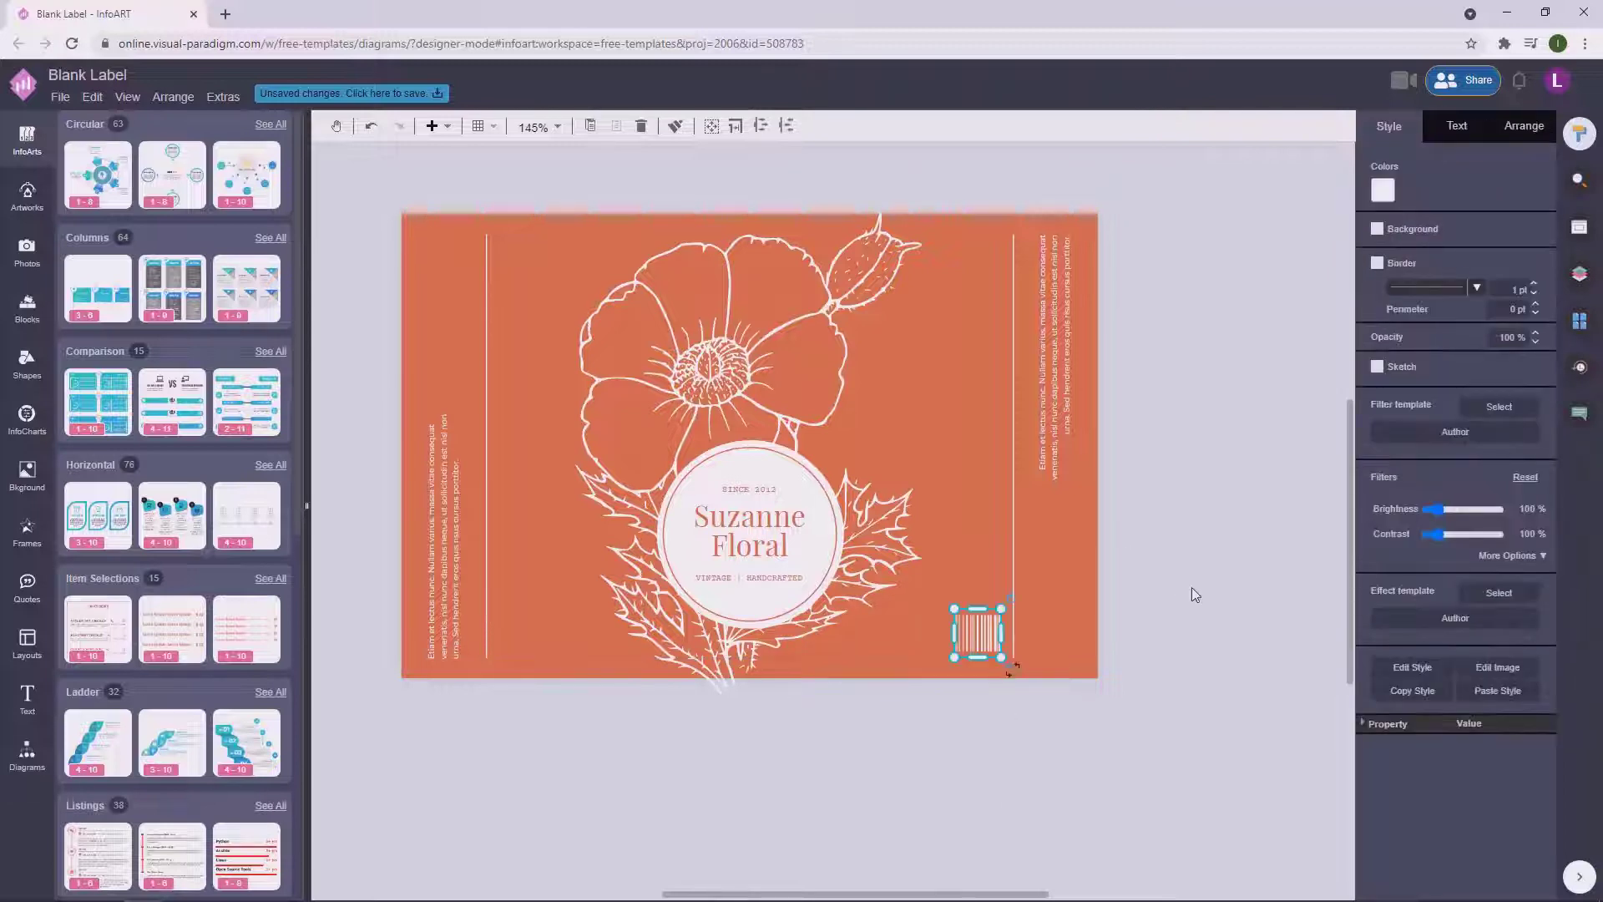
pyautogui.click(1174, 576)
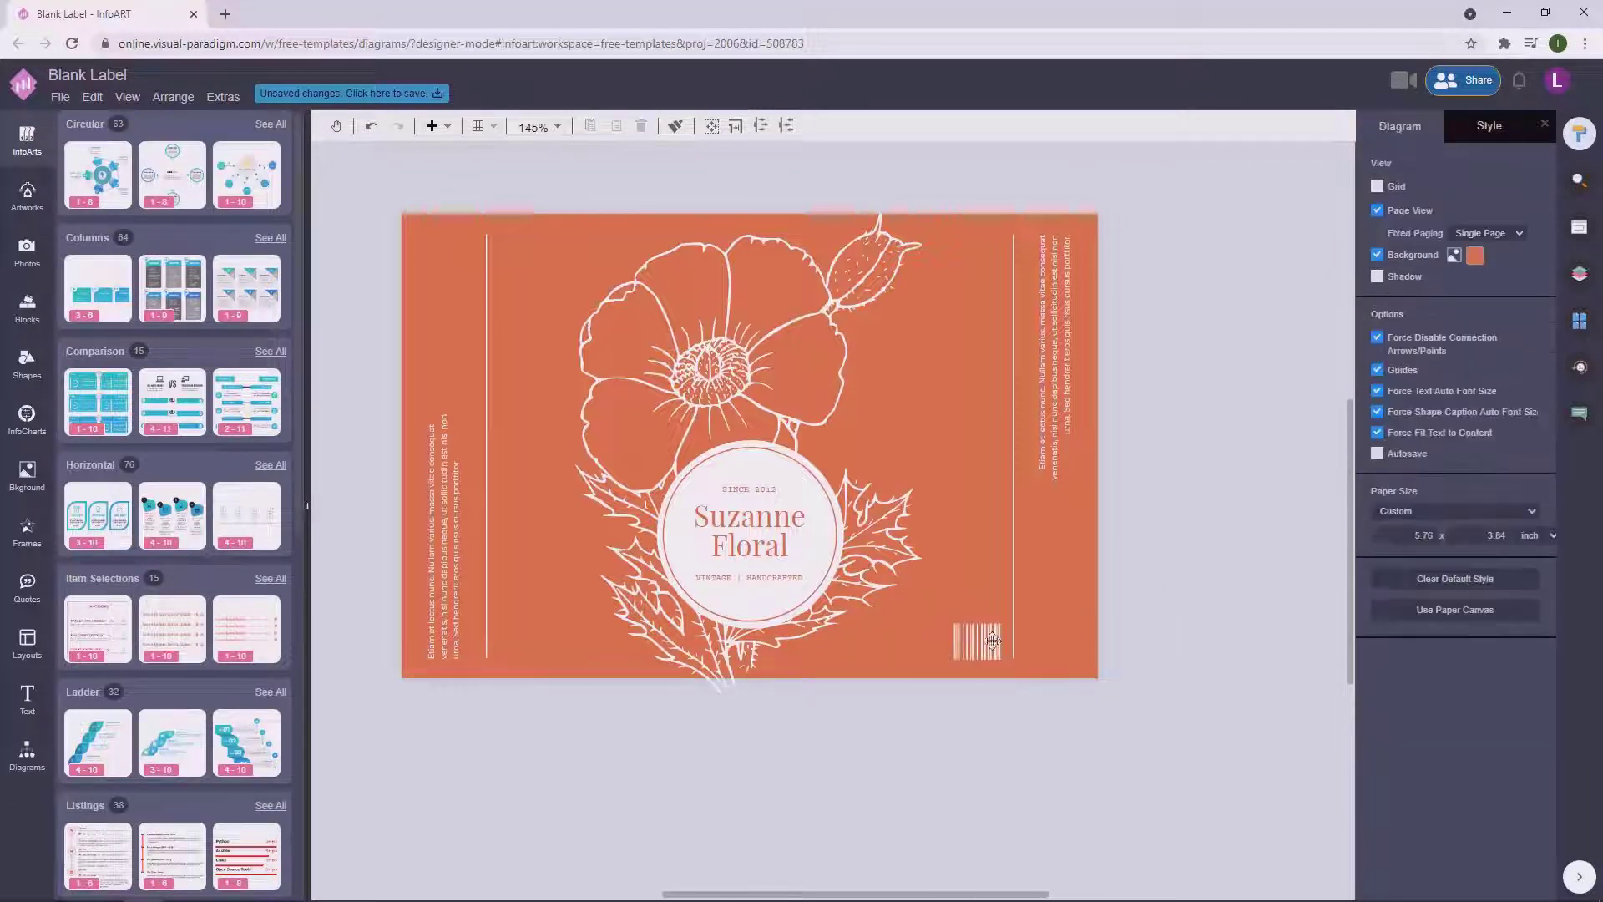
# Enlarge the barcode slightly, keeping its base level with the lower end of the right vertical line.
pyautogui.click(992, 641)
pyautogui.click(1194, 529)
pyautogui.click(971, 650)
pyautogui.click(1165, 537)
pyautogui.scroll(1, 1179, 543)
pyautogui.click(969, 713)
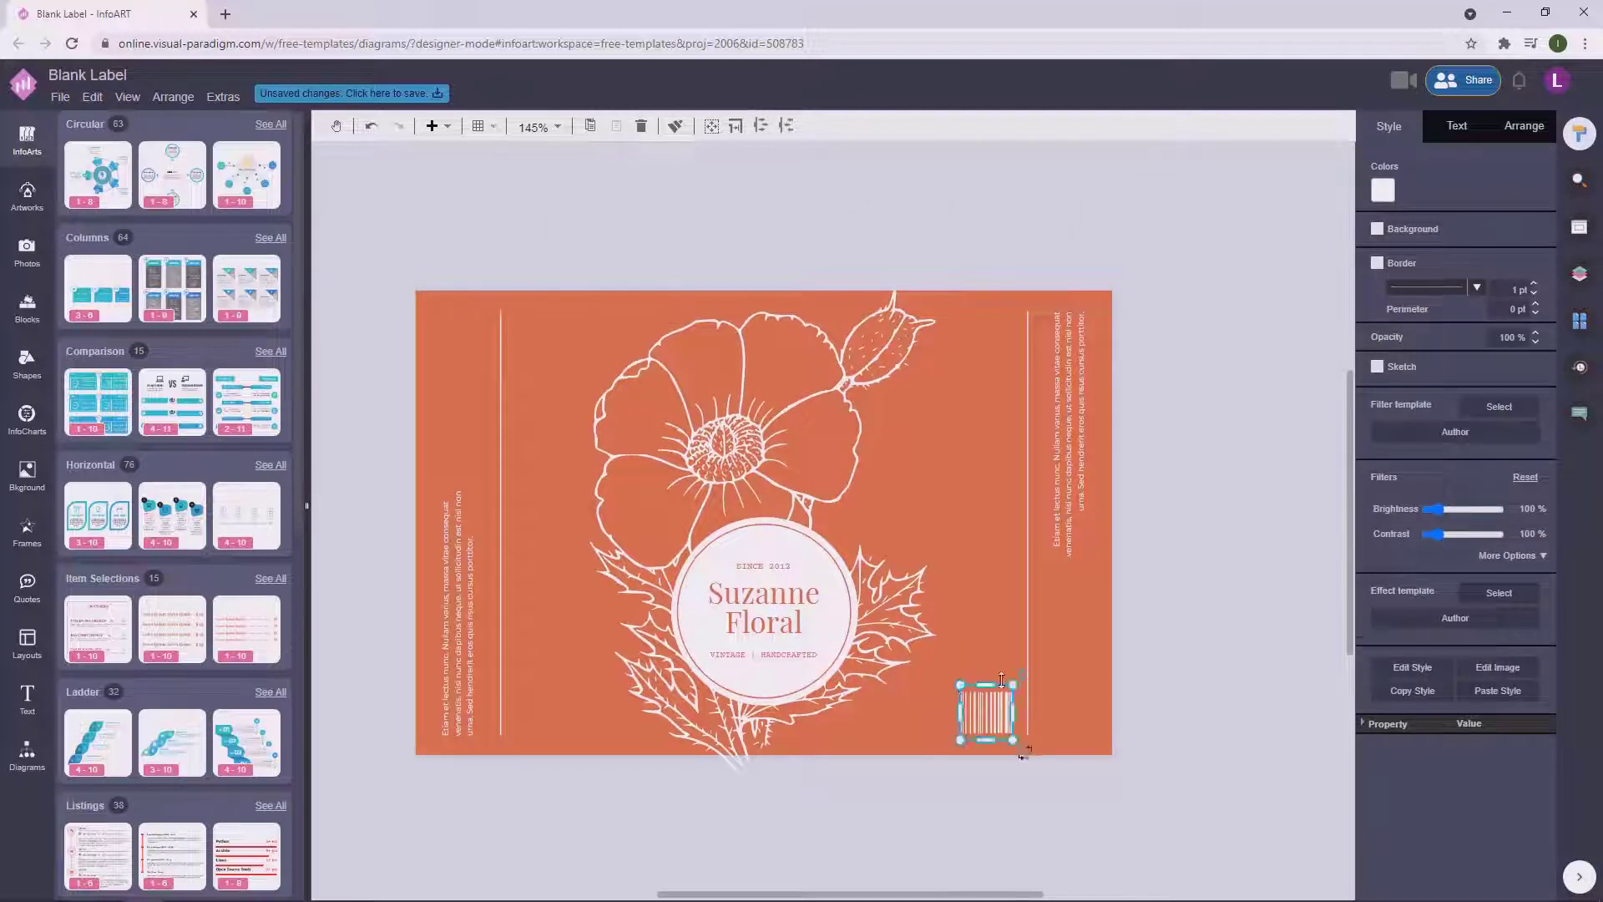
pyautogui.click(1169, 576)
pyautogui.click(994, 713)
pyautogui.click(1174, 602)
# Nudge the barcode to match its gap from the right vertical line to the paragraph's gap on the other side.
pyautogui.hscroll(1, 1189, 649)
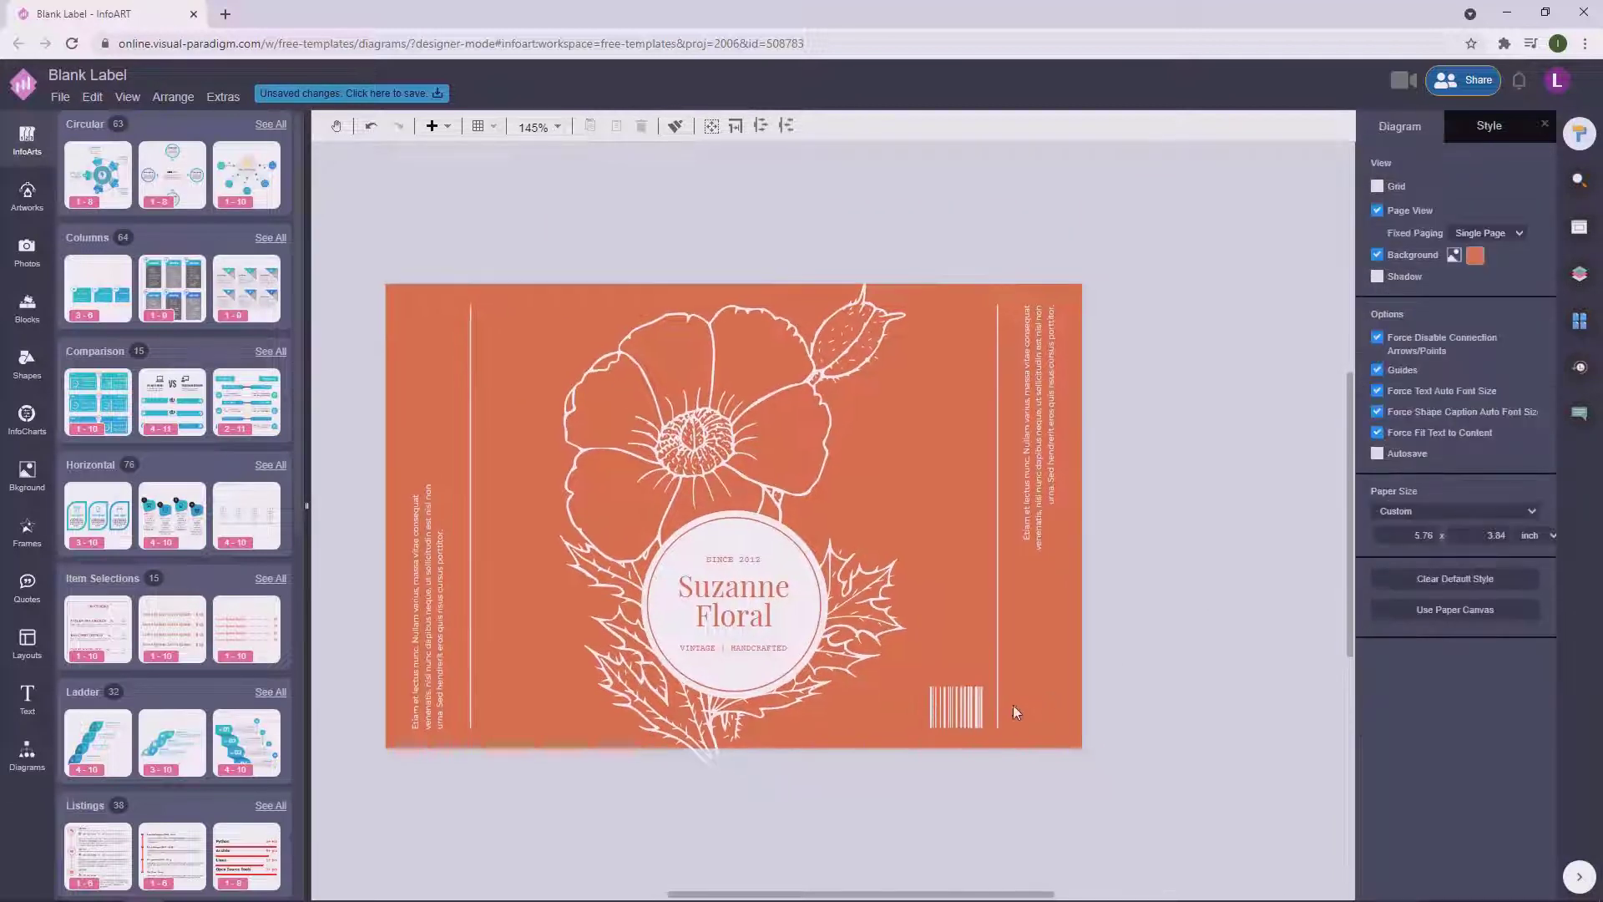
pyautogui.click(956, 705)
pyautogui.click(1159, 614)
pyautogui.click(1050, 436)
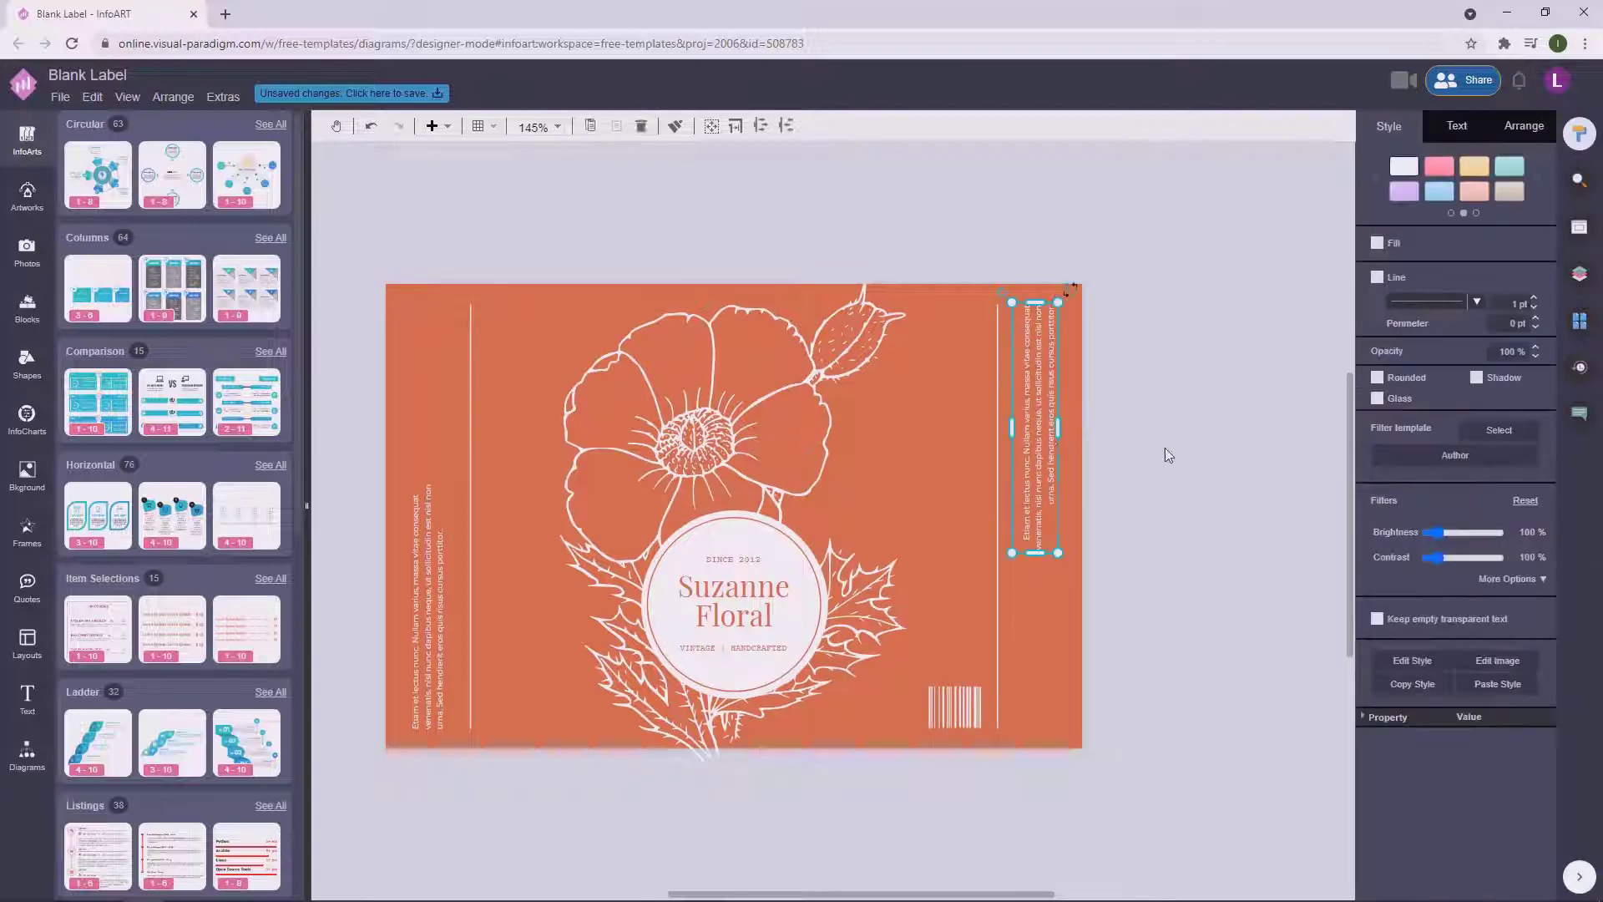
pyautogui.click(1167, 454)
pyautogui.click(973, 706)
pyautogui.click(1169, 565)
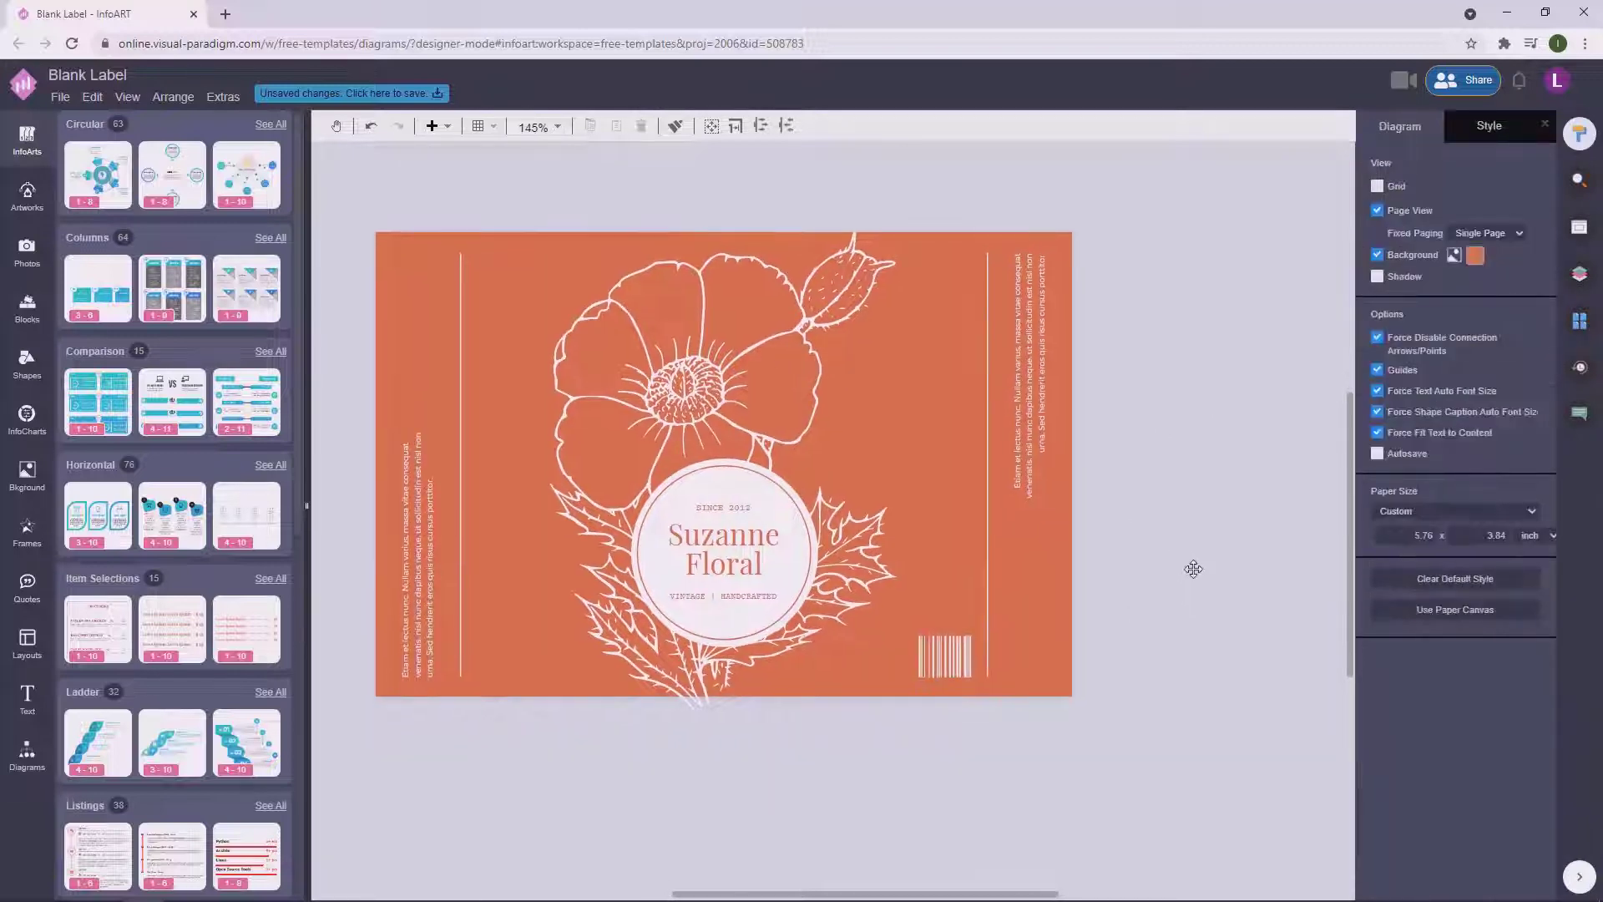
# Try a font size of 8 pt for the "SINCE 2012" and "VINTAGE | HANDCRAFTED" badge texts, and undo it.
pyautogui.click(733, 508)
pyautogui.click(1474, 134)
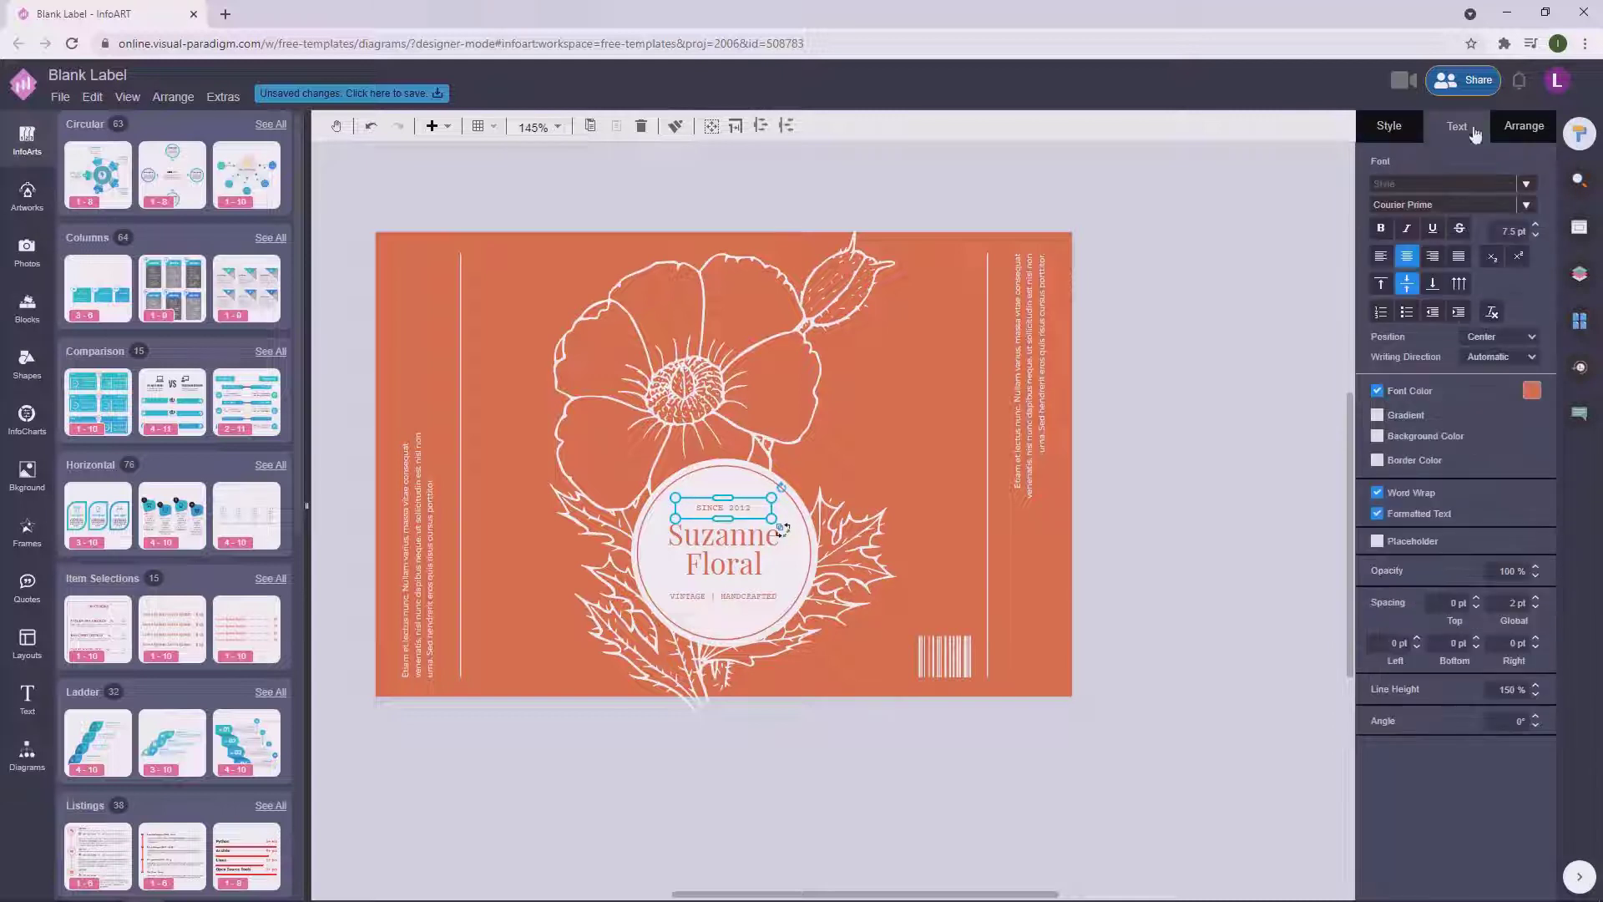
pyautogui.click(1165, 359)
pyautogui.click(722, 509)
pyautogui.click(755, 590)
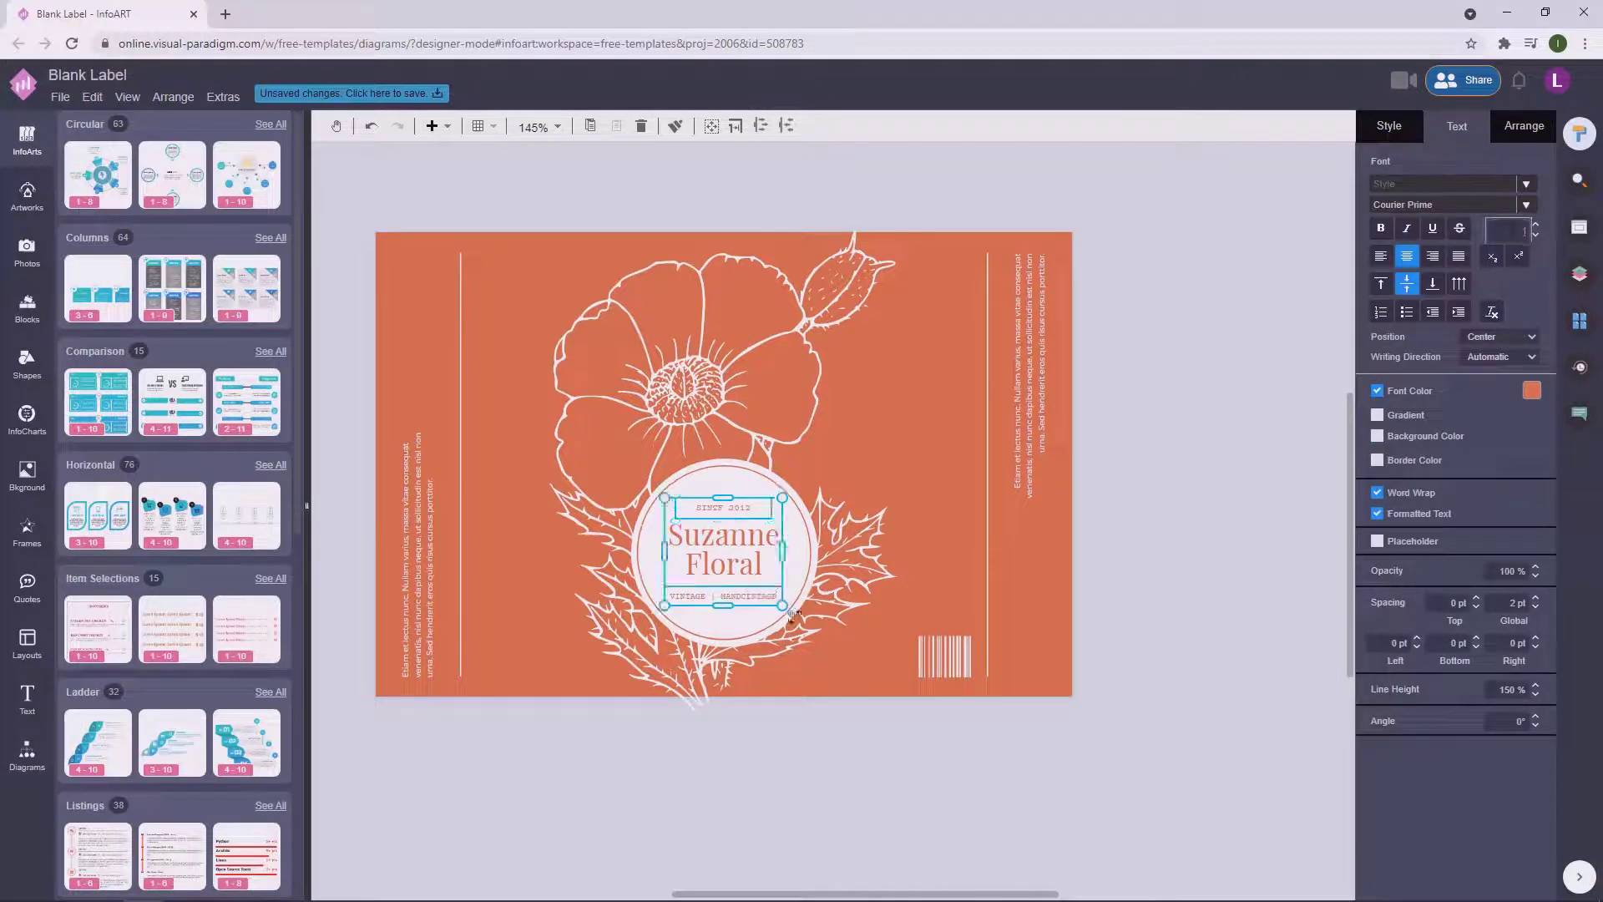
pyautogui.write('8')
pyautogui.press('Return')
pyautogui.moveTo(782, 556); pyautogui.dragTo(804, 548)
pyautogui.hotkey('ctrl', 'z')
pyautogui.hotkey('ctrl', 'z')
pyautogui.click(1229, 479)
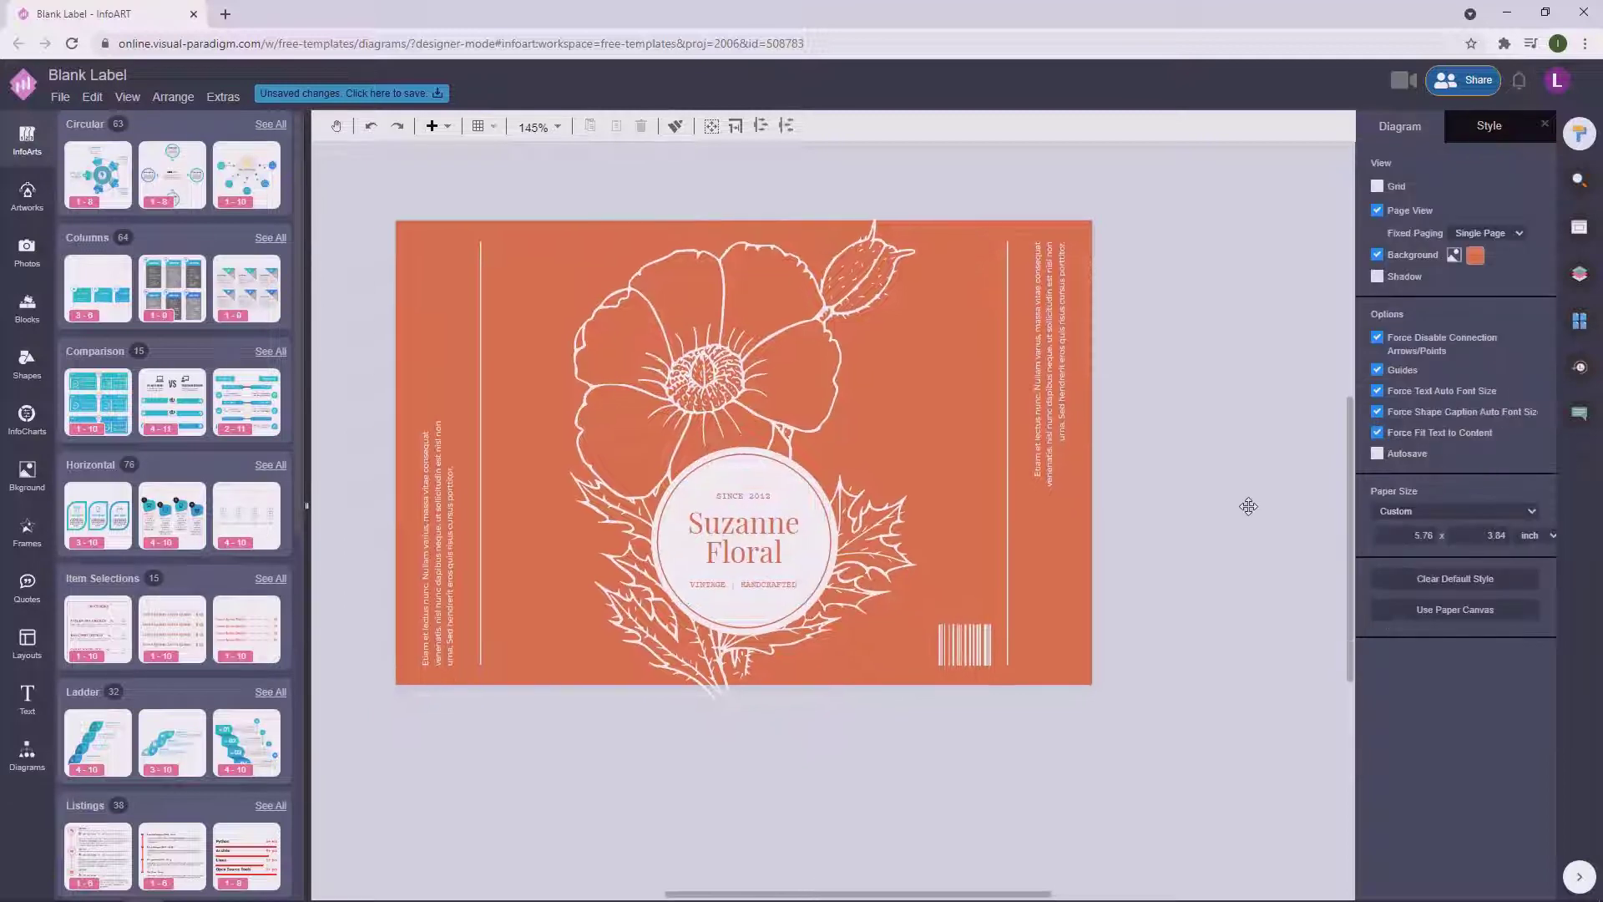
# Set the badge's "SINCE 2012" text to 8 pt.
pyautogui.moveTo(910, 743); pyautogui.dragTo(616, 375)
pyautogui.moveTo(846, 636); pyautogui.dragTo(852, 640)
pyautogui.click(788, 754)
pyautogui.scroll(5, 801, 585)
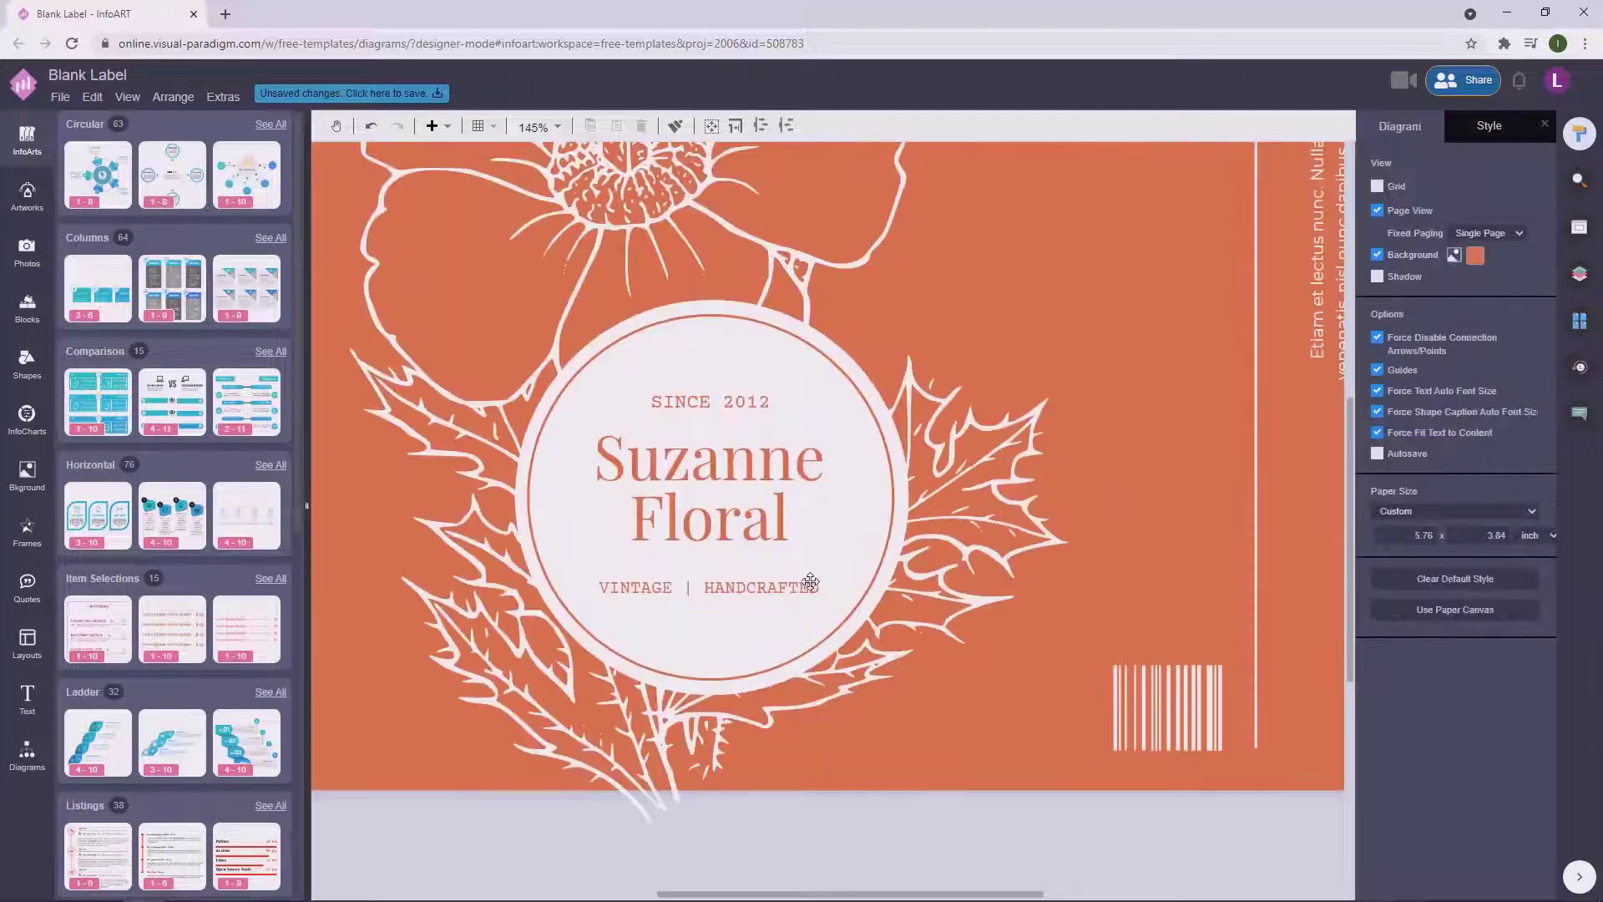
pyautogui.click(804, 584)
pyautogui.click(755, 395)
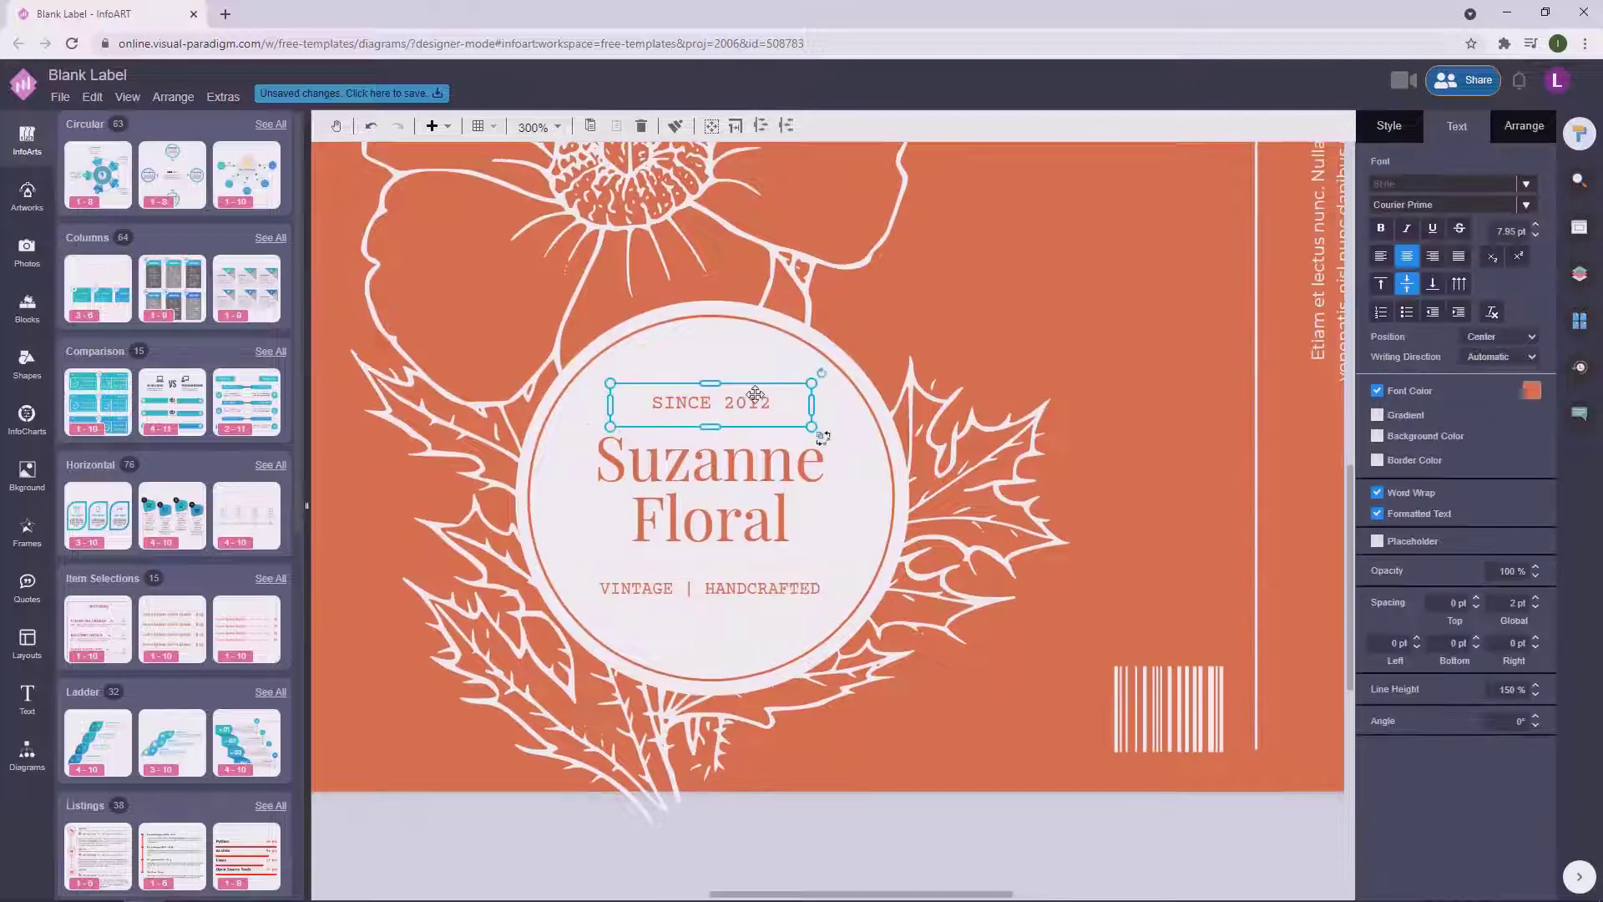
pyautogui.click(801, 590)
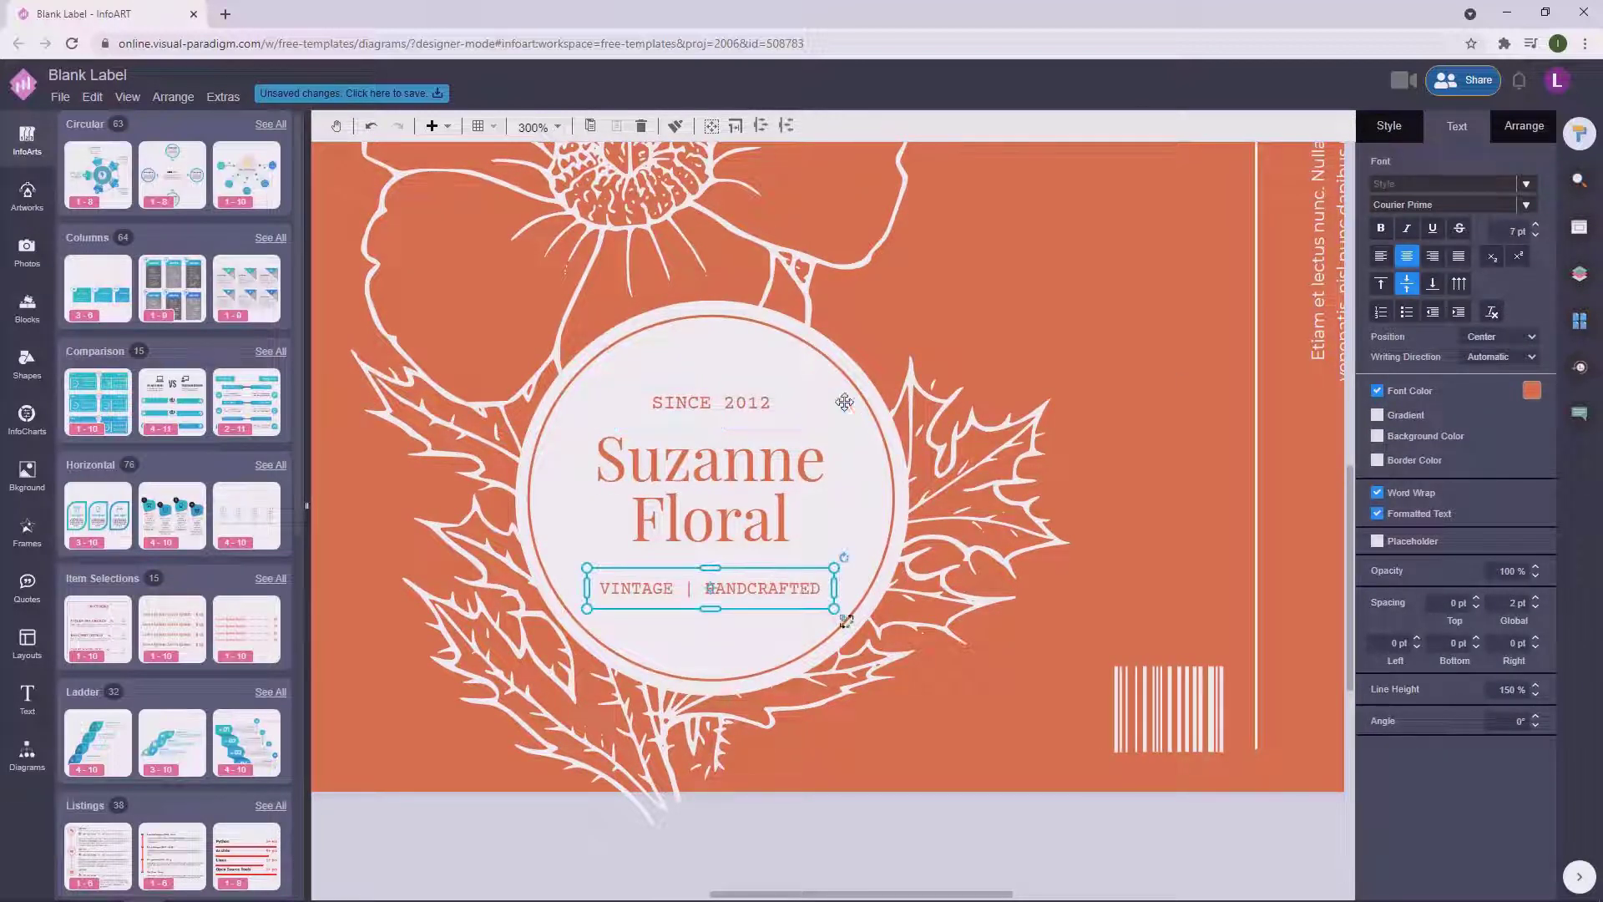
pyautogui.click(806, 407)
pyautogui.click(1536, 227)
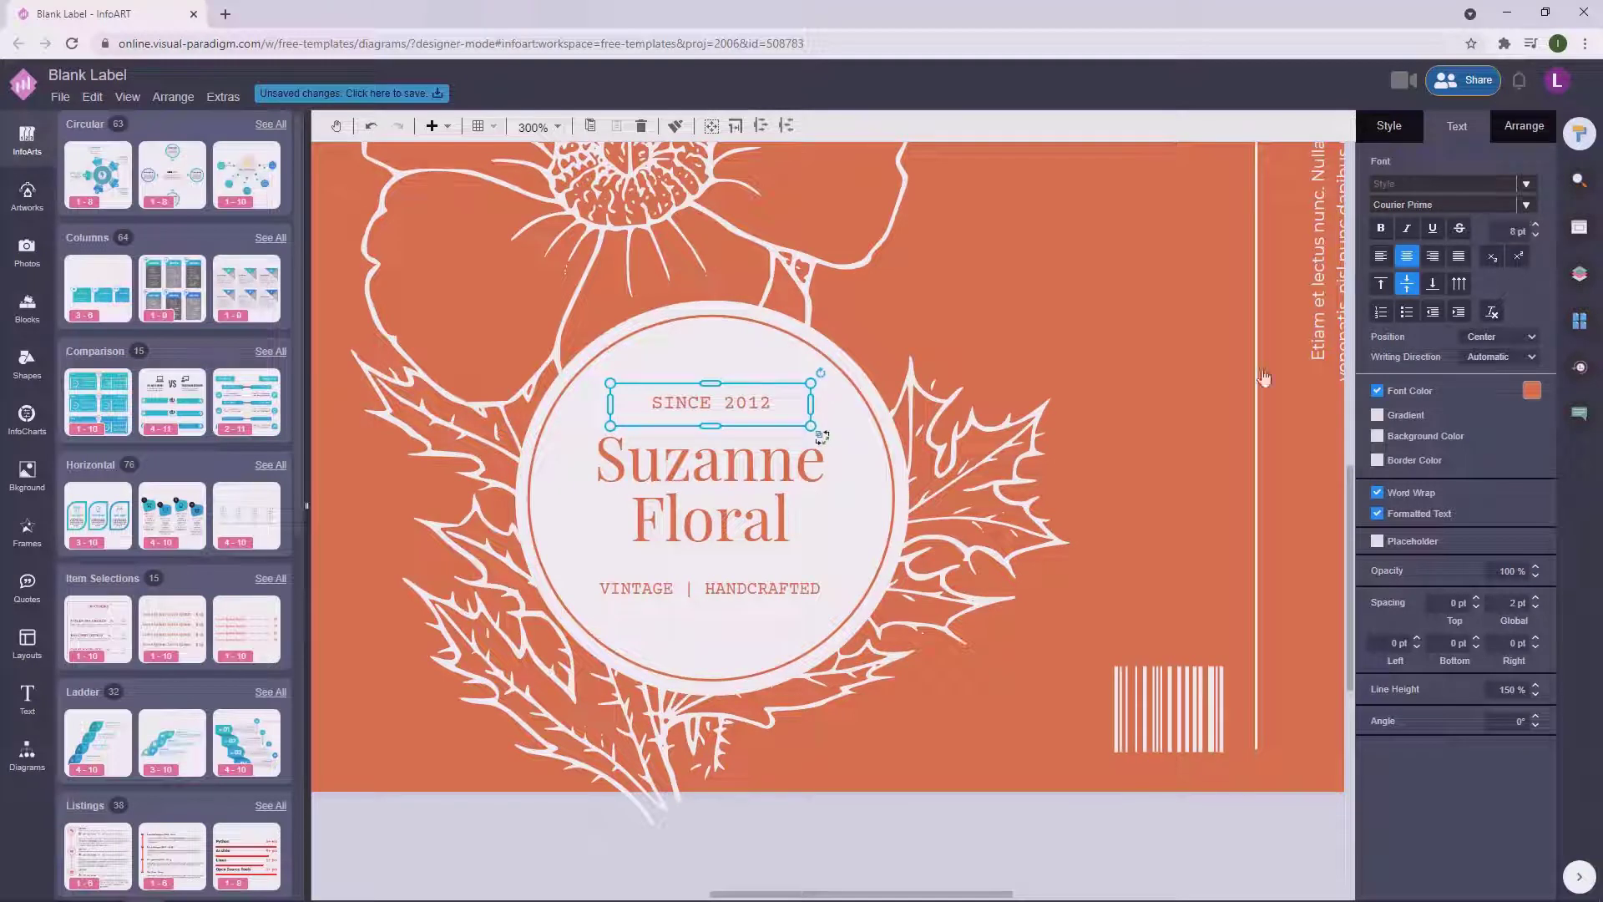
# Set the "VINTAGE | HANDCRAFTED" text to 8 pt and widen its box to fit the larger text.
pyautogui.click(791, 592)
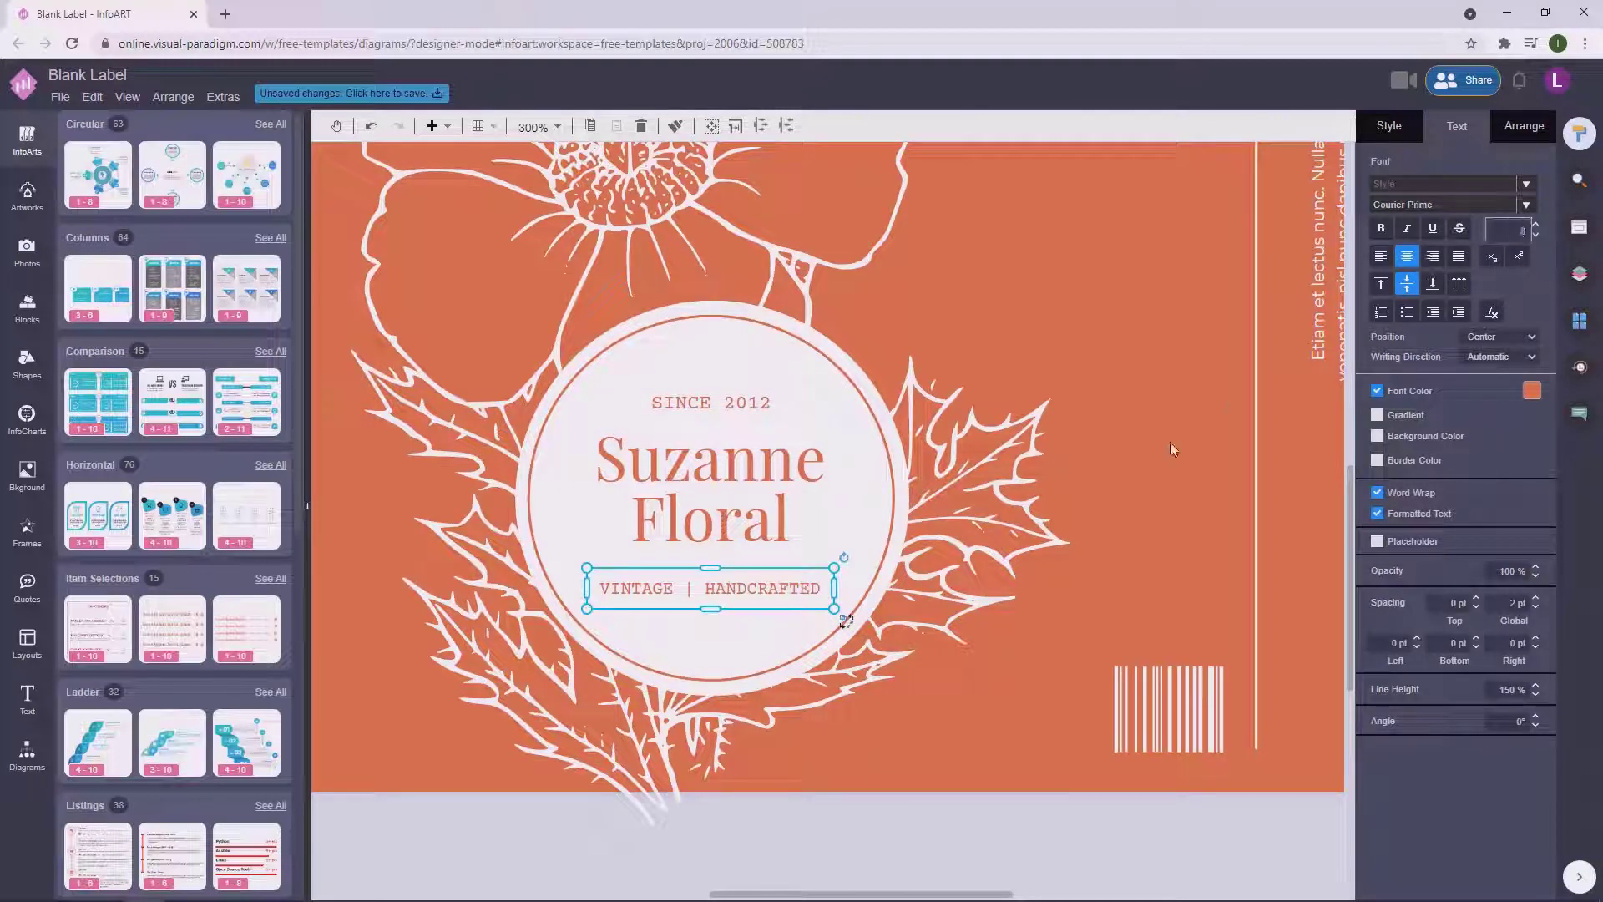
pyautogui.moveTo(841, 591)
pyautogui.mouseDown()
pyautogui.moveTo(869, 590)
pyautogui.moveTo(851, 590)
pyautogui.mouseUp()
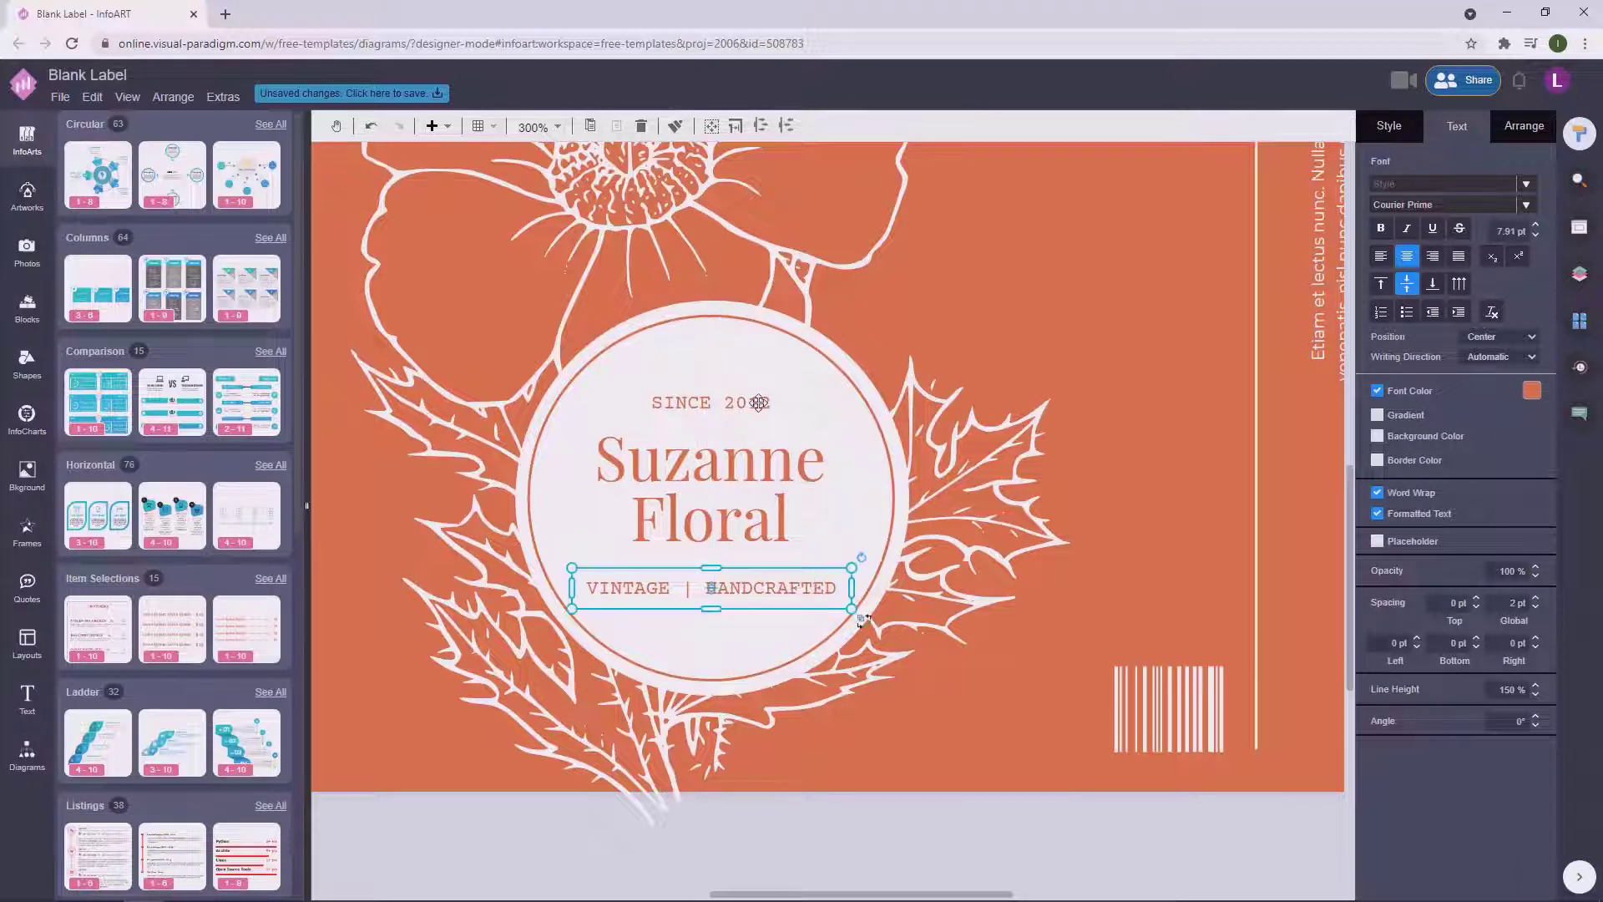
pyautogui.keyDown('shift'); pyautogui.click(758, 403); pyautogui.keyUp('shift')
pyautogui.press('Return')
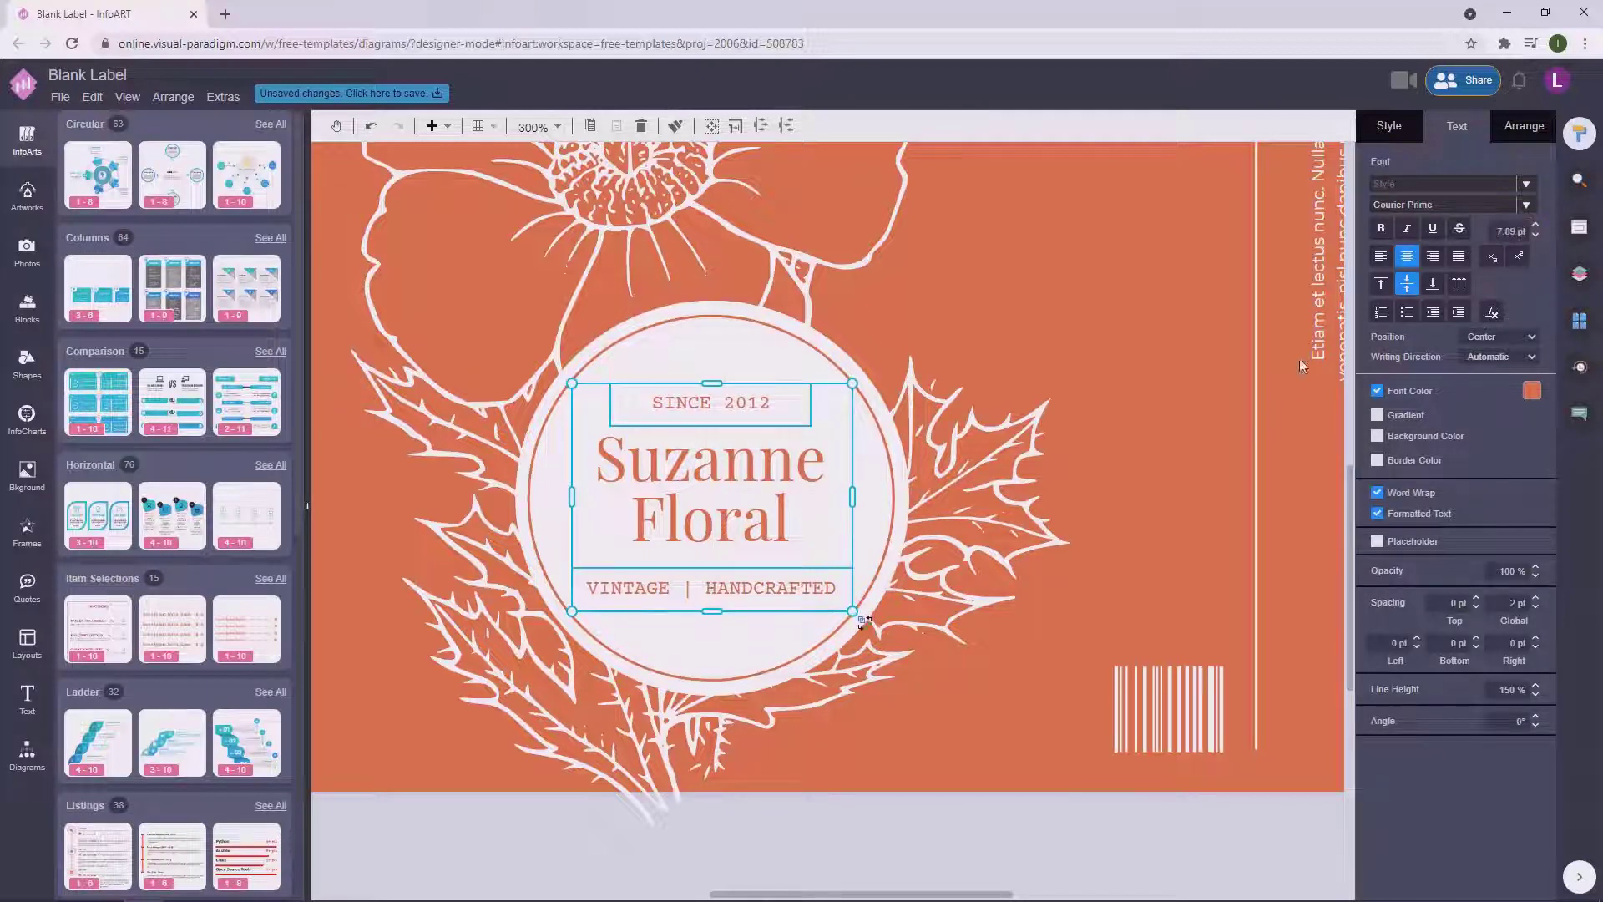
# Align the three badge texts on a common vertical centre line and nudge them slightly down inside the circle.
pyautogui.keyDown('shift'); pyautogui.click(750, 491); pyautogui.keyUp('shift')
pyautogui.click(1537, 127)
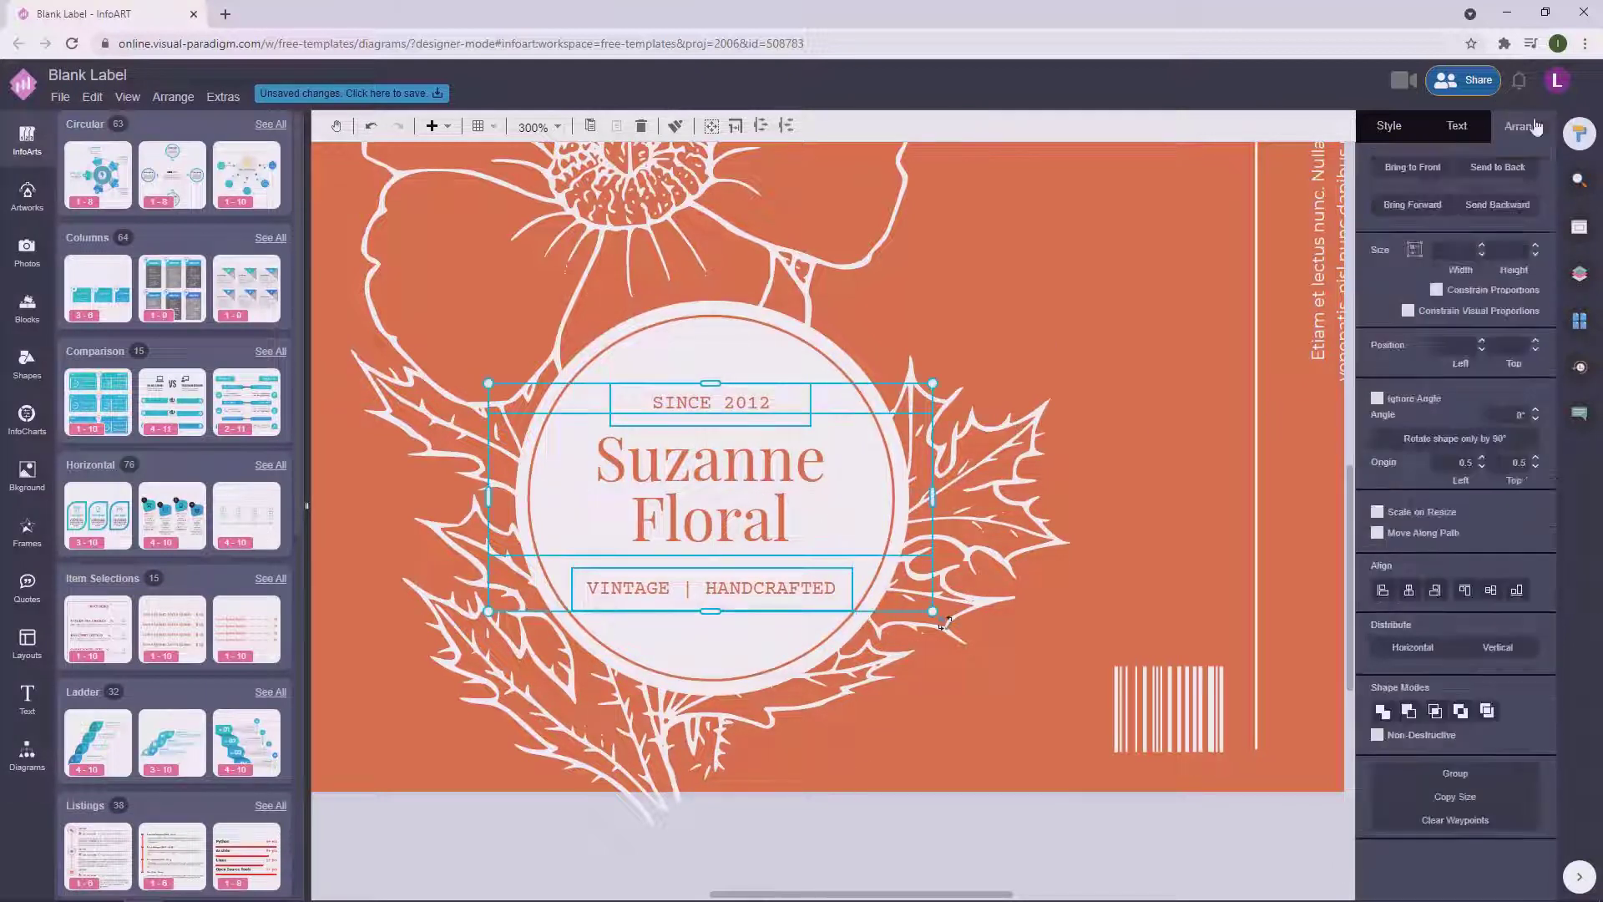
pyautogui.click(1411, 592)
pyautogui.moveTo(755, 488); pyautogui.dragTo(751, 491)
pyautogui.moveTo(944, 622); pyautogui.dragTo(944, 622)
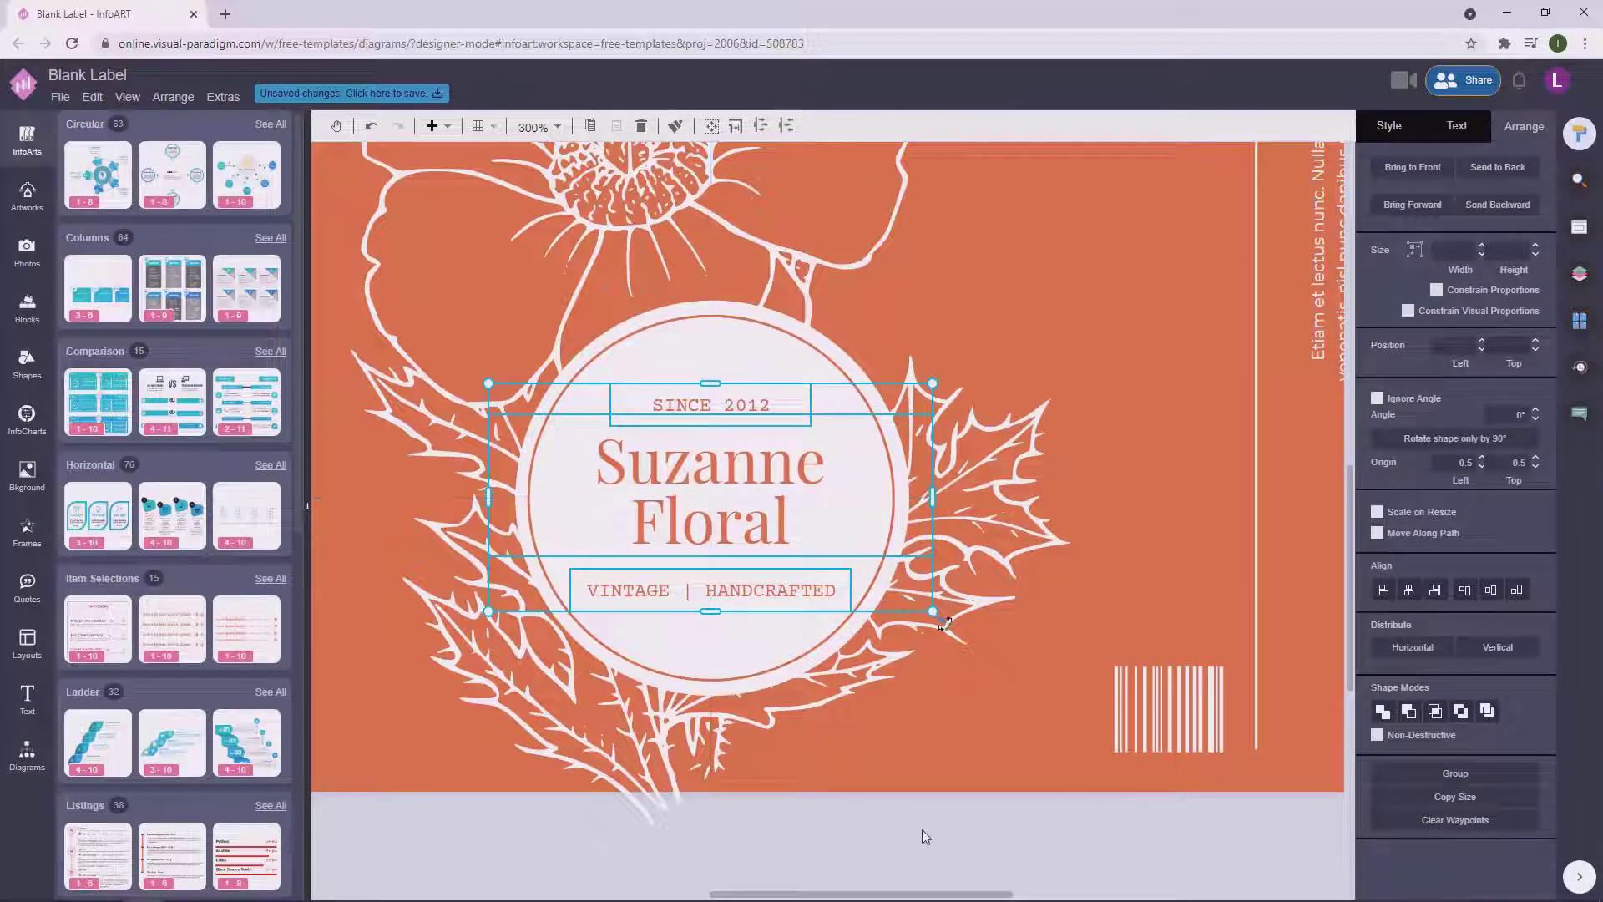
pyautogui.scroll(-3, 921, 829)
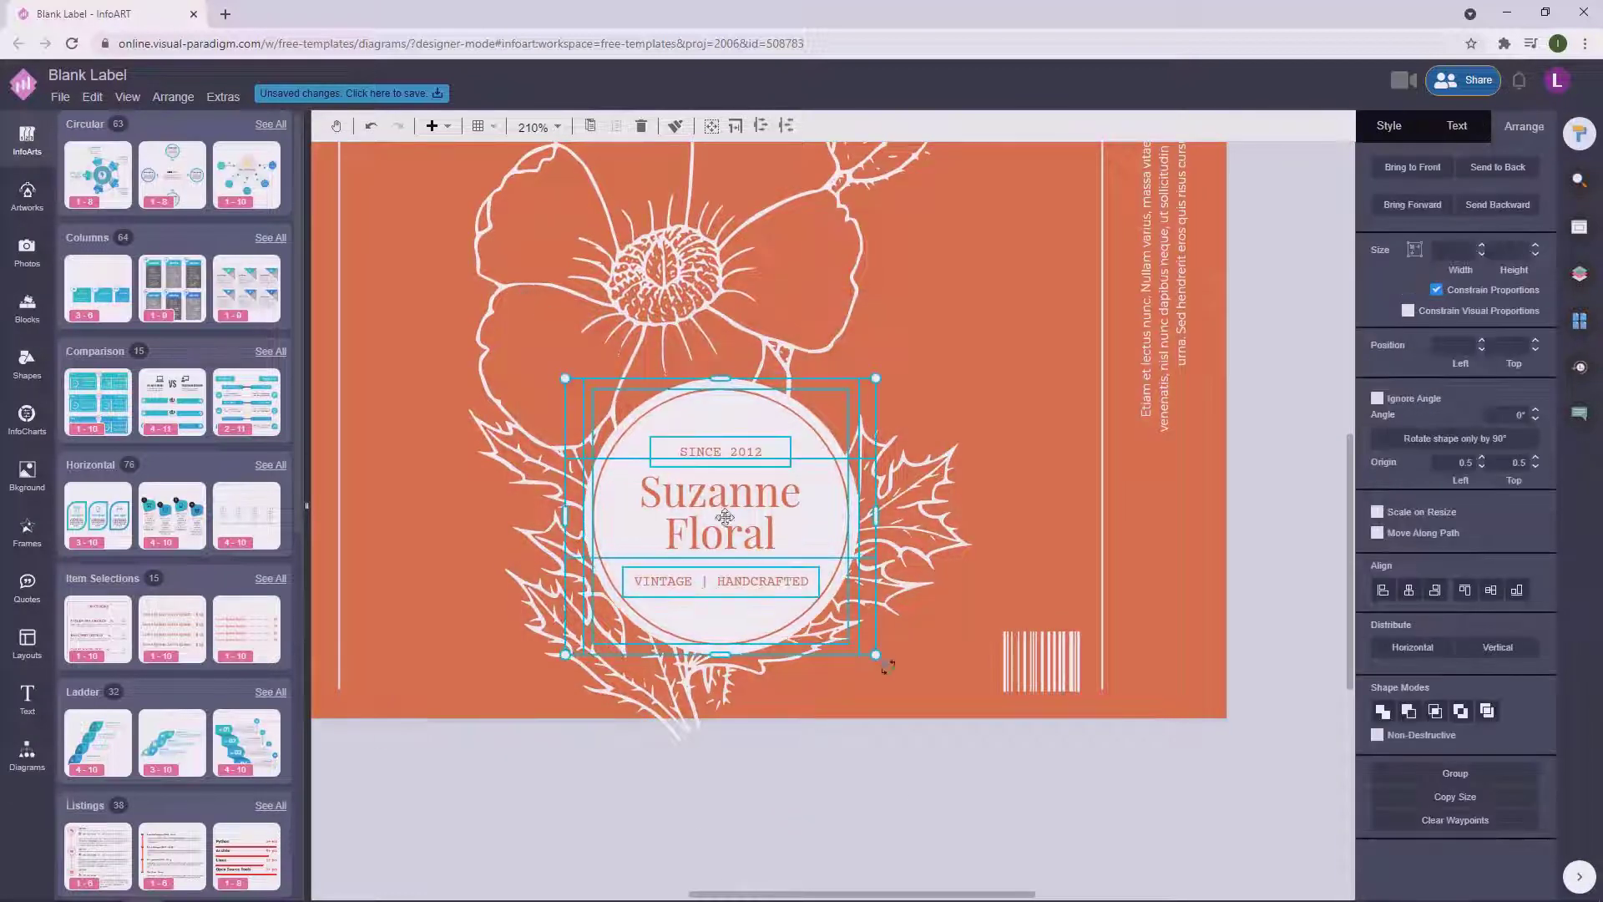
pyautogui.click(783, 775)
# Save the changes to the label.
pyautogui.scroll(-3, 801, 776)
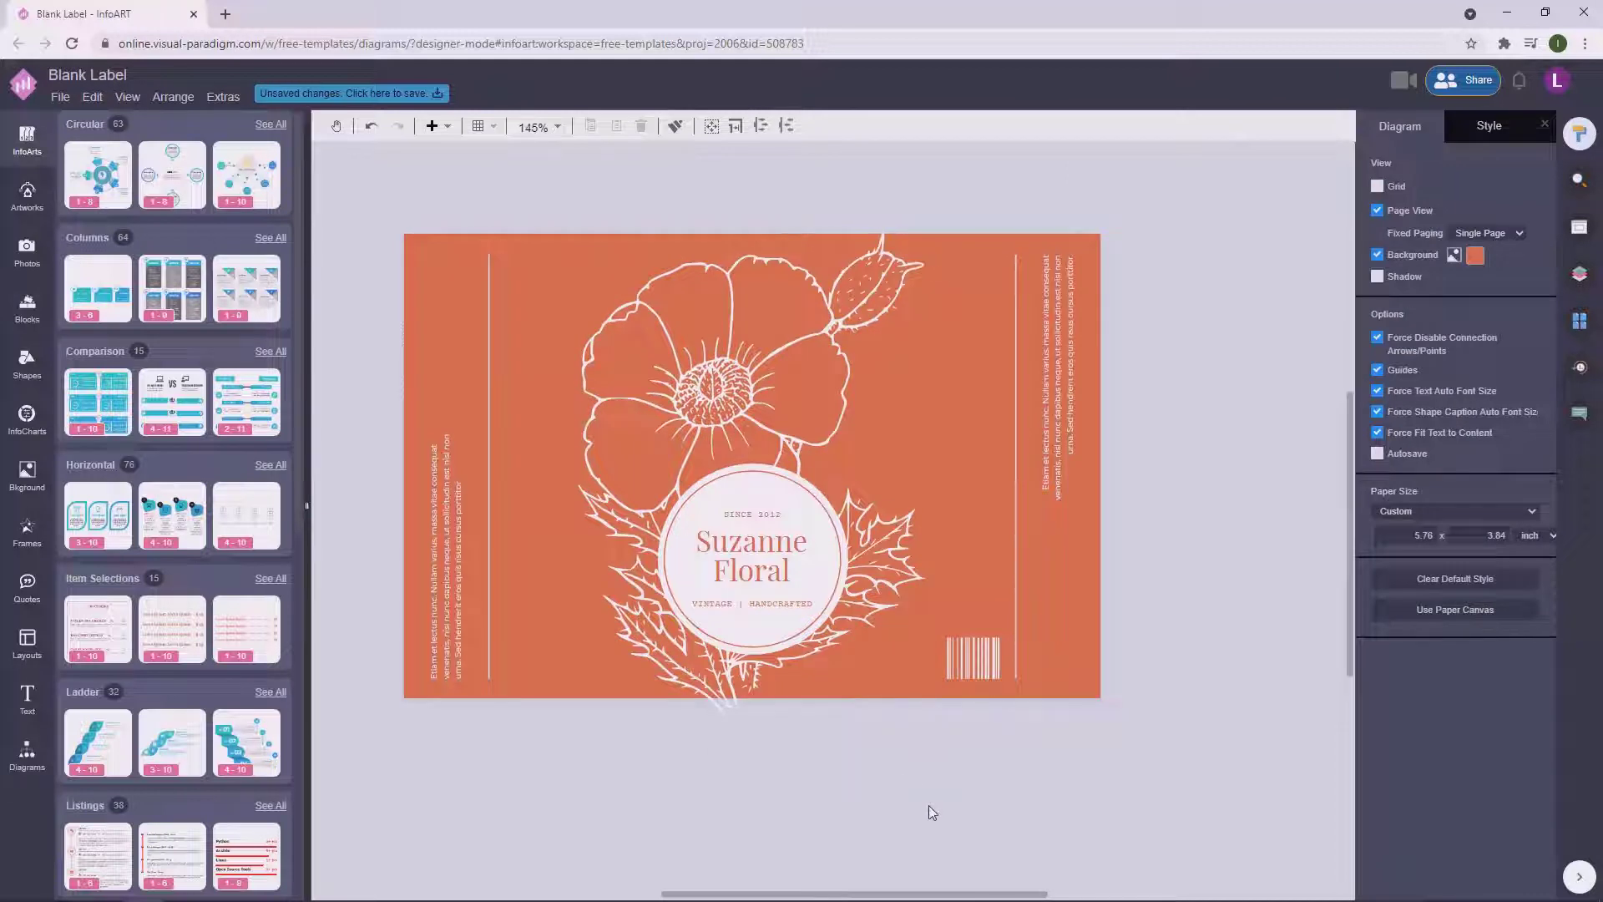
pyautogui.moveTo(952, 781); pyautogui.dragTo(959, 782)
pyautogui.moveTo(1182, 739); pyautogui.dragTo(1167, 738)
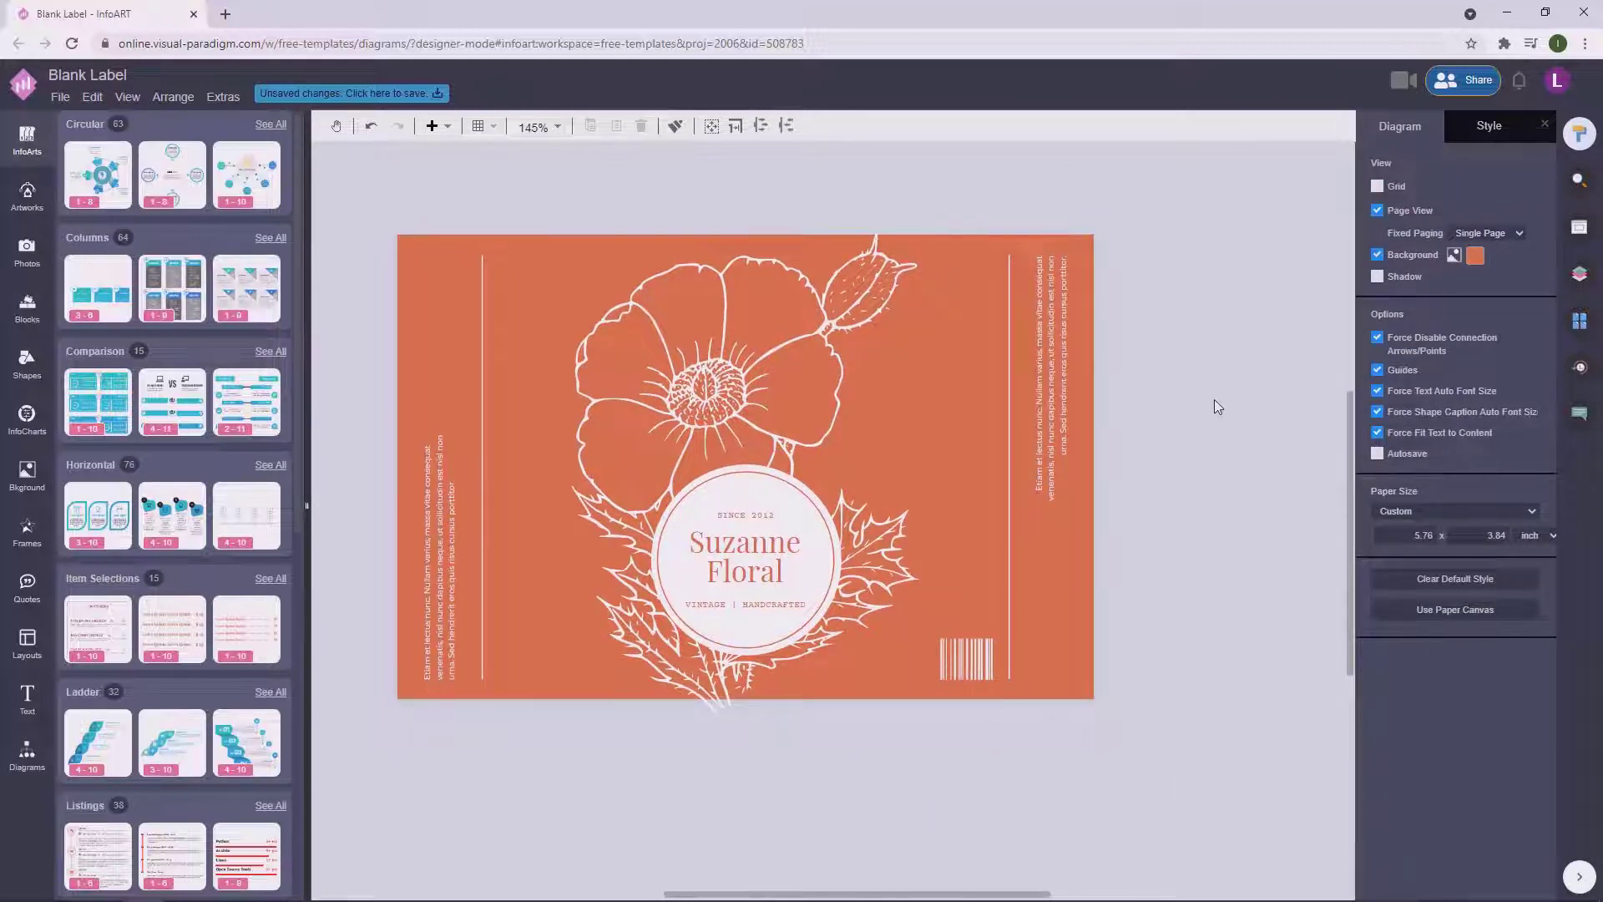
pyautogui.moveTo(1213, 404); pyautogui.dragTo(1186, 427)
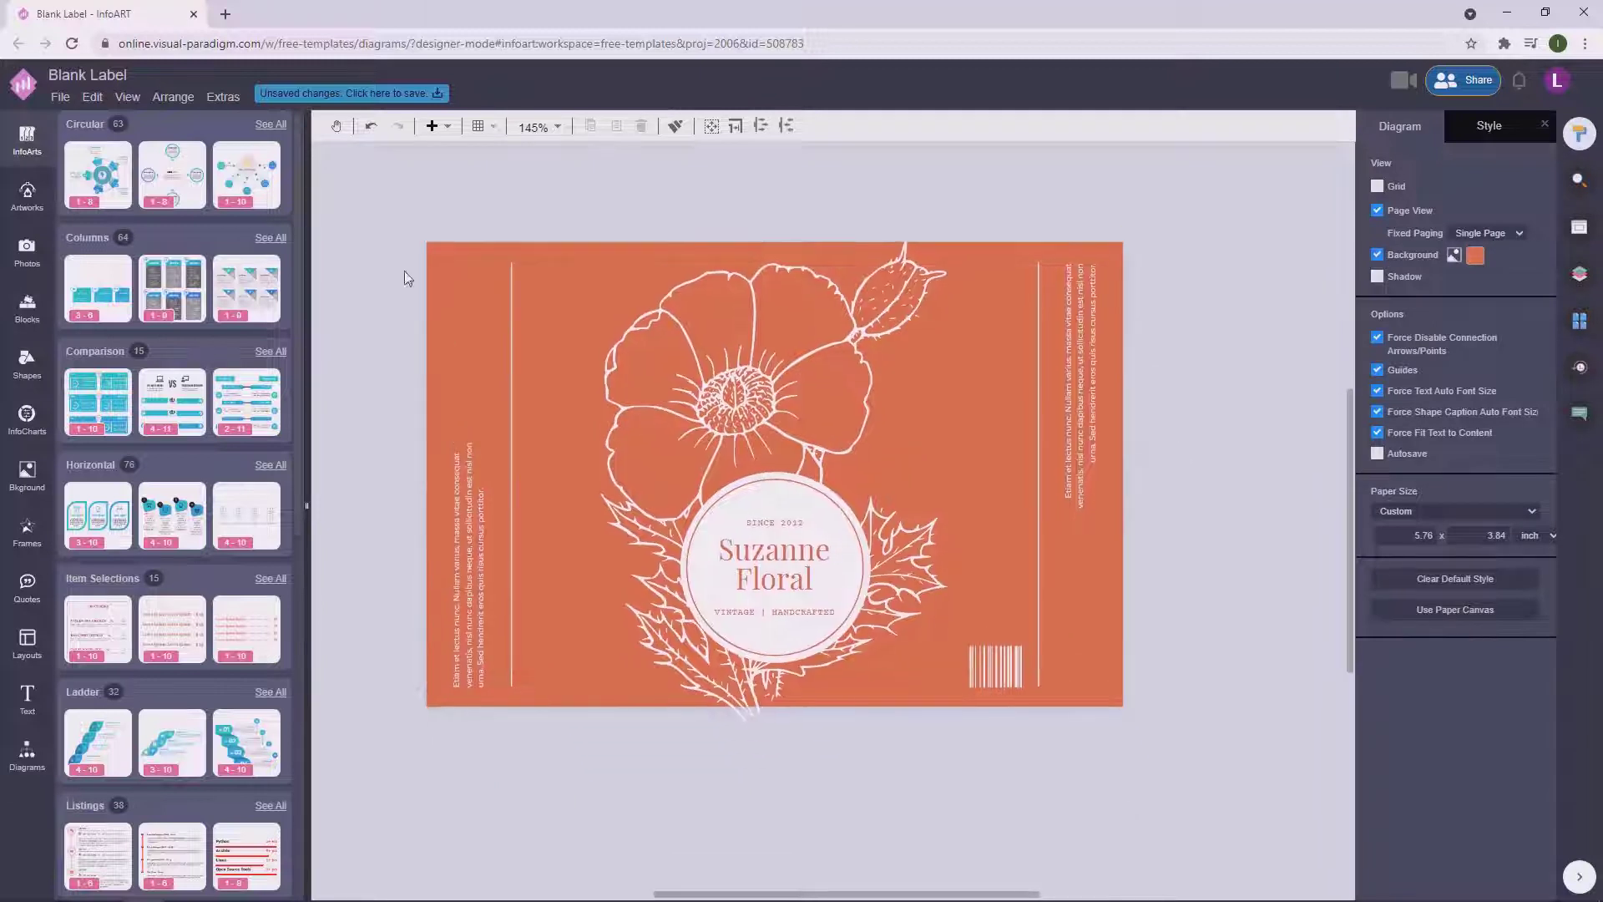
pyautogui.click(364, 94)
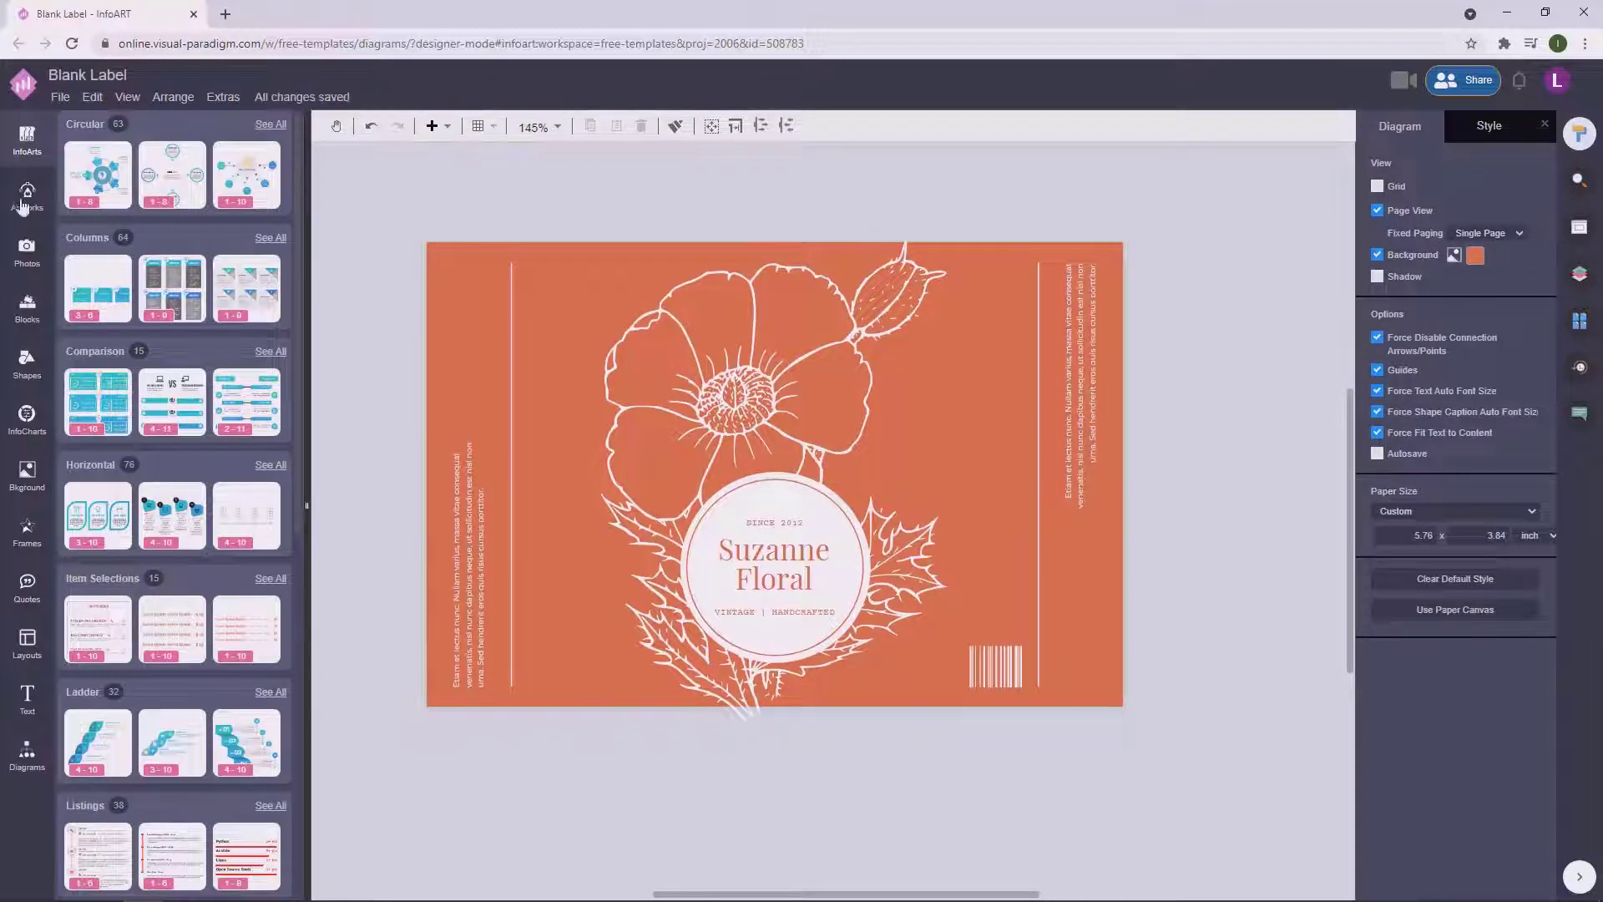
# Browse the artwork library and view the Flowers category.
pyautogui.click(25, 199)
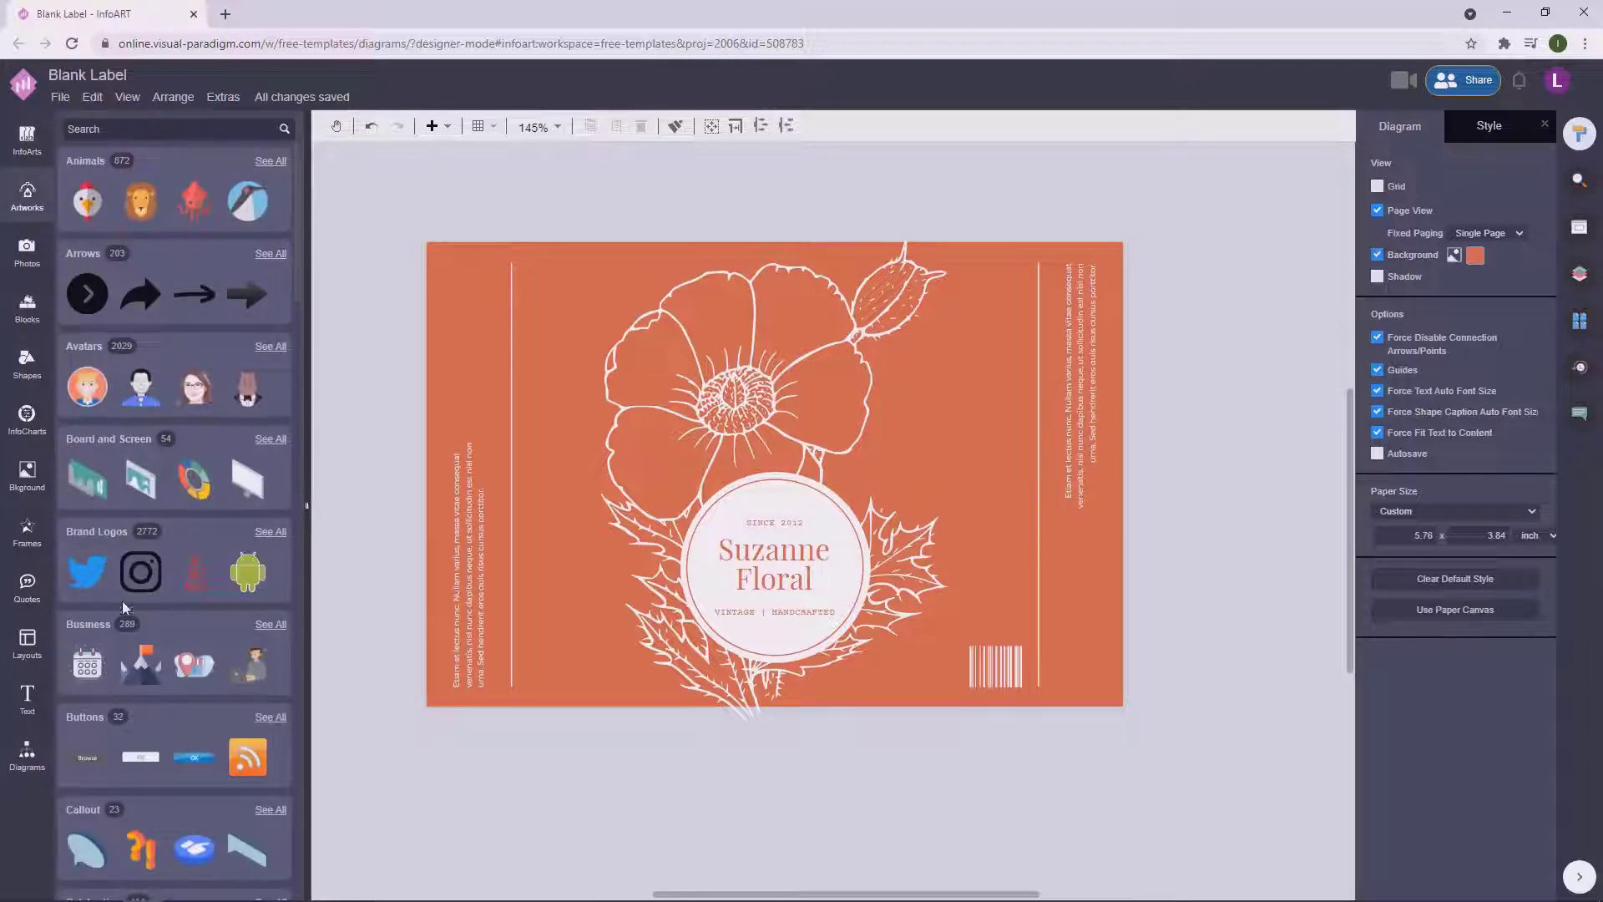
pyautogui.scroll(-20, 134, 589)
pyautogui.moveTo(296, 748); pyautogui.dragTo(303, 145)
pyautogui.moveTo(299, 284); pyautogui.dragTo(302, 431)
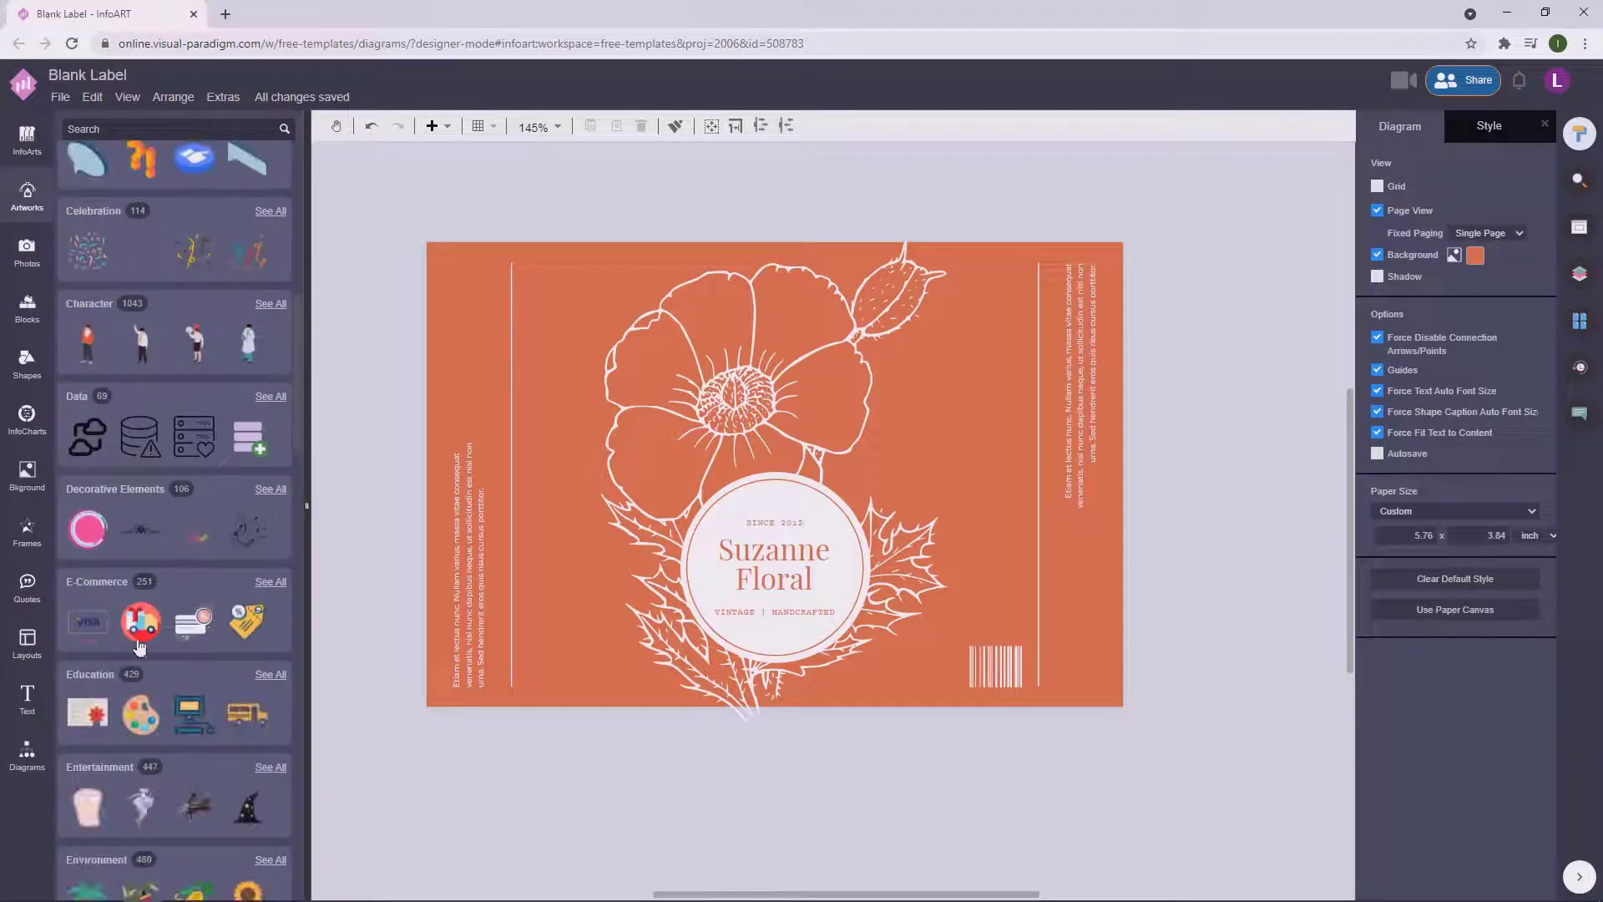
pyautogui.click(93, 861)
pyautogui.click(97, 282)
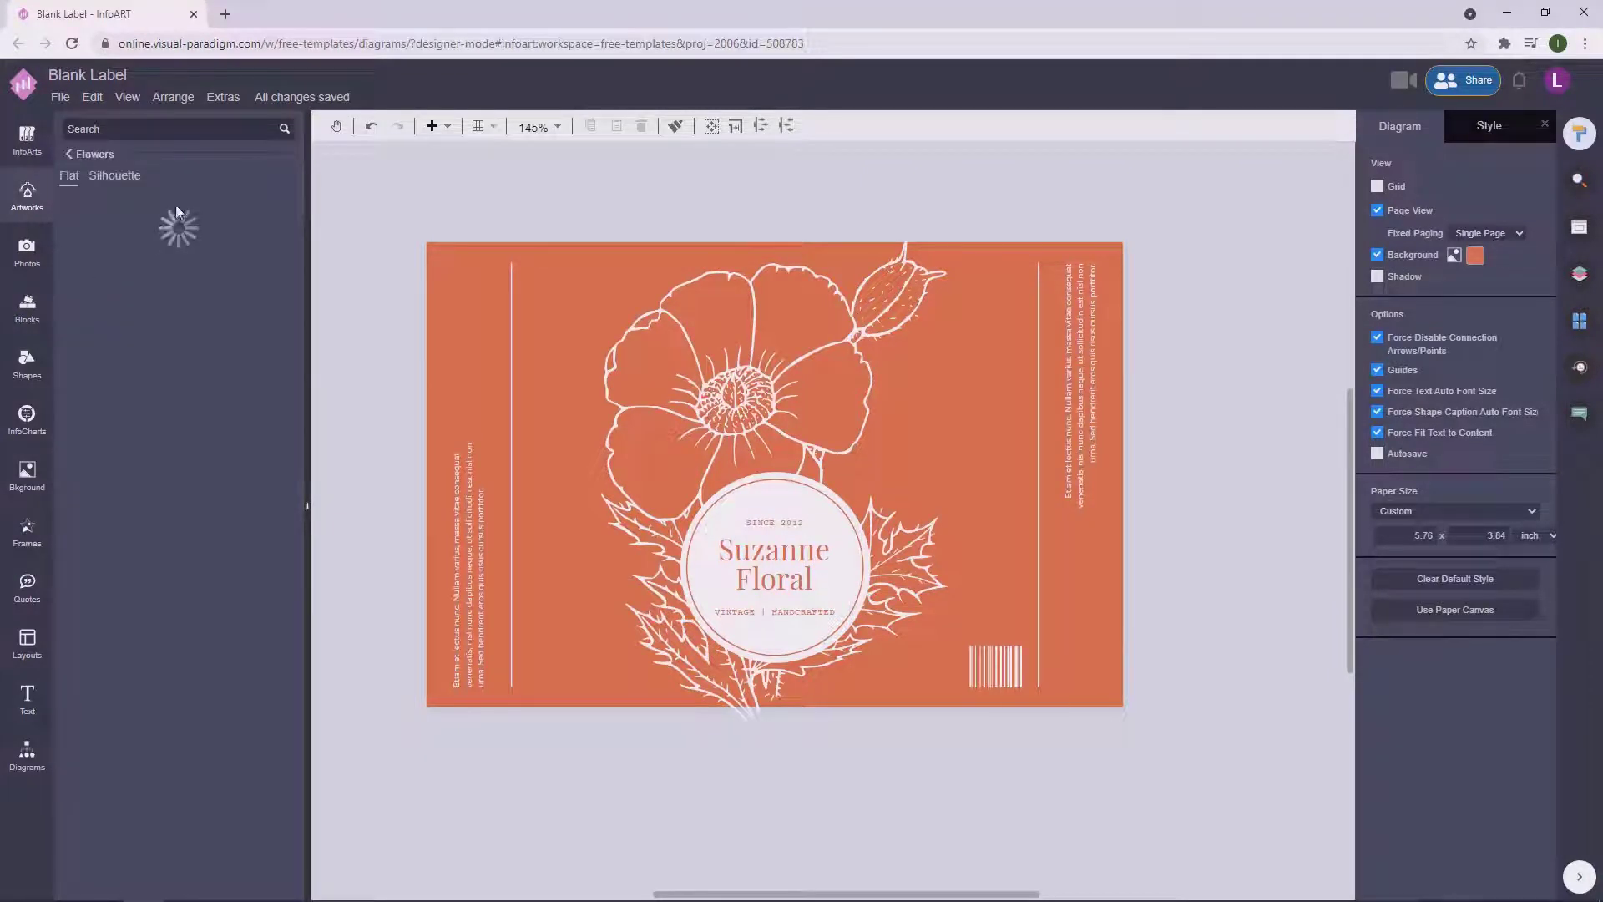
# Rename the file as "Minimal Flowers Silhouette Handcrafts Label".
pyautogui.click(88, 75)
pyautogui.write('Flowers')
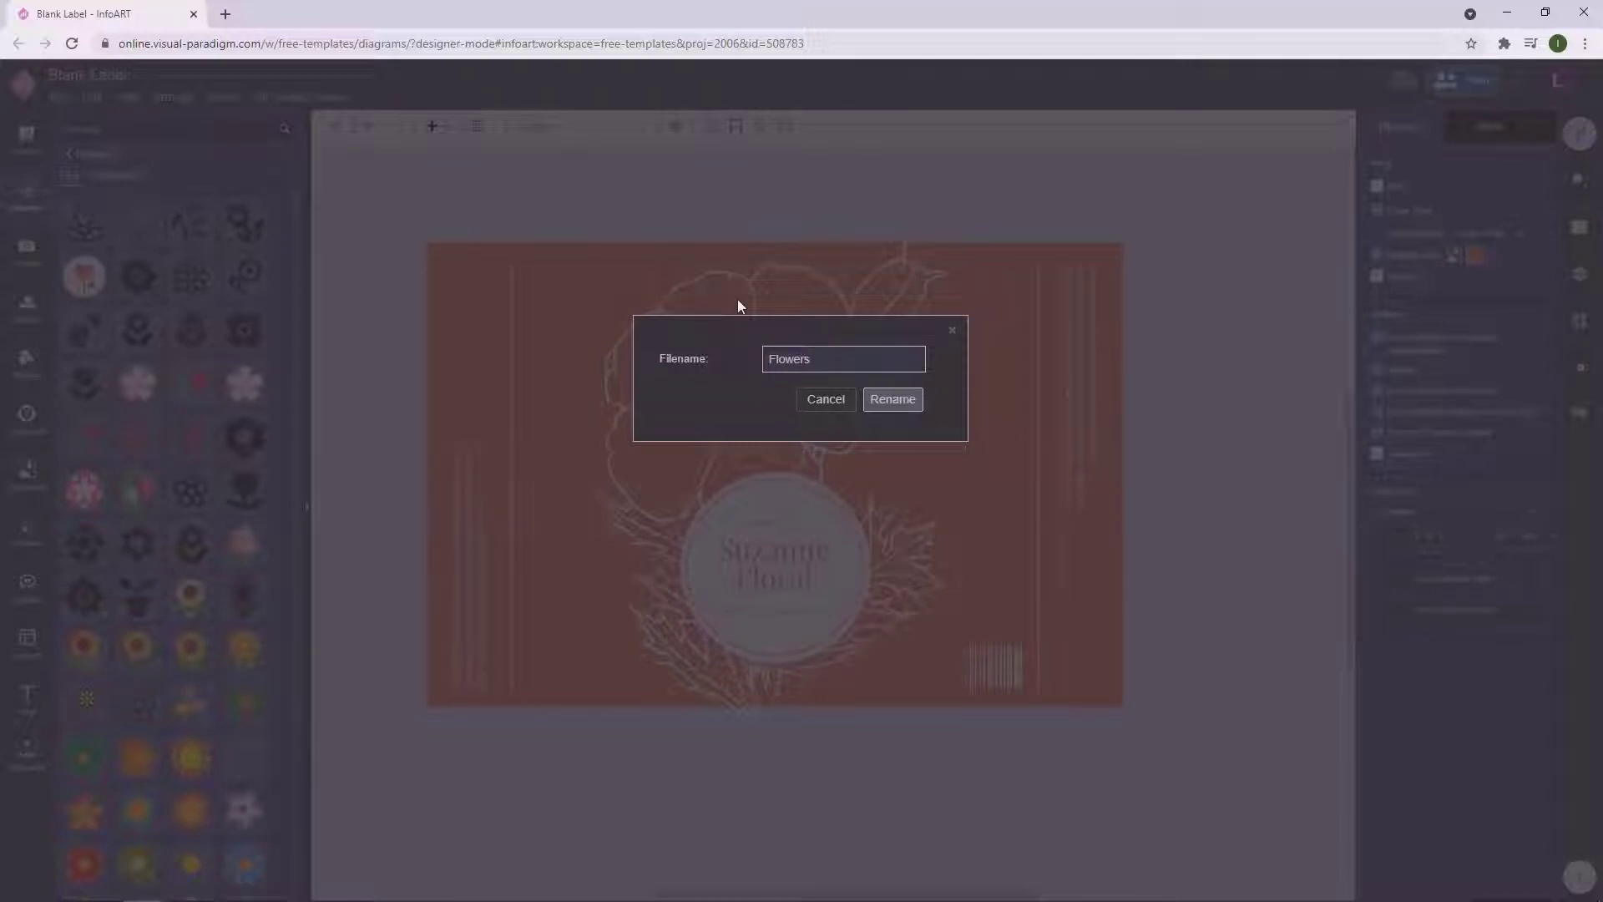
pyautogui.hotkey('ctrl', 'a')
pyautogui.write('Minimal Flowers Sihouette')
pyautogui.rightClick(860, 357)
pyautogui.click(896, 368)
pyautogui.write('Handscraft')
pyautogui.press('BackSpace')
pyautogui.press('BackSpace')
pyautogui.press('BackSpace')
pyautogui.press('BackSpace')
pyautogui.press('BackSpace')
pyautogui.press('BackSpace')
pyautogui.write('crafts Label')
pyautogui.hotkey('ctrl', 'shift', 'Left')
pyautogui.hotkey('ctrl', 'a')
pyautogui.press('Return')
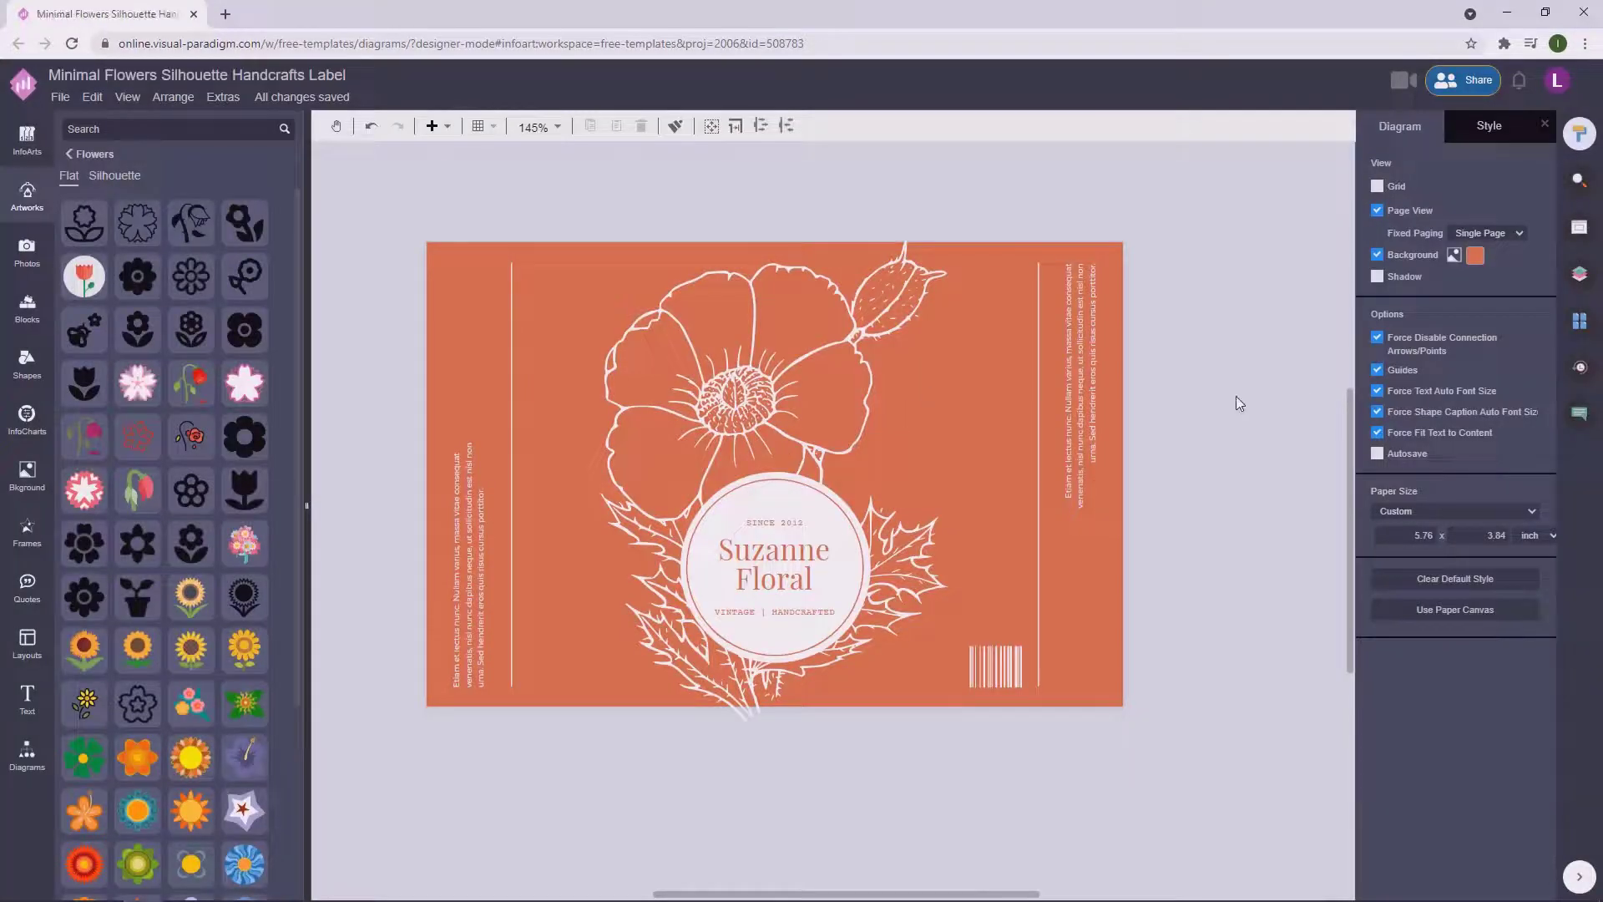
# Nudge the three badge texts together slightly up inside the circle.
pyautogui.click(795, 521)
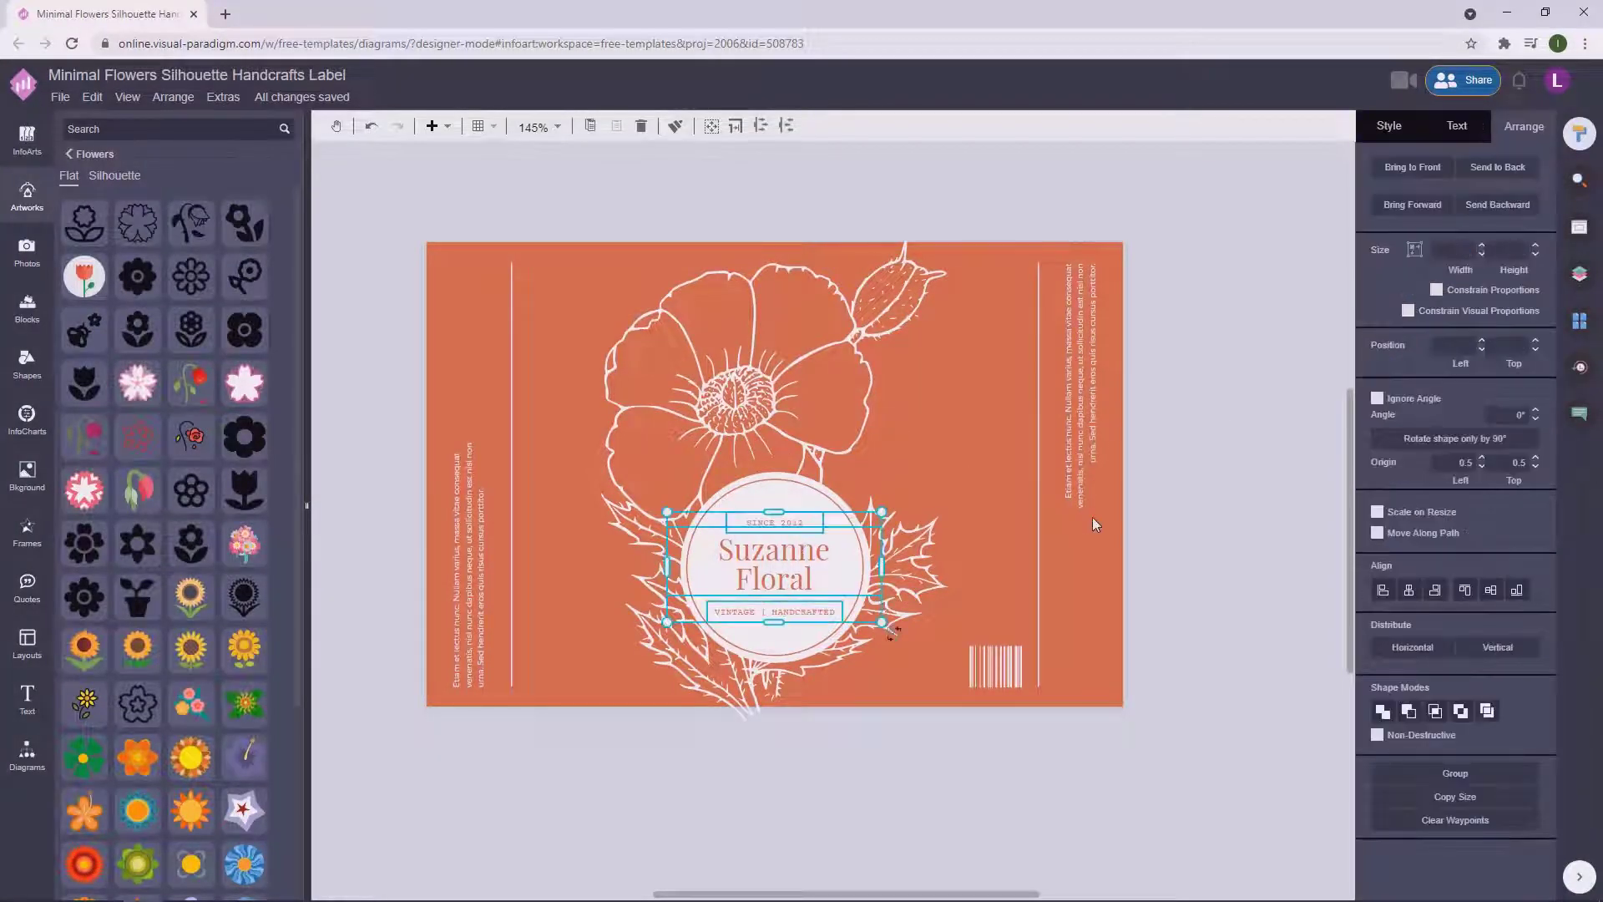
pyautogui.press('Up')
pyautogui.press('Up')
pyautogui.press('Up')
pyautogui.press('Up')
pyautogui.press('Up')
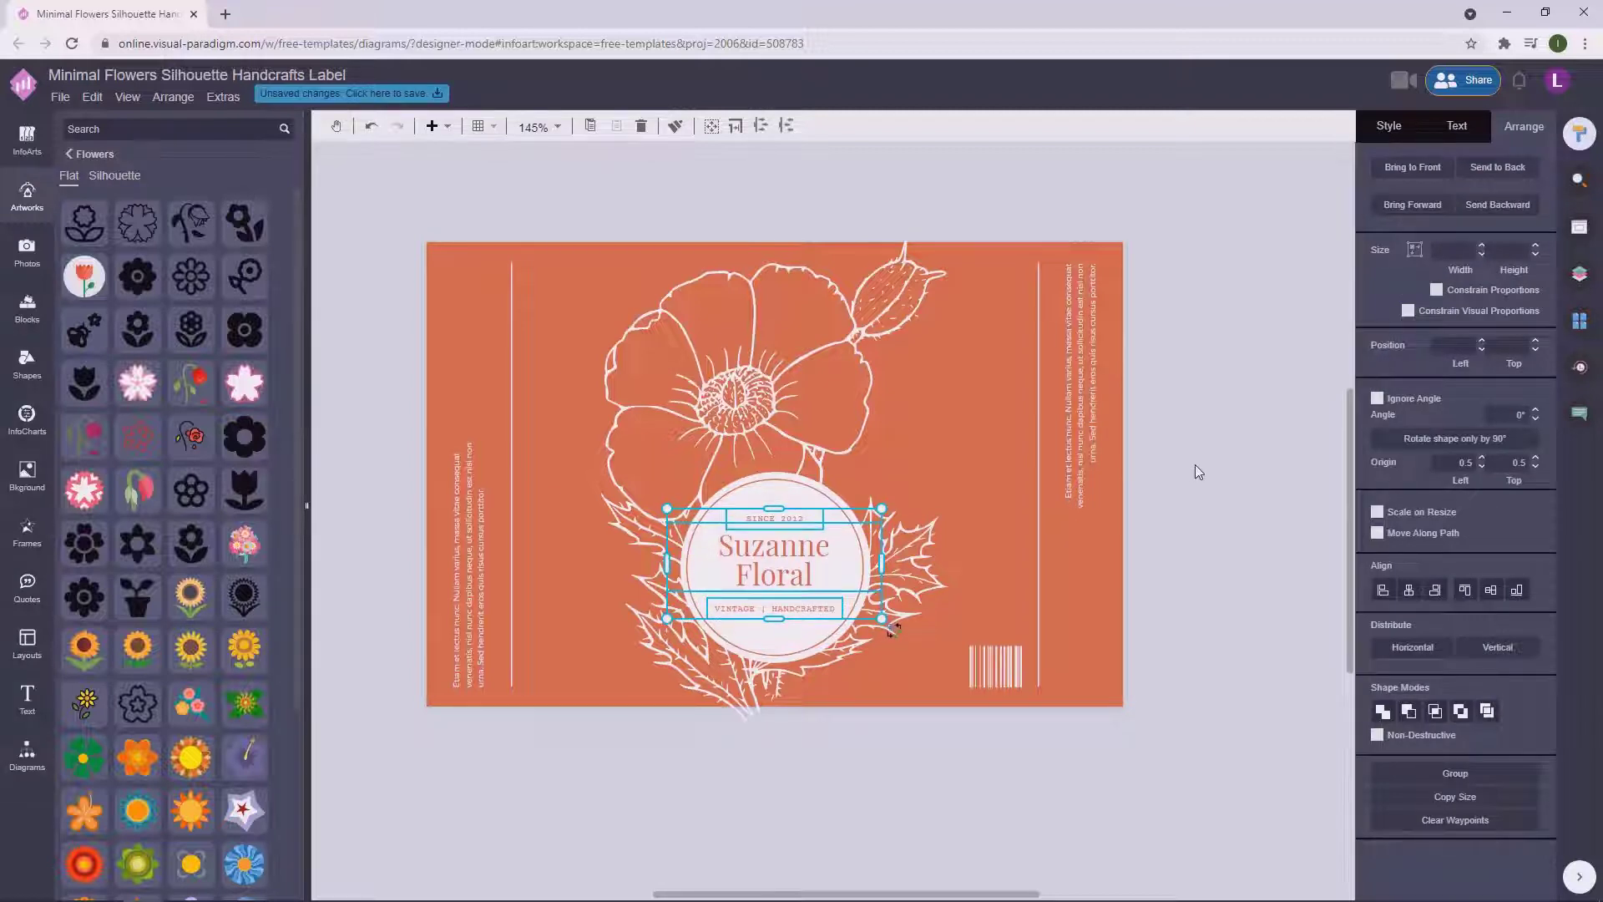
pyautogui.click(1195, 466)
# Undo the last upward nudge of the badge texts.
pyautogui.click(784, 517)
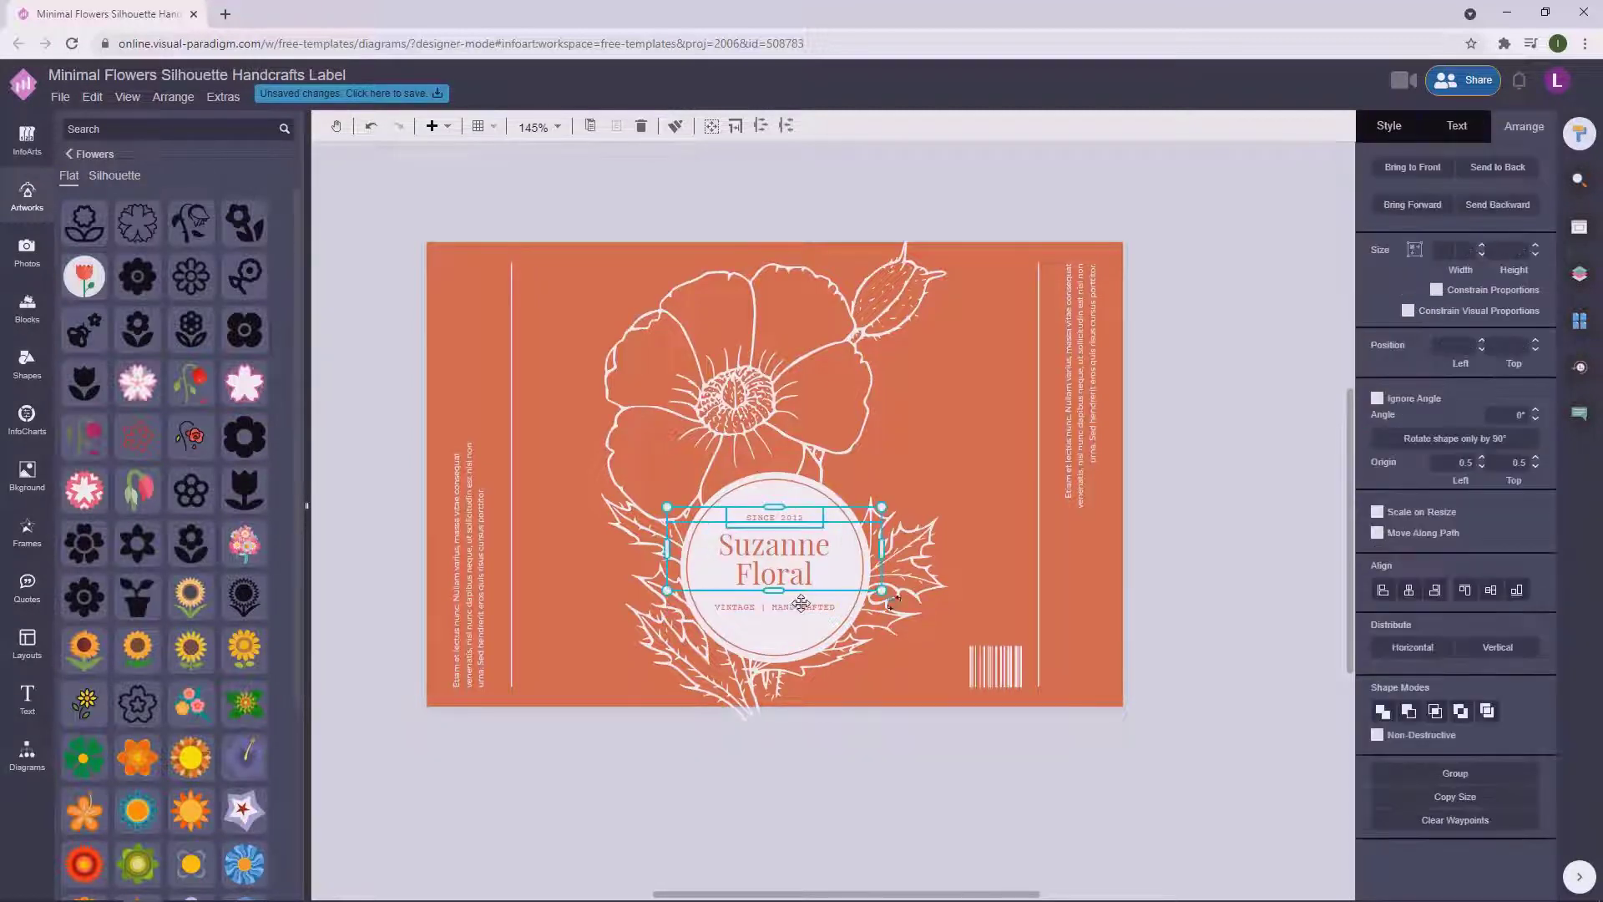
pyautogui.click(1196, 494)
pyautogui.hotkey('ctrl', 'z')
pyautogui.click(1260, 502)
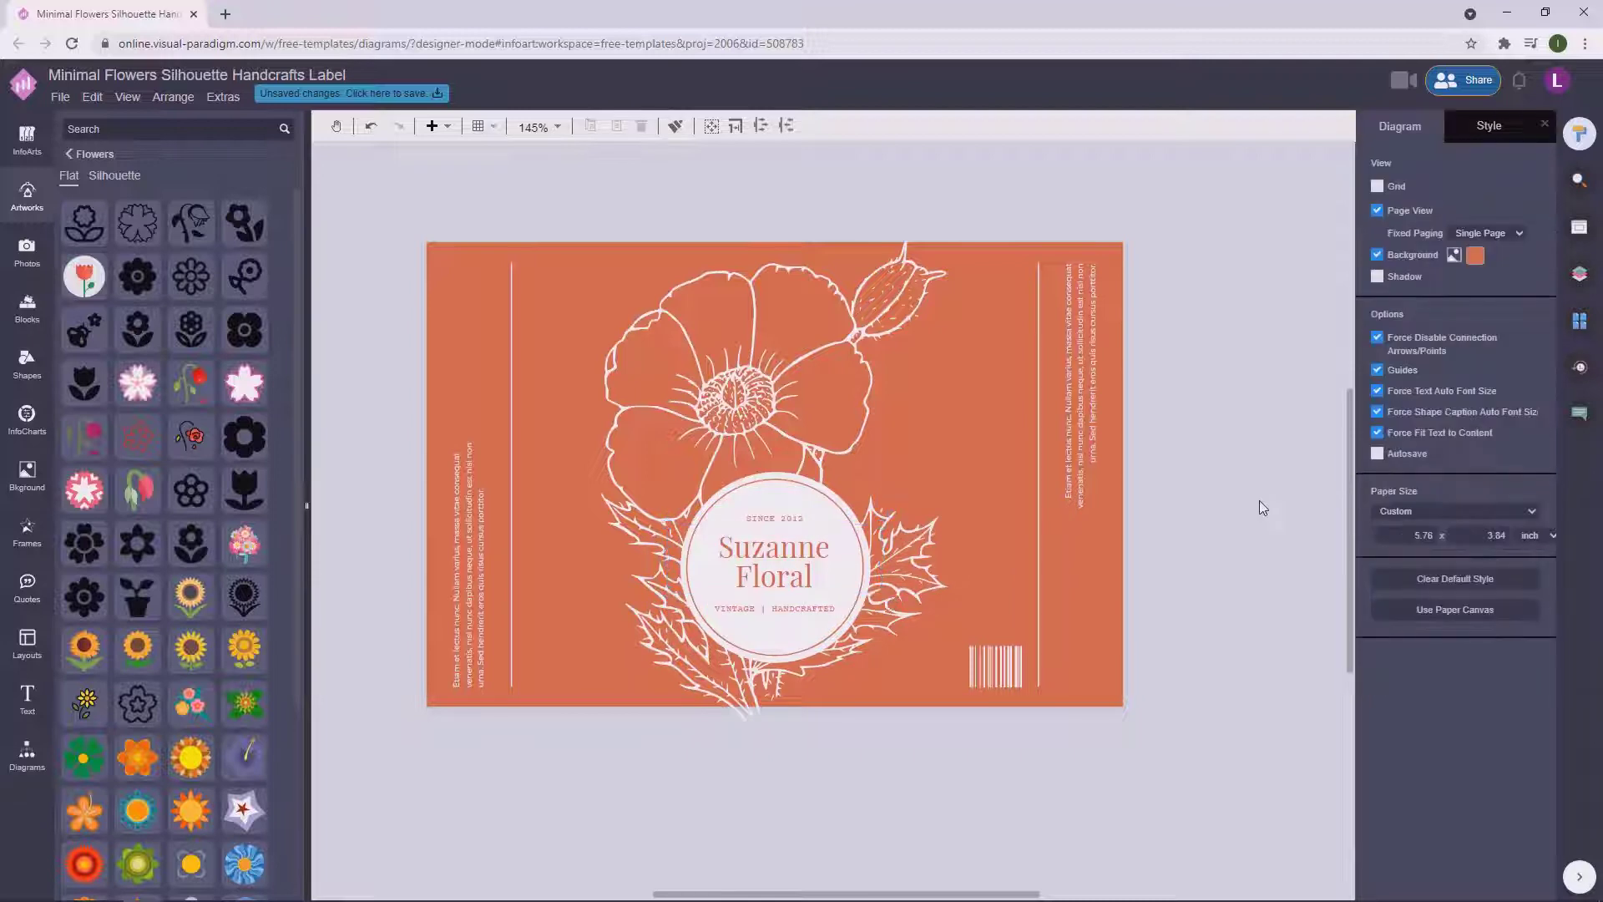
# Examine how the "SINCE 2012" and "VINTAGE | HANDCRAFTED" texts sit within the badge circle.
pyautogui.click(781, 535)
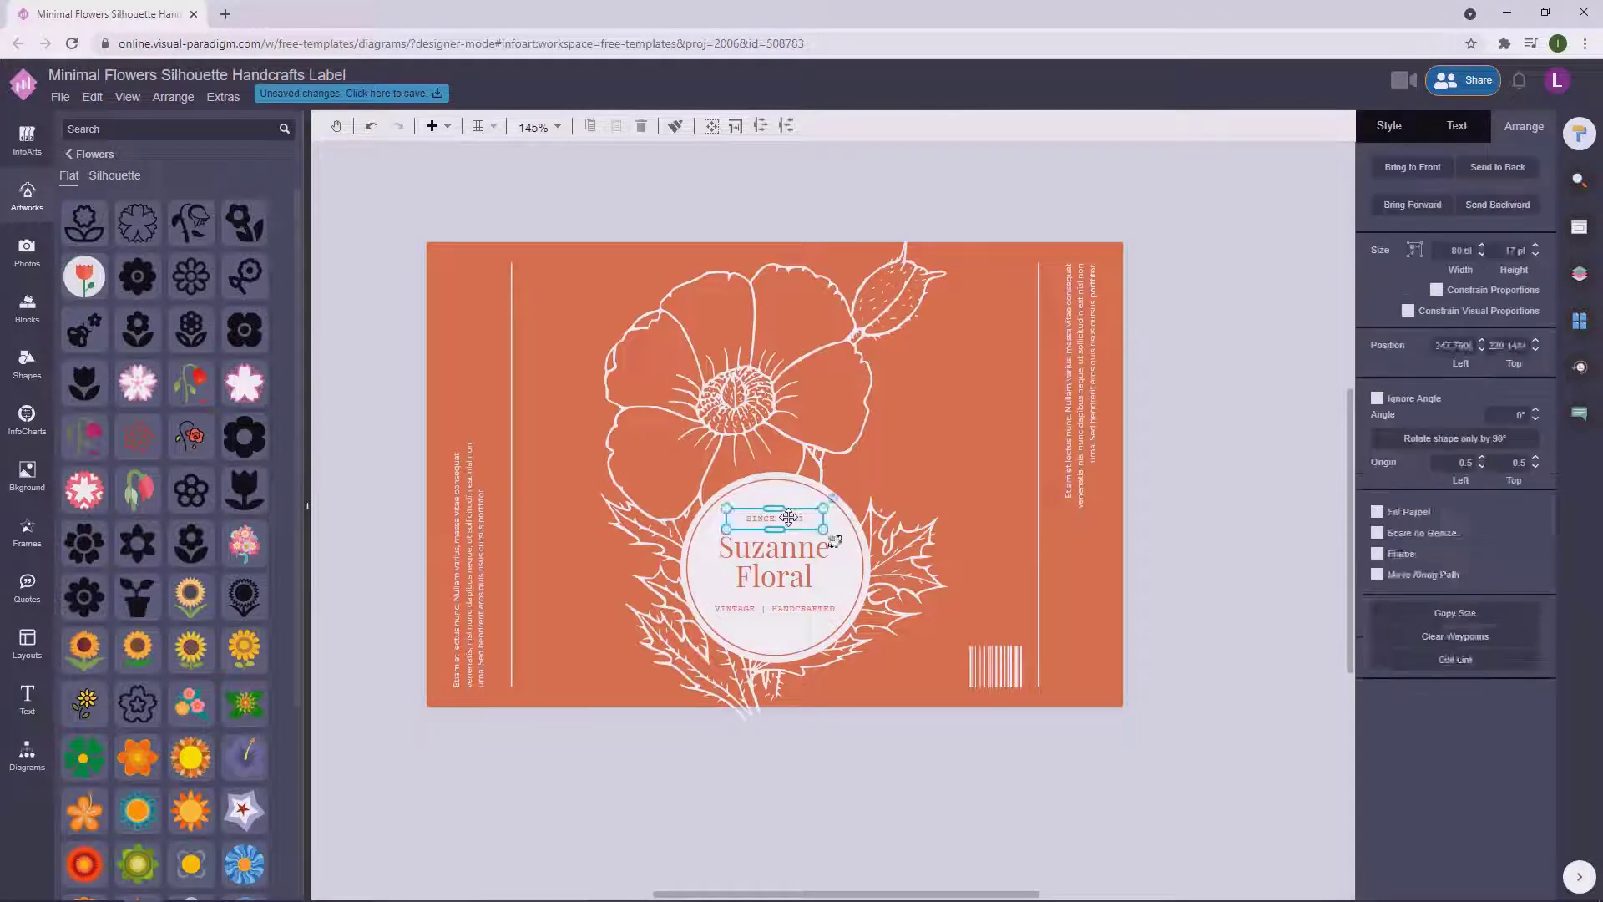
pyautogui.click(1149, 538)
pyautogui.hscroll(-1, 1165, 546)
pyautogui.click(822, 609)
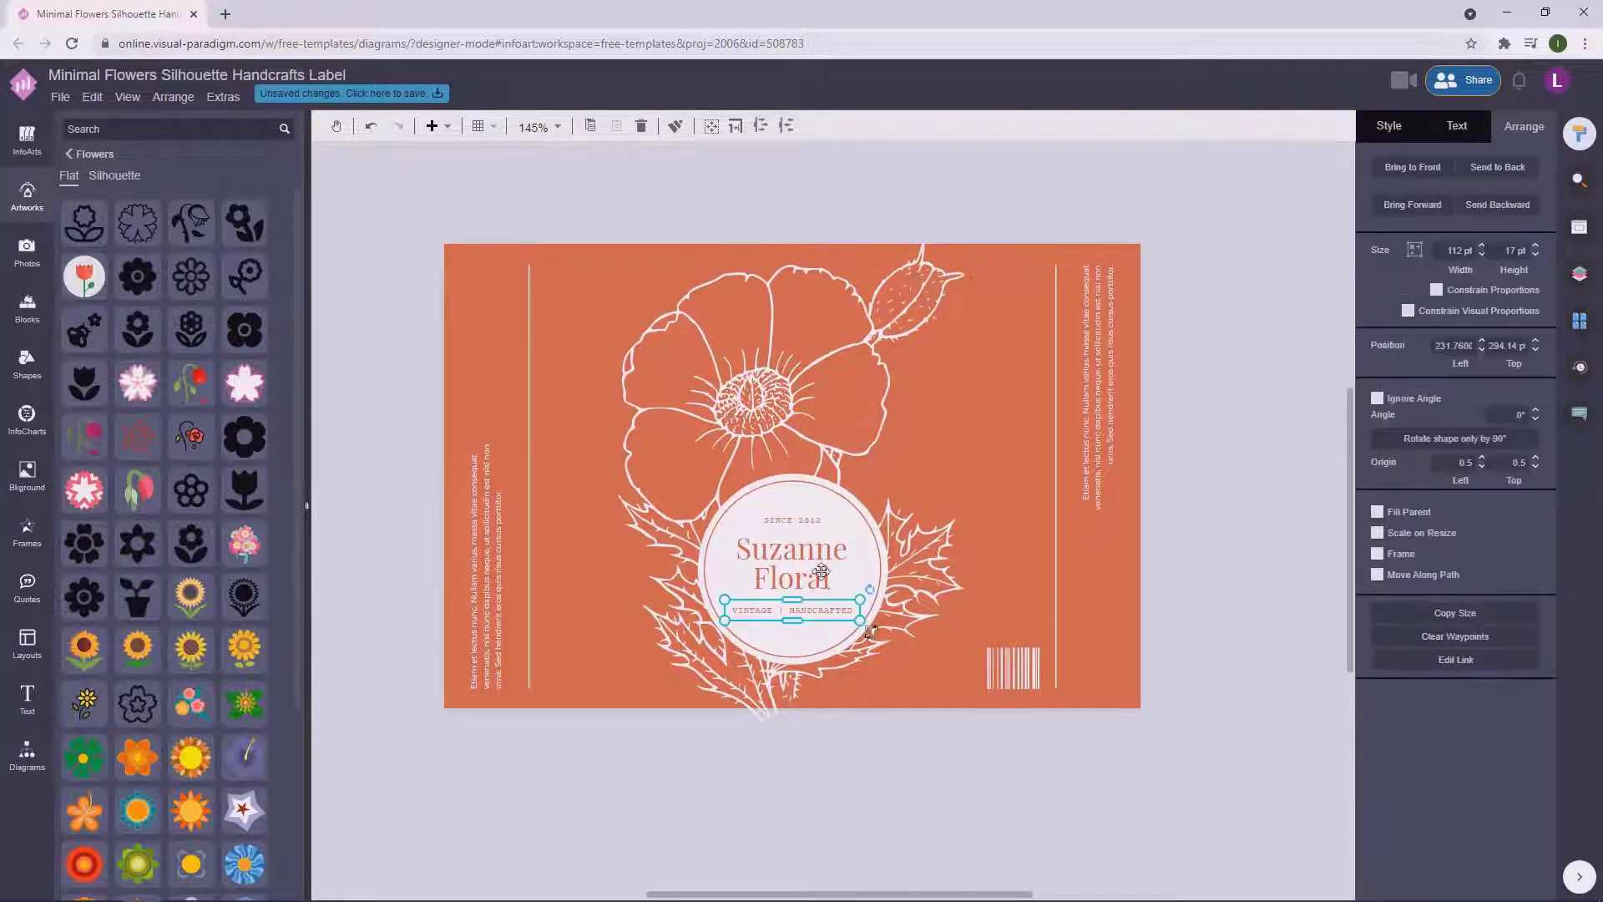
pyautogui.click(1229, 493)
pyautogui.hscroll(1, 1239, 505)
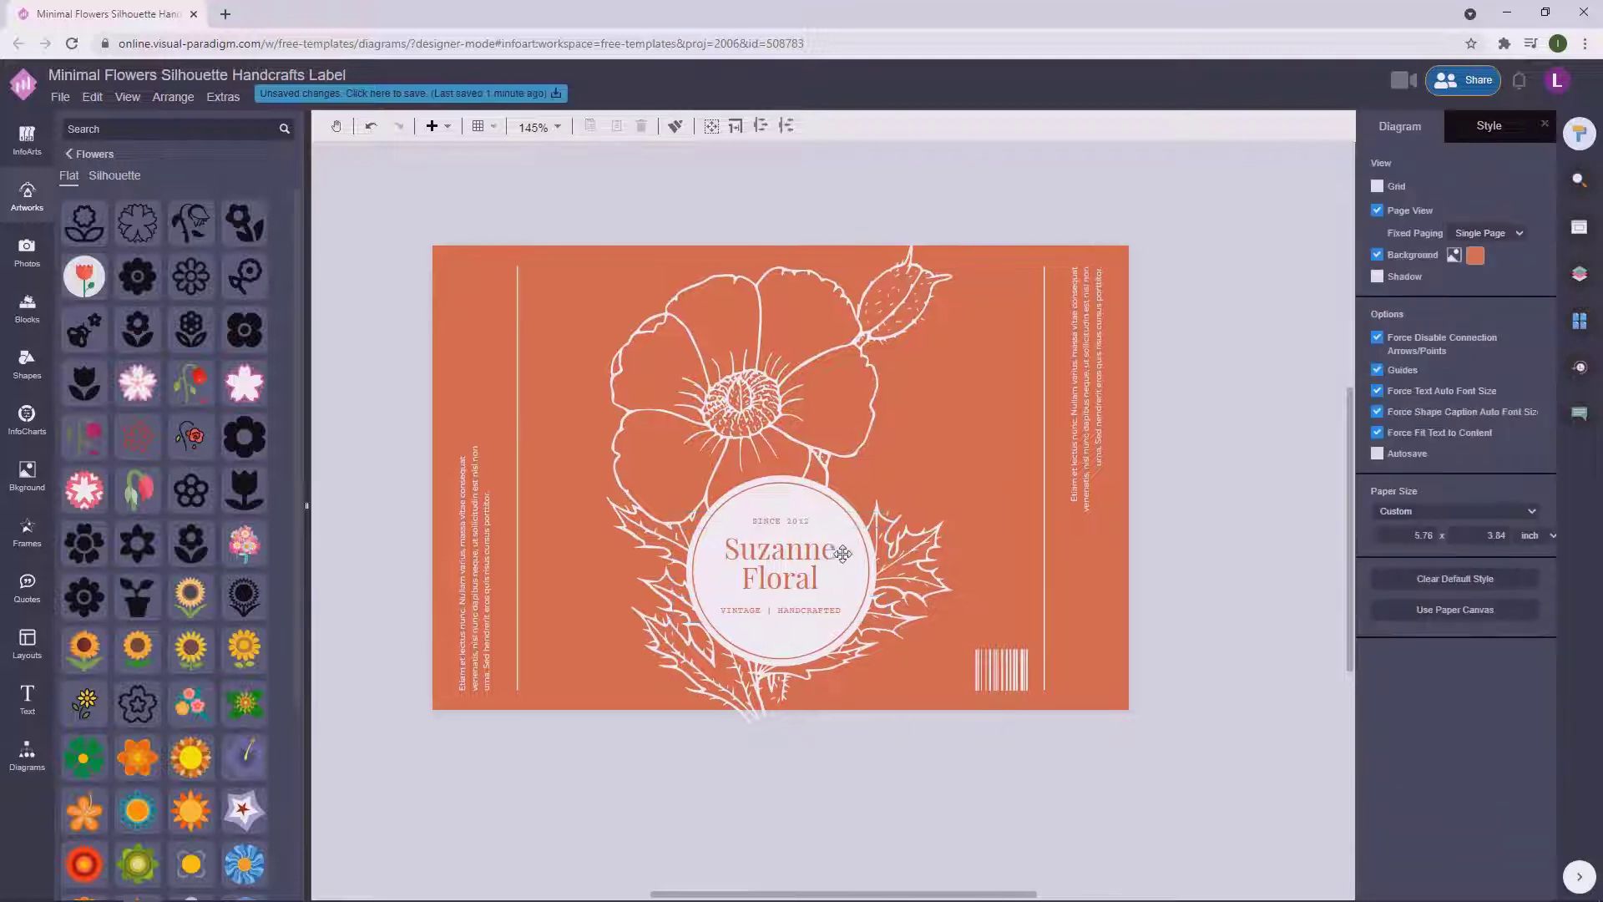
pyautogui.hscroll(-1, 1244, 525)
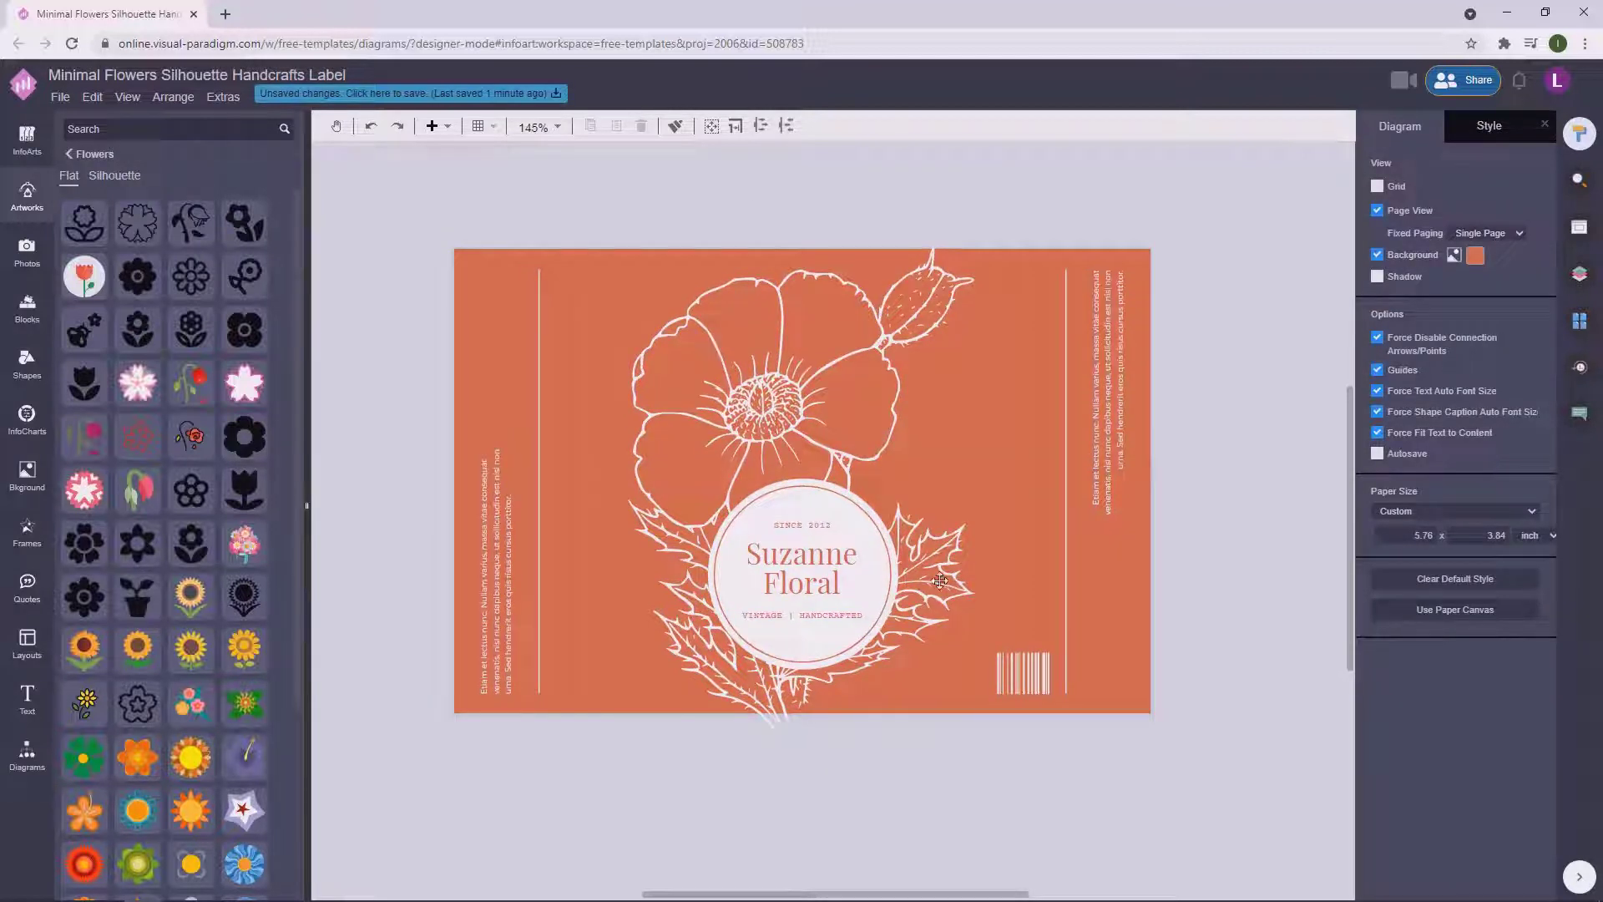
pyautogui.hscroll(1, 1232, 522)
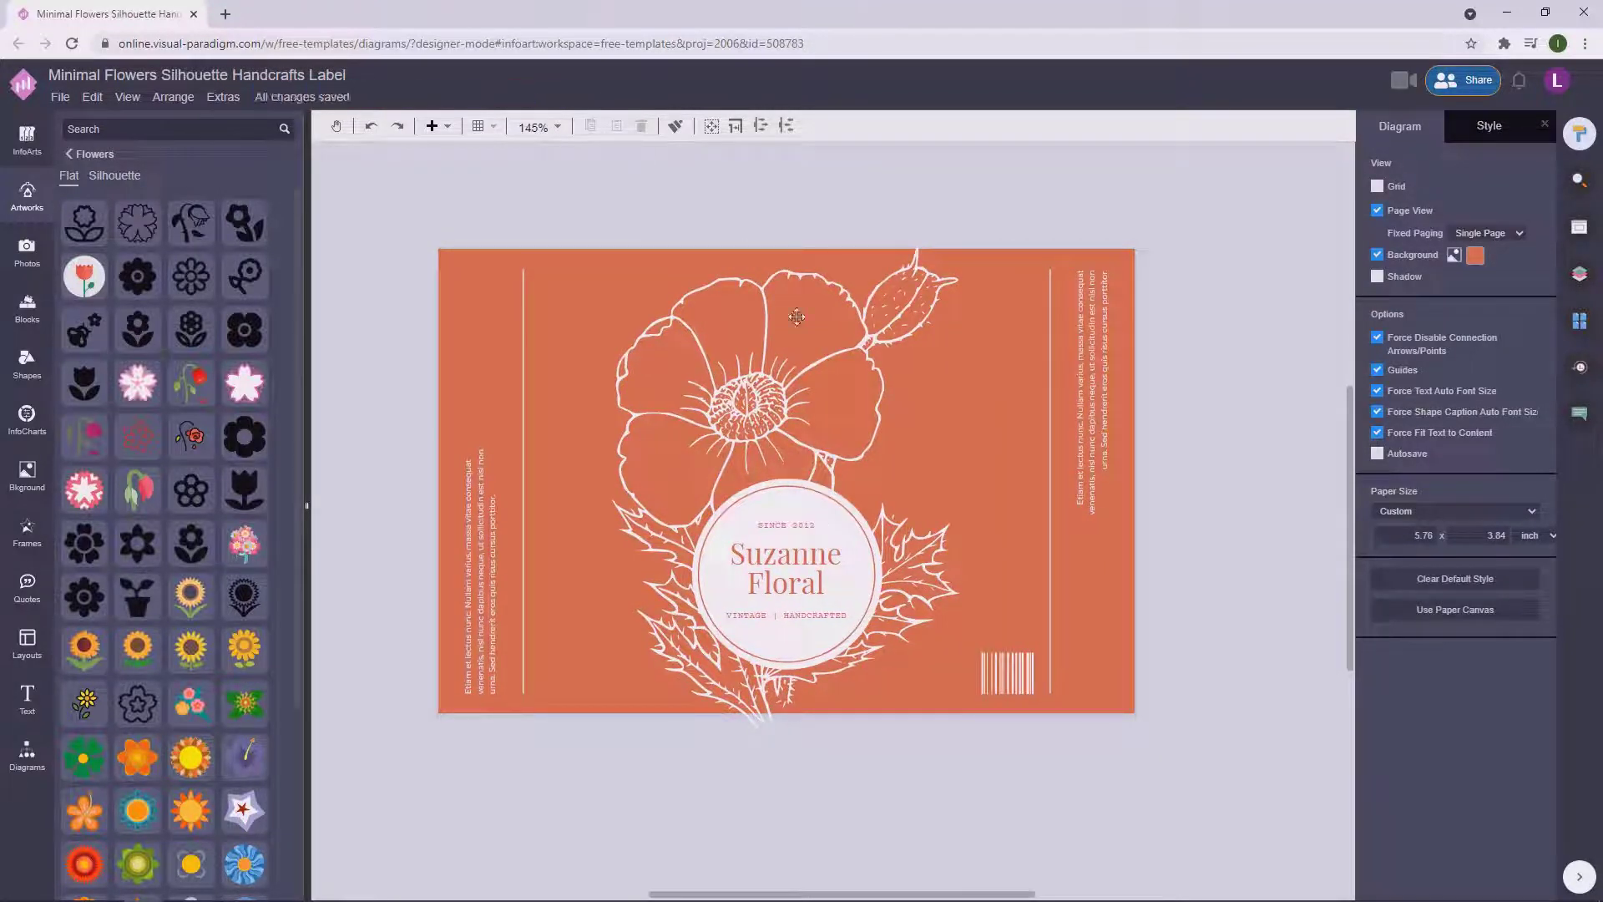
# Nudge the three badge texts together slightly down inside the circle and save the changes.
pyautogui.click(793, 524)
pyautogui.keyDown('shift'); pyautogui.click(798, 568); pyautogui.keyUp('shift')
pyautogui.keyDown('shift'); pyautogui.click(808, 616); pyautogui.keyUp('shift')
pyautogui.press('Down')
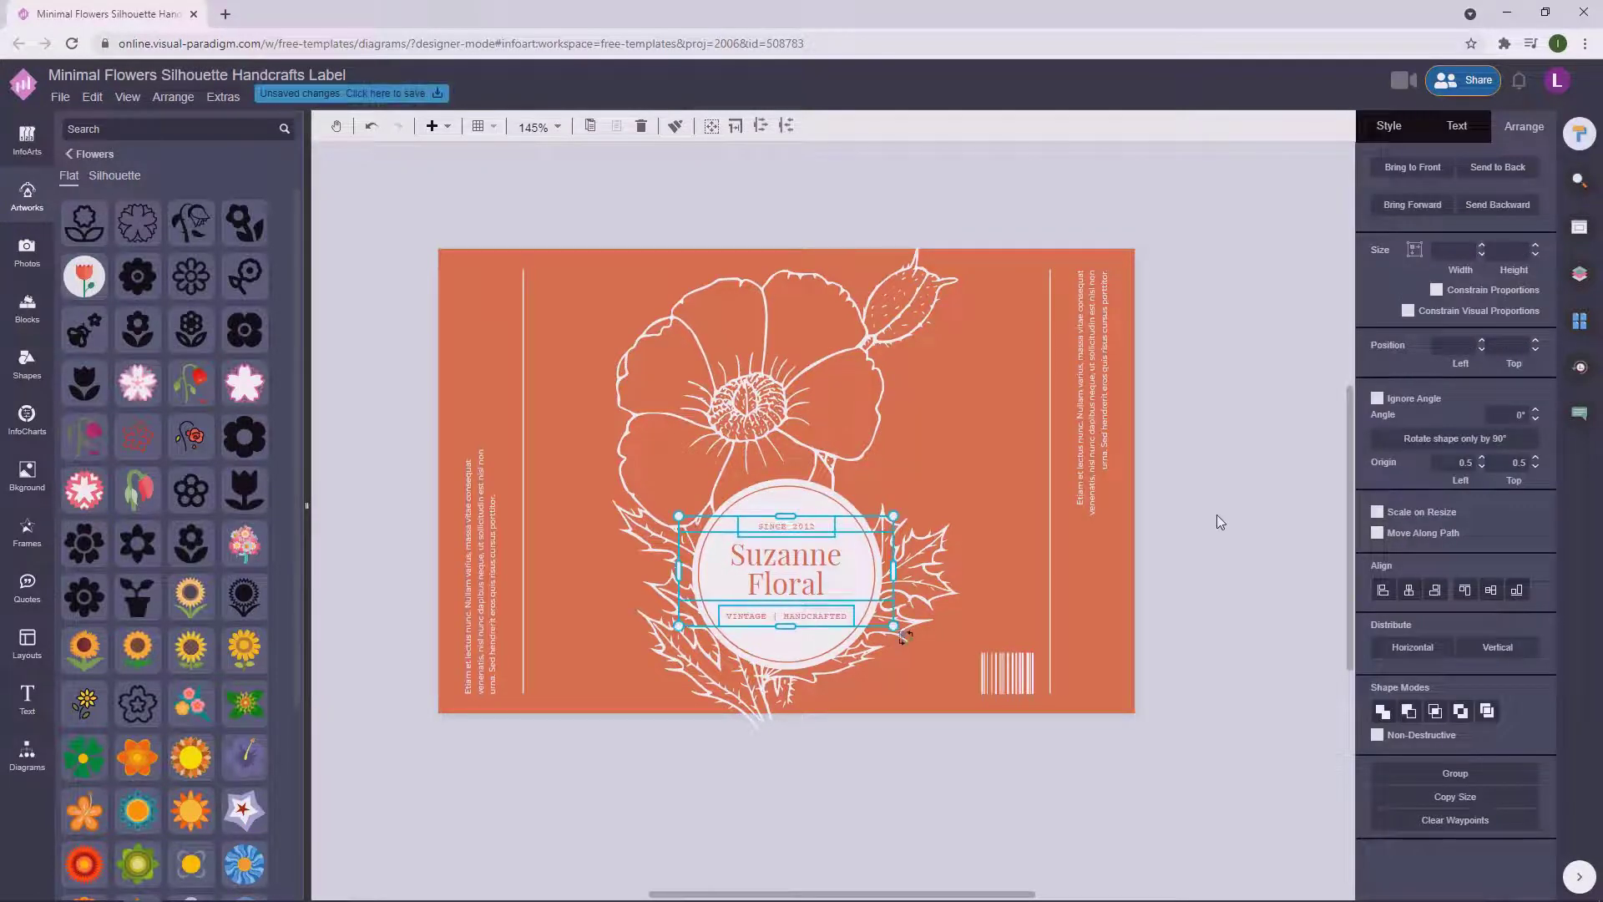
pyautogui.click(1215, 514)
pyautogui.click(392, 92)
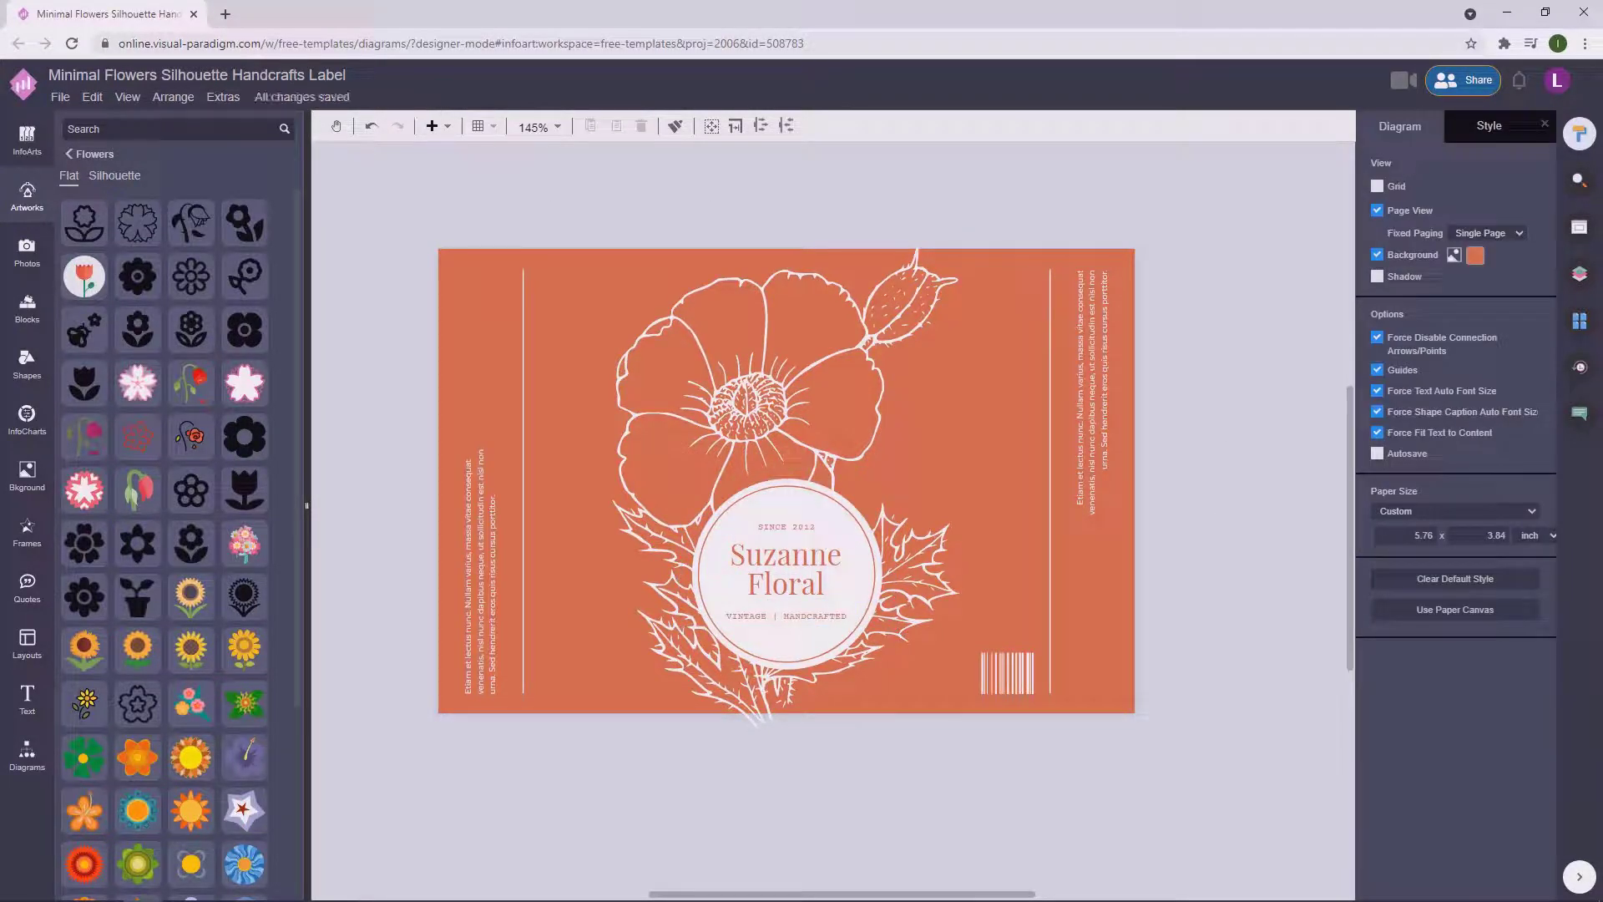